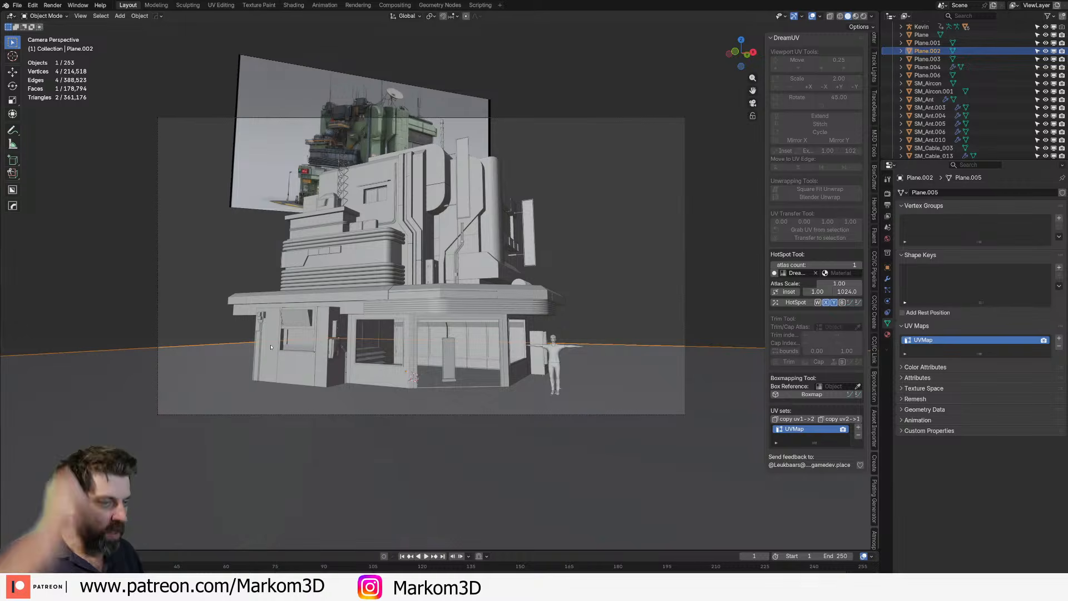
# - Inspect the building from the back, side and shop front in rendered shading
pyautogui.moveTo(271, 346); pyautogui.dragTo(386, 349, button='middle')
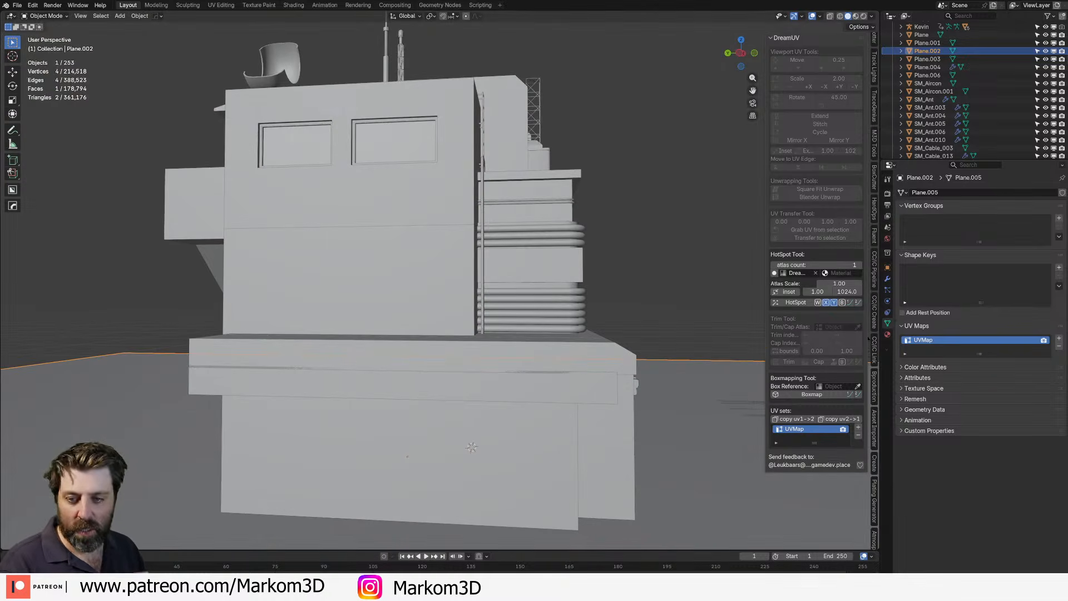
pyautogui.click(863, 16)
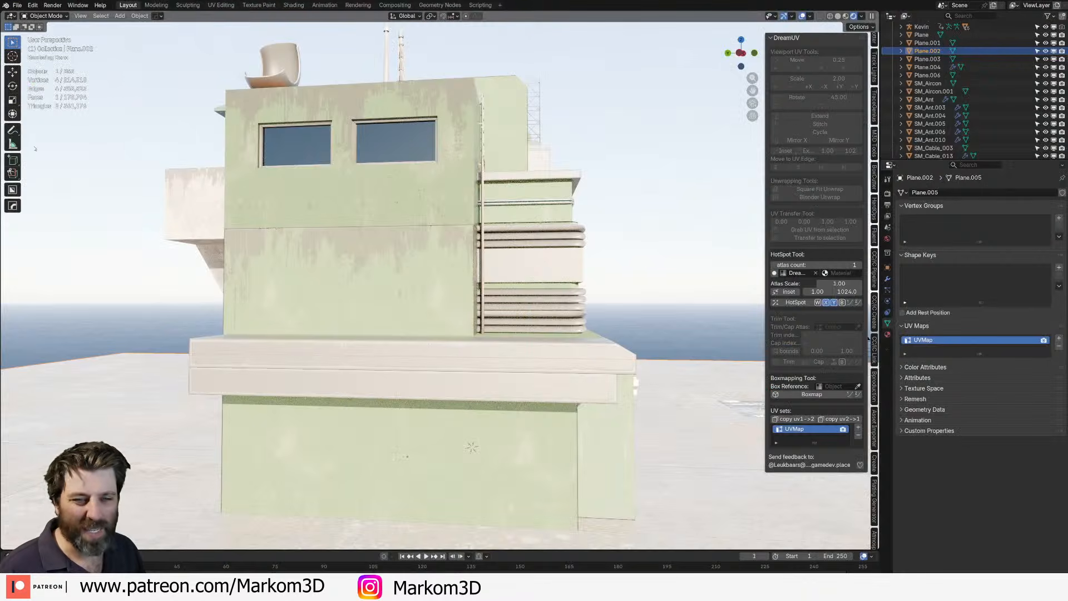
pyautogui.scroll(-3, 356, 379)
pyautogui.moveTo(351, 378); pyautogui.dragTo(498, 384, button='middle')
pyautogui.scroll(3, 461, 401)
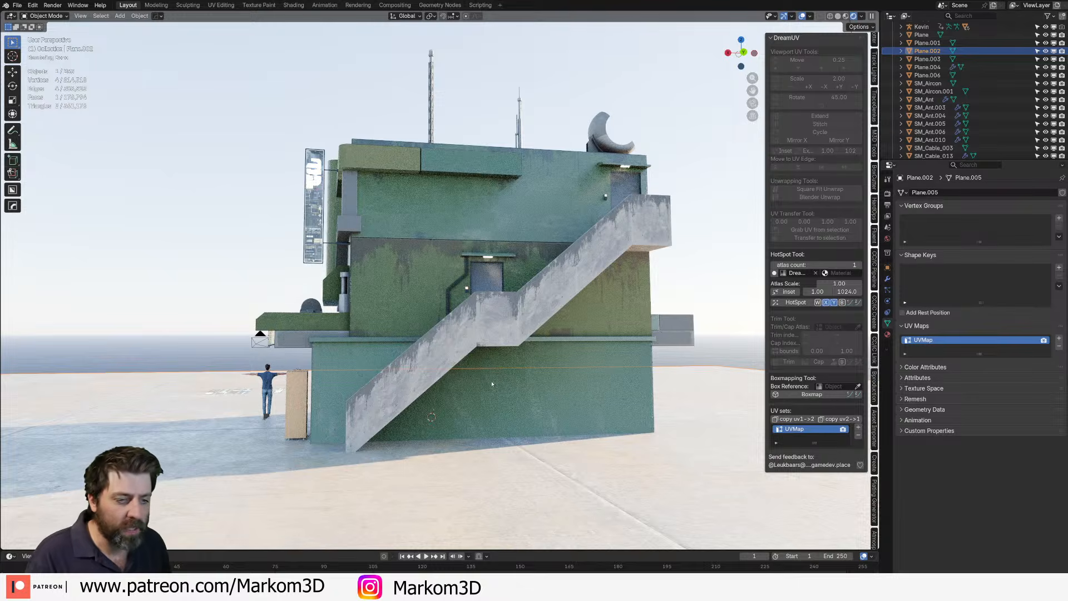
pyautogui.moveTo(491, 383); pyautogui.dragTo(474, 387, button='middle')
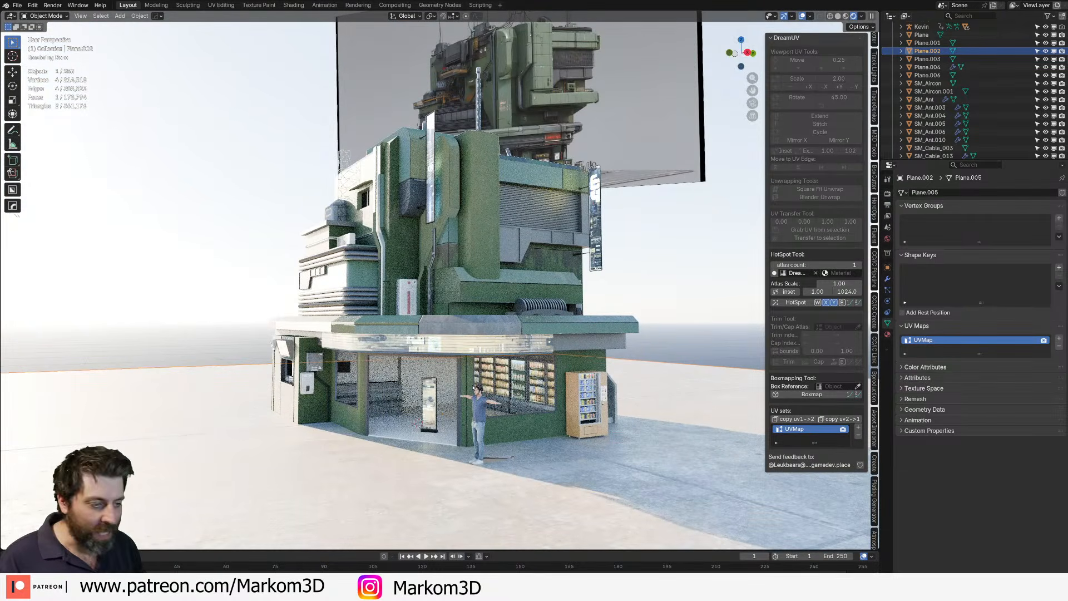
pyautogui.moveTo(466, 396); pyautogui.dragTo(489, 297, button='middle')
pyautogui.scroll(4, 501, 389)
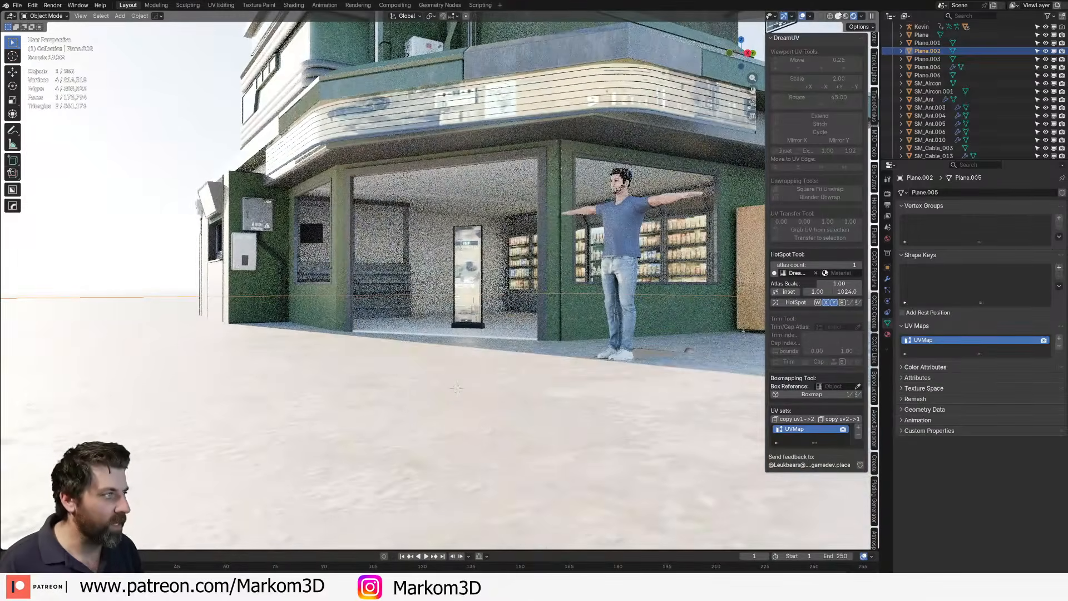
# - Switch the view to solid shading and add a plane on the ground in front of the shop
pyautogui.click(837, 16)
pyautogui.moveTo(477, 389)
pyautogui.mouseDown(button='middle')
pyautogui.moveTo(510, 520)
pyautogui.moveTo(481, 403)
pyautogui.mouseUp(button='middle')
pyautogui.hotkey('shift', 'a')
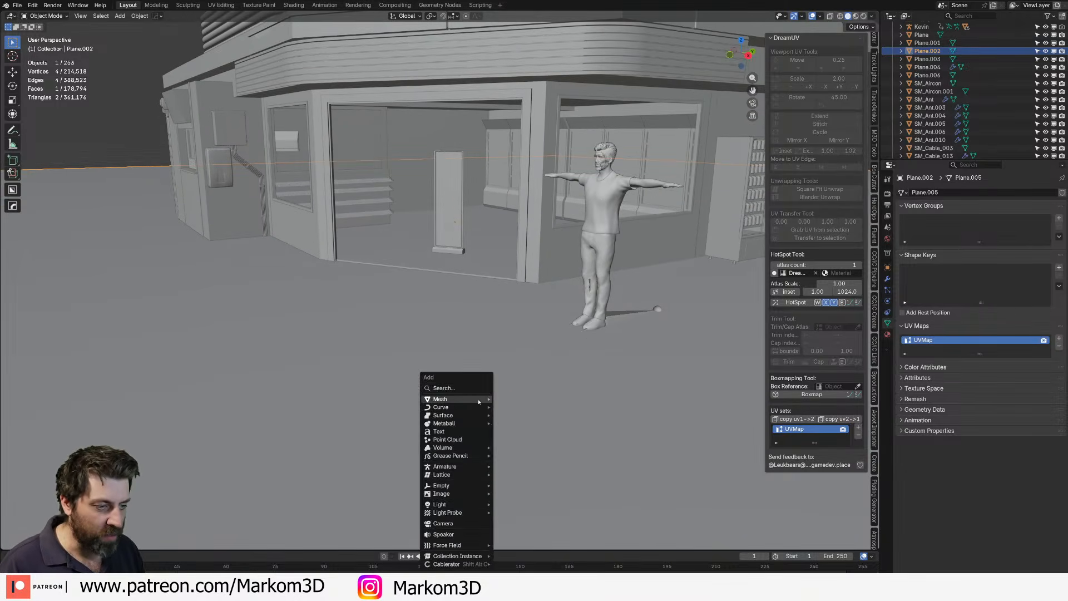
pyautogui.moveTo(478, 400)
pyautogui.click(513, 407)
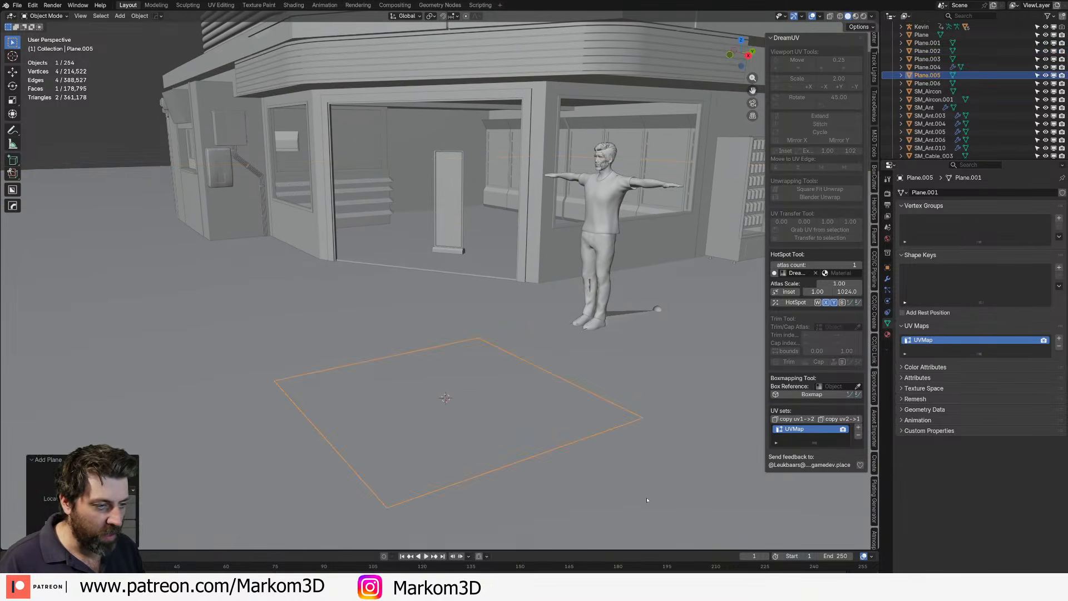
# - Rotate the new plane's geometry 90 degrees around the X axis so it stands upright
pyautogui.press('Tab')
pyautogui.write('r90')
pyautogui.press('Escape')
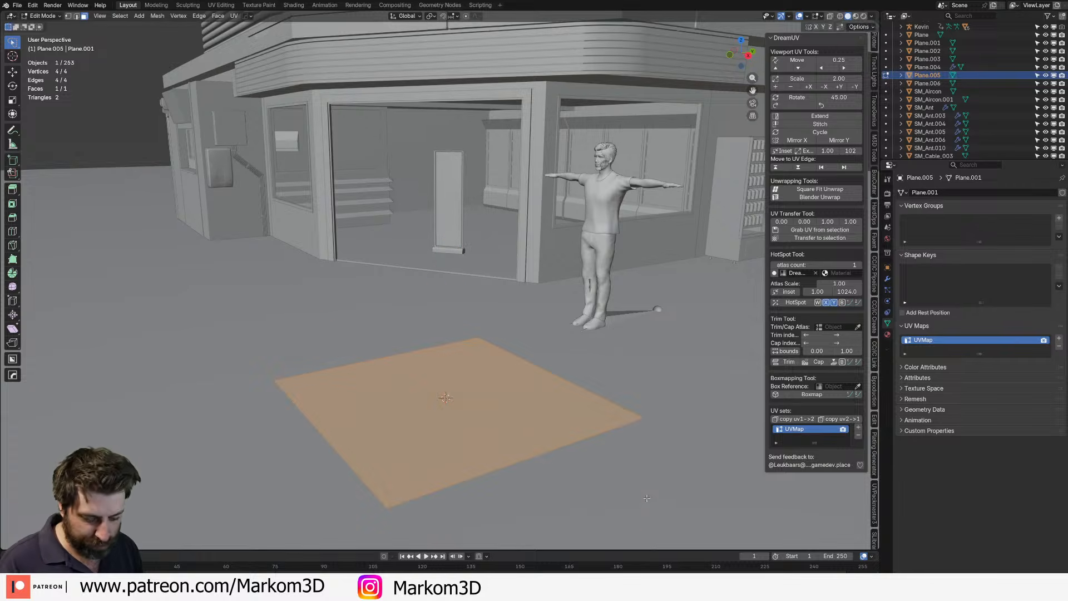
pyautogui.write('ryx90')
pyautogui.press('Return')
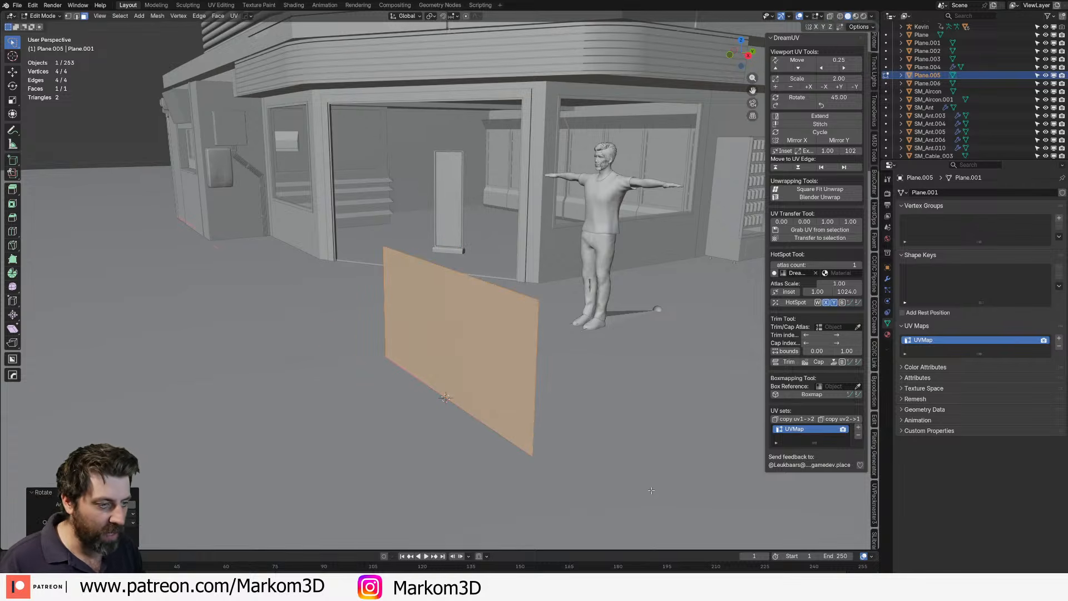
# - Scale the upright plane's geometry to 0.25 and raise it along Z above the ground
pyautogui.write('s0.25')
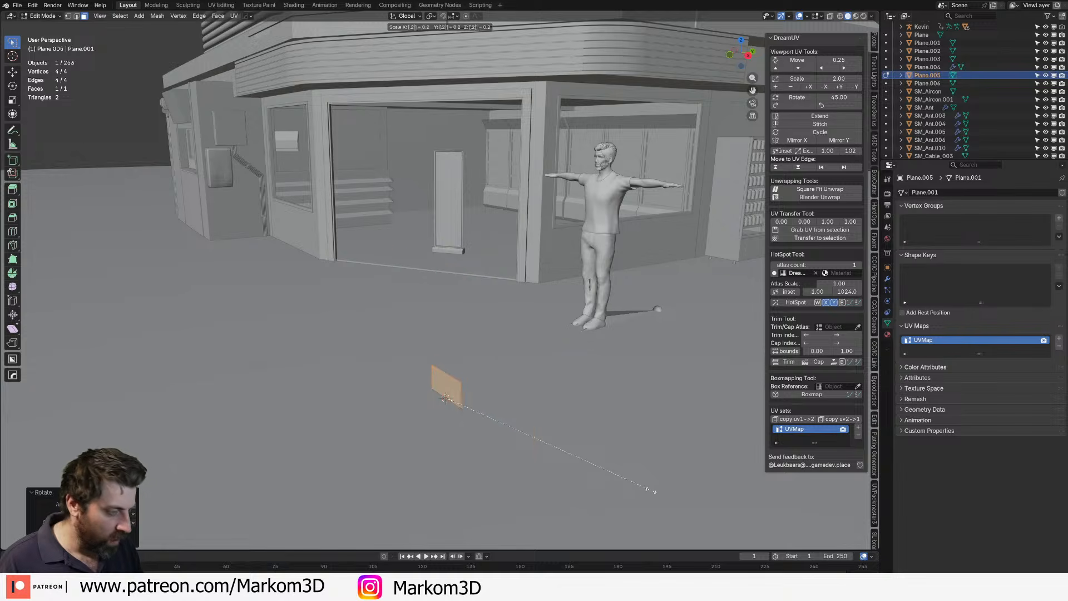
pyautogui.press('Return')
pyautogui.press('g')
pyautogui.press('z')
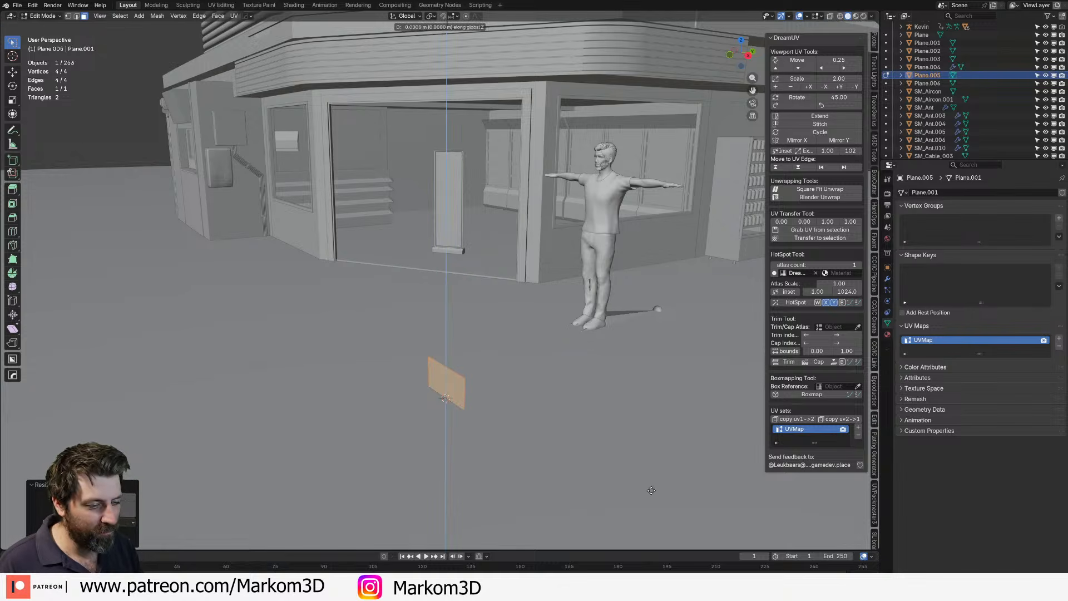
pyautogui.click(572, 417)
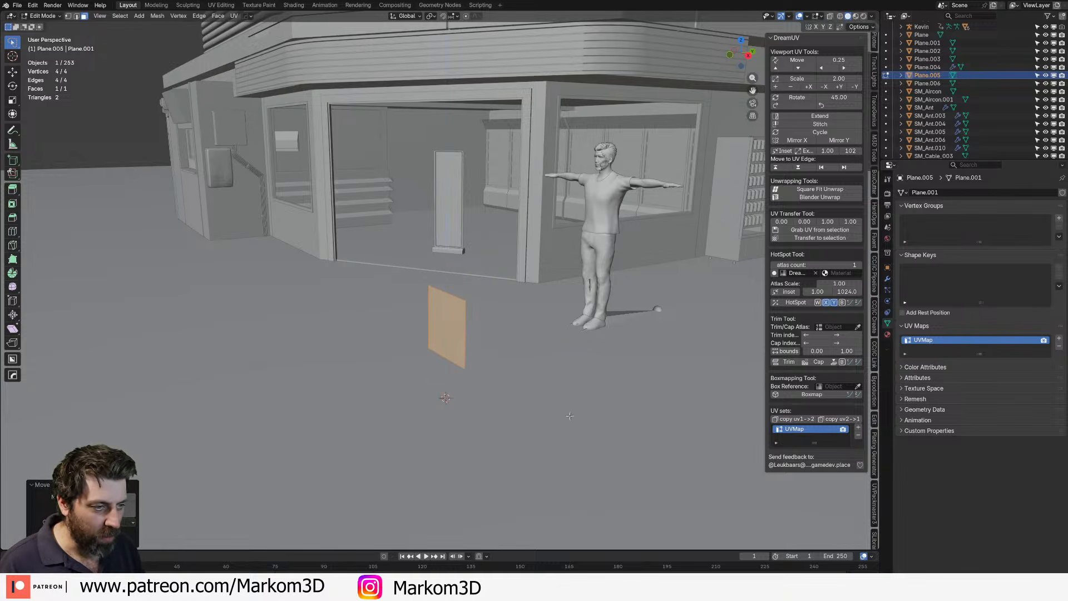
# - Enlarge the upright plane uniformly and stretch it along Z into a taller panel beside the character
pyautogui.moveTo(522, 409); pyautogui.dragTo(558, 346, button='middle')
pyautogui.press('s')
pyautogui.click(720, 399)
pyautogui.press('s')
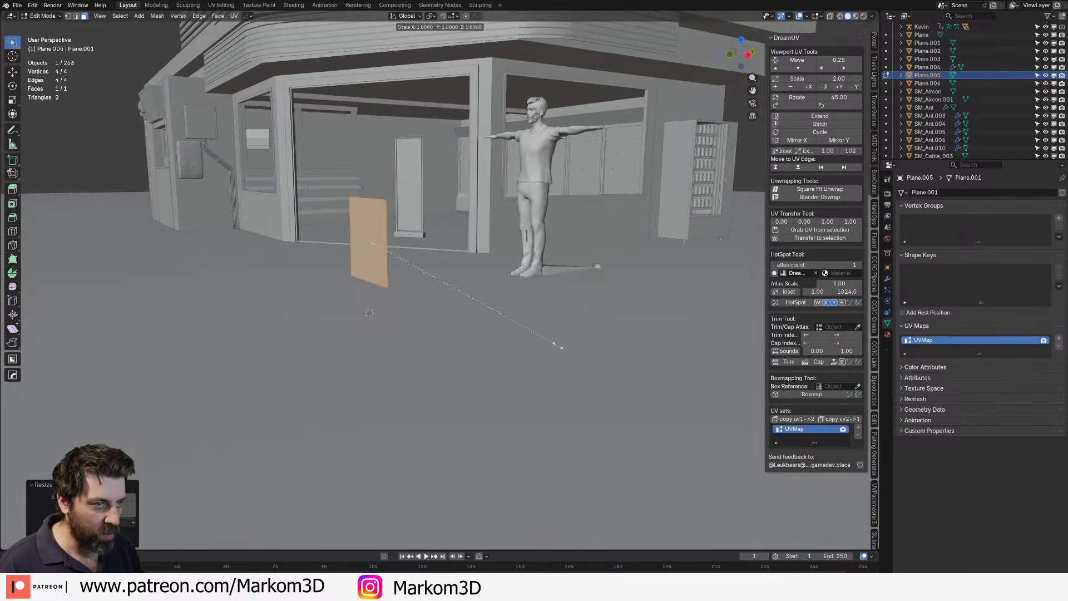
pyautogui.press('z')
pyautogui.click(565, 388)
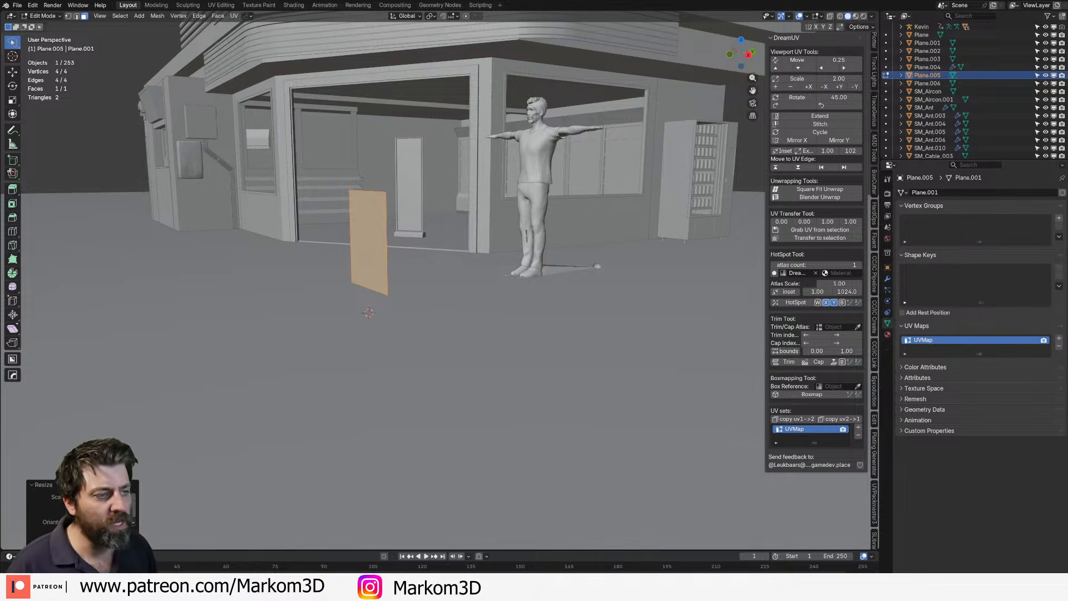
# - Try insetting the panel's face with a wide border and selecting the border faces
pyautogui.moveTo(697, 328); pyautogui.dragTo(521, 338, button='middle')
pyautogui.scroll(2, 672, 326)
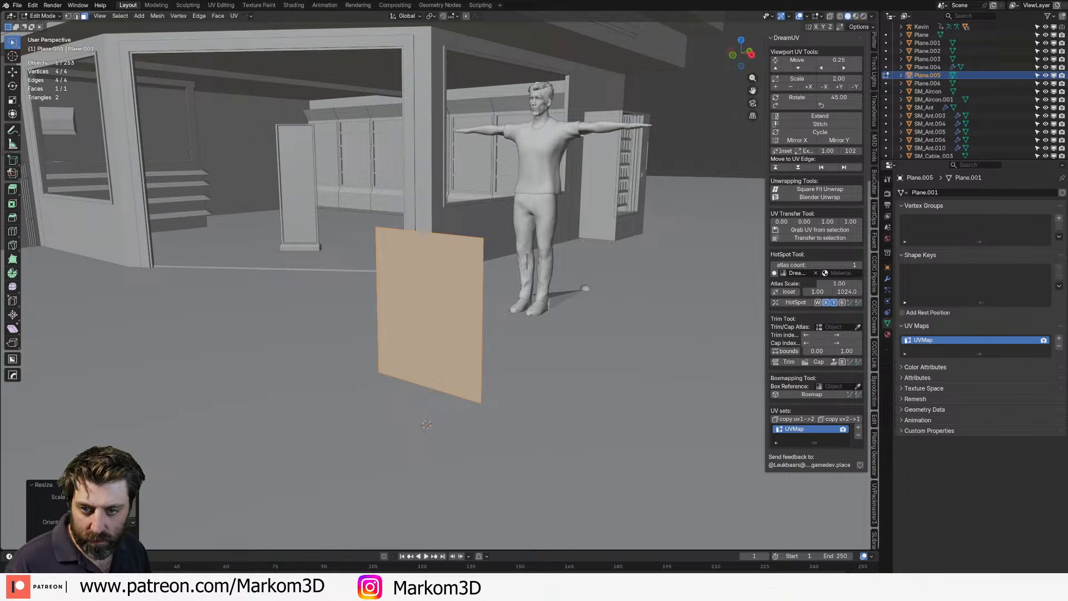
pyautogui.click(469, 309)
pyautogui.moveTo(468, 309)
pyautogui.mouseDown(button='middle')
pyautogui.moveTo(491, 336)
pyautogui.moveTo(478, 322)
pyautogui.mouseUp(button='middle')
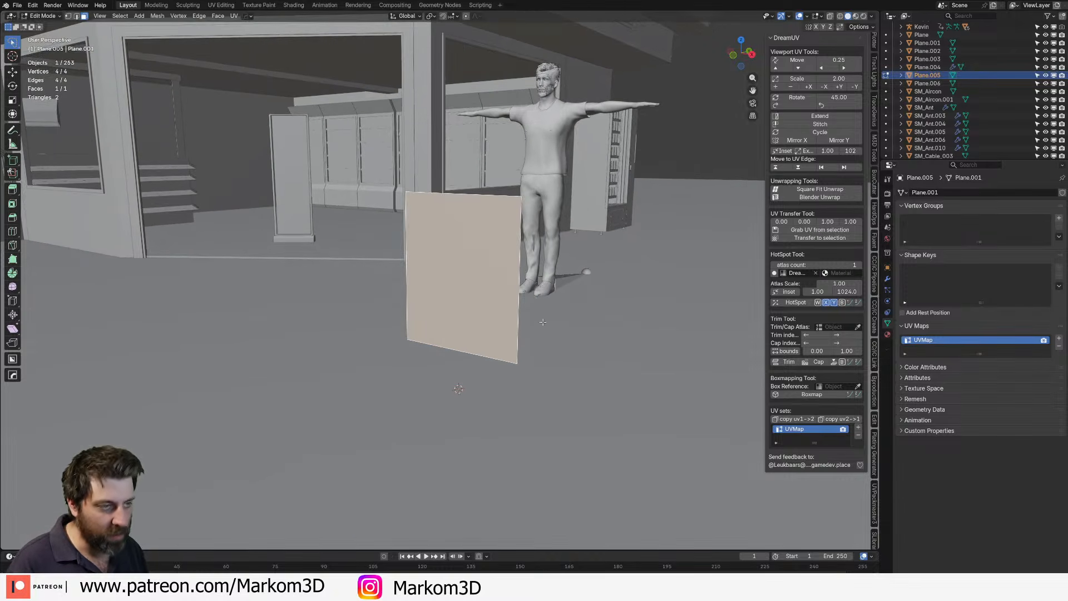
pyautogui.press('i')
pyautogui.click(515, 232)
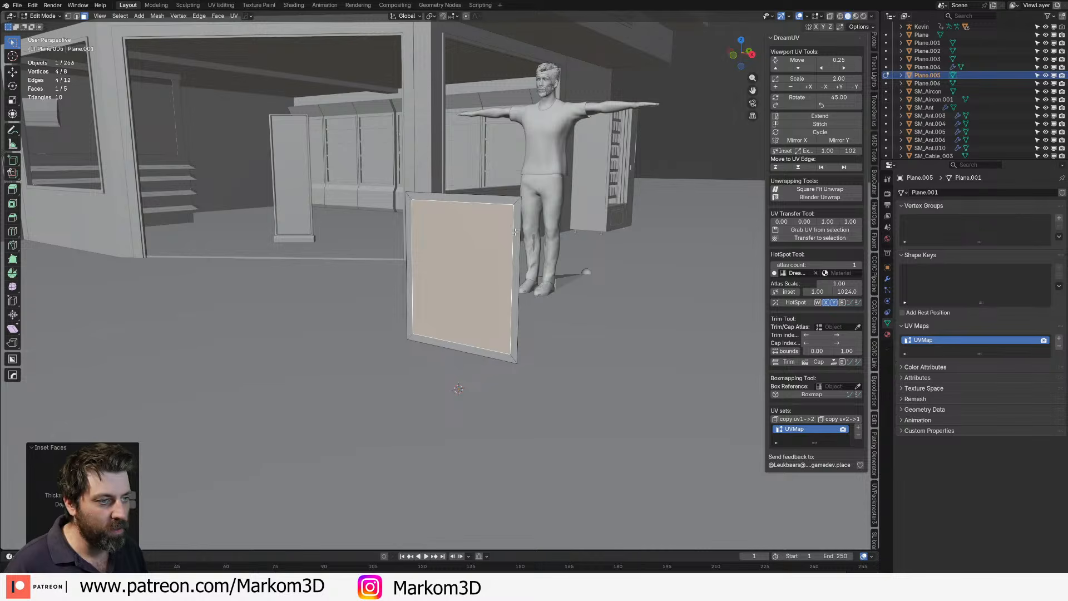
pyautogui.click(518, 197)
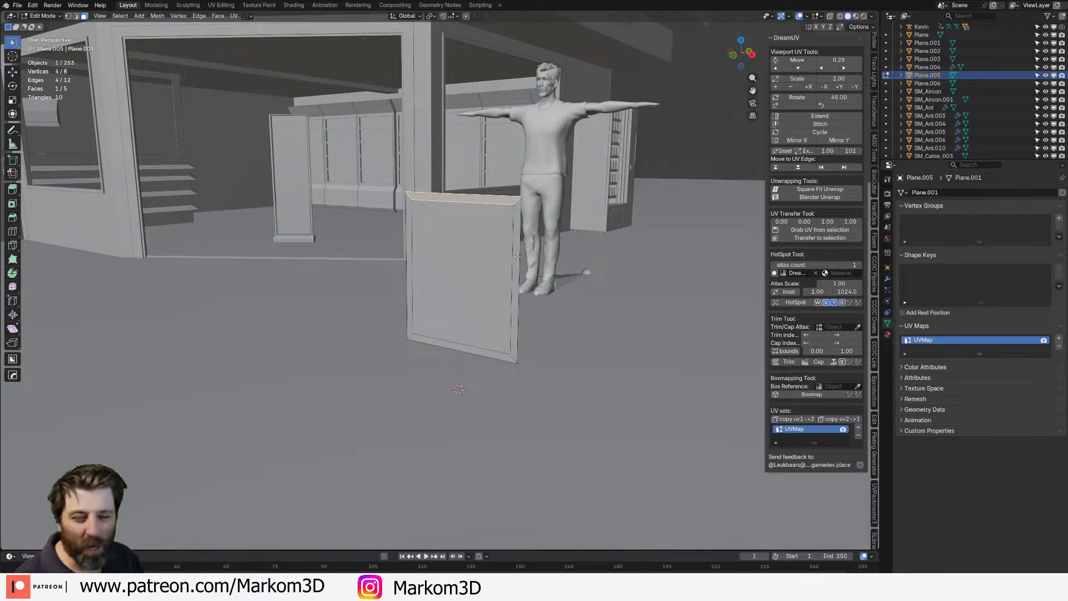
pyautogui.keyDown('alt'); pyautogui.click(516, 199); pyautogui.keyUp('alt')
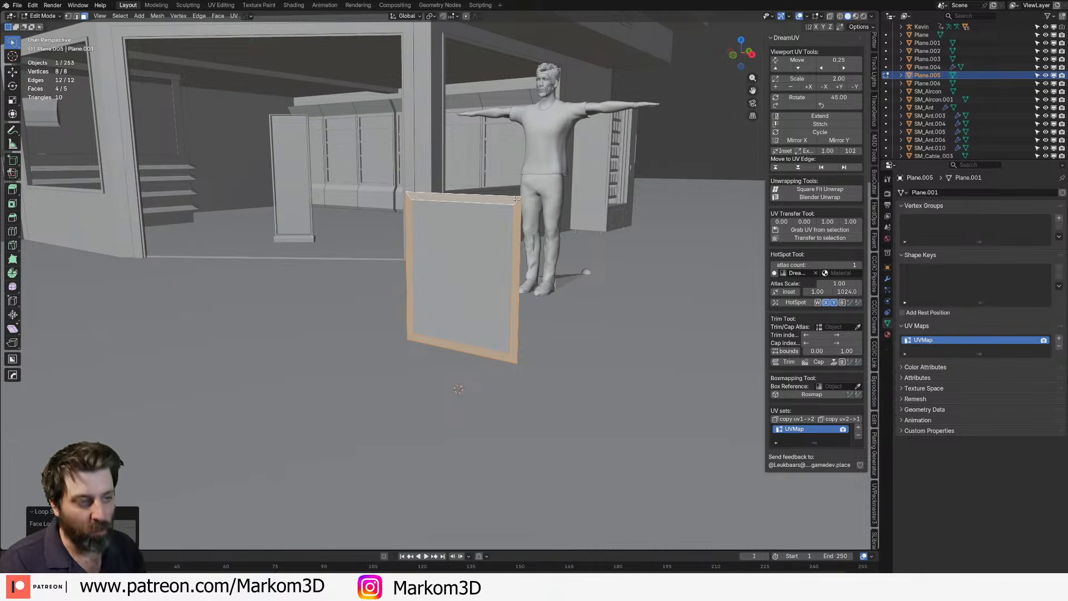
pyautogui.hotkey('ctrl', 'z')
pyautogui.hotkey('ctrl', 'z')
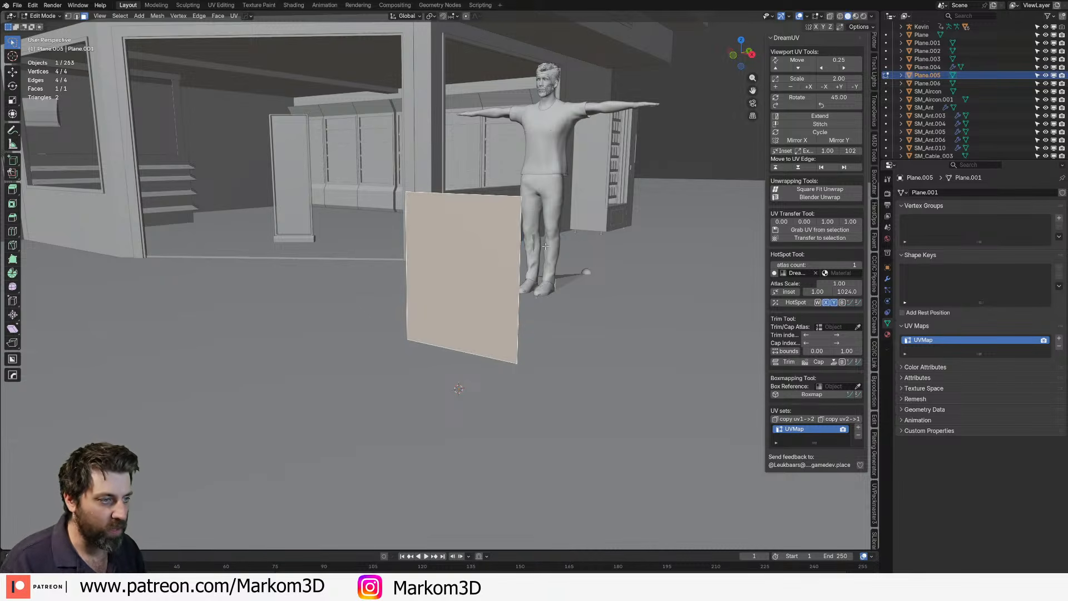
# - Inset the panel's face with a thin border and separate the inner face into its own object
pyautogui.press('i')
pyautogui.click(637, 281)
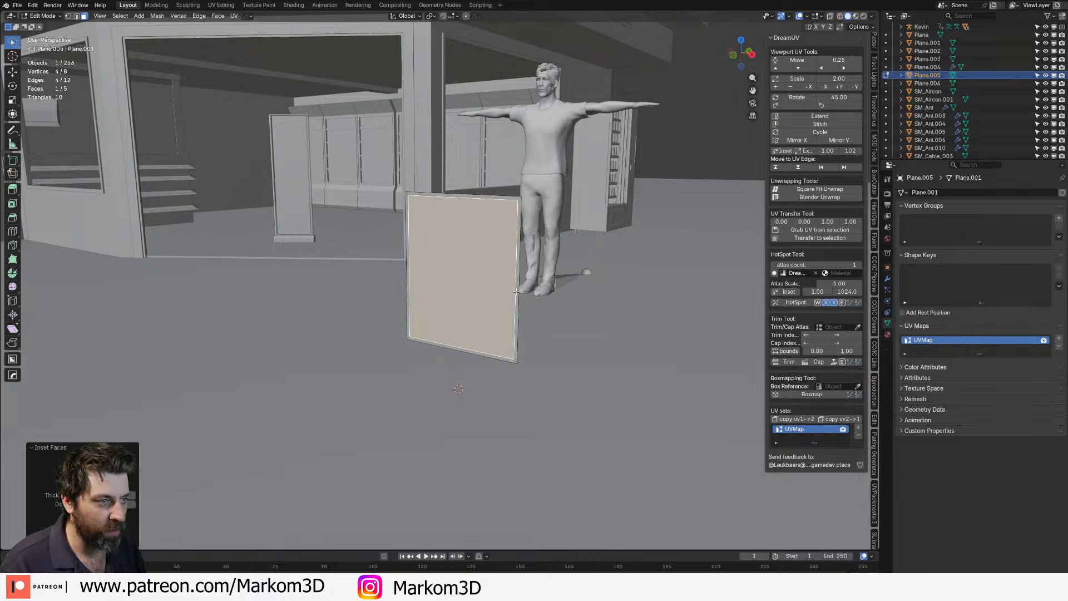
pyautogui.click(503, 232)
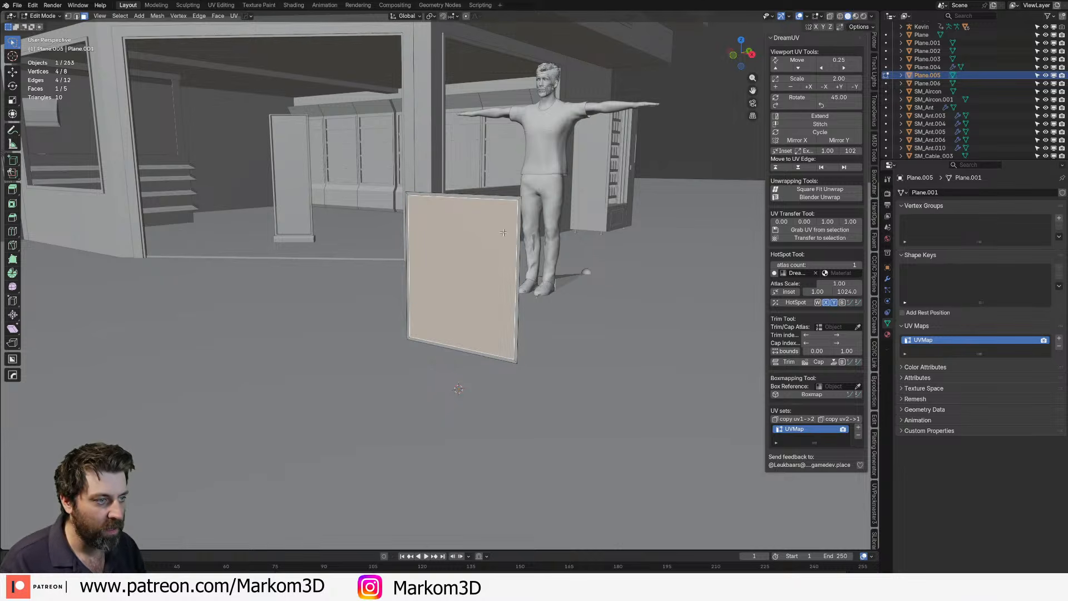
pyautogui.press('p')
pyautogui.click(497, 260)
pyautogui.press('Tab')
pyautogui.press('Tab')
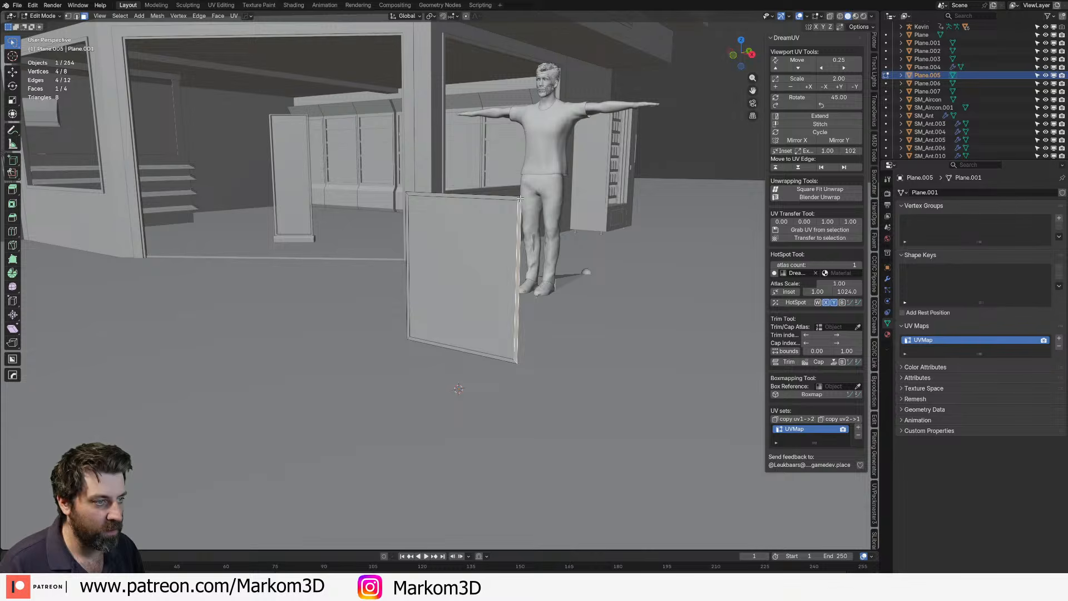
# - Select the ring of border faces and extrude it along Y to give the frame thickness
pyautogui.keyDown('alt'); pyautogui.click(520, 198); pyautogui.keyUp('alt')
pyautogui.moveTo(520, 198); pyautogui.dragTo(393, 247, button='middle')
pyautogui.press('KP_Decimal')
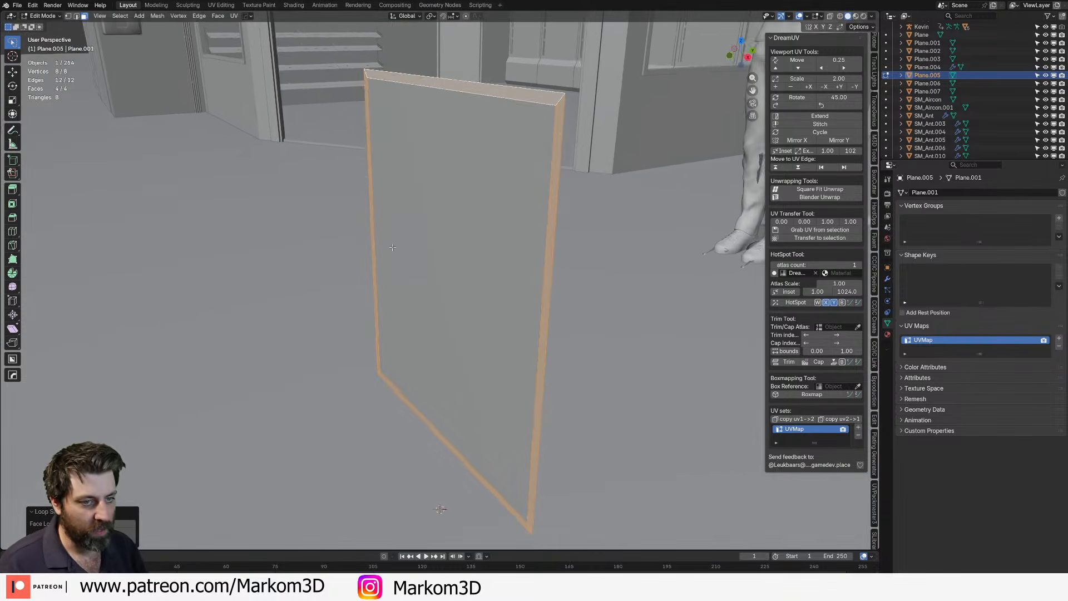
pyautogui.scroll(-1, 404, 250)
pyautogui.press('e')
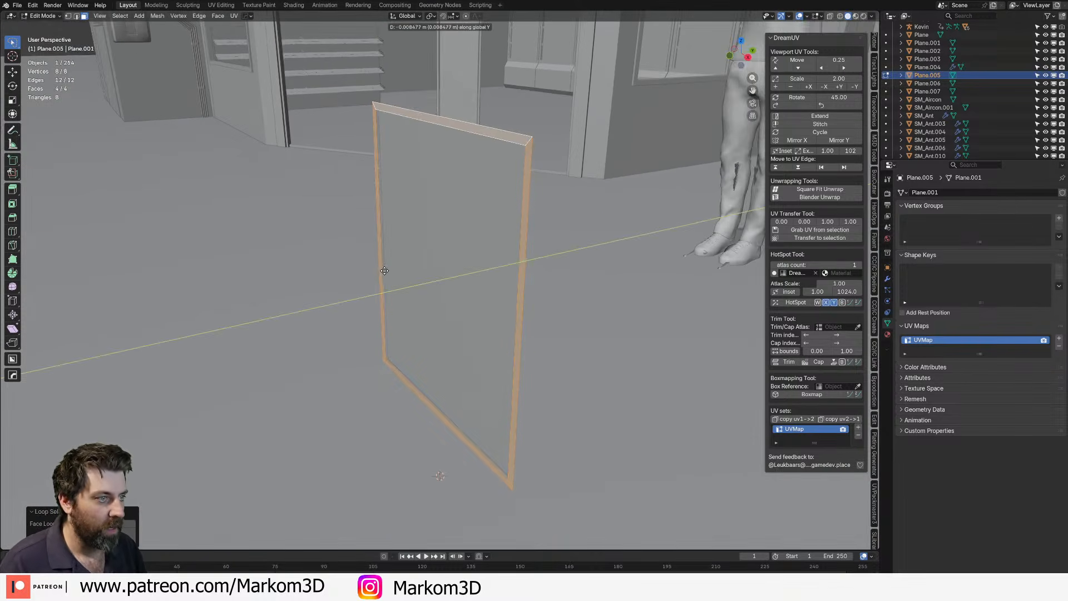
pyautogui.click(437, 257)
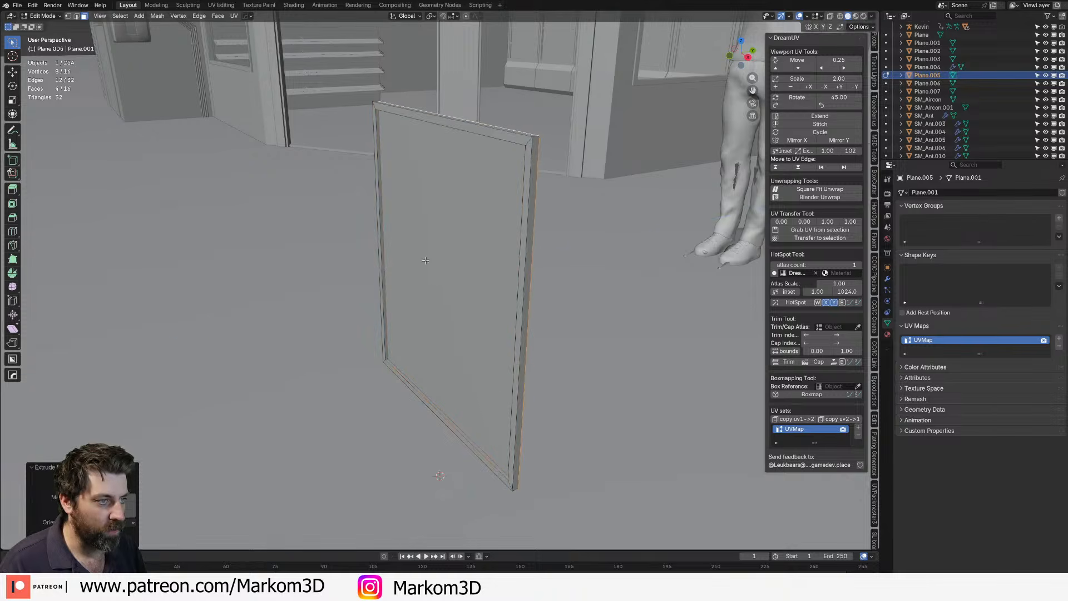
# - Add two evenly spaced loop cuts across the frame's bottom bar
pyautogui.moveTo(456, 469); pyautogui.dragTo(469, 414, button='middle')
pyautogui.hotkey('ctrl', 'r')
pyautogui.click(470, 413)
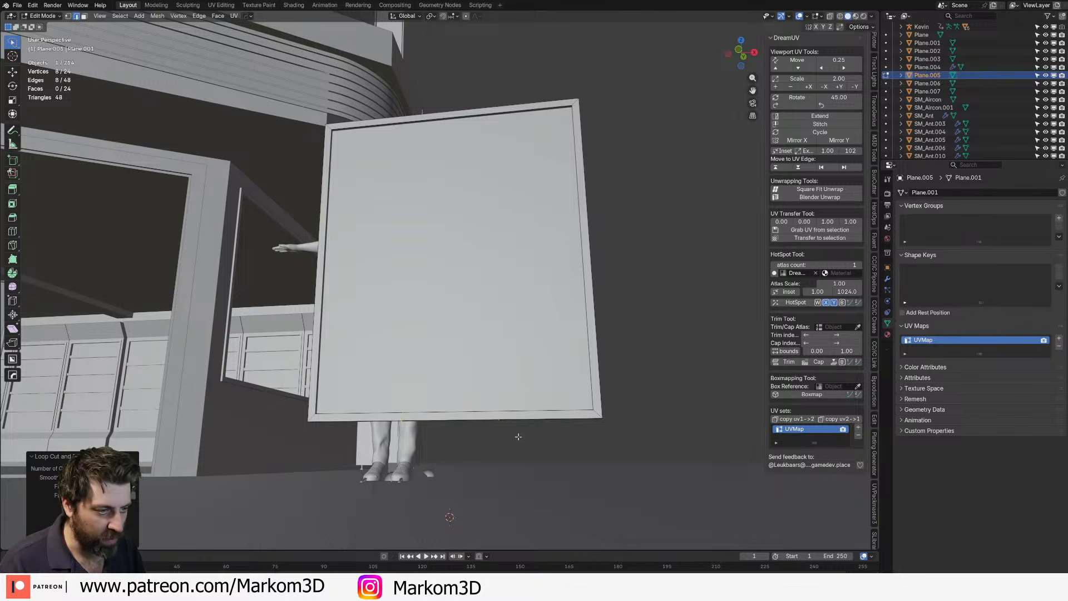
# - Try selecting the two cut loops on the frame's bottom bar and spreading them apart along X
pyautogui.click(383, 417)
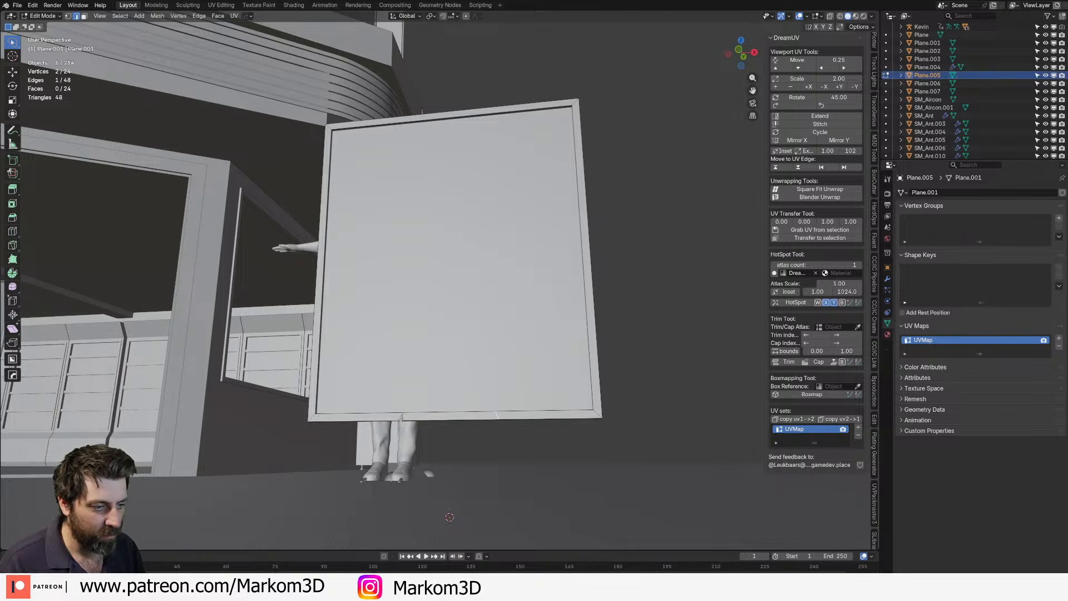
pyautogui.keyDown('alt'); pyautogui.click(401, 417); pyautogui.keyUp('alt')
pyautogui.press('s')
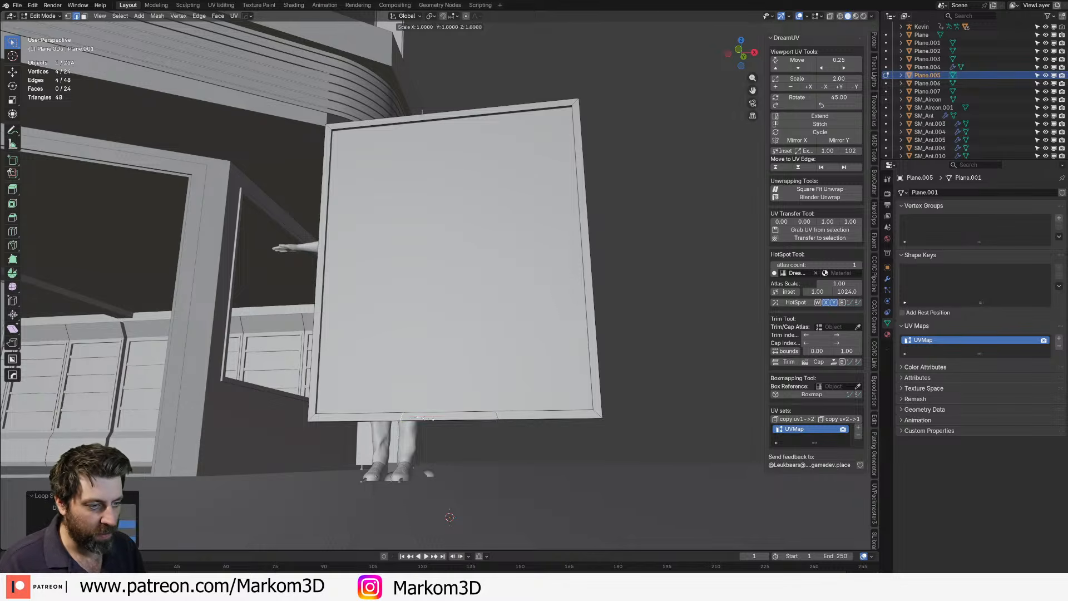
pyautogui.click(428, 417)
pyautogui.click(495, 415)
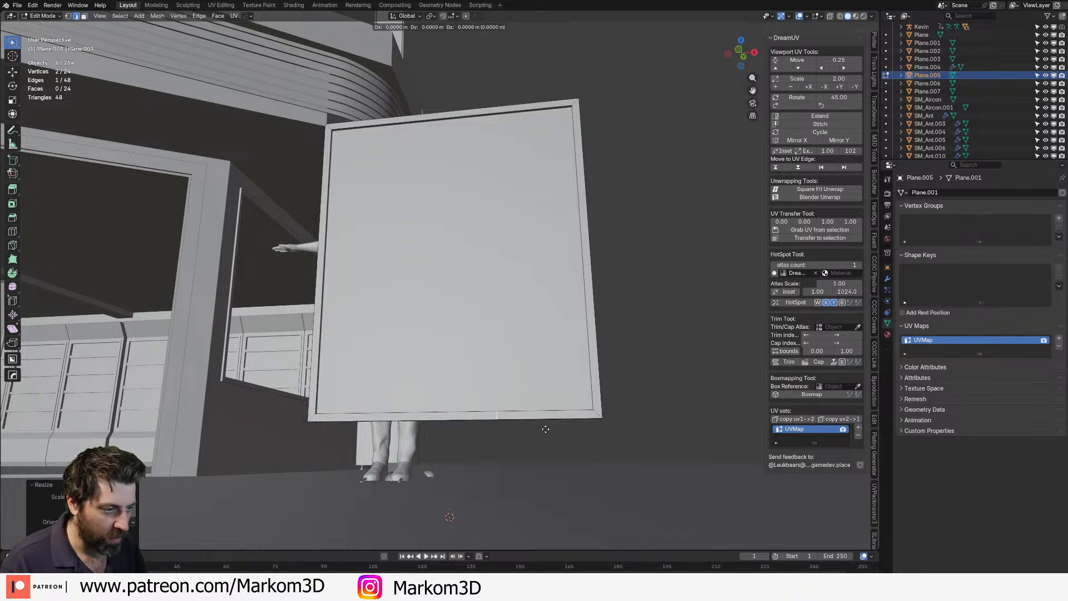
pyautogui.press('x')
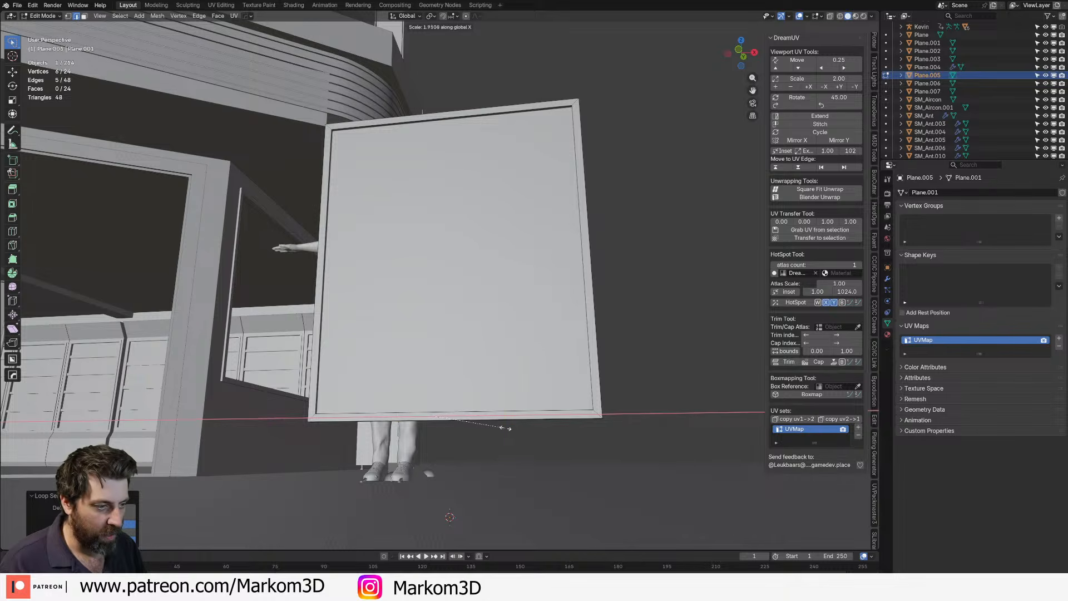
pyautogui.click(500, 437)
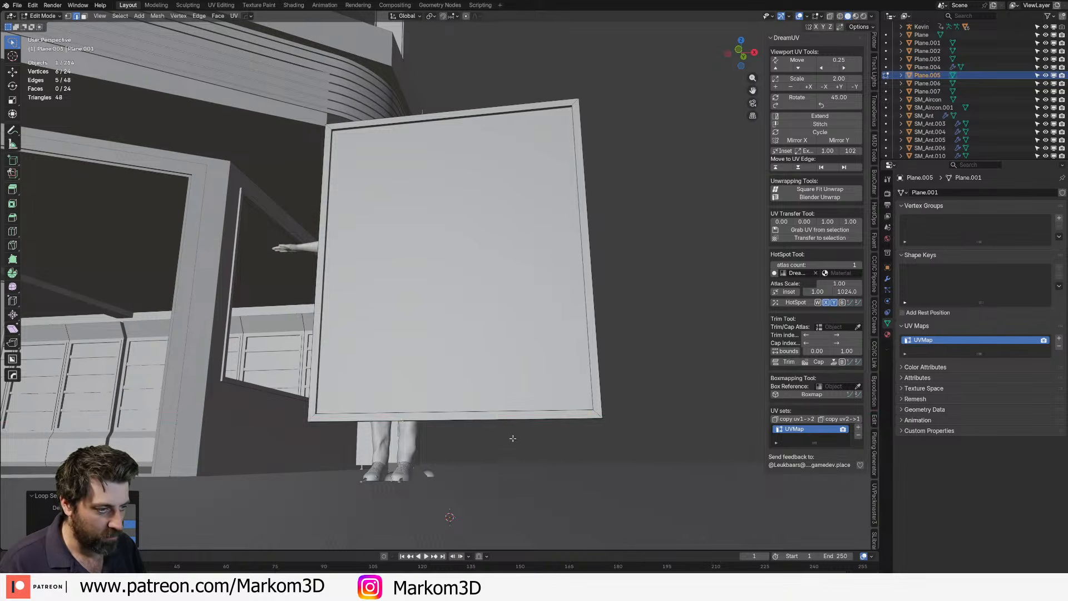
# - Try widening the spacing of the bottom bar's cuts along X from the front orthographic view
pyautogui.moveTo(501, 436); pyautogui.dragTo(507, 297, button='middle')
pyautogui.press('KP_3')
pyautogui.press('KP_1')
pyautogui.scroll(1, 499, 436)
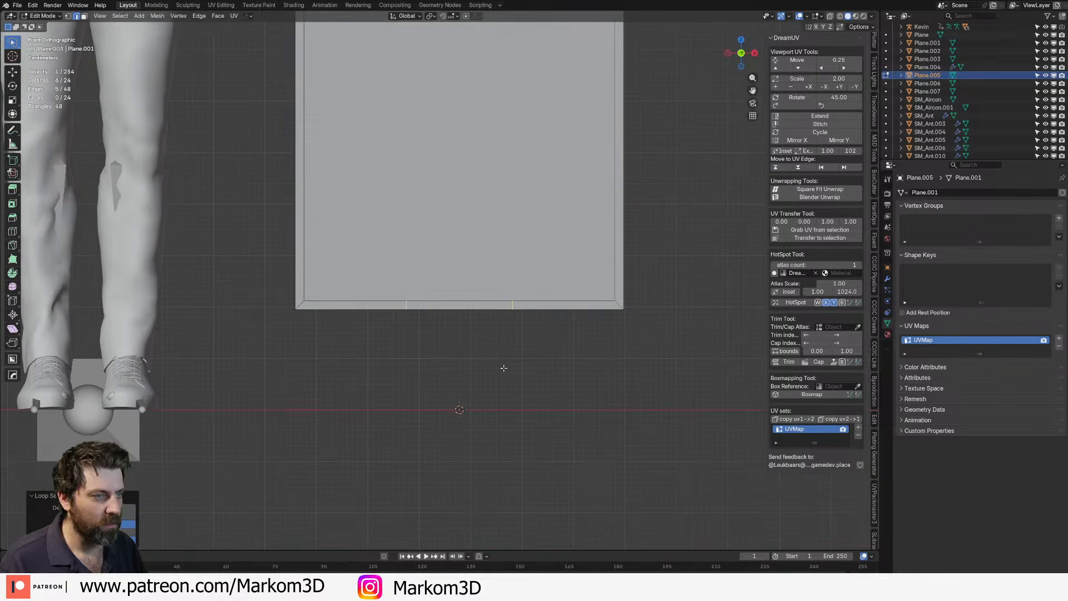
pyautogui.press('s')
pyautogui.press('x')
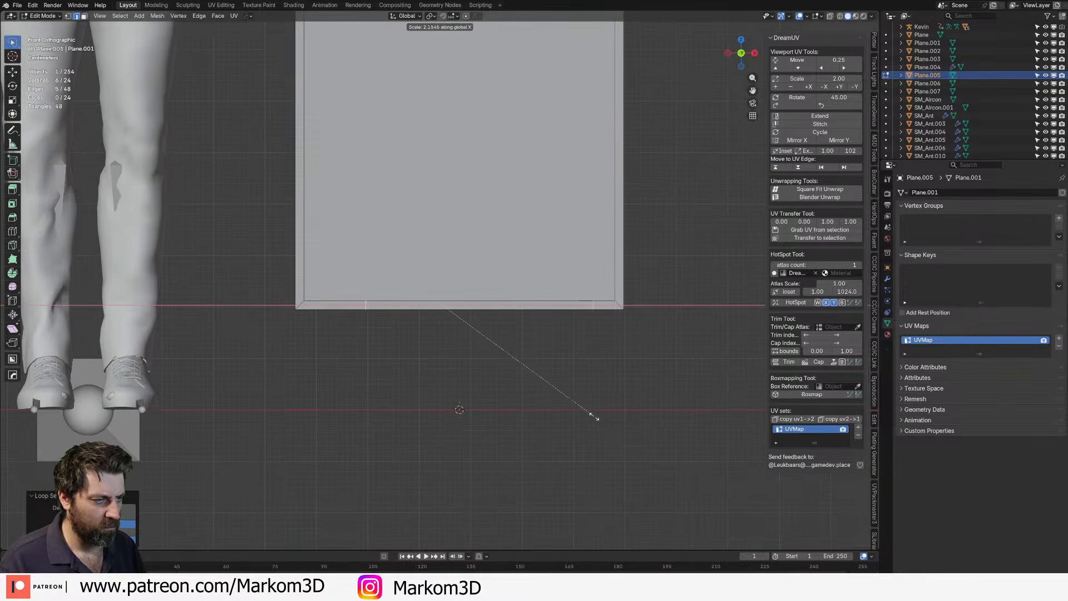
pyautogui.rightClick(594, 417)
# - In wireframe, straighten the two cut loops on the frame's bottom bar by scaling each to 0 along X
pyautogui.press('z')
pyautogui.click(479, 322)
pyautogui.keyDown('alt'); pyautogui.keyDown('shift'); pyautogui.click(511, 306); pyautogui.keyUp('shift'); pyautogui.keyUp('alt')
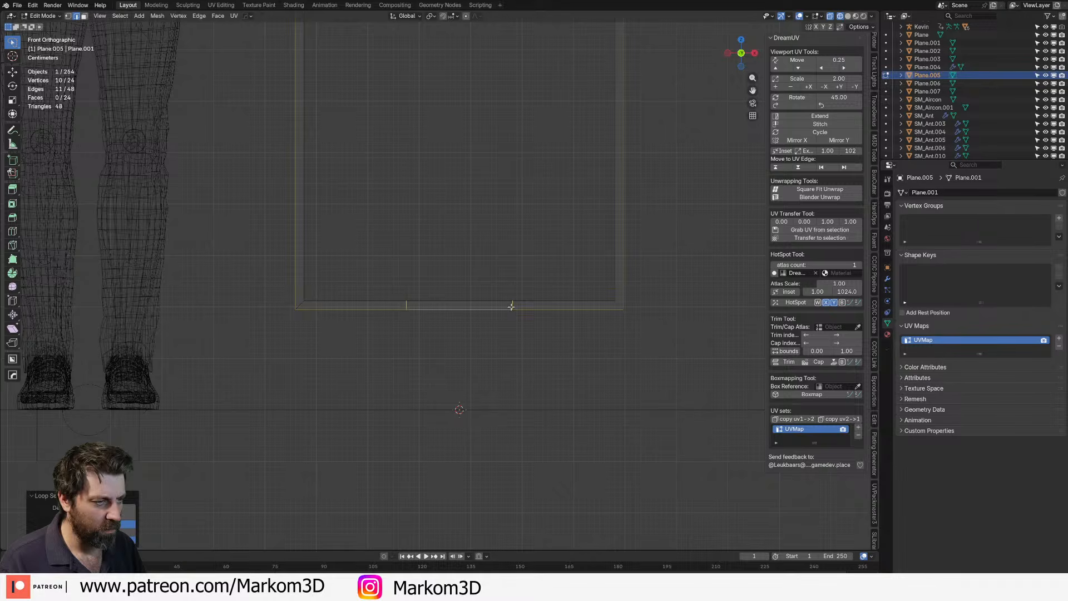
pyautogui.hotkey('ctrl', 'z')
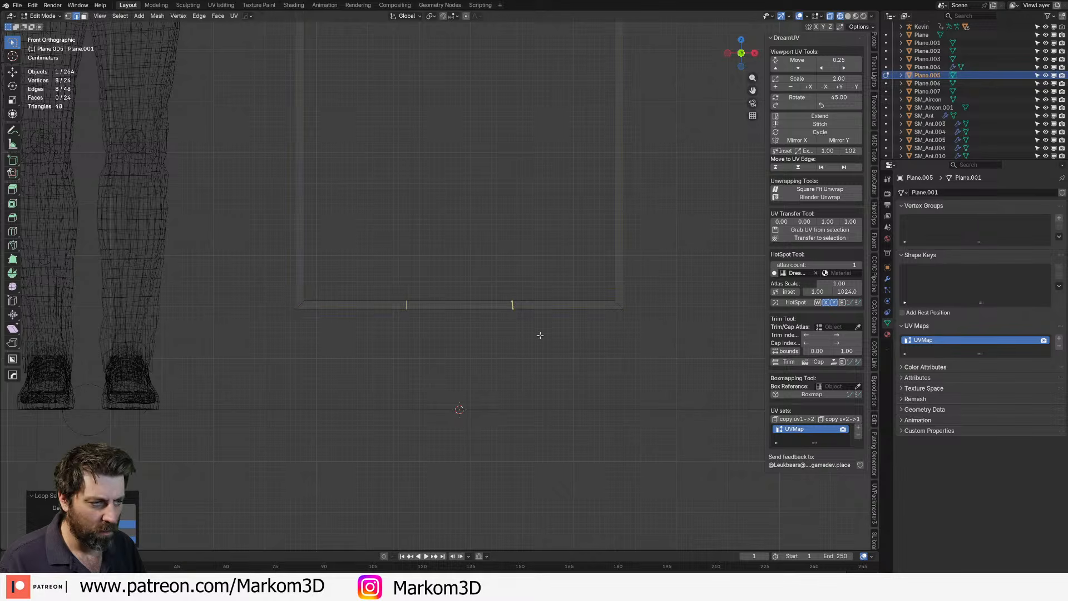
pyautogui.press('s')
pyautogui.press('x')
pyautogui.press('0')
pyautogui.press('Return')
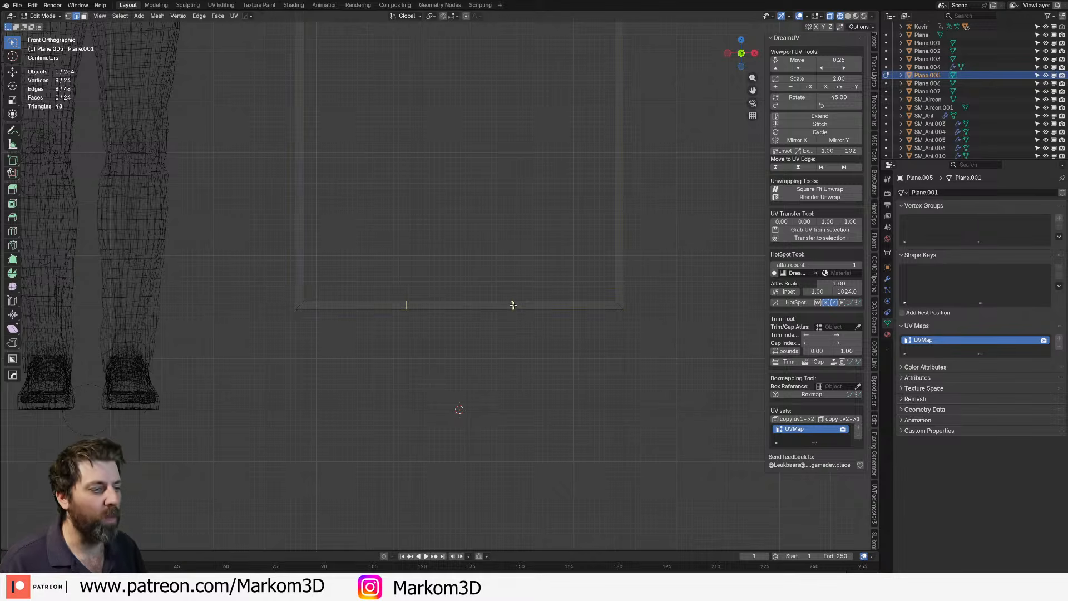
pyautogui.keyDown('alt'); pyautogui.keyDown('shift'); pyautogui.click(513, 305); pyautogui.keyUp('shift'); pyautogui.keyUp('alt')
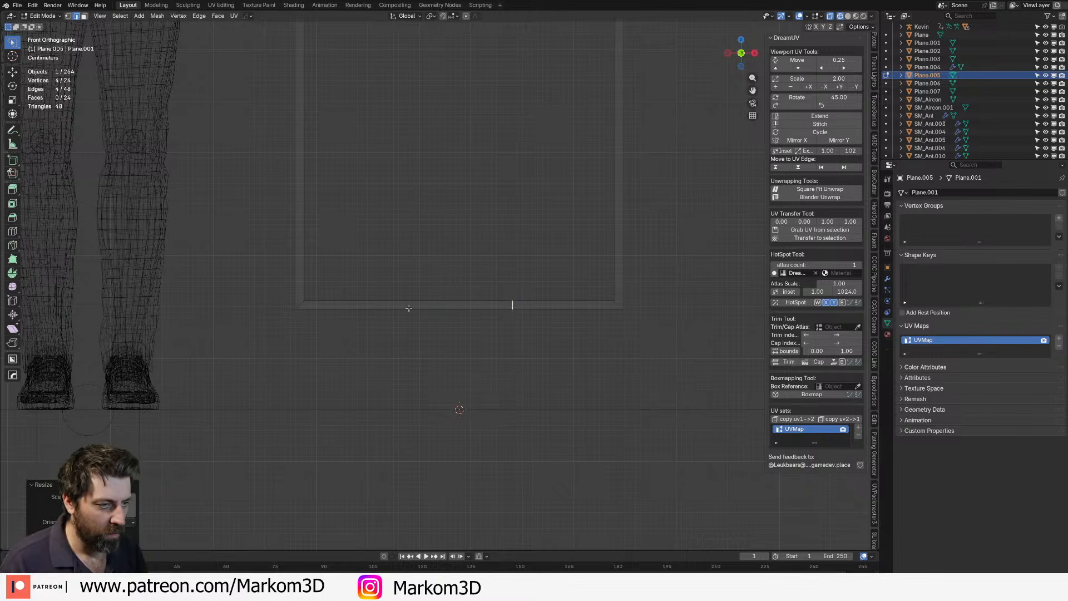
# - Scale the two cut loops apart along X by about 2.9, out to the frame's corners
pyautogui.press('s')
pyautogui.press('x')
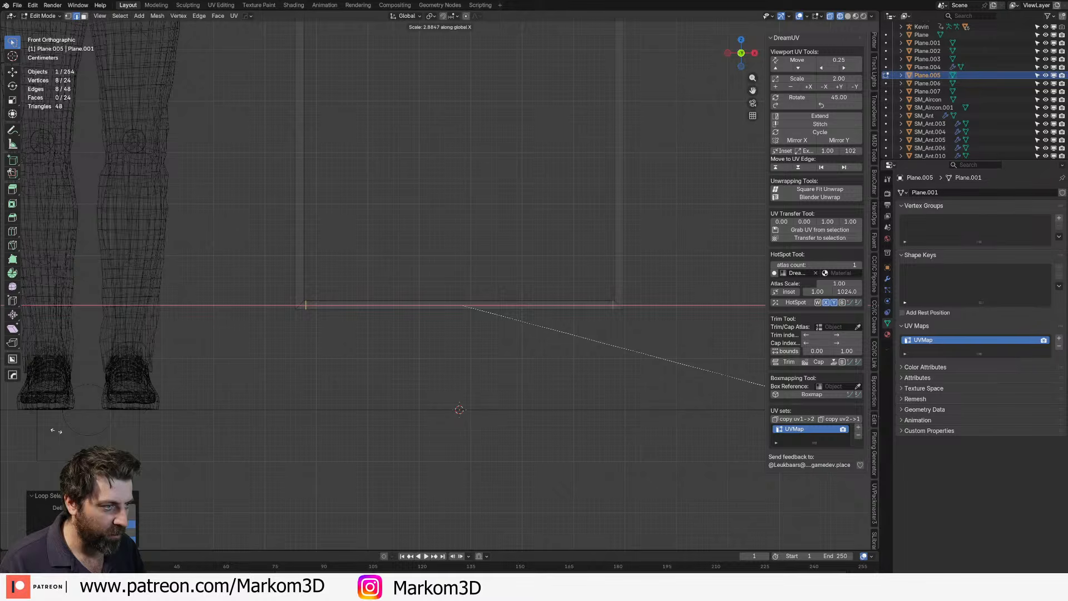
pyautogui.click(305, 306)
# - Select the underside faces at both ends of the bottom bar and extrude them downward about 0.23 m as legs
pyautogui.moveTo(305, 305); pyautogui.dragTo(300, 309, button='middle')
pyautogui.press('3')
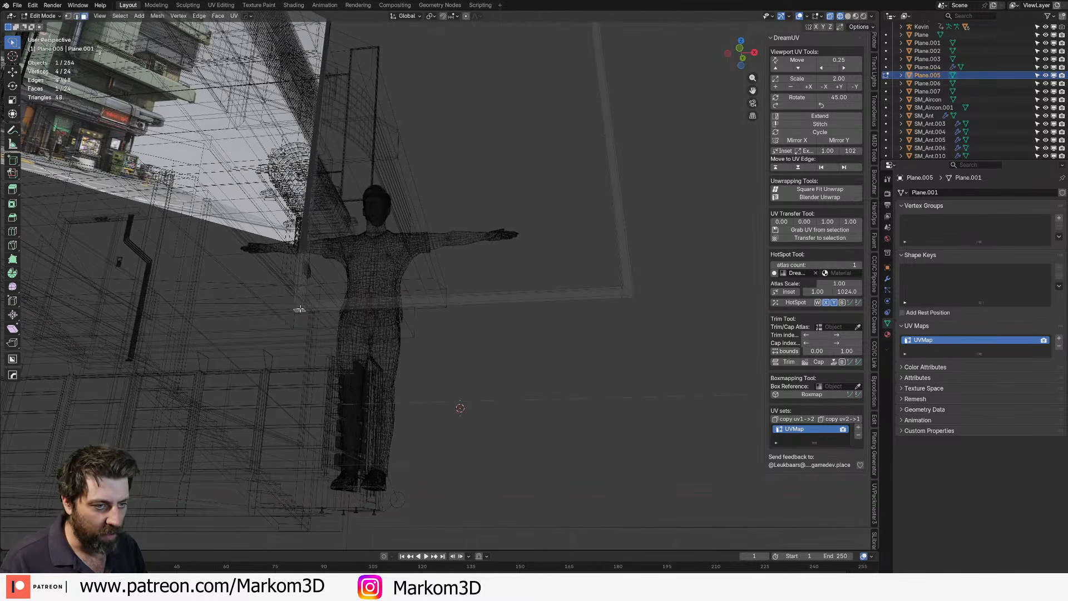
pyautogui.keyDown('shift'); pyautogui.click(631, 298); pyautogui.keyUp('shift')
pyautogui.press('z')
pyautogui.click(682, 297)
pyautogui.moveTo(667, 298)
pyautogui.mouseDown(button='middle')
pyautogui.moveTo(609, 324)
pyautogui.moveTo(568, 378)
pyautogui.mouseUp(button='middle')
pyautogui.press('e')
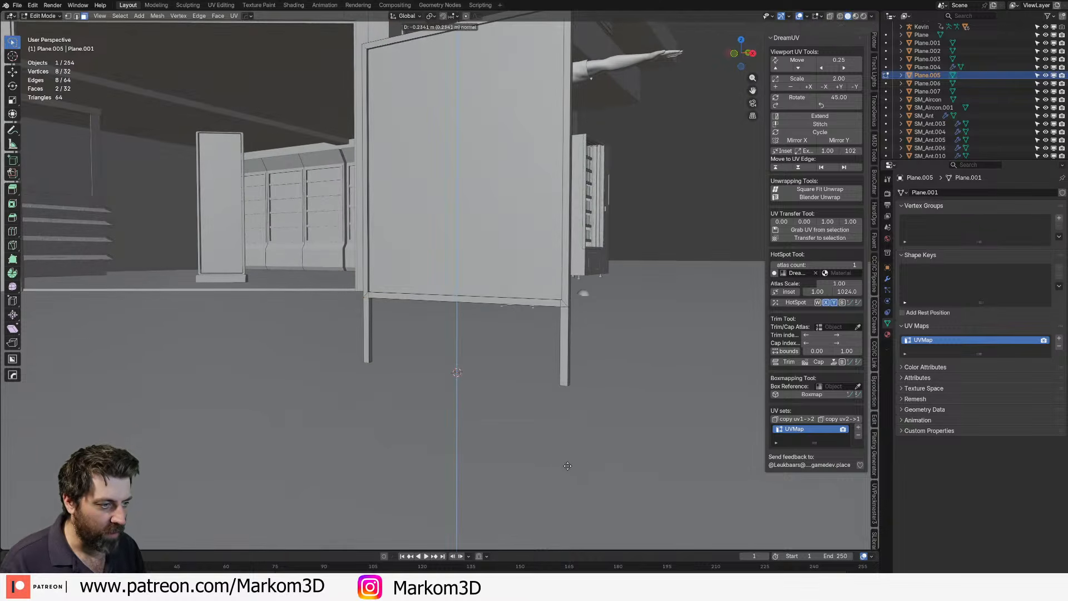
pyautogui.click(571, 451)
# - Join the frame with legs and the display panel plane into one object
pyautogui.scroll(-4, 543, 293)
pyautogui.press('Tab')
pyautogui.moveTo(544, 293); pyautogui.dragTo(455, 304, button='middle')
pyautogui.press('Tab')
pyautogui.press('a')
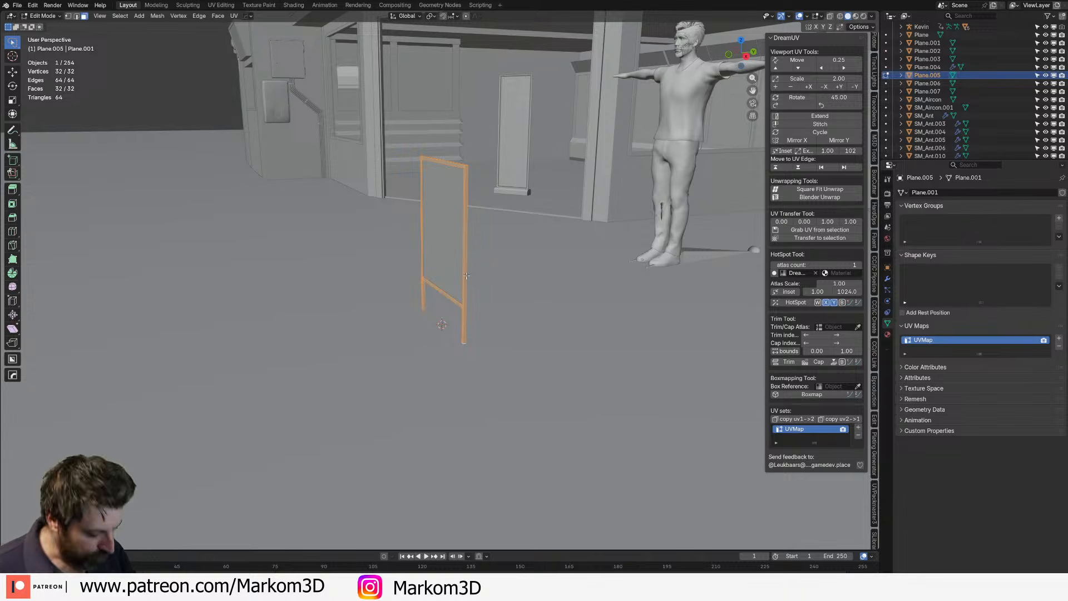
pyautogui.press('Tab')
pyautogui.keyDown('shift'); pyautogui.click(452, 244); pyautogui.keyUp('shift')
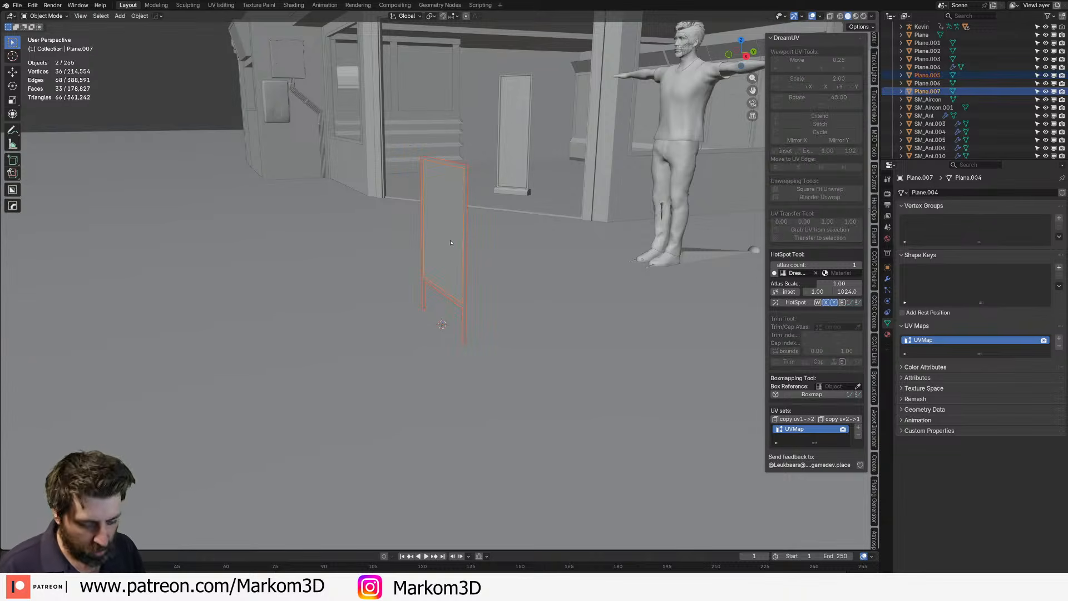
pyautogui.hotkey('ctrl', 'j')
# - Tilt the joined panel by 10° in the right orthographic view and apply its transform
pyautogui.press('KP_3')
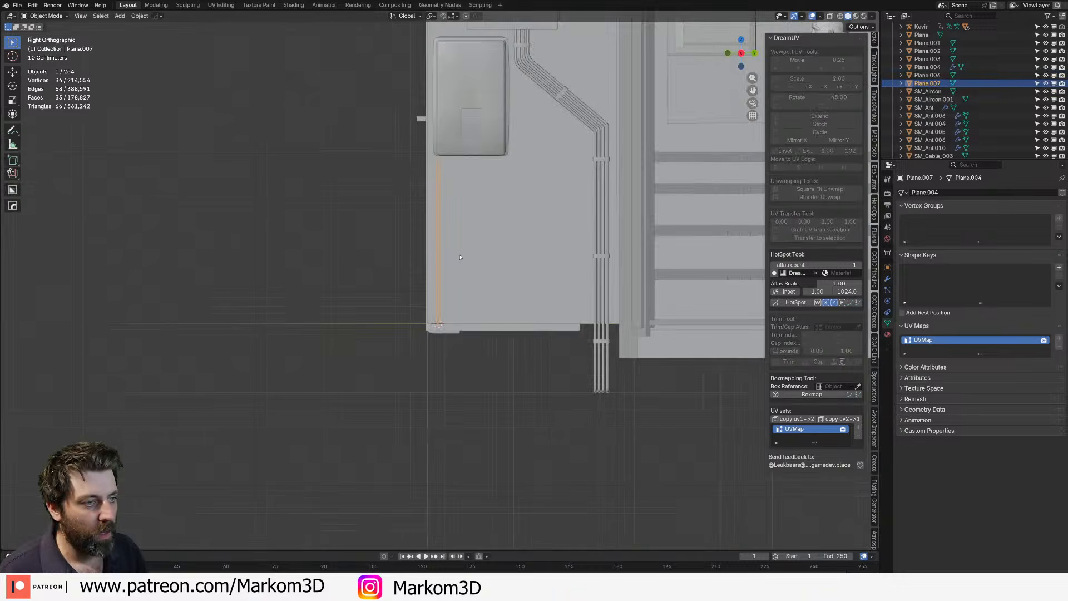
pyautogui.write('r30')
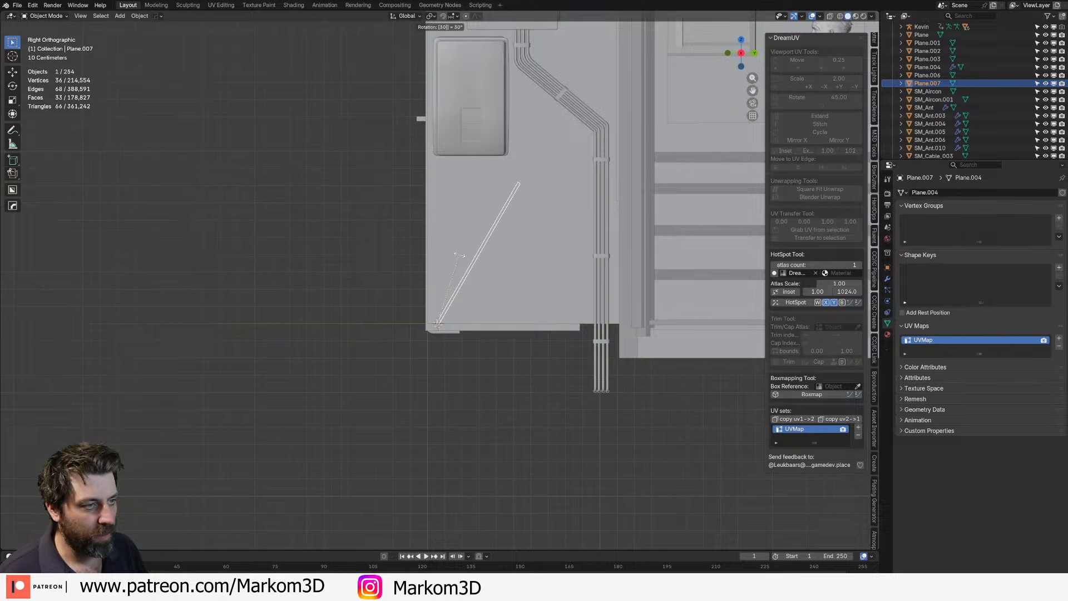
pyautogui.press('BackSpace')
pyautogui.press('BackSpace')
pyautogui.write('10')
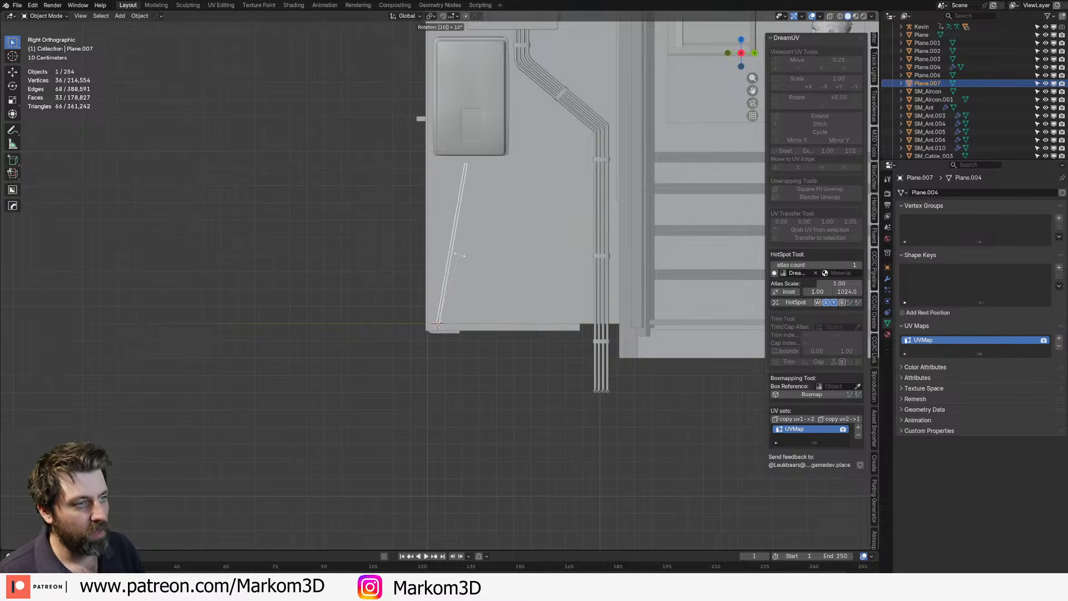
pyautogui.press('Return')
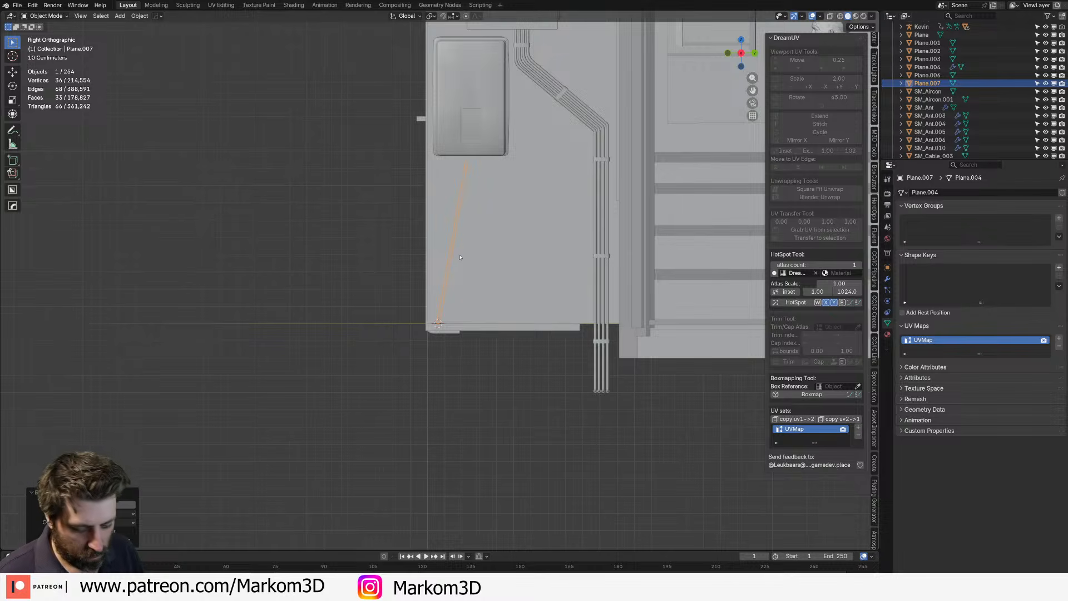
pyautogui.hotkey('ctrl', 'a')
pyautogui.click(460, 266)
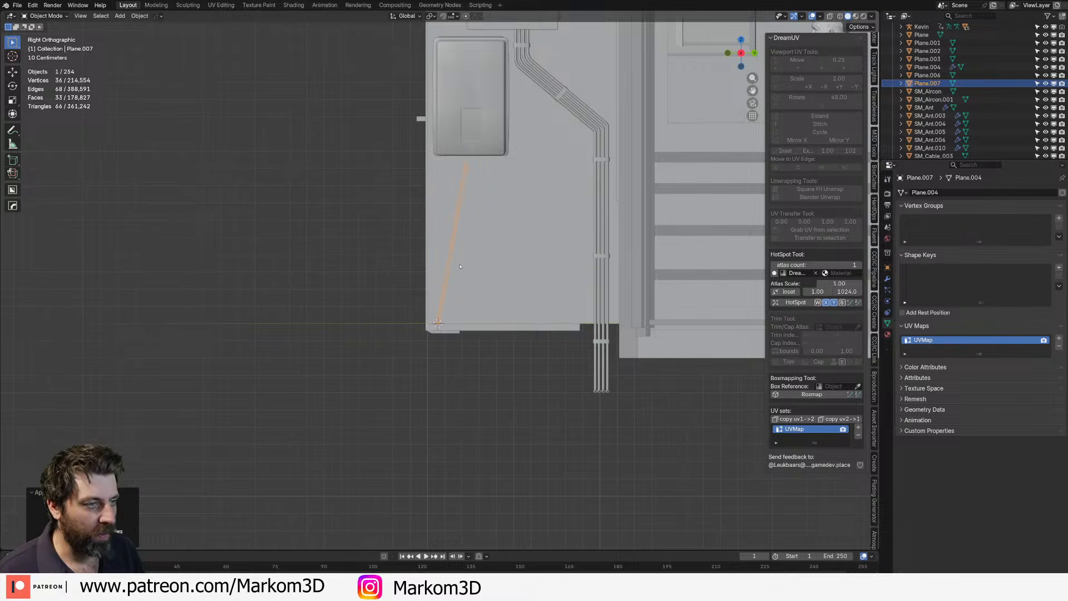
# - Duplicate the panel mesh, rotate the copy 180° about Z, and move it so both tops meet as an A-frame
pyautogui.press('Tab')
pyautogui.hotkey('shift', 'd')
pyautogui.rightClick(458, 272)
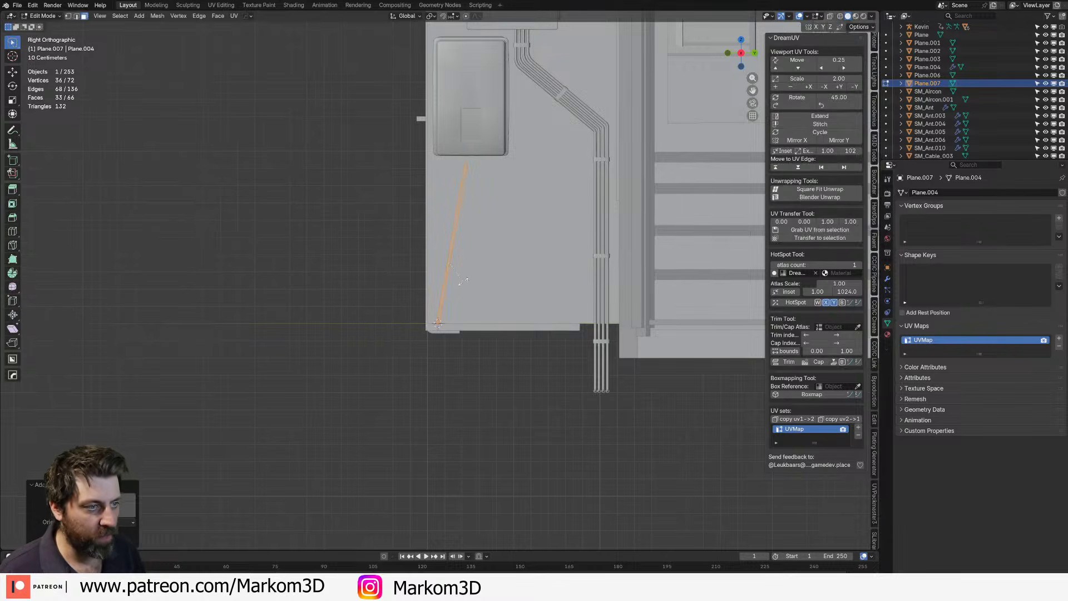
pyautogui.write('rz180')
pyautogui.press('Return')
pyautogui.press('g')
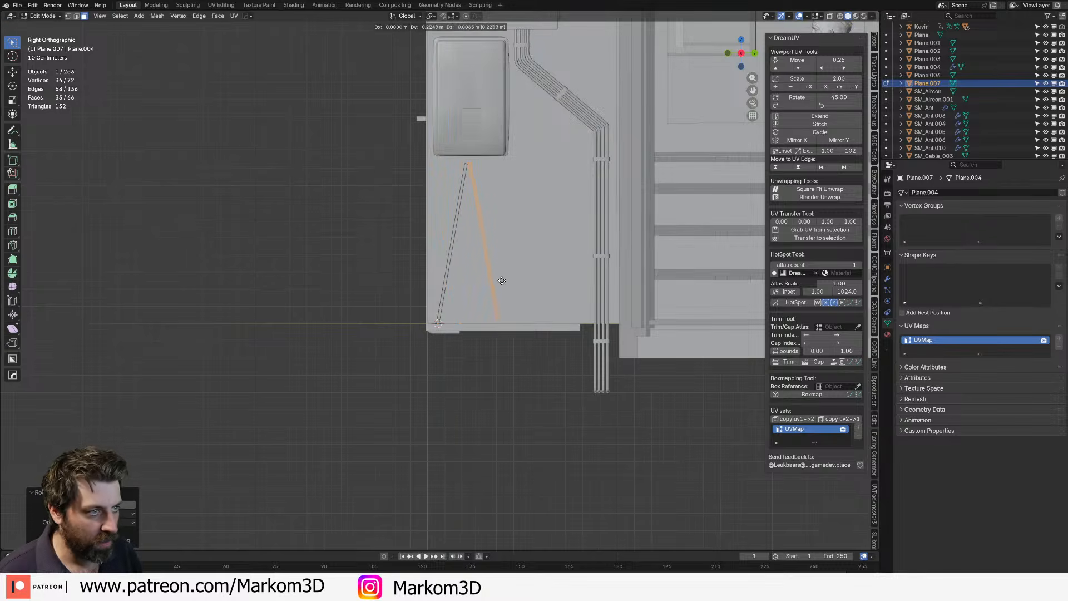
pyautogui.click(491, 284)
pyautogui.scroll(-6, 430, 300)
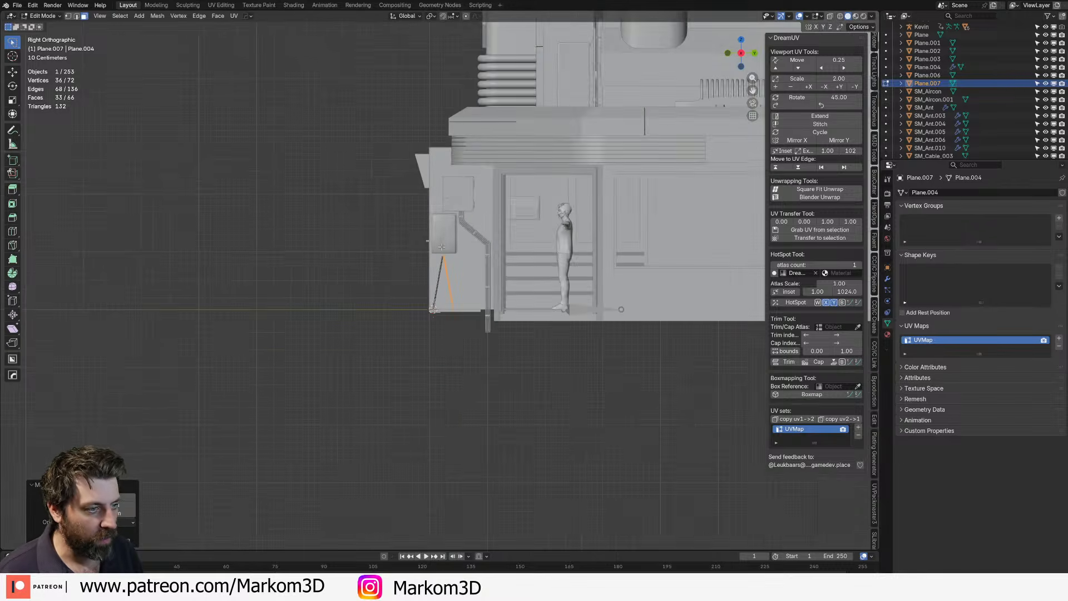
pyautogui.moveTo(429, 299); pyautogui.dragTo(489, 328, button='middle')
pyautogui.scroll(5, 473, 274)
pyautogui.press('Tab')
# - Select the bottom vertices of all four legs in wireframe and snap the 3D cursor to the selection
pyautogui.moveTo(505, 271)
pyautogui.mouseDown(button='middle')
pyautogui.moveTo(471, 275)
pyautogui.moveTo(583, 301)
pyautogui.mouseUp(button='middle')
pyautogui.press('Tab')
pyautogui.press('KP_3')
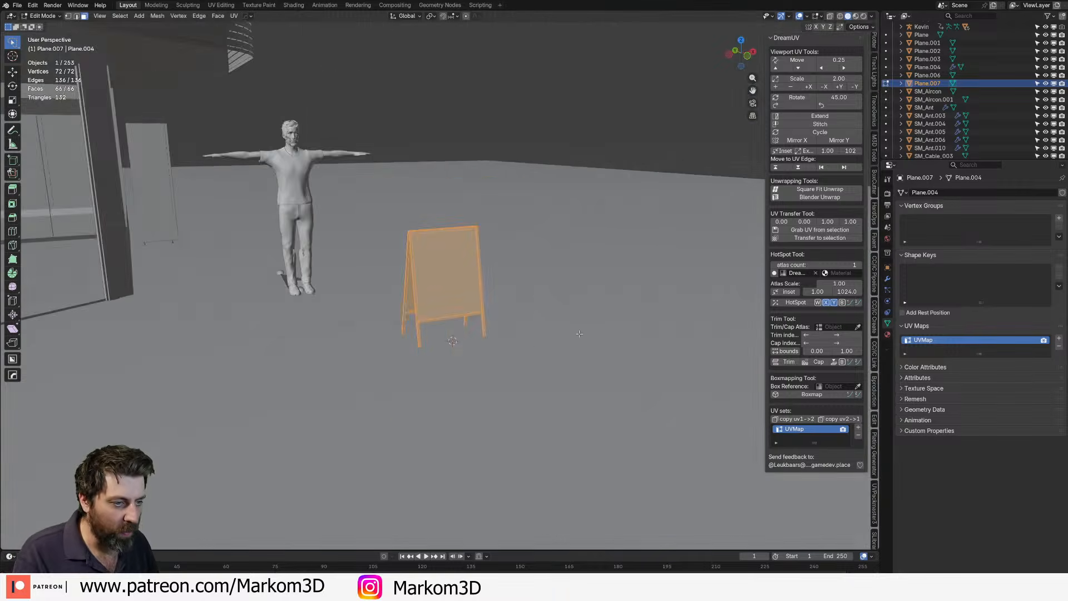
pyautogui.scroll(4, 499, 386)
pyautogui.press('z')
pyautogui.click(429, 386)
pyautogui.moveTo(409, 419)
pyautogui.mouseDown(button='middle')
pyautogui.moveTo(380, 383)
pyautogui.moveTo(395, 401)
pyautogui.moveTo(396, 433)
pyautogui.moveTo(375, 419)
pyautogui.mouseUp(button='middle')
pyautogui.press('1')
pyautogui.hotkey('alt', 'a')
pyautogui.press('c')
pyautogui.click(383, 404)
pyautogui.click(538, 406)
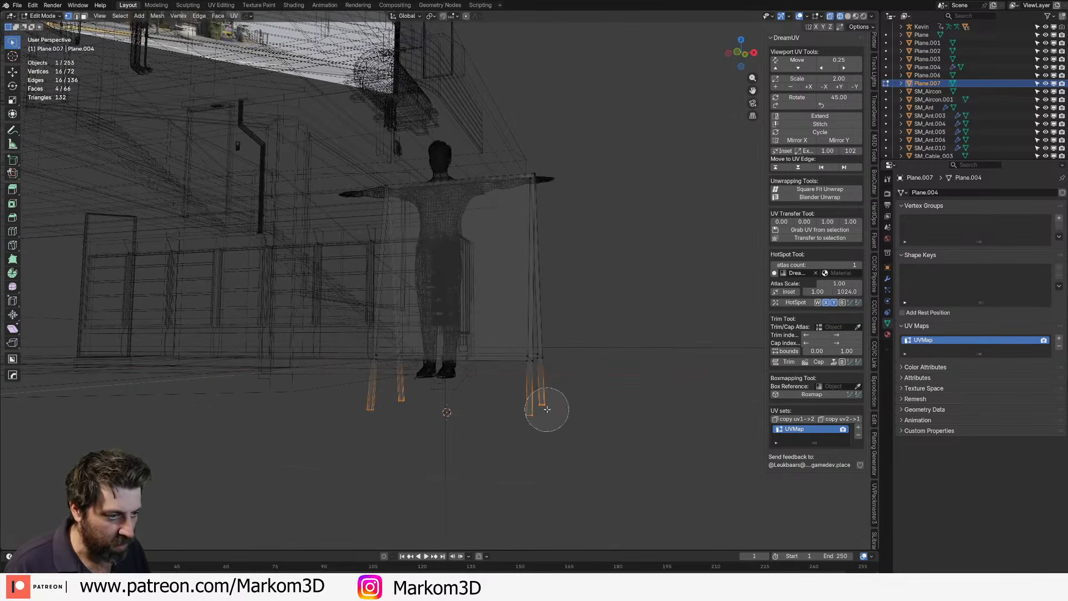
pyautogui.rightClick(542, 406)
pyautogui.hotkey('ctrl', 'Tab')
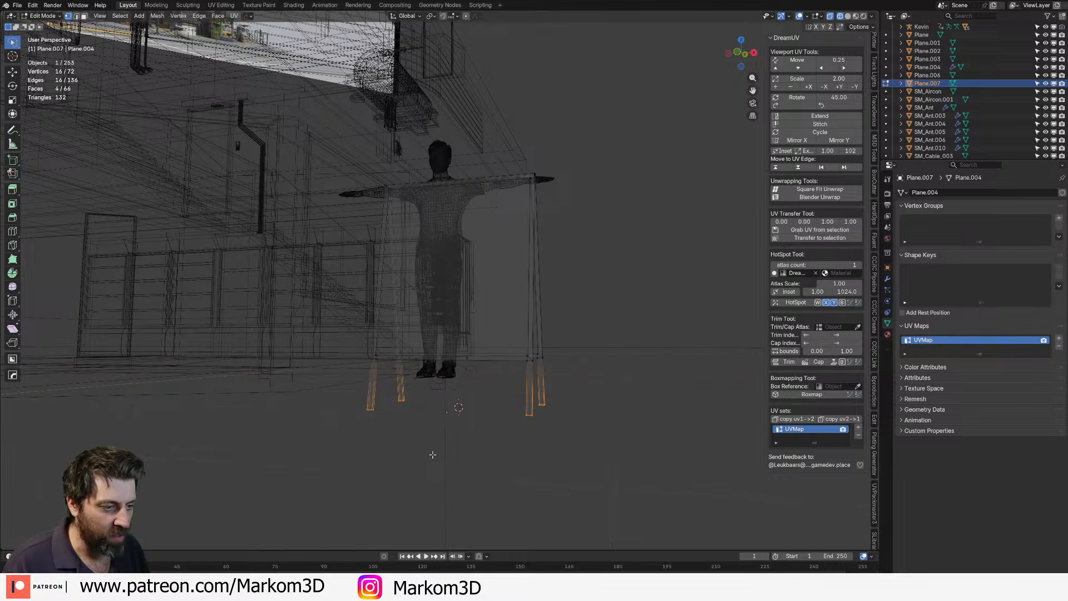
# - Set the sign's origin to the 3D cursor and return to solid shading
pyautogui.press('Tab')
pyautogui.rightClick(444, 414)
pyautogui.moveTo(445, 447)
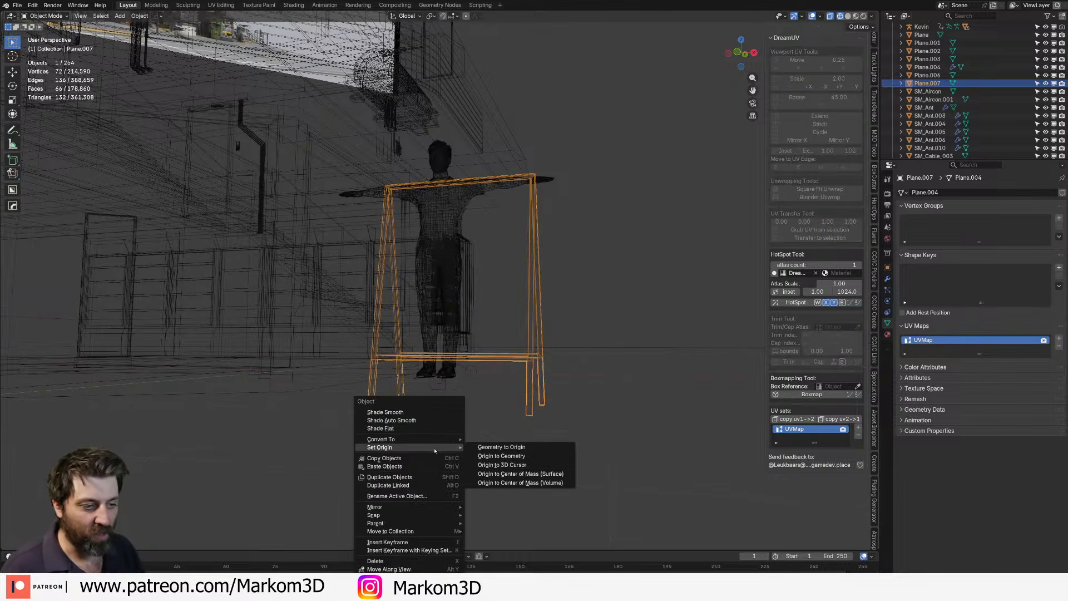
pyautogui.click(503, 465)
pyautogui.moveTo(504, 396); pyautogui.dragTo(497, 365, button='middle')
pyautogui.press('z')
pyautogui.click(560, 357)
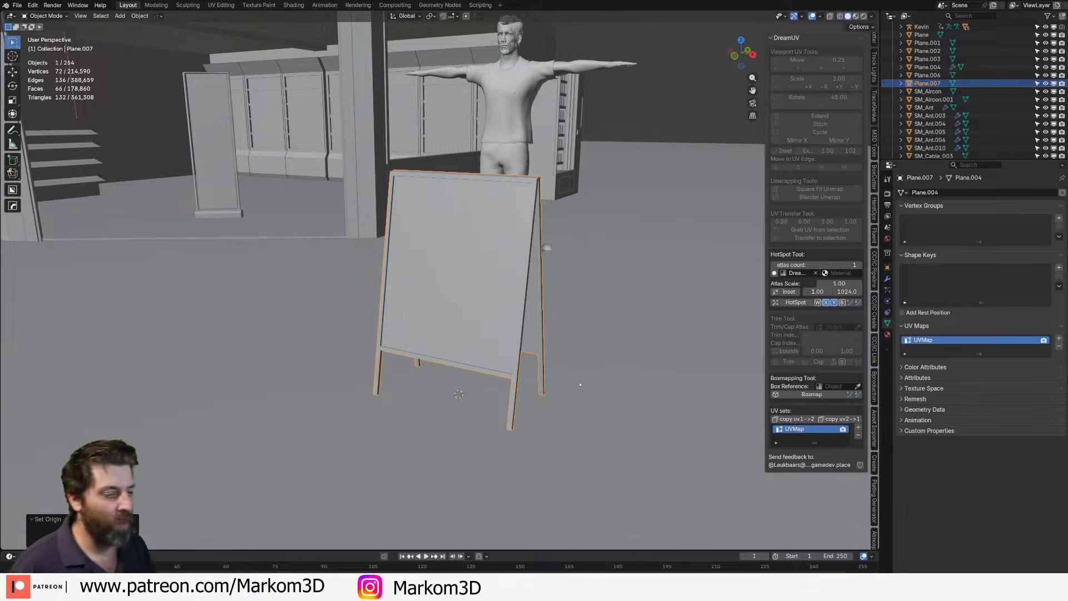
# - Duplicate the inner face of one panel's bottom bar in place and rotate the copy 90° about Z
pyautogui.moveTo(583, 383); pyautogui.dragTo(542, 392, button='middle')
pyautogui.scroll(3, 480, 382)
pyautogui.scroll(1, 475, 353)
pyautogui.press('Tab')
pyautogui.press('3')
pyautogui.click(475, 351)
pyautogui.hotkey('shift', 'd')
pyautogui.rightClick(554, 391)
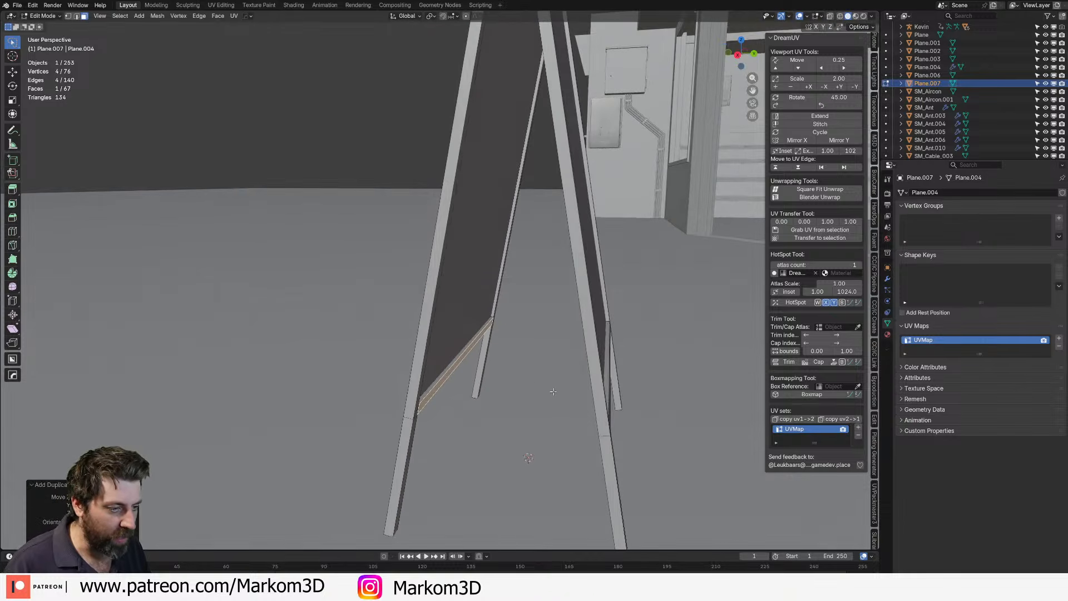
pyautogui.write('rz90')
pyautogui.press('Return')
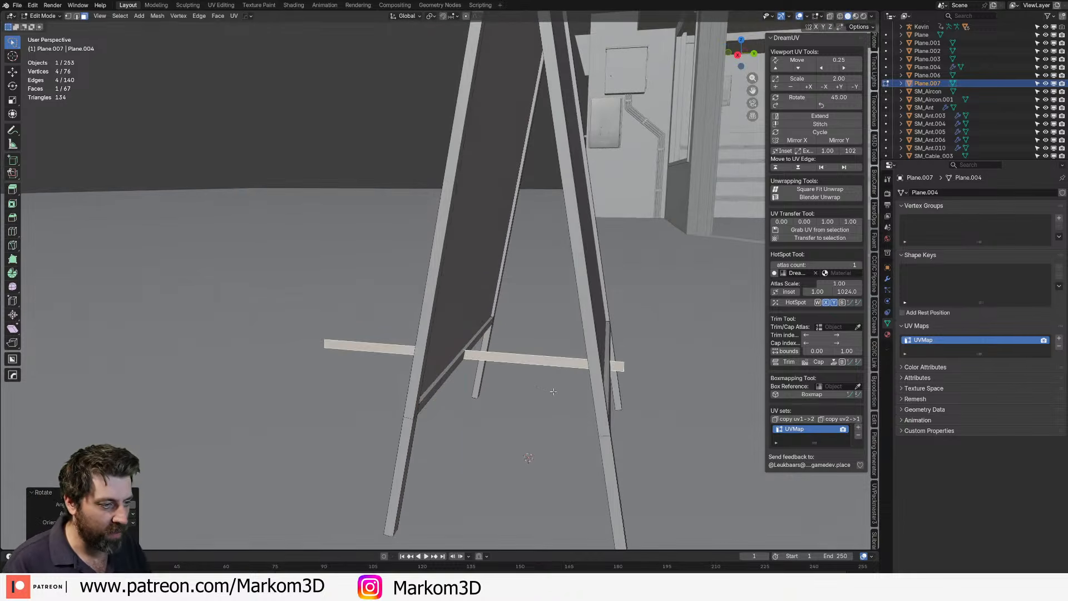
# - Move the duplicated strip along Y in the right view so that it sits across both panels
pyautogui.press('KP_3')
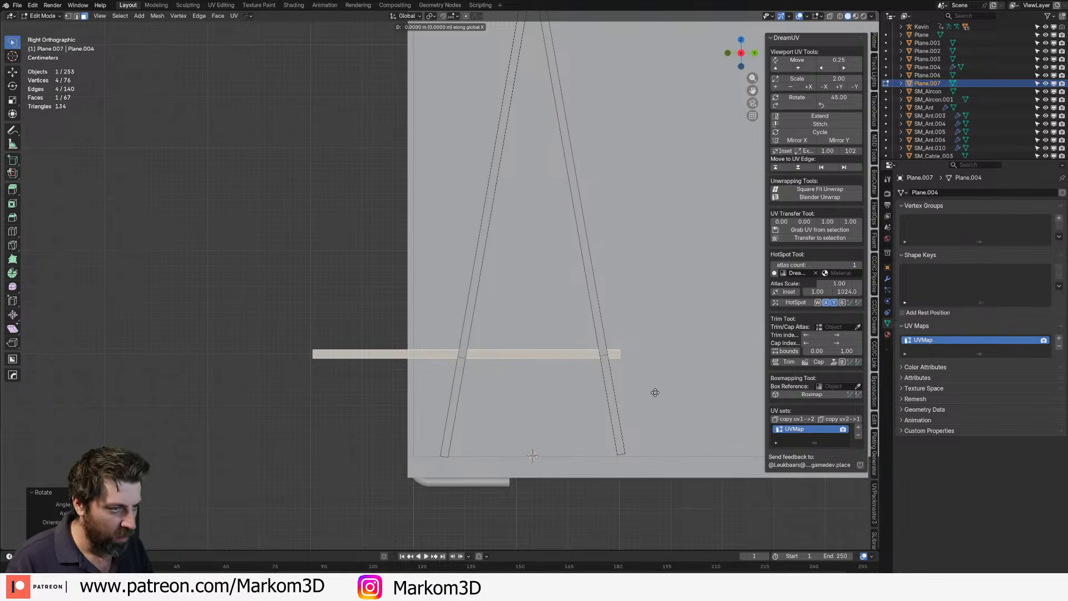
pyautogui.press('g')
pyautogui.press('y')
pyautogui.click(581, 374)
pyautogui.press('s')
pyautogui.press('x')
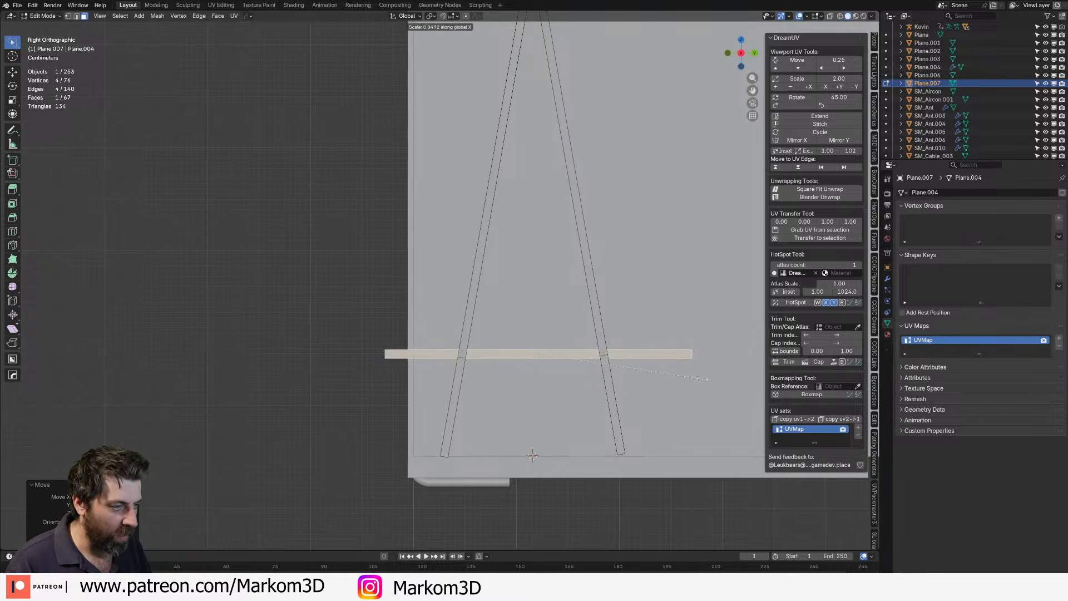
pyautogui.rightClick(672, 367)
# - Scale the strip down, shorten it along Y to fit between the two frames, and adjust its Y position
pyautogui.press('s')
pyautogui.click(639, 371)
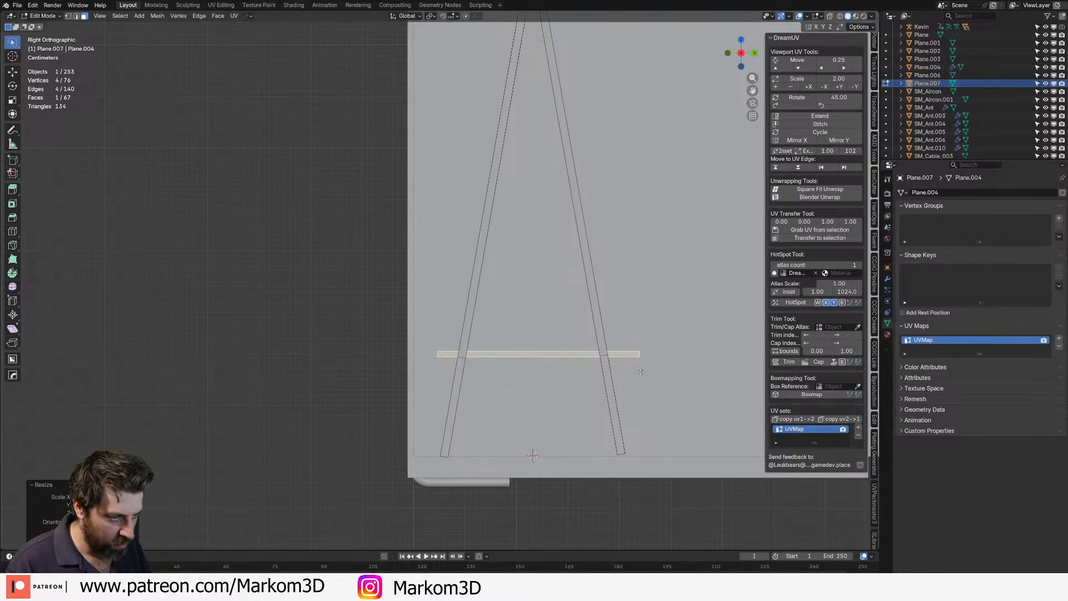
pyautogui.press('s')
pyautogui.press('y')
pyautogui.click(599, 370)
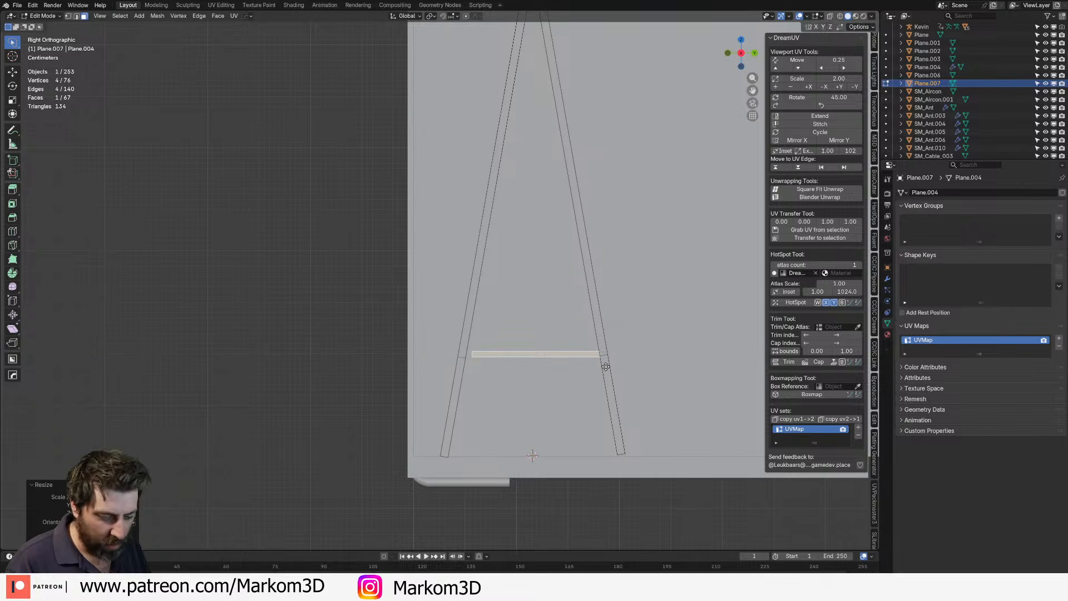
pyautogui.press('g')
pyautogui.press('y')
pyautogui.click(579, 374)
# - Try extruding the crossbar strip for thickness and inspect its angle in the front wireframe view
pyautogui.moveTo(579, 375); pyautogui.dragTo(551, 402, button='middle')
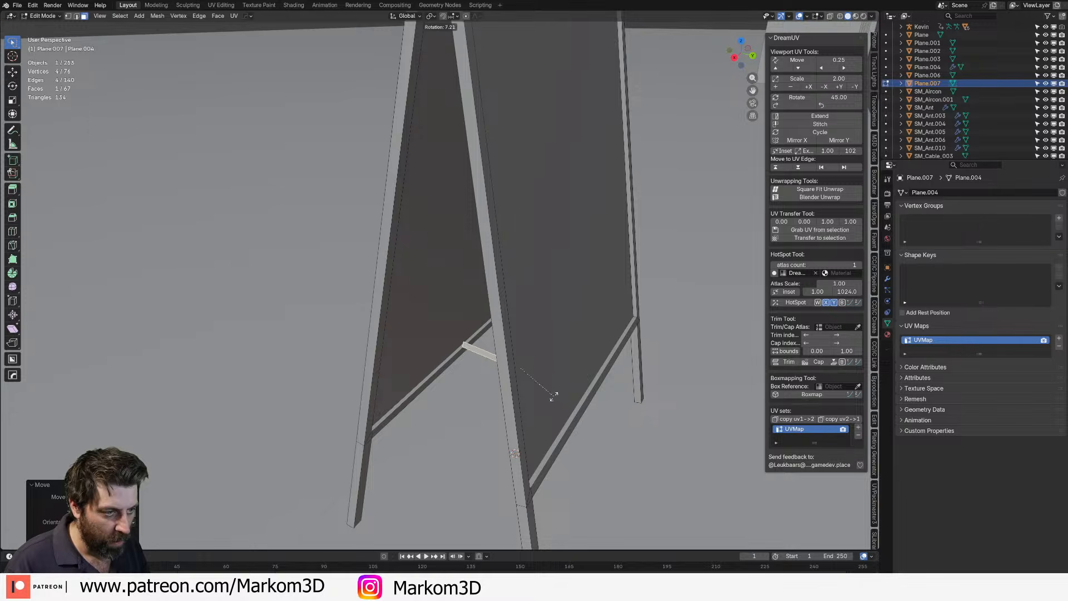
pyautogui.press('e')
pyautogui.click(557, 394)
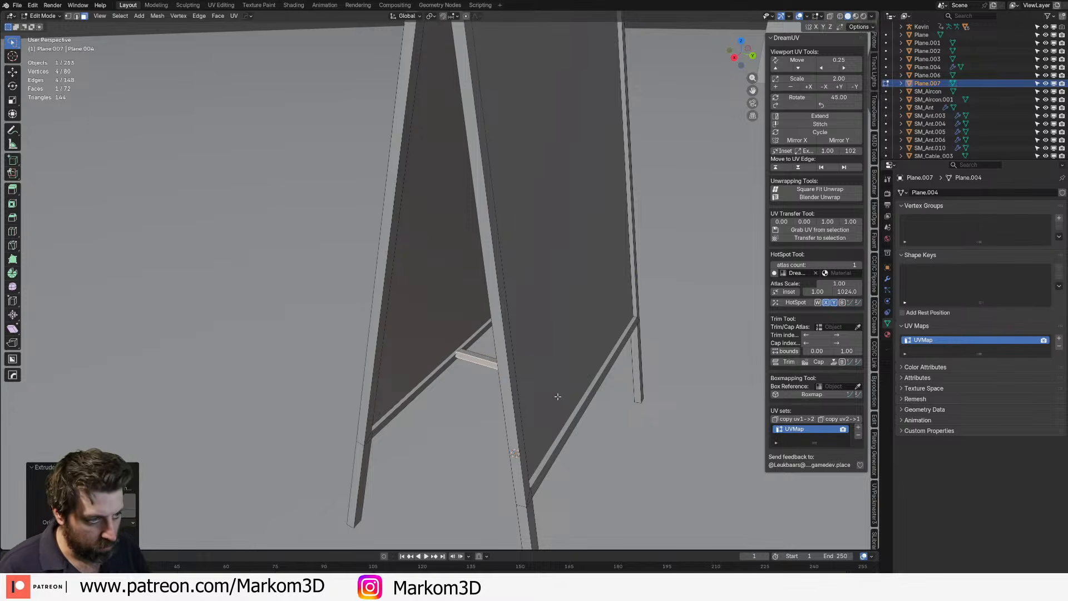
pyautogui.press('KP_3')
pyautogui.press('KP_1')
pyautogui.press('z')
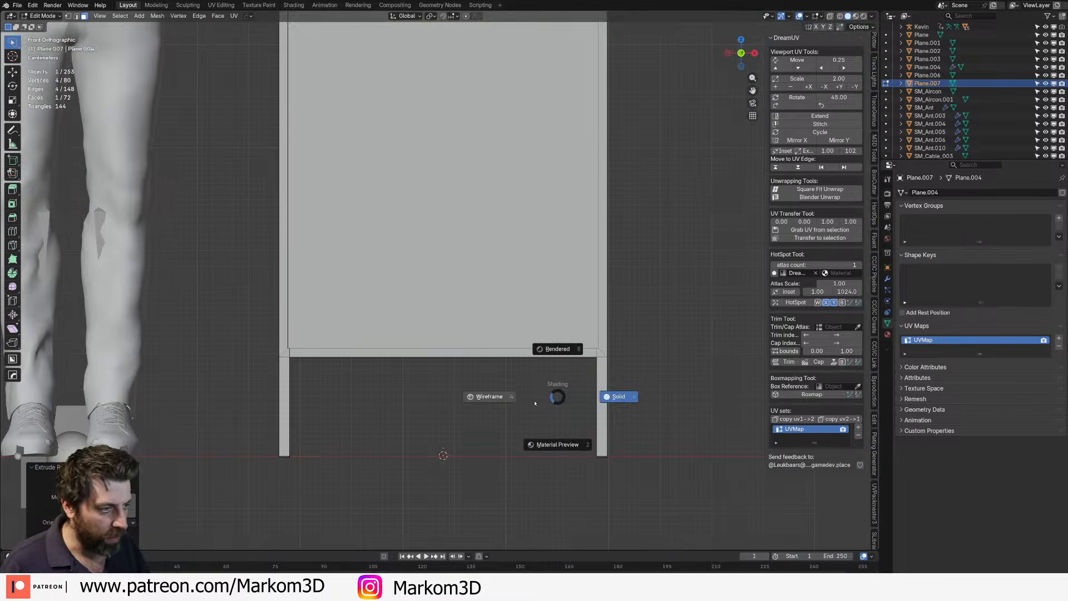
pyautogui.click(502, 402)
pyautogui.scroll(4, 503, 402)
pyautogui.hotkey('ctrl', 'z')
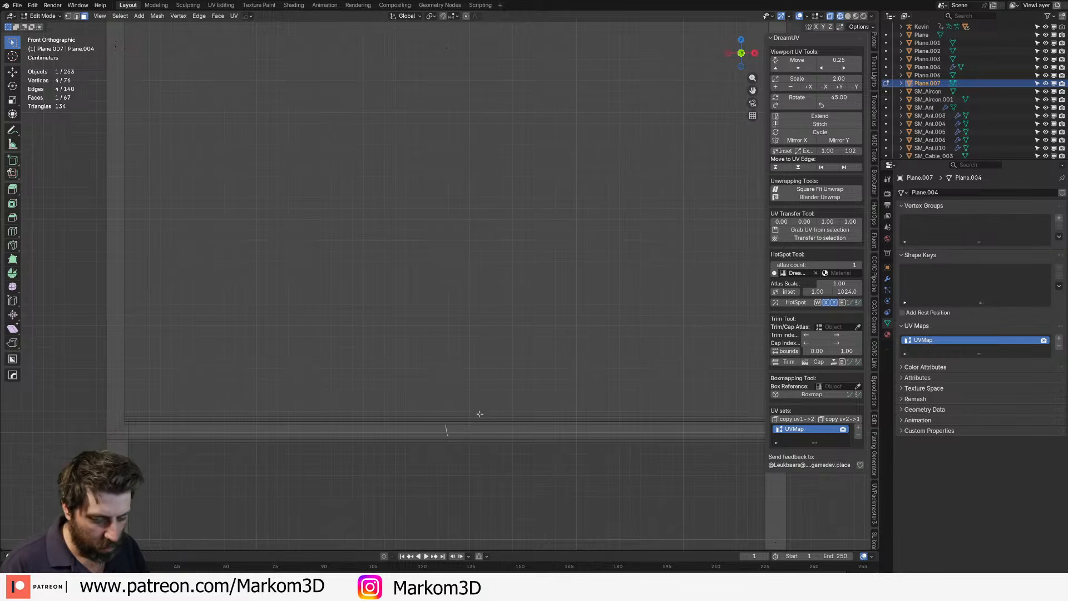
# - Flatten the crossbar strip by scaling it to 0 along X, and extrude it to give it thickness
pyautogui.press('s')
pyautogui.press('x')
pyautogui.press('0')
pyautogui.press('Return')
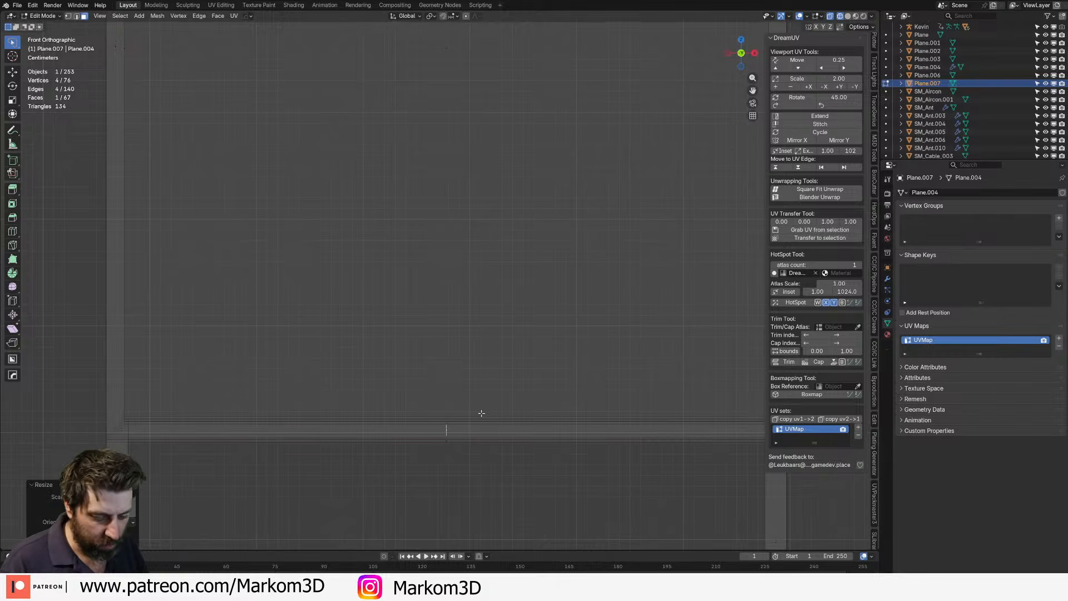
pyautogui.press('e')
pyautogui.click(511, 416)
pyautogui.scroll(-7, 511, 424)
pyautogui.press('z')
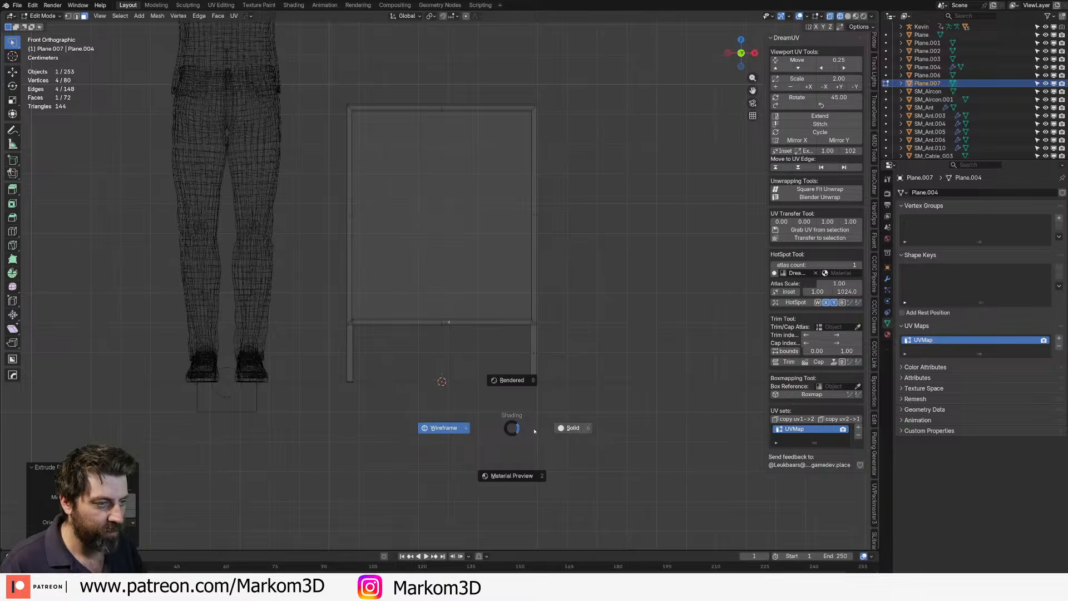
pyautogui.click(561, 430)
pyautogui.moveTo(561, 430)
pyautogui.mouseDown(button='middle')
pyautogui.moveTo(479, 429)
pyautogui.moveTo(477, 409)
pyautogui.moveTo(508, 407)
pyautogui.mouseUp(button='middle')
pyautogui.press('Tab')
pyautogui.scroll(-3, 479, 429)
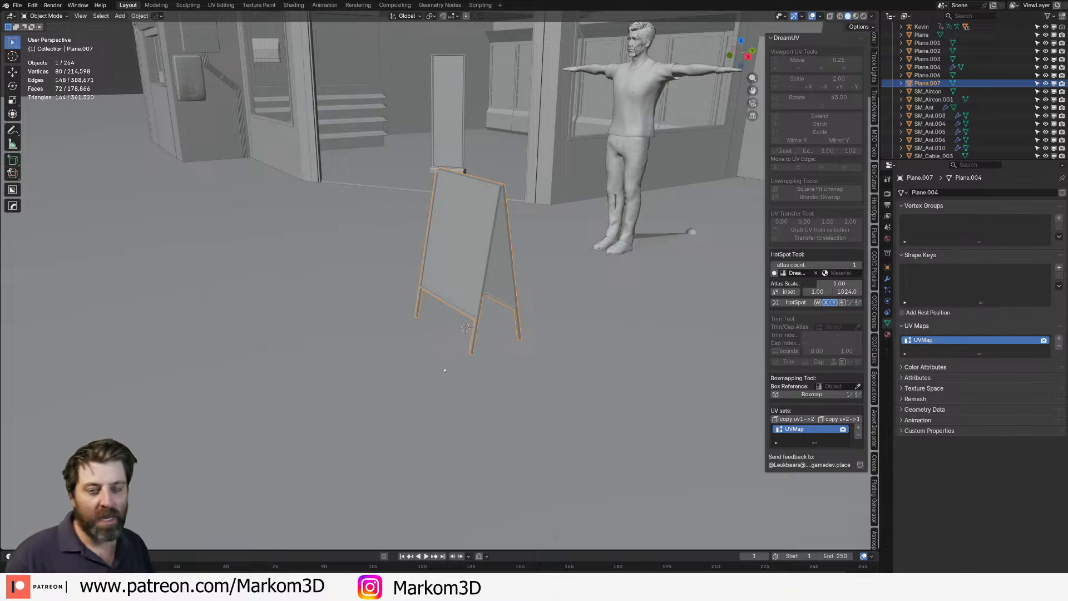
# - Examine the A-frame sign from the front and side, checking its panels, legs and crossbar against the scene
pyautogui.moveTo(449, 336)
pyautogui.mouseDown(button='middle')
pyautogui.moveTo(496, 336)
pyautogui.moveTo(491, 351)
pyautogui.moveTo(432, 348)
pyautogui.mouseUp(button='middle')
pyautogui.scroll(3, 484, 350)
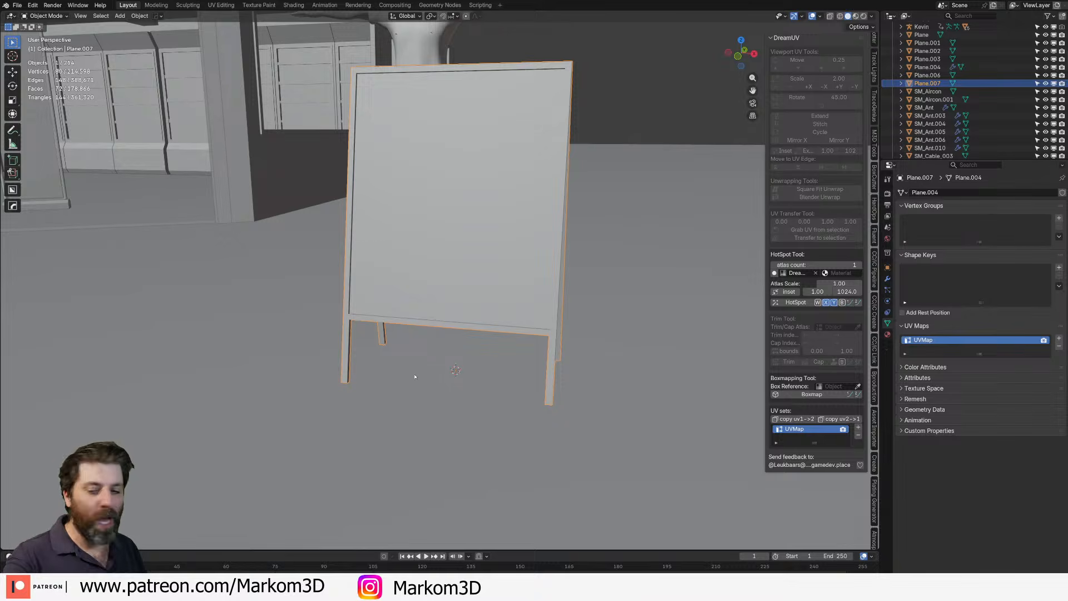
pyautogui.moveTo(415, 377); pyautogui.dragTo(397, 379, button='middle')
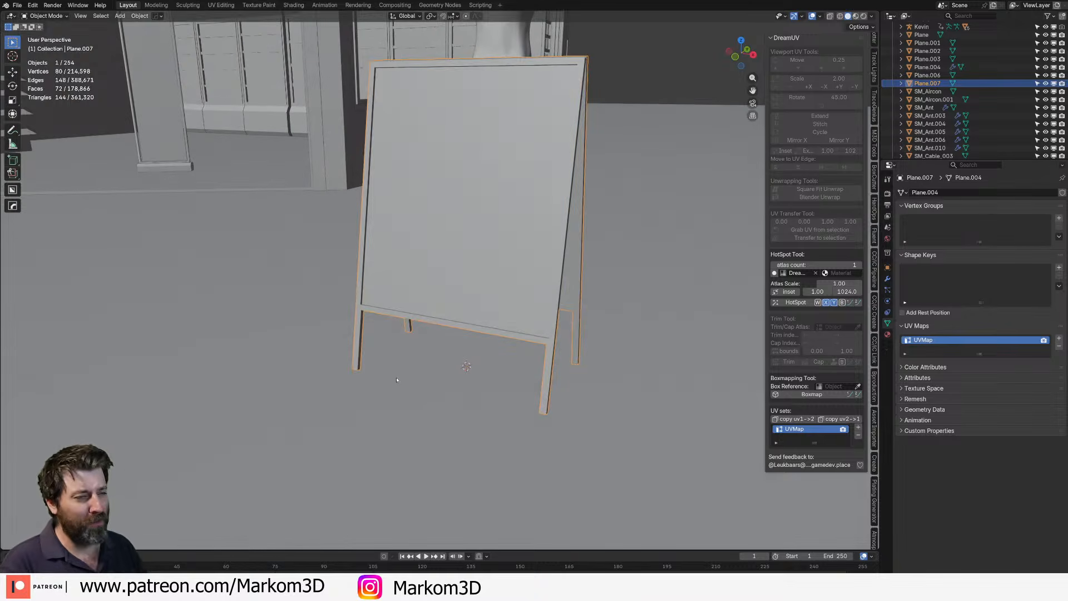
pyautogui.moveTo(461, 344); pyautogui.dragTo(261, 284, button='middle')
pyautogui.press('Tab')
pyautogui.click(464, 268)
pyautogui.scroll(4, 448, 317)
pyautogui.moveTo(448, 317); pyautogui.dragTo(657, 295, button='middle')
pyautogui.scroll(-2, 657, 295)
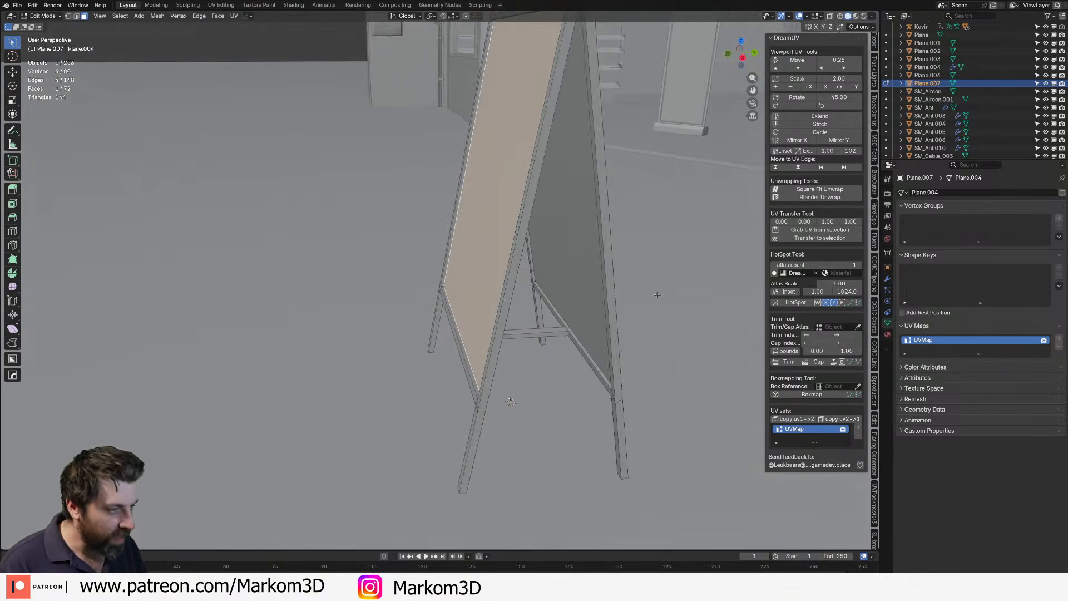
pyautogui.press('Tab')
pyautogui.scroll(-6, 398, 157)
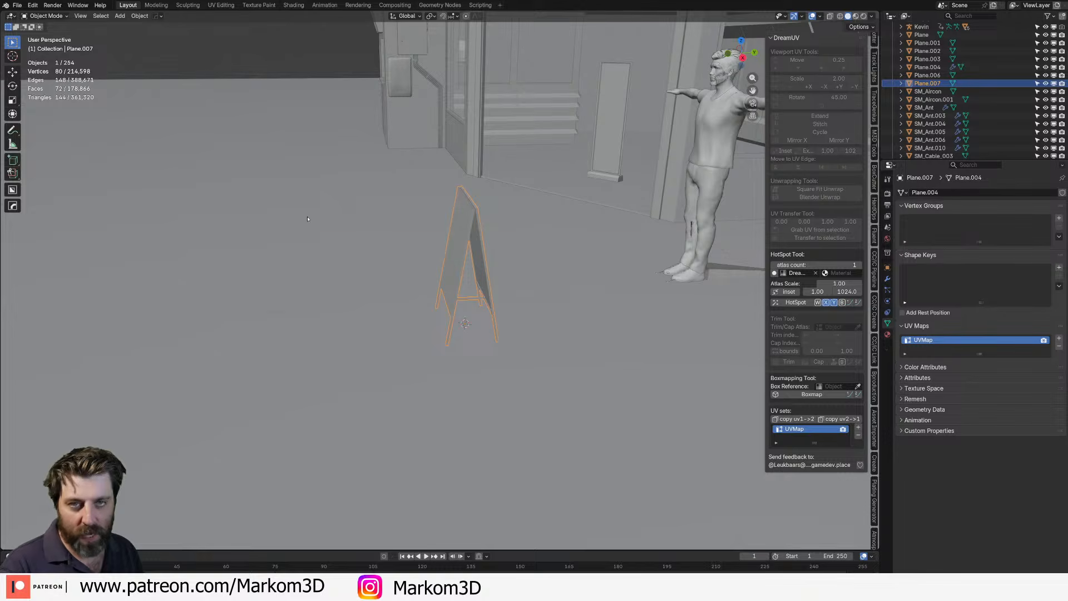
pyautogui.scroll(-2, 307, 218)
pyautogui.scroll(4, 308, 218)
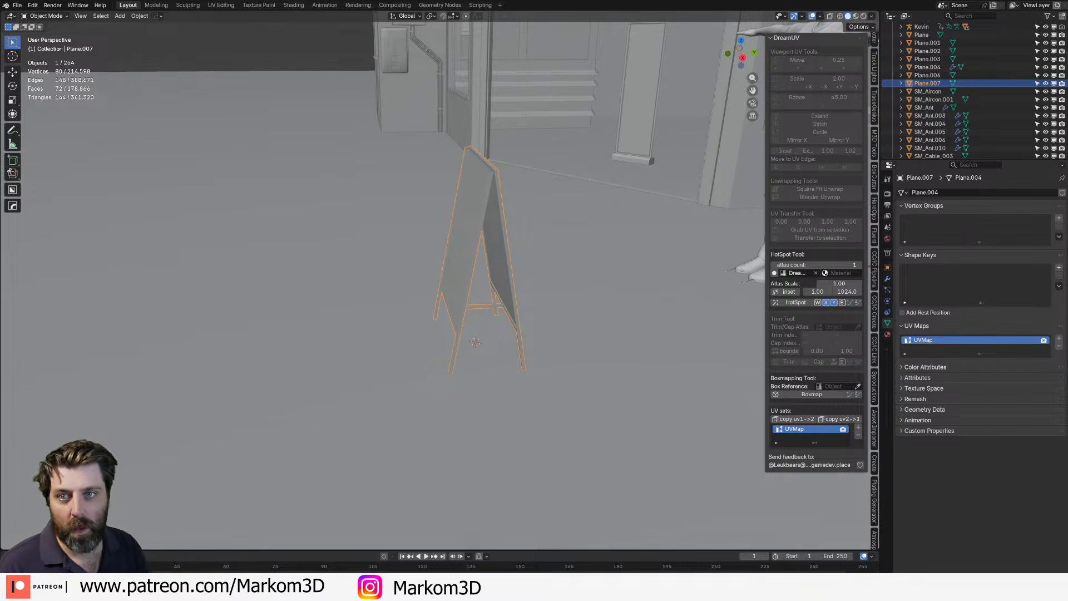
# - Switch to Midjourney in the browser, search the images for "vector logo" and browse the logo designs
pyautogui.moveTo(0, 6); pyautogui.dragTo(350, 1)
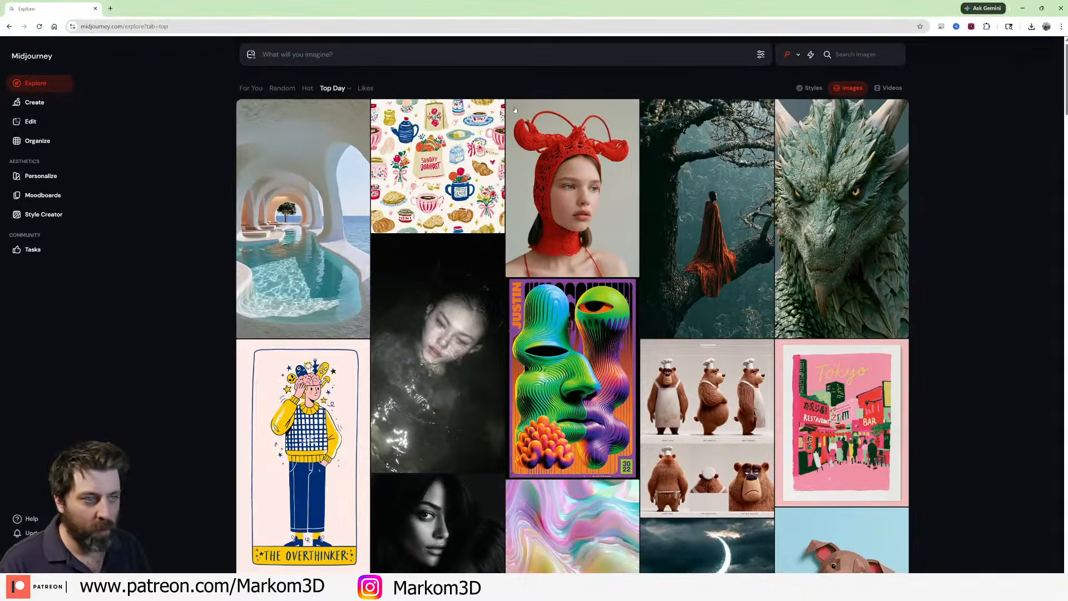
pyautogui.click(846, 56)
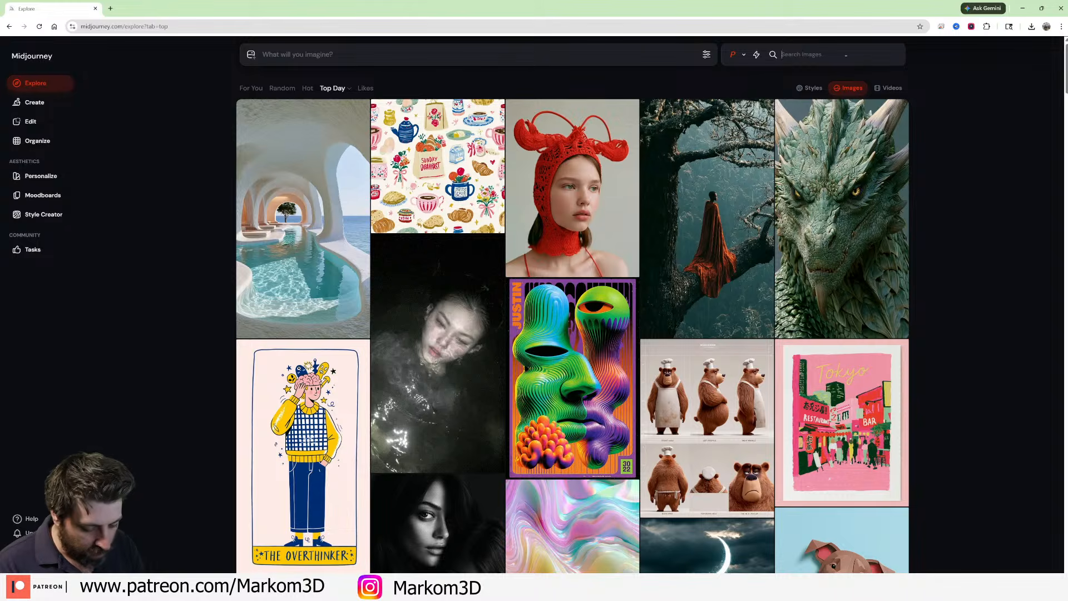
pyautogui.write('vector logo')
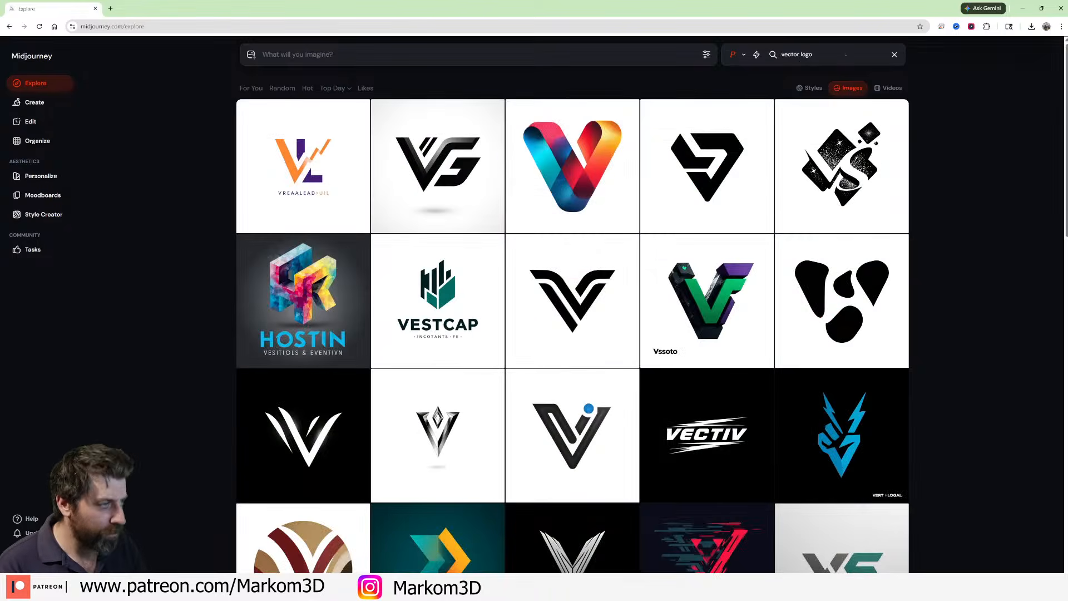
pyautogui.scroll(-5, 525, 180)
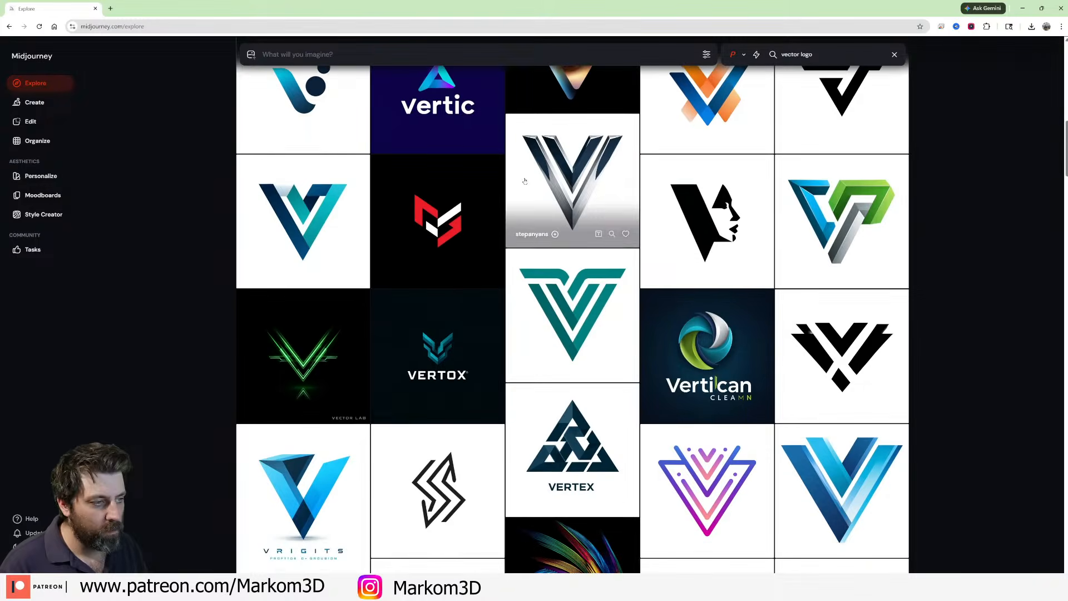
pyautogui.scroll(-1, 524, 180)
pyautogui.scroll(-5, 492, 383)
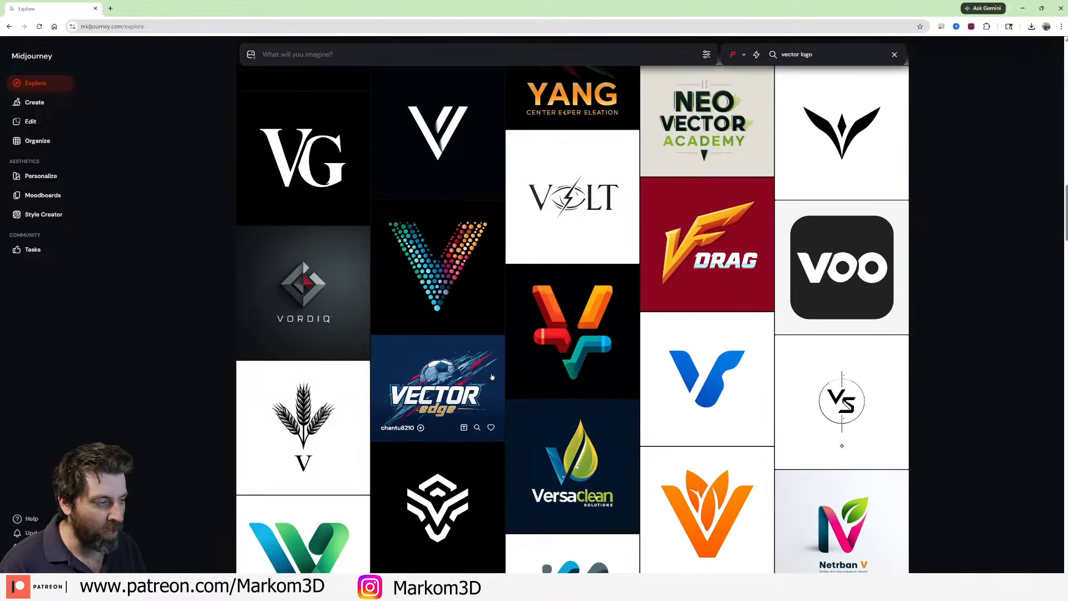
# - Launch Krita from the system's app search
pyautogui.press('super')
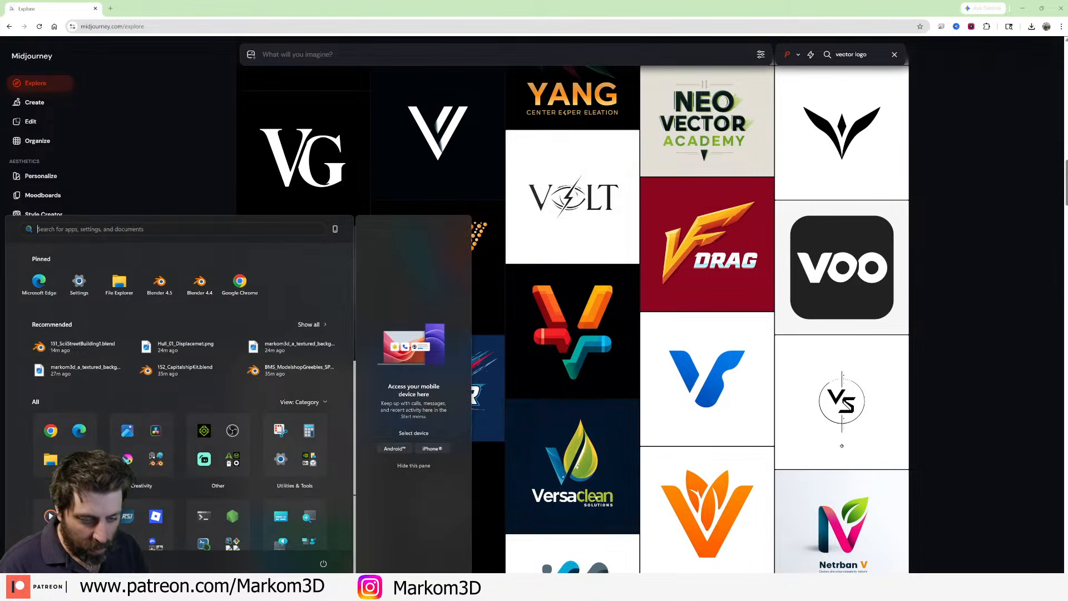
pyautogui.write('kr')
pyautogui.press('Return')
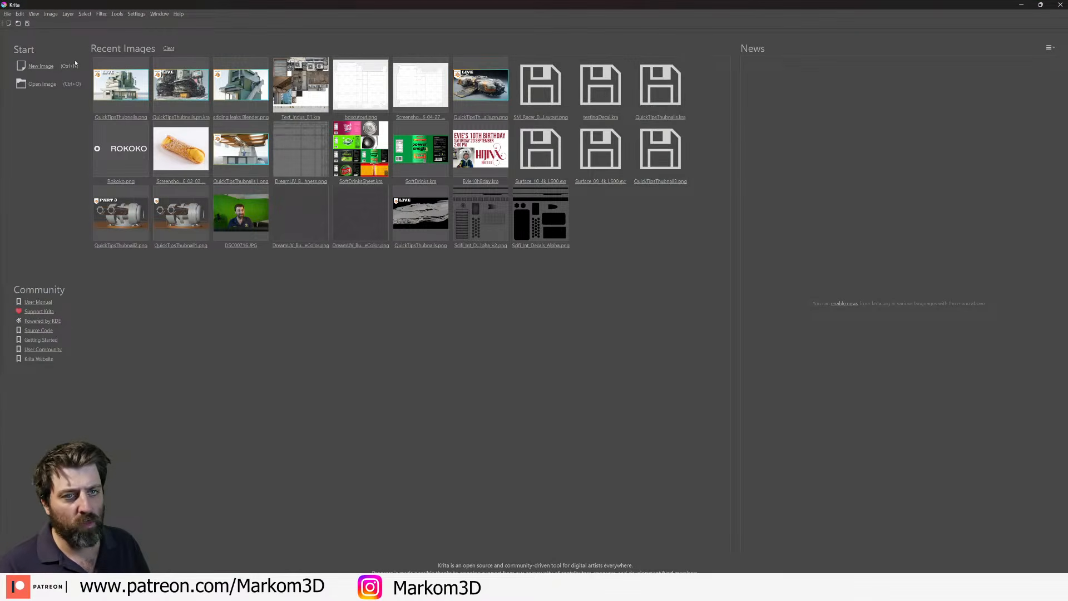
# - Create a new blank document 2048 pixels wide and 2048 pixels high
pyautogui.click(9, 22)
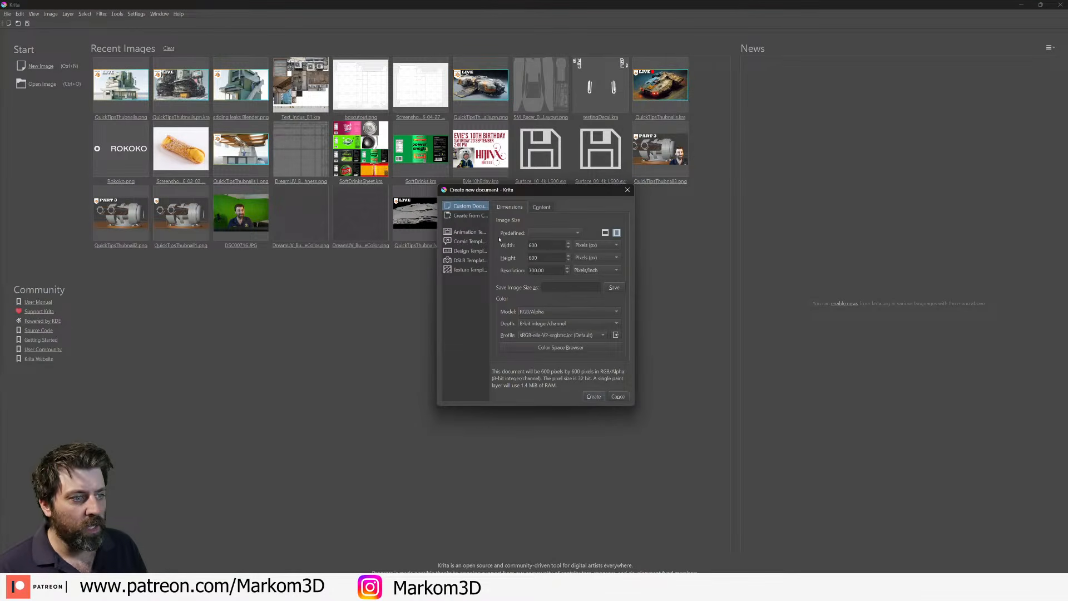
pyautogui.doubleClick(544, 242)
pyautogui.write('20')
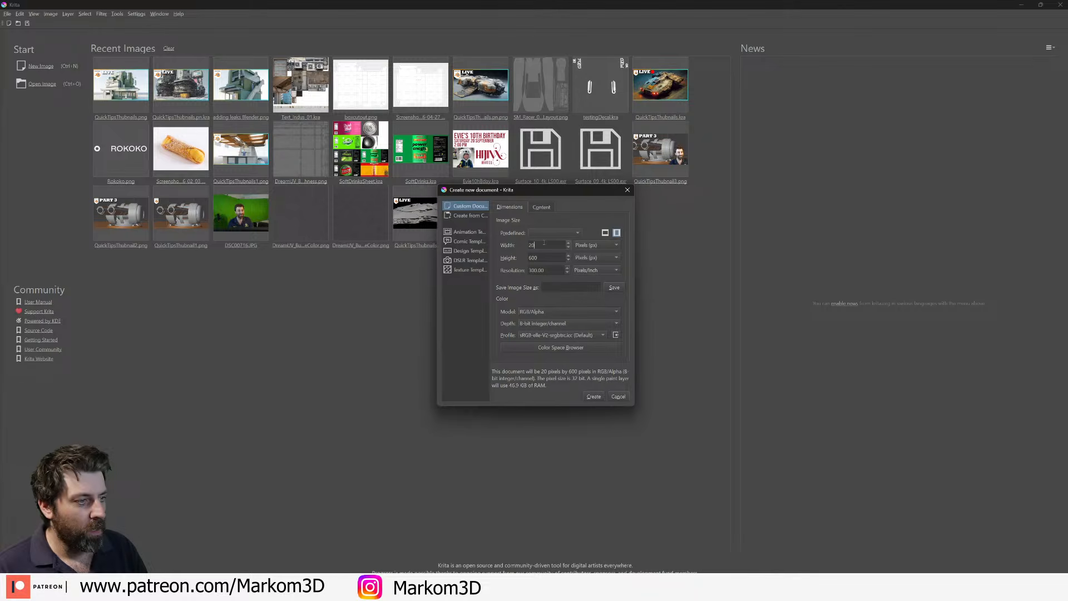
pyautogui.write('48')
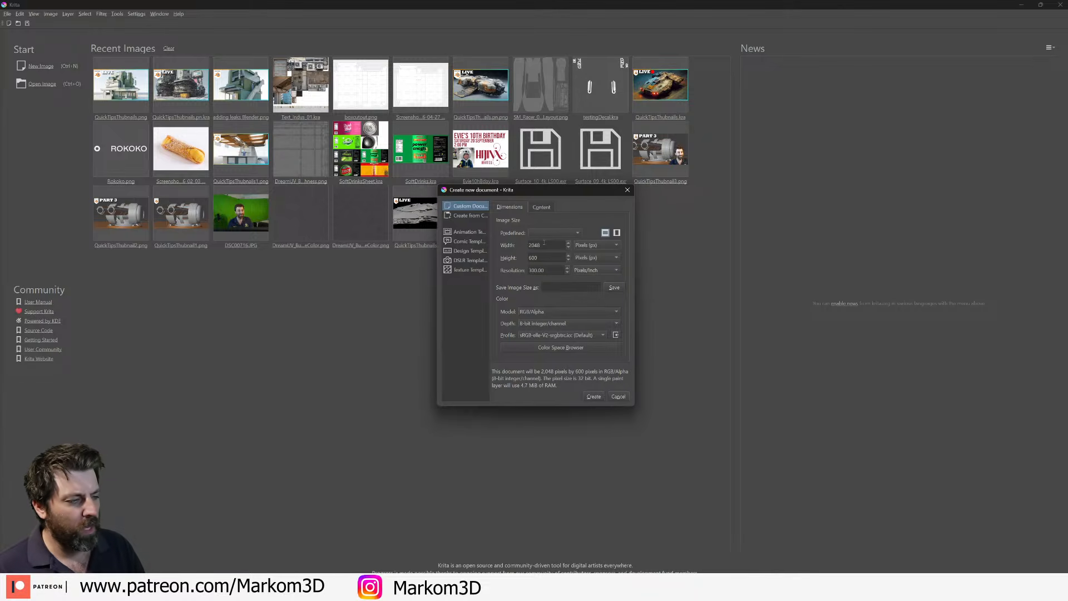
pyautogui.press('Tab')
pyautogui.write('2048')
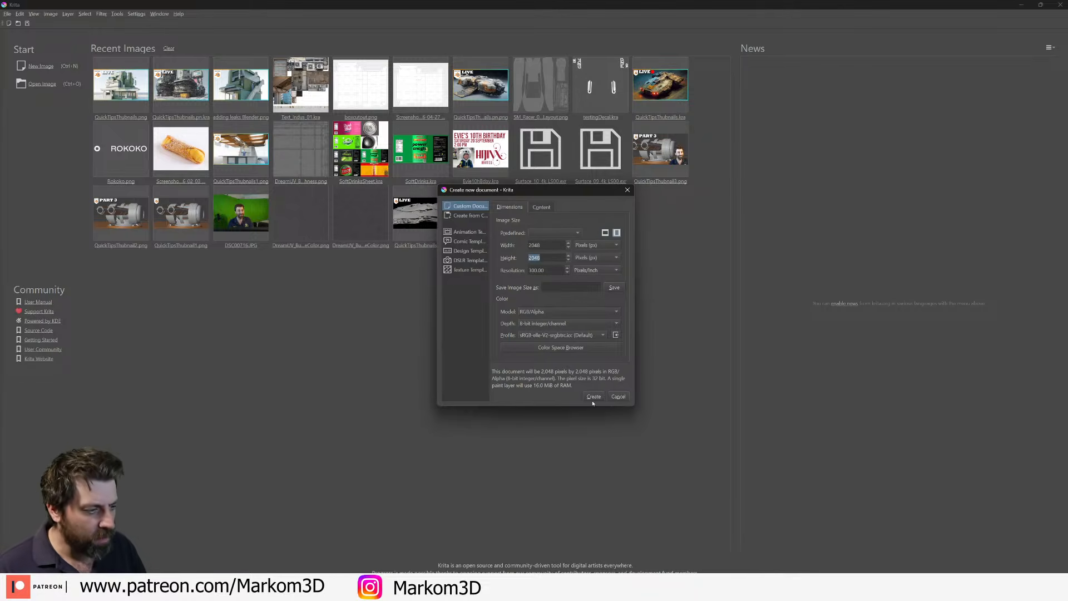
pyautogui.click(592, 397)
pyautogui.scroll(-1, 278, 376)
pyautogui.scroll(1, 285, 383)
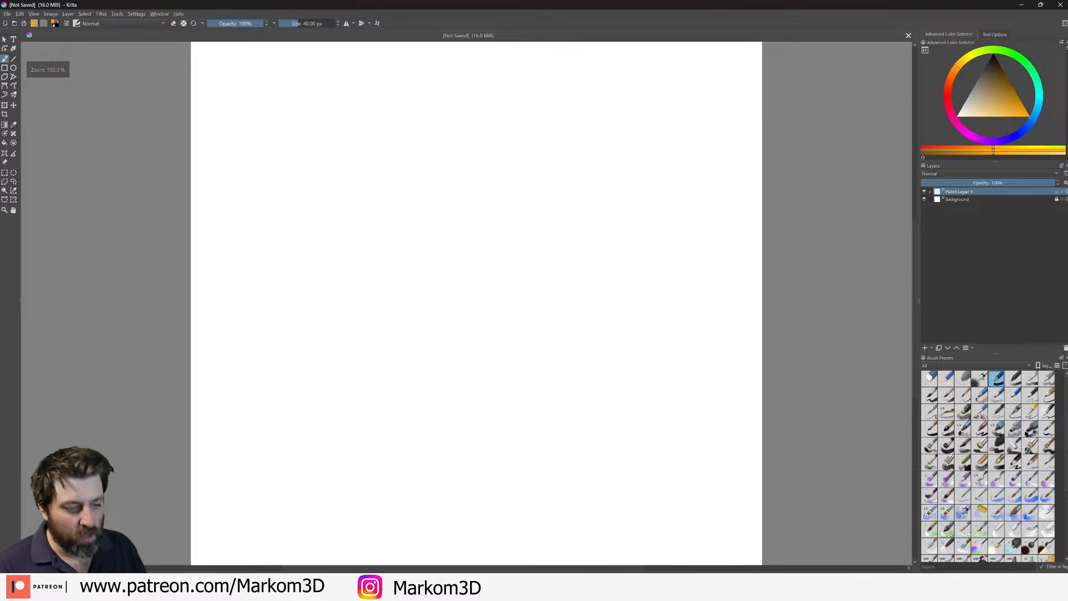
# - Arrange Krita and the Midjourney browser window side by side, and browse the logos for the triangular VERTEX design
pyautogui.moveTo(254, 590)
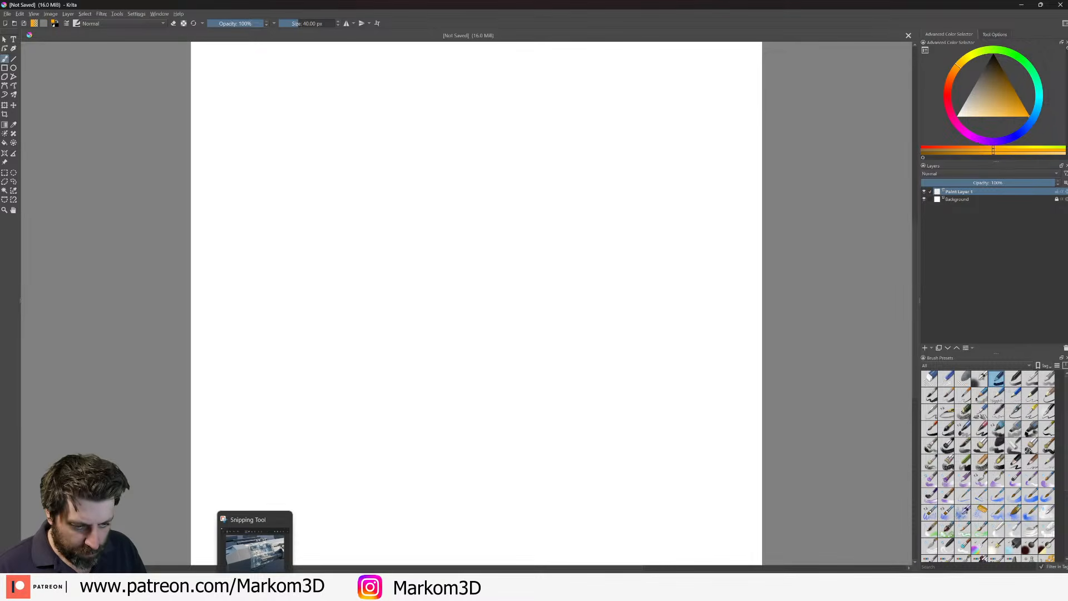
pyautogui.click(340, 560)
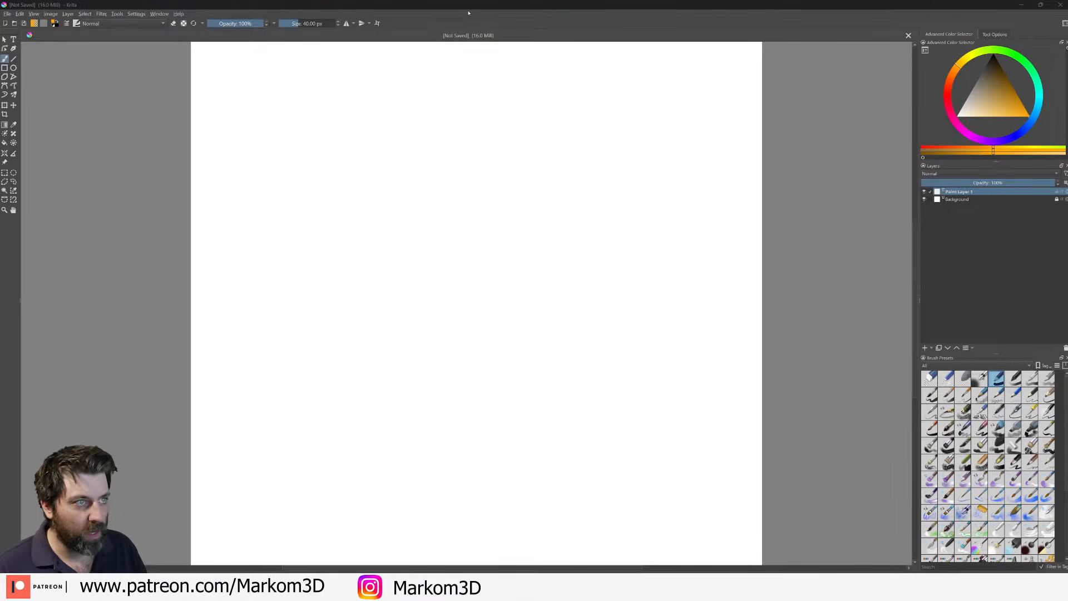
pyautogui.moveTo(468, 13); pyautogui.dragTo(1, 114)
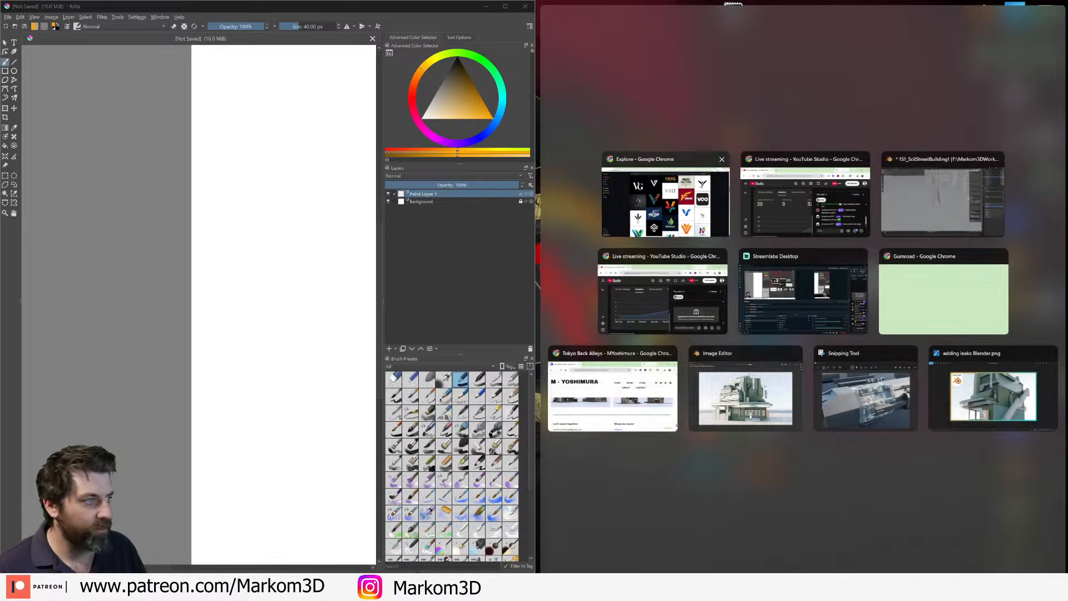
pyautogui.click(666, 200)
pyautogui.scroll(-10, 858, 342)
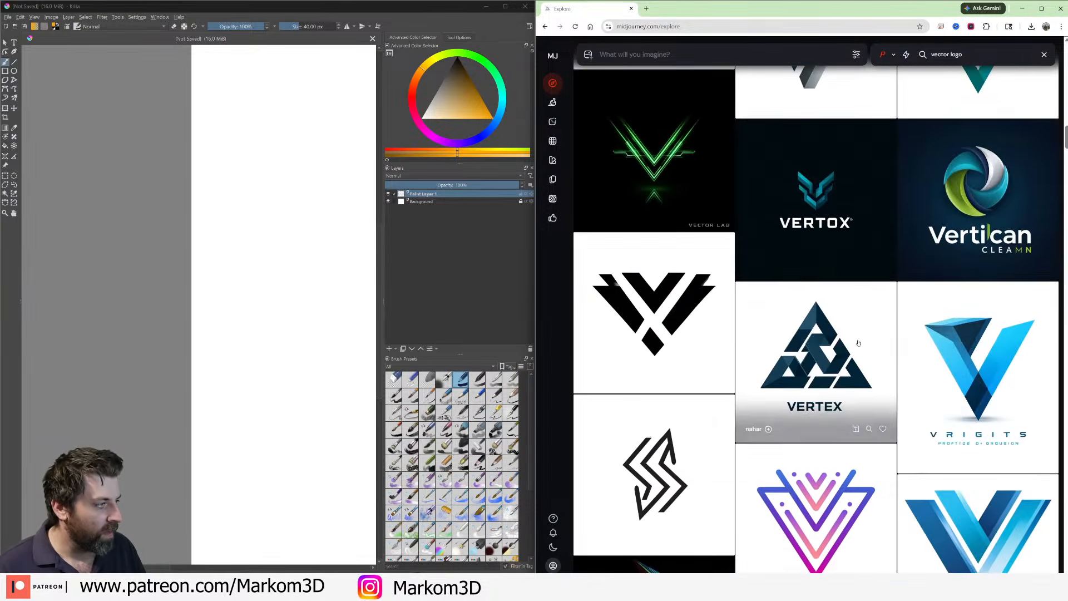
pyautogui.scroll(1, 858, 342)
pyautogui.scroll(-1, 902, 356)
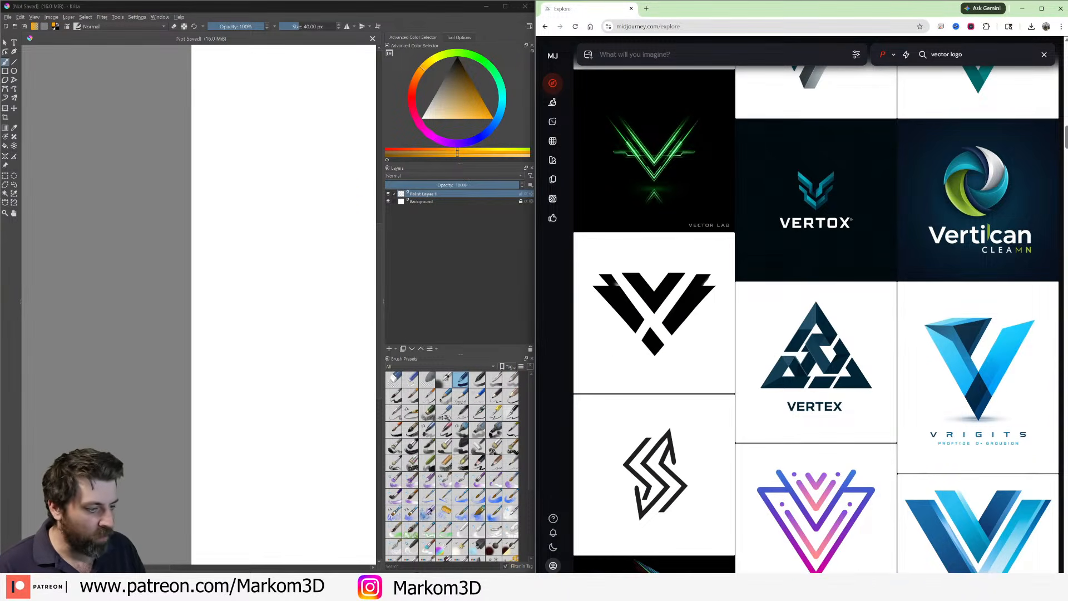
# - Capture the triangular VERTEX logo with Snipping Tool and paste it into the Krita document as a new layer
pyautogui.hotkey('alt', 'Tab')
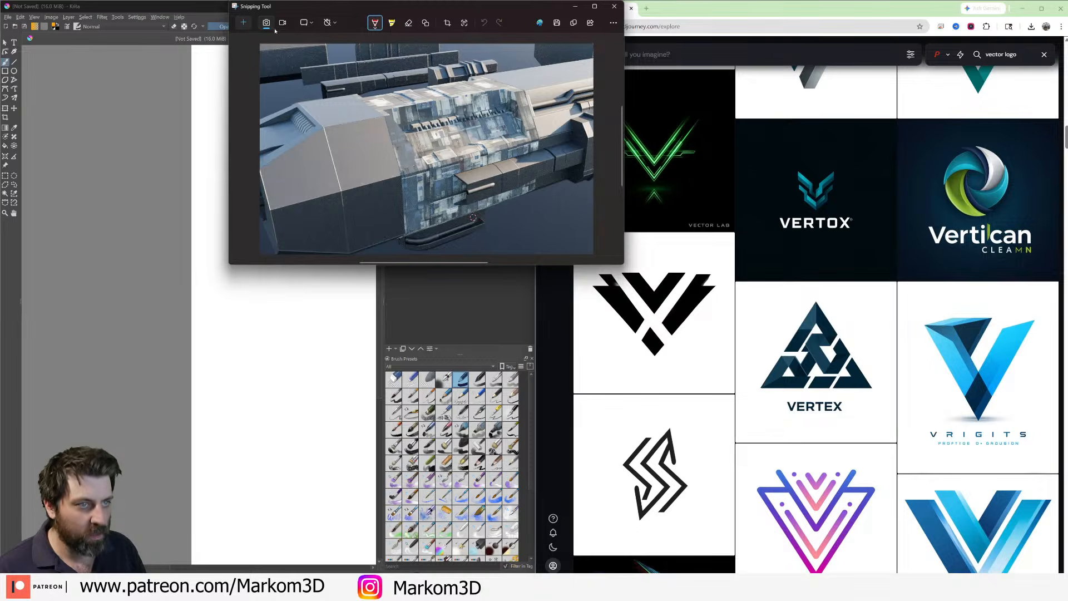
pyautogui.hotkey('ctrl', 'n')
pyautogui.moveTo(747, 291); pyautogui.dragTo(890, 436)
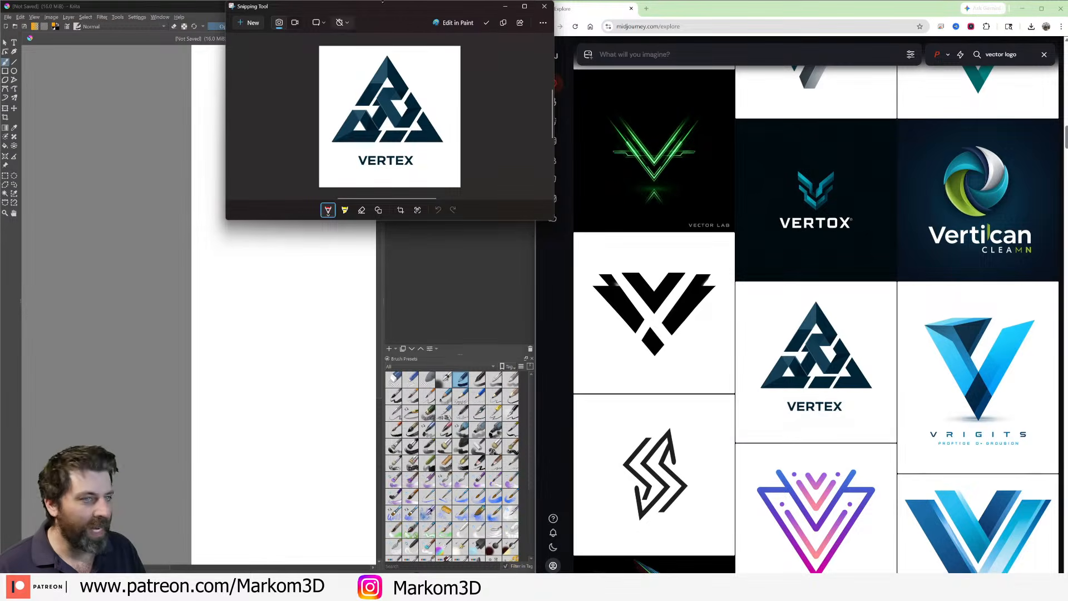
pyautogui.click(503, 24)
pyautogui.click(139, 166)
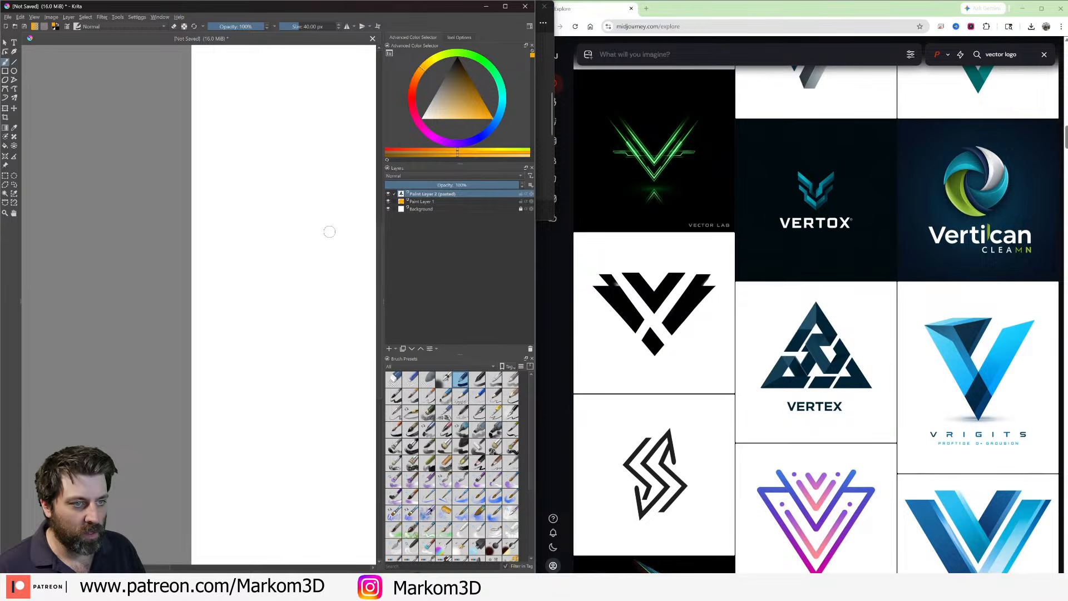
pyautogui.scroll(-6, 222, 225)
pyautogui.scroll(3, 223, 225)
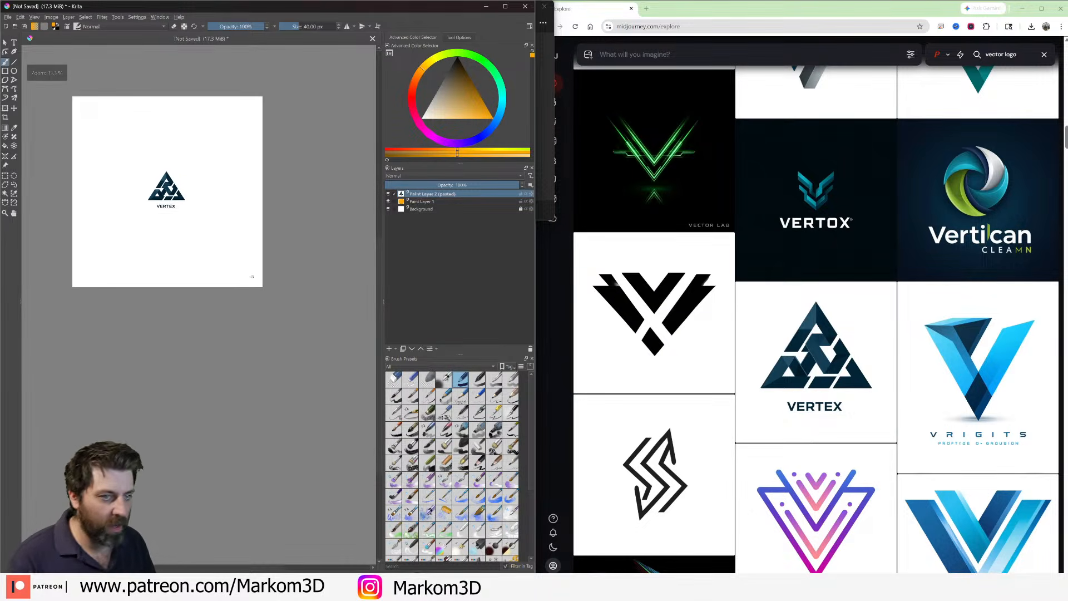
# - Change the Midjourney image search to "cheese logo" and browse the designs for a suitable sign logo
pyautogui.scroll(3, 755, 243)
pyautogui.click(1011, 55)
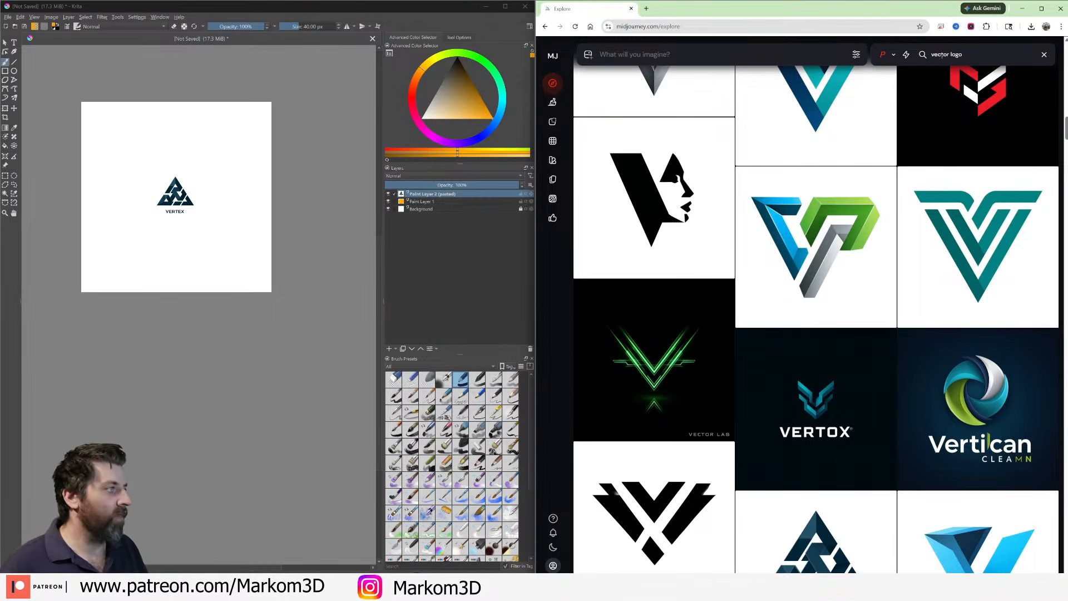
pyautogui.write('cheese')
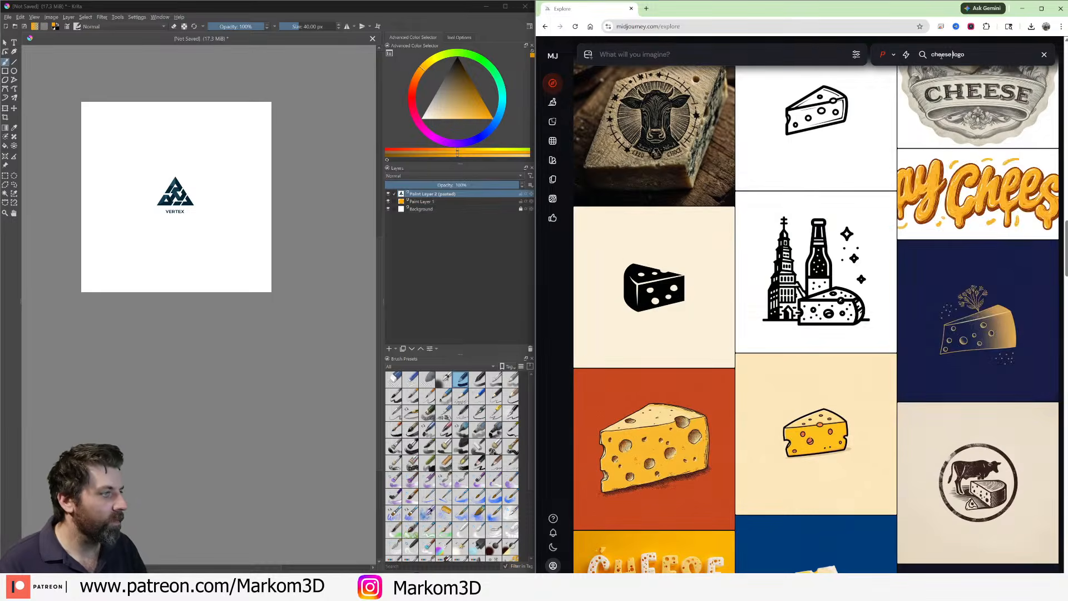
pyautogui.scroll(-3, 793, 293)
pyautogui.scroll(-10, 675, 459)
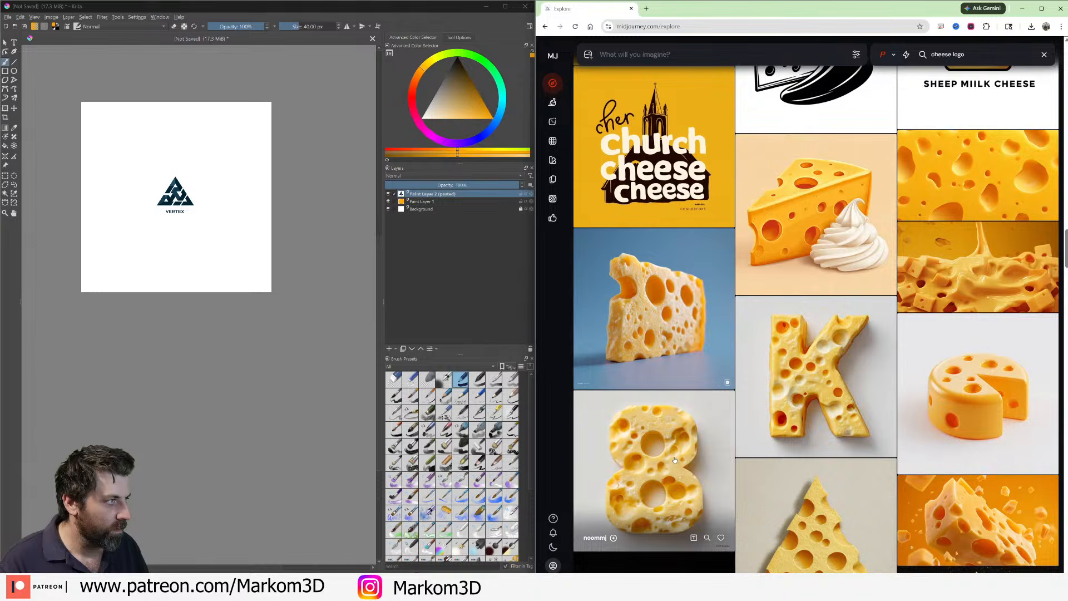
pyautogui.scroll(3, 675, 459)
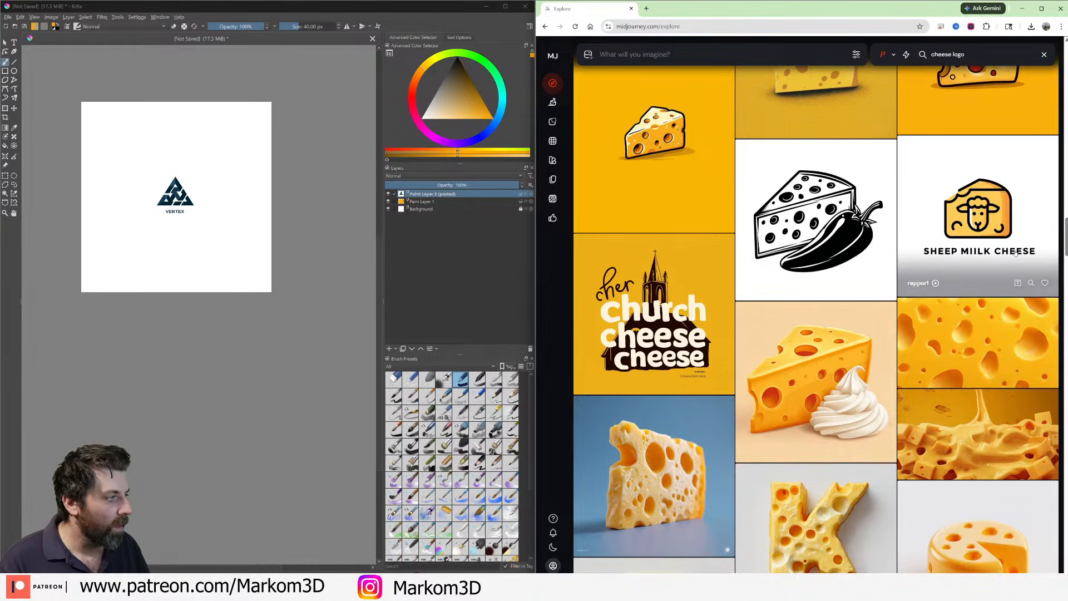
# - Capture the SHEEP MIILK CHEESE logo with Snipping Tool and paste it into the Krita document as another layer
pyautogui.hotkey('alt', 'Tab')
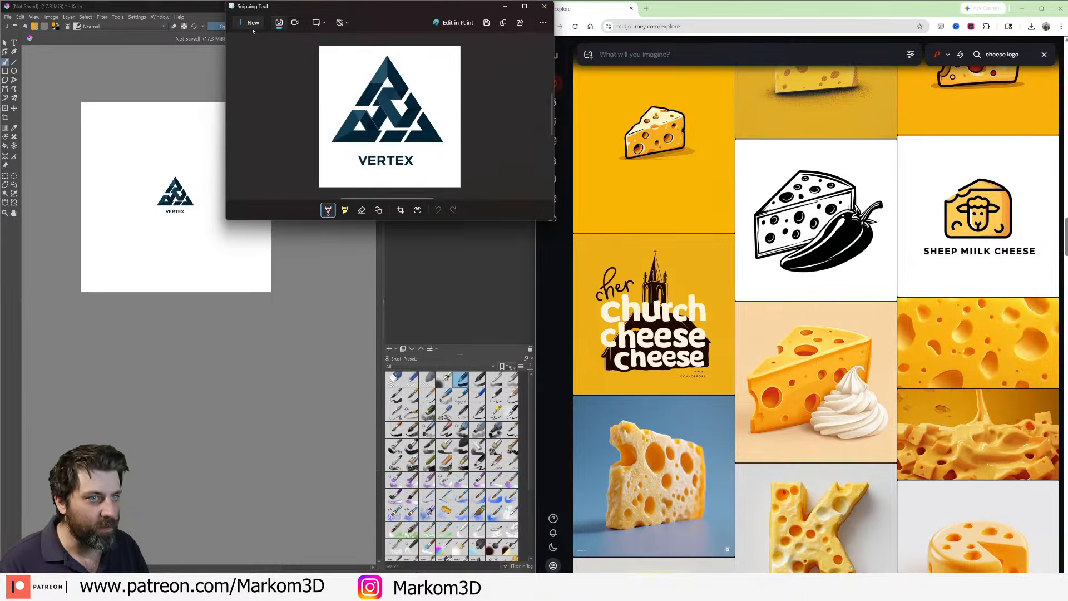
pyautogui.click(249, 22)
pyautogui.moveTo(907, 151); pyautogui.dragTo(1057, 295)
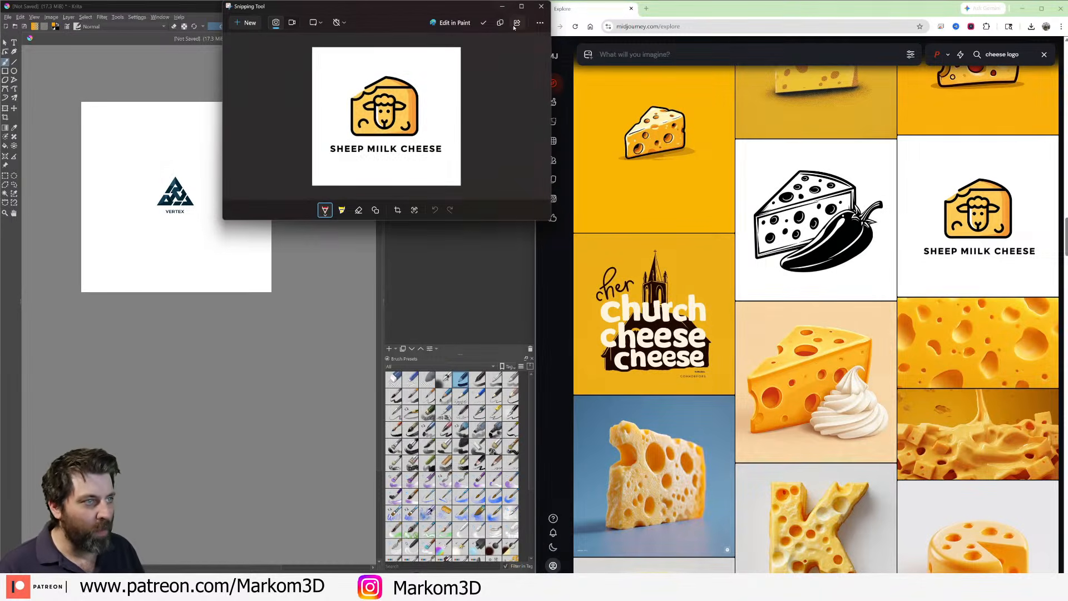
pyautogui.click(178, 10)
pyautogui.hotkey('ctrl', 'v')
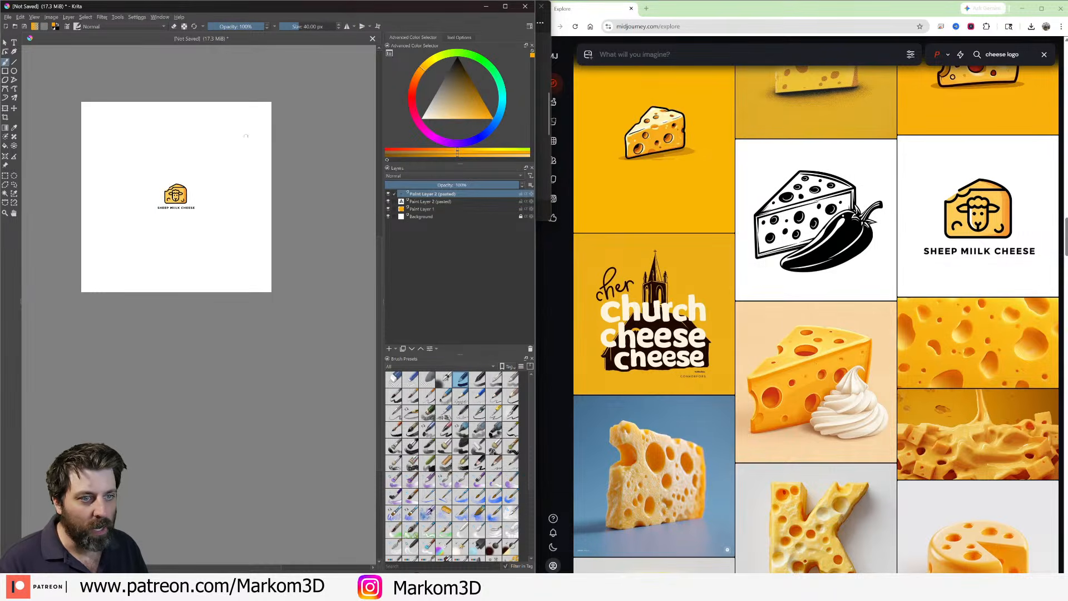
# - Change the Midjourney image search from cheese designs to "robot repair logo"
pyautogui.scroll(-10, 831, 348)
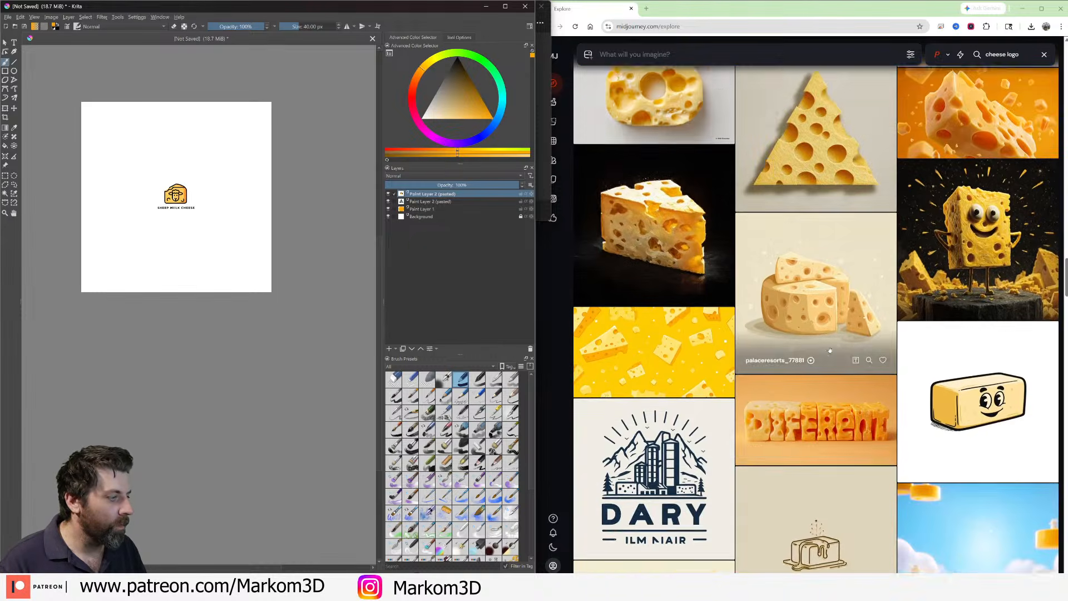
pyautogui.scroll(15, 923, 435)
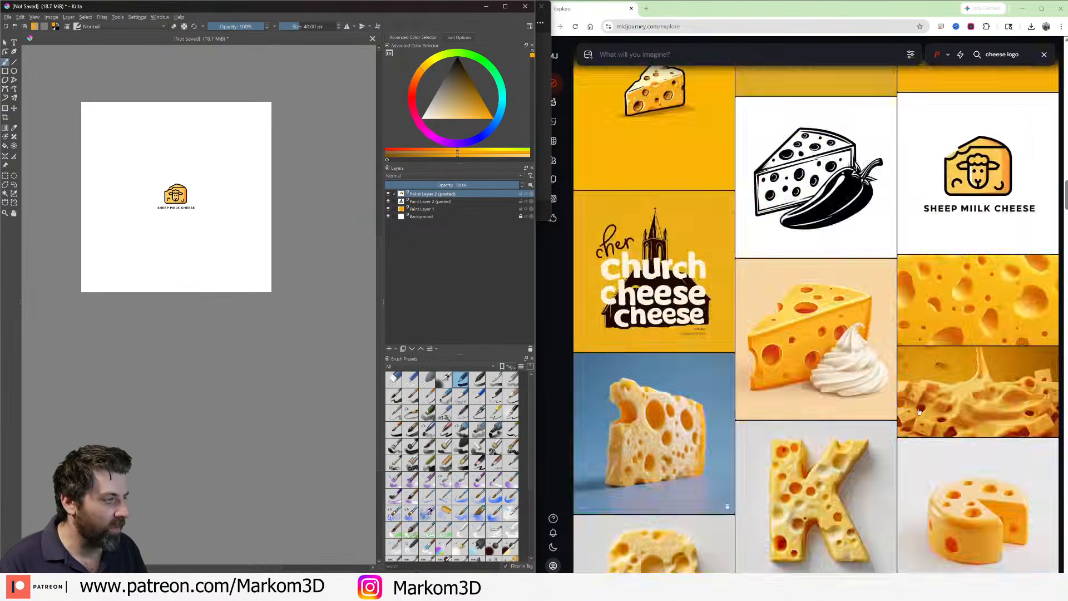
pyautogui.moveTo(952, 55); pyautogui.dragTo(994, 58)
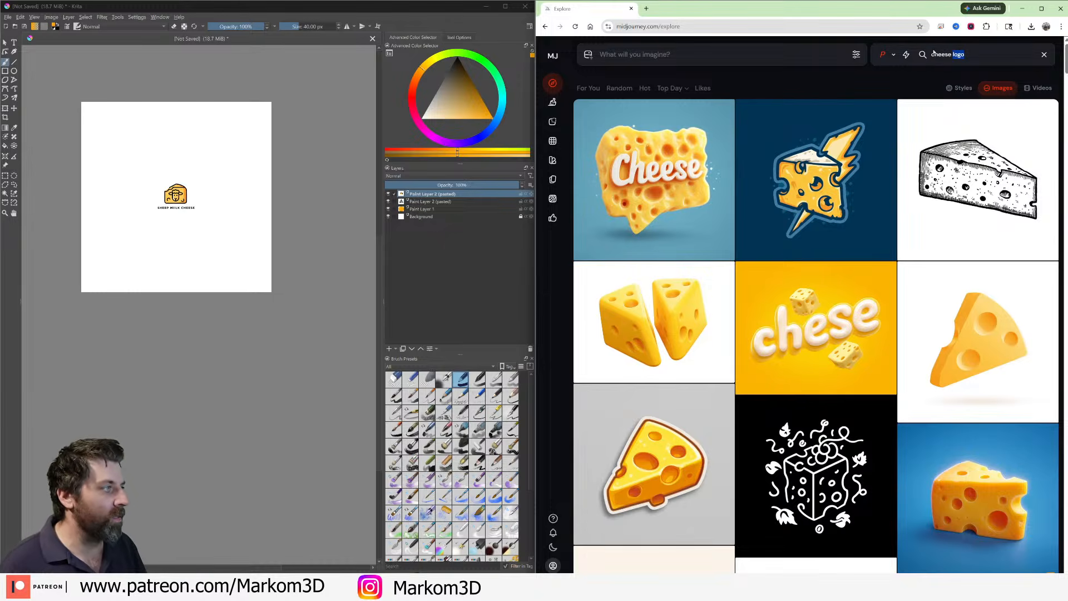
pyautogui.click(886, 55)
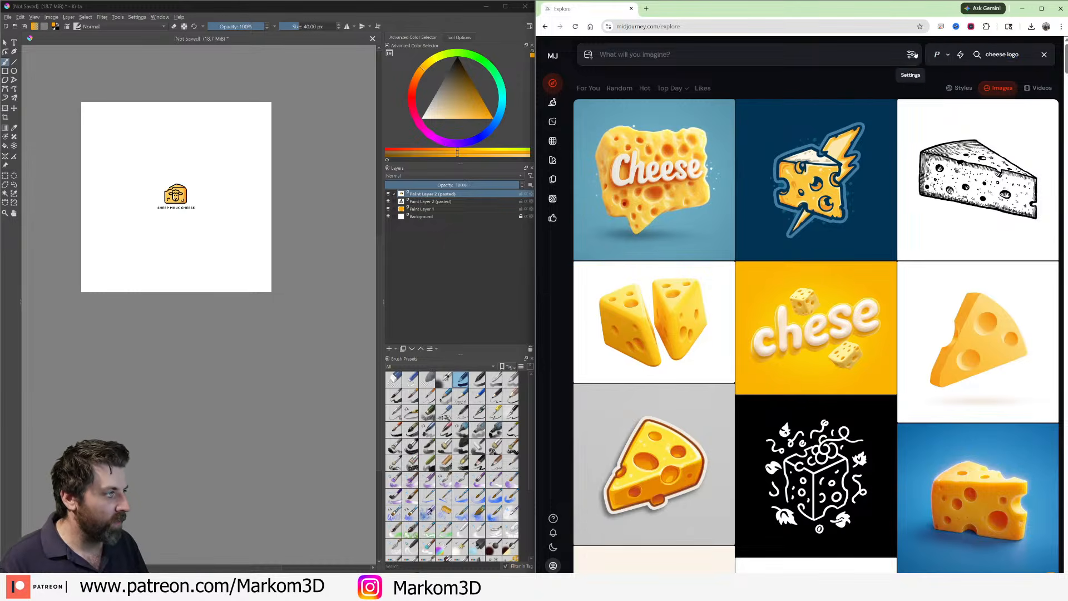
pyautogui.click(937, 55)
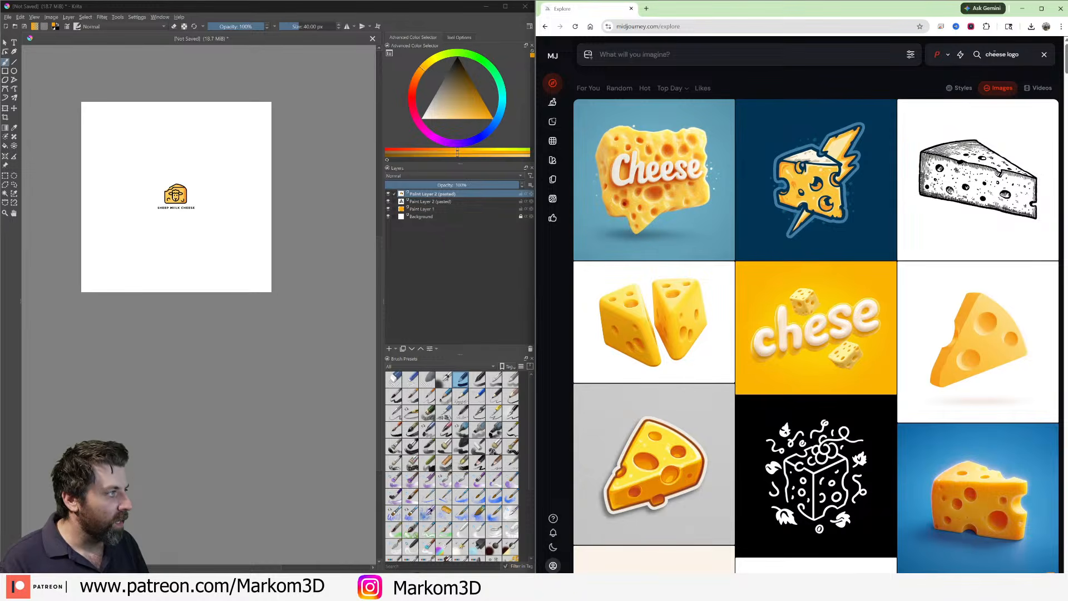
pyautogui.click(988, 54)
pyautogui.doubleClick(957, 54)
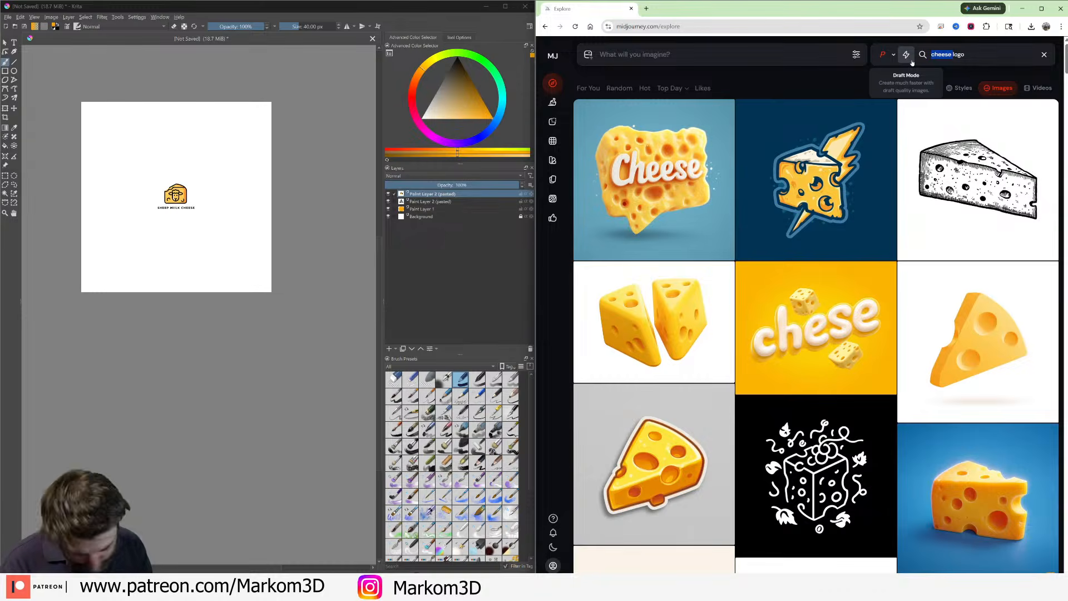
pyautogui.write('robot ')
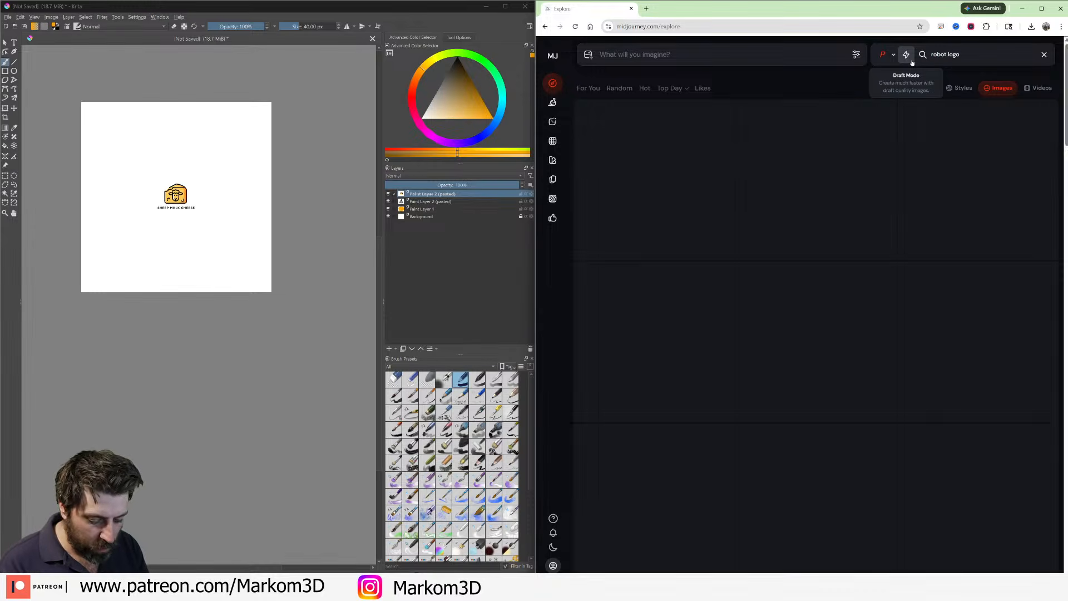
pyautogui.write('re')
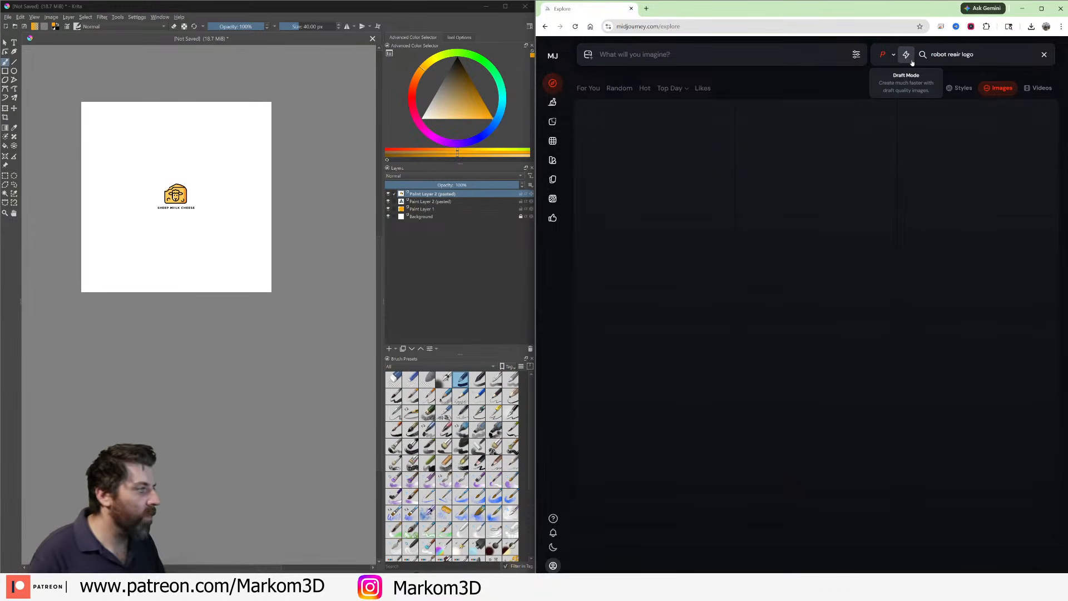
pyautogui.write('p')
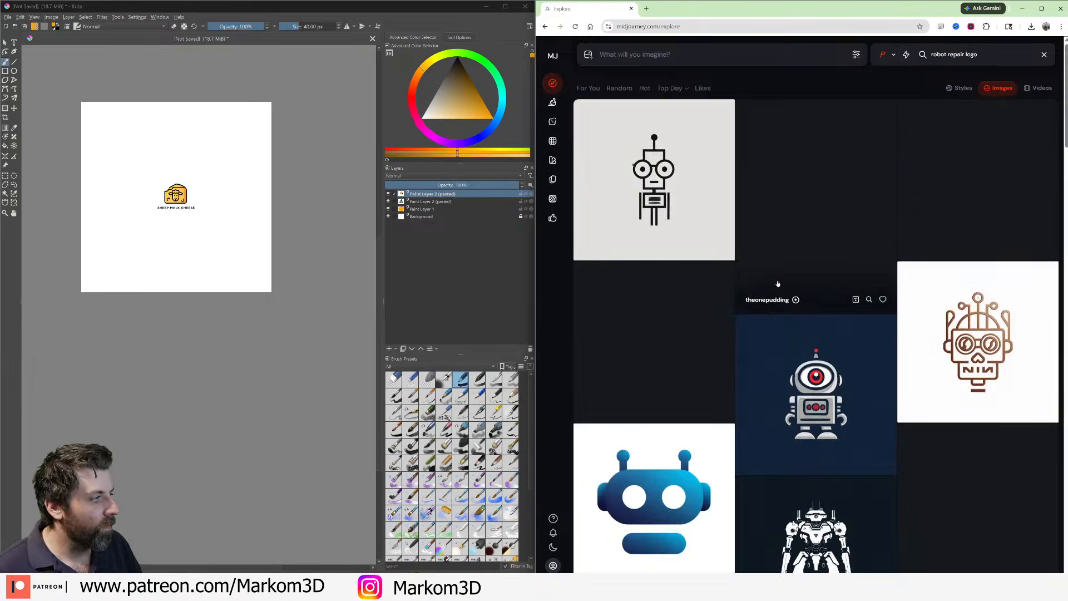
# - Capture the ROBSHOP robot-head logo with Snipping Tool and paste it into the Krita document as a new layer
pyautogui.scroll(-3, 779, 284)
pyautogui.scroll(-10, 779, 284)
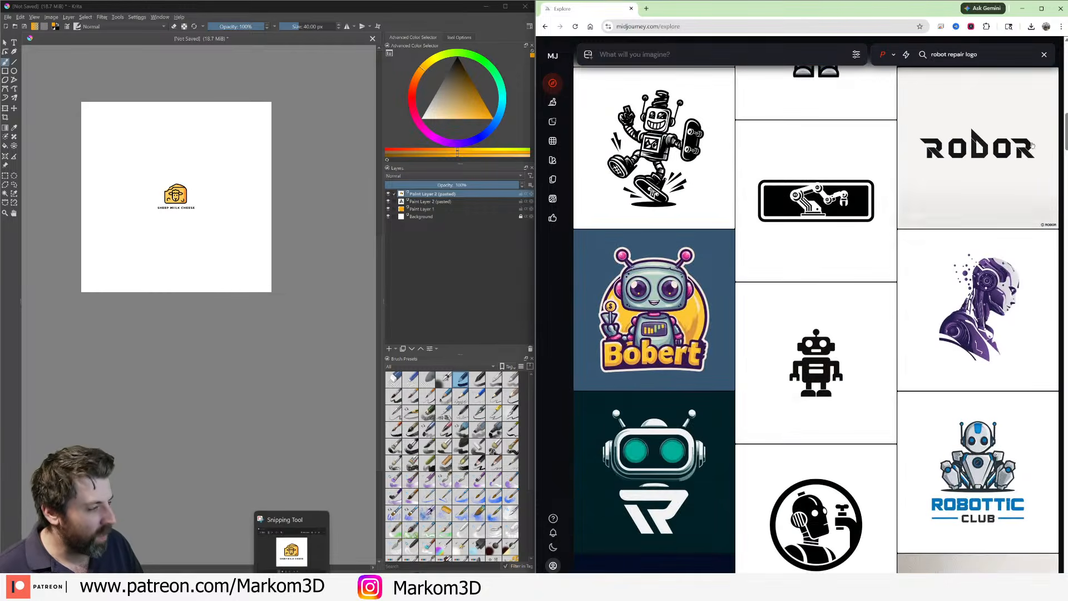
pyautogui.scroll(-7, 591, 384)
pyautogui.scroll(-4, 591, 385)
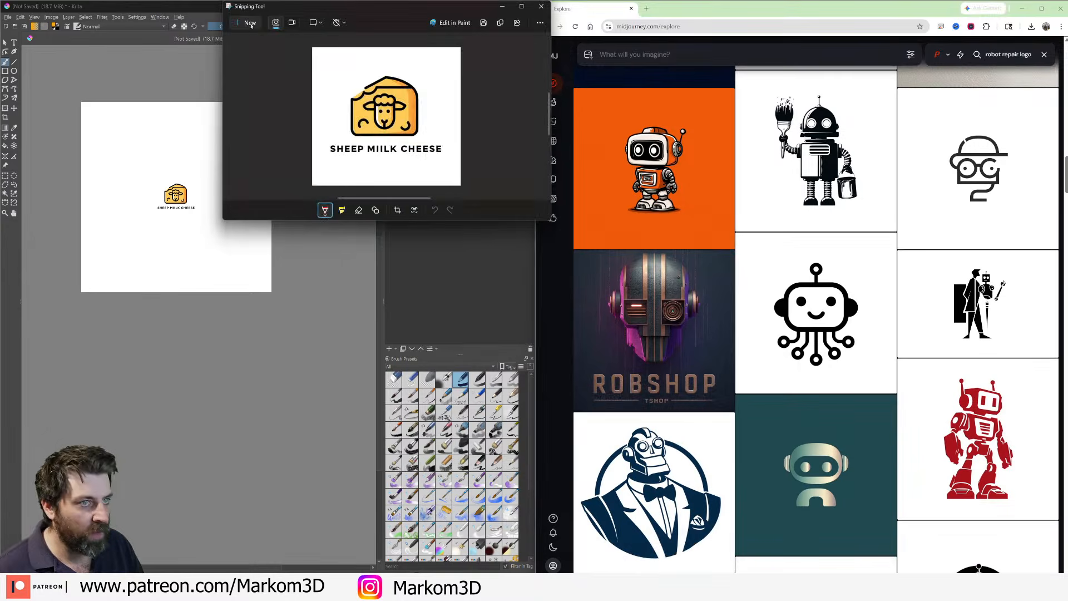
pyautogui.click(250, 23)
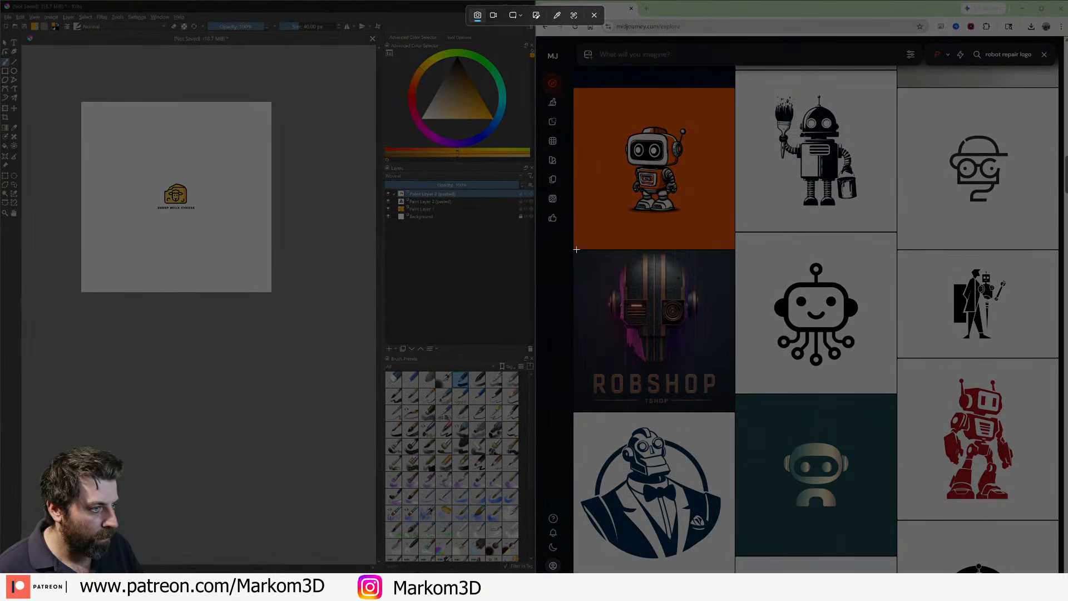
pyautogui.moveTo(576, 249); pyautogui.dragTo(733, 409)
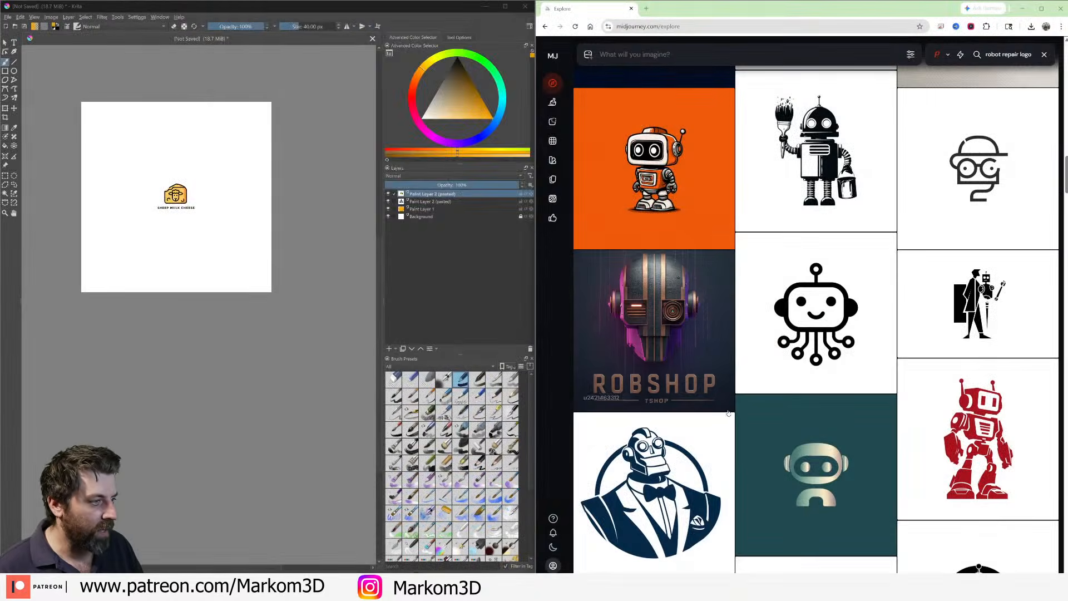
pyautogui.click(498, 9)
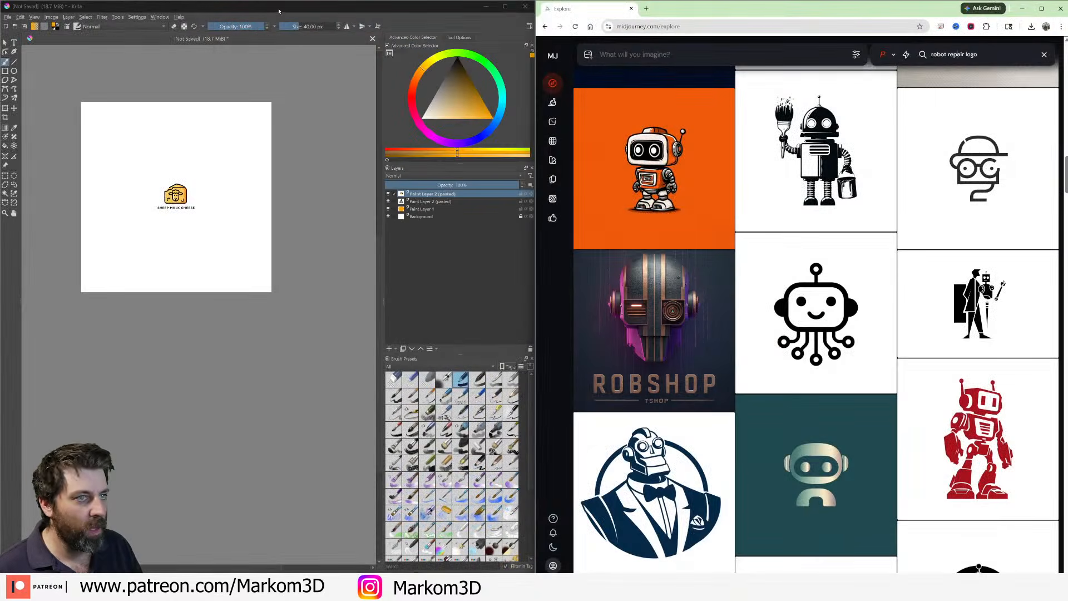
pyautogui.hotkey('ctrl', 'v')
# - Change the Midjourney image search to "flying car repair logo" and return to the start of the results
pyautogui.scroll(-9, 868, 253)
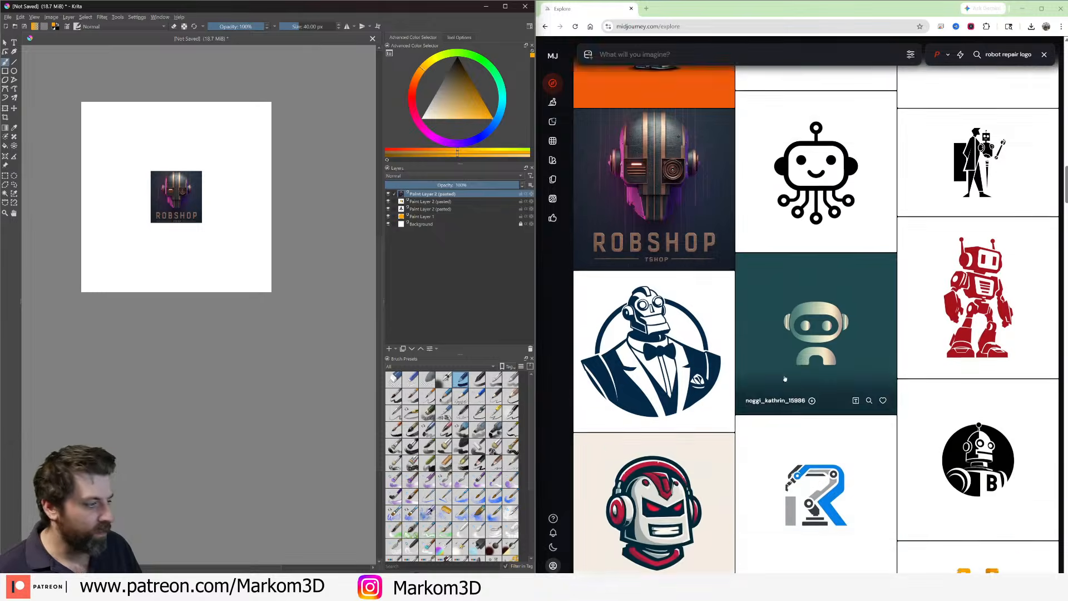
pyautogui.scroll(-3, 868, 254)
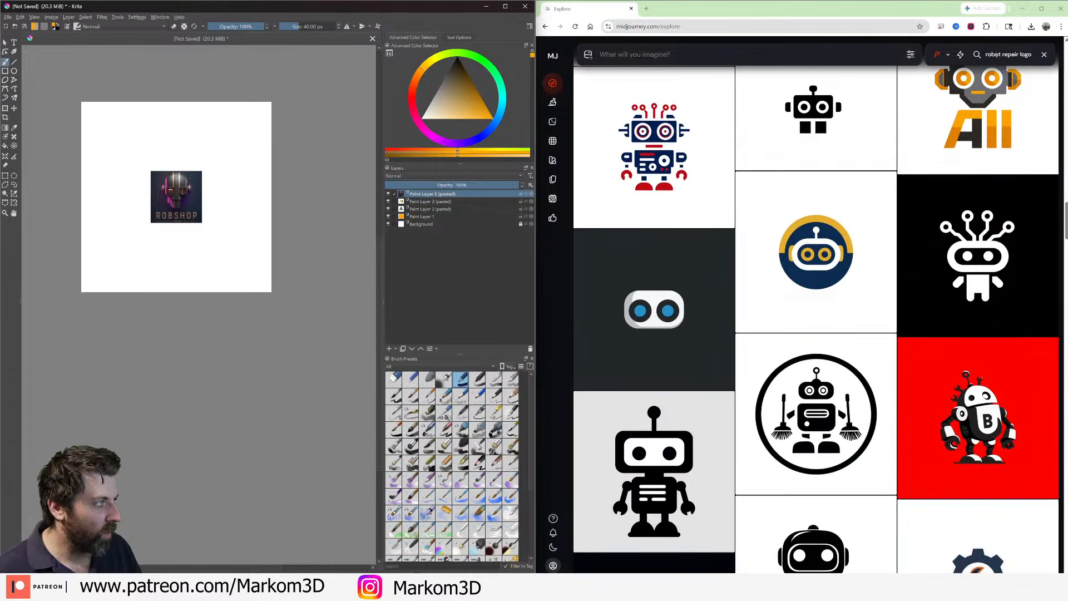
pyautogui.doubleClick(967, 57)
pyautogui.moveTo(964, 54); pyautogui.dragTo(851, 62)
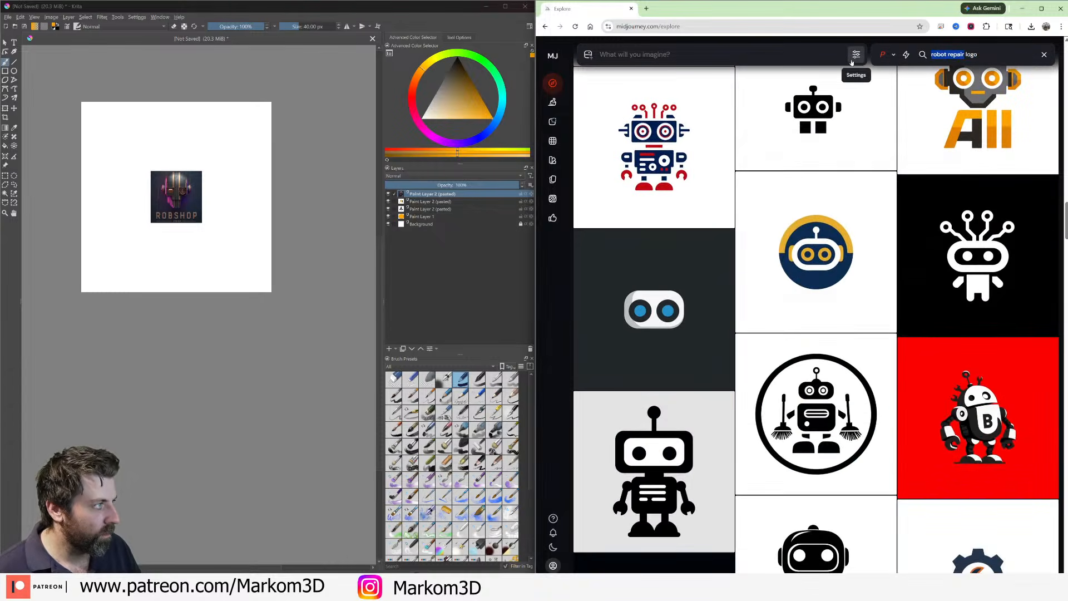
pyautogui.write('flying ca')
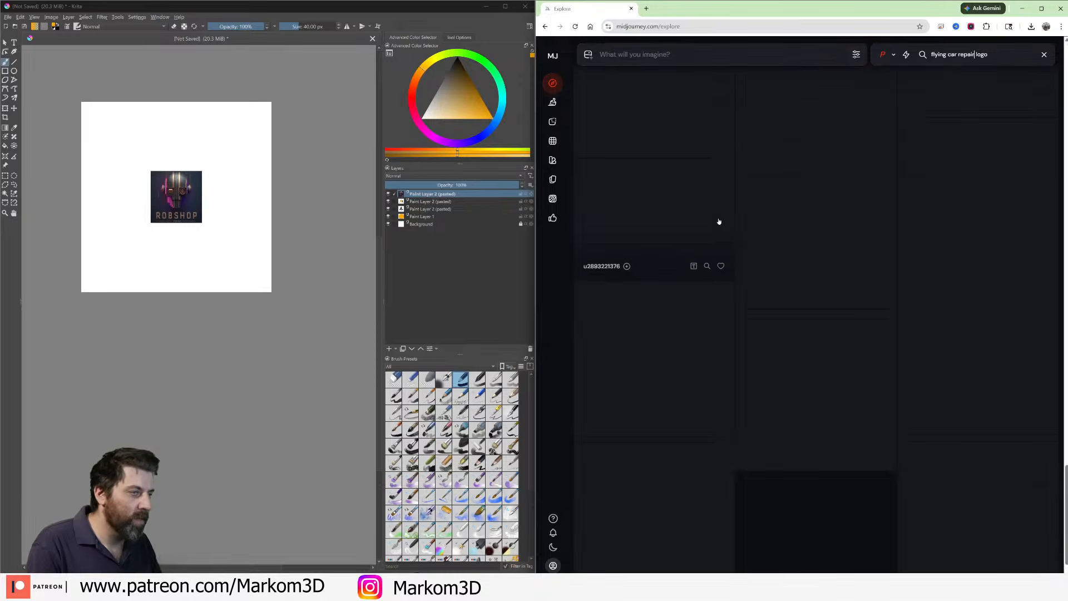
pyautogui.scroll(6, 711, 411)
pyautogui.scroll(10, 711, 410)
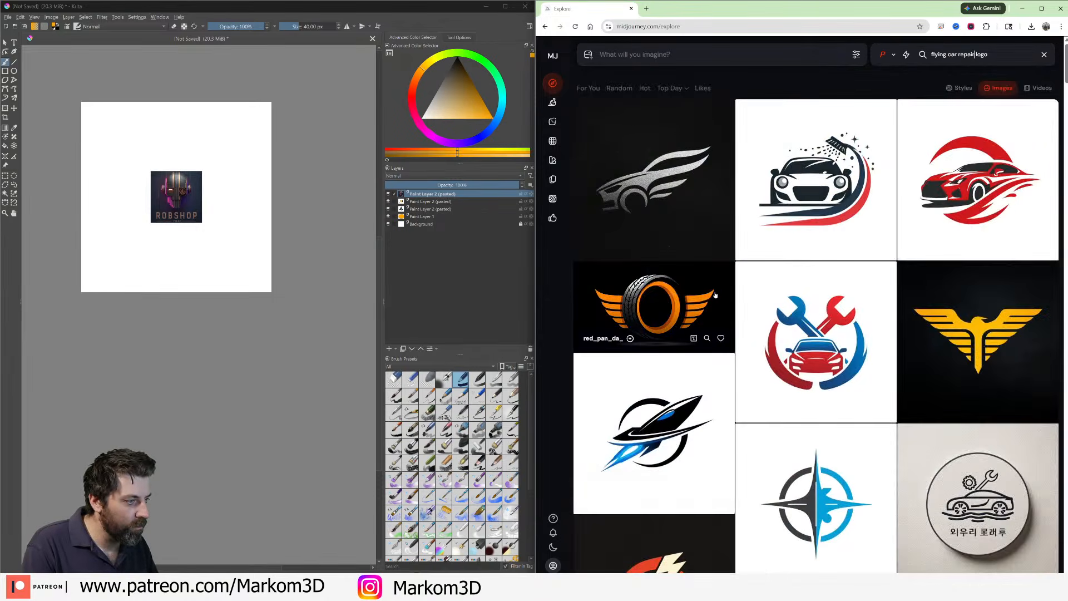
# - Capture the golden winged bird logo on black with Snipping Tool and paste it into the Krita document as a new layer
pyautogui.scroll(-3, 715, 295)
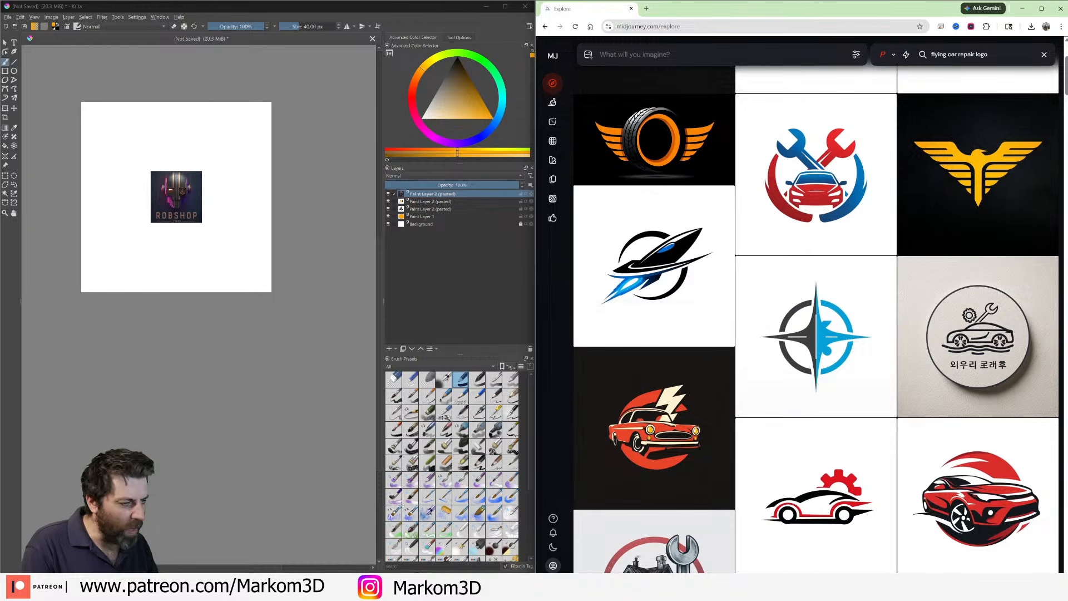
pyautogui.hotkey('alt', 'Tab')
pyautogui.click(243, 25)
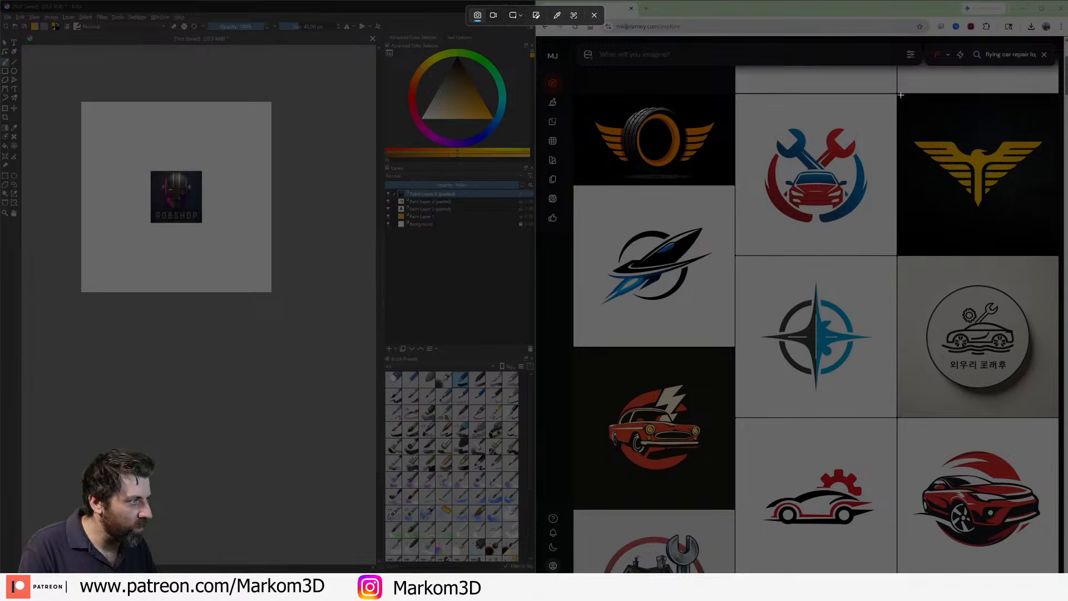
pyautogui.moveTo(901, 95); pyautogui.dragTo(1059, 256)
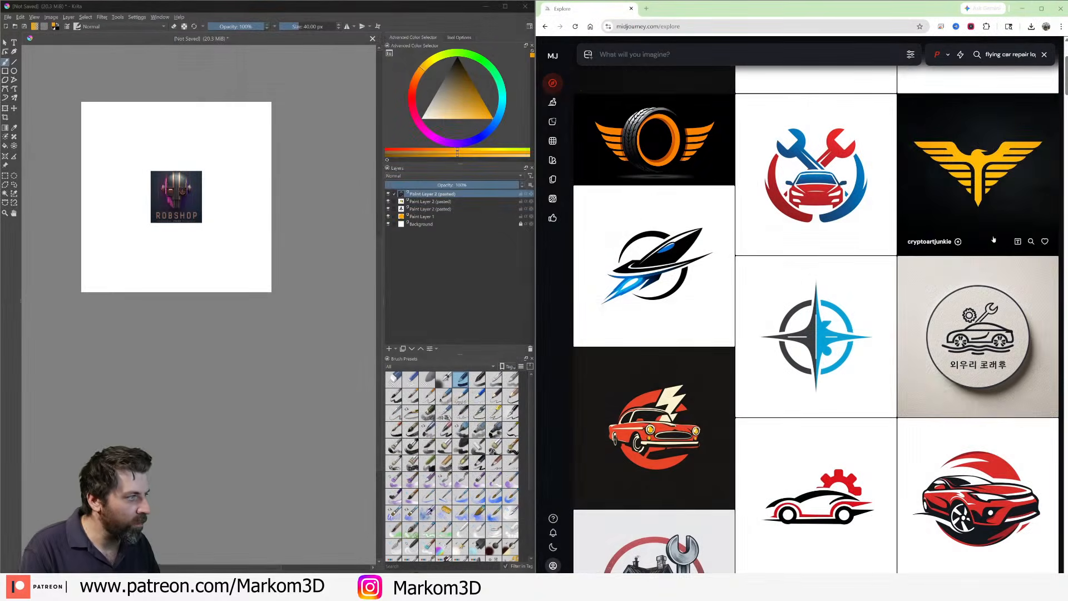
pyautogui.click(495, 25)
pyautogui.hotkey('alt', 'Tab')
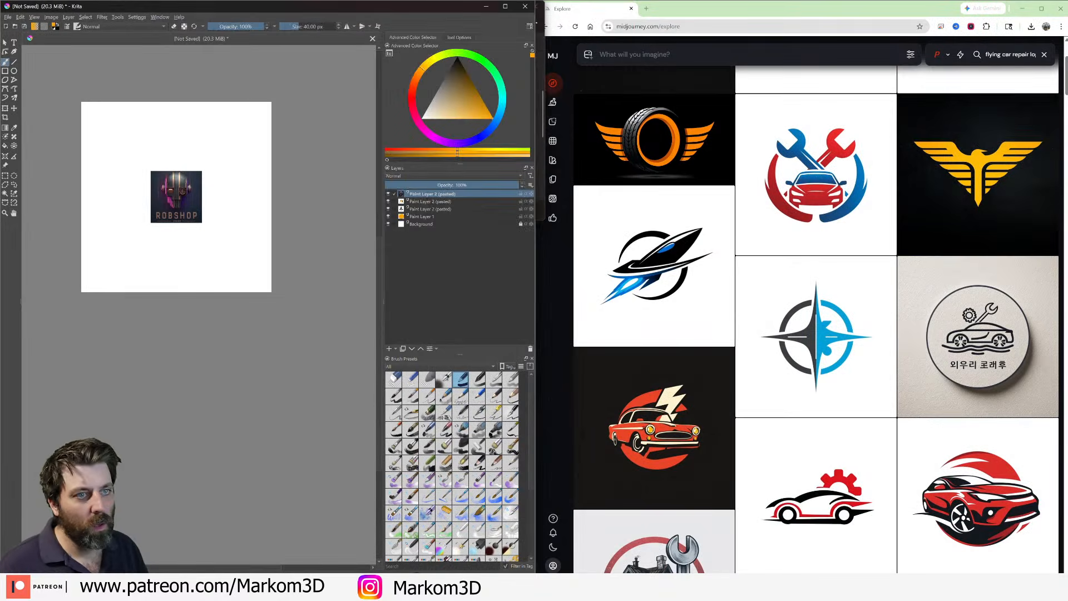
pyautogui.hotkey('ctrl', 'v')
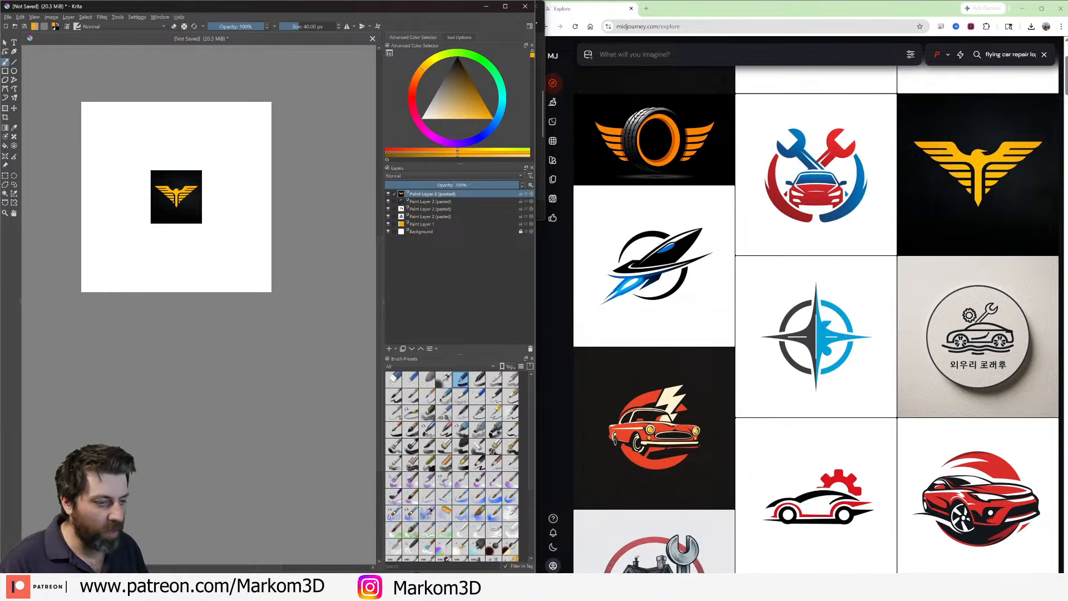
# - Capture the white speed-lines logo on black with Snipping Tool and paste it into the Krita document as another layer
pyautogui.scroll(-4, 656, 335)
pyautogui.scroll(-10, 656, 334)
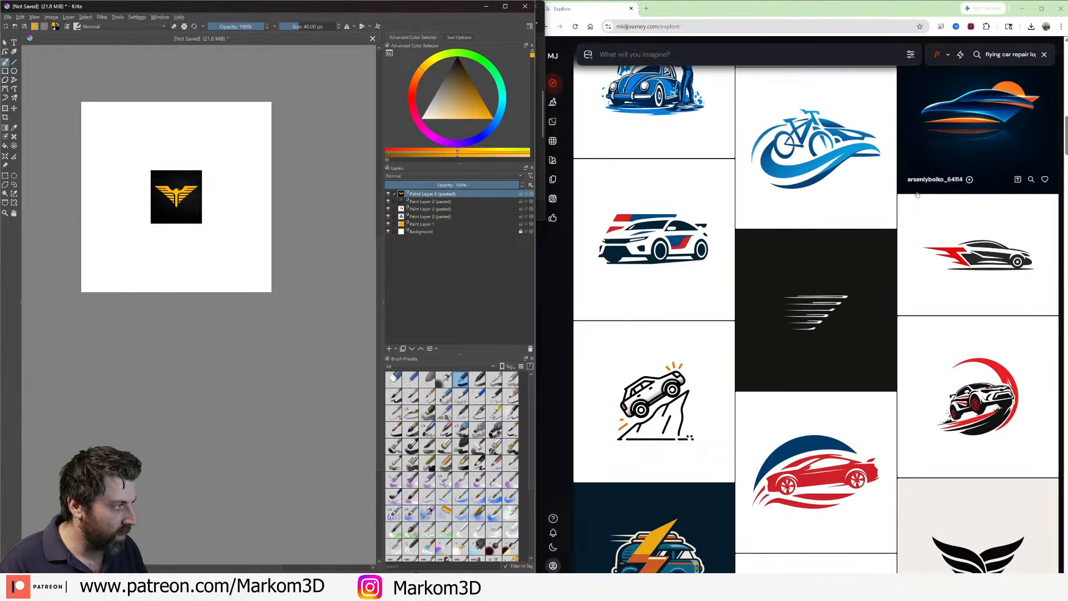
pyautogui.hotkey('alt', 'Tab')
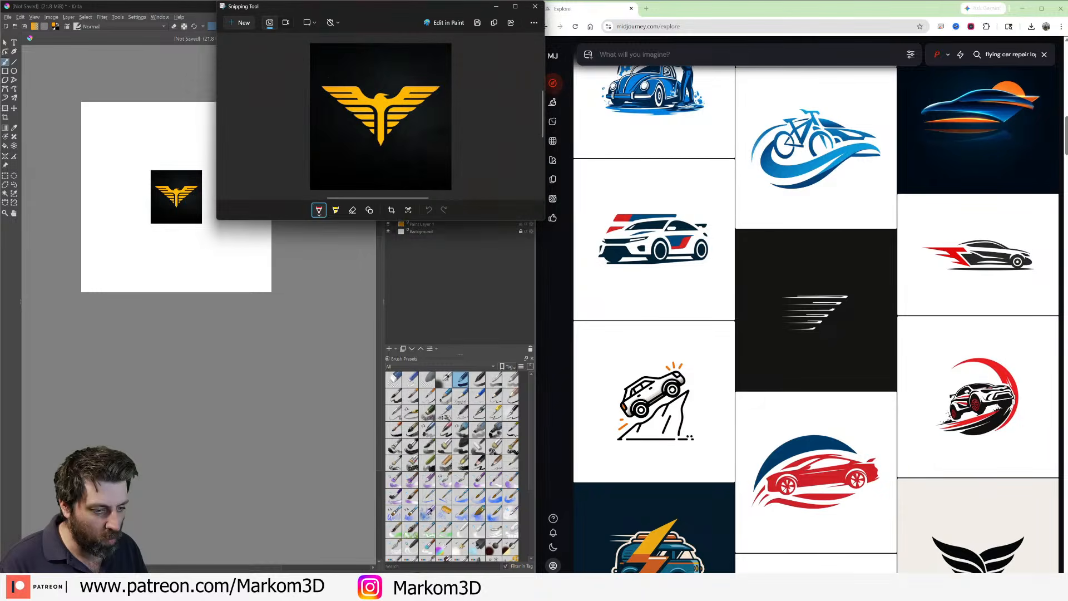
pyautogui.click(240, 22)
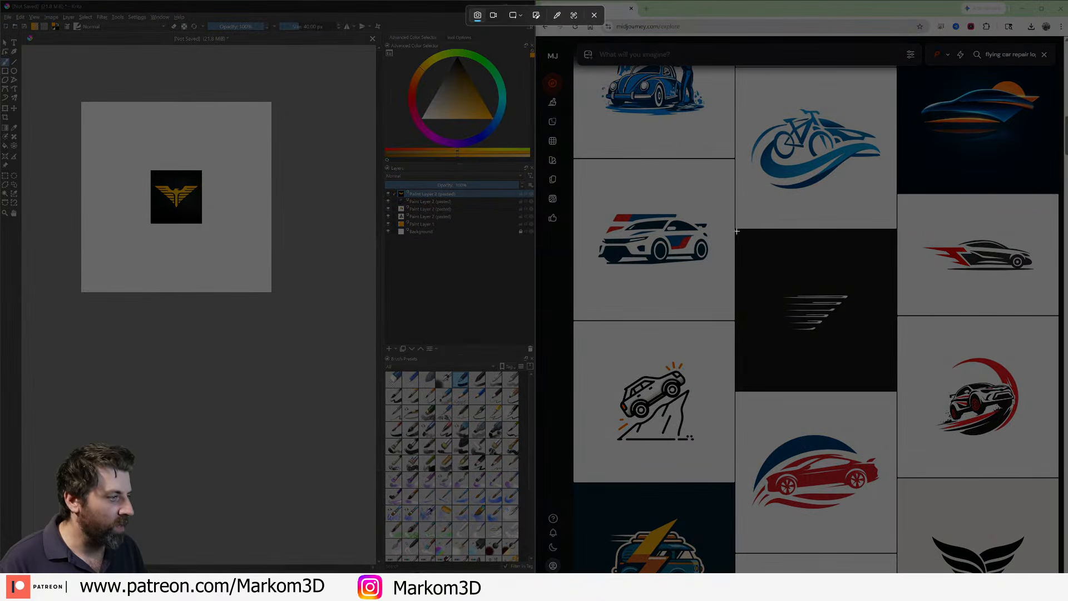
pyautogui.moveTo(736, 231); pyautogui.dragTo(897, 391)
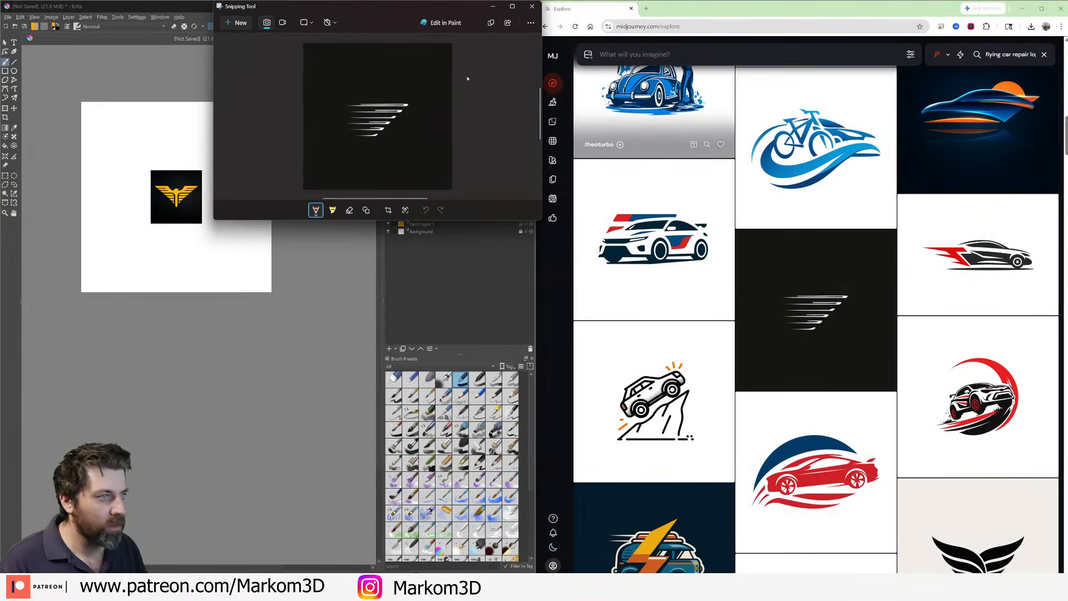
pyautogui.click(492, 6)
pyautogui.hotkey('ctrl', 'v')
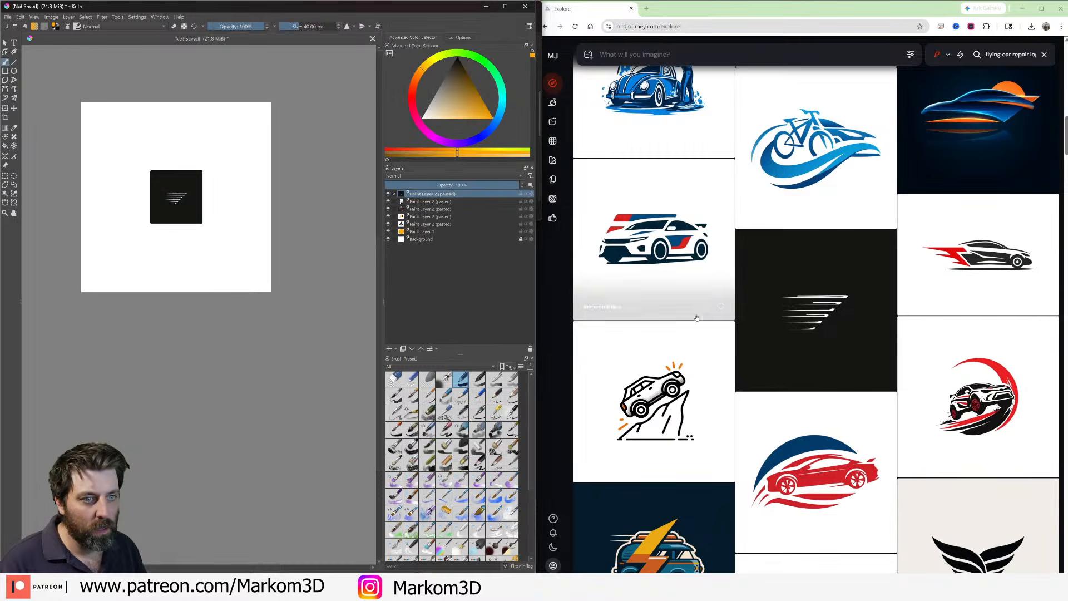
# - Browse the remaining flying car repair logos for another design that suits the sign
pyautogui.scroll(-15, 696, 317)
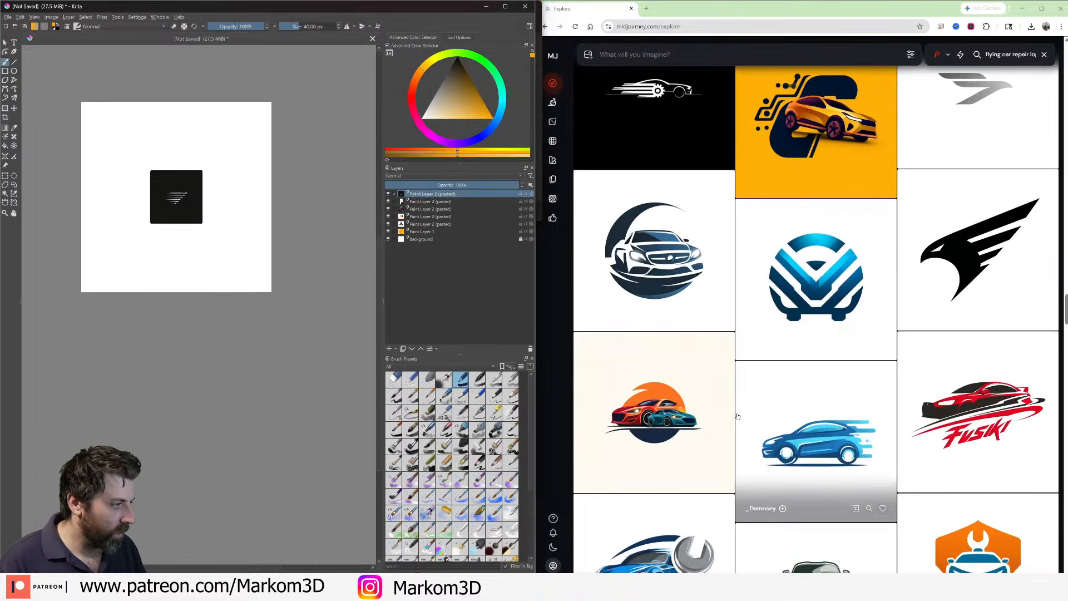
pyautogui.scroll(-15, 738, 416)
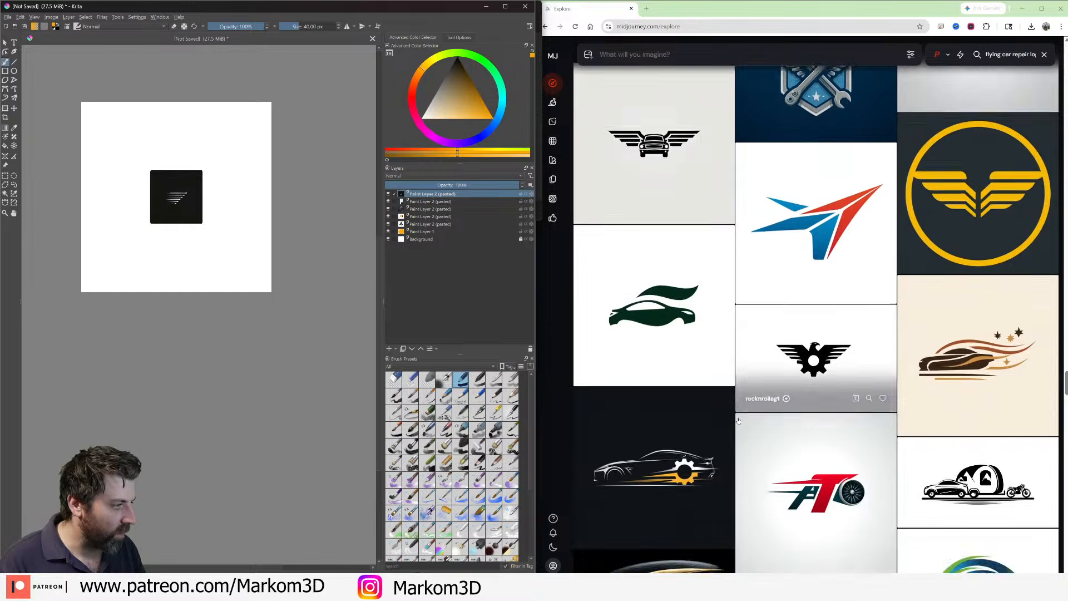
pyautogui.scroll(-15, 739, 406)
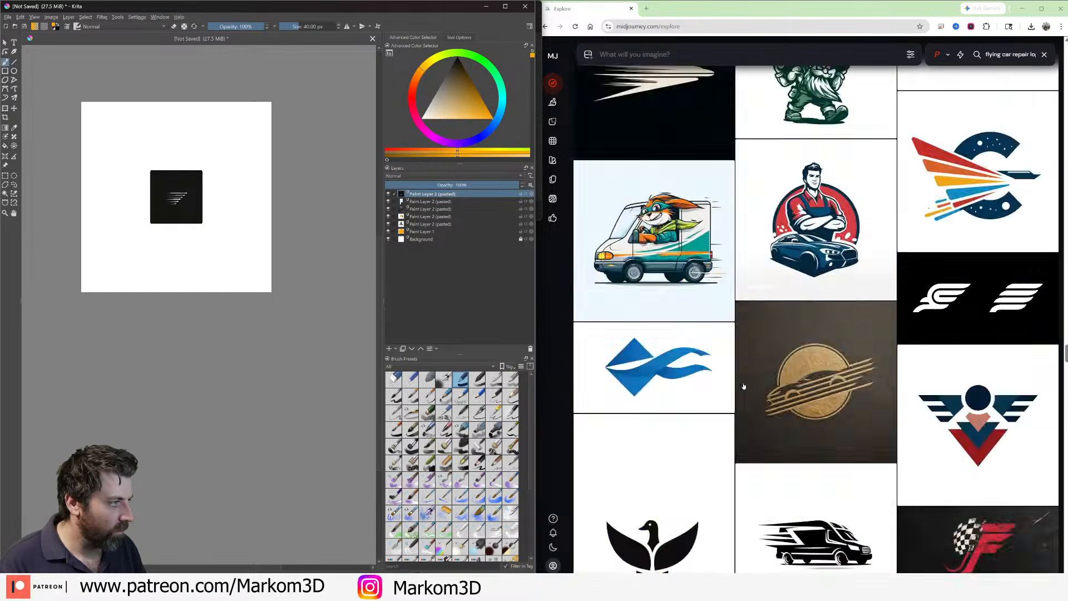
pyautogui.scroll(-15, 743, 386)
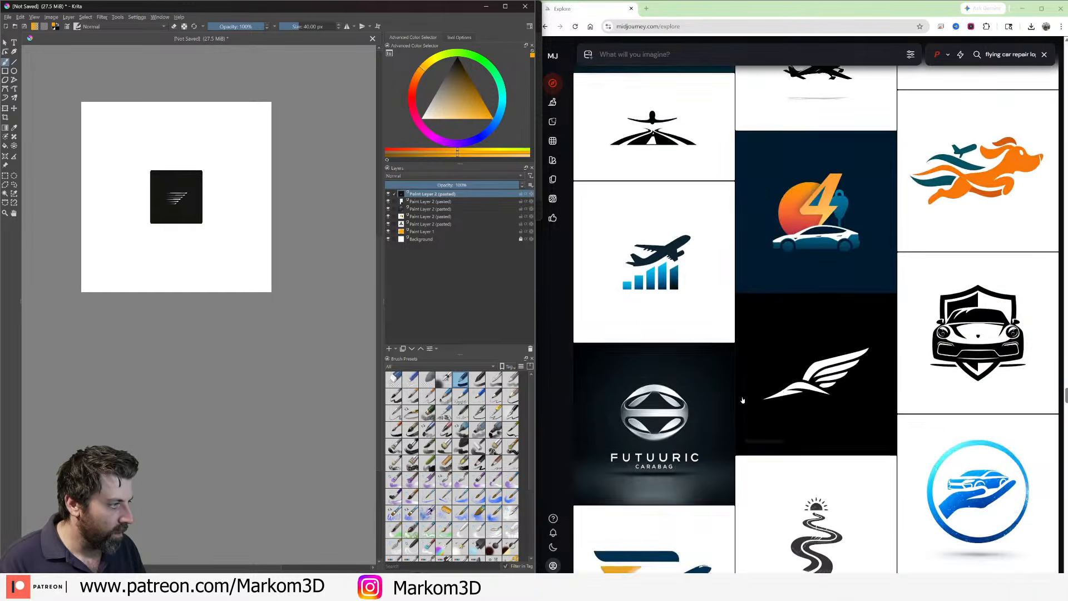
pyautogui.scroll(-15, 742, 400)
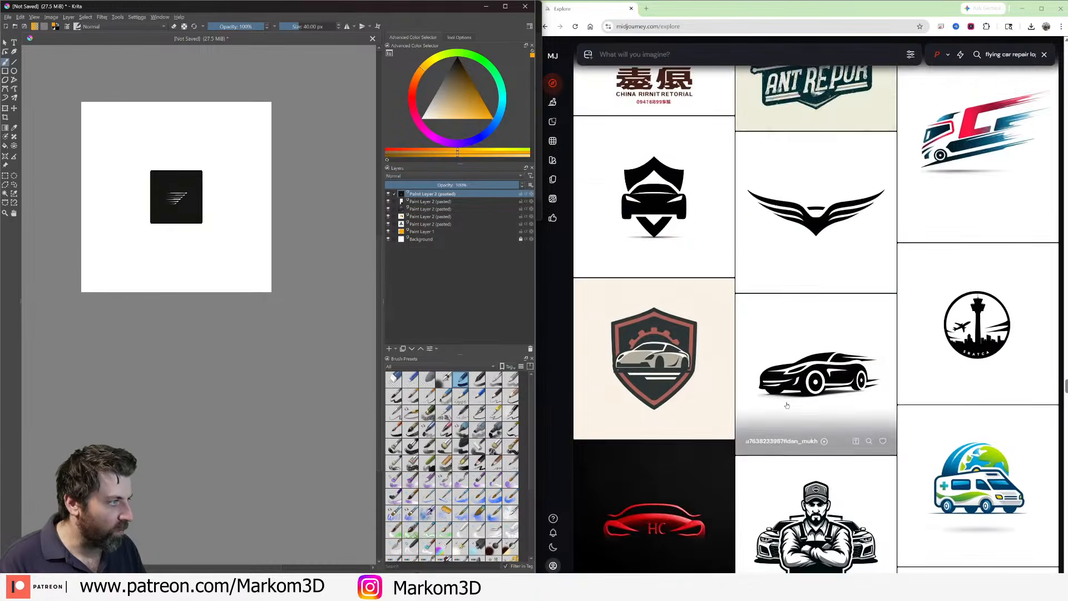
pyautogui.scroll(-5, 786, 406)
pyautogui.scroll(10, 819, 457)
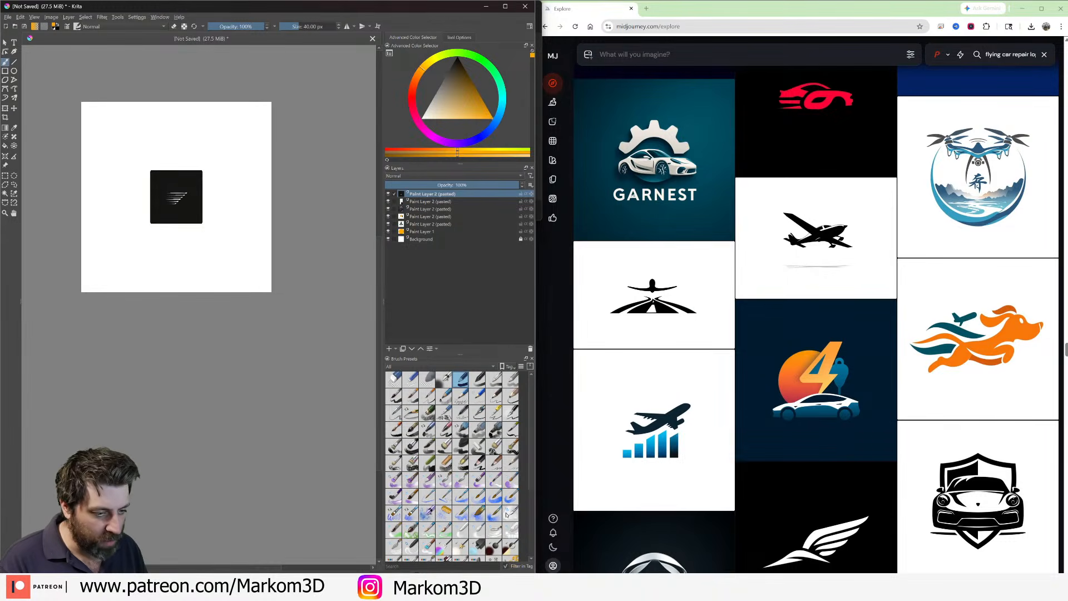
# - Capture the orange "4" lightning-bolt car logo on navy with Snipping Tool and paste it into the Krita document as a new layer
pyautogui.click(268, 584)
pyautogui.click(236, 23)
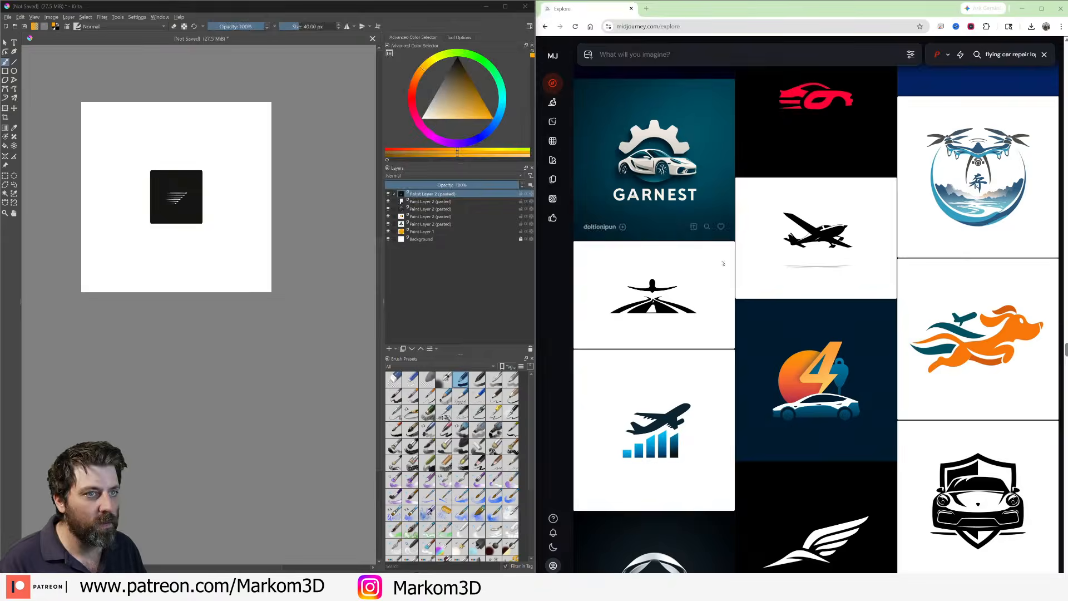
pyautogui.moveTo(739, 301); pyautogui.dragTo(895, 468)
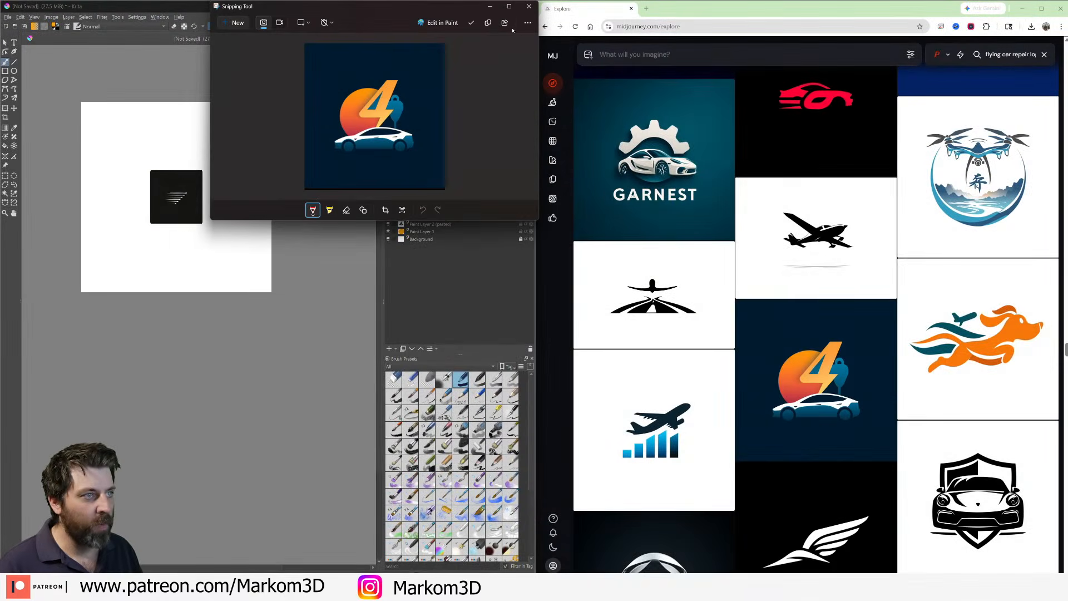
pyautogui.hotkey('alt', 'Tab')
pyautogui.hotkey('ctrl', 'v')
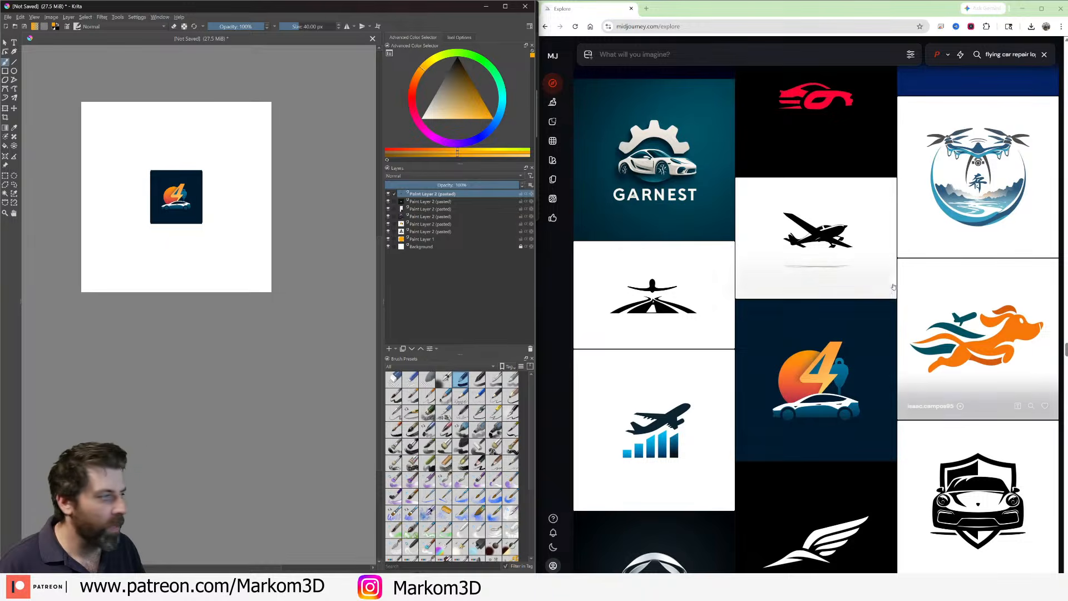
# - Find the WOG car badge further down the Midjourney results, capture it with Snipping Tool and paste it into the Krita document
pyautogui.scroll(-10, 902, 310)
pyautogui.scroll(-15, 902, 310)
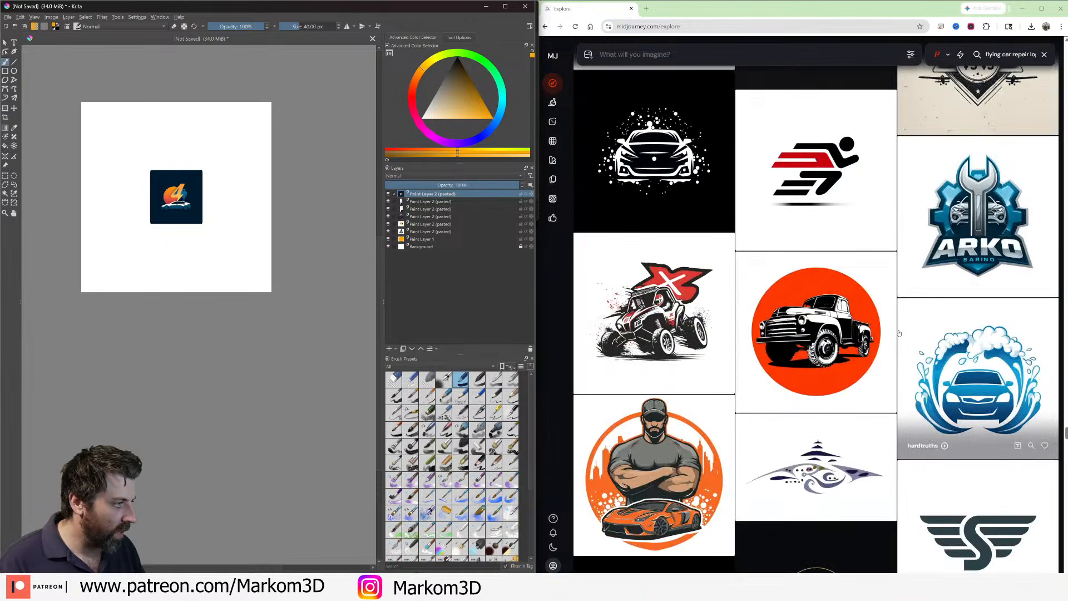
pyautogui.scroll(-15, 901, 335)
pyautogui.scroll(13, 901, 335)
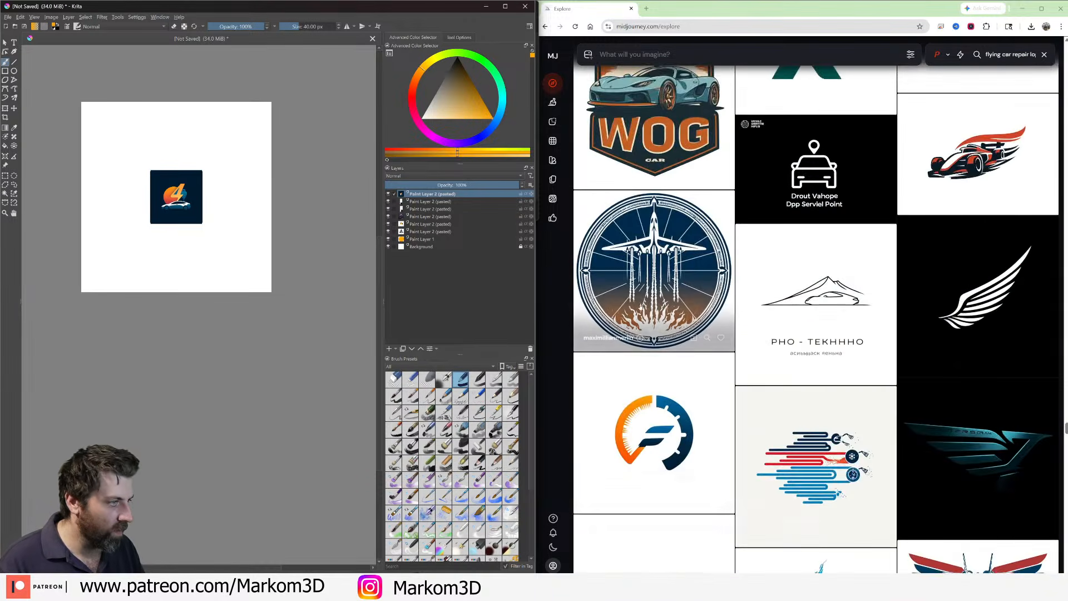
pyautogui.hotkey('alt', 'Tab')
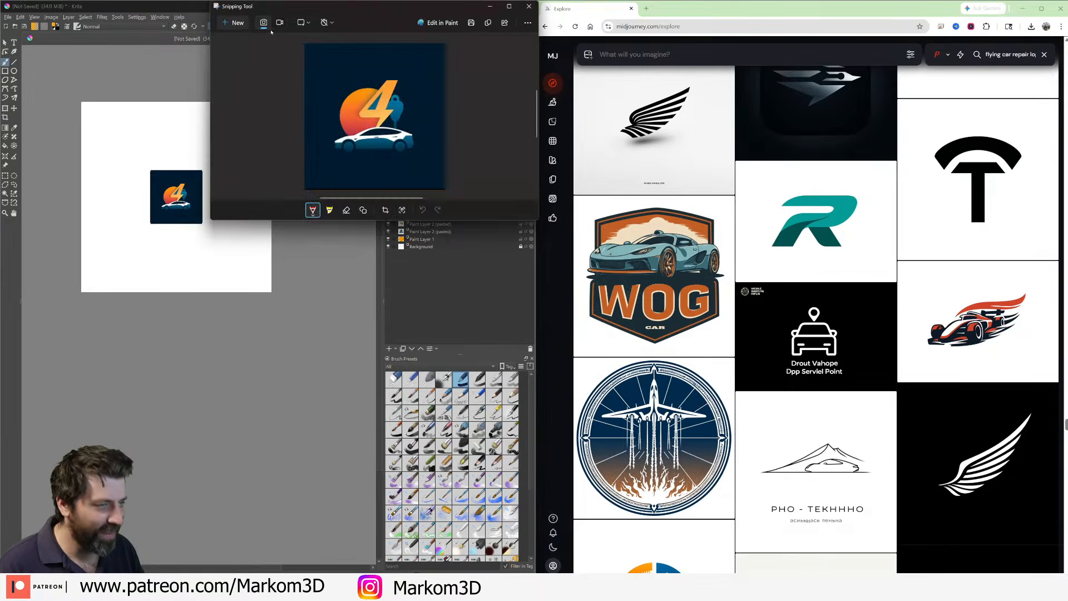
pyautogui.click(234, 22)
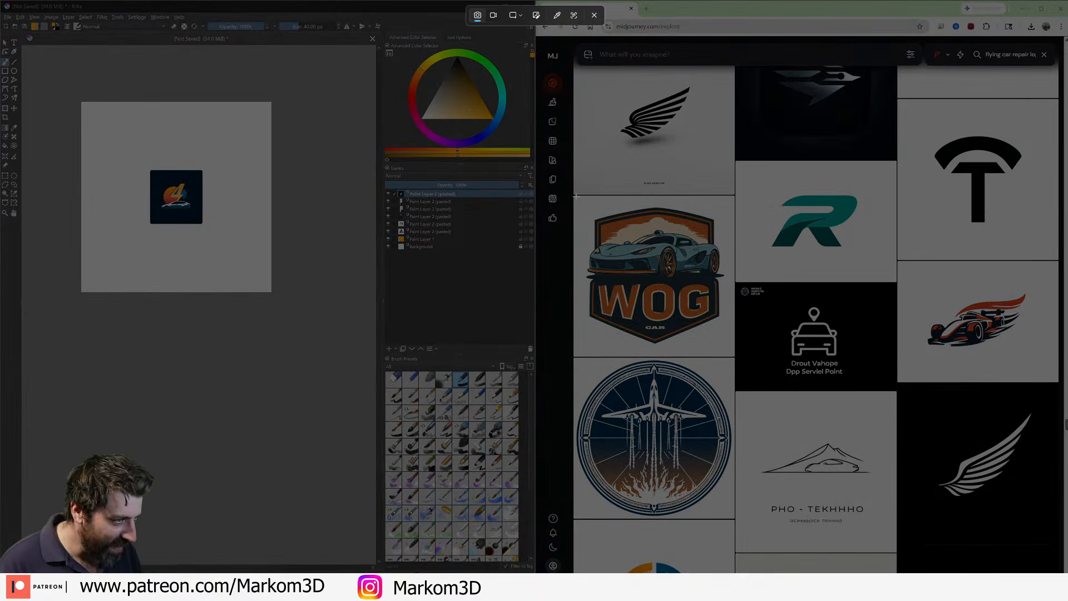
pyautogui.moveTo(575, 196); pyautogui.dragTo(734, 356)
pyautogui.hotkey('alt', 'Tab')
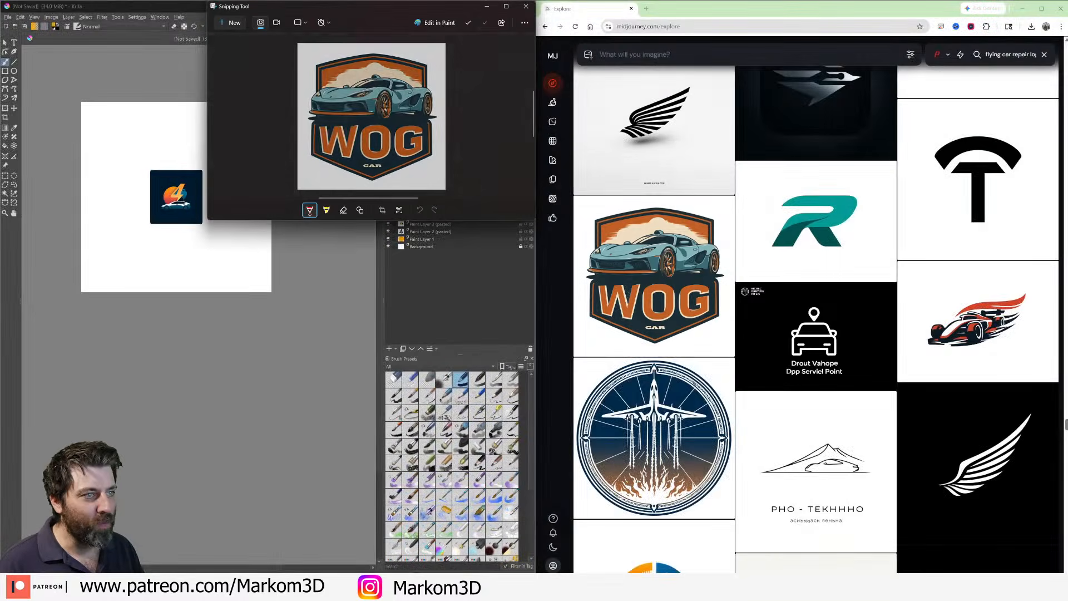
pyautogui.hotkey('ctrl', 'v')
# - Minimize the browser, maximize Krita, and paint out the dark lines above and below the WOG badge with a white brush
pyautogui.click(1021, 8)
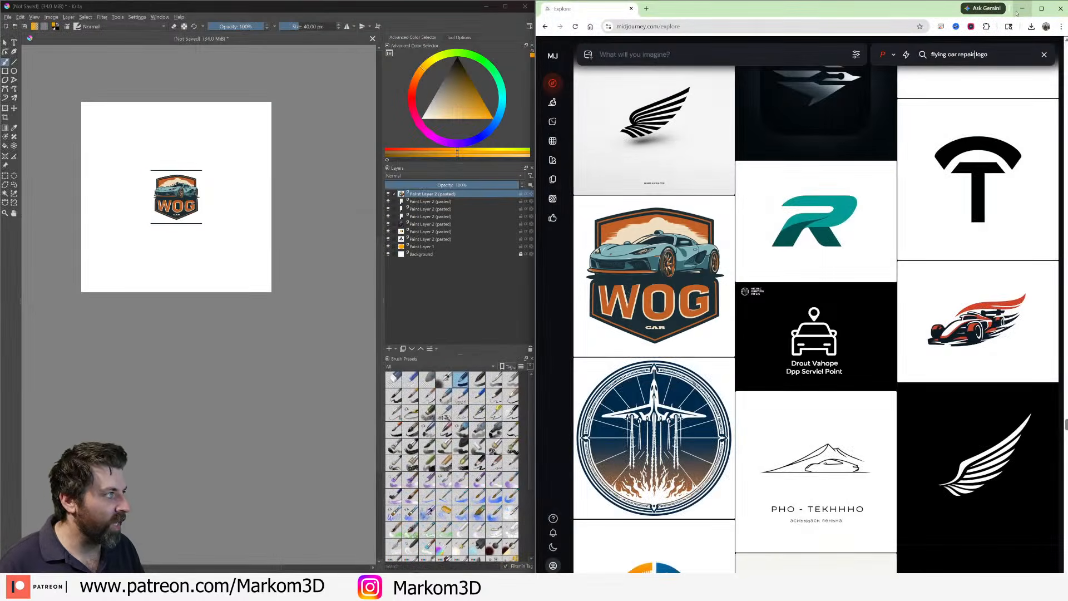
pyautogui.click(505, 6)
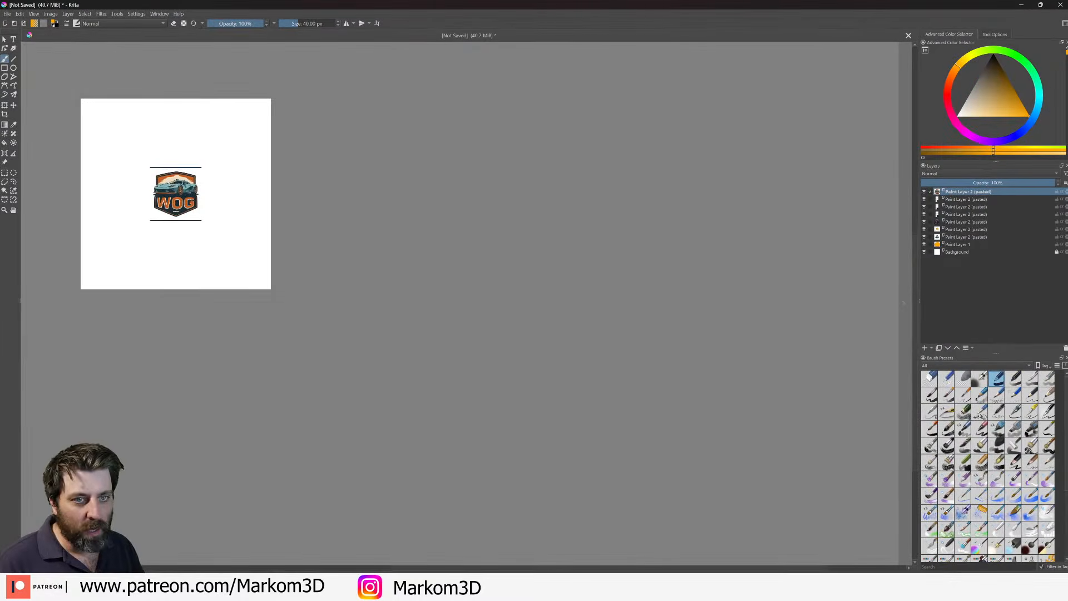
pyautogui.scroll(5, 300, 205)
pyautogui.scroll(-3, 300, 205)
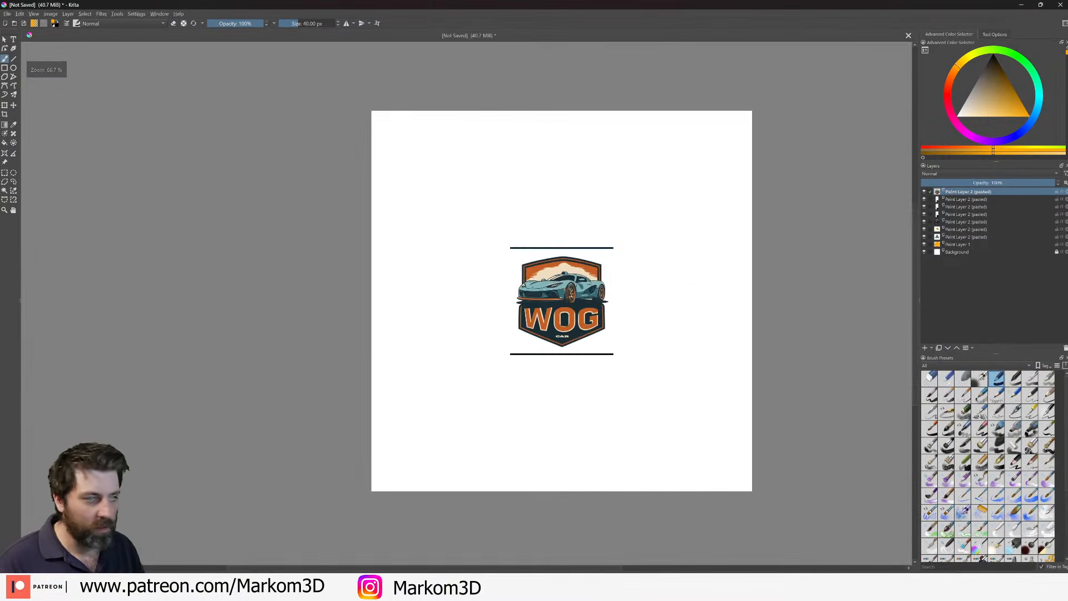
pyautogui.click(55, 22)
pyautogui.click(581, 237)
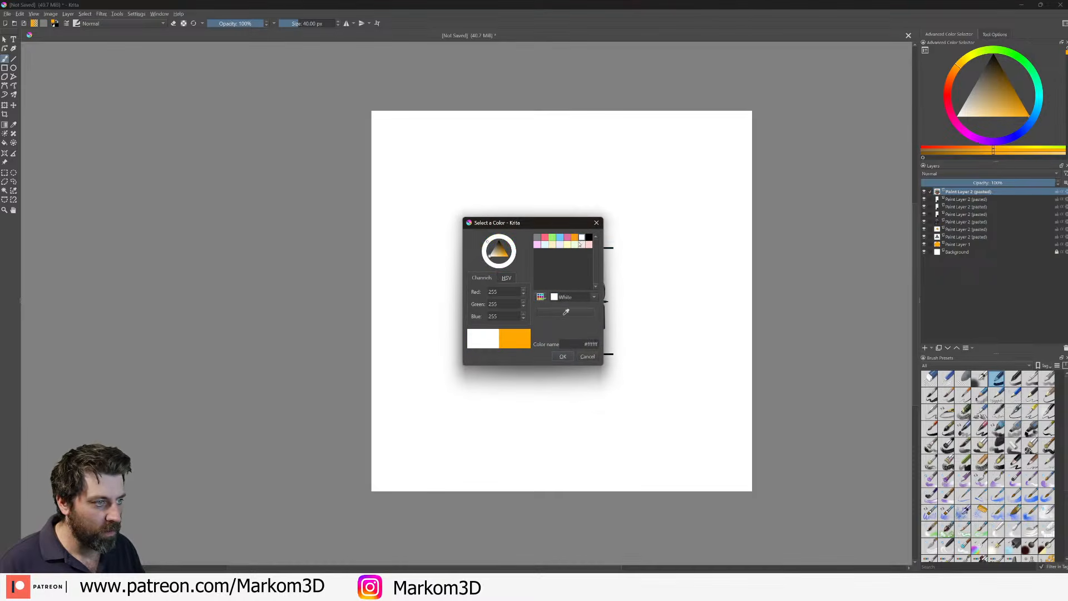
pyautogui.click(563, 356)
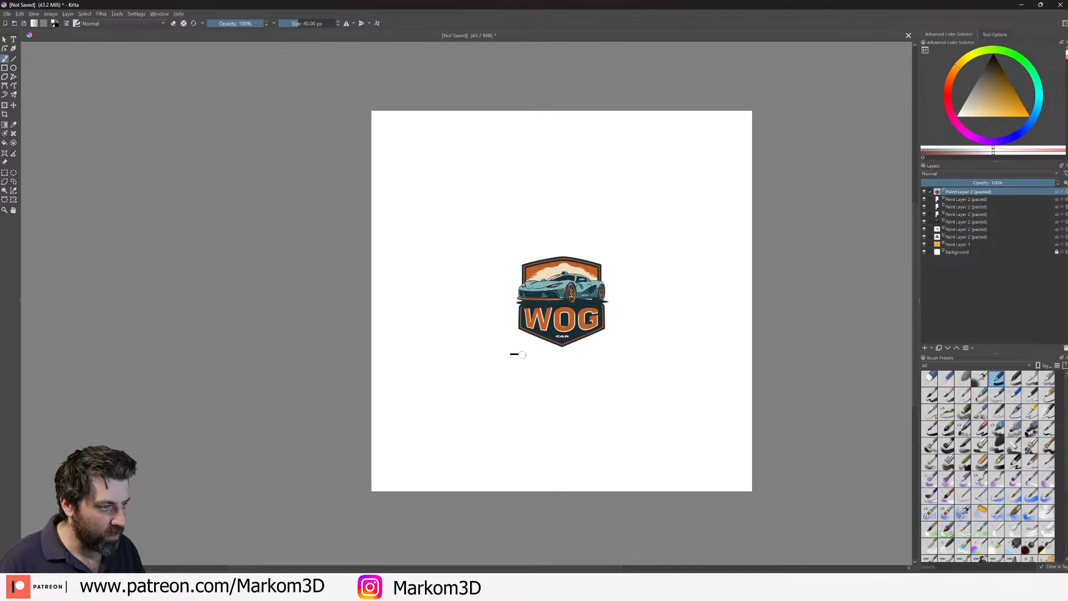
# - Move the WOG layer beneath the other pasted logos and place the "4" car logo in the canvas's upper-left corner with the Transform tool
pyautogui.moveTo(967, 191); pyautogui.dragTo(972, 243)
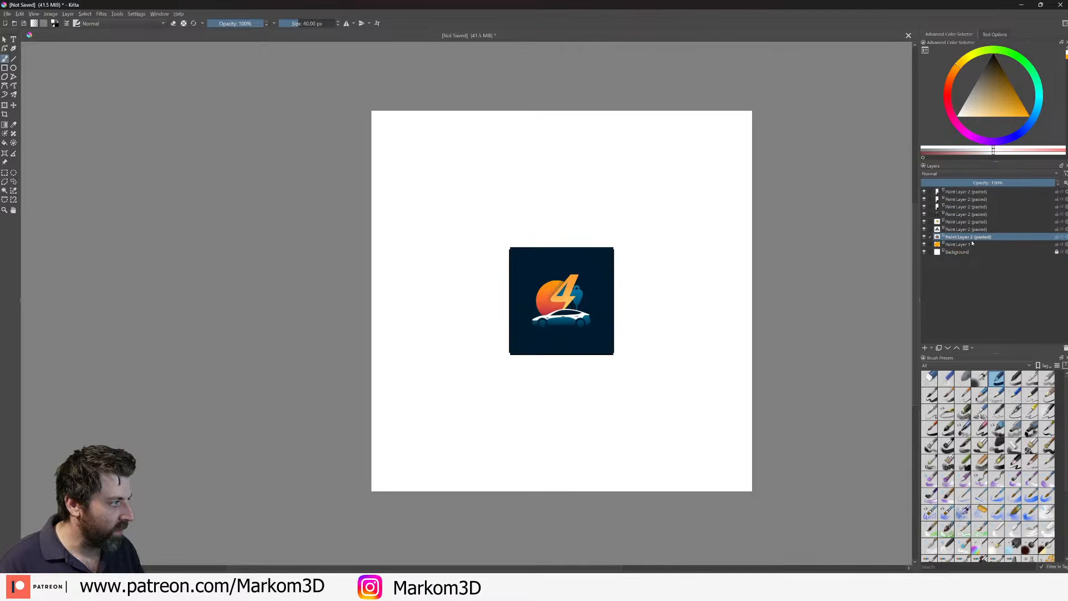
pyautogui.click(5, 105)
pyautogui.click(967, 192)
pyautogui.click(605, 282)
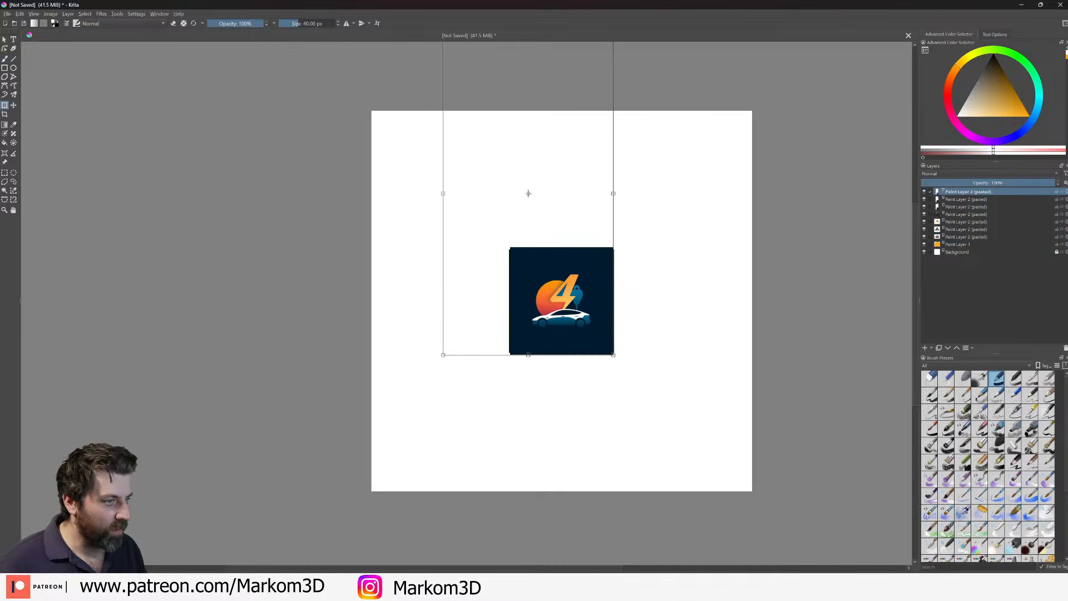
pyautogui.moveTo(567, 300); pyautogui.dragTo(429, 162)
# - Line up the white speed-lines logo and the golden winged bird beside the "4" car logo to complete the first row
pyautogui.click(967, 199)
pyautogui.click(574, 312)
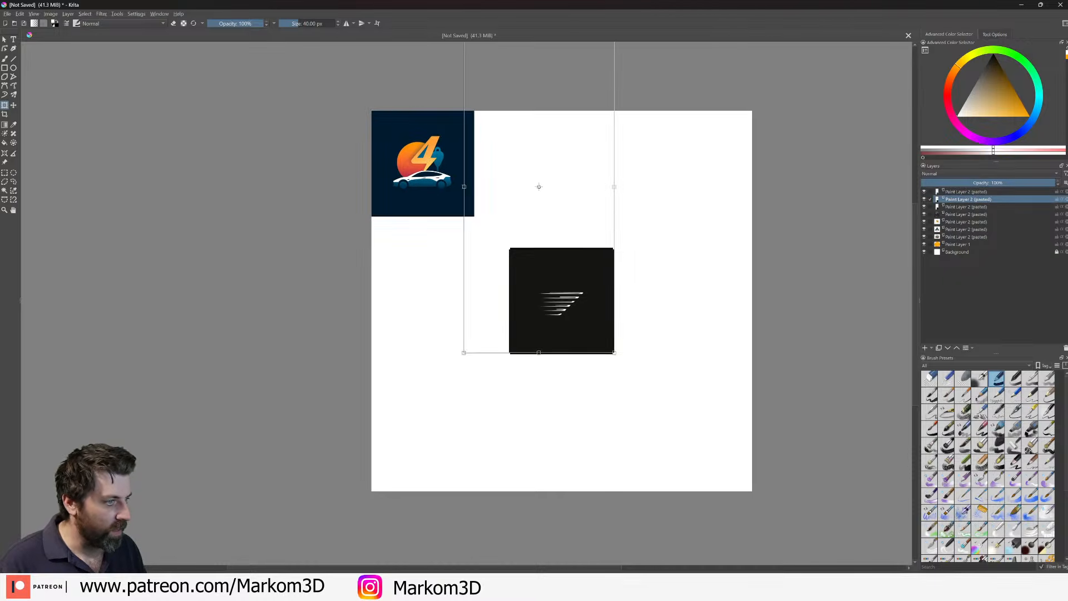
pyautogui.moveTo(573, 312); pyautogui.dragTo(538, 174)
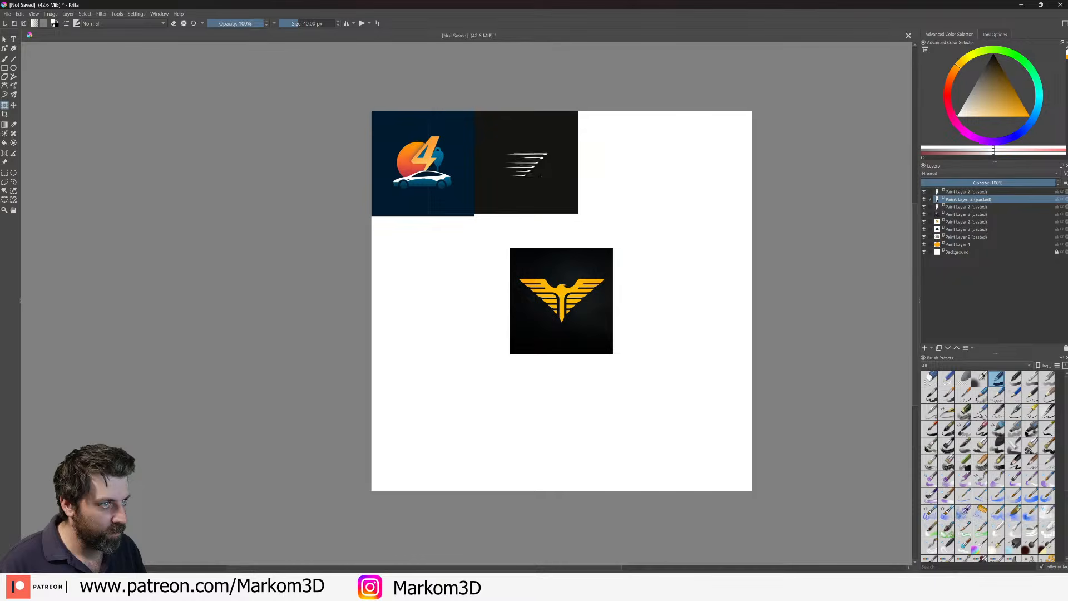
pyautogui.click(598, 307)
pyautogui.moveTo(598, 307); pyautogui.dragTo(618, 184)
# - Arrange the ROBSHOP, sheep cheese and VERTEX logos side by side as a second row directly beneath the first
pyautogui.click(561, 301)
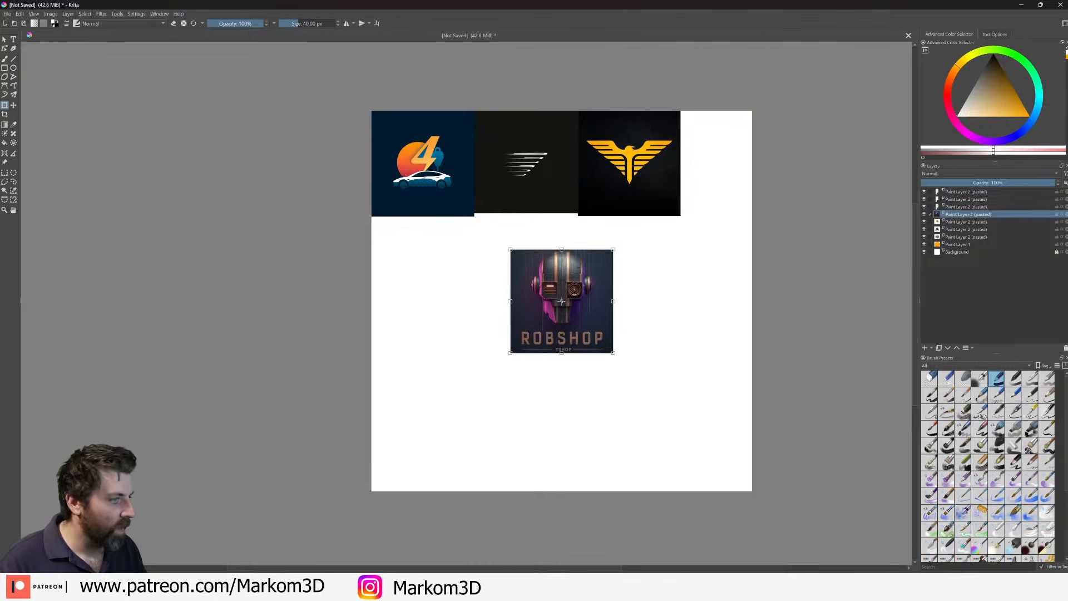
pyautogui.moveTo(561, 301); pyautogui.dragTo(422, 269)
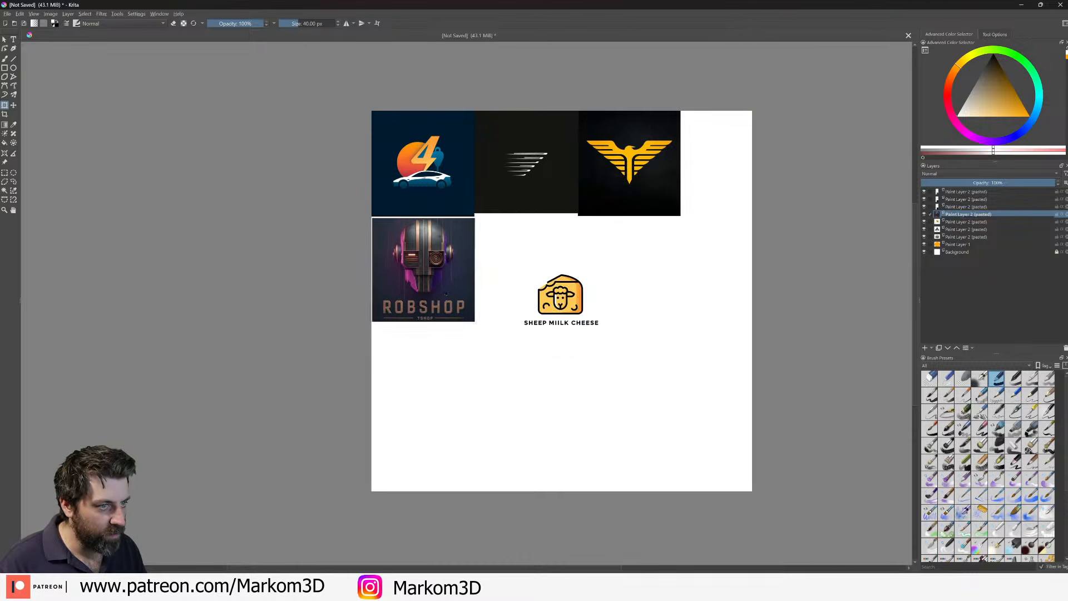
pyautogui.click(1004, 221)
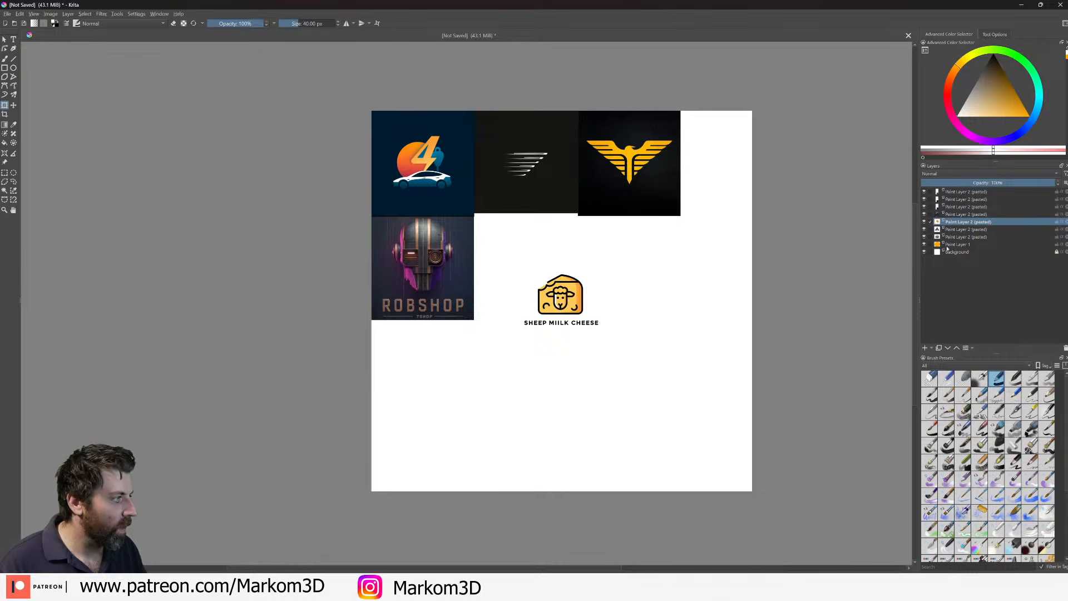
pyautogui.moveTo(575, 308); pyautogui.dragTo(539, 273)
pyautogui.click(975, 229)
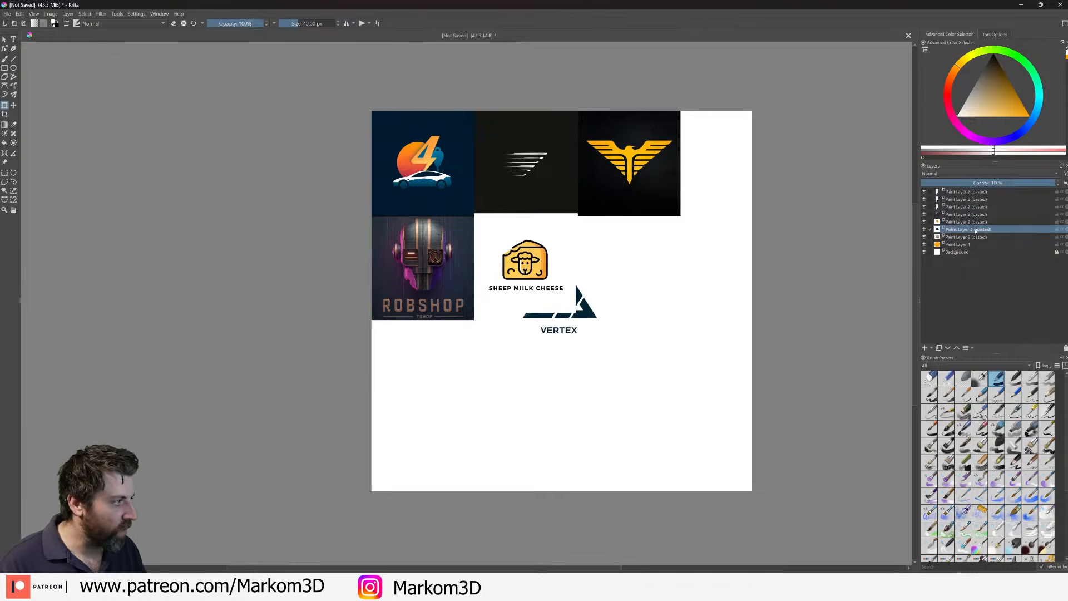
pyautogui.click(580, 328)
pyautogui.moveTo(580, 329); pyautogui.dragTo(626, 291)
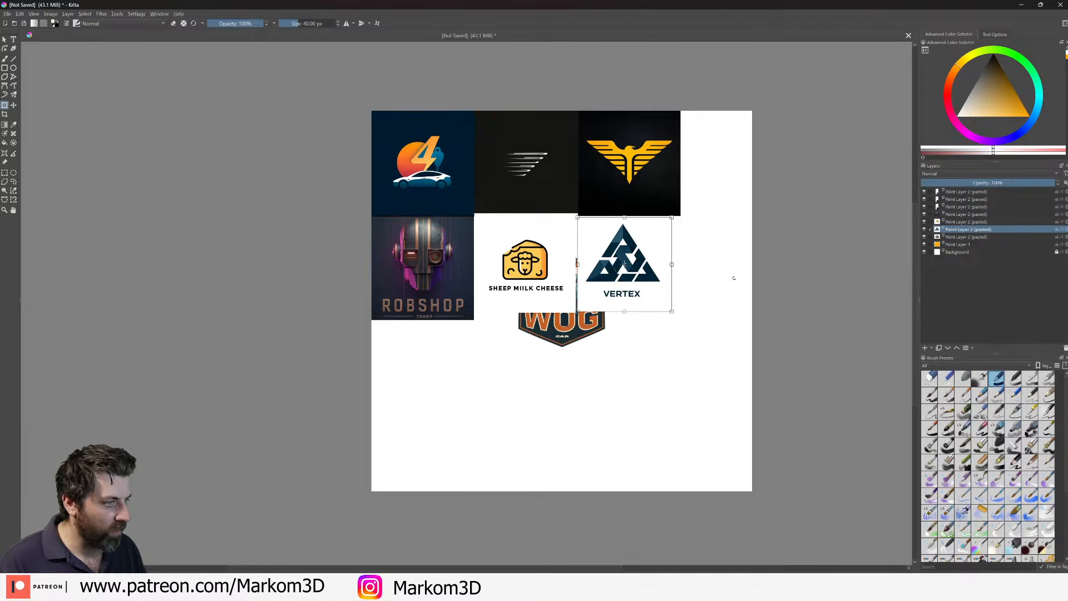
# - Place the WOG badge below the ROBSHOP logo and scale all the pasted logo layers down together slightly
pyautogui.click(963, 236)
pyautogui.moveTo(483, 408); pyautogui.dragTo(468, 400)
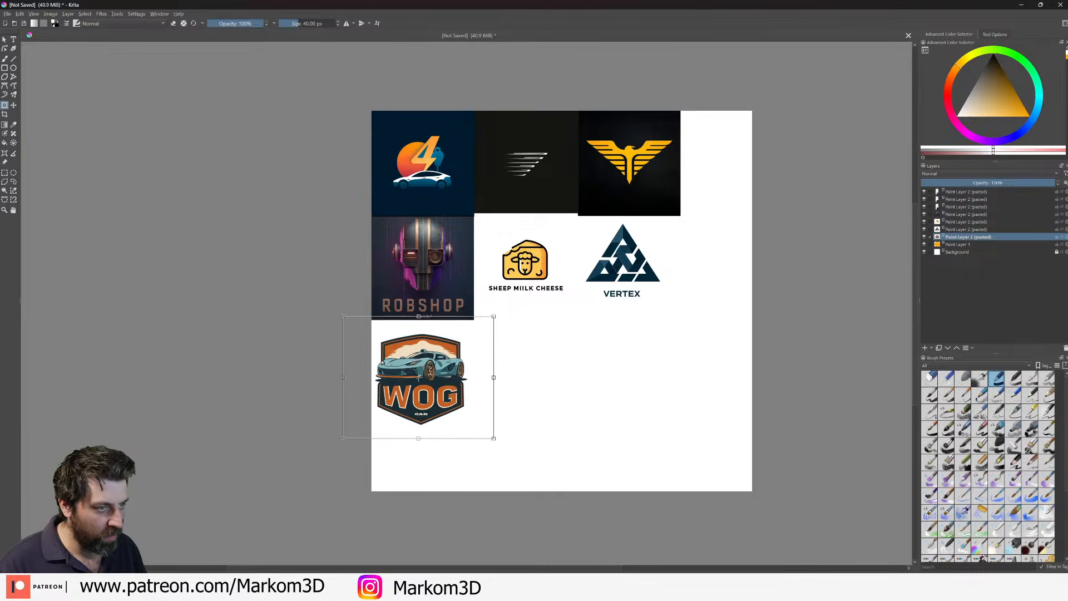
pyautogui.keyDown('shift'); pyautogui.click(983, 192); pyautogui.keyUp('shift')
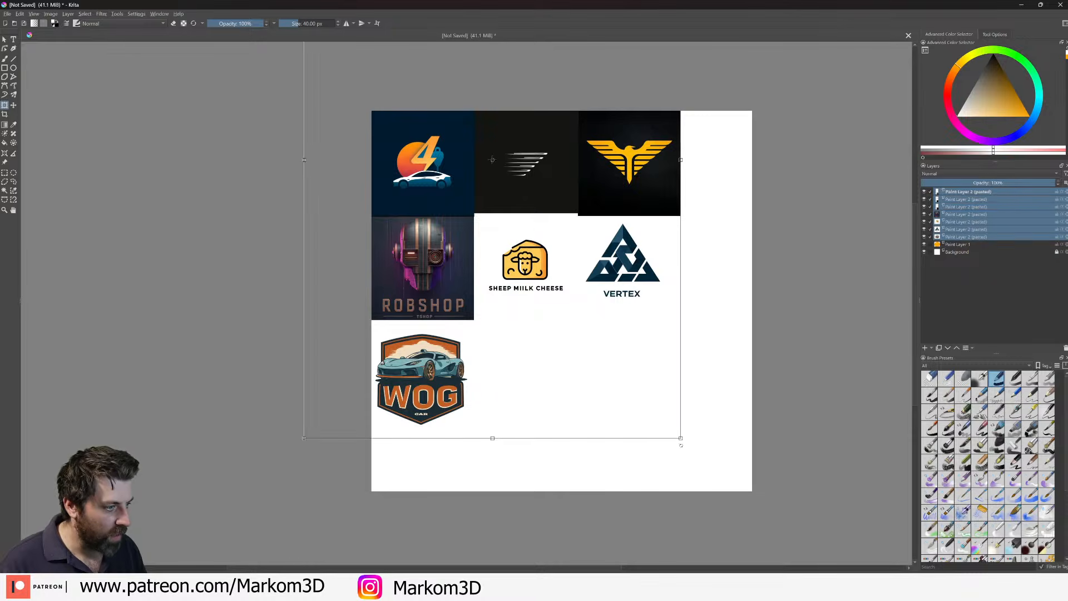
pyautogui.moveTo(680, 438); pyautogui.dragTo(623, 390)
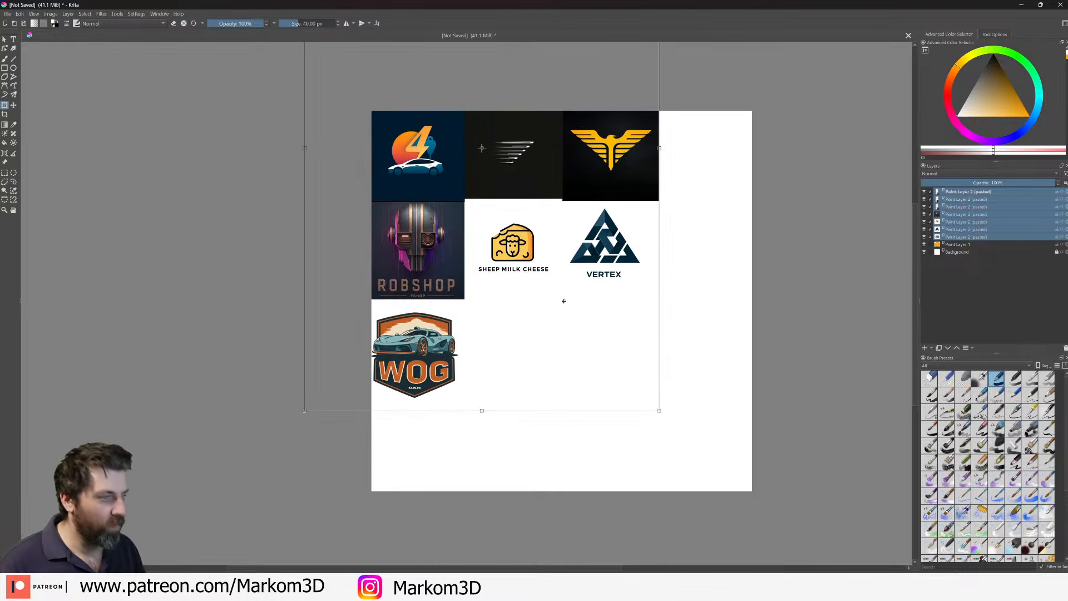
# - Export the logo image as T_LogoSigns_D into the 151_SciStreetBuilding folder inside Markom3DWorkingFile on the SSDWork drive
pyautogui.click(8, 14)
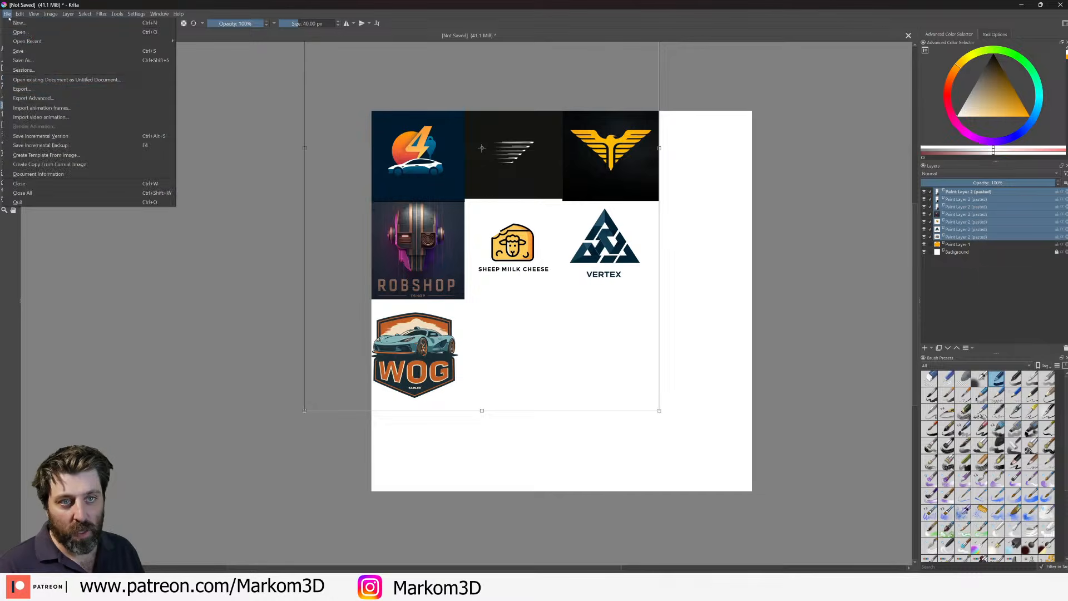
pyautogui.click(17, 78)
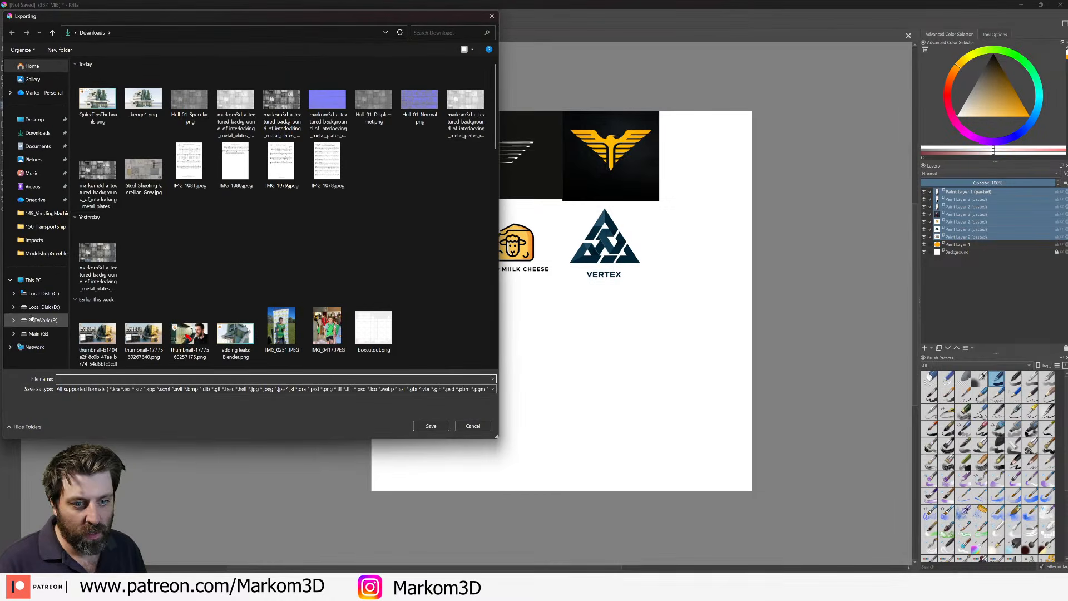
pyautogui.click(44, 227)
pyautogui.click(169, 32)
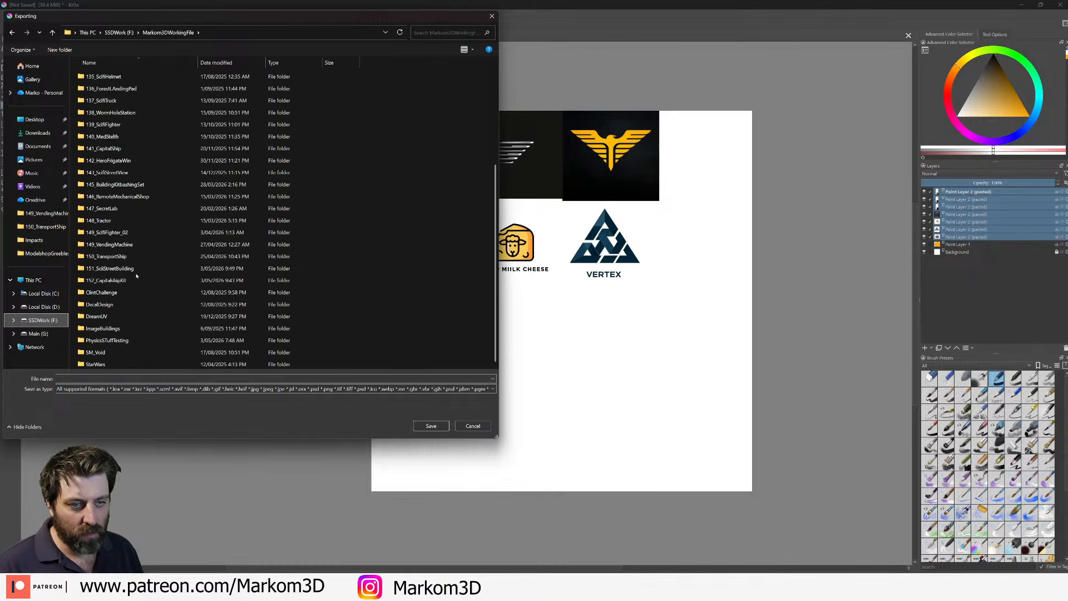
pyautogui.doubleClick(136, 268)
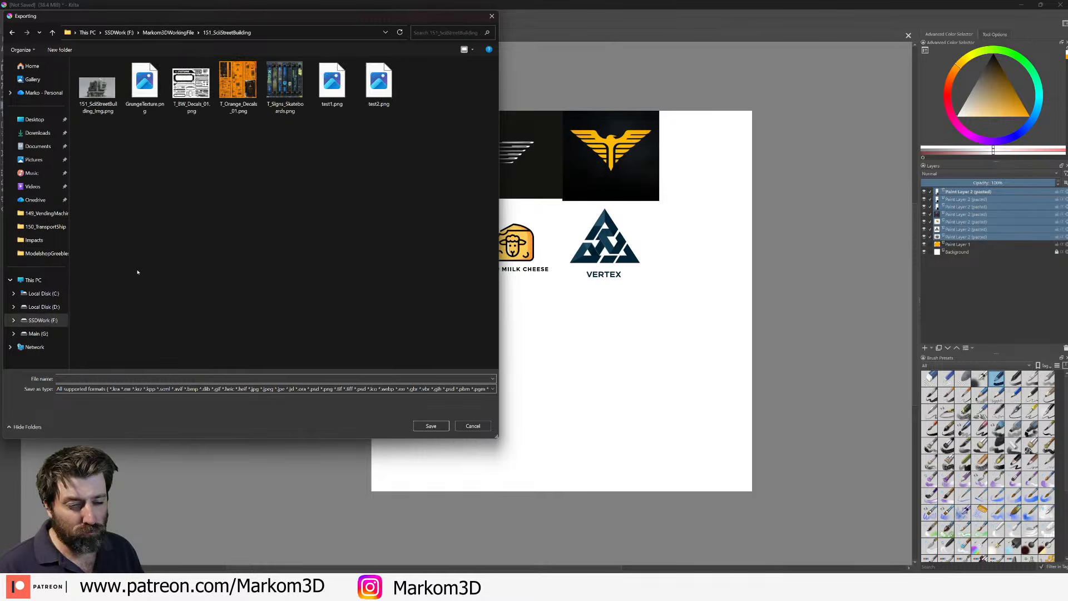
pyautogui.click(123, 376)
pyautogui.write('T_')
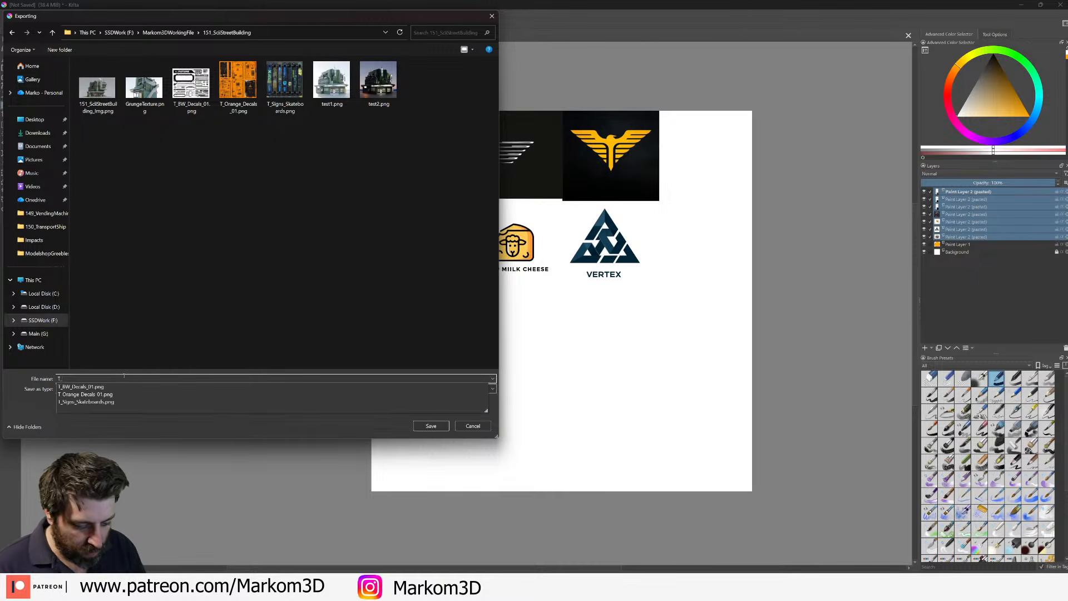
pyautogui.write('LogoSigns')
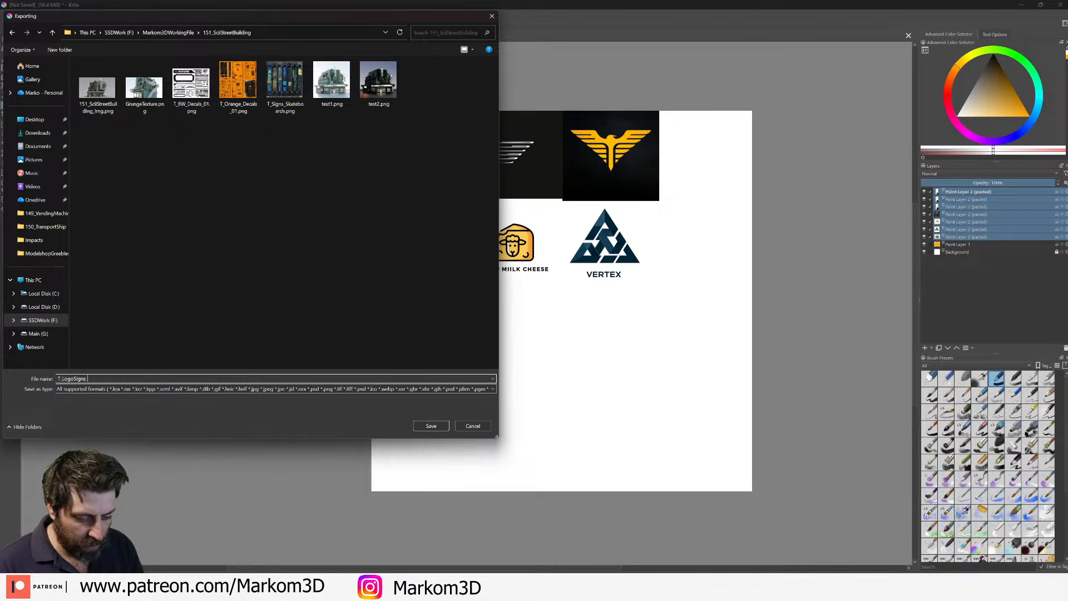
pyautogui.press('Return')
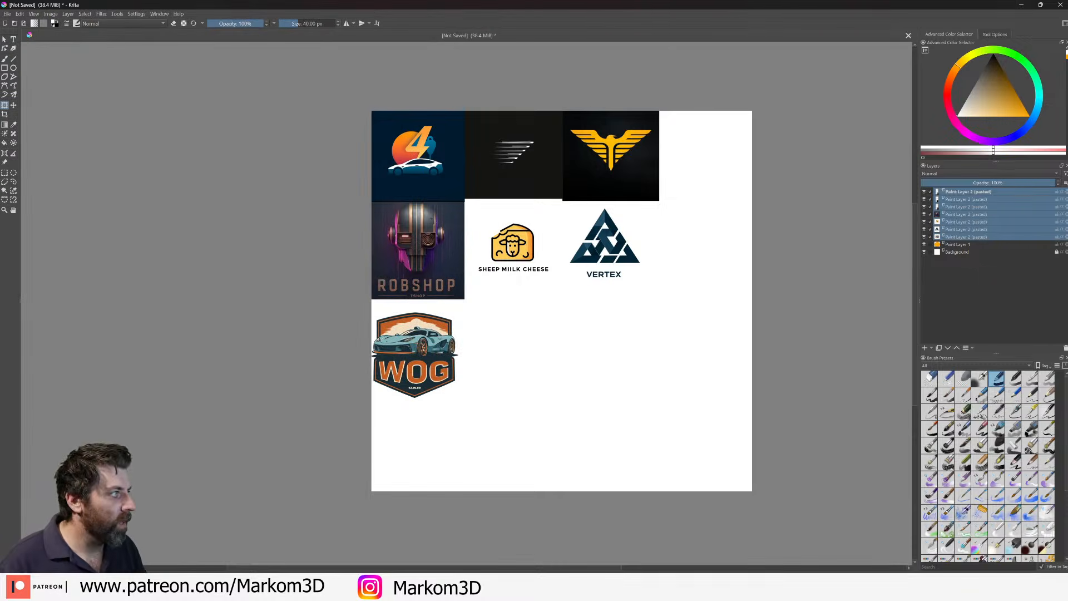
# - Save the logo sheet as the PNG image T_LogoSigns_D.png in the 151_SciStreetBuilding folder
pyautogui.click(7, 14)
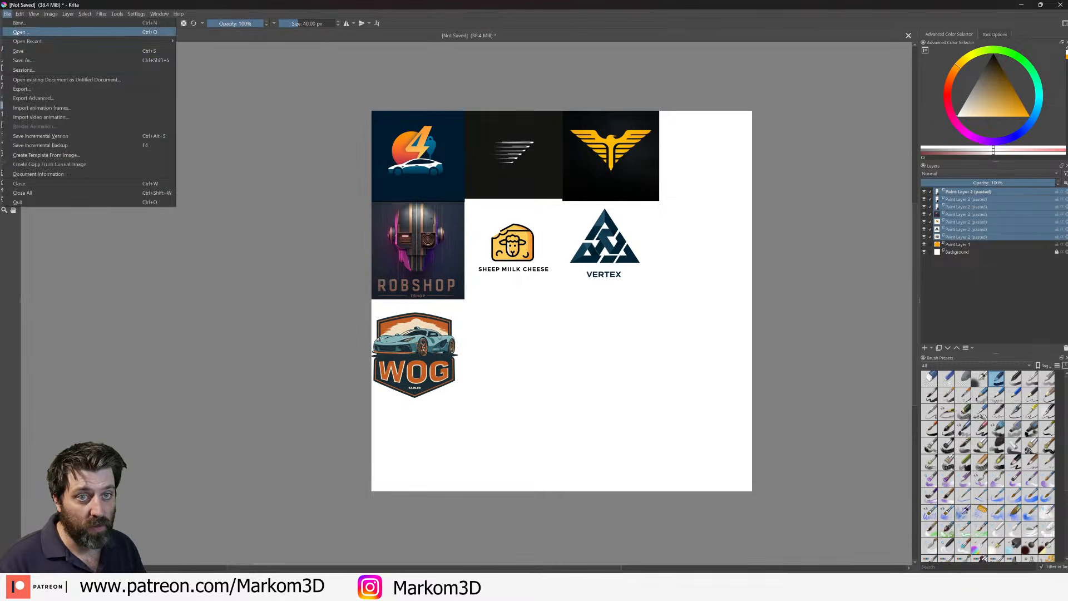
pyautogui.click(28, 61)
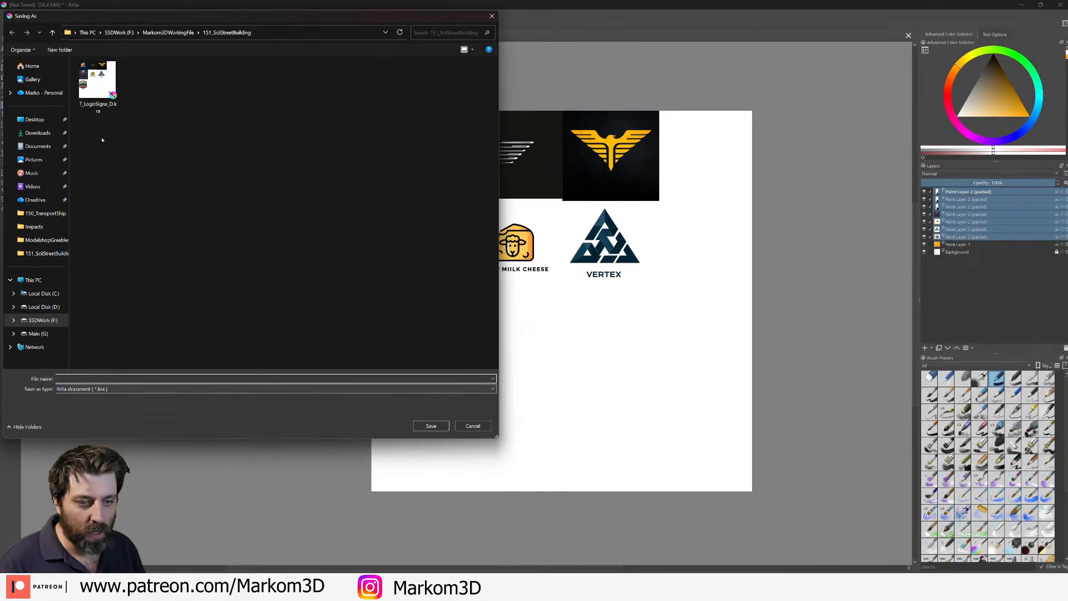
pyautogui.click(98, 86)
pyautogui.click(112, 388)
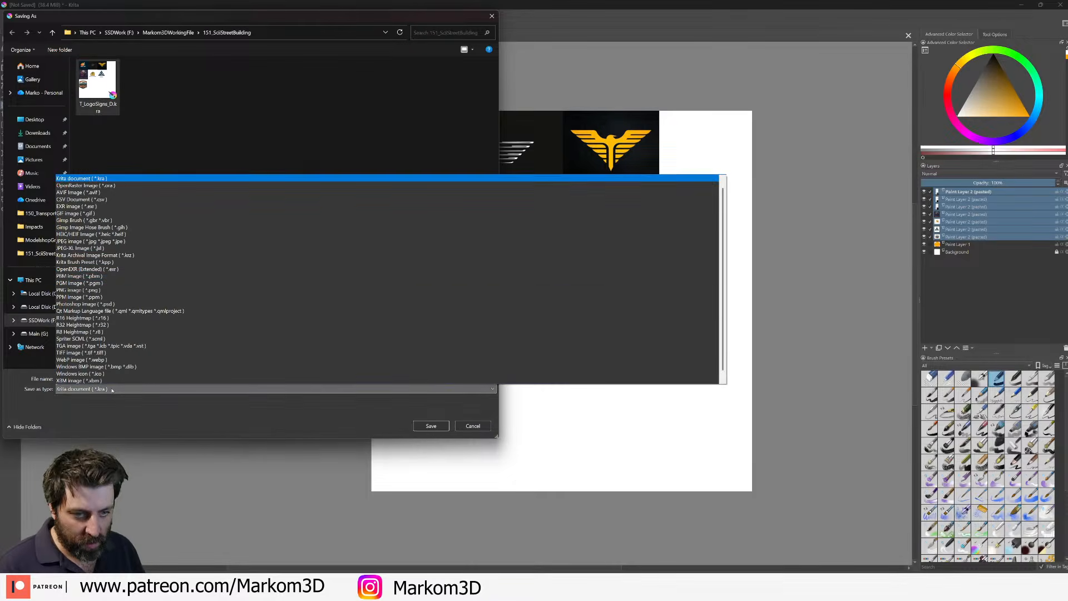
pyautogui.press('p')
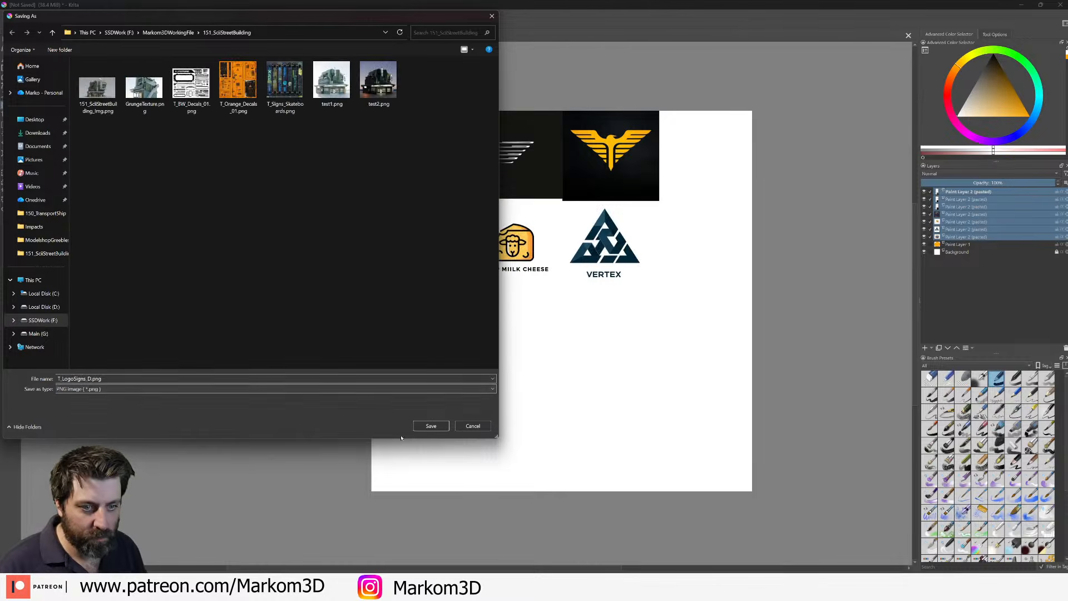
pyautogui.click(78, 290)
pyautogui.click(431, 426)
pyautogui.click(583, 379)
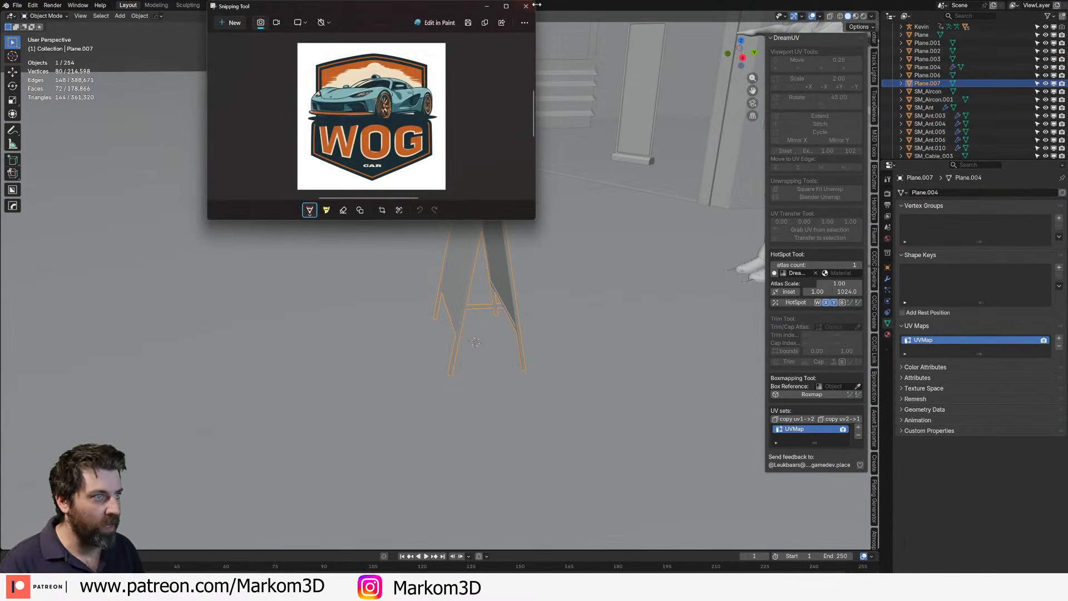
# - Switch to Blender and close the Snipping Tool window that covers the A-frame sign
pyautogui.click(523, 22)
pyautogui.click(525, 6)
pyautogui.moveTo(484, 239); pyautogui.dragTo(526, 270, button='middle')
pyautogui.scroll(3, 527, 269)
pyautogui.scroll(-2, 527, 269)
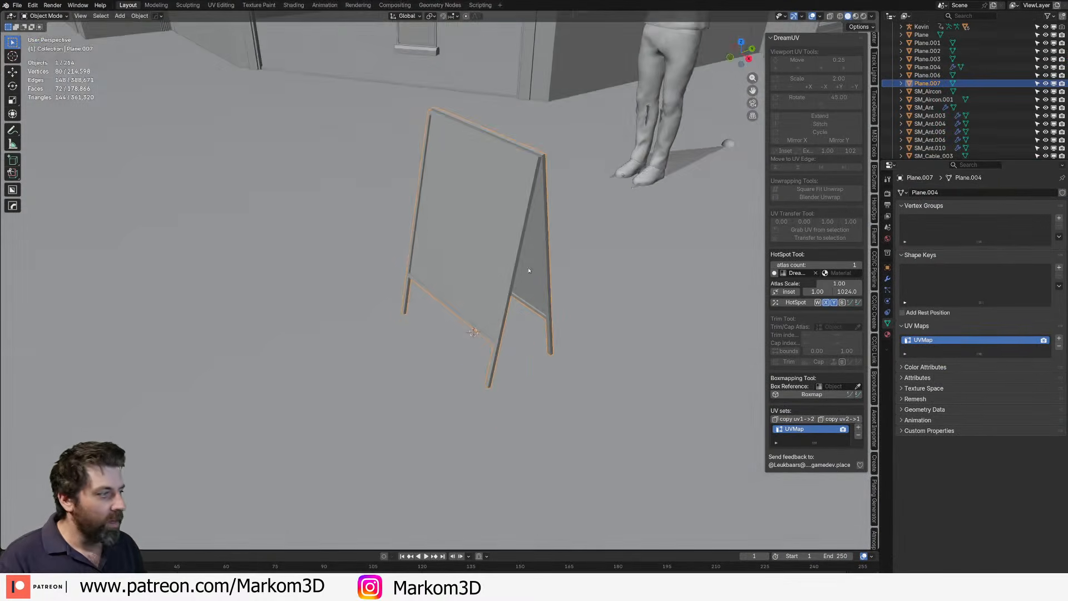
pyautogui.moveTo(617, 268); pyautogui.dragTo(484, 242, button='middle')
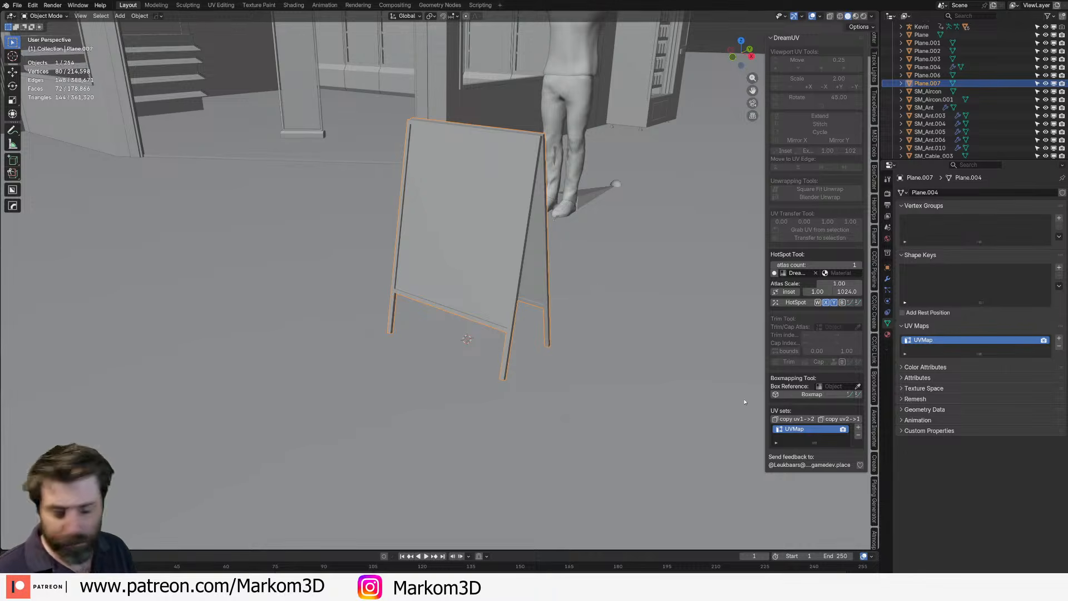
# - Create a new material on the A-frame sign and name it Mat_Signs
pyautogui.click(887, 335)
pyautogui.click(990, 226)
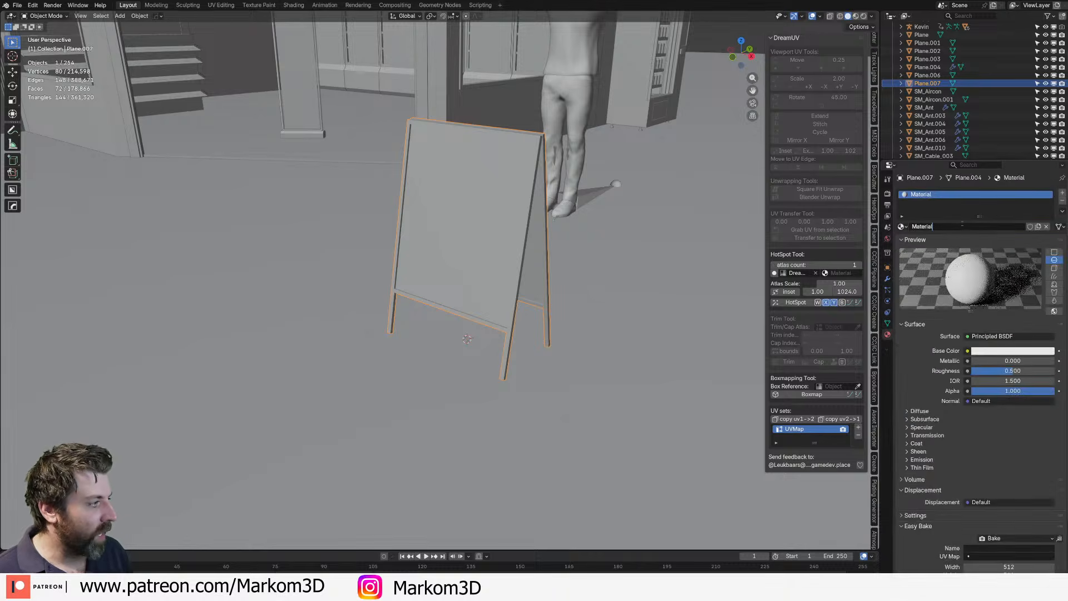
pyautogui.doubleClick(961, 224)
pyautogui.write('M')
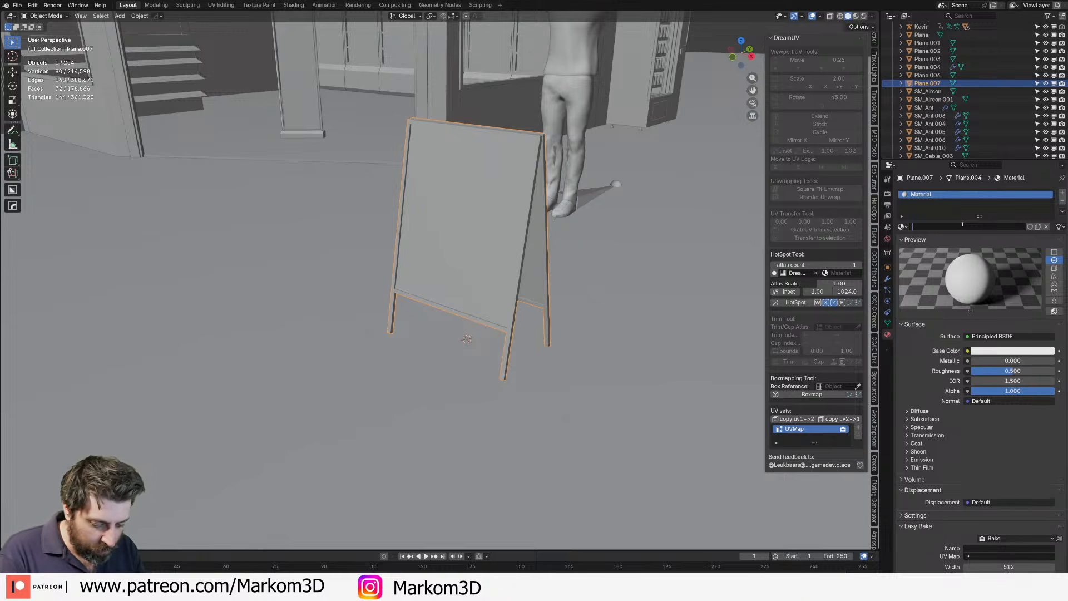
pyautogui.write('at_Signs')
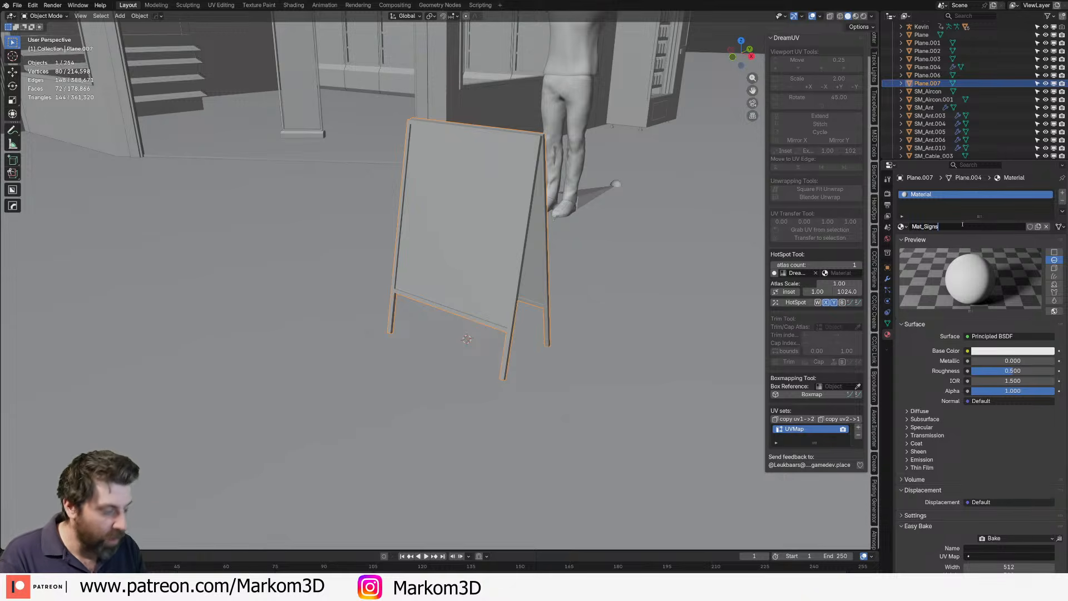
pyautogui.press('Return')
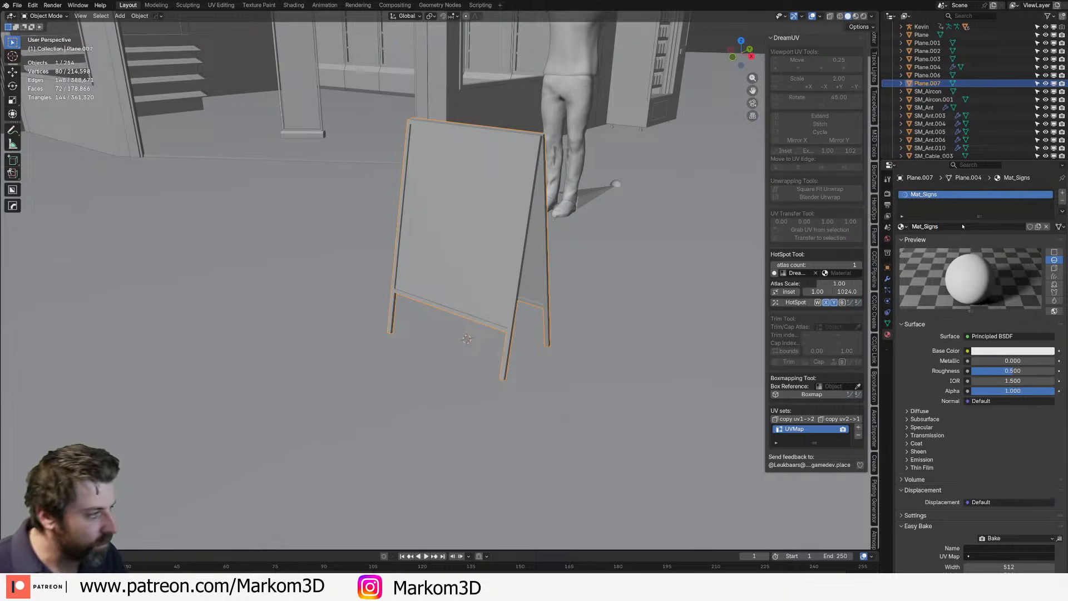
# - Switch to the Shading workspace and enlarge the 3D viewport above the node editor
pyautogui.click(294, 5)
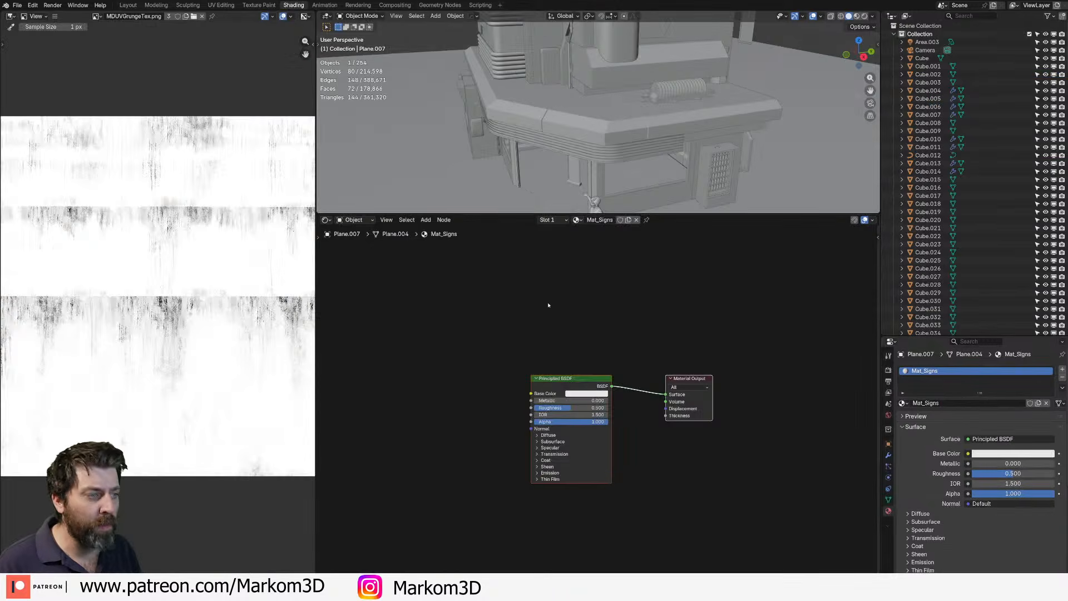
pyautogui.moveTo(559, 214); pyautogui.dragTo(560, 385)
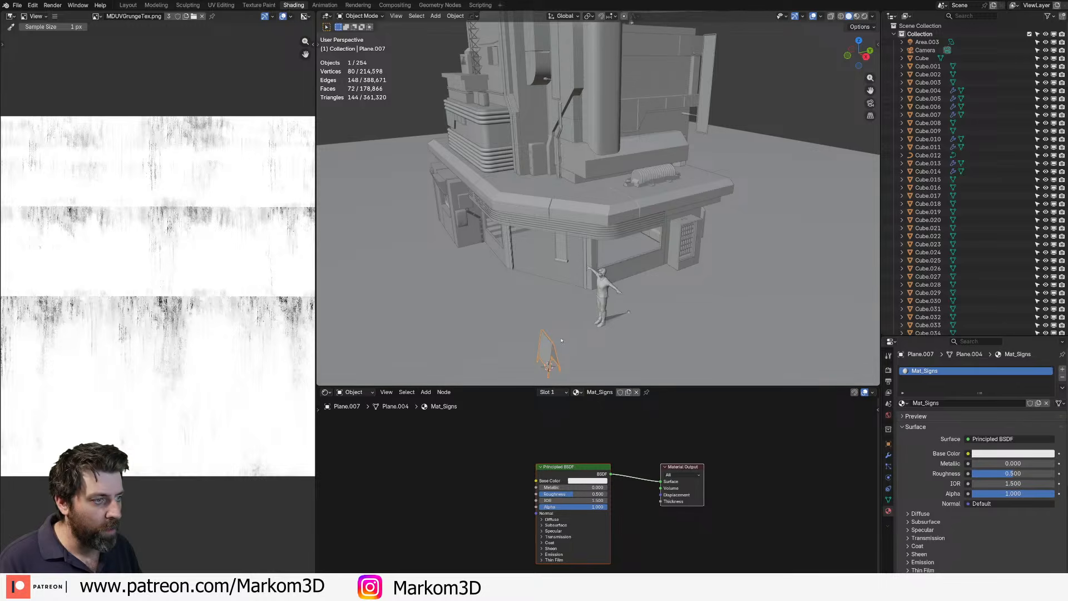
pyautogui.keyDown('shift'); pyautogui.moveTo(562, 341); pyautogui.dragTo(585, 224, button='middle'); pyautogui.keyUp('shift')
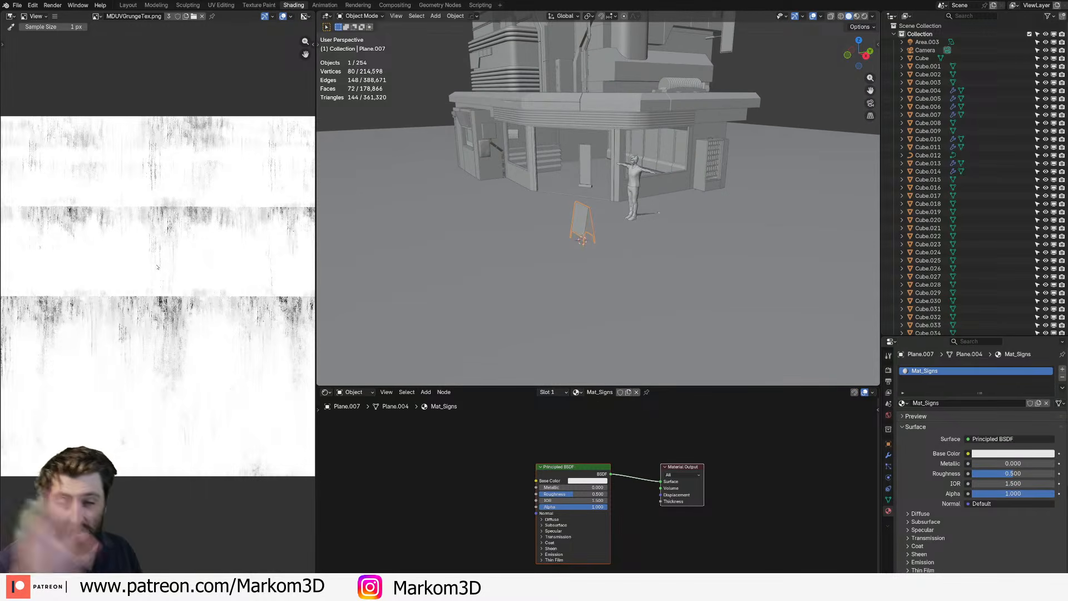
pyautogui.moveTo(549, 297); pyautogui.dragTo(596, 281, button='middle')
pyautogui.scroll(2, 595, 282)
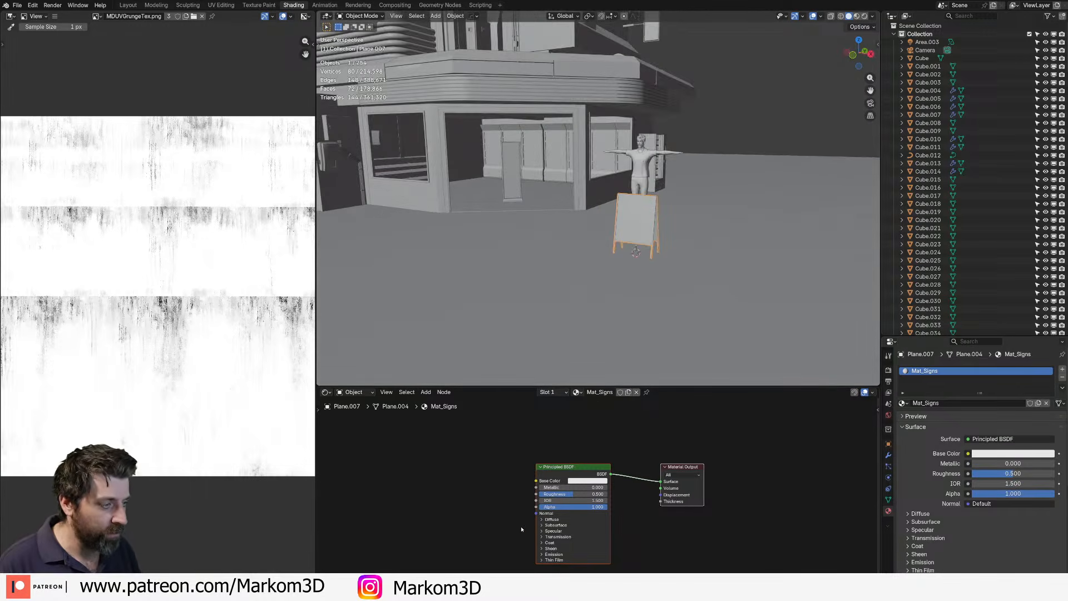
# - Connect a mapped image texture using T_LogoSigns_D.png to the Mat_Signs base color and preview it on the sign
pyautogui.hotkey('ctrl', 't')
pyautogui.moveTo(507, 502); pyautogui.dragTo(554, 480, button='middle')
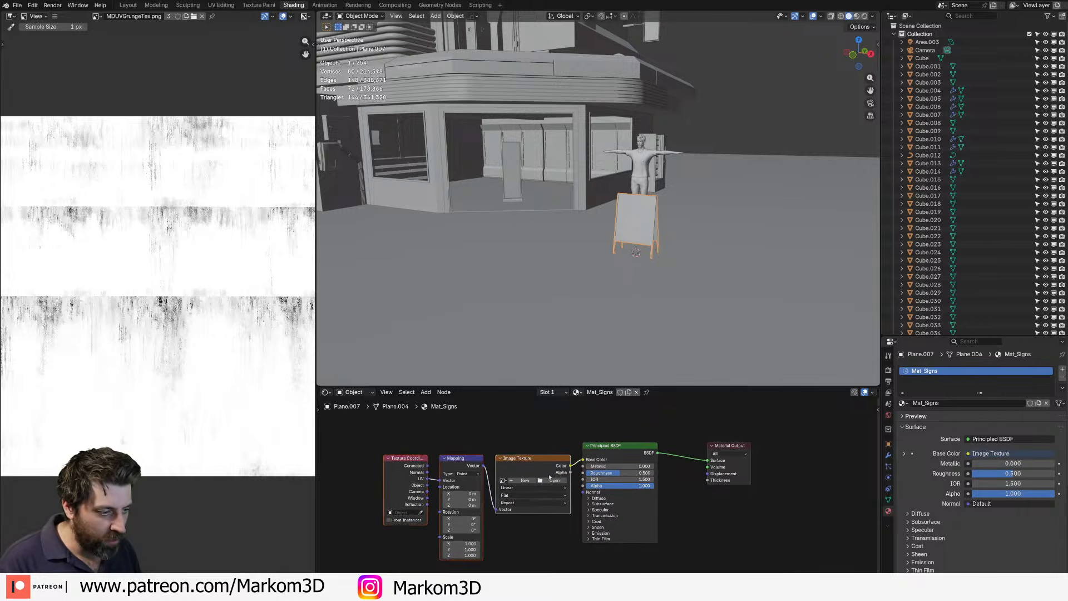
pyautogui.click(554, 480)
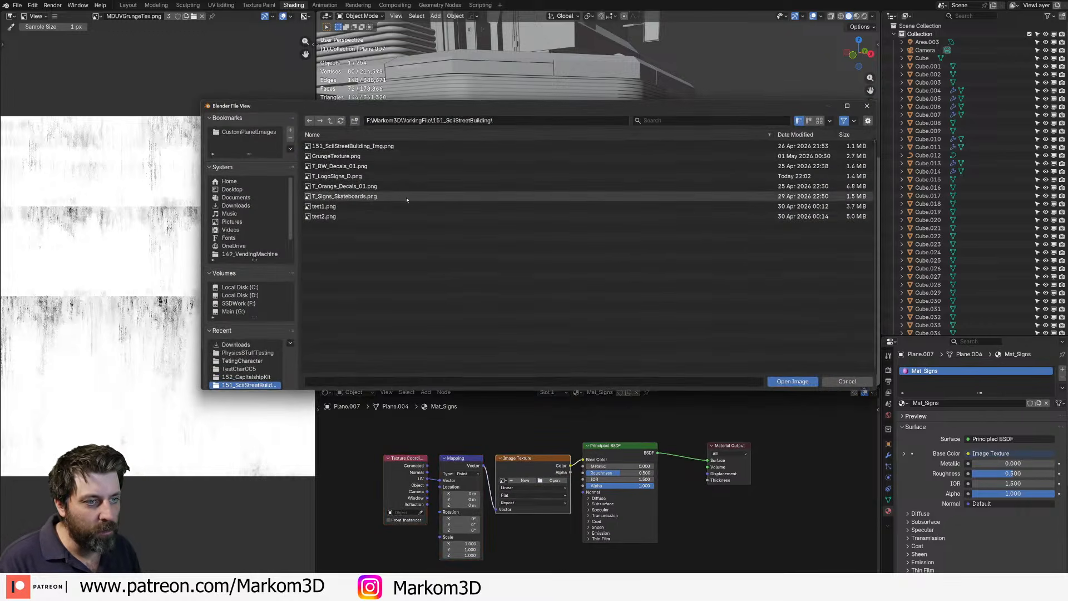
pyautogui.click(337, 176)
pyautogui.doubleClick(336, 176)
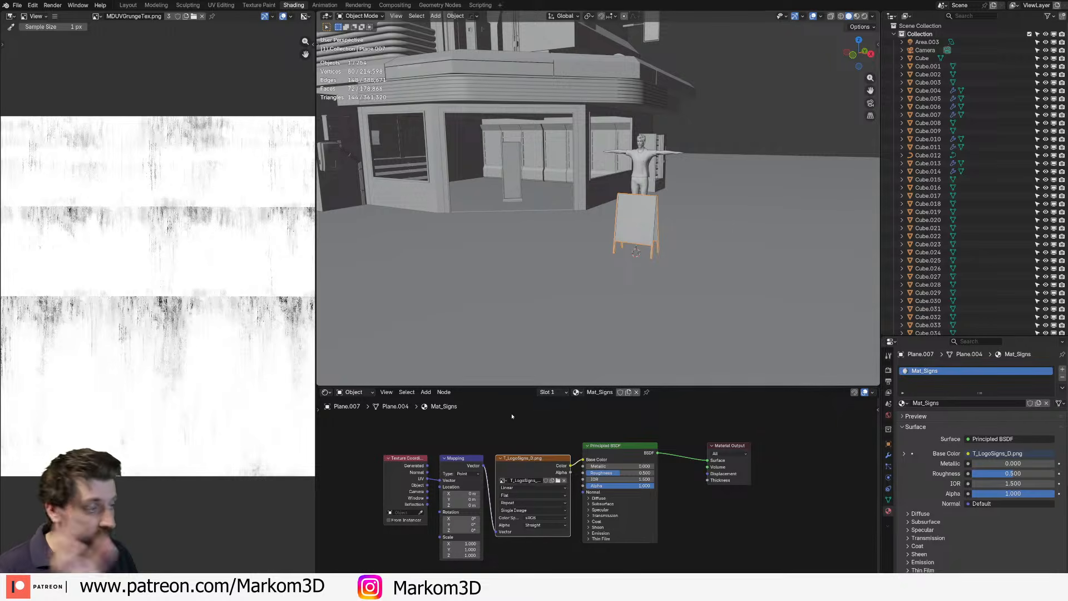
pyautogui.press('KP_Decimal')
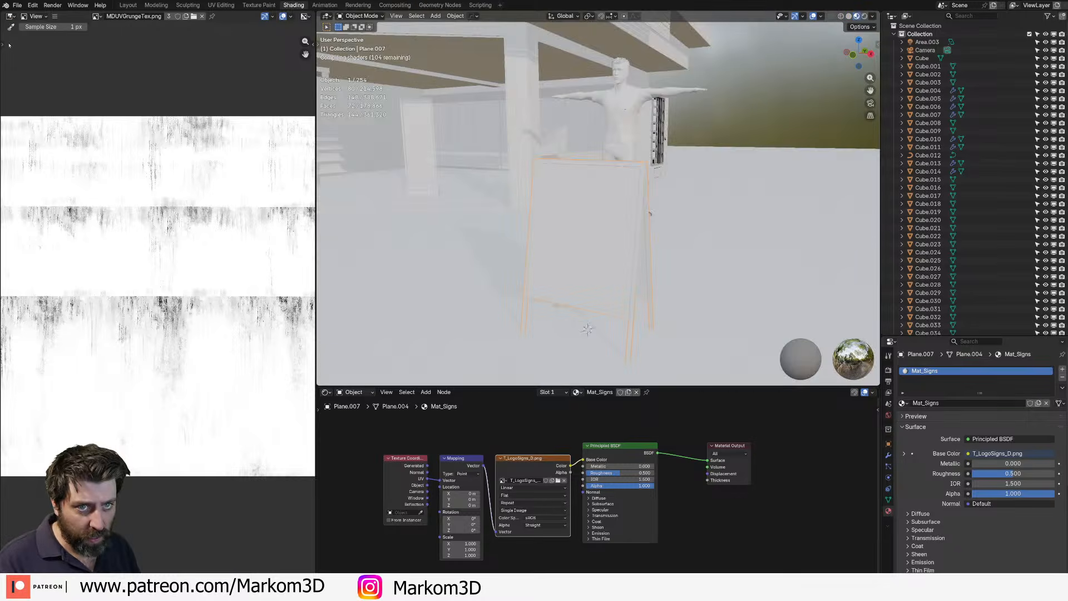
pyautogui.click(10, 18)
pyautogui.click(22, 77)
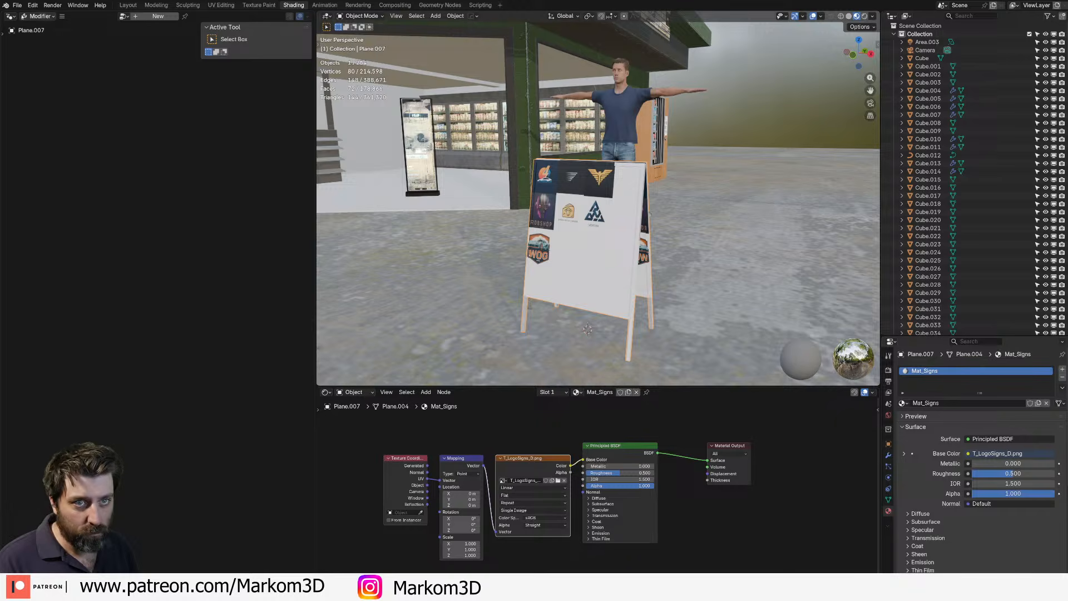
pyautogui.click(10, 17)
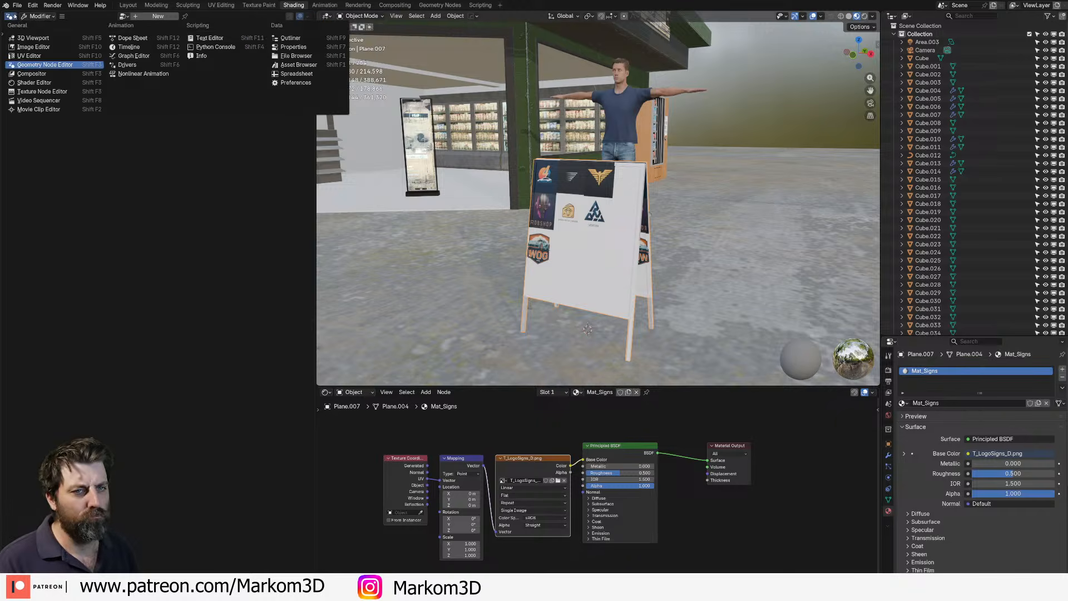
pyautogui.click(34, 92)
pyautogui.click(11, 17)
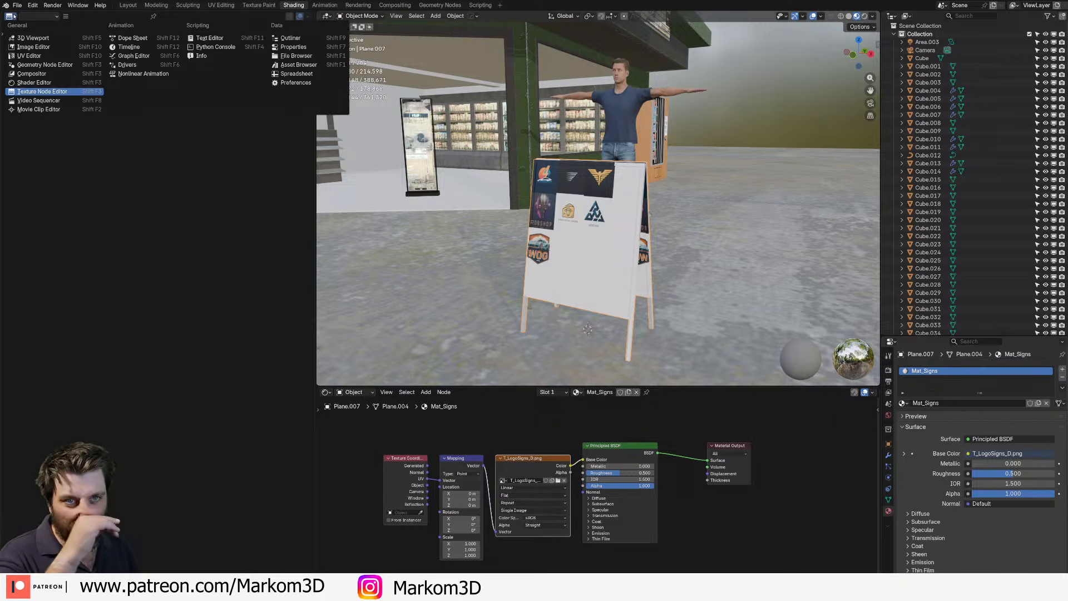
pyautogui.click(33, 47)
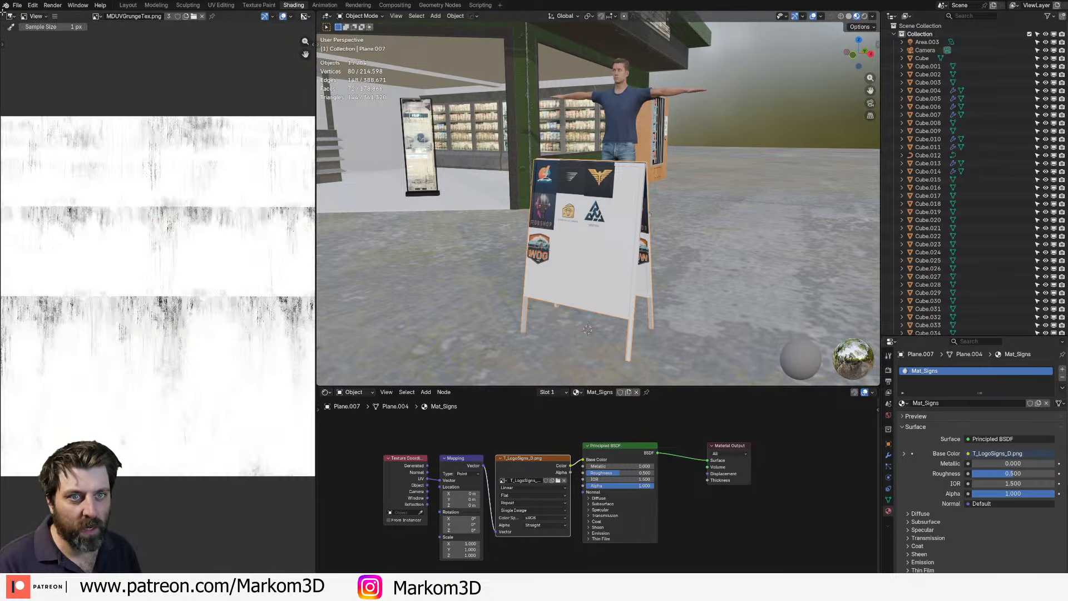
# - Split the image editor area in two, make the upper one a UV Editor and show the T_LogoSigns_D.png sheet
pyautogui.click(13, 270)
pyautogui.click(11, 17)
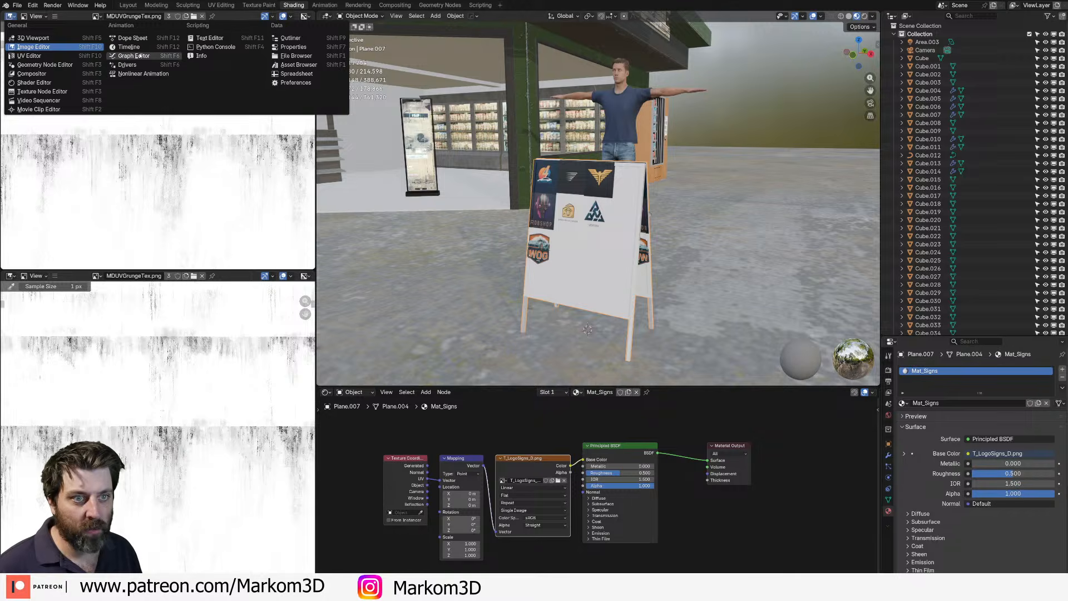
pyautogui.click(56, 55)
pyautogui.scroll(-3, 160, 150)
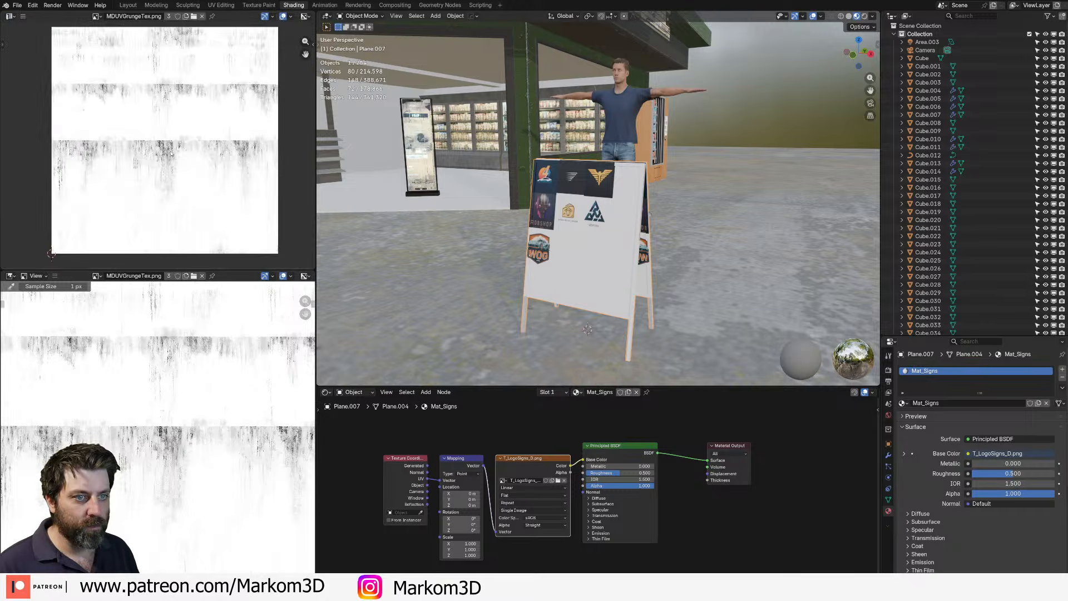
pyautogui.click(518, 467)
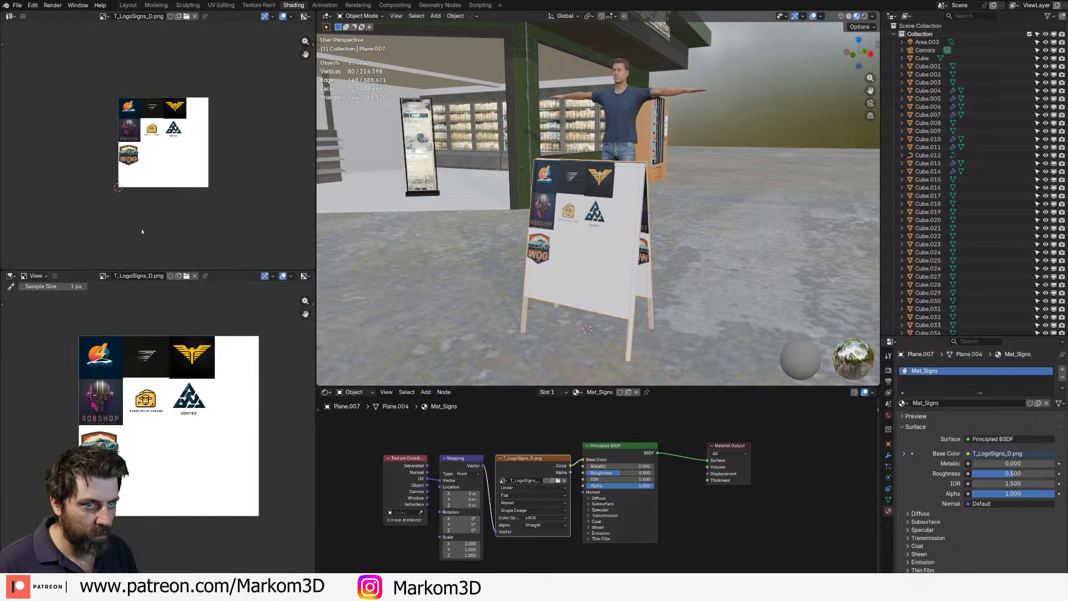
# - Select two board faces of the A-frame sign in Edit Mode and scale their UVs down to about one logo's size
pyautogui.scroll(4, 142, 231)
pyautogui.press('Tab')
pyautogui.scroll(-2, 590, 226)
pyautogui.click(590, 226)
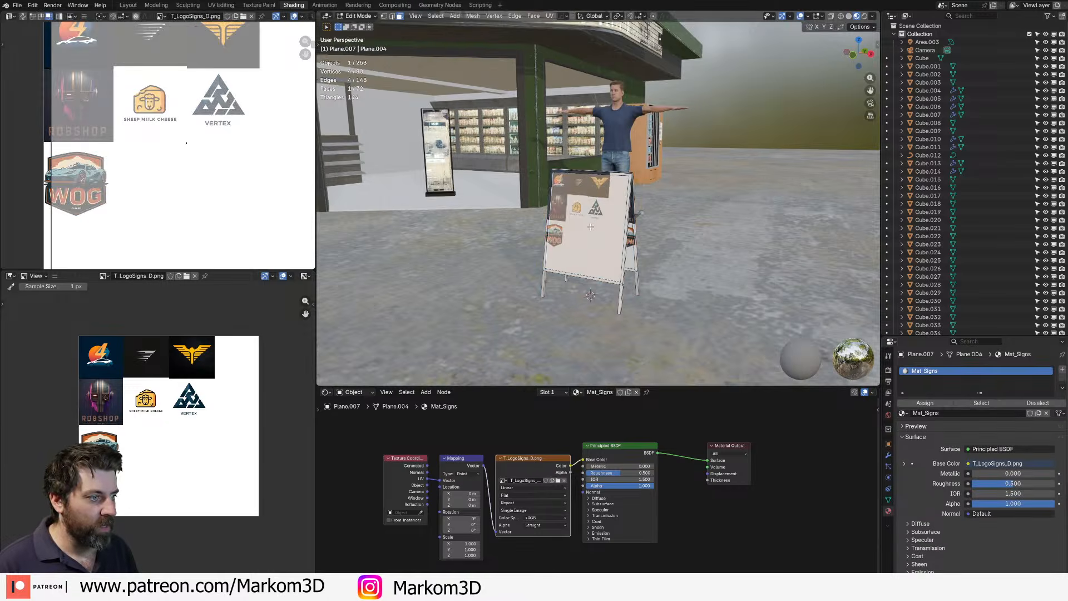
pyautogui.scroll(-1, 589, 226)
pyautogui.scroll(6, 588, 227)
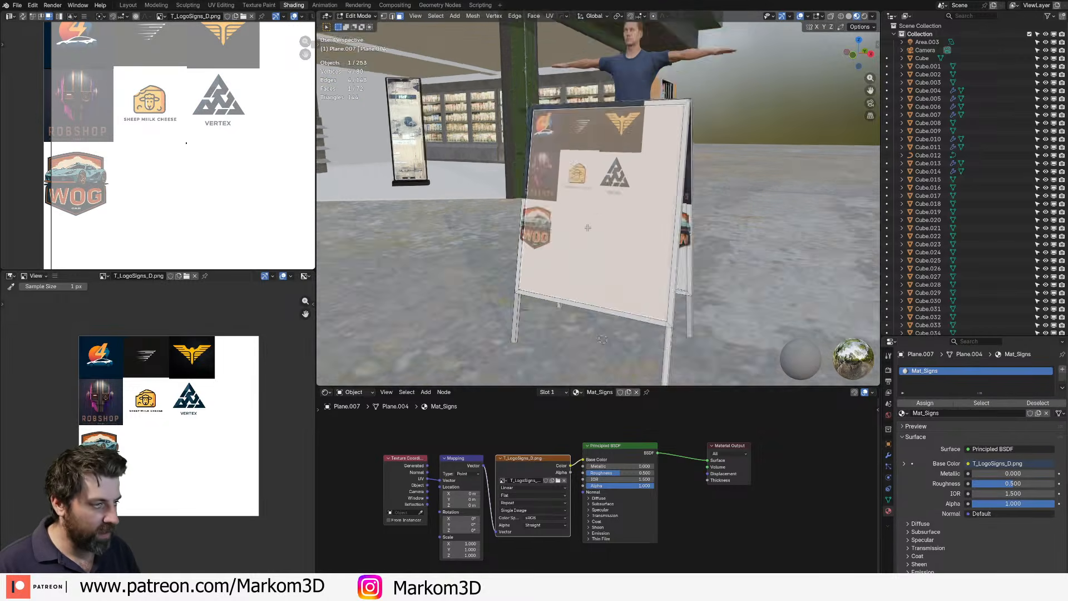
pyautogui.scroll(-3, 165, 149)
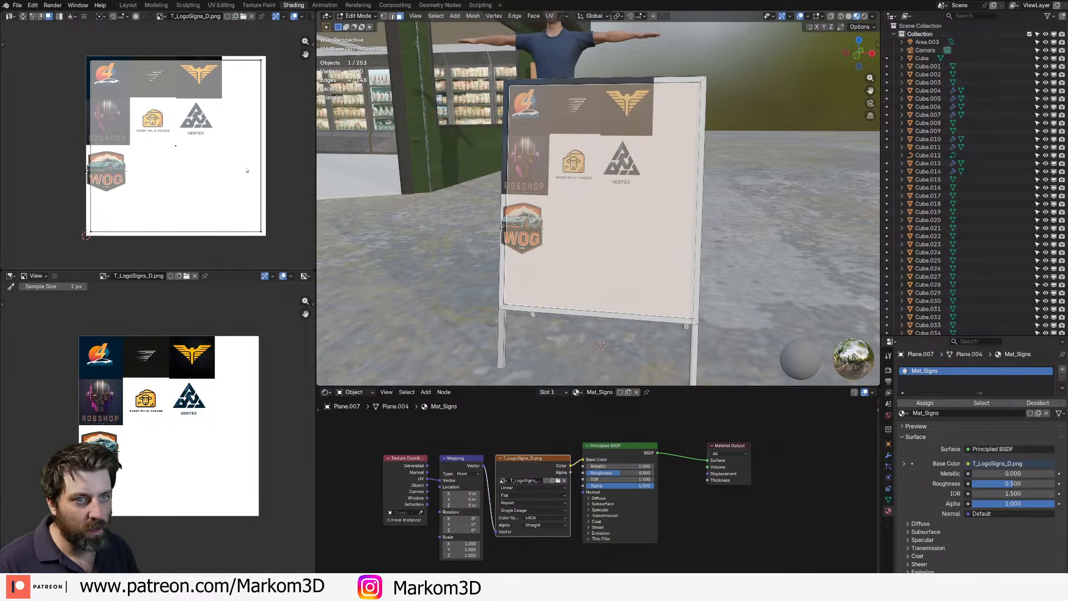
pyautogui.moveTo(714, 209)
pyautogui.mouseDown(button='middle')
pyautogui.moveTo(561, 212)
pyautogui.moveTo(734, 212)
pyautogui.mouseUp(button='middle')
pyautogui.keyDown('shift'); pyautogui.click(612, 212); pyautogui.keyUp('shift')
pyautogui.press('a')
pyautogui.press('s')
pyautogui.click(214, 175)
# - Move the board faces' UVs onto the "4" car logo and scale them to fit inside its dark blue square
pyautogui.press('g')
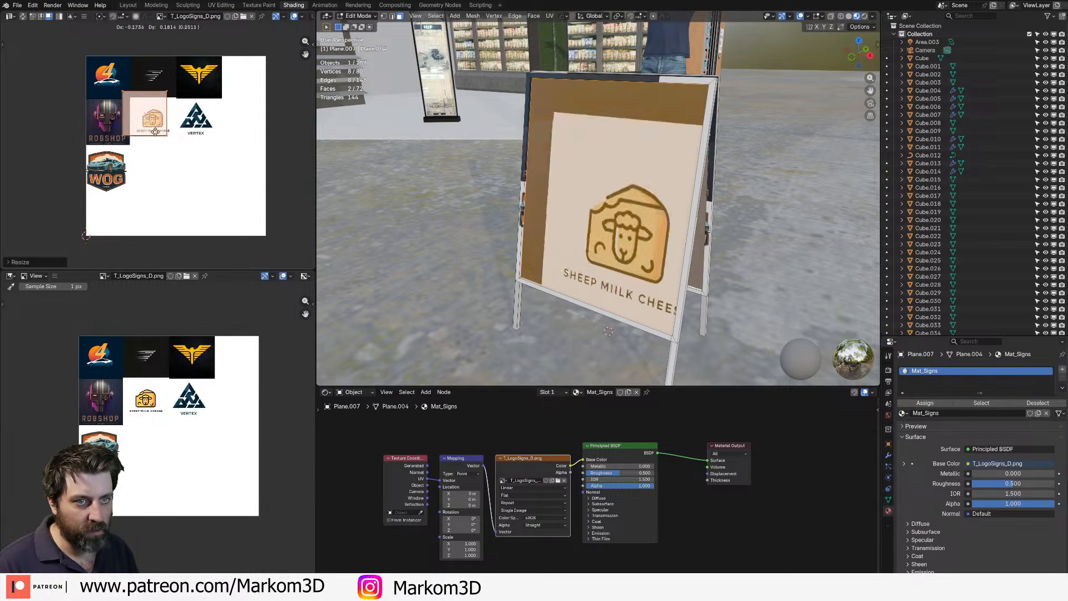
pyautogui.click(178, 125)
pyautogui.moveTo(178, 125); pyautogui.dragTo(272, 179, button='middle')
pyautogui.scroll(5, 240, 178)
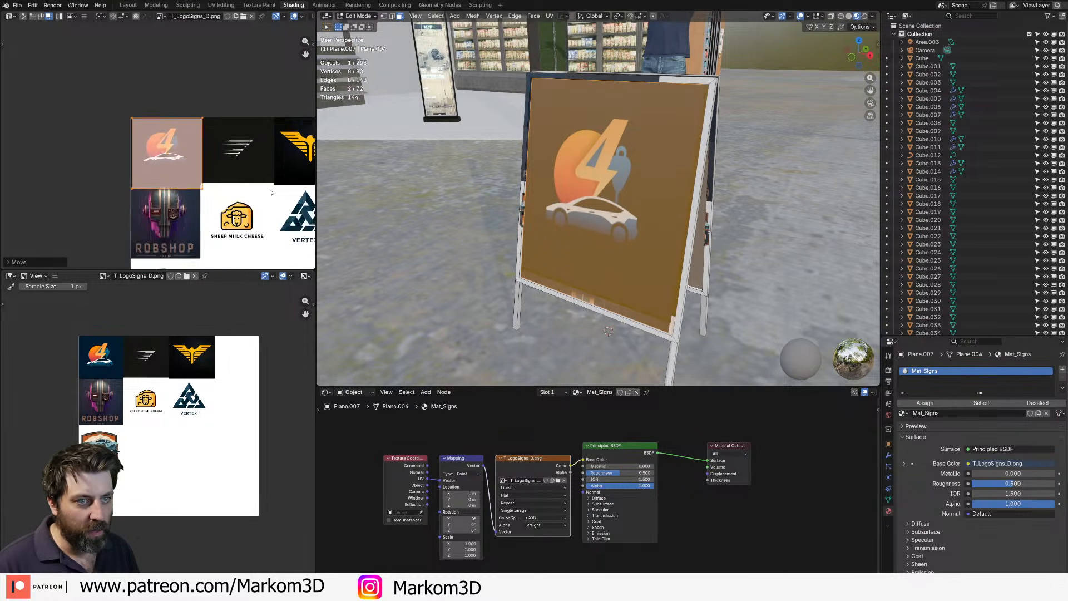
pyautogui.press('s')
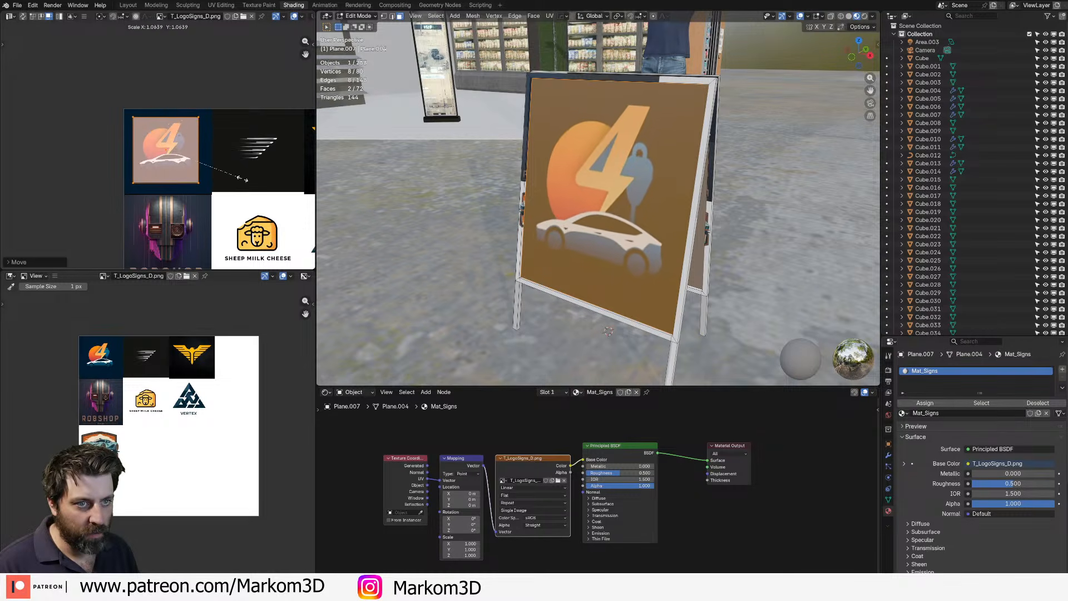
pyautogui.click(245, 180)
pyautogui.press('g')
pyautogui.click(246, 181)
pyautogui.scroll(-2, 623, 184)
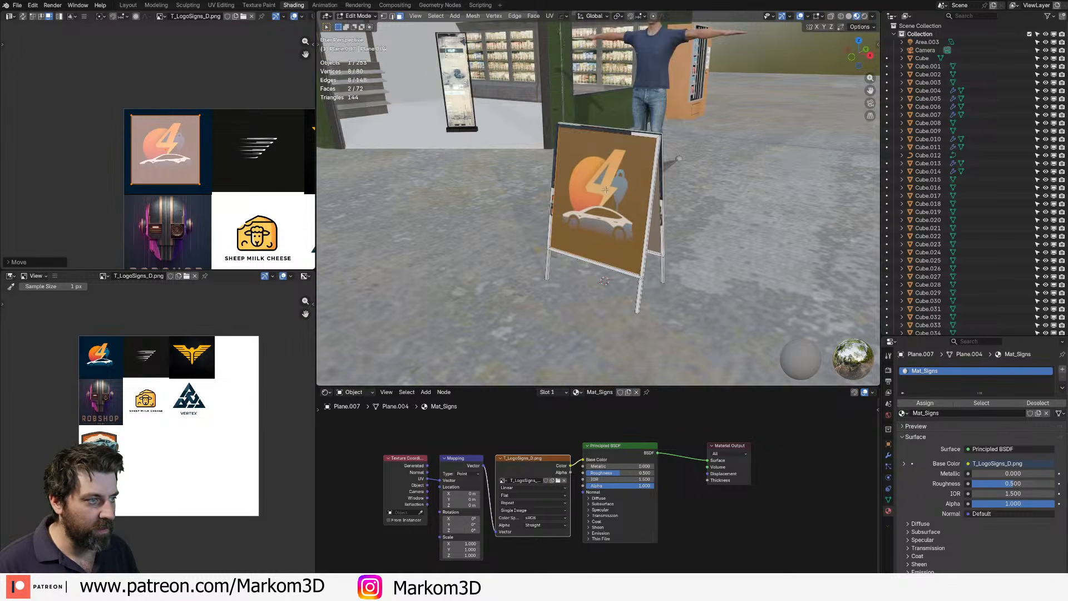
# - Select one board face of the A-frame sign and extrude it slightly, leaving nothing selected
pyautogui.moveTo(657, 183); pyautogui.dragTo(629, 194, button='middle')
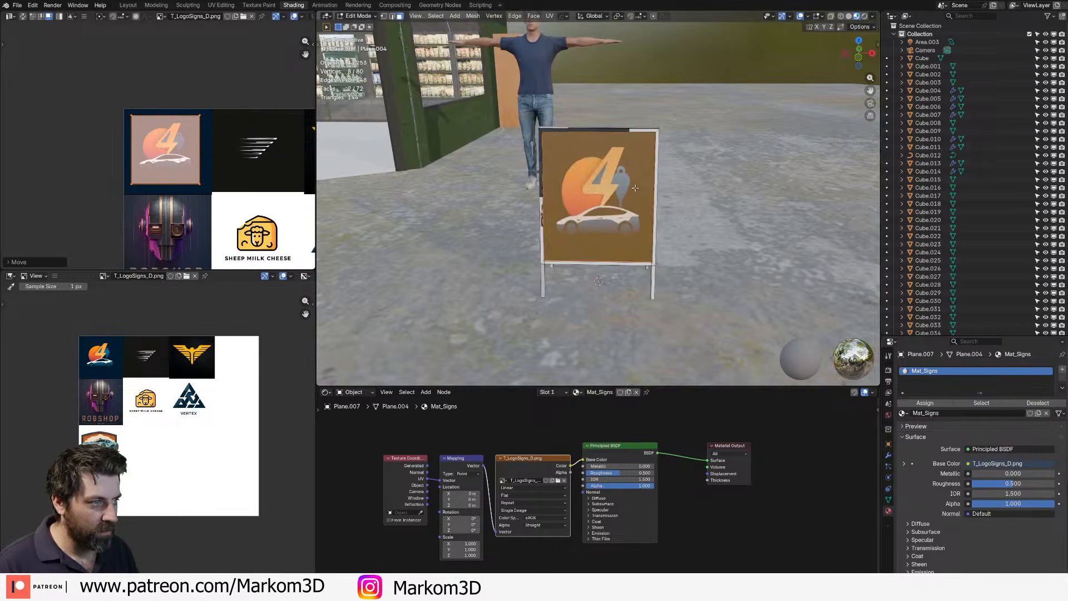
pyautogui.scroll(-3, 629, 194)
pyautogui.scroll(7, 612, 223)
pyautogui.moveTo(445, 261); pyautogui.dragTo(569, 252, button='middle')
pyautogui.click(552, 212)
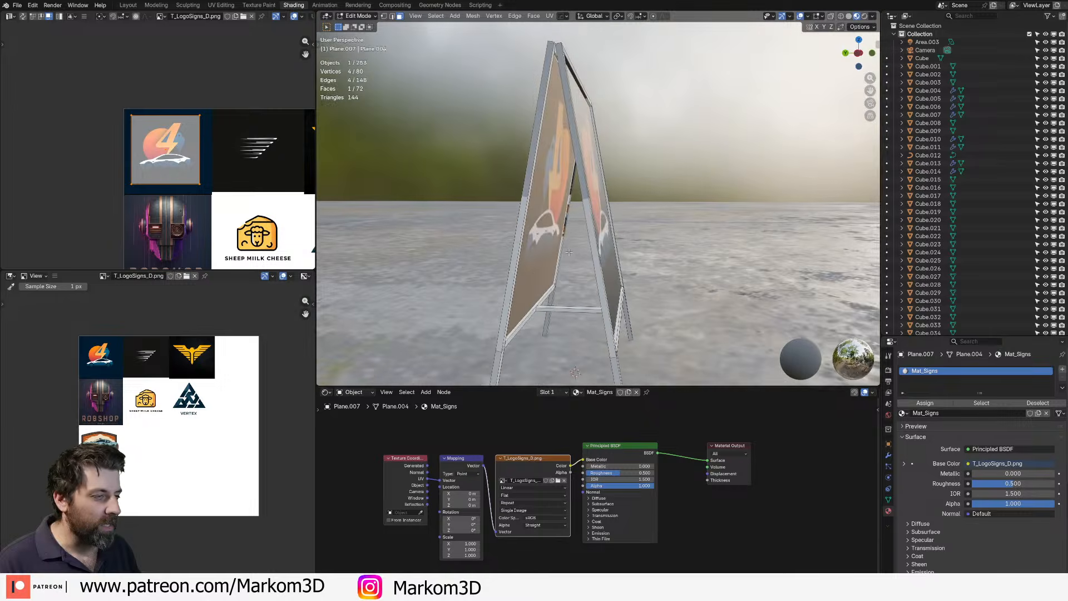
pyautogui.press('e')
pyautogui.click(548, 279)
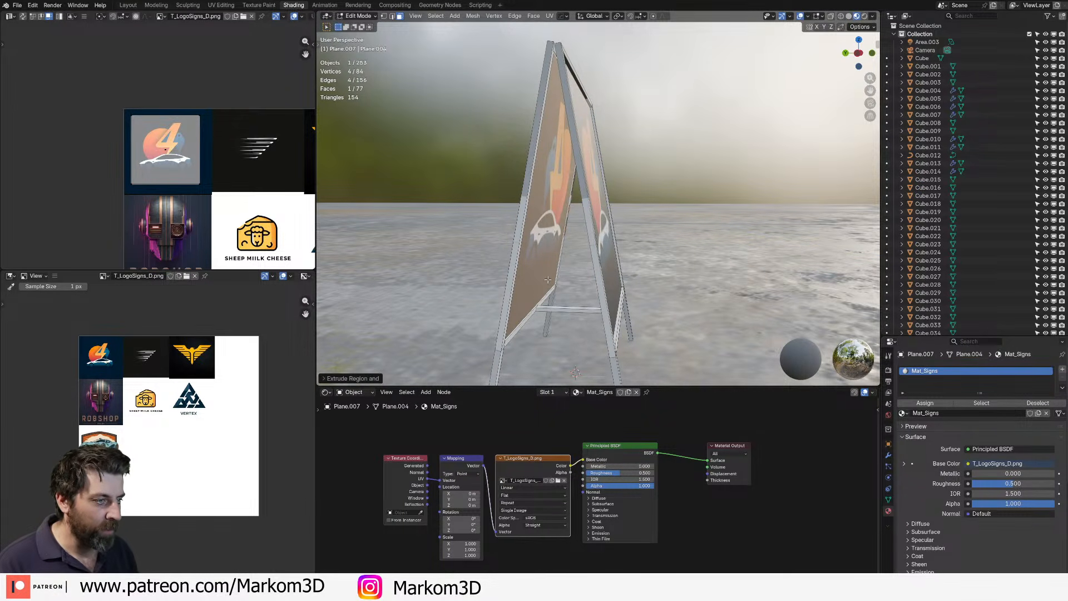
pyautogui.hotkey('alt', 'a')
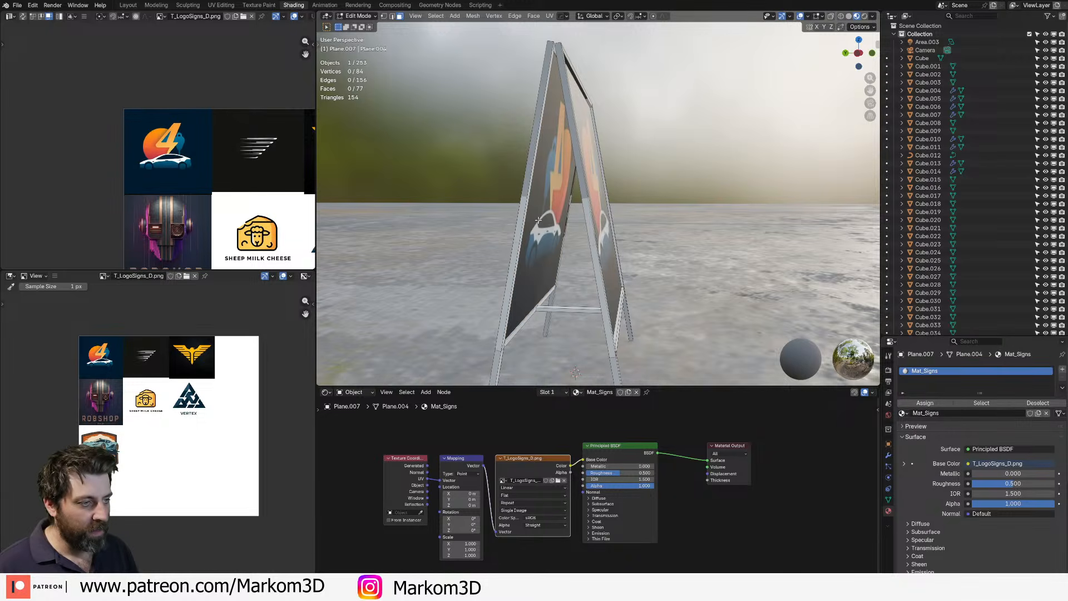
pyautogui.press('x')
pyautogui.click(529, 240)
# - Extrude the sign's opposite board face slightly and clear the selection
pyautogui.moveTo(502, 207); pyautogui.dragTo(602, 237, button='middle')
pyautogui.click(566, 210)
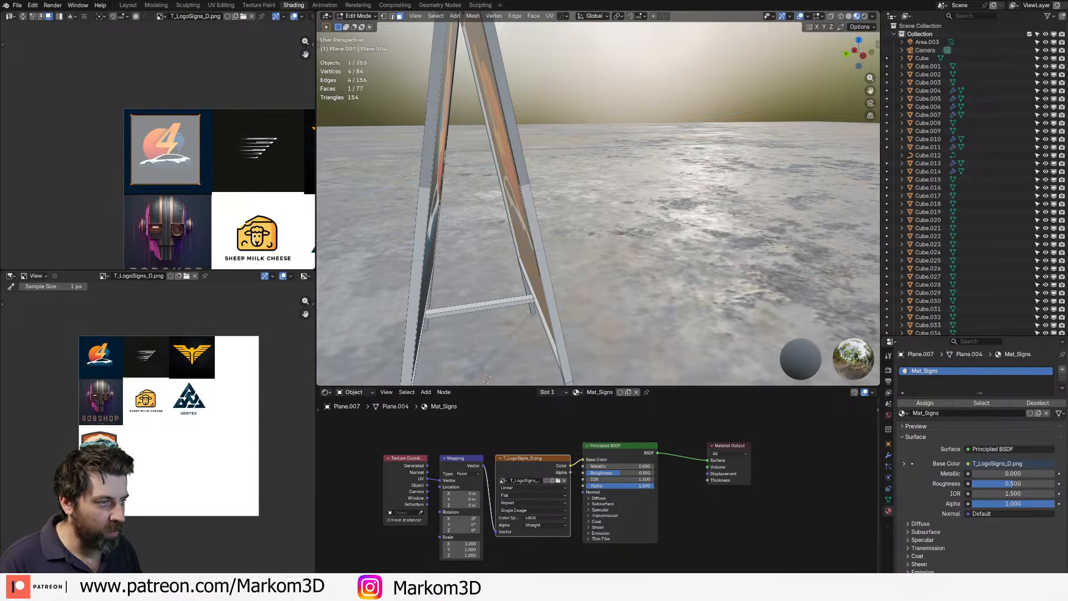
pyautogui.press('e')
pyautogui.click(591, 236)
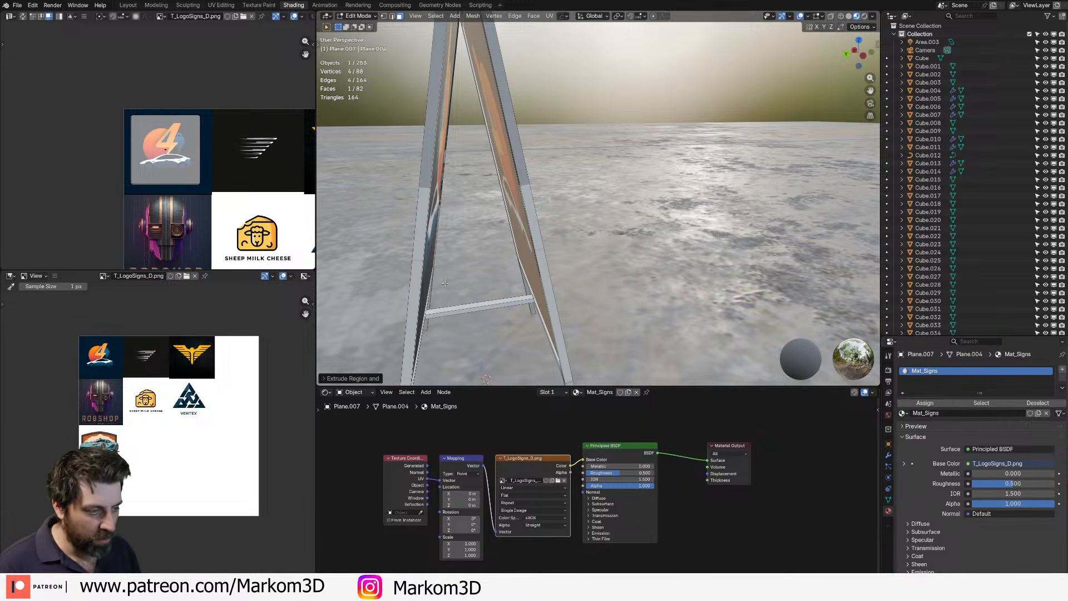
pyautogui.hotkey('alt', 'a')
pyautogui.press('x')
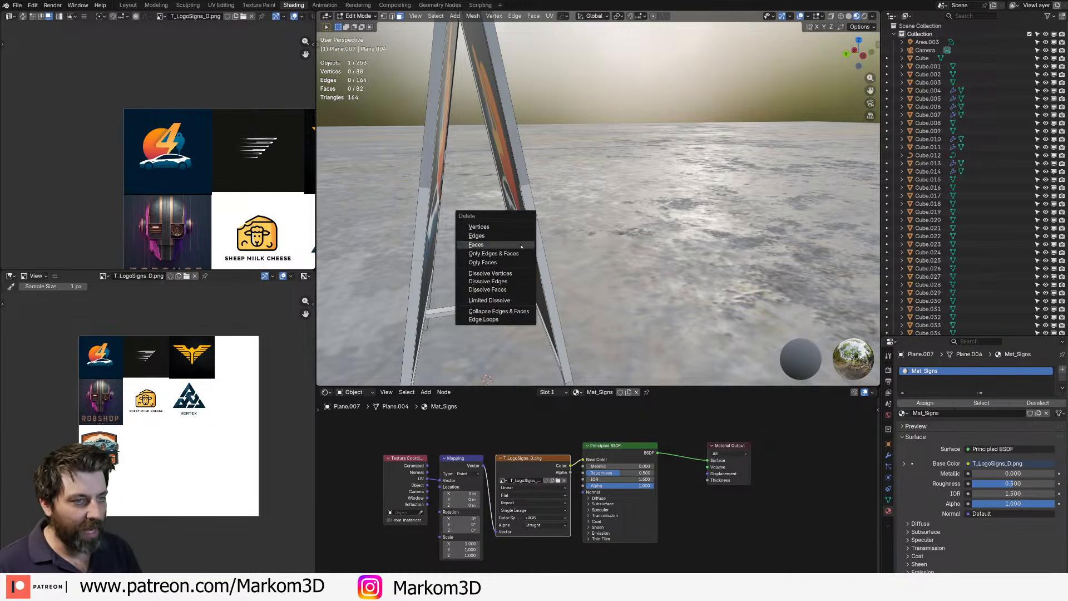
pyautogui.click(521, 244)
# - Select everything on the sign except the two board faces and scale those UVs down to a small spot
pyautogui.scroll(-3, 522, 240)
pyautogui.moveTo(497, 216); pyautogui.dragTo(423, 223, button='middle')
pyautogui.click(524, 214)
pyautogui.keyDown('shift'); pyautogui.click(560, 228); pyautogui.keyUp('shift')
pyautogui.moveTo(560, 228); pyautogui.dragTo(630, 226, button='middle')
pyautogui.hotkey('ctrl', 'i')
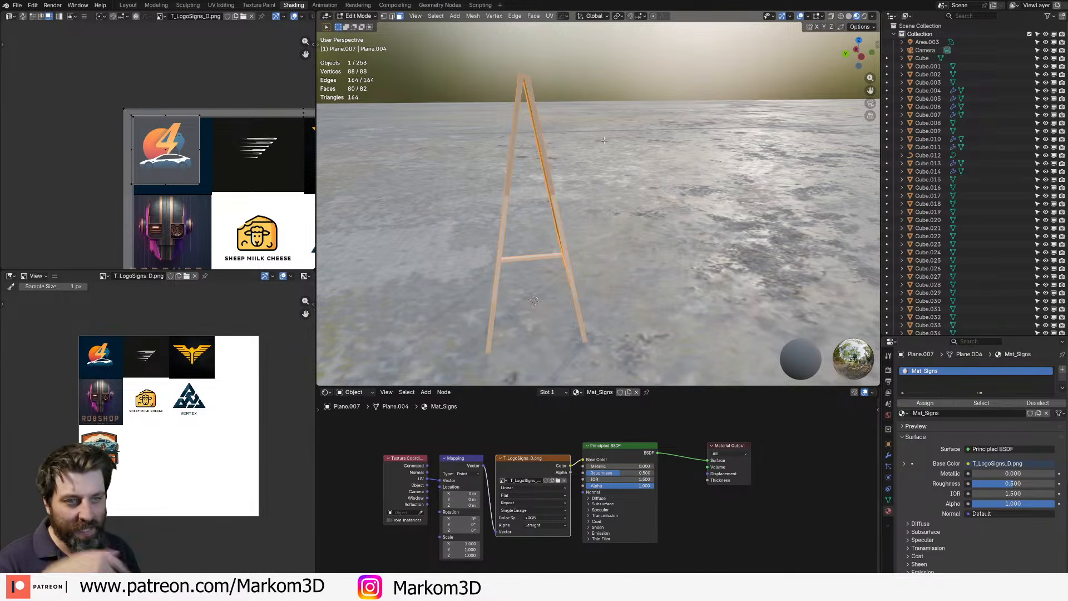
pyautogui.scroll(-3, 605, 137)
pyautogui.scroll(-2, 227, 181)
pyautogui.press('a')
pyautogui.press('s')
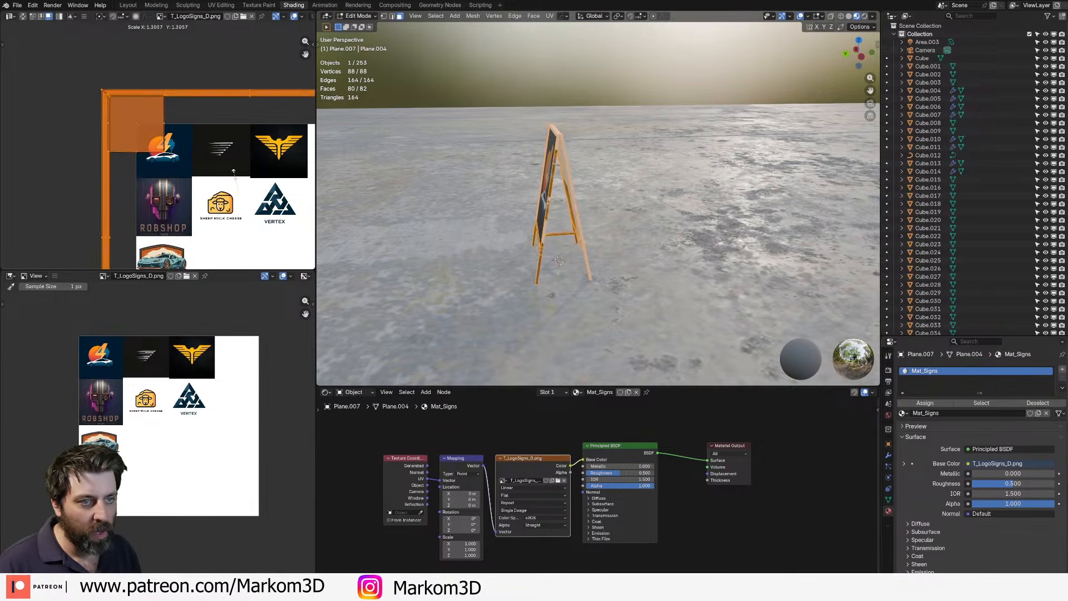
pyautogui.click(279, 243)
# - Move the shrunken frame UVs onto the black square of the striped logo, scale them smaller and exit Edit Mode
pyautogui.scroll(-3, 285, 247)
pyautogui.press('g')
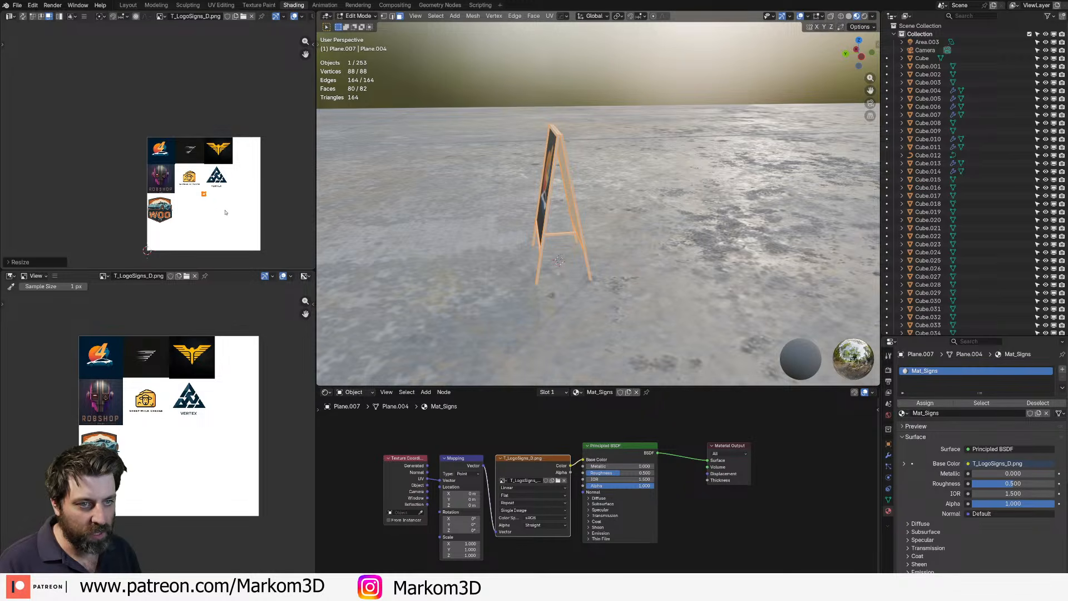
pyautogui.click(211, 165)
pyautogui.press('s')
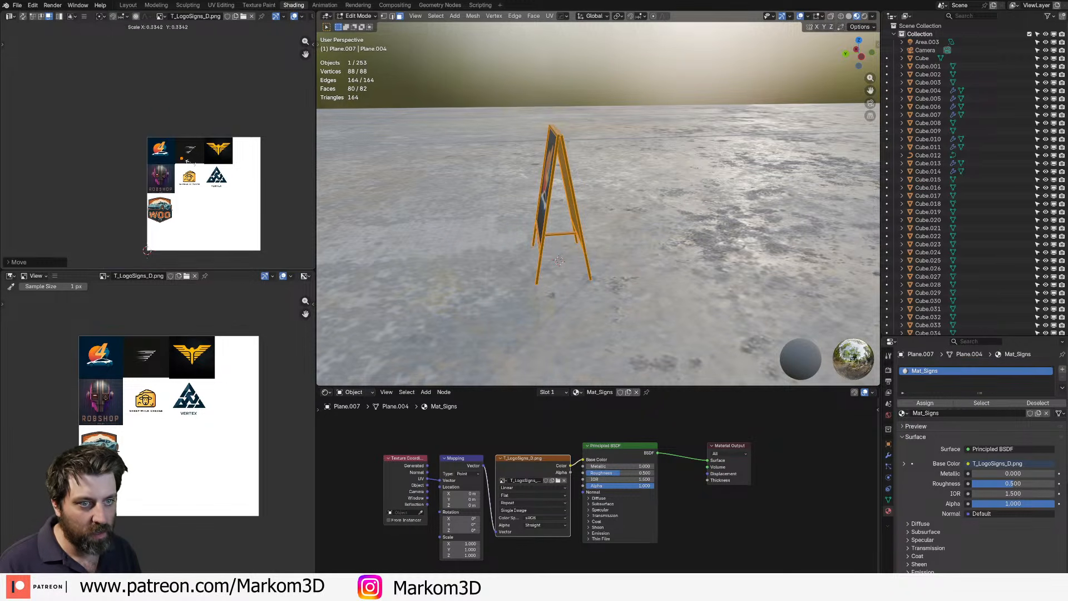
pyautogui.click(192, 162)
pyautogui.scroll(8, 161, 154)
pyautogui.moveTo(175, 135); pyautogui.dragTo(104, 133, button='middle')
pyautogui.press('Tab')
pyautogui.moveTo(640, 222); pyautogui.dragTo(612, 248, button='middle')
pyautogui.scroll(-4, 500, 237)
pyautogui.scroll(-3, 532, 229)
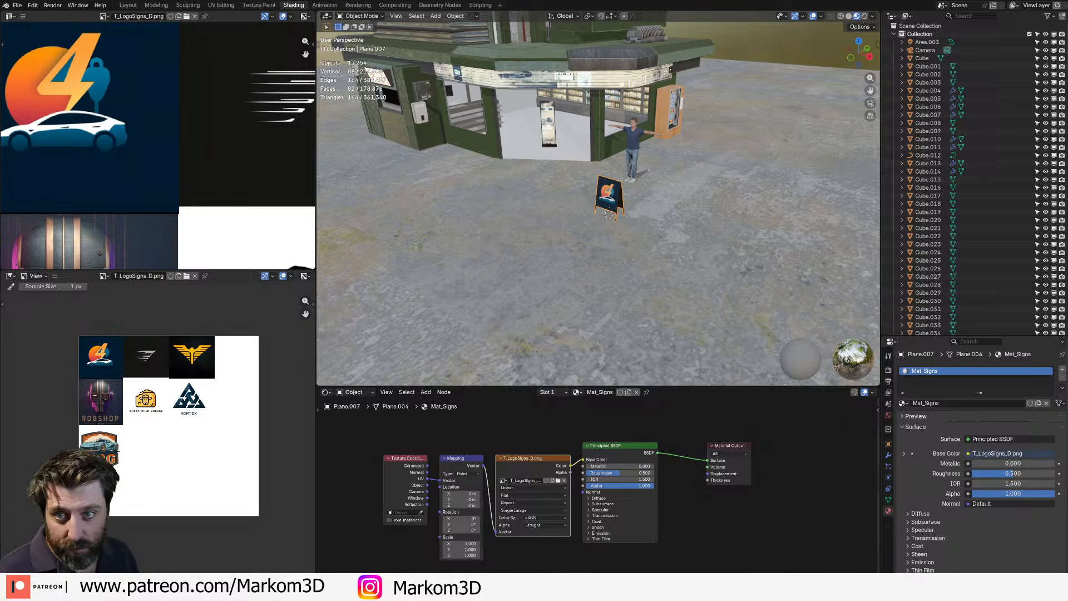
pyautogui.moveTo(0, 114); pyautogui.dragTo(334, 1)
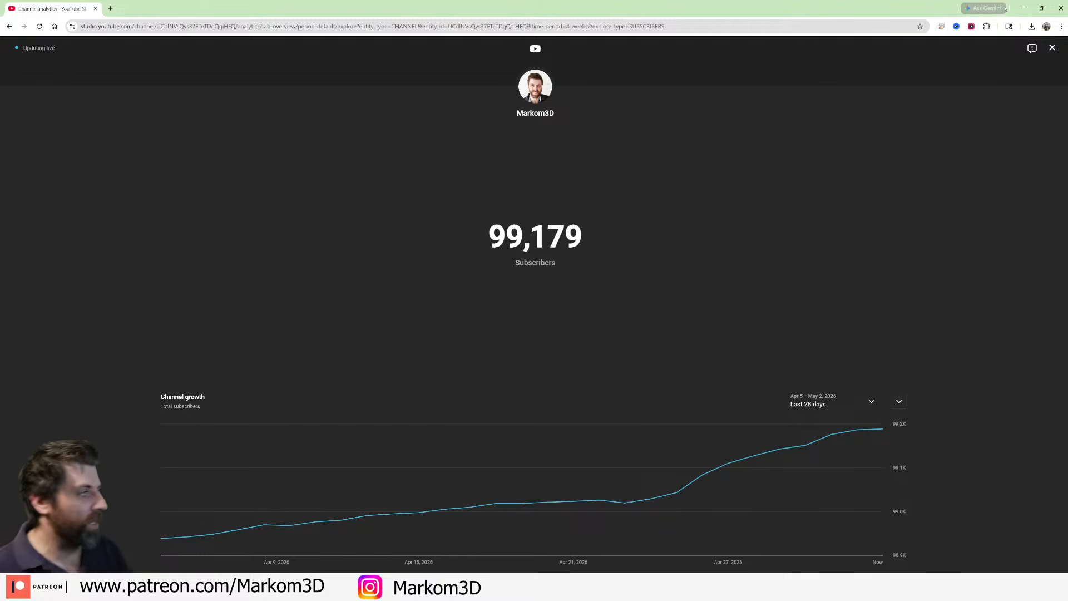
pyautogui.click(1022, 8)
# - Show the scene in rendered shading and set the Mat_Signs roughness to 1.000
pyautogui.scroll(6, 555, 273)
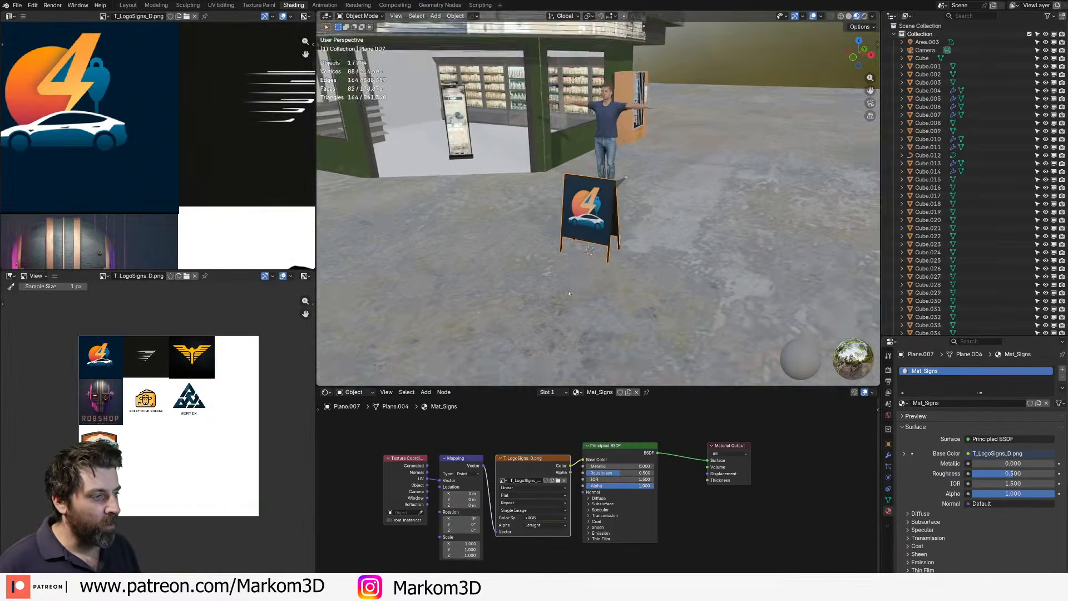
pyautogui.scroll(4, 555, 273)
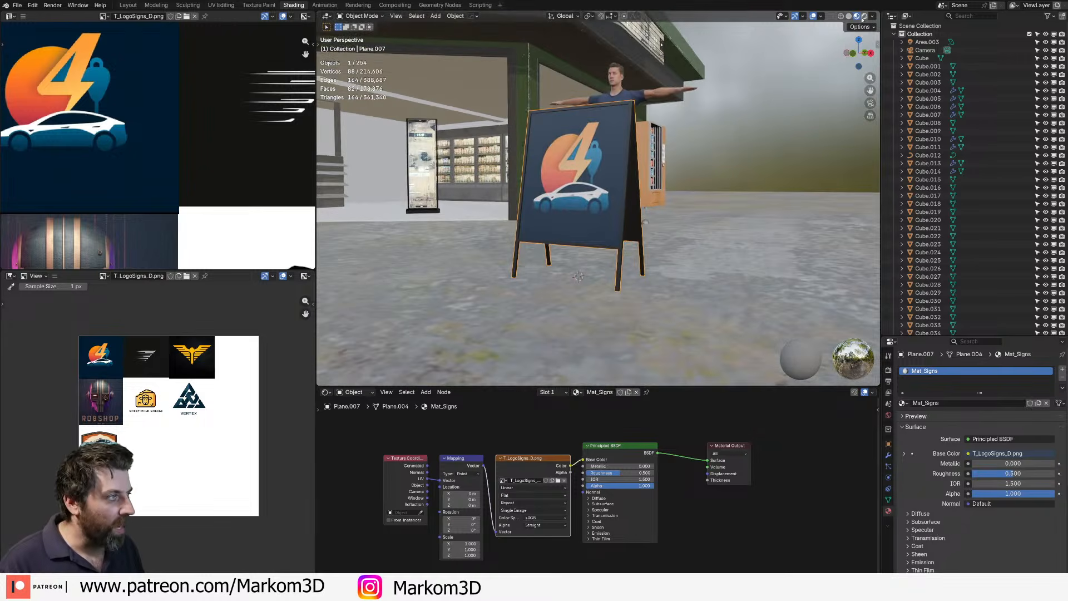
pyautogui.click(864, 16)
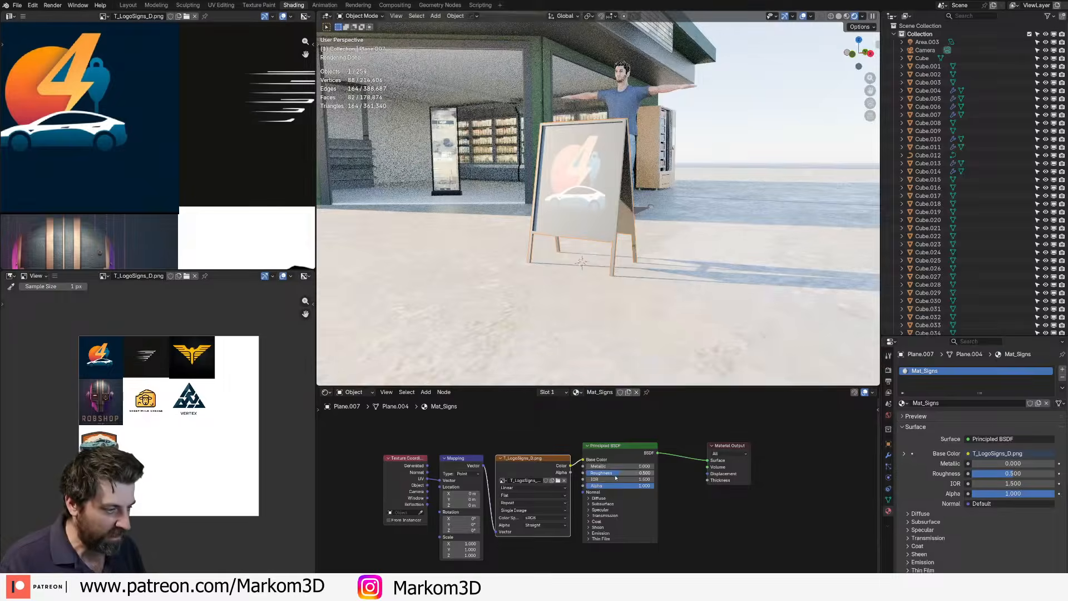
pyautogui.moveTo(651, 472); pyautogui.dragTo(654, 472)
# - Examine the textured A-frame sign in the rendered view, both close up and from farther away
pyautogui.moveTo(645, 257)
pyautogui.mouseDown(button='middle')
pyautogui.moveTo(561, 295)
pyautogui.moveTo(422, 278)
pyautogui.moveTo(672, 265)
pyautogui.moveTo(556, 309)
pyautogui.moveTo(652, 274)
pyautogui.mouseUp(button='middle')
pyautogui.scroll(4, 556, 308)
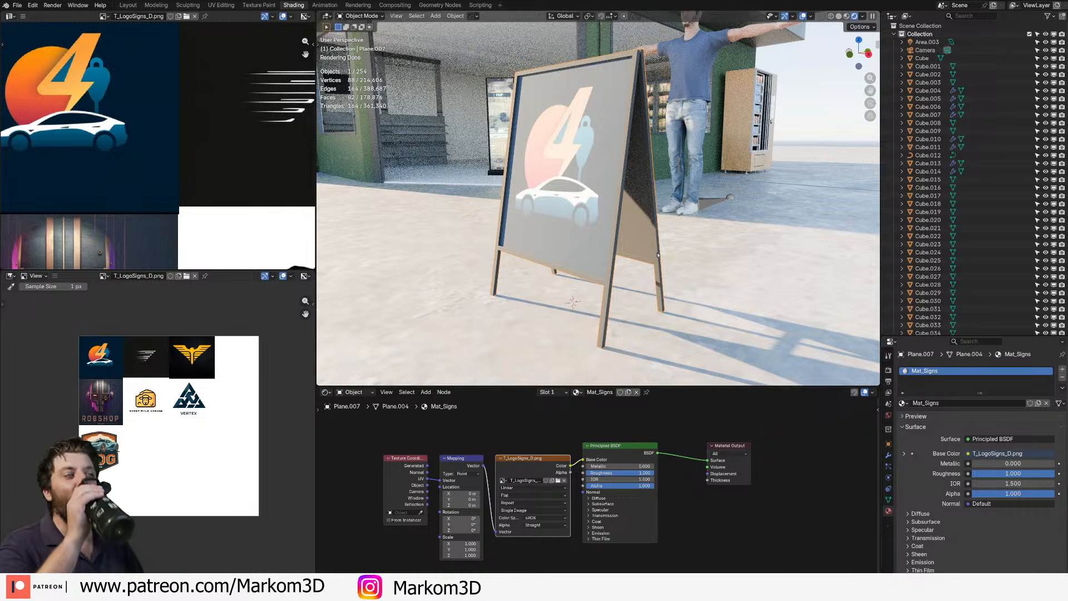
pyautogui.scroll(-2, 653, 162)
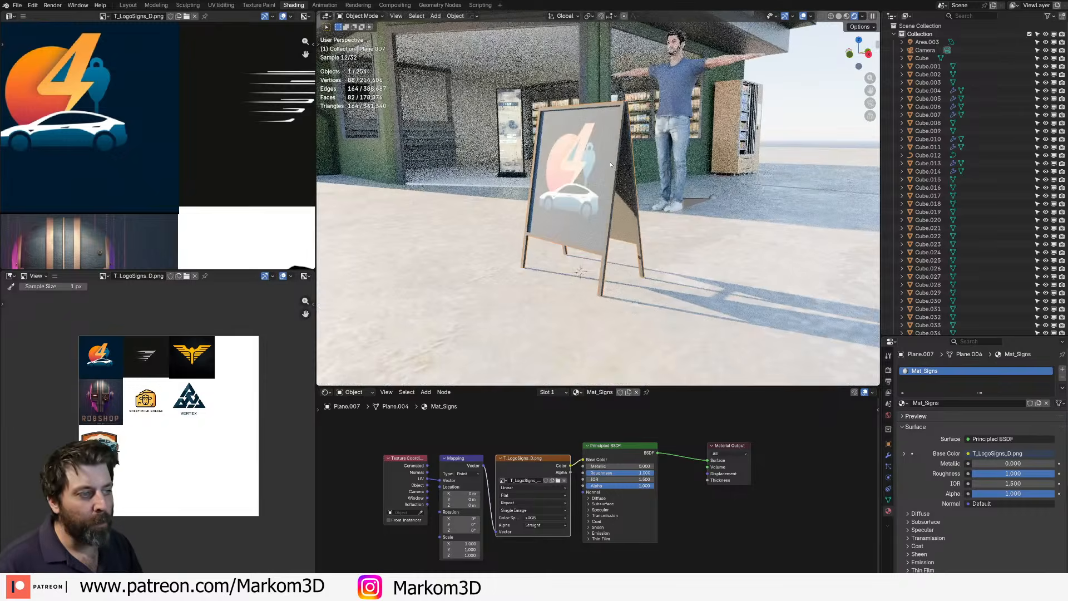
pyautogui.moveTo(577, 188); pyautogui.dragTo(587, 189, button='middle')
pyautogui.scroll(3, 588, 190)
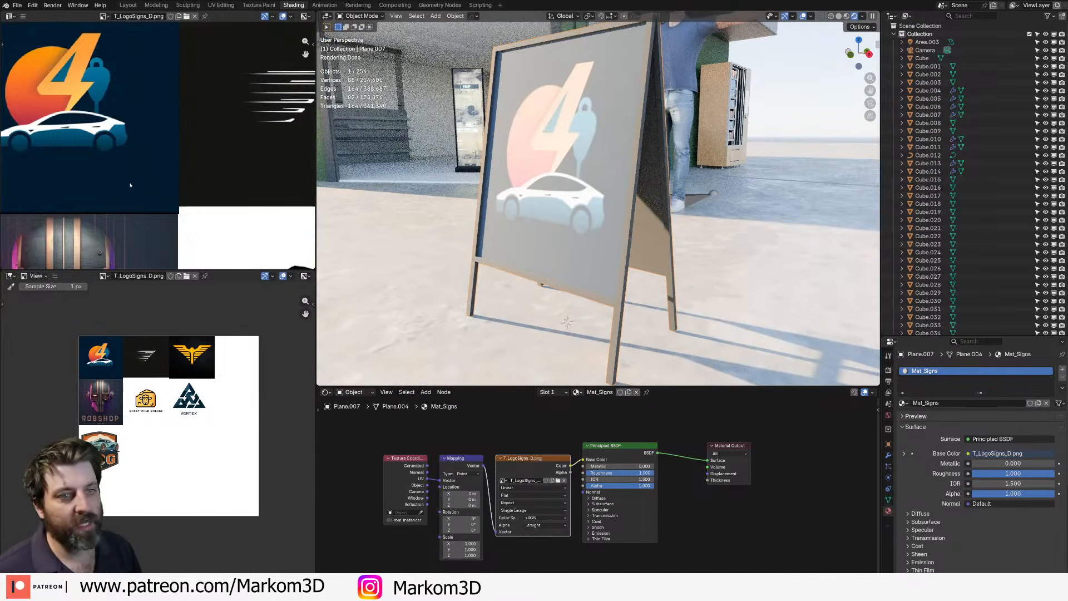
pyautogui.scroll(-3, 131, 184)
pyautogui.scroll(1, 167, 183)
pyautogui.scroll(-2, 538, 220)
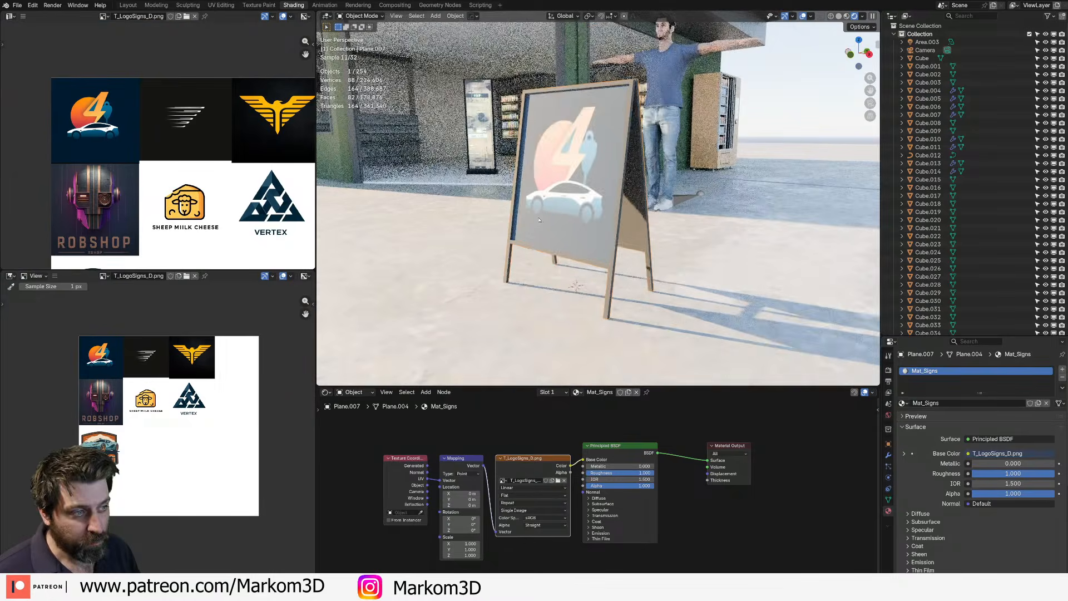
# - Duplicate the A-frame sign and place the copy beside the original along the X axis
pyautogui.moveTo(579, 224); pyautogui.dragTo(593, 238, button='middle')
pyautogui.hotkey('shift', 'd')
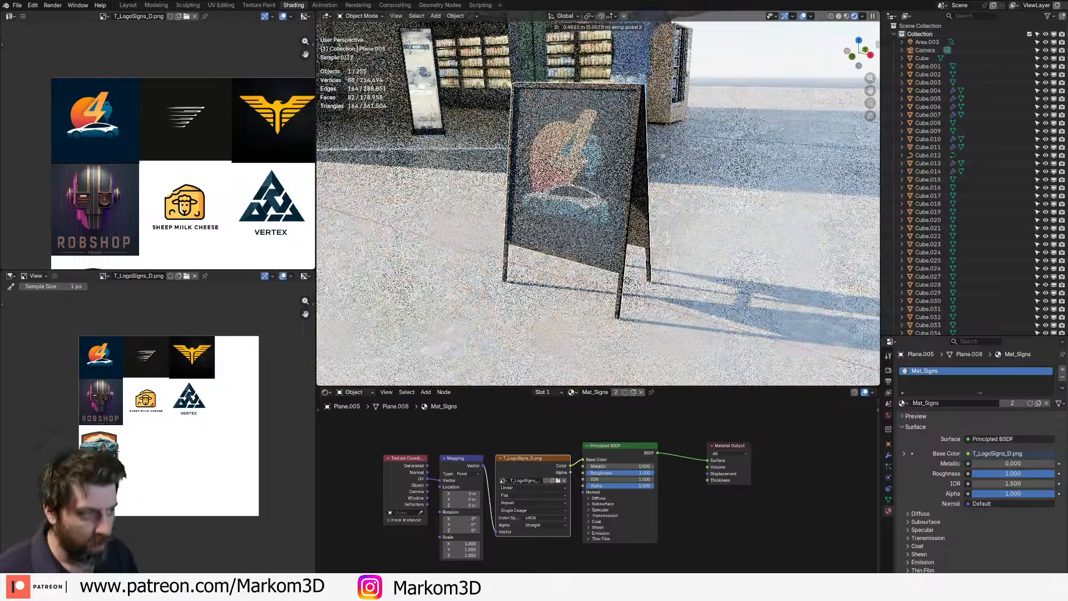
pyautogui.press('x')
pyautogui.click(788, 363)
pyautogui.keyDown('shift'); pyautogui.moveTo(778, 362); pyautogui.dragTo(695, 344, button='middle'); pyautogui.keyUp('shift')
pyautogui.scroll(-1, 695, 344)
# - Move the duplicate sign's two board UVs onto the Sheep Milk Cheese logo and enlarge them to fill its white square
pyautogui.press('Tab')
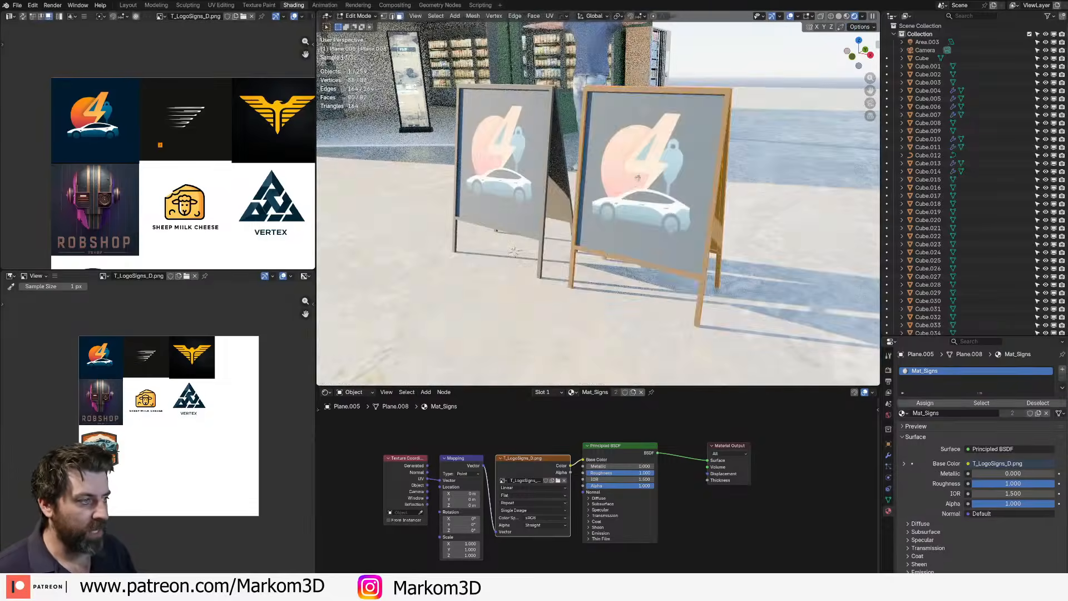
pyautogui.click(636, 178)
pyautogui.moveTo(636, 178); pyautogui.dragTo(367, 206, button='middle')
pyautogui.keyDown('shift'); pyautogui.click(515, 189); pyautogui.keyUp('shift')
pyautogui.moveTo(515, 189); pyautogui.dragTo(795, 164, button='middle')
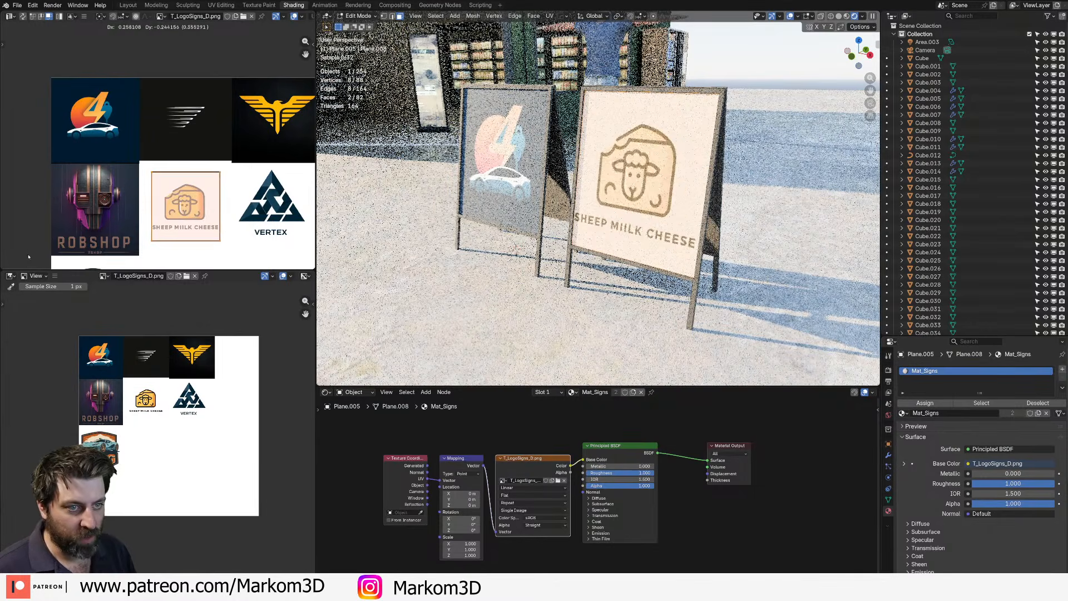
pyautogui.click(301, 240)
pyautogui.press('s')
pyautogui.click(208, 241)
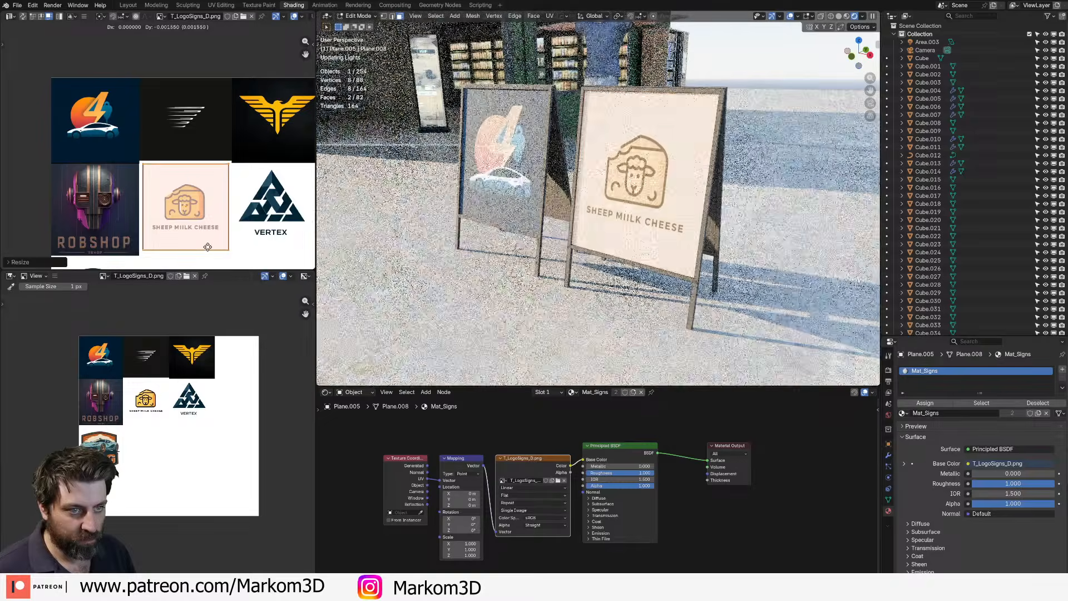
pyautogui.press('Tab')
pyautogui.scroll(-3, 598, 195)
pyautogui.moveTo(598, 195); pyautogui.dragTo(598, 237, button='middle')
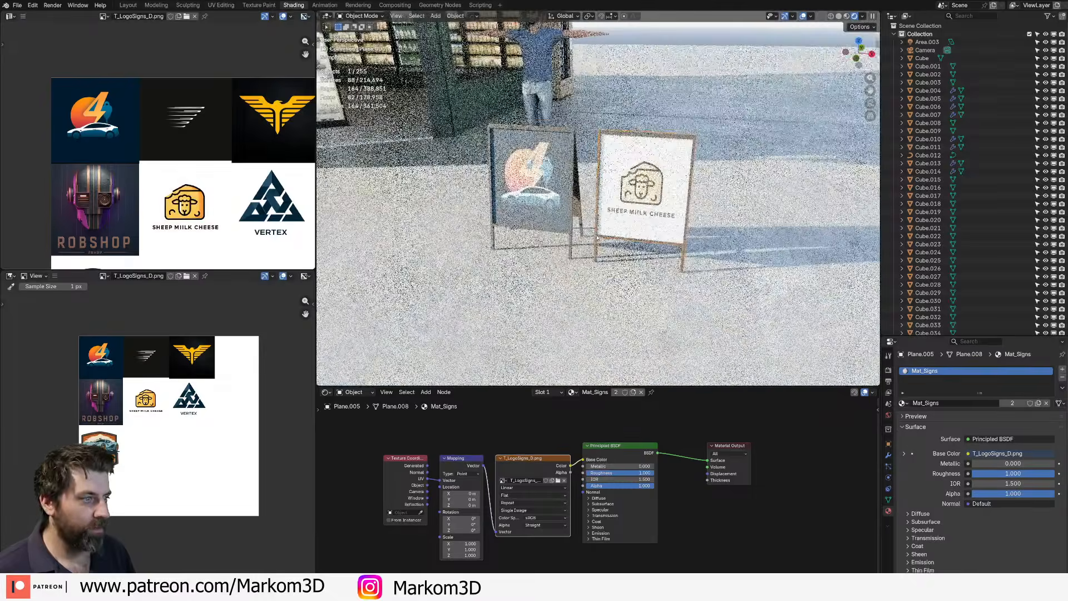
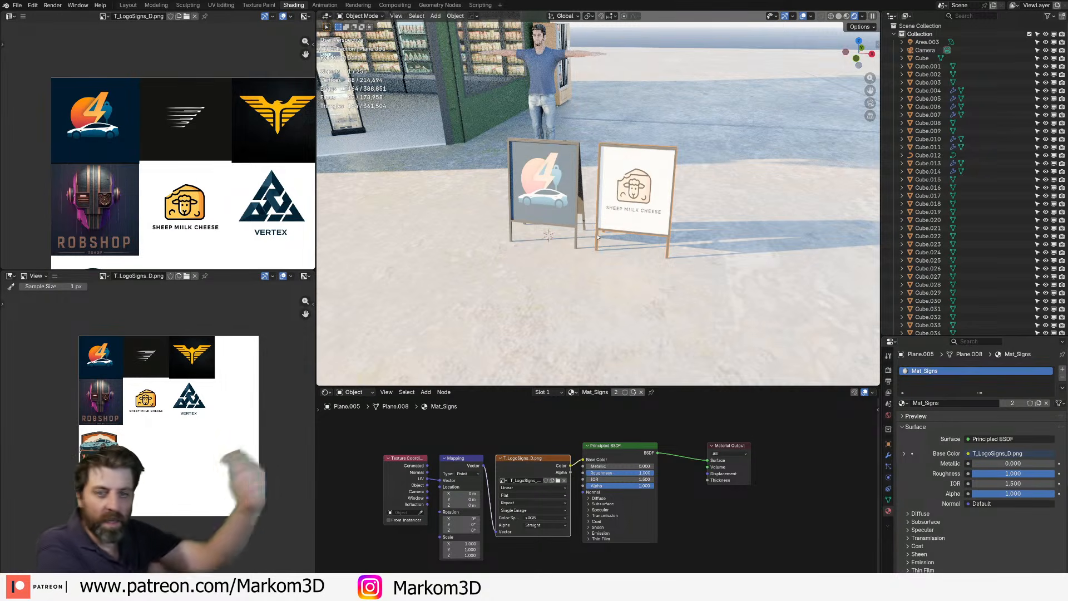
# - Add a plane at the shop's front window wall and enter Edit Mode on it
pyautogui.moveTo(595, 190); pyautogui.dragTo(592, 197, button='middle')
pyautogui.keyDown('shift'); pyautogui.click(583, 157); pyautogui.keyUp('shift')
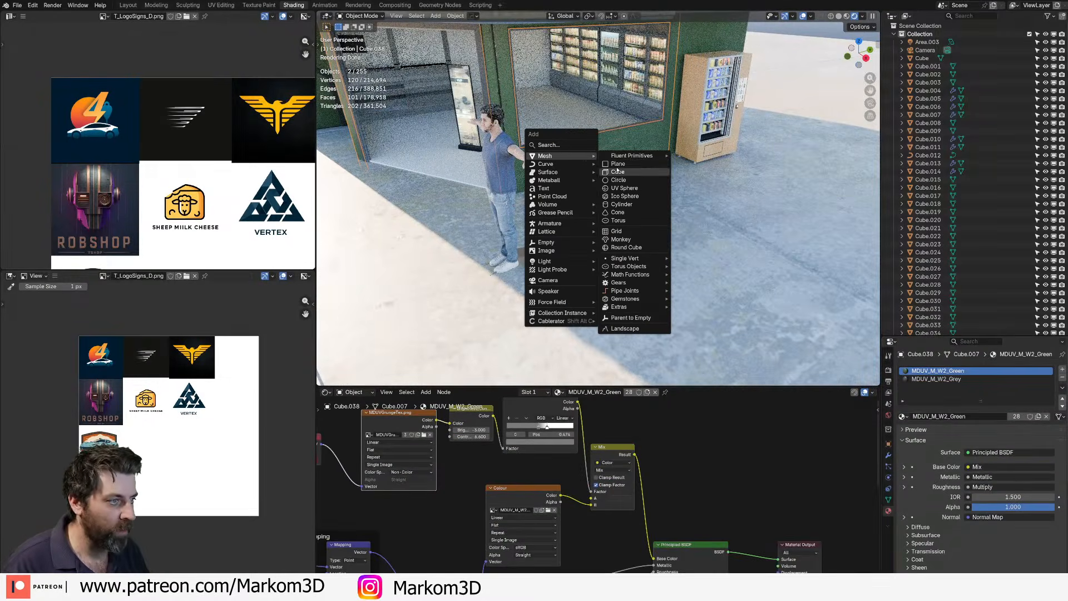
pyautogui.click(617, 164)
pyautogui.press('Tab')
# - Try rotating the plane -30 degrees about the Y axis, and undo the rotation
pyautogui.press('r')
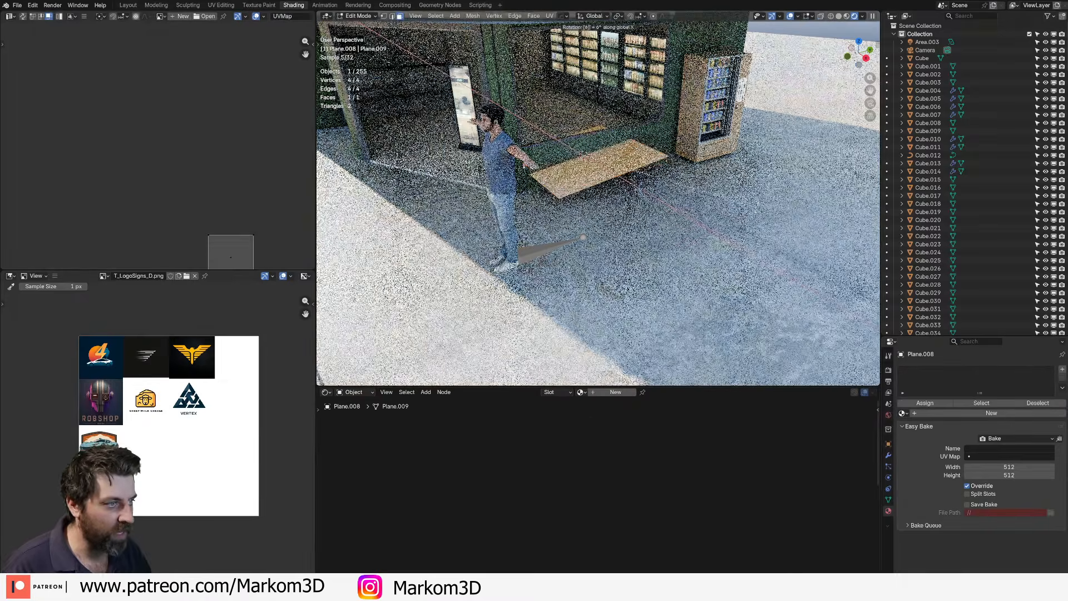
pyautogui.press('BackSpace')
pyautogui.write('y30')
pyautogui.press('-')
pyautogui.press('Return')
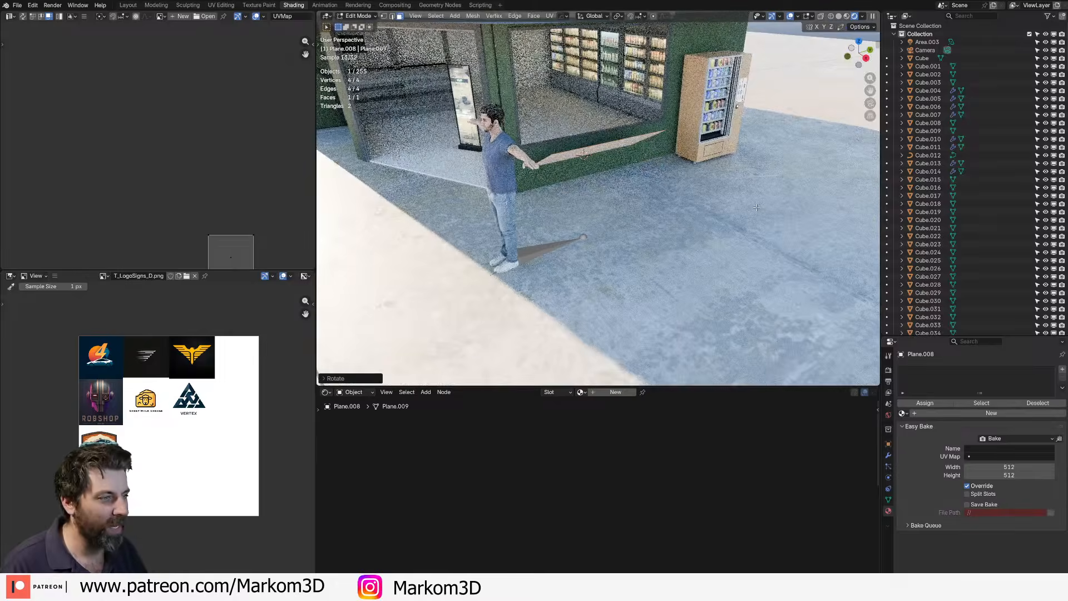
pyautogui.hotkey('ctrl', 'z')
# - Rotate the plane 90 degrees about the Y axis and scale it down to about a third of its size
pyautogui.write('ry90')
pyautogui.press('Return')
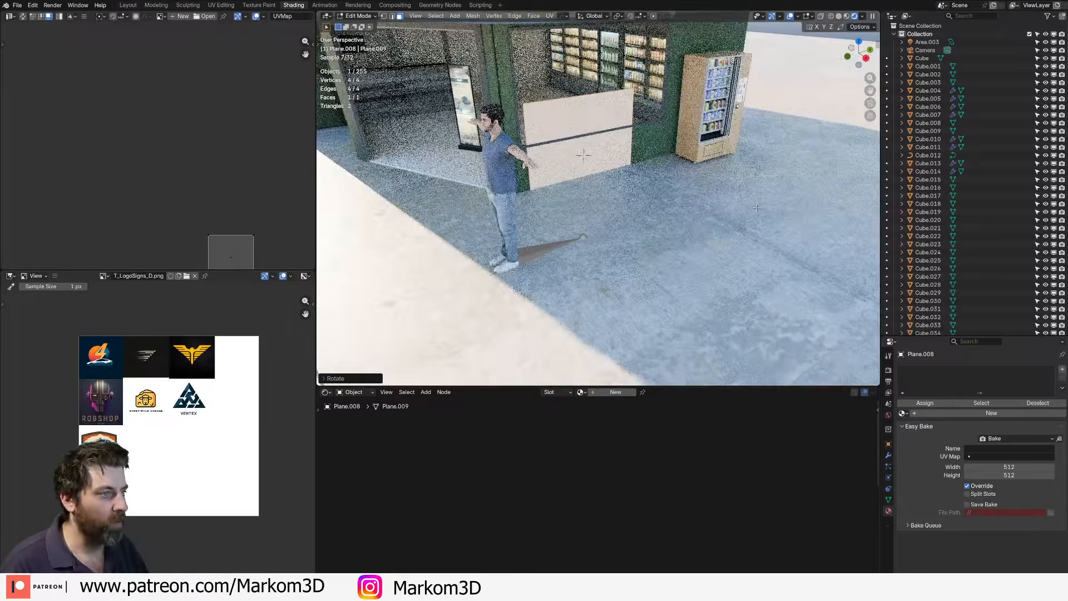
pyautogui.press('s')
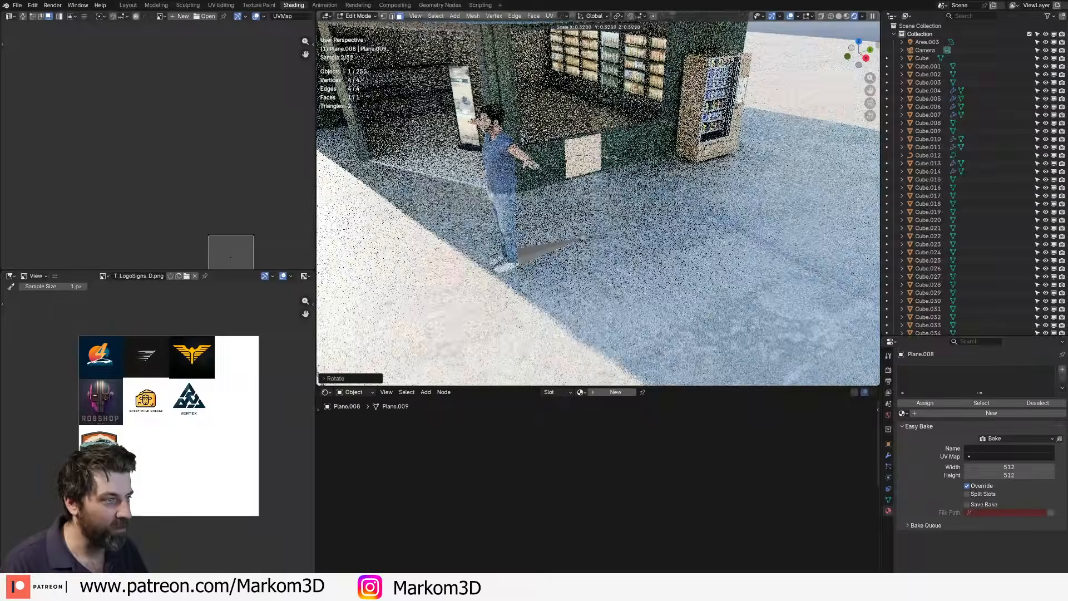
pyautogui.click(611, 158)
# - Raise the plane along the Z axis into the shop's window opening and exit Edit Mode
pyautogui.scroll(3, 607, 160)
pyautogui.press('g')
pyautogui.press('z')
pyautogui.click(608, 99)
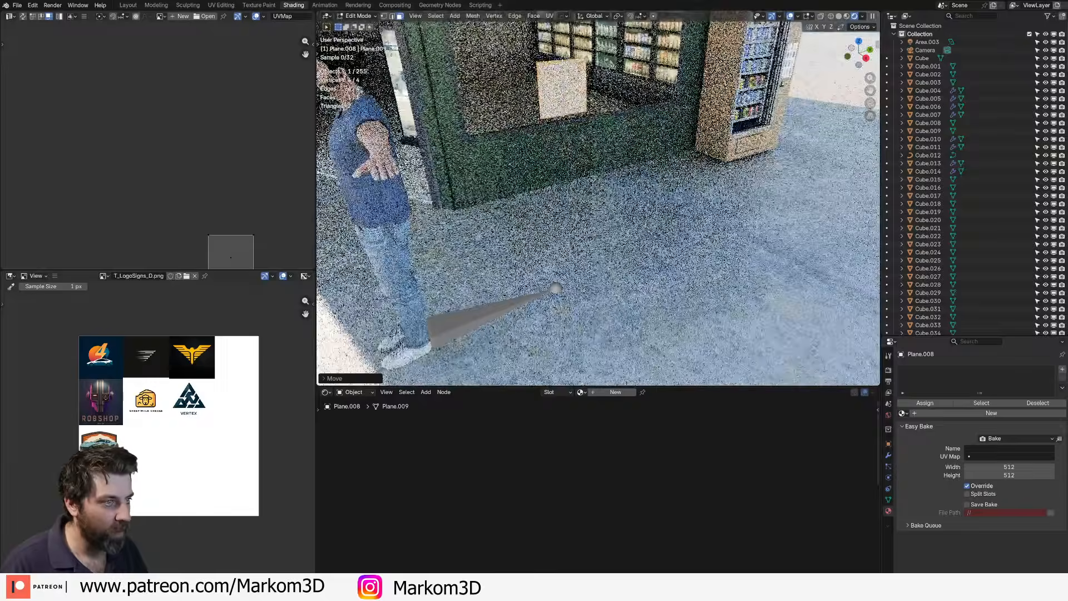
pyautogui.moveTo(607, 99); pyautogui.dragTo(583, 103, button='middle')
pyautogui.scroll(-4, 598, 204)
pyautogui.press('KP_Decimal')
pyautogui.scroll(-7, 615, 185)
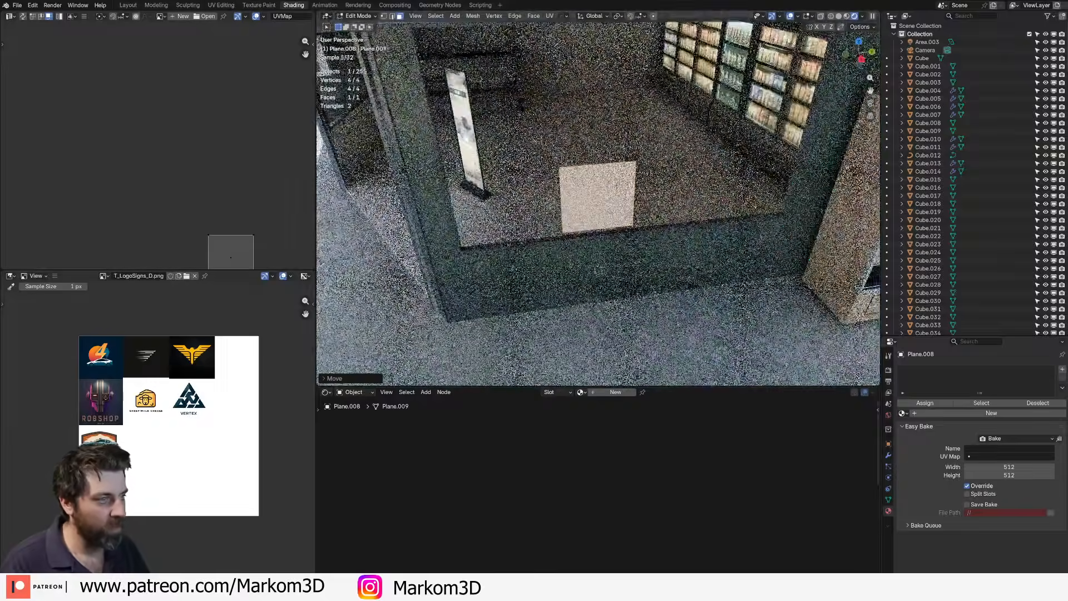
pyautogui.moveTo(616, 185); pyautogui.dragTo(586, 169, button='middle')
pyautogui.press('Tab')
# - Search the material list for "sign" and assign the existing Mat_Signs material to the window sign plane
pyautogui.click(902, 403)
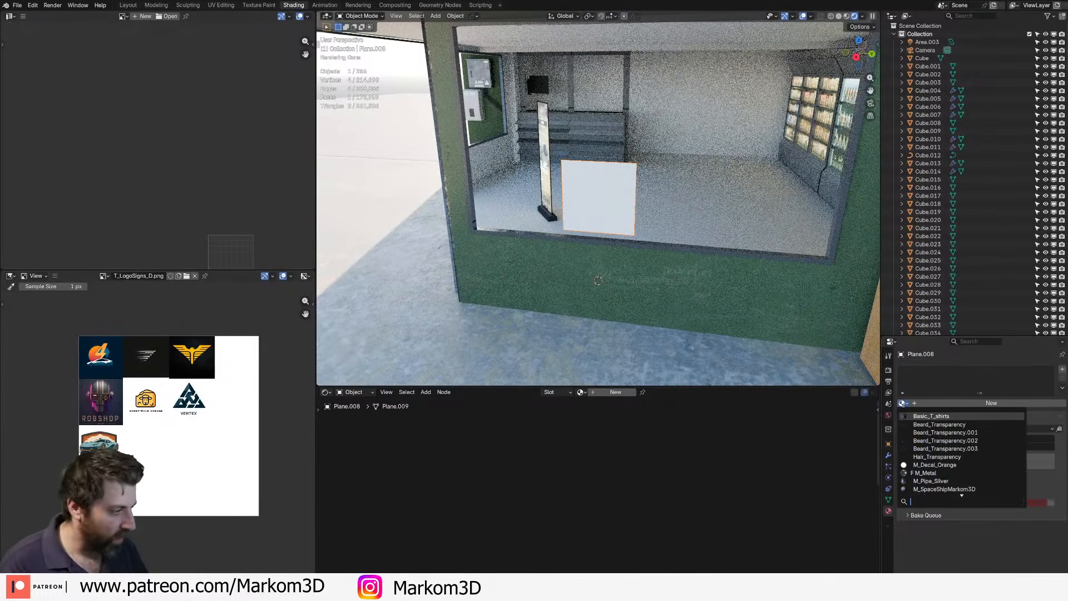
pyautogui.write('logo')
pyautogui.press('BackSpace')
pyautogui.press('BackSpace')
pyautogui.press('BackSpace')
pyautogui.press('BackSpace')
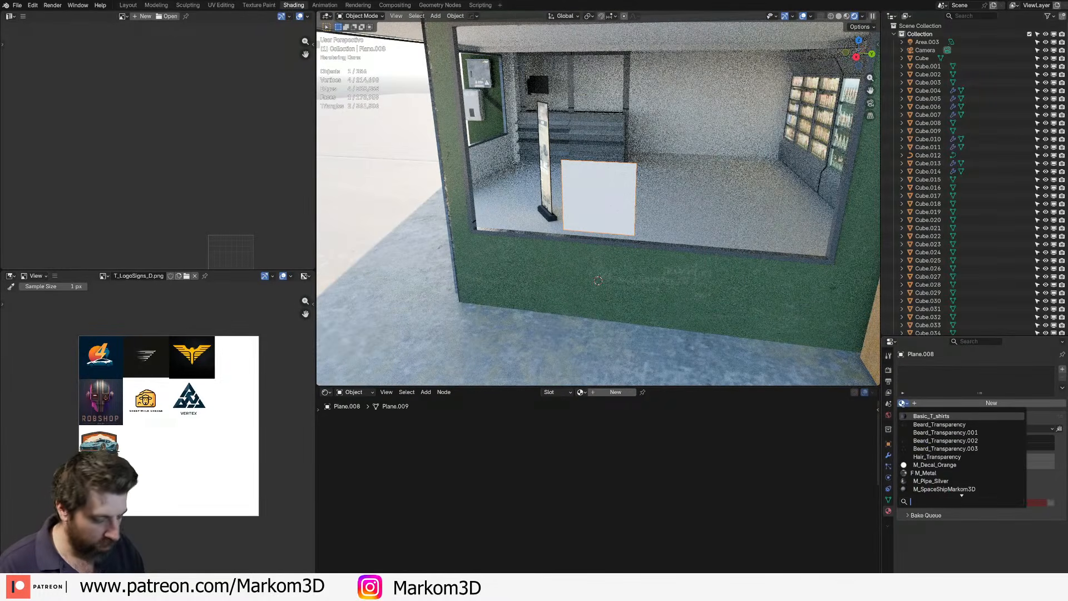
pyautogui.write('night')
pyautogui.press('BackSpace')
pyautogui.press('BackSpace')
pyautogui.write('n')
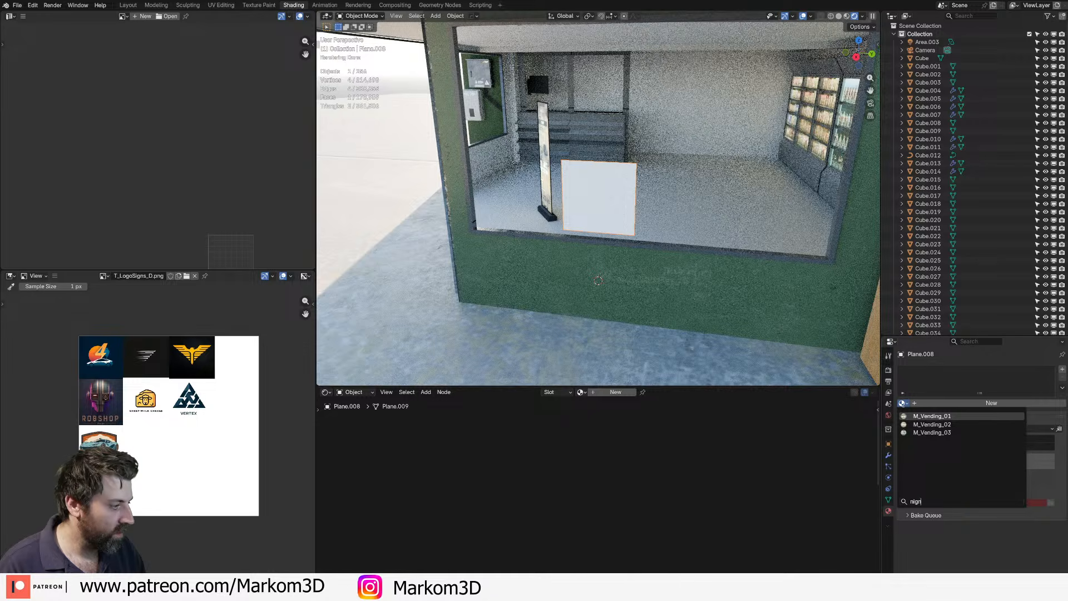
pyautogui.press('BackSpace')
pyautogui.press('BackSpace')
pyautogui.press('BackSpace')
pyautogui.write('sign')
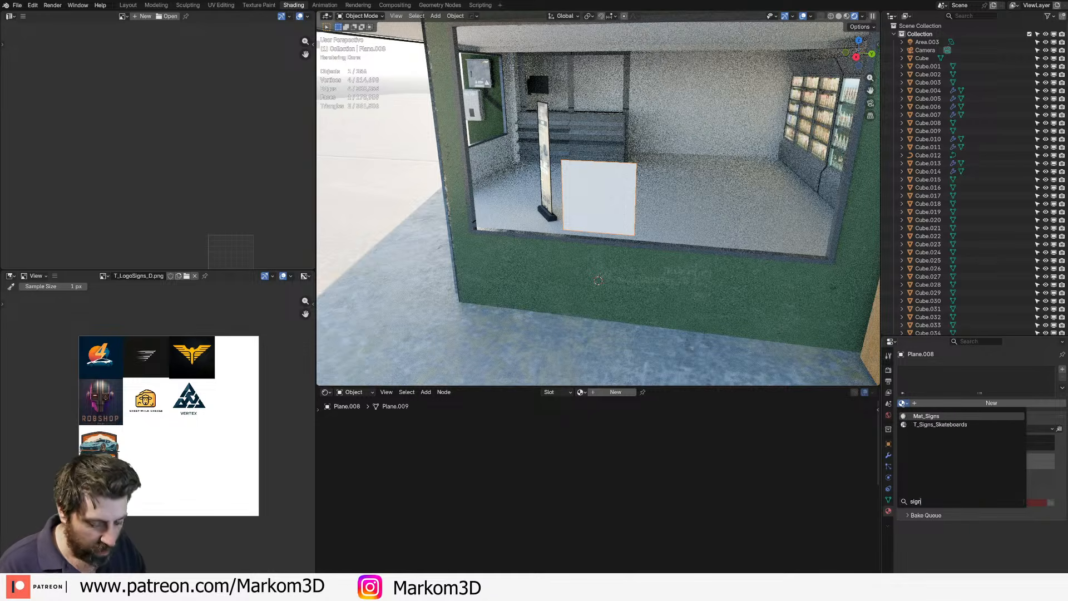
pyautogui.press('Return')
# - Scale the plane's UV face down and fit it around the VERTEX logo on the T_LogoSigns_D.png sheet
pyautogui.press('Tab')
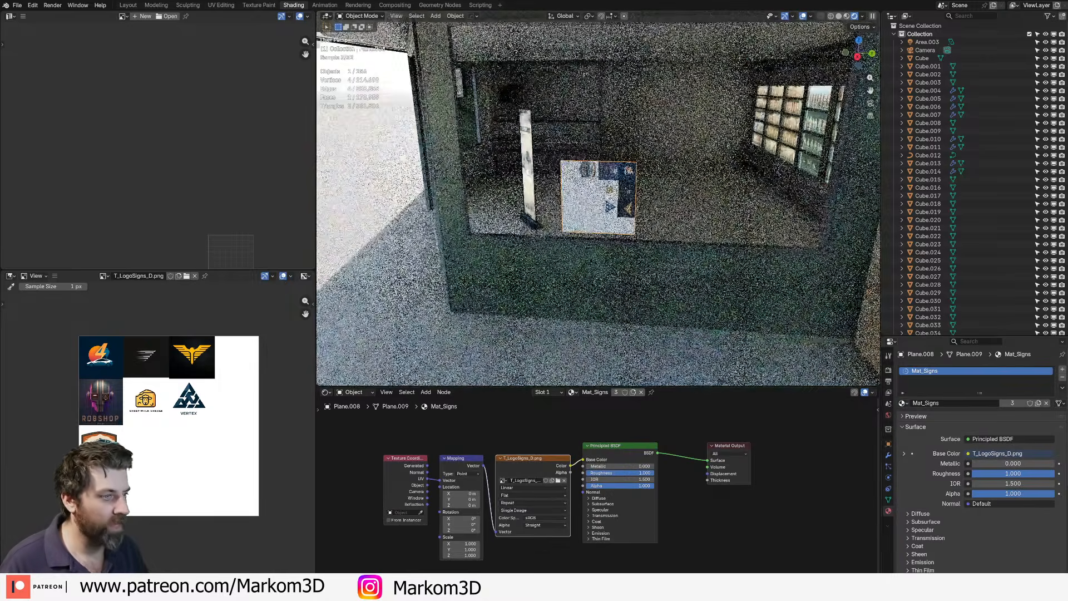
pyautogui.press('a')
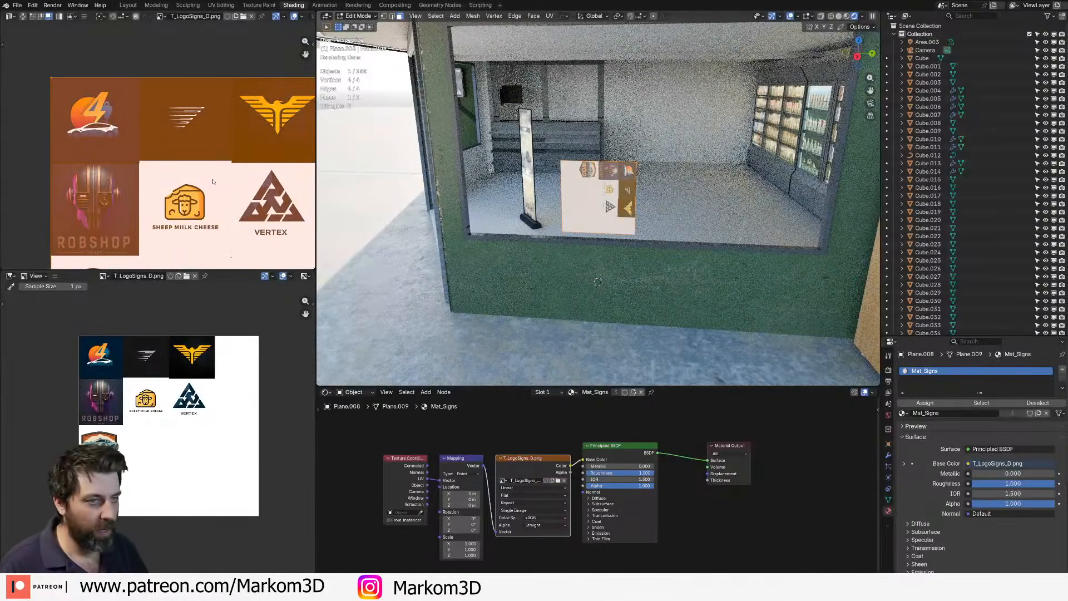
pyautogui.scroll(-2, 272, 199)
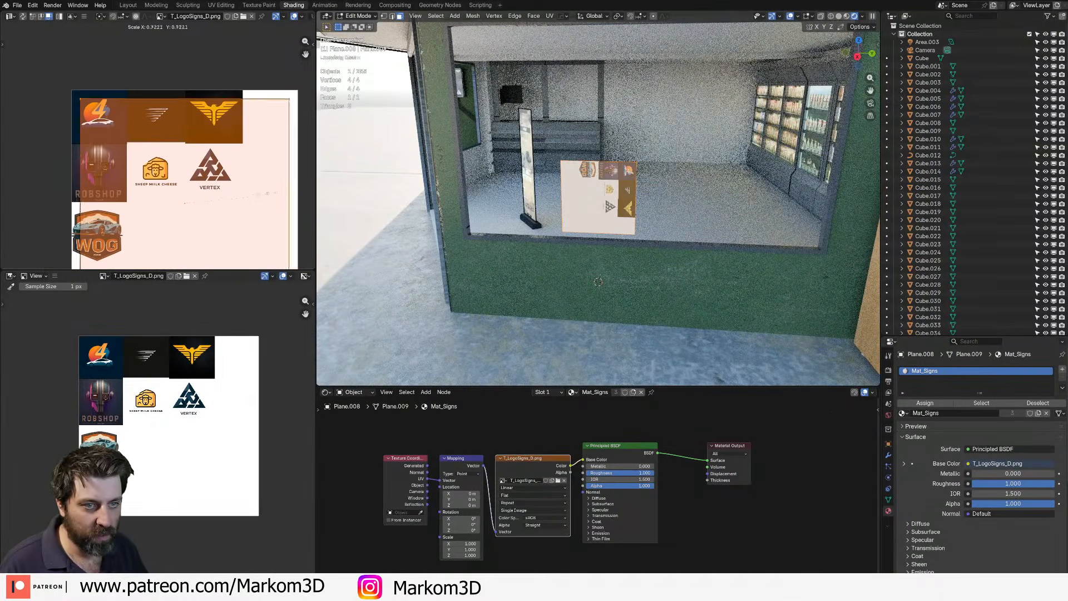
pyautogui.press('s')
pyautogui.click(195, 207)
pyautogui.press('g')
pyautogui.click(221, 177)
pyautogui.press('s')
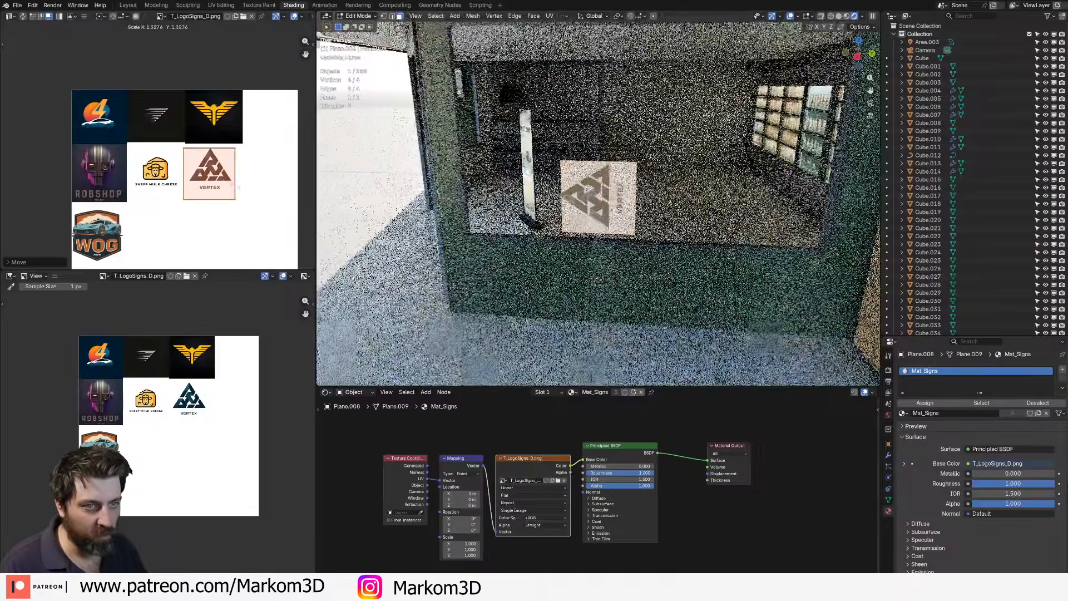
pyautogui.click(237, 187)
pyautogui.press('g')
pyautogui.click(240, 183)
# - Rotate the sign plane's face 90 degrees about the X axis so the VERTEX logo stands upright
pyautogui.press('Tab')
pyautogui.press('Tab')
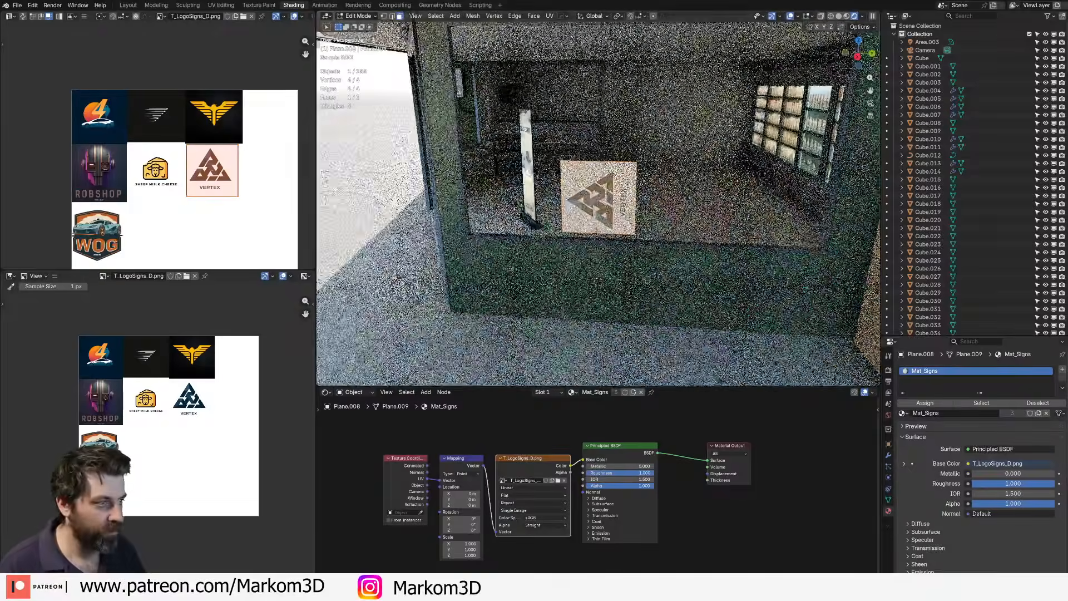
pyautogui.press('r')
pyautogui.press('z')
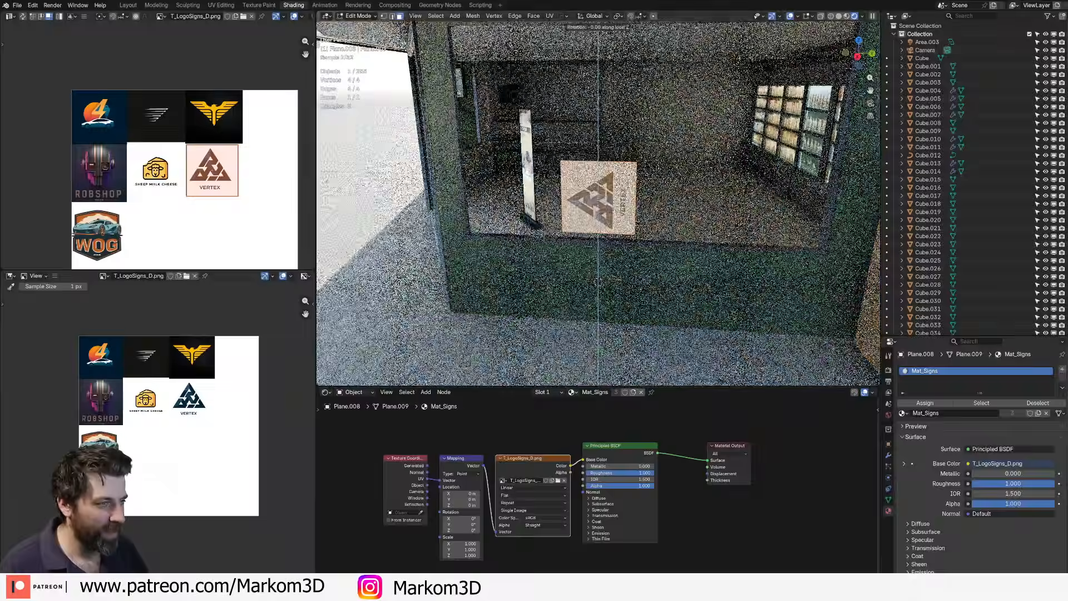
pyautogui.write('x90')
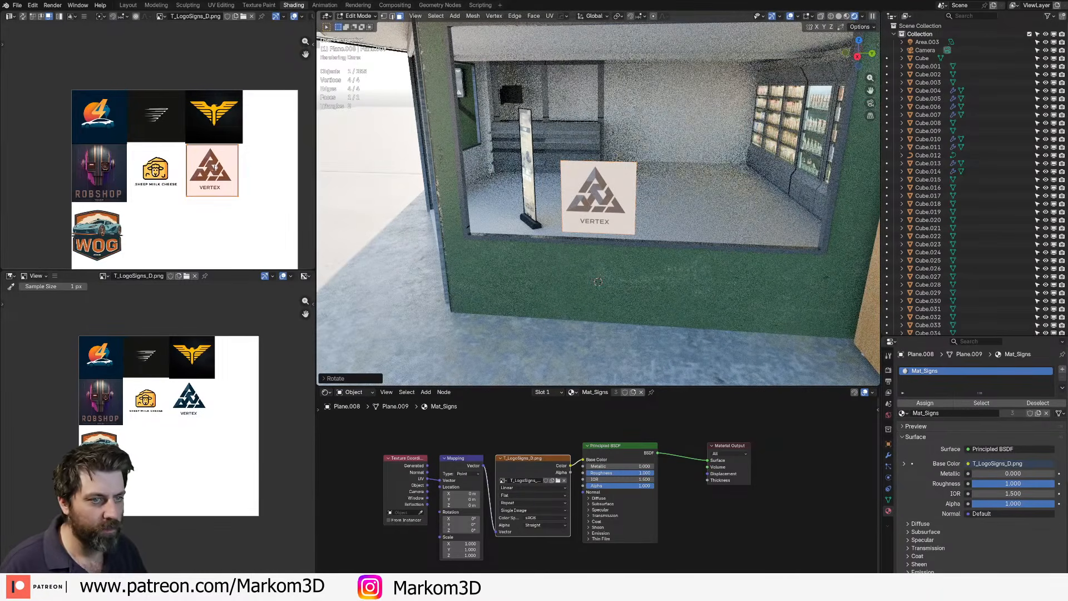
# - Nudge the UV face so the VERTEX logo sits centred within the sign
pyautogui.moveTo(215, 167); pyautogui.dragTo(231, 174, button='middle')
pyautogui.scroll(4, 217, 189)
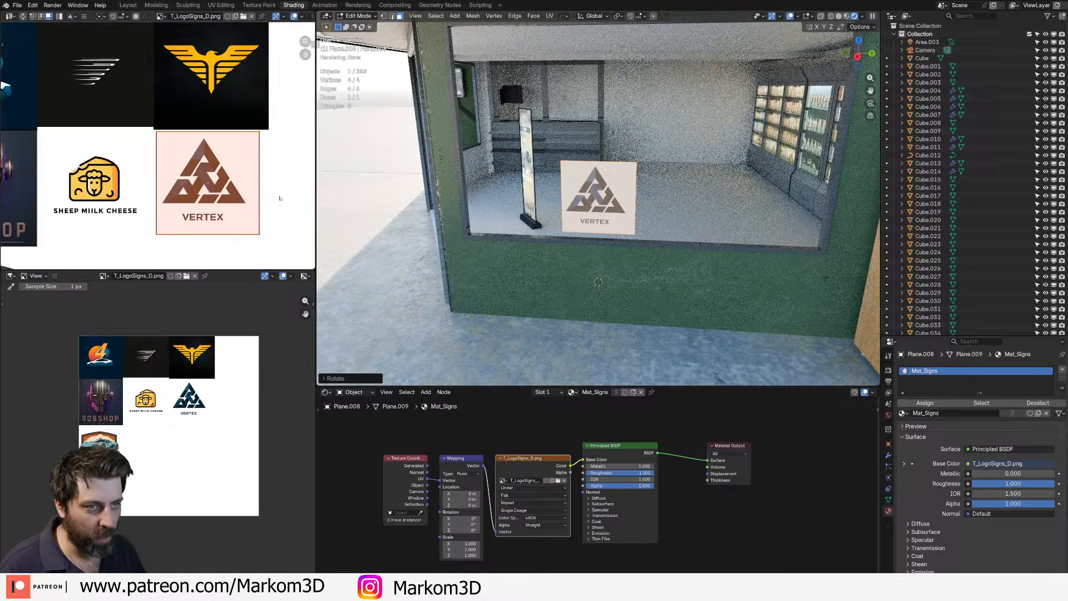
pyautogui.press('g')
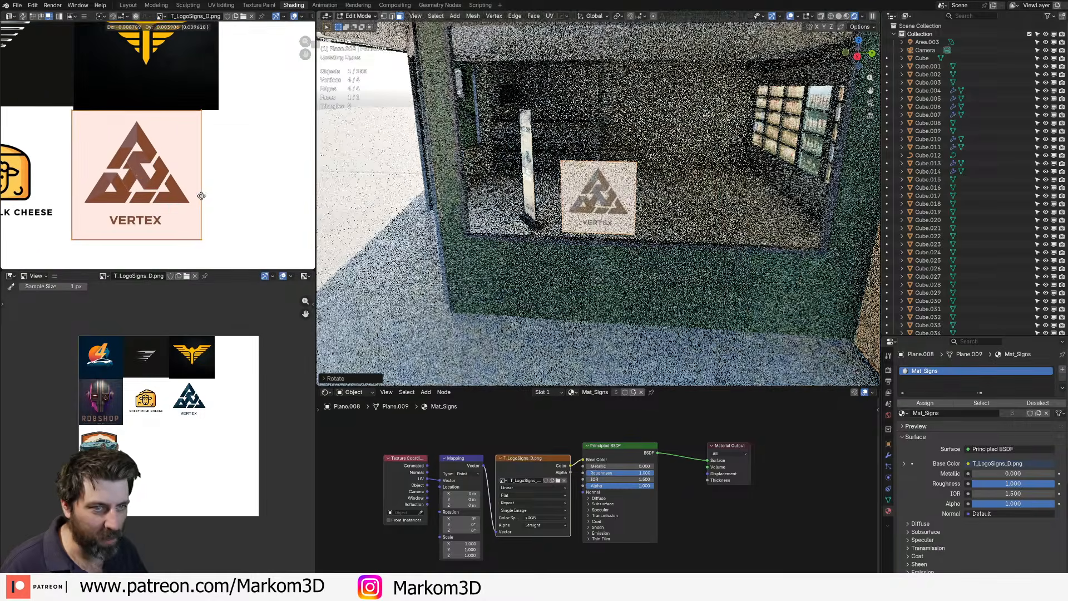
pyautogui.click(200, 195)
pyautogui.scroll(-3, 425, 227)
# - Scale the VERTEX sign plane down to a small sticker size within the shop window
pyautogui.press('Tab')
pyautogui.moveTo(489, 233); pyautogui.dragTo(512, 217, button='middle')
pyautogui.scroll(1, 512, 217)
pyautogui.press('Tab')
pyautogui.press('s')
pyautogui.click(614, 207)
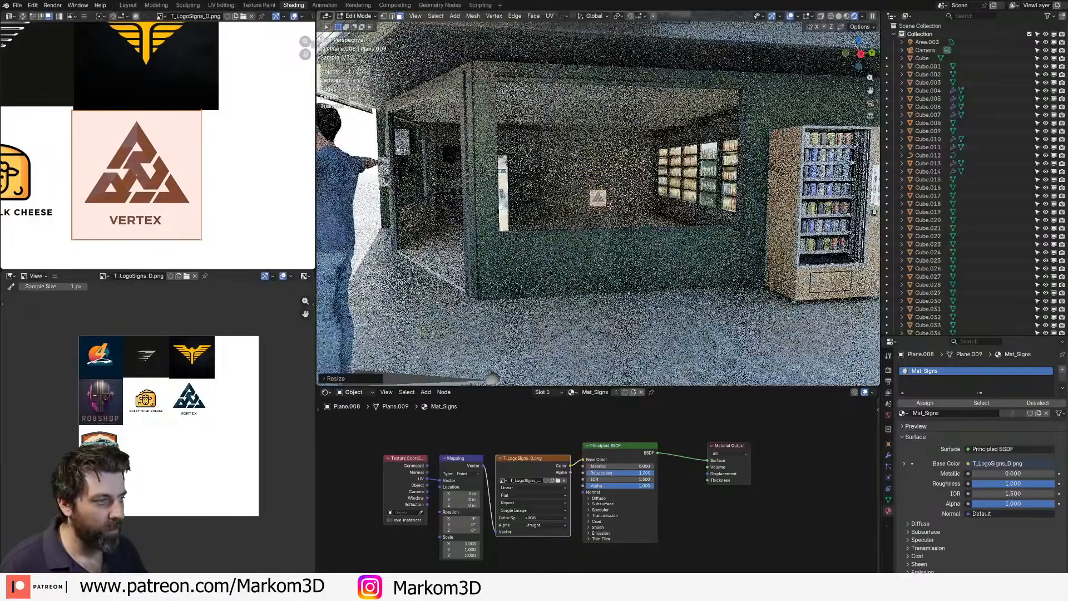
# - In right orthographic view, move the VERTEX sign into the shop window's lower-left corner and exit Edit Mode
pyautogui.press('KP_1')
pyautogui.press('KP_3')
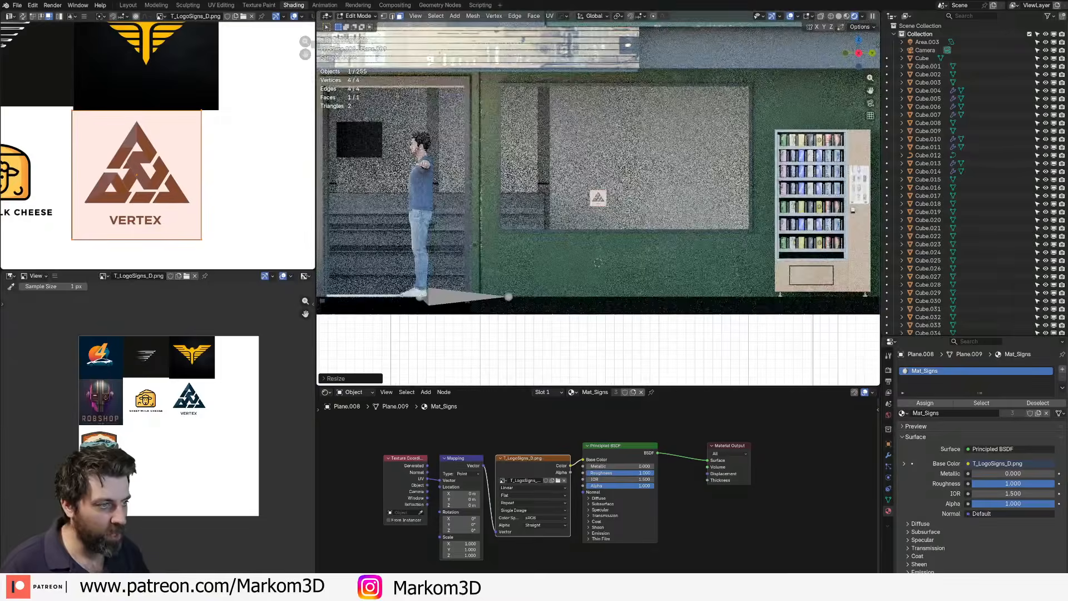
pyautogui.press('g')
pyautogui.click(851, 212)
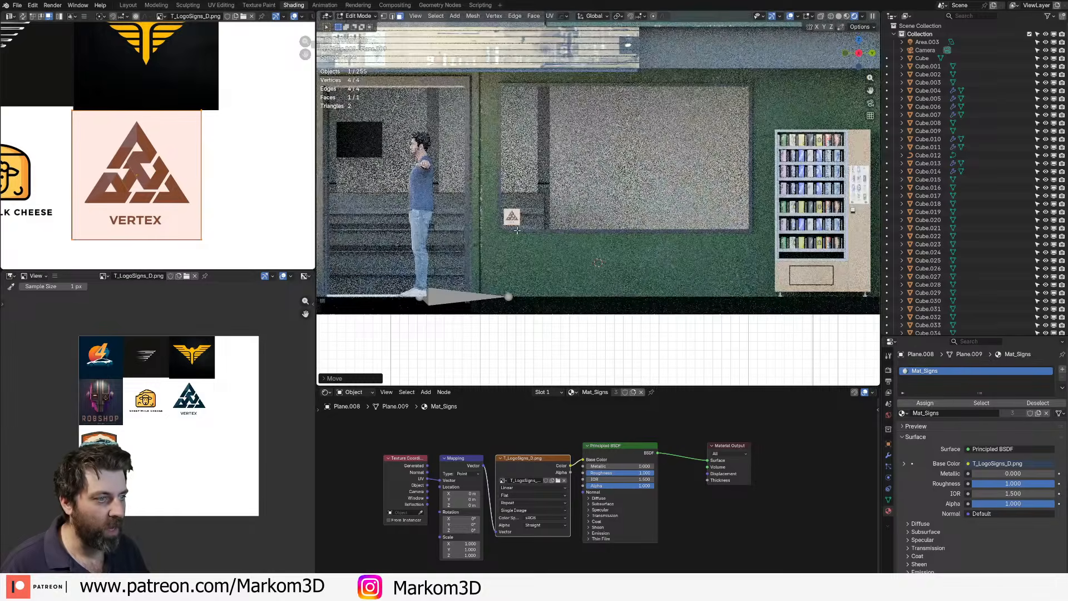
pyautogui.scroll(7, 551, 257)
pyautogui.keyDown('shift'); pyautogui.moveTo(503, 209); pyautogui.dragTo(581, 215, button='middle'); pyautogui.keyUp('shift')
pyautogui.press('Tab')
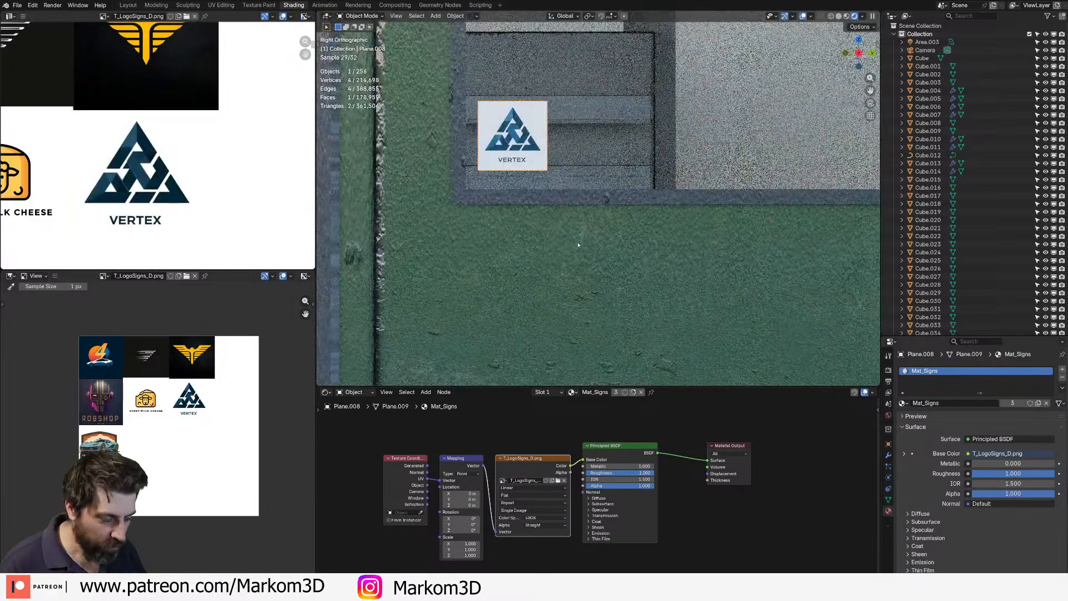
# - Enlarge the node editor and space the texture coordinate, mapping and image nodes away from the Principled BSDF node
pyautogui.moveTo(504, 433); pyautogui.dragTo(525, 410, button='middle')
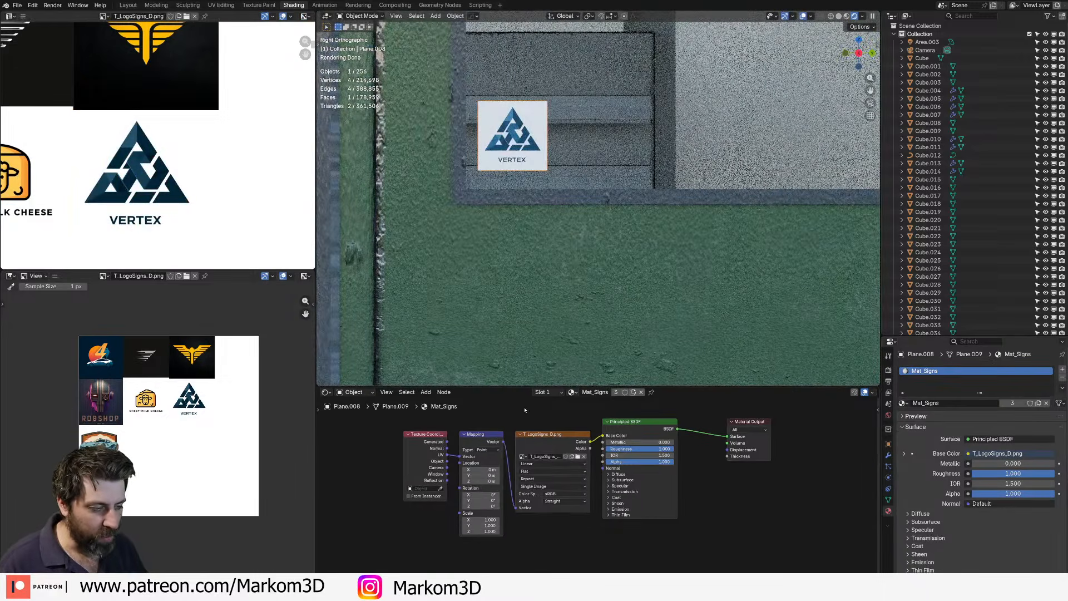
pyautogui.moveTo(535, 388); pyautogui.dragTo(536, 281)
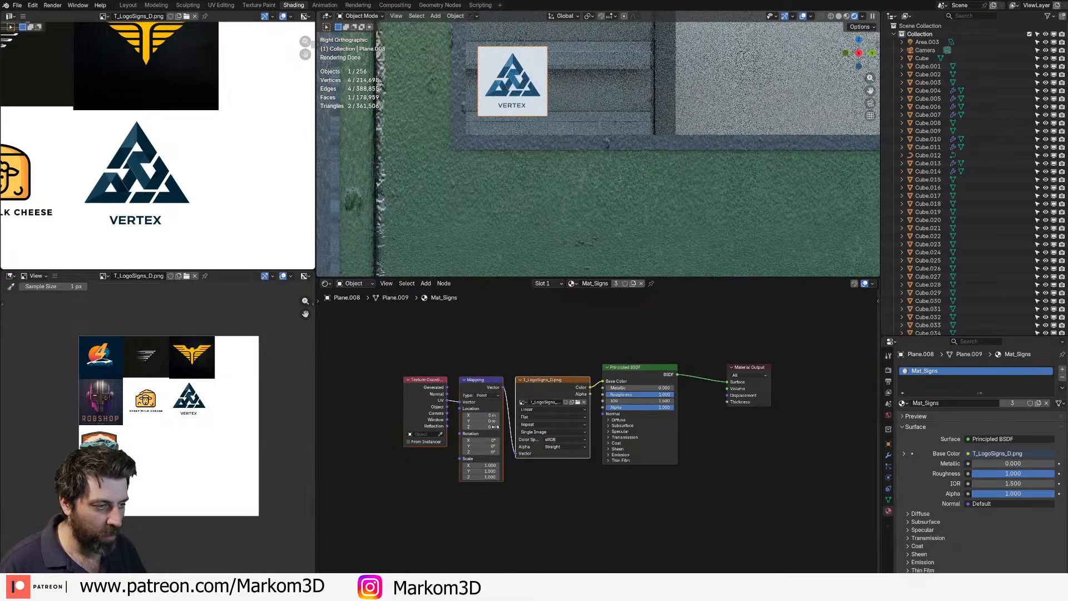
pyautogui.moveTo(548, 385); pyautogui.dragTo(369, 370)
pyautogui.moveTo(473, 397); pyautogui.dragTo(630, 396, button='middle')
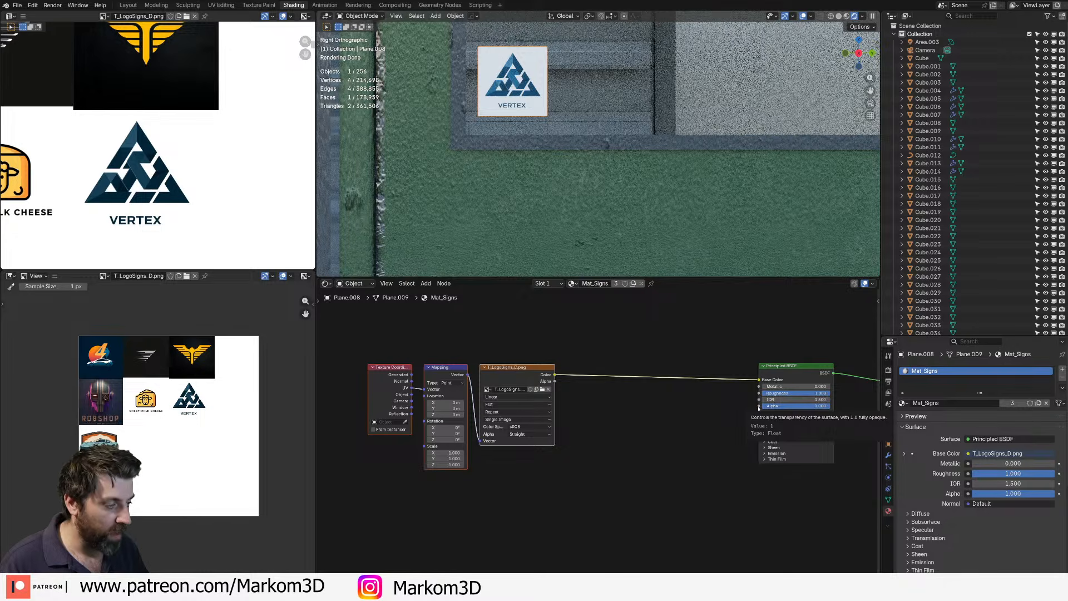
# - Add a Noise Texture node below the T_LogoSigns_D.png image node in the Mat_Signs material
pyautogui.hotkey('shift', 'a')
pyautogui.click(528, 472)
pyautogui.write('noise')
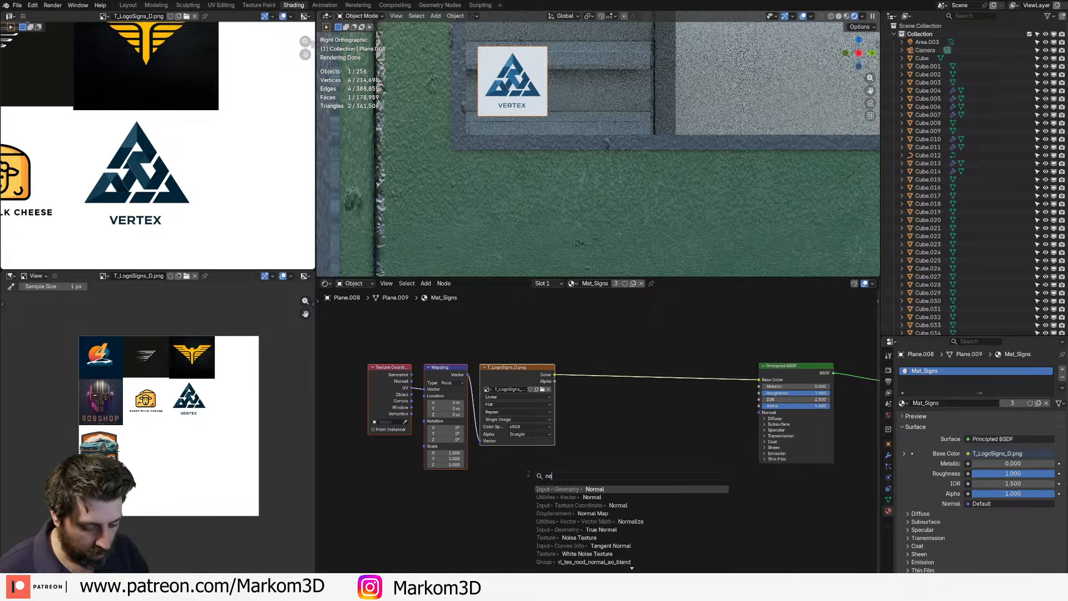
pyautogui.press('Return')
pyautogui.click(517, 469)
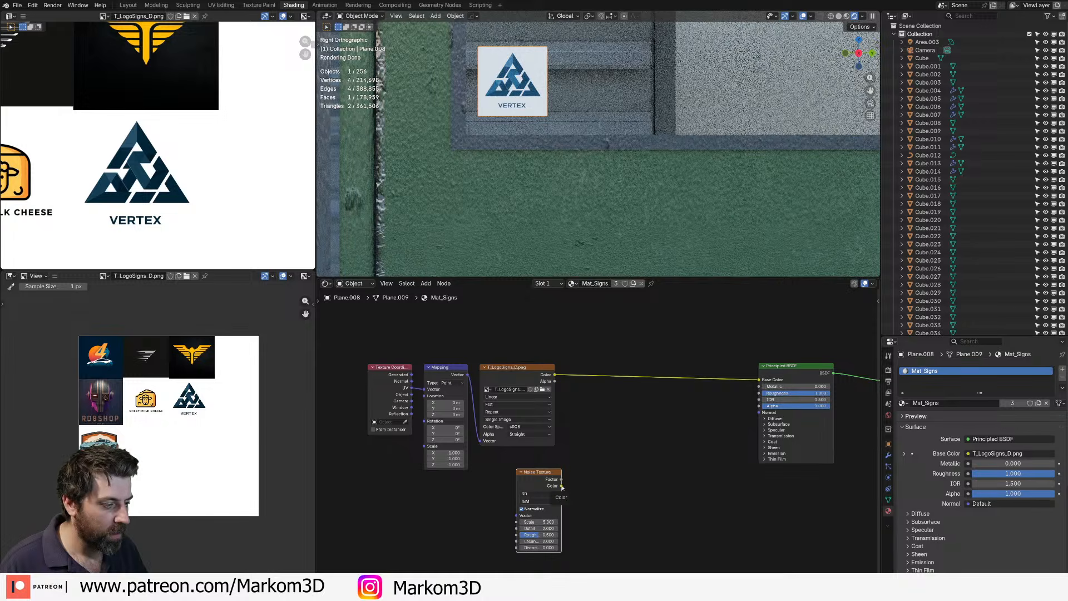
# - Add a Color Ramp fed by the Noise Texture's Factor and connect its Color to the Principled BSDF's Alpha
pyautogui.moveTo(634, 471); pyautogui.dragTo(646, 470)
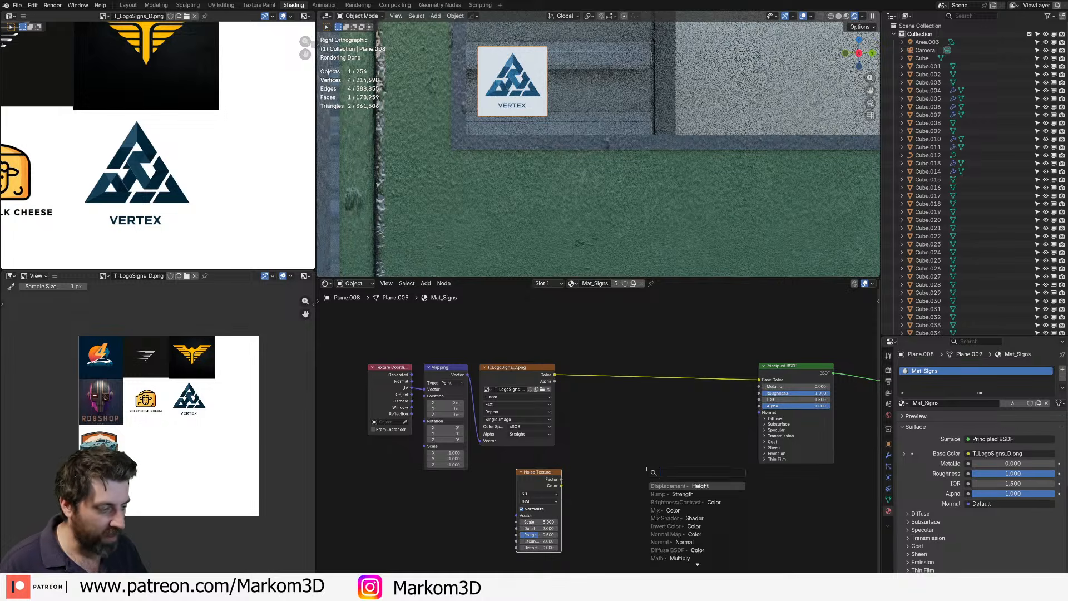
pyautogui.write('col')
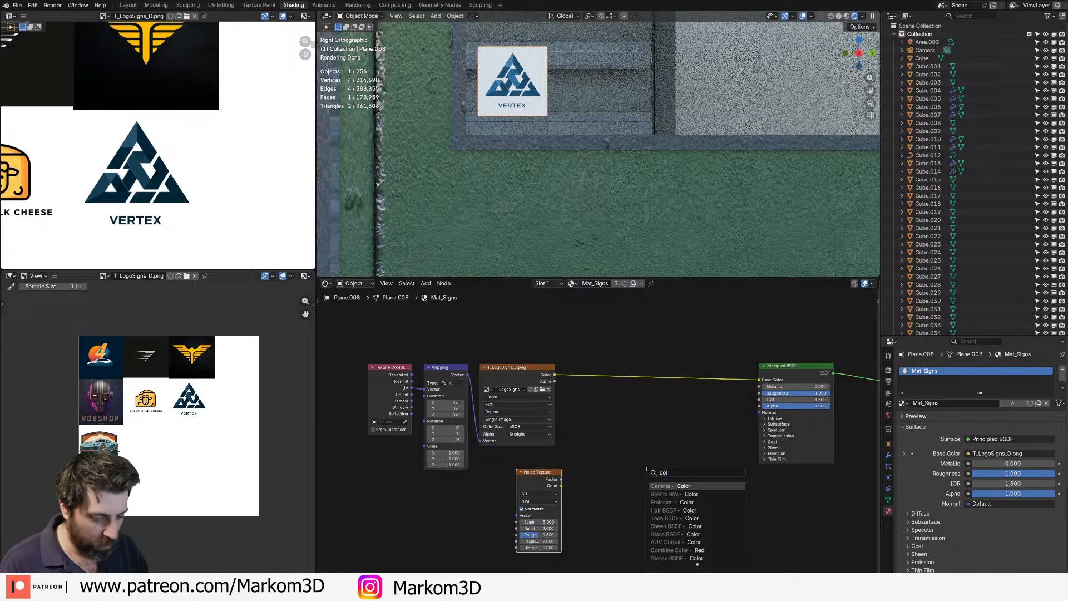
pyautogui.write('l')
pyautogui.press('BackSpace')
pyautogui.write('our')
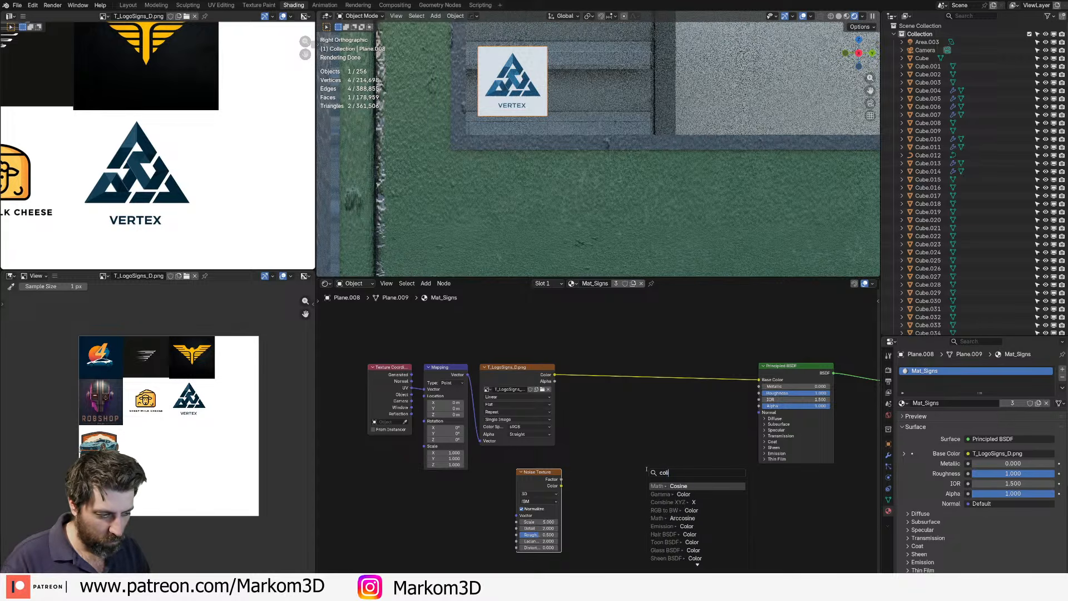
pyautogui.press('BackSpace')
pyautogui.press('BackSpace')
pyautogui.press('BackSpace')
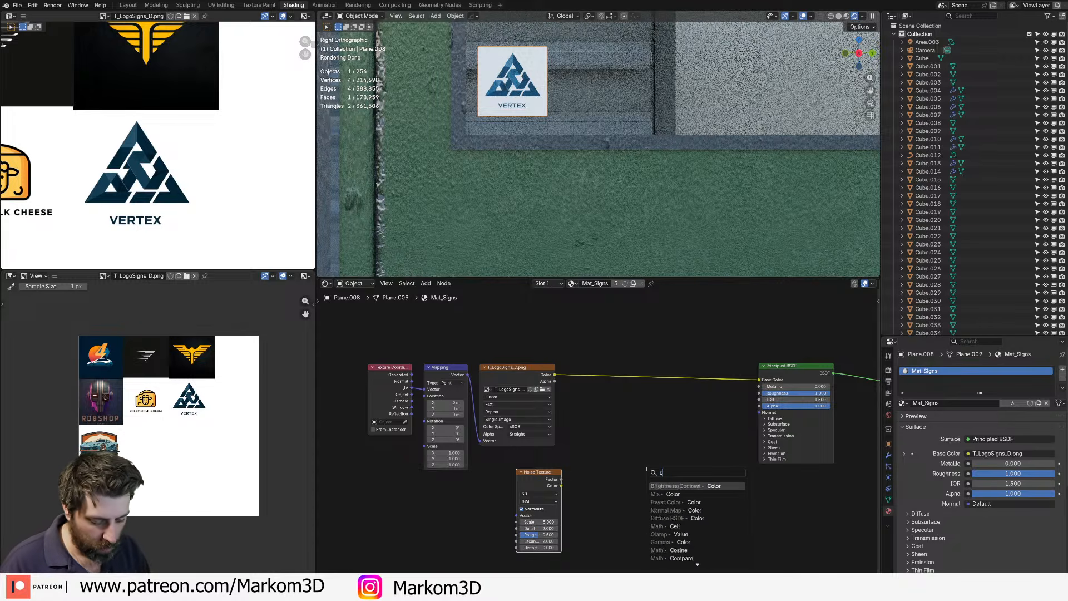
pyautogui.write('or ra')
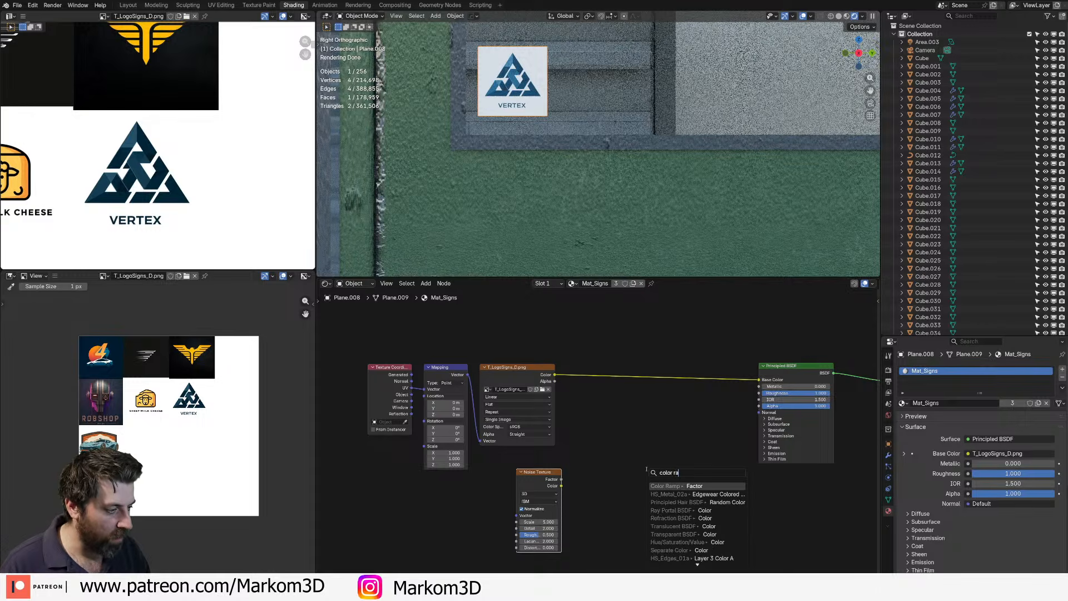
pyautogui.write('mp')
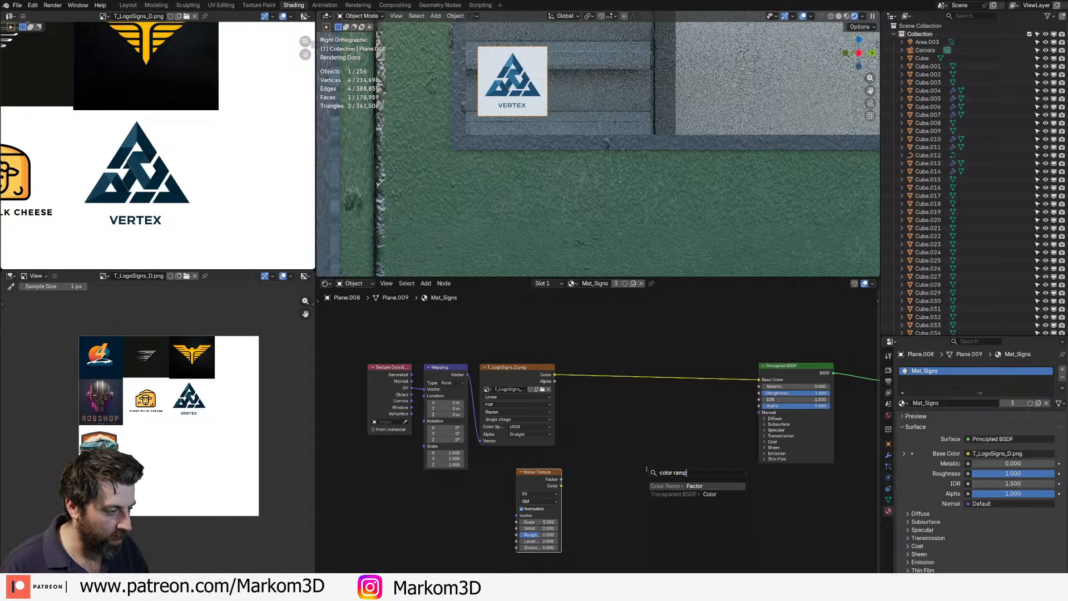
pyautogui.press('Return')
pyautogui.click(640, 423)
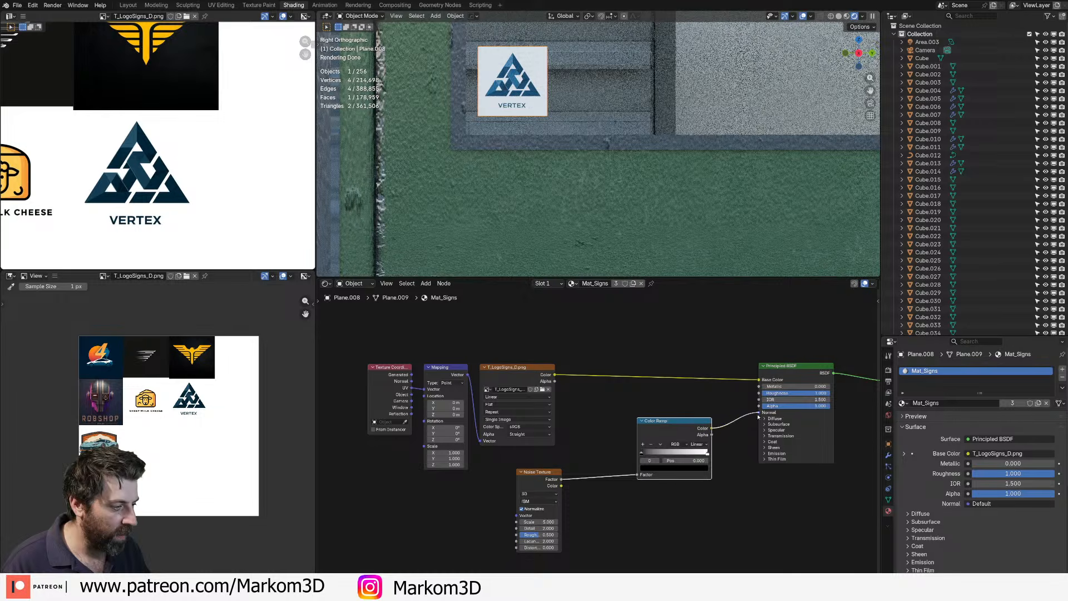
pyautogui.moveTo(760, 412); pyautogui.dragTo(759, 406)
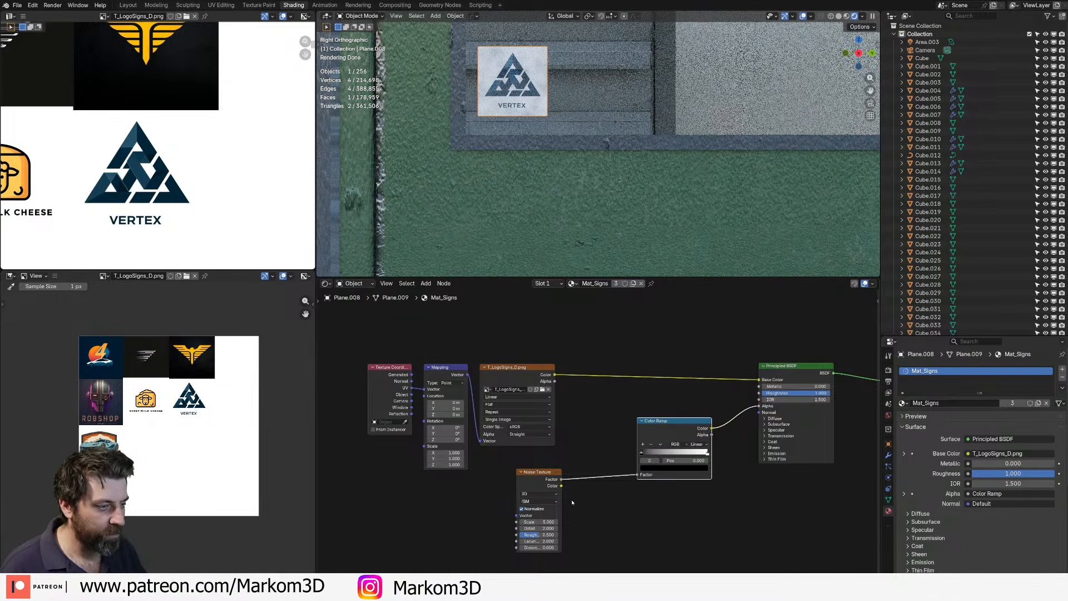
# - Raise the Noise Texture's Detail to 15
pyautogui.scroll(2, 655, 434)
pyautogui.scroll(3, 655, 434)
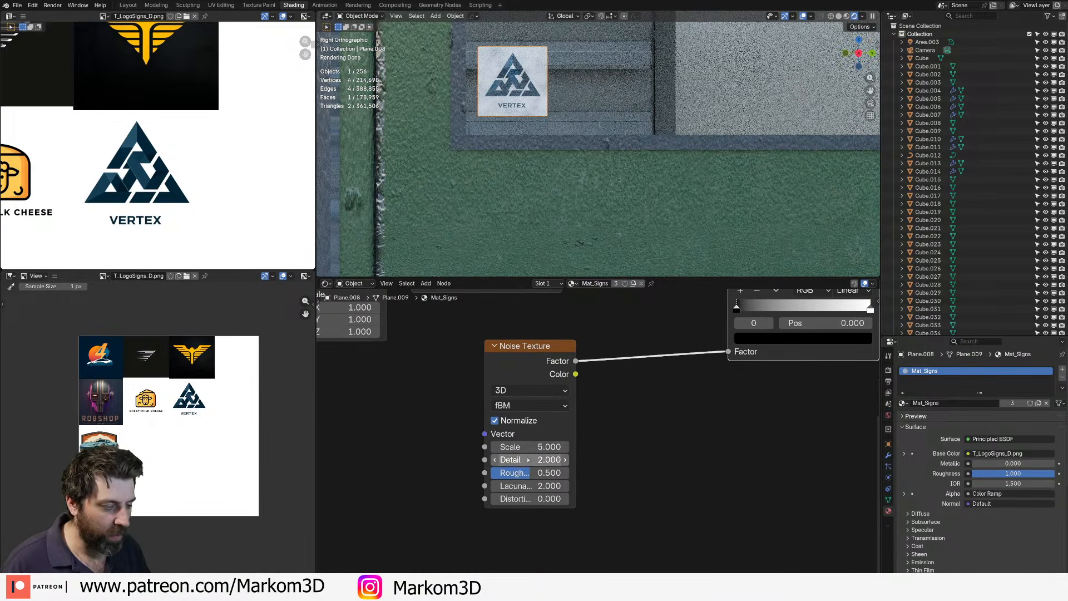
pyautogui.moveTo(528, 460); pyautogui.dragTo(579, 459)
# - Tighten the Color Ramp's gradient by moving the black stop inward and the white stop to position 0.378
pyautogui.moveTo(590, 452); pyautogui.dragTo(568, 486, button='middle')
pyautogui.moveTo(548, 406); pyautogui.dragTo(587, 406)
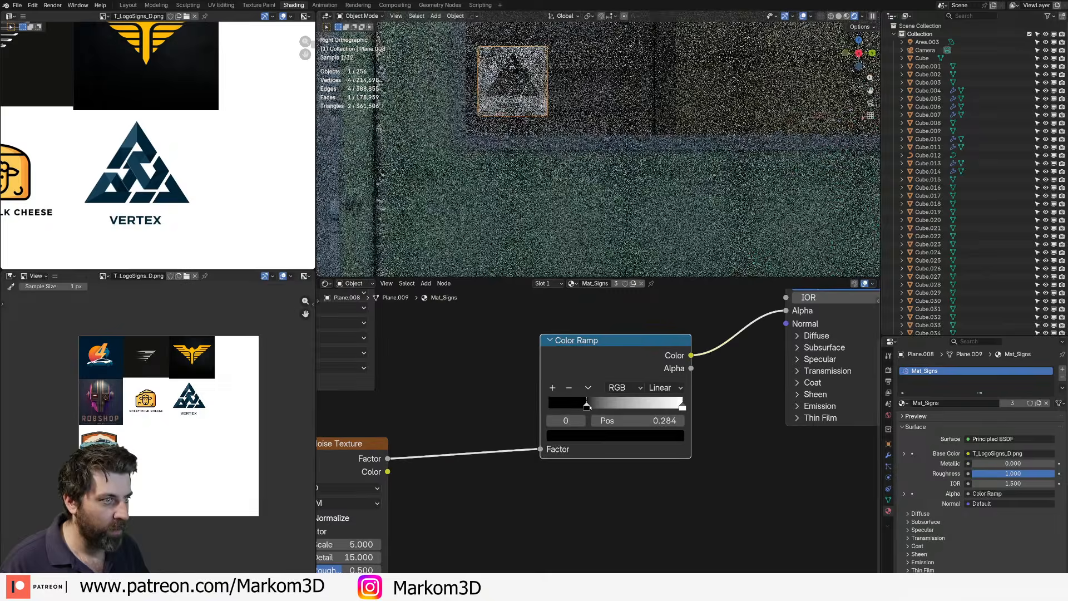
pyautogui.moveTo(682, 406); pyautogui.dragTo(598, 406)
# - Set the Noise Texture's Scale to 0.2
pyautogui.scroll(-4, 512, 221)
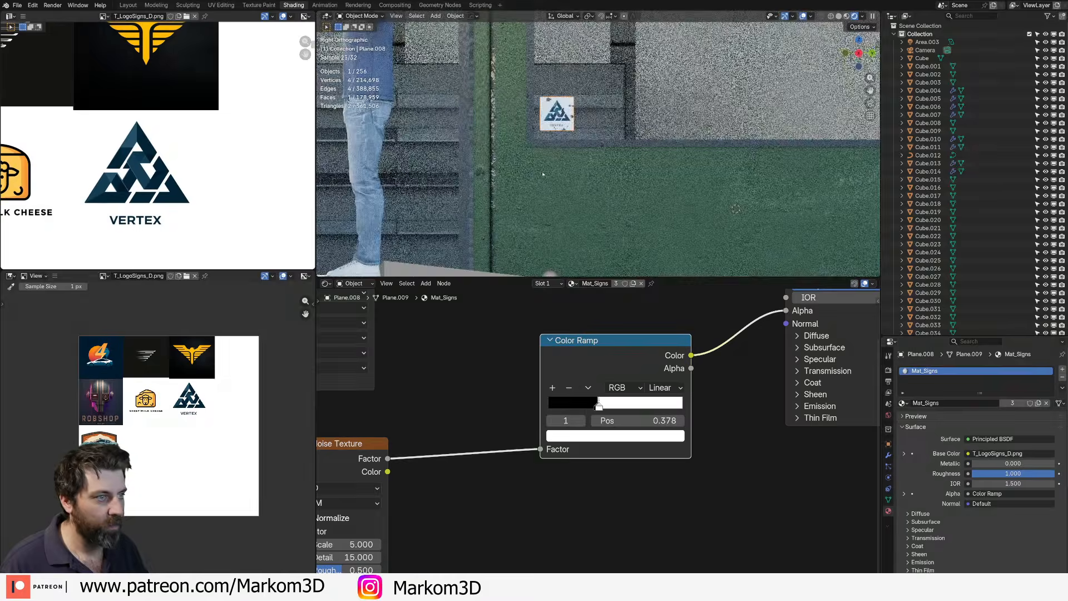
pyautogui.moveTo(543, 161)
pyautogui.mouseDown(button='middle')
pyautogui.moveTo(570, 150)
pyautogui.moveTo(535, 139)
pyautogui.moveTo(559, 170)
pyautogui.mouseUp(button='middle')
pyautogui.scroll(4, 529, 130)
pyautogui.moveTo(433, 527); pyautogui.dragTo(547, 451, button='middle')
pyautogui.scroll(1, 600, 443)
pyautogui.moveTo(434, 475); pyautogui.dragTo(390, 475)
pyautogui.click(444, 481)
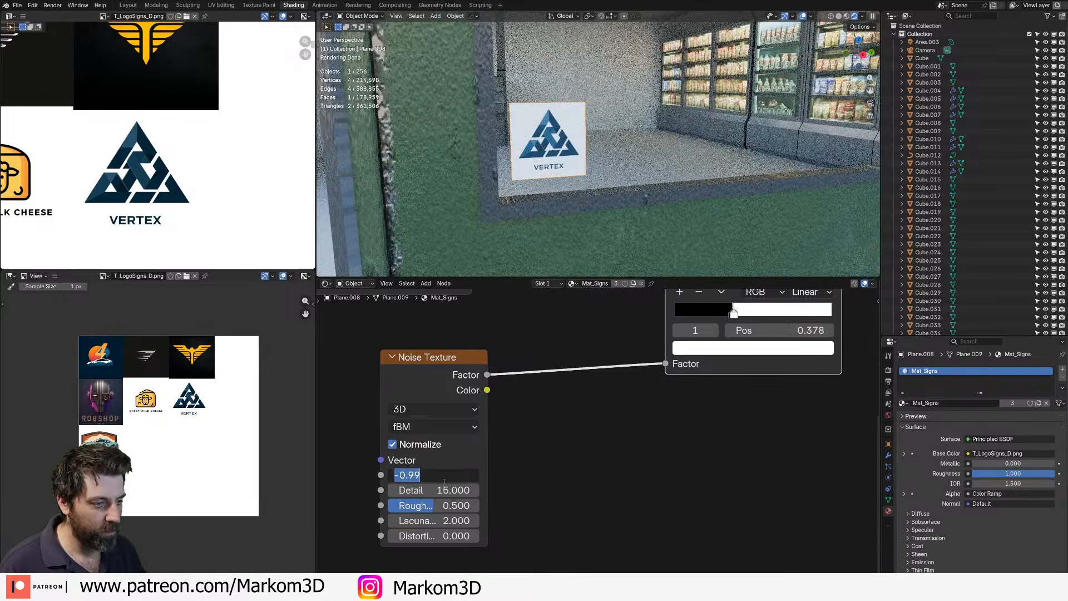
pyautogui.write('0.2')
pyautogui.press('Return')
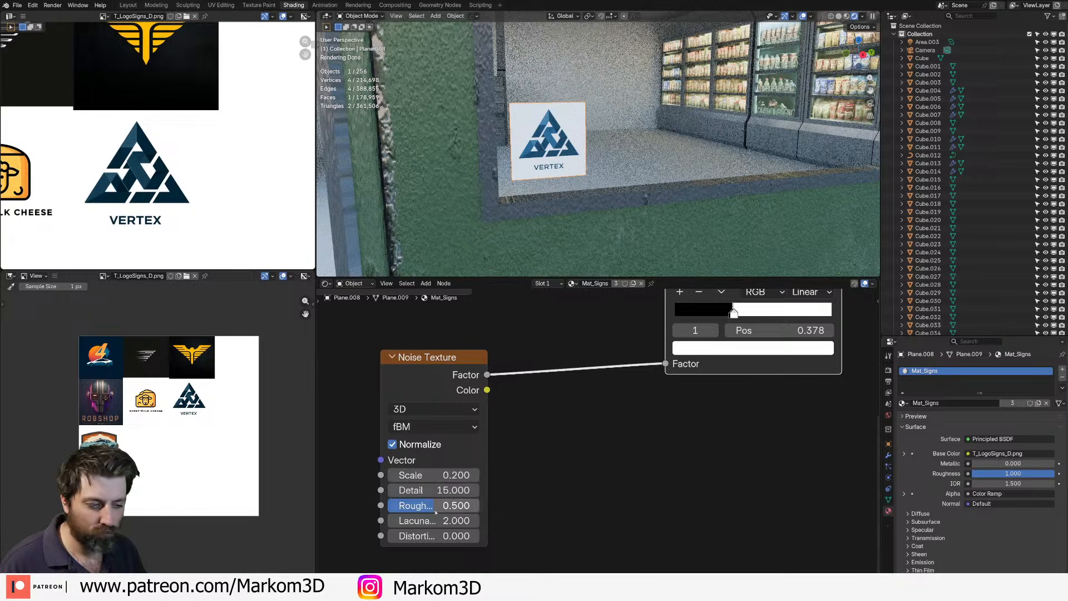
# - Set the Noise Texture's Scale to 3 and check the wear pattern on the sticker from farther away
pyautogui.moveTo(434, 478); pyautogui.dragTo(466, 478)
pyautogui.scroll(-7, 594, 208)
pyautogui.moveTo(594, 208); pyautogui.dragTo(572, 205, button='middle')
pyautogui.scroll(-5, 571, 205)
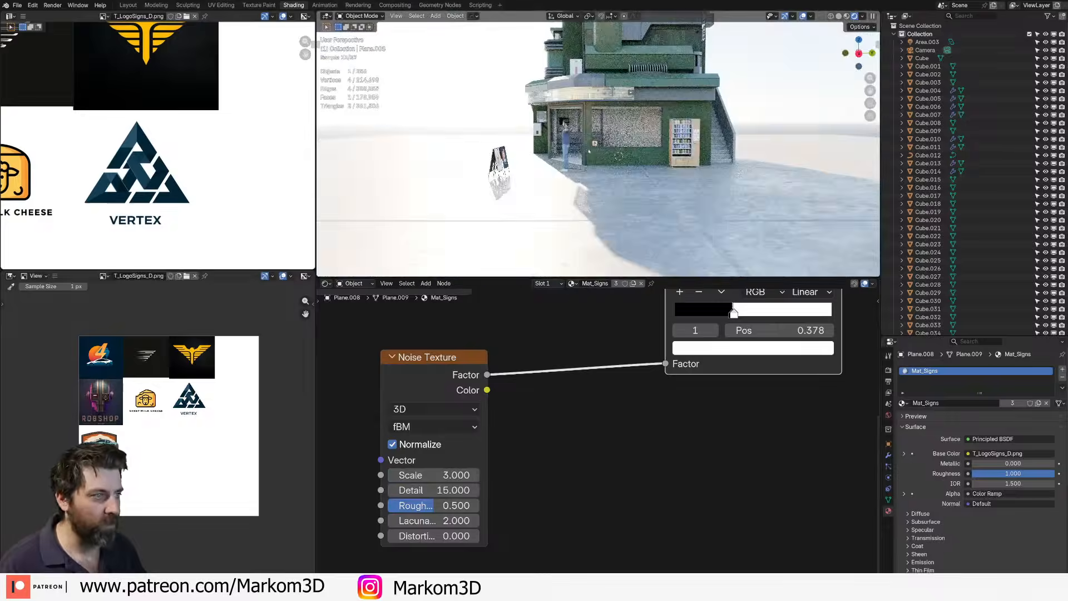
# - Enlarge the VERTEX sticker's face in Edit Mode and frame it in the right orthographic view
pyautogui.scroll(3, 572, 205)
pyautogui.press('Tab')
pyautogui.press('s')
pyautogui.click(639, 177)
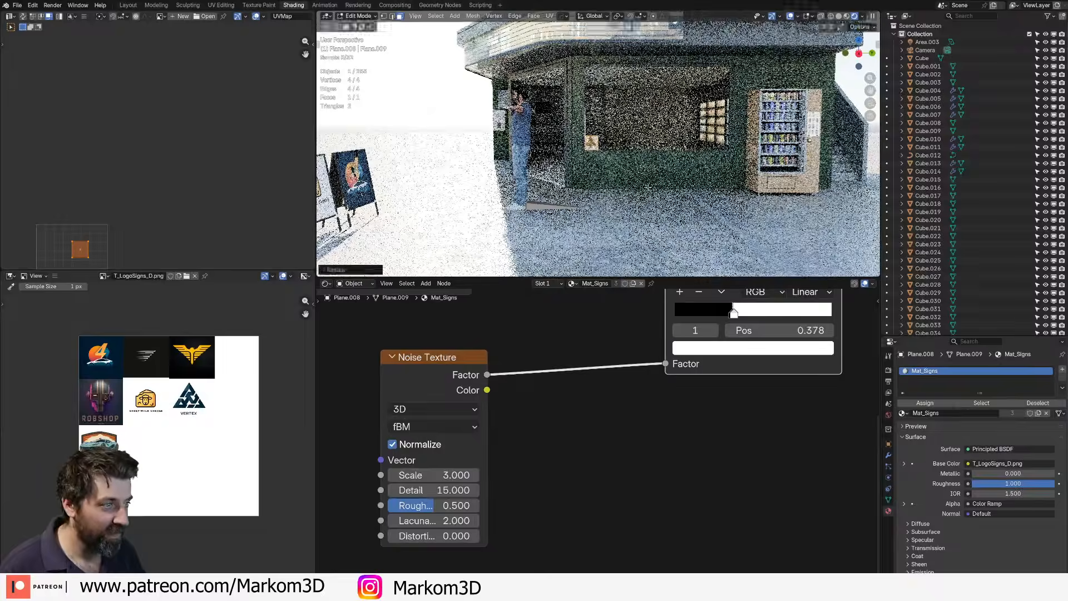
pyautogui.press('KP_3')
pyautogui.press('KP_Decimal')
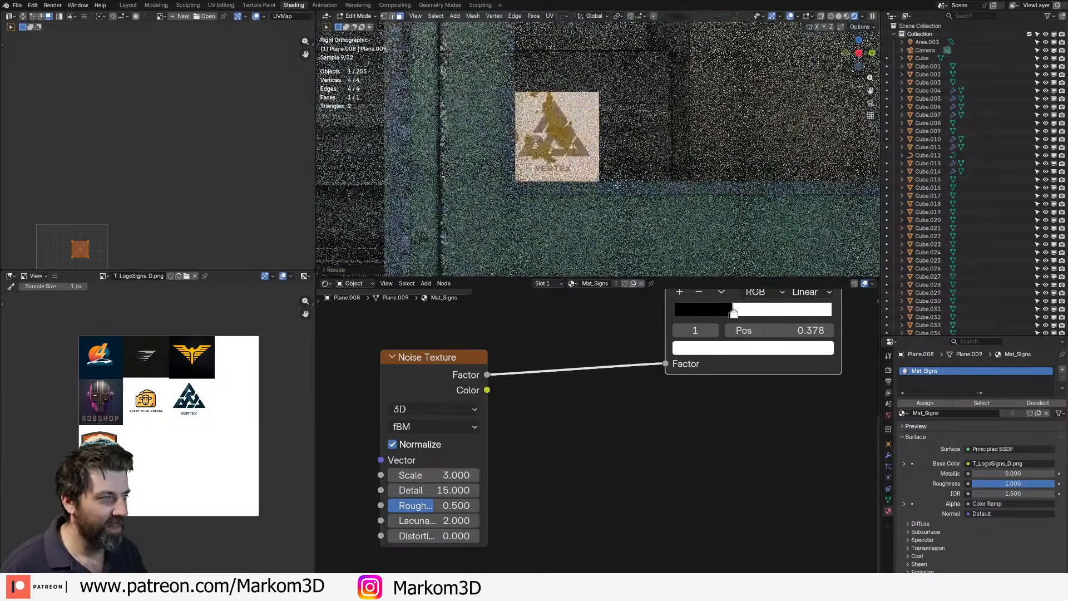
pyautogui.press('Tab')
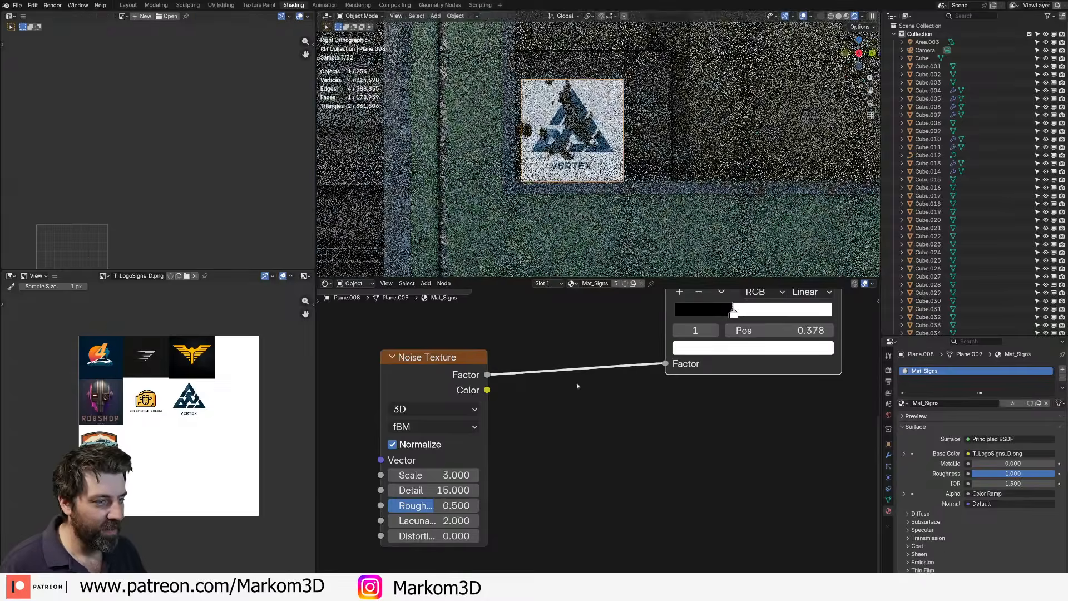
# - Duplicate the Mapping node and connect the copy's Vector output to the Noise Texture's Vector input
pyautogui.moveTo(500, 370); pyautogui.dragTo(704, 361, button='middle')
pyautogui.click(633, 362)
pyautogui.scroll(-3, 598, 339)
pyautogui.moveTo(599, 382); pyautogui.dragTo(644, 457, button='middle')
pyautogui.scroll(-7, 637, 445)
pyautogui.hotkey('shift', 'd')
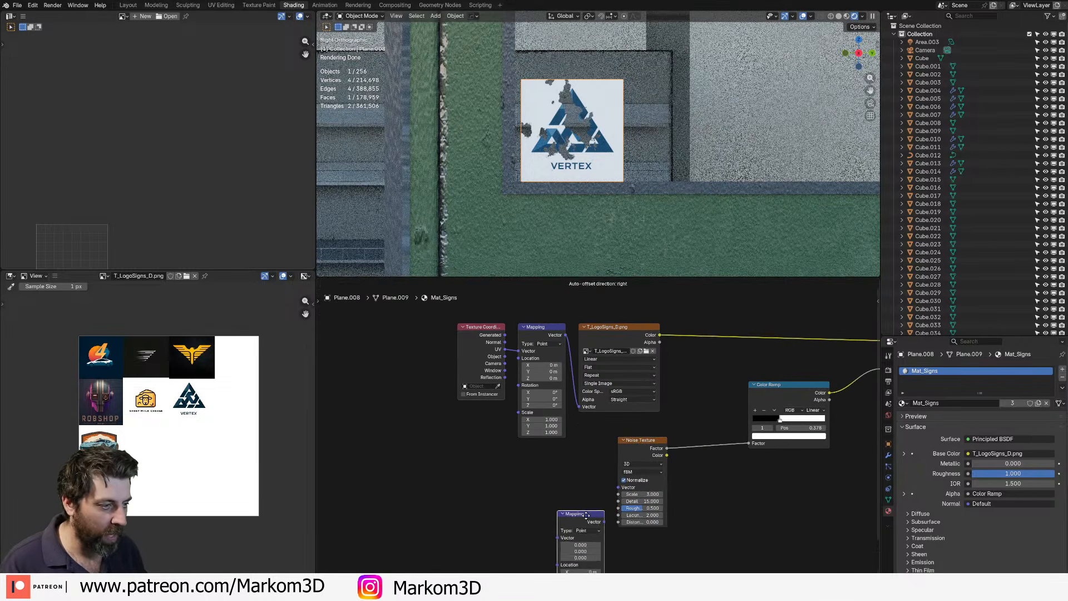
pyautogui.click(571, 492)
pyautogui.moveTo(590, 479); pyautogui.dragTo(538, 441, button='middle')
pyautogui.scroll(4, 525, 465)
pyautogui.moveTo(554, 449); pyautogui.dragTo(555, 451)
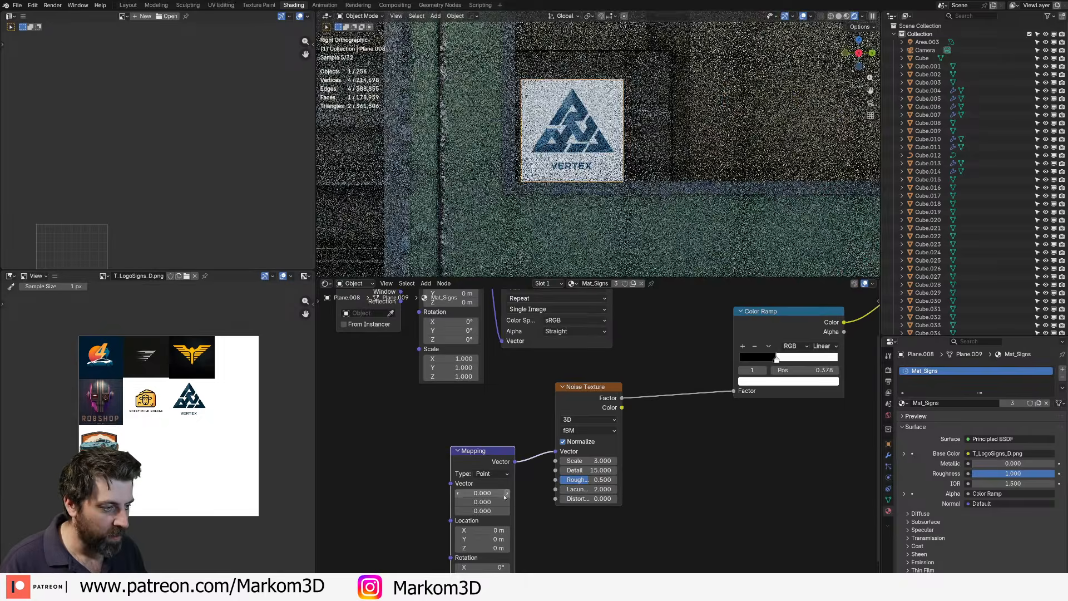
# - Duplicate the Texture Coordinate node and connect the copy's UV output to the new Mapping node's Vector input
pyautogui.moveTo(507, 492); pyautogui.dragTo(611, 484, button='middle')
pyautogui.moveTo(506, 342); pyautogui.dragTo(560, 453, button='middle')
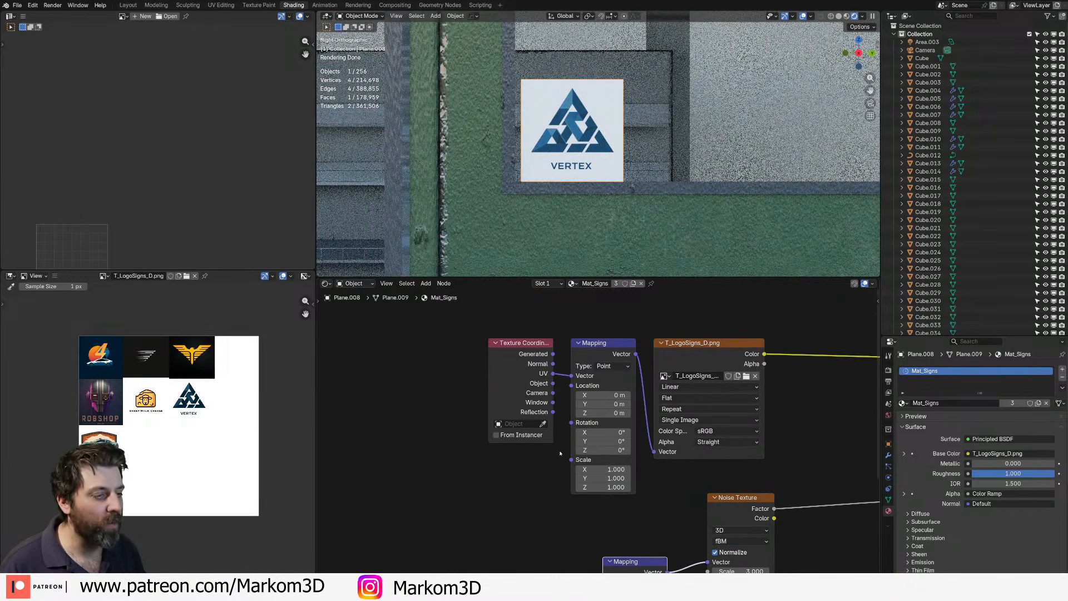
pyautogui.click(523, 351)
pyautogui.hotkey('shift', 'd')
pyautogui.click(527, 549)
pyautogui.moveTo(573, 551); pyautogui.dragTo(429, 317, button='middle')
pyautogui.scroll(2, 430, 328)
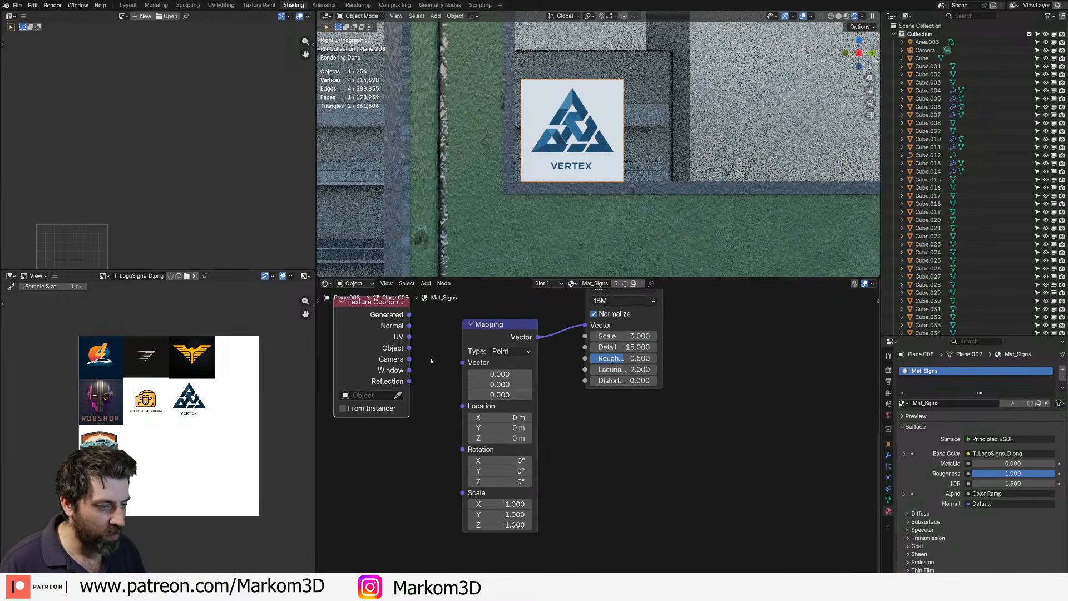
pyautogui.moveTo(387, 311); pyautogui.dragTo(412, 359)
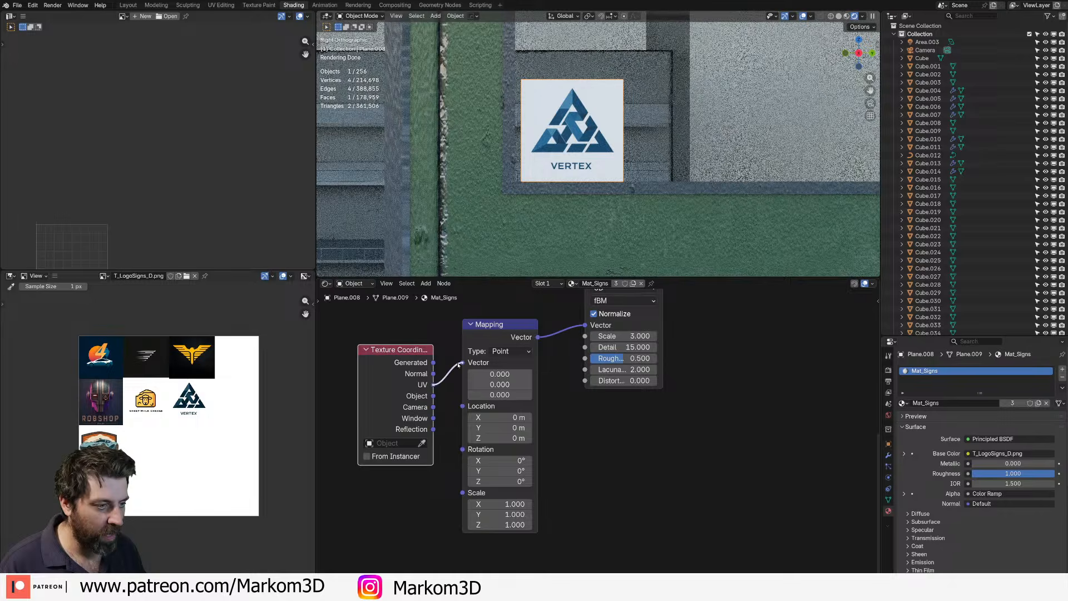
pyautogui.moveTo(457, 365); pyautogui.dragTo(462, 363)
# - Set the Noise Texture's Scale to 2.6 and its Mapping Location to X -0.26 m and Y -0.15 m
pyautogui.moveTo(499, 415); pyautogui.dragTo(555, 429, button='middle')
pyautogui.moveTo(683, 349)
pyautogui.mouseDown()
pyautogui.moveTo(693, 350)
pyautogui.moveTo(680, 349)
pyautogui.mouseUp()
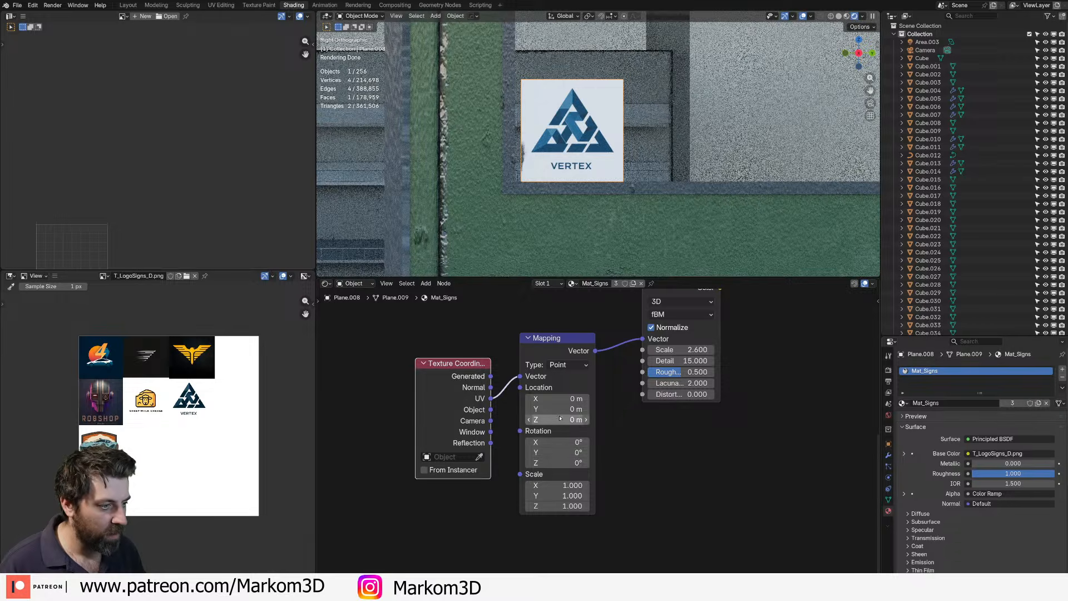
pyautogui.moveTo(555, 400)
pyautogui.mouseDown()
pyautogui.moveTo(579, 400)
pyautogui.moveTo(539, 398)
pyautogui.moveTo(571, 412)
pyautogui.moveTo(567, 399)
pyautogui.mouseUp()
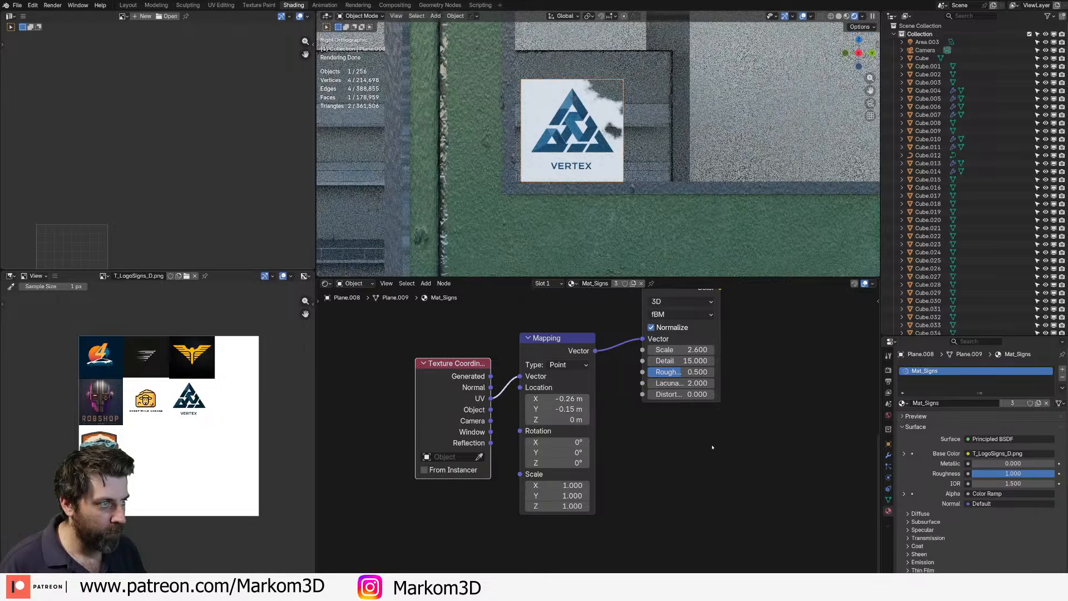
pyautogui.click(712, 447)
pyautogui.click(613, 219)
pyautogui.scroll(-14, 613, 220)
pyautogui.moveTo(629, 253); pyautogui.dragTo(635, 261, button='middle')
pyautogui.scroll(5, 591, 202)
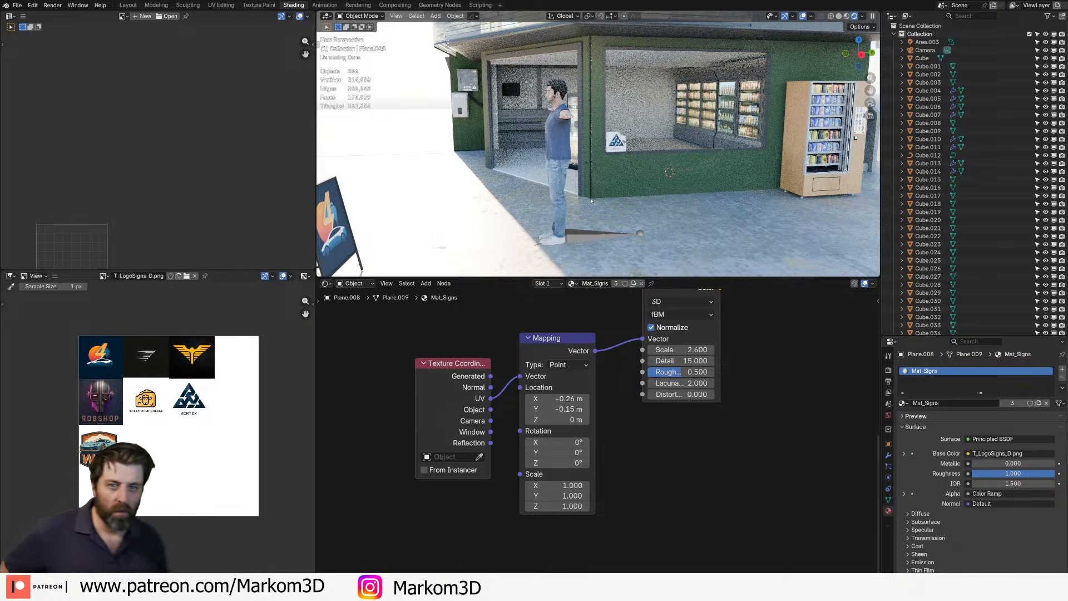
# - Add a Voronoi Texture below the Noise Texture and connect the noise branch's Mapping Vector to its Vector input
pyautogui.scroll(-4, 498, 395)
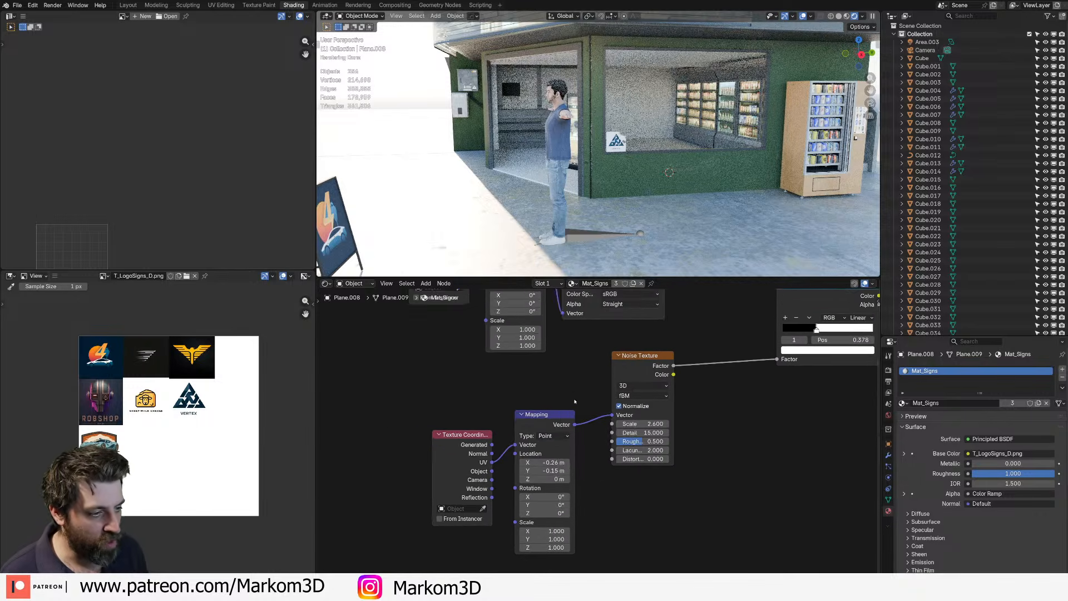
pyautogui.hotkey('shift', 'a')
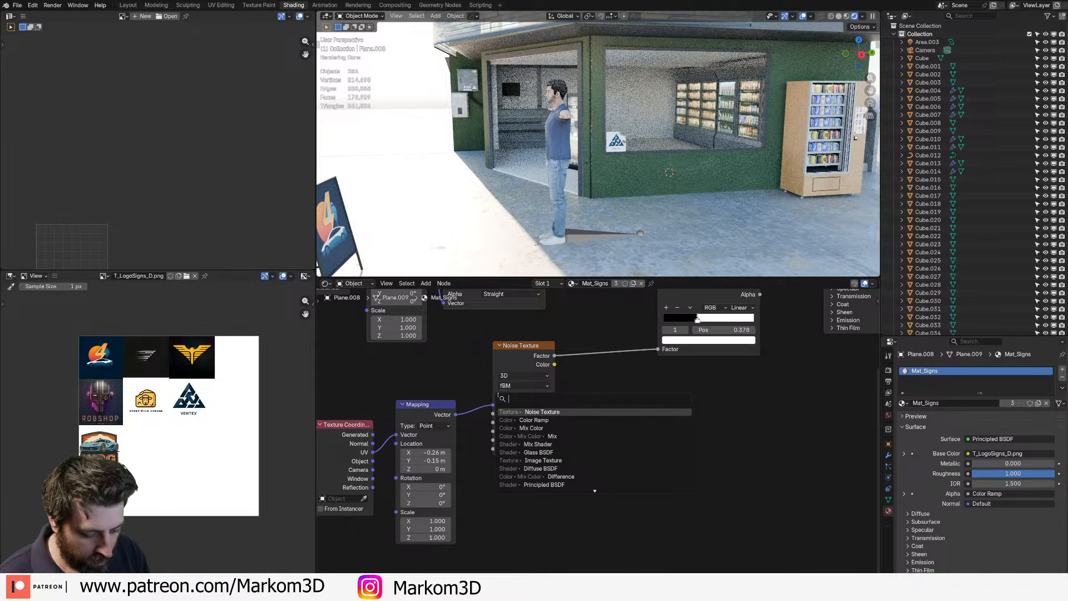
pyautogui.write('ver')
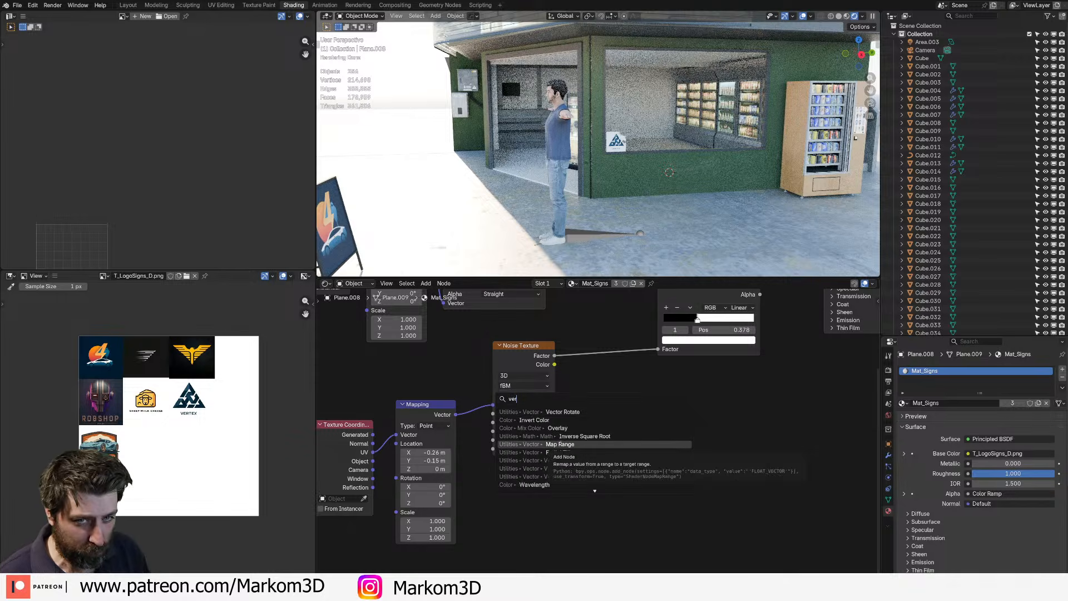
pyautogui.press('BackSpace')
pyautogui.press('BackSpace')
pyautogui.press('BackSpace')
pyautogui.write('vor')
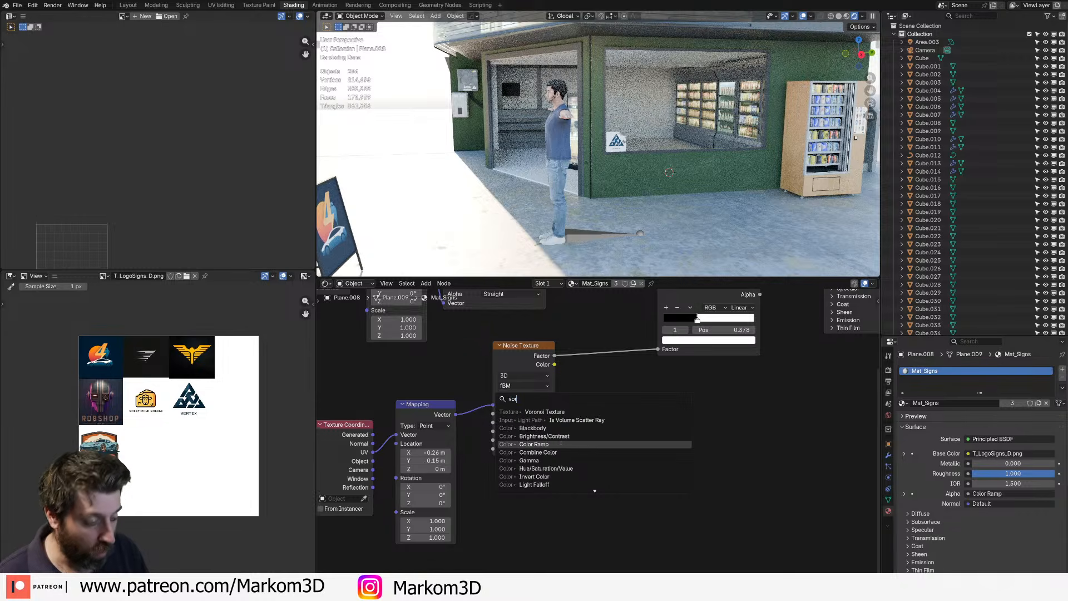
pyautogui.click(544, 412)
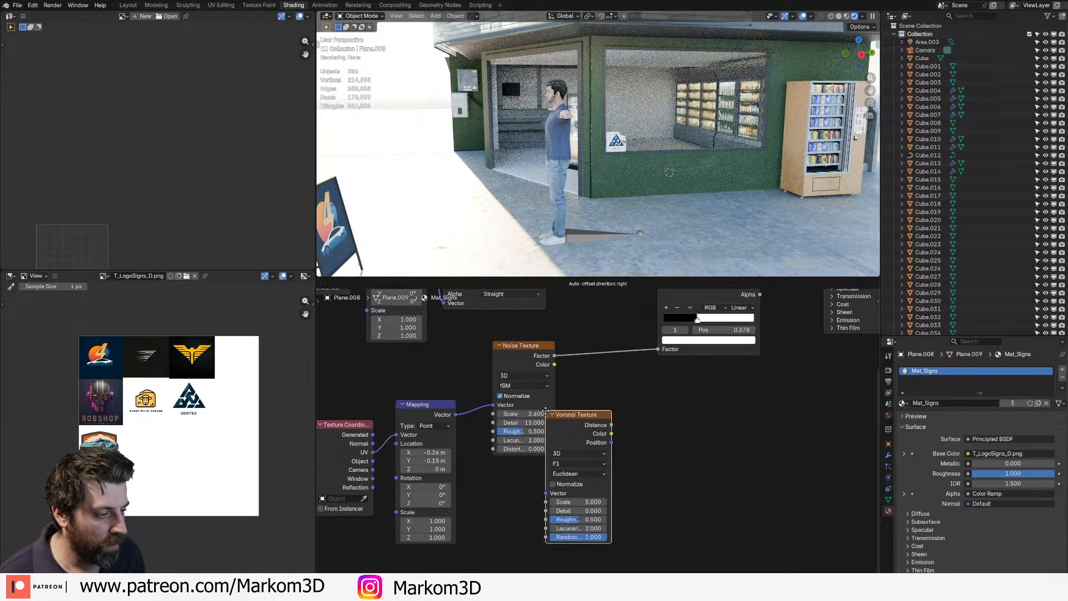
pyautogui.click(535, 463)
pyautogui.moveTo(468, 432); pyautogui.dragTo(443, 374, button='middle')
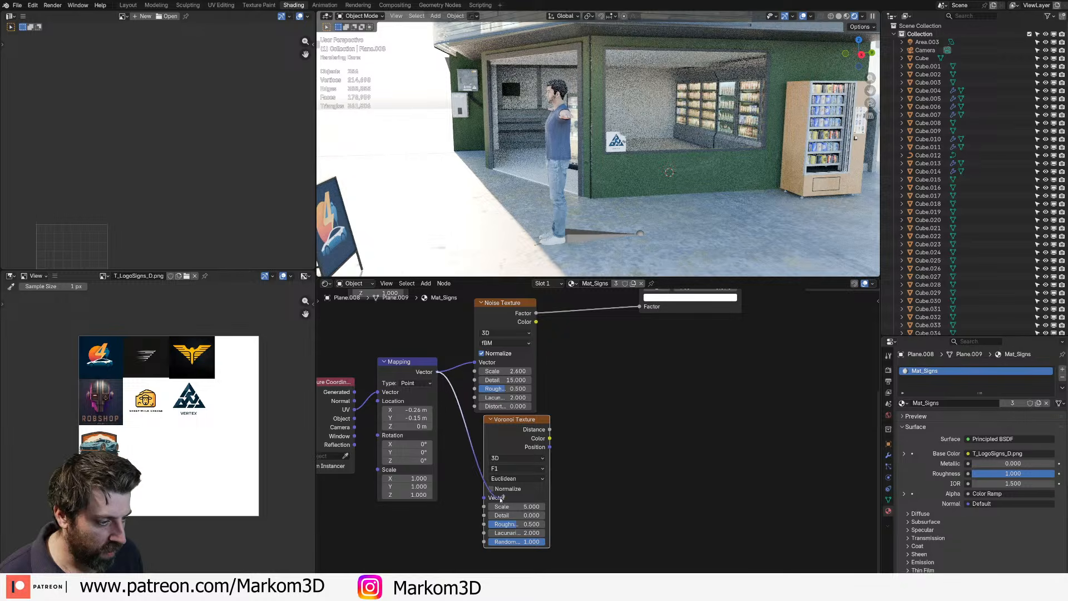
pyautogui.moveTo(494, 498); pyautogui.dragTo(492, 498)
# - Try driving the Color Ramp's Factor from the Voronoi Texture's Color and adjusting the ramp's white stop
pyautogui.moveTo(571, 440); pyautogui.dragTo(459, 526, button='middle')
pyautogui.moveTo(537, 399); pyautogui.dragTo(541, 392)
pyautogui.scroll(3, 557, 167)
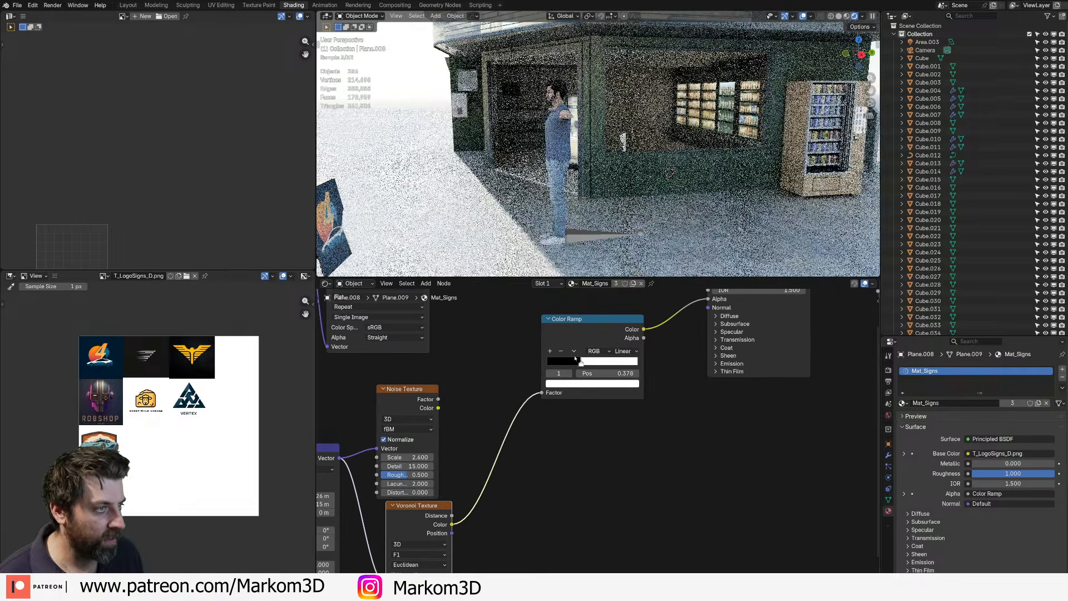
pyautogui.moveTo(612, 170); pyautogui.dragTo(567, 151, button='middle')
pyautogui.scroll(2, 525, 169)
pyautogui.scroll(-2, 525, 168)
pyautogui.scroll(2, 544, 178)
pyautogui.moveTo(522, 432); pyautogui.dragTo(483, 459, button='middle')
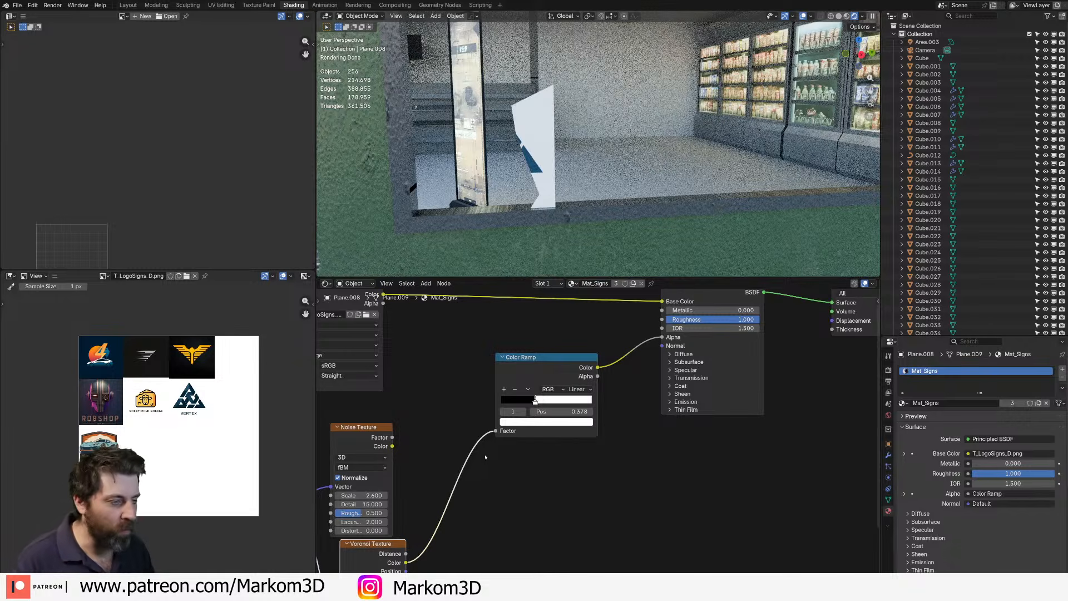
pyautogui.moveTo(536, 402); pyautogui.dragTo(511, 499)
pyautogui.moveTo(512, 499); pyautogui.dragTo(584, 454, button='middle')
# - Undo the Voronoi connection to the Color Ramp and the ramp adjustments
pyautogui.hotkey('ctrl', 'z')
pyautogui.hotkey('ctrl', 'z')
pyautogui.hotkey('ctrl', 'z')
pyautogui.hotkey('ctrl', 'z')
pyautogui.hotkey('ctrl', 'z')
pyautogui.hotkey('ctrl', 'z')
pyautogui.scroll(-2, 583, 403)
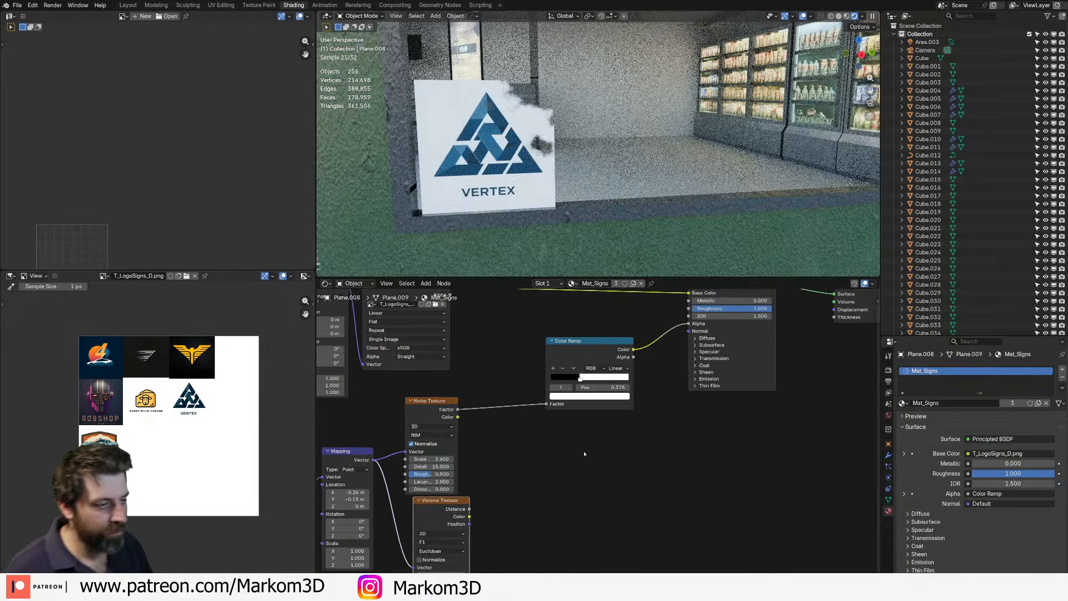
# - Add a Mix Color node near the Color Ramp
pyautogui.scroll(-2, 584, 454)
pyautogui.hotkey('shift', 'a')
pyautogui.write('mix')
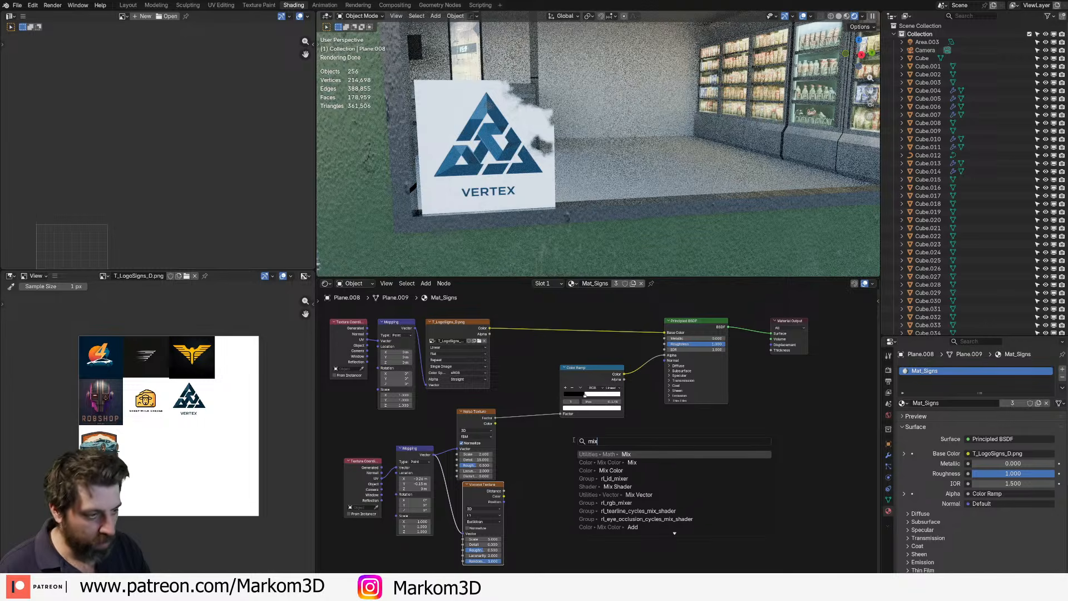
pyautogui.press('Down')
pyautogui.press('Down')
pyautogui.press('Down')
pyautogui.press('Down')
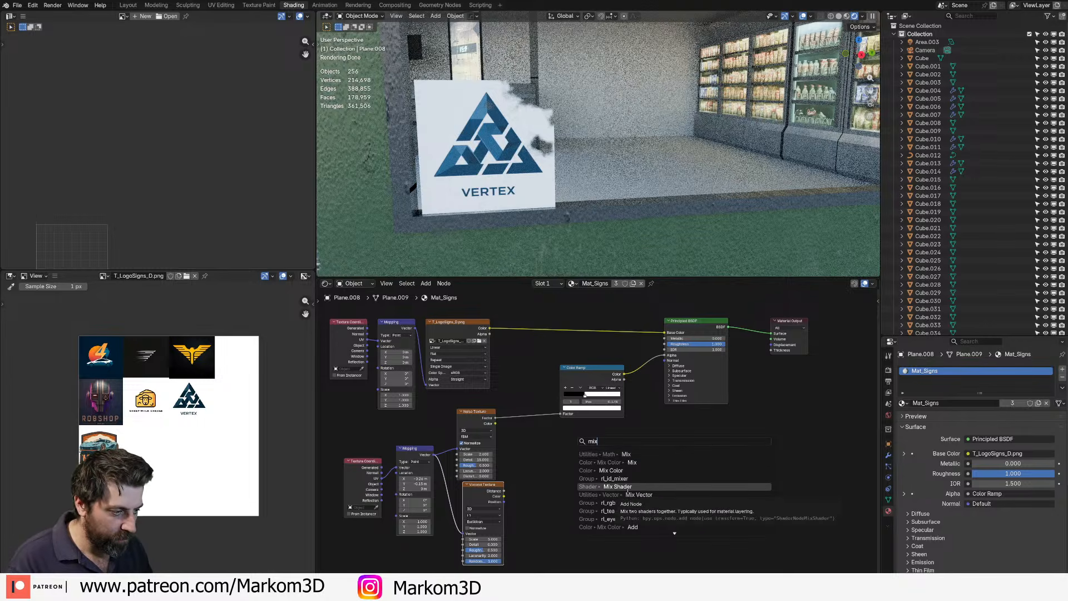
pyautogui.click(611, 470)
pyautogui.click(629, 445)
# - Make room by moving the Color Ramp and insert the Mix node on its link to the Principled BSDF's Alpha
pyautogui.moveTo(586, 363); pyautogui.dragTo(555, 417)
pyautogui.moveTo(590, 368); pyautogui.dragTo(554, 409)
pyautogui.scroll(4, 598, 441)
pyautogui.moveTo(630, 430); pyautogui.dragTo(636, 362)
pyautogui.click(643, 379)
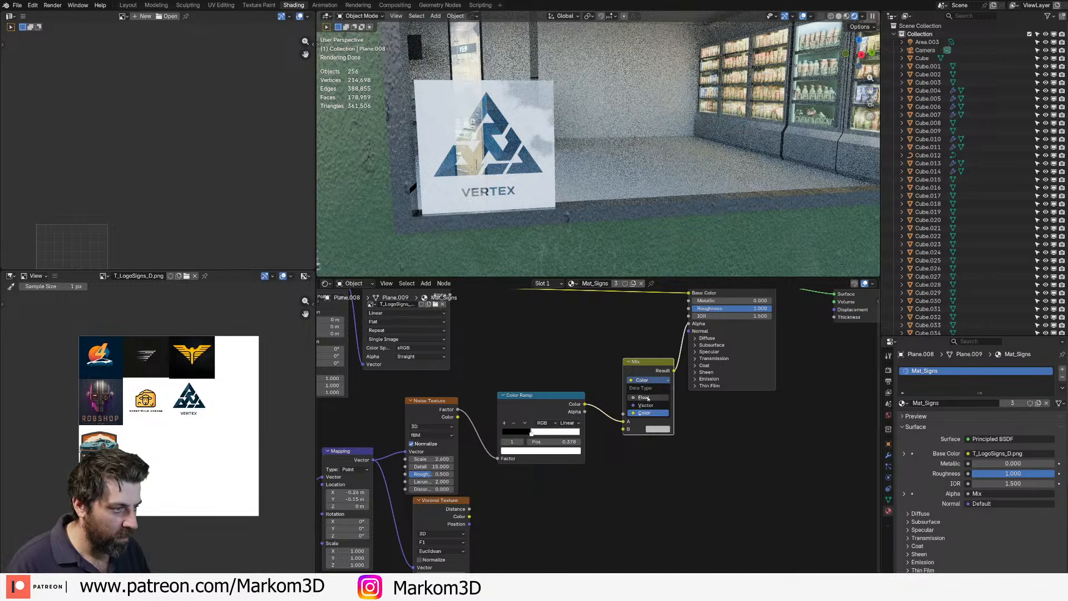
# - Connect the Voronoi Texture's Color to the Mix node's B input through a duplicate of the Color Ramp
pyautogui.moveTo(470, 515); pyautogui.dragTo(480, 512)
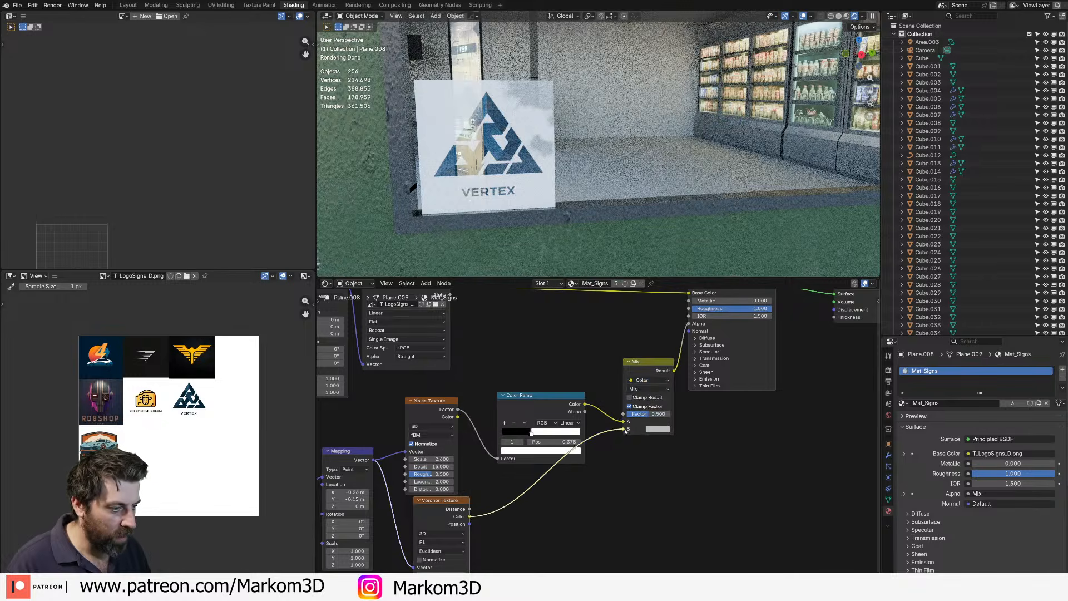
pyautogui.moveTo(627, 431); pyautogui.dragTo(624, 429)
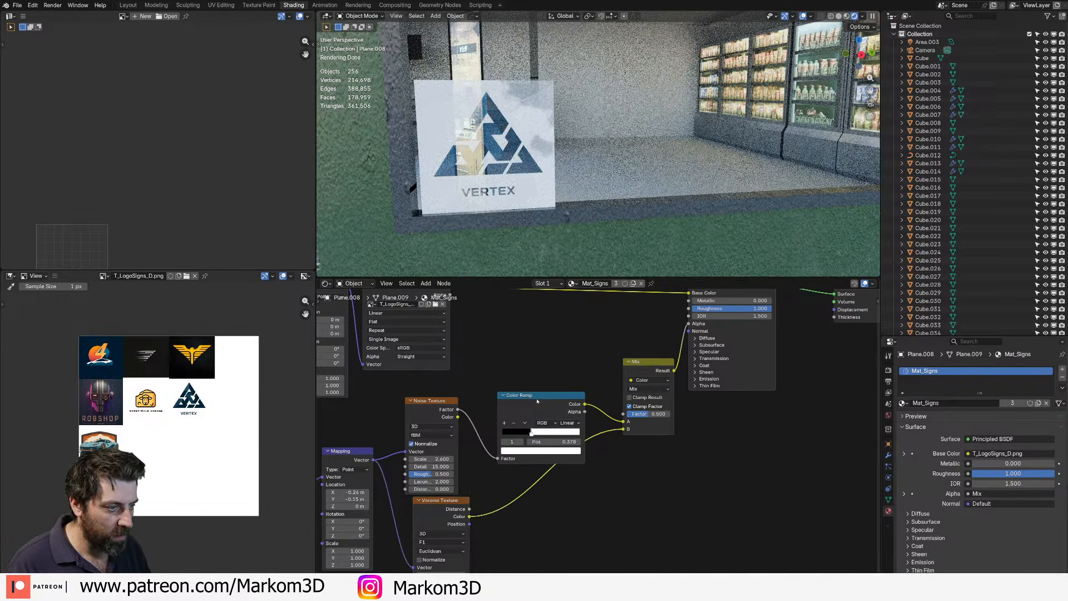
pyautogui.moveTo(536, 400); pyautogui.dragTo(541, 354)
pyautogui.hotkey('shift', 'd')
pyautogui.click(547, 462)
pyautogui.scroll(1, 674, 389)
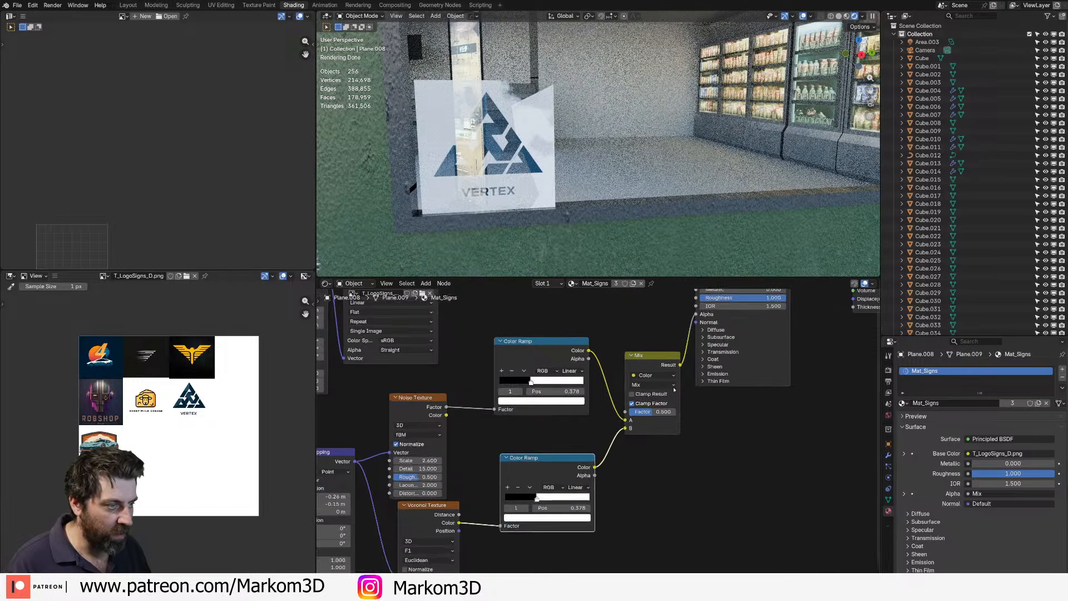
# - Set the Mix node's blending mode to Add and its Factor to 1
pyautogui.scroll(1, 674, 390)
pyautogui.click(653, 380)
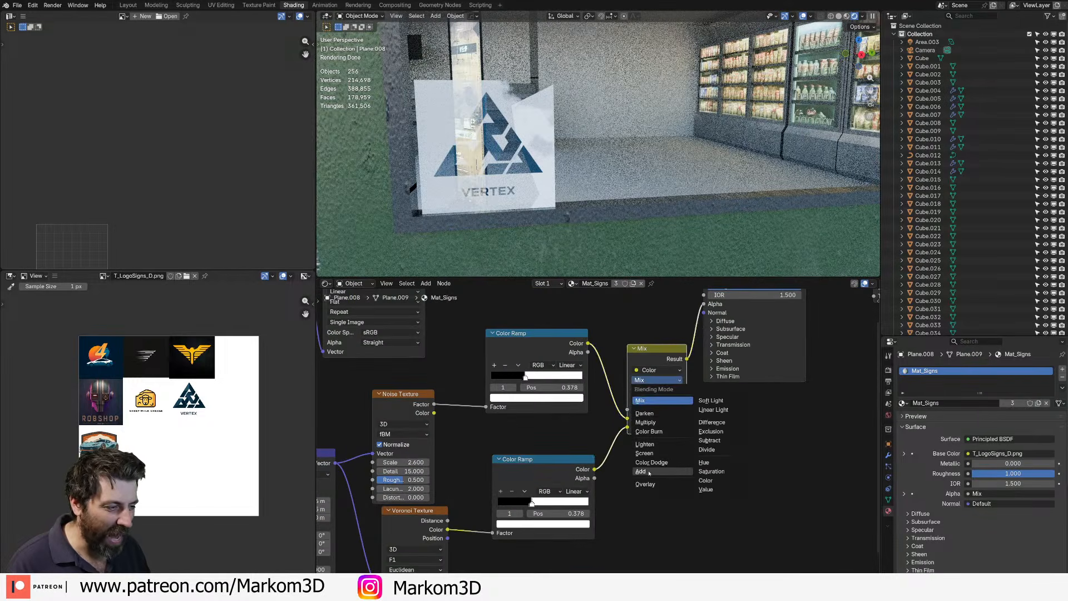
pyautogui.click(647, 472)
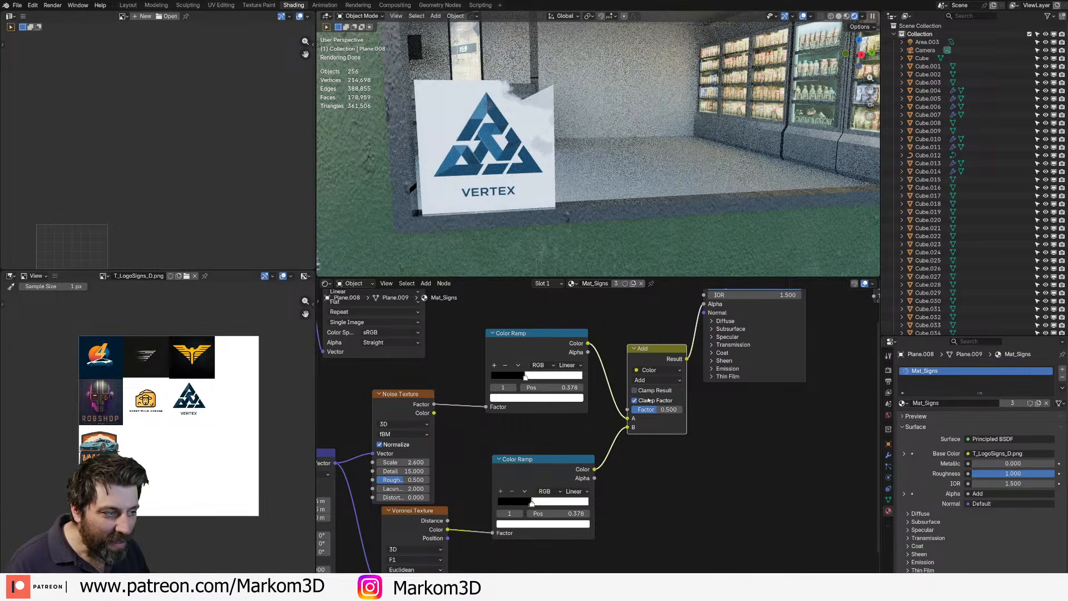
pyautogui.moveTo(651, 413); pyautogui.dragTo(684, 413)
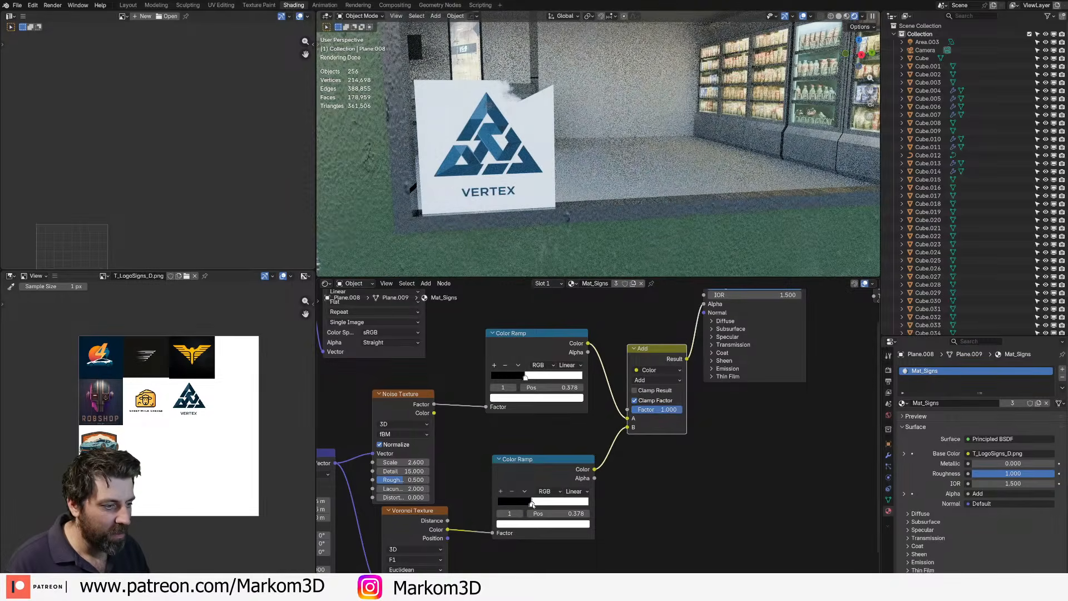
# - Move the white stop of the Voronoi branch's Color Ramp to 0.662 and change the Mix node's blending mode to Screen
pyautogui.moveTo(532, 504); pyautogui.dragTo(557, 504)
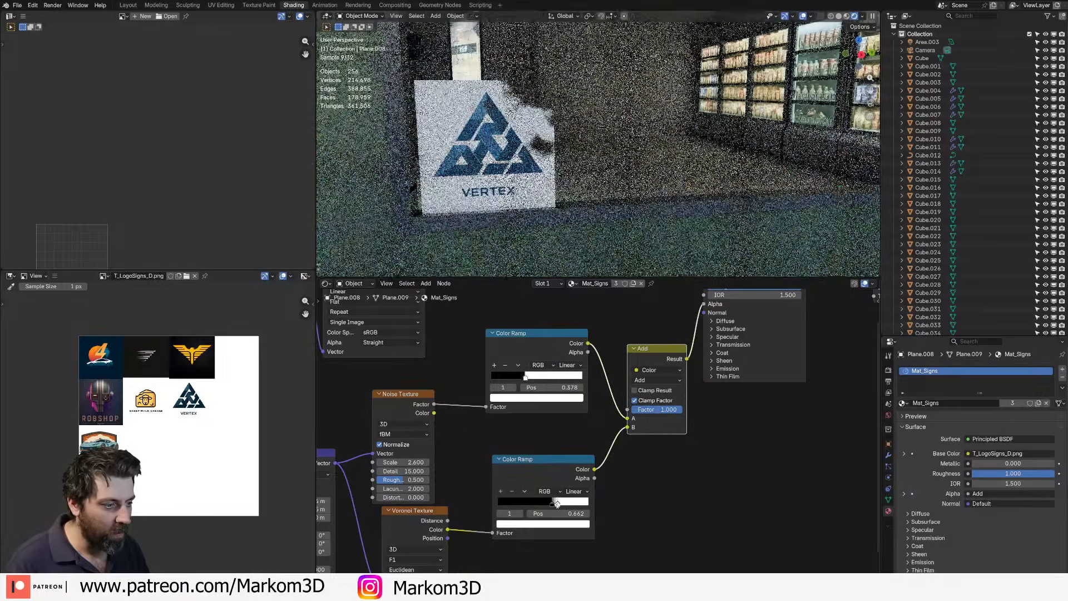
pyautogui.click(656, 380)
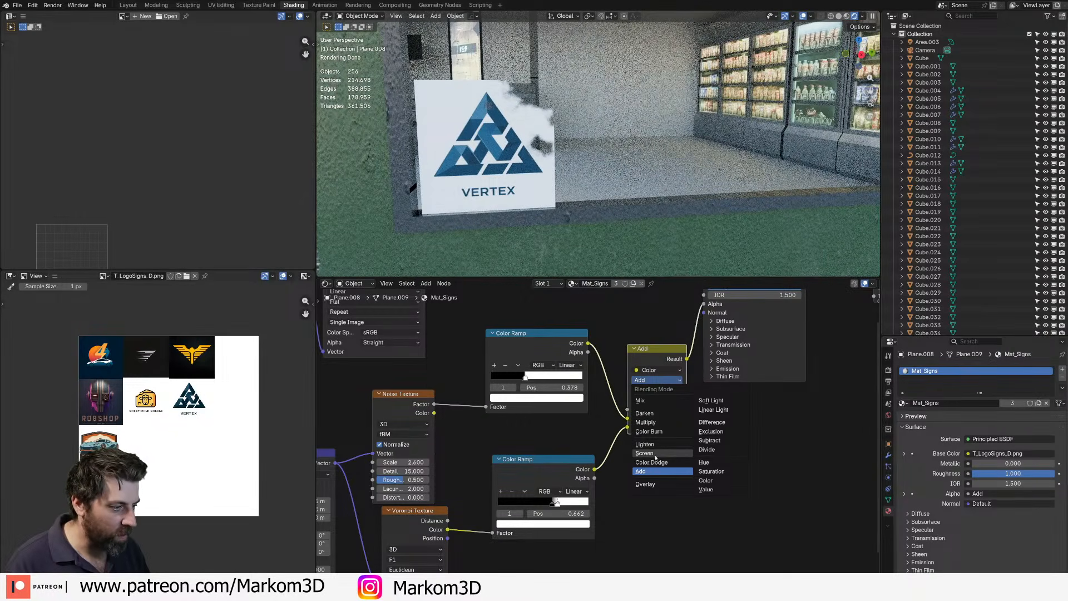
pyautogui.click(645, 453)
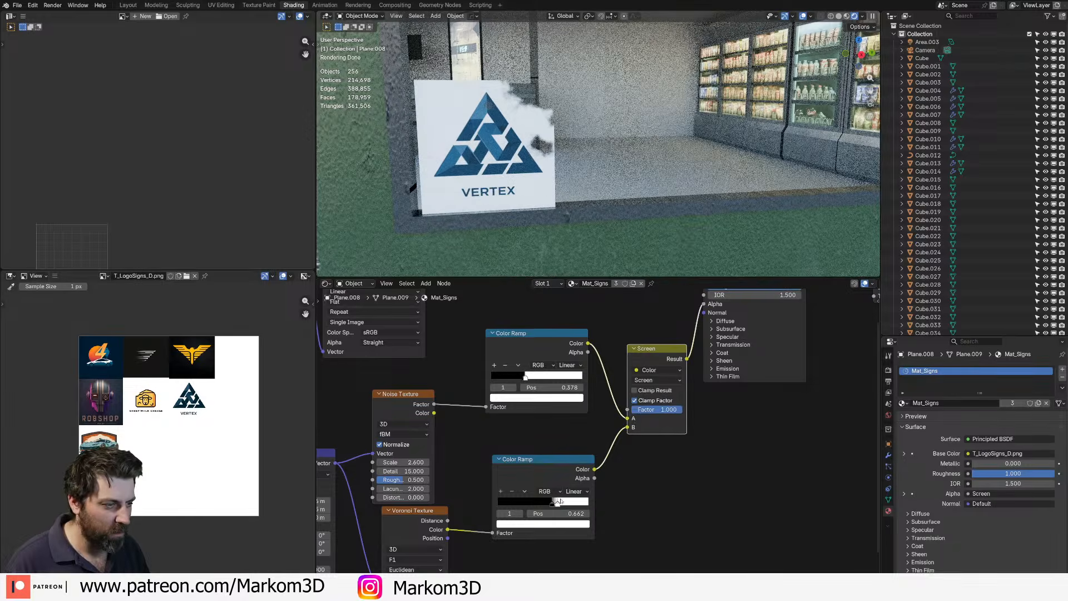
# - Rearrange the stops of the Voronoi branch's Color Ramp, placing its white stop at 0.381
pyautogui.moveTo(557, 503); pyautogui.dragTo(468, 502)
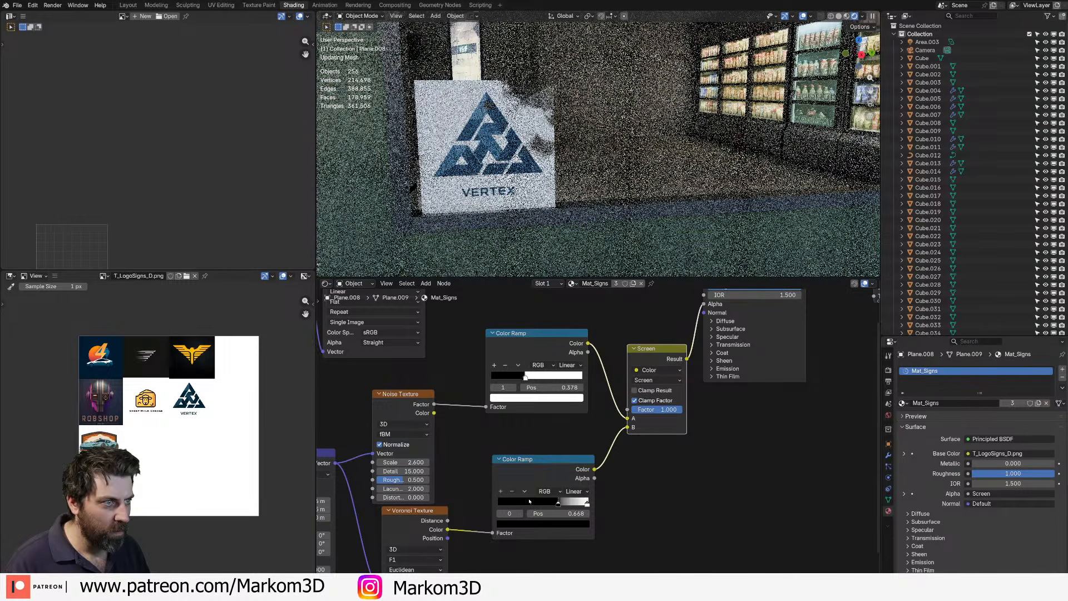
pyautogui.moveTo(586, 503); pyautogui.dragTo(547, 503)
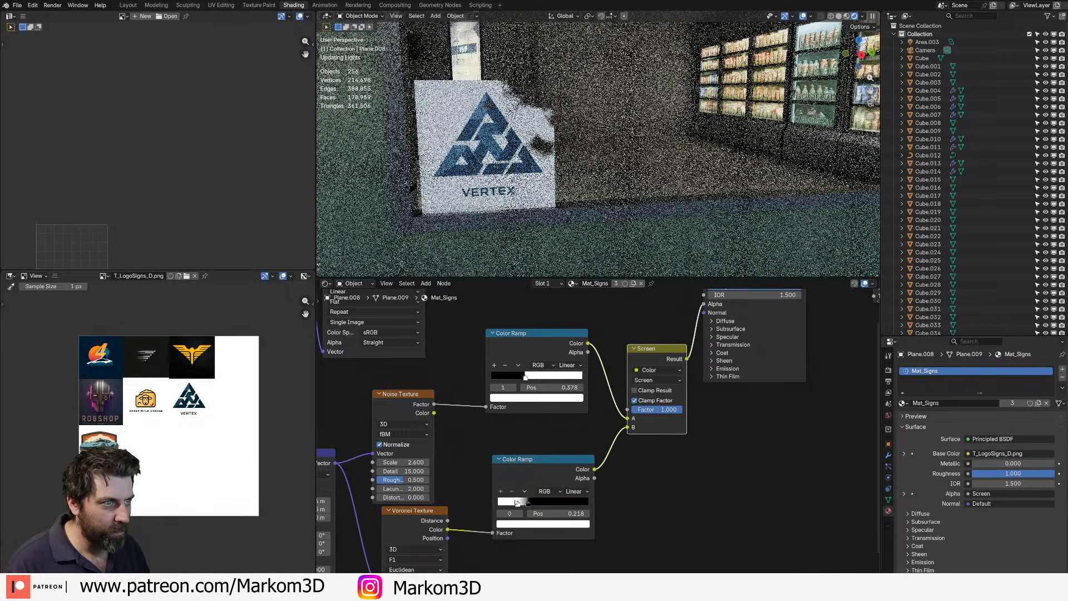
pyautogui.moveTo(523, 503); pyautogui.dragTo(532, 503)
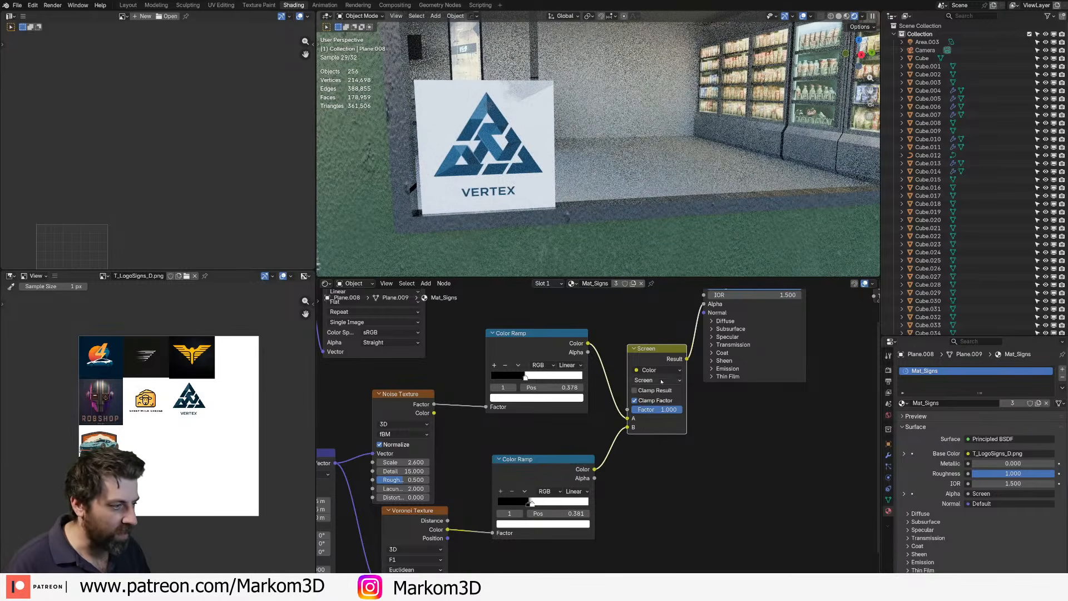
# - Change the Mix node's blending mode to Subtract and move the black stop of the Voronoi branch's Color Ramp to 0.502
pyautogui.click(661, 381)
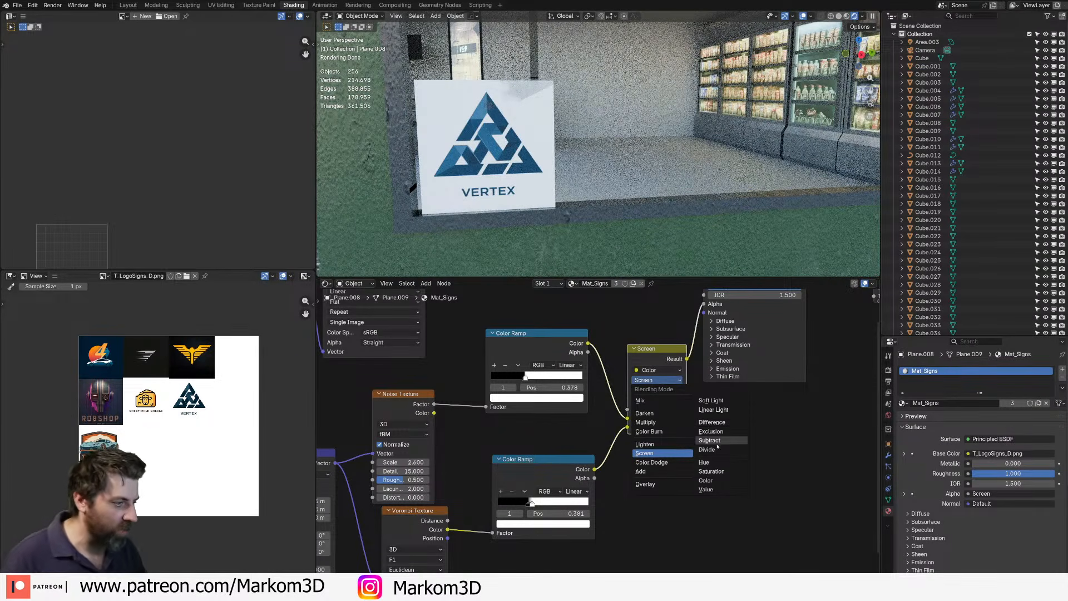
pyautogui.click(709, 440)
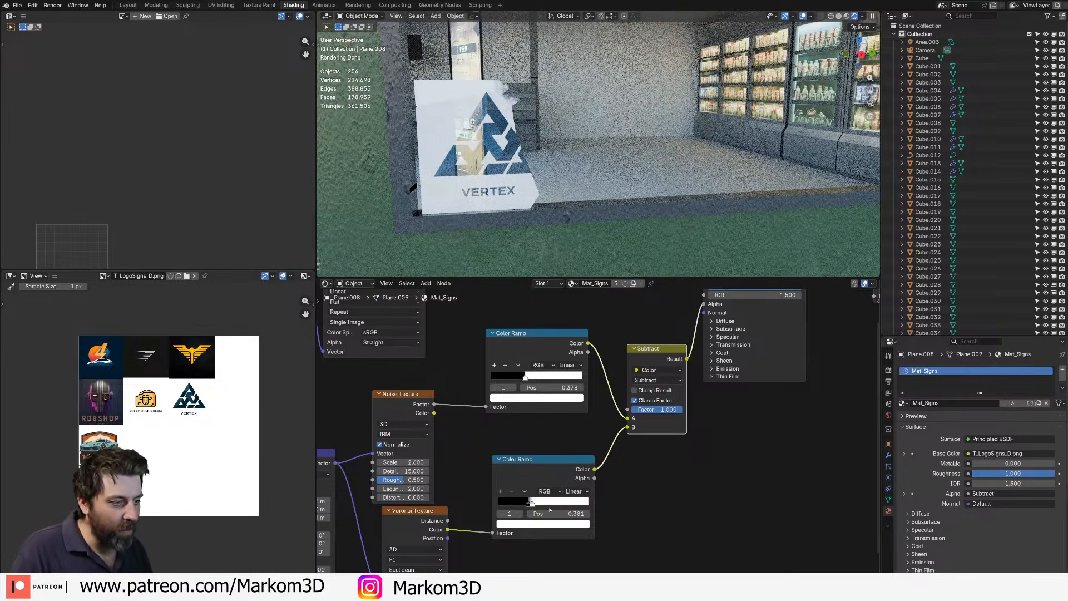
pyautogui.moveTo(533, 505); pyautogui.dragTo(544, 503)
# - Examine the worn edges of the VERTEX window sticker up close and from across the storefront
pyautogui.scroll(-4, 557, 160)
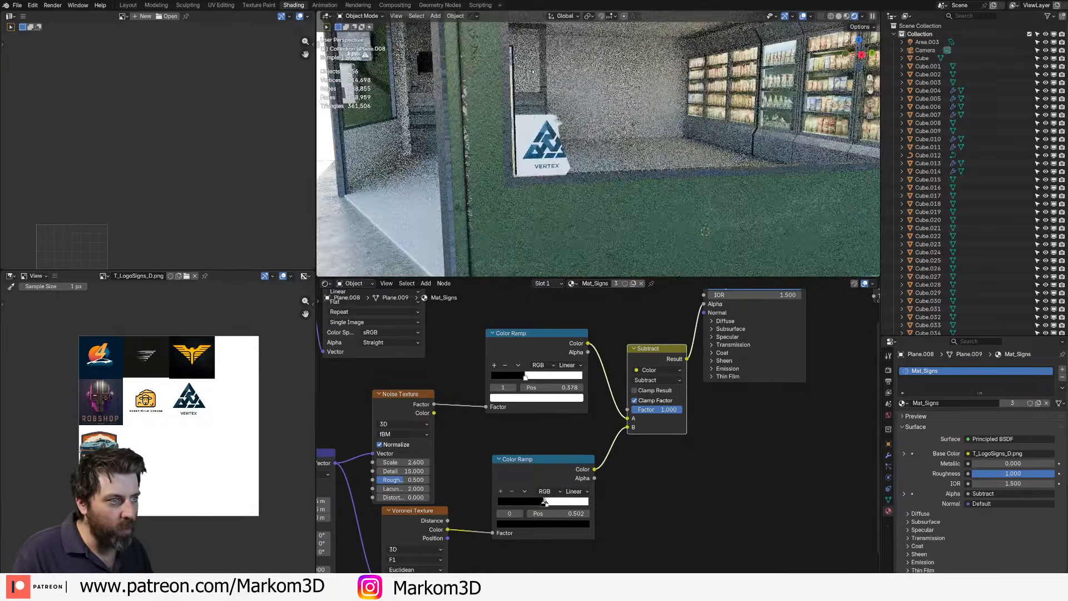
pyautogui.scroll(8, 558, 160)
pyautogui.scroll(-3, 557, 160)
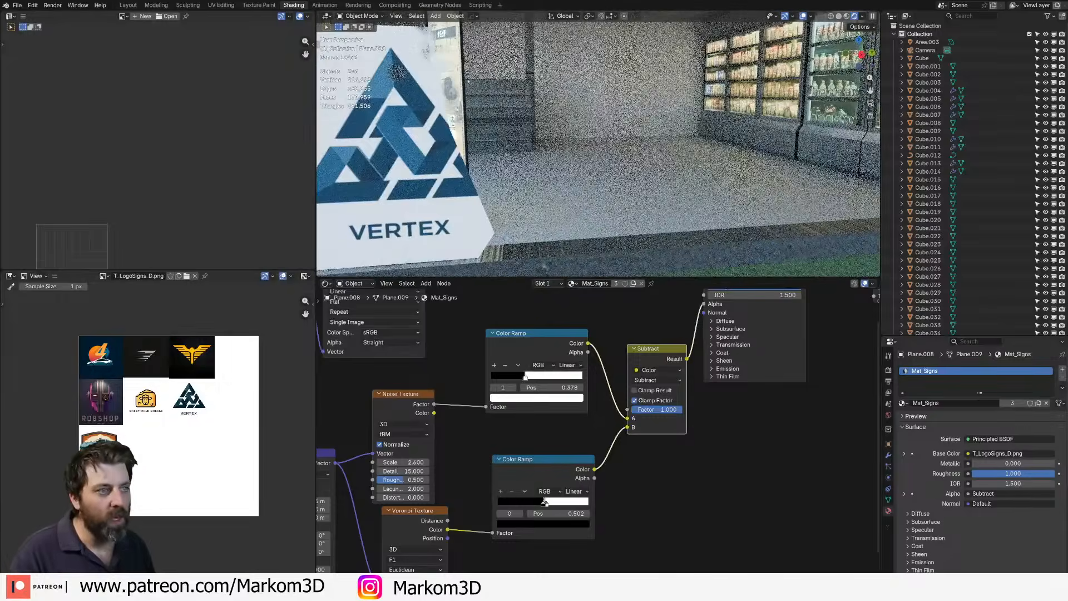
pyautogui.scroll(1, 558, 160)
pyautogui.keyDown('shift'); pyautogui.moveTo(456, 84); pyautogui.dragTo(601, 101, button='middle'); pyautogui.keyUp('shift')
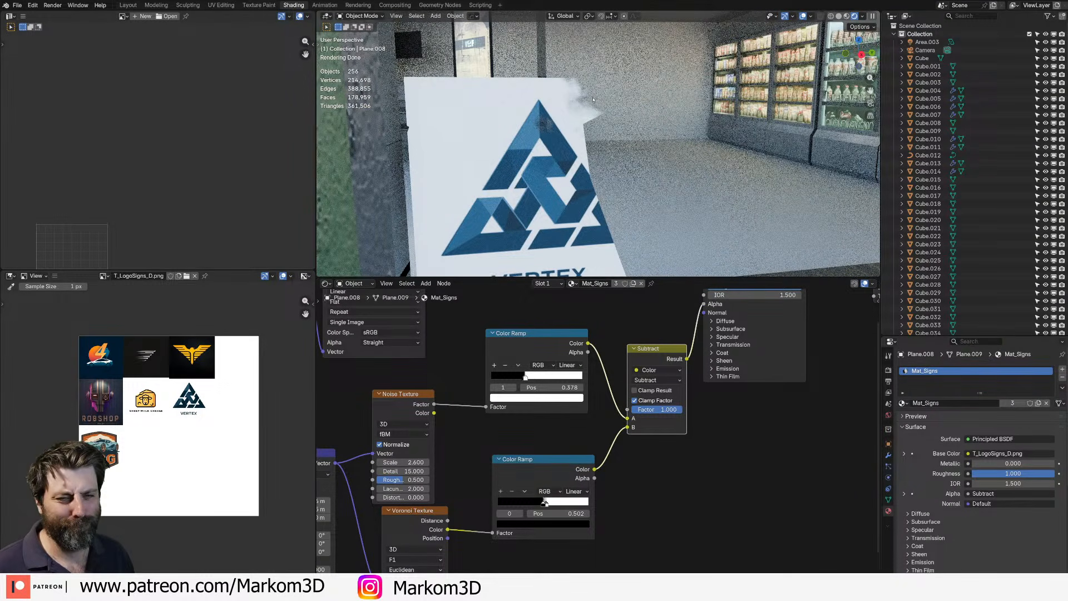
pyautogui.moveTo(593, 99)
pyautogui.mouseDown(button='middle')
pyautogui.moveTo(574, 105)
pyautogui.moveTo(587, 118)
pyautogui.mouseUp(button='middle')
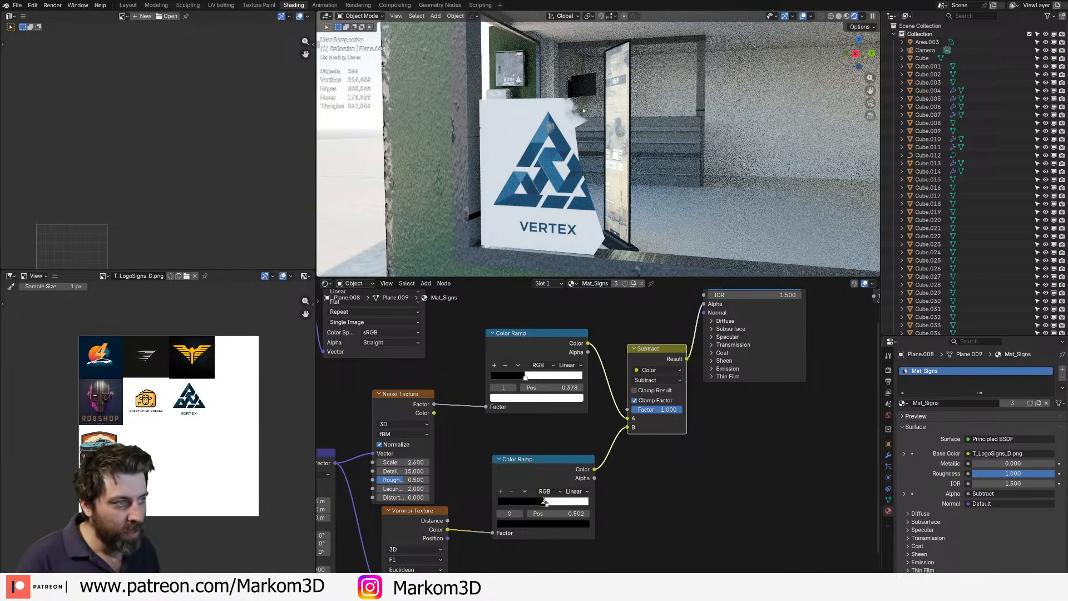
pyautogui.scroll(-1, 583, 110)
pyautogui.moveTo(583, 110); pyautogui.dragTo(632, 163, button='middle')
pyautogui.scroll(-10, 560, 130)
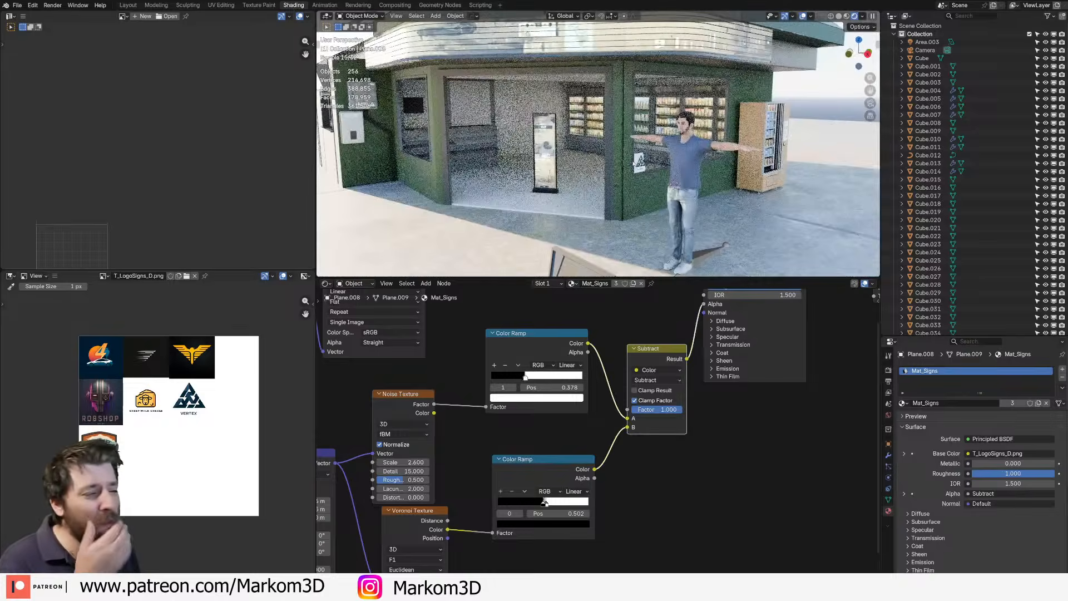
pyautogui.scroll(-4, 632, 163)
# - Select the right-hand sandwich board outside the shop and make its Mat_Signs material a single-user copy in the Shading workspace
pyautogui.click(128, 5)
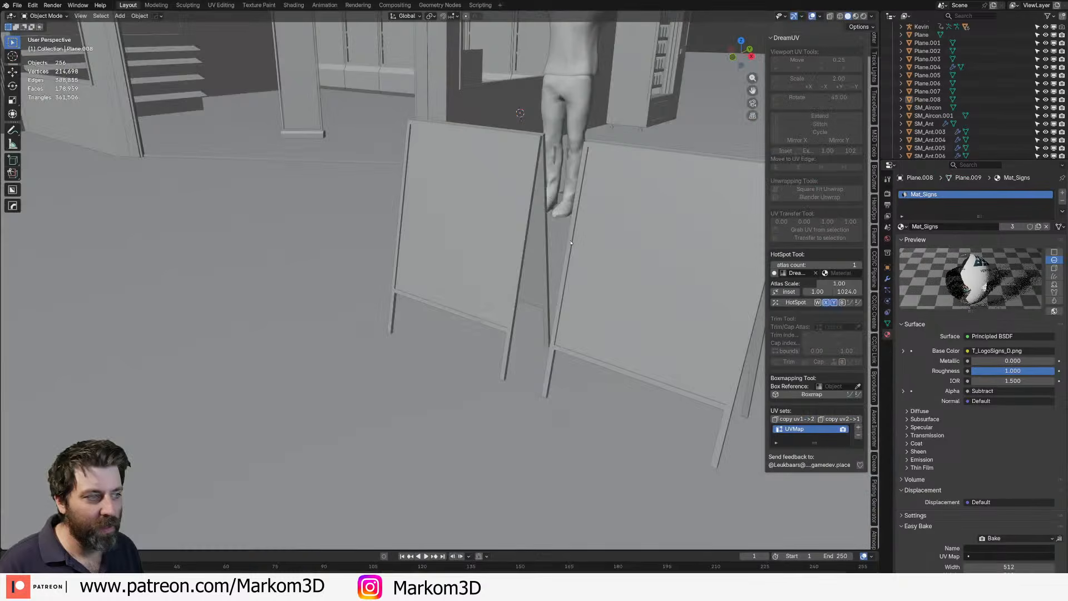
pyautogui.scroll(-6, 501, 194)
pyautogui.click(863, 16)
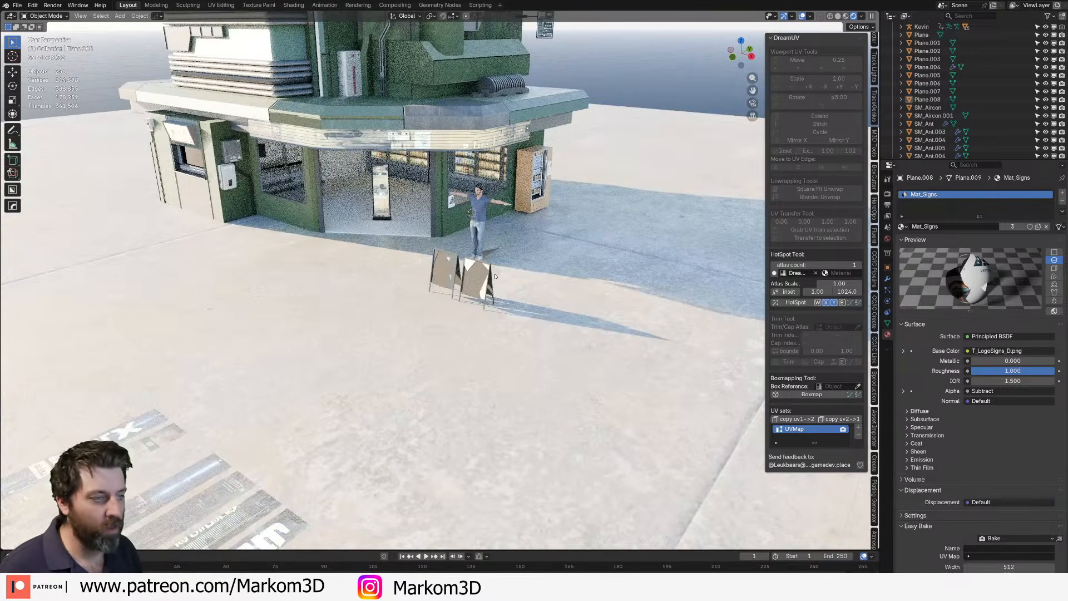
pyautogui.moveTo(495, 275); pyautogui.dragTo(519, 279, button='middle')
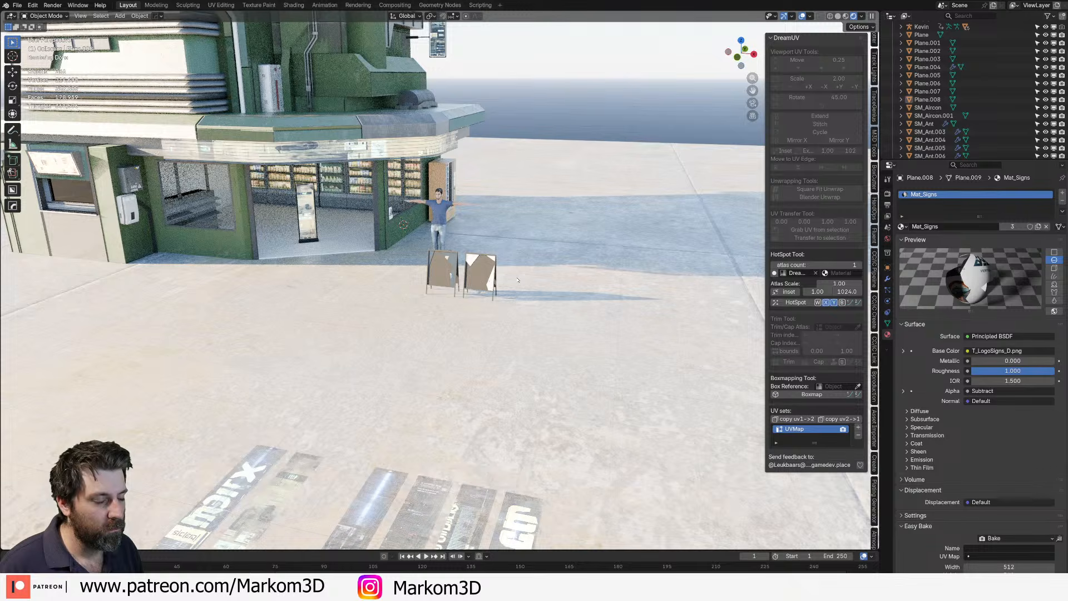
pyautogui.scroll(2, 516, 280)
pyautogui.rightClick(518, 259)
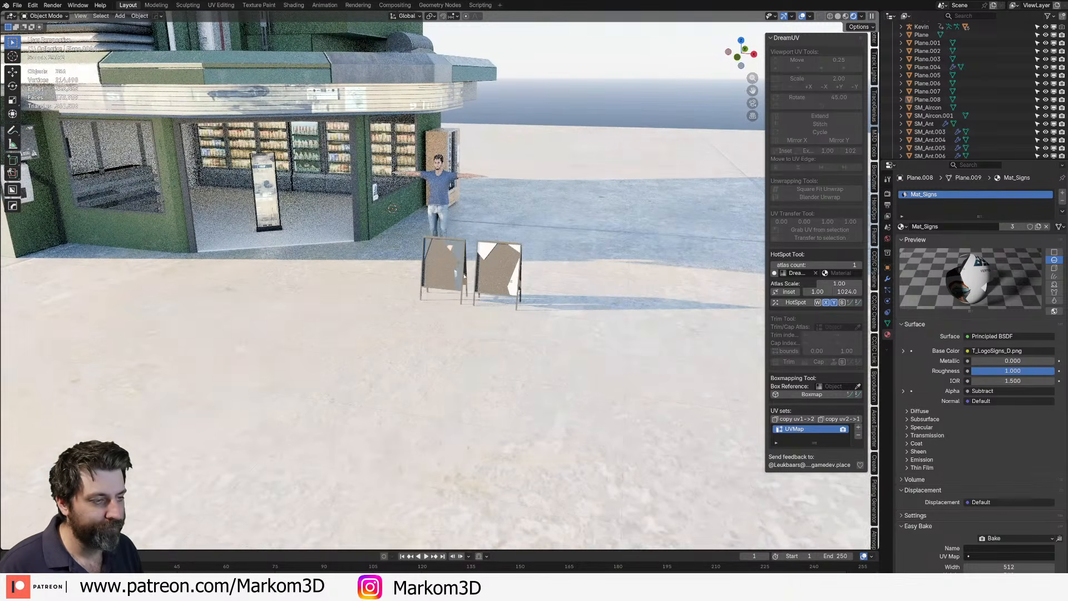
pyautogui.click(491, 272)
pyautogui.click(295, 6)
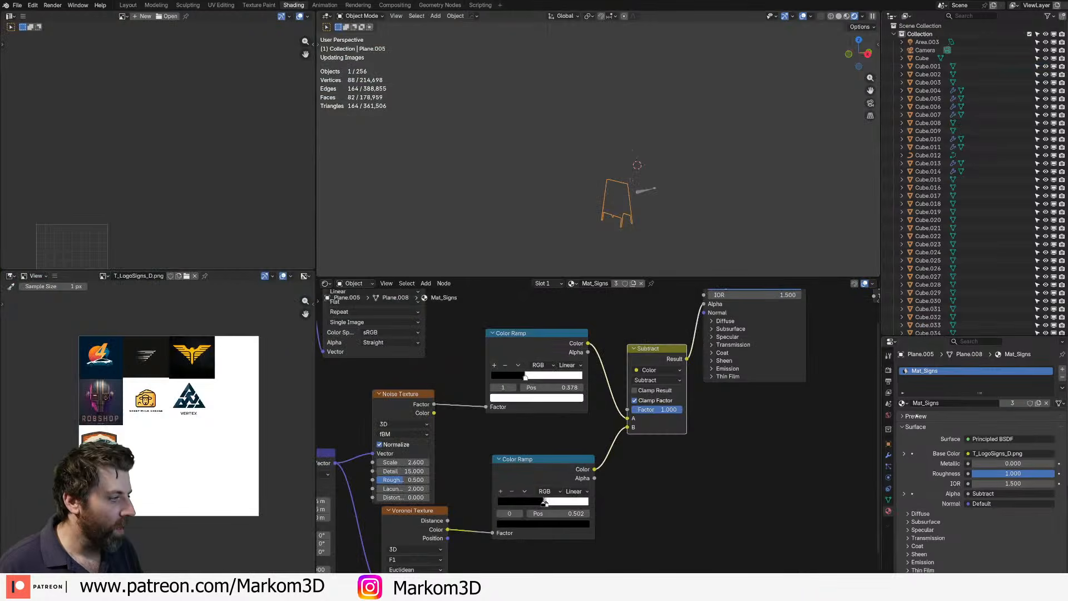
pyautogui.moveTo(603, 336); pyautogui.dragTo(623, 433, button='middle')
pyautogui.scroll(-4, 621, 383)
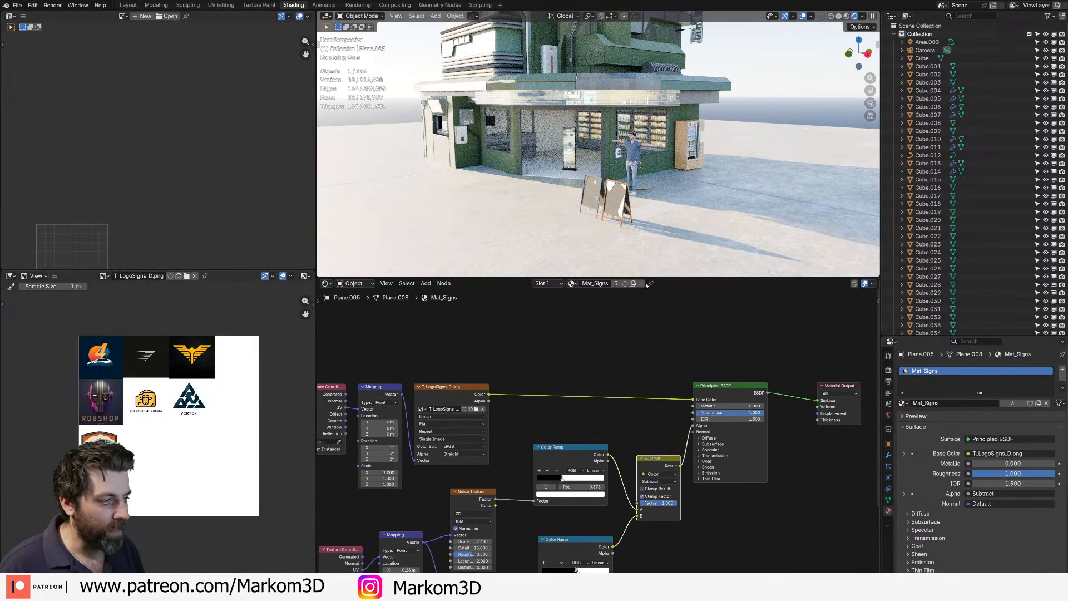
pyautogui.click(632, 284)
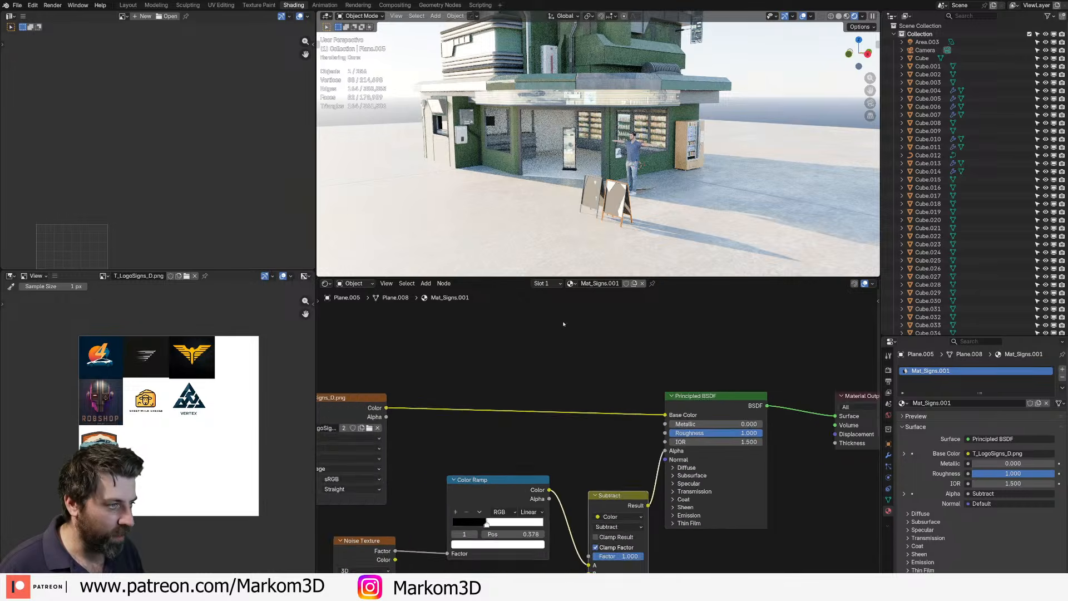
# - Rename the window sticker's material Mat_Signs_Stickers and the sandwich board's material copy Mat_Signs
pyautogui.click(619, 152)
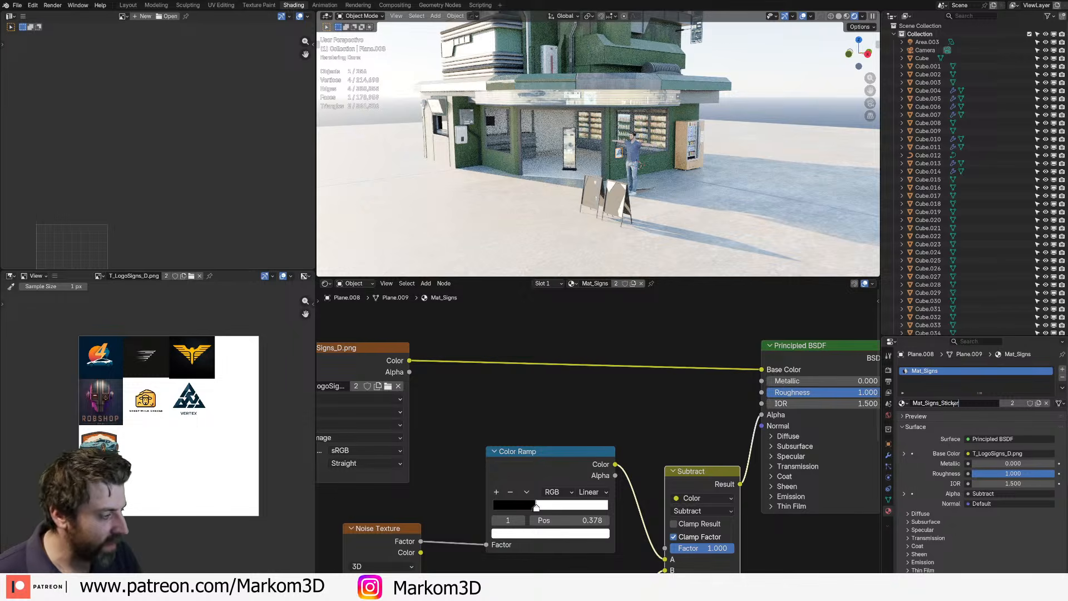
pyautogui.write('s')
pyautogui.press('Return')
pyautogui.click(616, 205)
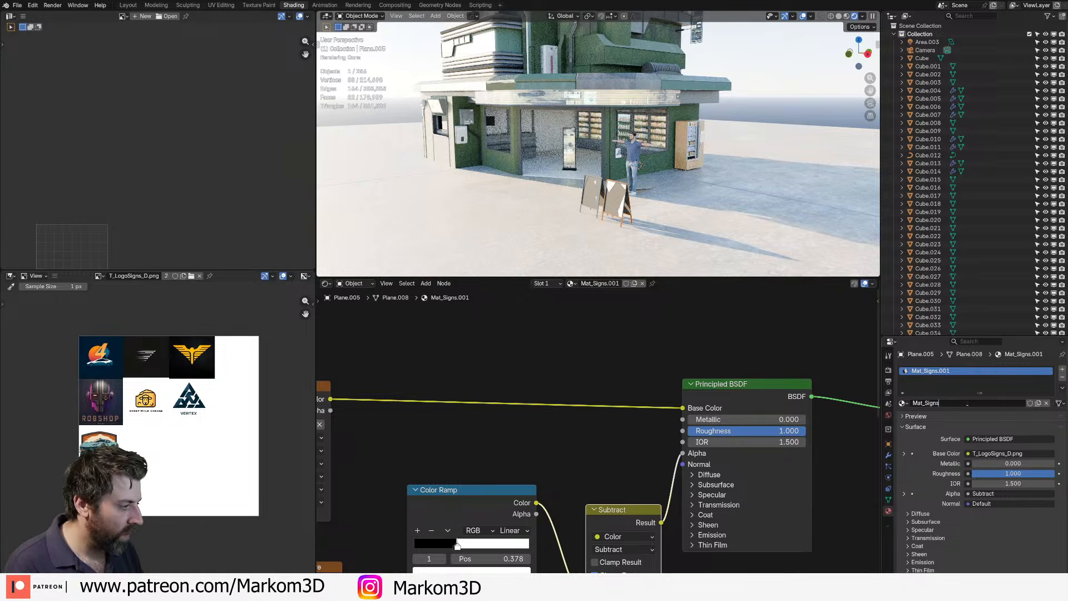
pyautogui.press('Return')
# - Delete the whole transparency branch from Mat_Signs: the Mix node, both Color Ramps, the Noise and Voronoi textures and their mapping nodes
pyautogui.press('Home')
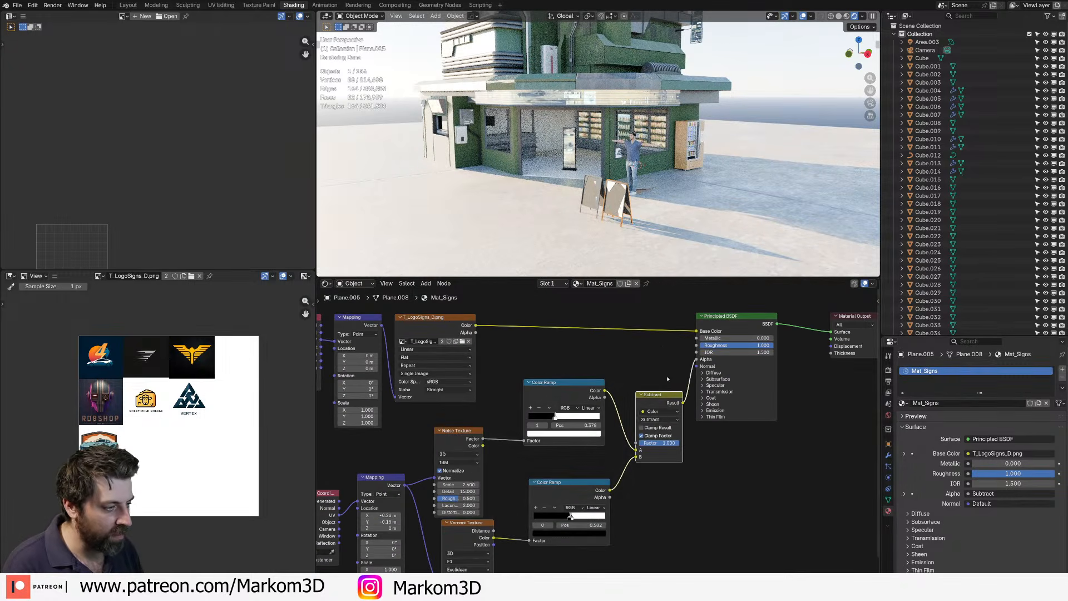
pyautogui.moveTo(670, 378); pyautogui.dragTo(503, 571)
pyautogui.press('x')
pyautogui.moveTo(562, 522); pyautogui.dragTo(641, 443, button='middle')
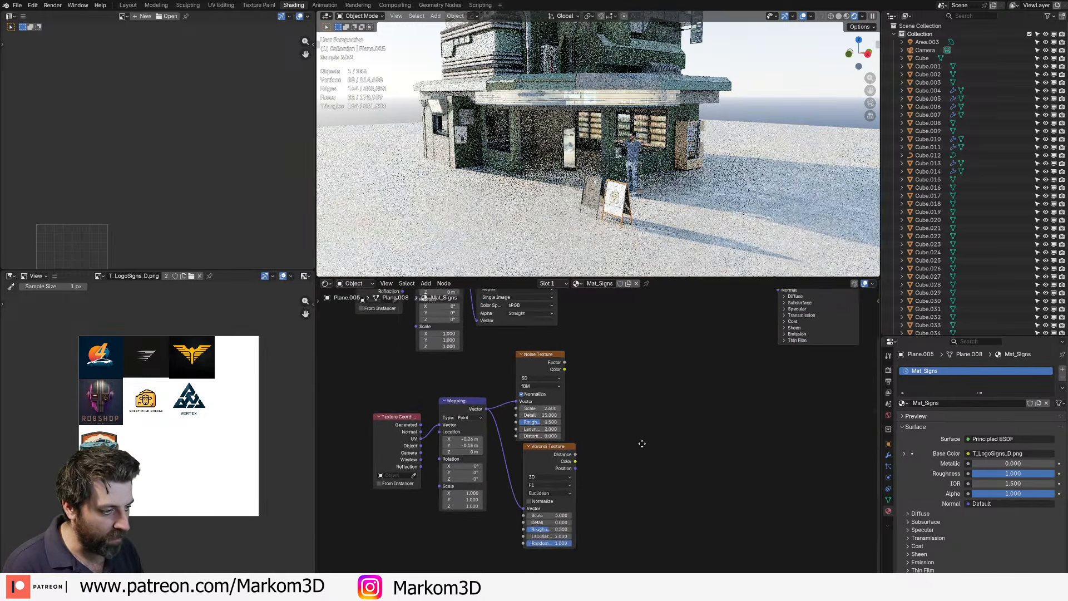
pyautogui.scroll(-3, 662, 392)
pyautogui.moveTo(649, 395); pyautogui.dragTo(462, 495)
pyautogui.press('x')
# - Assign the Mat_Signs material to the other sandwich board in place of Mat_Signs_Stickers
pyautogui.scroll(10, 596, 189)
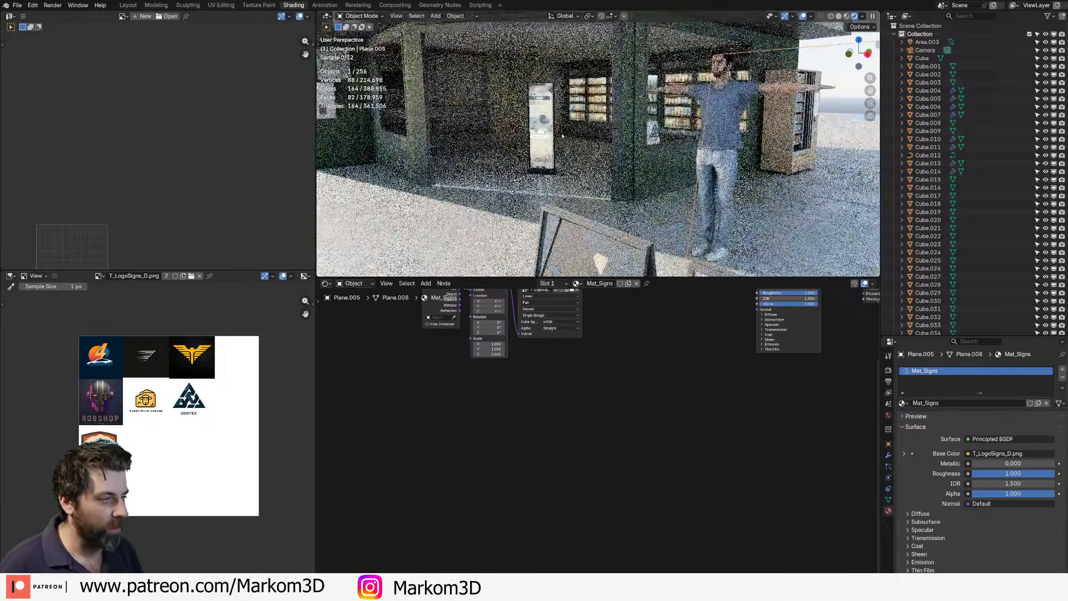
pyautogui.click(599, 160)
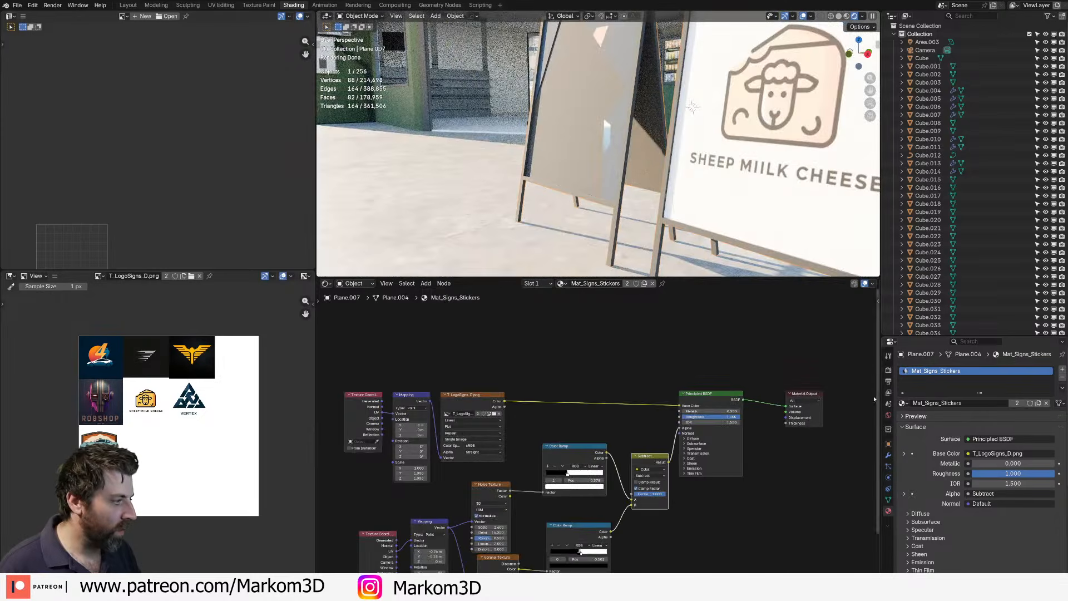
pyautogui.click(903, 402)
pyautogui.click(934, 448)
pyautogui.scroll(-6, 632, 214)
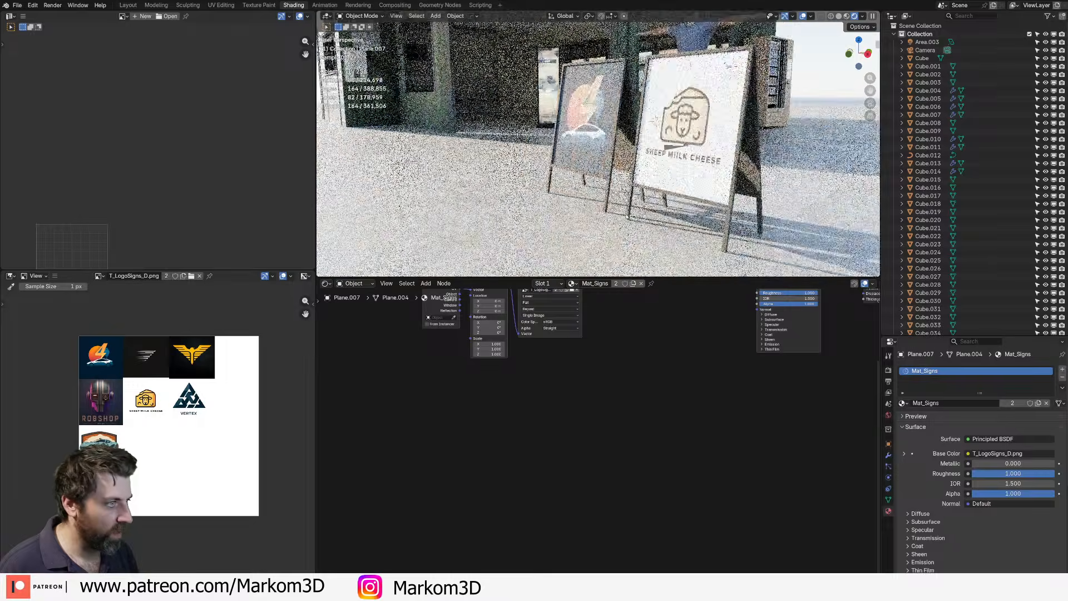
pyautogui.moveTo(631, 214); pyautogui.dragTo(588, 233, button='middle')
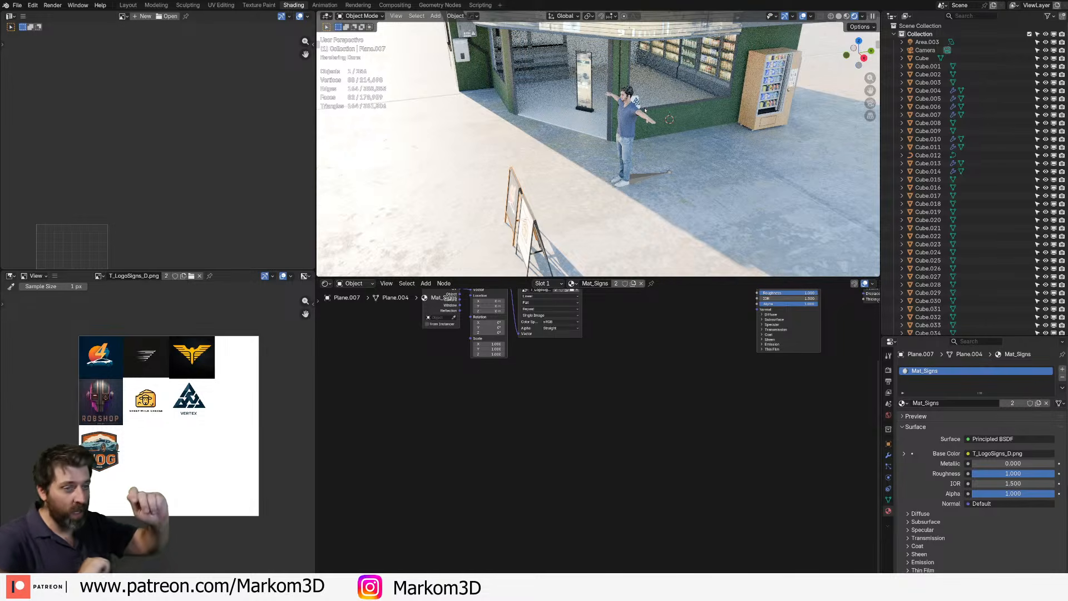
# - Return to the Layout workspace in solid shading and select the right-hand air-conditioning unit on the building's upper ledge
pyautogui.click(127, 5)
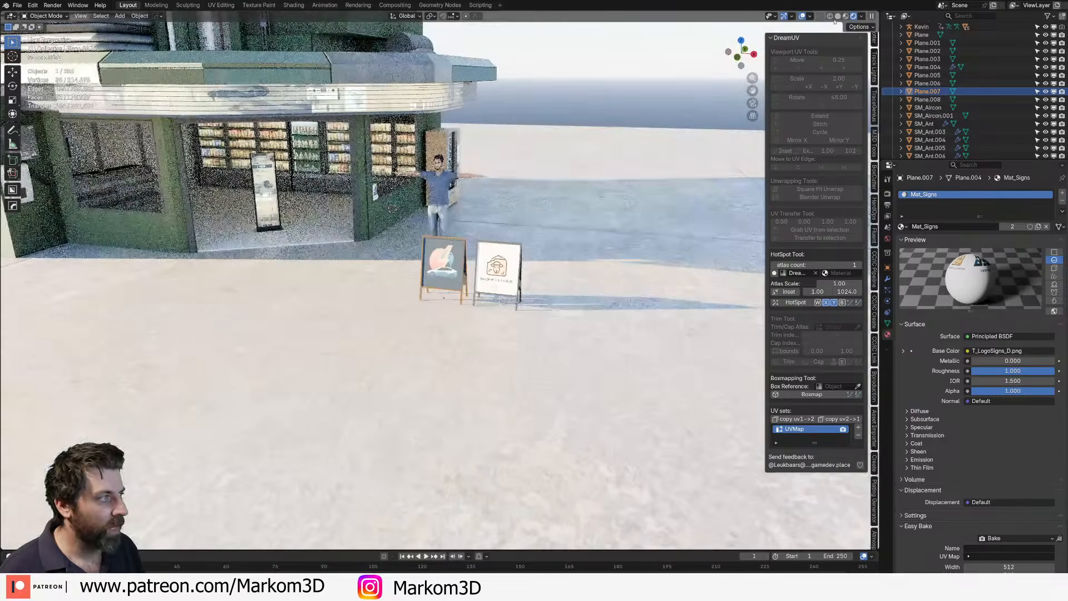
pyautogui.click(838, 15)
pyautogui.moveTo(244, 226)
pyautogui.mouseDown(button='middle')
pyautogui.moveTo(326, 226)
pyautogui.moveTo(434, 378)
pyautogui.mouseUp(button='middle')
pyautogui.scroll(-4, 326, 226)
pyautogui.moveTo(384, 327); pyautogui.dragTo(429, 286, button='middle')
pyautogui.scroll(5, 432, 281)
pyautogui.click(432, 281)
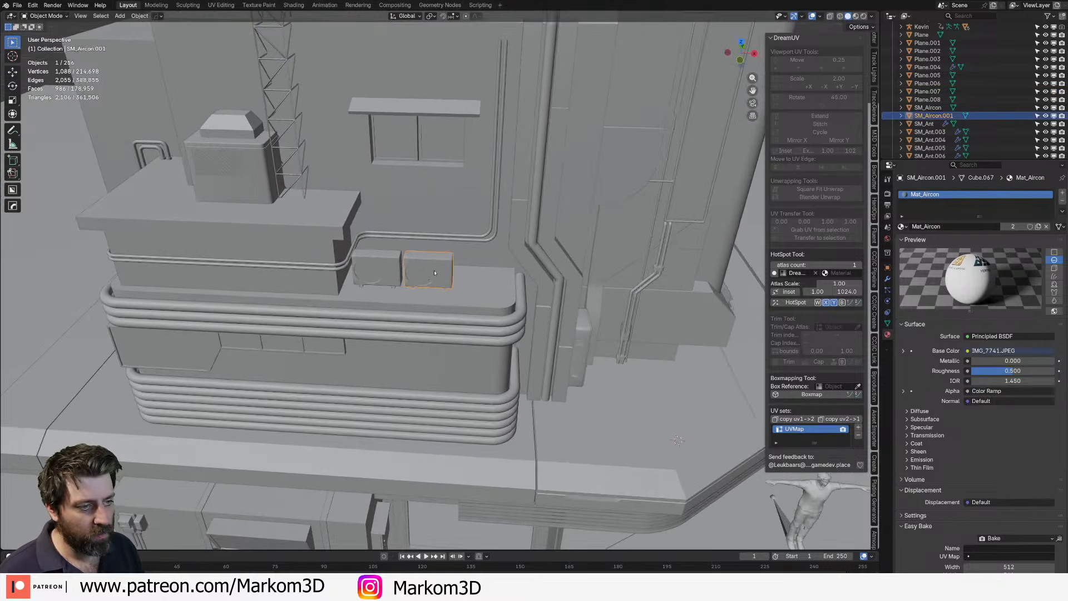
pyautogui.scroll(6, 432, 281)
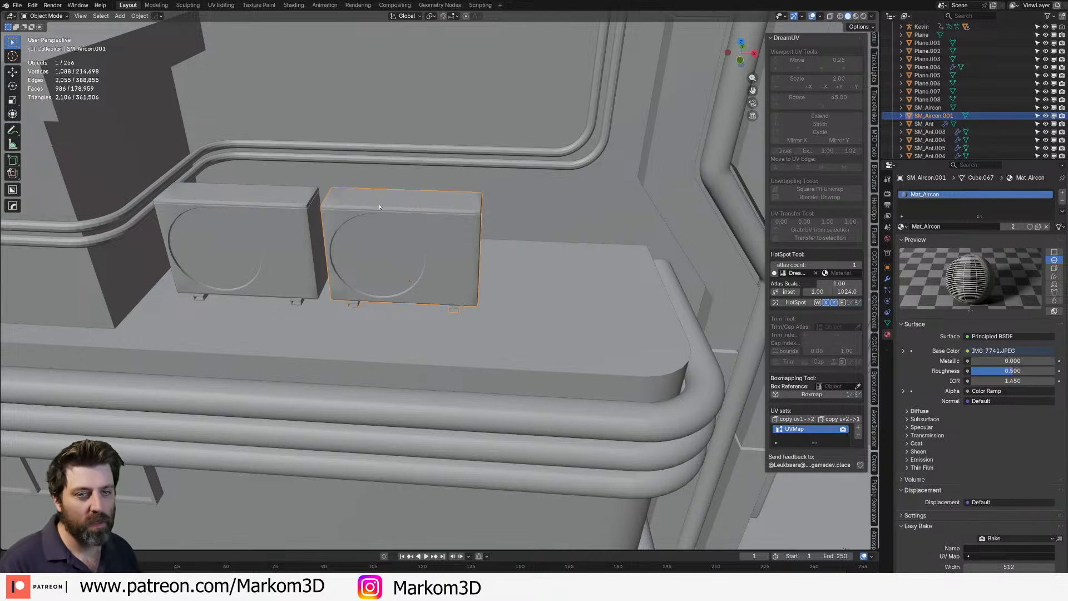
pyautogui.scroll(-2, 380, 207)
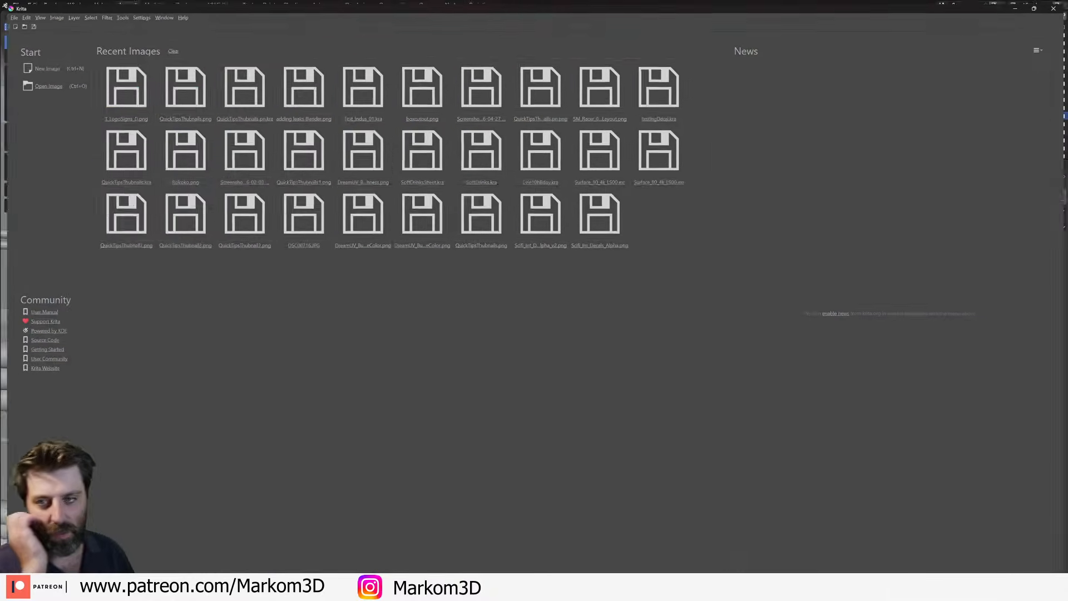
# - Switch to Krita, open the recent file Text_Indus_01.kra and examine its air-conditioner photos
pyautogui.click(371, 96)
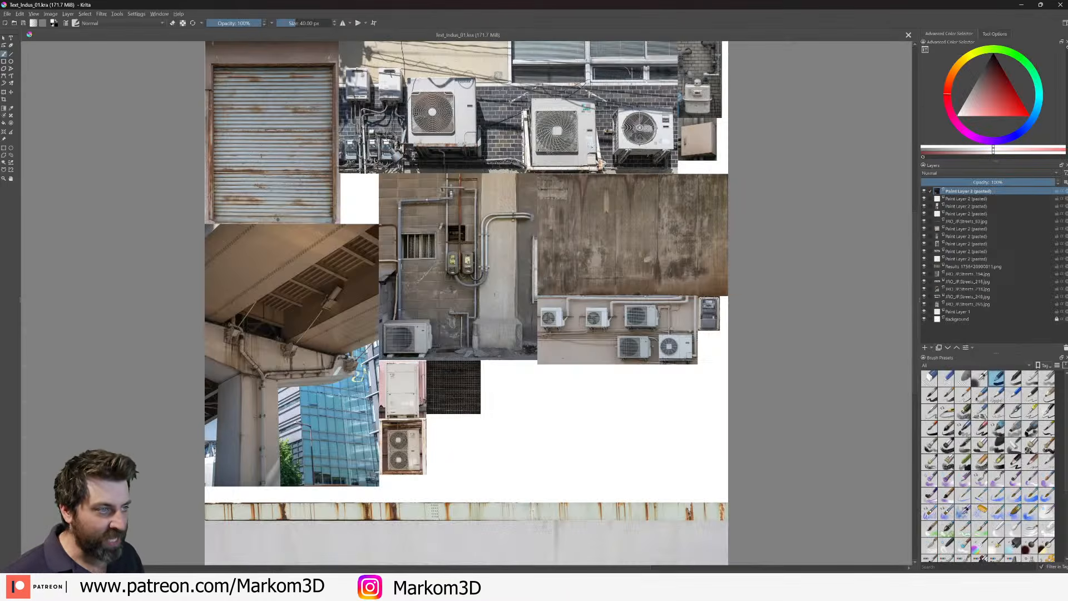
pyautogui.moveTo(650, 341); pyautogui.dragTo(564, 373, button='middle')
pyautogui.scroll(5, 563, 374)
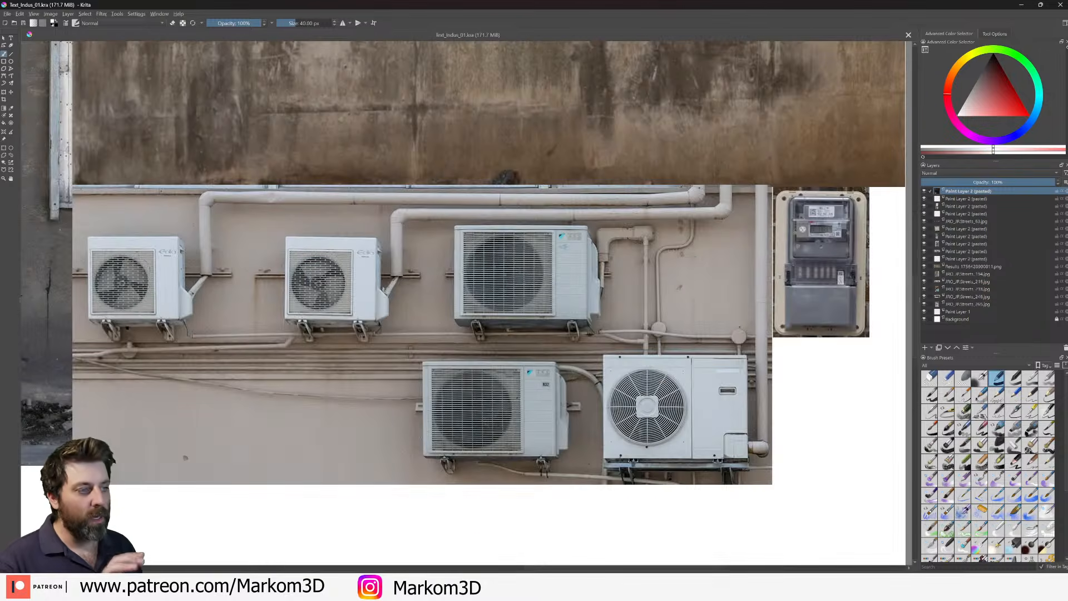
pyautogui.scroll(-5, 528, 381)
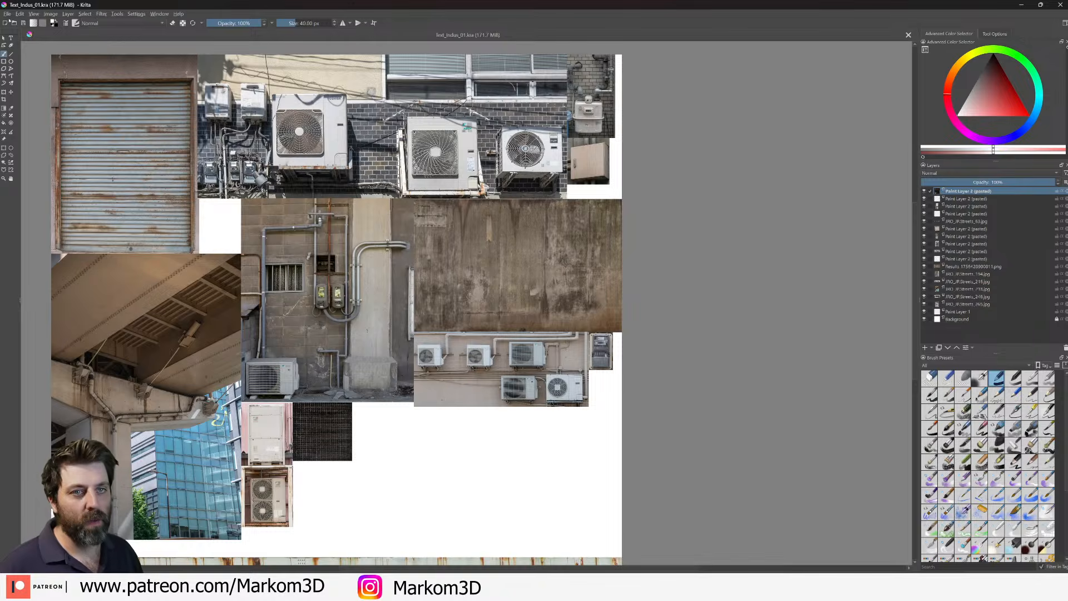
# - Export the image as a PNG named T_Indus_Atlas into the 151_SciStreetBuilding folder, keeping the default PNG options
pyautogui.click(8, 14)
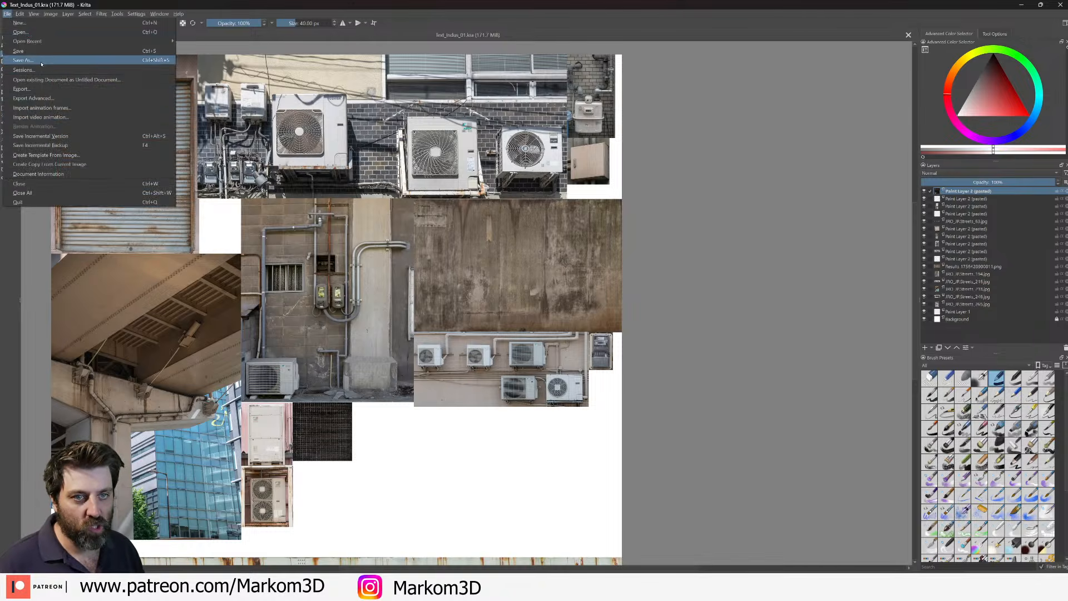
pyautogui.click(25, 89)
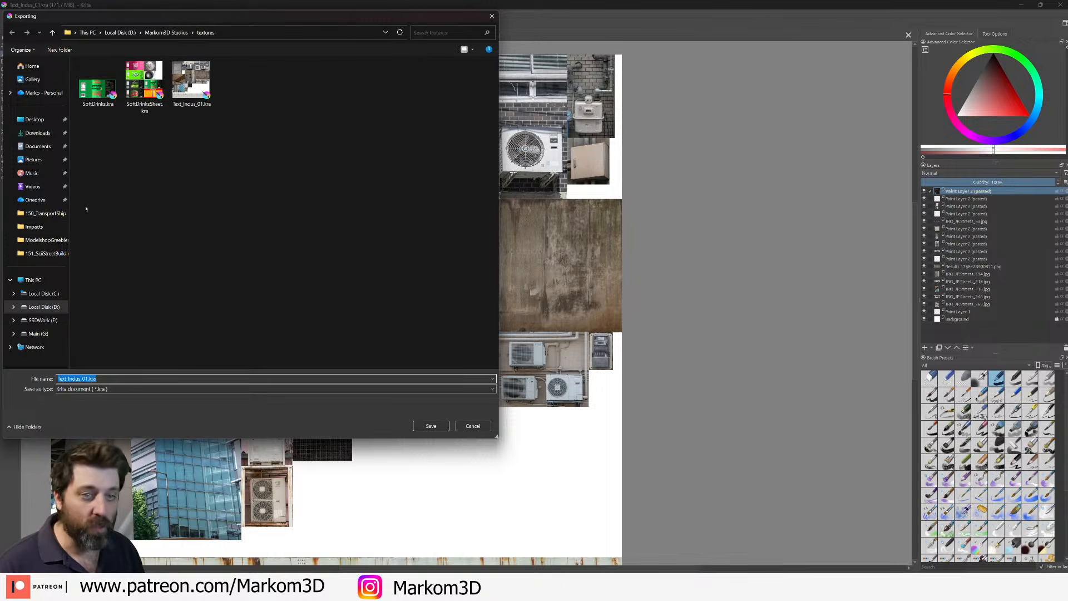
pyautogui.click(44, 213)
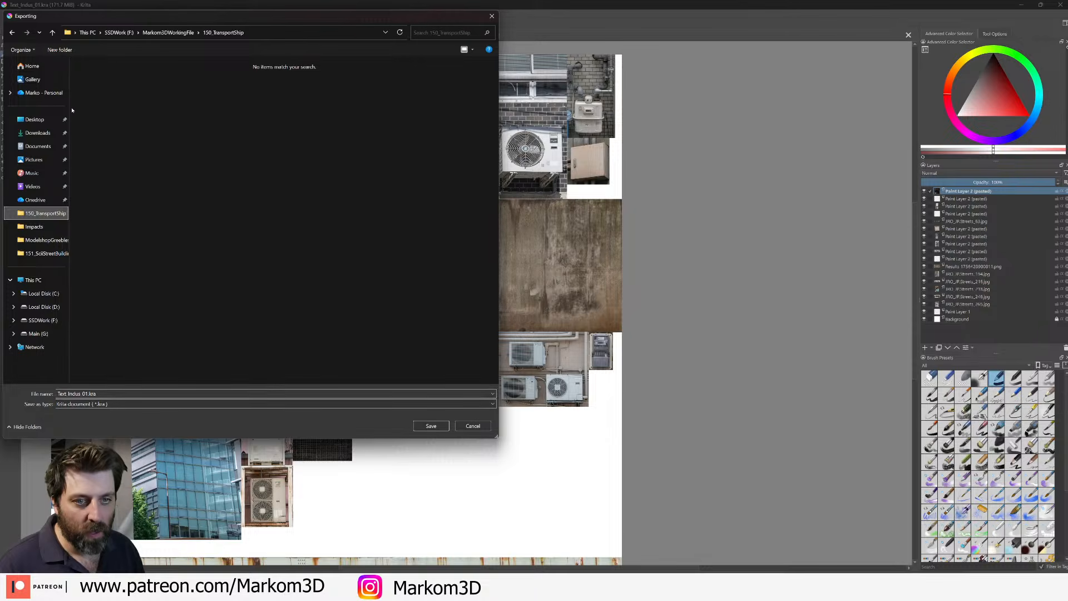
pyautogui.click(45, 253)
pyautogui.click(125, 393)
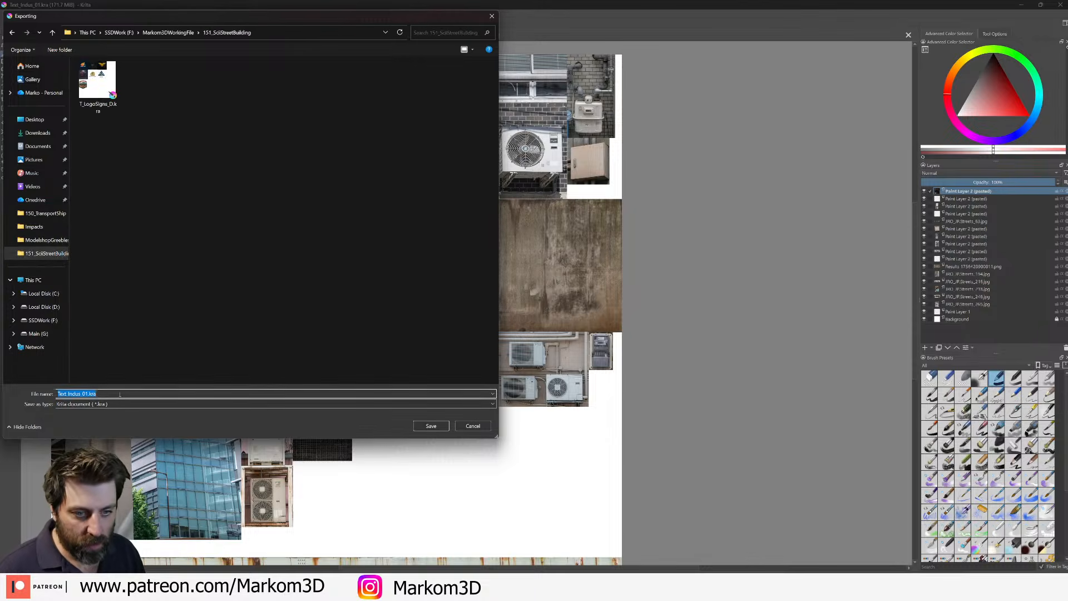
pyautogui.click(135, 393)
pyautogui.hotkey('ctrl', 'a')
pyautogui.press('BackSpace')
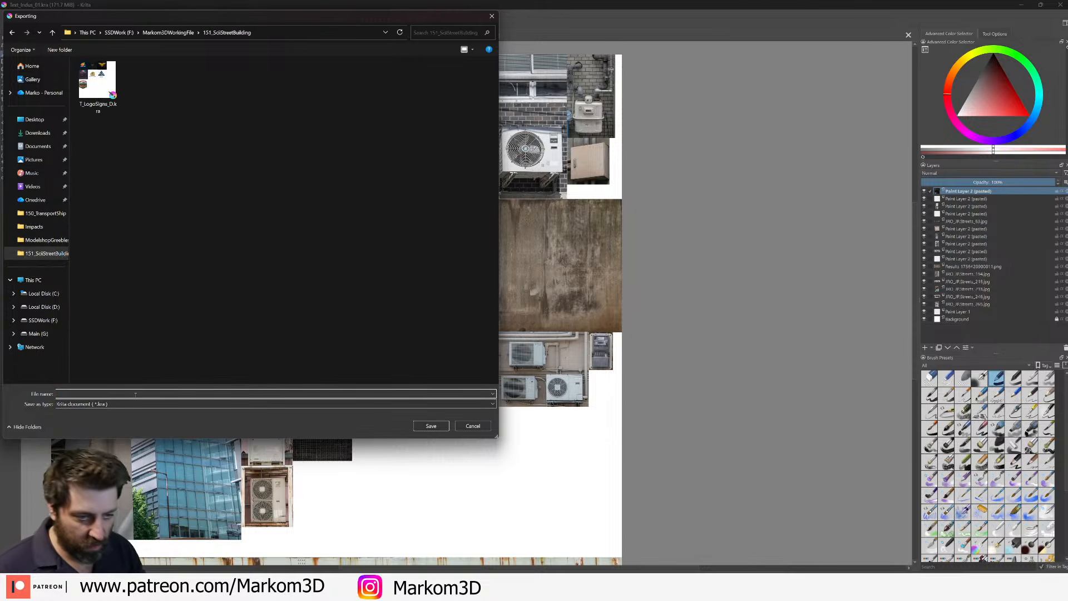
pyautogui.write('T_Indus_Atlas')
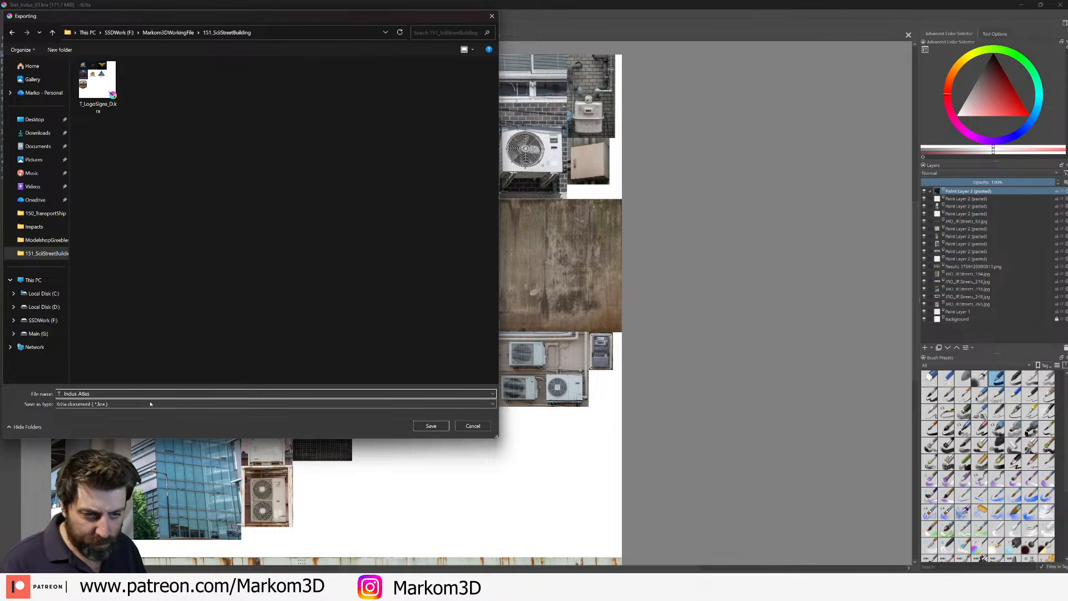
pyautogui.click(154, 404)
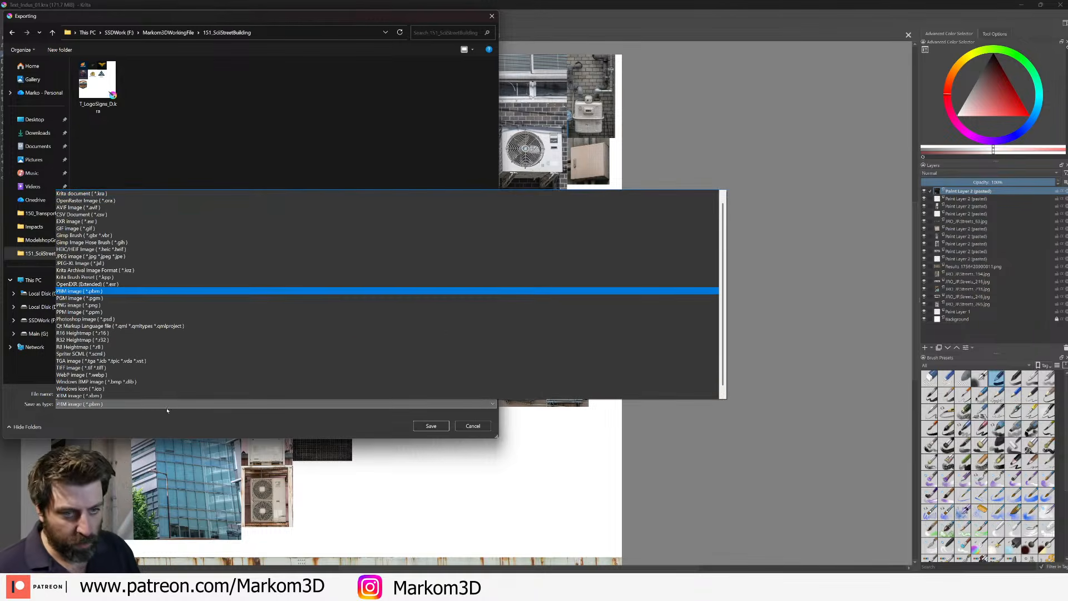
pyautogui.click(167, 305)
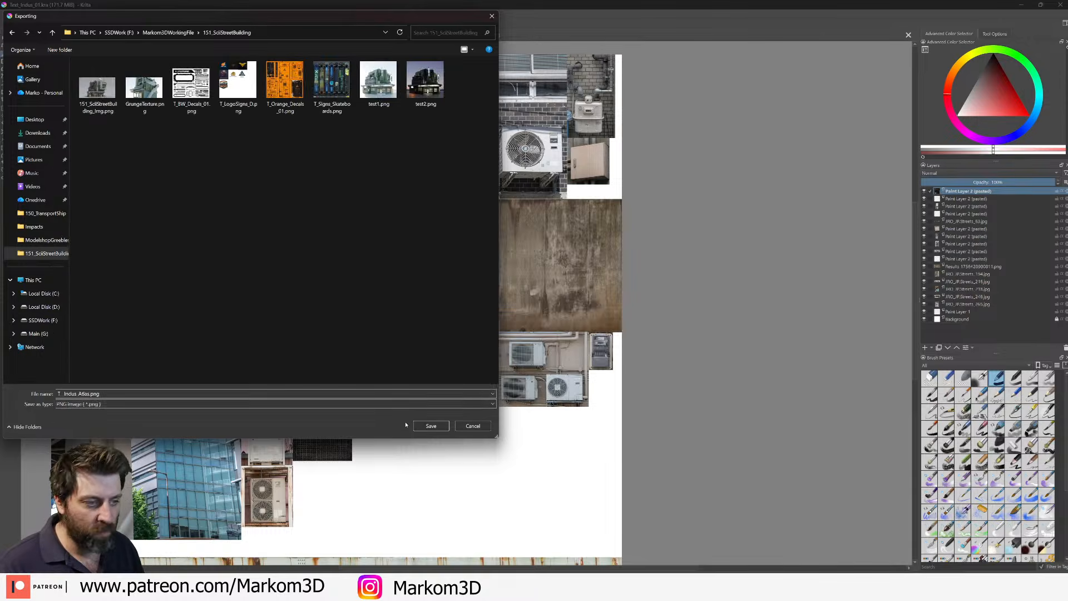
pyautogui.click(434, 425)
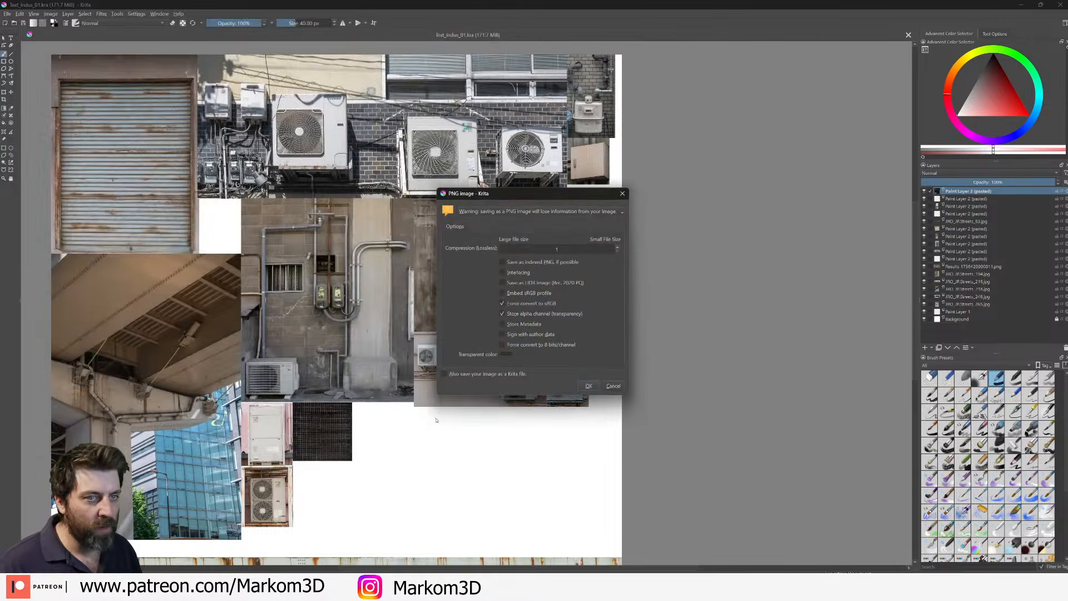
pyautogui.click(588, 386)
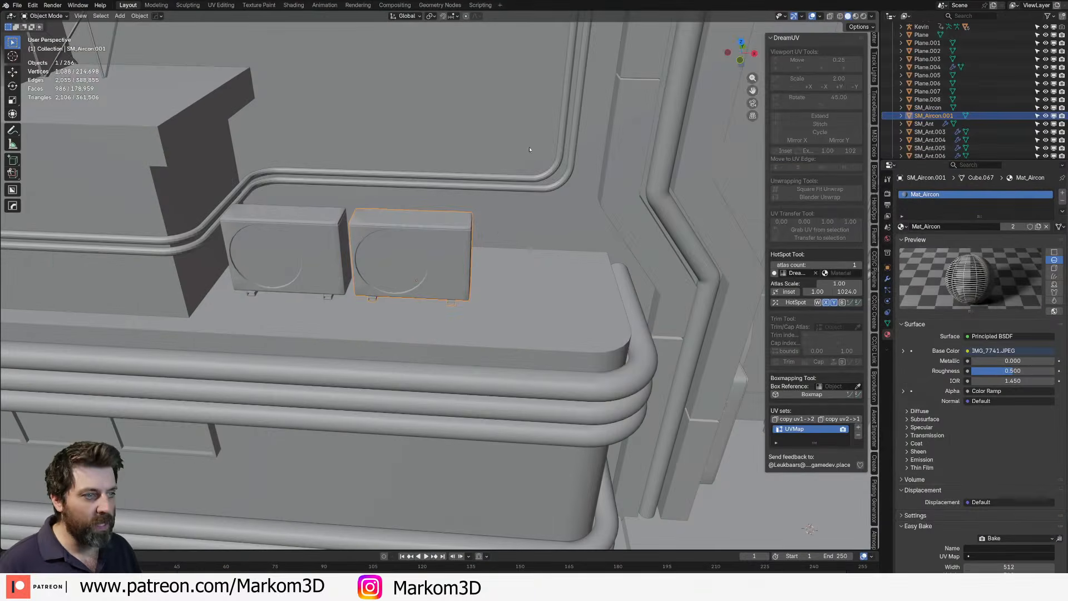
# - Switch to Blender and select the corner wall face of the building's ground-floor block for editing
pyautogui.moveTo(501, 243); pyautogui.dragTo(484, 216, button='middle')
pyautogui.scroll(-2, 484, 215)
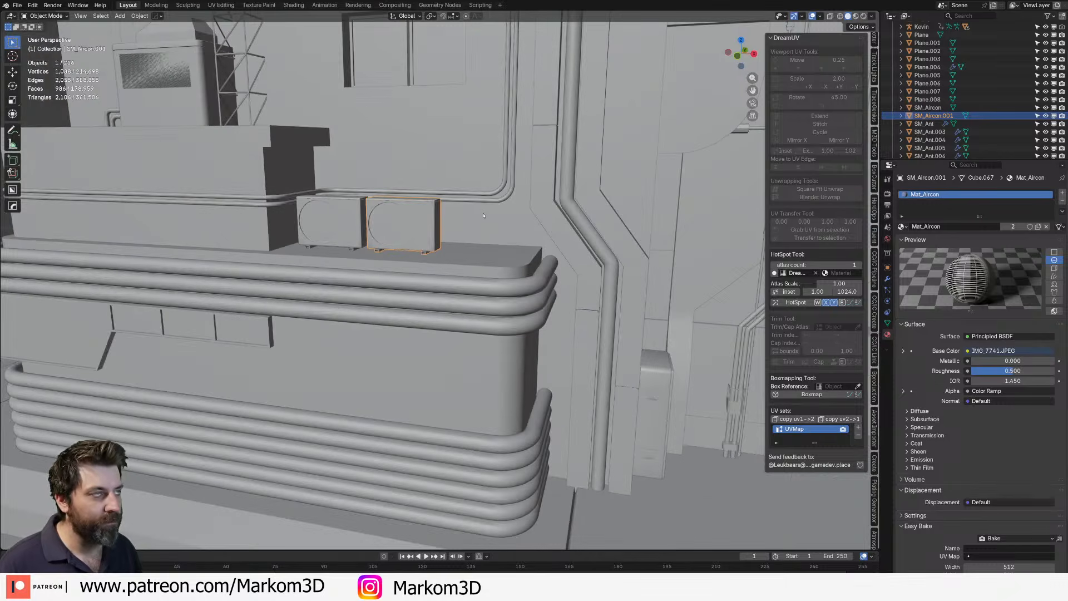
pyautogui.moveTo(335, 230); pyautogui.dragTo(462, 245, button='middle')
pyautogui.scroll(-6, 445, 236)
pyautogui.keyDown('shift'); pyautogui.moveTo(311, 473); pyautogui.dragTo(440, 332, button='middle'); pyautogui.keyUp('shift')
pyautogui.click(439, 333)
pyautogui.scroll(4, 441, 329)
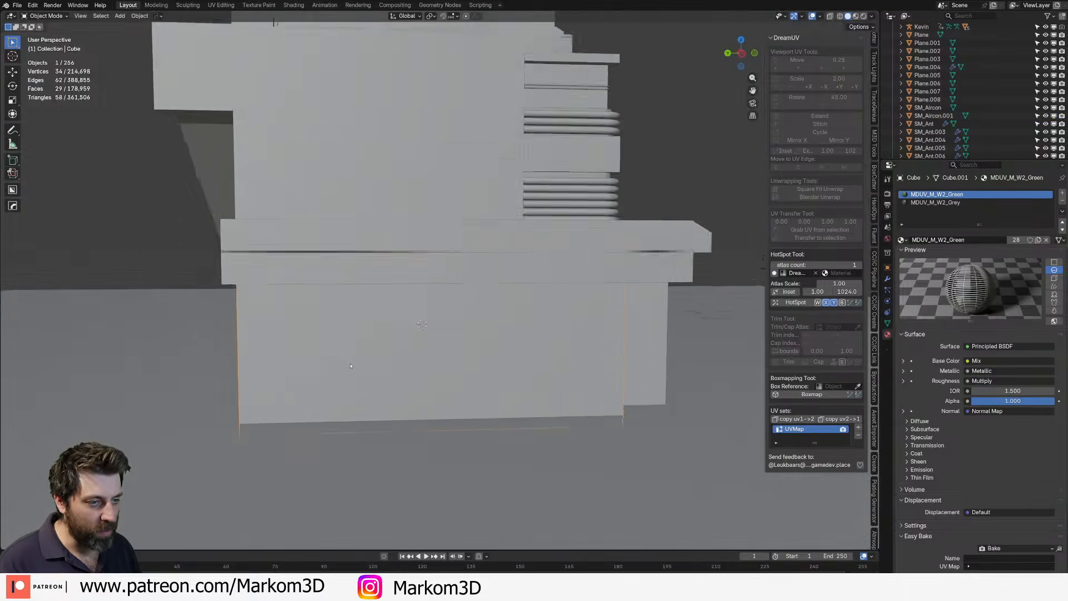
pyautogui.press('Tab')
pyautogui.scroll(-4, 456, 314)
pyautogui.click(326, 327)
# - Examine the selected wall face and its surroundings in the back and left orthographic views and in perspective
pyautogui.press('ctrl+KP_1')
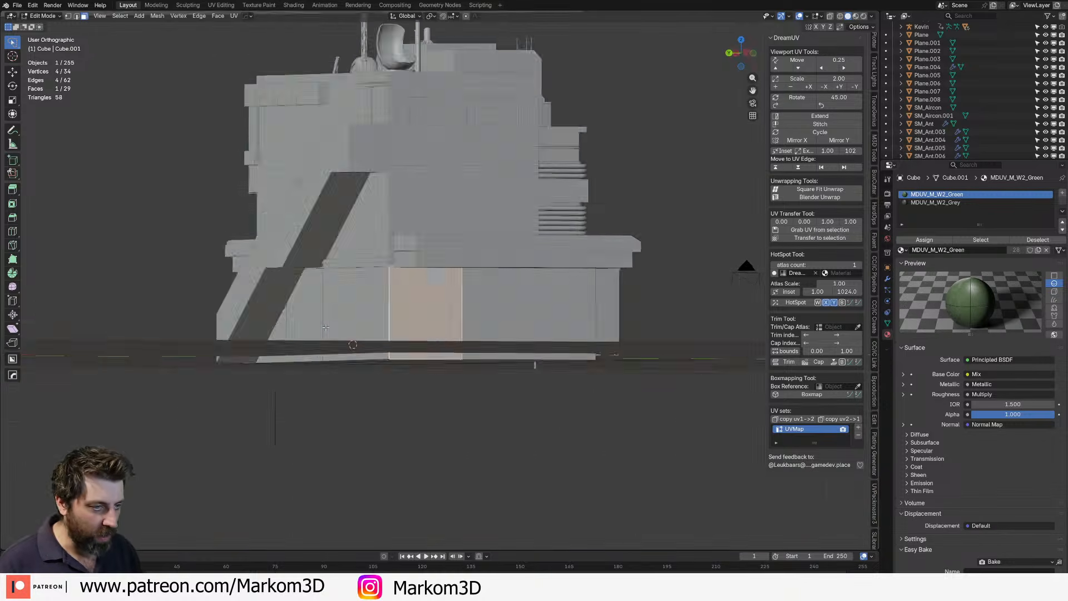
pyautogui.press('KP_1')
pyautogui.press('ctrl+KP_1')
pyautogui.scroll(4, 326, 328)
pyautogui.keyDown('shift'); pyautogui.moveTo(326, 328); pyautogui.dragTo(209, 260, button='middle'); pyautogui.keyUp('shift')
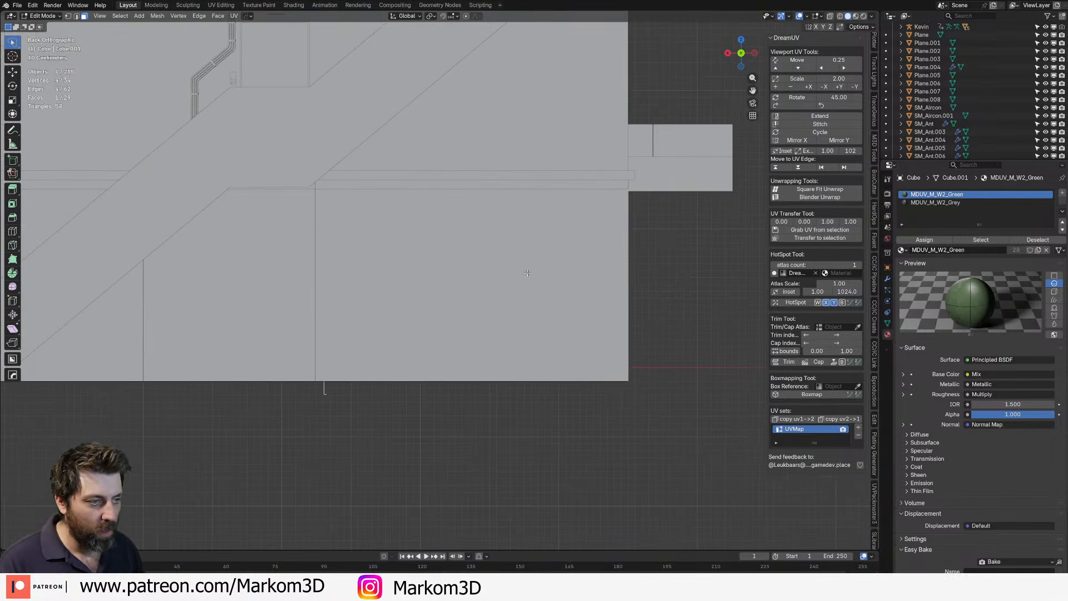
pyautogui.press('KP_3')
pyautogui.press('ctrl+KP_3')
pyautogui.scroll(1, 474, 279)
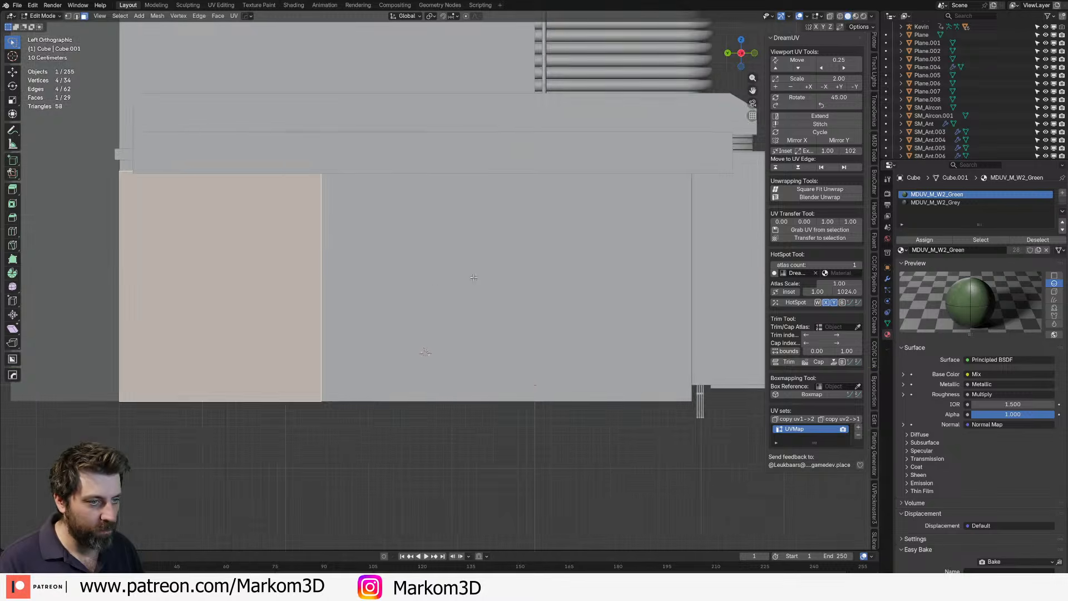
pyautogui.keyDown('shift'); pyautogui.moveTo(475, 279); pyautogui.dragTo(641, 262, button='middle'); pyautogui.keyUp('shift')
pyautogui.scroll(-4, 641, 262)
pyautogui.moveTo(455, 289); pyautogui.dragTo(491, 304, button='middle')
pyautogui.scroll(3, 491, 304)
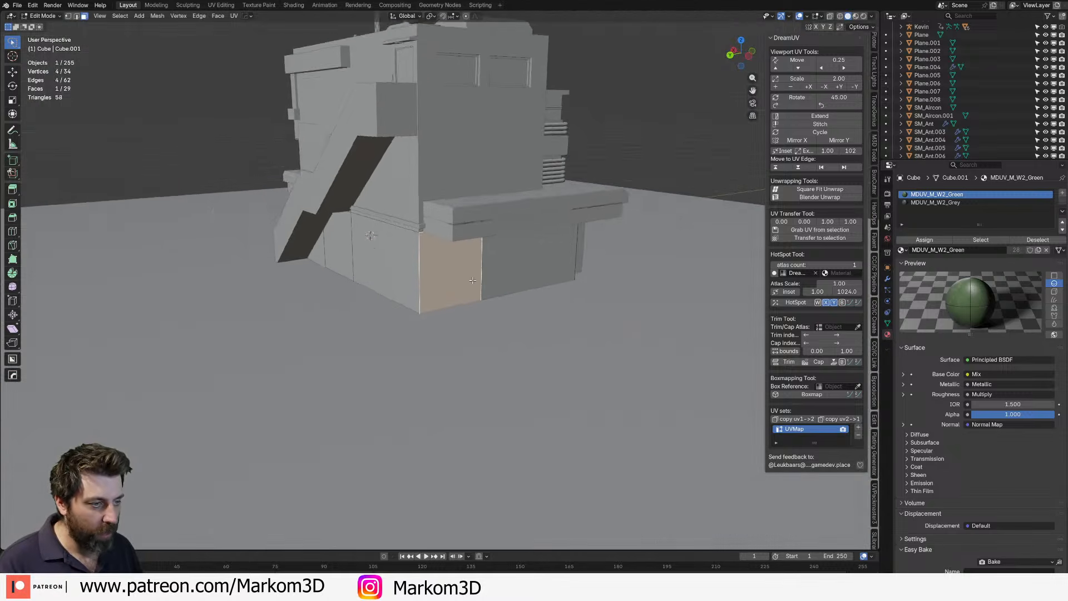
# - Duplicate the corner wall face outward along the X axis, separate the copy into its own object and select it
pyautogui.hotkey('shift', 'd')
pyautogui.press('x')
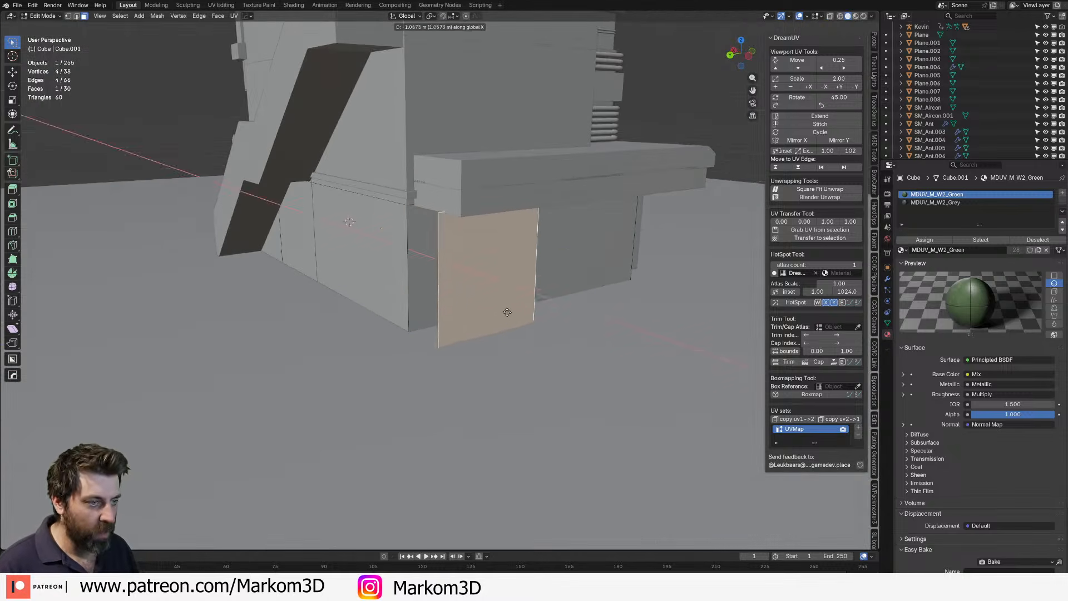
pyautogui.click(597, 372)
pyautogui.press('p')
pyautogui.click(597, 372)
pyautogui.press('Tab')
pyautogui.click(589, 341)
pyautogui.moveTo(589, 341); pyautogui.dragTo(471, 328, button='middle')
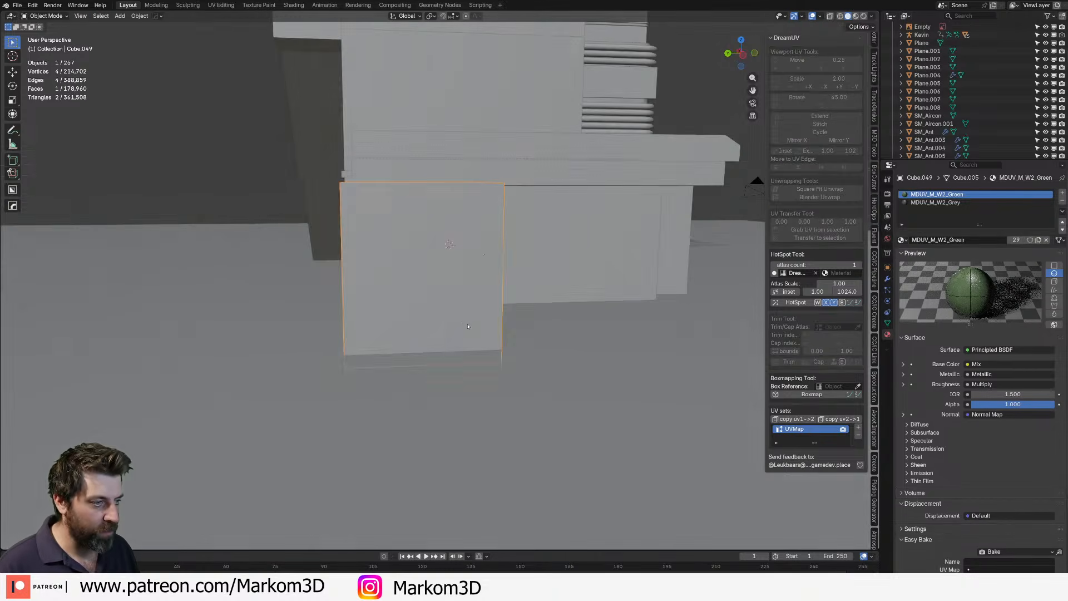
# - Add a vertical loop cut to the panel, bevel it 1.08 m wide, and add a horizontal loop cut near the top edge
pyautogui.press('Tab')
pyautogui.scroll(-2, 471, 328)
pyautogui.hotkey('ctrl', 'r')
pyautogui.click(471, 329)
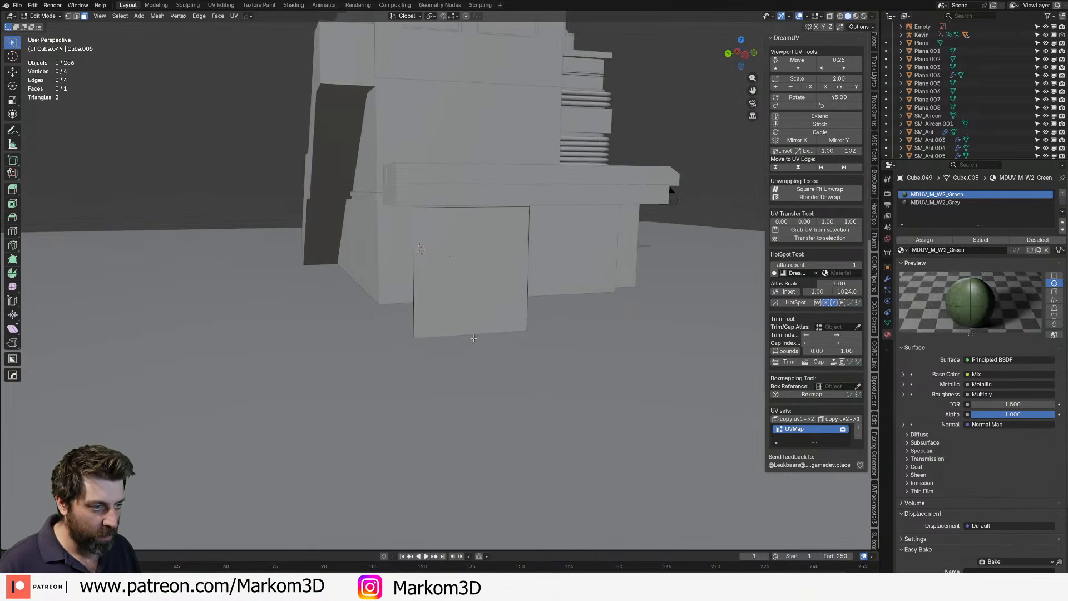
pyautogui.hotkey('ctrl', 'b')
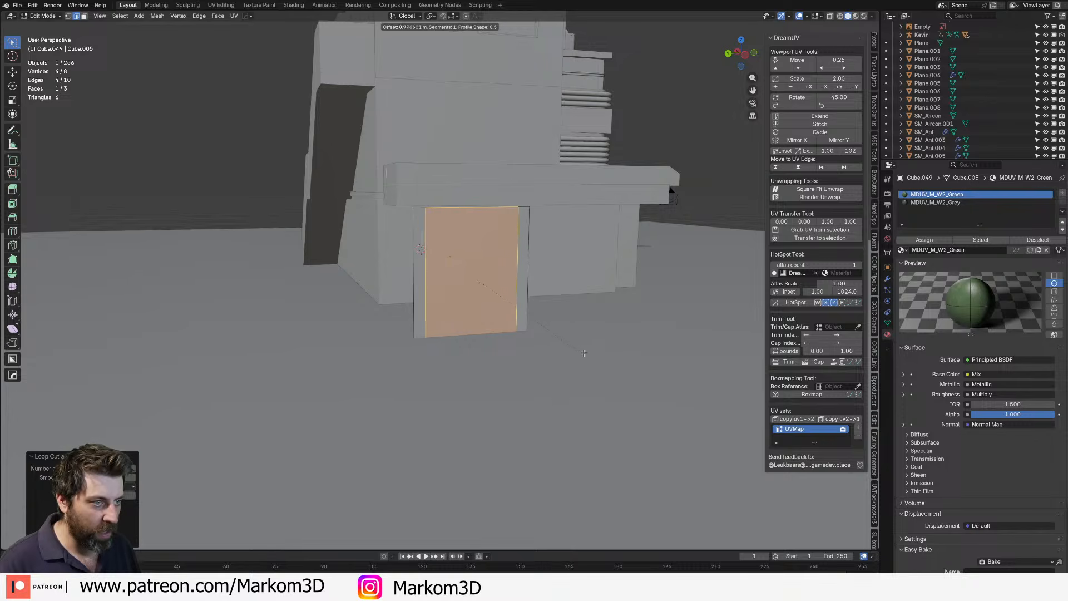
pyautogui.click(636, 357)
pyautogui.press('KP_Decimal')
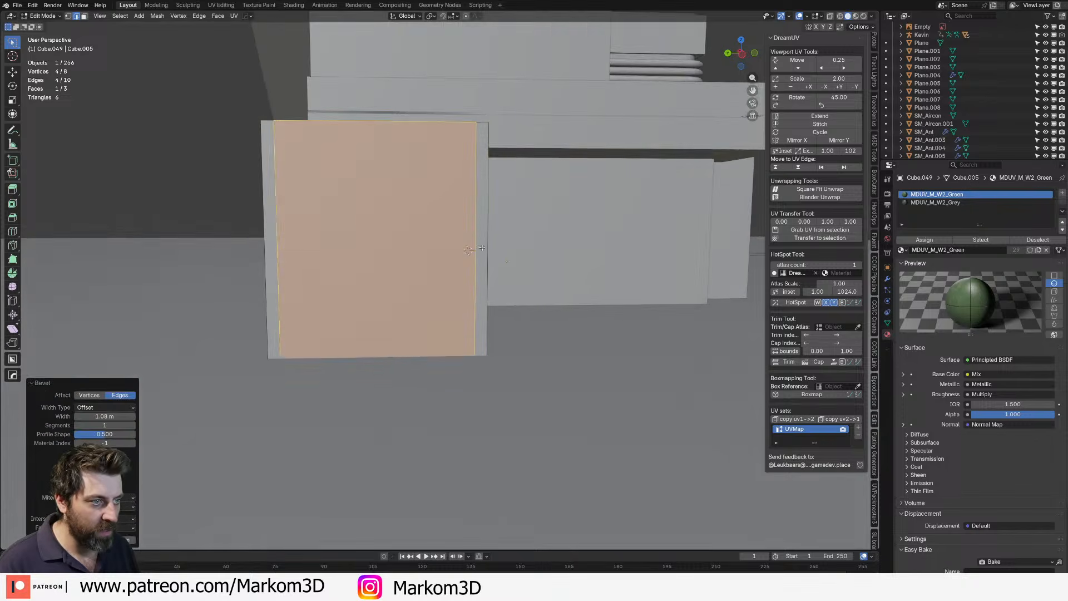
pyautogui.hotkey('ctrl', 'r')
pyautogui.click(512, 149)
pyautogui.click(511, 149)
# - Separate the panel's large centre face from its border strip into its own object and check both pieces in wireframe
pyautogui.moveTo(511, 149); pyautogui.dragTo(583, 231, button='middle')
pyautogui.keyDown('alt'); pyautogui.click(583, 232); pyautogui.keyUp('alt')
pyautogui.keyDown('alt'); pyautogui.keyDown('shift'); pyautogui.click(542, 296); pyautogui.keyUp('shift'); pyautogui.keyUp('alt')
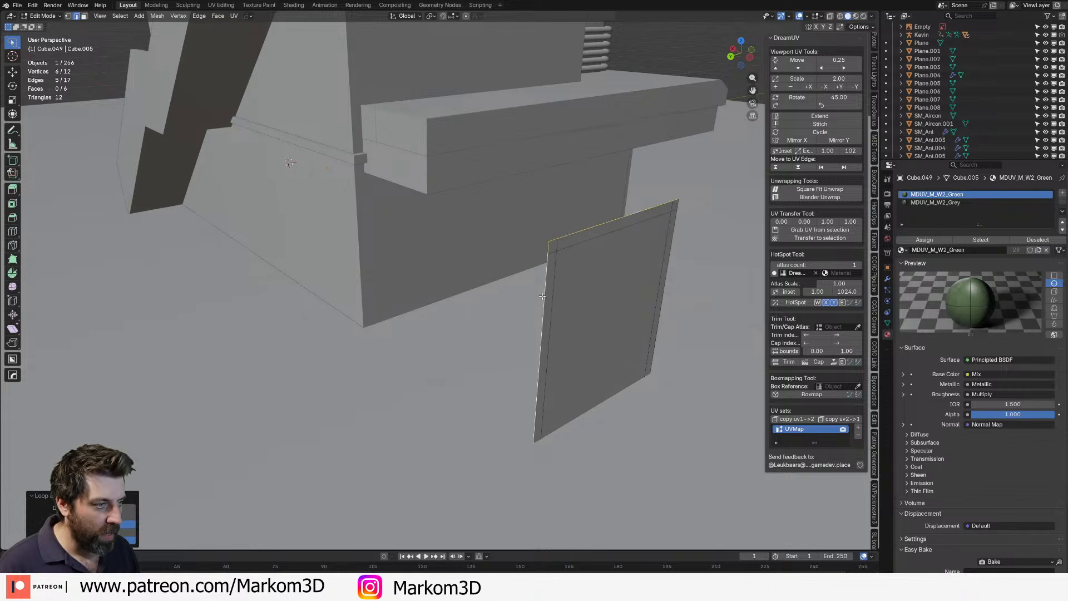
pyautogui.keyDown('alt'); pyautogui.keyDown('shift'); pyautogui.click(663, 271); pyautogui.keyUp('shift'); pyautogui.keyUp('alt')
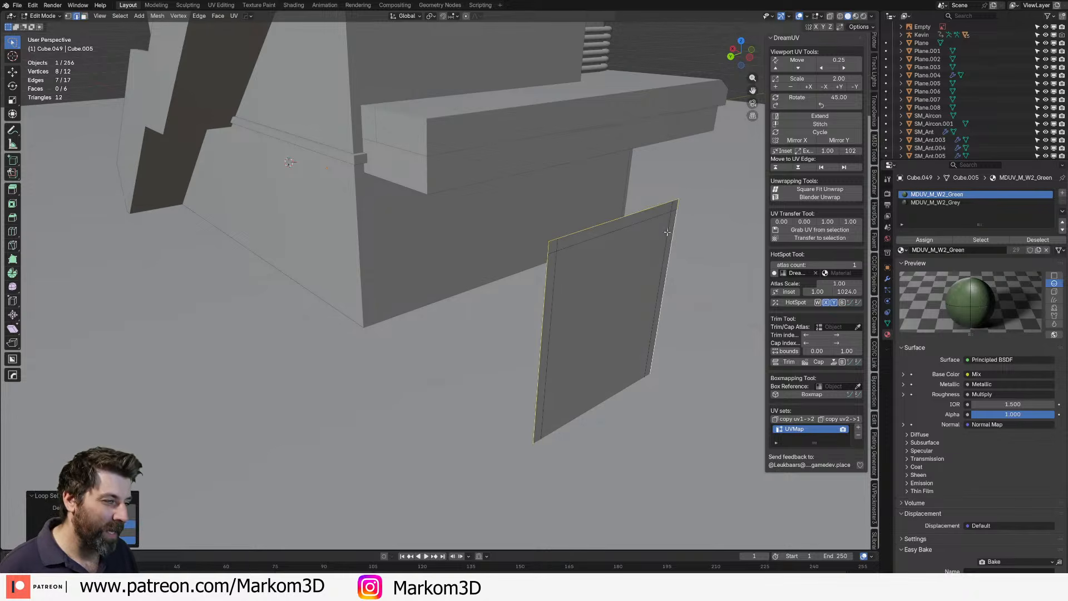
pyautogui.press('3')
pyautogui.press('p')
pyautogui.click(633, 327)
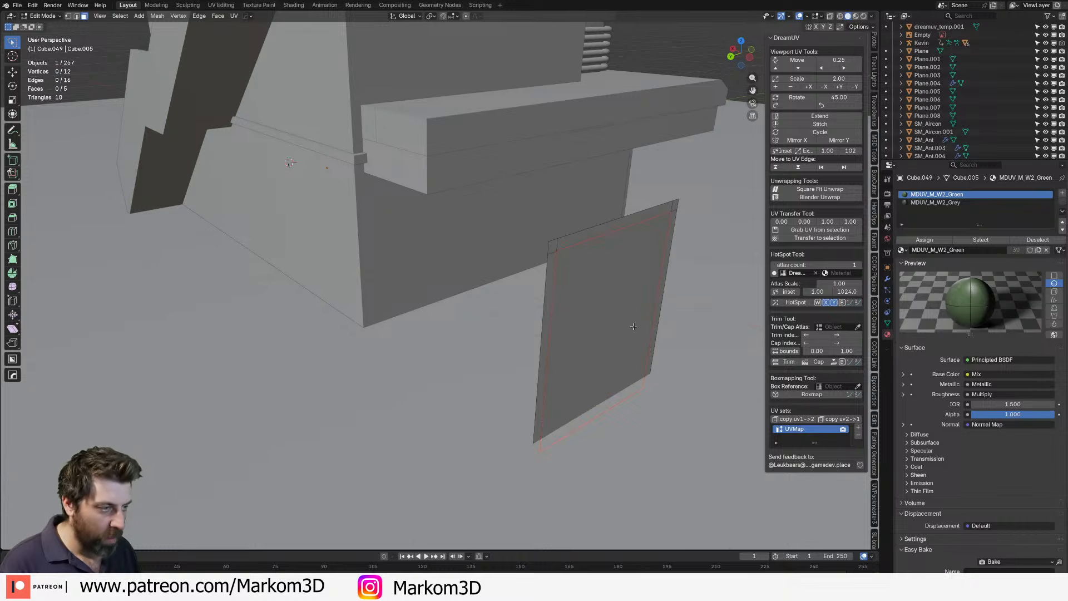
pyautogui.press('Tab')
pyautogui.press('z')
pyautogui.click(541, 445)
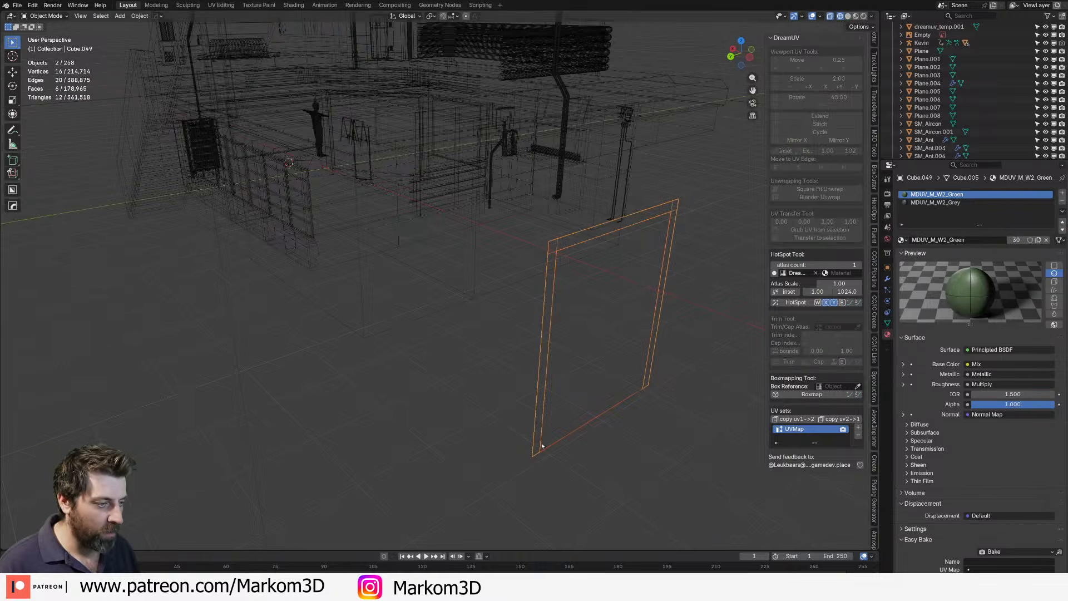
pyautogui.press('z')
pyautogui.click(583, 438)
pyautogui.moveTo(576, 389); pyautogui.dragTo(554, 350, button='middle')
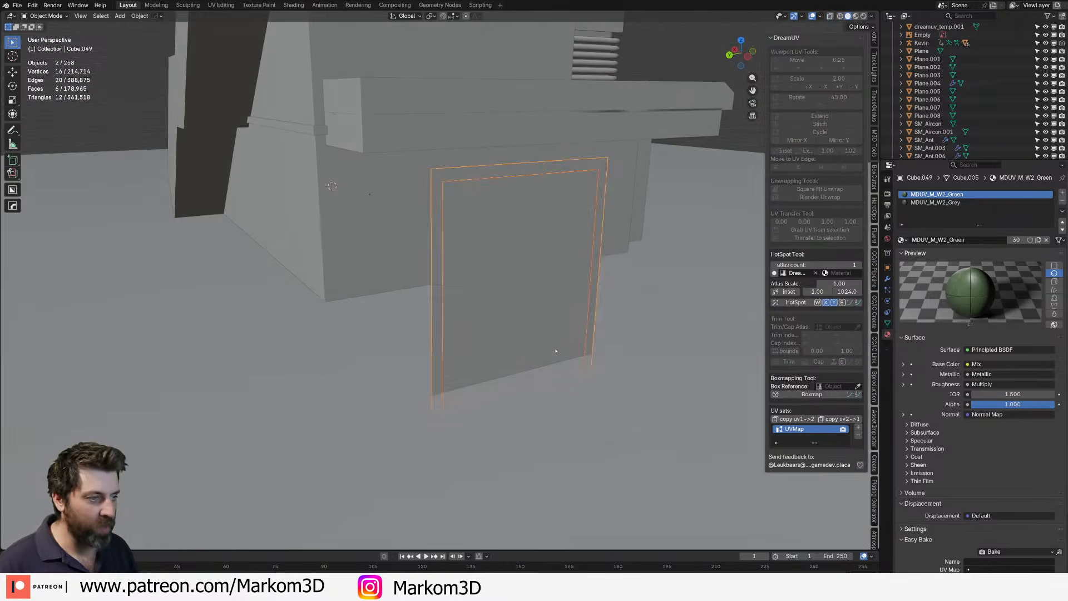
# - Extrude all faces of the border strip slightly to give the frame around the panel some thickness
pyautogui.press('Tab')
pyautogui.press('a')
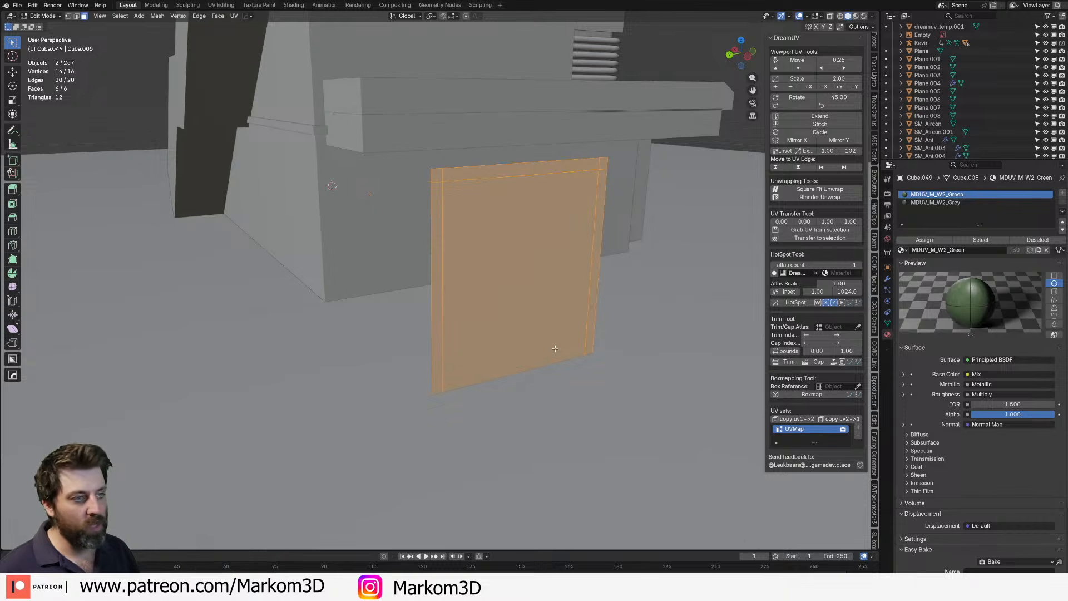
pyautogui.keyDown('alt'); pyautogui.click(448, 178); pyautogui.keyUp('alt')
pyautogui.press('a')
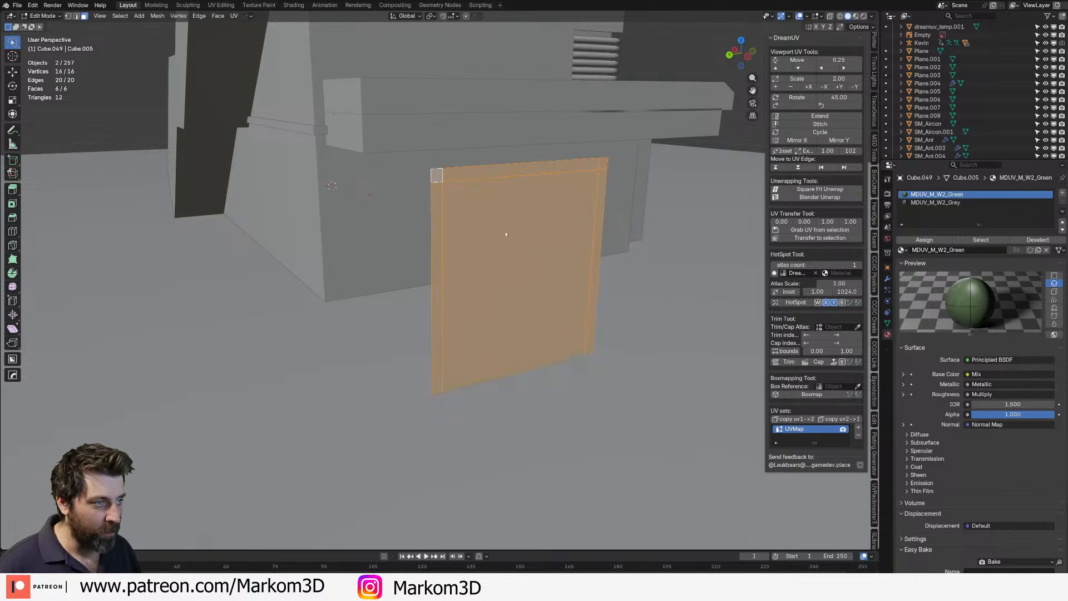
pyautogui.press('Tab')
pyautogui.click(503, 177)
pyautogui.press('Tab')
pyautogui.moveTo(558, 239); pyautogui.dragTo(585, 250, button='middle')
pyautogui.press('e')
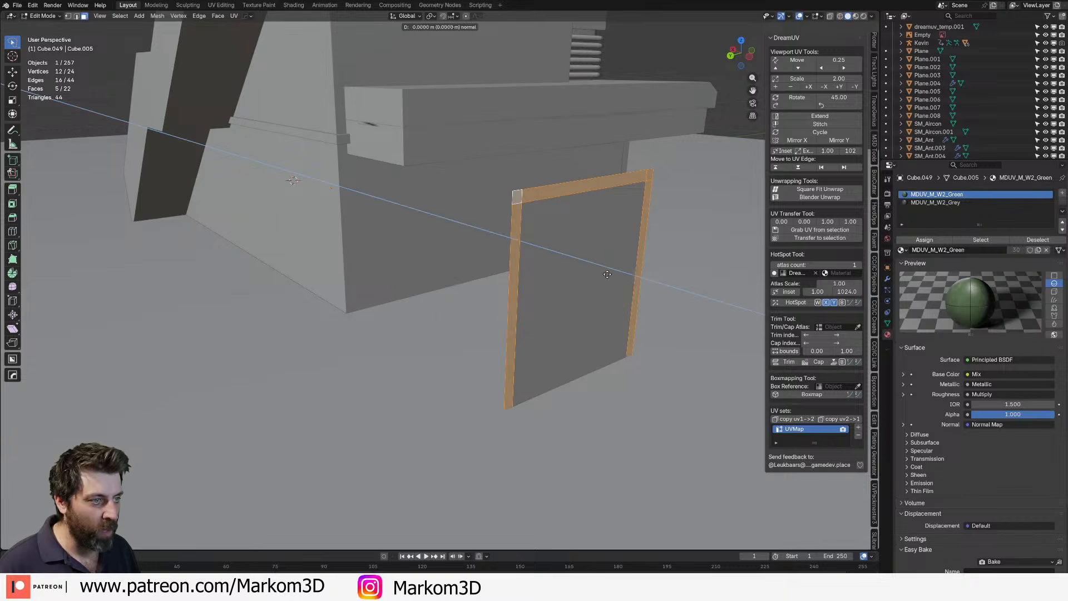
pyautogui.click(553, 253)
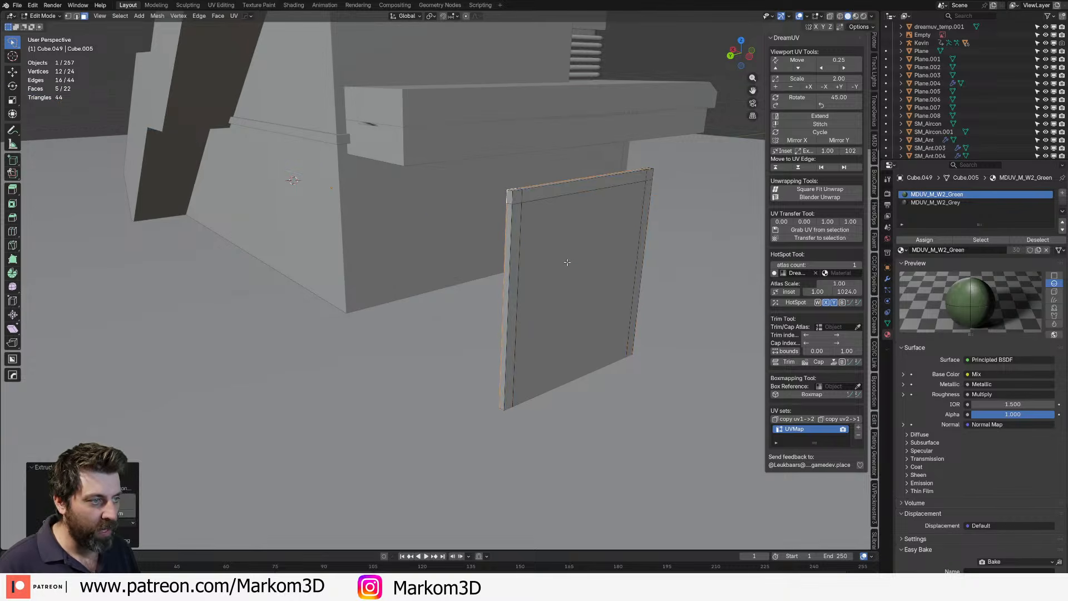
# - Move the centre panel's face slightly along the X axis relative to the frame
pyautogui.press('Tab')
pyautogui.click(586, 291)
pyautogui.press('Tab')
pyautogui.press('g')
pyautogui.press('x')
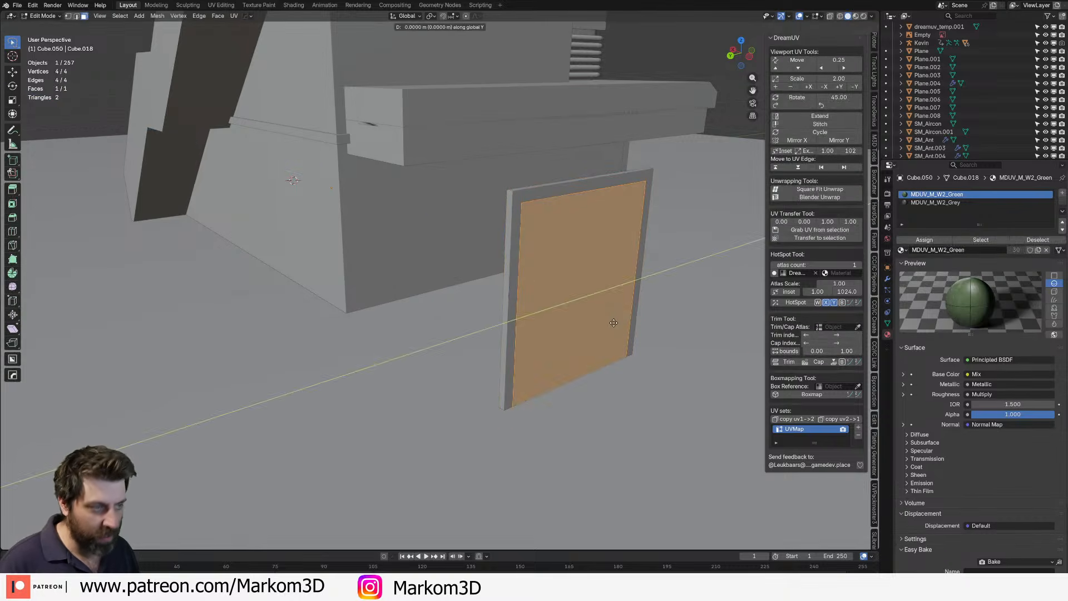
pyautogui.click(586, 308)
pyautogui.press('Tab')
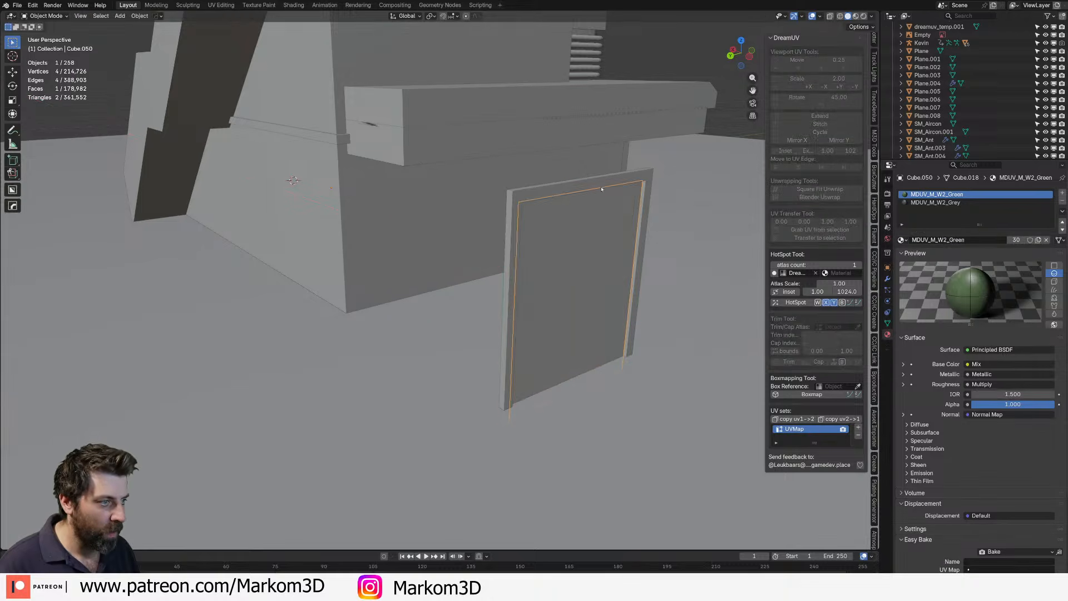
# - Remove the MDUV_M_W2_Grey material slot from the frame, and select the centre panel in rendered shading
pyautogui.click(601, 185)
pyautogui.click(792, 302)
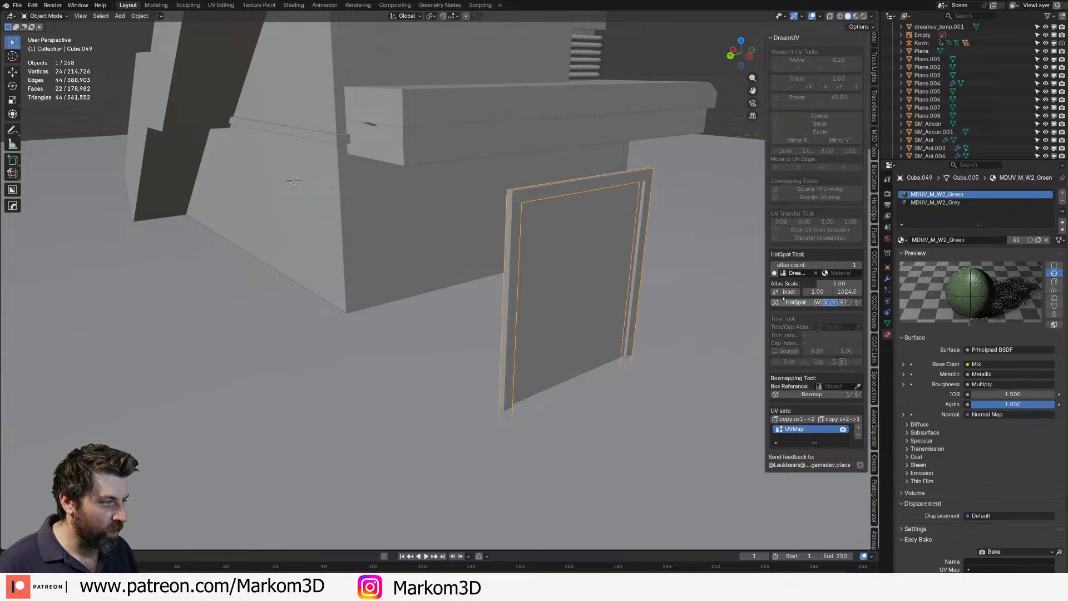
pyautogui.click(972, 203)
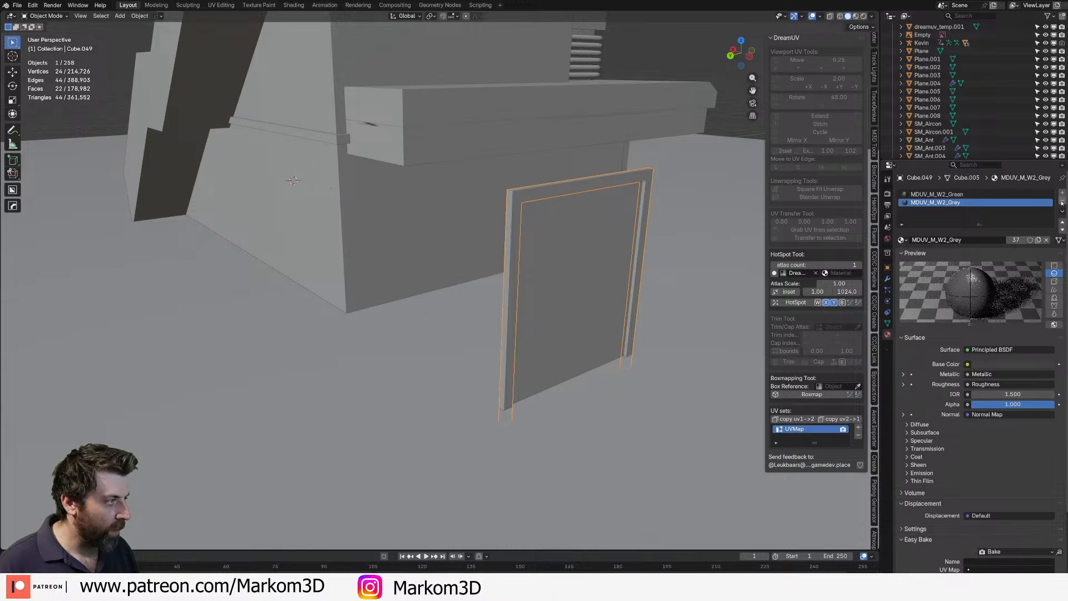
pyautogui.click(1062, 203)
pyautogui.click(604, 234)
pyautogui.click(863, 16)
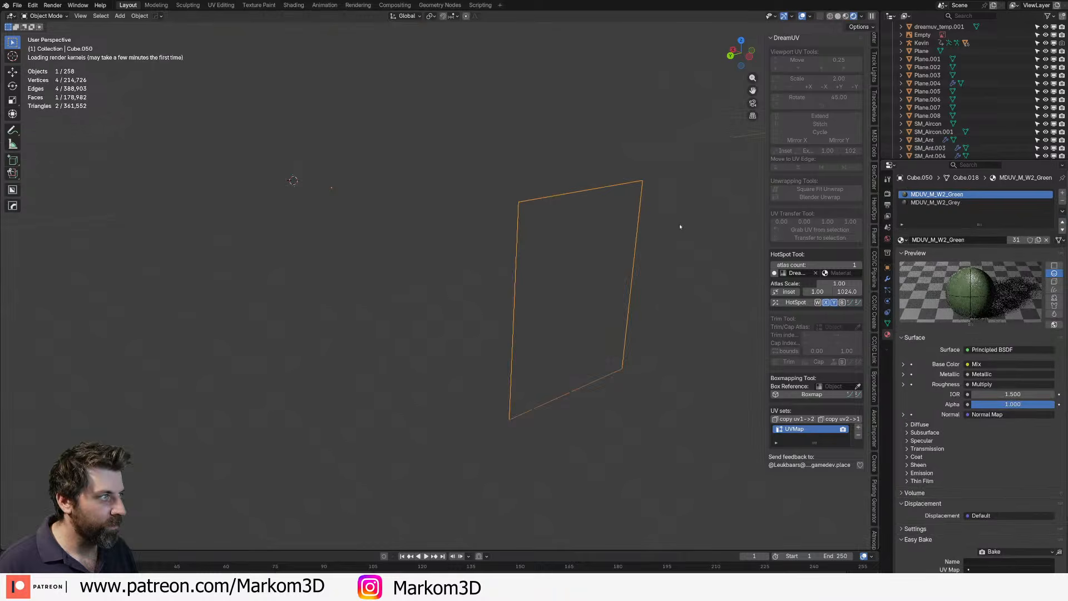
# - Remove the green and grey material slots from the centre panel and add one empty slot
pyautogui.moveTo(680, 226); pyautogui.dragTo(479, 264, button='middle')
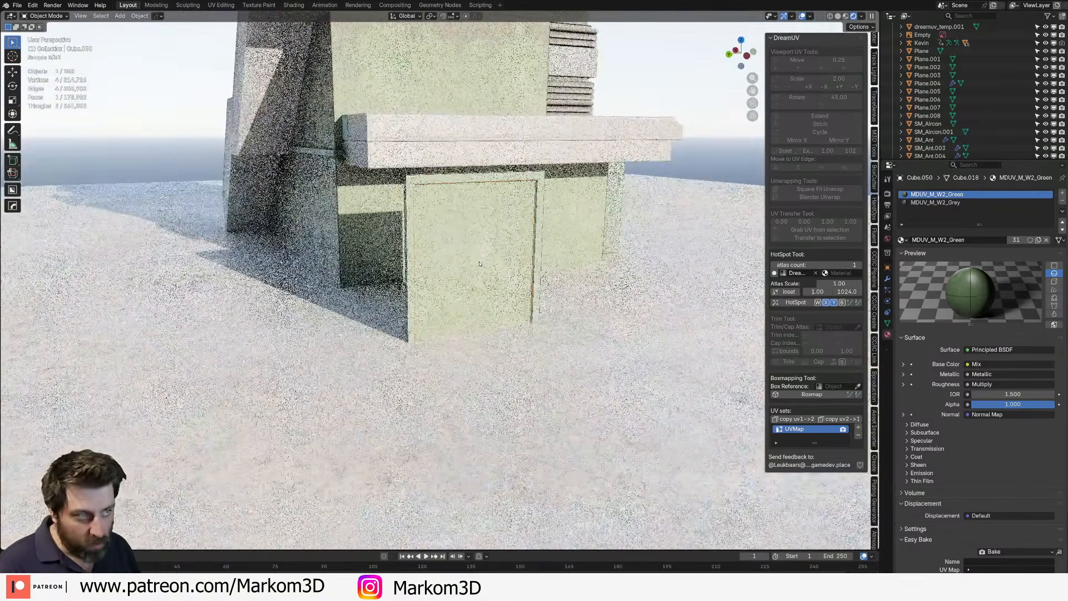
pyautogui.scroll(2, 480, 263)
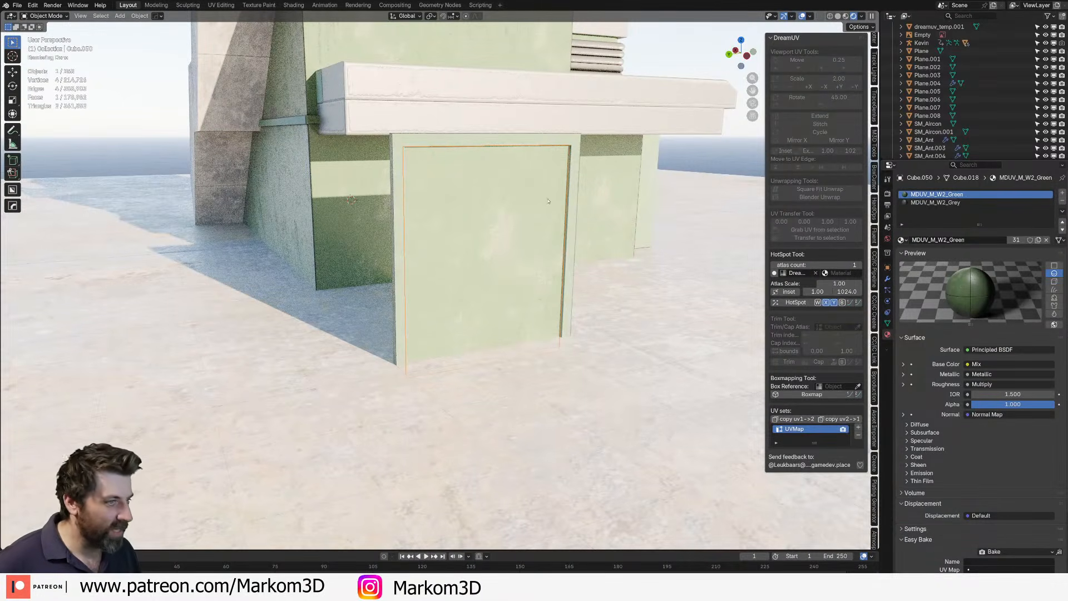
pyautogui.click(1062, 201)
pyautogui.click(1061, 201)
pyautogui.click(1061, 192)
pyautogui.click(995, 229)
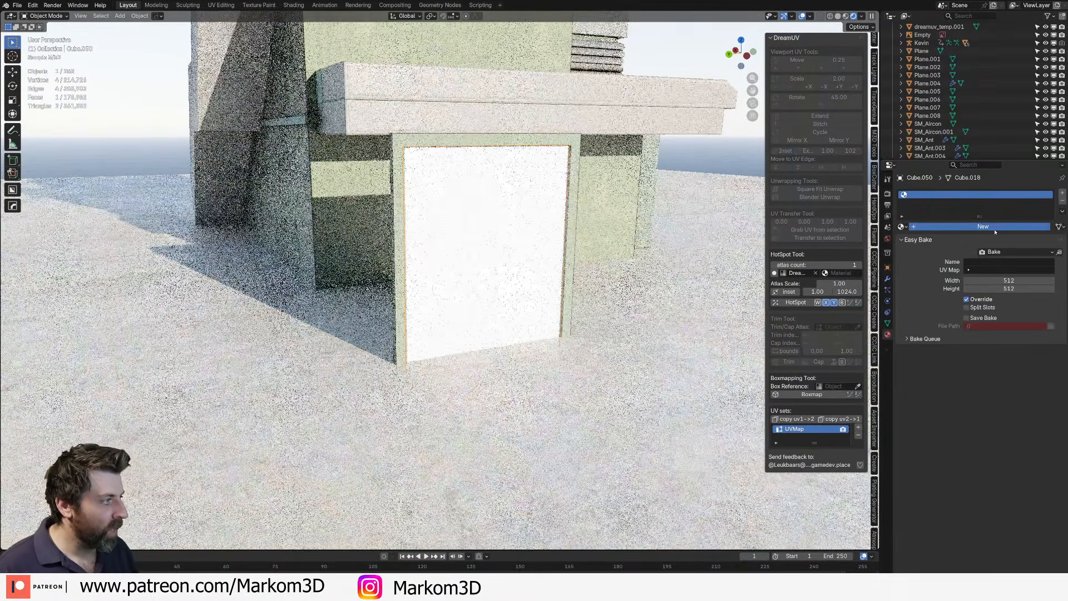
# - Create a new material for the centre panel and name it Mat_Idustrial_Atlas
pyautogui.click(979, 228)
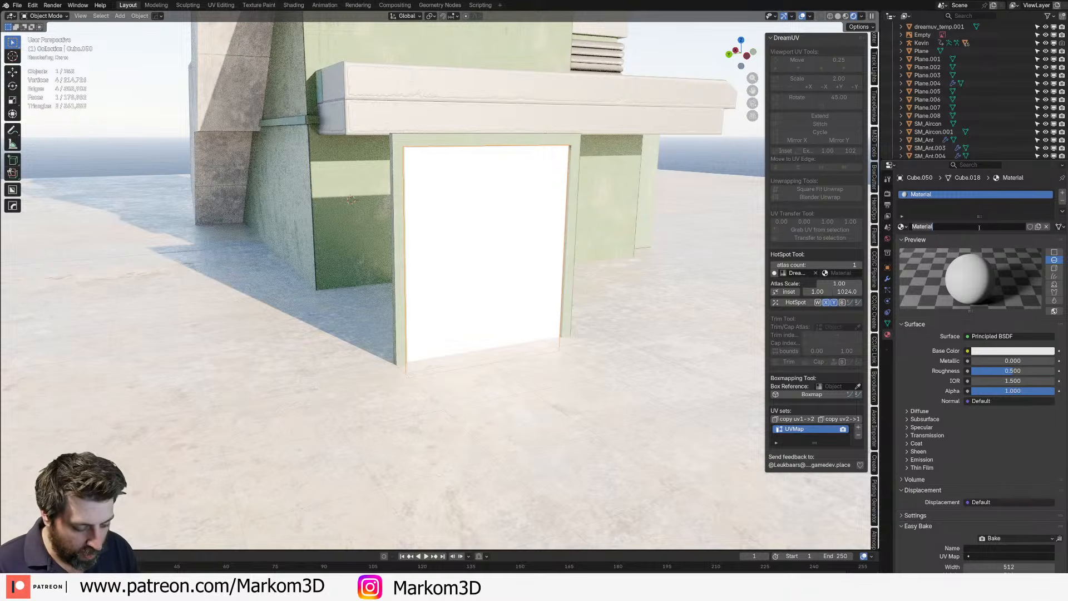
pyautogui.write('Mat_Idustrial_')
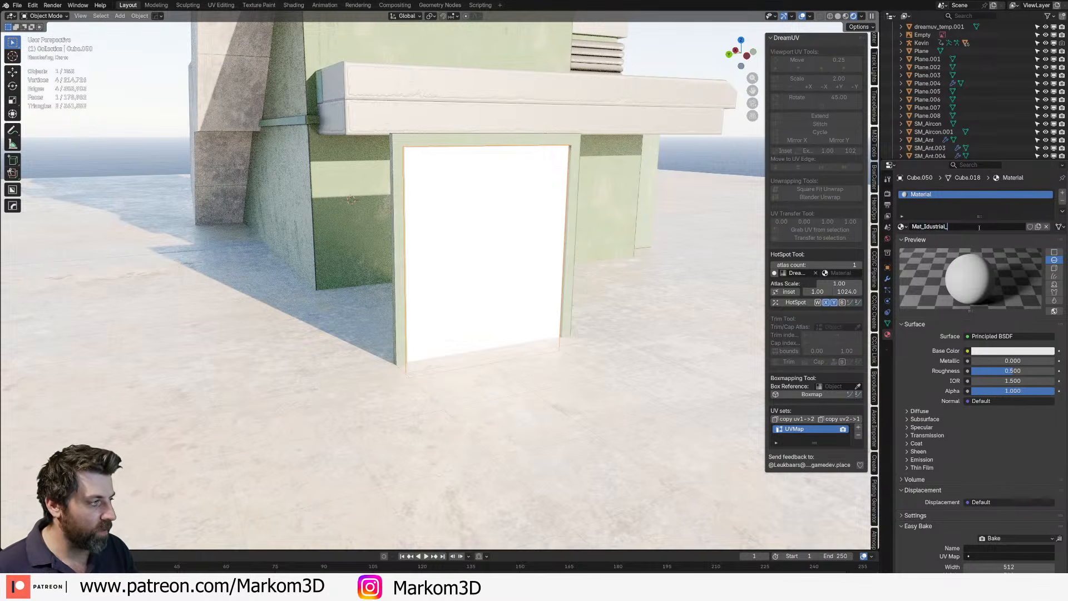
pyautogui.write('Atlas')
pyautogui.press('Return')
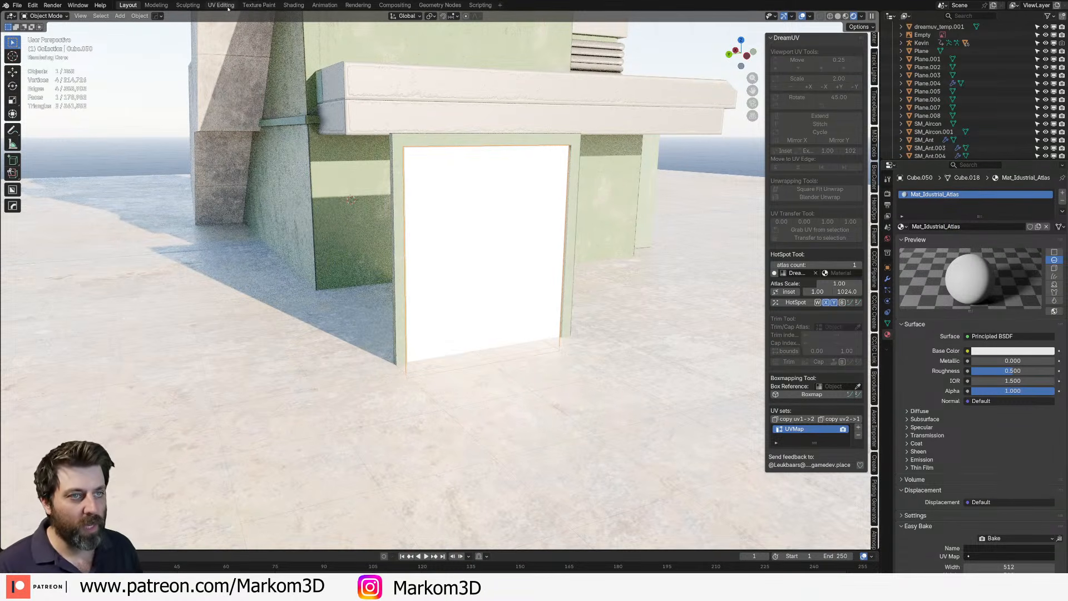
# - In the Shading workspace, add an image texture with mapping and texture coordinate nodes to the Principled BSDF's base color
pyautogui.click(294, 5)
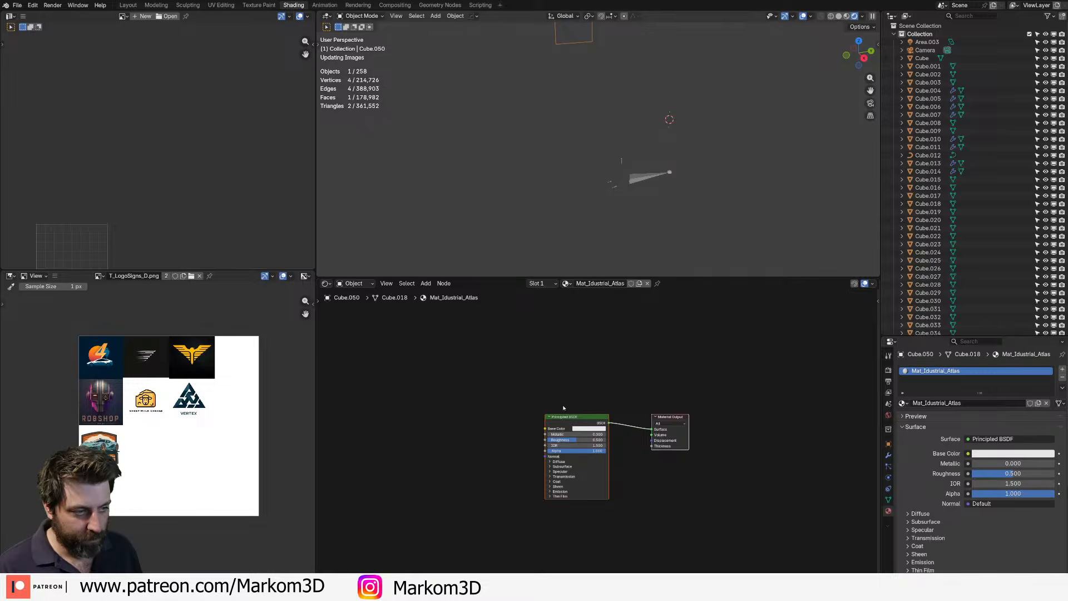
pyautogui.hotkey('ctrl', 't')
pyautogui.moveTo(523, 431); pyautogui.dragTo(609, 392, button='middle')
pyautogui.scroll(3, 609, 379)
# - Browse for the image texture's file and rename T__Indus_Atlas.png as T_Indus_Atlas.png
pyautogui.click(607, 395)
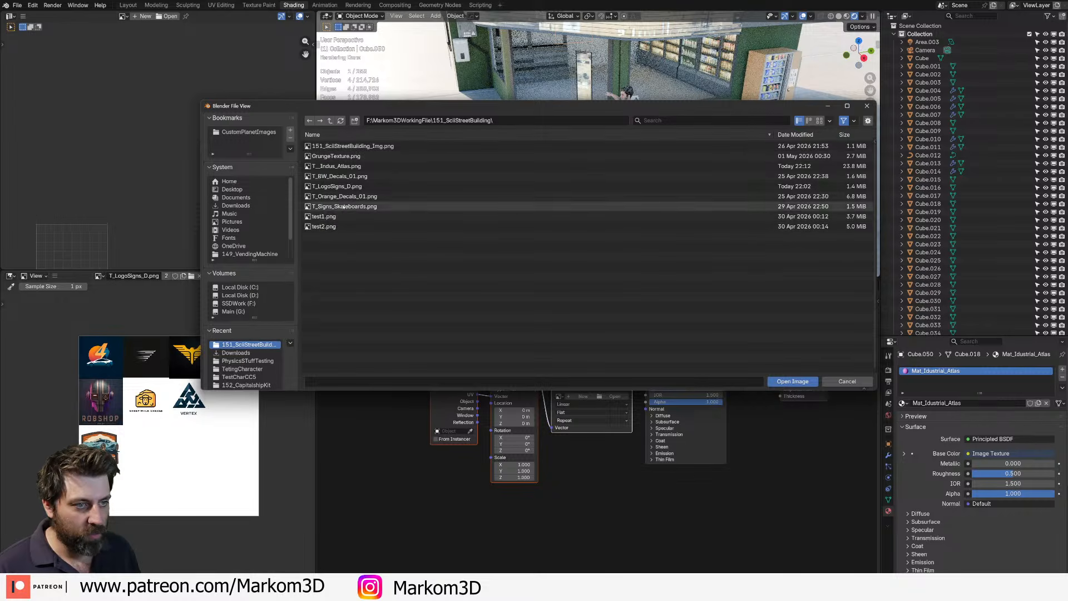
pyautogui.click(336, 166)
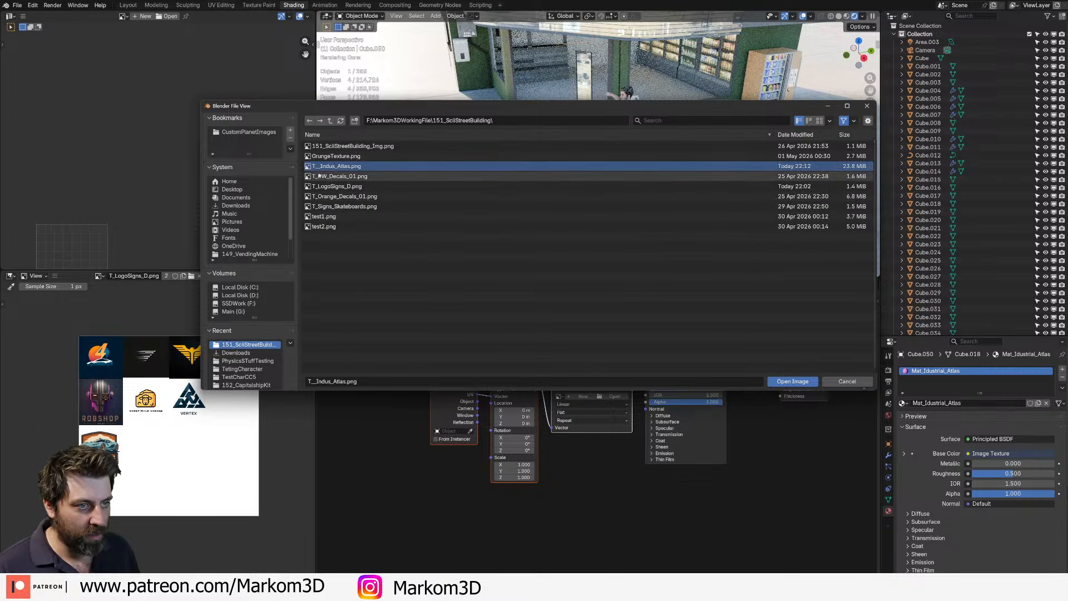
pyautogui.press('F2')
pyautogui.click(323, 167)
pyautogui.press('BackSpace')
pyautogui.press('Return')
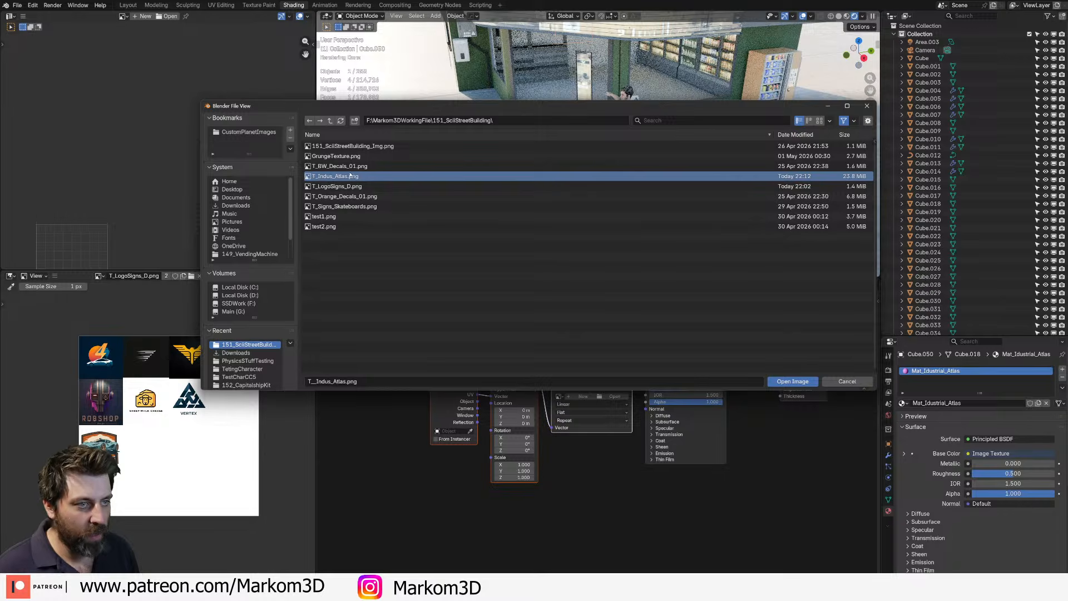
# - Load T_Indus_Atlas.png into the image texture node and fit the whole atlas in the upper image view
pyautogui.doubleClick(350, 176)
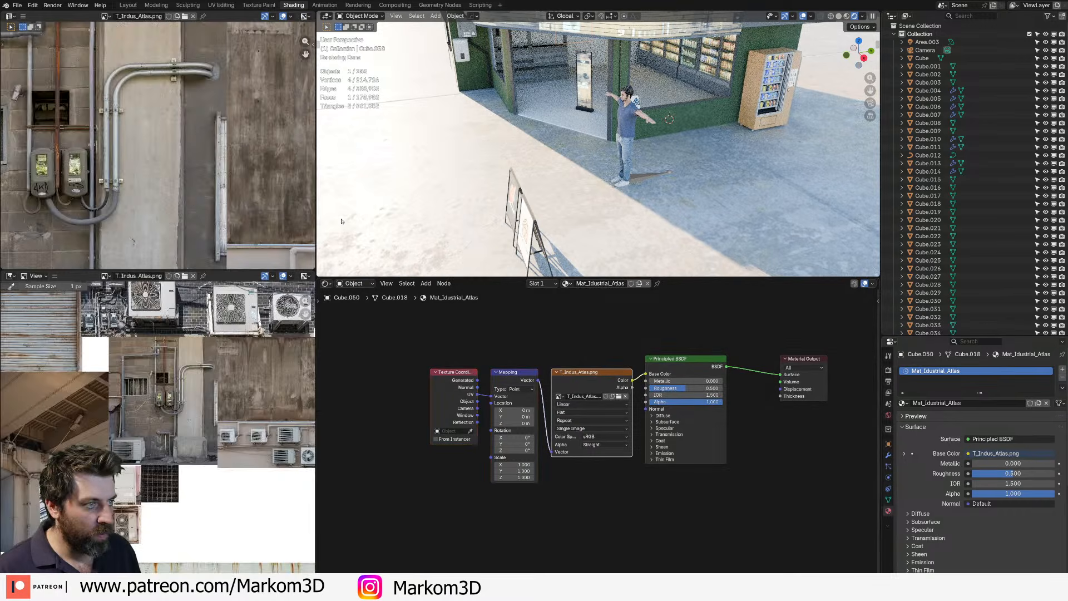
pyautogui.press('Home')
pyautogui.scroll(-2, 140, 156)
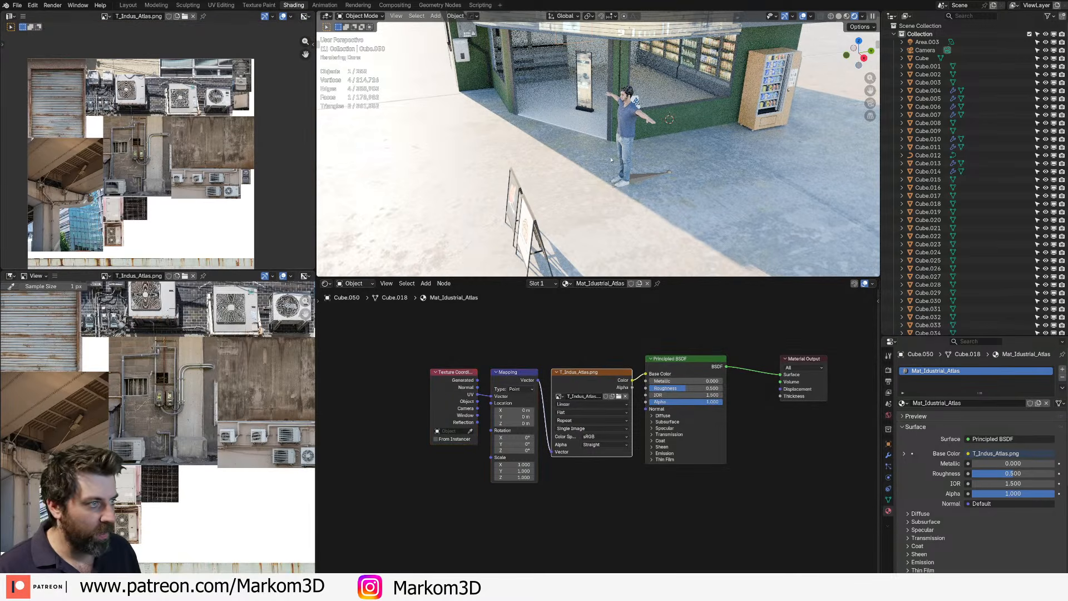
# - Move the UV face of the textured back panel onto the rusty roller shutter in the industrial atlas
pyautogui.press('KP_3')
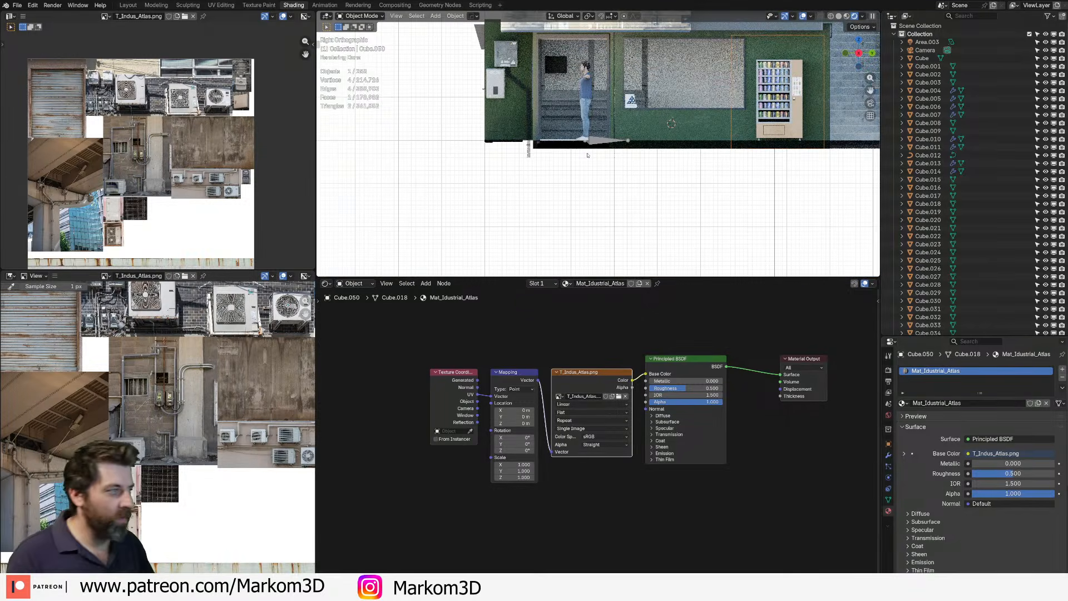
pyautogui.press('KP_1')
pyautogui.press('ctrl+KP_3')
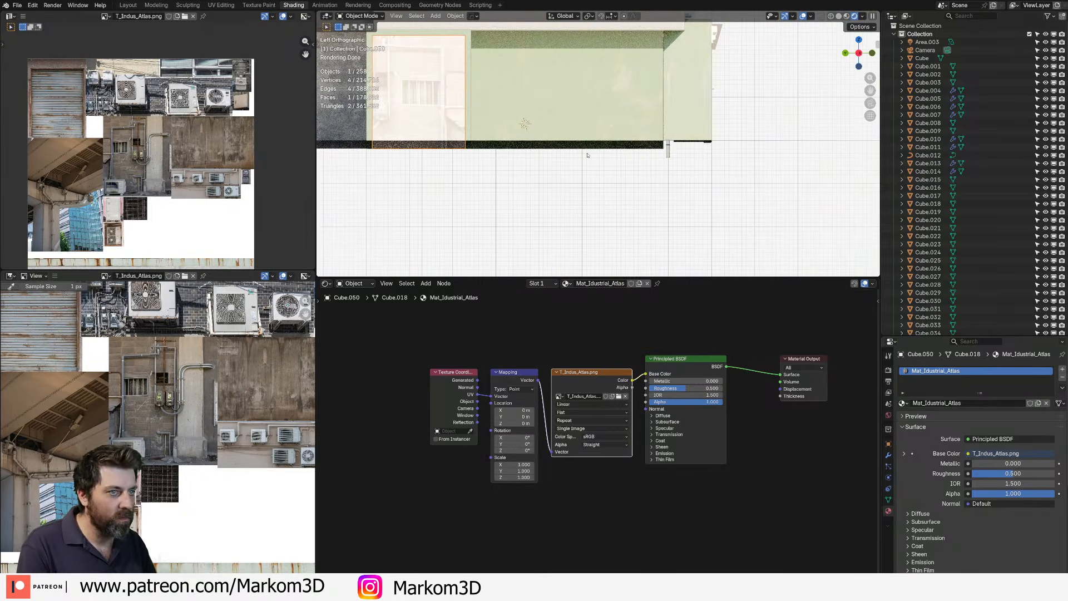
pyautogui.keyDown('shift'); pyautogui.moveTo(587, 155); pyautogui.dragTo(665, 211, button='middle'); pyautogui.keyUp('shift')
pyautogui.scroll(3, 666, 211)
pyautogui.press('Tab')
pyautogui.keyDown('shift'); pyautogui.moveTo(466, 170); pyautogui.dragTo(567, 180, button='middle'); pyautogui.keyUp('shift')
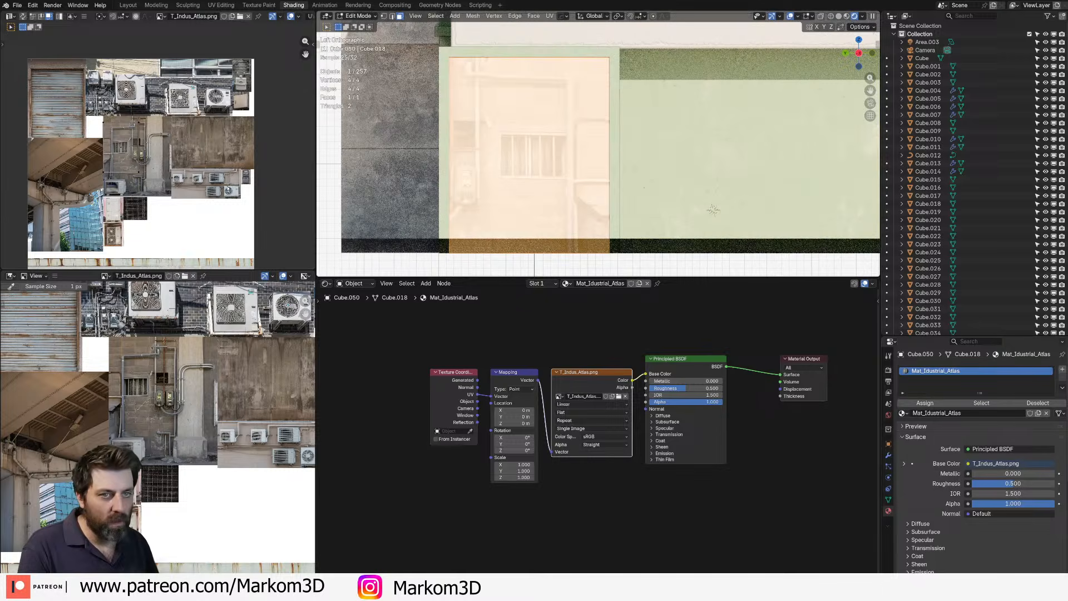
pyautogui.press('g')
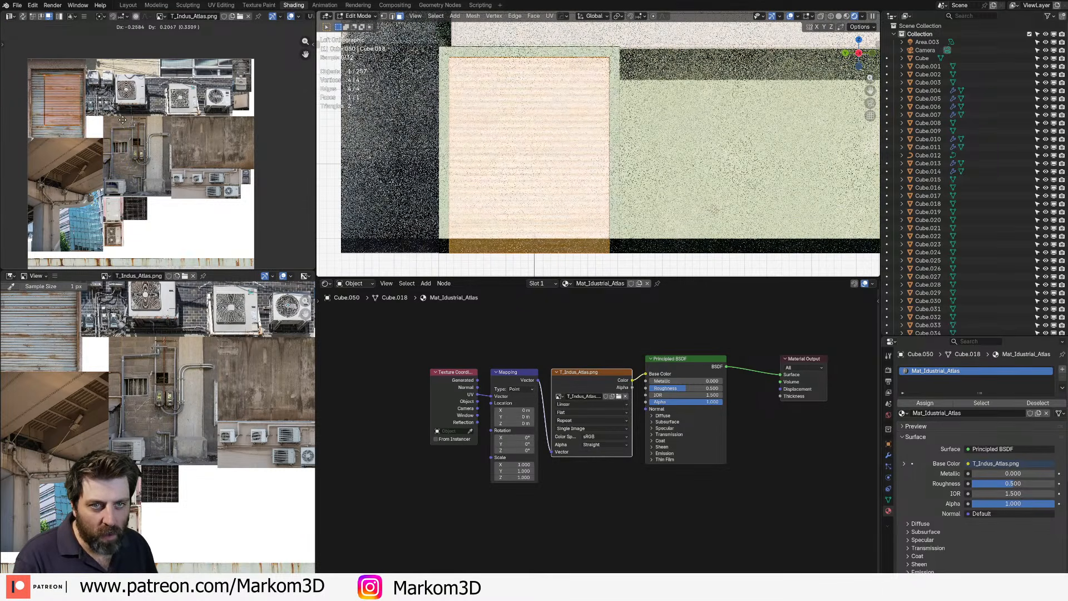
pyautogui.click(122, 127)
# - Enlarge the UV editing area, then scale and position the panel's UV face to fill the roller shutter image
pyautogui.moveTo(121, 111); pyautogui.dragTo(218, 198, button='middle')
pyautogui.scroll(6, 218, 198)
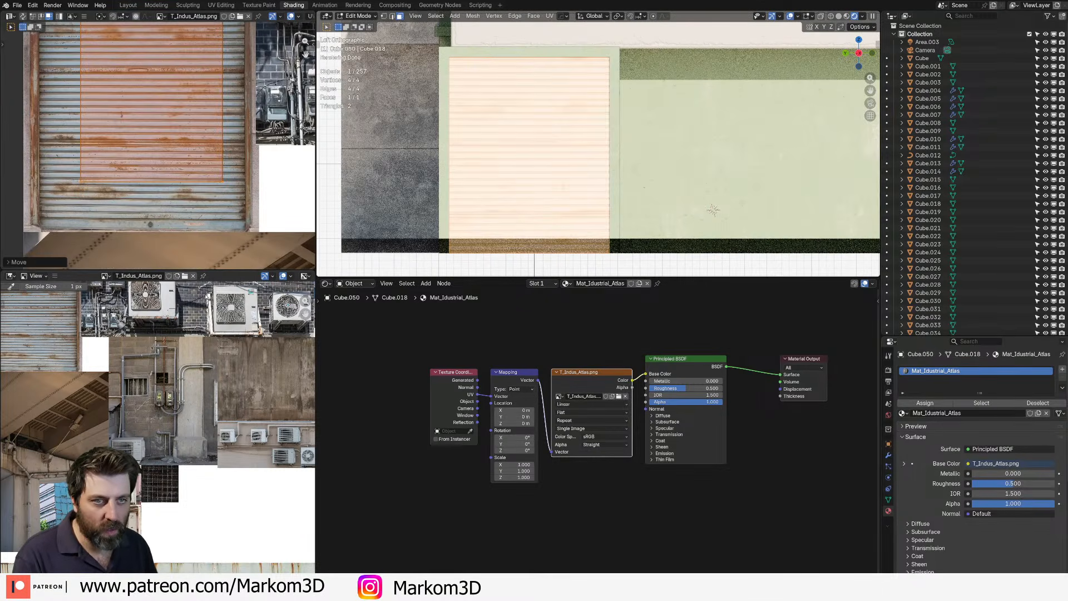
pyautogui.moveTo(216, 272); pyautogui.dragTo(215, 571)
pyautogui.press('g')
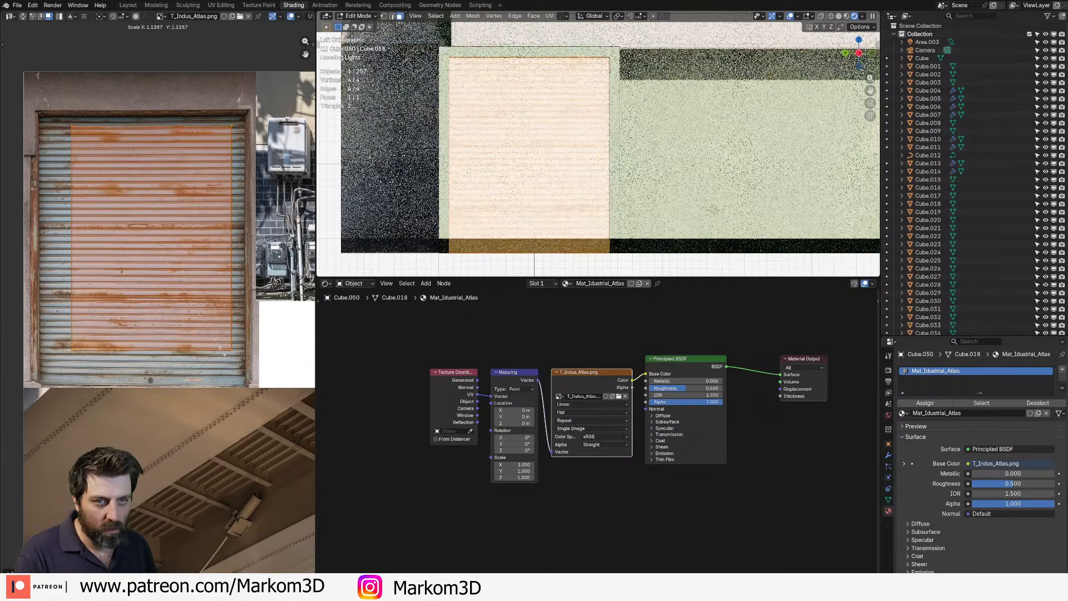
pyautogui.press('s')
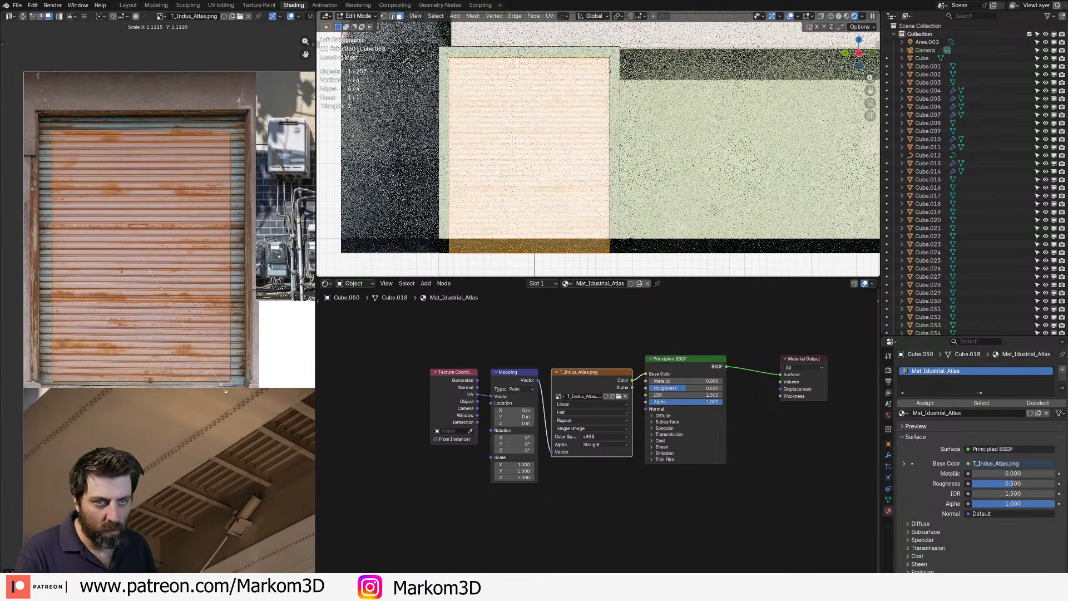
pyautogui.click(228, 389)
pyautogui.press('g')
pyautogui.click(234, 387)
pyautogui.moveTo(775, 202); pyautogui.dragTo(625, 166, button='middle')
pyautogui.press('Tab')
pyautogui.scroll(-4, 607, 173)
pyautogui.scroll(5, 662, 171)
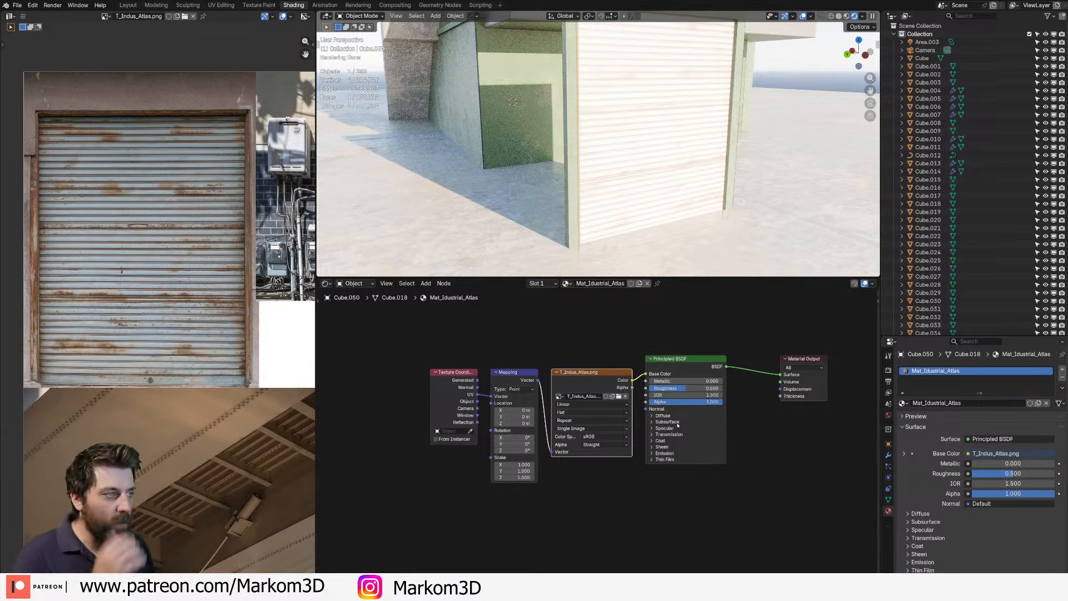
# - Move the texture coordinate, mapping and image texture nodes away from the Principled BSDF and expand its Diffuse settings
pyautogui.moveTo(630, 469); pyautogui.dragTo(627, 469, button='middle')
pyautogui.moveTo(609, 339); pyautogui.dragTo(468, 439)
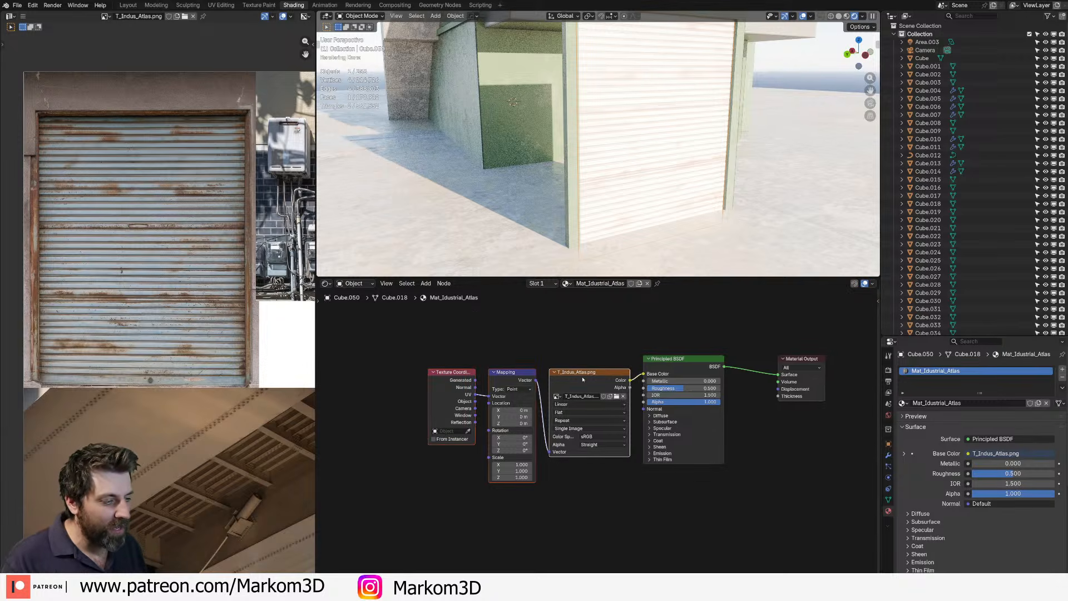
pyautogui.press('g')
pyautogui.click(330, 434)
pyautogui.click(657, 417)
pyautogui.click(558, 442)
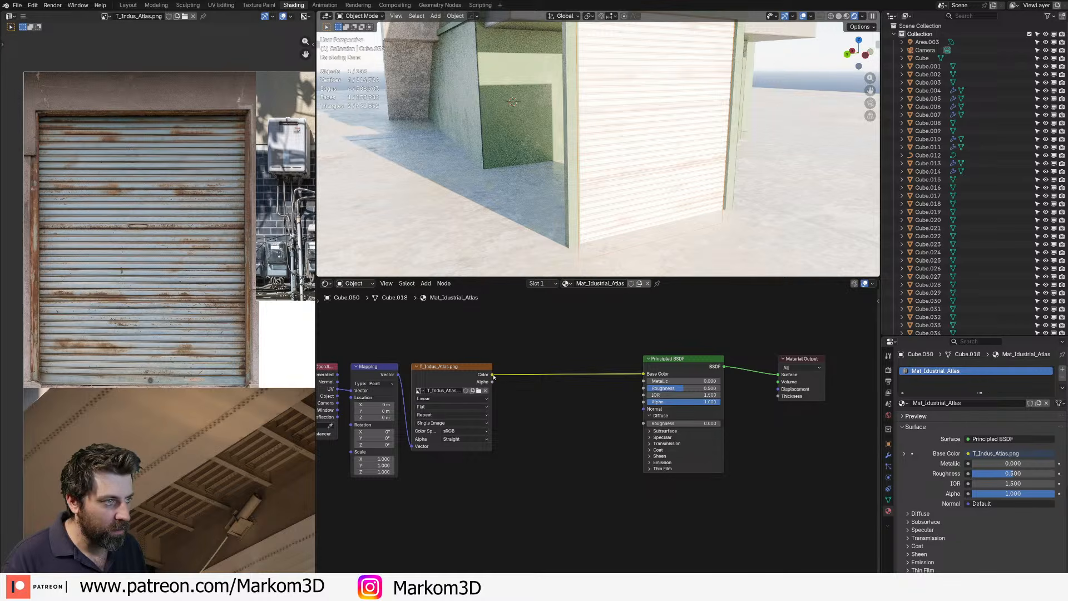
pyautogui.hotkey('shift', 'a')
pyautogui.click(511, 352)
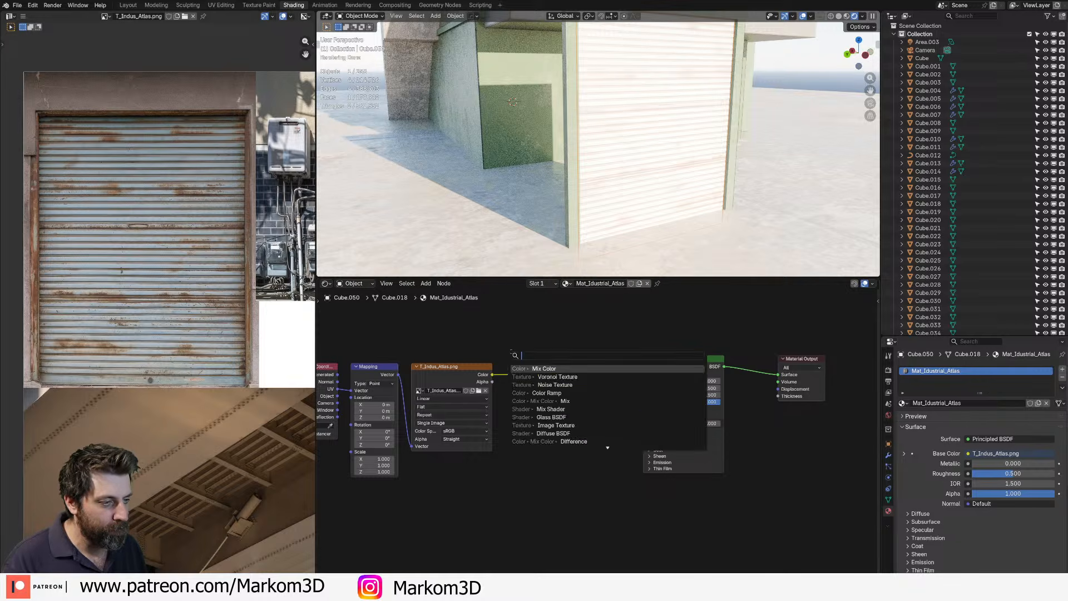
pyautogui.press('Escape')
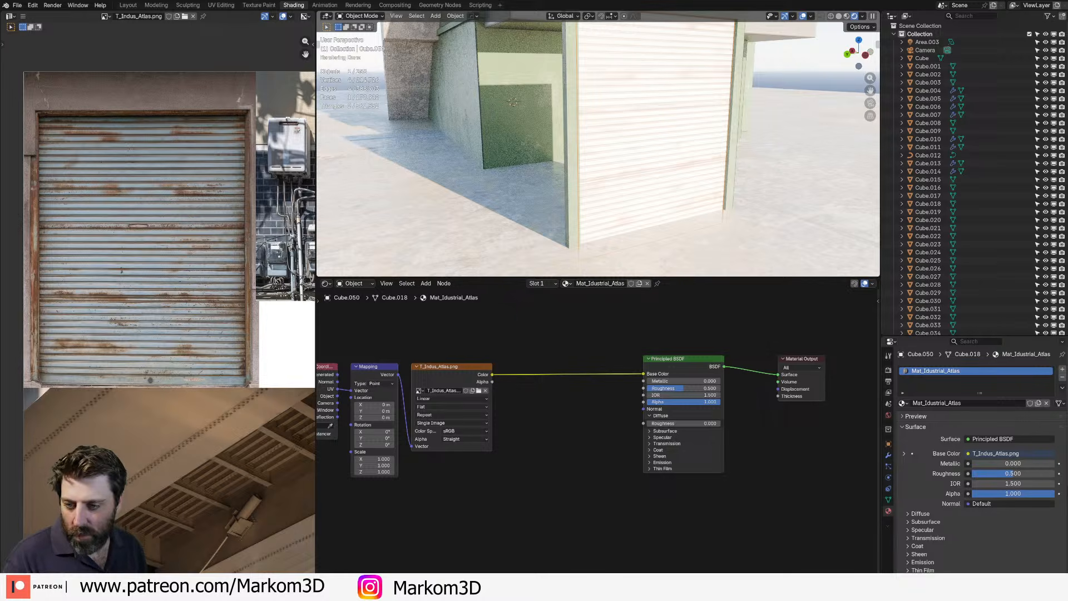
# - Insert a Hue/Saturation/Value node between the atlas image's color output and the Principled BSDF's Base Color
pyautogui.moveTo(493, 375); pyautogui.dragTo(548, 421)
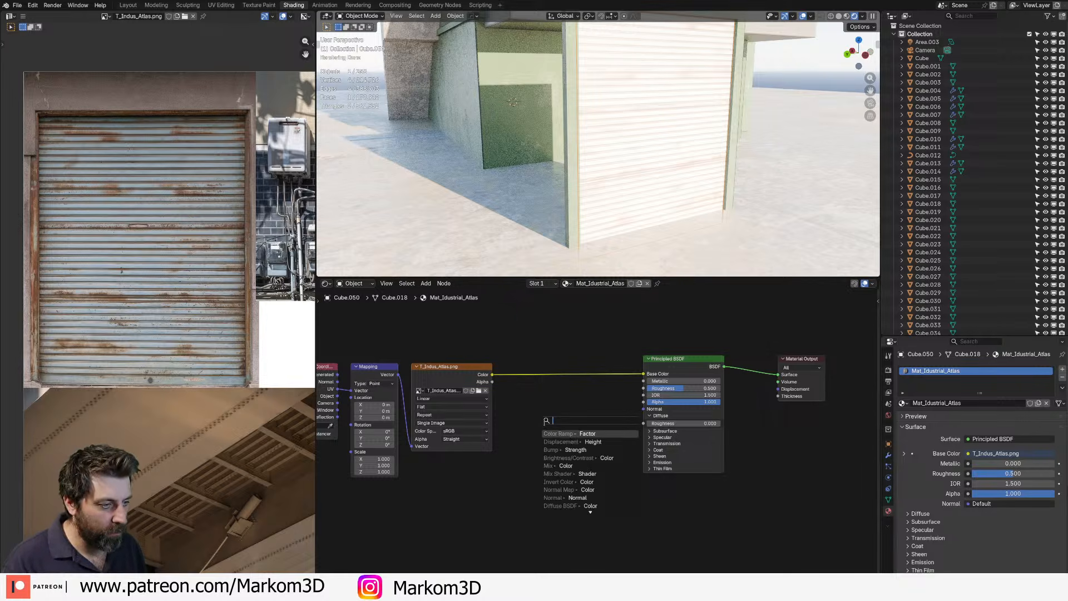
pyautogui.write('hue and')
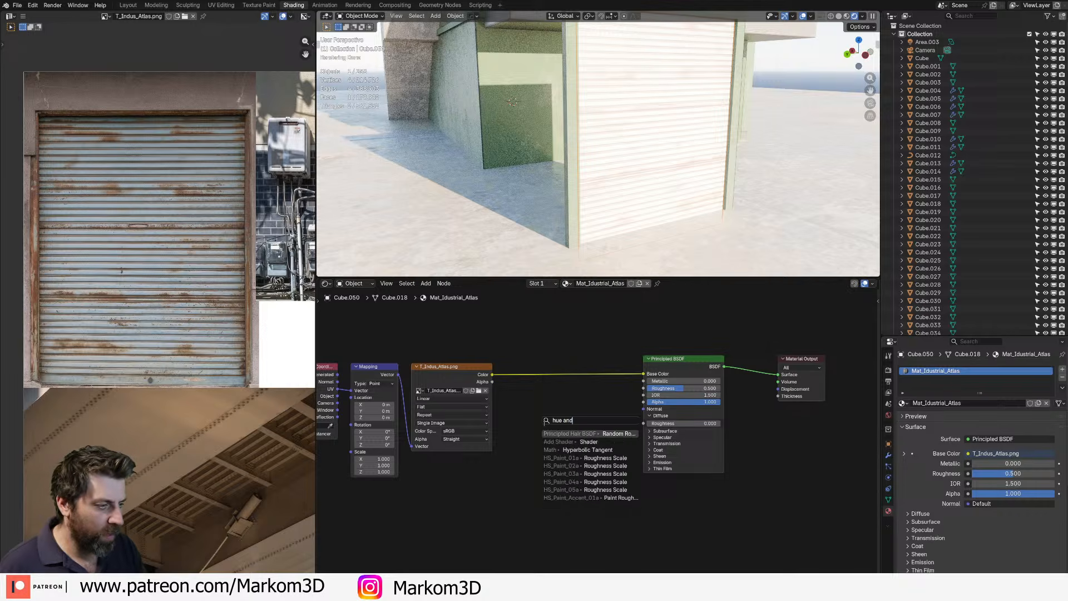
pyautogui.press('BackSpace')
pyautogui.press('Return')
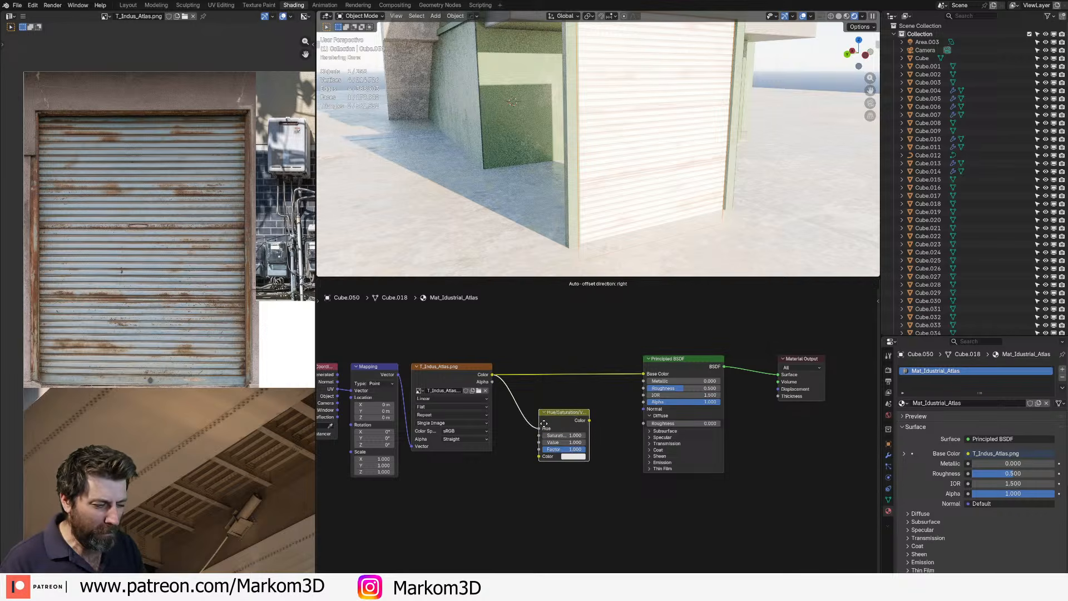
pyautogui.click(542, 466)
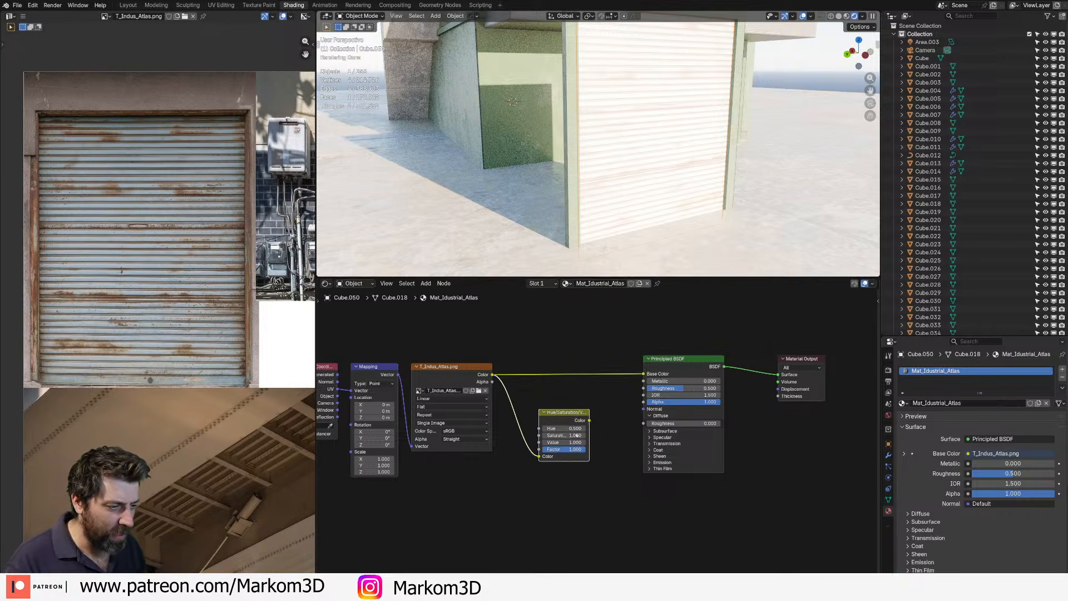
pyautogui.moveTo(589, 420); pyautogui.dragTo(643, 374)
pyautogui.moveTo(570, 408); pyautogui.dragTo(565, 350)
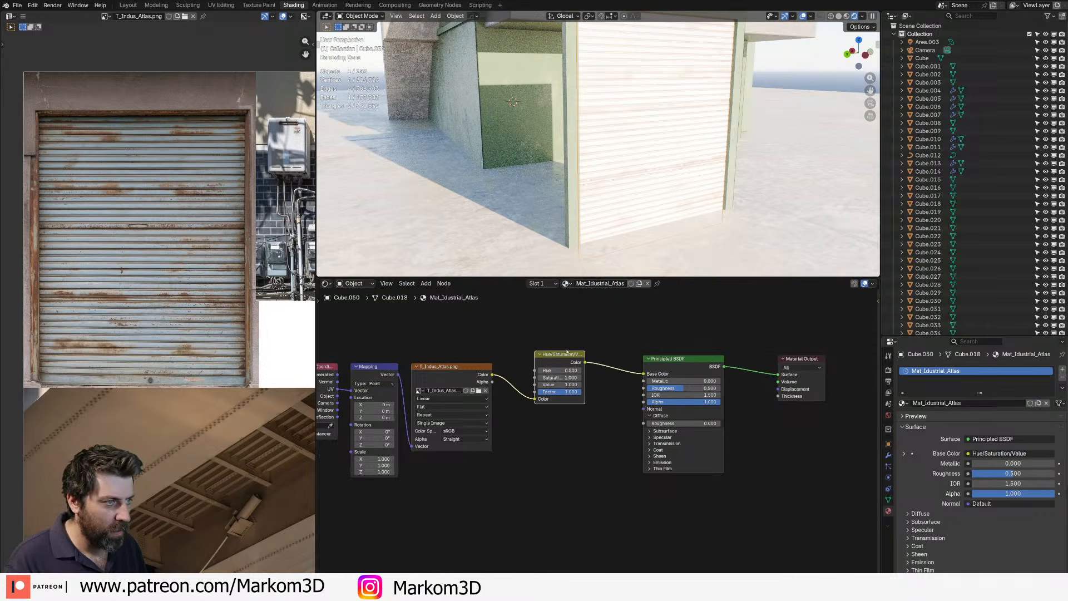
# - Set the world Sky Texture's sun rotation to 514° so the light falls differently on the shutter
pyautogui.scroll(4, 612, 145)
pyautogui.moveTo(612, 144); pyautogui.dragTo(601, 144, button='middle')
pyautogui.click(888, 414)
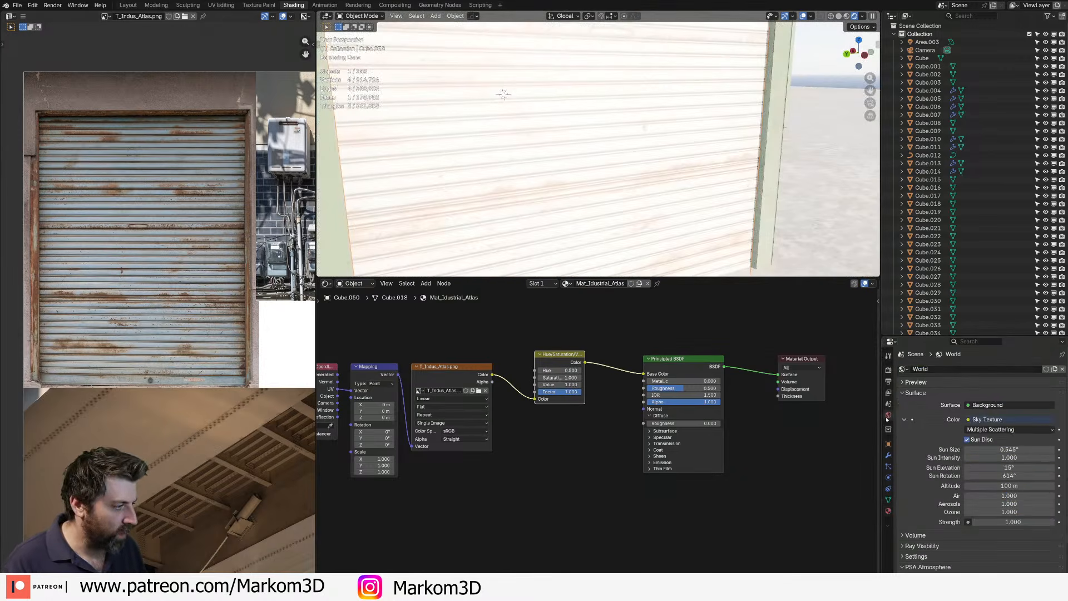
pyautogui.scroll(-3, 979, 445)
pyautogui.moveTo(996, 443); pyautogui.dragTo(940, 443)
pyautogui.scroll(-7, 535, 149)
pyautogui.moveTo(535, 148); pyautogui.dragTo(548, 179, button='middle')
pyautogui.scroll(4, 542, 167)
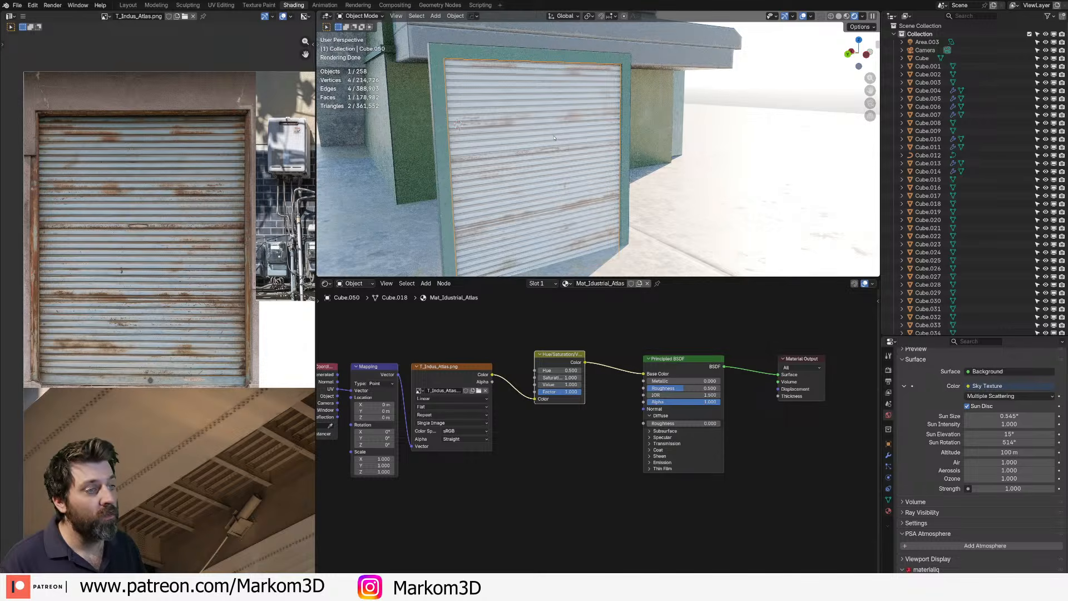
# - Select the grey ledge on the building and inspect the images used by its grunge and Metallic texture nodes
pyautogui.scroll(-4, 553, 138)
pyautogui.moveTo(553, 138); pyautogui.dragTo(541, 147, button='middle')
pyautogui.scroll(4, 541, 146)
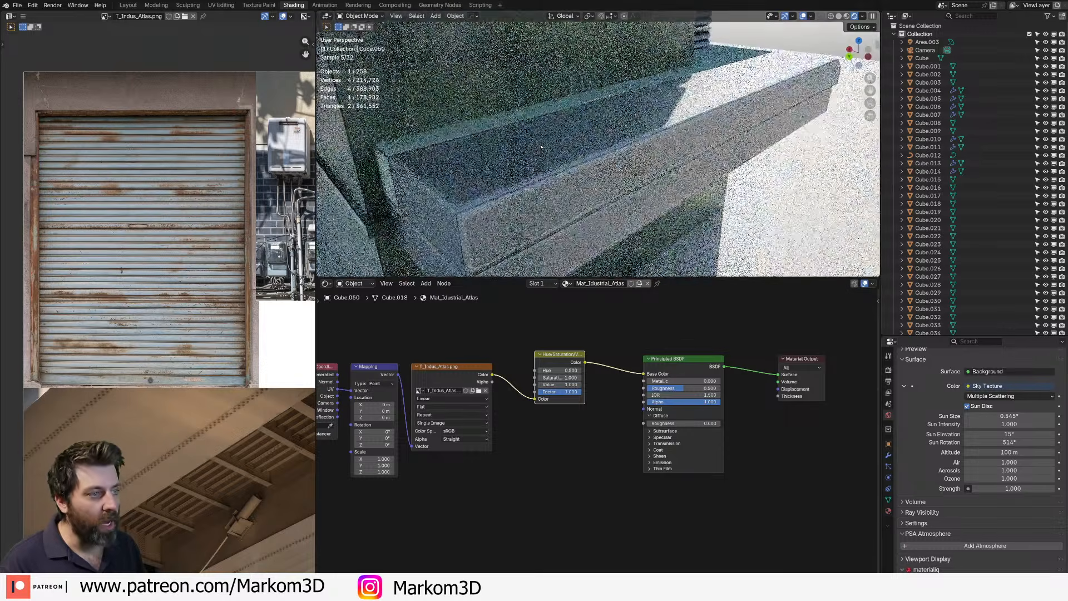
pyautogui.click(648, 135)
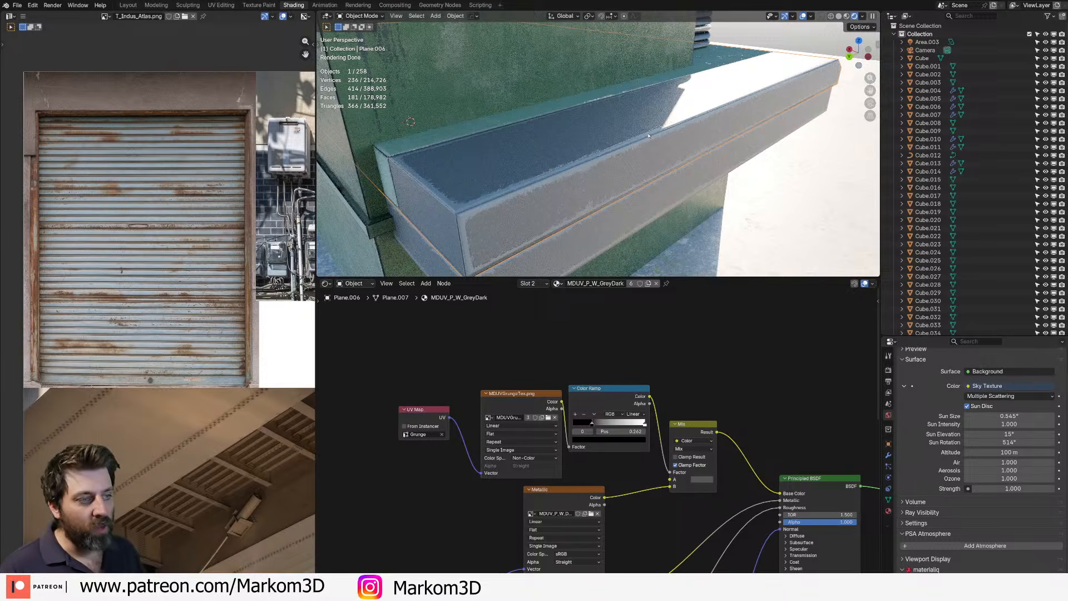
pyautogui.click(559, 393)
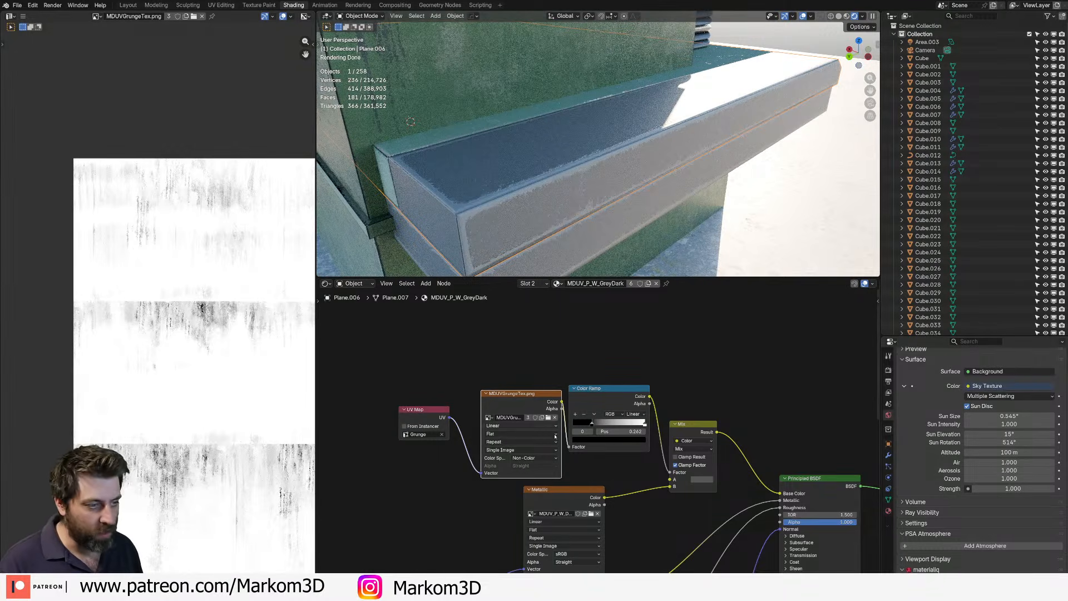
pyautogui.click(561, 500)
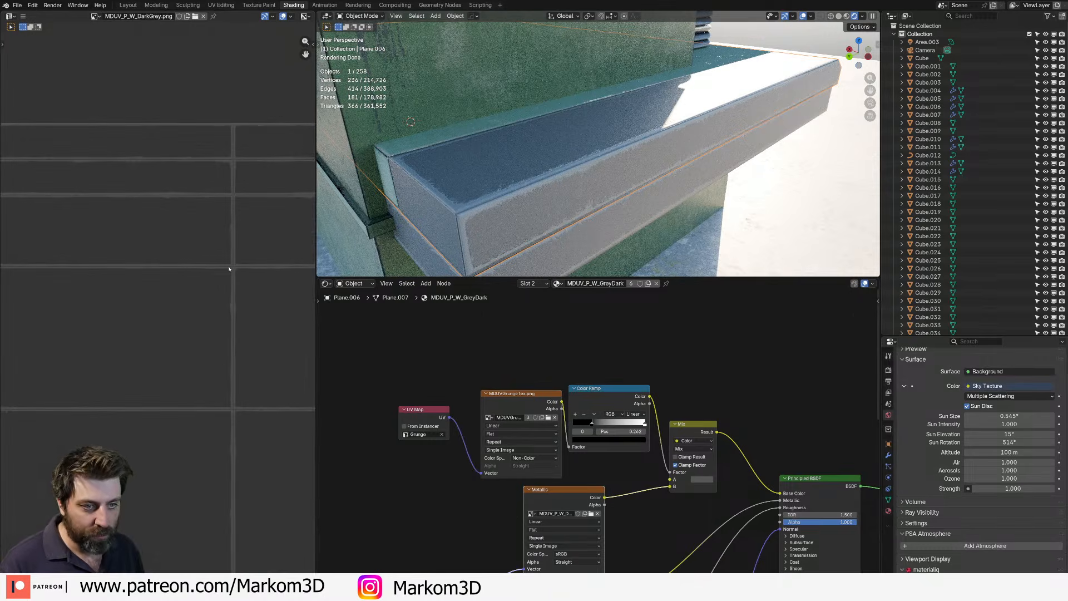
# - Examine how all of the ledge's UV faces are laid out over the dark grey trim texture
pyautogui.press('Tab')
pyautogui.scroll(-2, 258, 293)
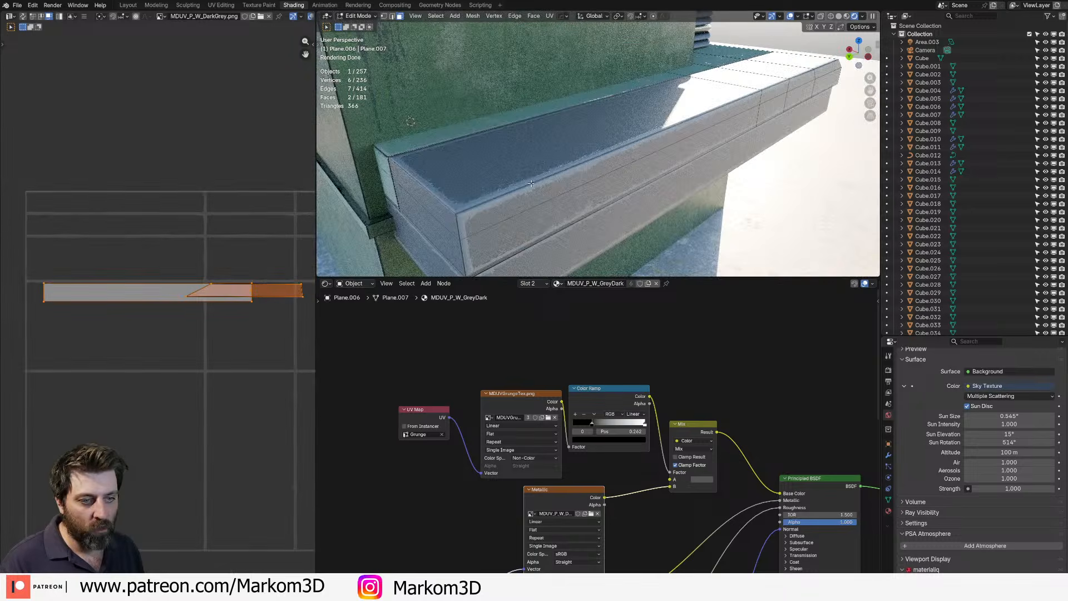
pyautogui.press('a')
pyautogui.scroll(6, 223, 330)
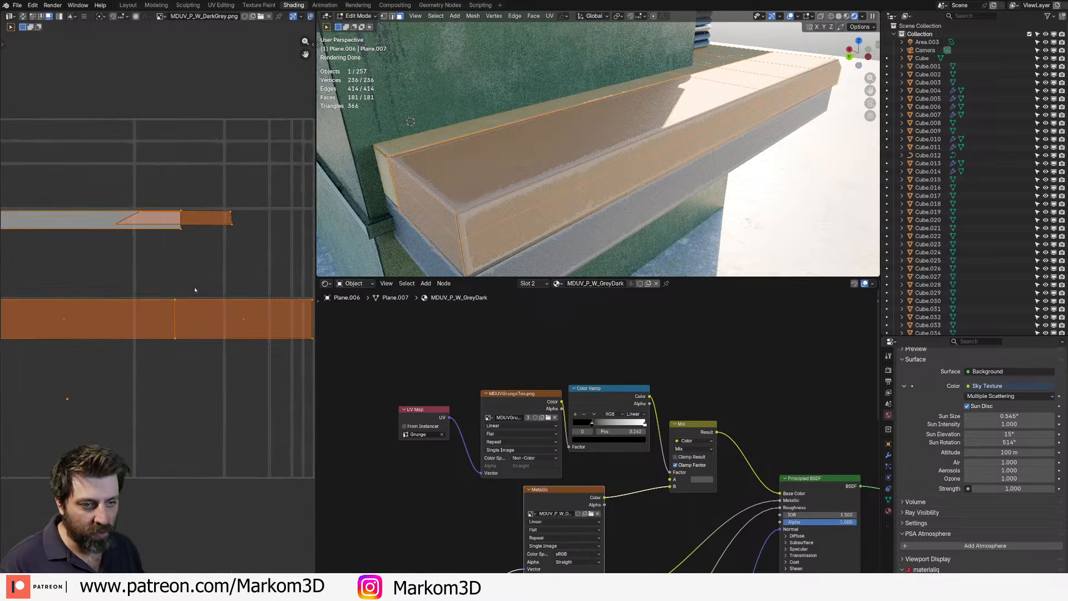
pyautogui.moveTo(128, 287); pyautogui.dragTo(119, 288, button='middle')
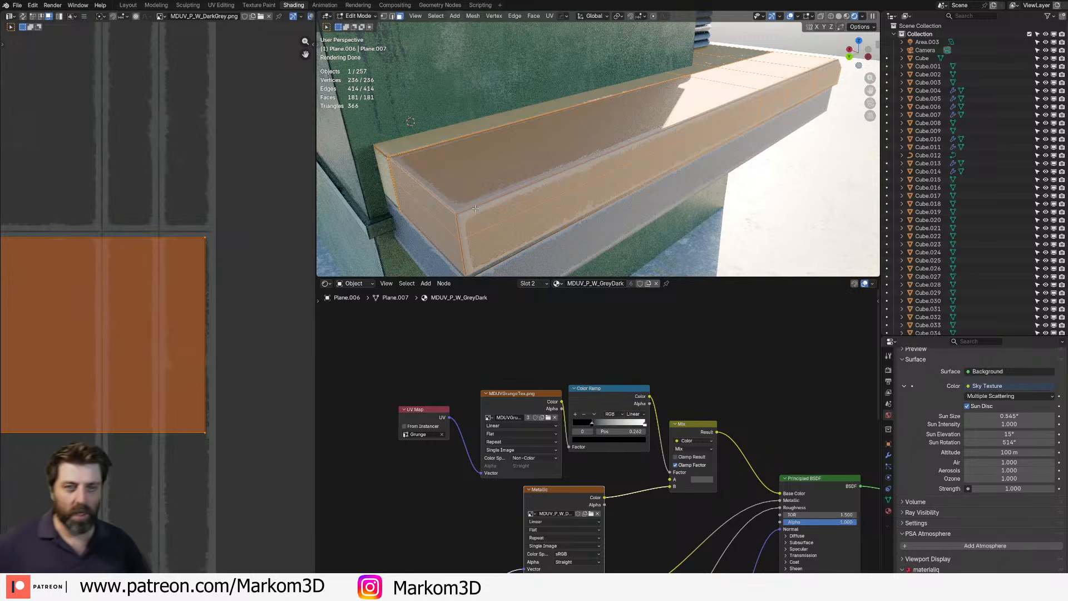
pyautogui.scroll(-5, 548, 86)
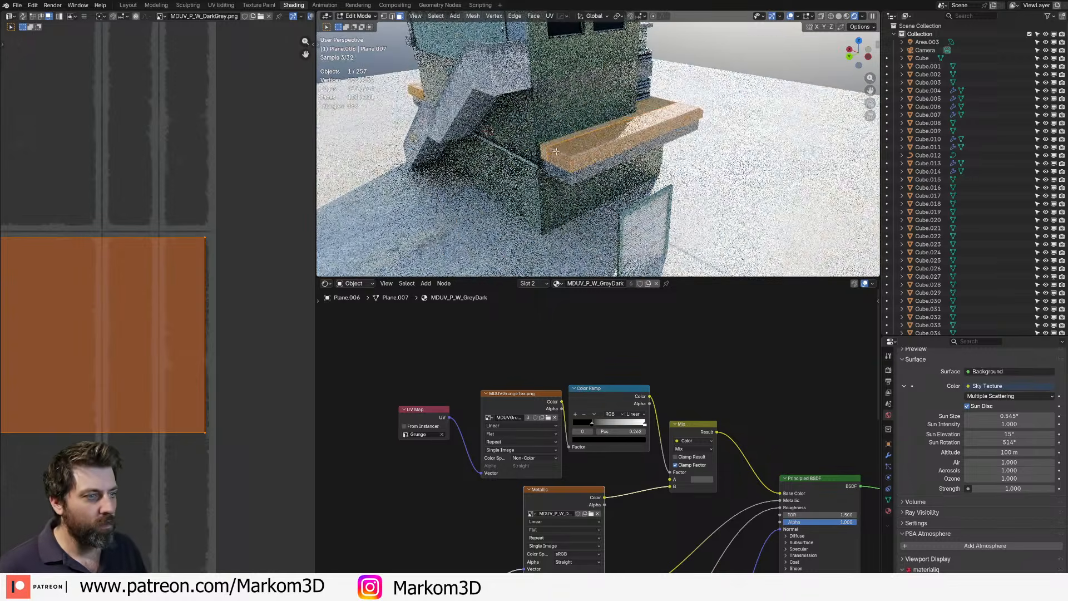
pyautogui.moveTo(573, 214); pyautogui.dragTo(544, 207, button='middle')
pyautogui.press('Tab')
# - Add a Bump node to the shutter material, feeding the atlas color into Height and its output into the Principled BSDF's Normal
pyautogui.click(544, 208)
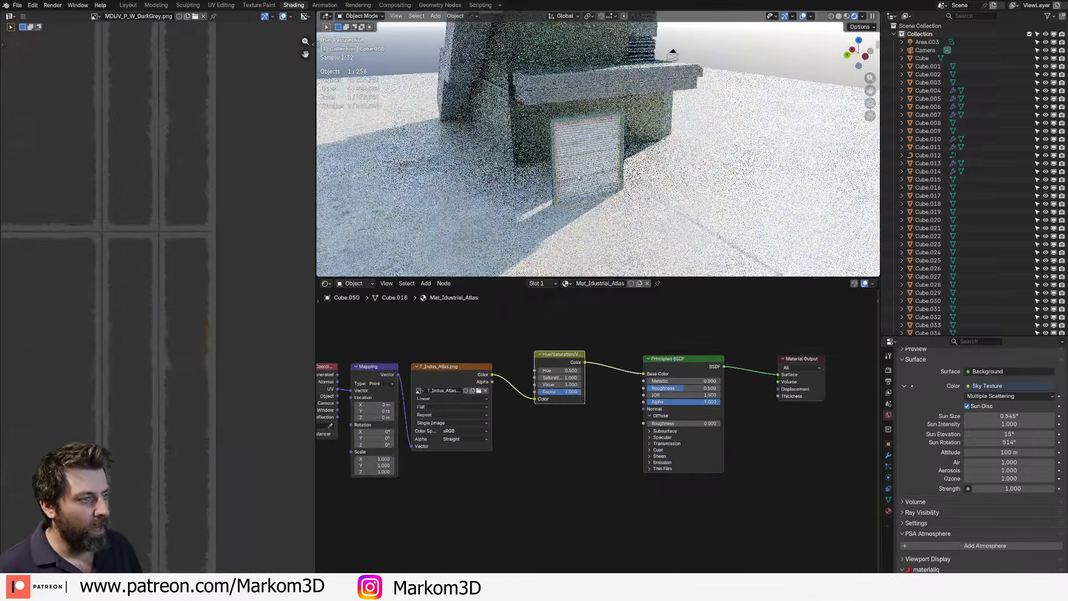
pyautogui.press('Tab')
pyautogui.scroll(6, 571, 197)
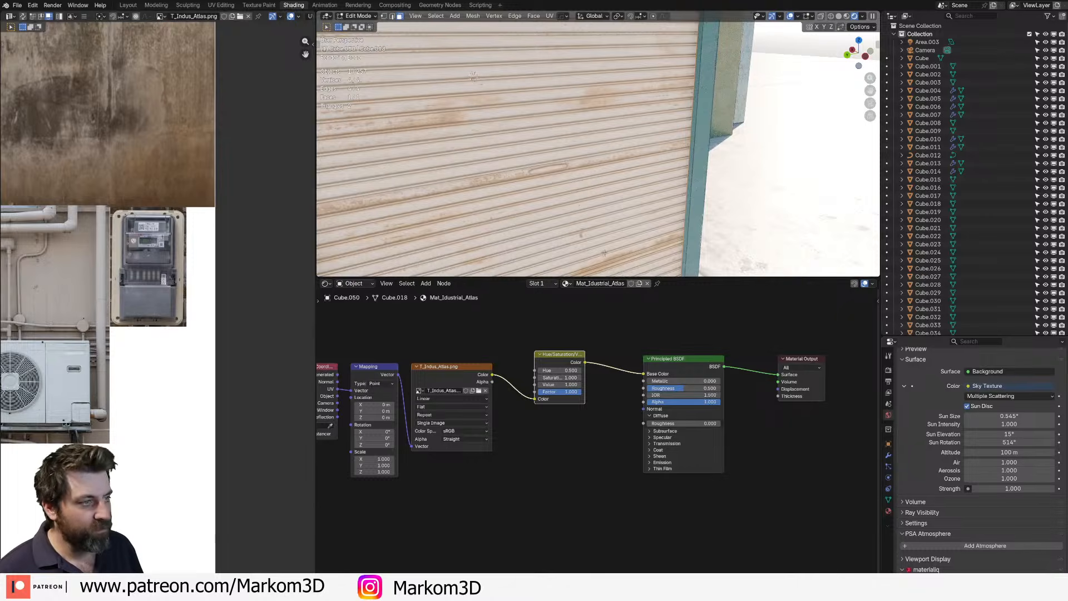
pyautogui.moveTo(573, 465); pyautogui.dragTo(579, 461, button='middle')
pyautogui.click(569, 426)
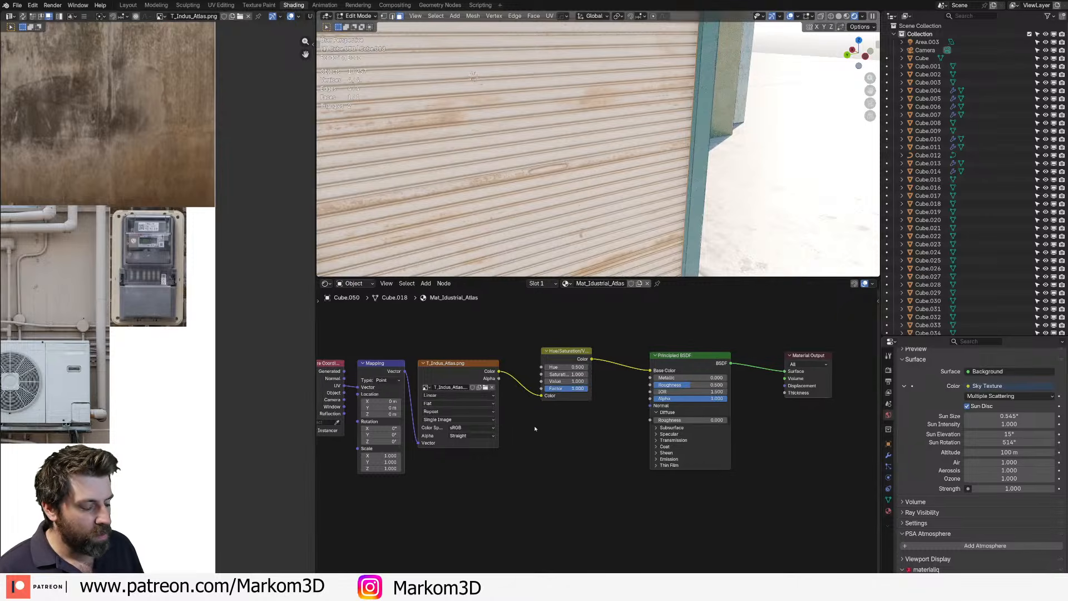
pyautogui.moveTo(499, 372); pyautogui.dragTo(532, 516)
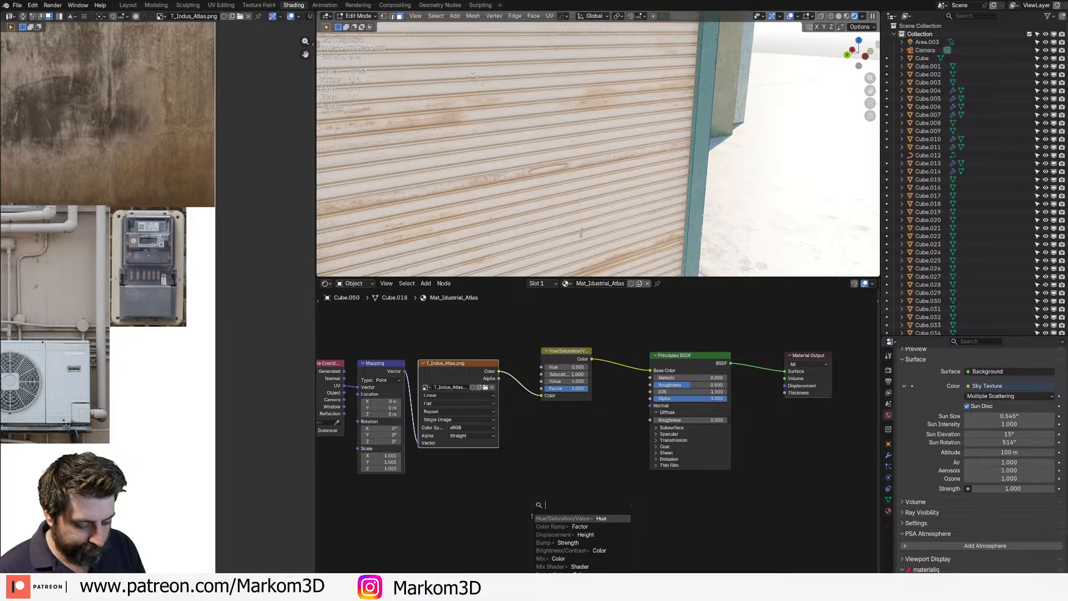
pyautogui.write('bump')
pyautogui.press('Return')
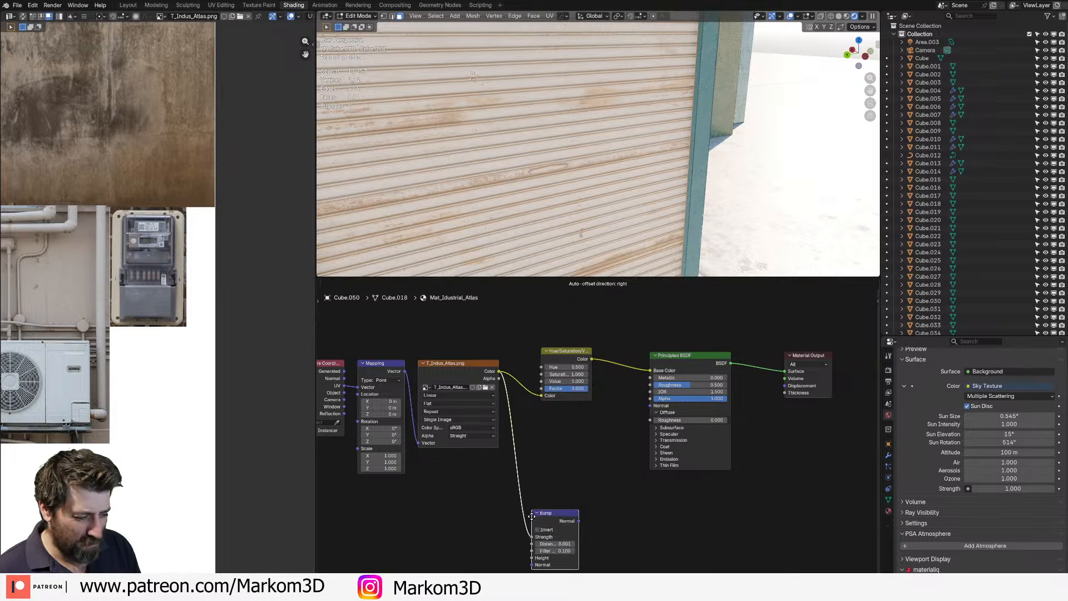
pyautogui.click(541, 493)
pyautogui.moveTo(545, 513)
pyautogui.mouseDown()
pyautogui.moveTo(509, 520)
pyautogui.moveTo(539, 533)
pyautogui.mouseUp()
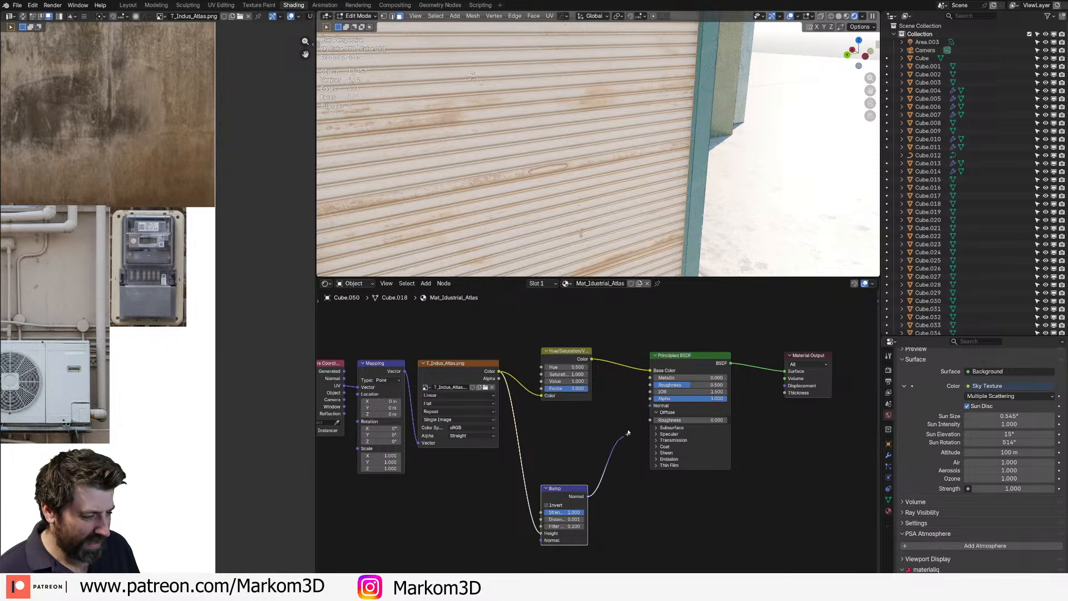
pyautogui.moveTo(628, 432); pyautogui.dragTo(648, 406)
# - Reroute the Bump node's output from the Principled BSDF's Normal input to its Base Color input
pyautogui.scroll(-7, 653, 259)
pyautogui.moveTo(655, 258); pyautogui.dragTo(595, 260, button='middle')
pyautogui.scroll(2, 684, 263)
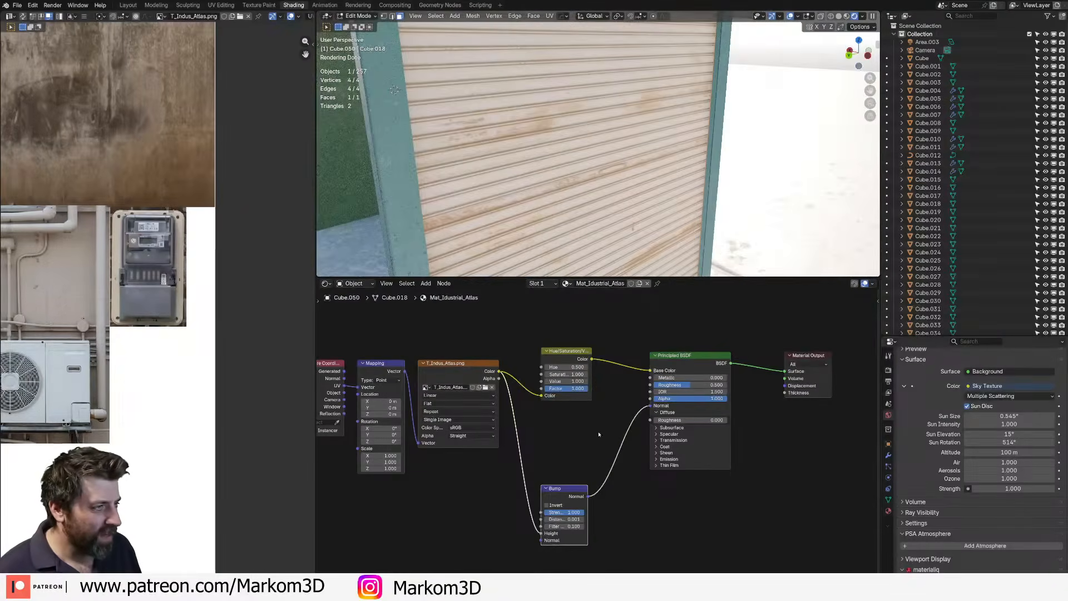
pyautogui.moveTo(657, 411); pyautogui.dragTo(649, 371)
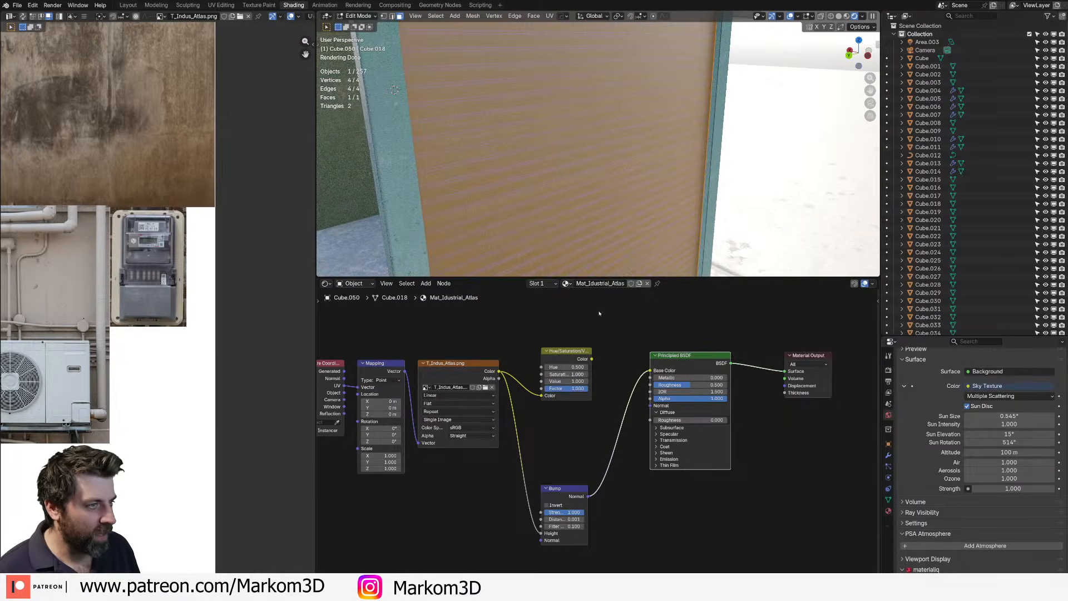
# - Try the Bump node's Invert option and a Strength of 0.1, and return the Strength to 1
pyautogui.click(548, 506)
pyautogui.click(548, 506)
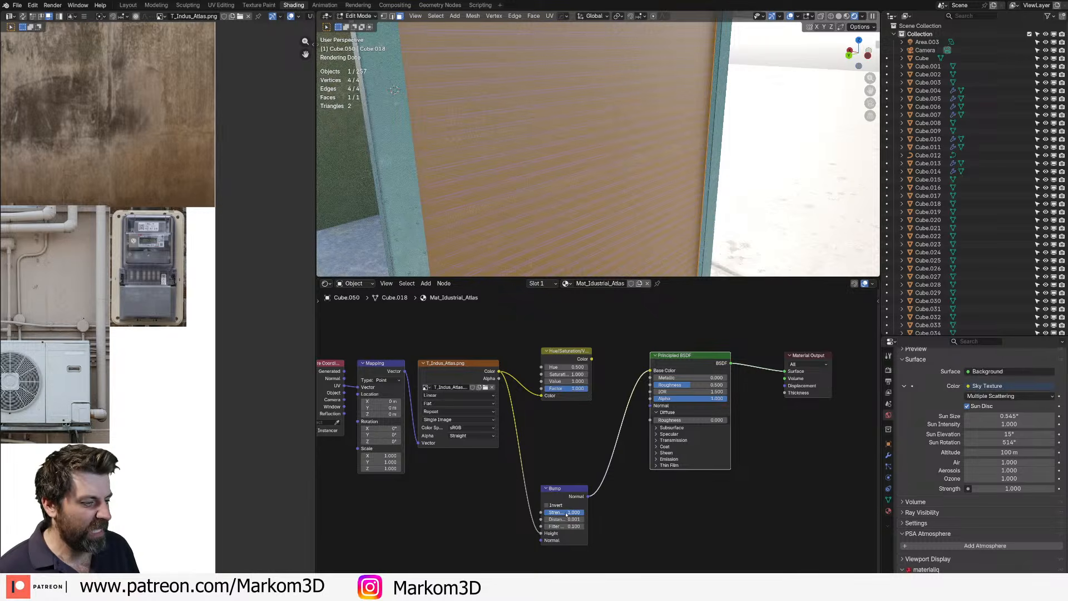
pyautogui.click(566, 512)
pyautogui.press('Return')
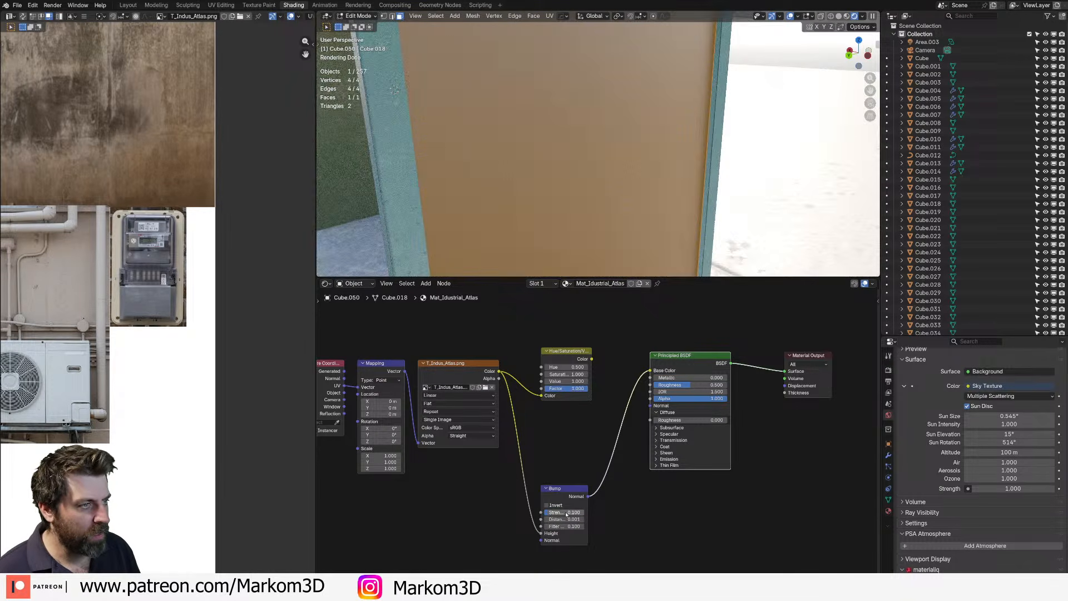
pyautogui.click(565, 513)
pyautogui.write('1')
pyautogui.press('Return')
# - Reconnect the Bump output to the Principled BSDF's Normal input and the Hue/Saturation color to its Base Color
pyautogui.scroll(4, 565, 514)
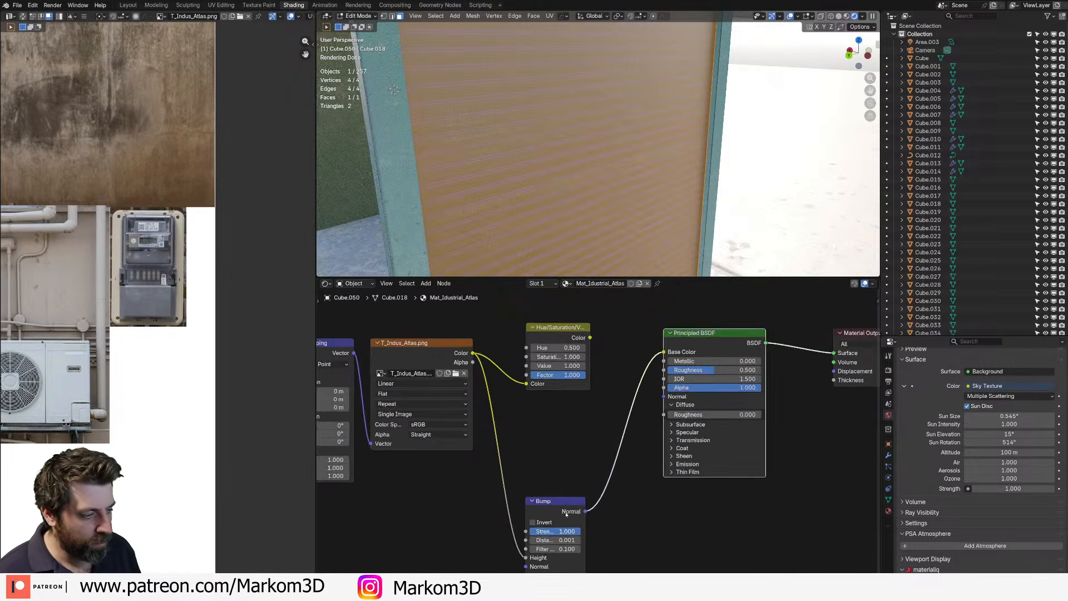
pyautogui.moveTo(572, 527); pyautogui.dragTo(595, 466, button='middle')
pyautogui.scroll(1, 595, 466)
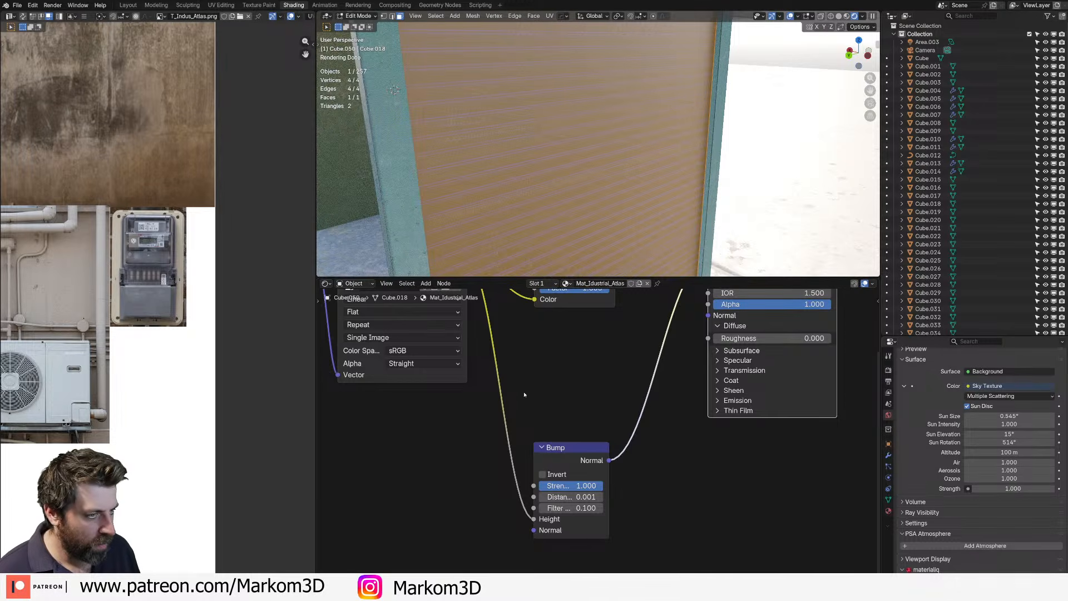
pyautogui.moveTo(524, 394); pyautogui.dragTo(504, 485, button='middle')
pyautogui.scroll(-8, 532, 103)
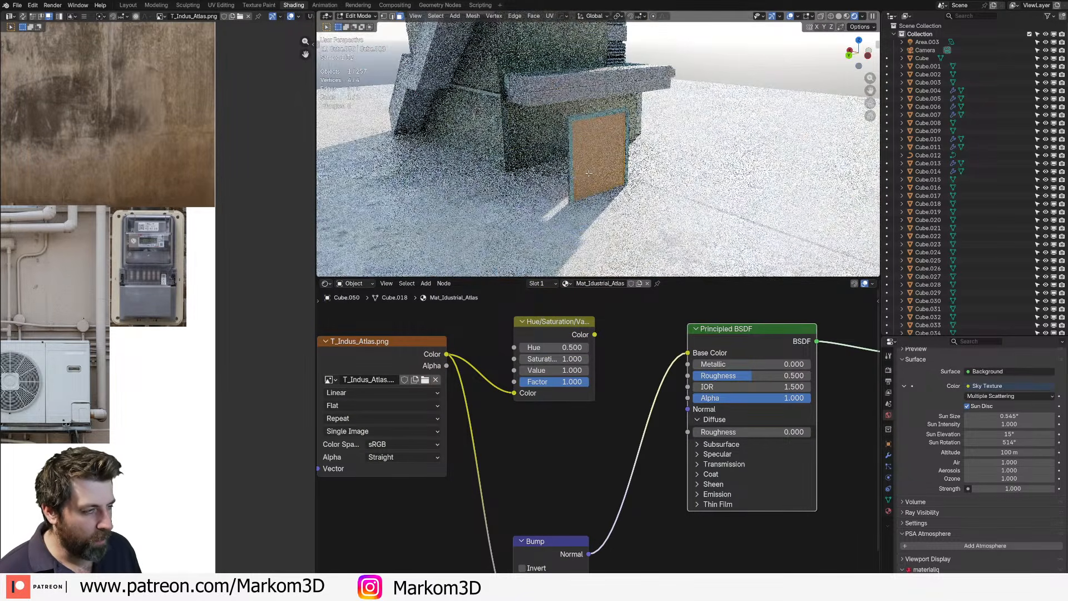
pyautogui.moveTo(532, 103); pyautogui.dragTo(489, 94, button='middle')
pyautogui.scroll(4, 515, 146)
pyautogui.press('Tab')
pyautogui.keyDown('shift'); pyautogui.moveTo(515, 145); pyautogui.dragTo(562, 196, button='middle'); pyautogui.keyUp('shift')
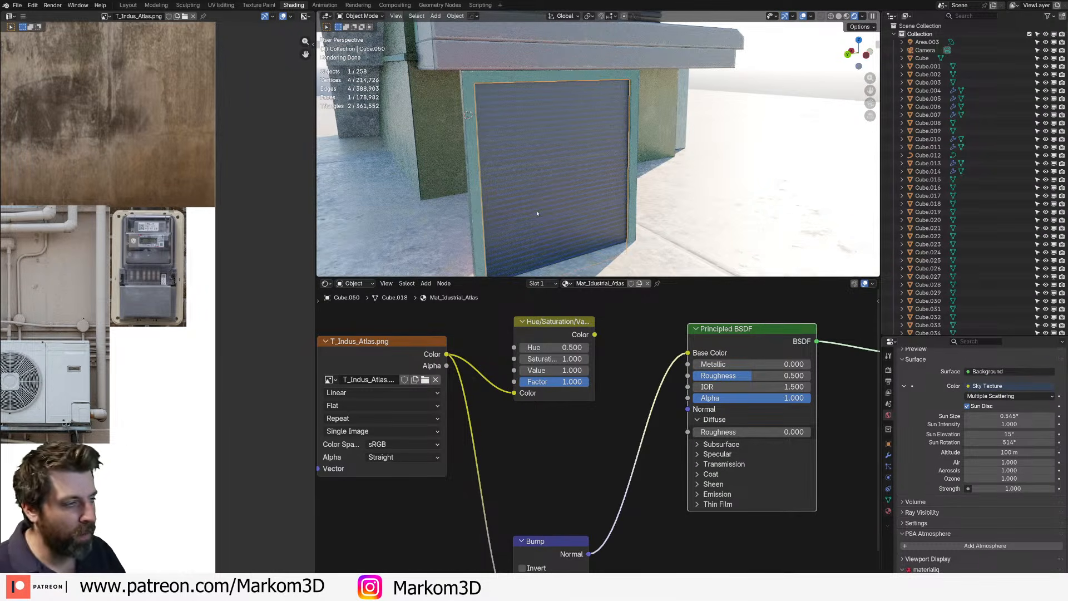
pyautogui.moveTo(677, 353); pyautogui.dragTo(687, 408)
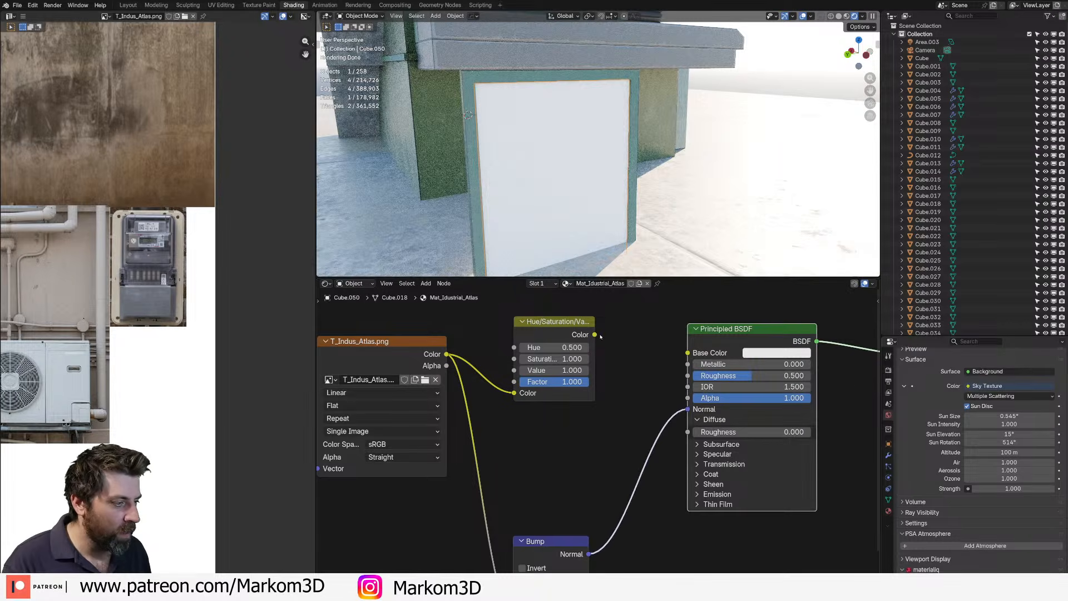
pyautogui.moveTo(595, 334); pyautogui.dragTo(688, 353)
# - Join the shutter panel and its surrounding green frame into one object
pyautogui.moveTo(578, 149); pyautogui.dragTo(623, 151, button='middle')
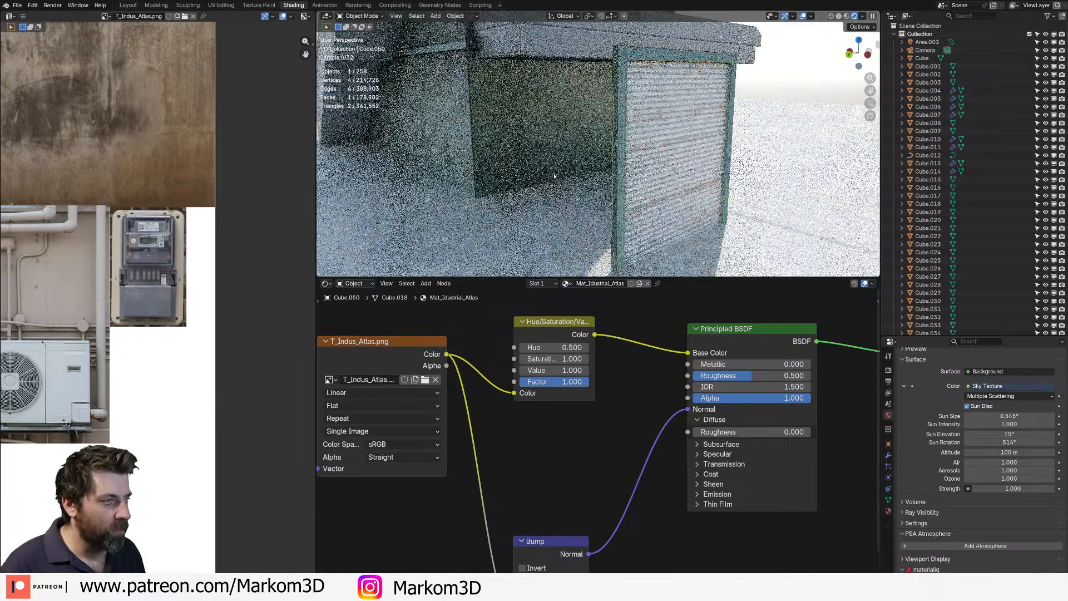
pyautogui.scroll(-4, 625, 151)
pyautogui.keyDown('shift'); pyautogui.click(613, 172); pyautogui.keyUp('shift')
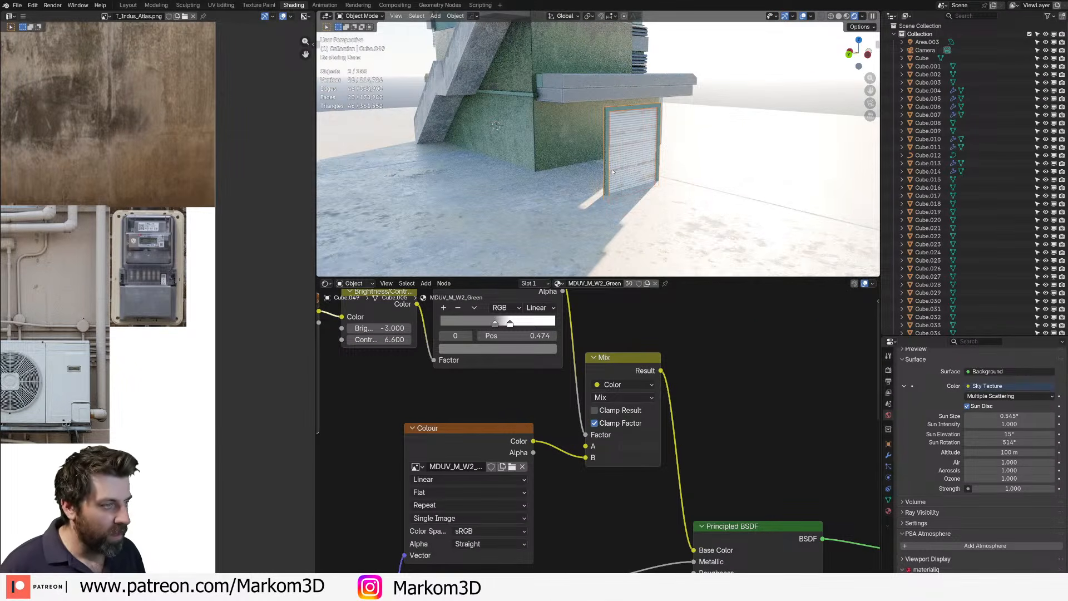
pyautogui.hotkey('ctrl', 'j')
pyautogui.moveTo(622, 177); pyautogui.dragTo(646, 188, button='middle')
pyautogui.scroll(2, 667, 193)
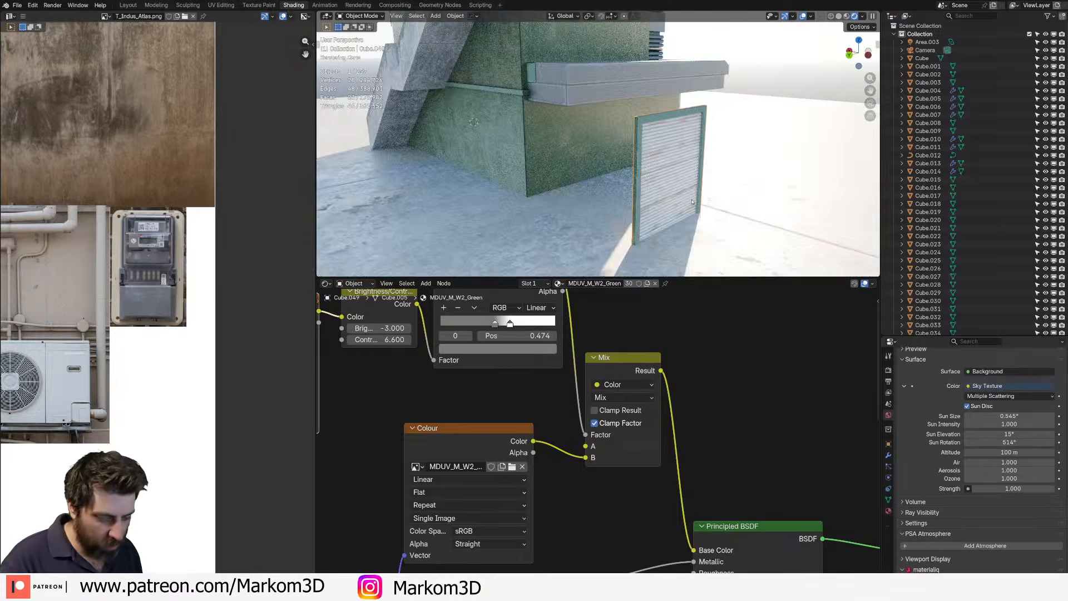
# - Move all the joined shutter and frame geometry along X and Y against the wall at the building's corner, under the ledge
pyautogui.press('g')
pyautogui.press('Tab')
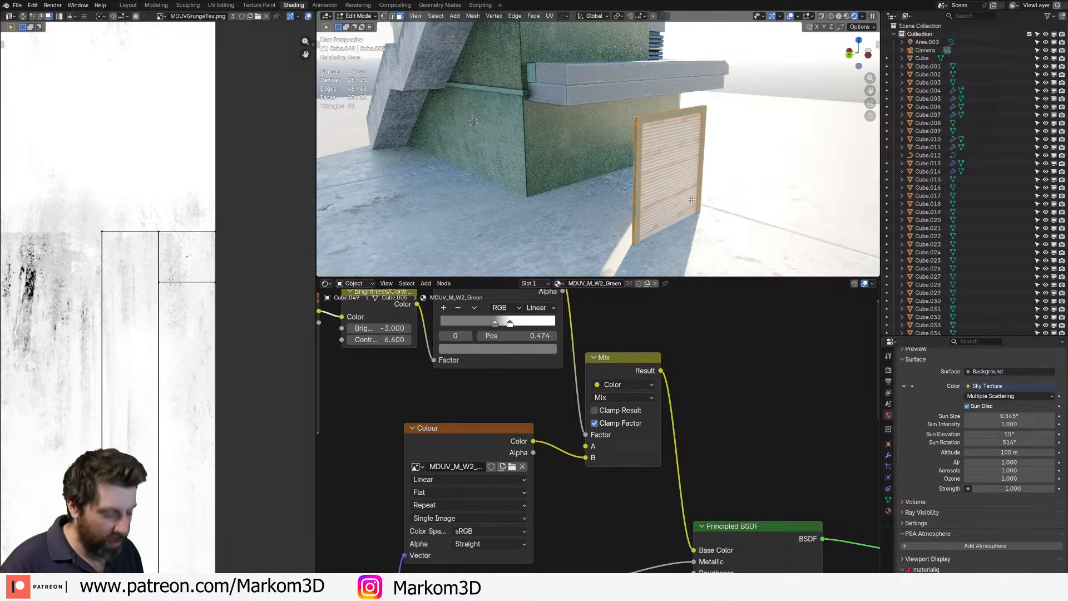
pyautogui.press('x')
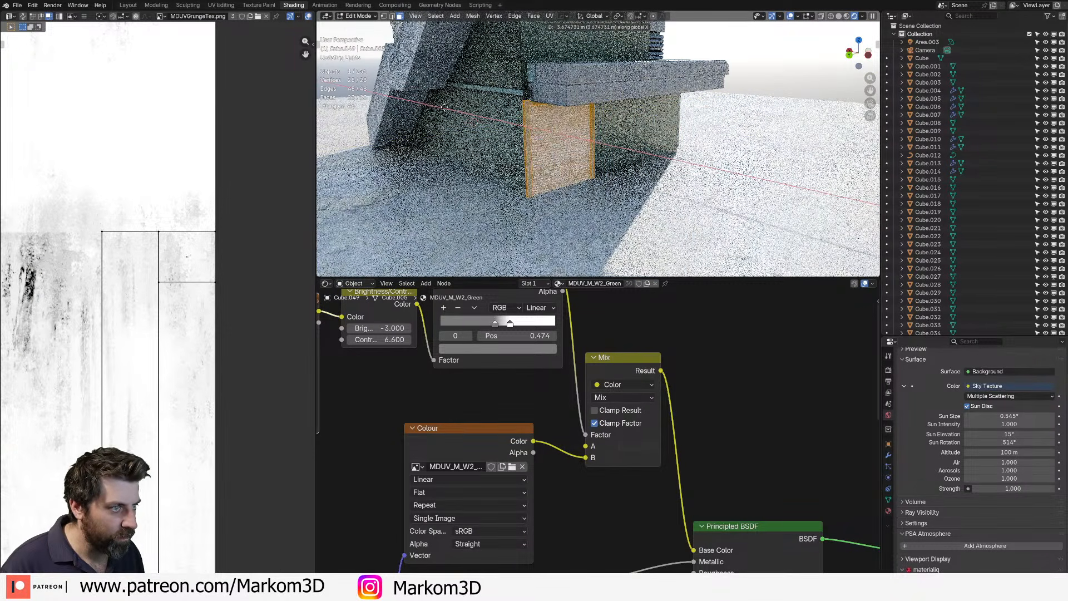
pyautogui.click(519, 135)
pyautogui.press('KP_Decimal')
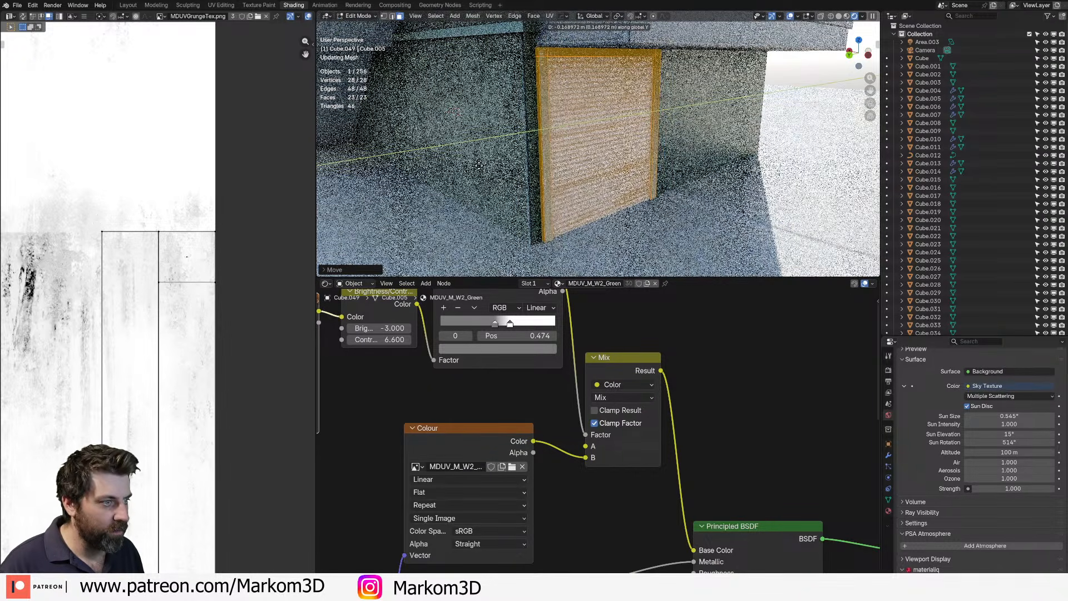
pyautogui.click(579, 194)
pyautogui.press('Tab')
# - Select the relocated shutter object under the ledge and inspect the image of its green material's Colour node
pyautogui.scroll(-3, 579, 194)
pyautogui.moveTo(579, 194); pyautogui.dragTo(728, 256, button='middle')
pyautogui.click(602, 144)
pyautogui.scroll(-4, 662, 194)
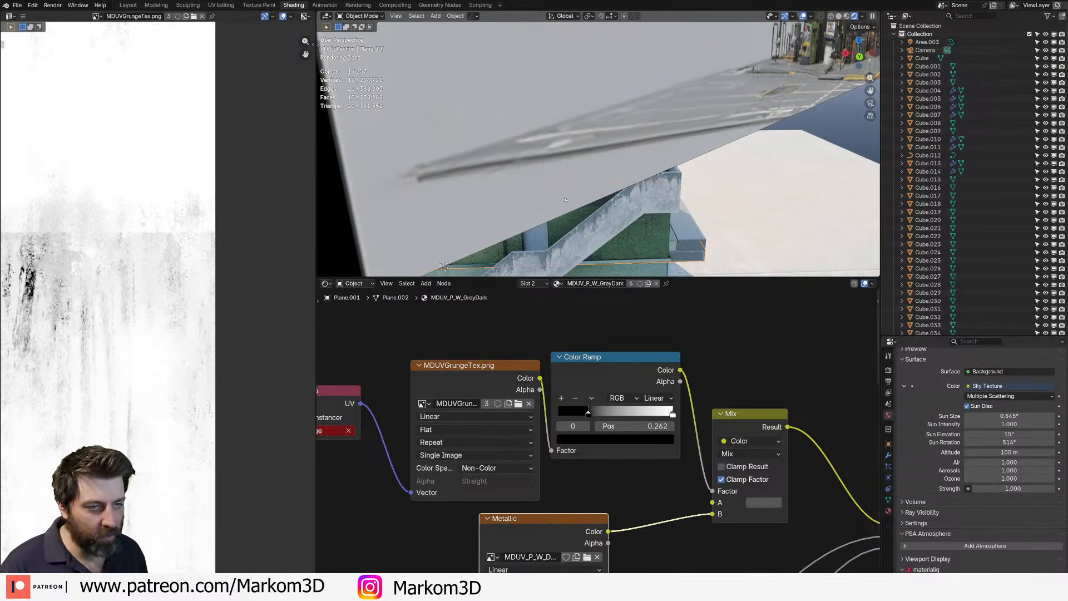
pyautogui.scroll(-5, 564, 199)
pyautogui.moveTo(564, 199); pyautogui.dragTo(445, 173, button='middle')
pyautogui.scroll(4, 564, 200)
pyautogui.click(583, 255)
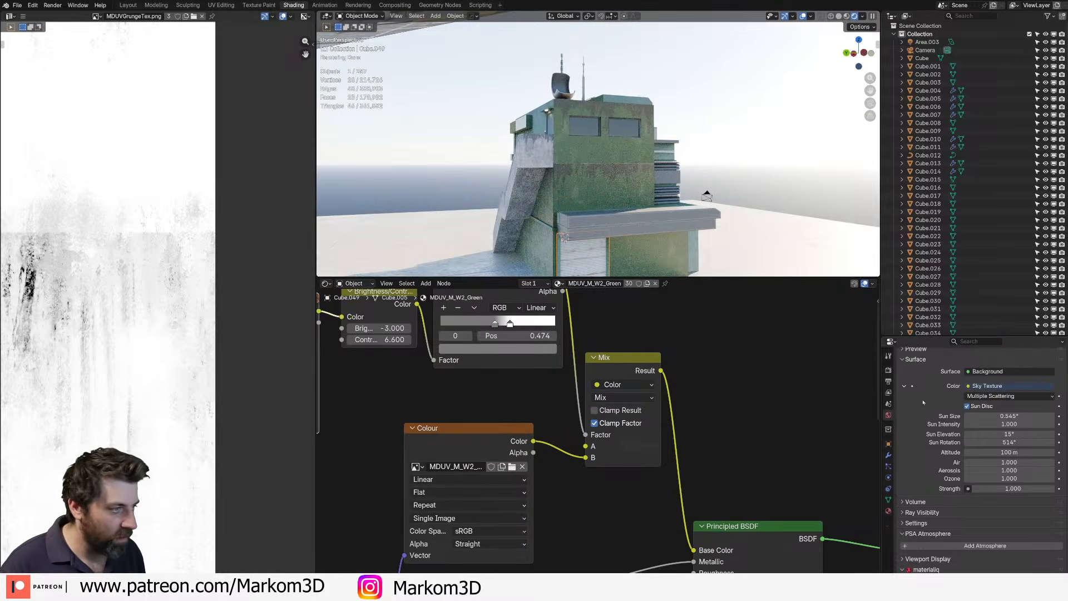
pyautogui.click(499, 441)
pyautogui.scroll(-3, 834, 463)
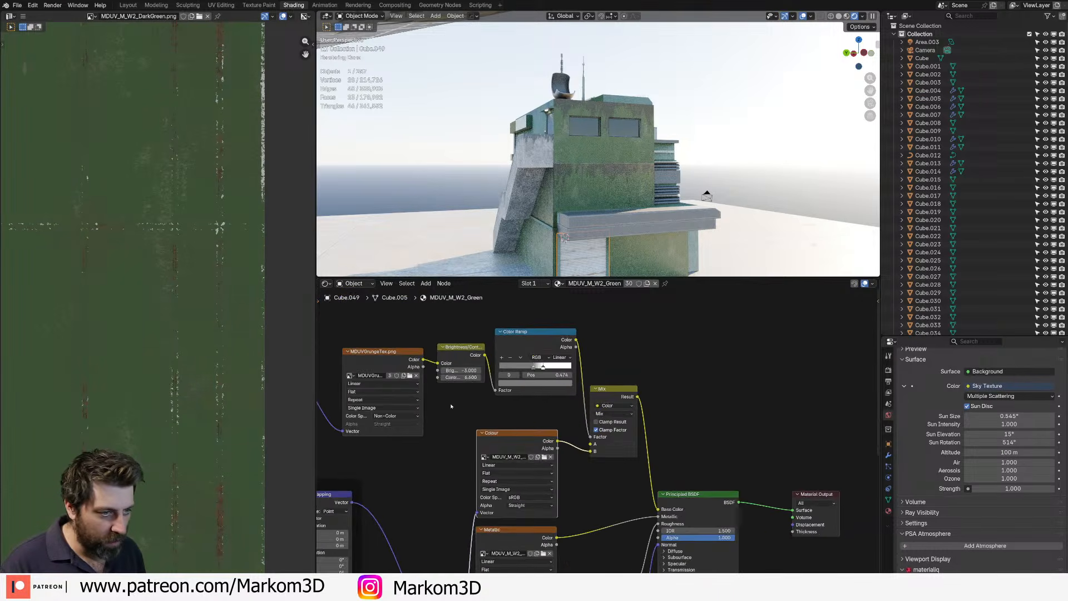
# - Switch the shutter object to its Mat_Idustrial_Atlas material slot and display the image of the T_Indus_Atlas.png node
pyautogui.click(888, 511)
pyautogui.scroll(3, 945, 434)
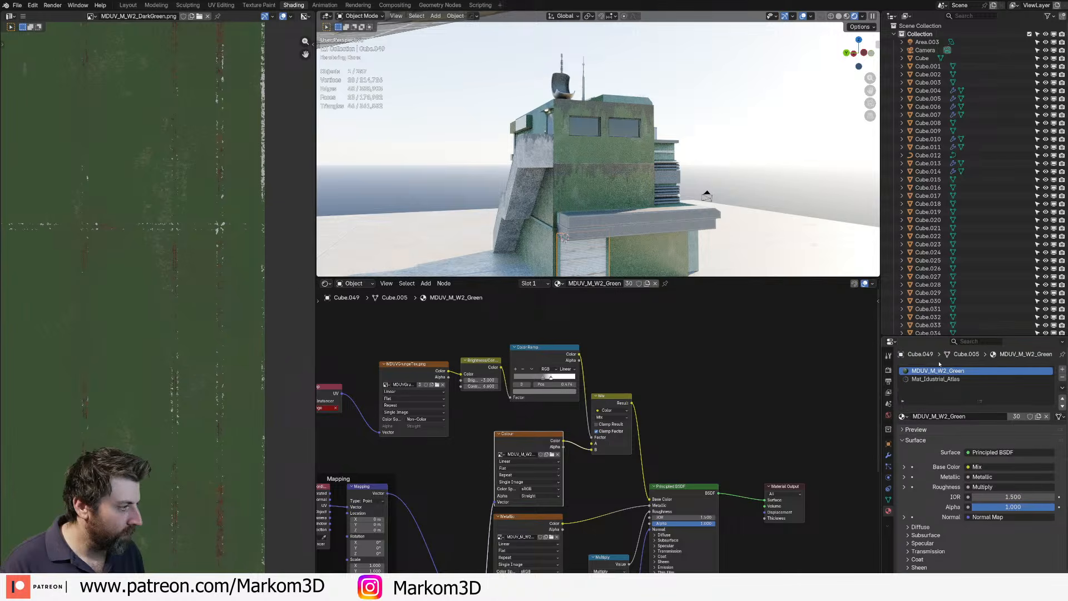
pyautogui.click(904, 379)
pyautogui.click(659, 388)
pyautogui.click(473, 388)
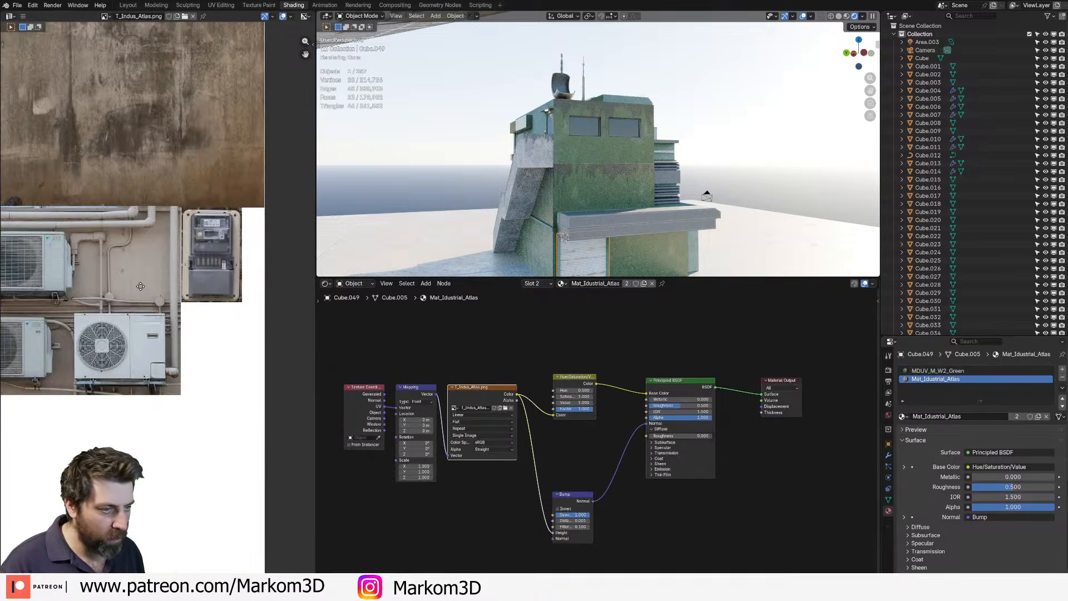
# - Examine the other elements across the industrial atlas image and compare them with the shutter on the building
pyautogui.moveTo(139, 292); pyautogui.dragTo(293, 317, button='middle')
pyautogui.scroll(-4, 293, 317)
pyautogui.scroll(6, 244, 275)
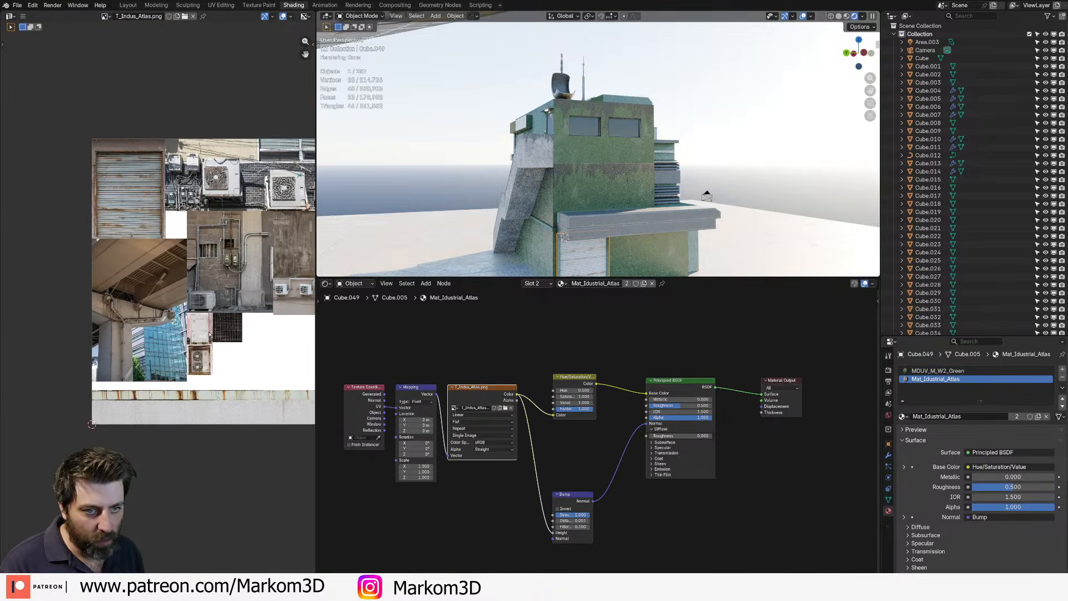
pyautogui.moveTo(244, 276); pyautogui.dragTo(47, 318, button='middle')
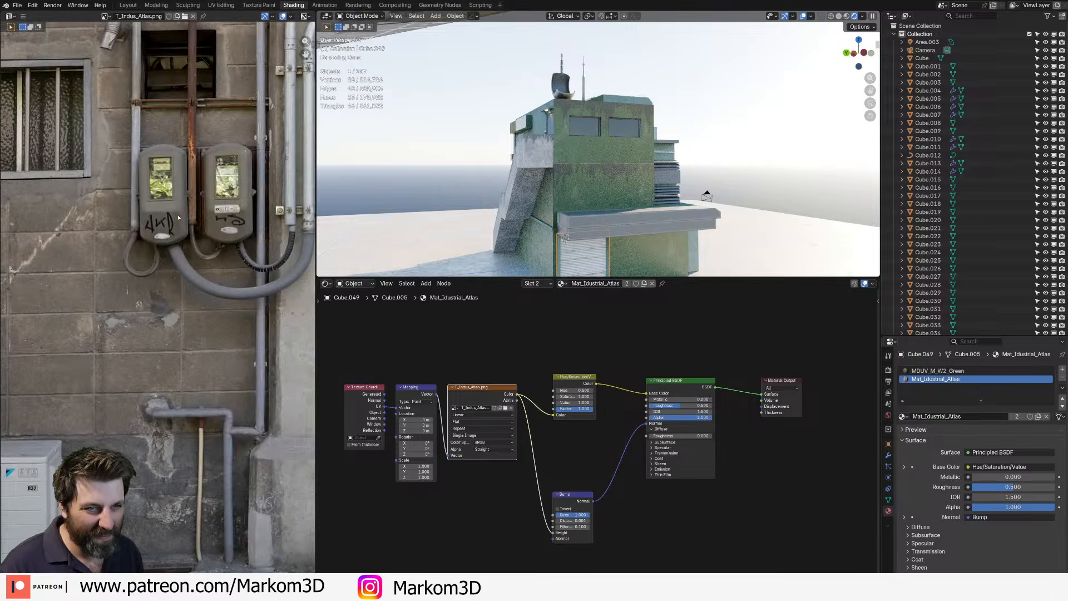
pyautogui.moveTo(178, 218); pyautogui.dragTo(298, 477, button='middle')
pyautogui.moveTo(298, 89); pyautogui.dragTo(193, 384, button='middle')
pyautogui.scroll(-3, 193, 181)
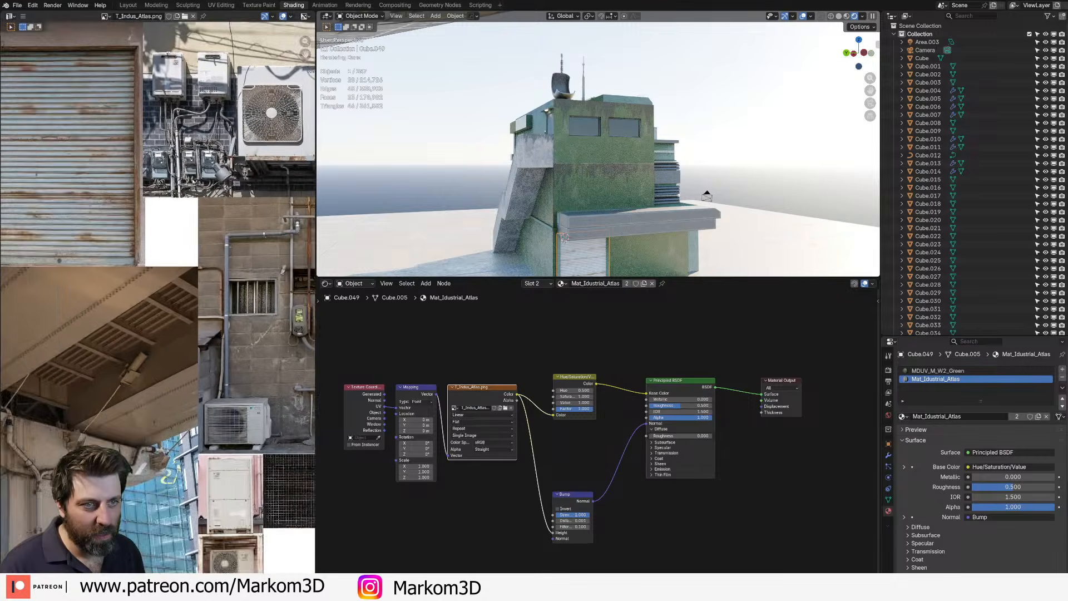
pyautogui.moveTo(193, 181); pyautogui.dragTo(2, 322, button='middle')
pyautogui.moveTo(465, 240); pyautogui.dragTo(741, 305, button='middle')
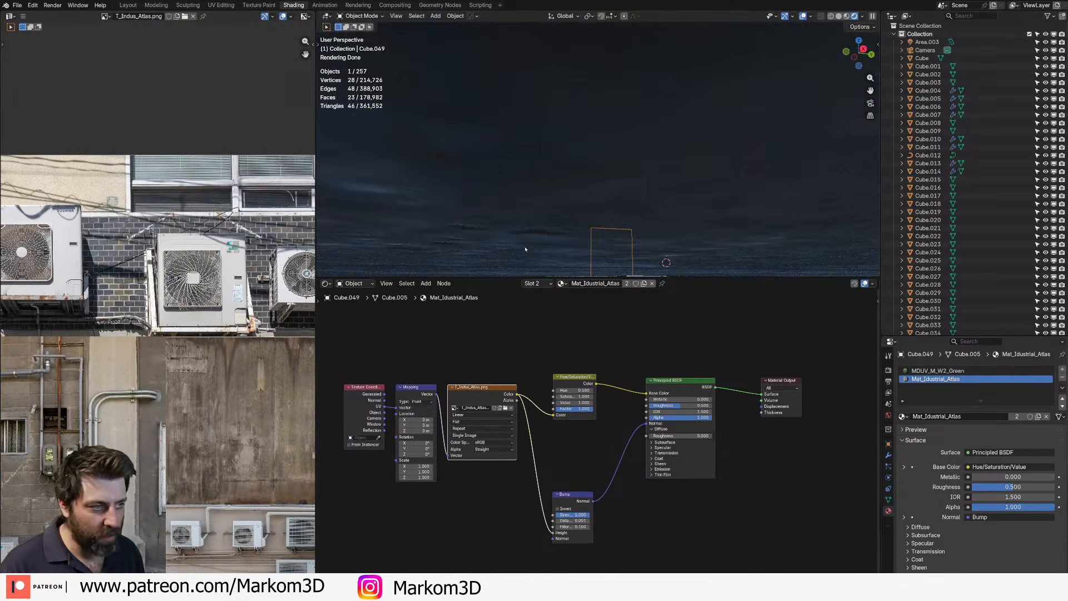
pyautogui.moveTo(525, 250)
pyautogui.mouseDown(button='middle')
pyautogui.moveTo(655, 255)
pyautogui.moveTo(482, 209)
pyautogui.moveTo(508, 211)
pyautogui.mouseUp(button='middle')
pyautogui.press('KP_Decimal')
pyautogui.moveTo(222, 419); pyautogui.dragTo(179, 375, button='middle')
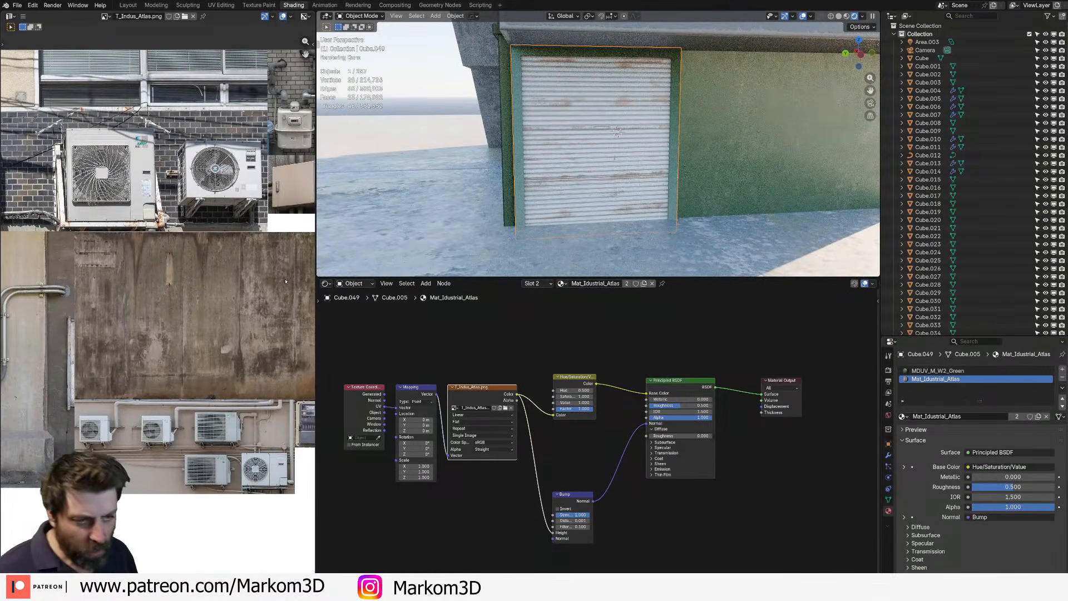
pyautogui.moveTo(285, 281); pyautogui.dragTo(168, 290, button='middle')
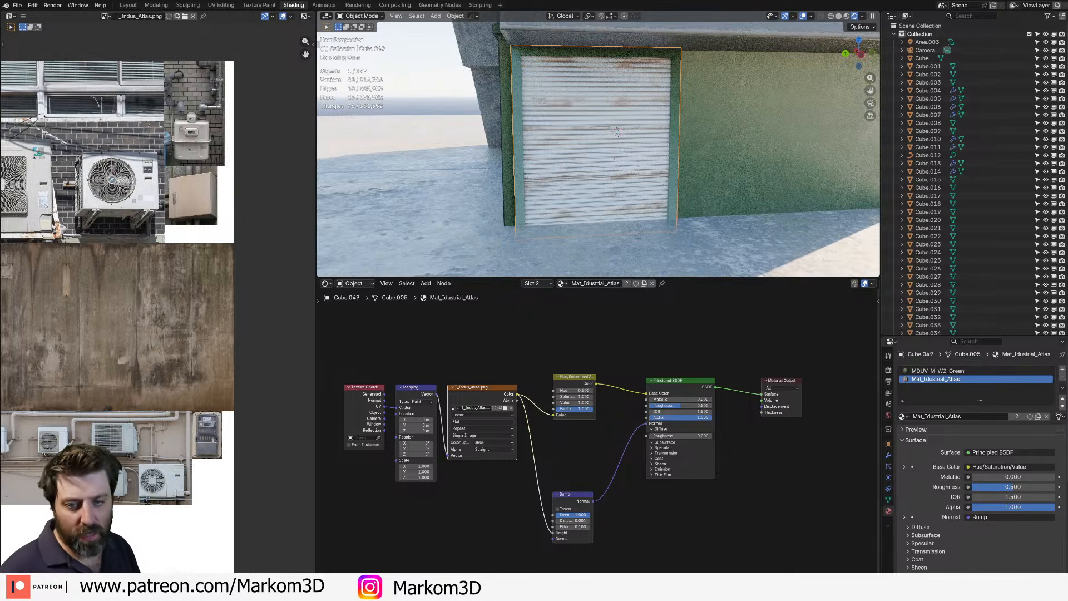
# - Select the edge loops along the outer border of the shutter's frame and clear their seams
pyautogui.moveTo(631, 126); pyautogui.dragTo(685, 122, button='middle')
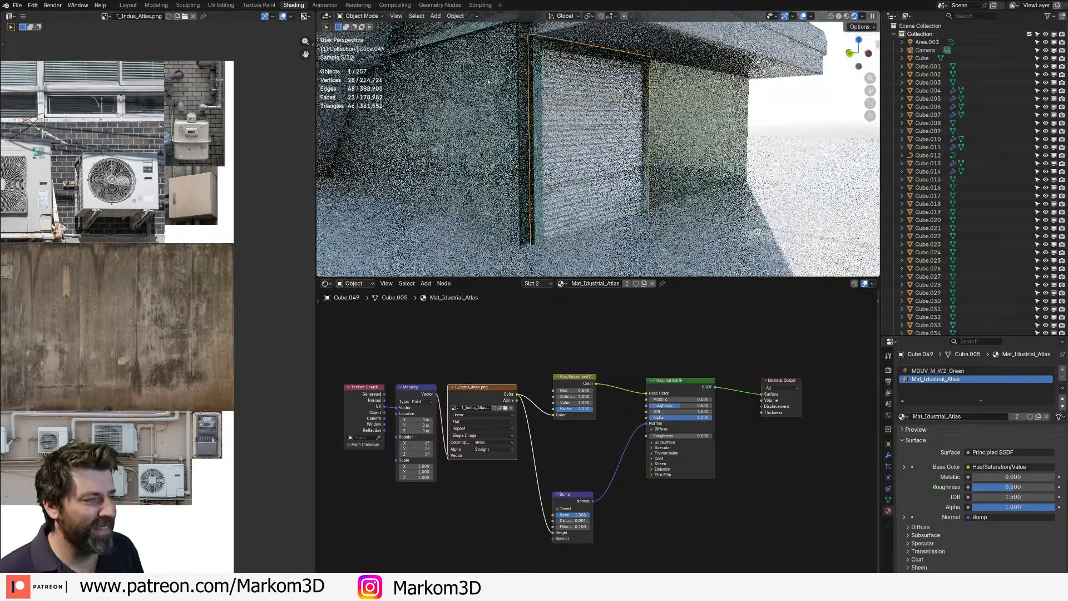
pyautogui.scroll(2, 733, 56)
pyautogui.scroll(1, 610, 78)
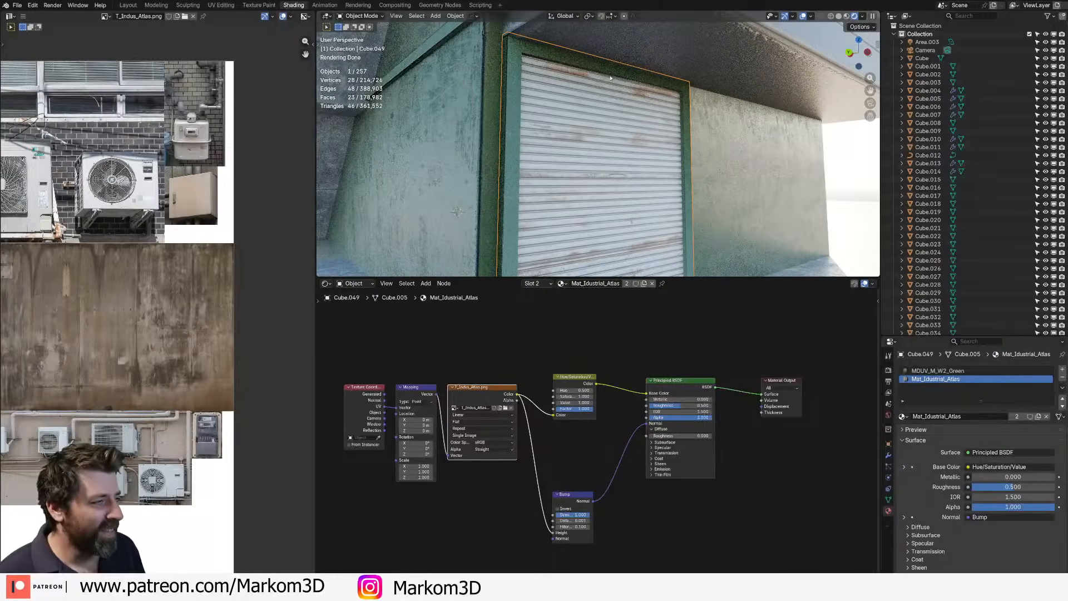
pyautogui.press('Tab')
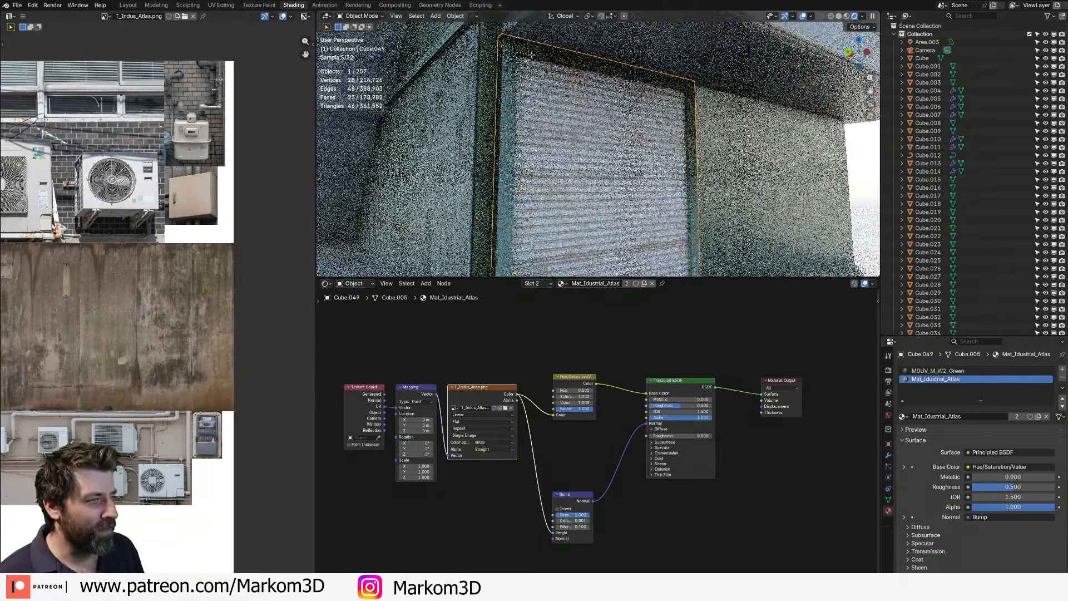
pyautogui.keyDown('alt'); pyautogui.click(510, 53); pyautogui.keyUp('alt')
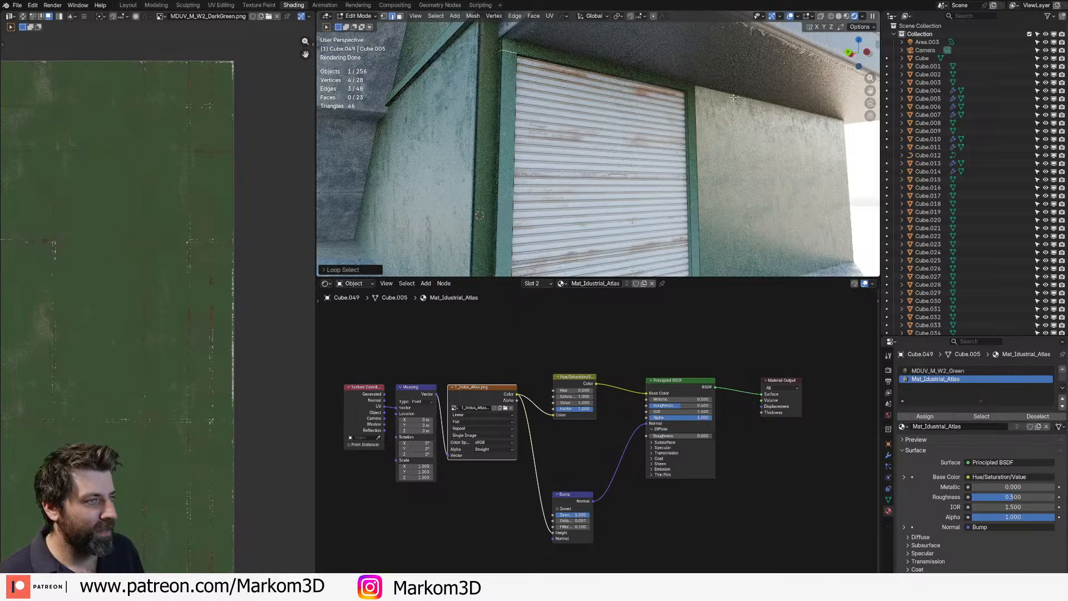
pyautogui.keyDown('alt'); pyautogui.keyDown('shift'); pyautogui.click(695, 93); pyautogui.keyUp('shift'); pyautogui.keyUp('alt')
pyautogui.moveTo(695, 93); pyautogui.dragTo(631, 102, button='middle')
pyautogui.hotkey('ctrl', 'e')
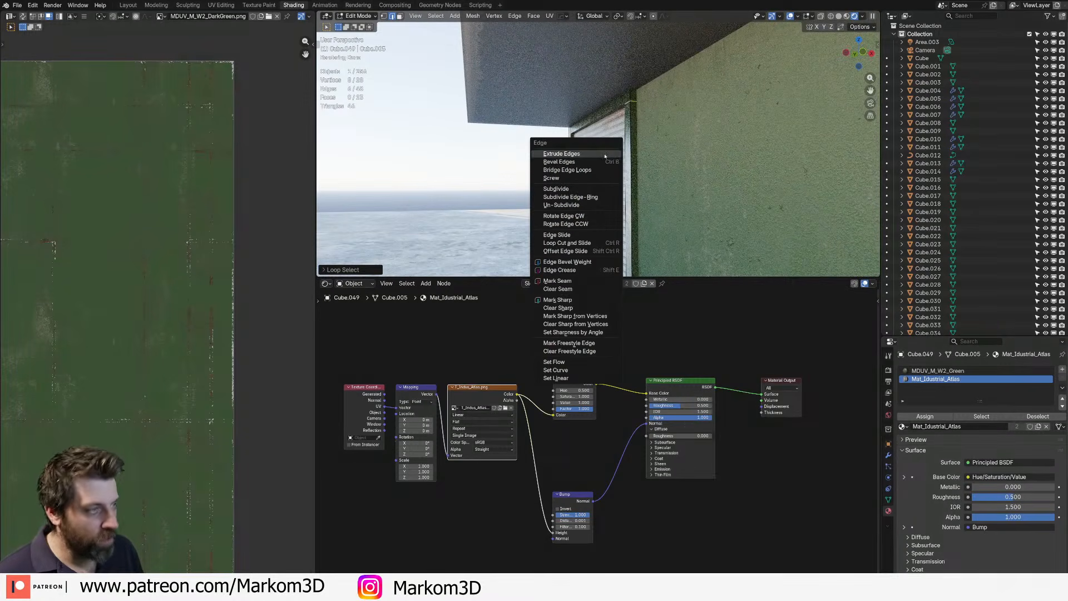
pyautogui.click(579, 289)
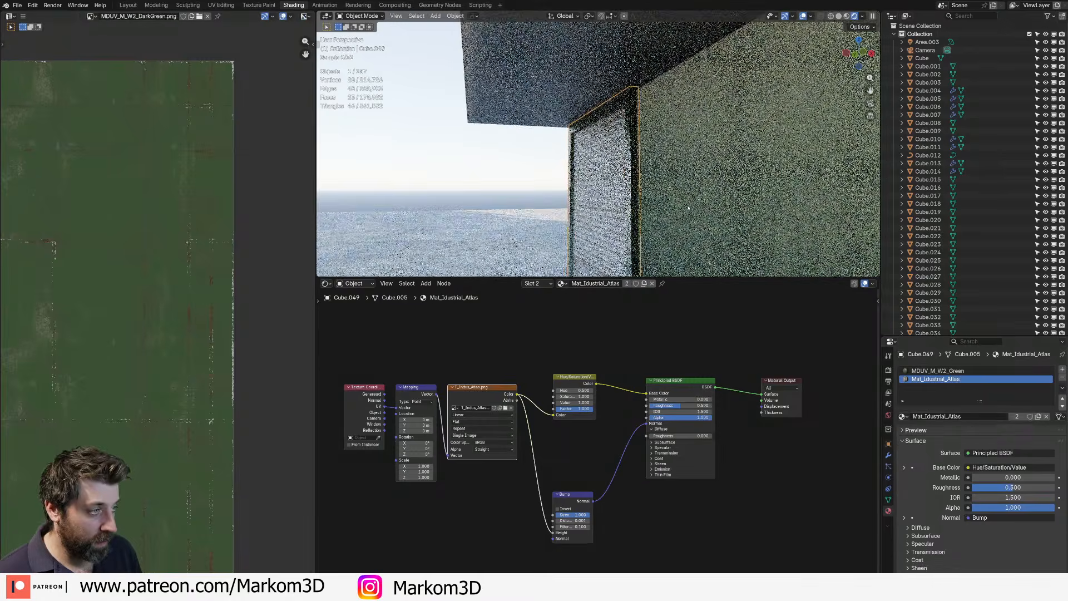
# - Select all linked faces of the green shutter frame and inspect the frame and shutter up close in the Layout workspace
pyautogui.click(620, 158)
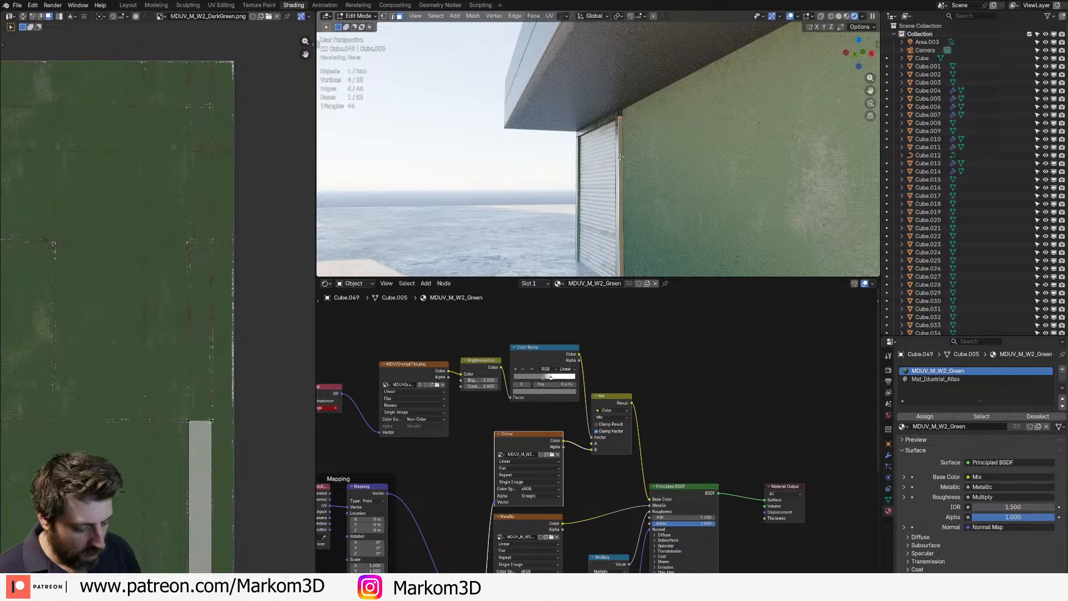
pyautogui.hotkey('ctrl', 'l')
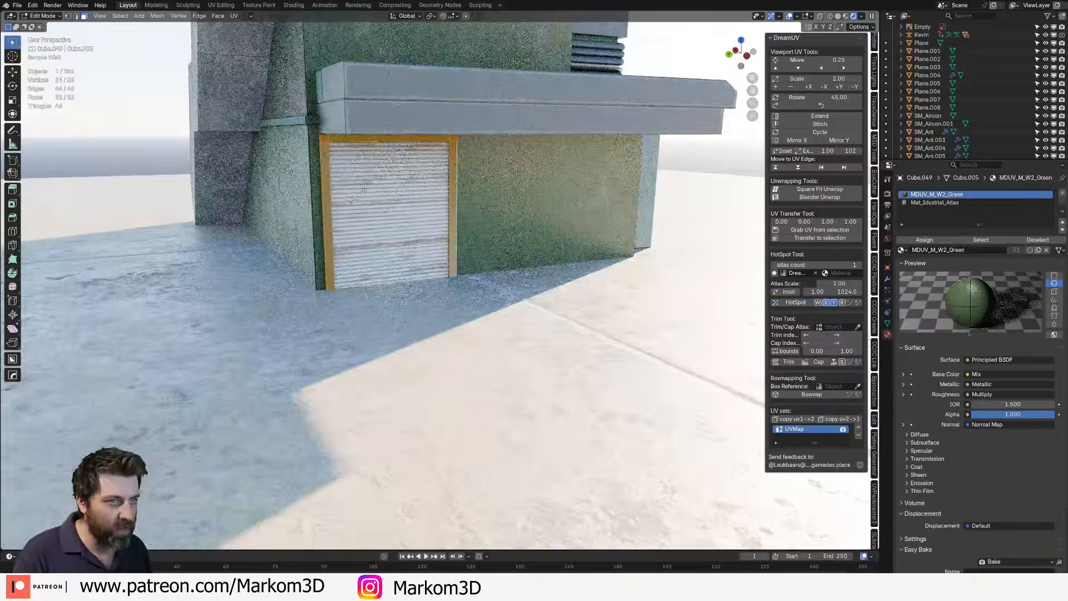
pyautogui.moveTo(254, 301); pyautogui.dragTo(334, 476, button='middle')
pyautogui.scroll(5, 319, 303)
pyautogui.press('Tab')
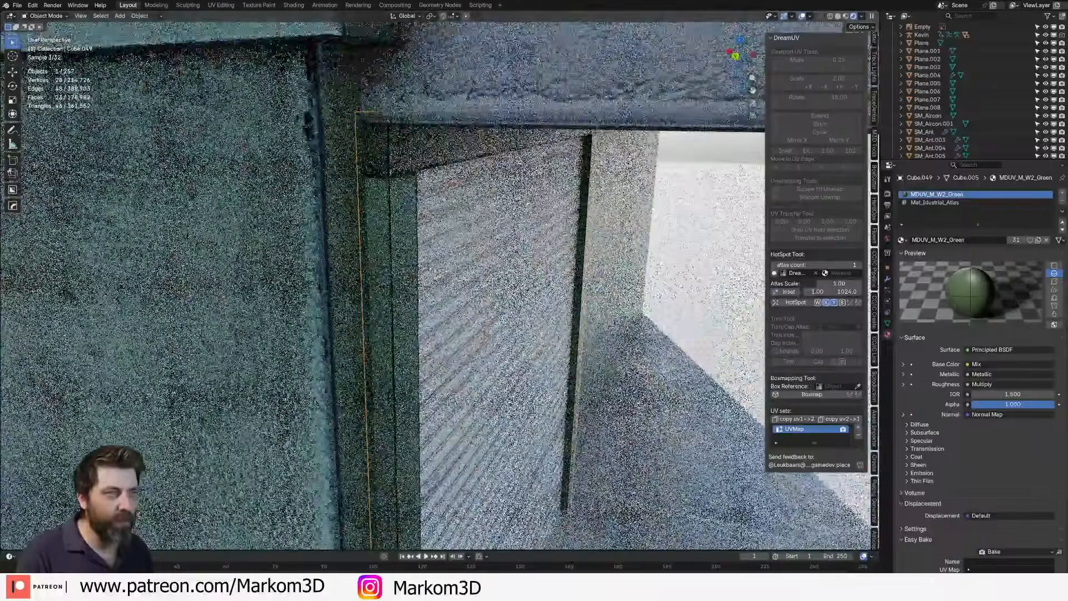
pyautogui.moveTo(551, 167); pyautogui.dragTo(518, 170, button='middle')
pyautogui.scroll(-5, 518, 169)
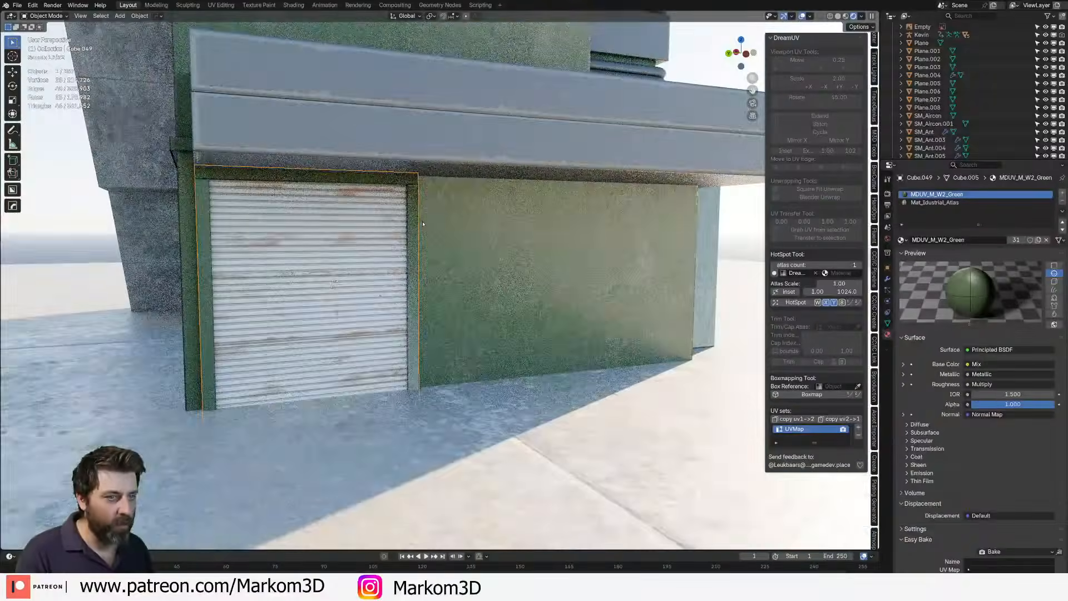
pyautogui.scroll(4, 446, 236)
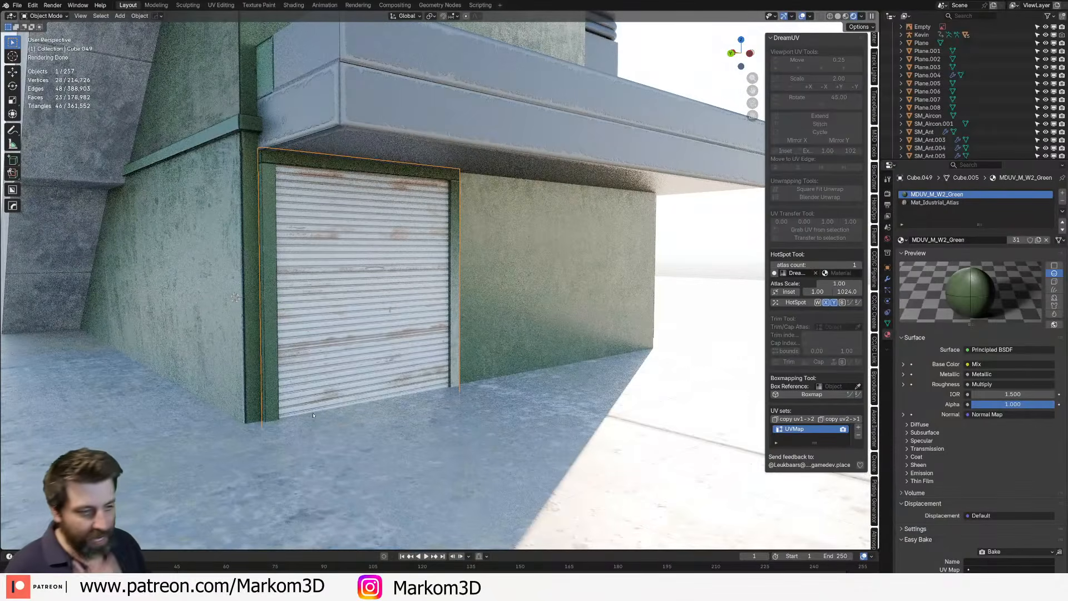
# - Select the bottom vertices of the green shutter frame and raise them about 0.2 m along the Z axis
pyautogui.press('KP_3')
pyautogui.press('ctrl+KP_1')
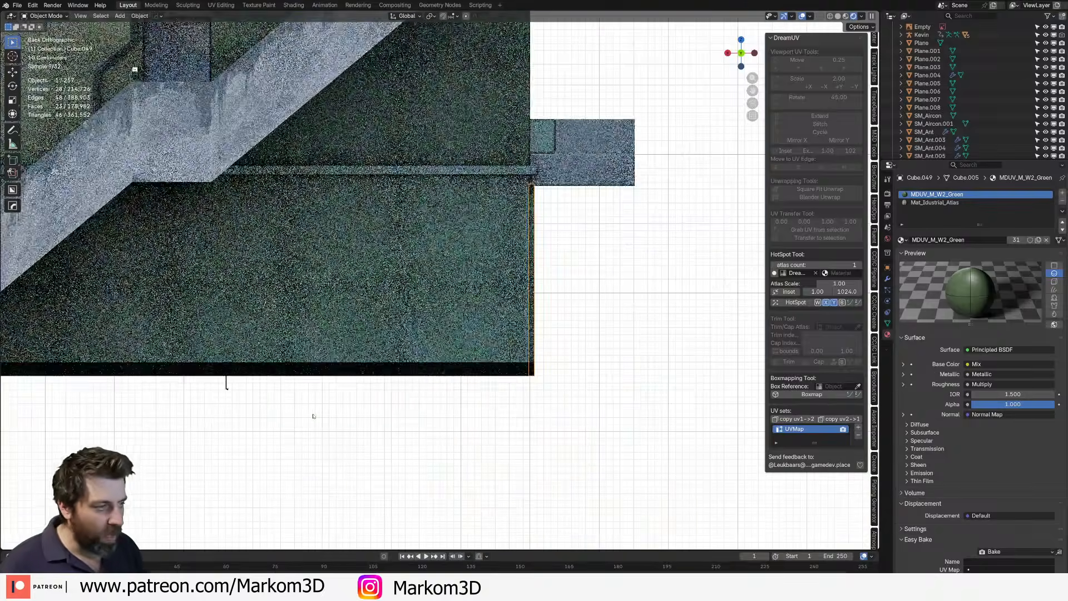
pyautogui.moveTo(313, 416); pyautogui.dragTo(358, 438, button='middle')
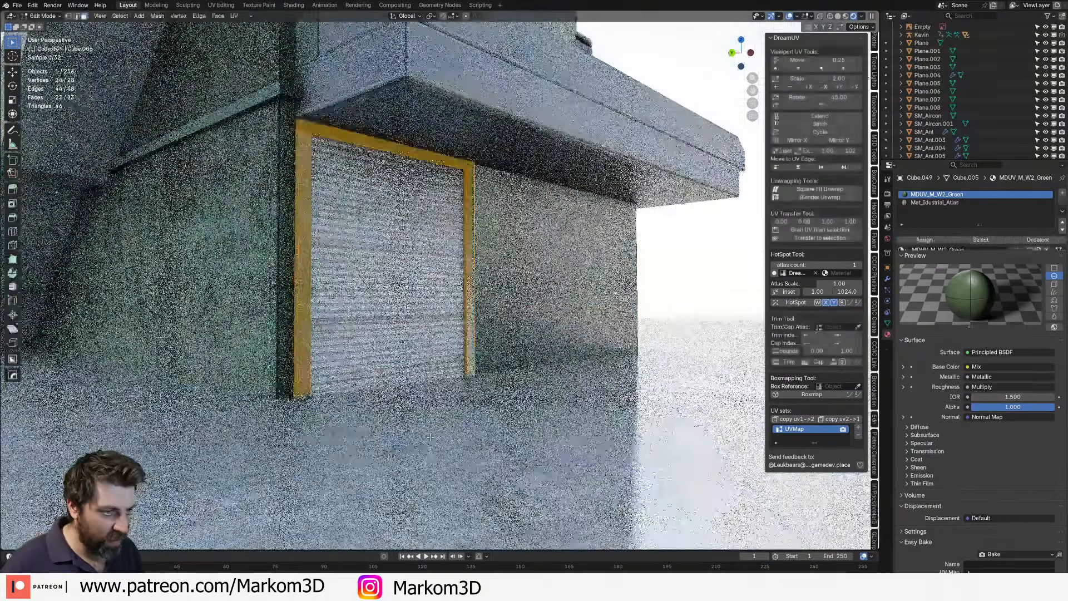
pyautogui.press('Tab')
pyautogui.press('z')
pyautogui.click(326, 431)
pyautogui.press('1')
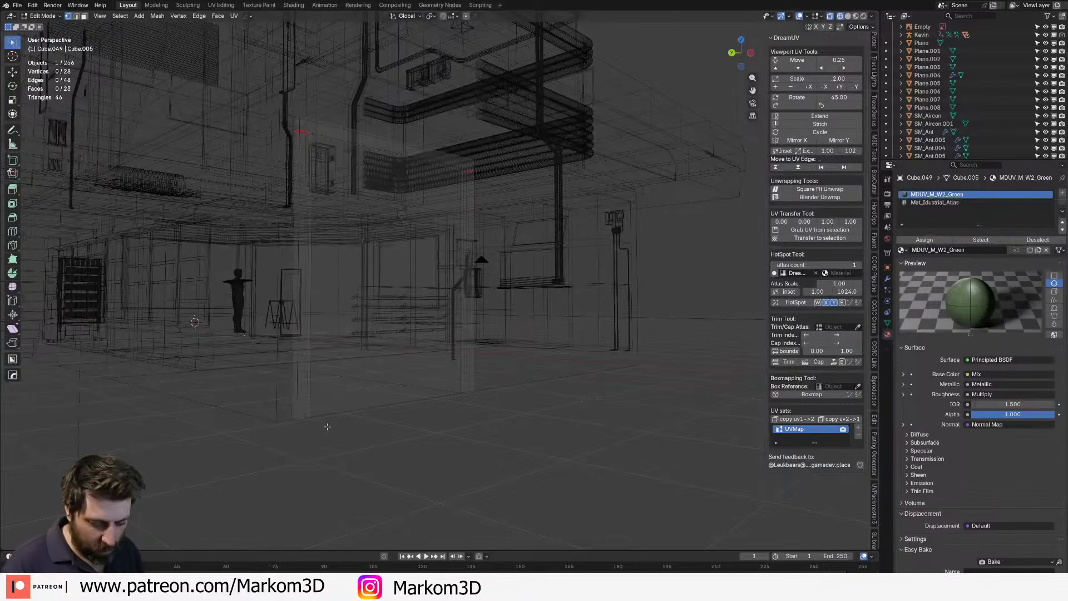
pyautogui.press('c')
pyautogui.moveTo(269, 436); pyautogui.dragTo(606, 399)
pyautogui.rightClick(606, 399)
pyautogui.press('z')
pyautogui.click(650, 398)
pyautogui.press('KP_Decimal')
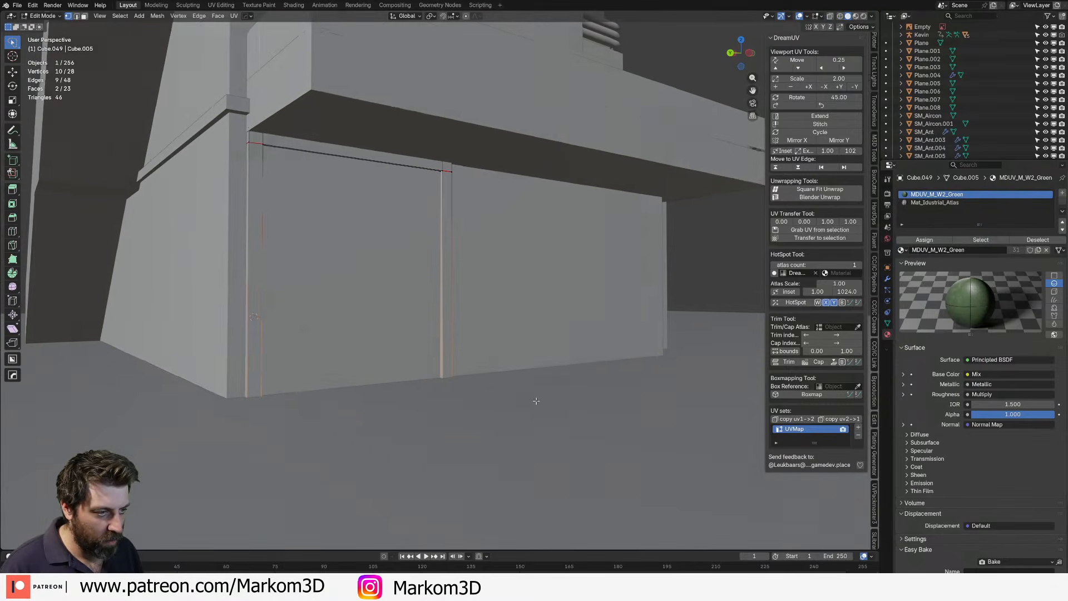
pyautogui.press('g')
pyautogui.press('z')
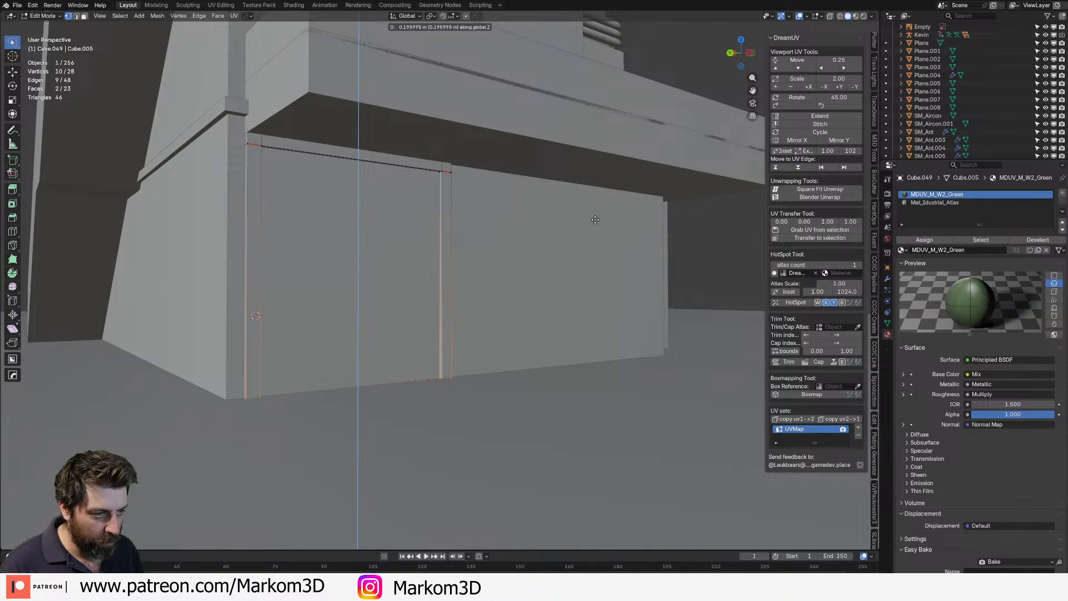
pyautogui.click(595, 220)
# - Add an eight-vertex cylinder within the shutter mesh, positioned at the round lock near the shutter's lower edge
pyautogui.press('z')
pyautogui.press('8')
pyautogui.keyDown('shift'); pyautogui.moveTo(498, 263); pyautogui.dragTo(665, 183, button='middle'); pyautogui.keyUp('shift')
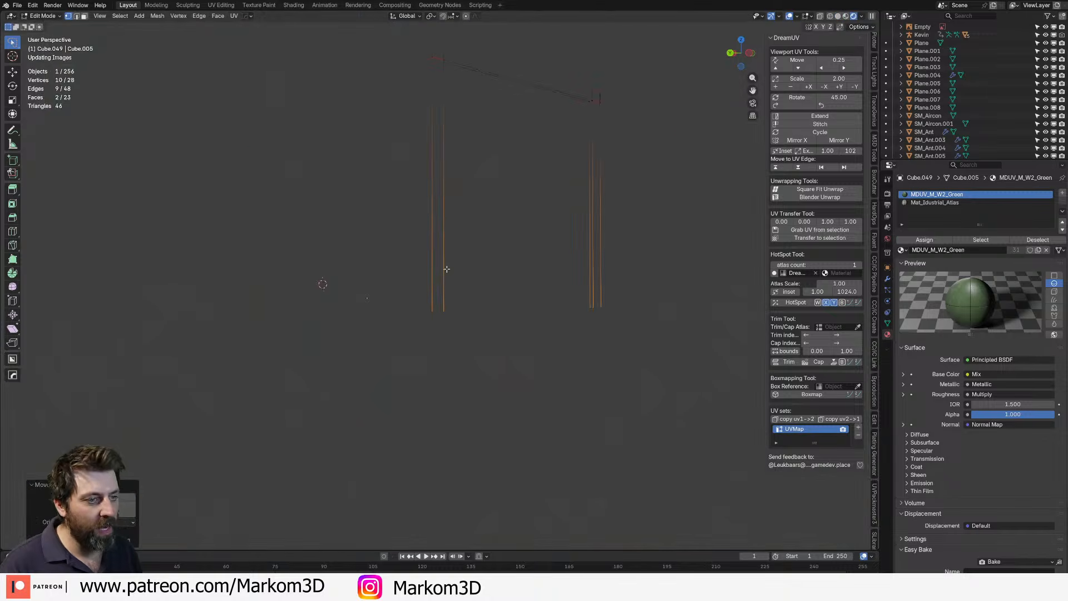
pyautogui.scroll(2, 525, 317)
pyautogui.moveTo(524, 317); pyautogui.dragTo(504, 350, button='middle')
pyautogui.scroll(2, 504, 349)
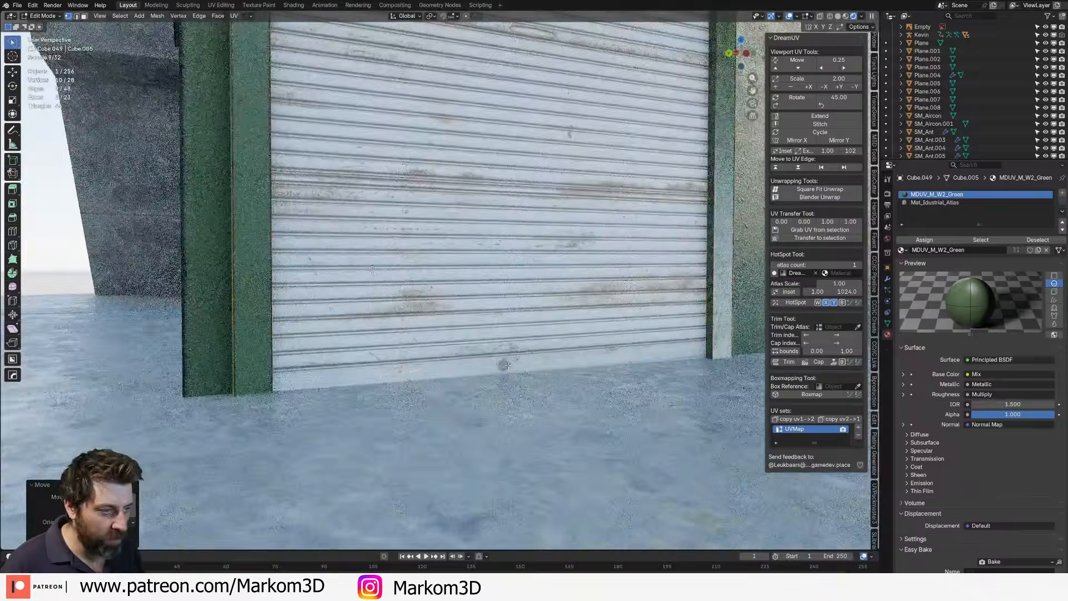
pyautogui.press('3')
pyautogui.click(551, 378)
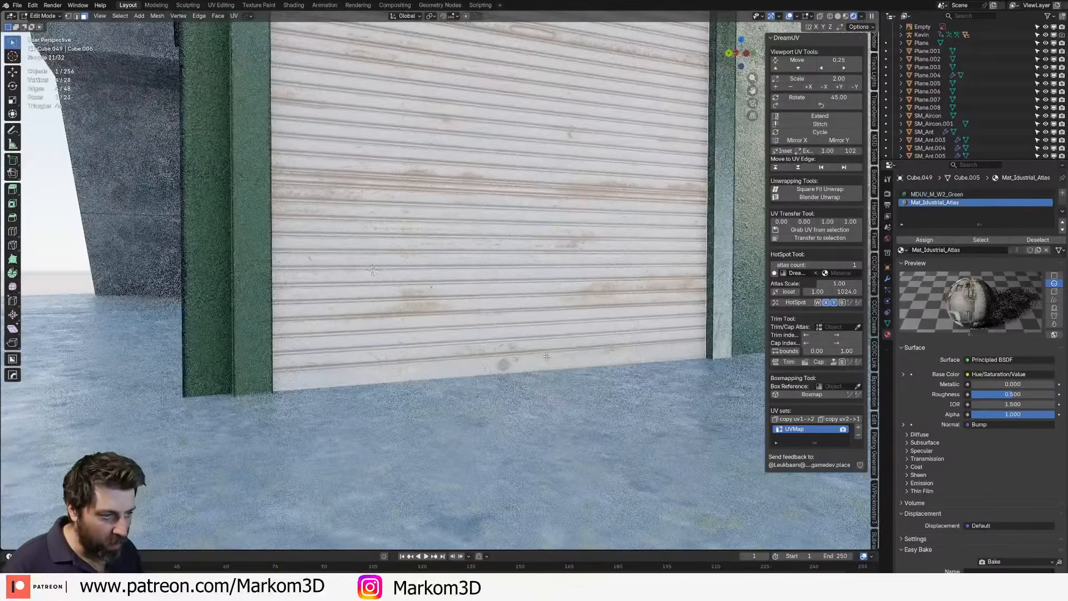
pyautogui.hotkey('shift', 'a')
pyautogui.moveTo(505, 366)
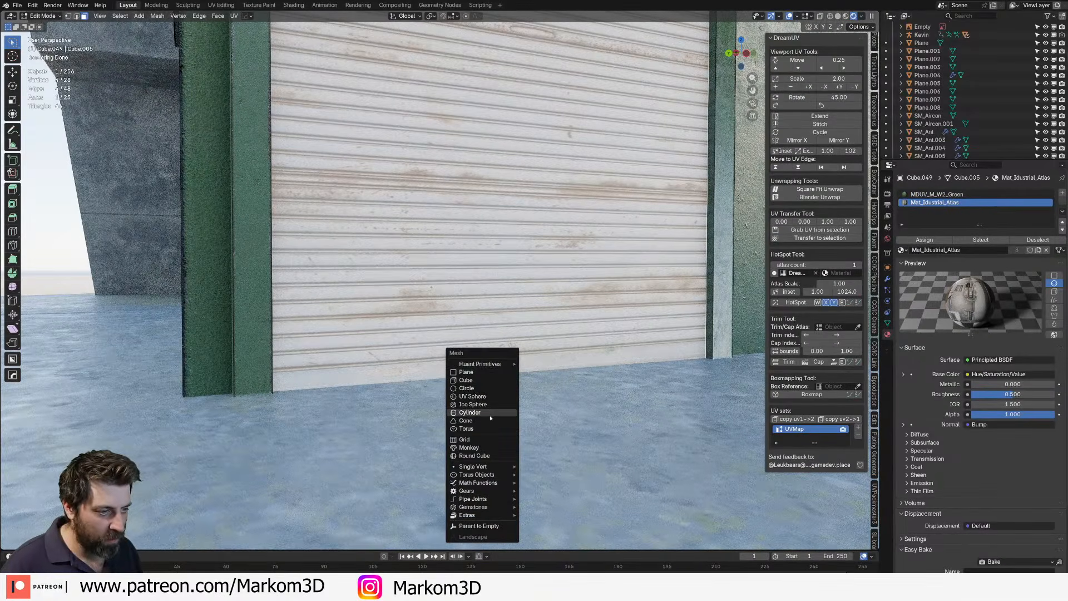
pyautogui.click(470, 412)
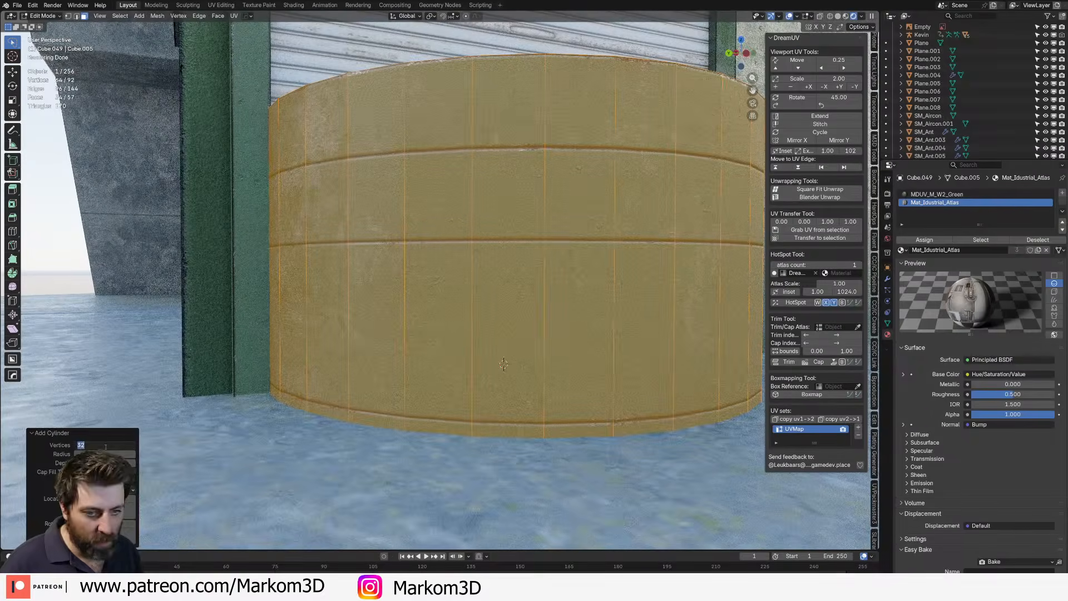
pyautogui.write('8')
pyautogui.press('Return')
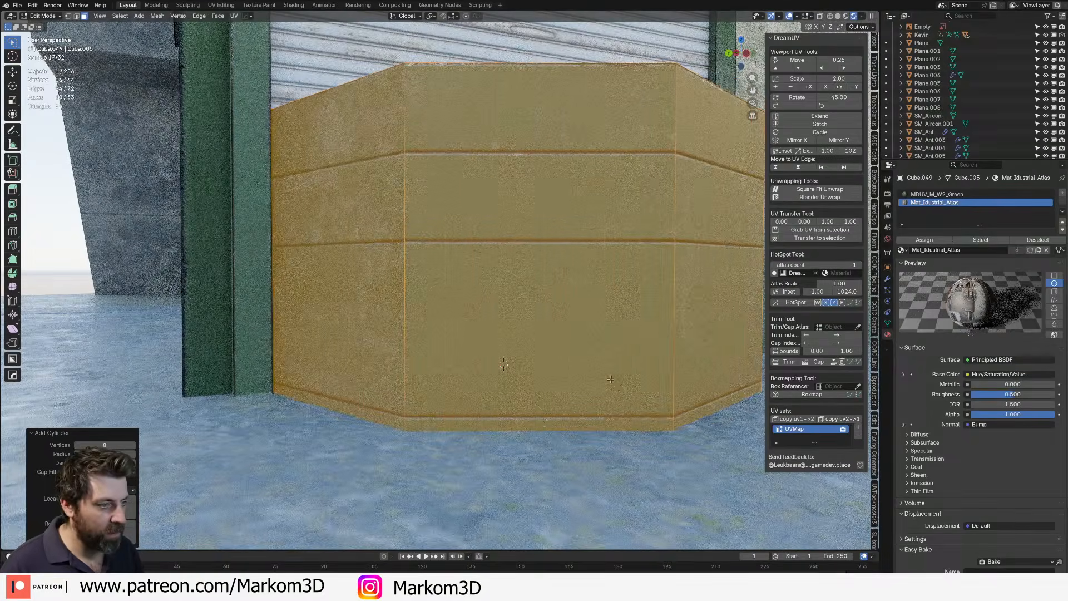
# - Scale the cylinder down to the size of the shutter's lock and rotate it 90 degrees about the Y axis
pyautogui.press('s')
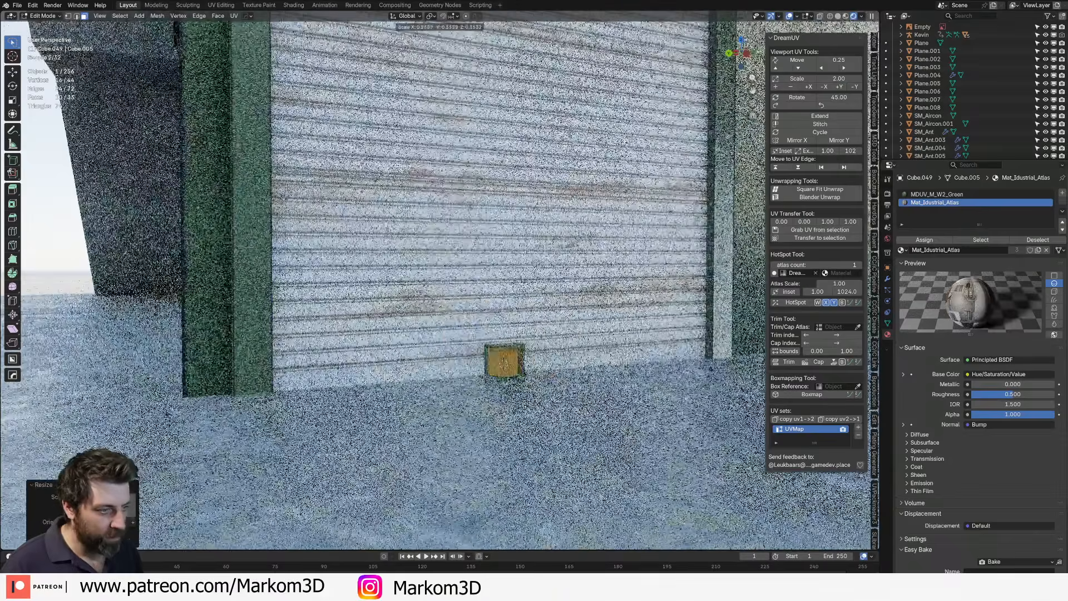
pyautogui.click(513, 349)
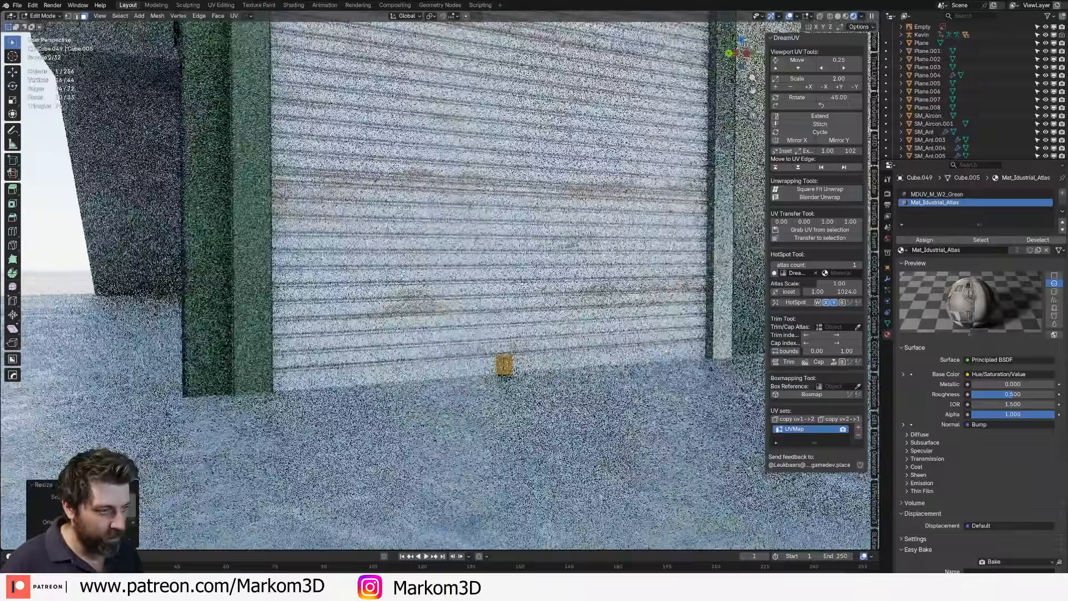
pyautogui.write('ry')
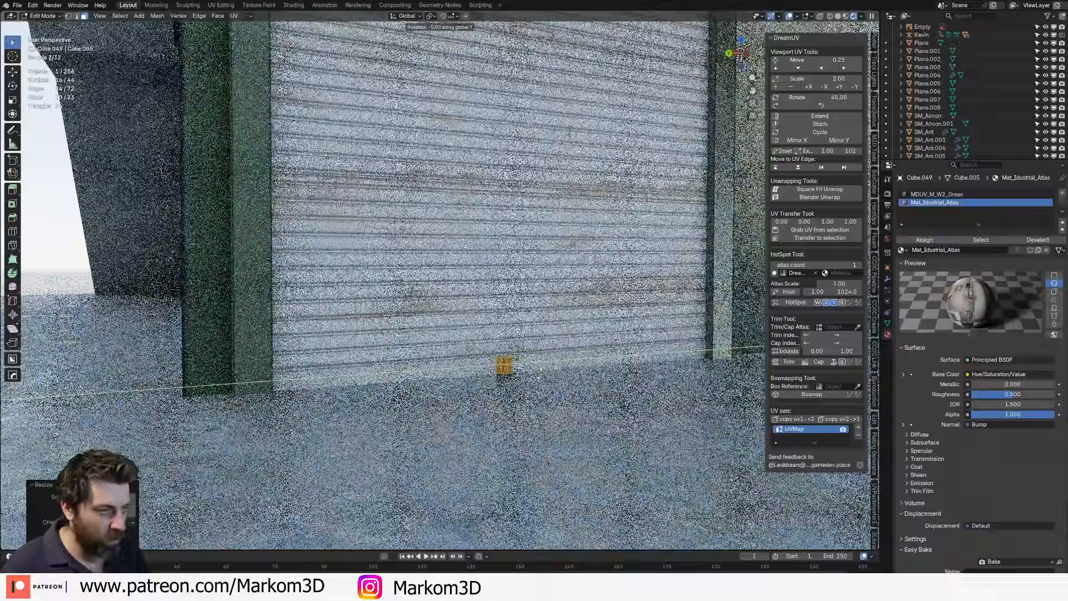
pyautogui.write('90')
pyautogui.press('Return')
pyautogui.moveTo(554, 388); pyautogui.dragTo(600, 384, button='middle')
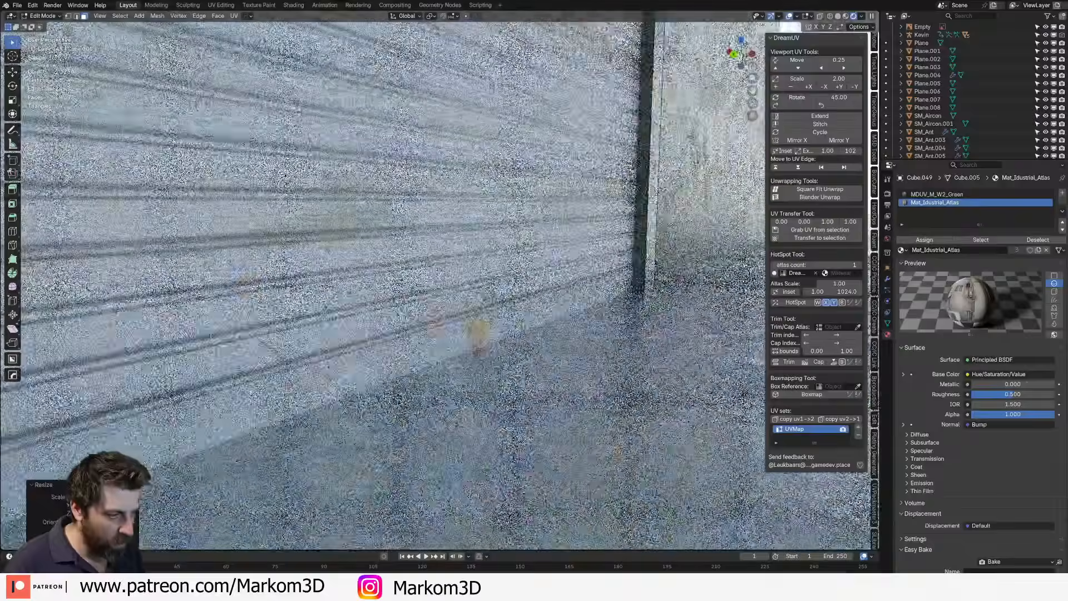
pyautogui.moveTo(300, 283); pyautogui.dragTo(273, 275, button='middle')
pyautogui.scroll(-8, 301, 324)
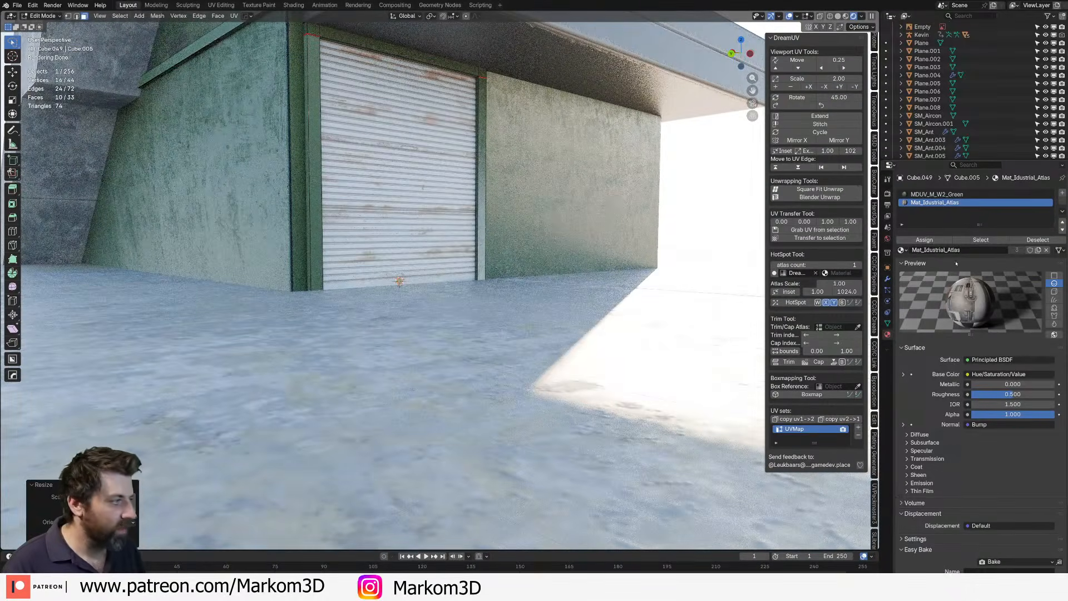
pyautogui.scroll(6, 355, 288)
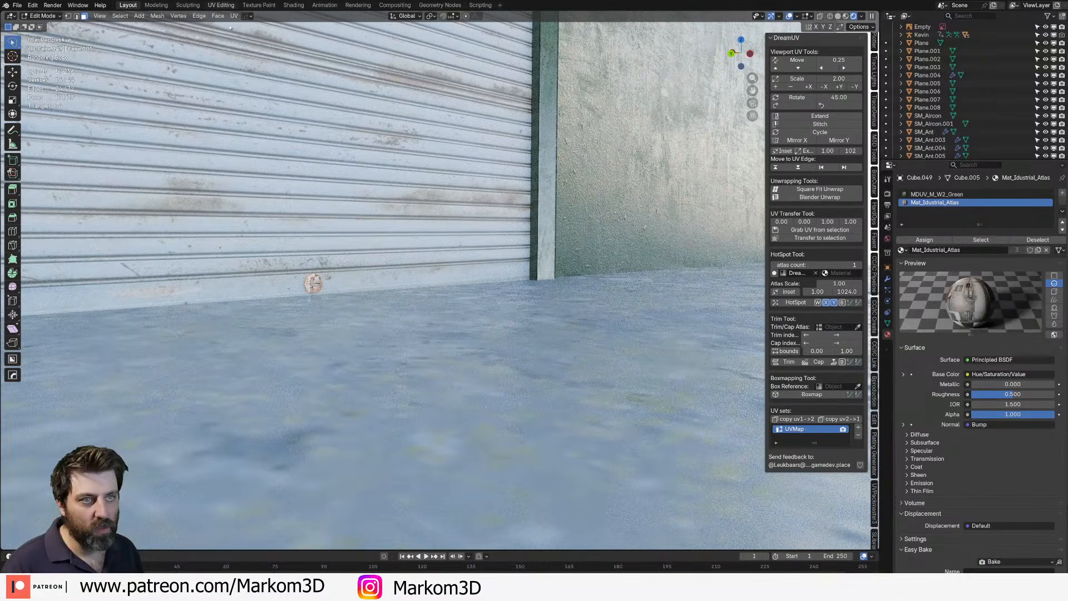
# - Display the T_Indus_Atlas.png image in the Shading workspace and edit the shutter mesh with the small cylinder selected
pyautogui.click(221, 5)
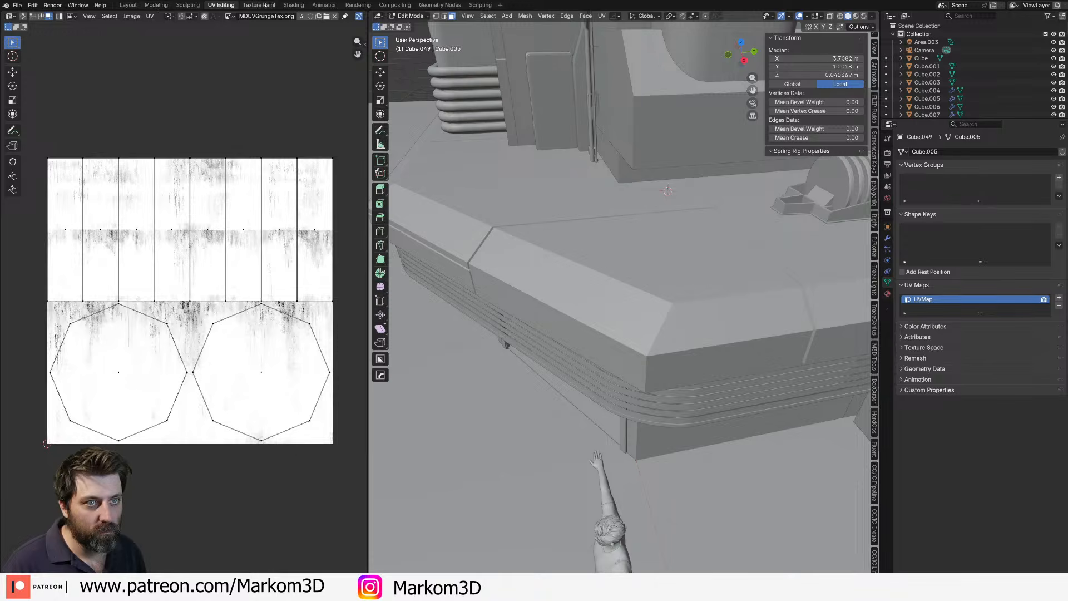
pyautogui.click(294, 5)
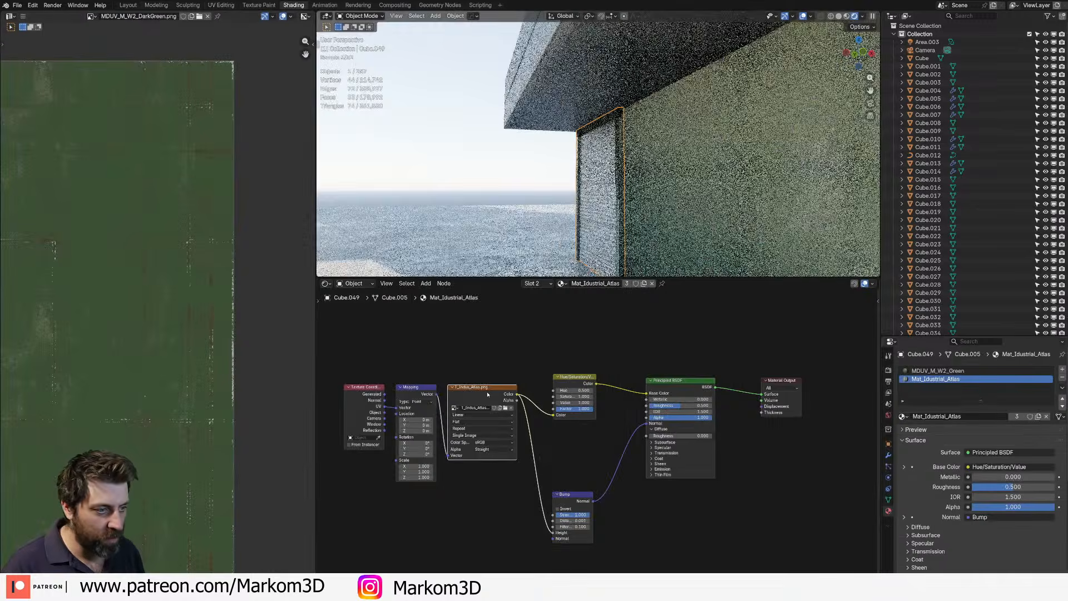
pyautogui.moveTo(45, 327); pyautogui.dragTo(254, 347, button='middle')
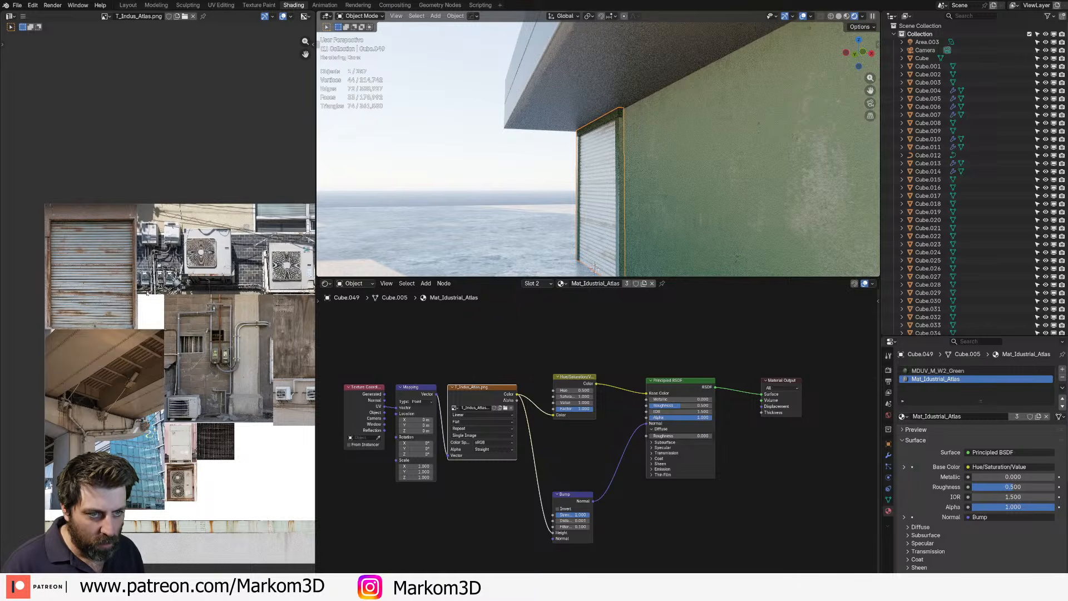
pyautogui.scroll(-4, 597, 166)
pyautogui.moveTo(598, 167); pyautogui.dragTo(659, 177, button='middle')
pyautogui.press('Tab')
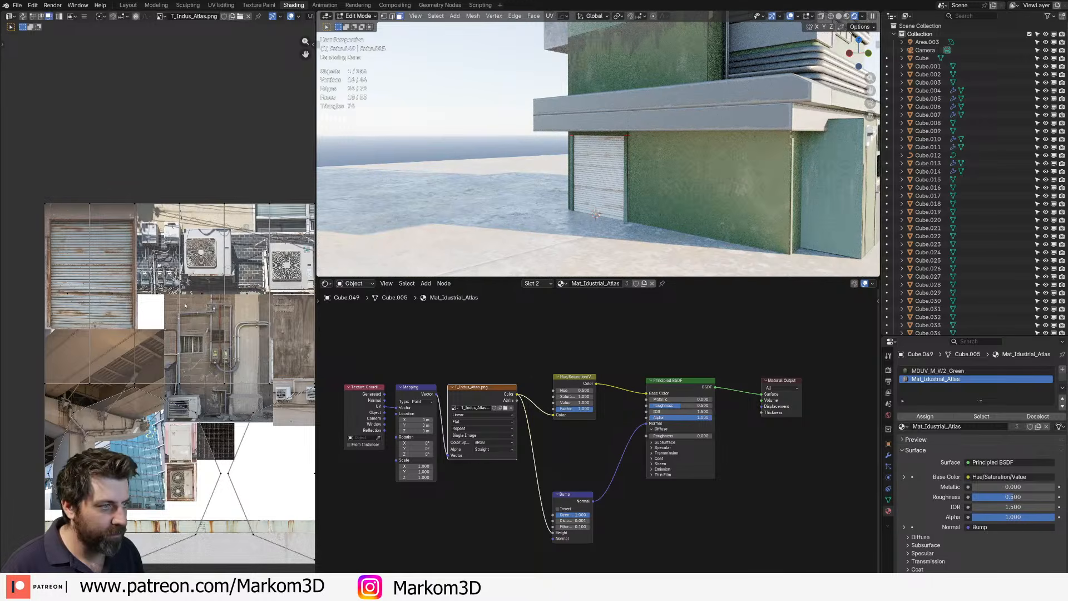
# - Unwrap all the cylinder's faces by projecting them from a straight-on view of the lock
pyautogui.press('a')
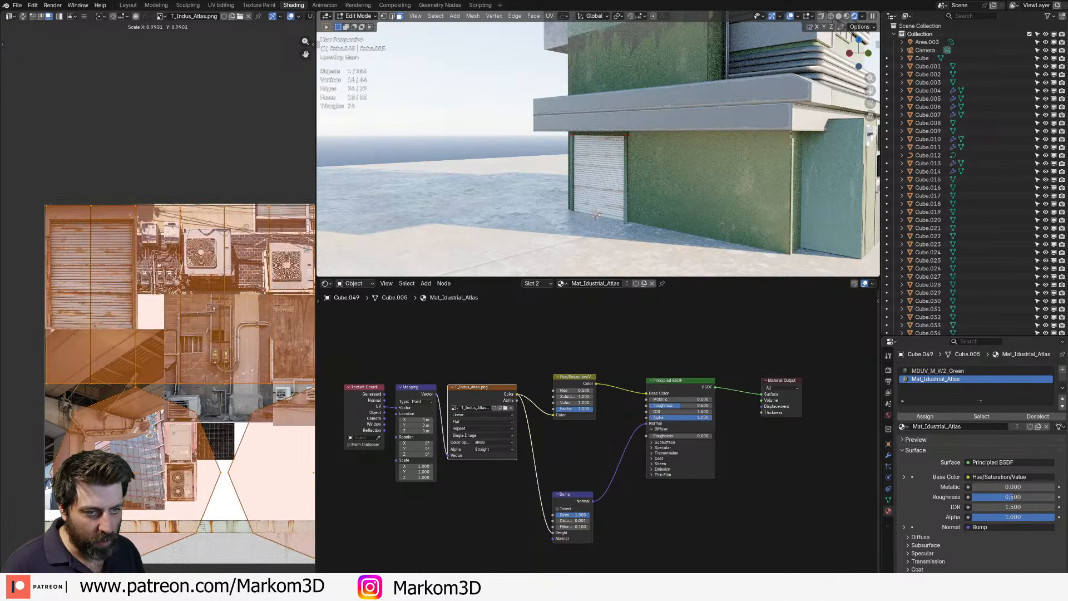
pyautogui.press('s')
pyautogui.rightClick(228, 385)
pyautogui.moveTo(499, 234); pyautogui.dragTo(562, 229, button='middle')
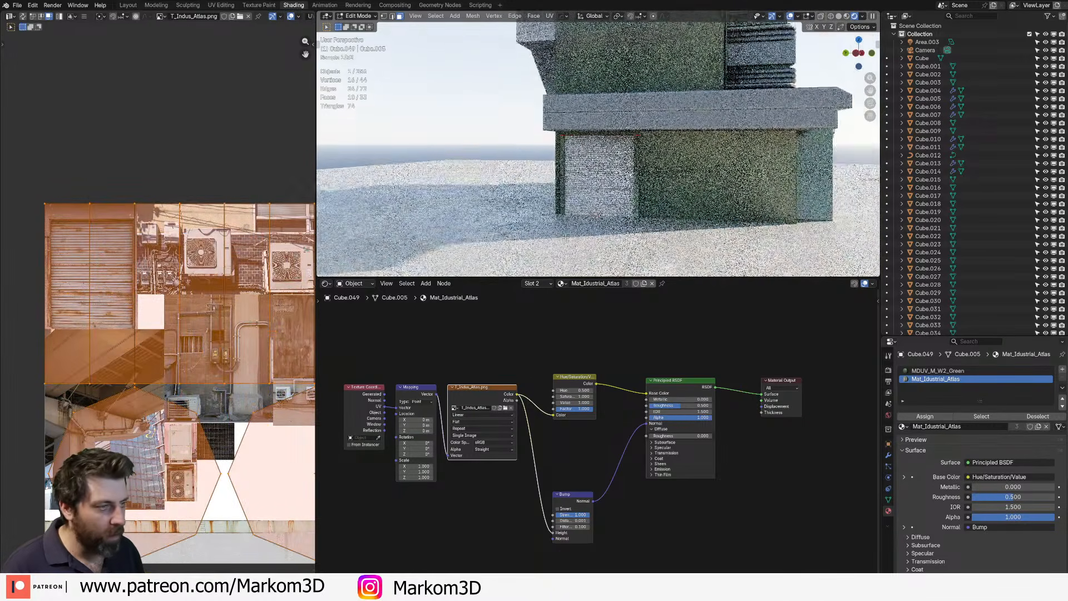
pyautogui.press('KP_Decimal')
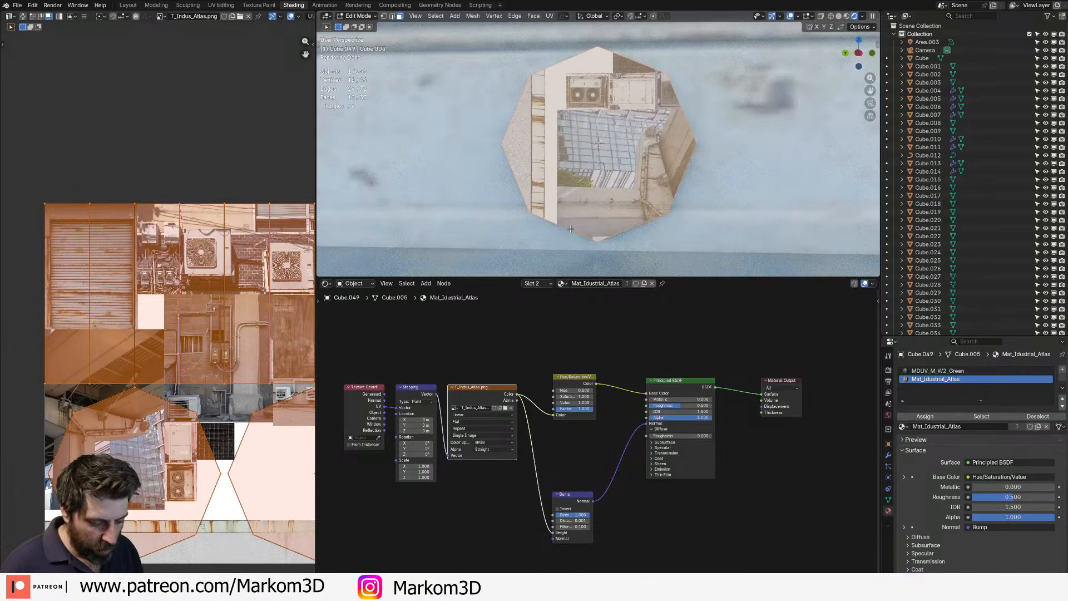
pyautogui.press('u')
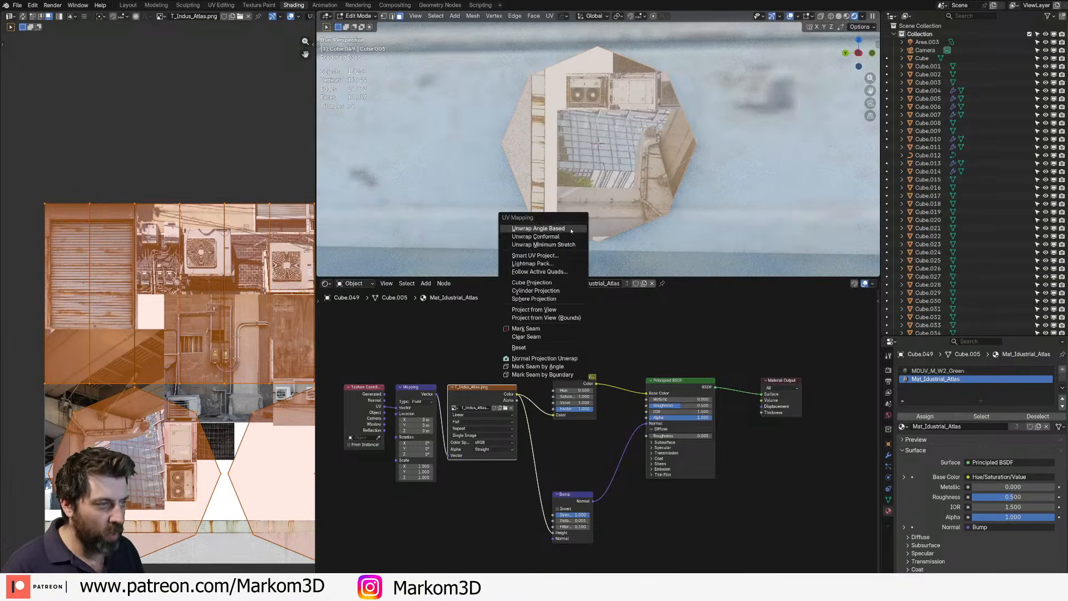
pyautogui.click(563, 312)
# - Move the cylinder's UV island onto the rusty shutter in the atlas and scale it down
pyautogui.press('g')
pyautogui.click(150, 370)
pyautogui.scroll(4, 282, 357)
pyautogui.moveTo(151, 369); pyautogui.dragTo(195, 383, button='middle')
pyautogui.press('s')
pyautogui.click(198, 315)
# - Fit the cylinder's UV island tightly over the round lock at the foot of the atlas shutter and finish editing the mesh
pyautogui.scroll(3, 250, 354)
pyautogui.scroll(2, 259, 368)
pyautogui.press('g')
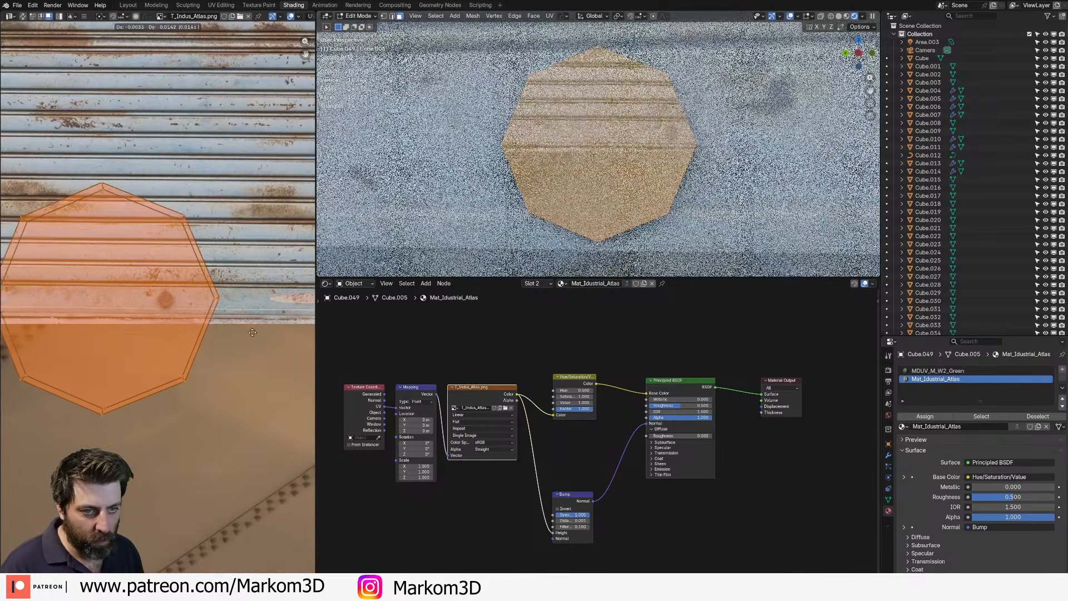
pyautogui.click(300, 342)
pyautogui.press('s')
pyautogui.click(175, 307)
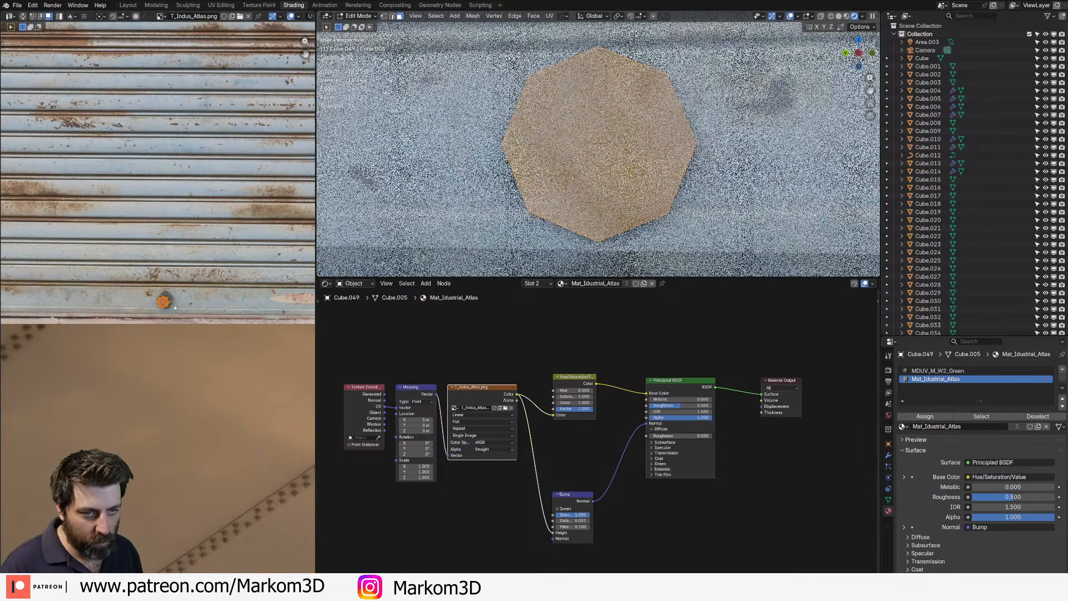
pyautogui.press('g')
pyautogui.click(176, 305)
pyautogui.press('s')
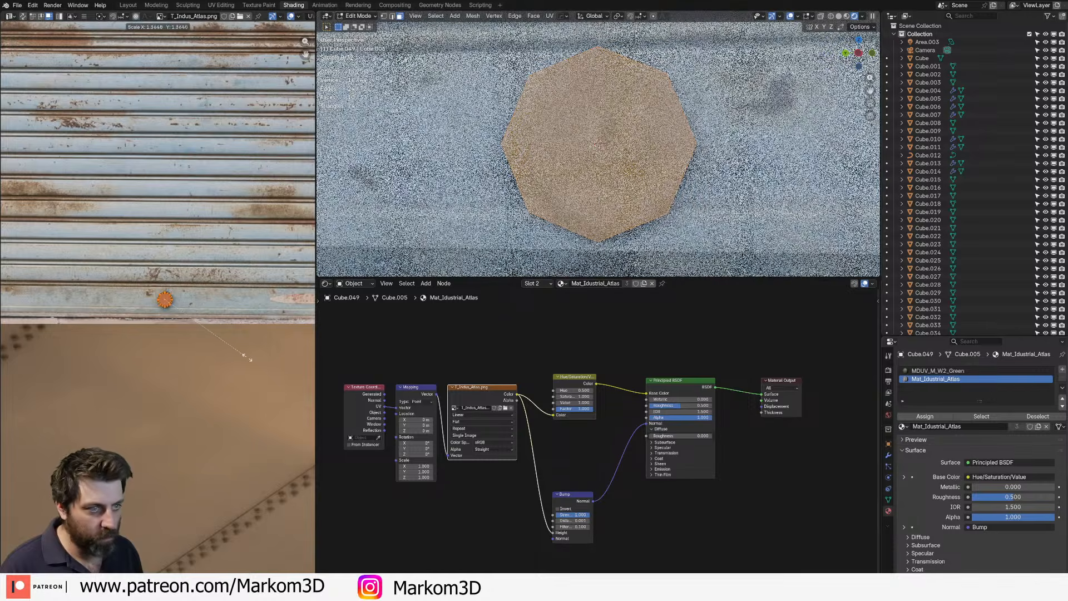
pyautogui.click(248, 359)
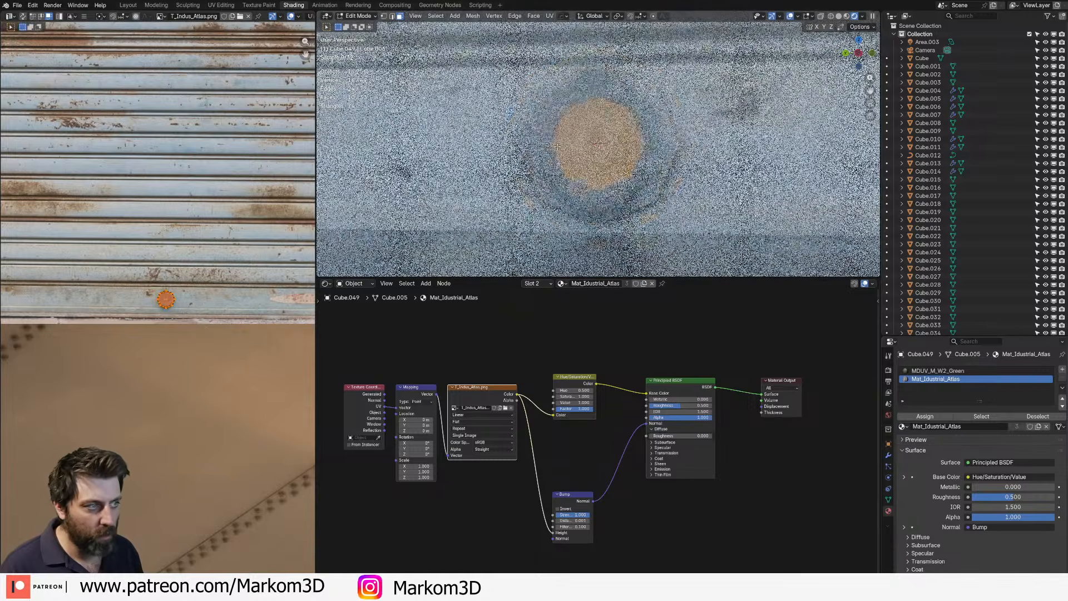
pyautogui.scroll(-7, 557, 146)
pyautogui.press('Tab')
# - Examine the shutter on the building's corner and the windowed green facade above it from several angles
pyautogui.scroll(-10, 557, 146)
pyautogui.moveTo(557, 146); pyautogui.dragTo(661, 153, button='middle')
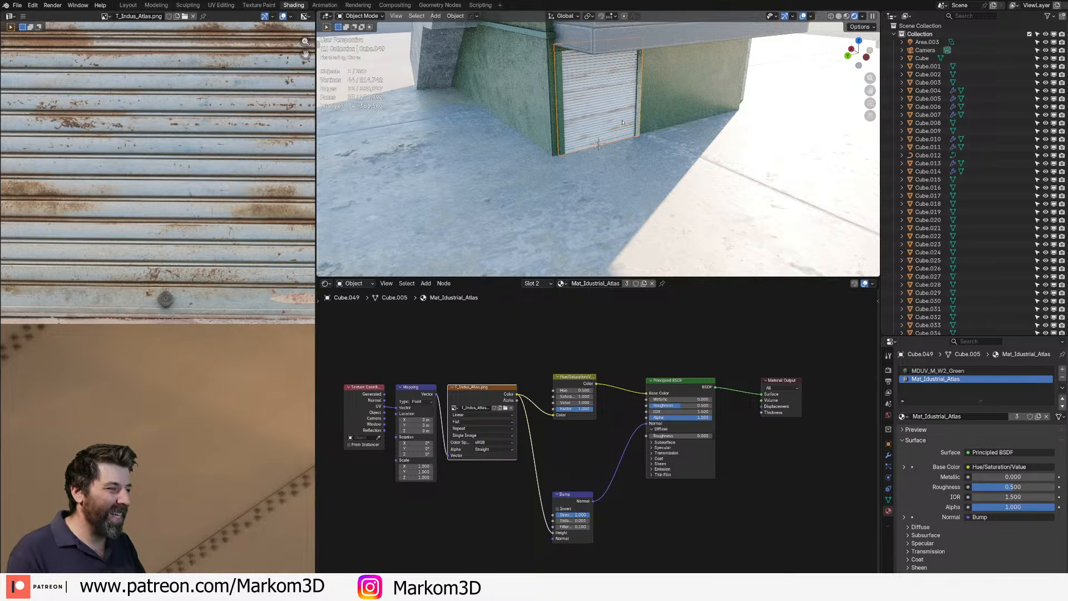
pyautogui.keyDown('shift'); pyautogui.moveTo(622, 122); pyautogui.dragTo(602, 210, button='middle'); pyautogui.keyUp('shift')
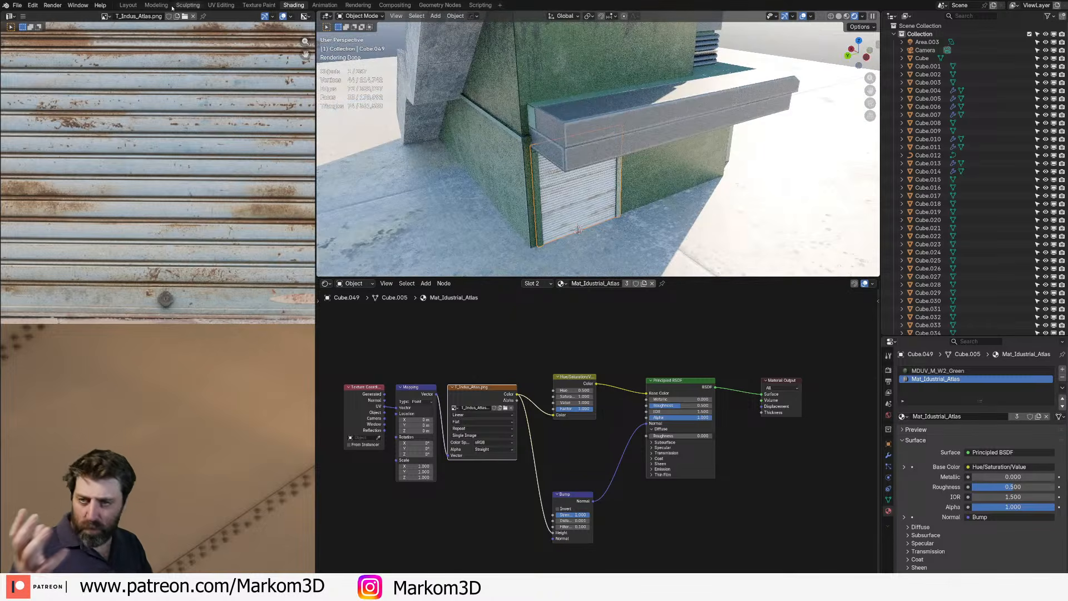
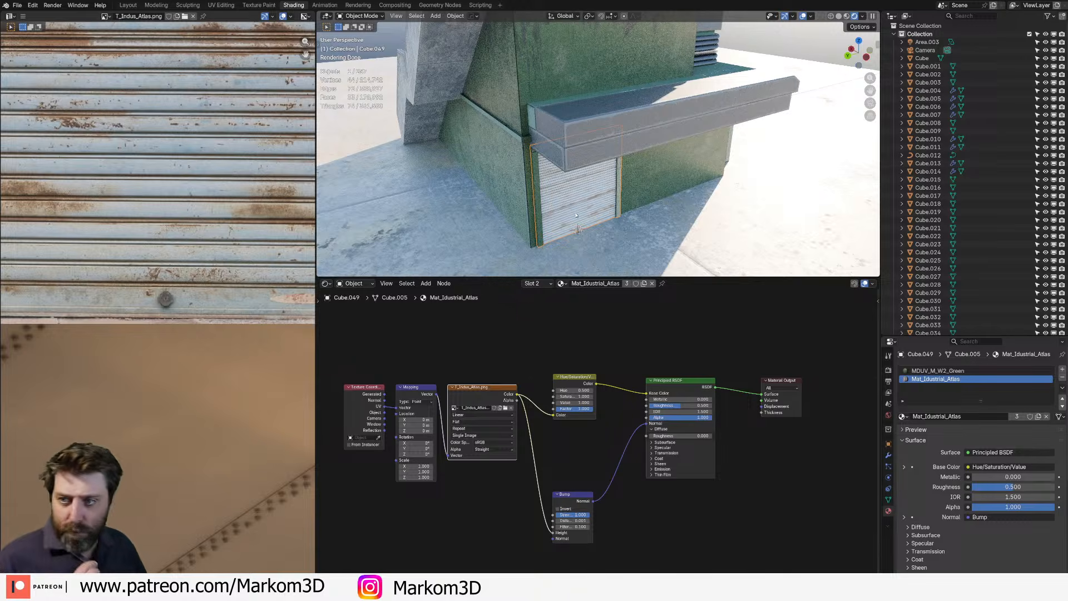
pyautogui.moveTo(490, 259); pyautogui.dragTo(515, 234, button='middle')
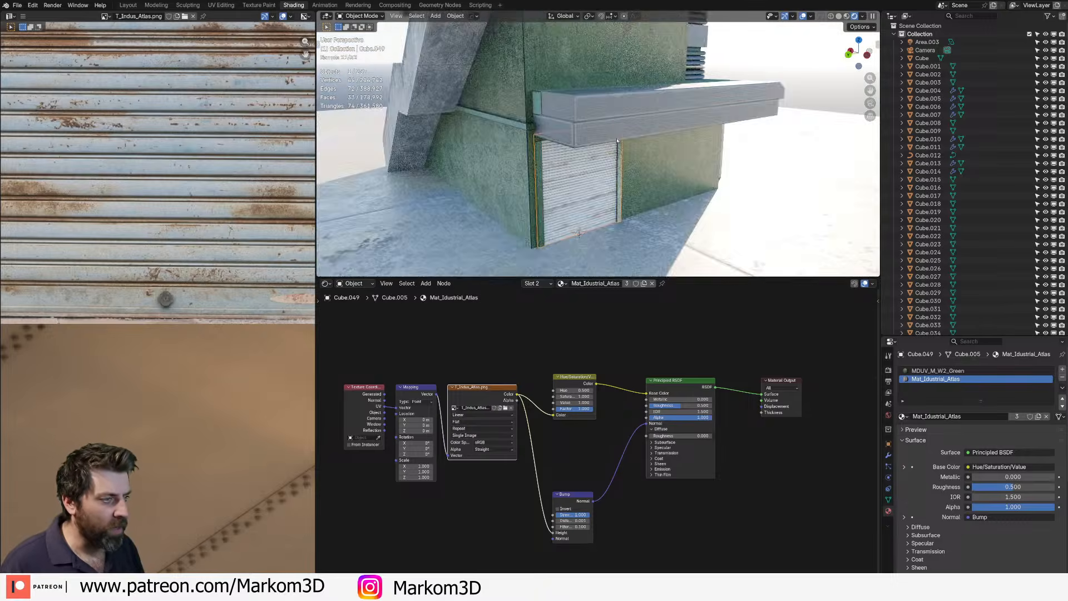
pyautogui.scroll(-3, 534, 195)
pyautogui.keyDown('shift'); pyautogui.moveTo(551, 130); pyautogui.dragTo(292, 47, button='middle'); pyautogui.keyUp('shift')
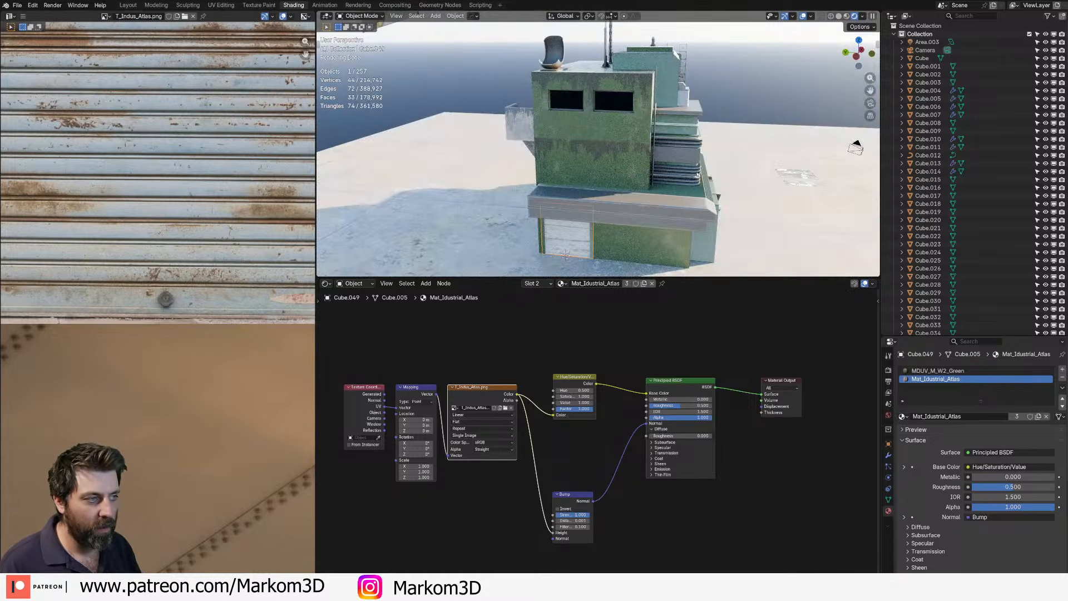
pyautogui.moveTo(698, 173); pyautogui.dragTo(573, 163, button='middle')
pyautogui.moveTo(680, 189); pyautogui.dragTo(733, 273, button='middle')
pyautogui.scroll(2, 608, 135)
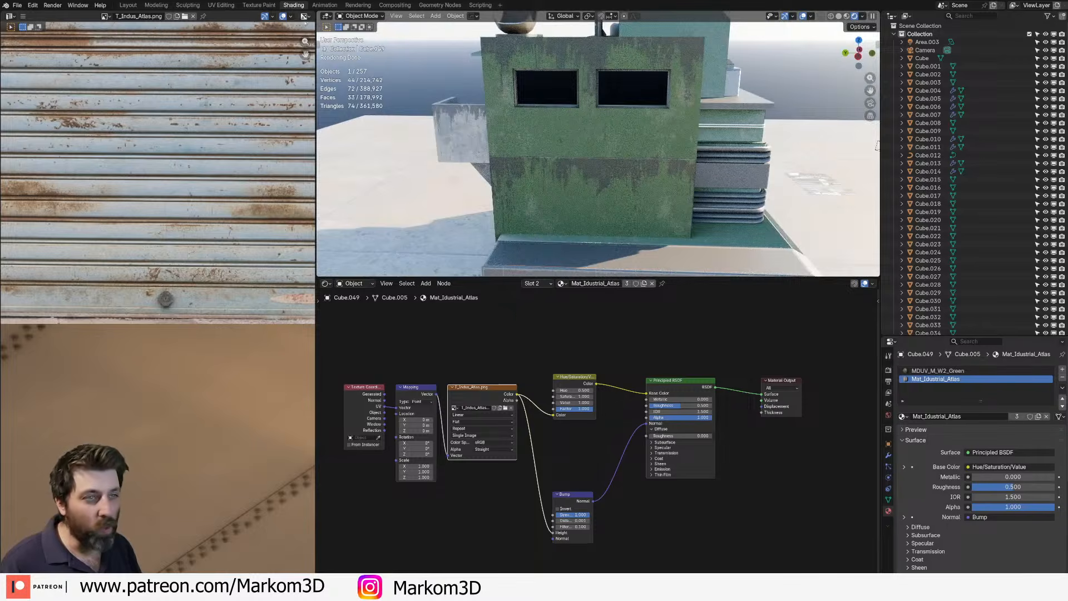
# - Switch to the Layout workspace and add a mesh cylinder on the ledge above the shutter, in front of the green facade
pyautogui.click(124, 6)
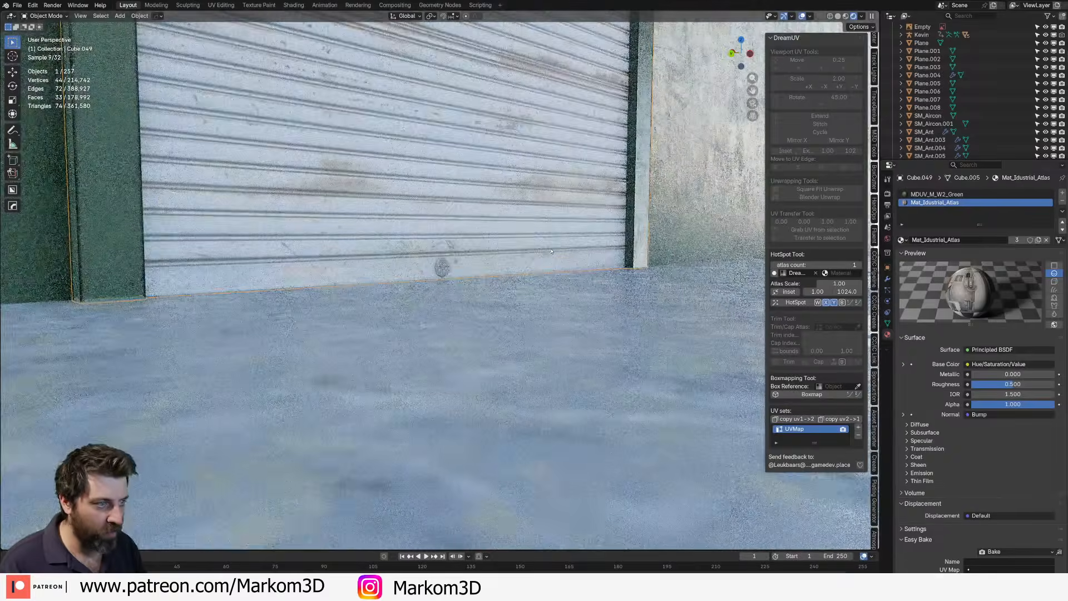
pyautogui.press('KP_3')
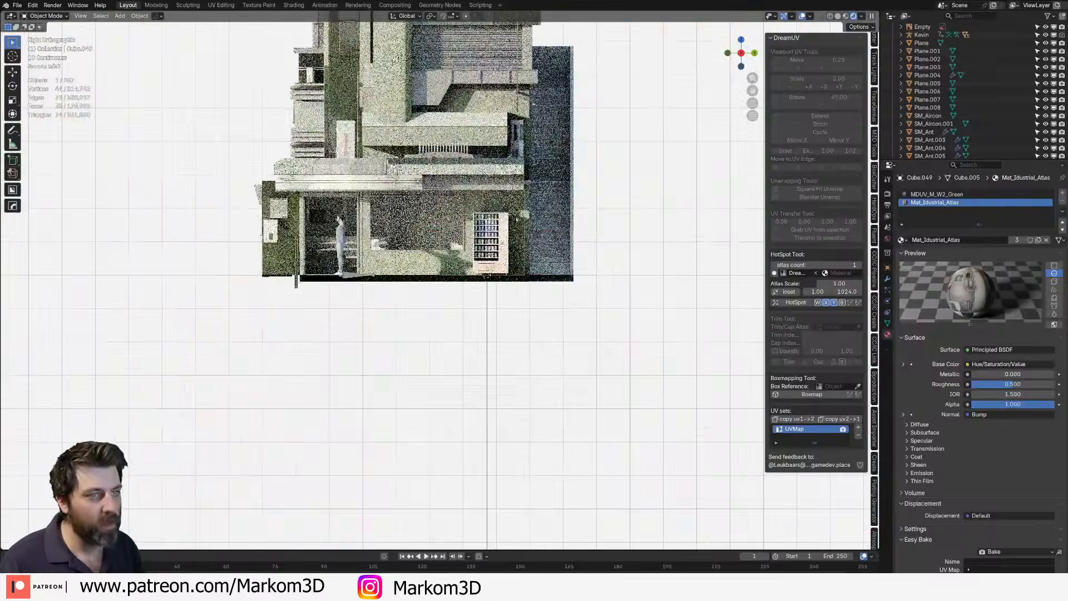
pyautogui.moveTo(516, 217); pyautogui.dragTo(402, 217, button='middle')
pyautogui.press('KP_Decimal')
pyautogui.press('ctrl+KP_3')
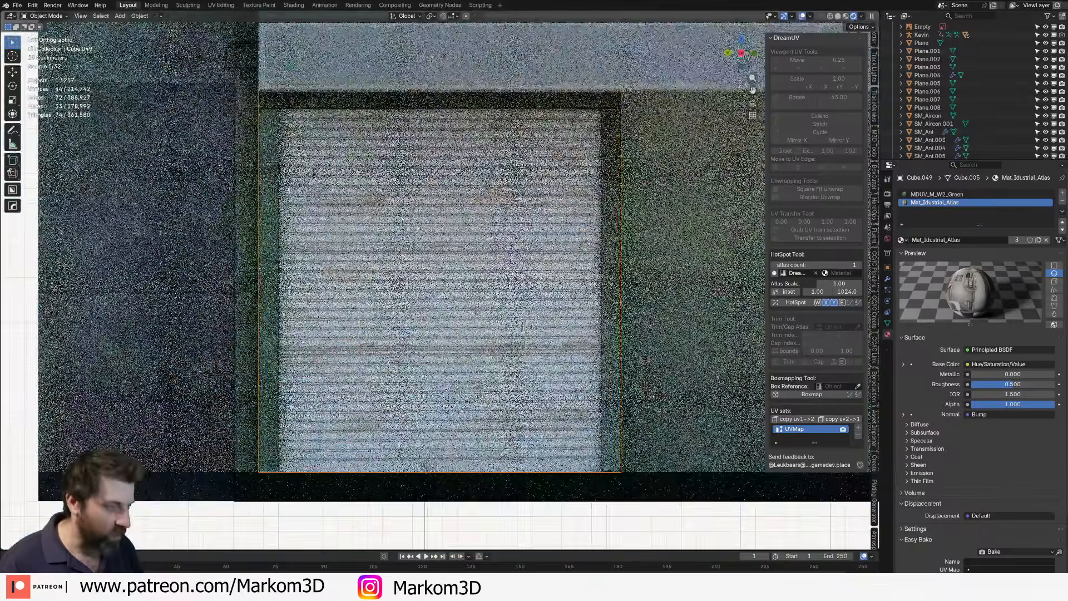
pyautogui.scroll(-9, 440, 234)
pyautogui.scroll(5, 436, 313)
pyautogui.keyDown('shift'); pyautogui.moveTo(459, 214); pyautogui.dragTo(455, 338, button='middle'); pyautogui.keyUp('shift')
pyautogui.hotkey('shift', 'a')
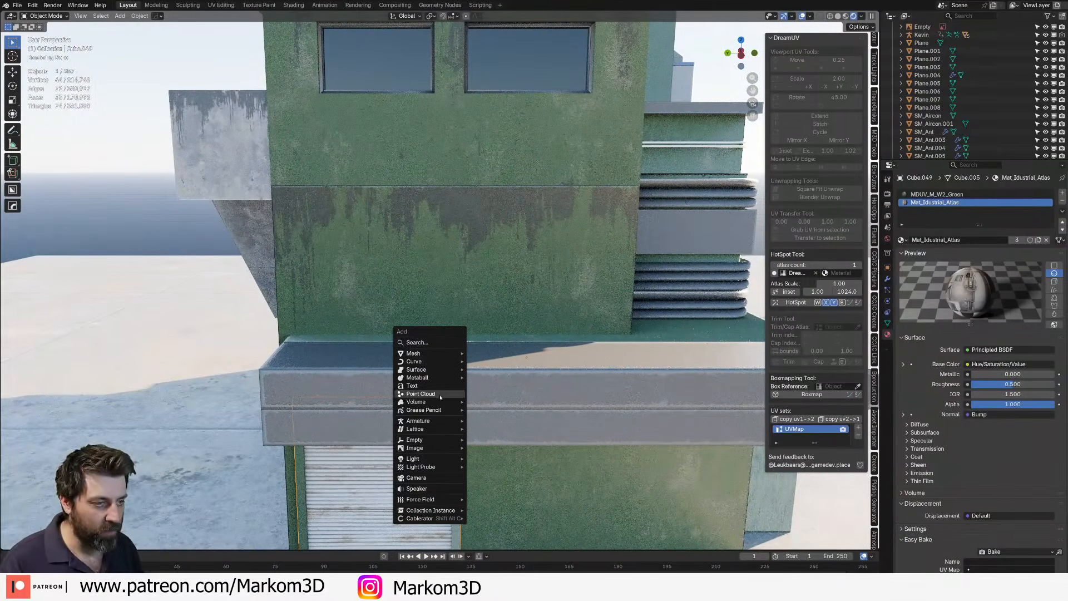
pyautogui.moveTo(431, 353)
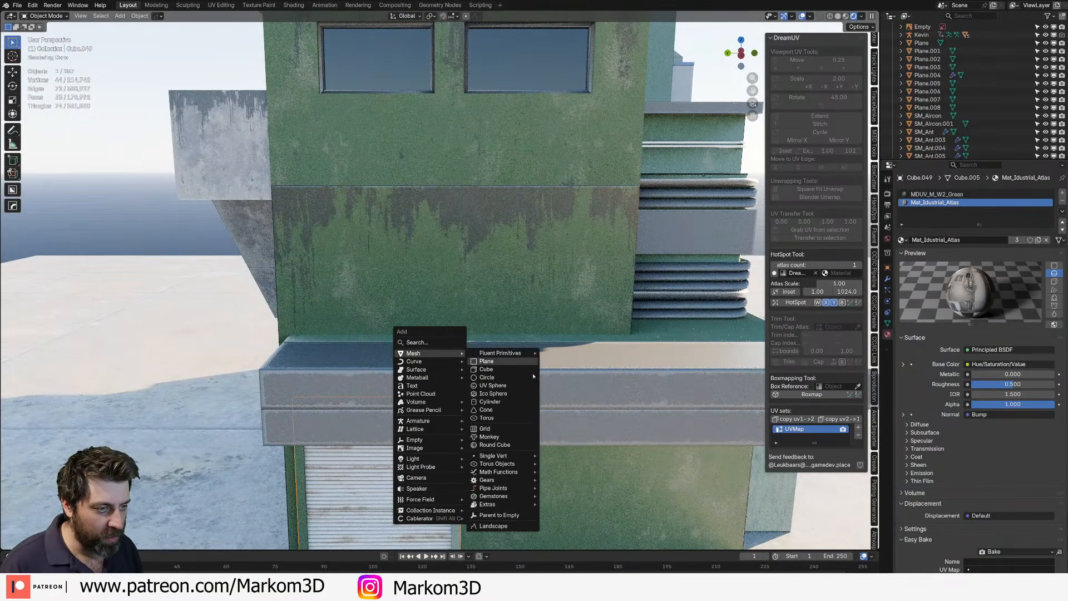
pyautogui.click(490, 401)
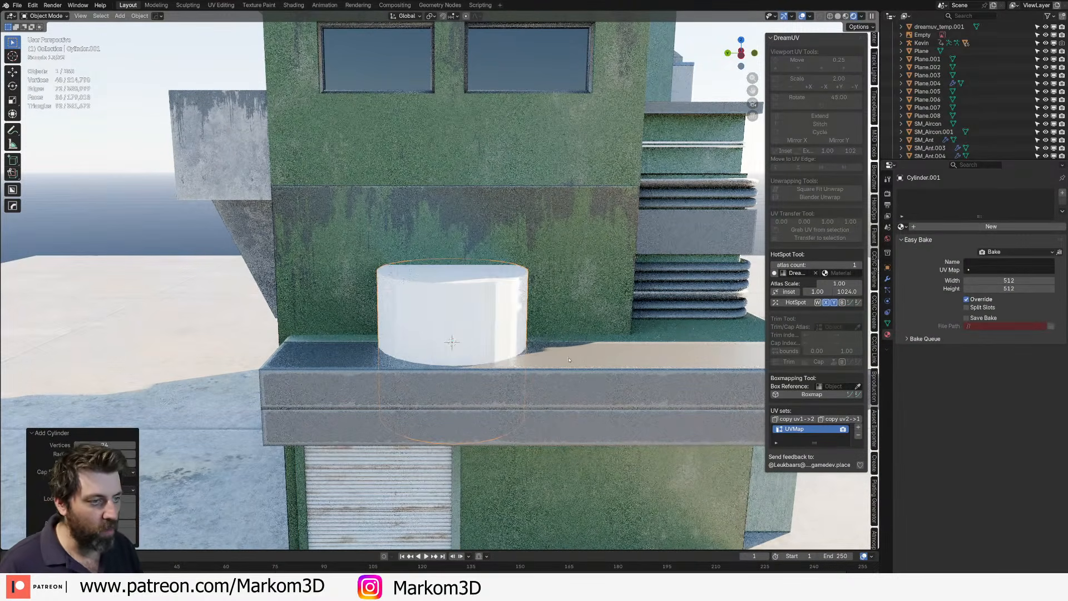
# - Scale the new cylinder's mesh down to a small pipe stub on the ledge
pyautogui.press('Tab')
pyautogui.press('s')
pyautogui.click(477, 354)
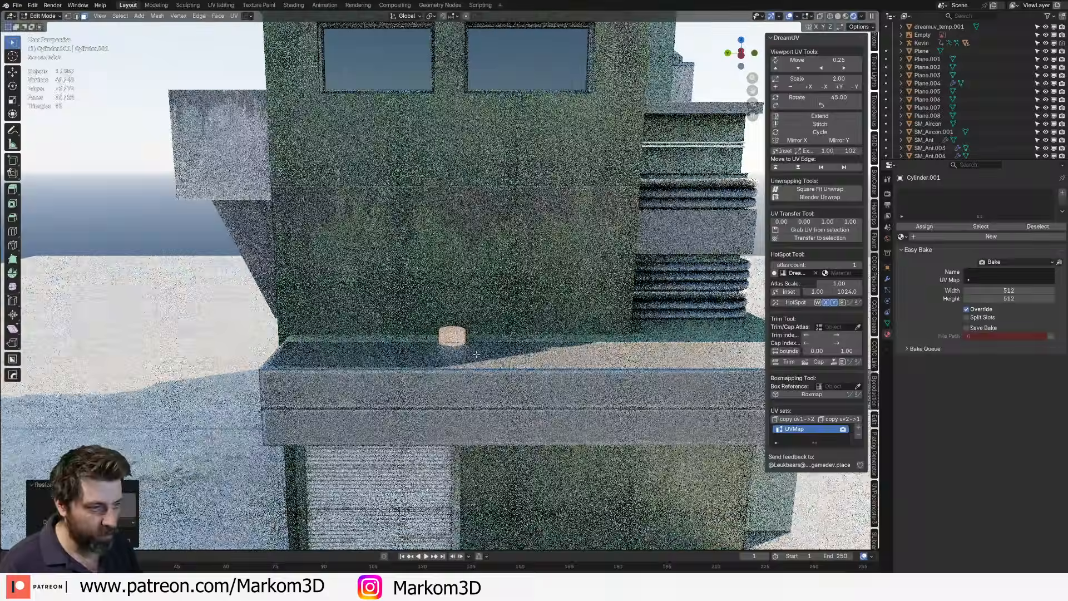
# - Select the cylinder's top ring and raise it vertically to just below the windows, forming a thin upright pipe
pyautogui.press('KP_3')
pyautogui.press('ctrl+KP_3')
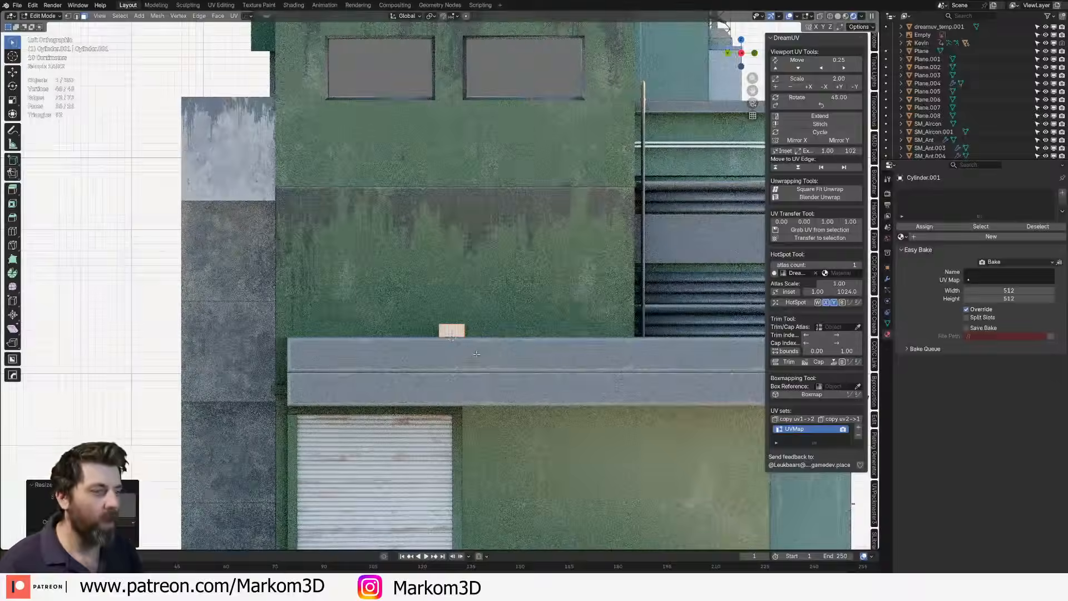
pyautogui.scroll(1, 476, 353)
pyautogui.keyDown('shift'); pyautogui.moveTo(476, 353); pyautogui.dragTo(453, 344, button='middle'); pyautogui.keyUp('shift')
pyautogui.scroll(5, 452, 343)
pyautogui.scroll(-6, 419, 428)
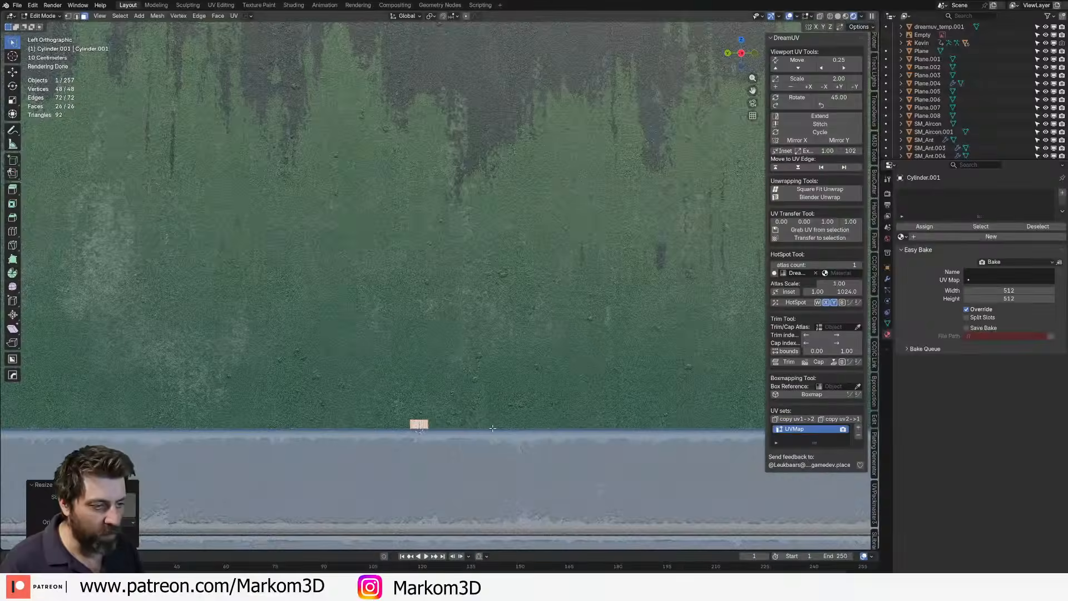
pyautogui.keyDown('alt'); pyautogui.click(470, 425); pyautogui.keyUp('alt')
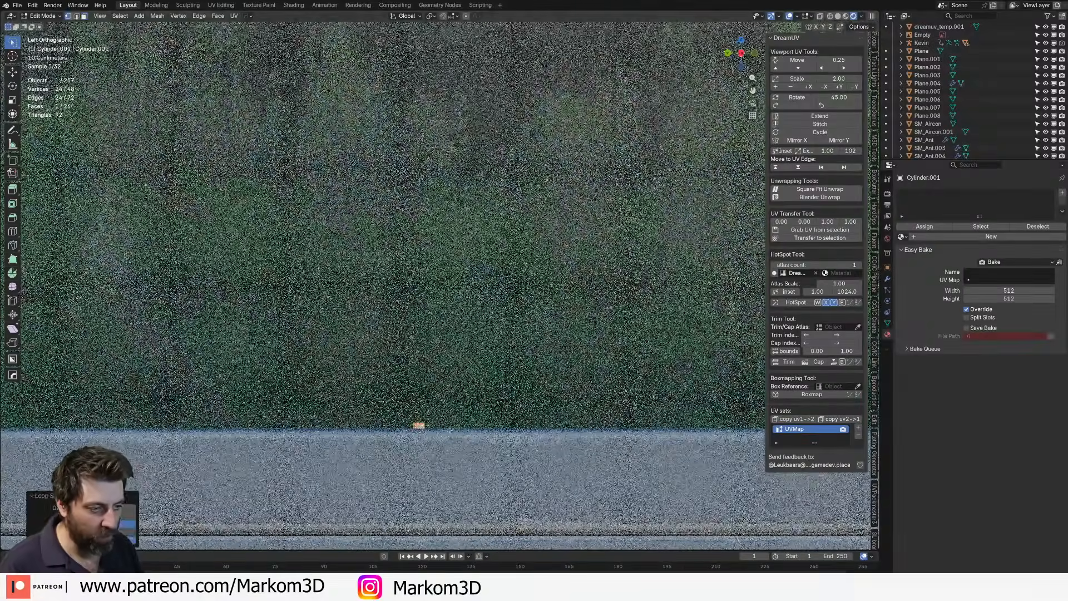
pyautogui.scroll(-5, 470, 425)
pyautogui.press('g')
pyautogui.press('y')
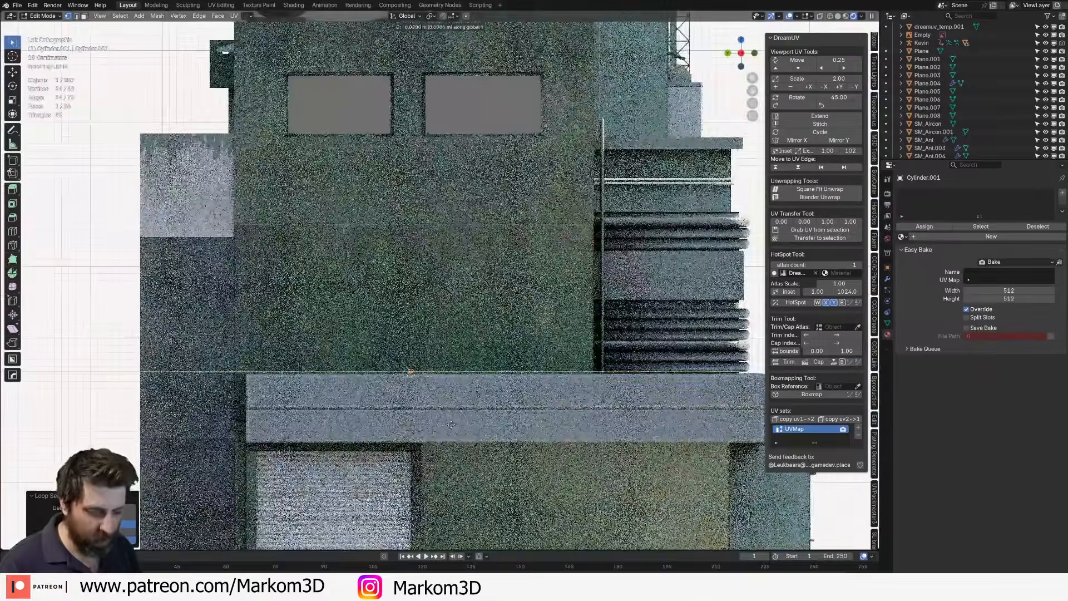
pyautogui.click(456, 234)
pyautogui.scroll(10, 412, 238)
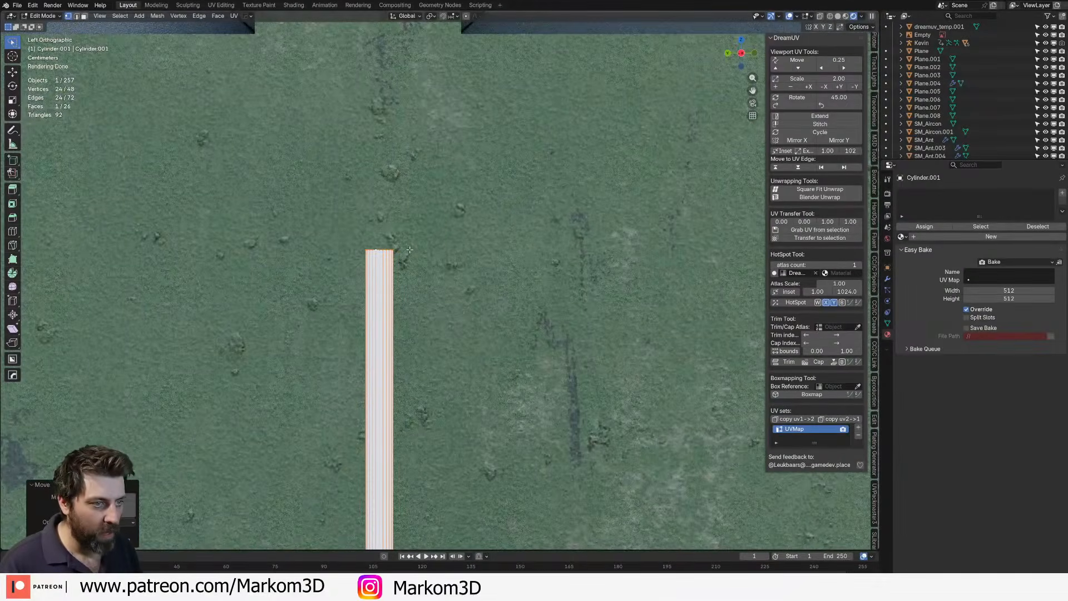
# - Spin the pipe's top end into a quarter-turn elbow with 12 steps and extrude it horizontally beneath the window
pyautogui.scroll(-6, 410, 249)
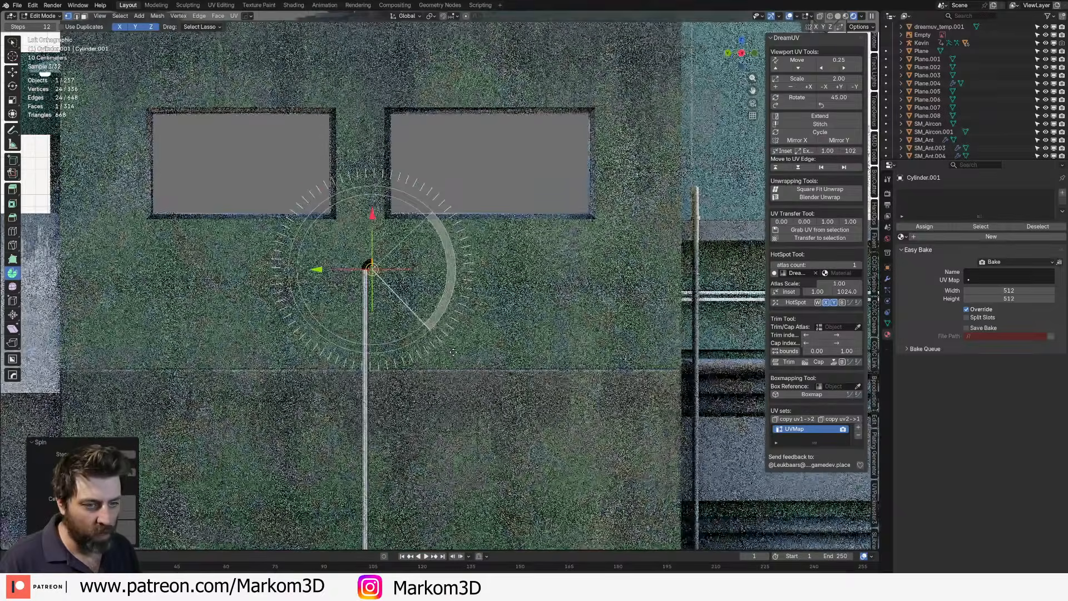
pyautogui.keyDown('ctrl'); pyautogui.moveTo(454, 353); pyautogui.dragTo(455, 352); pyautogui.keyUp('ctrl')
pyautogui.press('e')
pyautogui.click(681, 320)
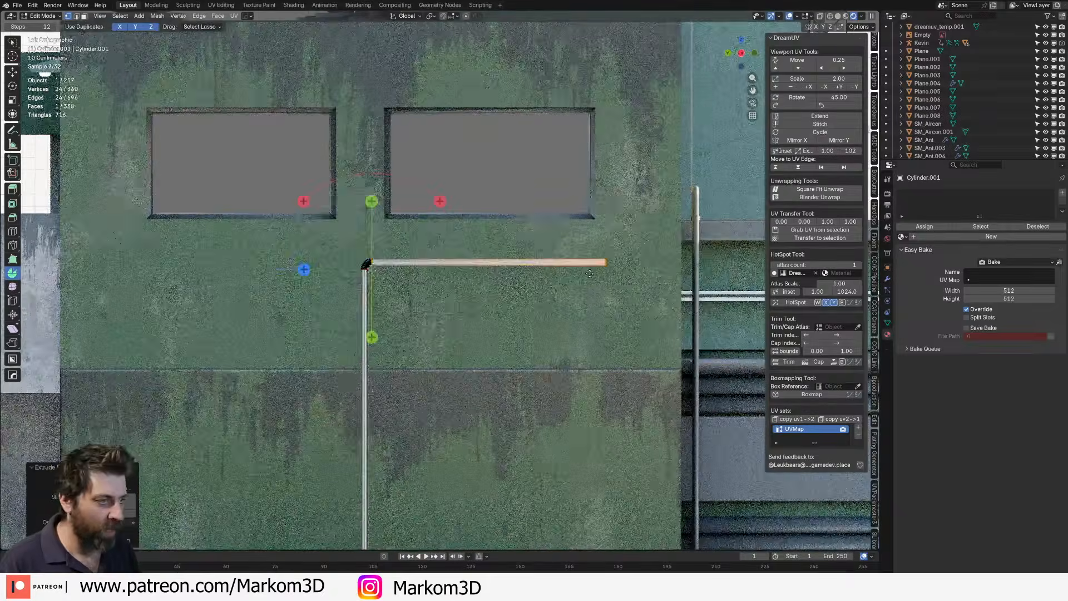
# - Spin the horizontal run's end into an upward elbow beyond the window and extrude it vertically to the roof edge
pyautogui.scroll(5, 648, 275)
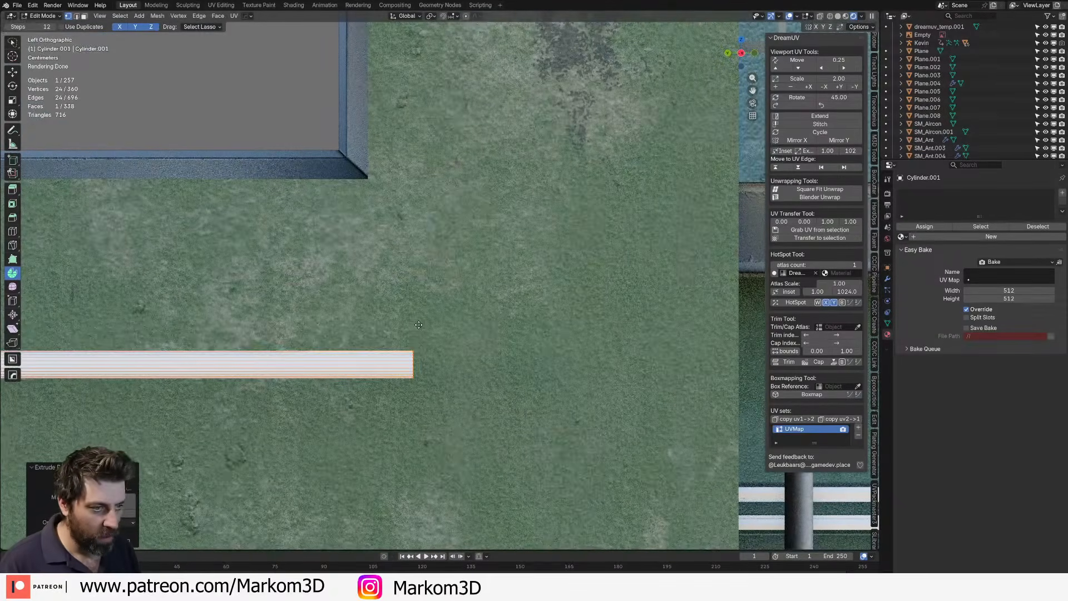
pyautogui.keyDown('ctrl'); pyautogui.rightClick(413, 323); pyautogui.keyUp('ctrl')
pyautogui.hotkey('ctrl', 'z')
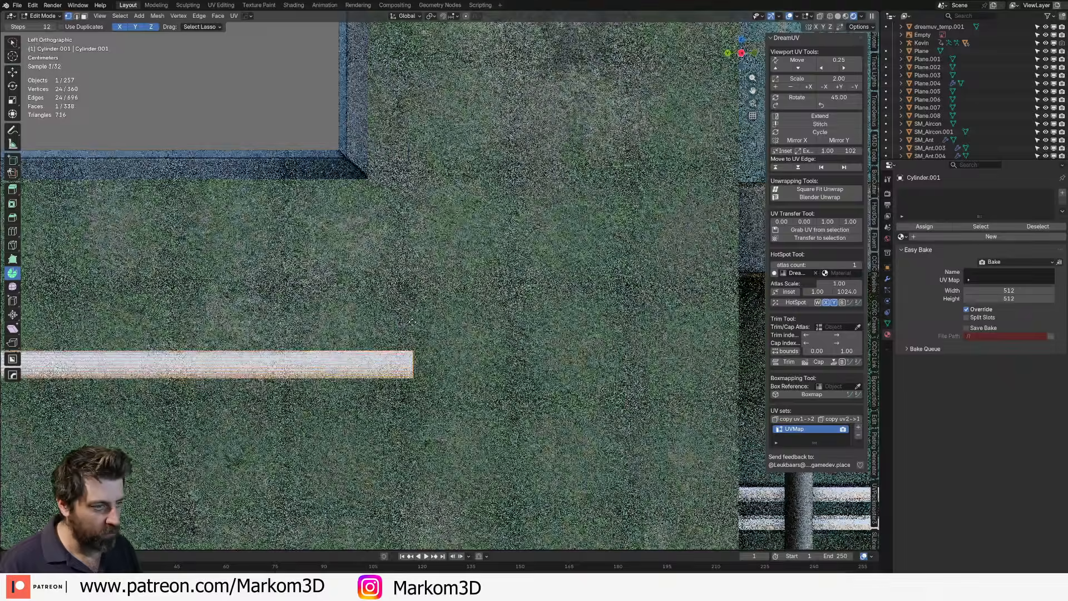
pyautogui.moveTo(472, 266); pyautogui.dragTo(359, 274)
pyautogui.scroll(-14, 371, 276)
pyautogui.keyDown('shift'); pyautogui.moveTo(467, 305); pyautogui.dragTo(444, 408, button='middle'); pyautogui.keyUp('shift')
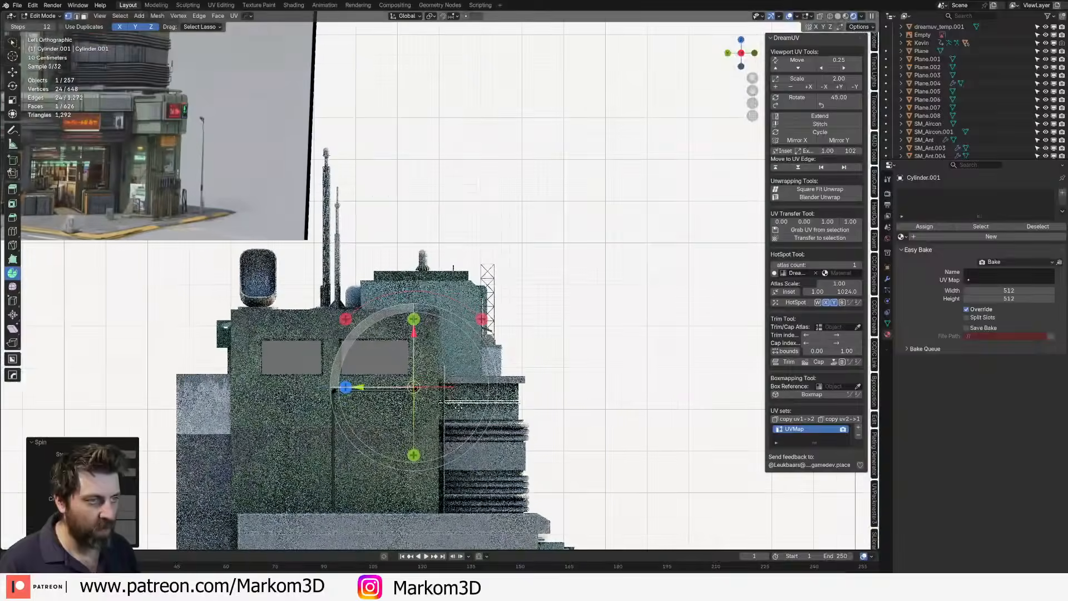
pyautogui.press('e')
pyautogui.click(467, 330)
# - From the front view, spin the pipe's upper end into an elbow facing the building and extrude it across the roof
pyautogui.moveTo(467, 330); pyautogui.dragTo(368, 384, button='middle')
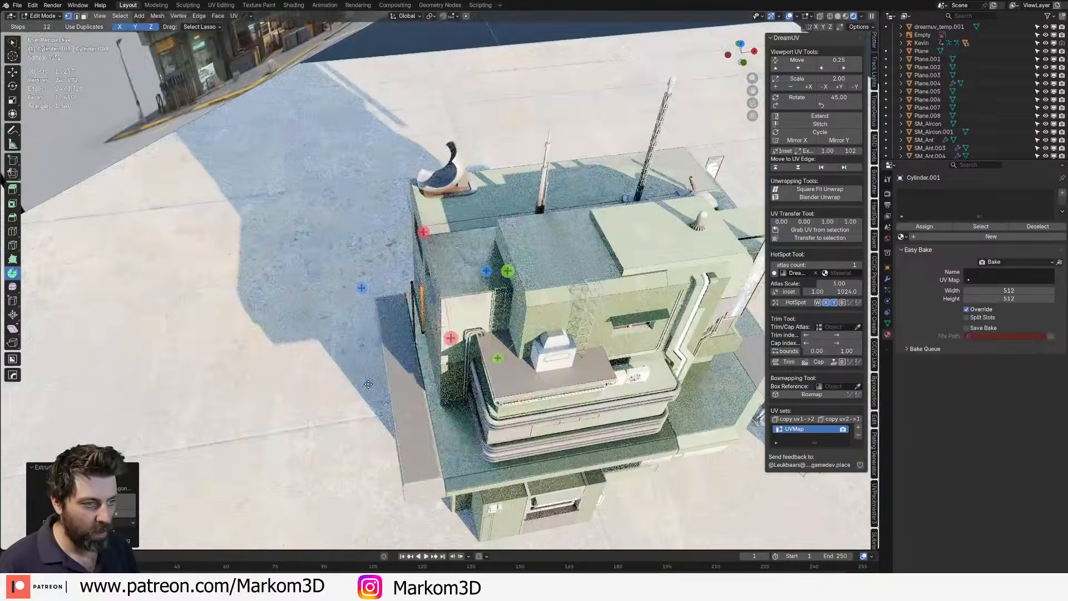
pyautogui.press('KP_Decimal')
pyautogui.press('KP_3')
pyautogui.scroll(-8, 367, 384)
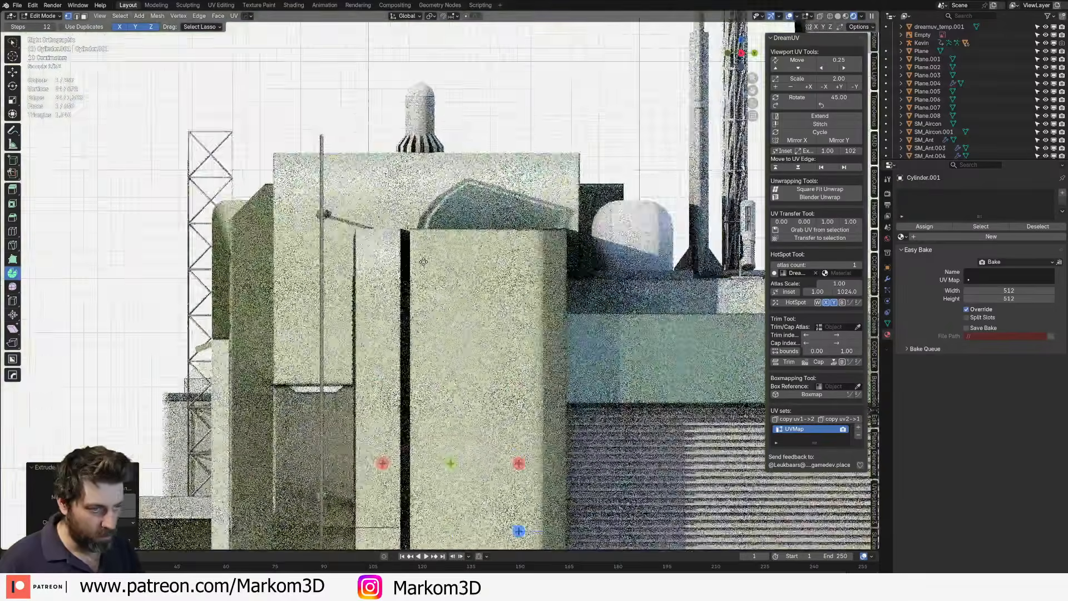
pyautogui.press('KP_1')
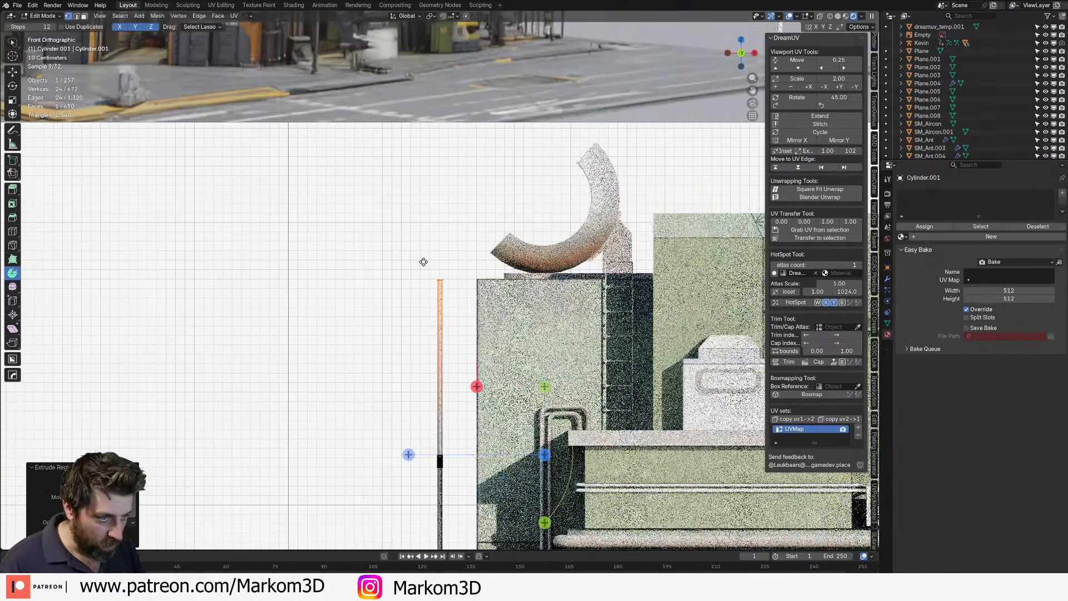
pyautogui.scroll(6, 445, 284)
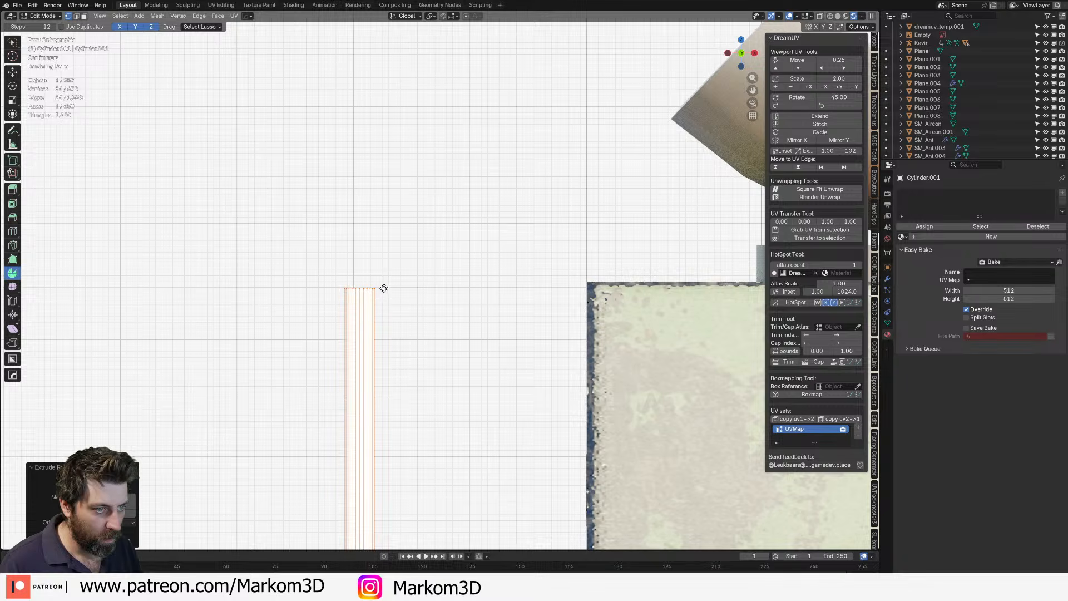
pyautogui.moveTo(451, 221); pyautogui.dragTo(452, 355)
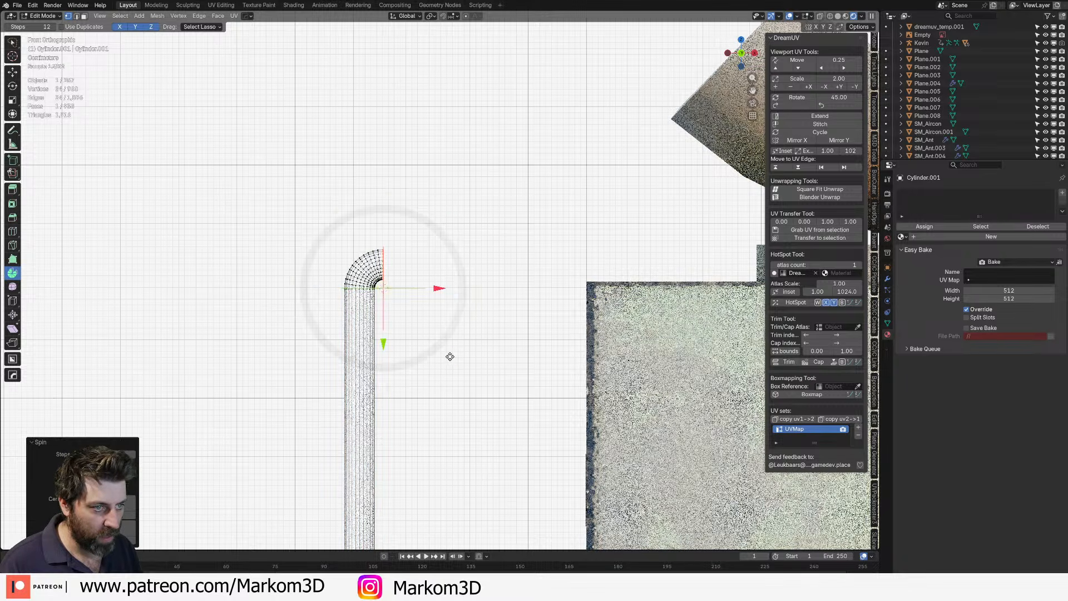
pyautogui.scroll(-5, 456, 350)
pyautogui.press('e')
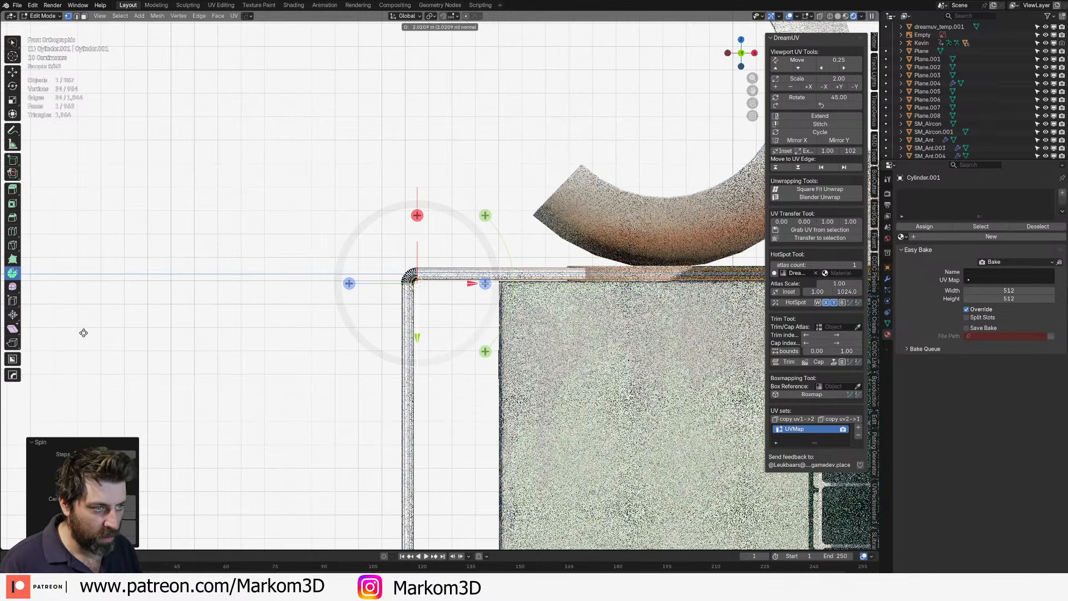
pyautogui.click(248, 321)
# - Select the entire pipe and move it sideways until it sits against the green facade
pyautogui.press('a')
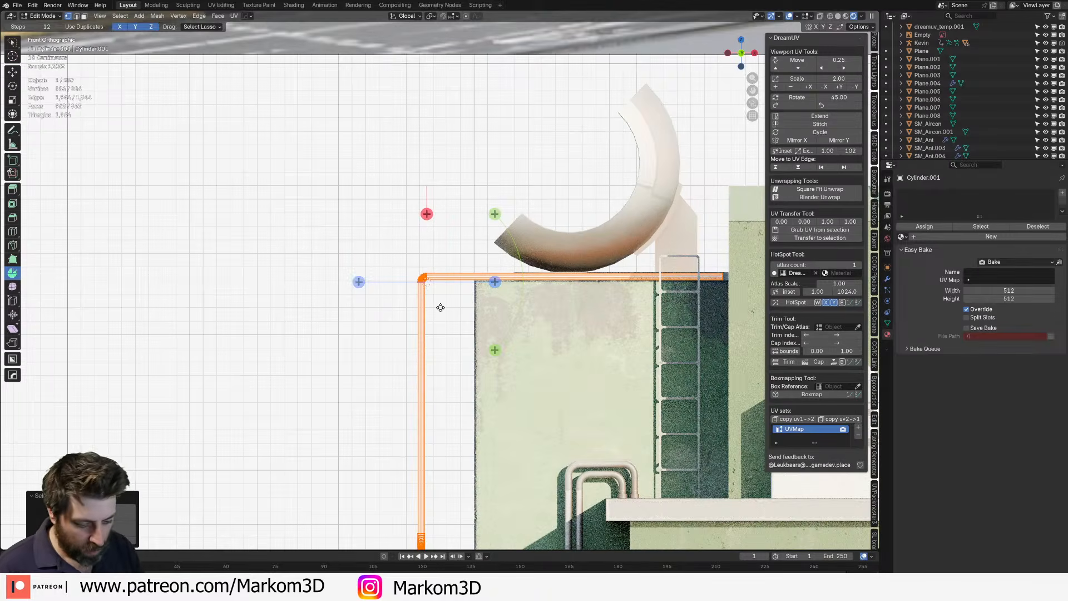
pyautogui.press('g')
pyautogui.press('y')
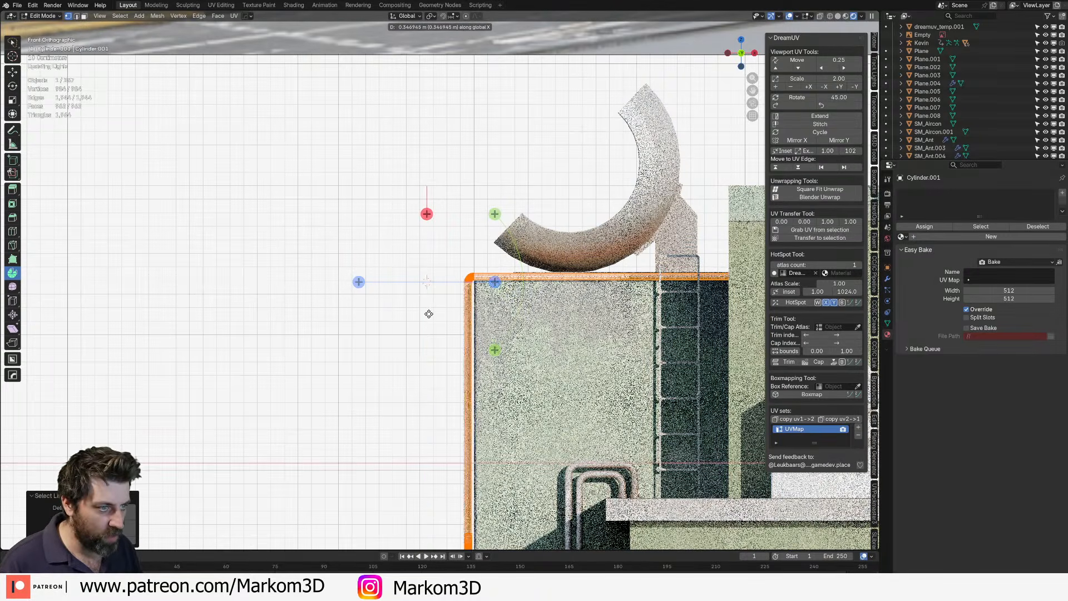
pyautogui.click(443, 315)
pyautogui.moveTo(446, 312); pyautogui.dragTo(419, 393, button='middle')
pyautogui.press('KP_1')
pyautogui.scroll(6, 419, 393)
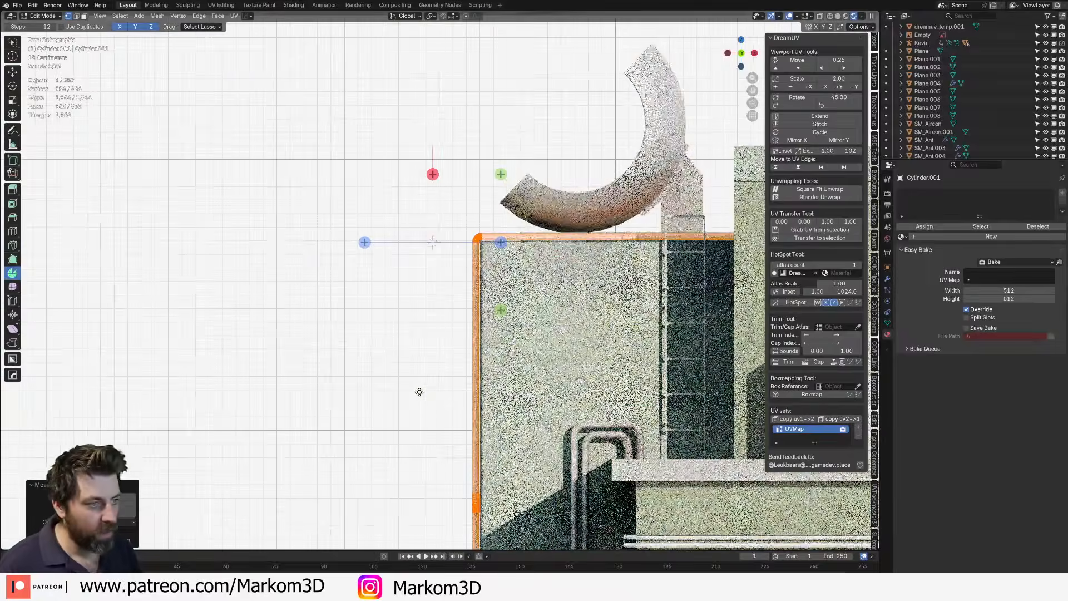
# - Duplicate the pipe three times, placing each copy diagonally inside the previous bend to form four closely spaced parallel pipes
pyautogui.press('ctrl+KP_3')
pyautogui.scroll(3, 411, 389)
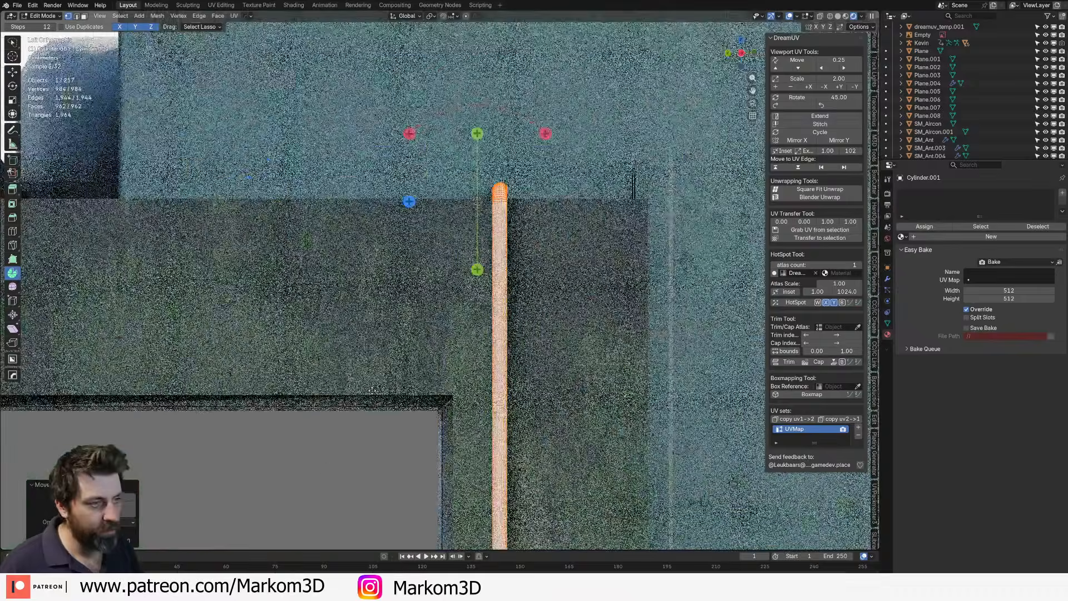
pyautogui.scroll(1, 392, 385)
pyautogui.keyDown('shift'); pyautogui.moveTo(302, 498); pyautogui.dragTo(526, 283, button='middle'); pyautogui.keyUp('shift')
pyautogui.scroll(3, 444, 280)
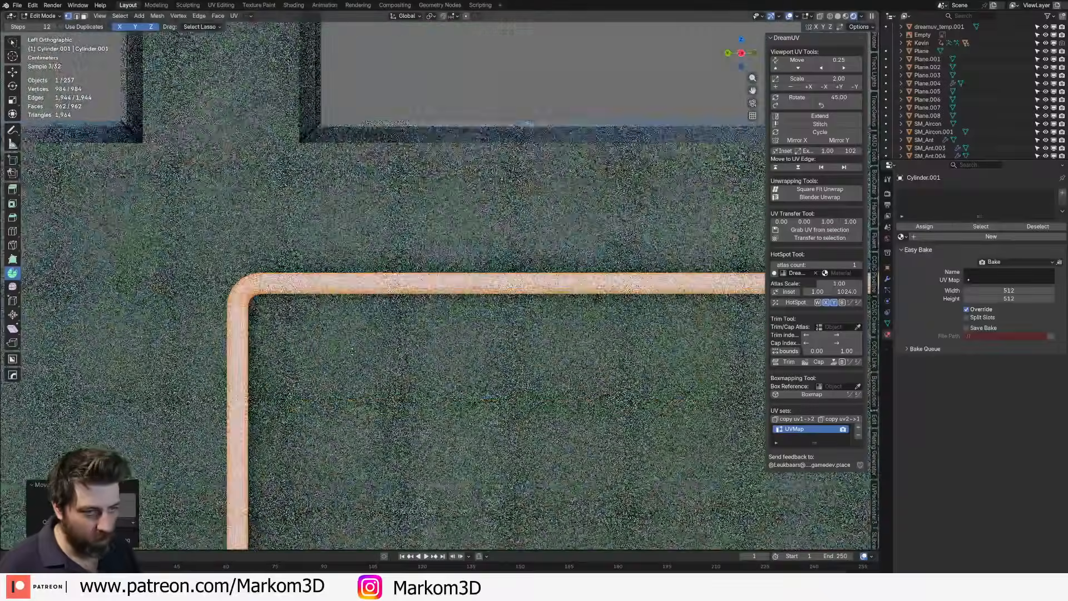
pyautogui.keyDown('shift'); pyautogui.moveTo(291, 316); pyautogui.dragTo(331, 266, button='middle'); pyautogui.keyUp('shift')
pyautogui.hotkey('shift', 'd')
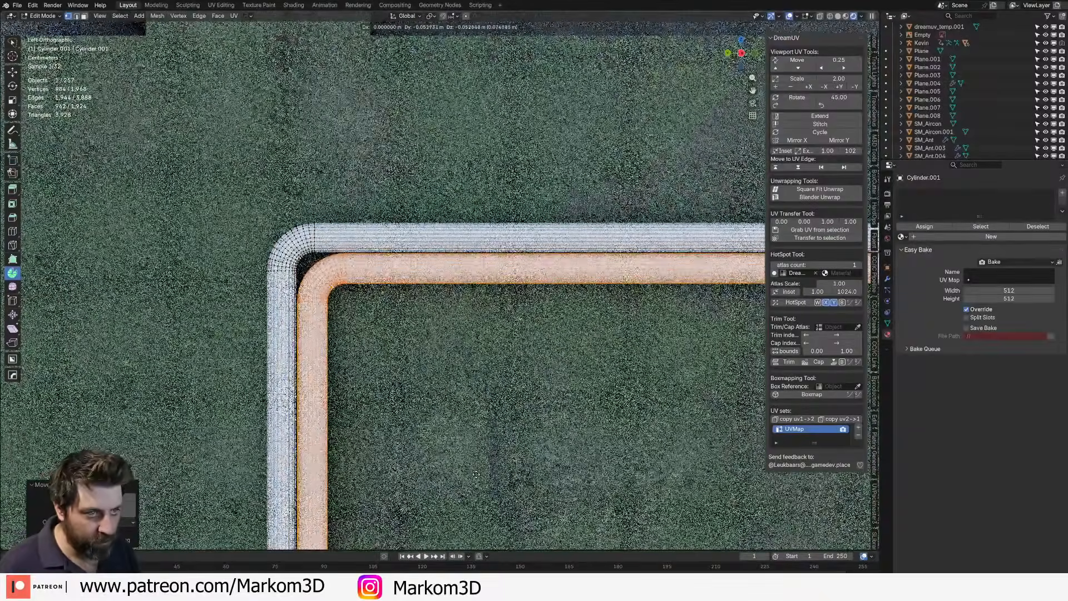
pyautogui.click(475, 473)
pyautogui.hotkey('shift', 'd')
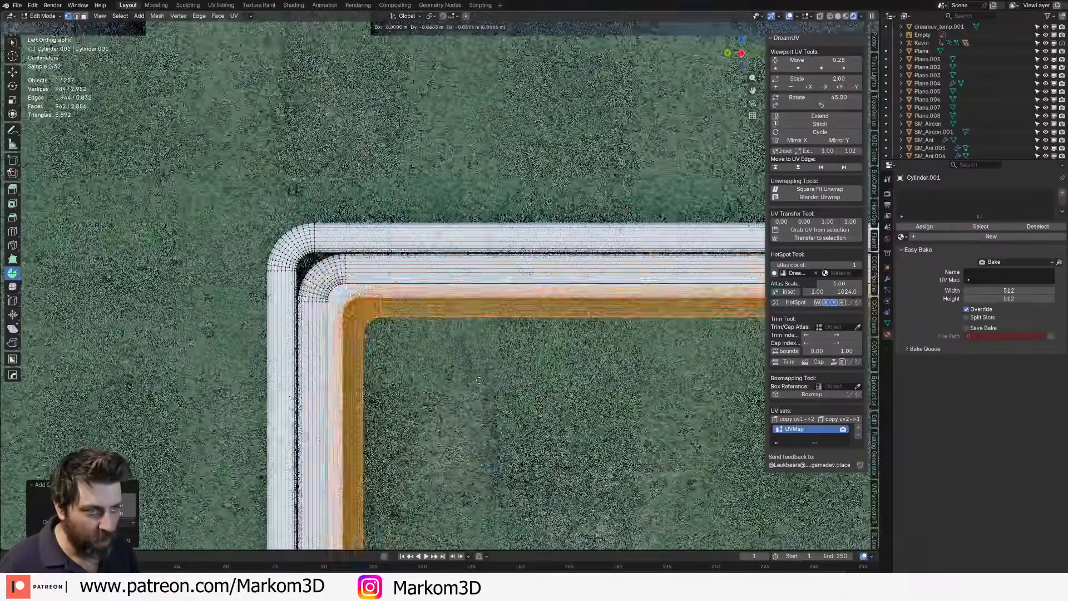
pyautogui.click(466, 373)
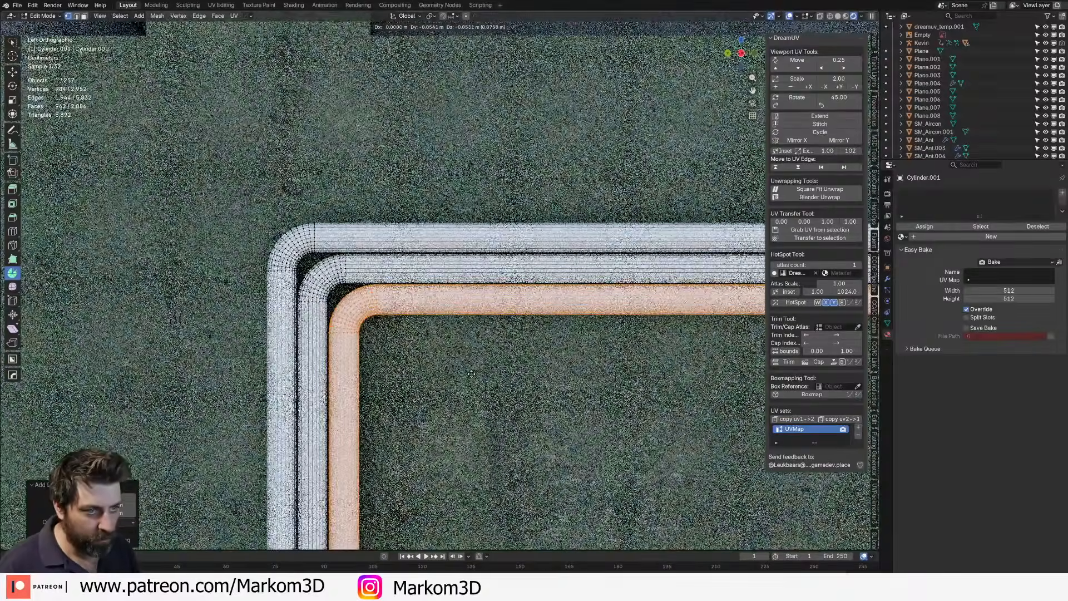
pyautogui.hotkey('shift', 'd')
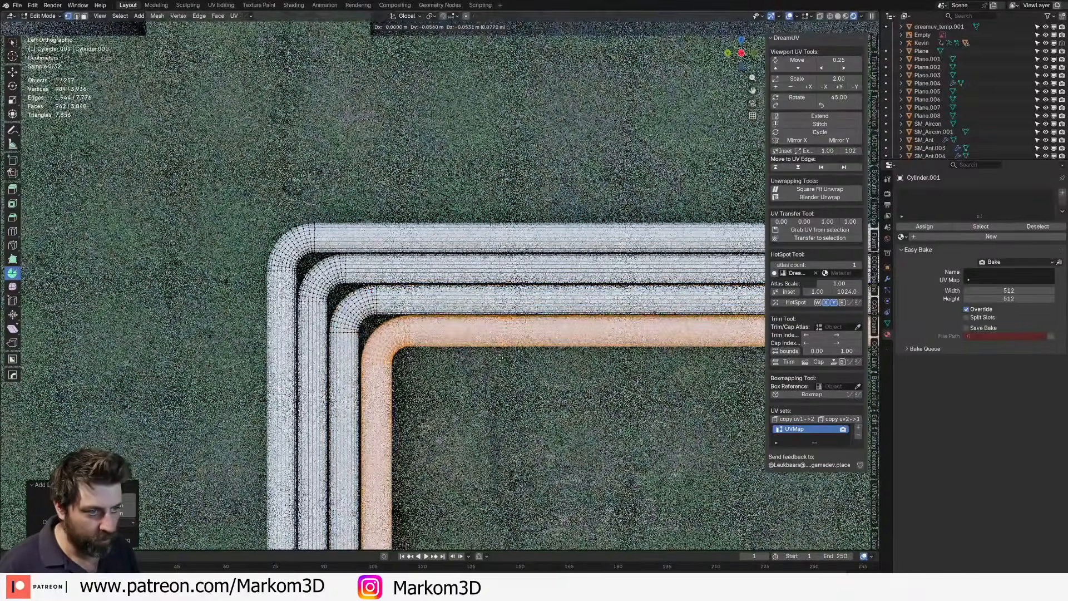
pyautogui.click(487, 358)
# - Select the lower end loops of all four pipes and flatten them to one common height by scaling to 0 along Z
pyautogui.scroll(-6, 487, 358)
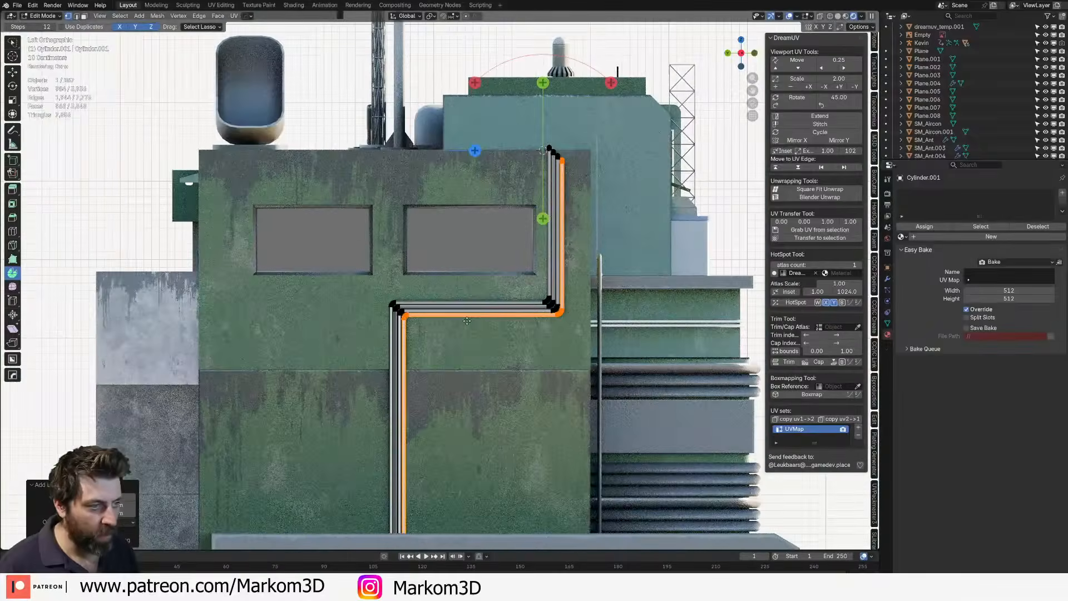
pyautogui.keyDown('shift'); pyautogui.moveTo(423, 343); pyautogui.dragTo(478, 163, button='middle'); pyautogui.keyUp('shift')
pyautogui.scroll(3, 479, 164)
pyautogui.press('z')
pyautogui.click(419, 396)
pyautogui.click(467, 443)
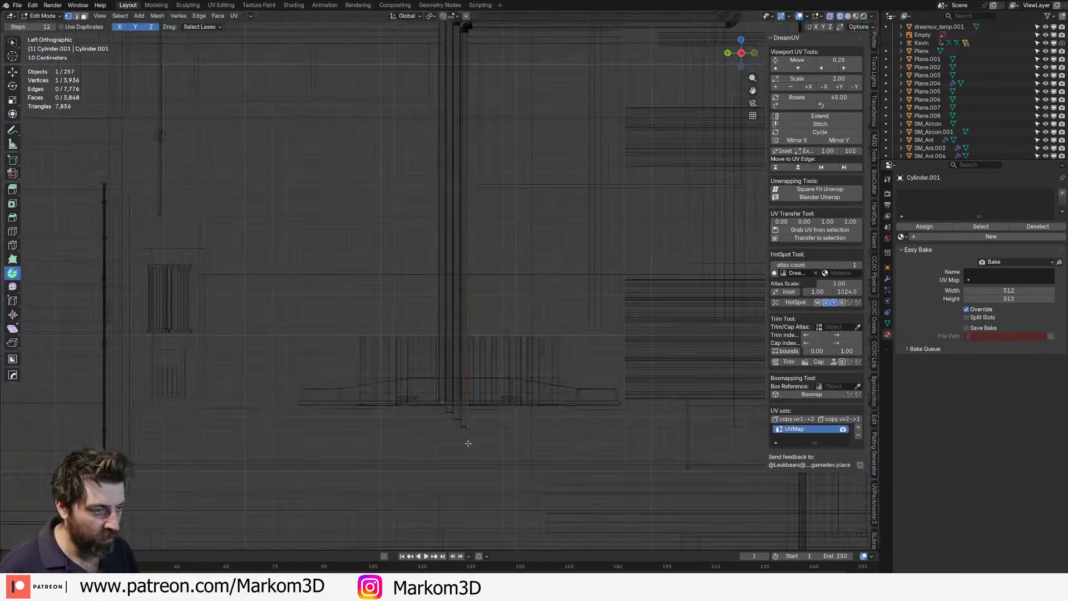
pyautogui.press('c')
pyautogui.moveTo(430, 429); pyautogui.dragTo(493, 448)
pyautogui.rightClick(496, 448)
pyautogui.press('s')
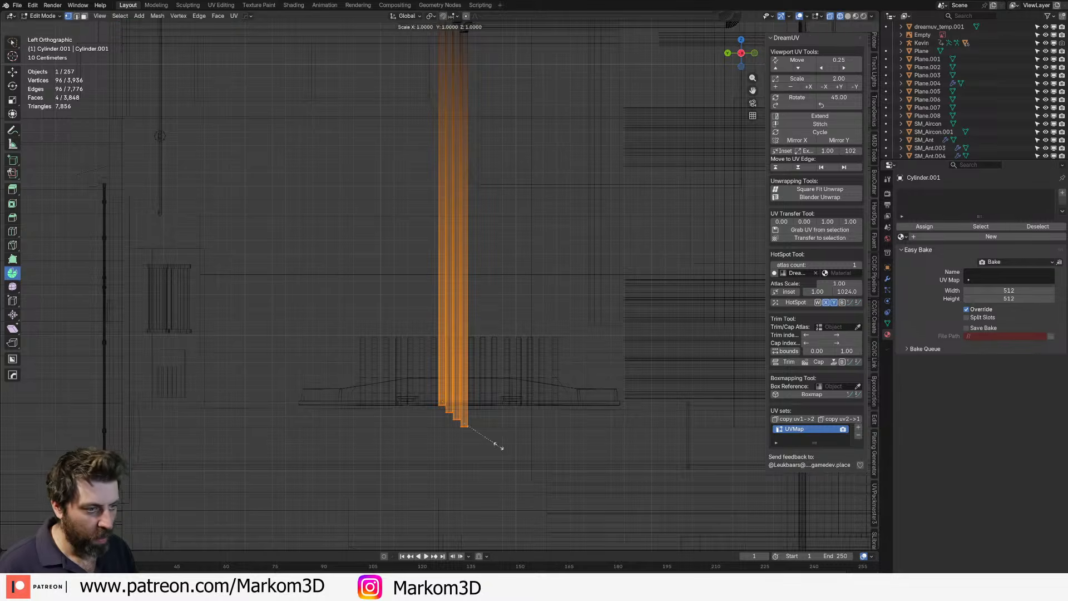
pyautogui.press('z')
pyautogui.press('0')
pyautogui.click(499, 446)
pyautogui.press('z')
pyautogui.click(549, 454)
# - Select the roof-side end loops of the three lower pipes, leaving the highest pipe unselected
pyautogui.moveTo(549, 83)
pyautogui.keyDown('shift'); pyautogui.mouseDown(button='middle')
pyautogui.moveTo(365, 309)
pyautogui.moveTo(250, 531)
pyautogui.mouseUp(button='middle'); pyautogui.keyUp('shift')
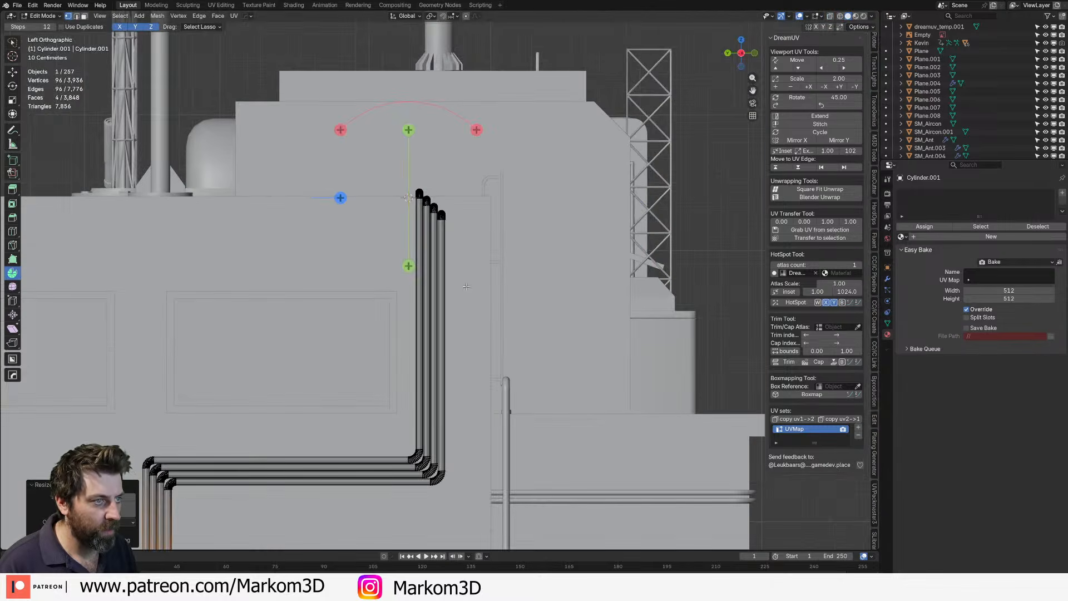
pyautogui.scroll(6, 435, 216)
pyautogui.keyDown('shift'); pyautogui.moveTo(426, 50); pyautogui.dragTo(467, 246, button='middle'); pyautogui.keyUp('shift')
pyautogui.scroll(3, 458, 291)
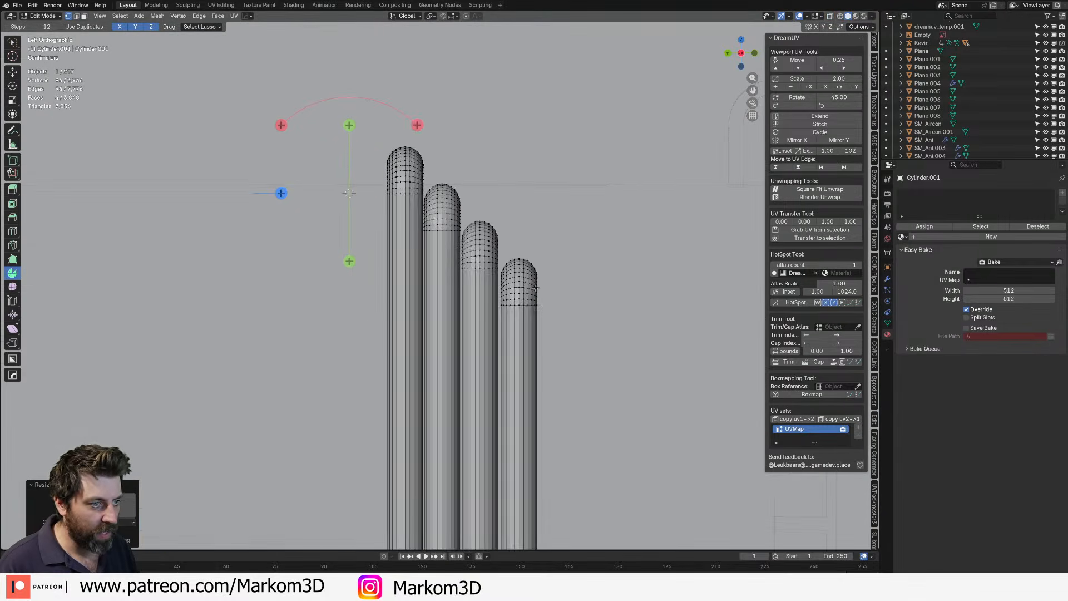
pyautogui.scroll(-4, 524, 329)
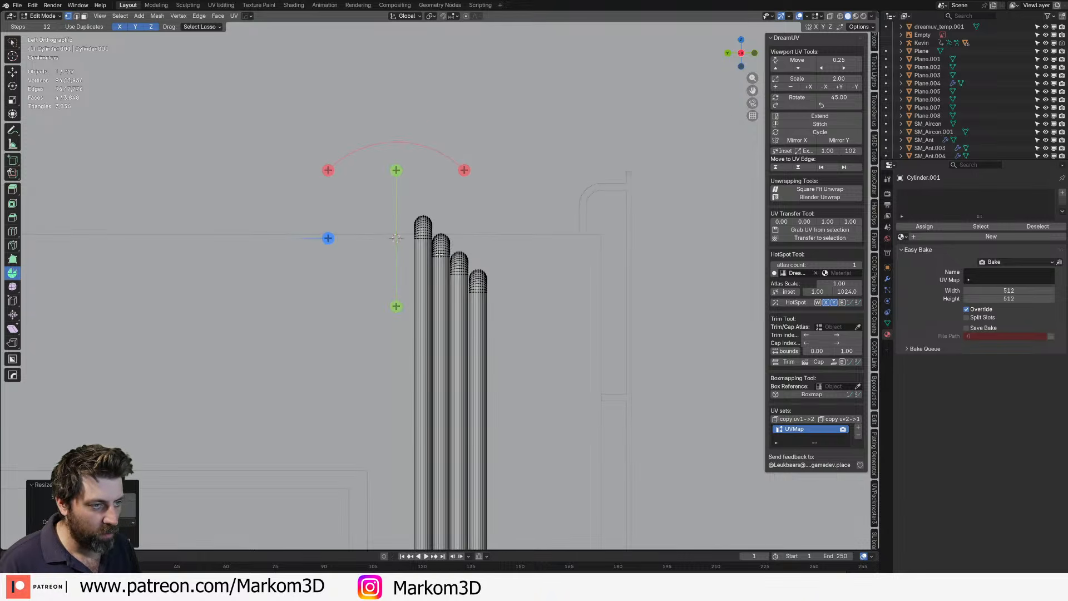
pyautogui.moveTo(652, 179); pyautogui.dragTo(581, 227, button='middle')
pyautogui.press('z')
pyautogui.click(513, 227)
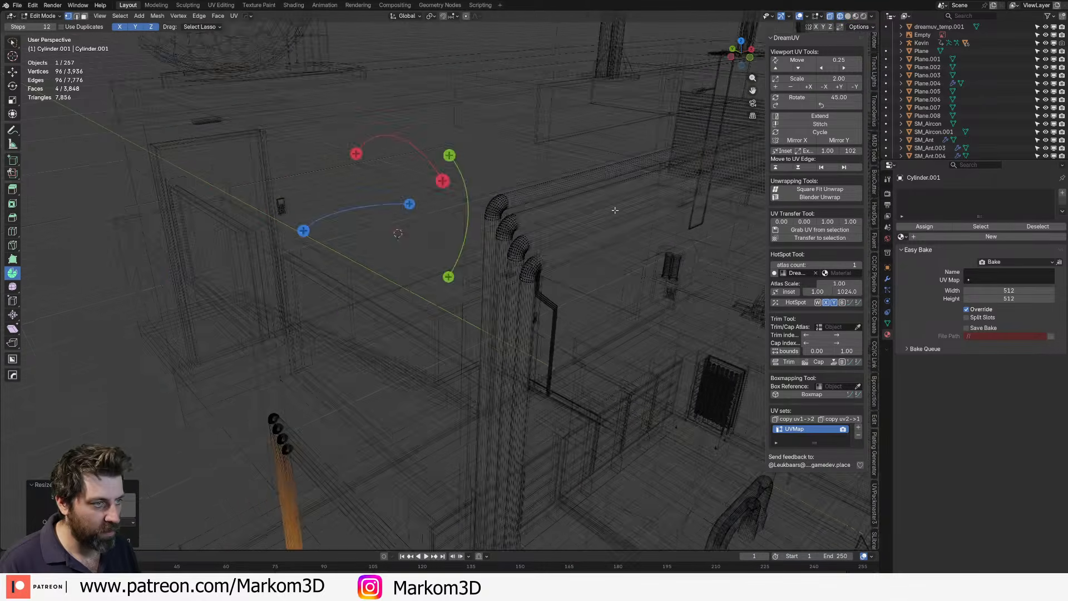
pyautogui.keyDown('alt'); pyautogui.keyDown('shift'); pyautogui.click(708, 163); pyautogui.keyUp('shift'); pyautogui.keyUp('alt')
pyautogui.keyDown('alt'); pyautogui.click(716, 173); pyautogui.keyUp('alt')
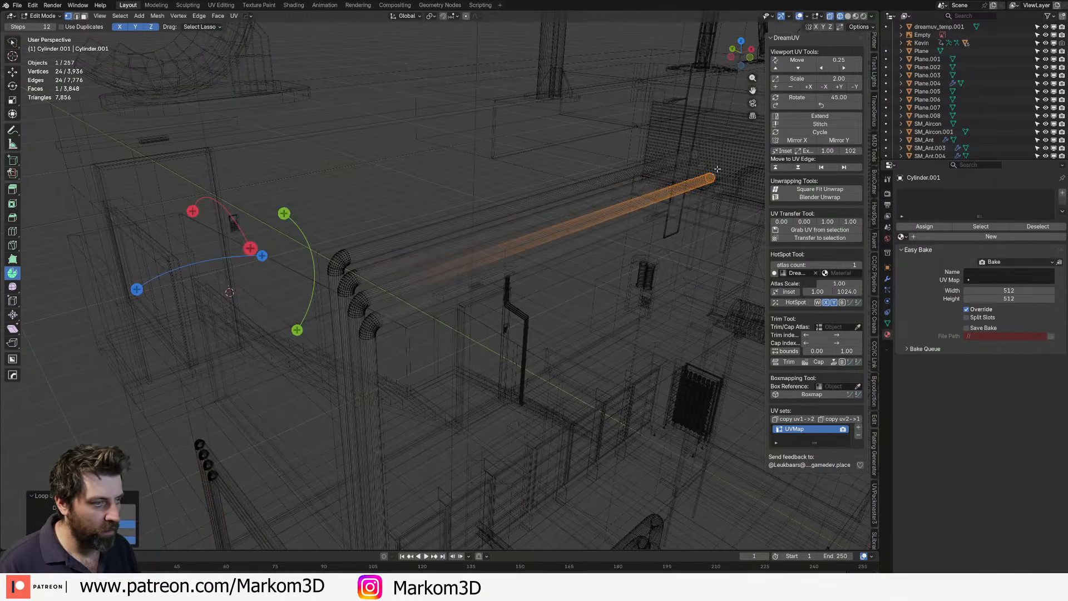
pyautogui.keyDown('alt'); pyautogui.keyDown('shift'); pyautogui.click(706, 164); pyautogui.keyUp('shift'); pyautogui.keyUp('alt')
pyautogui.keyDown('alt'); pyautogui.keyDown('shift'); pyautogui.click(722, 191); pyautogui.keyUp('shift'); pyautogui.keyUp('alt')
pyautogui.press('KP_1')
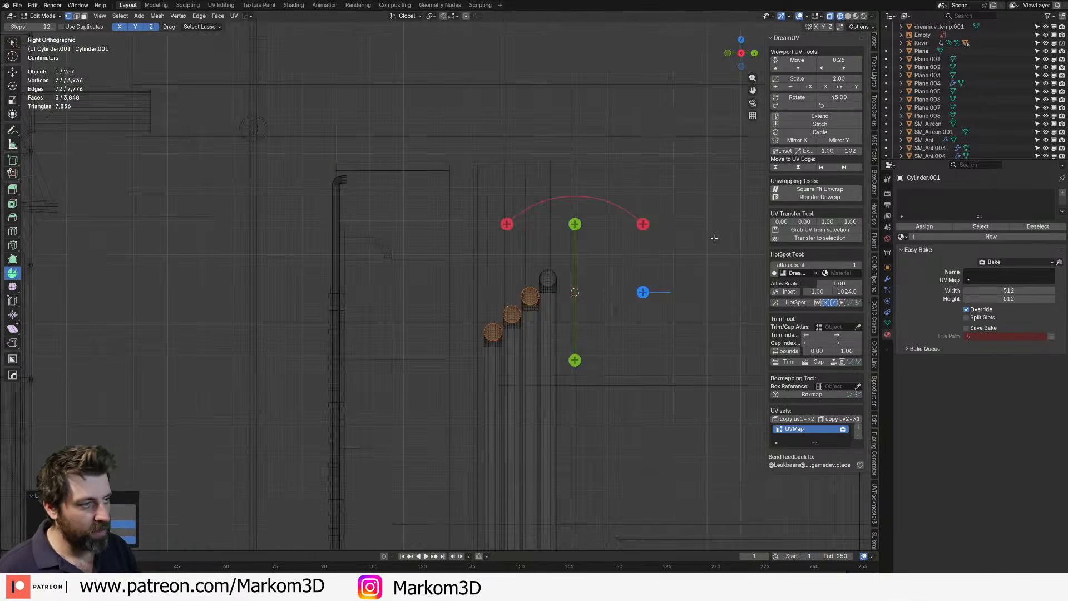
pyautogui.press('KP_3')
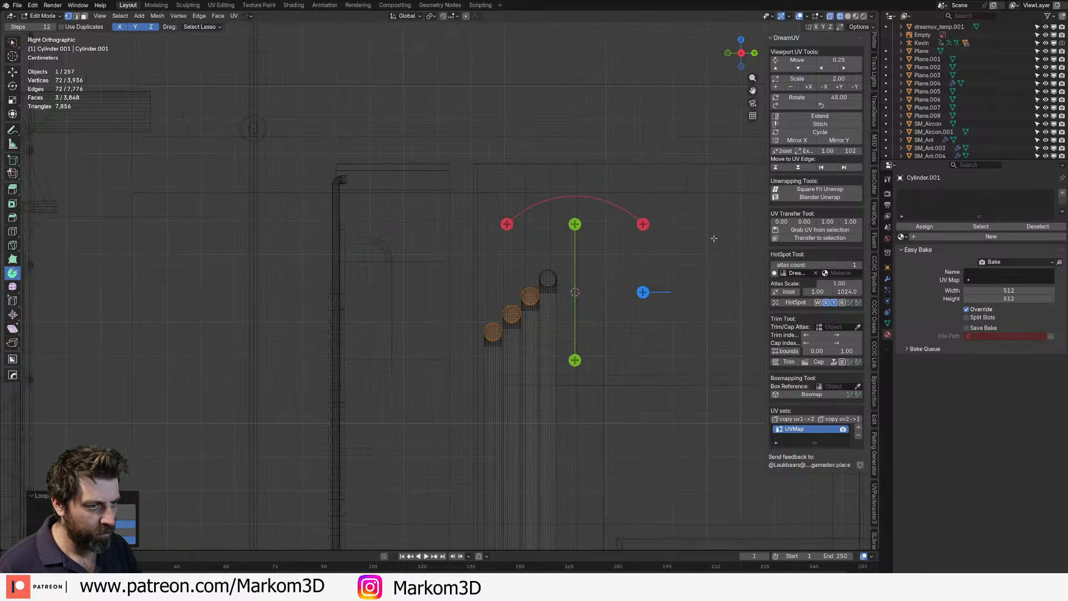
pyautogui.keyDown('shift'); pyautogui.moveTo(714, 238); pyautogui.dragTo(674, 199, button='middle'); pyautogui.keyUp('shift')
# - Grow the selection over the three pipes' upper elbows and raise them along Z until the nearest one is level with the highest pipe
pyautogui.hotkey('ctrl', 'l')
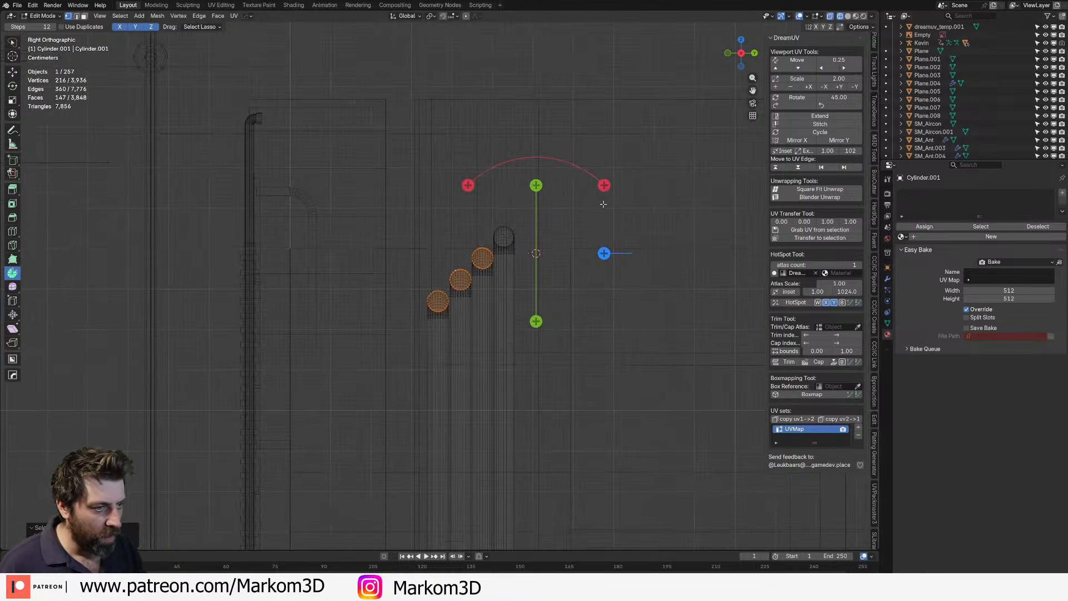
pyautogui.press('ctrl+KP_Add')
pyautogui.press('ctrl+KP_Add')
pyautogui.press('ctrl+KP_Add')
pyautogui.press('ctrl+KP_Add')
pyautogui.press('ctrl+KP_Add')
pyautogui.press('ctrl+KP_Add')
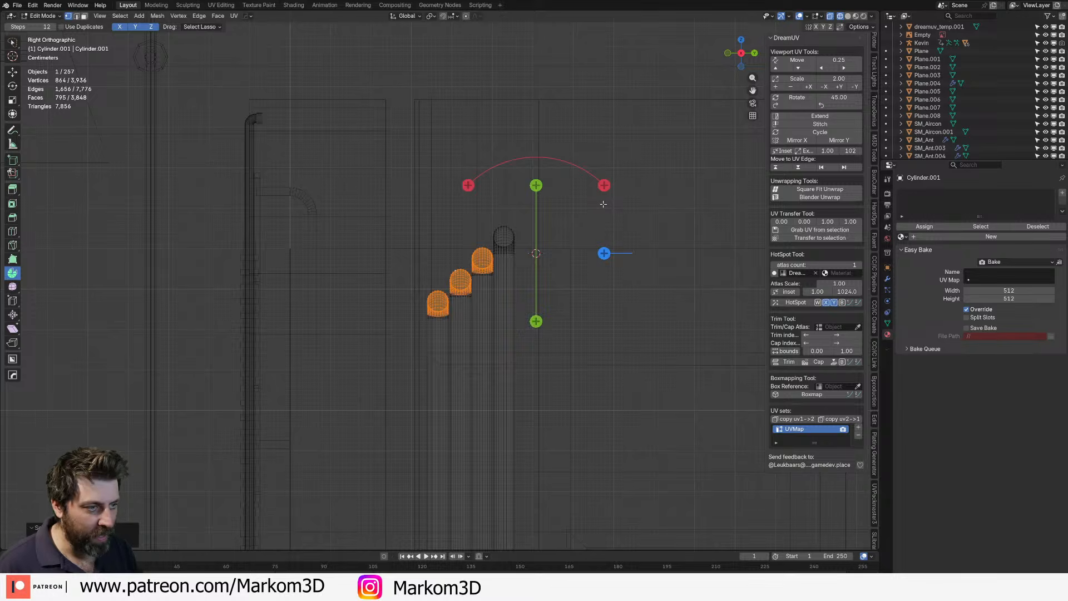
pyautogui.press('ctrl+KP_Add')
pyautogui.scroll(4, 470, 288)
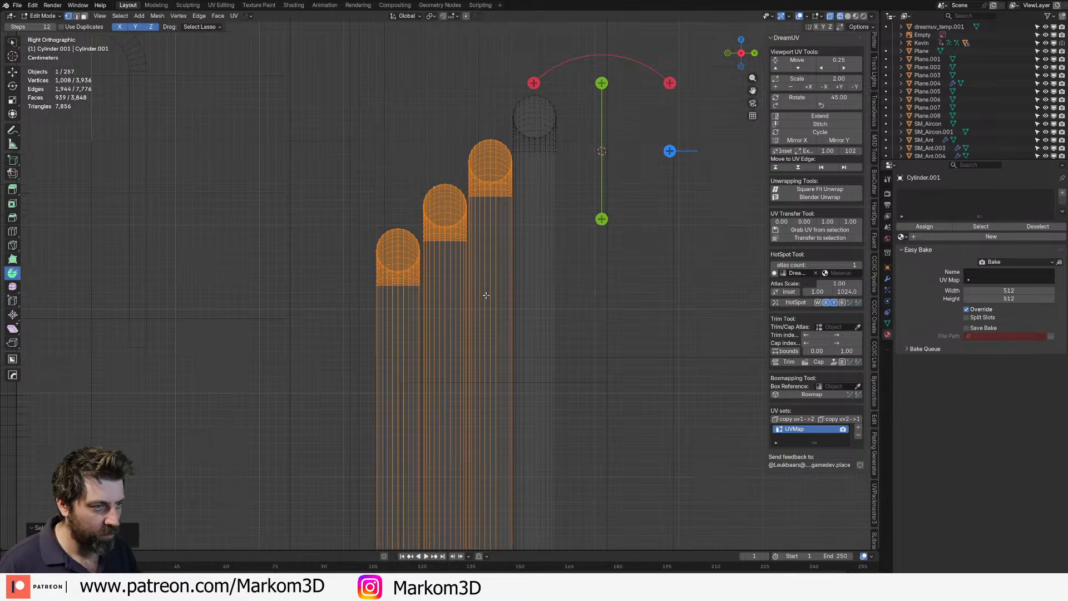
pyautogui.press('g')
pyautogui.press('z')
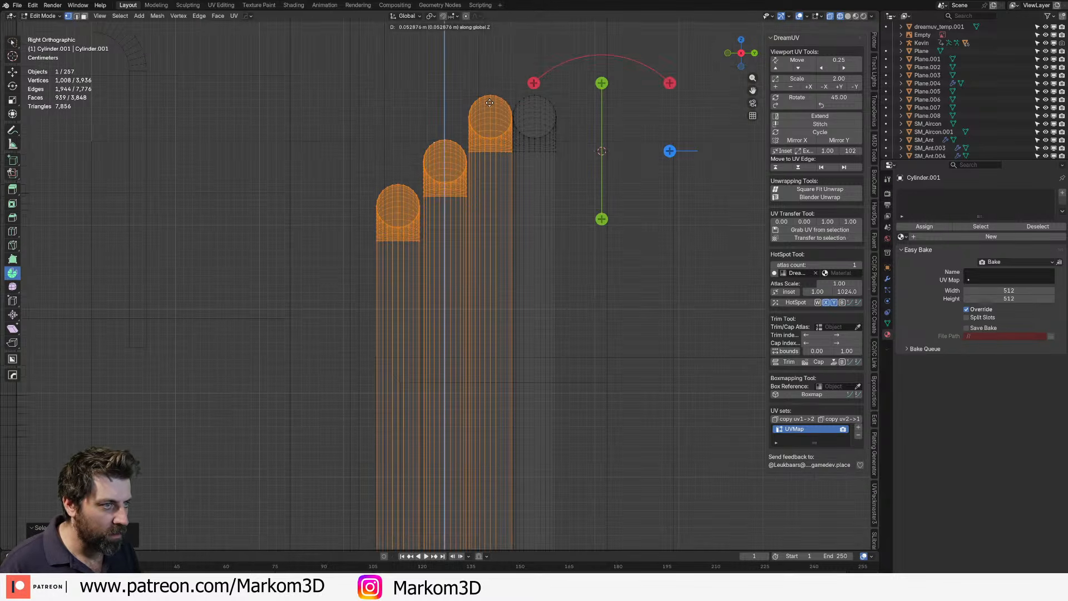
pyautogui.click(489, 102)
# - Deselect the aligned pipe and raise the remaining two upper elbows along Z until the next pipe is level
pyautogui.press('c')
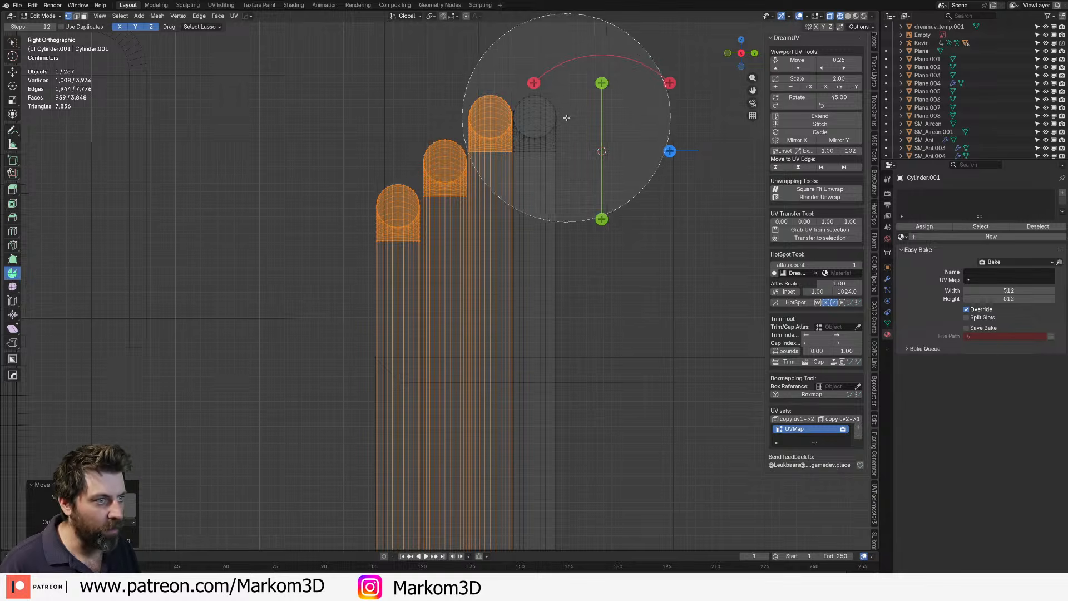
pyautogui.middleClick(560, 108)
pyautogui.press('Escape')
pyautogui.press('g')
pyautogui.press('z')
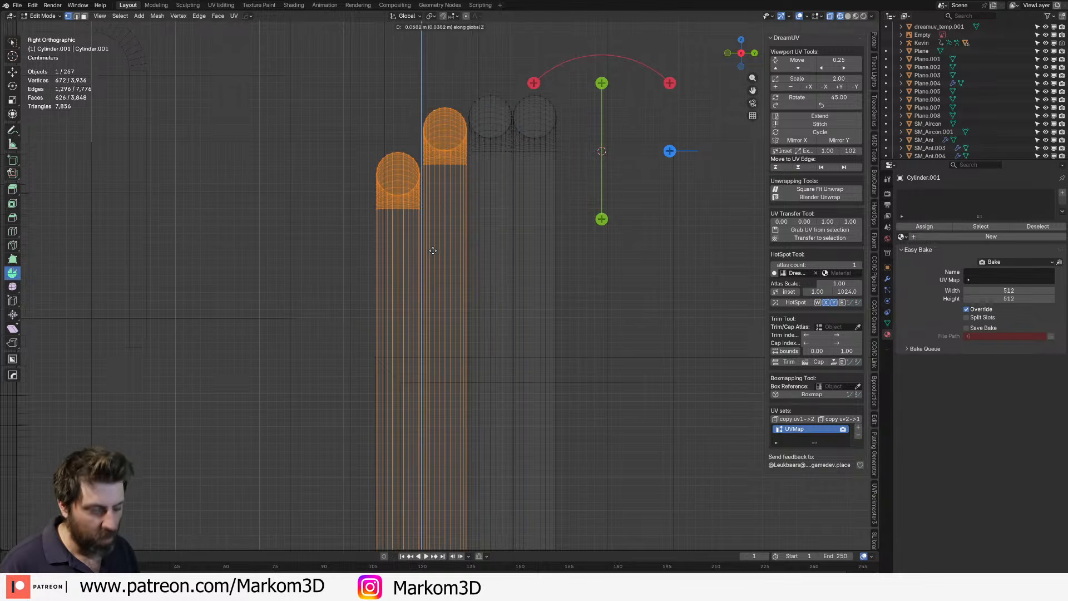
pyautogui.click(434, 302)
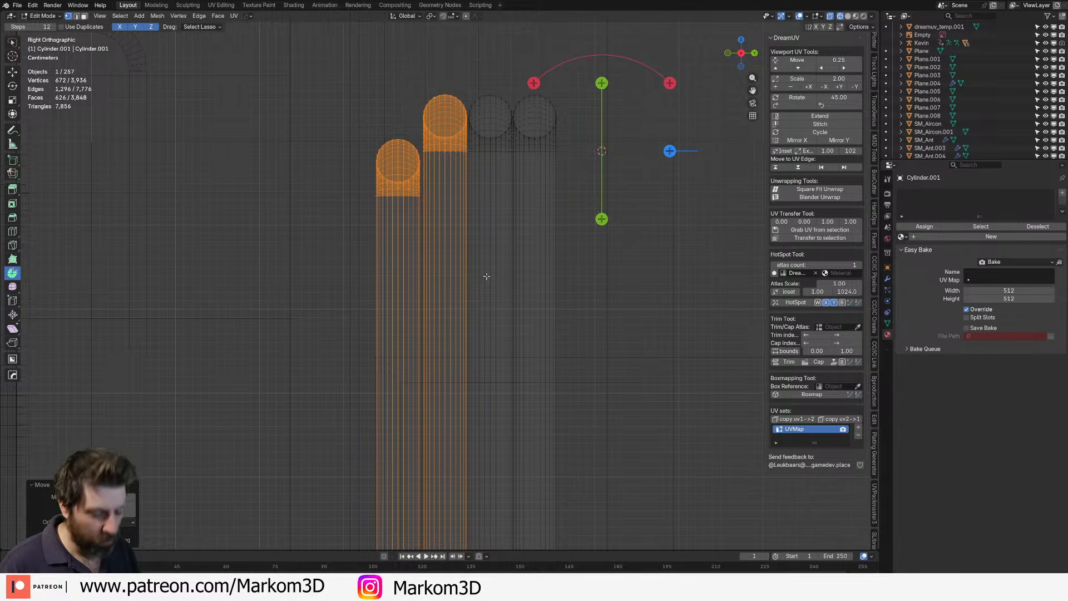
# - Raise only the last pipe's upper elbow along Z to match the other three, and finish editing in solid shading
pyautogui.press('c')
pyautogui.moveTo(562, 164); pyautogui.dragTo(526, 135, button='middle')
pyautogui.rightClick(526, 135)
pyautogui.press('g')
pyautogui.press('z')
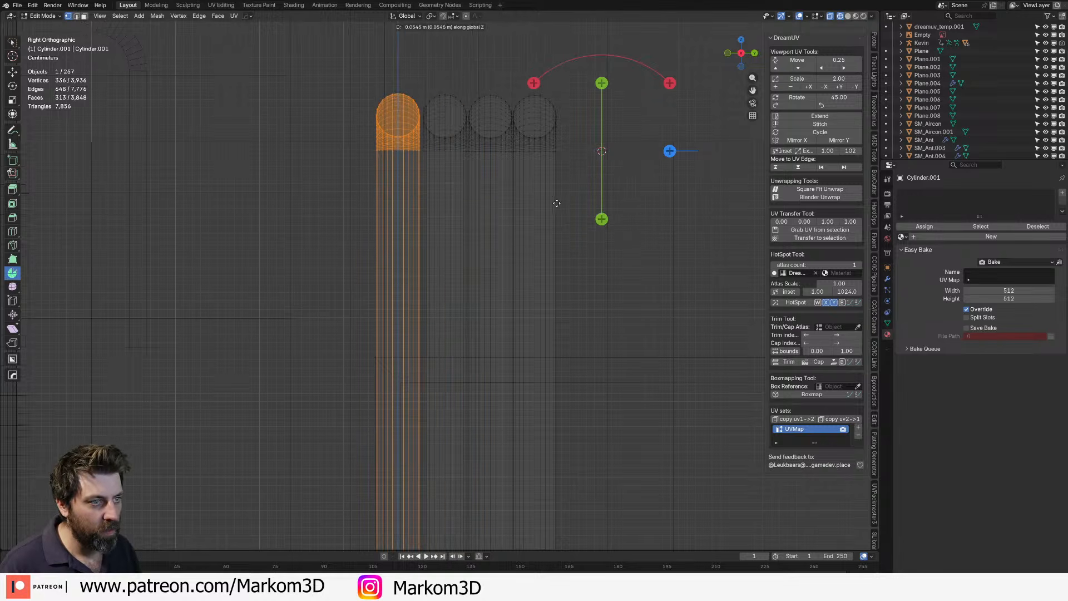
pyautogui.click(314, 236)
pyautogui.scroll(-7, 314, 236)
pyautogui.press('z')
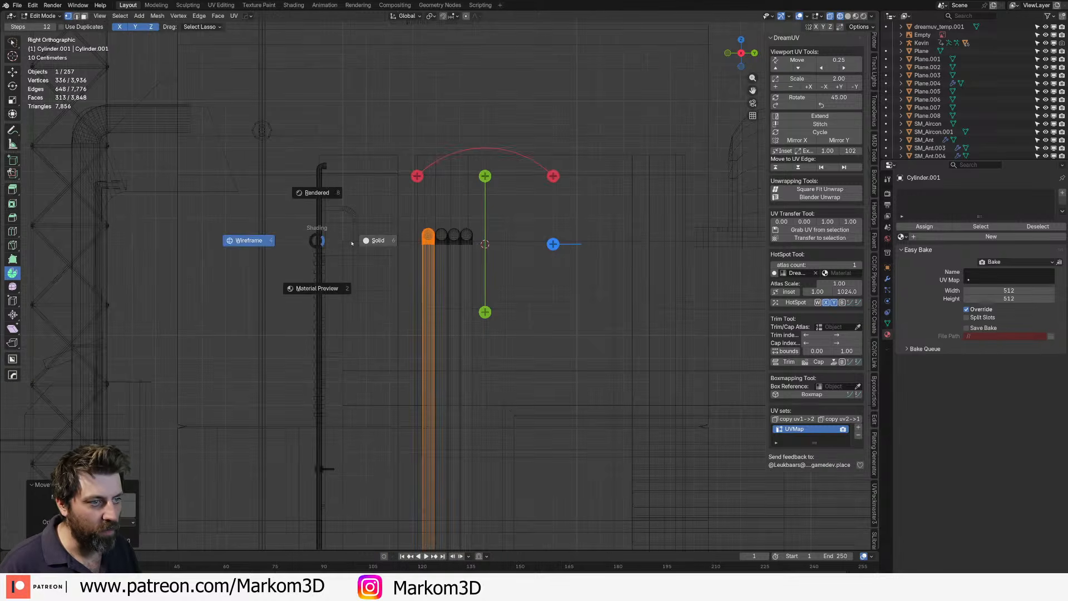
pyautogui.click(372, 240)
pyautogui.scroll(-9, 343, 296)
pyautogui.press('Tab')
# - Examine the building with its finished pipe bundle from several sides and compare it with the reference image
pyautogui.moveTo(343, 295); pyautogui.dragTo(551, 266, button='middle')
pyautogui.click(593, 202)
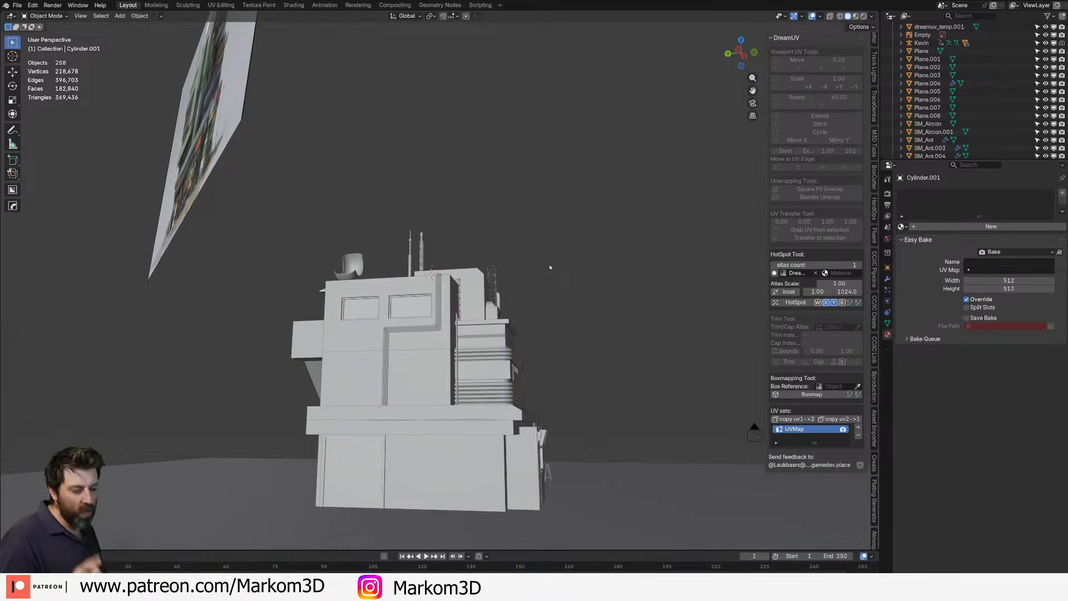
pyautogui.moveTo(404, 343); pyautogui.dragTo(472, 332, button='middle')
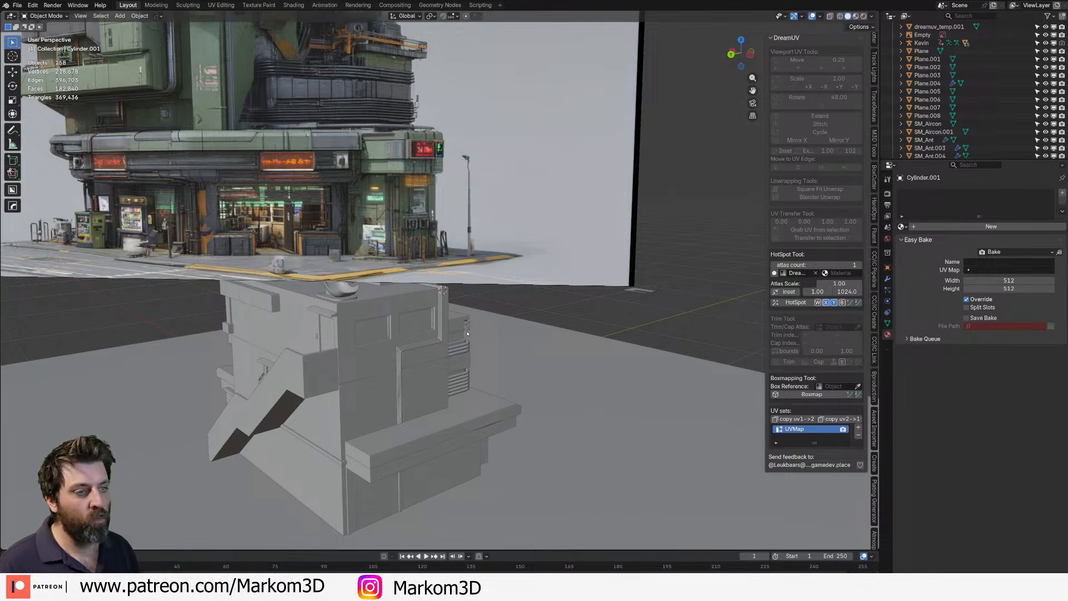
pyautogui.moveTo(467, 333); pyautogui.dragTo(363, 193, button='middle')
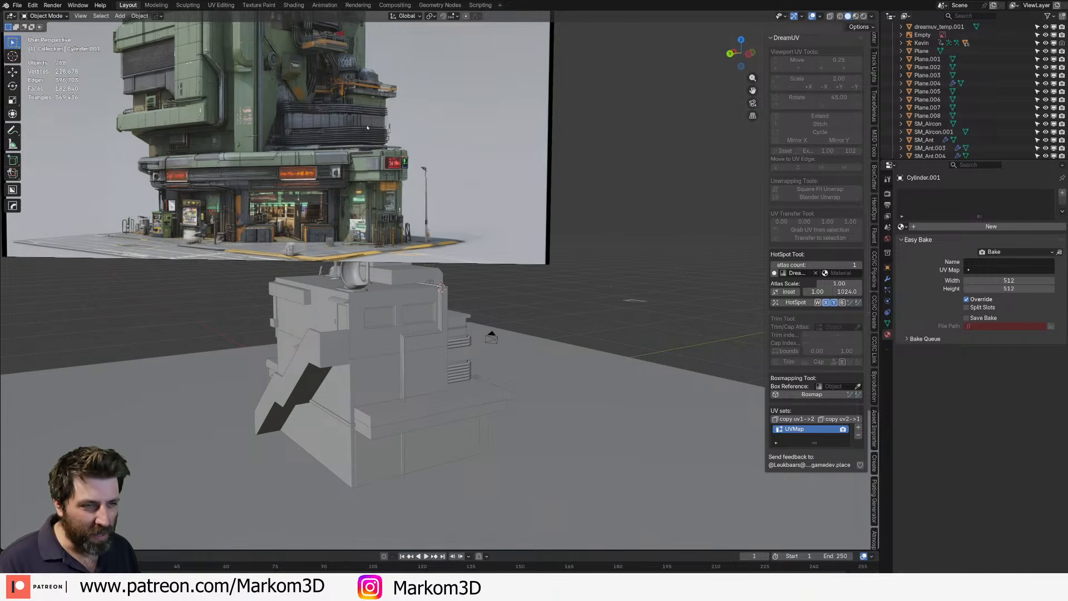
pyautogui.moveTo(371, 369); pyautogui.dragTo(234, 334, button='middle')
pyautogui.scroll(3, 234, 334)
pyautogui.keyDown('shift'); pyautogui.moveTo(202, 35); pyautogui.dragTo(227, 101, button='middle'); pyautogui.keyUp('shift')
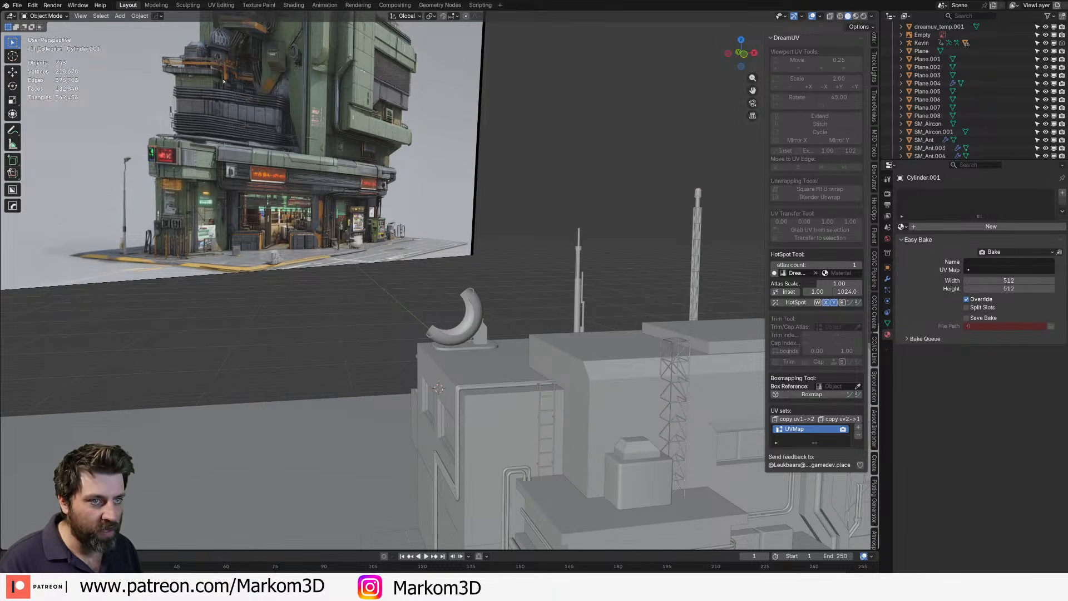
pyautogui.keyDown('shift'); pyautogui.moveTo(328, 437); pyautogui.dragTo(356, 323, button='middle'); pyautogui.keyUp('shift')
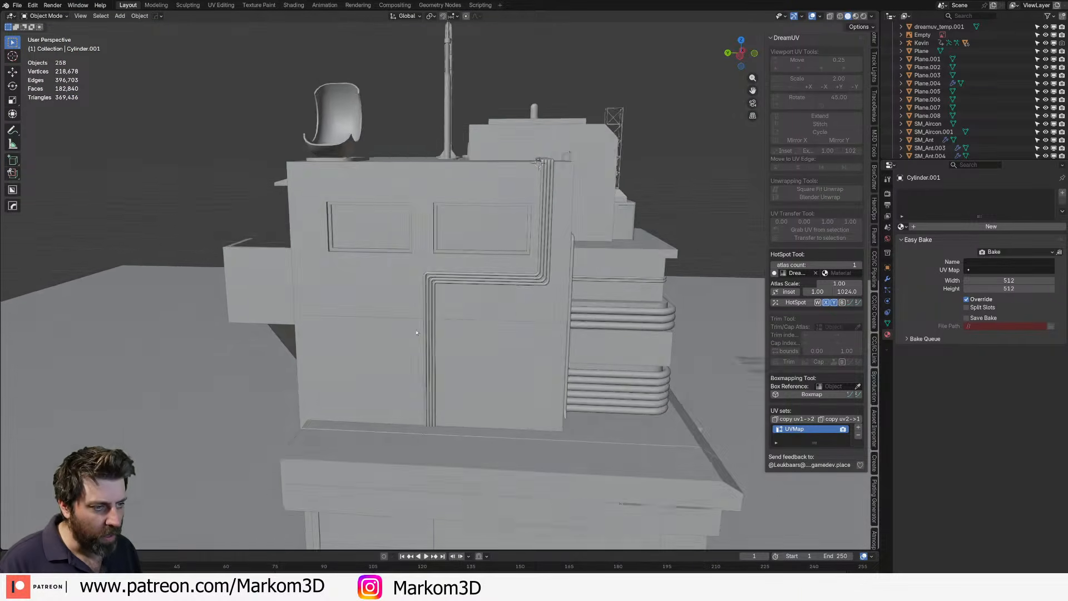
pyautogui.keyDown('shift'); pyautogui.moveTo(528, 225); pyautogui.dragTo(476, 280, button='middle'); pyautogui.keyUp('shift')
# - From the left orthographic view, add a cube over the upper vertical pipes and scale it down to roughly the bundle's width
pyautogui.press('KP_3')
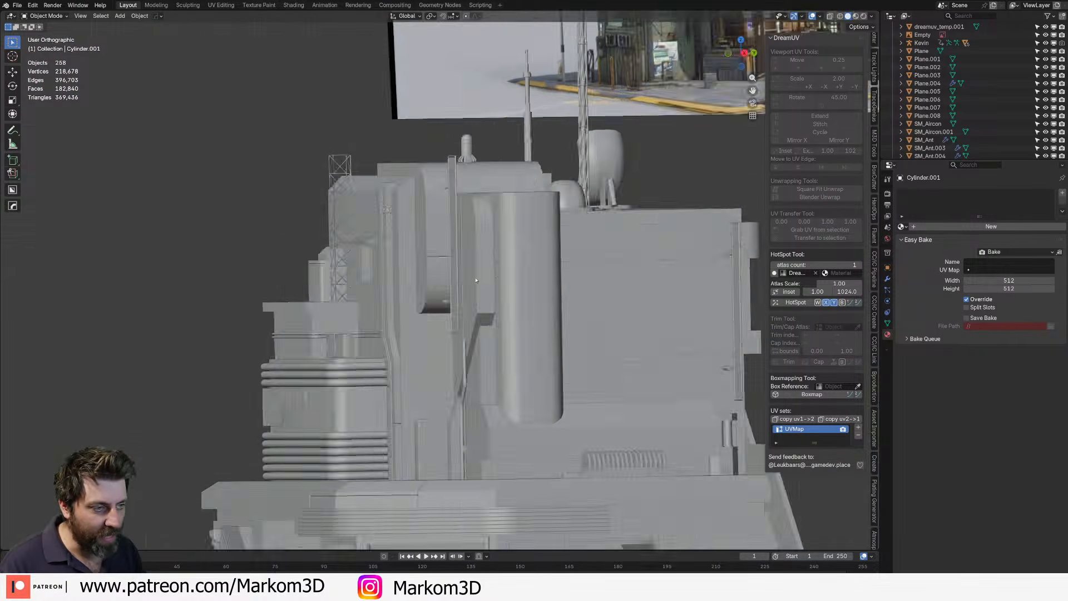
pyautogui.press('KP_1')
pyautogui.press('KP_3')
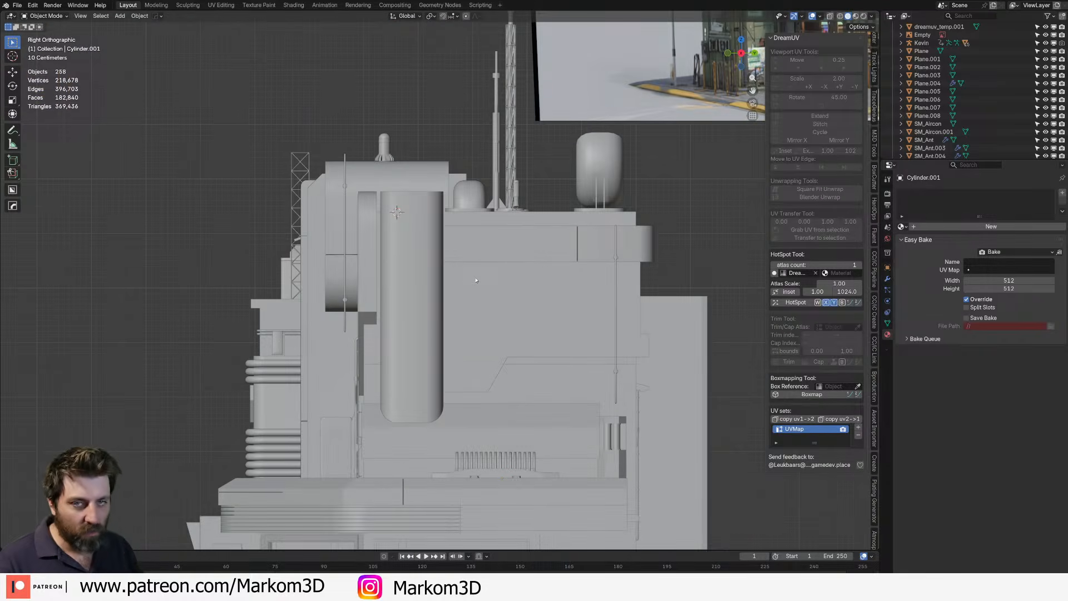
pyautogui.press('ctrl+KP_3')
pyautogui.scroll(8, 507, 306)
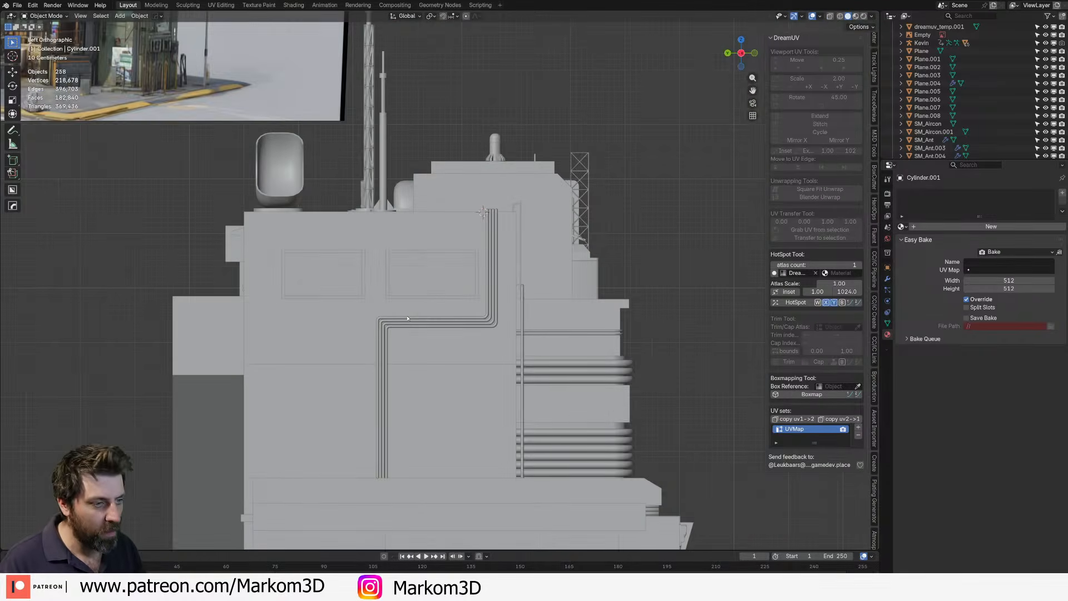
pyautogui.hotkey('shift', 'a')
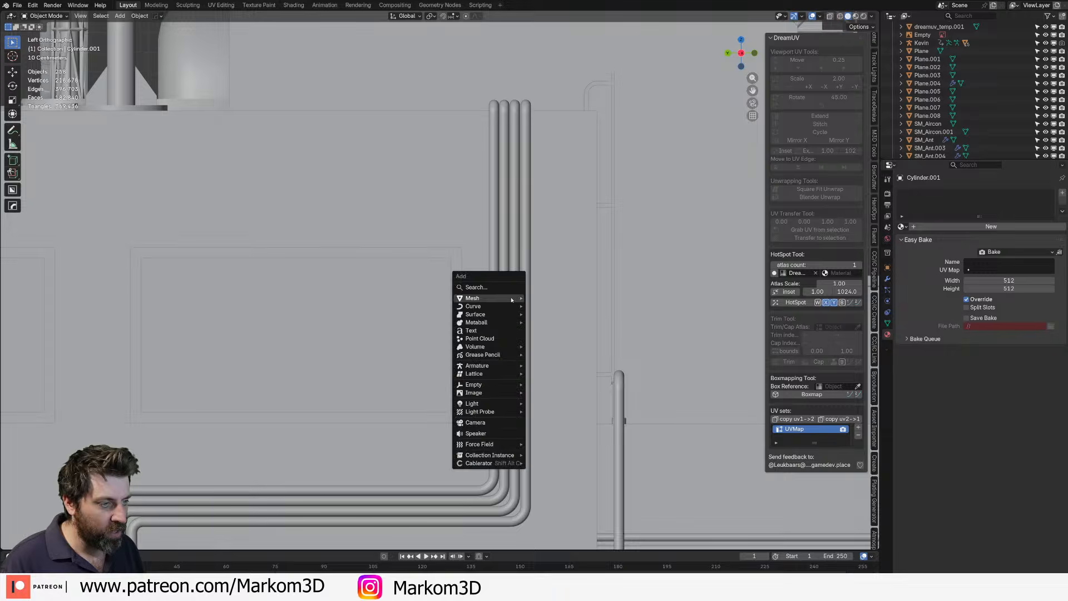
pyautogui.moveTo(514, 298)
pyautogui.click(552, 315)
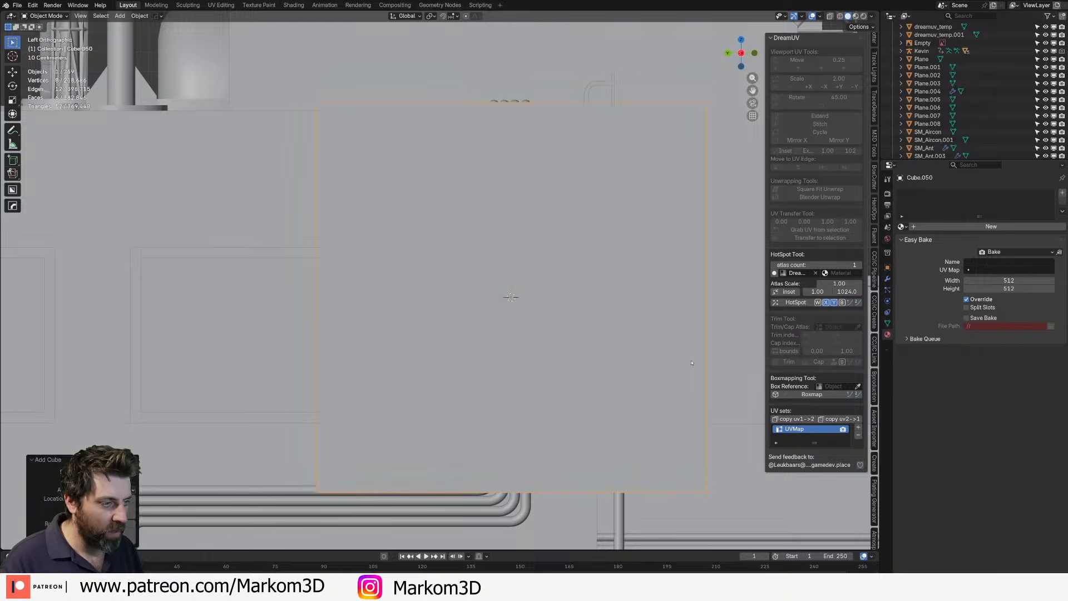
pyautogui.press('Tab')
pyautogui.press('s')
pyautogui.click(531, 303)
# - Move the cube along Y until it is centered across the four vertical pipes
pyautogui.press('s')
pyautogui.press('x')
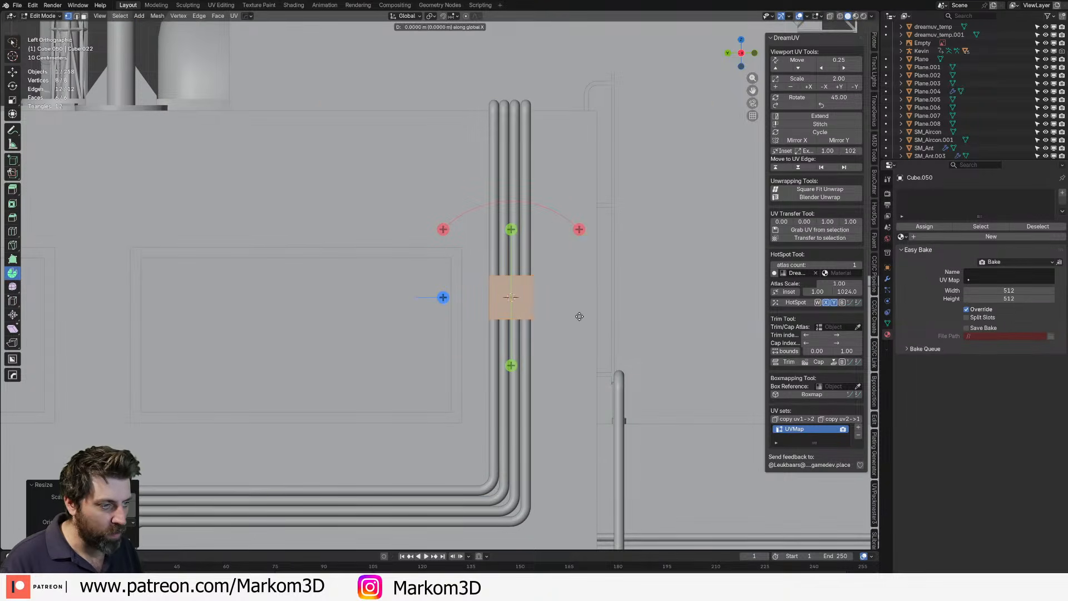
pyautogui.click(499, 322)
pyautogui.keyDown('shift'); pyautogui.moveTo(585, 329); pyautogui.dragTo(544, 333, button='middle'); pyautogui.keyUp('shift')
pyautogui.scroll(7, 543, 333)
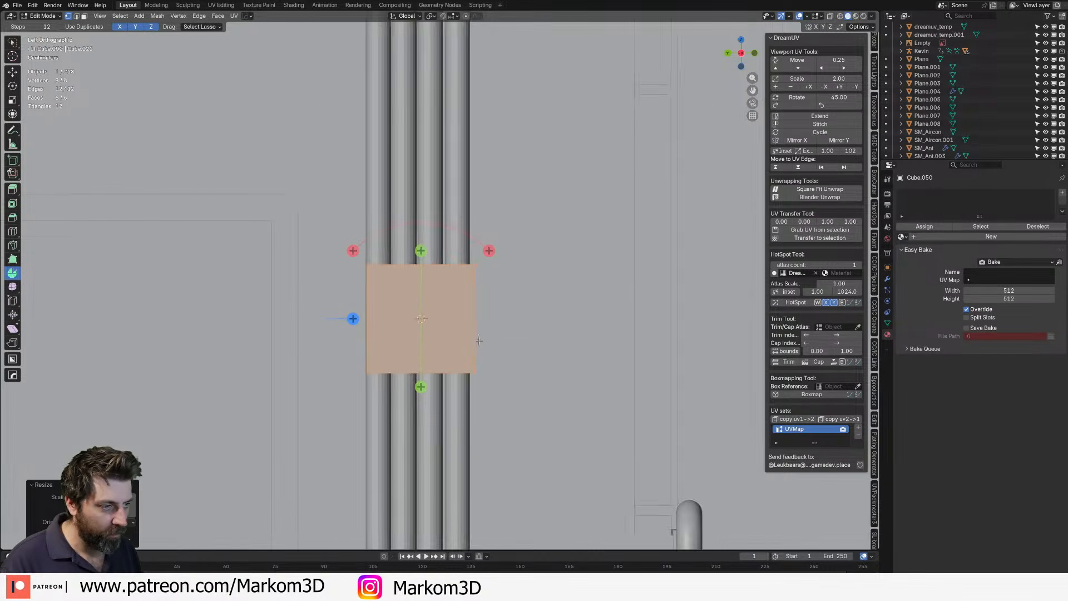
pyautogui.press('g')
pyautogui.press('y')
pyautogui.click(531, 385)
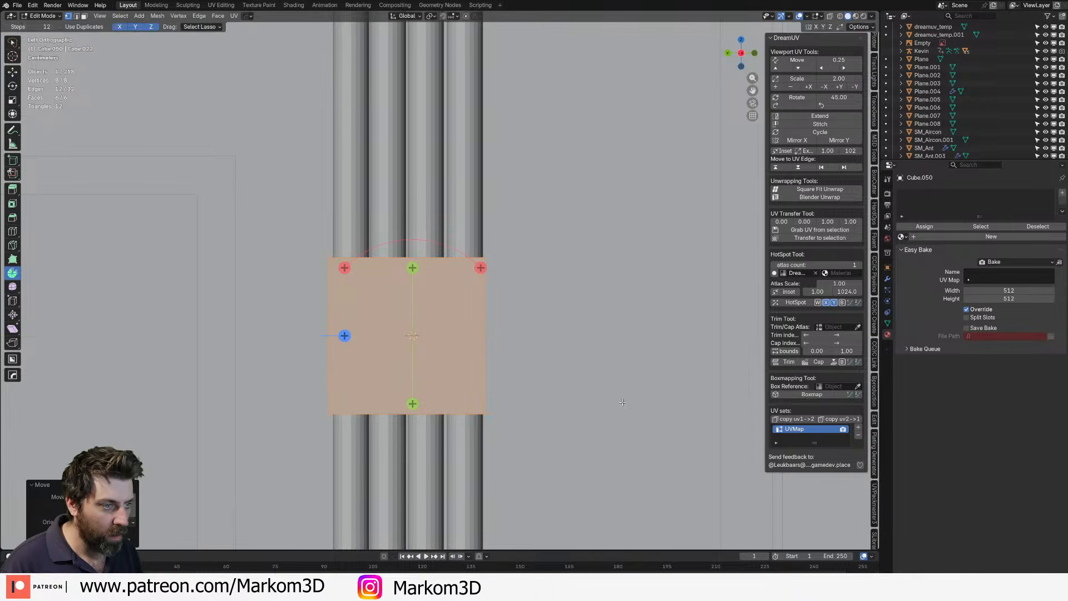
# - Flatten the cube along Z into a thin strip and reduce its depth along X to form a bracket around the pipes
pyautogui.press('s')
pyautogui.press('z')
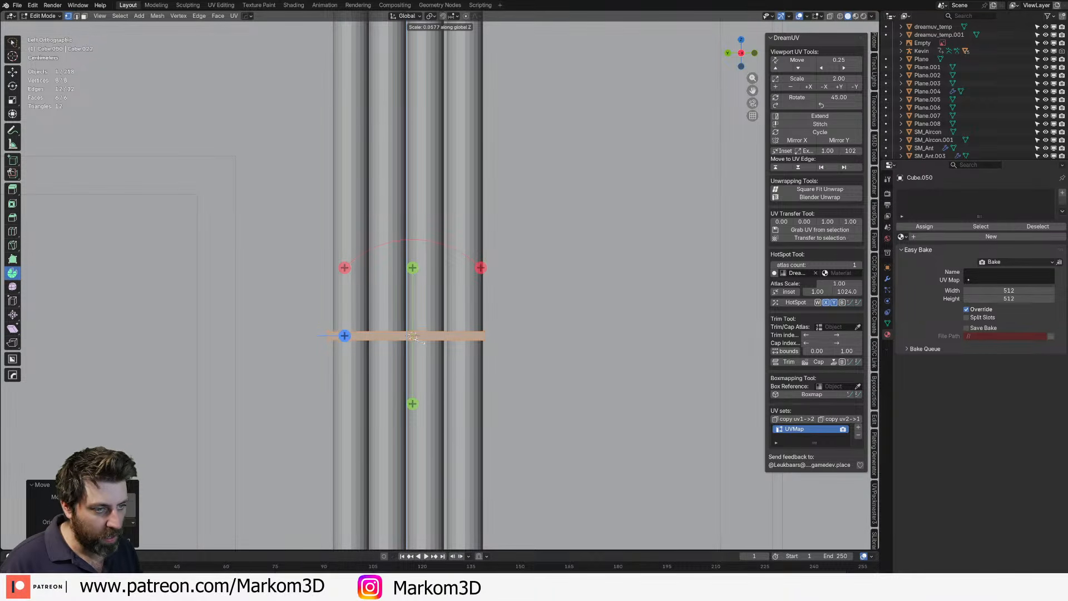
pyautogui.click(428, 345)
pyautogui.moveTo(427, 345); pyautogui.dragTo(374, 428, button='middle')
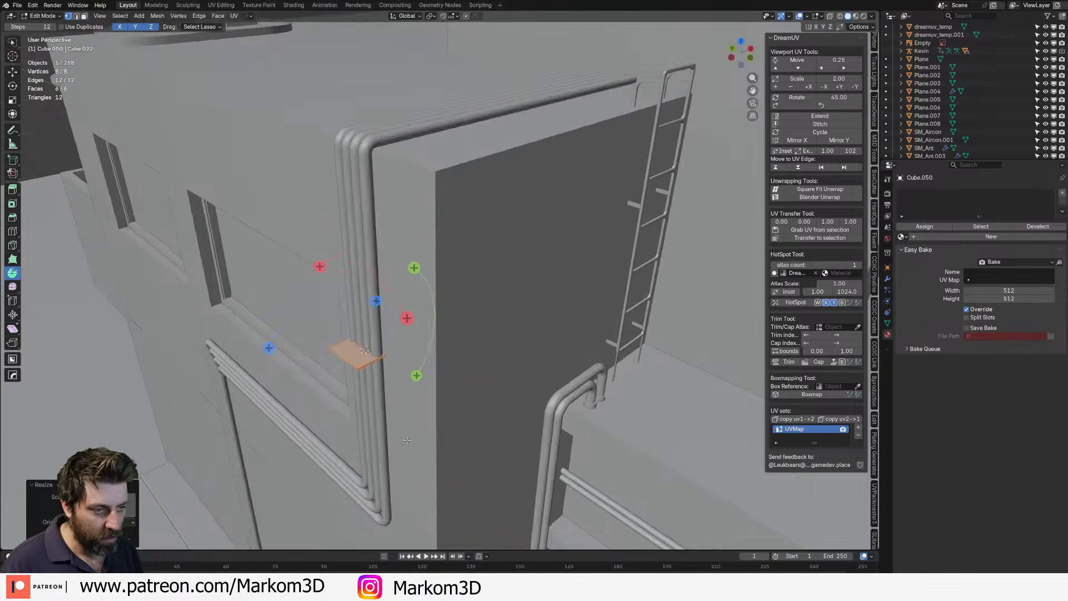
pyautogui.scroll(3, 501, 448)
pyautogui.press('s')
pyautogui.press('x')
pyautogui.click(349, 426)
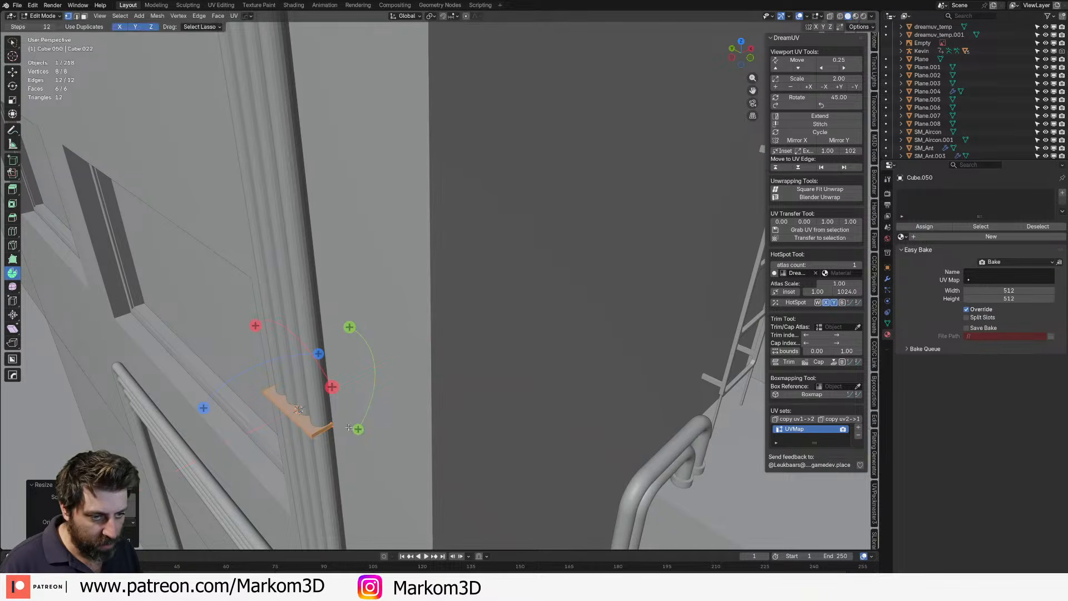
# - Move the bracket along X against the pipes and adjust its depth along X so it wraps them
pyautogui.press('g')
pyautogui.press('y')
pyautogui.press('x')
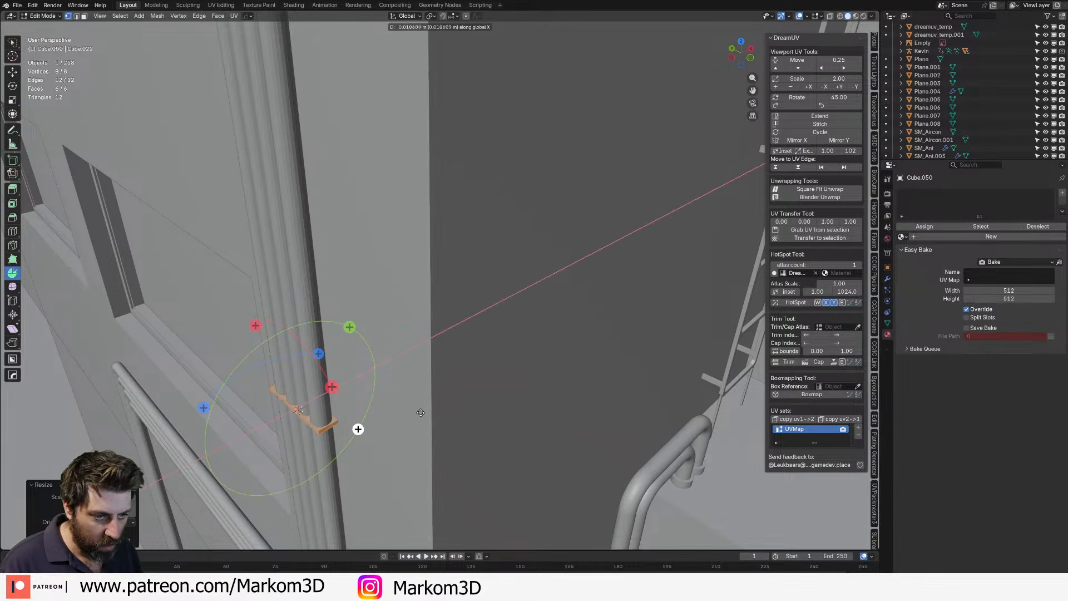
pyautogui.click(421, 412)
pyautogui.press('s')
pyautogui.press('x')
pyautogui.click(519, 413)
# - Lower the bracket along Z to just above the lower bend and duplicate it to the upper end of the vertical pipes
pyautogui.scroll(-4, 407, 392)
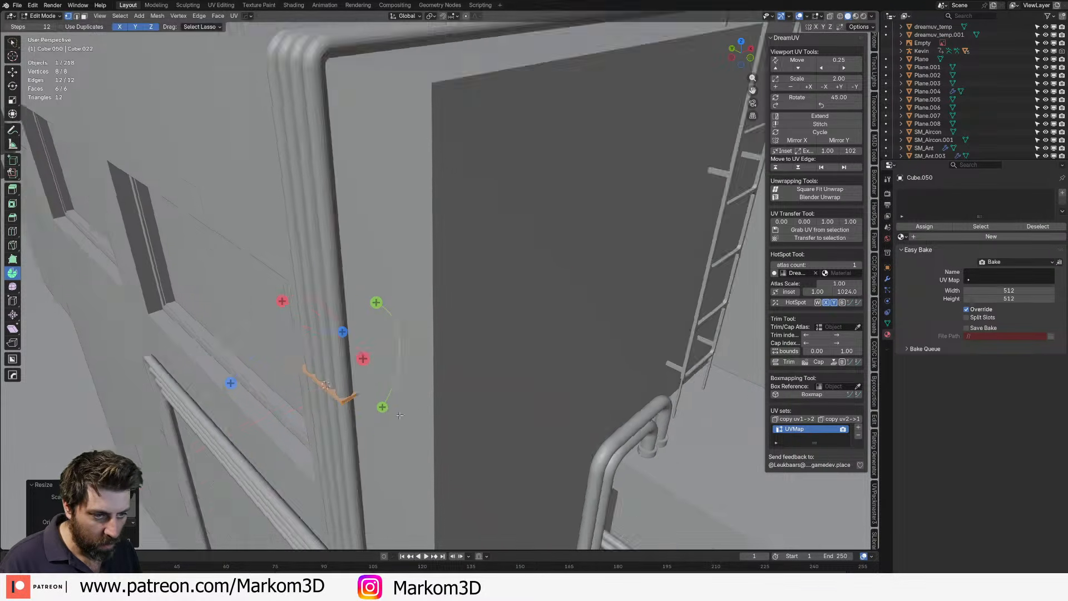
pyautogui.moveTo(408, 393); pyautogui.dragTo(465, 353, button='middle')
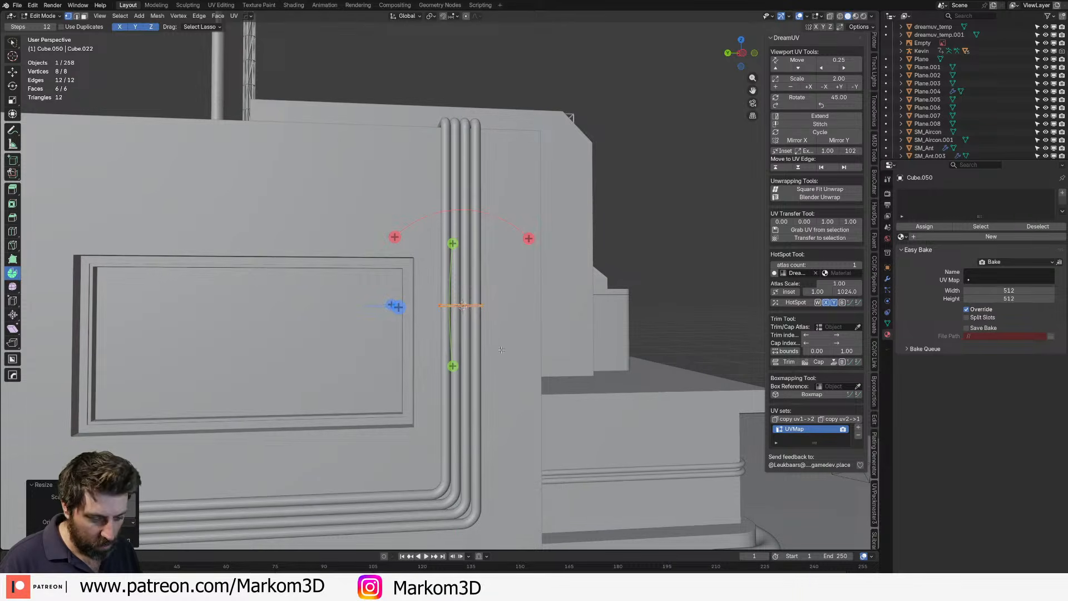
pyautogui.press('g')
pyautogui.press('z')
pyautogui.click(512, 508)
pyautogui.hotkey('shift', 'd')
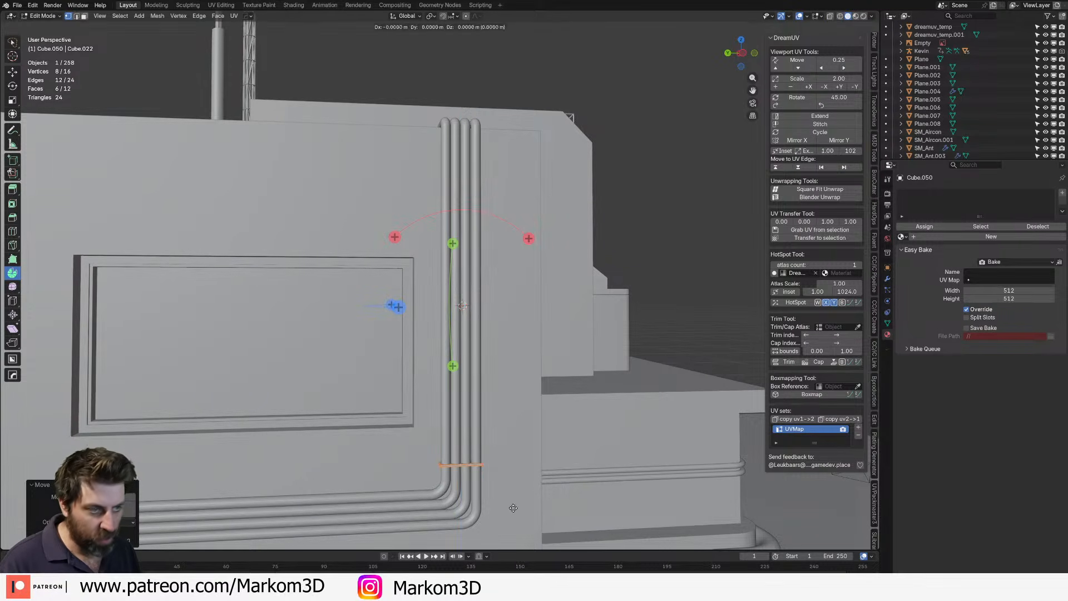
pyautogui.press('z')
pyautogui.click(515, 177)
# - From the left orthographic view, duplicate a bracket onto the horizontal pipe run and rotate it 90 degrees
pyautogui.press('KP_3')
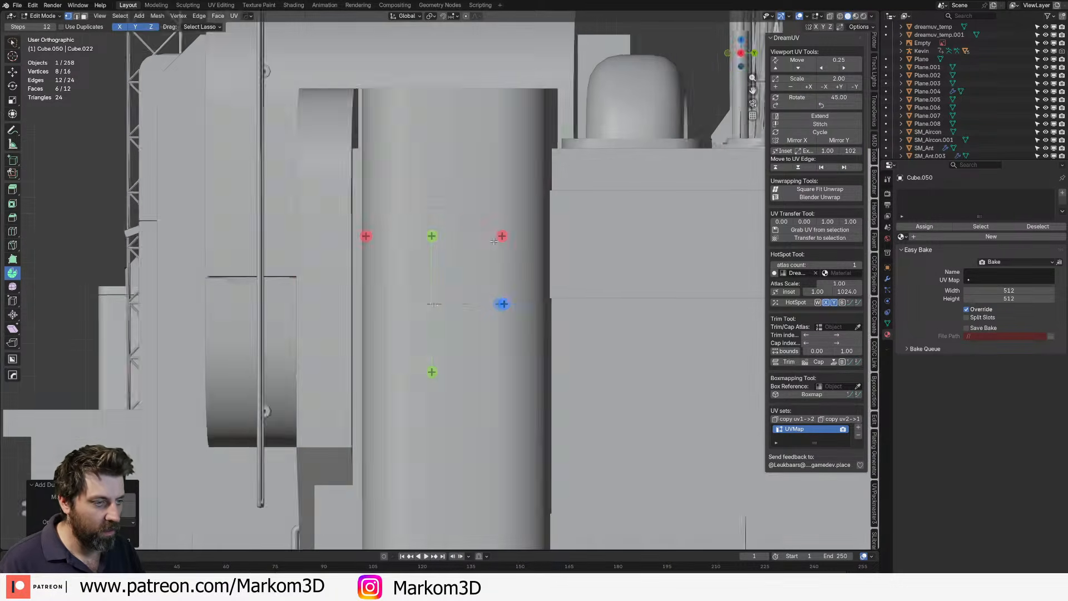
pyautogui.press('ctrl+KP_3')
pyautogui.scroll(-2, 415, 225)
pyautogui.keyDown('shift'); pyautogui.moveTo(415, 226); pyautogui.dragTo(505, 76, button='middle'); pyautogui.keyUp('shift')
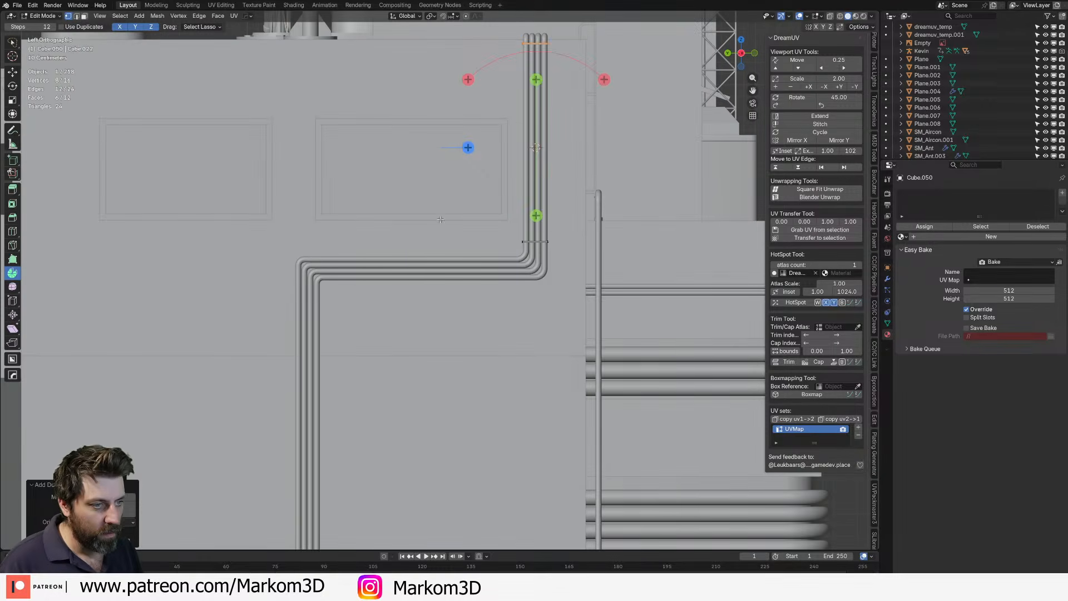
pyautogui.hotkey('shift', 'd')
pyautogui.click(337, 383)
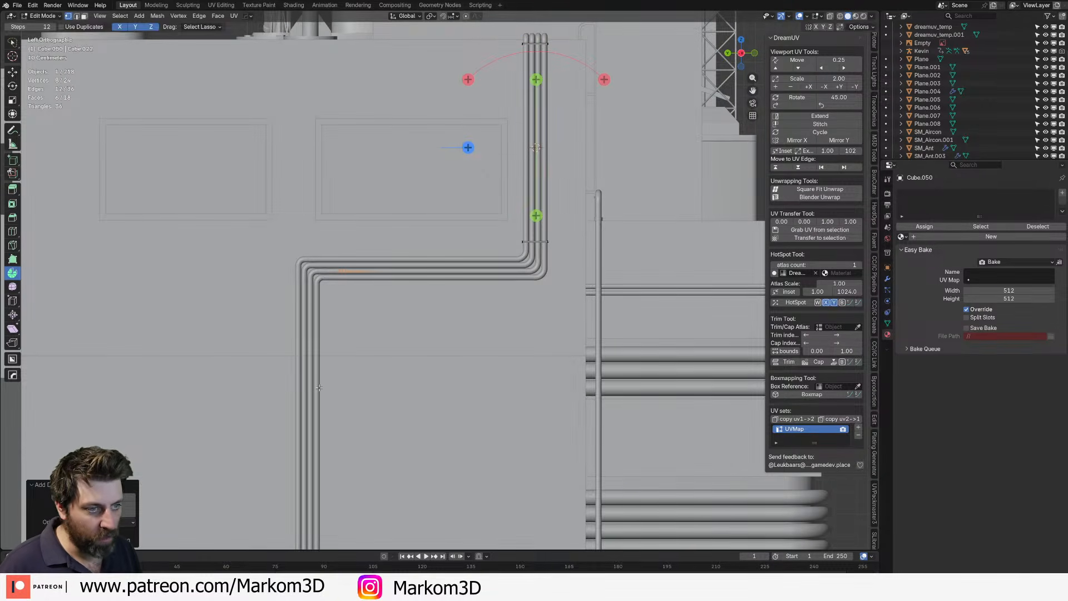
pyautogui.write('r90')
pyautogui.press('Return')
# - Move the rotated bracket so it spans all four horizontal pipes beside the bend into the lower vertical run
pyautogui.scroll(7, 396, 443)
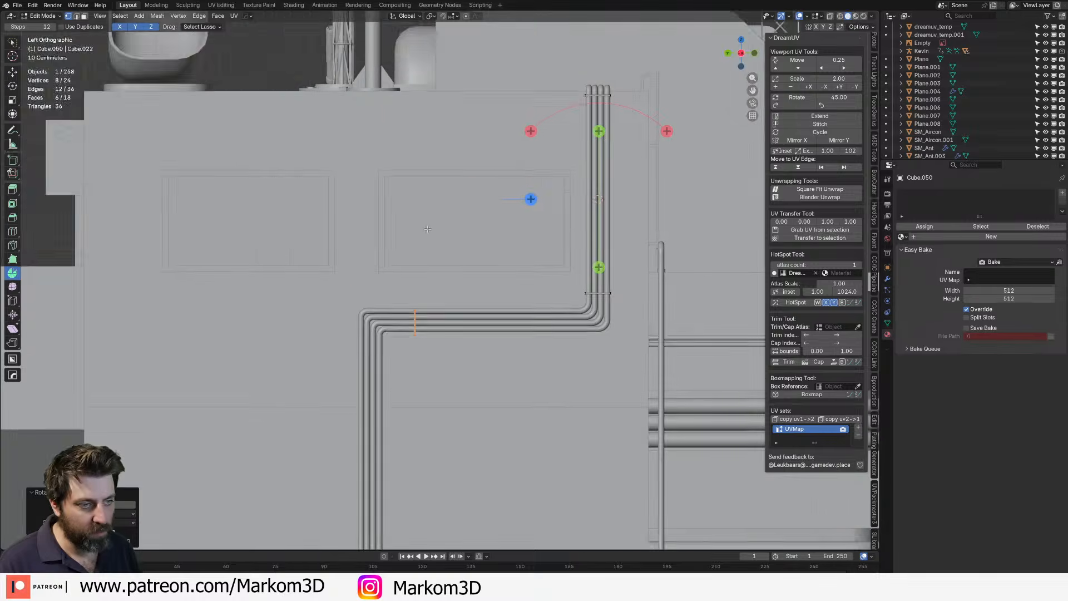
pyautogui.moveTo(396, 443); pyautogui.dragTo(448, 463, button='middle')
pyautogui.press('KP_1')
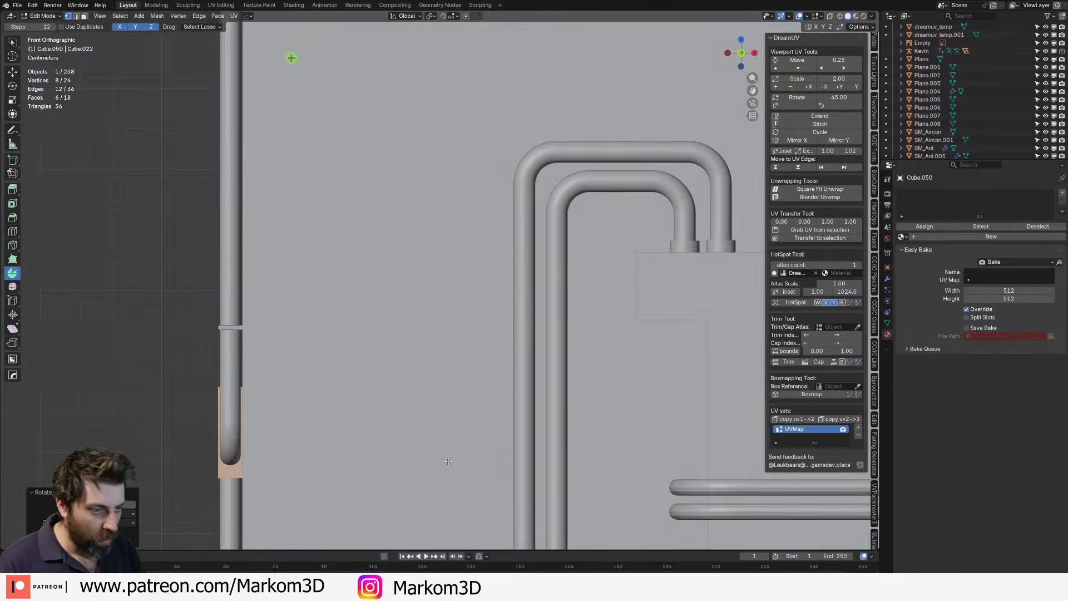
pyautogui.press('KP_3')
pyautogui.press('ctrl+KP_1')
pyautogui.press('ctrl+KP_3')
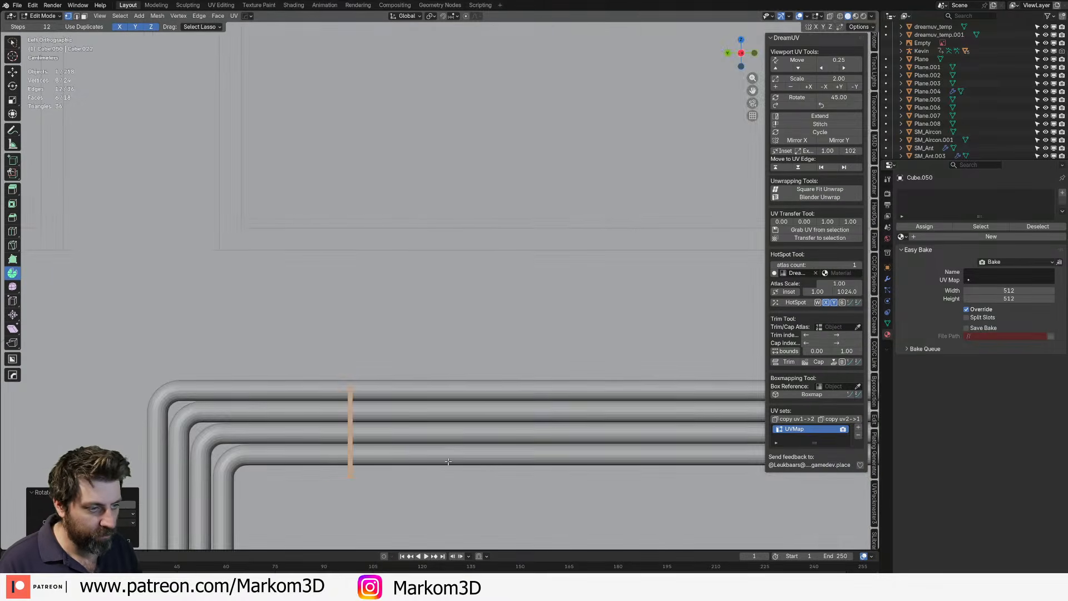
pyautogui.press('g')
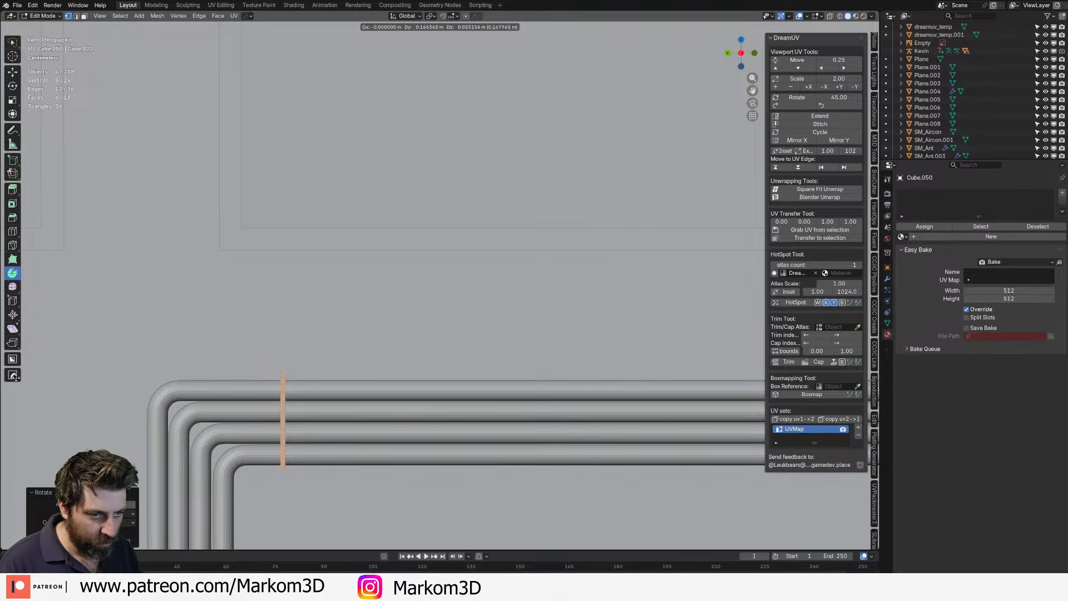
pyautogui.click(15, 377)
# - Duplicate the bracket along Y to the opposite end of the horizontal pipe run
pyautogui.scroll(-3, 15, 377)
pyautogui.hotkey('shift', 'd')
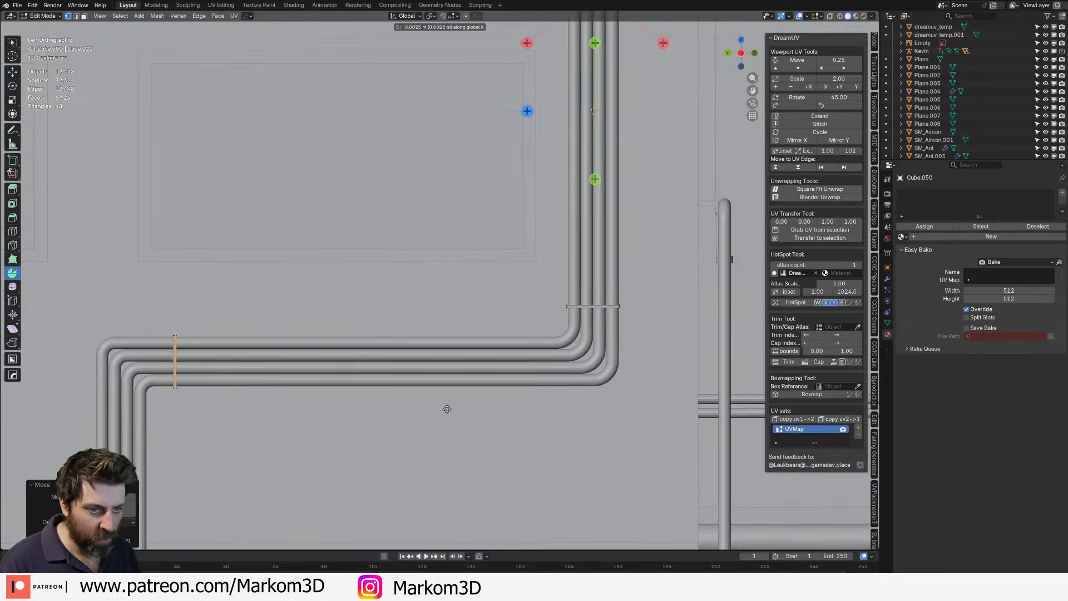
pyautogui.press('x')
pyautogui.press('y')
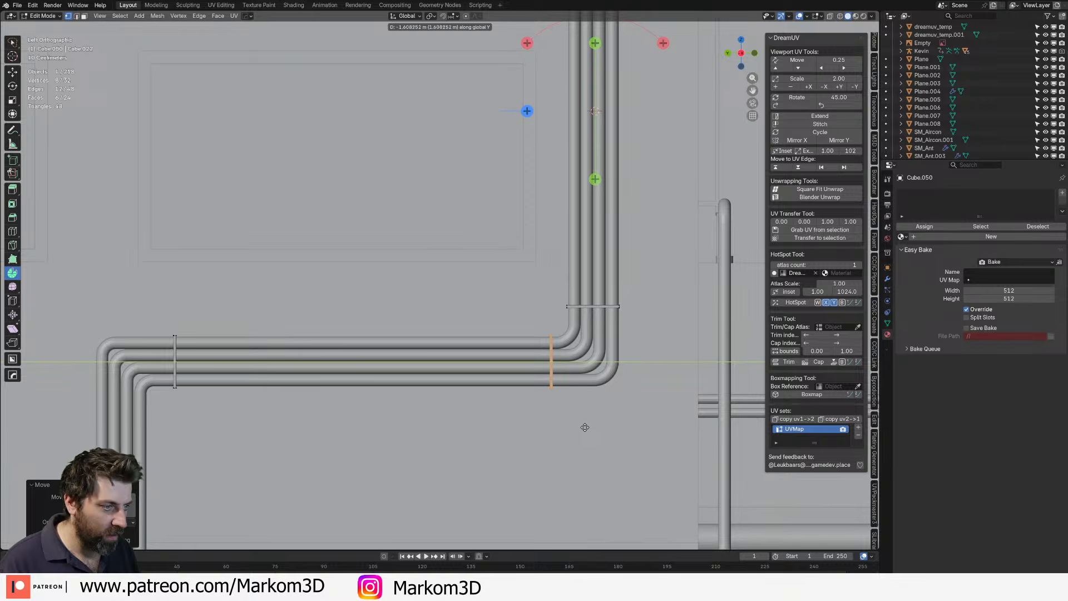
pyautogui.click(584, 426)
# - Duplicate a bracket onto the lower vertical run, turn it horizontal and center it across the four pipes just below the bend
pyautogui.scroll(-2, 458, 424)
pyautogui.keyDown('shift'); pyautogui.moveTo(457, 424); pyautogui.dragTo(546, 299, button='middle'); pyautogui.keyUp('shift')
pyautogui.hotkey('shift', 'd')
pyautogui.click(254, 372)
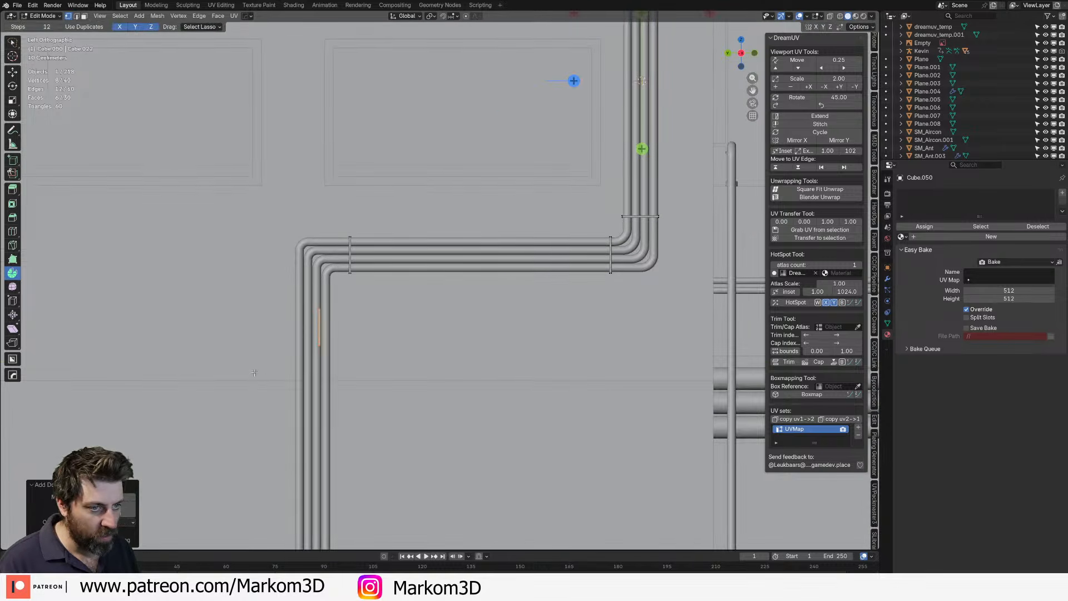
pyautogui.scroll(5, 255, 373)
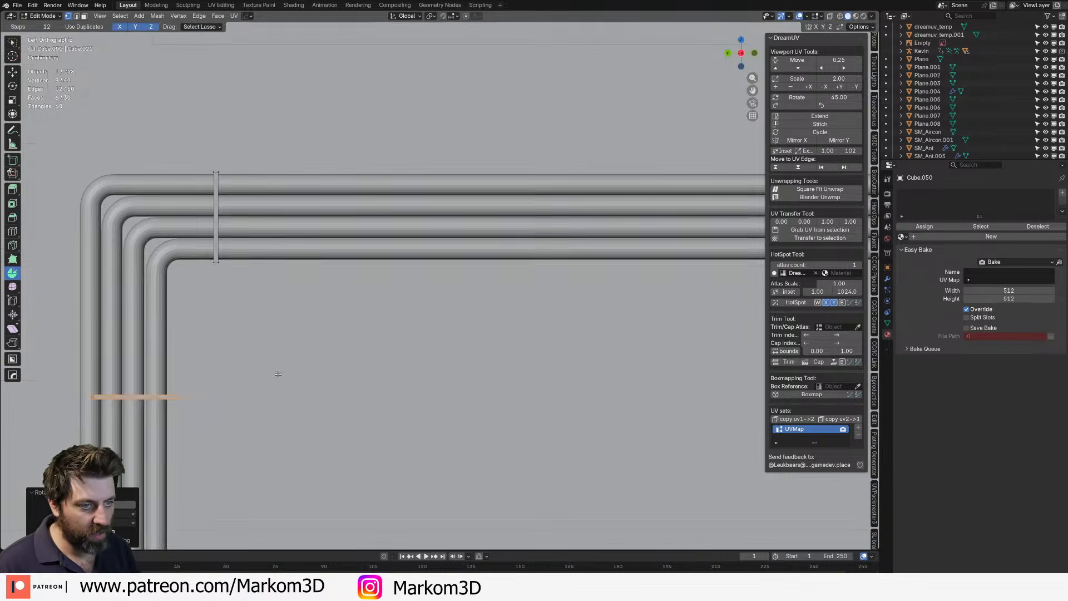
pyautogui.press('g')
pyautogui.click(250, 280)
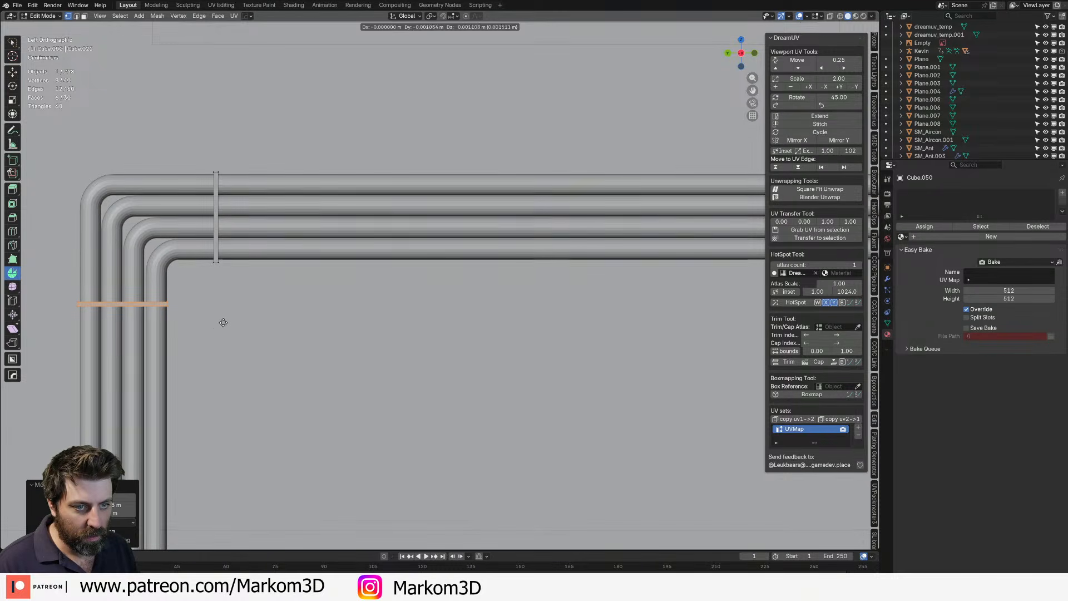
# - Duplicate that bracket down to the base of the lower vertical pipes, just above the ledge
pyautogui.scroll(-5, 232, 310)
pyautogui.keyDown('shift'); pyautogui.moveTo(272, 404); pyautogui.dragTo(328, 247, button='middle'); pyautogui.keyUp('shift')
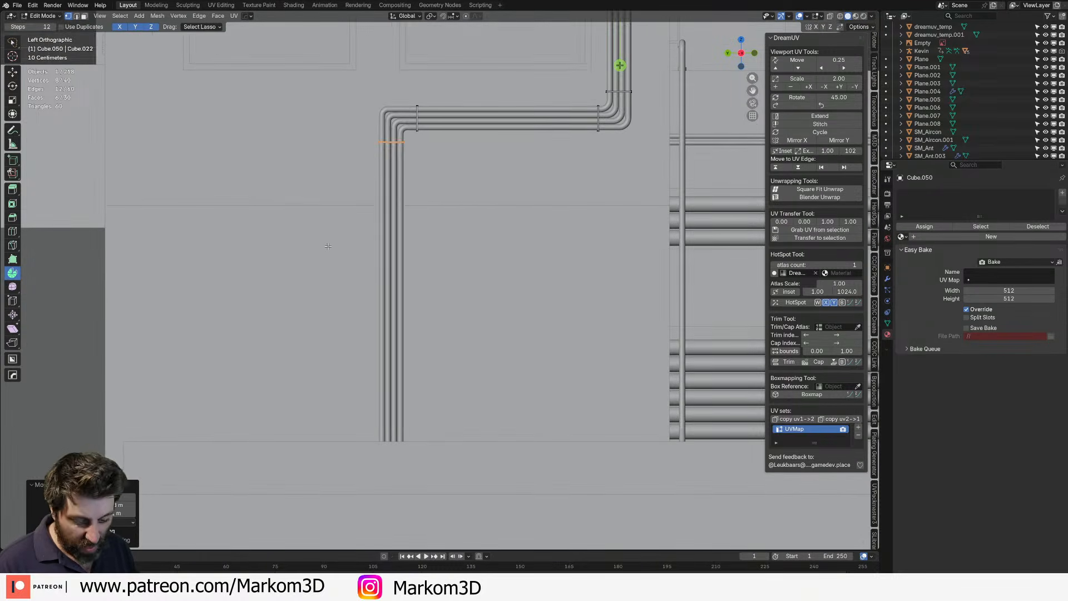
pyautogui.hotkey('shift', 'd')
pyautogui.click(341, 531)
pyautogui.moveTo(341, 531); pyautogui.dragTo(461, 267, button='middle')
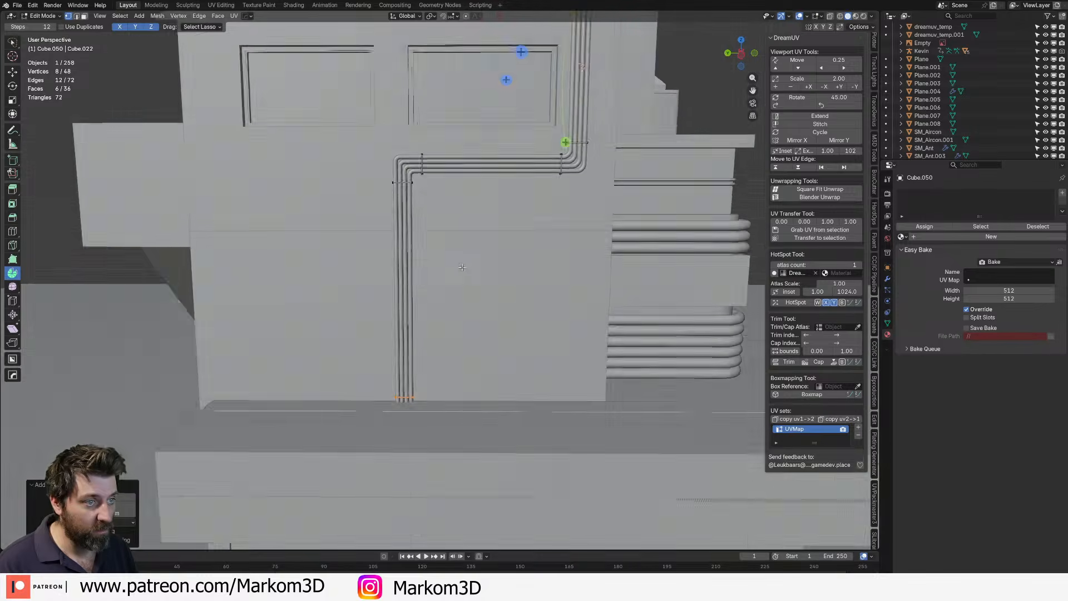
# - Leave mesh editing, join the brackets with the pipe bundle into one object and apply Shade Auto Smooth
pyautogui.scroll(-5, 461, 267)
pyautogui.press('Tab')
pyautogui.click(418, 236)
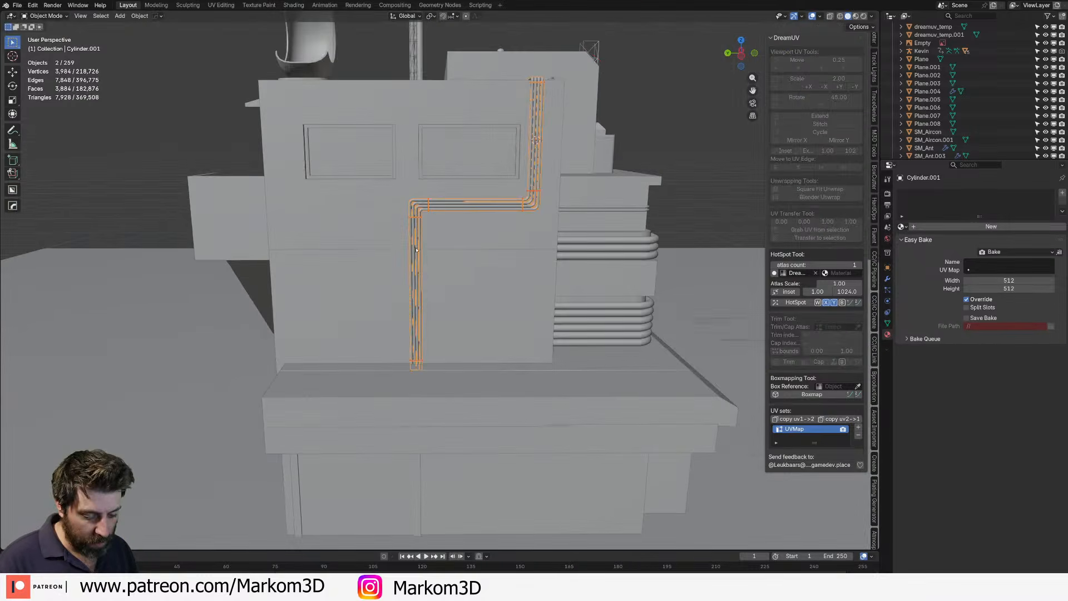
pyautogui.moveTo(416, 250); pyautogui.dragTo(418, 216, button='middle')
pyautogui.rightClick(419, 215)
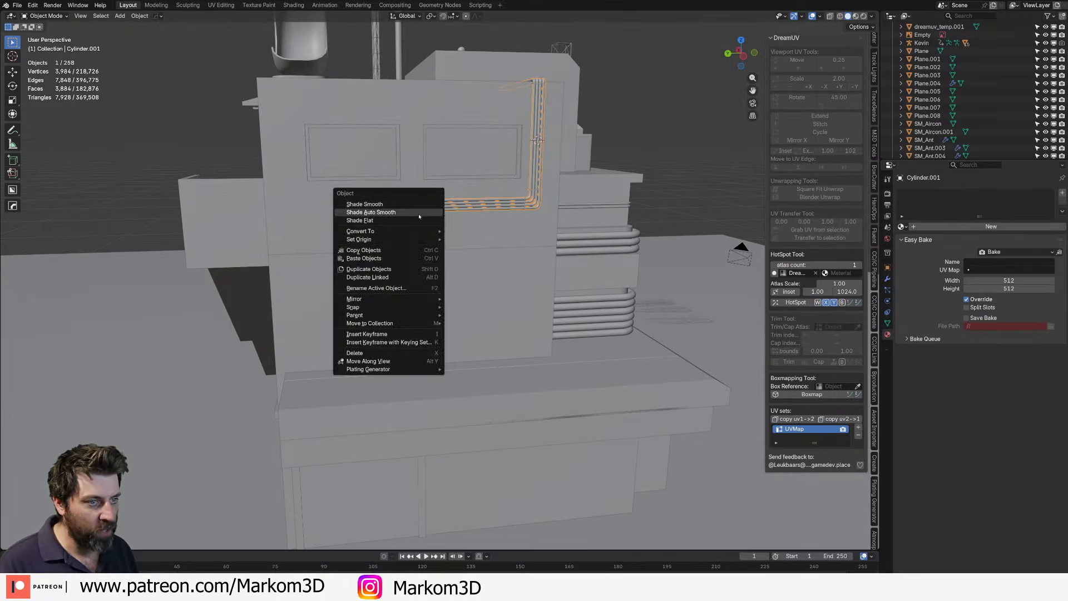
pyautogui.click(419, 214)
pyautogui.scroll(6, 447, 309)
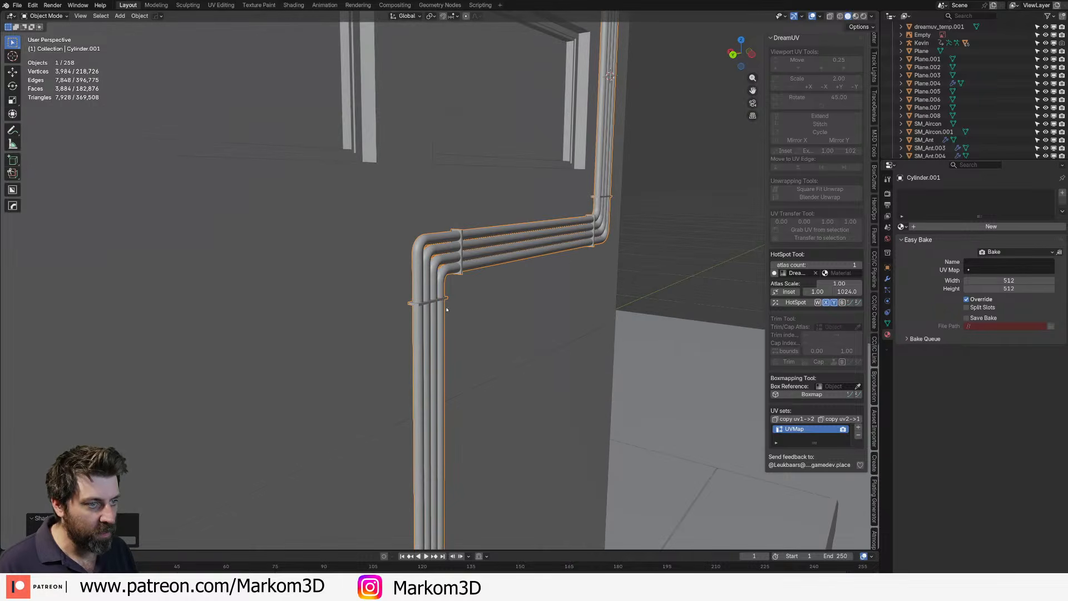
pyautogui.scroll(-6, 447, 309)
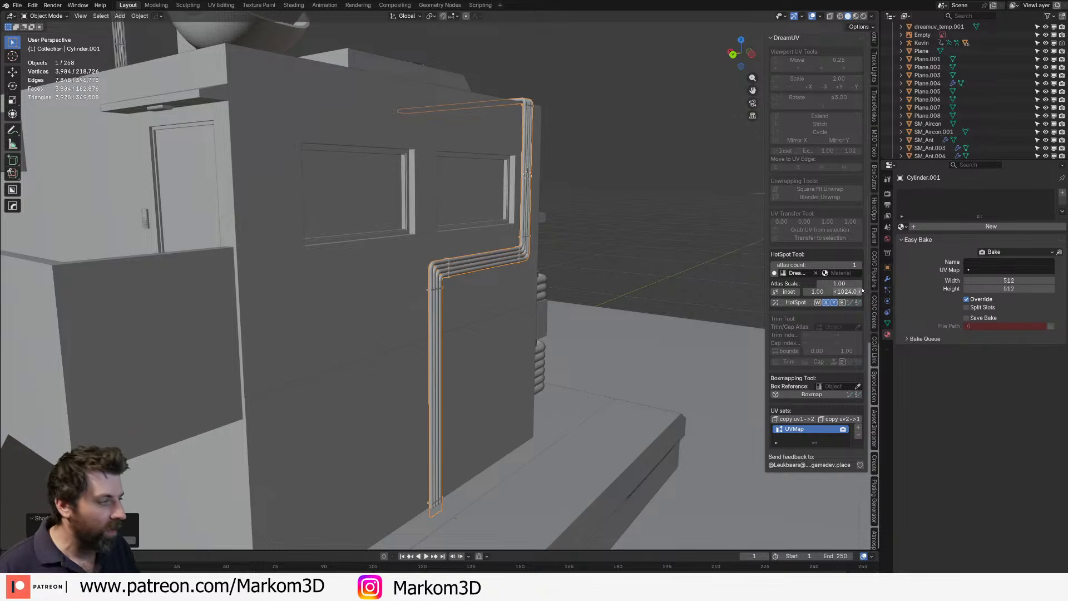
# - Assign the existing M_Pipe_Silver material to the pipe bundle and display the scene in rendered shading
pyautogui.click(900, 226)
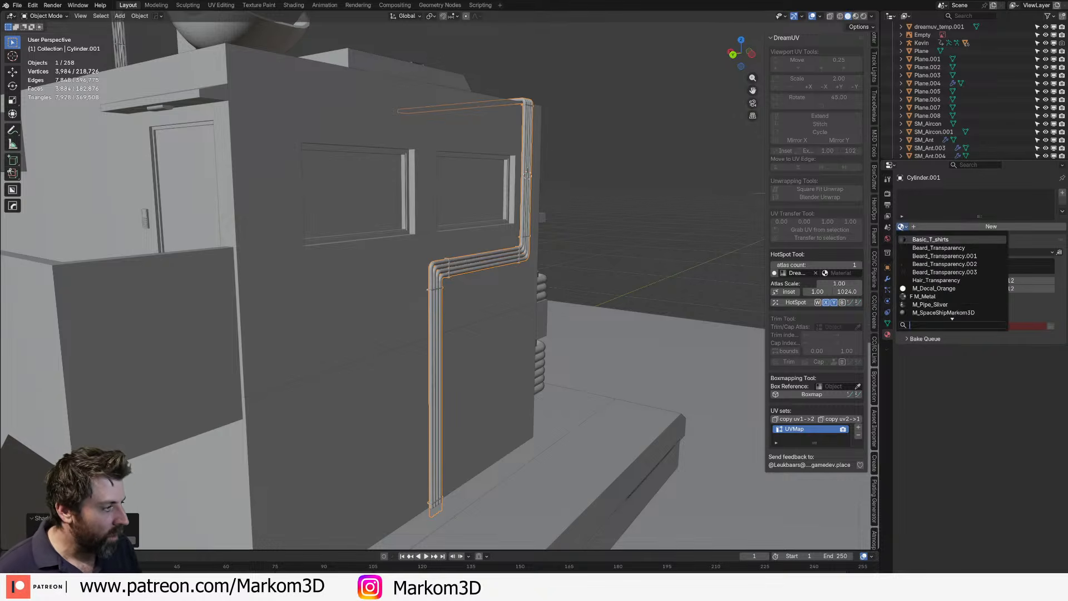
pyautogui.click(940, 304)
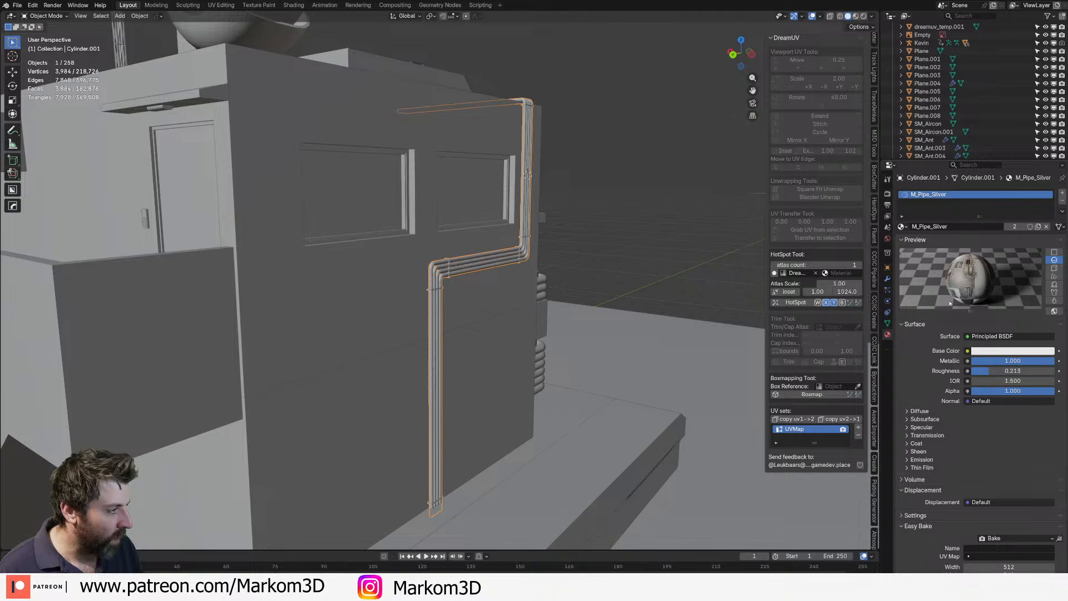
pyautogui.moveTo(716, 262); pyautogui.dragTo(485, 285, button='middle')
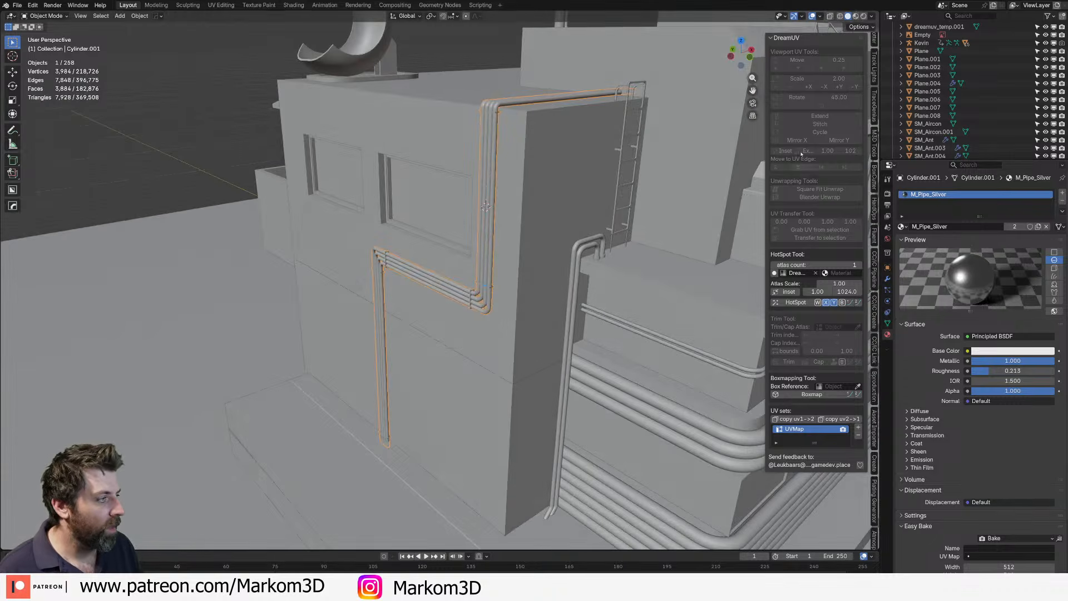
pyautogui.click(863, 15)
pyautogui.scroll(-3, 545, 226)
pyautogui.moveTo(425, 261); pyautogui.dragTo(438, 230, button='middle')
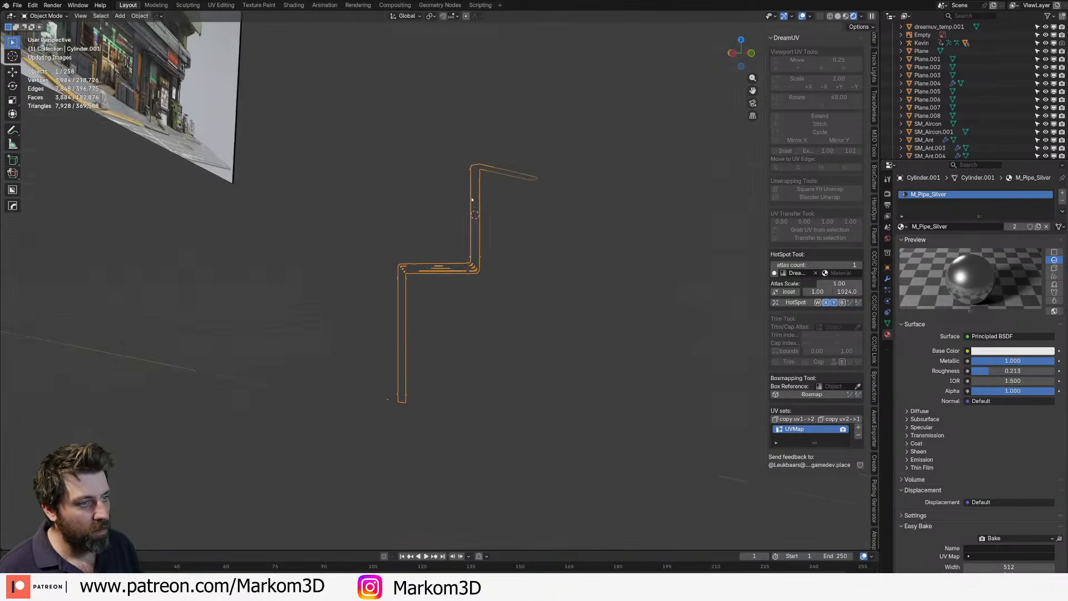
pyautogui.scroll(5, 438, 229)
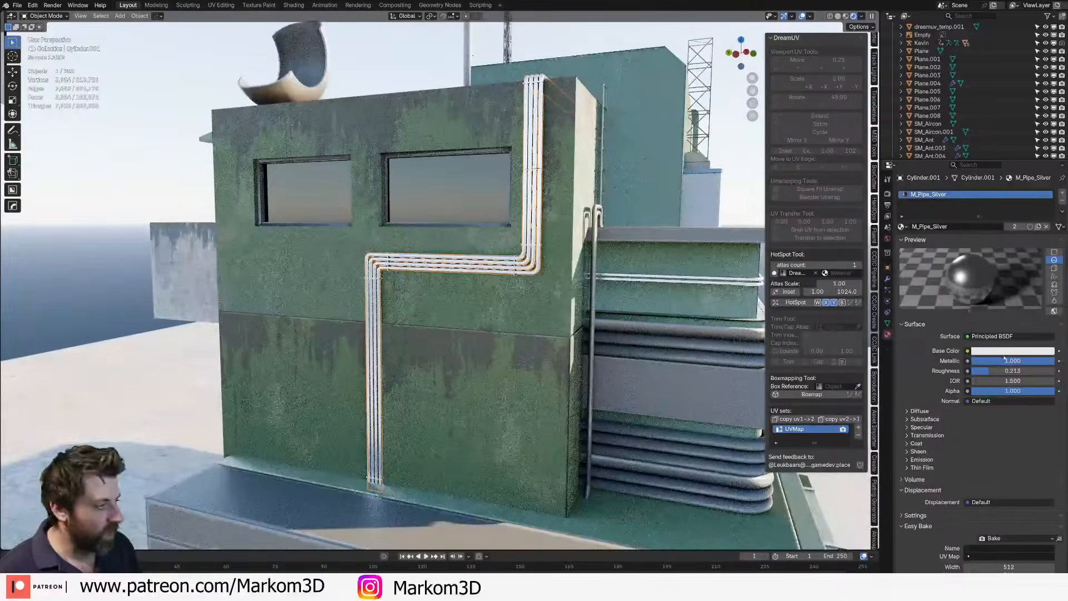
# - Darken the pipe material's base color to grey with value 0.375, and set metallic to 0.173 and roughness to 0.943
pyautogui.click(1004, 351)
pyautogui.click(1049, 252)
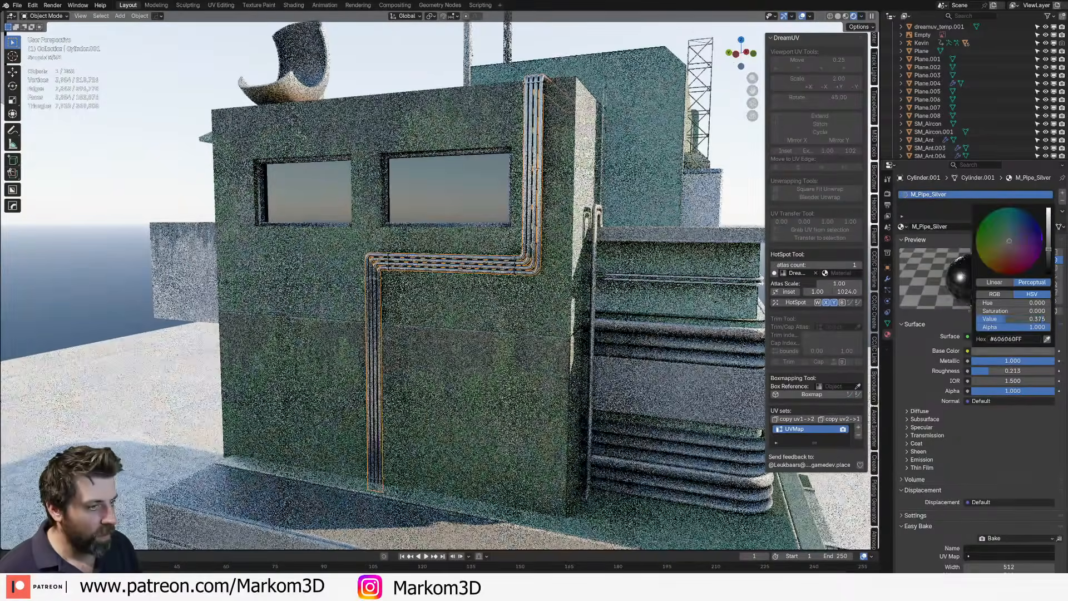
pyautogui.moveTo(1028, 361); pyautogui.dragTo(1049, 371)
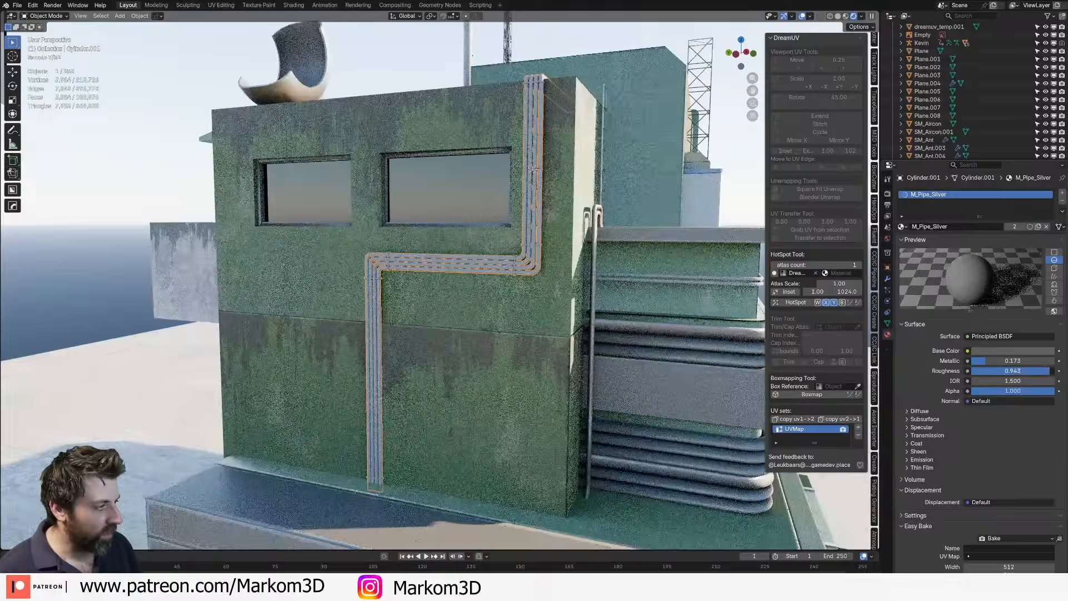
# - Deselect the pipes and examine the rendered building from several sides alongside the reference image
pyautogui.scroll(-7, 549, 312)
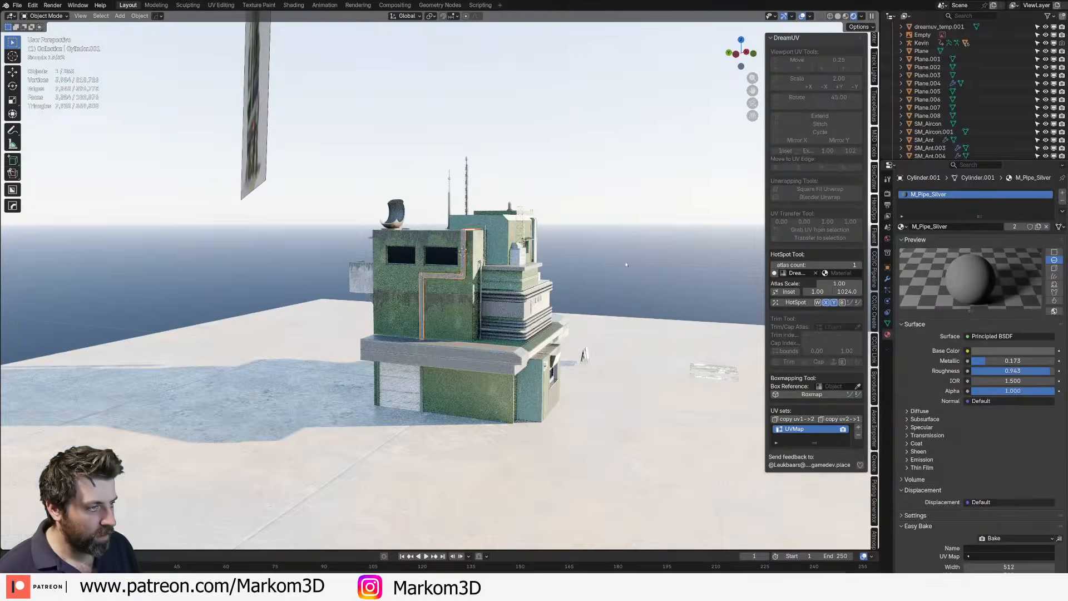
pyautogui.click(624, 248)
pyautogui.moveTo(624, 247); pyautogui.dragTo(595, 250, button='middle')
pyautogui.scroll(2, 595, 250)
pyautogui.scroll(3, 595, 250)
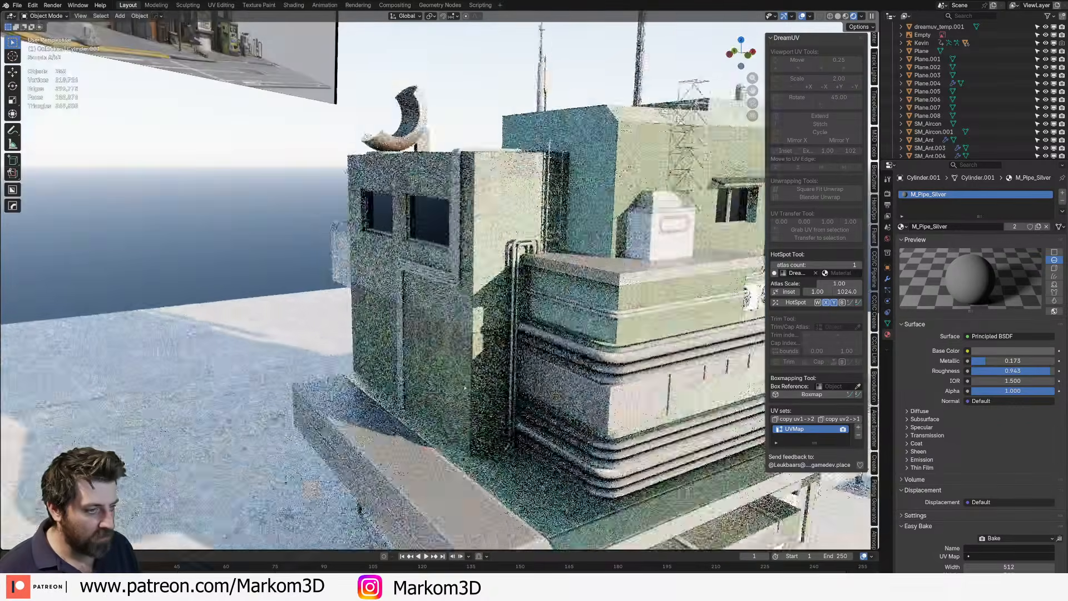
pyautogui.keyDown('shift'); pyautogui.moveTo(501, 361); pyautogui.dragTo(396, 312, button='middle'); pyautogui.keyUp('shift')
pyautogui.scroll(-5, 501, 278)
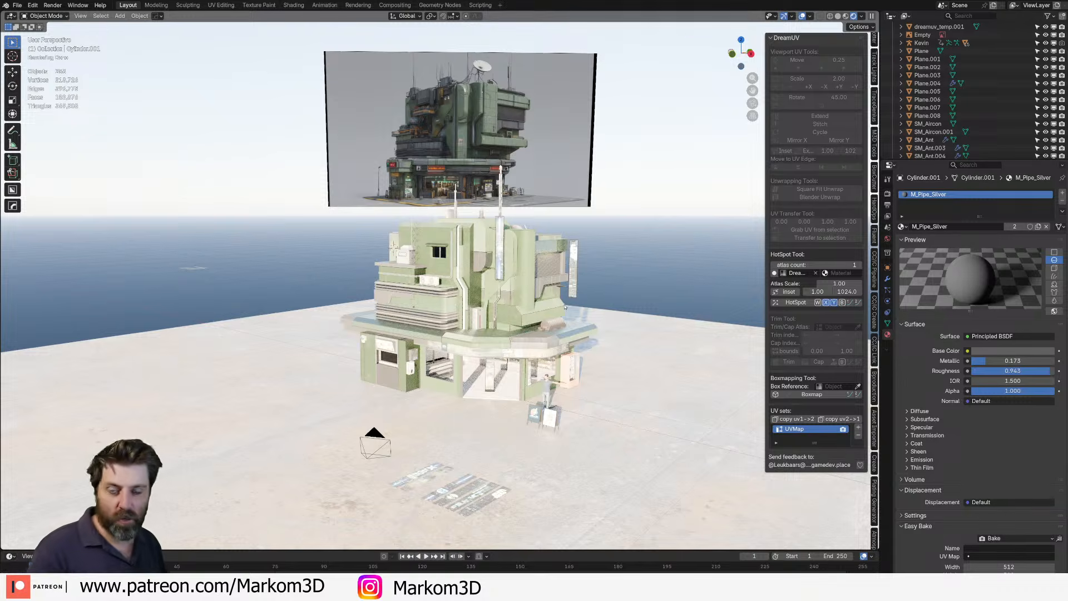
pyautogui.scroll(5, 507, 318)
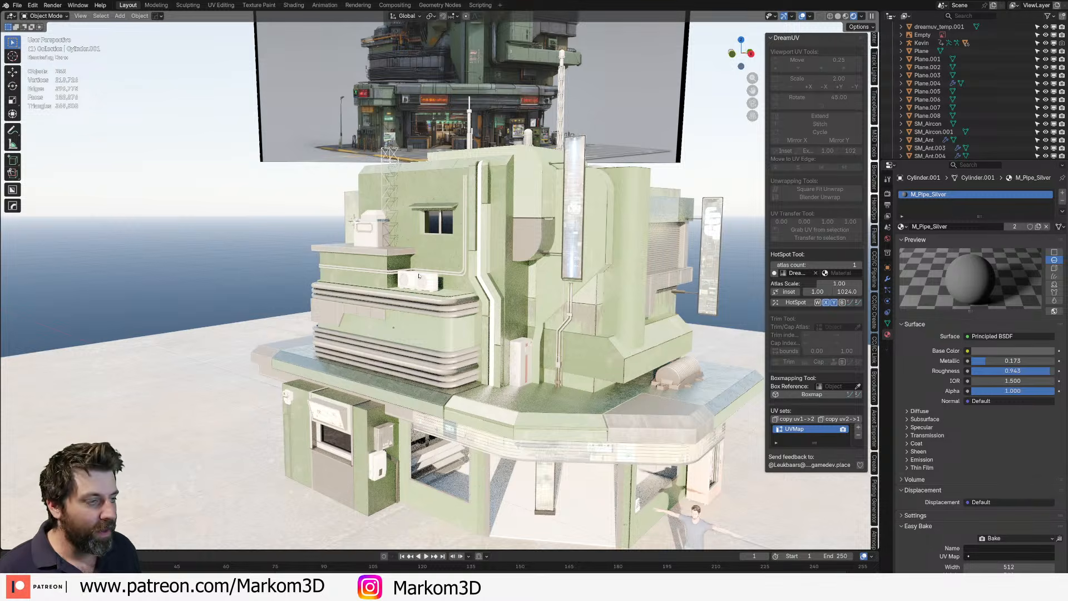
pyautogui.moveTo(419, 275); pyautogui.dragTo(417, 202, button='middle')
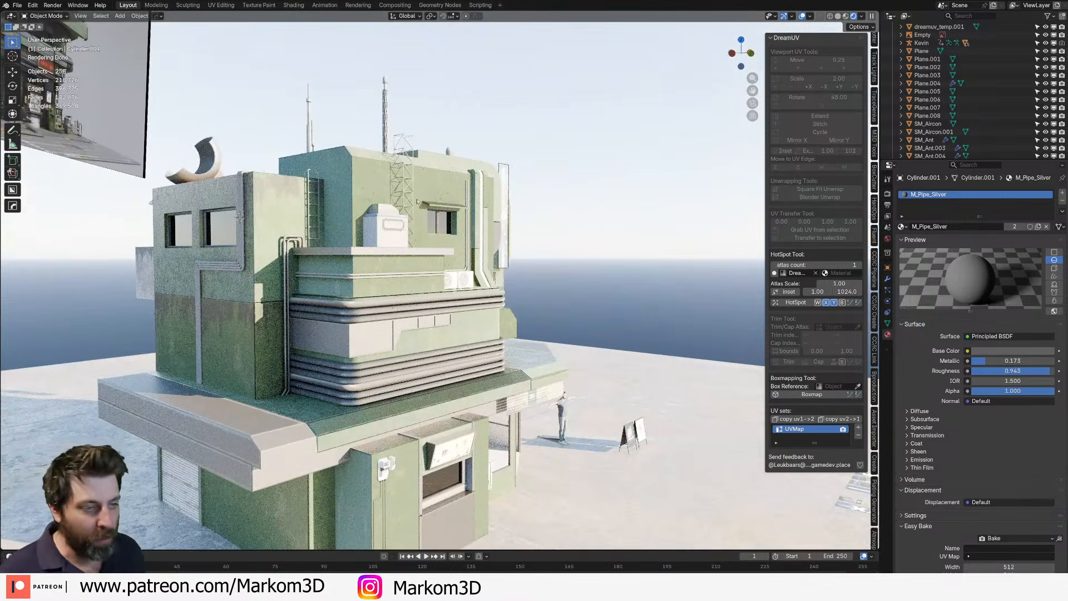
# - Move the entire mesh of the dark vertical pipes at the building's inner corner along the Y axis, leave mesh editing and deselect
pyautogui.scroll(4, 295, 245)
pyautogui.moveTo(279, 245); pyautogui.dragTo(495, 245, button='middle')
pyautogui.click(495, 245)
pyautogui.click(528, 287)
pyautogui.press('Tab')
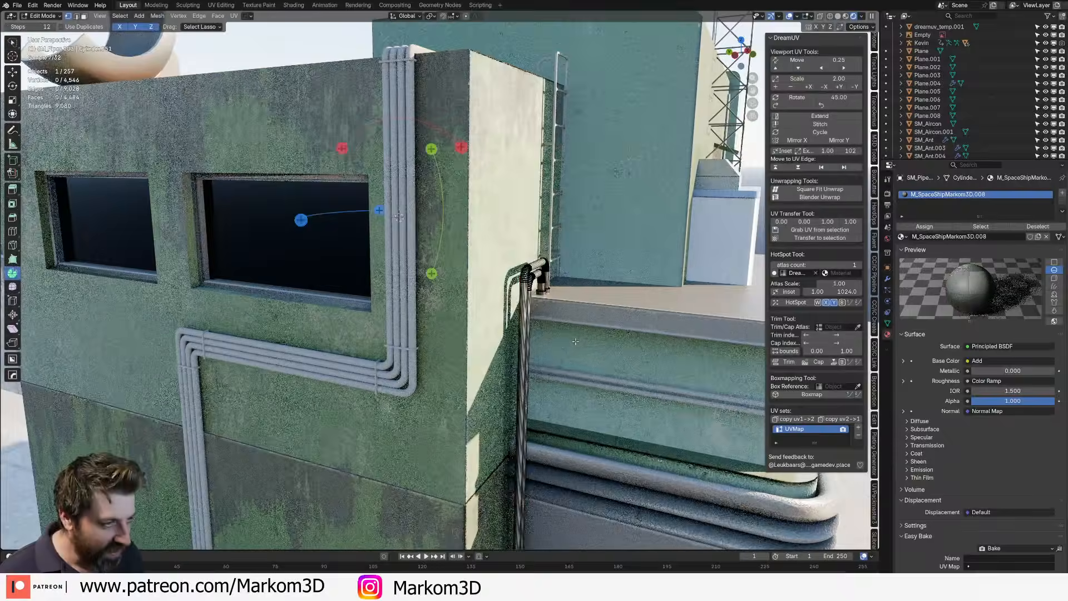
pyautogui.press('a')
pyautogui.press('g')
pyautogui.press('y')
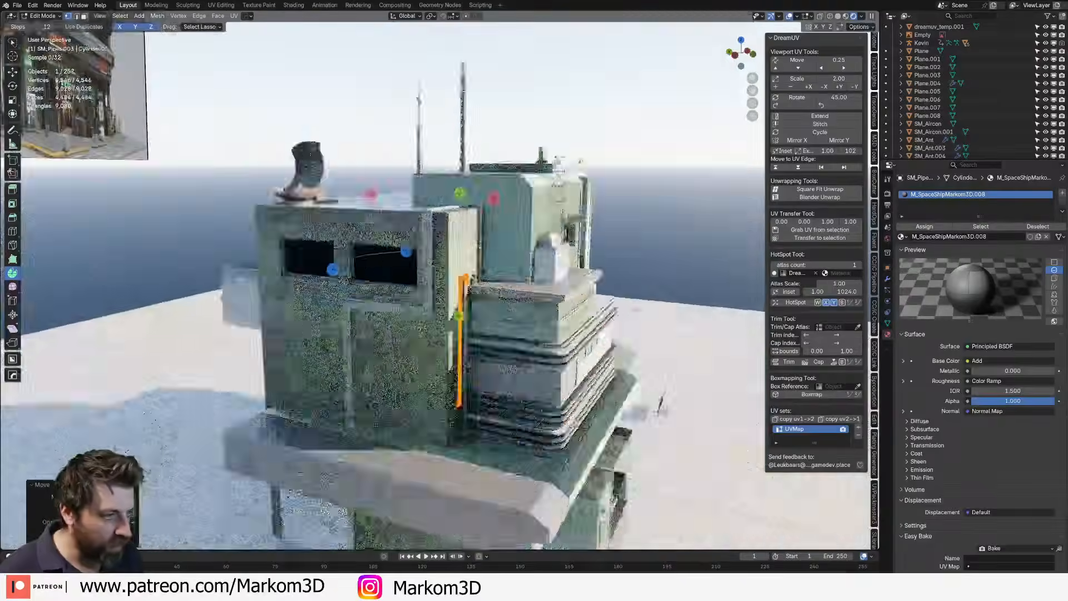
pyautogui.moveTo(501, 300); pyautogui.dragTo(479, 309, button='middle')
pyautogui.click(660, 295)
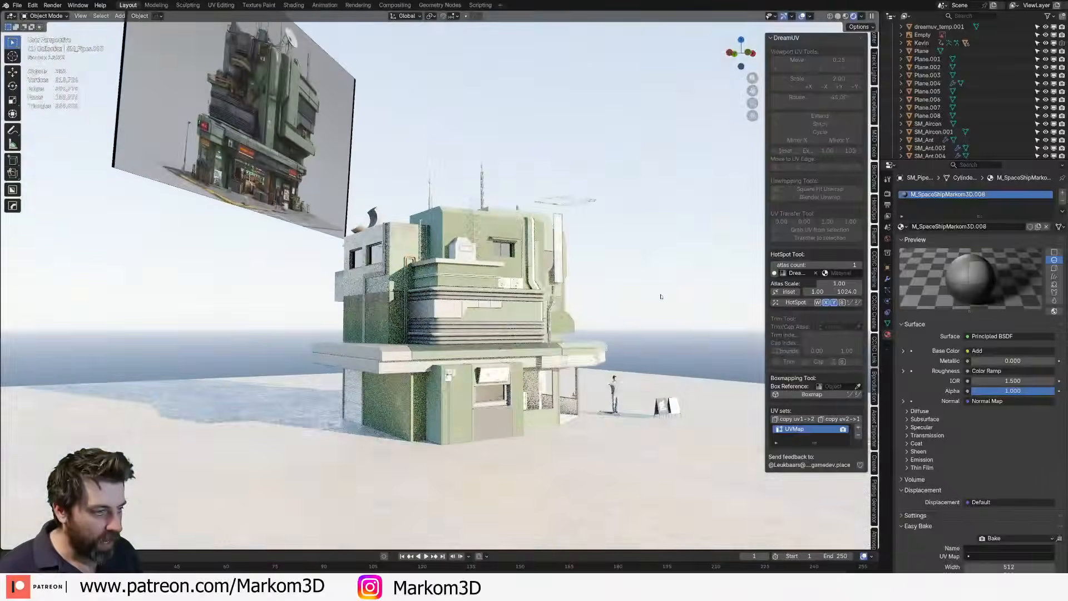
# - Examine the rendered building against the reference, including the two pavement boards, the sign in the shop entrance and the vertical facade sign
pyautogui.moveTo(660, 295); pyautogui.dragTo(572, 301, button='middle')
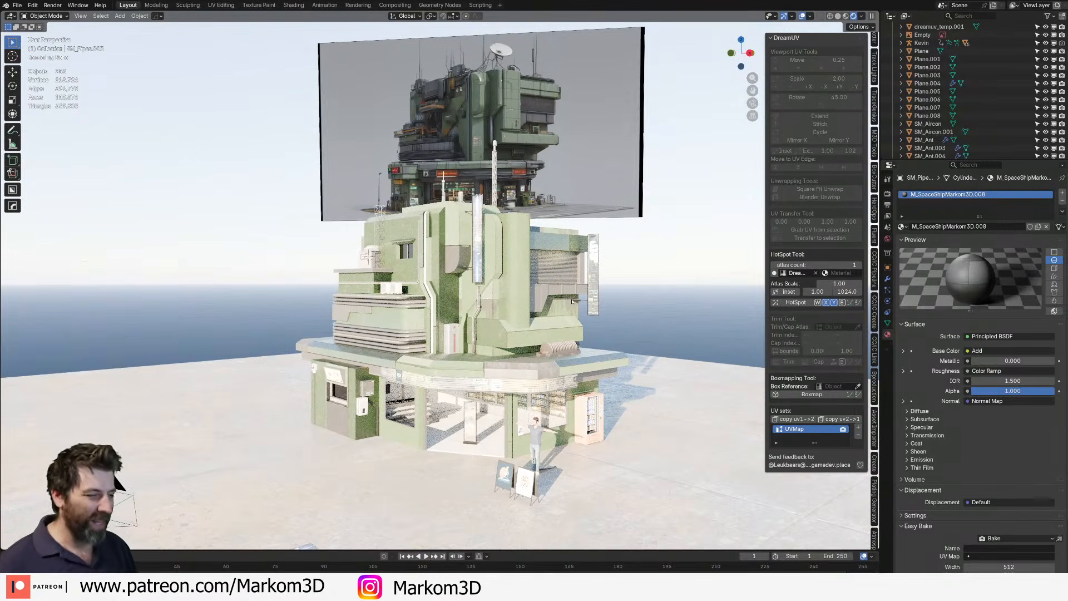
pyautogui.moveTo(408, 427); pyautogui.dragTo(436, 430, button='middle')
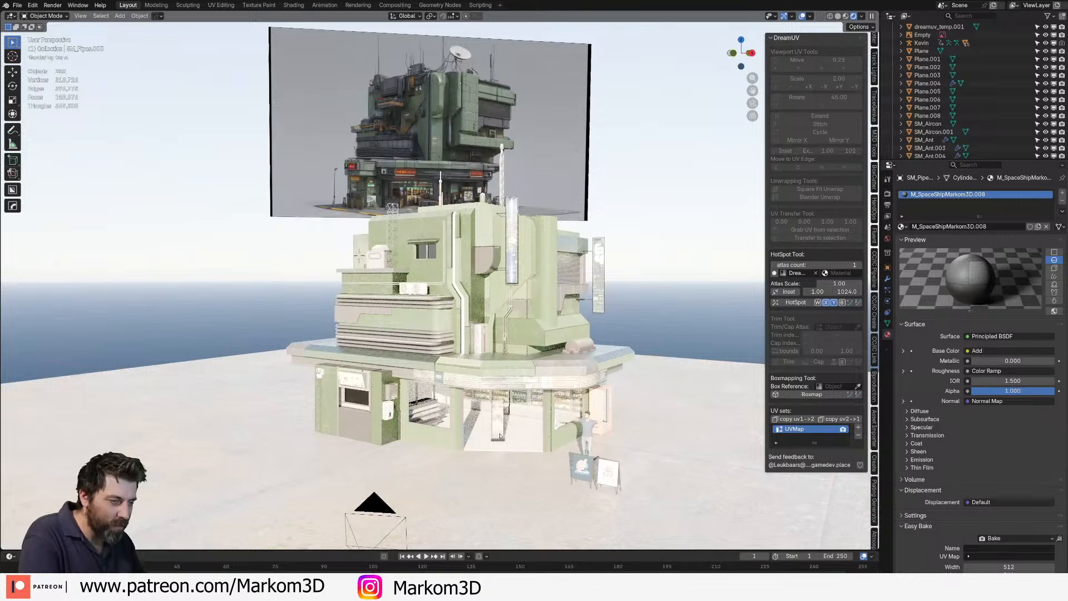
pyautogui.moveTo(499, 435); pyautogui.dragTo(477, 431, button='middle')
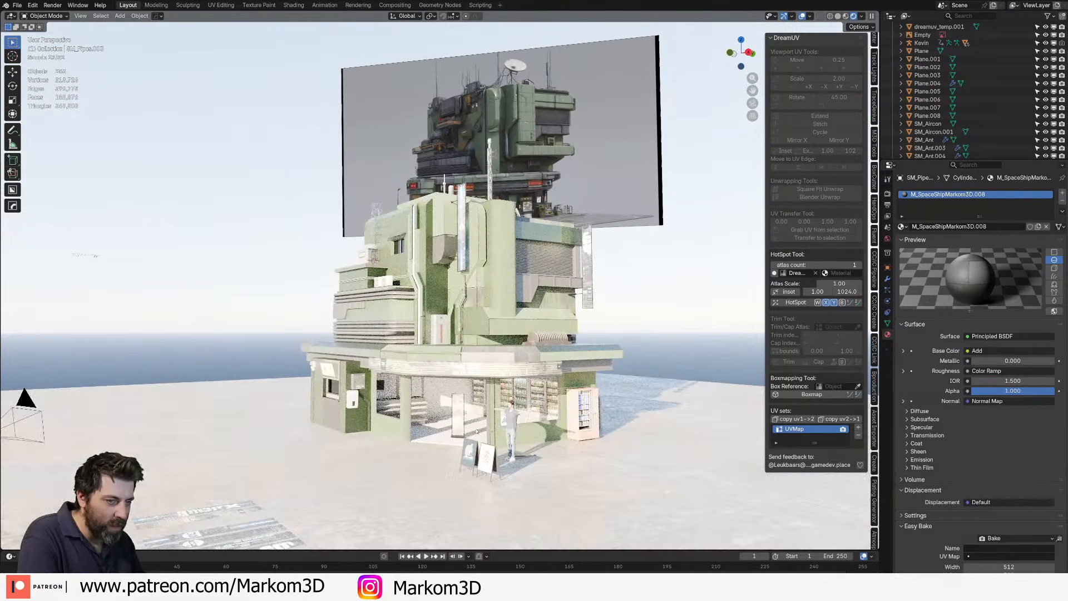
pyautogui.click(469, 453)
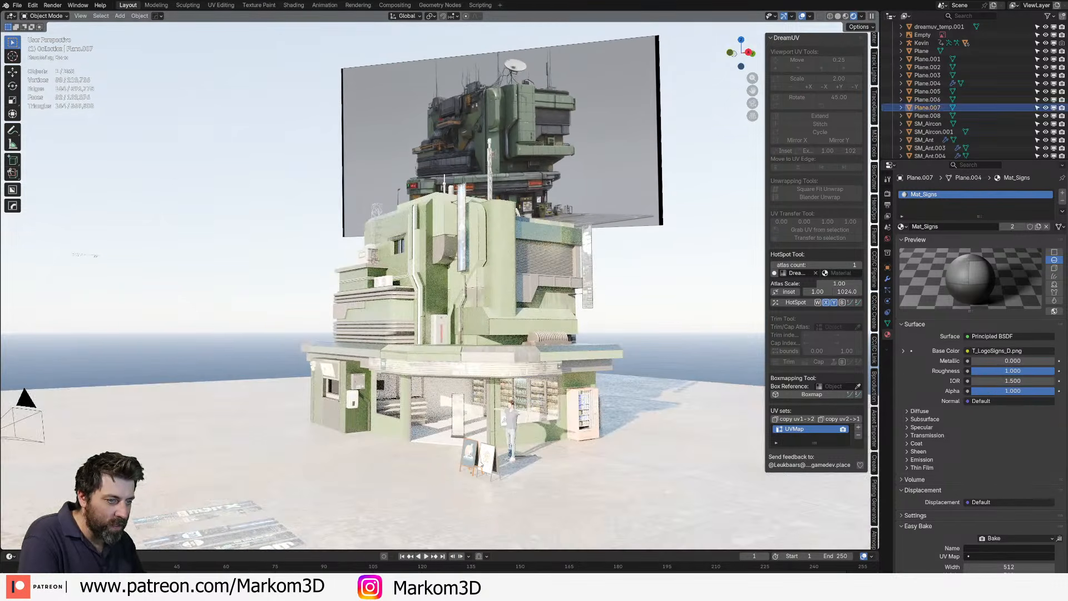
pyautogui.keyDown('shift'); pyautogui.click(483, 462); pyautogui.keyUp('shift')
pyautogui.keyDown('shift'); pyautogui.moveTo(488, 472); pyautogui.dragTo(469, 404, button='middle'); pyautogui.keyUp('shift')
pyautogui.press('KP_Decimal')
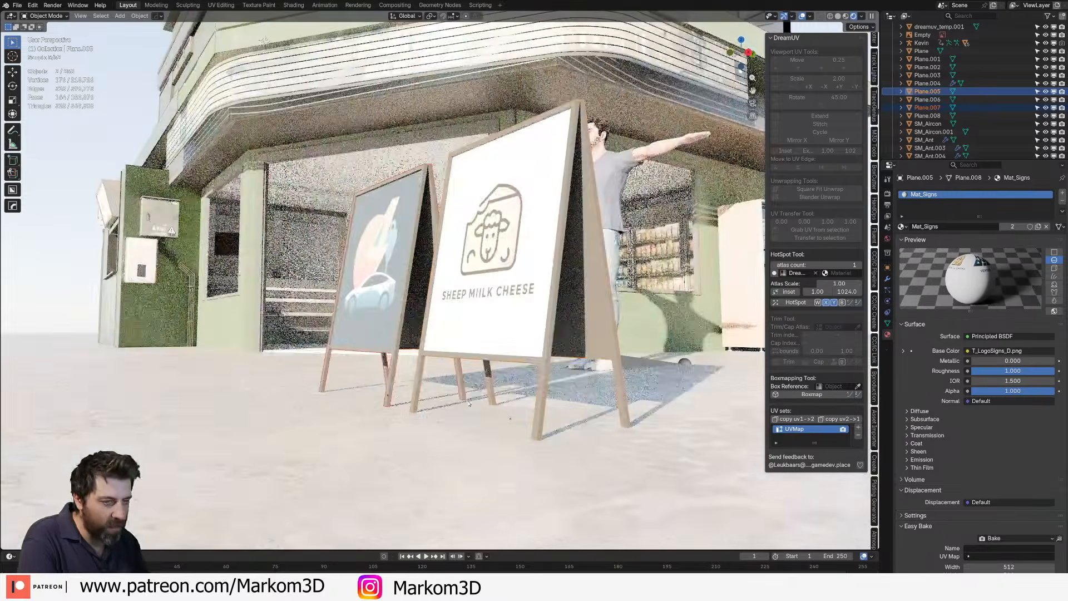
pyautogui.moveTo(623, 370); pyautogui.dragTo(667, 411, button='middle')
pyautogui.scroll(-8, 666, 411)
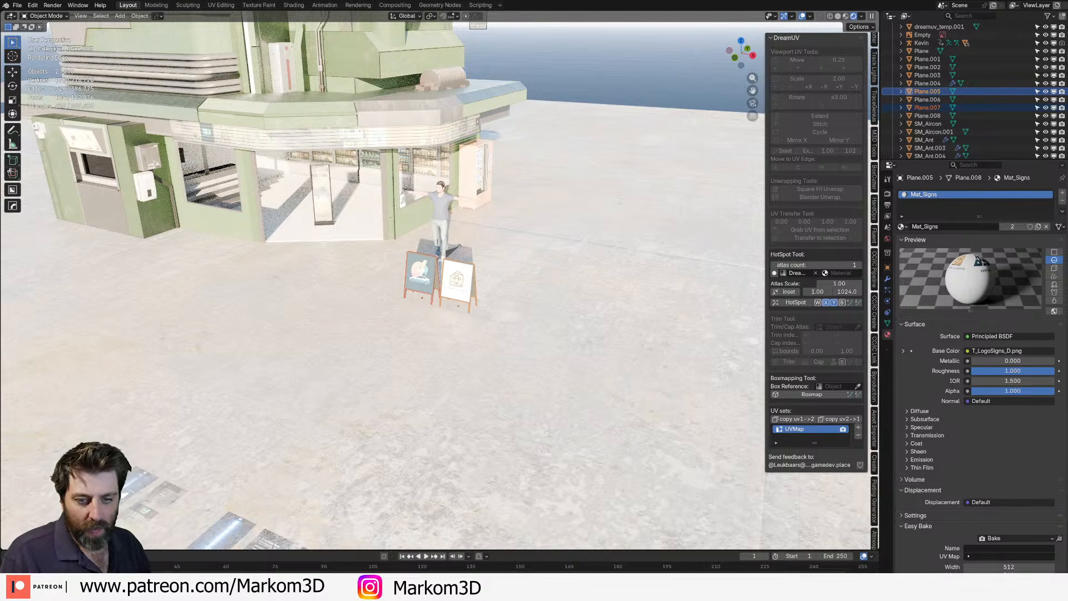
pyautogui.scroll(4, 329, 192)
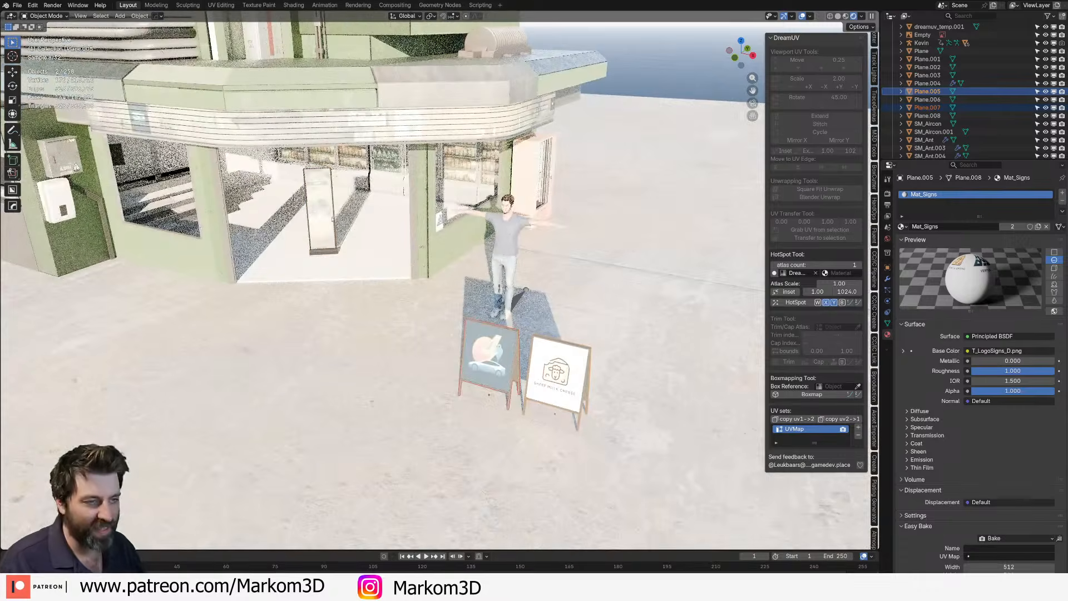
pyautogui.click(329, 220)
pyautogui.moveTo(329, 219); pyautogui.dragTo(315, 222, button='middle')
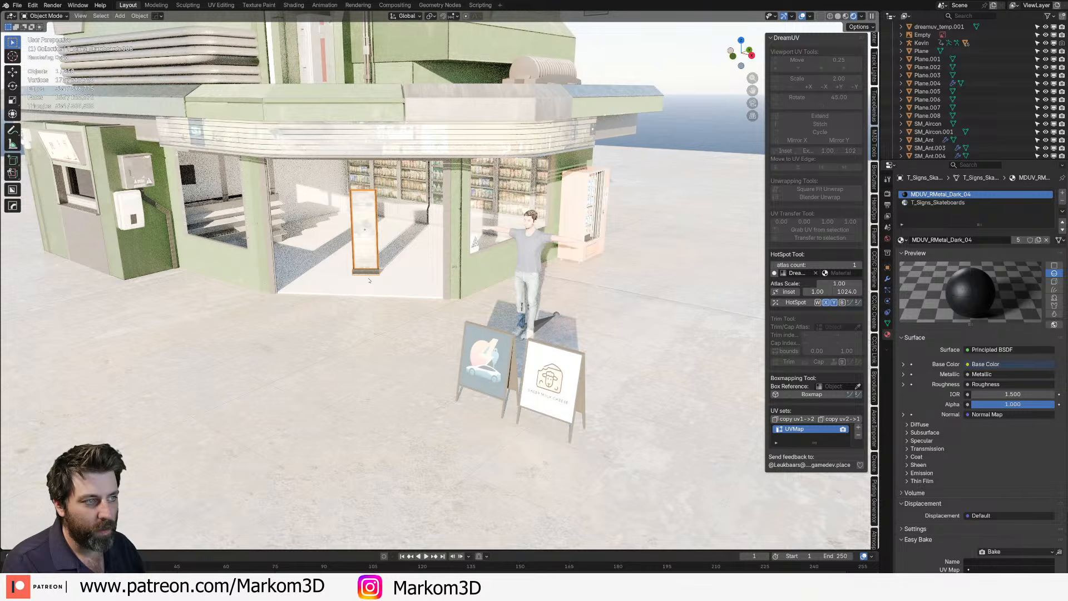
pyautogui.scroll(-8, 369, 280)
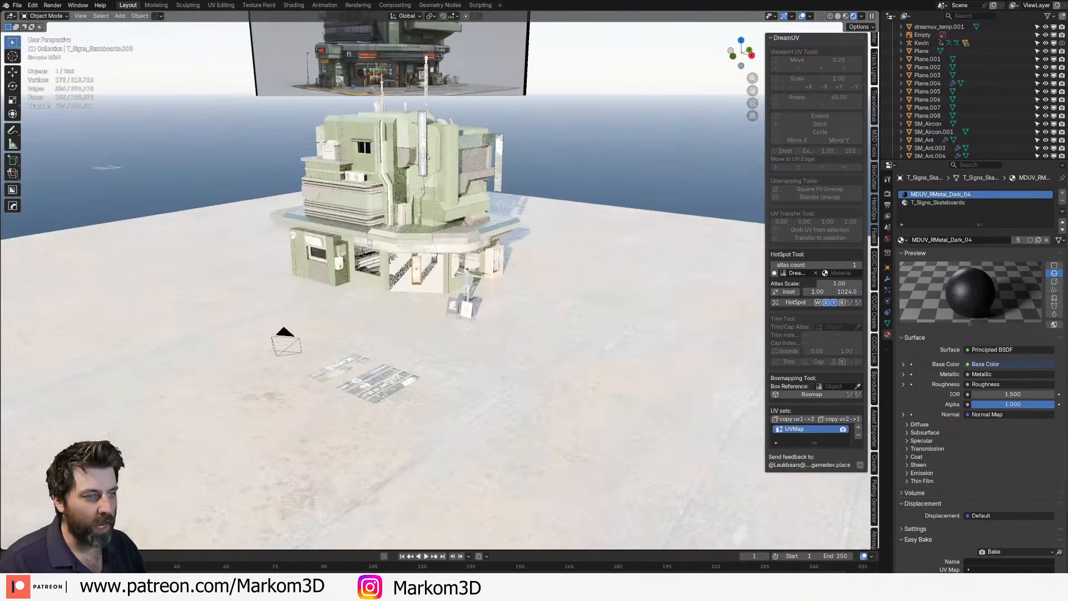
pyautogui.click(424, 156)
# - Set the sun elevation of the world's sky texture to -5° for a night scene
pyautogui.click(888, 194)
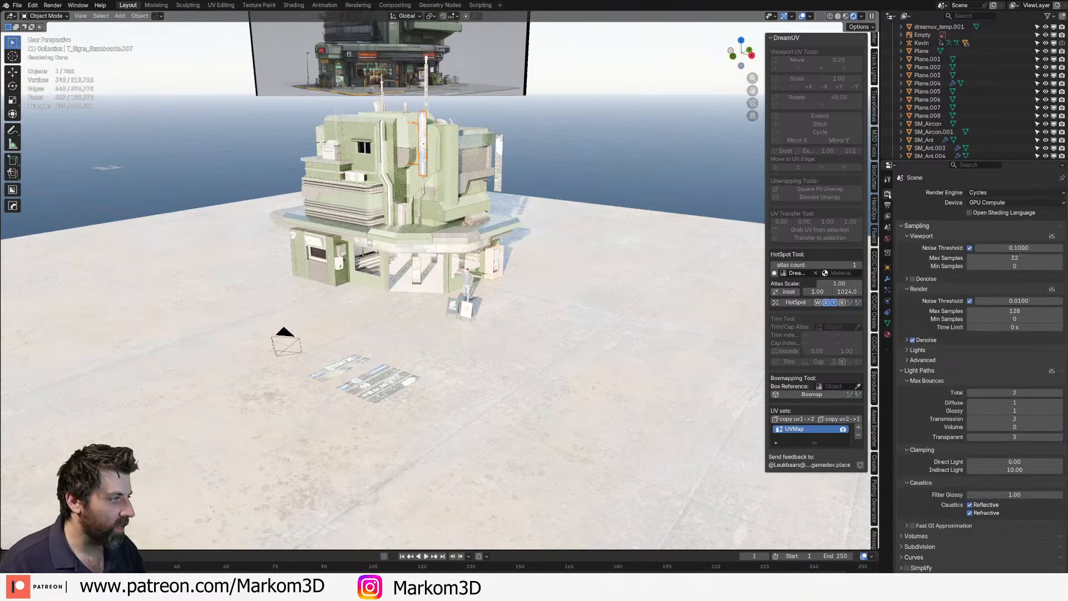
pyautogui.click(888, 238)
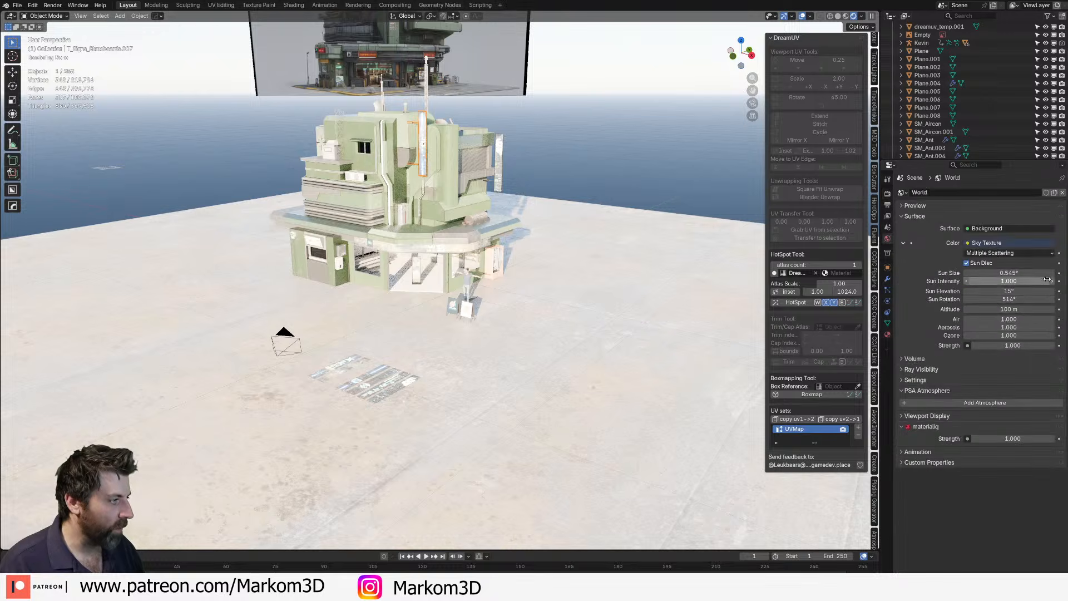
pyautogui.click(1029, 290)
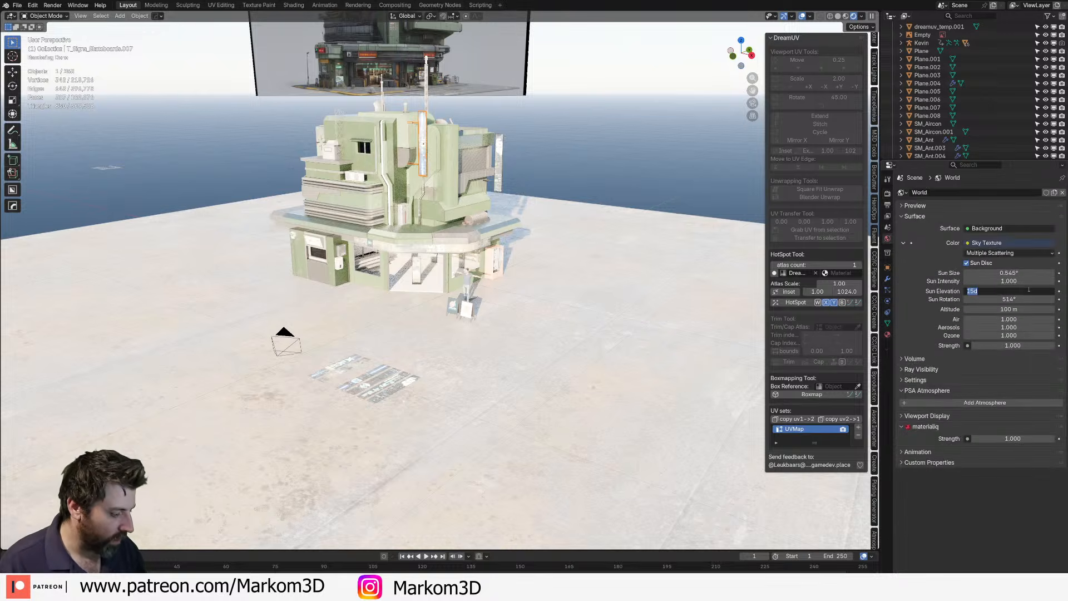
pyautogui.write('-5')
pyautogui.press('Return')
# - Add an area light on the canopy roof beside the facade, adjust its height and rotate it 180° about Y
pyautogui.moveTo(458, 328); pyautogui.dragTo(531, 328, button='middle')
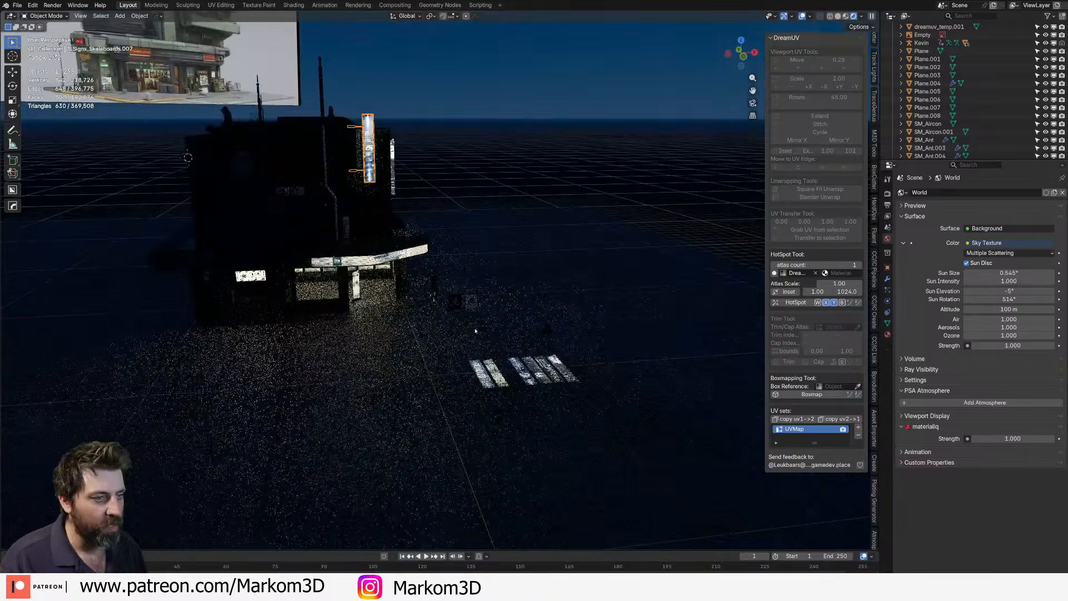
pyautogui.keyDown('shift'); pyautogui.moveTo(286, 261); pyautogui.dragTo(613, 348, button='middle'); pyautogui.keyUp('shift')
pyautogui.scroll(4, 561, 356)
pyautogui.moveTo(389, 374); pyautogui.dragTo(523, 425, button='middle')
pyautogui.hotkey('shift', 'a')
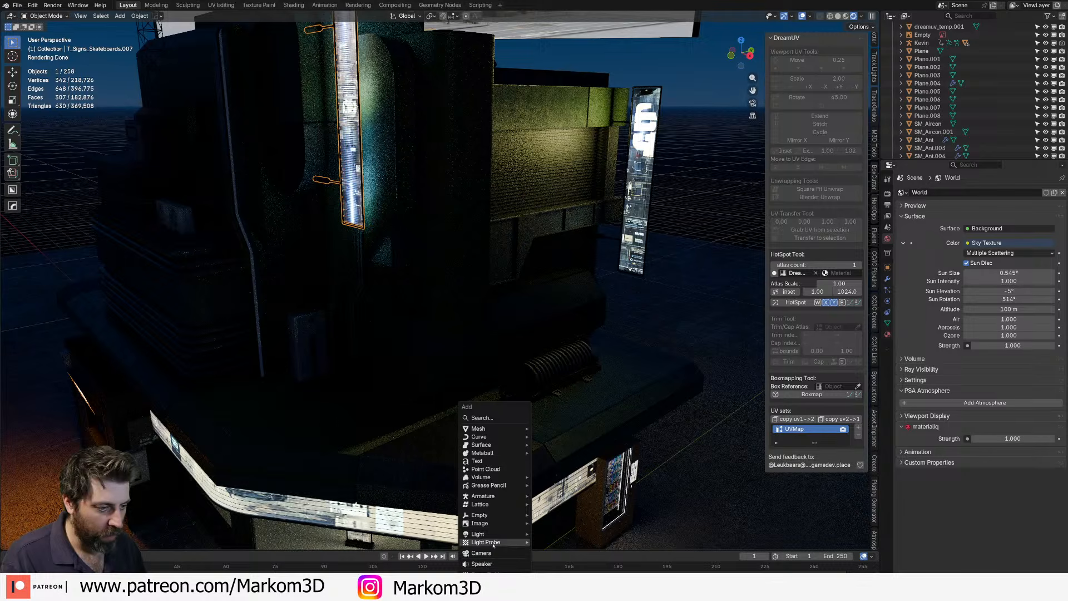
pyautogui.moveTo(494, 537)
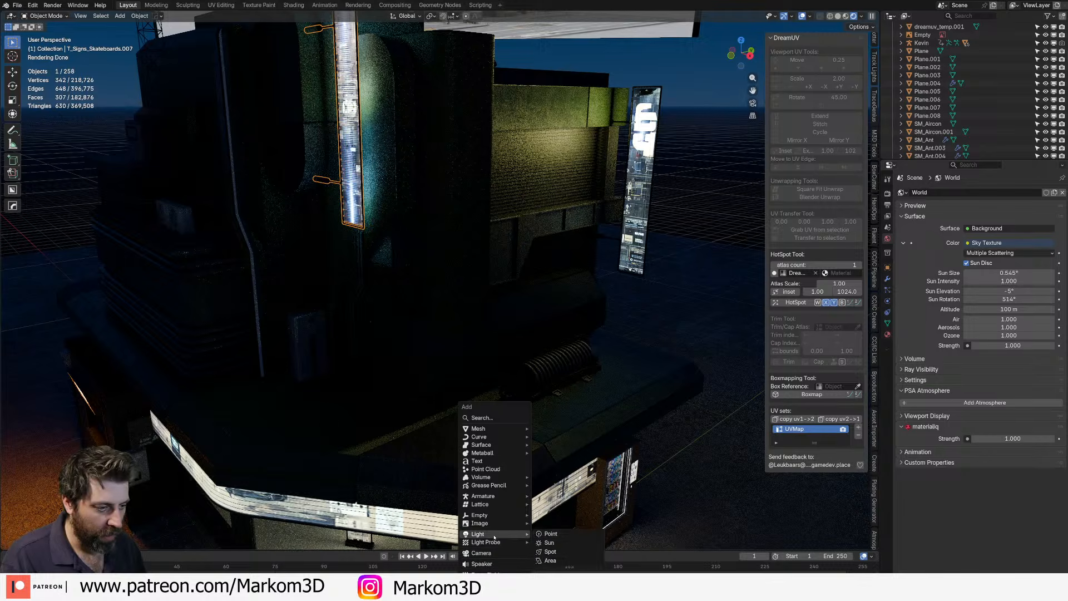
pyautogui.click(565, 562)
pyautogui.press('g')
pyautogui.press('z')
pyautogui.click(574, 470)
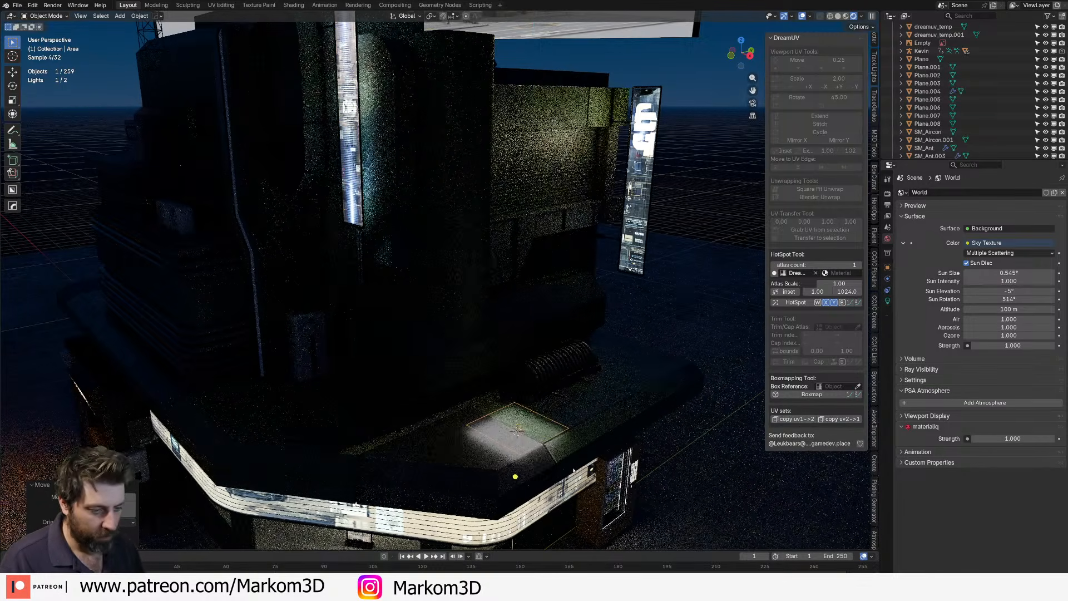
pyautogui.write('ry180')
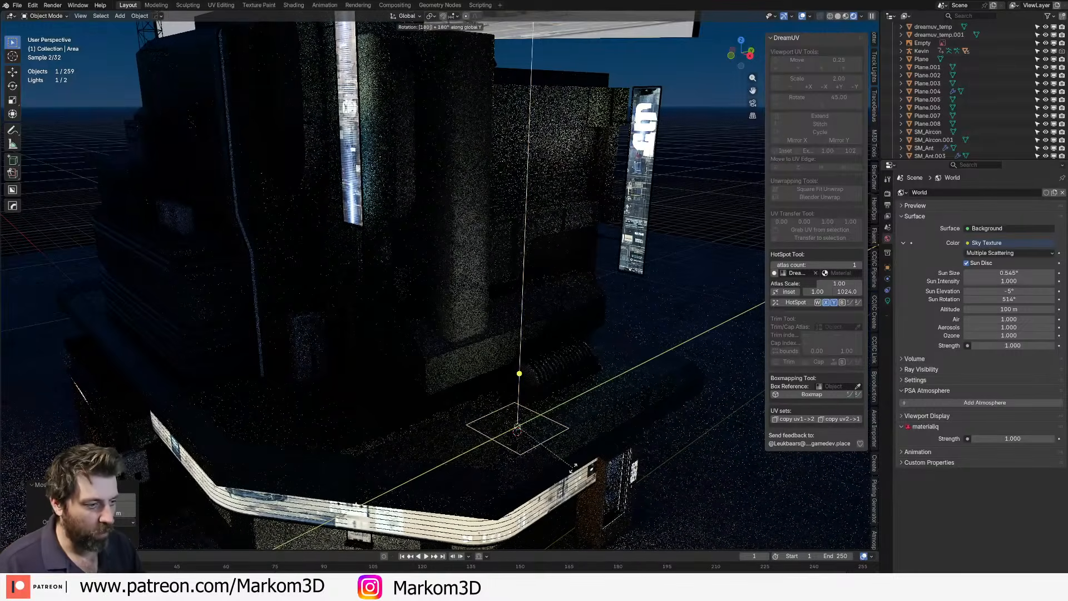
pyautogui.press('Return')
# - Tilt the area light toward the facade in front view by about 17°, adjust its height and scale it down
pyautogui.press('KP_1')
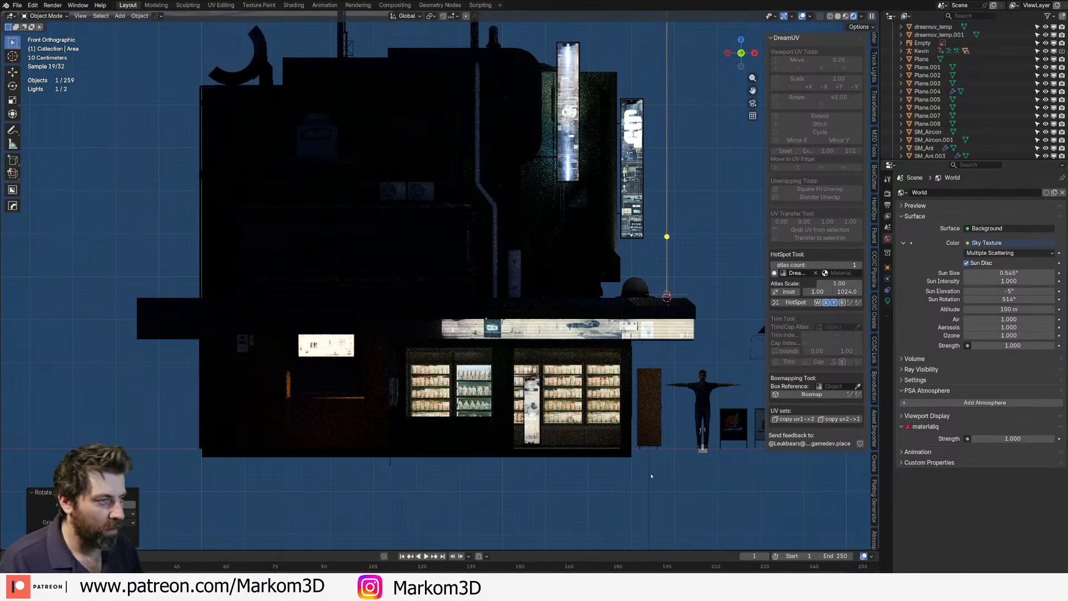
pyautogui.press('r')
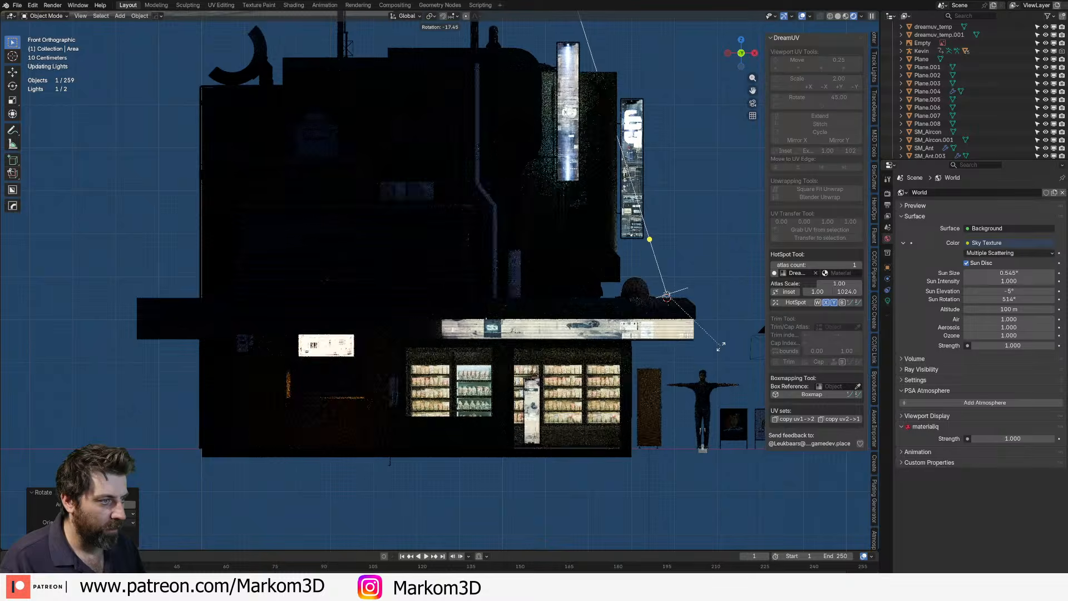
pyautogui.press('g')
pyautogui.press('z')
pyautogui.click(710, 338)
pyautogui.moveTo(711, 337); pyautogui.dragTo(679, 362, button='middle')
pyautogui.press('s')
pyautogui.click(638, 351)
# - Shift the area light in right view toward the front of the building
pyautogui.press('KP_3')
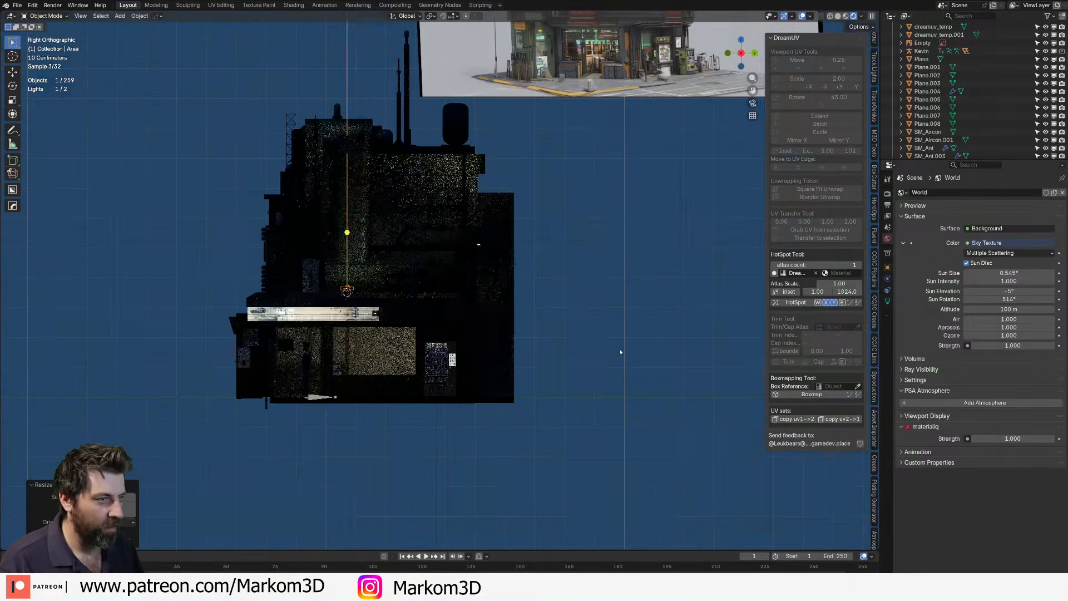
pyautogui.press('g')
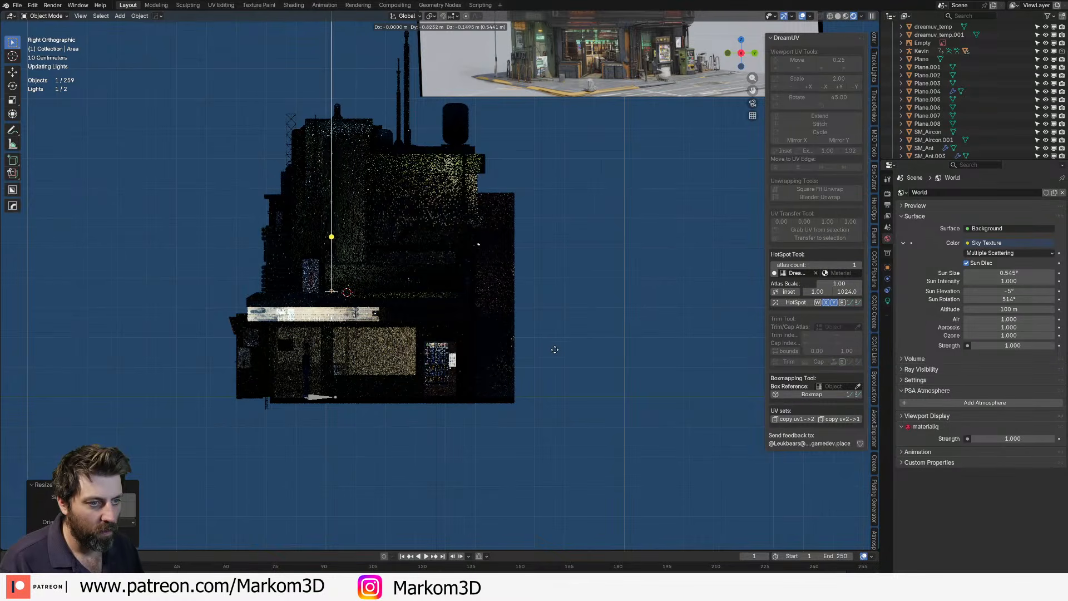
pyautogui.click(555, 349)
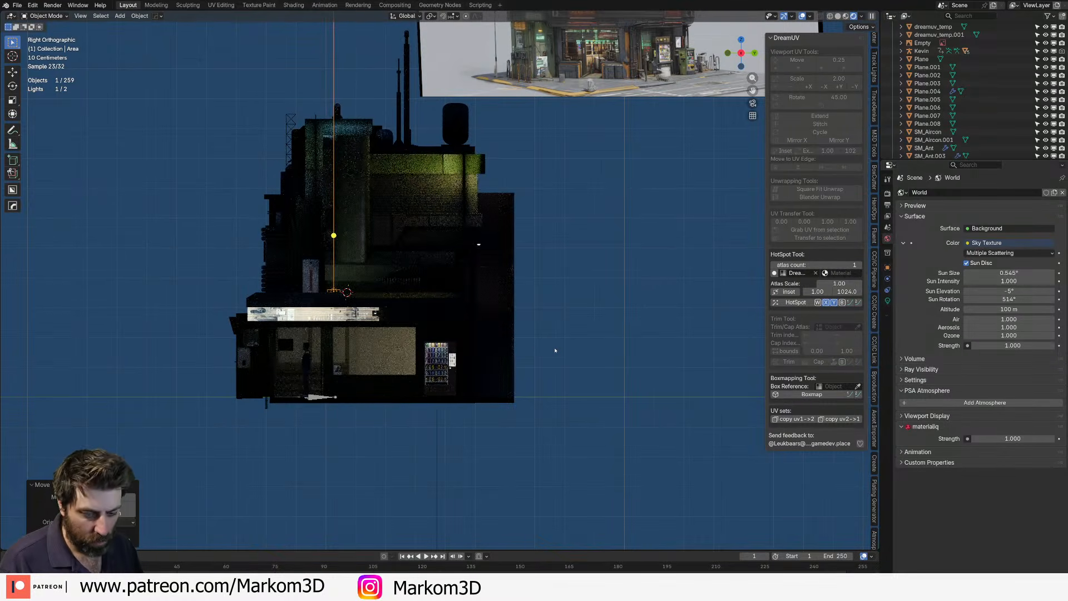
pyautogui.hotkey('shift', 'd')
pyautogui.press('x')
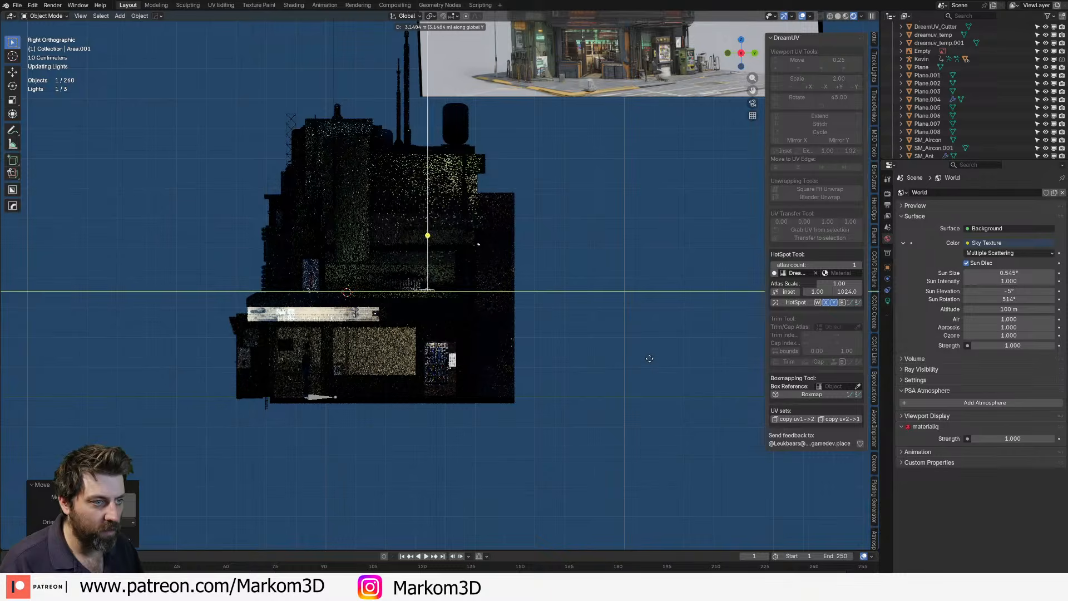
pyautogui.click(639, 362)
pyautogui.moveTo(638, 362); pyautogui.dragTo(546, 337, button='middle')
pyautogui.keyDown('shift'); pyautogui.click(527, 344); pyautogui.keyUp('shift')
pyautogui.scroll(1, 546, 337)
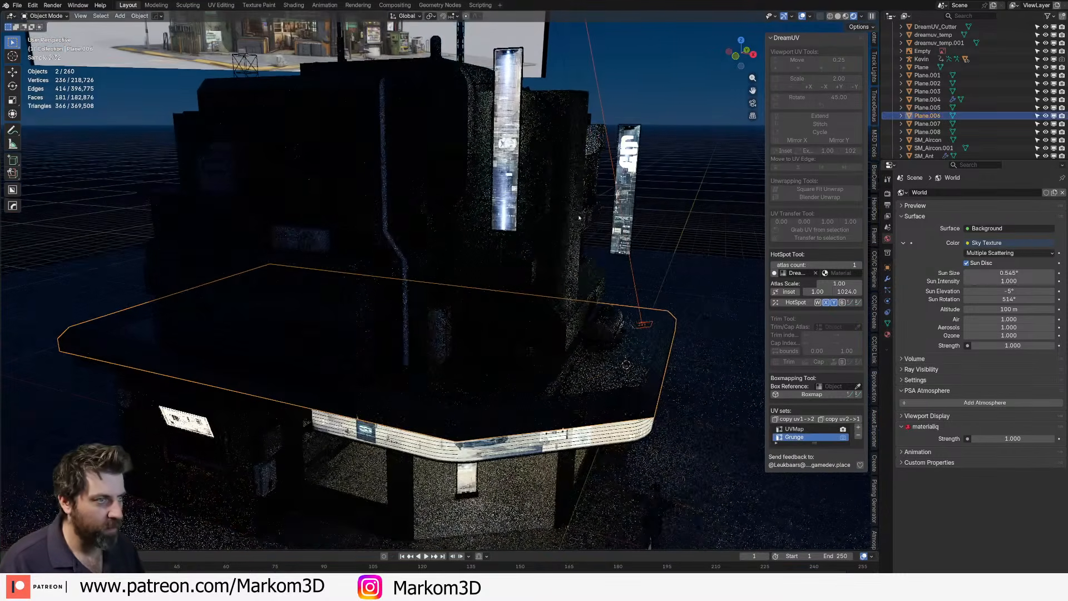
pyautogui.click(569, 73)
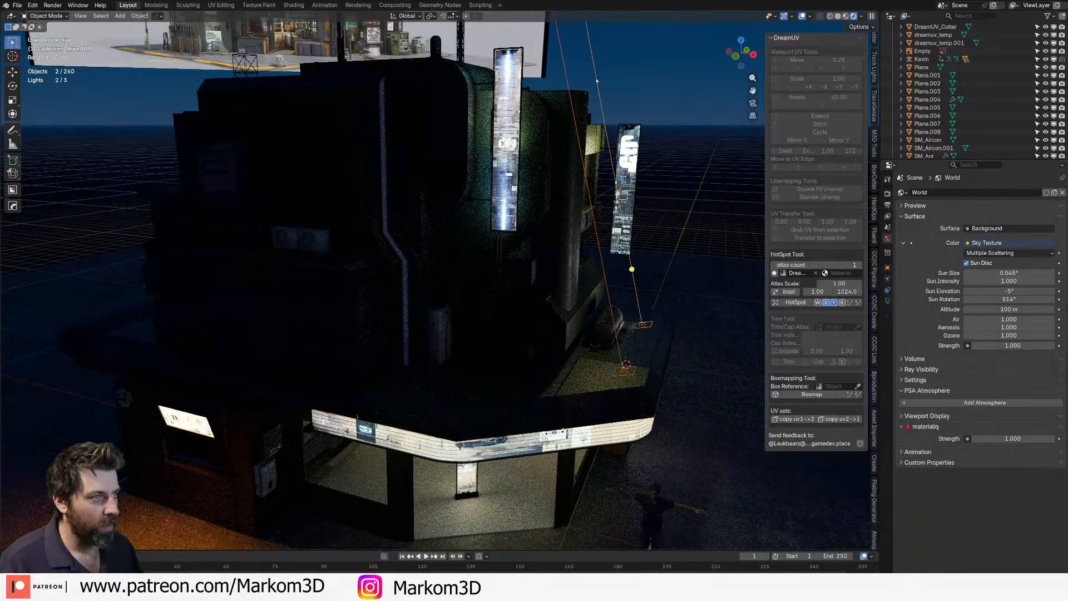
pyautogui.click(596, 80)
pyautogui.press('Delete')
# - Make a linked duplicate of the area light about 3 m along the Y axis on the canopy roof
pyautogui.click(607, 267)
pyautogui.moveTo(607, 267); pyautogui.dragTo(574, 297, button='middle')
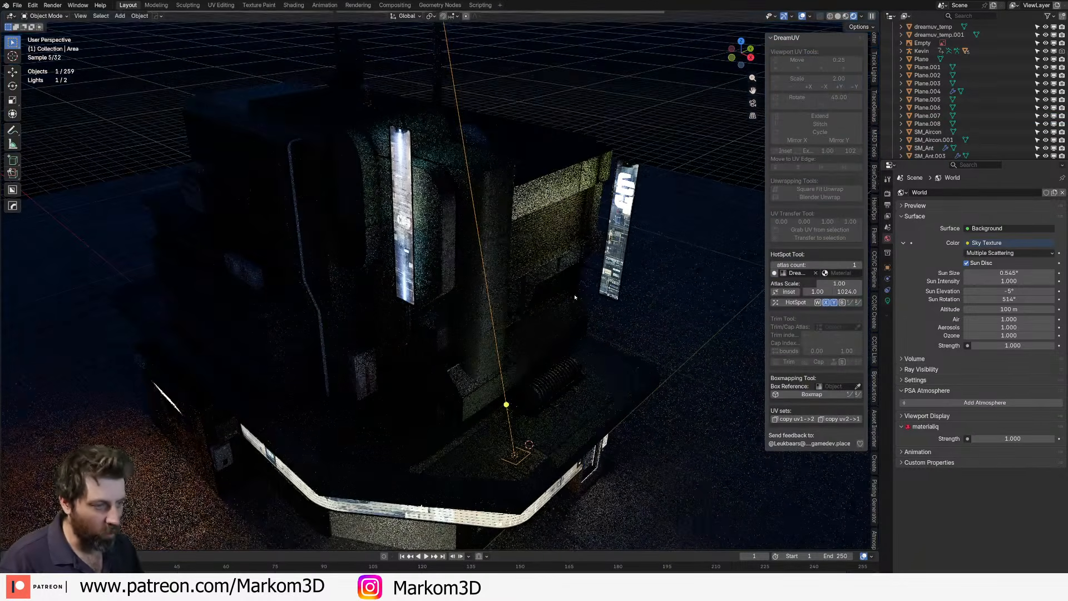
pyautogui.hotkey('shift', 'd')
pyautogui.press('y')
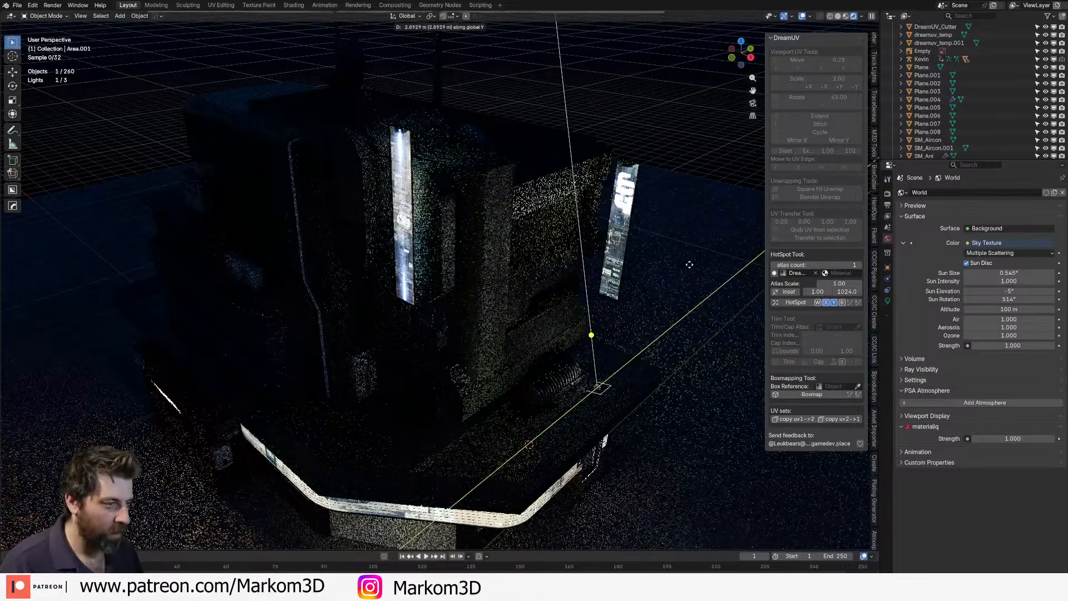
# - Set the power of the shared area light data to 200
pyautogui.click(888, 300)
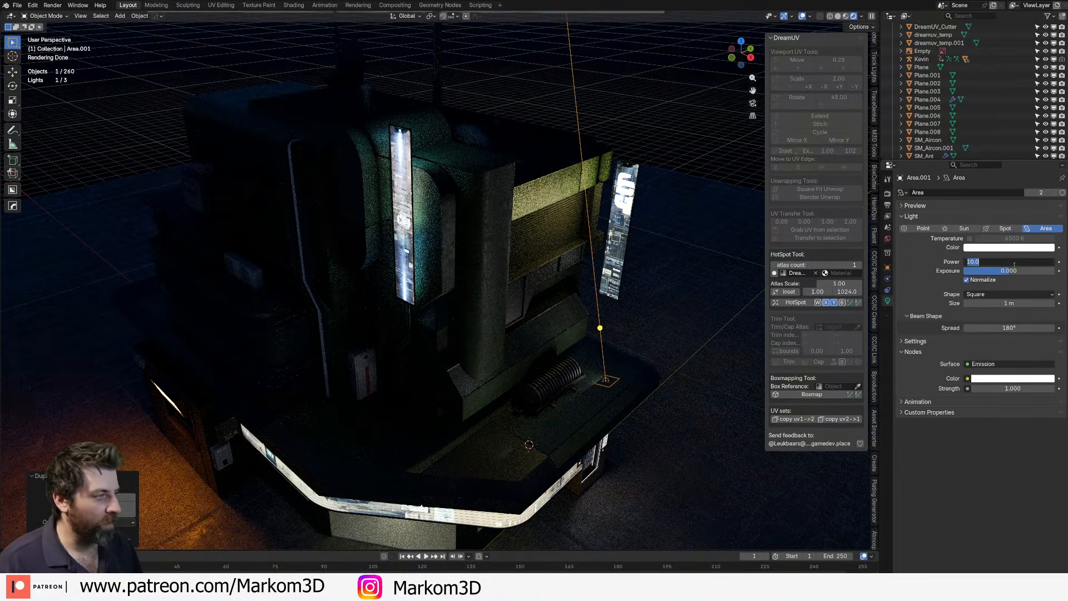
pyautogui.click(1014, 265)
pyautogui.write('200')
pyautogui.press('Return')
# - Duplicate both canopy area lights in top view and place the copies toward the adjoining side facade
pyautogui.scroll(-4, 640, 276)
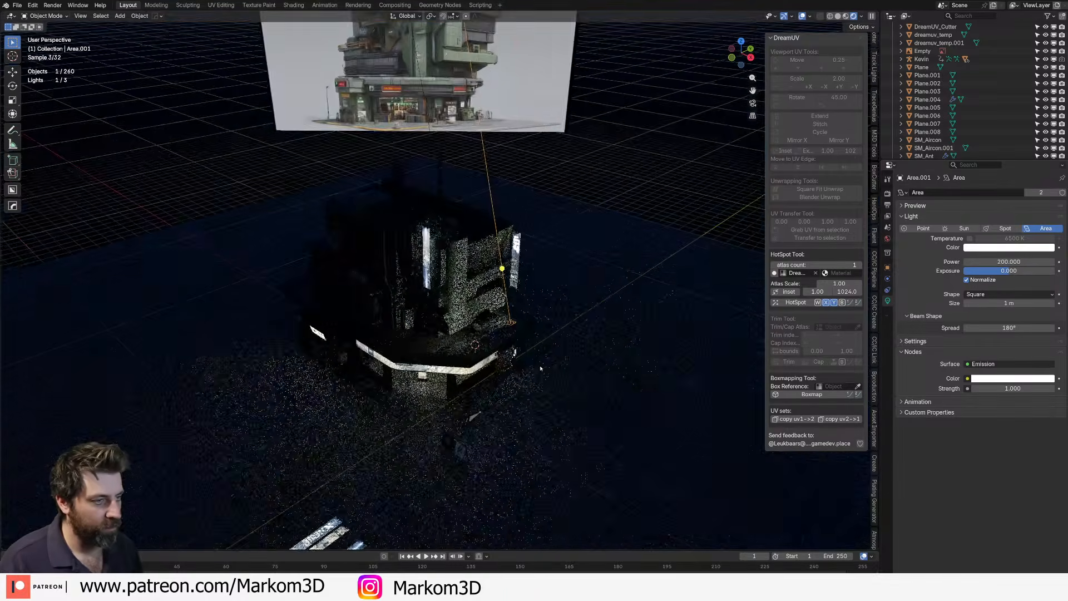
pyautogui.moveTo(640, 275); pyautogui.dragTo(558, 334, button='middle')
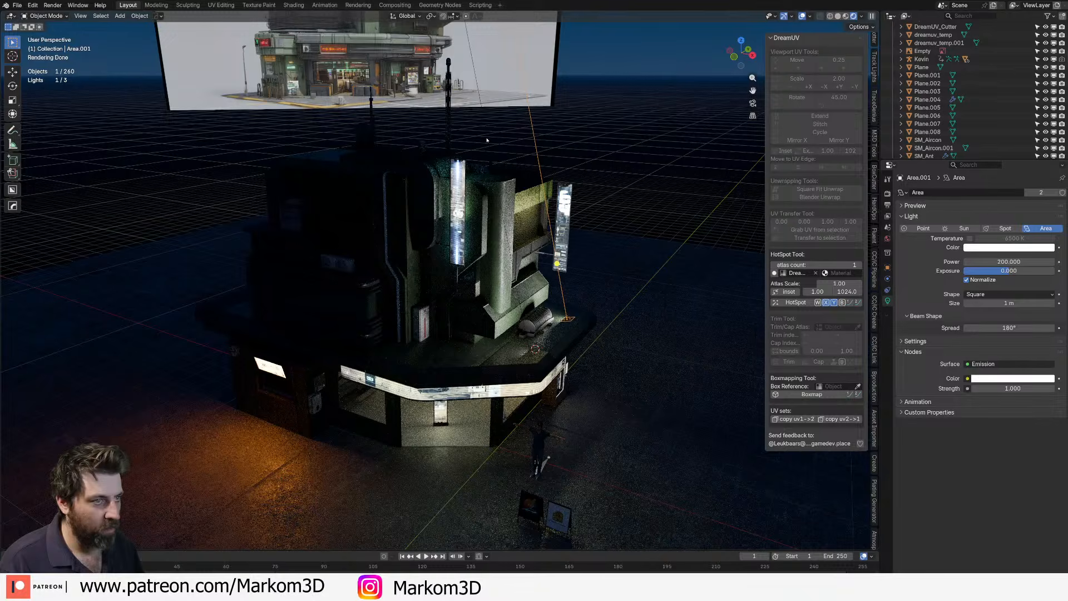
pyautogui.press('KP_7')
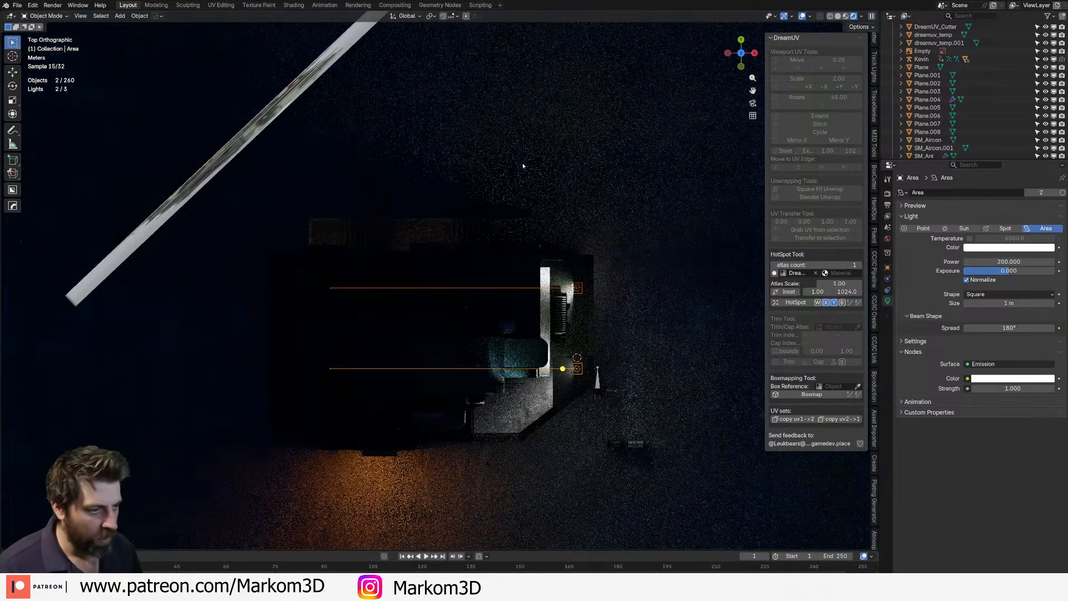
pyautogui.hotkey('shift', 'd')
pyautogui.click(531, 239)
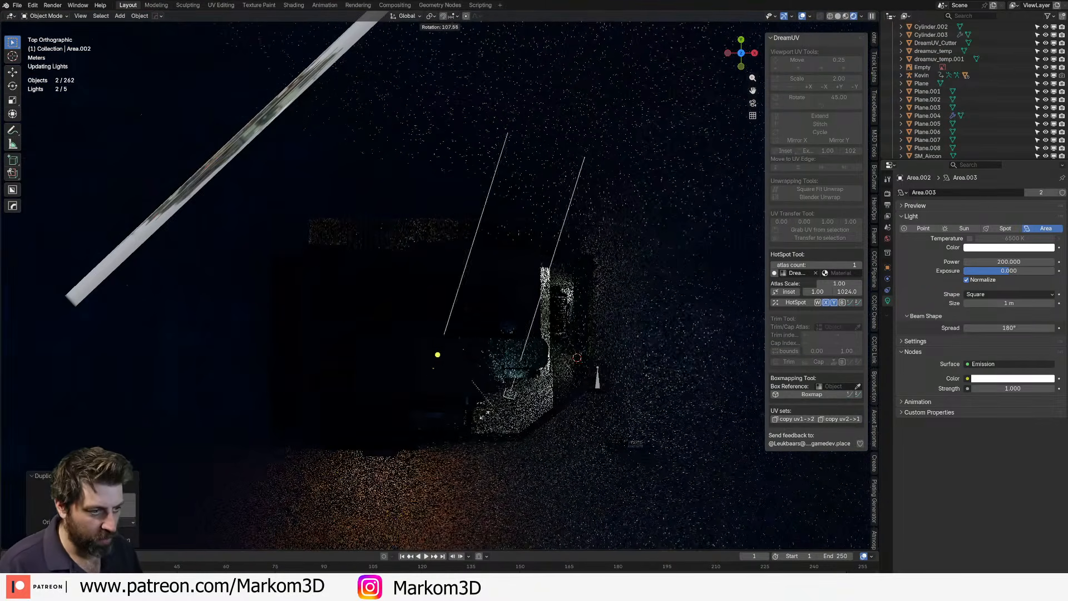
# - Rotate the two copied lights in top view to face the adjoining facade and shift them onto the canopy in front of it
pyautogui.click(515, 396)
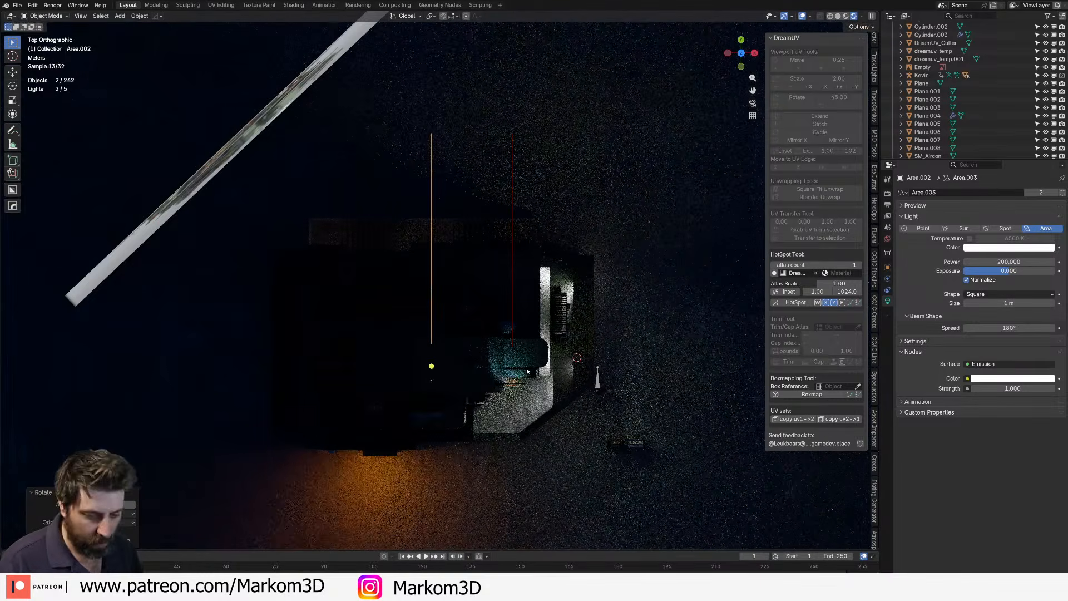
pyautogui.press('g')
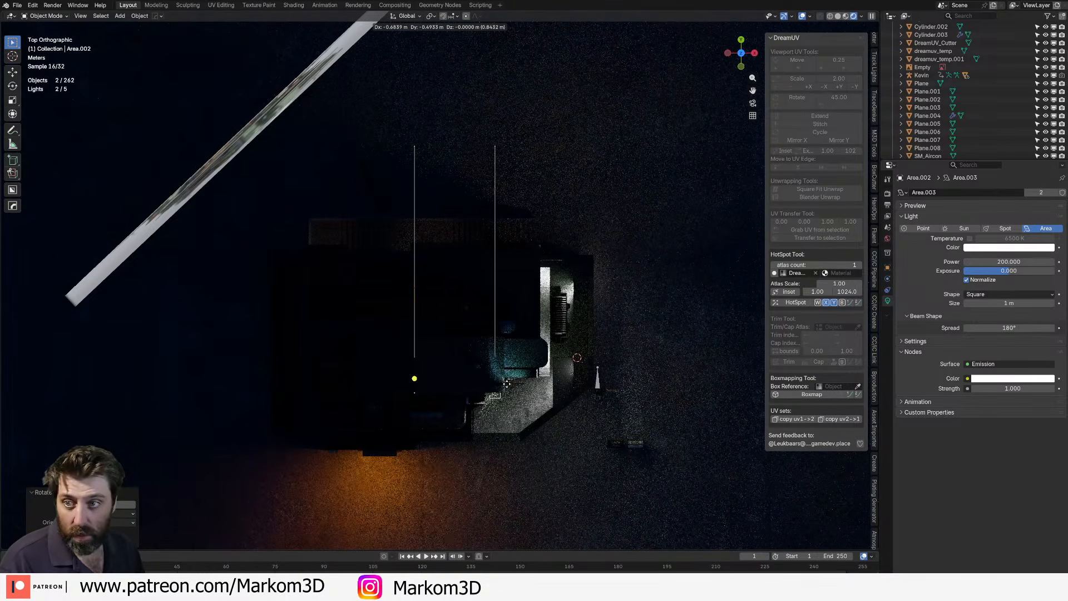
pyautogui.click(492, 414)
pyautogui.moveTo(492, 414); pyautogui.dragTo(450, 331, button='middle')
pyautogui.moveTo(318, 339); pyautogui.dragTo(346, 256, button='middle')
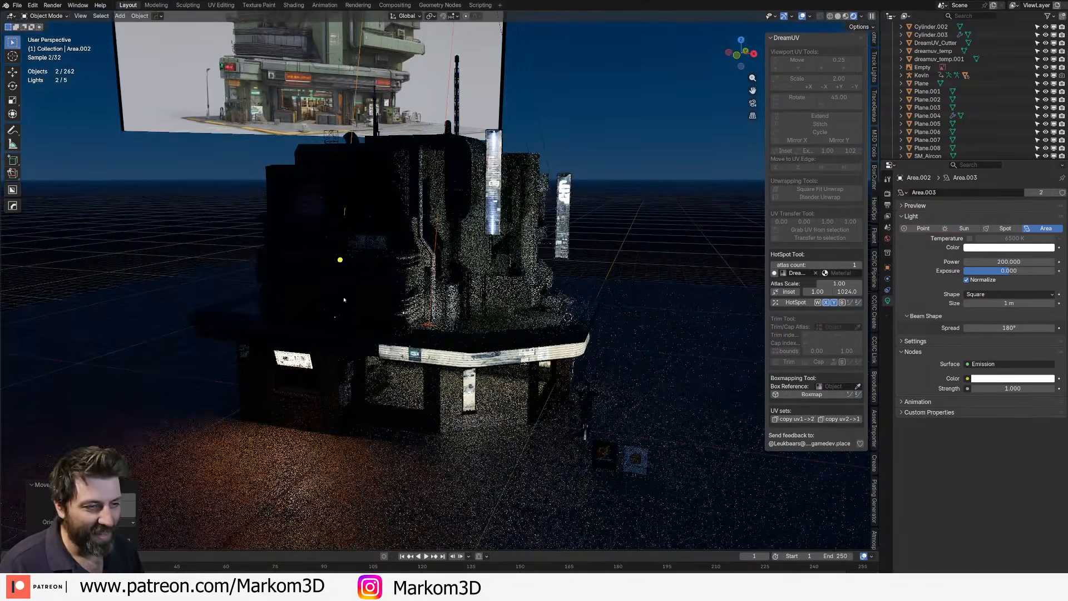
# - Select one of the copied area lights and raise it in right view to the upper recessed balcony
pyautogui.click(356, 103)
pyautogui.press('KP_3')
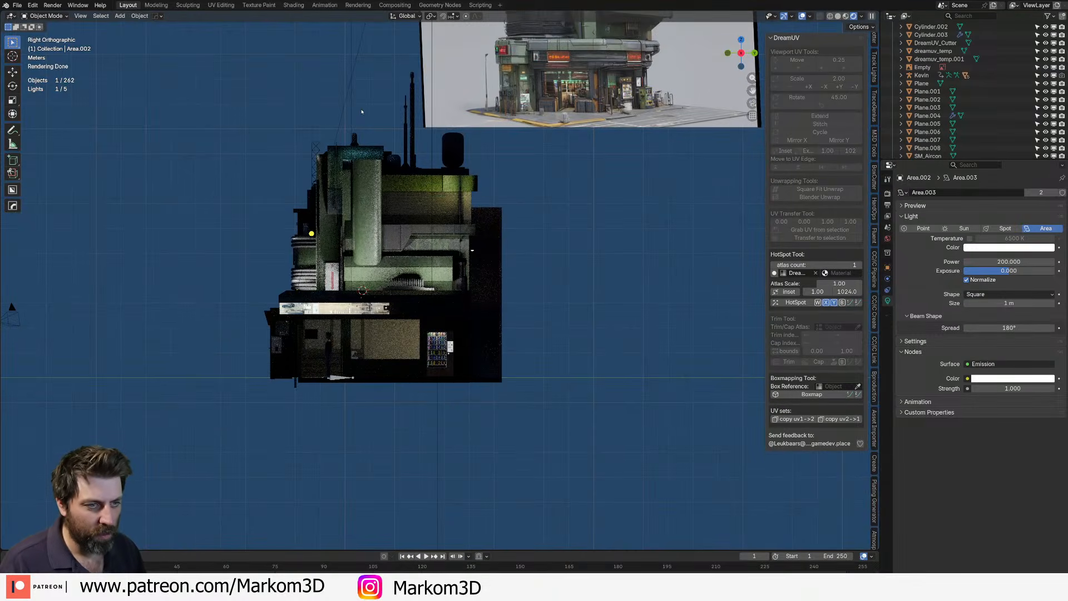
pyautogui.press('g')
pyautogui.click(361, 16)
pyautogui.moveTo(179, 59); pyautogui.dragTo(305, 86, button='middle')
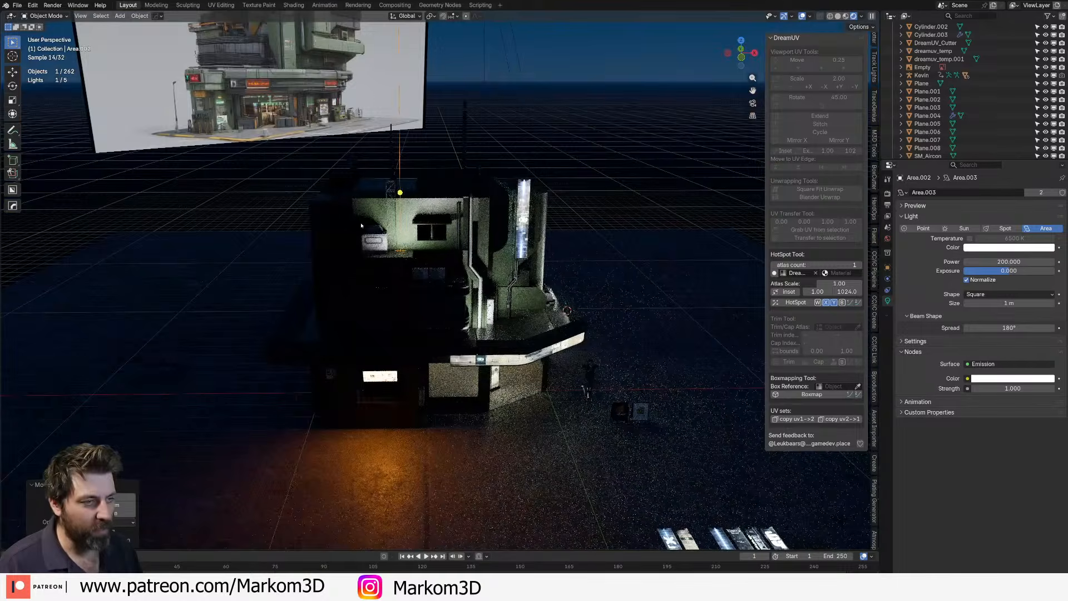
# - Shift the balcony light in top view, then turn it in right view to shine downward from above the balcony
pyautogui.press('KP_7')
pyautogui.press('g')
pyautogui.click(348, 225)
pyautogui.moveTo(367, 267); pyautogui.dragTo(501, 195, button='middle')
pyautogui.press('KP_3')
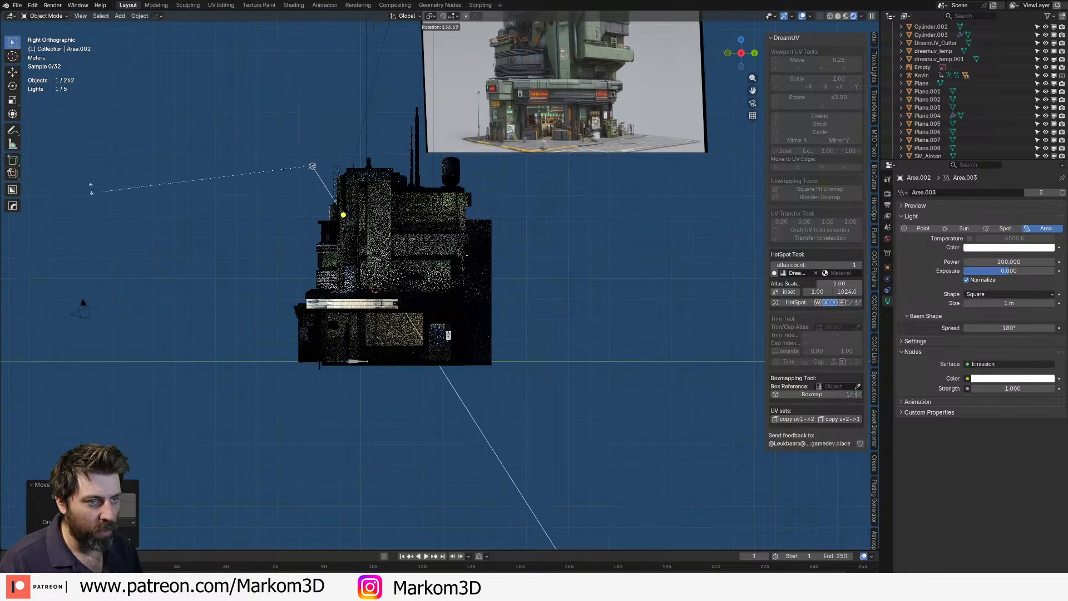
pyautogui.click(119, 56)
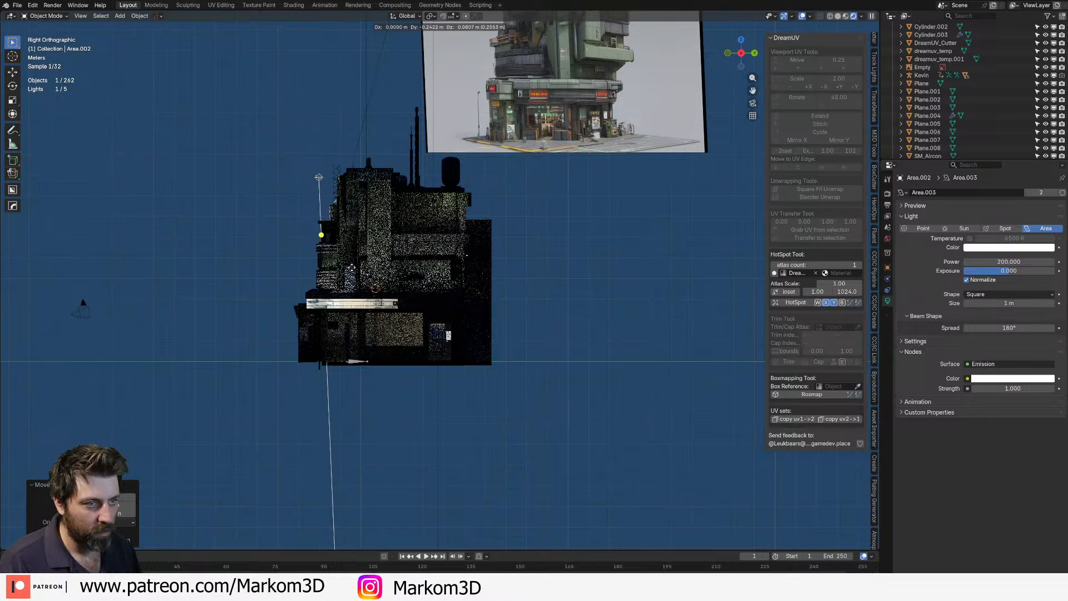
# - Duplicate the downward light in top view to the roller shutter side and lower the copy along Z beneath the canopy
pyautogui.moveTo(358, 271); pyautogui.dragTo(529, 249, button='middle')
pyautogui.press('KP_7')
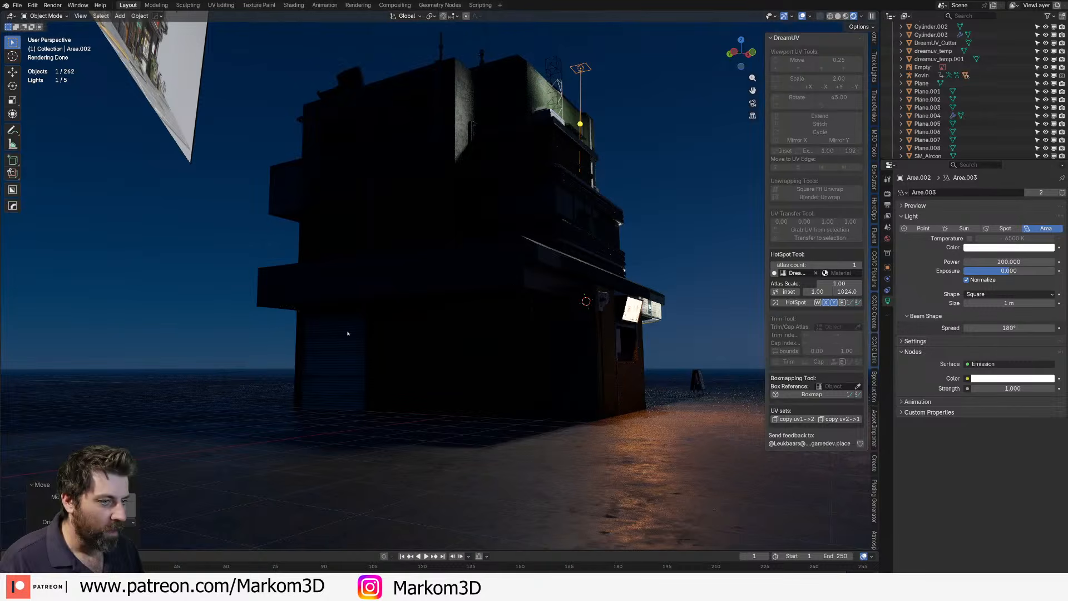
pyautogui.moveTo(496, 286); pyautogui.dragTo(503, 273, button='middle')
pyautogui.press('KP_7')
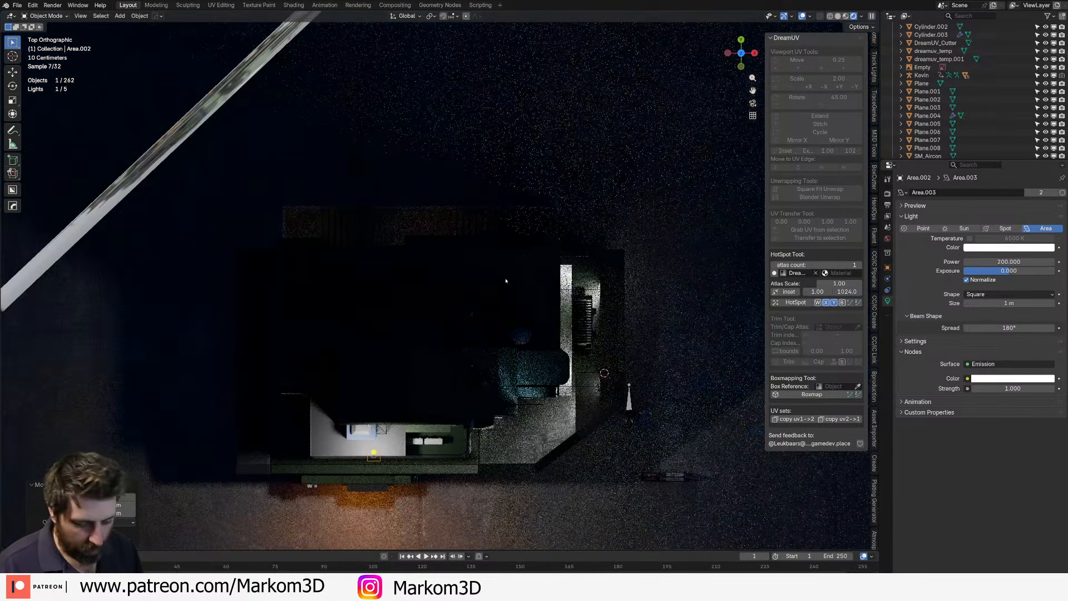
pyautogui.hotkey('shift', 'd')
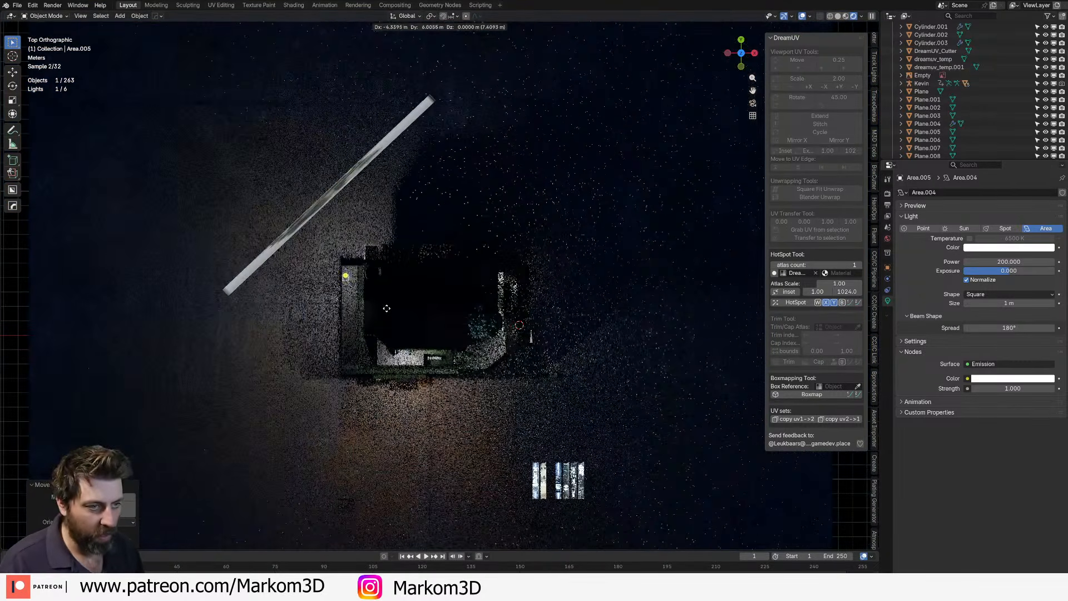
pyautogui.click(383, 309)
pyautogui.moveTo(384, 309); pyautogui.dragTo(417, 295, button='middle')
pyautogui.press('g')
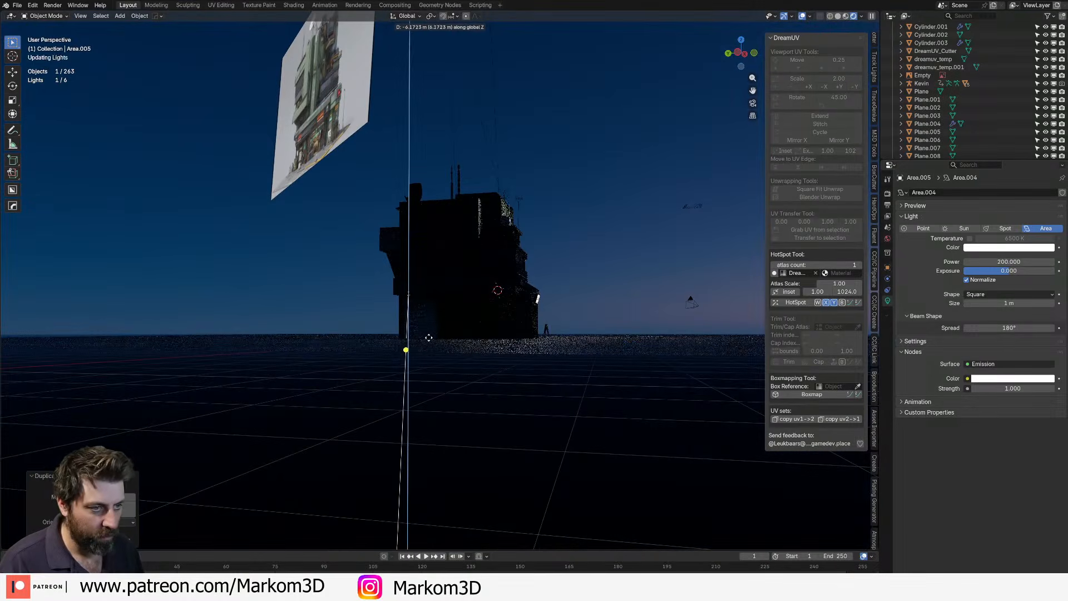
pyautogui.press('KP_3')
pyautogui.press('ctrl+KP_3')
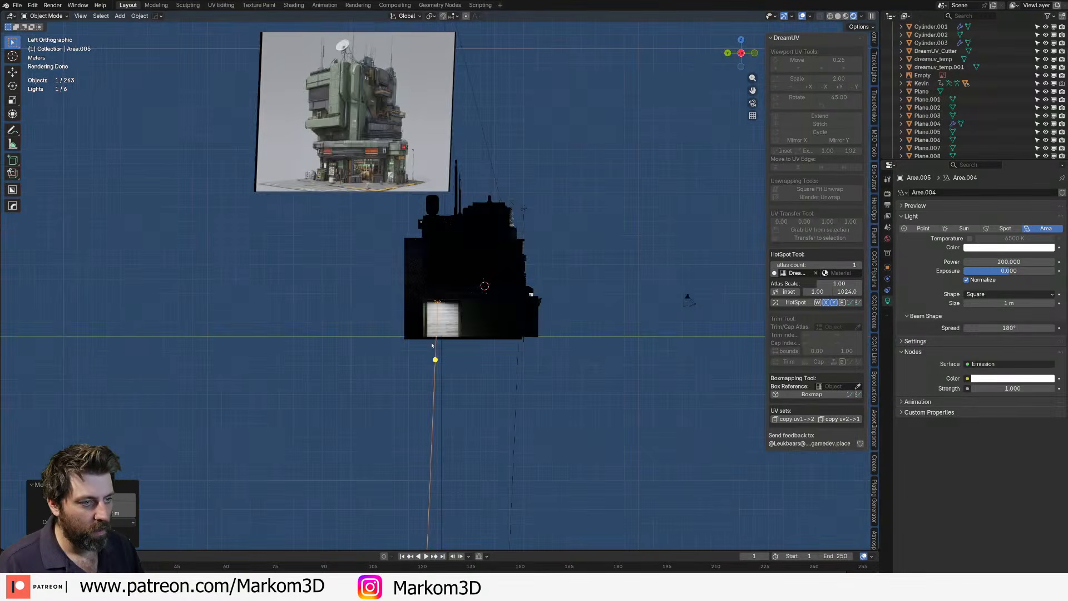
# - Clear the copied light's rotation and center it above the roller shutter in left view
pyautogui.scroll(4, 432, 345)
pyautogui.scroll(2, 432, 346)
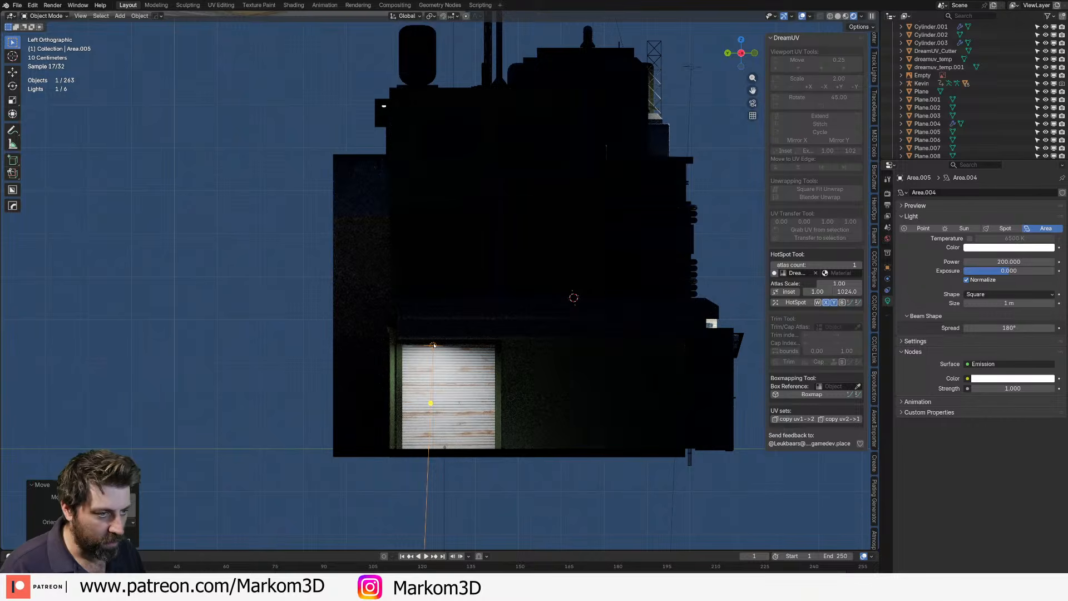
pyautogui.press('g')
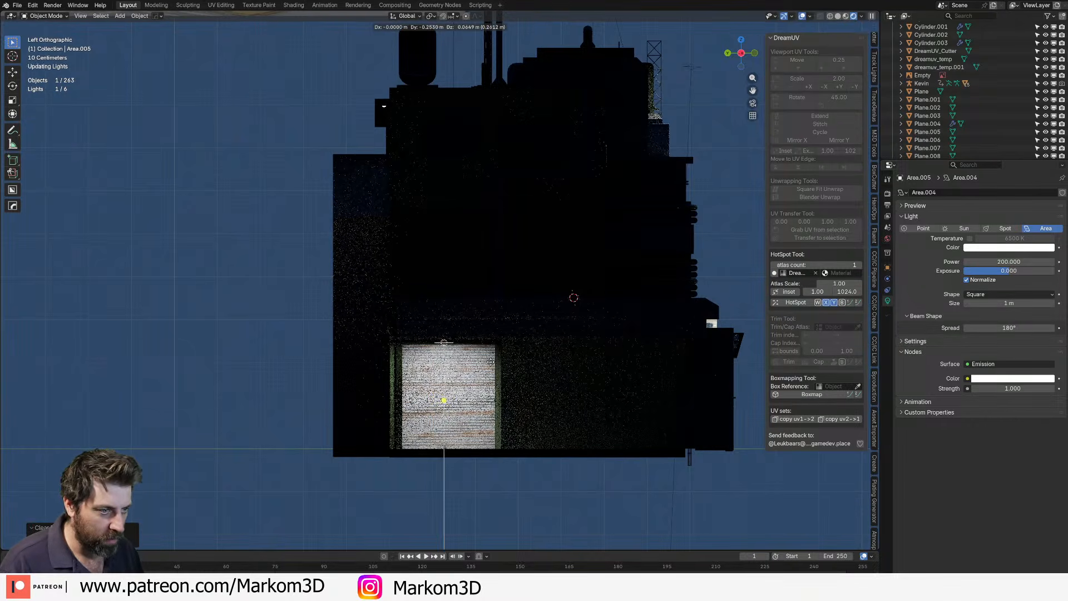
# - Duplicate the shutter light along the Y axis to light the green wall beside the roller shutter
pyautogui.hotkey('shift', 'd')
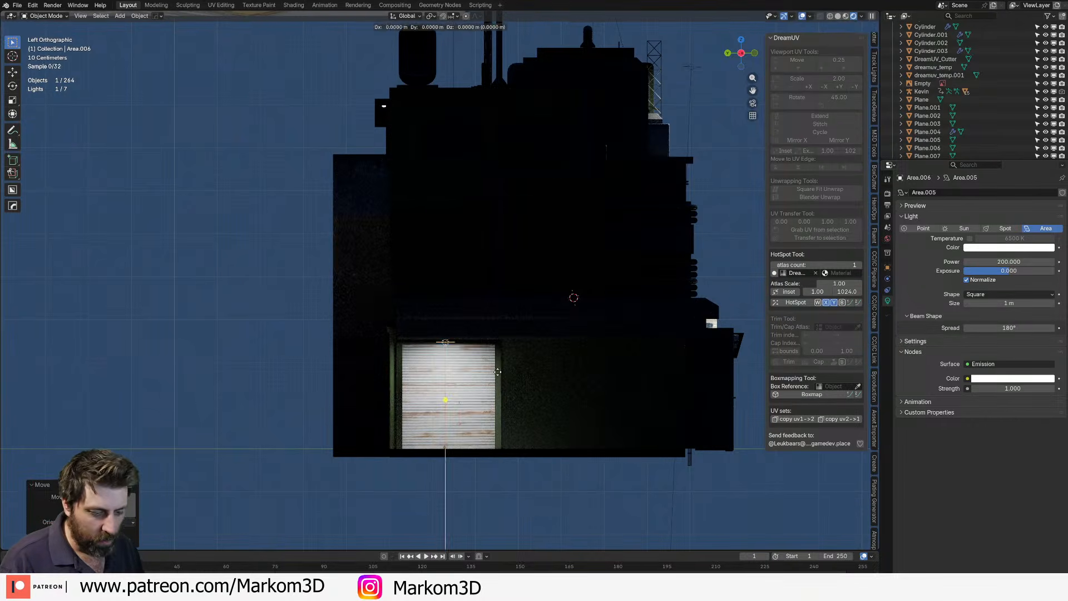
pyautogui.press('x')
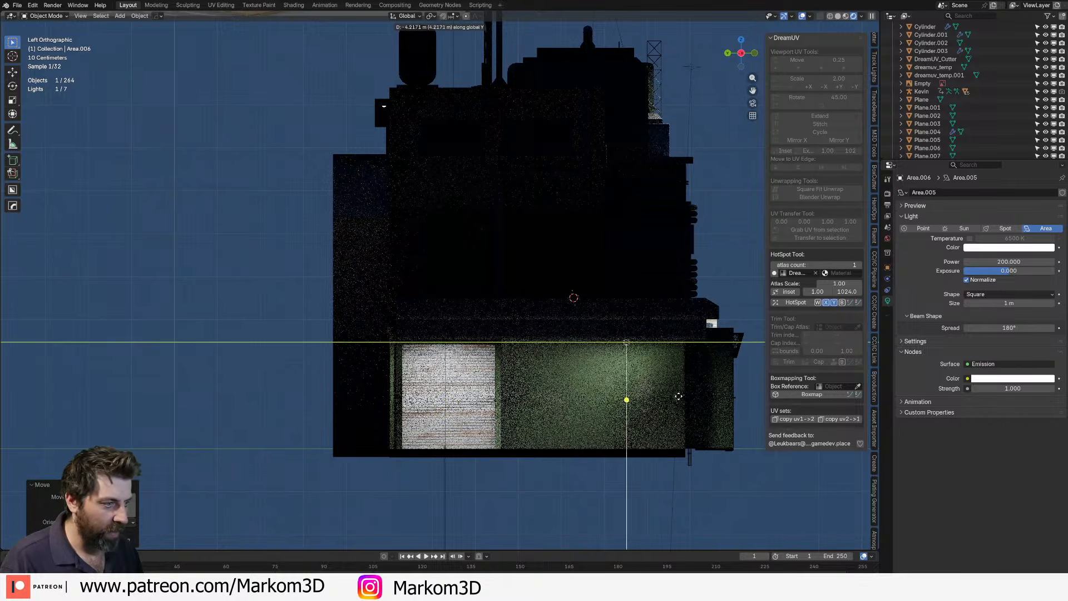
pyautogui.click(626, 392)
pyautogui.moveTo(626, 393); pyautogui.dragTo(609, 396, button='middle')
pyautogui.scroll(-4, 608, 395)
pyautogui.moveTo(444, 378); pyautogui.dragTo(484, 374, button='middle')
pyautogui.scroll(4, 484, 374)
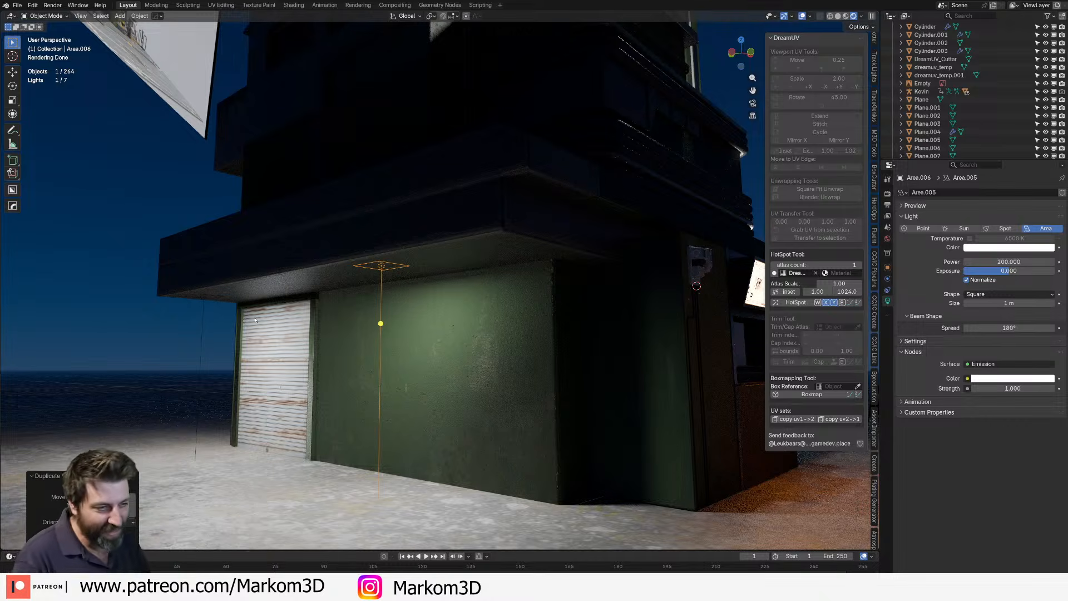
# - Select both lights beneath the canopy and move them together along the Y axis
pyautogui.moveTo(263, 317); pyautogui.dragTo(252, 303, button='middle')
pyautogui.keyDown('shift'); pyautogui.click(257, 303); pyautogui.keyUp('shift')
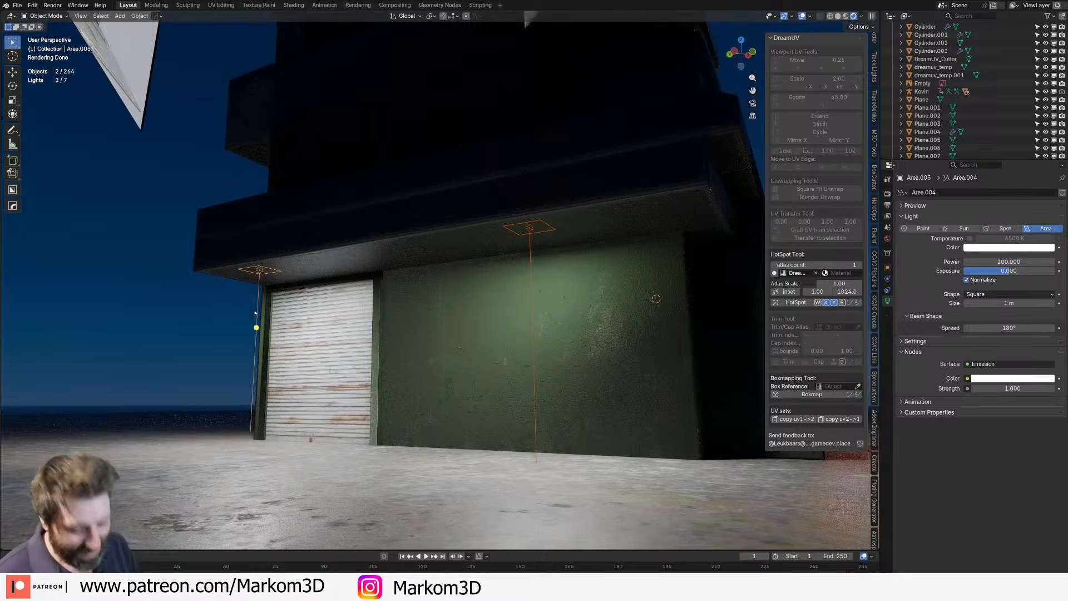
pyautogui.press('KP_Decimal')
pyautogui.scroll(-3, 320, 303)
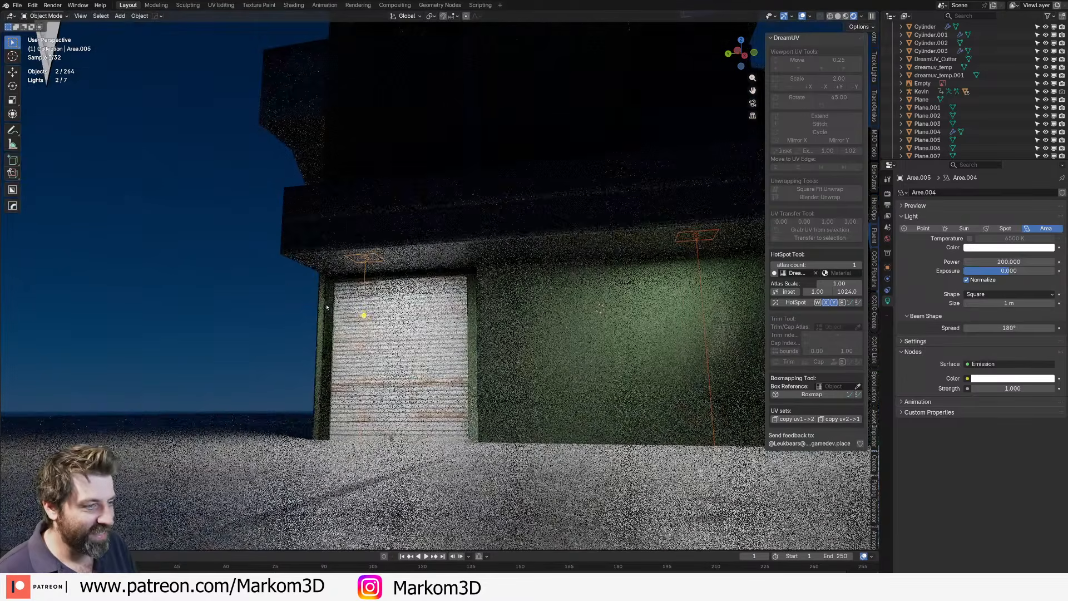
pyautogui.keyDown('shift'); pyautogui.moveTo(278, 291); pyautogui.dragTo(220, 300, button='middle'); pyautogui.keyUp('shift')
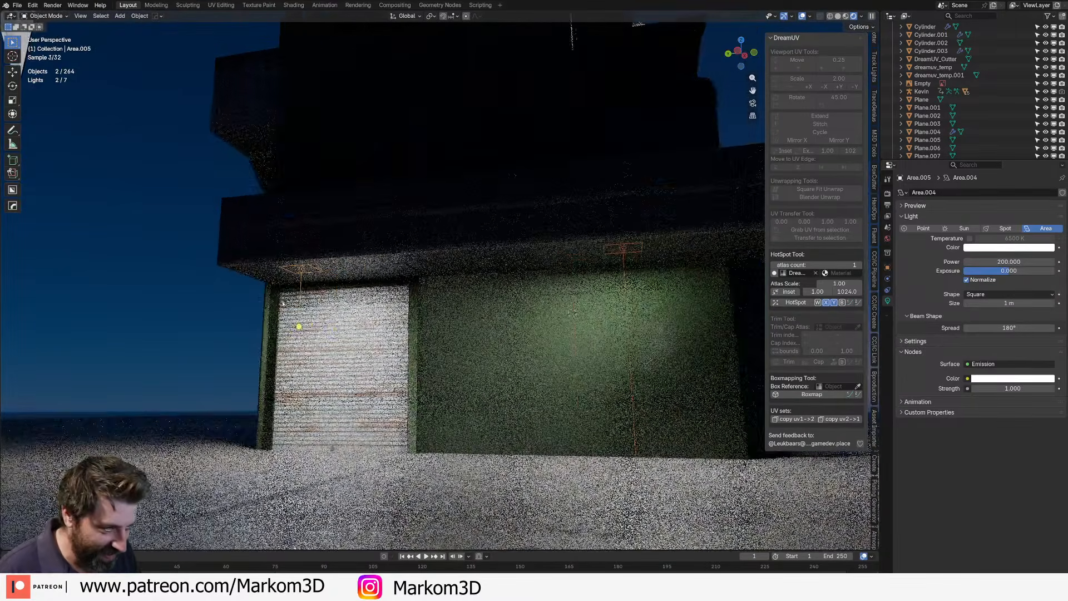
pyautogui.scroll(-2, 278, 303)
pyautogui.press('g')
pyautogui.press('y')
pyautogui.click(394, 278)
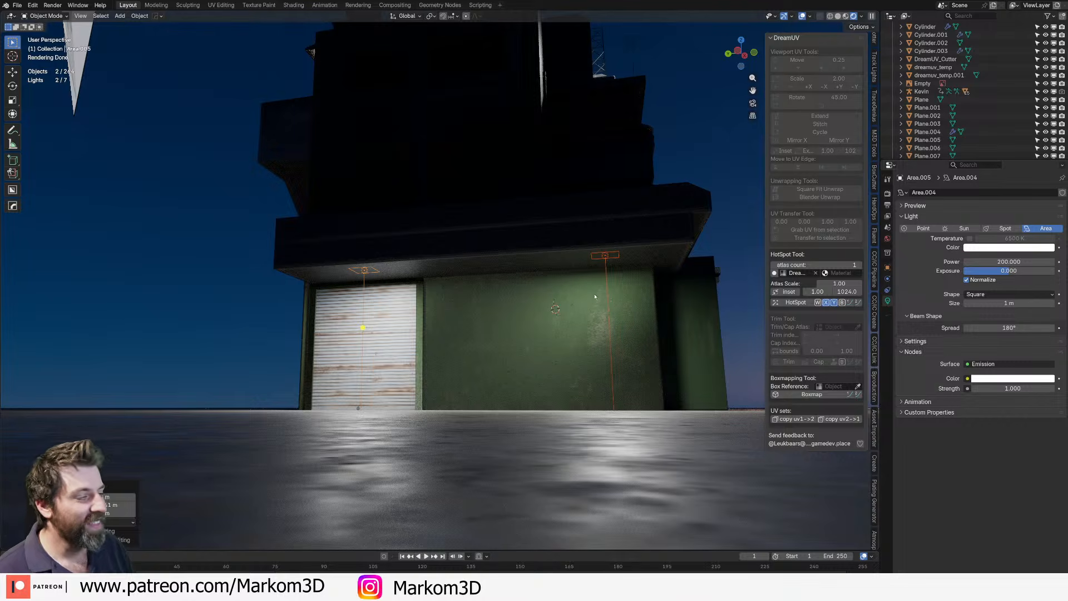
# - Select only the light by the green wall and snap the 3D cursor to it
pyautogui.hotkey('shift', 's')
pyautogui.click(608, 309)
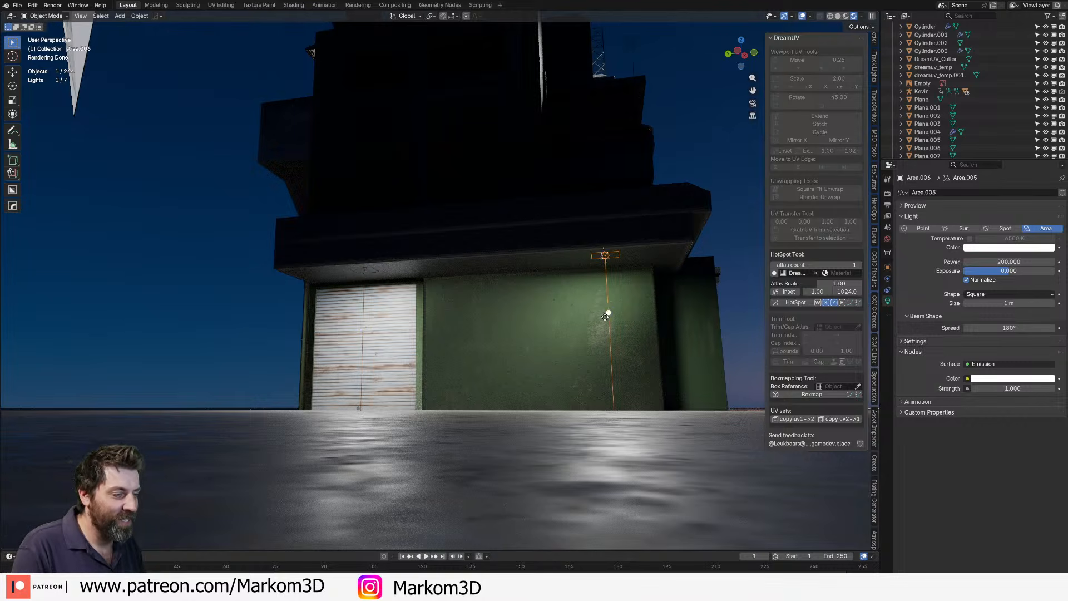
pyautogui.keyDown('shift'); pyautogui.moveTo(607, 311); pyautogui.dragTo(573, 341, button='middle'); pyautogui.keyUp('shift')
pyautogui.scroll(2, 473, 295)
# - Make a linked duplicate of the green wall's light and place it in top view at the building's rear corner
pyautogui.moveTo(471, 292); pyautogui.dragTo(626, 333, button='middle')
pyautogui.scroll(4, 558, 316)
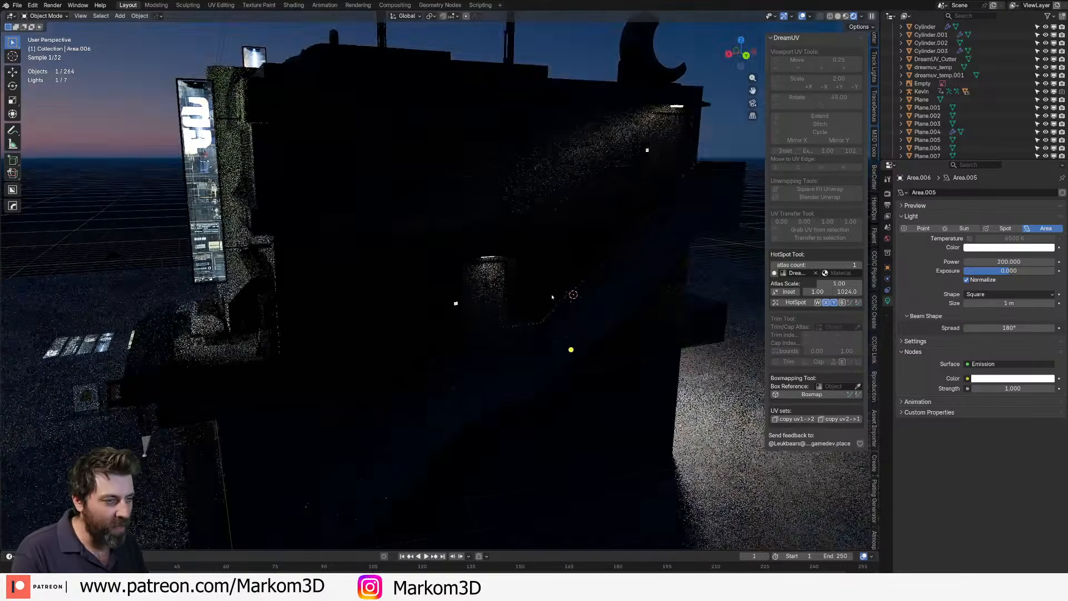
pyautogui.scroll(1, 579, 218)
pyautogui.scroll(-4, 579, 218)
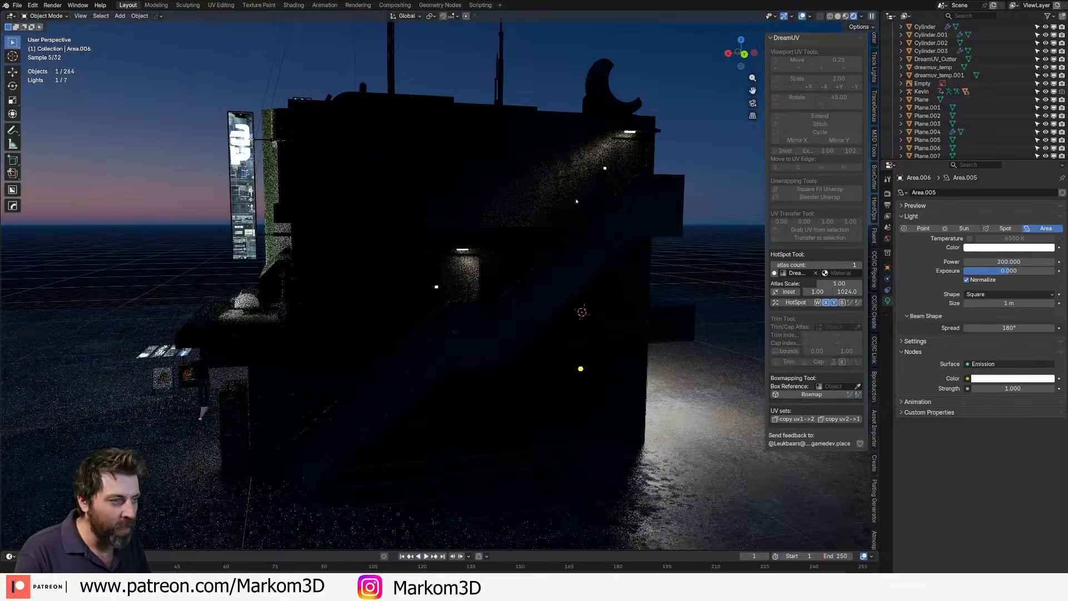
pyautogui.moveTo(751, 356); pyautogui.dragTo(692, 397, button='middle')
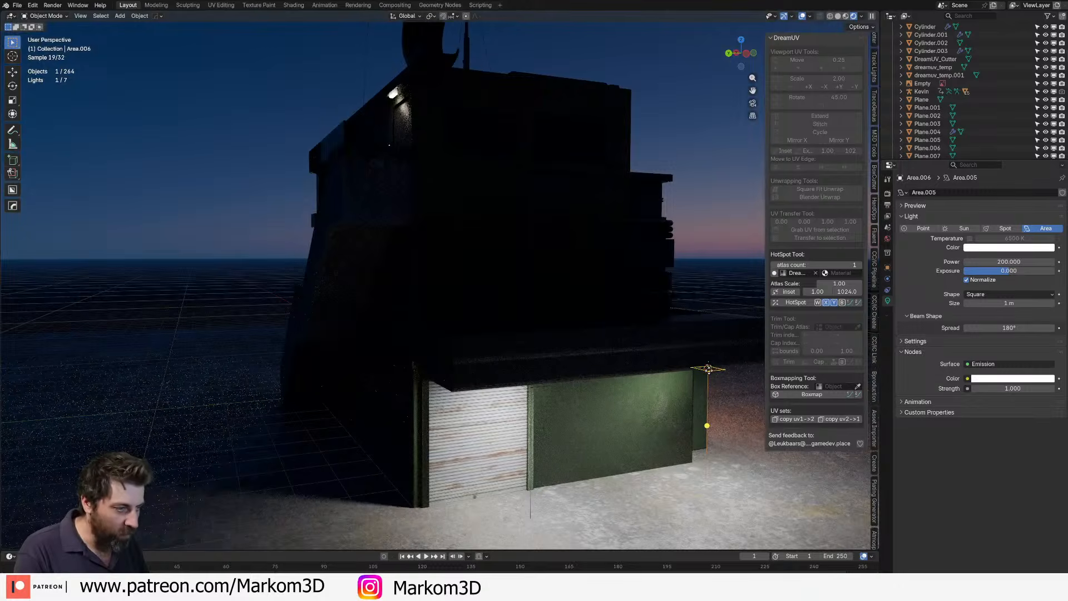
pyautogui.press('KP_7')
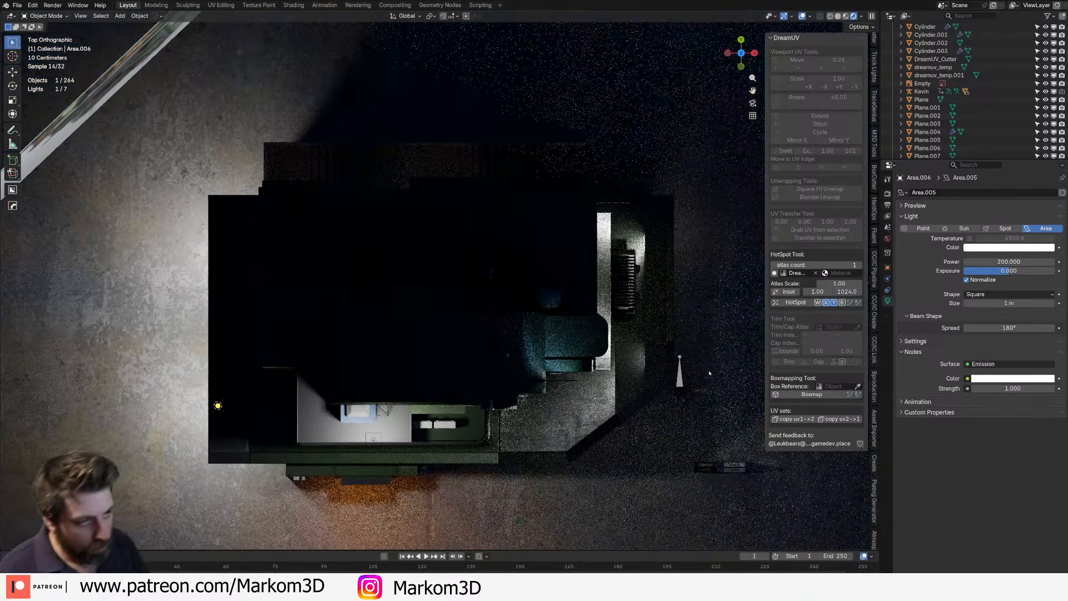
pyautogui.hotkey('shift', 'd')
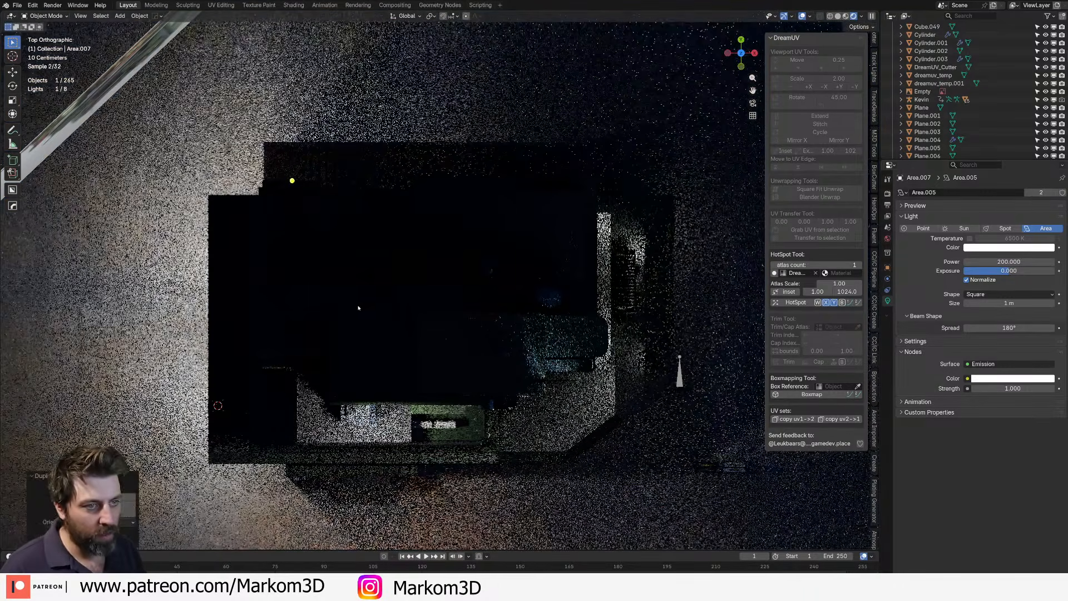
pyautogui.moveTo(358, 308); pyautogui.dragTo(536, 248, button='middle')
# - Raise the duplicated light along the Z axis to the top of the rear facade near the upper door
pyautogui.press('g')
pyautogui.press('z')
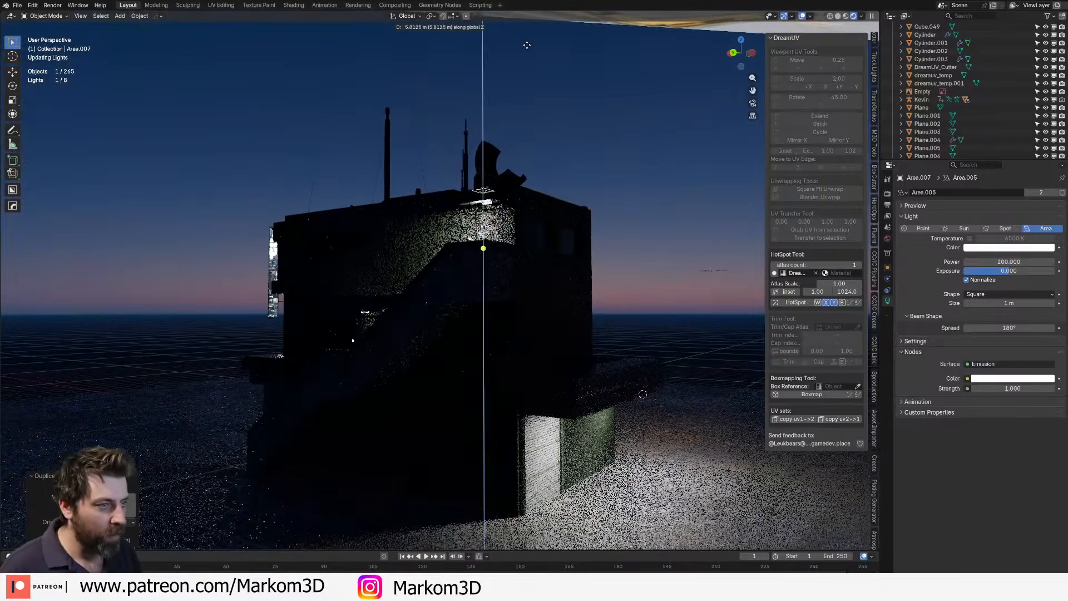
pyautogui.click(527, 65)
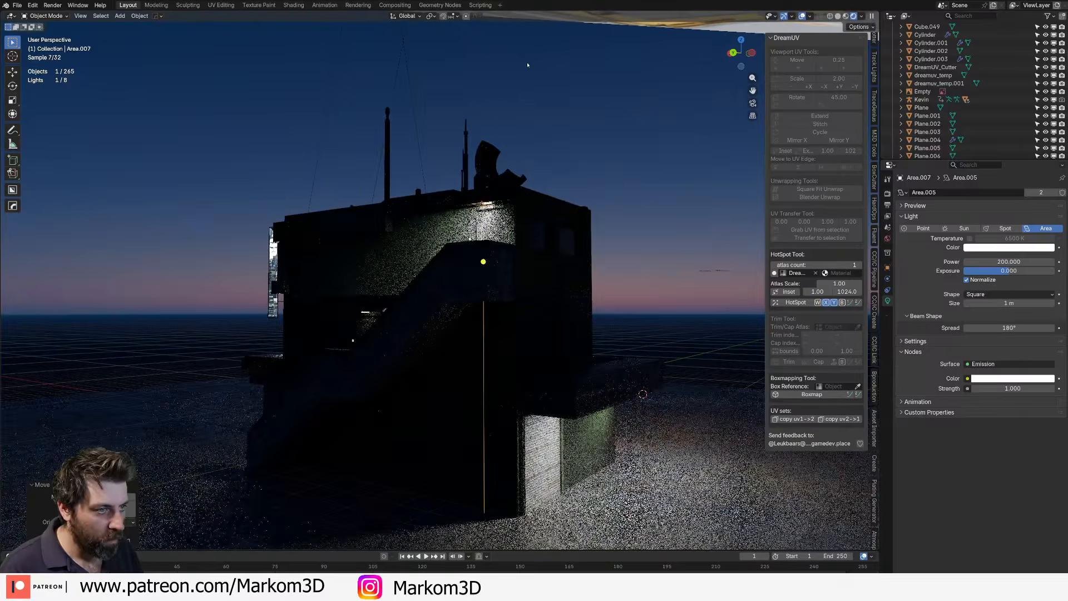
# - In back view, reposition the duplicated light just above the upper rear door
pyautogui.press('ctrl+KP_1')
pyautogui.scroll(3, 527, 65)
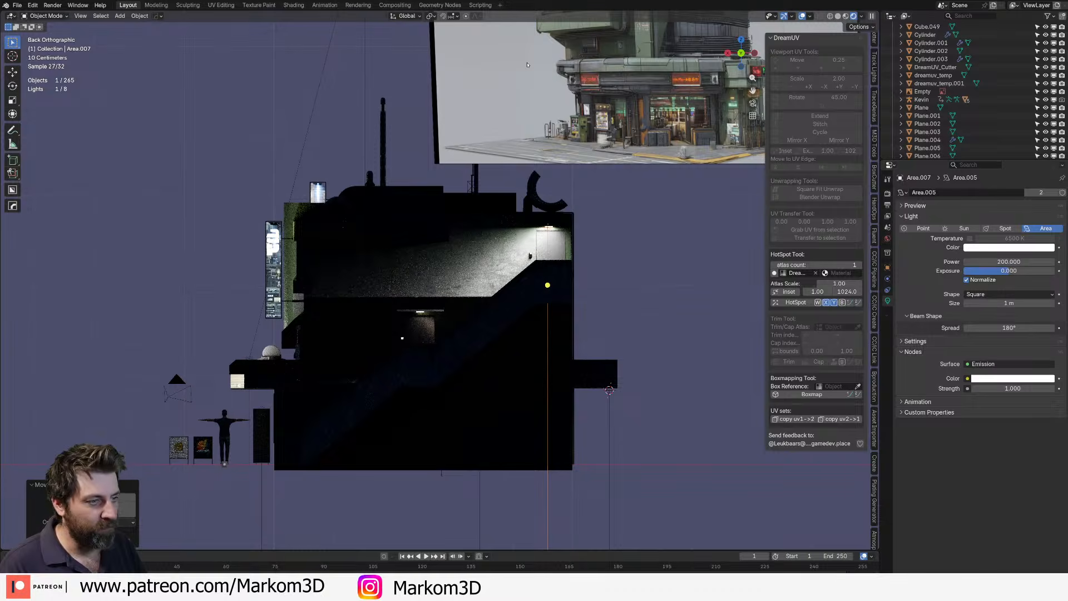
pyautogui.scroll(6, 469, 315)
pyautogui.keyDown('shift'); pyautogui.moveTo(469, 315); pyautogui.dragTo(188, 422, button='middle'); pyautogui.keyUp('shift')
pyautogui.scroll(6, 188, 423)
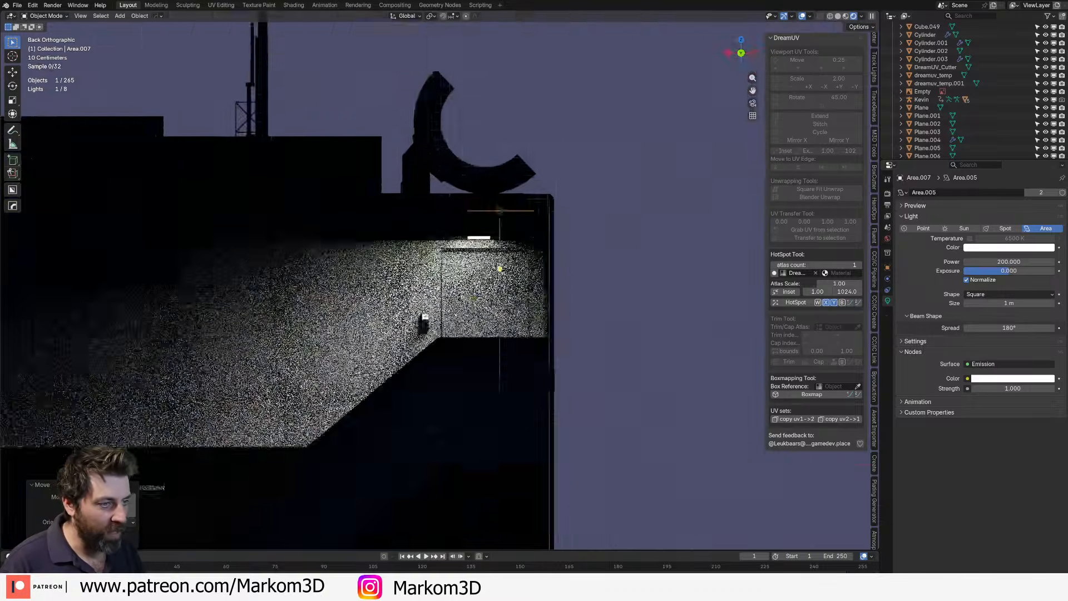
pyautogui.press('g')
pyautogui.click(435, 281)
# - Make a linked duplicate of the upper door's light and place it above the lower rear door
pyautogui.scroll(-3, 435, 280)
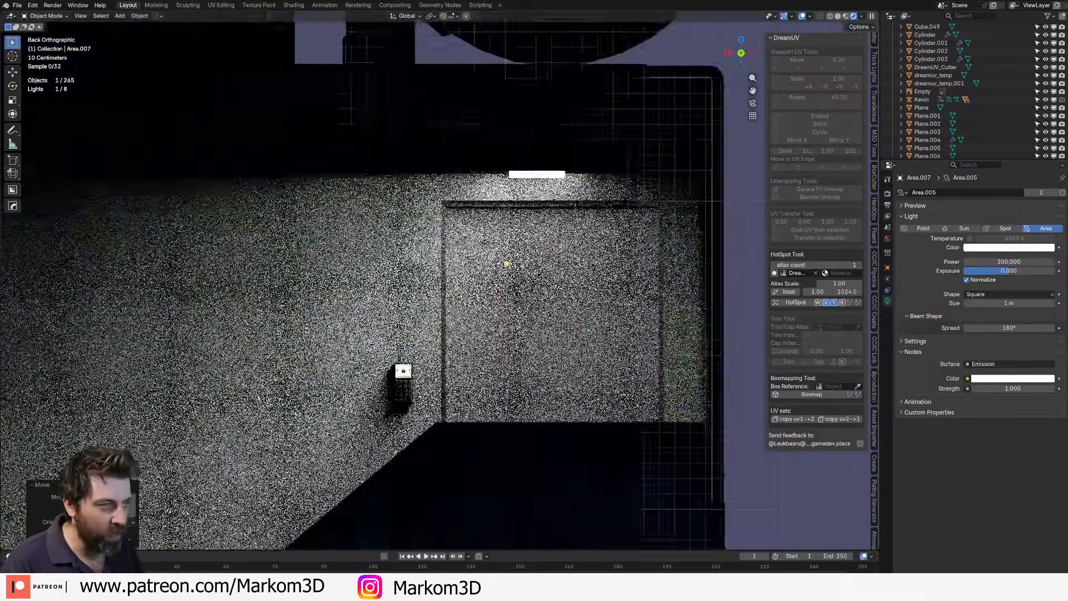
pyautogui.keyDown('shift'); pyautogui.moveTo(435, 281); pyautogui.dragTo(658, 204, button='middle'); pyautogui.keyUp('shift')
pyautogui.scroll(-3, 546, 234)
pyautogui.scroll(3, 214, 505)
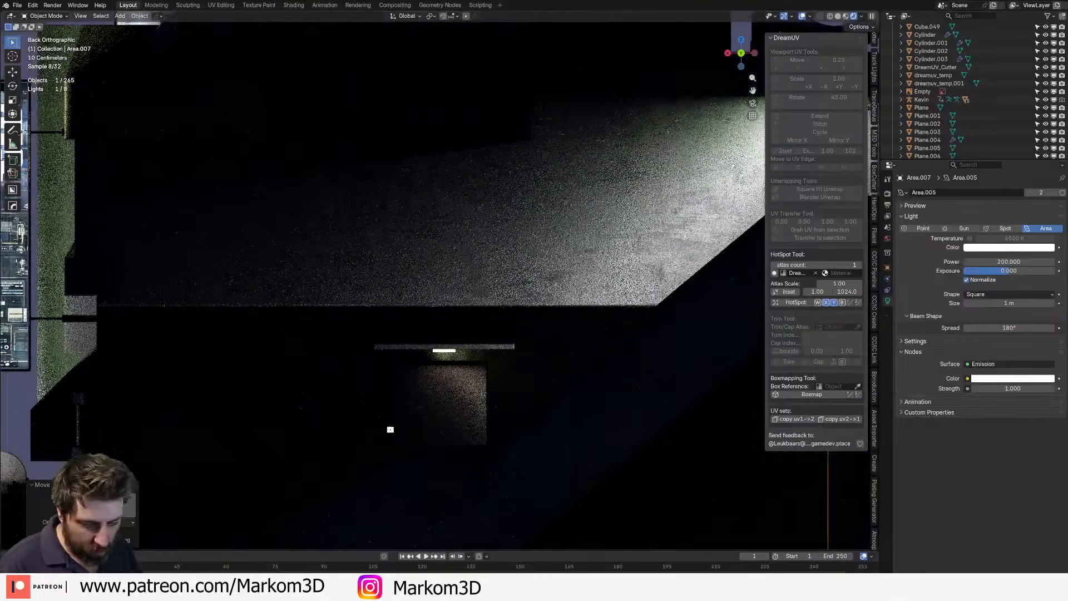
pyautogui.hotkey('shift', 'd')
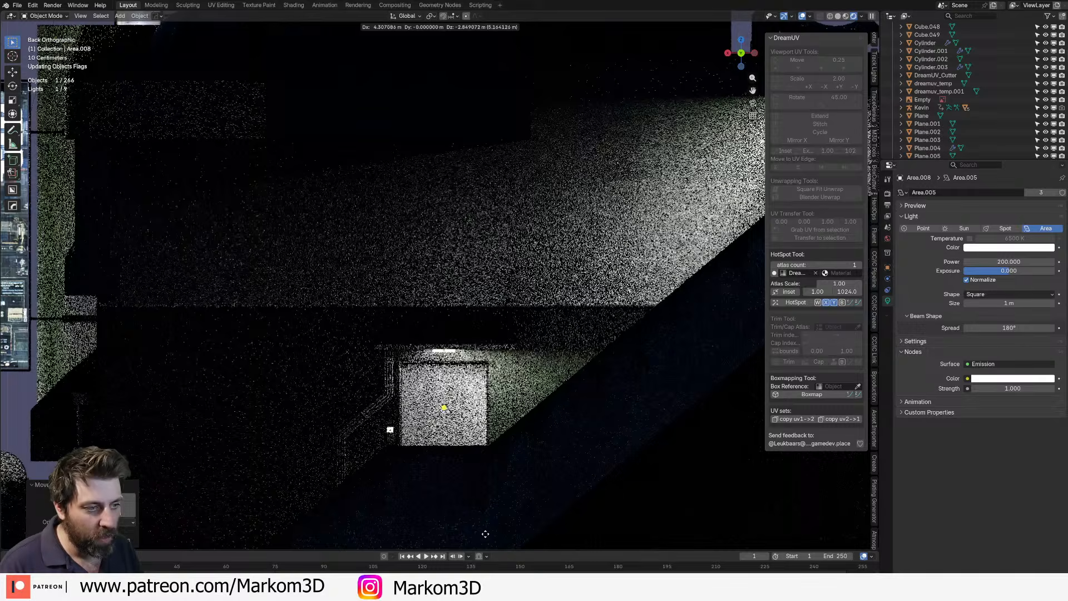
pyautogui.scroll(-3, 392, 457)
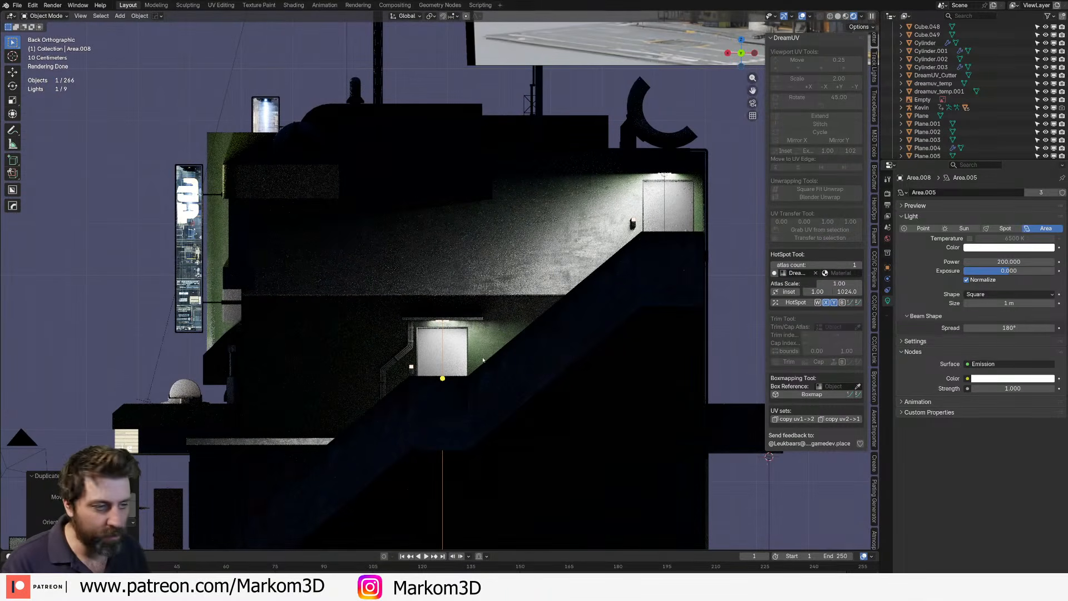
# - Inspect the lighting on the rear doors, the staircase and the shop front from around the building
pyautogui.moveTo(483, 359); pyautogui.dragTo(432, 457, button='middle')
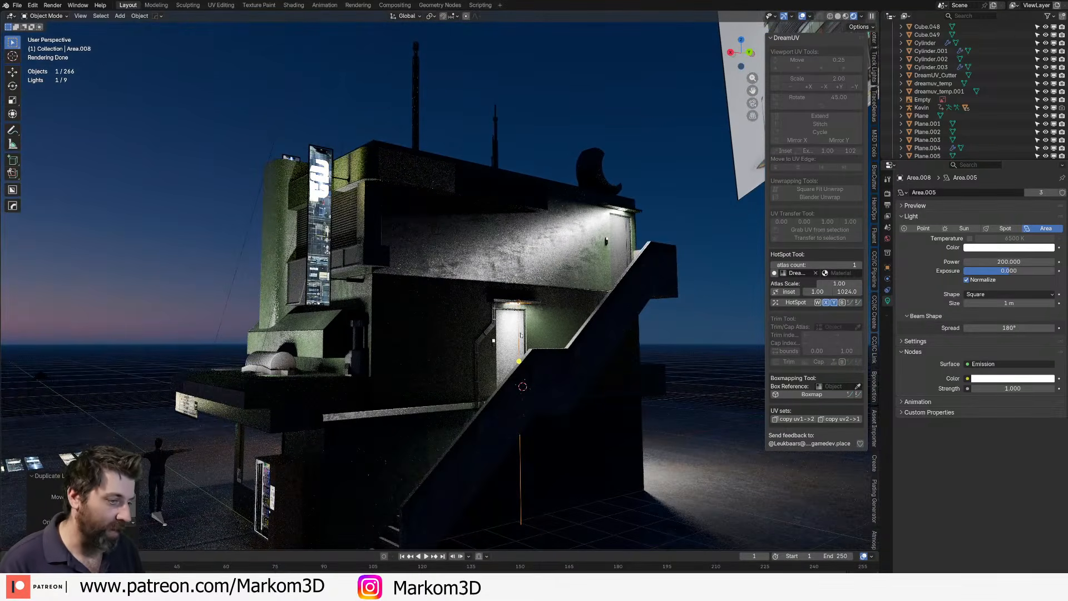
pyautogui.moveTo(520, 334)
pyautogui.mouseDown(button='middle')
pyautogui.moveTo(488, 346)
pyautogui.moveTo(515, 318)
pyautogui.mouseUp(button='middle')
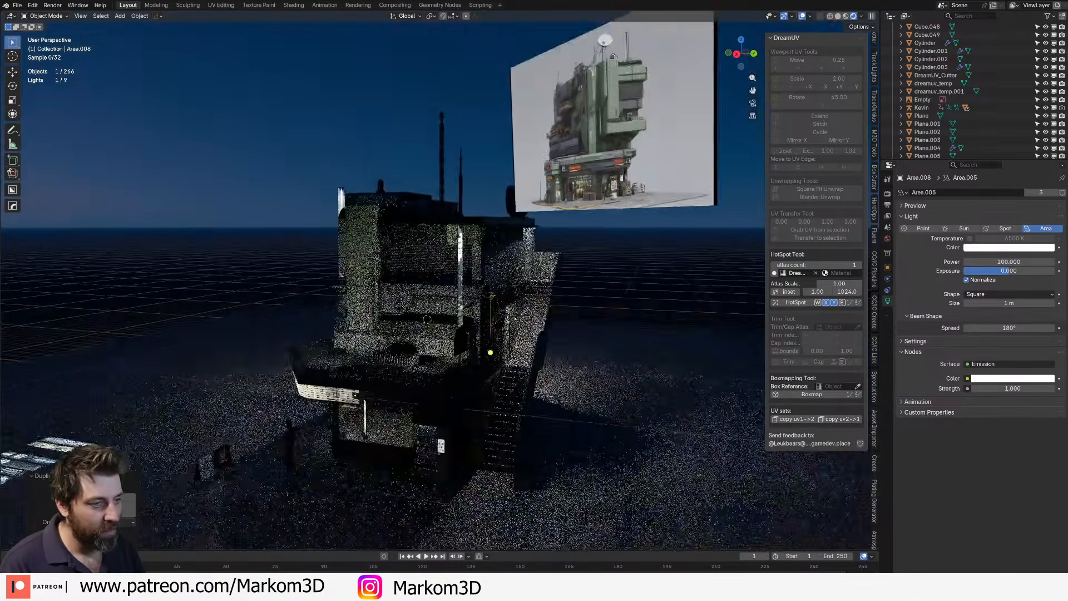
pyautogui.scroll(-5, 515, 318)
pyautogui.moveTo(482, 373); pyautogui.dragTo(428, 356, button='middle')
pyautogui.scroll(6, 473, 378)
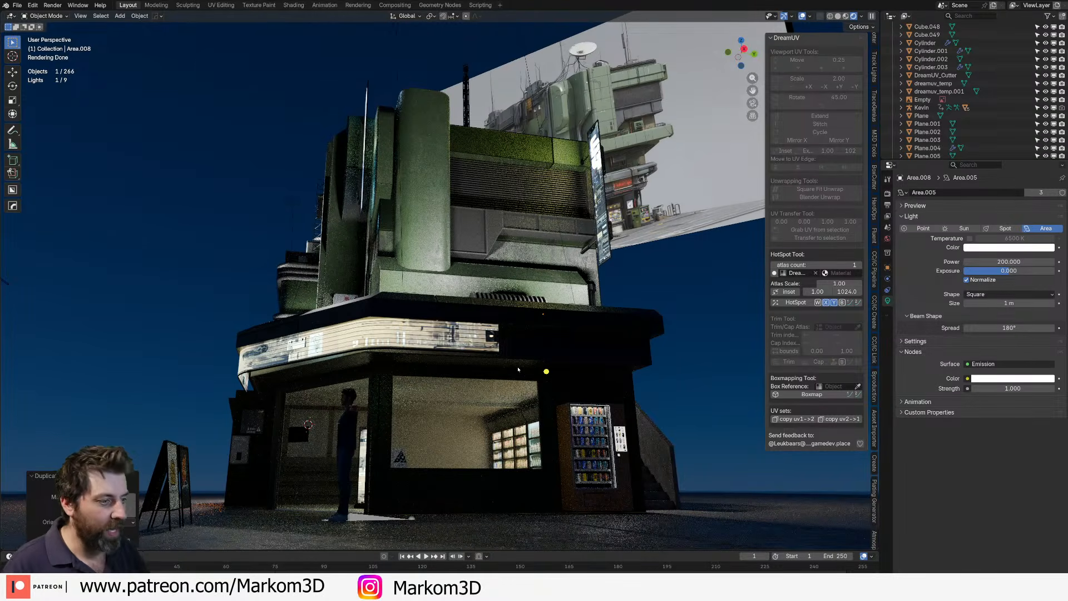
pyautogui.moveTo(391, 369); pyautogui.dragTo(437, 376, button='middle')
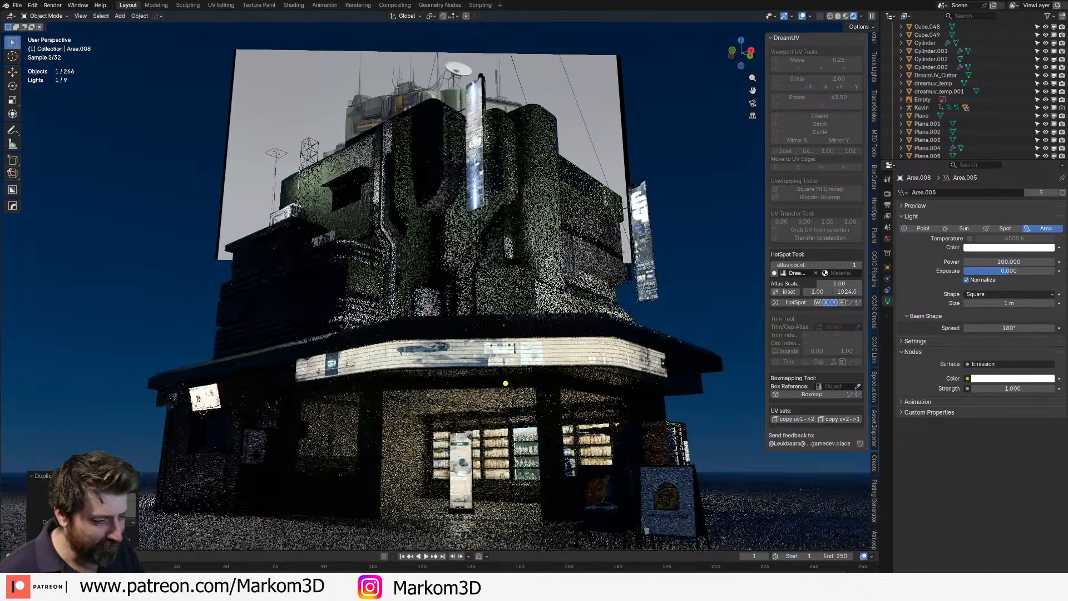
# - Hide the ground plane and switch the viewport to solid shading
pyautogui.moveTo(561, 389); pyautogui.dragTo(833, 5, button='middle')
pyautogui.click(593, 461)
pyautogui.press('h')
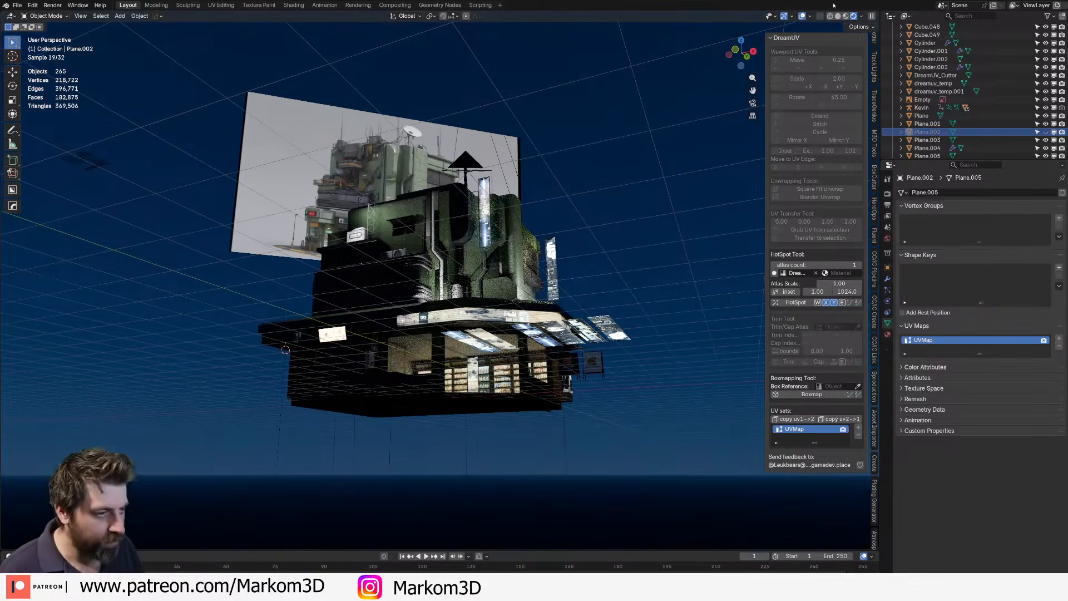
pyautogui.click(839, 16)
# - Select the three outer edges of the plane beneath the canopy in edge mode and duplicate them in place
pyautogui.moveTo(479, 251)
pyautogui.keyDown('shift'); pyautogui.mouseDown(button='middle')
pyautogui.moveTo(498, 286)
pyautogui.moveTo(486, 248)
pyautogui.moveTo(423, 250)
pyautogui.mouseUp(button='middle'); pyautogui.keyUp('shift')
pyautogui.scroll(5, 490, 294)
pyautogui.press('Tab')
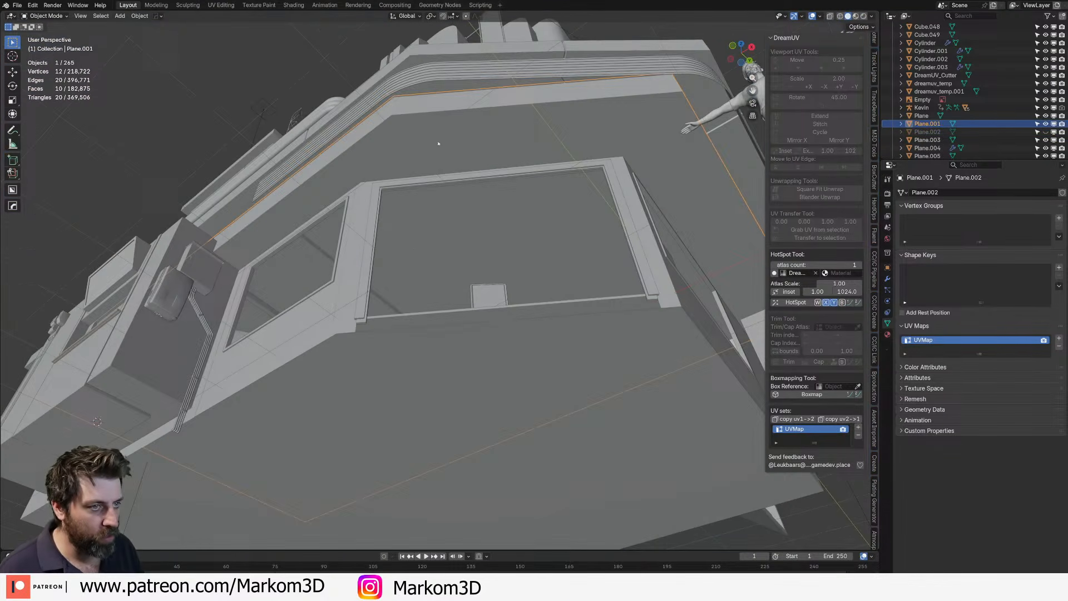
pyautogui.moveTo(422, 244); pyautogui.dragTo(352, 243, button='middle')
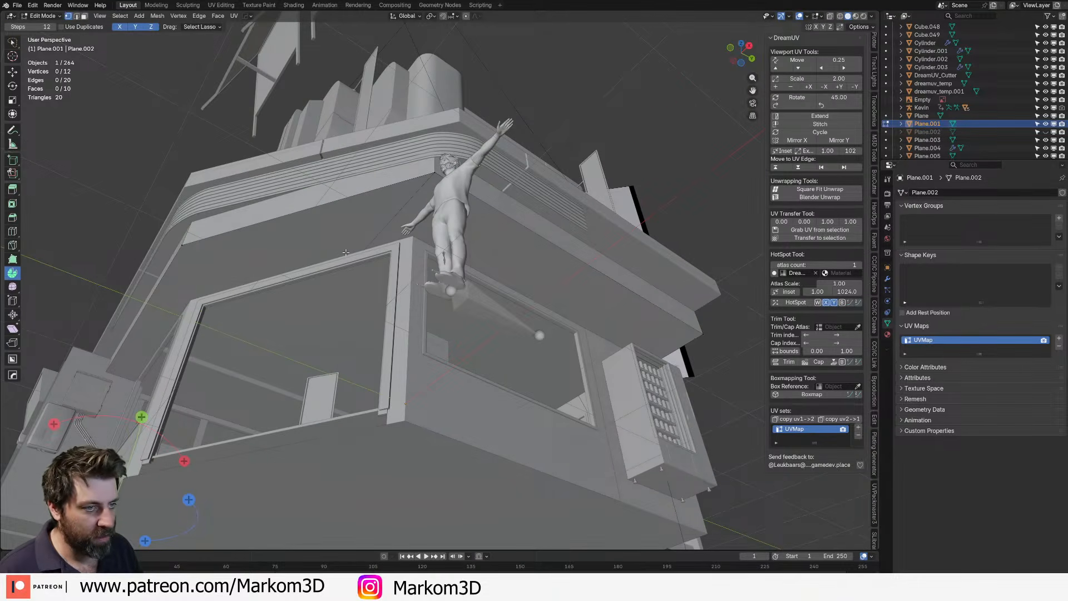
pyautogui.click(206, 296)
pyautogui.press('2')
pyautogui.click(222, 234)
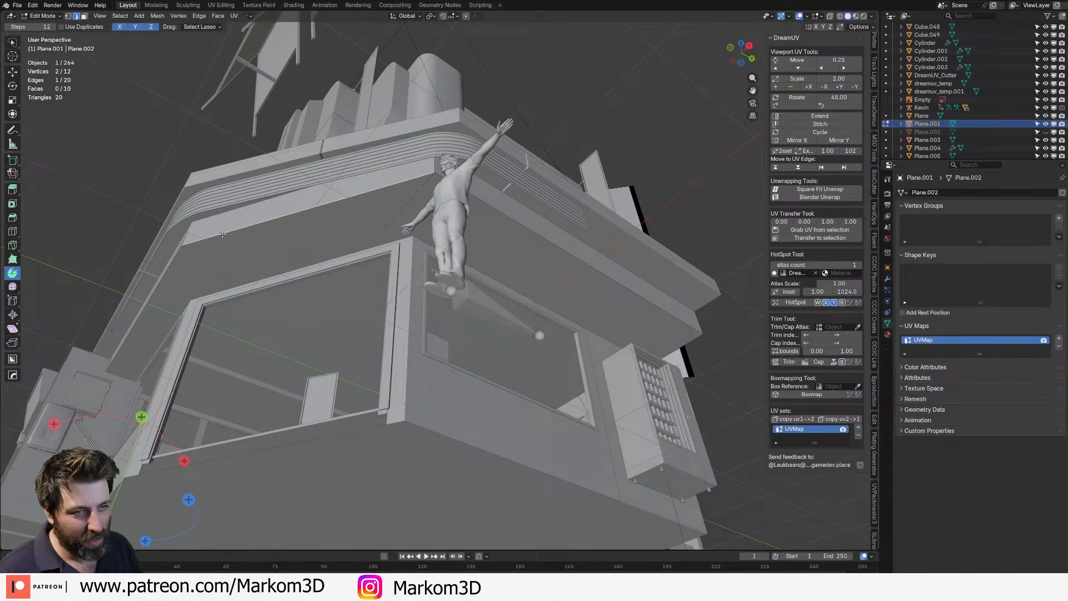
pyautogui.keyDown('alt'); pyautogui.click(162, 278); pyautogui.keyUp('alt')
pyautogui.keyDown('shift'); pyautogui.click(285, 221); pyautogui.keyUp('shift')
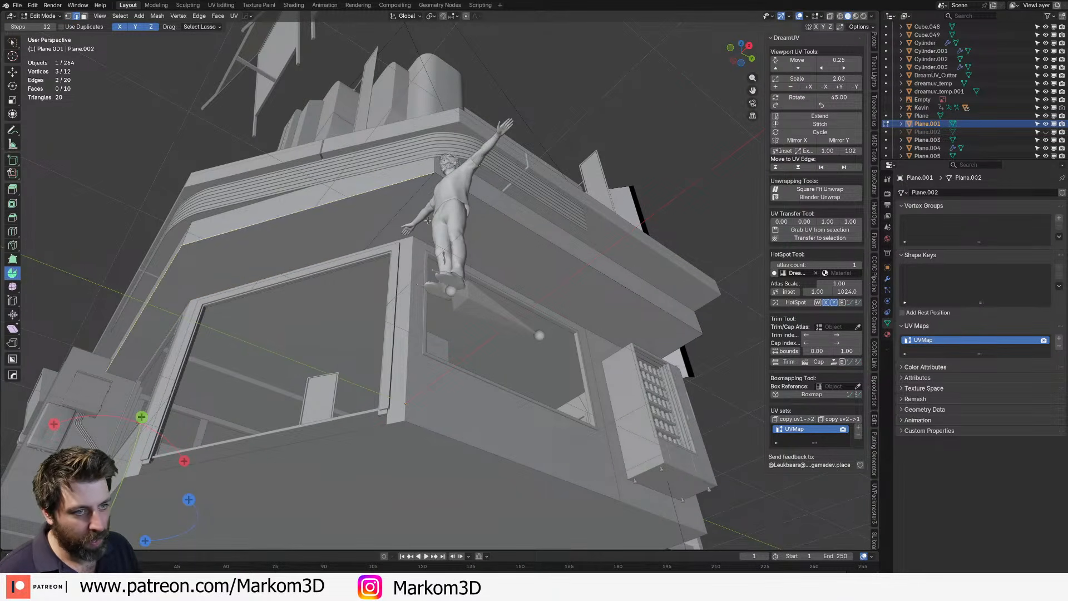
pyautogui.keyDown('shift'); pyautogui.click(510, 217); pyautogui.keyUp('shift')
pyautogui.hotkey('shift', 'd')
pyautogui.rightClick(499, 261)
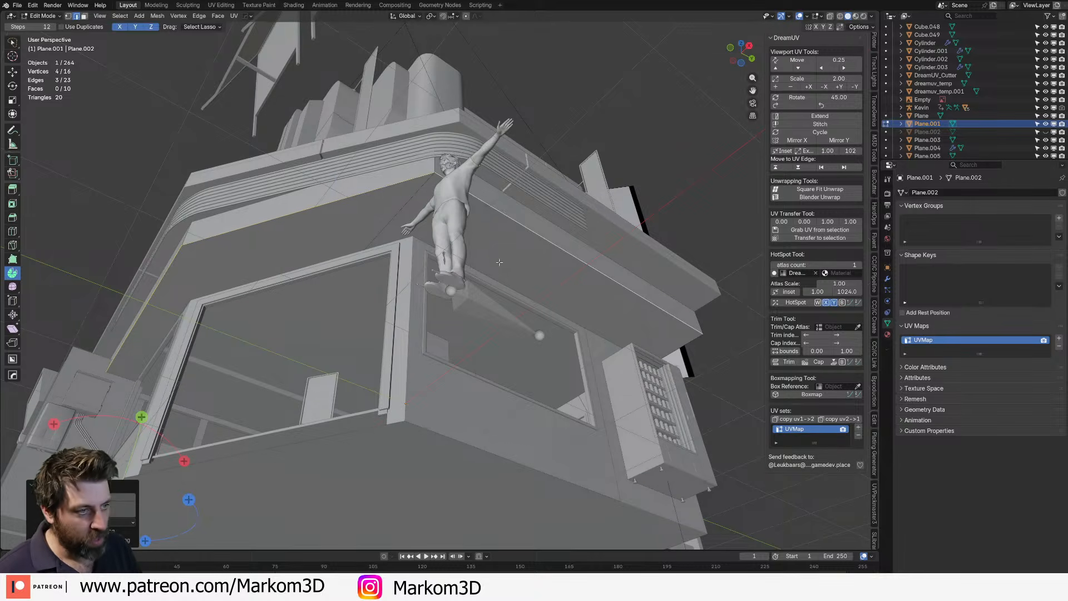
# - Move the duplicated edges along the Z axis to below the building and separate them into their own object
pyautogui.press('g')
pyautogui.press('z')
pyautogui.click(495, 118)
pyautogui.scroll(-6, 495, 118)
pyautogui.moveTo(496, 118); pyautogui.dragTo(489, 179, button='middle')
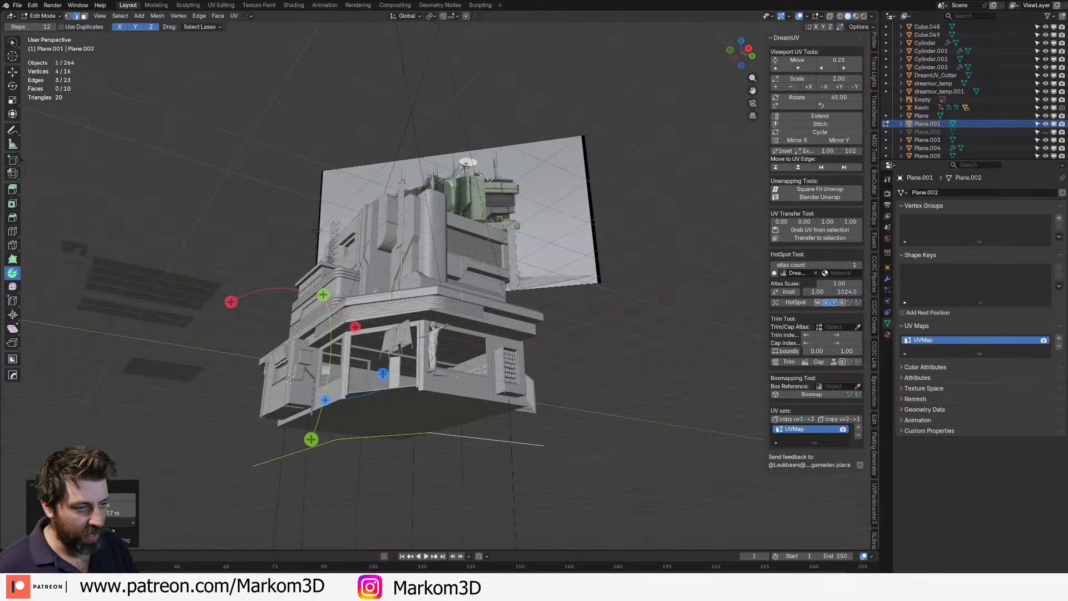
pyautogui.press('p')
pyautogui.click(489, 179)
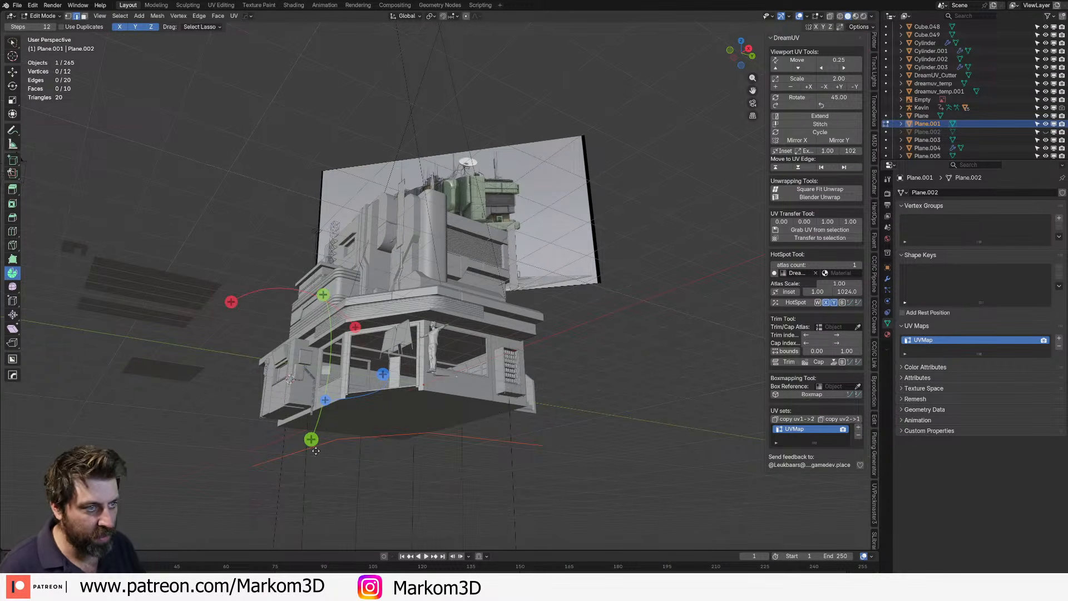
# - Edit the separated edge strip in bottom view and slide its end vertices inward along their edges
pyautogui.press('Tab')
pyautogui.click(268, 462)
pyautogui.press('Tab')
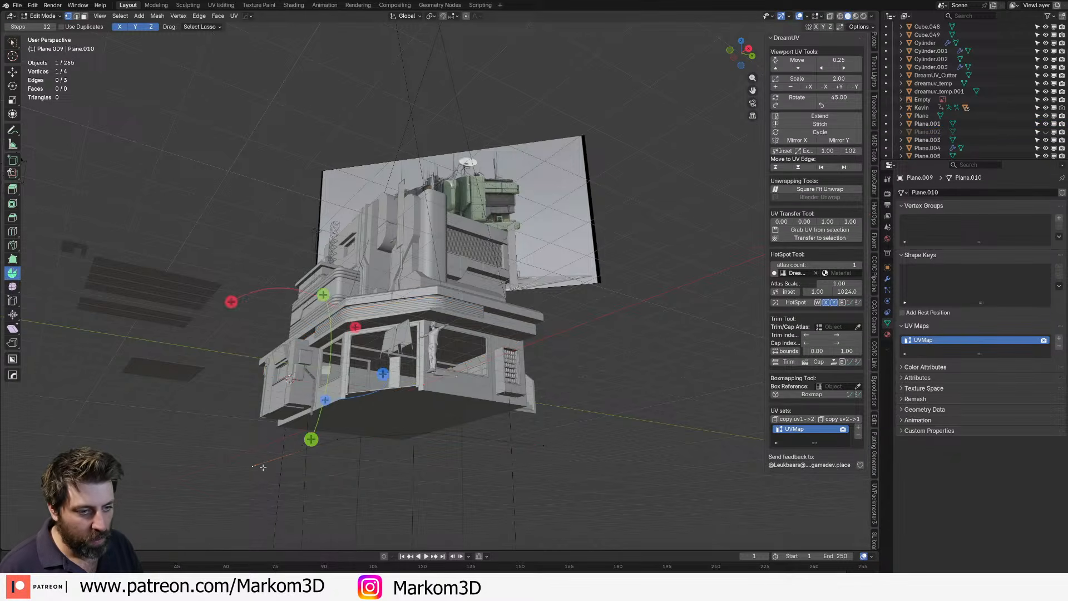
pyautogui.moveTo(262, 468); pyautogui.dragTo(318, 372, button='middle')
pyautogui.press('KP_7')
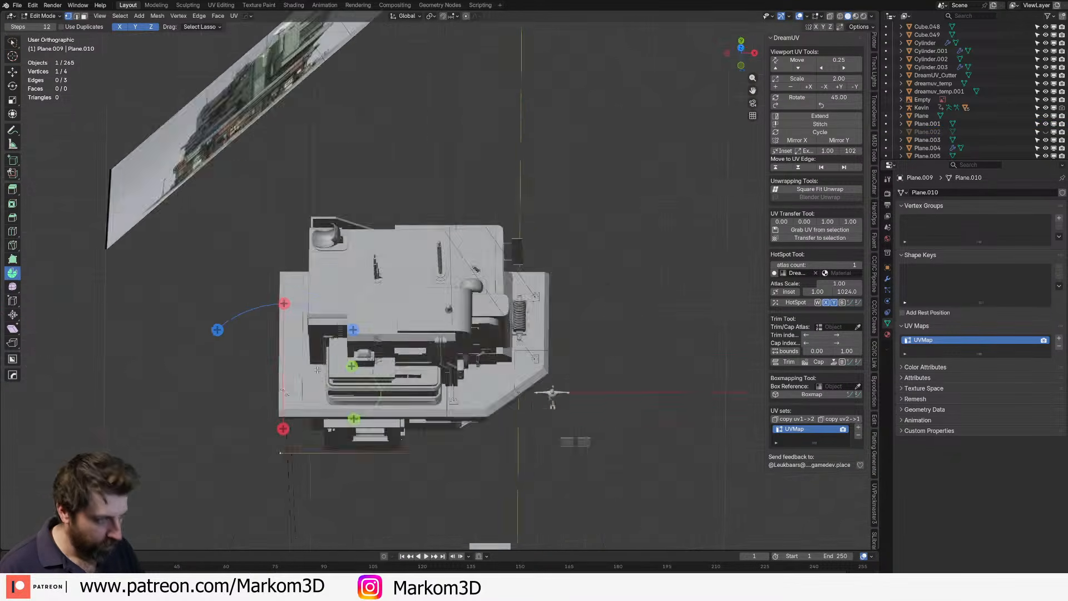
pyautogui.press('ctrl+KP_7')
pyautogui.keyDown('shift'); pyautogui.moveTo(354, 204); pyautogui.dragTo(338, 252, button='middle'); pyautogui.keyUp('shift')
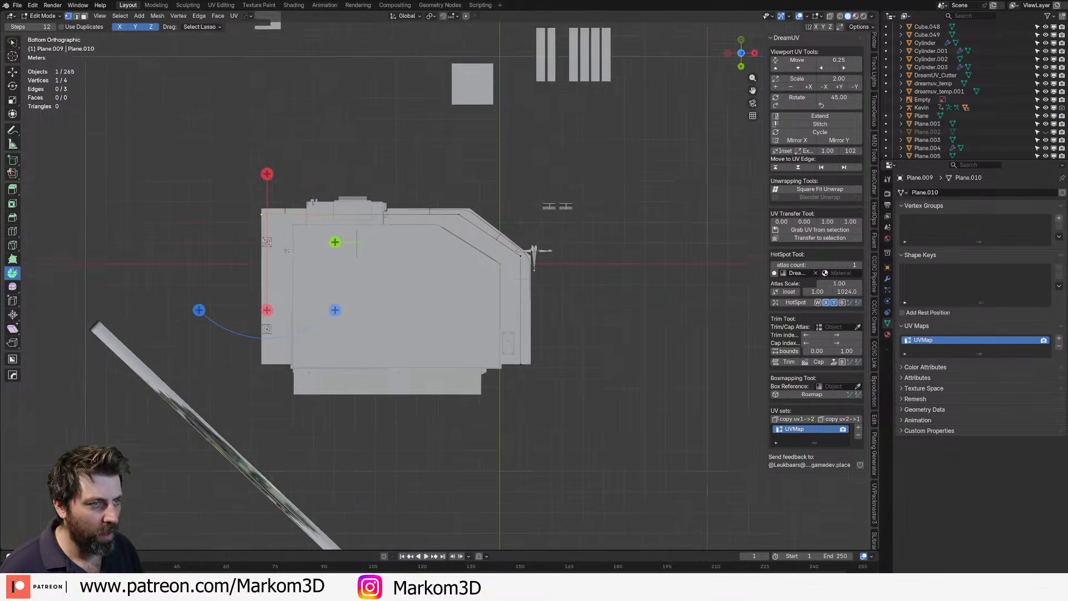
pyautogui.scroll(2, 338, 252)
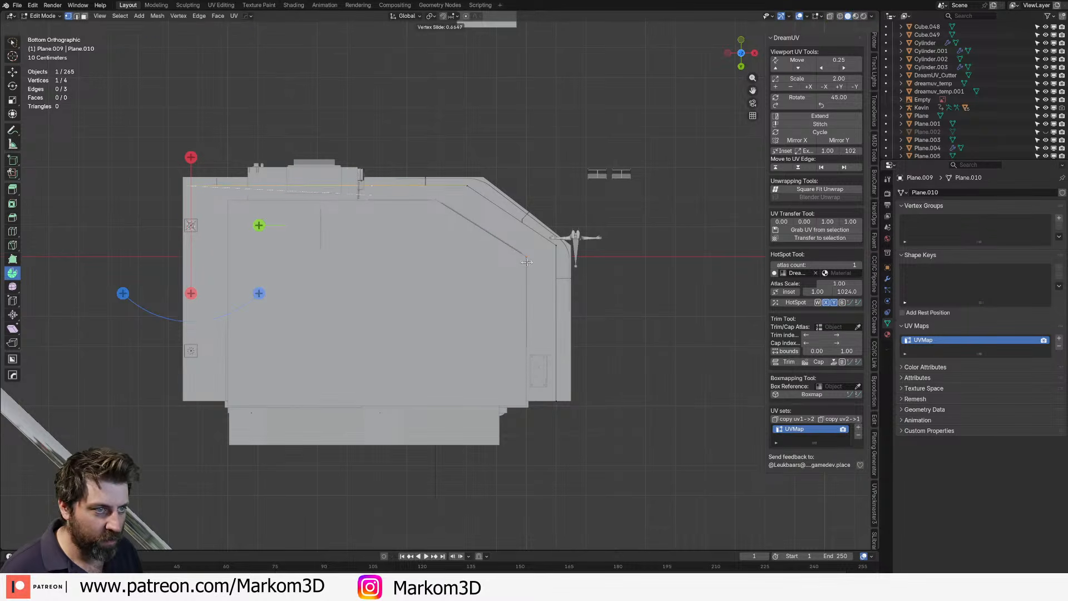
pyautogui.press('g')
pyautogui.press('g')
pyautogui.click(555, 392)
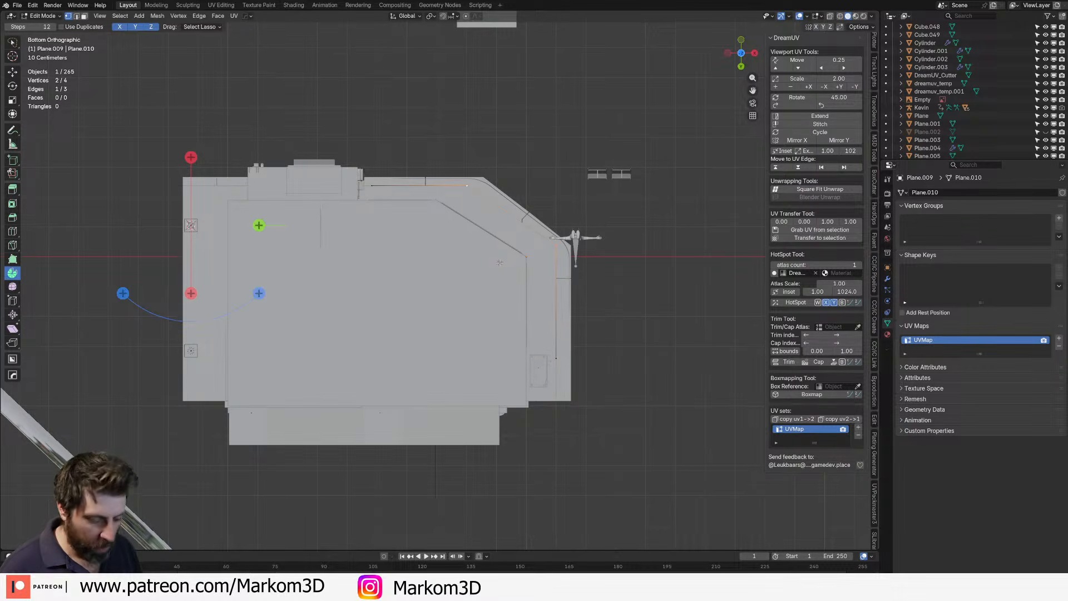
# - Bevel the strip's two corner vertices with 6 segments and an offset of about 0.3 m
pyautogui.hotkey('ctrl', 'shift', 'b')
pyautogui.scroll(1, 528, 296)
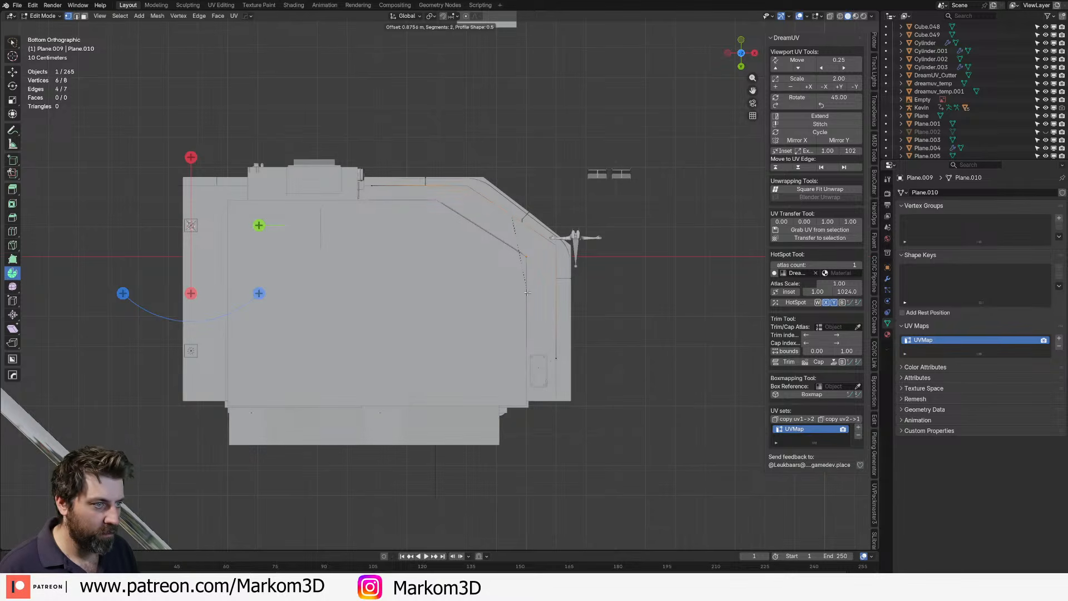
pyautogui.scroll(1, 525, 286)
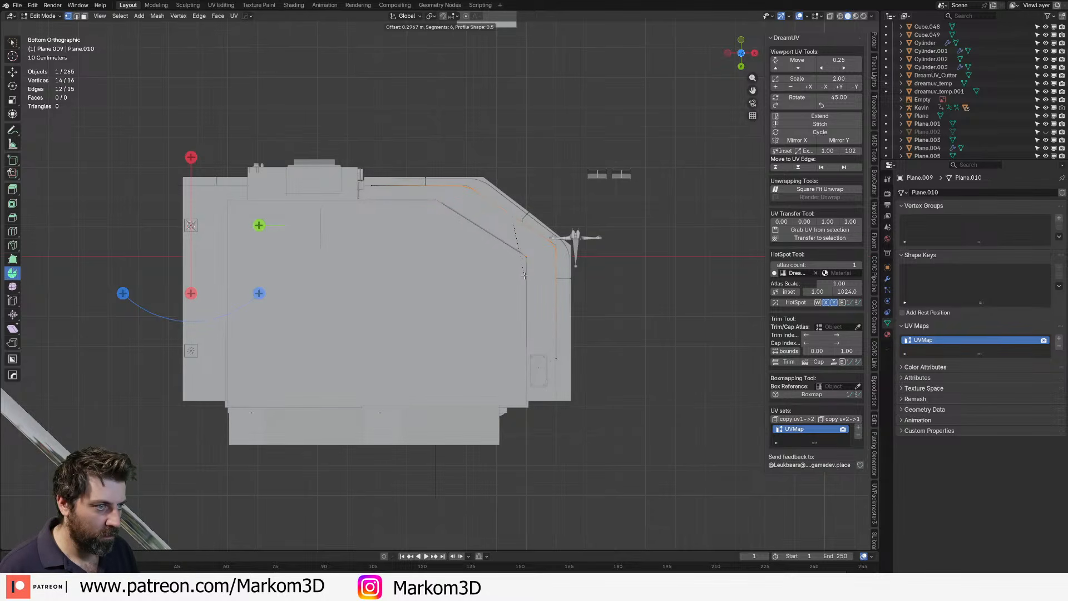
pyautogui.click(523, 276)
pyautogui.press('Tab')
pyautogui.press('Tab')
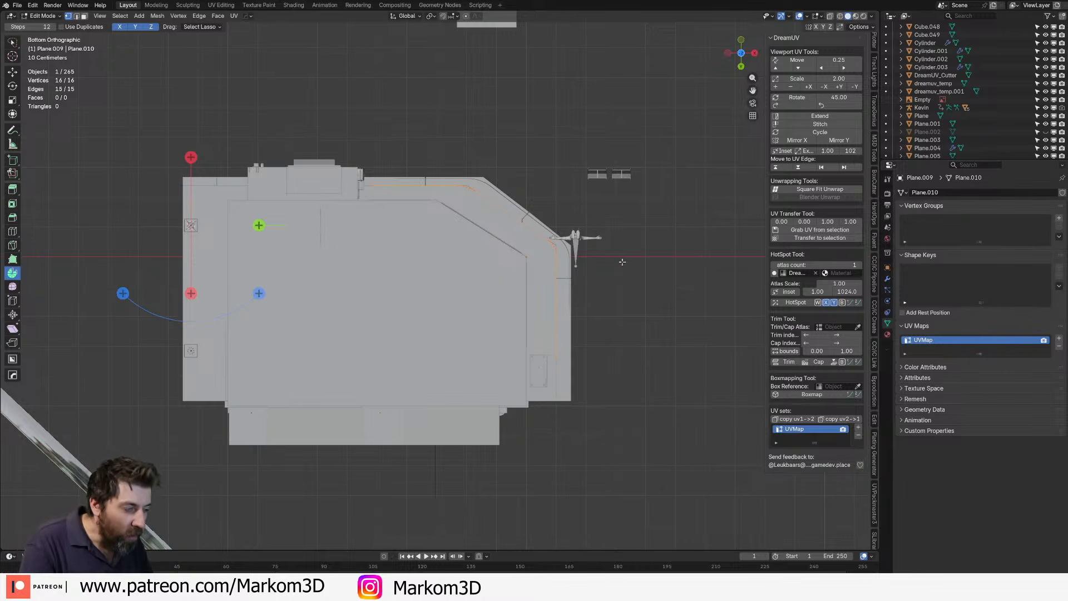
# - Convert the rounded edge strip from a mesh to a curve
pyautogui.moveTo(622, 261); pyautogui.dragTo(545, 335, button='middle')
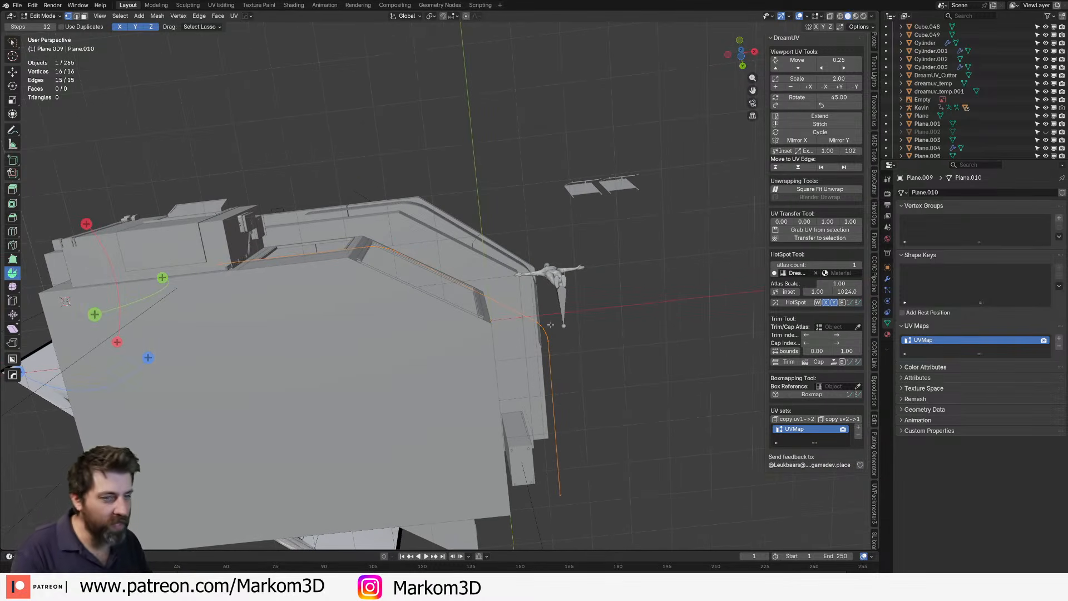
pyautogui.press('Tab')
pyautogui.press('F3')
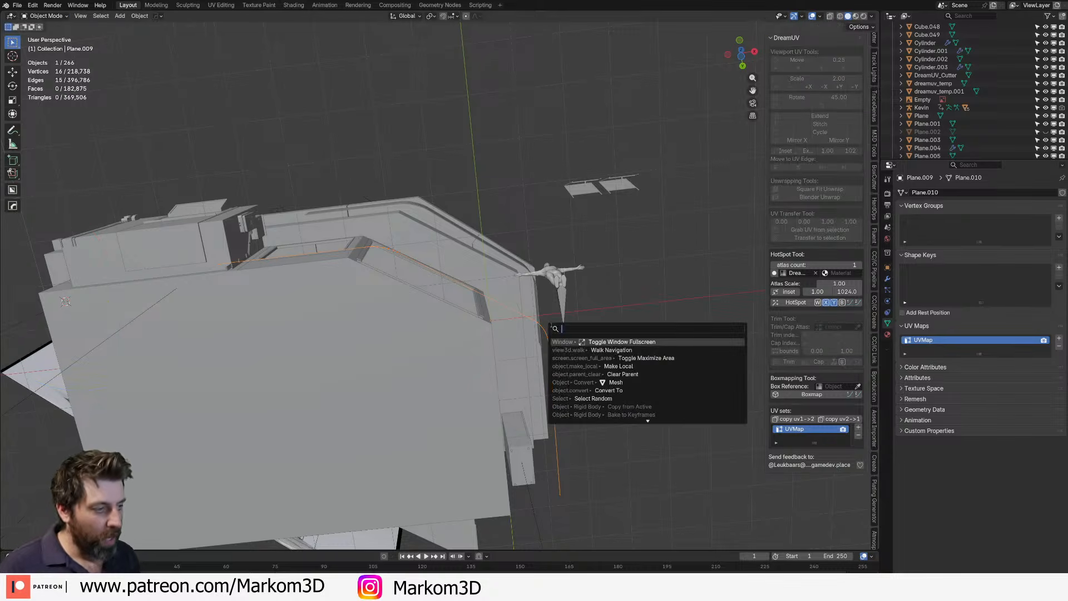
pyautogui.write('cover')
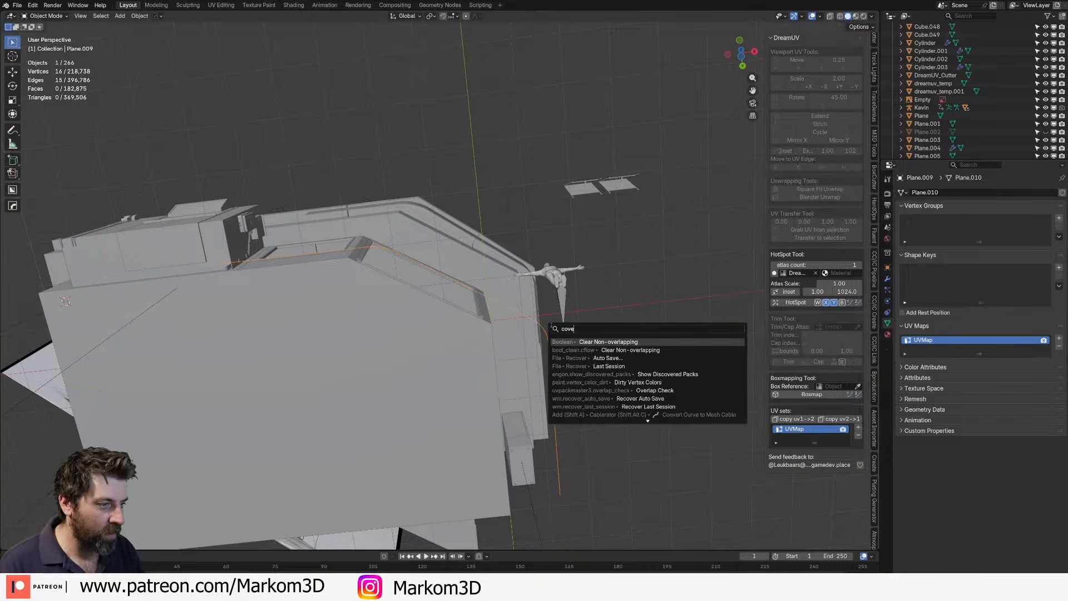
pyautogui.press('BackSpace')
pyautogui.press('BackSpace')
pyautogui.press('BackSpace')
pyautogui.write('urve')
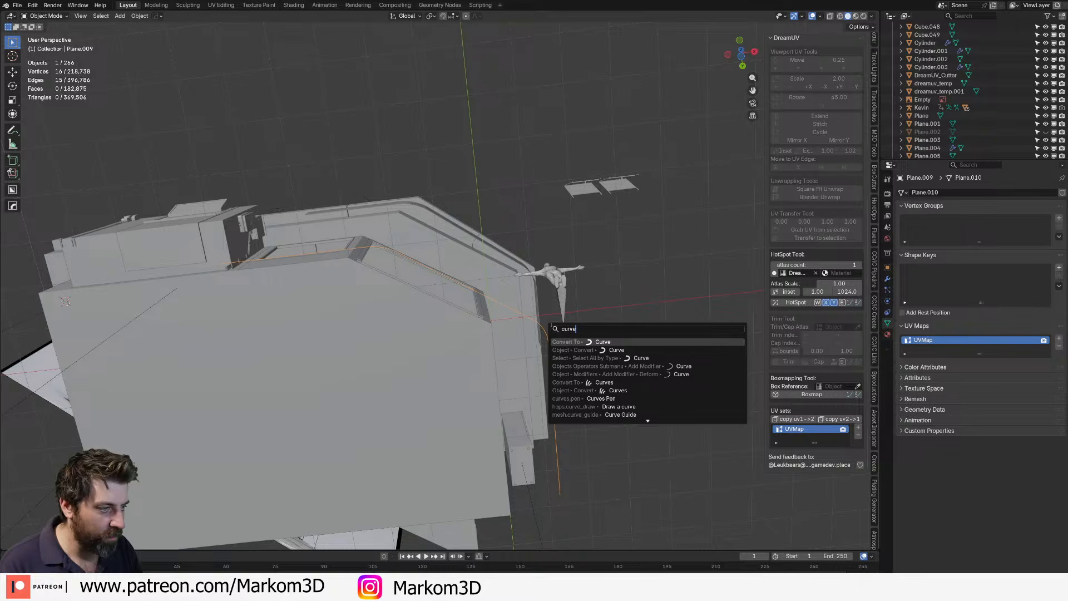
pyautogui.press('Return')
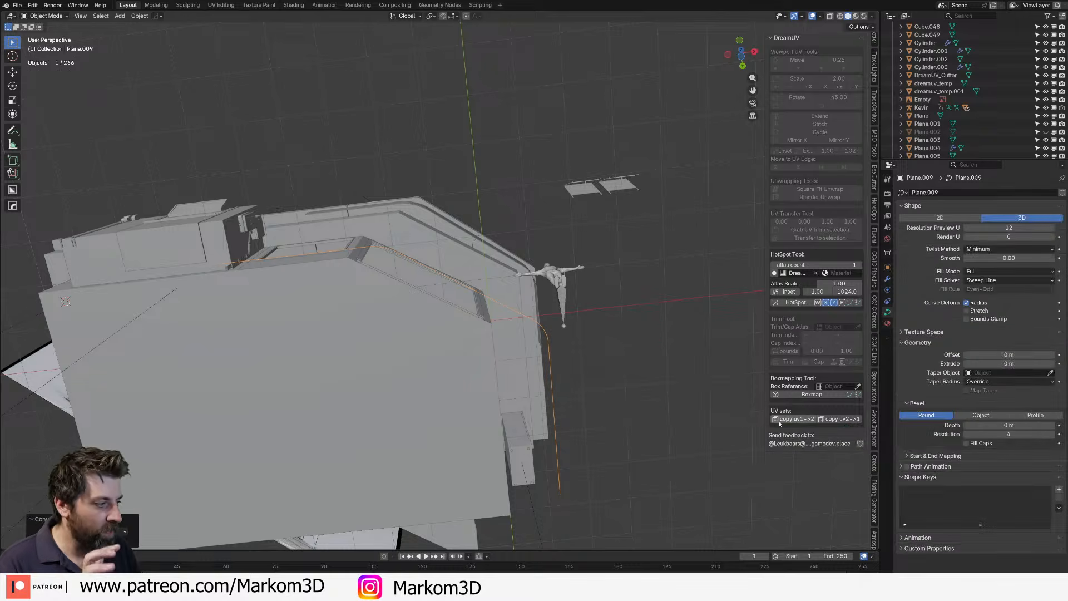
# - Give the curve a round bevel with a depth of 0.03 m
pyautogui.press('Tab')
pyautogui.press('Tab')
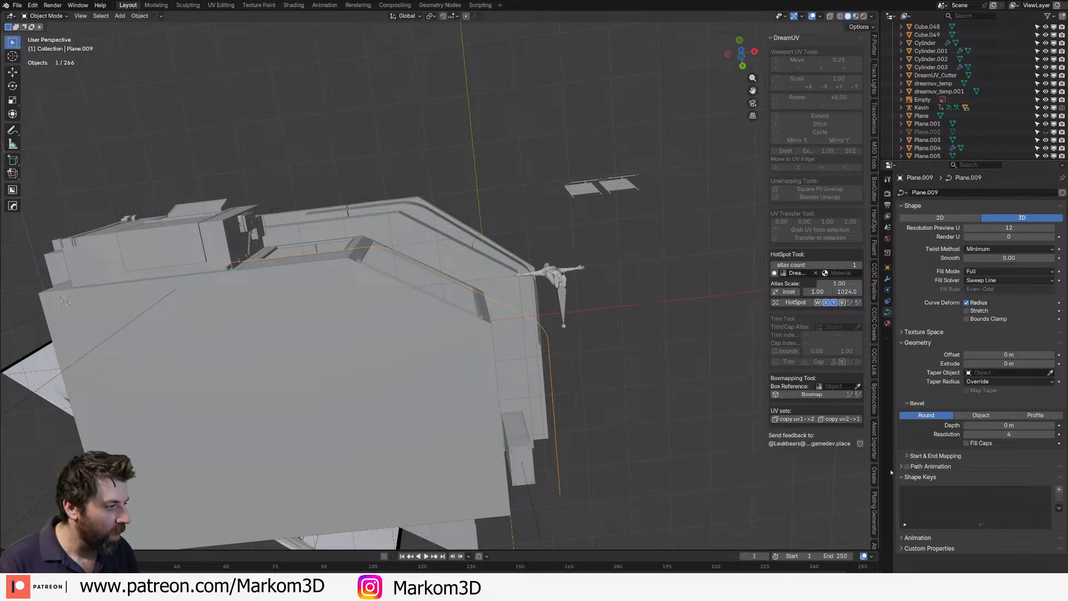
pyautogui.click(1051, 425)
pyautogui.click(1051, 425)
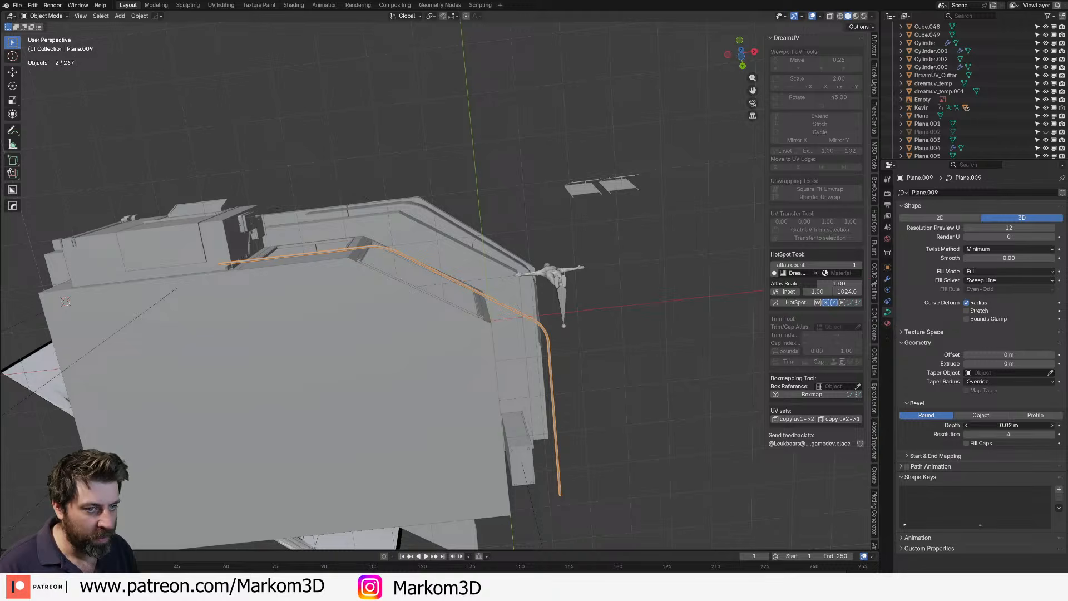
pyautogui.click(1051, 425)
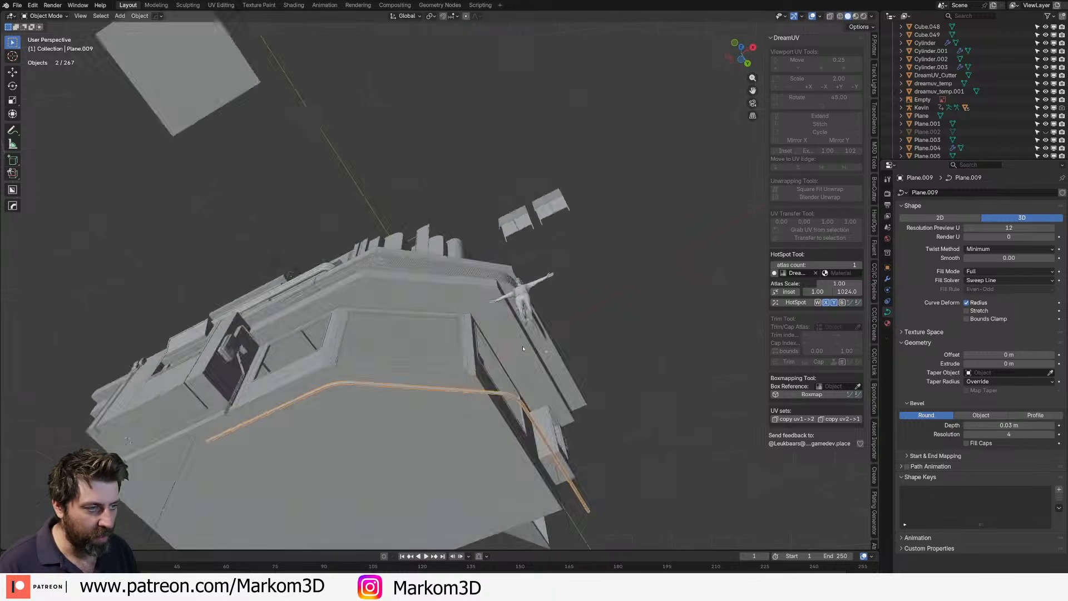
# - Convert the bevelled light strip curve back to a mesh
pyautogui.moveTo(523, 349); pyautogui.dragTo(484, 319, button='middle')
pyautogui.press('F3')
pyautogui.write('mesh')
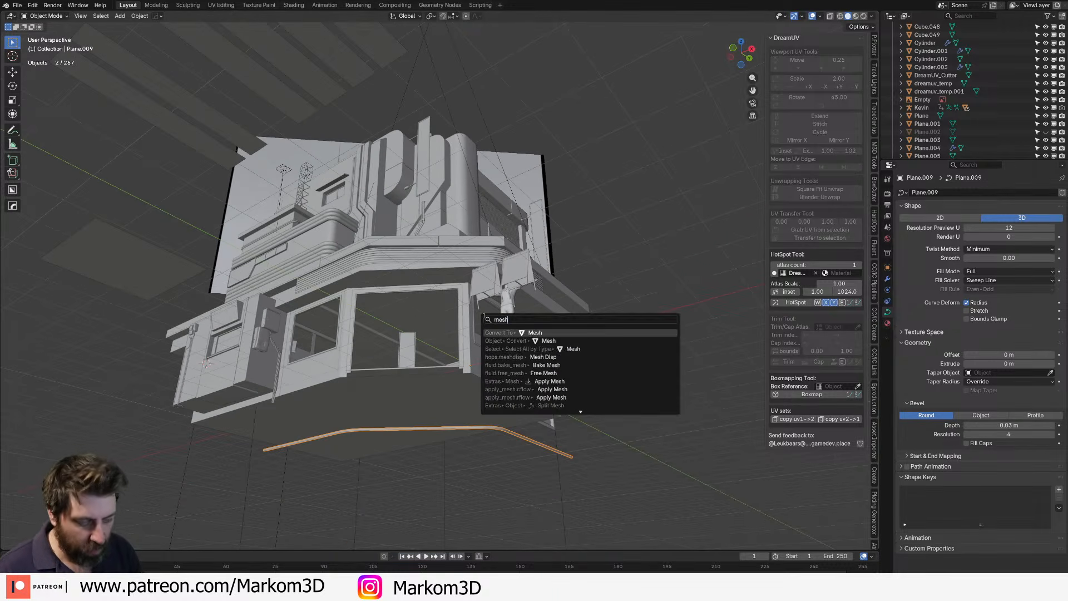
pyautogui.press('Return')
# - Raise all of the strip's geometry about 4.4 m along Z to sit beneath the shop canopy
pyautogui.press('Tab')
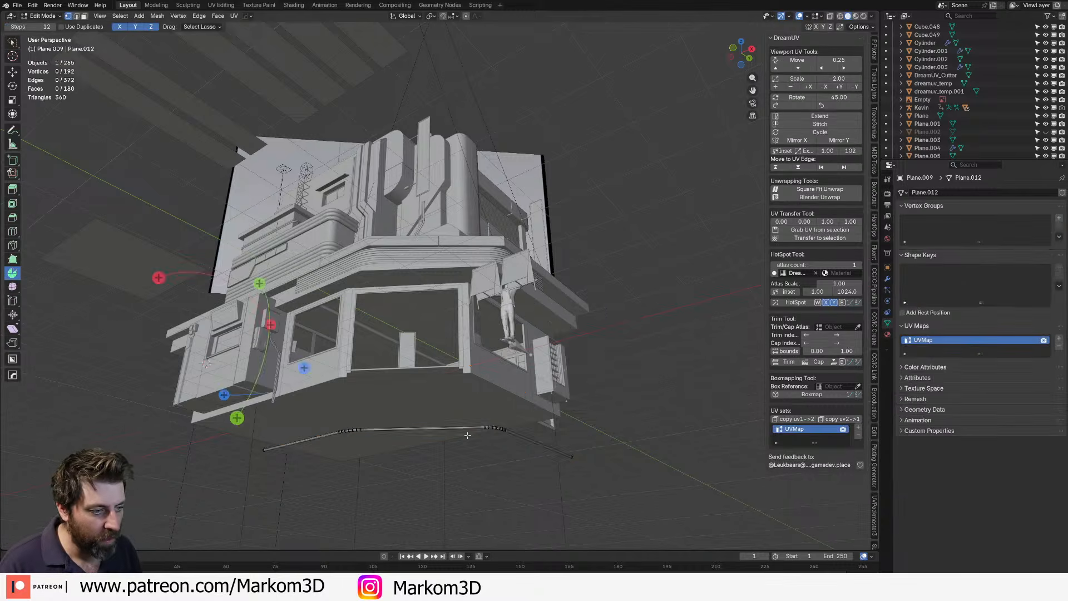
pyautogui.moveTo(445, 427); pyautogui.dragTo(476, 430, button='middle')
pyautogui.press('a')
pyautogui.scroll(3, 475, 430)
pyautogui.press('g')
pyautogui.press('z')
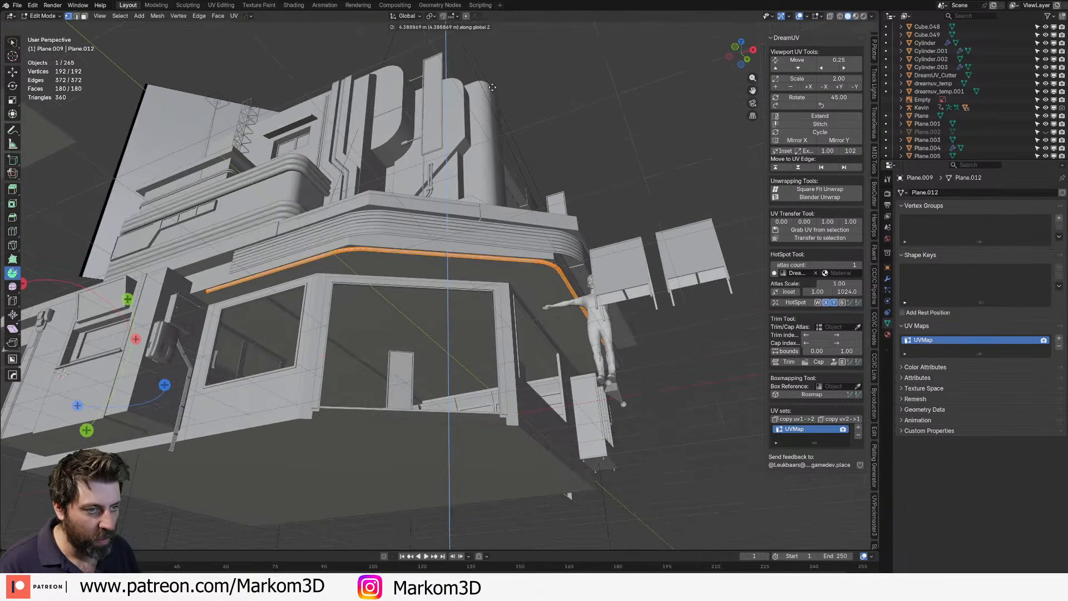
pyautogui.click(439, 251)
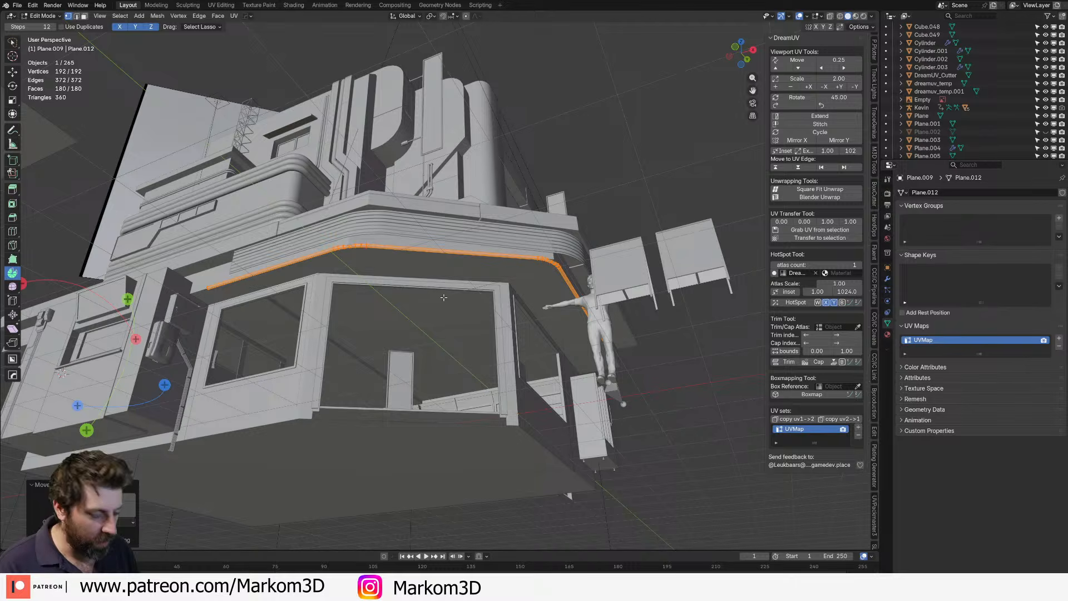
# - Move the strip inward from the canopy's outer edge in bottom view
pyautogui.press('ctrl+KP_7')
pyautogui.press('g')
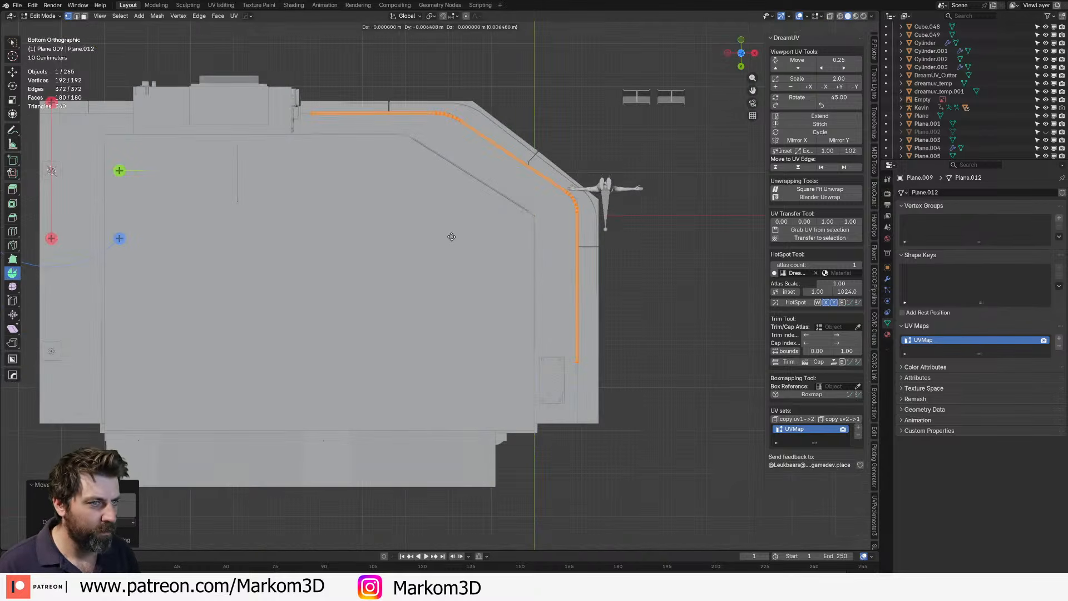
pyautogui.click(356, 330)
pyautogui.moveTo(356, 329); pyautogui.dragTo(404, 274, button='middle')
pyautogui.scroll(2, 383, 318)
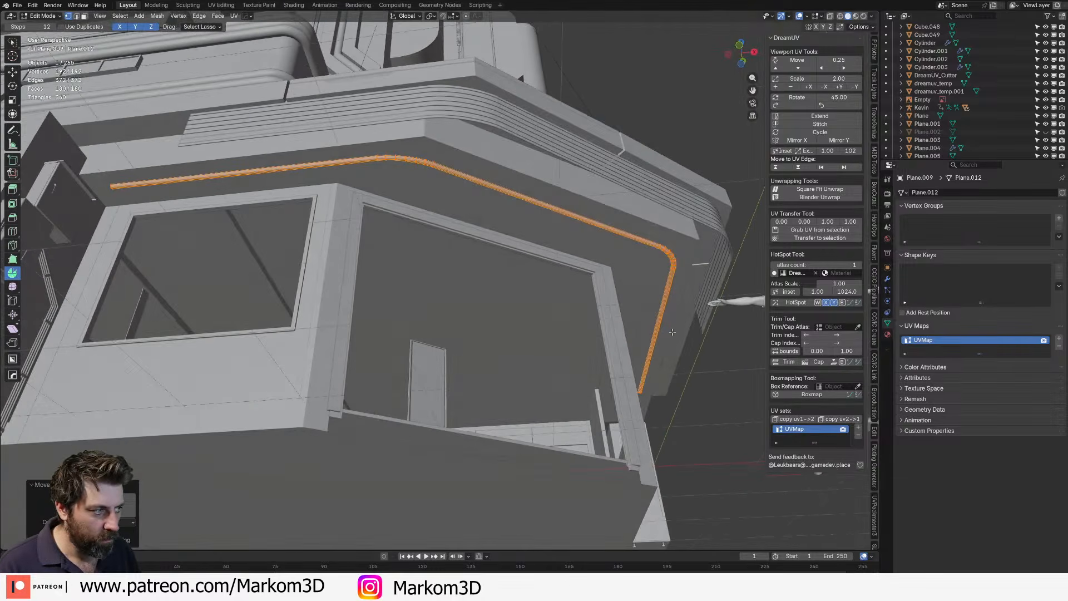
# - Assign the existing Mat_Light material to the strip and preview it in rendered shading
pyautogui.click(887, 334)
pyautogui.click(902, 236)
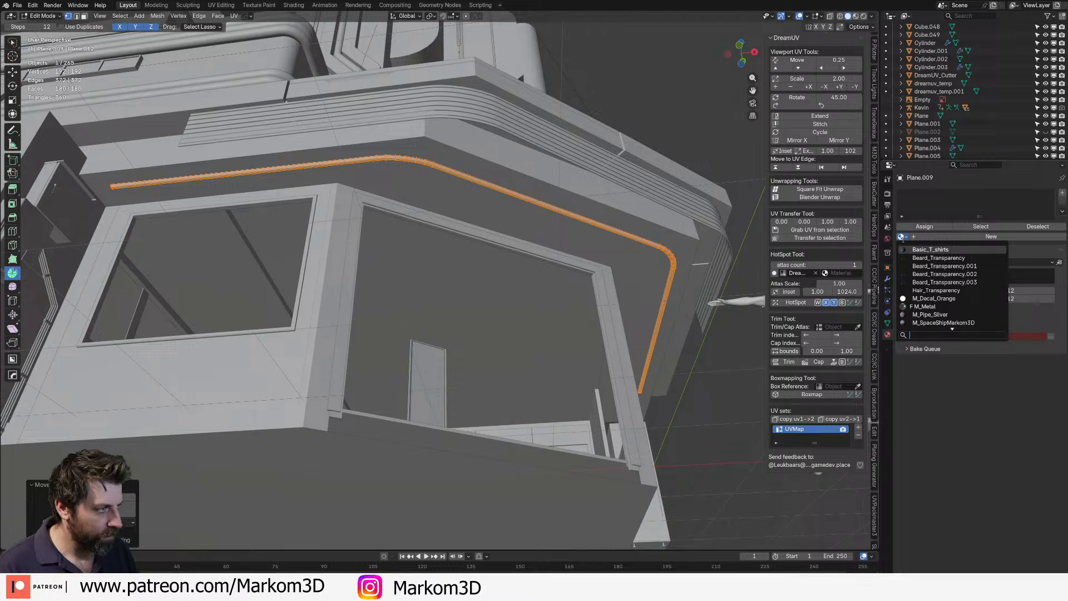
pyautogui.write('light')
pyautogui.press('Return')
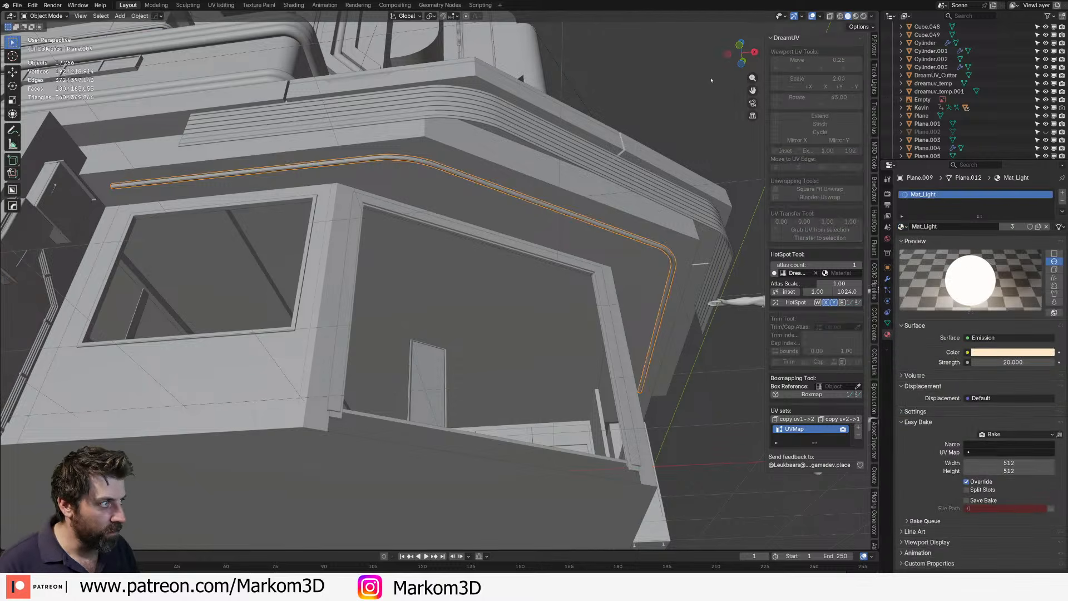
pyautogui.press('Tab')
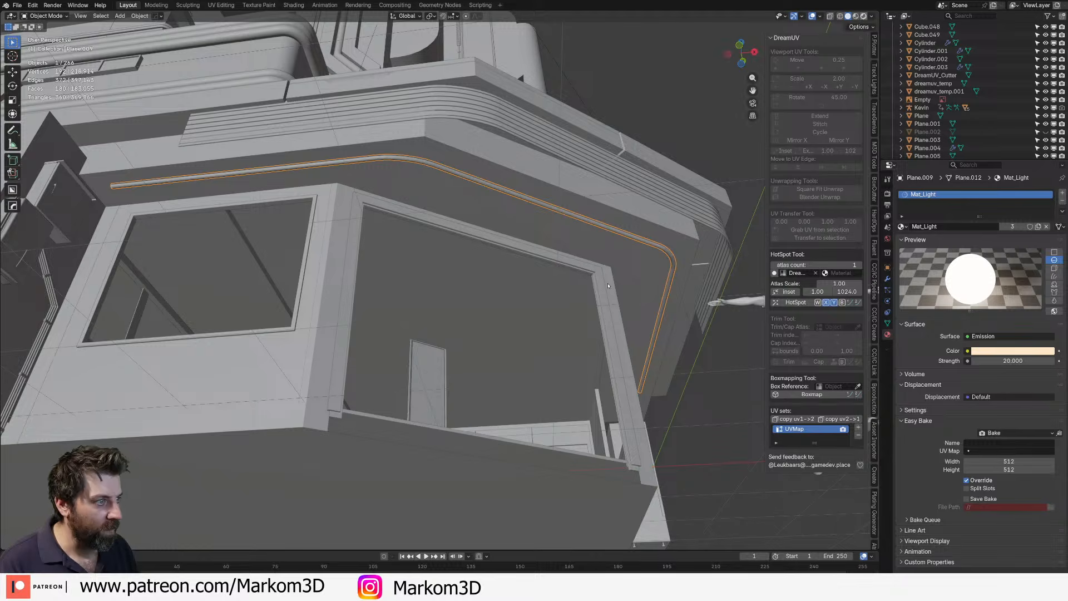
pyautogui.press('z')
pyautogui.press('8')
pyautogui.moveTo(595, 286)
pyautogui.mouseDown(button='middle')
pyautogui.moveTo(472, 408)
pyautogui.moveTo(421, 359)
pyautogui.mouseUp(button='middle')
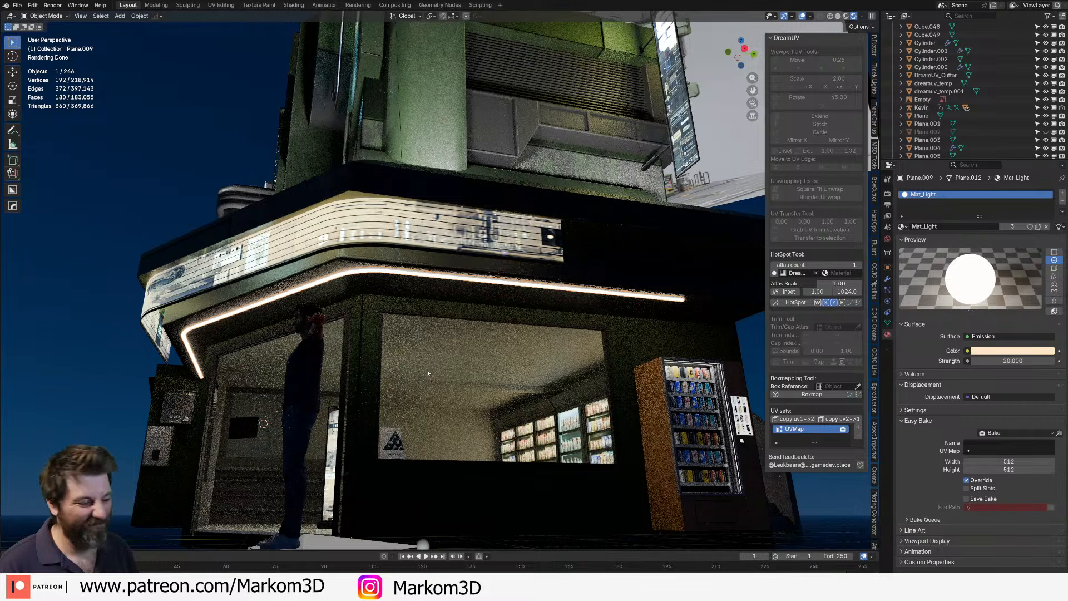
# - Replace the canopy strip's material with Mat_LightWhite.001
pyautogui.press('ctrl+KP_7')
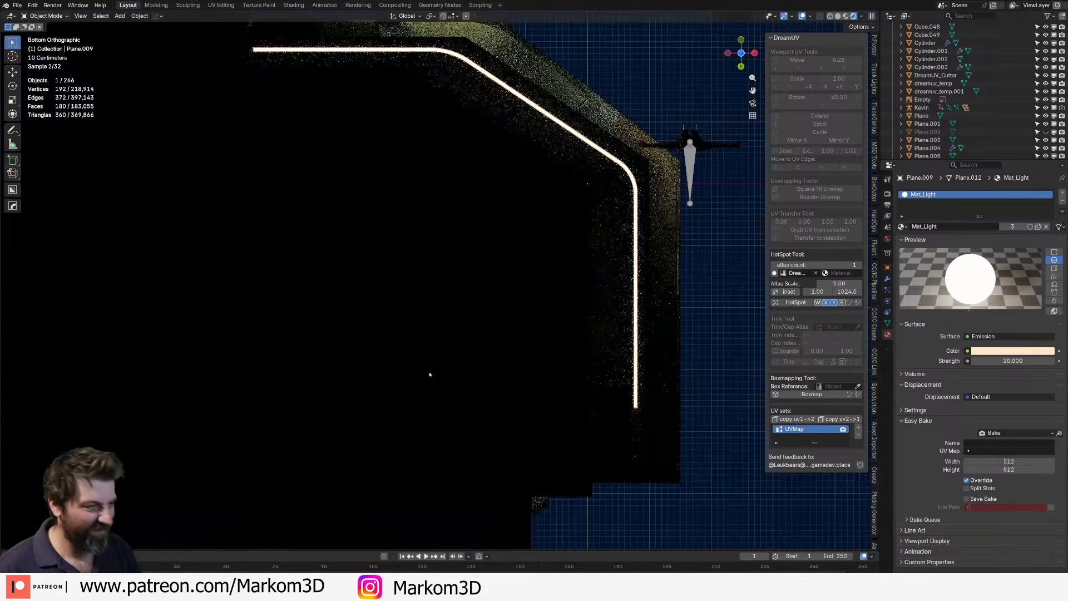
pyautogui.press('Tab')
pyautogui.keyDown('shift'); pyautogui.moveTo(515, 279); pyautogui.dragTo(414, 405, button='middle'); pyautogui.keyUp('shift')
pyautogui.scroll(2, 486, 336)
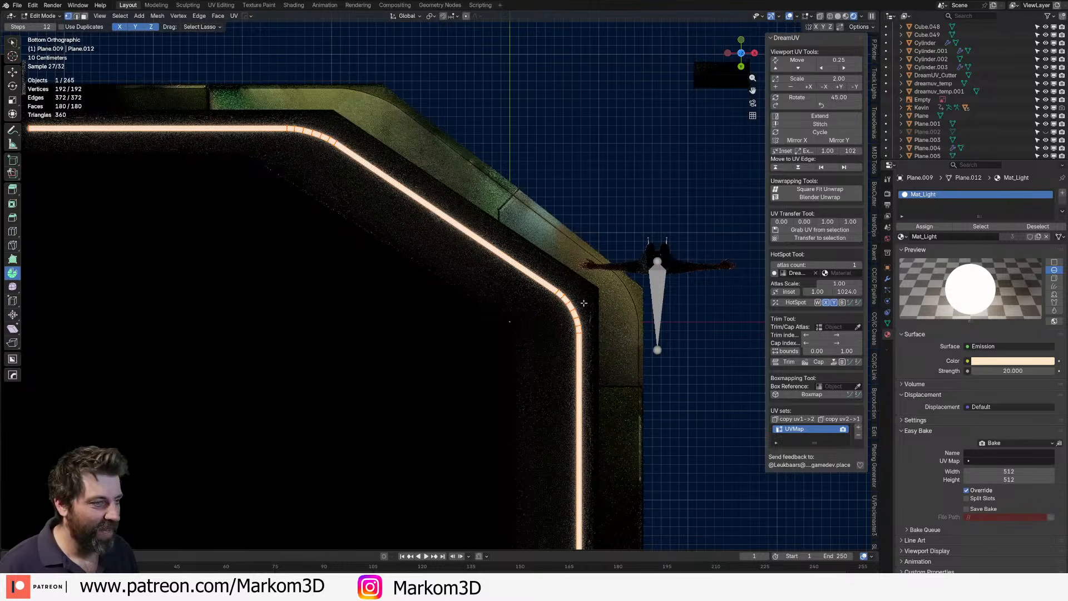
pyautogui.press('Tab')
pyautogui.click(901, 237)
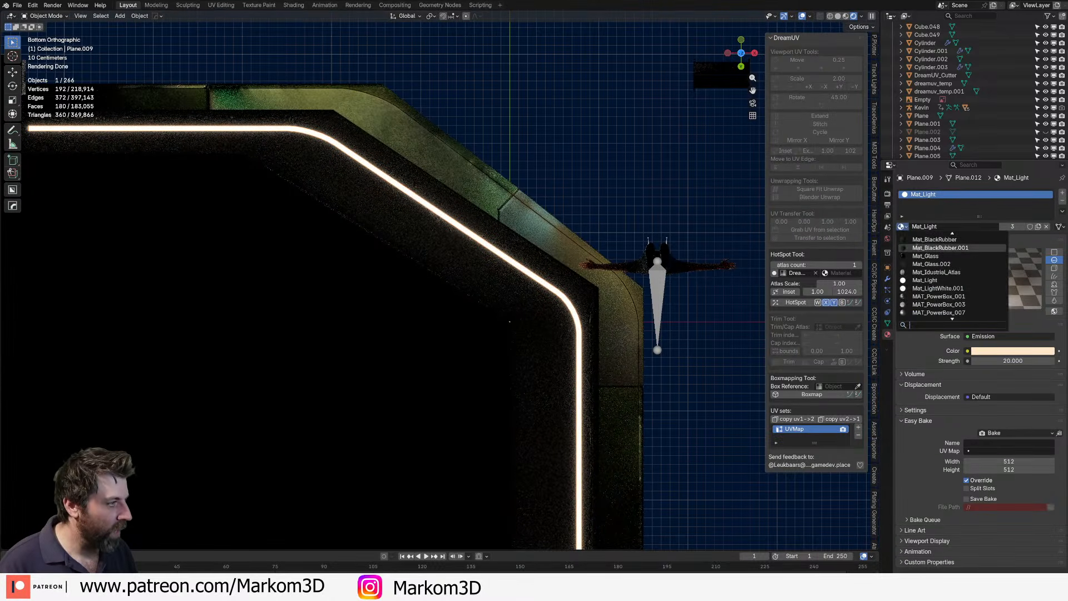
pyautogui.click(920, 288)
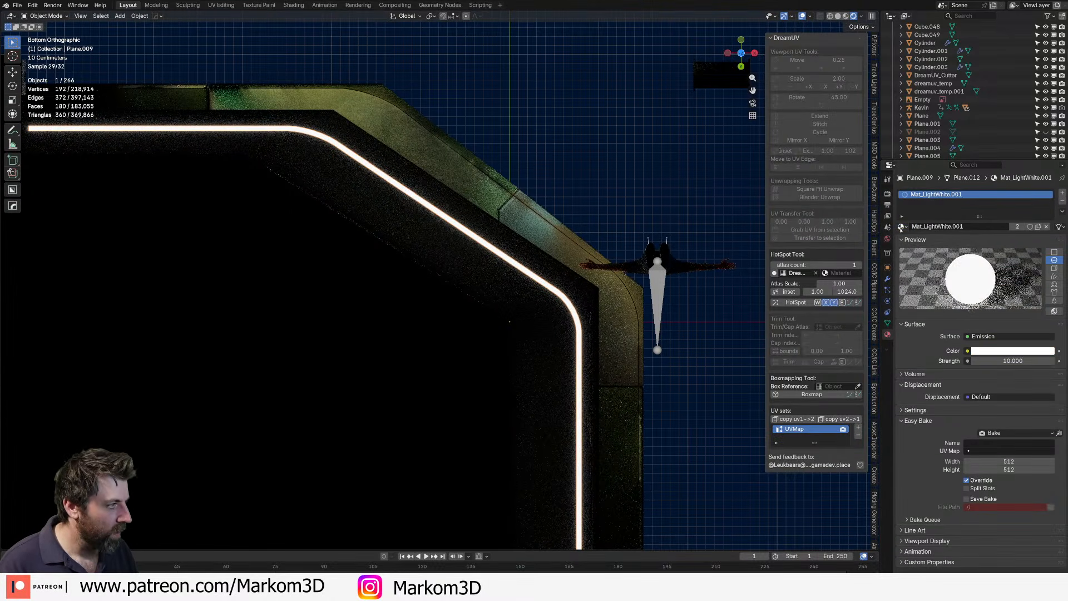
# - Make a single-user copy of the strip's white light material and rename it Mat_LightWhite_Bright
pyautogui.click(994, 360)
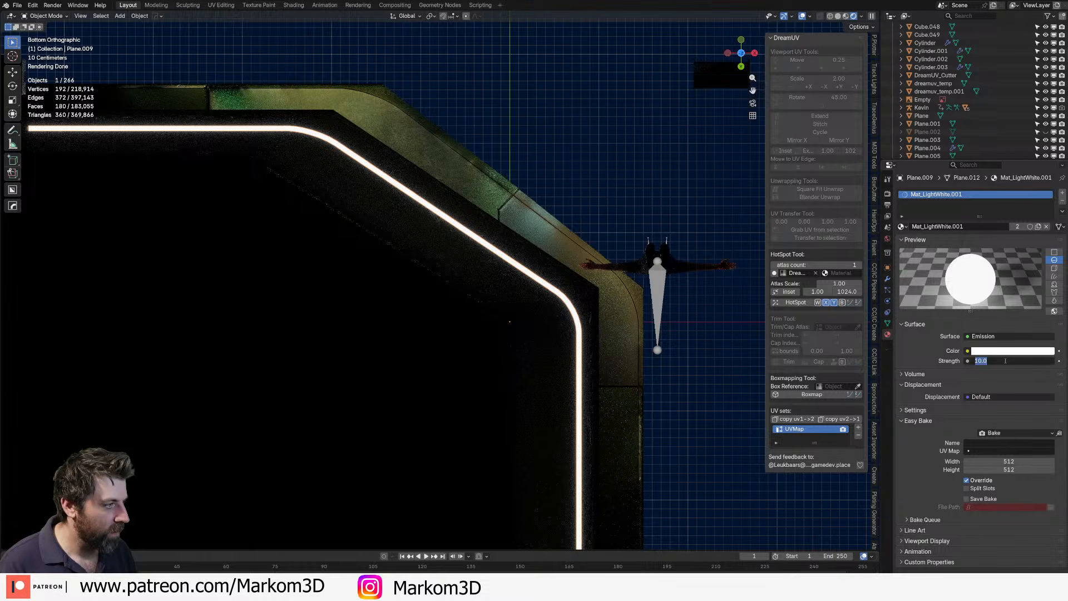
pyautogui.click(923, 354)
pyautogui.click(1017, 226)
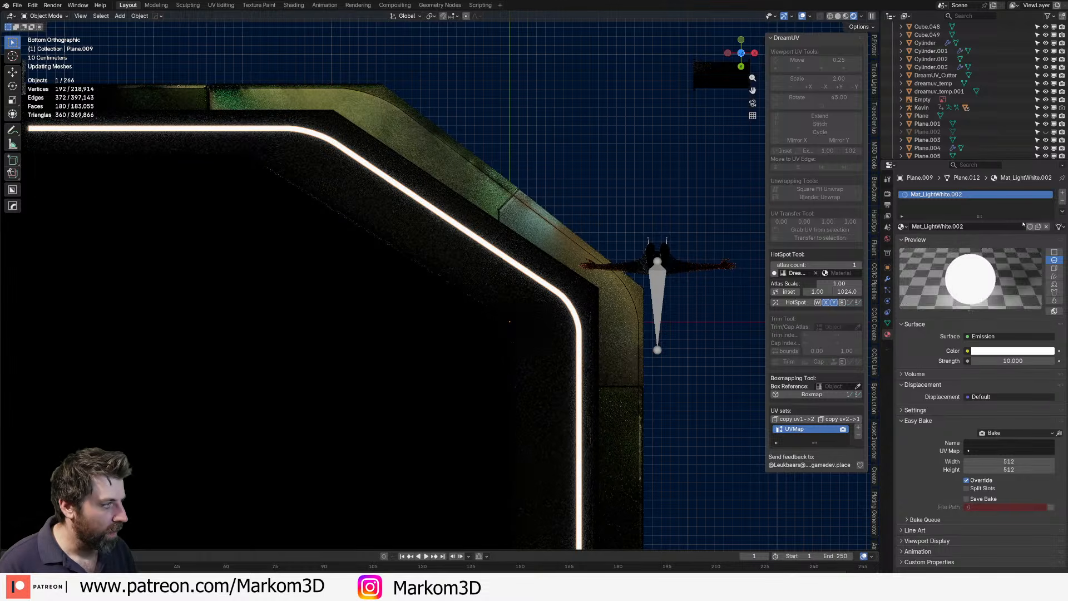
pyautogui.doubleClick(950, 226)
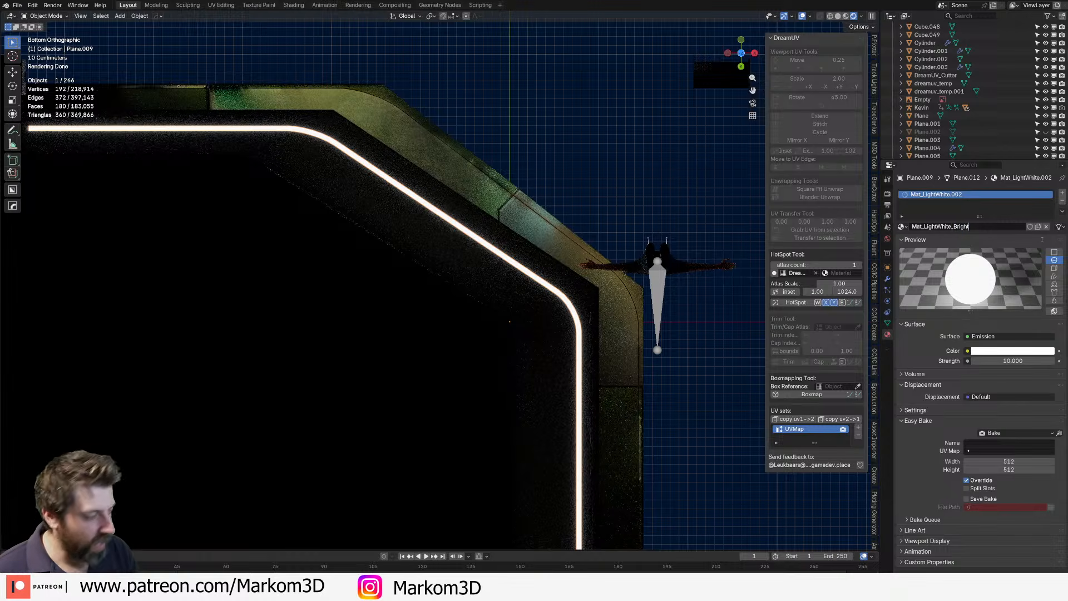
pyautogui.press('Return')
# - Set the emission strength of Mat_LightWhite_Bright to 200
pyautogui.click(1010, 361)
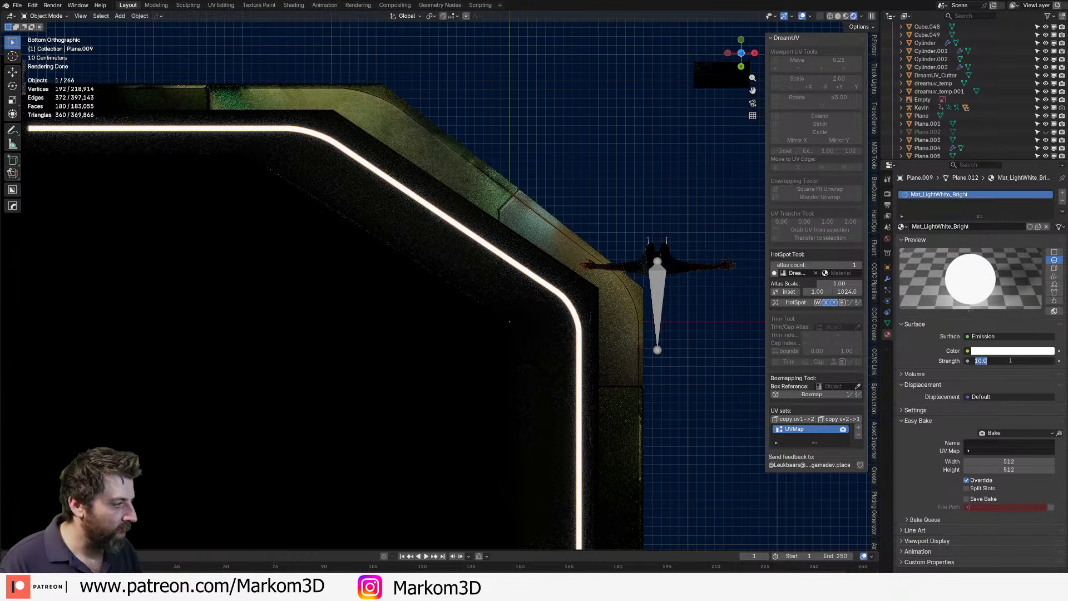
pyautogui.press('Return')
pyautogui.moveTo(501, 262); pyautogui.dragTo(515, 354, button='middle')
pyautogui.scroll(-3, 527, 337)
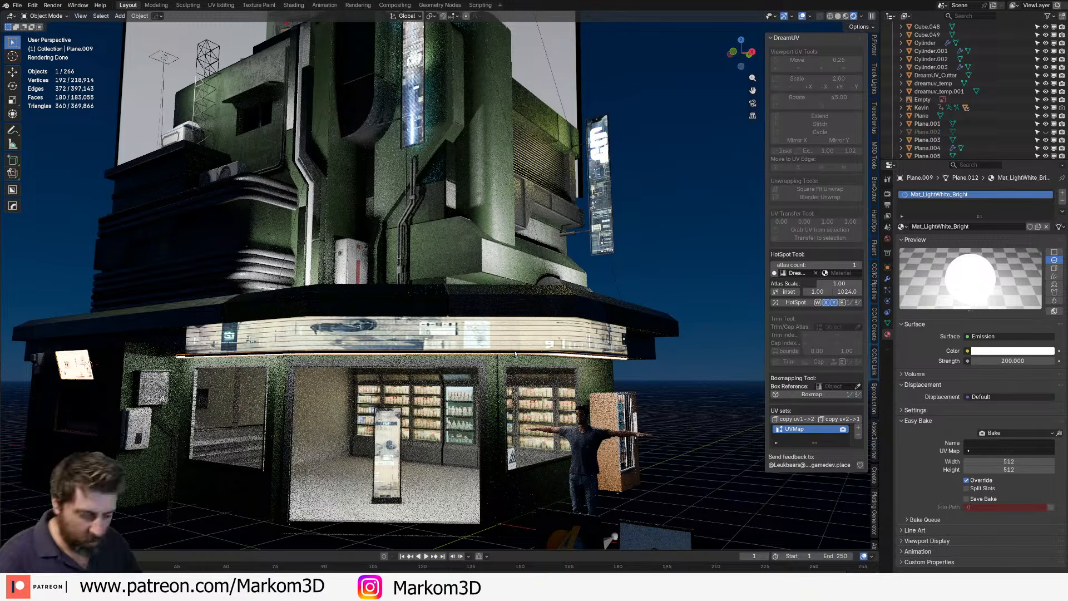
# - Unhide the hidden ground plane around the building
pyautogui.hotkey('alt', 'h')
pyautogui.moveTo(515, 354); pyautogui.dragTo(504, 360, button='middle')
pyautogui.keyDown('shift'); pyautogui.moveTo(529, 305); pyautogui.dragTo(521, 283, button='middle'); pyautogui.keyUp('shift')
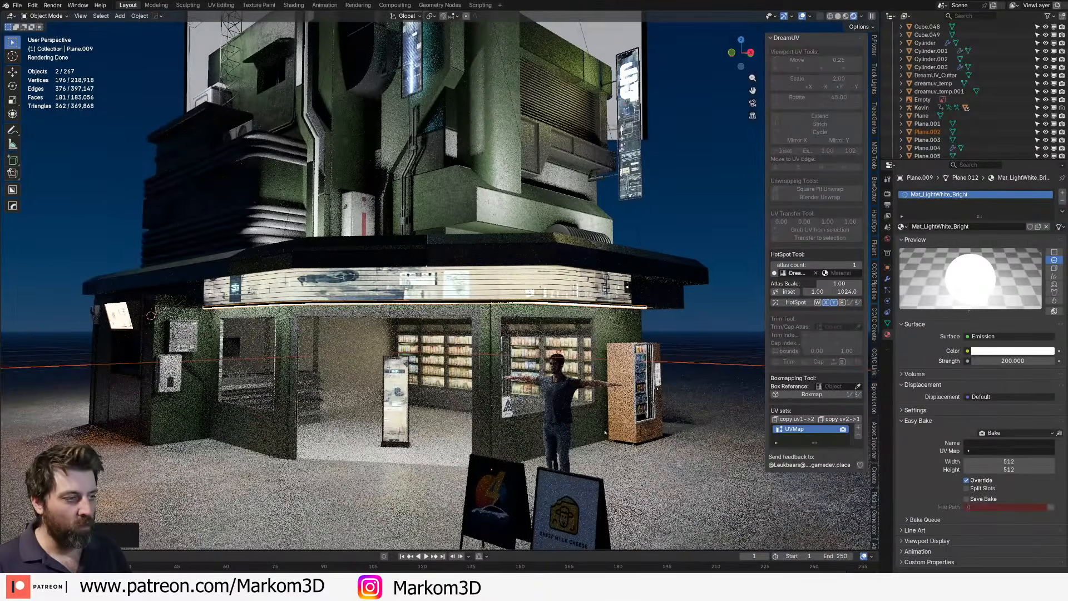
# - Apply the Solidify modifier on the shop window frames and try HotSpot UV mapping on them
pyautogui.click(236, 410)
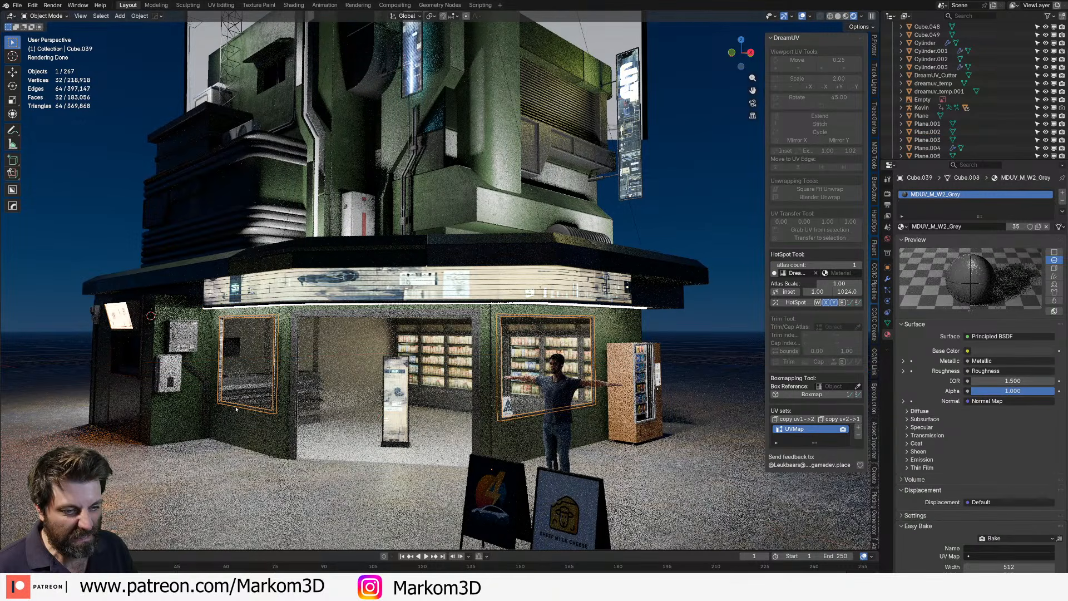
pyautogui.click(888, 280)
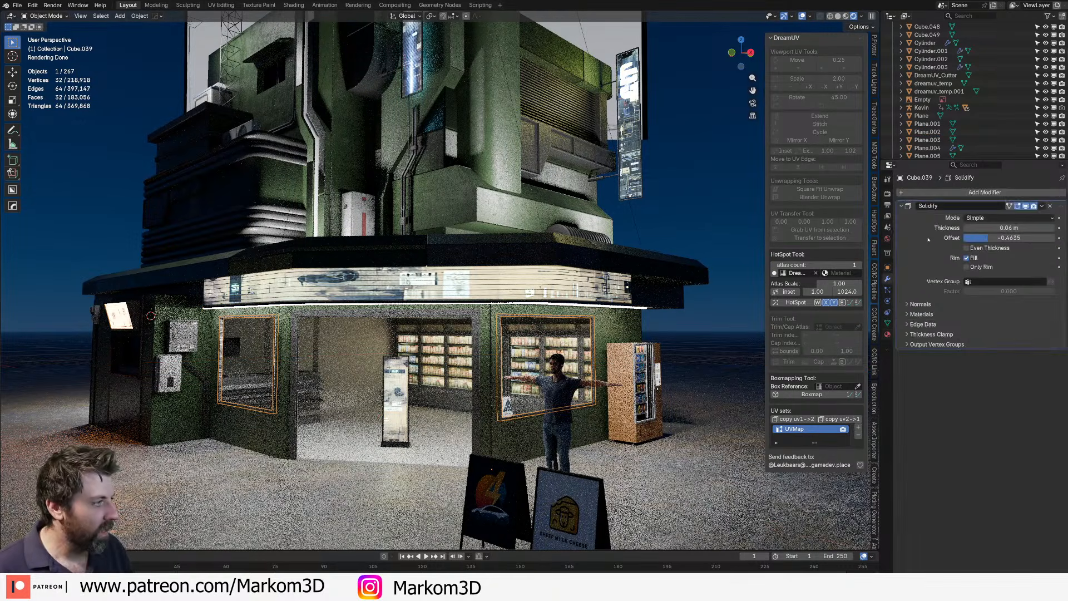
pyautogui.hotkey('ctrl', 'a')
pyautogui.keyDown('shift'); pyautogui.moveTo(680, 382); pyautogui.dragTo(689, 374, button='middle'); pyautogui.keyUp('shift')
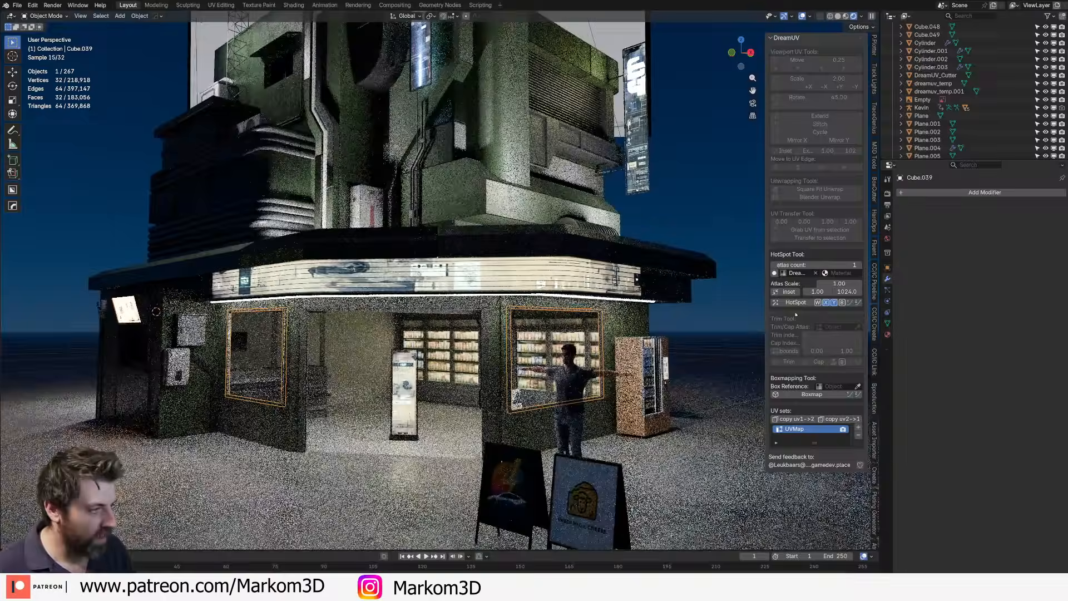
pyautogui.click(795, 302)
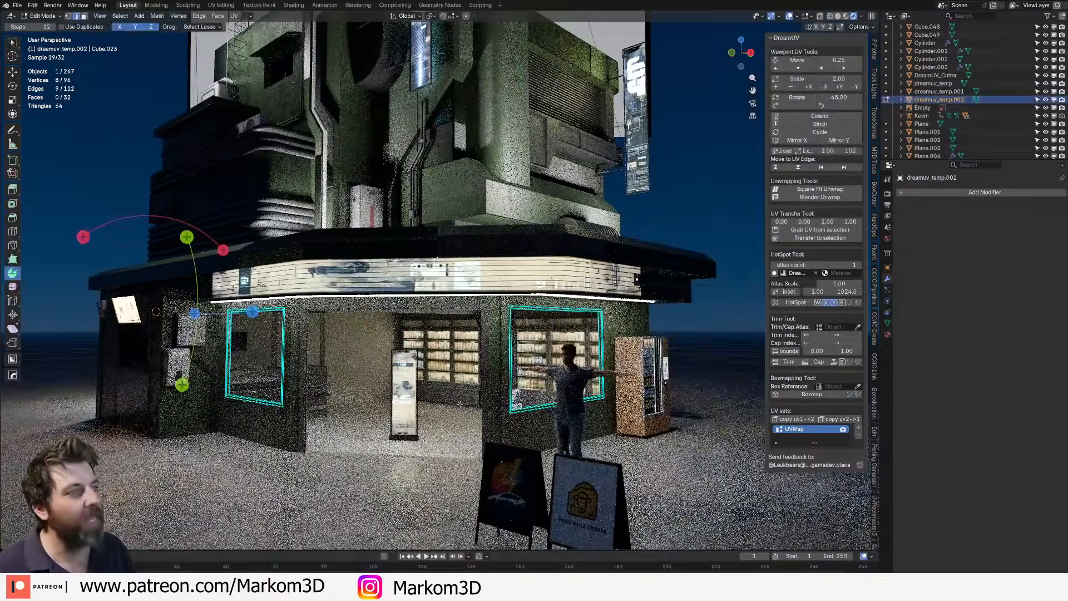
pyautogui.hotkey('ctrl', 'z')
# - Select edge loops on both shop window frames in edit mode and mark them as seams
pyautogui.scroll(3, 262, 303)
pyautogui.press('Tab')
pyautogui.moveTo(261, 303)
pyautogui.mouseDown(button='middle')
pyautogui.moveTo(295, 303)
pyautogui.moveTo(284, 303)
pyautogui.mouseUp(button='middle')
pyautogui.press('z')
pyautogui.keyDown('shift'); pyautogui.moveTo(497, 304); pyautogui.dragTo(517, 290, button='middle'); pyautogui.keyUp('shift')
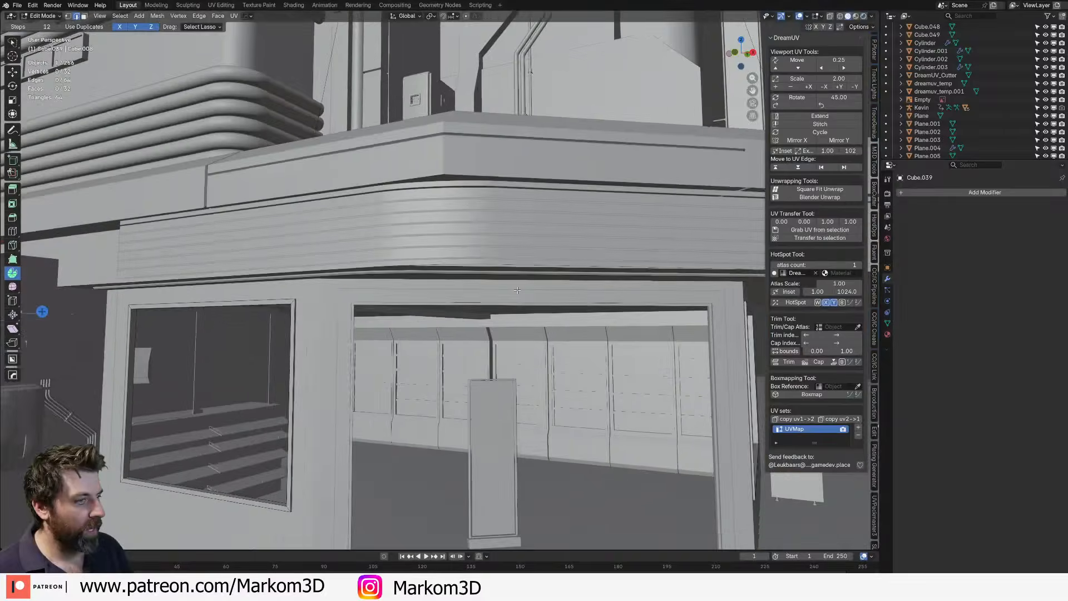
pyautogui.scroll(2, 421, 288)
pyautogui.keyDown('alt'); pyautogui.click(326, 276); pyautogui.keyUp('alt')
pyautogui.scroll(-3, 326, 276)
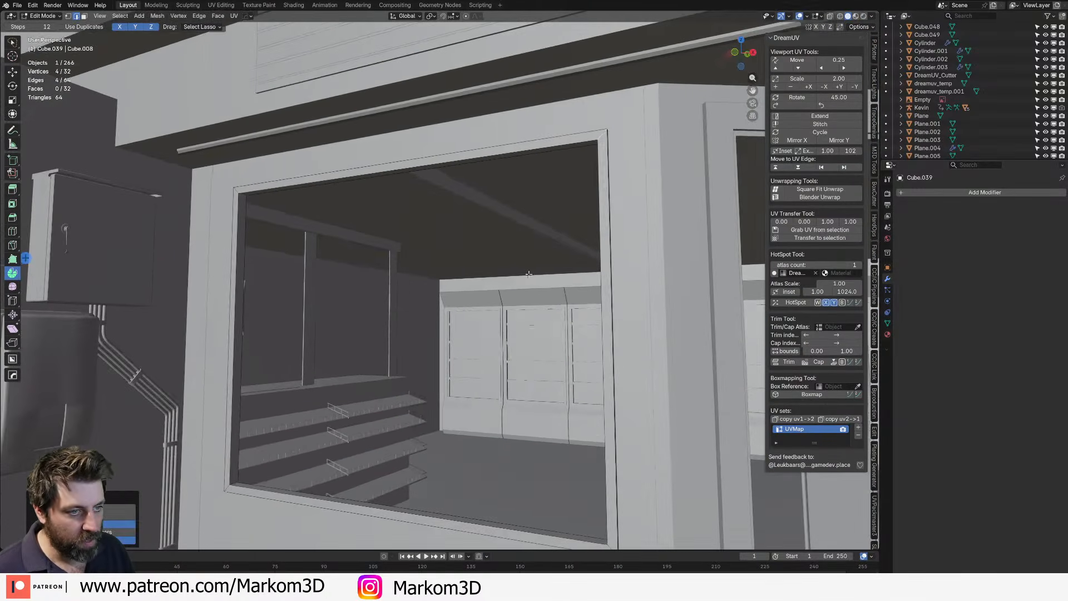
pyautogui.keyDown('alt'); pyautogui.keyDown('shift'); pyautogui.click(227, 488); pyautogui.keyUp('shift'); pyautogui.keyUp('alt')
pyautogui.keyDown('shift'); pyautogui.moveTo(509, 396); pyautogui.dragTo(185, 324, button='middle'); pyautogui.keyUp('shift')
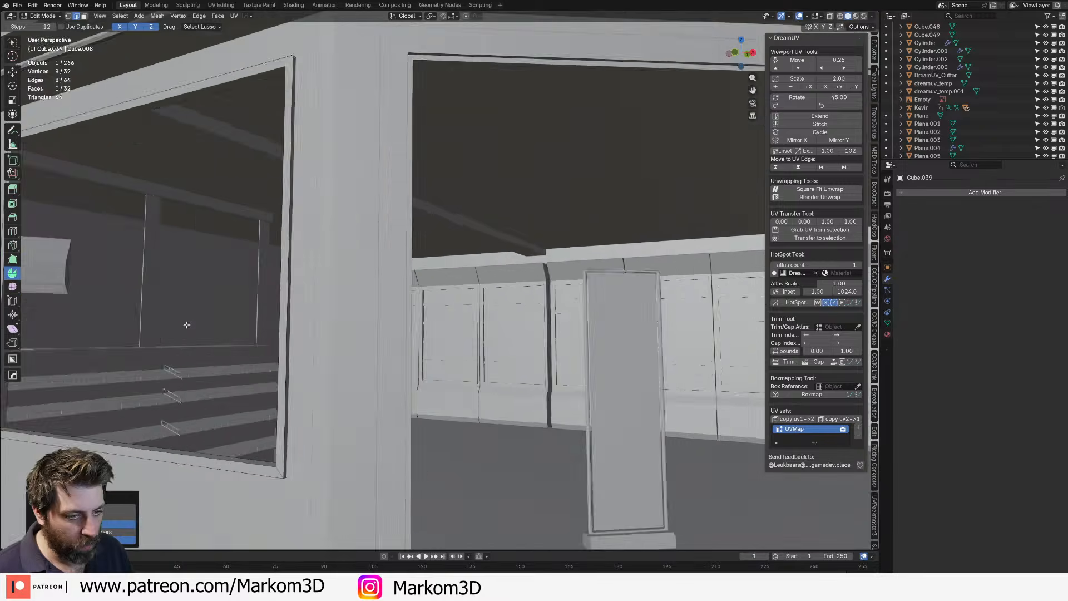
pyautogui.scroll(-4, 186, 324)
pyautogui.keyDown('shift'); pyautogui.moveTo(520, 307); pyautogui.dragTo(254, 307, button='middle'); pyautogui.keyUp('shift')
pyautogui.scroll(3, 466, 368)
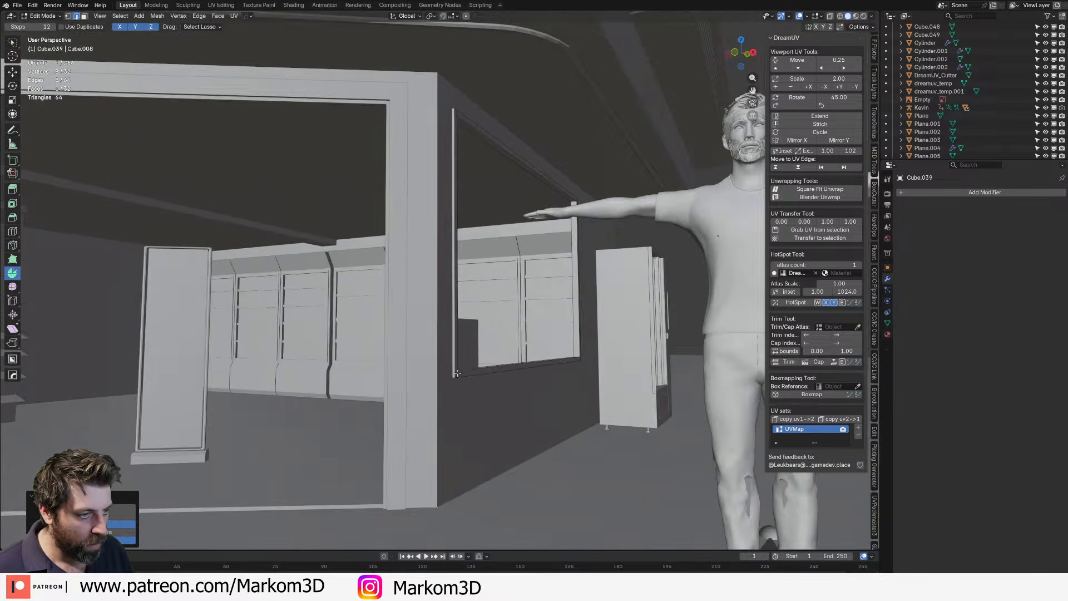
pyautogui.keyDown('alt'); pyautogui.keyDown('shift'); pyautogui.click(457, 373); pyautogui.keyUp('shift'); pyautogui.keyUp('alt')
pyautogui.moveTo(457, 373); pyautogui.dragTo(334, 392, button='middle')
pyautogui.scroll(-1, 595, 189)
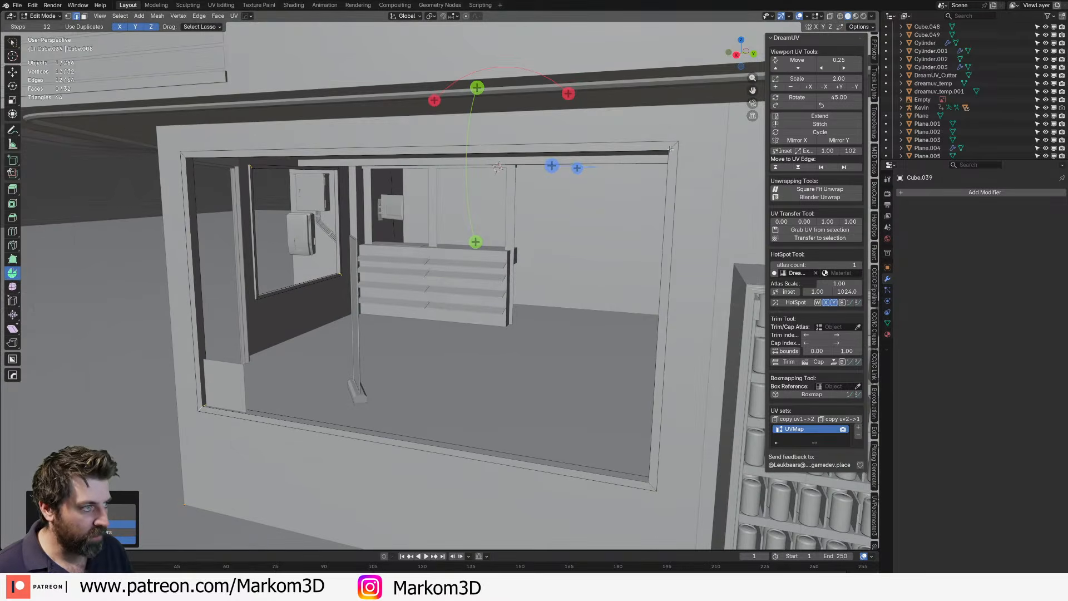
pyautogui.hotkey('ctrl', 'e')
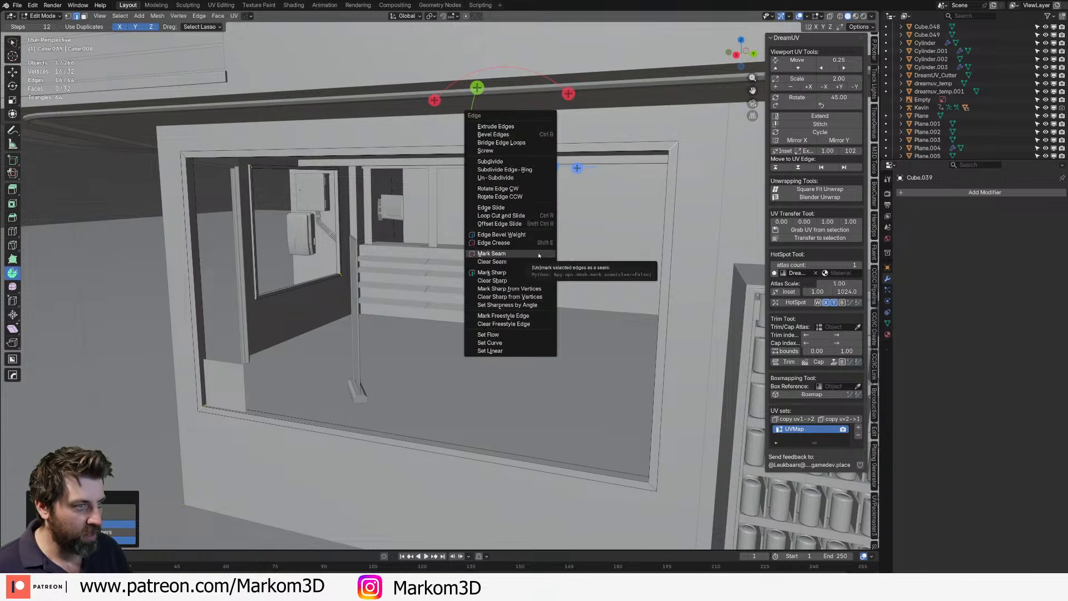
pyautogui.click(529, 257)
# - Apply HotSpot UV mapping to the whole window frames object with the new seams
pyautogui.press('a')
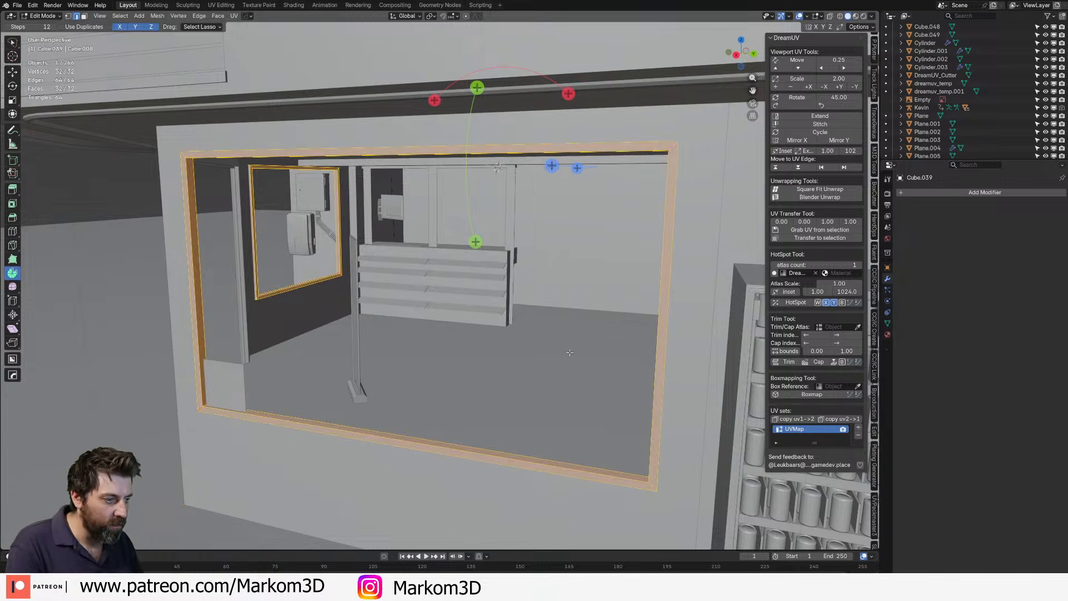
pyautogui.press('Tab')
pyautogui.click(787, 304)
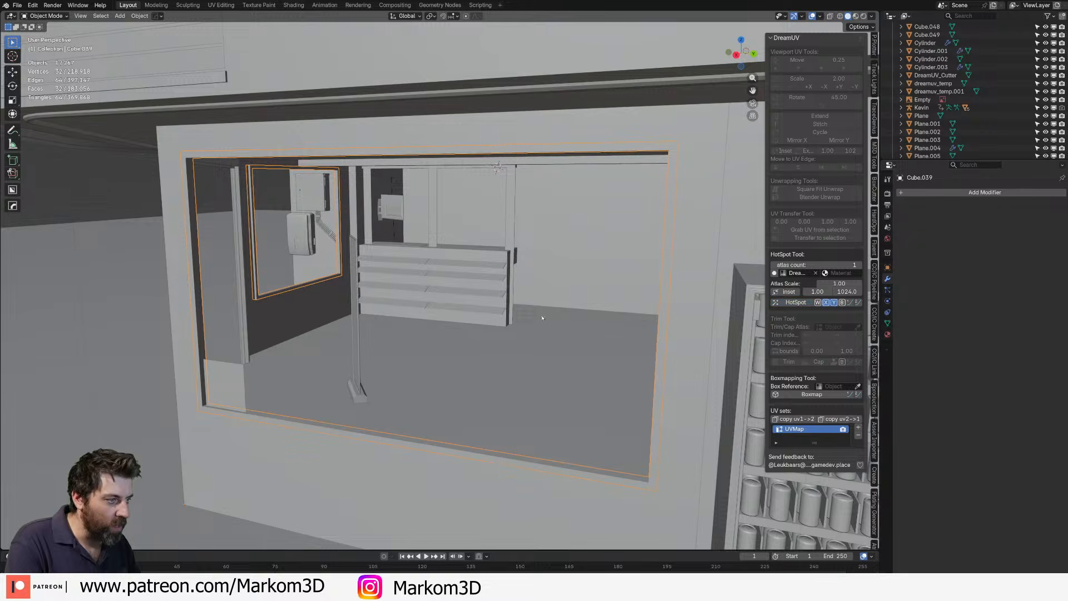
# - Examine the mapped window frames and the lit storefront in rendered shading
pyautogui.scroll(-5, 543, 317)
pyautogui.moveTo(445, 296); pyautogui.dragTo(454, 297, button='middle')
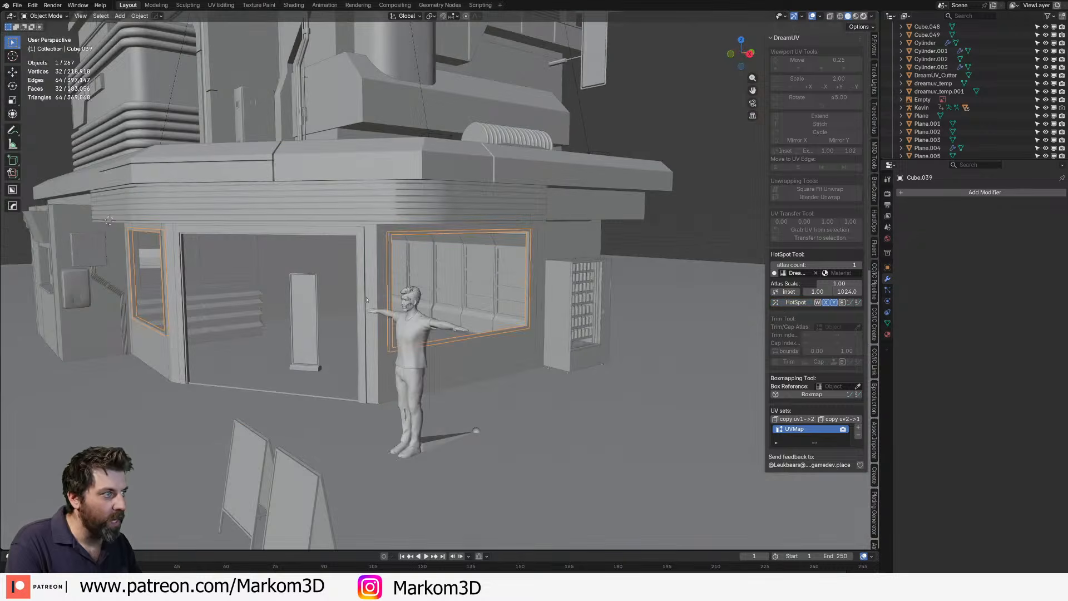
pyautogui.press('z')
pyautogui.moveTo(366, 300); pyautogui.dragTo(379, 305, button='middle')
pyautogui.scroll(3, 379, 305)
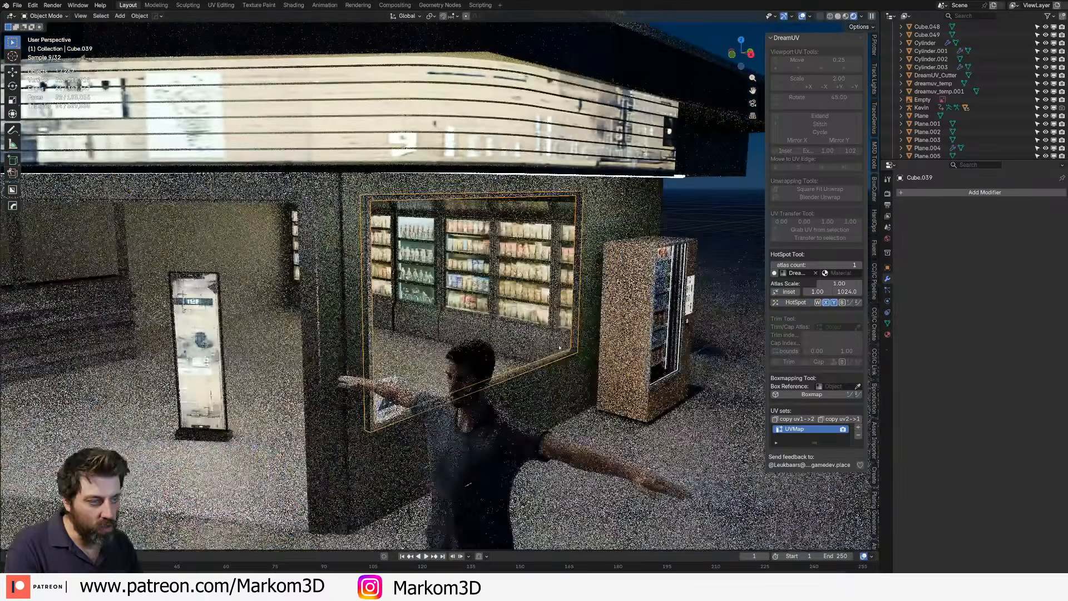
pyautogui.scroll(-5, 316, 336)
pyautogui.moveTo(317, 337); pyautogui.dragTo(283, 306, button='middle')
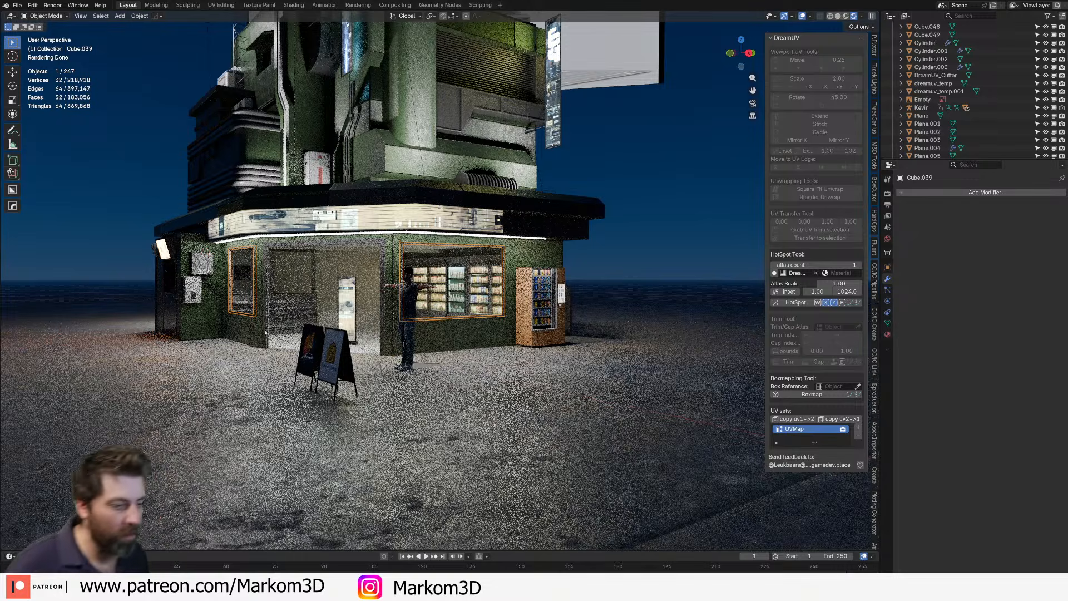
# - Examine the building's night lighting from the front, sides, rear and above in rendered shading
pyautogui.moveTo(357, 337); pyautogui.dragTo(399, 337, button='middle')
pyautogui.scroll(-3, 378, 311)
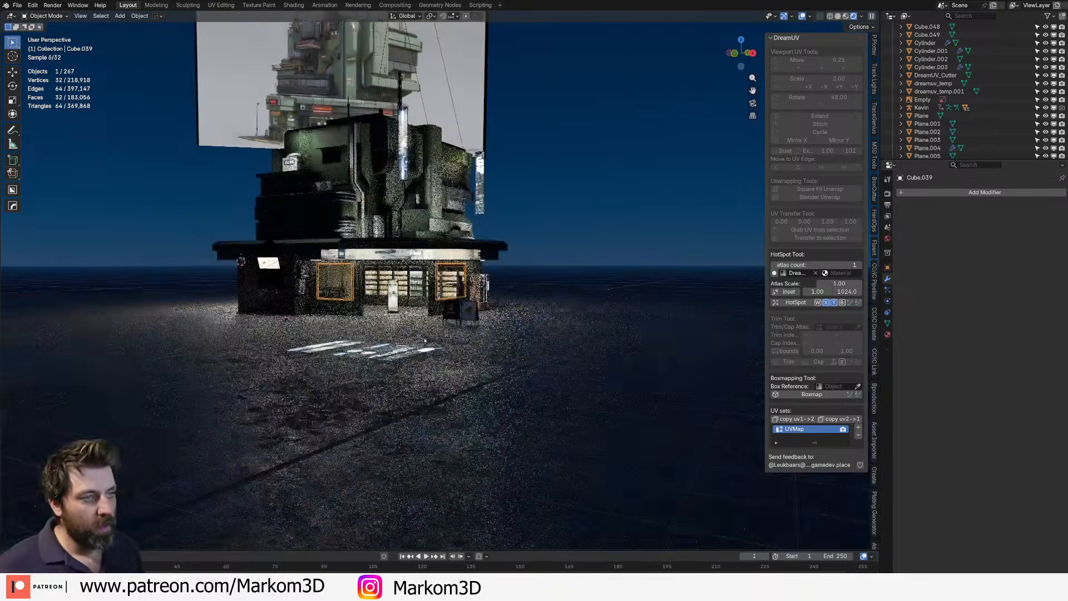
pyautogui.moveTo(351, 280); pyautogui.dragTo(392, 293, button='middle')
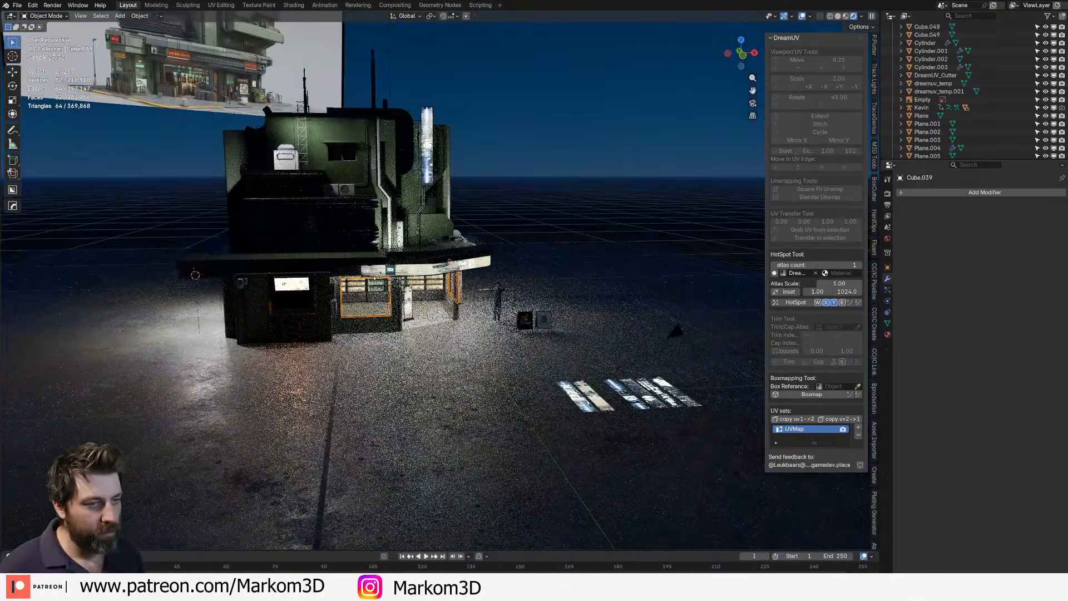
pyautogui.moveTo(230, 209); pyautogui.dragTo(464, 293, button='middle')
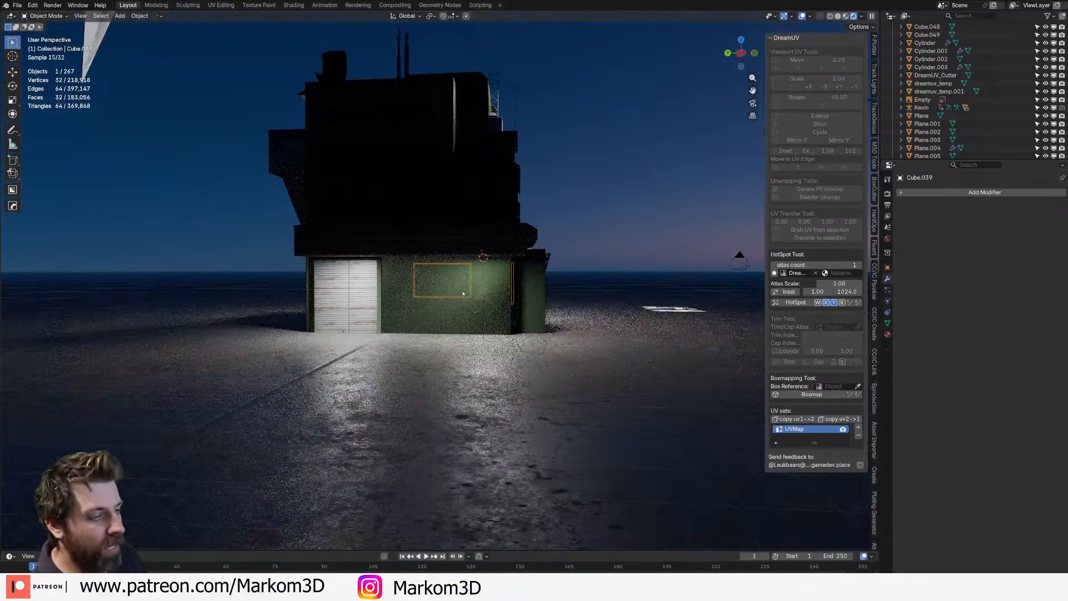
pyautogui.click(408, 193)
pyautogui.moveTo(408, 193)
pyautogui.mouseDown(button='middle')
pyautogui.moveTo(633, 393)
pyautogui.moveTo(563, 372)
pyautogui.mouseUp(button='middle')
pyautogui.scroll(-3, 633, 393)
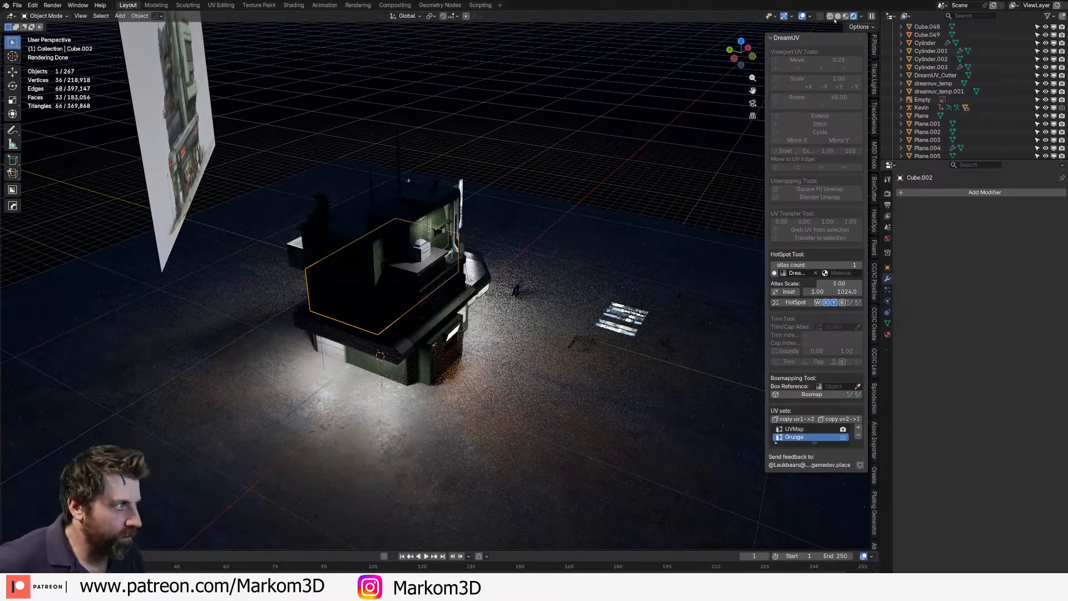
# - Switch the viewport to solid shading and select the tube light running beneath the canopy
pyautogui.press('z')
pyautogui.moveTo(645, 267)
pyautogui.mouseDown(button='middle')
pyautogui.moveTo(742, 286)
pyautogui.moveTo(695, 288)
pyautogui.mouseUp(button='middle')
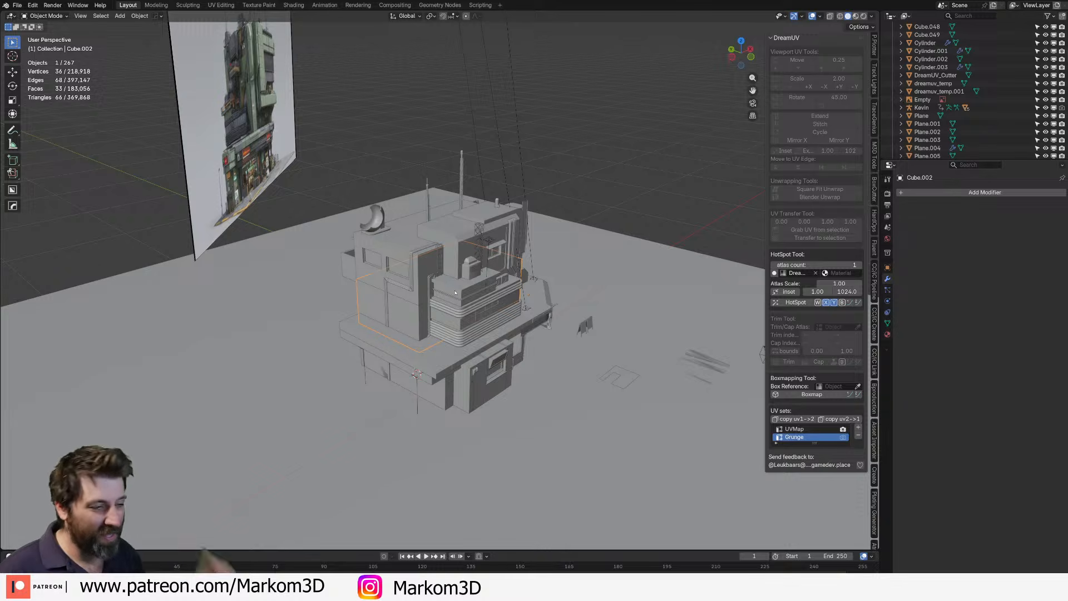
pyautogui.moveTo(466, 321); pyautogui.dragTo(434, 398, button='middle')
pyautogui.moveTo(476, 307); pyautogui.dragTo(453, 261, button='middle')
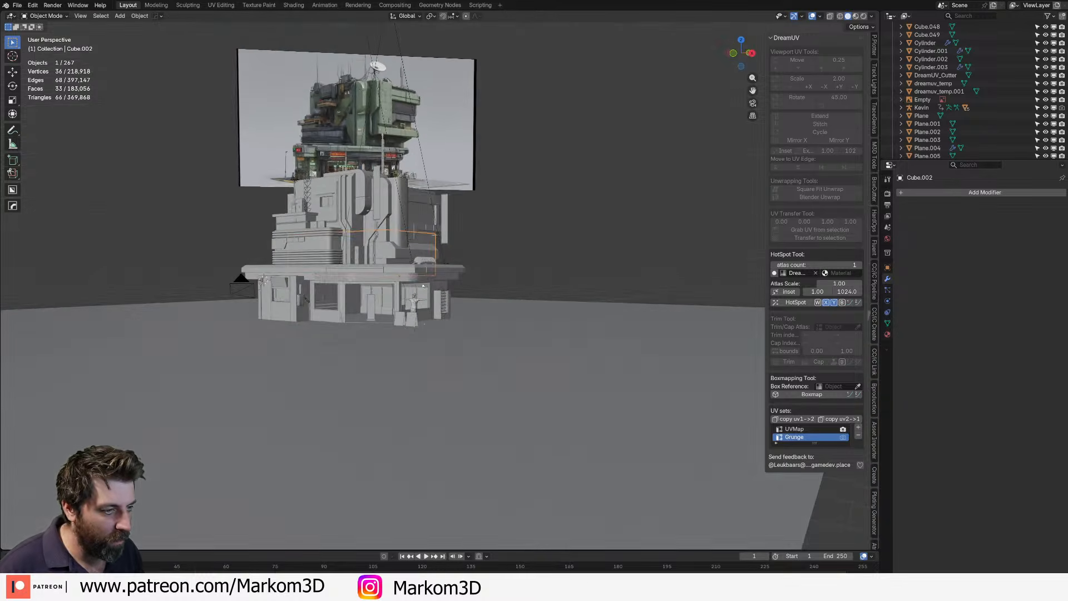
pyautogui.scroll(3, 453, 261)
pyautogui.moveTo(453, 401); pyautogui.dragTo(419, 362, button='middle')
pyautogui.scroll(-4, 384, 319)
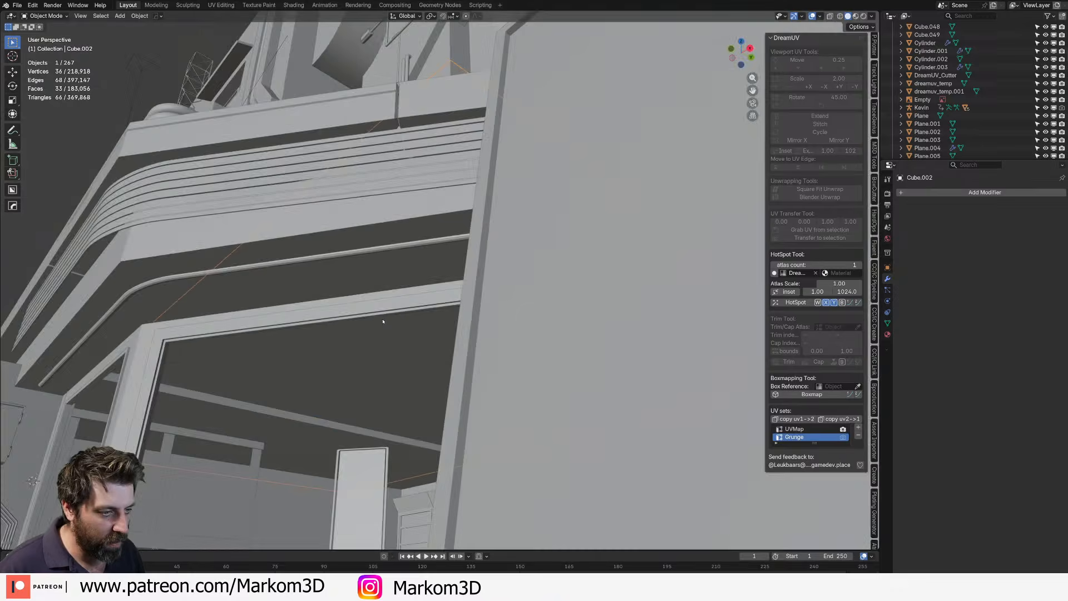
pyautogui.keyDown('shift'); pyautogui.moveTo(384, 319); pyautogui.dragTo(460, 322, button='middle'); pyautogui.keyUp('shift')
pyautogui.click(374, 268)
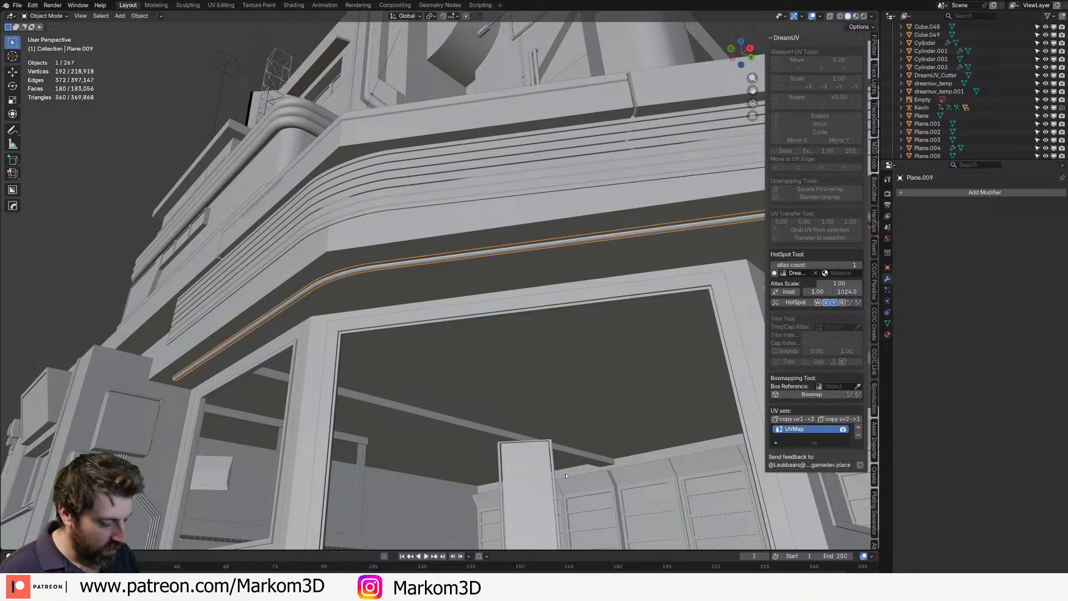
# - Hide the large ground plane so the building's underside can be viewed
pyautogui.scroll(-6, 543, 439)
pyautogui.moveTo(543, 439); pyautogui.dragTo(543, 462, button='middle')
pyautogui.scroll(-4, 543, 462)
pyautogui.click(568, 498)
pyautogui.press('h')
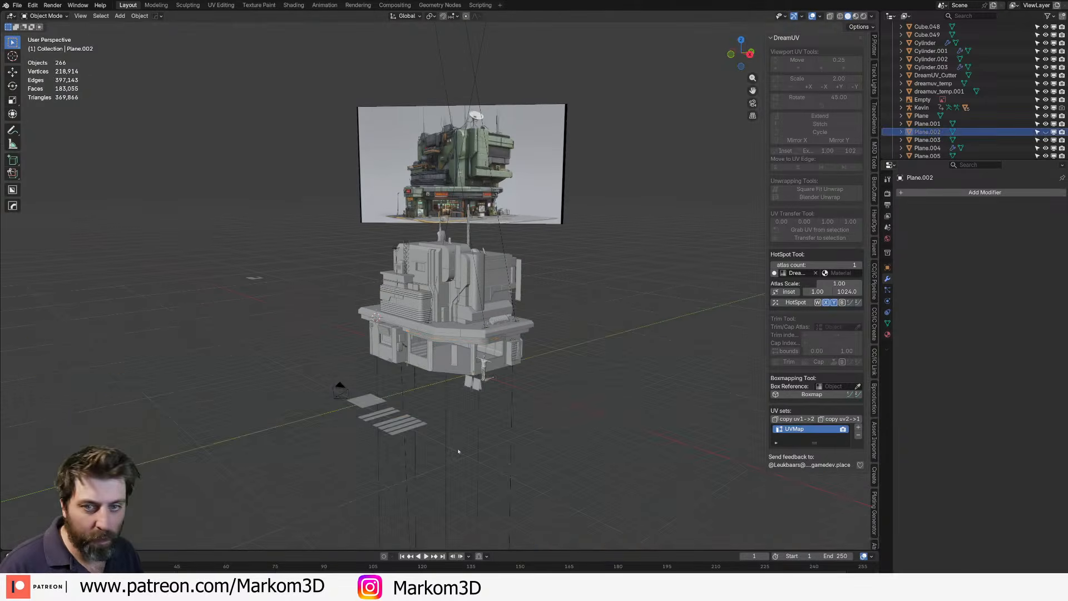
# - Delete the curved tube light beneath the canopy from the bottom orthographic view
pyautogui.moveTo(461, 451); pyautogui.dragTo(484, 389, button='middle')
pyautogui.scroll(5, 505, 349)
pyautogui.moveTo(504, 326); pyautogui.dragTo(616, 278, button='middle')
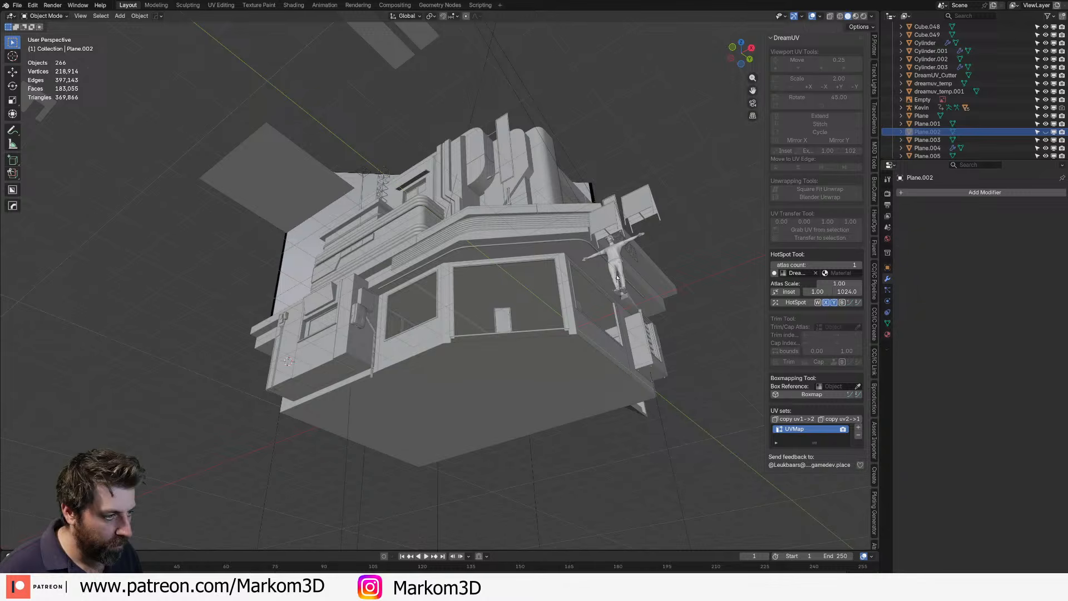
pyautogui.click(583, 242)
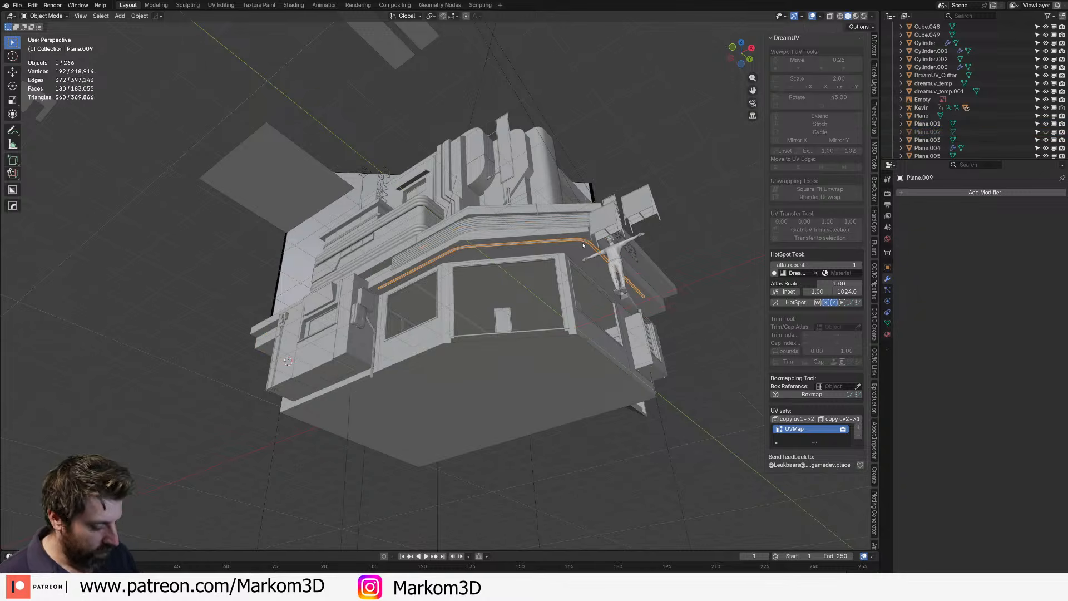
pyautogui.press('ctrl+KP_7')
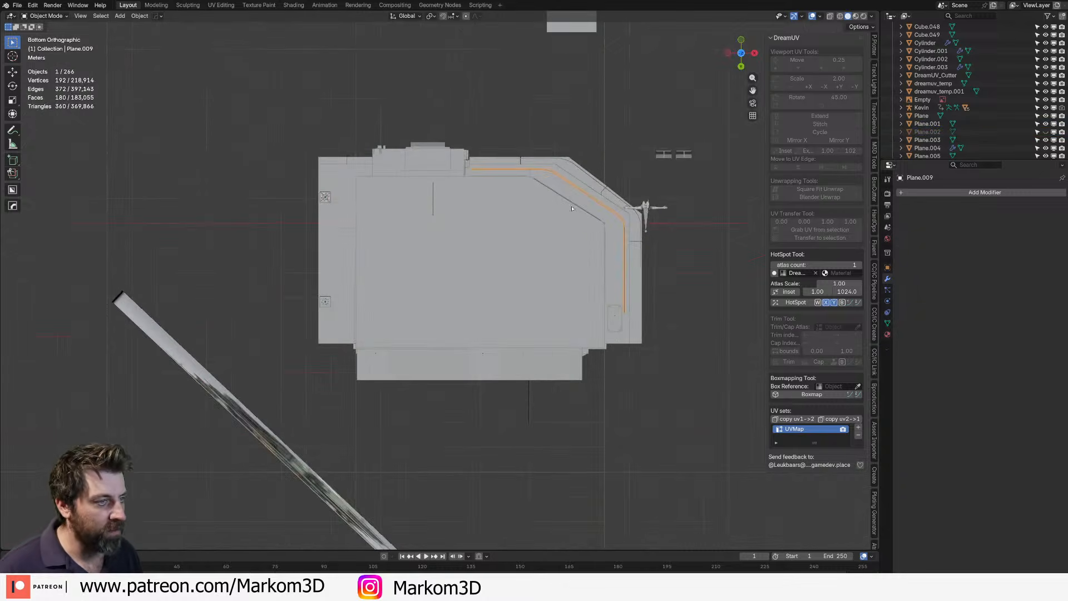
pyautogui.keyDown('shift'); pyautogui.moveTo(571, 208); pyautogui.dragTo(454, 321, button='middle'); pyautogui.keyUp('shift')
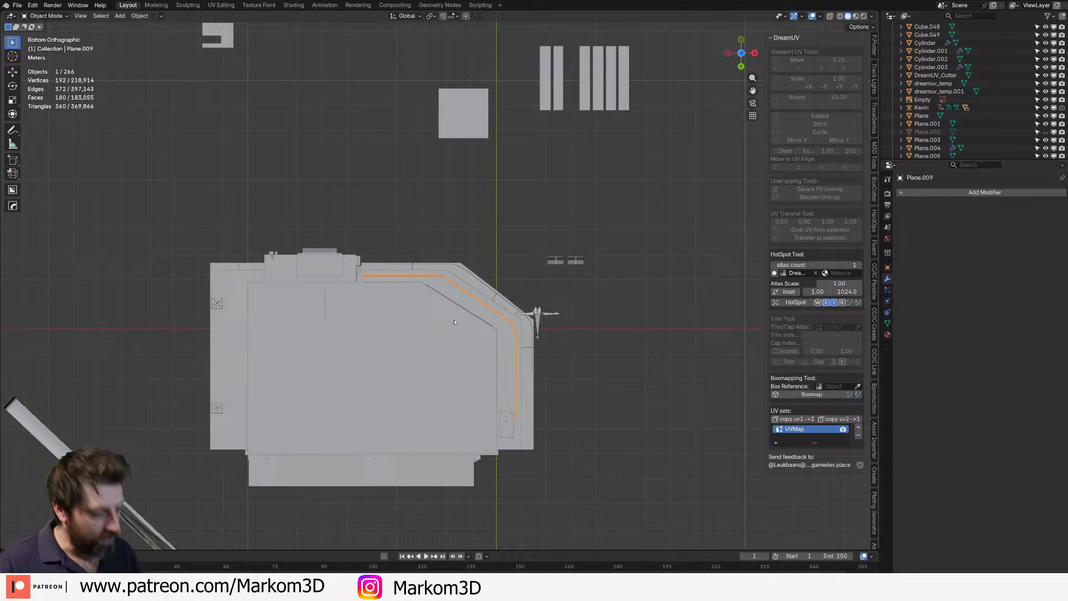
pyautogui.scroll(3, 455, 321)
pyautogui.press('Delete')
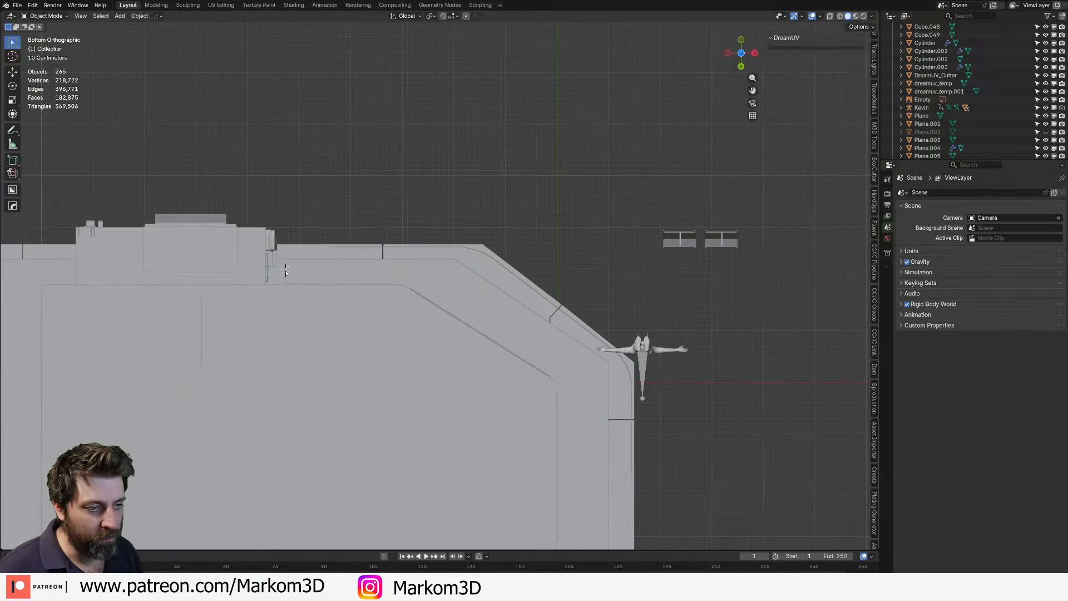
# - Add a cylinder mesh at the 3D cursor beneath the canopy, near the end beside the wall-mounted units
pyautogui.scroll(2, 285, 271)
pyautogui.hotkey('shift', 'a')
pyautogui.moveTo(367, 329)
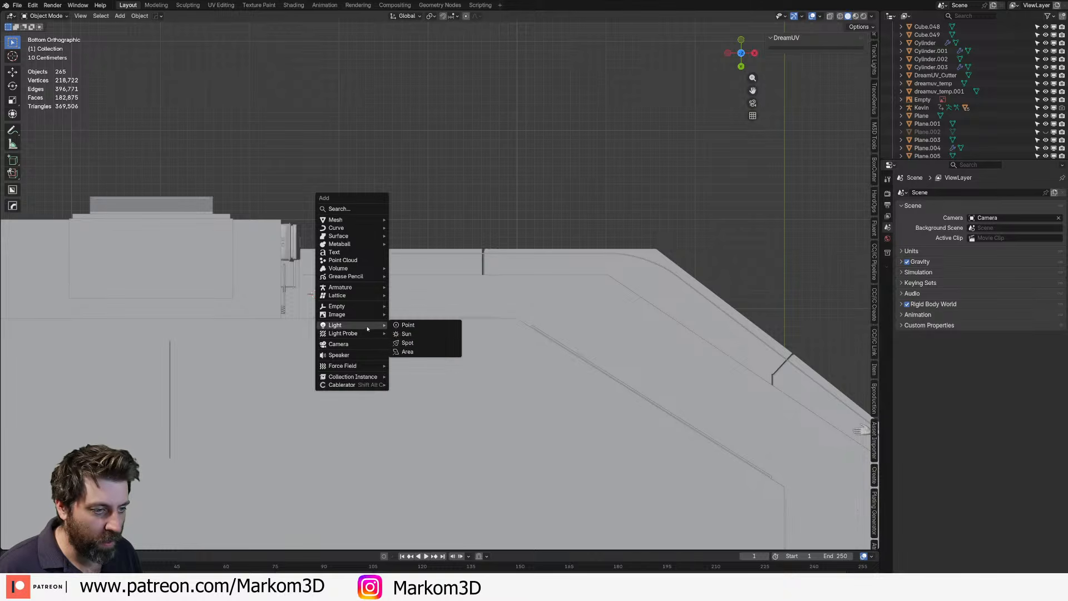
pyautogui.moveTo(356, 219)
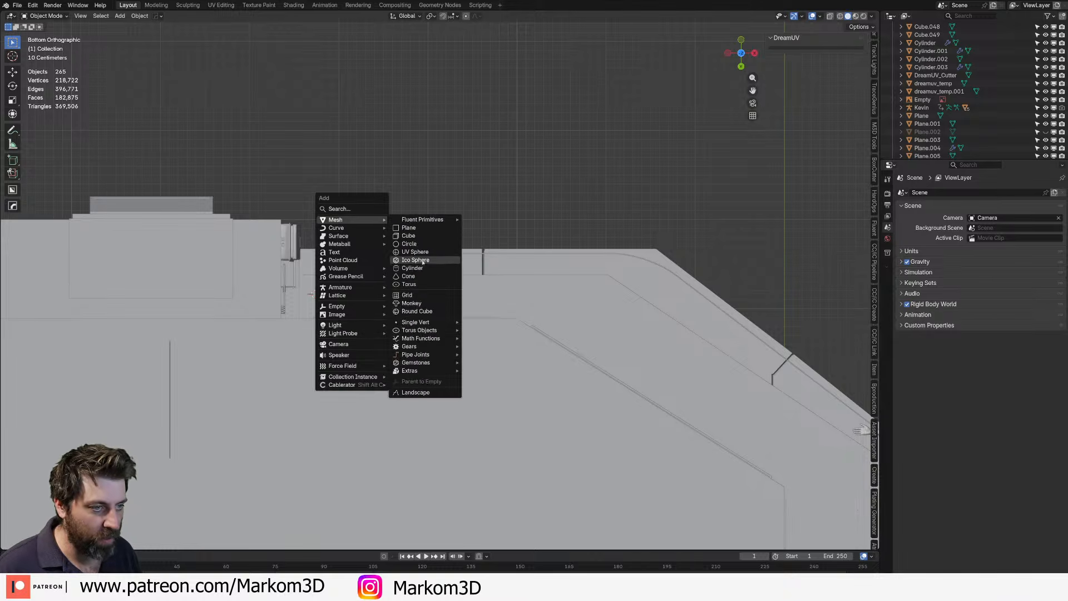
pyautogui.click(412, 267)
pyautogui.moveTo(413, 267); pyautogui.dragTo(561, 336, button='middle')
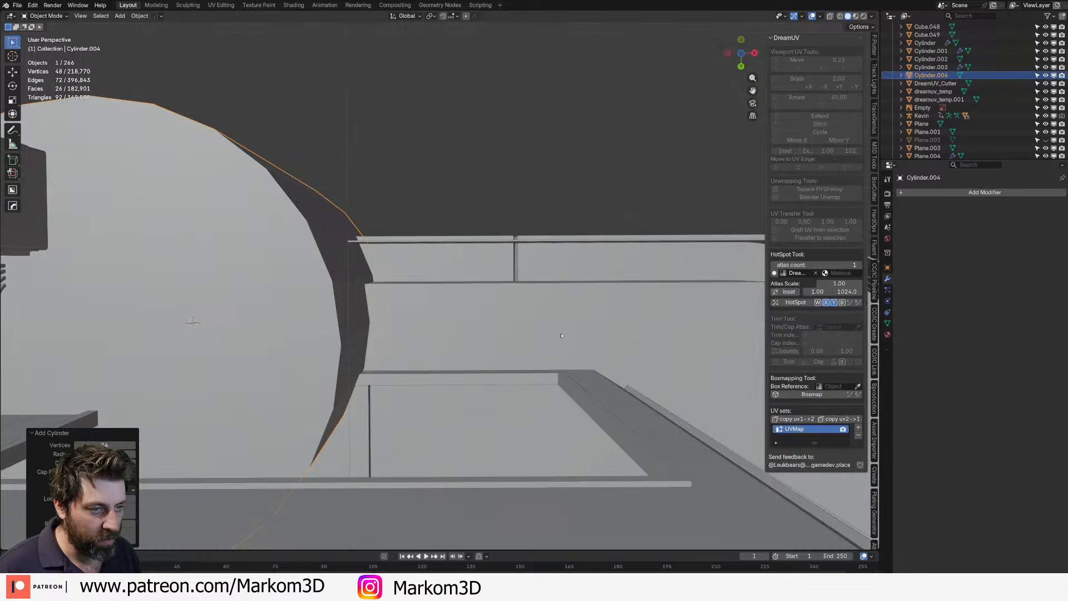
# - Scale the new cylinder's whole mesh down in edit mode to the size of a small canopy downlight
pyautogui.press('Tab')
pyautogui.press('s')
pyautogui.click(230, 328)
pyautogui.keyDown('alt'); pyautogui.moveTo(230, 328); pyautogui.dragTo(216, 356, button='middle'); pyautogui.keyUp('alt')
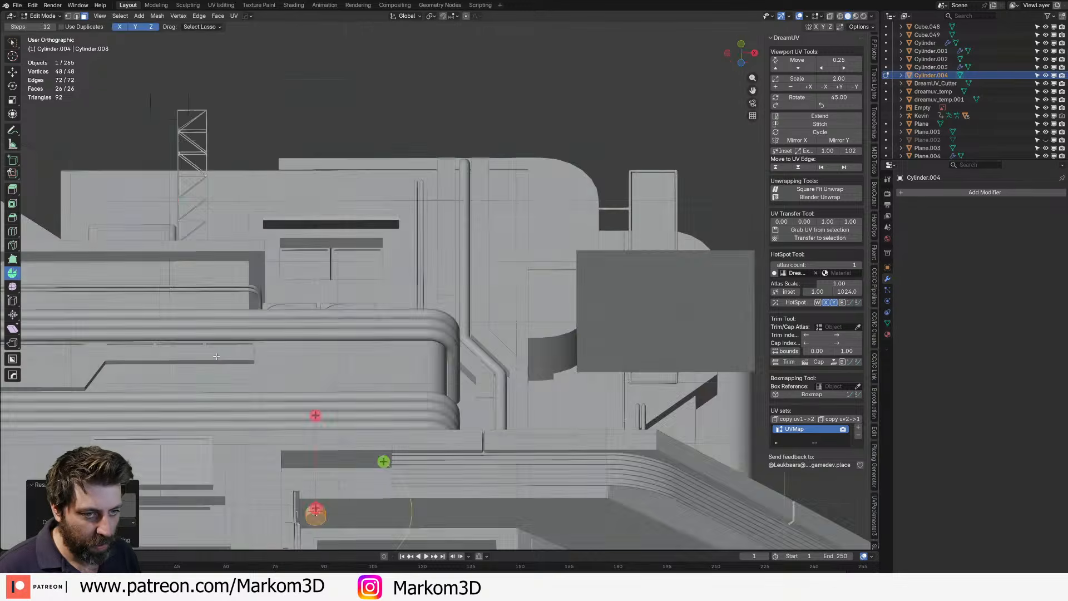
pyautogui.press('KP_7')
pyautogui.press('ctrl+KP_7')
pyautogui.scroll(4, 234, 357)
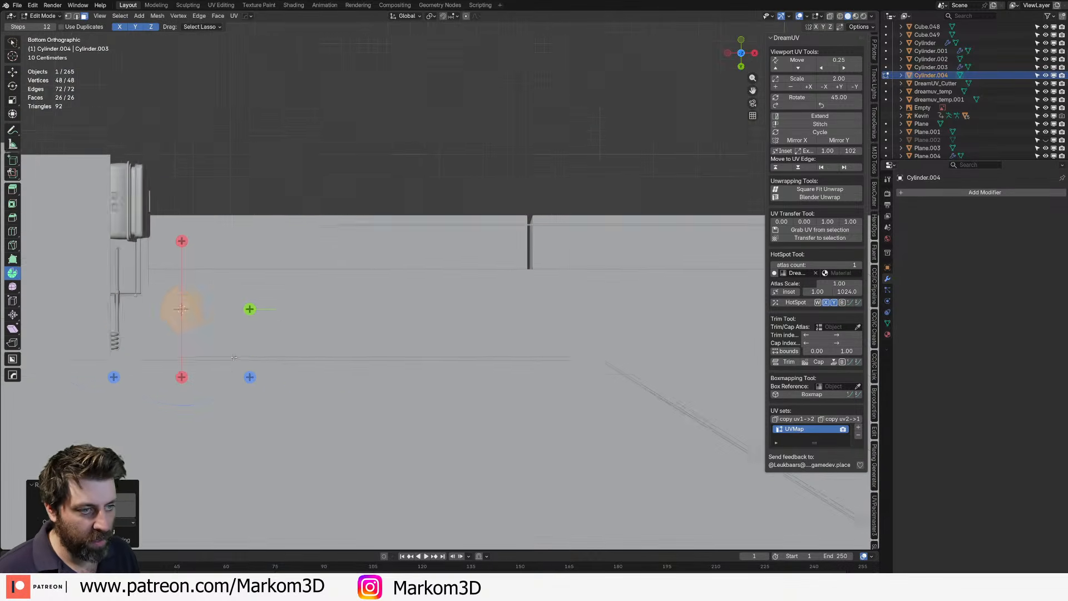
pyautogui.moveTo(234, 359); pyautogui.dragTo(253, 432, button='middle')
pyautogui.press('KP_Decimal')
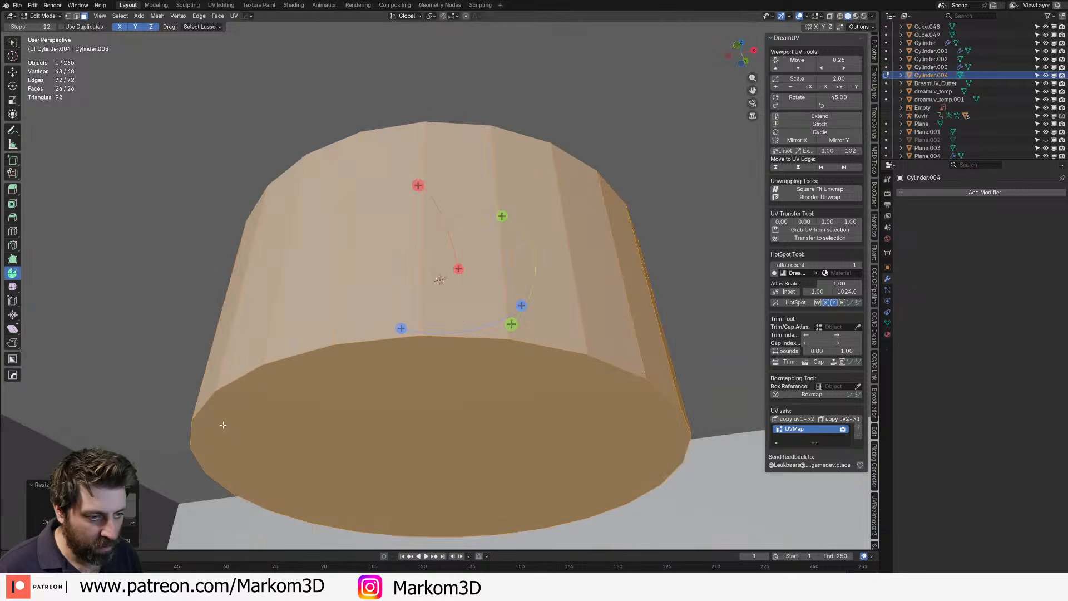
pyautogui.moveTo(223, 425); pyautogui.dragTo(215, 462, button='middle')
pyautogui.scroll(-11, 215, 461)
pyautogui.press('s')
pyautogui.click(507, 320)
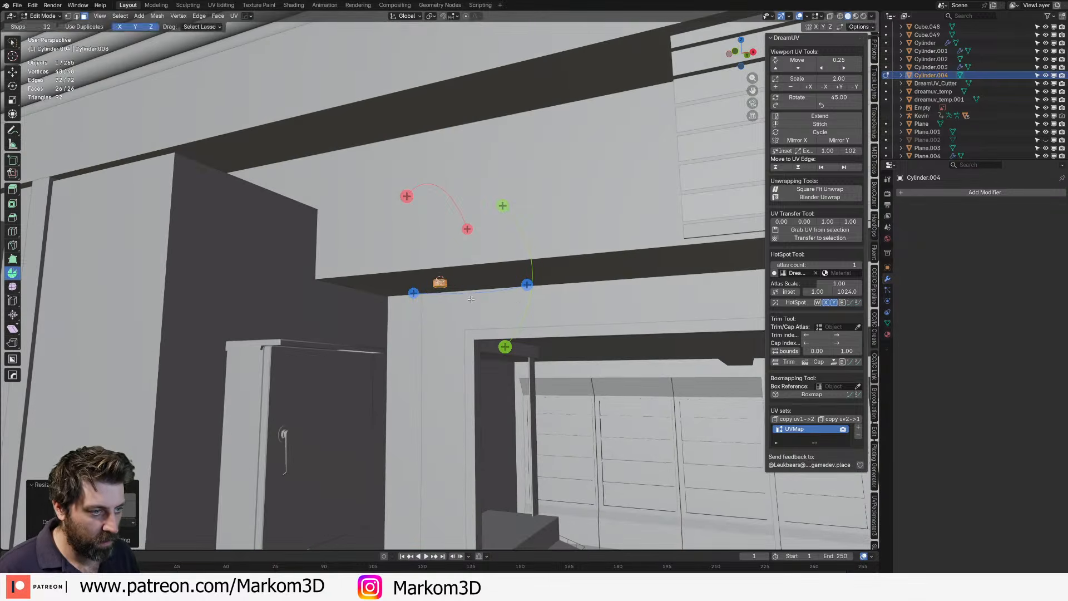
# - Flatten the small cylinder along the Z axis into a thin disc under the canopy
pyautogui.scroll(3, 476, 349)
pyautogui.press('s')
pyautogui.press('z')
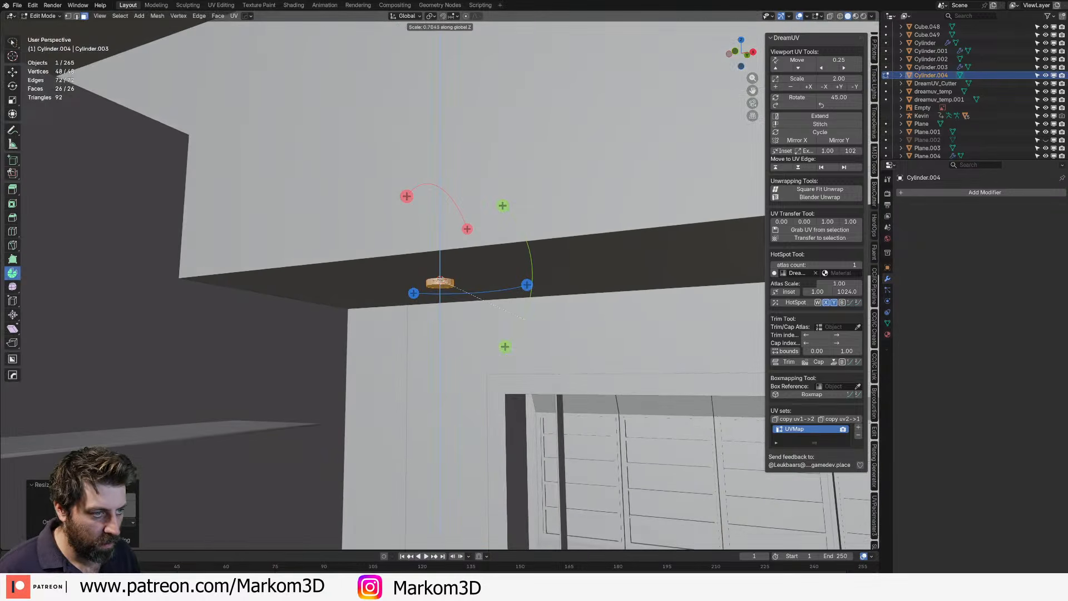
pyautogui.click(506, 306)
pyautogui.moveTo(506, 306); pyautogui.dragTo(456, 329, button='middle')
pyautogui.scroll(2, 469, 291)
# - Select only the disc's underside face and inset it to form a rim
pyautogui.hotkey('alt', 'a')
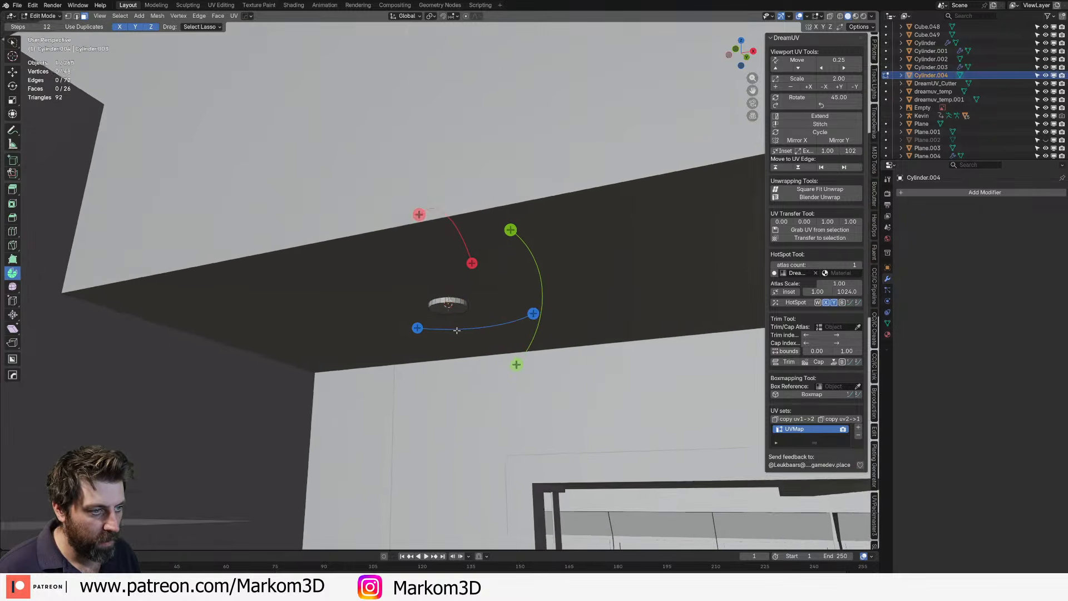
pyautogui.scroll(1, 449, 319)
pyautogui.click(444, 311)
pyautogui.keyDown('ctrl'); pyautogui.moveTo(479, 391); pyautogui.dragTo(615, 370, button='middle'); pyautogui.keyUp('ctrl')
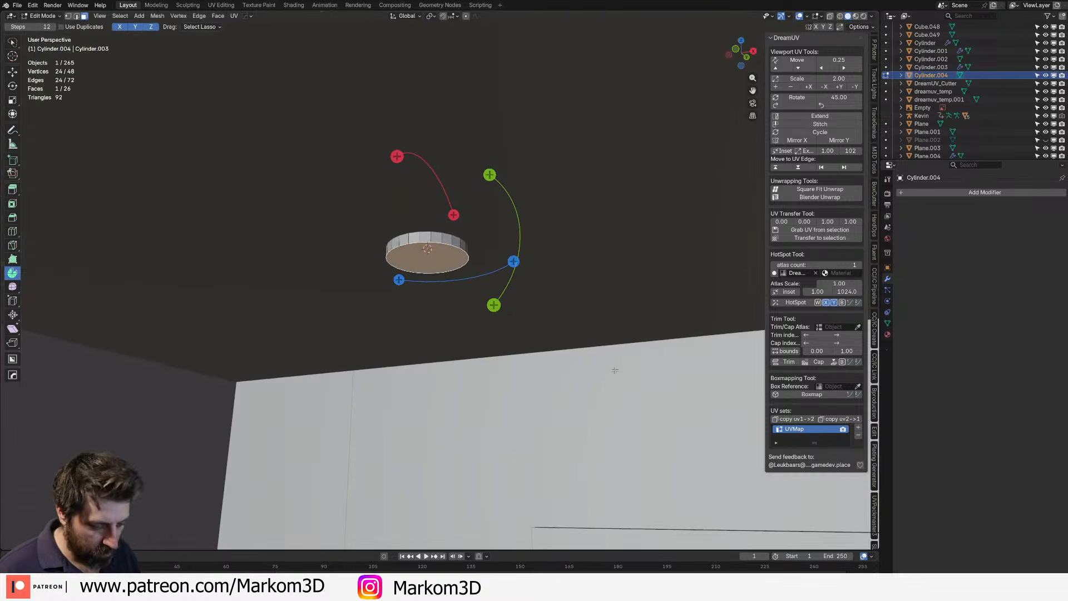
pyautogui.press('i')
pyautogui.click(599, 364)
# - Try to extrude the inset face downward and bevel it with 6 segments into a rounded dome
pyautogui.press('e')
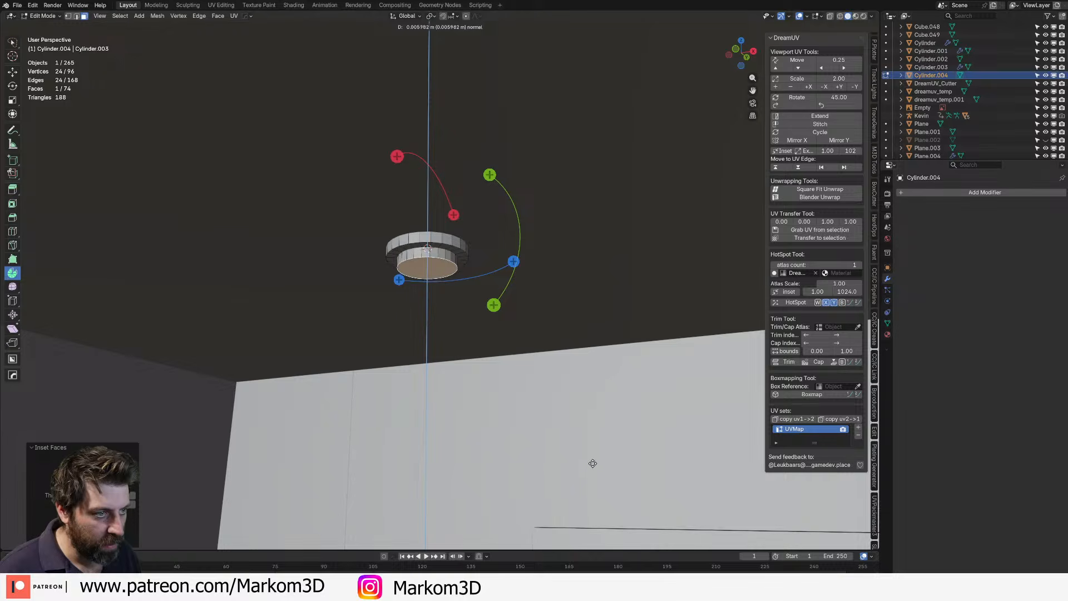
pyautogui.click(592, 513)
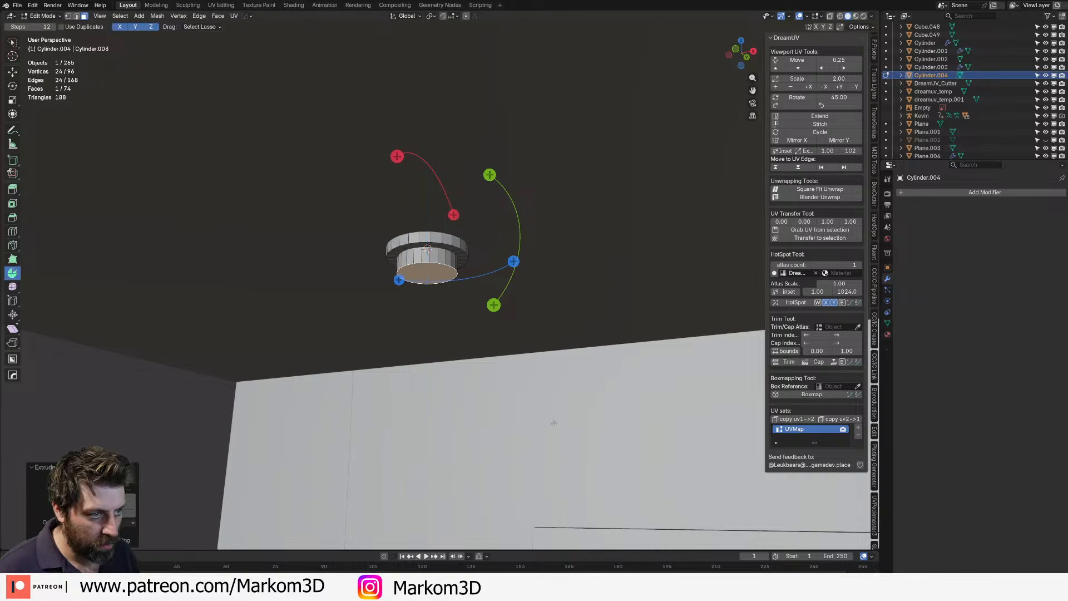
pyautogui.hotkey('ctrl', 'b')
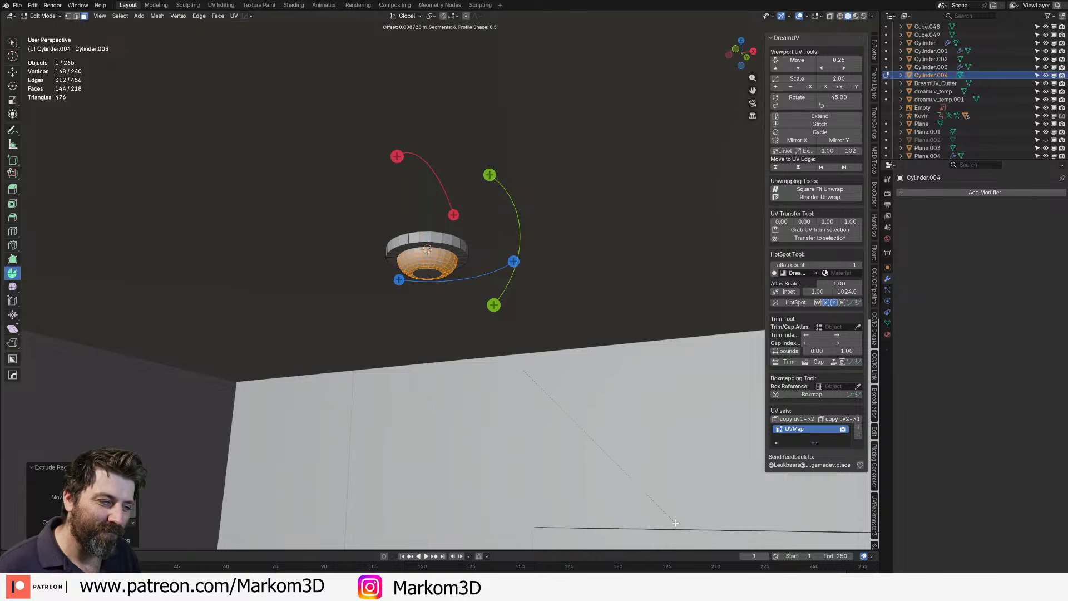
pyautogui.click(675, 523)
pyautogui.scroll(-6, 575, 437)
pyautogui.press('Tab')
pyautogui.scroll(-4, 454, 352)
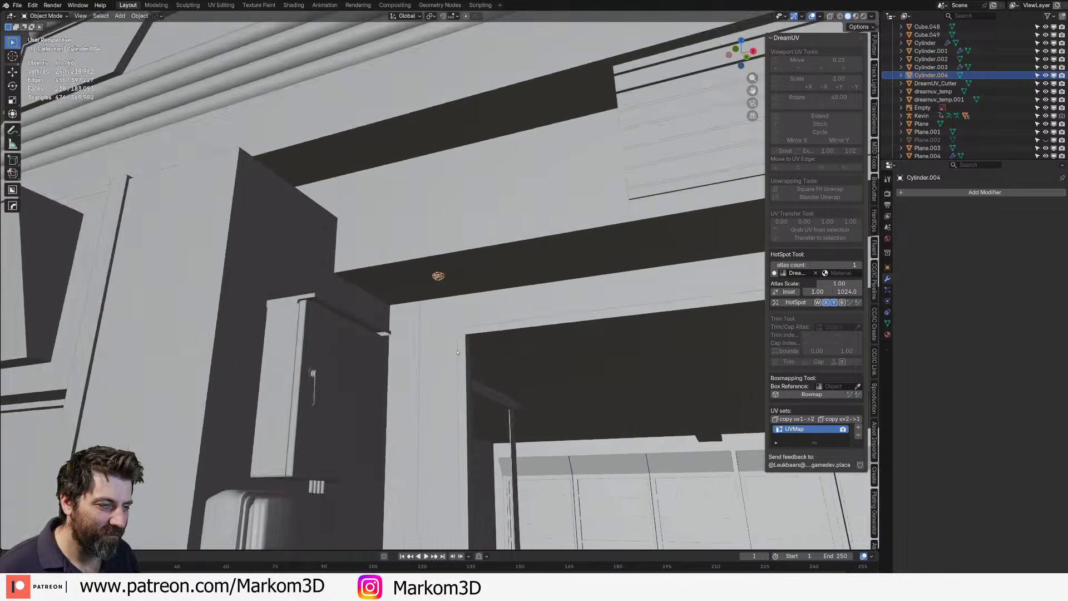
# - Undo the dome's bevel and extrusion, back to the plain inset face
pyautogui.scroll(3, 474, 294)
pyautogui.press('Tab')
pyautogui.hotkey('ctrl', 'z')
pyautogui.hotkey('ctrl', 'z')
pyautogui.hotkey('ctrl', 'z')
pyautogui.hotkey('ctrl', 'z')
# - Extrude the inset face about 5.5 mm inward, then grow the selection and move it about 7 mm down along Z
pyautogui.scroll(2, 475, 294)
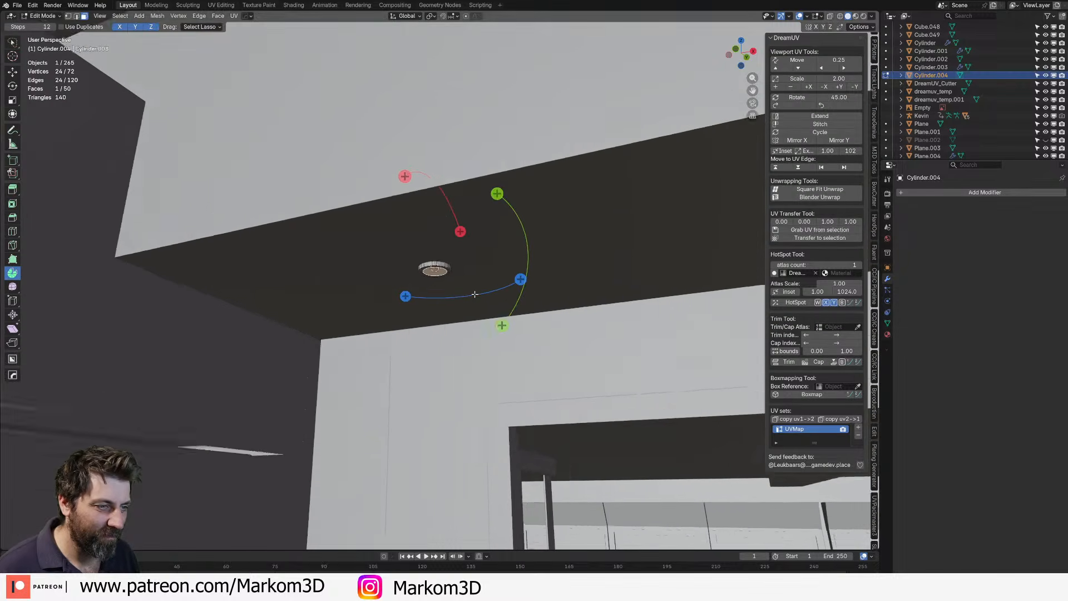
pyautogui.press('e')
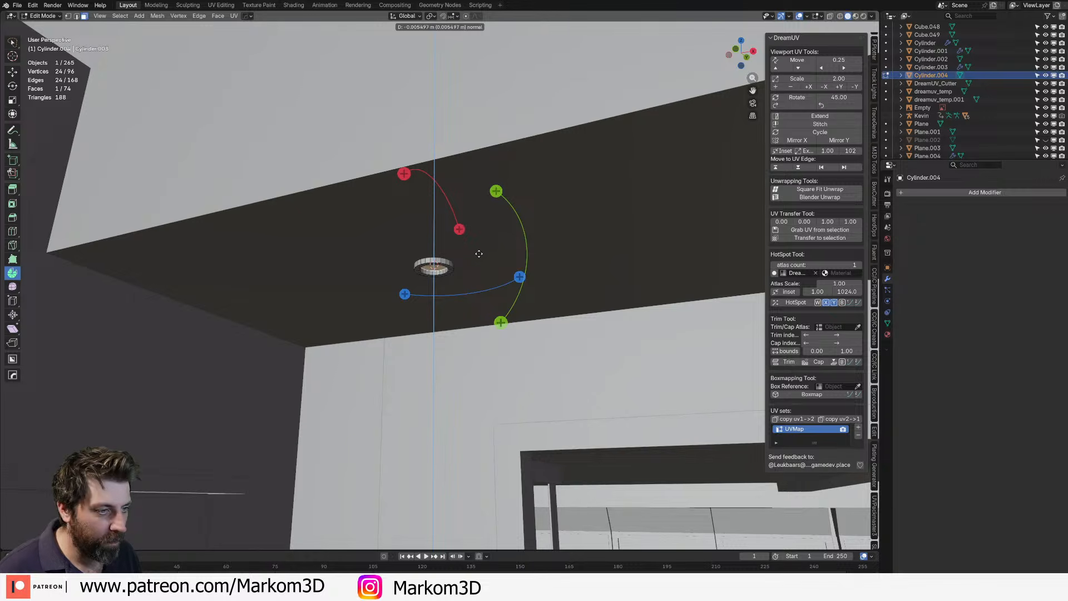
pyautogui.click(477, 255)
pyautogui.press('ctrl+KP_Add')
pyautogui.press('ctrl+KP_Add')
pyautogui.press('g')
pyautogui.press('z')
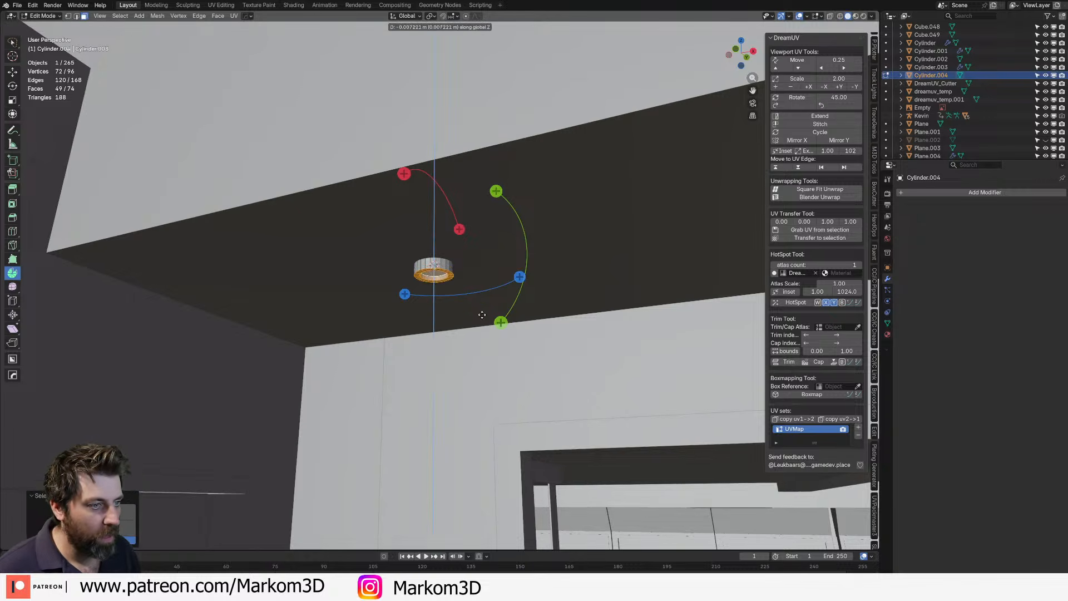
pyautogui.click(482, 315)
# - Scale the recess's lower inner edge loop outward to thin the rim, and apply Shade Auto Smooth to the light
pyautogui.scroll(3, 482, 311)
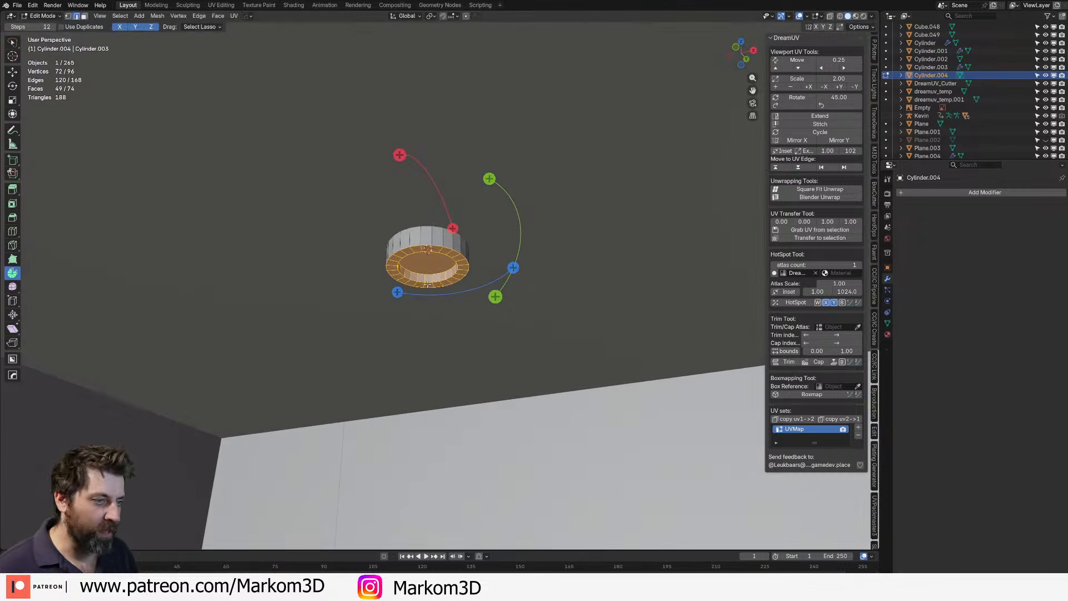
pyautogui.keyDown('alt'); pyautogui.click(427, 284); pyautogui.keyUp('alt')
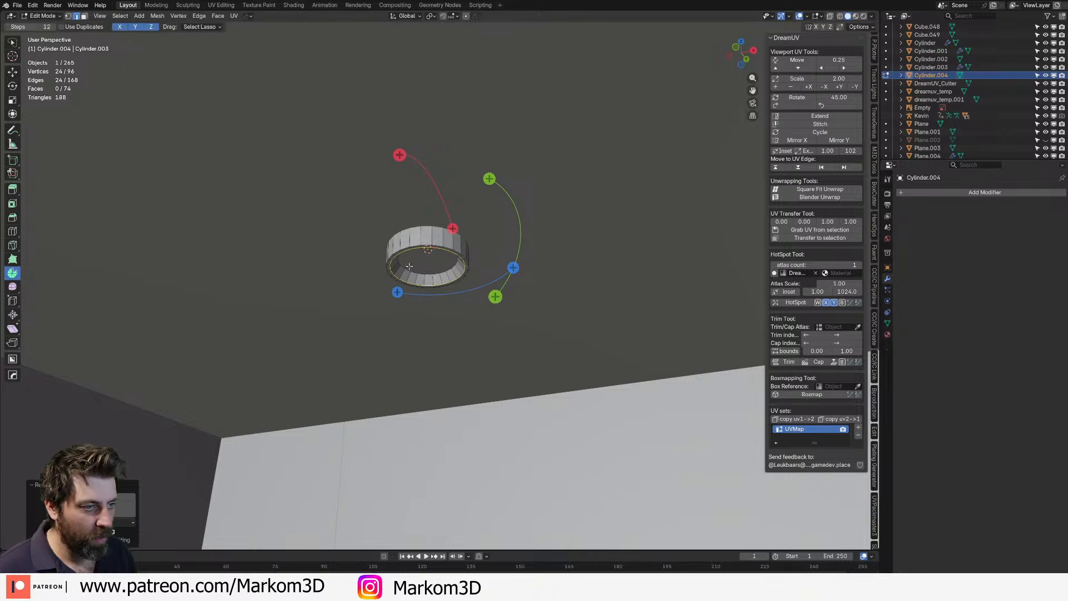
pyautogui.press('Tab')
pyautogui.rightClick(430, 239)
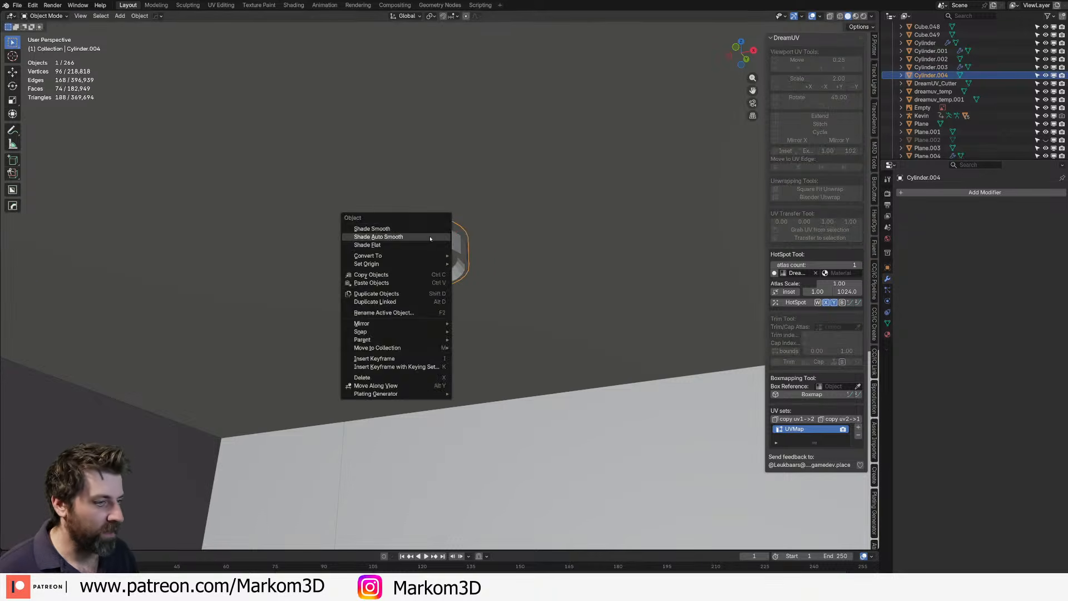
pyautogui.click(390, 236)
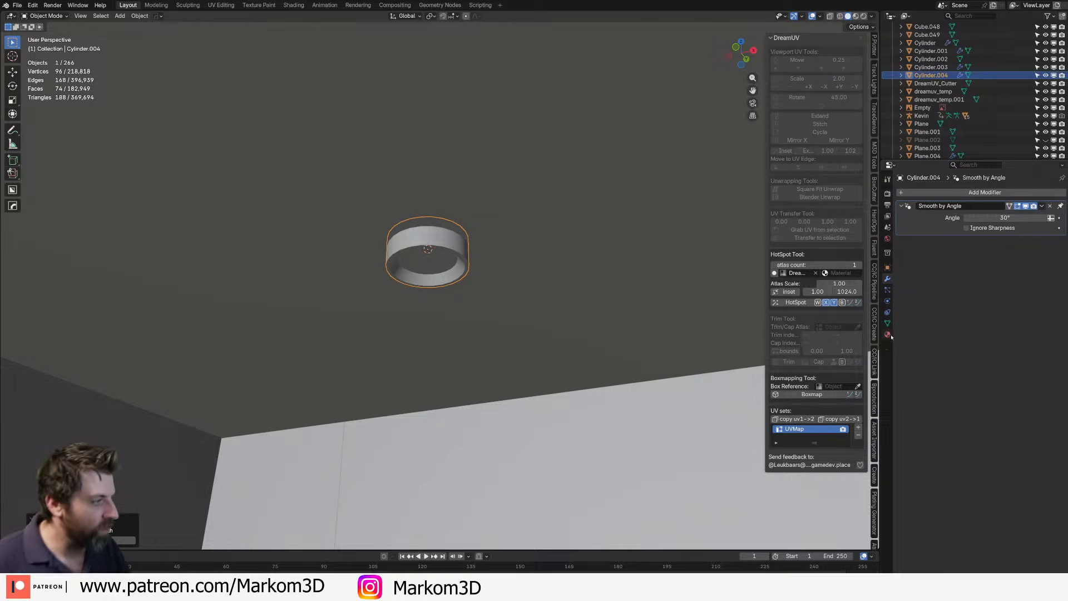
# - Put the existing Mat_LightWhite_Bright material into the downlight's empty second material slot
pyautogui.click(887, 335)
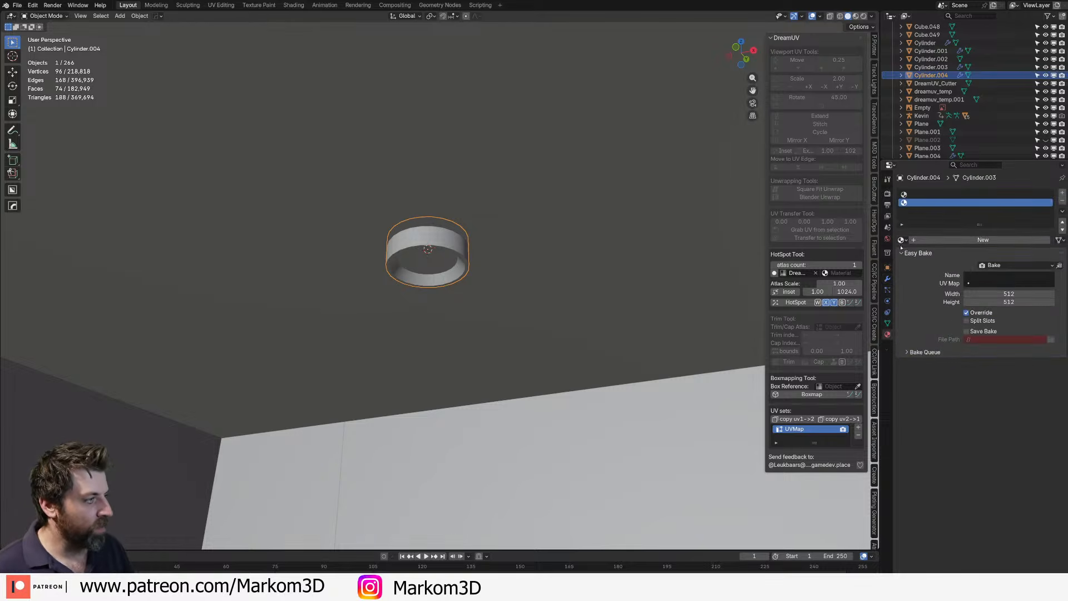
pyautogui.click(901, 240)
pyautogui.write('light')
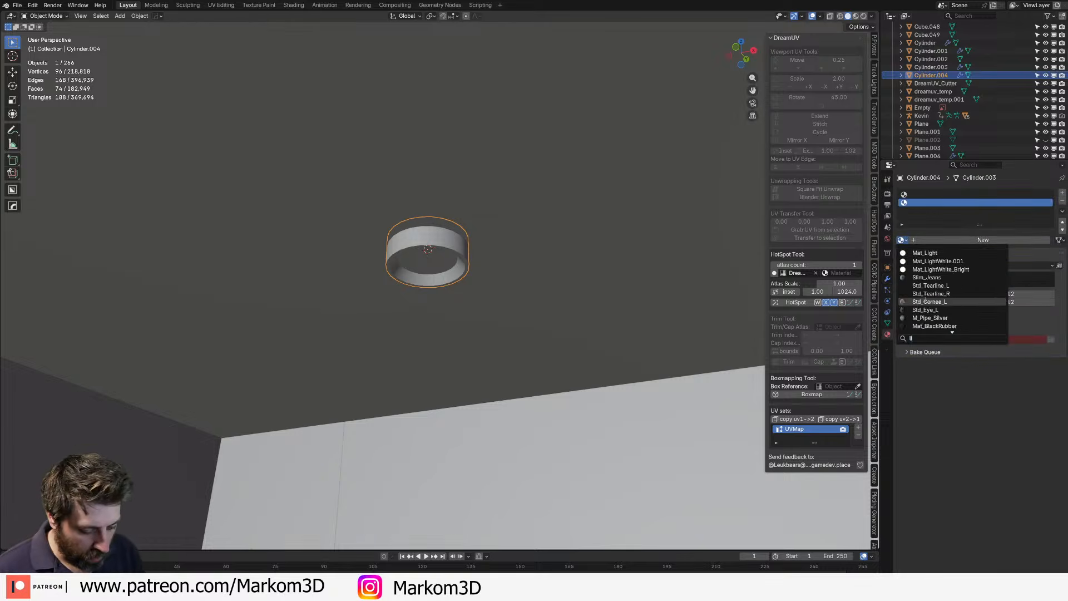
pyautogui.press('Down')
pyautogui.press('Down')
pyautogui.press('Return')
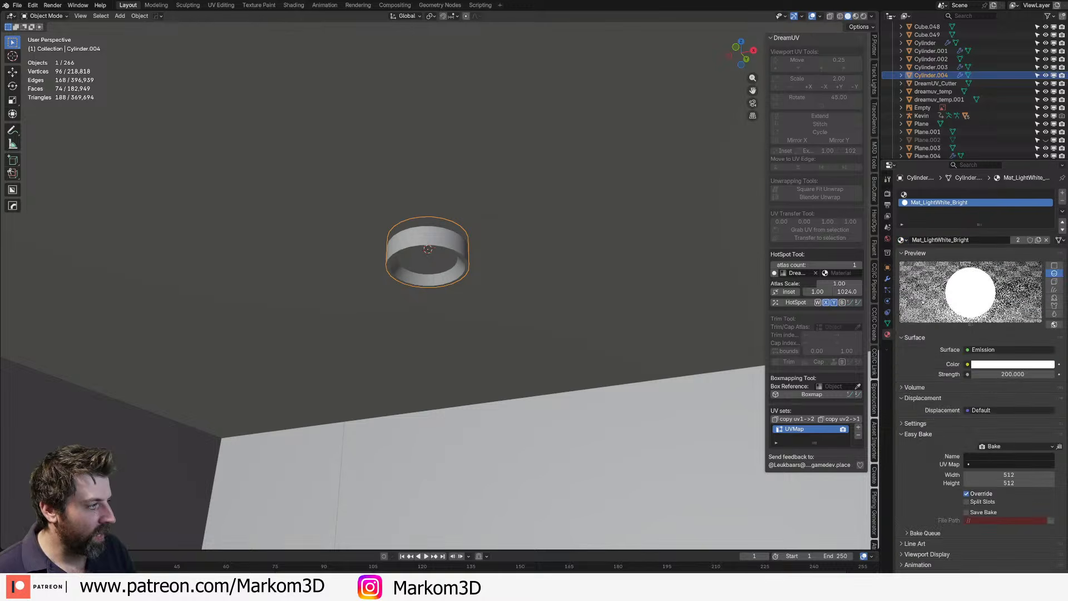
# - Assign the Mat_LightWhite_Bright material to the round recessed face inside the downlight
pyautogui.press('Tab')
pyautogui.click(434, 269)
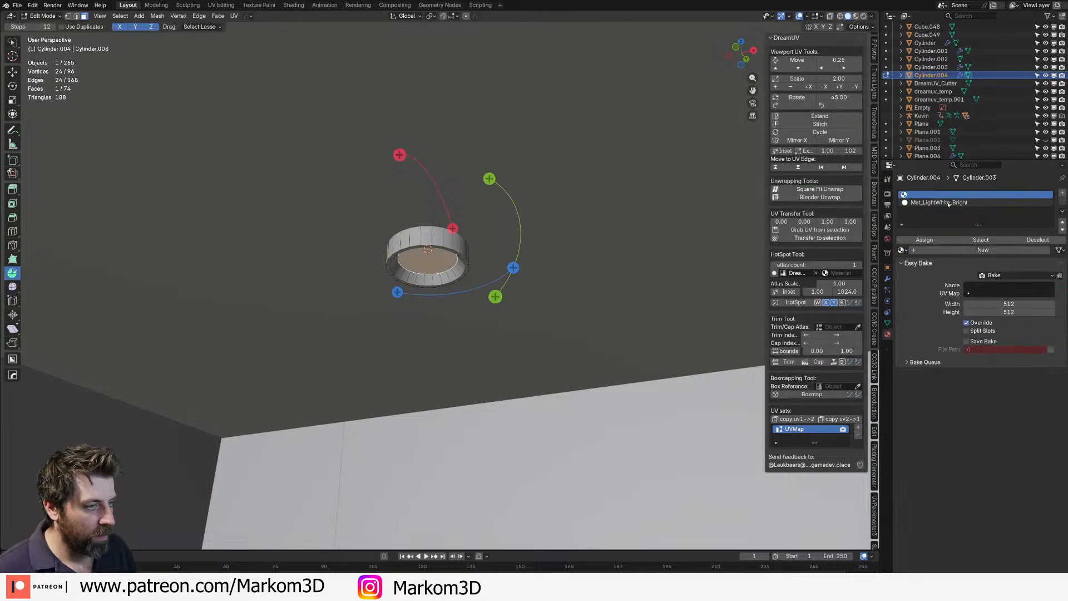
pyautogui.click(901, 250)
pyautogui.press('Escape')
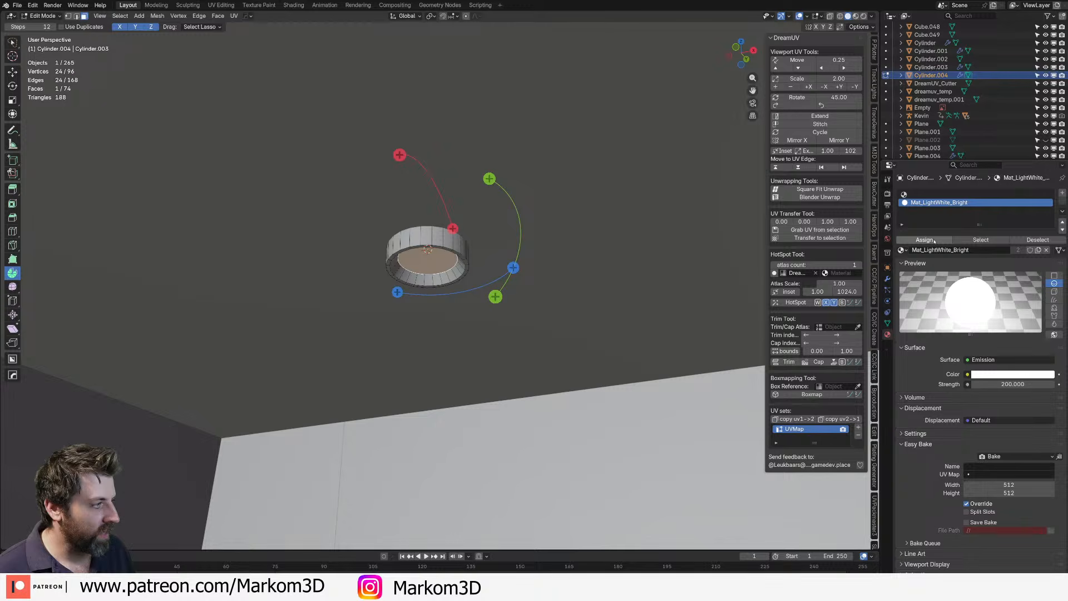
pyautogui.press('Tab')
# - Set the downlight's first material slot to the existing M_Pipe_Silver material for the housing
pyautogui.click(942, 194)
pyautogui.click(901, 239)
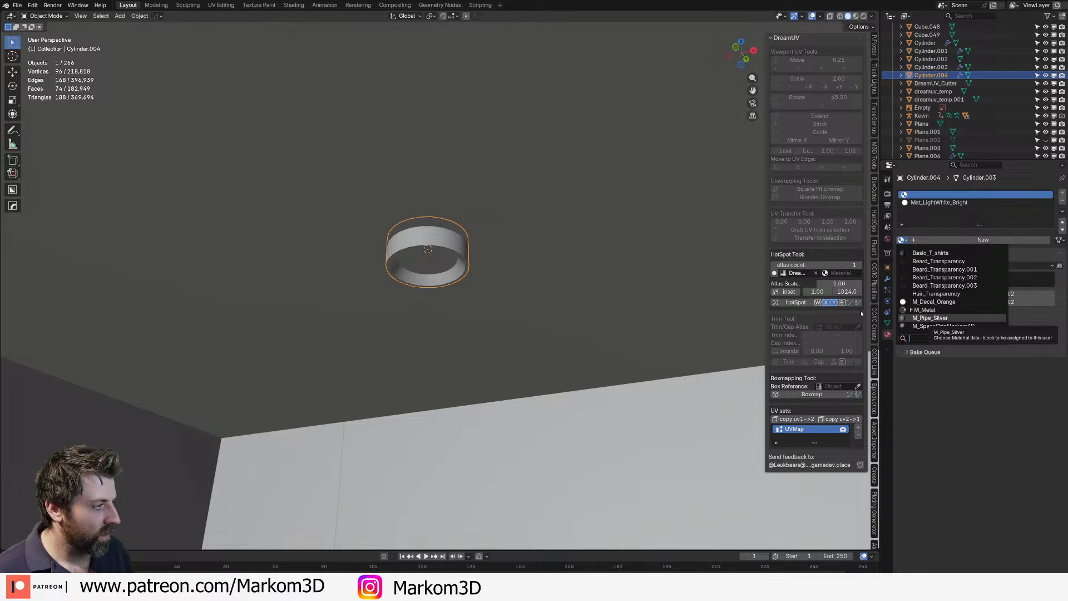
pyautogui.click(929, 317)
pyautogui.scroll(-5, 517, 265)
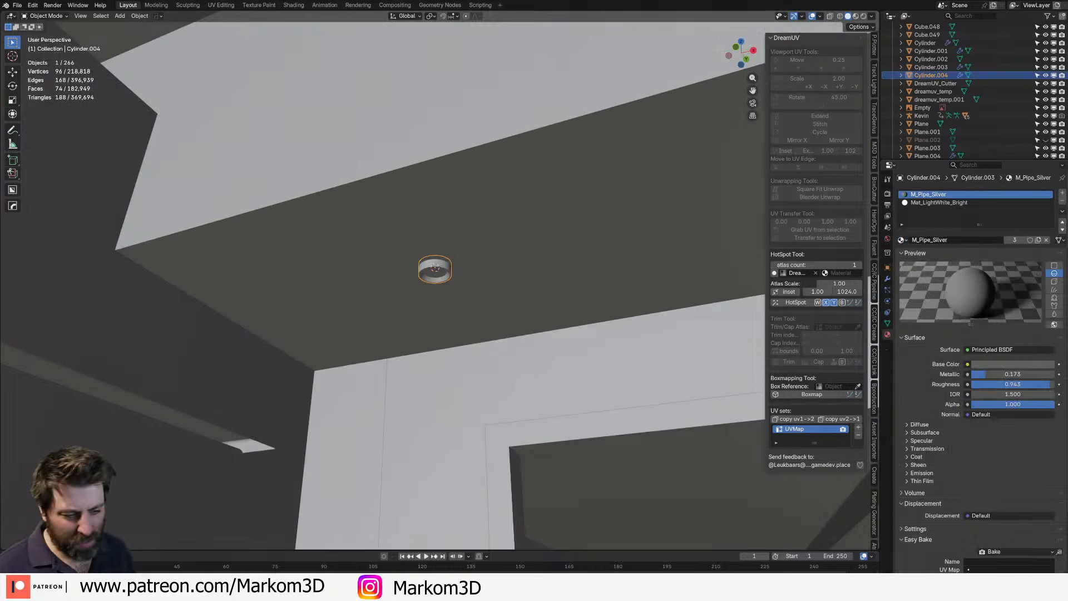
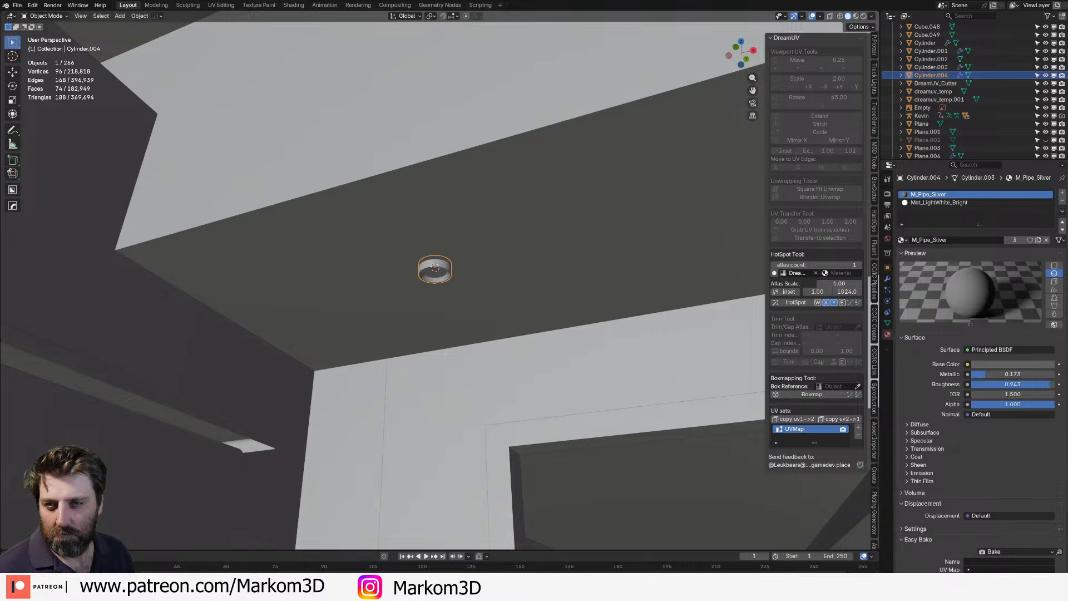
# - Preview the recessed ceiling light under the canopy in rendered shading
pyautogui.moveTo(583, 39); pyautogui.dragTo(503, 253, button='middle')
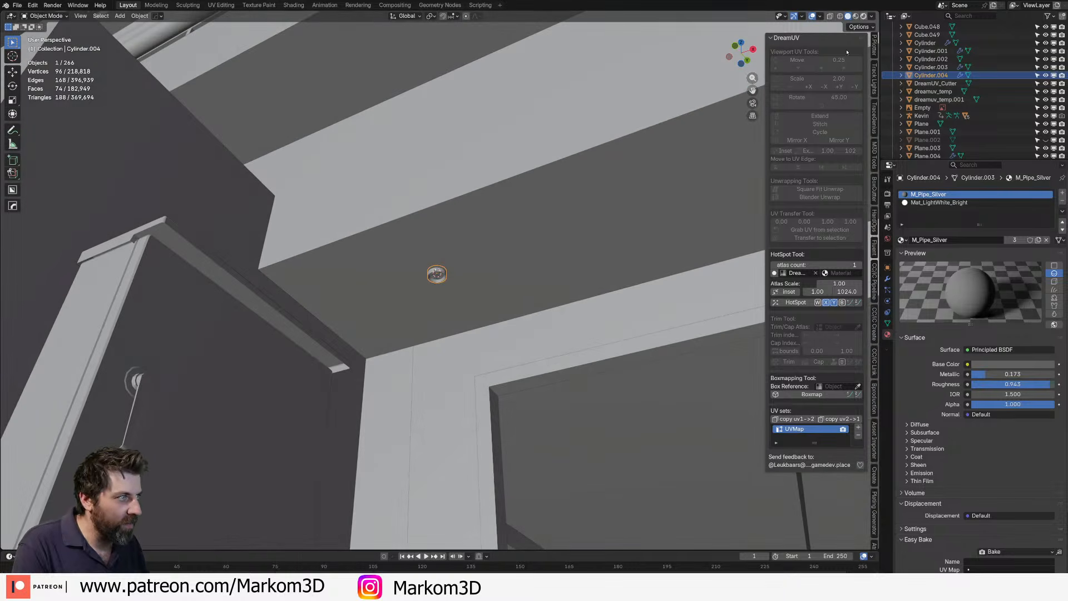
pyautogui.click(863, 16)
pyautogui.moveTo(504, 272)
pyautogui.mouseDown(button='middle')
pyautogui.moveTo(492, 317)
pyautogui.moveTo(508, 256)
pyautogui.mouseUp(button='middle')
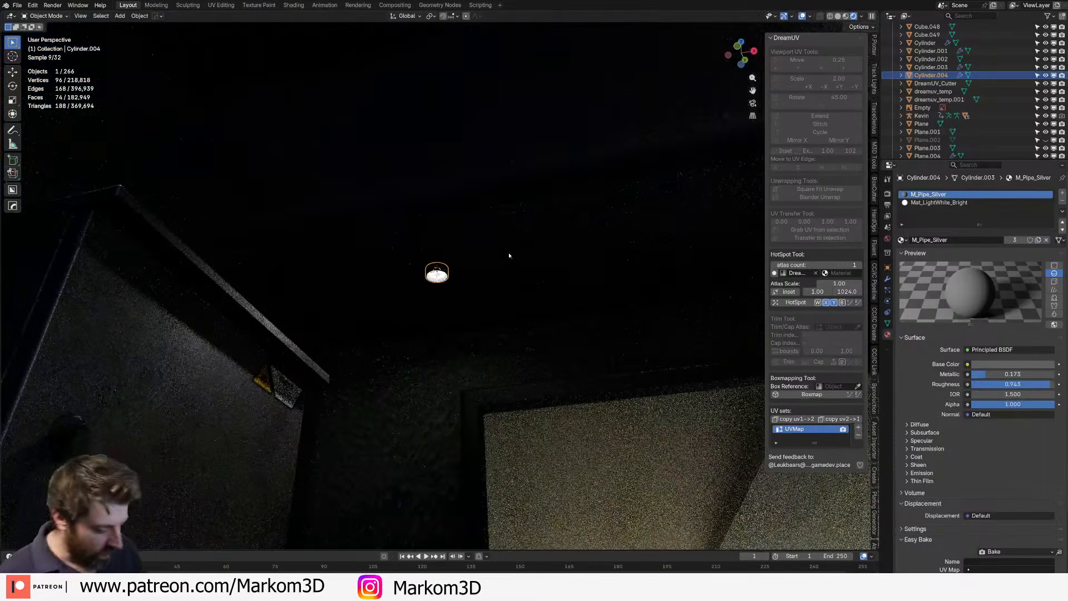
# - Set up a bottom orthographic view of the canopy's underside in solid shading, framing the straight front section beside the light
pyautogui.press('KP_7')
pyautogui.press('ctrl+KP_7')
pyautogui.press('z')
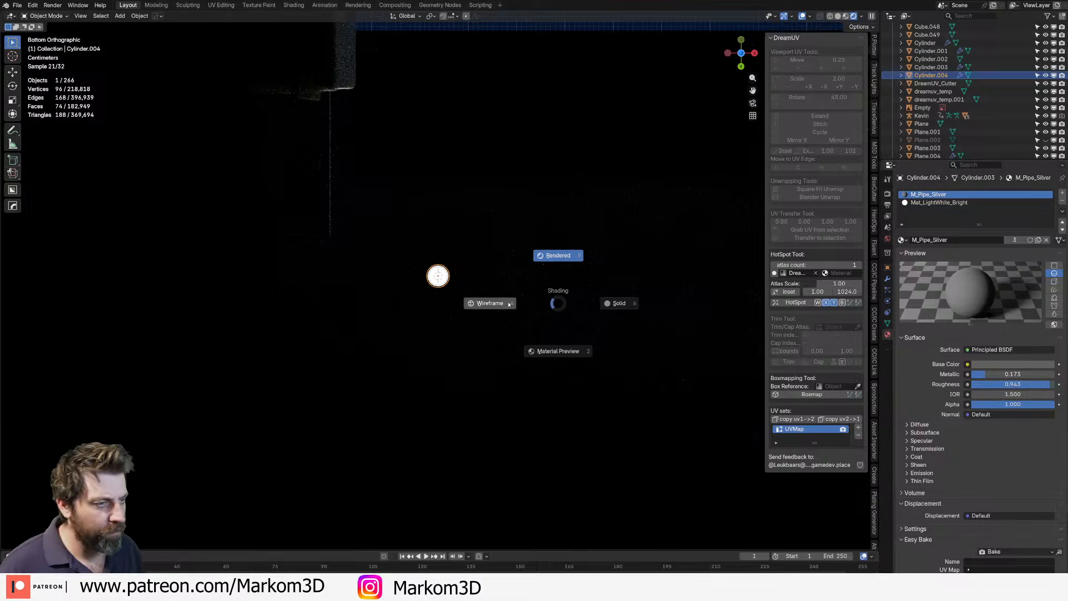
pyautogui.click(515, 319)
pyautogui.scroll(2, 449, 302)
pyautogui.scroll(-3, 456, 307)
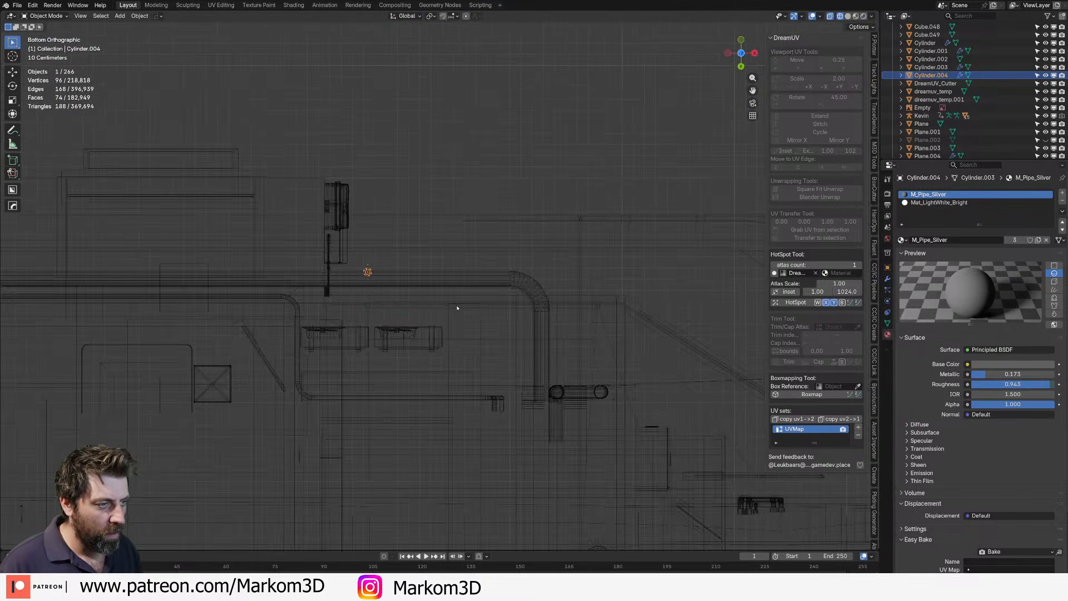
pyautogui.press('z')
pyautogui.click(500, 306)
pyautogui.keyDown('shift'); pyautogui.moveTo(472, 317); pyautogui.dragTo(423, 306, button='middle'); pyautogui.keyUp('shift')
pyautogui.scroll(1, 424, 306)
pyautogui.scroll(-2, 375, 298)
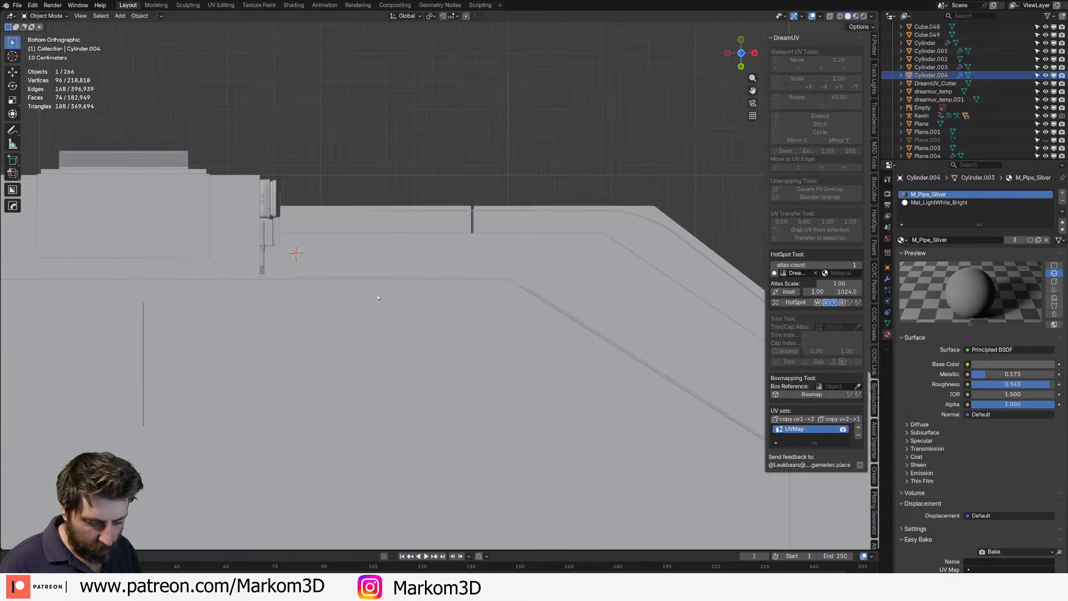
pyautogui.hotkey('shift', 'd')
pyautogui.press('x')
pyautogui.click(477, 294)
pyautogui.hotkey('shift', 'd')
pyautogui.press('x')
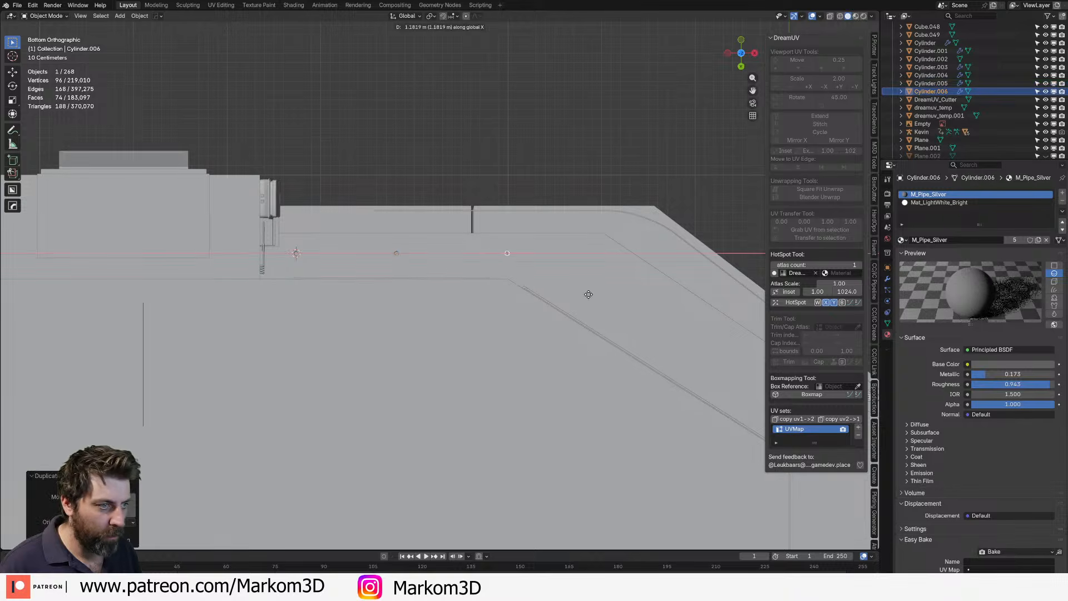
pyautogui.rightClick(432, 292)
pyautogui.hotkey('ctrl', 'z')
pyautogui.hotkey('ctrl', 'z')
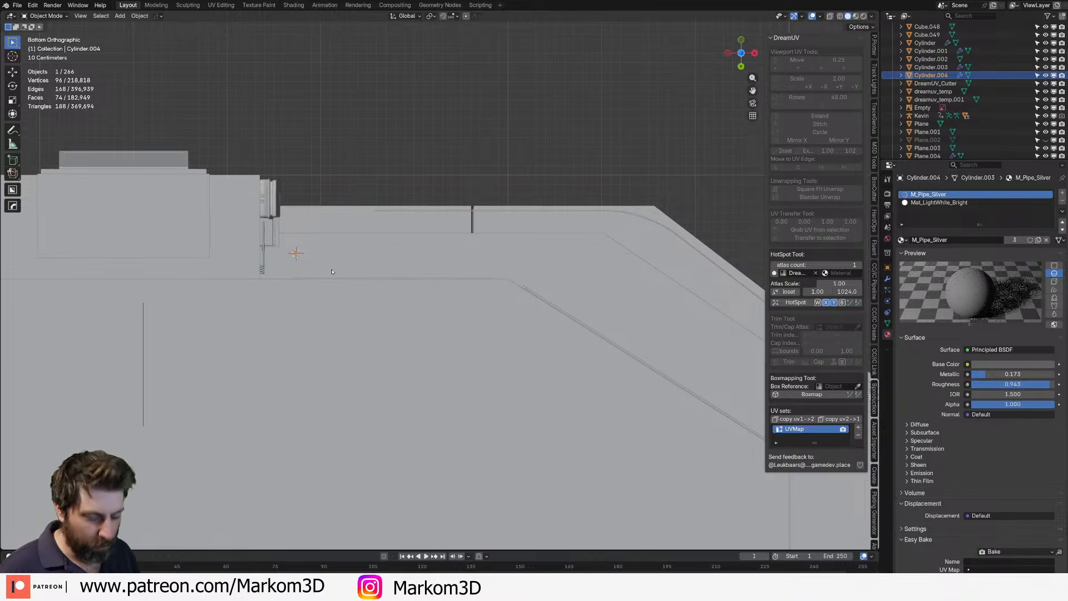
# - Duplicate the ceiling light along X to the far end of the canopy's straight front section, and place another copy midway
pyautogui.hotkey('shift', 'd')
pyautogui.press('y')
pyautogui.press('x')
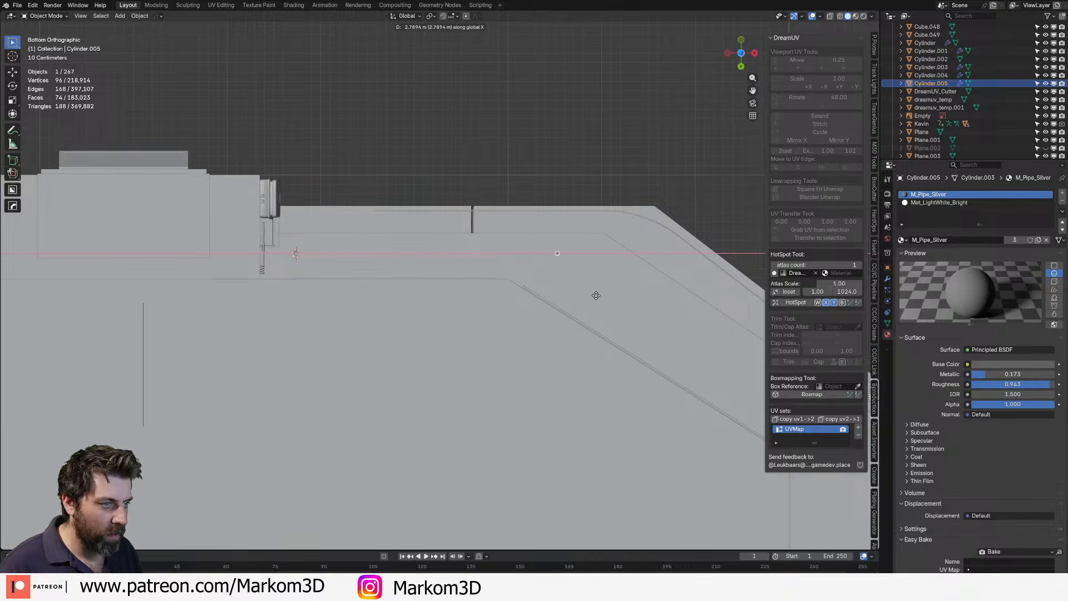
pyautogui.click(610, 299)
pyautogui.hotkey('shift', 'd')
pyautogui.press('y')
pyautogui.press('x')
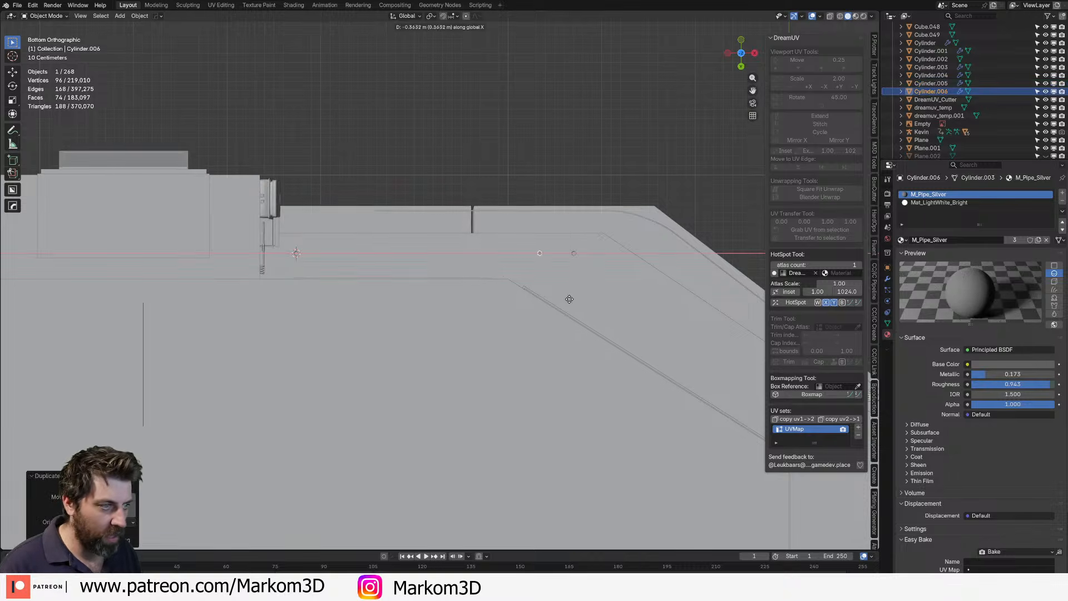
pyautogui.click(467, 308)
pyautogui.keyDown('shift'); pyautogui.moveTo(608, 329); pyautogui.dragTo(377, 272, button='middle'); pyautogui.keyUp('shift')
pyautogui.scroll(-2, 378, 272)
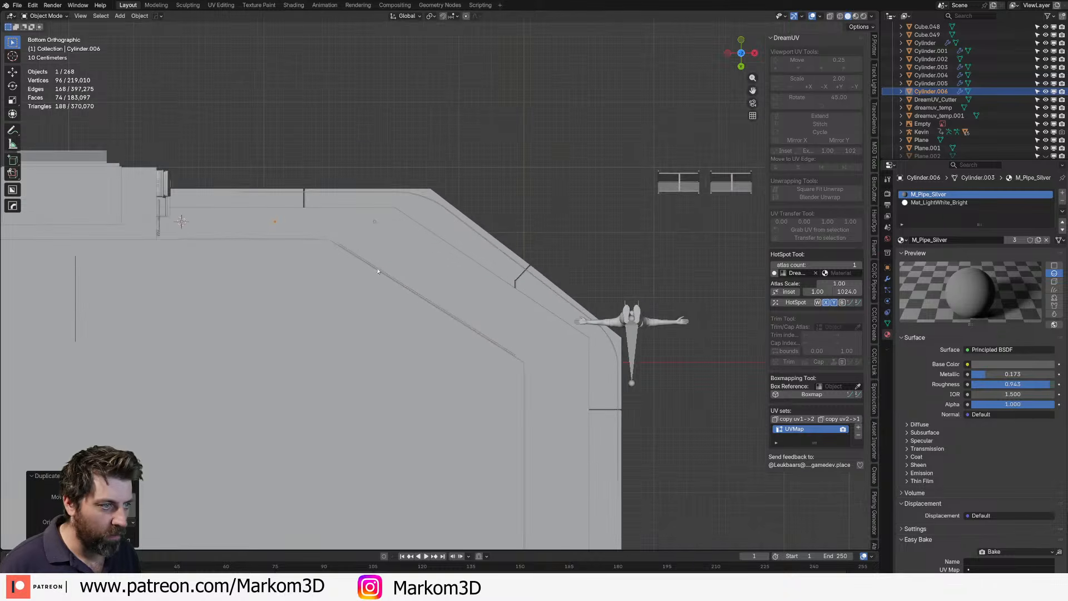
# - Place three more copies of the ceiling light along the canopy's diagonal section, ending at the side corner
pyautogui.hotkey('shift', 'd')
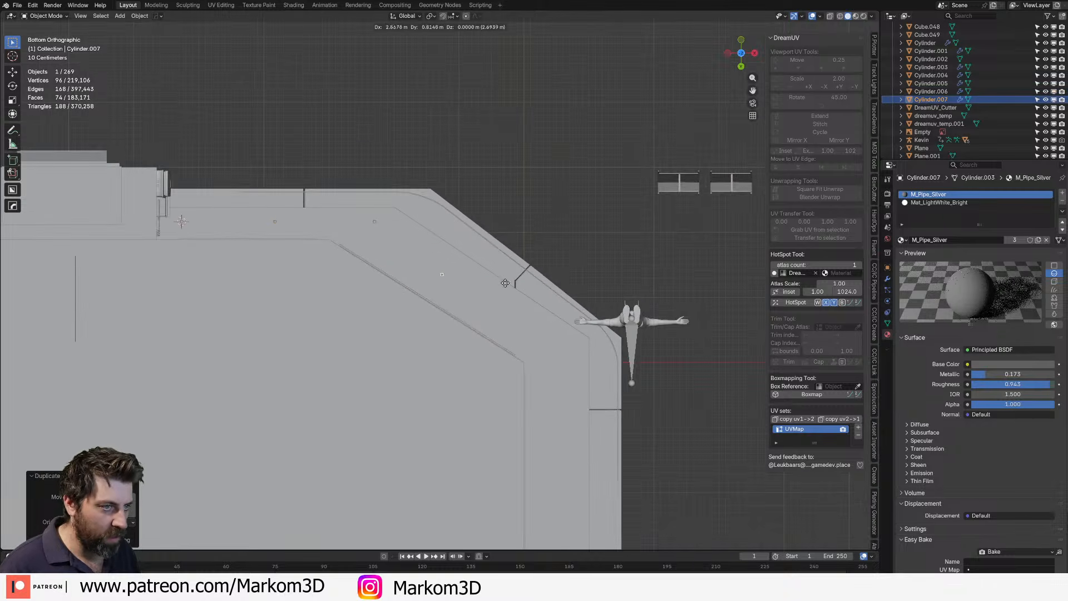
pyautogui.click(512, 279)
pyautogui.hotkey('shift', 'd')
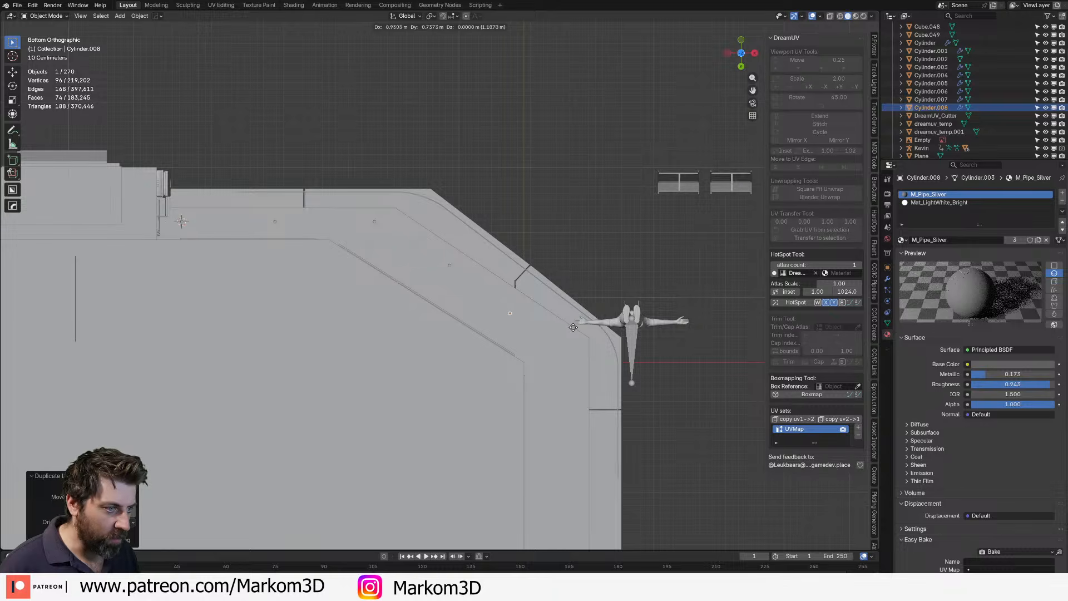
pyautogui.click(580, 329)
pyautogui.hotkey('shift', 'd')
pyautogui.click(625, 374)
# - Place four more copies of the ceiling light in a row along the canopy's side section
pyautogui.keyDown('shift'); pyautogui.moveTo(583, 442); pyautogui.dragTo(507, 272, button='middle'); pyautogui.keyUp('shift')
pyautogui.hotkey('shift', 'd')
pyautogui.click(510, 393)
pyautogui.hotkey('shift', 'd')
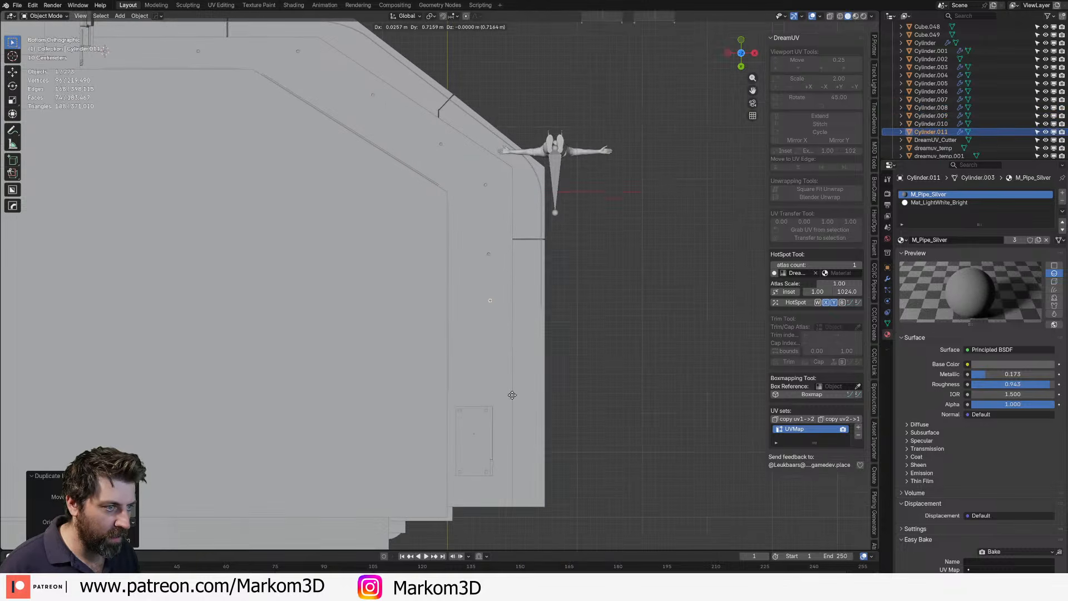
pyautogui.click(510, 398)
pyautogui.hotkey('shift', 'd')
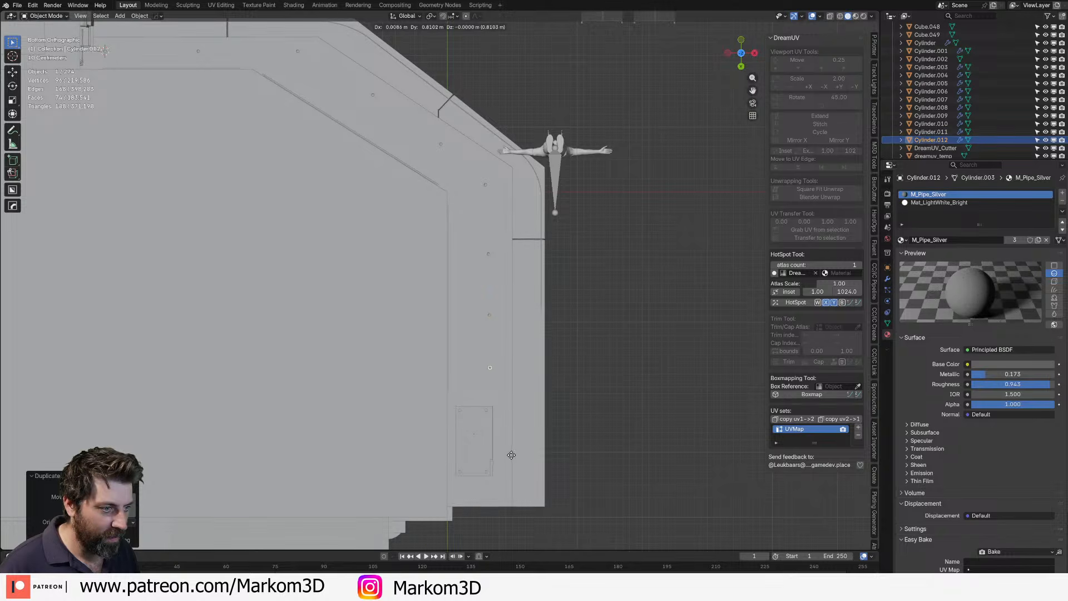
pyautogui.click(510, 455)
pyautogui.hotkey('shift', 'd')
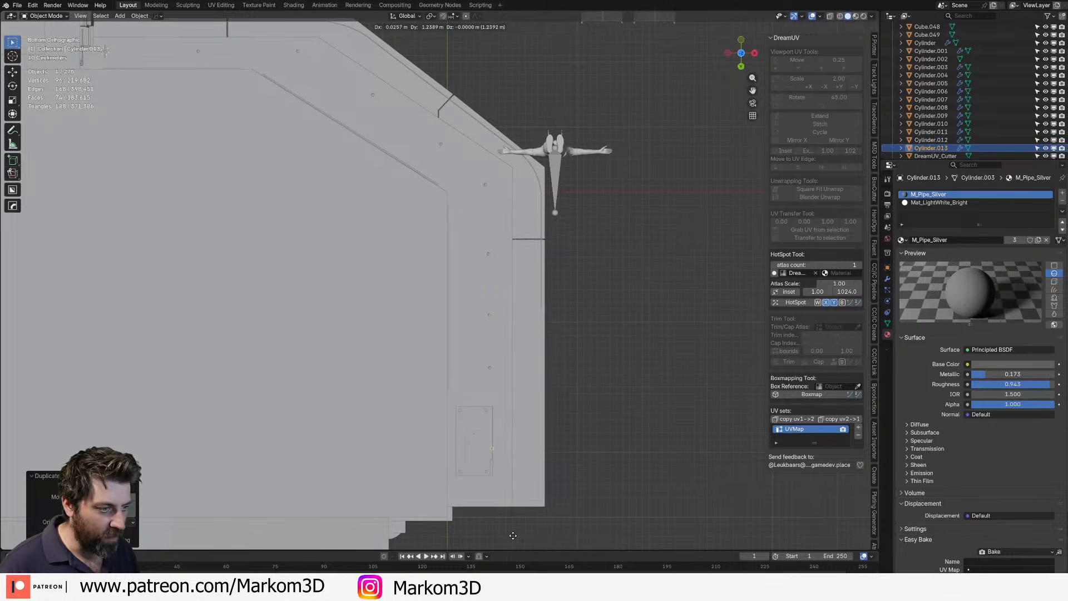
pyautogui.click(513, 535)
# - Scale up the shared light mesh in Edit Mode so that all the ceiling lights are enlarged together
pyautogui.press('Tab')
pyautogui.press('s')
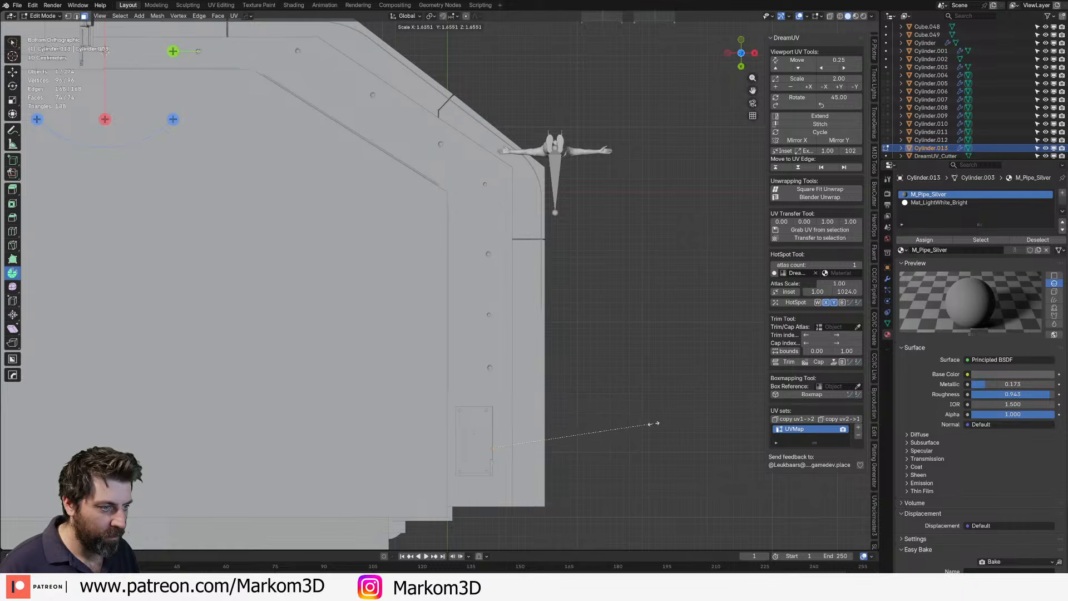
pyautogui.click(732, 426)
pyautogui.scroll(-5, 557, 345)
pyautogui.moveTo(498, 259); pyautogui.dragTo(424, 396, button='middle')
pyautogui.scroll(2, 491, 286)
pyautogui.press('Tab')
pyautogui.scroll(2, 479, 321)
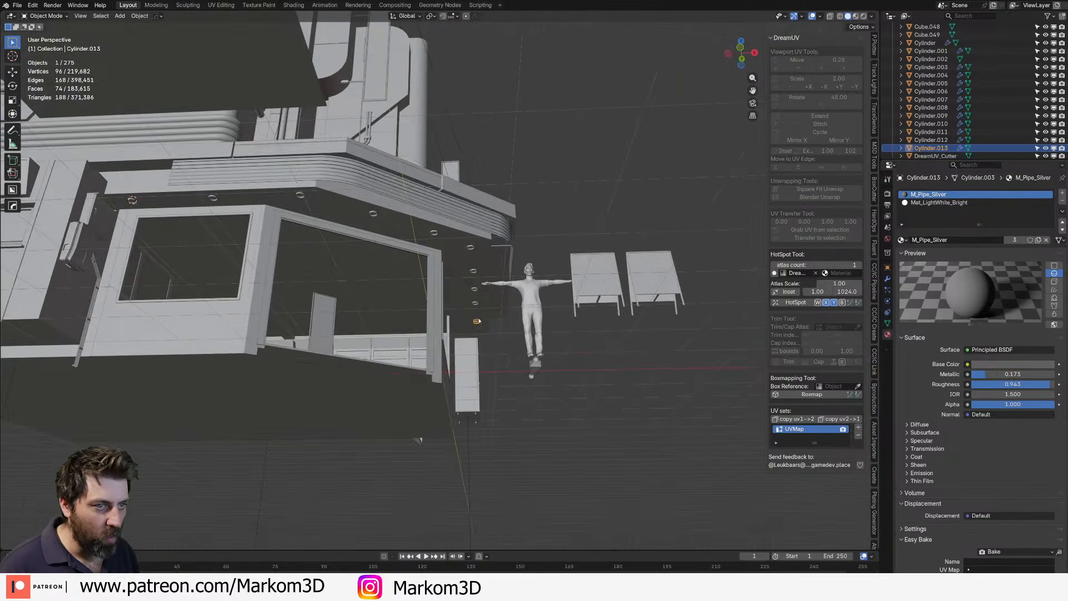
# - Adjust the shared light mesh's height along Z in Edit Mode so the rings sit nearly flush with the canopy's underside
pyautogui.scroll(2, 479, 321)
pyautogui.keyDown('shift'); pyautogui.moveTo(479, 321); pyautogui.dragTo(591, 384, button='middle'); pyautogui.keyUp('shift')
pyautogui.scroll(2, 592, 384)
pyautogui.keyDown('shift'); pyautogui.moveTo(689, 443); pyautogui.dragTo(610, 390, button='middle'); pyautogui.keyUp('shift')
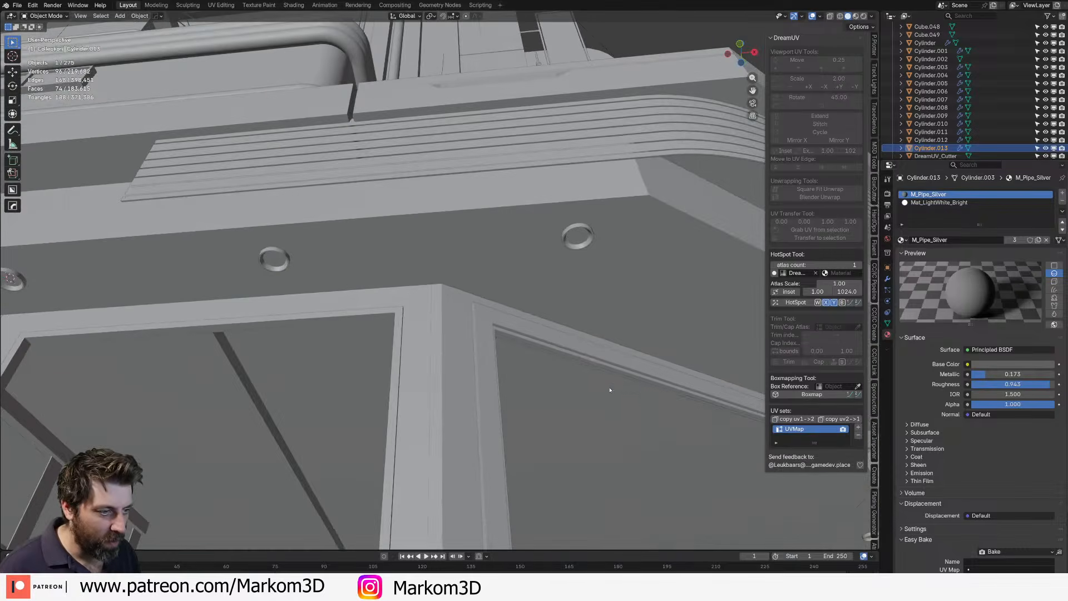
pyautogui.scroll(-4, 638, 381)
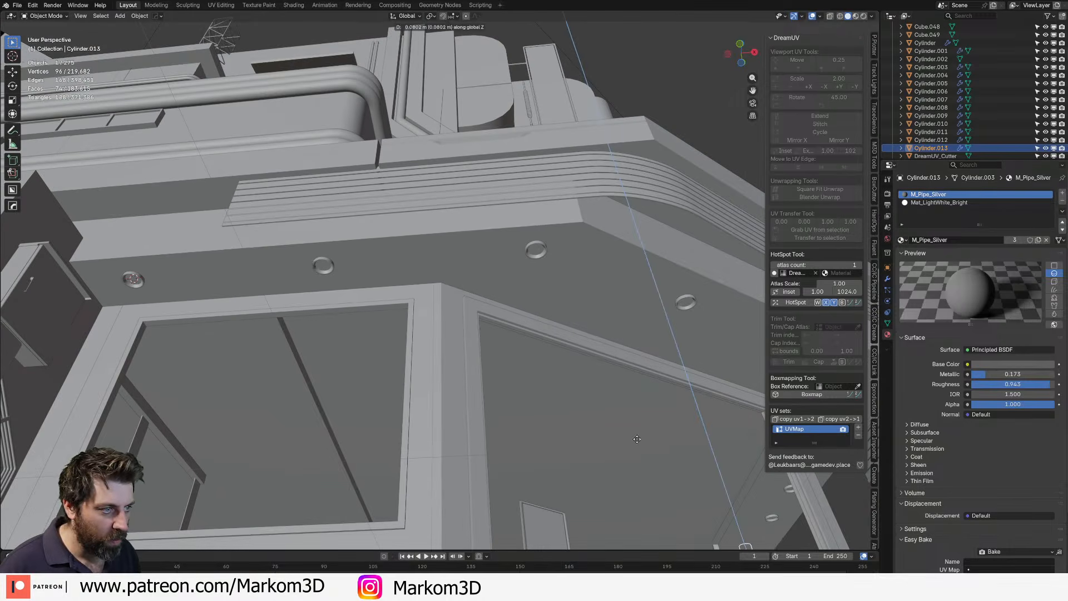
pyautogui.scroll(2, 631, 346)
pyautogui.scroll(-5, 631, 346)
pyautogui.press('Tab')
pyautogui.scroll(2, 602, 386)
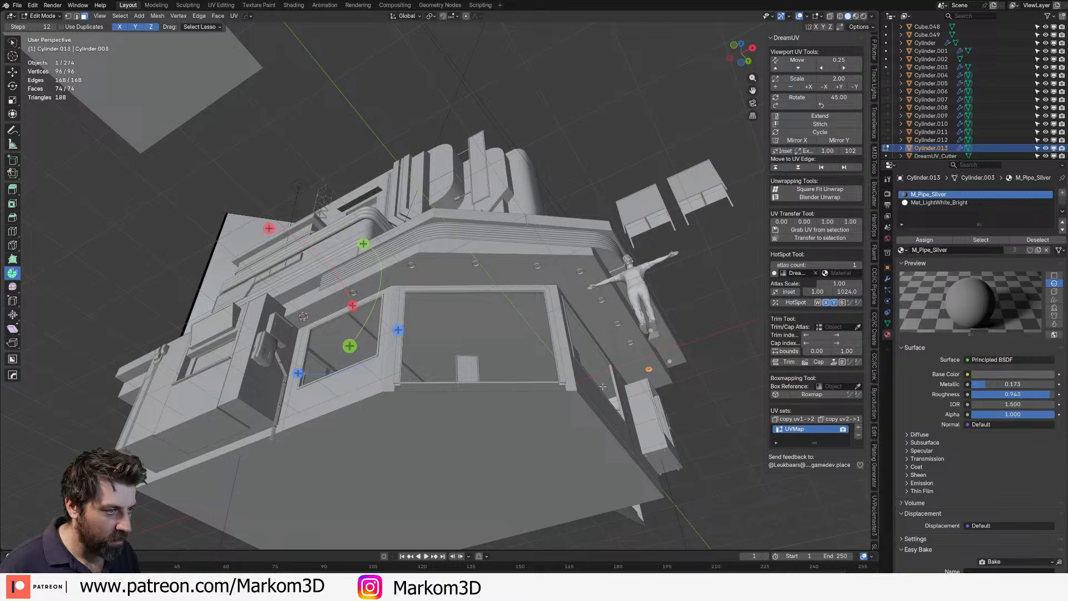
pyautogui.scroll(2, 602, 386)
pyautogui.press('g')
pyautogui.press('z')
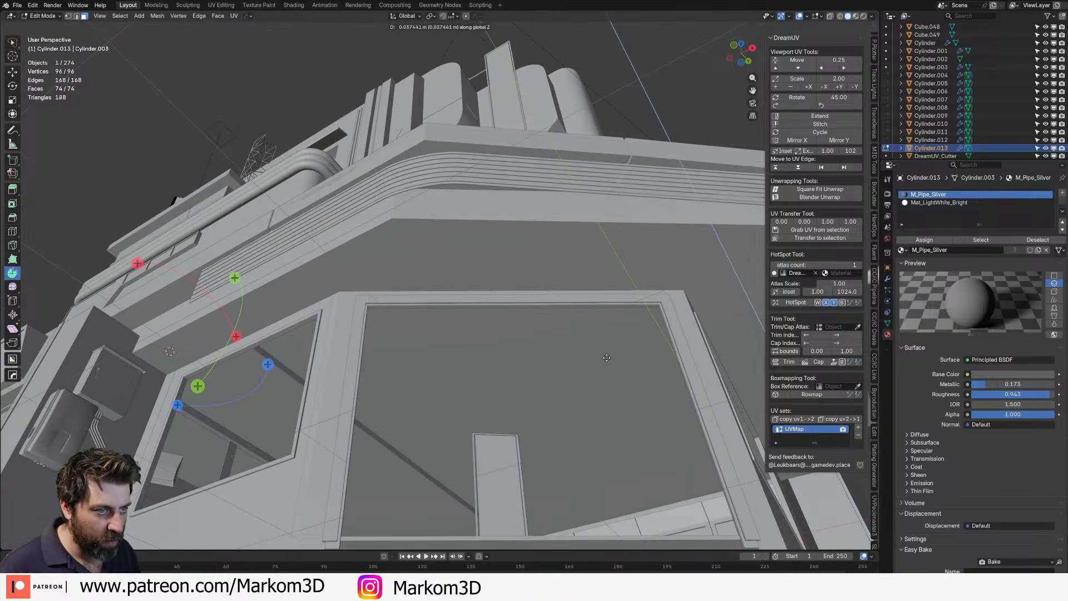
pyautogui.click(611, 373)
pyautogui.press('Tab')
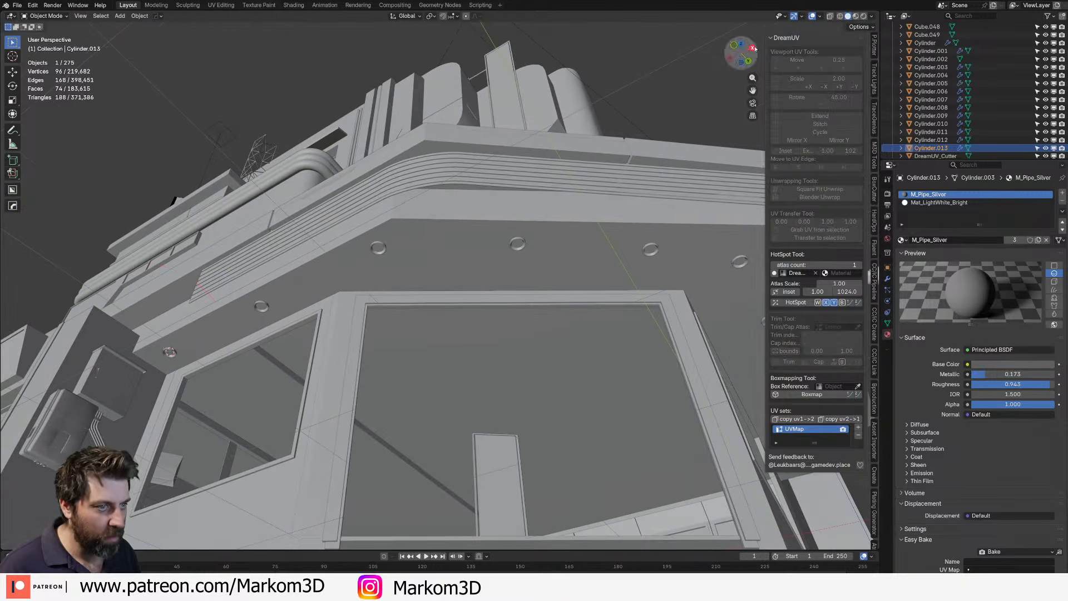
# - Check the ceiling lights and the whole building in rendered shading, and unhide the hidden ground plane
pyautogui.click(864, 17)
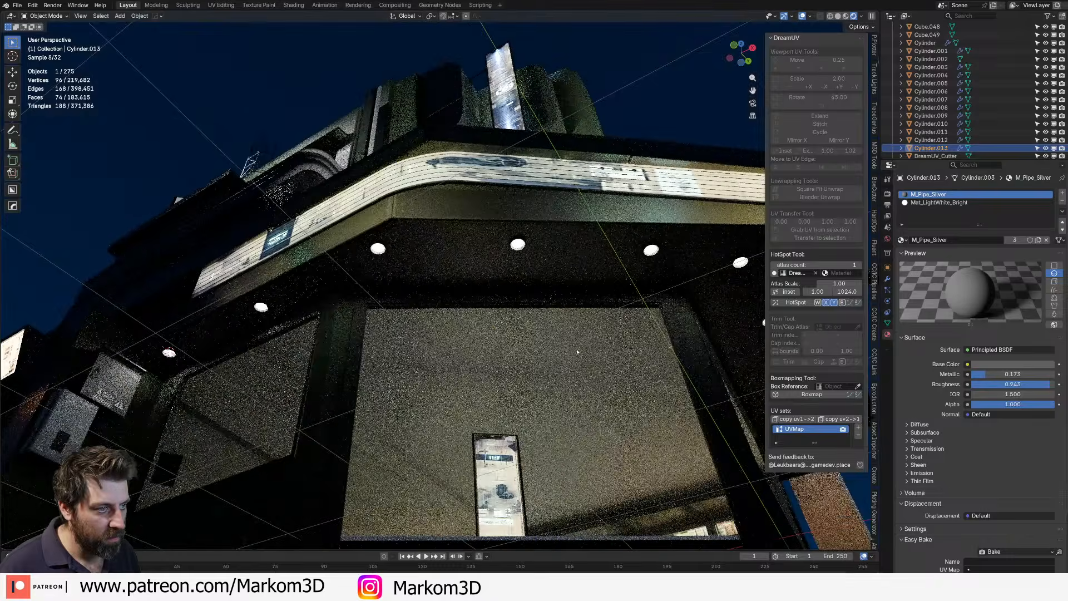
pyautogui.moveTo(577, 351); pyautogui.dragTo(530, 446, button='middle')
pyautogui.scroll(-5, 544, 438)
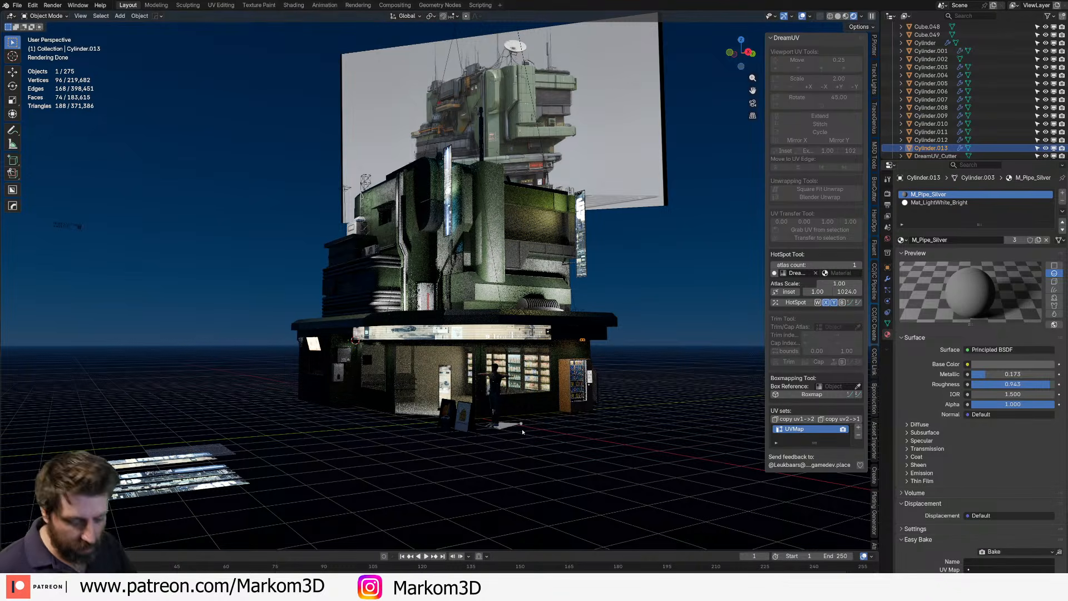
pyautogui.hotkey('alt', 'h')
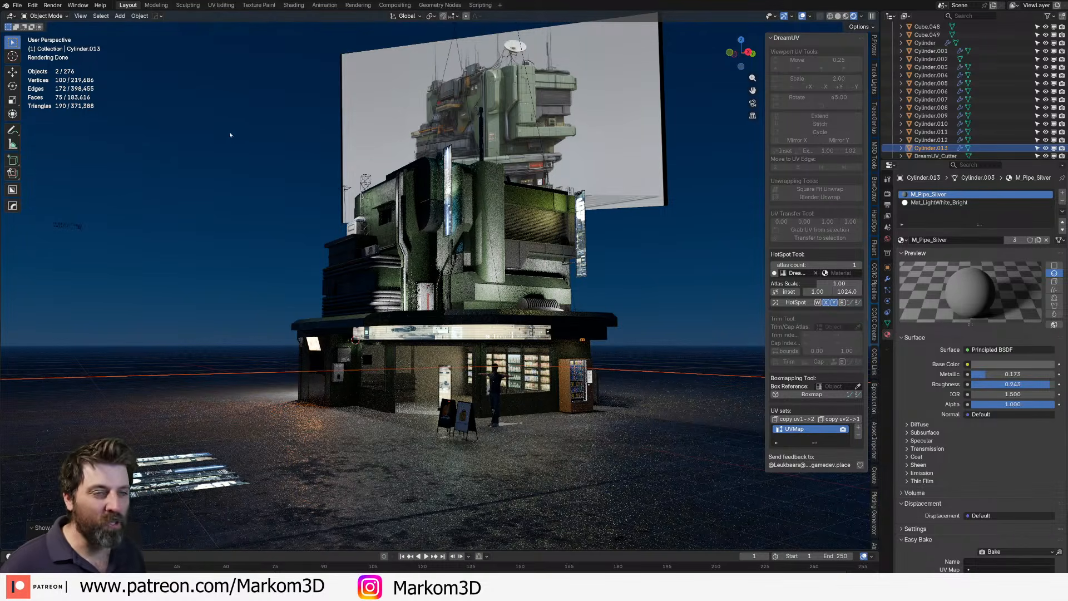
pyautogui.moveTo(230, 134); pyautogui.dragTo(233, 151, button='middle')
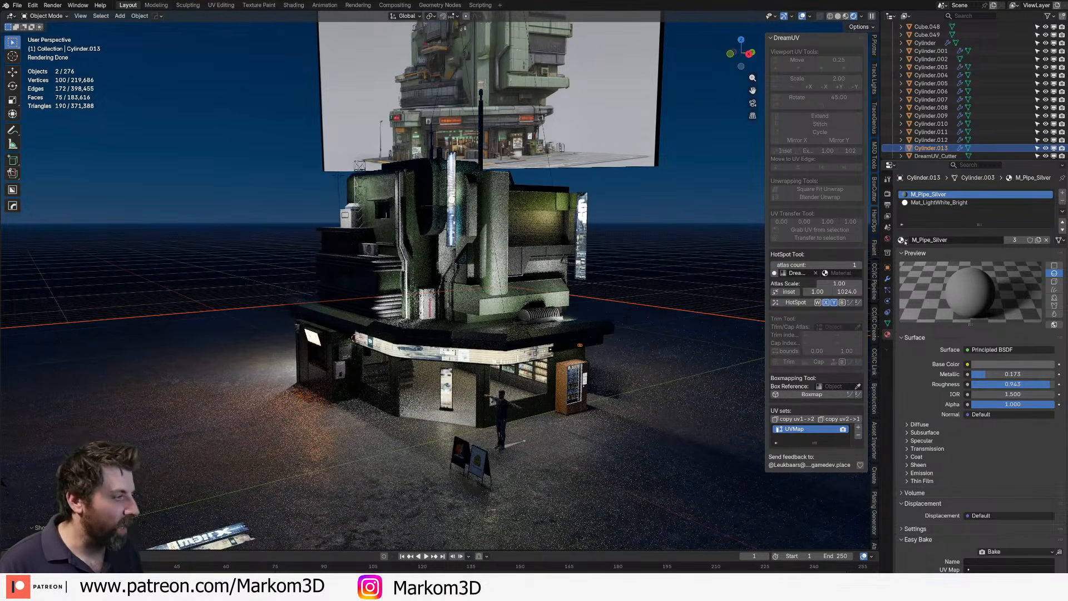
# - Set the World sky texture's sun elevation to 15° for daylight
pyautogui.click(888, 238)
pyautogui.doubleClick(1010, 291)
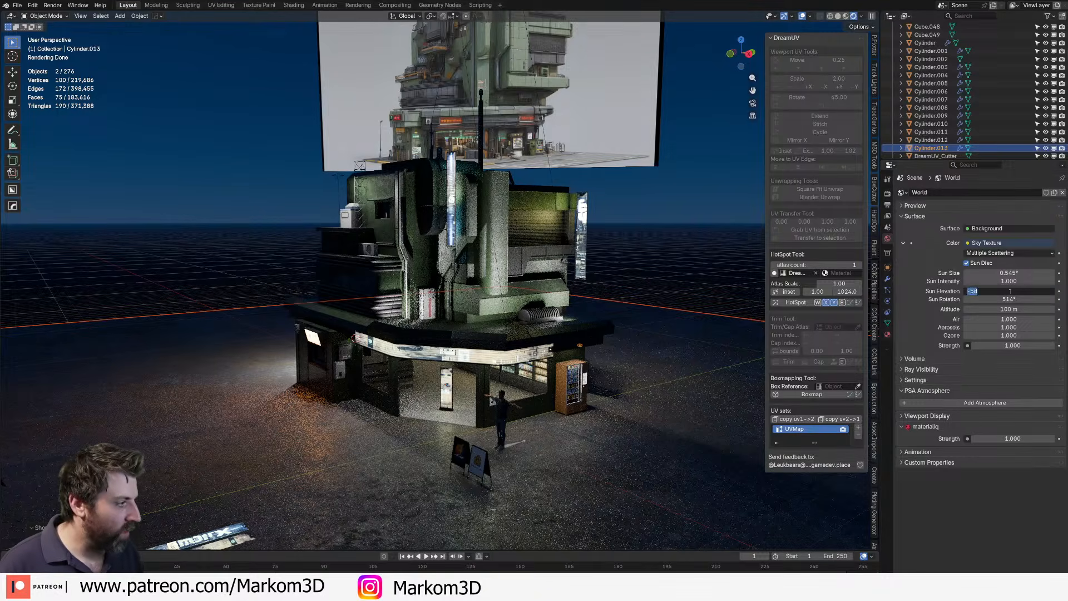
pyautogui.press('Return')
pyautogui.moveTo(601, 312); pyautogui.dragTo(541, 352, button='middle')
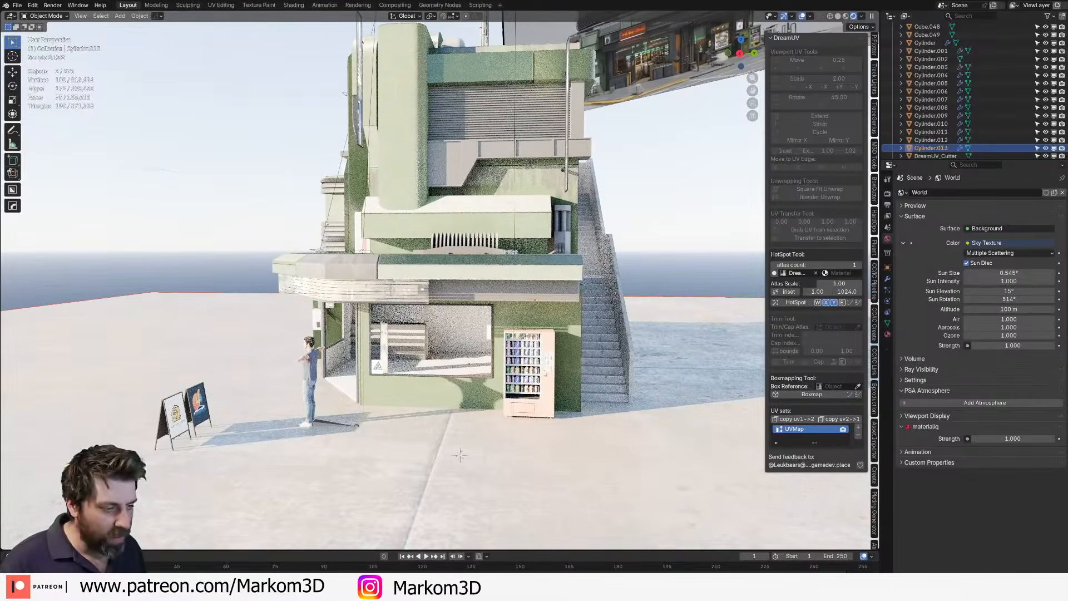
# - Add a cube on the ground near the vending machine and shrink its mesh in Edit Mode
pyautogui.hotkey('shift', 'a')
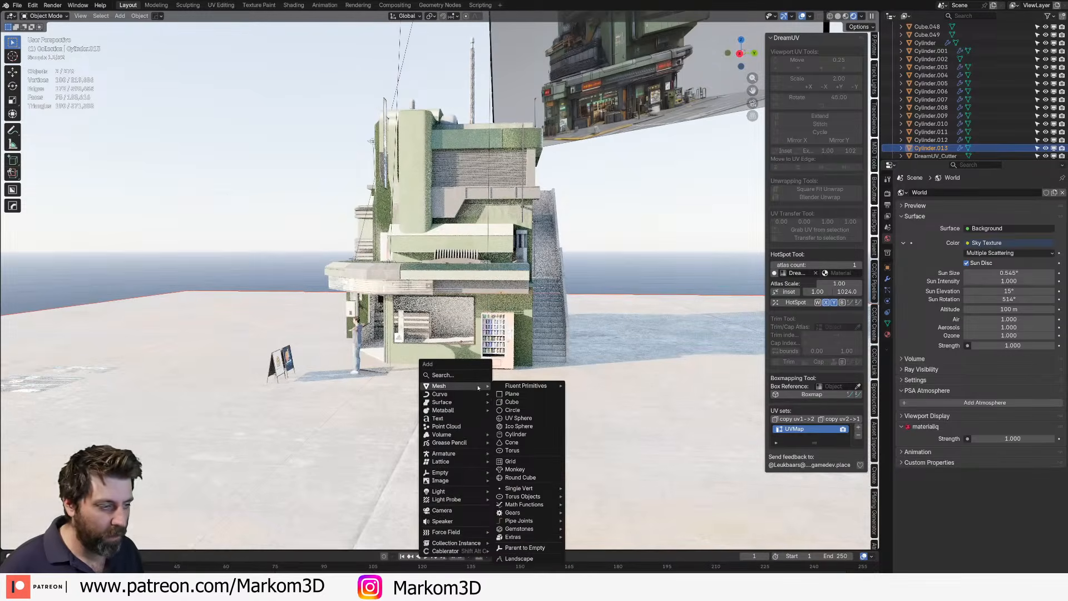
pyautogui.click(513, 392)
pyautogui.press('Tab')
pyautogui.press('s')
pyautogui.click(470, 453)
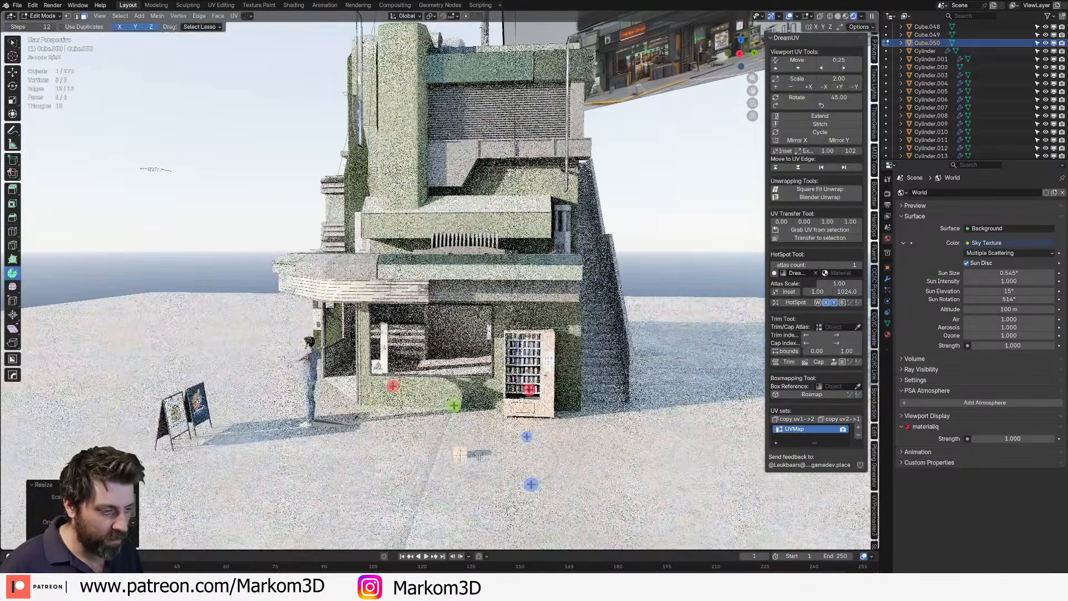
# - Raise the new cube along Z to above the ground and scale its mesh down further in Edit Mode
pyautogui.press('Tab')
pyautogui.press('g')
pyautogui.press('z')
pyautogui.click(462, 369)
pyautogui.scroll(4, 440, 285)
pyautogui.press('Tab')
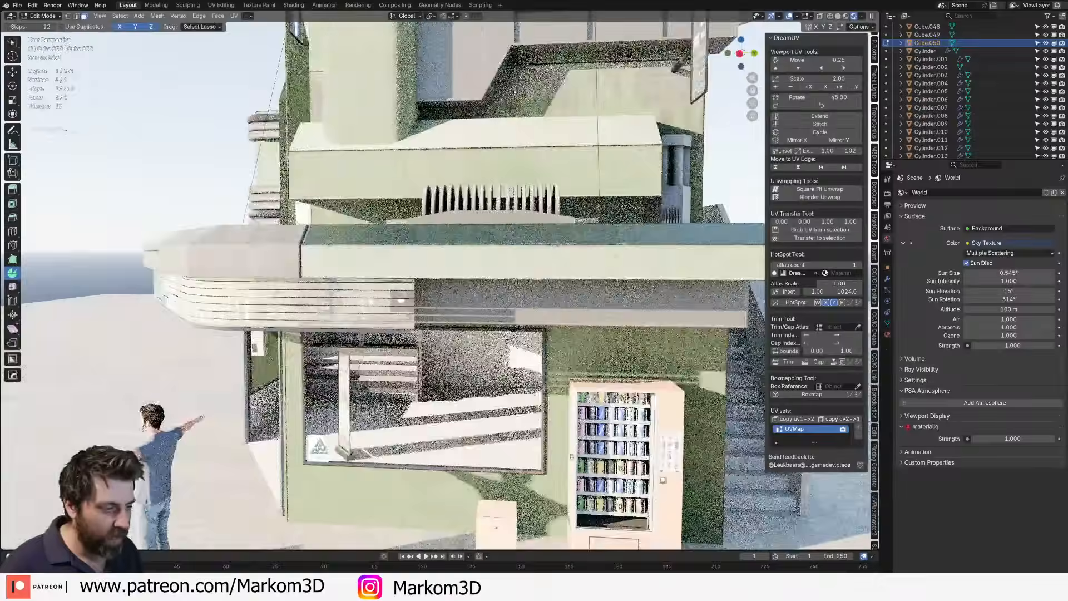
pyautogui.keyDown('shift'); pyautogui.moveTo(461, 368); pyautogui.dragTo(392, 242, button='middle'); pyautogui.keyUp('shift')
pyautogui.scroll(2, 440, 285)
pyautogui.press('s')
pyautogui.click(458, 421)
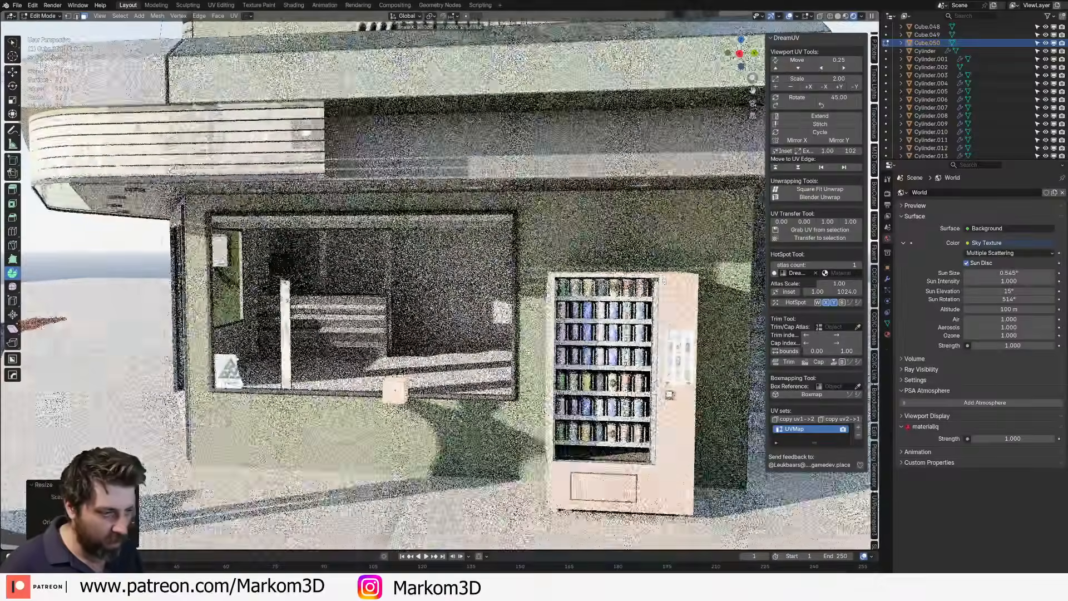
pyautogui.press('Tab')
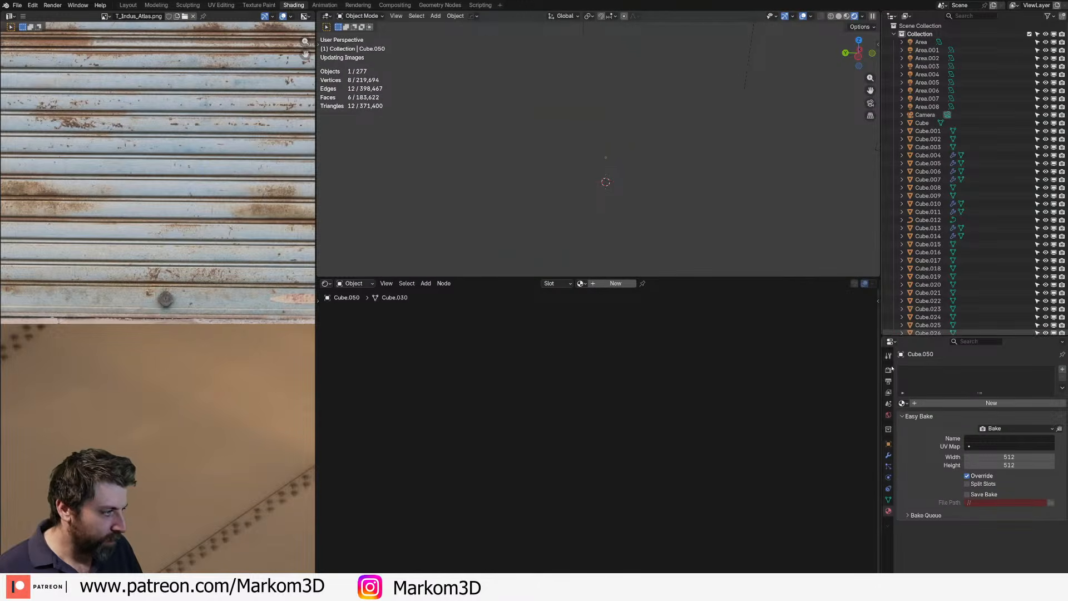
# - Examine the T_Indus_Atlas.png texture atlas, comparing its shutter, pipe, meter, electrical box and air-conditioner areas as possible prop references
pyautogui.click(901, 402)
pyautogui.scroll(-5, 217, 328)
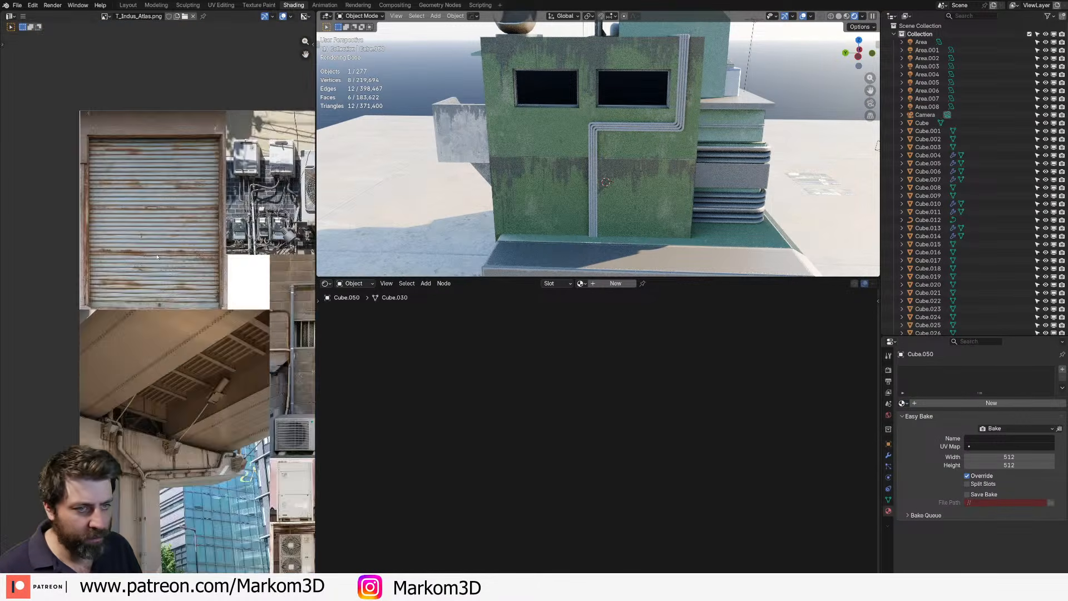
pyautogui.scroll(3, 217, 328)
pyautogui.moveTo(214, 328); pyautogui.dragTo(28, 224, button='middle')
pyautogui.scroll(4, 280, 326)
pyautogui.scroll(-3, 158, 303)
pyautogui.moveTo(98, 336); pyautogui.dragTo(252, 317, button='middle')
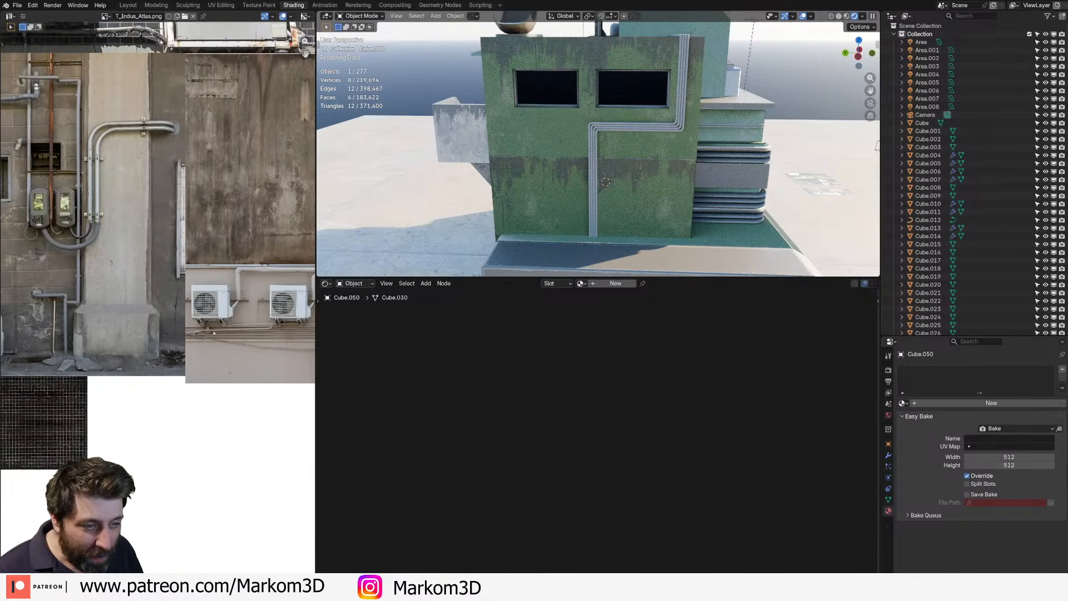
pyautogui.moveTo(50, 339); pyautogui.dragTo(311, 254, button='middle')
pyautogui.moveTo(82, 288); pyautogui.dragTo(156, 350, button='middle')
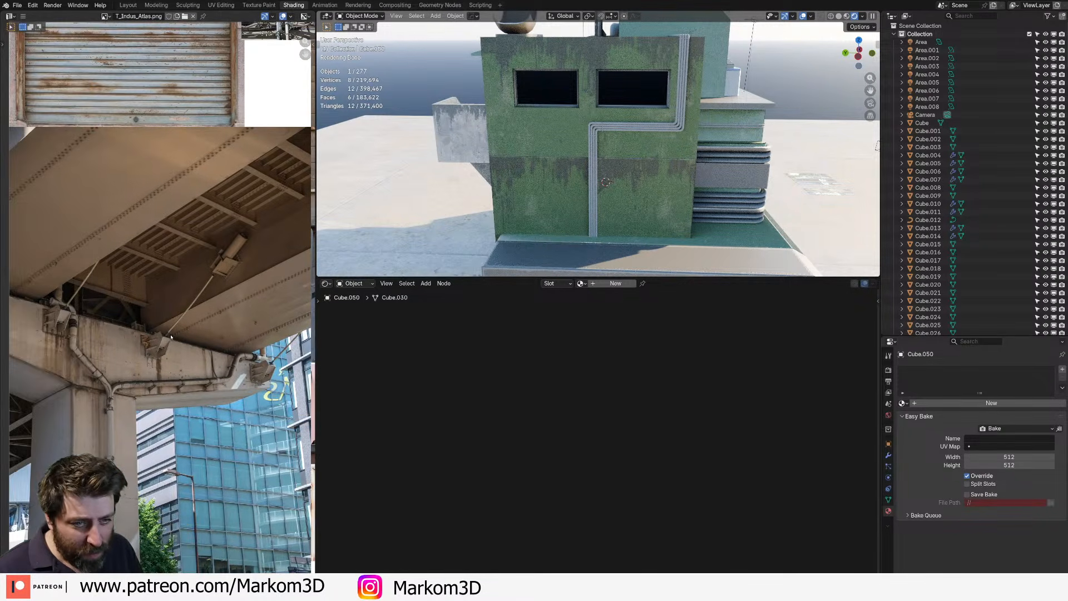
pyautogui.moveTo(134, 183); pyautogui.dragTo(114, 398, button='middle')
pyautogui.moveTo(301, 139); pyautogui.dragTo(170, 311, button='middle')
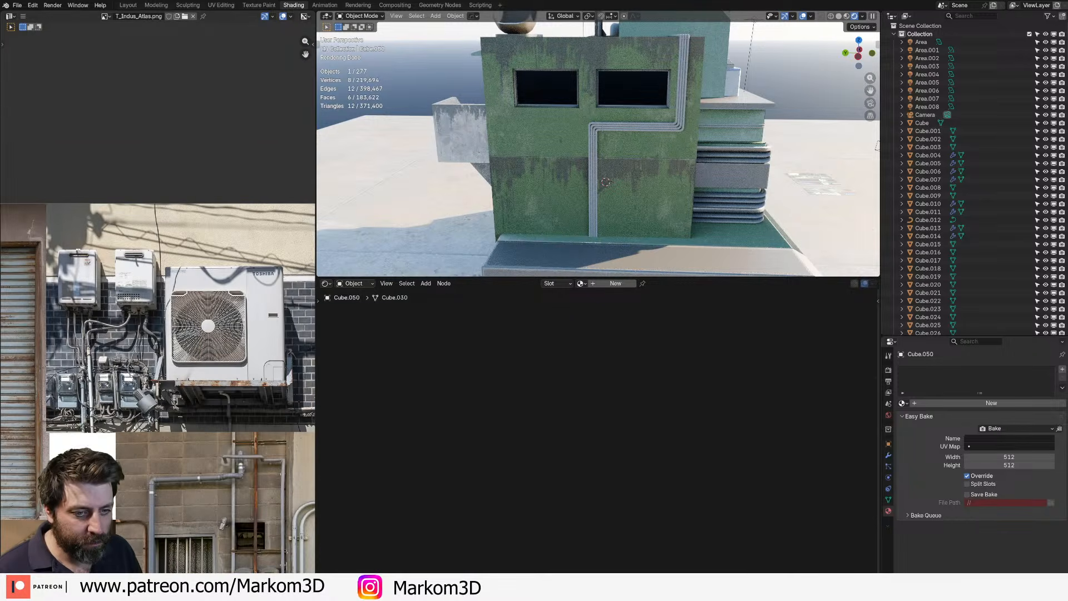
pyautogui.scroll(3, 138, 360)
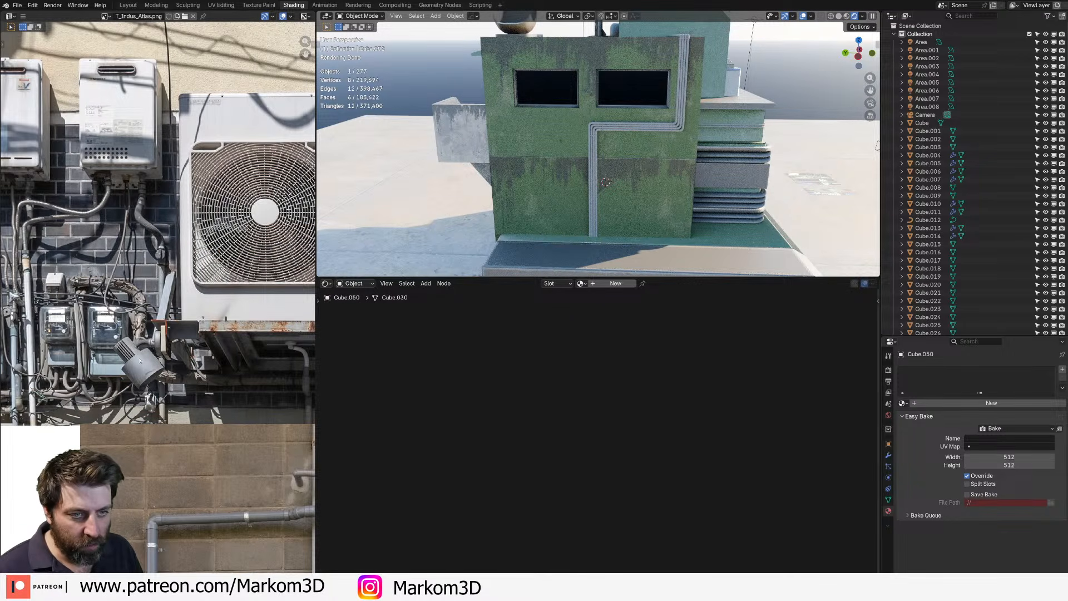
pyautogui.moveTo(140, 360); pyautogui.dragTo(217, 335, button='middle')
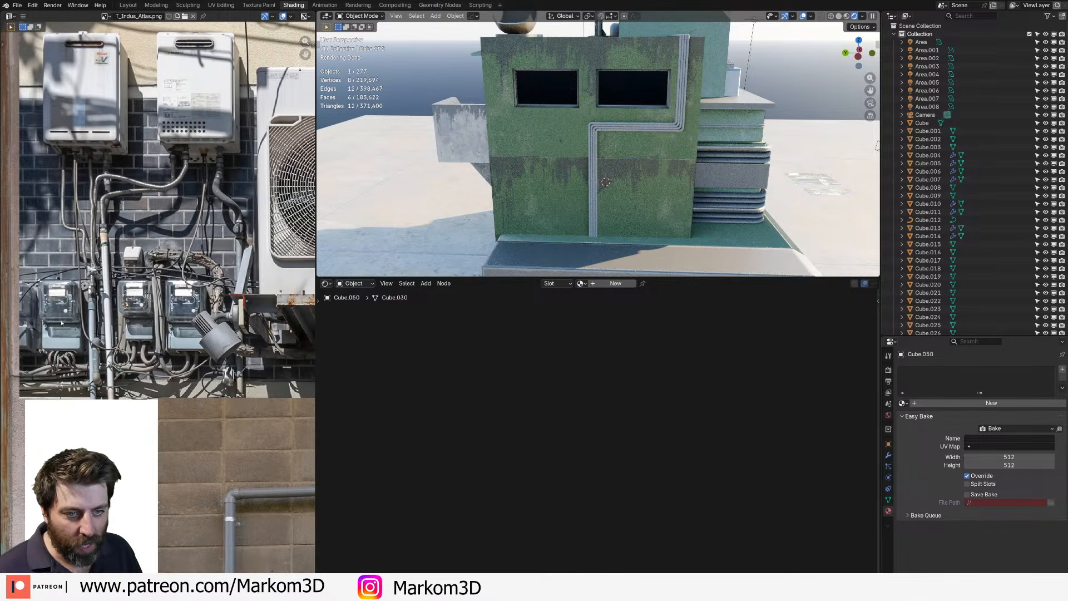
pyautogui.moveTo(138, 306); pyautogui.dragTo(2, 285, button='middle')
pyautogui.scroll(-1, 339, 271)
pyautogui.scroll(-3, 278, 292)
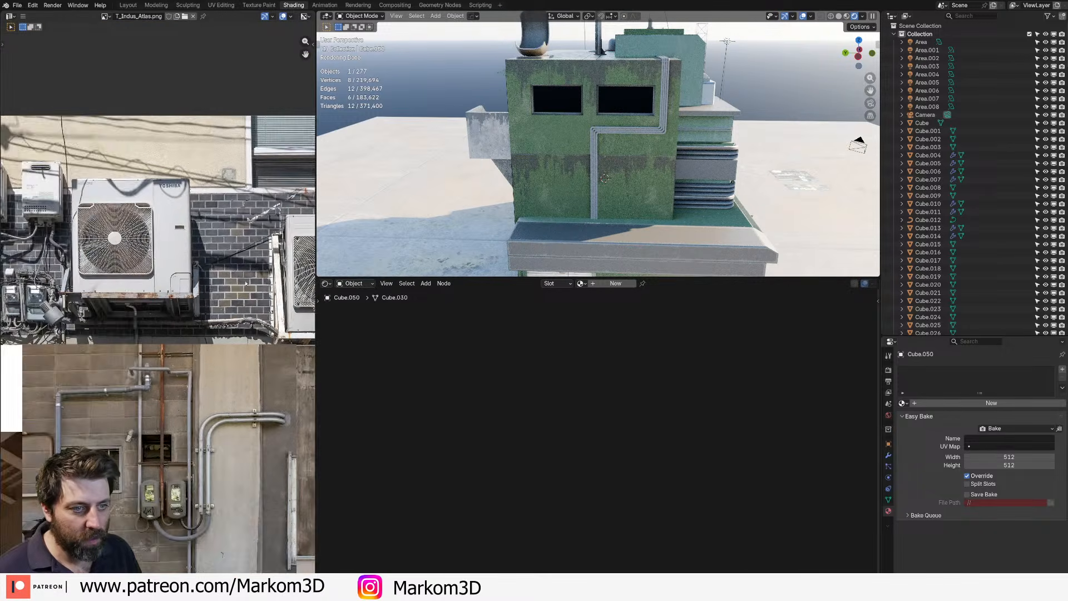
pyautogui.moveTo(304, 281); pyautogui.dragTo(48, 282, button='middle')
pyautogui.moveTo(251, 287); pyautogui.dragTo(114, 314, button='middle')
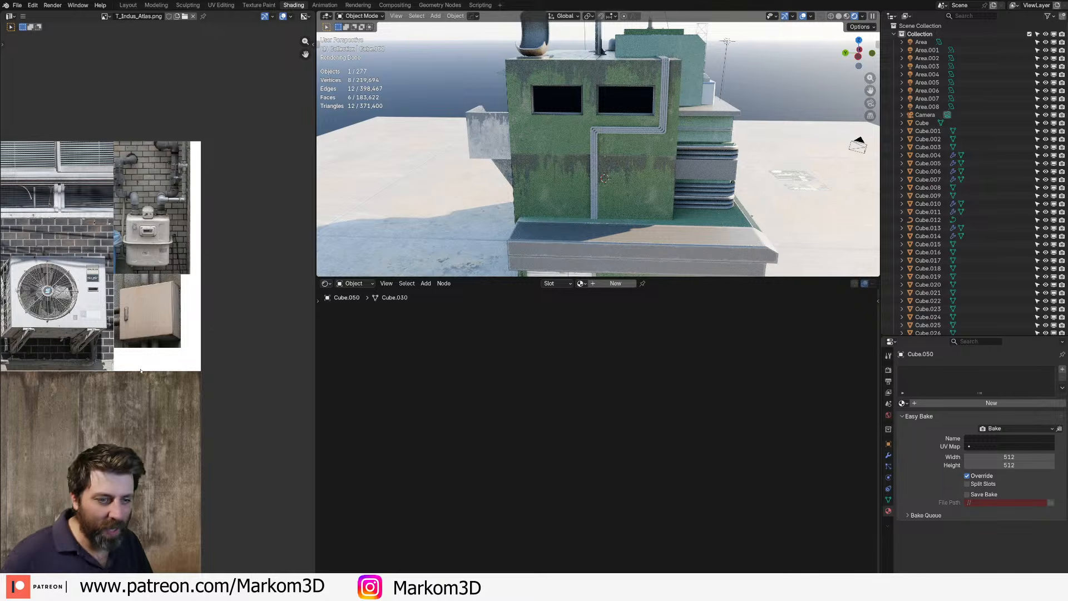
pyautogui.moveTo(141, 371); pyautogui.dragTo(184, 370, button='middle')
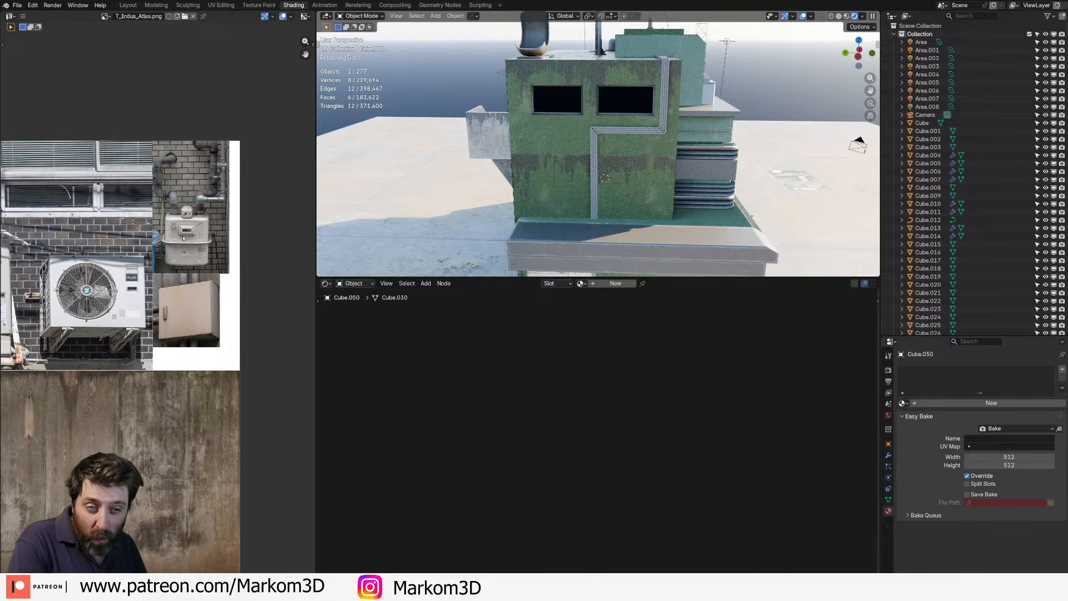
pyautogui.scroll(-3, 160, 278)
pyautogui.moveTo(56, 389); pyautogui.dragTo(255, 269, button='middle')
pyautogui.scroll(4, 157, 316)
pyautogui.moveTo(88, 442); pyautogui.dragTo(232, 357, button='middle')
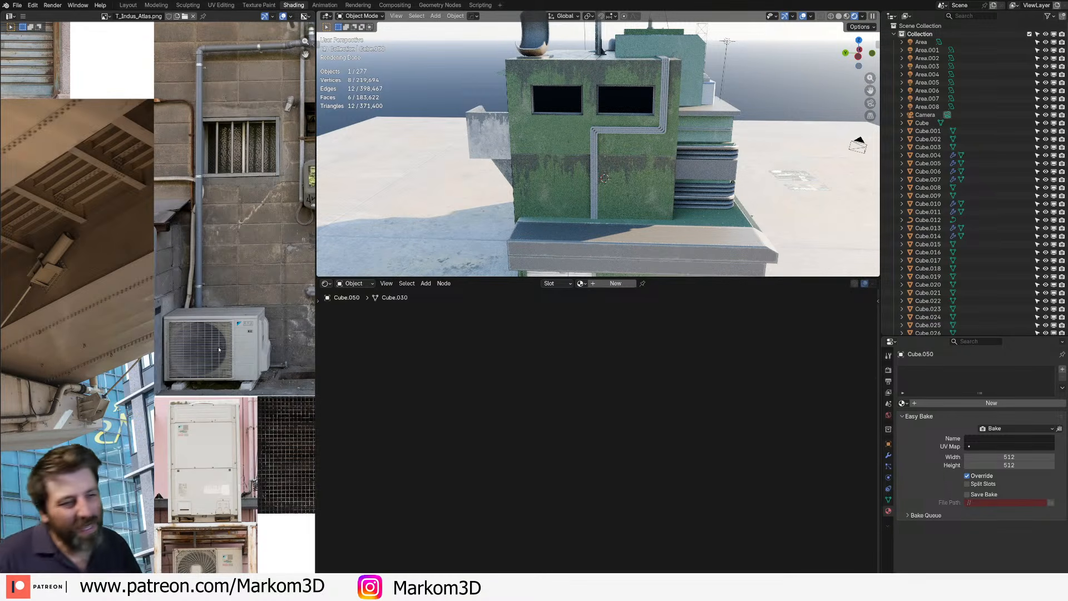
# - Return to the Layout workspace and frame the vending machine area around the small cube
pyautogui.hotkey('ctrl', 'pageup')
pyautogui.hotkey('ctrl', 'pageup')
pyautogui.hotkey('ctrl', 'pageup')
pyautogui.hotkey('ctrl', 'pageup')
pyautogui.hotkey('ctrl', 'pageup')
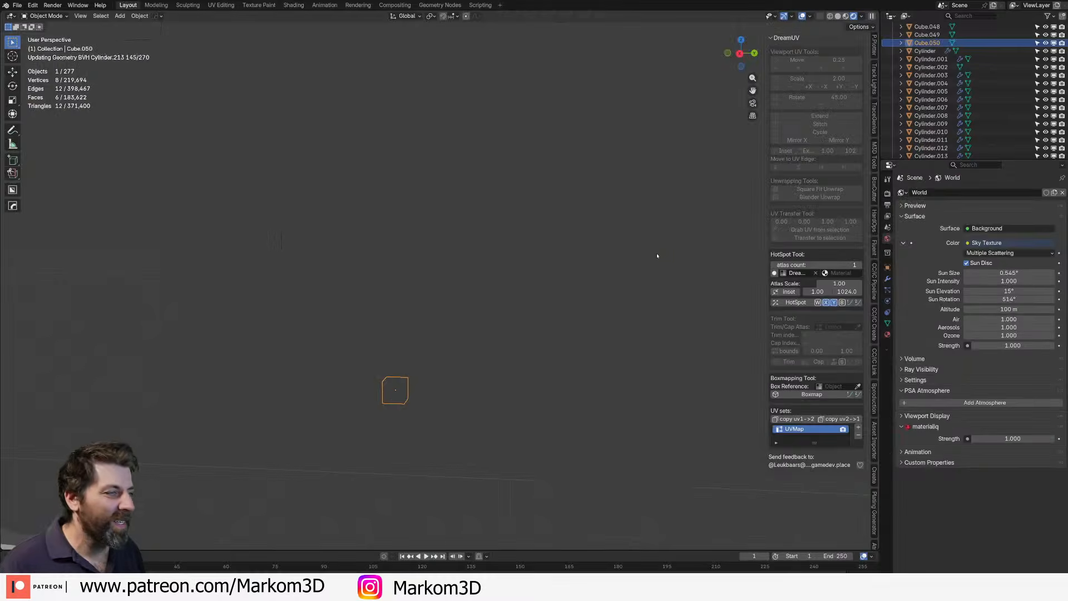
pyautogui.moveTo(500, 329); pyautogui.dragTo(548, 308, button='middle')
pyautogui.scroll(1, 477, 350)
pyautogui.moveTo(477, 351); pyautogui.dragTo(500, 292, button='middle')
pyautogui.scroll(1, 501, 289)
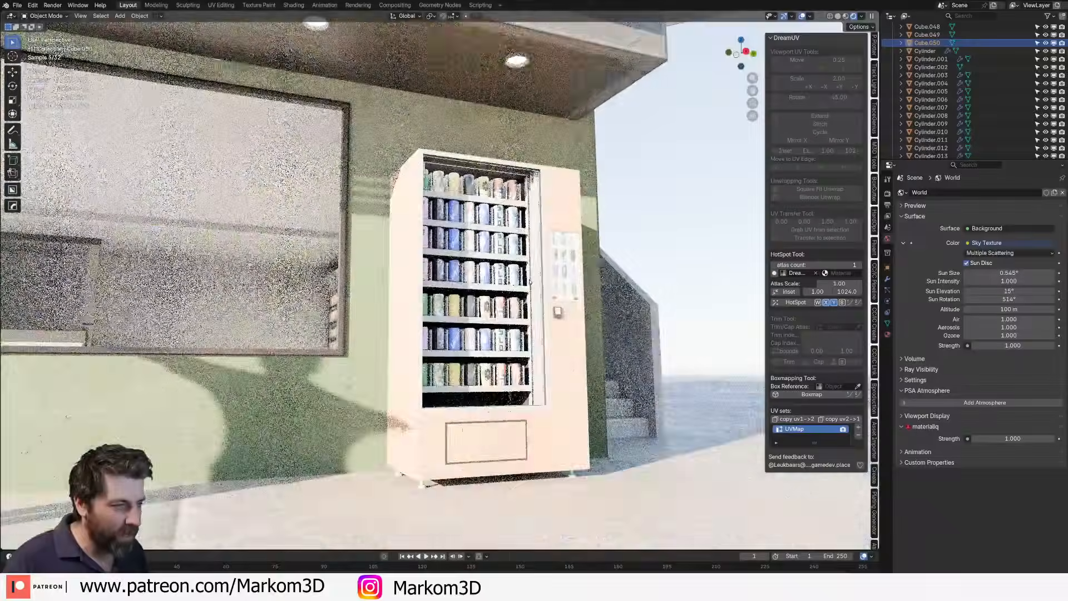
pyautogui.scroll(-1, 528, 286)
pyautogui.scroll(-1, 528, 287)
# - In Edit Mode, narrow the small cube's mesh along X and flatten it along Z into an elongated box
pyautogui.press('Tab')
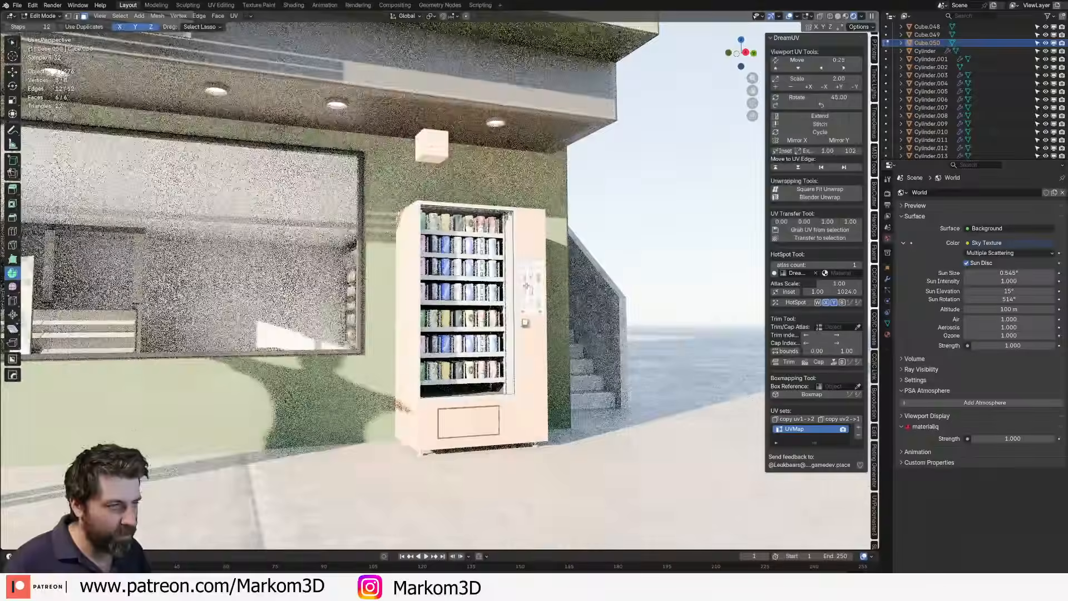
pyautogui.press('s')
pyautogui.press('x')
pyautogui.press('Return')
pyautogui.press('s')
pyautogui.press('z')
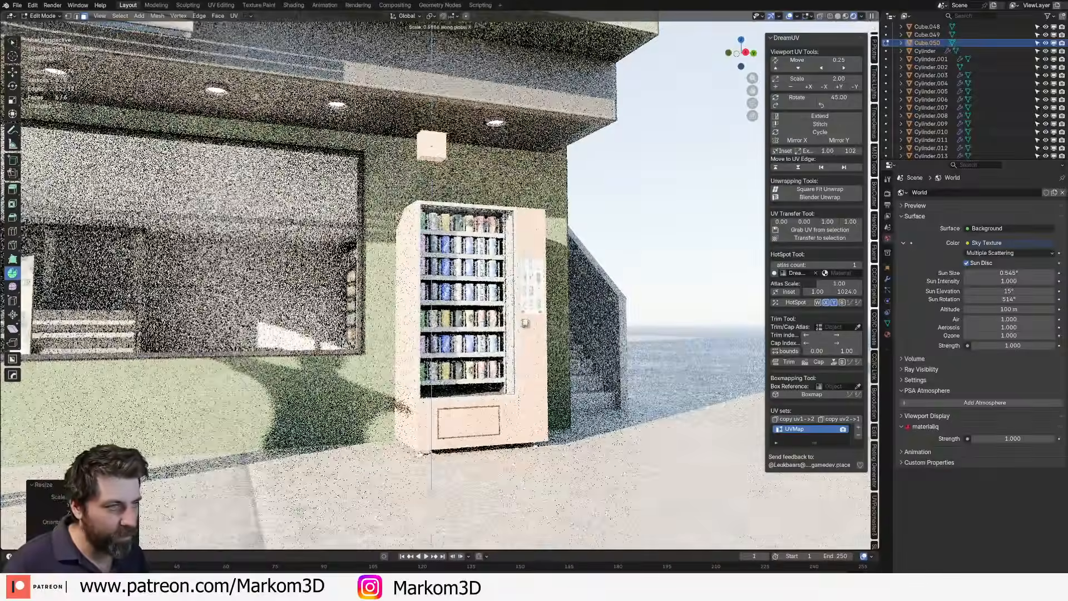
pyautogui.click(468, 207)
pyautogui.moveTo(467, 206); pyautogui.dragTo(482, 217, button='middle')
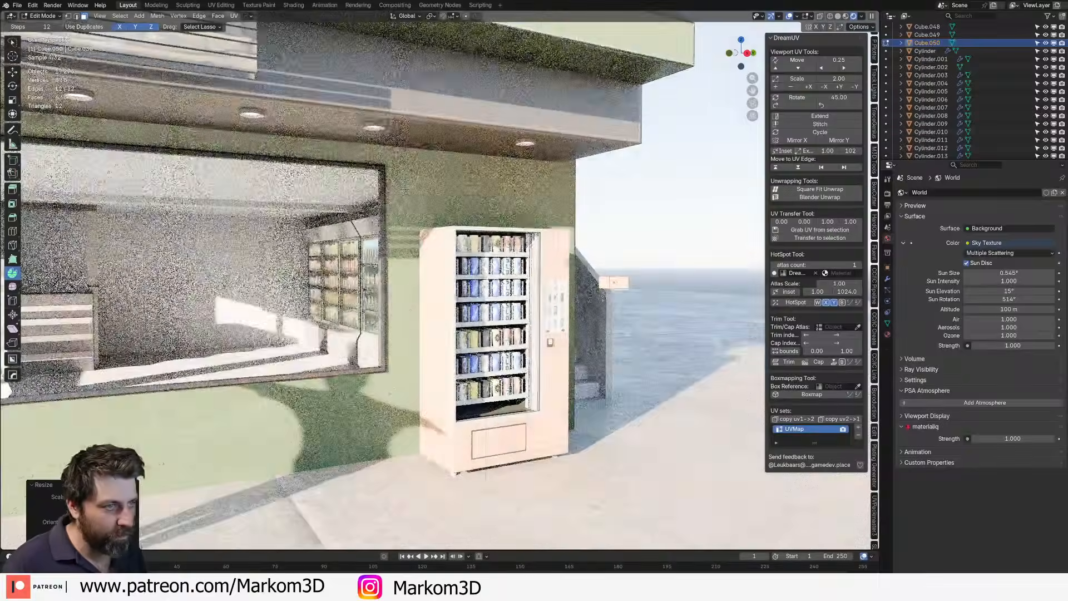
pyautogui.scroll(10, 608, 286)
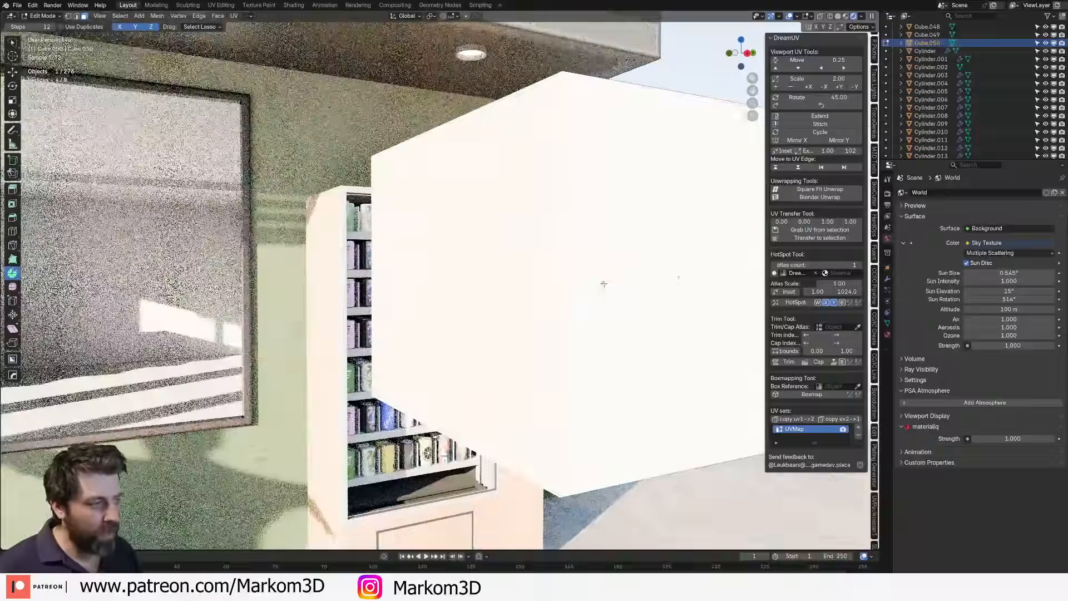
pyautogui.scroll(-4, 452, 311)
pyautogui.moveTo(428, 333); pyautogui.dragTo(544, 324, button='middle')
pyautogui.scroll(-5, 451, 342)
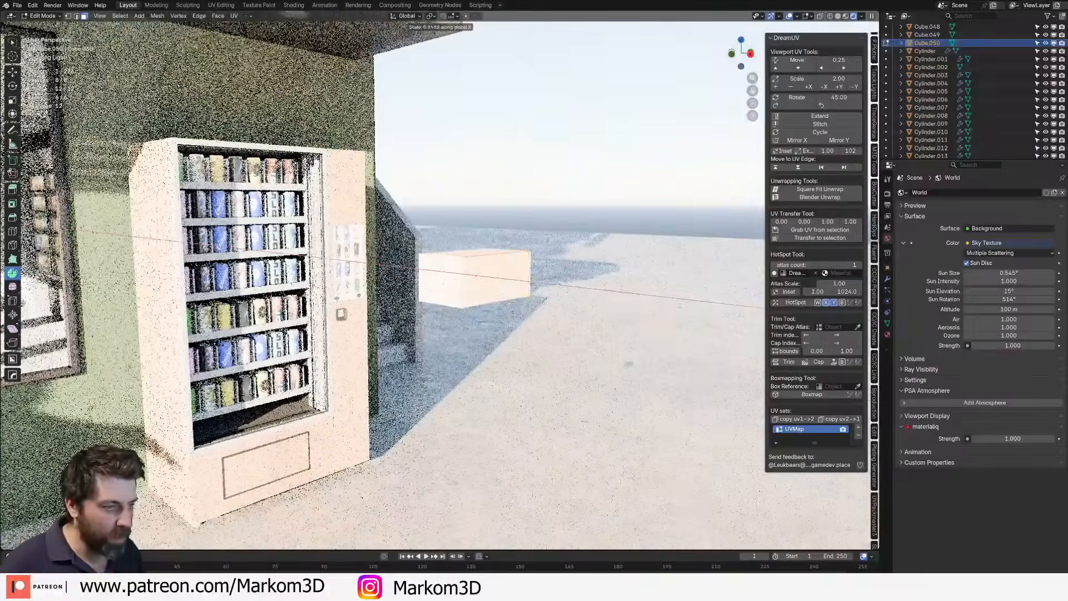
# - Select the face at the box's narrow front end and snap the 3D cursor to it
pyautogui.press('2')
pyautogui.click(446, 296)
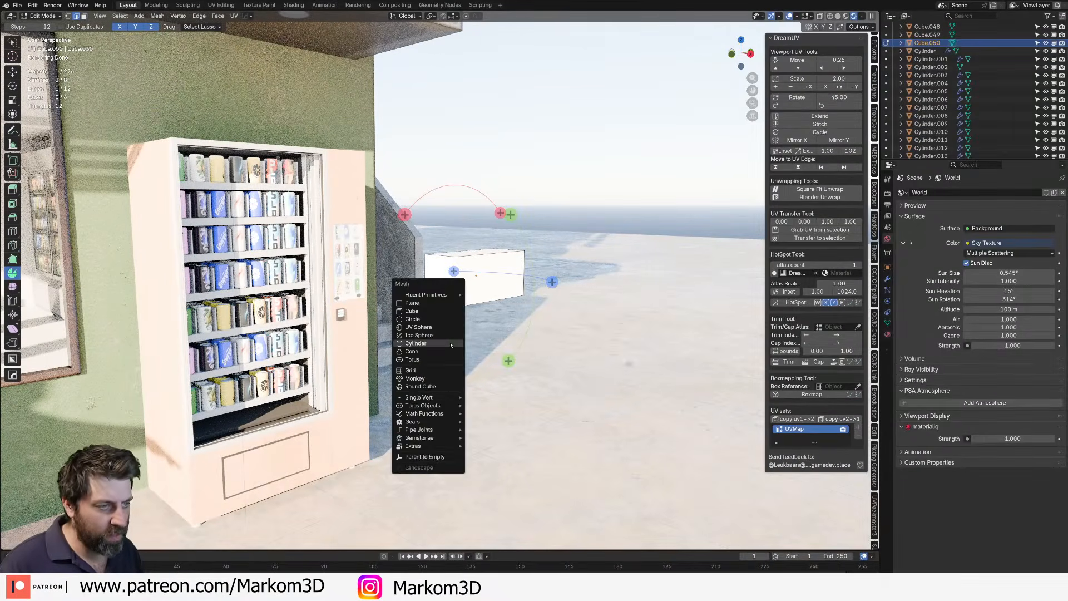
pyautogui.moveTo(431, 281); pyautogui.dragTo(451, 281, button='middle')
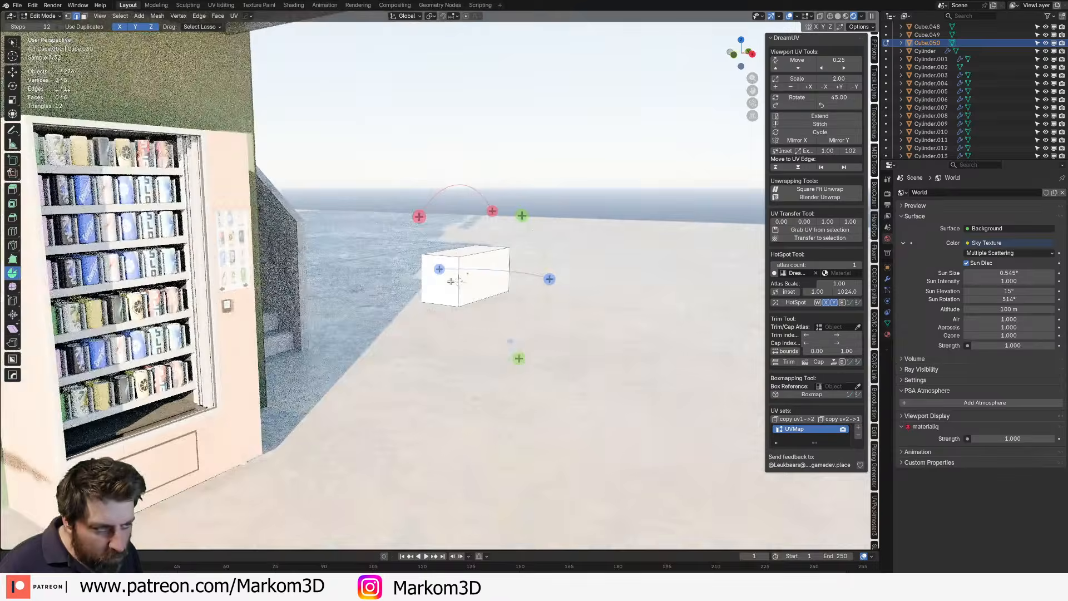
pyautogui.press('3')
pyautogui.click(449, 281)
pyautogui.hotkey('shift', 's')
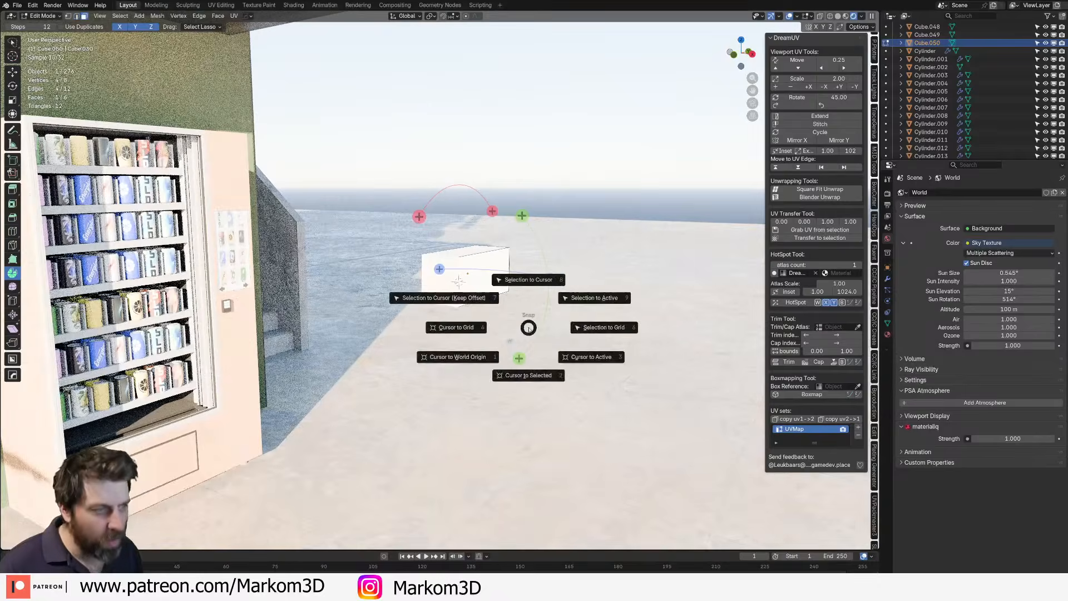
pyautogui.click(529, 371)
# - Add a cylinder at the 3D cursor and scale it by 0.1, then by 0.2
pyautogui.write('s')
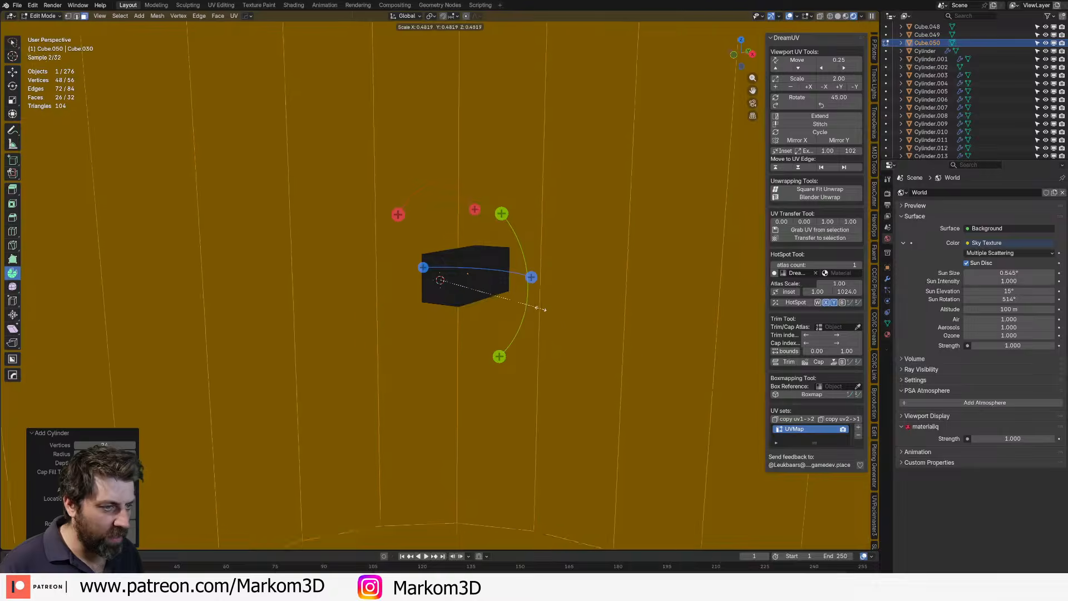
pyautogui.write('.1')
pyautogui.click(531, 330)
pyautogui.write('s.2')
pyautogui.press('Return')
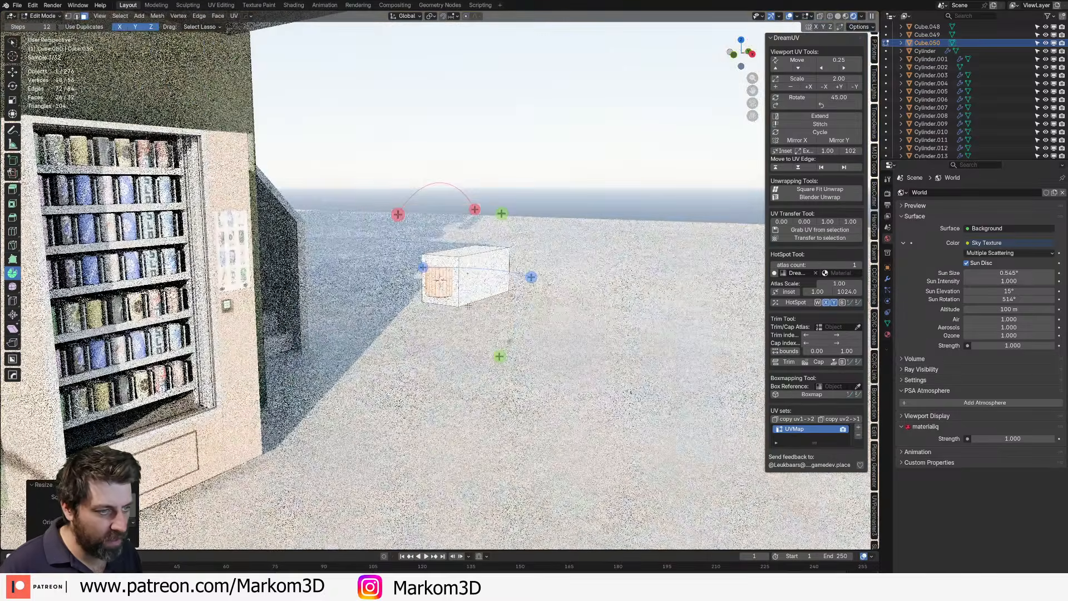
# - Rotate the cylinder 90° about Y and resize it to suit the box's front end
pyautogui.write('ry90')
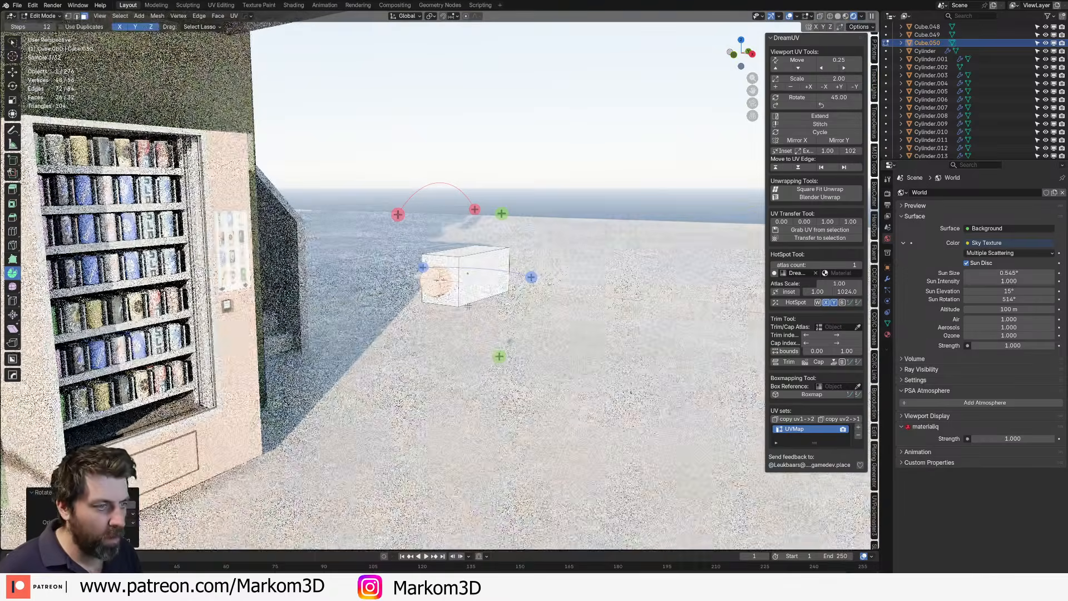
pyautogui.press('Return')
pyautogui.press('s')
pyautogui.click(439, 280)
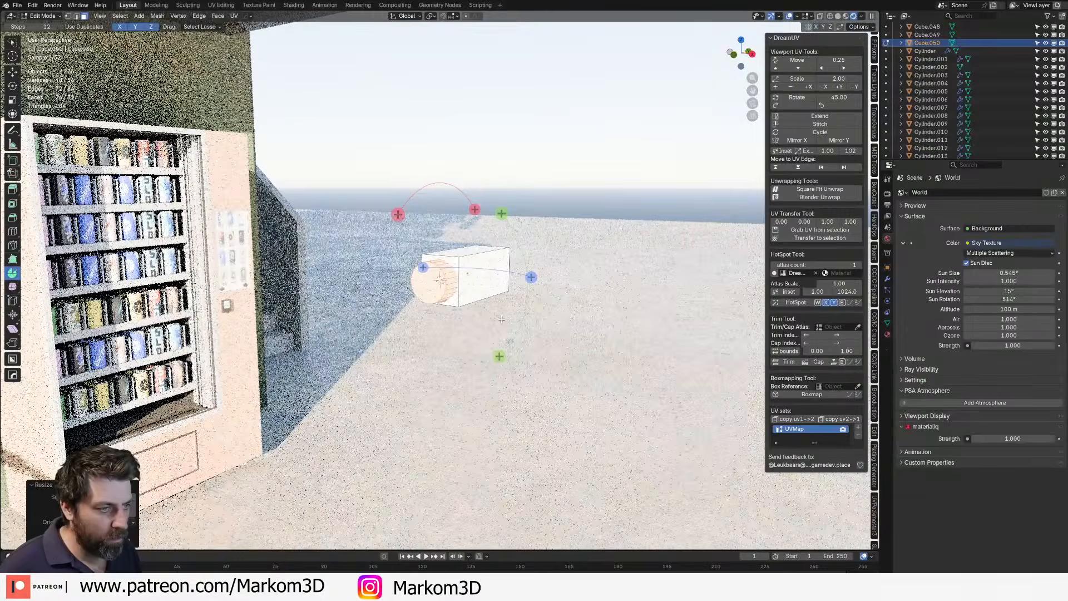
# - Shift the cylinder geometry along Y so it projects from the box's front end like a lens barrel
pyautogui.moveTo(439, 280); pyautogui.dragTo(634, 421, button='middle')
pyautogui.click(454, 311)
pyautogui.press('g')
pyautogui.press('y')
pyautogui.click(450, 338)
pyautogui.scroll(2, 532, 423)
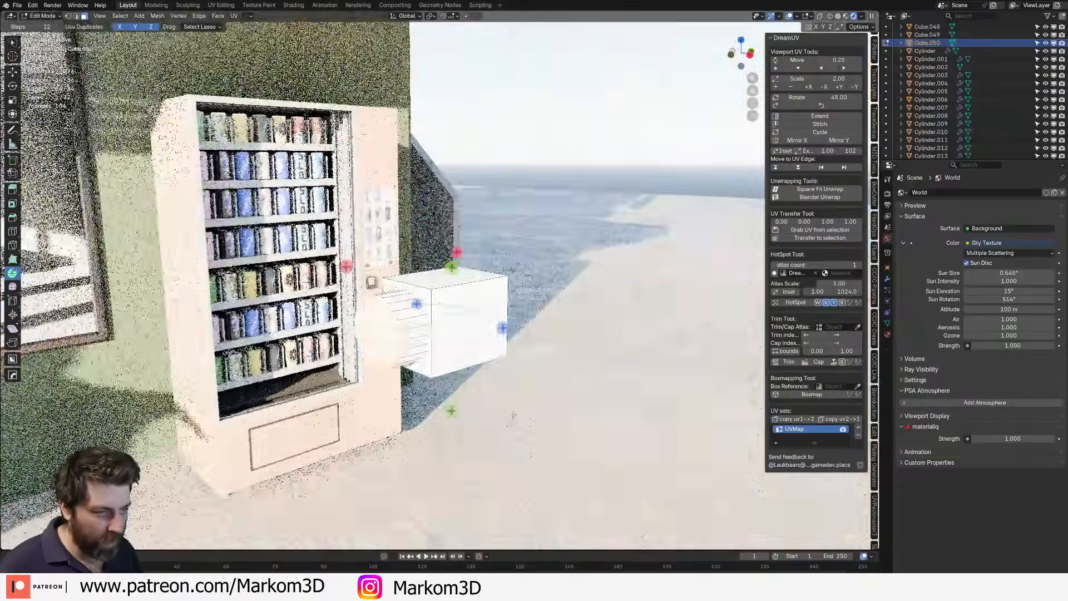
# - Inset the cylinder's front cap and extrude the inner face into the barrel
pyautogui.press('i')
pyautogui.click(533, 423)
pyautogui.press('e')
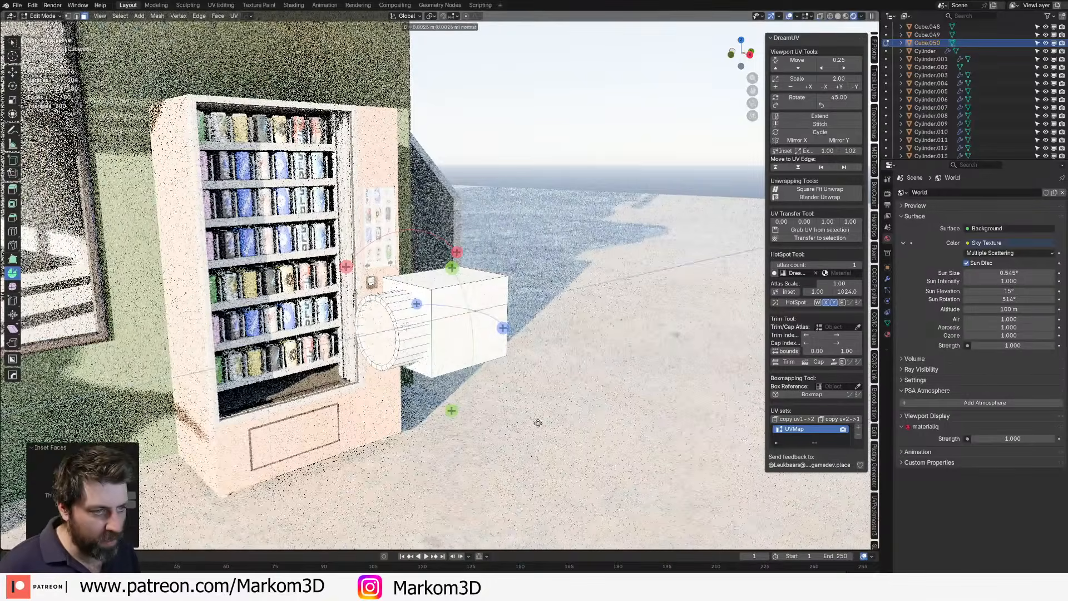
pyautogui.click(541, 420)
# - In solid shading, shrink the recessed barrel face and extrude it slightly further inward
pyautogui.press('z')
pyautogui.keyDown('shift'); pyautogui.moveTo(425, 413); pyautogui.dragTo(431, 408, button='middle'); pyautogui.keyUp('shift')
pyautogui.scroll(3, 439, 403)
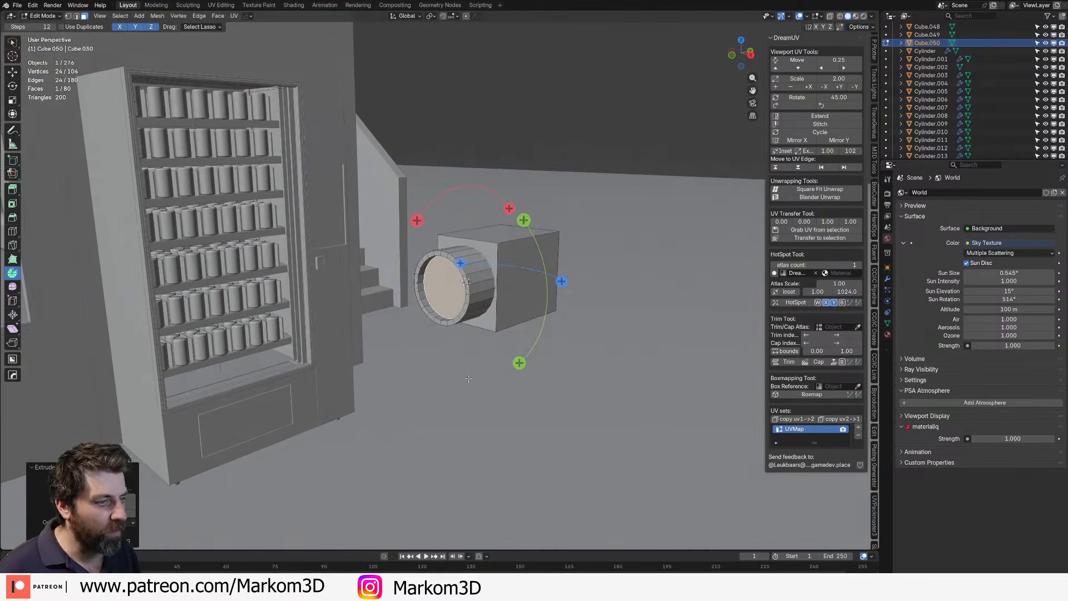
pyautogui.click(551, 364)
pyautogui.press('e')
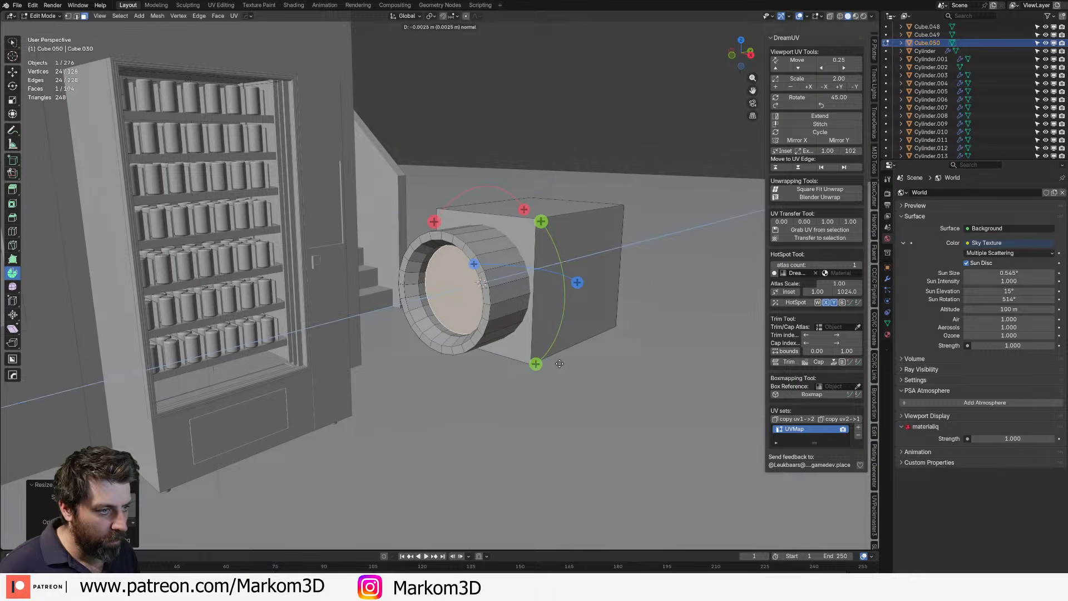
pyautogui.click(562, 364)
# - Bevel all edges of the box body with a narrow rounded bevel
pyautogui.moveTo(562, 363); pyautogui.dragTo(385, 317, button='middle')
pyautogui.press('Tab')
pyautogui.scroll(-2, 501, 330)
pyautogui.press('Tab')
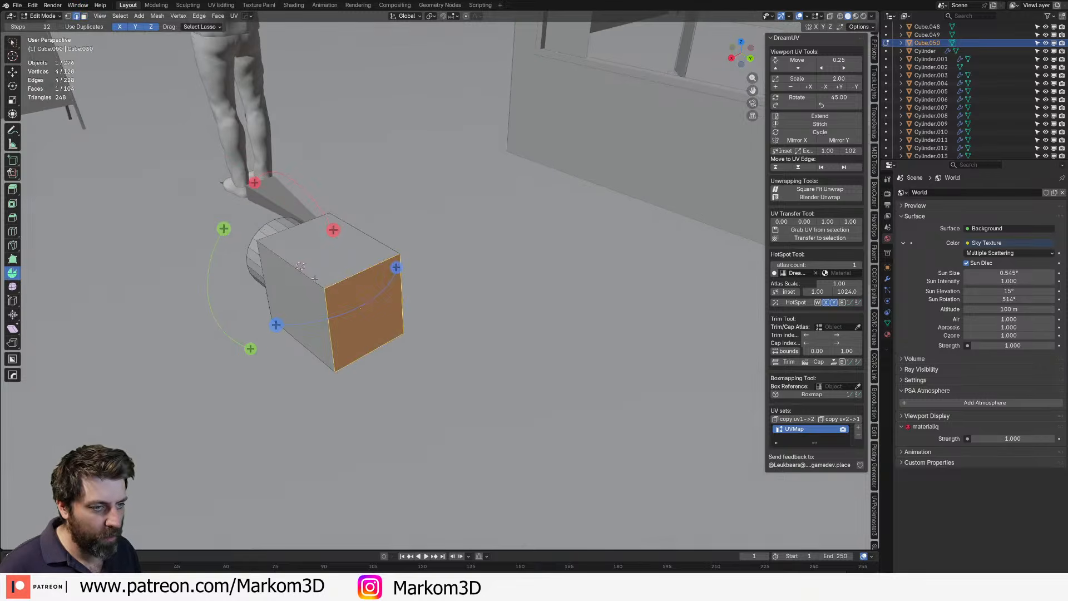
pyautogui.hotkey('ctrl', 'b')
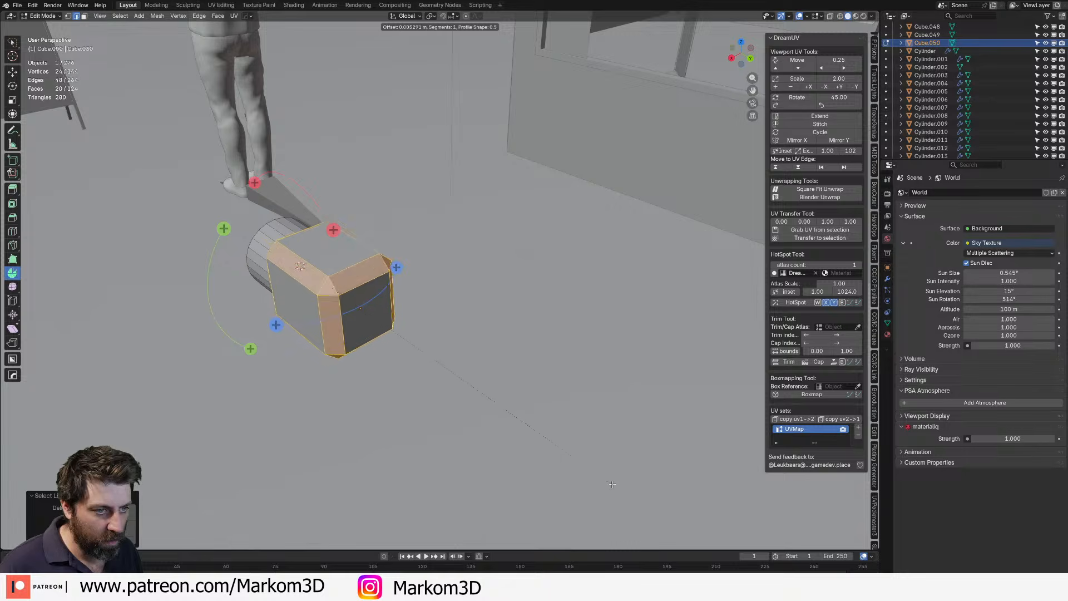
pyautogui.click(560, 438)
pyautogui.moveTo(423, 356); pyautogui.dragTo(386, 315, button='middle')
pyautogui.press('Tab')
pyautogui.press('Tab')
# - Select the whole prop mesh and rotate it 15° in the right orthographic view, tilting the barrel downward
pyautogui.click(311, 282)
pyautogui.click(385, 314)
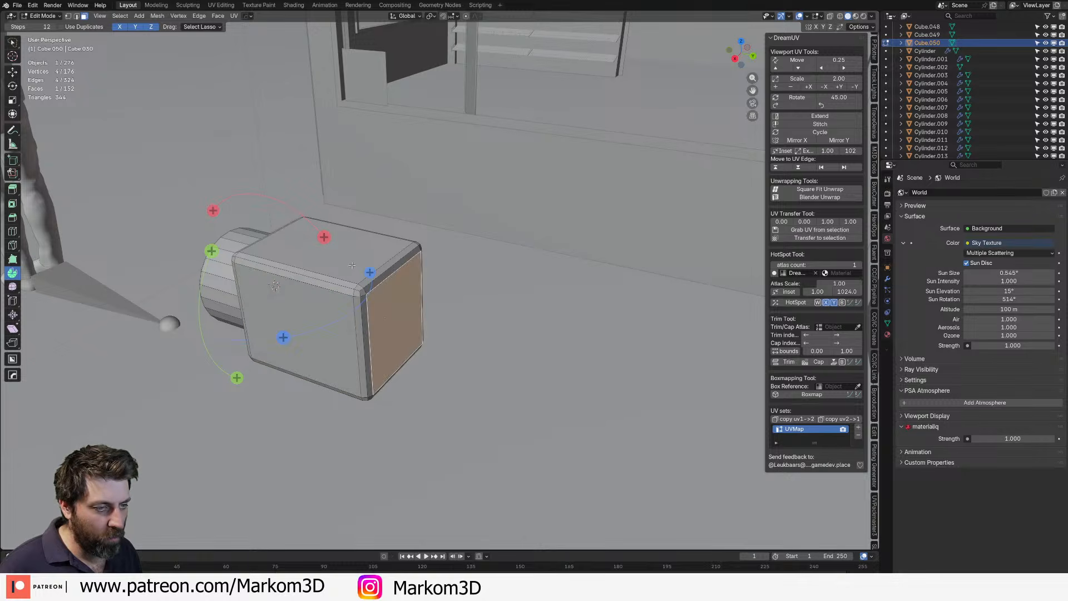
pyautogui.press('a')
pyautogui.press('KP_3')
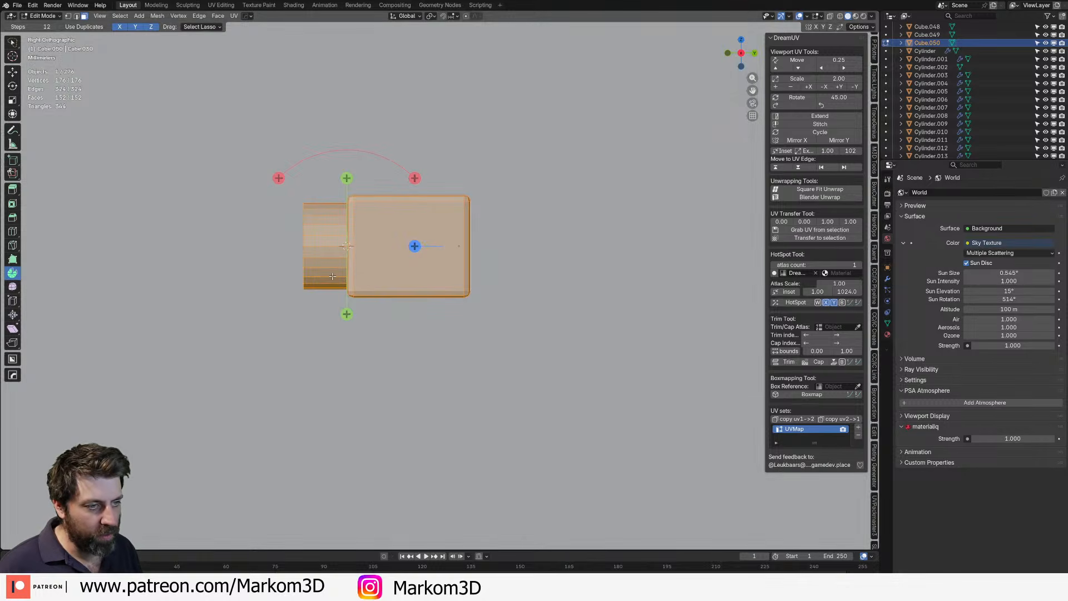
pyautogui.press('r')
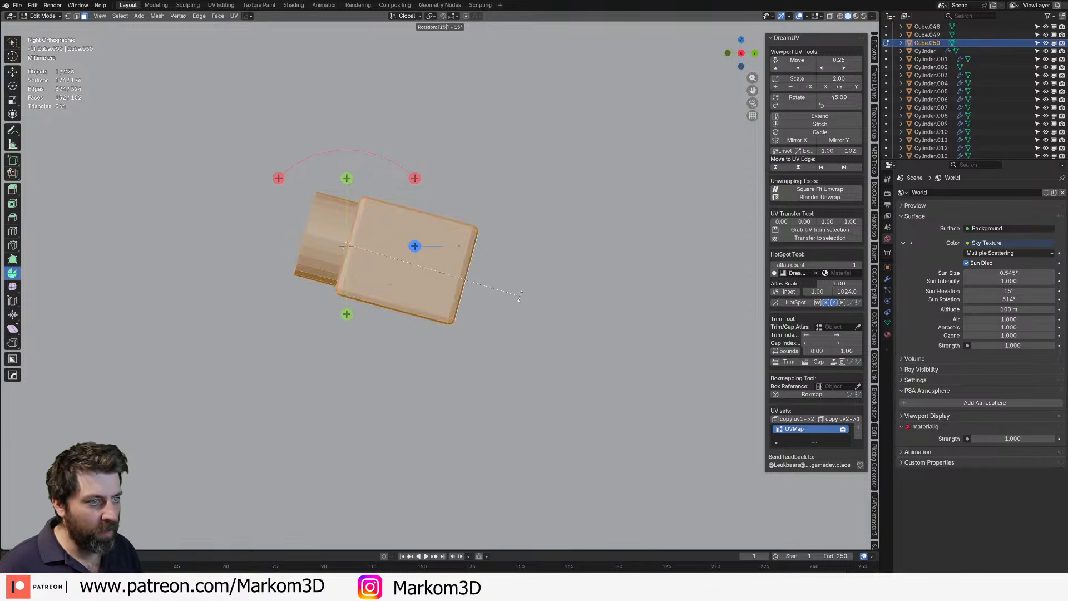
pyautogui.click(520, 296)
pyautogui.scroll(-2, 405, 281)
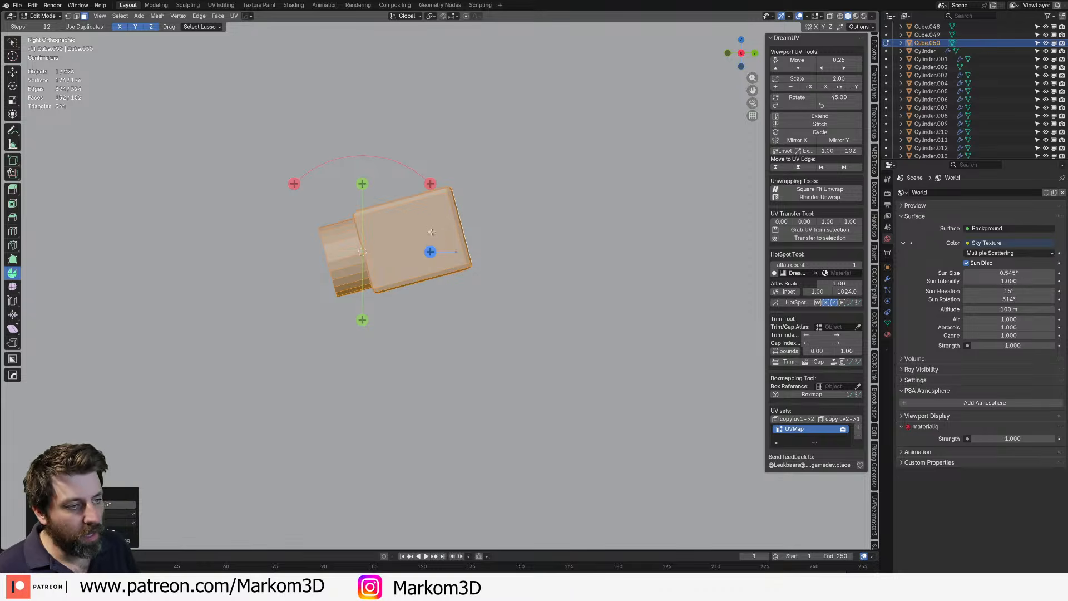
# - Select the two opposite side faces of the box body and snap the 3D cursor to the selection
pyautogui.moveTo(431, 232); pyautogui.dragTo(505, 260, button='middle')
pyautogui.click(454, 264)
pyautogui.keyDown('shift'); pyautogui.click(515, 234); pyautogui.keyUp('shift')
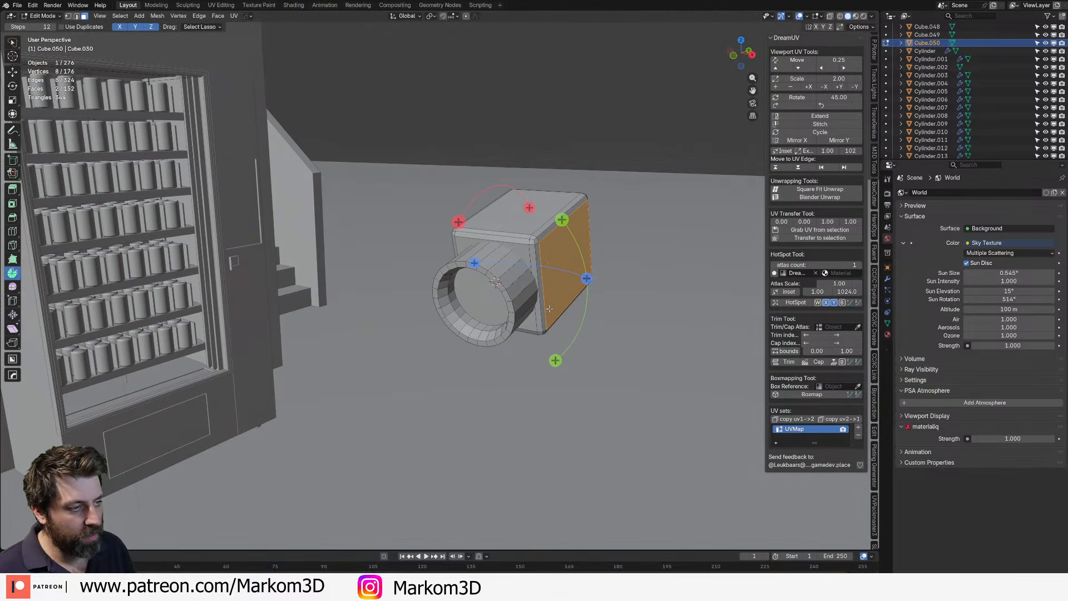
pyautogui.hotkey('shift', 's')
pyautogui.click(549, 355)
# - Add a cube at the 3D cursor and scale it down to roughly the width of the box body
pyautogui.hotkey('shift', 'a')
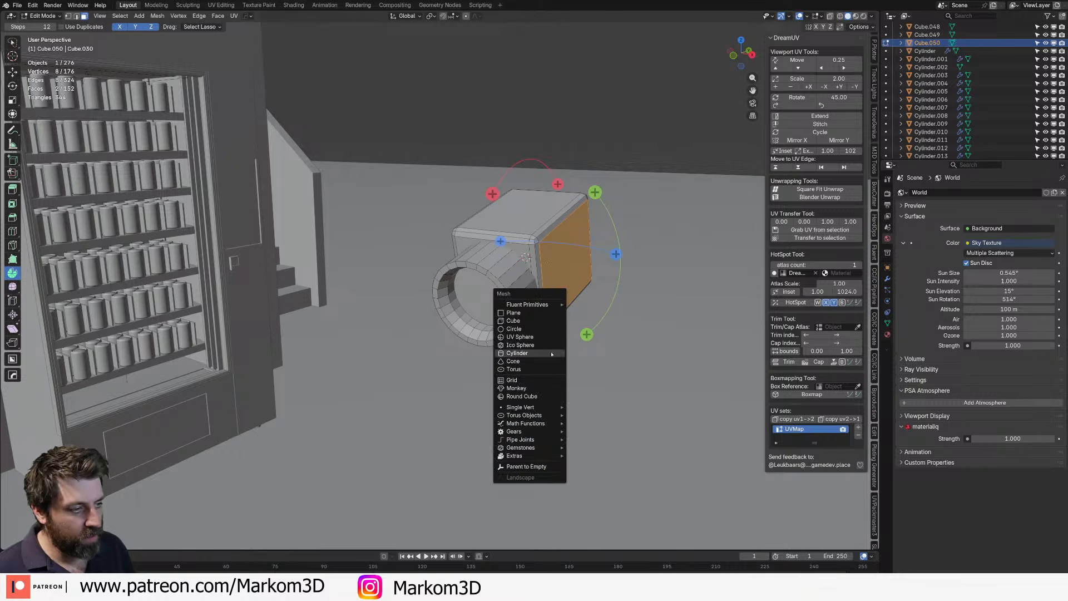
pyautogui.click(538, 321)
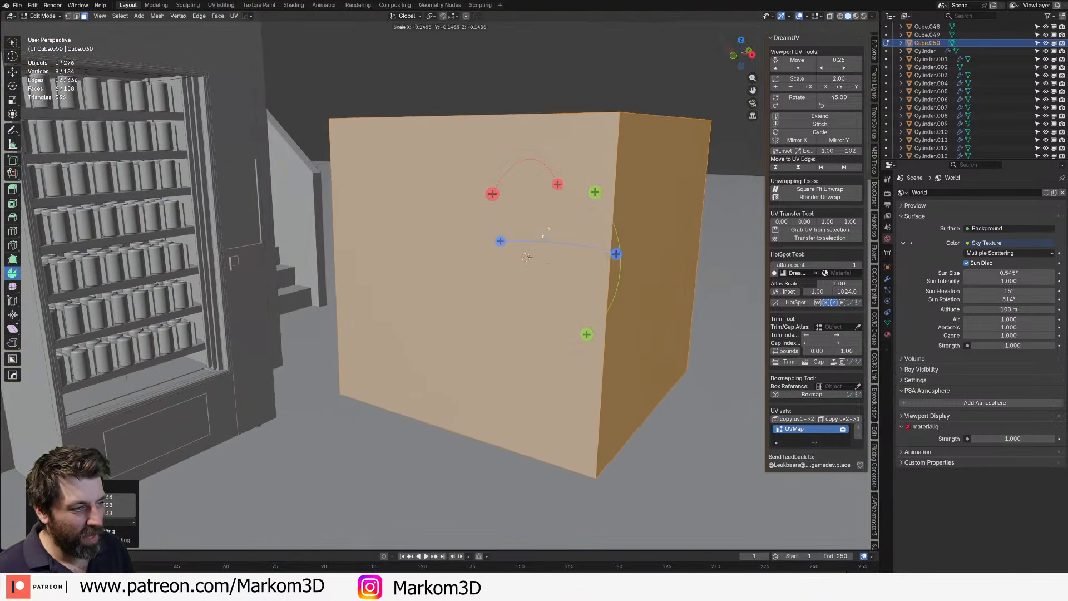
pyautogui.press('s')
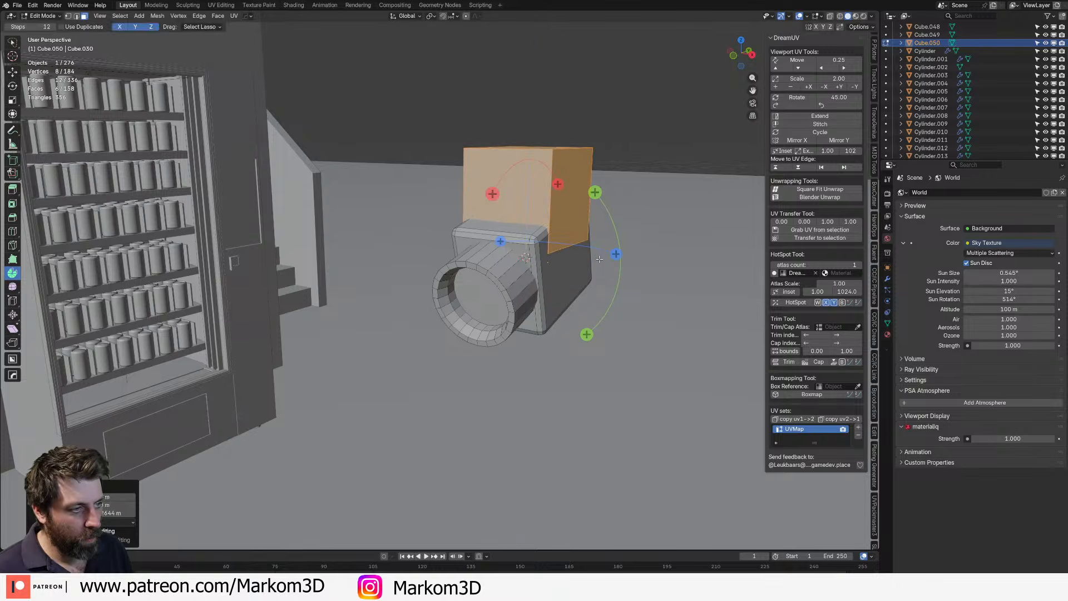
# - Stretch the new cube vertically and reposition it along Z so it rises from the body's sides above its roof
pyautogui.press('z')
pyautogui.click(610, 323)
pyautogui.press('g')
pyautogui.press('z')
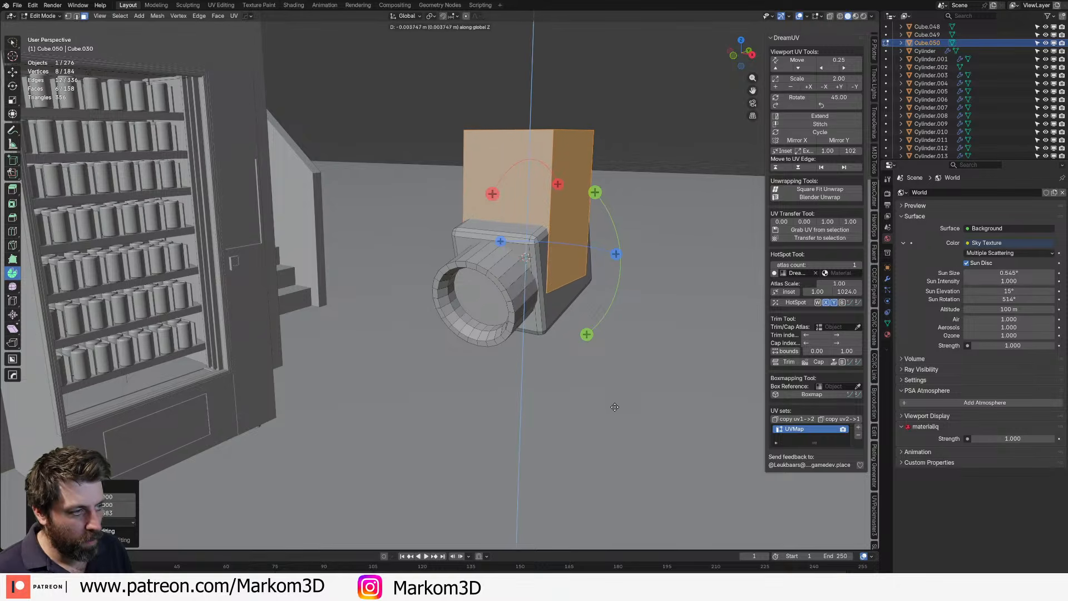
pyautogui.click(615, 406)
# - Delete the cube's front, top, back and bottom faces, leaving only the two side faces as bracket plates
pyautogui.moveTo(615, 406); pyautogui.dragTo(651, 461, button='middle')
pyautogui.keyDown('alt'); pyautogui.click(574, 178); pyautogui.keyUp('alt')
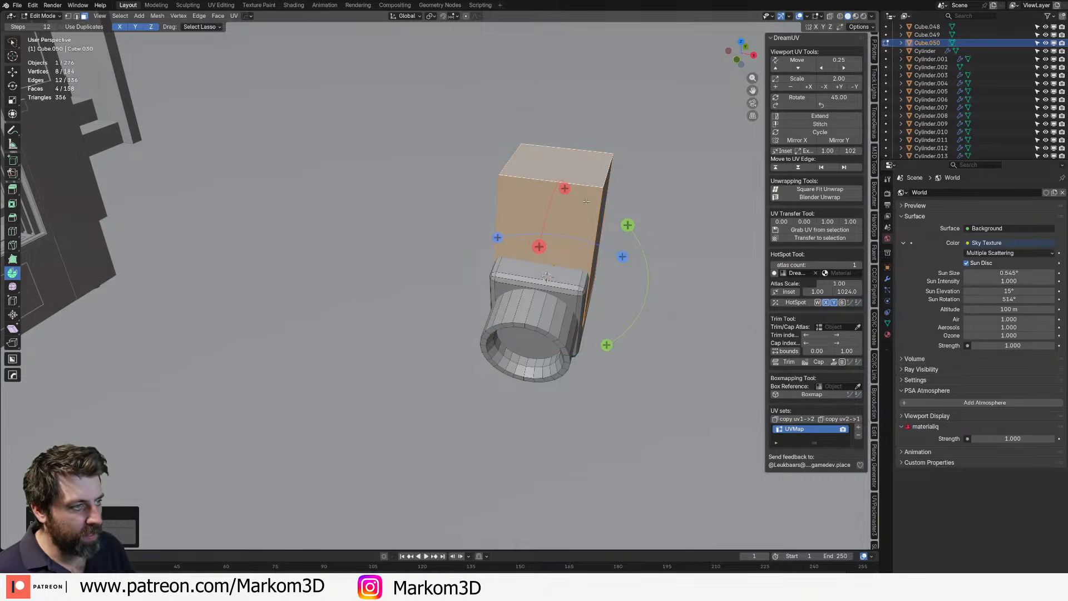
pyautogui.press('x')
pyautogui.click(587, 203)
# - Extrude both side plates and scale the extrusion along X to give them a thin thickness
pyautogui.moveTo(610, 218); pyautogui.dragTo(588, 225, button='middle')
pyautogui.click(581, 225)
pyautogui.keyDown('shift'); pyautogui.click(496, 201); pyautogui.keyUp('shift')
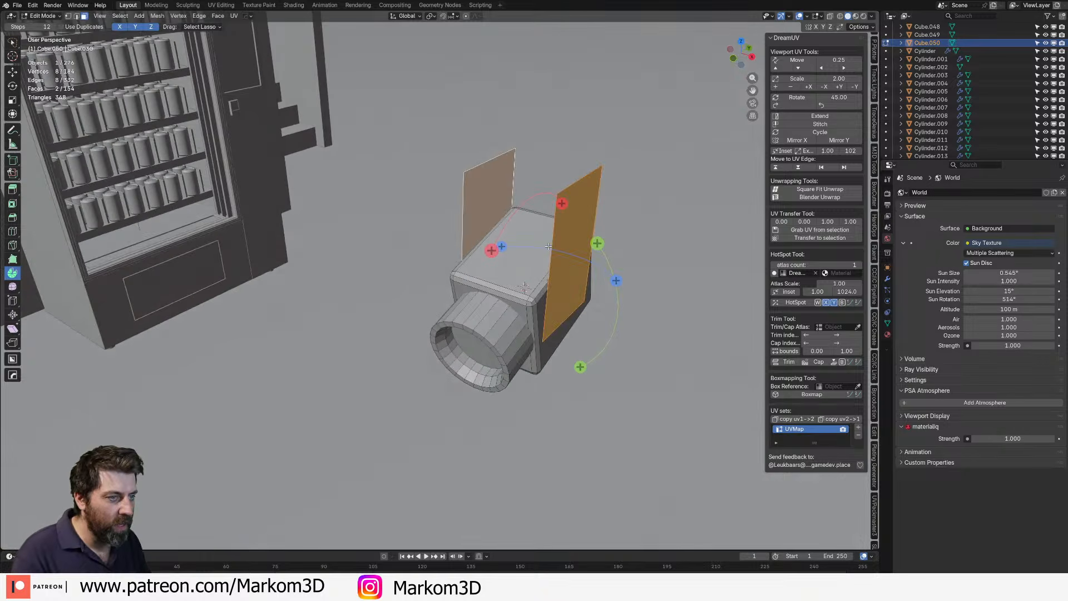
pyautogui.press('e')
pyautogui.press('s')
pyautogui.press('x')
pyautogui.click(681, 319)
pyautogui.press('Tab')
pyautogui.moveTo(616, 280); pyautogui.dragTo(570, 231, button='middle')
pyautogui.press('Tab')
pyautogui.scroll(-3, 566, 243)
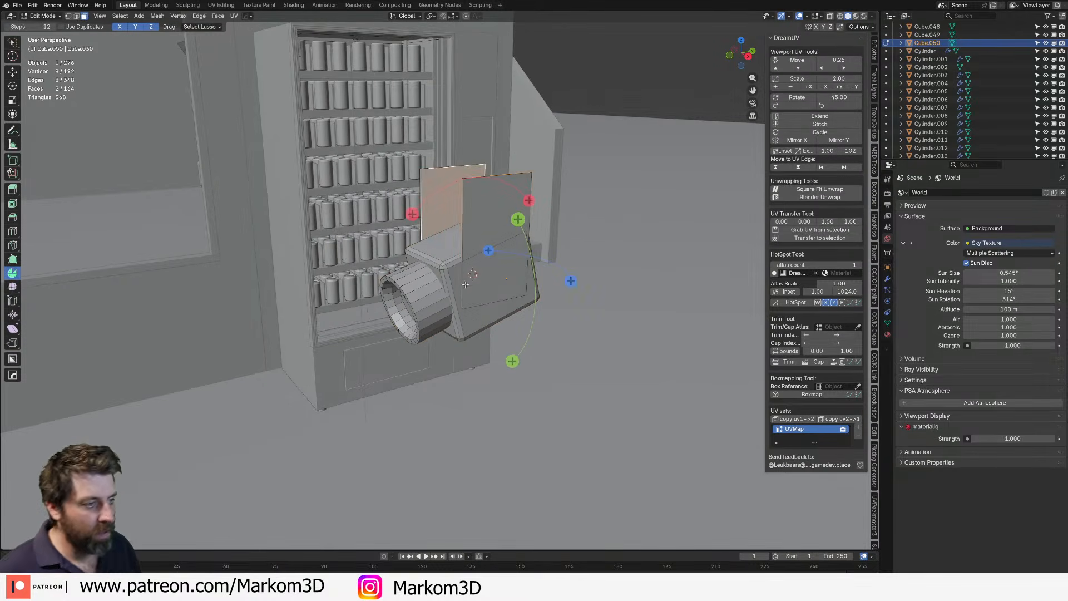
# - Add a cylinder on the outer face of one side plate, shrink it to bolt size and rotate it 90° about Y
pyautogui.click(492, 286)
pyautogui.hotkey('shift', 'a')
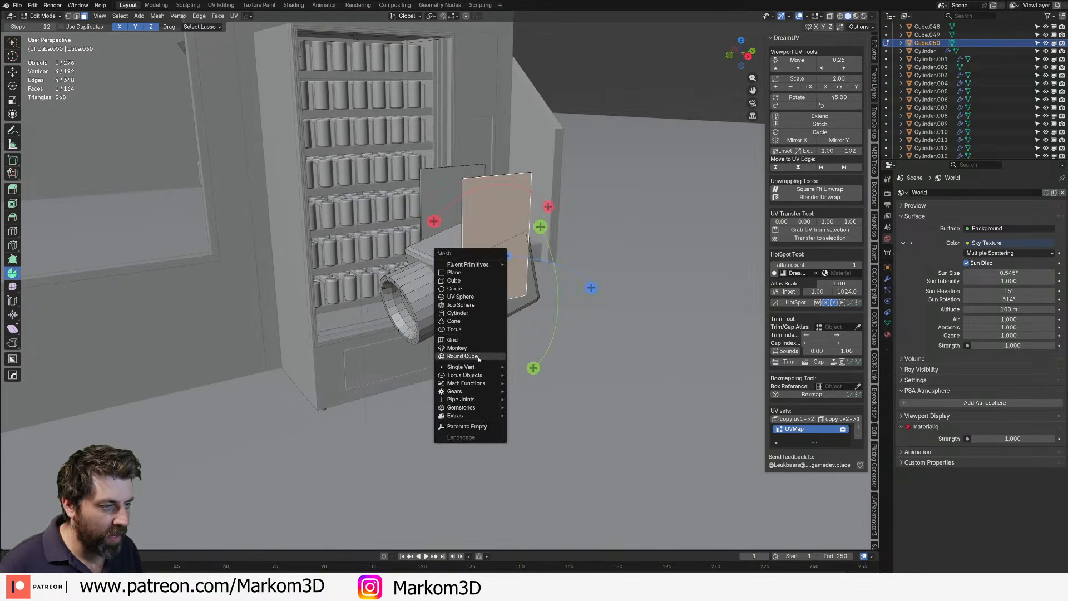
pyautogui.click(483, 313)
pyautogui.press('s')
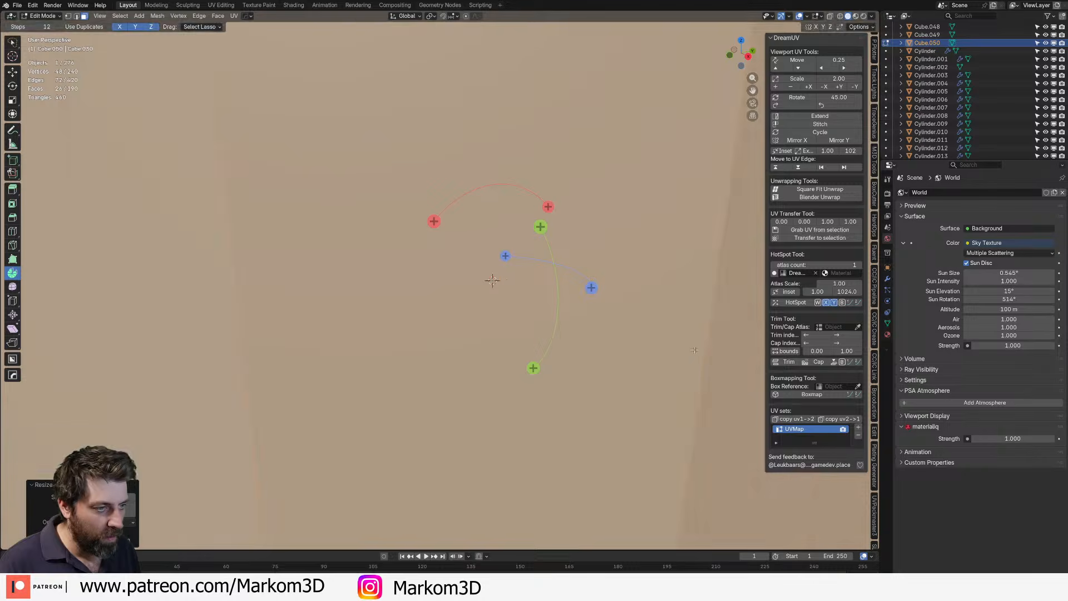
pyautogui.click(527, 295)
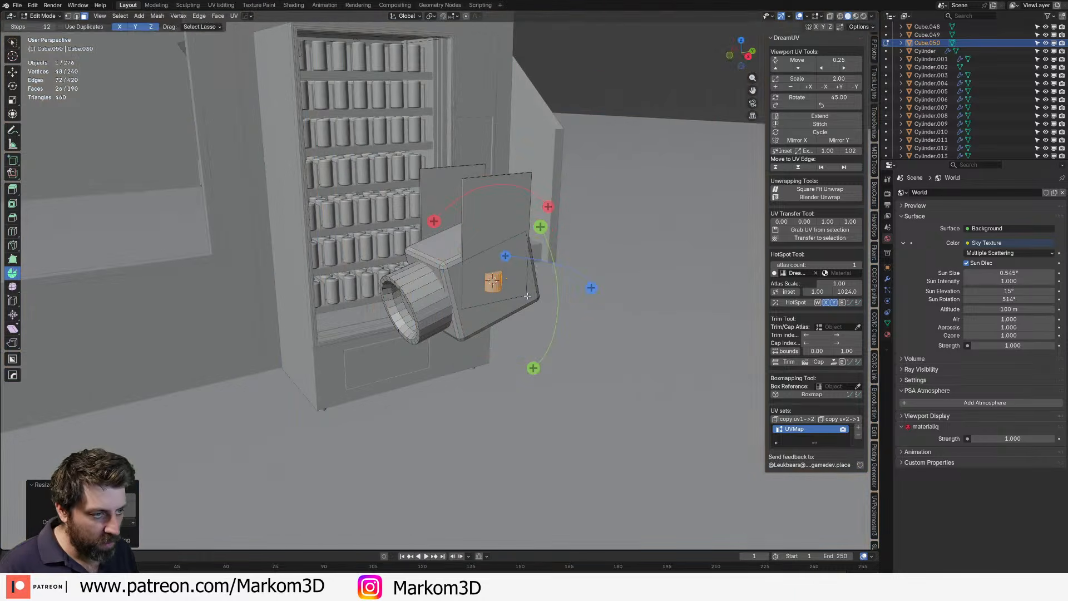
pyautogui.write('ry')
pyautogui.write('90')
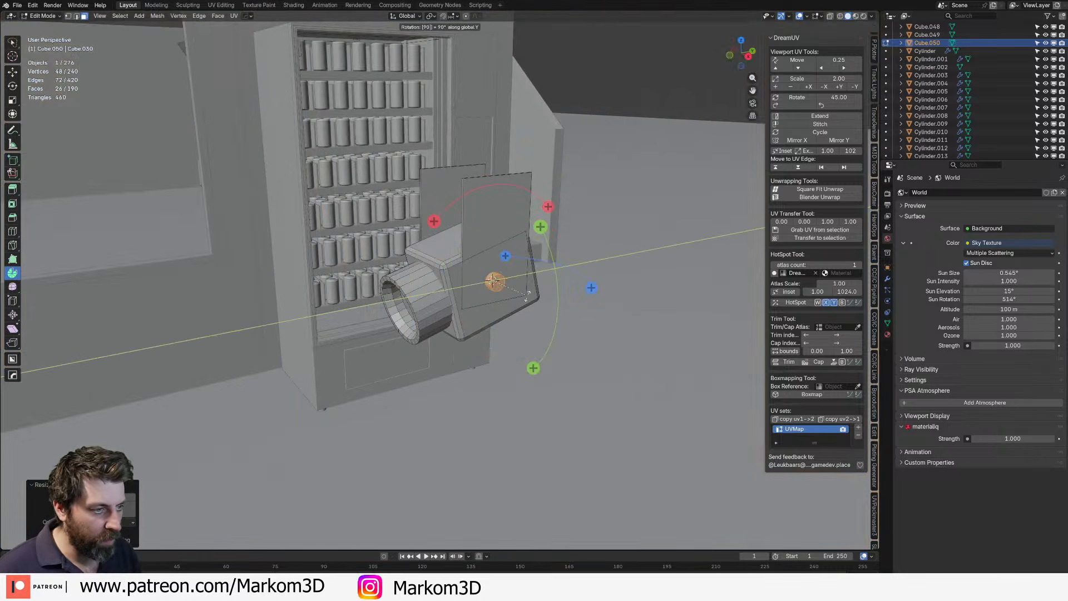
pyautogui.press('Return')
# - Bevel the outer rim of the small cylinder with two segments
pyautogui.scroll(1, 527, 296)
pyautogui.moveTo(527, 296); pyautogui.dragTo(458, 336, button='middle')
pyautogui.scroll(3, 457, 336)
pyautogui.scroll(4, 457, 336)
pyautogui.keyDown('shift'); pyautogui.moveTo(225, 243); pyautogui.dragTo(497, 417, button='middle'); pyautogui.keyUp('shift')
pyautogui.press('2')
pyautogui.keyDown('alt'); pyautogui.click(497, 417); pyautogui.keyUp('alt')
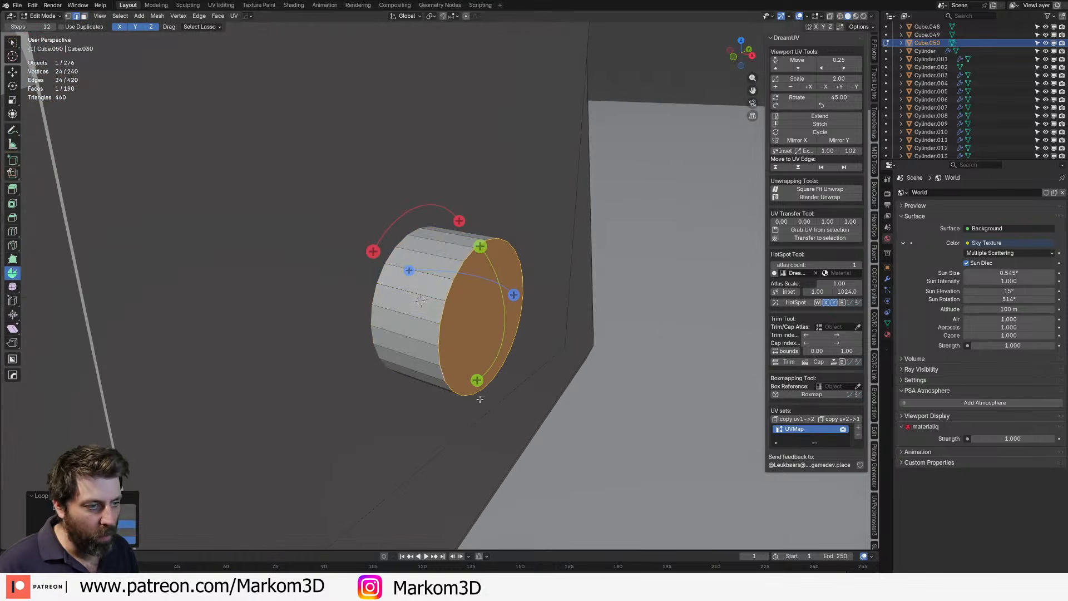
pyautogui.hotkey('ctrl', 'b')
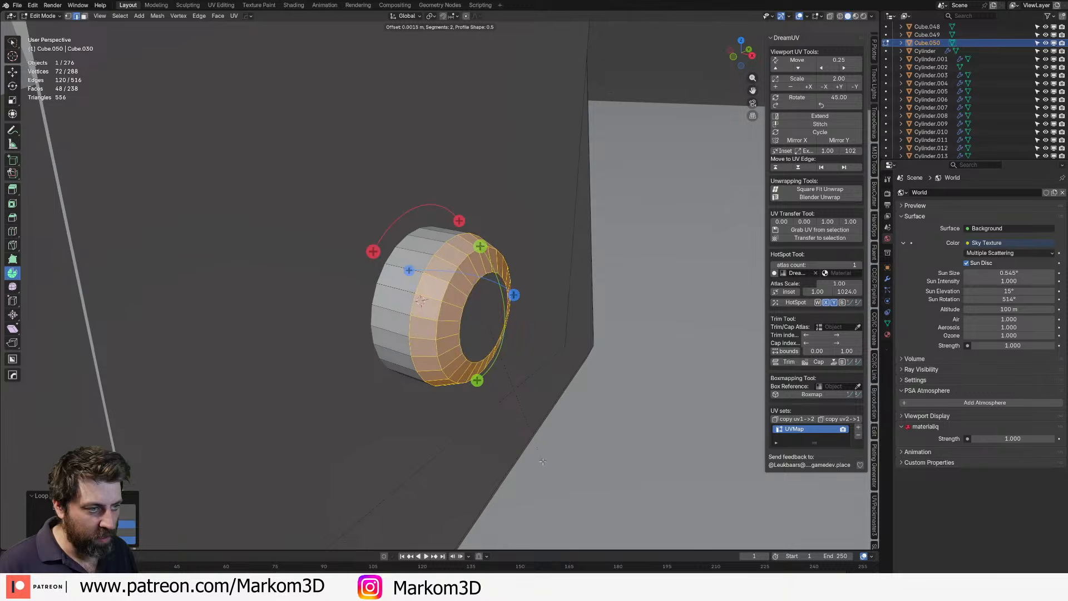
pyautogui.click(543, 462)
# - Select the whole bolt, scale it down, flatten it along X and shift it along X against the plate
pyautogui.hotkey('ctrl', 'l')
pyautogui.press('s')
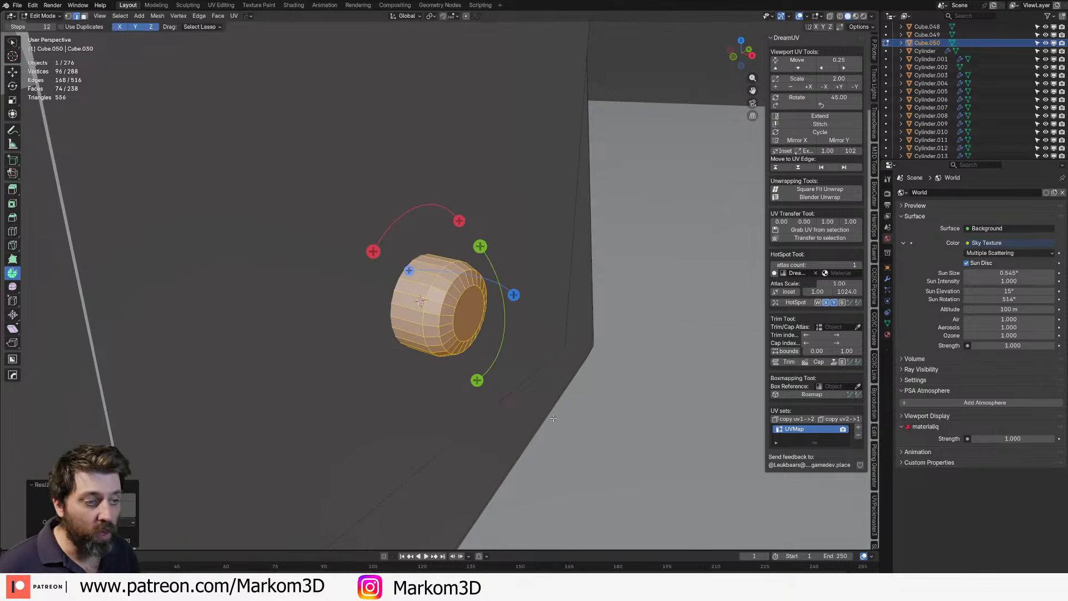
pyautogui.press('x')
pyautogui.click(468, 328)
pyautogui.press('g')
pyautogui.press('x')
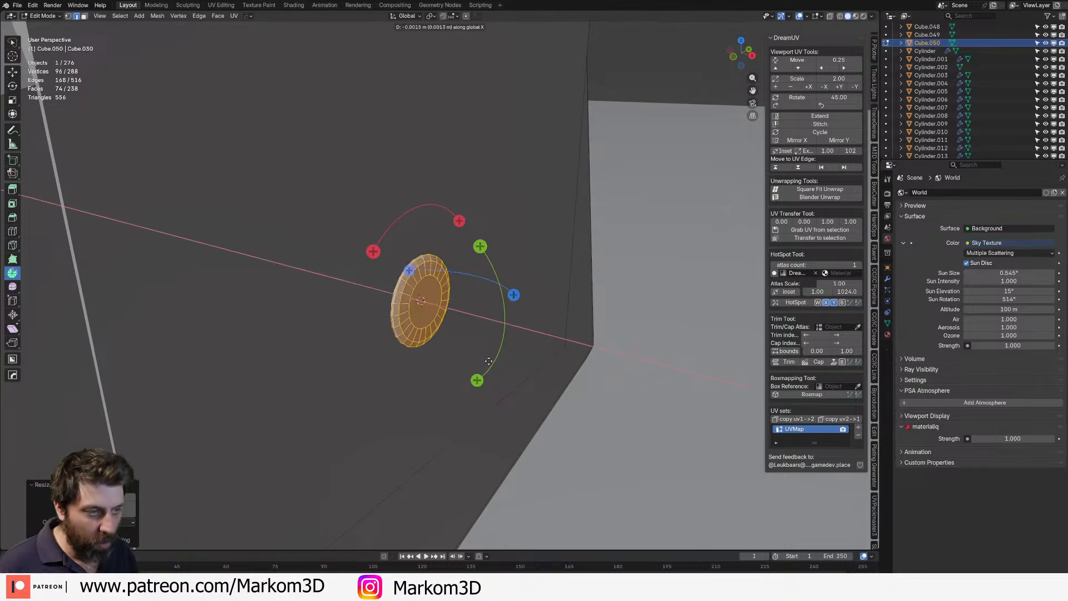
pyautogui.click(545, 400)
# - In front view, duplicate the bolt along X to the opposite plate, rotate the copy 180° about Z and seat it against the plate
pyautogui.scroll(-6, 406, 364)
pyautogui.moveTo(406, 365); pyautogui.dragTo(477, 342, button='middle')
pyautogui.scroll(-3, 476, 342)
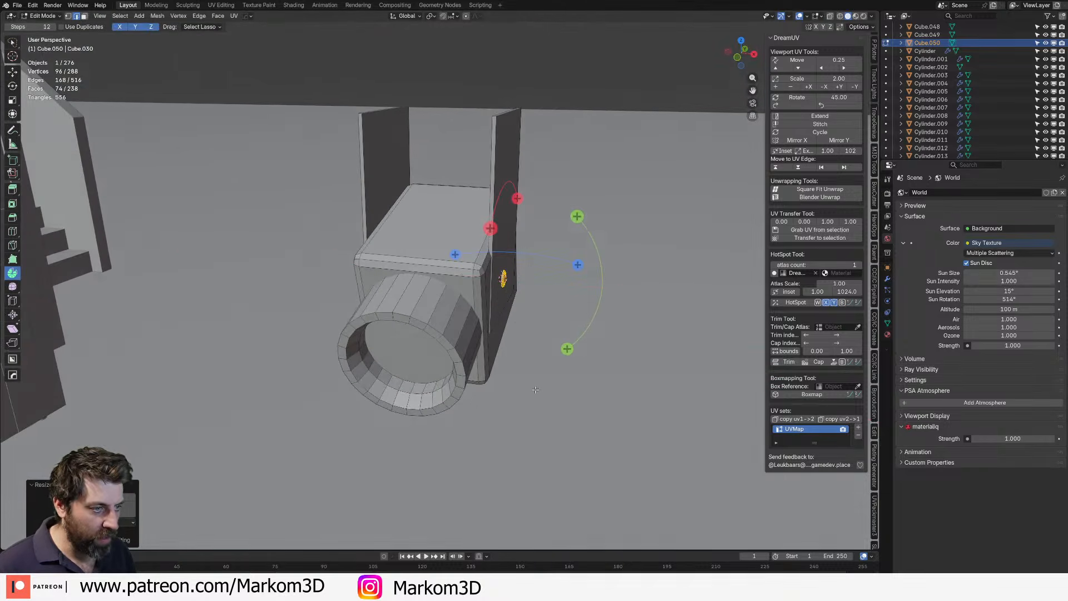
pyautogui.press('KP_3')
pyautogui.press('KP_1')
pyautogui.scroll(5, 535, 389)
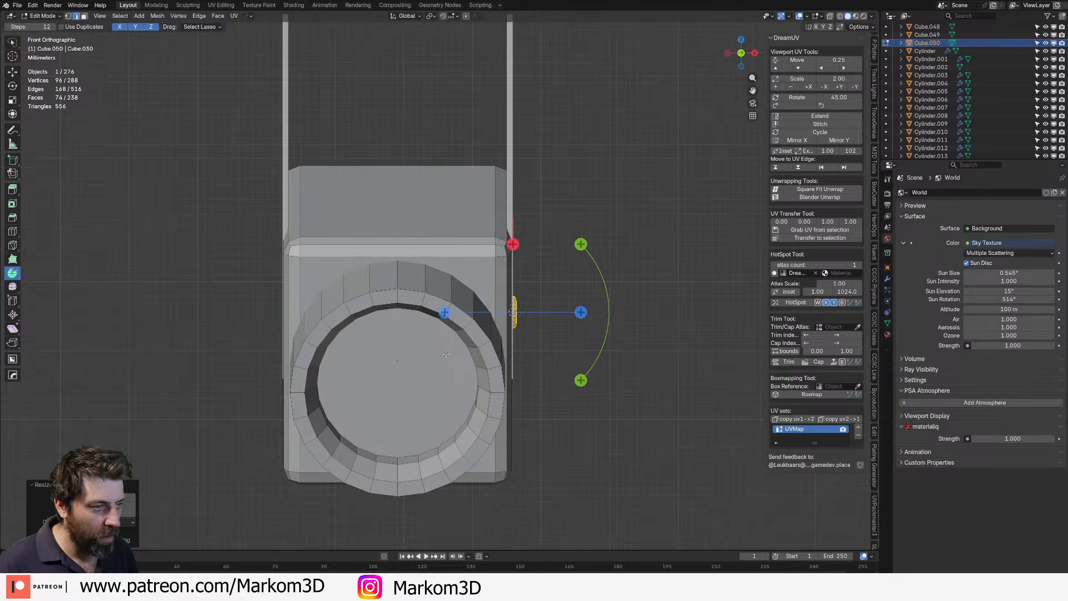
pyautogui.hotkey('shift', 'd')
pyautogui.press('x')
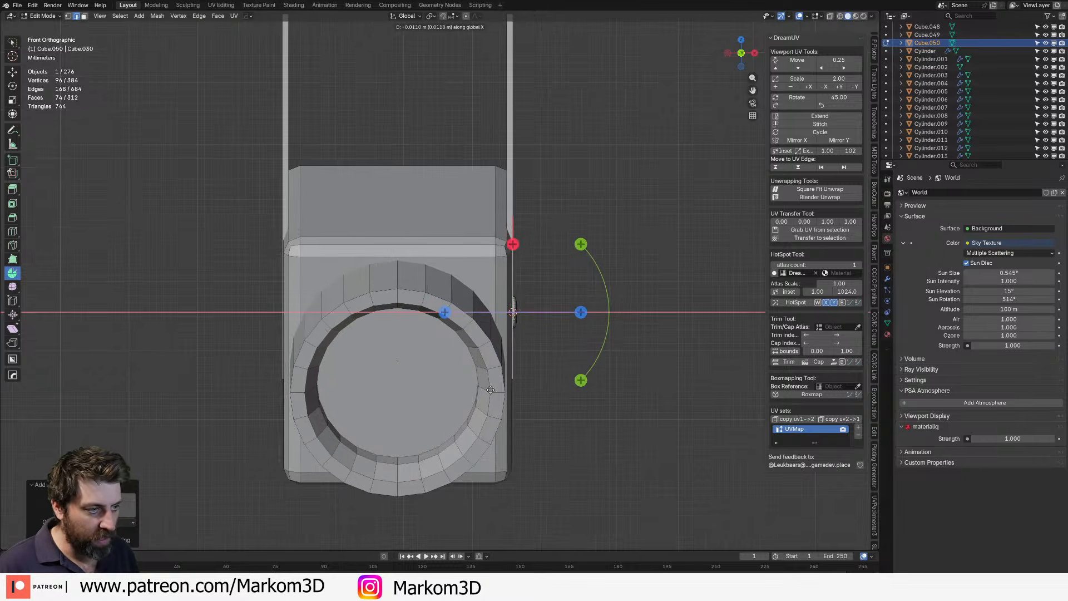
pyautogui.click(334, 369)
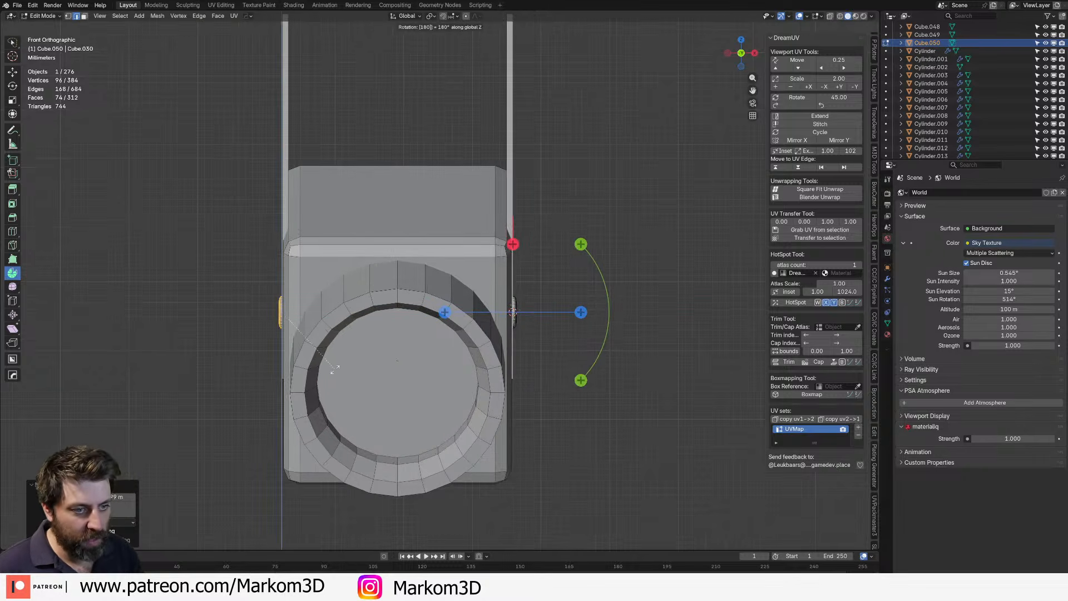
pyautogui.press('g')
pyautogui.press('x')
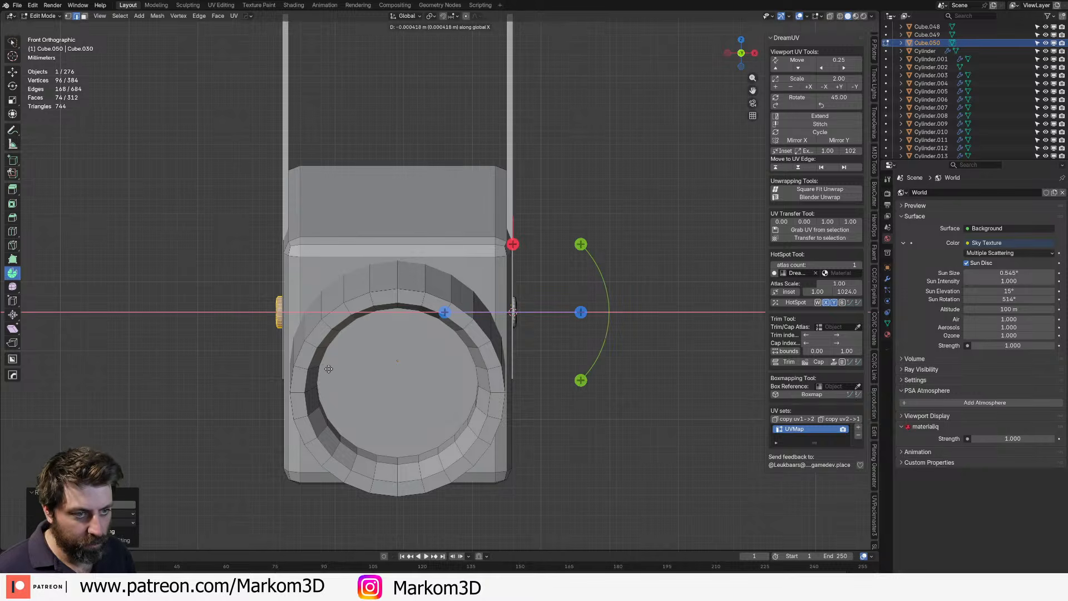
pyautogui.click(351, 374)
# - Examine the bolts and bracket plates from several angles in both object and edit mode
pyautogui.moveTo(352, 375); pyautogui.dragTo(415, 365, button='middle')
pyautogui.press('Tab')
pyautogui.press('Tab')
pyautogui.press('3')
pyautogui.click(422, 287)
pyautogui.moveTo(423, 287); pyautogui.dragTo(486, 220, button='middle')
pyautogui.press('Tab')
pyautogui.scroll(-3, 333, 339)
pyautogui.press('Tab')
pyautogui.moveTo(319, 350); pyautogui.dragTo(362, 310, button='middle')
# - In the right orthographic view, add a Bézier curve object and delete all its default points
pyautogui.press('KP_3')
pyautogui.press('Tab')
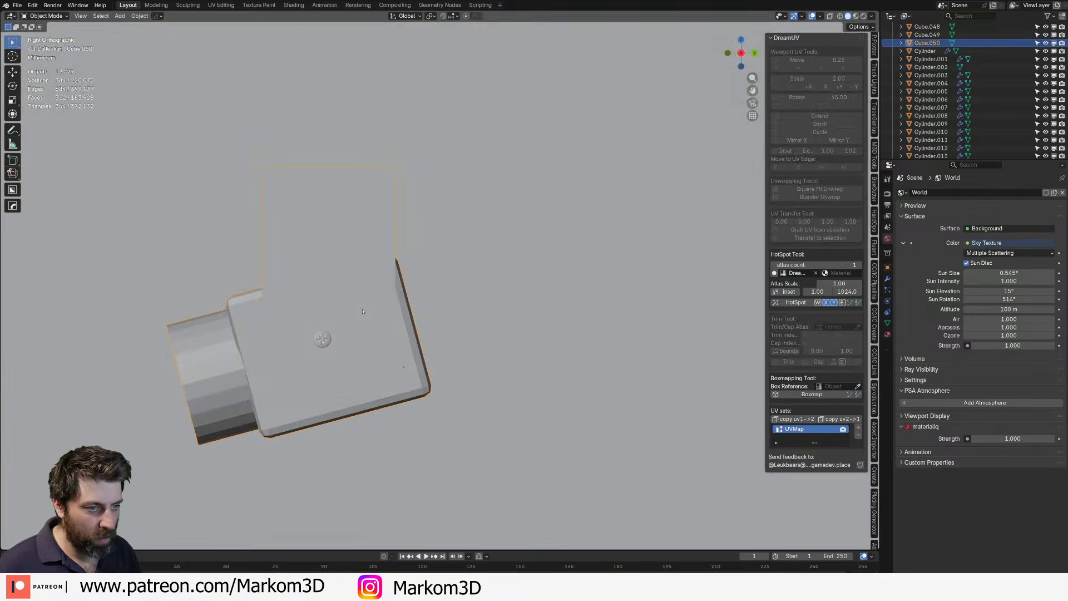
pyautogui.hotkey('shift', 'a')
pyautogui.moveTo(318, 302)
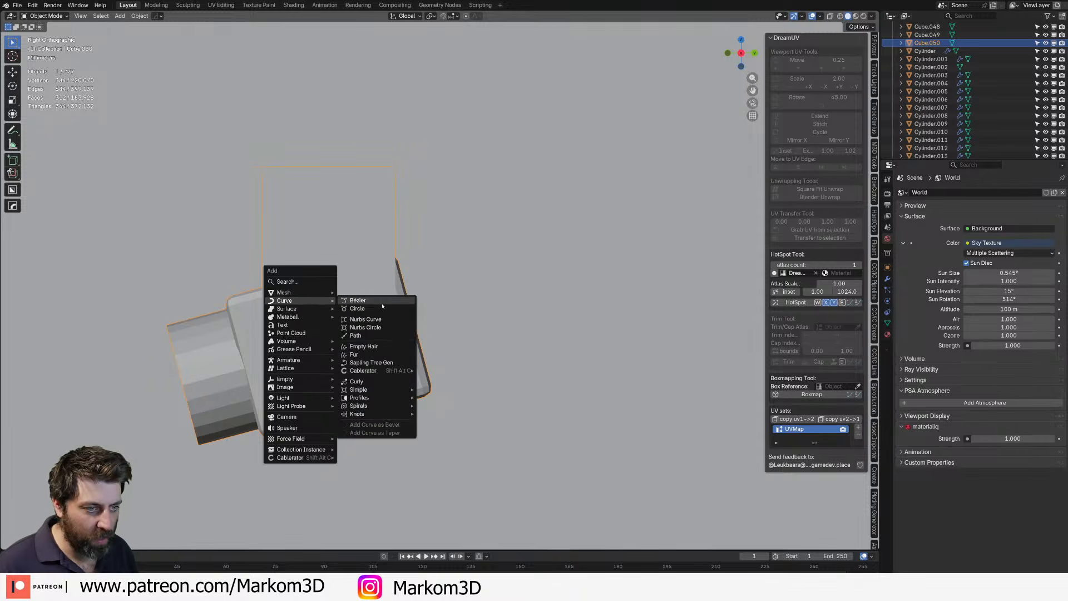
pyautogui.click(356, 300)
pyautogui.press('Tab')
pyautogui.press('x')
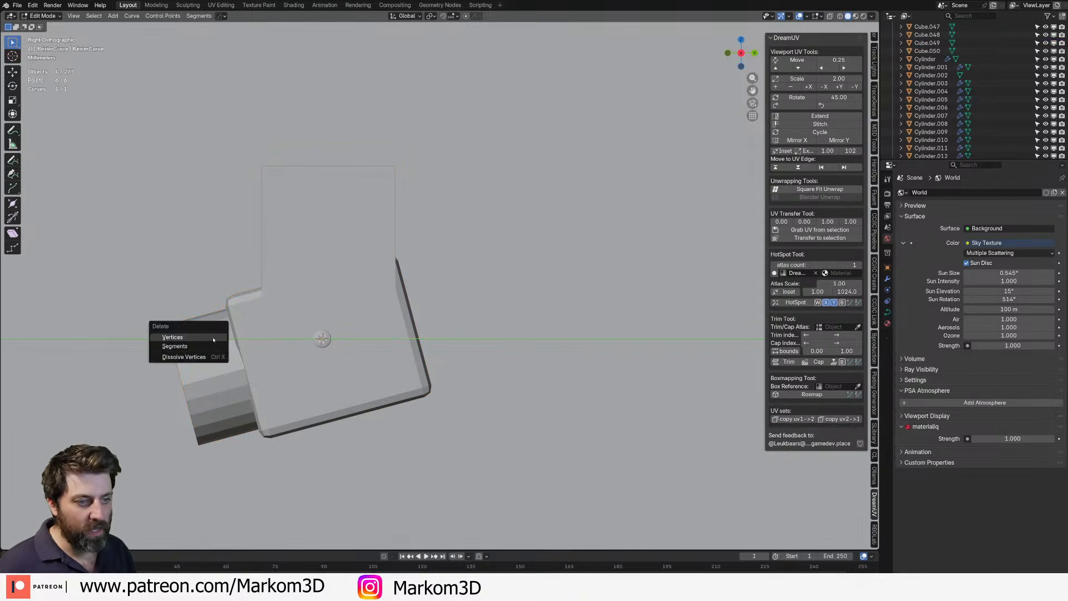
pyautogui.click(172, 337)
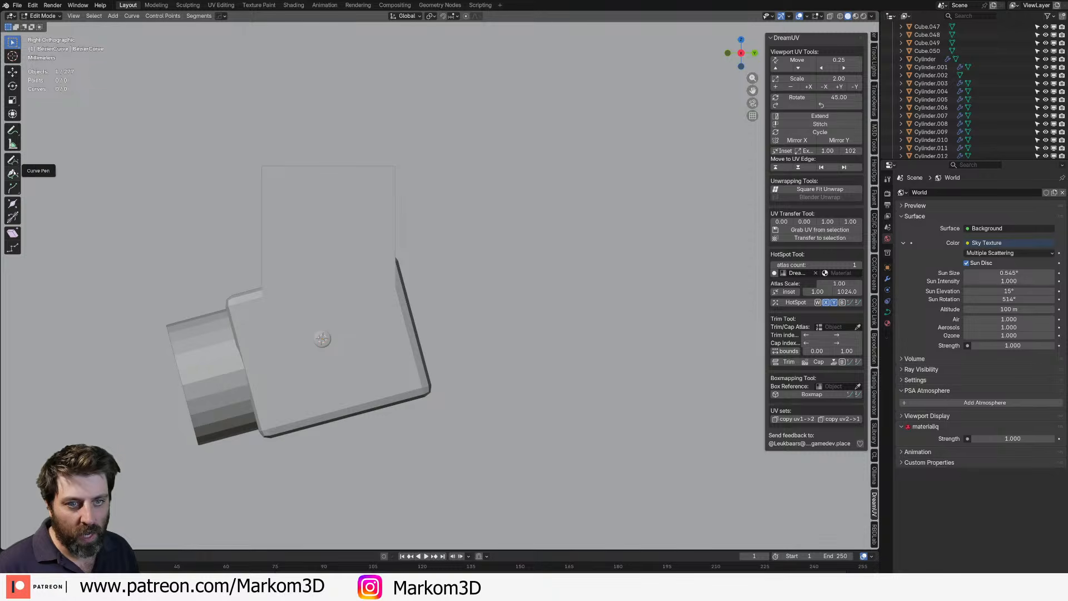
# - With the curve Draw tool's depth set to Surface, draw a wavy cable path down the side plate to near the bolt
pyautogui.click(12, 160)
pyautogui.click(887, 179)
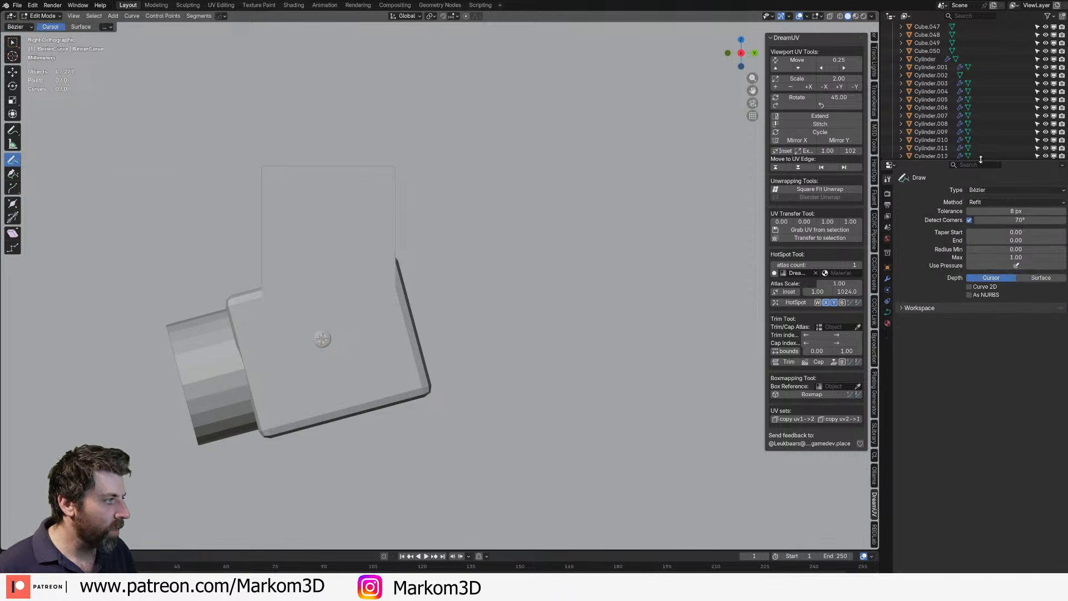
pyautogui.click(1032, 278)
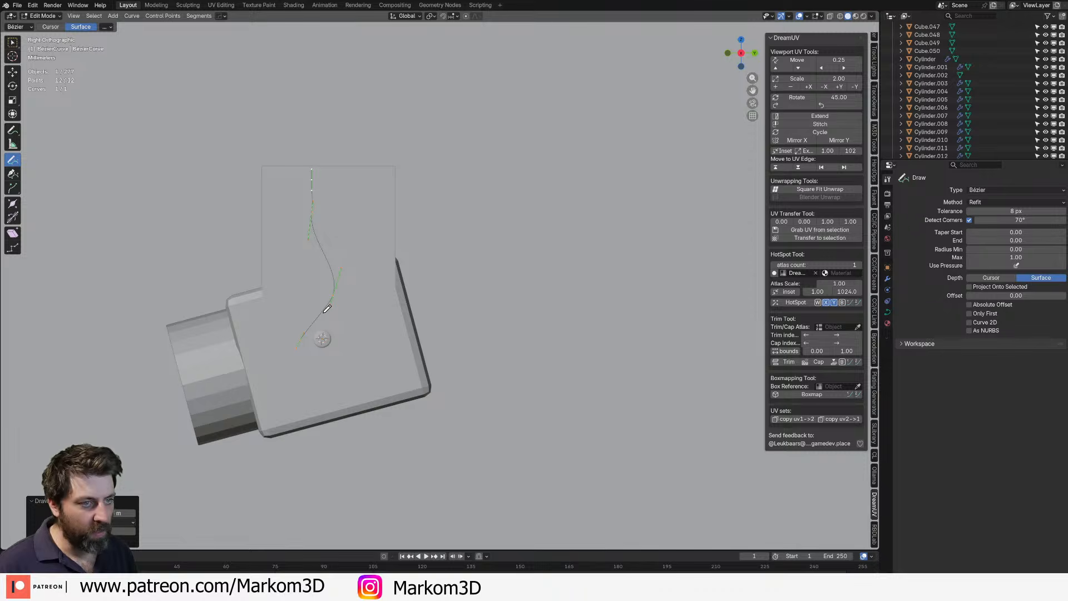
# - Give the drawn curve a round bevel with a depth of 0.001 m
pyautogui.click(887, 311)
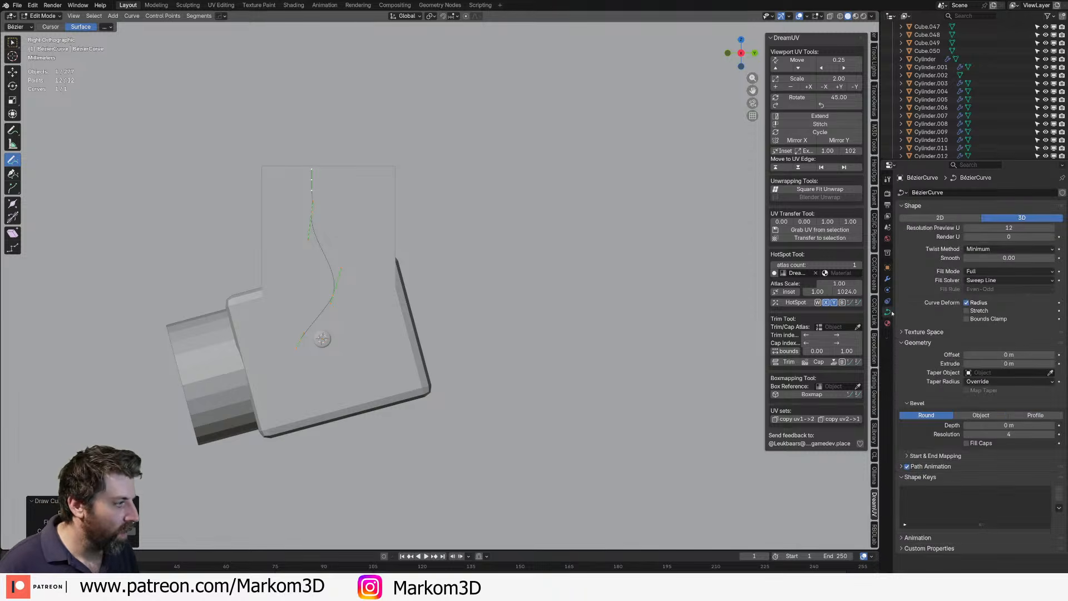
pyautogui.scroll(3, 409, 317)
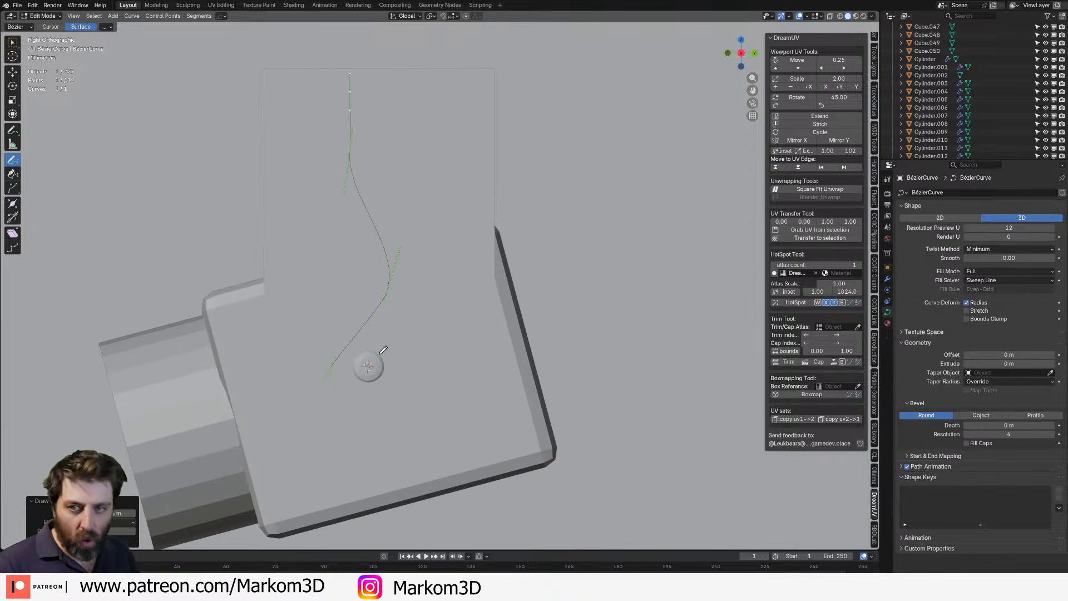
pyautogui.click(1051, 426)
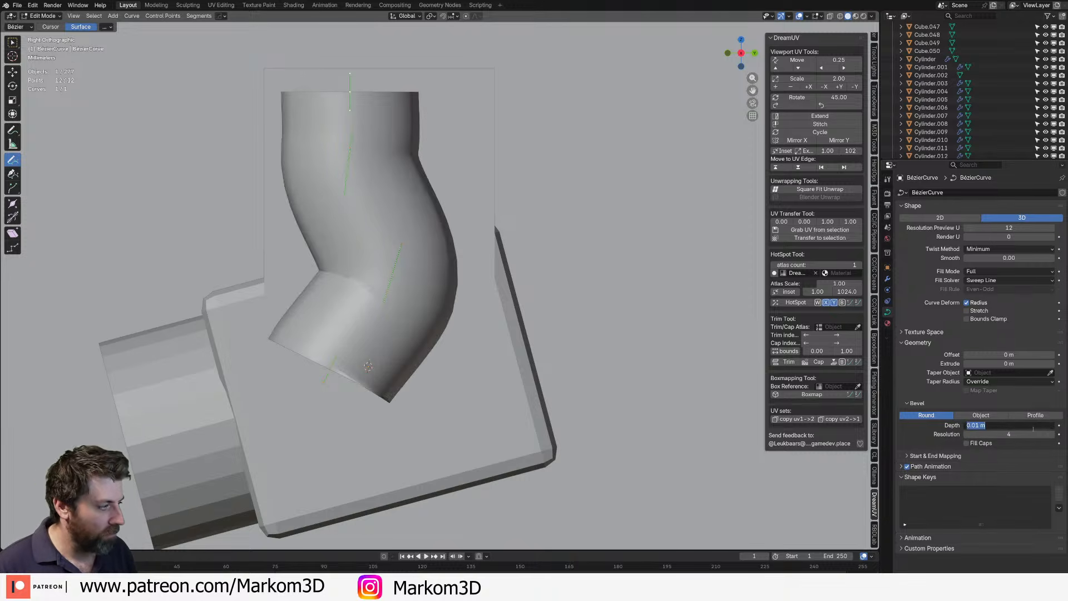
pyautogui.write('01')
pyautogui.press('Return')
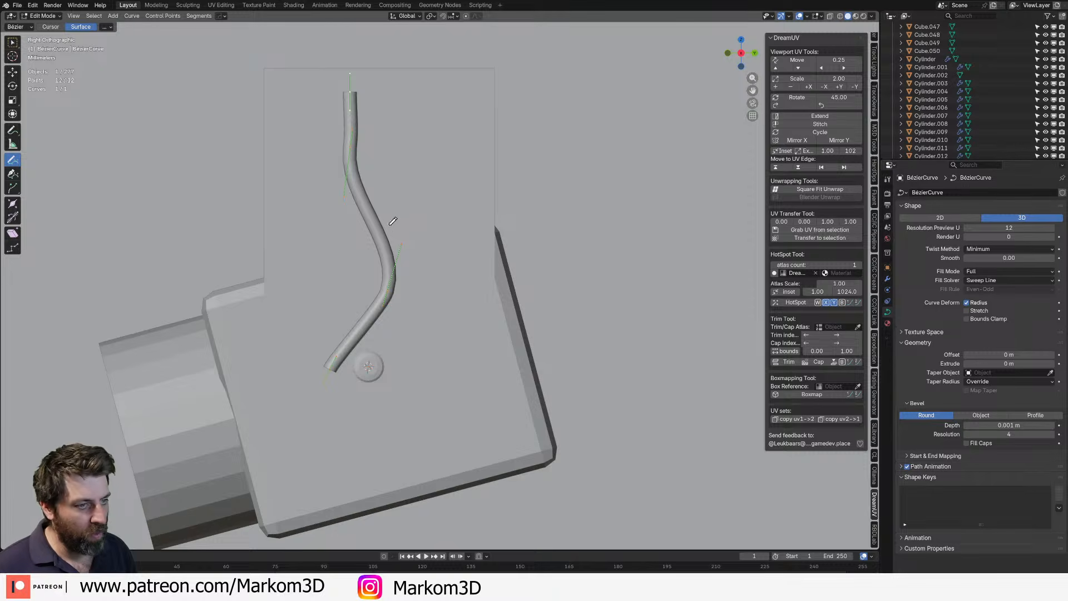
# - Convert the cable curve into a mesh in object mode
pyautogui.scroll(-5, 393, 222)
pyautogui.press('Tab')
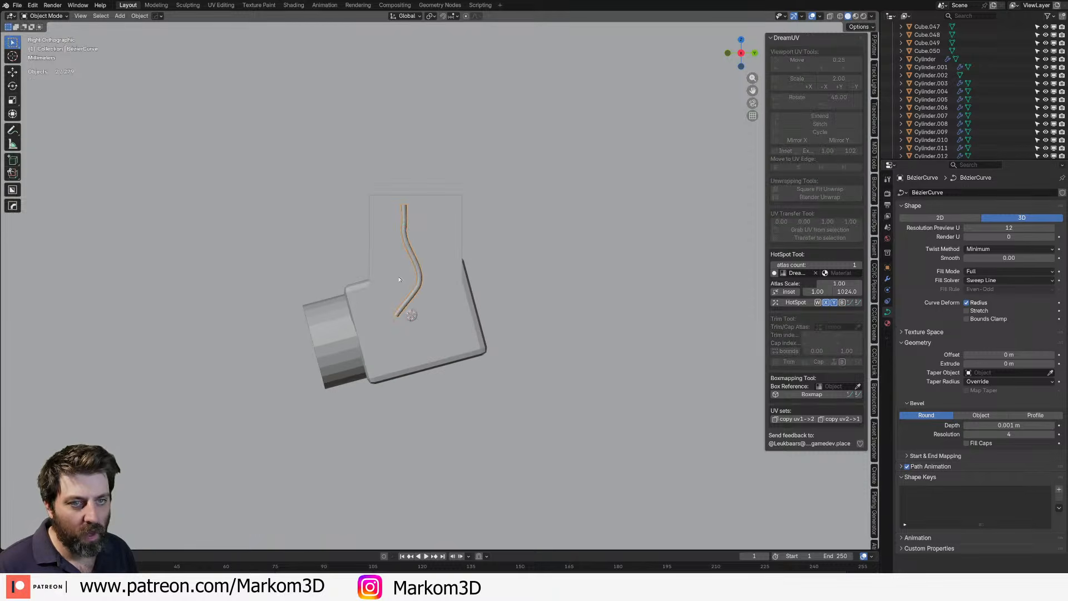
pyautogui.press('F3')
pyautogui.press('Return')
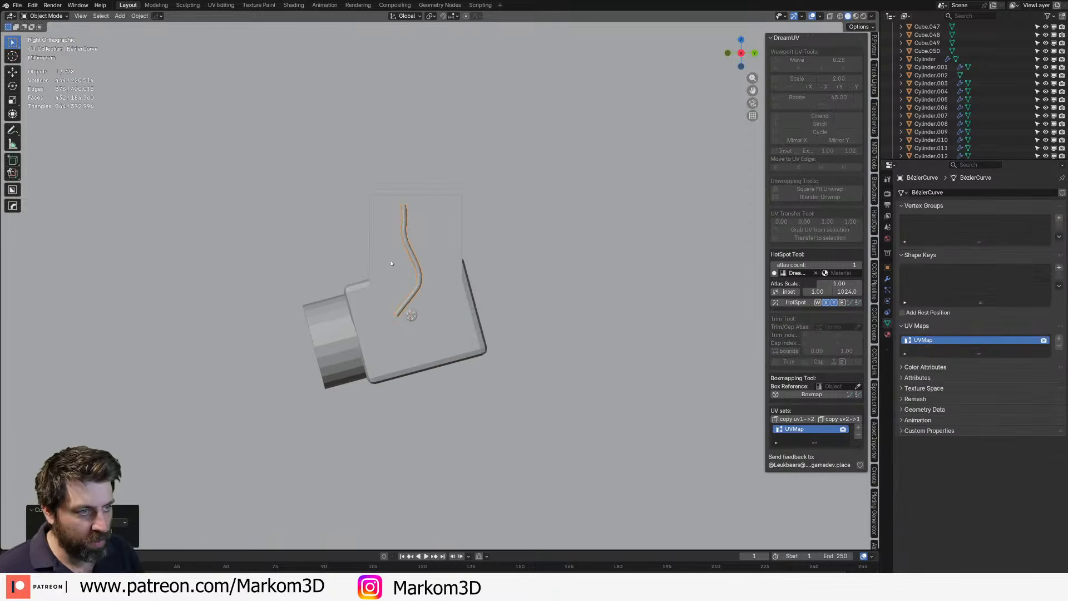
# - Move the cable mesh up behind the camera body and duplicate it sideways along the X axis
pyautogui.press('Tab')
pyautogui.press('g')
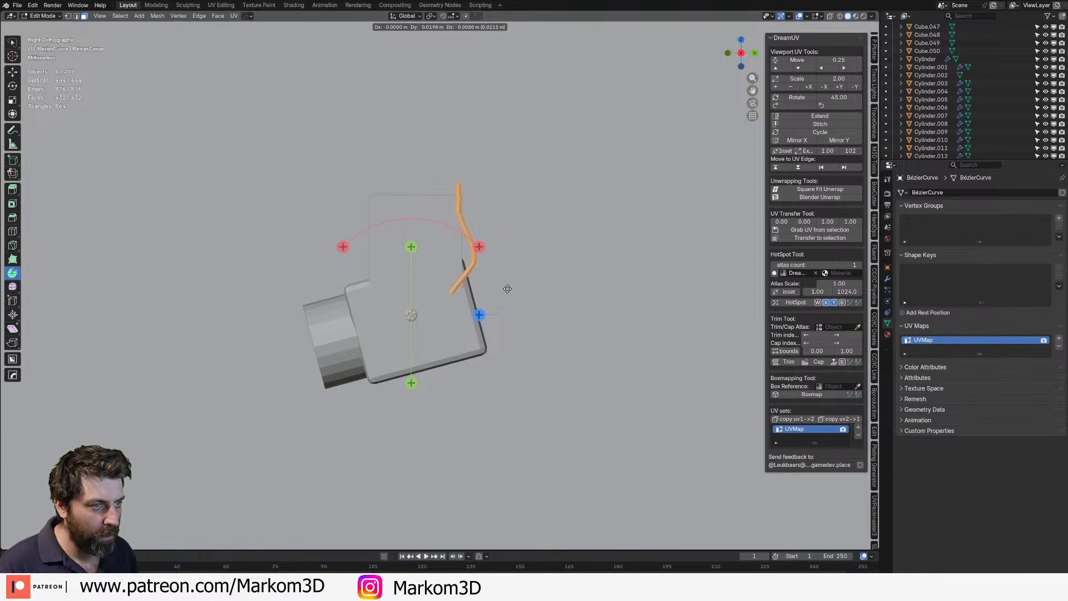
pyautogui.click(505, 297)
pyautogui.moveTo(504, 300); pyautogui.dragTo(430, 315, button='middle')
pyautogui.hotkey('shift', 'd')
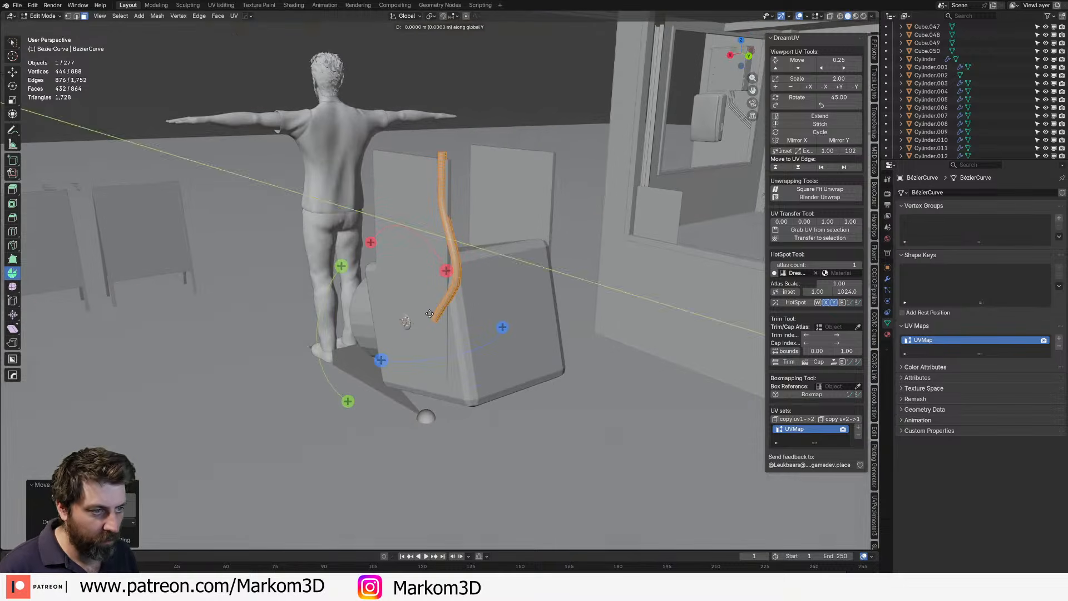
pyautogui.click(462, 309)
# - Rotate the duplicated cable slightly in the right orthographic wireframe view so its path differs from the original
pyautogui.press('KP_3')
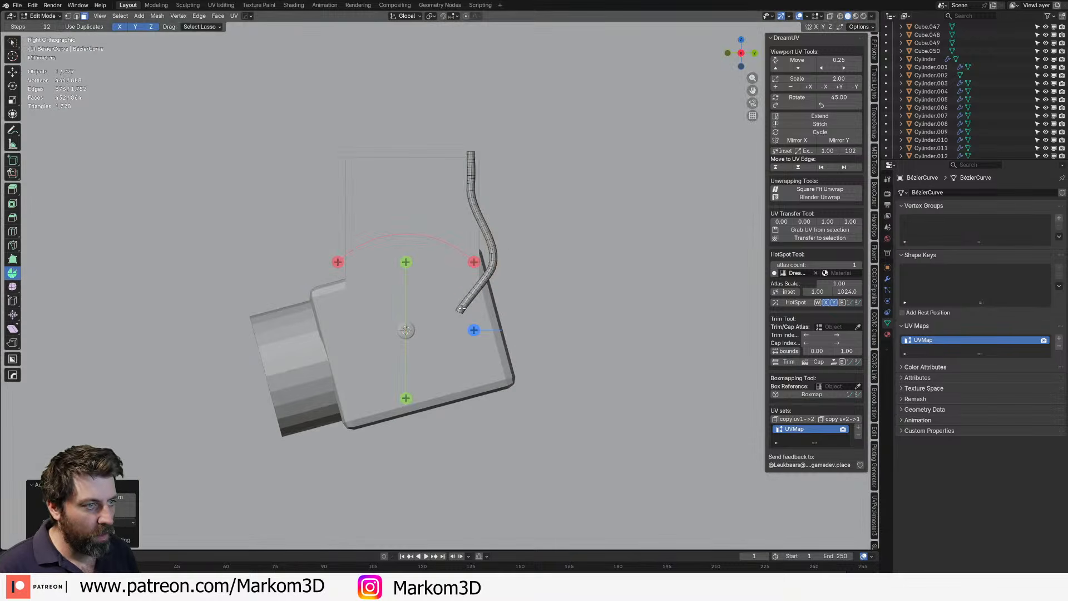
pyautogui.press('z')
pyautogui.click(436, 306)
pyautogui.press('r')
pyautogui.click(572, 296)
pyautogui.press('g')
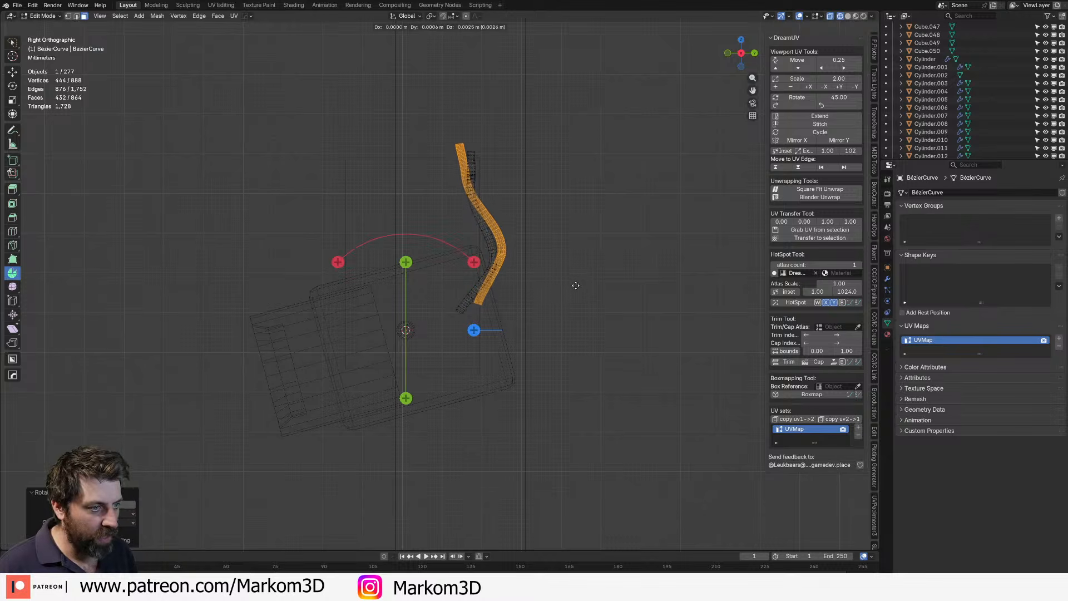
pyautogui.rightClick(575, 285)
# - Select the whole original cable and shift it slightly up and towards the back of the camera
pyautogui.click(467, 312)
pyautogui.hotkey('ctrl', 'l')
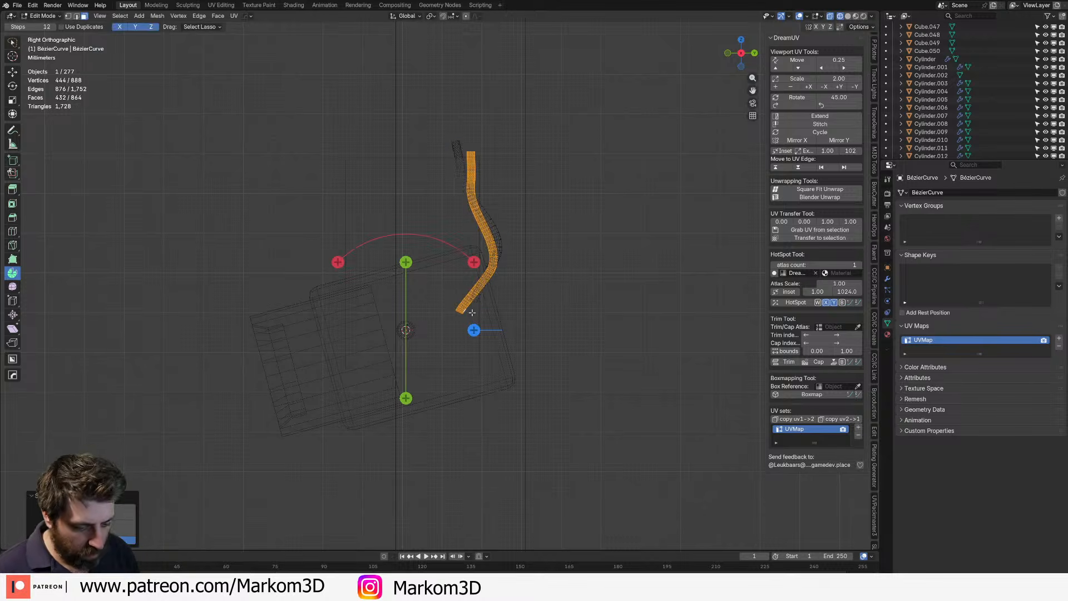
pyautogui.press('g')
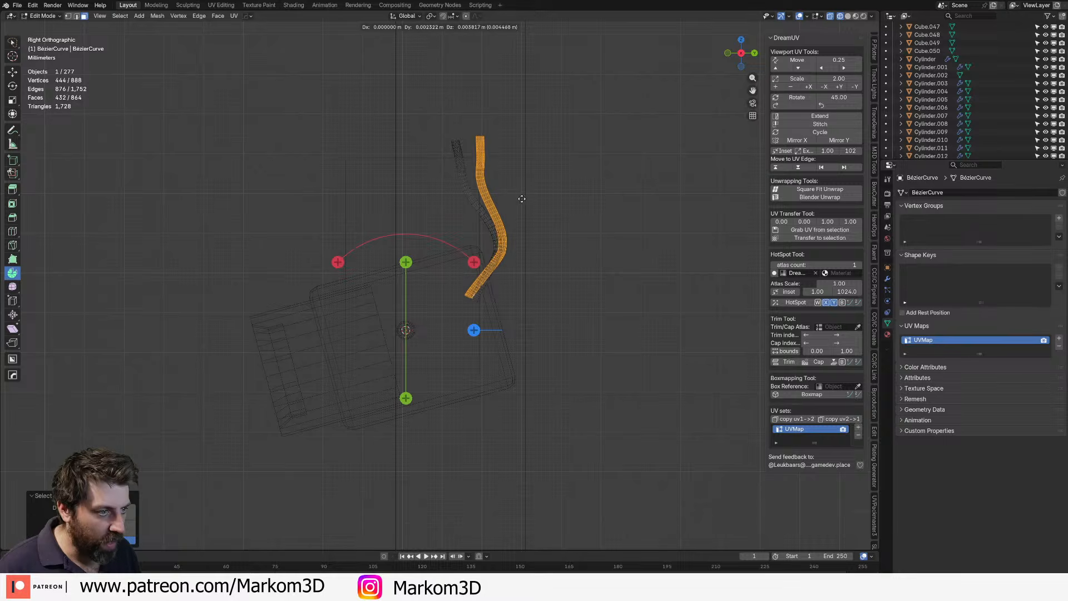
pyautogui.click(527, 207)
# - Move the original cable along the X axis to sit close beside the duplicate, and return to object mode
pyautogui.scroll(-4, 529, 210)
pyautogui.press('z')
pyautogui.click(583, 222)
pyautogui.moveTo(579, 223)
pyautogui.mouseDown(button='middle')
pyautogui.moveTo(489, 267)
pyautogui.moveTo(477, 286)
pyautogui.mouseUp(button='middle')
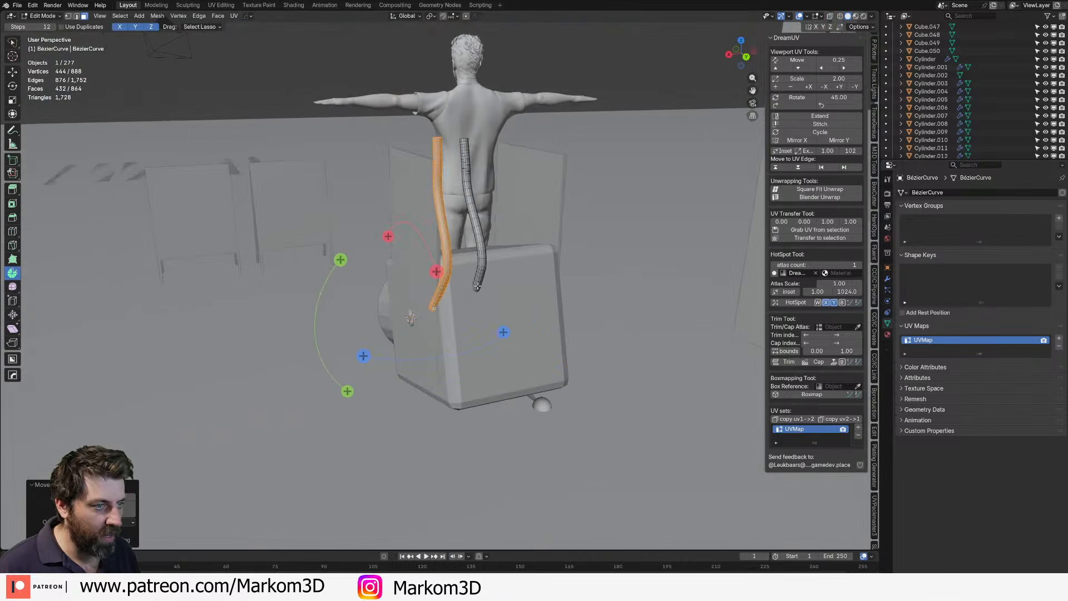
pyautogui.press('g')
pyautogui.press('x')
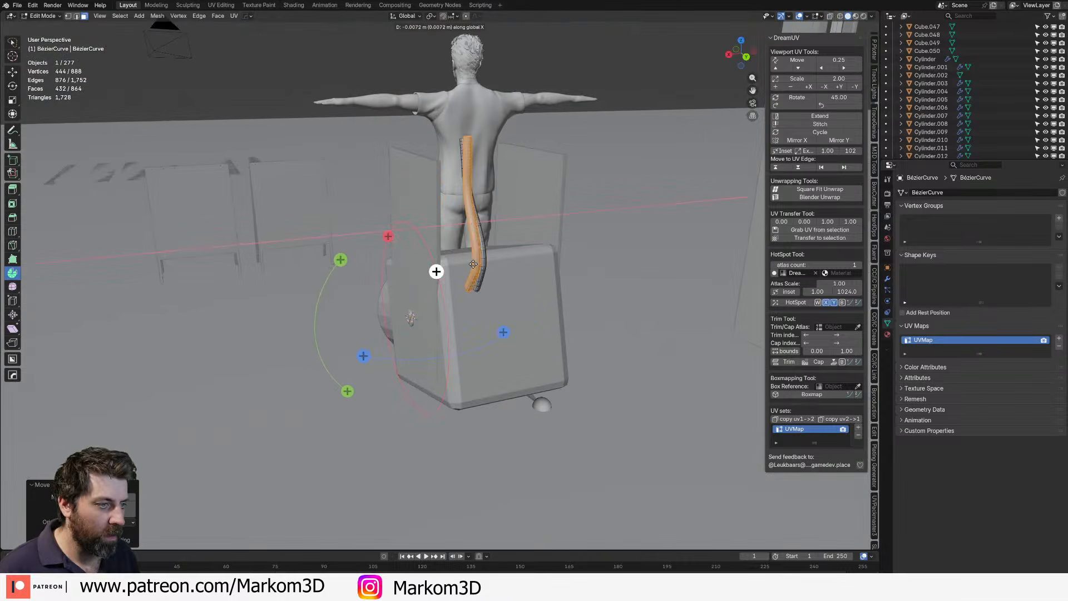
pyautogui.click(377, 310)
pyautogui.press('Tab')
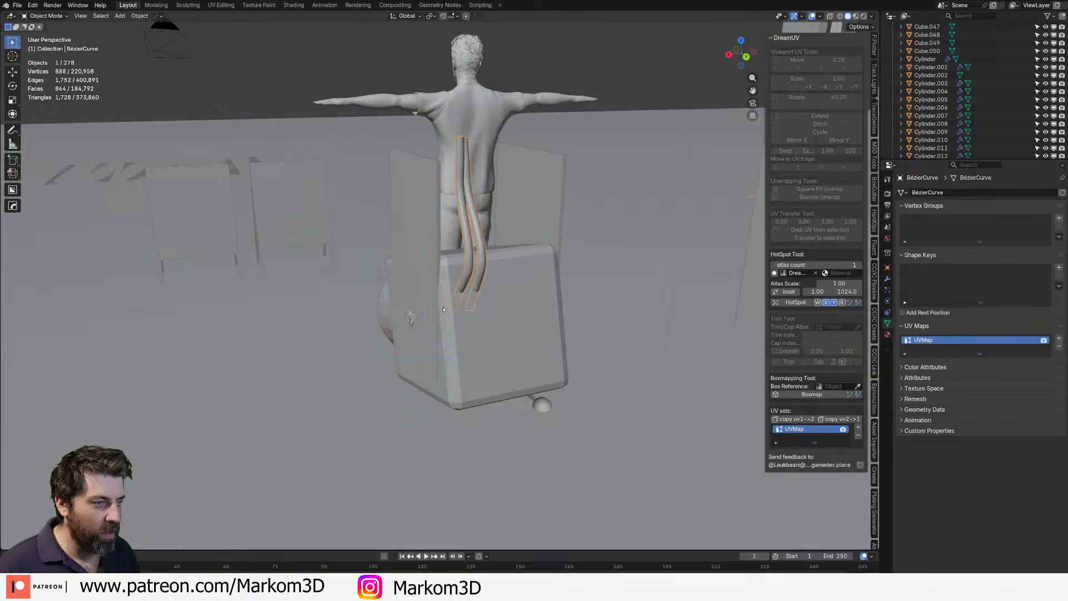
# - Select the camera body and bracket parts together with the cables and join them into one object
pyautogui.moveTo(436, 309); pyautogui.dragTo(500, 306, button='middle')
pyautogui.scroll(3, 469, 307)
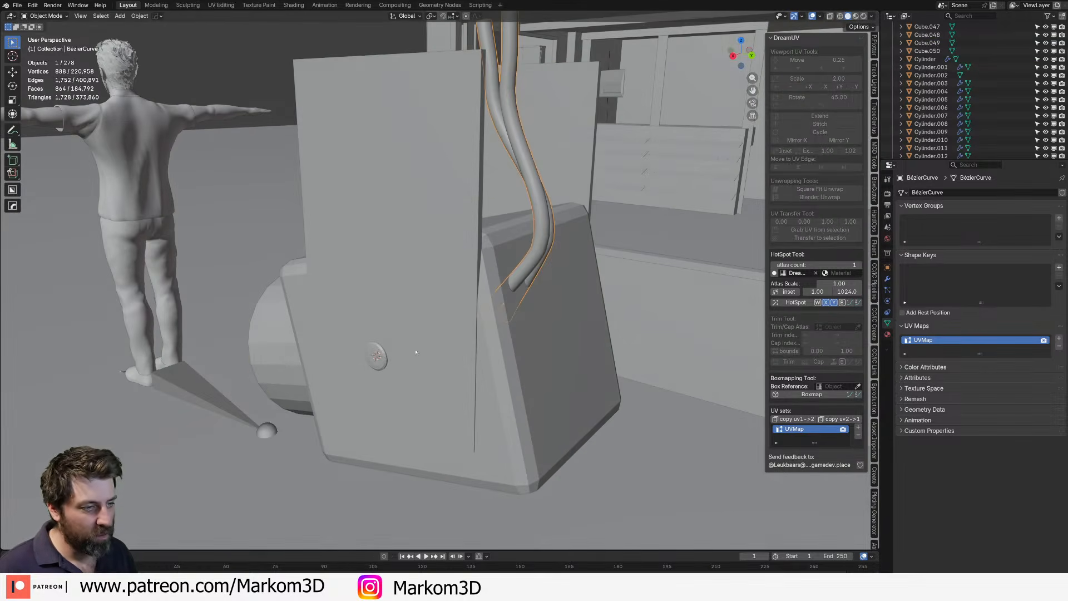
pyautogui.click(555, 390)
pyautogui.keyDown('shift'); pyautogui.moveTo(440, 344); pyautogui.dragTo(449, 364); pyautogui.keyUp('shift')
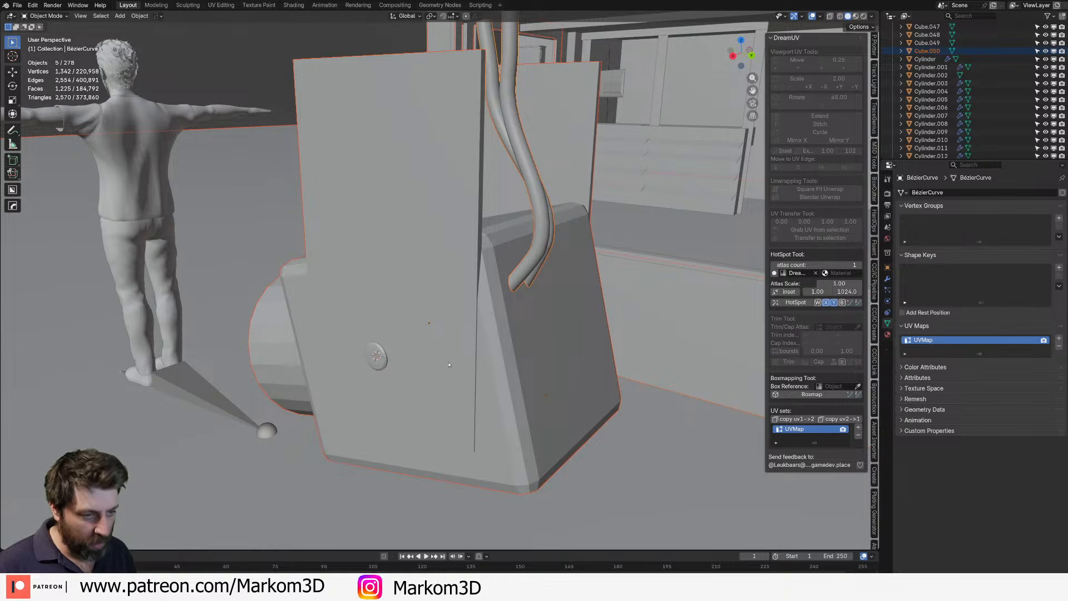
pyautogui.hotkey('ctrl', 'j')
# - Add a centred vertical loop cut to each bracket plate and bevel both loops into wide central panels
pyautogui.scroll(-5, 446, 363)
pyautogui.moveTo(446, 363); pyautogui.dragTo(548, 360, button='middle')
pyautogui.rightClick(351, 358)
pyautogui.click(351, 359)
pyautogui.moveTo(356, 356); pyautogui.dragTo(560, 469, button='middle')
pyautogui.scroll(4, 441, 336)
pyautogui.press('Tab')
pyautogui.scroll(2, 443, 378)
pyautogui.hotkey('ctrl', 'r')
pyautogui.click(443, 378)
pyautogui.rightClick(443, 379)
pyautogui.hotkey('ctrl', 'r')
pyautogui.click(507, 425)
pyautogui.rightClick(507, 425)
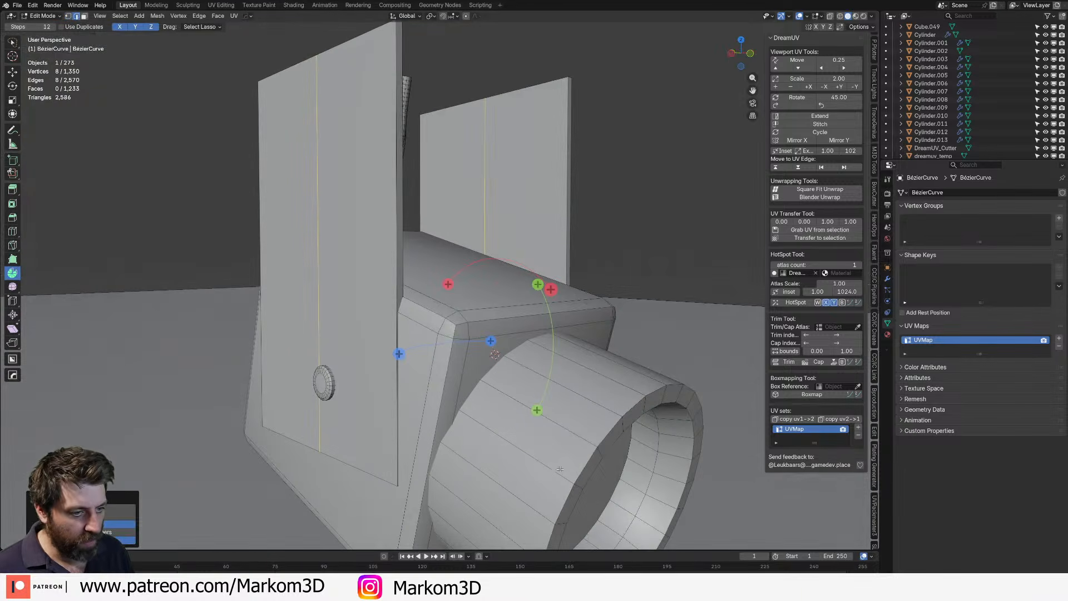
pyautogui.hotkey('ctrl', 'b')
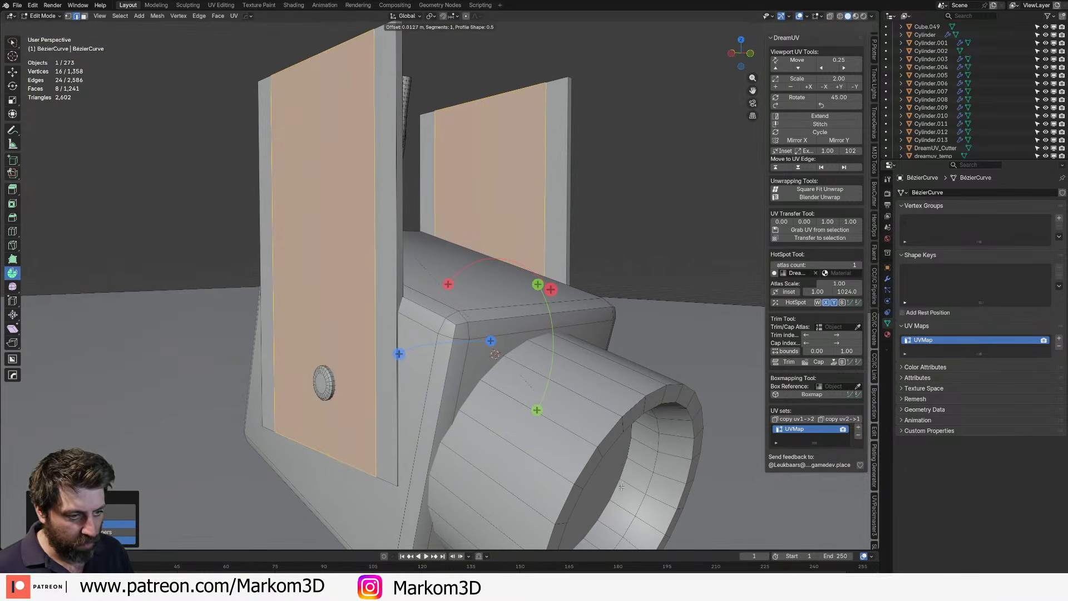
pyautogui.click(600, 487)
# - Select the lower outer corner vertices of both bracket plates and raise them along Z to chamfer the bottom ends
pyautogui.moveTo(419, 482); pyautogui.dragTo(444, 479, button='middle')
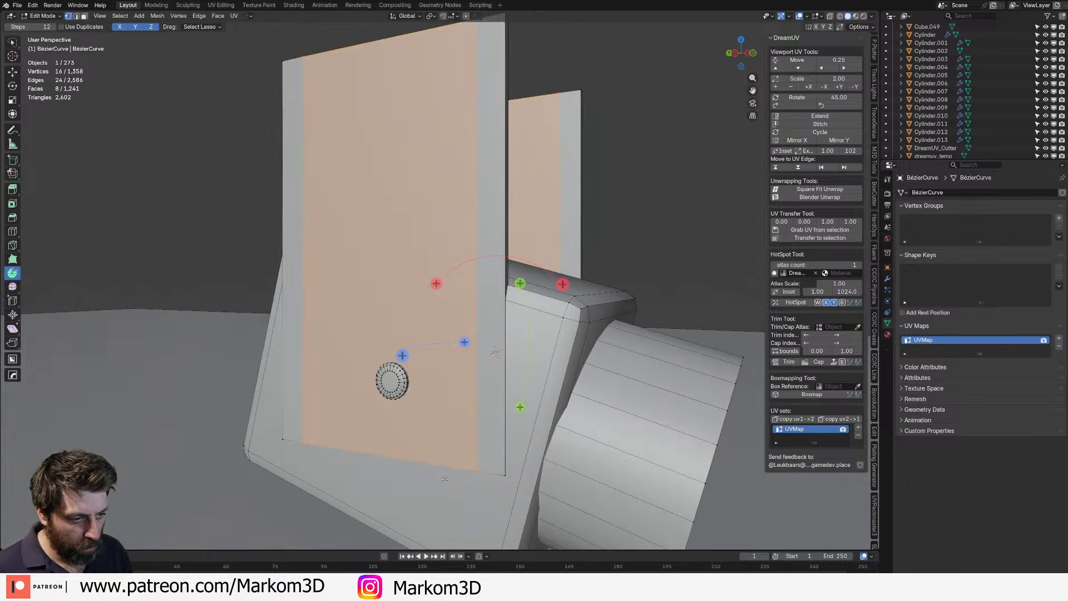
pyautogui.hotkey('alt', 'z')
pyautogui.click(507, 474)
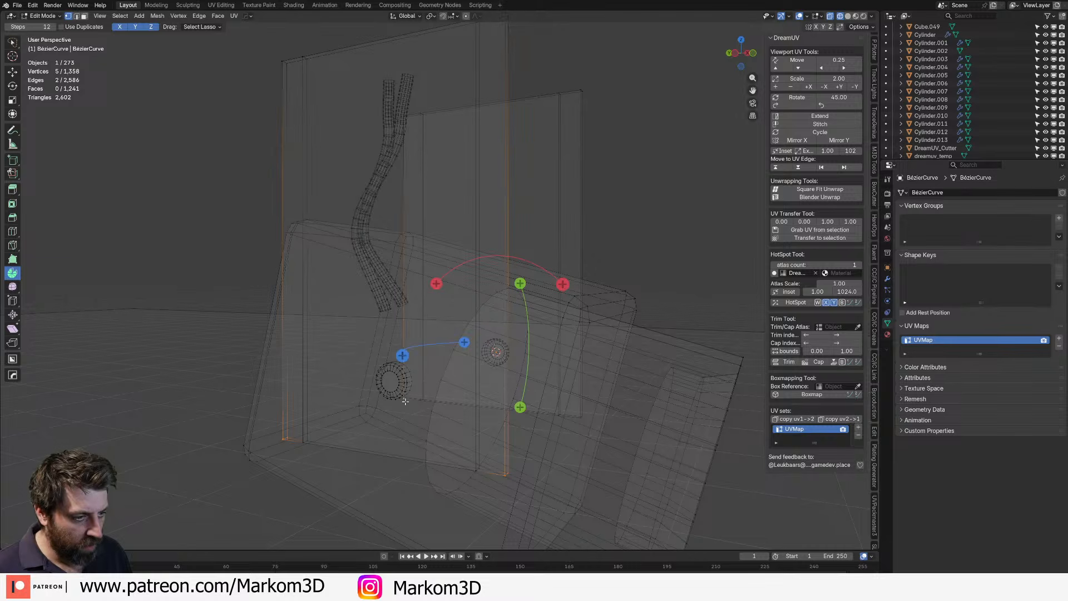
pyautogui.press('g')
pyautogui.press('z')
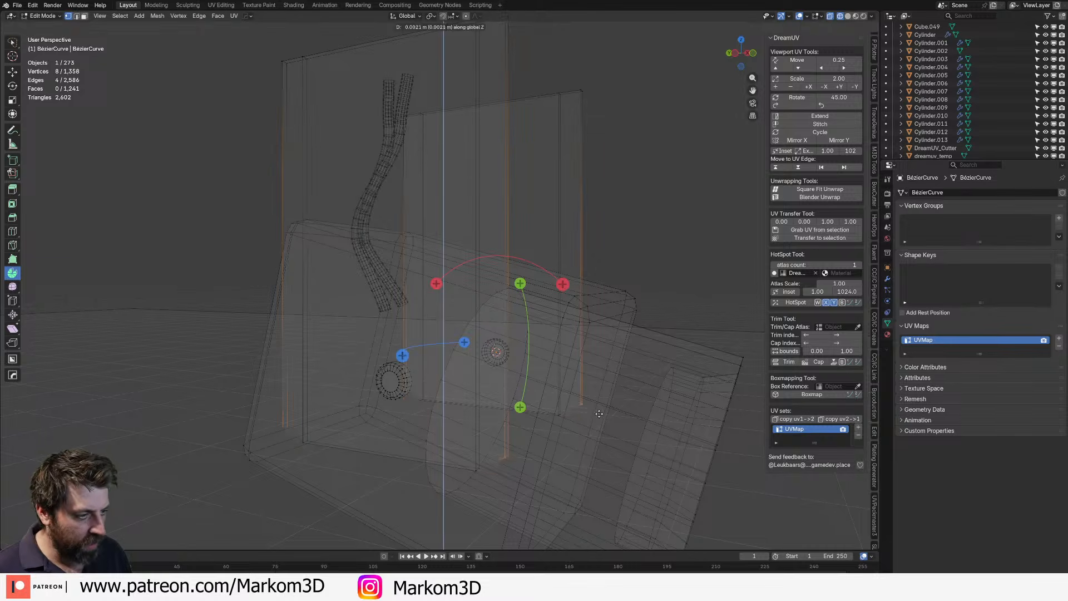
pyautogui.click(597, 397)
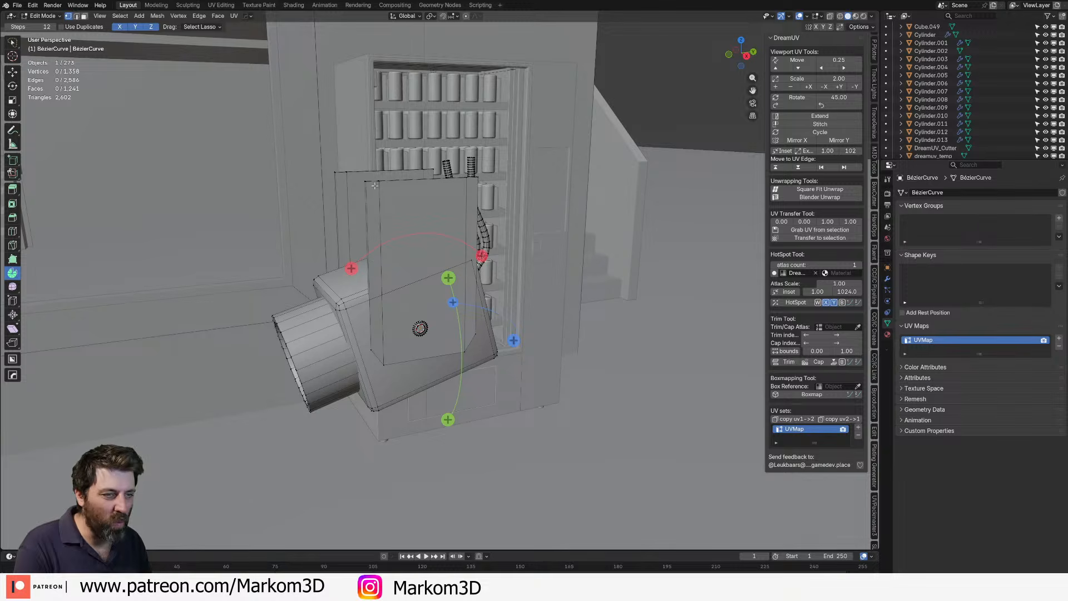
# - Select both complete bracket plates and shrink them along Y and Z while keeping their X spacing
pyautogui.click(373, 192)
pyautogui.keyDown('shift'); pyautogui.click(351, 205); pyautogui.keyUp('shift')
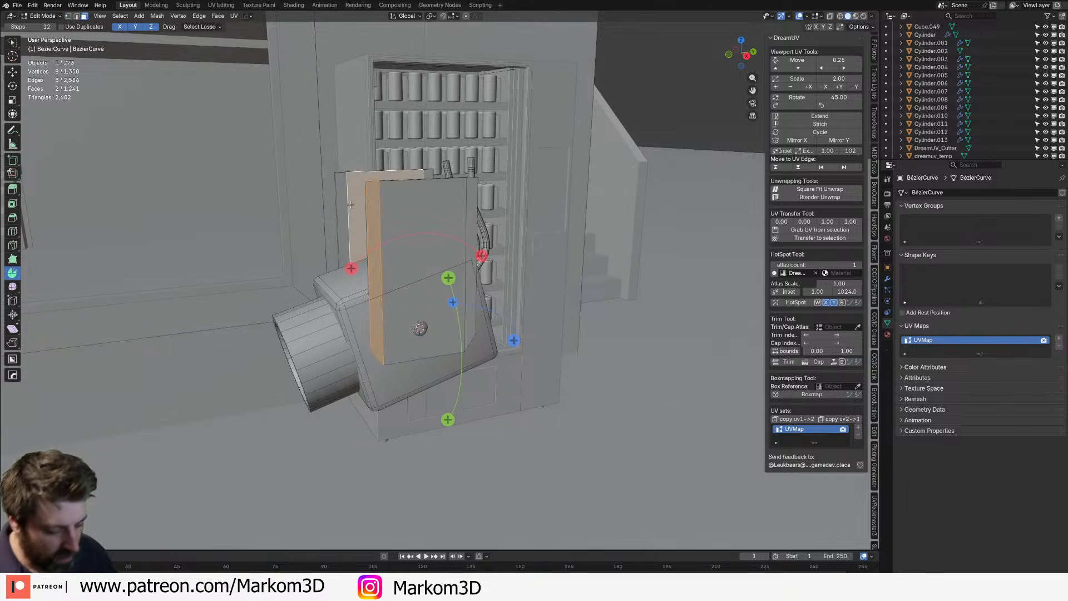
pyautogui.hotkey('ctrl', 'l')
pyautogui.press('s')
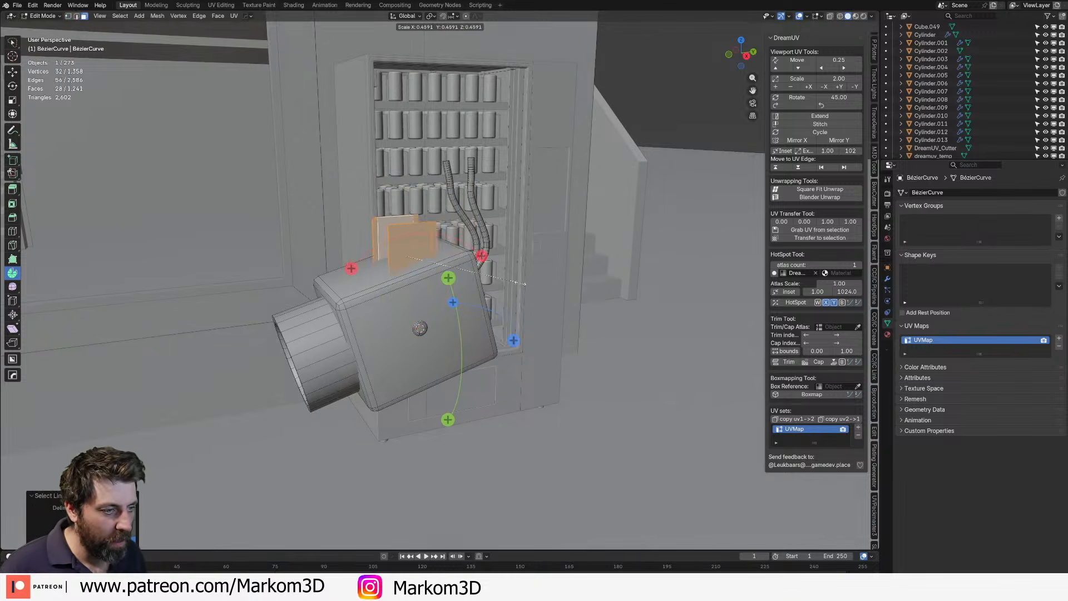
pyautogui.rightClick(481, 264)
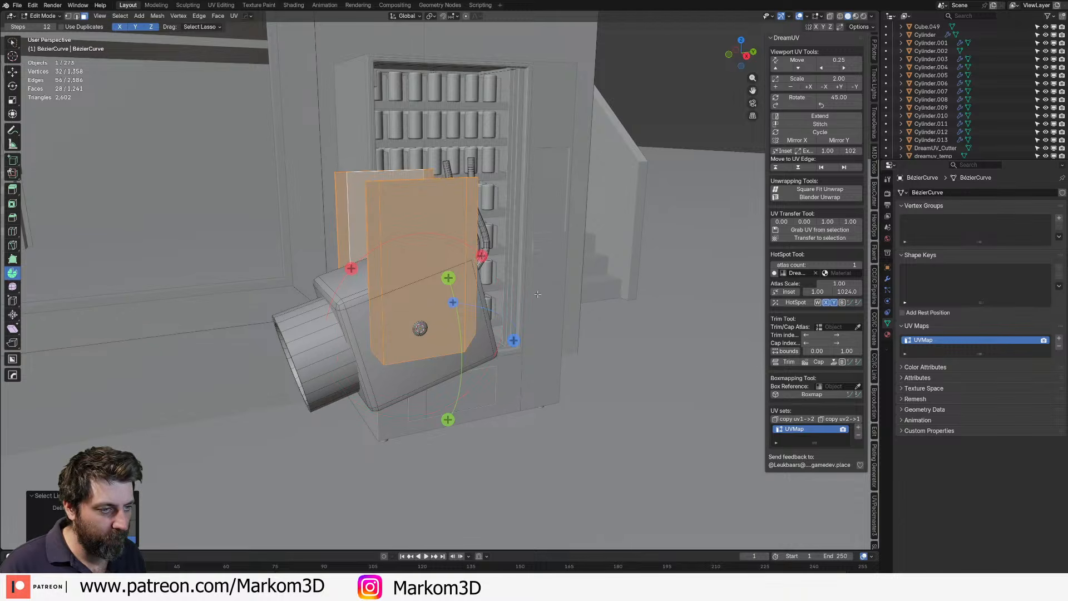
pyautogui.press('s')
pyautogui.hotkey('shift', 'x')
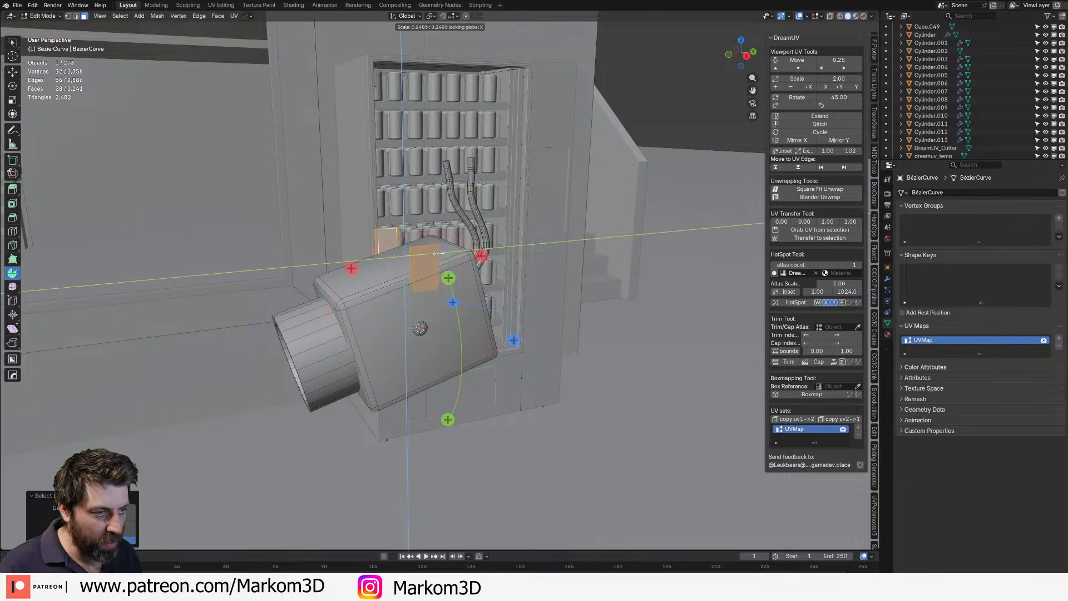
pyautogui.click(426, 252)
# - Stretch both shrunken bracket plates along the Z axis into tall narrow strips
pyautogui.press('s')
pyautogui.press('z')
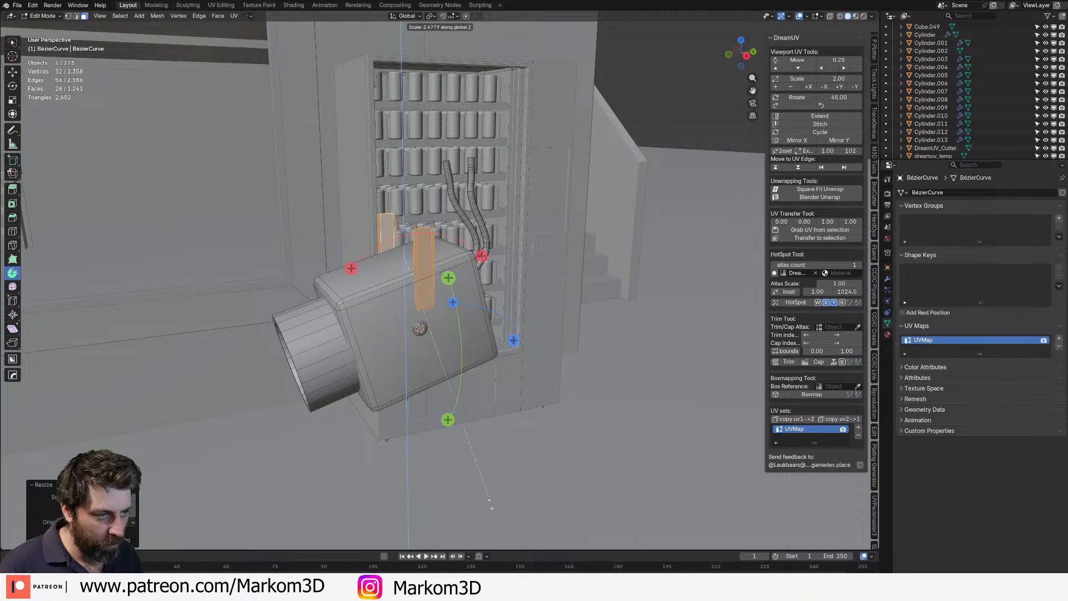
pyautogui.click(508, 48)
pyautogui.press('s')
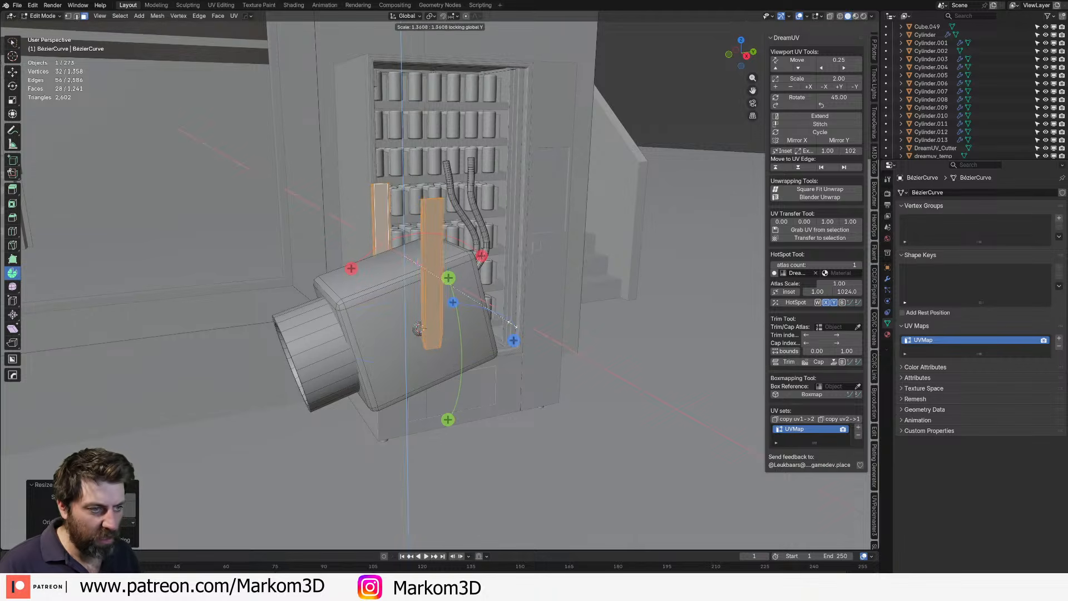
pyautogui.click(517, 331)
pyautogui.hotkey('ctrl', 'z')
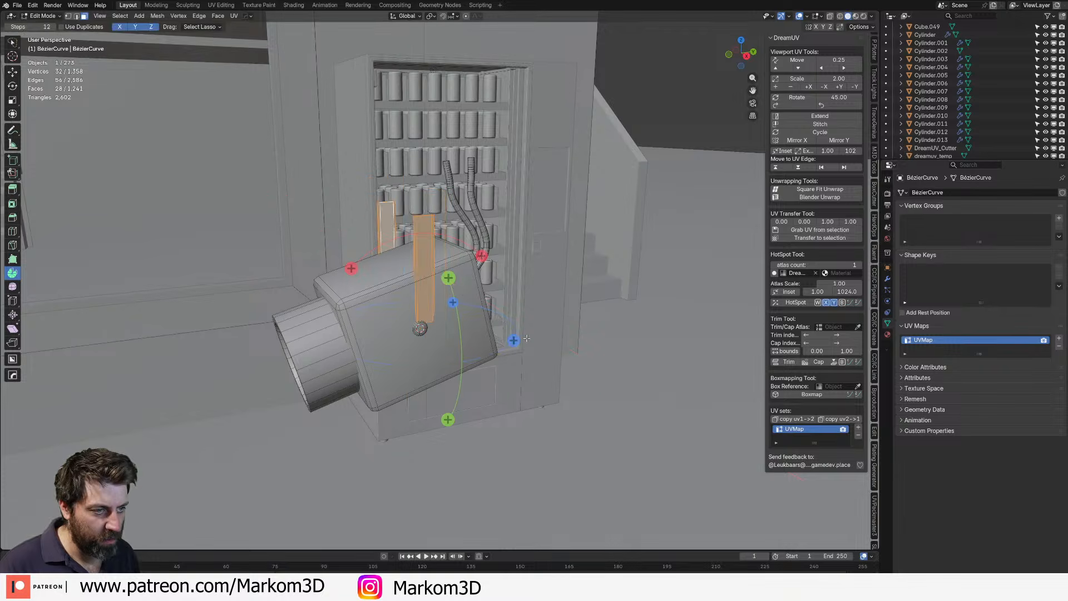
# - Scale both bracket strips by about 1.49 in Y and Z with the X axis locked
pyautogui.press('s')
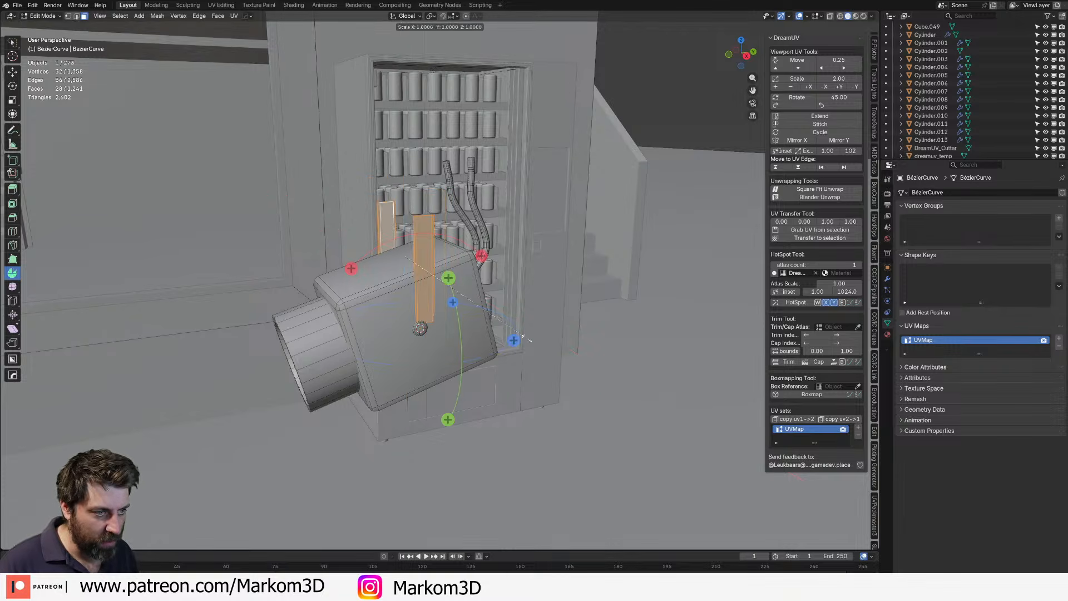
pyautogui.hotkey('shift', 'x')
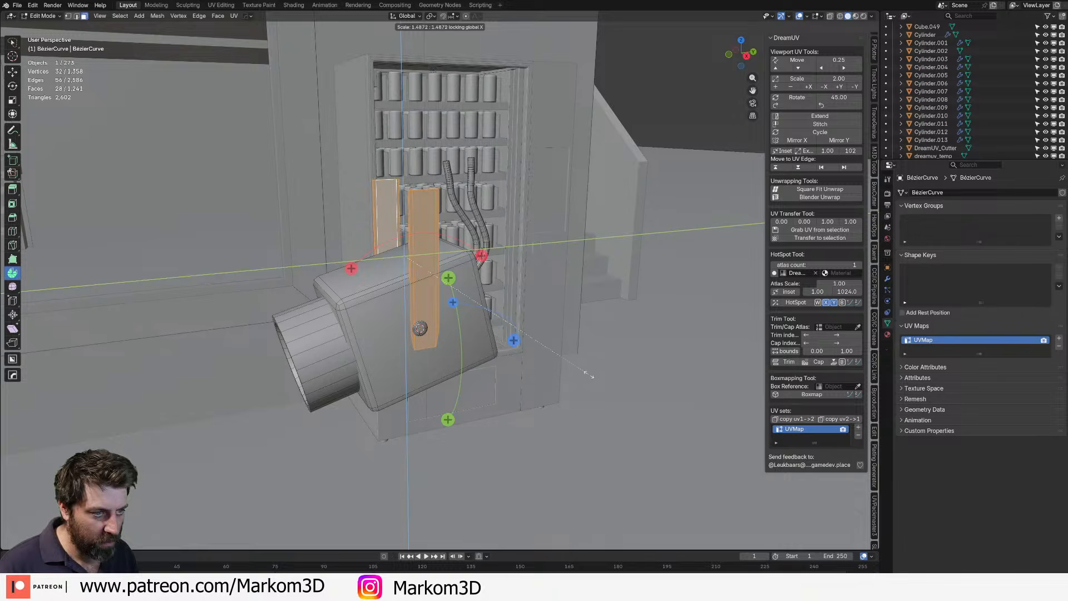
pyautogui.click(589, 376)
# - In the right orthographic view, move the bracket strips so they are centred over the side bolt
pyautogui.press('KP_3')
pyautogui.scroll(3, 581, 366)
pyautogui.press('g')
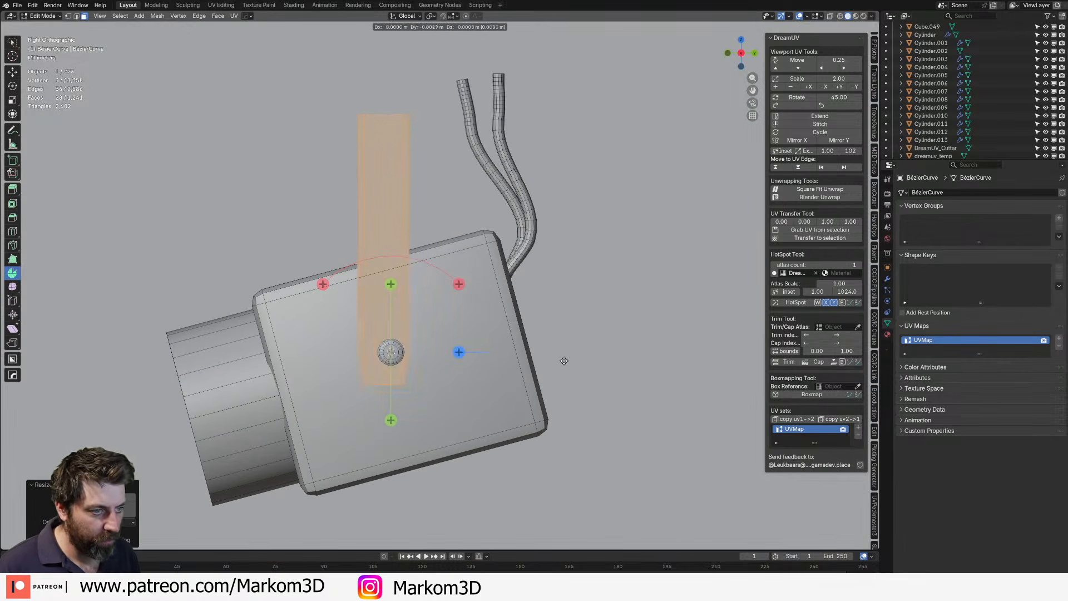
pyautogui.click(564, 361)
# - Enlarge the bracket strips a little more with the X axis locked and raise them along Z
pyautogui.press('s')
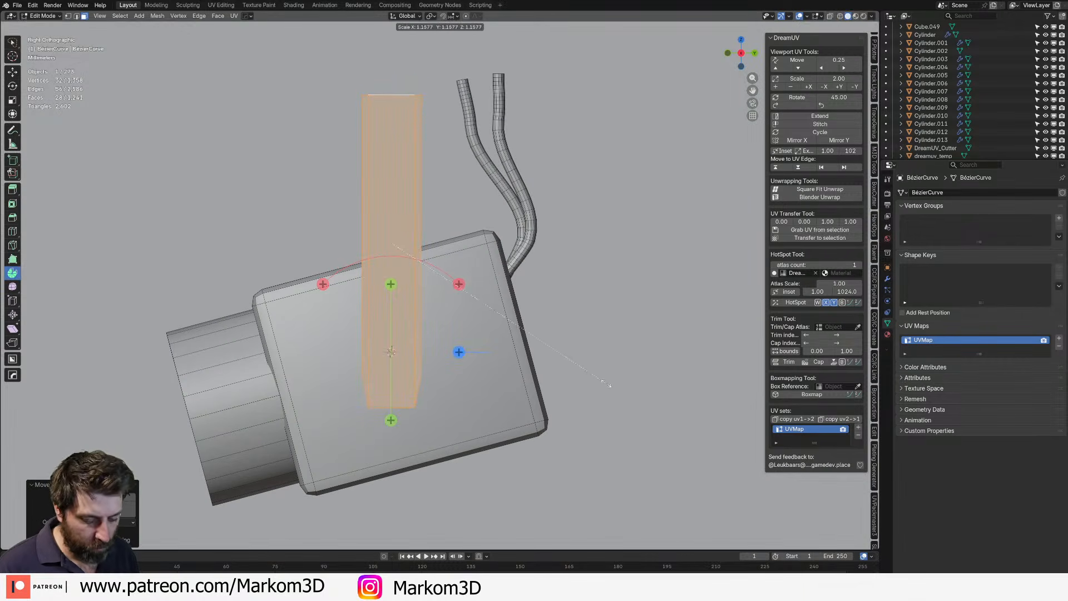
pyautogui.hotkey('shift', 'x')
pyautogui.click(625, 404)
pyautogui.press('g')
pyautogui.press('z')
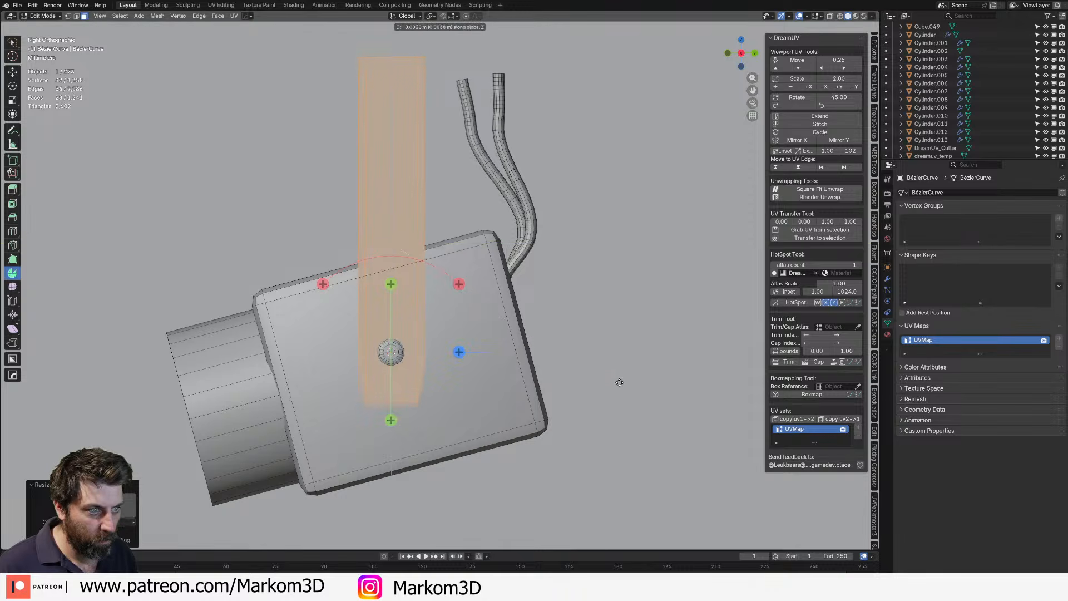
pyautogui.click(618, 371)
# - Return to object mode with solid shading, select the joined camera object and open its material slots
pyautogui.scroll(-8, 493, 315)
pyautogui.press('z')
pyautogui.click(522, 312)
pyautogui.press('Tab')
pyautogui.press('/')
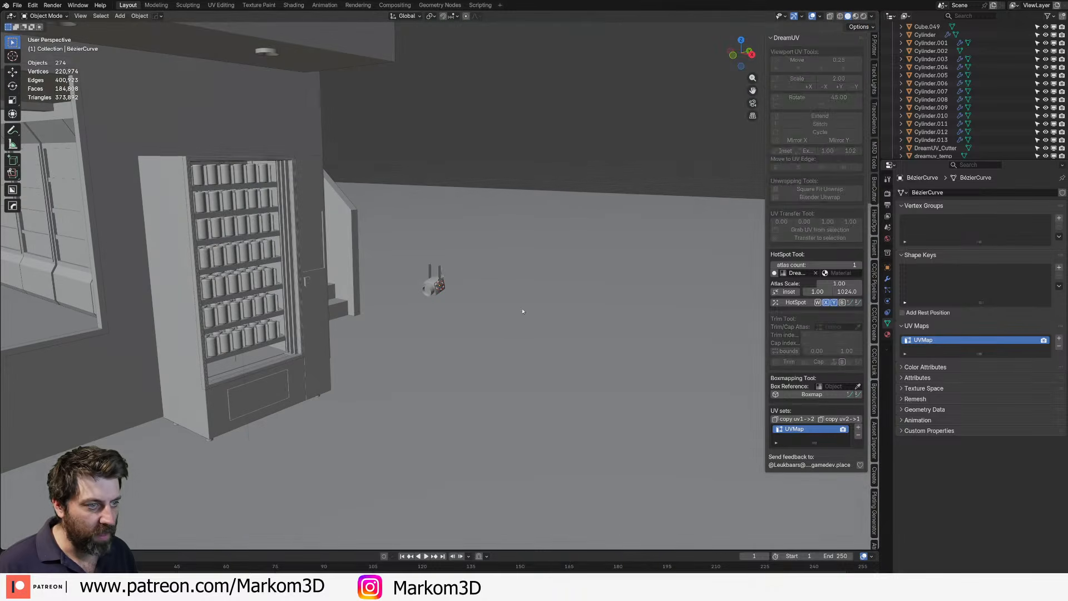
pyautogui.scroll(2, 439, 280)
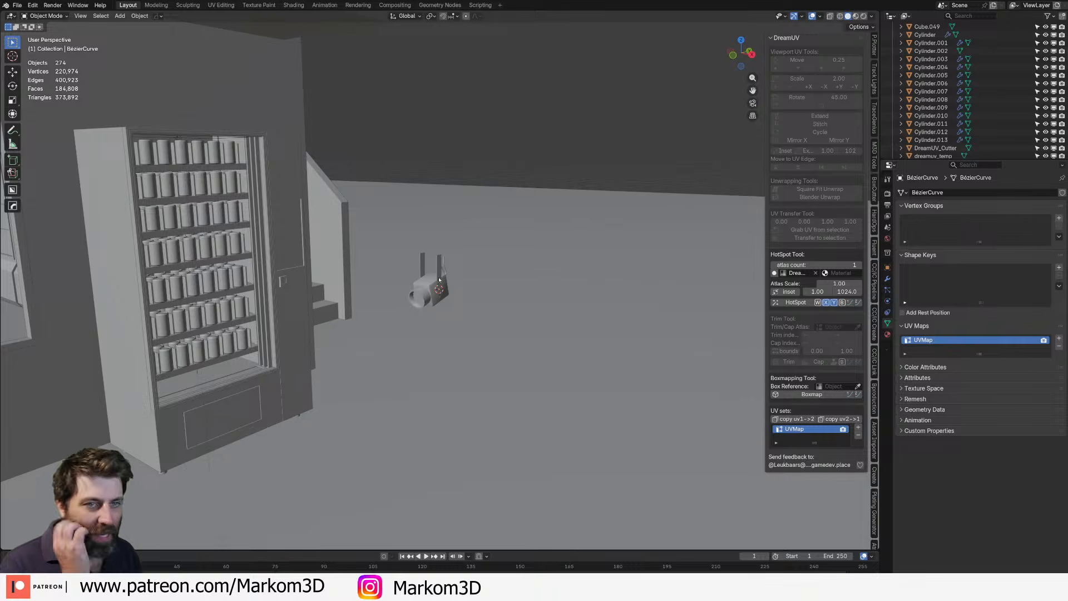
pyautogui.scroll(3, 439, 280)
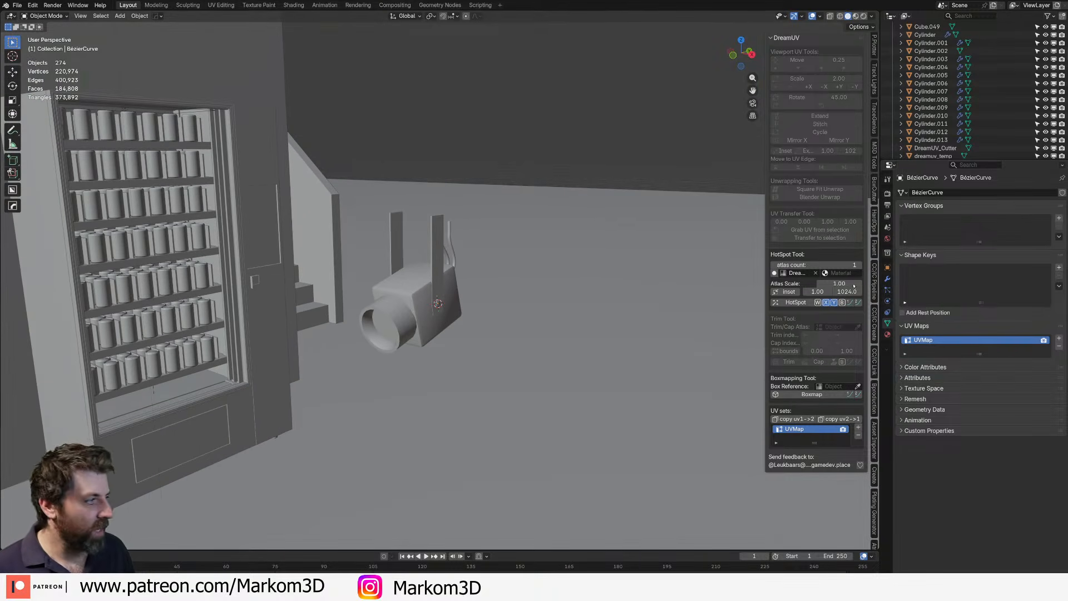
pyautogui.click(428, 309)
pyautogui.click(887, 239)
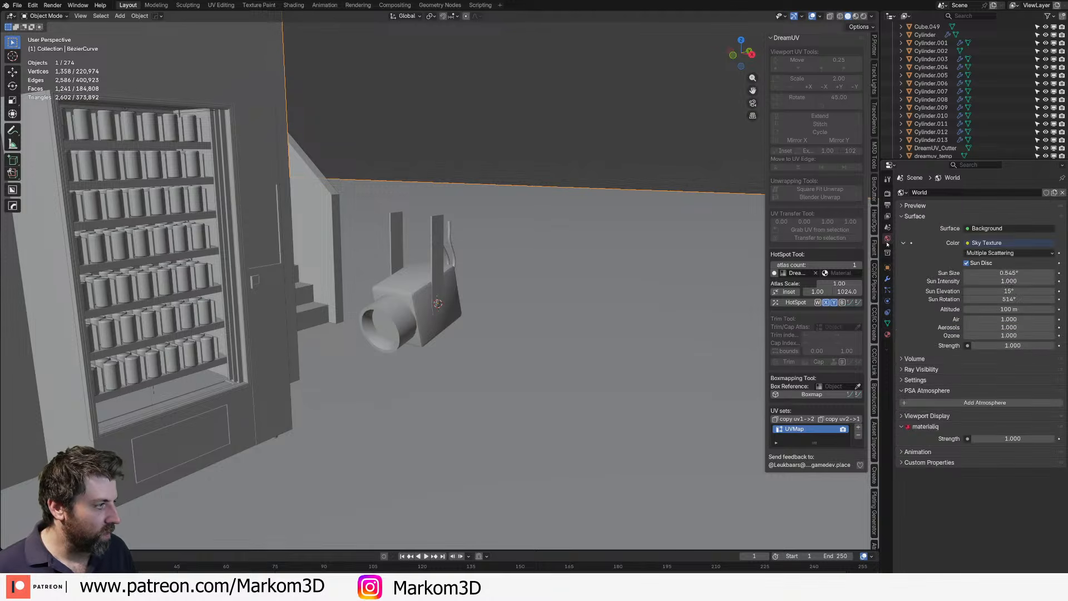
pyautogui.click(887, 335)
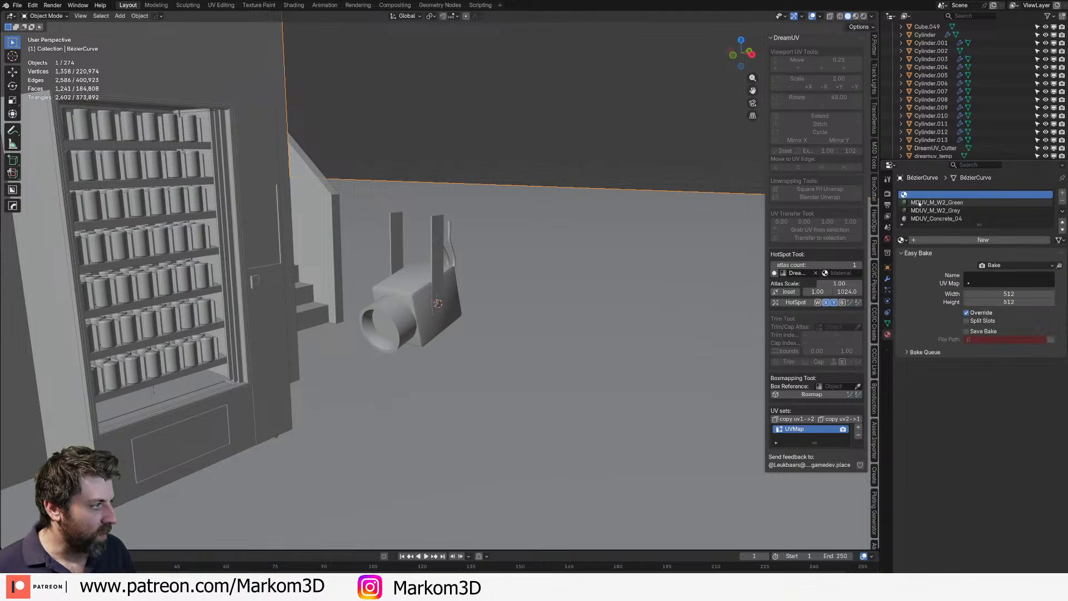
# - Select the ground plane face joined to the camera object and separate it by selection into its own object
pyautogui.moveTo(416, 308); pyautogui.dragTo(717, 298, button='middle')
pyautogui.click(456, 291)
pyautogui.click(456, 291)
pyautogui.moveTo(455, 291); pyautogui.dragTo(434, 312, button='middle')
pyautogui.press('Tab')
pyautogui.scroll(-4, 512, 300)
pyautogui.scroll(-5, 434, 312)
pyautogui.press('Tab')
pyautogui.press('Tab')
pyautogui.scroll(2, 408, 290)
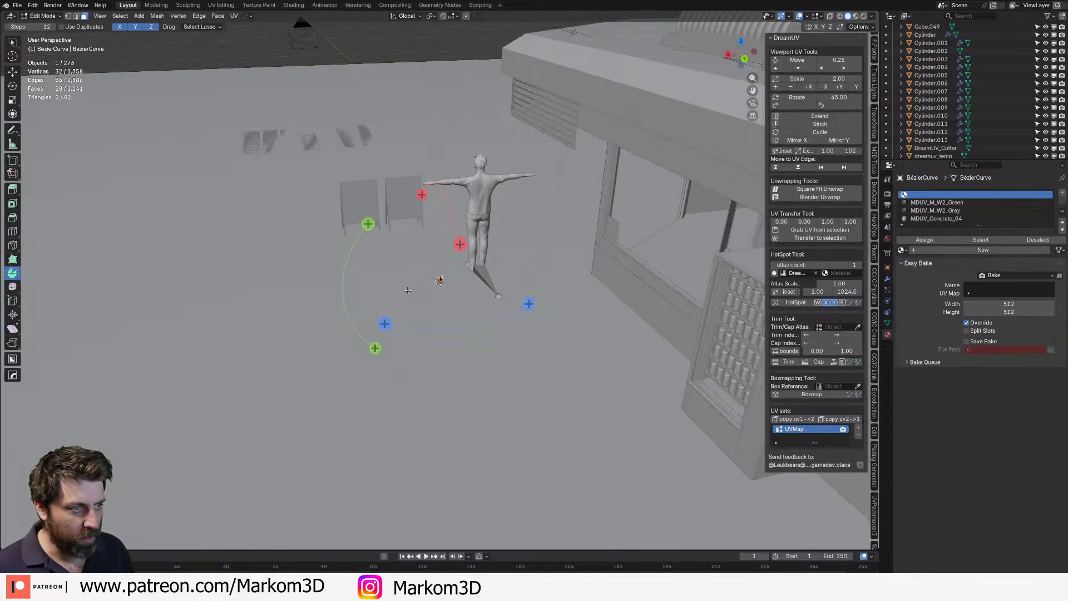
pyautogui.click(322, 338)
pyautogui.press('x')
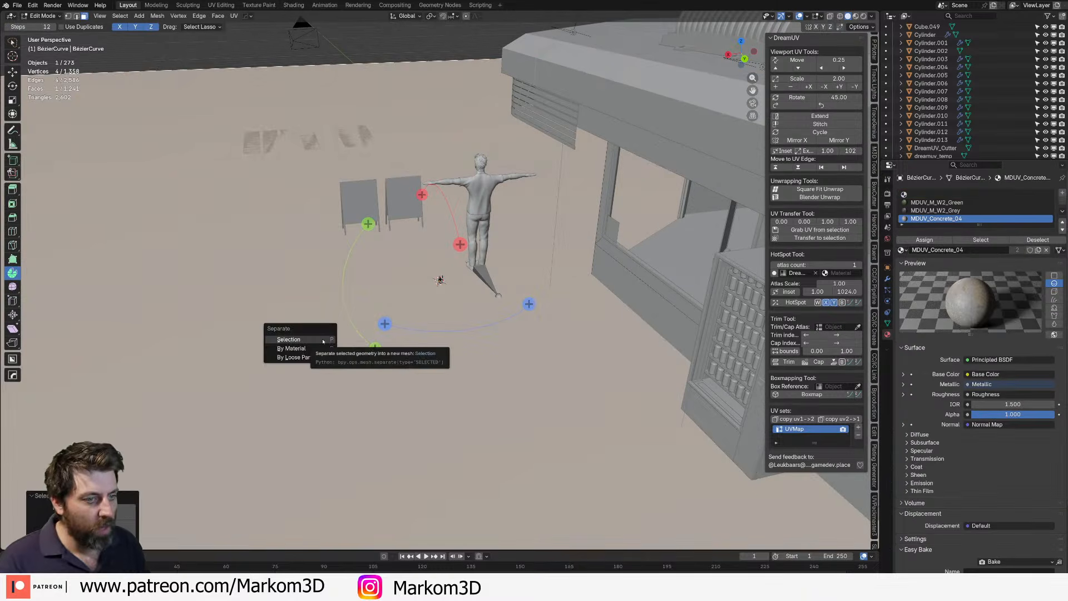
pyautogui.click(317, 338)
# - Remove the green, grey and concrete material slots from the object, keeping only the empty slot
pyautogui.scroll(3, 420, 317)
pyautogui.press('Tab')
pyautogui.scroll(2, 459, 291)
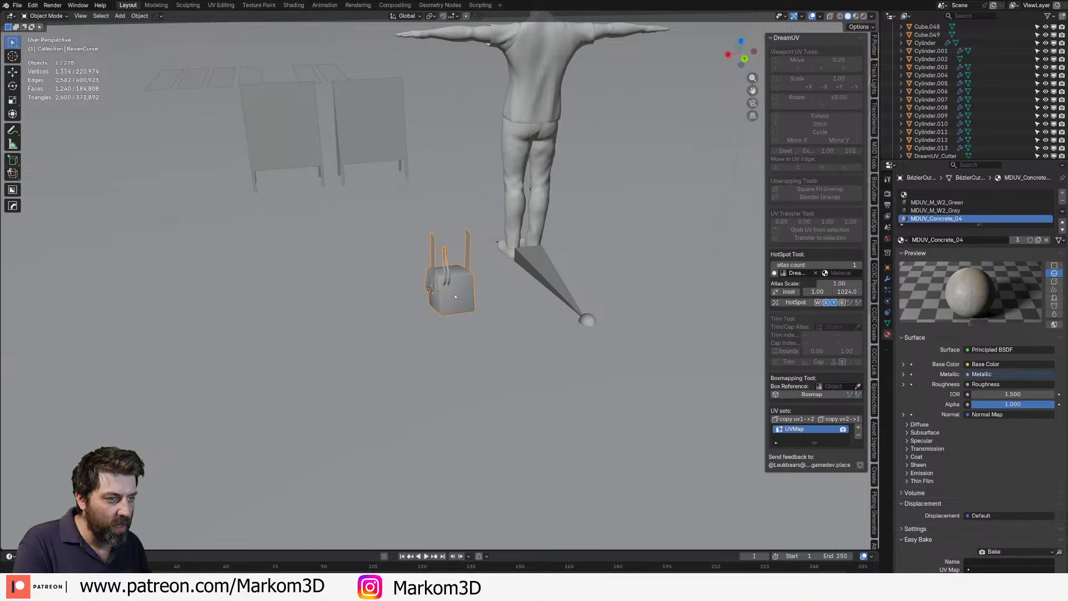
pyautogui.press('Tab')
pyautogui.press('Tab')
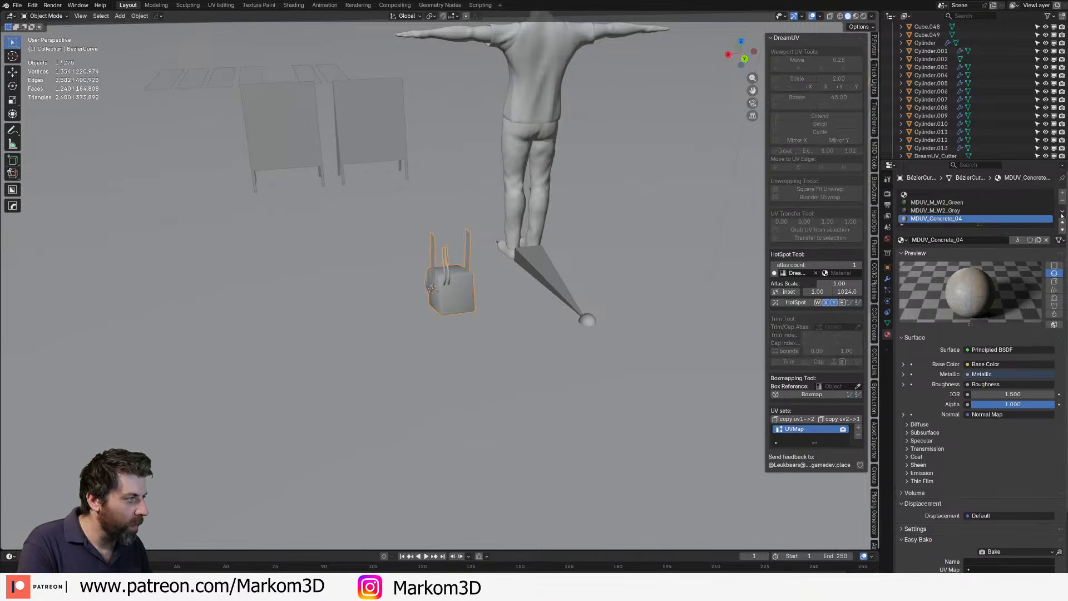
pyautogui.click(1061, 201)
pyautogui.click(1061, 200)
pyautogui.click(1061, 201)
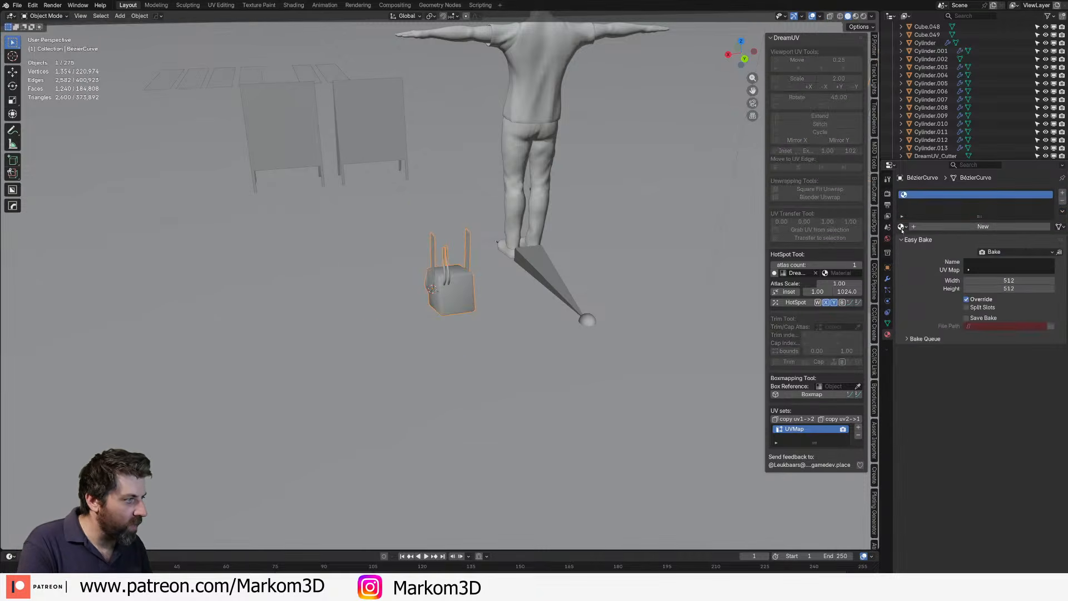
# - Look up the industrial atlas among the existing materials and assign Mat_Idustrial_Atlas to the object's empty slot
pyautogui.click(901, 227)
pyautogui.write('IND')
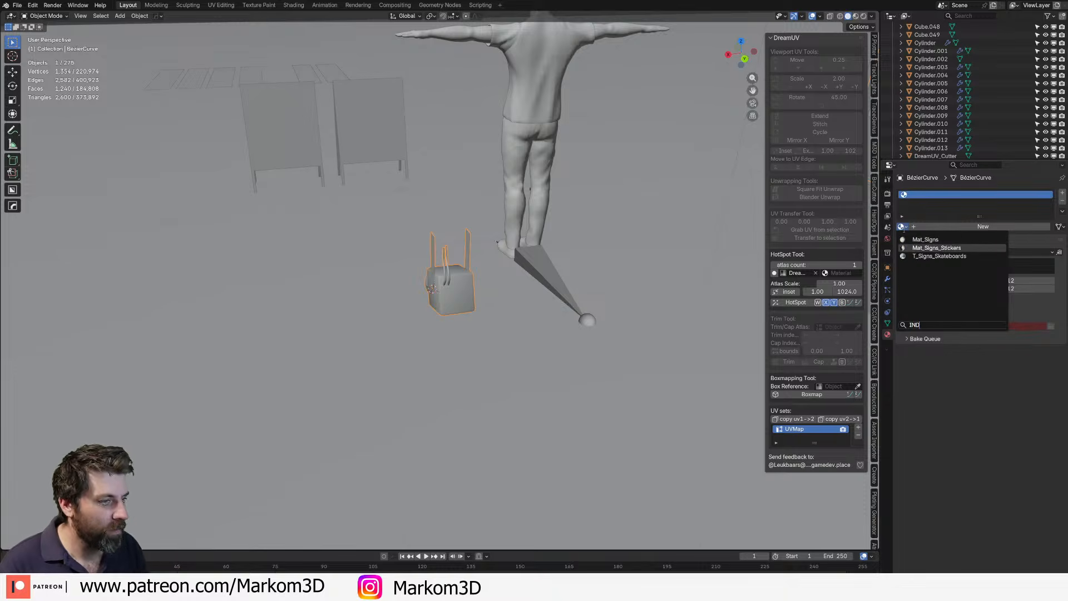
pyautogui.press('BackSpace')
pyautogui.press('BackSpace')
pyautogui.press('BackSpace')
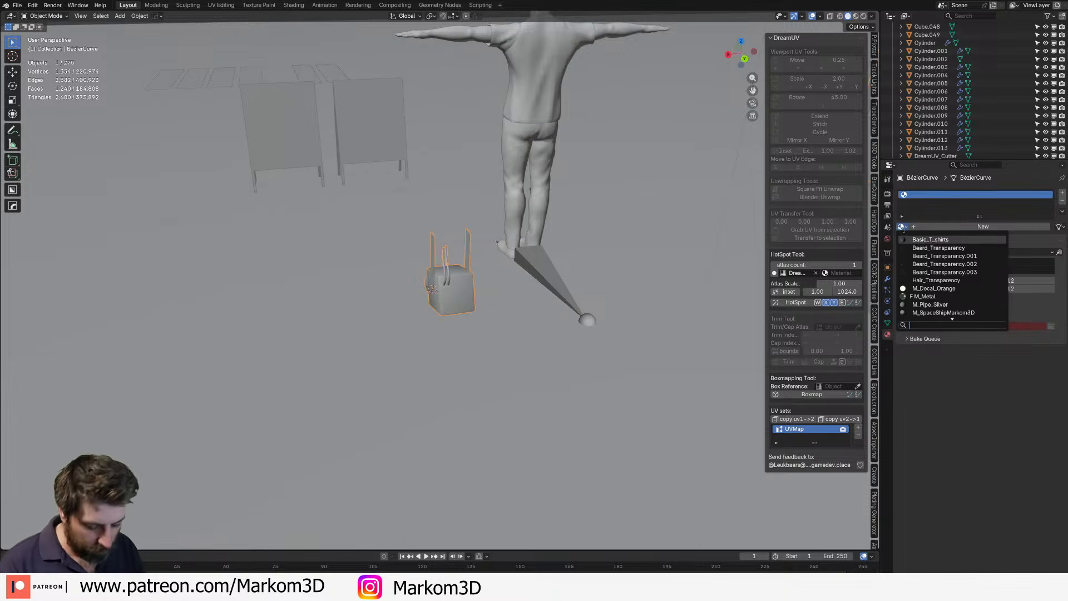
pyautogui.write('IND')
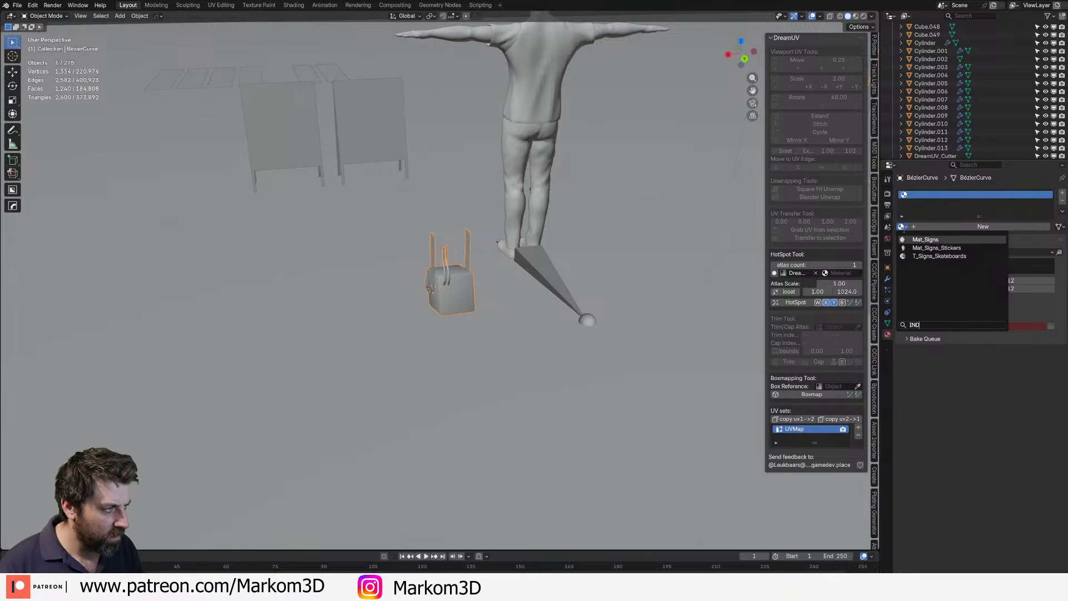
pyautogui.press('BackSpace')
pyautogui.press('BackSpace')
pyautogui.press('BackSpace')
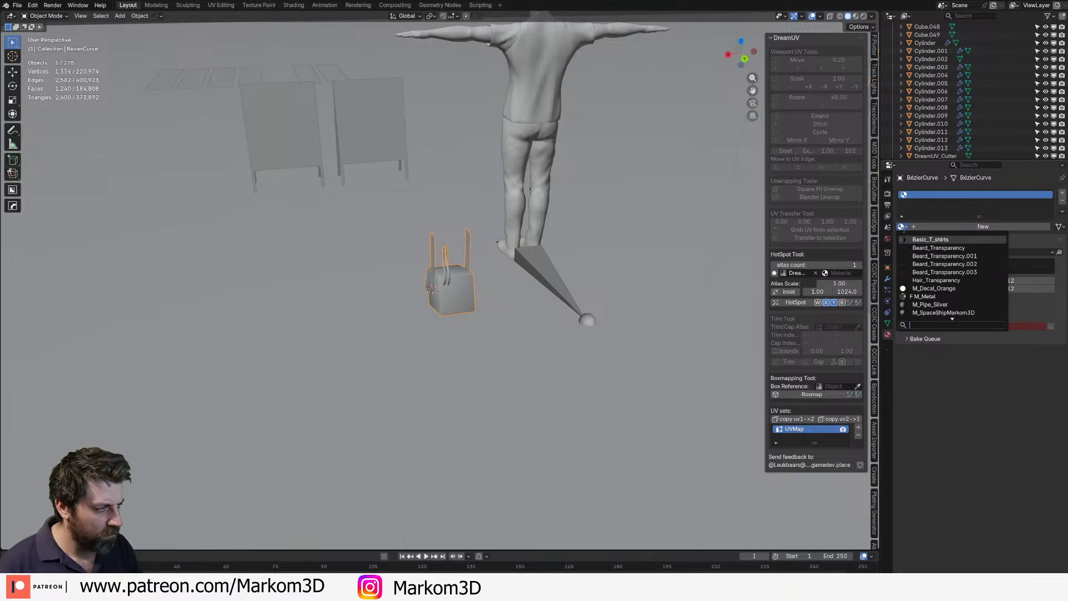
pyautogui.press('Down')
pyautogui.press('Down')
pyautogui.press('Down')
pyautogui.press('Down')
pyautogui.press('Down')
pyautogui.press('Down')
pyautogui.press('Down')
pyautogui.press('Down')
pyautogui.press('Down')
pyautogui.press('Down')
pyautogui.press('Down')
pyautogui.press('Down')
pyautogui.press('Down')
pyautogui.press('Down')
pyautogui.press('Down')
pyautogui.press('Down')
pyautogui.press('Down')
pyautogui.press('Down')
pyautogui.press('Down')
pyautogui.press('Down')
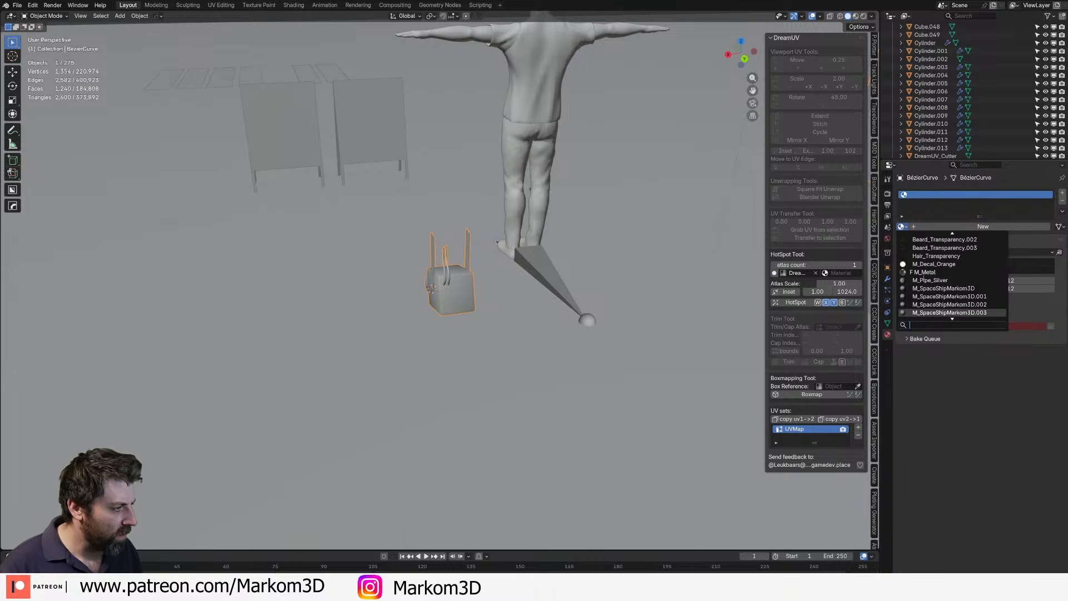
pyautogui.press('Down')
pyautogui.press('Down')
pyautogui.press('Down')
pyautogui.press('Down')
pyautogui.press('Down')
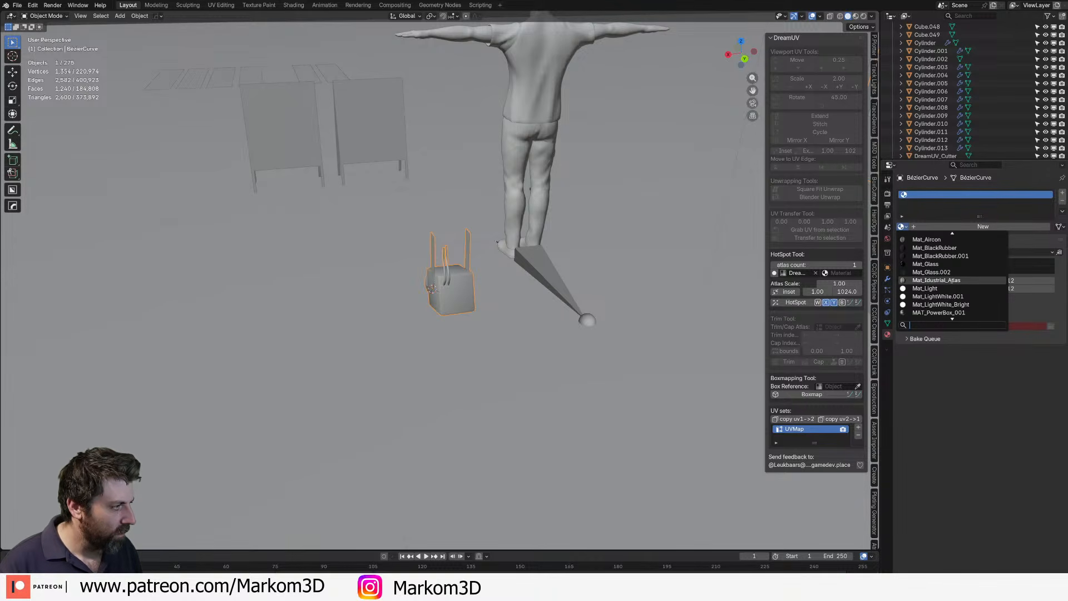
pyautogui.press('Return')
# - Check which building parts still belong to the object and undo the material changes
pyautogui.moveTo(455, 266); pyautogui.dragTo(314, 312, button='middle')
pyautogui.scroll(-3, 314, 311)
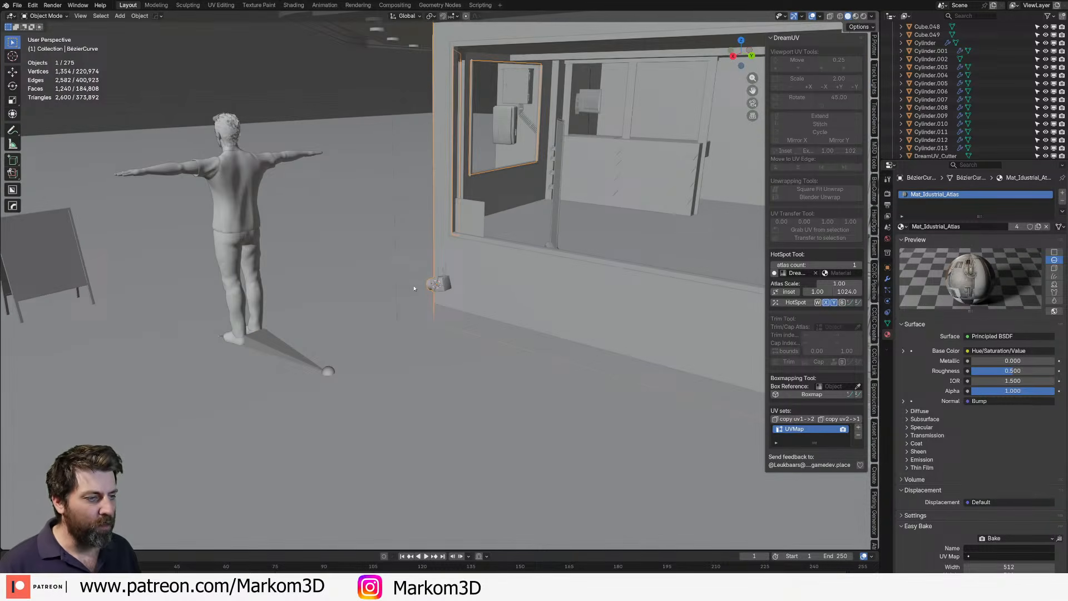
pyautogui.moveTo(751, 289); pyautogui.dragTo(382, 286, button='middle')
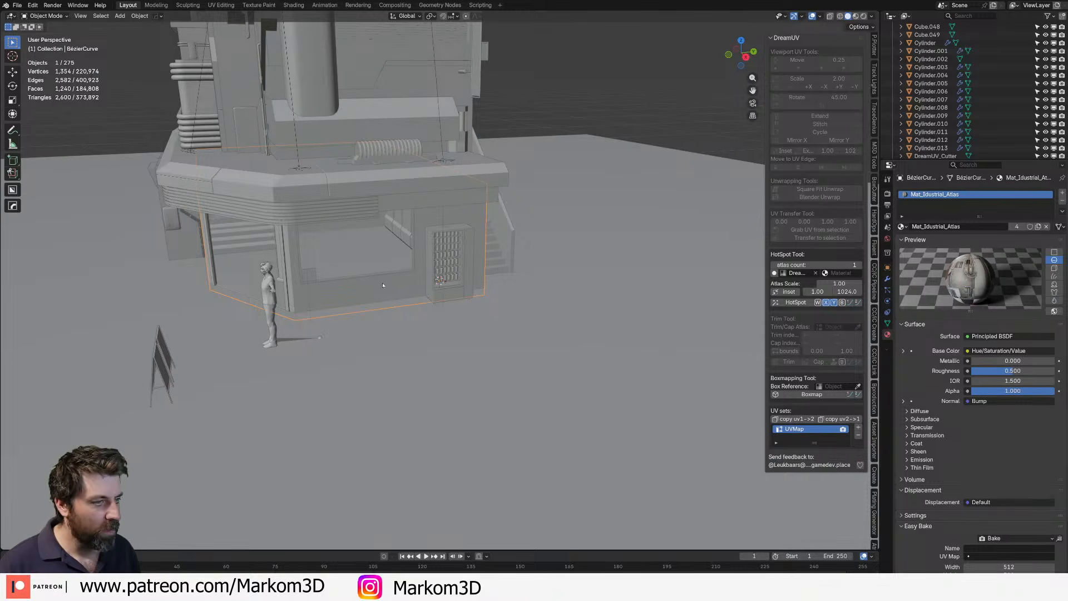
pyautogui.hotkey('ctrl', 'z')
pyautogui.hotkey('ctrl', 'z')
# - In edit mode with wireframe display, select all of the camera's geometry and separate it from the remaining building parts
pyautogui.press('Tab')
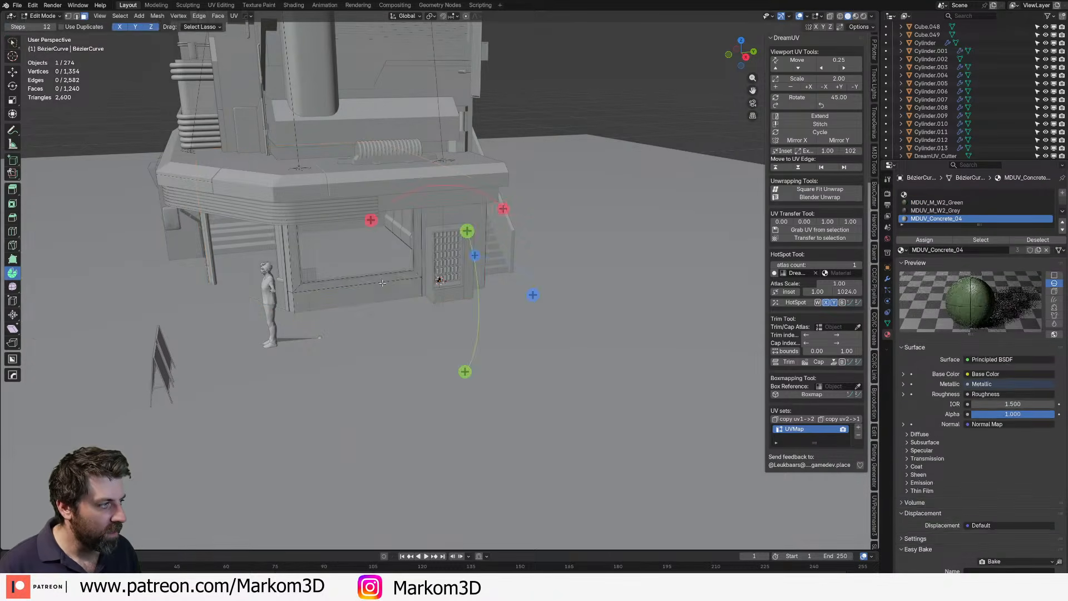
pyautogui.scroll(4, 383, 285)
pyautogui.moveTo(383, 285); pyautogui.dragTo(461, 281, button='middle')
pyautogui.click(440, 284)
pyautogui.scroll(5, 440, 284)
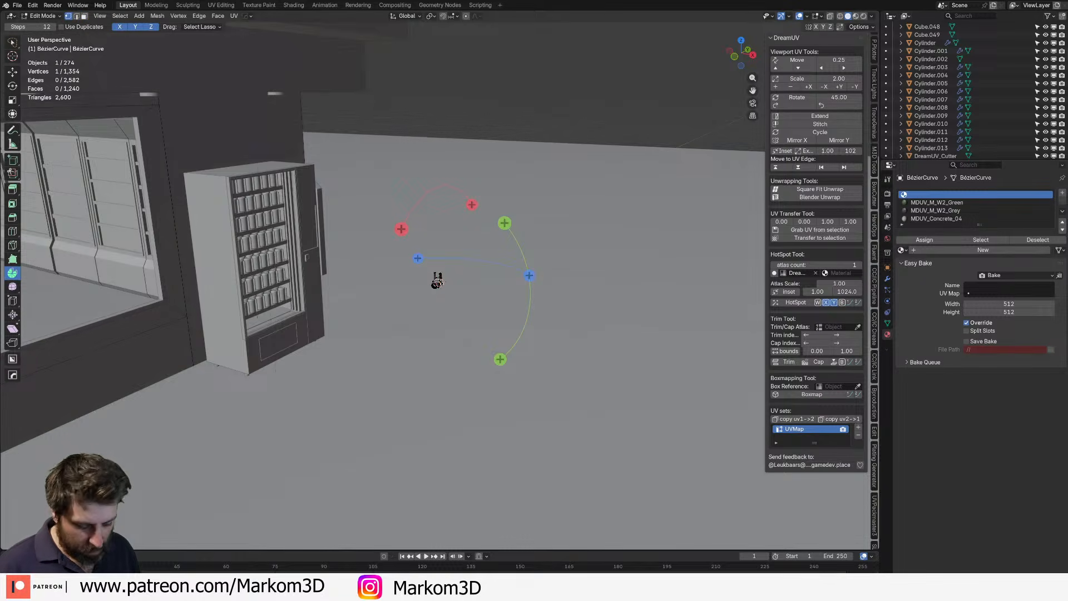
pyautogui.hotkey('alt', 'z')
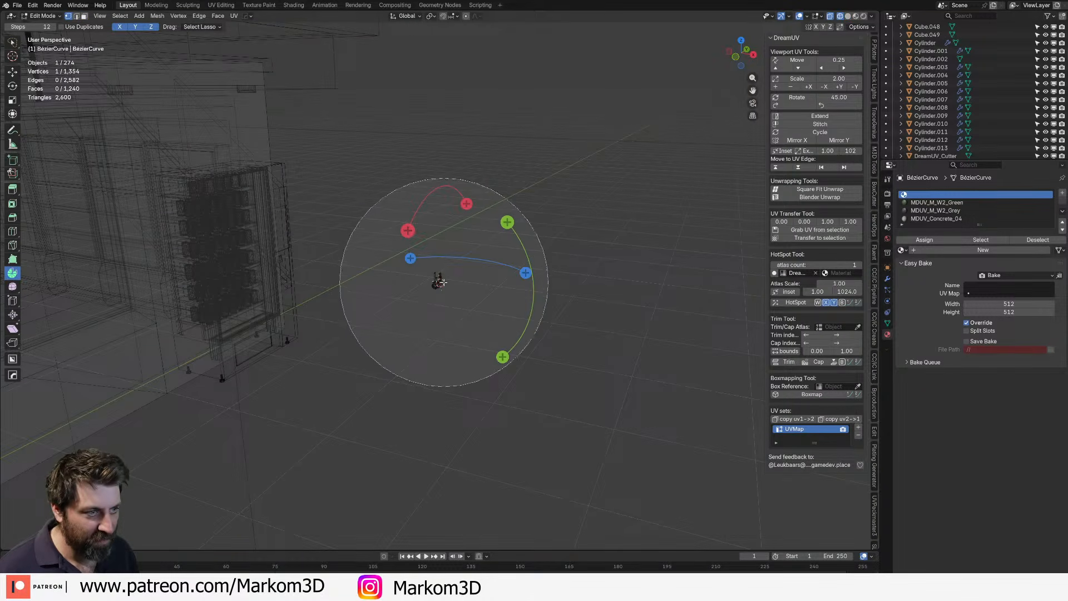
pyautogui.hotkey('ctrl', 'l')
pyautogui.press('p')
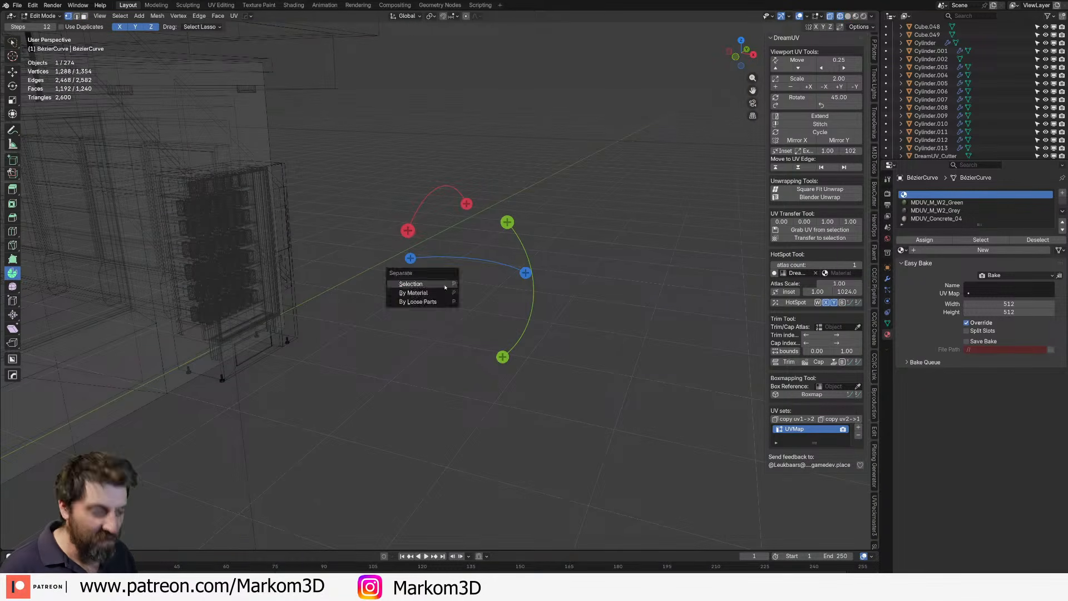
pyautogui.click(444, 283)
pyautogui.press('Tab')
# - Select the separated camera object and remove its material slots until only the empty one is left
pyautogui.click(442, 283)
pyautogui.moveTo(442, 283); pyautogui.dragTo(488, 278, button='middle')
pyautogui.click(660, 166)
pyautogui.click(437, 282)
pyautogui.click(1063, 201)
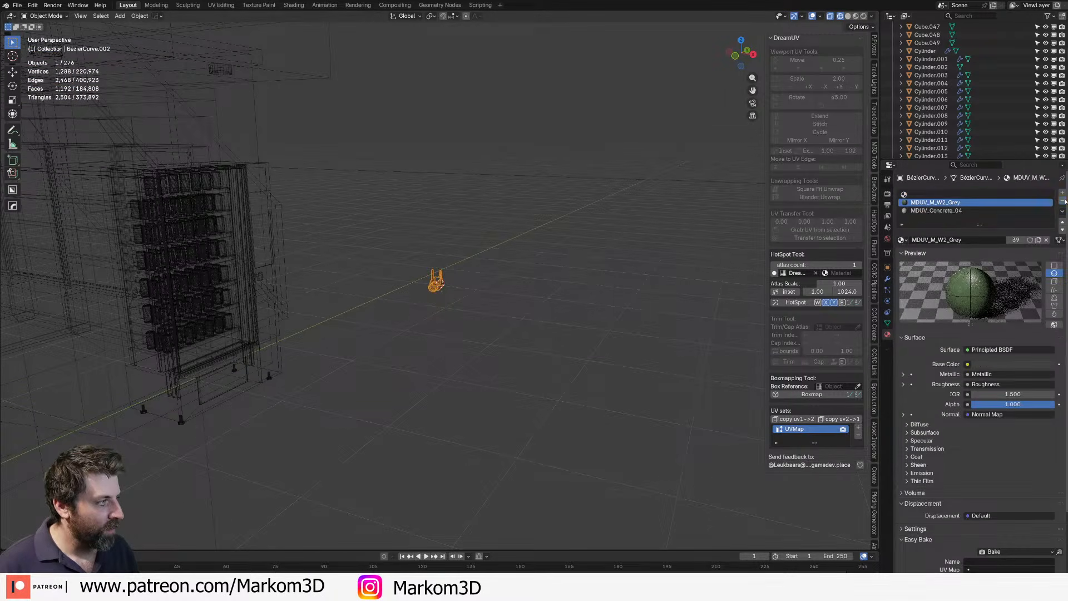
pyautogui.click(1063, 202)
pyautogui.click(1063, 202)
# - Assign the existing Mat_Idustrial_Atlas material to the camera's empty slot
pyautogui.click(901, 227)
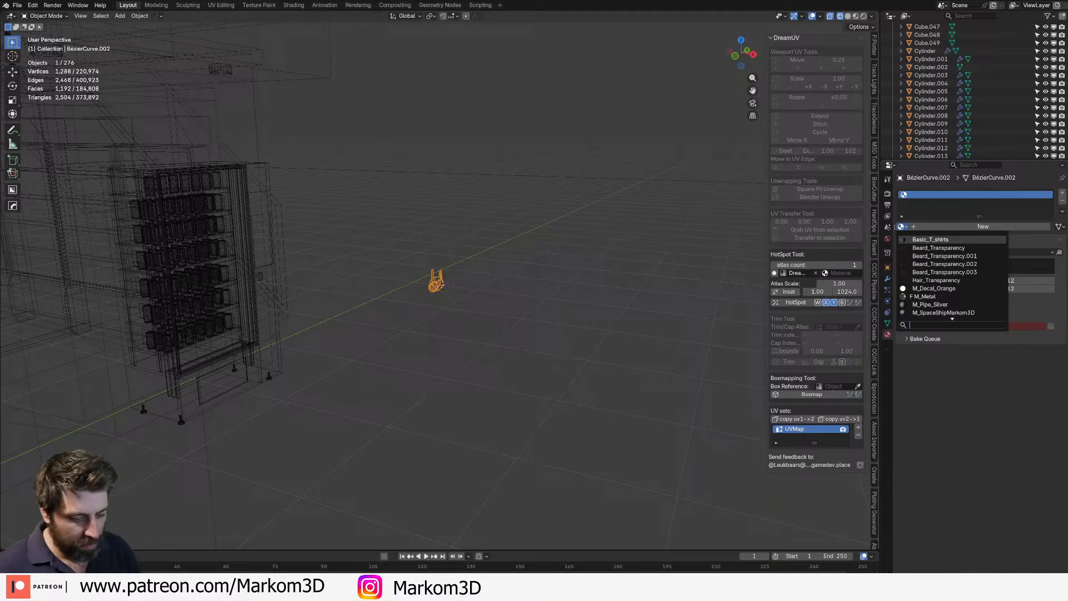
pyautogui.write('ID')
pyautogui.press('Return')
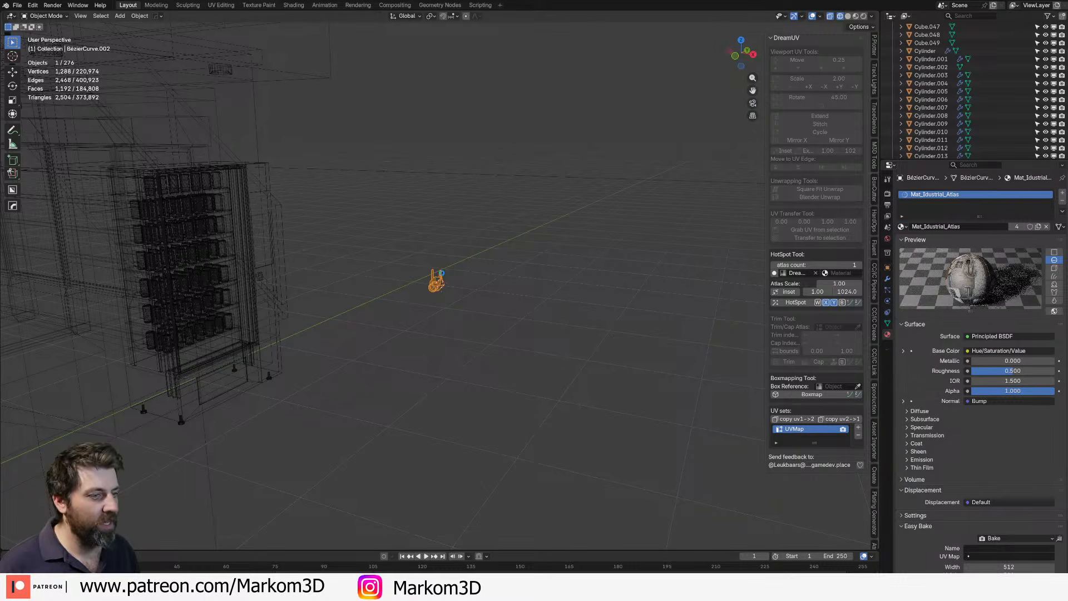
# - Switch to the Shading workspace and select the camera prop beside the vending machine
pyautogui.click(231, 5)
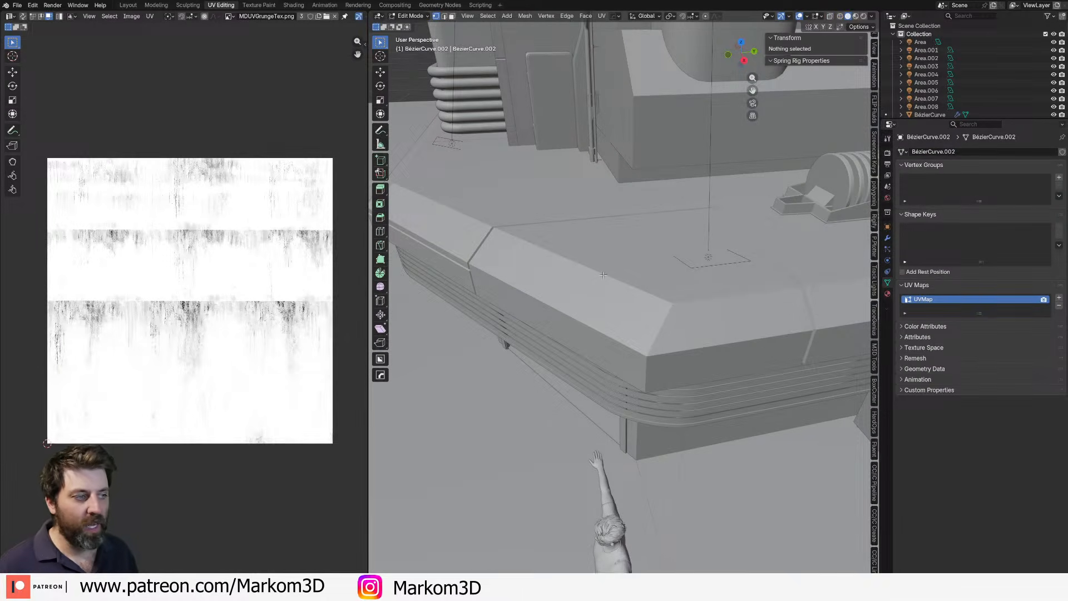
pyautogui.scroll(-5, 572, 276)
pyautogui.click(293, 5)
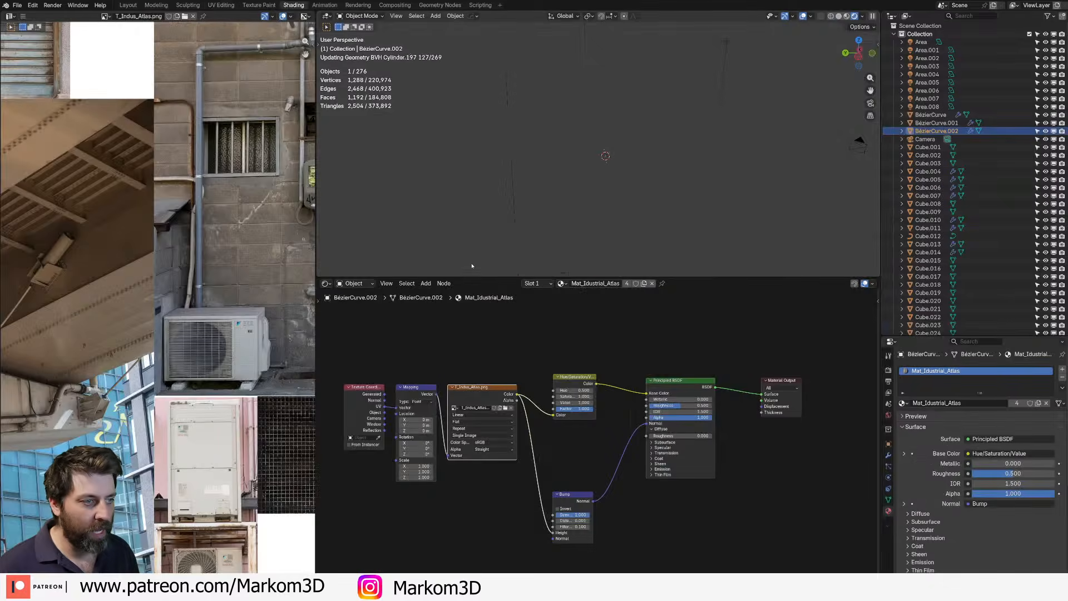
pyautogui.press('a')
pyautogui.moveTo(531, 245); pyautogui.dragTo(620, 226, button='middle')
pyautogui.keyDown('shift'); pyautogui.moveTo(620, 226); pyautogui.dragTo(612, 187, button='middle'); pyautogui.keyUp('shift')
pyautogui.click(611, 216)
pyautogui.click(615, 206)
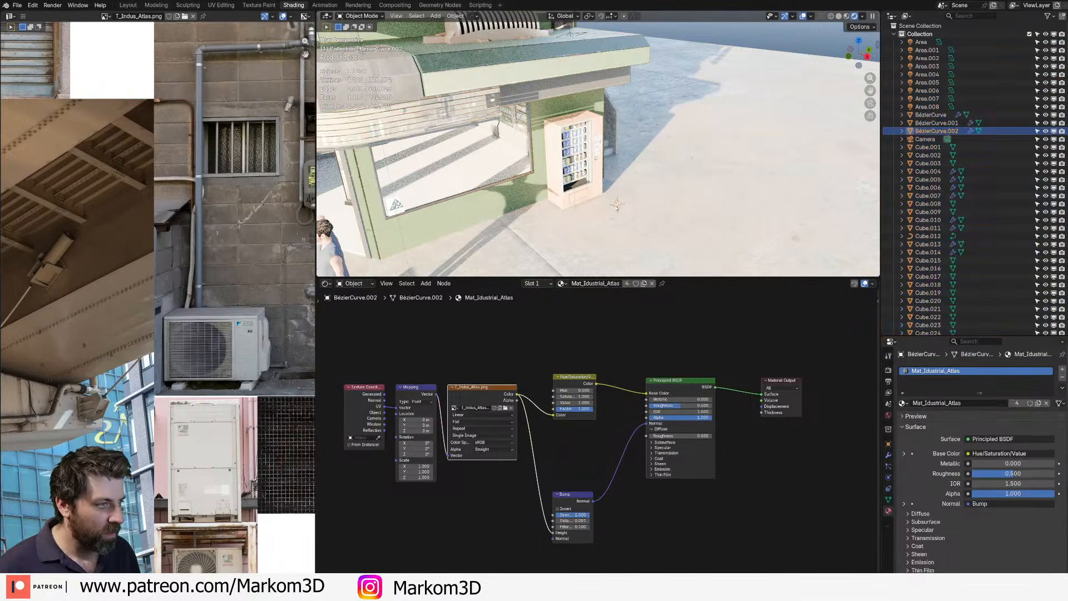
# - In edit mode, select the whole camera mesh and unwrap it with Cube Projection
pyautogui.press('Tab')
pyautogui.scroll(-8, 197, 361)
pyautogui.press('a')
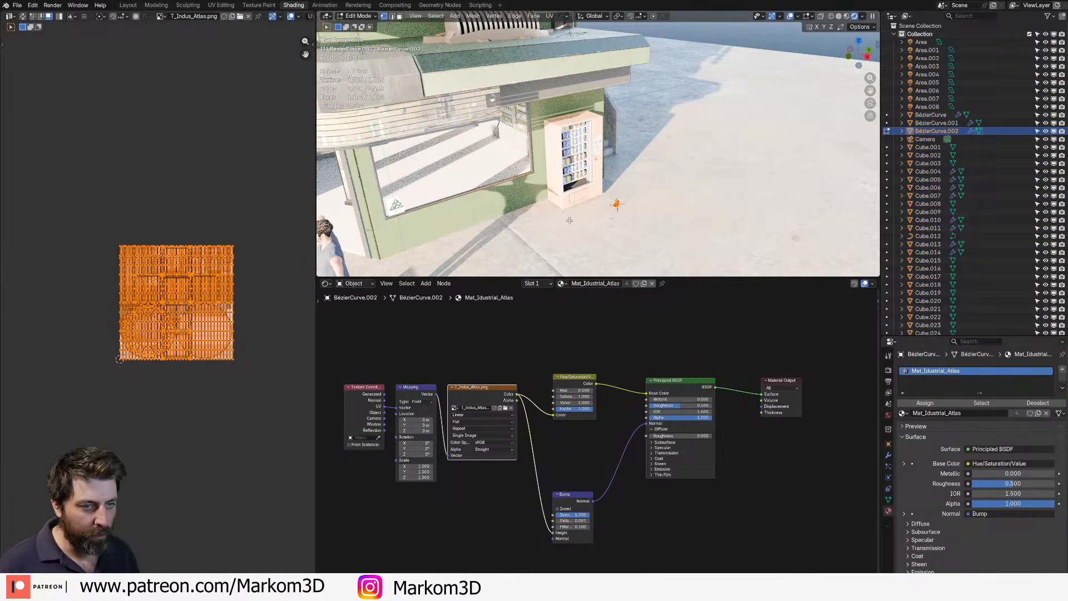
pyautogui.scroll(8, 601, 240)
pyautogui.keyDown('shift'); pyautogui.moveTo(634, 243); pyautogui.dragTo(624, 185, button='middle'); pyautogui.keyUp('shift')
pyautogui.scroll(-3, 624, 186)
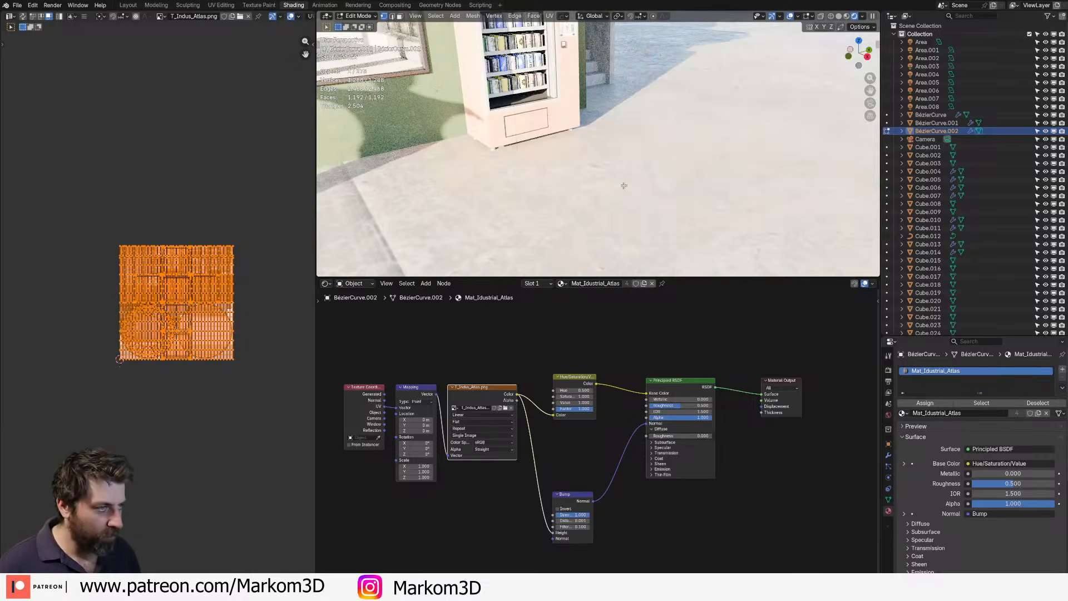
pyautogui.press('KP_Decimal')
pyautogui.press('u')
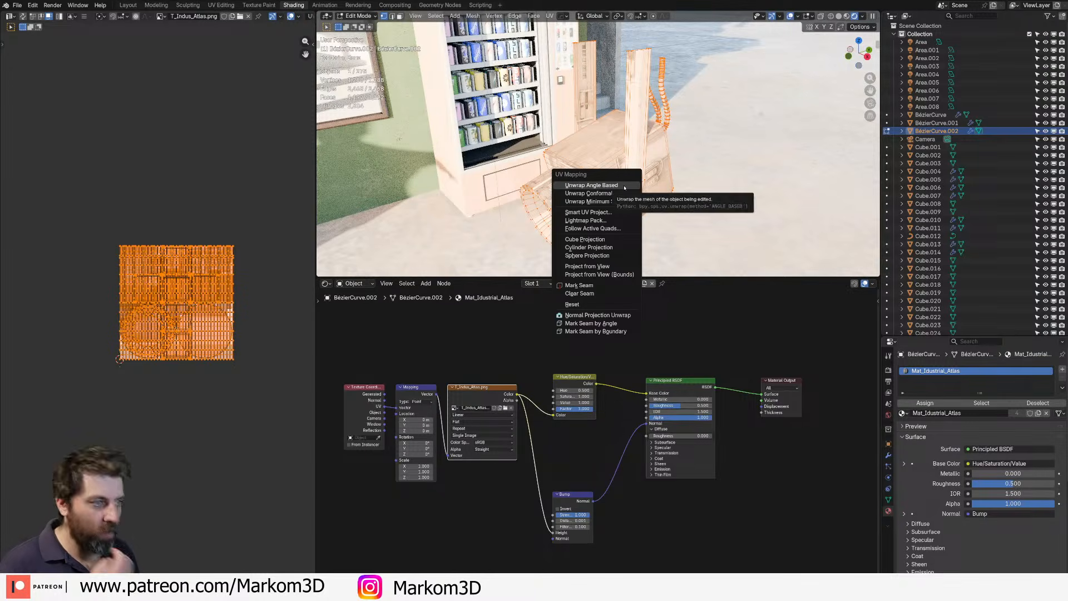
pyautogui.click(606, 239)
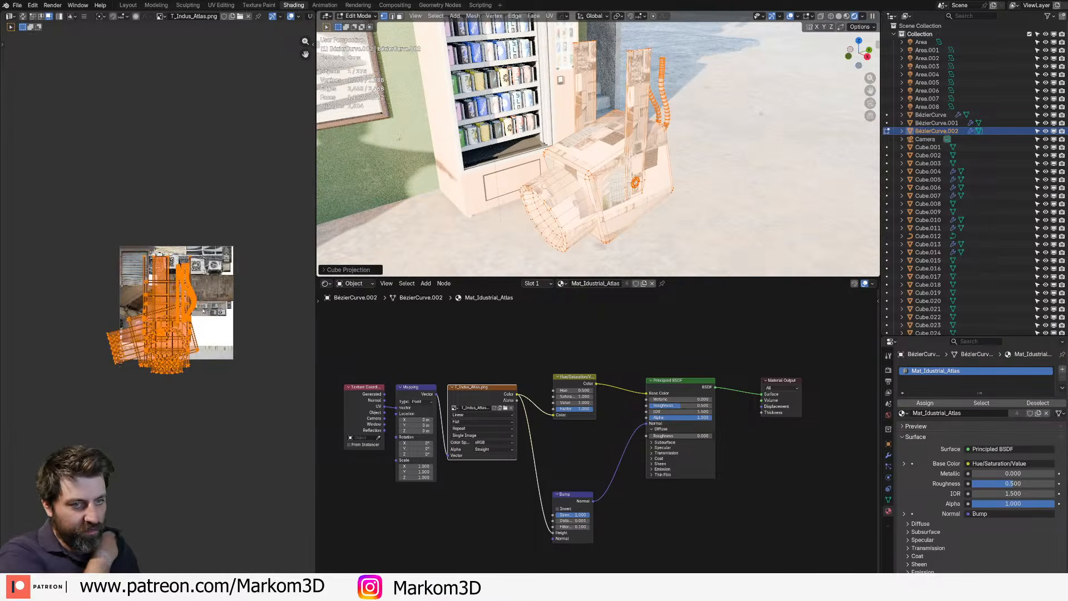
# - Scale the camera's UVs down over the industrial atlas image
pyautogui.scroll(3, 196, 308)
pyautogui.scroll(1, 193, 341)
pyautogui.press('s')
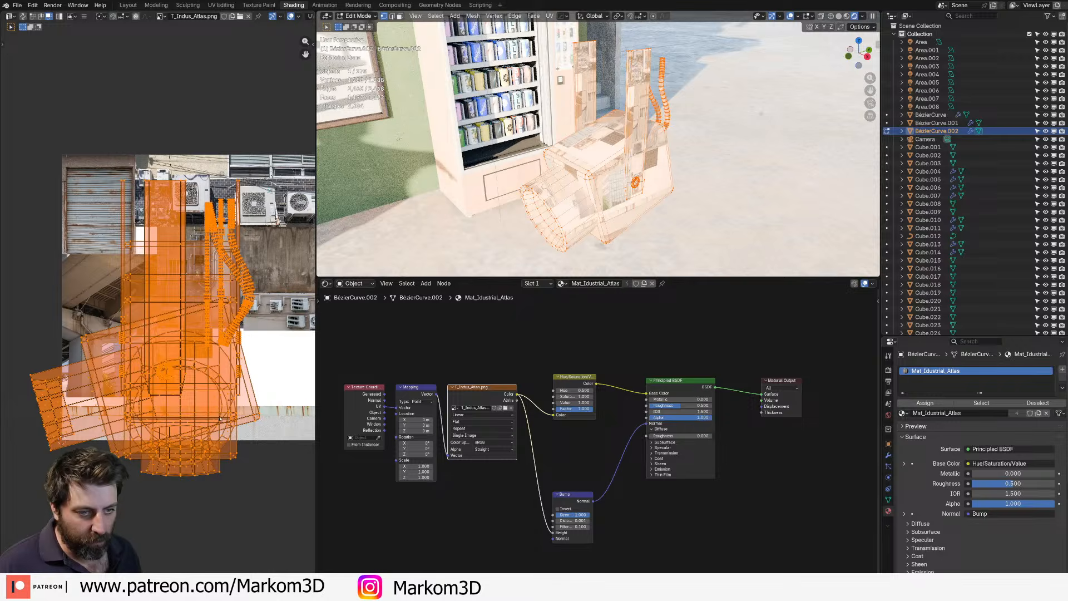
pyautogui.click(173, 348)
pyautogui.scroll(4, 173, 349)
pyautogui.moveTo(173, 349); pyautogui.dragTo(134, 468, button='middle')
pyautogui.scroll(1, 133, 468)
pyautogui.moveTo(112, 193); pyautogui.dragTo(122, 196, button='middle')
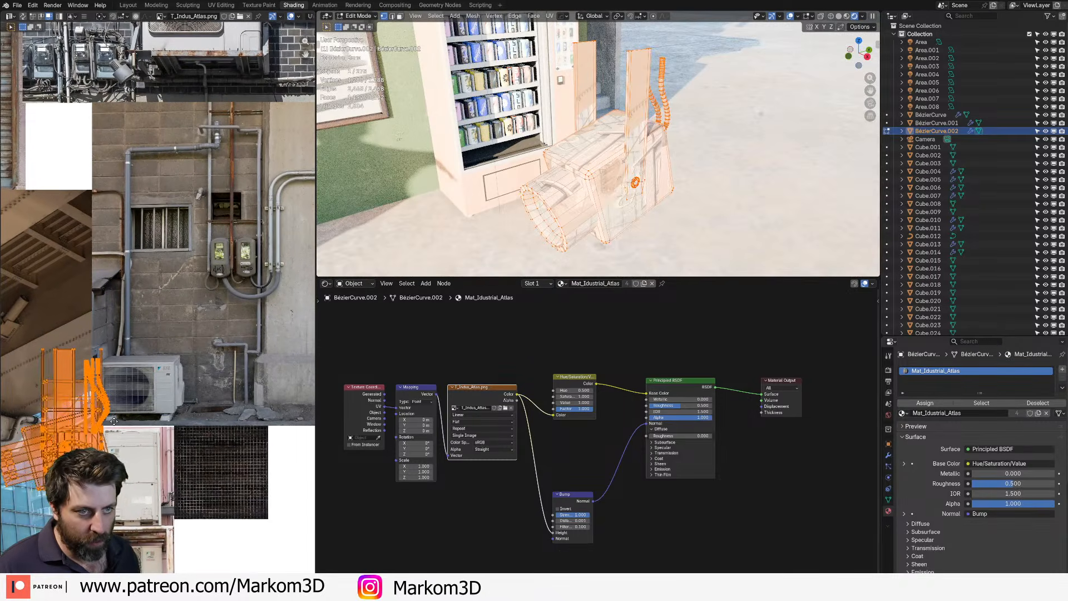
# - Move the camera's UVs onto the smaller white air-conditioning unit in the atlas image
pyautogui.scroll(-2, 66, 400)
pyautogui.moveTo(67, 400); pyautogui.dragTo(139, 336, button='middle')
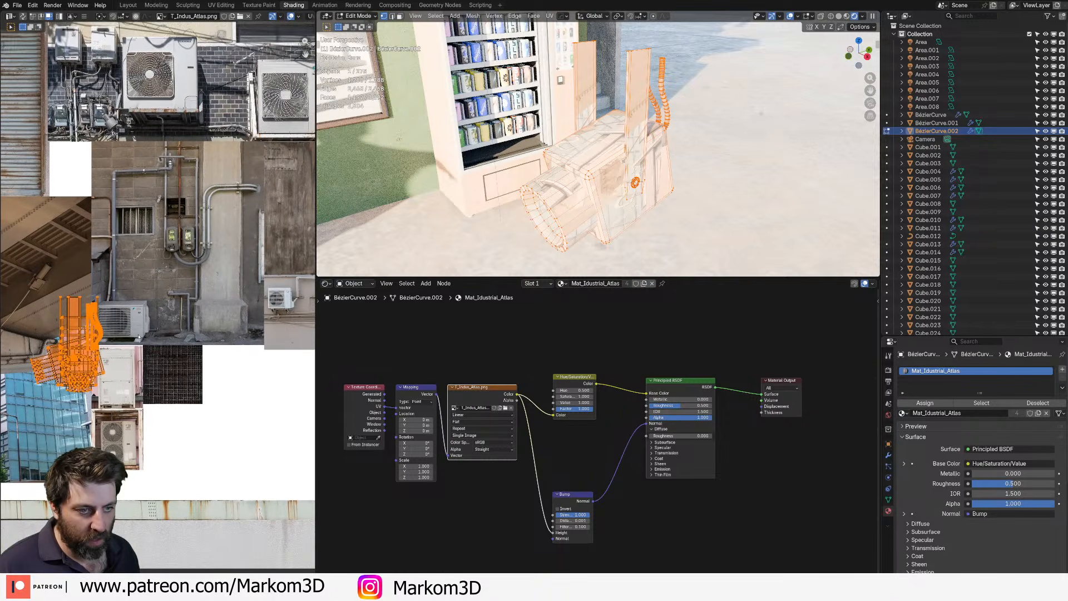
pyautogui.press('g')
pyautogui.click(261, 149)
pyautogui.moveTo(262, 149); pyautogui.dragTo(122, 389, button='middle')
pyautogui.scroll(2, 122, 389)
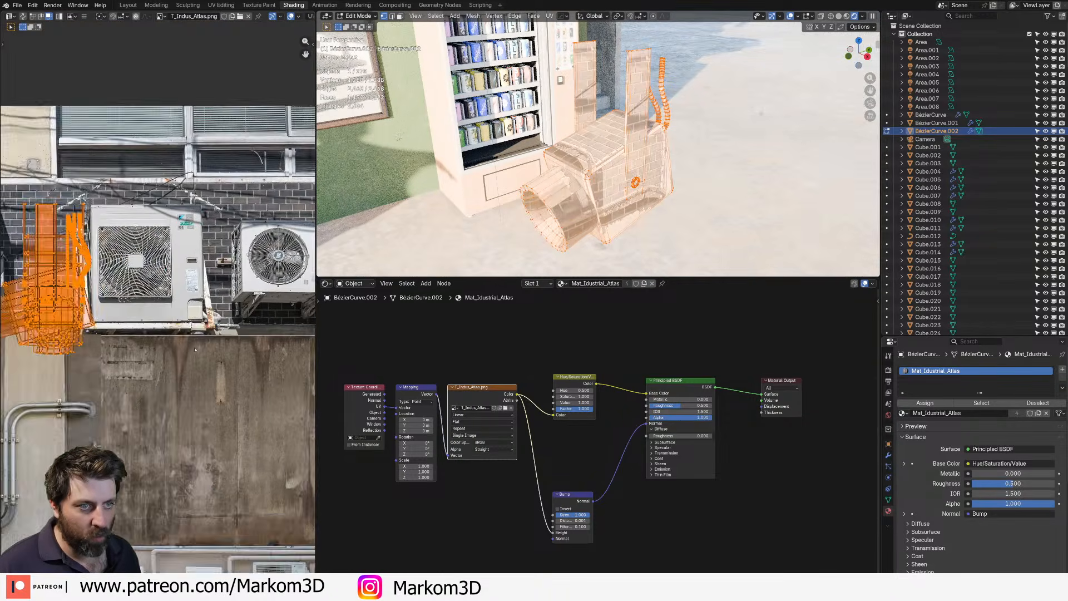
pyautogui.moveTo(173, 341); pyautogui.dragTo(113, 393, button='middle')
pyautogui.press('g')
pyautogui.click(381, 258)
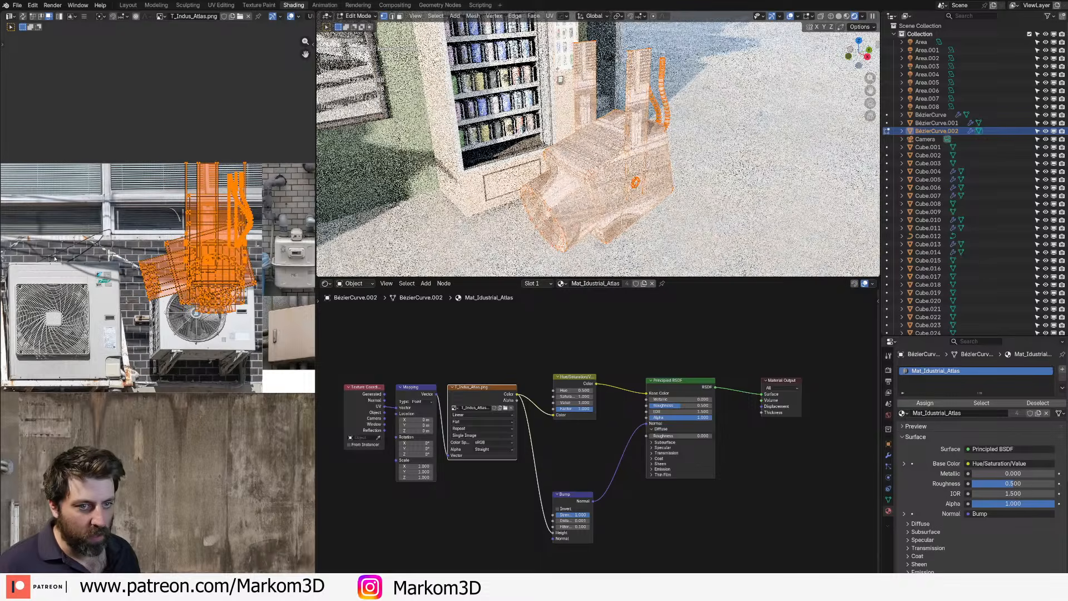
# - Select the camera's front lens face and move its UVs onto the blue glass building facade in the atlas image
pyautogui.moveTo(523, 236); pyautogui.dragTo(593, 201, button='middle')
pyautogui.press('3')
pyautogui.click(593, 200)
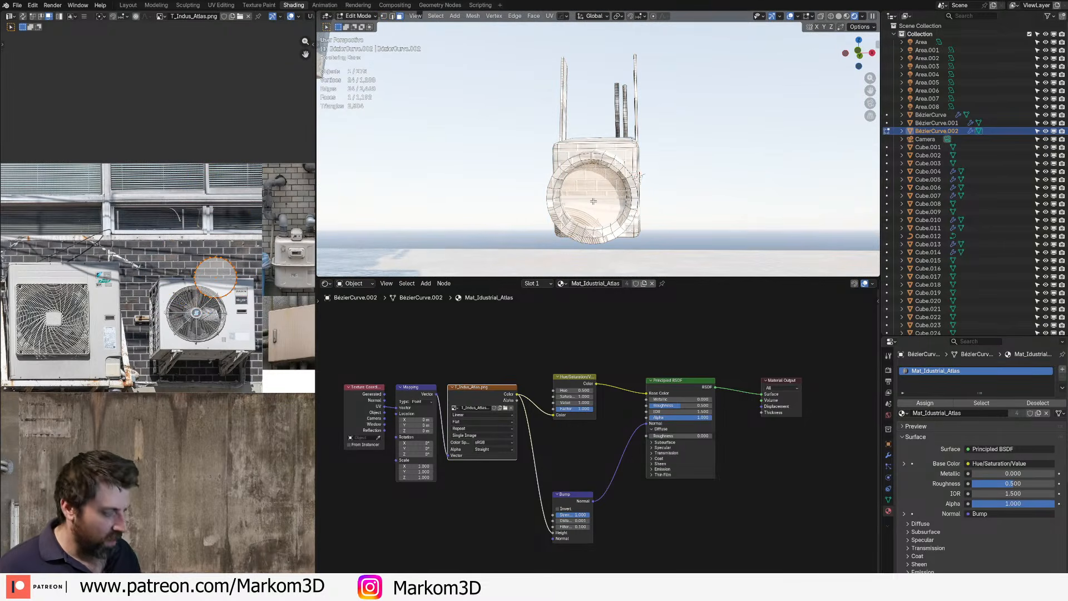
pyautogui.scroll(-2, 205, 312)
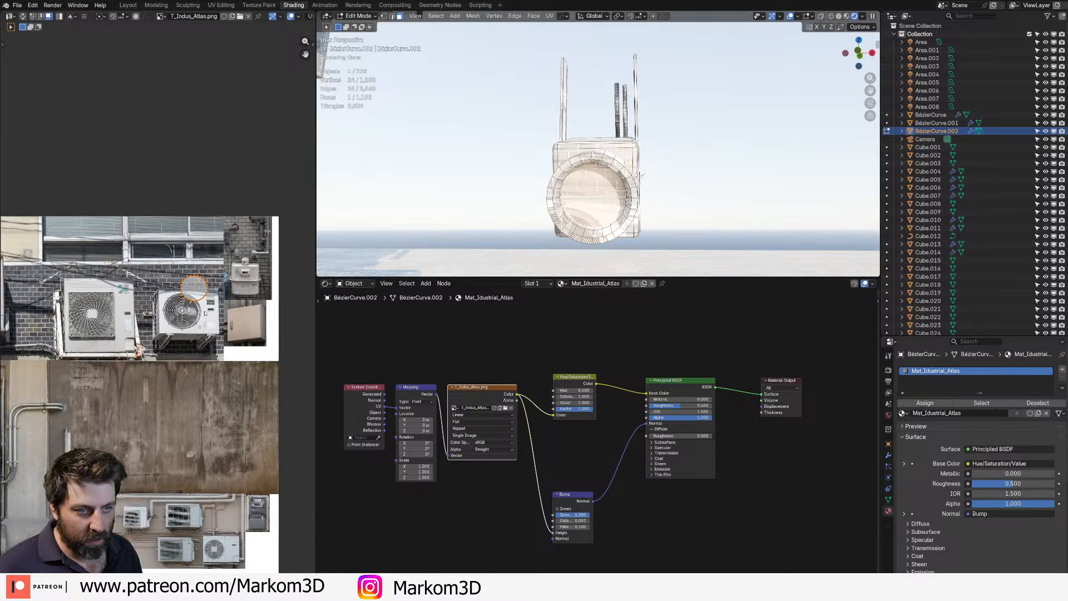
pyautogui.moveTo(205, 313); pyautogui.dragTo(214, 55, button='middle')
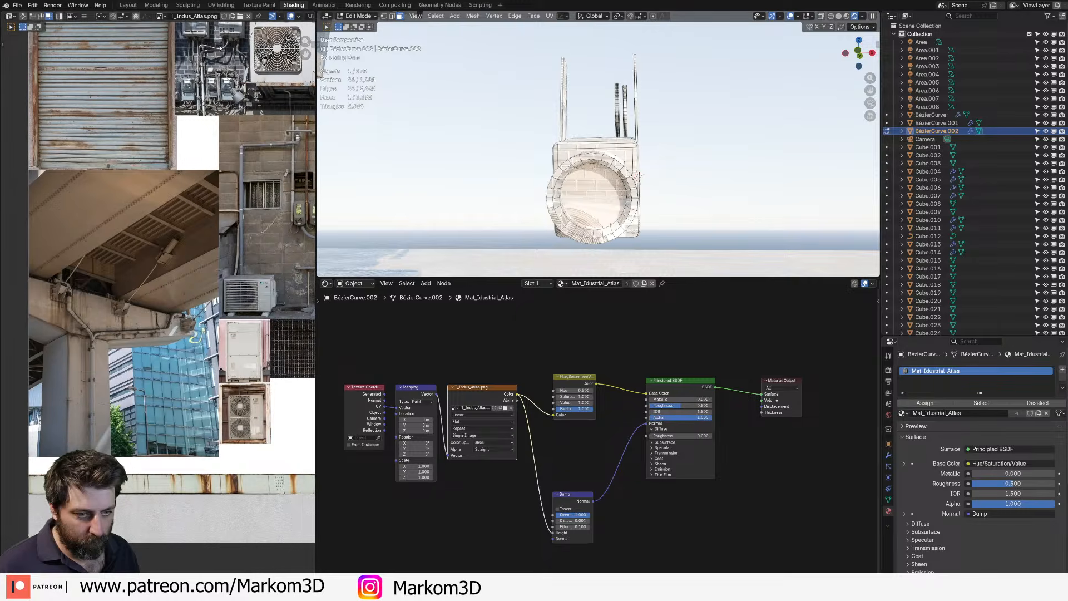
pyautogui.press('g')
pyautogui.click(152, 307)
pyautogui.scroll(2, 152, 308)
pyautogui.scroll(5, 163, 395)
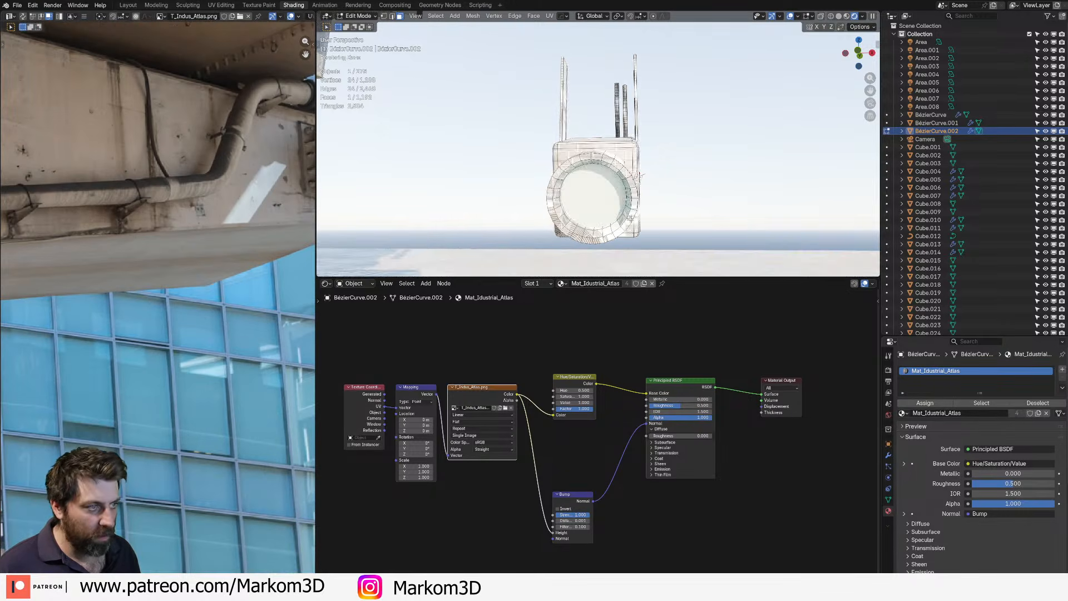
# - Try to rip the edge loop around the lens glass away from the lens barrel
pyautogui.moveTo(629, 220); pyautogui.dragTo(579, 219, button='middle')
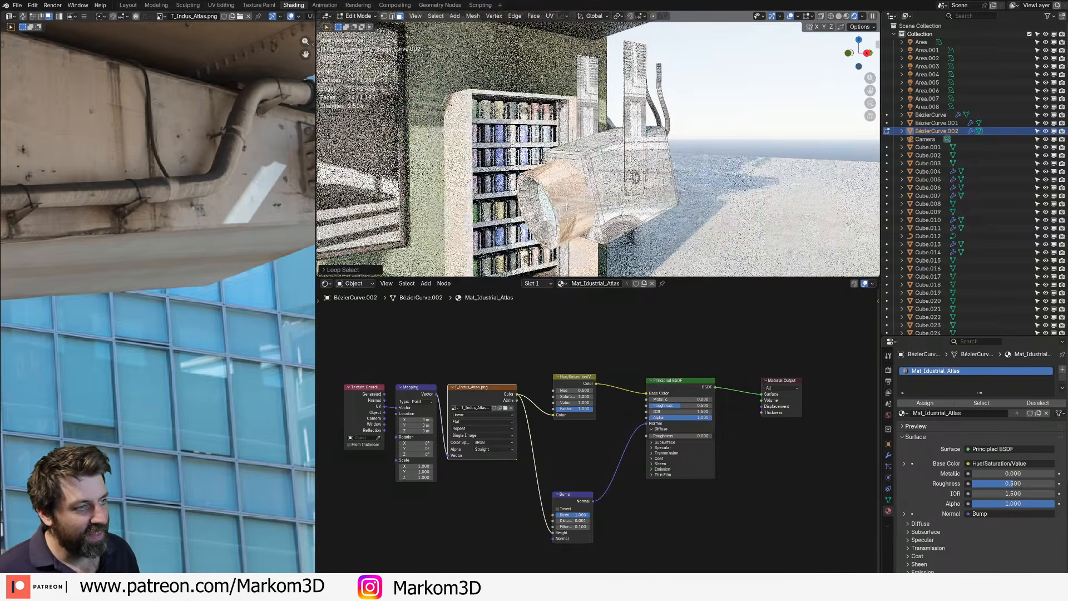
pyautogui.moveTo(565, 206); pyautogui.dragTo(563, 222, button='middle')
pyautogui.press('2')
pyautogui.keyDown('alt'); pyautogui.click(565, 229); pyautogui.keyUp('alt')
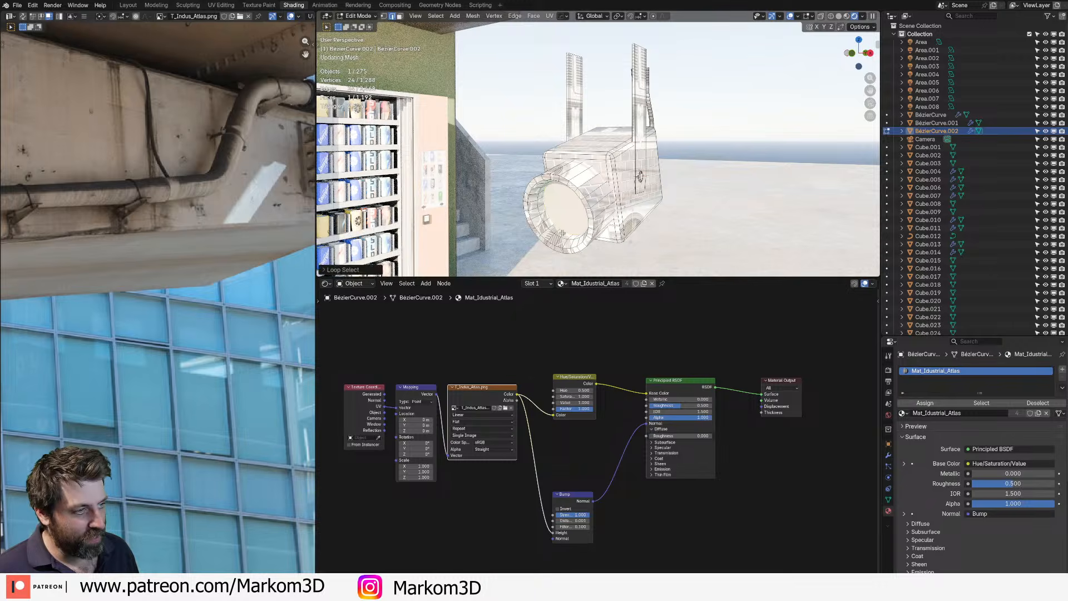
pyautogui.press('v')
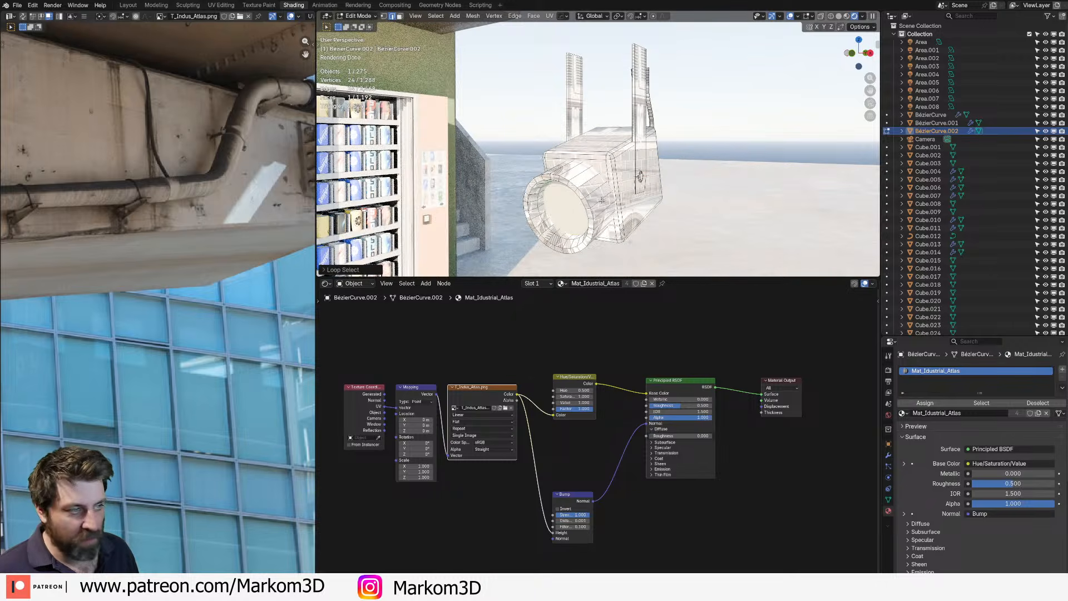
pyautogui.scroll(6, 595, 203)
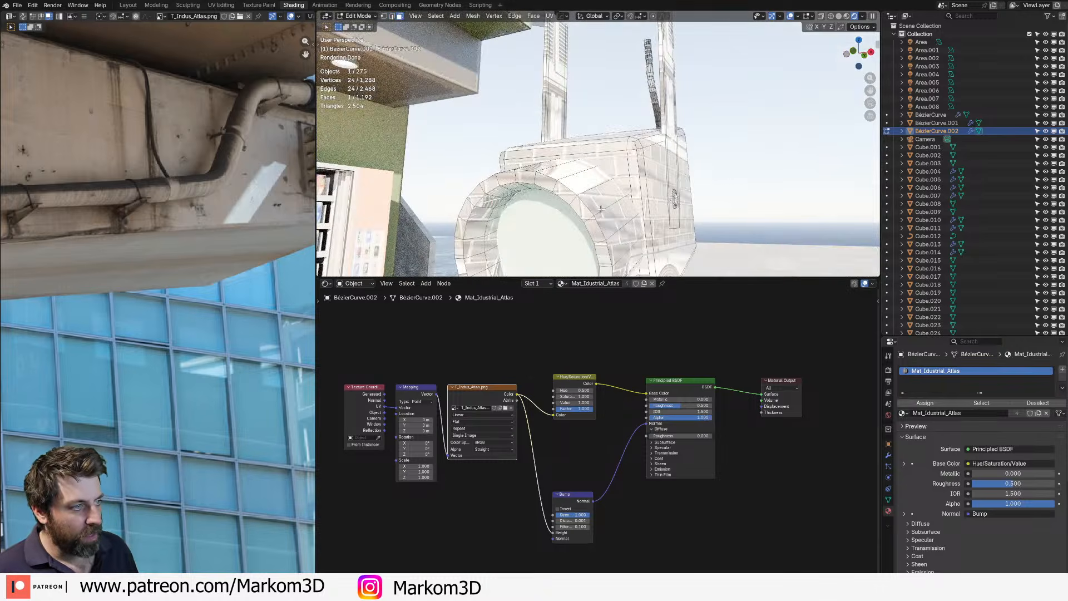
# - Select all linked geometry of the lens barrel, then exclude the front glass face from the selection
pyautogui.click(601, 209)
pyautogui.hotkey('ctrl', 'l')
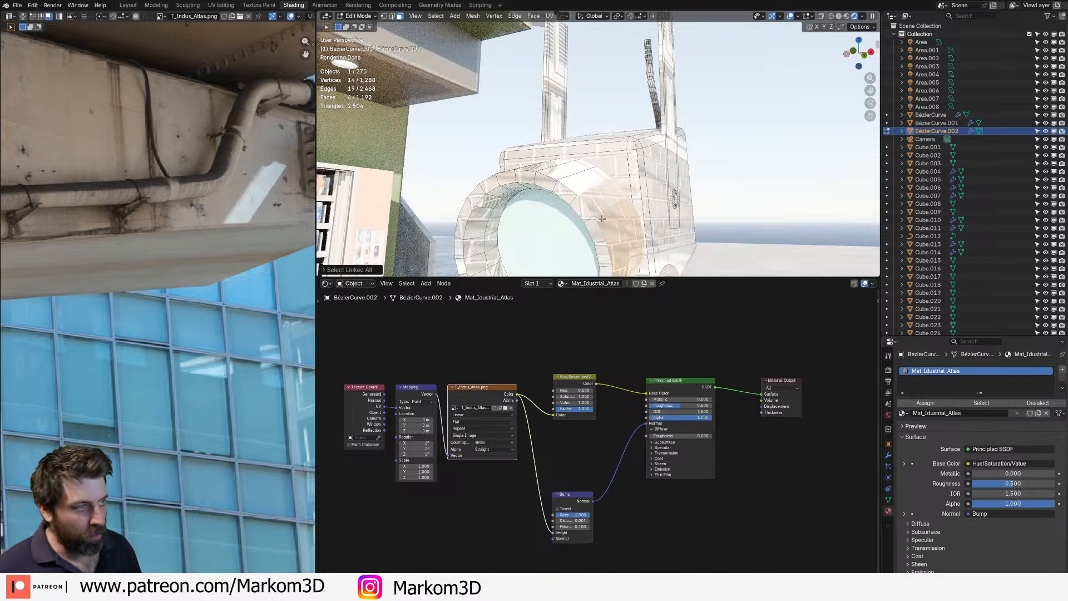
pyautogui.press('1')
pyautogui.hotkey('ctrl', 'l')
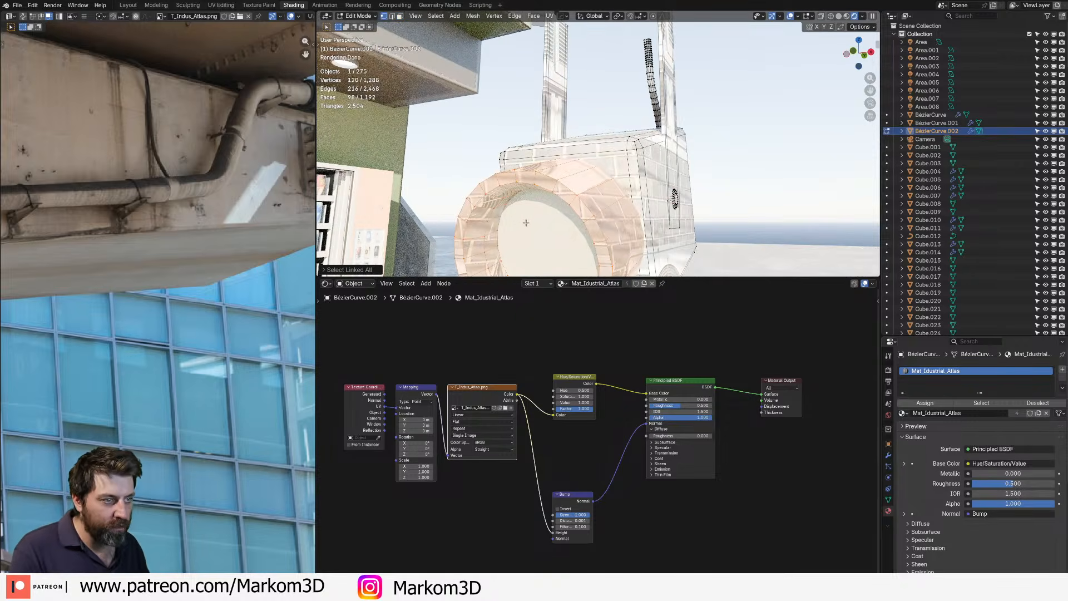
pyautogui.press('3')
pyautogui.keyDown('shift'); pyautogui.click(539, 234); pyautogui.keyUp('shift')
# - Move the lens barrel's UVs onto the lower part of the larger white air-conditioning unit in the atlas
pyautogui.scroll(-8, 236, 336)
pyautogui.scroll(-1, 327, 362)
pyautogui.scroll(-3, 236, 336)
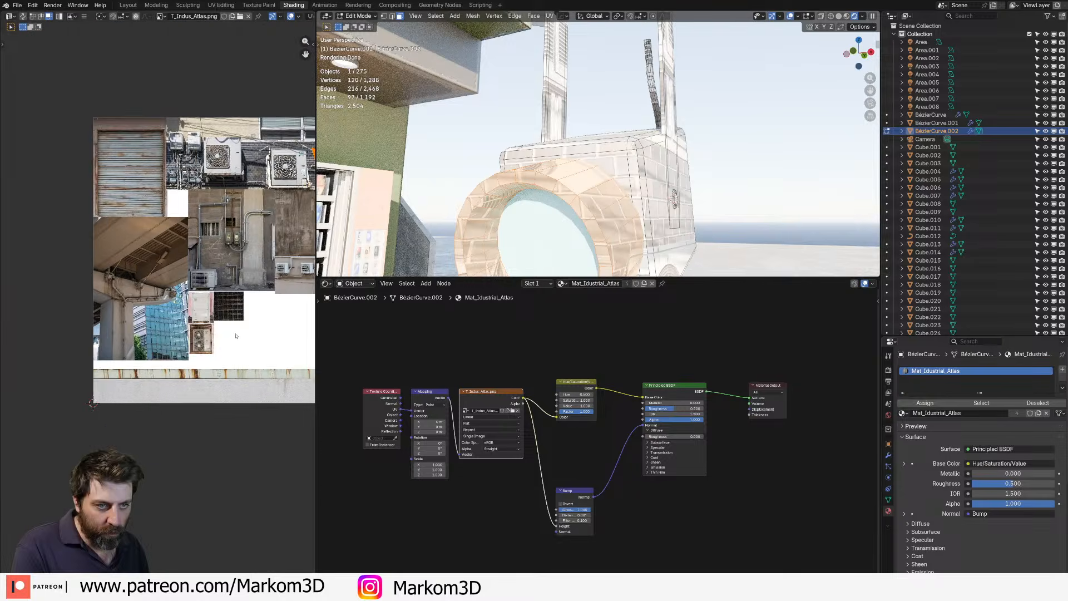
pyautogui.scroll(3, 236, 336)
pyautogui.scroll(-2, 236, 336)
pyautogui.scroll(6, 236, 336)
pyautogui.press('g')
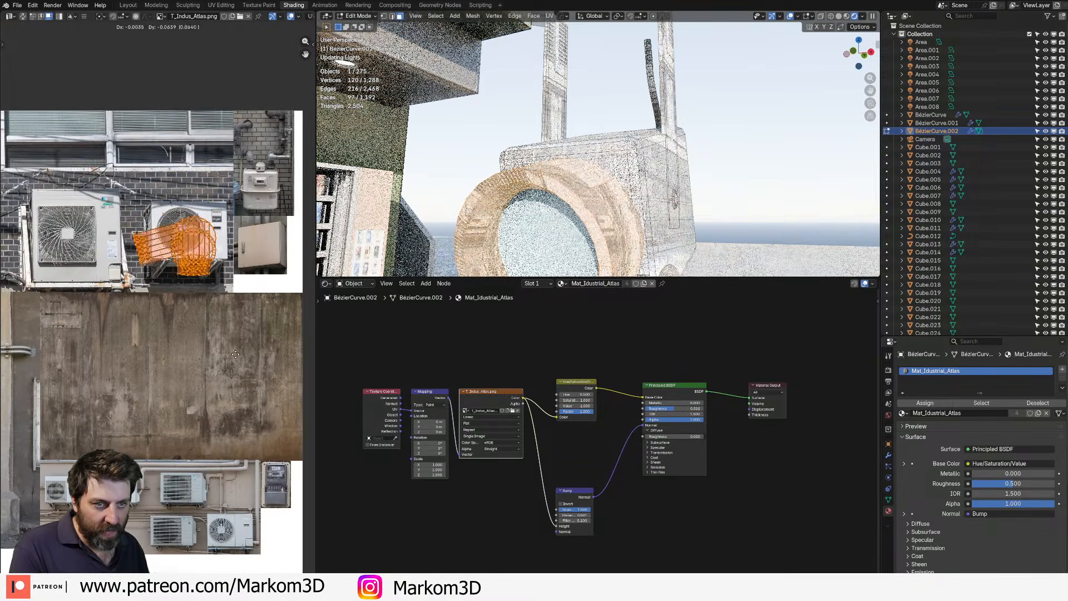
pyautogui.click(139, 390)
# - Move the lens barrel's UVs down to the beige wall with small air-conditioning units in the atlas
pyautogui.moveTo(139, 378); pyautogui.dragTo(95, 356, button='middle')
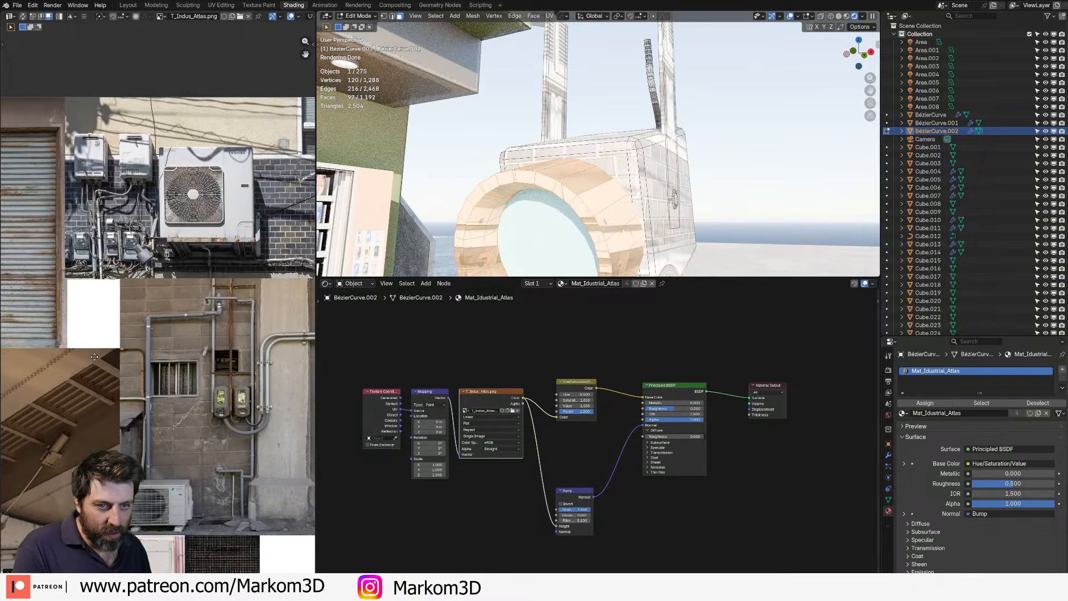
pyautogui.moveTo(192, 417); pyautogui.dragTo(270, 303, button='middle')
pyautogui.scroll(-3, 292, 194)
pyautogui.moveTo(292, 195); pyautogui.dragTo(227, 135, button='middle')
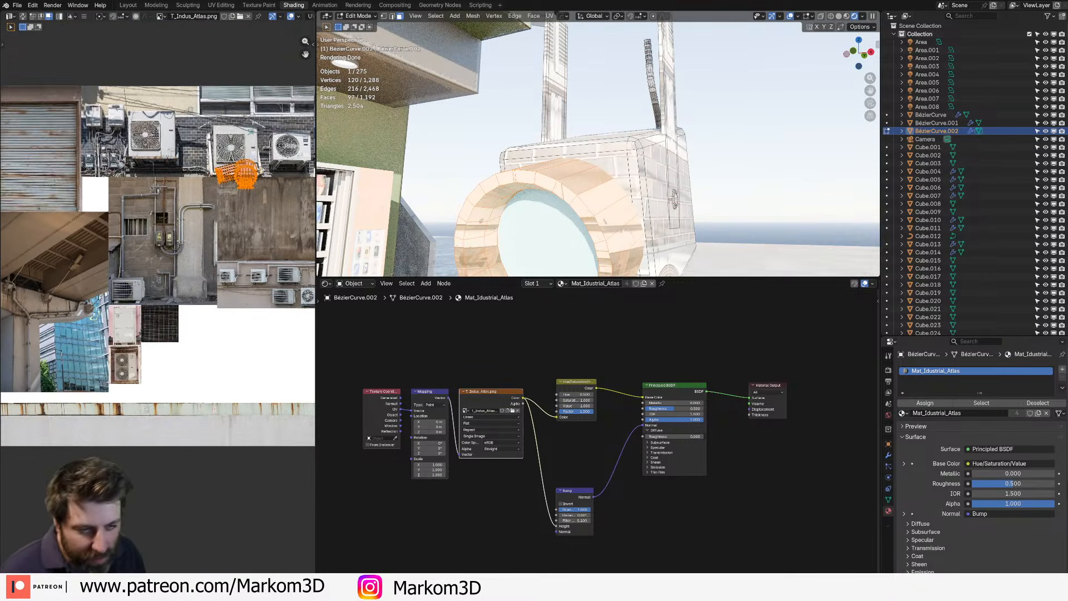
pyautogui.moveTo(256, 239); pyautogui.dragTo(193, 308, button='middle')
pyautogui.scroll(2, 161, 307)
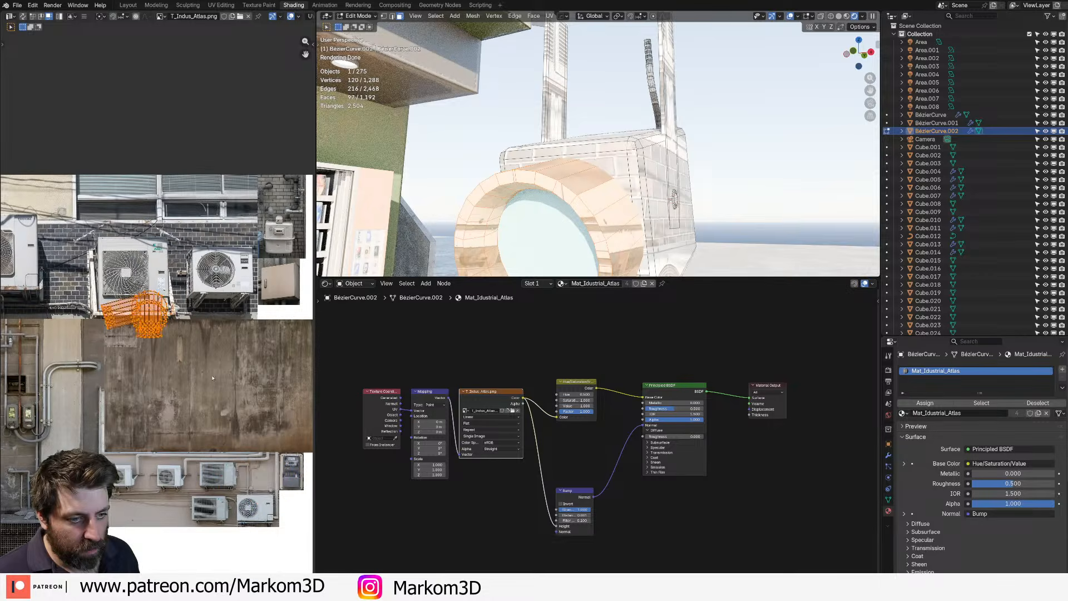
pyautogui.press('g')
pyautogui.click(278, 477)
# - Scale the lens barrel's UVs down and move them beside the grey meter box in the atlas
pyautogui.moveTo(277, 478); pyautogui.dragTo(233, 440, button='middle')
pyautogui.scroll(3, 251, 455)
pyautogui.press('s')
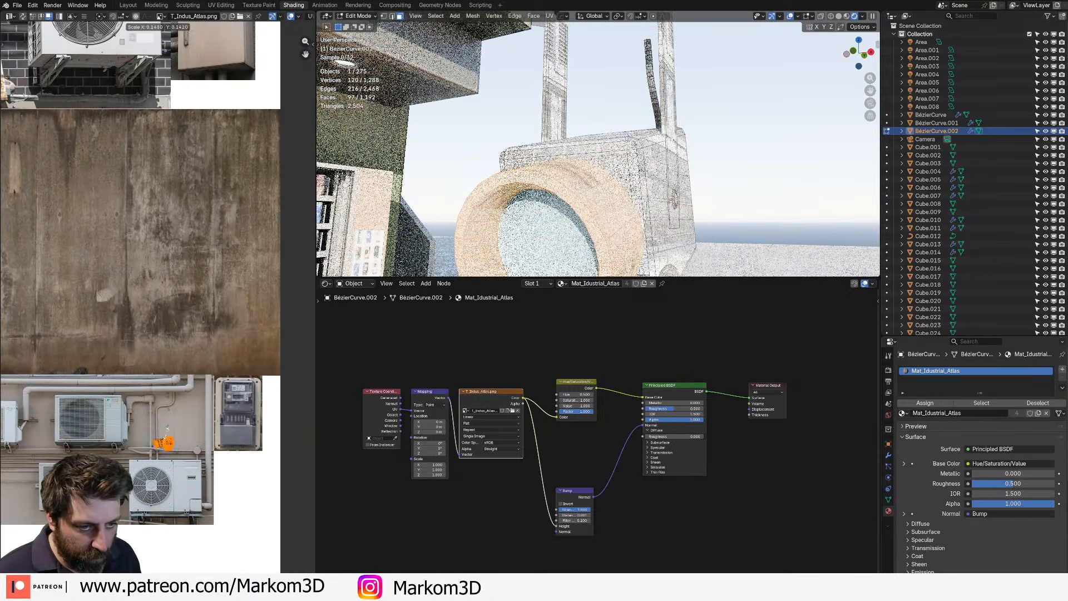
pyautogui.click(178, 447)
pyautogui.press('g')
pyautogui.click(280, 441)
pyautogui.press('Tab')
pyautogui.scroll(-4, 598, 149)
pyautogui.moveTo(597, 149); pyautogui.dragTo(576, 167, button='middle')
pyautogui.moveTo(493, 164); pyautogui.dragTo(479, 158, button='middle')
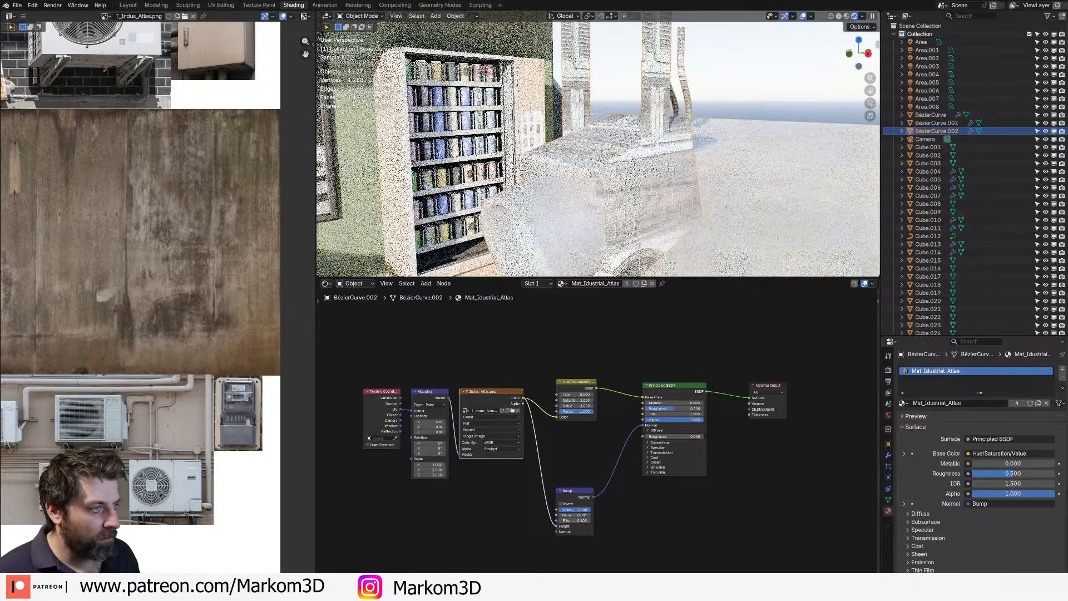
# - Select the camera's main housing, scale its UVs down and move them onto the plain beige utility box in the atlas
pyautogui.press('Tab')
pyautogui.click(615, 162)
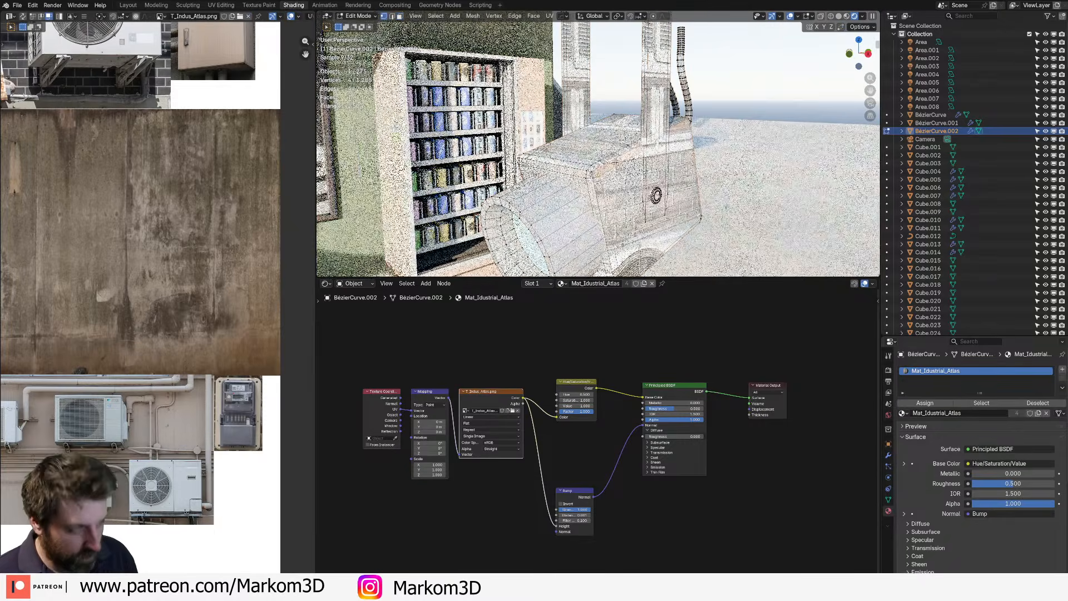
pyautogui.hotkey('ctrl', 'l')
pyautogui.scroll(-3, 108, 198)
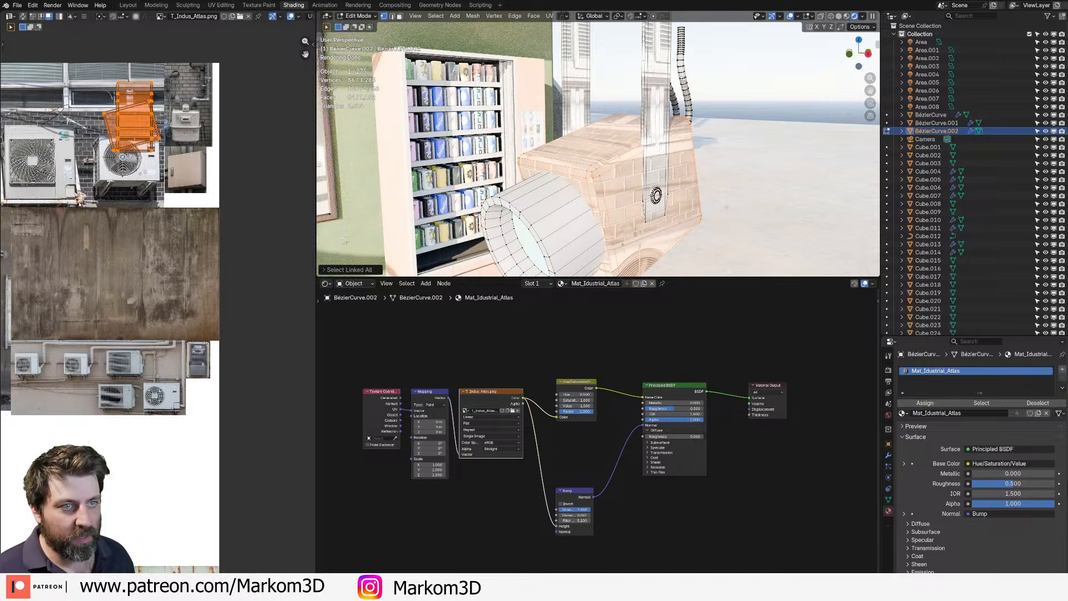
pyautogui.moveTo(119, 254); pyautogui.dragTo(141, 336, button='middle')
pyautogui.scroll(2, 141, 335)
pyautogui.press('s')
pyautogui.click(200, 210)
pyautogui.press('g')
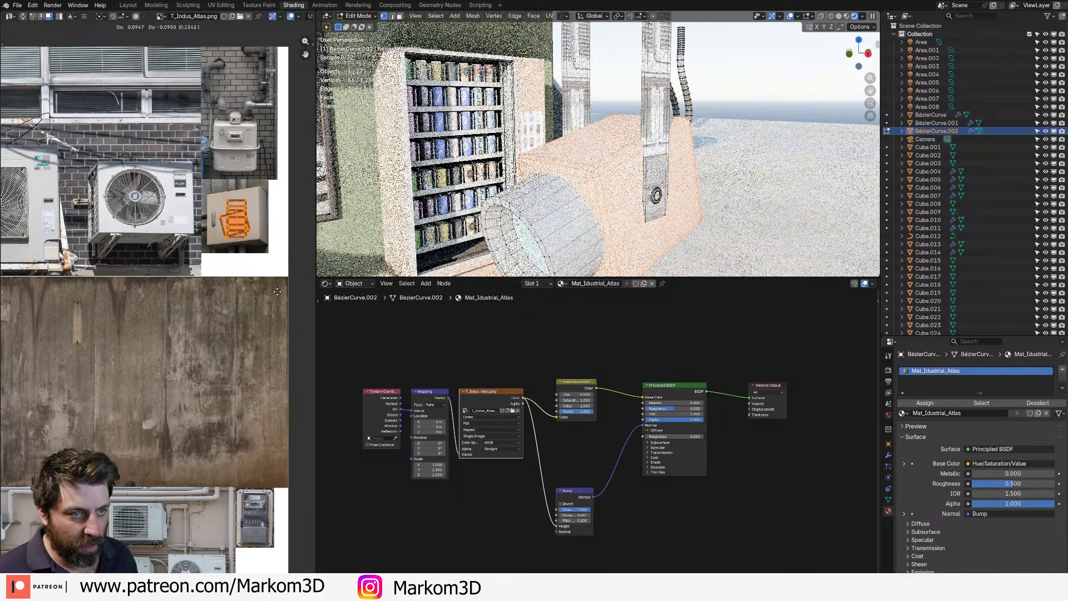
pyautogui.click(281, 295)
pyautogui.press('Tab')
pyautogui.moveTo(681, 196); pyautogui.dragTo(585, 200, button='middle')
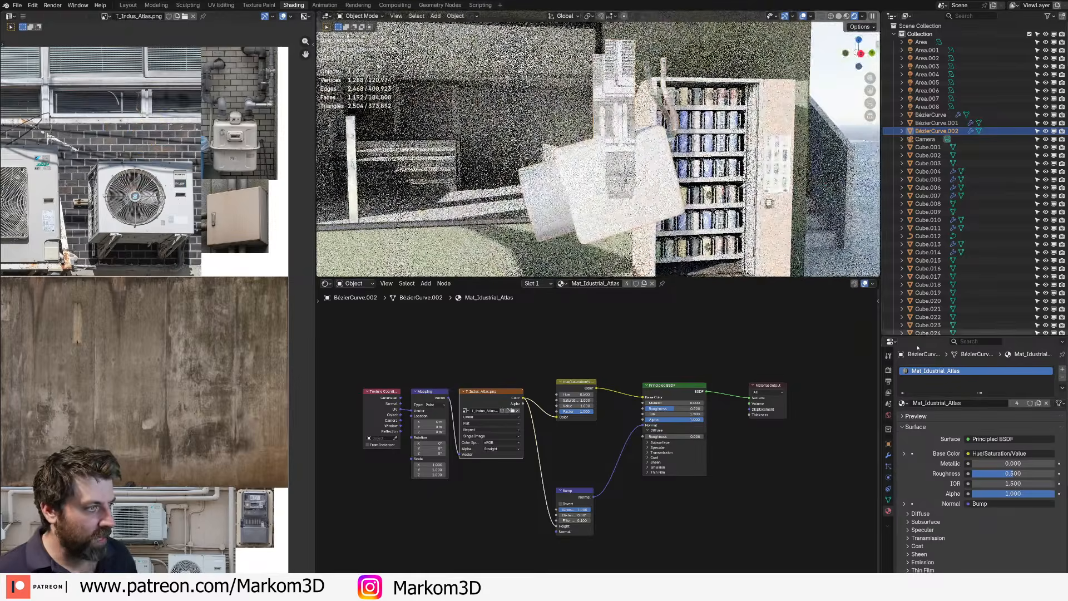
# - Select both mounting brackets and the bolt on the camera's side with all their linked geometry
pyautogui.press('Tab')
pyautogui.press('3')
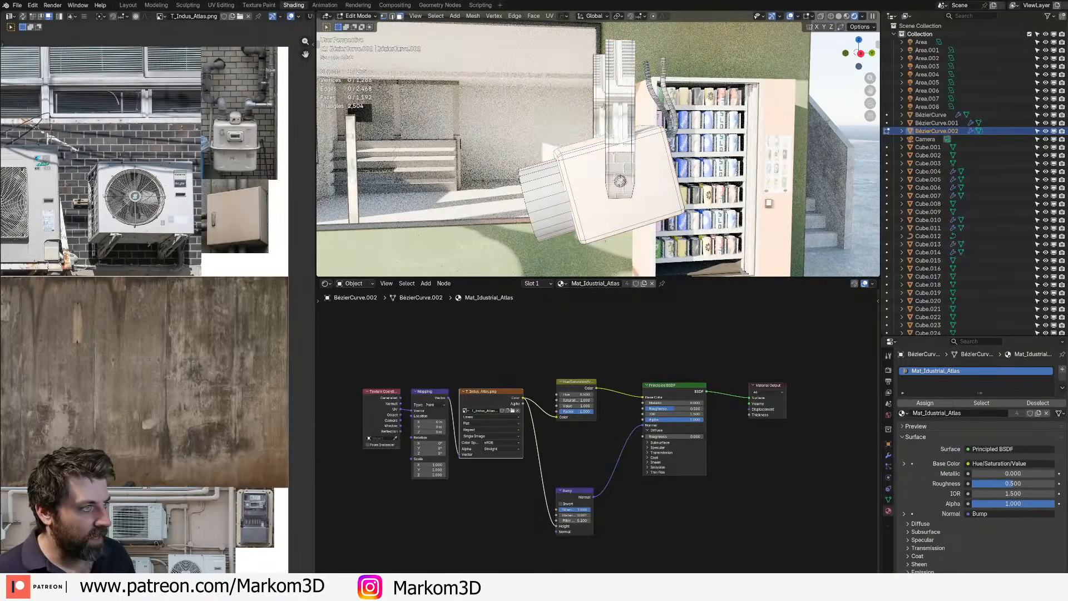
pyautogui.click(620, 139)
pyautogui.keyDown('shift'); pyautogui.click(600, 106); pyautogui.keyUp('shift')
pyautogui.keyDown('shift'); pyautogui.click(619, 181); pyautogui.keyUp('shift')
pyautogui.moveTo(599, 106); pyautogui.dragTo(779, 128, button='middle')
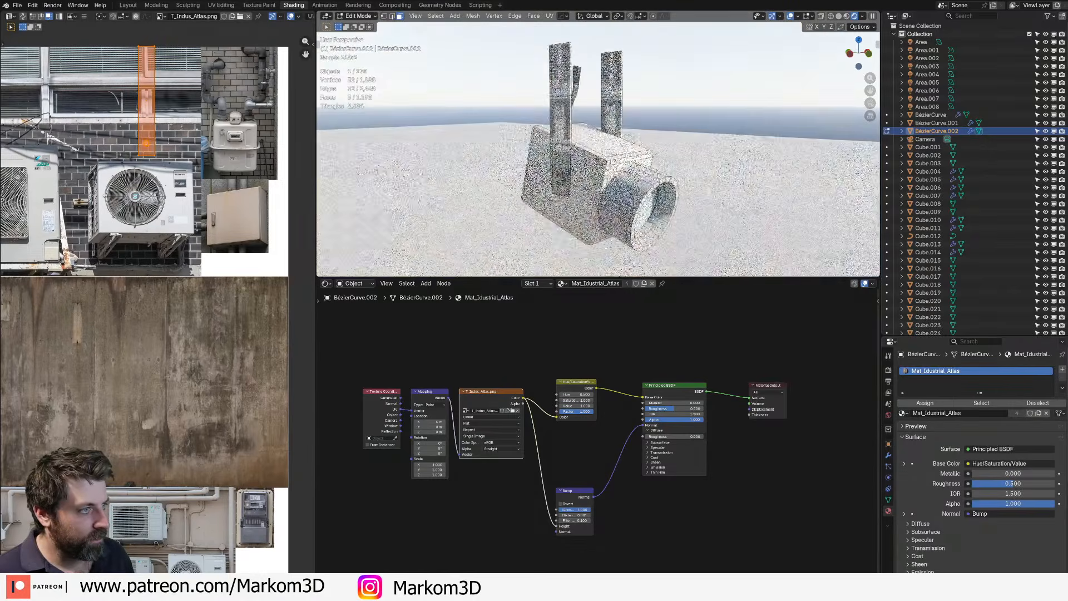
pyautogui.keyDown('shift'); pyautogui.click(559, 179); pyautogui.keyUp('shift')
pyautogui.press('1')
pyautogui.hotkey('ctrl', 'l')
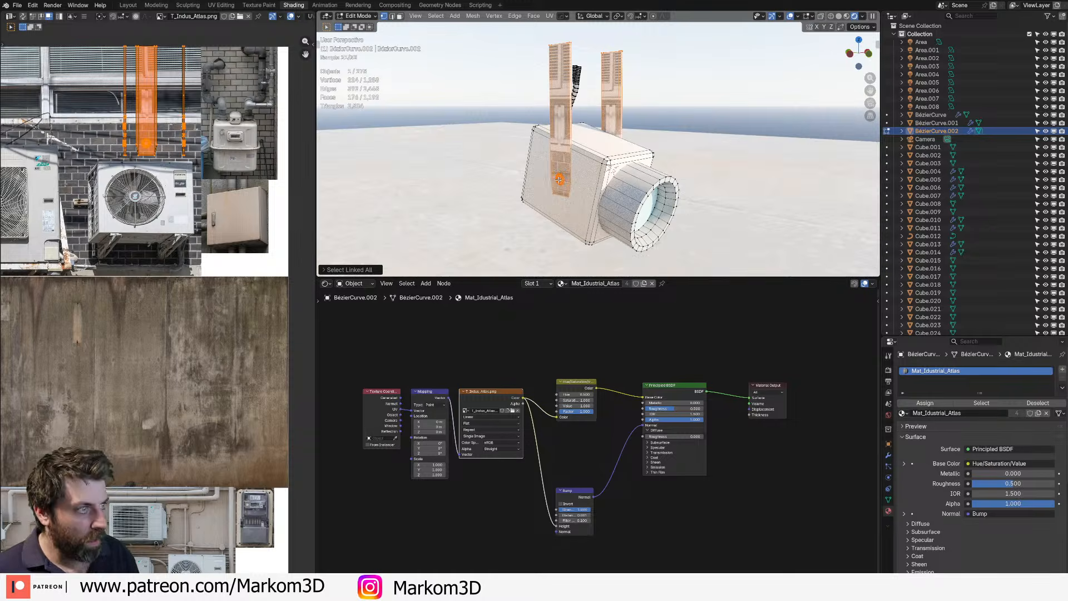
# - Move the brackets' UVs onto the tall white air-conditioning unit against the pink wall in the atlas
pyautogui.scroll(-4, 138, 380)
pyautogui.scroll(2, 100, 435)
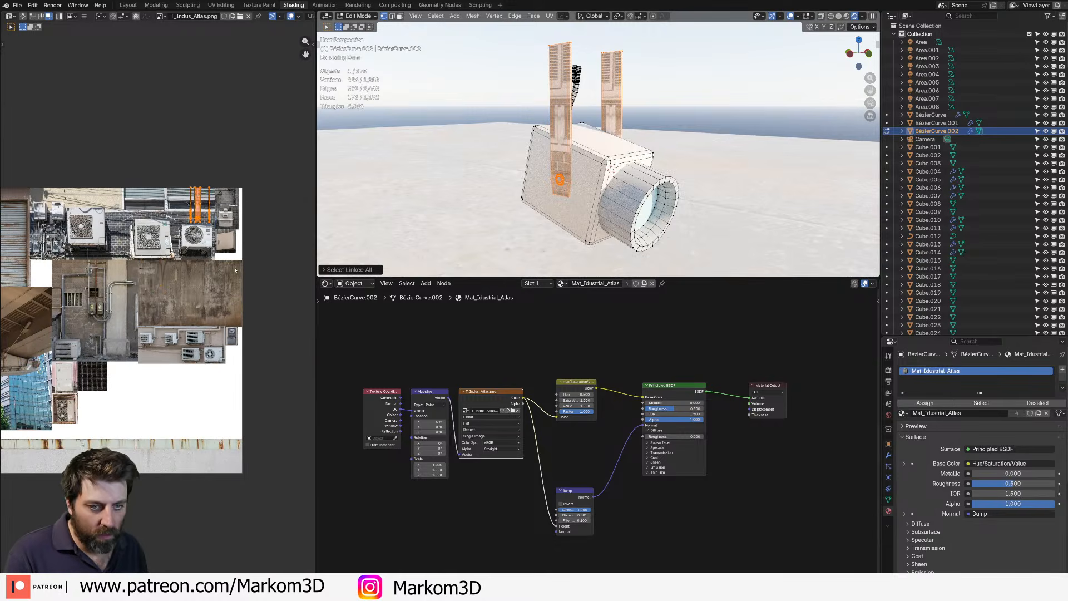
pyautogui.press('g')
pyautogui.click(88, 474)
pyautogui.scroll(1, 105, 445)
pyautogui.moveTo(116, 432); pyautogui.dragTo(216, 329, button='middle')
pyautogui.scroll(3, 215, 340)
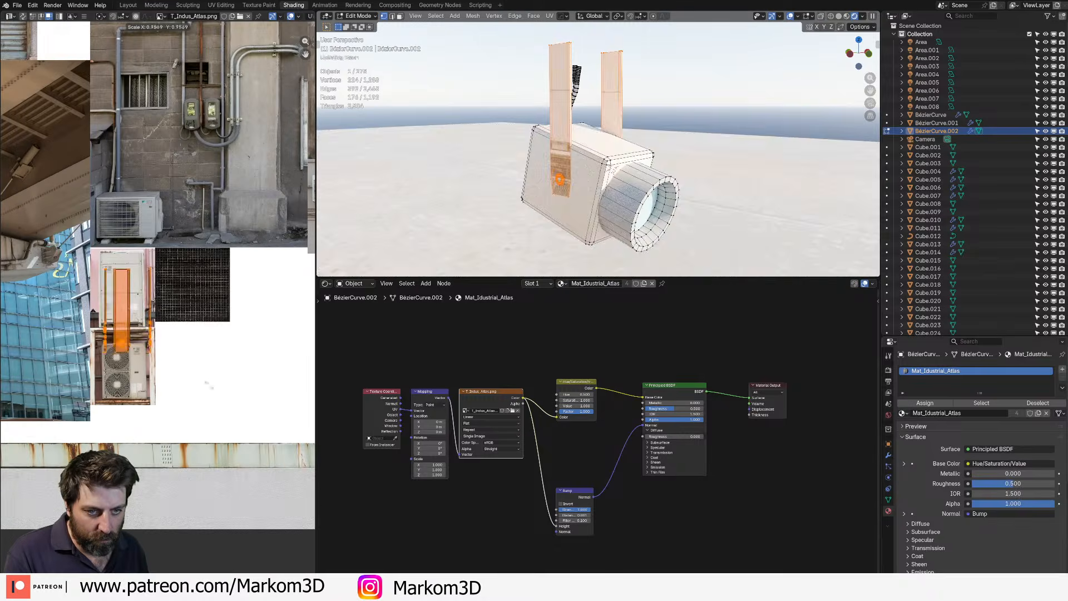
# - Scale the brackets' UVs down and position them within the tall white unit's front panel
pyautogui.press('s')
pyautogui.click(154, 336)
pyautogui.press('g')
pyautogui.scroll(3, 154, 335)
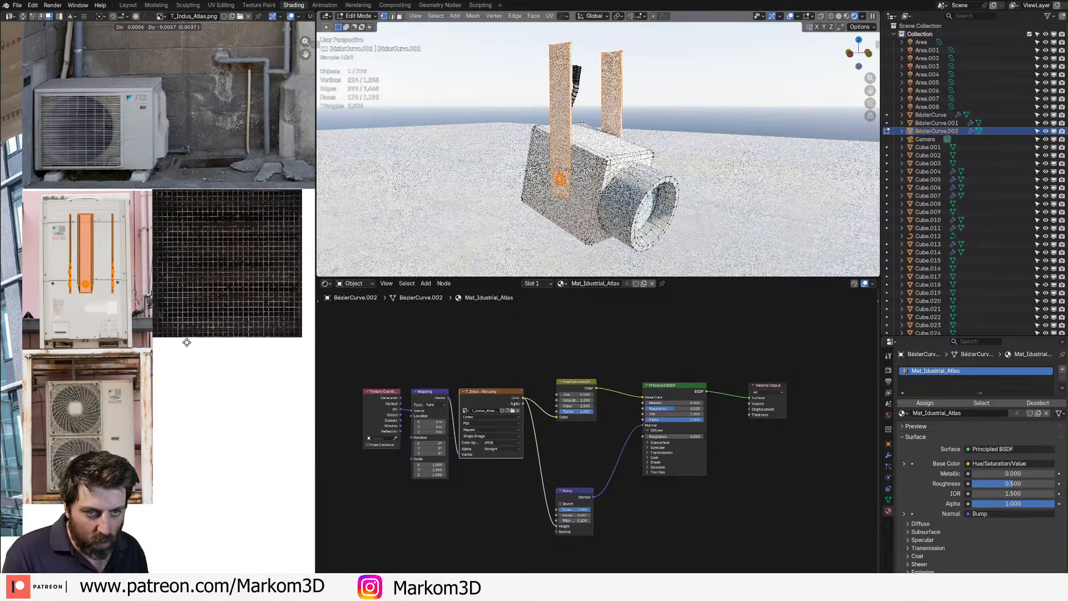
pyautogui.click(183, 349)
pyautogui.moveTo(640, 161); pyautogui.dragTo(500, 175, button='middle')
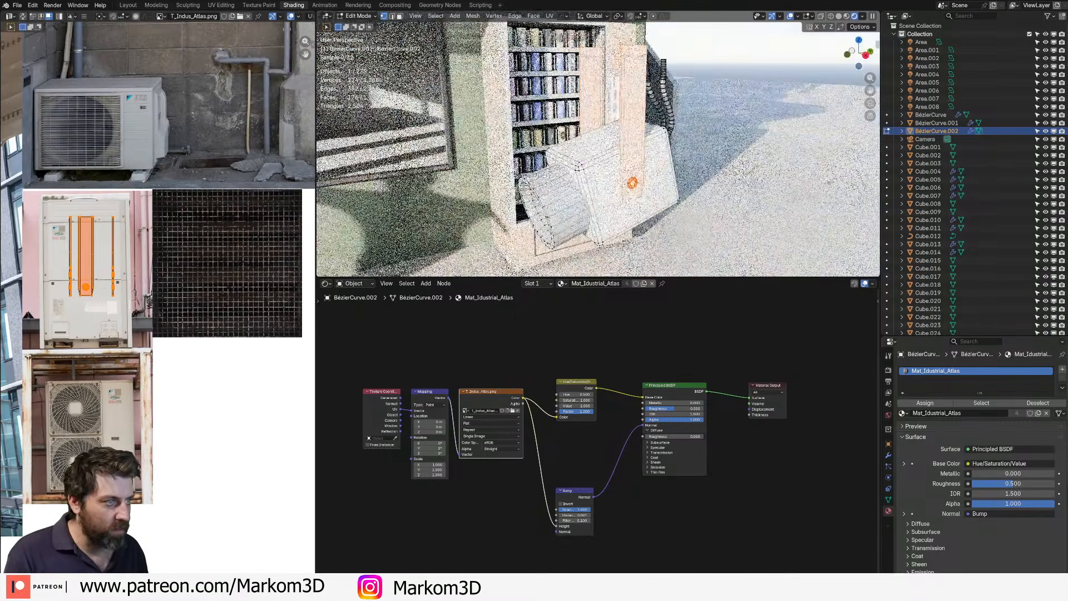
pyautogui.press('Tab')
pyautogui.press('KP_Decimal')
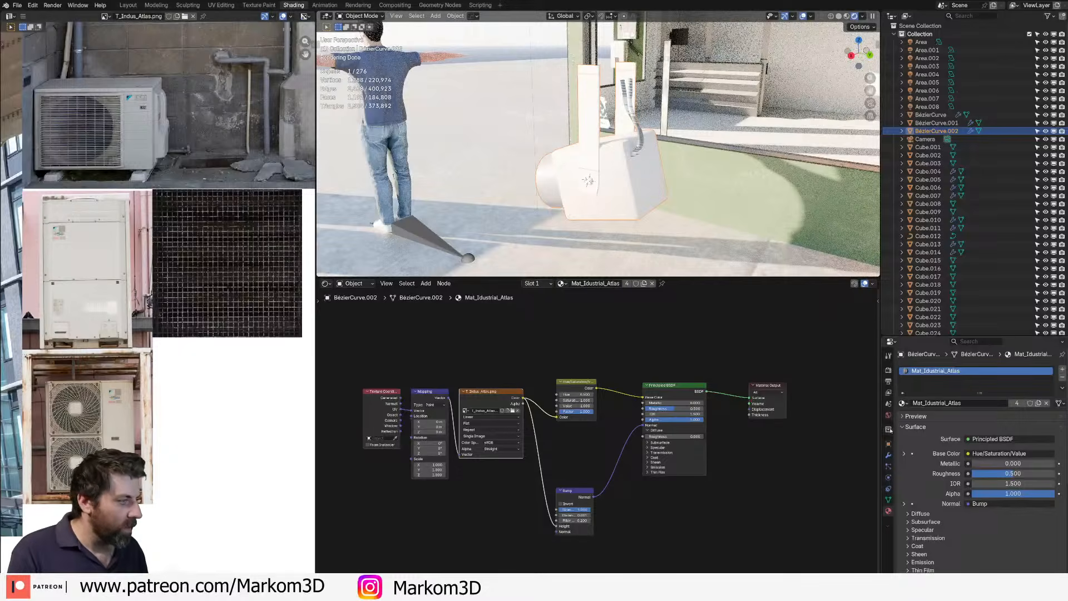
# - Set the world sky texture's sun rotation to 273°
pyautogui.click(889, 415)
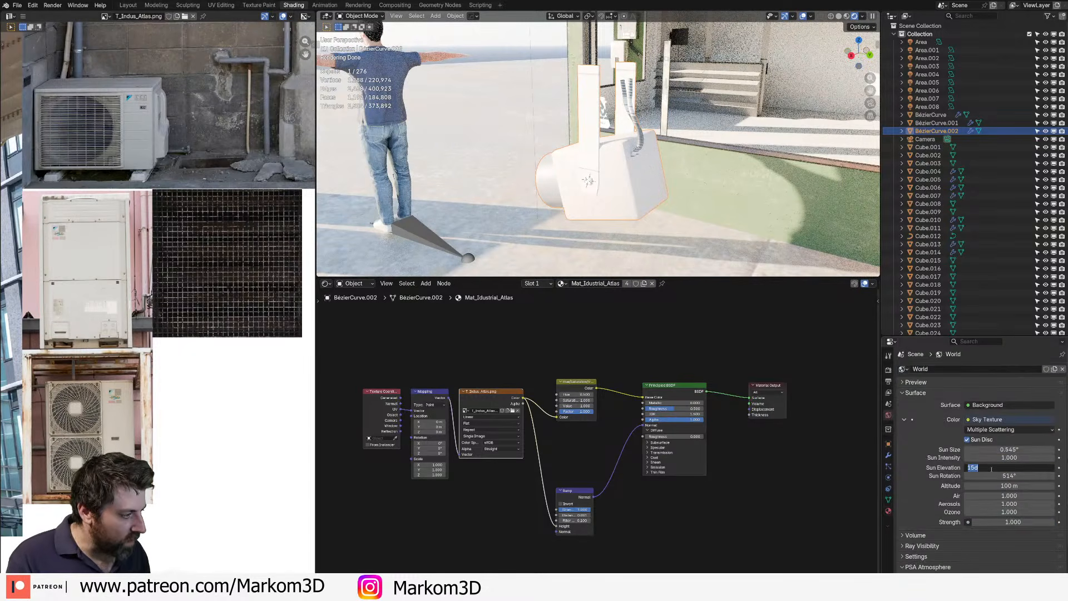
pyautogui.click(1019, 477)
pyautogui.moveTo(1019, 476); pyautogui.dragTo(885, 475)
pyautogui.moveTo(559, 214); pyautogui.dragTo(665, 216, button='middle')
pyautogui.moveTo(656, 122); pyautogui.dragTo(679, 114, button='middle')
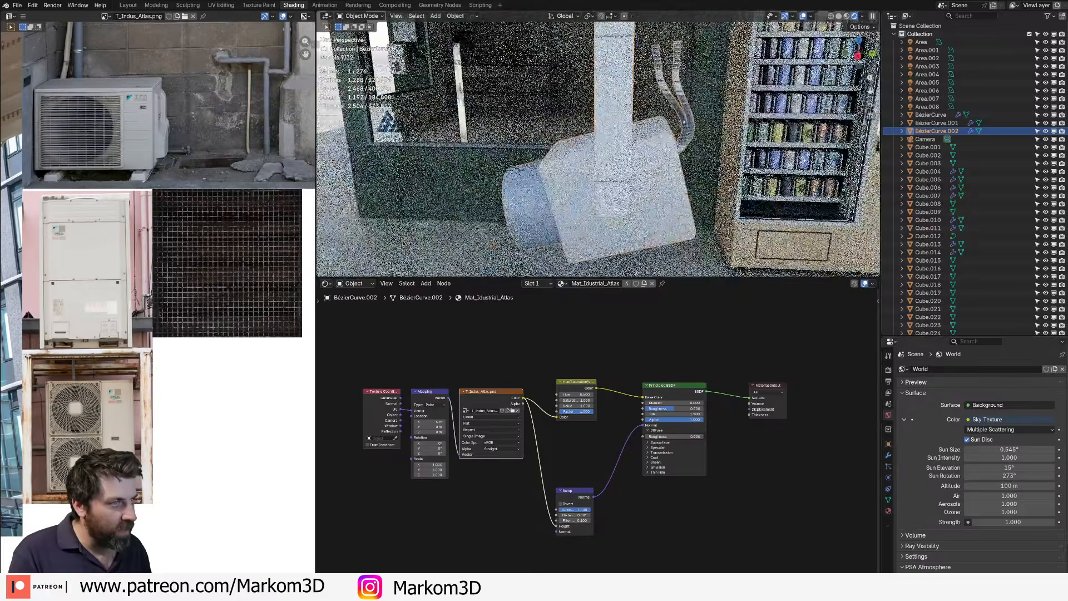
# - Select the cables behind the security camera with all linked geometry and move their UVs onto the atlas's dark metal grid
pyautogui.press('Tab')
pyautogui.keyDown('shift'); pyautogui.click(679, 114); pyautogui.keyUp('shift')
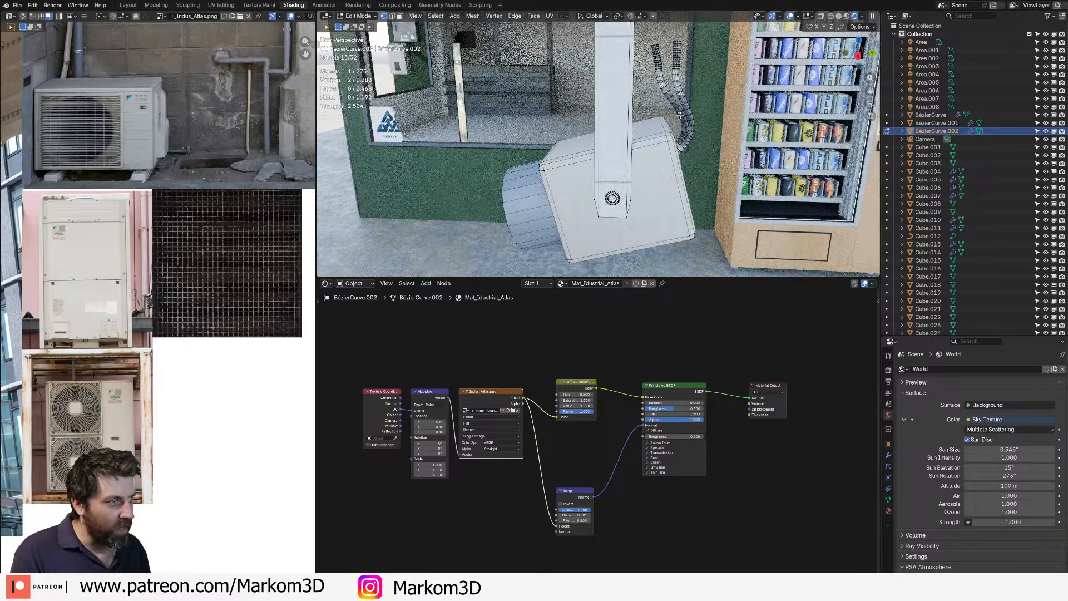
pyautogui.hotkey('ctrl', 'l')
pyautogui.scroll(-1, 649, 128)
pyautogui.scroll(-9, 263, 218)
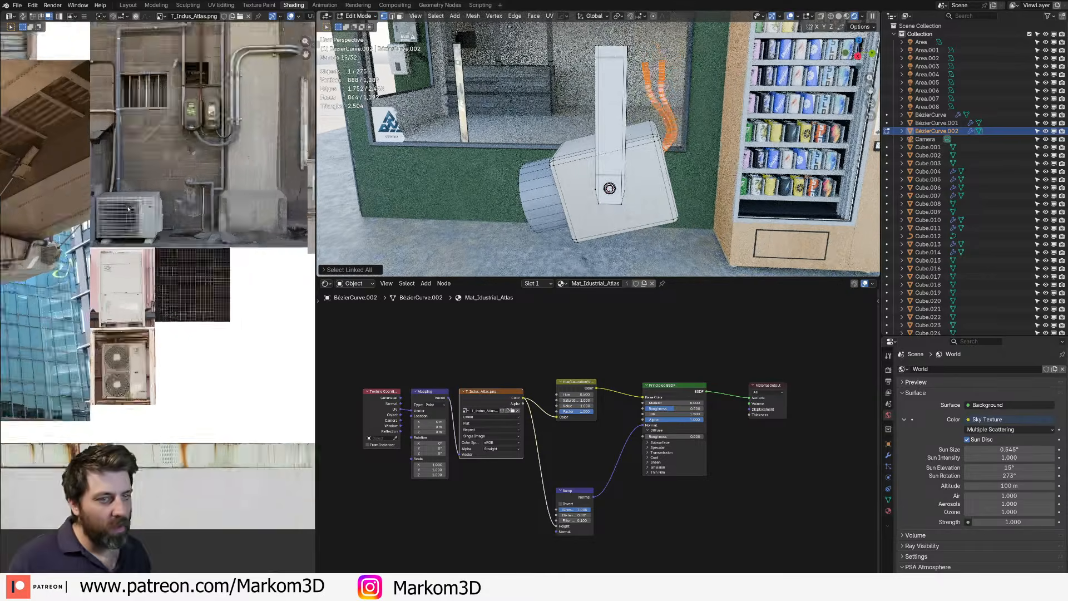
pyautogui.scroll(2, 263, 218)
pyautogui.press('g')
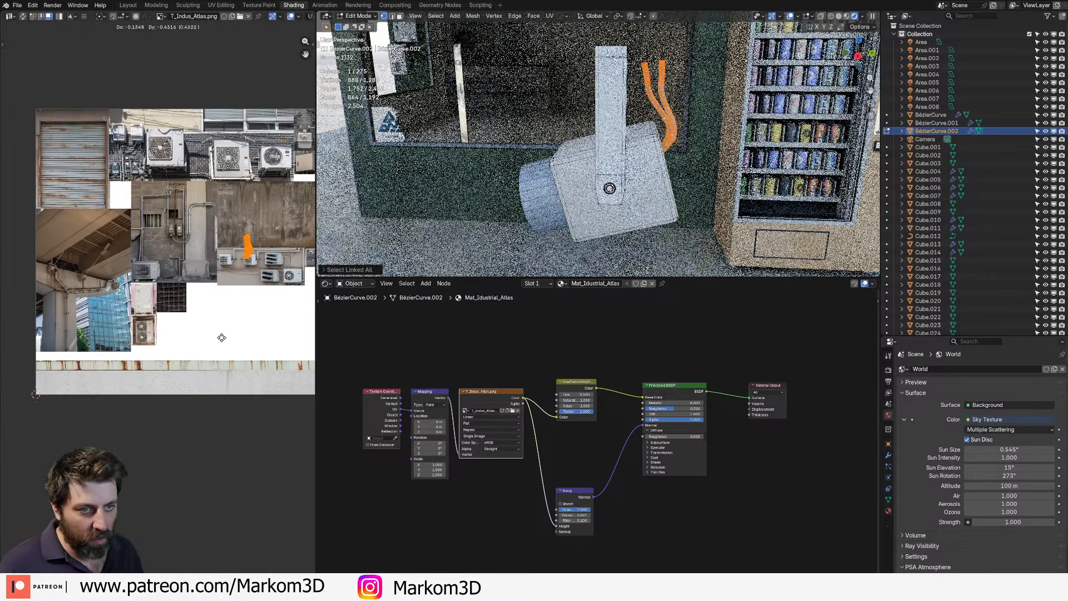
pyautogui.scroll(3, 233, 336)
pyautogui.press('g')
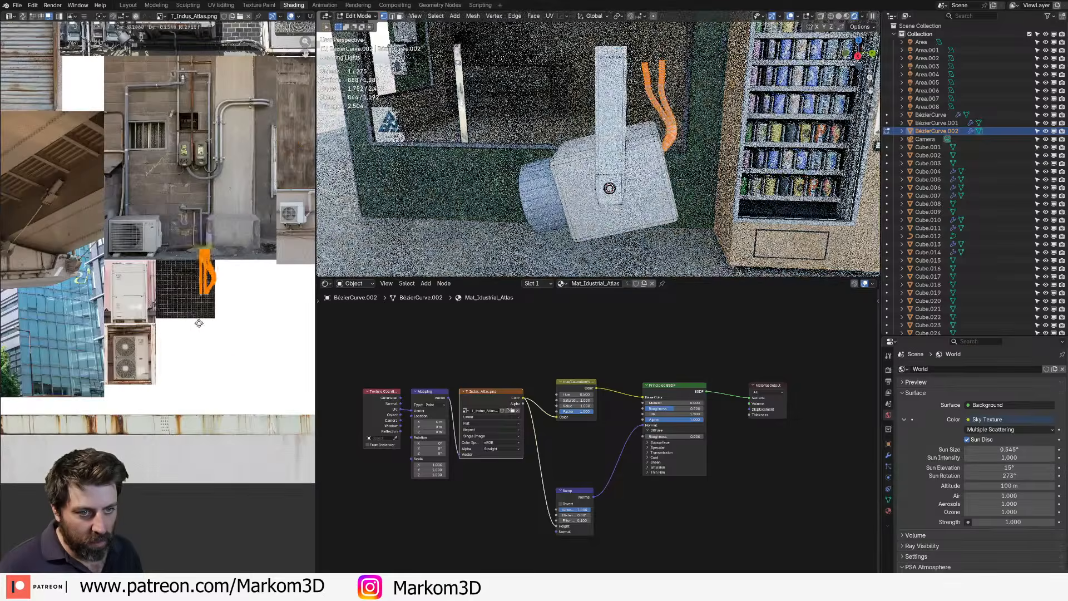
pyautogui.click(184, 328)
pyautogui.press('Tab')
# - Select the security camera's body with all its linked geometry and scale its UVs down near the atlas's electricity meter
pyautogui.moveTo(666, 149); pyautogui.dragTo(712, 166, button='middle')
pyautogui.scroll(-6, 712, 167)
pyautogui.moveTo(598, 149); pyautogui.dragTo(662, 153, button='middle')
pyautogui.scroll(3, 662, 154)
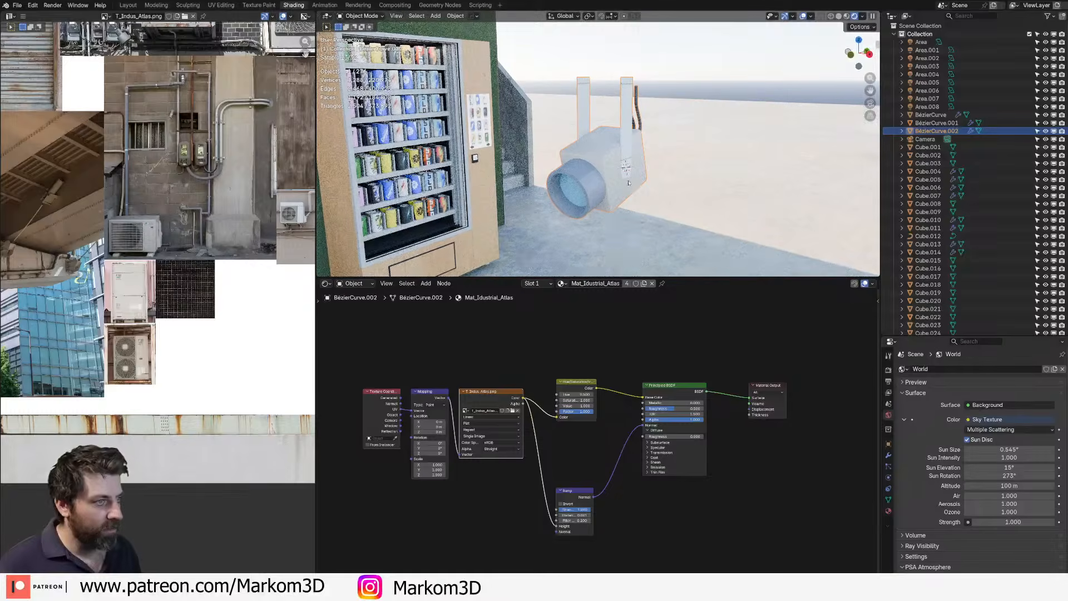
pyautogui.press('Tab')
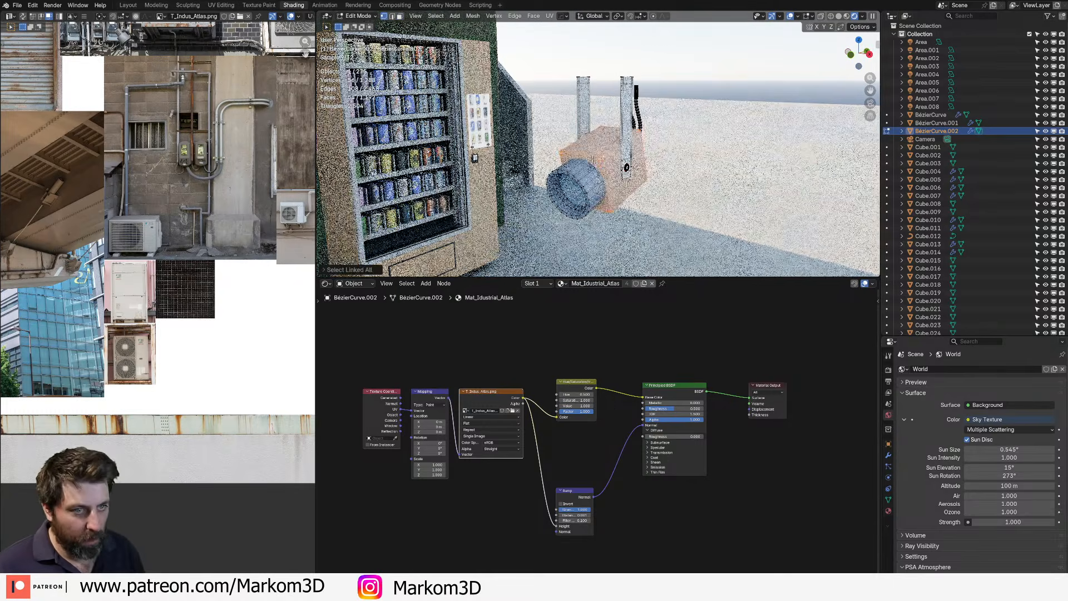
pyautogui.scroll(-8, 156, 226)
pyautogui.scroll(8, 218, 387)
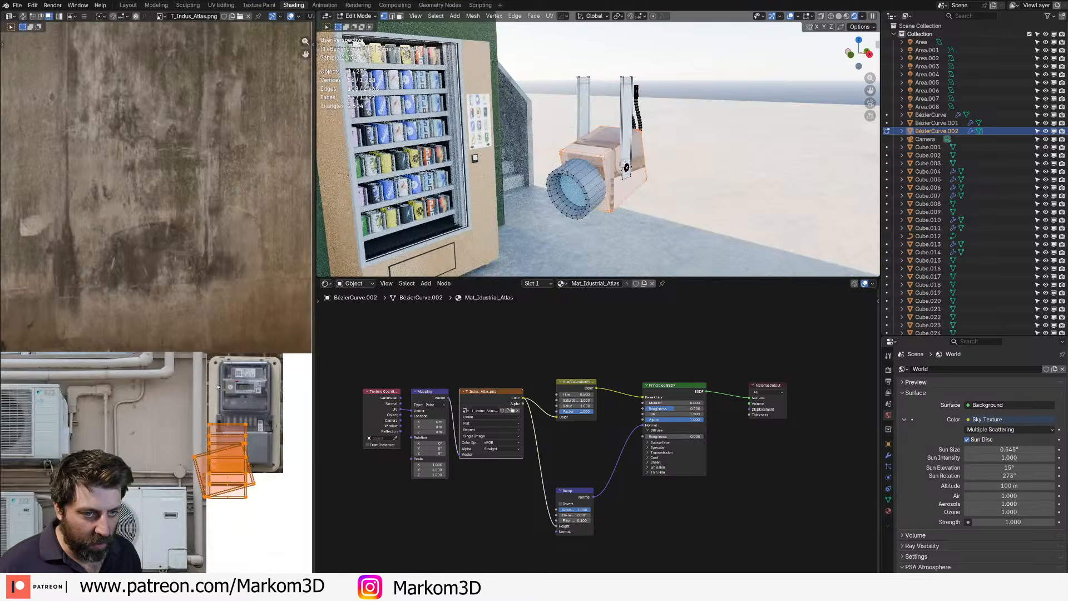
pyautogui.scroll(3, 218, 387)
pyautogui.moveTo(218, 386); pyautogui.dragTo(76, 230, button='middle')
pyautogui.press('s')
pyautogui.click(124, 380)
# - Move the camera body's UVs onto the plain grey lower panel of the electricity meter
pyautogui.press('g')
pyautogui.click(150, 358)
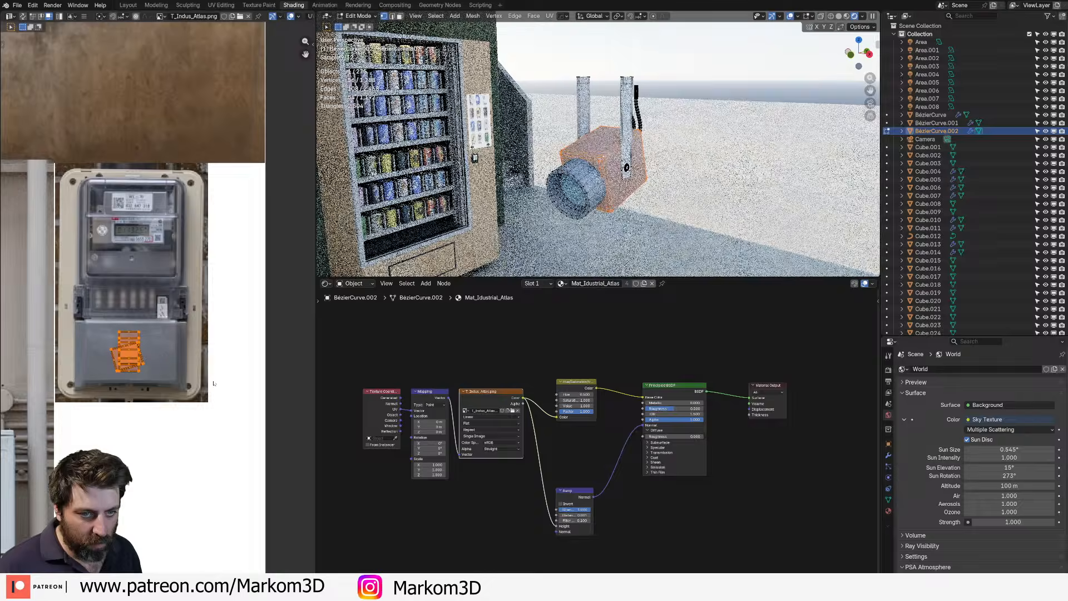
pyautogui.press('Tab')
# - Select all of the security camera's geometry and scale it along the X axis
pyautogui.moveTo(657, 167); pyautogui.dragTo(628, 163, button='middle')
pyautogui.scroll(-5, 601, 165)
pyautogui.scroll(3, 628, 163)
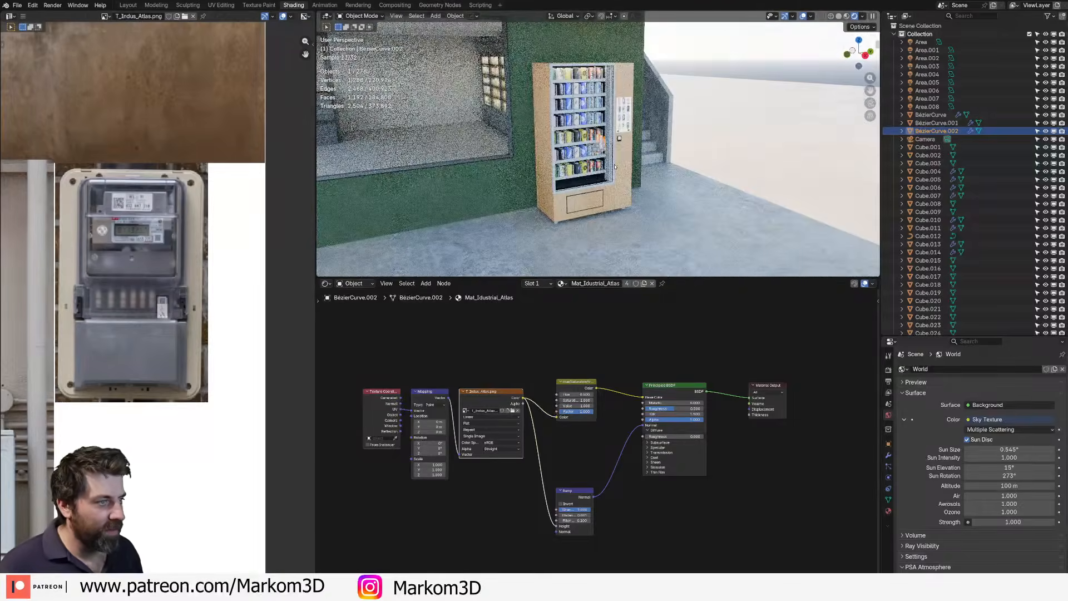
pyautogui.press('Tab')
pyautogui.press('s')
pyautogui.press('x')
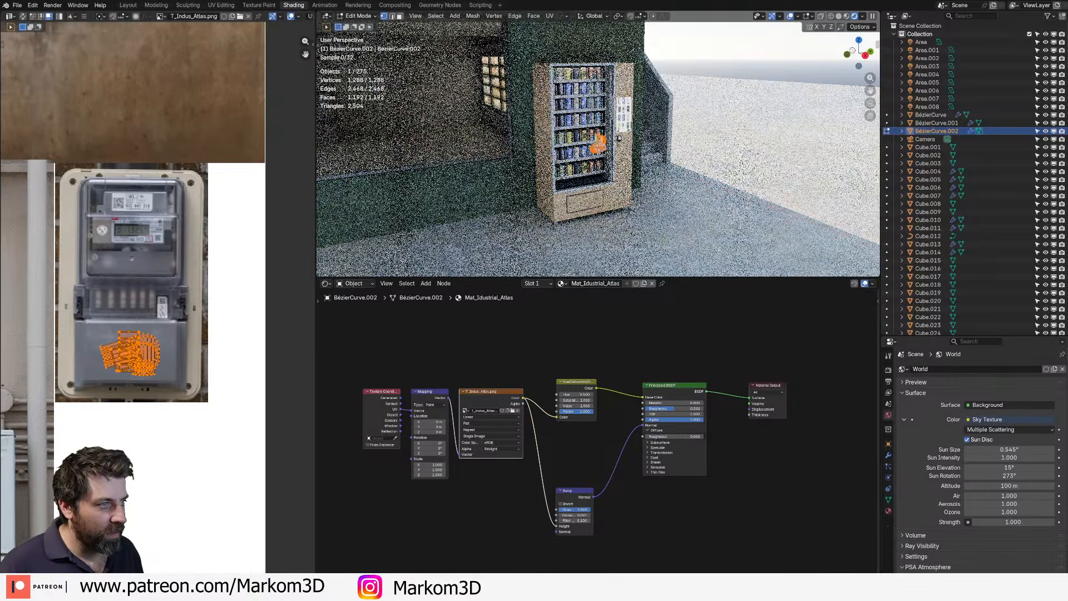
pyautogui.click(609, 182)
pyautogui.press('Tab')
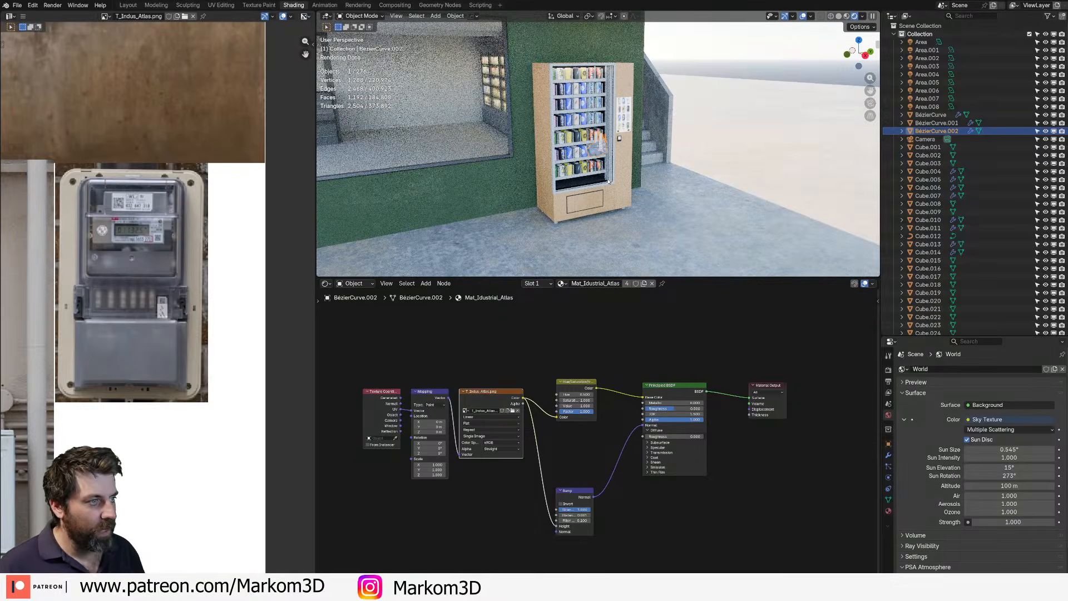
# - Move the security camera prop beside the vending machine at the building's corner, working in a wireframe top view
pyautogui.press('z')
pyautogui.click(543, 180)
pyautogui.press('KP_7')
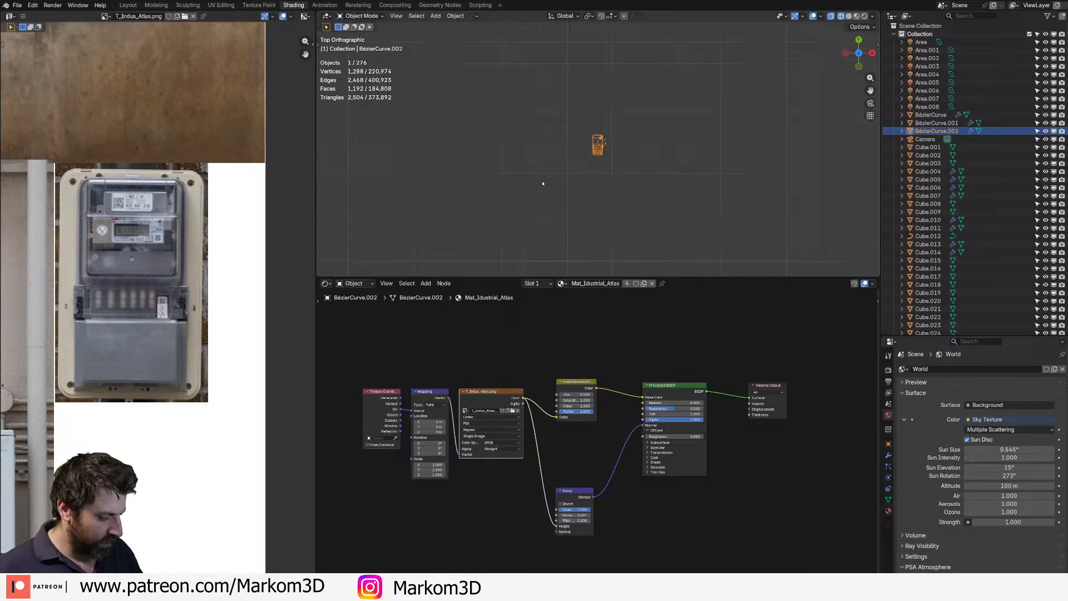
pyautogui.scroll(6, 542, 183)
pyautogui.press('g')
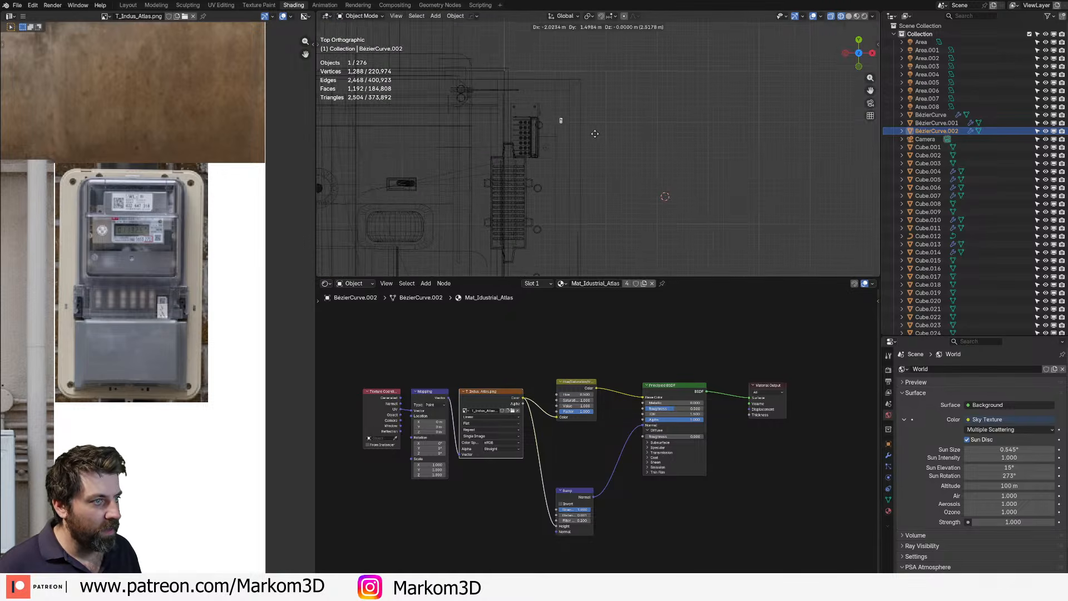
pyautogui.click(601, 117)
pyautogui.moveTo(602, 117)
pyautogui.mouseDown(button='middle')
pyautogui.moveTo(589, 129)
pyautogui.moveTo(603, 131)
pyautogui.mouseUp(button='middle')
# - Raise the security camera prop in side view to the underside of the overhang above the vending machine
pyautogui.press('z')
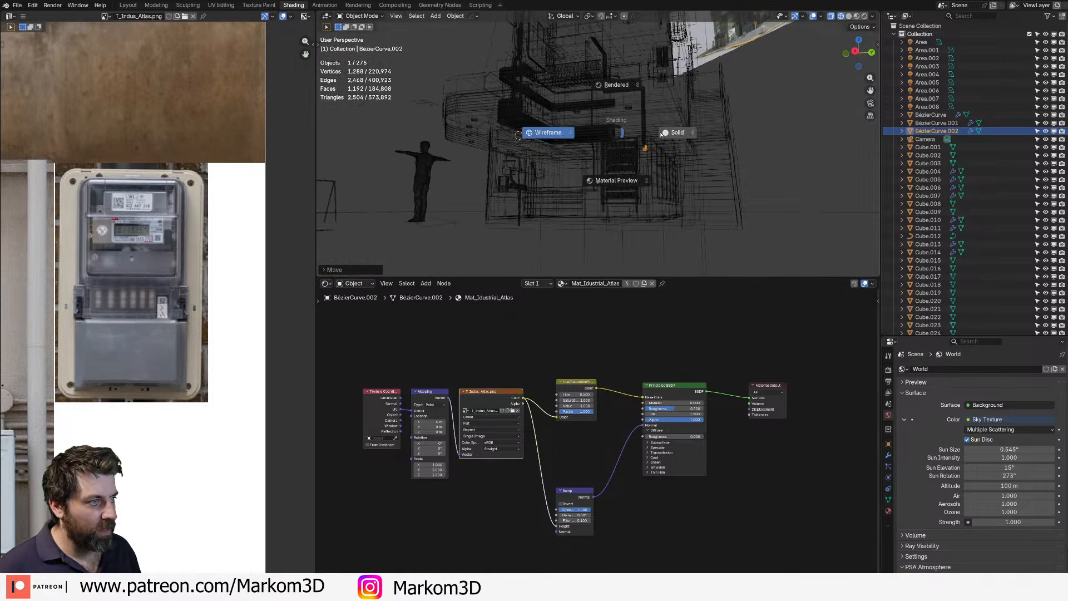
pyautogui.click(670, 134)
pyautogui.press('KP_3')
pyautogui.press('g')
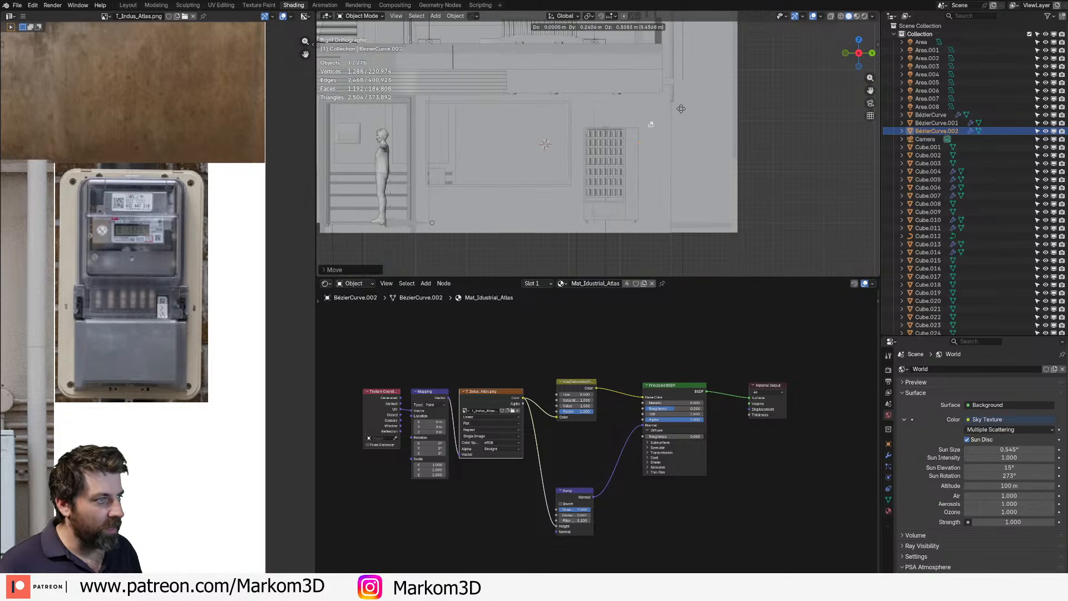
pyautogui.click(674, 253)
# - Adjust the security camera's position against the overhang in side view, working in the Layout workspace
pyautogui.keyDown('shift'); pyautogui.moveTo(654, 95); pyautogui.dragTo(592, 231, button='middle'); pyautogui.keyUp('shift')
pyautogui.scroll(4, 593, 231)
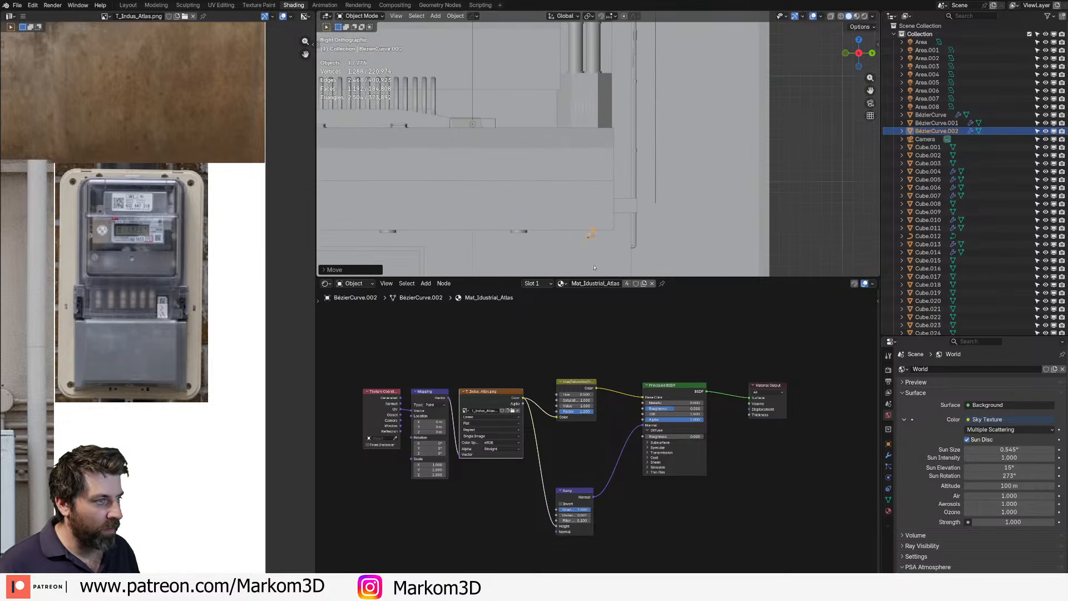
pyautogui.moveTo(598, 344); pyautogui.dragTo(622, 462, button='middle')
pyautogui.keyDown('shift'); pyautogui.moveTo(598, 214); pyautogui.dragTo(607, 101, button='middle'); pyautogui.keyUp('shift')
pyautogui.scroll(7, 507, 122)
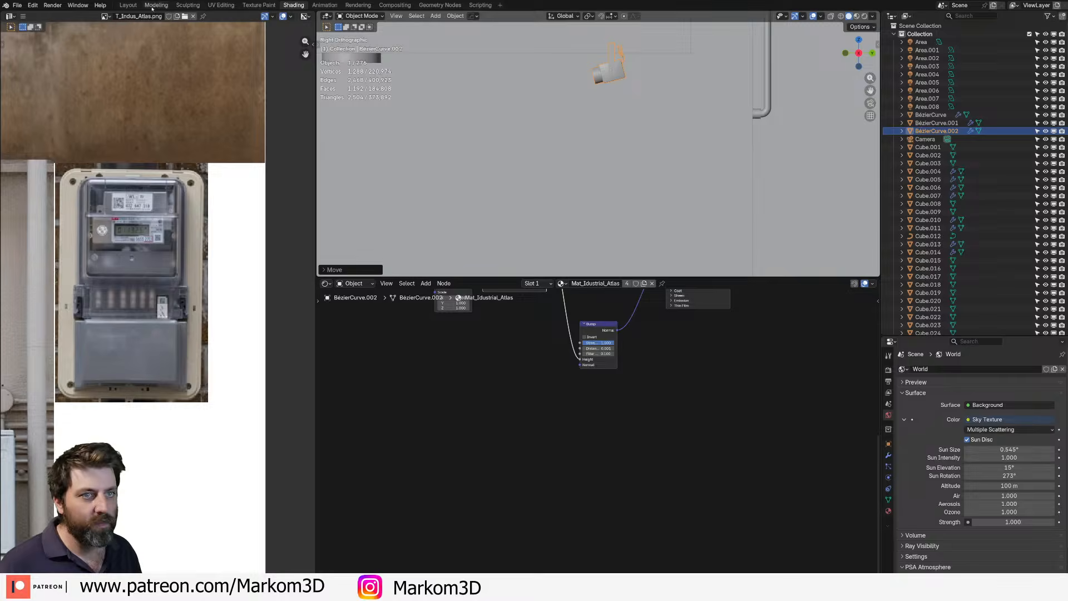
pyautogui.click(128, 5)
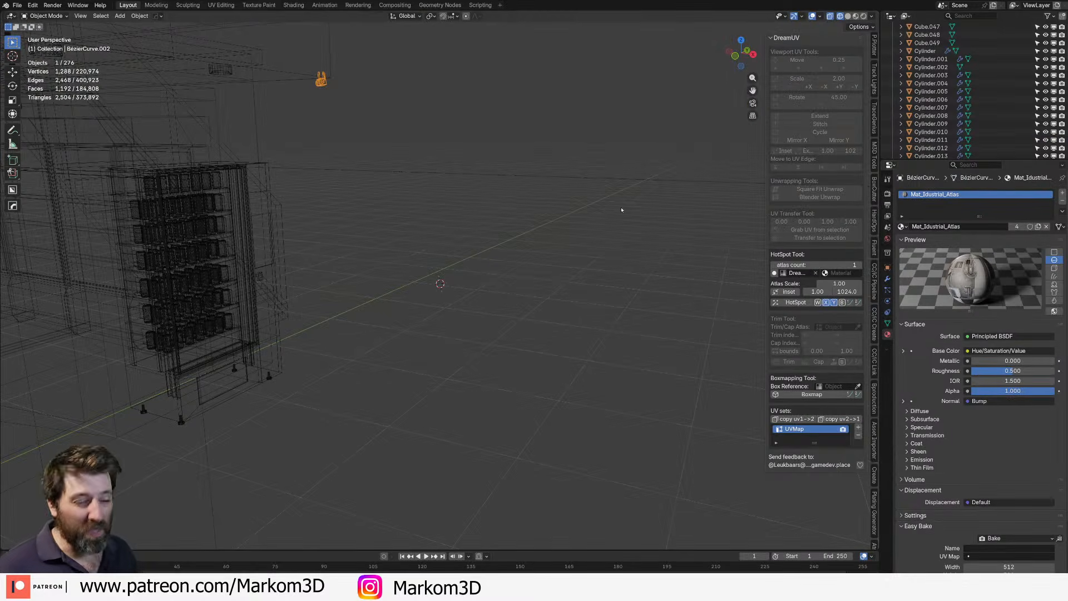
pyautogui.press('KP_1')
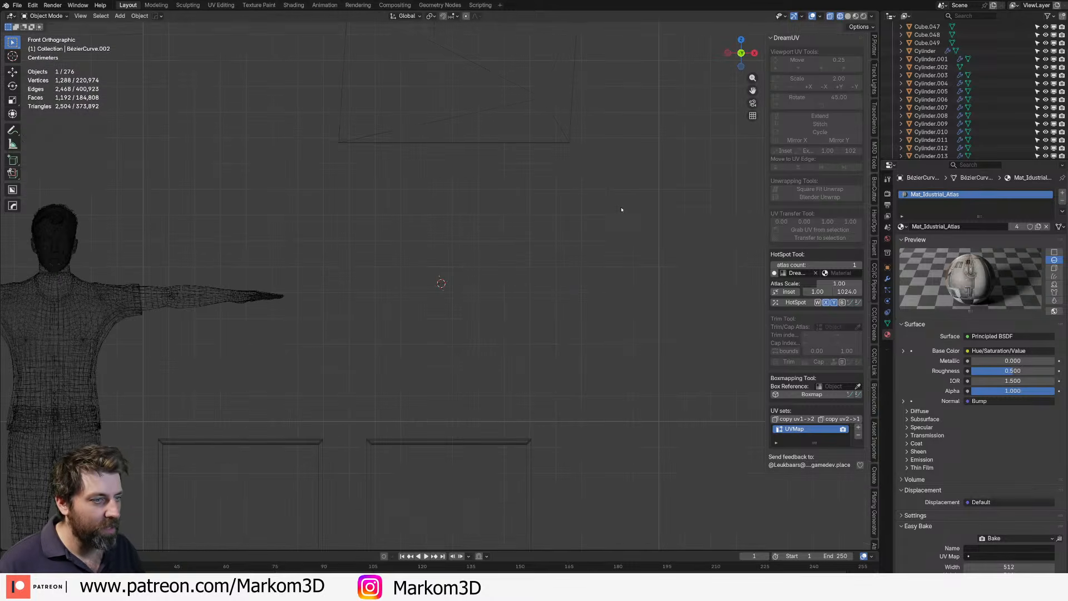
pyautogui.press('KP_3')
pyautogui.scroll(-3, 608, 234)
pyautogui.moveTo(725, 143)
pyautogui.keyDown('shift'); pyautogui.mouseDown(button='middle')
pyautogui.moveTo(535, 238)
pyautogui.moveTo(577, 245)
pyautogui.mouseUp(button='middle'); pyautogui.keyUp('shift')
pyautogui.press('g')
pyautogui.click(528, 241)
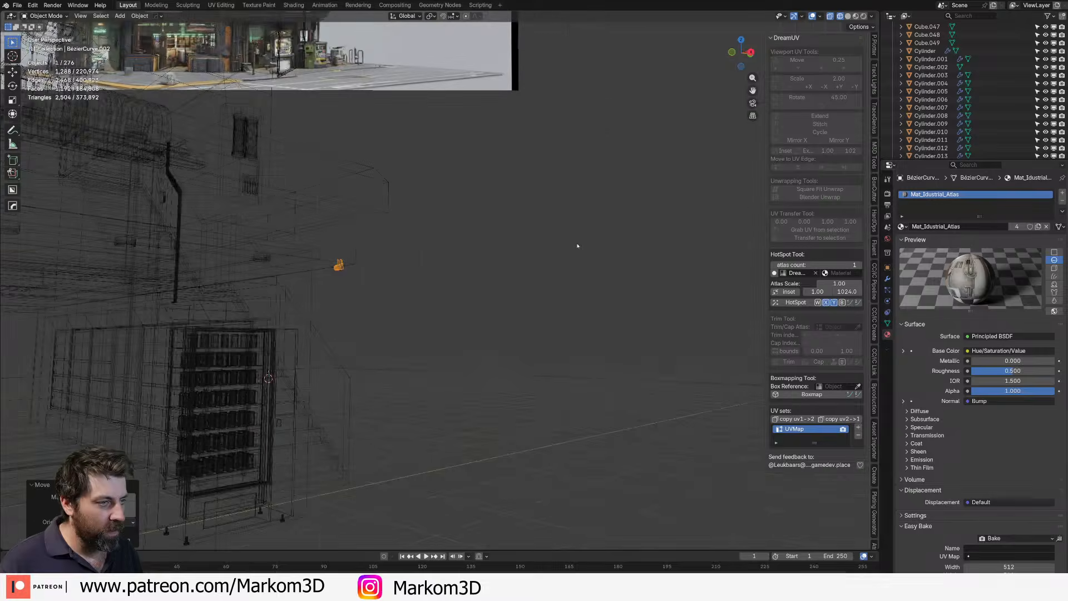
# - Move the security camera about -0.9 m along the X axis toward the inner edge of the ceiling overhang, using solid shading
pyautogui.press('z')
pyautogui.click(634, 243)
pyautogui.scroll(4, 512, 291)
pyautogui.moveTo(512, 291); pyautogui.dragTo(618, 319, button='middle')
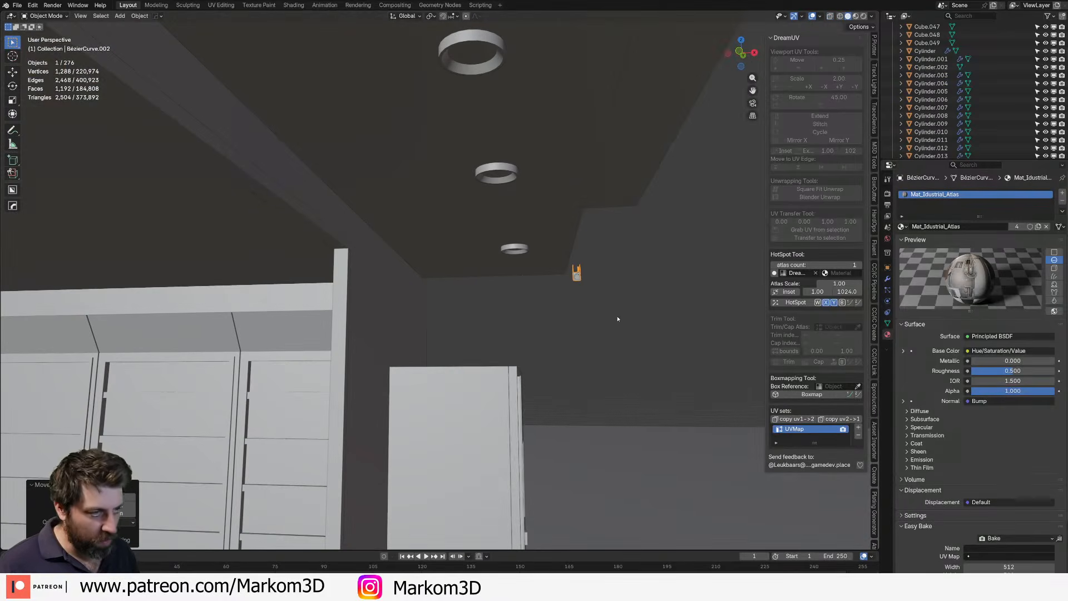
pyautogui.press('g')
pyautogui.press('y')
pyautogui.press('x')
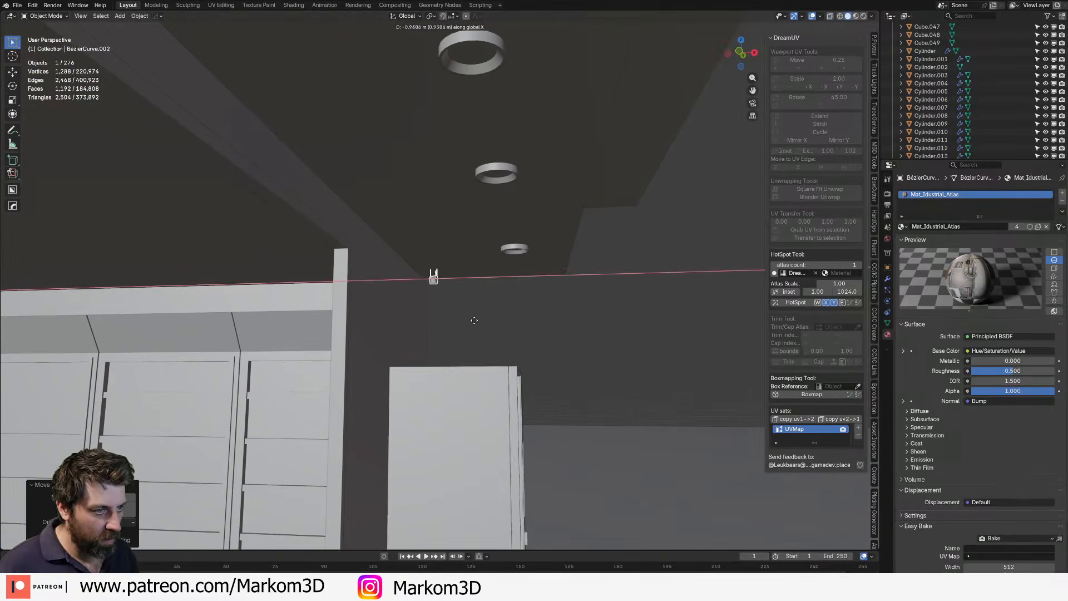
pyautogui.click(473, 321)
# - Scale the security camera prop up uniformly to about 2.03 times its size
pyautogui.press('s')
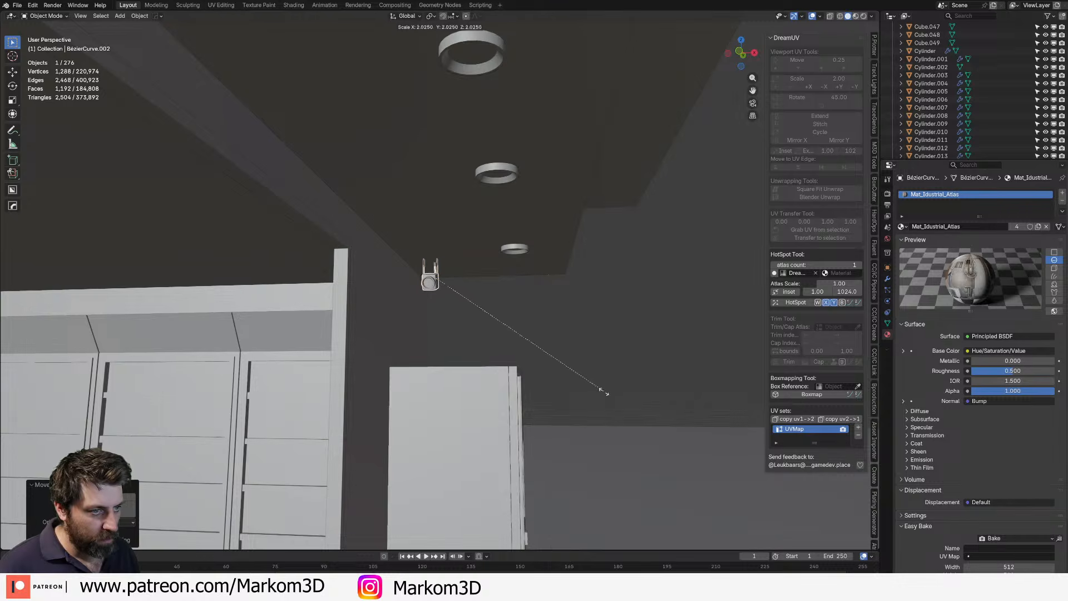
pyautogui.click(605, 392)
pyautogui.moveTo(370, 353); pyautogui.dragTo(489, 340, button='middle')
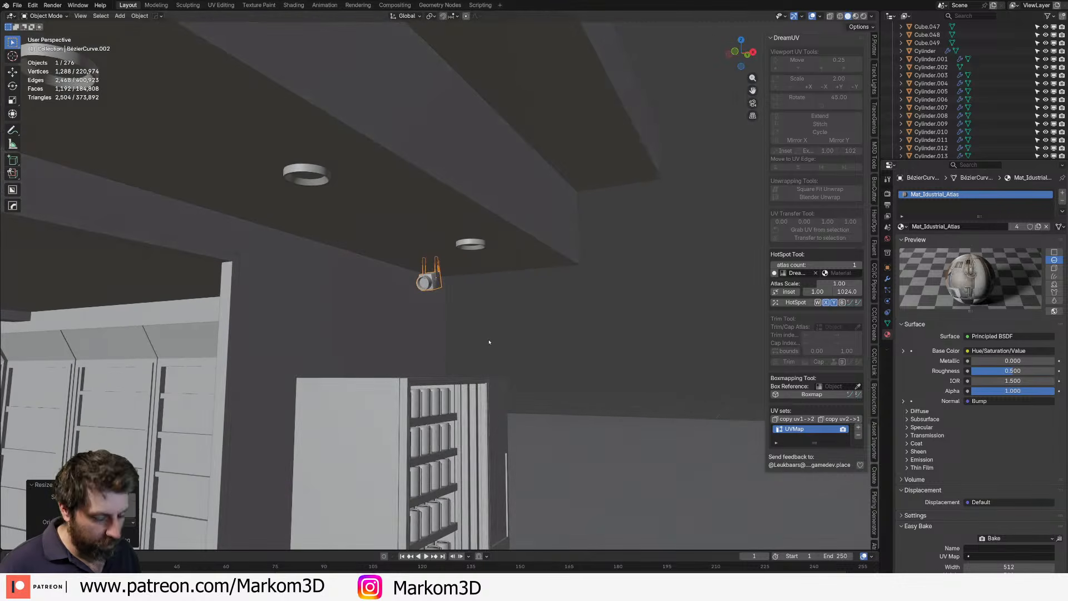
pyautogui.press('g')
pyautogui.press('y')
pyautogui.press('Escape')
# - Shift the security camera slightly along the X axis and rotate it about the Z axis
pyautogui.press('g')
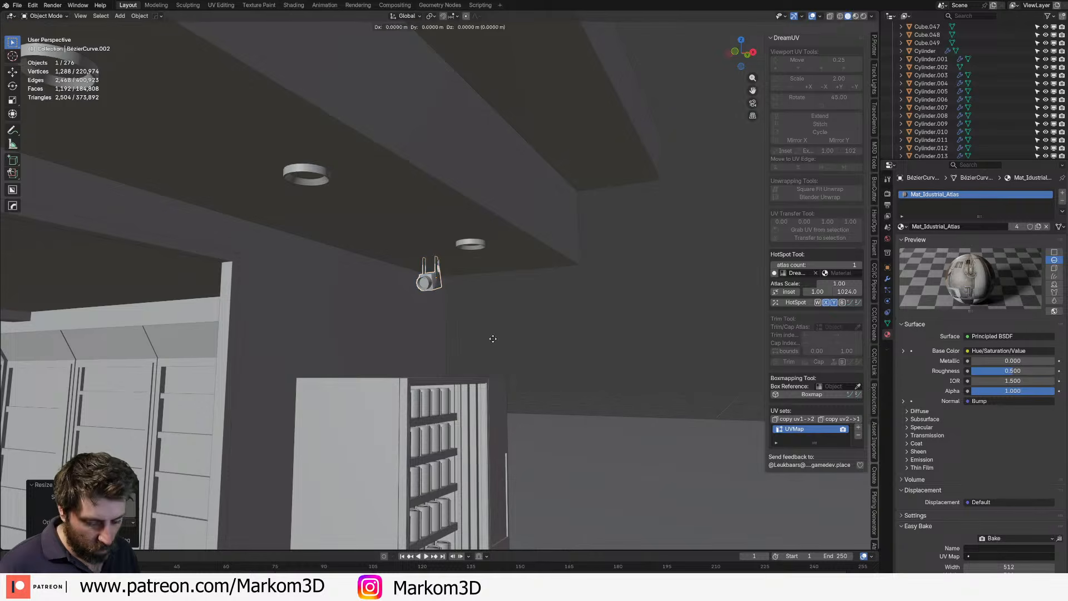
pyautogui.press('x')
pyautogui.click(511, 341)
pyautogui.press('r')
pyautogui.press('z')
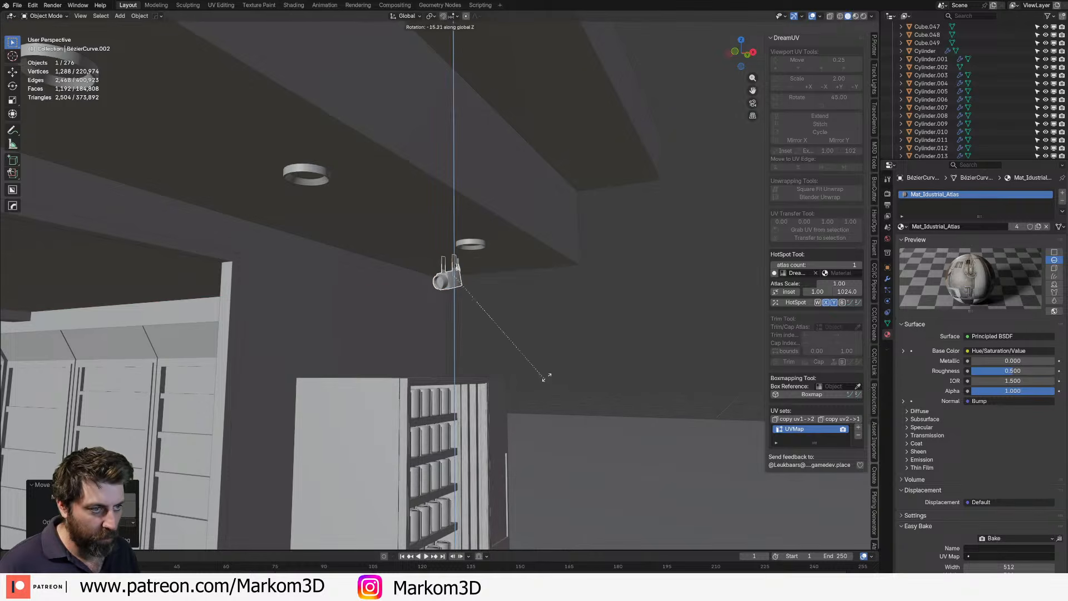
pyautogui.click(455, 414)
# - Duplicate the security camera in a wireframe top view, then rotate and place the copy next to the original, facing away from the vending machine
pyautogui.moveTo(455, 413); pyautogui.dragTo(388, 329, button='middle')
pyautogui.press('KP_7')
pyautogui.press('z')
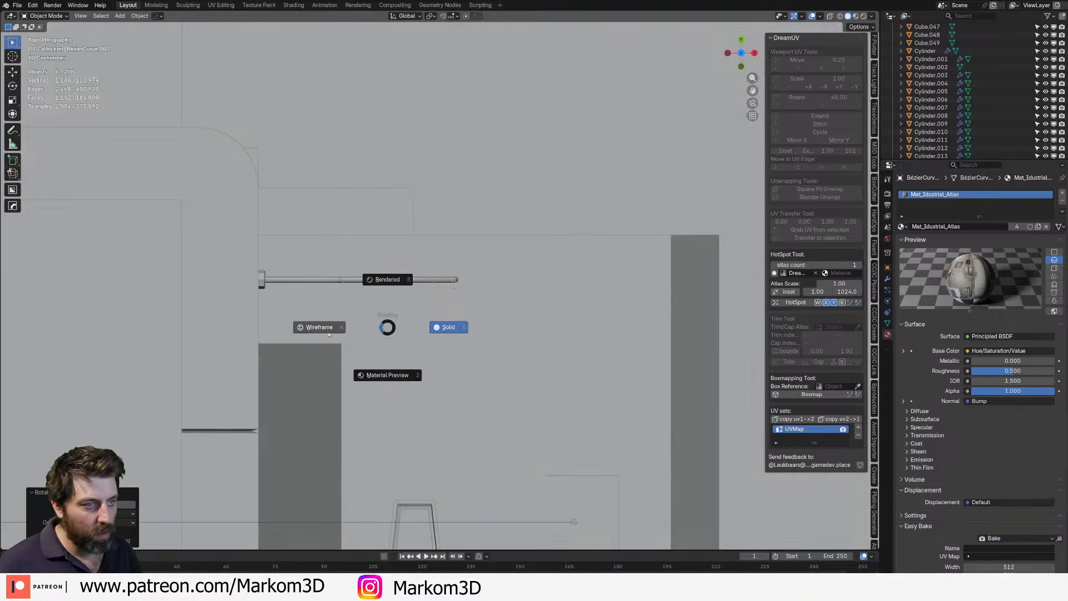
pyautogui.click(320, 327)
pyautogui.hotkey('shift', 'd')
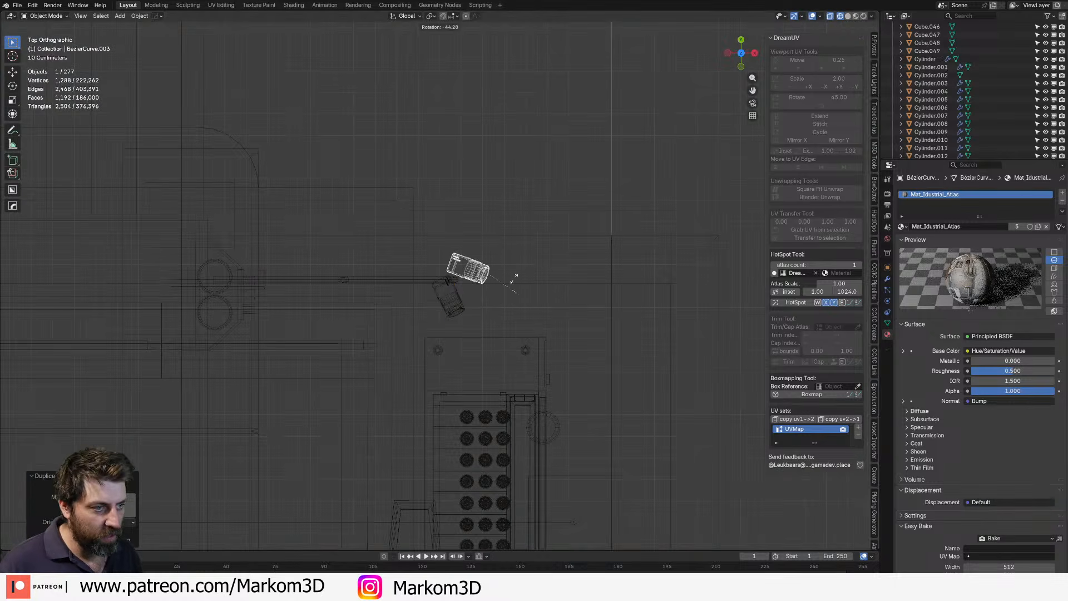
pyautogui.click(493, 250)
pyautogui.press('r')
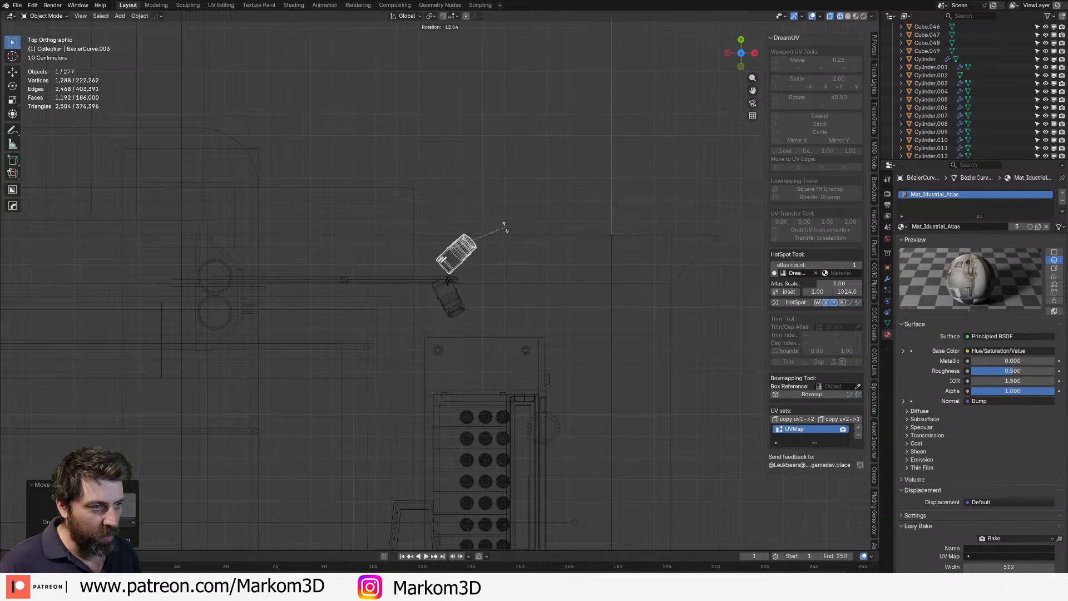
pyautogui.click(503, 229)
pyautogui.press('g')
pyautogui.click(494, 227)
# - Duplicate the rotated security camera and place this further copy in the empty space outside the building
pyautogui.scroll(1, 445, 269)
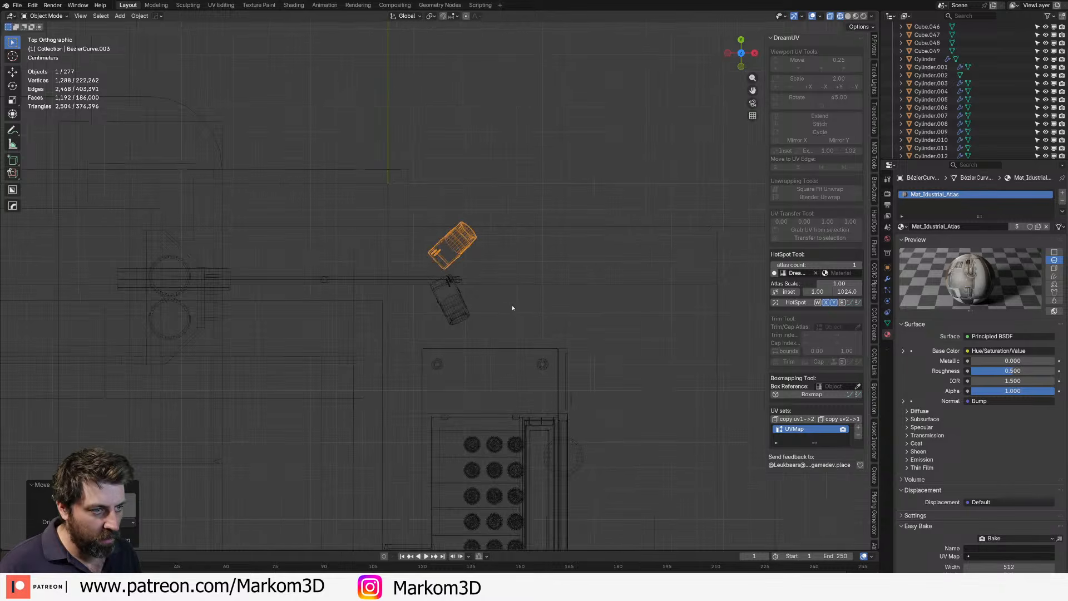
pyautogui.scroll(-2, 509, 306)
pyautogui.hotkey('shift', 'd')
pyautogui.click(667, 298)
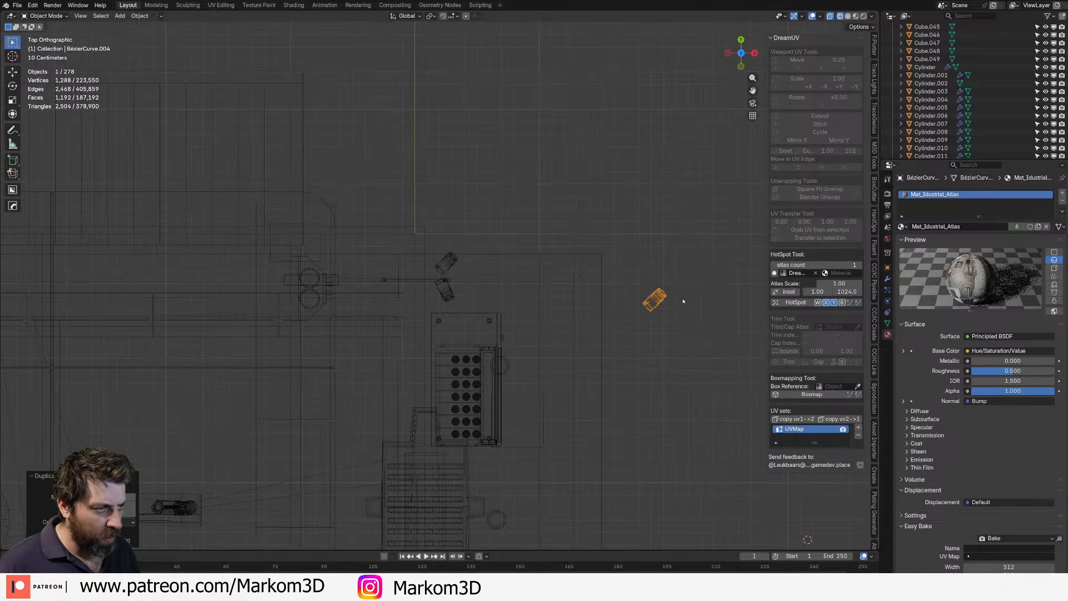
# - Select the pivot-bolt faces on the new security camera copy and snap the 3D cursor to them
pyautogui.keyDown('shift'); pyautogui.moveTo(679, 319); pyautogui.dragTo(439, 336, button='middle'); pyautogui.keyUp('shift')
pyautogui.scroll(5, 425, 329)
pyautogui.scroll(3, 476, 346)
pyautogui.scroll(3, 439, 337)
pyautogui.press('Tab')
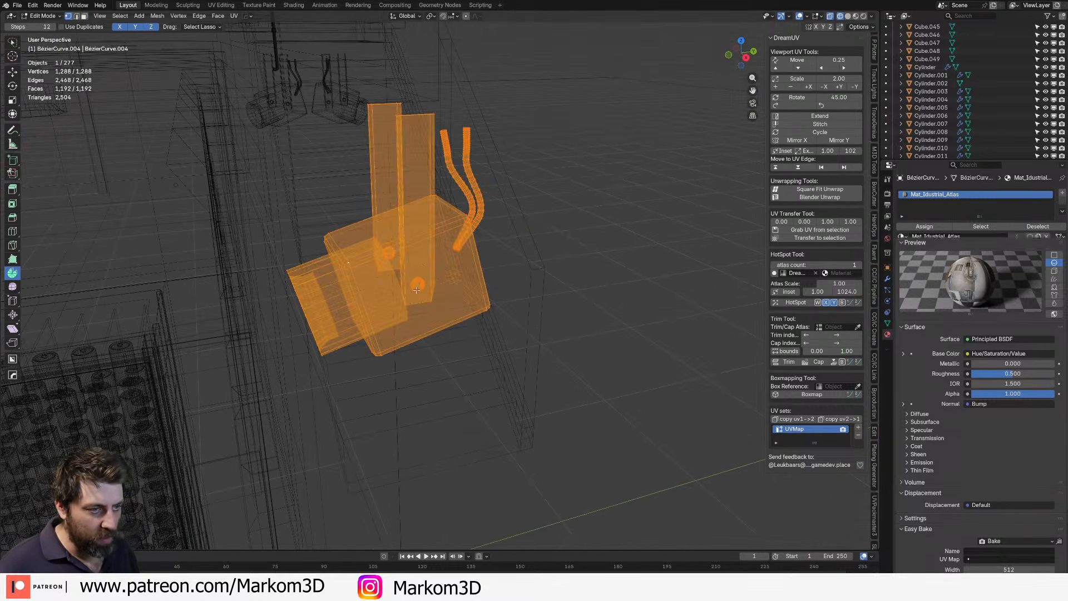
pyautogui.click(417, 286)
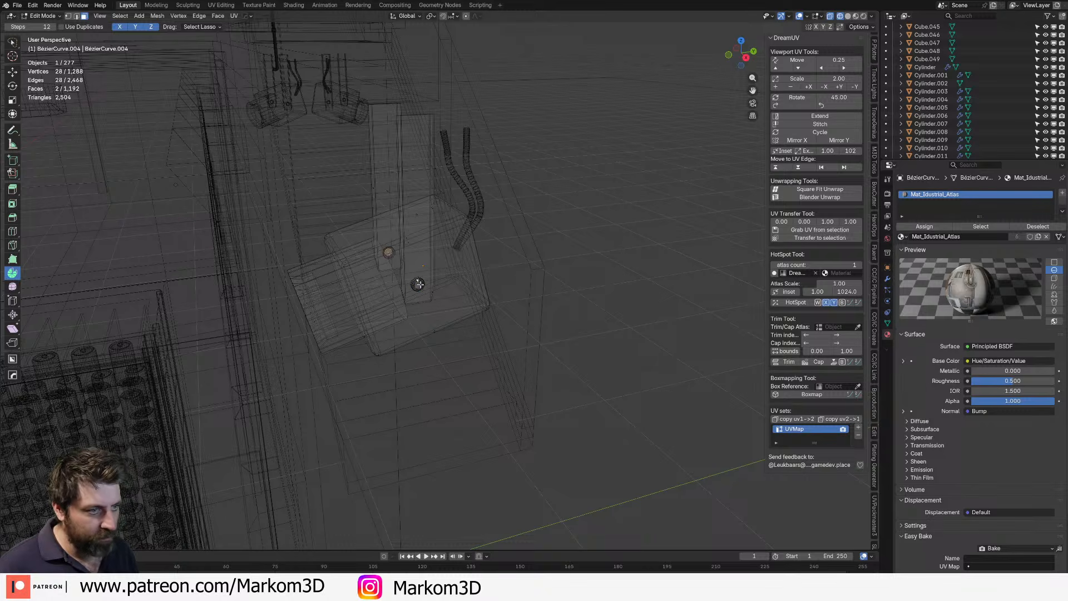
pyautogui.hotkey('shift', 's')
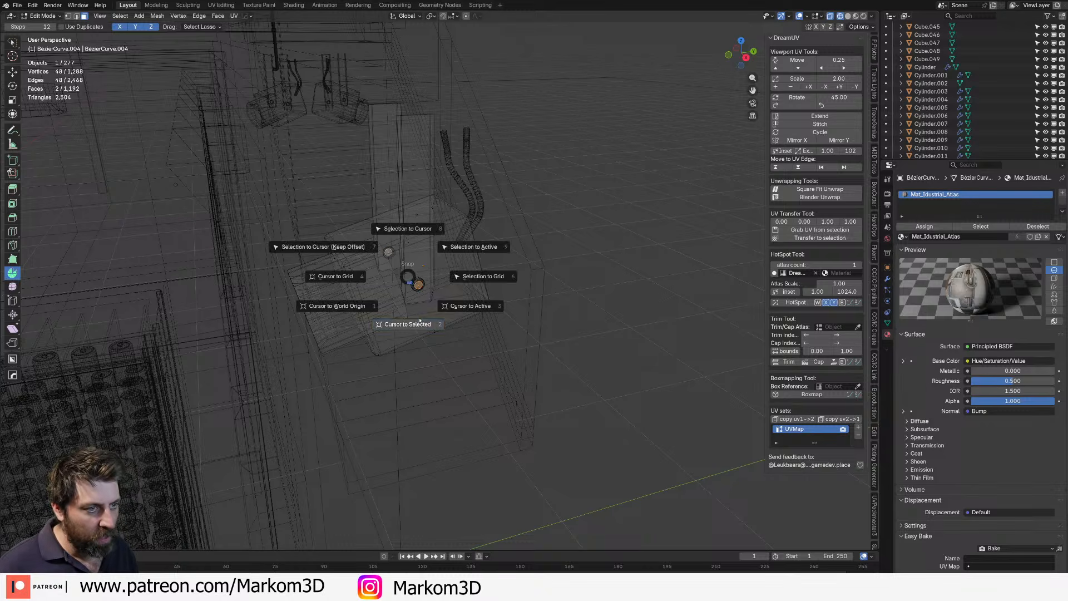
pyautogui.click(417, 319)
# - Set the new security camera copy's origin to the 3D cursor at its pivot bolts
pyautogui.press('Tab')
pyautogui.rightClick(417, 286)
pyautogui.moveTo(410, 322)
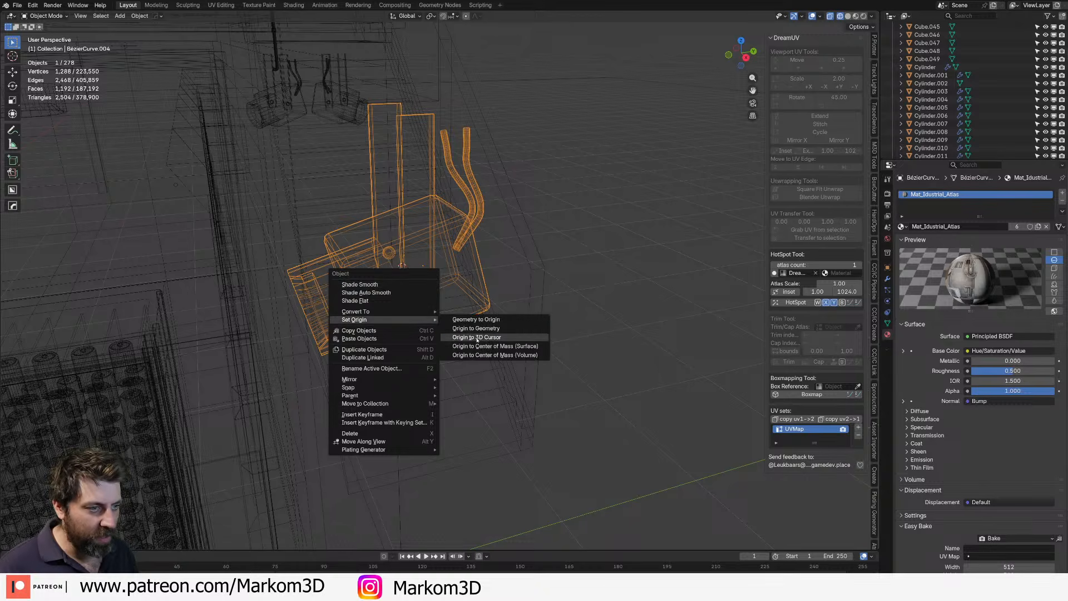
pyautogui.click(477, 338)
pyautogui.moveTo(477, 339); pyautogui.dragTo(409, 315, button='middle')
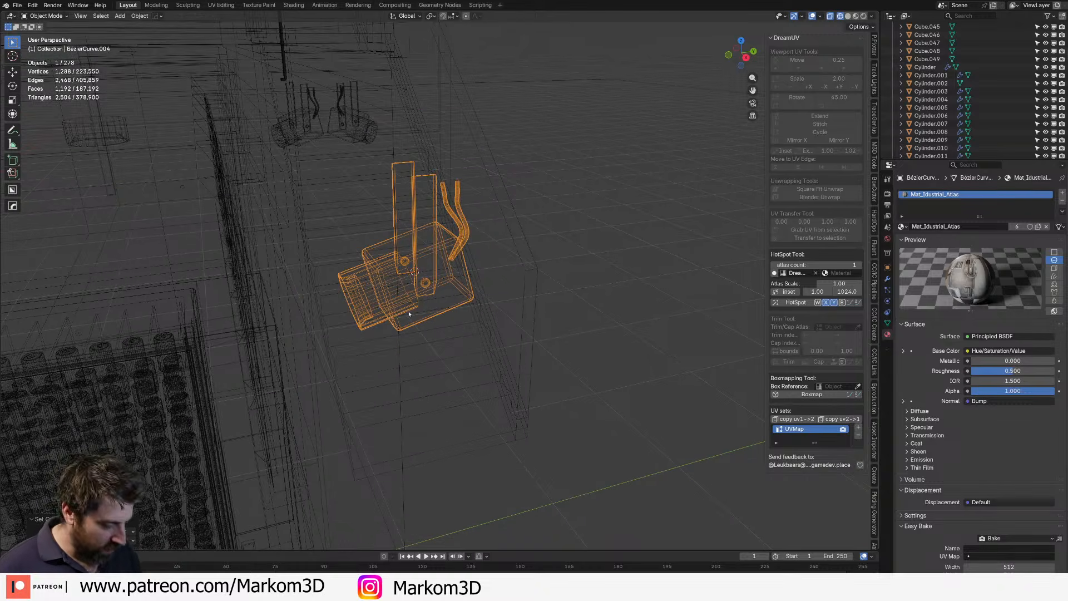
# - Move the security camera copy to the building's front beside the projecting wall unit and rotate it to an angle in top view
pyautogui.press('KP_7')
pyautogui.scroll(-12, 444, 315)
pyautogui.keyDown('shift'); pyautogui.moveTo(470, 269); pyautogui.dragTo(565, 72, button='middle'); pyautogui.keyUp('shift')
pyautogui.scroll(-3, 544, 188)
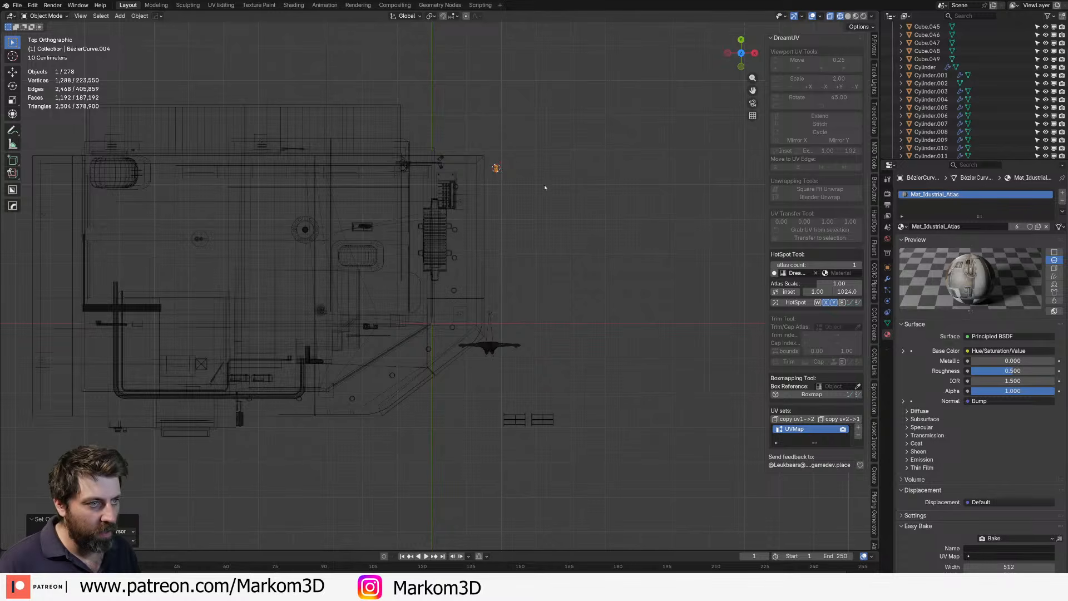
pyautogui.scroll(2, 549, 198)
pyautogui.press('g')
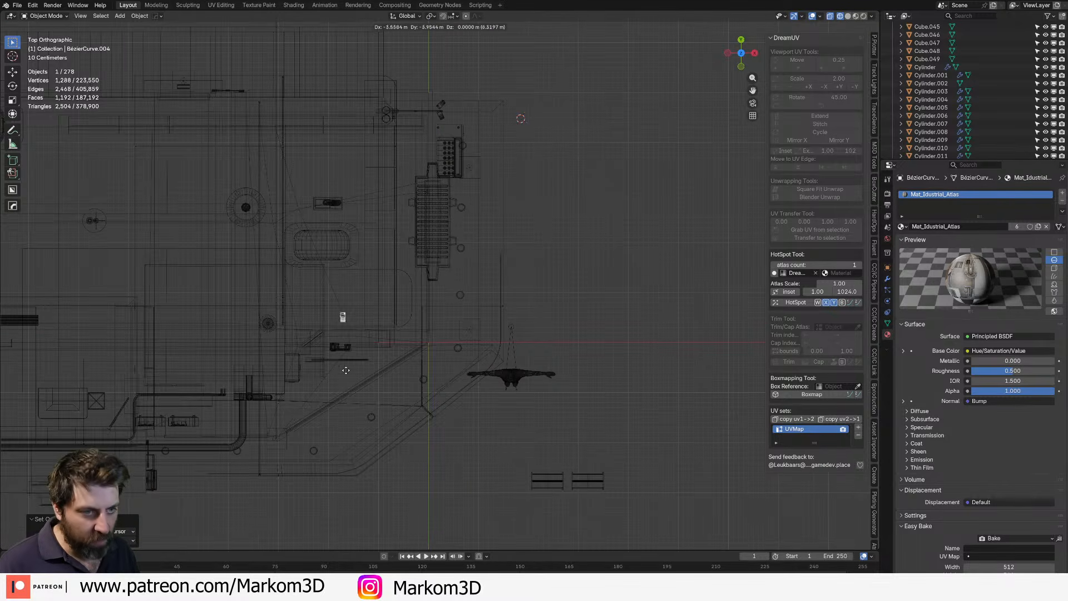
pyautogui.click(159, 483)
pyautogui.scroll(4, 159, 484)
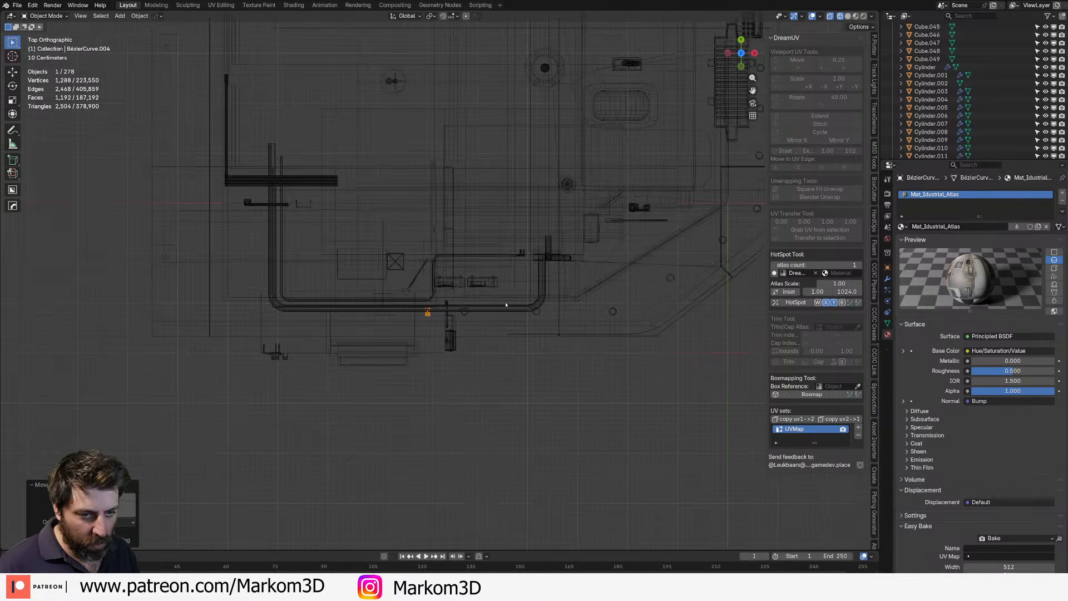
pyautogui.press('r')
pyautogui.click(539, 378)
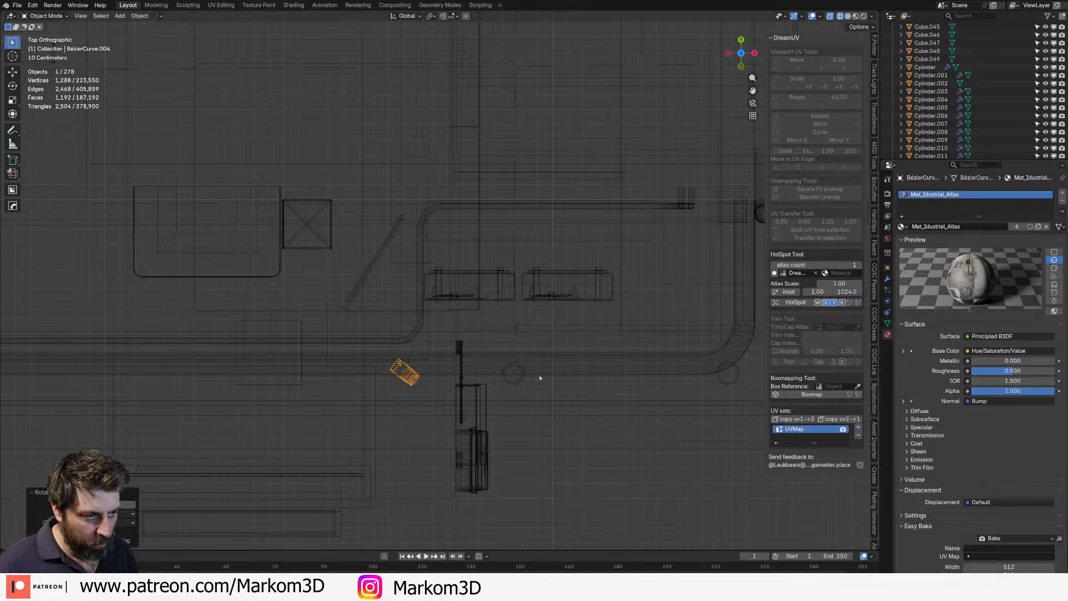
# - Shift the rotated camera slightly along the building front and check its placement in solid shading
pyautogui.press('g')
pyautogui.click(524, 384)
pyautogui.moveTo(525, 391)
pyautogui.mouseDown(button='middle')
pyautogui.moveTo(487, 288)
pyautogui.moveTo(538, 326)
pyautogui.mouseUp(button='middle')
pyautogui.press('z')
pyautogui.click(515, 296)
pyautogui.press('g')
pyautogui.hotkey('shift', 'z')
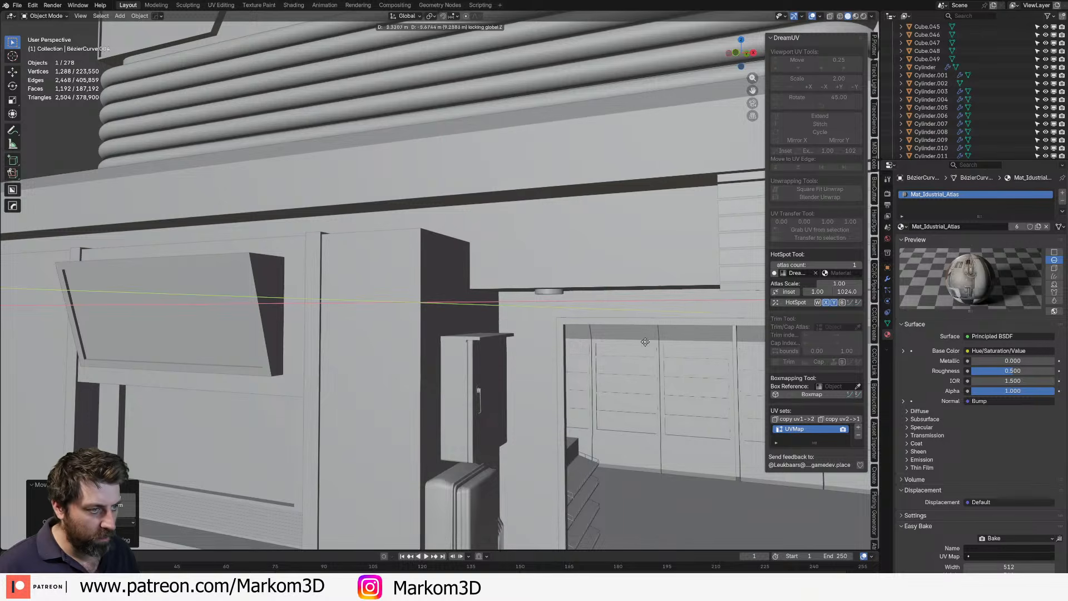
pyautogui.rightClick(613, 345)
# - Move the camera to the other side of the projecting wall unit in wireframe top view and adjust it along the Y axis
pyautogui.press('KP_7')
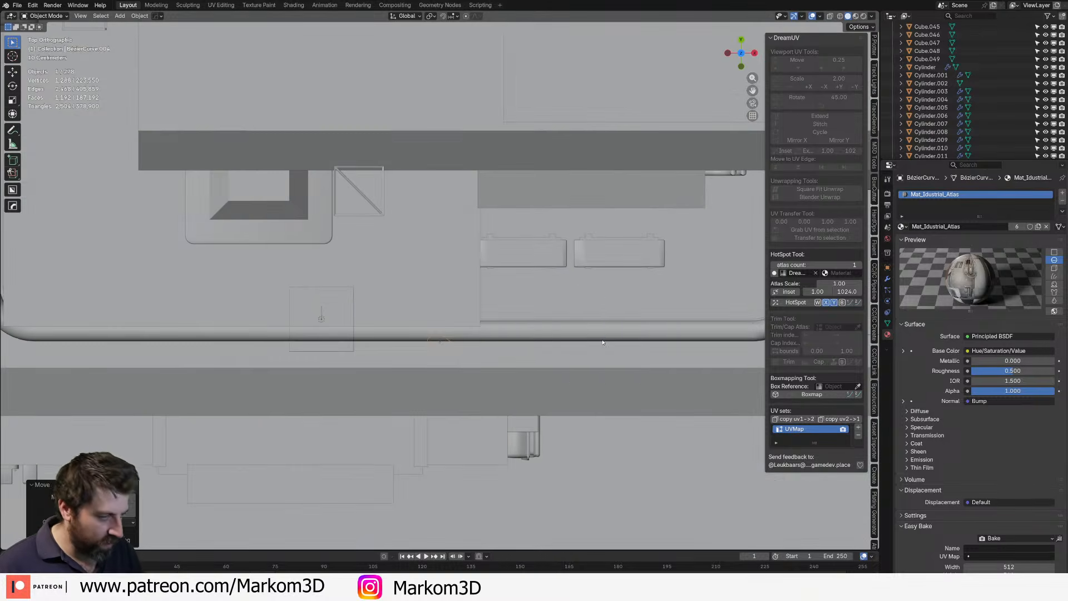
pyautogui.press('z')
pyautogui.click(535, 339)
pyautogui.press('g')
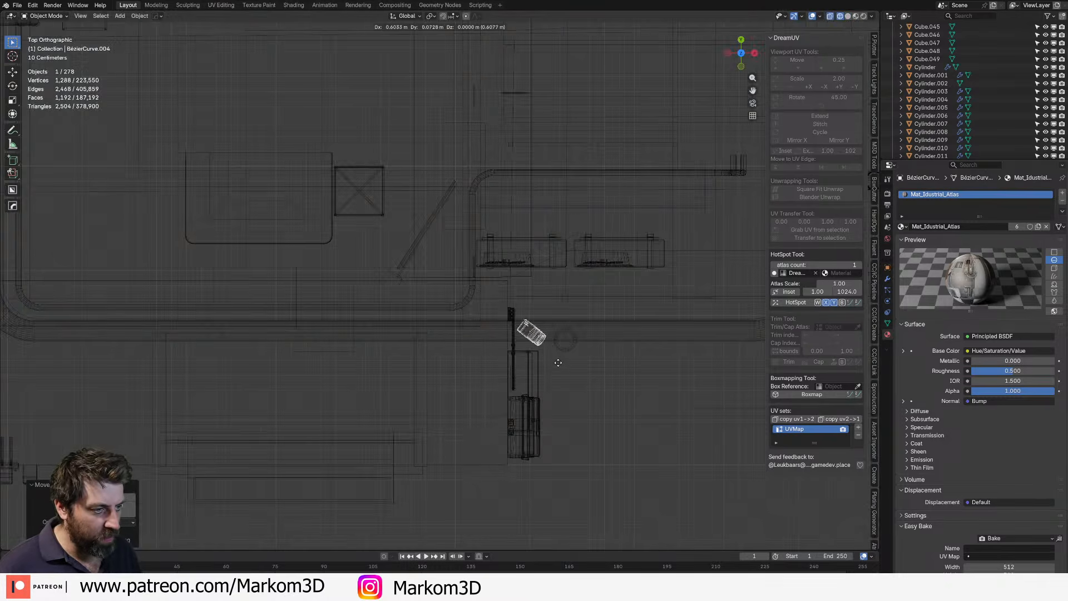
pyautogui.moveTo(581, 395)
pyautogui.mouseDown(button='middle')
pyautogui.moveTo(525, 278)
pyautogui.moveTo(601, 307)
pyautogui.moveTo(493, 341)
pyautogui.moveTo(469, 394)
pyautogui.moveTo(560, 403)
pyautogui.moveTo(529, 400)
pyautogui.moveTo(623, 389)
pyautogui.moveTo(632, 415)
pyautogui.mouseUp(button='middle')
pyautogui.press('z')
pyautogui.click(573, 284)
pyautogui.press('g')
pyautogui.press('y')
pyautogui.click(458, 334)
pyautogui.scroll(-7, 468, 394)
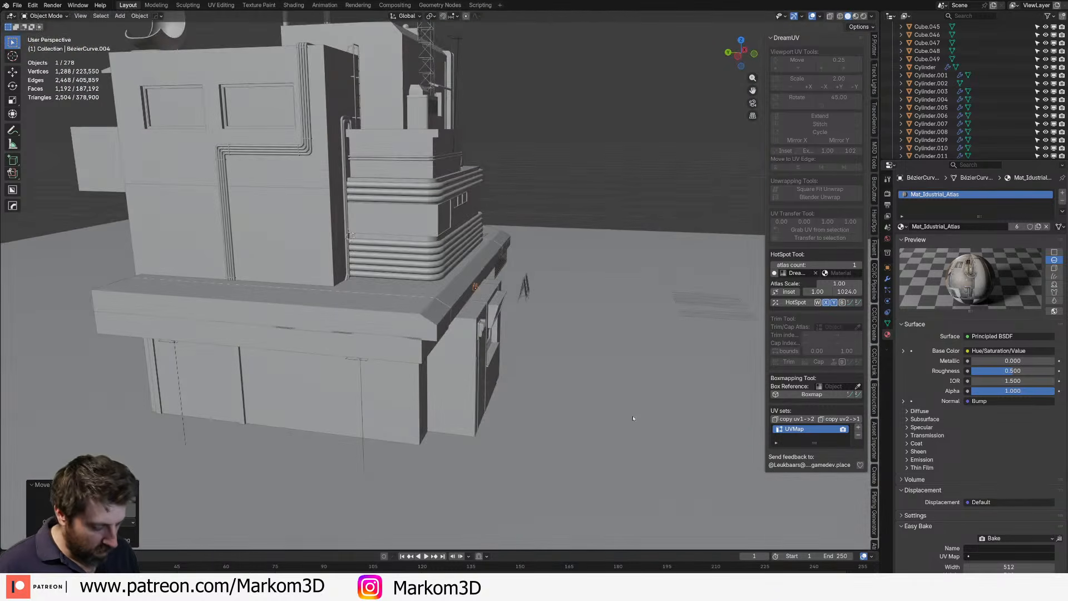
# - Duplicate the front security camera, place the copy under the overhang at the building's negative-X side, and rotate it outward
pyautogui.press('KP_7')
pyautogui.press('z')
pyautogui.click(600, 403)
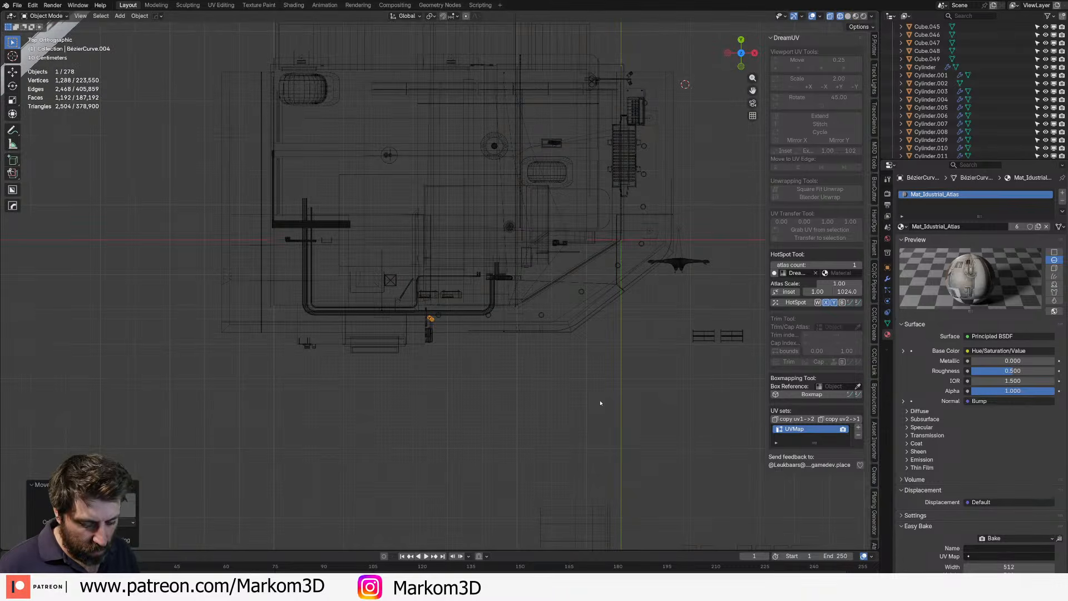
pyautogui.hotkey('shift', 'd')
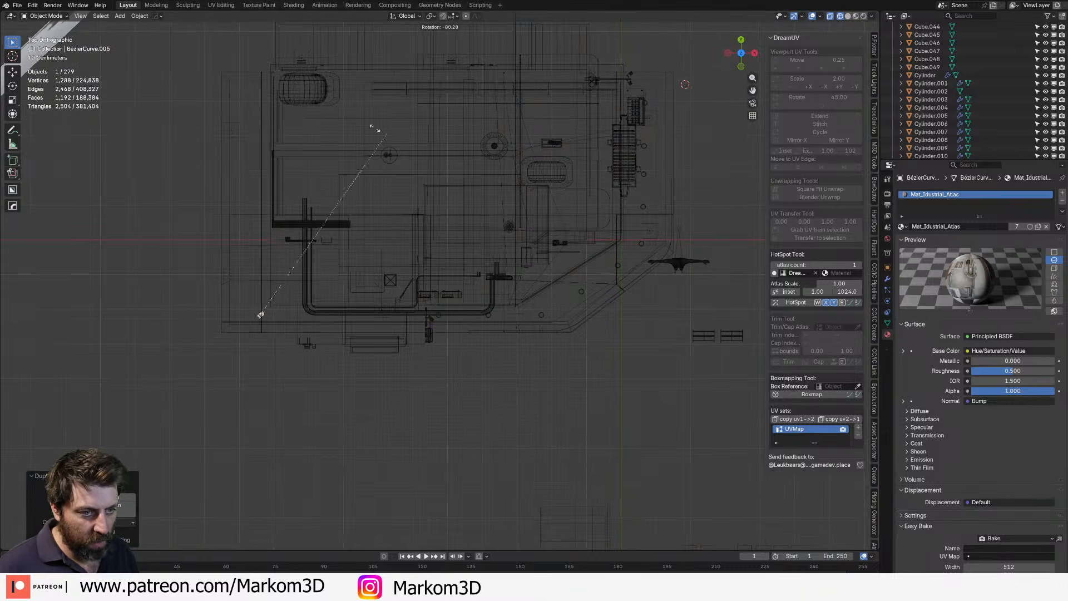
pyautogui.press('g')
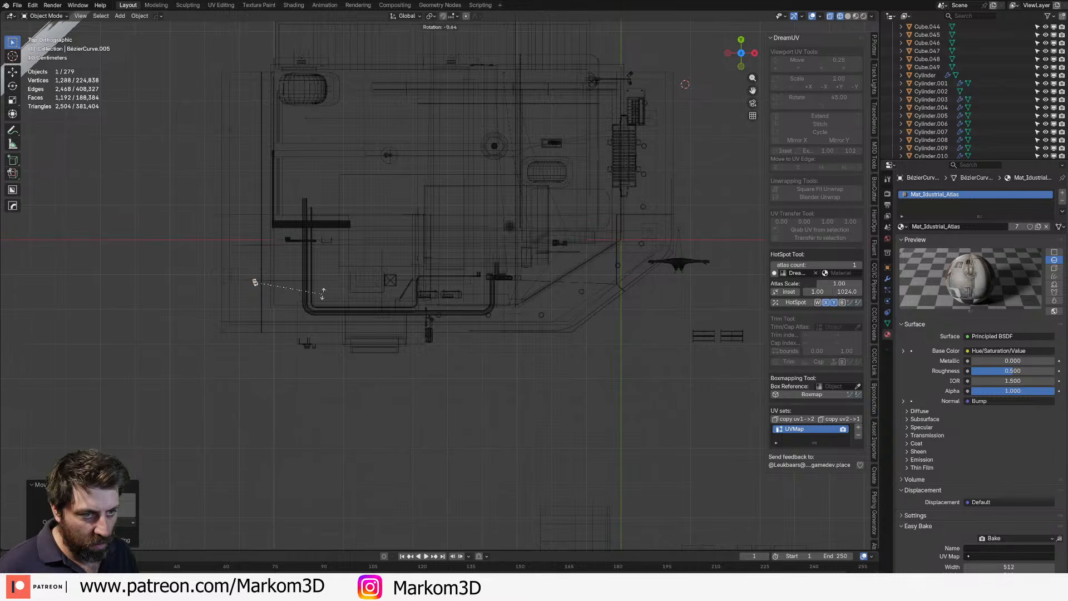
pyautogui.press('g')
pyautogui.click(333, 264)
# - Duplicate the side camera, place the copy beside it under the overhang, and rotate it to face a different direction
pyautogui.hotkey('shift', 'd')
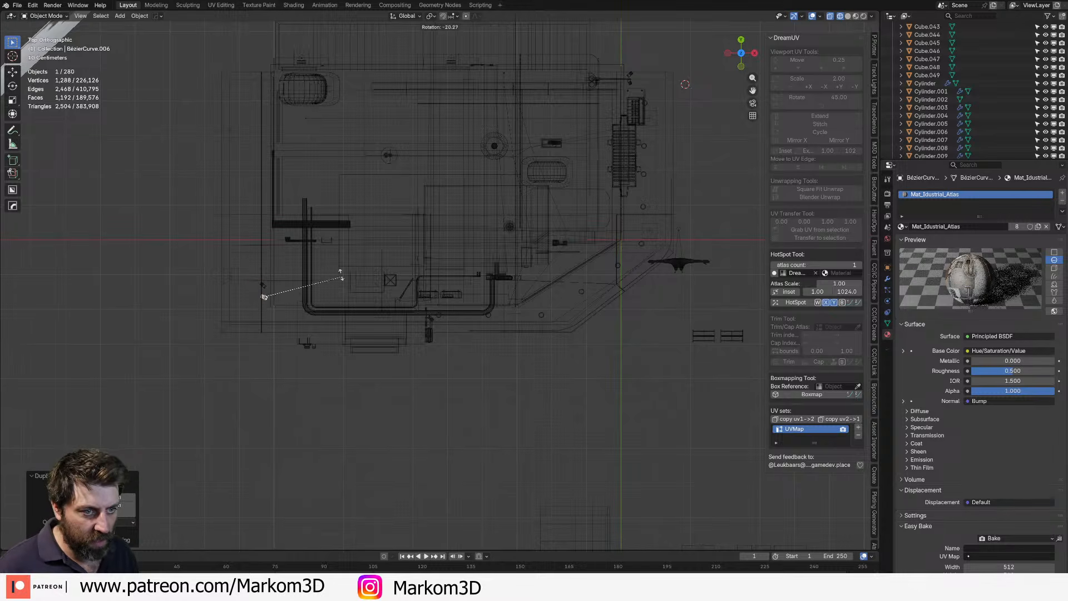
pyautogui.click(255, 166)
pyautogui.moveTo(255, 165)
pyautogui.mouseDown(button='middle')
pyautogui.moveTo(327, 238)
pyautogui.moveTo(382, 209)
pyautogui.moveTo(401, 245)
pyautogui.mouseUp(button='middle')
pyautogui.press('z')
pyautogui.click(386, 229)
pyautogui.scroll(3, 461, 298)
pyautogui.keyDown('shift'); pyautogui.moveTo(475, 306); pyautogui.dragTo(434, 279, button='middle'); pyautogui.keyUp('shift')
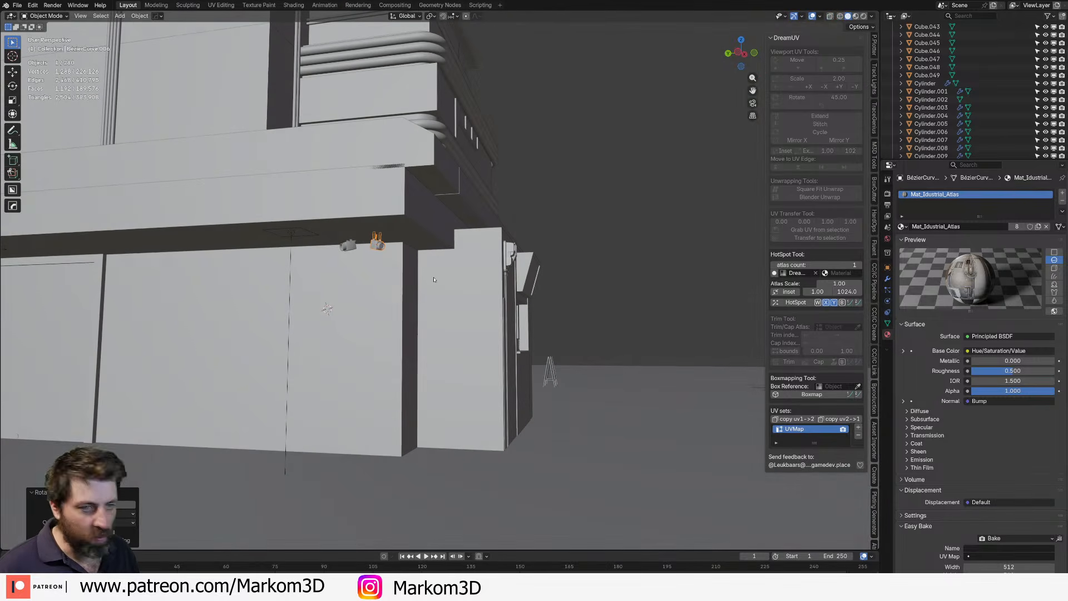
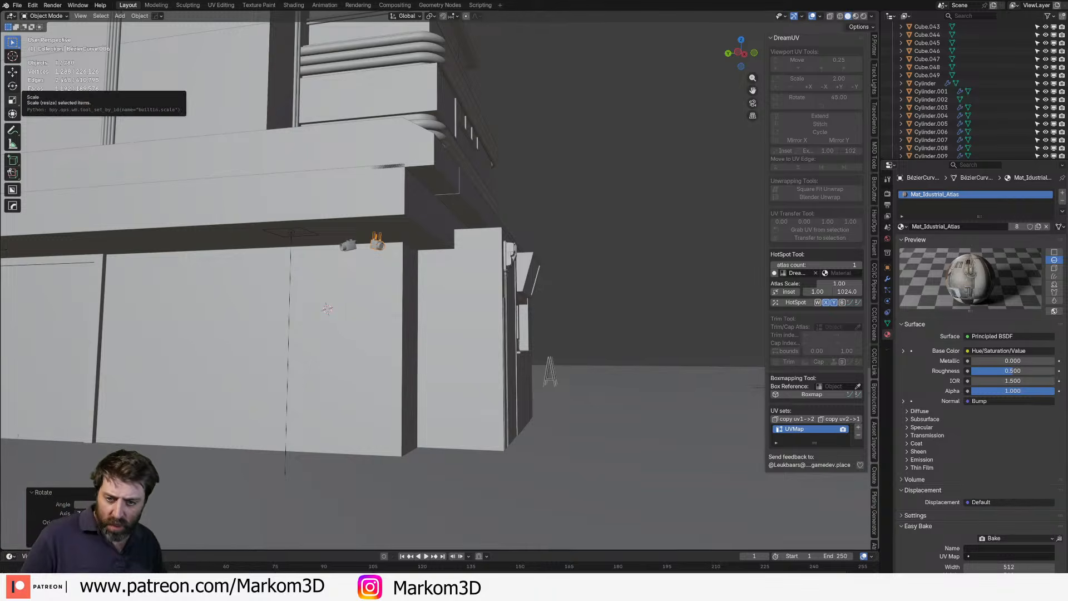
pyautogui.hotkey('alt', 'Tab')
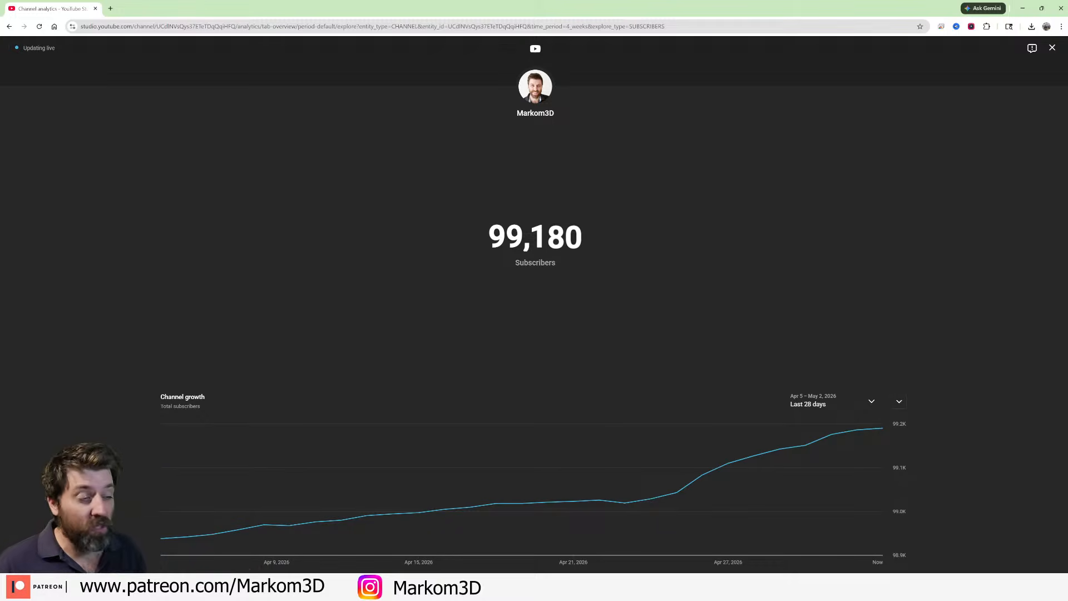
pyautogui.click(1027, 7)
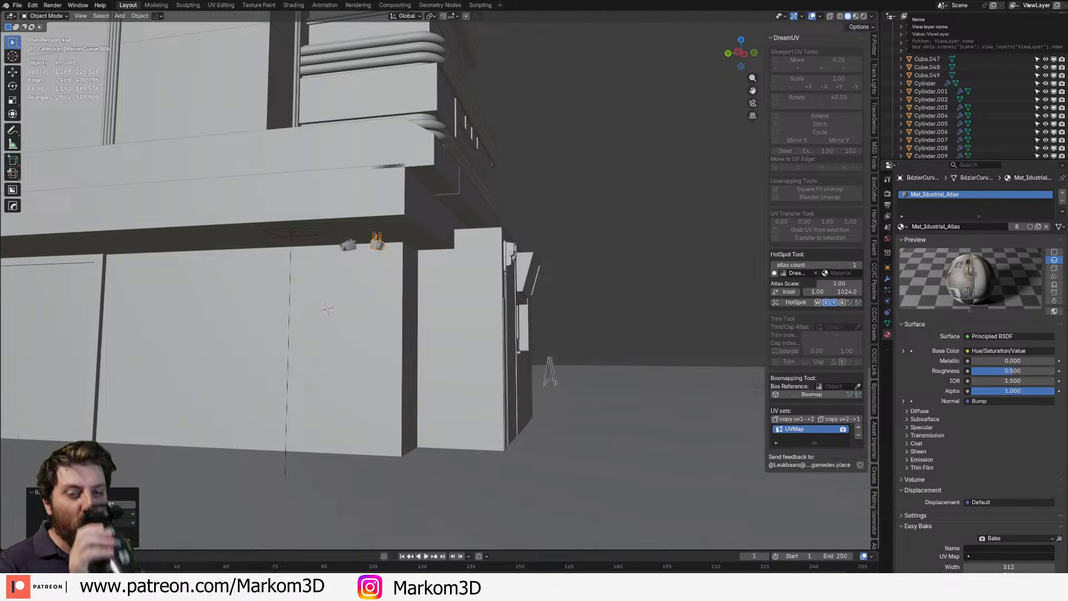
# - Duplicate a side camera to the building's staircase side in wireframe top view, rotate the copy, and shift it along the wall
pyautogui.moveTo(460, 252); pyautogui.dragTo(451, 228, button='middle')
pyautogui.scroll(-3, 420, 234)
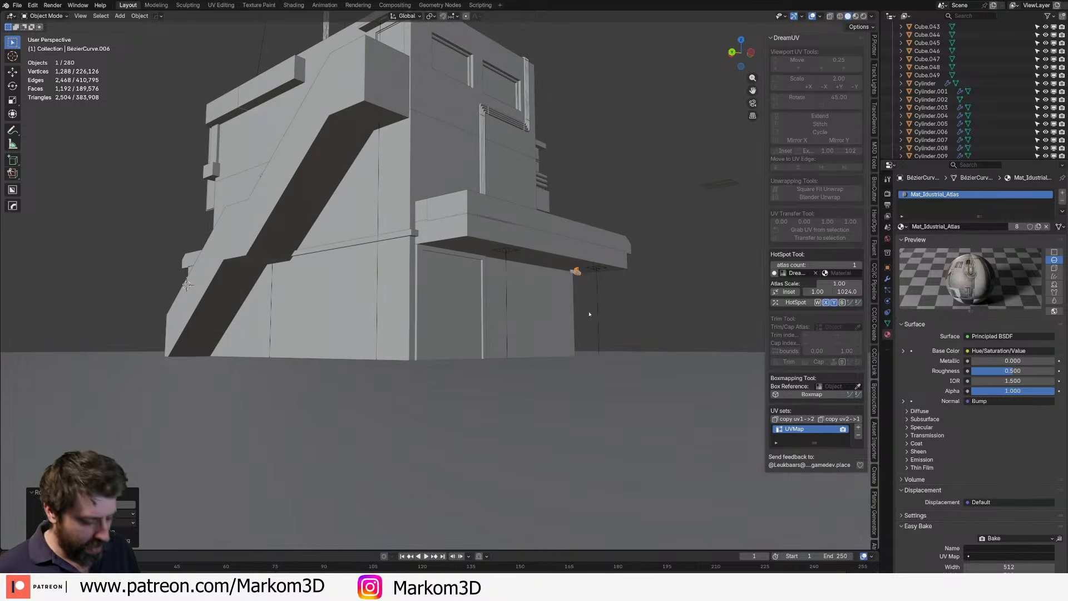
pyautogui.press('KP_7')
pyautogui.press('z')
pyautogui.click(520, 313)
pyautogui.keyDown('shift'); pyautogui.moveTo(420, 241); pyautogui.dragTo(463, 411, button='middle'); pyautogui.keyUp('shift')
pyautogui.scroll(3, 462, 417)
pyautogui.hotkey('shift', 'd')
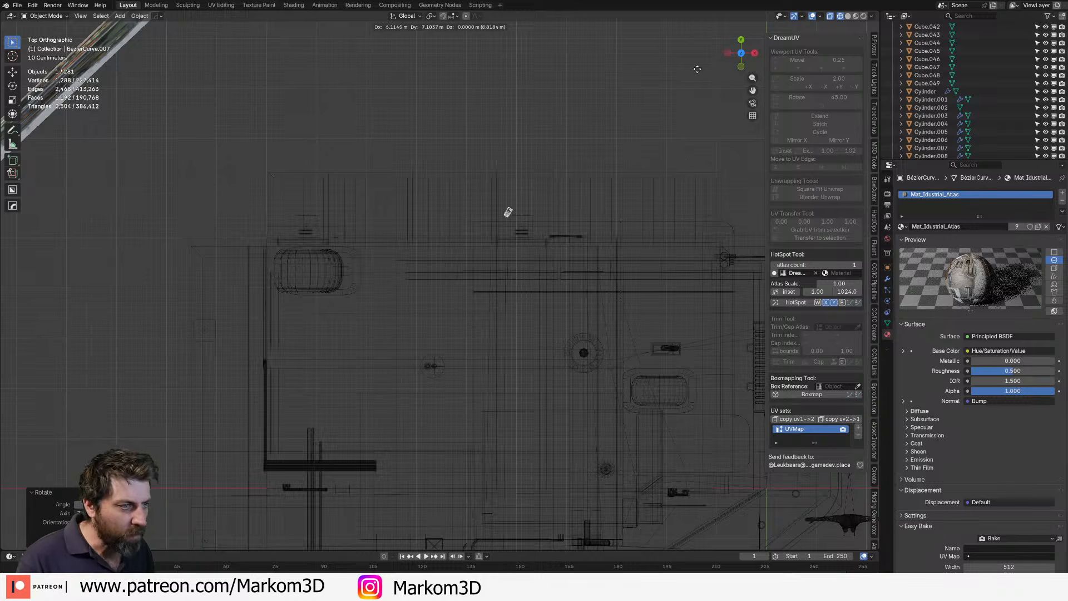
pyautogui.click(692, 66)
pyautogui.press('r')
pyautogui.click(355, 243)
pyautogui.moveTo(190, 194); pyautogui.dragTo(370, 242)
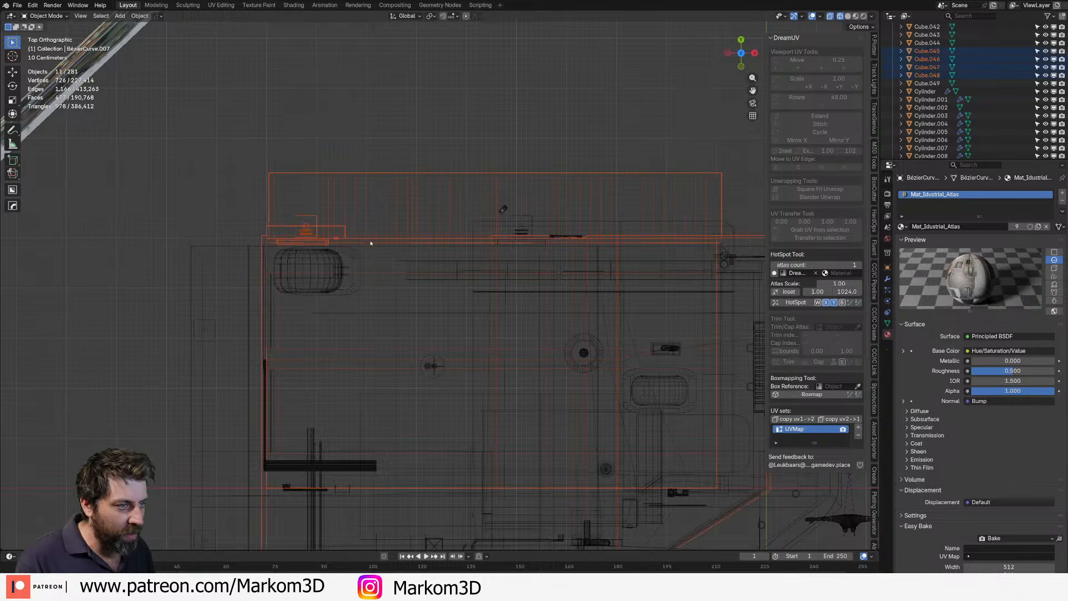
pyautogui.moveTo(502, 209); pyautogui.dragTo(549, 208)
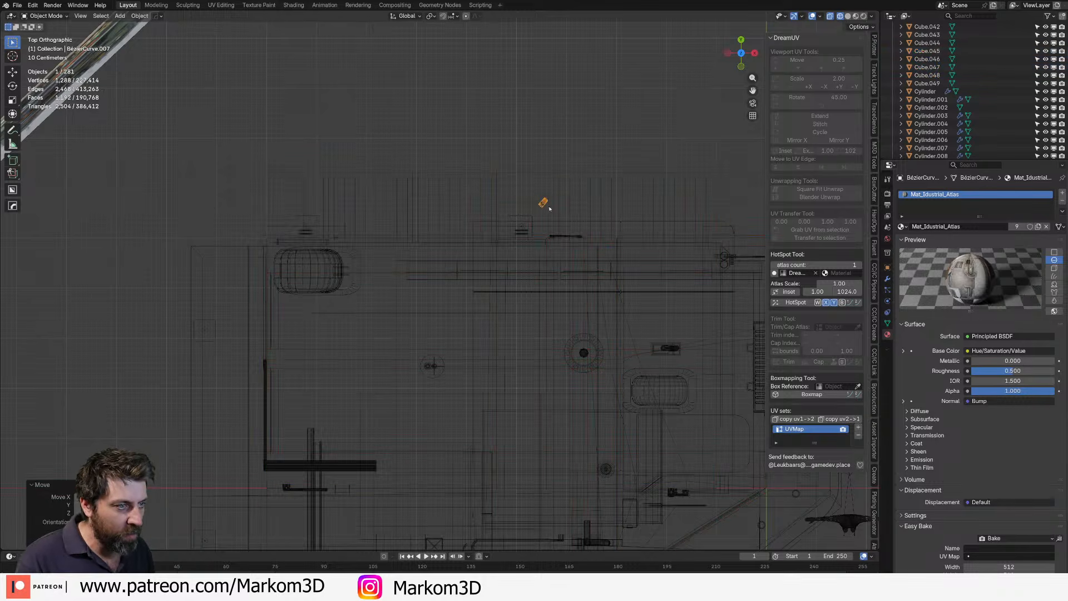
# - Duplicate the staircase-side camera, rotate the copy to face the opposite way, and place it next to the original
pyautogui.hotkey('shift', 'd')
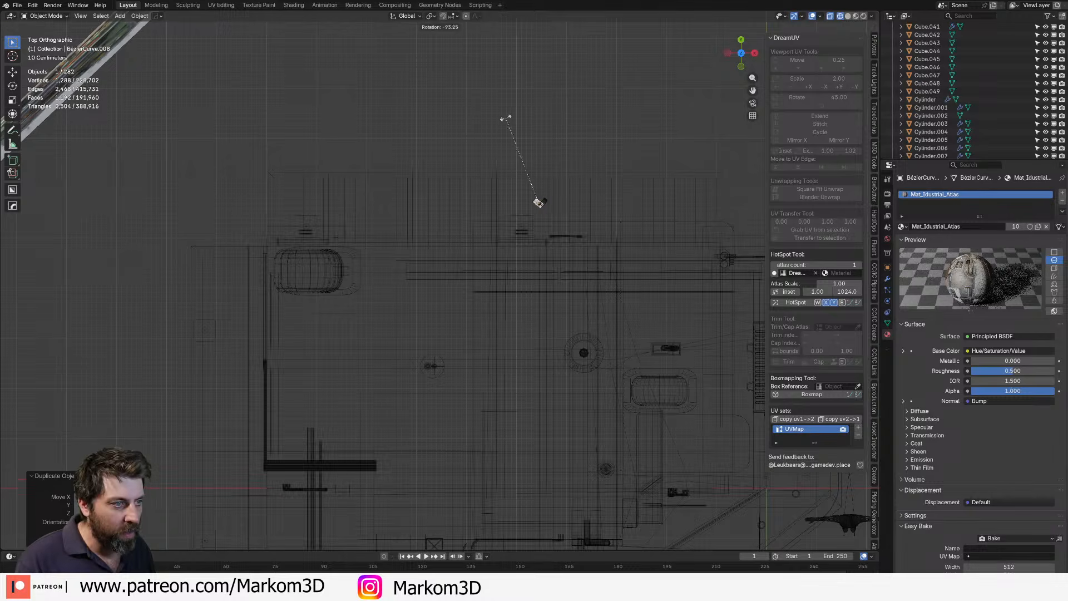
pyautogui.click(531, 169)
pyautogui.press('g')
pyautogui.click(534, 174)
pyautogui.moveTo(655, 228); pyautogui.dragTo(551, 191, button='middle')
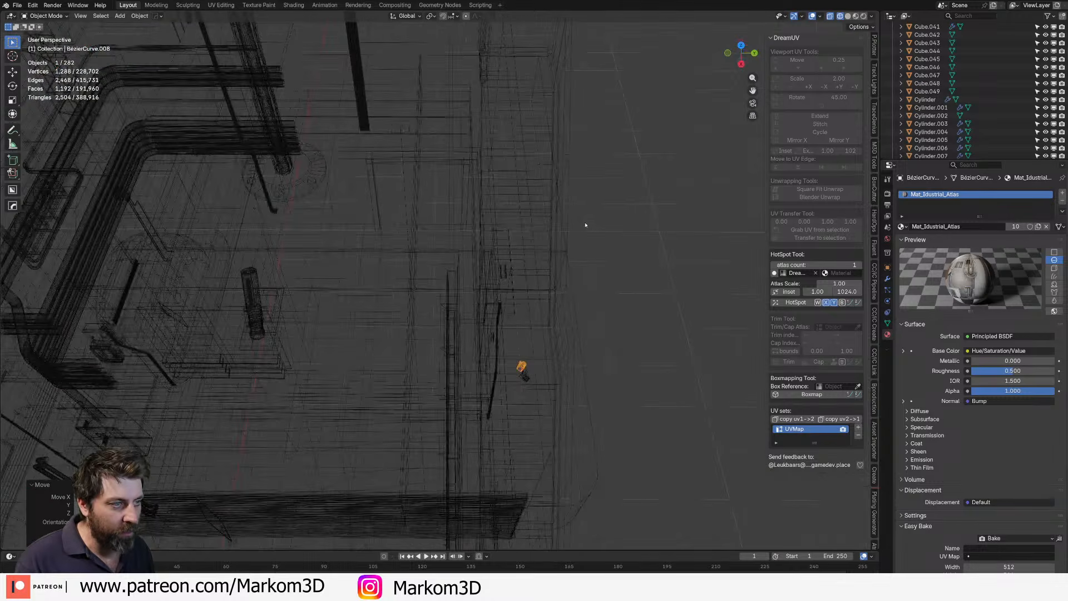
pyautogui.moveTo(585, 225); pyautogui.dragTo(523, 232, button='middle')
# - Select both staircase-side cameras and move them horizontally under the landing, about -0.45 m in X and 0.19 m in Y
pyautogui.hotkey('shift', 'z')
pyautogui.press('KP_Decimal')
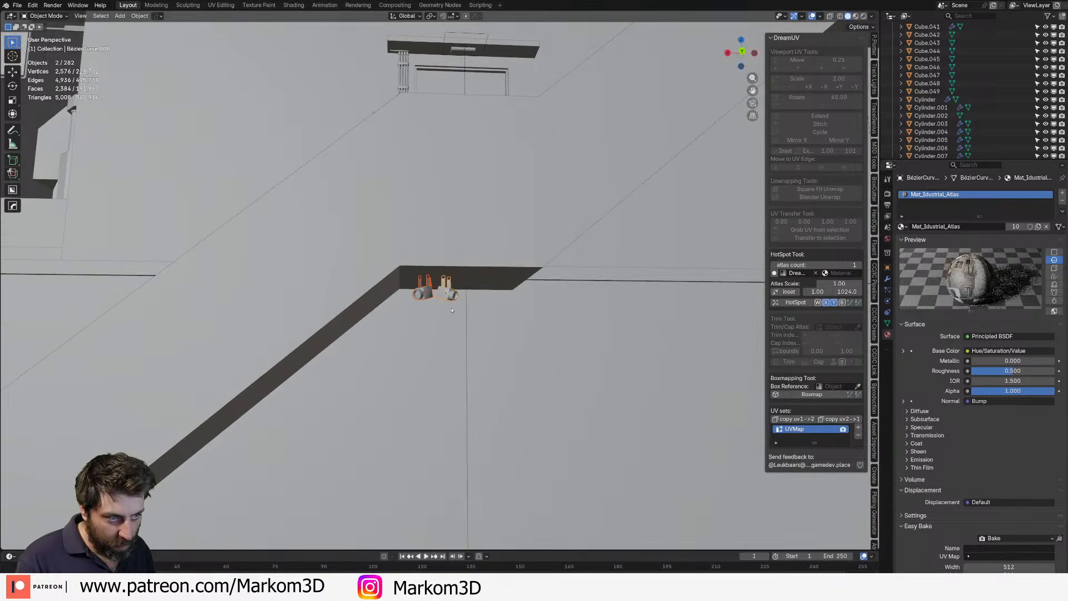
pyautogui.press('g')
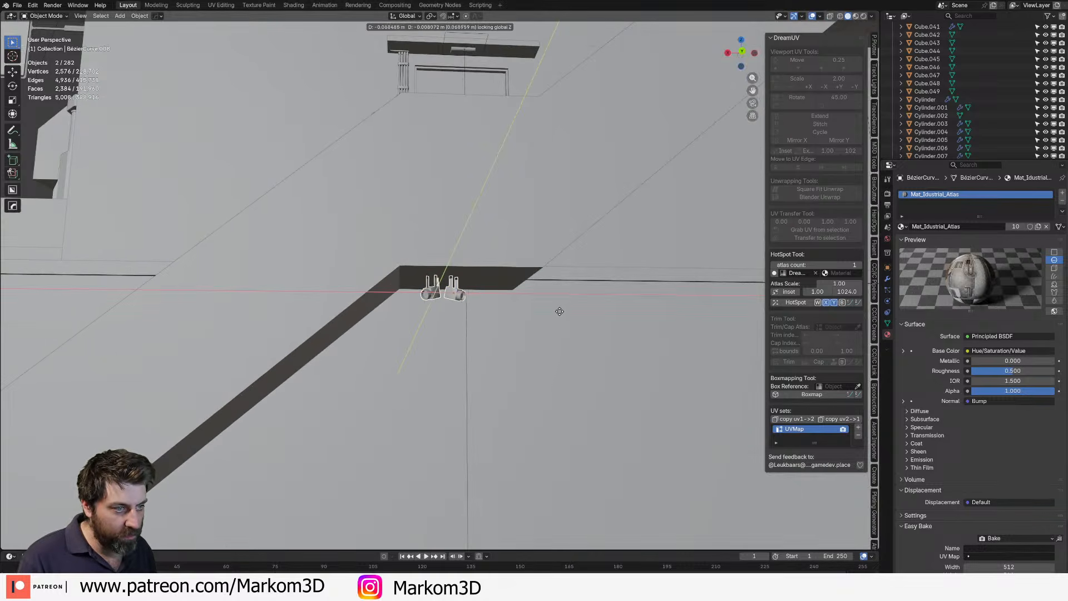
pyautogui.click(109, 285)
pyautogui.scroll(-8, 374, 386)
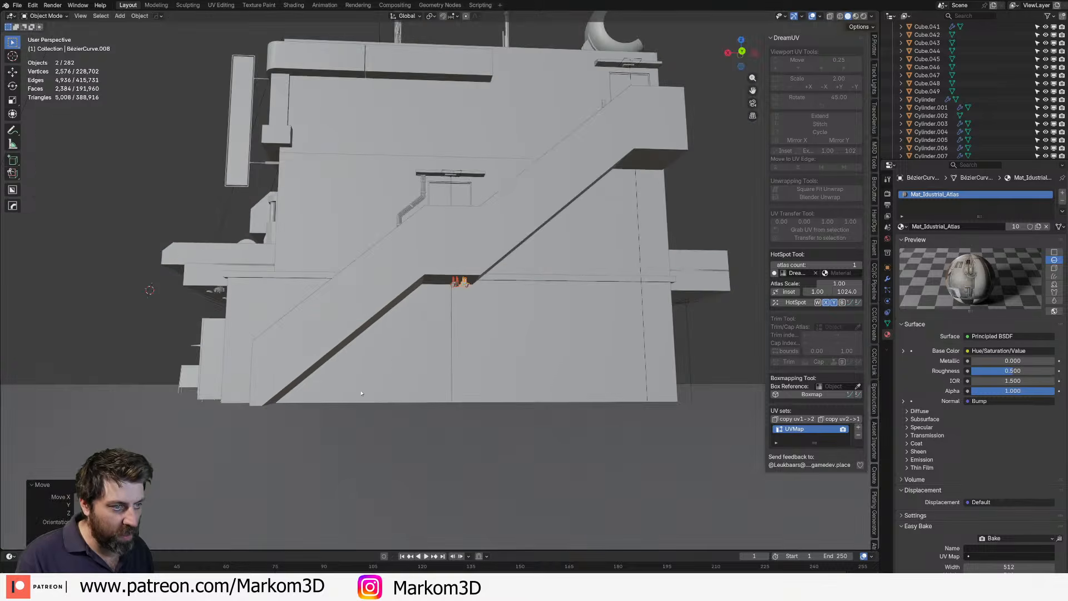
# - Duplicate a round ceiling light from the front canopy and place the copy under the side overhang, about 7 m along negative X
pyautogui.moveTo(375, 386); pyautogui.dragTo(466, 392, button='middle')
pyautogui.scroll(5, 469, 397)
pyautogui.scroll(8, 466, 392)
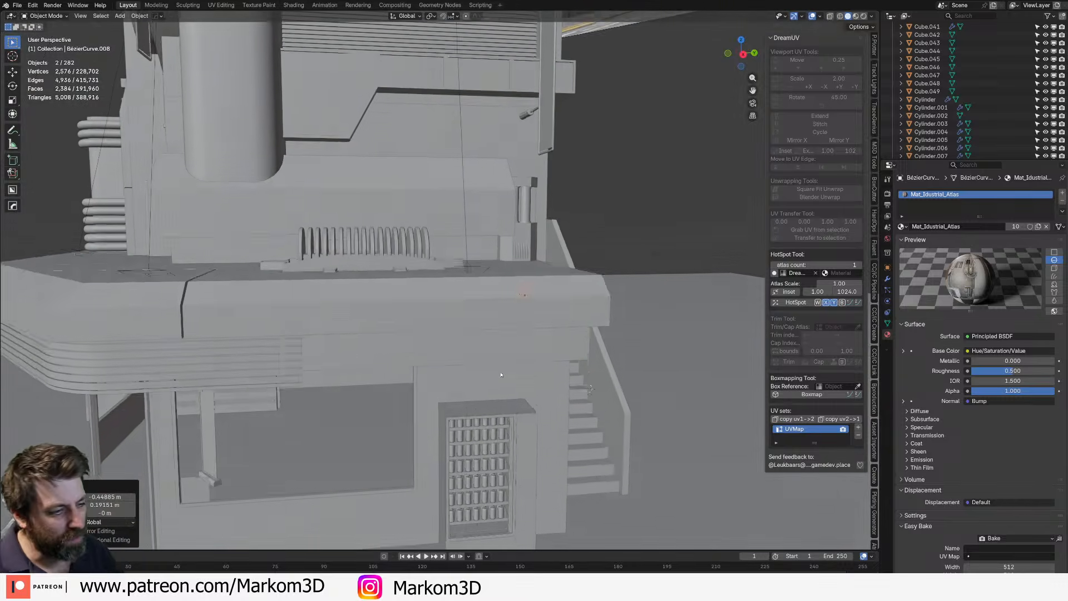
pyautogui.scroll(-8, 378, 447)
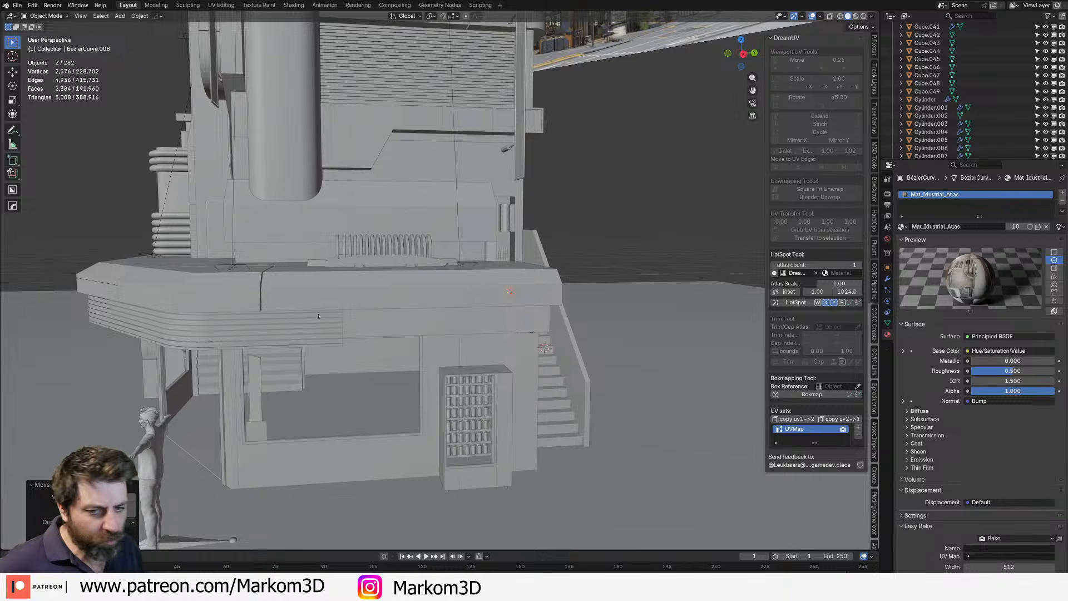
pyautogui.moveTo(319, 316); pyautogui.dragTo(428, 350, button='middle')
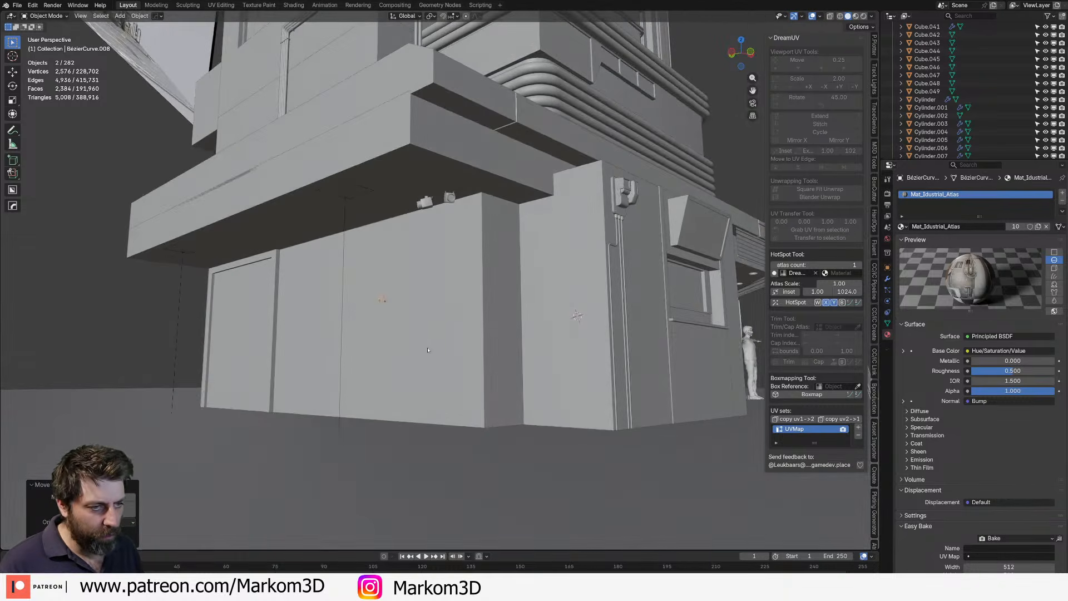
pyautogui.moveTo(638, 271); pyautogui.dragTo(345, 294, button='middle')
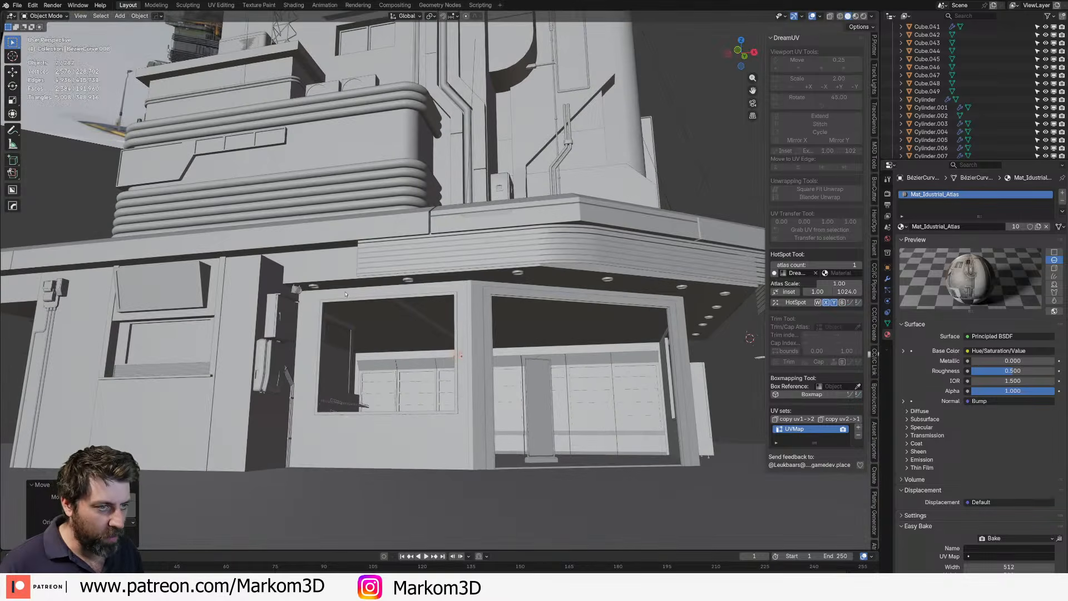
pyautogui.click(407, 279)
pyautogui.press('KP_7')
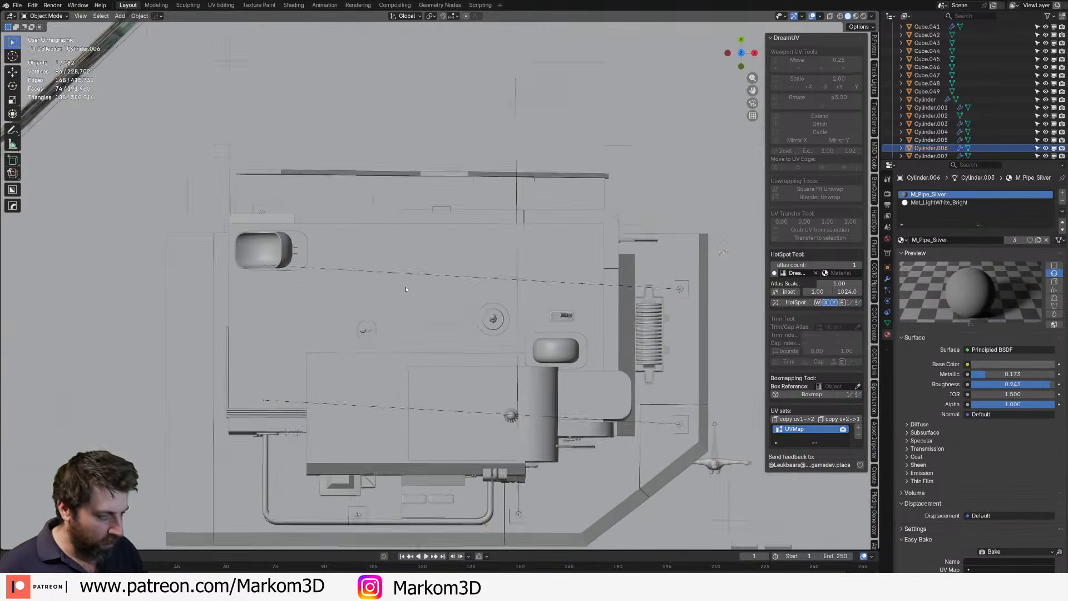
pyautogui.press('z')
pyautogui.click(337, 287)
pyautogui.keyDown('shift'); pyautogui.moveTo(360, 353); pyautogui.dragTo(498, 290, button='middle'); pyautogui.keyUp('shift')
pyautogui.scroll(-1, 543, 382)
pyautogui.keyDown('shift'); pyautogui.moveTo(543, 382); pyautogui.dragTo(567, 325, button='middle'); pyautogui.keyUp('shift')
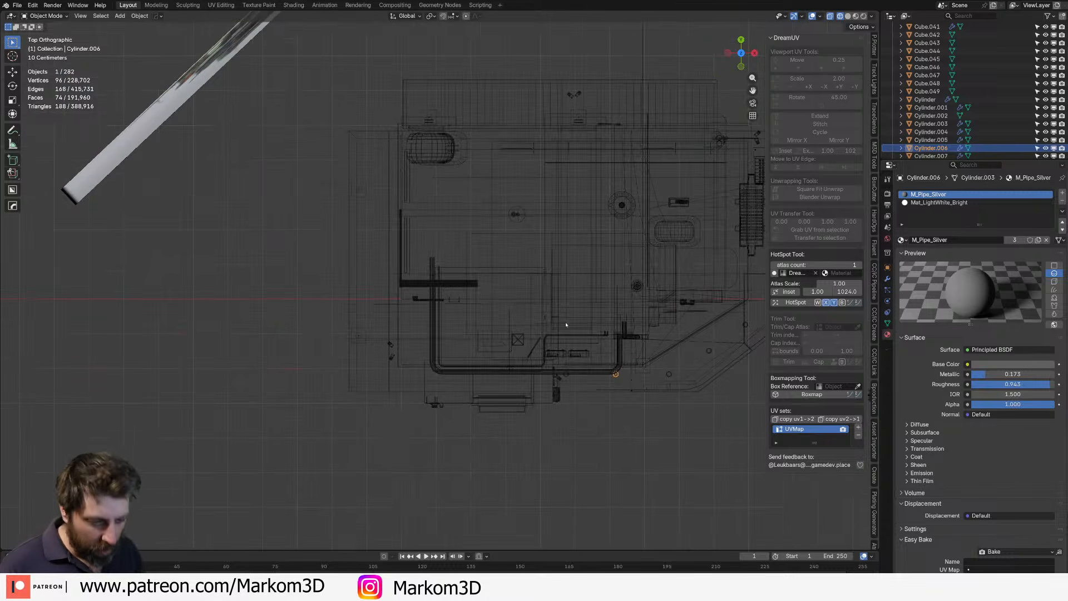
pyautogui.hotkey('shift', 'd')
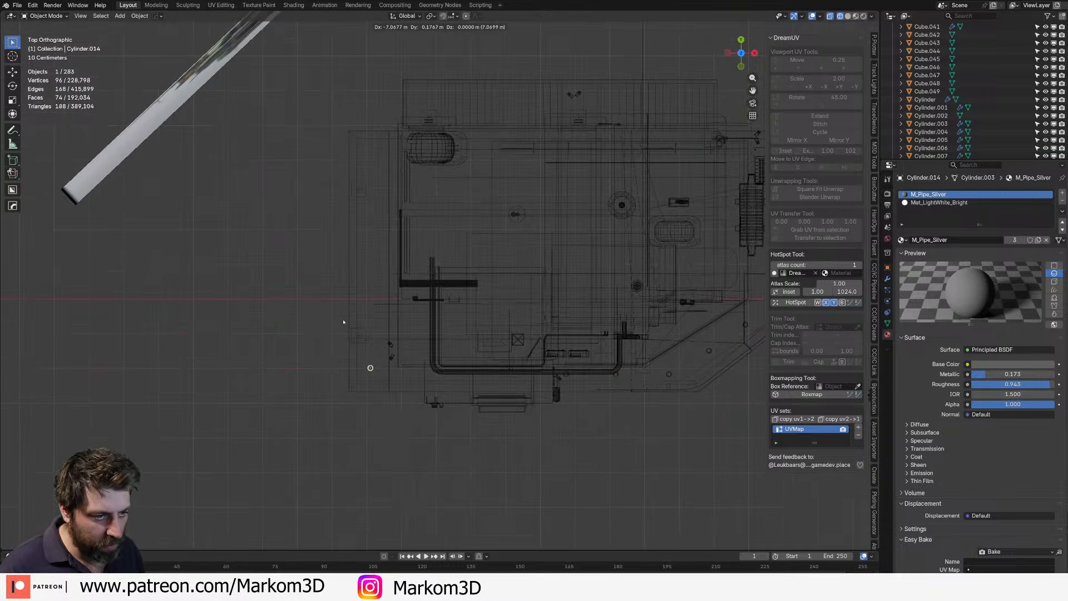
# - Duplicate the ceiling light along Y to the far end of the side overhang, and place another copy partway back
pyautogui.hotkey('shift', 'd')
pyautogui.press('y')
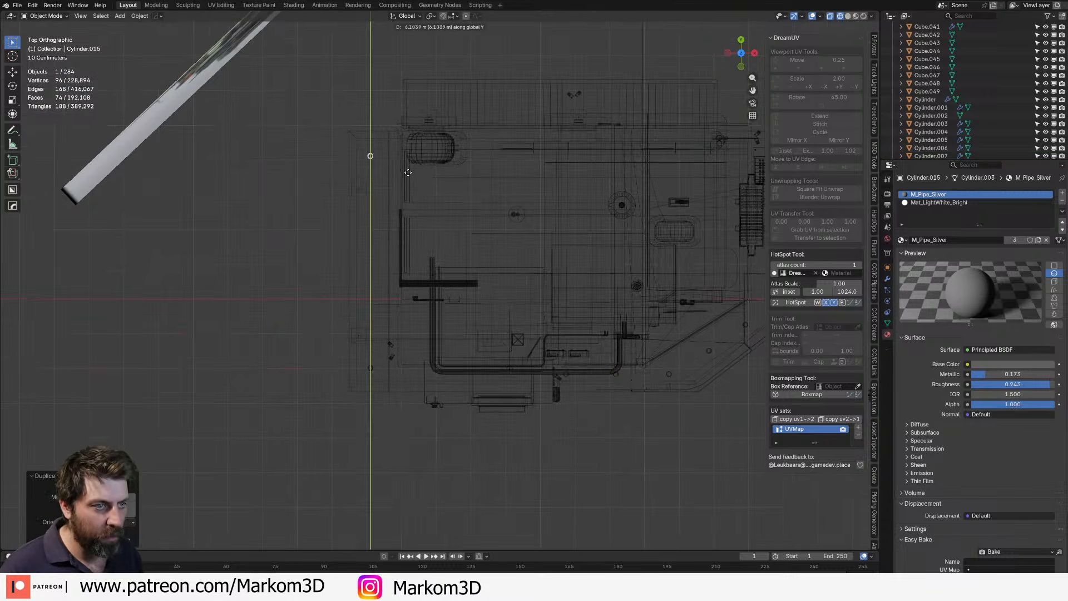
pyautogui.click(410, 170)
pyautogui.hotkey('shift', 'd')
pyautogui.press('y')
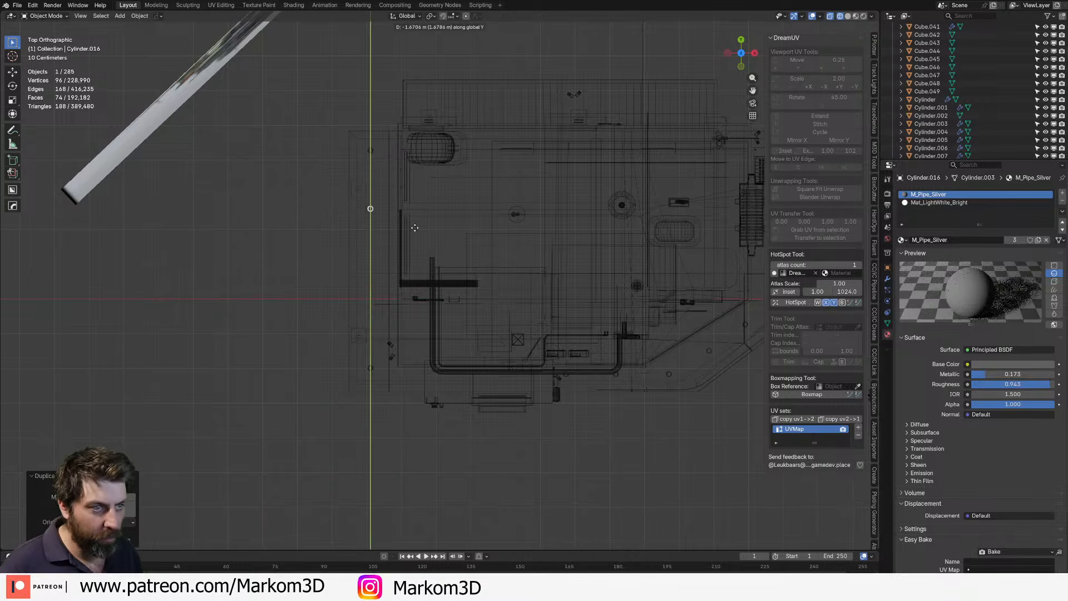
pyautogui.click(420, 209)
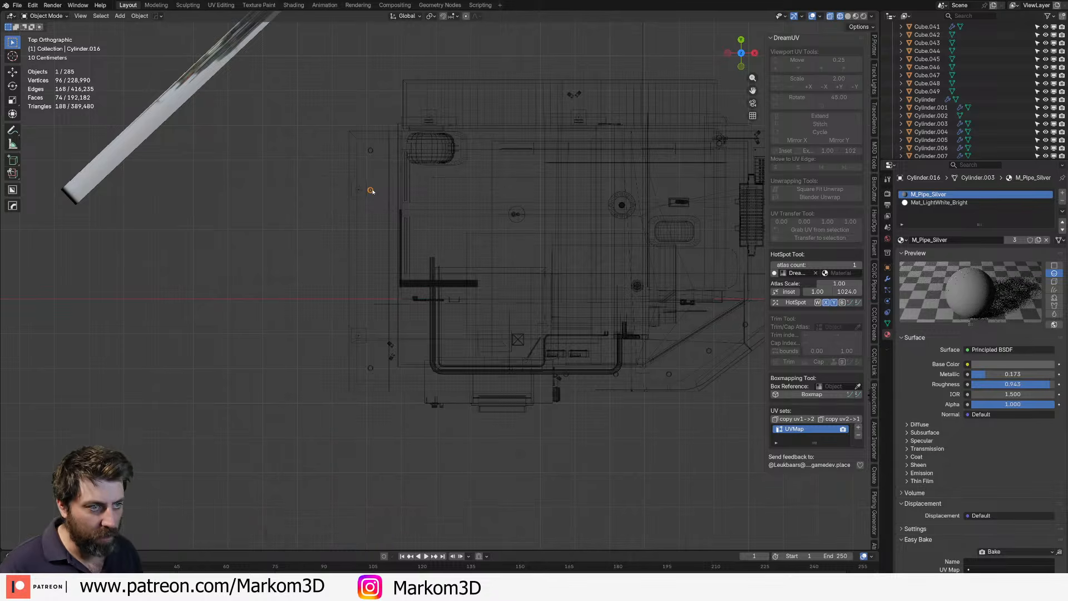
# - Add two more light copies along negative Y to complete the row under the side overhang, the last offset about -1.54 m
pyautogui.hotkey('shift', 'd')
pyautogui.press('y')
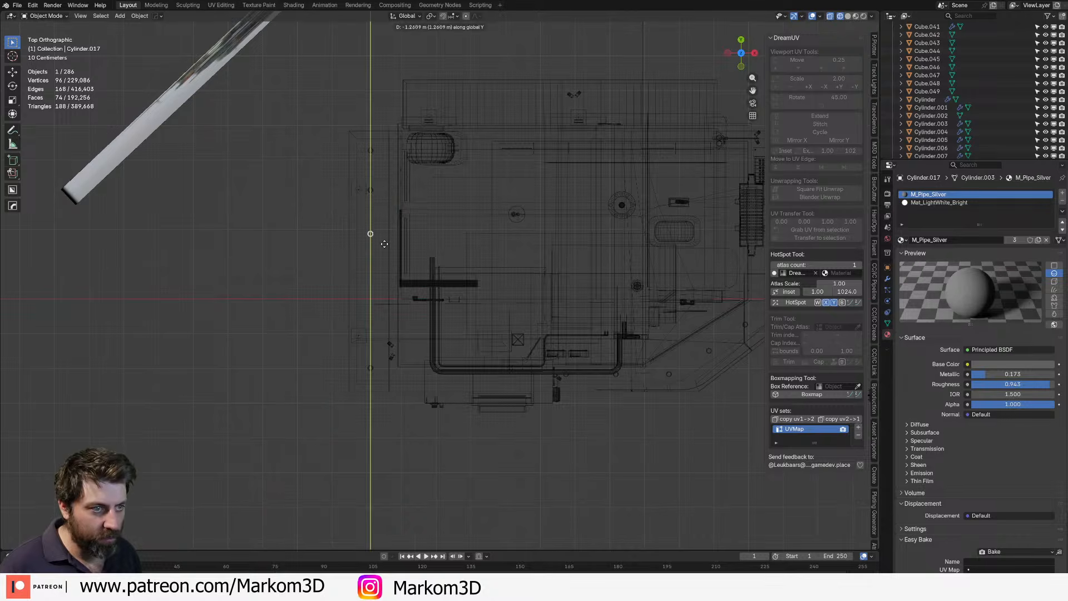
pyautogui.click(384, 245)
pyautogui.hotkey('shift', 'd')
pyautogui.press('y')
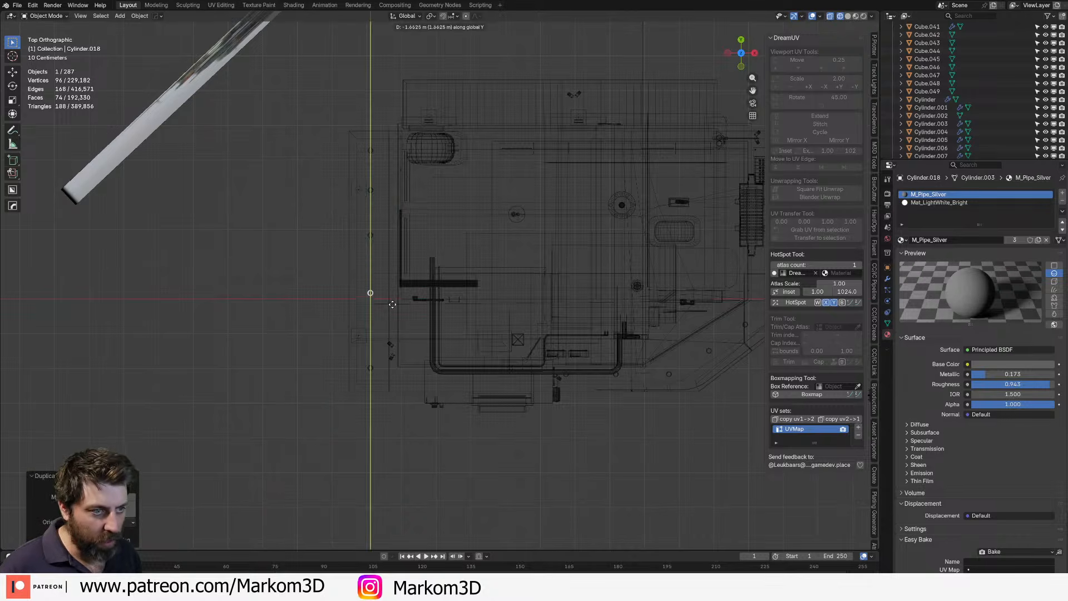
pyautogui.click(391, 298)
# - Examine the row of lights under the side overhang and the surrounding walls in solid and rendered shading
pyautogui.moveTo(391, 298)
pyautogui.mouseDown(button='middle')
pyautogui.moveTo(445, 269)
pyautogui.moveTo(510, 208)
pyautogui.mouseUp(button='middle')
pyautogui.press('z')
pyautogui.click(563, 209)
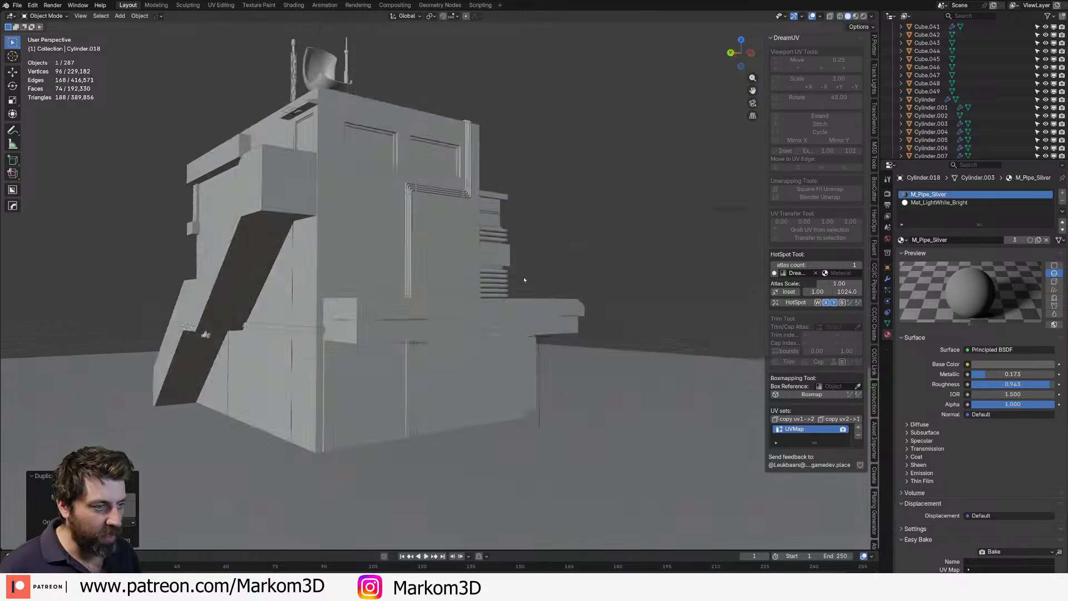
pyautogui.moveTo(525, 280); pyautogui.dragTo(528, 271, button='middle')
pyautogui.scroll(4, 529, 271)
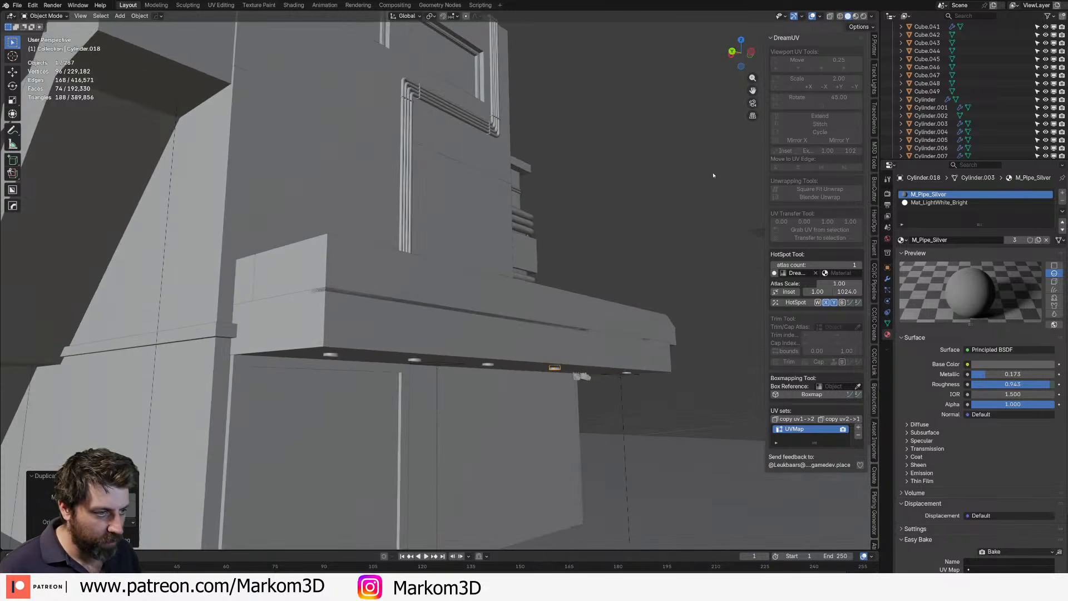
pyautogui.click(863, 17)
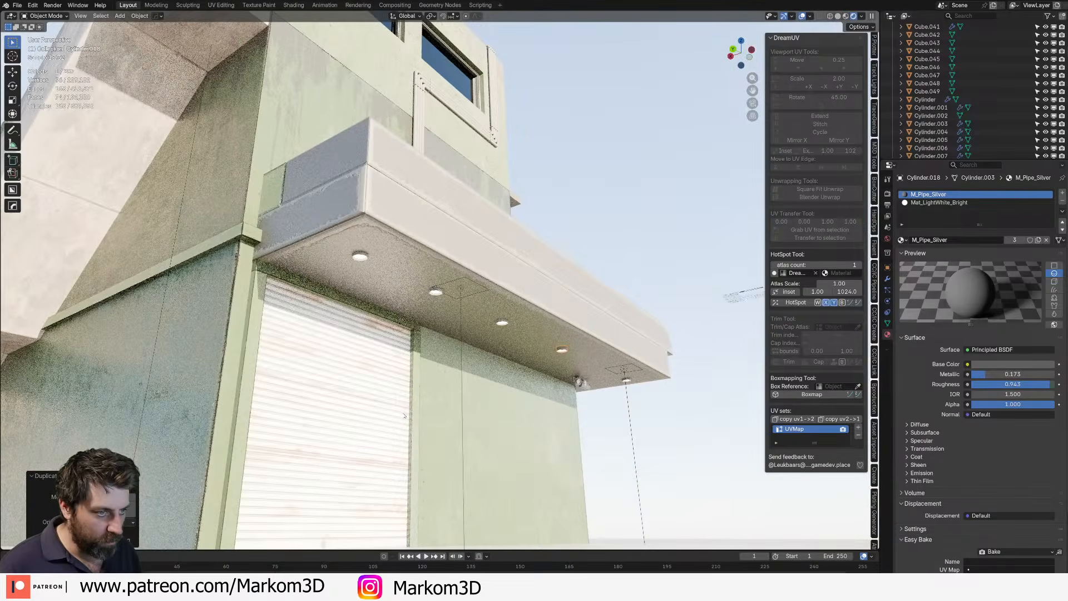
pyautogui.moveTo(410, 415); pyautogui.dragTo(378, 484, button='middle')
pyautogui.scroll(-5, 309, 442)
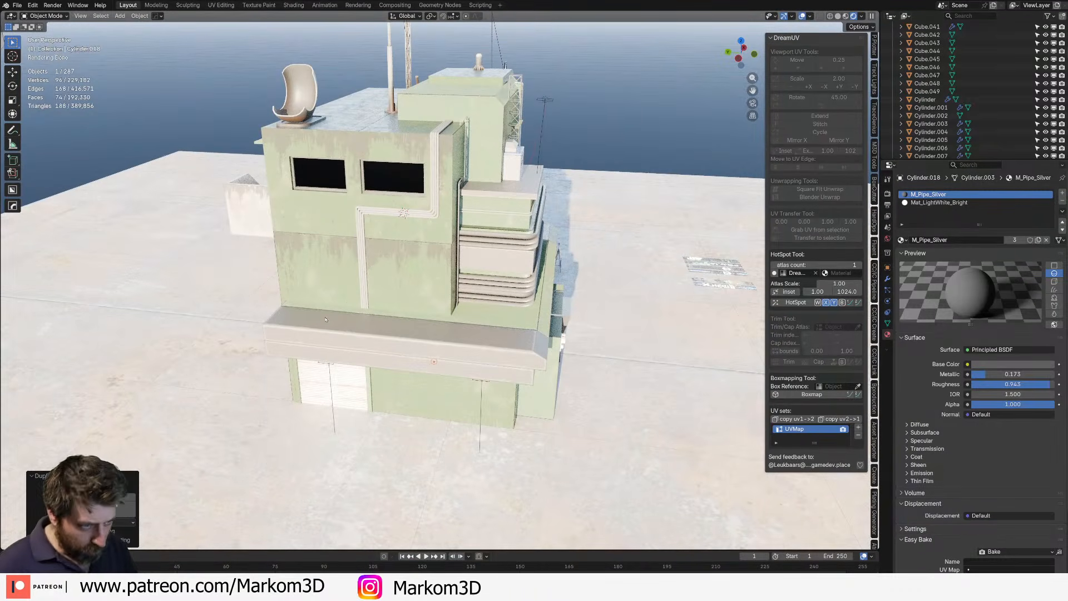
pyautogui.moveTo(400, 317); pyautogui.dragTo(498, 346, button='middle')
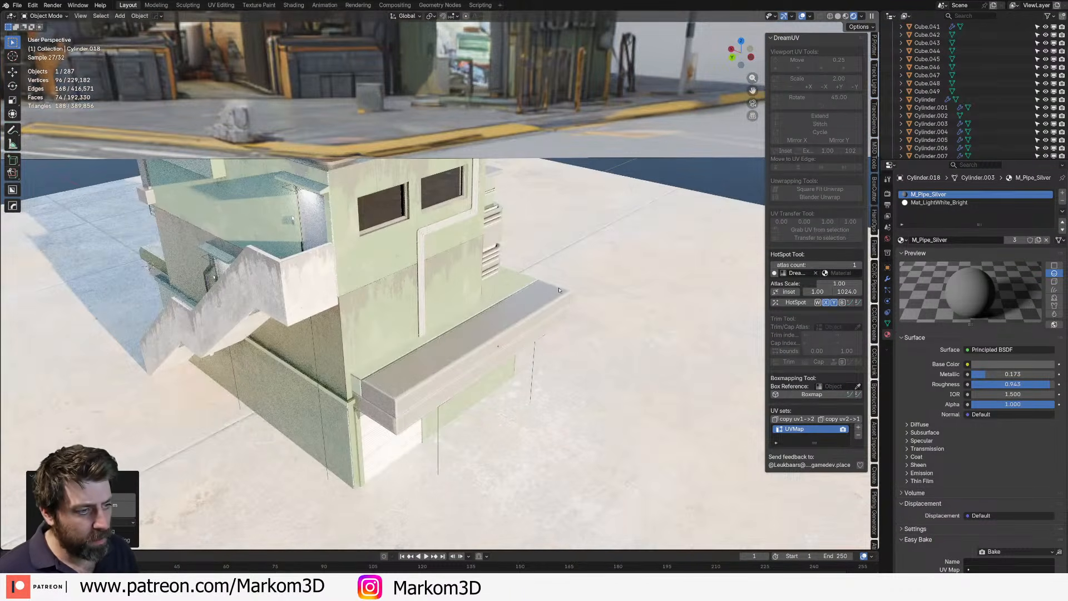
pyautogui.moveTo(530, 280); pyautogui.dragTo(410, 337, button='middle')
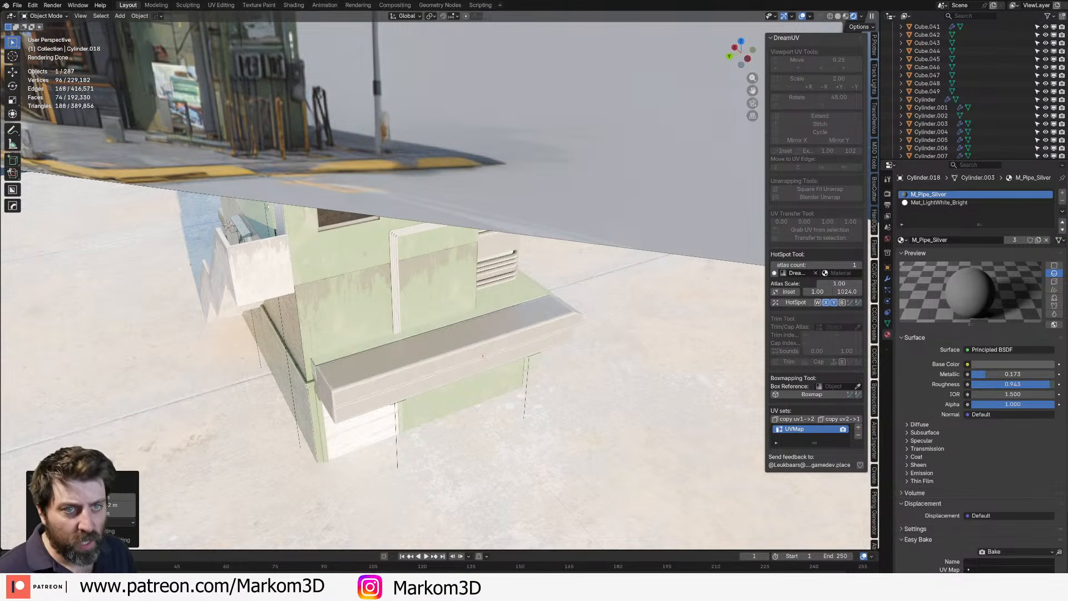
# - Split the 3D viewport and turn the new area into an Asset Browser
pyautogui.moveTo(4, 15); pyautogui.dragTo(331, 23)
pyautogui.click(10, 15)
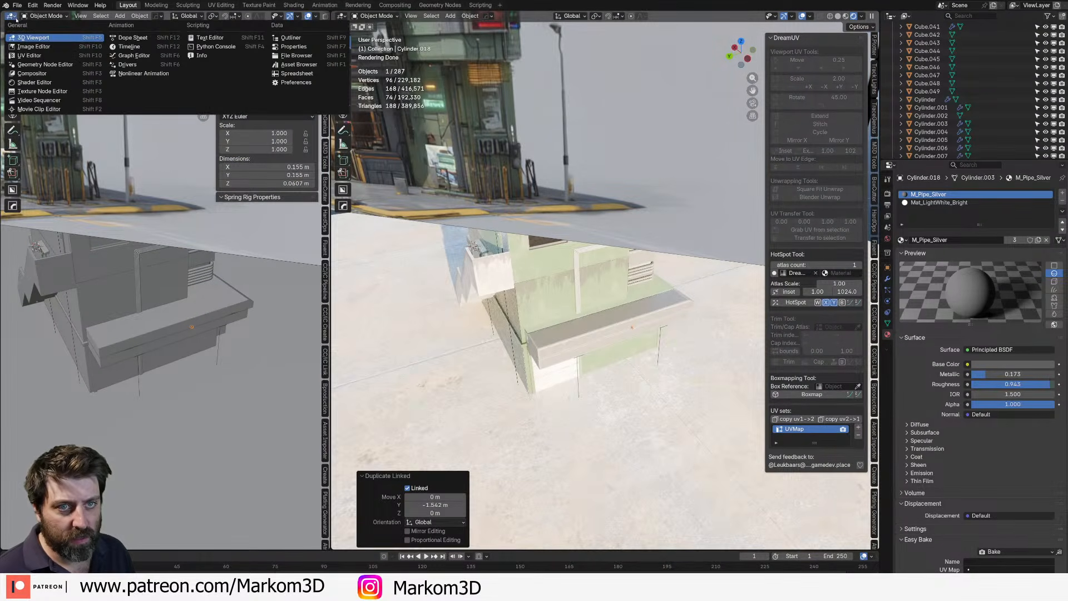
pyautogui.click(298, 57)
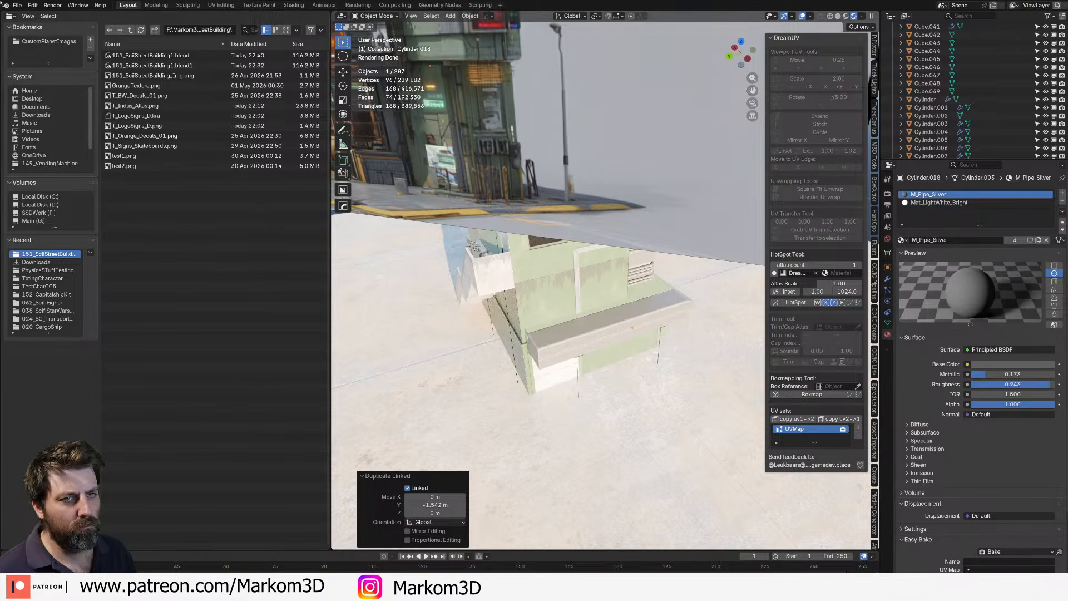
pyautogui.click(10, 16)
pyautogui.click(297, 65)
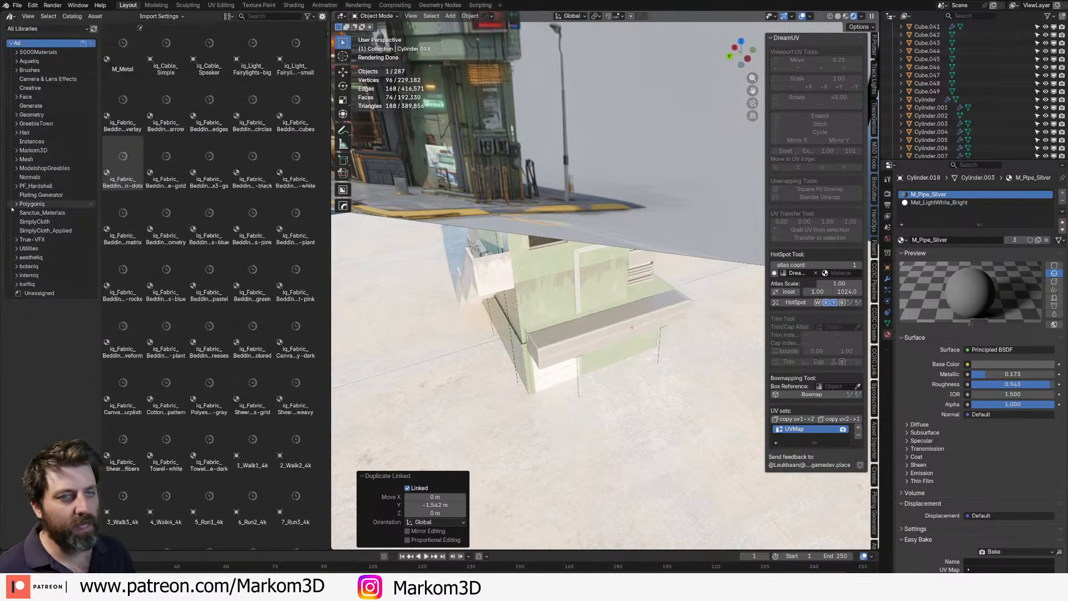
# - Expand the Markom3D asset catalog and show its FuseBoxes assets
pyautogui.click(28, 150)
pyautogui.click(16, 151)
pyautogui.click(35, 160)
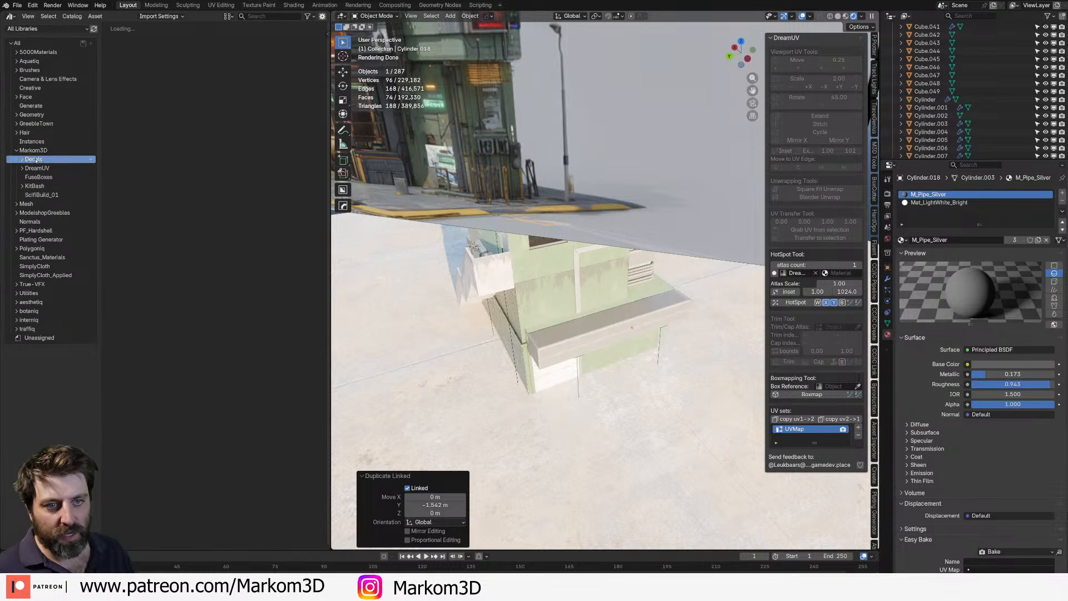
pyautogui.click(36, 178)
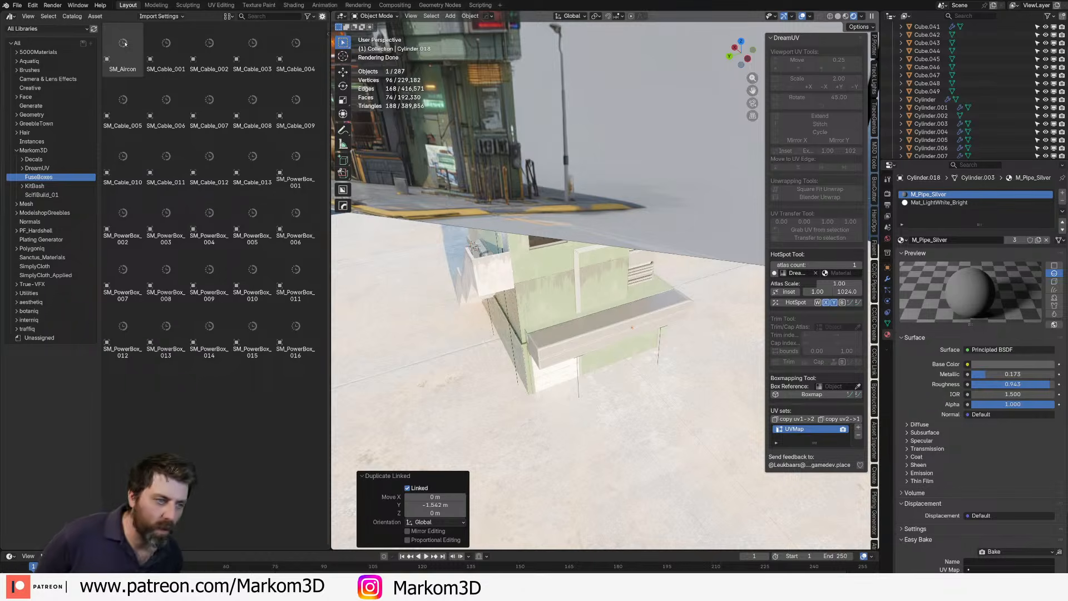
# - Place the SM_PowerBox_011 asset on the side wall just above the overhang, near the wall's staircase-side corner
pyautogui.moveTo(592, 310); pyautogui.dragTo(570, 295, button='middle')
pyautogui.scroll(6, 592, 310)
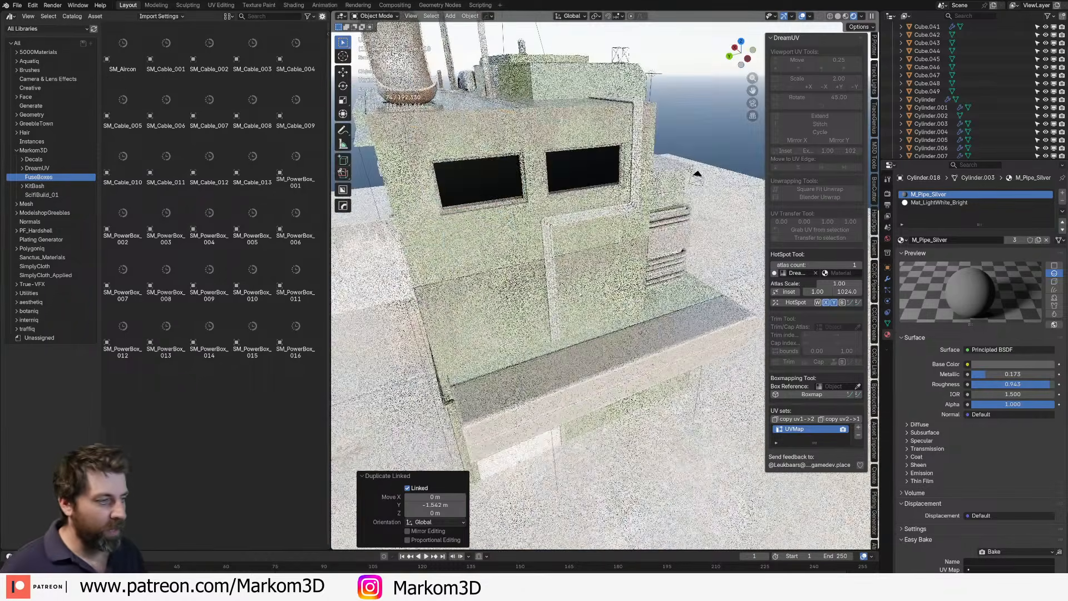
pyautogui.scroll(-3, 592, 310)
pyautogui.scroll(4, 556, 300)
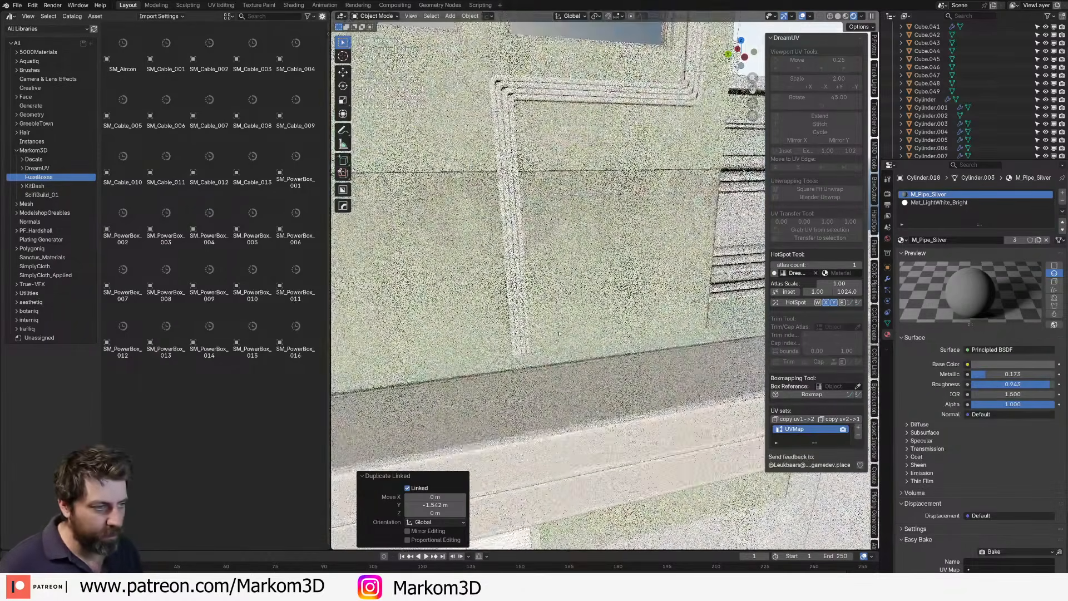
pyautogui.moveTo(556, 340)
pyautogui.mouseDown(button='middle')
pyautogui.moveTo(593, 331)
pyautogui.moveTo(574, 330)
pyautogui.mouseUp(button='middle')
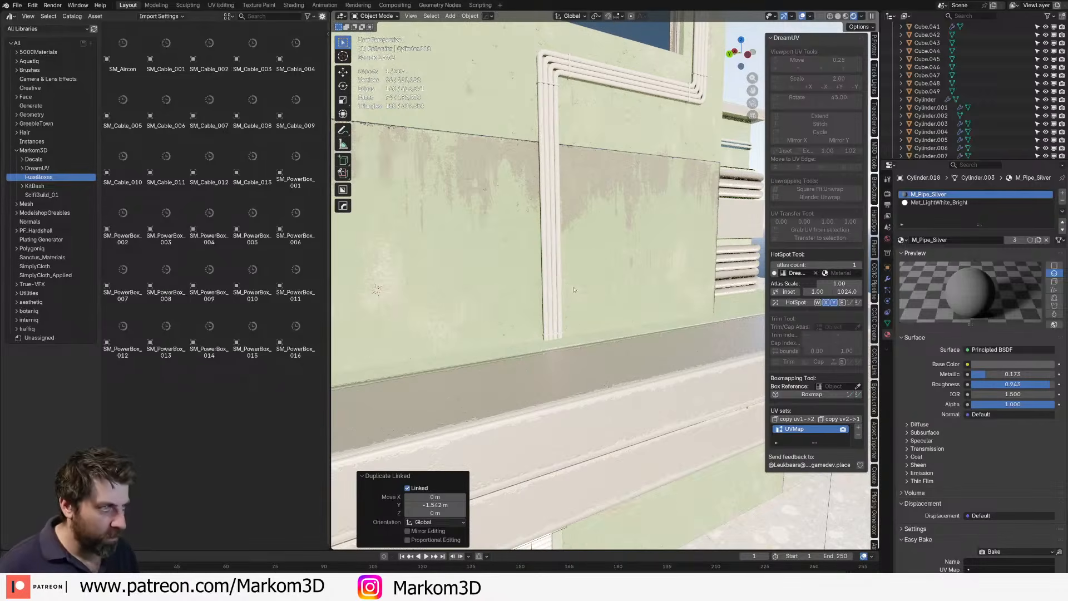
pyautogui.moveTo(426, 321); pyautogui.dragTo(539, 312, button='middle')
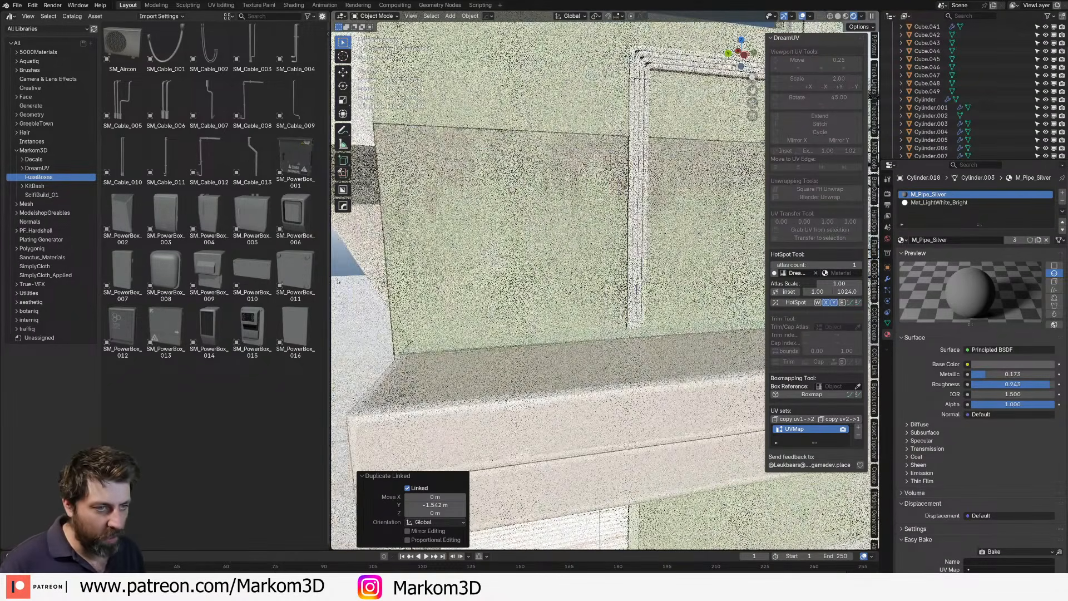
pyautogui.moveTo(295, 274); pyautogui.dragTo(449, 316)
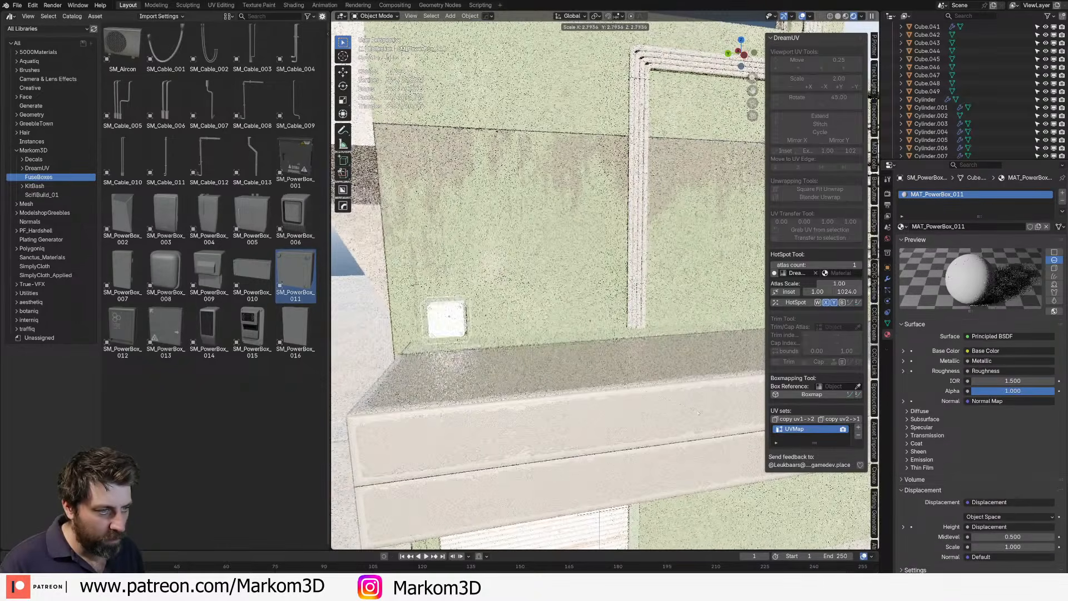
# - Add SM_PowerBox_006 beside the first box, rotate it -90° about local Z, and shift it about -0.083 m in Y
pyautogui.moveTo(296, 218); pyautogui.dragTo(431, 293)
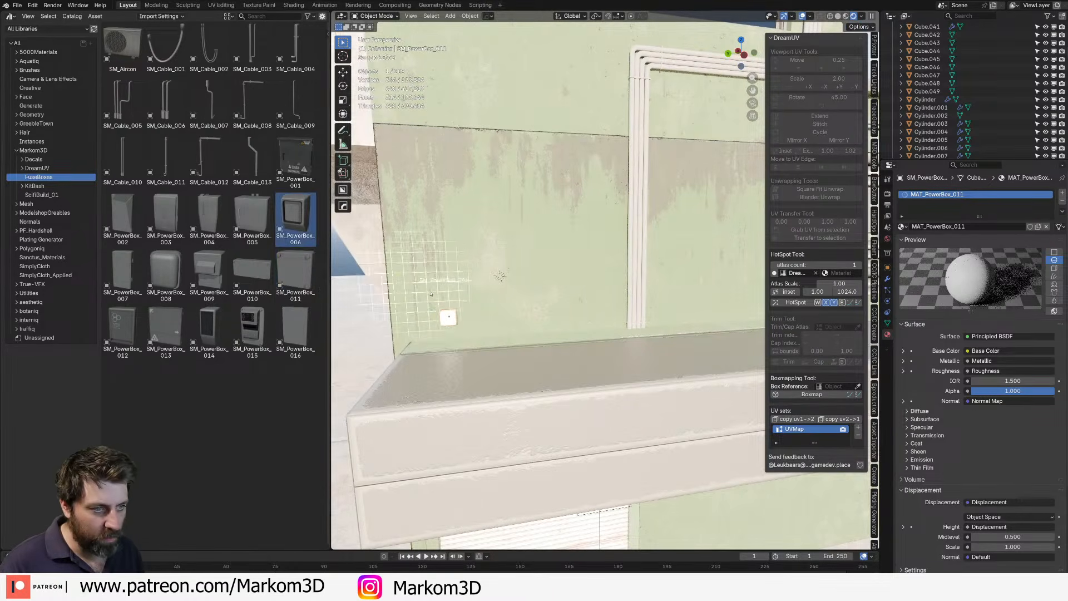
pyautogui.moveTo(510, 346); pyautogui.dragTo(509, 346)
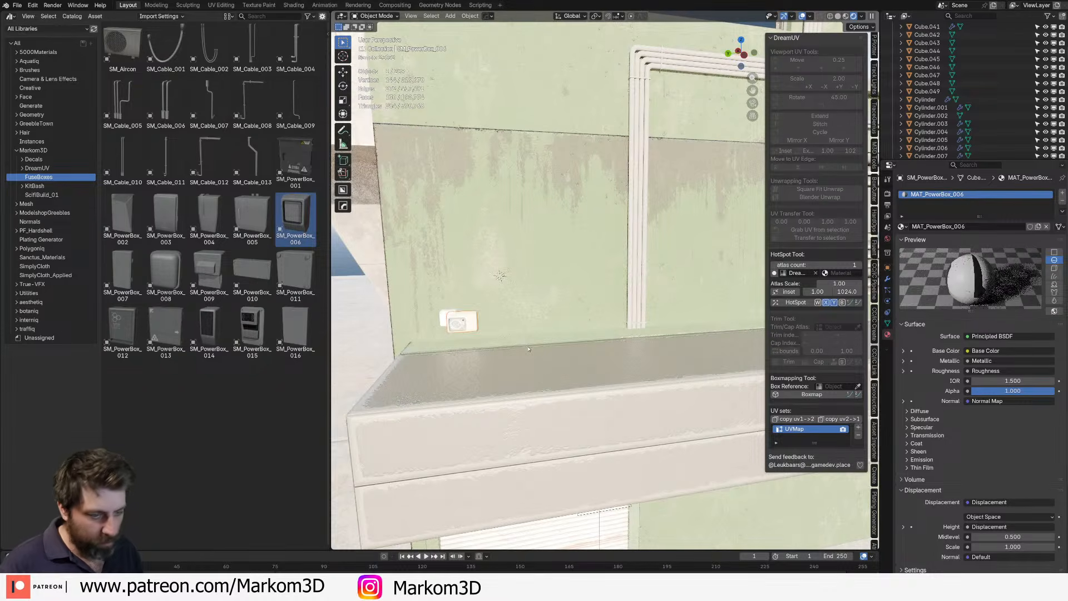
pyautogui.write('-90')
pyautogui.press('Return')
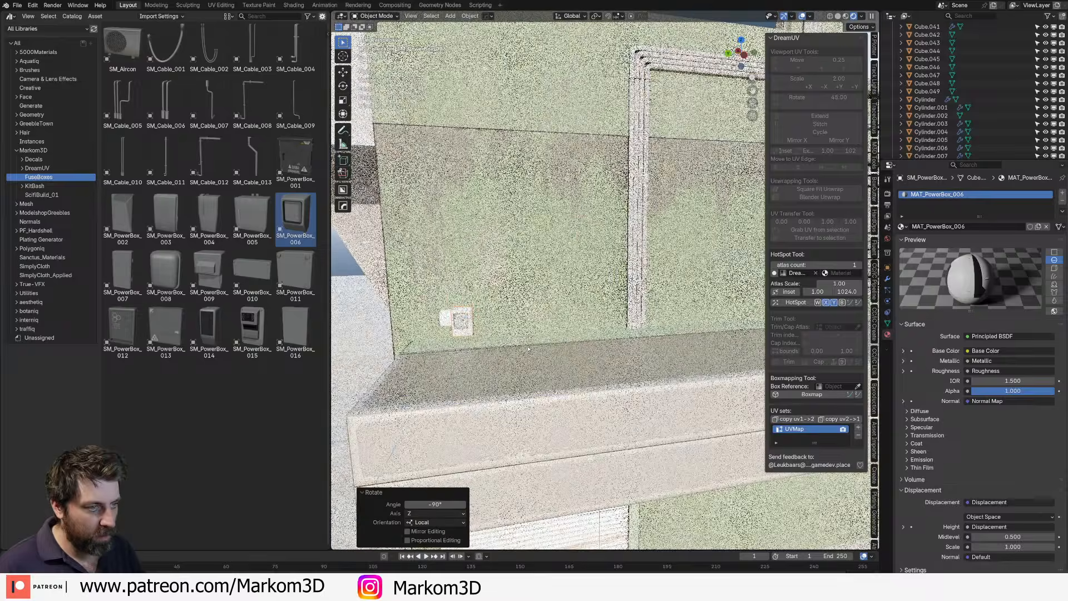
pyautogui.press('g')
pyautogui.press('x')
pyautogui.press('y')
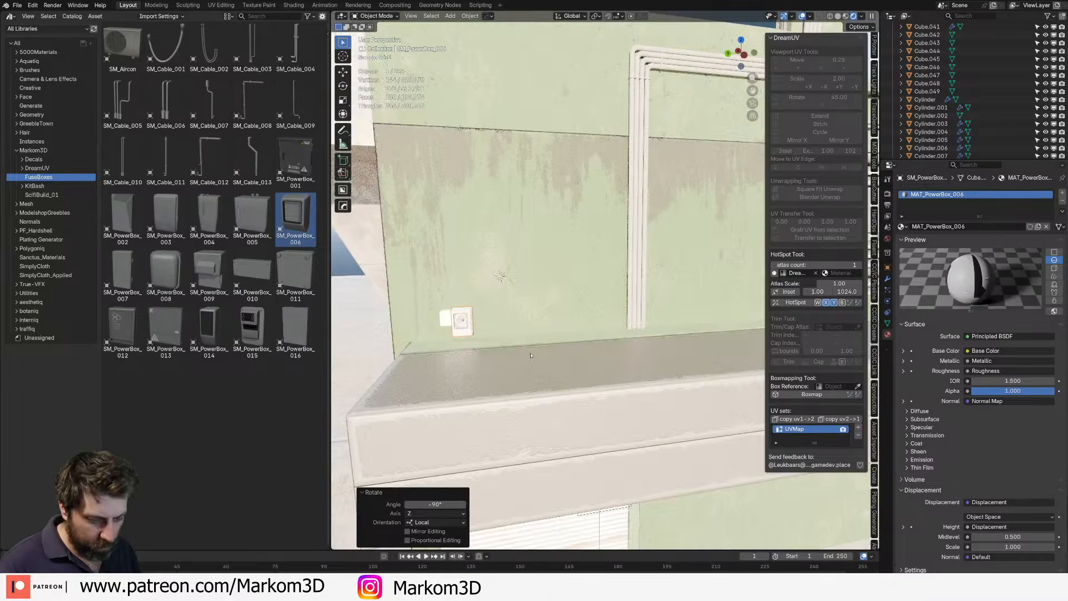
pyautogui.click(528, 354)
# - Place SM_PowerBox_001 on the wall next to the two small boxes and rotate it -90° about local Z
pyautogui.keyDown('shift'); pyautogui.moveTo(528, 354); pyautogui.dragTo(612, 302, button='middle'); pyautogui.keyUp('shift')
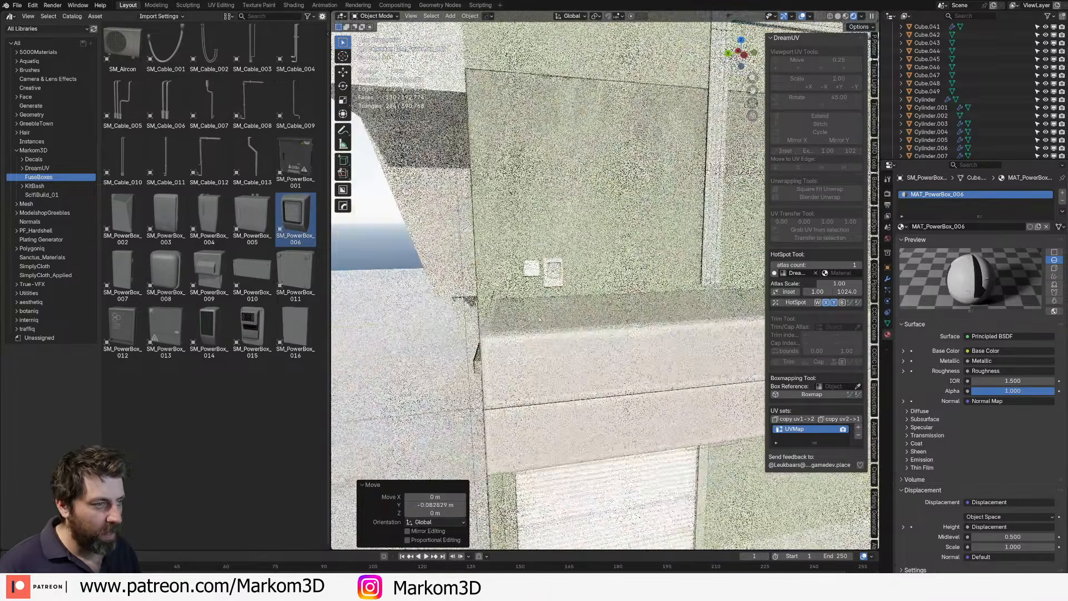
pyautogui.scroll(3, 505, 263)
pyautogui.scroll(-1, 505, 263)
pyautogui.moveTo(295, 164); pyautogui.dragTo(571, 252)
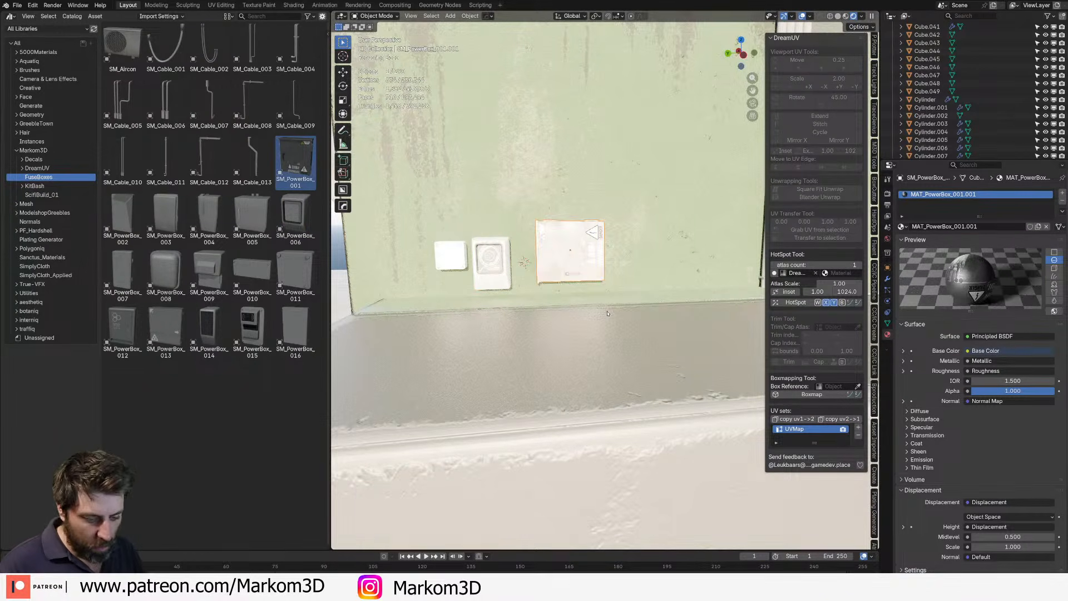
pyautogui.press('r')
pyautogui.press('z')
pyautogui.press('z')
pyautogui.press('Return')
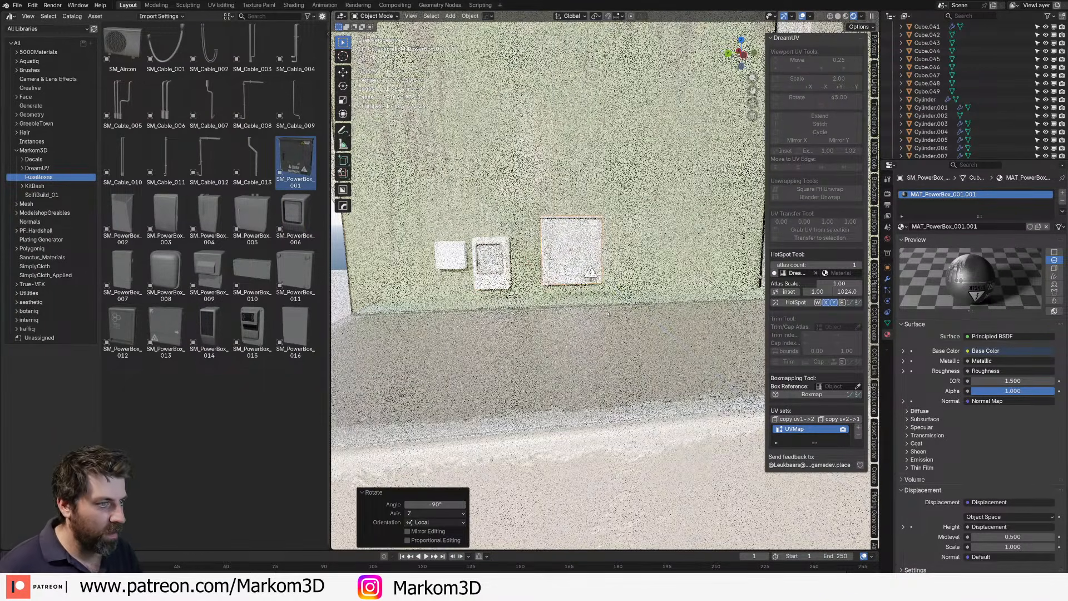
# - Move SM_PowerBox_001 along the wall above the two small boxes, about 0.503 m in Y and 0.376 m in Z
pyautogui.press('g')
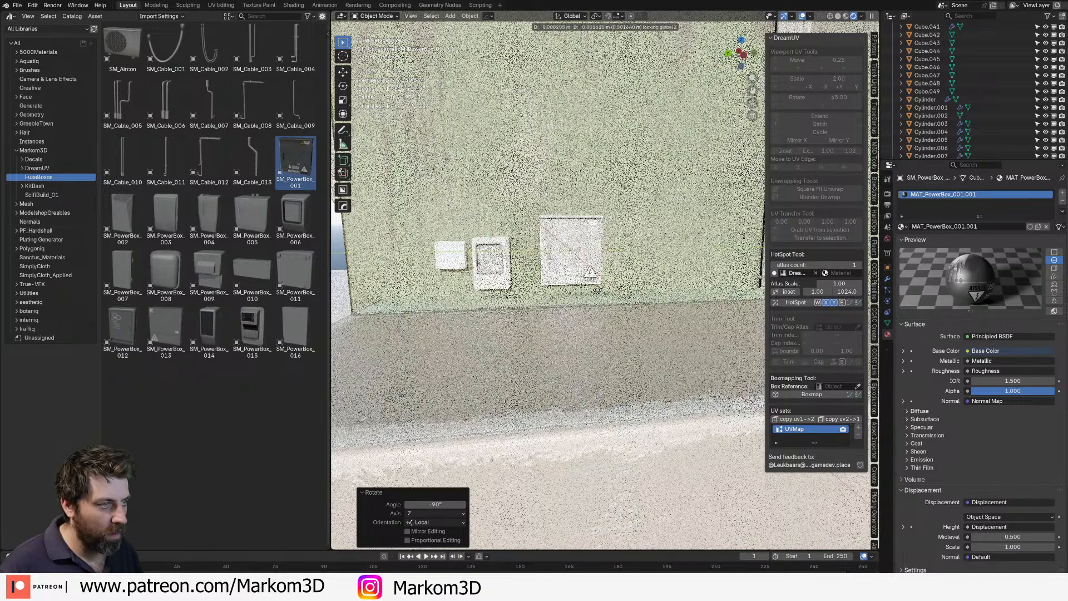
pyautogui.hotkey('shift', 'x')
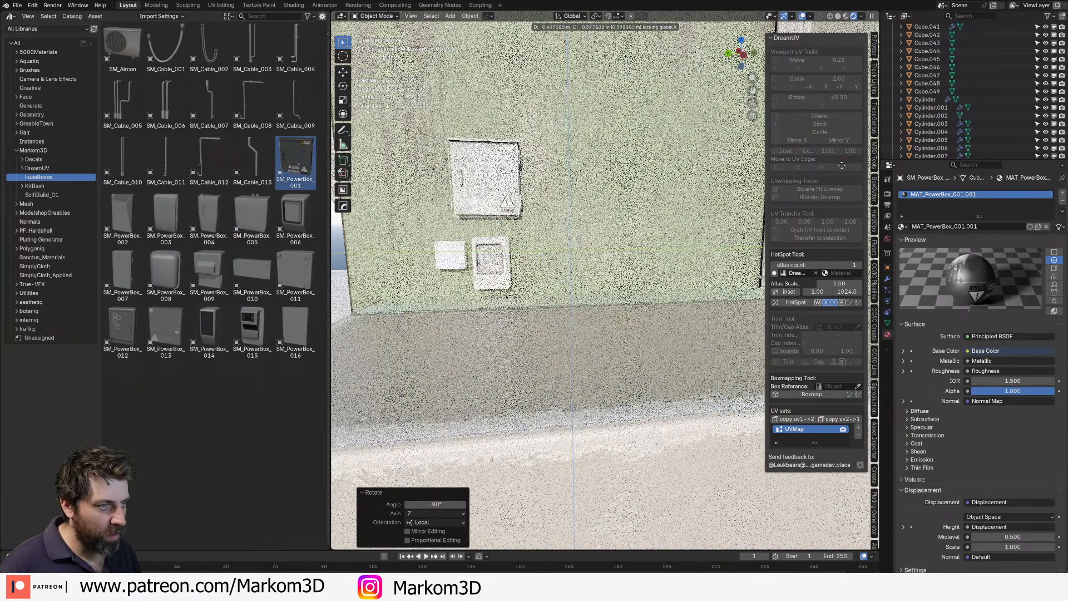
pyautogui.click(759, 169)
# - In left orthographic view, place SM_PowerBox_012 on the wall between the existing power boxes and the vertical pipes
pyautogui.scroll(-5, 556, 269)
pyautogui.press('KP_3')
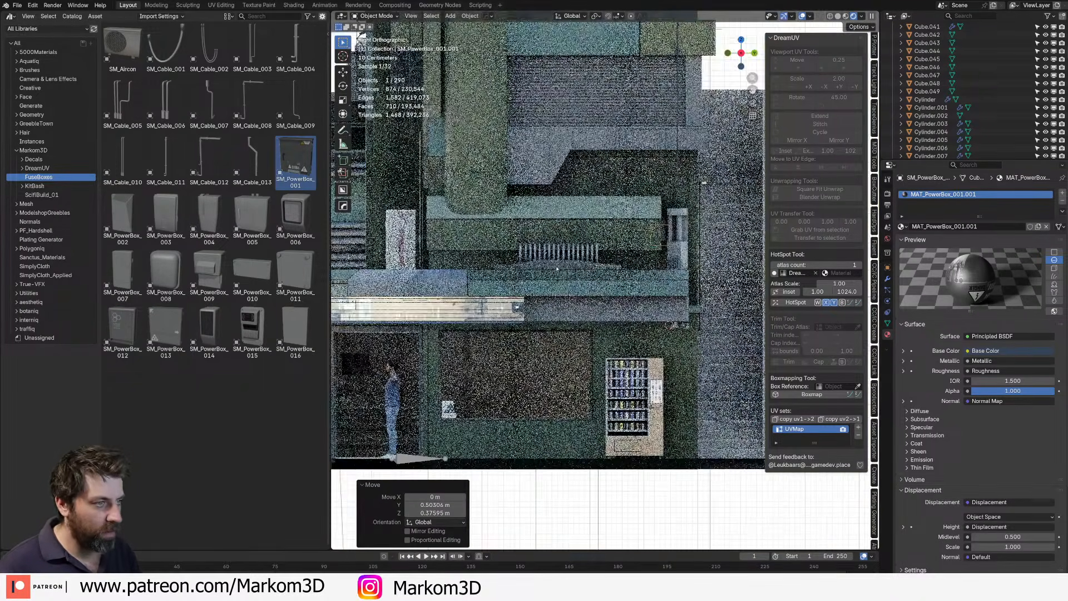
pyautogui.press('KP_1')
pyautogui.press('ctrl+KP_1')
pyautogui.press('ctrl+KP_3')
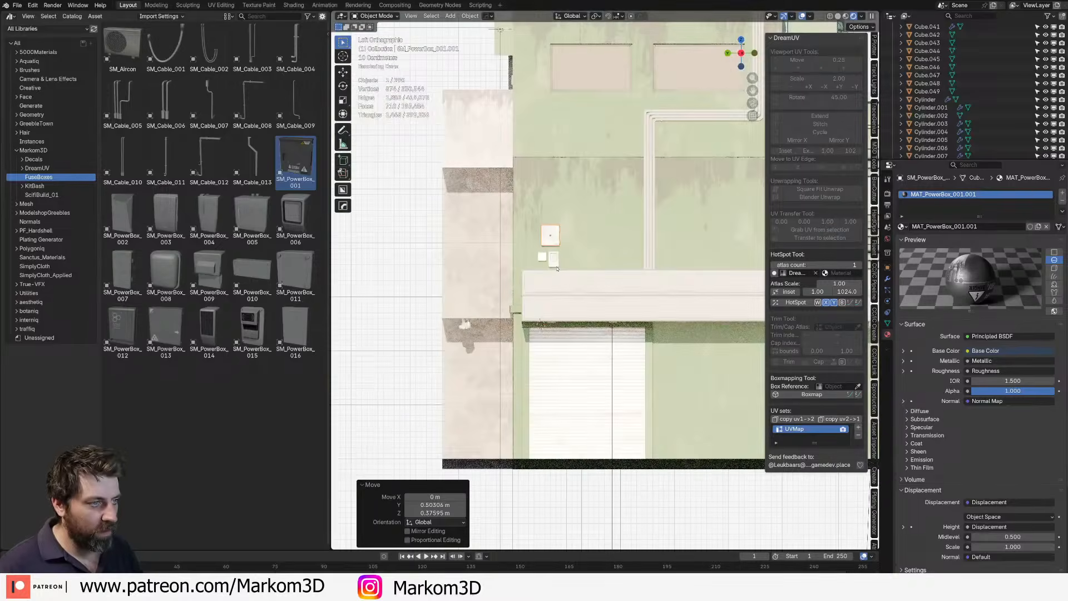
pyautogui.scroll(2, 557, 269)
pyautogui.keyDown('shift'); pyautogui.moveTo(556, 269); pyautogui.dragTo(473, 260, button='middle'); pyautogui.keyUp('shift')
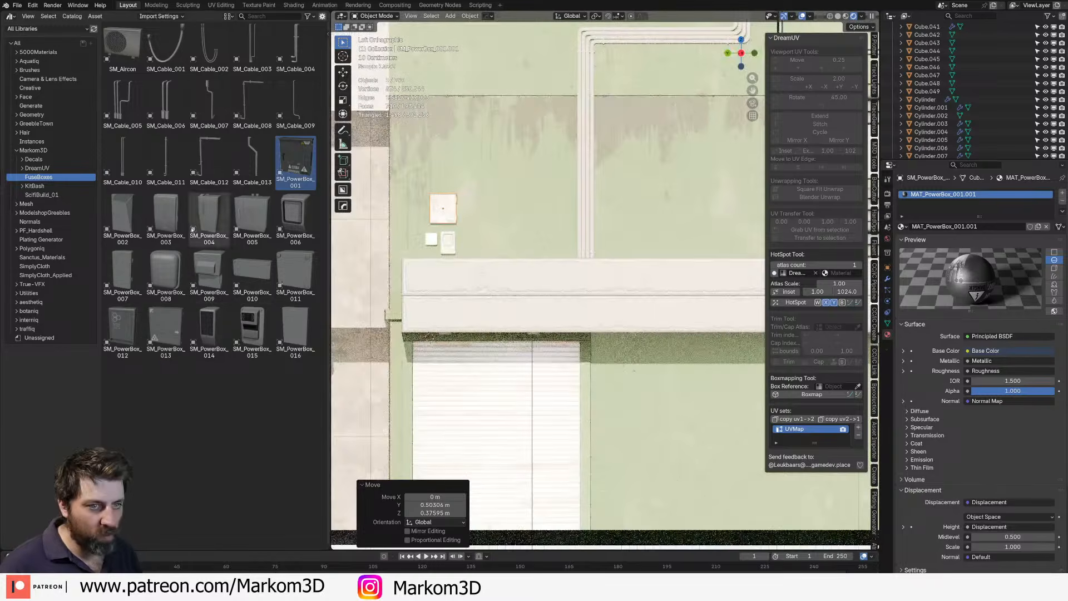
pyautogui.moveTo(123, 328); pyautogui.dragTo(484, 224)
# - Rotate SM_PowerBox_012 -90° about its local Z axis so it sits flat on the wall
pyautogui.press('r')
pyautogui.press('z')
pyautogui.press('z')
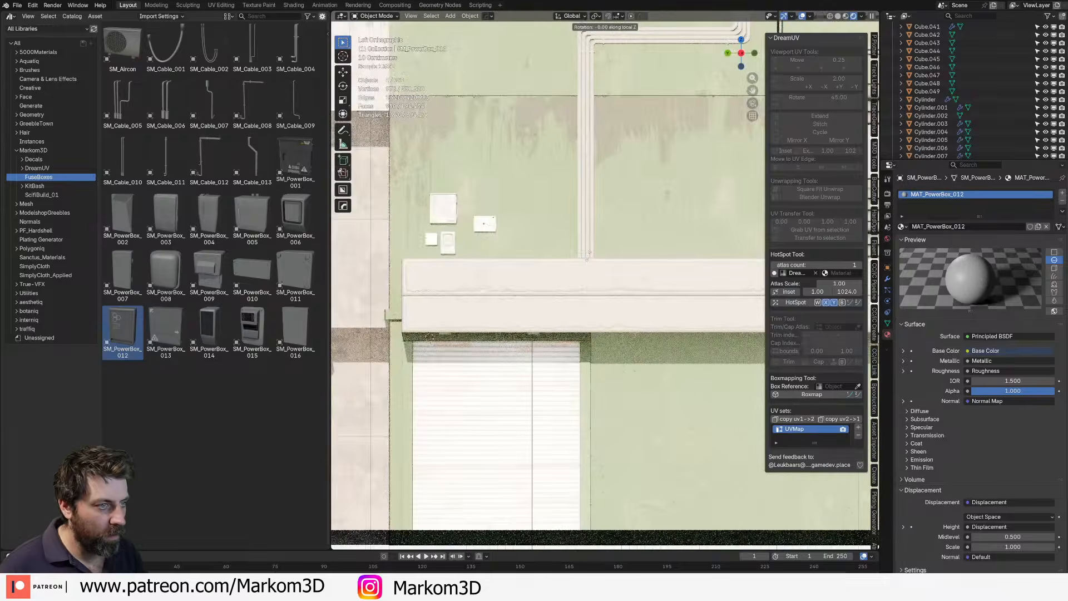
pyautogui.press('z')
pyautogui.press('z')
pyautogui.press('z')
pyautogui.write('-90')
pyautogui.press('Return')
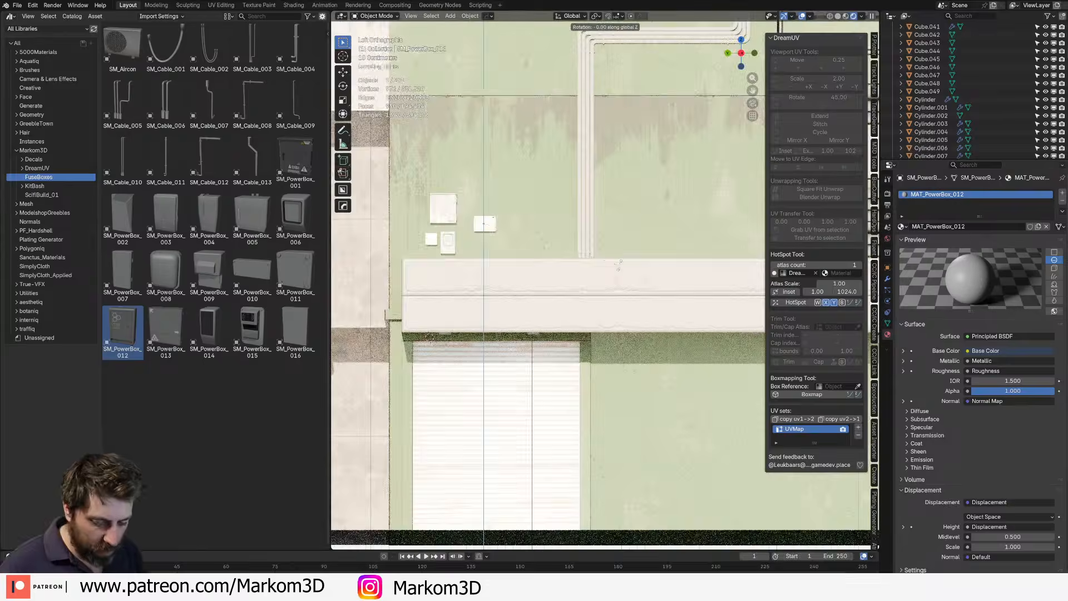
# - Enlarge SM_PowerBox_012 uniformly and move it up about 0.217 m in Z
pyautogui.press('s')
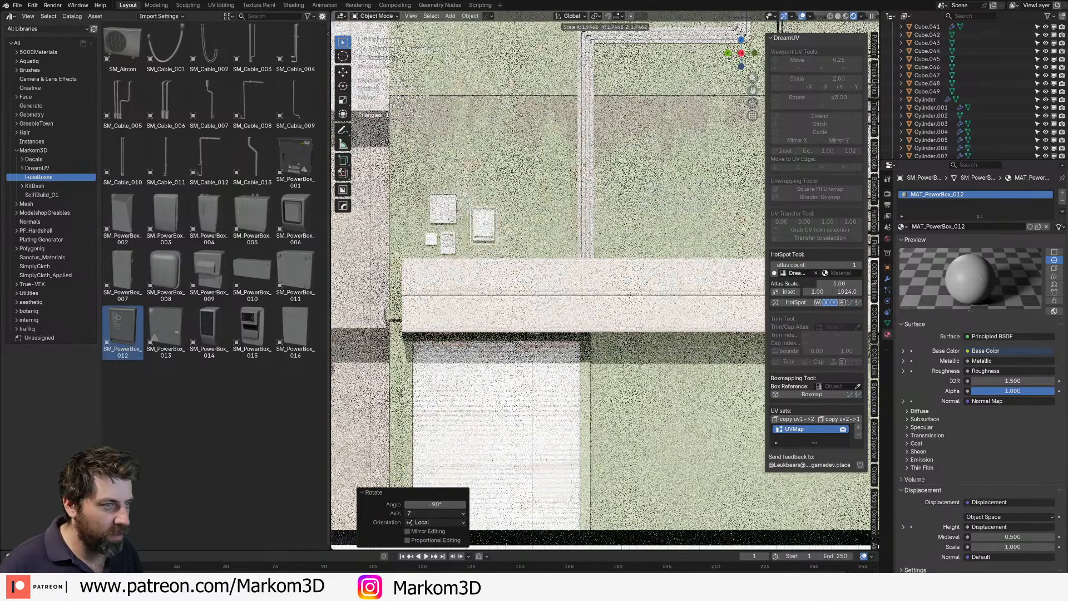
pyautogui.click(710, 310)
pyautogui.press('g')
pyautogui.press('z')
pyautogui.click(688, 299)
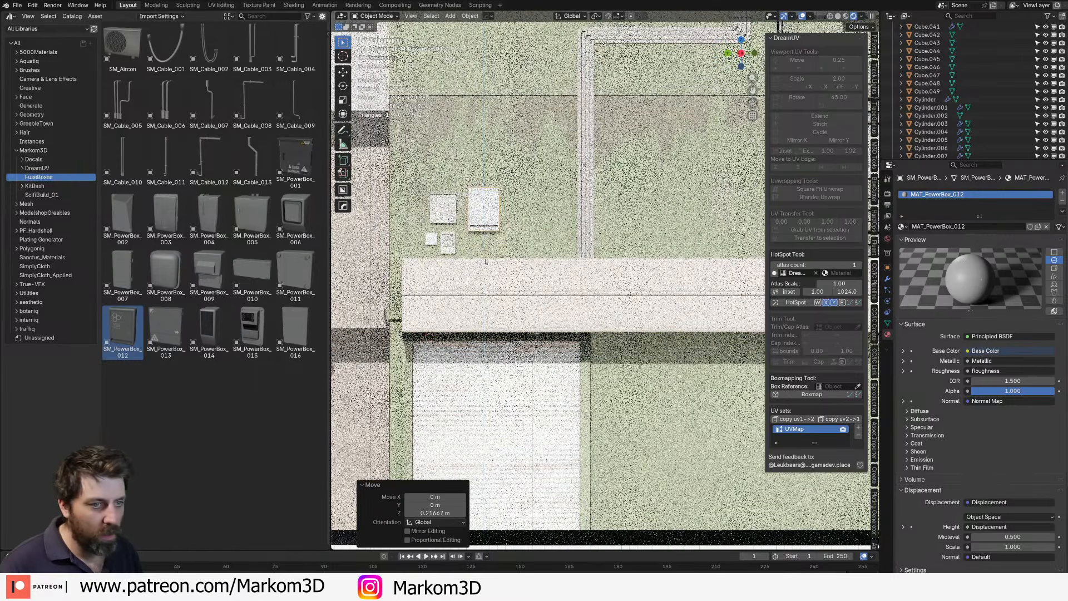
# - Place SM_PowerBox_016 on the wall between the vertical pipes and the ribbed section and rotate it -90° about local Z
pyautogui.scroll(-6, 688, 298)
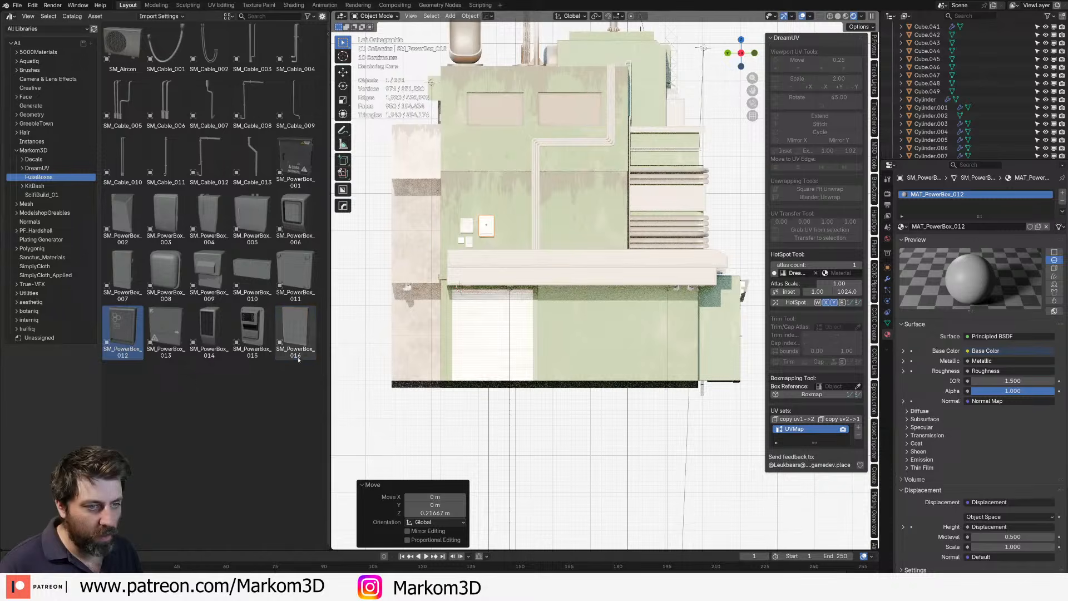
pyautogui.moveTo(295, 333); pyautogui.dragTo(583, 235)
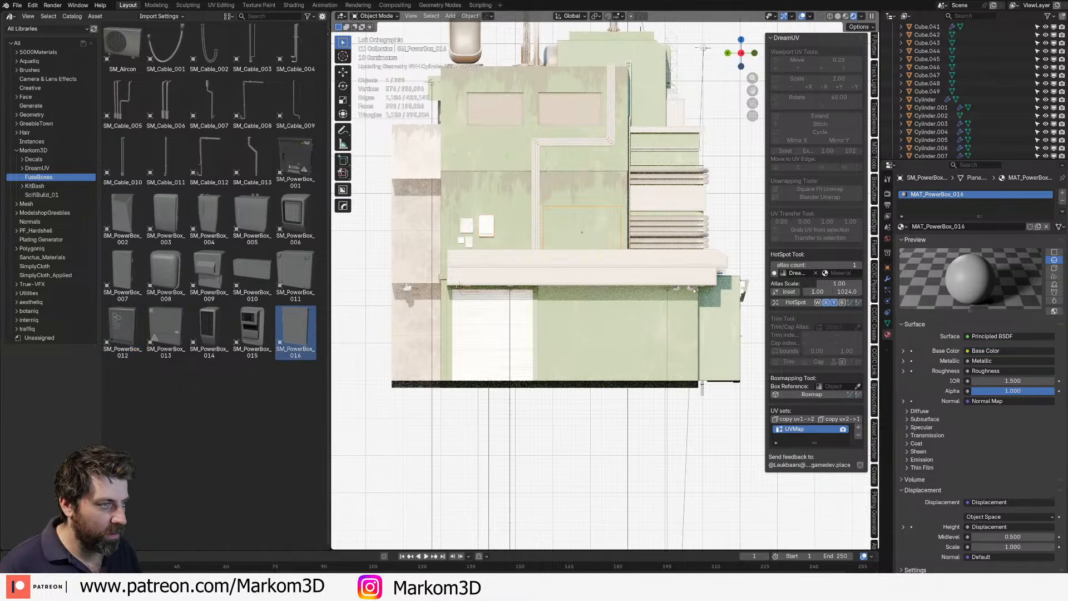
pyautogui.write('0-')
pyautogui.press('Return')
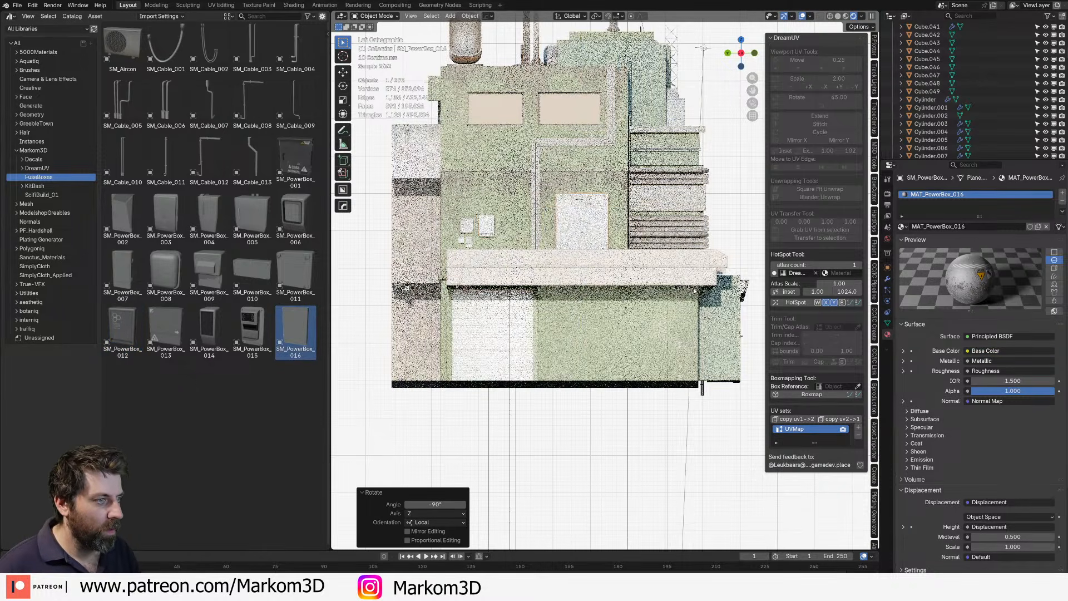
# - Raise SM_PowerBox_016 about 0.626 m in Z so it clears the ledge
pyautogui.keyDown('shift'); pyautogui.moveTo(583, 234); pyautogui.dragTo(470, 273, button='middle'); pyautogui.keyUp('shift')
pyautogui.scroll(3, 518, 223)
pyautogui.press('g')
pyautogui.press('z')
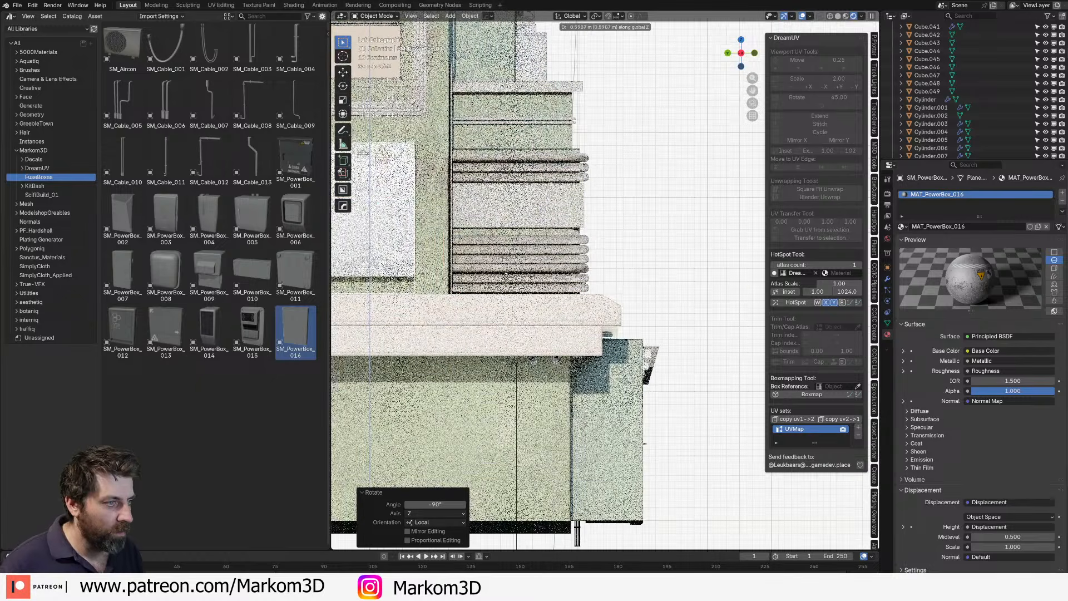
pyautogui.click(515, 253)
# - Examine the power boxes on the side wall and the window surroundings on the neighbouring facades
pyautogui.scroll(-2, 515, 253)
pyautogui.moveTo(515, 252); pyautogui.dragTo(457, 297, button='middle')
pyautogui.scroll(6, 701, 259)
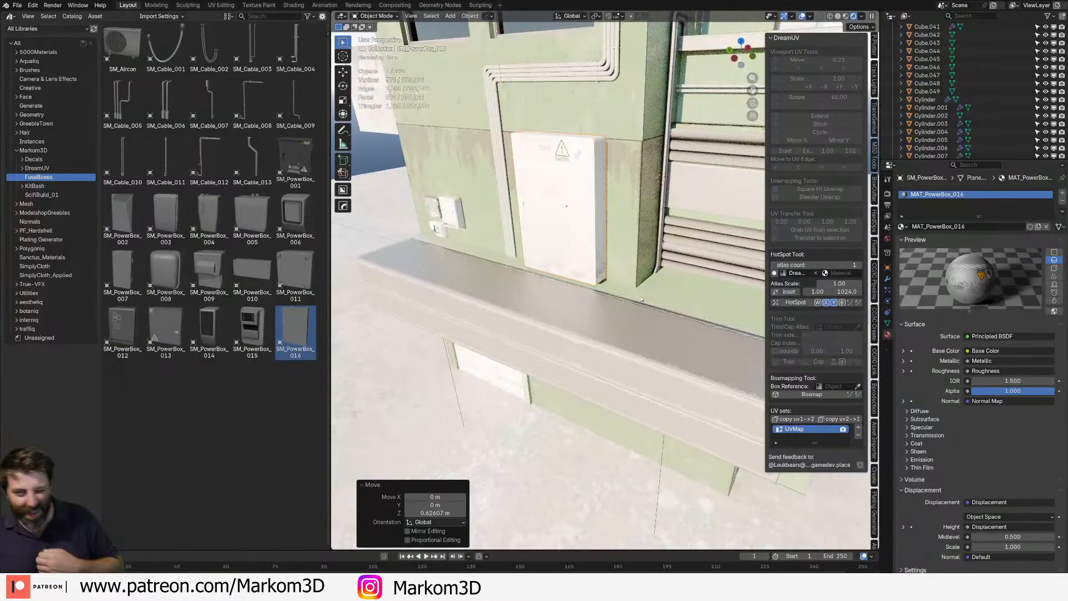
pyautogui.scroll(-6, 645, 299)
pyautogui.moveTo(644, 299); pyautogui.dragTo(550, 159, button='middle')
pyautogui.scroll(6, 550, 158)
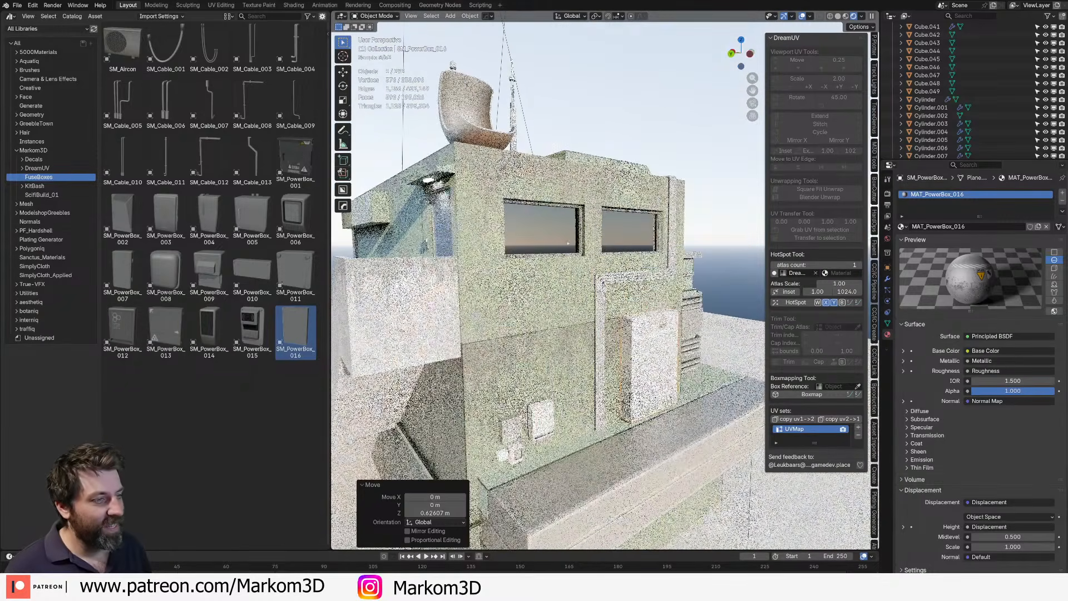
pyautogui.scroll(-3, 517, 199)
pyautogui.moveTo(617, 215); pyautogui.dragTo(473, 239, button='middle')
pyautogui.moveTo(690, 243); pyautogui.dragTo(642, 244, button='middle')
# - In Cube.004, select the linked geometry of the thin canopy above the small facade window and show it in top view
pyautogui.click(547, 232)
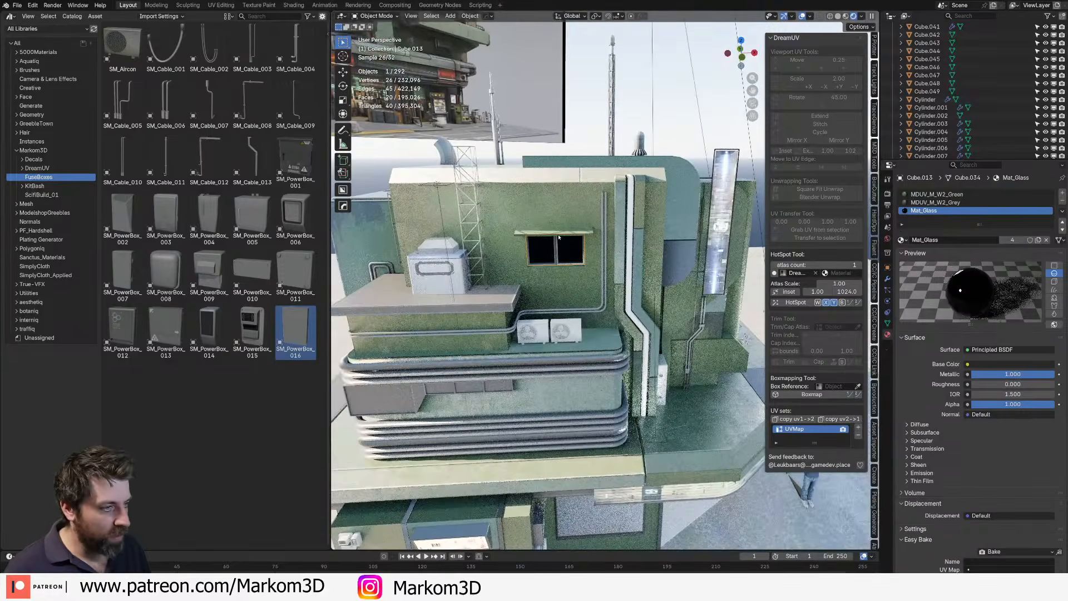
pyautogui.moveTo(559, 244); pyautogui.dragTo(601, 239, button='middle')
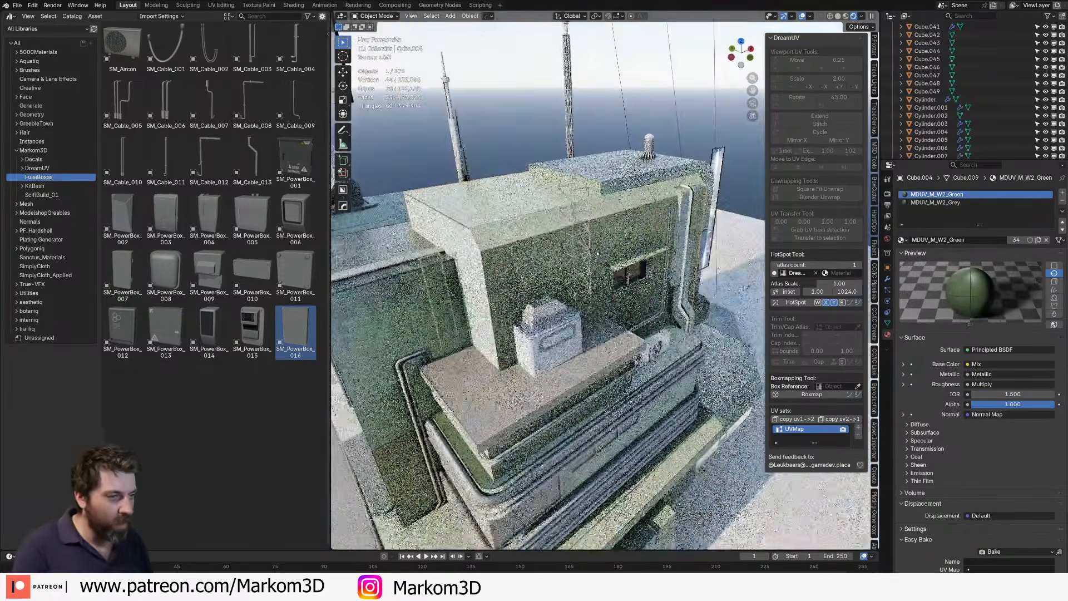
pyautogui.press('Tab')
pyautogui.hotkey('ctrl', 'l')
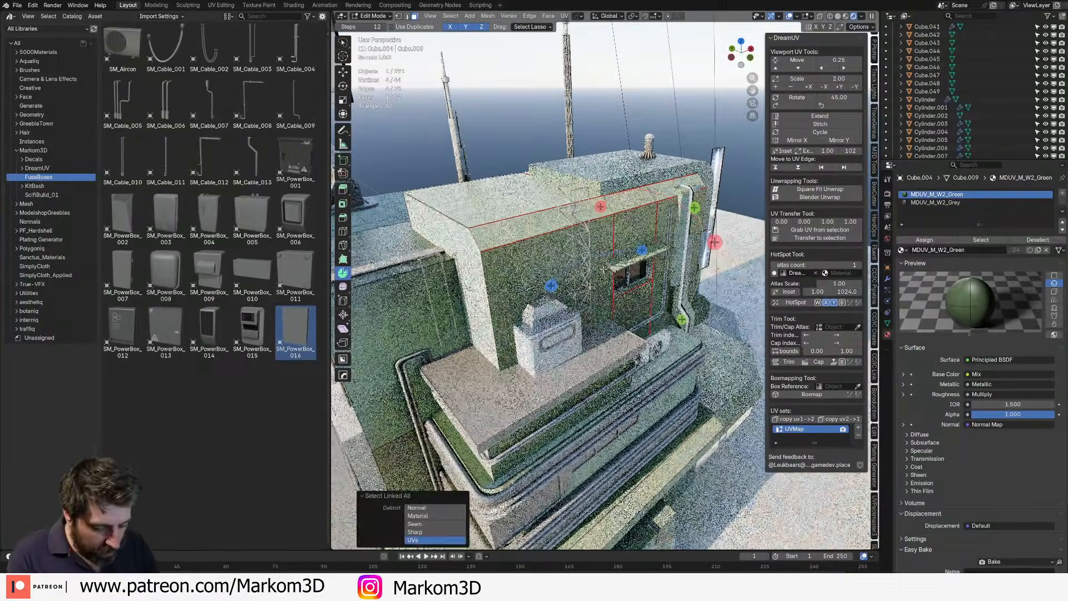
pyautogui.press('KP_7')
pyautogui.press('1')
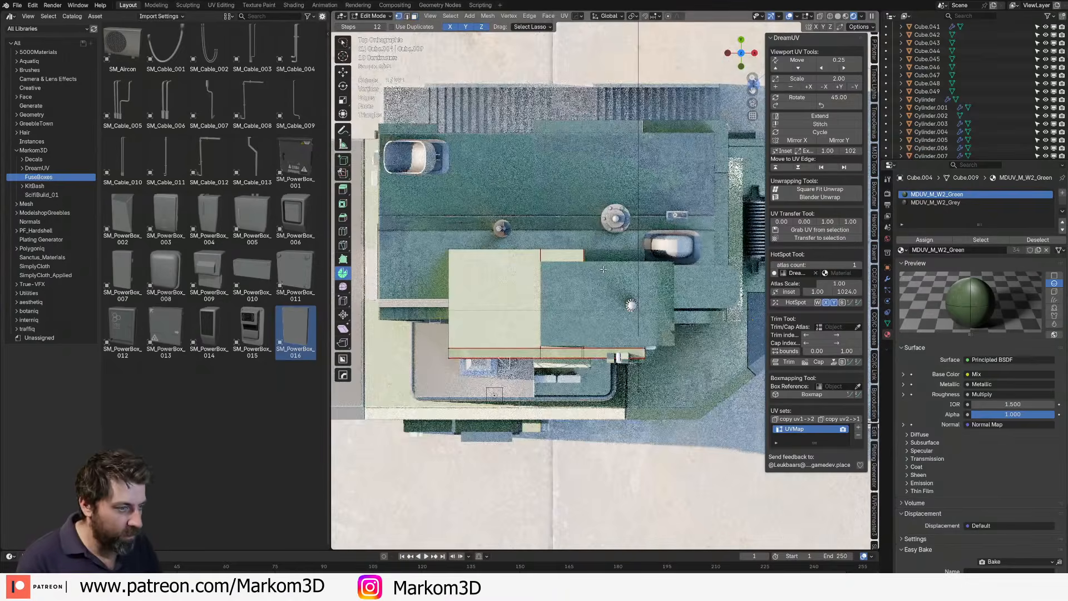
pyautogui.hotkey('ctrl', 'l')
# - Duplicate the canopy to the side wall, about -5.08 m in X and 4.02 m in Y, and rotate it 90°
pyautogui.keyDown('shift'); pyautogui.moveTo(528, 355); pyautogui.dragTo(641, 376, button='middle'); pyautogui.keyUp('shift')
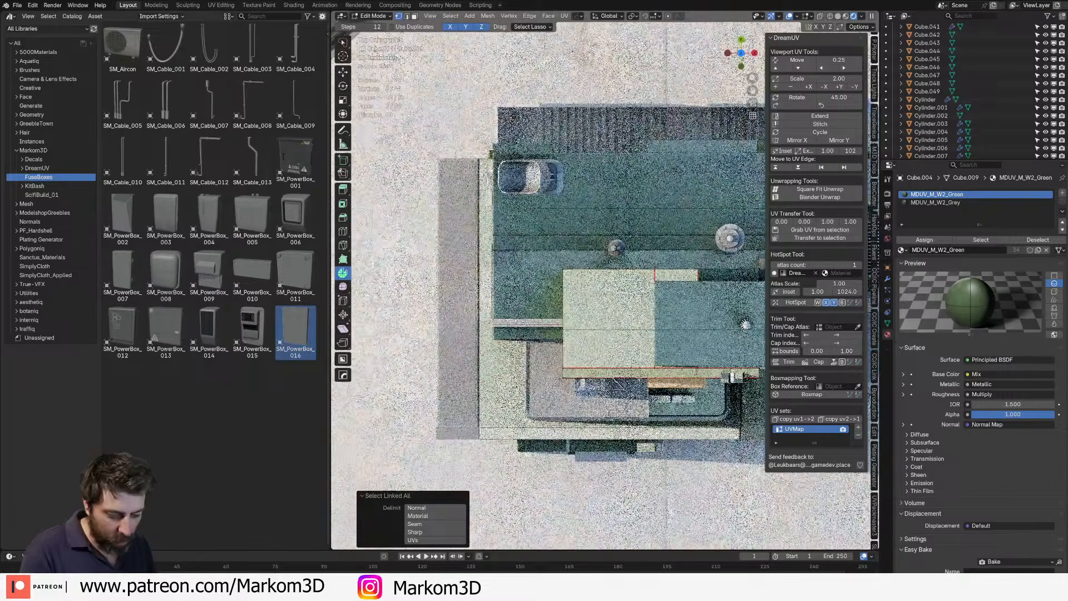
pyautogui.hotkey('shift', 'd')
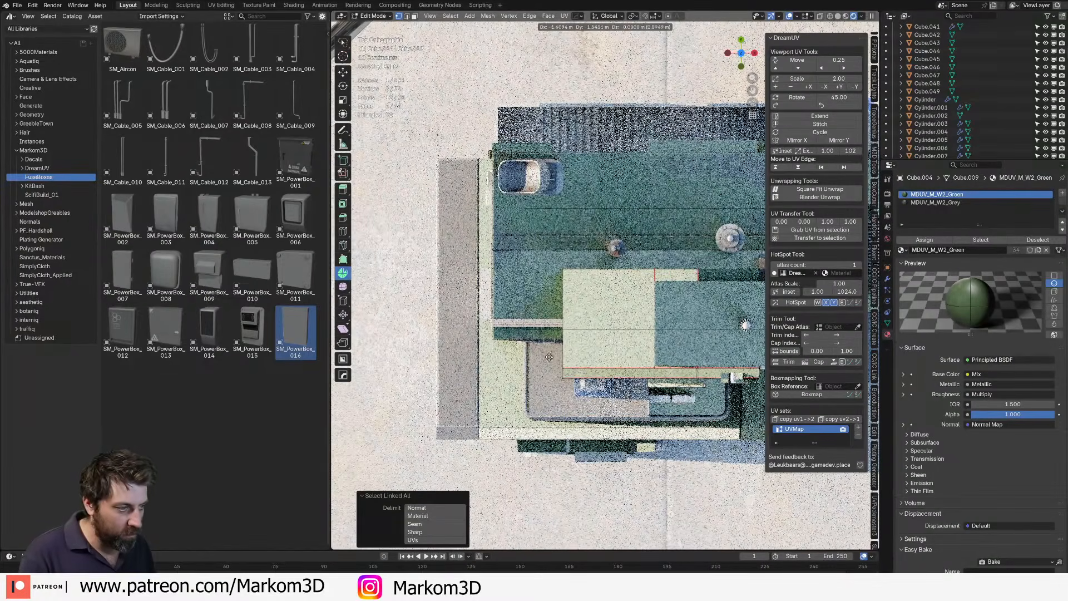
pyautogui.click(454, 256)
pyautogui.write('r90')
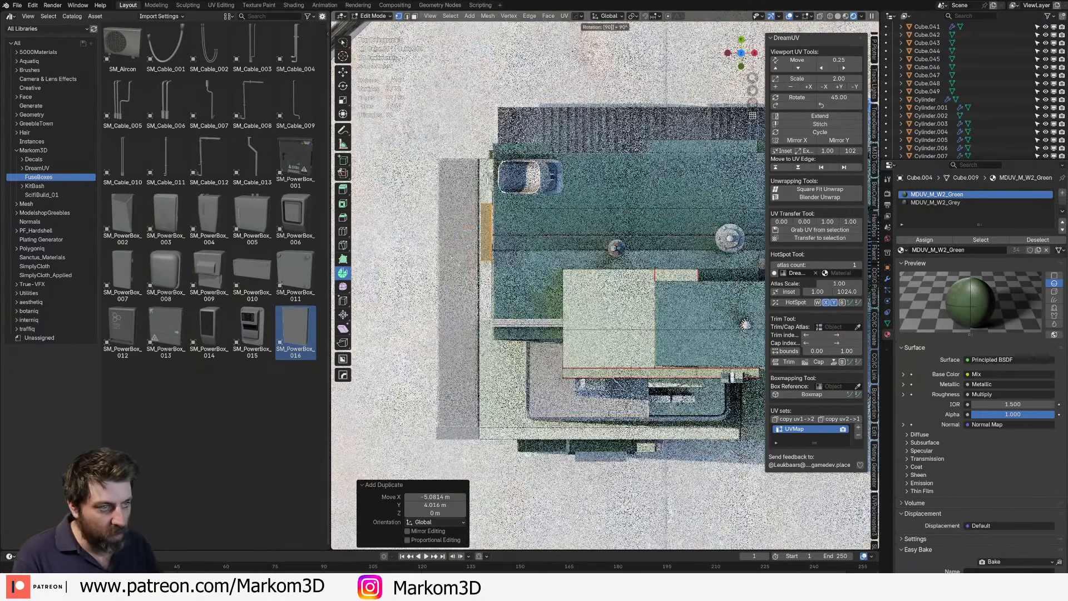
pyautogui.press('Return')
# - Lower the duplicated canopy about 0.145 m in Z to just above the two side-wall windows
pyautogui.moveTo(455, 260); pyautogui.dragTo(533, 280, button='middle')
pyautogui.press('g')
pyautogui.press('z')
pyautogui.click(513, 164)
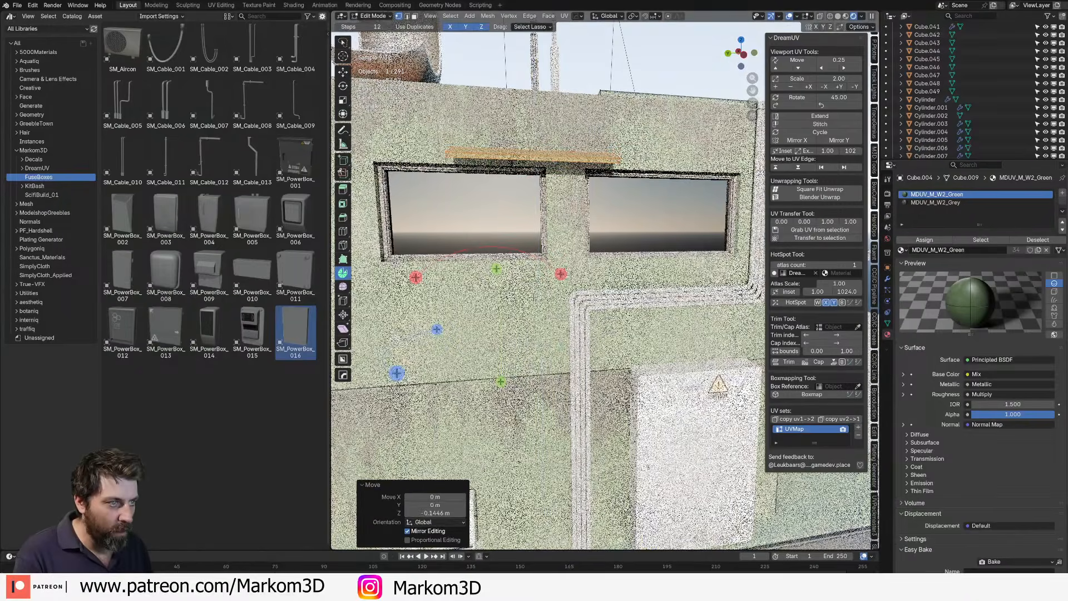
# - Stretch the duplicated canopy by about 2.6 along Y to span both side-wall windows
pyautogui.press('s')
pyautogui.press('x')
pyautogui.rightClick(532, 245)
pyautogui.press('s')
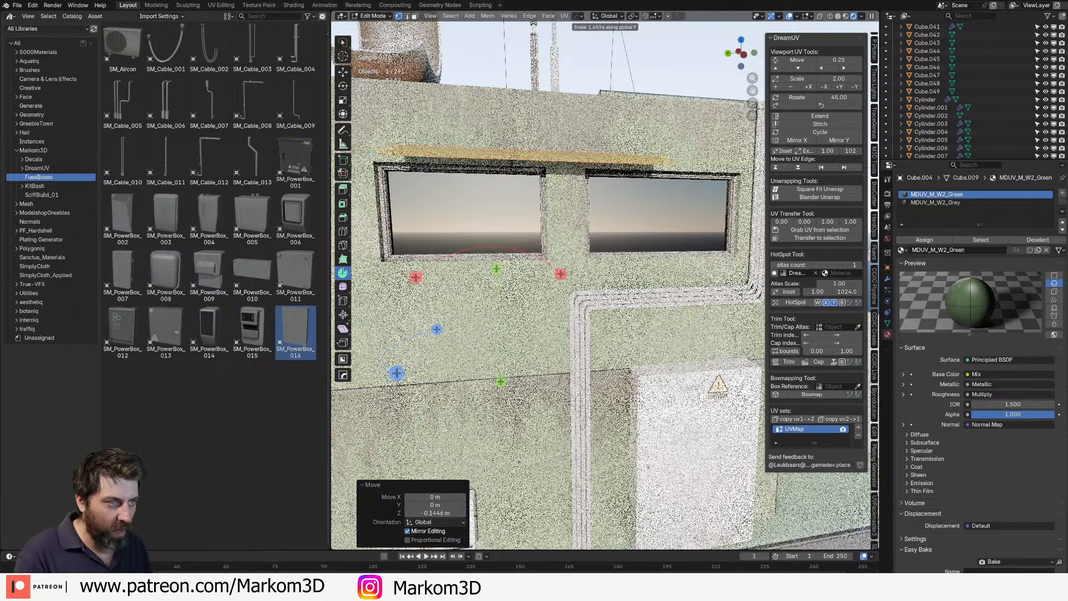
pyautogui.click(593, 394)
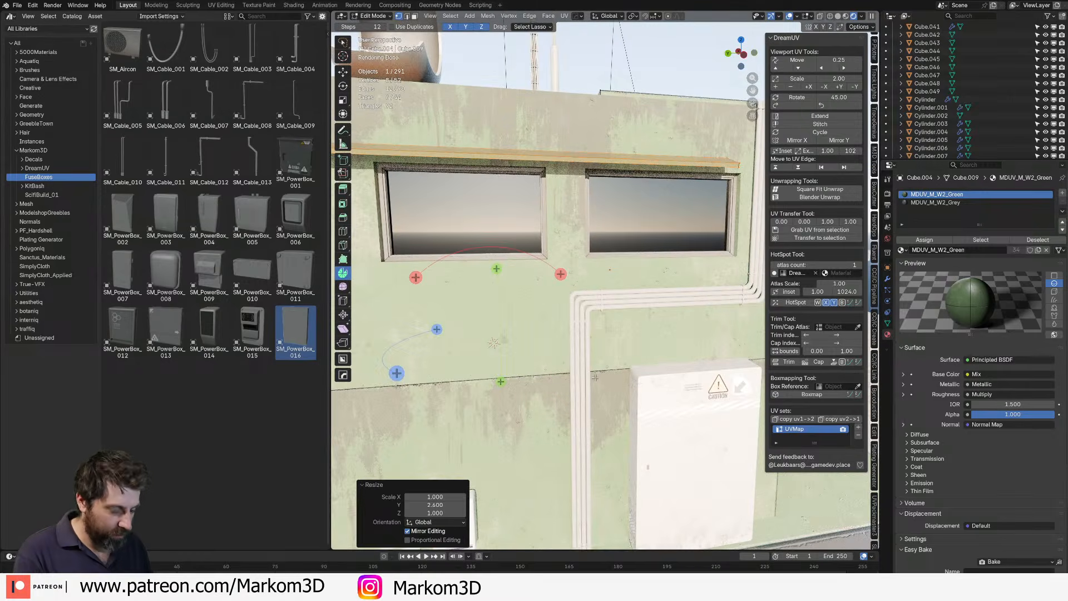
# - Shift the canopy along Y in left orthographic view to centre it over both windows, and return to Object Mode
pyautogui.press('ctrl+KP_1')
pyautogui.scroll(3, 595, 377)
pyautogui.scroll(4, 596, 377)
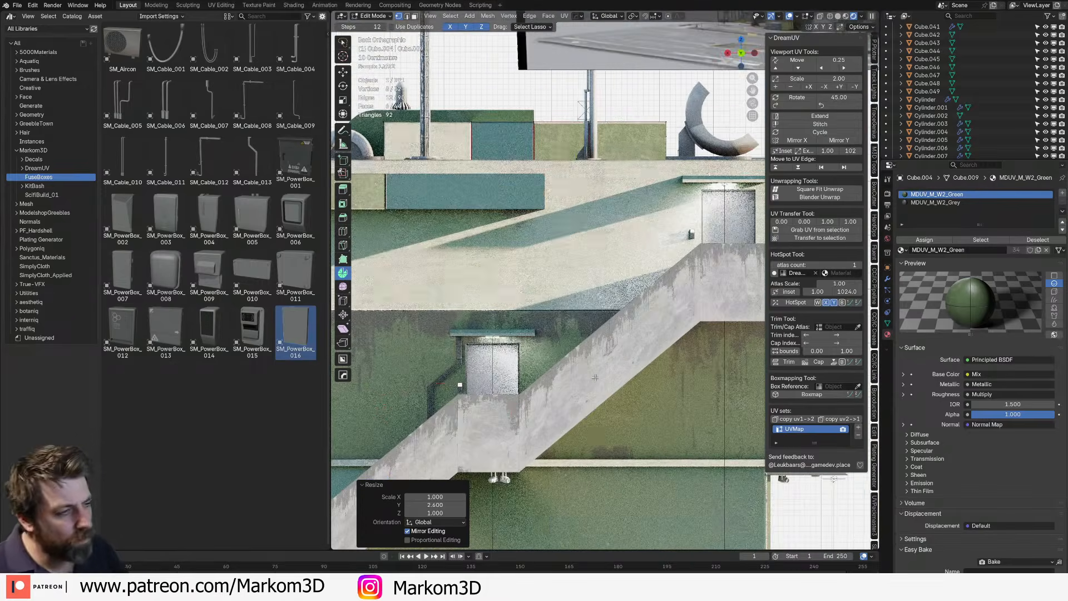
pyautogui.press('ctrl+KP_3')
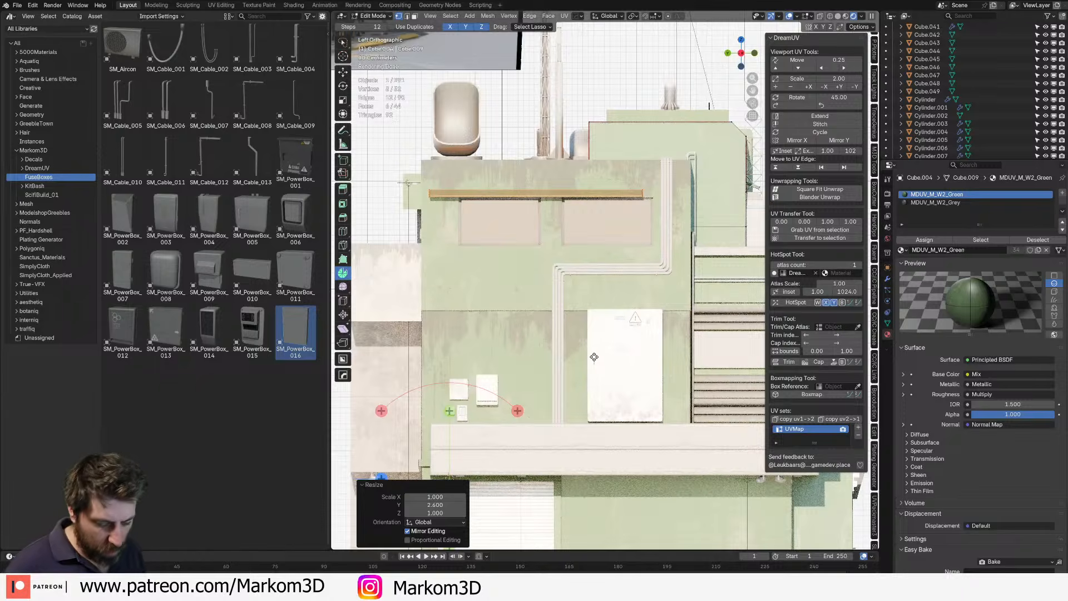
pyautogui.press('g')
pyautogui.press('y')
pyautogui.click(608, 358)
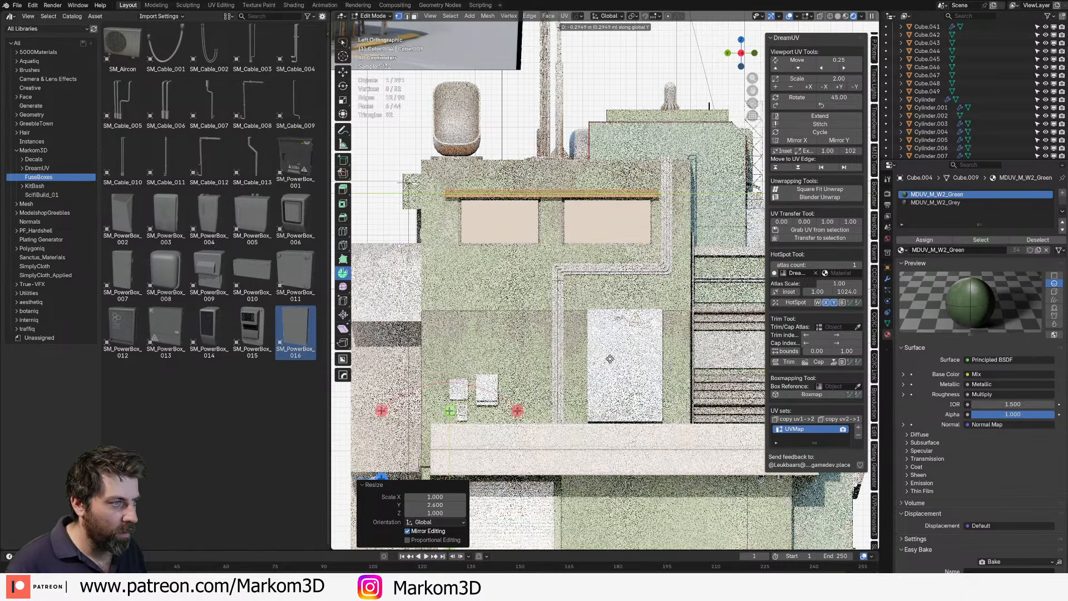
pyautogui.scroll(-7, 608, 358)
pyautogui.press('Tab')
# - Widen the 3D viewport over the asset browser and examine the whole shop building from several sides
pyautogui.moveTo(608, 358); pyautogui.dragTo(709, 370, button='middle')
pyautogui.moveTo(577, 379); pyautogui.dragTo(616, 380, button='middle')
pyautogui.scroll(10, 616, 381)
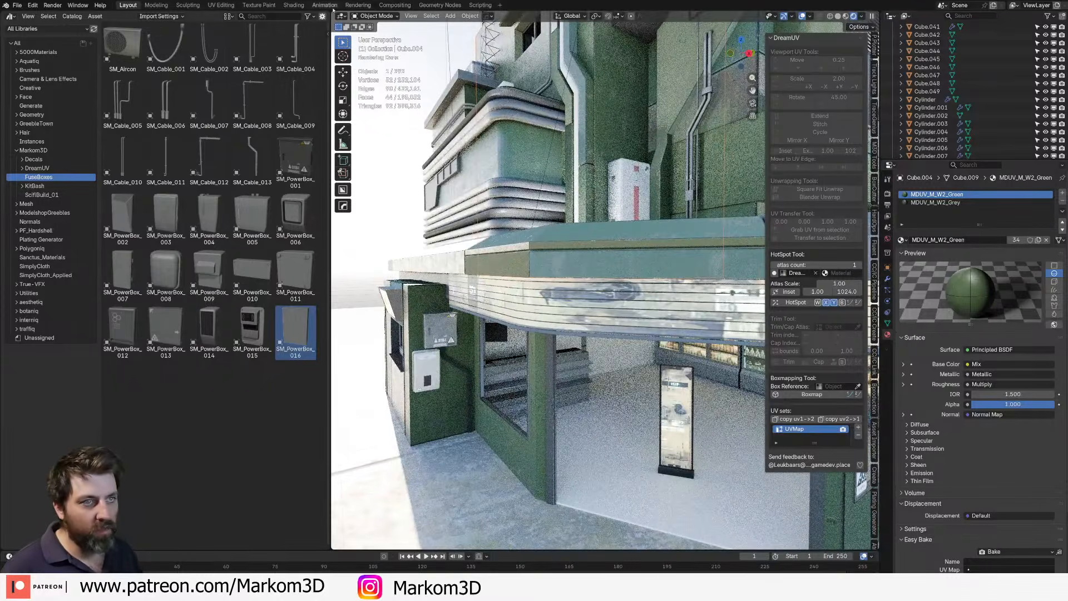
pyautogui.moveTo(332, 12); pyautogui.dragTo(278, 34)
pyautogui.scroll(-8, 436, 291)
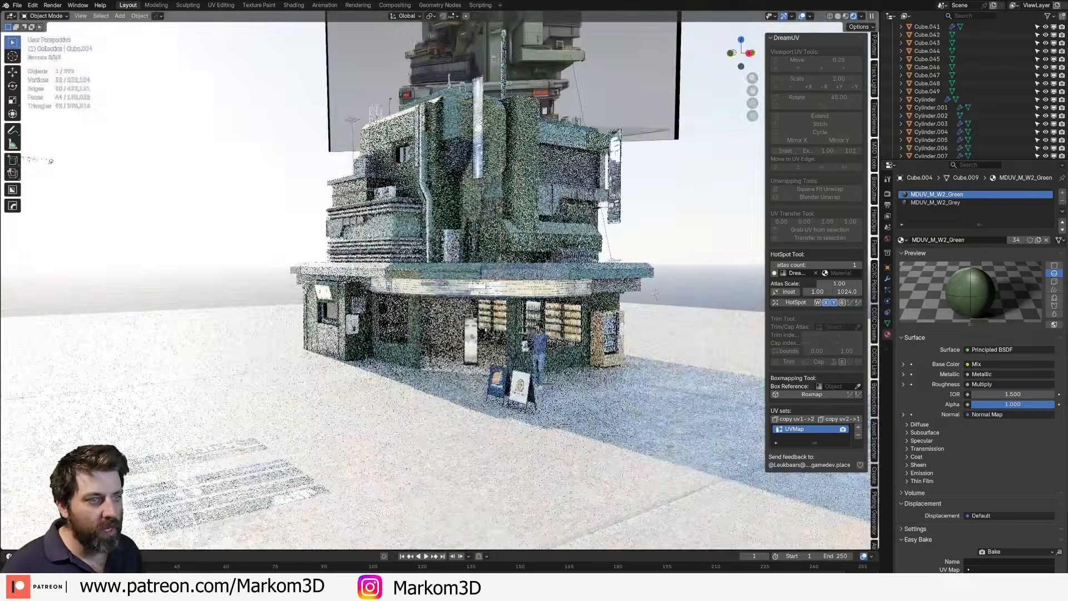
pyautogui.moveTo(436, 291); pyautogui.dragTo(460, 350, button='middle')
pyautogui.scroll(5, 459, 349)
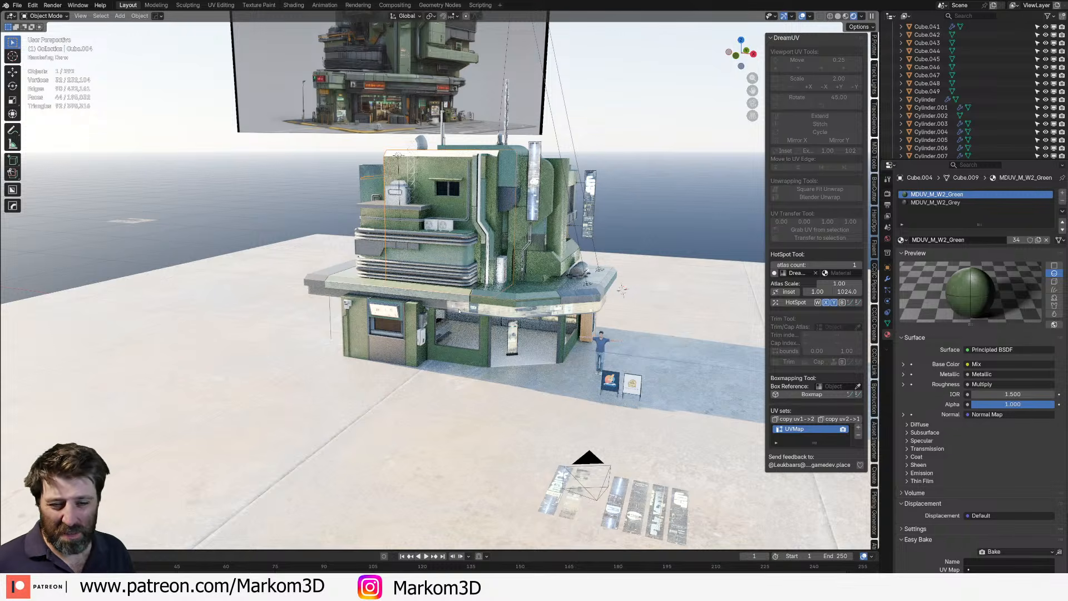
pyautogui.moveTo(451, 326); pyautogui.dragTo(535, 269, button='middle')
pyautogui.scroll(1, 489, 234)
pyautogui.moveTo(415, 170)
pyautogui.keyDown('shift'); pyautogui.mouseDown(button='middle')
pyautogui.moveTo(428, 192)
pyautogui.moveTo(462, 198)
pyautogui.moveTo(431, 194)
pyautogui.moveTo(429, 179)
pyautogui.mouseUp(button='middle'); pyautogui.keyUp('shift')
# - In Edit Mode on Cube.008, select the wall faces around the upper storey, including the wall behind the staircase
pyautogui.click(428, 192)
pyautogui.press('Tab')
pyautogui.moveTo(340, 256); pyautogui.dragTo(512, 116, button='middle')
pyautogui.keyDown('shift'); pyautogui.click(673, 97); pyautogui.keyUp('shift')
pyautogui.keyDown('shift'); pyautogui.moveTo(717, 101); pyautogui.dragTo(490, 78, button='middle'); pyautogui.keyUp('shift')
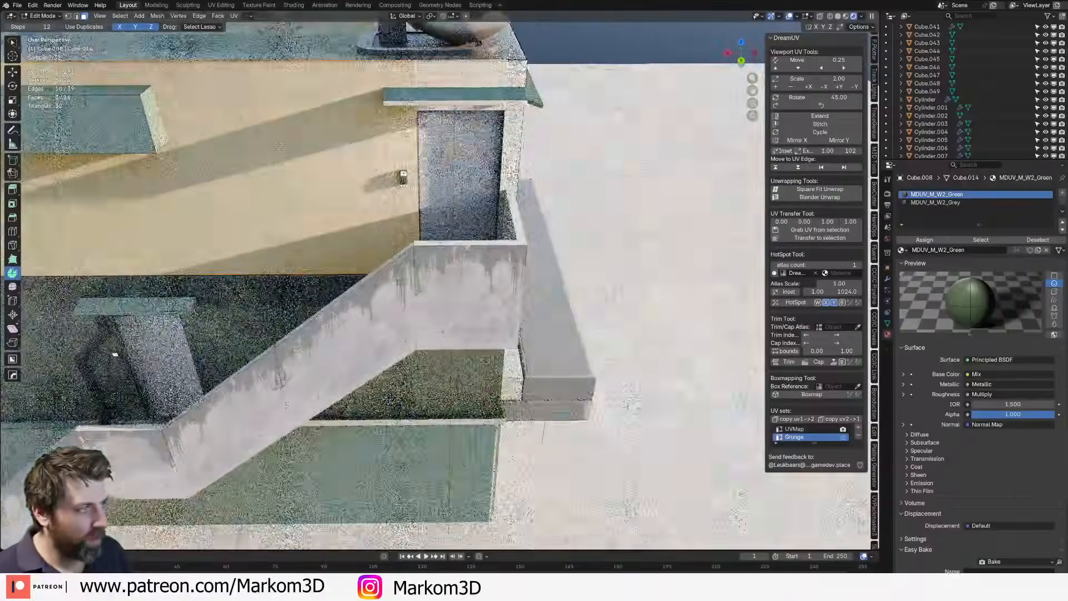
pyautogui.keyDown('shift'); pyautogui.click(517, 79); pyautogui.keyUp('shift')
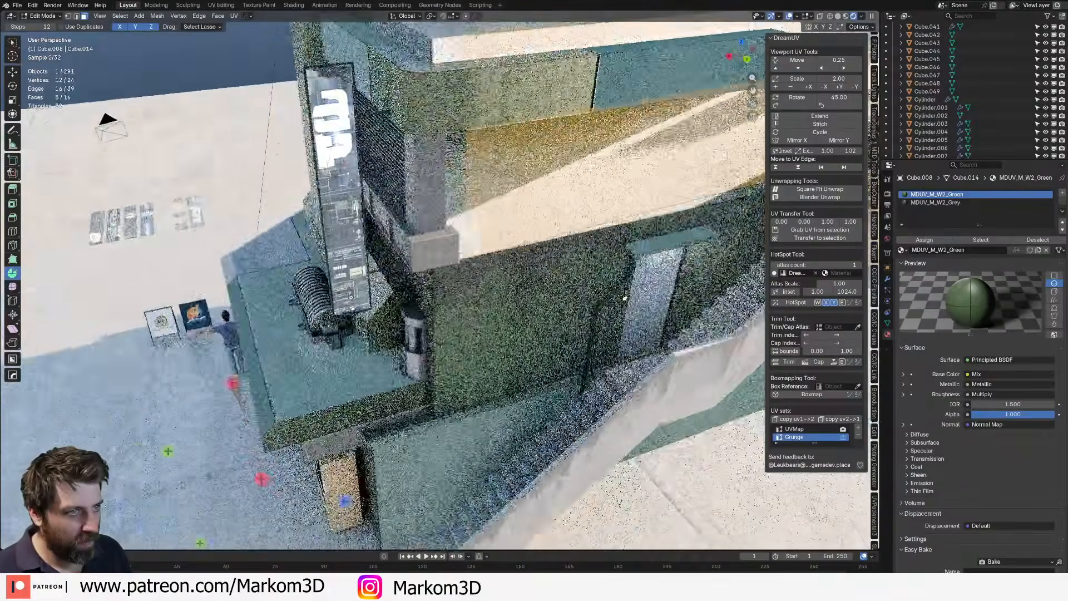
pyautogui.moveTo(395, 198); pyautogui.dragTo(358, 156, button='middle')
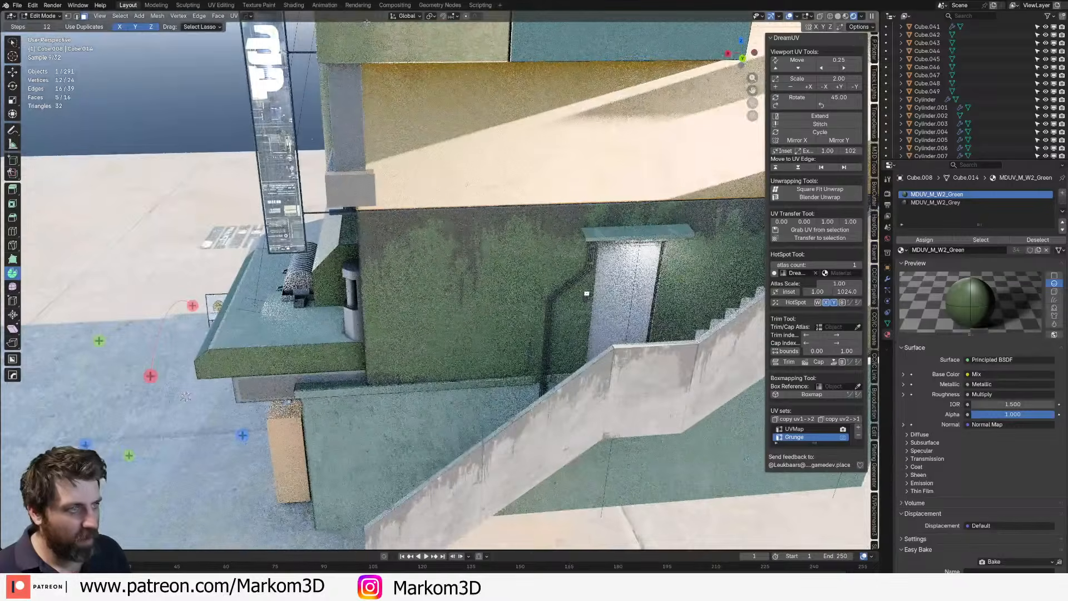
# - Switch to the Shading workspace and show the MDUV_M_W2_DarkGreen.png texture from the MDUV_M_W2_Green material in the image editor
pyautogui.click(221, 5)
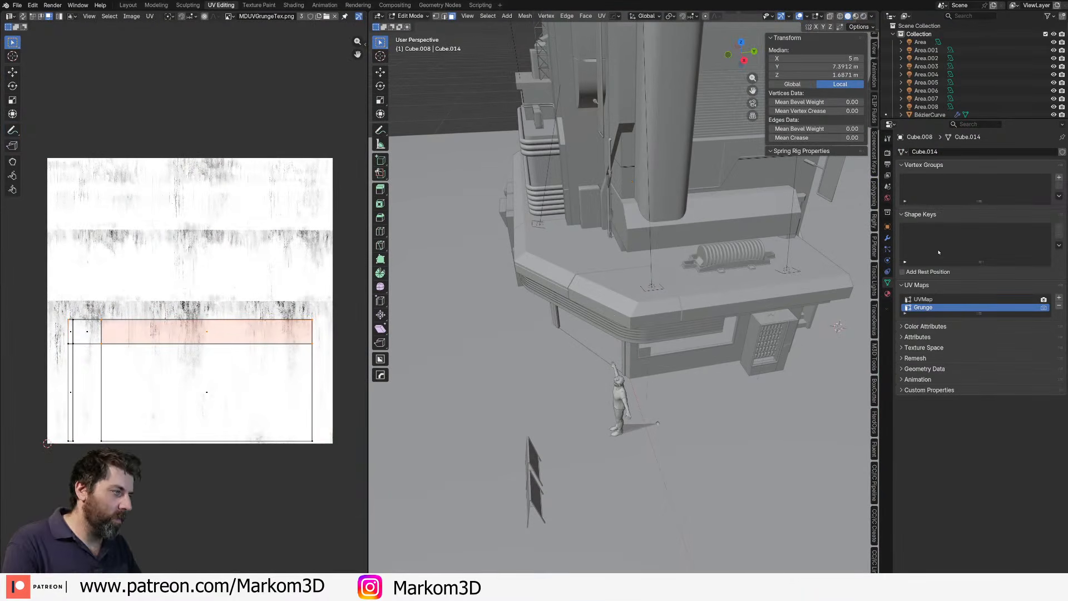
pyautogui.click(887, 294)
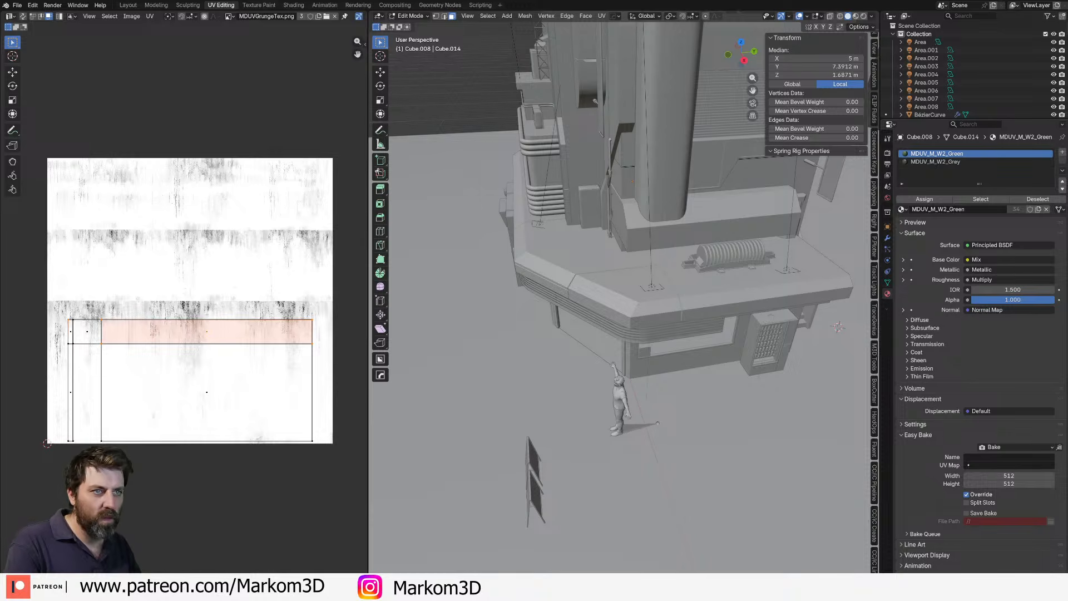
pyautogui.click(352, 5)
pyautogui.click(293, 5)
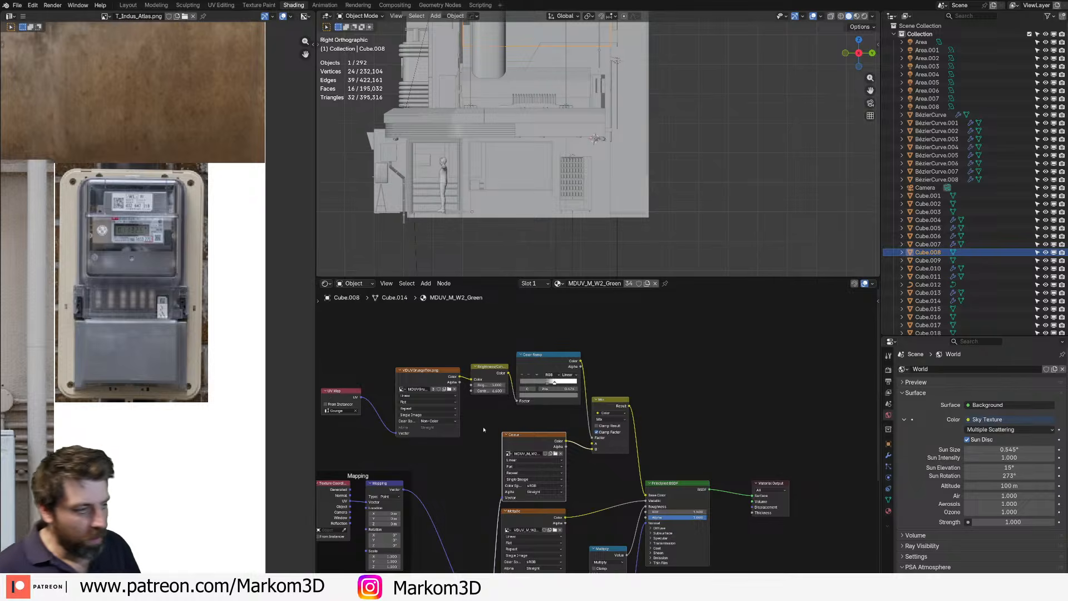
pyautogui.click(520, 436)
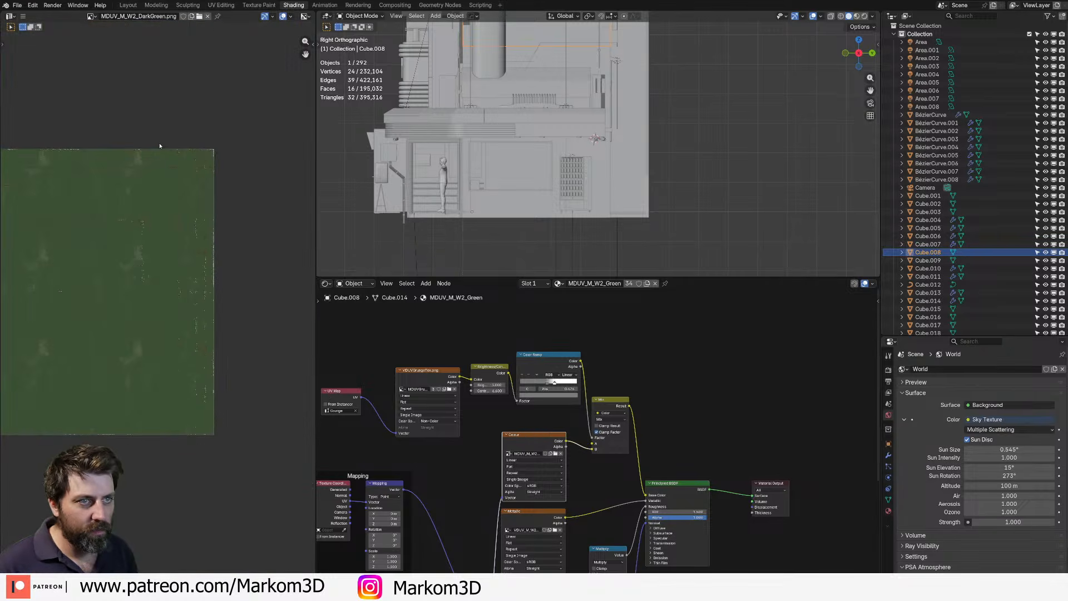
# - Enter Edit Mode on Cube.008 and select the linked UV island of the upper walls in the image editor
pyautogui.press('Tab')
pyautogui.scroll(-4, 163, 201)
pyautogui.moveTo(195, 281); pyautogui.dragTo(257, 267, button='middle')
pyautogui.scroll(5, 257, 273)
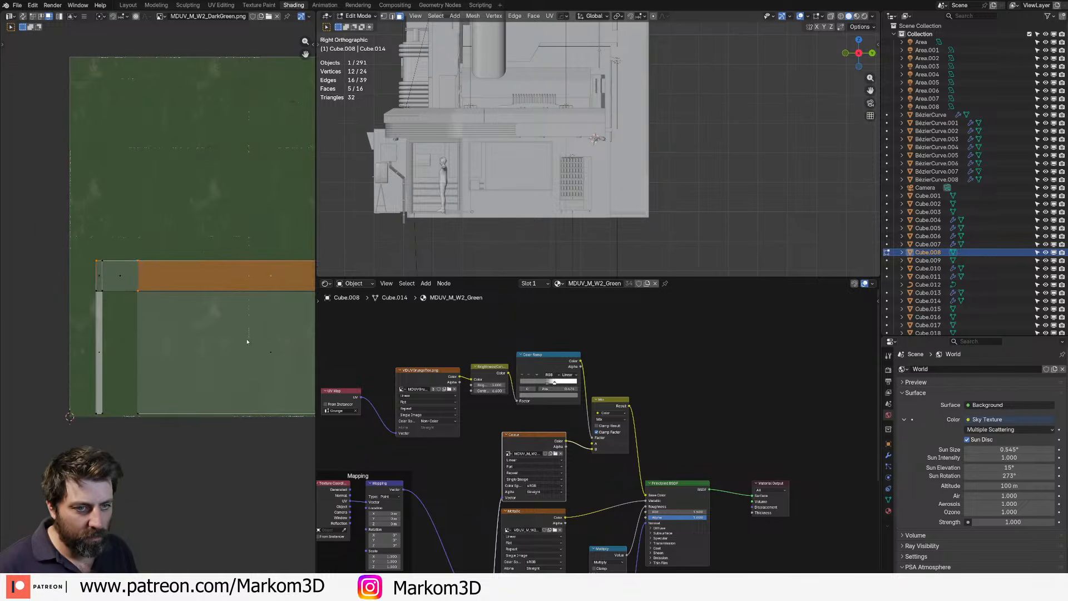
pyautogui.press('l')
pyautogui.moveTo(314, 341); pyautogui.dragTo(148, 317, button='middle')
pyautogui.press('s')
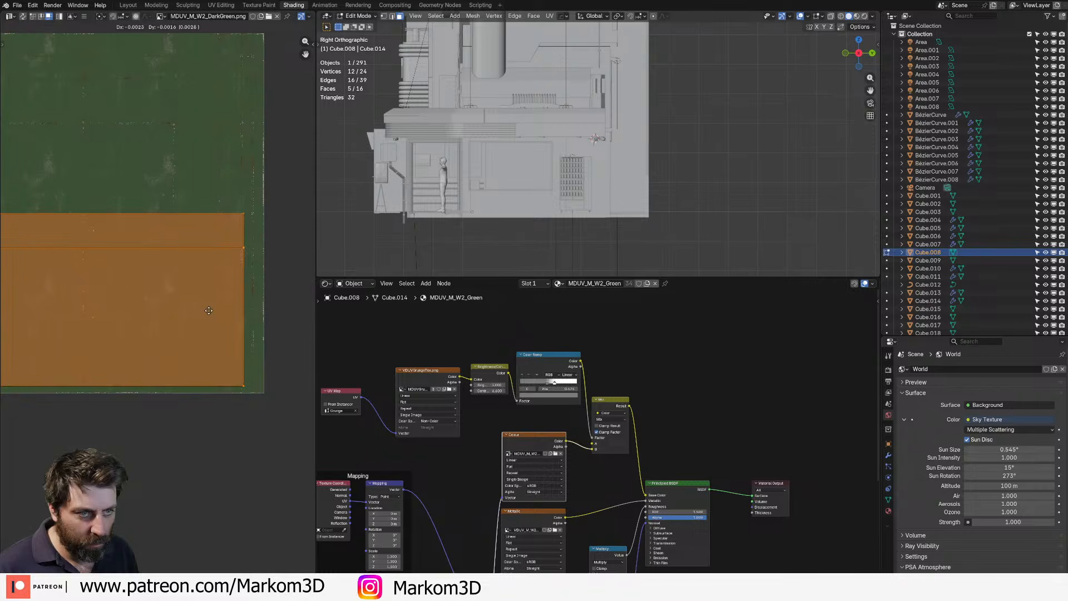
pyautogui.click(233, 312)
pyautogui.hotkey('ctrl', 'z')
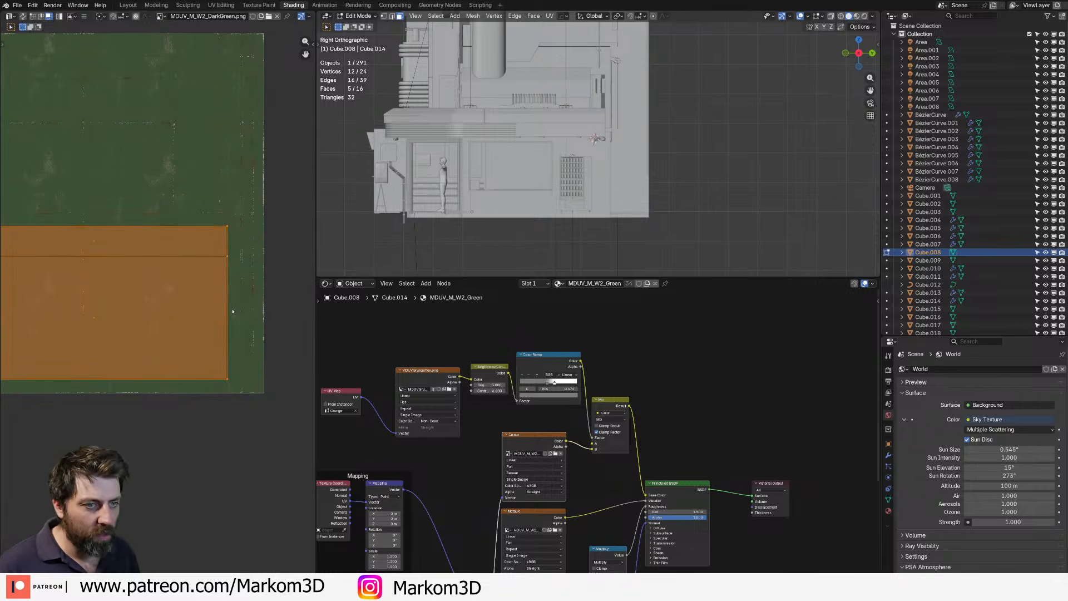
# - Make UVMap the active UV layer of Cube.008 and rotate the selected upper-wall UVs by -90°
pyautogui.click(888, 500)
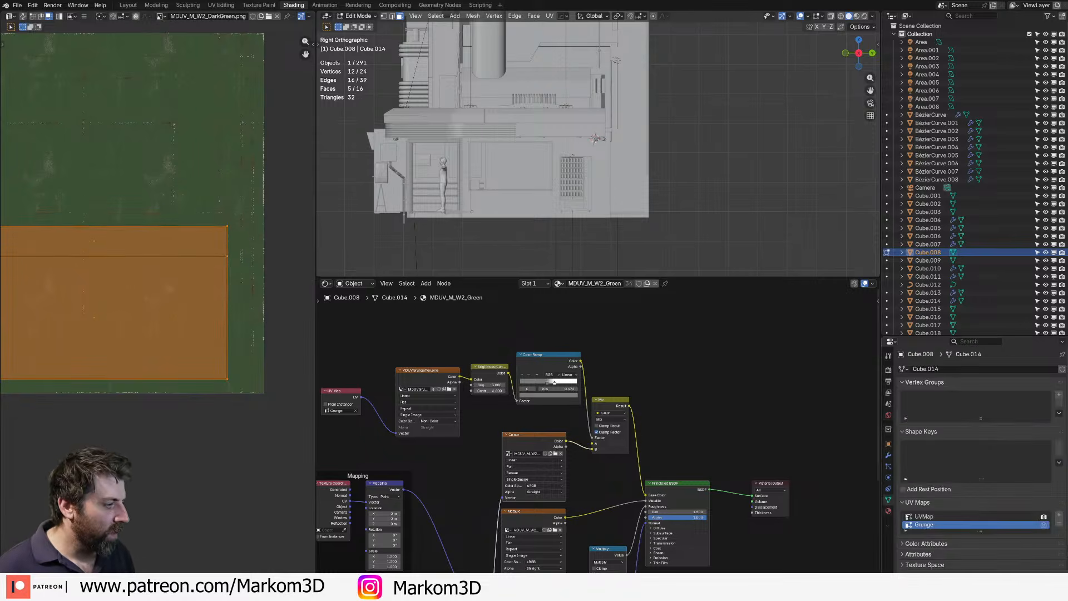
pyautogui.click(939, 516)
pyautogui.moveTo(222, 299); pyautogui.dragTo(6, 300, button='middle')
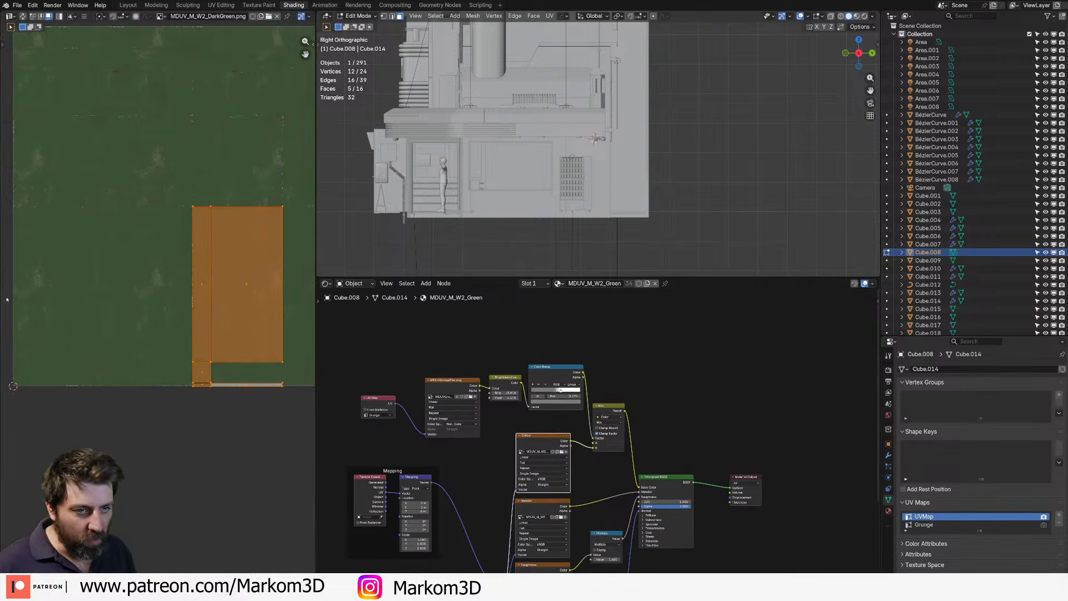
pyautogui.moveTo(228, 343); pyautogui.dragTo(193, 377, button='middle')
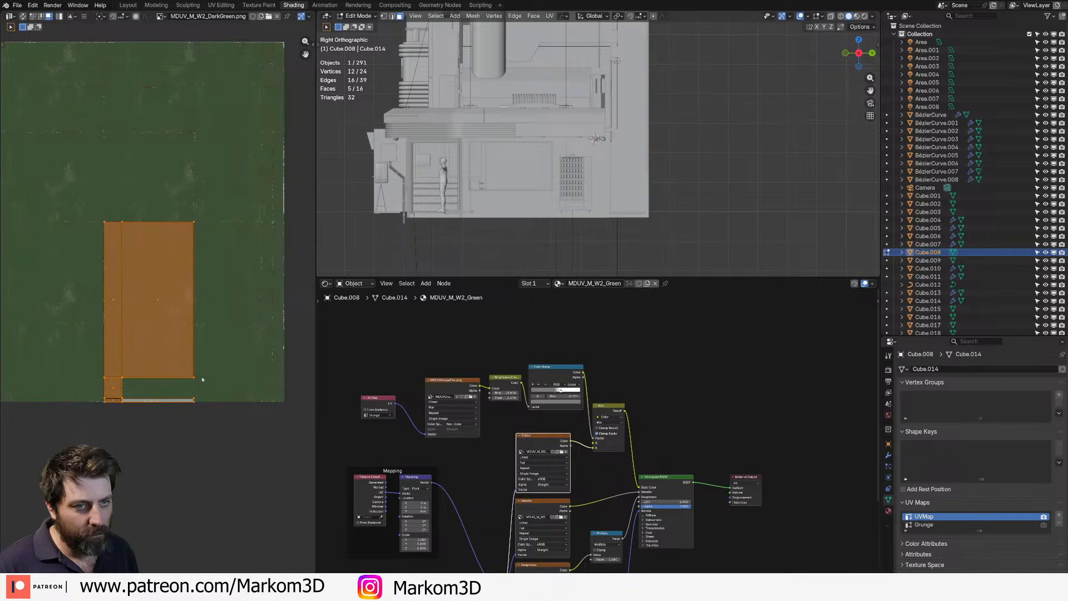
pyautogui.scroll(-3, 202, 379)
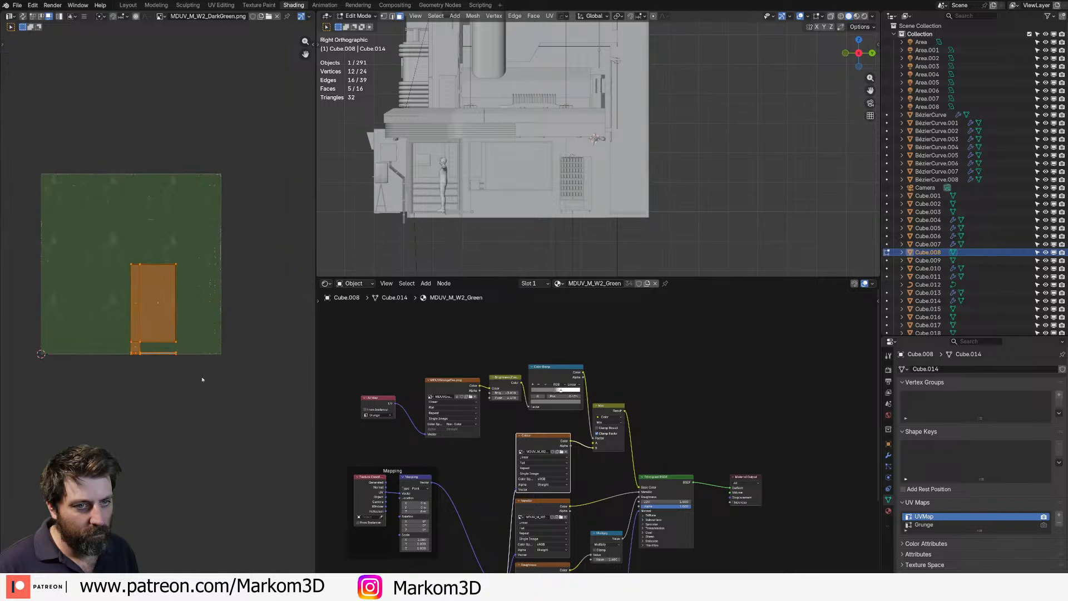
pyautogui.press('g')
pyautogui.click(152, 334)
pyautogui.write('r90-')
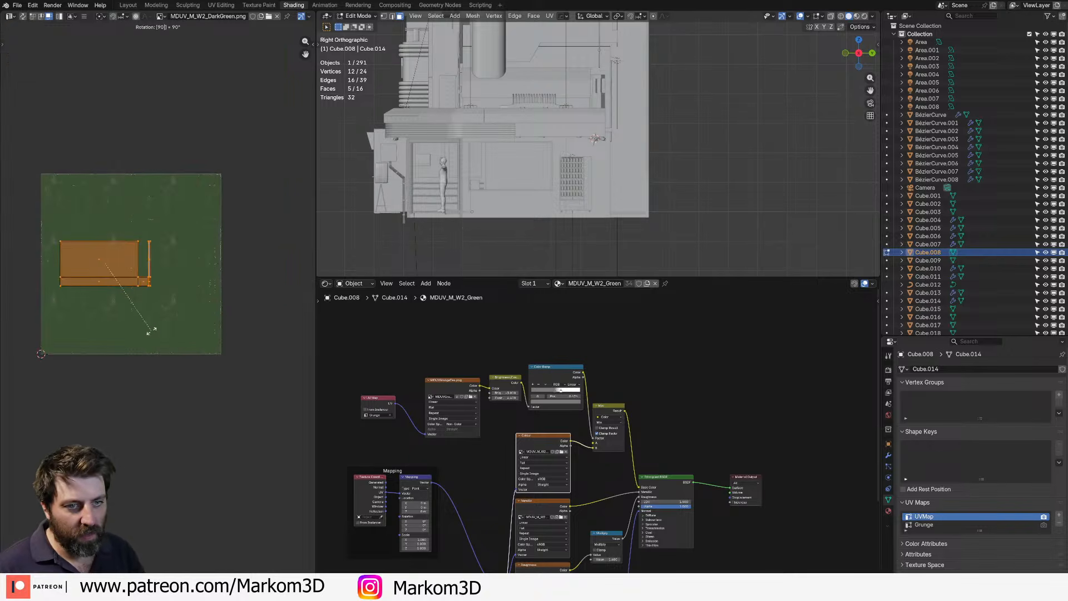
pyautogui.press('Return')
# - Move the rotated wall island to the texture's left edge, aligning its upper edge with the horizontal panel seam
pyautogui.scroll(1, 152, 333)
pyautogui.moveTo(152, 334); pyautogui.dragTo(272, 389, button='middle')
pyautogui.scroll(2, 272, 388)
pyautogui.press('g')
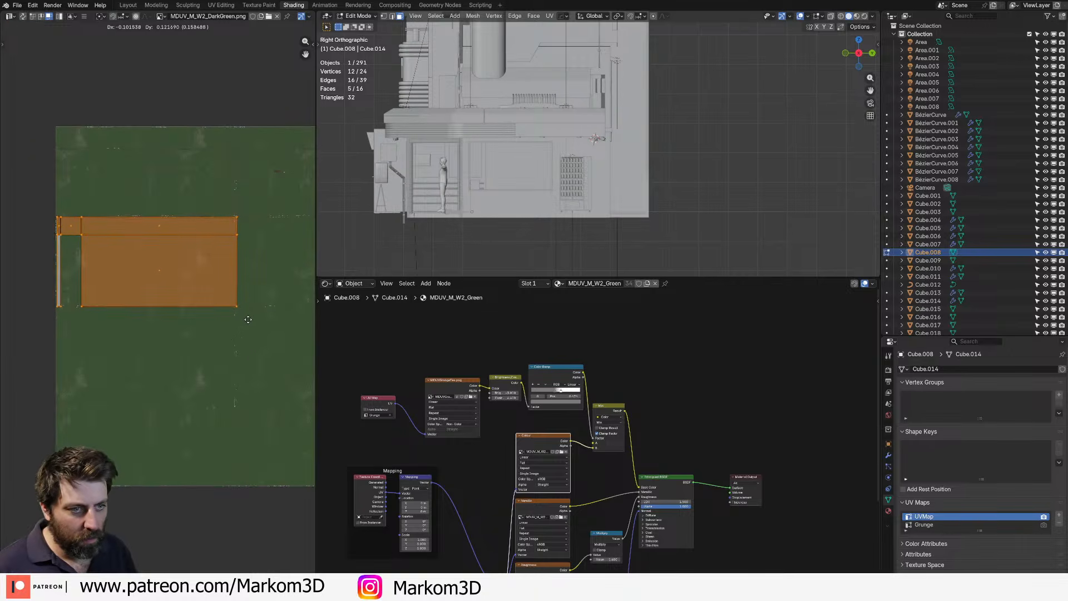
pyautogui.click(242, 326)
# - Show the building in rendered shading and inspect the upper wall texture above the staircase, returning to Object Mode
pyautogui.scroll(-2, 341, 135)
pyautogui.moveTo(341, 135); pyautogui.dragTo(790, 217, button='middle')
pyautogui.press('z')
pyautogui.press('8')
pyautogui.keyDown('shift'); pyautogui.moveTo(745, 146); pyautogui.dragTo(610, 219, button='middle'); pyautogui.keyUp('shift')
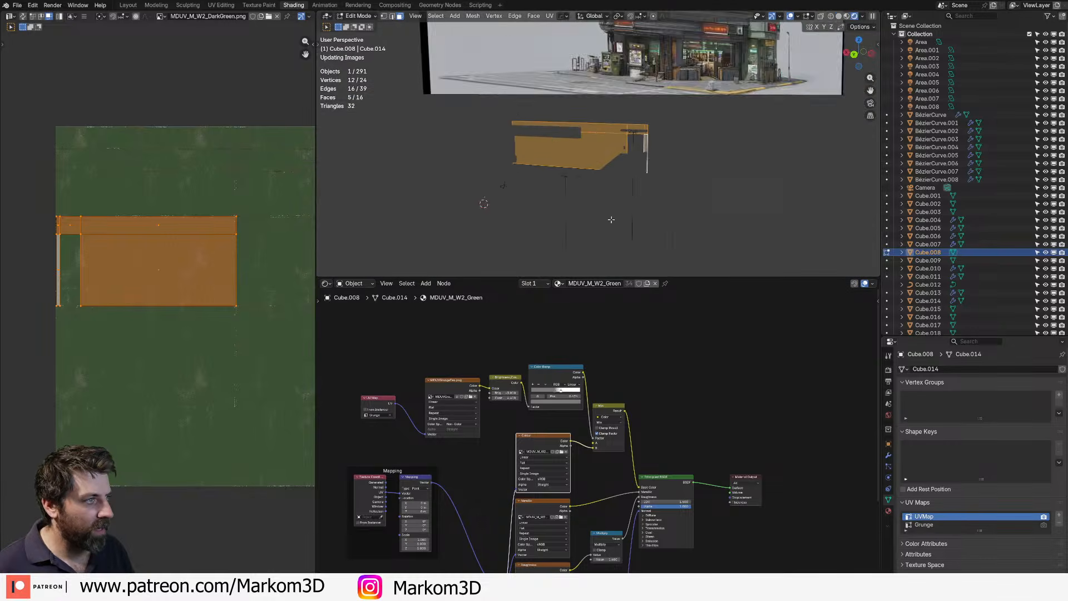
pyautogui.scroll(4, 610, 219)
pyautogui.moveTo(576, 183); pyautogui.dragTo(618, 166, button='middle')
pyautogui.press('Tab')
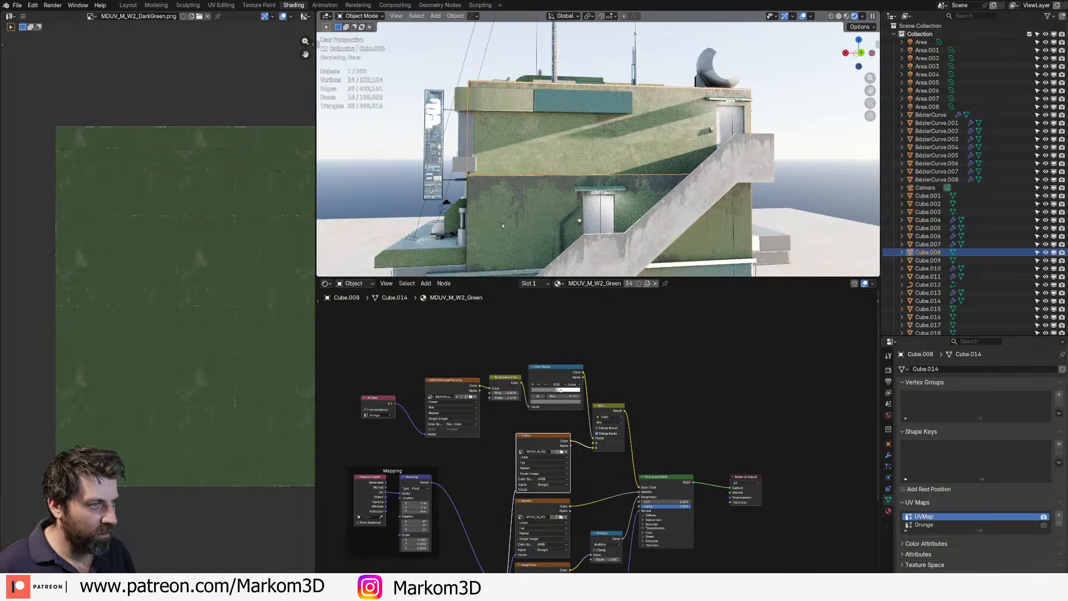
# - In Edit Mode on Cube.002, select the wall faces around the lower door and examine their UV placement for comparison
pyautogui.click(466, 224)
pyautogui.press('Tab')
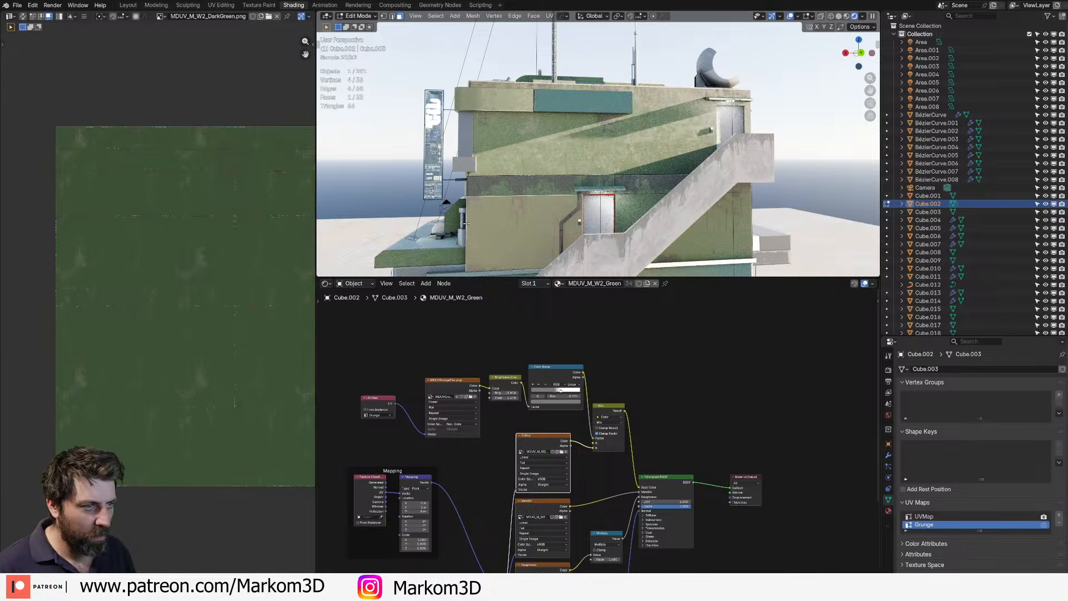
pyautogui.press('Home')
pyautogui.keyDown('shift'); pyautogui.click(563, 186); pyautogui.keyUp('shift')
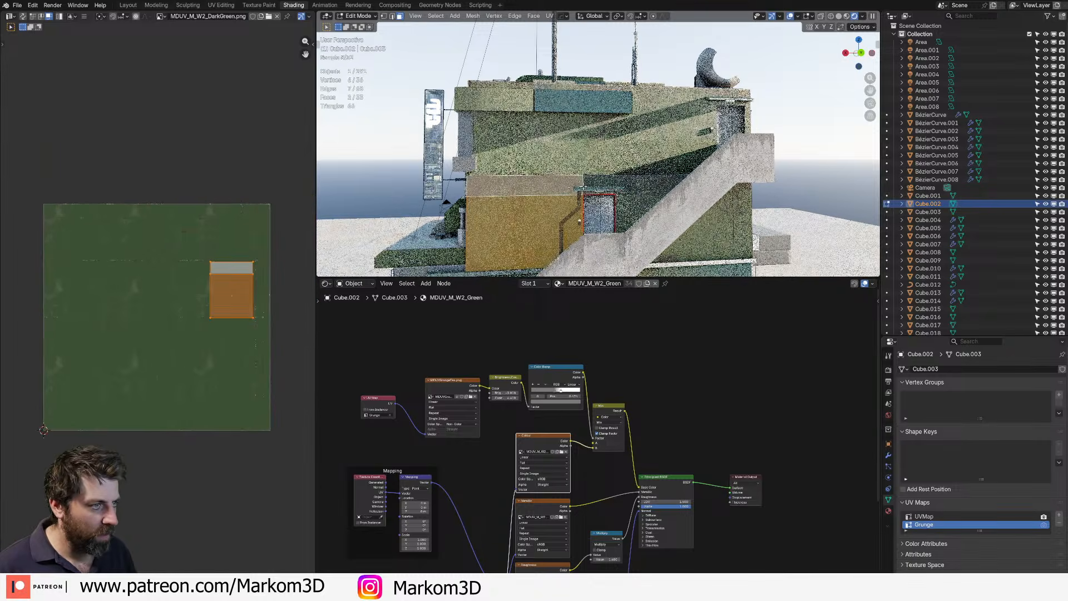
pyautogui.keyDown('shift'); pyautogui.click(598, 182); pyautogui.keyUp('shift')
pyautogui.keyDown('shift'); pyautogui.click(645, 184); pyautogui.keyUp('shift')
pyautogui.keyDown('shift'); pyautogui.click(702, 243); pyautogui.keyUp('shift')
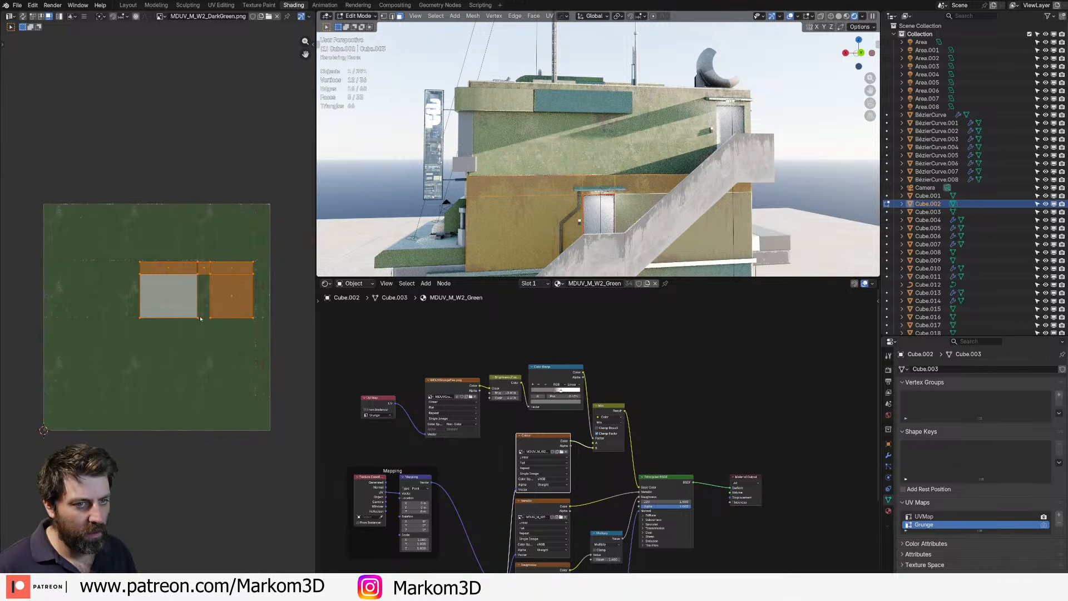
pyautogui.scroll(3, 684, 245)
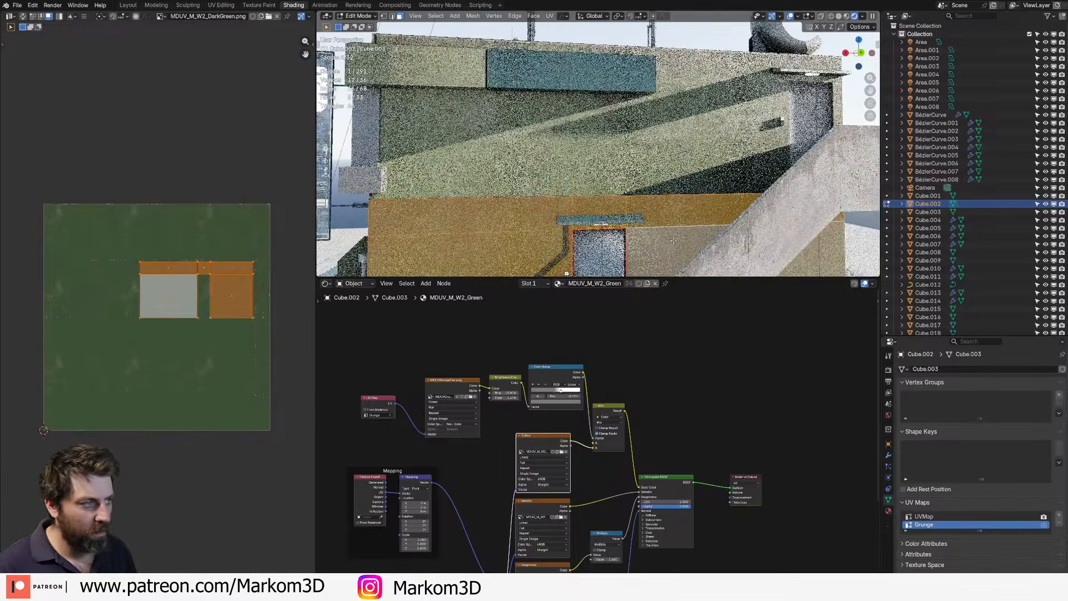
pyautogui.keyDown('shift'); pyautogui.moveTo(745, 264); pyautogui.dragTo(627, 226, button='middle'); pyautogui.keyUp('shift')
pyautogui.moveTo(558, 224); pyautogui.dragTo(606, 239, button='middle')
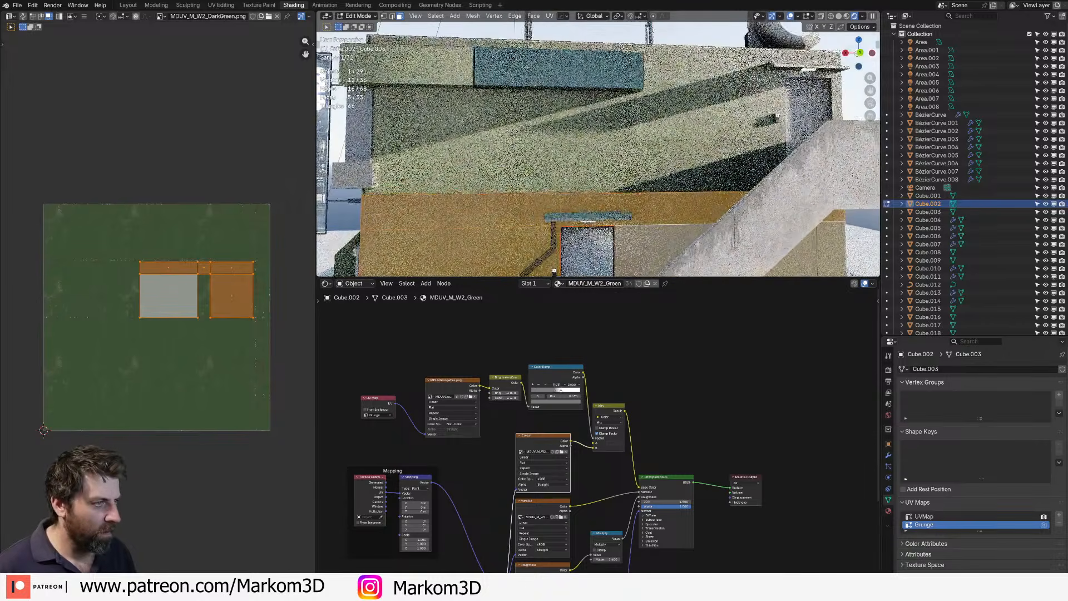
pyautogui.scroll(-3, 568, 156)
pyautogui.press('Tab')
pyautogui.click(568, 156)
pyautogui.press('Tab')
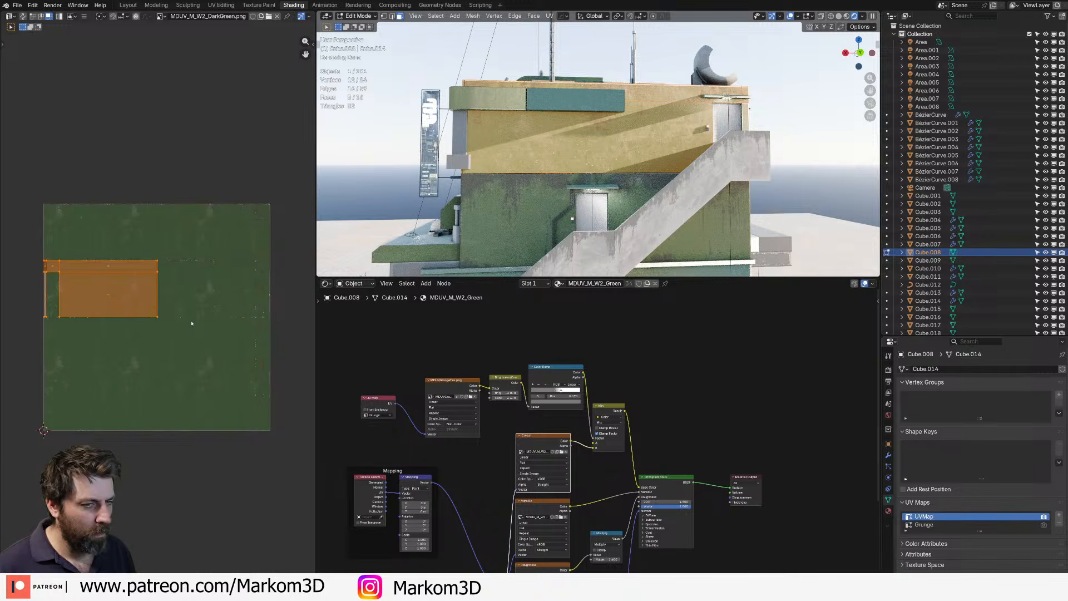
pyautogui.press('s')
pyautogui.press('x')
pyautogui.press('0')
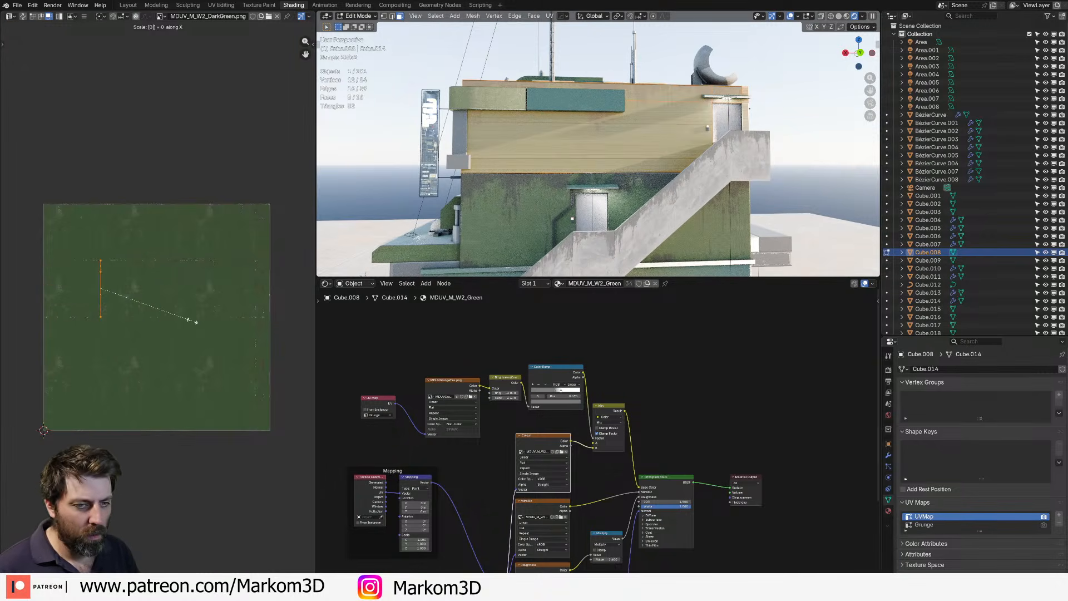
pyautogui.press('Escape')
pyautogui.press('Tab')
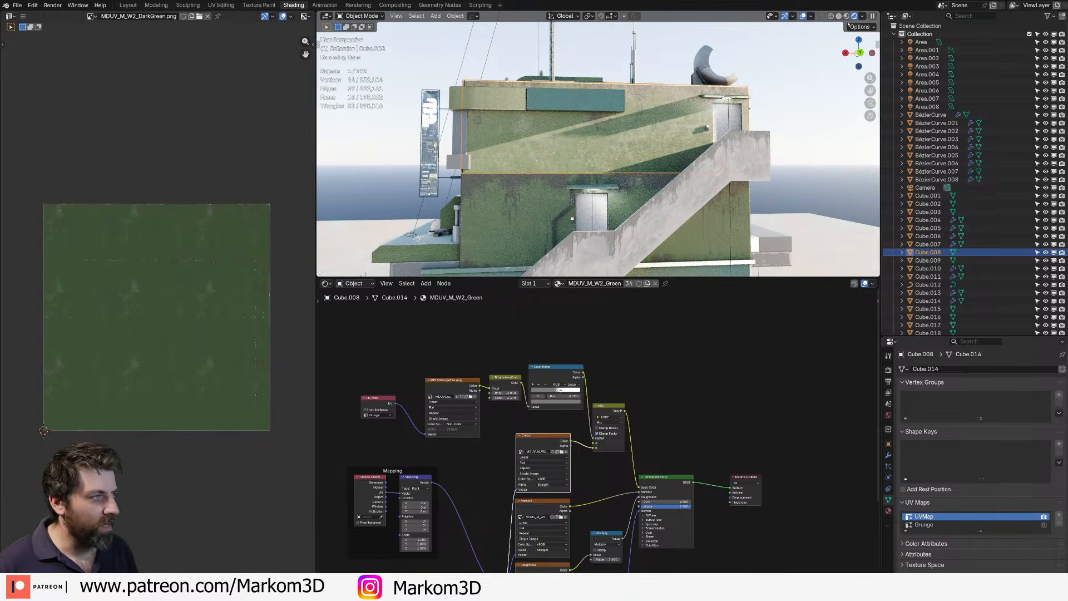
# - Turn on the Face Orientation overlay and recalculate the normals of the exterior staircase's side wall
pyautogui.click(812, 15)
pyautogui.click(785, 184)
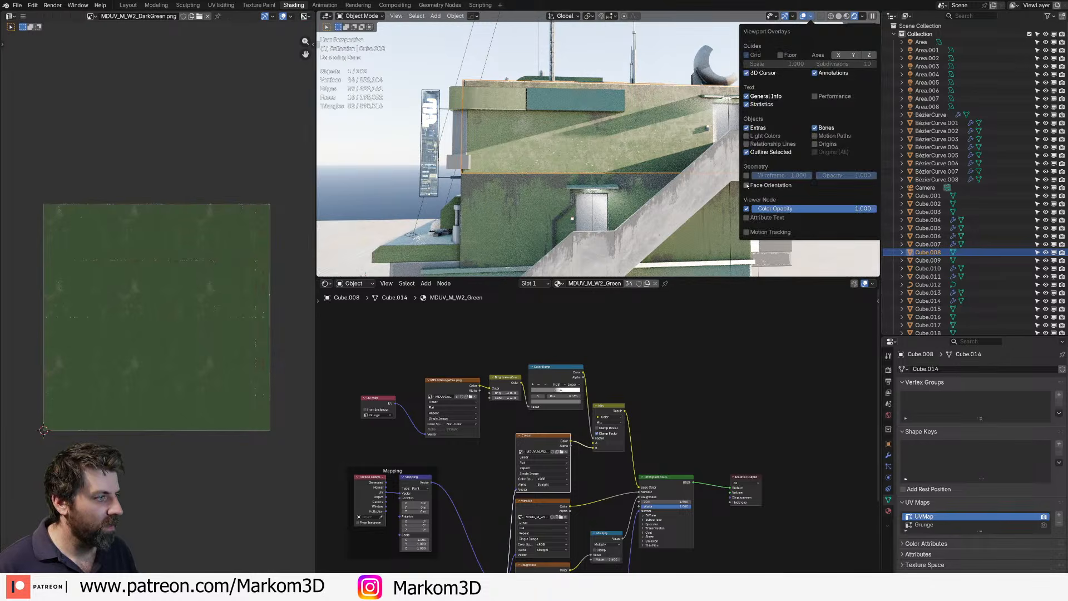
pyautogui.scroll(-4, 544, 193)
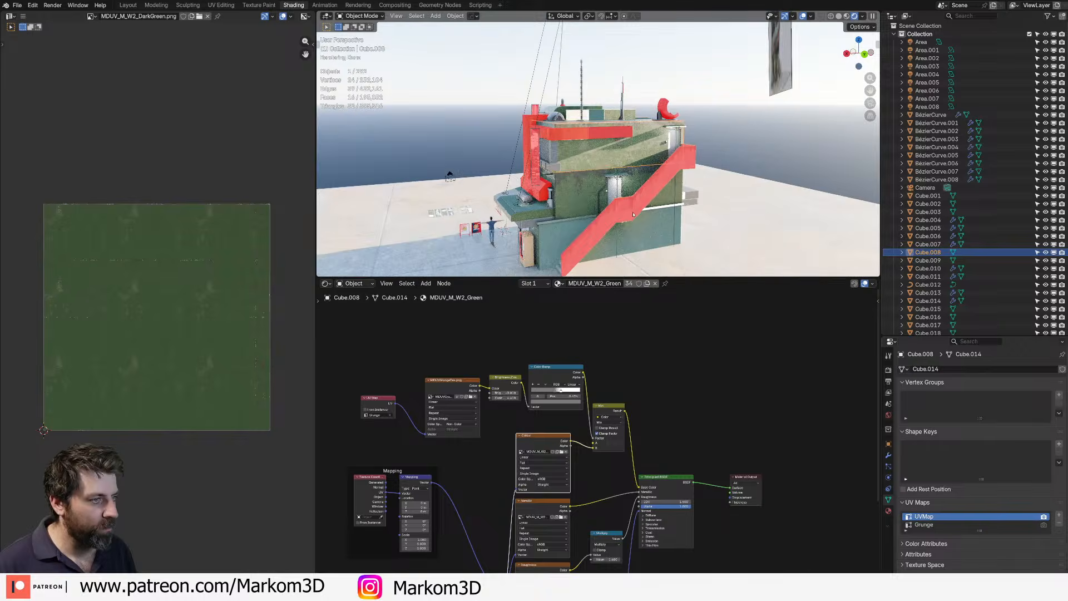
pyautogui.click(627, 218)
pyautogui.press('Tab')
pyautogui.press('Tab')
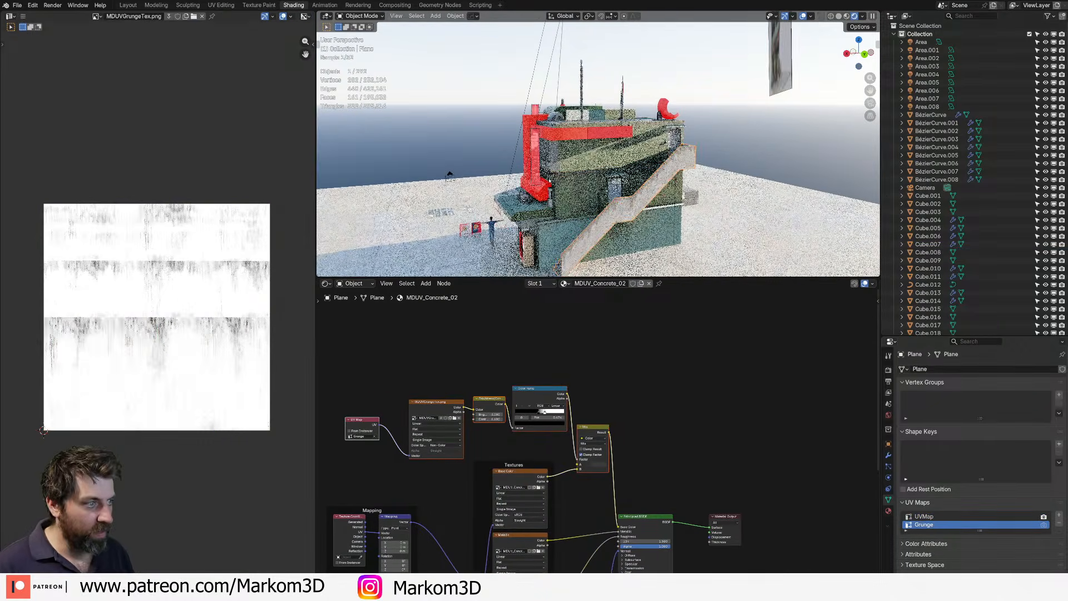
# - Recalculate the normals of Cube.010, the horizontal band around the top of the upper storey
pyautogui.click(534, 161)
pyautogui.moveTo(535, 161); pyautogui.dragTo(569, 186, button='middle')
pyautogui.press('Tab')
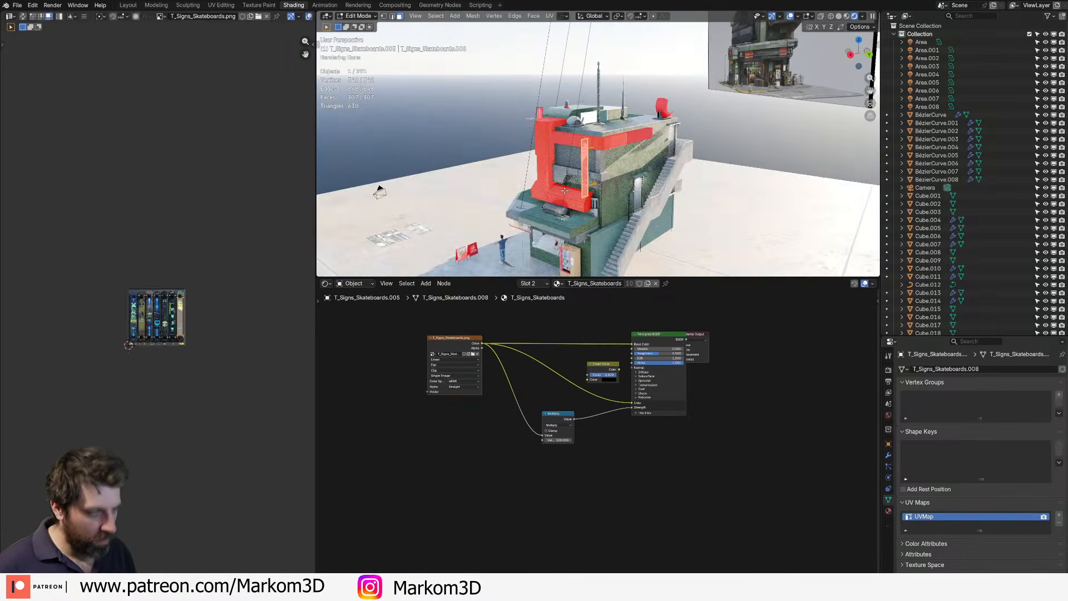
pyautogui.press('Tab')
pyautogui.click(586, 174)
pyautogui.press('Tab')
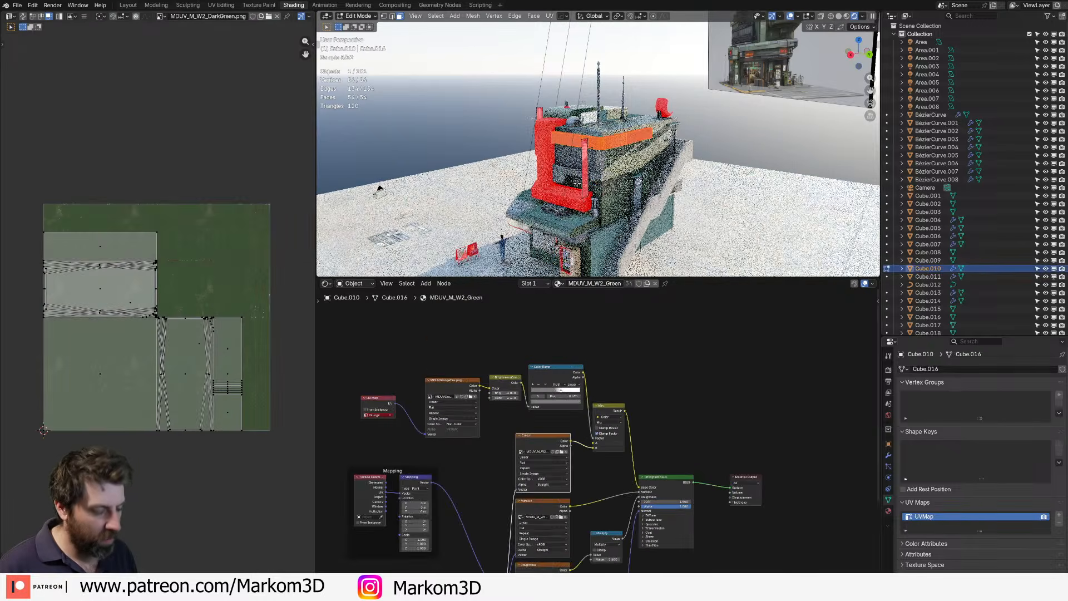
pyautogui.hotkey('shift', 'r')
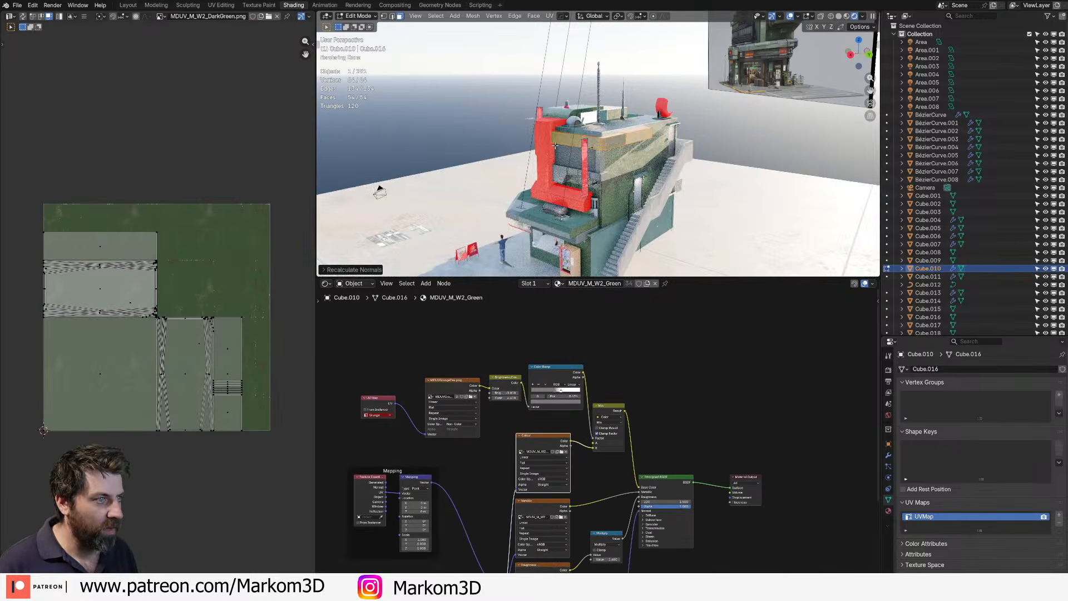
# - Recalculate the normals of Cube.005, the tall vertical structure on the front facade, and switch to the Layout workspace
pyautogui.press('Tab')
pyautogui.click(551, 146)
pyautogui.press('Tab')
pyautogui.moveTo(551, 146); pyautogui.dragTo(605, 190, button='middle')
pyautogui.hotkey('shift', 'n')
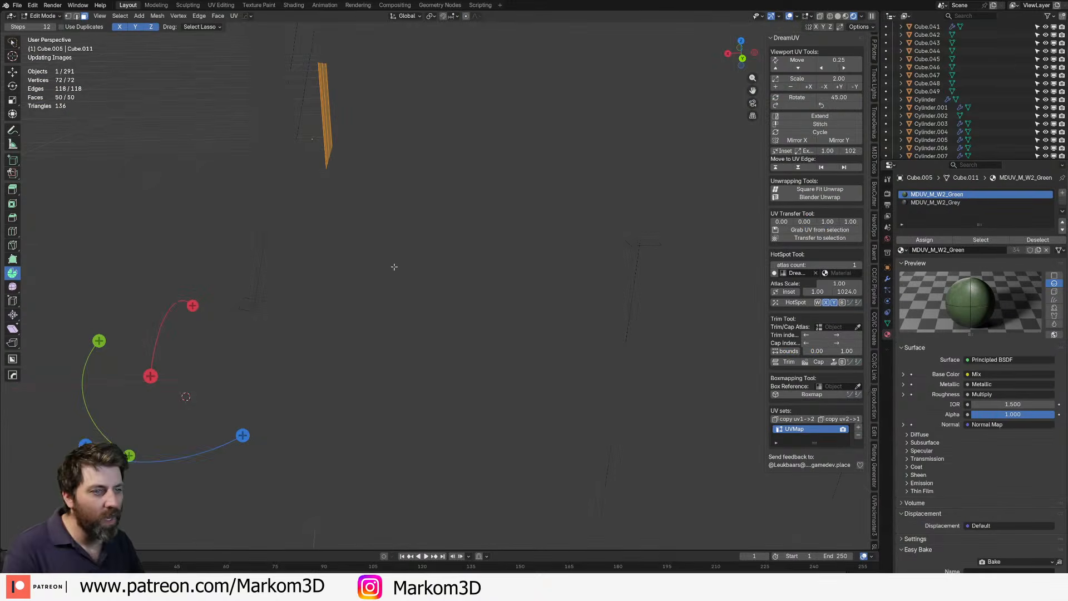
pyautogui.press('/')
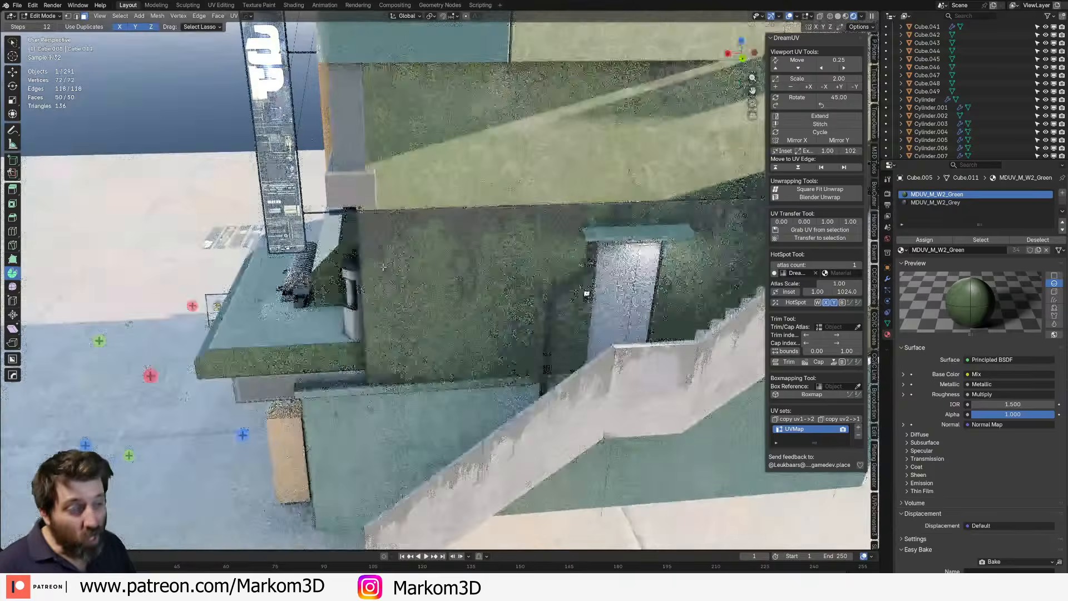
# - Turn on the Face Orientation overlay in the Layout viewport and bring the front of the building into view
pyautogui.click(778, 16)
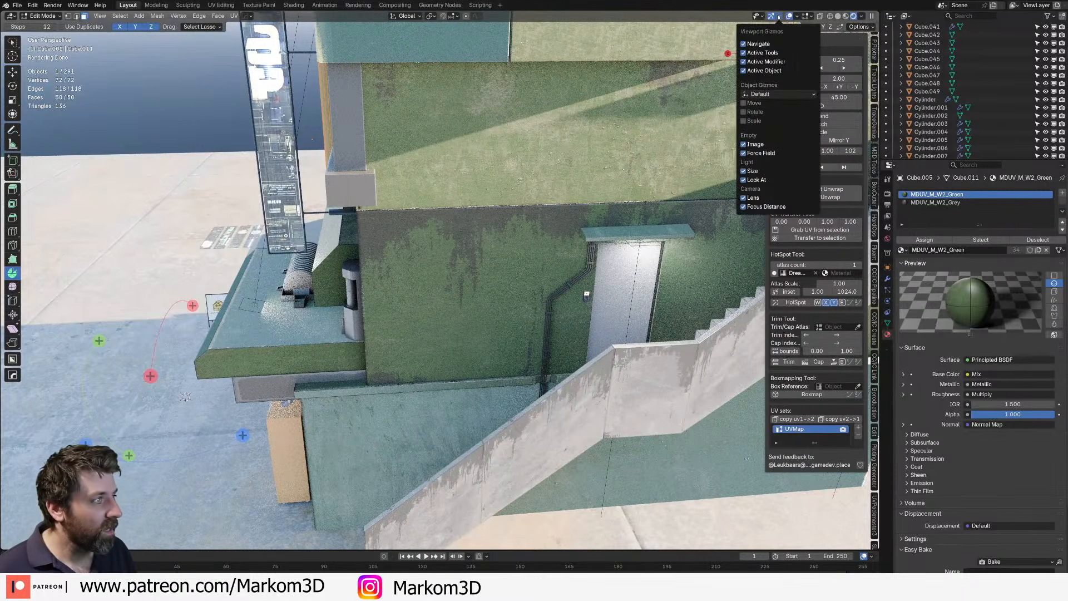
pyautogui.click(758, 17)
pyautogui.click(798, 16)
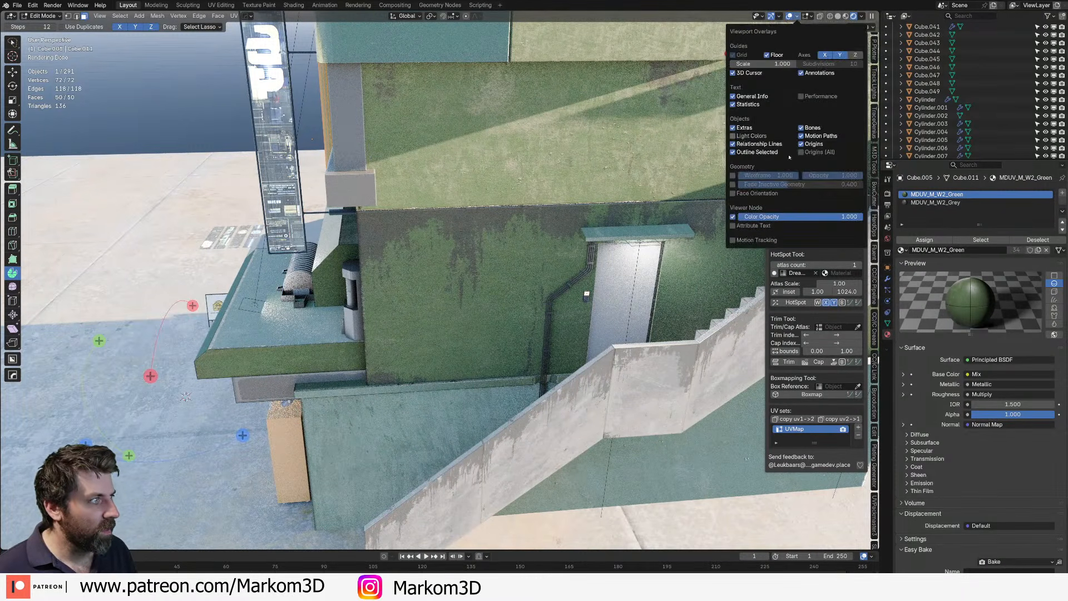
pyautogui.click(735, 194)
pyautogui.scroll(-4, 437, 286)
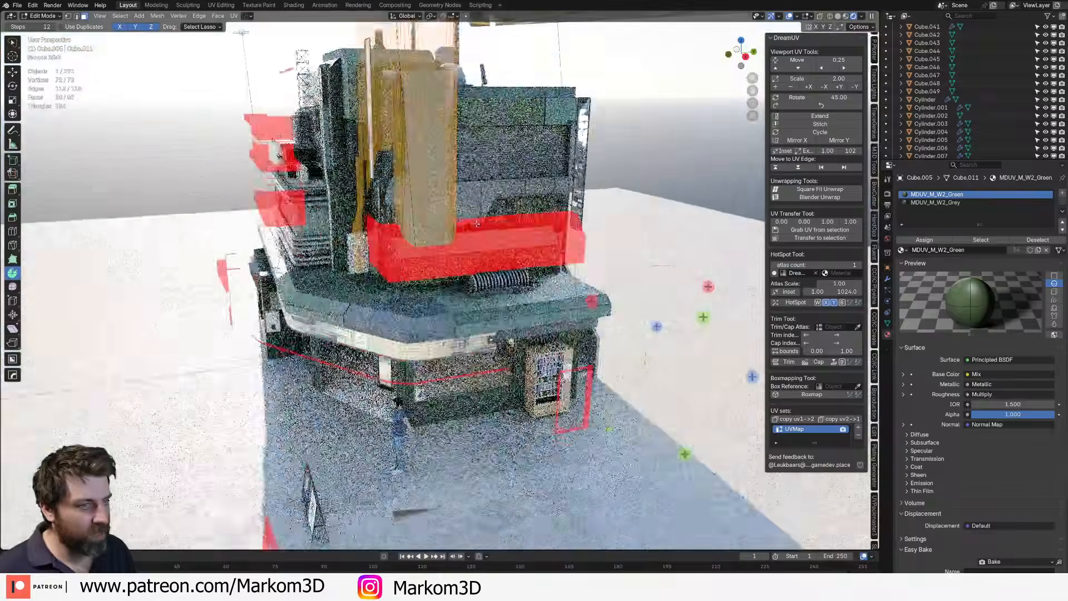
# - Recalculate the normals of Cube.018, the slanted casing above the front roof ledge
pyautogui.scroll(3, 432, 284)
pyautogui.press('l')
pyautogui.hotkey('shift', 'n')
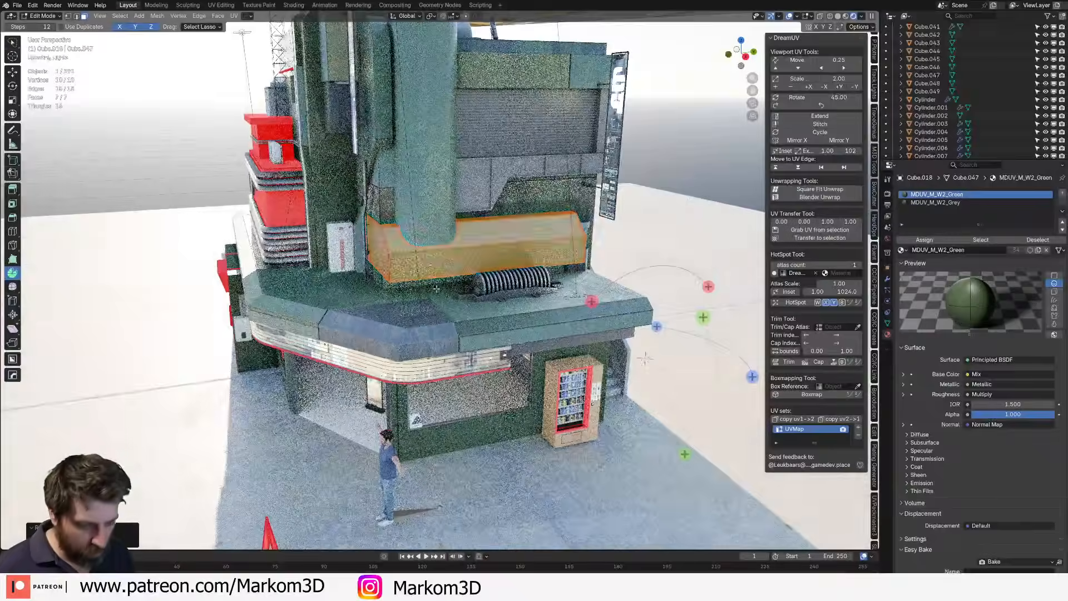
# - Recalculate the normals of the vending machine parts Cube.036 and Cube.037, ending in Object Mode
pyautogui.scroll(3, 581, 418)
pyautogui.keyDown('shift'); pyautogui.moveTo(581, 417); pyautogui.dragTo(483, 295, button='middle'); pyautogui.keyUp('shift')
pyautogui.scroll(2, 483, 295)
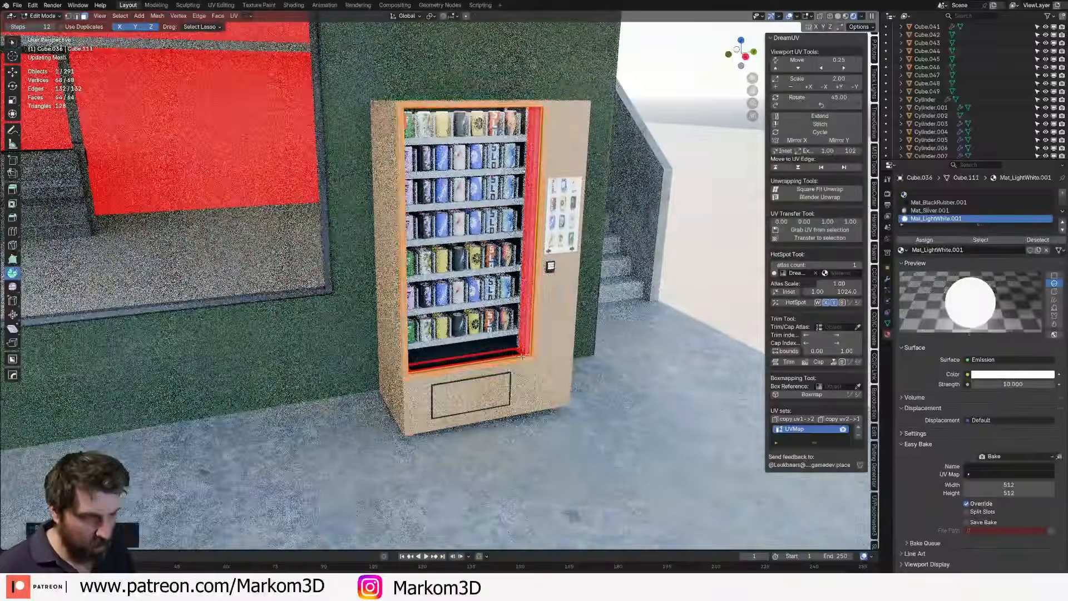
pyautogui.press('Tab')
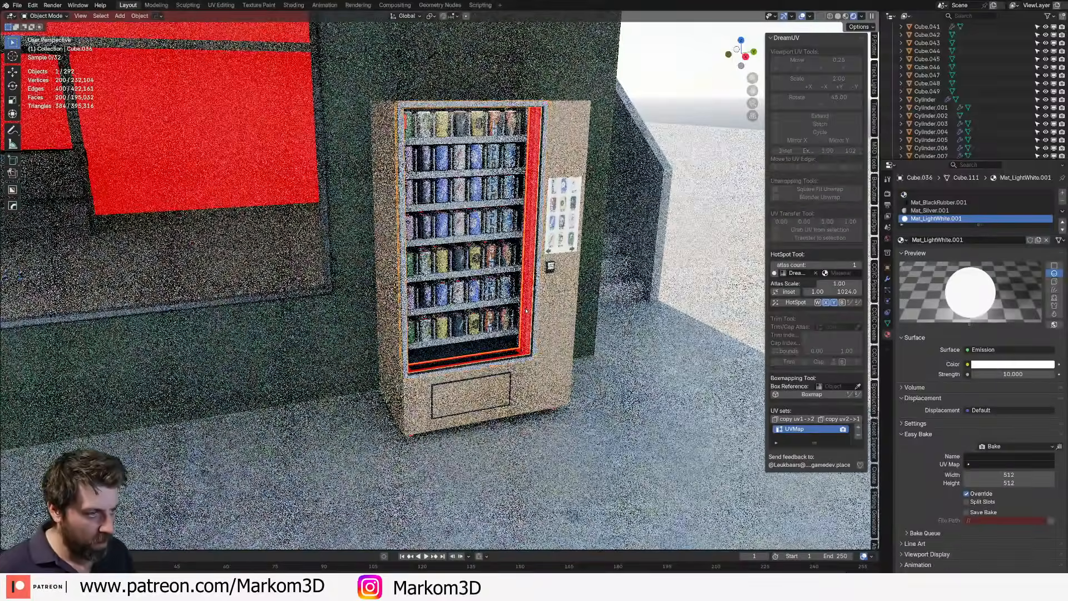
pyautogui.click(526, 310)
pyautogui.press('h')
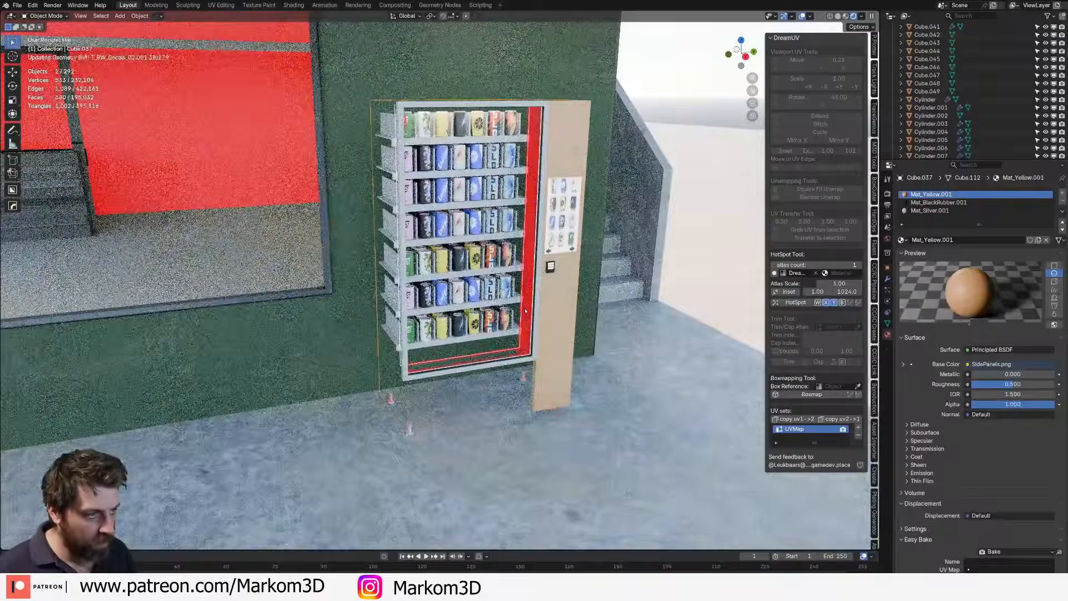
pyautogui.press('Tab')
pyautogui.press('Tab')
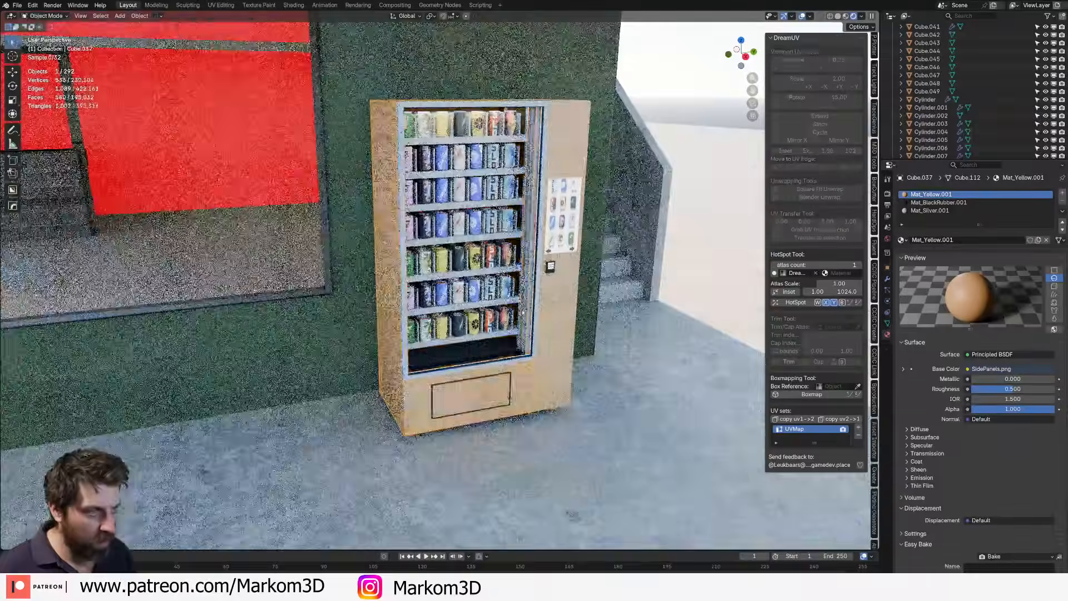
# - Recalculate the normals of Cylinder.002, the small feet under the vending machine, and return to Object Mode
pyautogui.moveTo(524, 311); pyautogui.dragTo(467, 292, button='middle')
pyautogui.click(436, 378)
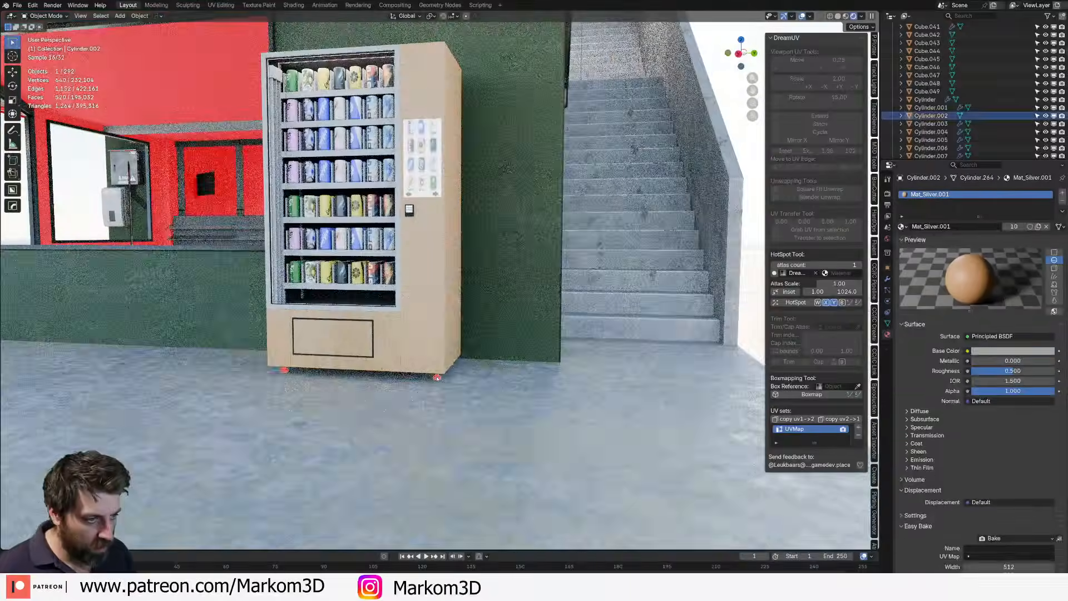
pyautogui.press('Tab')
pyautogui.scroll(-5, 436, 377)
pyautogui.press('Tab')
# - Recalculate the normals of Plane.004, the angled sign strip running beneath the front roof ledge
pyautogui.moveTo(436, 377); pyautogui.dragTo(551, 406, button='middle')
pyautogui.scroll(-3, 551, 417)
pyautogui.click(359, 305)
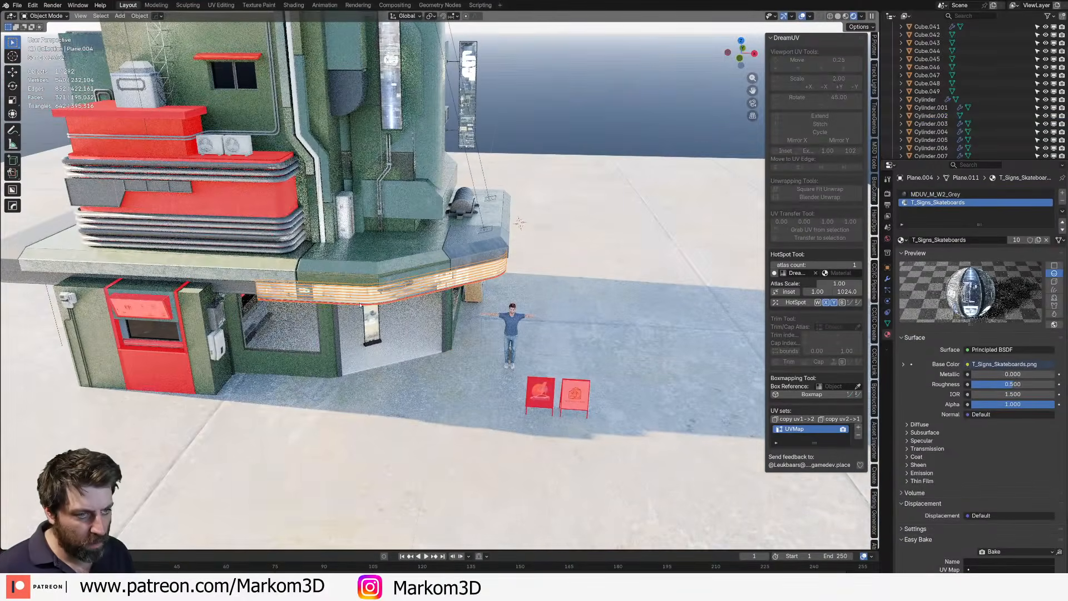
pyautogui.press('Tab')
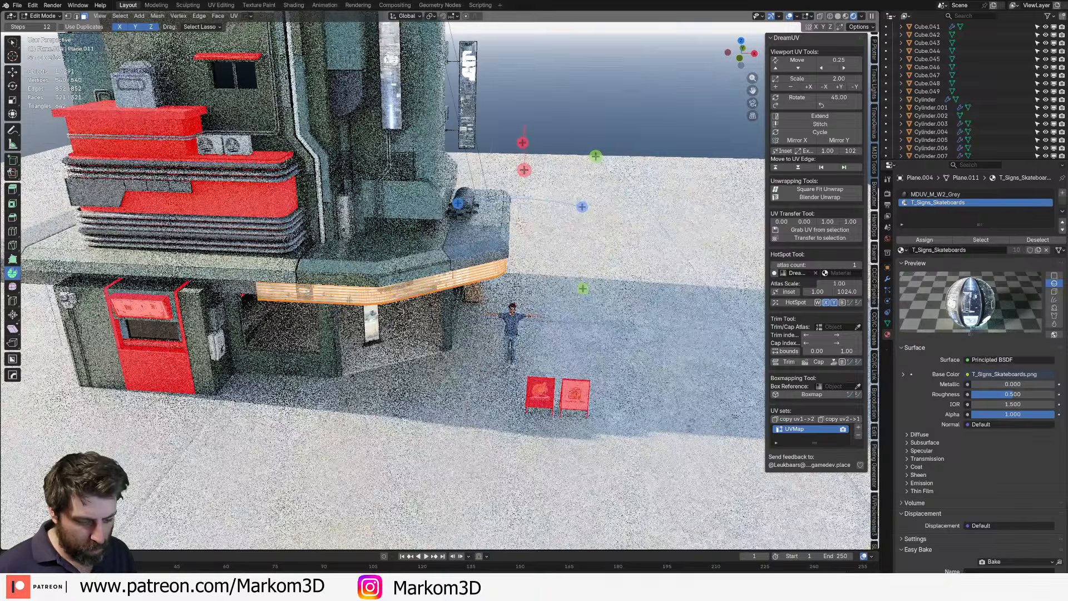
pyautogui.press('Tab')
pyautogui.press('Tab')
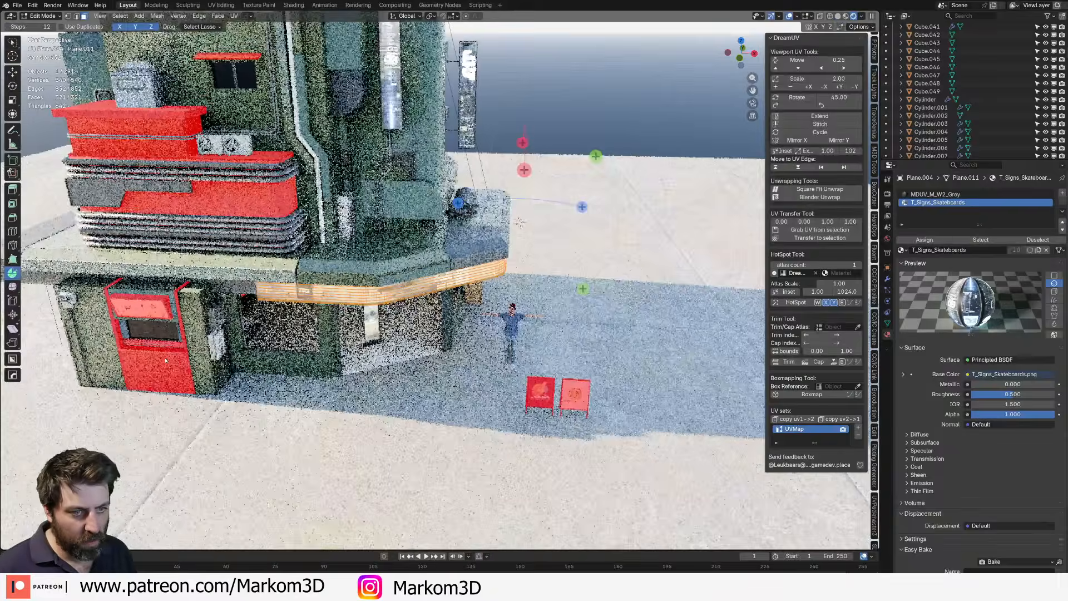
pyautogui.press('Tab')
# - Switch the viewport to Solid shading and recalculate the normals of Cube.021, the frame around the small front service window
pyautogui.click(197, 352)
pyautogui.press('Tab')
pyautogui.keyDown('shift'); pyautogui.moveTo(197, 352); pyautogui.dragTo(311, 330, button='middle'); pyautogui.keyUp('shift')
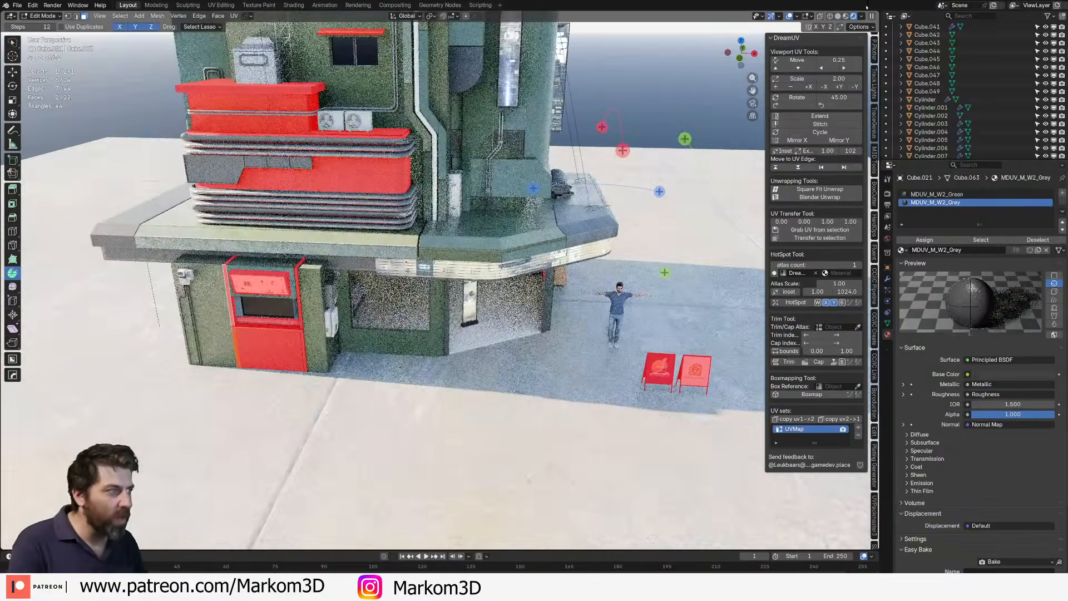
pyautogui.press('z')
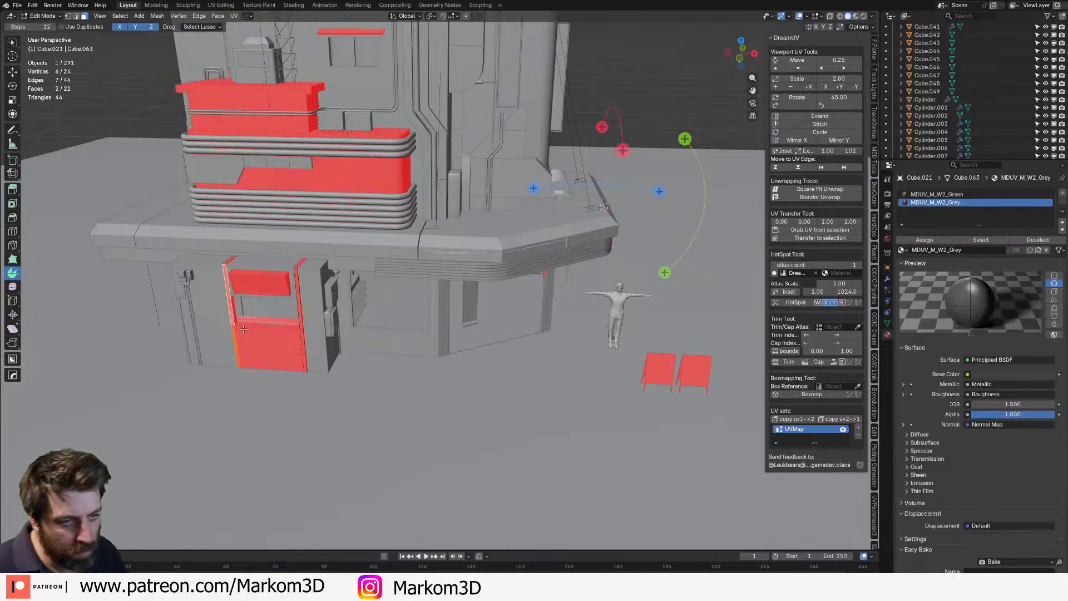
pyautogui.press('a')
pyautogui.press('Tab')
# - Recalculate the normals of Cube.001, the wall panel below the service window, and return to Object Mode
pyautogui.click(252, 327)
pyautogui.press('Tab')
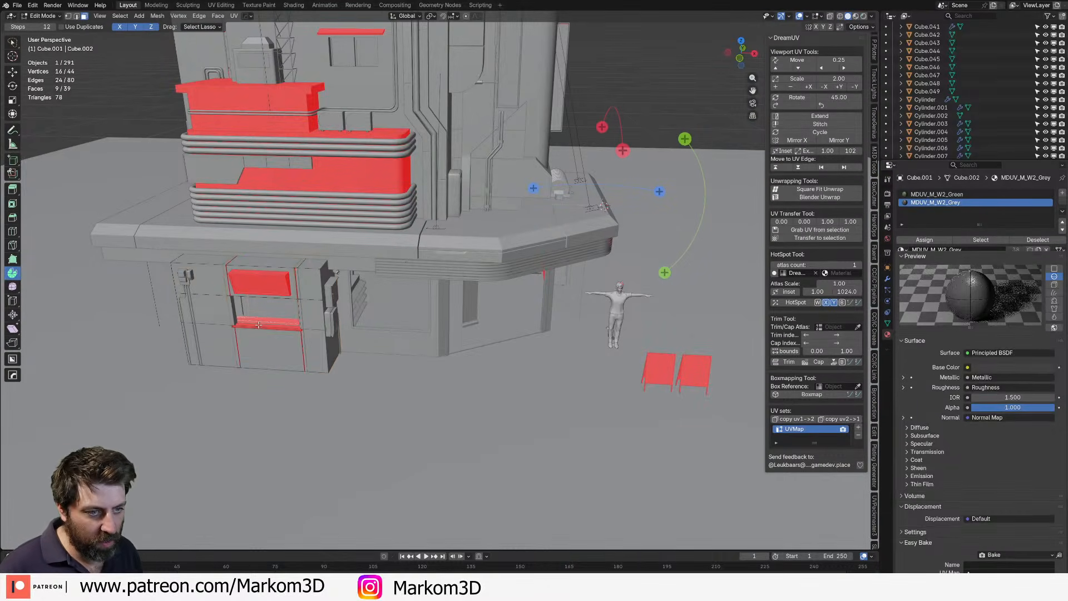
pyautogui.press('Tab')
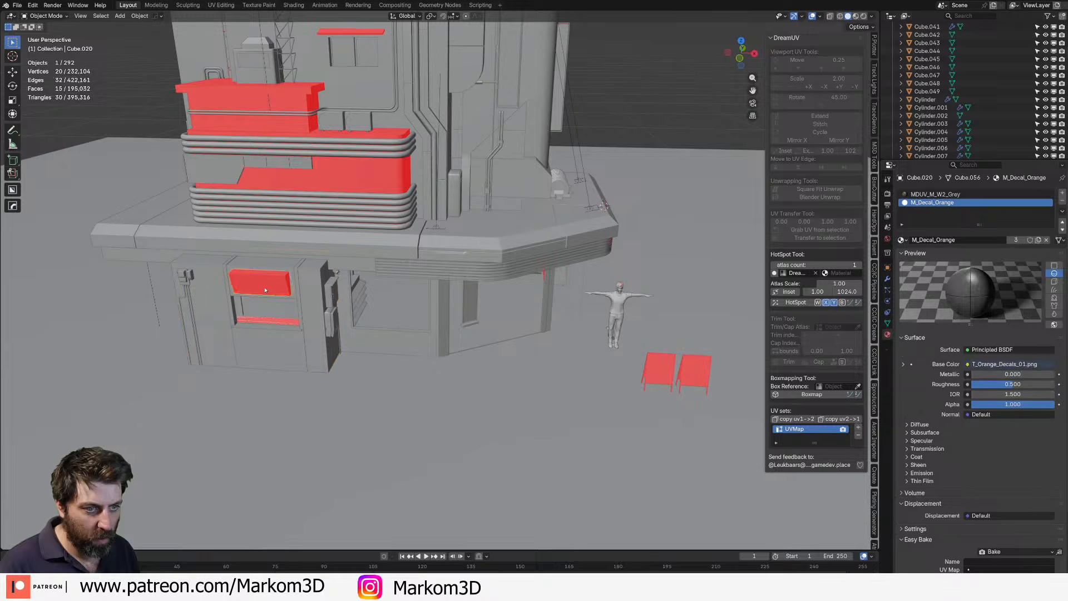
# - Recalculate the normals of Cube.020, the sign box above the service window, correcting its front face separately
pyautogui.click(264, 291)
pyautogui.press('Tab')
pyautogui.press('a')
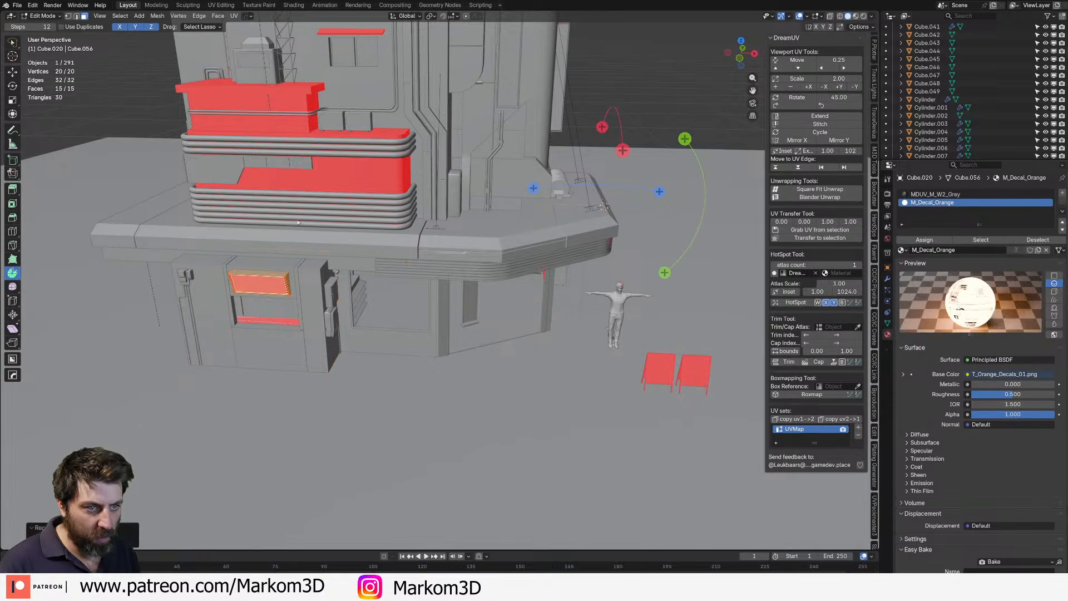
pyautogui.press('KP_Decimal')
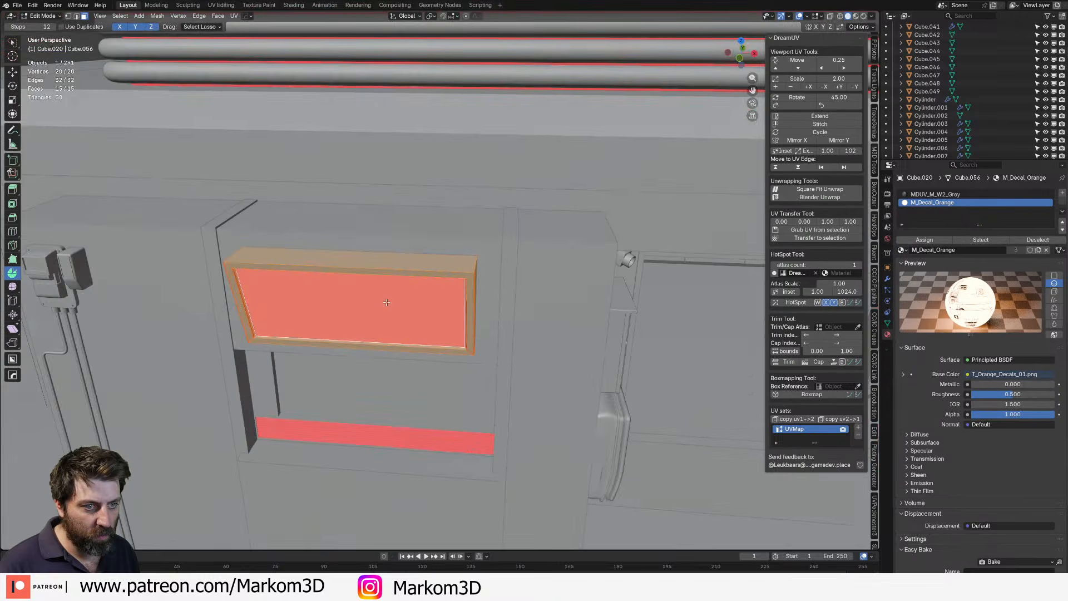
pyautogui.click(371, 325)
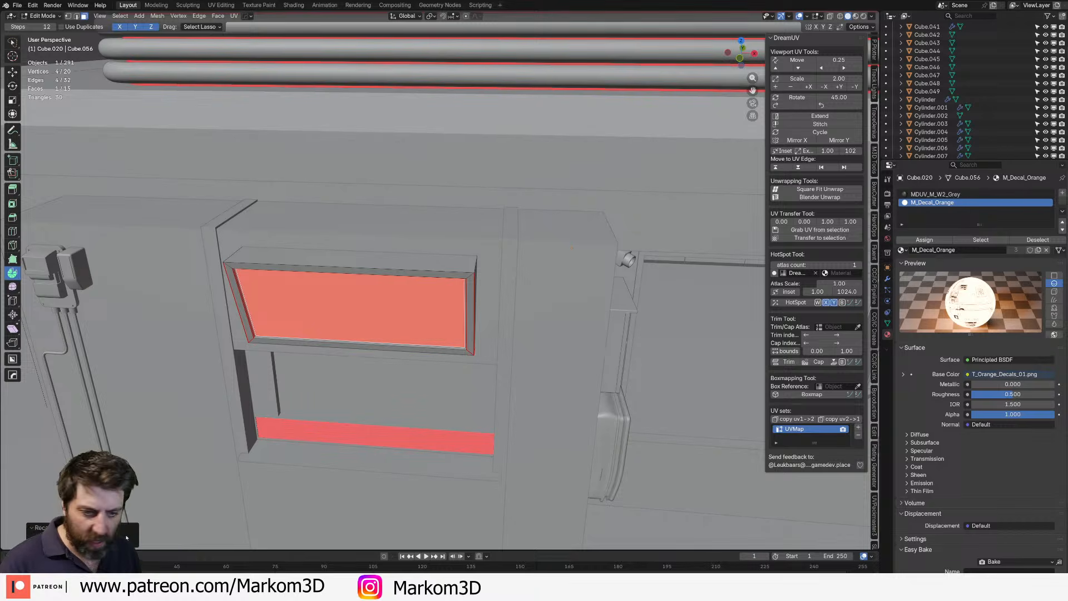
pyautogui.scroll(-6, 438, 281)
pyautogui.keyDown('shift'); pyautogui.moveTo(503, 132); pyautogui.dragTo(471, 261, button='middle'); pyautogui.keyUp('shift')
pyautogui.press('Tab')
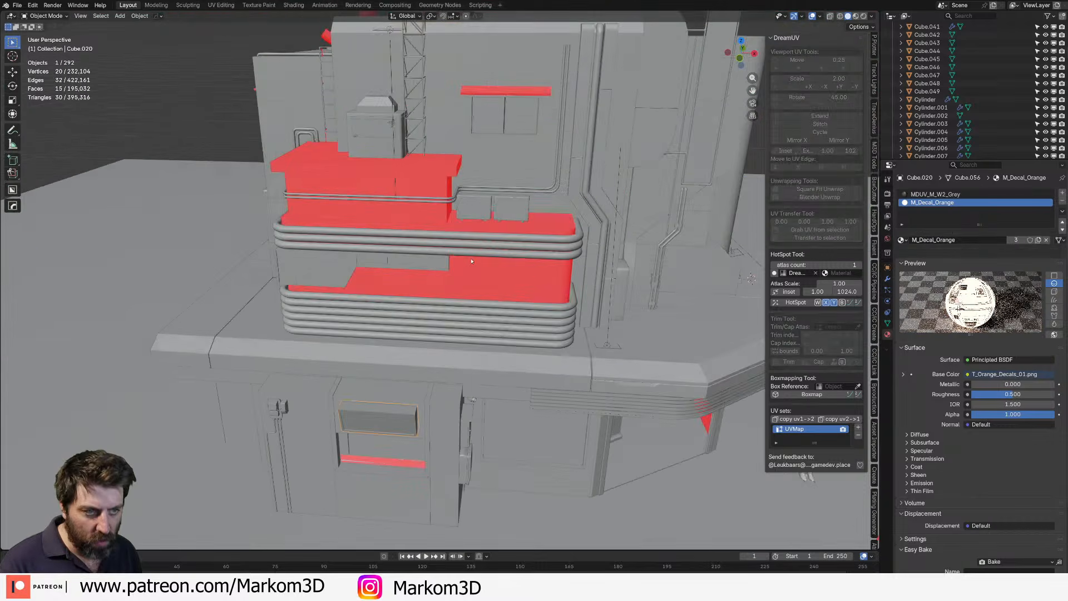
# - Recalculate the normals of Cube.006, the block between the horizontal pipes on the roof ledge, and of Cube.007, the block above it
pyautogui.click(471, 260)
pyautogui.press('Tab')
pyautogui.press('Tab')
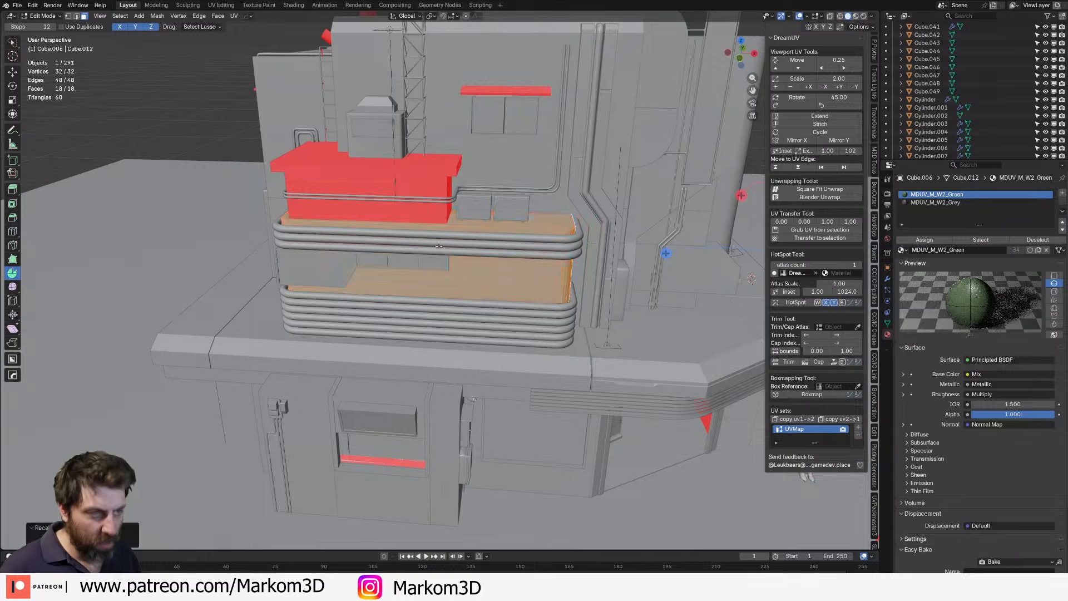
pyautogui.click(424, 198)
pyautogui.press('Tab')
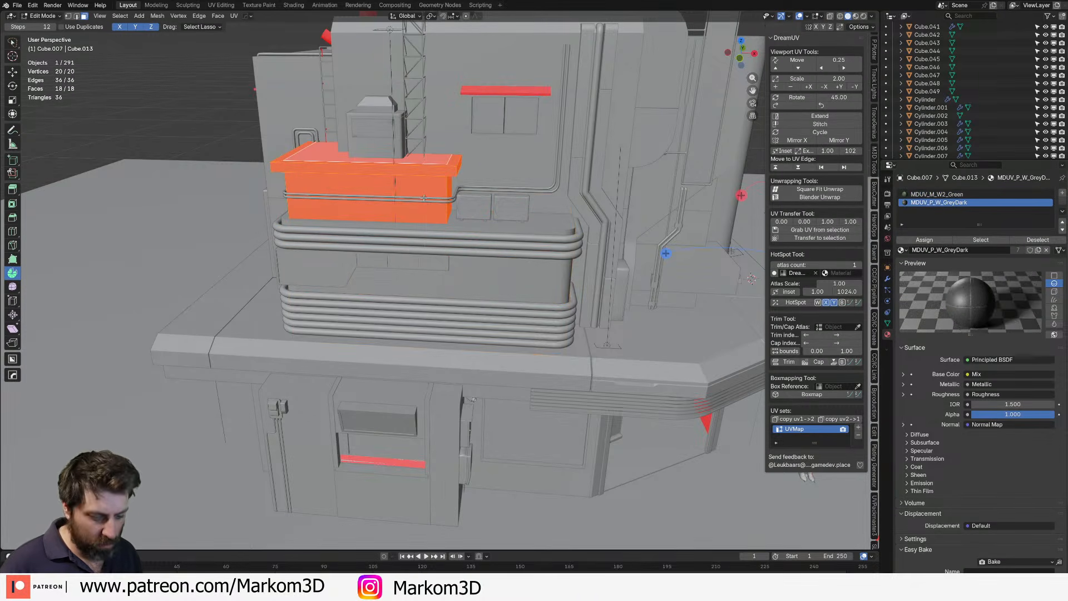
pyautogui.hotkey('shift', 'n')
pyautogui.press('Tab')
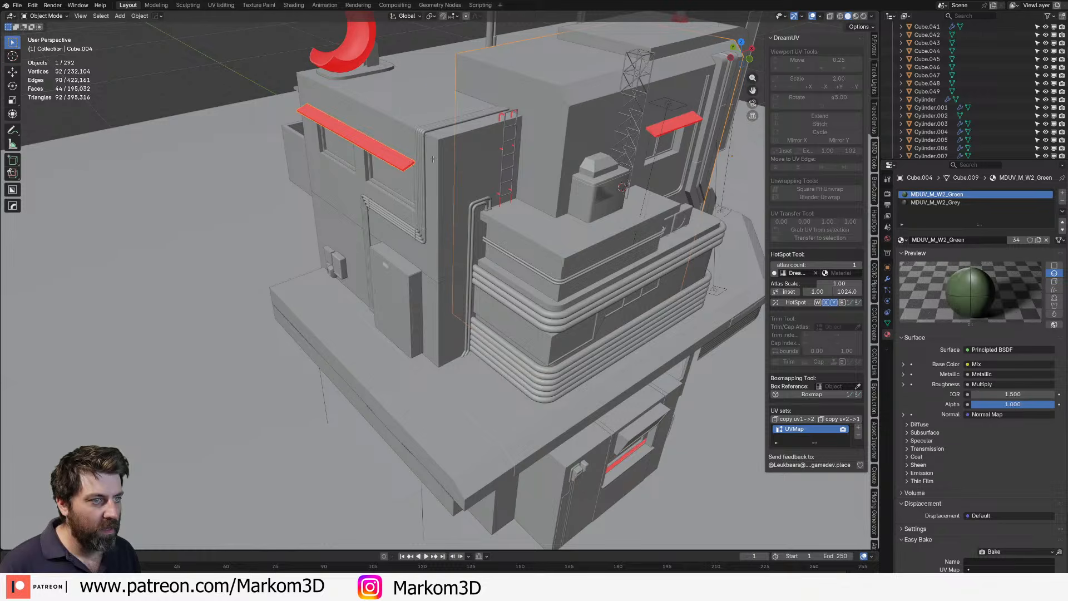
# - Recalculate the normals outward for the upper green block with its window awnings and for the crescent-shaped roof antenna
pyautogui.press('Tab')
pyautogui.hotkey('shift', 'n')
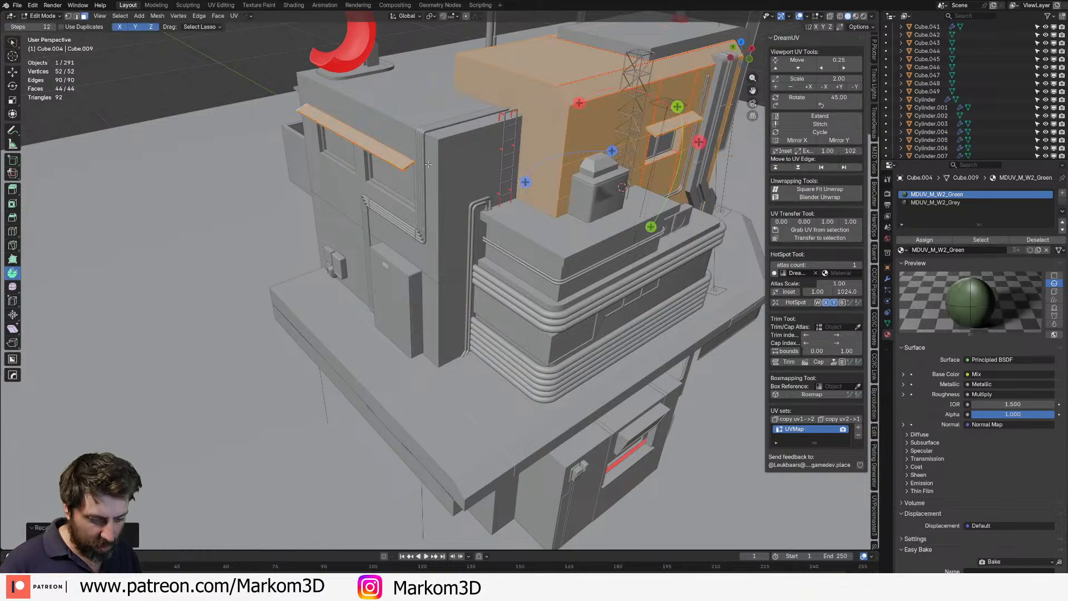
pyautogui.press('Tab')
pyautogui.click(361, 52)
pyautogui.press('Tab')
pyautogui.press('a')
pyautogui.hotkey('shift', 'n')
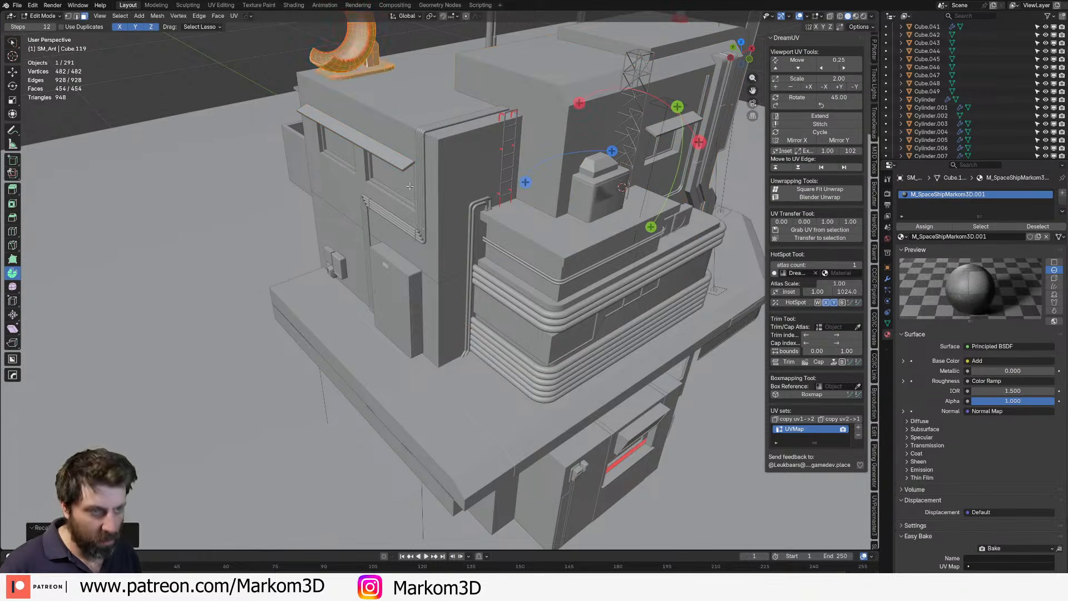
pyautogui.scroll(-7, 383, 101)
pyautogui.press('Tab')
# - Recalculate the normals outward for all faces of the small domed antenna on the roof
pyautogui.moveTo(565, 228); pyautogui.dragTo(470, 227, button='middle')
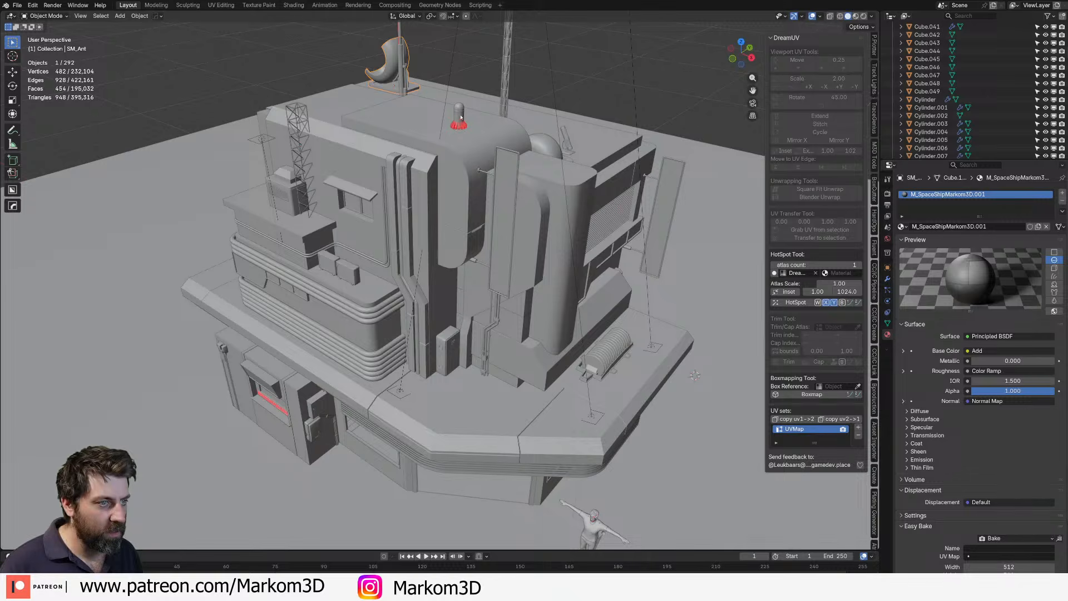
pyautogui.press('Tab')
pyautogui.press('a')
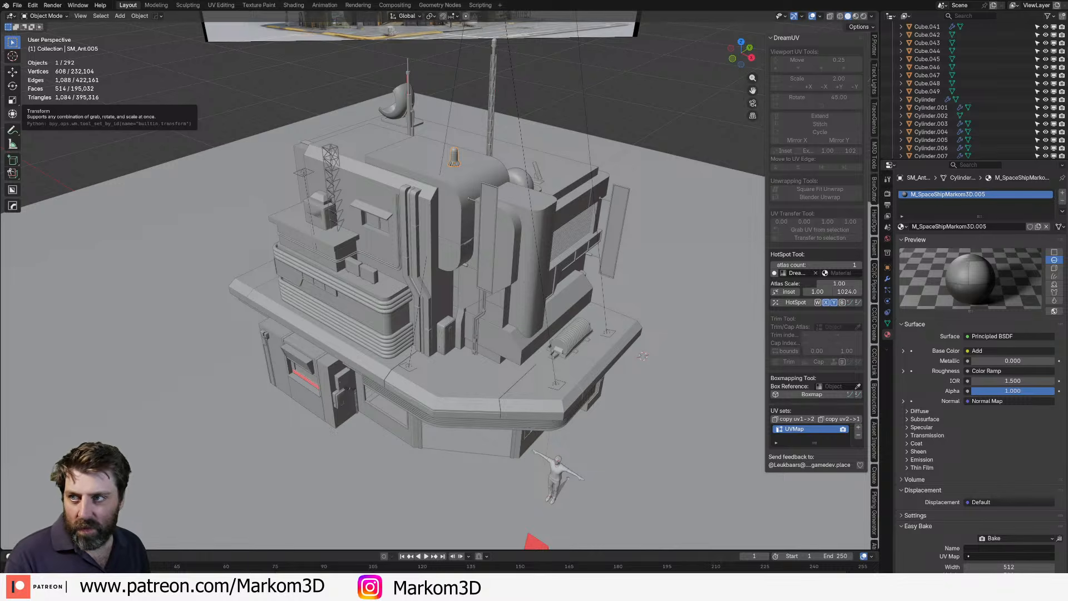
# - Recalculate the normals outward on both sandwich-board signs standing in front of the shop
pyautogui.scroll(-3, 472, 364)
pyautogui.moveTo(473, 365); pyautogui.dragTo(483, 319, button='middle')
pyautogui.scroll(4, 500, 331)
pyautogui.click(674, 414)
pyautogui.press('Tab')
pyautogui.press('Tab')
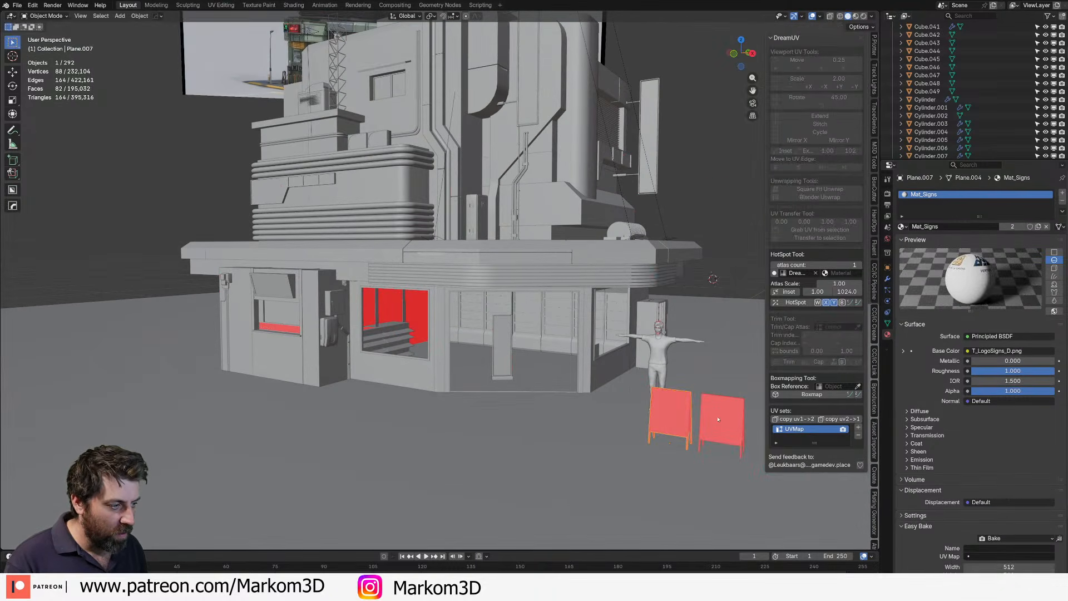
pyautogui.keyDown('shift'); pyautogui.click(718, 419); pyautogui.keyUp('shift')
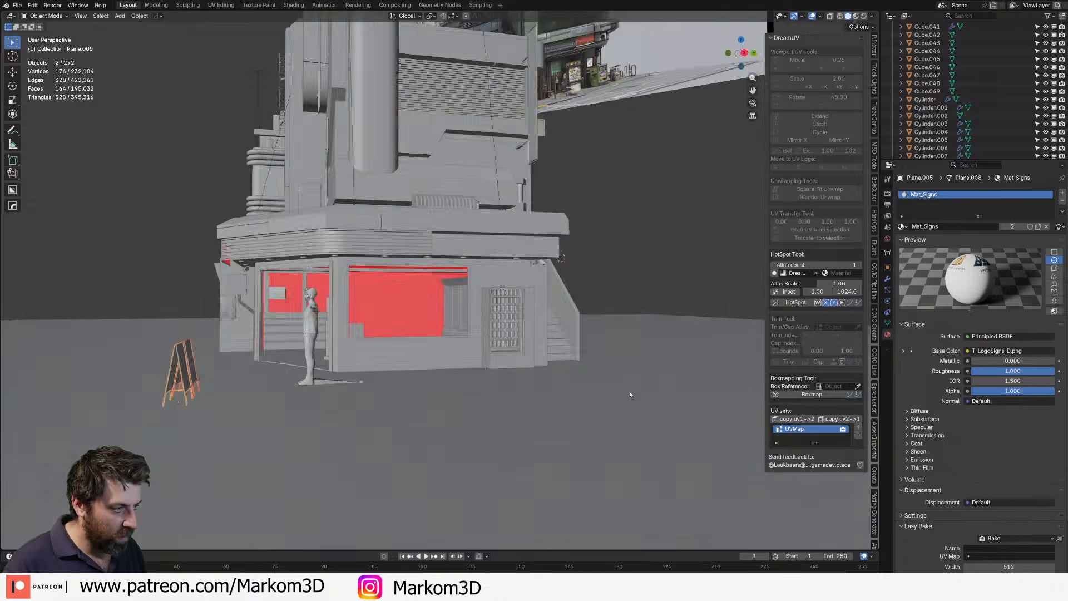
# - Try recalculating the normals outward for all faces of the shop's interior shell
pyautogui.moveTo(631, 394); pyautogui.dragTo(658, 391, button='middle')
pyautogui.scroll(4, 443, 334)
pyautogui.click(341, 307)
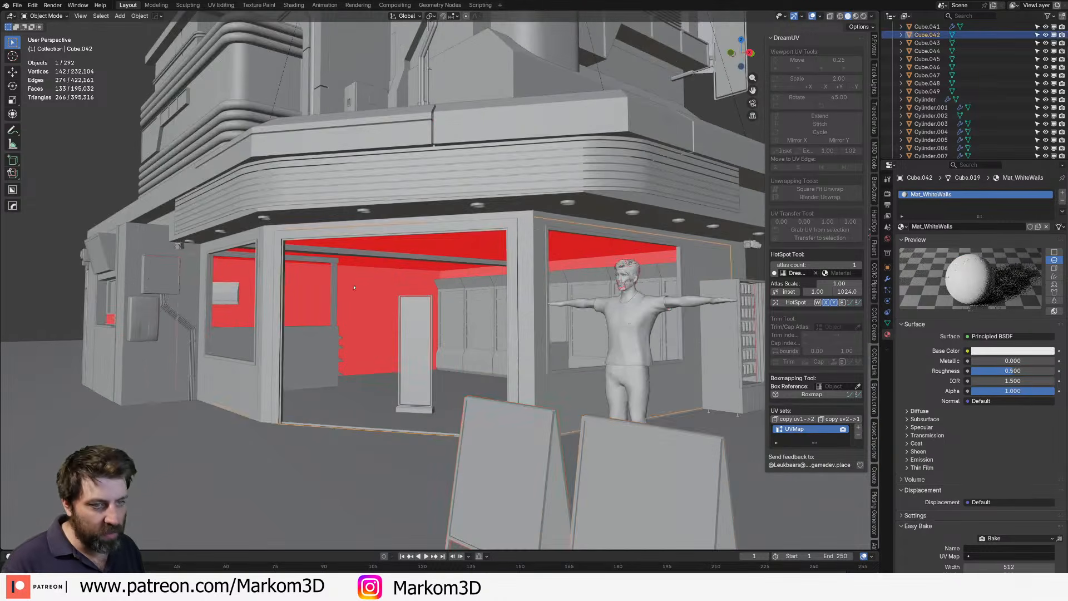
pyautogui.moveTo(341, 307); pyautogui.dragTo(433, 306, button='middle')
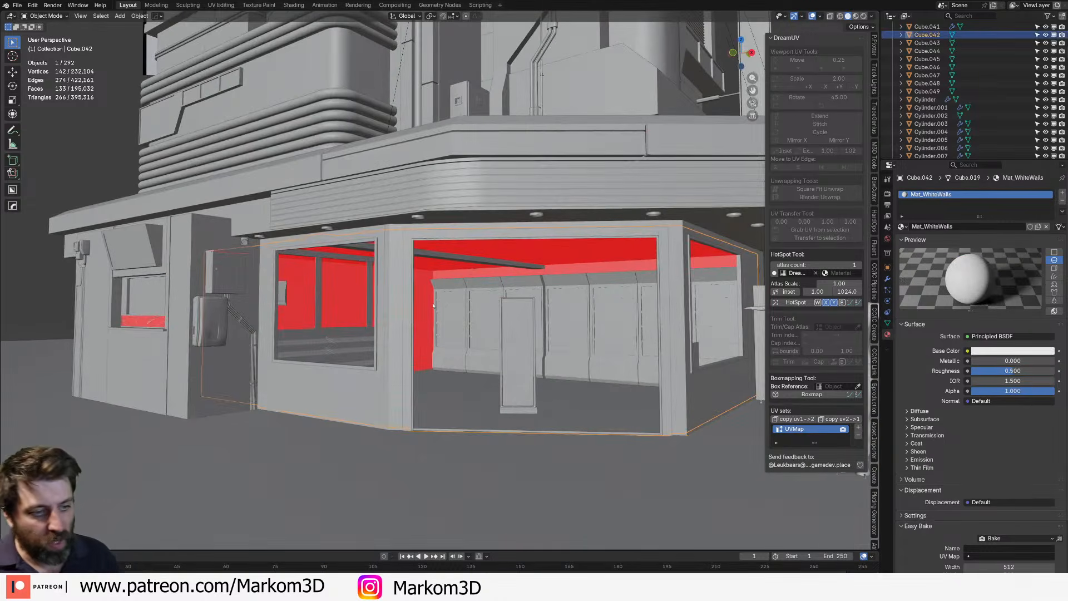
pyautogui.press('Tab')
pyautogui.press('a')
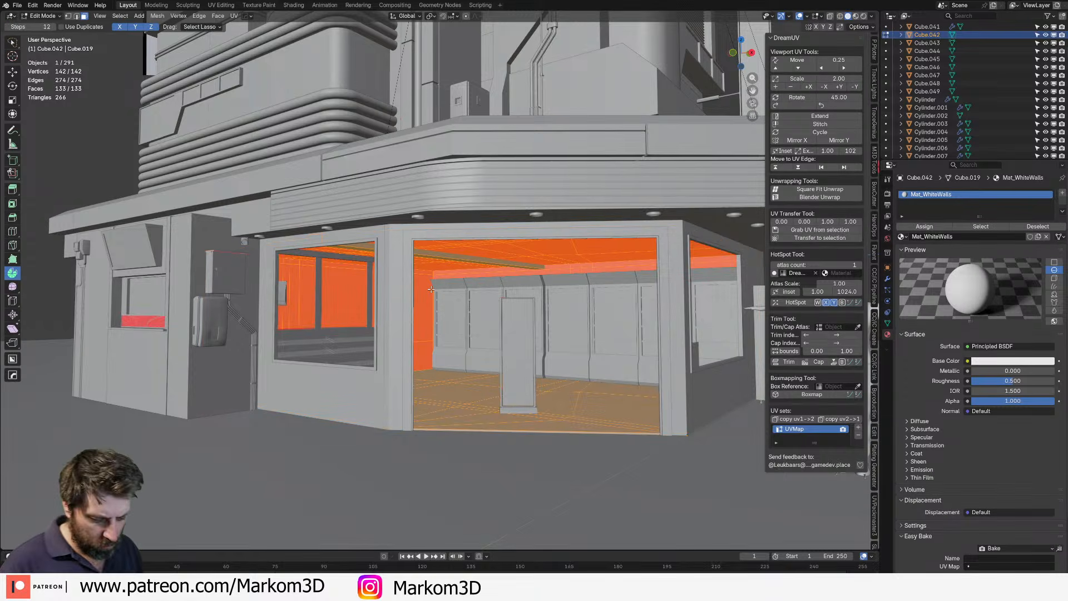
pyautogui.hotkey('shift', 'n')
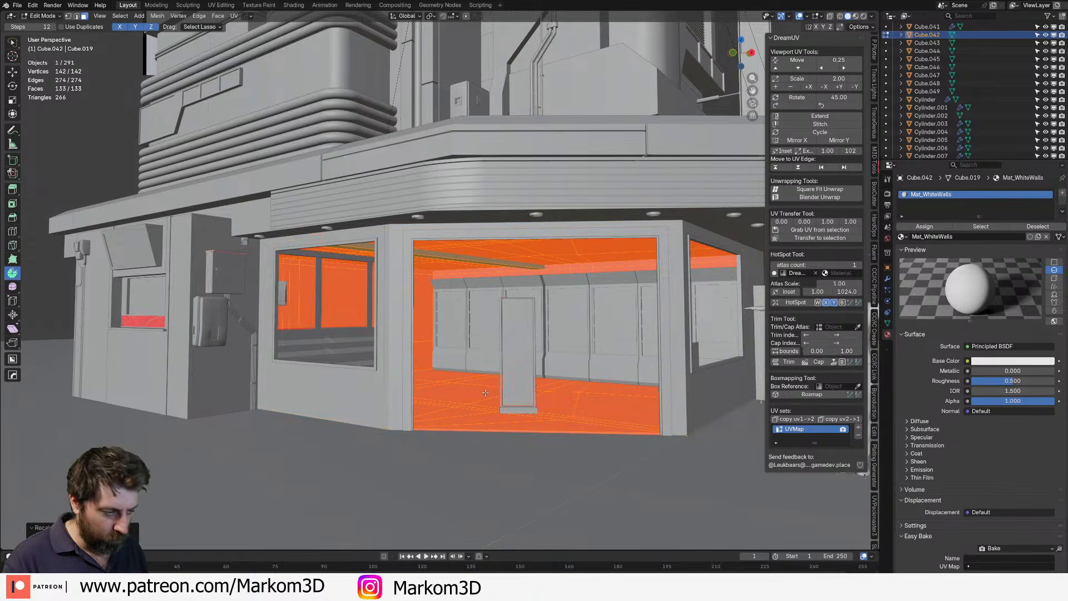
# - Recalculate the normals of the shop's interior shell inward so its faces point into the room
pyautogui.press('z')
pyautogui.click(462, 397)
pyautogui.hotkey('shift', 'z')
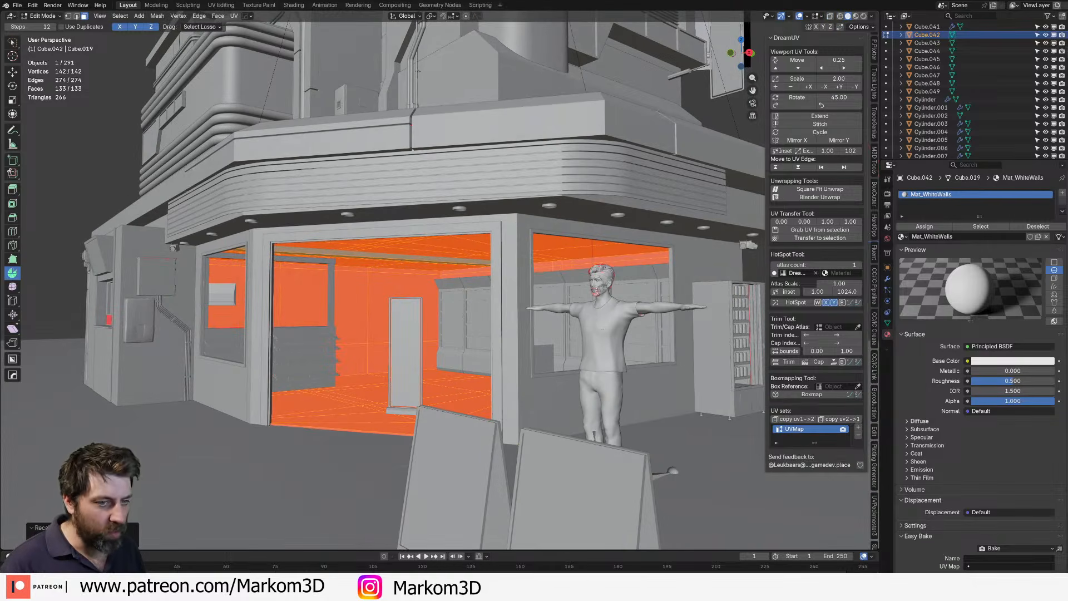
pyautogui.hotkey('ctrl', 'shift', 'n')
pyautogui.moveTo(602, 328); pyautogui.dragTo(639, 311, button='middle')
pyautogui.press('Tab')
pyautogui.press('Tab')
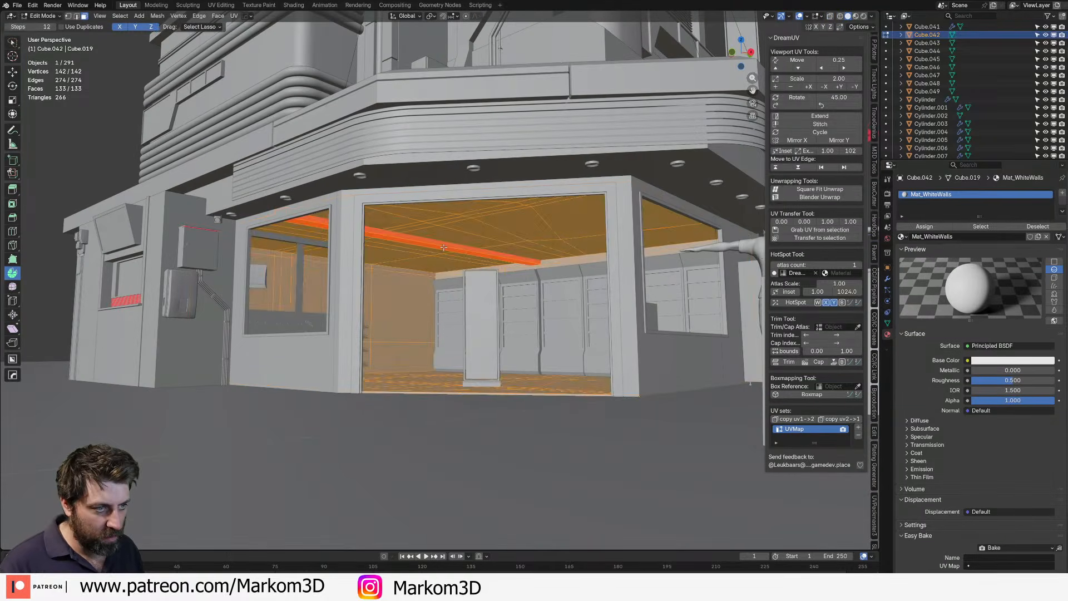
# - Select only the linked faces of the interior ceiling beam and recalculate their normals outward
pyautogui.click(444, 247)
pyautogui.press('l')
pyautogui.hotkey('shift', 'n')
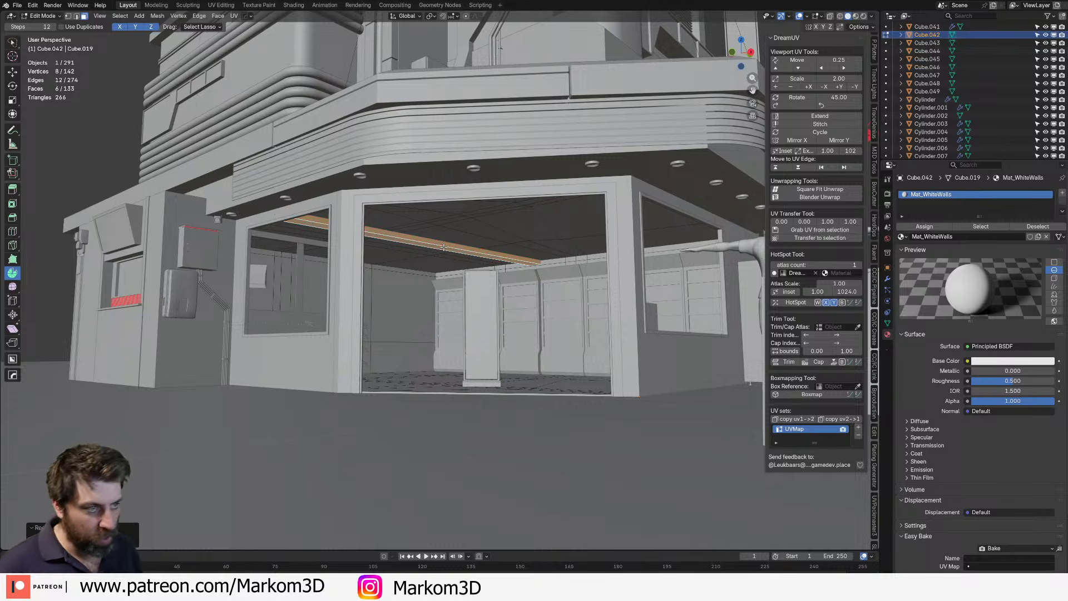
pyautogui.press('Tab')
# - Recalculate the normals outward for the recessed serving-window mesh under the hinged flap on the ground floor
pyautogui.moveTo(266, 292); pyautogui.dragTo(330, 295, button='middle')
pyautogui.click(330, 295)
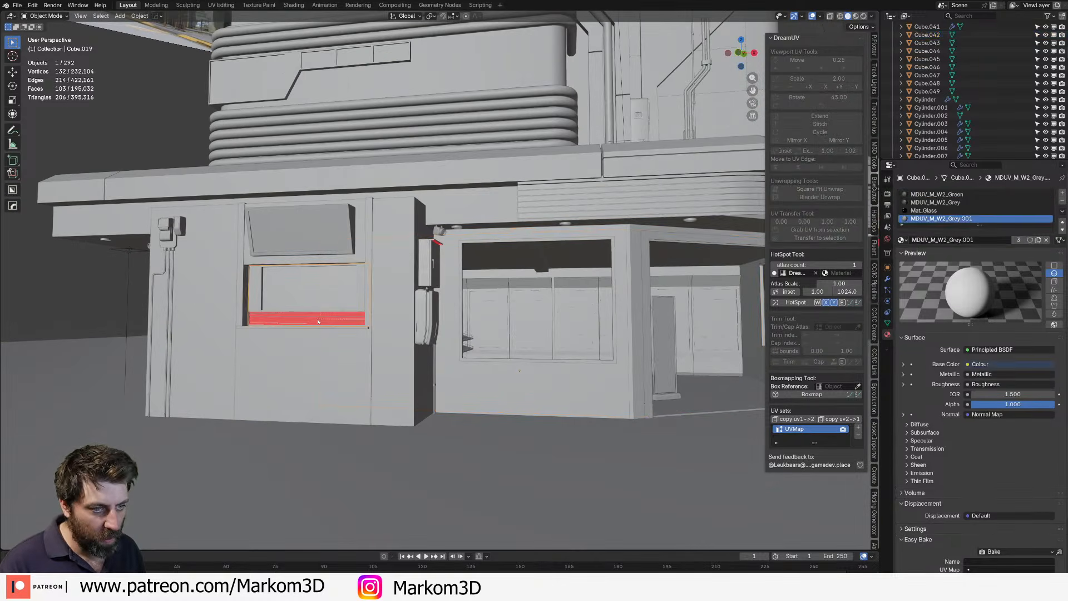
pyautogui.press('Tab')
pyautogui.scroll(5, 345, 334)
pyautogui.hotkey('shift', 'n')
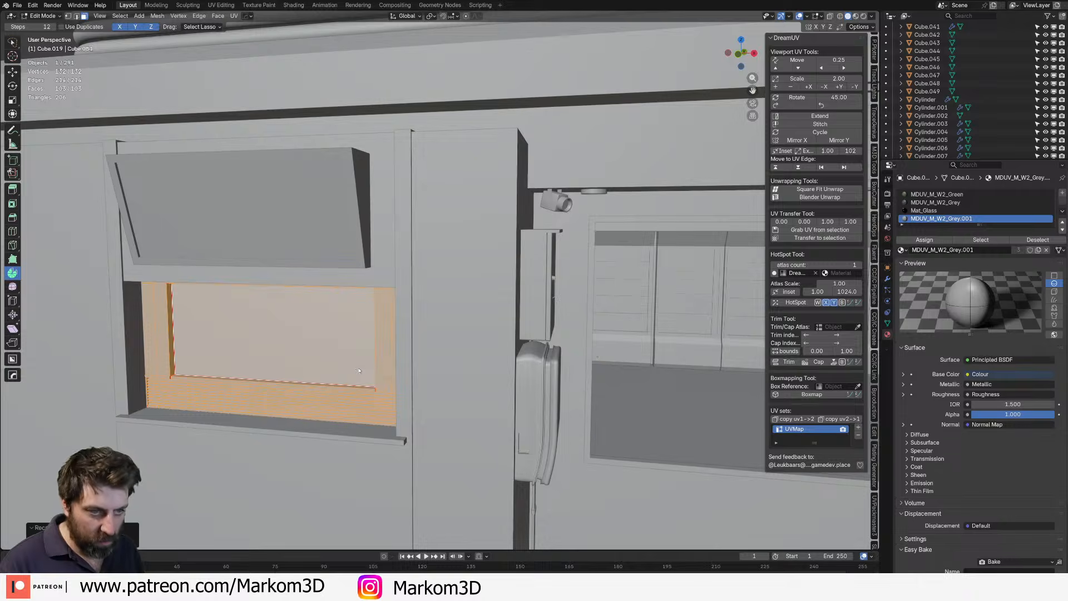
pyautogui.press('Tab')
# - Recalculate the normals outward for all faces of the ground-floor wall piece with the narrow vertical strips
pyautogui.scroll(-8, 358, 368)
pyautogui.moveTo(472, 345); pyautogui.dragTo(547, 354, button='middle')
pyautogui.scroll(5, 547, 354)
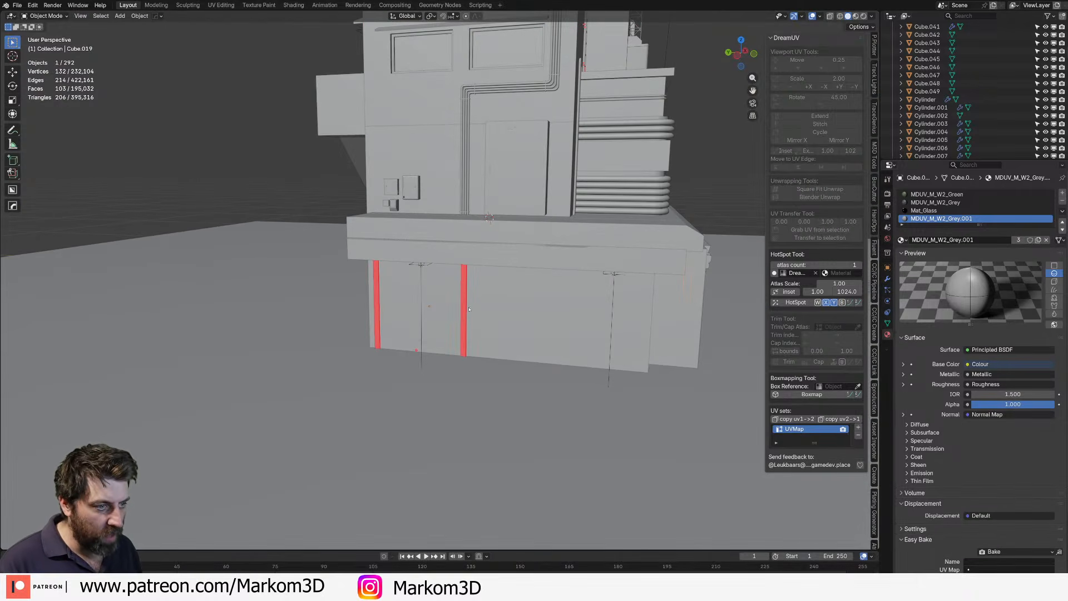
pyautogui.click(477, 329)
pyautogui.press('Tab')
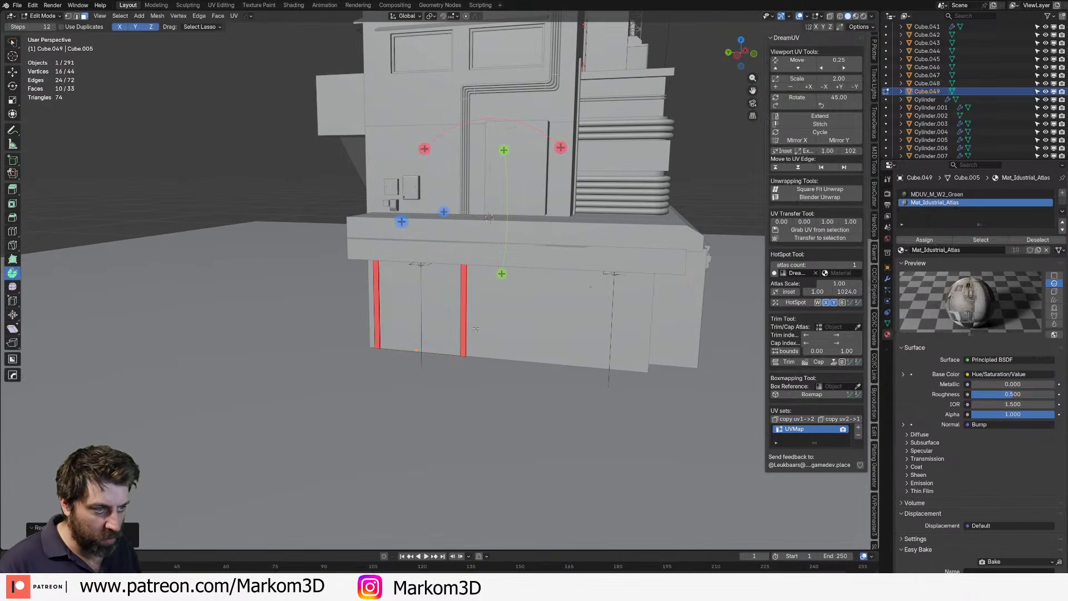
pyautogui.press('a')
# - Recalculate the normals outward for the slender multi-part antenna standing near the crescent dish on the roof
pyautogui.moveTo(475, 328); pyautogui.dragTo(621, 334, button='middle')
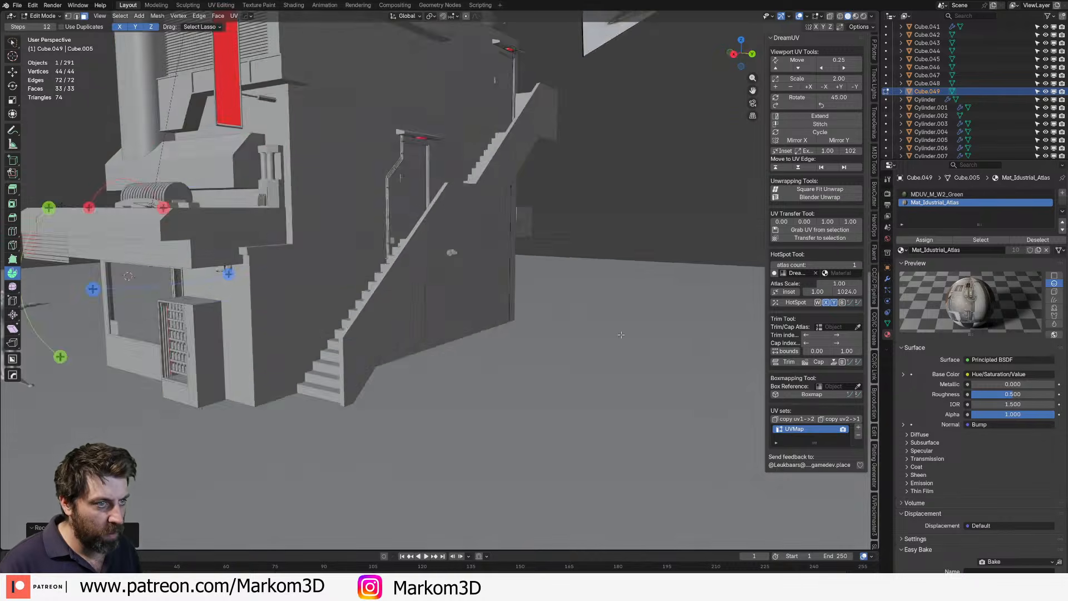
pyautogui.scroll(-3, 517, 314)
pyautogui.moveTo(401, 284); pyautogui.dragTo(376, 270, button='middle')
pyautogui.scroll(4, 376, 271)
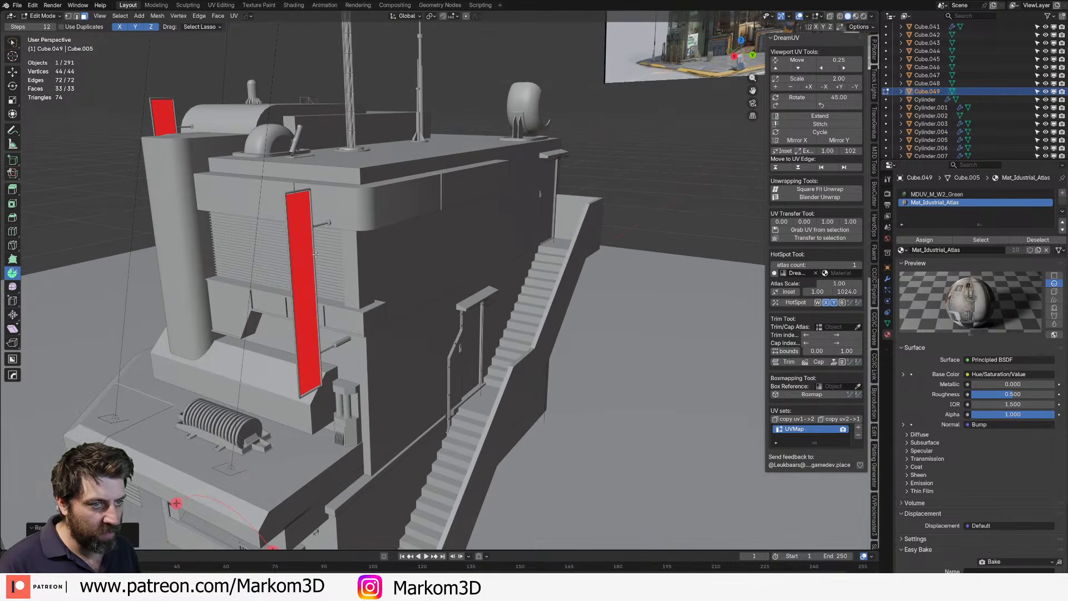
pyautogui.moveTo(316, 254); pyautogui.dragTo(267, 289, button='middle')
pyautogui.keyDown('shift'); pyautogui.moveTo(501, 222); pyautogui.dragTo(311, 259, button='middle'); pyautogui.keyUp('shift')
pyautogui.scroll(4, 311, 259)
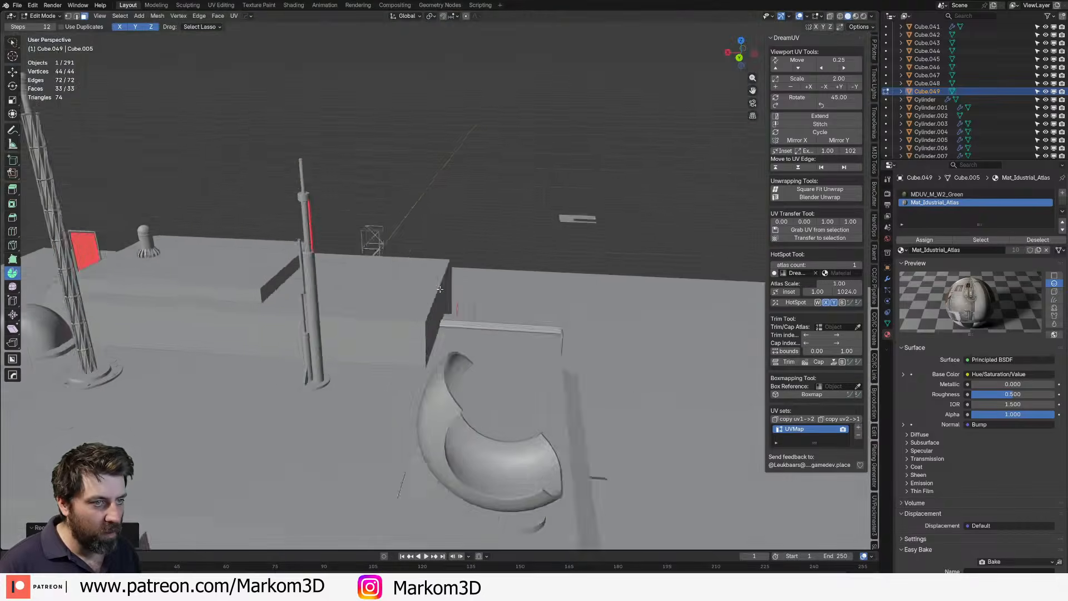
pyautogui.moveTo(334, 267); pyautogui.dragTo(240, 312, button='middle')
pyautogui.click(371, 286)
pyautogui.press('Tab')
pyautogui.press('Tab')
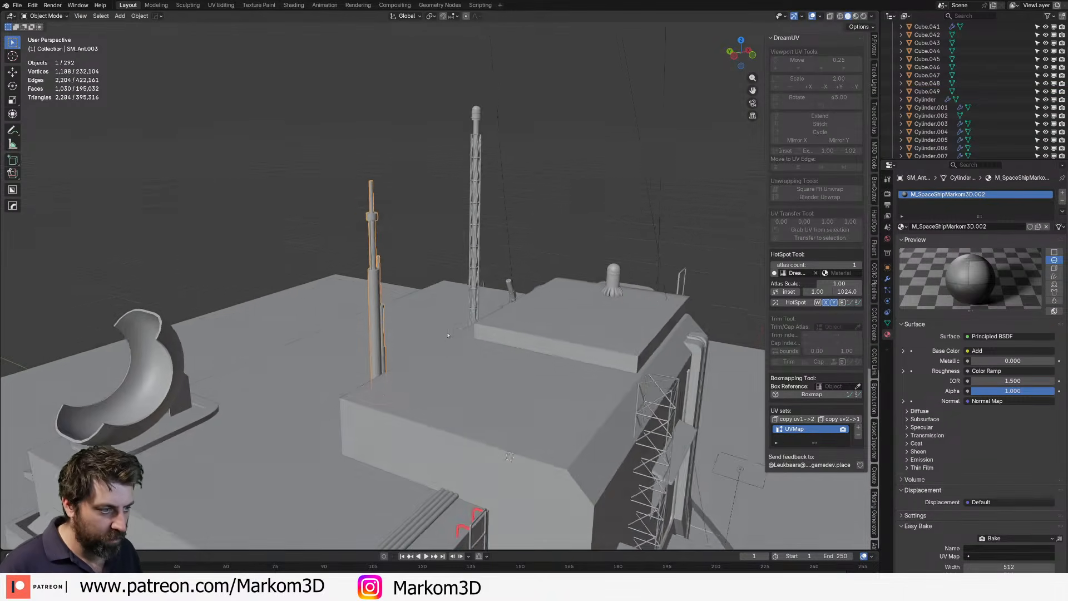
# - Recalculate the normals outward for the ladder leading up to the roof
pyautogui.keyDown('shift'); pyautogui.moveTo(467, 520); pyautogui.dragTo(426, 401, button='middle'); pyautogui.keyUp('shift')
pyautogui.scroll(2, 426, 401)
pyautogui.click(426, 401)
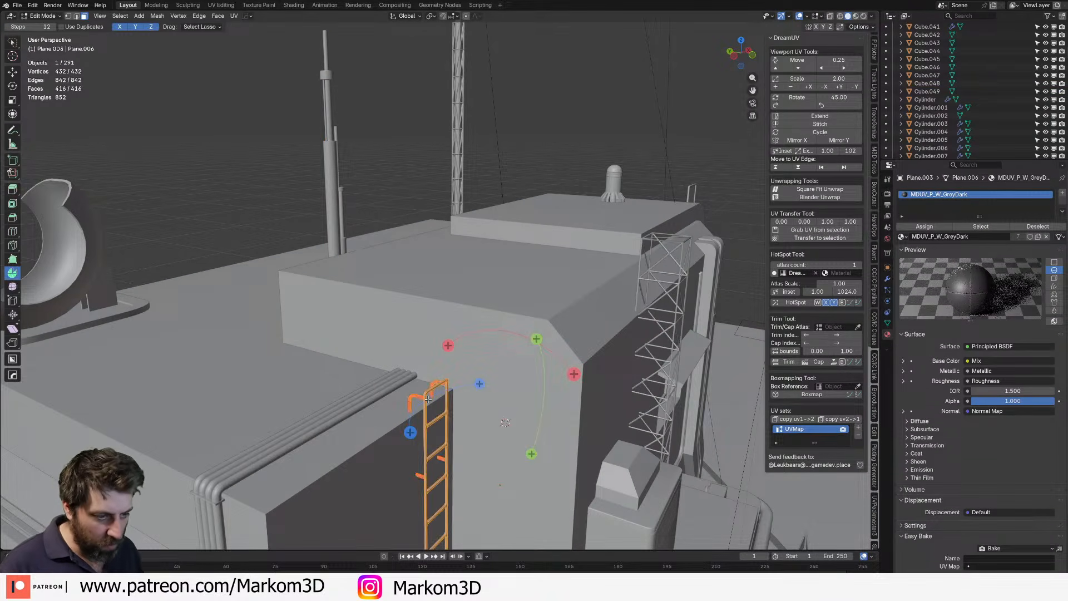
# - Select the decal sheet lying on the ground beside the building, frame it and switch the viewport to Material Preview
pyautogui.scroll(-6, 426, 401)
pyautogui.scroll(-4, 439, 318)
pyautogui.moveTo(573, 451); pyautogui.dragTo(435, 369, button='middle')
pyautogui.scroll(5, 435, 369)
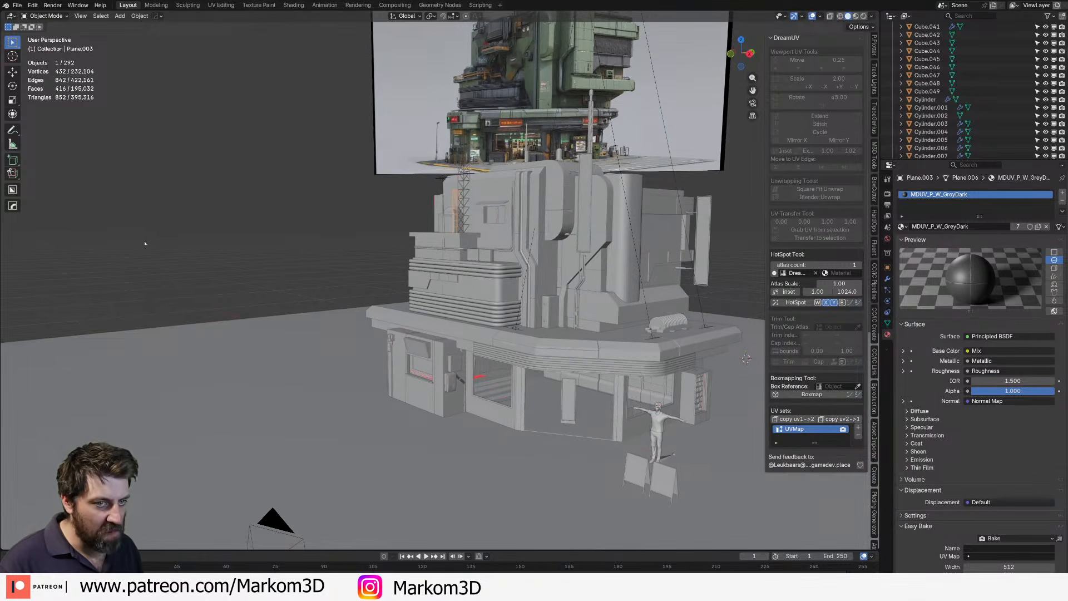
pyautogui.click(133, 217)
pyautogui.moveTo(134, 217); pyautogui.dragTo(189, 261, button='middle')
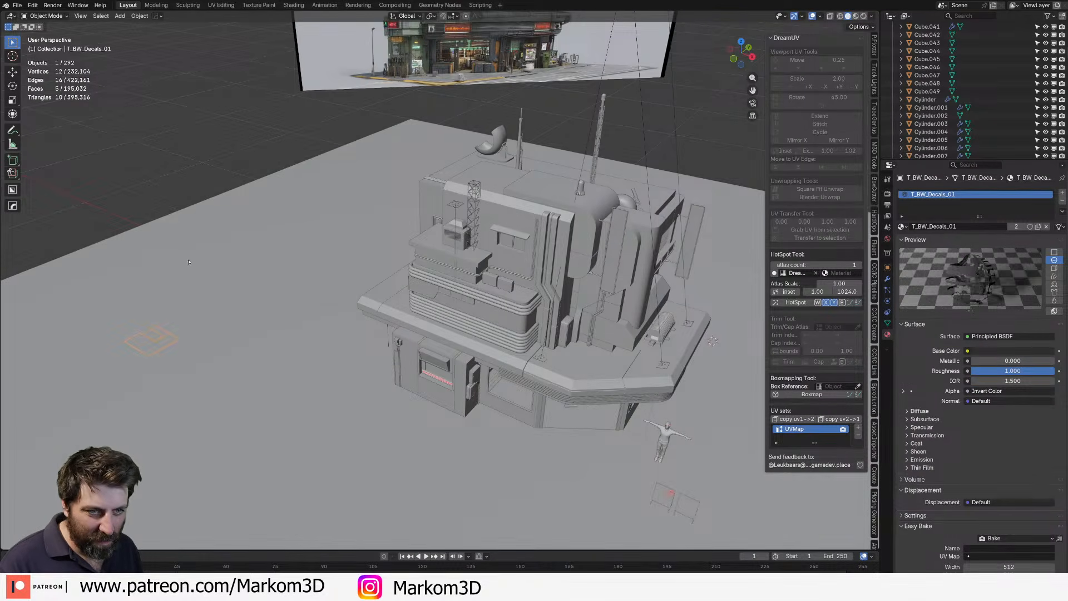
pyautogui.press('KP_Decimal')
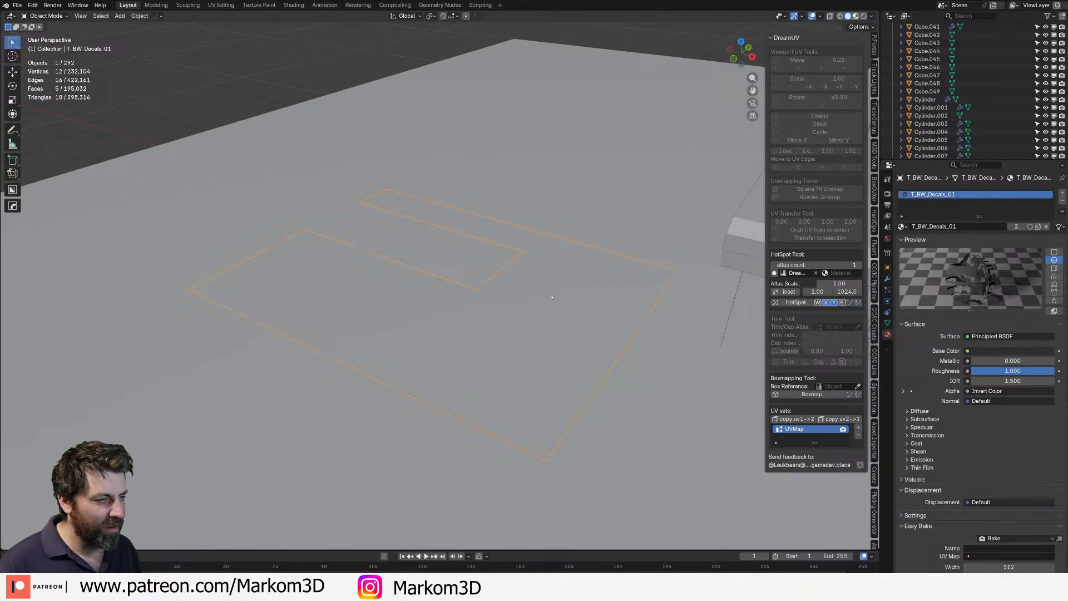
pyautogui.press('z')
pyautogui.press('2')
# - Examine the textured building, its signs and the decal sheets on the ground in Material Preview
pyautogui.moveTo(561, 249); pyautogui.dragTo(613, 193, button='middle')
pyautogui.scroll(-5, 386, 217)
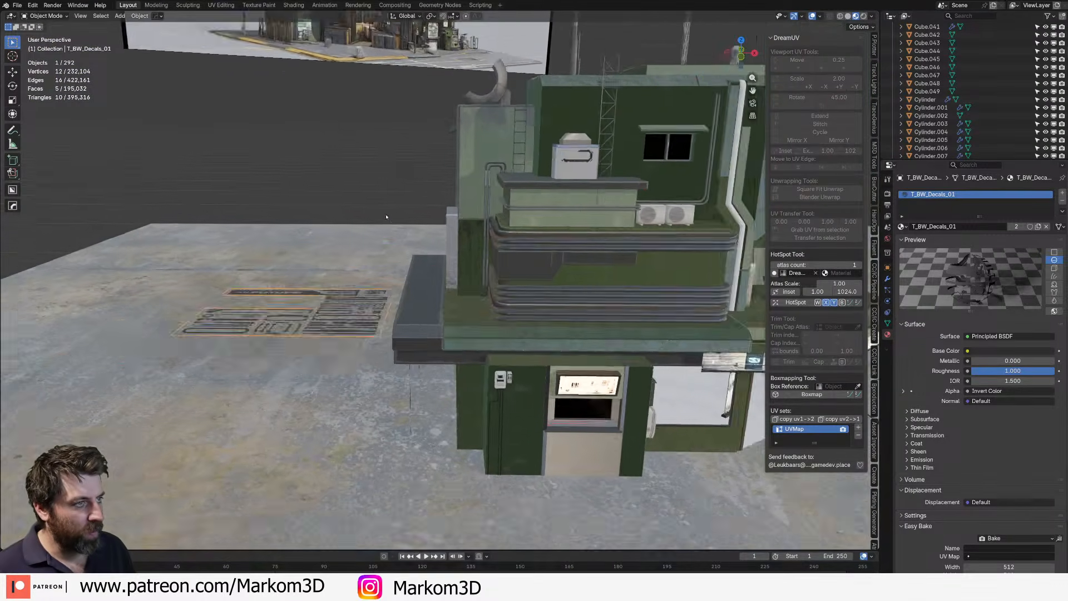
pyautogui.moveTo(608, 253); pyautogui.dragTo(553, 239, button='middle')
pyautogui.keyDown('shift'); pyautogui.moveTo(741, 388); pyautogui.dragTo(554, 321, button='middle'); pyautogui.keyUp('shift')
pyautogui.scroll(3, 554, 321)
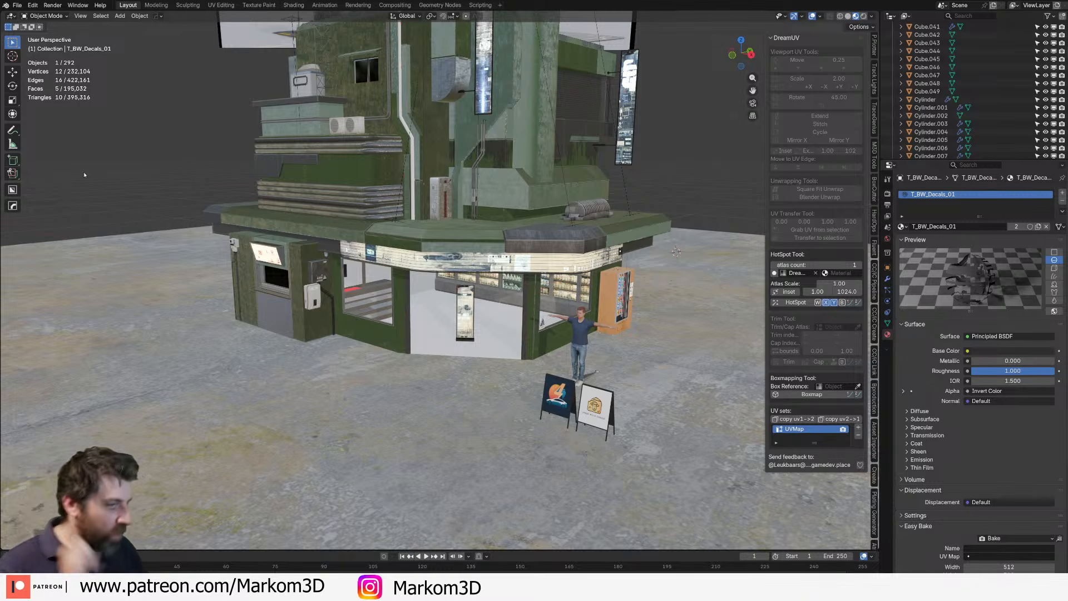
pyautogui.scroll(-3, 418, 205)
pyautogui.moveTo(418, 206); pyautogui.dragTo(409, 226, button='middle')
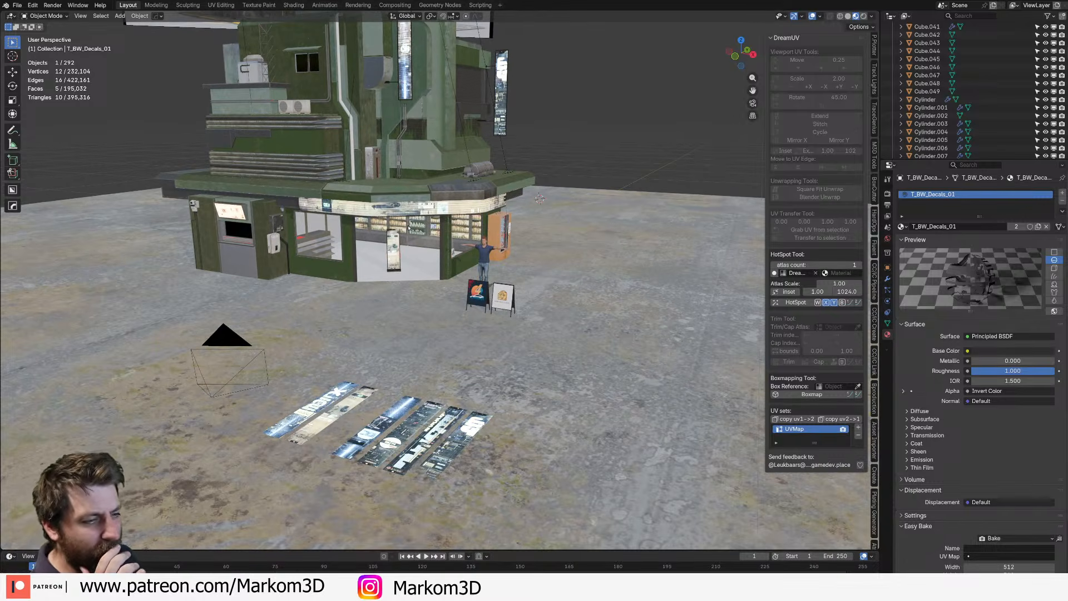
# - Recalculate the normals outward for the shelving mesh visible through the shop's side window
pyautogui.moveTo(358, 196); pyautogui.dragTo(389, 243, button='middle')
pyautogui.click(347, 224)
pyautogui.press('Tab')
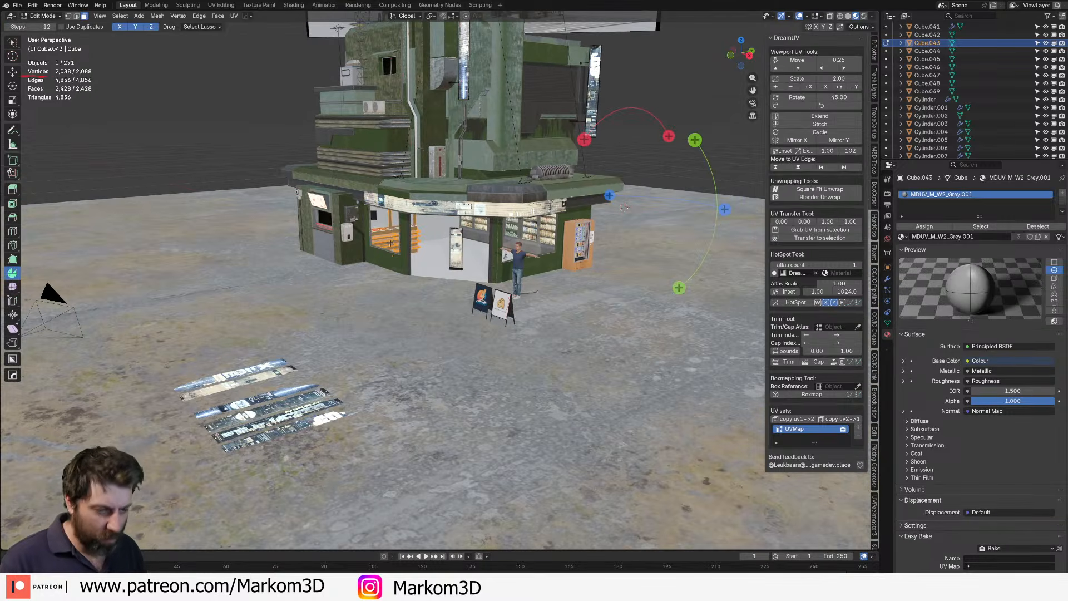
pyautogui.press('Tab')
# - Inspect the face orientation of the standing figure, the drinks display and the surrounding storefront parts
pyautogui.click(520, 259)
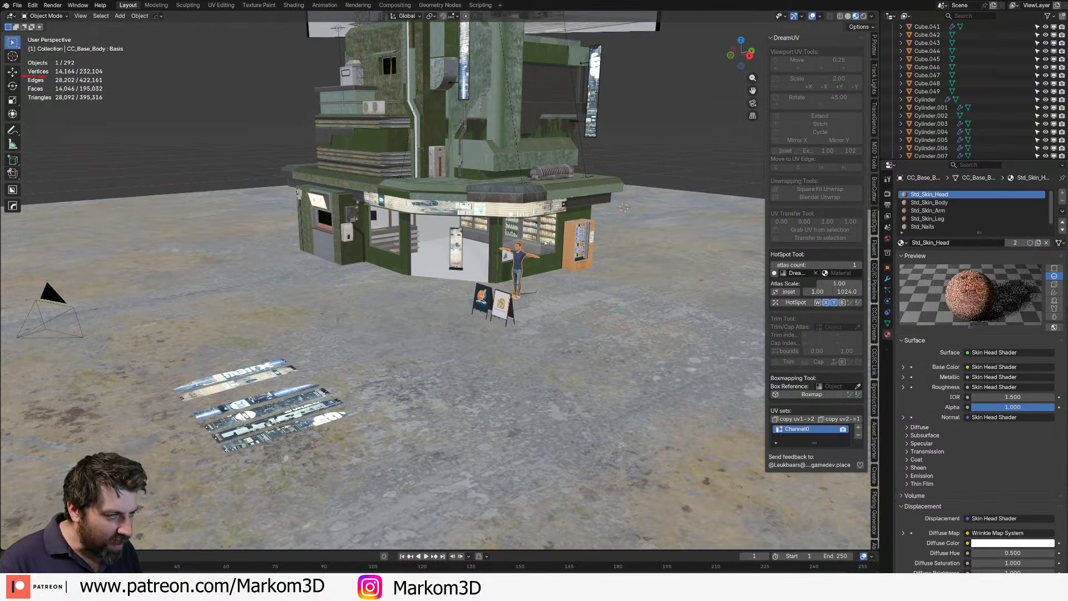
pyautogui.click(545, 243)
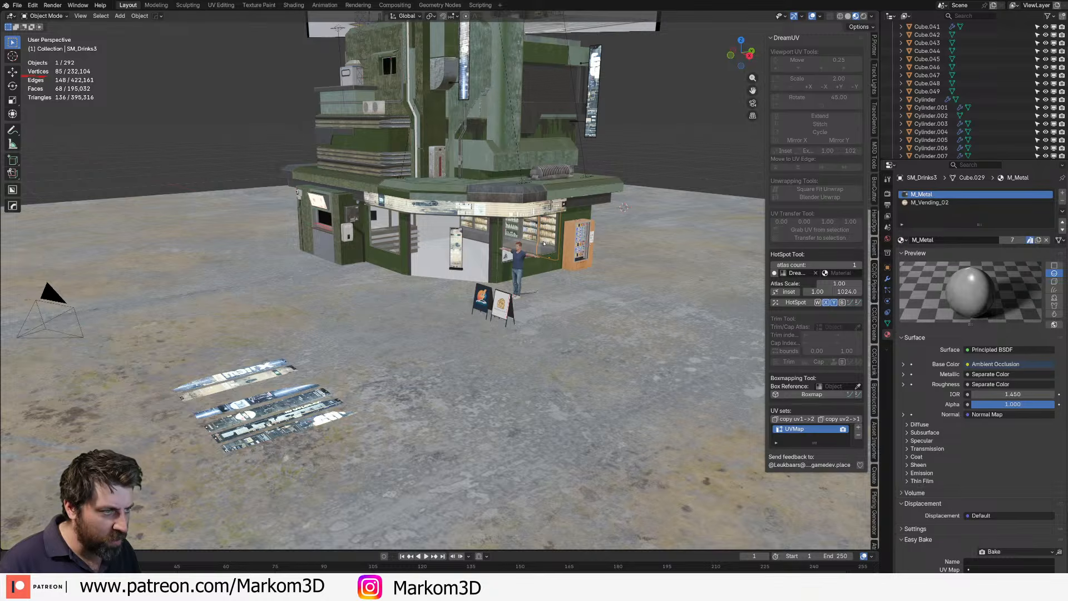
pyautogui.click(516, 249)
pyautogui.click(511, 229)
pyautogui.scroll(4, 483, 250)
pyautogui.moveTo(510, 240); pyautogui.dragTo(597, 318, button='middle')
pyautogui.scroll(3, 448, 331)
pyautogui.click(427, 331)
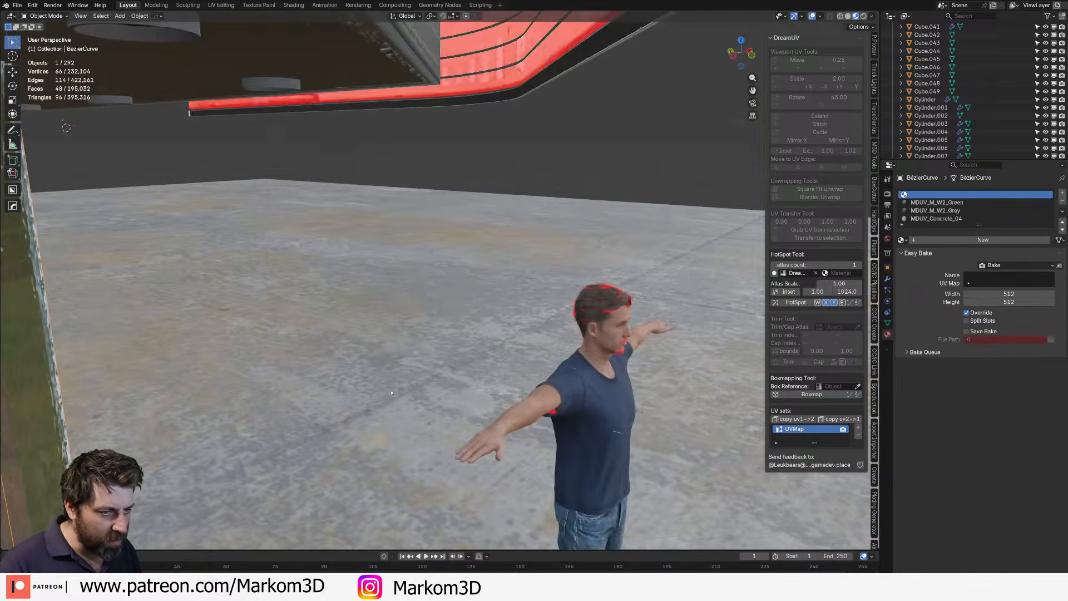
# - Open the shop window frame behind the standing figure for mesh editing and select its outer edge loop
pyautogui.keyDown('shift'); pyautogui.moveTo(223, 473); pyautogui.dragTo(487, 371, button='middle'); pyautogui.keyUp('shift')
pyautogui.click(395, 225)
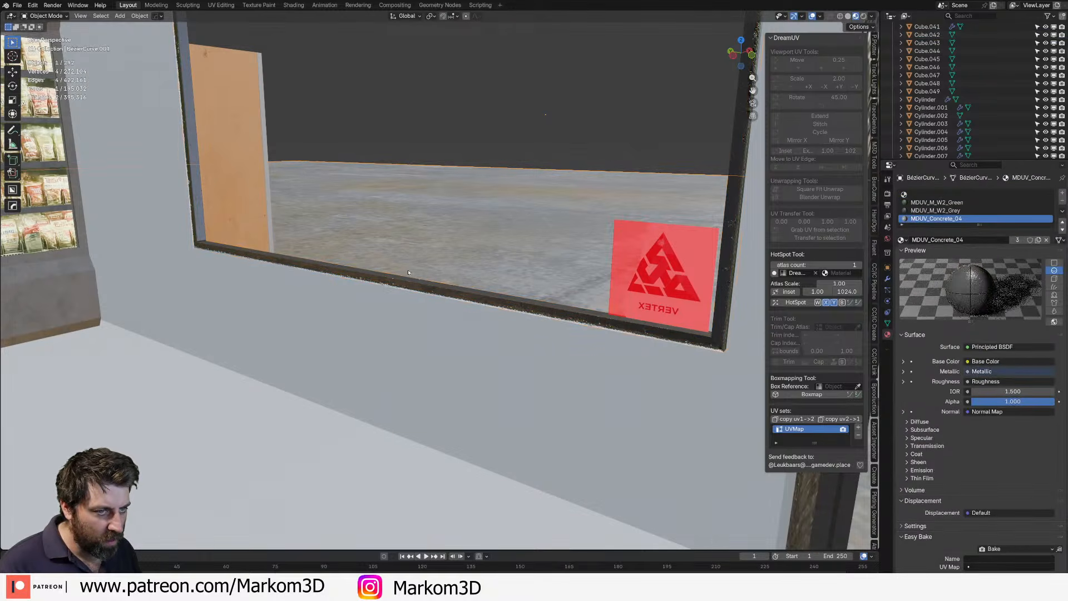
pyautogui.click(624, 301)
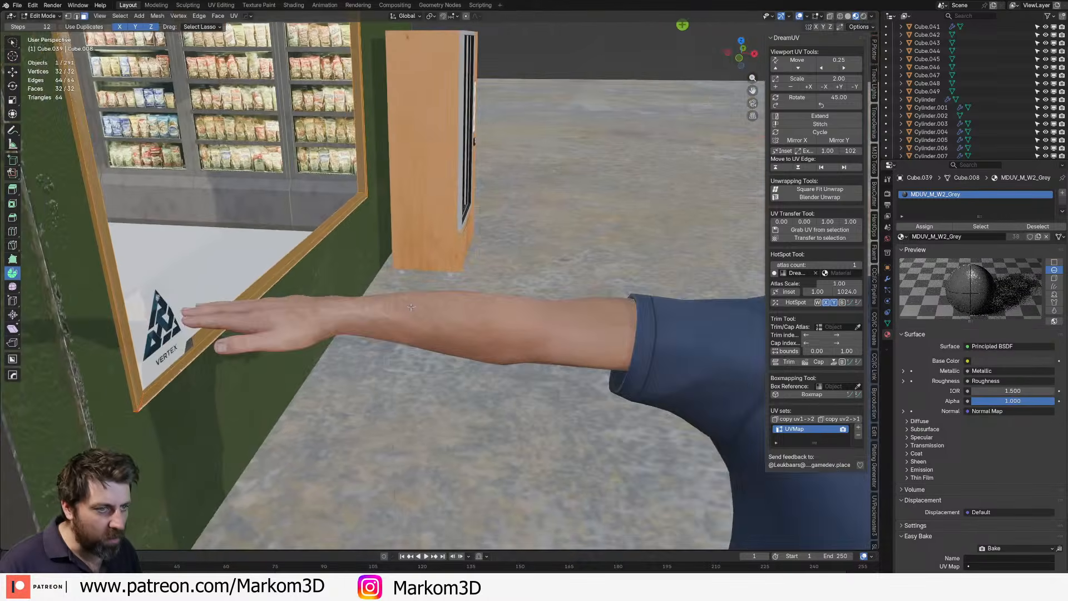
pyautogui.moveTo(410, 307); pyautogui.dragTo(386, 276, button='middle')
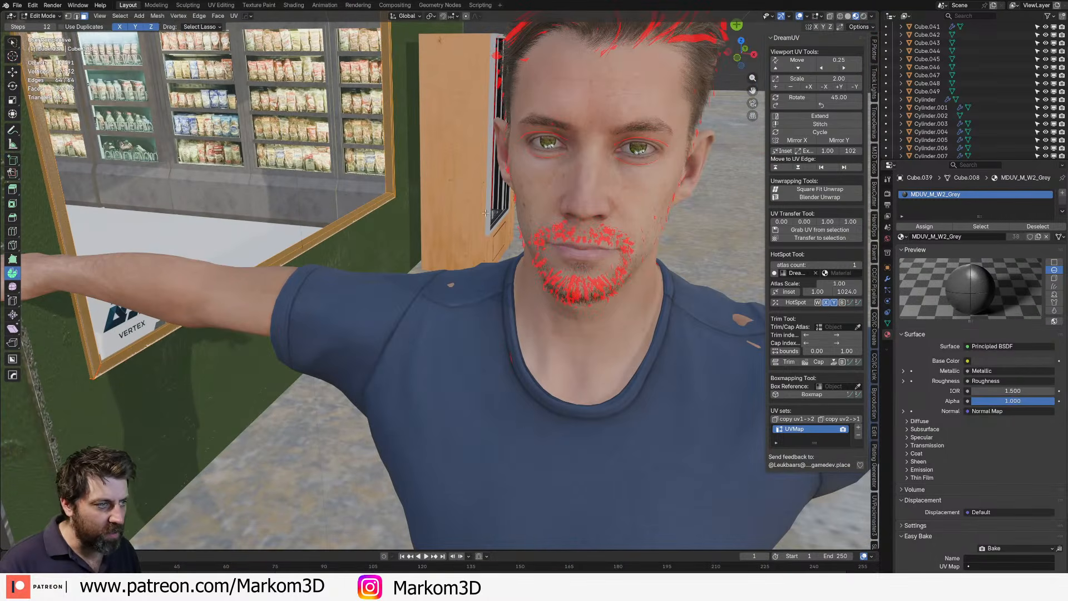
pyautogui.scroll(-6, 486, 212)
pyautogui.moveTo(523, 261); pyautogui.dragTo(487, 317, button='middle')
pyautogui.scroll(4, 486, 317)
pyautogui.moveTo(486, 384); pyautogui.dragTo(485, 357, button='middle')
pyautogui.press('2')
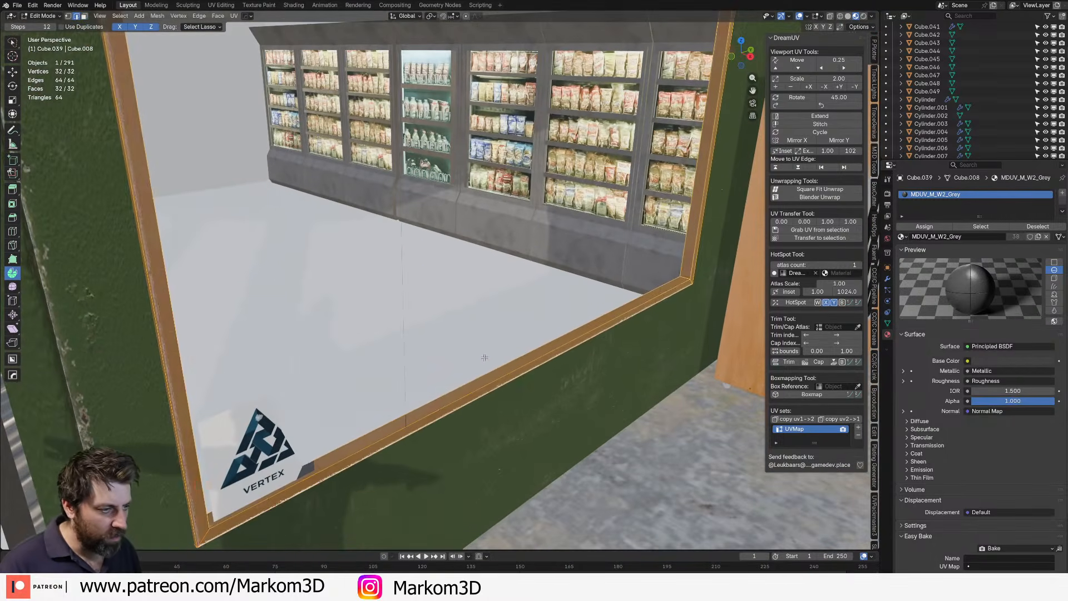
pyautogui.keyDown('alt'); pyautogui.click(537, 380); pyautogui.keyUp('alt')
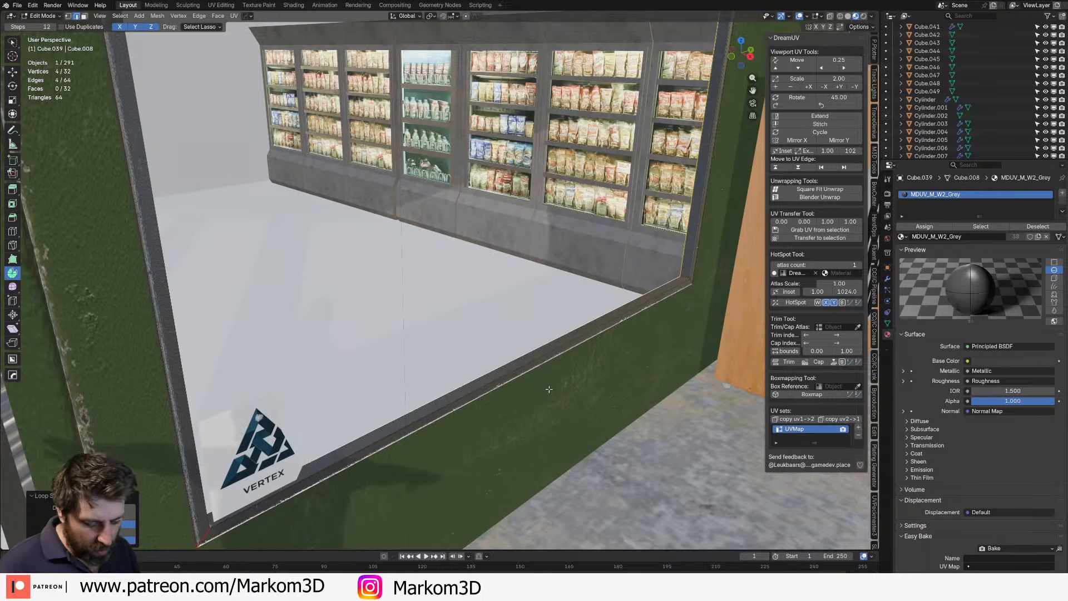
# - Duplicate the selected frame loop, shift it slightly along X and fill it with a face as the window pane
pyautogui.hotkey('shift', 'd')
pyautogui.rightClick(547, 384)
pyautogui.press('g')
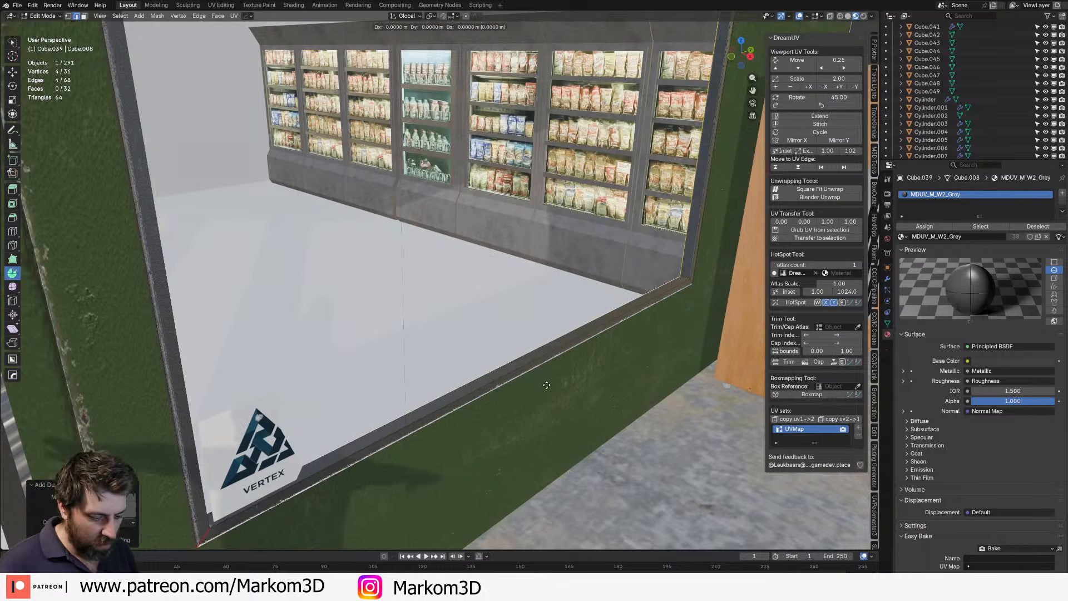
pyautogui.press('x')
pyautogui.click(597, 417)
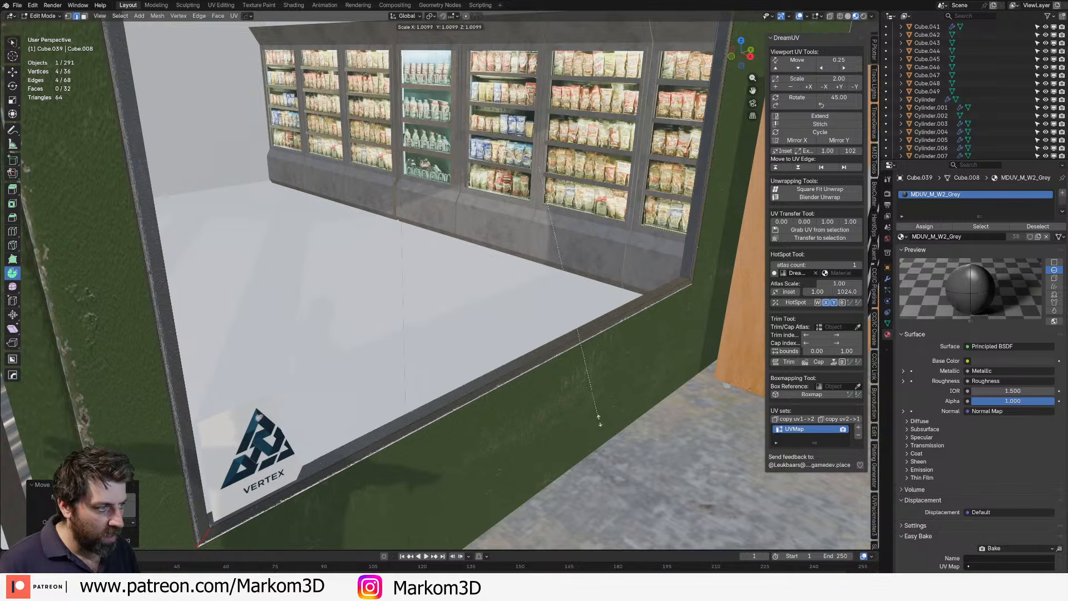
pyautogui.press('f')
pyautogui.press('a')
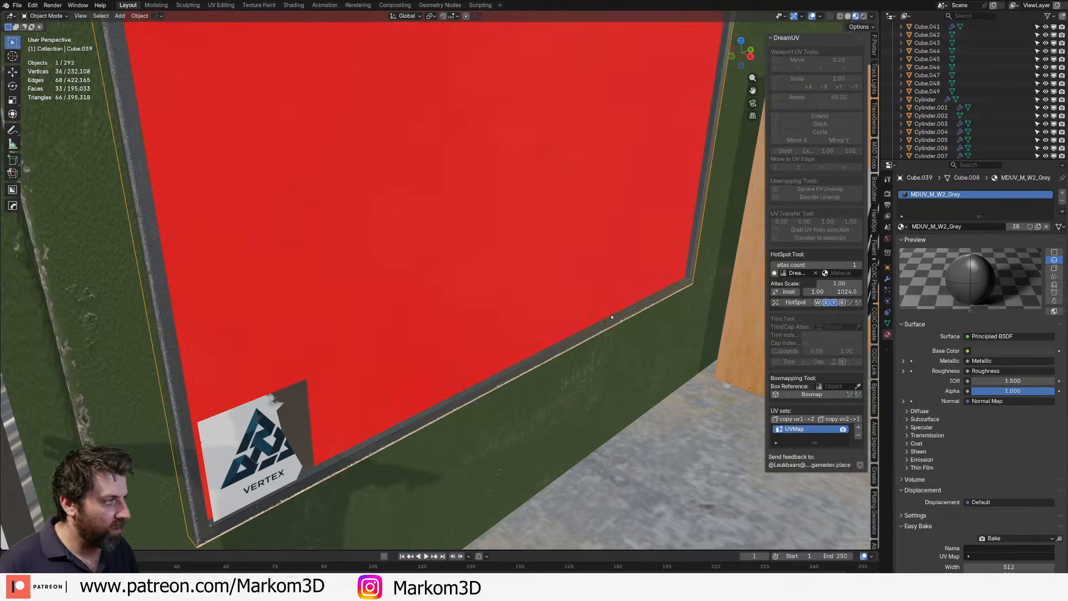
pyautogui.scroll(-4, 518, 324)
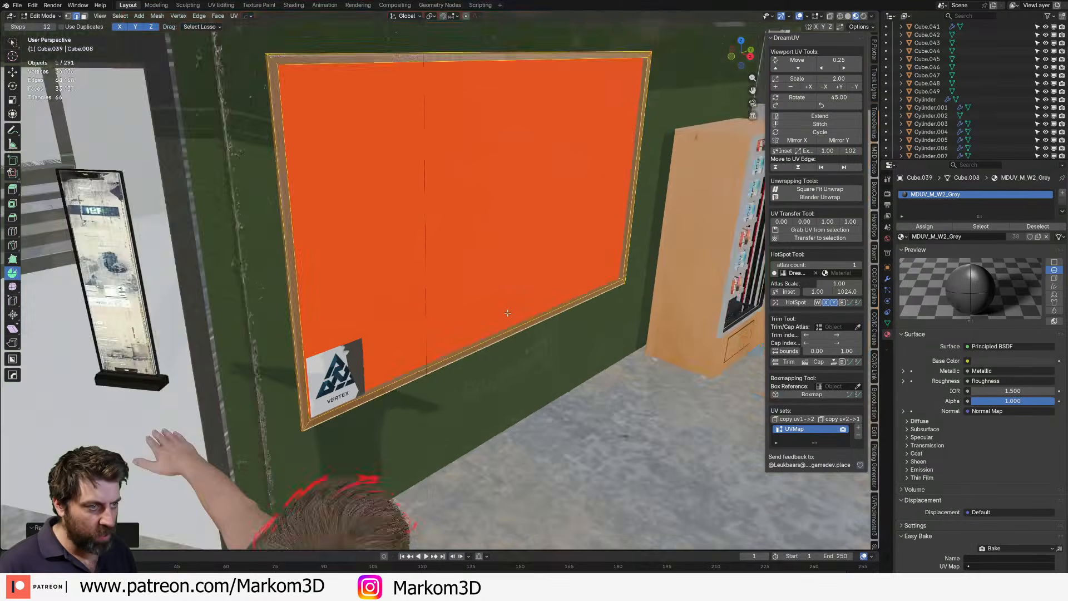
# - Select the new pane face, turn its normal outward and assign it the MDUV_M_W2_Grey material
pyautogui.press('3')
pyautogui.click(474, 253)
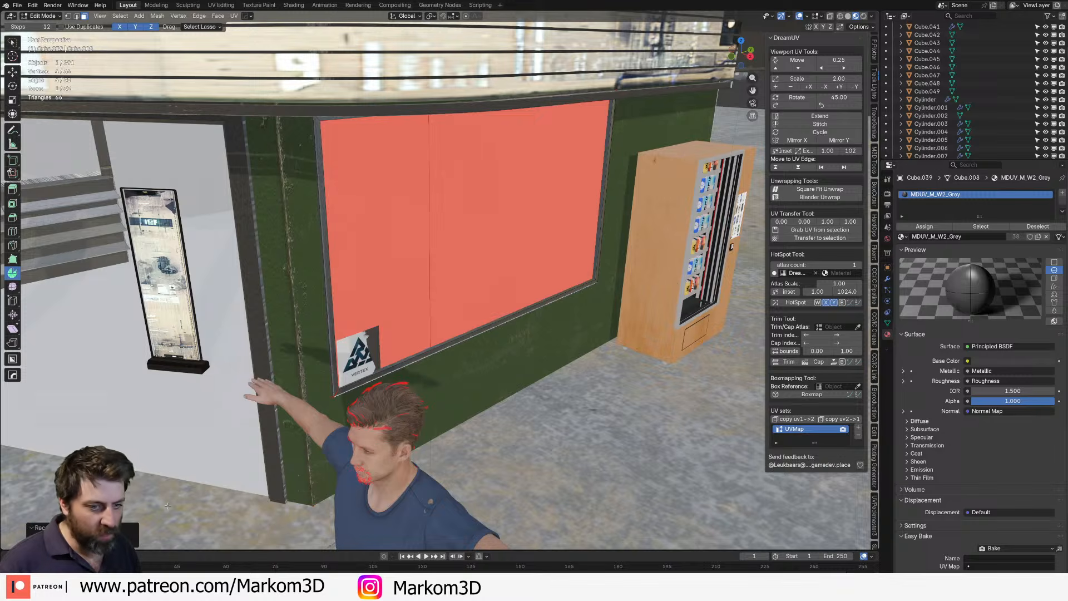
pyautogui.click(923, 226)
pyautogui.press('Tab')
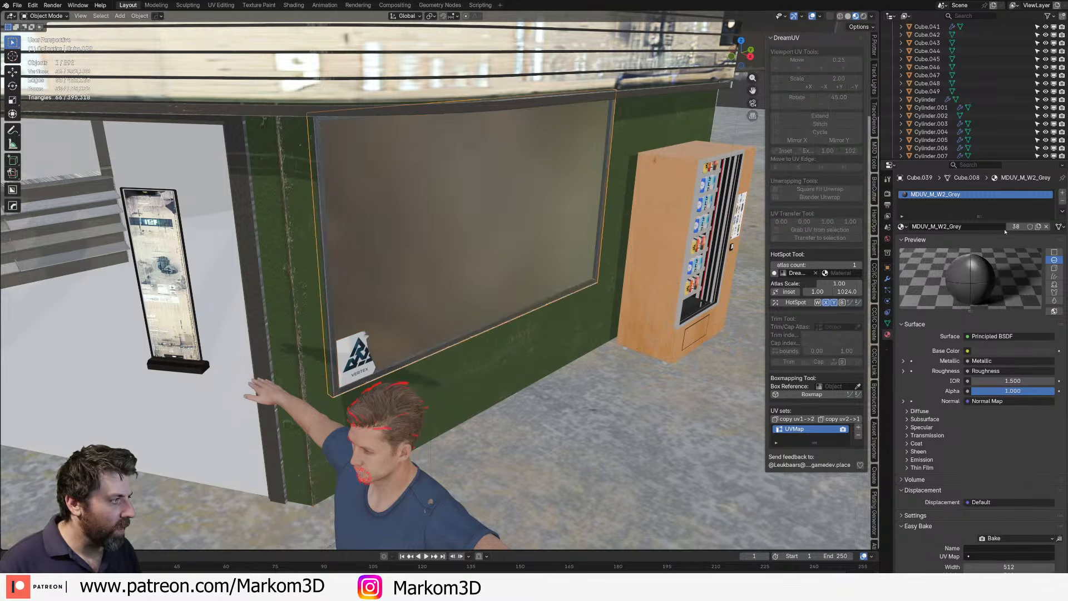
# - Add a second material slot to the window frame object and fill it with Mat_Glass
pyautogui.click(1062, 192)
pyautogui.click(901, 240)
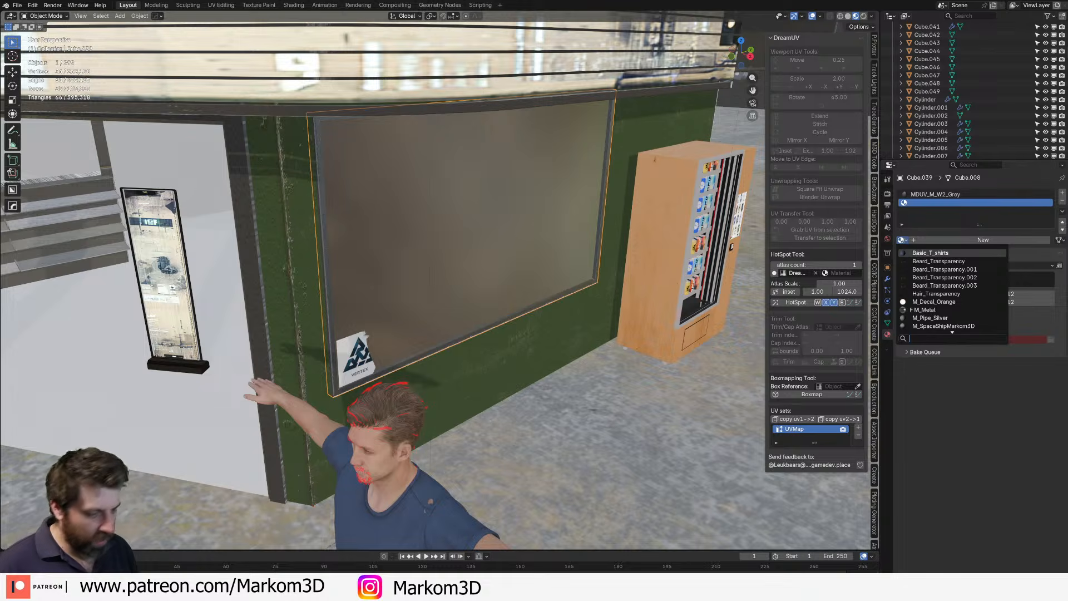
pyautogui.write('GLASS')
pyautogui.press('Return')
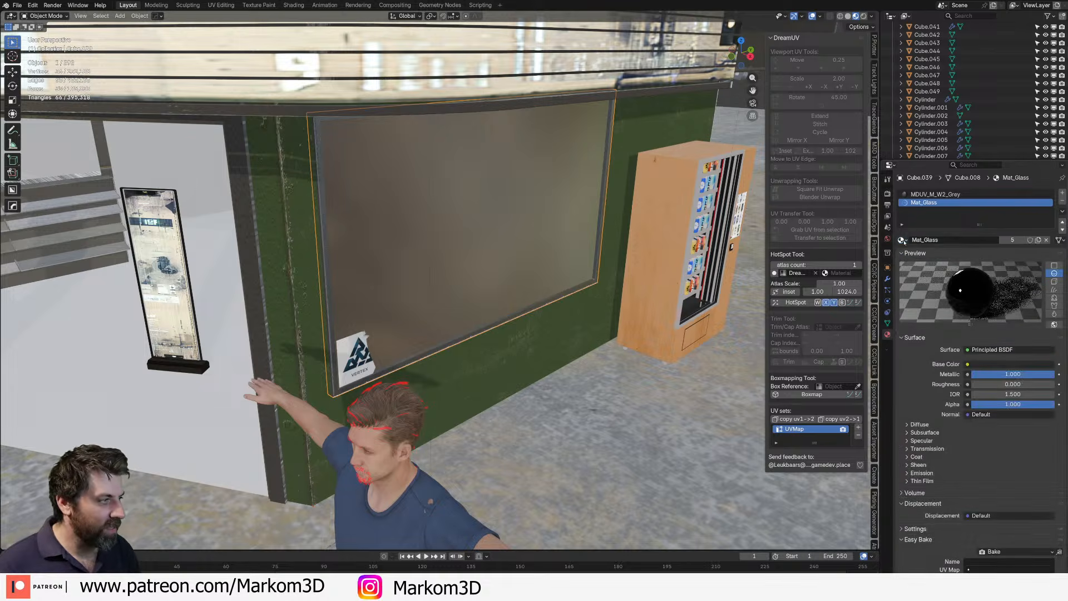
# - Assign the Mat_Glass slot to the window pane face and return to Object Mode
pyautogui.press('Tab')
pyautogui.click(525, 208)
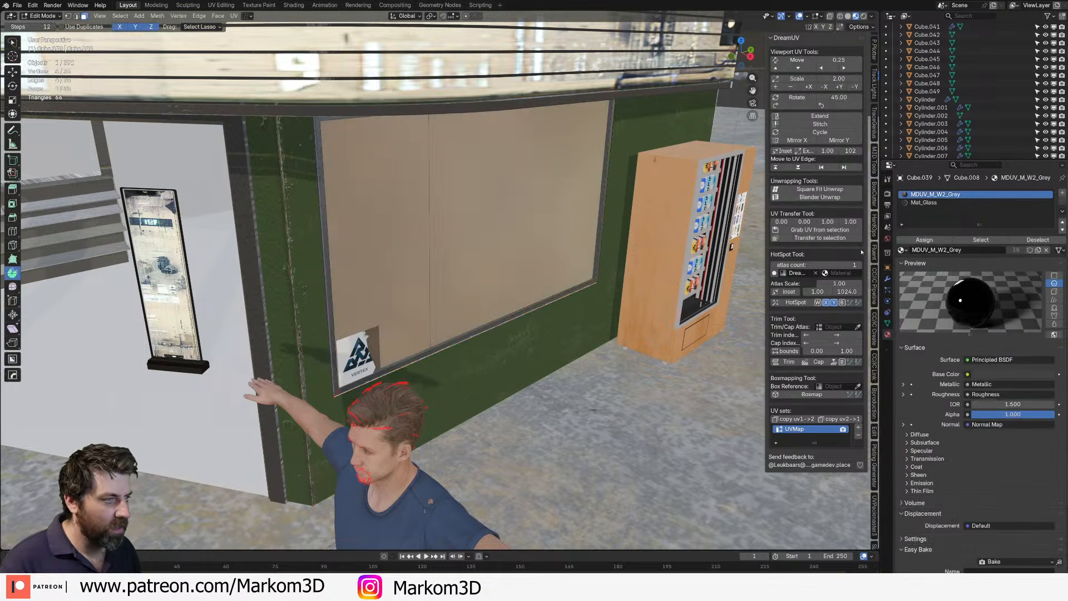
pyautogui.click(934, 202)
pyautogui.click(924, 239)
pyautogui.press('Tab')
pyautogui.scroll(-3, 511, 243)
pyautogui.moveTo(511, 243); pyautogui.dragTo(513, 238, button='middle')
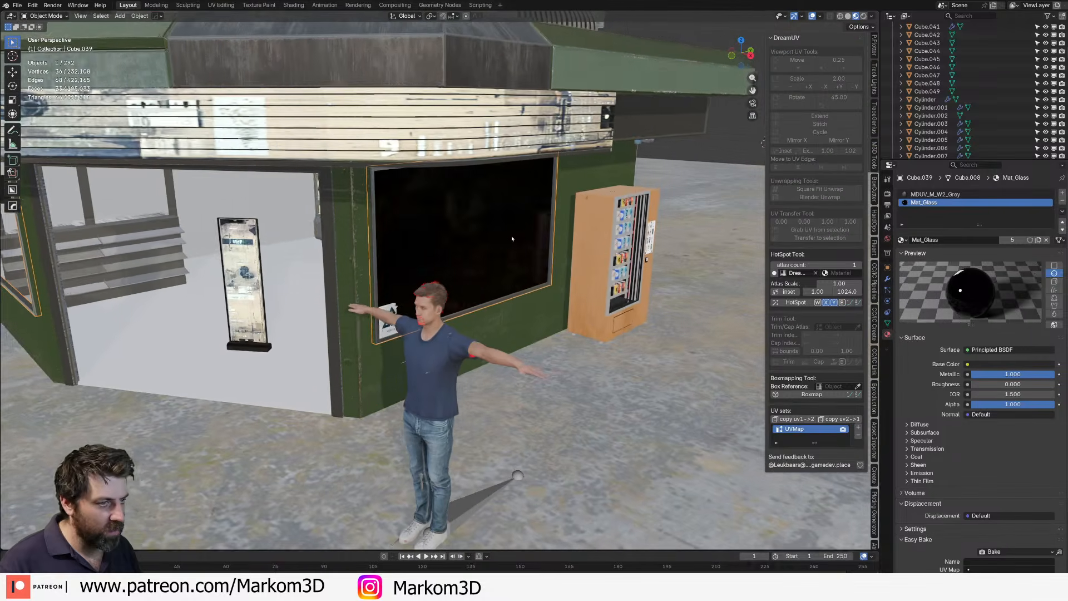
# - Replace the material in the pane's glass slot with Mat_Glass.002
pyautogui.click(902, 239)
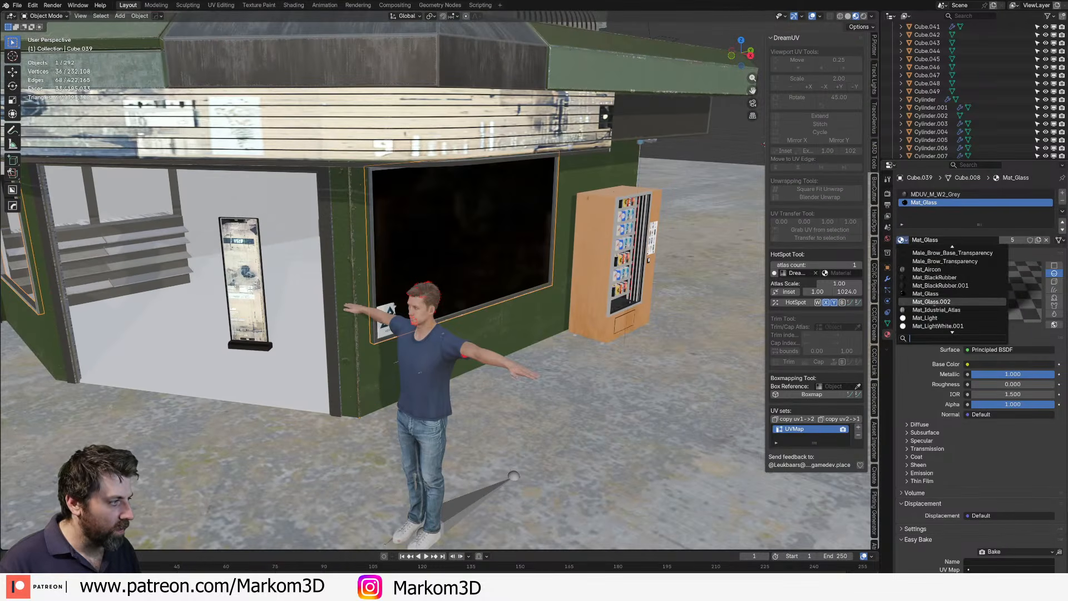
pyautogui.click(931, 302)
pyautogui.scroll(-5, 266, 288)
pyautogui.moveTo(266, 288); pyautogui.dragTo(436, 222, button='middle')
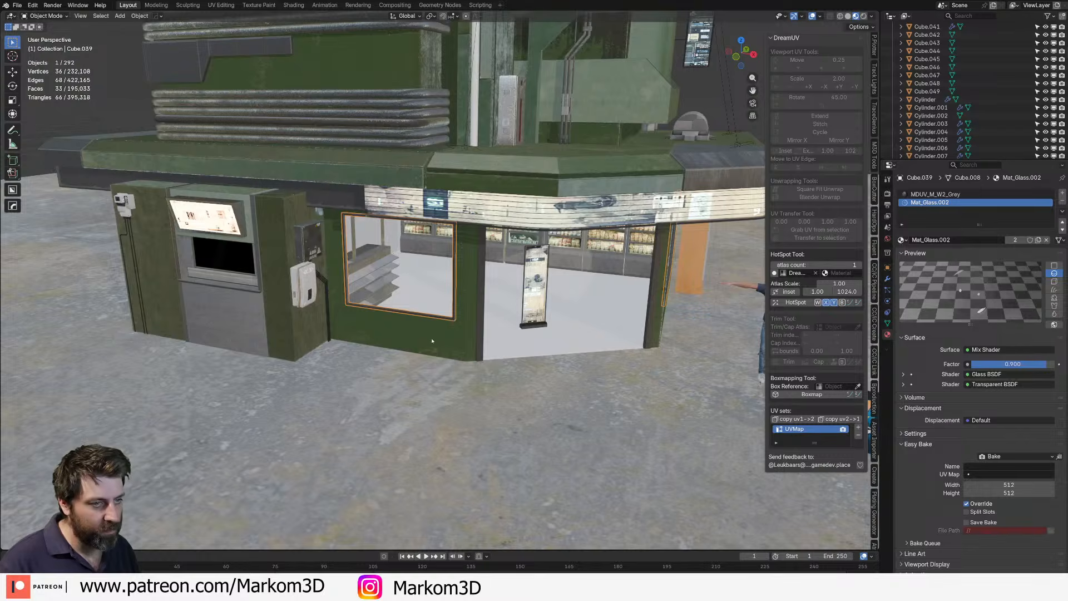
pyautogui.click(490, 328)
pyautogui.moveTo(489, 329); pyautogui.dragTo(389, 255, button='middle')
pyautogui.scroll(2, 368, 245)
pyautogui.press('Tab')
pyautogui.scroll(2, 368, 245)
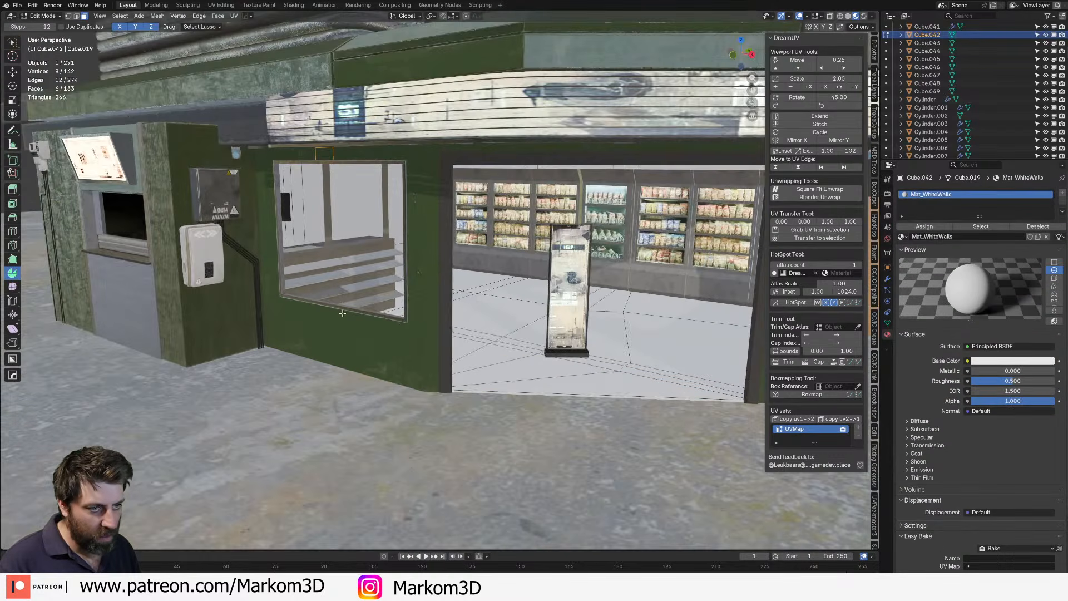
pyautogui.click(354, 268)
pyautogui.press('Tab')
pyautogui.click(355, 268)
pyautogui.click(355, 268)
# - Select the outer edge loop of the window frame beside the wall-mounted electrical boxes in Edit Mode
pyautogui.moveTo(355, 268); pyautogui.dragTo(428, 290, button='middle')
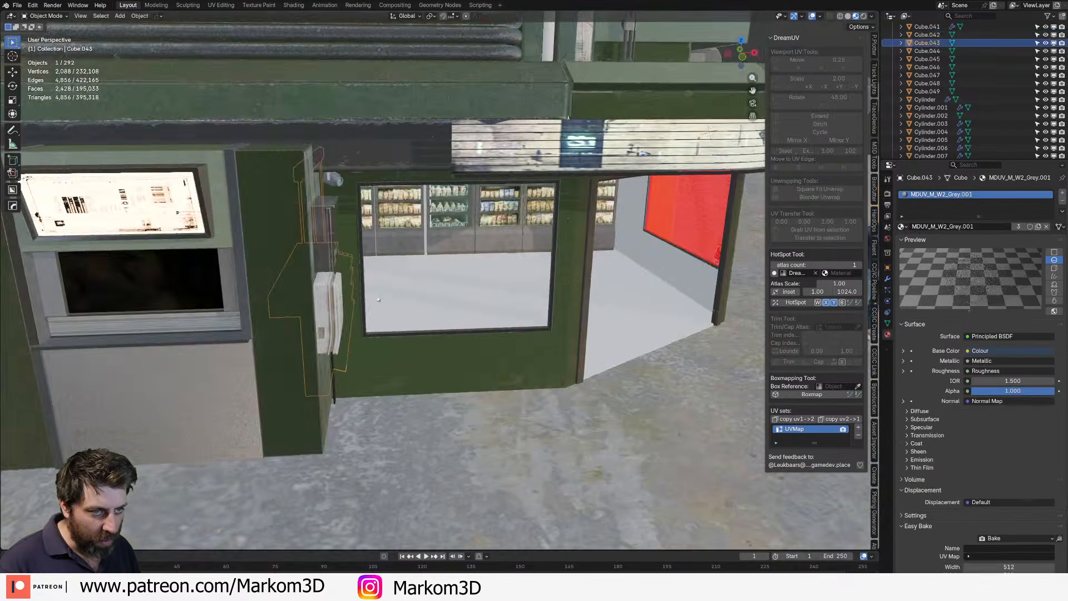
pyautogui.scroll(3, 472, 349)
pyautogui.click(469, 370)
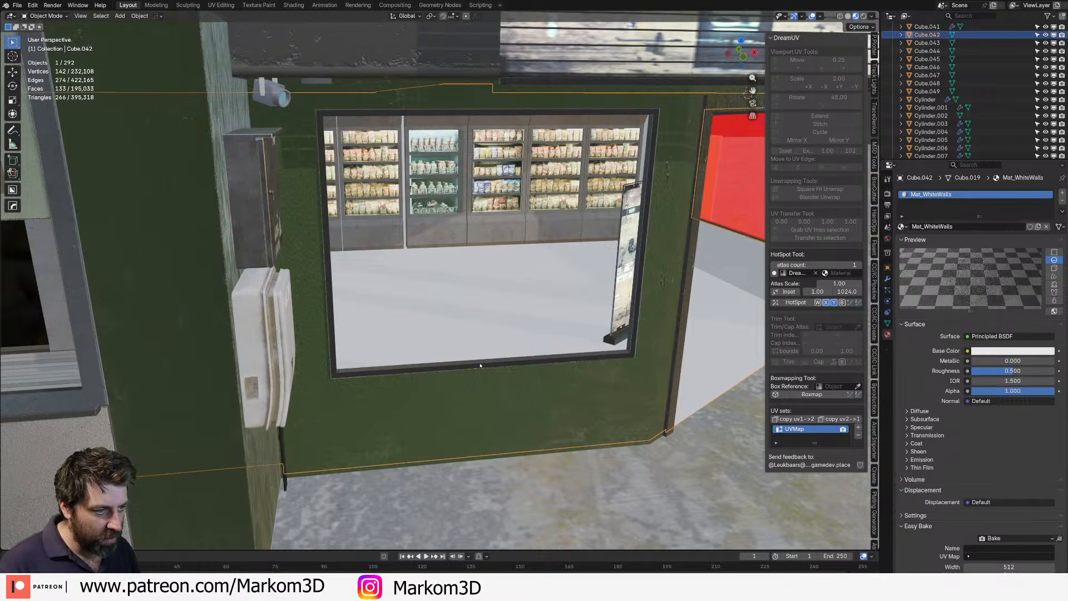
pyautogui.press('Tab')
pyautogui.keyDown('alt'); pyautogui.click(559, 357); pyautogui.keyUp('alt')
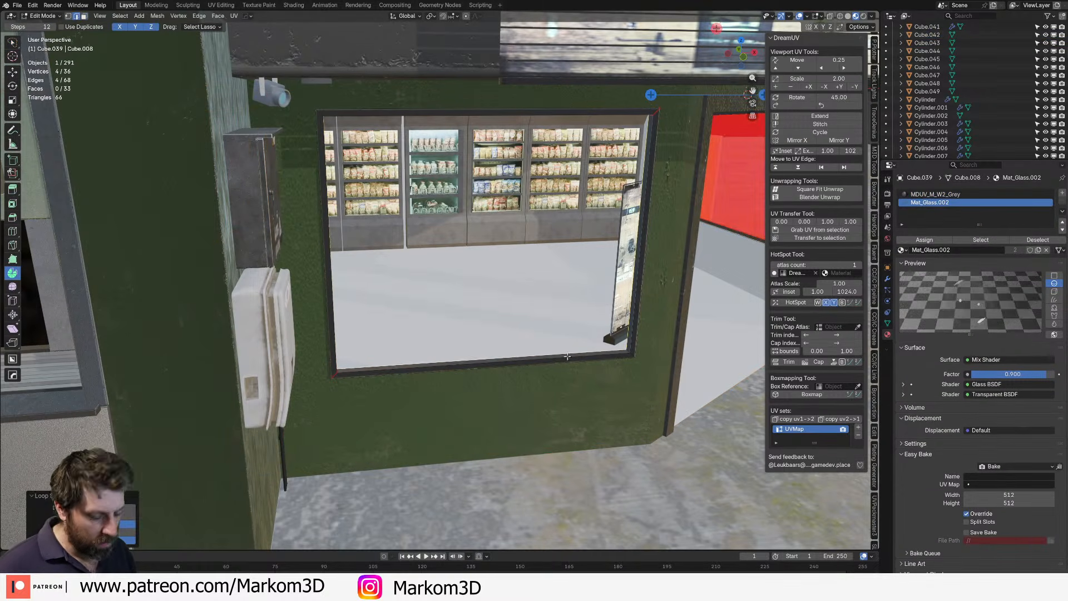
# - Duplicate this frame's loop, fill it with a face as a second pane and move it slightly along Y
pyautogui.hotkey('shift', 'd')
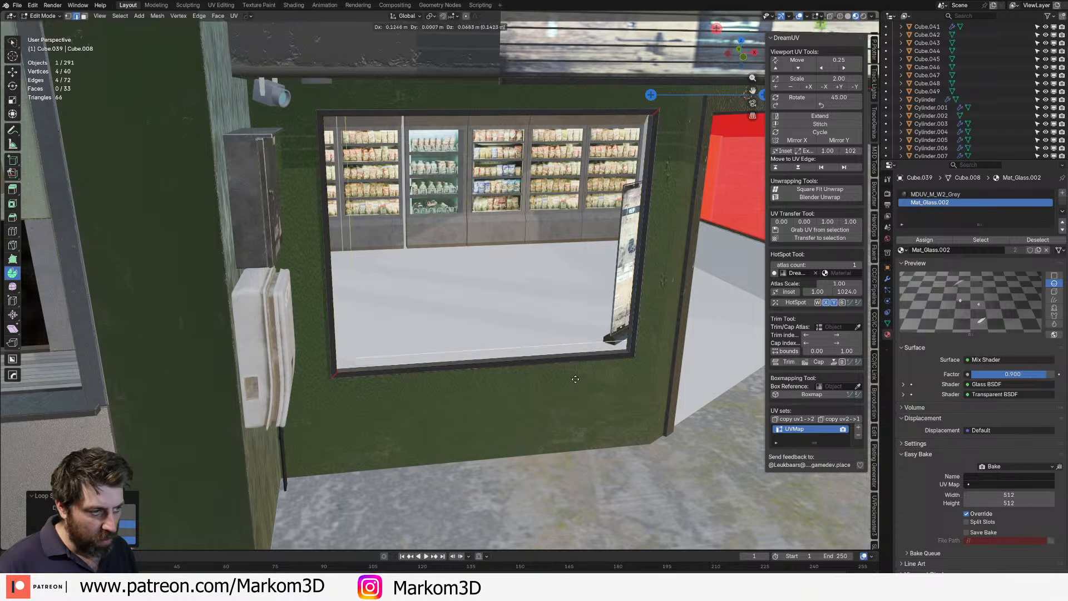
pyautogui.press('s')
pyautogui.click(623, 400)
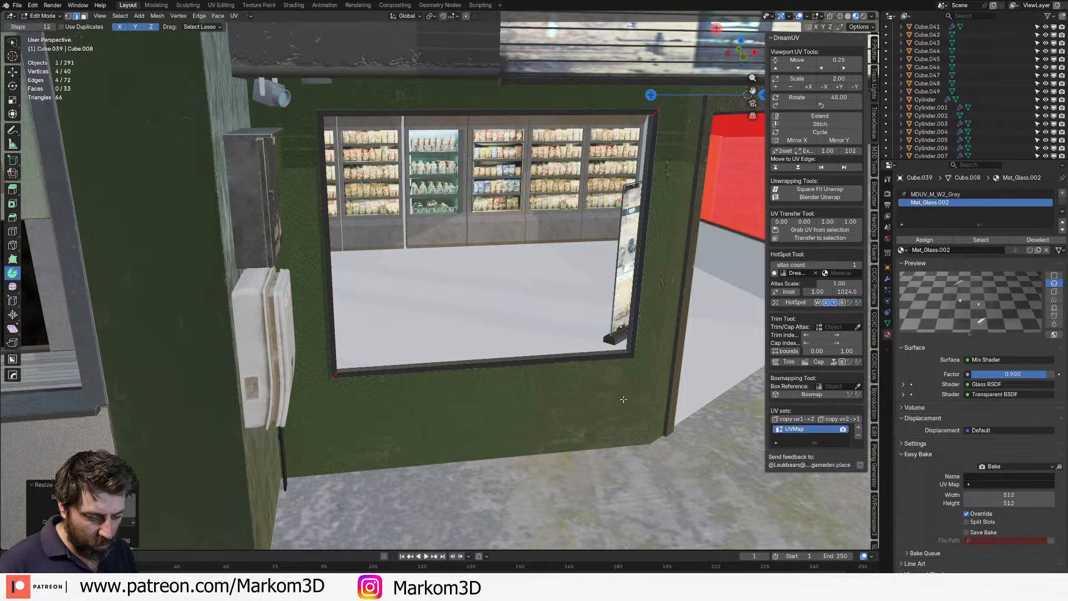
pyautogui.press('f')
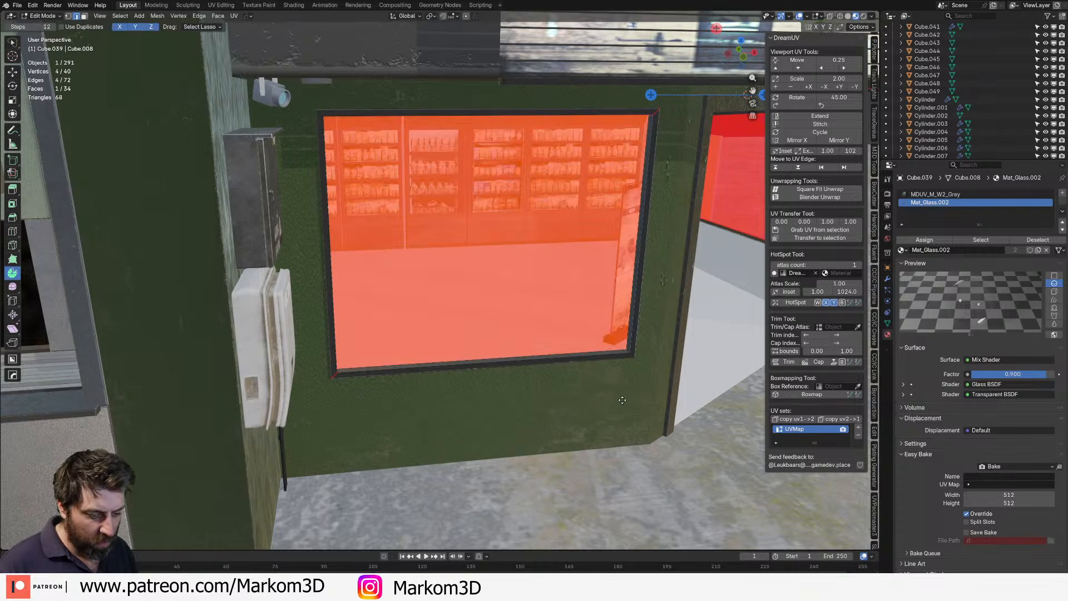
pyautogui.press('g')
pyautogui.press('y')
pyautogui.click(625, 435)
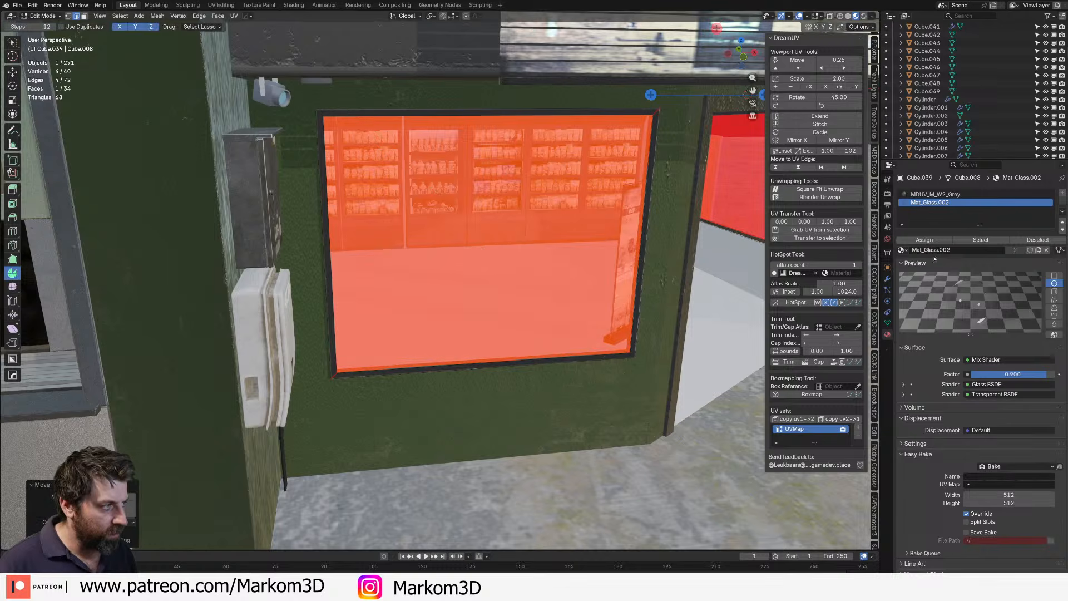
# - Assign Mat_Glass.002 to the second pane, recalculate its normals inside and return to Object Mode
pyautogui.click(923, 240)
pyautogui.scroll(-5, 553, 225)
pyautogui.moveTo(552, 225); pyautogui.dragTo(440, 284, button='middle')
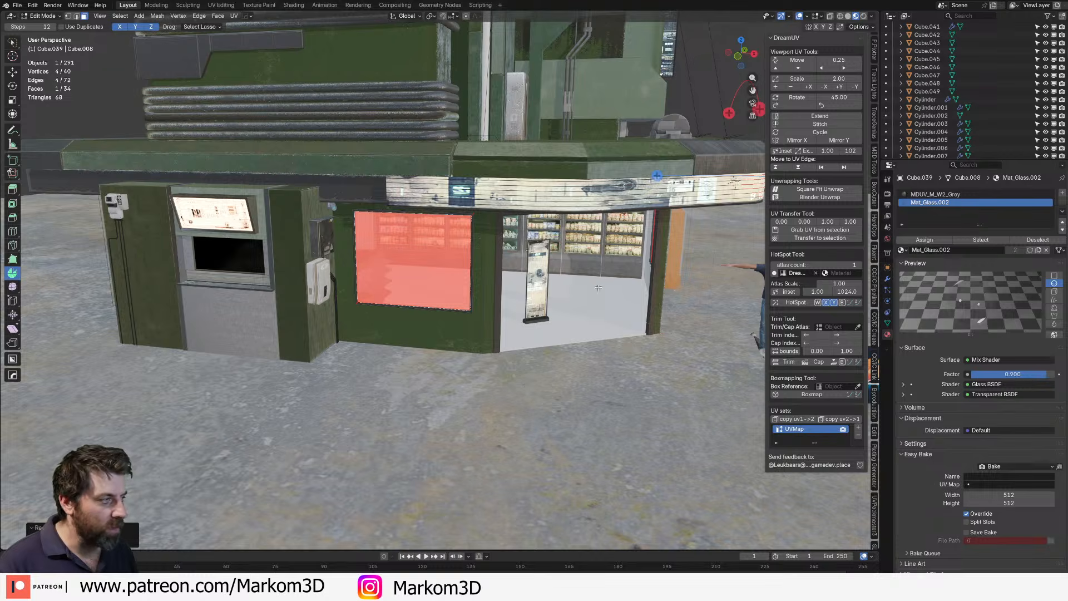
pyautogui.hotkey('ctrl', 'shift', 'n')
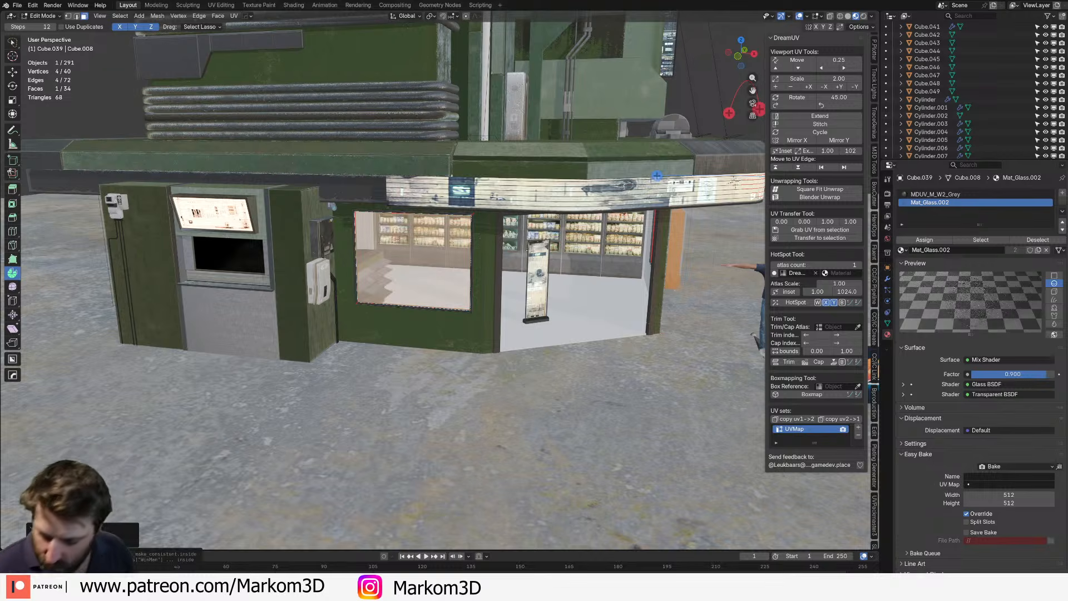
pyautogui.scroll(-4, 341, 333)
pyautogui.moveTo(512, 274); pyautogui.dragTo(478, 271, button='middle')
pyautogui.press('Tab')
pyautogui.scroll(4, 478, 271)
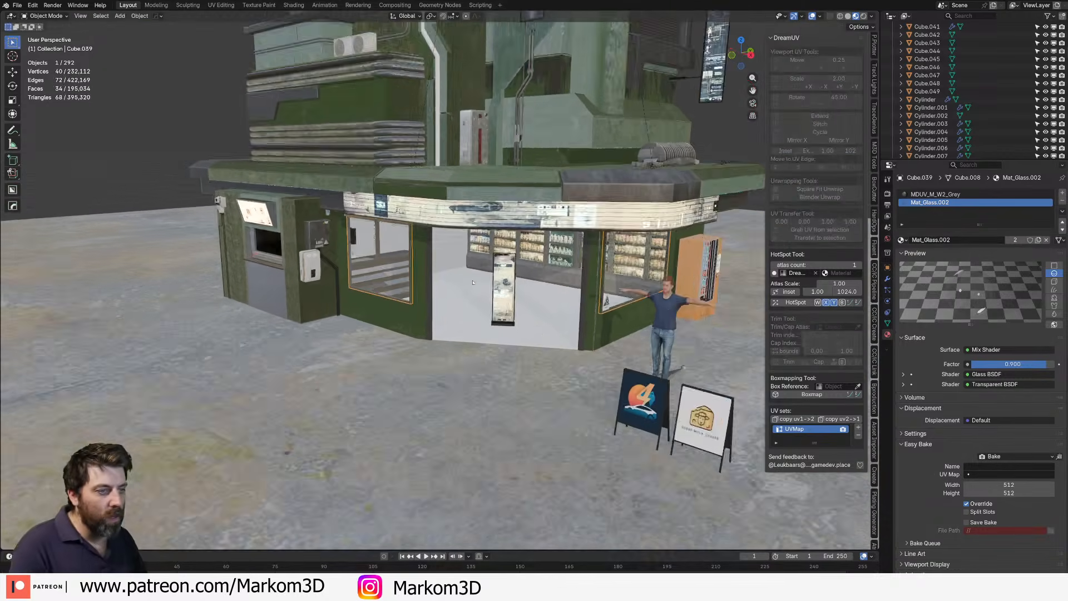
# - Switch the viewport to Rendered shading and examine the new shop windows and the whole building from all sides
pyautogui.click(863, 16)
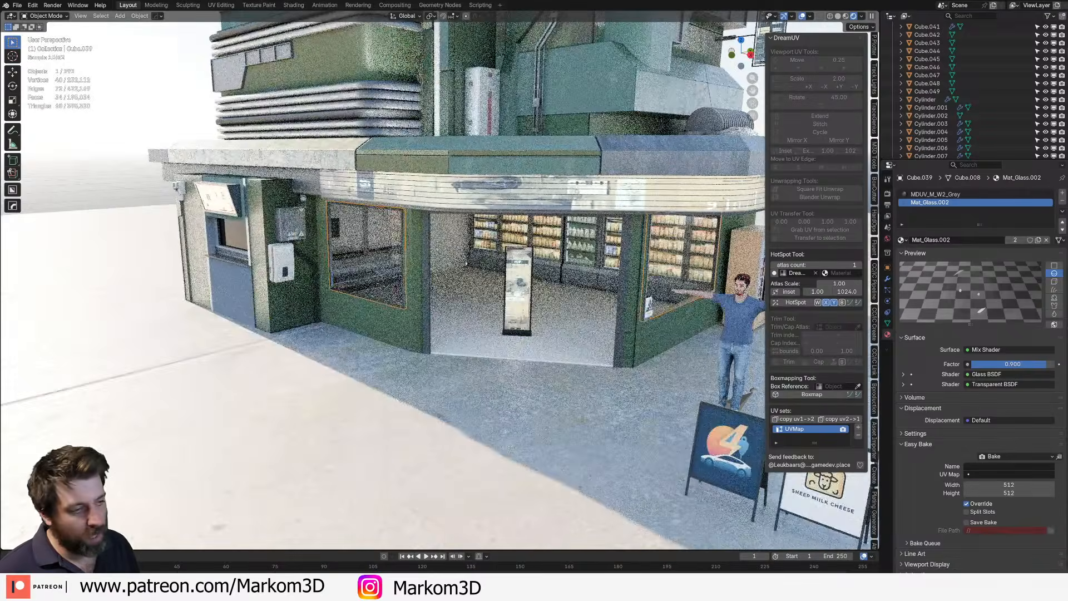
pyautogui.scroll(-3, 528, 344)
pyautogui.moveTo(529, 344); pyautogui.dragTo(498, 342, button='middle')
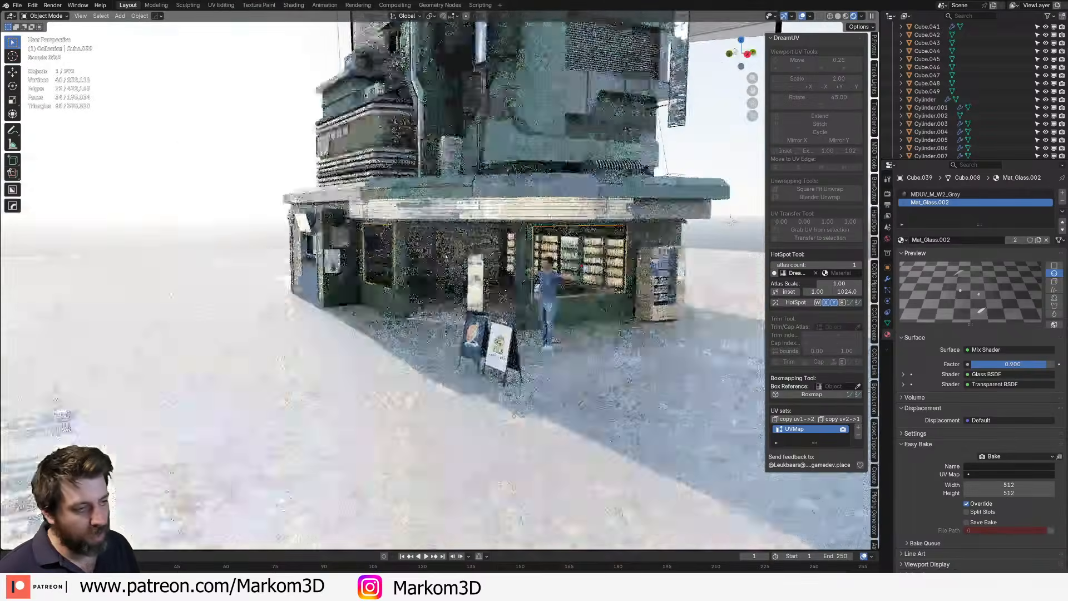
pyautogui.moveTo(632, 297); pyautogui.dragTo(695, 283, button='middle')
pyautogui.scroll(1, 495, 238)
pyautogui.scroll(-2, 495, 238)
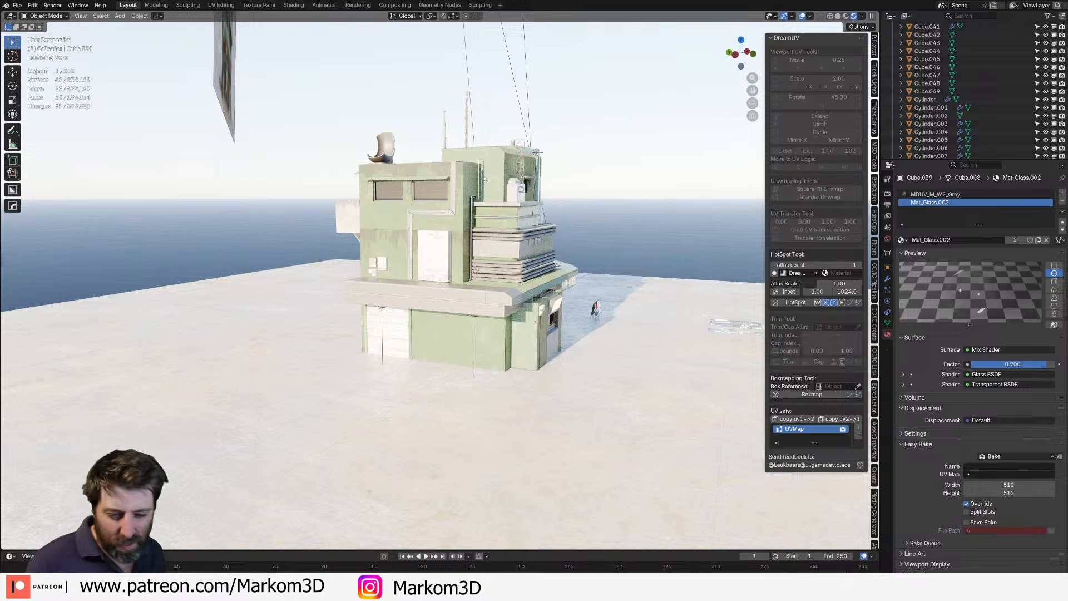
pyautogui.moveTo(488, 178); pyautogui.dragTo(289, 216, button='middle')
pyautogui.scroll(4, 432, 269)
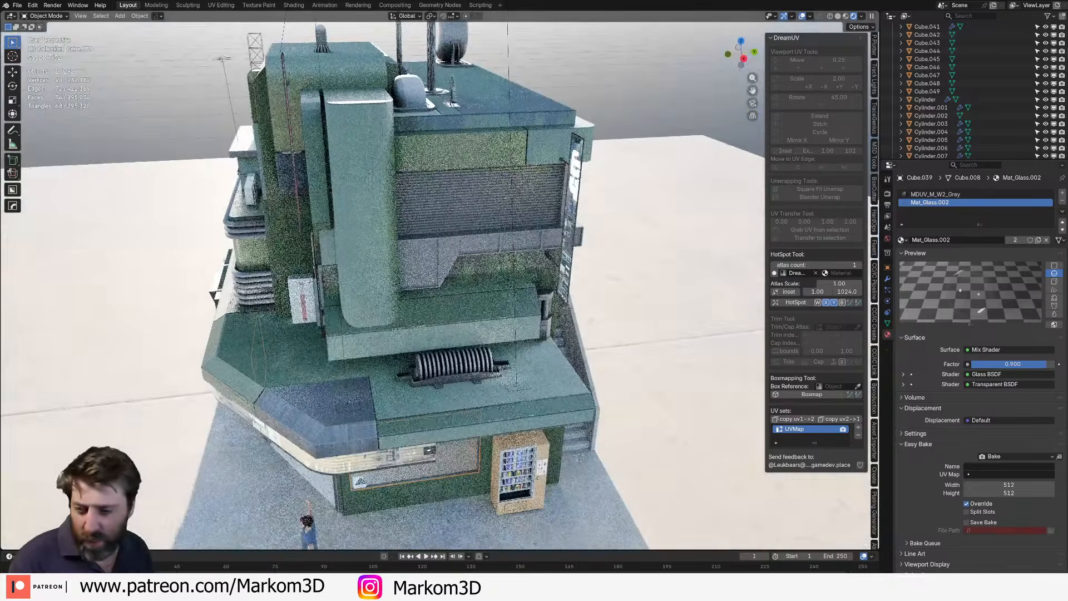
# - Check the channel's live subscriber count in YouTube Studio, then return to Blender and view the rendered storefront
pyautogui.hotkey('alt', 'Tab')
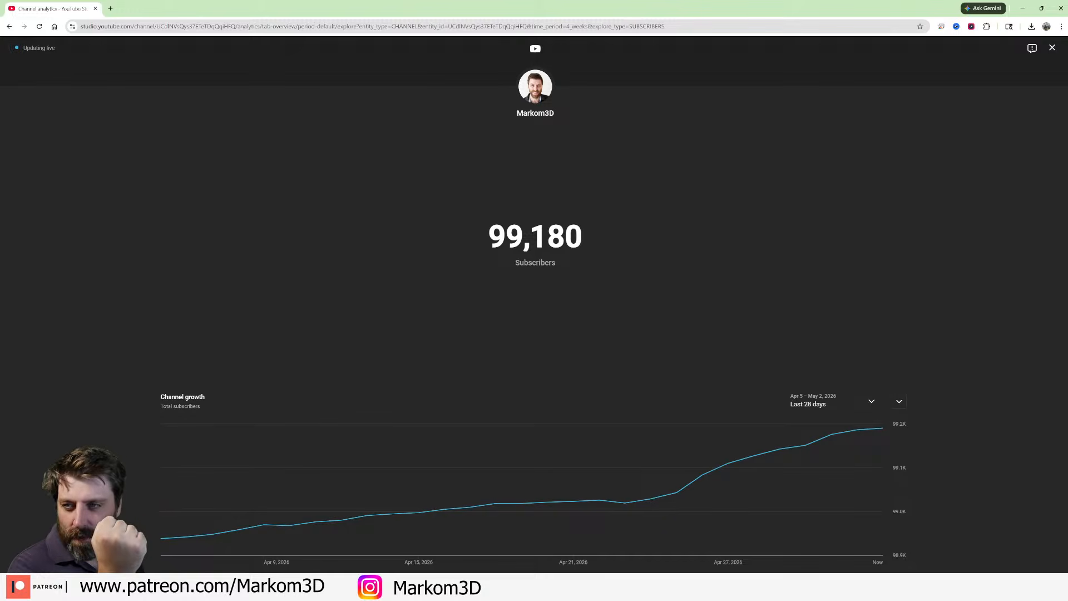
pyautogui.hotkey('alt', 'Tab')
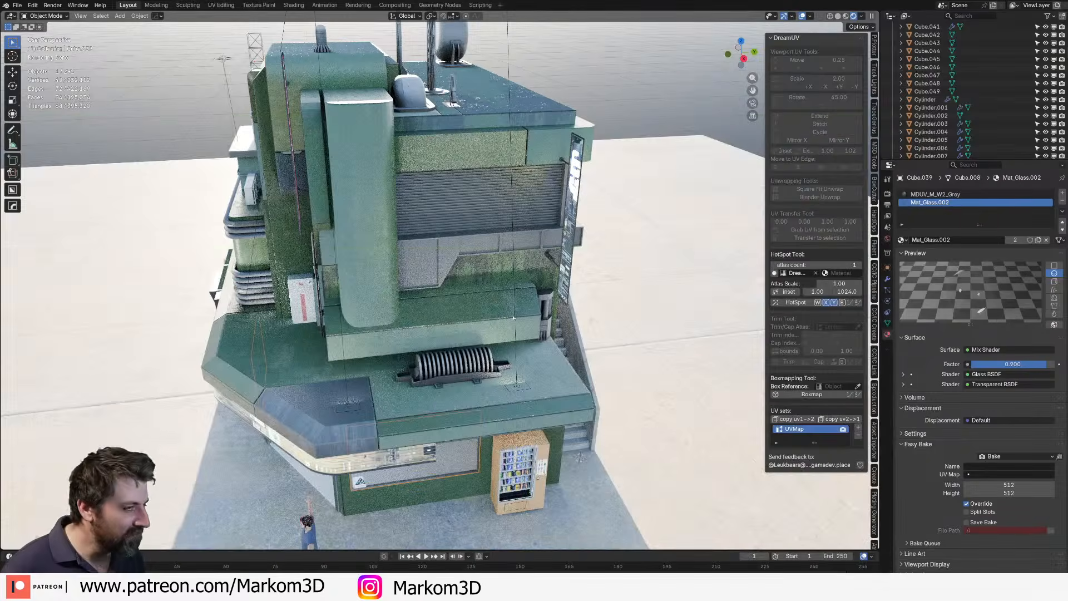
pyautogui.moveTo(495, 316); pyautogui.dragTo(516, 278, button='middle')
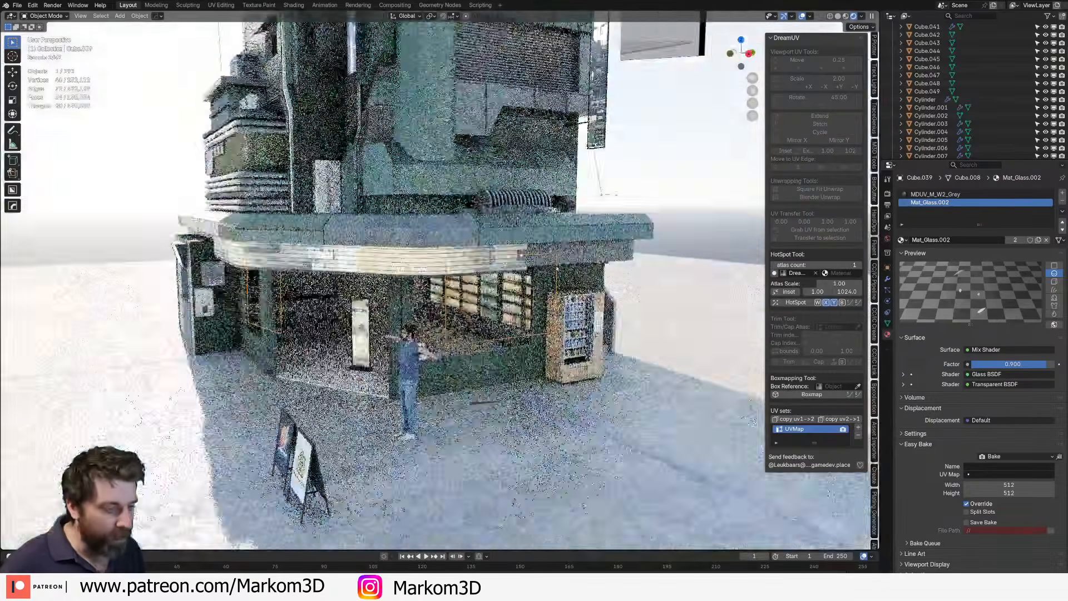
# - Examine the two sandwich-board signs and the storefront behind them from several angles
pyautogui.scroll(2, 517, 336)
pyautogui.keyDown('shift'); pyautogui.moveTo(517, 336); pyautogui.dragTo(559, 248, button='middle'); pyautogui.keyUp('shift')
pyautogui.click(423, 378)
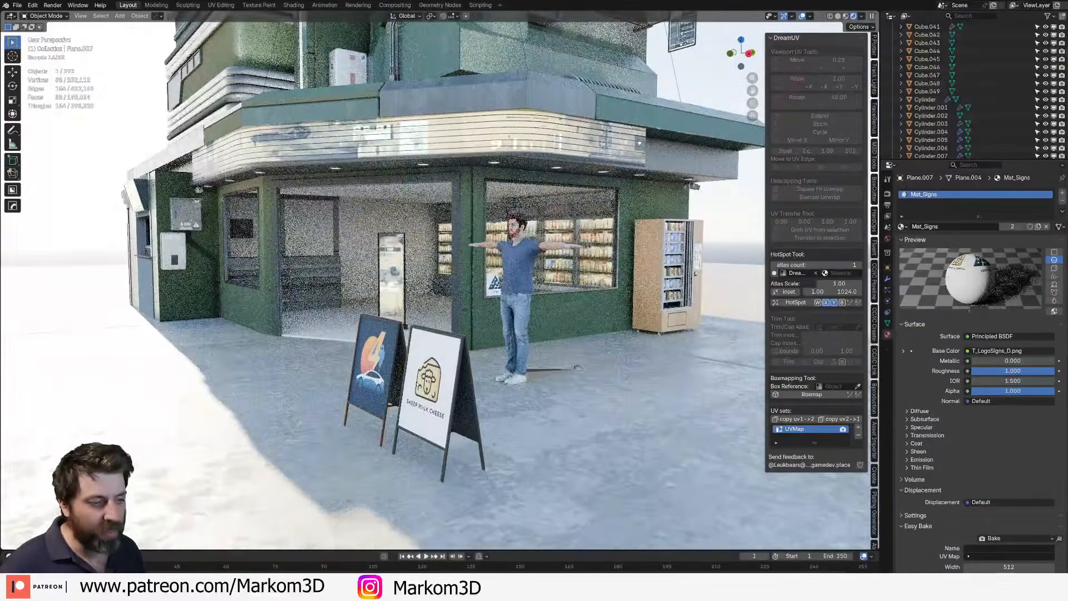
pyautogui.click(369, 371)
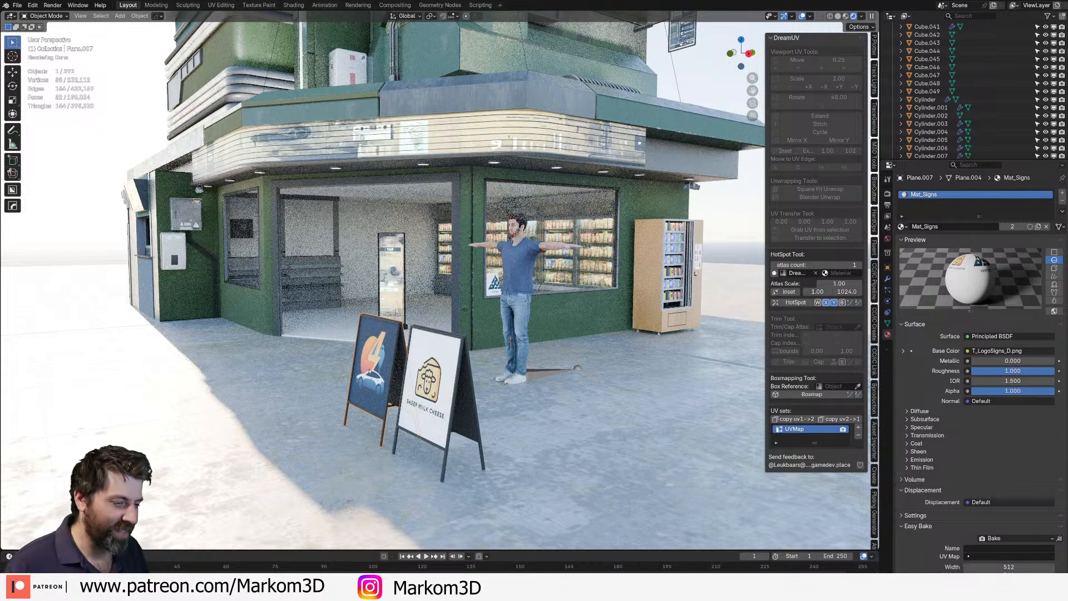
pyautogui.scroll(-3, 369, 372)
pyautogui.moveTo(369, 371); pyautogui.dragTo(623, 391, button='middle')
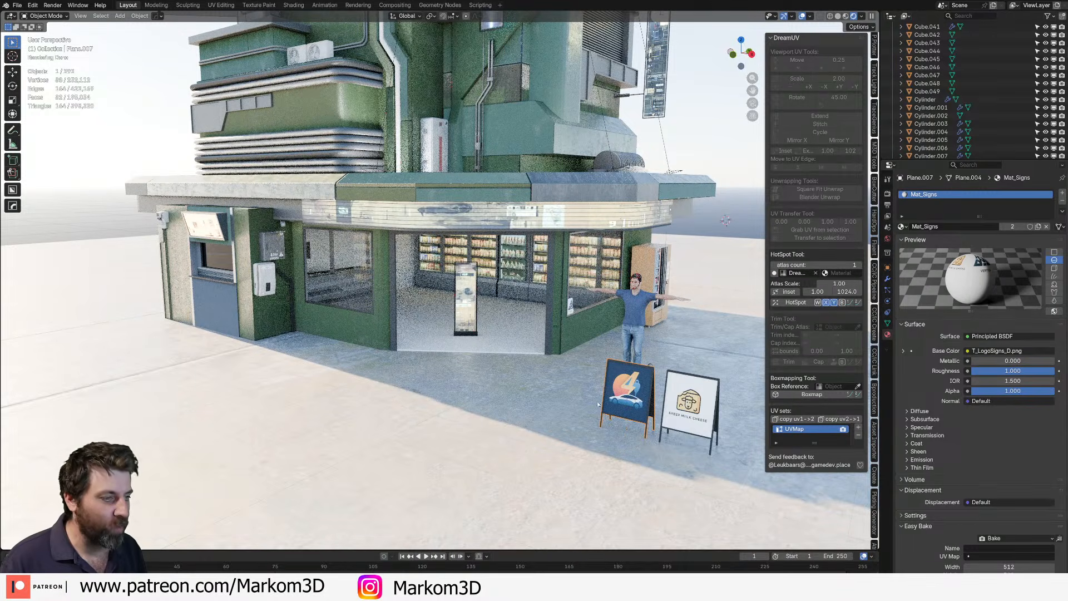
pyautogui.moveTo(598, 405); pyautogui.dragTo(384, 405, button='middle')
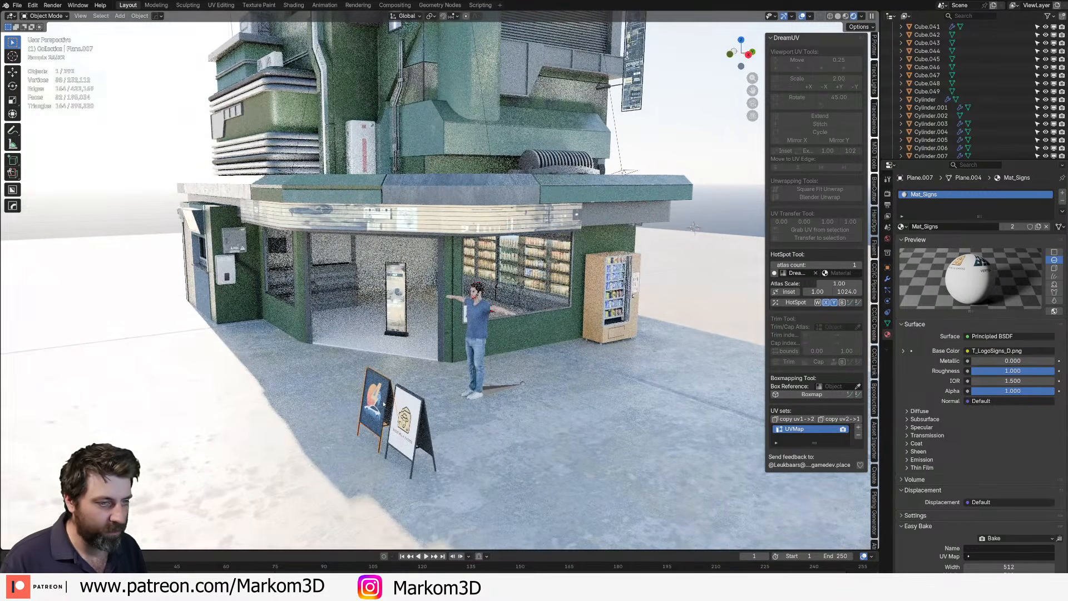
# - Add a cube mesh in front of the shop beside the sandwich-board signs and enter Edit Mode on it
pyautogui.moveTo(532, 488); pyautogui.dragTo(523, 425, button='middle')
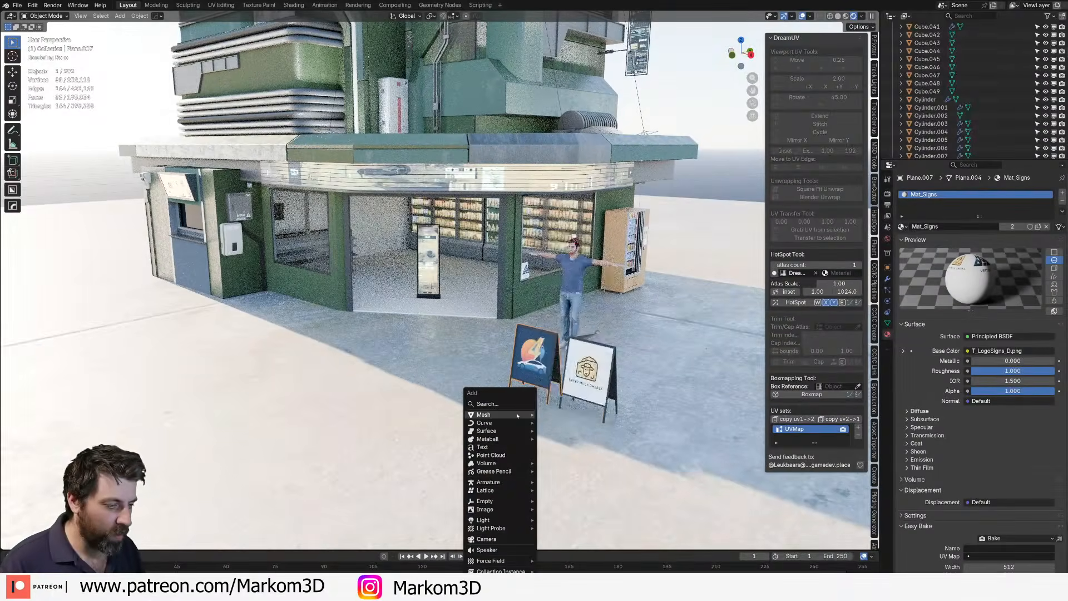
pyautogui.click(575, 257)
pyautogui.keyDown('shift'); pyautogui.moveTo(575, 257); pyautogui.dragTo(514, 196, button='middle'); pyautogui.keyUp('shift')
pyautogui.scroll(3, 514, 196)
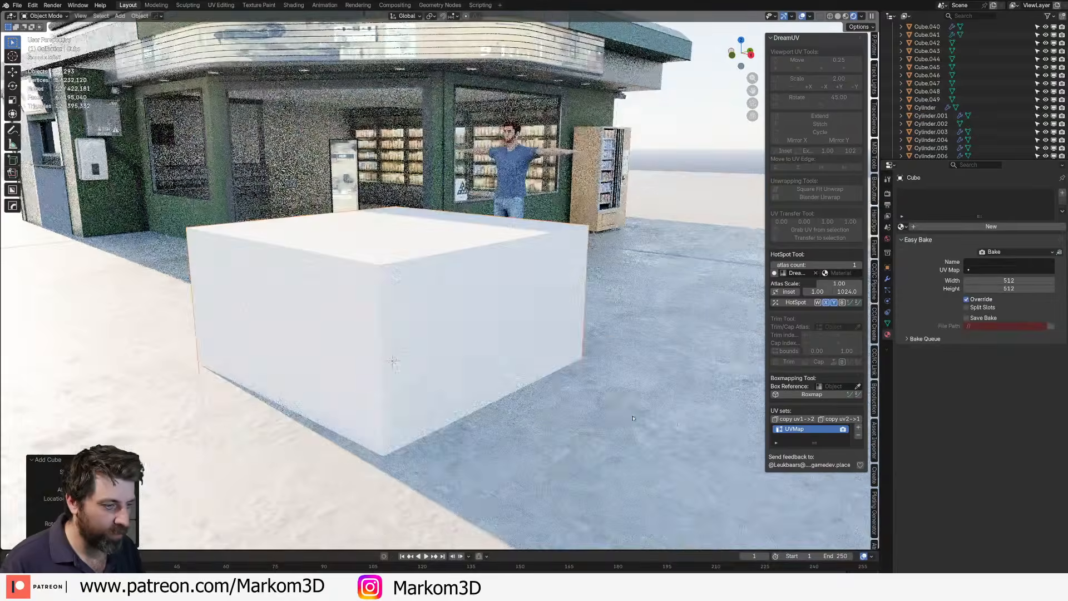
pyautogui.press('Tab')
pyautogui.press('s')
pyautogui.click(466, 379)
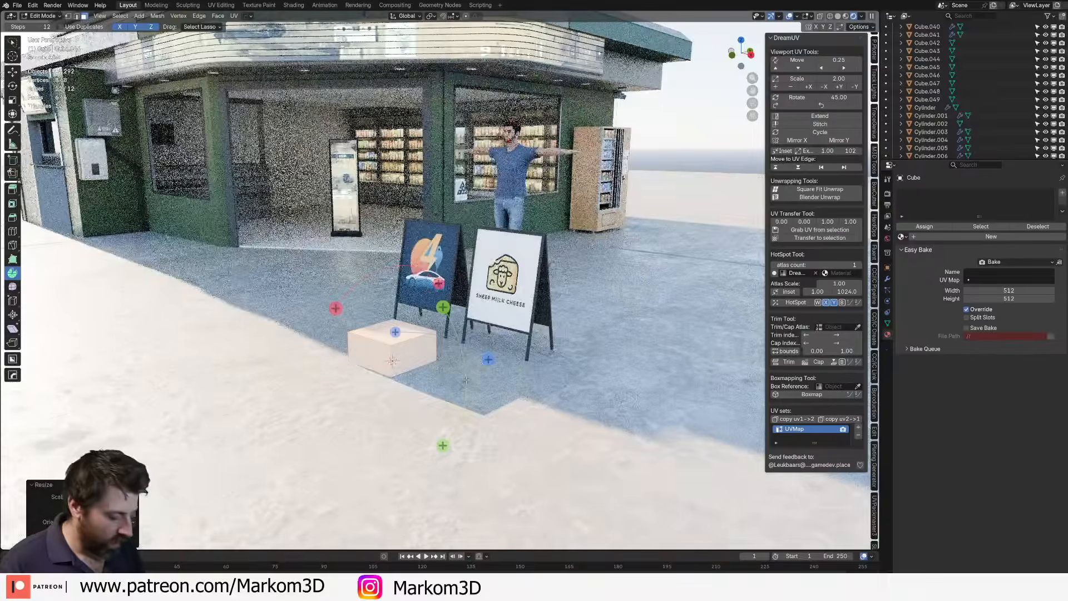
pyautogui.press('s')
pyautogui.press('z')
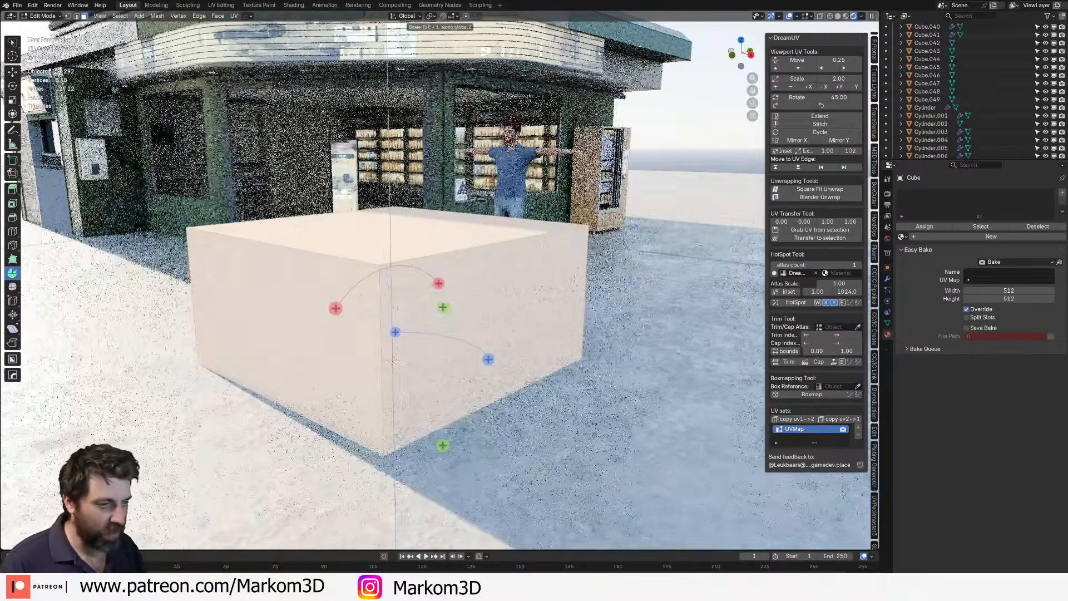
pyautogui.press('Return')
# - Move the cube's geometry up along Z so its base rests on the ground at the origin point
pyautogui.press('g')
pyautogui.press('z')
pyautogui.press('Return')
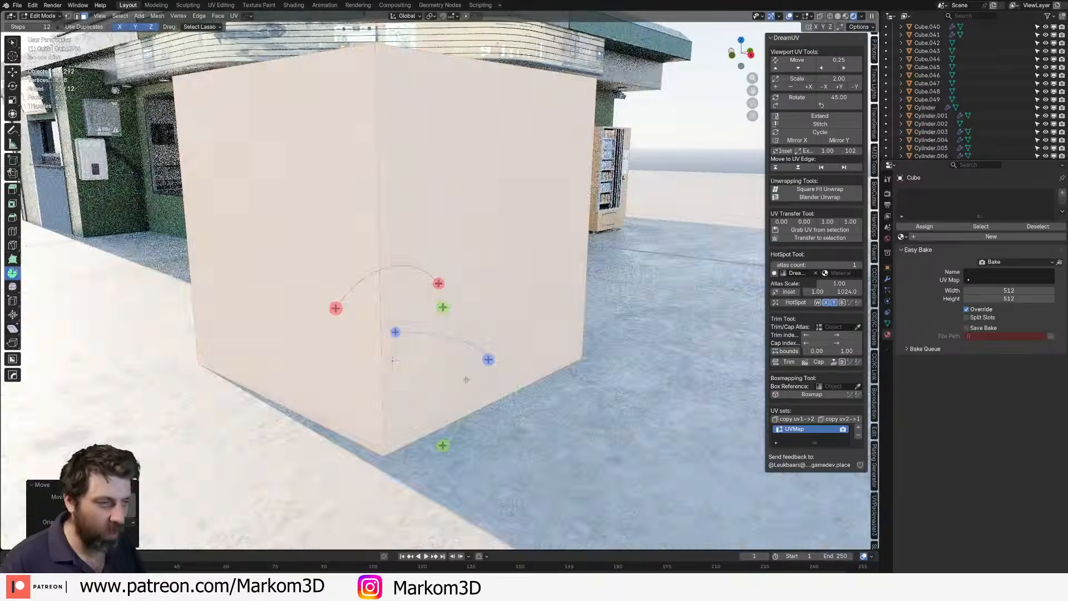
# - In Object Mode, scale the cube down to a small box, stretch it slightly along X and apply its scale
pyautogui.press('Tab')
pyautogui.press('s')
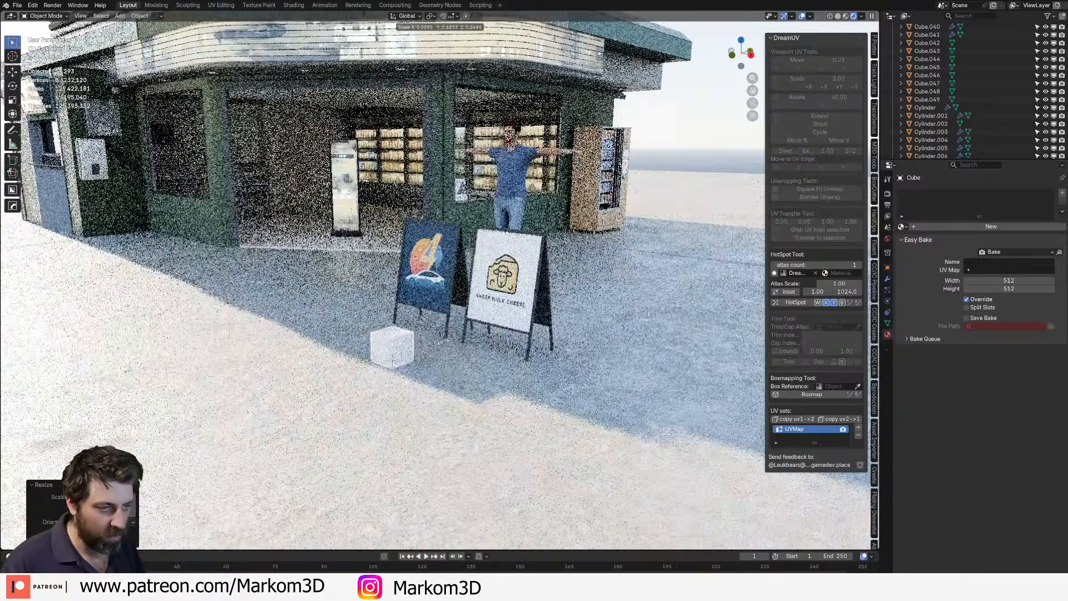
pyautogui.press('x')
pyautogui.press('1')
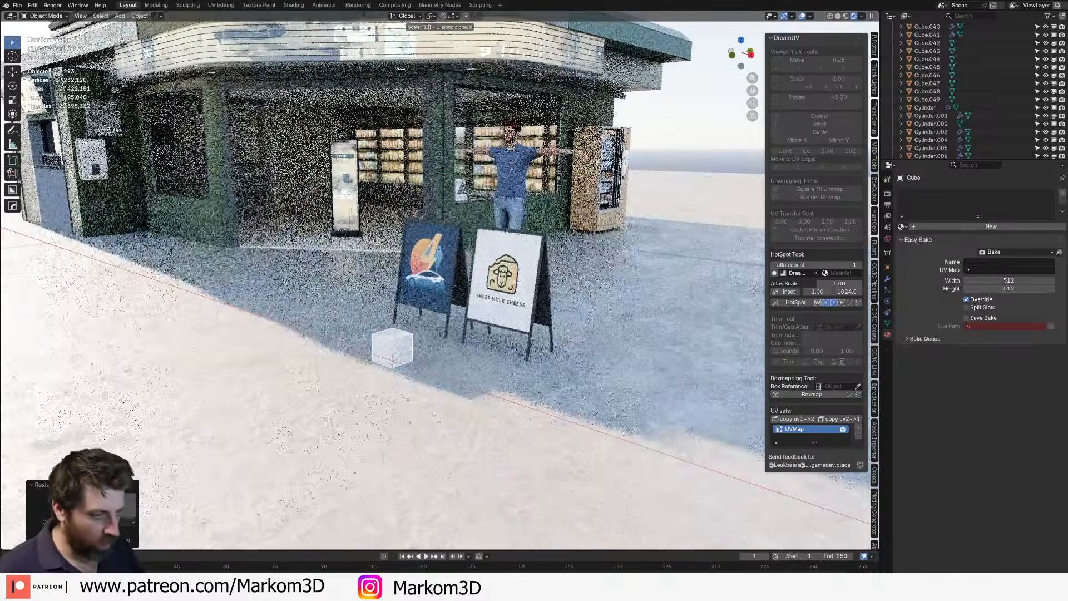
pyautogui.press('Return')
pyautogui.hotkey('ctrl', 'a')
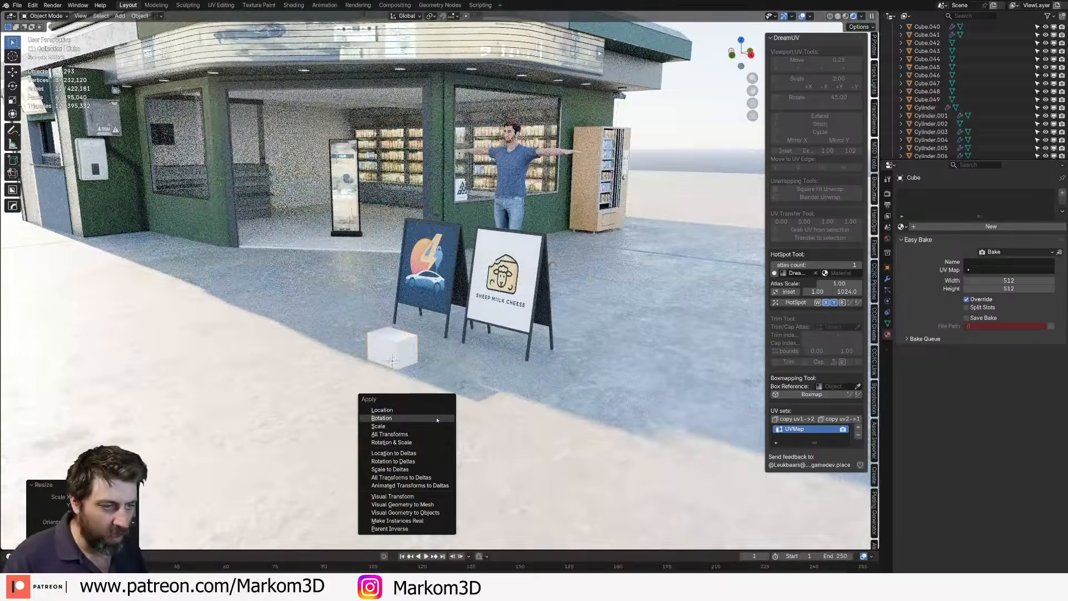
pyautogui.click(422, 426)
pyautogui.keyDown('shift'); pyautogui.moveTo(423, 426); pyautogui.dragTo(499, 326, button='middle'); pyautogui.keyUp('shift')
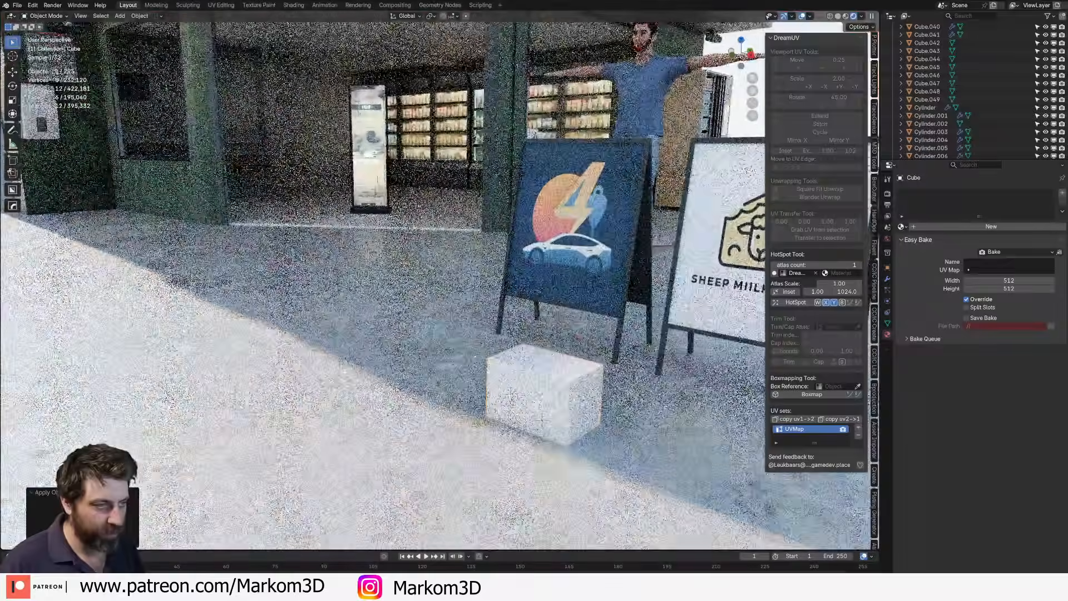
# - Switch the viewport to Solid shading and delete the box's top face in Edit Mode
pyautogui.press('Tab')
pyautogui.scroll(5, 535, 392)
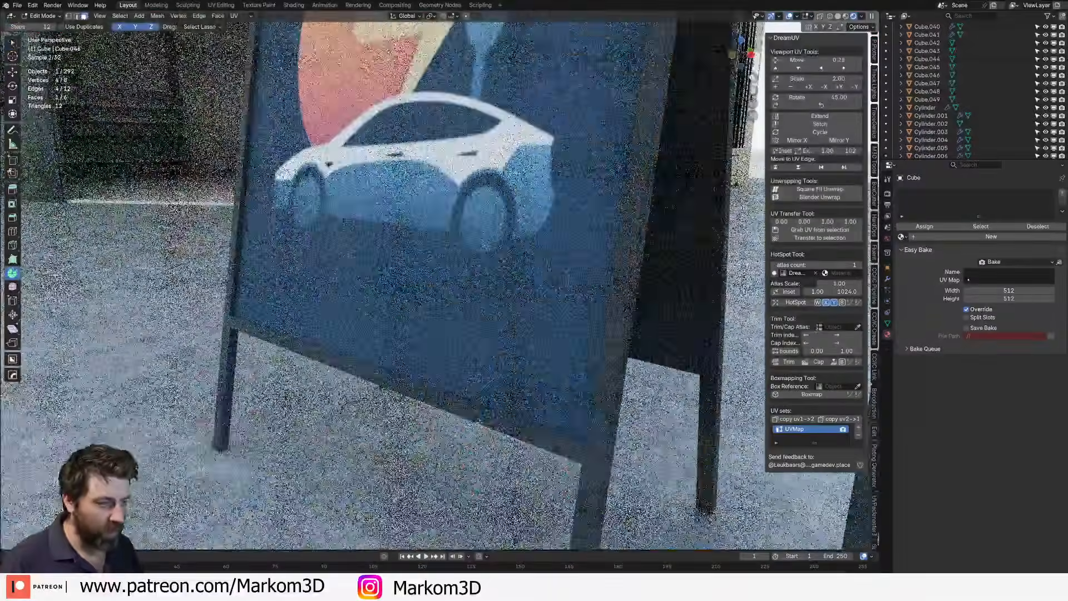
pyautogui.scroll(-5, 536, 392)
pyautogui.scroll(6, 487, 408)
pyautogui.scroll(-3, 487, 408)
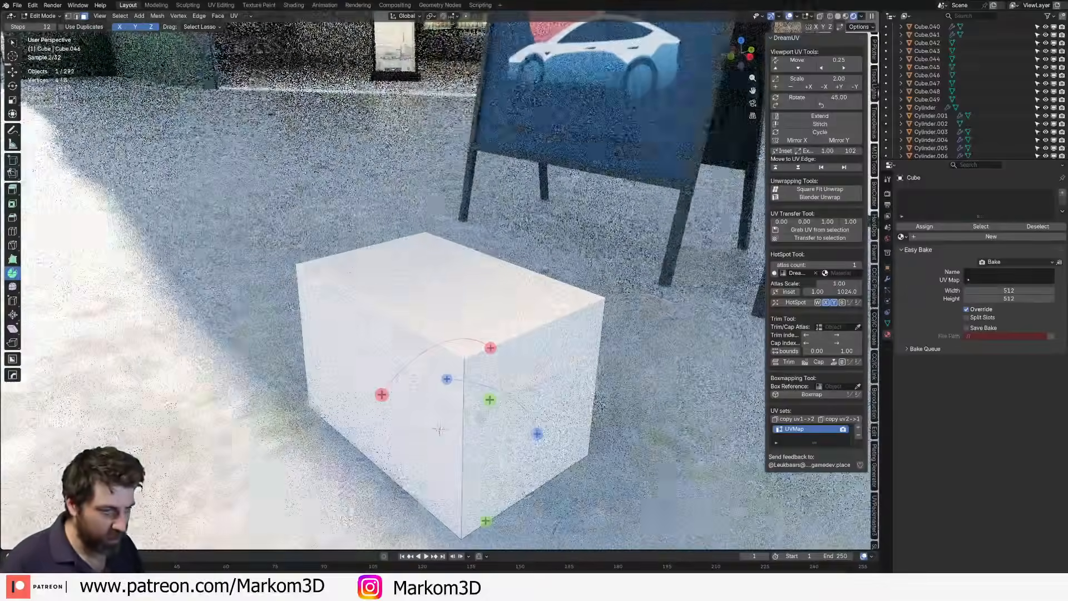
pyautogui.hotkey('shift', 'z')
pyautogui.hotkey('shift', 'z')
pyautogui.scroll(-4, 518, 365)
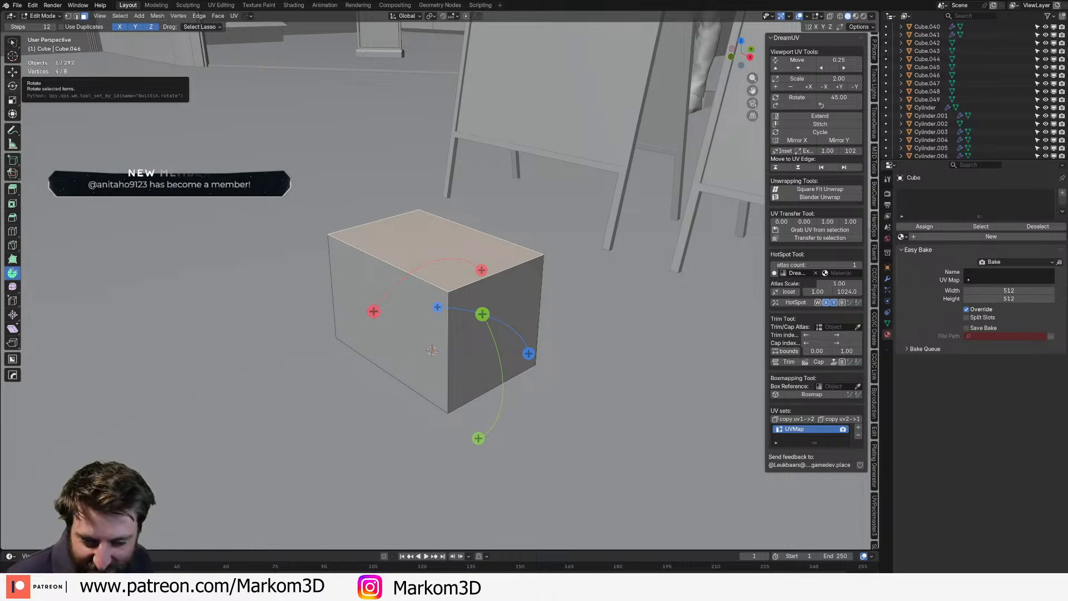
pyautogui.moveTo(385, 314); pyautogui.dragTo(405, 259, button='middle')
pyautogui.scroll(2, 405, 258)
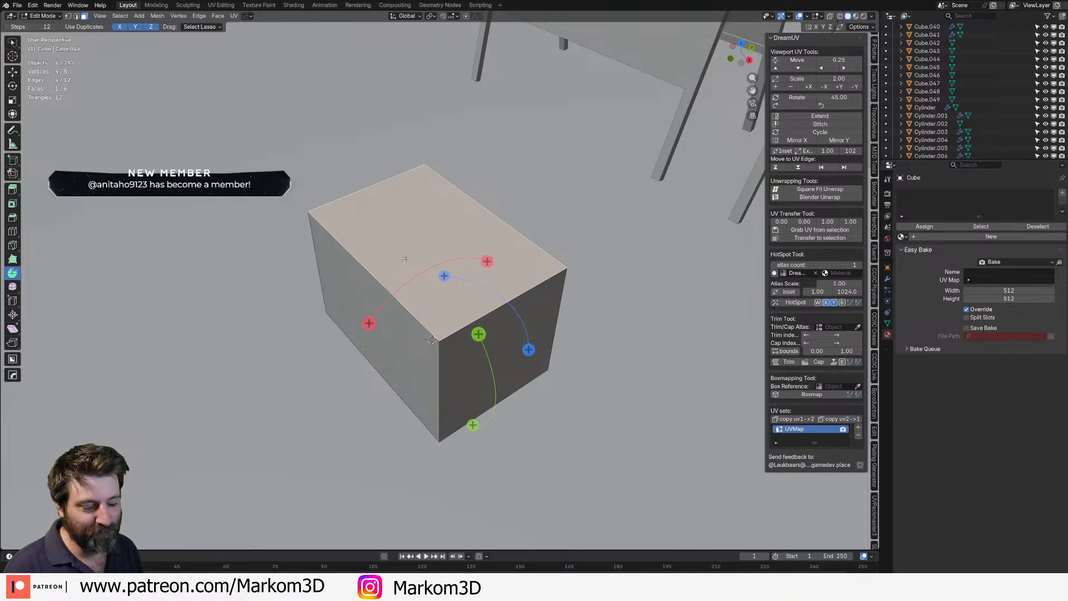
pyautogui.press('x')
pyautogui.click(384, 281)
# - Add a horizontal loop cut around the upper part of the box and bevel it into a narrow band
pyautogui.moveTo(458, 273); pyautogui.dragTo(429, 311, button='middle')
pyautogui.hotkey('ctrl', 'r')
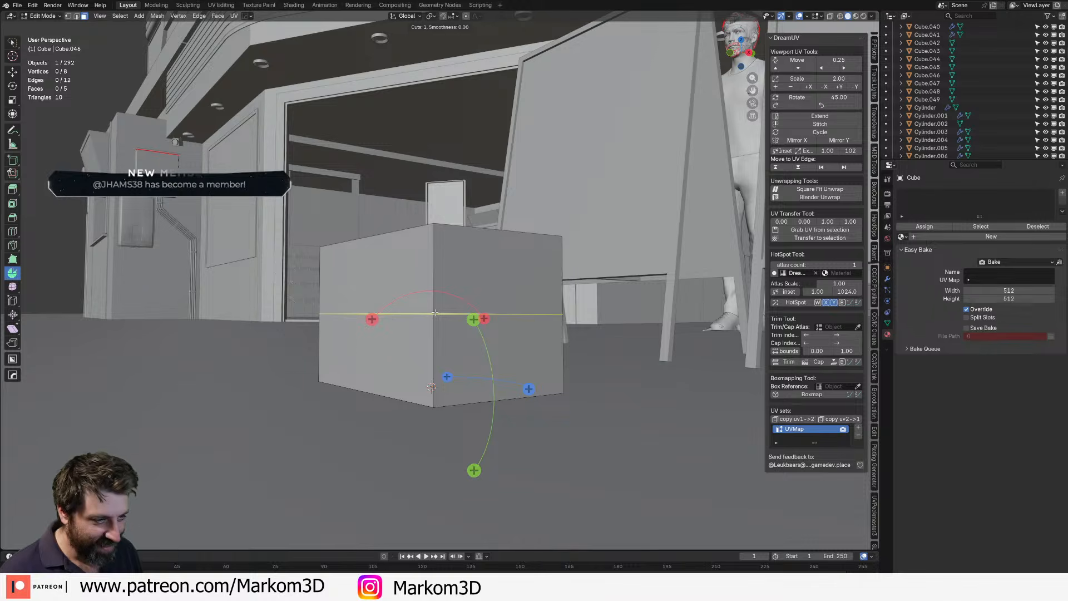
pyautogui.click(431, 312)
pyautogui.click(523, 309)
pyautogui.hotkey('ctrl', 'b')
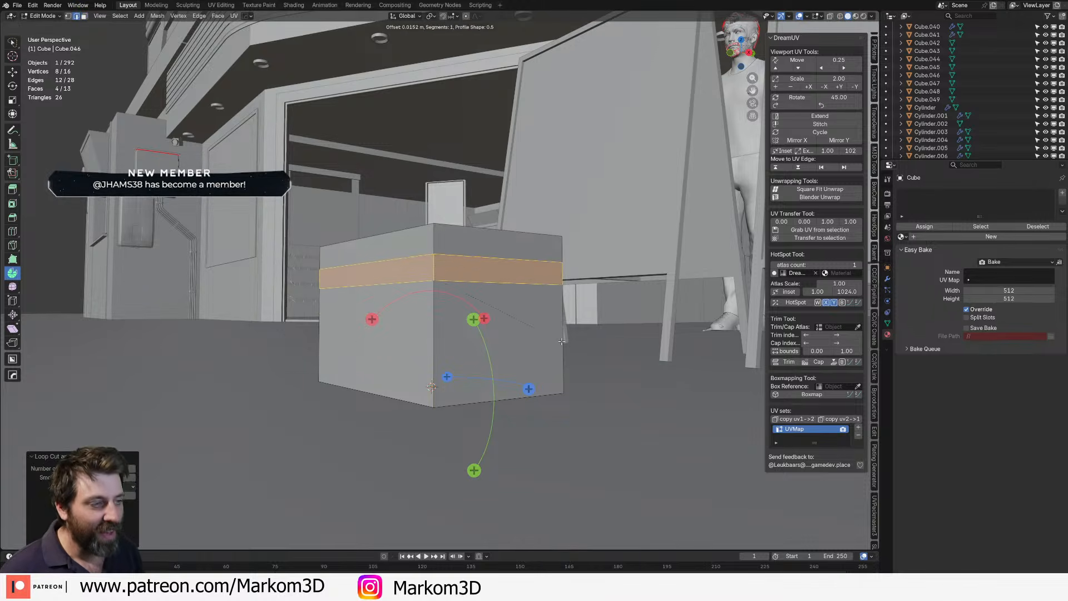
pyautogui.click(561, 341)
# - Add a centred vertical loop cut across the box's short ends and bevel it with a width of about 0.0456 m
pyautogui.moveTo(561, 341); pyautogui.dragTo(545, 342, button='middle')
pyautogui.hotkey('ctrl', 'r')
pyautogui.click(493, 274)
pyautogui.rightClick(493, 274)
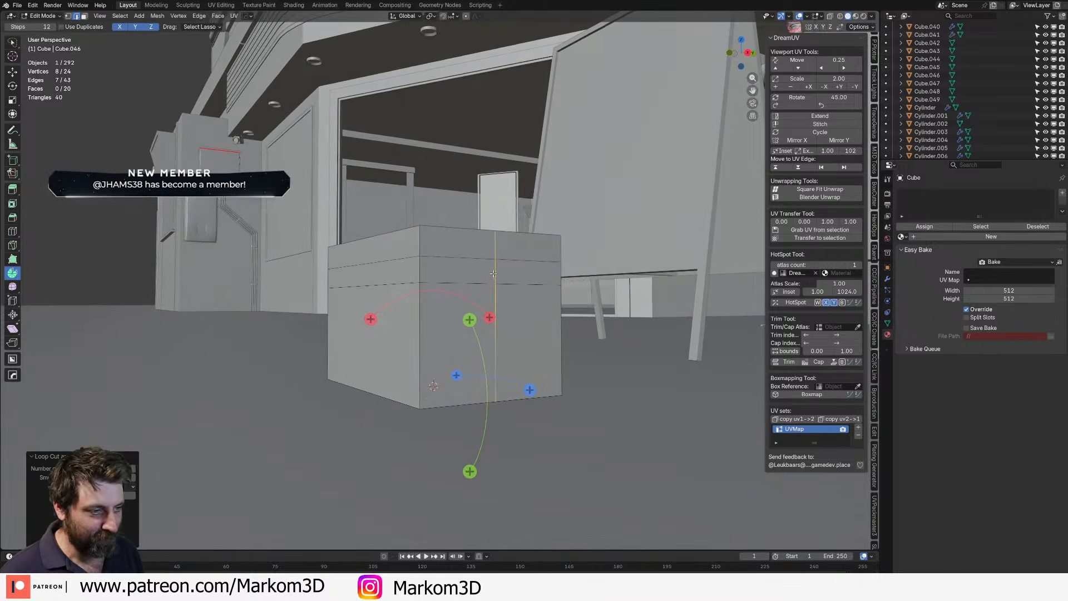
pyautogui.hotkey('ctrl', 'b')
pyautogui.click(532, 324)
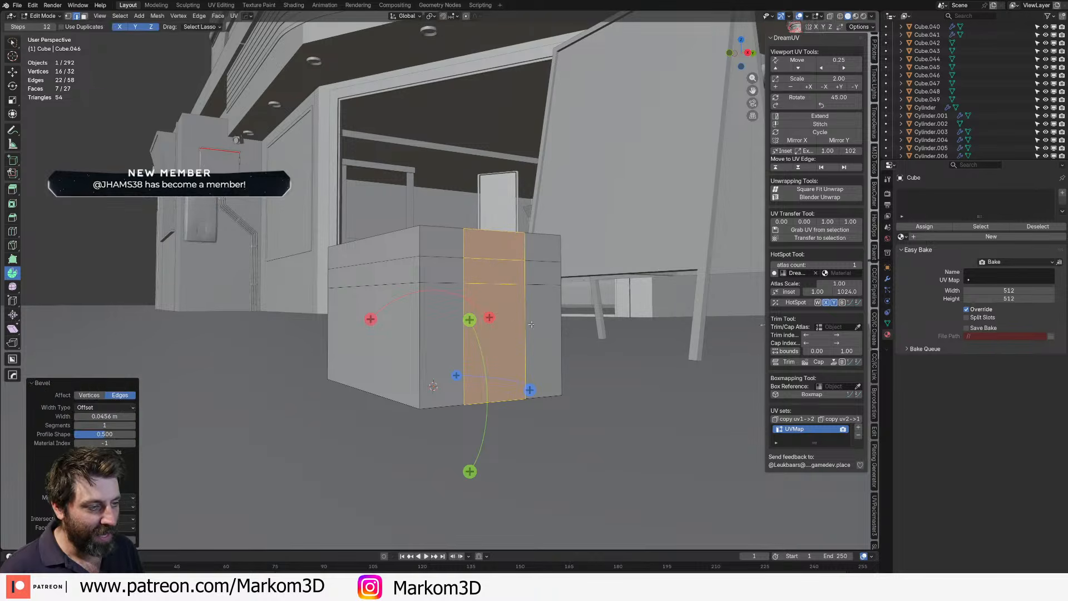
# - Select both horizontal edge loops of the band and move them up along Z closer to the rim
pyautogui.keyDown('alt'); pyautogui.click(457, 284); pyautogui.keyUp('alt')
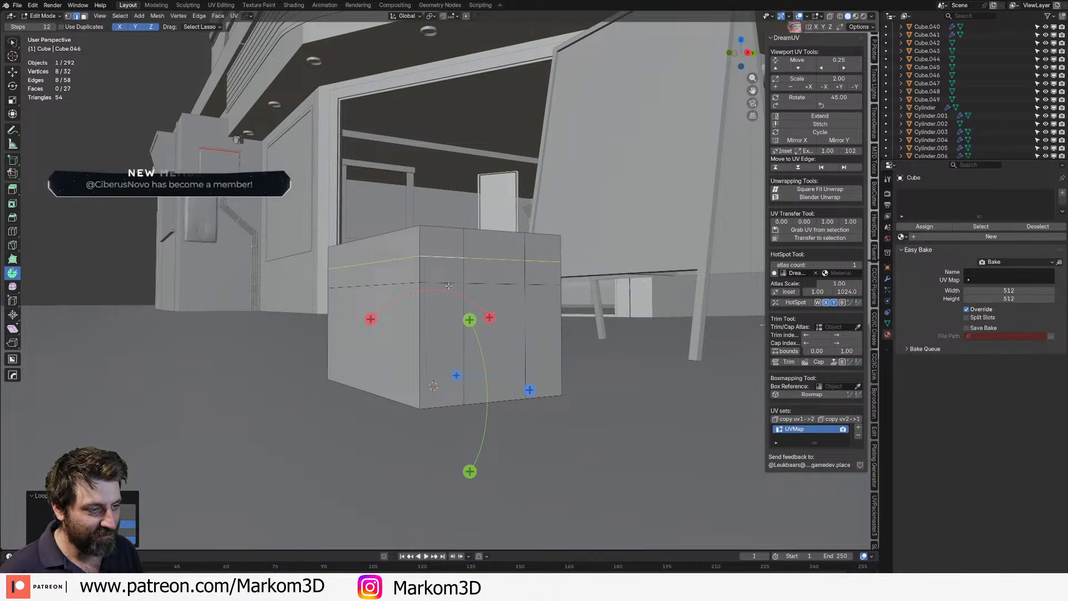
pyautogui.press('g')
pyautogui.press('z')
pyautogui.click(453, 261)
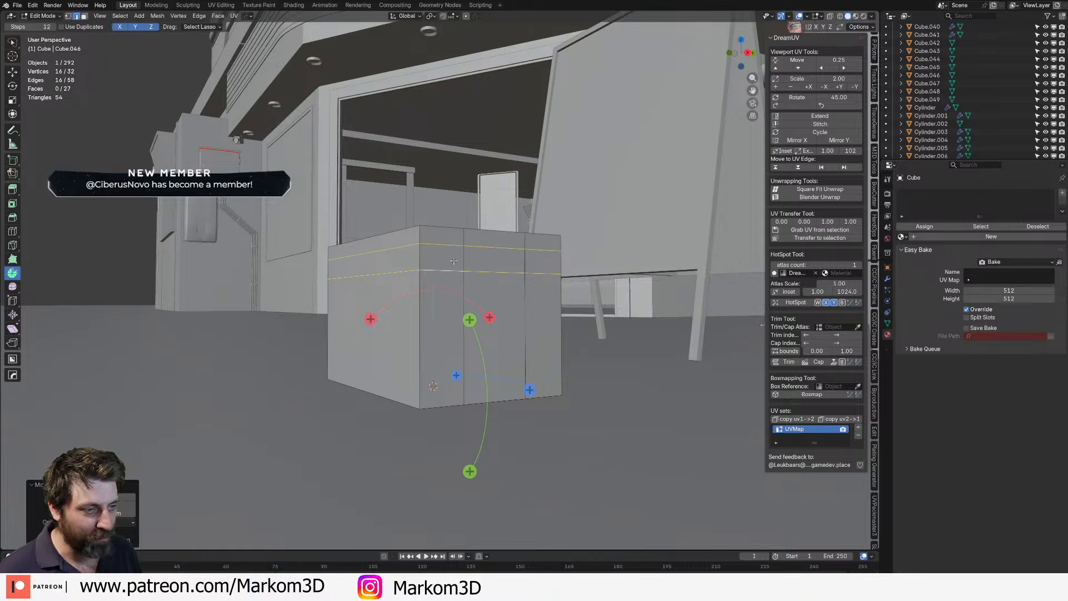
pyautogui.scroll(4, 452, 285)
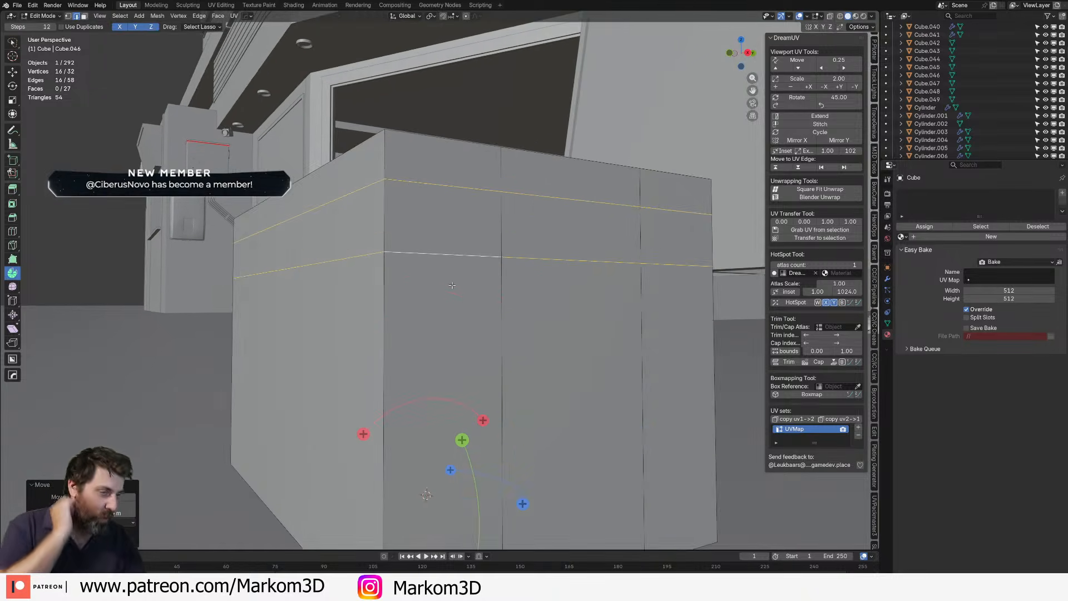
pyautogui.scroll(-3, 520, 259)
pyautogui.moveTo(521, 259); pyautogui.dragTo(526, 262, button='middle')
# - Delete the middle band face on both short ends of the box to cut the two handle openings
pyautogui.press('3')
pyautogui.click(508, 312)
pyautogui.hotkey('alt', 'a')
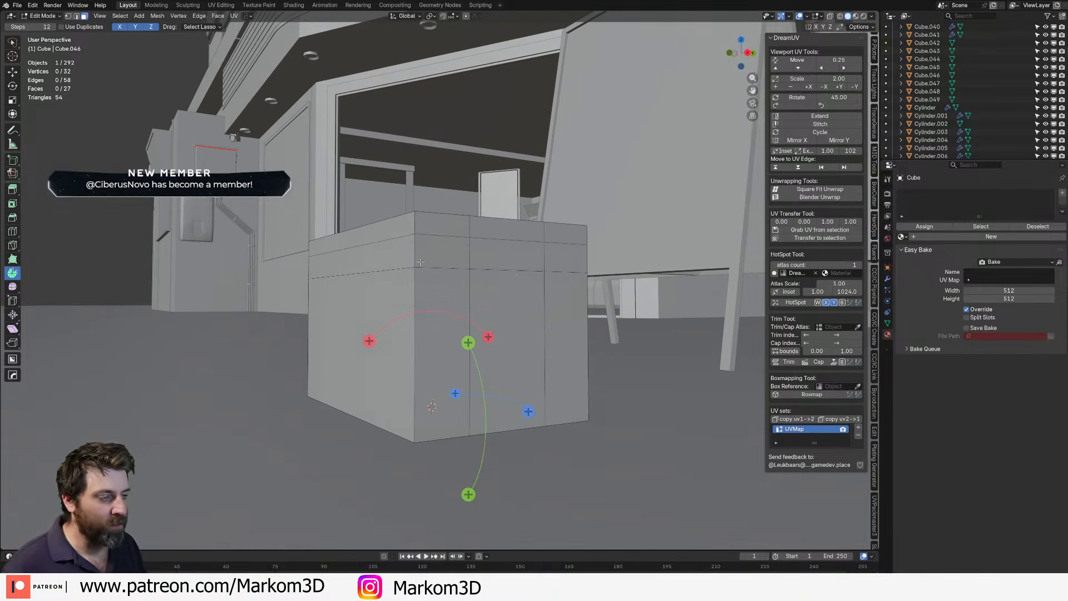
pyautogui.click(503, 257)
pyautogui.moveTo(406, 290); pyautogui.dragTo(424, 345, button='middle')
pyautogui.keyDown('shift'); pyautogui.click(353, 298); pyautogui.keyUp('shift')
pyautogui.press('x')
pyautogui.click(354, 297)
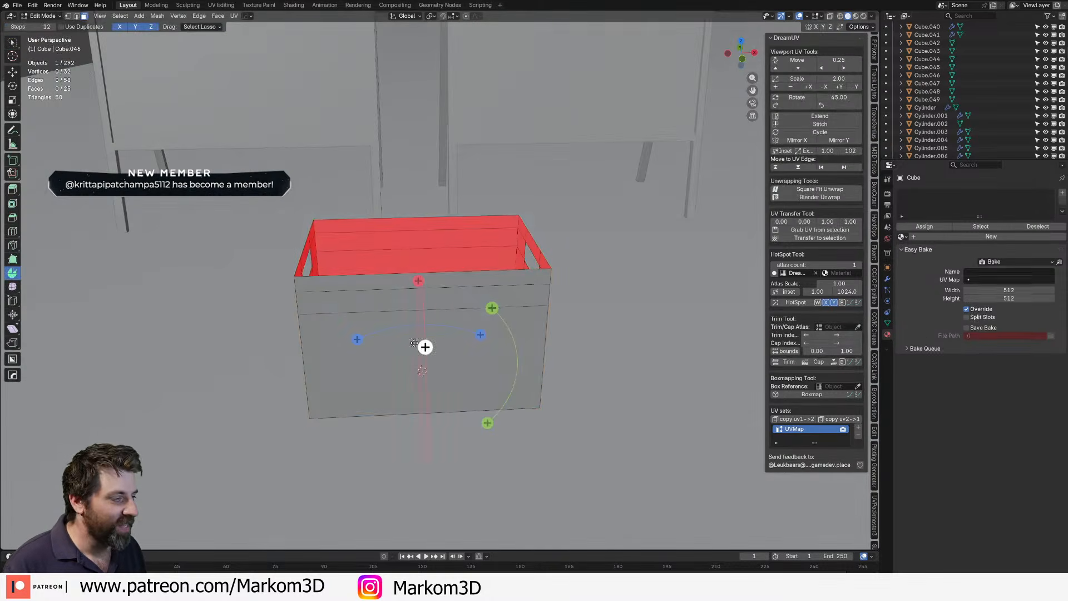
# - Select the box's vertical corner edges and bottom perimeter edges and bevel them about 0.013 m with 3 segments
pyautogui.keyDown('alt'); pyautogui.keyDown('shift'); pyautogui.click(547, 329); pyautogui.keyUp('shift'); pyautogui.keyUp('alt')
pyautogui.moveTo(546, 330); pyautogui.dragTo(419, 328, button='middle')
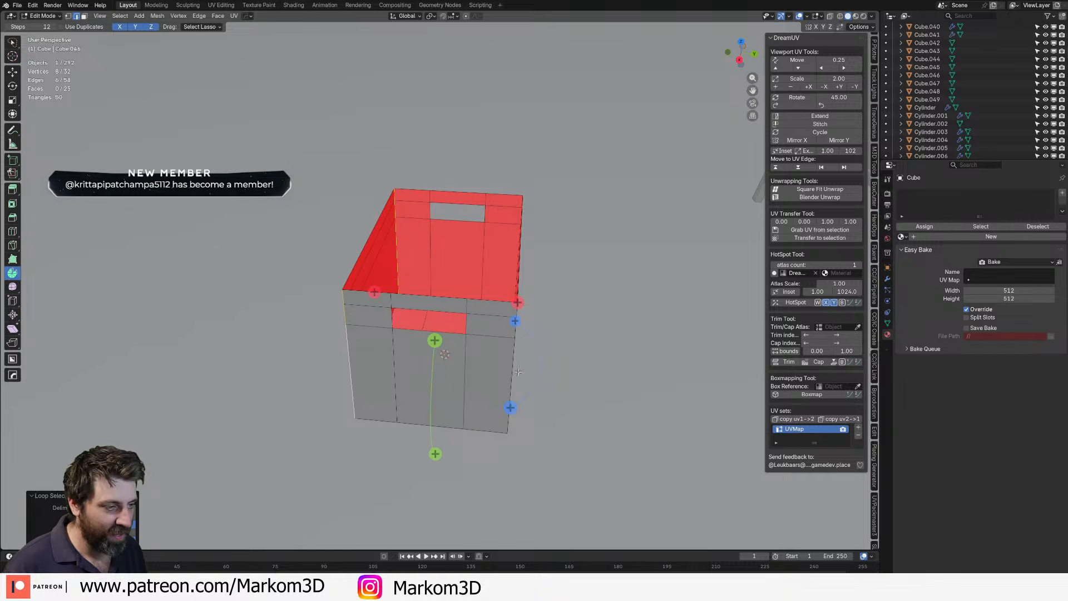
pyautogui.keyDown('alt'); pyautogui.keyDown('shift'); pyautogui.click(510, 371); pyautogui.keyUp('shift'); pyautogui.keyUp('alt')
pyautogui.moveTo(510, 371); pyautogui.dragTo(389, 333, button='middle')
pyautogui.keyDown('alt'); pyautogui.keyDown('shift'); pyautogui.click(572, 342); pyautogui.keyUp('shift'); pyautogui.keyUp('alt')
pyautogui.moveTo(572, 342); pyautogui.dragTo(612, 372, button='middle')
pyautogui.keyDown('alt'); pyautogui.keyDown('shift'); pyautogui.click(429, 369); pyautogui.keyUp('shift'); pyautogui.keyUp('alt')
pyautogui.keyDown('alt'); pyautogui.keyDown('shift'); pyautogui.click(339, 377); pyautogui.keyUp('shift'); pyautogui.keyUp('alt')
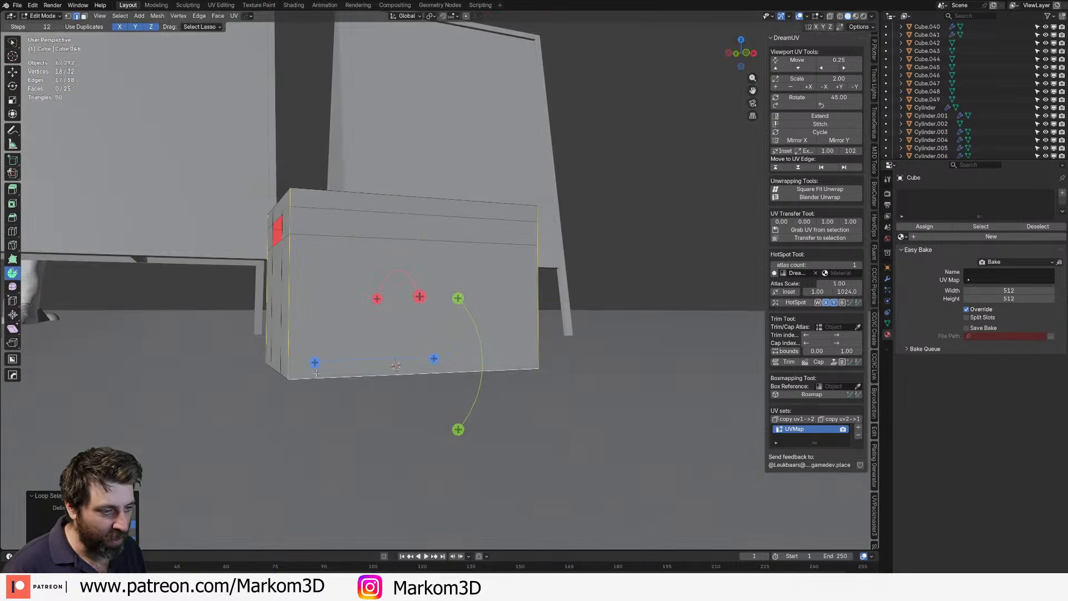
pyautogui.moveTo(339, 377); pyautogui.dragTo(394, 387, button='middle')
pyautogui.hotkey('ctrl', 'b')
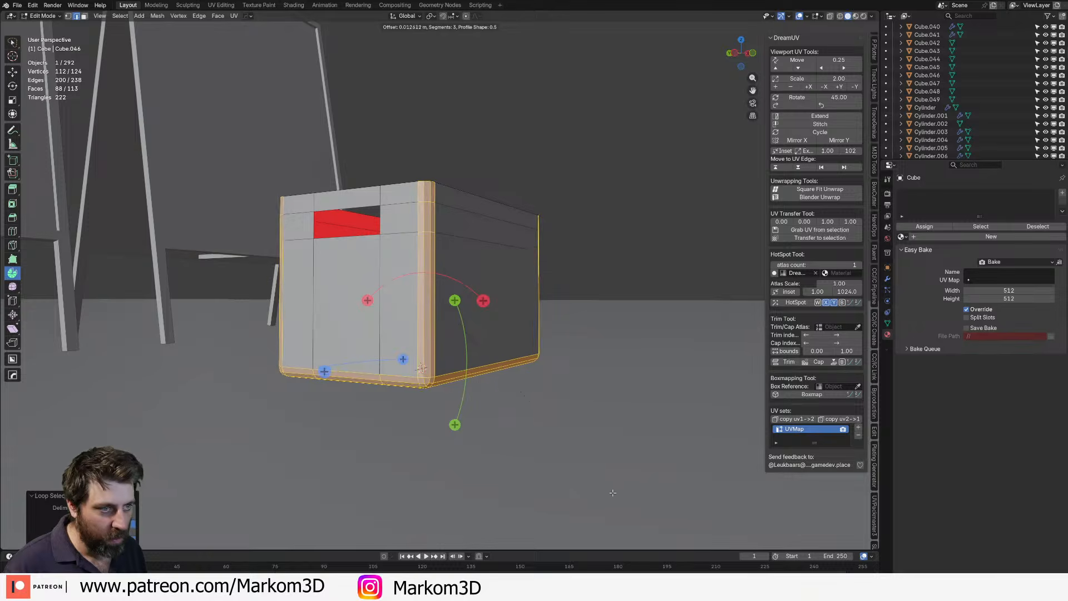
pyautogui.click(612, 491)
# - Return to Object Mode and apply Shade Auto Smooth to the box
pyautogui.scroll(-3, 467, 310)
pyautogui.press('Tab')
pyautogui.moveTo(467, 310)
pyautogui.mouseDown(button='middle')
pyautogui.moveTo(386, 348)
pyautogui.moveTo(434, 306)
pyautogui.moveTo(479, 332)
pyautogui.mouseUp(button='middle')
pyautogui.rightClick(409, 319)
pyautogui.click(384, 290)
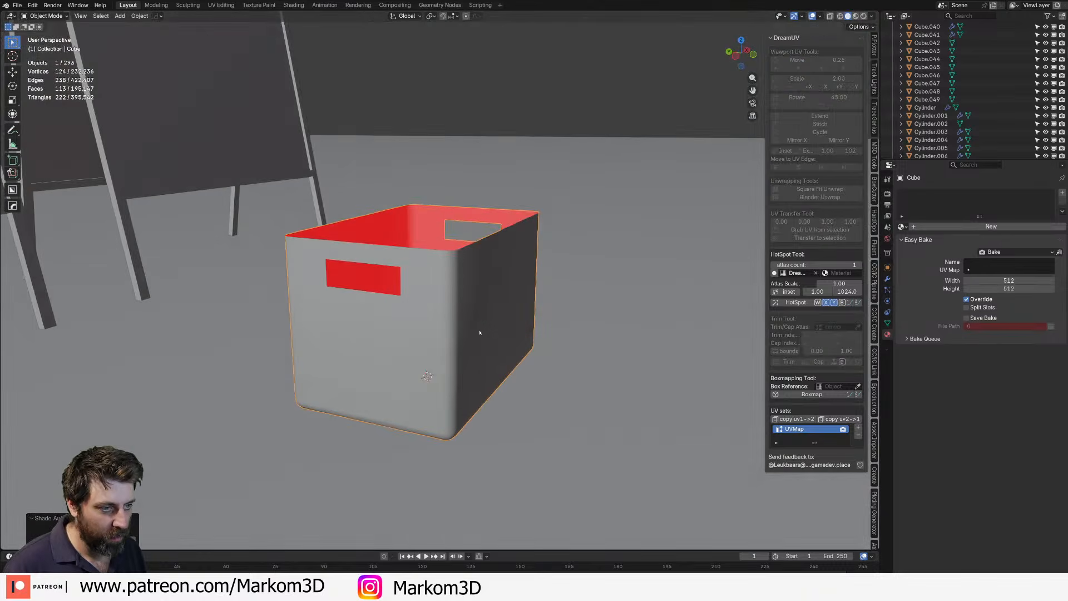
pyautogui.click(991, 226)
pyautogui.click(1062, 202)
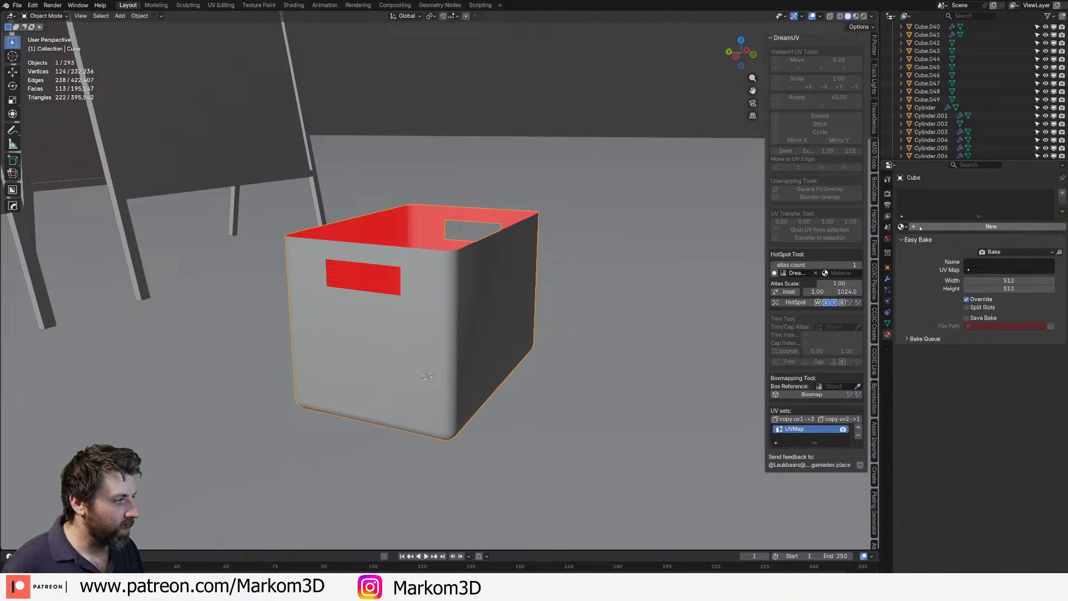
pyautogui.click(902, 227)
pyautogui.click(901, 226)
# - Add a Solidify modifier to the box and set its thickness to 0.005 m
pyautogui.click(887, 278)
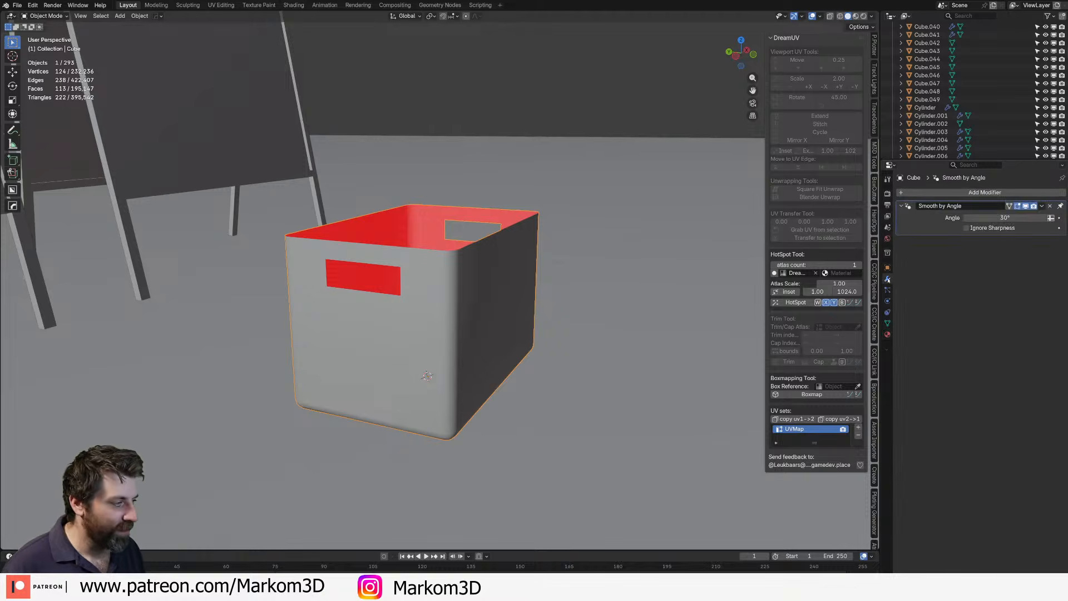
pyautogui.click(962, 192)
pyautogui.write('sol')
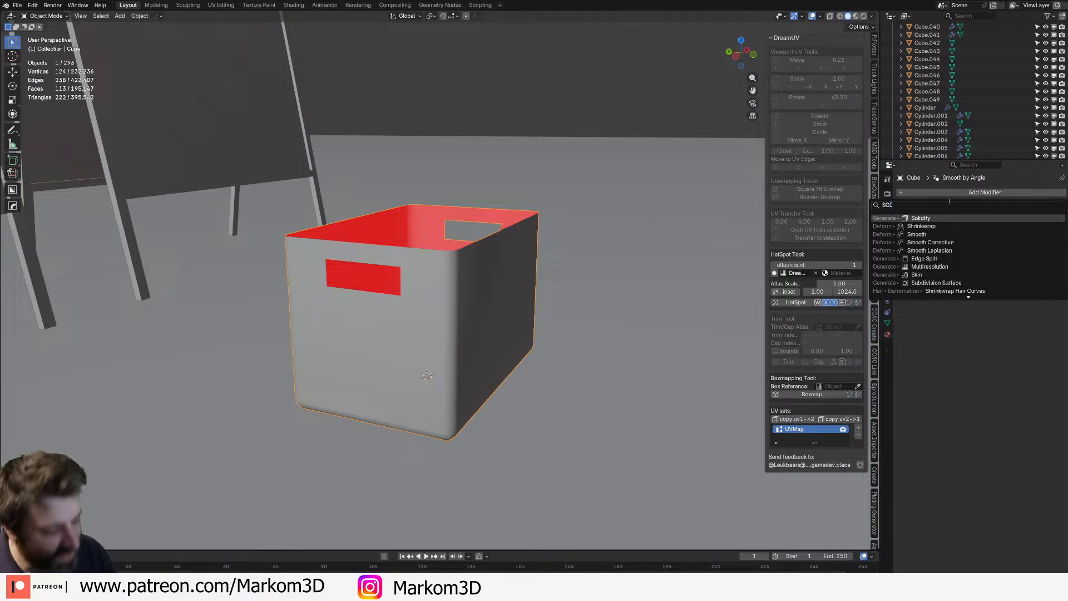
pyautogui.press('Return')
pyautogui.moveTo(556, 250); pyautogui.dragTo(484, 401, button='middle')
pyautogui.scroll(3, 484, 333)
pyautogui.moveTo(484, 334); pyautogui.dragTo(501, 322, button='middle')
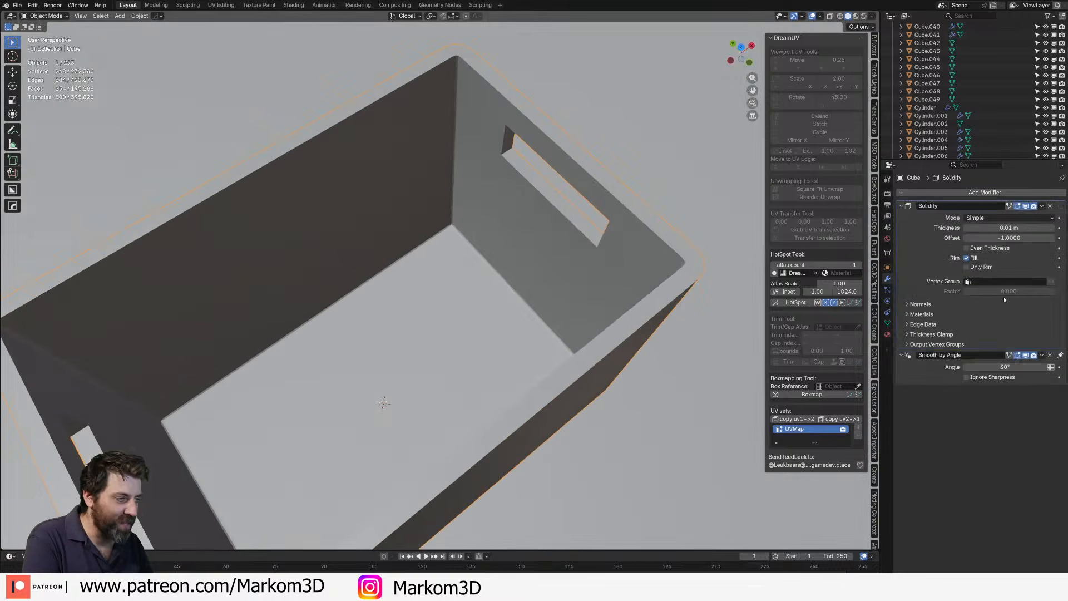
pyautogui.click(1006, 228)
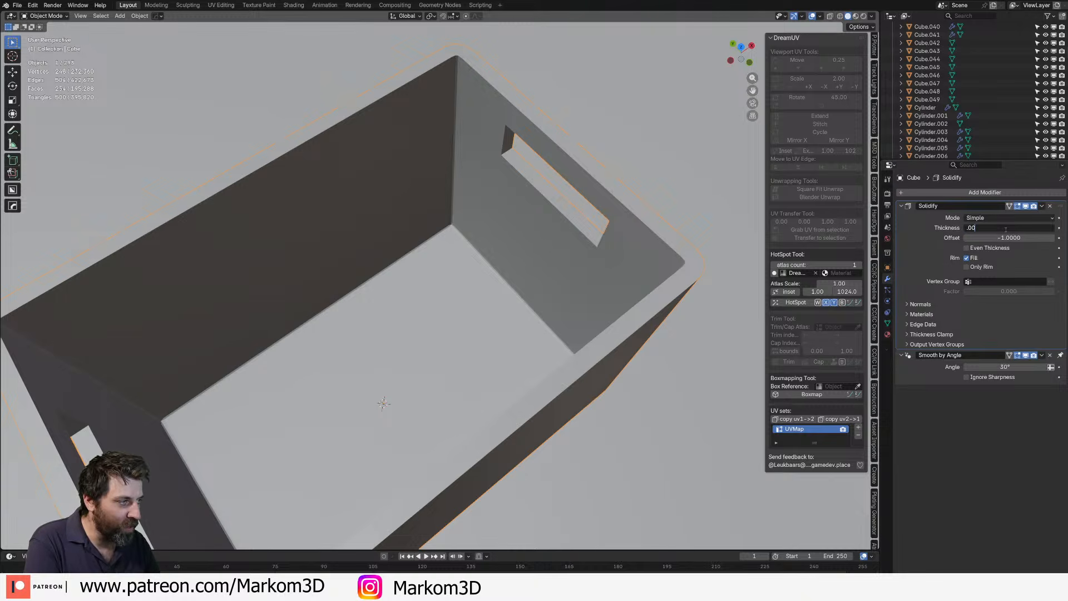
pyautogui.press('Return')
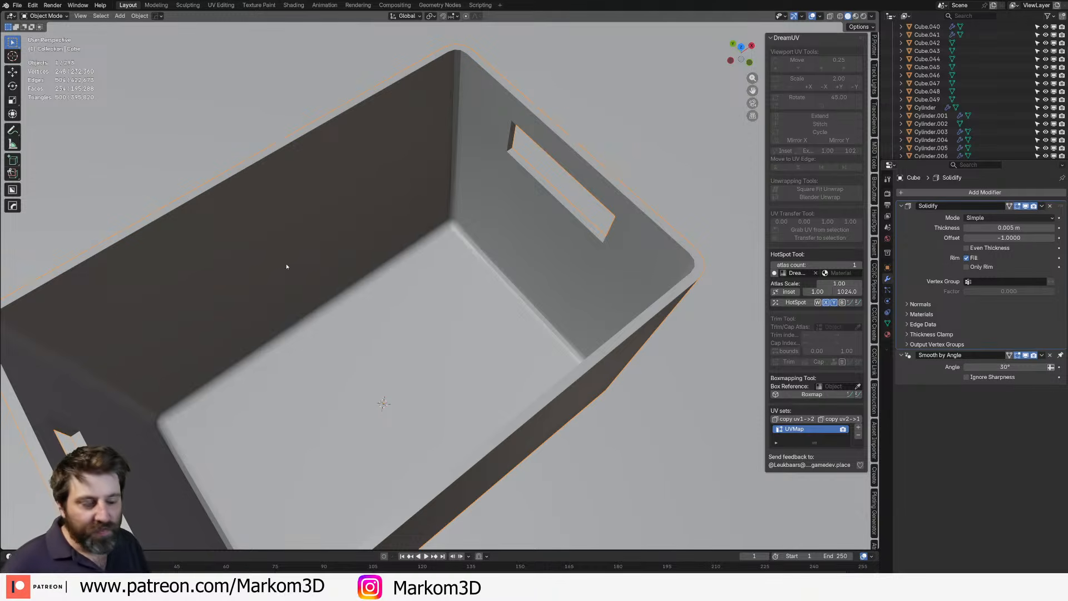
# - Duplicate the face loop around the box's walls below the handle openings and move the copy up along Z above the box
pyautogui.moveTo(332, 362); pyautogui.dragTo(382, 281, button='middle')
pyautogui.scroll(-4, 343, 295)
pyautogui.moveTo(436, 341); pyautogui.dragTo(455, 243, button='middle')
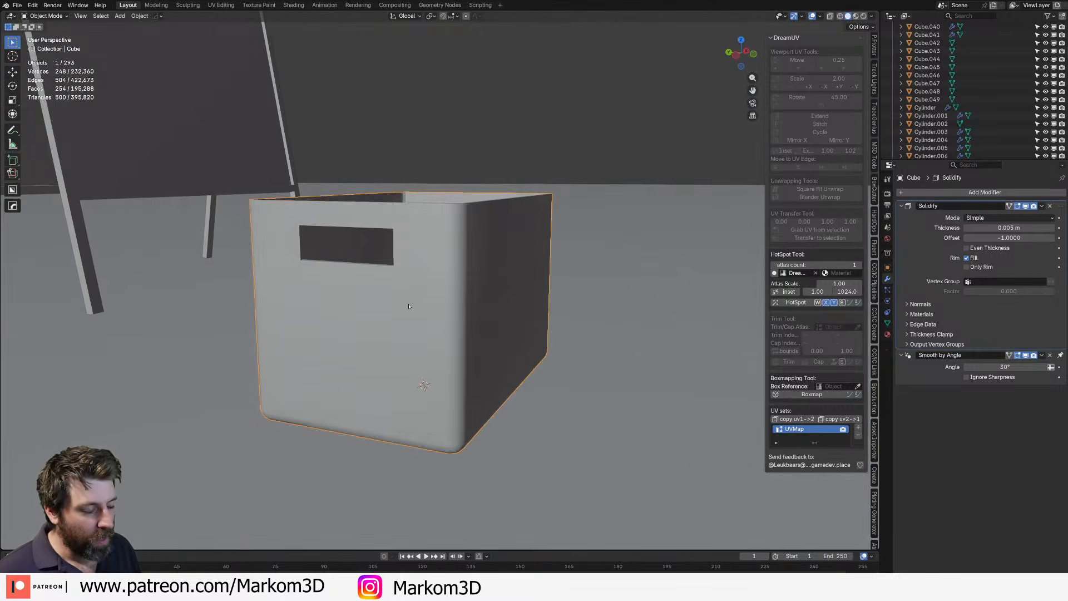
pyautogui.press('Tab')
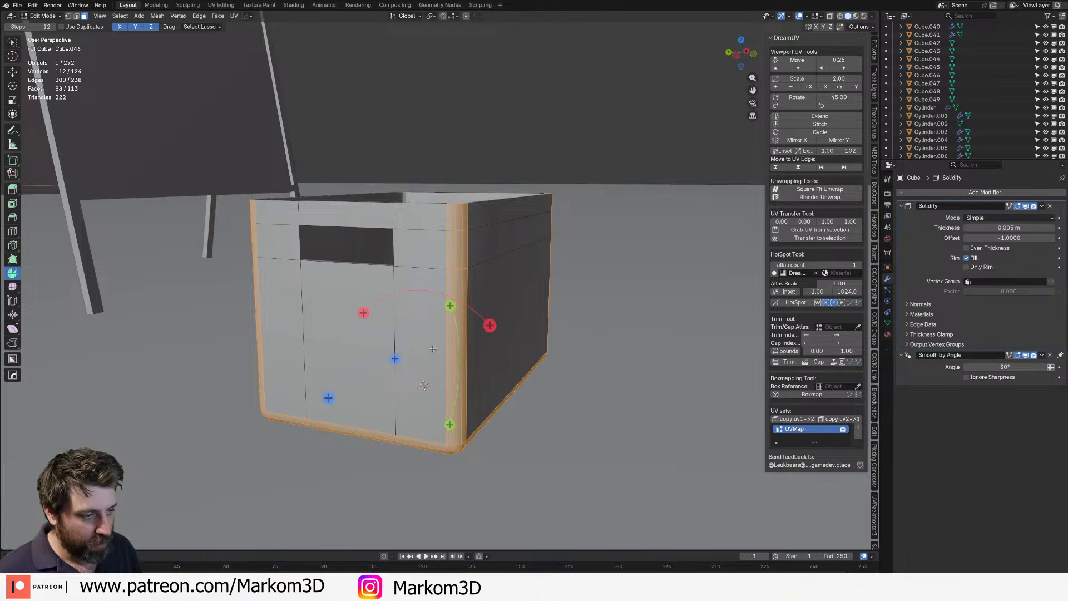
pyautogui.keyDown('alt'); pyautogui.click(451, 358); pyautogui.keyUp('alt')
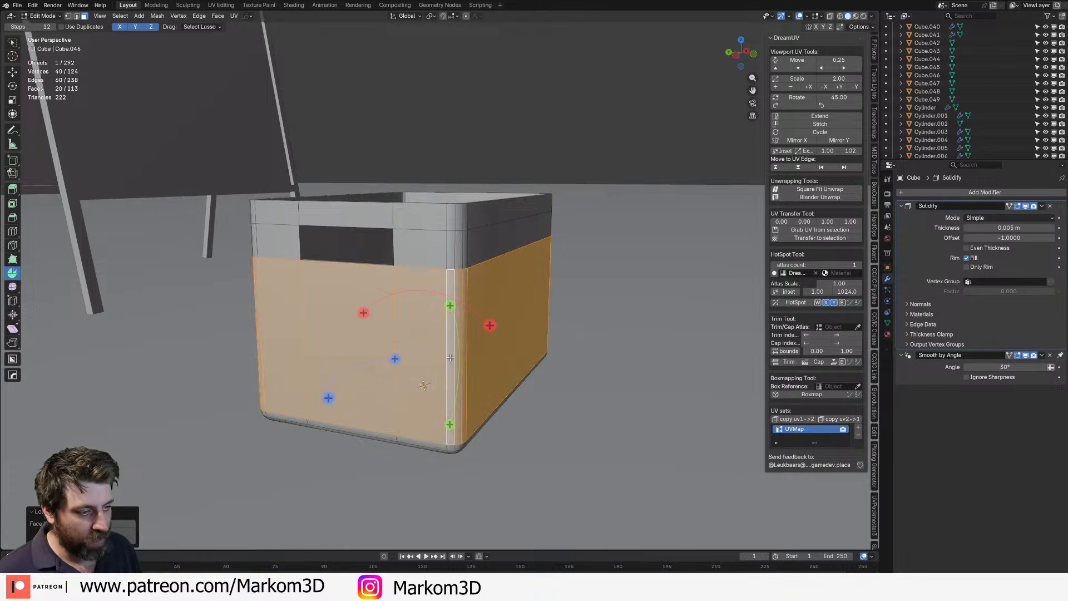
pyautogui.hotkey('shift', 'd')
pyautogui.rightClick(520, 358)
pyautogui.press('g')
pyautogui.press('z')
pyautogui.click(578, 128)
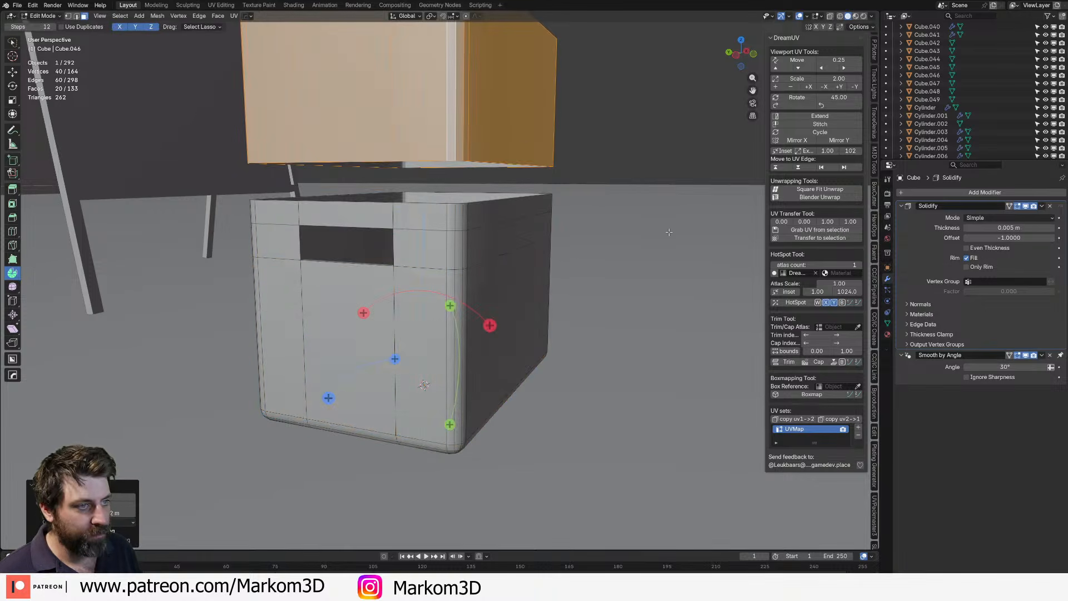
pyautogui.moveTo(598, 187); pyautogui.dragTo(448, 141, button='middle')
# - Add three evenly spaced horizontal loop cuts to the duplicated band and bevel them into thin strips
pyautogui.hotkey('ctrl', 'r')
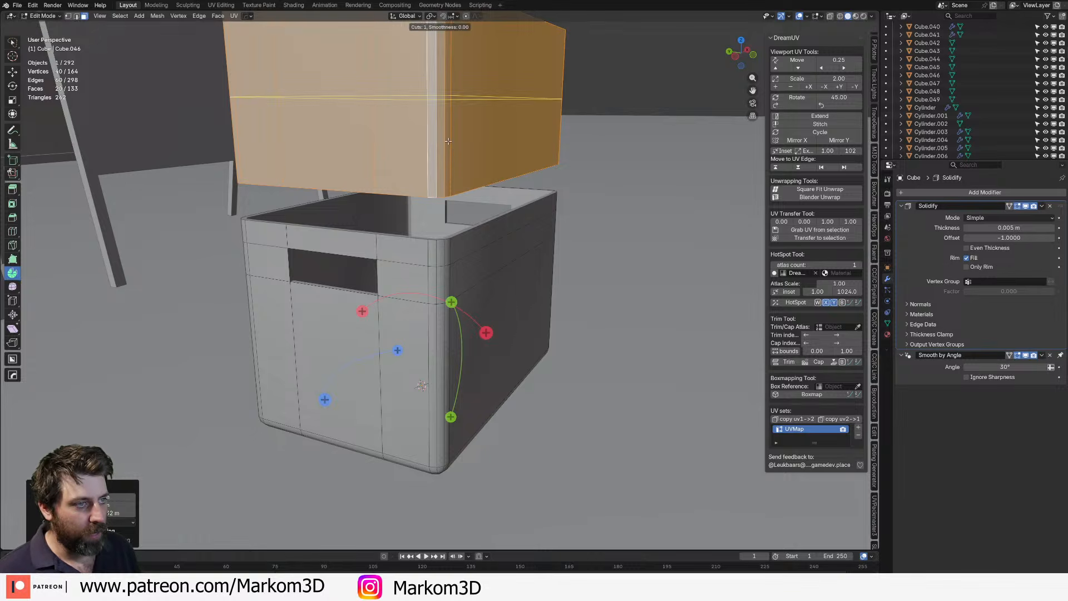
pyautogui.scroll(2, 448, 141)
pyautogui.click(448, 141)
pyautogui.rightClick(447, 142)
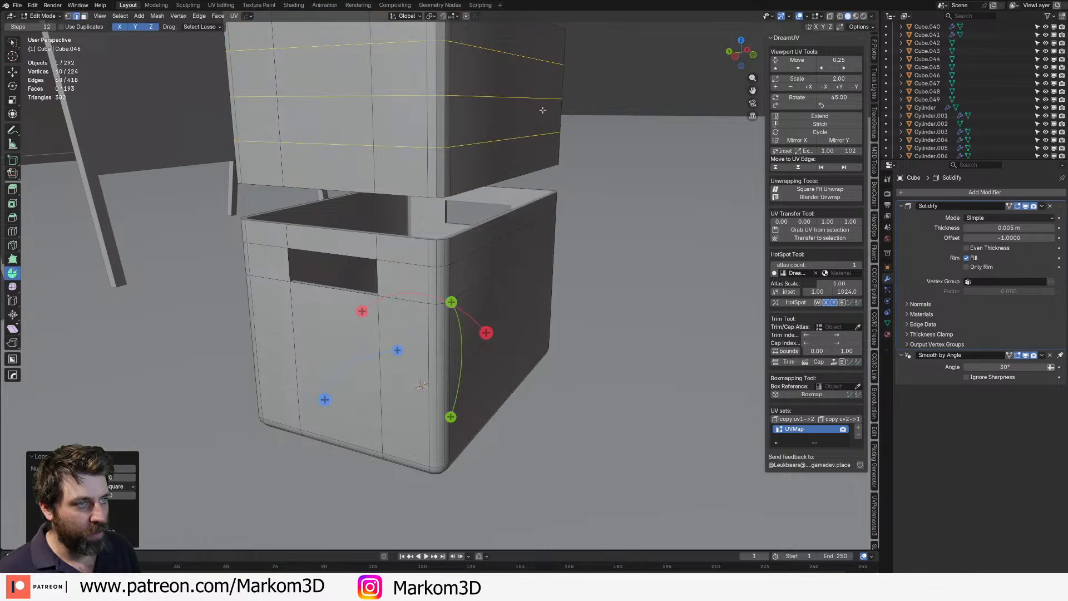
pyautogui.moveTo(543, 110); pyautogui.dragTo(538, 149, button='middle')
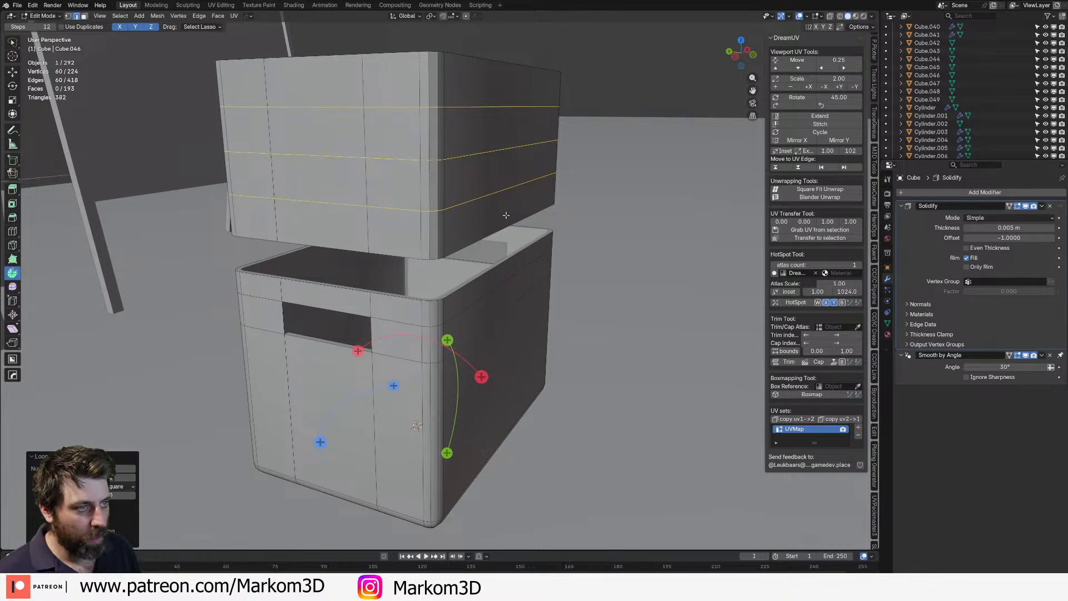
pyautogui.hotkey('ctrl', 'b')
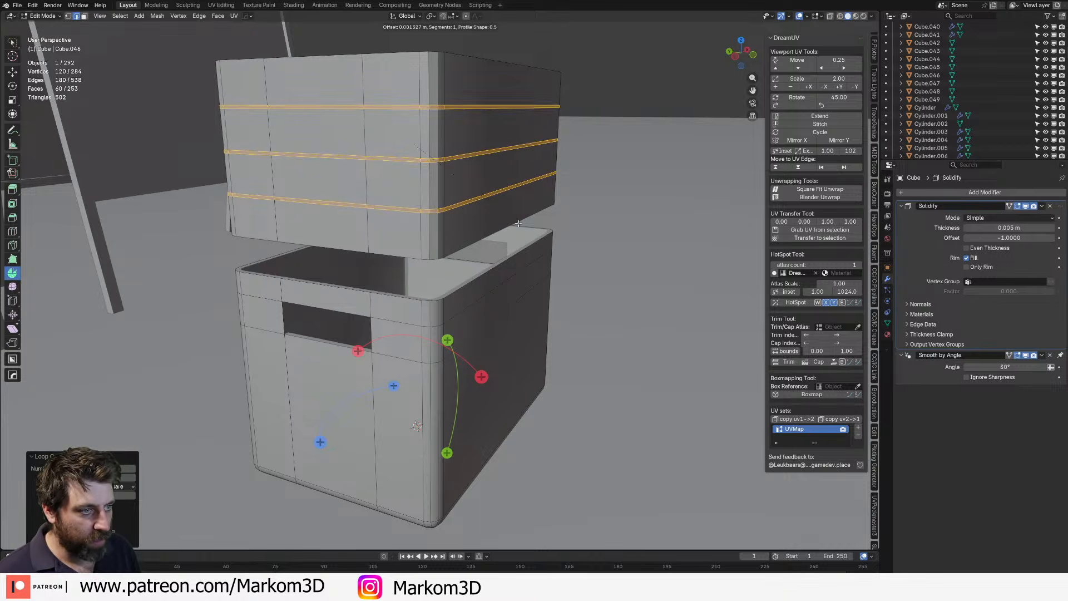
pyautogui.click(520, 225)
# - Delete the four wide face loops of the duplicated band, keeping only the three thin rings
pyautogui.press('3')
pyautogui.keyDown('alt'); pyautogui.click(446, 230); pyautogui.keyUp('alt')
pyautogui.keyDown('alt'); pyautogui.keyDown('shift'); pyautogui.click(445, 184); pyautogui.keyUp('shift'); pyautogui.keyUp('alt')
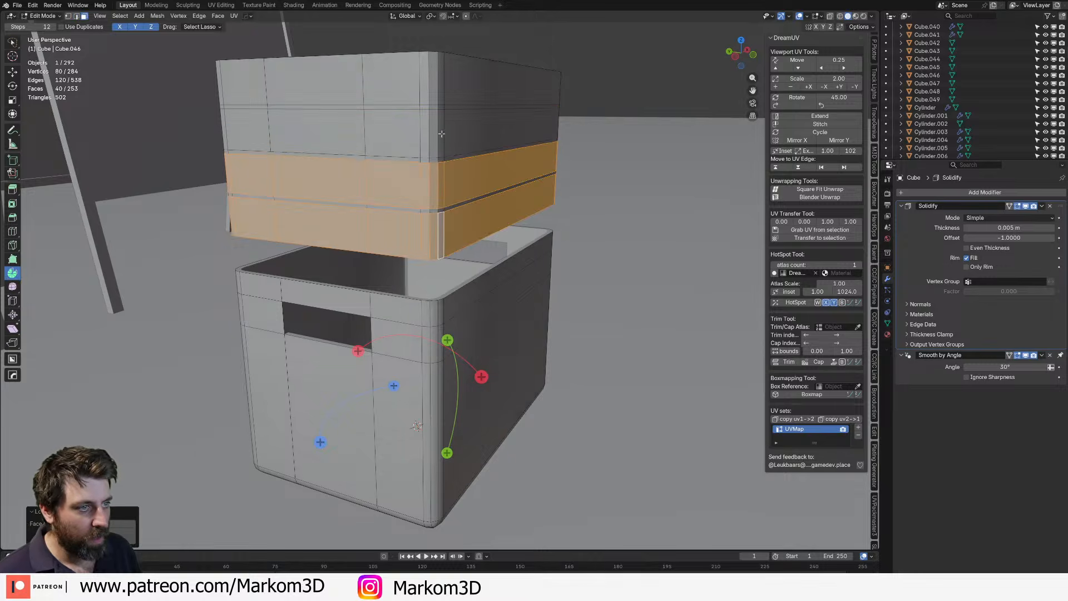
pyautogui.keyDown('alt'); pyautogui.keyDown('shift'); pyautogui.click(444, 135); pyautogui.keyUp('shift'); pyautogui.keyUp('alt')
pyautogui.keyDown('alt'); pyautogui.keyDown('shift'); pyautogui.click(449, 95); pyautogui.keyUp('shift'); pyautogui.keyUp('alt')
pyautogui.press('x')
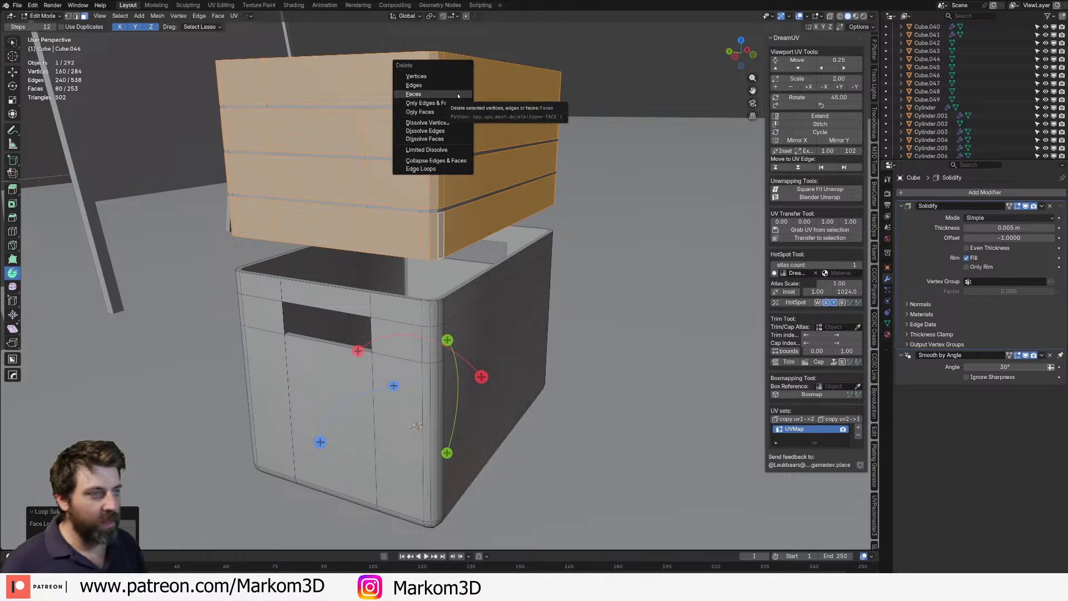
pyautogui.click(458, 96)
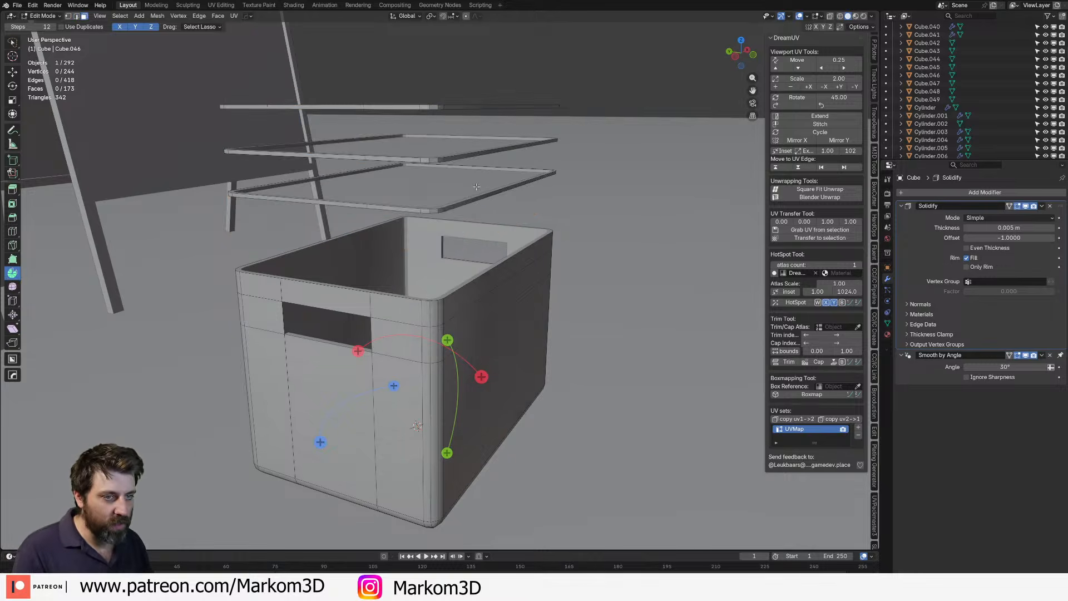
# - Move the three linked rings down along Z about 0.24 m around the box and separate them into their own object
pyautogui.keyDown('alt'); pyautogui.click(500, 155); pyautogui.keyUp('alt')
pyautogui.keyDown('alt'); pyautogui.keyDown('shift'); pyautogui.click(526, 182); pyautogui.keyUp('shift'); pyautogui.keyUp('alt')
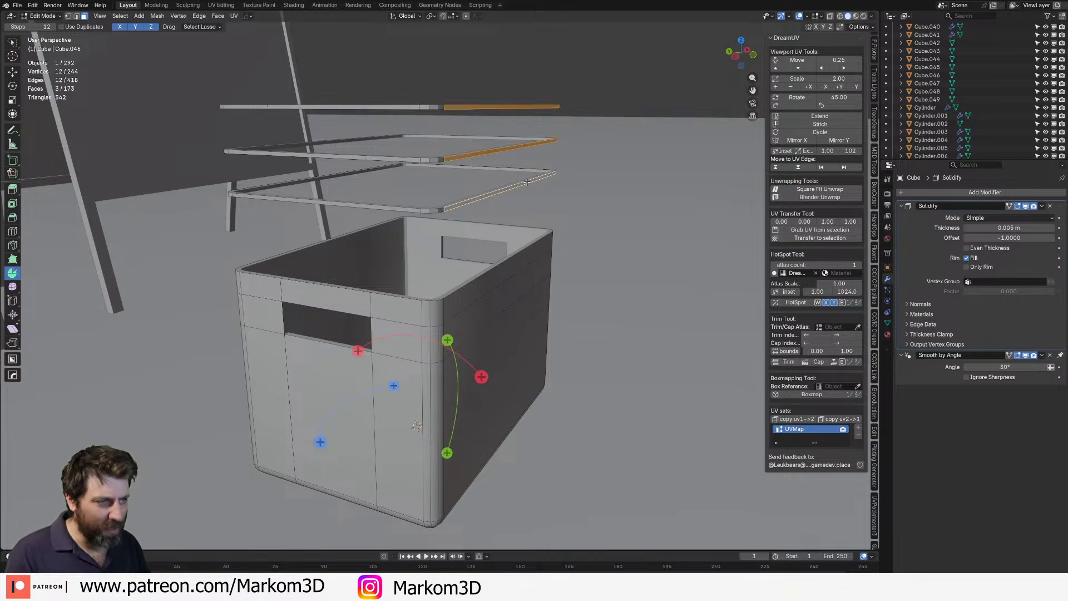
pyautogui.hotkey('ctrl', 'l')
pyautogui.press('g')
pyautogui.press('z')
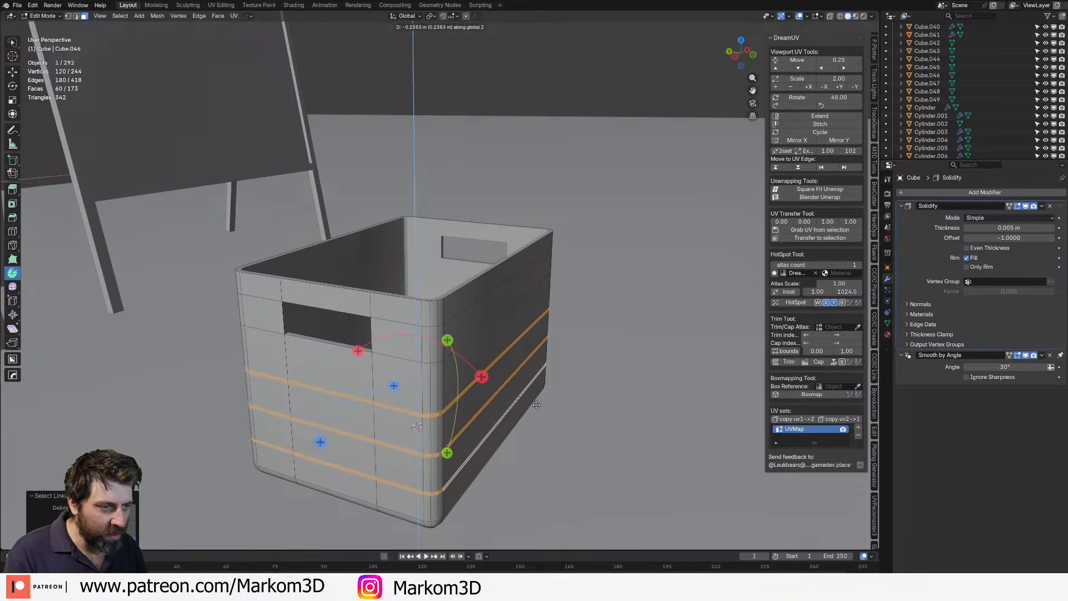
pyautogui.click(556, 445)
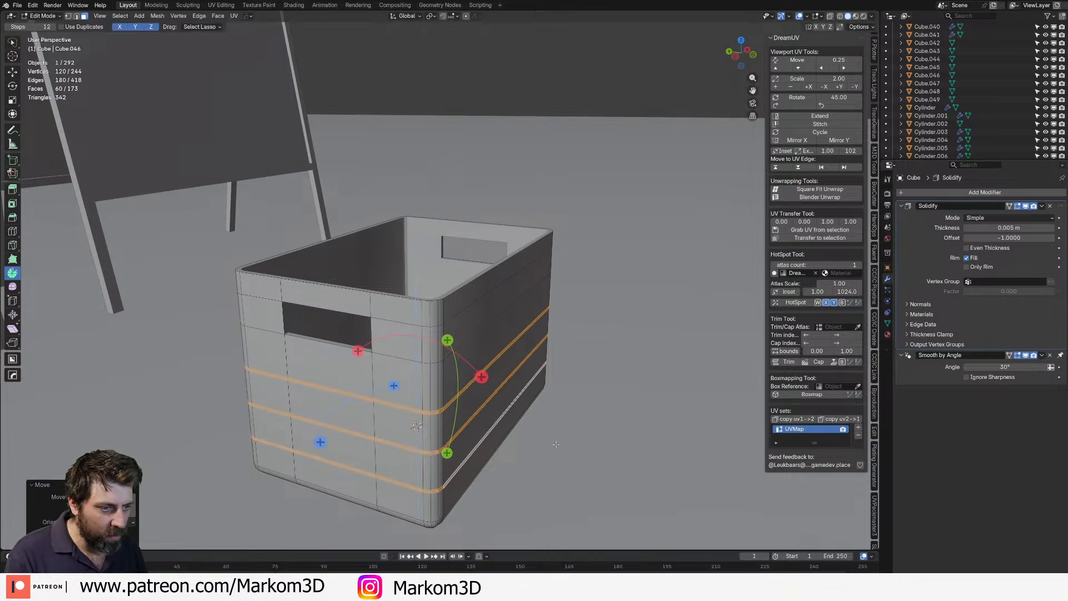
pyautogui.press('p')
pyautogui.click(496, 397)
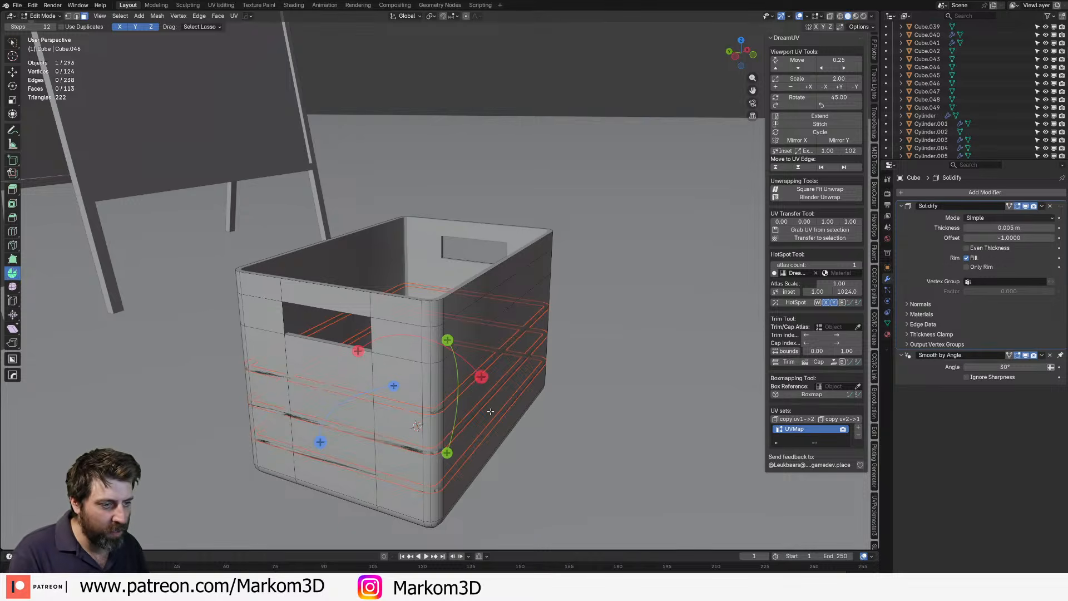
# - Move all three rings of the separated object up along Z about 0.02 m and set their Solidify offset to 0.7264
pyautogui.press('Tab')
pyautogui.click(517, 399)
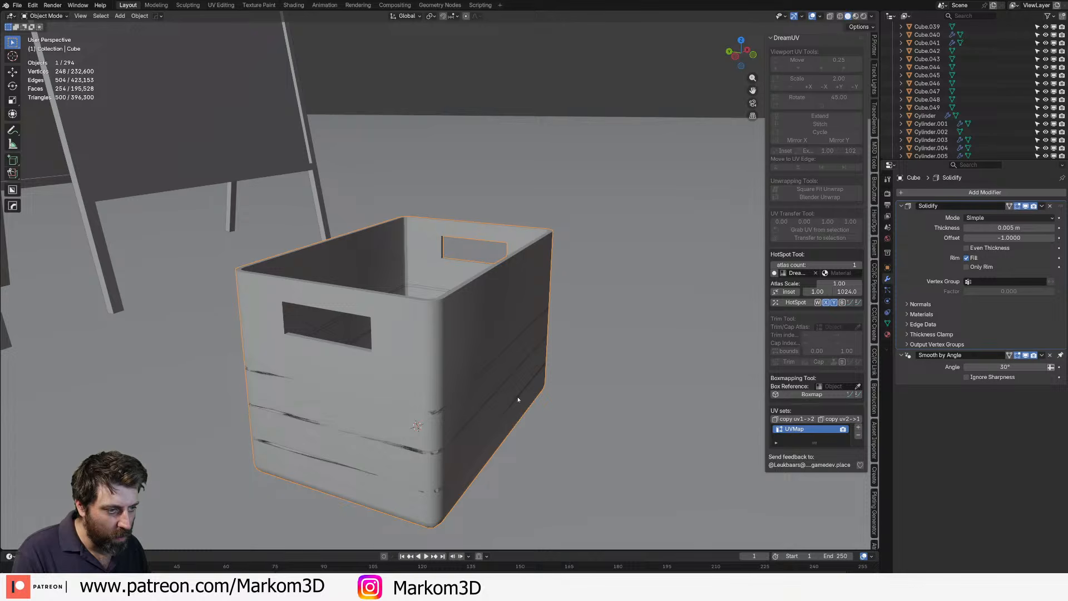
pyautogui.click(517, 400)
pyautogui.press('Tab')
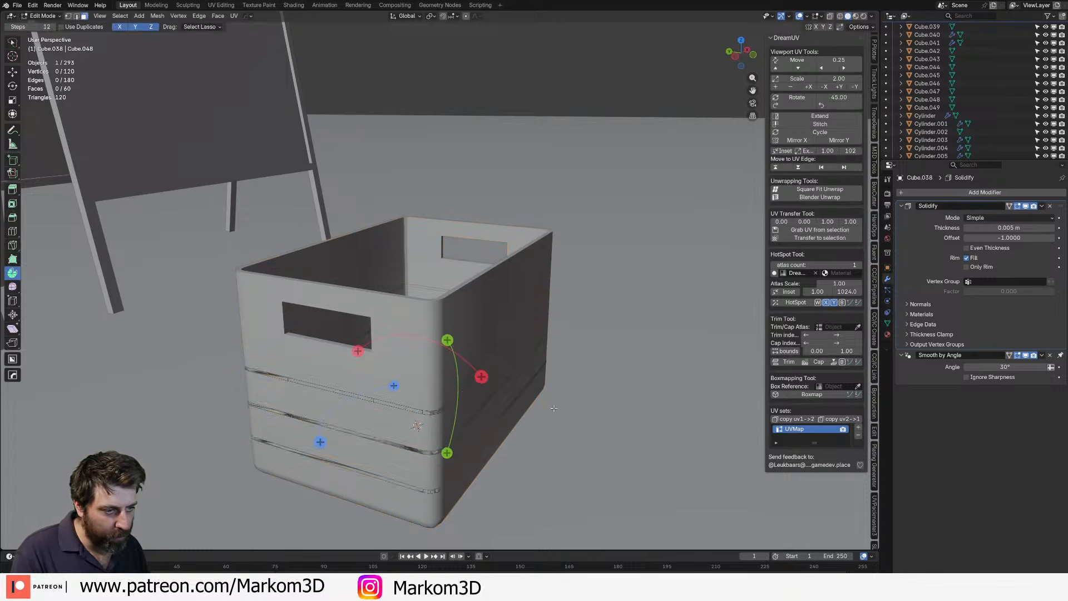
pyautogui.press('a')
pyautogui.press('g')
pyautogui.press('z')
pyautogui.click(553, 390)
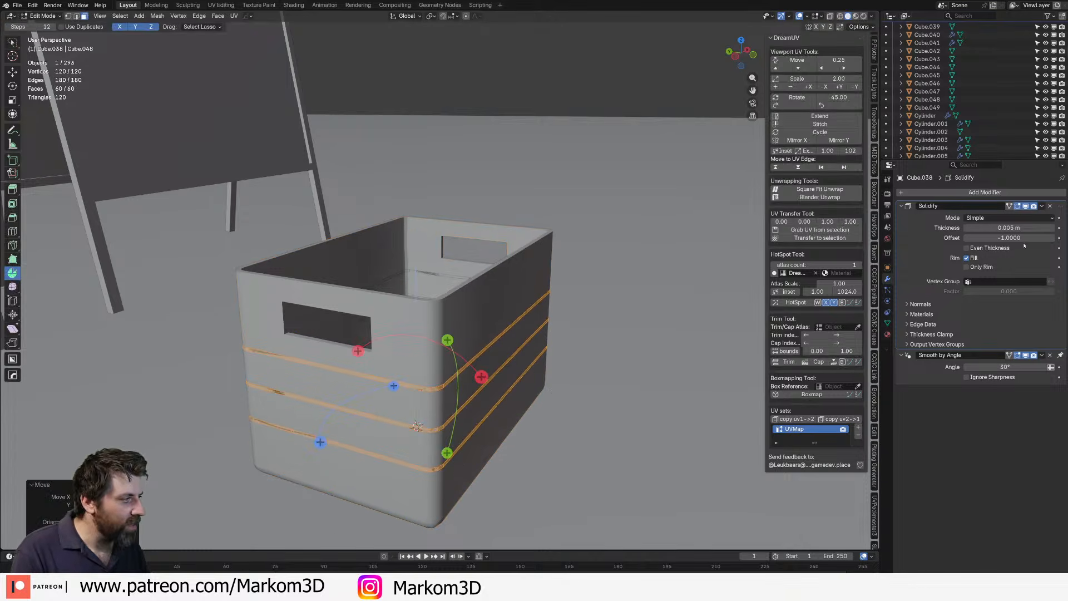
pyautogui.moveTo(1023, 238); pyautogui.dragTo(1042, 237)
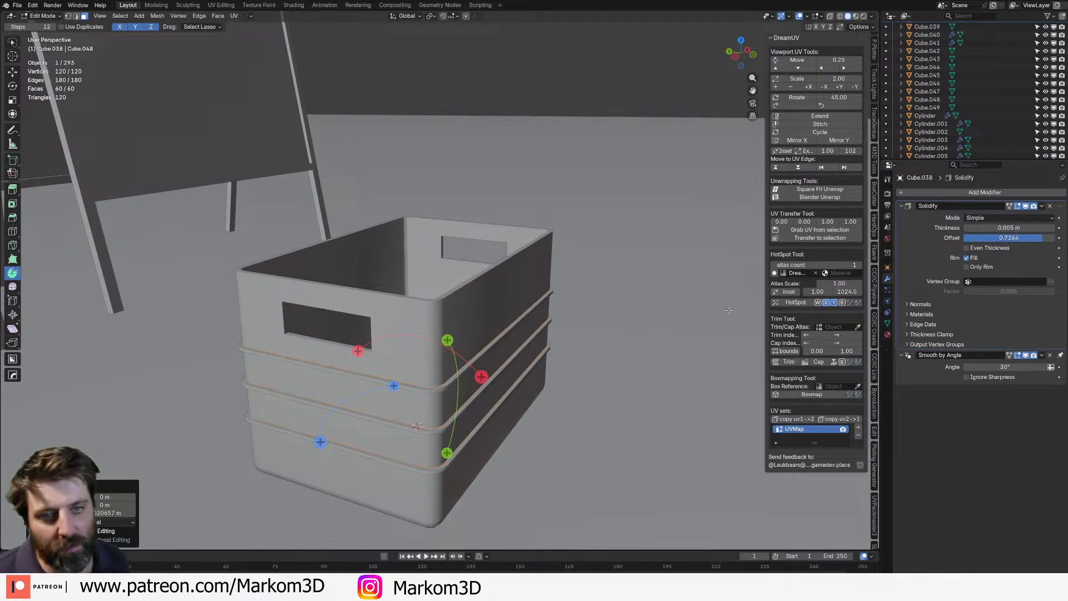
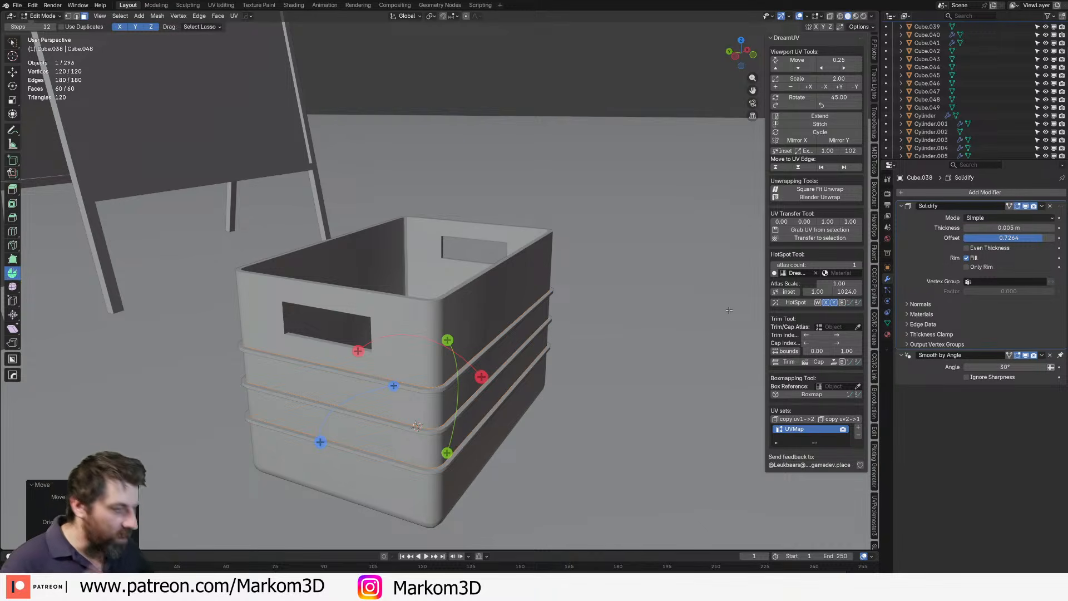
# - Duplicate the uppermost linked ring and move the copy up along Z to the box's rim
pyautogui.scroll(6, 501, 432)
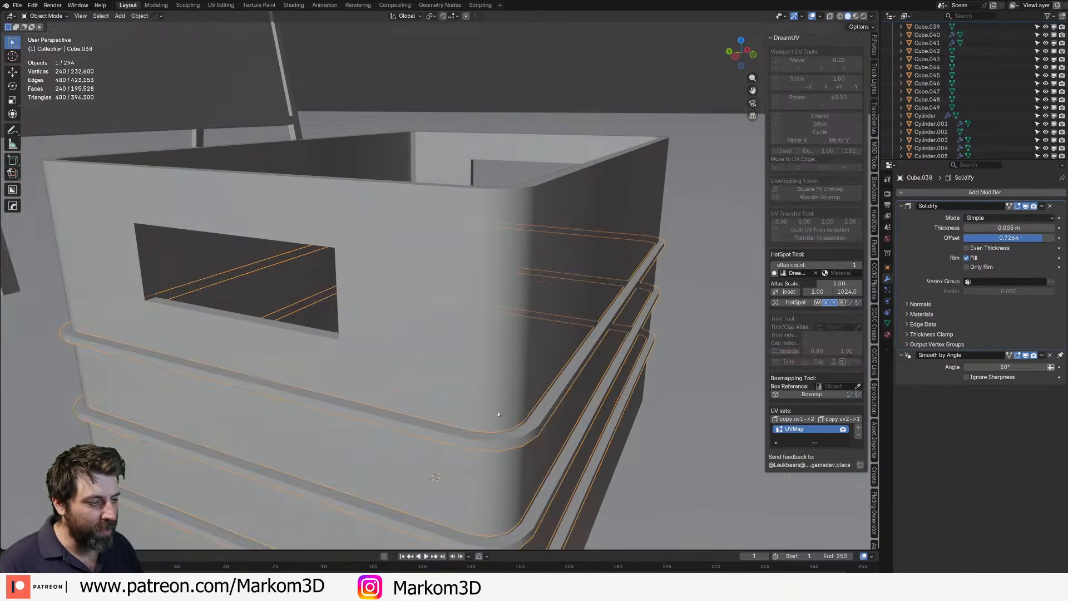
pyautogui.hotkey('ctrl', 'z')
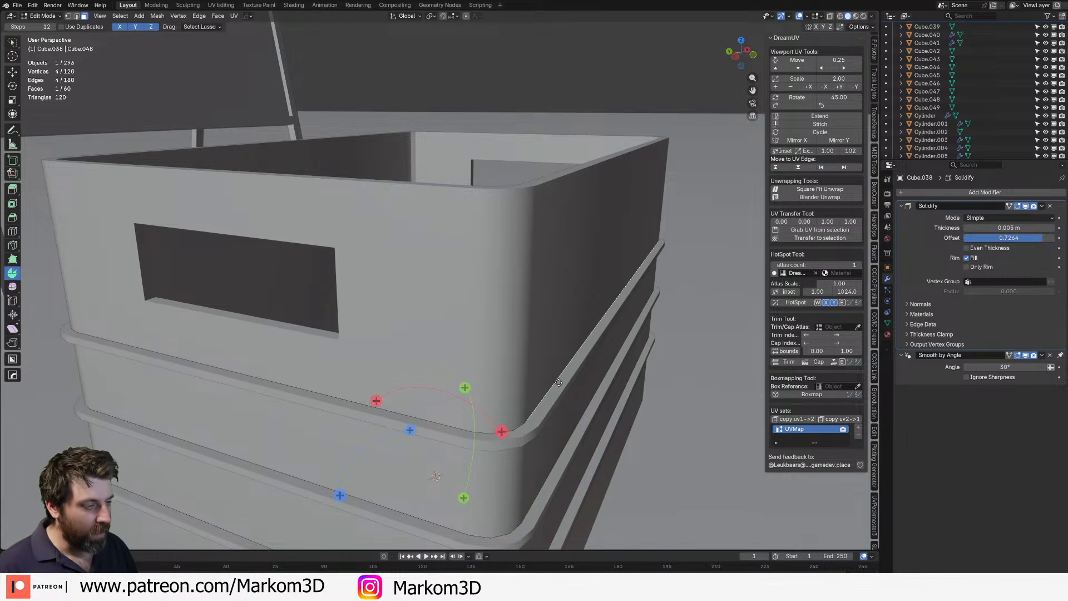
pyautogui.hotkey('ctrl', 'l')
pyautogui.hotkey('shift', 'd')
pyautogui.press('z')
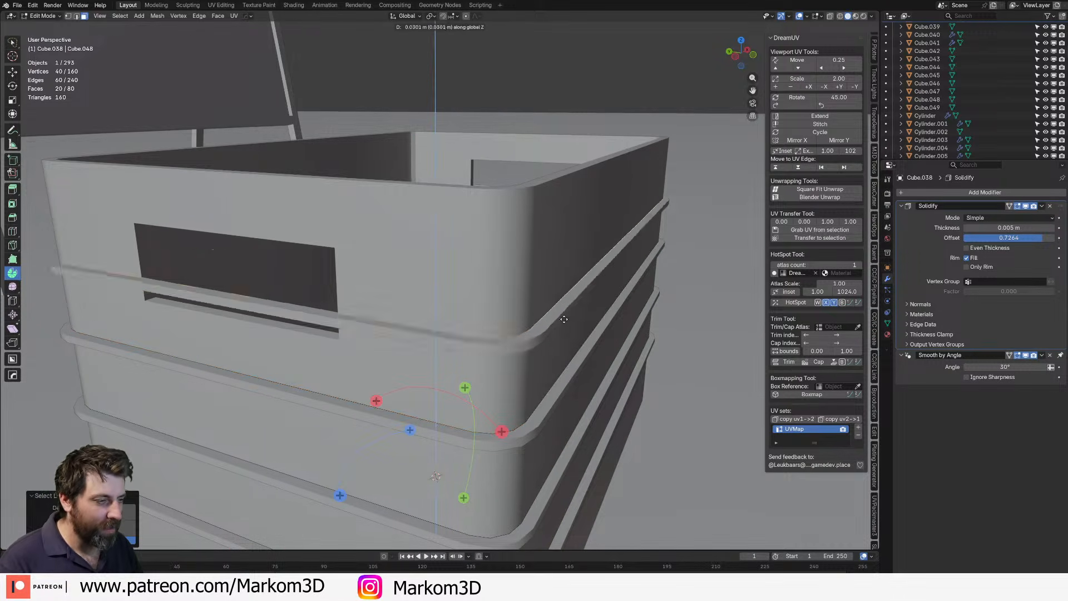
pyautogui.rightClick(579, 284)
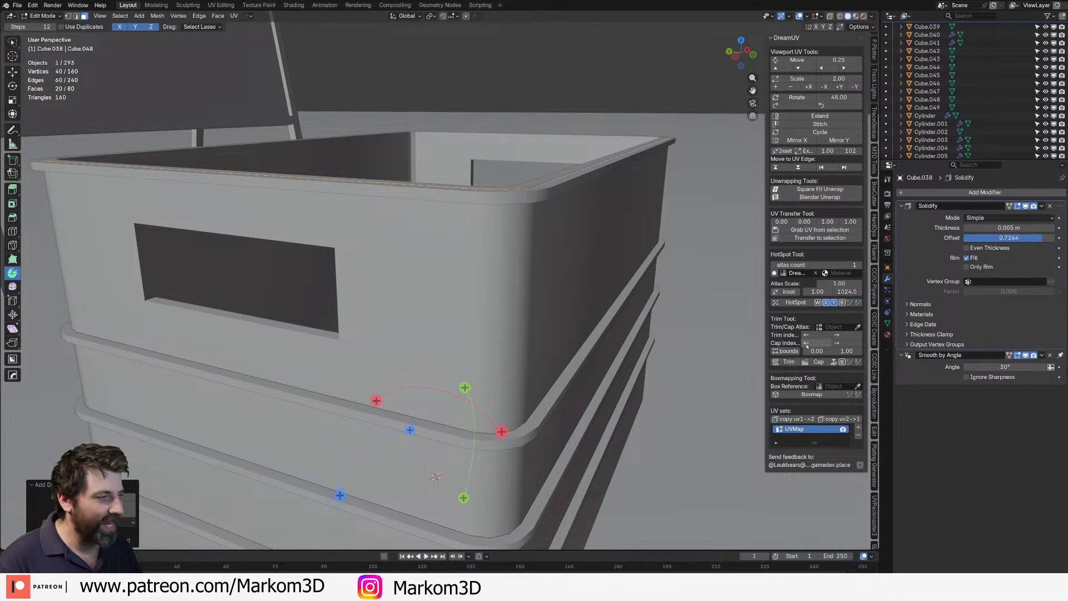
# - Set the rings' Solidify offset to 0 and return to Object Mode
pyautogui.doubleClick(1008, 238)
pyautogui.write('0')
pyautogui.press('Return')
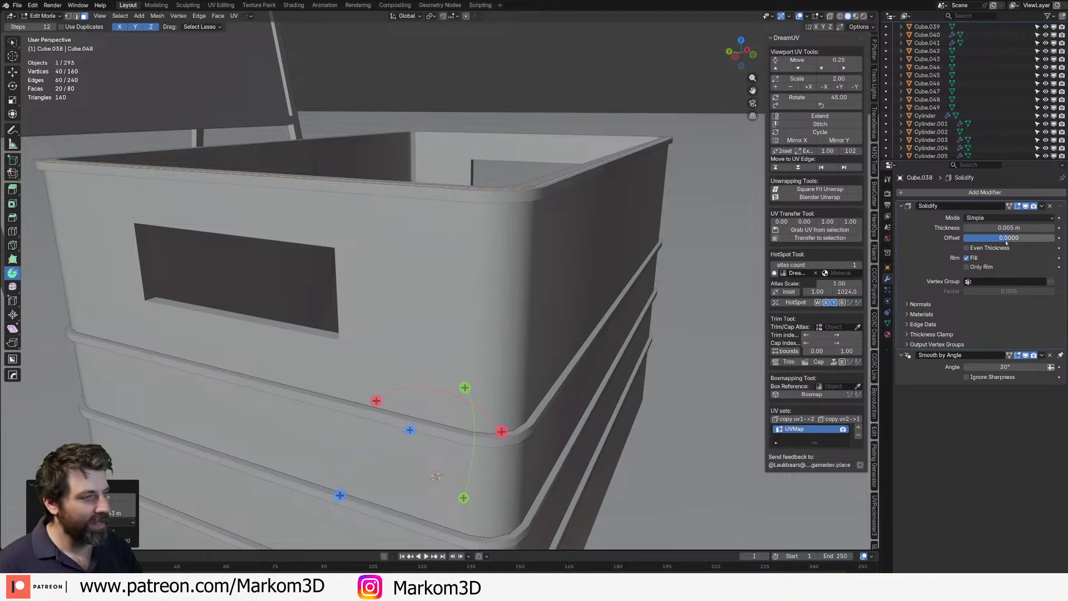
pyautogui.scroll(-9, 167, 396)
pyautogui.moveTo(347, 328); pyautogui.dragTo(382, 334, button='middle')
pyautogui.press('Tab')
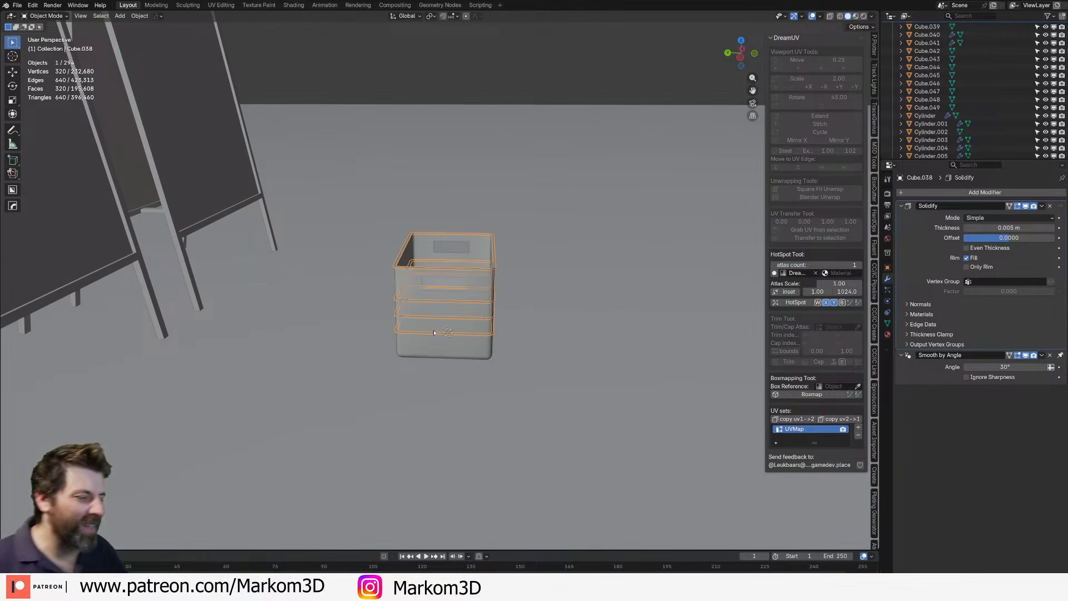
# - Duplicate the crate's long-side face loops and the end-wall loops flanking the handles, and move the copy up along Z about 0.44 m
pyautogui.moveTo(390, 352)
pyautogui.mouseDown(button='middle')
pyautogui.moveTo(415, 362)
pyautogui.moveTo(388, 350)
pyautogui.mouseUp(button='middle')
pyautogui.click(414, 362)
pyautogui.press('Tab')
pyautogui.scroll(3, 528, 426)
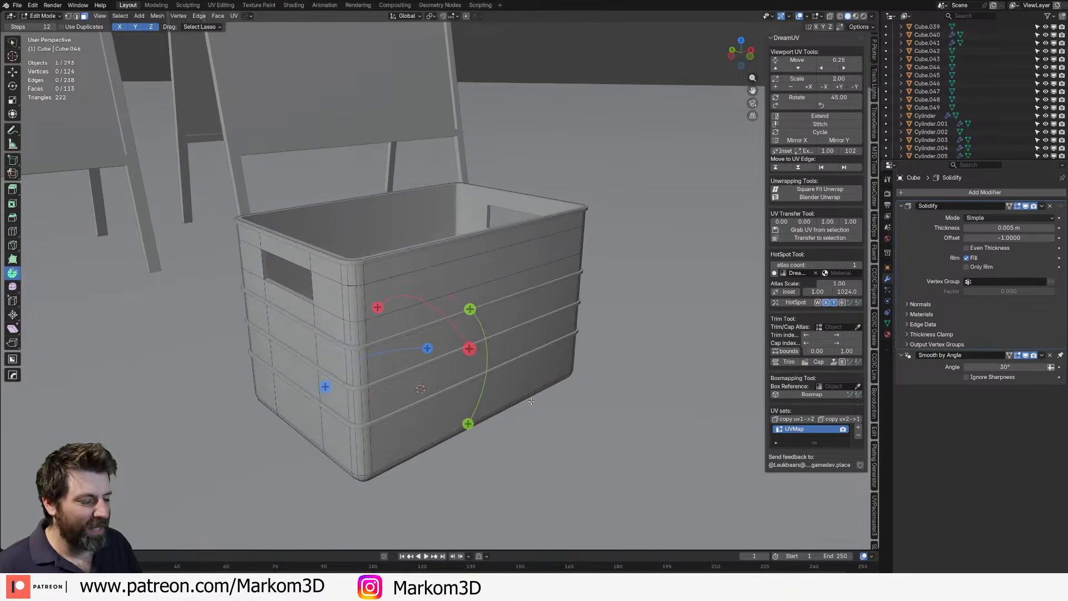
pyautogui.press('l')
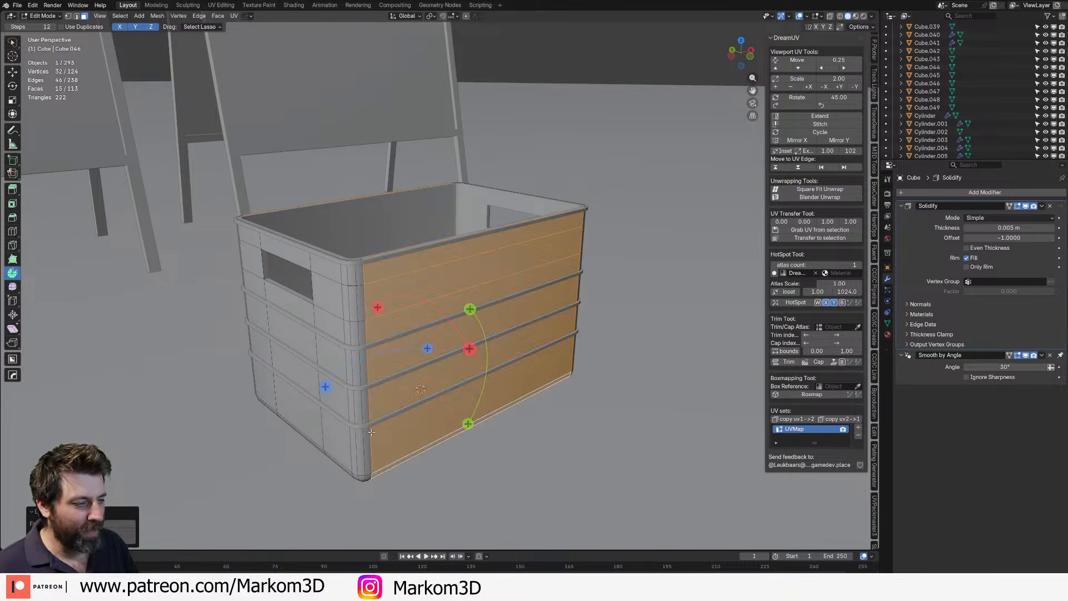
pyautogui.moveTo(501, 423); pyautogui.dragTo(398, 433, button='middle')
pyautogui.press('l')
pyautogui.hotkey('ctrl', 'z')
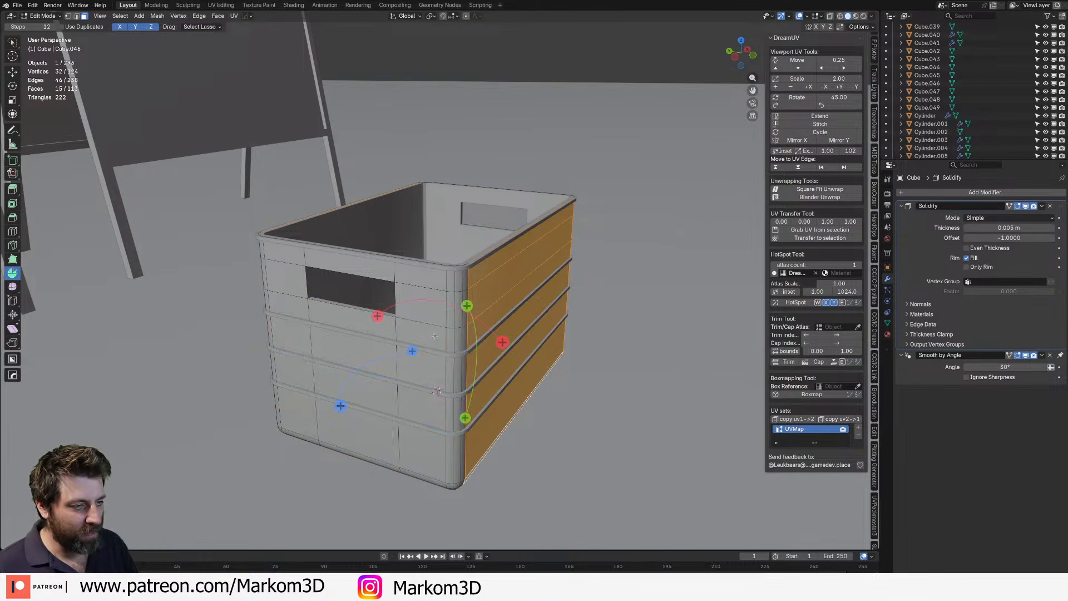
pyautogui.keyDown('alt'); pyautogui.keyDown('shift'); pyautogui.click(424, 389); pyautogui.keyUp('shift'); pyautogui.keyUp('alt')
pyautogui.keyDown('alt'); pyautogui.keyDown('shift'); pyautogui.click(298, 356); pyautogui.keyUp('shift'); pyautogui.keyUp('alt')
pyautogui.moveTo(312, 350); pyautogui.dragTo(362, 330, button='middle')
pyautogui.scroll(2, 362, 331)
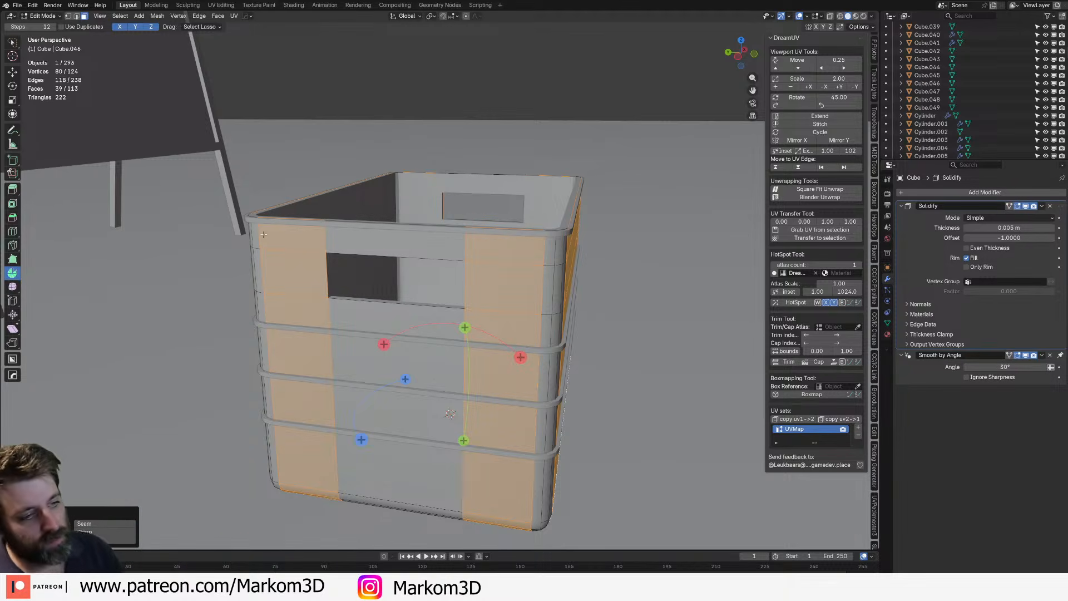
pyautogui.scroll(-5, 263, 234)
pyautogui.moveTo(263, 234); pyautogui.dragTo(399, 312, button='middle')
pyautogui.scroll(-3, 399, 313)
pyautogui.hotkey('shift', 'd')
pyautogui.press('z')
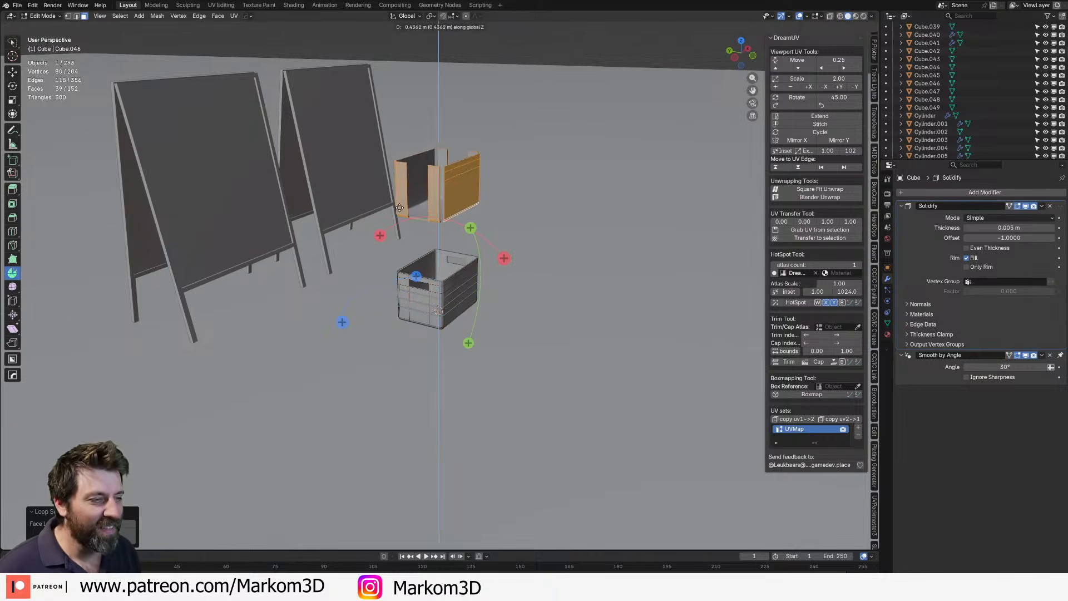
pyautogui.click(400, 207)
pyautogui.scroll(3, 400, 208)
pyautogui.keyDown('shift'); pyautogui.moveTo(404, 188); pyautogui.dragTo(406, 248, button='middle'); pyautogui.keyUp('shift')
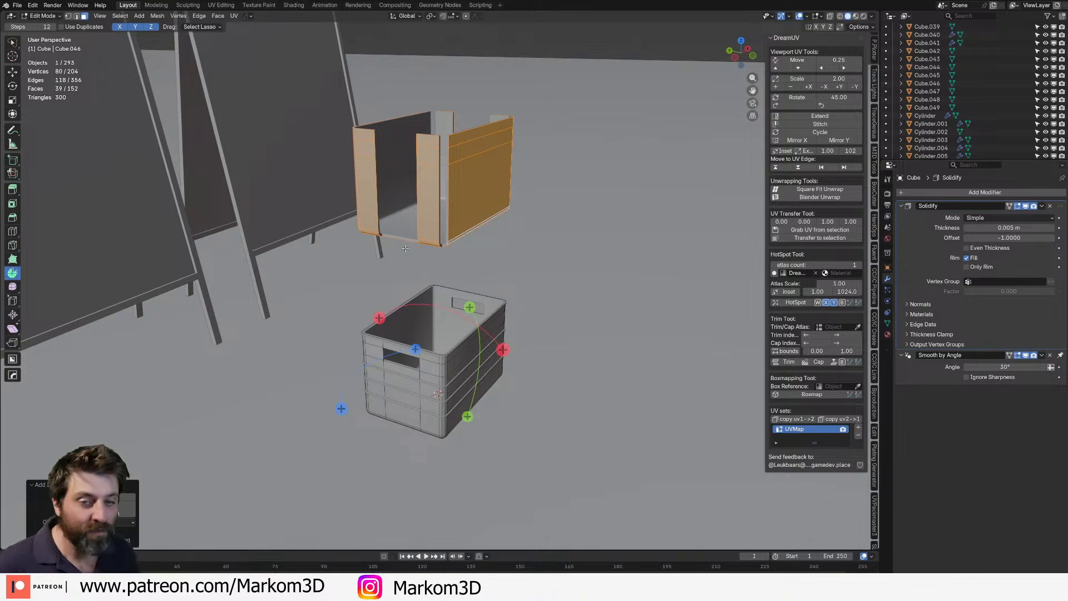
# - Add three evenly spaced vertical loop cuts across the raised copy's long side walls
pyautogui.keyDown('shift'); pyautogui.moveTo(504, 221); pyautogui.dragTo(423, 261, button='middle'); pyautogui.keyUp('shift')
pyautogui.rightClick(365, 292)
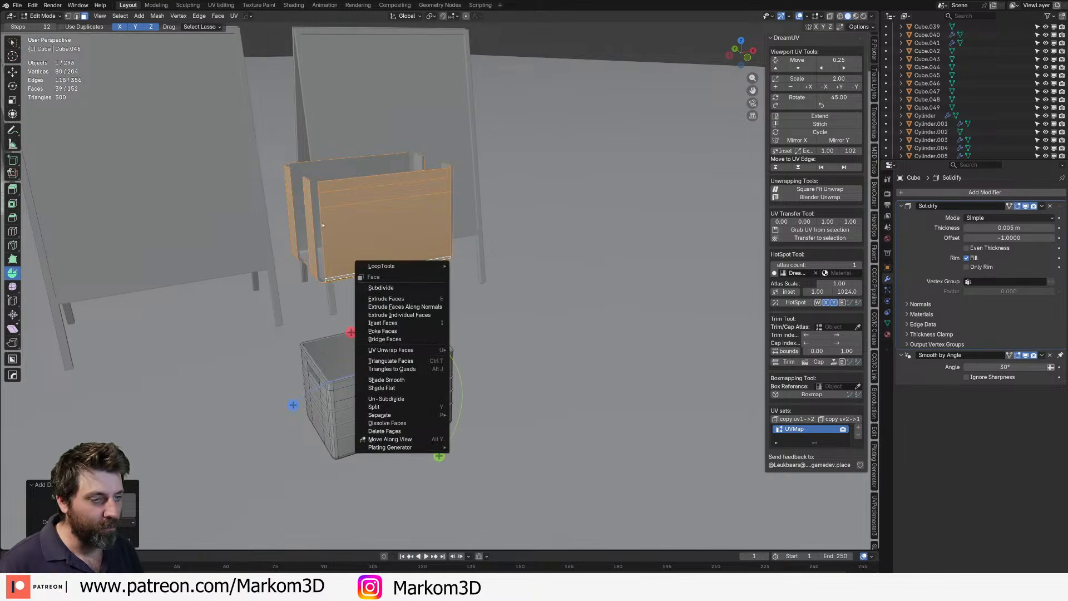
pyautogui.moveTo(396, 188); pyautogui.dragTo(392, 197, button='middle')
pyautogui.scroll(2, 393, 197)
pyautogui.hotkey('ctrl', 'r')
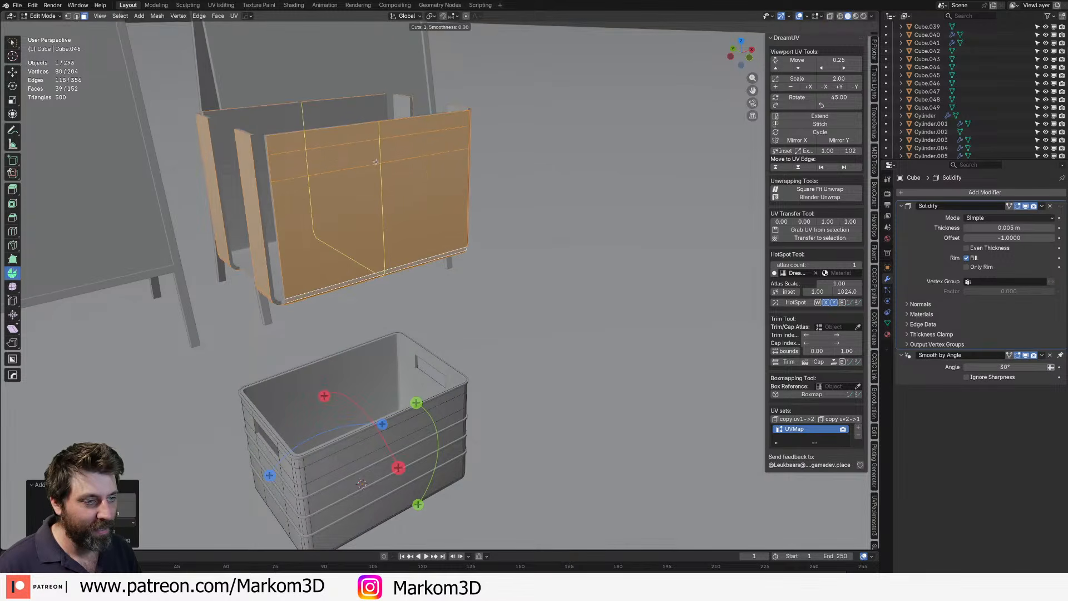
pyautogui.scroll(2, 376, 162)
pyautogui.click(376, 162)
pyautogui.rightClick(376, 162)
pyautogui.moveTo(376, 162); pyautogui.dragTo(457, 226, button='middle')
# - Add a centred vertical loop cut to each of the two face strips on the raised copy's ends
pyautogui.hotkey('ctrl', 'r')
pyautogui.click(459, 227)
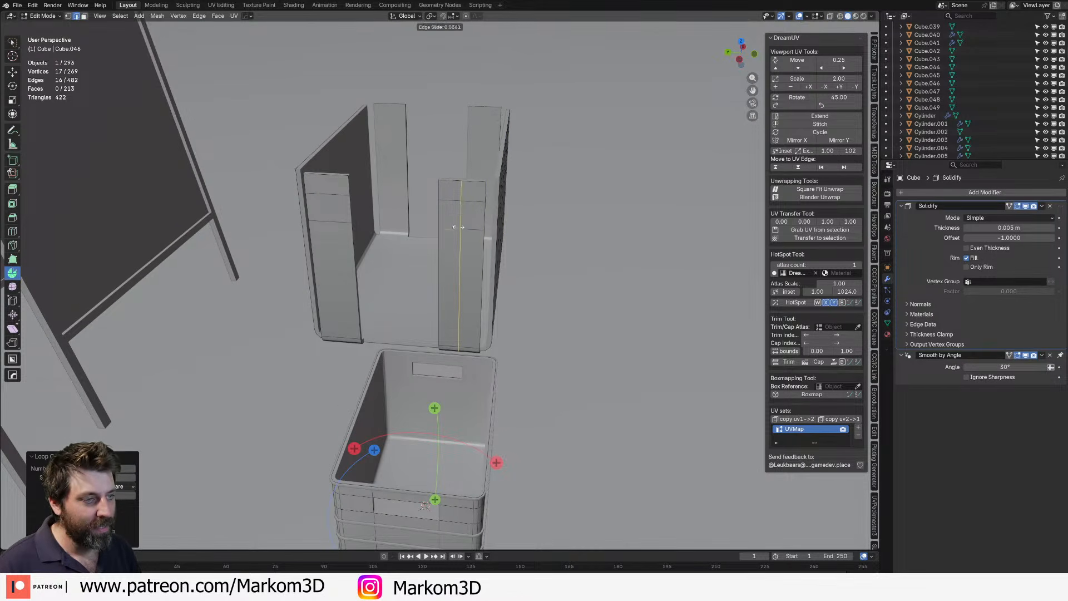
pyautogui.rightClick(458, 227)
pyautogui.hotkey('ctrl', 'r')
pyautogui.click(336, 223)
pyautogui.rightClick(336, 224)
pyautogui.moveTo(378, 239); pyautogui.dragTo(488, 249, button='middle')
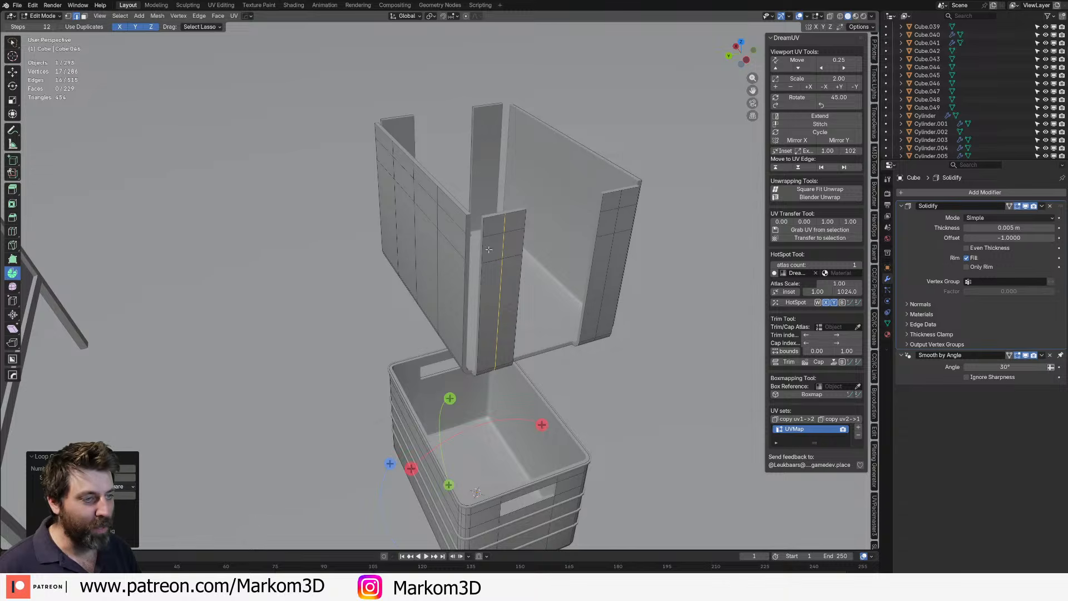
# - Bevel all the new vertical loops on the raised copy with one segment and an offset of about 0.003 m
pyautogui.scroll(1, 489, 249)
pyautogui.keyDown('alt'); pyautogui.click(437, 260); pyautogui.keyUp('alt')
pyautogui.keyDown('alt'); pyautogui.keyDown('shift'); pyautogui.click(524, 268); pyautogui.keyUp('shift'); pyautogui.keyUp('alt')
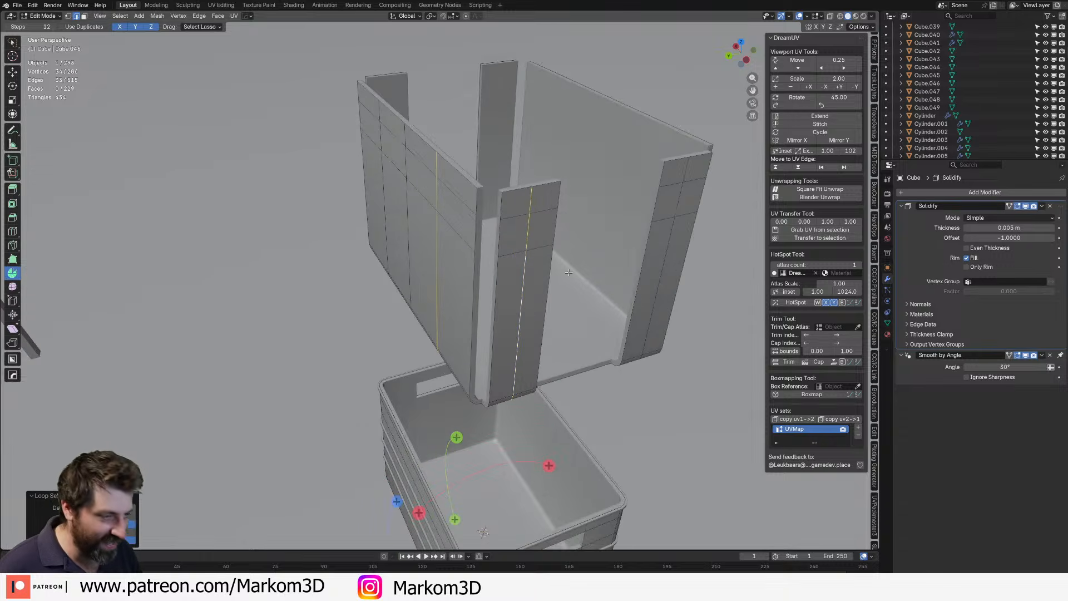
pyautogui.keyDown('alt'); pyautogui.keyDown('shift'); pyautogui.click(661, 260); pyautogui.keyUp('shift'); pyautogui.keyUp('alt')
pyautogui.keyDown('alt'); pyautogui.keyDown('shift'); pyautogui.click(382, 219); pyautogui.keyUp('shift'); pyautogui.keyUp('alt')
pyautogui.moveTo(382, 219); pyautogui.dragTo(488, 180, button='middle')
pyautogui.moveTo(416, 260); pyautogui.dragTo(434, 261, button='middle')
pyautogui.keyDown('shift'); pyautogui.moveTo(434, 261); pyautogui.dragTo(476, 333, button='middle'); pyautogui.keyUp('shift')
pyautogui.scroll(2, 478, 334)
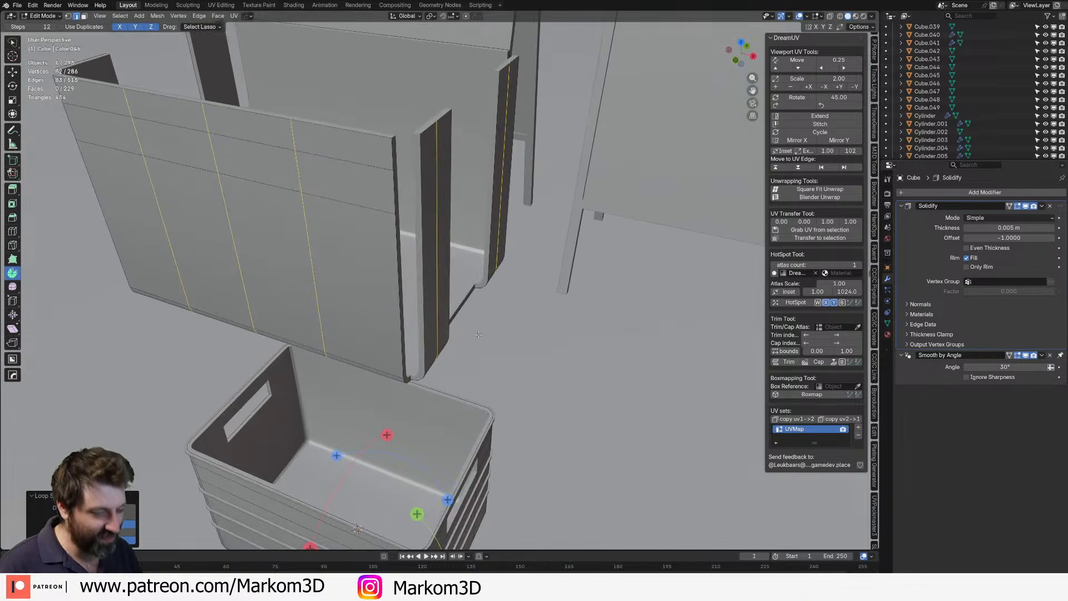
pyautogui.hotkey('ctrl', 'b')
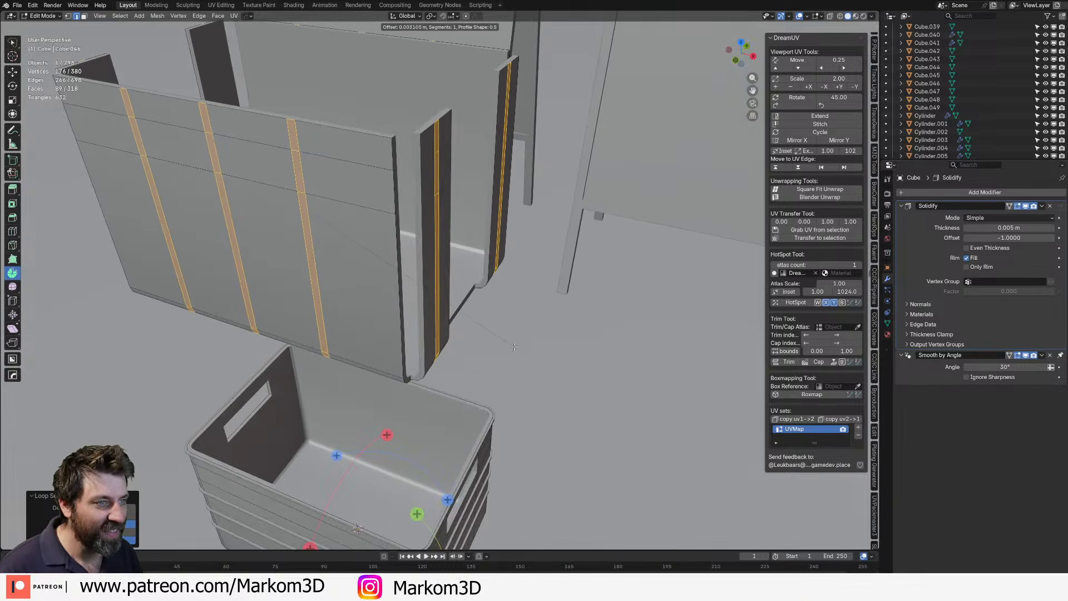
pyautogui.click(506, 346)
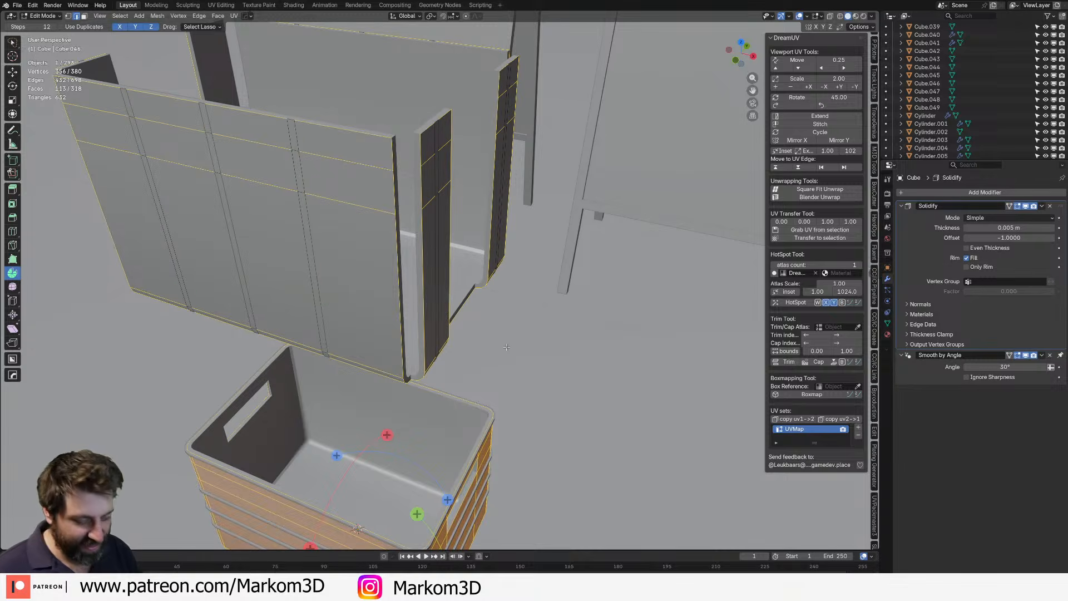
# - Separate the narrow bevelled strips of the raised copy into their own object
pyautogui.hotkey('ctrl', 'i')
pyautogui.moveTo(426, 247); pyautogui.dragTo(379, 203, button='middle')
pyautogui.press('p')
pyautogui.click(371, 201)
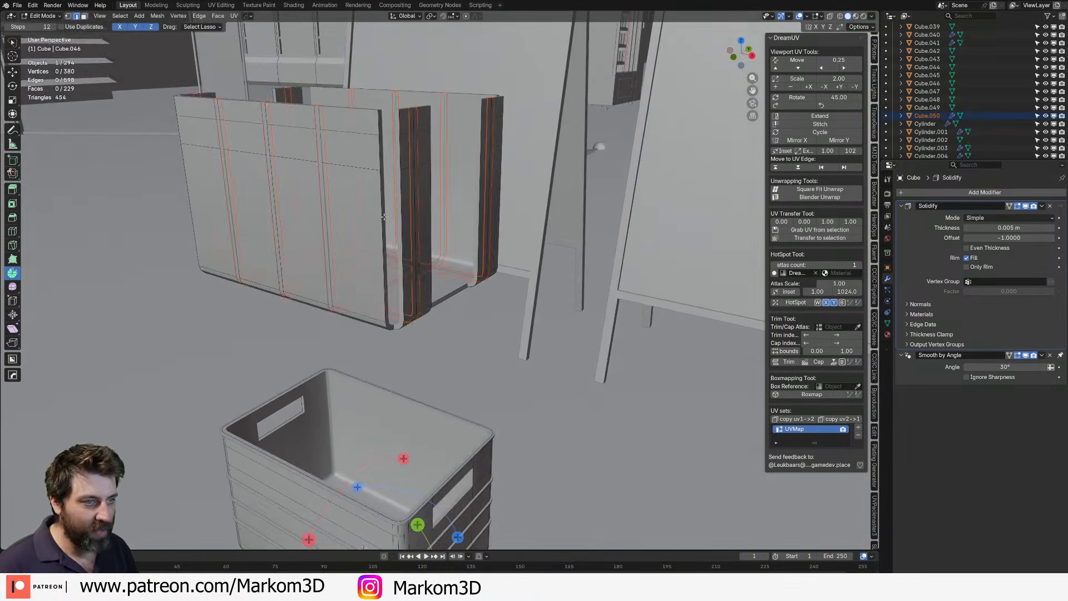
pyautogui.press('Tab')
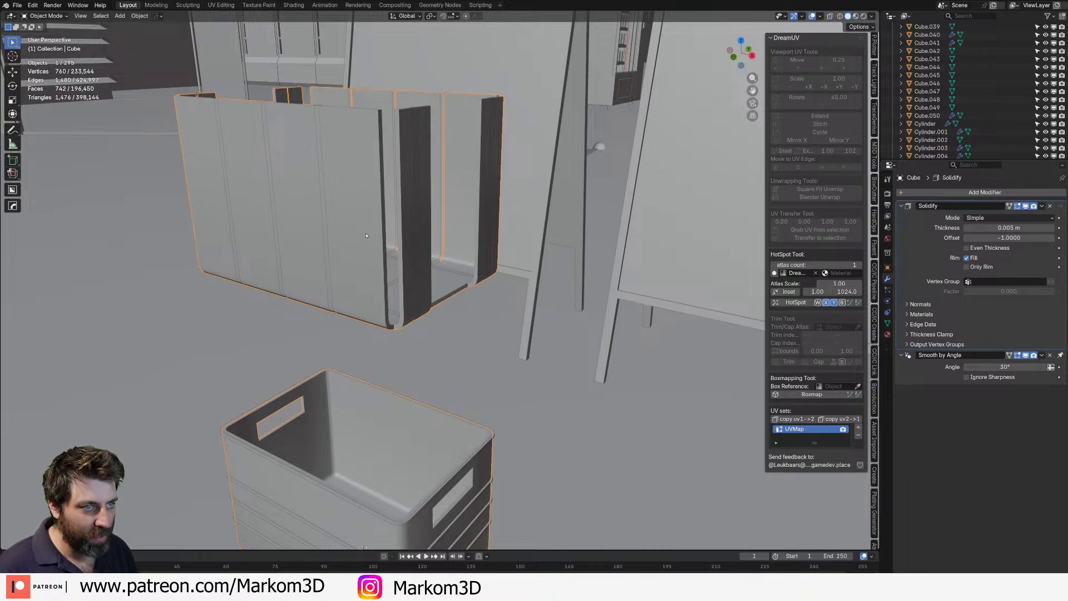
pyautogui.press('Tab')
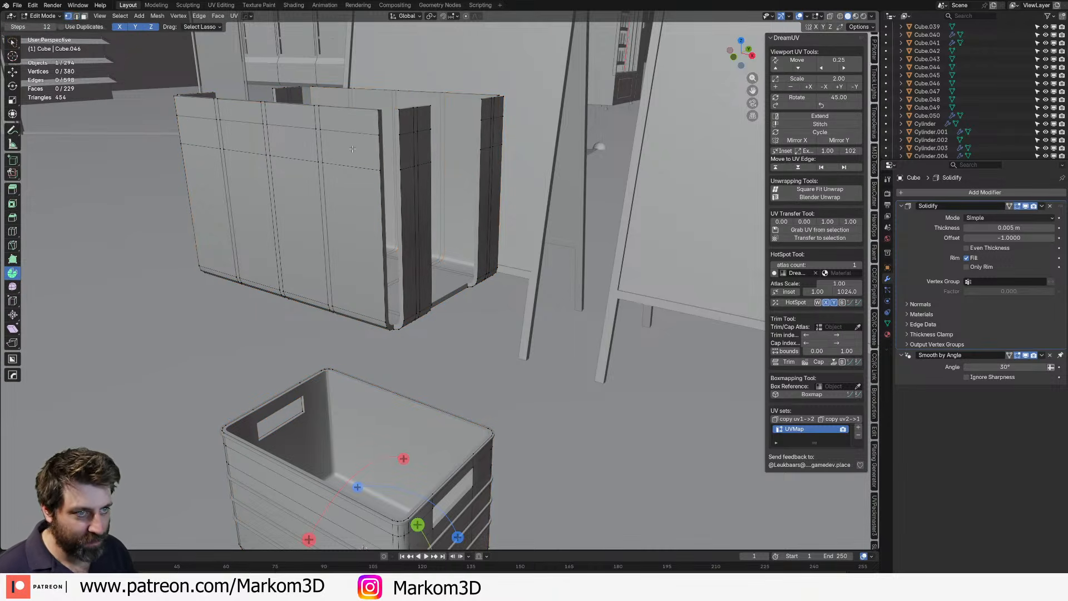
# - Delete the remaining linked wall panels of the raised copy and return to Object Mode
pyautogui.moveTo(355, 149)
pyautogui.mouseDown()
pyautogui.moveTo(445, 183)
pyautogui.moveTo(234, 217)
pyautogui.mouseUp()
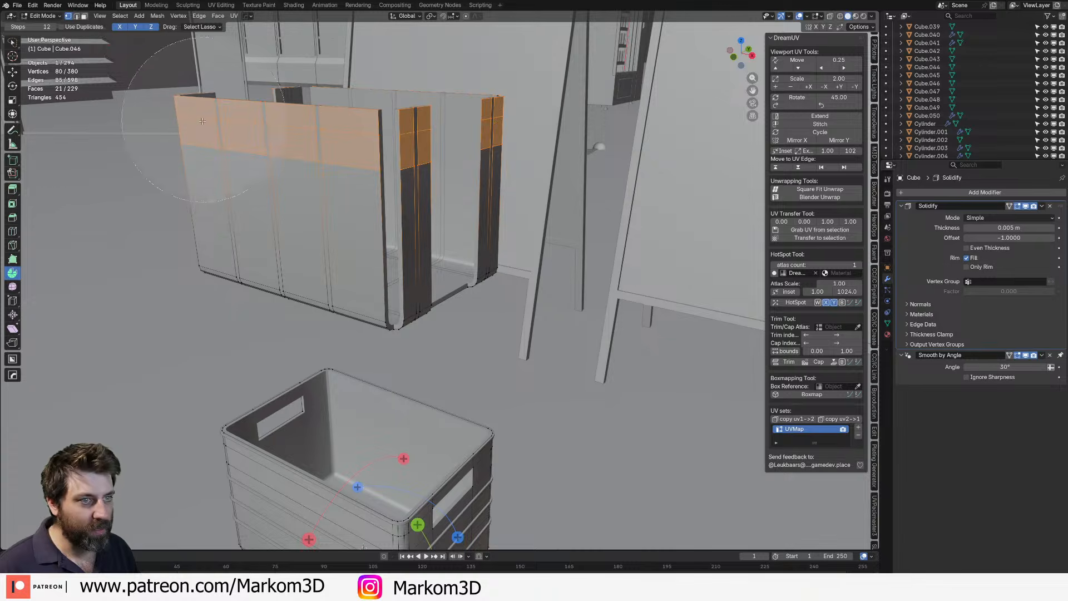
pyautogui.hotkey('ctrl', 'l')
pyautogui.press('x')
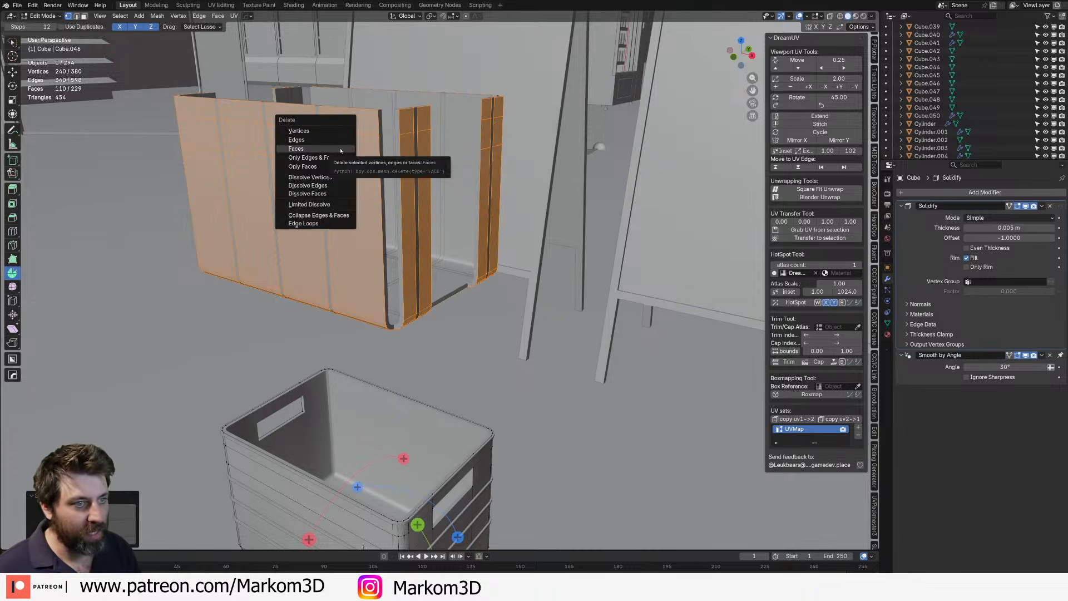
pyautogui.click(343, 144)
pyautogui.press('Tab')
# - Join the separated strip frame into the crate's ring object
pyautogui.click(322, 149)
pyautogui.keyDown('shift'); pyautogui.moveTo(329, 223); pyautogui.dragTo(323, 100, button='middle'); pyautogui.keyUp('shift')
pyautogui.keyDown('shift'); pyautogui.click(434, 422); pyautogui.keyUp('shift')
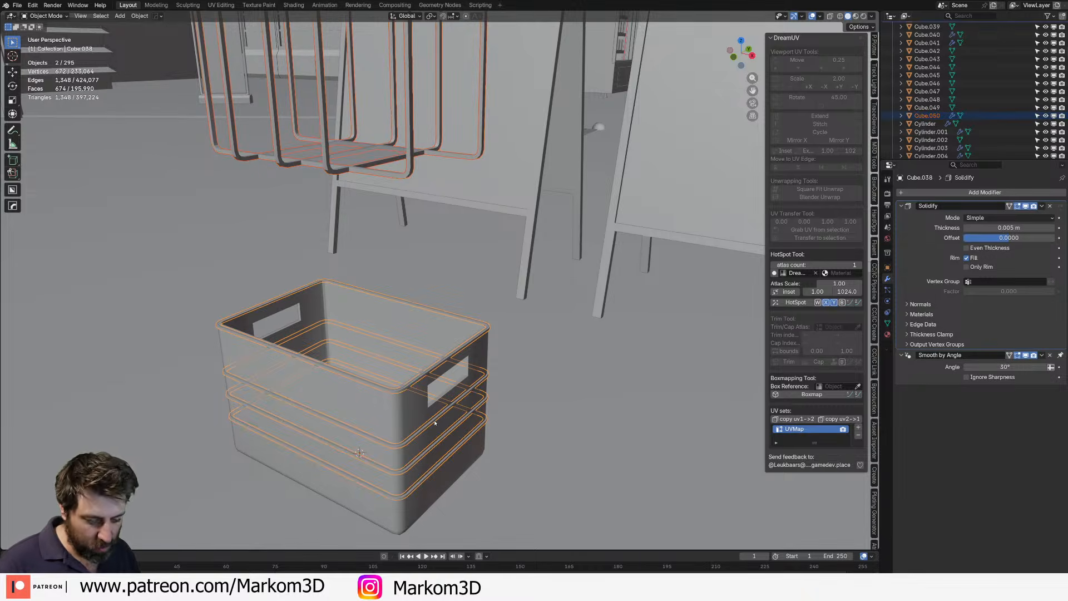
pyautogui.hotkey('ctrl', 'j')
# - Delete the two leftover base faces between the raised frame's bottom strips from the crate's mesh and return to Object Mode
pyautogui.press('Tab')
pyautogui.moveTo(335, 176); pyautogui.dragTo(339, 239, button='middle')
pyautogui.press('3')
pyautogui.press('Tab')
pyautogui.moveTo(341, 189); pyautogui.dragTo(356, 156, button='middle')
pyautogui.press('Tab')
pyautogui.press('Tab')
pyautogui.click(353, 153)
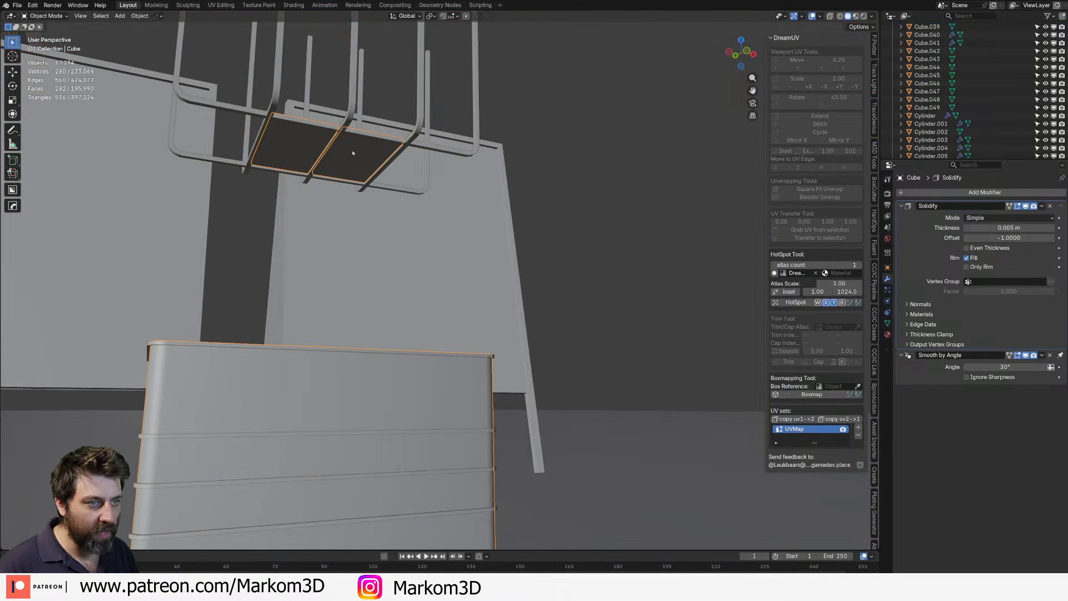
pyautogui.press('Delete')
pyautogui.hotkey('ctrl', 'z')
pyautogui.press('Tab')
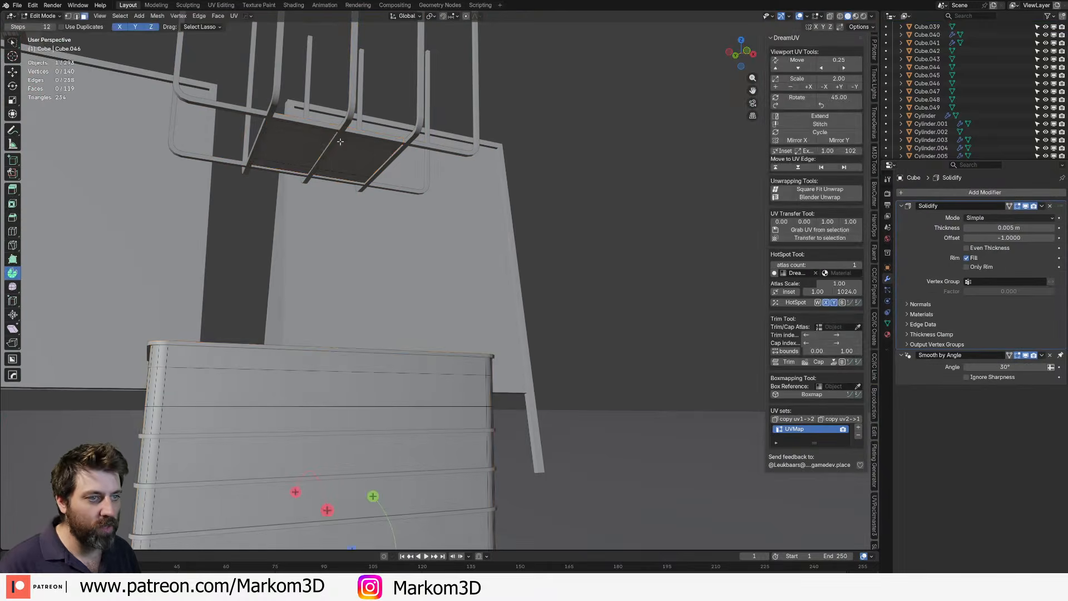
pyautogui.click(350, 144)
pyautogui.keyDown('shift'); pyautogui.click(312, 145); pyautogui.keyUp('shift')
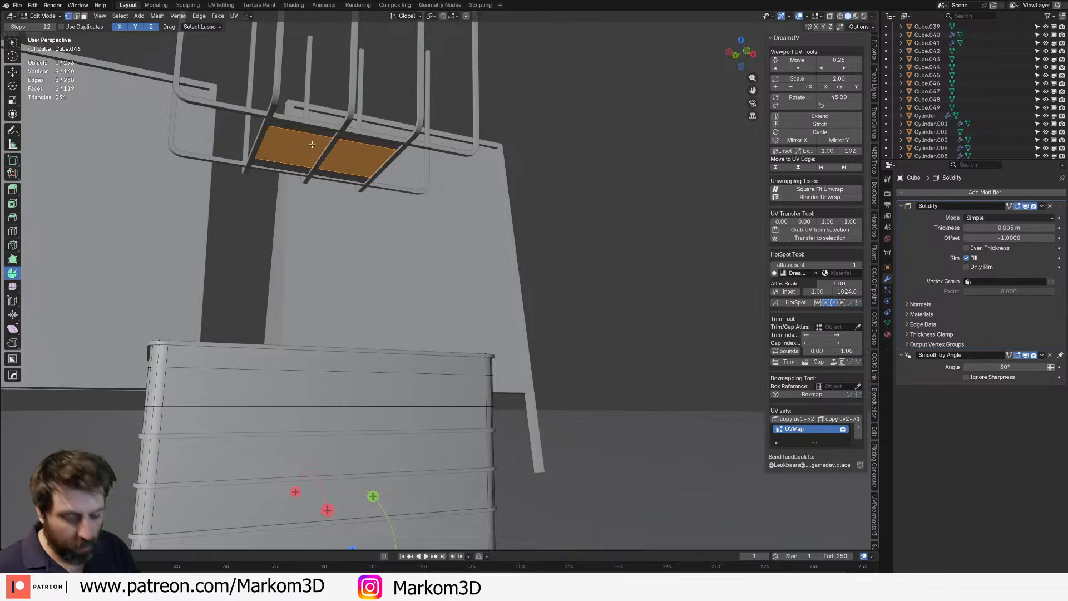
pyautogui.press('x')
pyautogui.click(303, 144)
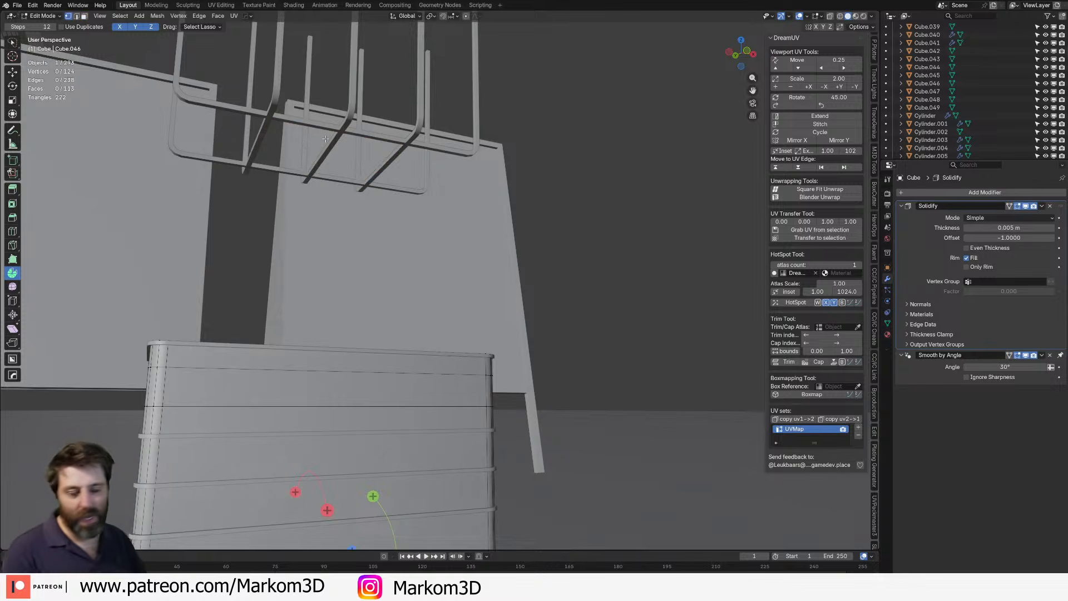
pyautogui.press('Tab')
# - Try a Solidify offset of -0.2137 on the joined ring and frame object
pyautogui.click(325, 139)
pyautogui.press('KP_Decimal')
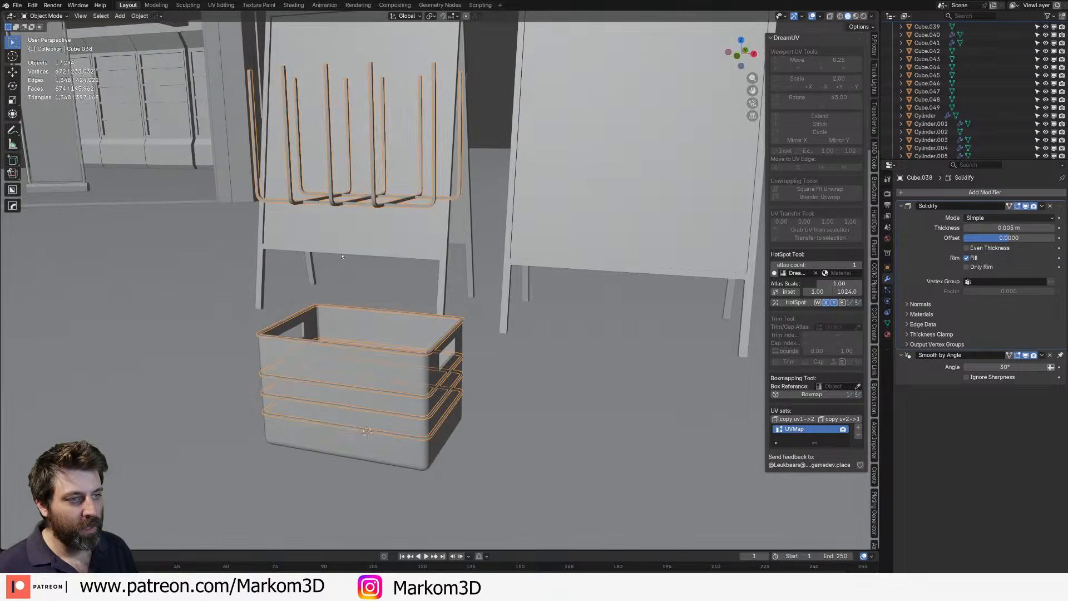
pyautogui.press('Tab')
pyautogui.moveTo(342, 256); pyautogui.dragTo(401, 282, button='middle')
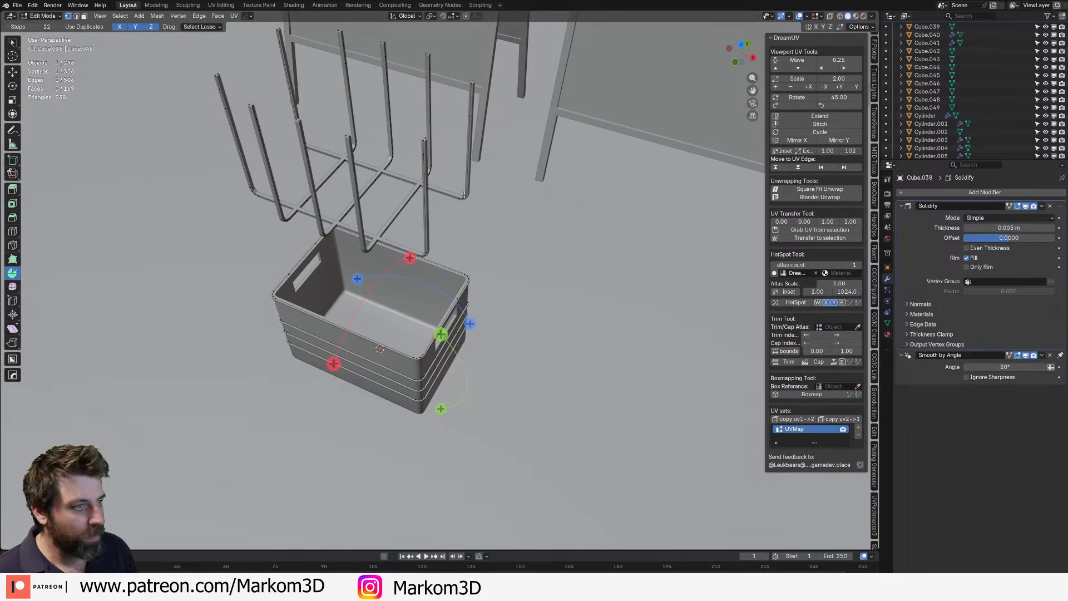
pyautogui.press('l')
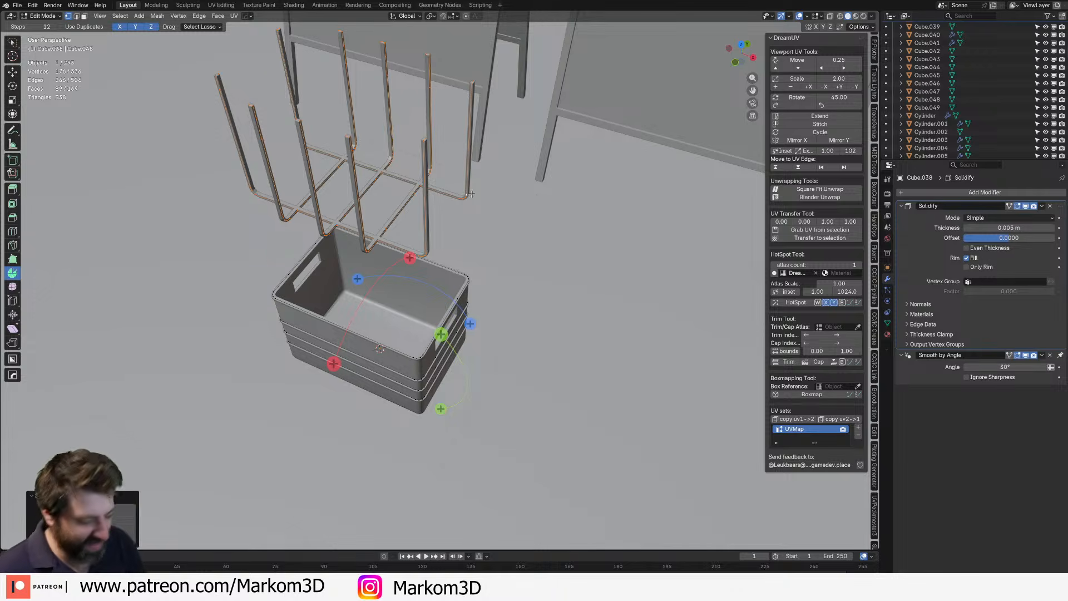
pyautogui.moveTo(1009, 238); pyautogui.dragTo(1008, 238)
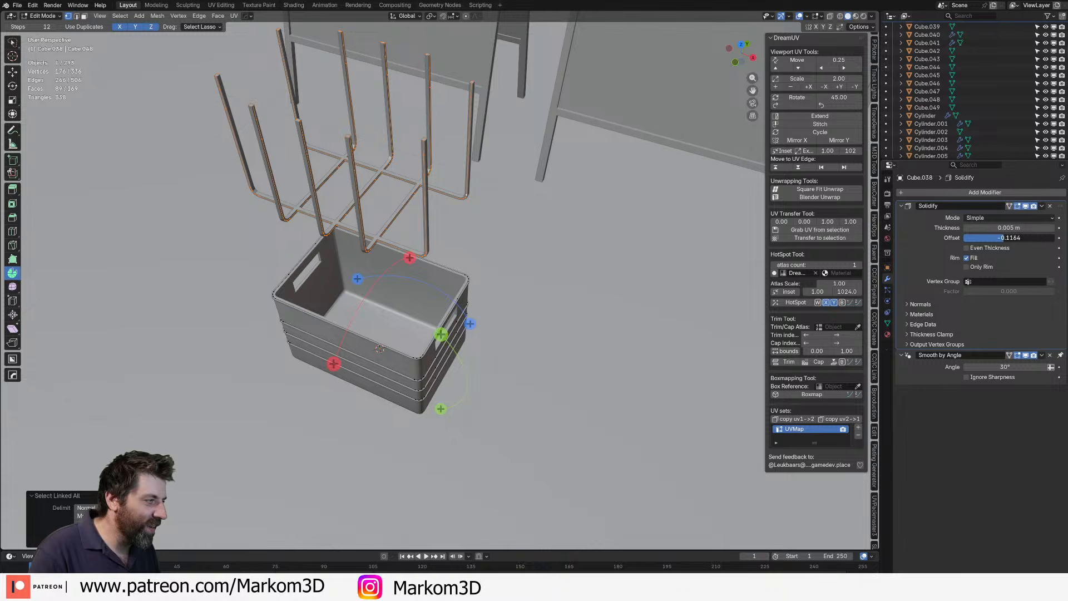
pyautogui.moveTo(999, 238); pyautogui.dragTo(1000, 237)
pyautogui.moveTo(548, 128); pyautogui.dragTo(543, 91, button='middle')
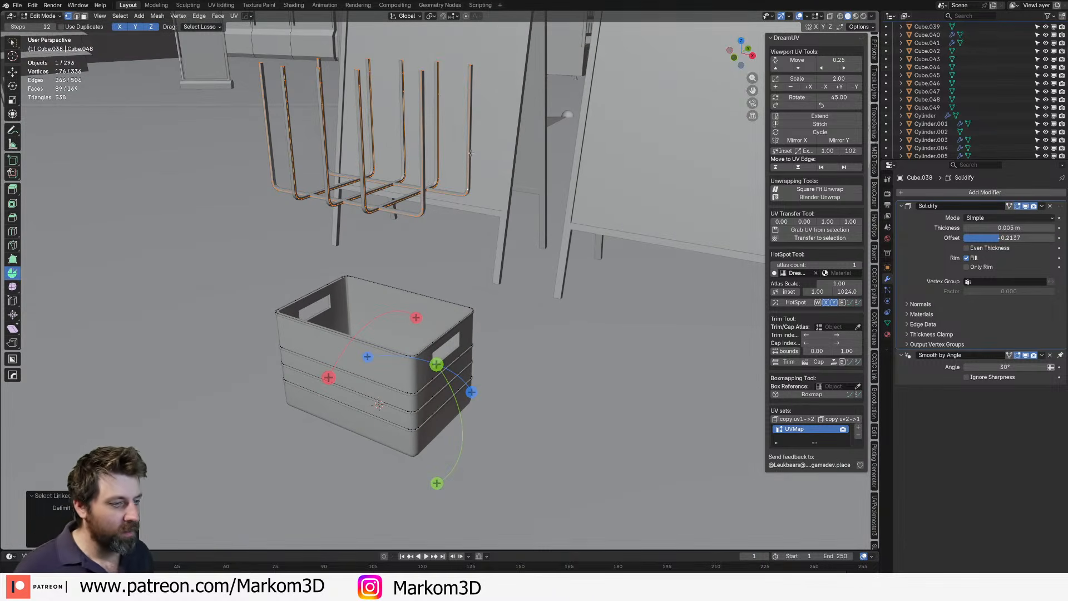
# - Set the Solidify offset of the ring and frame object to 0 in Object Mode
pyautogui.click(470, 152)
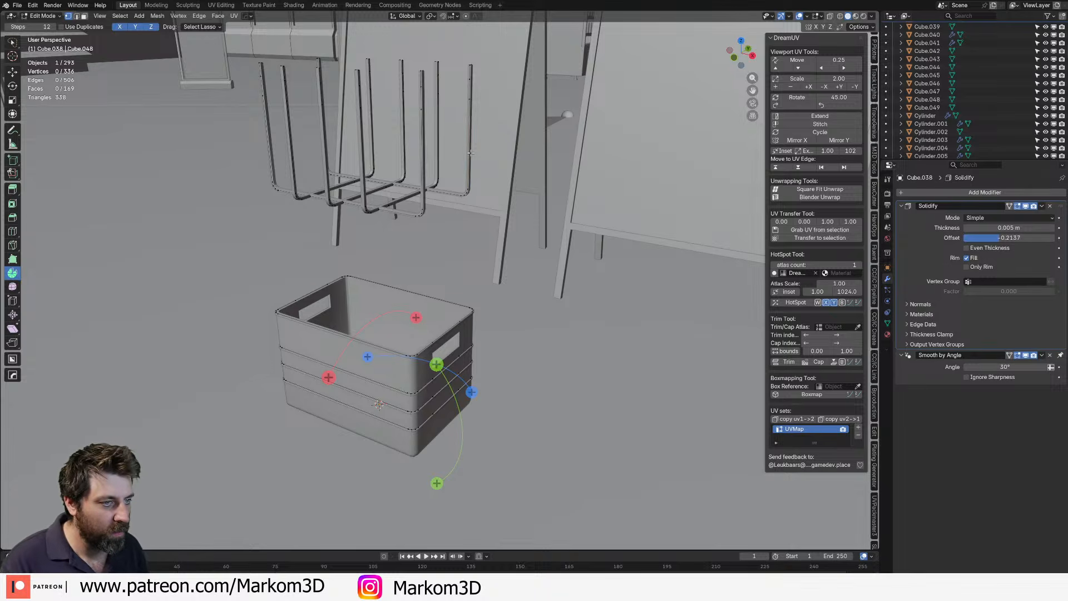
pyautogui.press('Tab')
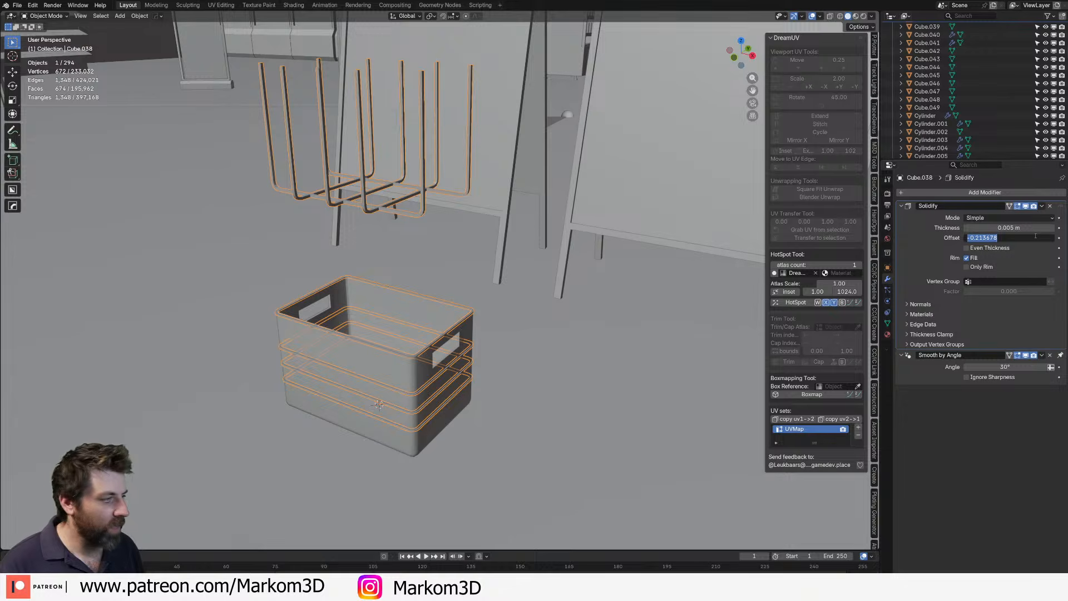
pyautogui.write('0')
pyautogui.press('Return')
# - Move the linked strip frame down along Z until it wraps around the crate and its base
pyautogui.press('Tab')
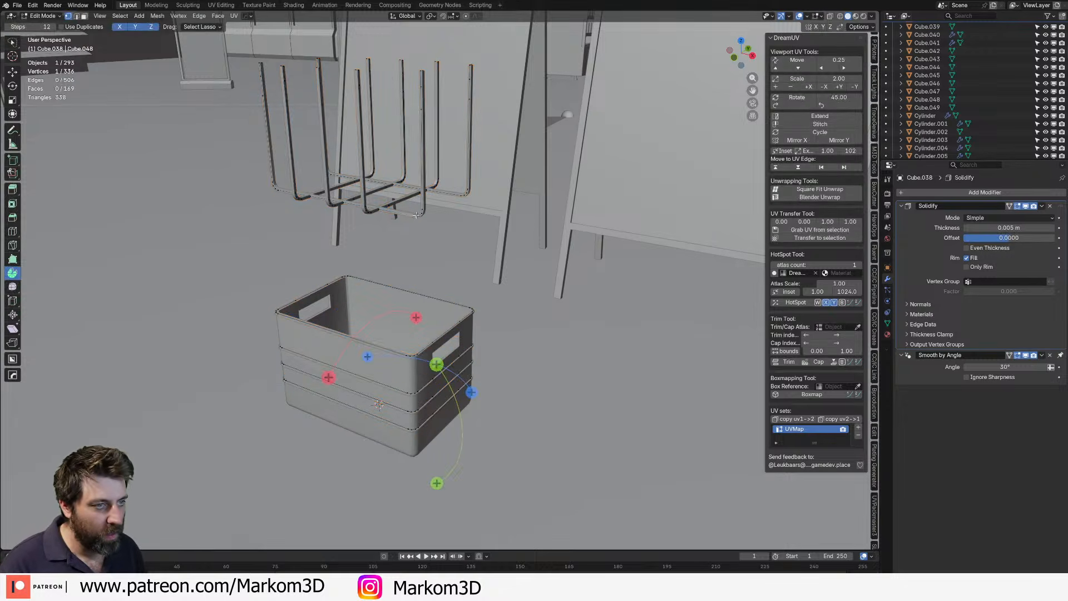
pyautogui.press('l')
pyautogui.press('g')
pyautogui.press('z')
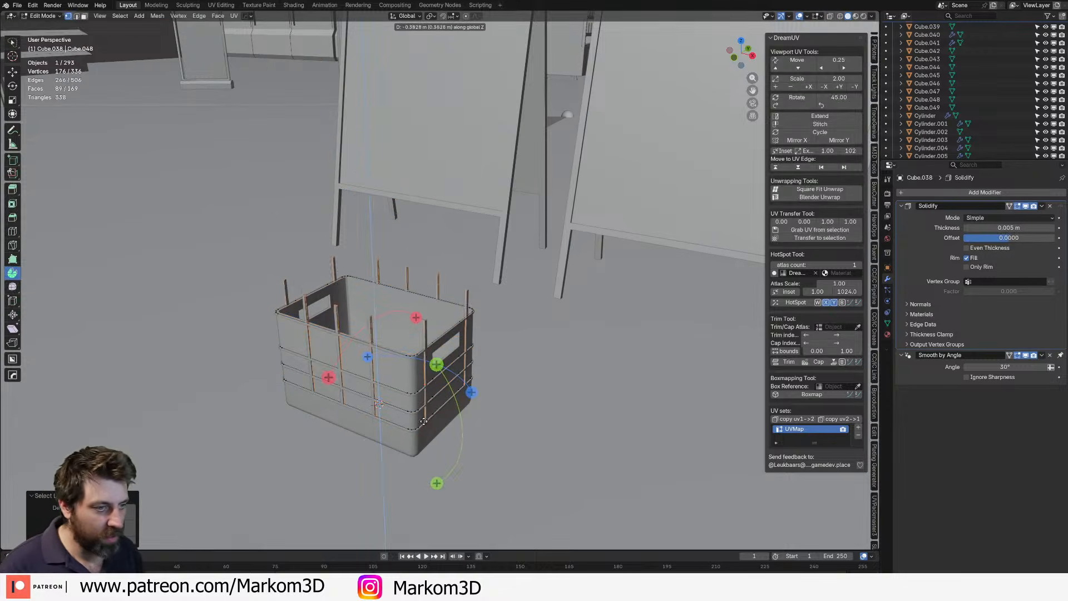
pyautogui.click(432, 393)
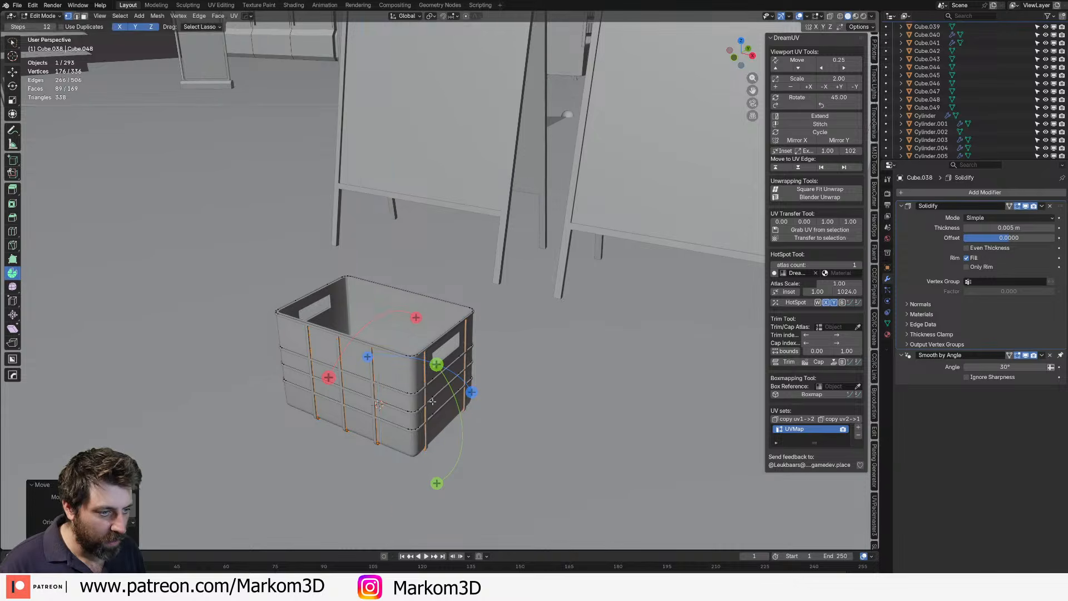
# - Adjust the strip frame's fit against the crate walls with Shrink/Fatten, return to Object Mode and deselect everything
pyautogui.moveTo(432, 394); pyautogui.dragTo(598, 372, button='middle')
pyautogui.scroll(3, 541, 352)
pyautogui.hotkey('alt', 's')
pyautogui.click(569, 387)
pyautogui.press('Tab')
pyautogui.scroll(-3, 568, 386)
pyautogui.scroll(-6, 598, 372)
pyautogui.click(593, 219)
pyautogui.moveTo(594, 219); pyautogui.dragTo(462, 307, button='middle')
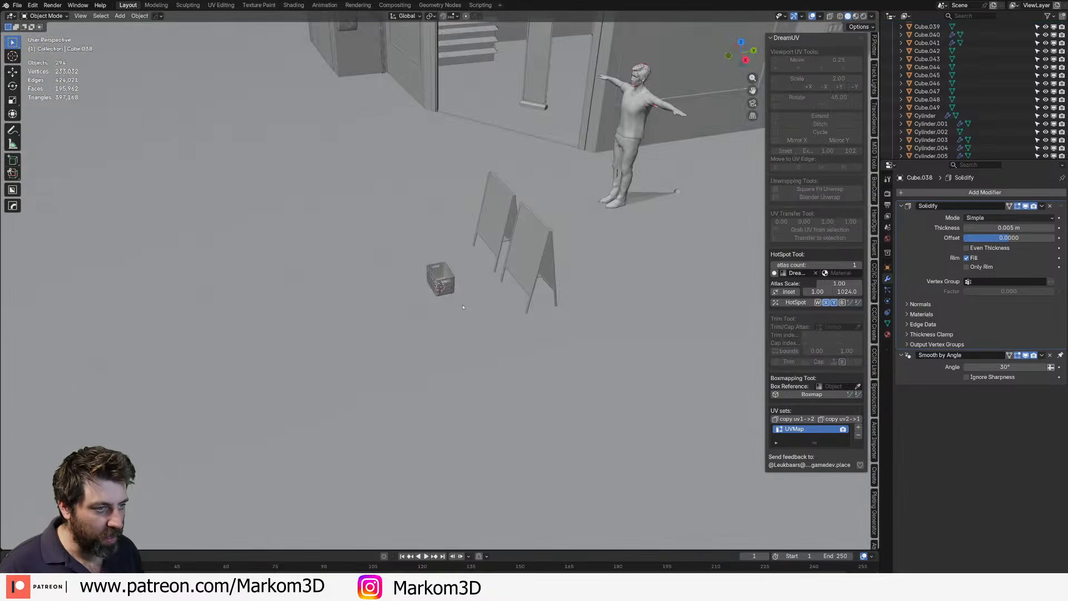
# - Apply the Solidify modifier on the crate body
pyautogui.scroll(5, 462, 307)
pyautogui.moveTo(419, 336); pyautogui.dragTo(439, 321, button='middle')
pyautogui.scroll(4, 440, 321)
pyautogui.click(445, 322)
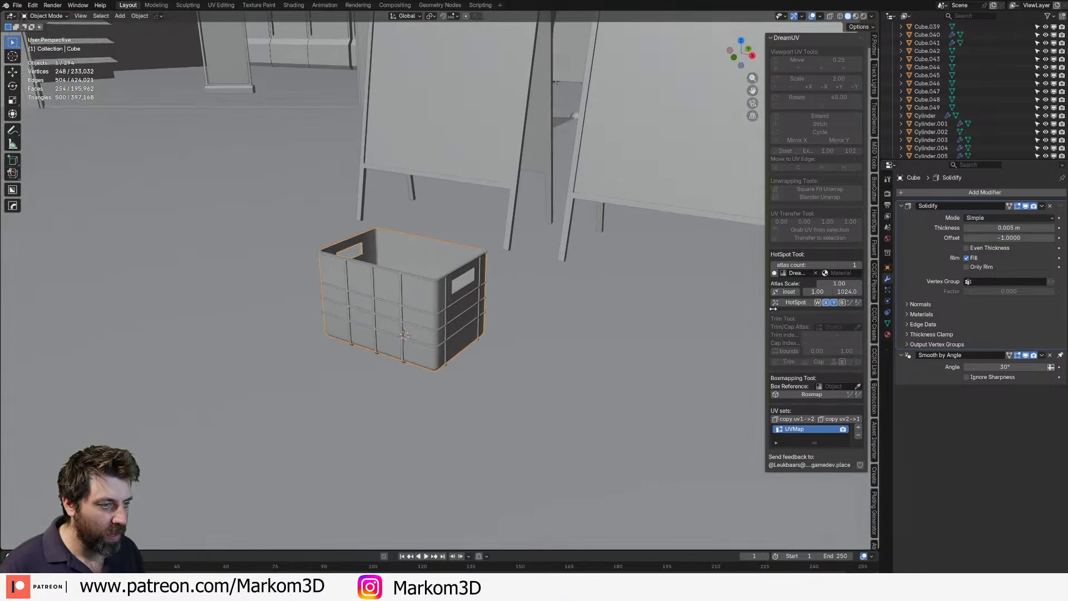
pyautogui.hotkey('ctrl', 'x')
pyautogui.scroll(1, 411, 294)
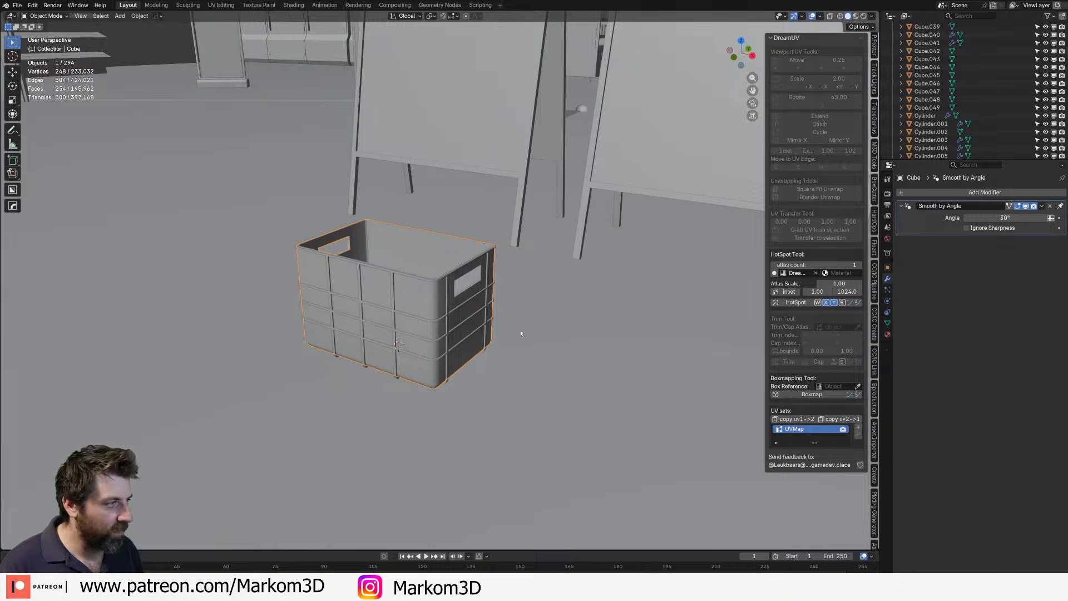
# - Apply the Solidify modifier on the ring and rib frame and join the frame into the crate body
pyautogui.click(449, 321)
pyautogui.hotkey('ctrl', 'x')
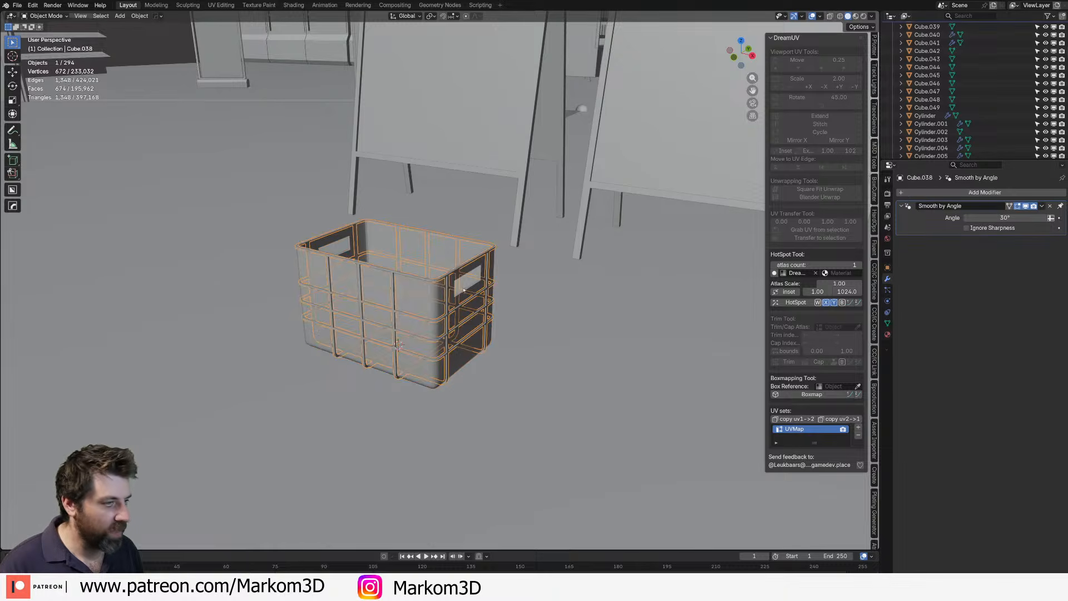
pyautogui.keyDown('shift'); pyautogui.click(443, 317); pyautogui.keyUp('shift')
pyautogui.hotkey('ctrl', 'j')
# - Examine the joined crate from several sides and switch the viewport to rendered shading
pyautogui.scroll(-2, 440, 314)
pyautogui.moveTo(440, 314)
pyautogui.mouseDown(button='middle')
pyautogui.moveTo(381, 305)
pyautogui.moveTo(410, 298)
pyautogui.moveTo(457, 316)
pyautogui.mouseUp(button='middle')
pyautogui.scroll(-4, 423, 301)
pyautogui.scroll(4, 444, 306)
pyautogui.scroll(2, 457, 300)
pyautogui.moveTo(356, 312); pyautogui.dragTo(449, 285, button='middle')
pyautogui.scroll(-3, 450, 285)
pyautogui.scroll(3, 448, 285)
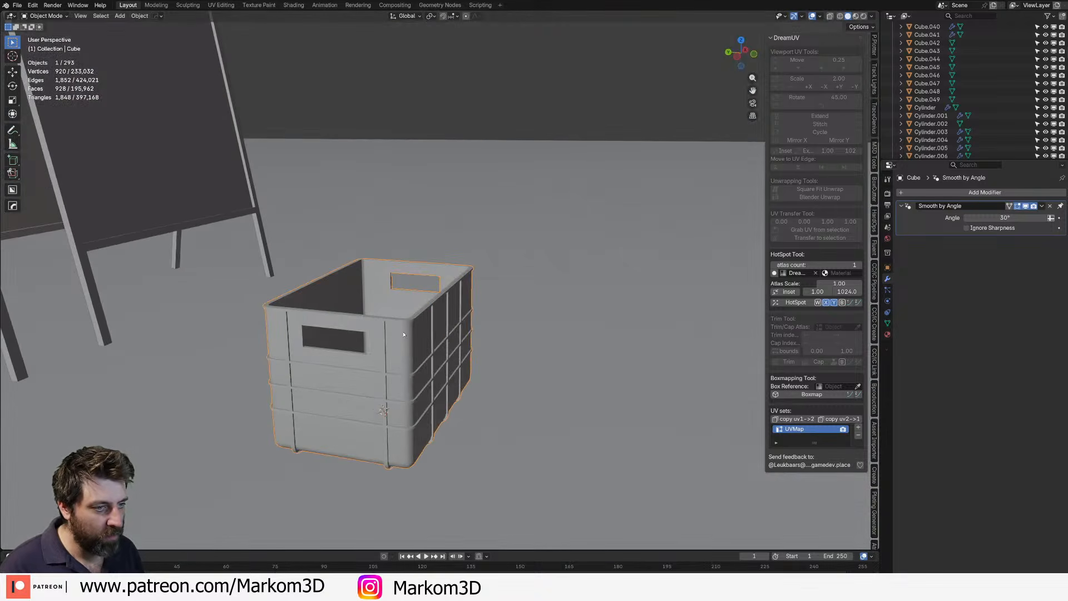
pyautogui.click(863, 16)
pyautogui.scroll(-4, 411, 345)
pyautogui.scroll(4, 402, 352)
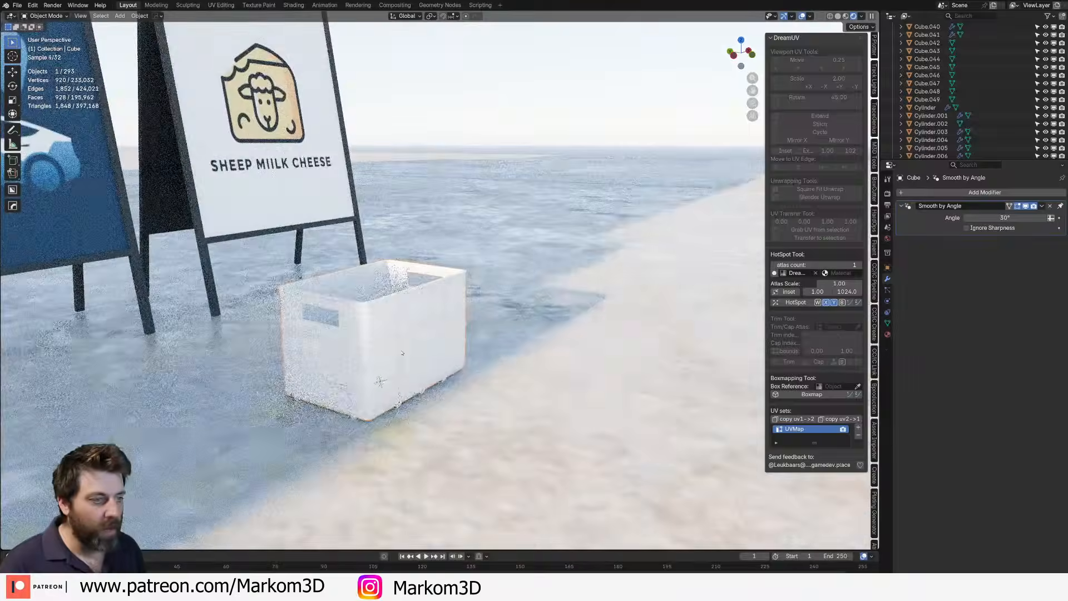
# - Move the crate along Z to adjust how it rests on the ground
pyautogui.scroll(-2, 402, 352)
pyautogui.press('g')
pyautogui.press('z')
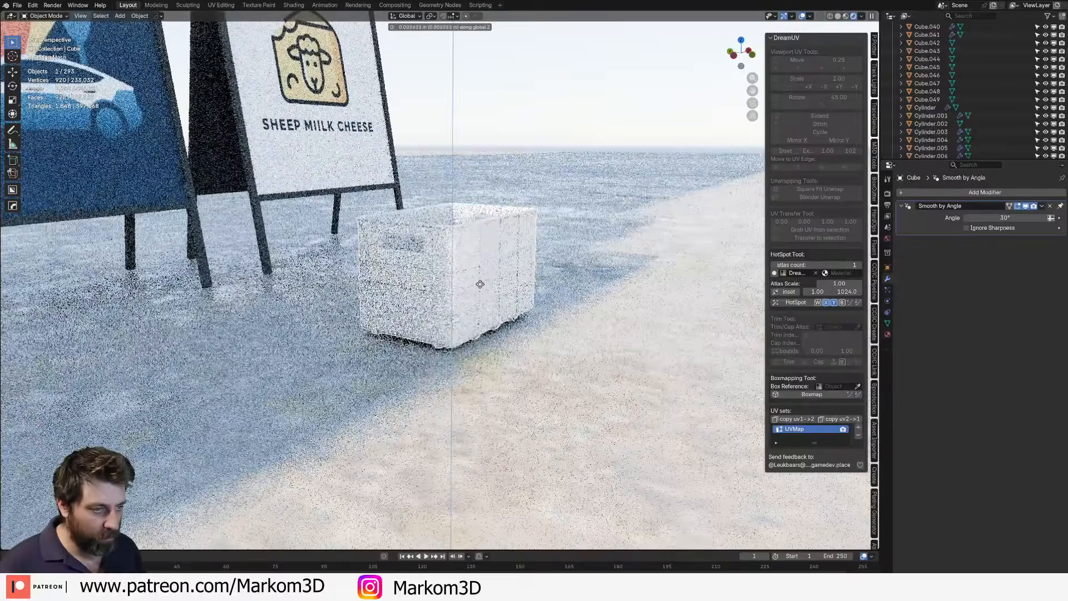
pyautogui.click(480, 284)
pyautogui.moveTo(480, 284); pyautogui.dragTo(410, 283, button='middle')
pyautogui.scroll(5, 410, 282)
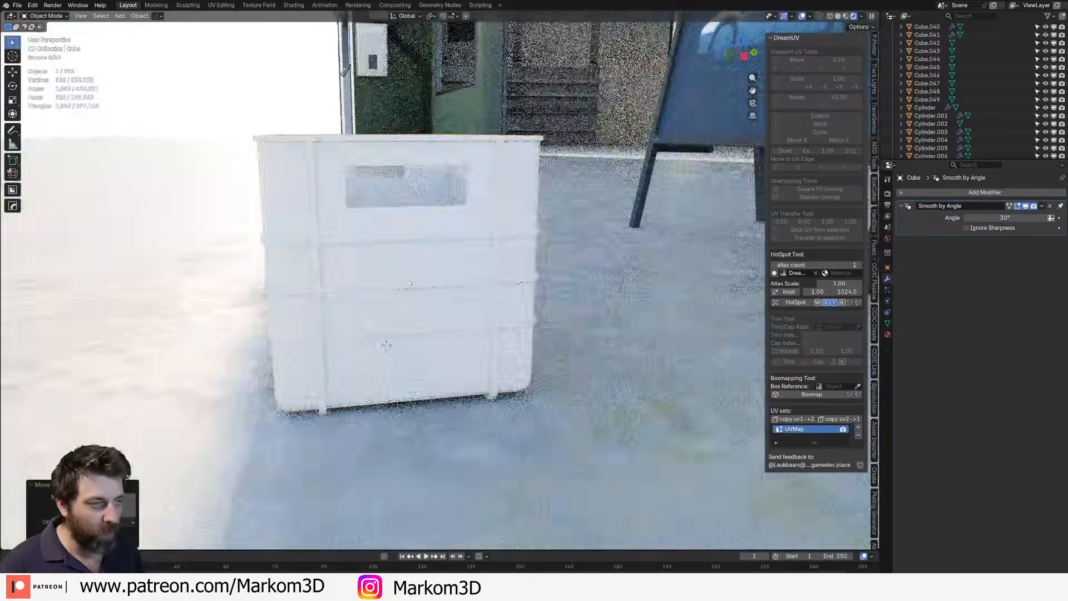
# - Duplicate the end-wall face below the handle opening, scale the copy down and shift it along Z to form a sticker panel
pyautogui.press('Tab')
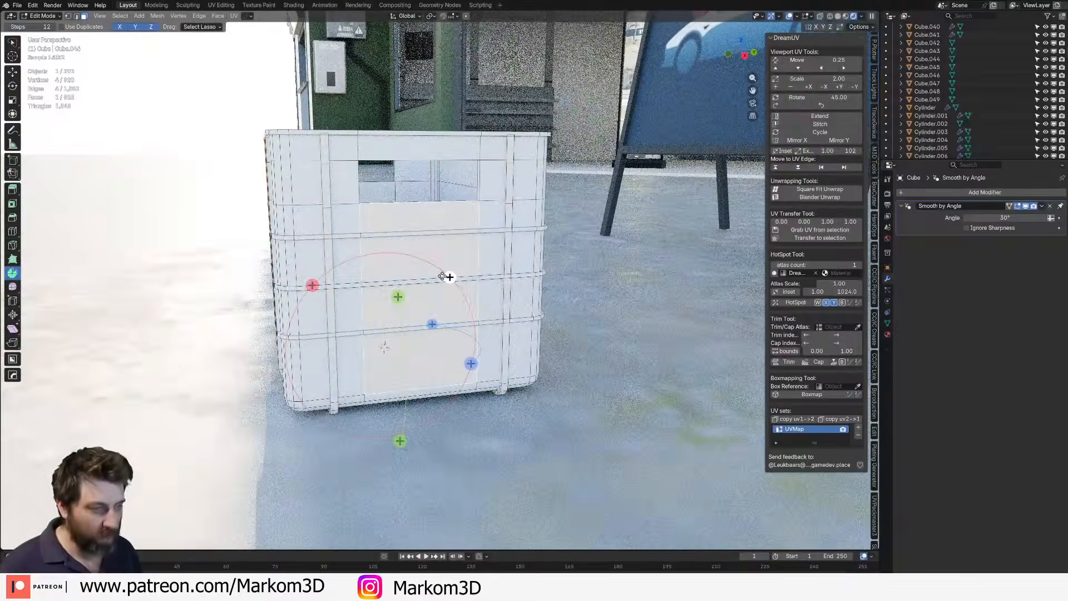
pyautogui.scroll(-3, 540, 303)
pyautogui.press('e')
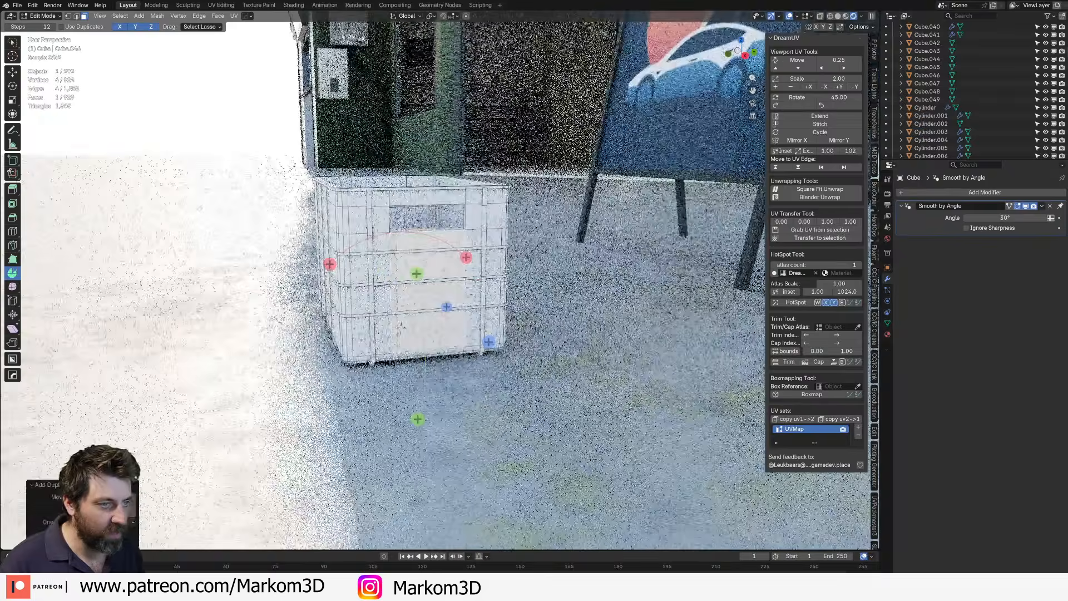
pyautogui.press('s')
pyautogui.click(483, 300)
pyautogui.press('g')
pyautogui.press('z')
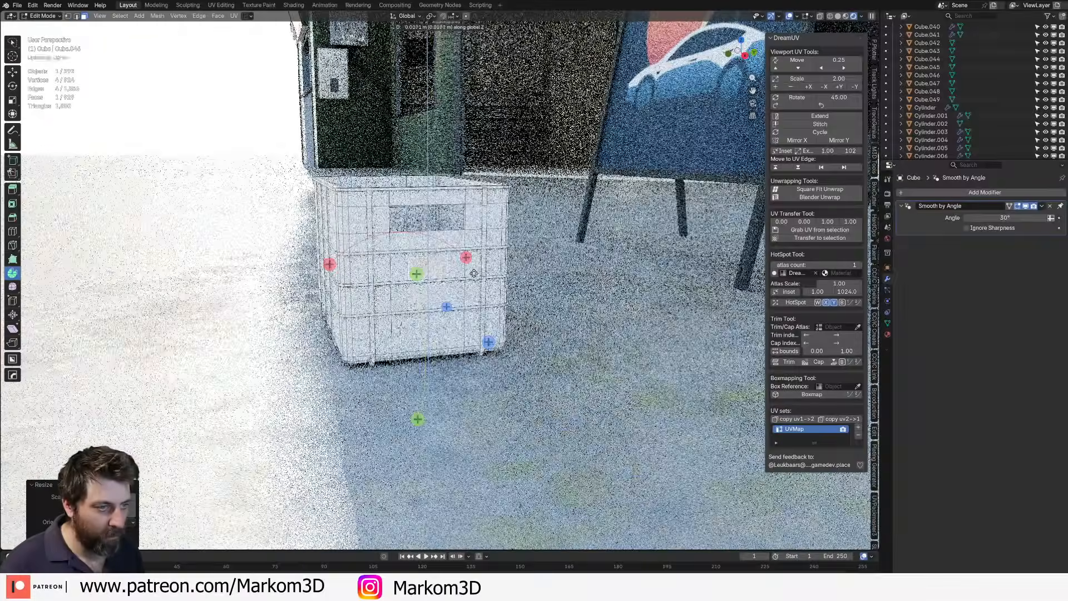
pyautogui.click(483, 270)
# - Fine-tune the sticker panel's scale and its offset from the crate wall, and return to Object Mode
pyautogui.moveTo(483, 270); pyautogui.dragTo(523, 260, button='middle')
pyautogui.scroll(4, 523, 259)
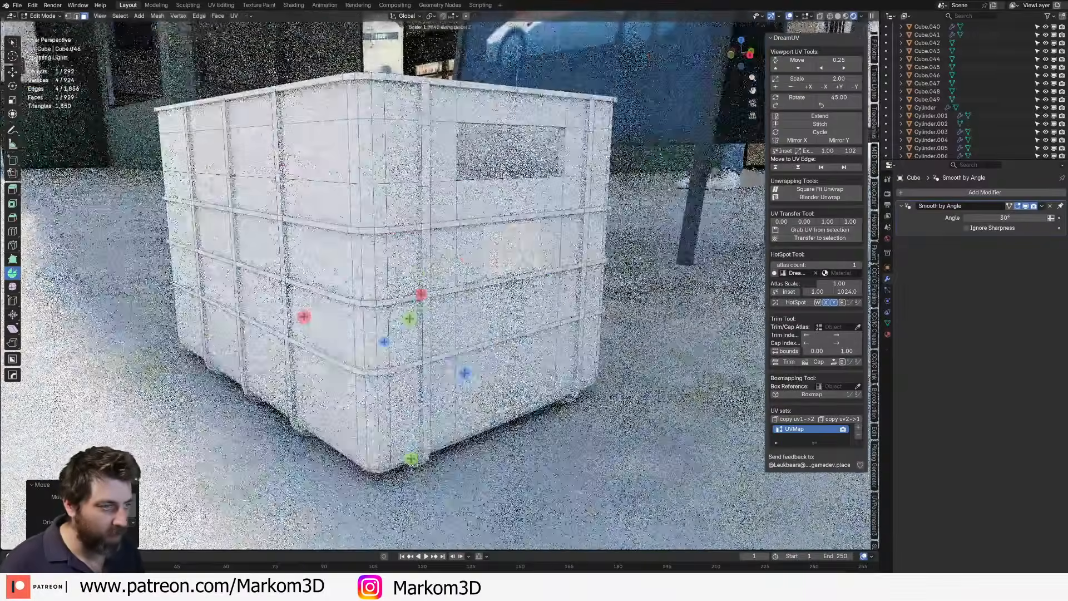
pyautogui.press('g')
pyautogui.press('x')
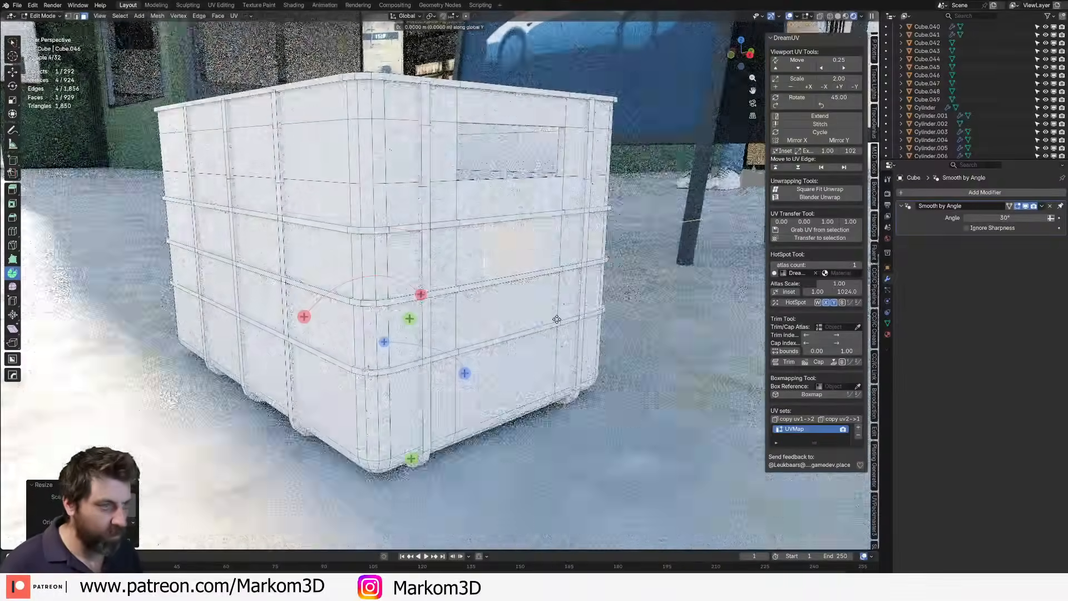
pyautogui.click(560, 320)
pyautogui.press('Tab')
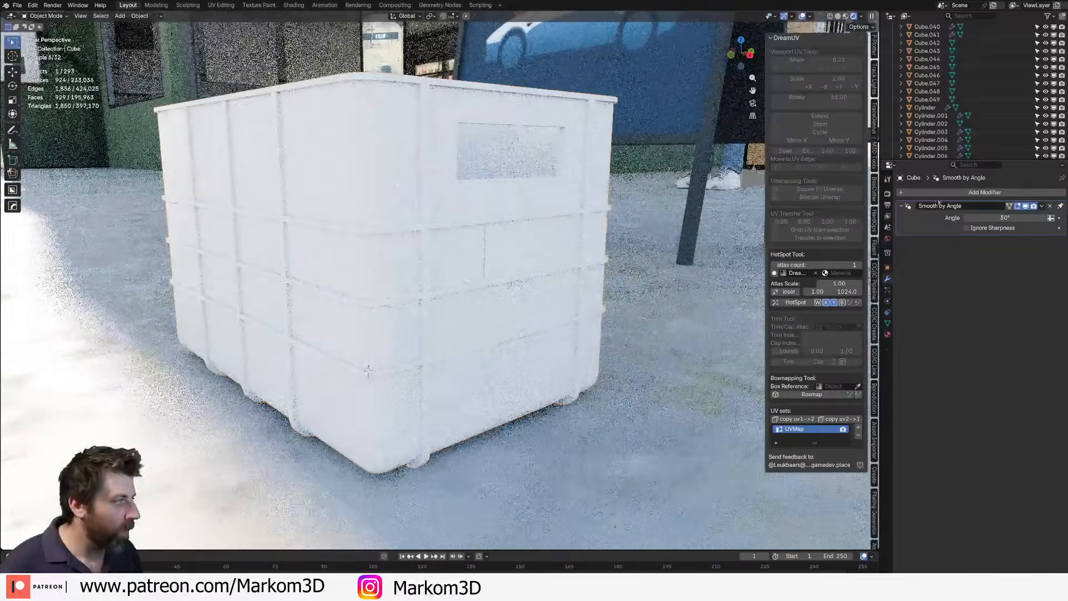
# - Give the crate a second material slot with Mat_Signs_Stickers and assign it to the sticker panel face
pyautogui.click(888, 334)
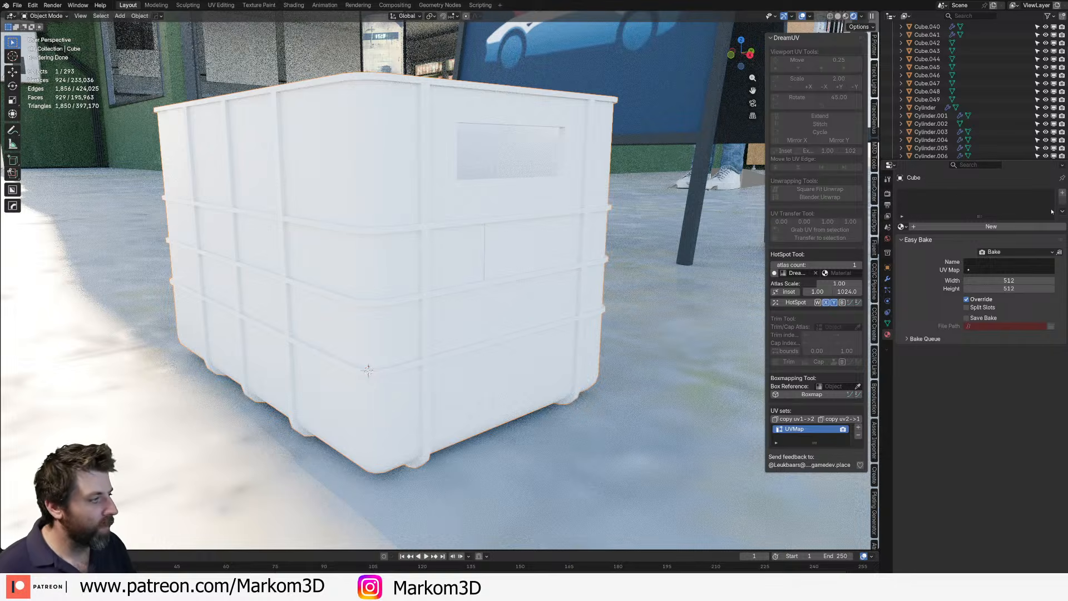
pyautogui.click(1063, 193)
pyautogui.click(903, 240)
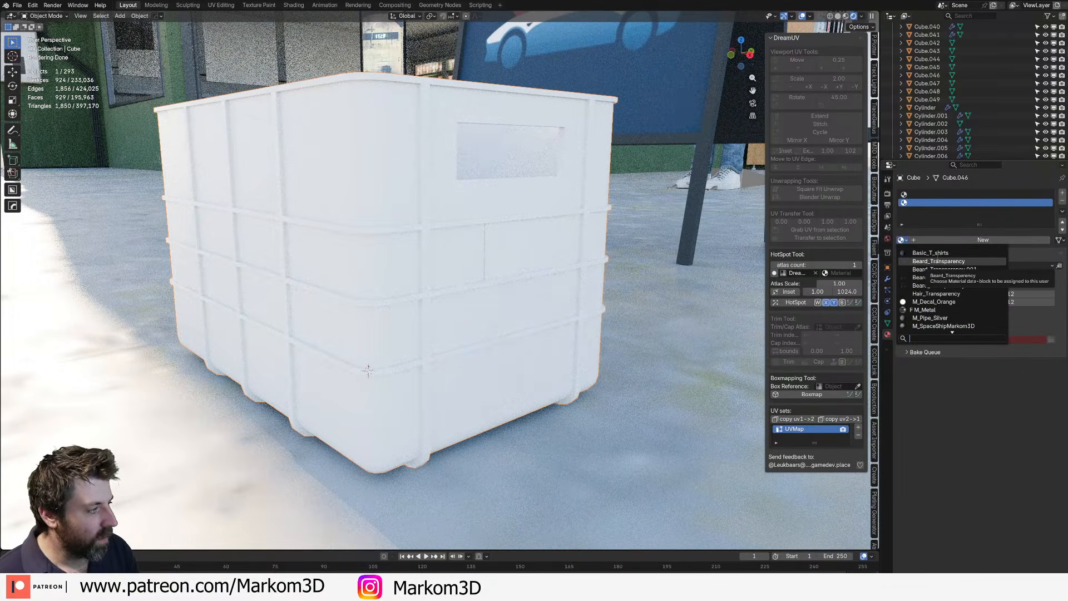
pyautogui.write('SIGN')
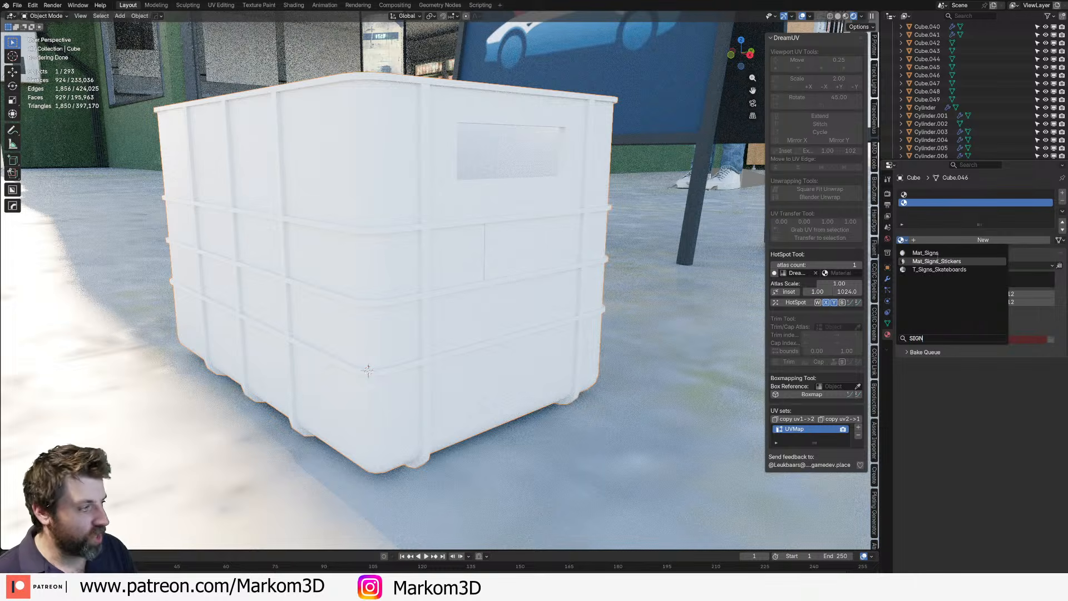
pyautogui.click(938, 260)
pyautogui.moveTo(535, 268); pyautogui.dragTo(490, 270, button='middle')
pyautogui.press('Tab')
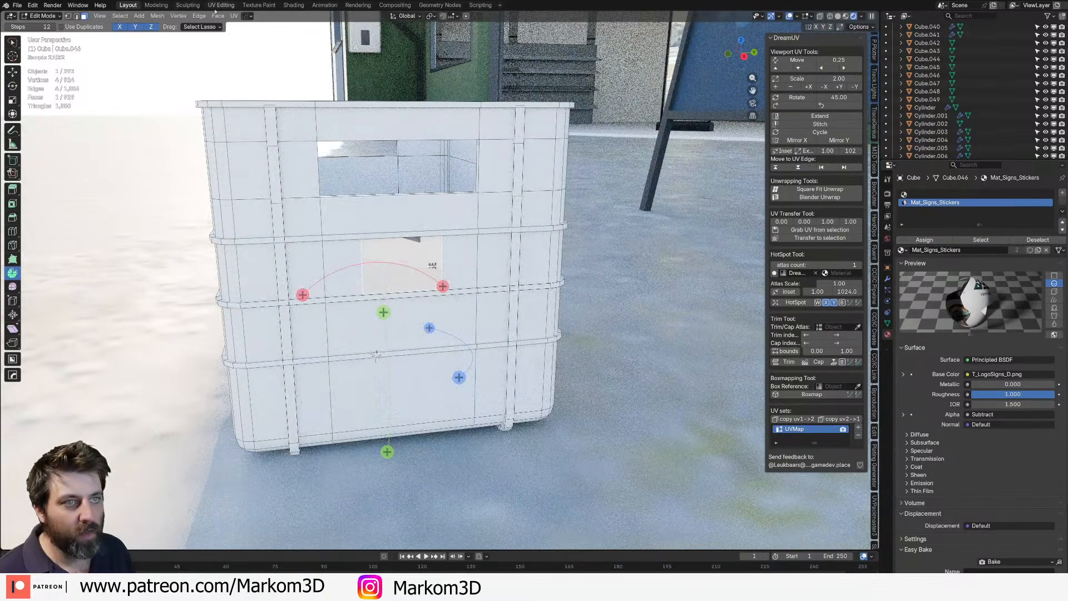
# - In the Shading workspace, place the sticker panel's UVs over the dark striped logo in T_LogoSigns_D.png
pyautogui.click(221, 5)
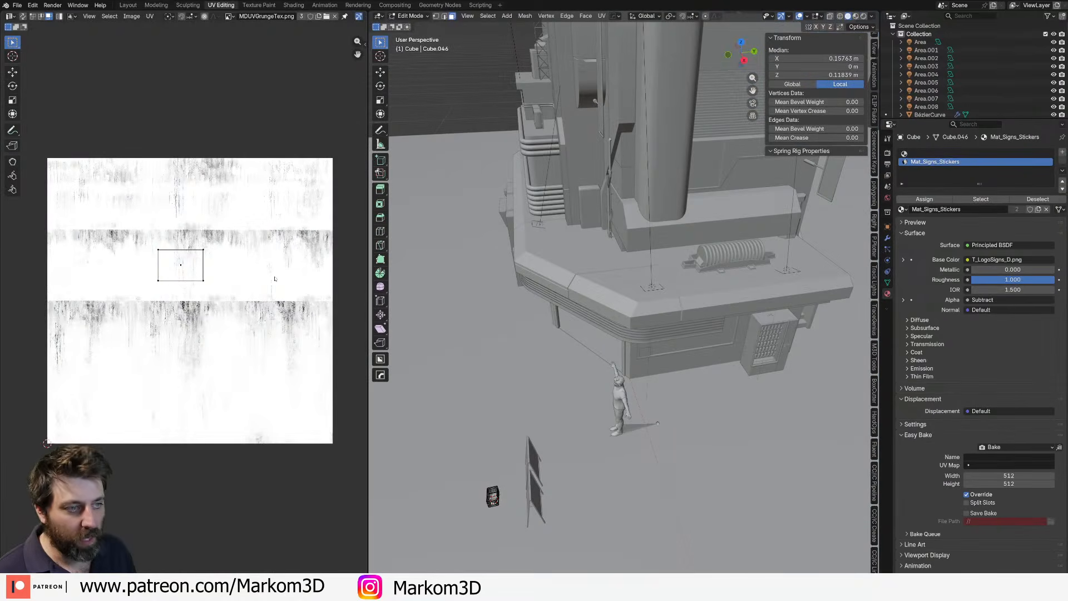
pyautogui.click(294, 5)
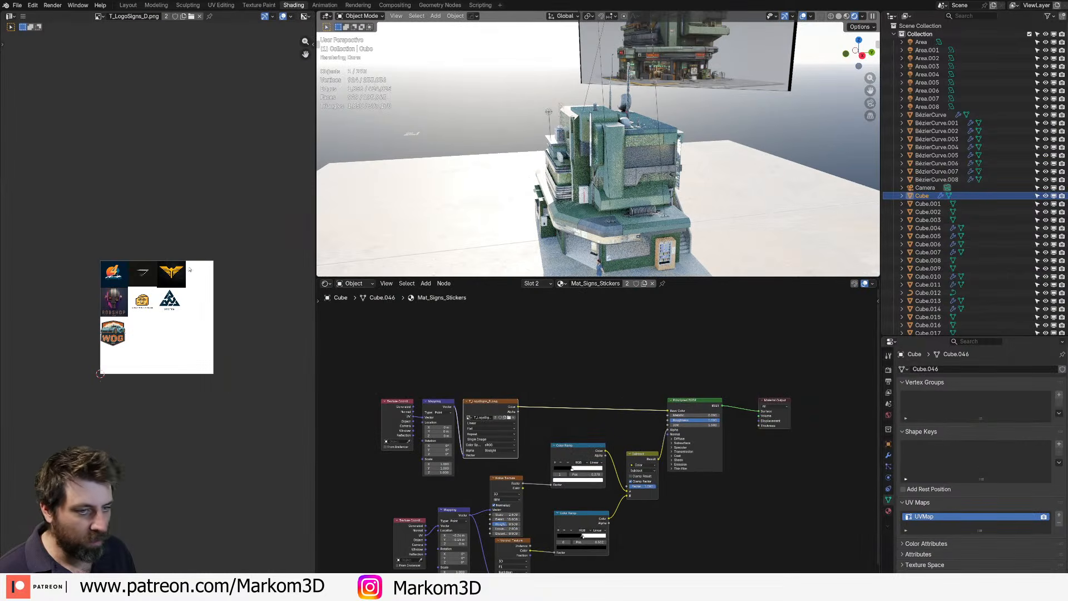
pyautogui.scroll(3, 179, 352)
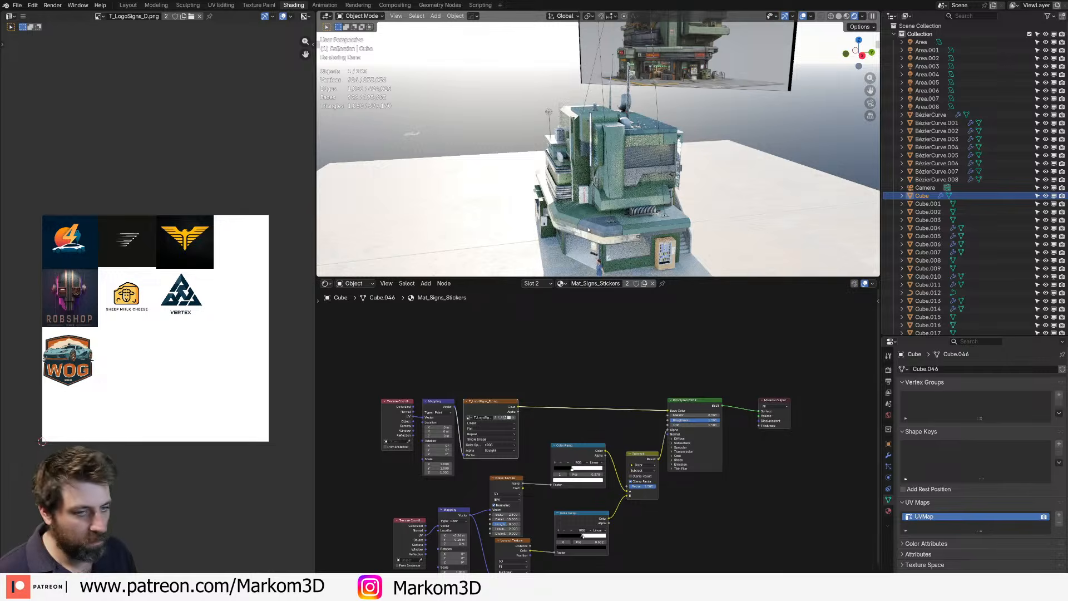
pyautogui.press('KP_Decimal')
pyautogui.press('Tab')
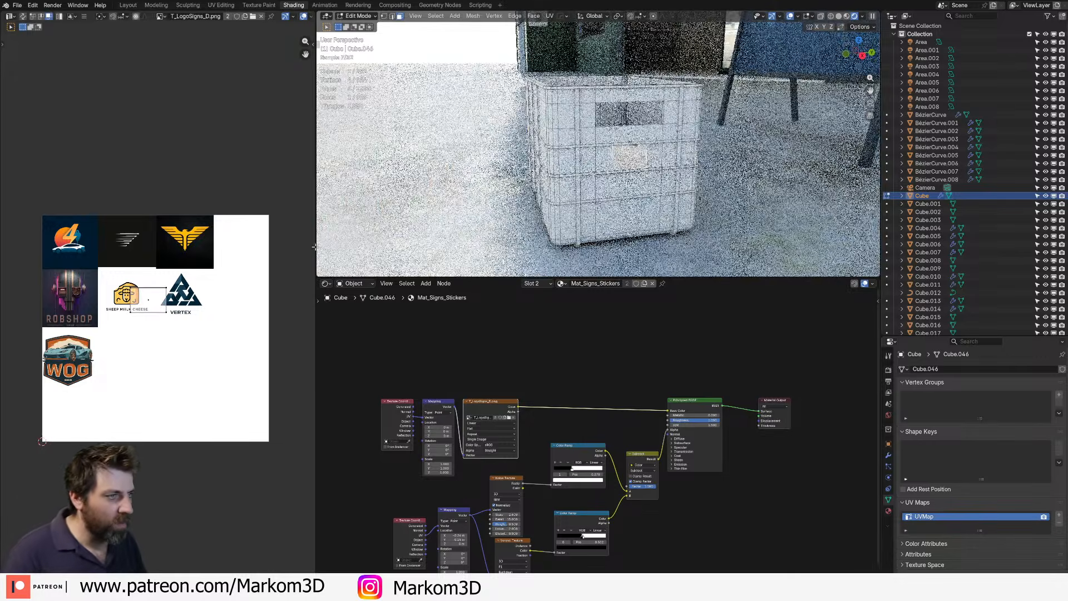
pyautogui.press('g')
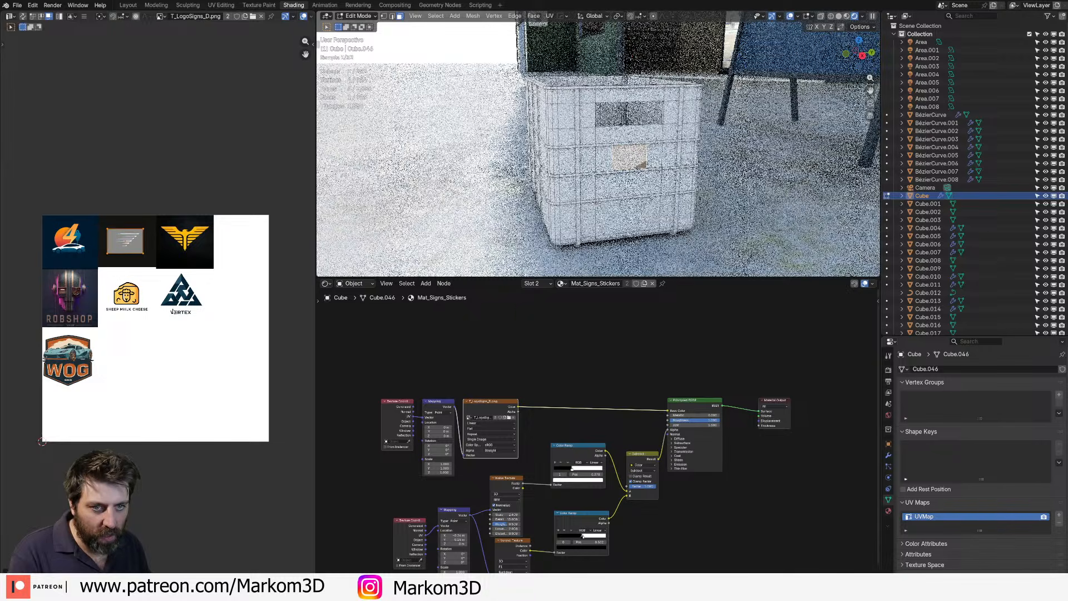
pyautogui.click(222, 332)
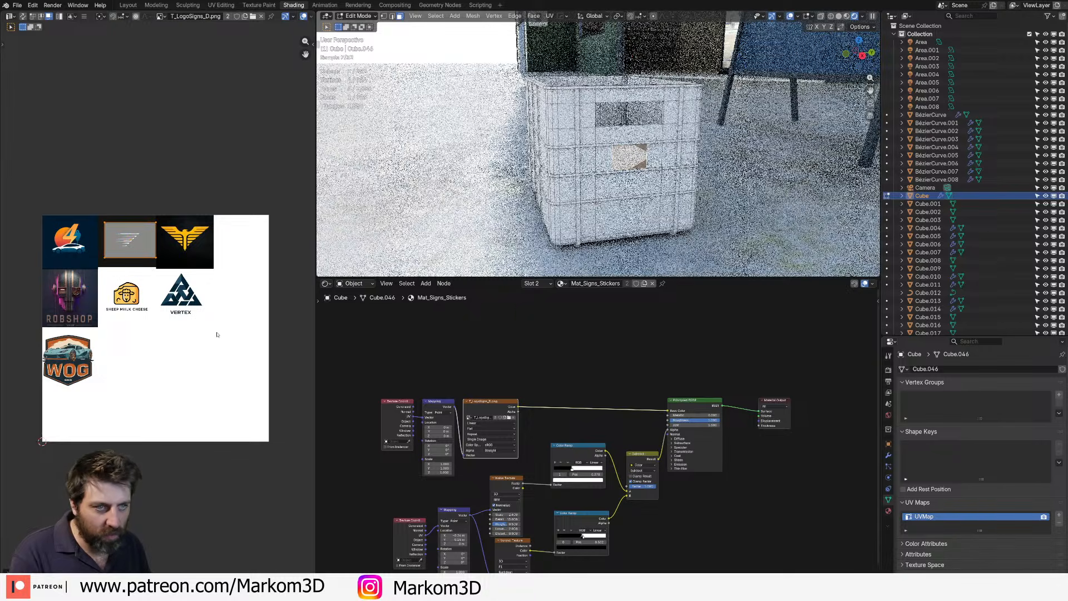
# - Connect the upper Color Ramp's Color output directly to the Principled BSDF Alpha in Mat_Signs_Stickers, bypassing the Subtract node
pyautogui.scroll(4, 623, 217)
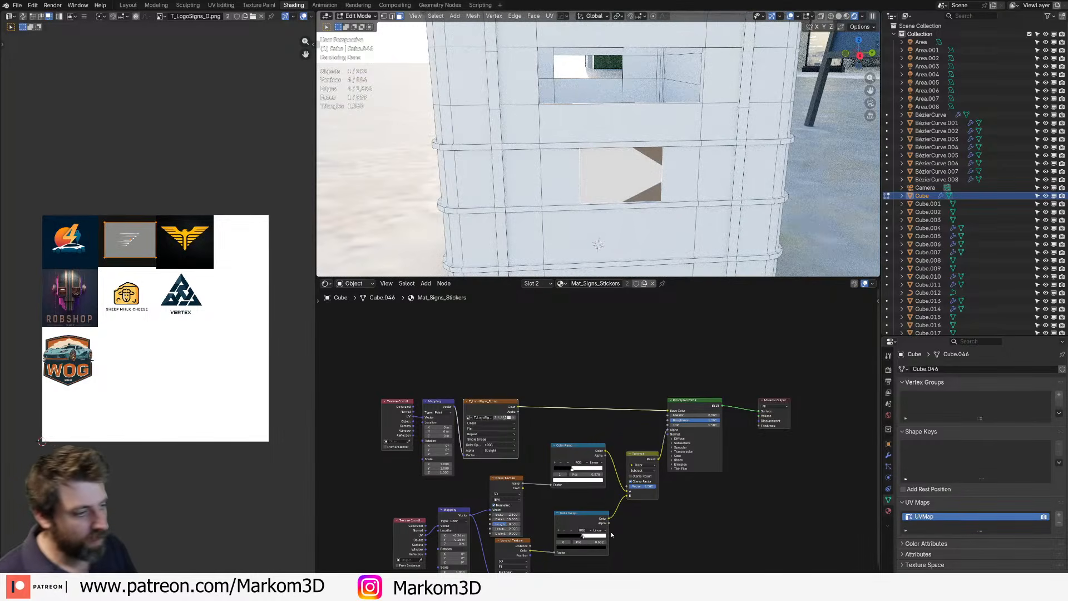
pyautogui.moveTo(601, 489); pyautogui.dragTo(590, 401, button='middle')
pyautogui.scroll(3, 606, 389)
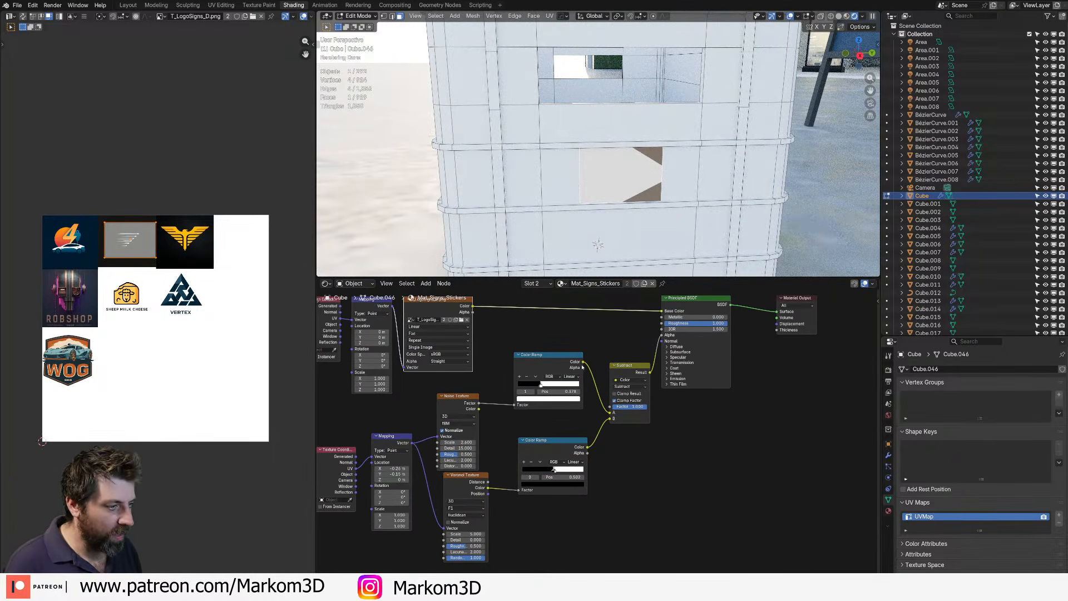
pyautogui.moveTo(582, 366); pyautogui.dragTo(667, 336)
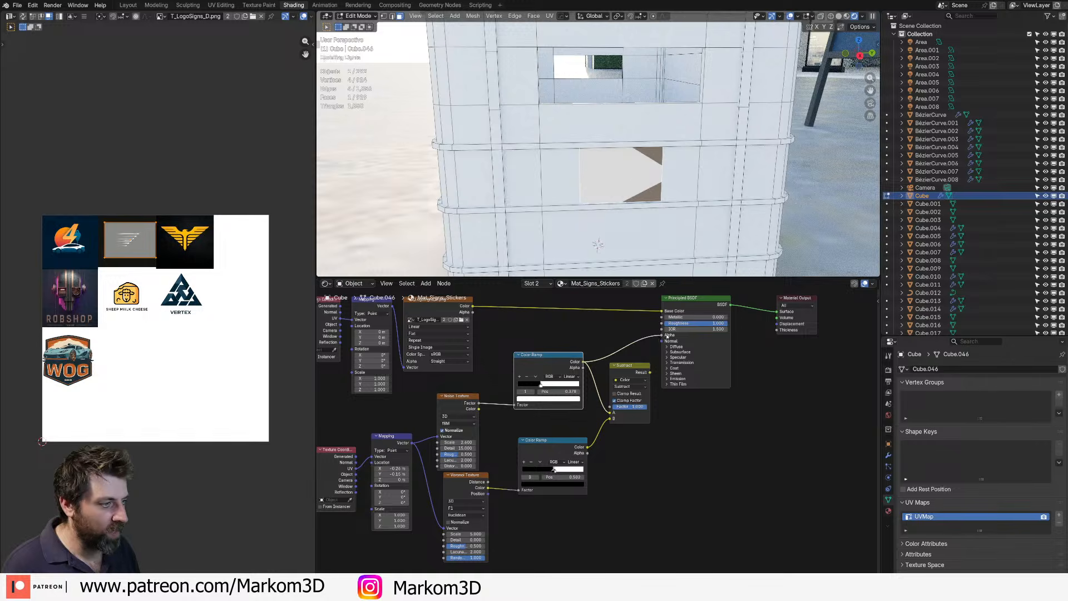
# - Rotate the sticker panel's UVs by 90 degrees
pyautogui.scroll(6, 669, 210)
pyautogui.scroll(-1, 157, 306)
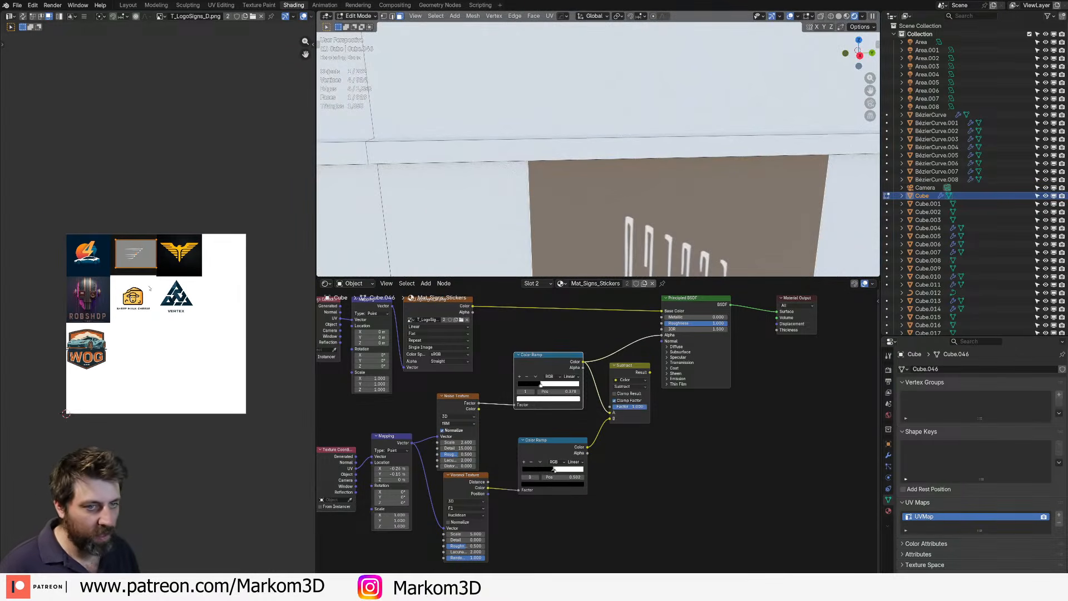
pyautogui.write('90')
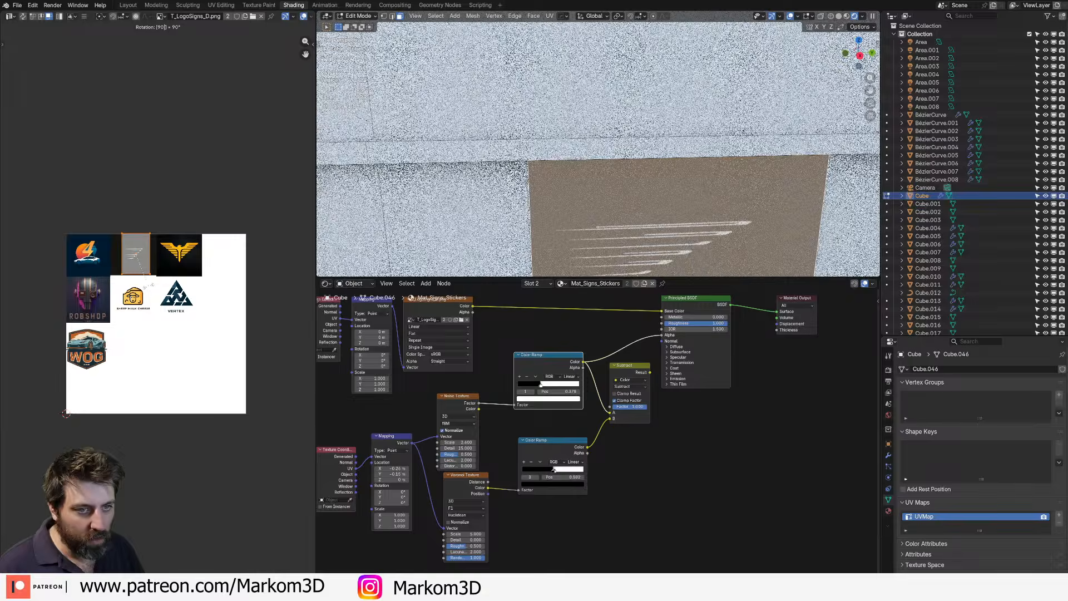
pyautogui.press('Return')
# - Unwrap the sticker panel with Project from View in the right orthographic view
pyautogui.press('KP_3')
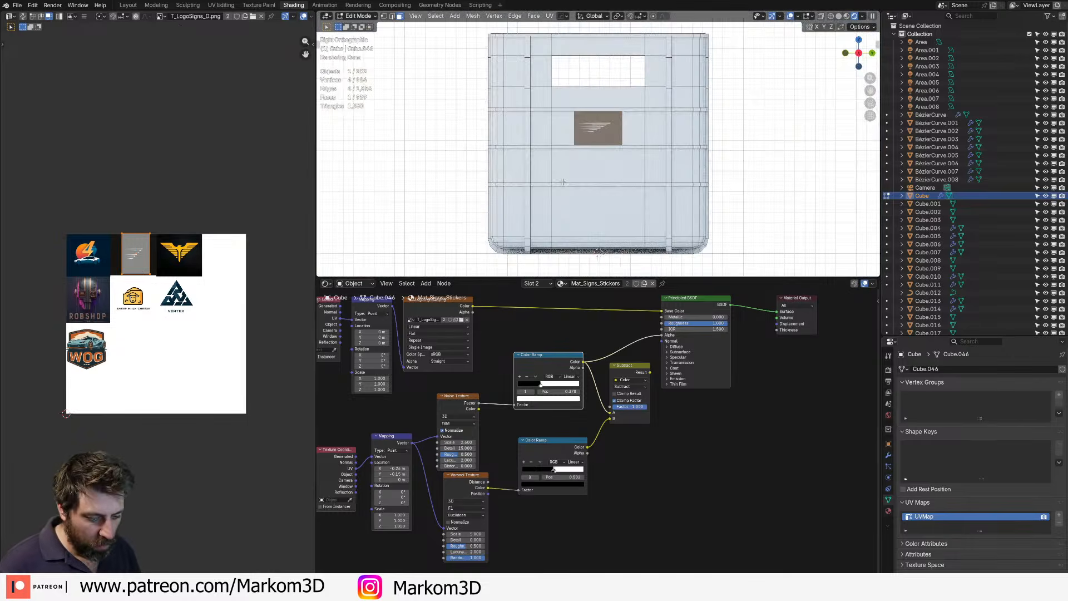
pyautogui.press('u')
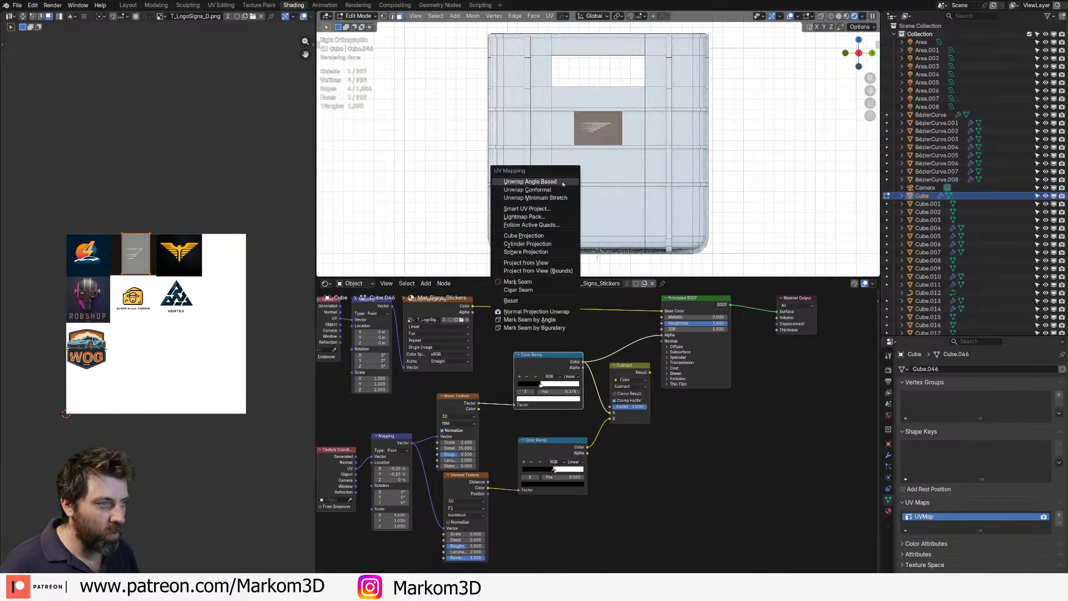
pyautogui.click(548, 262)
# - Move and scale the projected UVs to frame the striped logo within its dark tile
pyautogui.scroll(2, 156, 311)
pyautogui.press('g')
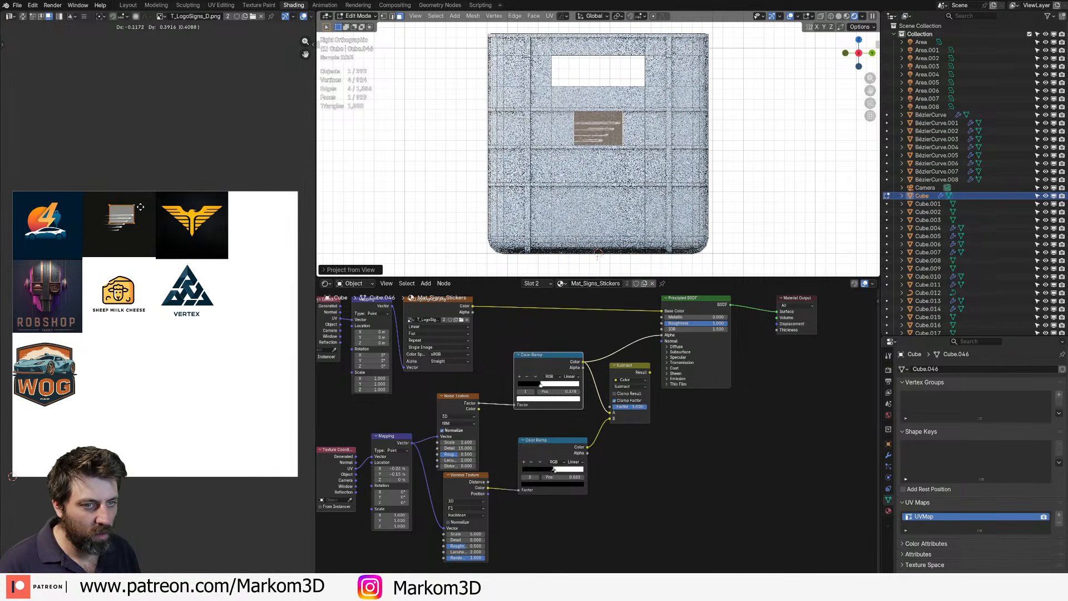
pyautogui.click(142, 217)
pyautogui.press('s')
pyautogui.click(195, 237)
pyautogui.press('g')
pyautogui.click(198, 231)
pyautogui.press('s')
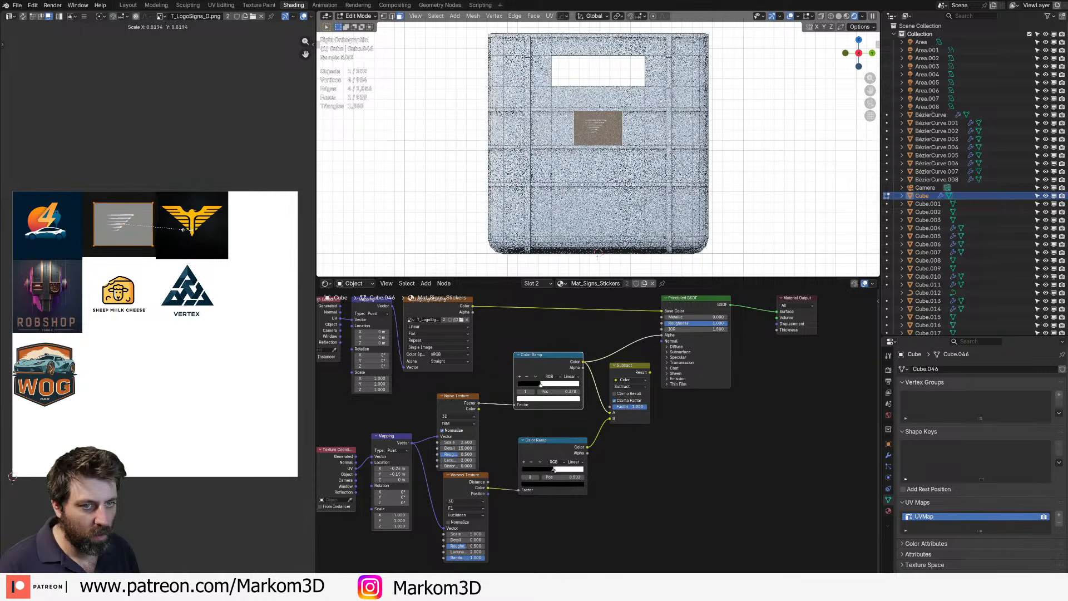
pyautogui.click(176, 230)
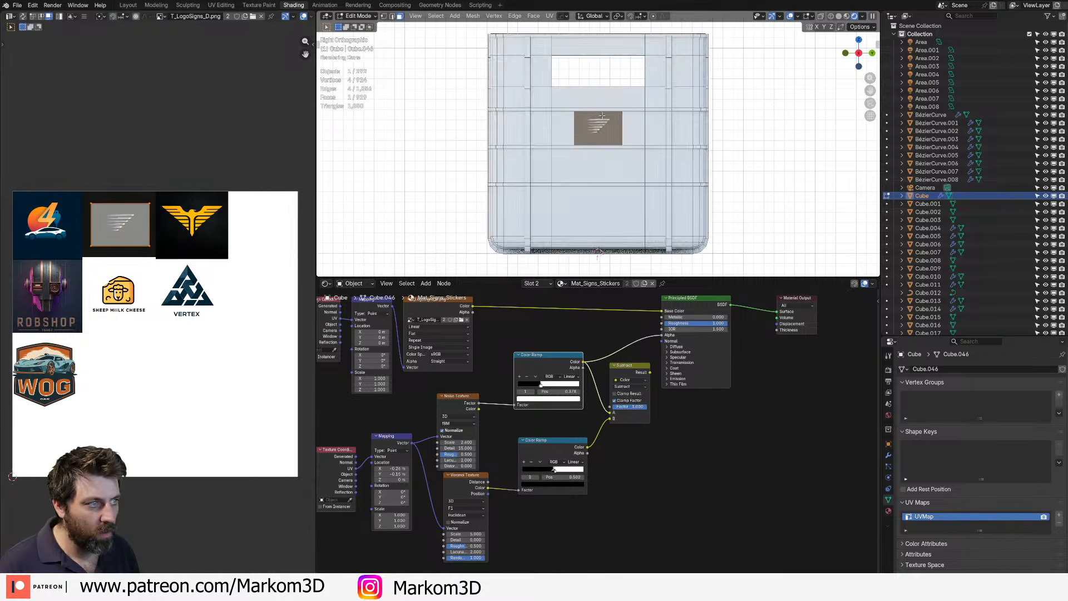
# - Return to Object Mode and examine the rendered crate and its logo sticker up close and beside the shop signs
pyautogui.press('Tab')
pyautogui.moveTo(602, 115); pyautogui.dragTo(578, 228, button='middle')
pyautogui.scroll(2, 623, 142)
pyautogui.scroll(-5, 640, 143)
pyautogui.scroll(-4, 623, 183)
pyautogui.moveTo(748, 97); pyautogui.dragTo(718, 94, button='middle')
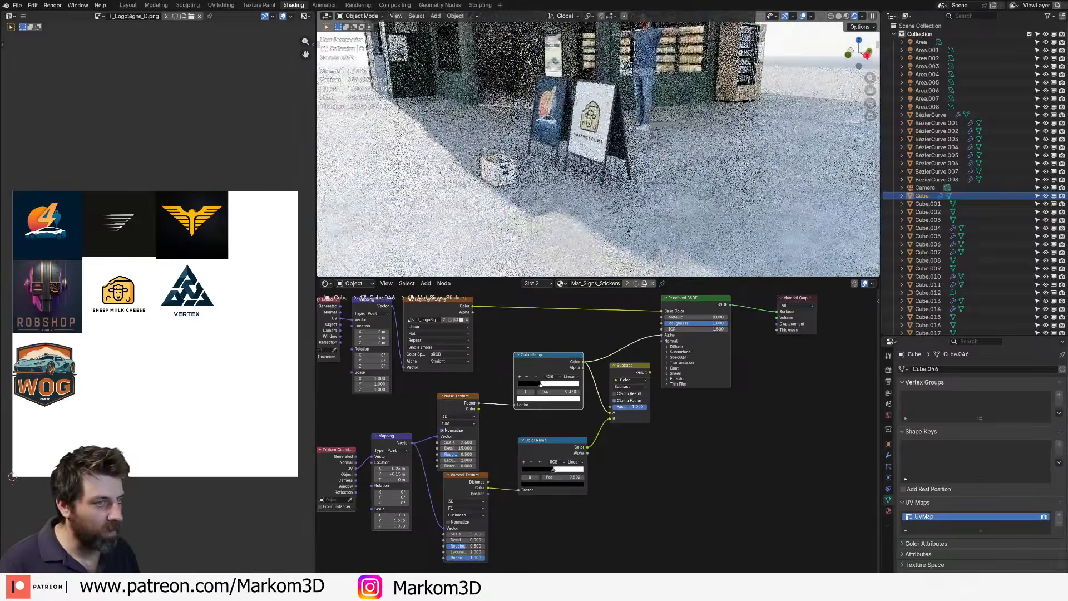
pyautogui.scroll(7, 517, 151)
pyautogui.press('KP_Decimal')
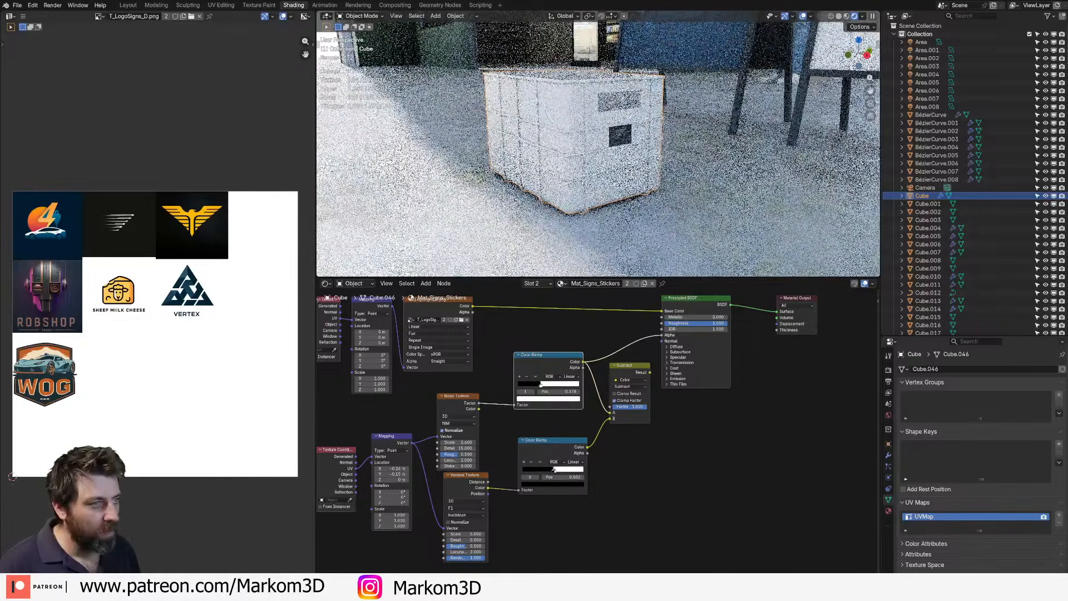
# - Show the crate's materials and select its empty first material slot
pyautogui.click(889, 510)
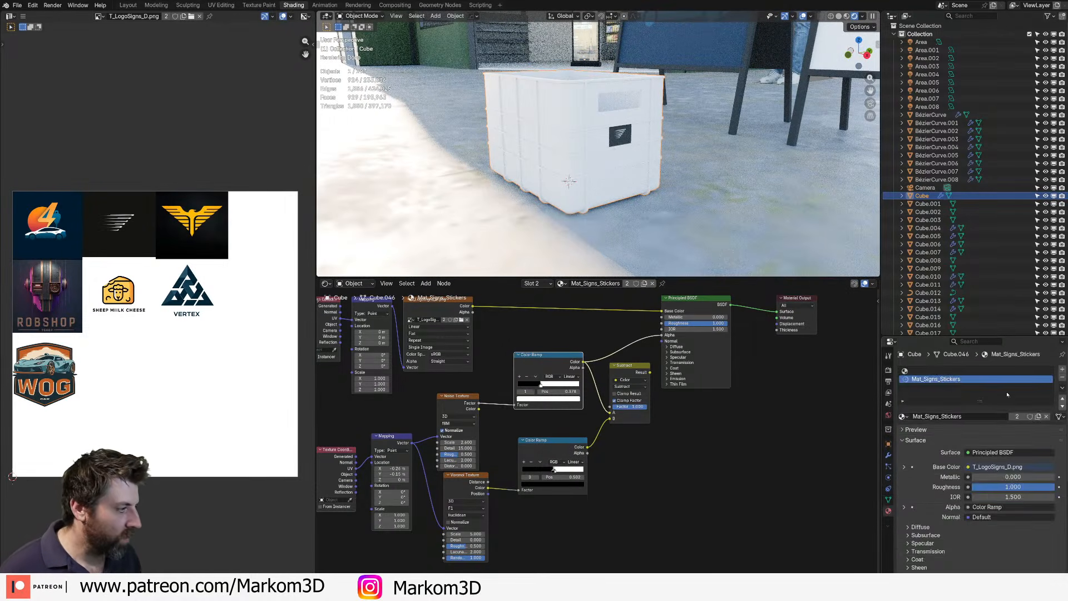
pyautogui.click(945, 371)
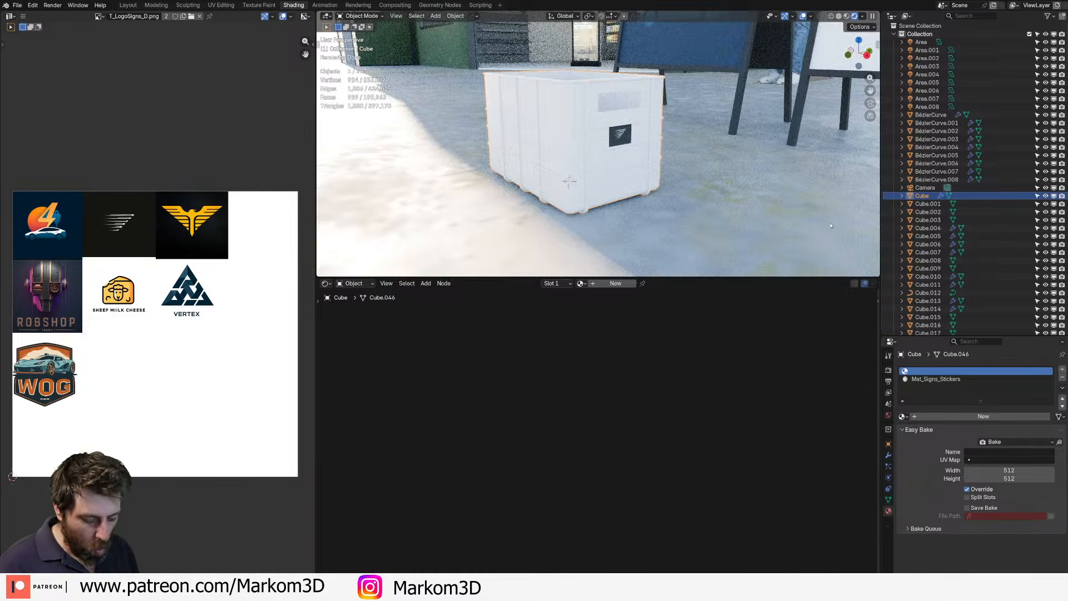
# - Try to unwrap the crate with the DreamUV HotSpot tool, and undo the attempt
pyautogui.press('n')
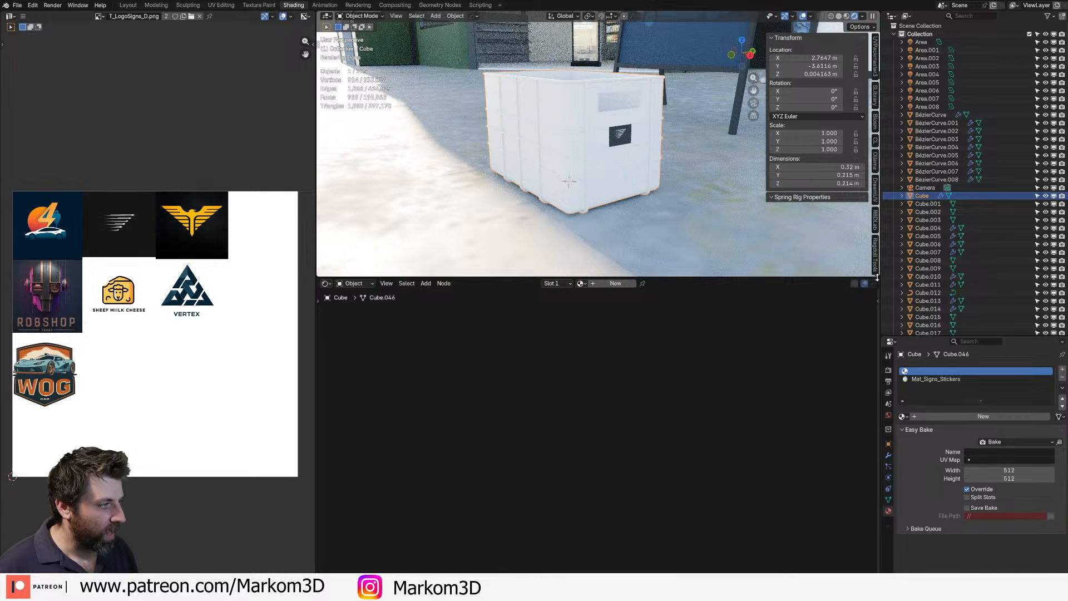
pyautogui.click(875, 190)
pyautogui.scroll(-3, 784, 259)
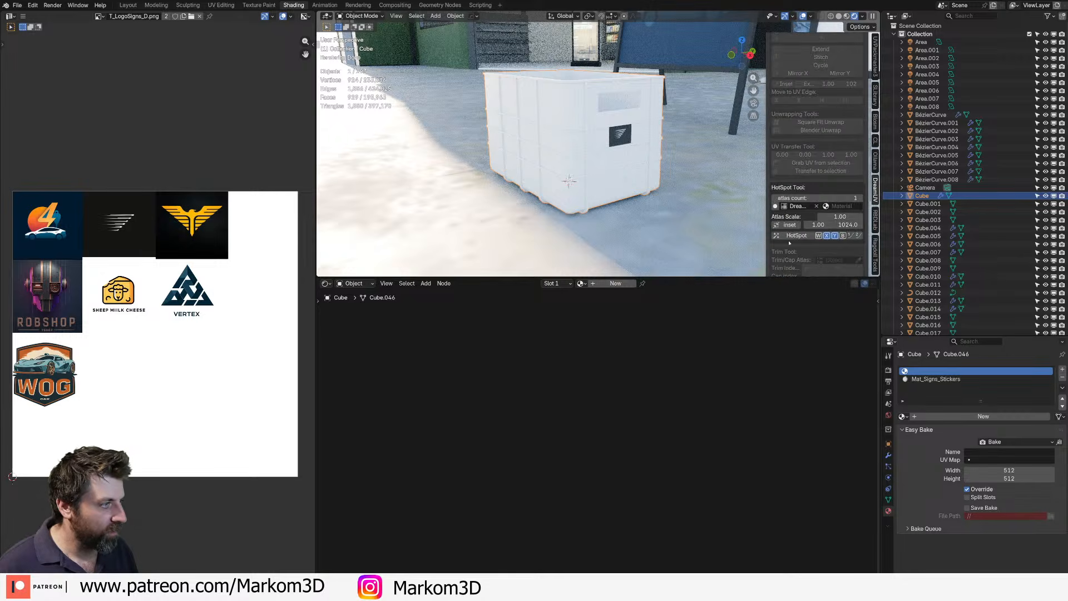
pyautogui.click(789, 236)
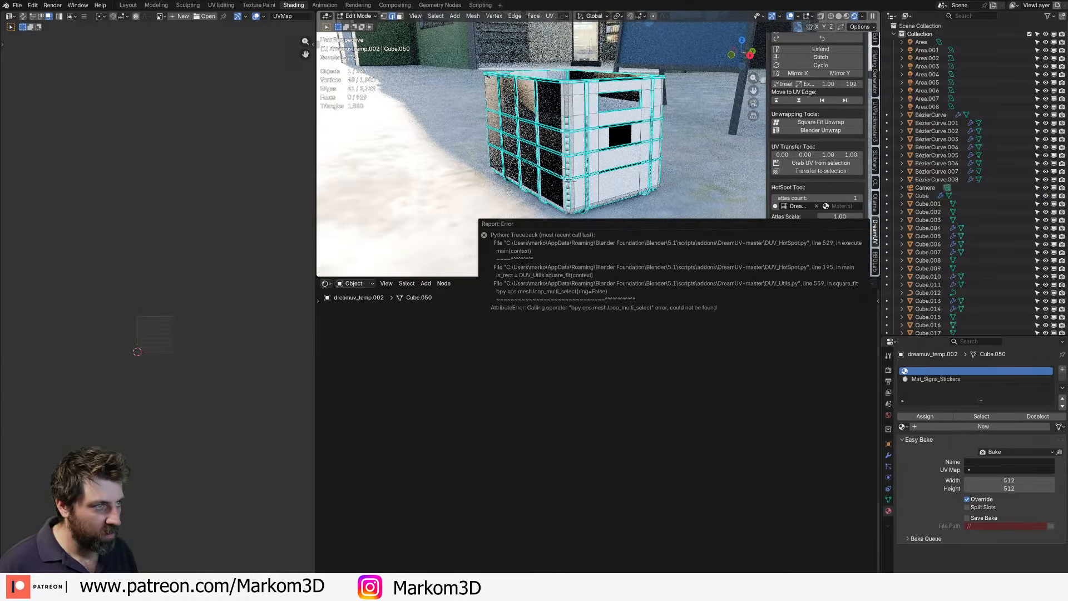
pyautogui.hotkey('ctrl', 'z')
# - Examine the crate's mesh and sticker face up close in Edit Mode and Object Mode
pyautogui.scroll(4, 546, 226)
pyautogui.moveTo(570, 179); pyautogui.dragTo(631, 29, button='middle')
pyautogui.press('Tab')
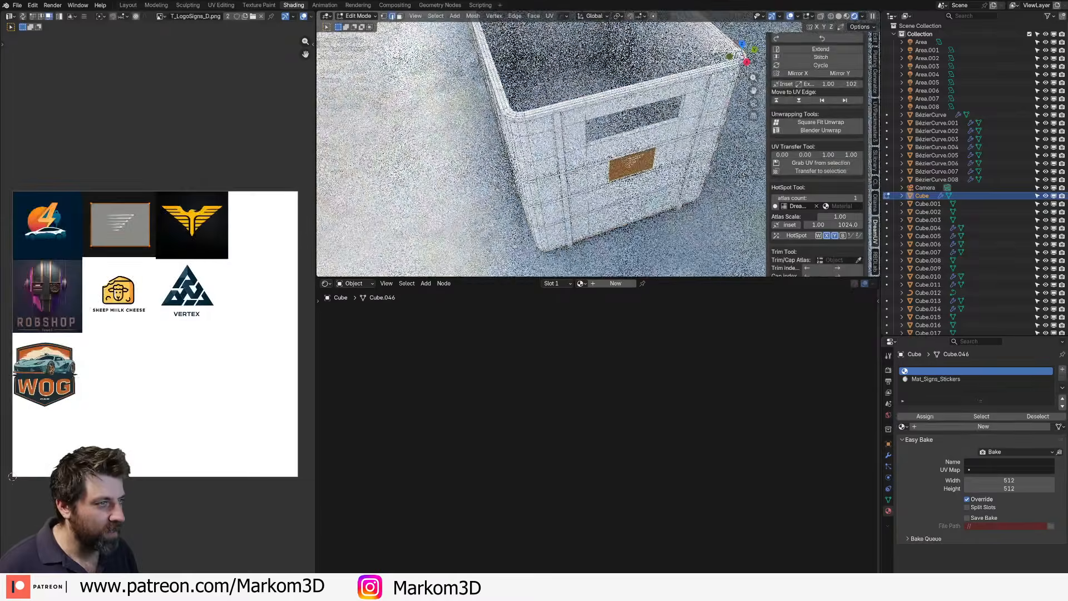
pyautogui.moveTo(584, 127); pyautogui.dragTo(593, 93, button='middle')
pyautogui.scroll(-3, 594, 93)
pyautogui.press('Tab')
pyautogui.press('Tab')
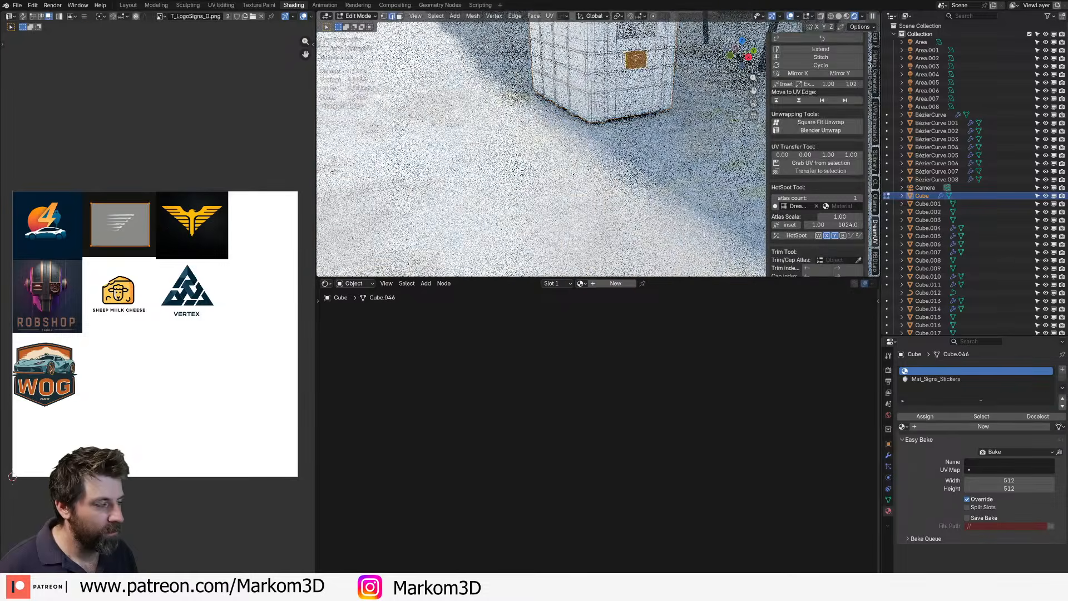
pyautogui.press('Tab')
pyautogui.keyDown('shift'); pyautogui.moveTo(627, 43); pyautogui.dragTo(585, 135, button='middle'); pyautogui.keyUp('shift')
pyautogui.scroll(3, 586, 135)
pyautogui.press('Tab')
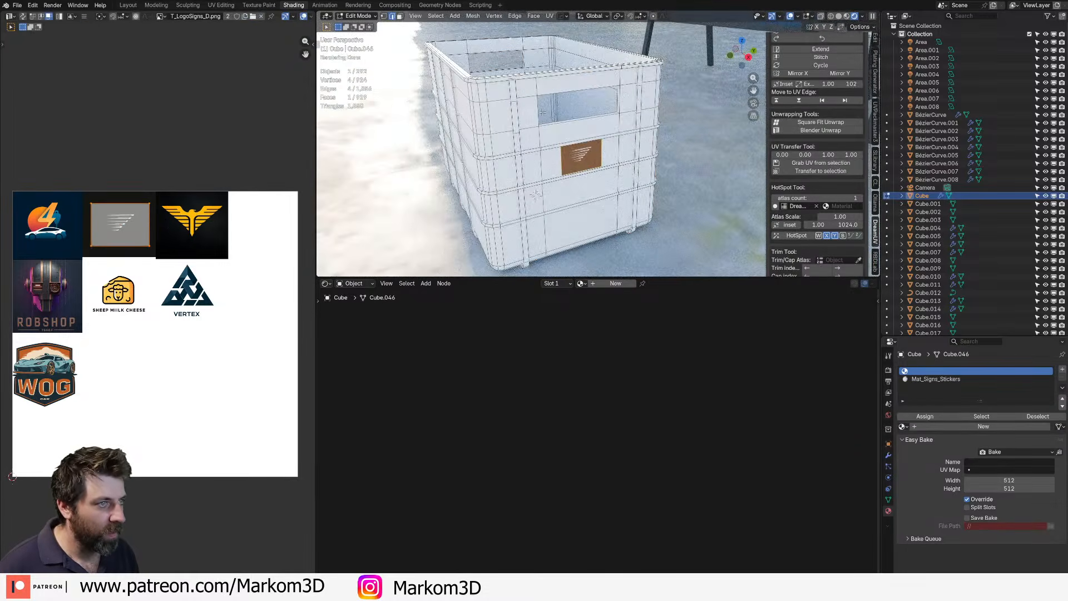
pyautogui.press('Tab')
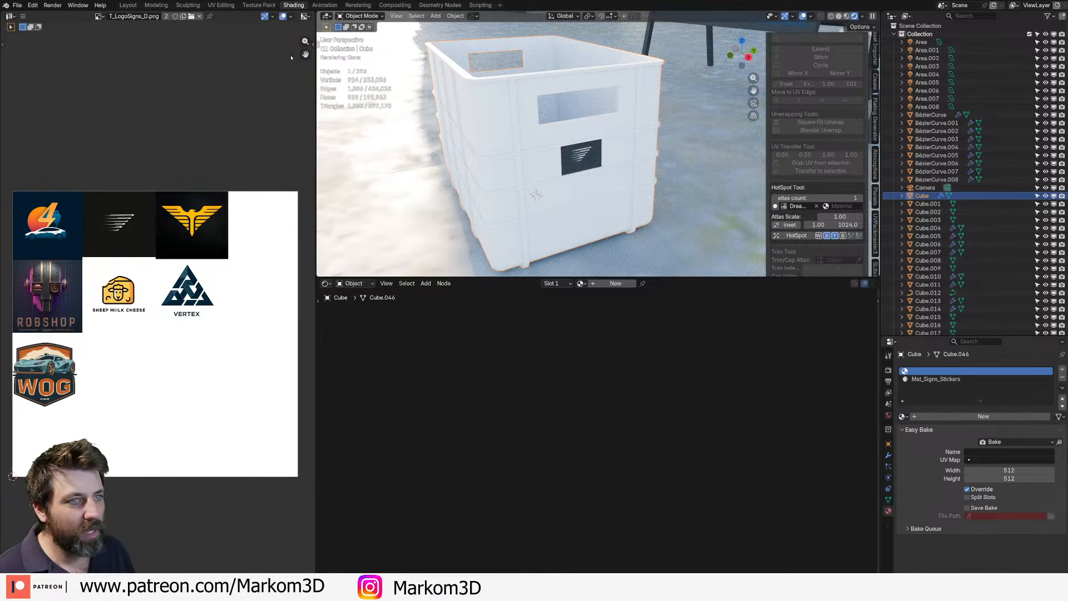
# - Create a new material in the crate's first slot and set its base color to orange-brown #A25B2F
pyautogui.click(979, 416)
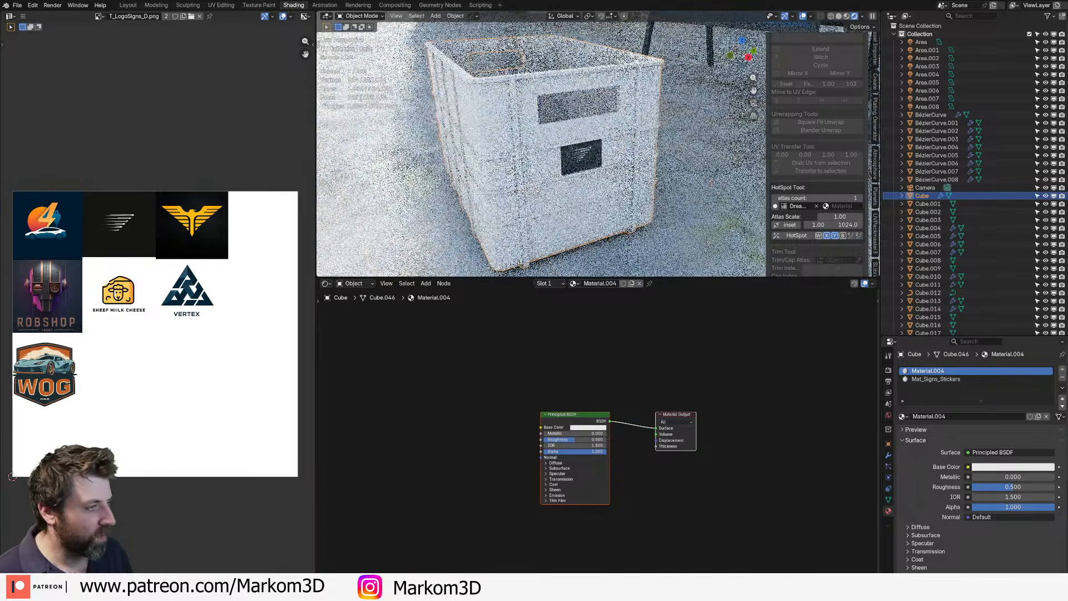
pyautogui.click(572, 416)
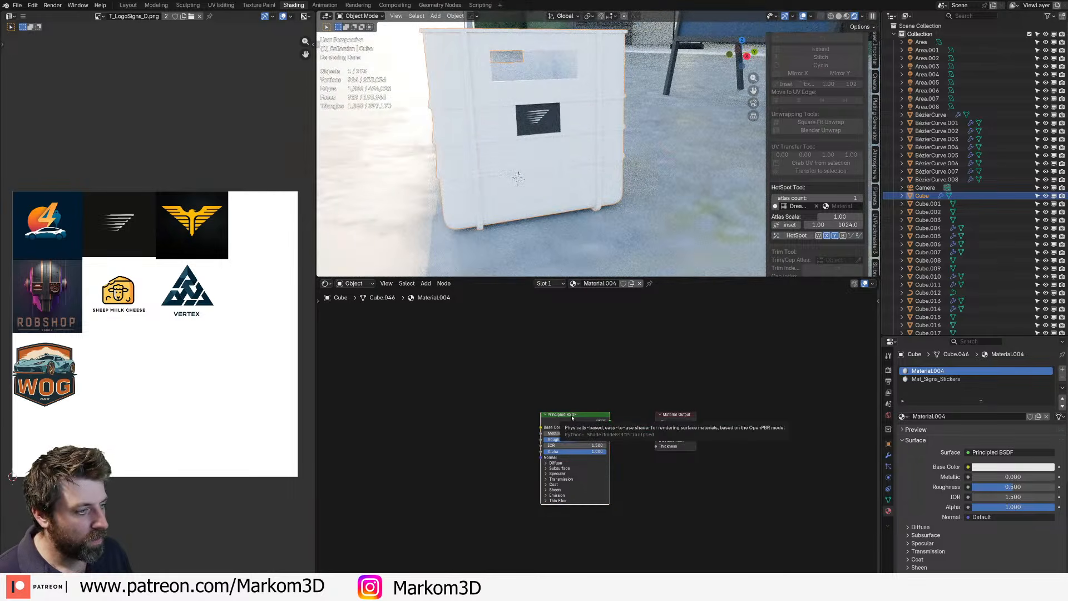
pyautogui.moveTo(559, 463); pyautogui.dragTo(717, 461, button='middle')
pyautogui.scroll(3, 598, 444)
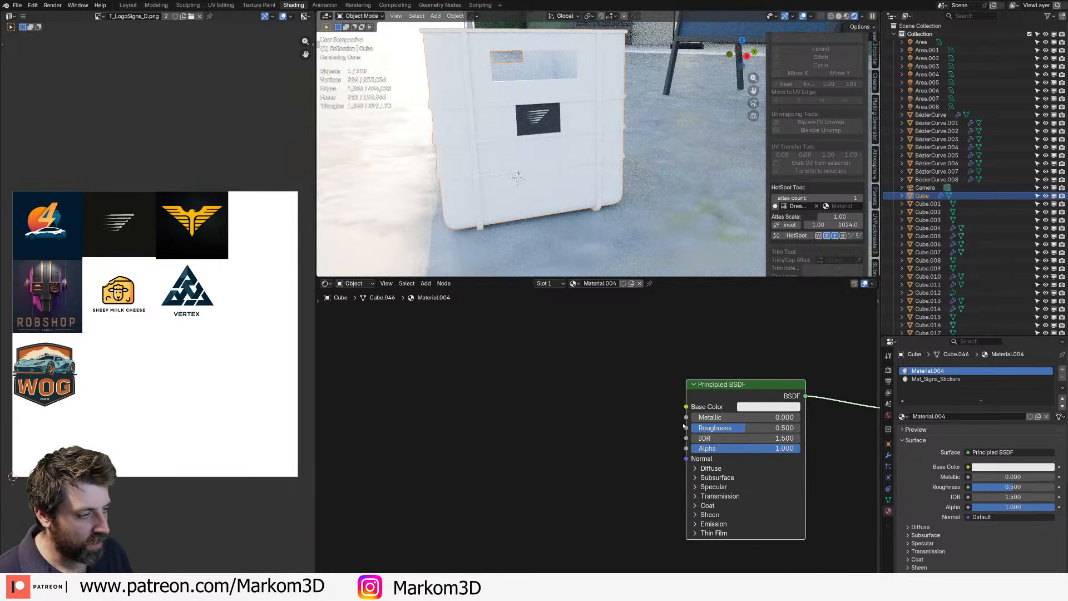
pyautogui.moveTo(686, 406); pyautogui.dragTo(464, 408)
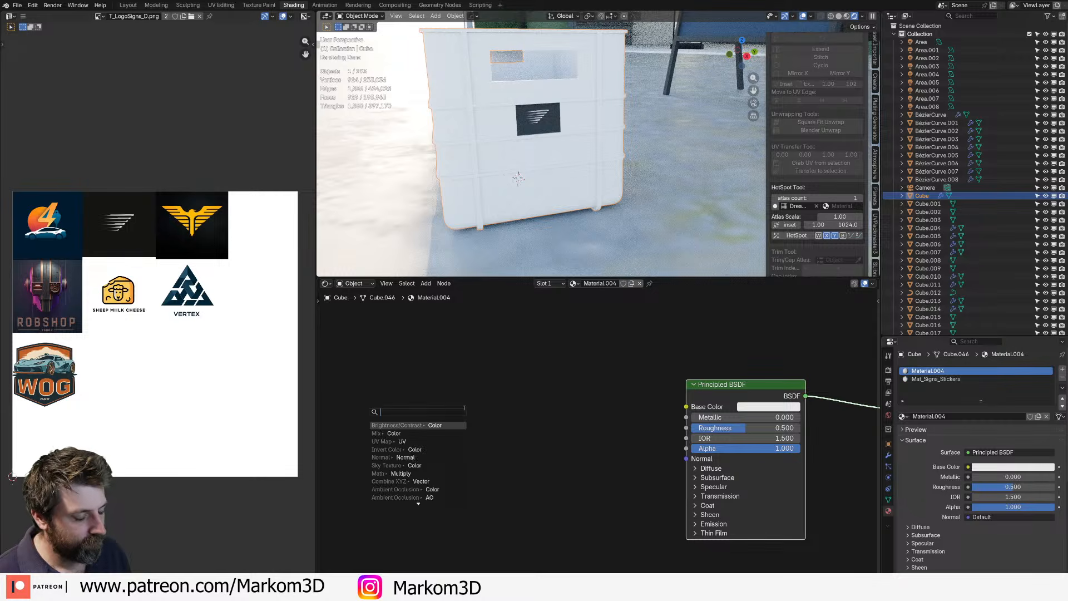
pyautogui.click(768, 406)
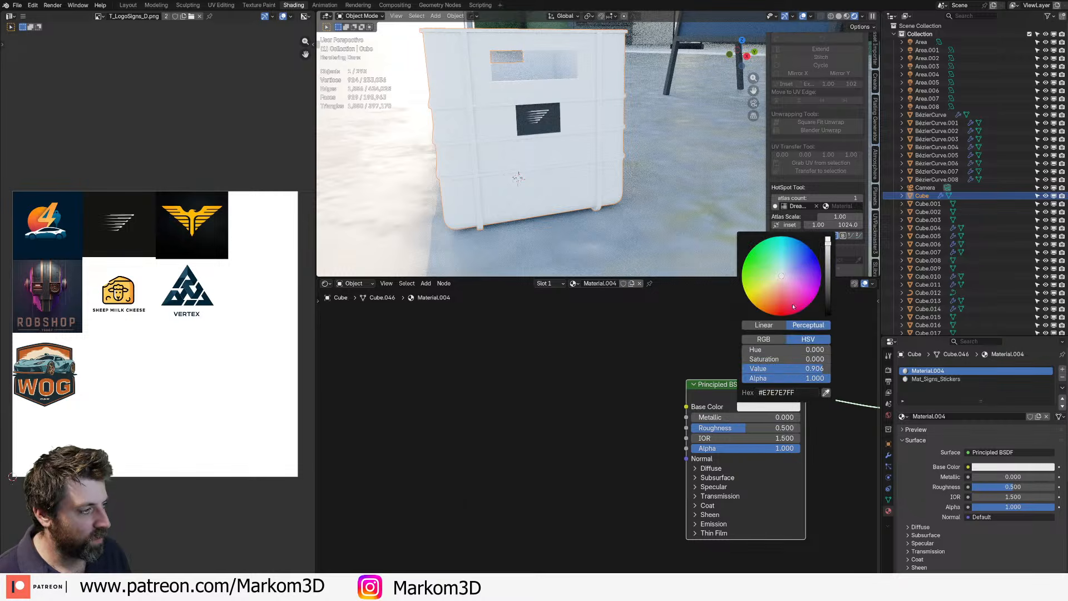
pyautogui.moveTo(778, 310)
pyautogui.mouseDown()
pyautogui.moveTo(771, 302)
pyautogui.moveTo(828, 281)
pyautogui.moveTo(828, 265)
pyautogui.mouseUp()
pyautogui.scroll(-10, 771, 302)
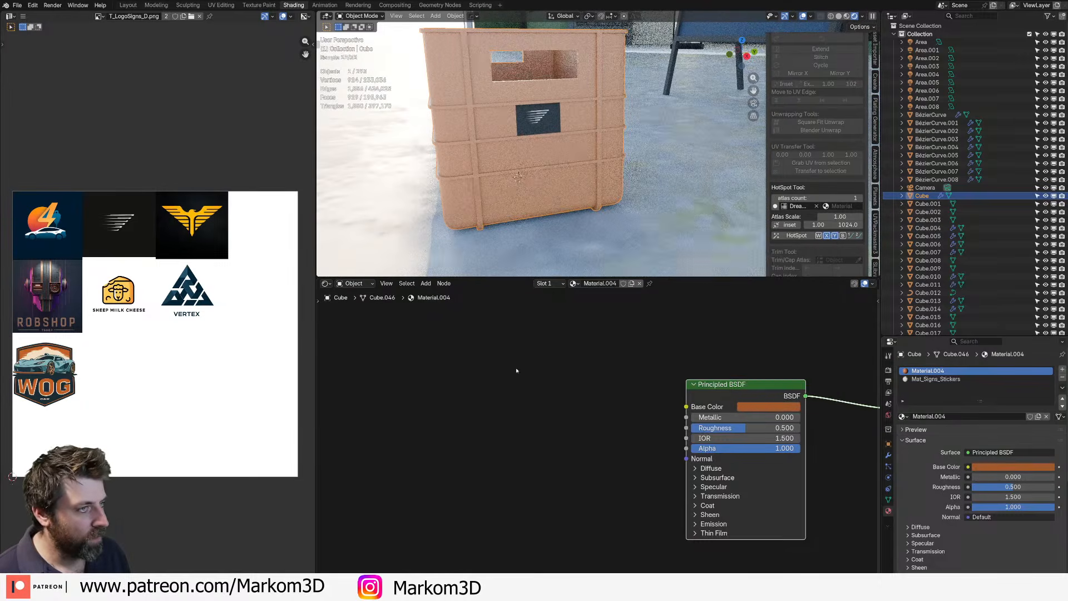
# - Add an Ambient Occlusion node to the crate material and place it well before the Principled BSDF
pyautogui.click(517, 370)
pyautogui.moveTo(590, 369); pyautogui.dragTo(547, 373, button='middle')
pyautogui.hotkey('shift', 'a')
pyautogui.write('amb')
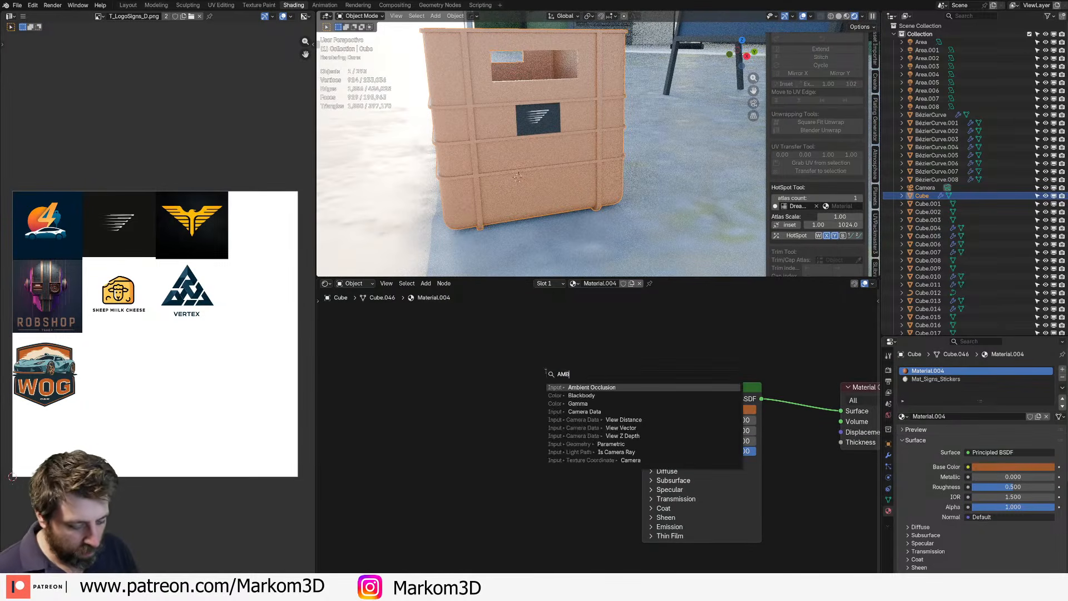
pyautogui.press('Return')
pyautogui.click(467, 339)
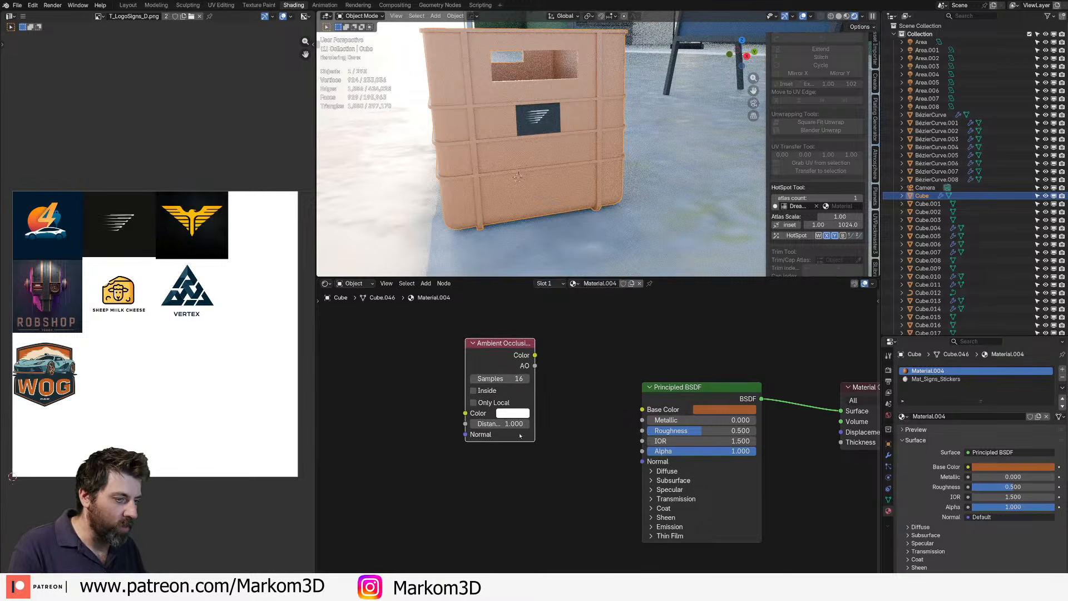
pyautogui.click(516, 413)
pyautogui.moveTo(504, 350); pyautogui.dragTo(448, 328)
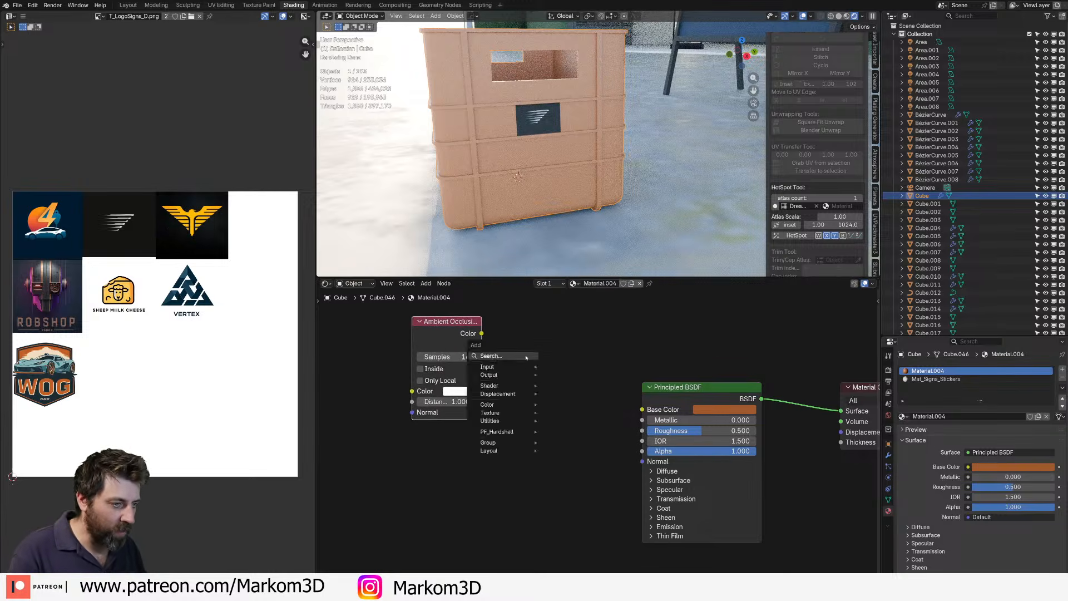
# - Add a Mix Color node before the Principled BSDF and feed the AO output into its Factor
pyautogui.hotkey('shift', 'a')
pyautogui.write('MIX')
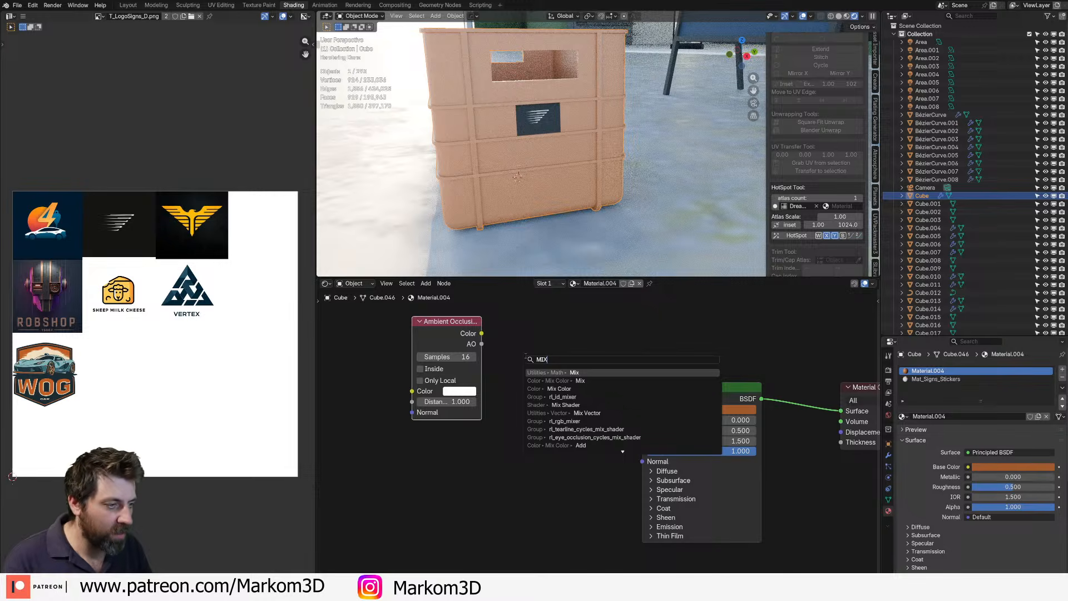
pyautogui.press('Down')
pyautogui.press('Return')
pyautogui.click(525, 356)
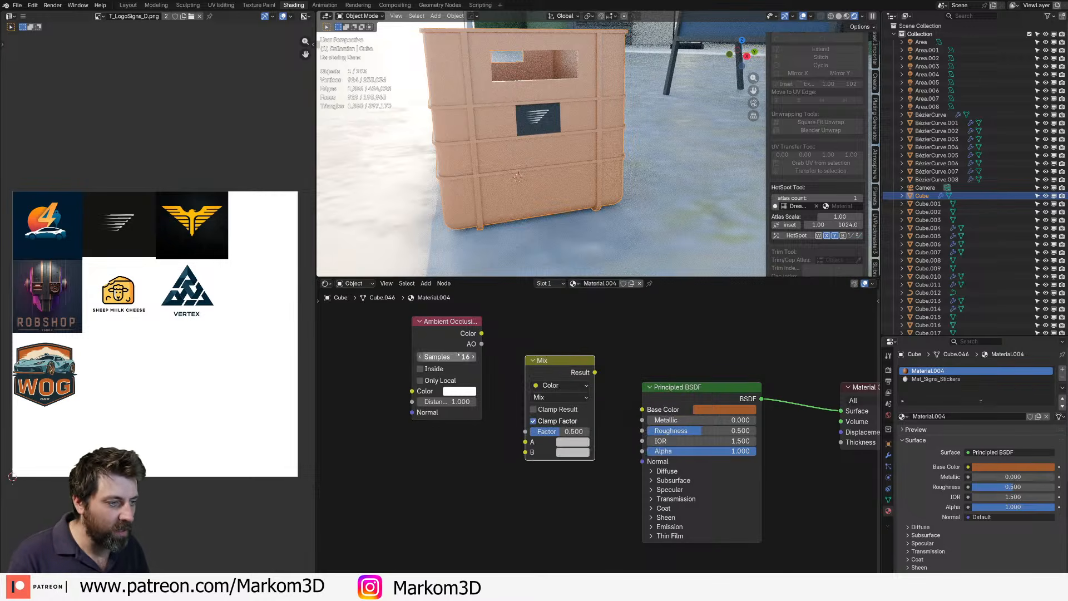
pyautogui.moveTo(482, 334); pyautogui.dragTo(525, 431)
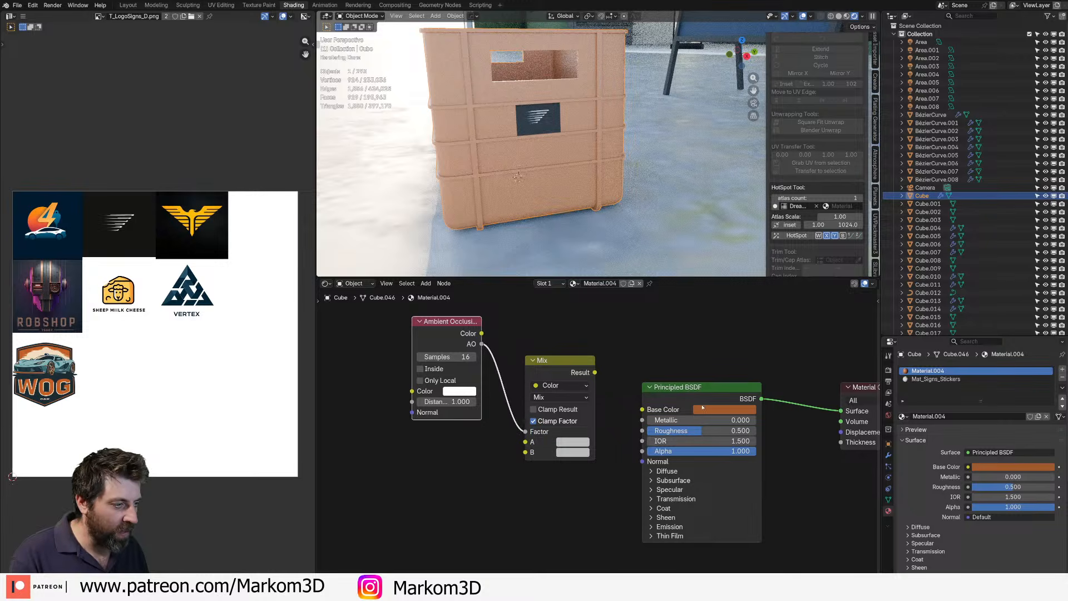
# - Copy the orange-brown base color into the Mix node's A color and connect its Result to Base Color
pyautogui.click(573, 441)
pyautogui.click(645, 428)
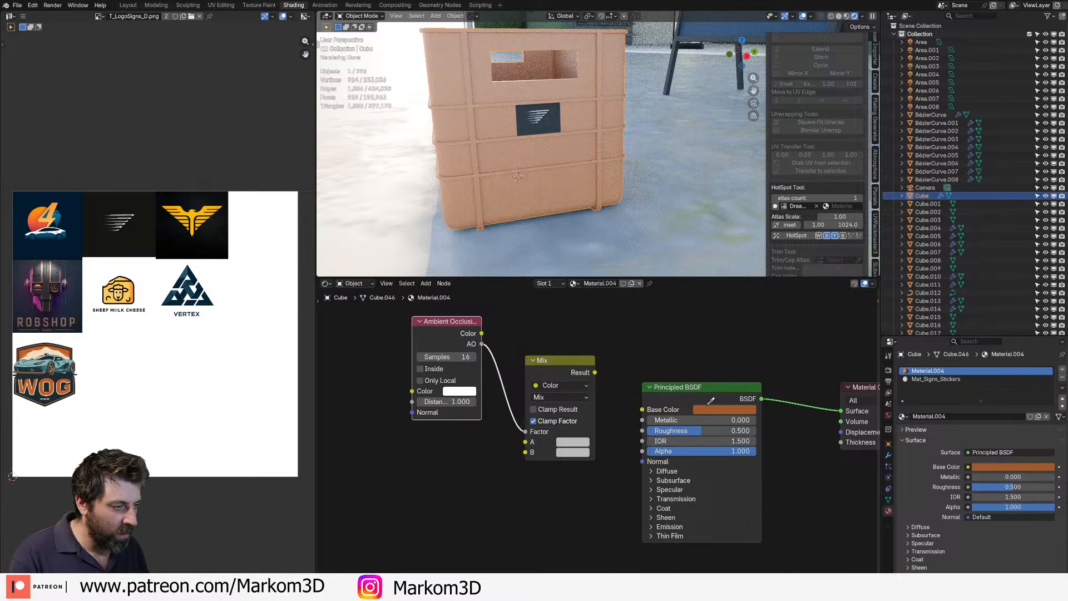
pyautogui.click(704, 411)
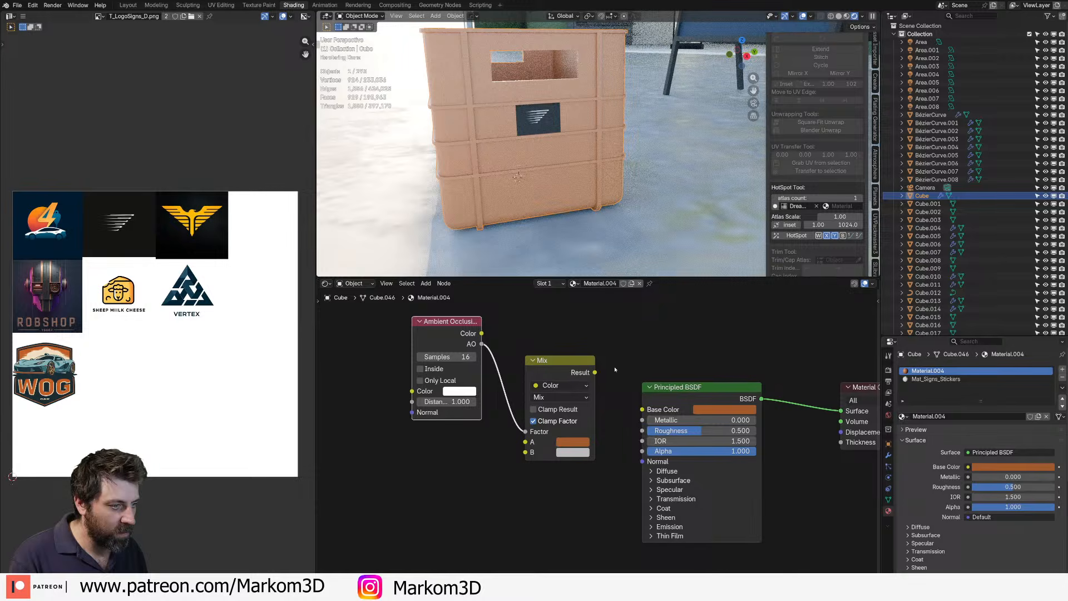
pyautogui.moveTo(601, 377); pyautogui.dragTo(643, 409)
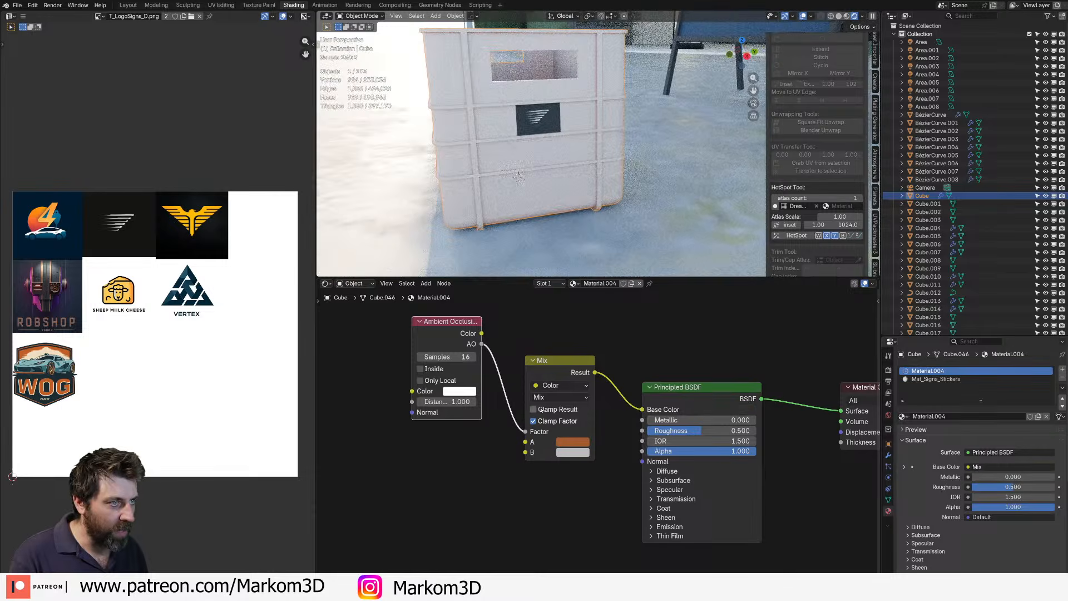
# - Copy the orange-brown color into the Mix node's B color and darken A to a near-black brown
pyautogui.keyDown('shift'); pyautogui.moveTo(561, 140); pyautogui.dragTo(620, 167, button='middle'); pyautogui.keyUp('shift')
pyautogui.scroll(4, 594, 149)
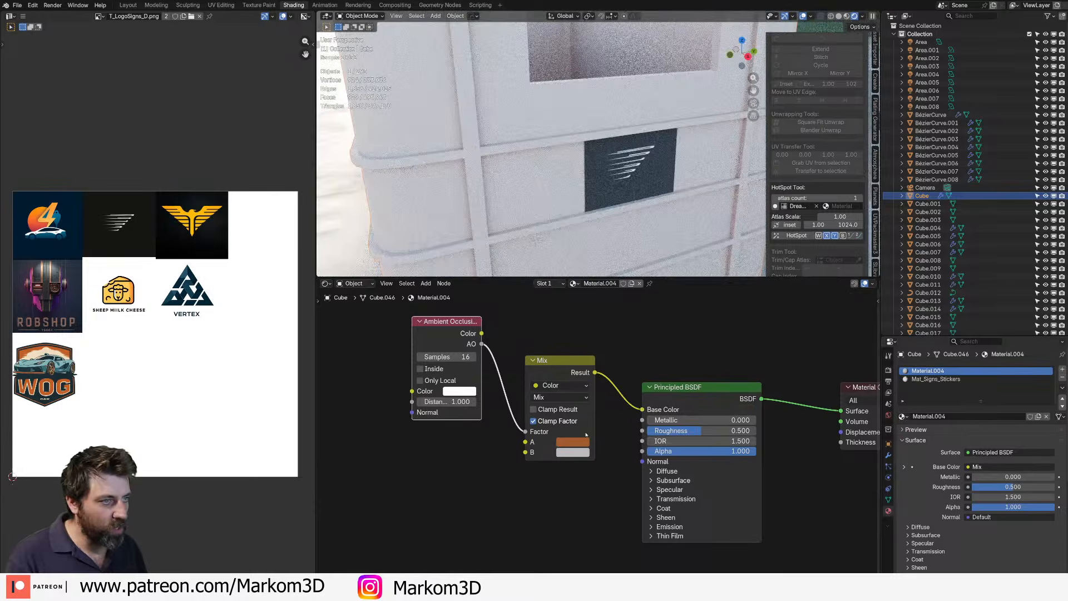
pyautogui.click(569, 446)
pyautogui.click(645, 439)
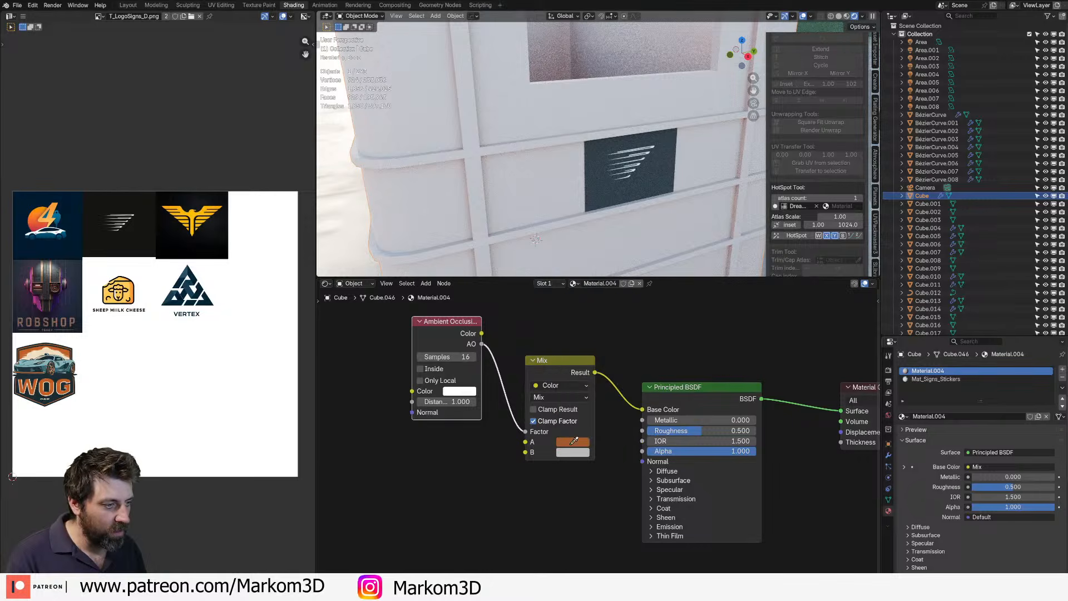
pyautogui.click(568, 441)
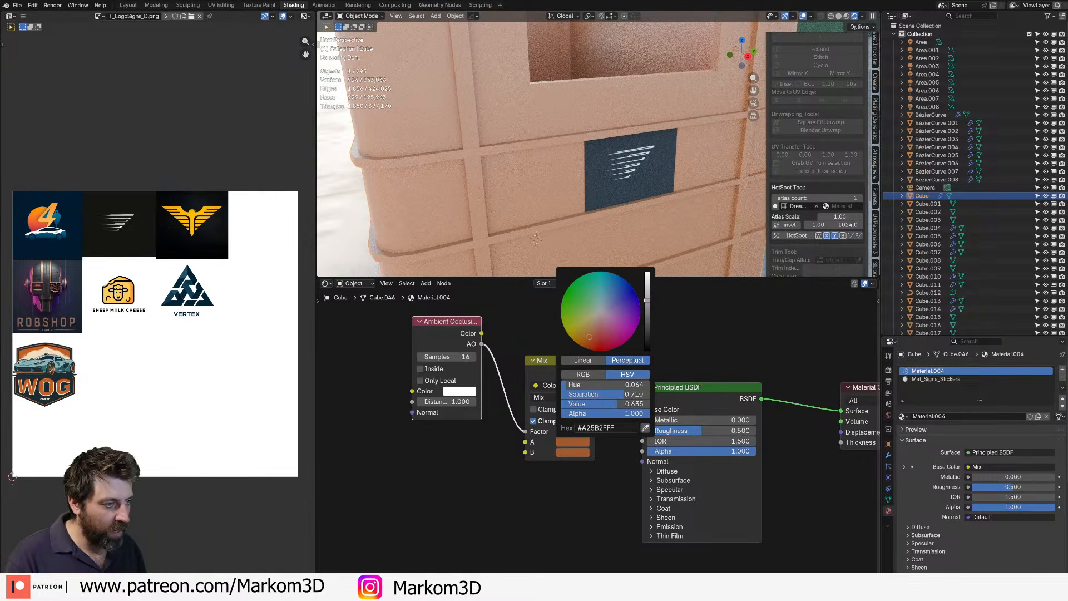
pyautogui.moveTo(647, 300); pyautogui.dragTo(647, 341)
# - Examine the crate's occlusion shading from several sides in the scene, and reselect the crate
pyautogui.scroll(-5, 597, 438)
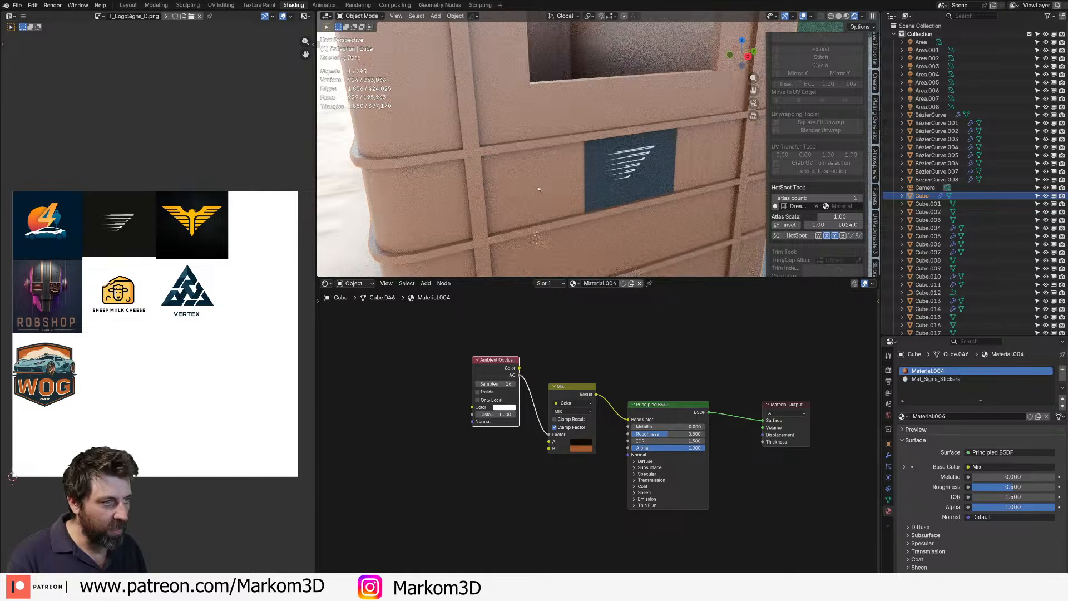
pyautogui.scroll(-10, 538, 189)
pyautogui.scroll(8, 561, 166)
pyautogui.moveTo(538, 189); pyautogui.dragTo(562, 184, button='middle')
pyautogui.click(487, 173)
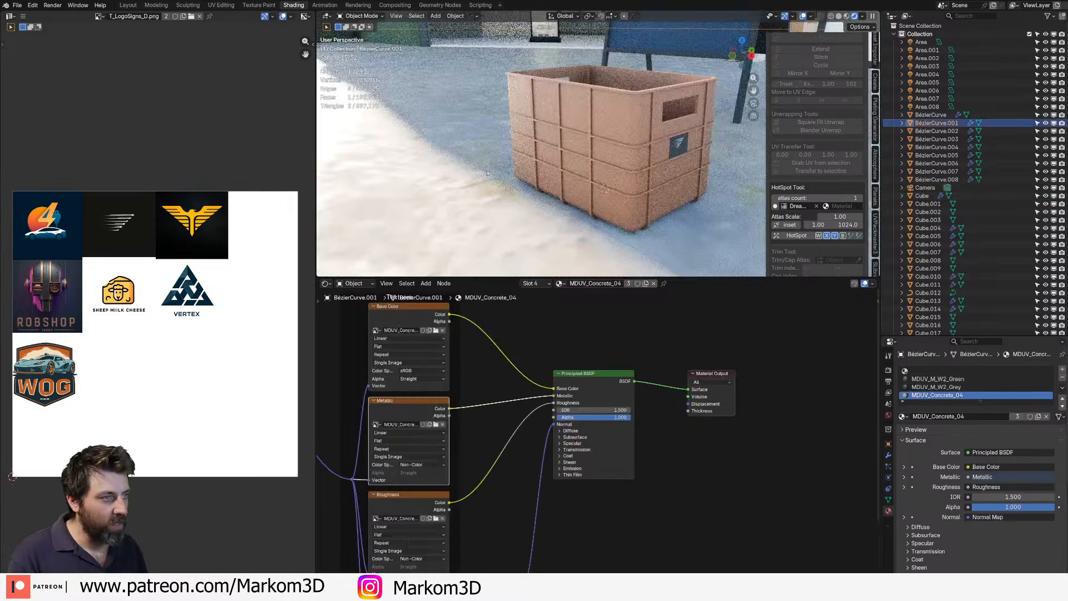
pyautogui.moveTo(487, 173)
pyautogui.mouseDown(button='middle')
pyautogui.moveTo(606, 164)
pyautogui.moveTo(495, 189)
pyautogui.moveTo(493, 180)
pyautogui.mouseUp(button='middle')
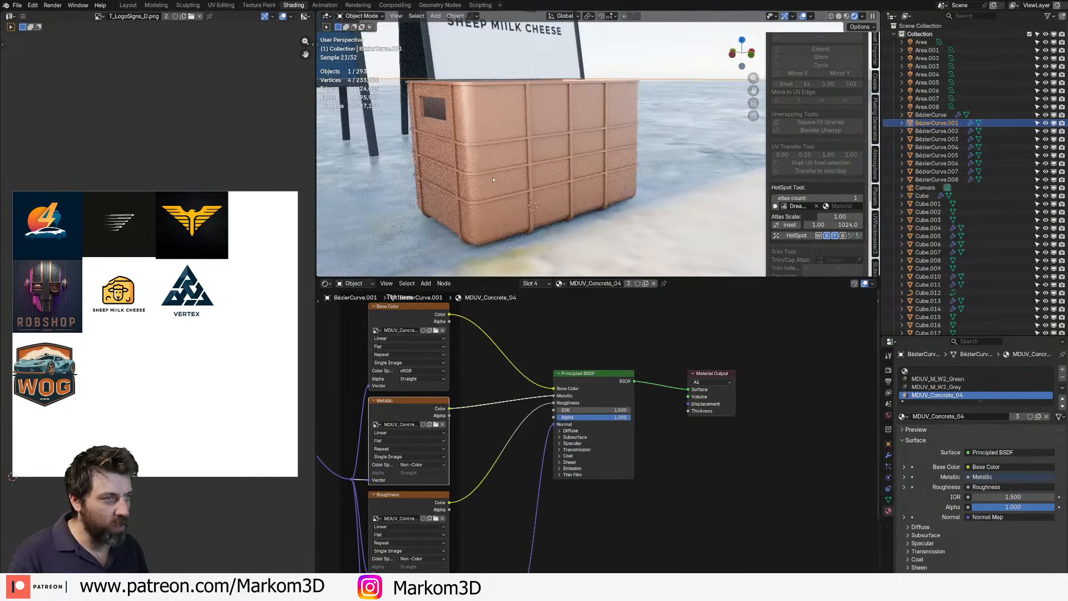
pyautogui.click(622, 150)
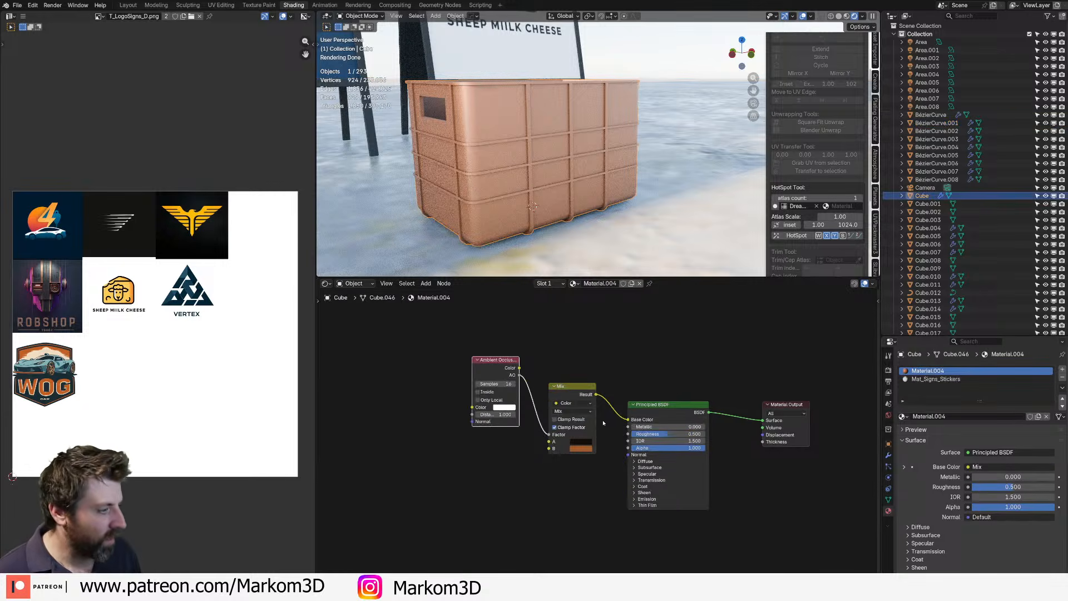
# - Spread the Ambient Occlusion and Mix nodes apart to make room between them and the Principled BSDF
pyautogui.scroll(4, 603, 423)
pyautogui.moveTo(603, 423); pyautogui.dragTo(769, 434, button='middle')
pyautogui.moveTo(631, 356); pyautogui.dragTo(490, 365)
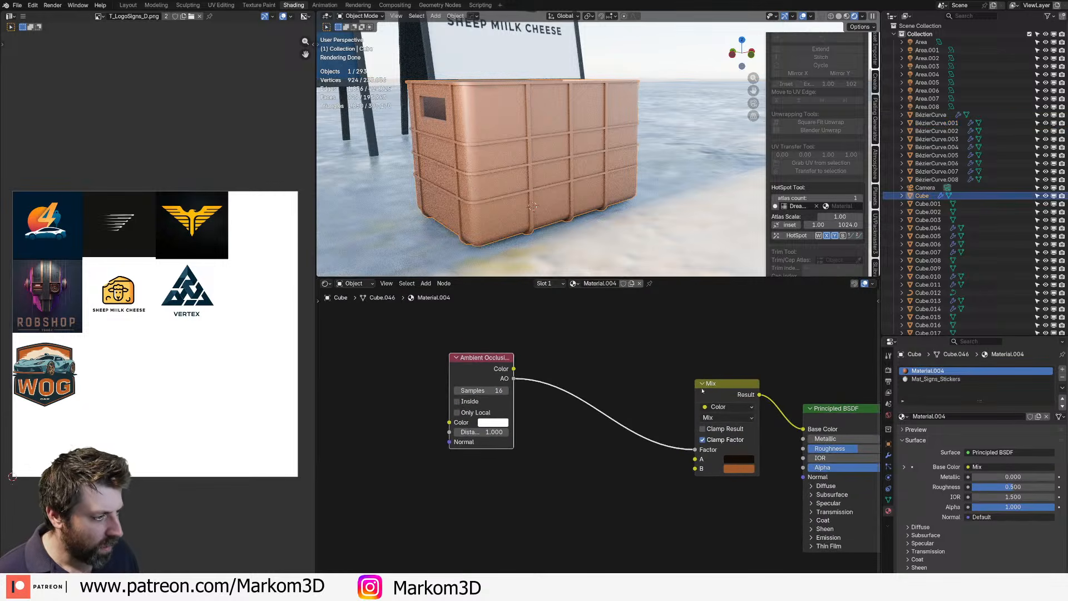
pyautogui.moveTo(702, 391); pyautogui.dragTo(606, 382)
pyautogui.moveTo(485, 360); pyautogui.dragTo(385, 366)
pyautogui.hotkey('shift', 'a')
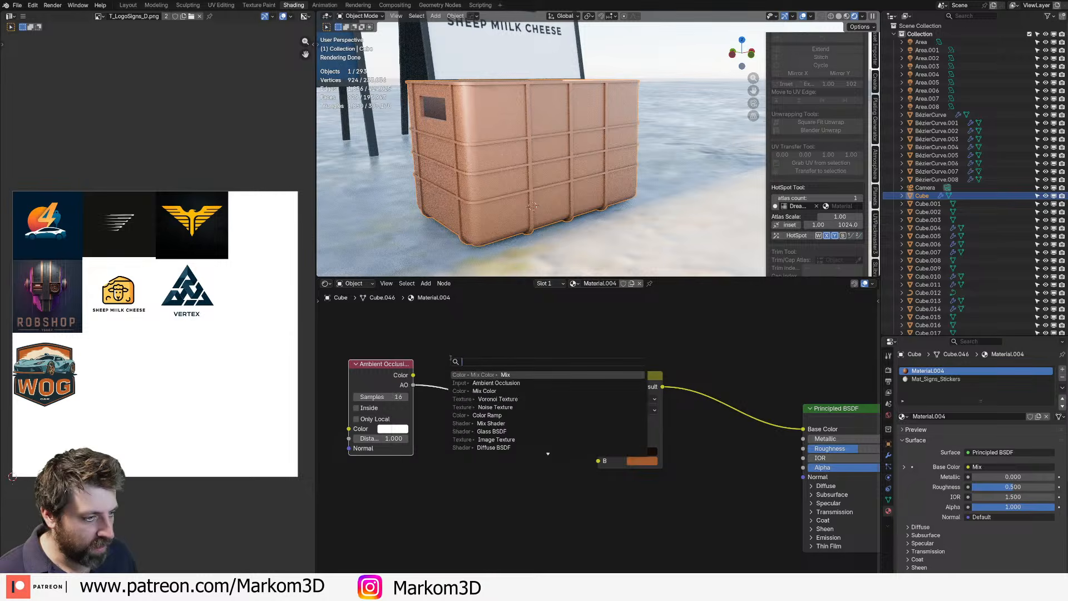
pyautogui.write('col')
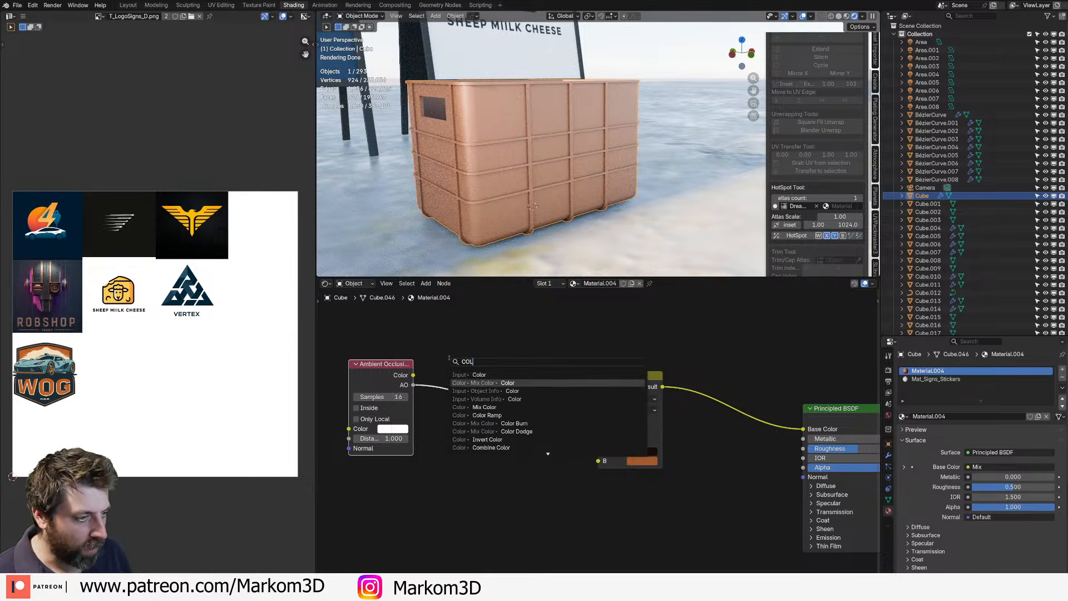
pyautogui.press('Return')
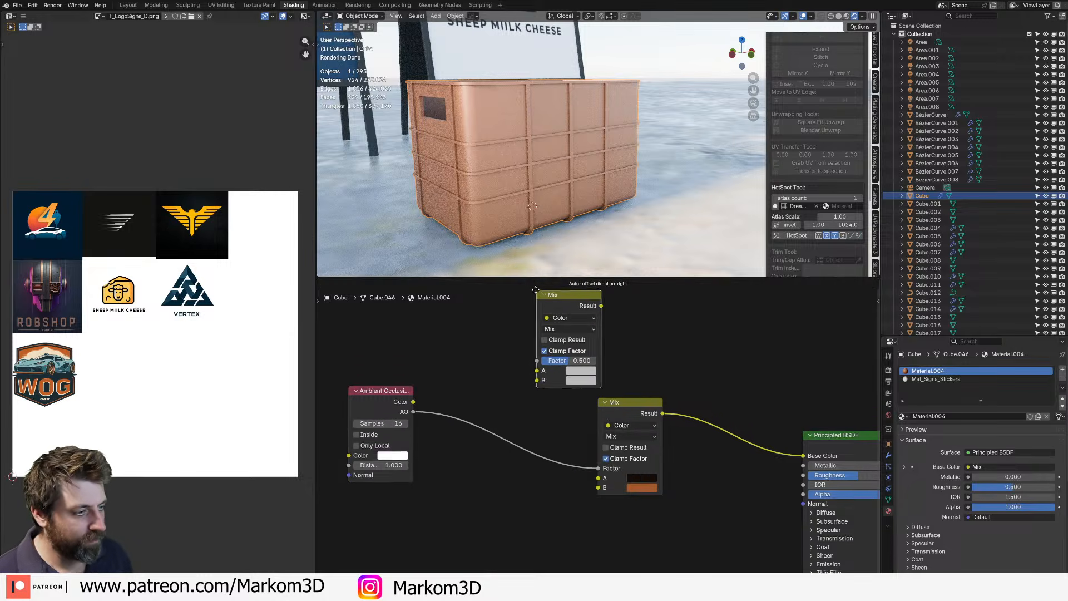
pyautogui.press('Escape')
# - Insert a Color Ramp between the AO output and the Mix Factor, moving its black stop inward and its white stop to 0.589
pyautogui.moveTo(413, 434); pyautogui.dragTo(499, 461)
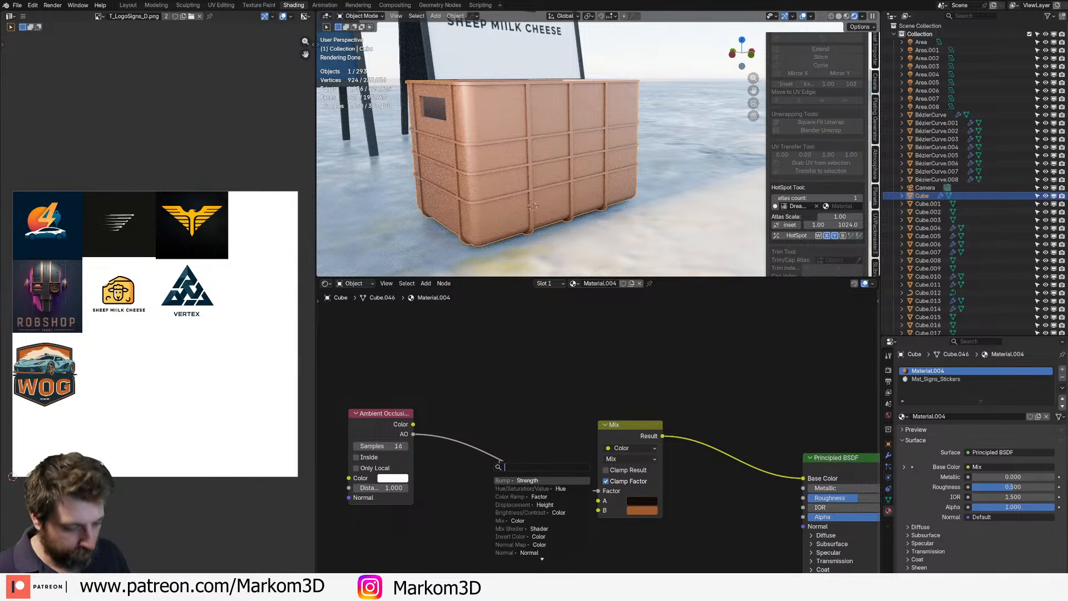
pyautogui.write('RAMP')
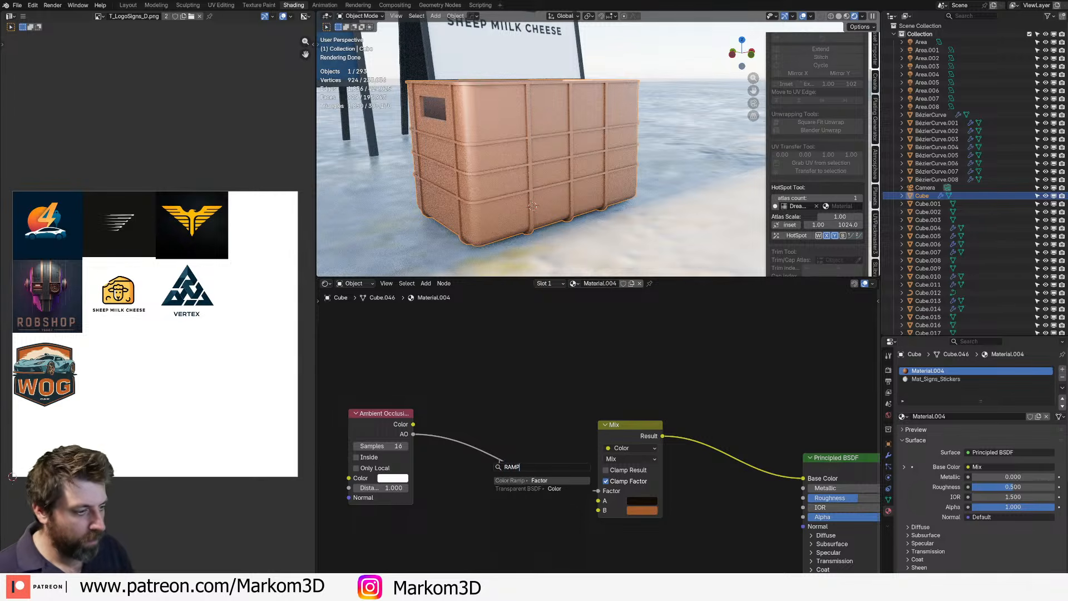
pyautogui.press('Return')
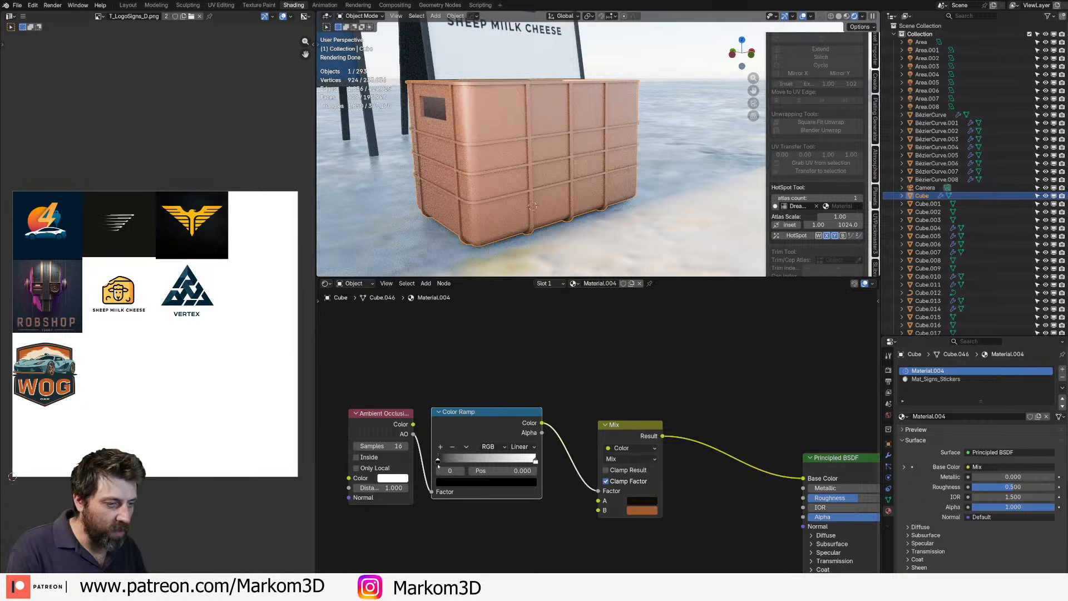
pyautogui.moveTo(438, 461); pyautogui.dragTo(495, 461)
# - Examine the crate's darker occlusion shading from several sides and distances in the rendered scene
pyautogui.scroll(-3, 609, 177)
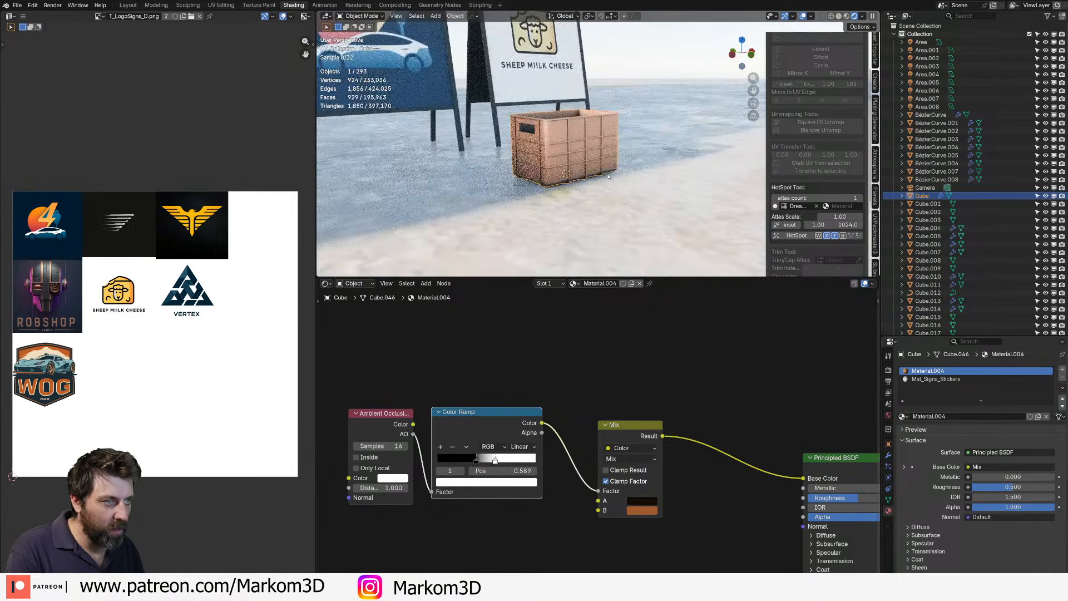
pyautogui.click(608, 176)
pyautogui.moveTo(609, 177); pyautogui.dragTo(619, 138, button='middle')
pyautogui.scroll(3, 642, 166)
pyautogui.click(640, 164)
pyautogui.scroll(-3, 639, 165)
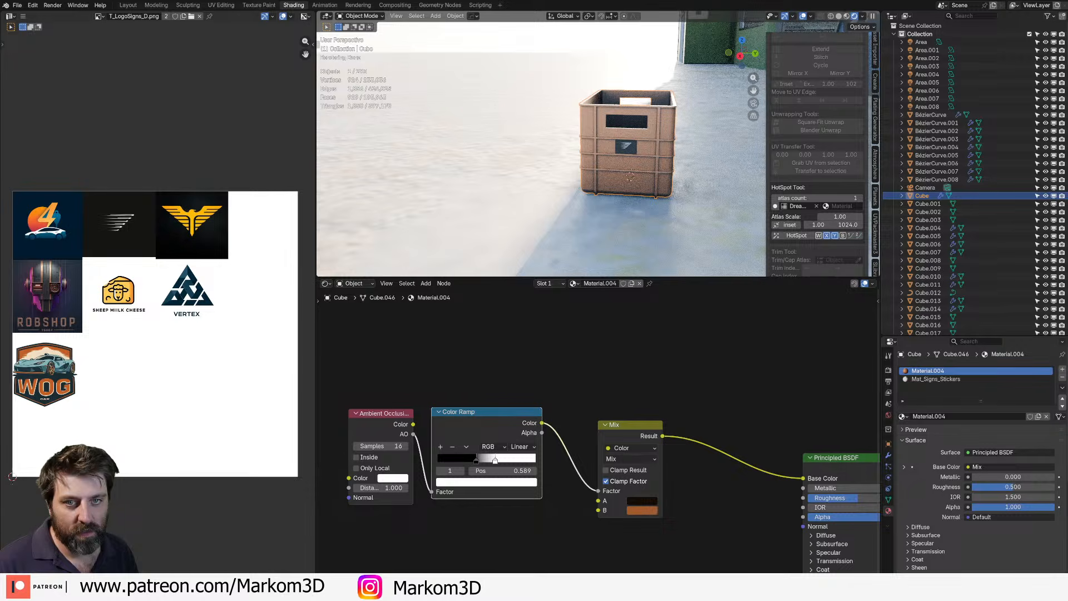
pyautogui.scroll(-2, 668, 169)
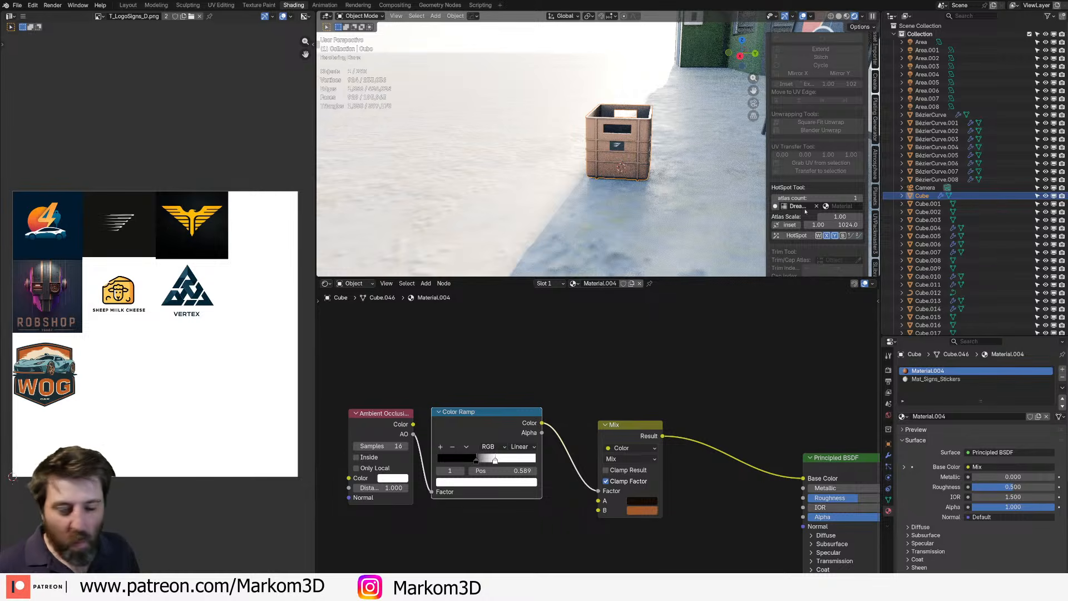
# - Select the white floor and wall object at the shop entrance and examine the doorway threshold up close
pyautogui.moveTo(700, 188); pyautogui.dragTo(690, 223, button='middle')
pyautogui.scroll(-4, 690, 167)
pyautogui.keyDown('shift'); pyautogui.moveTo(690, 112); pyautogui.dragTo(546, 137, button='middle'); pyautogui.keyUp('shift')
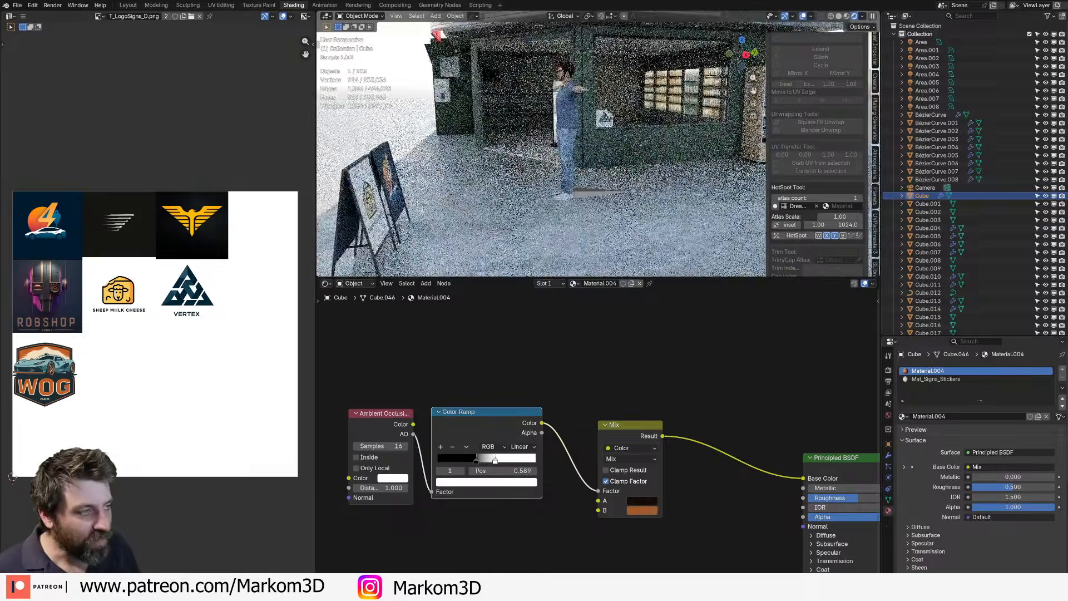
pyautogui.click(520, 154)
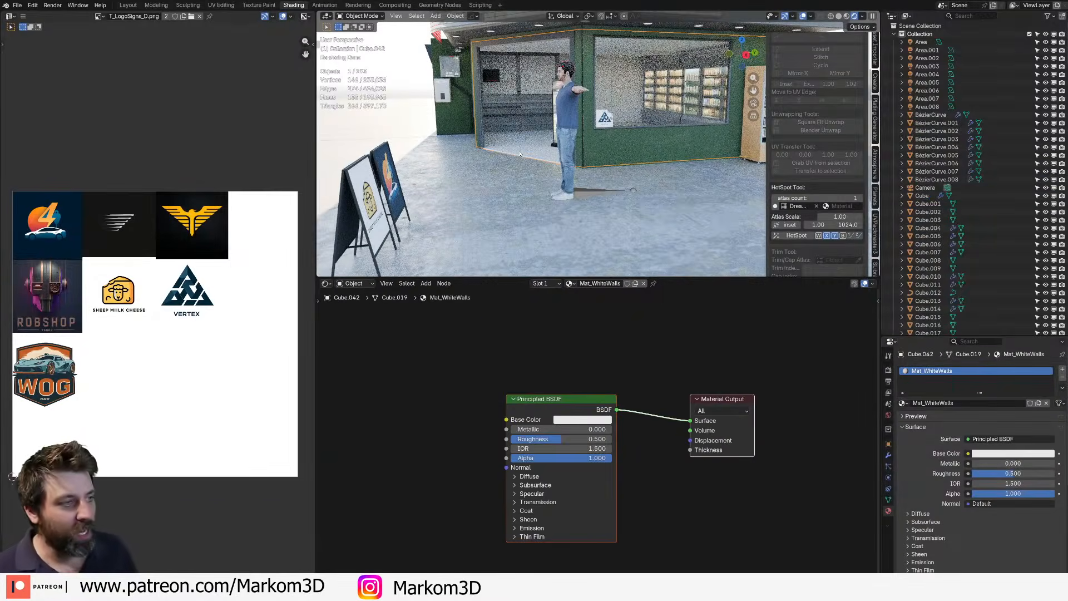
pyautogui.keyDown('shift'); pyautogui.moveTo(520, 154); pyautogui.dragTo(528, 183, button='middle'); pyautogui.keyUp('shift')
pyautogui.scroll(5, 529, 202)
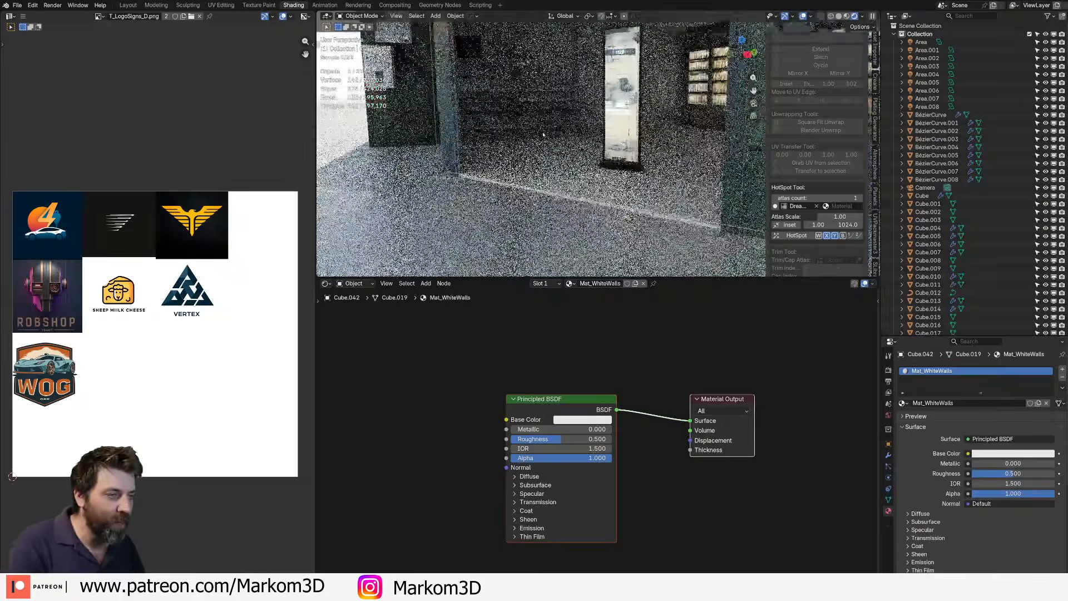
pyautogui.scroll(2, 528, 201)
pyautogui.scroll(-6, 529, 201)
# - Hide the concrete ground in front of the shop and reselect the white floor and wall object at the entrance
pyautogui.click(523, 198)
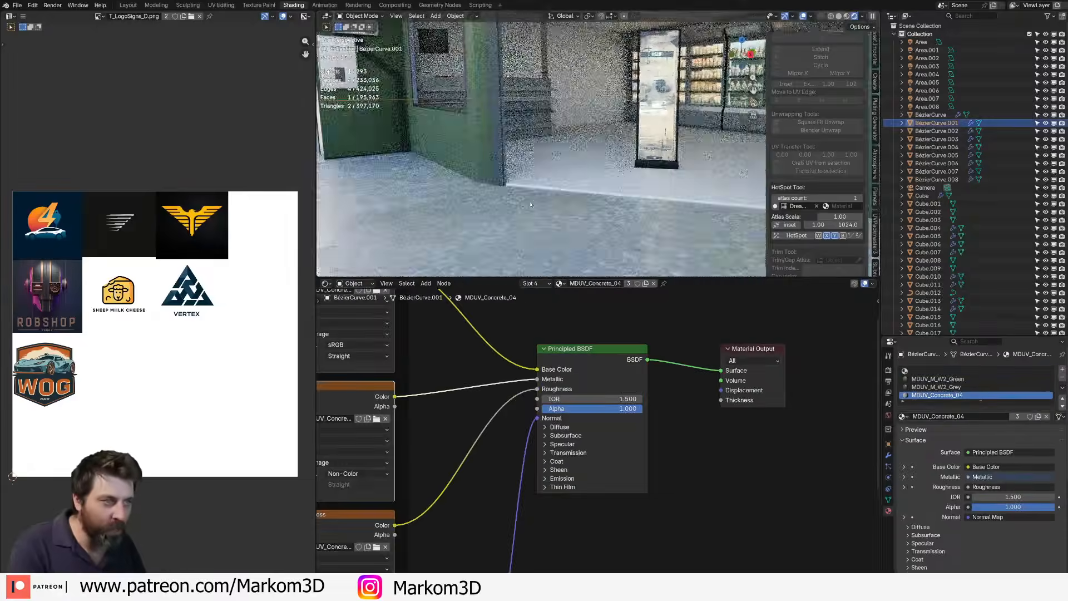
pyautogui.moveTo(523, 198); pyautogui.dragTo(480, 134, button='middle')
pyautogui.press('h')
pyautogui.scroll(7, 519, 194)
pyautogui.click(519, 194)
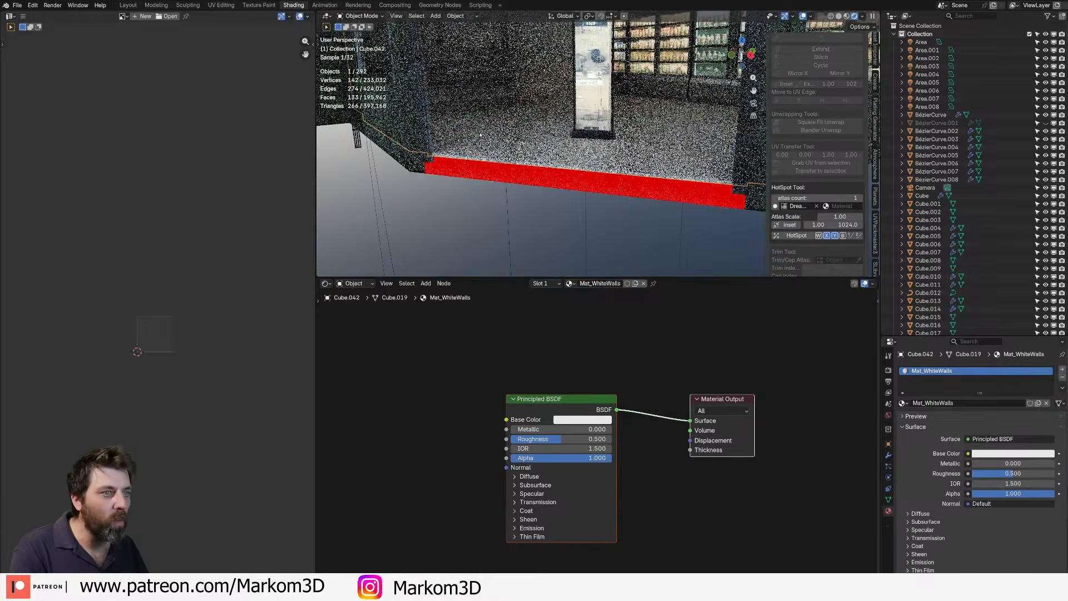
# - Examine the red entrance edge, the signs and crate, and the rest of the shop building in the Layout workspace
pyautogui.scroll(-8, 480, 134)
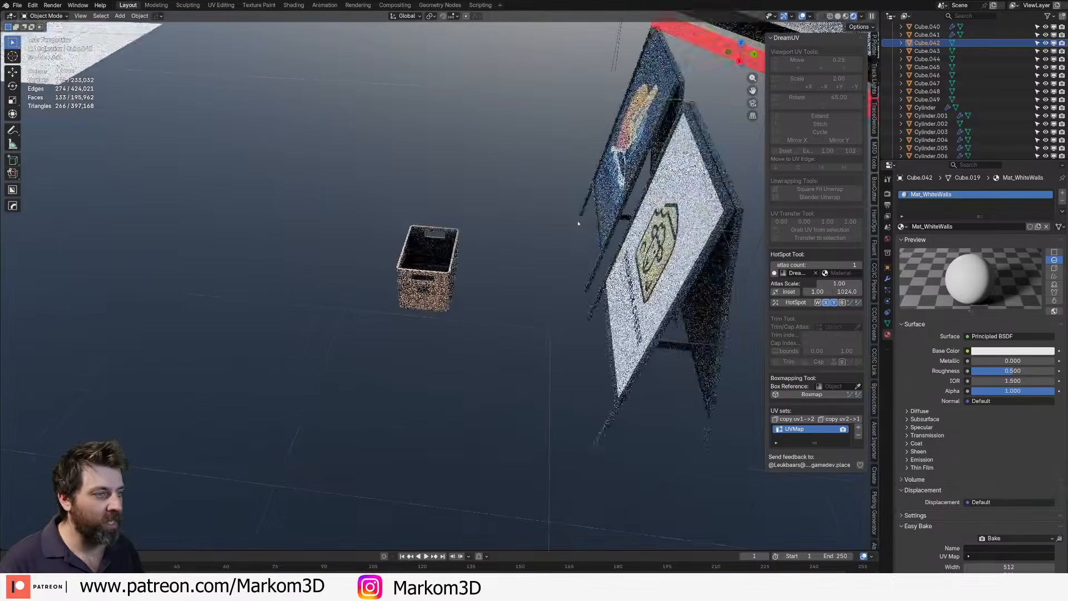
pyautogui.keyDown('shift'); pyautogui.moveTo(578, 223); pyautogui.dragTo(365, 243, button='middle'); pyautogui.keyUp('shift')
pyautogui.scroll(-2, 365, 243)
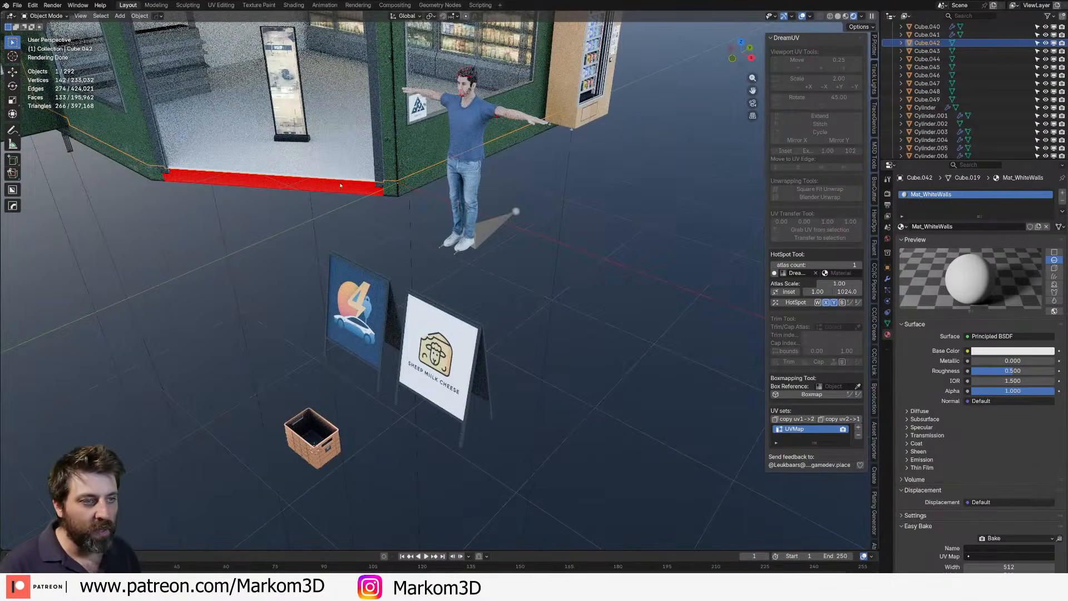
pyautogui.keyDown('shift'); pyautogui.moveTo(341, 184); pyautogui.dragTo(490, 222, button='middle'); pyautogui.keyUp('shift')
pyautogui.scroll(2, 489, 223)
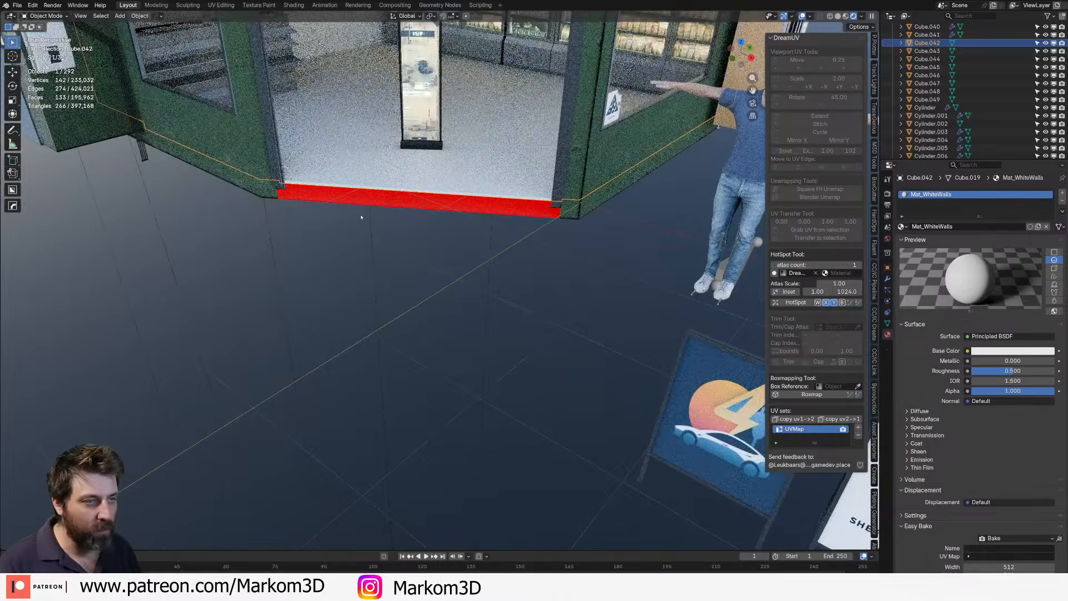
pyautogui.moveTo(312, 250); pyautogui.dragTo(366, 221, button='middle')
pyautogui.scroll(-3, 389, 218)
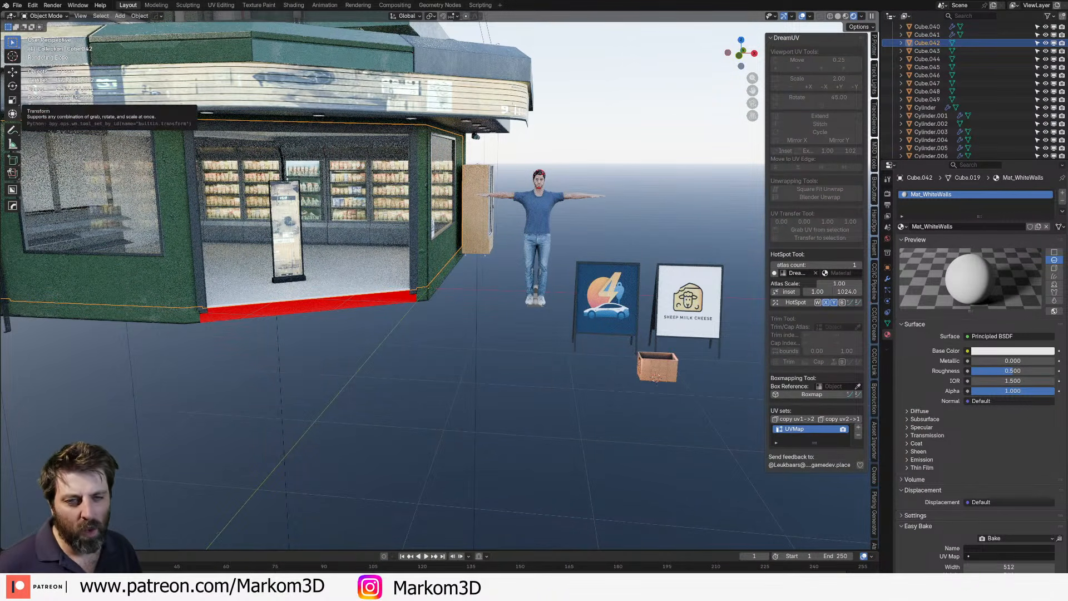
pyautogui.scroll(3, 369, 298)
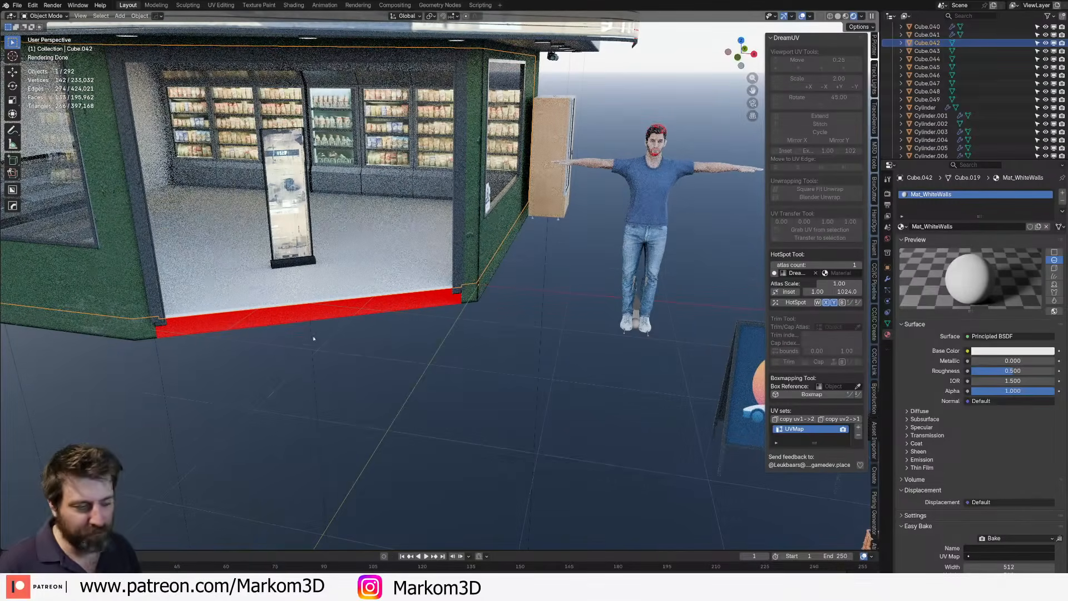
pyautogui.scroll(-5, 245, 228)
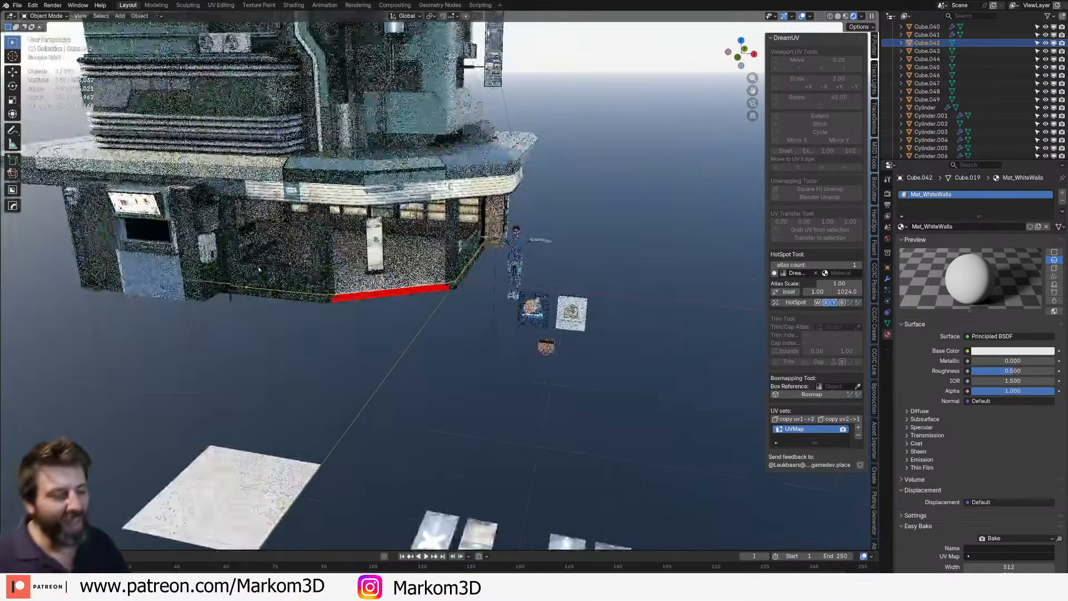
pyautogui.moveTo(245, 228); pyautogui.dragTo(370, 228, button='middle')
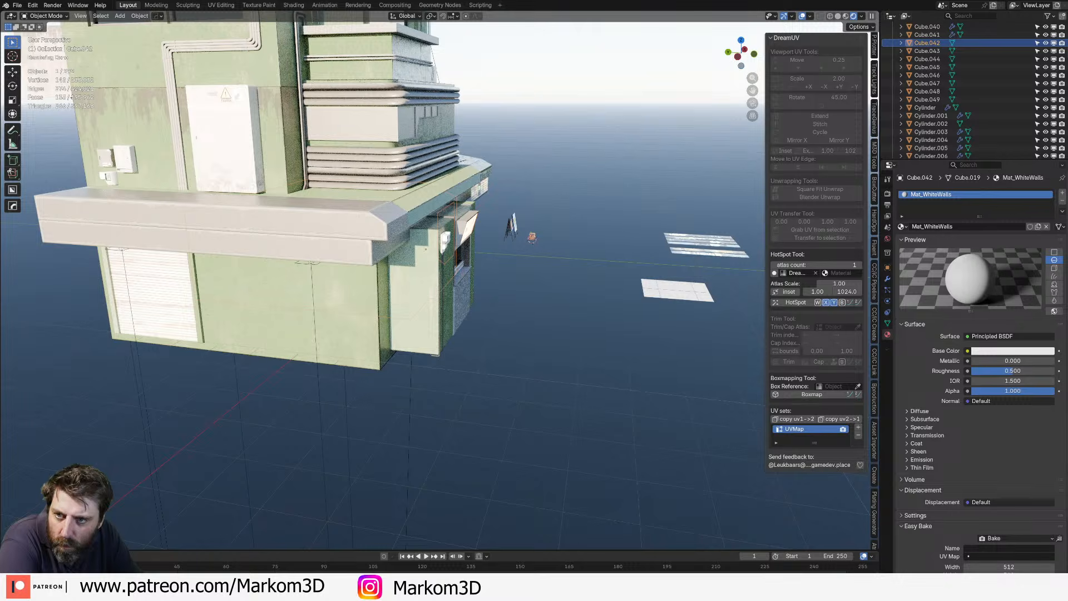
# - Switch to File Explorer, view the PNG image in the 129_IndustrialBuildingKitbashing folder, and return to Markom3DWorkingFile
pyautogui.press('super+e')
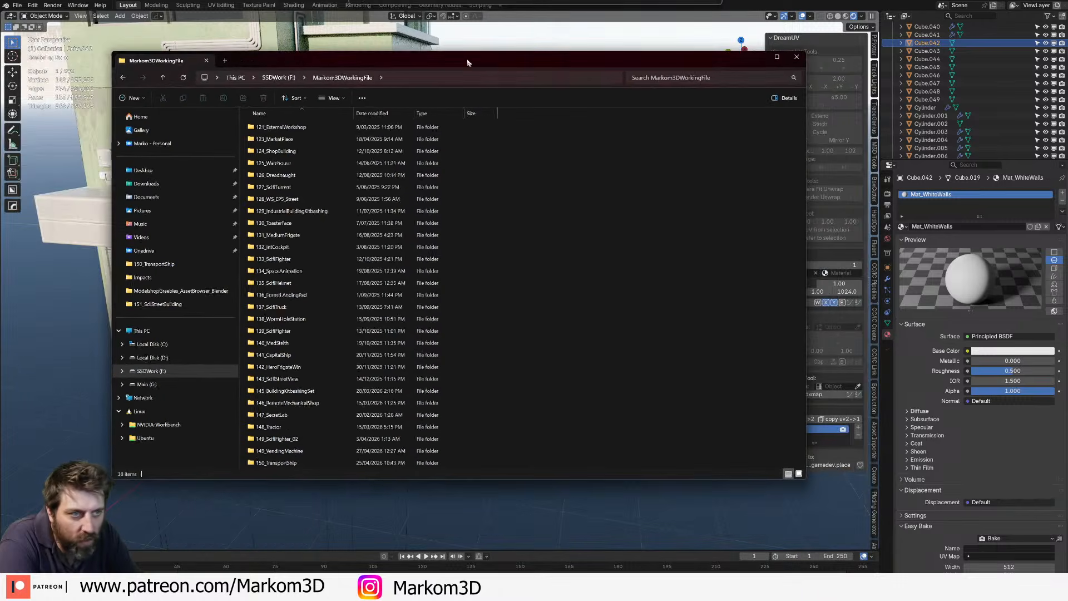
pyautogui.click(302, 213)
pyautogui.doubleClick(286, 163)
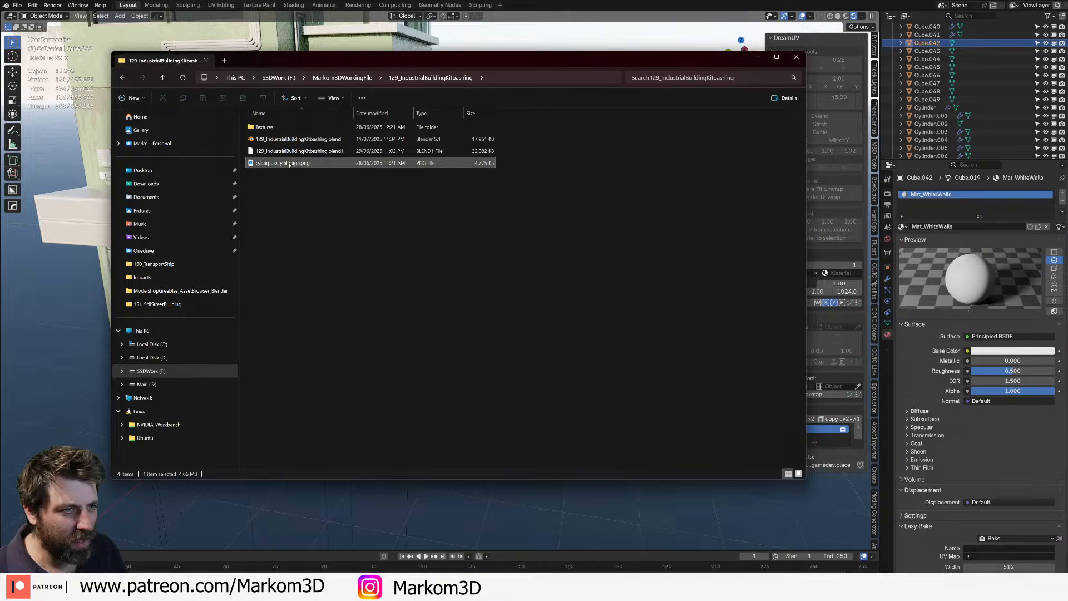
pyautogui.click(994, 55)
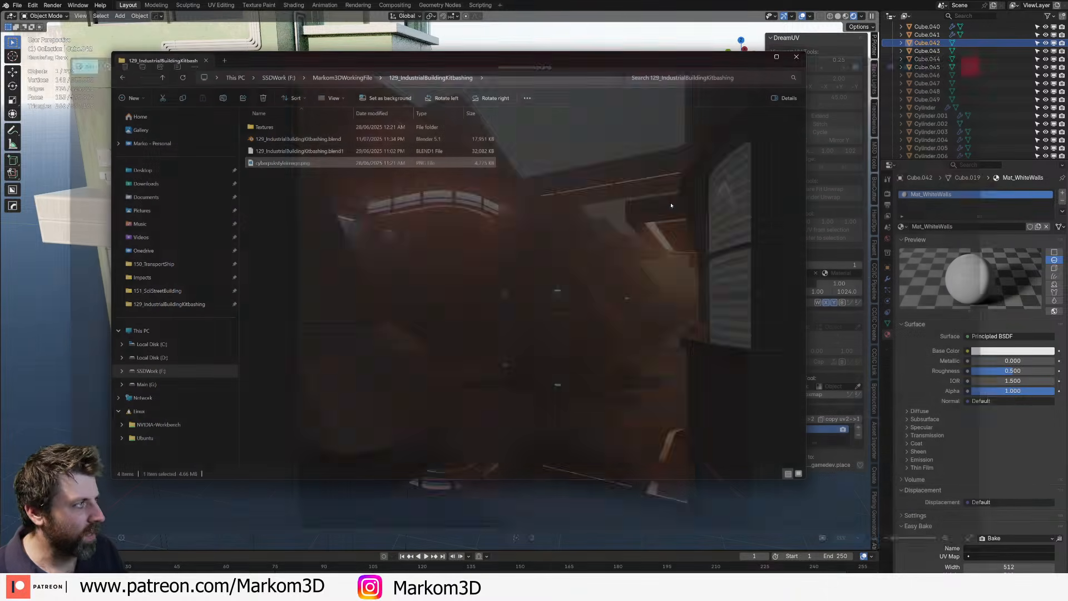
pyautogui.hotkey('alt', 'Left')
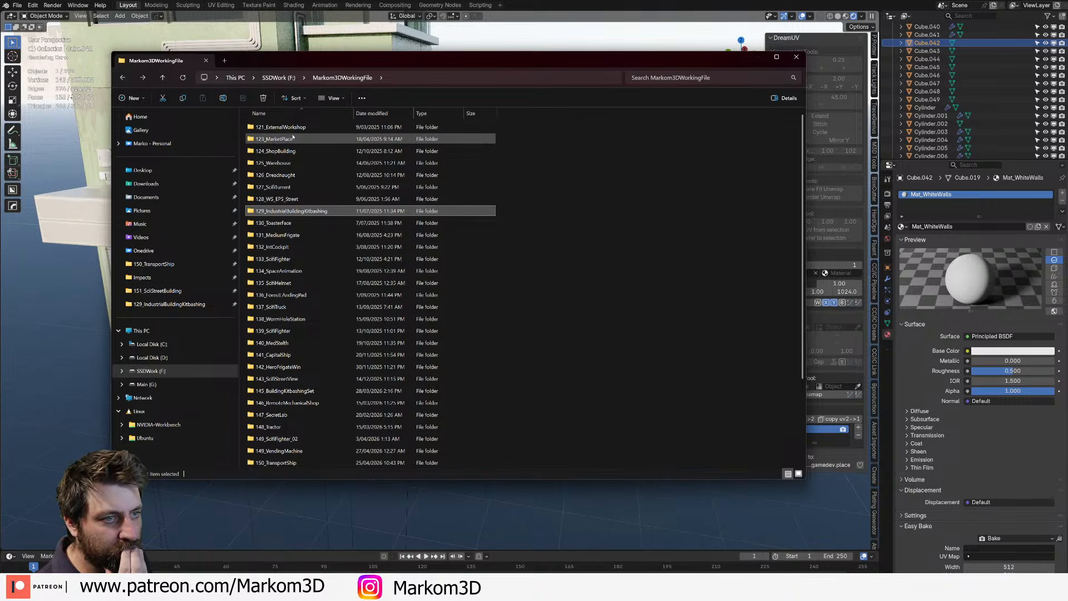
# - Open 124_Asset_Drinks.blend from the 124_ShopBuilding folder in a second Blender instance
pyautogui.doubleClick(276, 151)
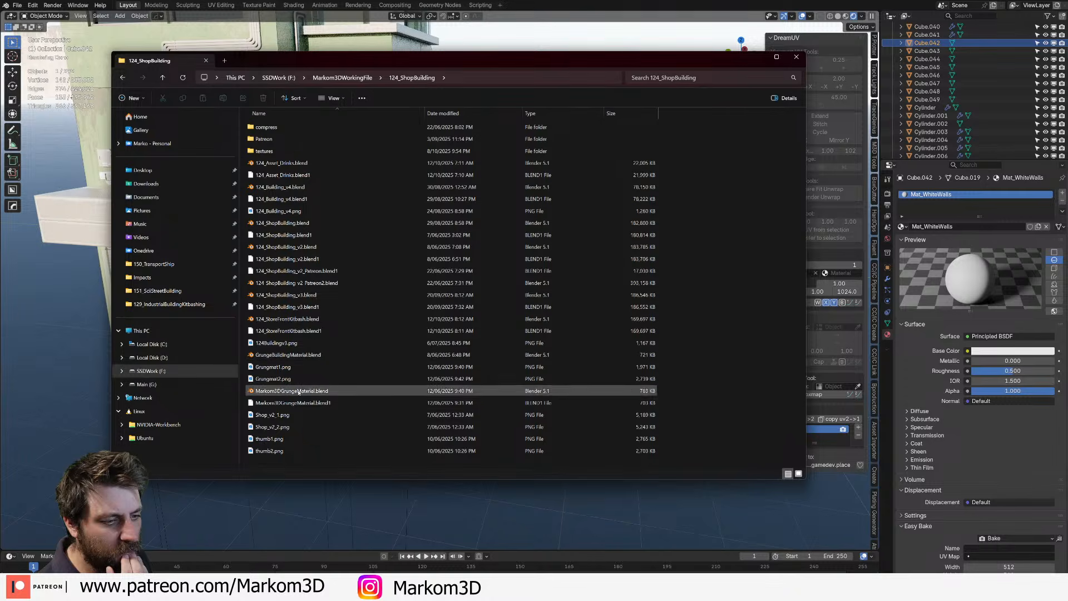
pyautogui.click(299, 168)
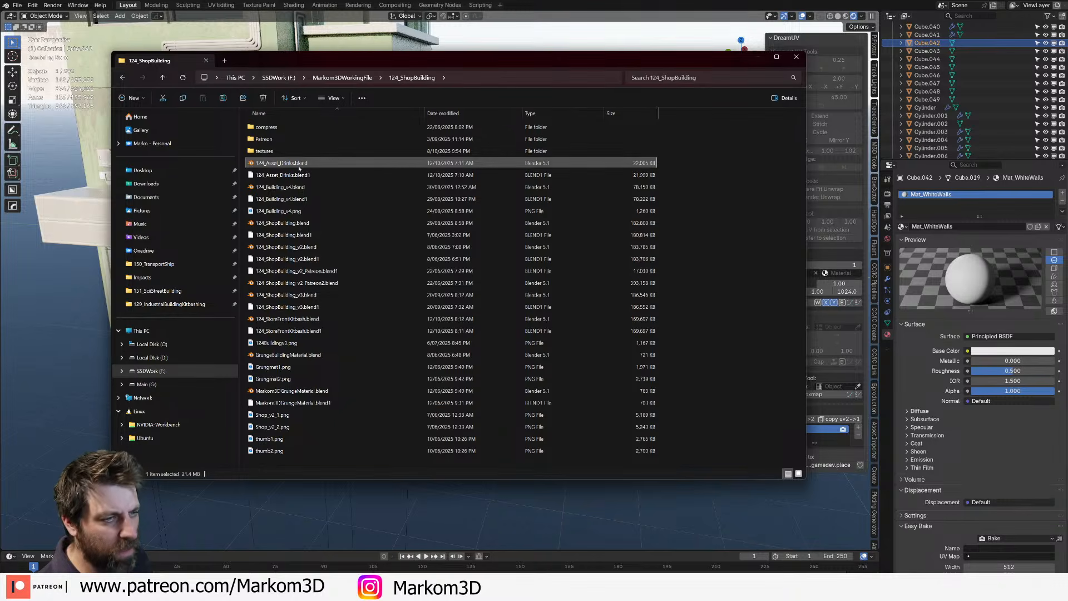
pyautogui.doubleClick(298, 168)
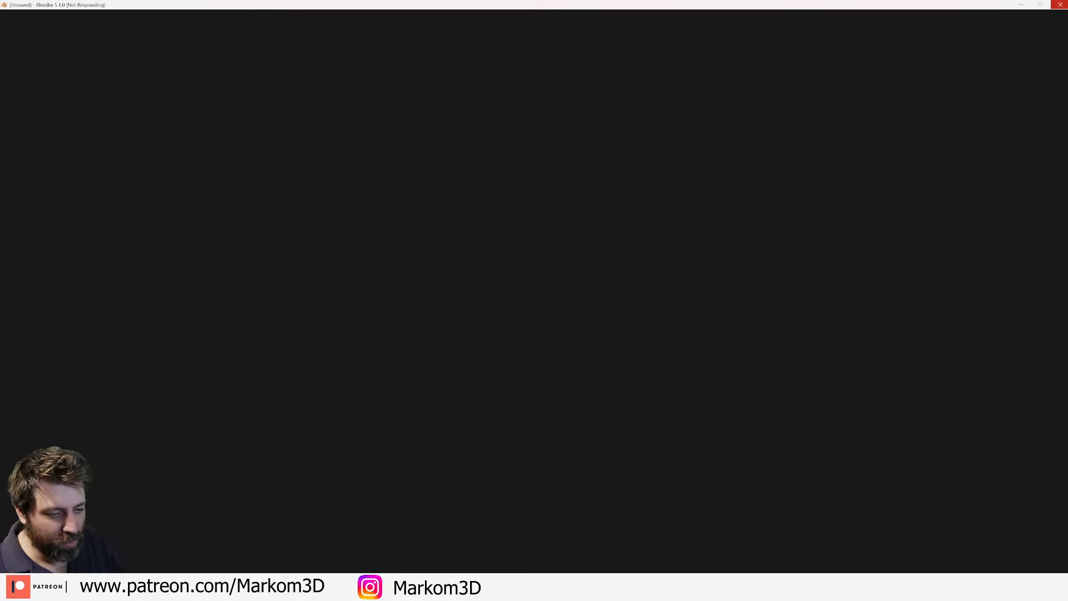
# - View the tower building image 124Buildingv3.png from the 124_ShopBuilding folder, and close it
pyautogui.click(164, 587)
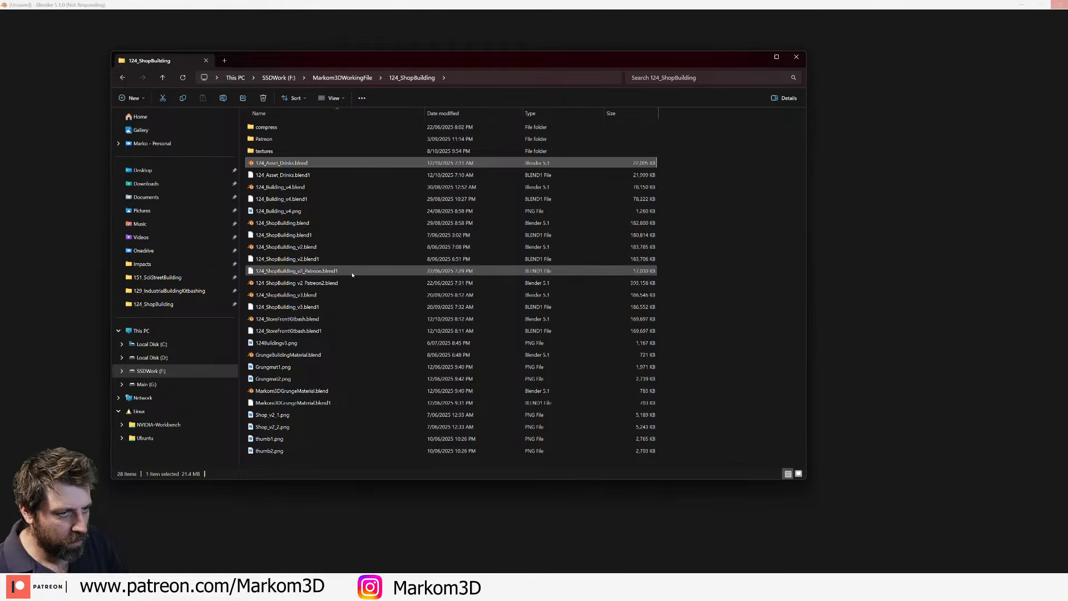
pyautogui.doubleClick(326, 343)
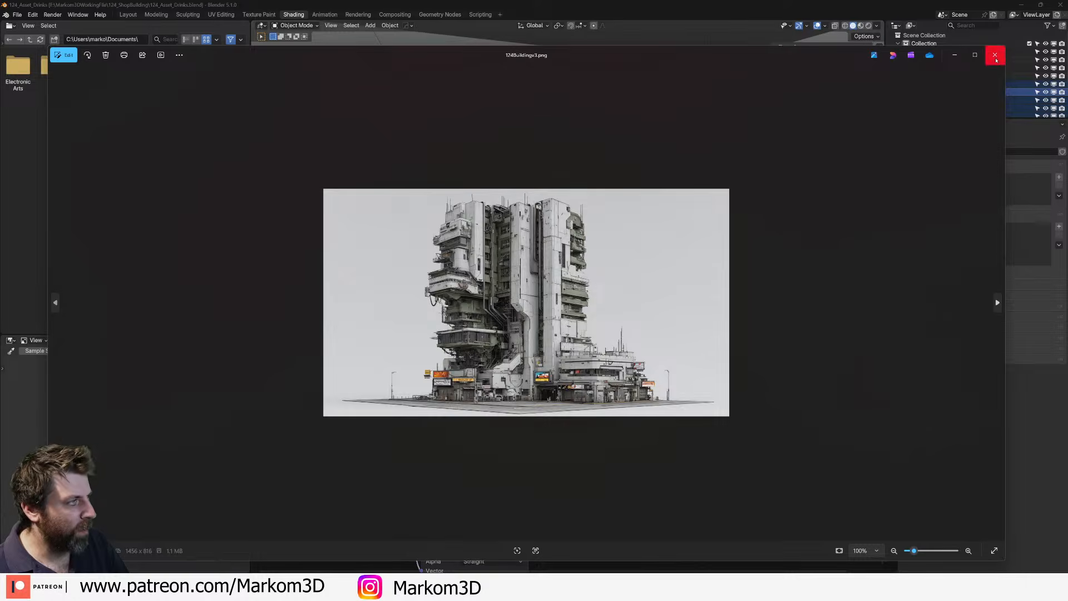
pyautogui.click(994, 56)
# - Show the drinks scene with rendered viewport shading and examine the six soft-drink cans up close
pyautogui.click(628, 2)
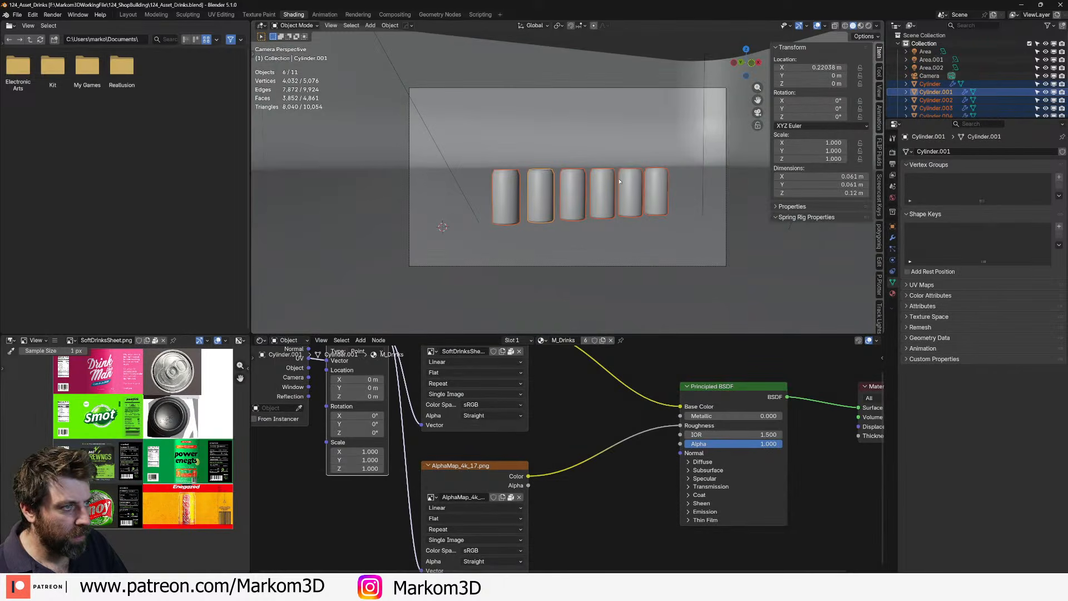
pyautogui.click(868, 26)
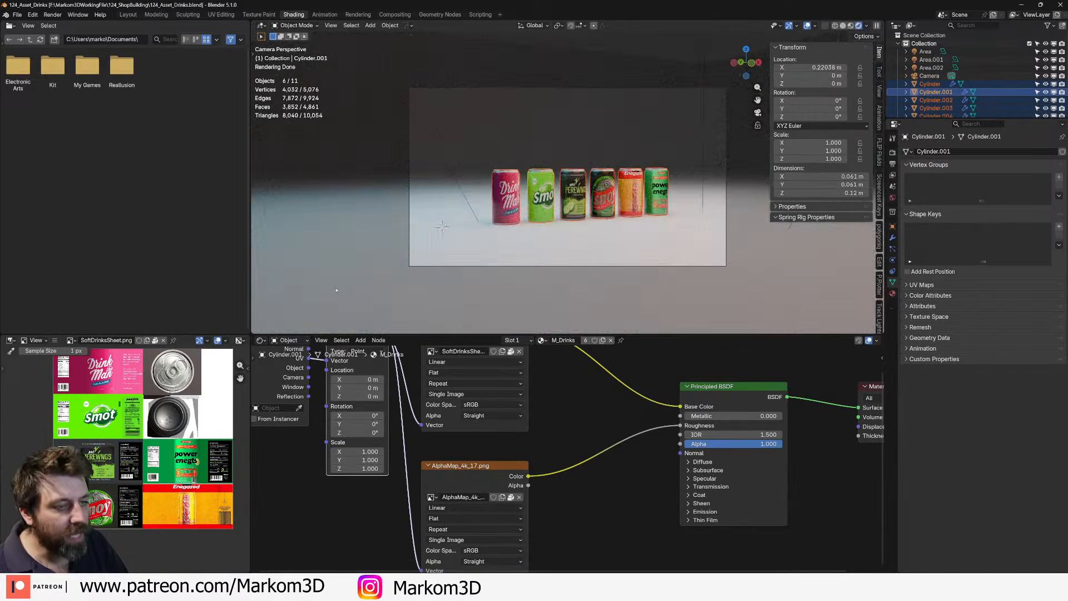
pyautogui.moveTo(584, 195)
pyautogui.mouseDown(button='middle')
pyautogui.moveTo(522, 231)
pyautogui.moveTo(519, 281)
pyautogui.moveTo(533, 119)
pyautogui.mouseUp(button='middle')
pyautogui.scroll(4, 521, 231)
pyautogui.scroll(4, 519, 281)
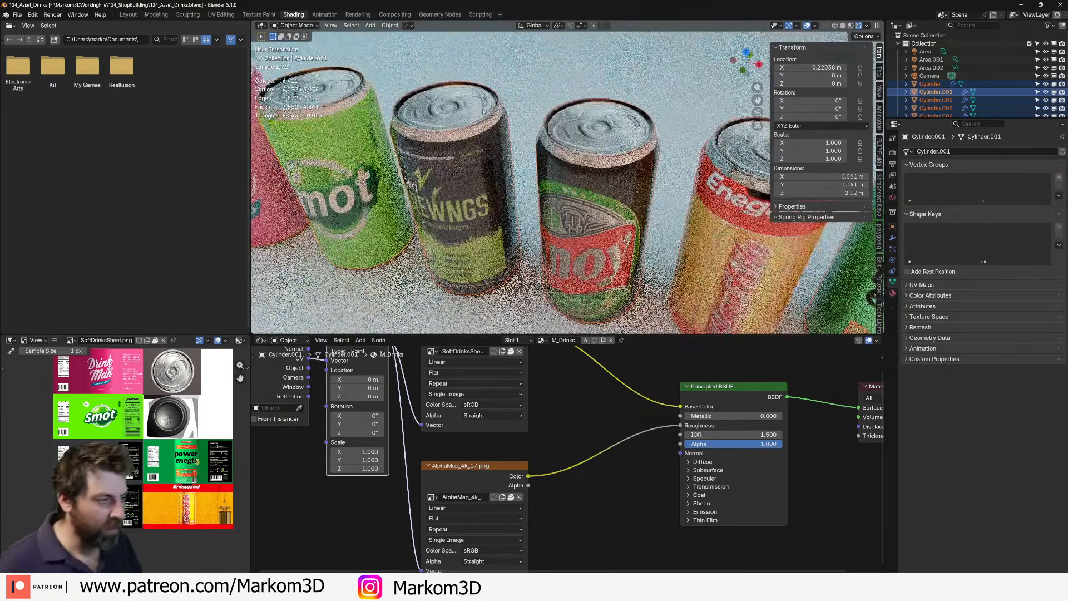
pyautogui.scroll(-5, 532, 120)
pyautogui.scroll(2, 141, 473)
pyautogui.scroll(-2, 161, 445)
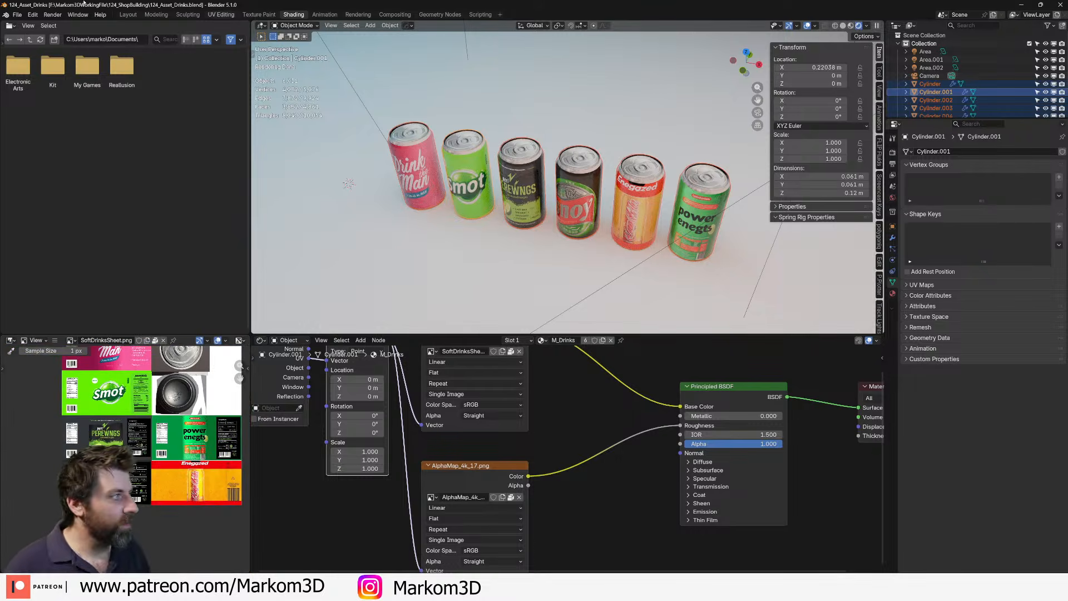
# - Open 124_ShopBuilding_v3.blend from the 124_ShopBuilding folder
pyautogui.click(18, 14)
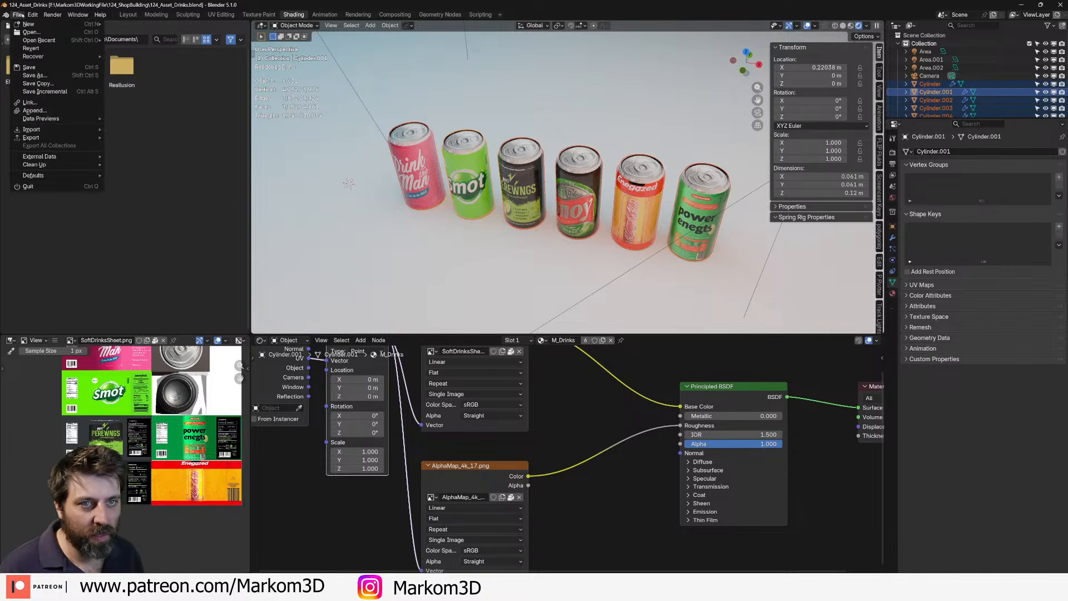
pyautogui.click(17, 14)
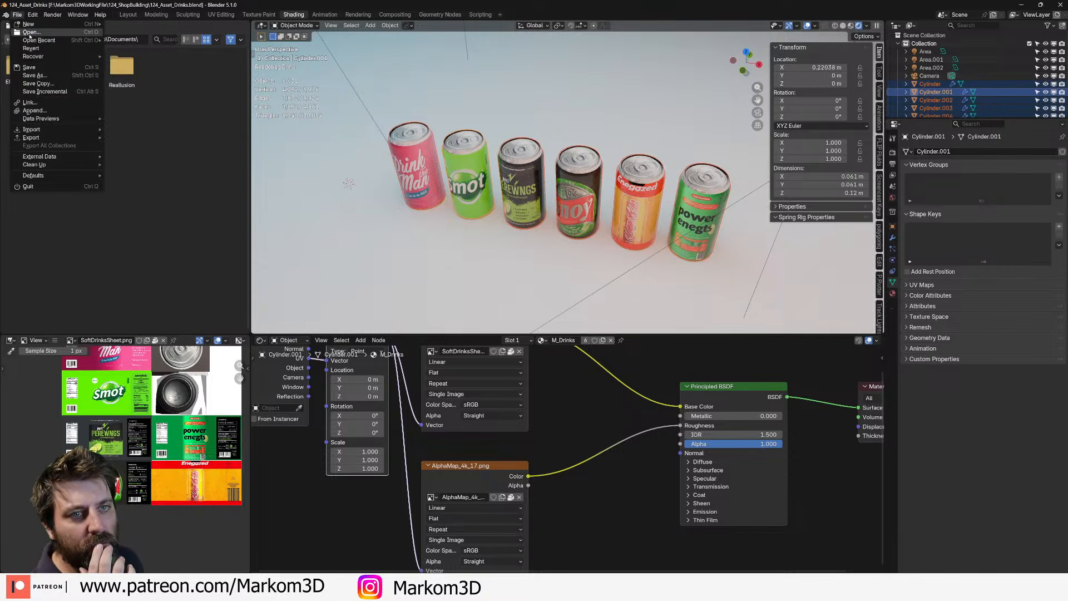
pyautogui.click(39, 33)
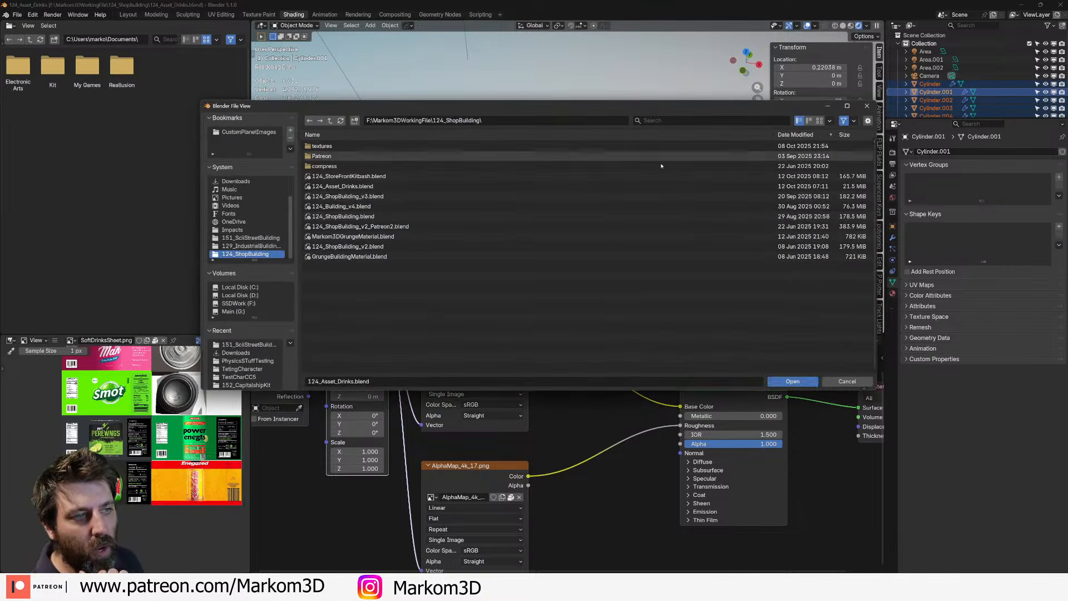
pyautogui.click(399, 197)
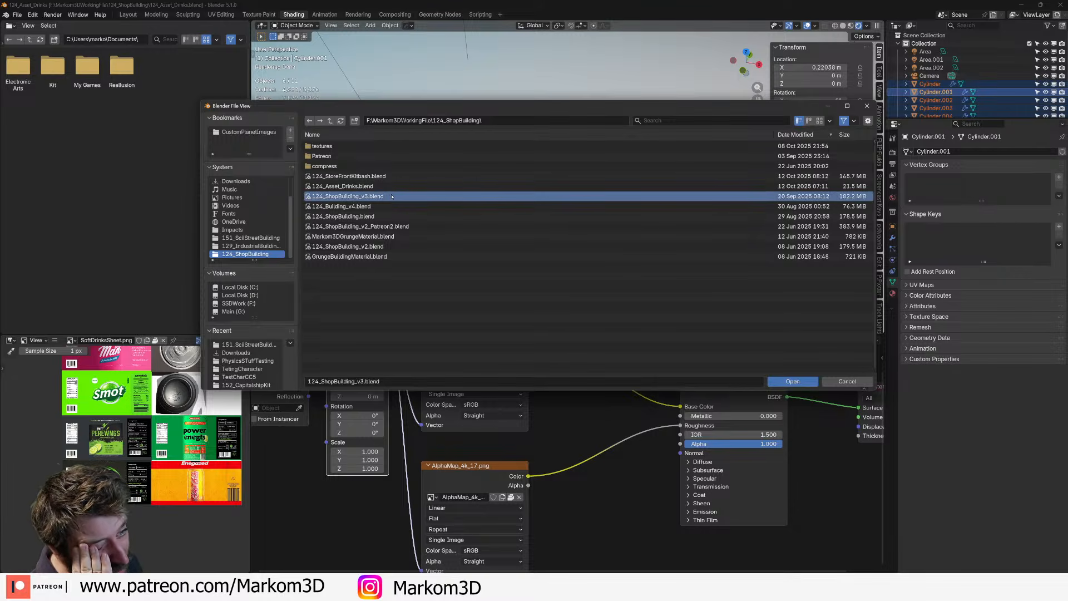
pyautogui.doubleClick(391, 197)
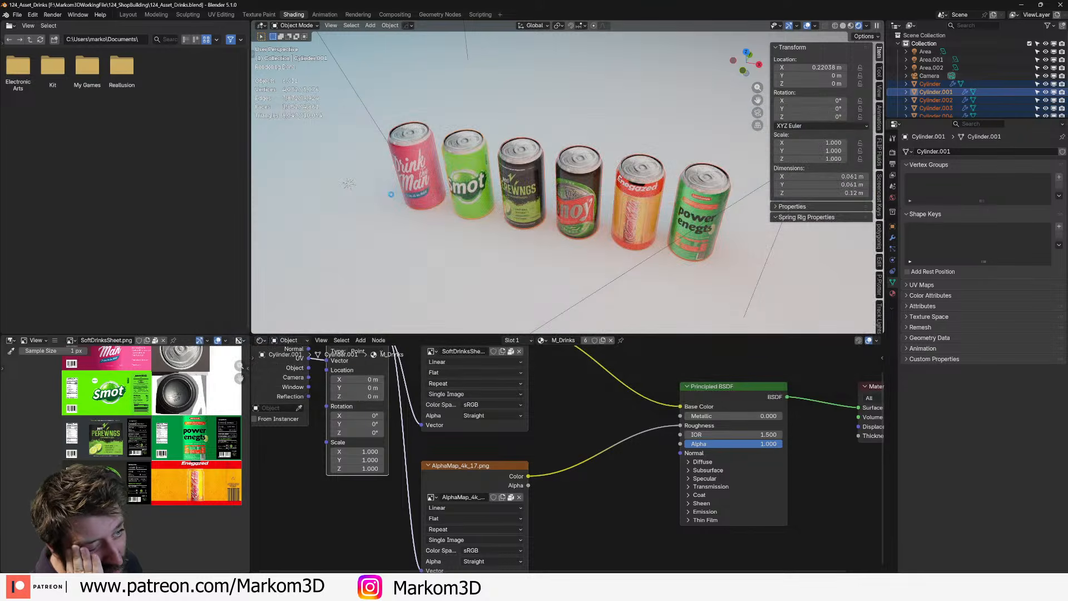
# - Examine the street-level props in front of the shop building up close and select an air-conditioning unit
pyautogui.scroll(-3, 477, 272)
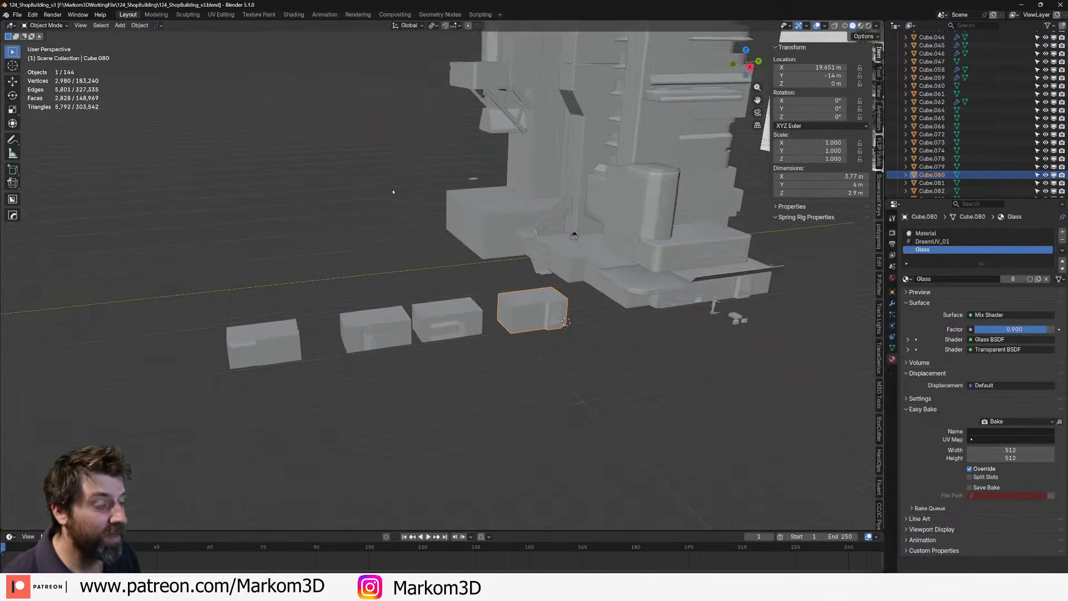
pyautogui.moveTo(477, 272); pyautogui.dragTo(261, 206, button='middle')
pyautogui.scroll(4, 488, 308)
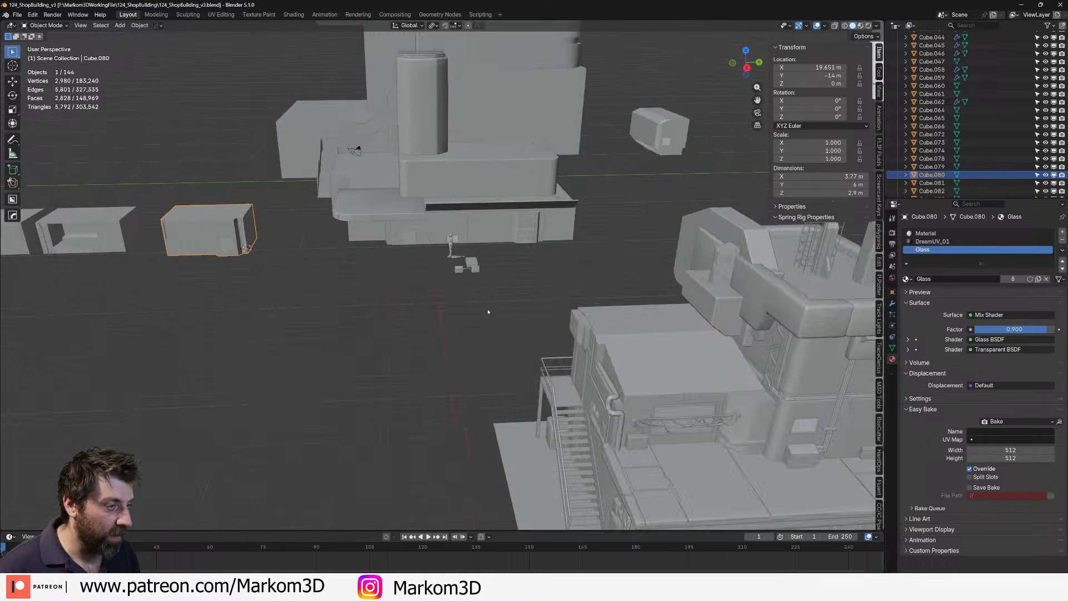
pyautogui.moveTo(489, 310); pyautogui.dragTo(512, 307, button='middle')
pyautogui.scroll(10, 512, 307)
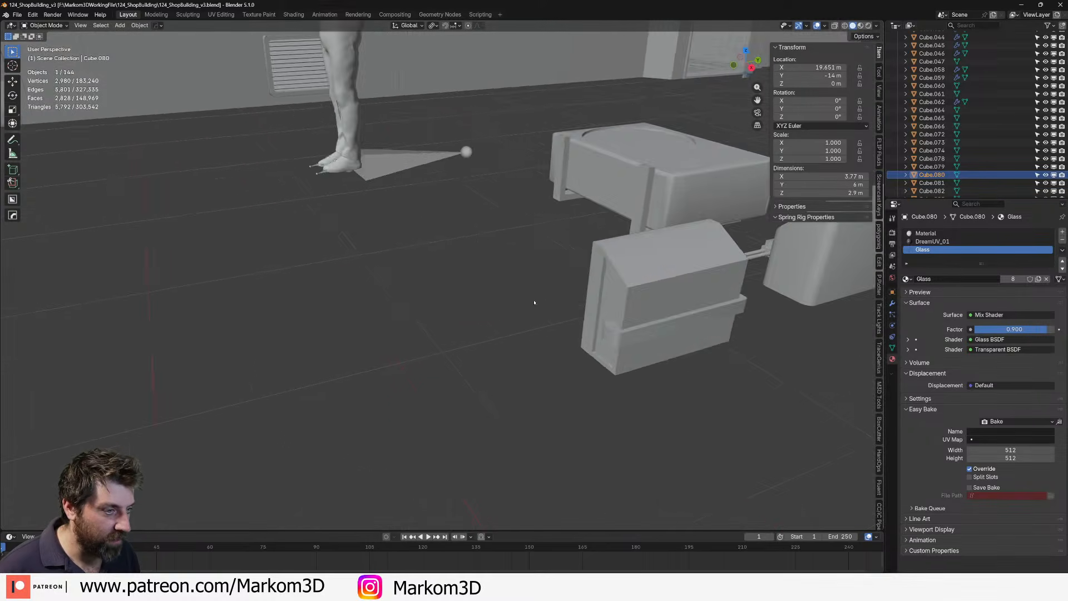
pyautogui.click(326, 297)
# - Examine the separate building with the external staircase and wall pipes for reusable parts
pyautogui.scroll(-11, 499, 302)
pyautogui.moveTo(499, 303); pyautogui.dragTo(348, 305, button='middle')
pyautogui.scroll(-4, 587, 310)
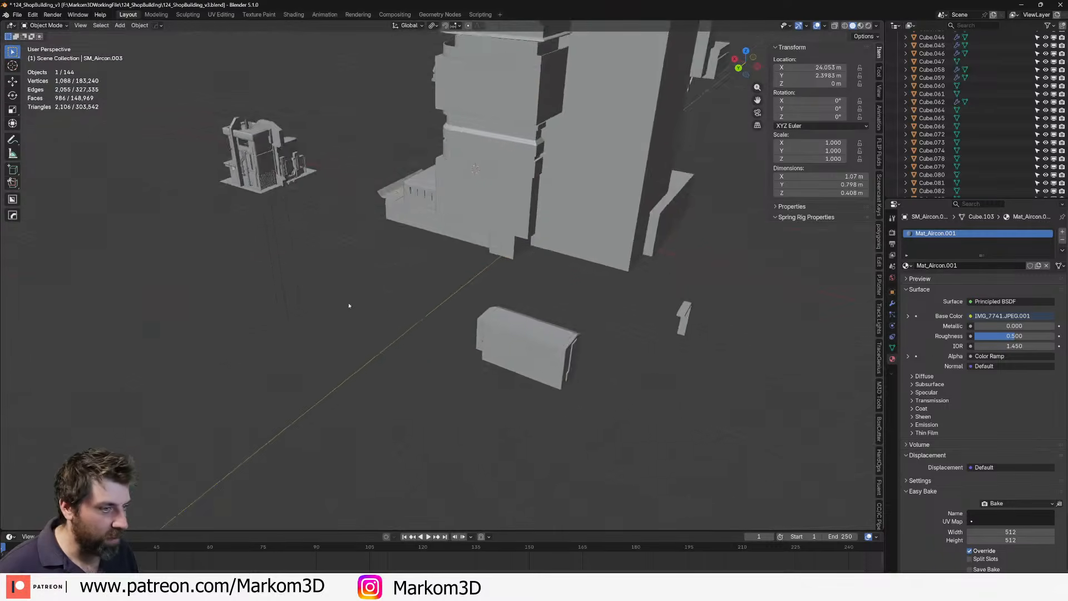
pyautogui.keyDown('shift'); pyautogui.moveTo(311, 234); pyautogui.dragTo(312, 310, button='middle'); pyautogui.keyUp('shift')
pyautogui.scroll(4, 457, 291)
pyautogui.moveTo(527, 307); pyautogui.dragTo(477, 288, button='middle')
pyautogui.scroll(3, 477, 287)
pyautogui.keyDown('shift'); pyautogui.moveTo(548, 374); pyautogui.dragTo(360, 176, button='middle'); pyautogui.keyUp('shift')
pyautogui.scroll(3, 361, 316)
pyautogui.moveTo(362, 307); pyautogui.dragTo(328, 303, button='middle')
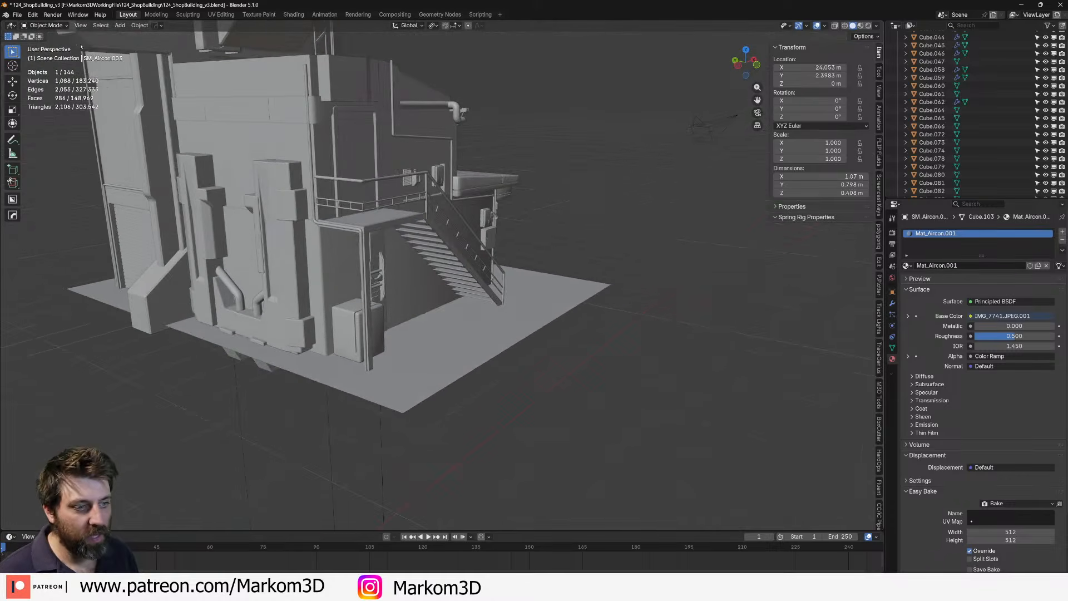
# - Open 145_BuildingKitbashingSet.blend from the 145_BuildingKitbashingSet folder, discarding the changes to the shop building file
pyautogui.click(17, 15)
pyautogui.click(28, 32)
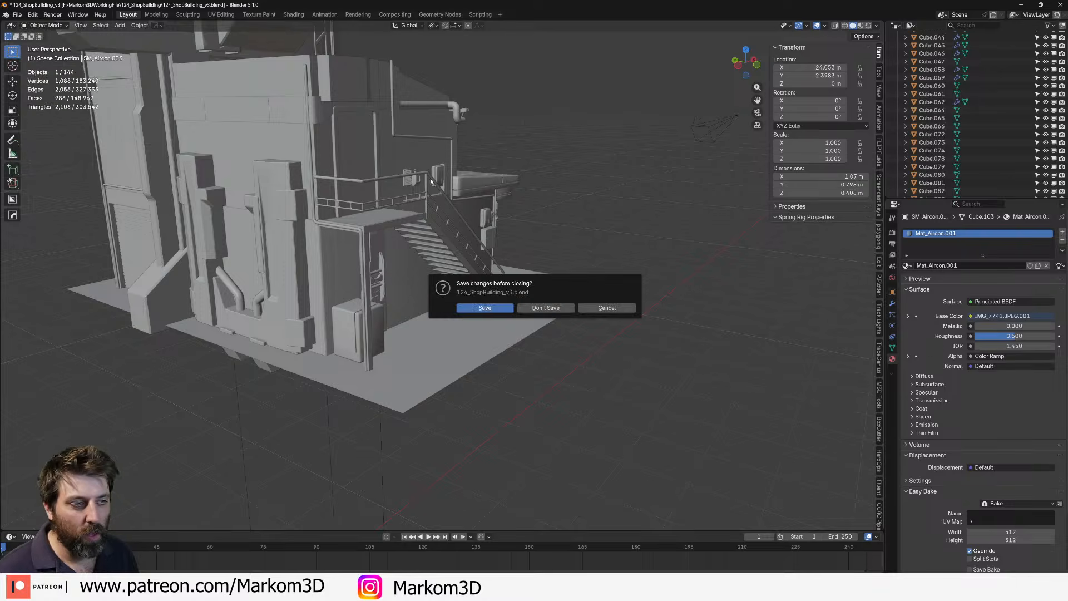
pyautogui.click(547, 309)
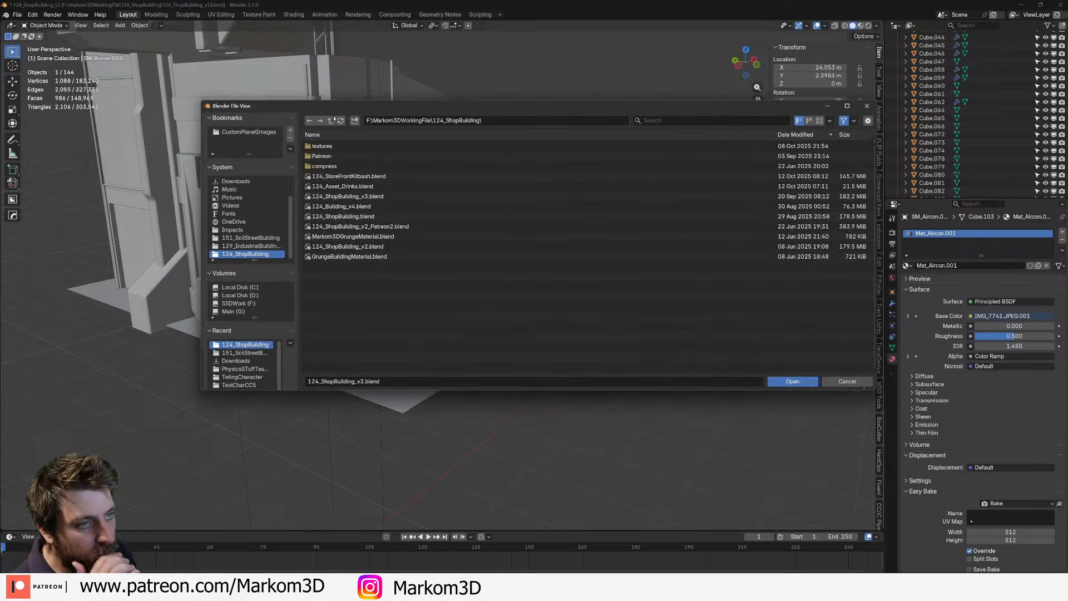
pyautogui.click(345, 135)
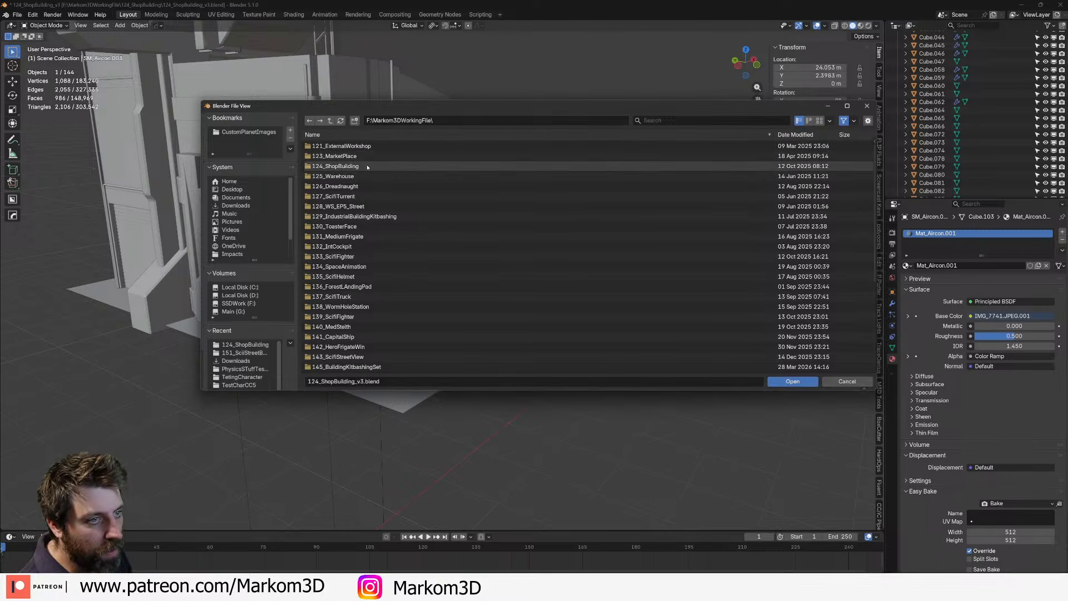
pyautogui.click(378, 218)
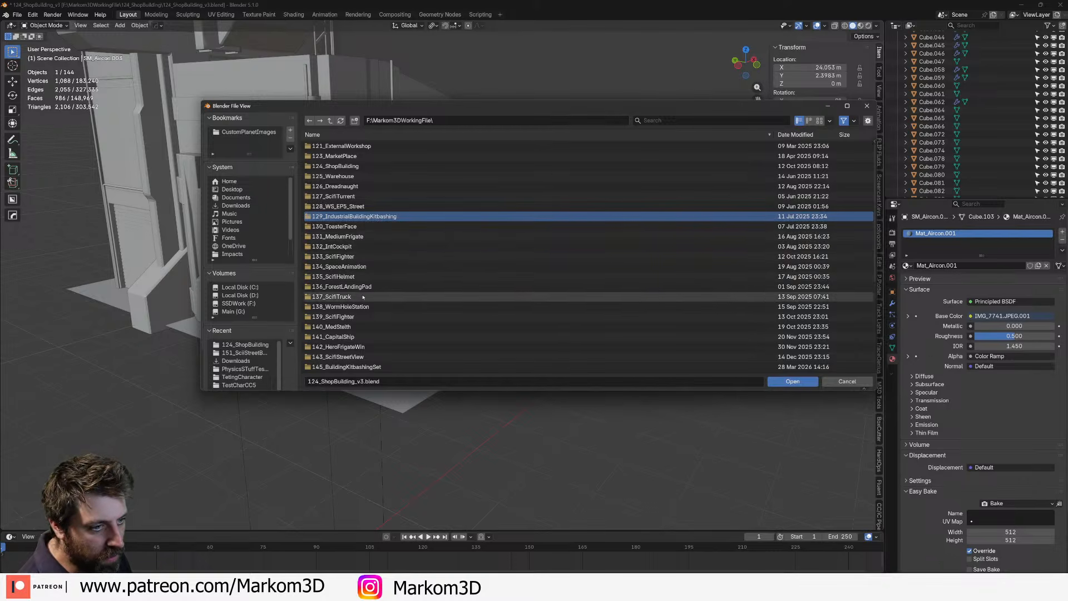
pyautogui.scroll(-3, 362, 297)
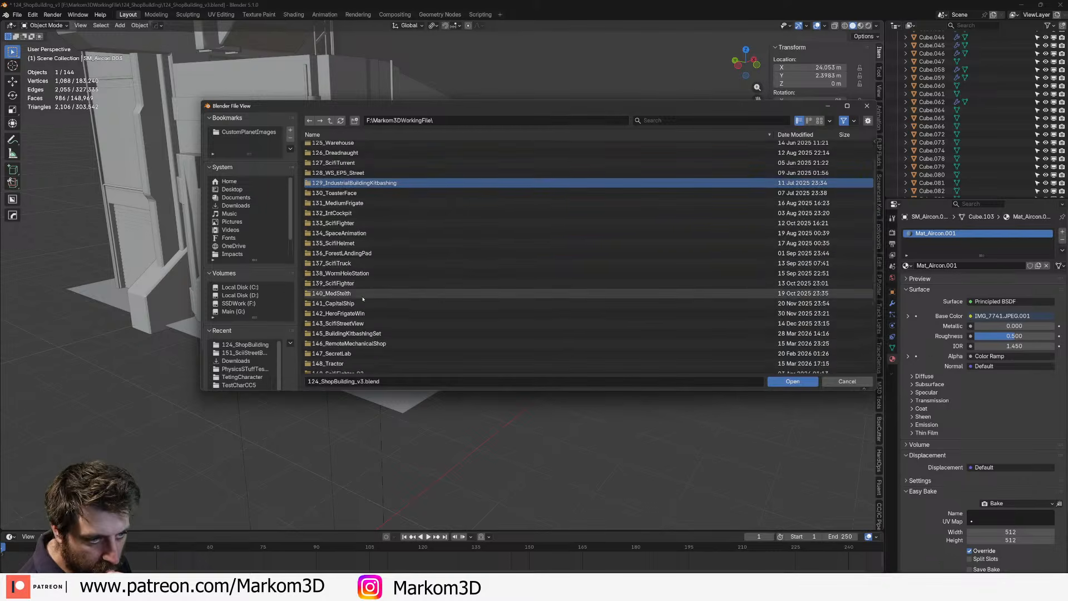
pyautogui.click(366, 334)
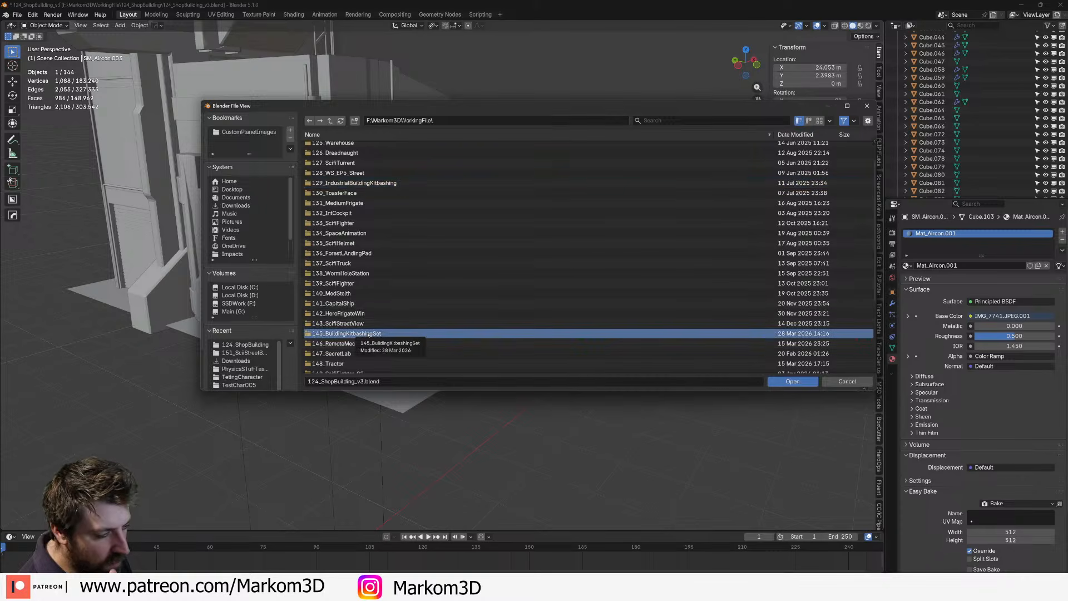
pyautogui.doubleClick(369, 334)
pyautogui.doubleClick(356, 156)
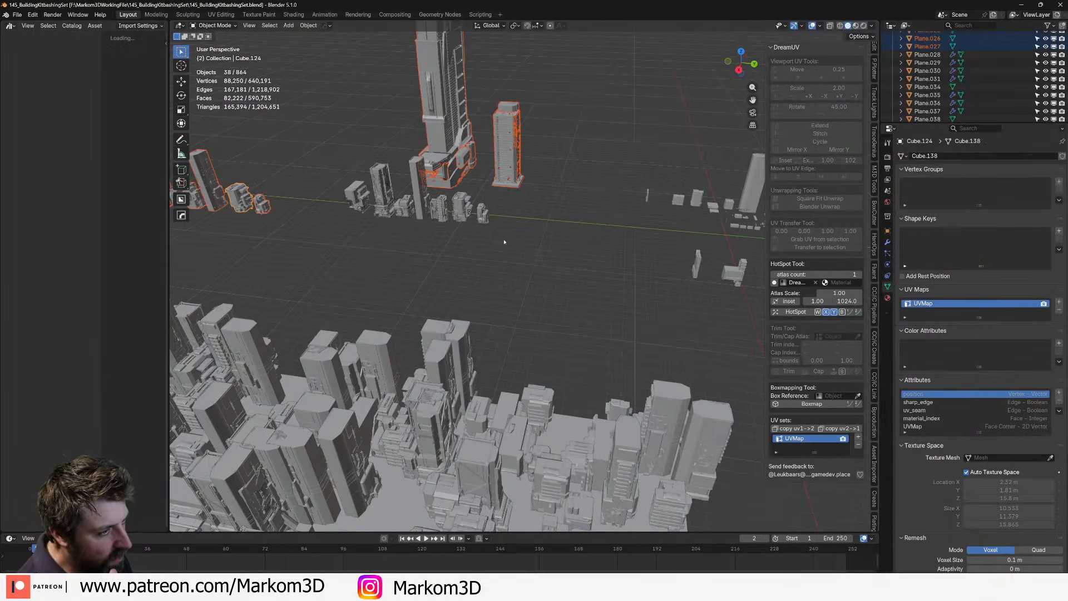
# - Examine the modular building parts in the kitbashing set, focusing on a box-shaped part and the pipe greebles
pyautogui.keyDown('shift'); pyautogui.moveTo(739, 250); pyautogui.dragTo(534, 269, button='middle'); pyautogui.keyUp('shift')
pyautogui.scroll(4, 548, 240)
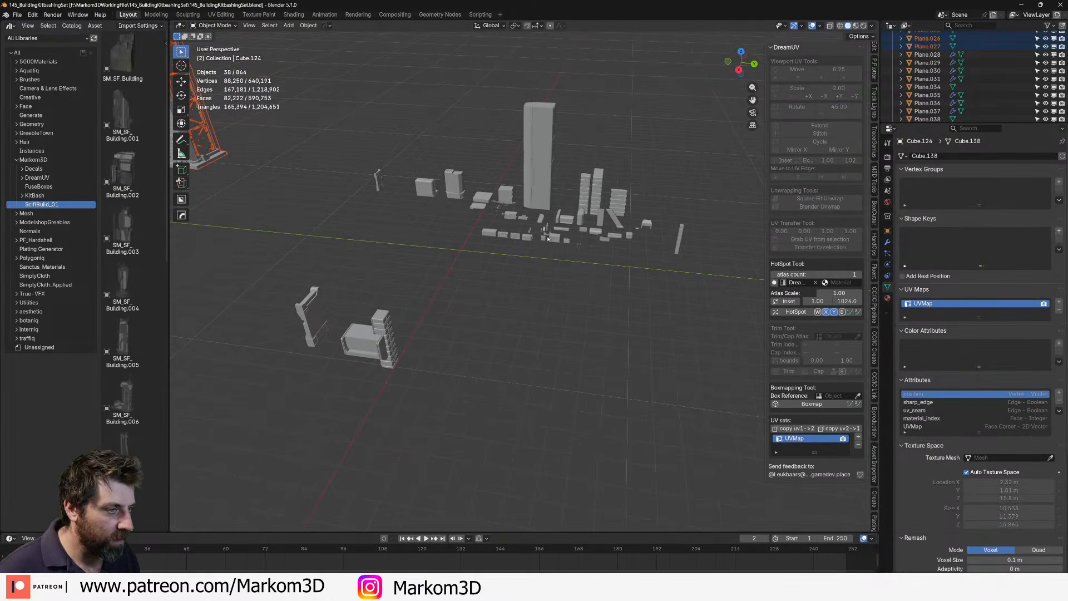
pyautogui.click(548, 240)
pyautogui.press('KP_Decimal')
pyautogui.scroll(-11, 548, 239)
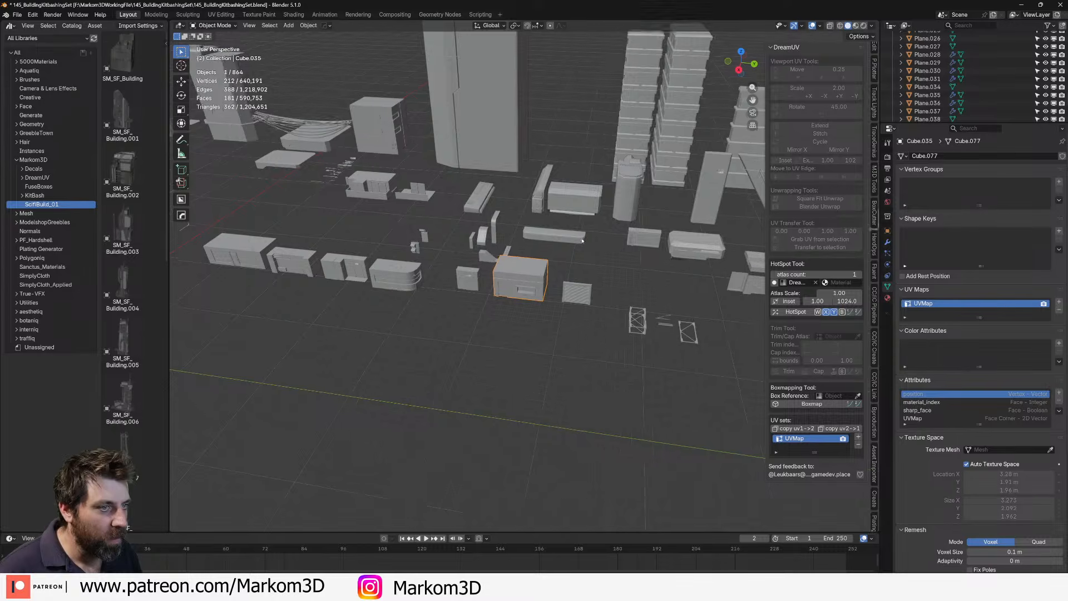
pyautogui.keyDown('shift'); pyautogui.moveTo(759, 284); pyautogui.dragTo(762, 234, button='middle'); pyautogui.keyUp('shift')
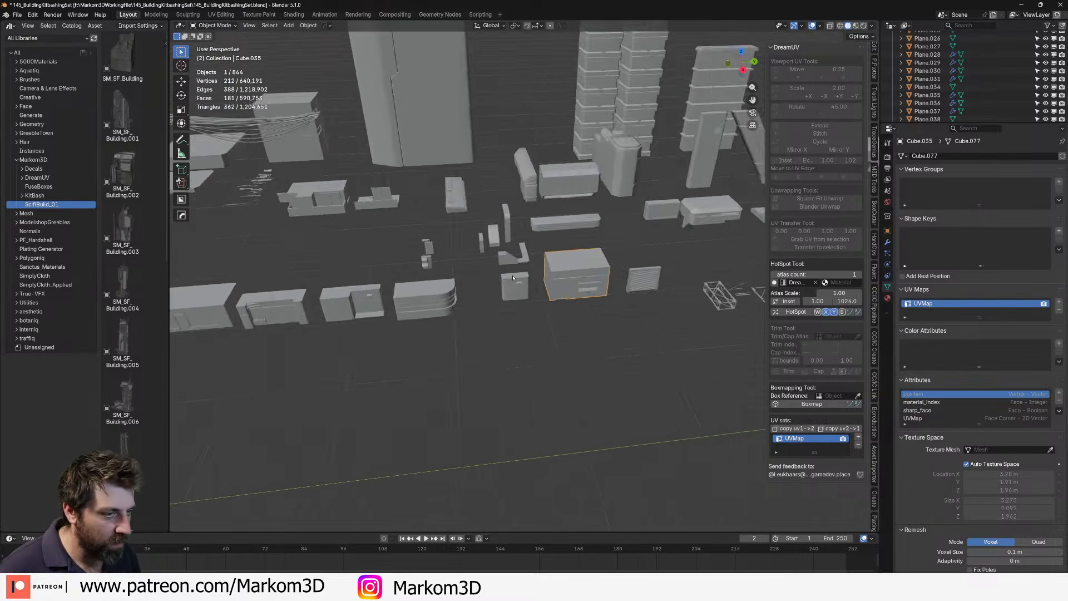
pyautogui.scroll(5, 417, 291)
pyautogui.keyDown('shift'); pyautogui.moveTo(234, 291); pyautogui.dragTo(482, 356, button='middle'); pyautogui.keyUp('shift')
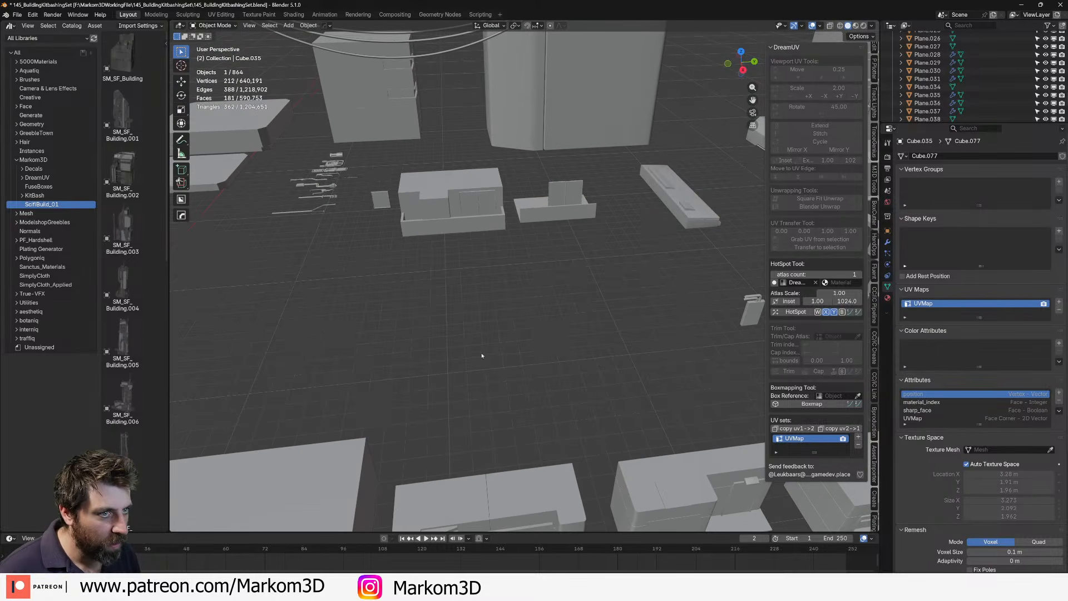
pyautogui.click(328, 170)
pyautogui.press('KP_Decimal')
pyautogui.scroll(-5, 490, 253)
pyautogui.moveTo(504, 253); pyautogui.dragTo(440, 253, button='middle')
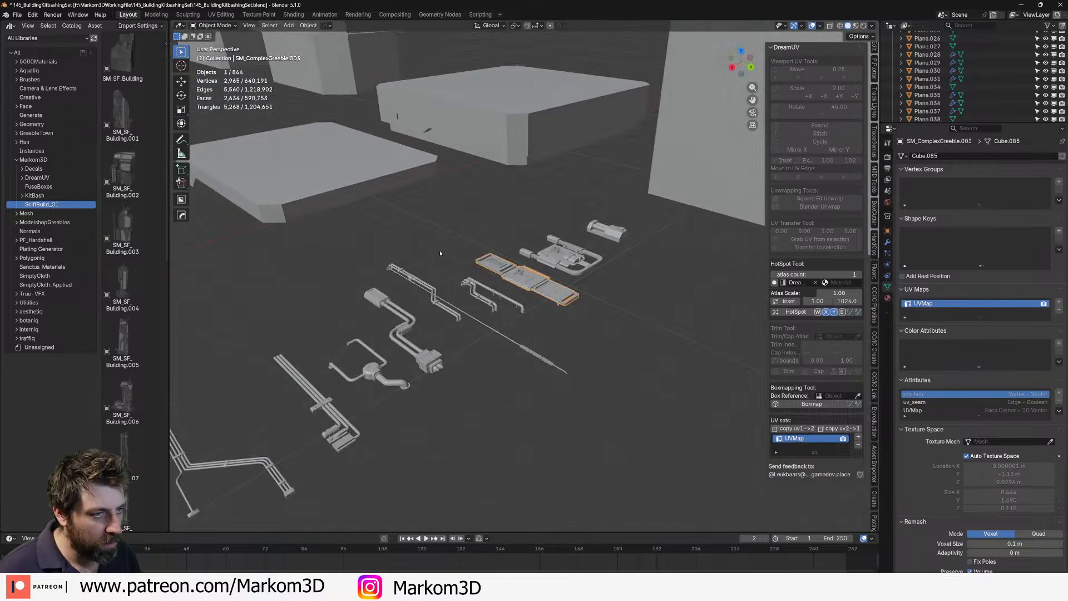
# - Bring the spread of modular kit parts into view and show them with rendered viewport shading
pyautogui.scroll(-9, 439, 253)
pyautogui.keyDown('shift'); pyautogui.moveTo(584, 305); pyautogui.dragTo(417, 217, button='middle'); pyautogui.keyUp('shift')
pyautogui.scroll(-3, 417, 216)
pyautogui.keyDown('shift'); pyautogui.moveTo(676, 353); pyautogui.dragTo(612, 306, button='middle'); pyautogui.keyUp('shift')
pyautogui.scroll(-2, 613, 305)
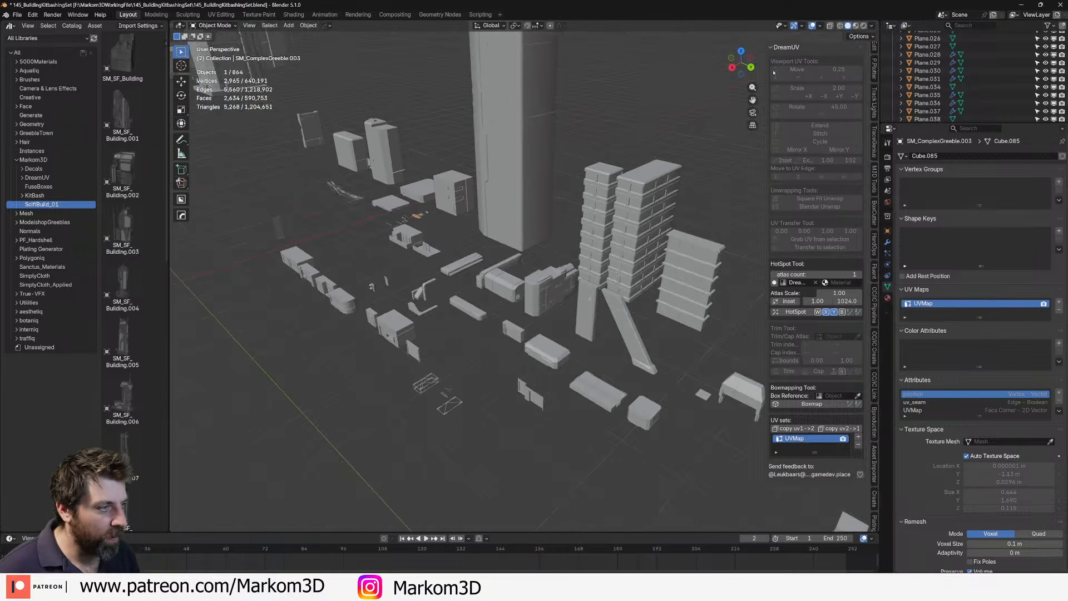
pyautogui.press('z')
pyautogui.press('8')
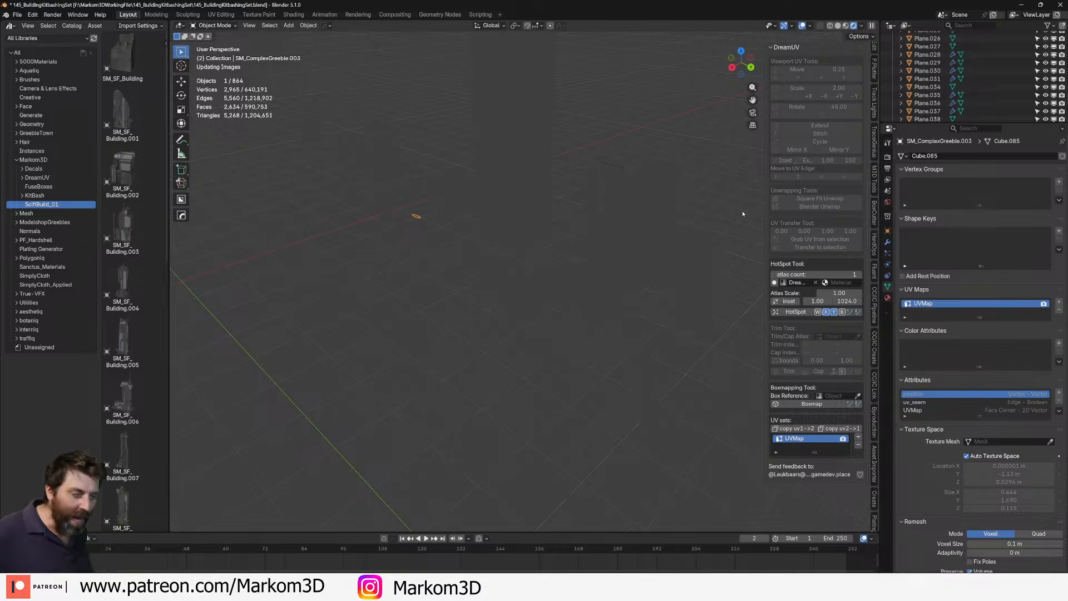
# - Switch to File Explorer, view test1.png from the 121_ExternalWorkshop folder, and close the image
pyautogui.click(156, 584)
pyautogui.click(356, 78)
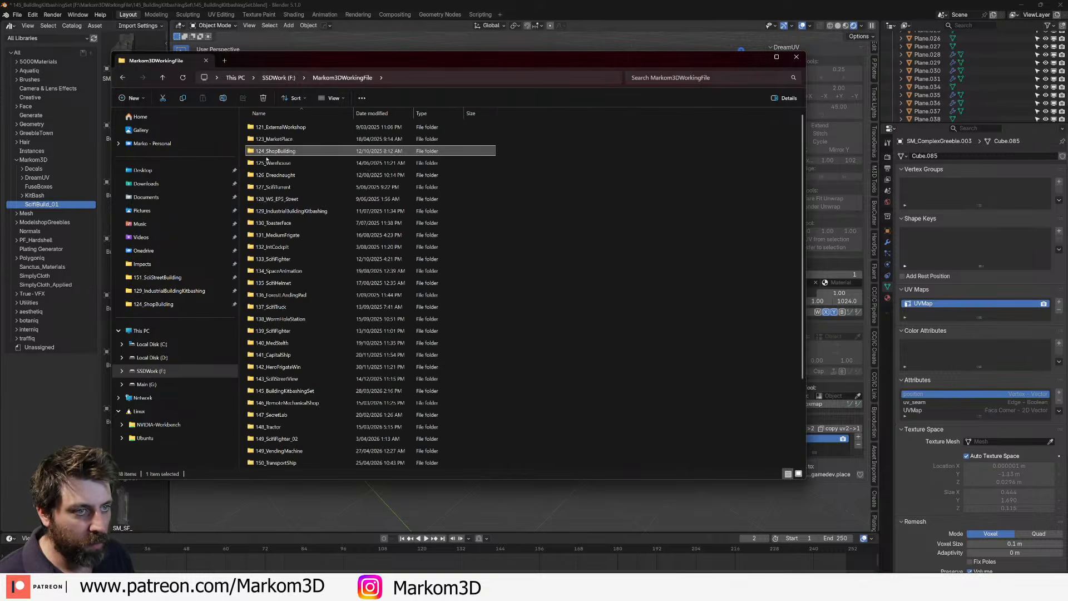
pyautogui.doubleClick(277, 127)
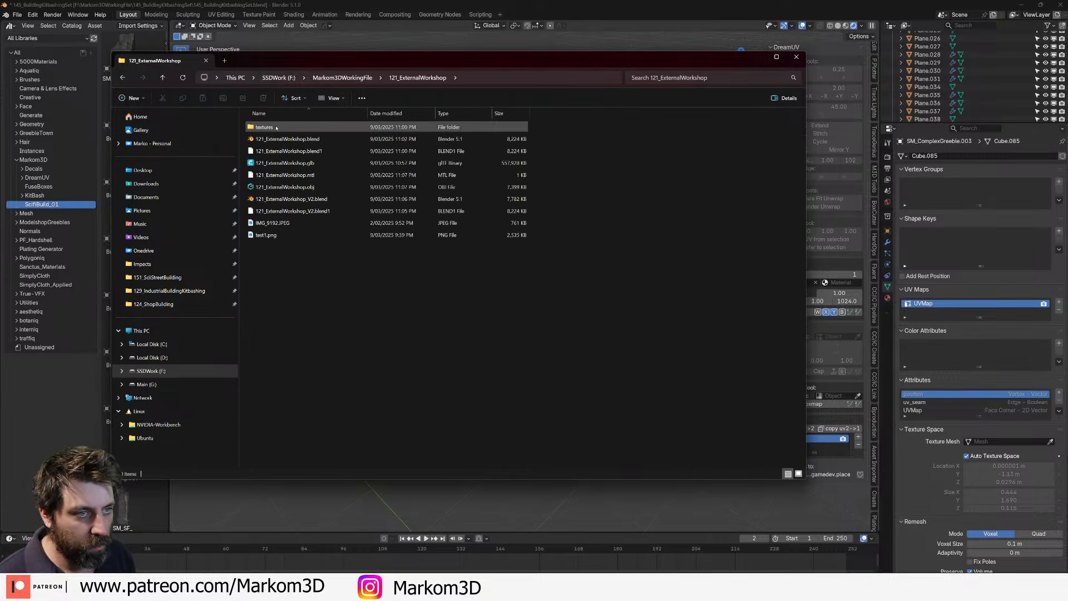
pyautogui.doubleClick(267, 235)
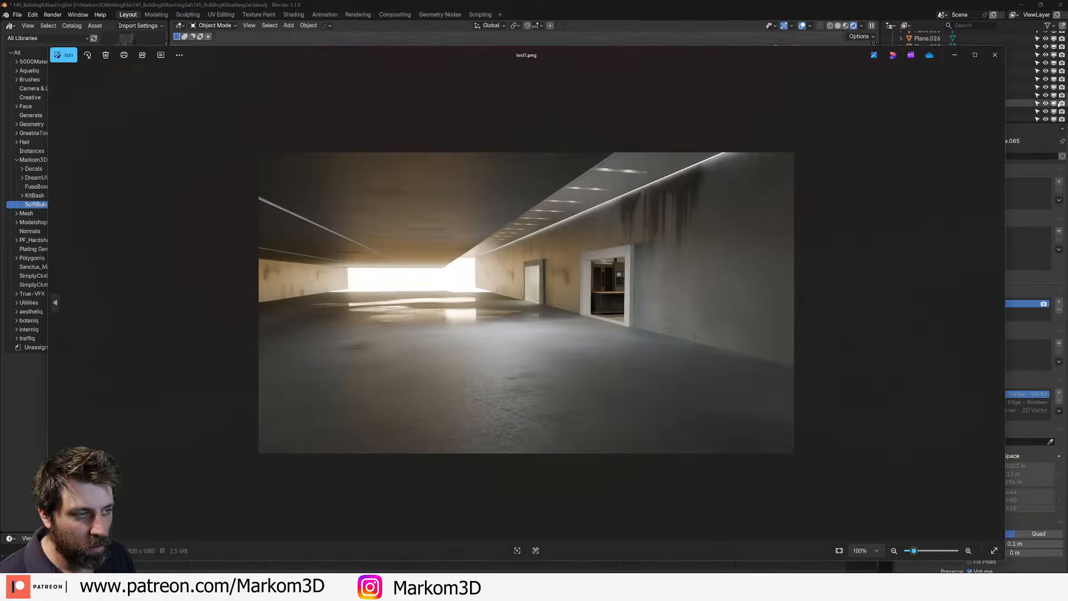
pyautogui.click(995, 54)
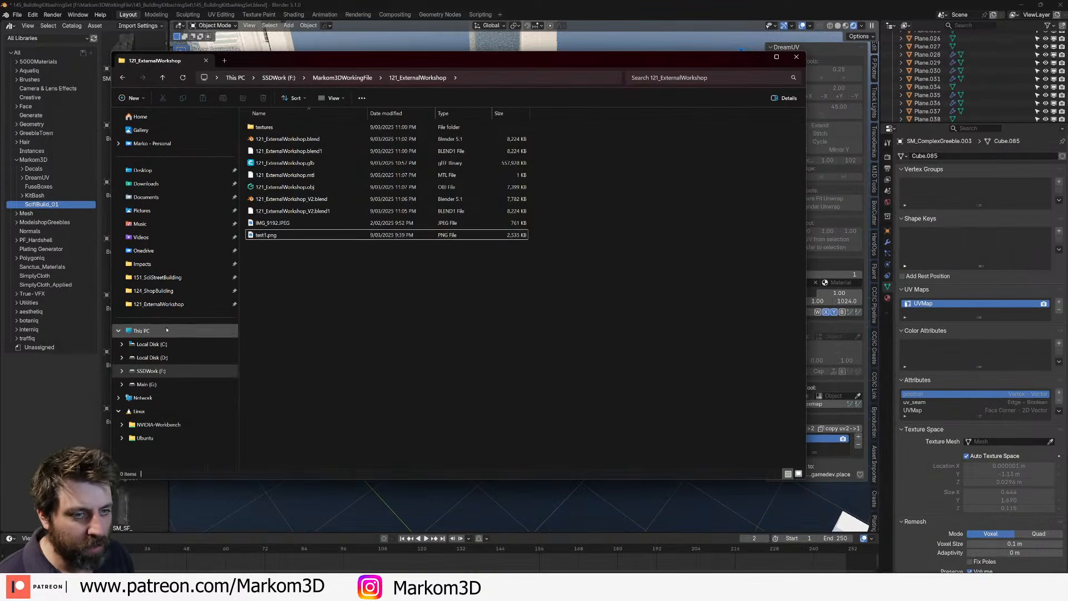
# - Browse the project folders in Markom3D Studios on Local Disk (D:) and open the 112_scifiBuildingsCity folder
pyautogui.click(152, 357)
pyautogui.doubleClick(314, 163)
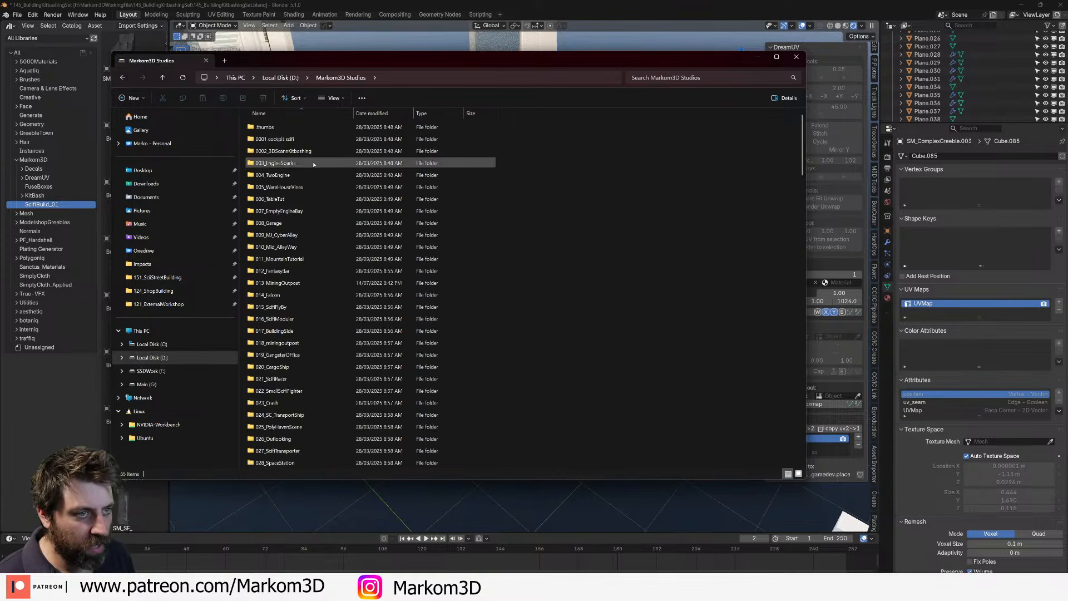
pyautogui.scroll(-9, 296, 428)
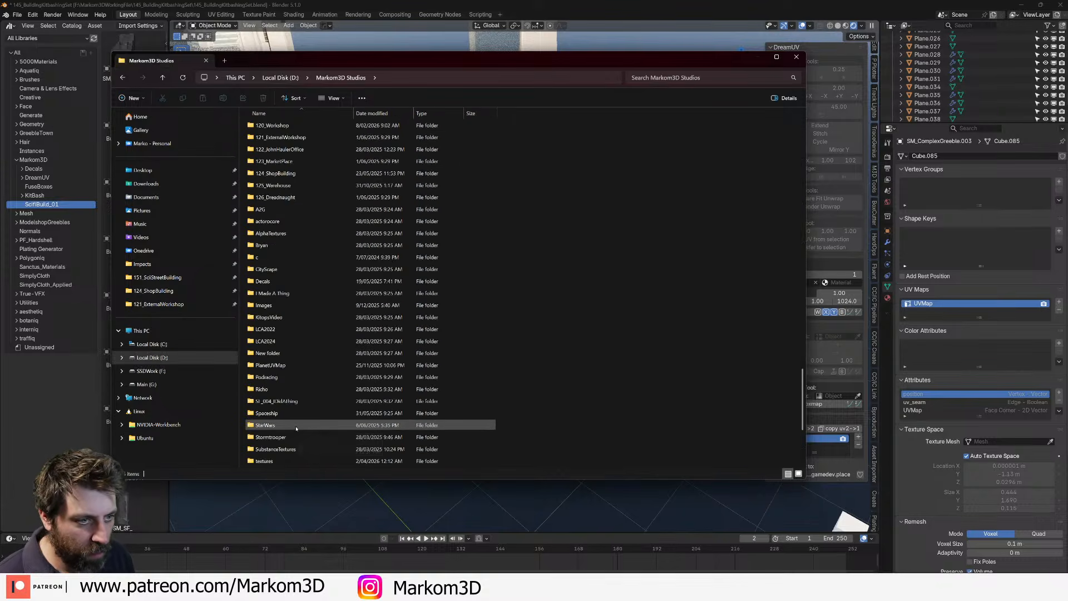
pyautogui.scroll(3, 296, 423)
pyautogui.click(289, 305)
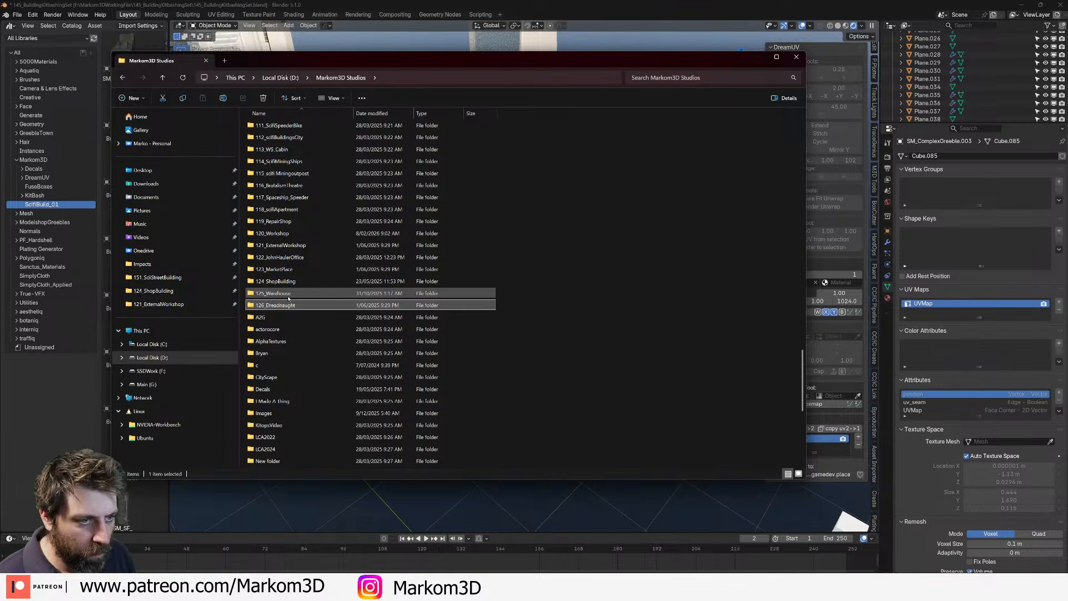
pyautogui.click(288, 296)
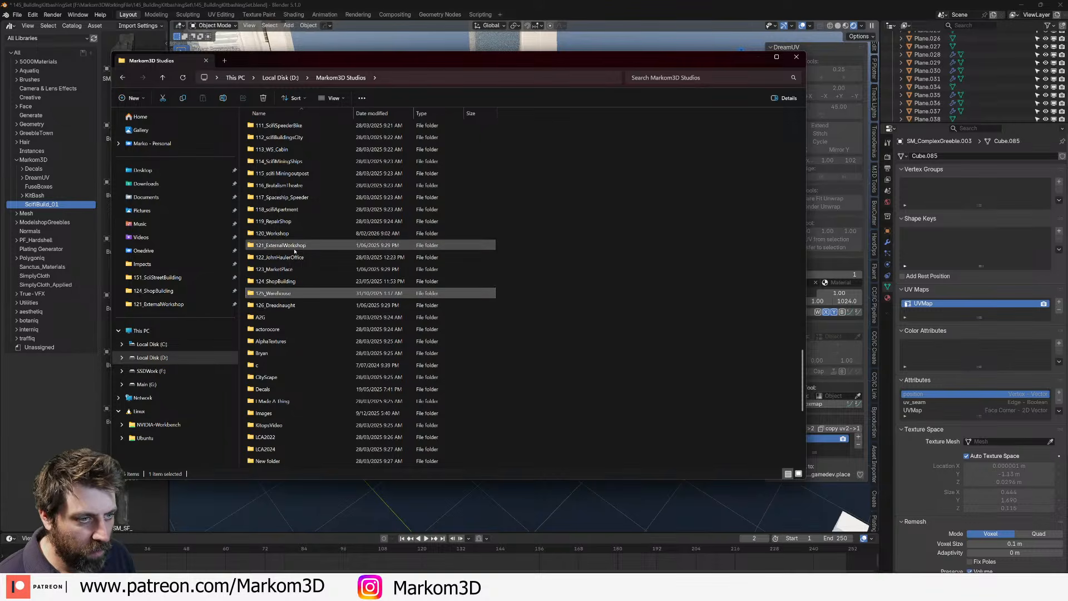
pyautogui.click(290, 209)
pyautogui.scroll(1, 294, 250)
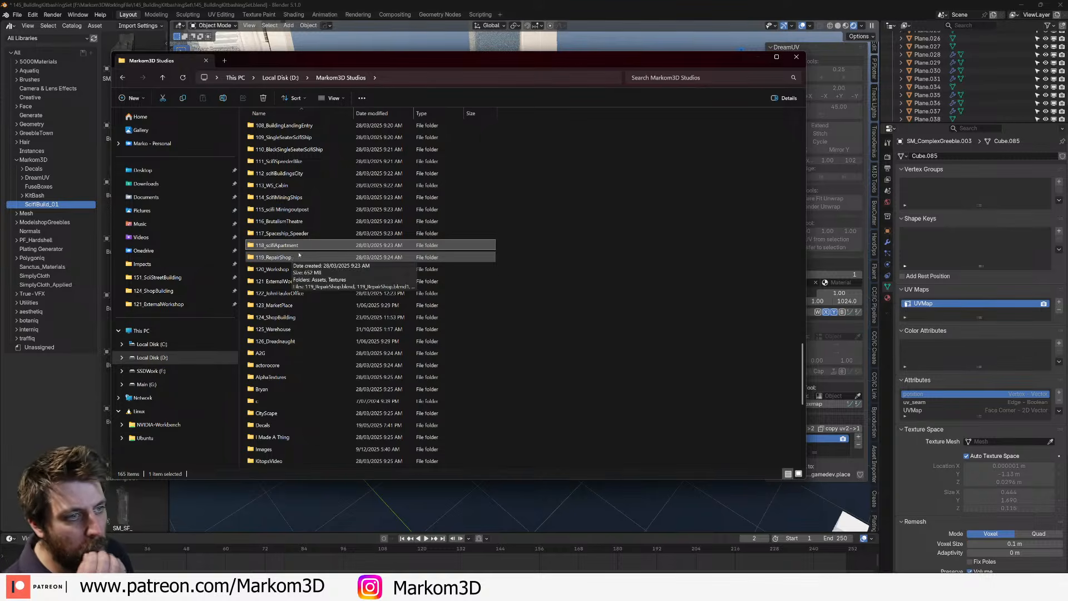
pyautogui.scroll(2, 312, 251)
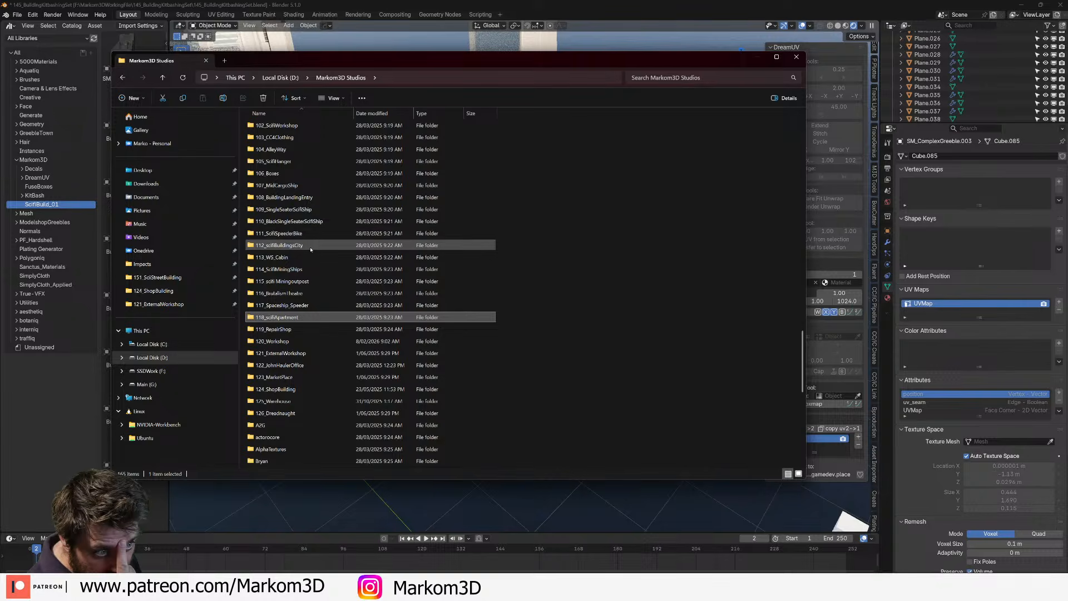
pyautogui.doubleClick(311, 249)
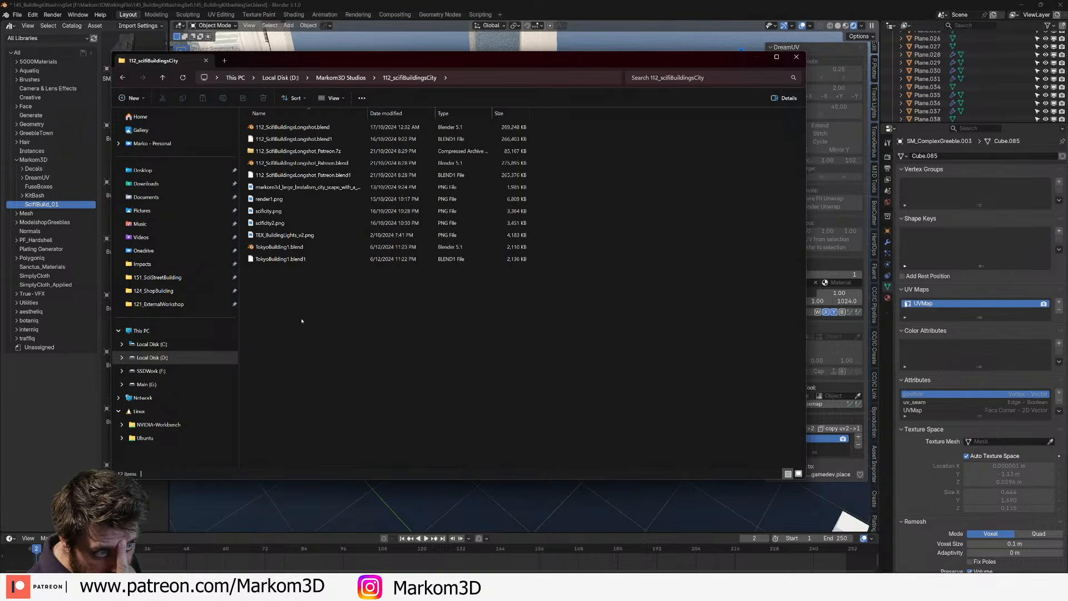
# - View TEX_BuildingLights_v2.png and render1.png from the 112_scifiBuildingsCity folder, closing each image
pyautogui.doubleClick(287, 236)
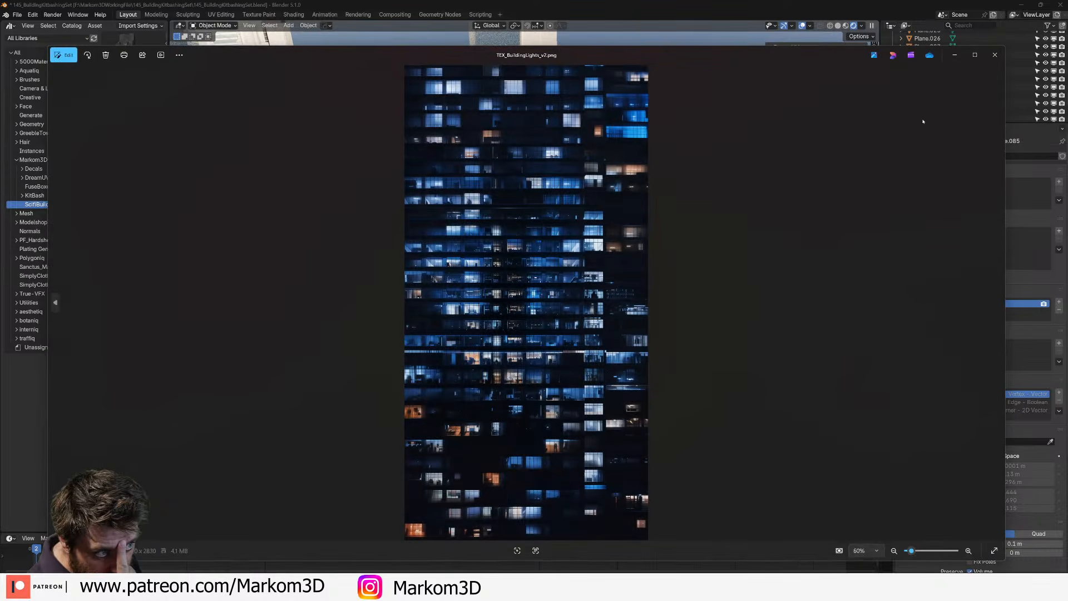
pyautogui.click(996, 54)
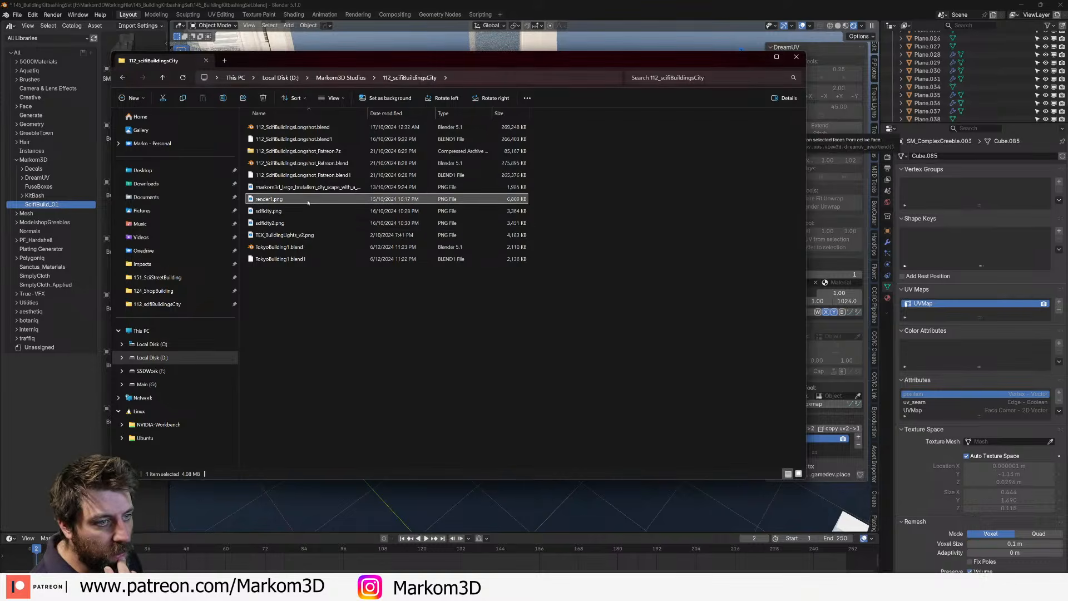
pyautogui.doubleClick(289, 199)
pyautogui.click(995, 54)
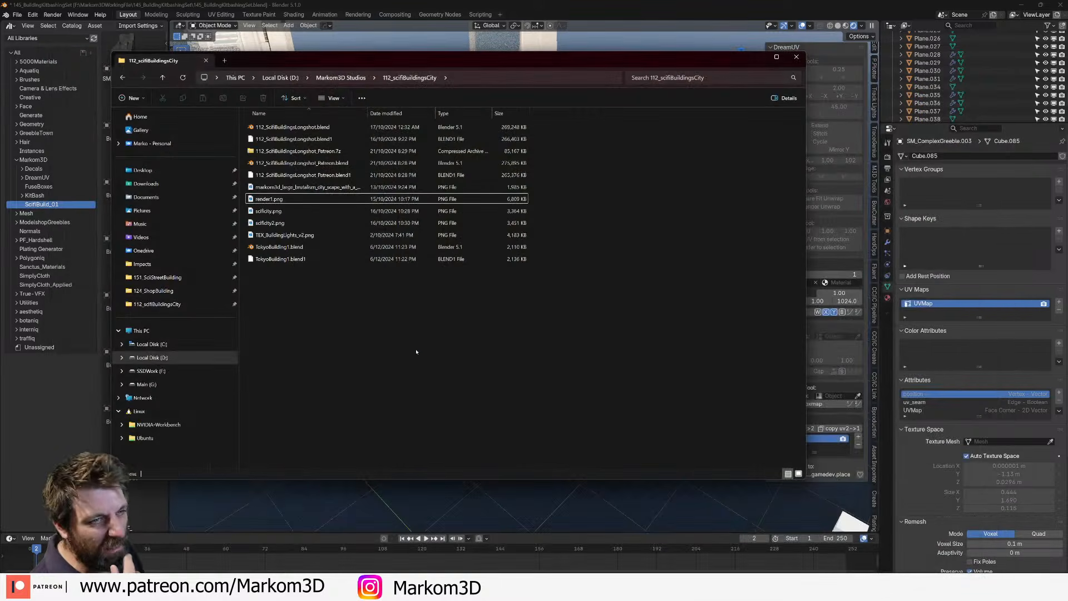
# - Return to the Markom3D Studios folder, open the 119_RepairShop folder and open 119_RepairShop.blend
pyautogui.hotkey('alt', 'Up')
pyautogui.scroll(-5, 274, 412)
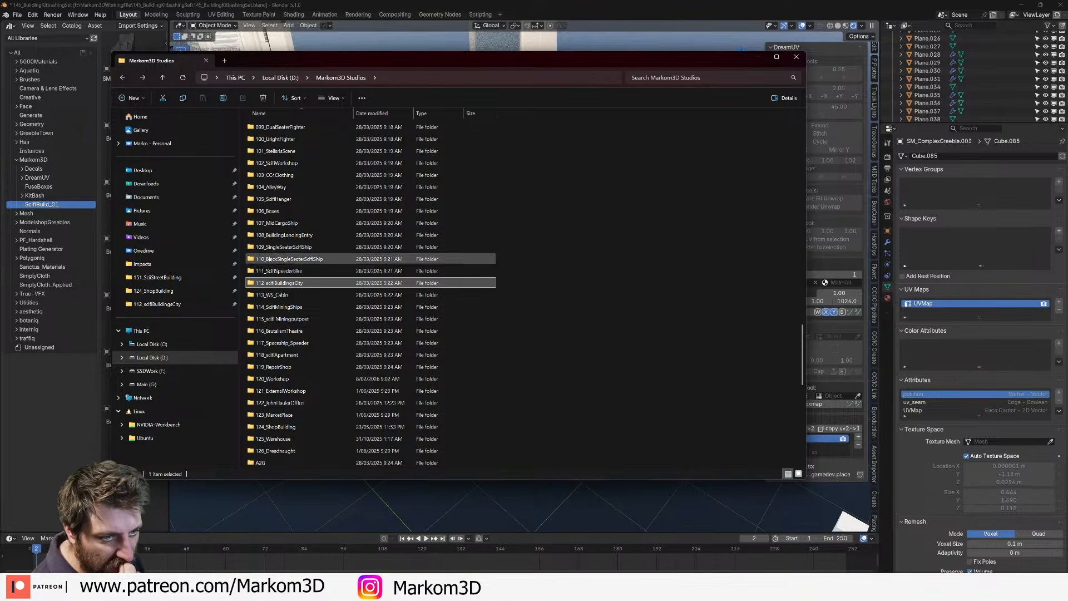
pyautogui.click(290, 306)
pyautogui.click(292, 331)
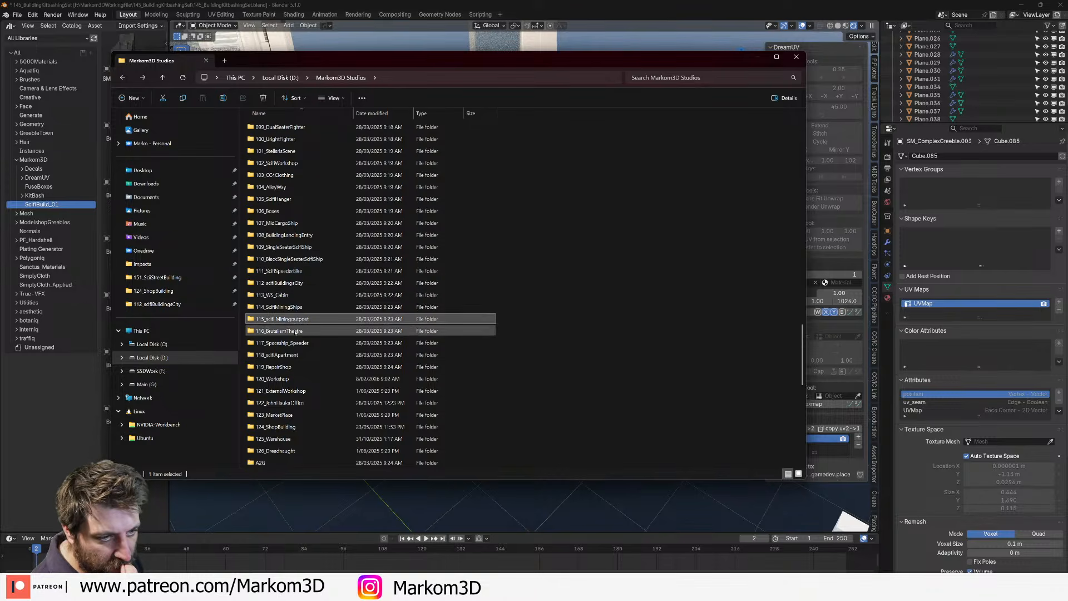
pyautogui.scroll(-2, 294, 334)
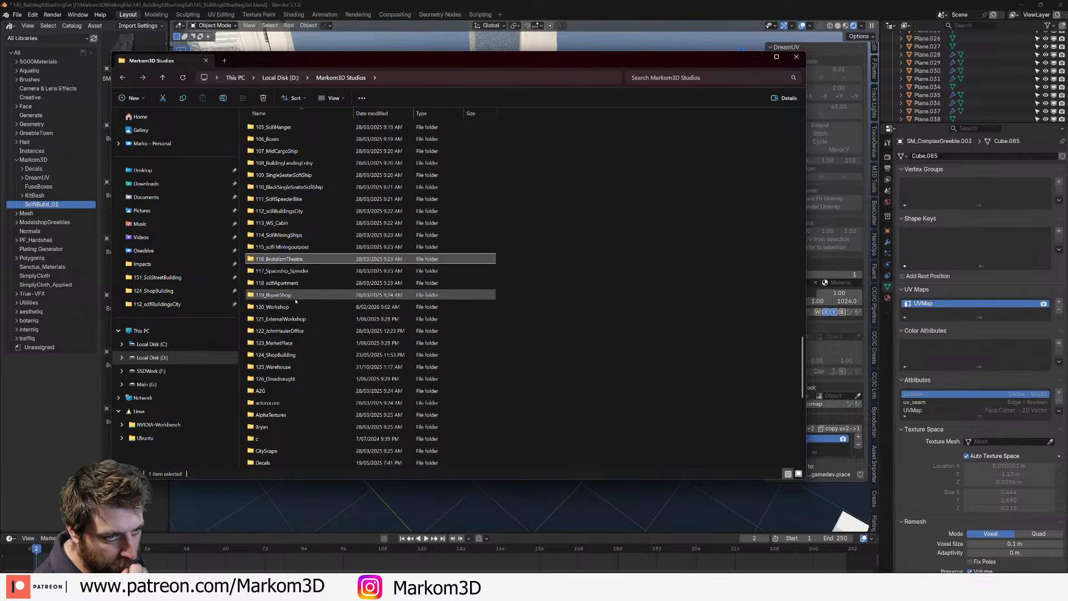
pyautogui.doubleClick(296, 295)
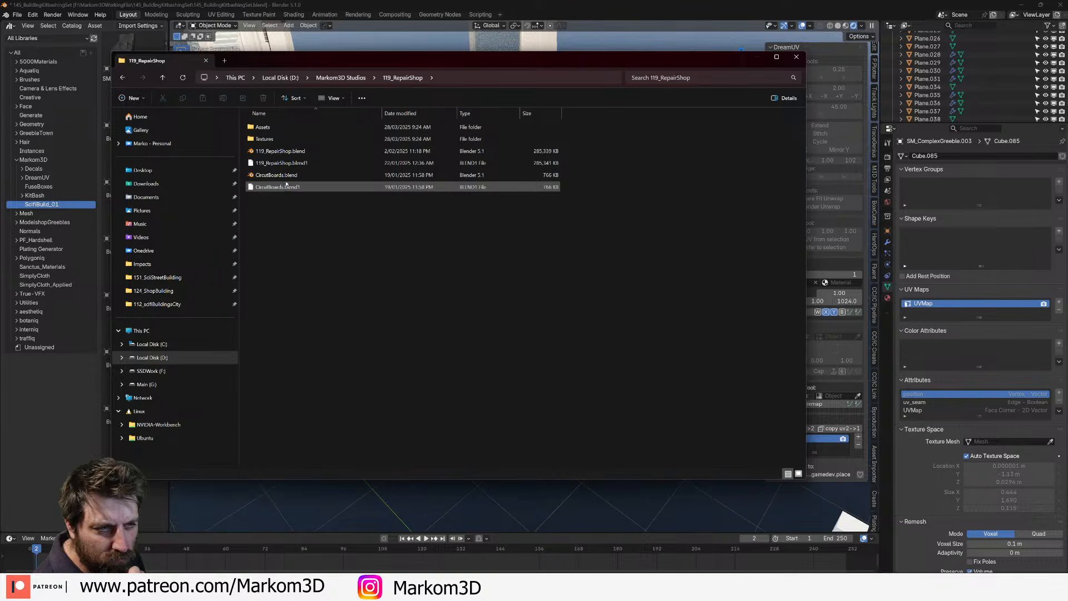
pyautogui.click(287, 151)
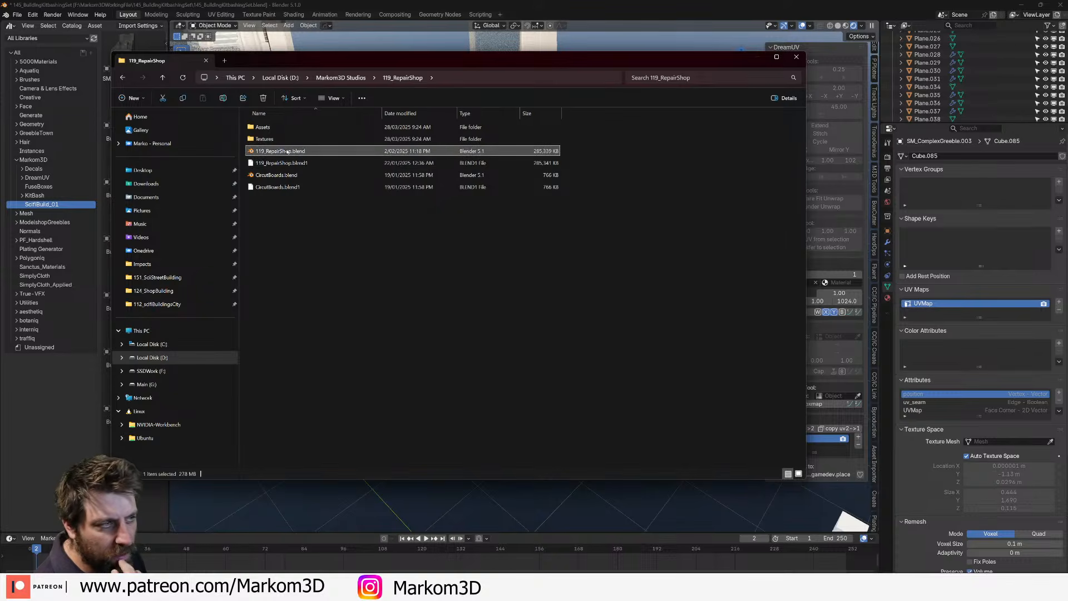
pyautogui.doubleClick(287, 151)
# - Switch to the Blender window with the building kitbashing set and view the whole sci-fi city block
pyautogui.click(257, 549)
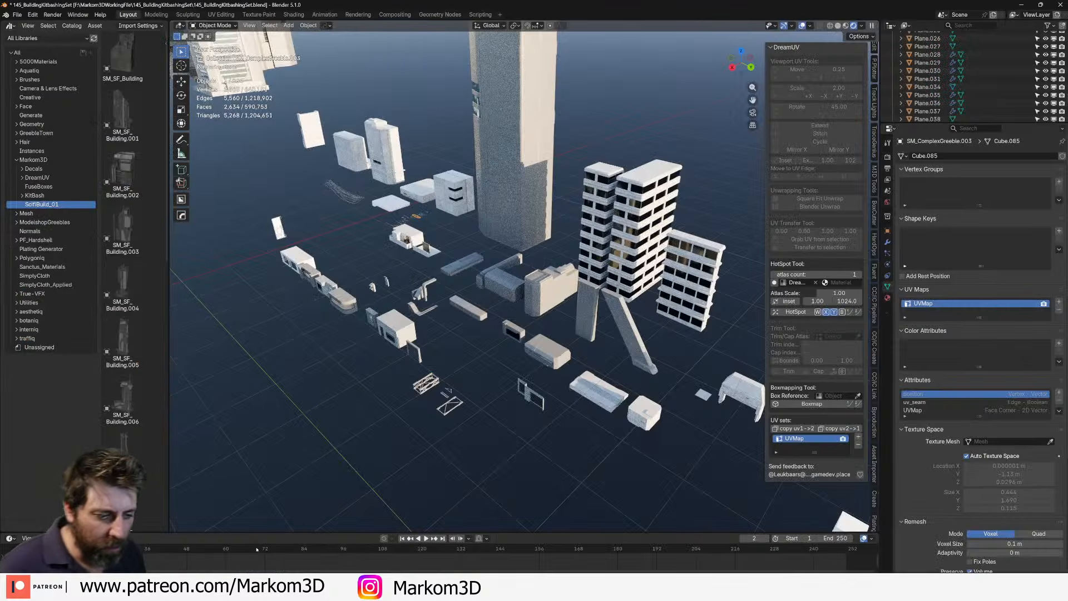
pyautogui.scroll(-6, 565, 346)
pyautogui.keyDown('shift'); pyautogui.moveTo(555, 326); pyautogui.dragTo(740, 233, button='middle'); pyautogui.keyUp('shift')
pyautogui.moveTo(499, 284); pyautogui.dragTo(556, 284, button='middle')
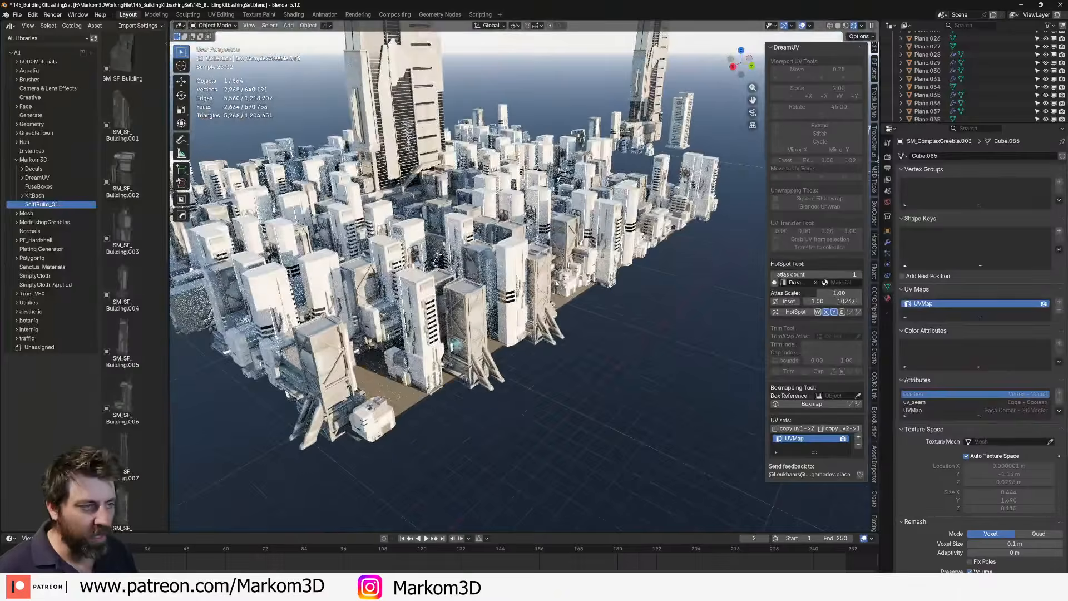
pyautogui.scroll(-5, 557, 284)
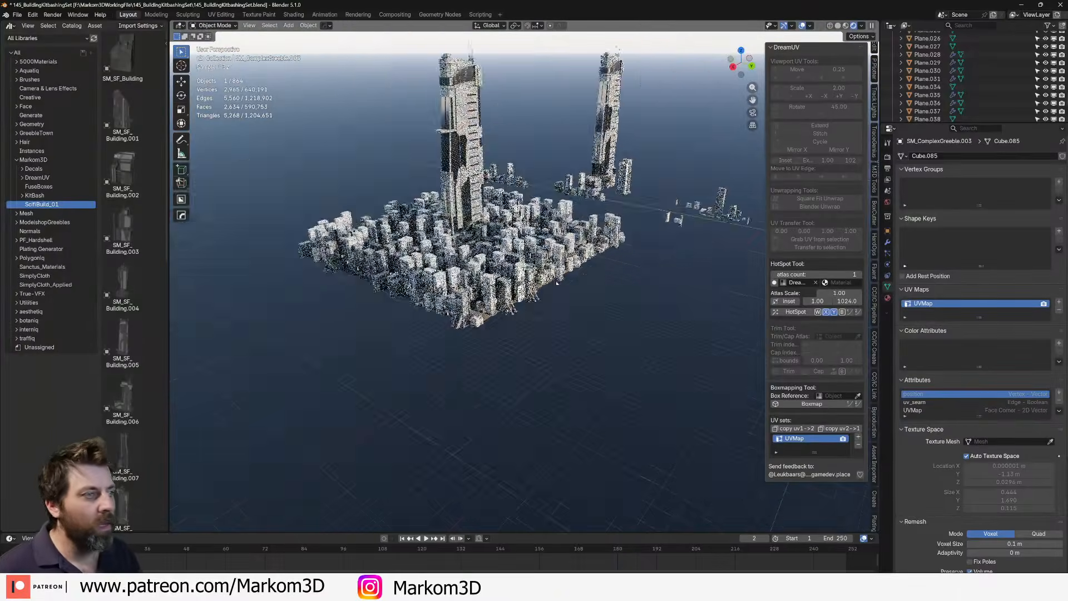
pyautogui.moveTo(571, 259); pyautogui.dragTo(556, 183, button='middle')
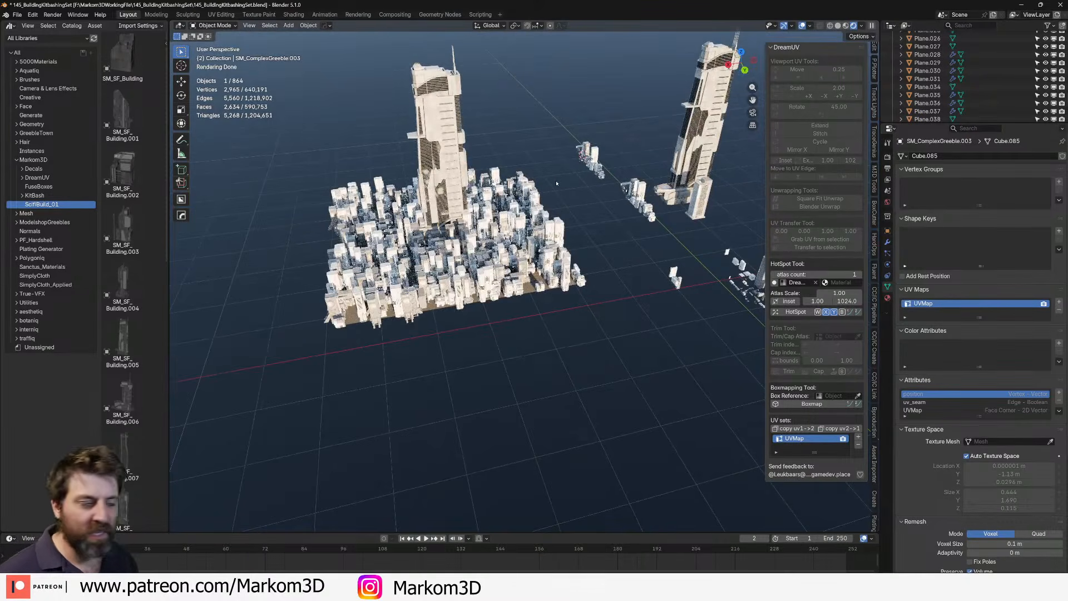
# - Focus on a tall building in the separate cluster beside the city, and examine the spread of modular parts
pyautogui.click(639, 201)
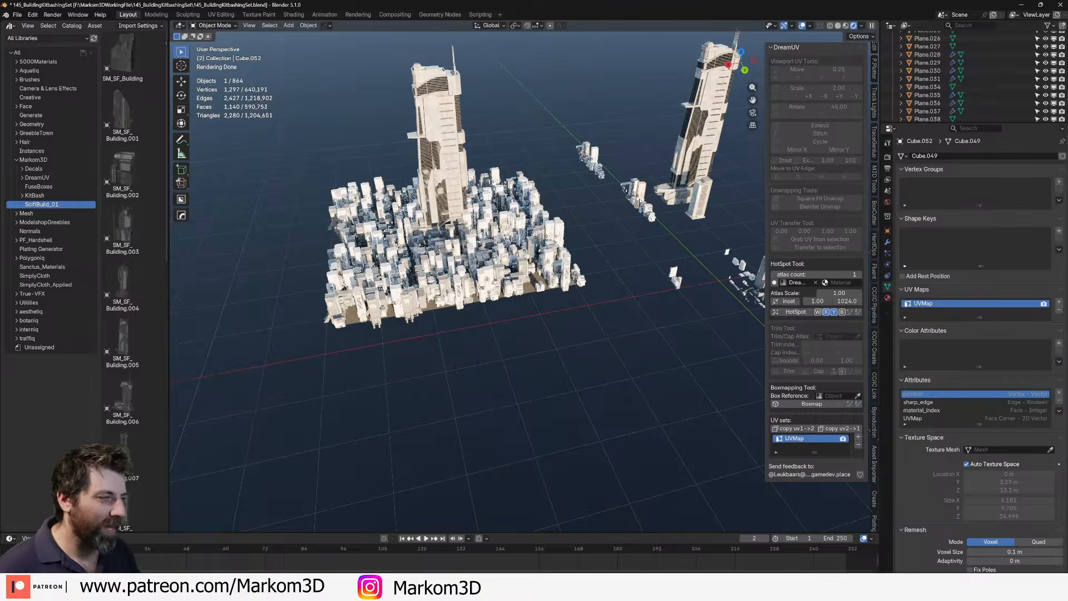
pyautogui.press('KP_Decimal')
pyautogui.moveTo(372, 319); pyautogui.dragTo(410, 317, button='middle')
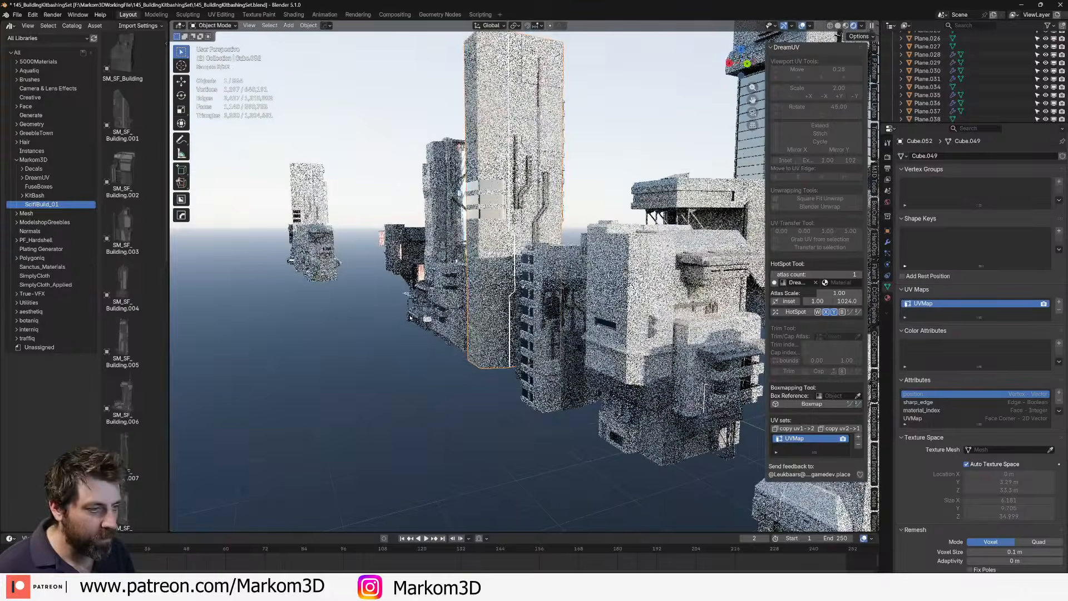
pyautogui.scroll(-12, 410, 317)
pyautogui.moveTo(567, 334); pyautogui.dragTo(582, 353, button='middle')
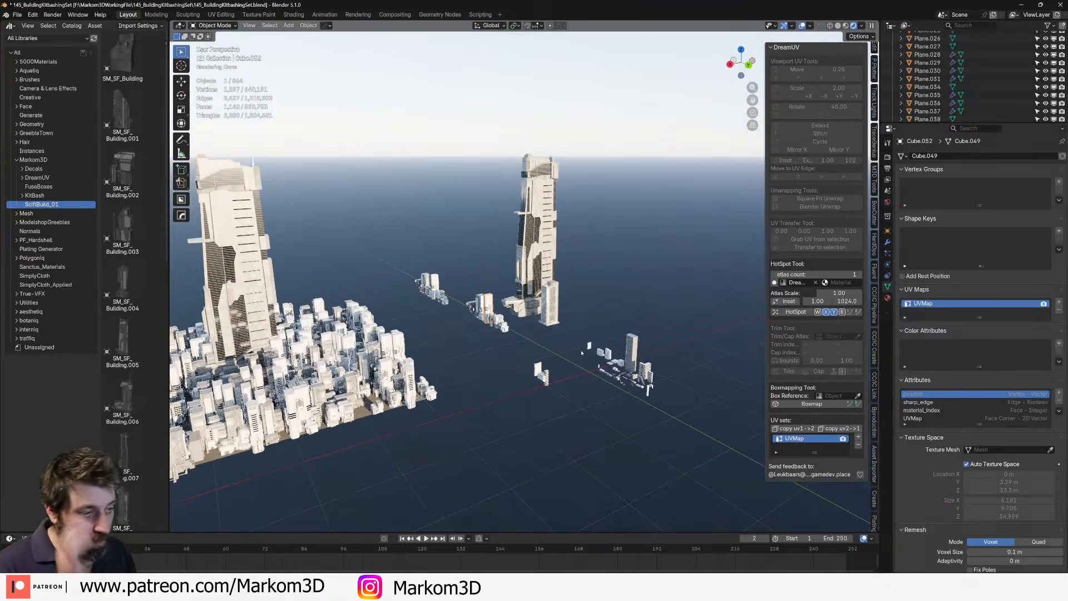
pyautogui.scroll(4, 566, 321)
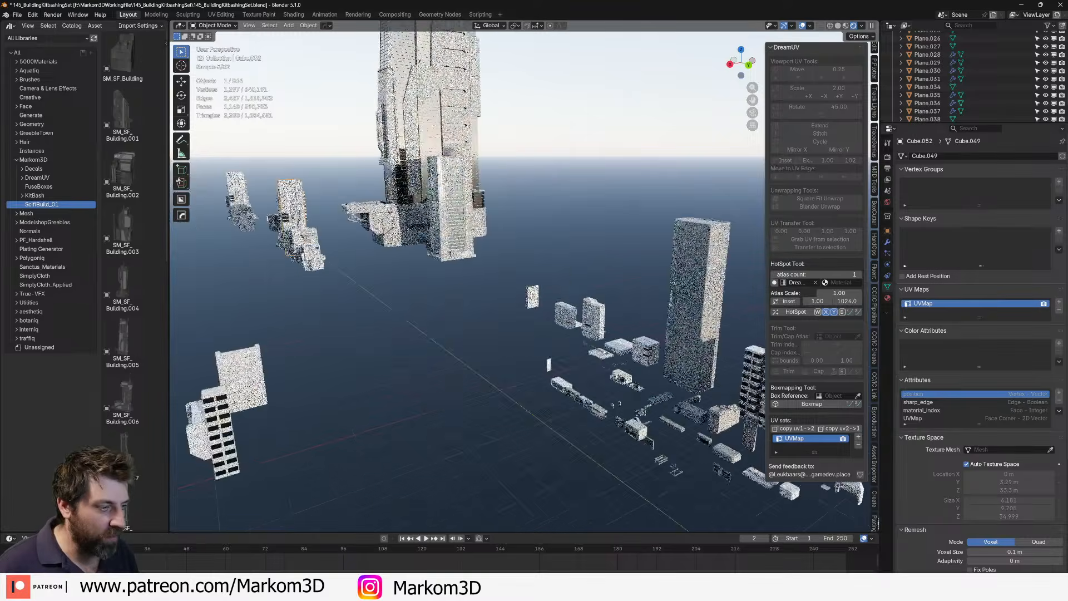
pyautogui.moveTo(566, 322)
pyautogui.keyDown('shift'); pyautogui.mouseDown(button='middle')
pyautogui.moveTo(542, 345)
pyautogui.moveTo(560, 342)
pyautogui.mouseUp(button='middle'); pyautogui.keyUp('shift')
pyautogui.scroll(4, 541, 345)
pyautogui.scroll(-4, 534, 345)
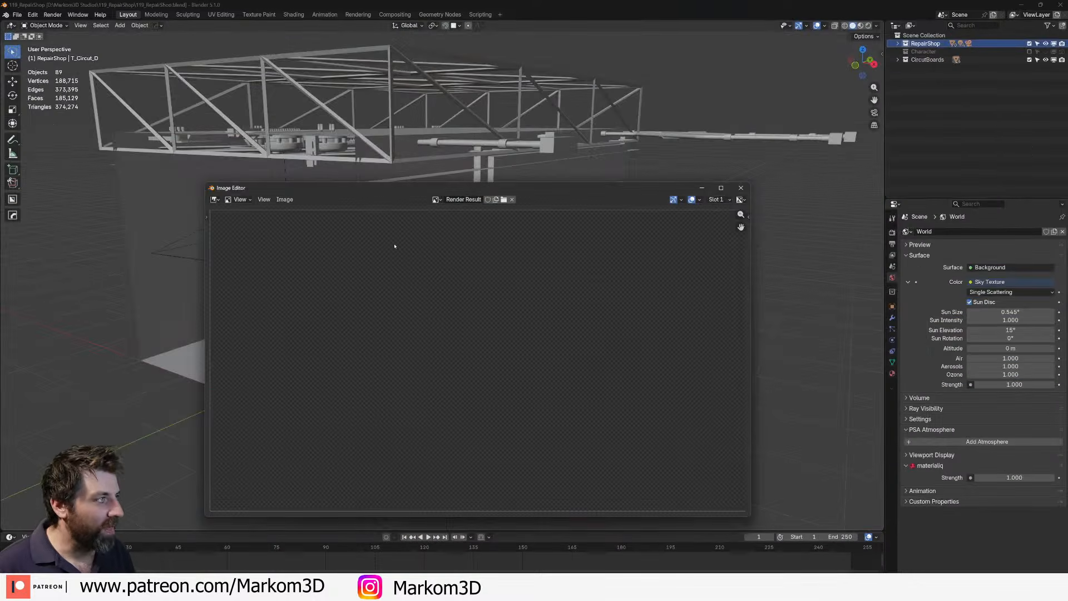
# - Close the empty render window in the repair shop file and look into the shop interior
pyautogui.press('Escape')
pyautogui.scroll(-4, 375, 370)
pyautogui.moveTo(376, 370); pyautogui.dragTo(479, 342, button='middle')
pyautogui.scroll(5, 479, 341)
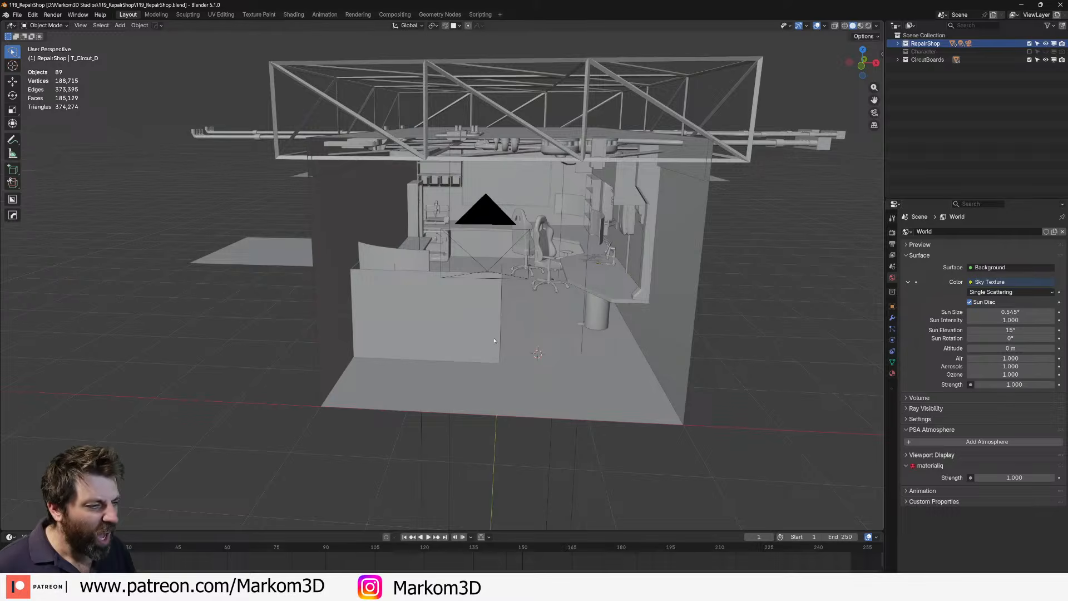
pyautogui.scroll(8, 480, 342)
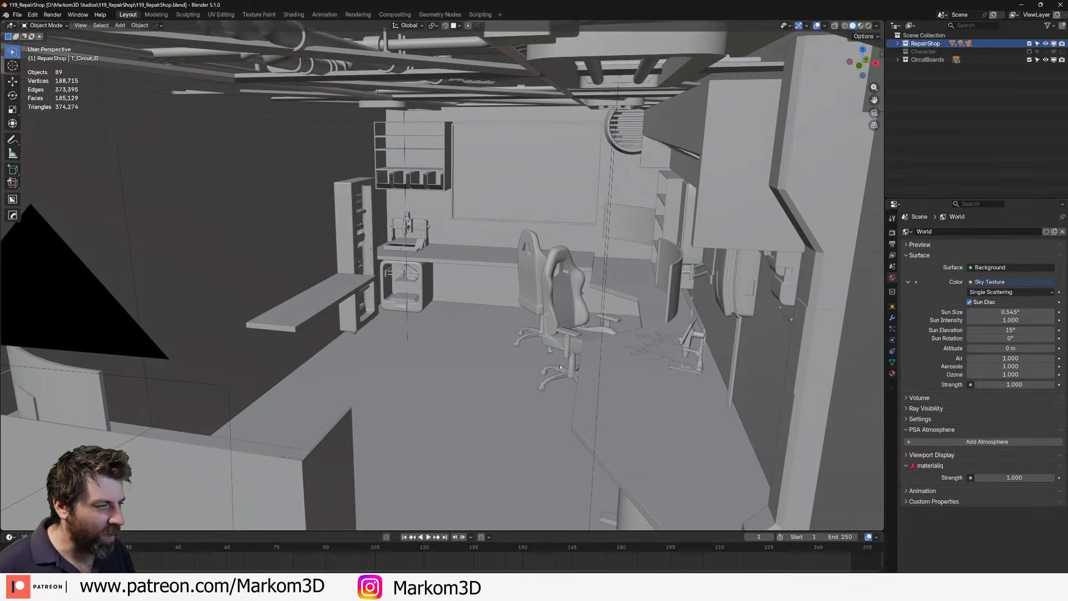
# - Select the 3D printer under the back desk and examine it up close, including its surroundings
pyautogui.click(423, 303)
pyautogui.press('KP_Decimal')
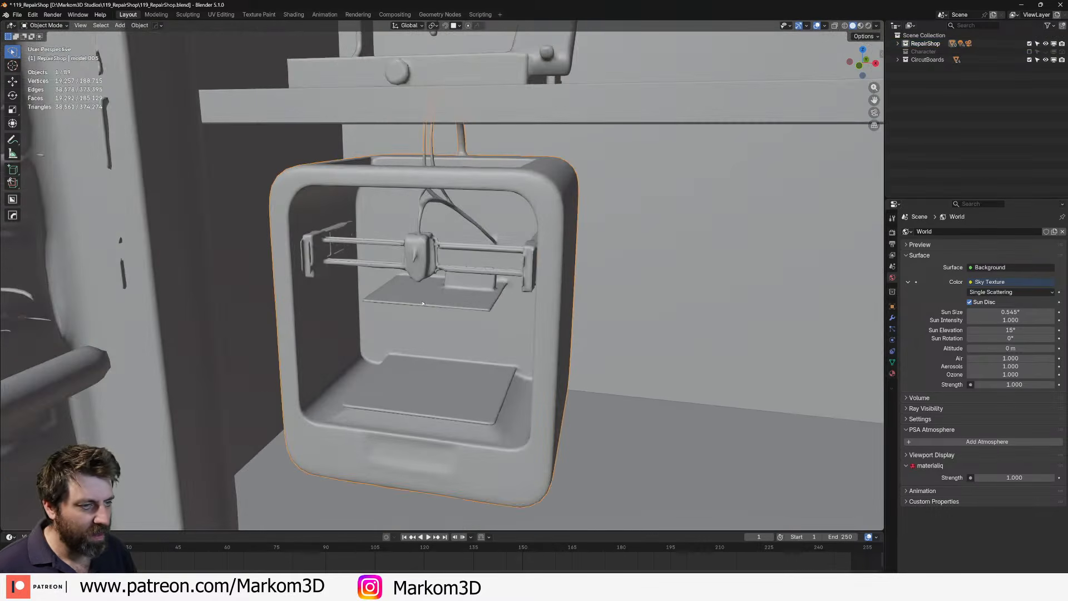
pyautogui.scroll(2, 431, 299)
pyautogui.scroll(-3, 433, 296)
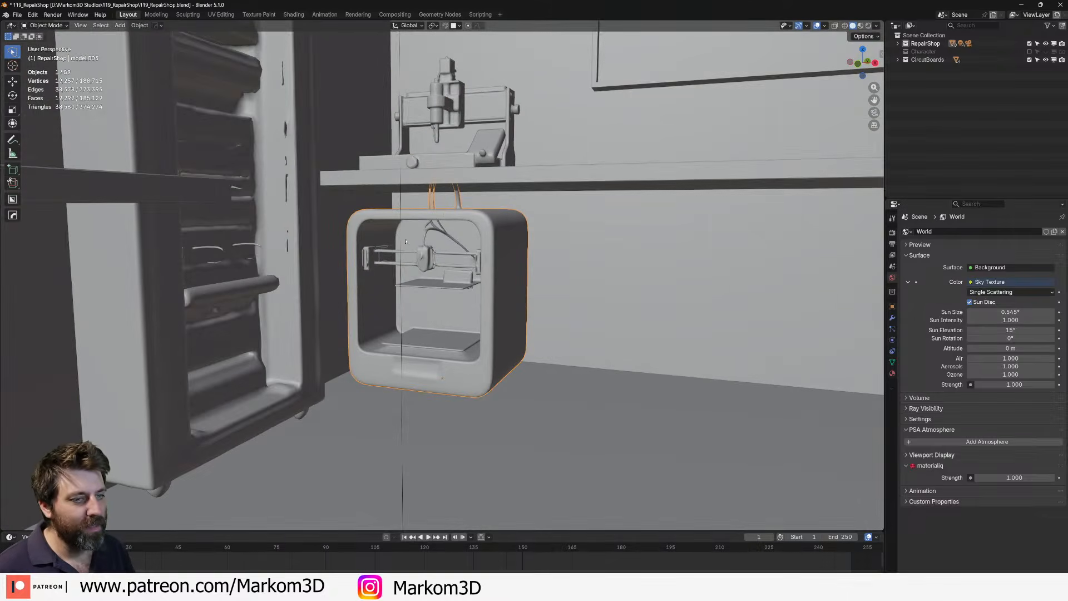
pyautogui.scroll(-4, 406, 241)
pyautogui.scroll(-3, 432, 204)
pyautogui.moveTo(432, 204); pyautogui.dragTo(444, 228, button='middle')
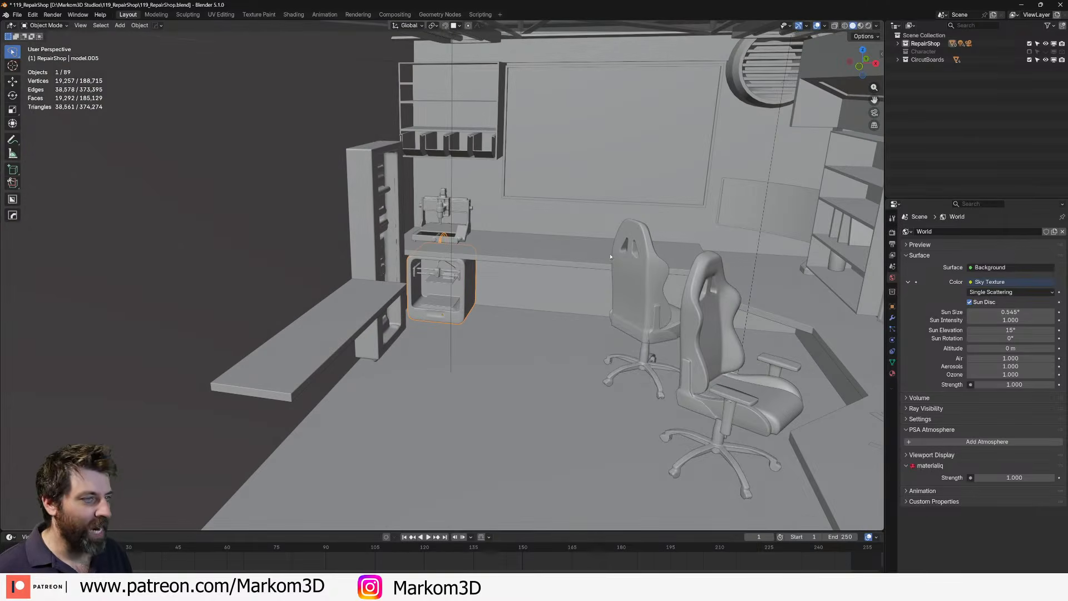
# - Select the small CNC machine on the back desk and inspect its details
pyautogui.scroll(-2, 563, 269)
pyautogui.moveTo(562, 269); pyautogui.dragTo(581, 251, button='middle')
pyautogui.moveTo(438, 266); pyautogui.dragTo(445, 221, button='middle')
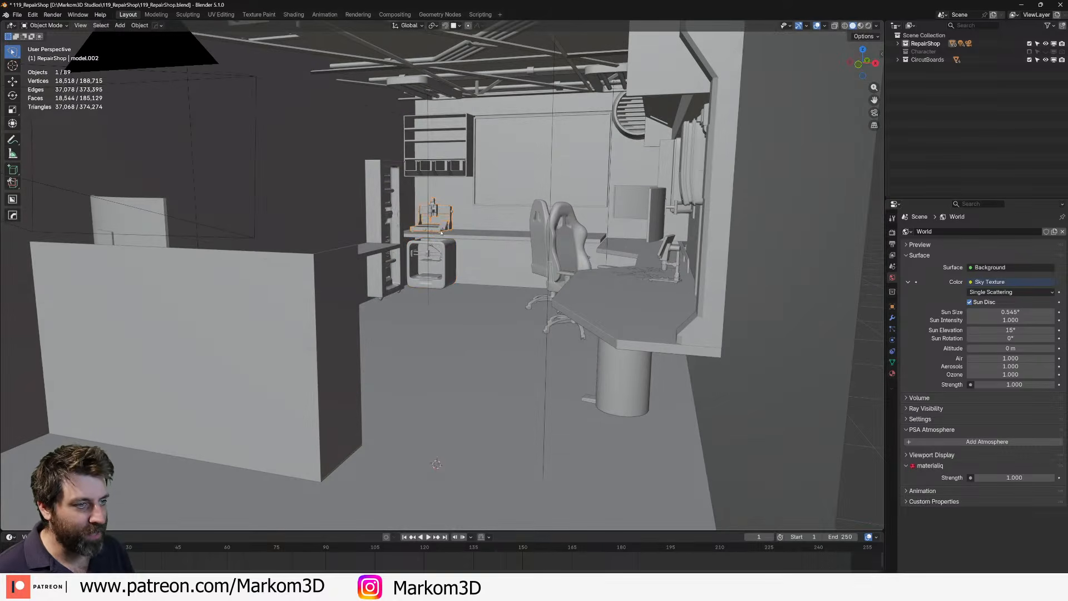
pyautogui.scroll(8, 441, 232)
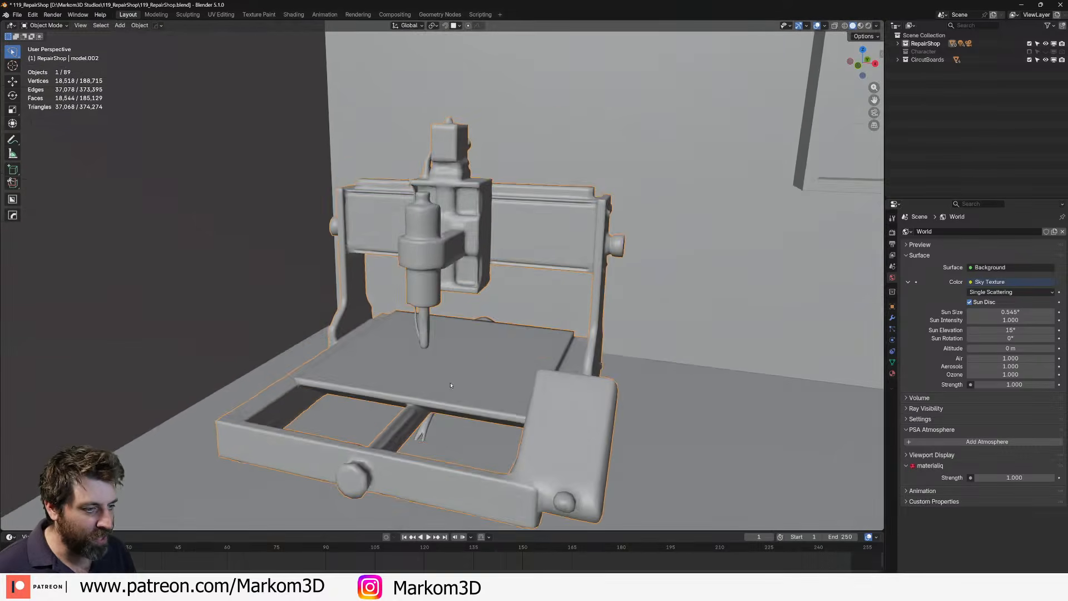
pyautogui.scroll(-3, 436, 288)
# - Show the repair shop with rendered shading and unlink the Wood083A-1K-PNG material from the back desk
pyautogui.click(868, 25)
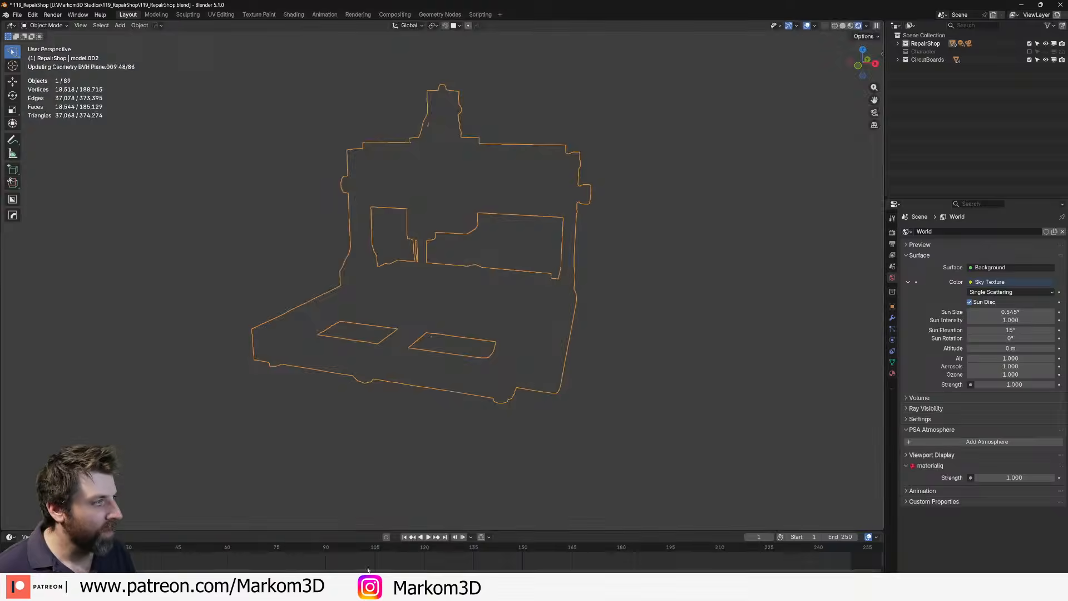
pyautogui.scroll(-3, 384, 321)
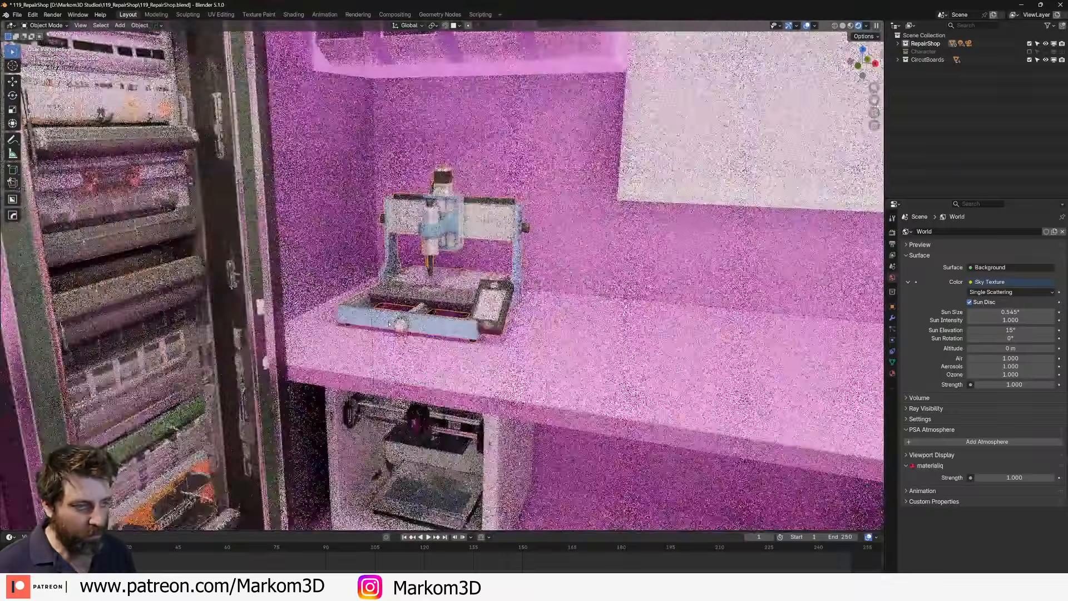
pyautogui.keyDown('shift'); pyautogui.moveTo(383, 322); pyautogui.dragTo(362, 285, button='middle'); pyautogui.keyUp('shift')
pyautogui.click(584, 344)
pyautogui.click(892, 374)
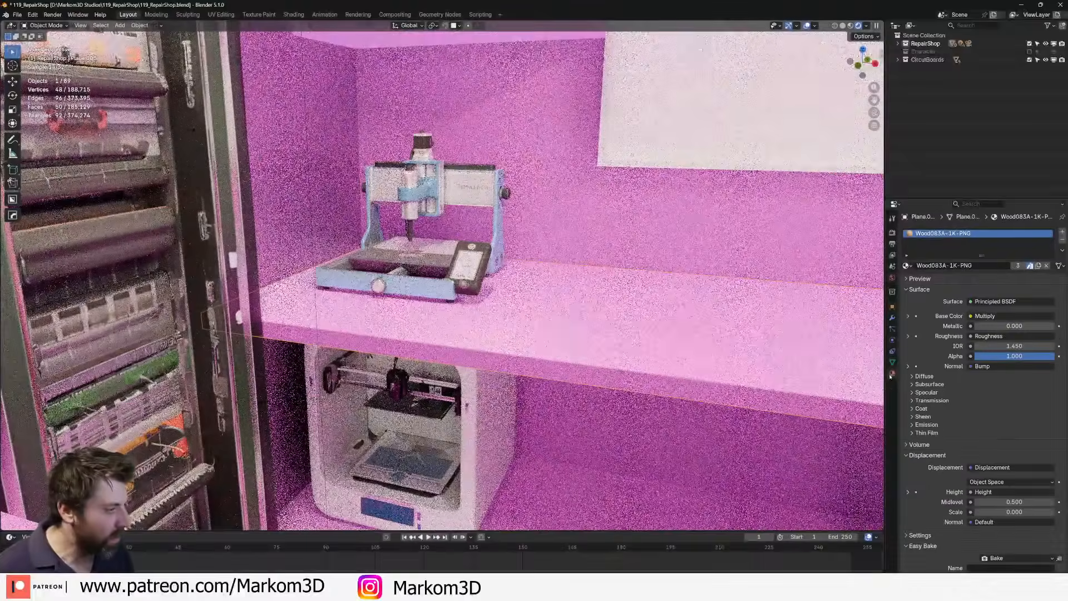
pyautogui.click(1047, 265)
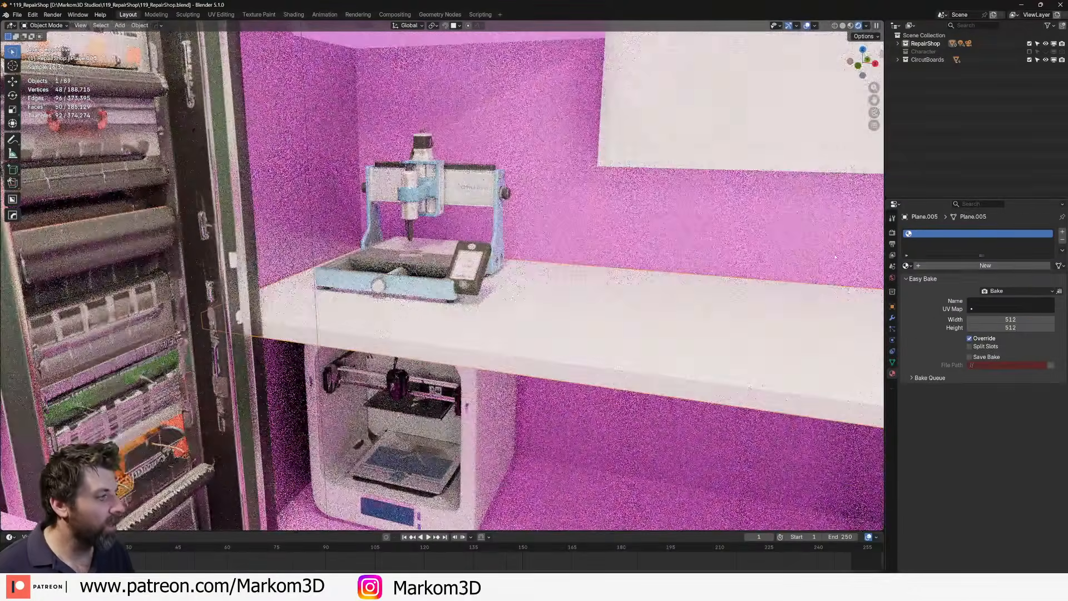
# - Unlink the missing-texture materials from the room walls and a storage bin above the back desk
pyautogui.click(779, 245)
pyautogui.click(1047, 265)
pyautogui.scroll(-2, 612, 233)
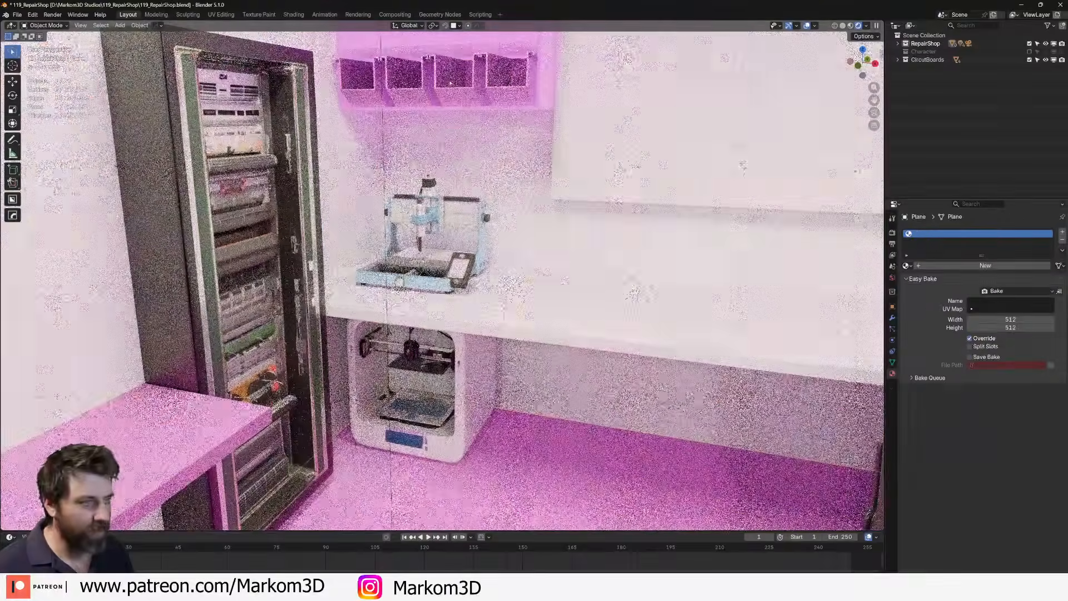
pyautogui.click(509, 94)
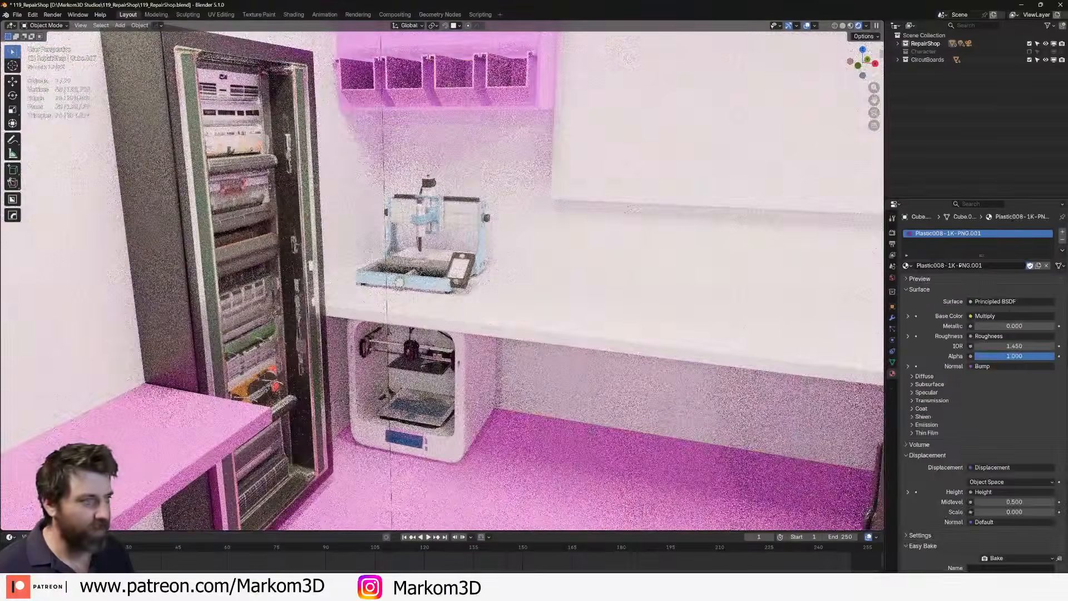
pyautogui.click(1046, 266)
pyautogui.click(543, 83)
# - Focus on the office chair and examine the rendered repair shop from inside and from its open front
pyautogui.scroll(-1, 543, 222)
pyautogui.keyDown('shift'); pyautogui.moveTo(543, 223); pyautogui.dragTo(590, 120, button='middle'); pyautogui.keyUp('shift')
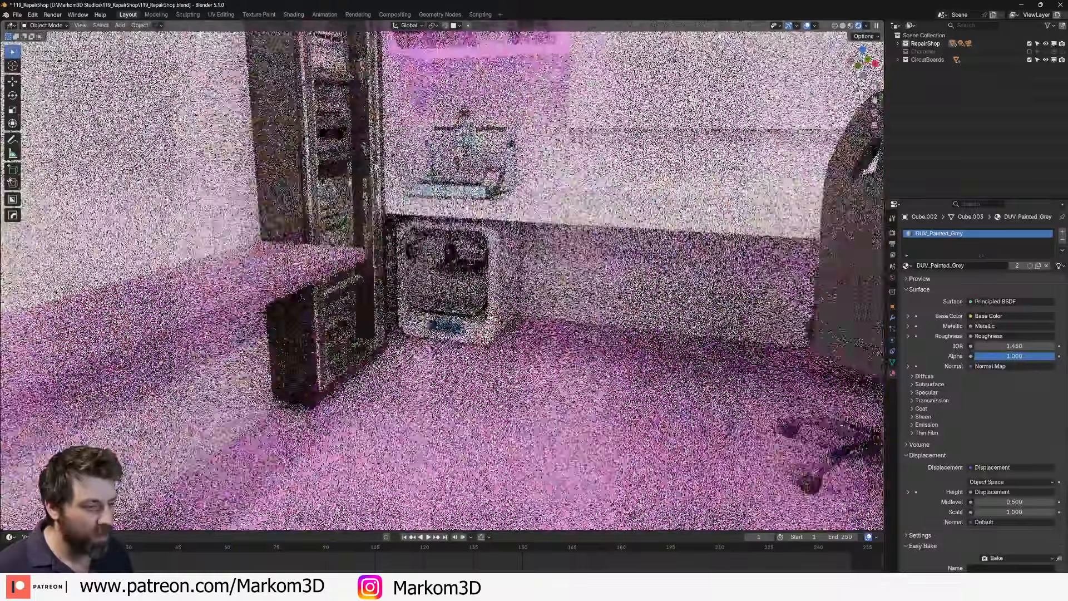
pyautogui.scroll(-5, 562, 284)
pyautogui.click(562, 284)
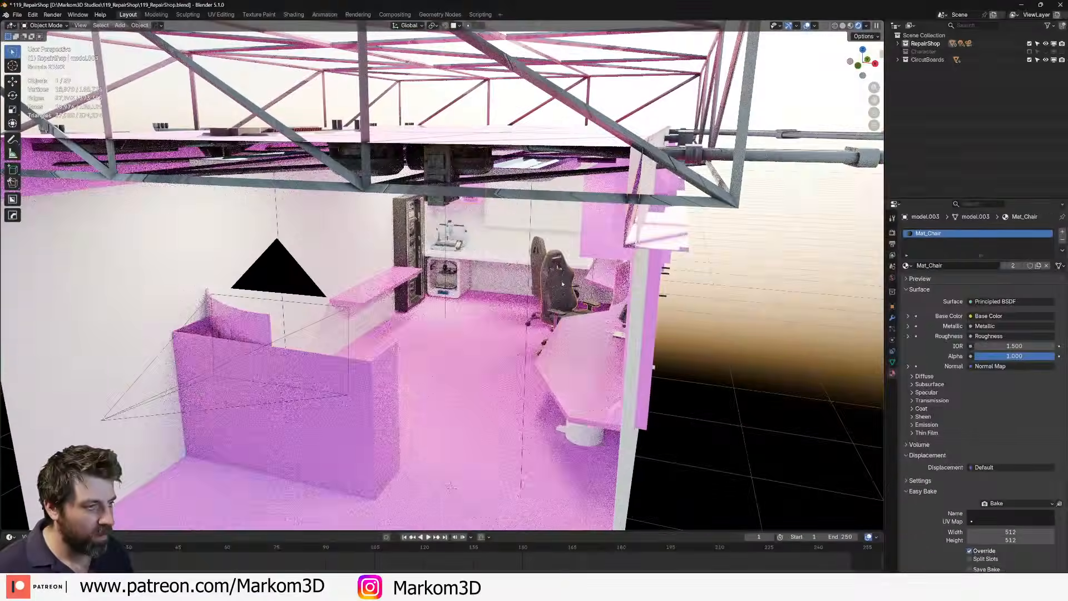
pyautogui.press('KP_Decimal')
pyautogui.scroll(2, 561, 284)
pyautogui.moveTo(411, 399); pyautogui.dragTo(626, 396, button='middle')
pyautogui.scroll(-5, 626, 396)
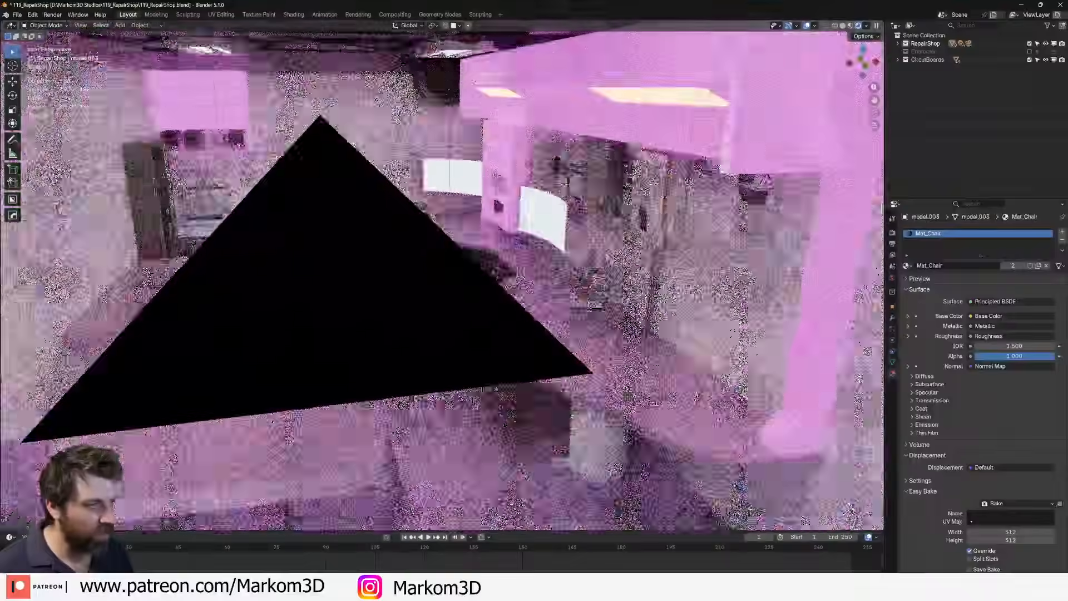
pyautogui.scroll(-6, 571, 416)
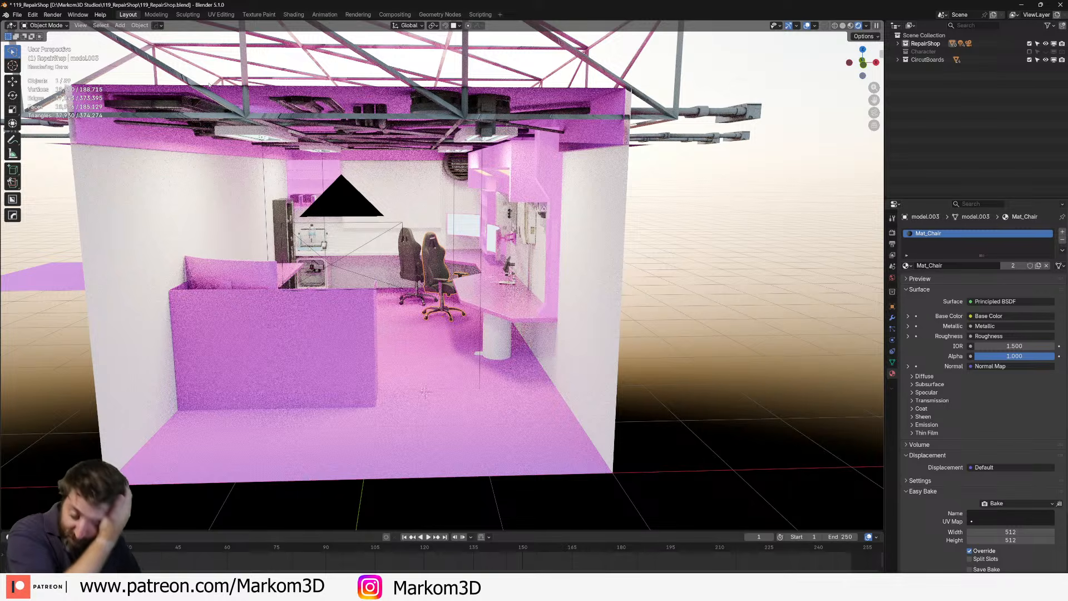
# - Discard the repair shop changes and browse to the F:\Markom3DWorkingFile folder, sorted by name, to choose another project
pyautogui.click(17, 14)
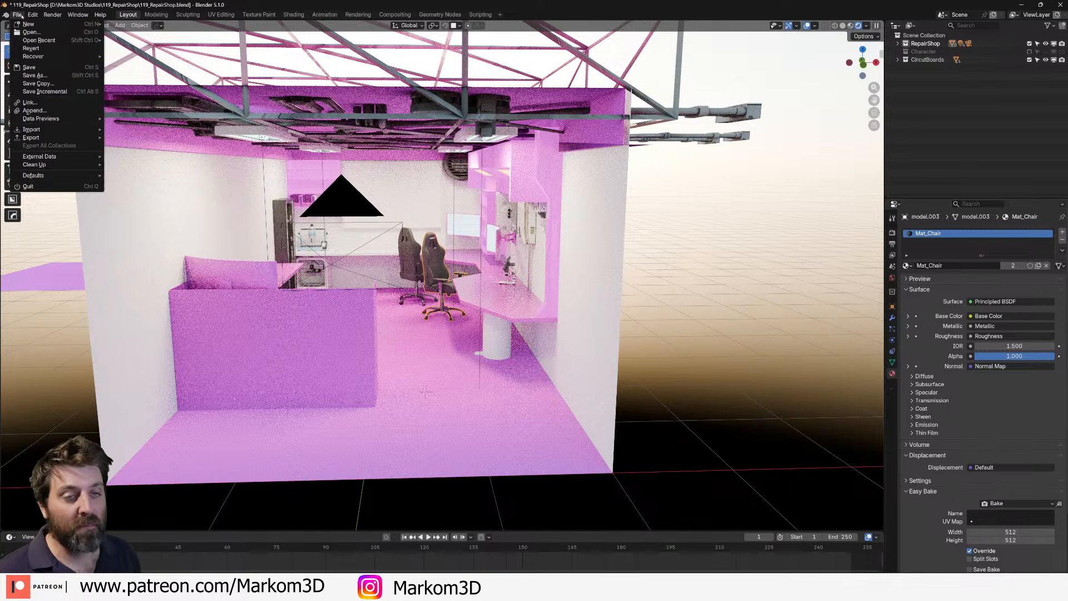
pyautogui.click(31, 31)
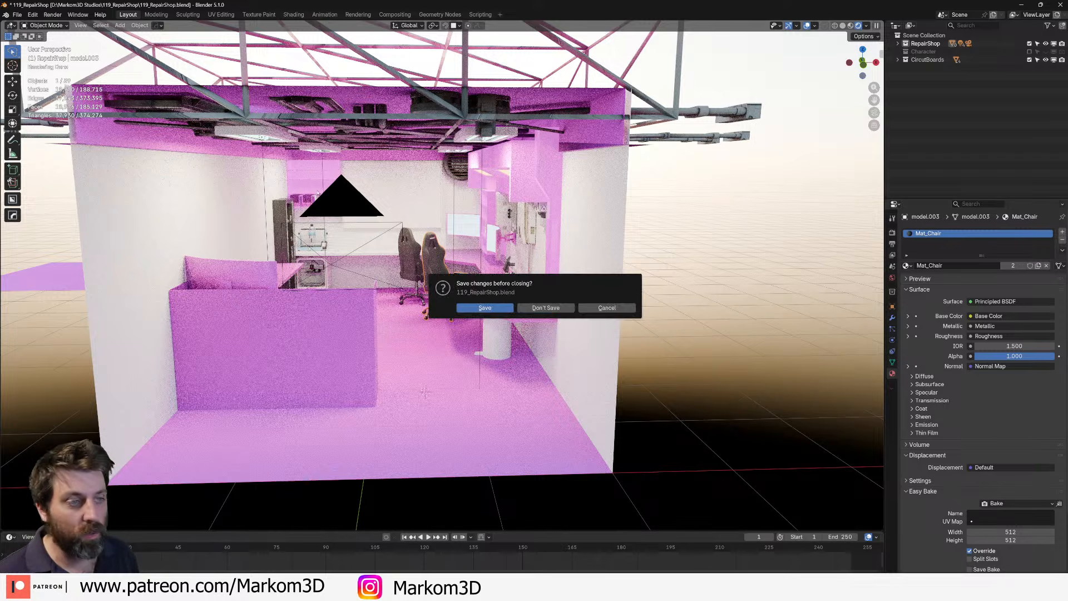
pyautogui.click(539, 309)
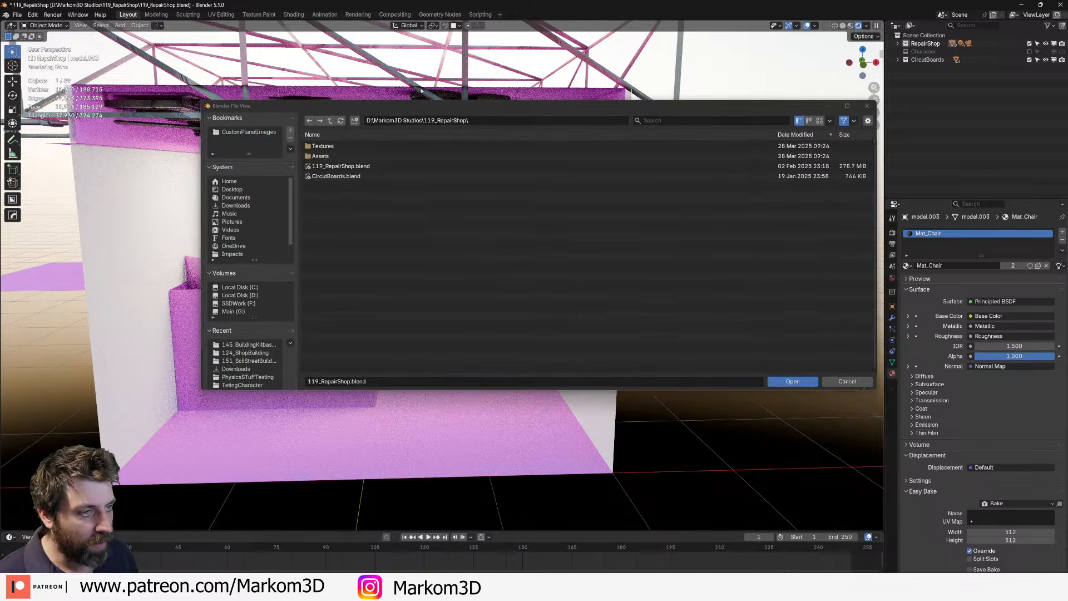
pyautogui.click(330, 121)
pyautogui.click(238, 303)
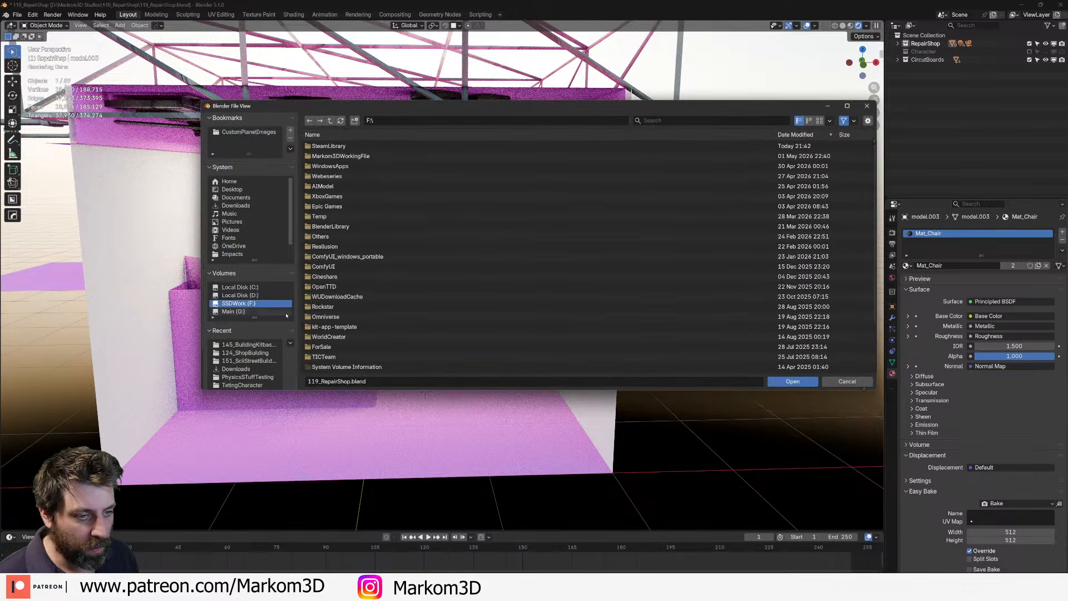
pyautogui.click(313, 134)
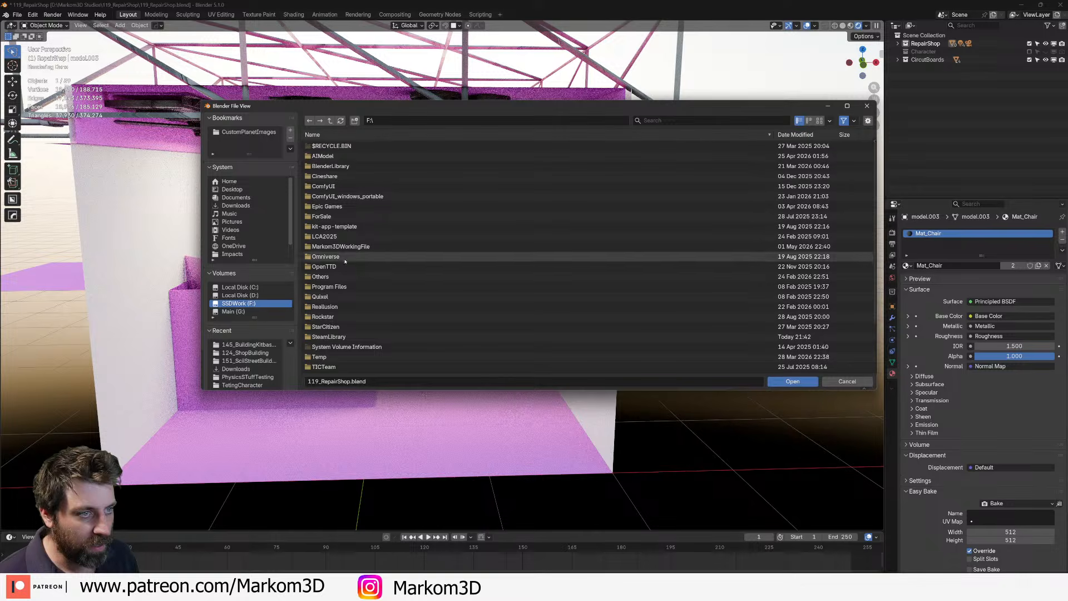
pyautogui.doubleClick(351, 246)
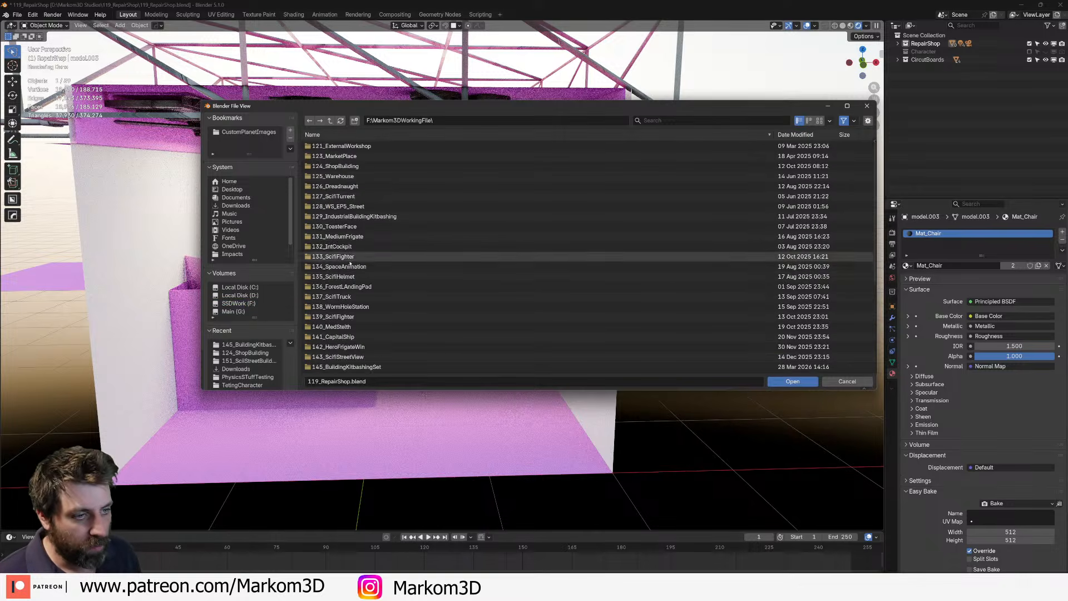
# - Go through the numbered project folders and open 128_WS_EP5_Street.blend from the 128_WS_EP5_Street folder
pyautogui.click(362, 296)
pyautogui.click(366, 287)
pyautogui.click(368, 279)
pyautogui.click(370, 268)
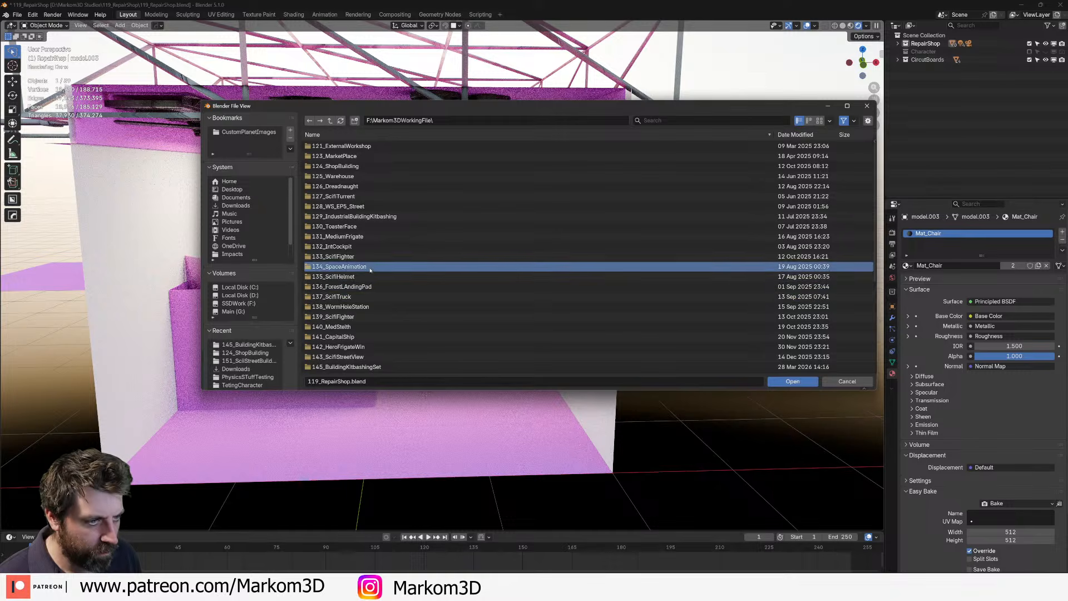
pyautogui.click(370, 257)
pyautogui.click(370, 247)
pyautogui.click(371, 237)
pyautogui.click(373, 226)
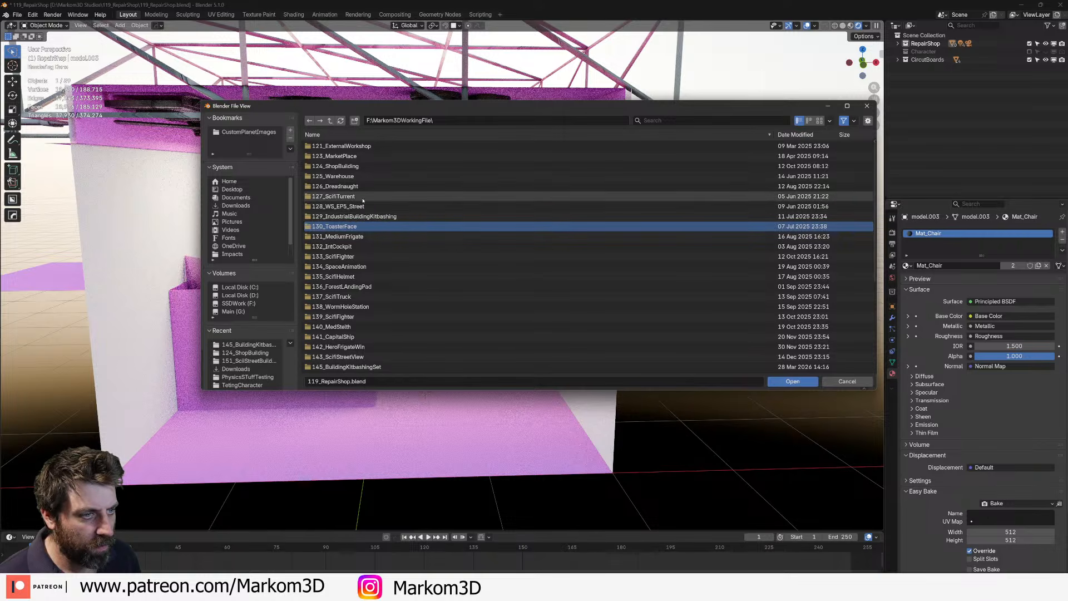
pyautogui.doubleClick(363, 205)
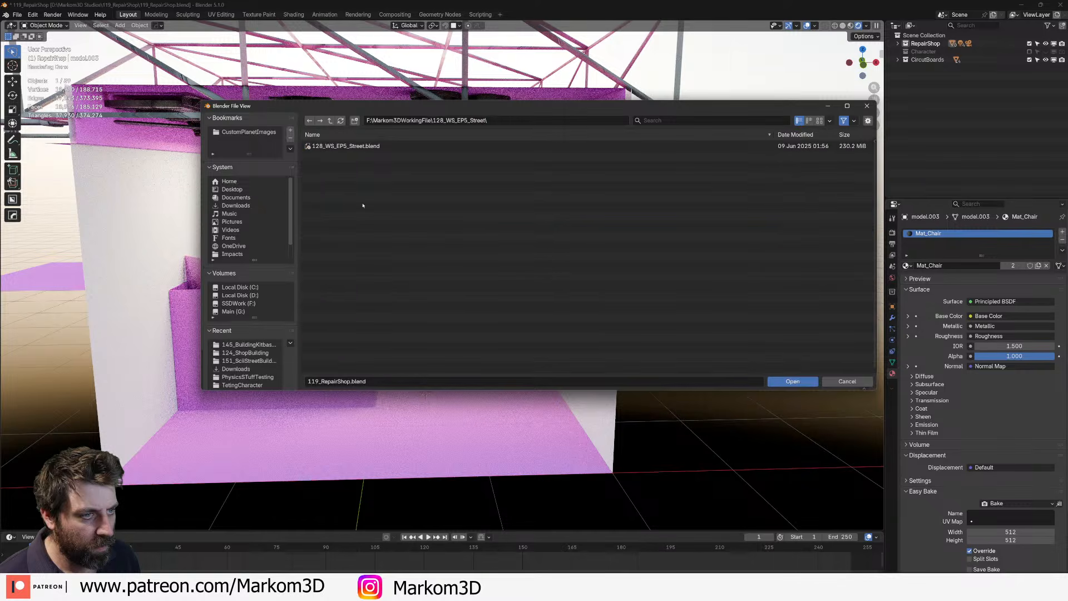
pyautogui.doubleClick(356, 146)
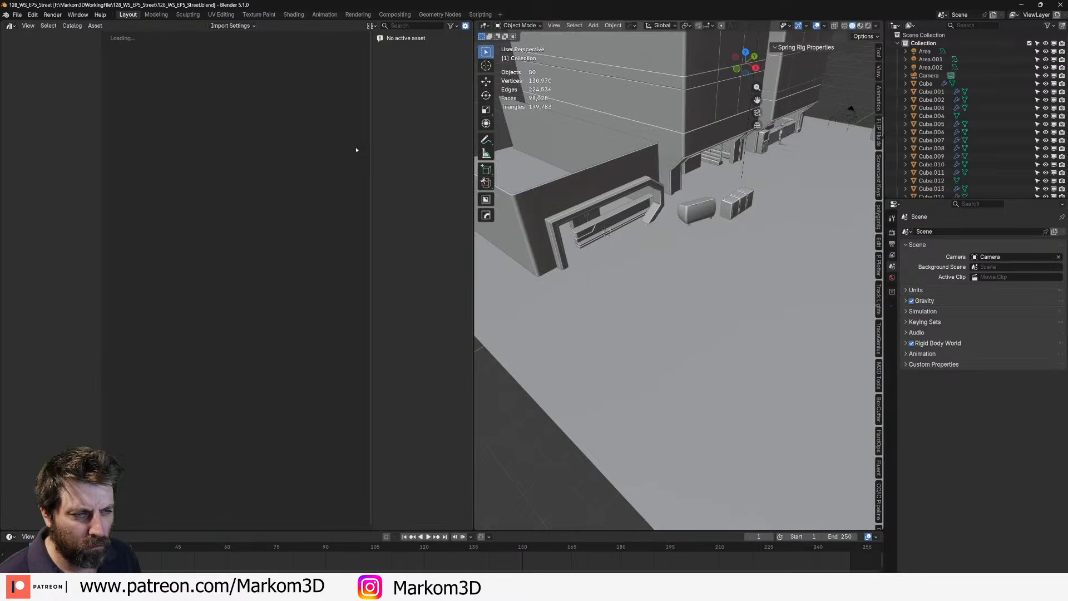
# - Select the street bin, show the street with rendered shading and examine the shopfronts and vending machines
pyautogui.scroll(-7, 667, 250)
pyautogui.moveTo(667, 250); pyautogui.dragTo(600, 318, button='middle')
pyautogui.scroll(5, 774, 308)
pyautogui.click(587, 349)
pyautogui.moveTo(650, 356); pyautogui.dragTo(595, 306, button='middle')
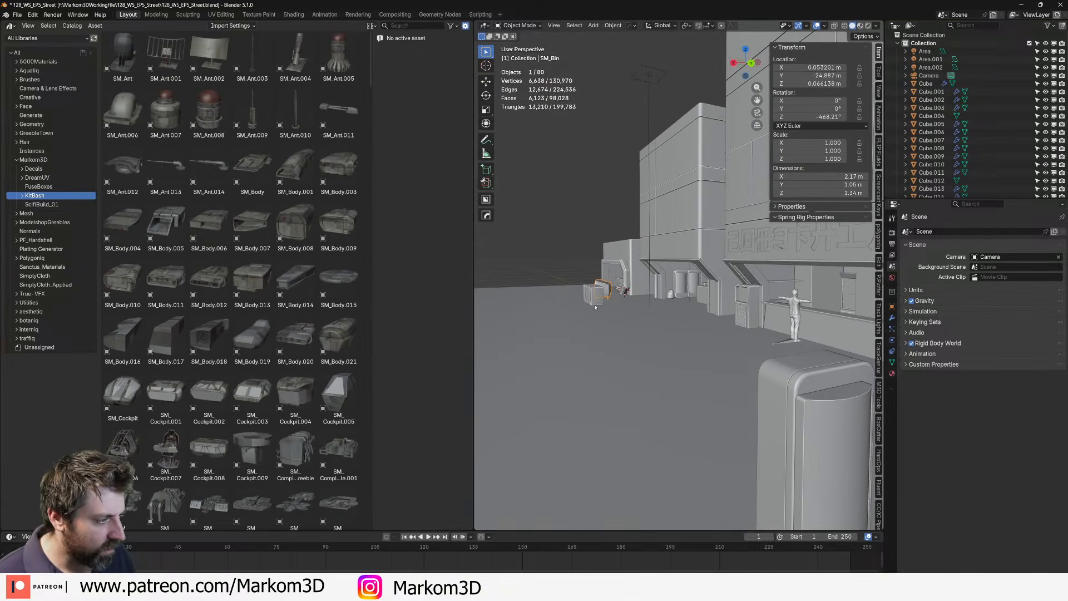
pyautogui.click(868, 26)
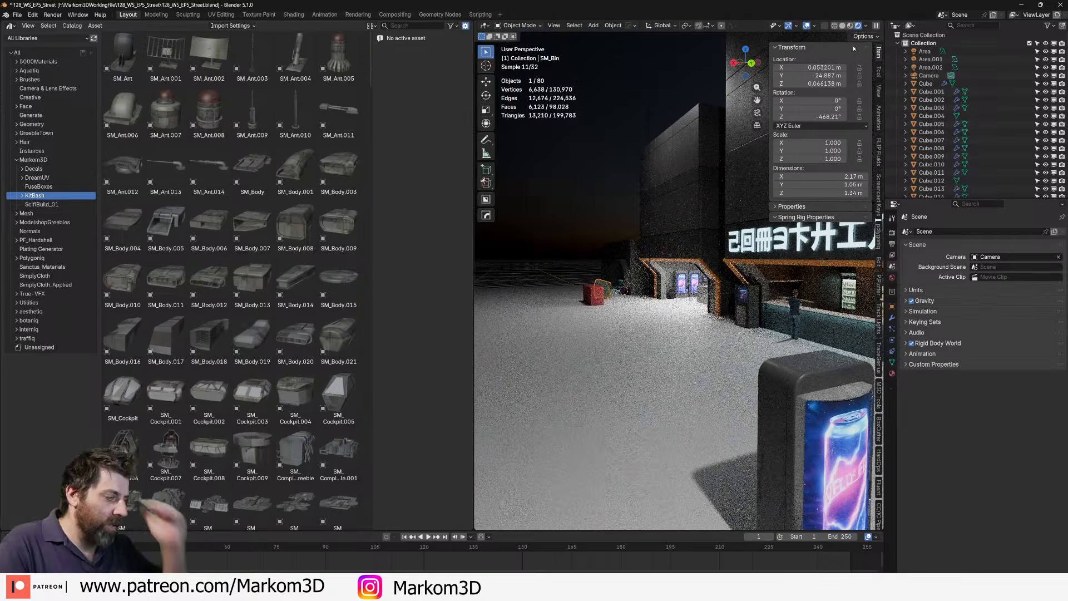
pyautogui.scroll(4, 647, 319)
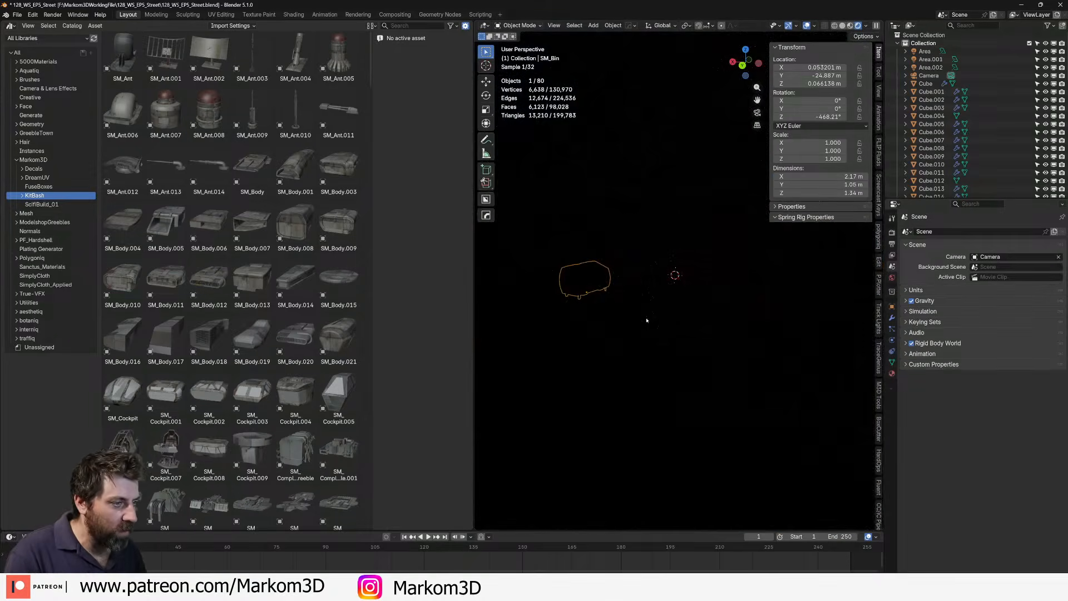
pyautogui.scroll(5, 646, 320)
pyautogui.moveTo(647, 320); pyautogui.dragTo(647, 286, button='middle')
pyautogui.scroll(-5, 701, 309)
pyautogui.scroll(-6, 651, 318)
pyautogui.scroll(-8, 651, 290)
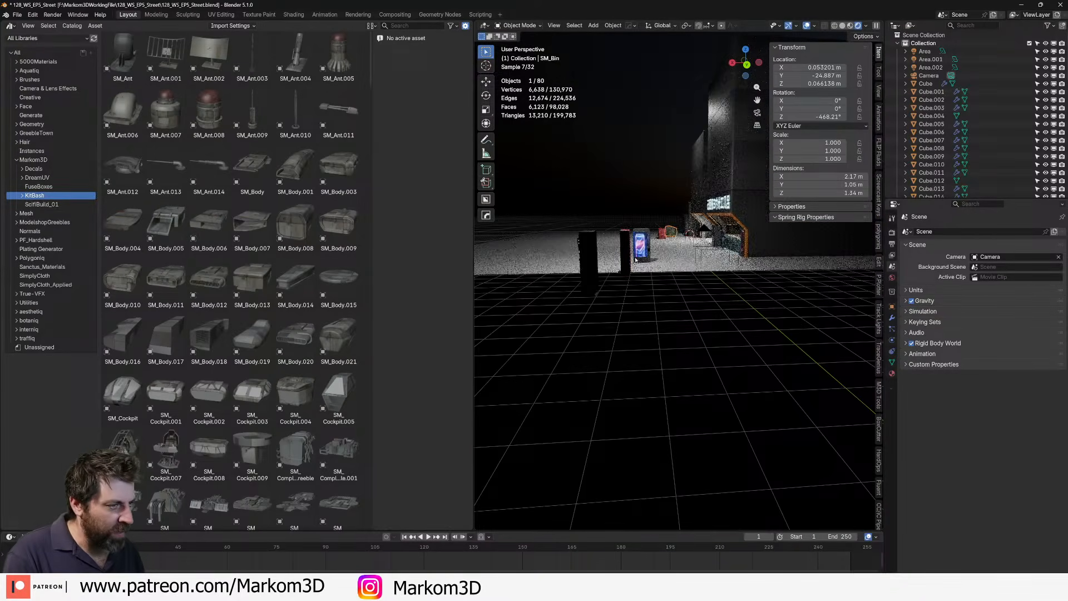
# - Focus on the vending machines at the street's edge, select the black one to inspect it, and close the street project
pyautogui.click(627, 257)
pyautogui.press('KP_Decimal')
pyautogui.moveTo(634, 262); pyautogui.dragTo(759, 275, button='middle')
pyautogui.scroll(-6, 710, 299)
pyautogui.click(761, 269)
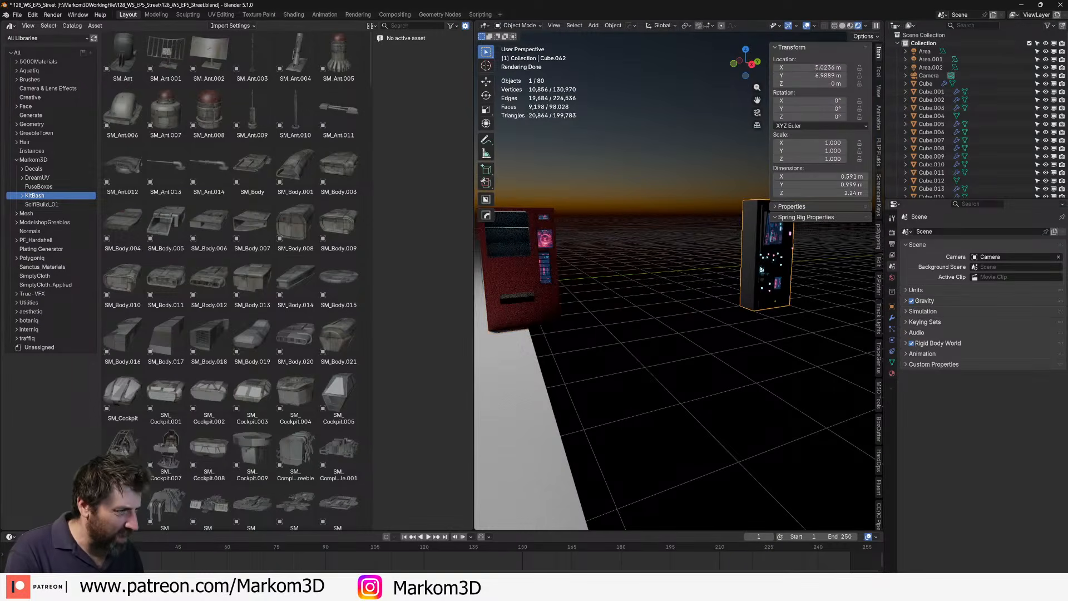
pyautogui.click(1059, 5)
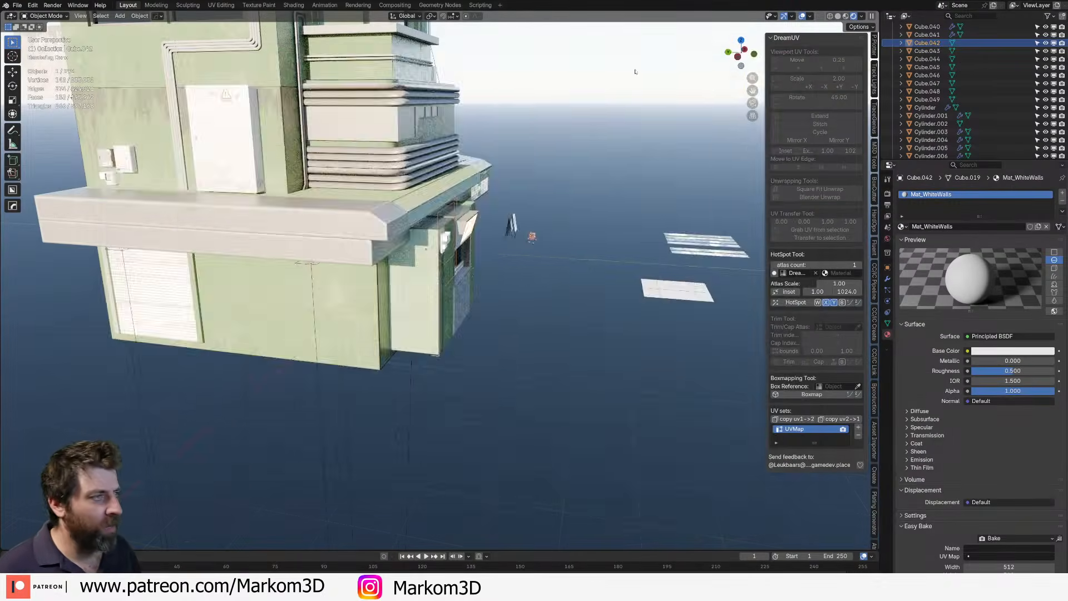
# - Show the green shop building with solid shading and reveal the hidden ground plane
pyautogui.scroll(-2, 495, 229)
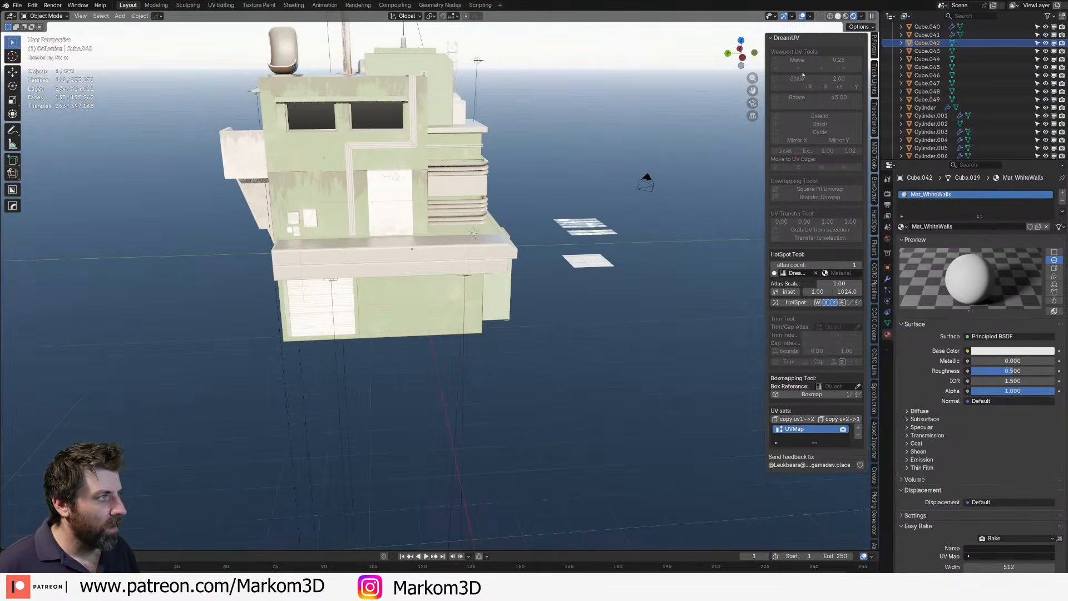
pyautogui.click(837, 16)
pyautogui.hotkey('shift', 'a')
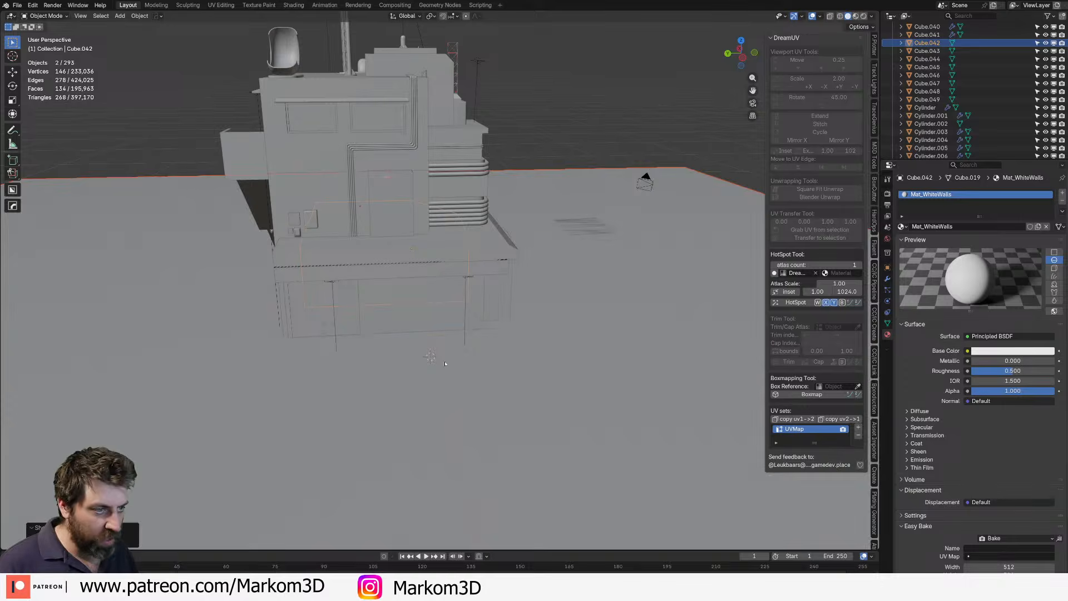
# - Add a cube on the ground in front of the shop and raise its mesh 1 m along Z
pyautogui.hotkey('shift', 'a')
pyautogui.moveTo(423, 361)
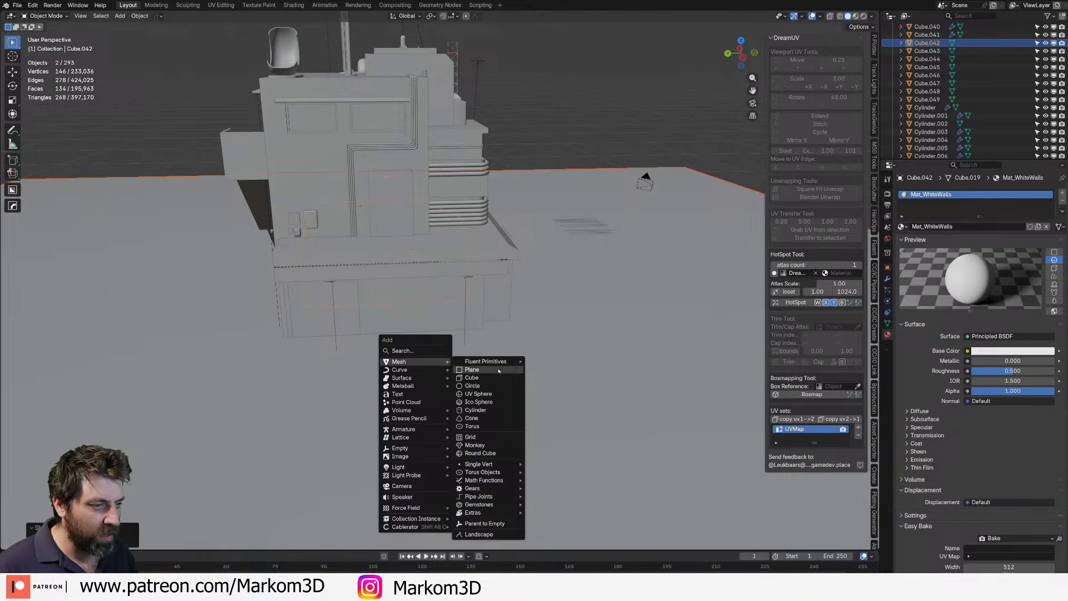
pyautogui.click(493, 379)
pyautogui.keyDown('shift'); pyautogui.moveTo(493, 380); pyautogui.dragTo(519, 345, button='middle'); pyautogui.keyUp('shift')
pyautogui.scroll(2, 669, 399)
pyautogui.press('Tab')
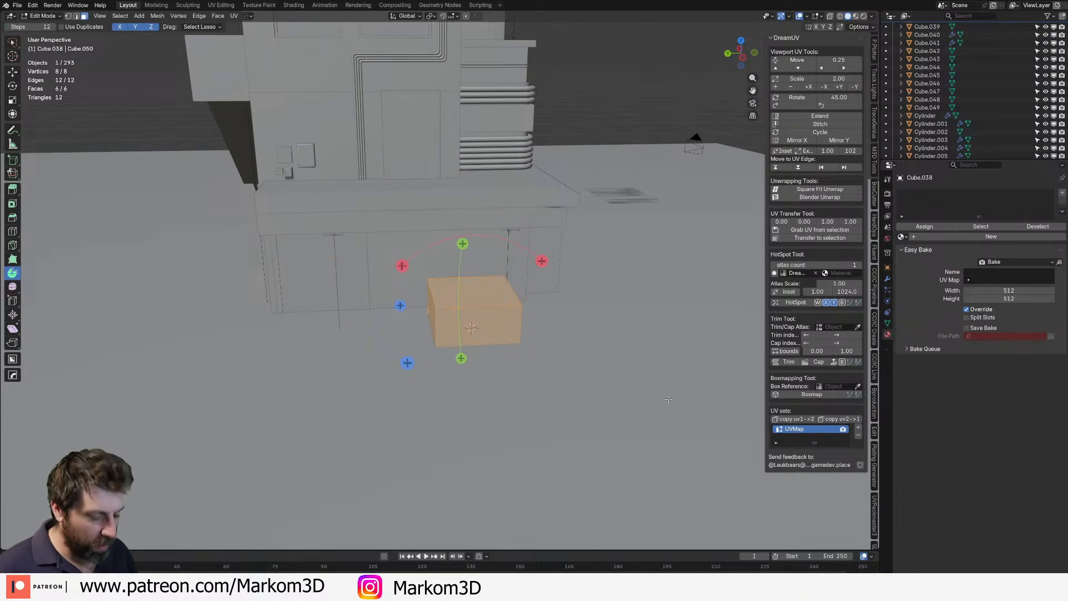
pyautogui.press('g')
pyautogui.press('z')
pyautogui.press('1')
pyautogui.press('Return')
# - Lower the cube's top face along Z to make the box shorter
pyautogui.moveTo(547, 358); pyautogui.dragTo(546, 425, button='middle')
pyautogui.scroll(4, 558, 359)
pyautogui.click(497, 228)
pyautogui.press('g')
pyautogui.press('z')
pyautogui.click(498, 291)
pyautogui.press('s')
pyautogui.rightClick(677, 394)
# - Scale the whole box along X and adjust its overall size in front of the shop
pyautogui.press('a')
pyautogui.press('s')
pyautogui.press('x')
pyautogui.click(655, 367)
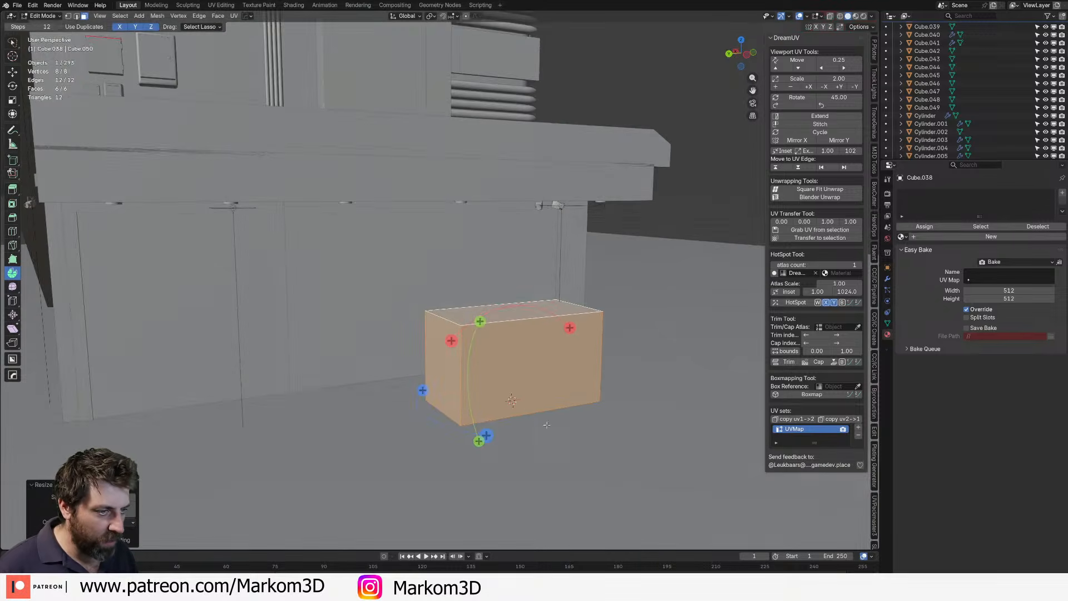
pyautogui.press('s')
pyautogui.click(587, 389)
pyautogui.moveTo(586, 389); pyautogui.dragTo(616, 390, button='middle')
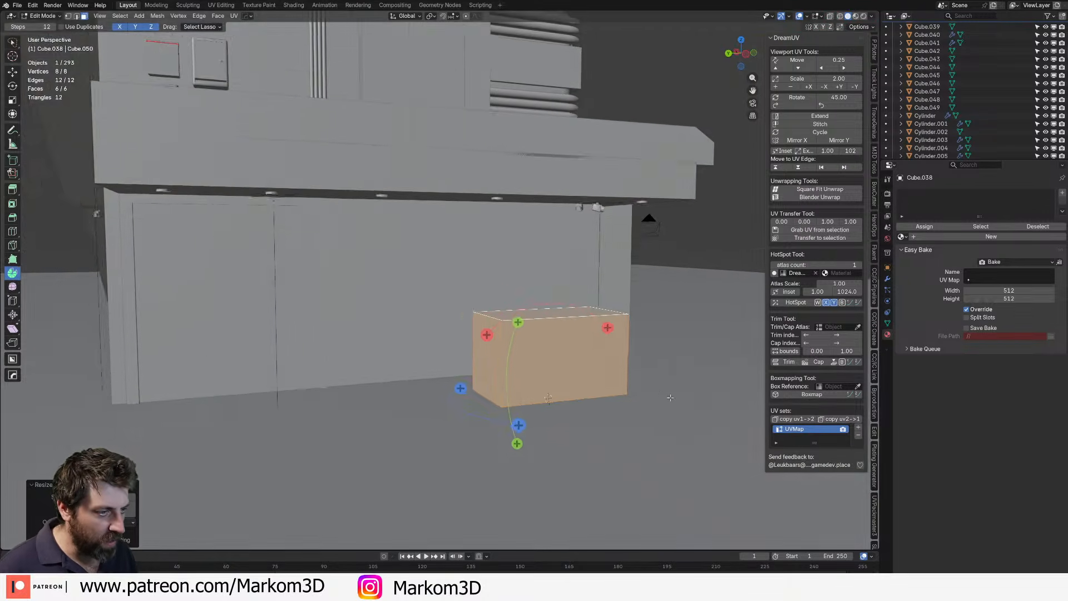
pyautogui.moveTo(531, 389)
pyautogui.mouseDown(button='middle')
pyautogui.moveTo(568, 389)
pyautogui.moveTo(445, 405)
pyautogui.moveTo(423, 390)
pyautogui.moveTo(543, 406)
pyautogui.mouseUp(button='middle')
pyautogui.scroll(3, 528, 393)
pyautogui.keyDown('shift'); pyautogui.moveTo(445, 445); pyautogui.dragTo(490, 391, button='middle'); pyautogui.keyUp('shift')
pyautogui.press('s')
pyautogui.click(503, 414)
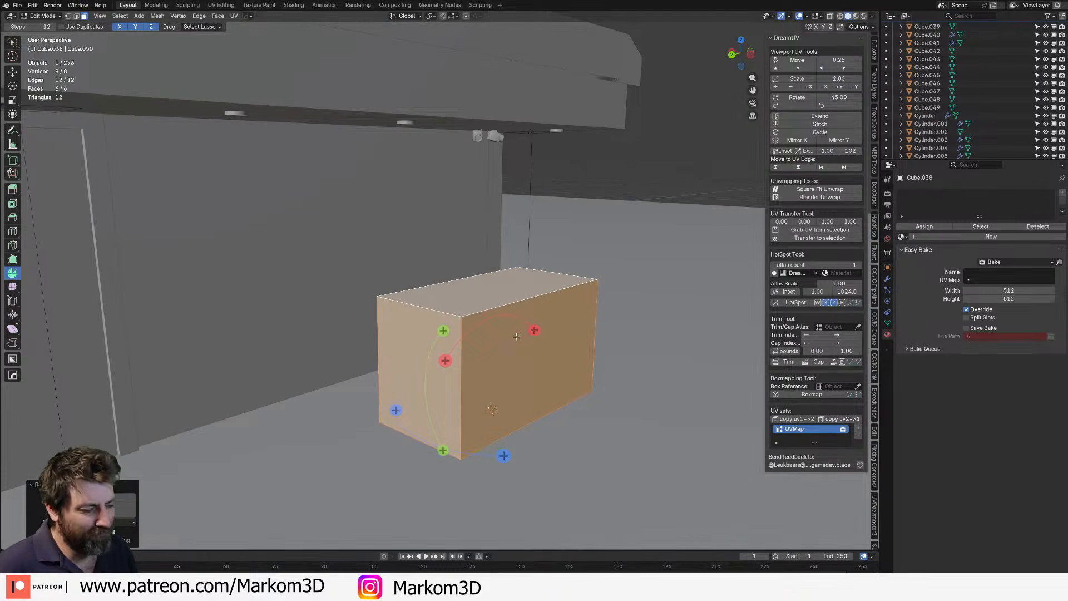
# - Lower the upper outer long edge of the box slightly so that its top slopes
pyautogui.press('2')
pyautogui.click(517, 302)
pyautogui.moveTo(517, 302); pyautogui.dragTo(519, 314)
pyautogui.keyDown('shift'); pyautogui.moveTo(515, 319); pyautogui.dragTo(520, 300, button='middle'); pyautogui.keyUp('shift')
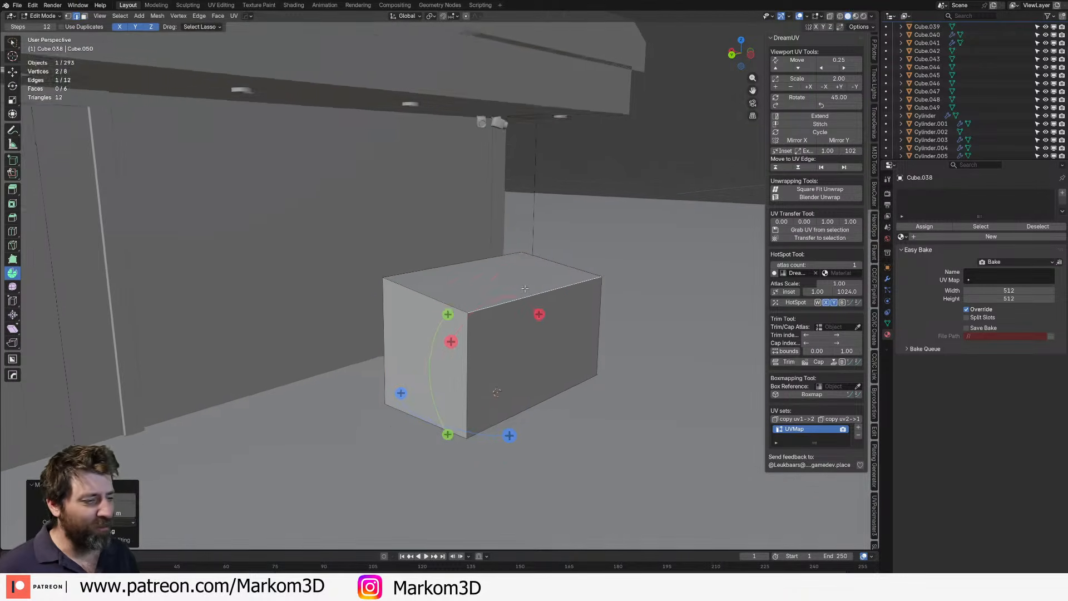
pyautogui.scroll(2, 520, 300)
# - Duplicate the box's top face straight upward as a separate panel and delete the original top face
pyautogui.press('3')
pyautogui.click(524, 294)
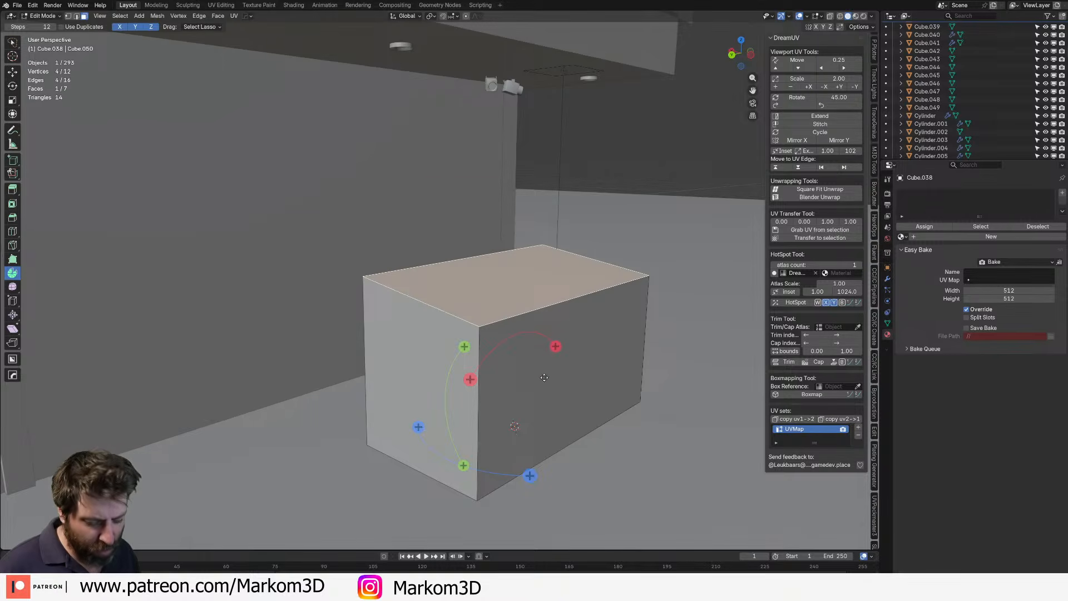
pyautogui.press('z')
pyautogui.click(536, 291)
pyautogui.click(526, 287)
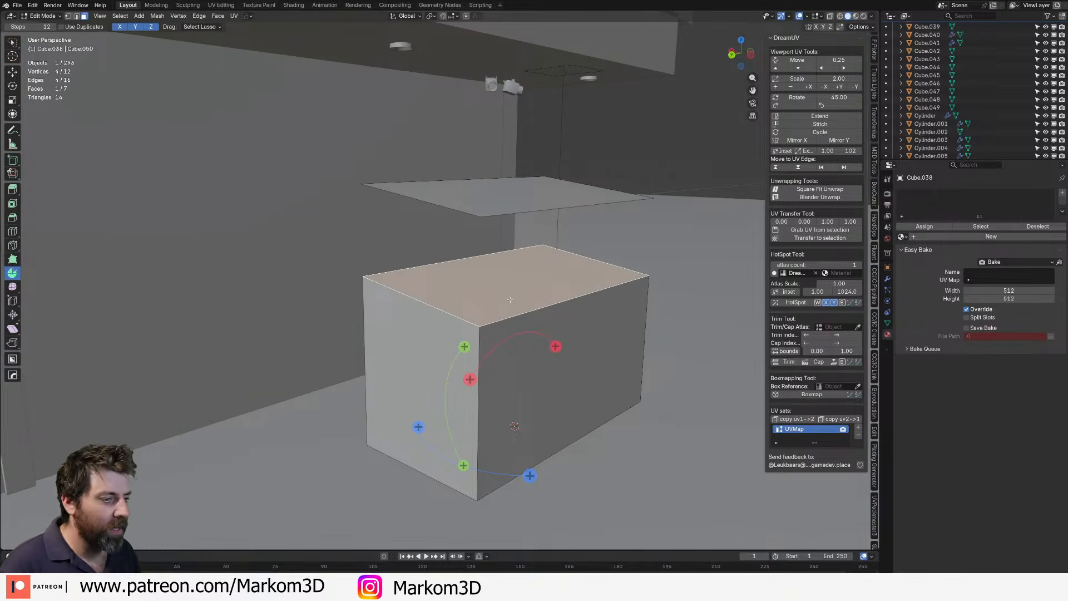
pyautogui.press('x')
pyautogui.click(505, 318)
pyautogui.moveTo(505, 317); pyautogui.dragTo(432, 328, button='middle')
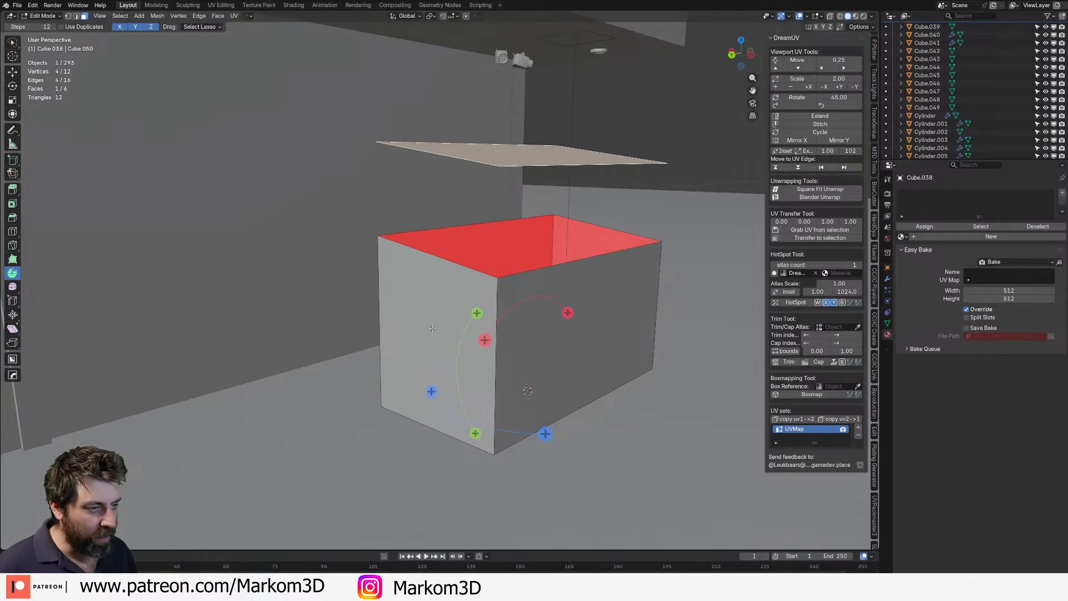
# - Duplicate the box's end face in place and scale the copy down, reducing its height further along Z
pyautogui.click(432, 328)
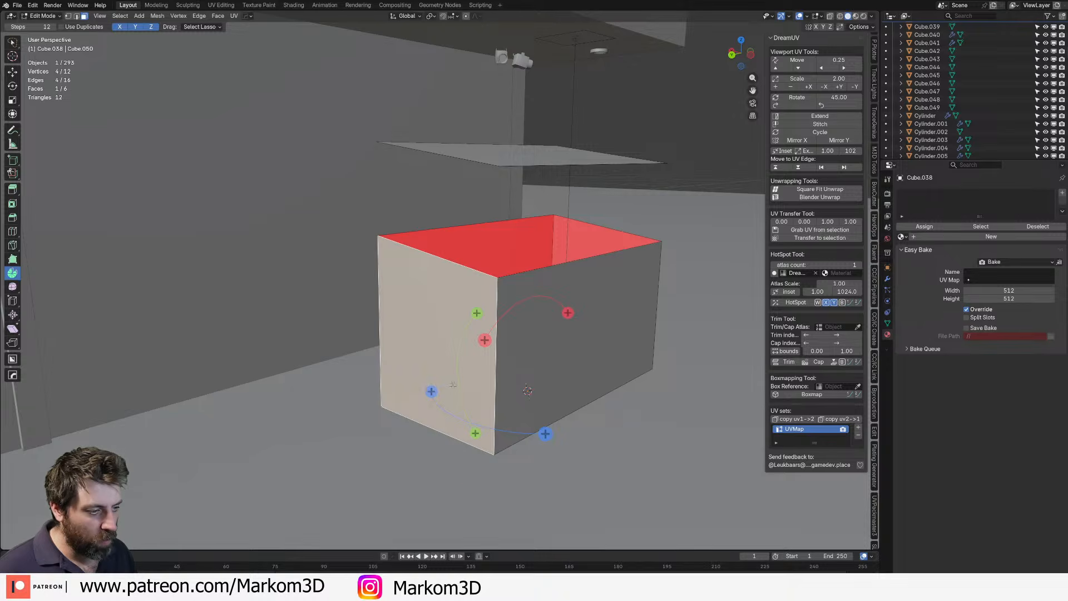
pyautogui.hotkey('shift', 'd')
pyautogui.rightClick(483, 421)
pyautogui.press('s')
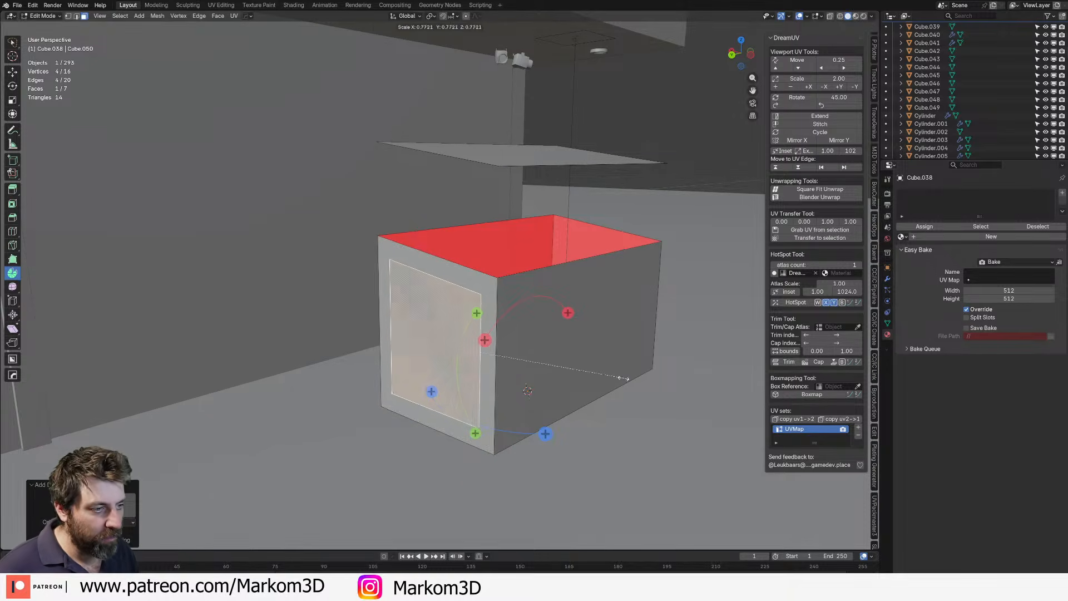
pyautogui.click(576, 375)
pyautogui.press('s')
pyautogui.press('z')
pyautogui.click(527, 365)
# - Level the small end panel's upper edge by scaling it along Z, and select the whole panel
pyautogui.press('2')
pyautogui.click(445, 315)
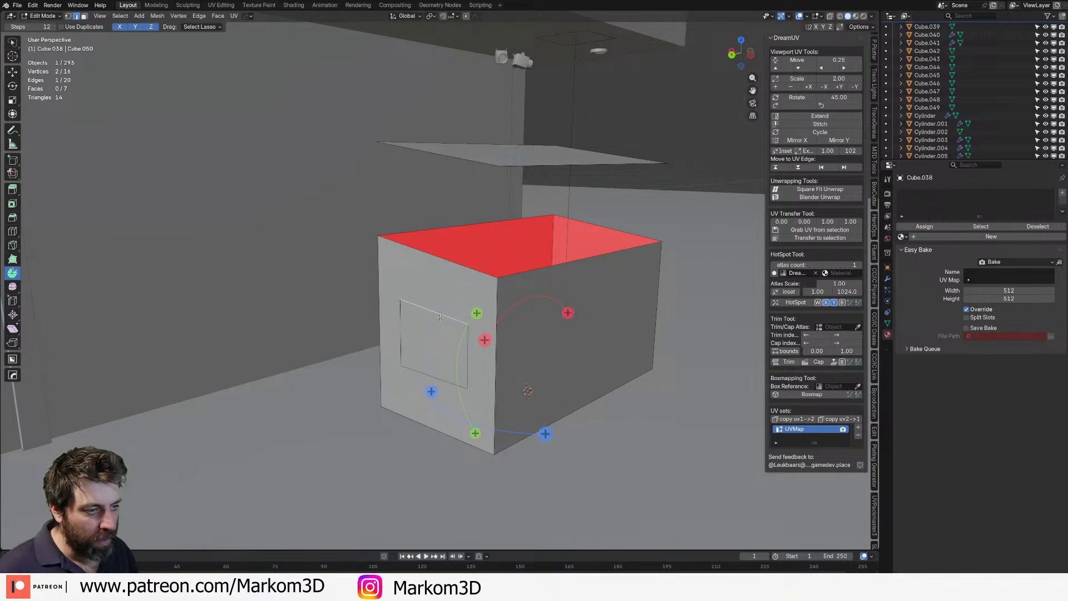
pyautogui.press('s')
pyautogui.press('z')
pyautogui.press('Return')
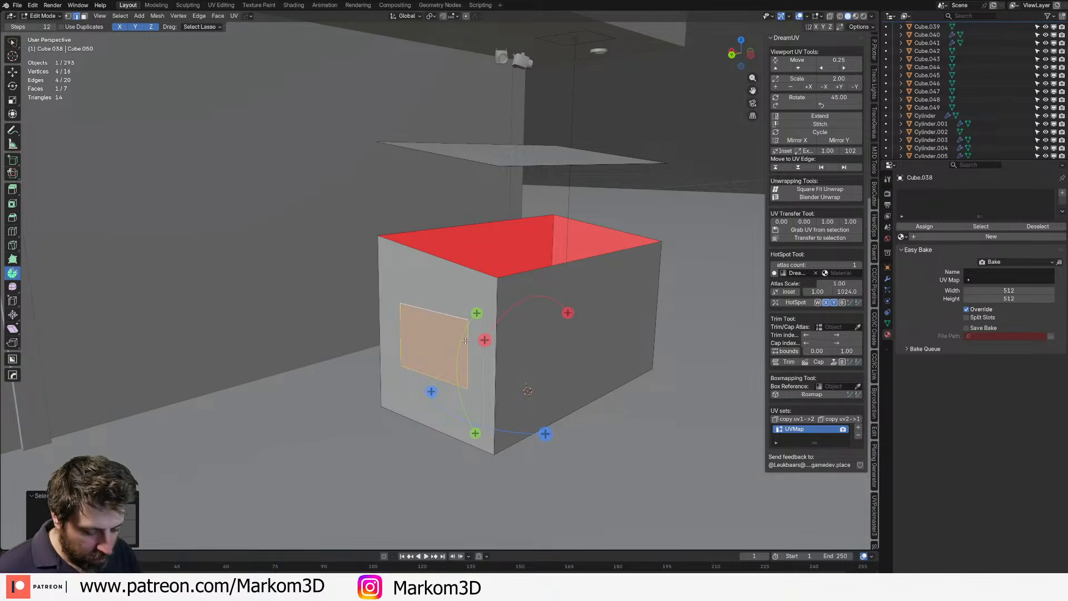
# - Bevel the small panel's horizontal loop cut by 0.132 m with one segment and extrude the resulting middle face outward
pyautogui.moveTo(484, 336); pyautogui.dragTo(483, 243, button='middle')
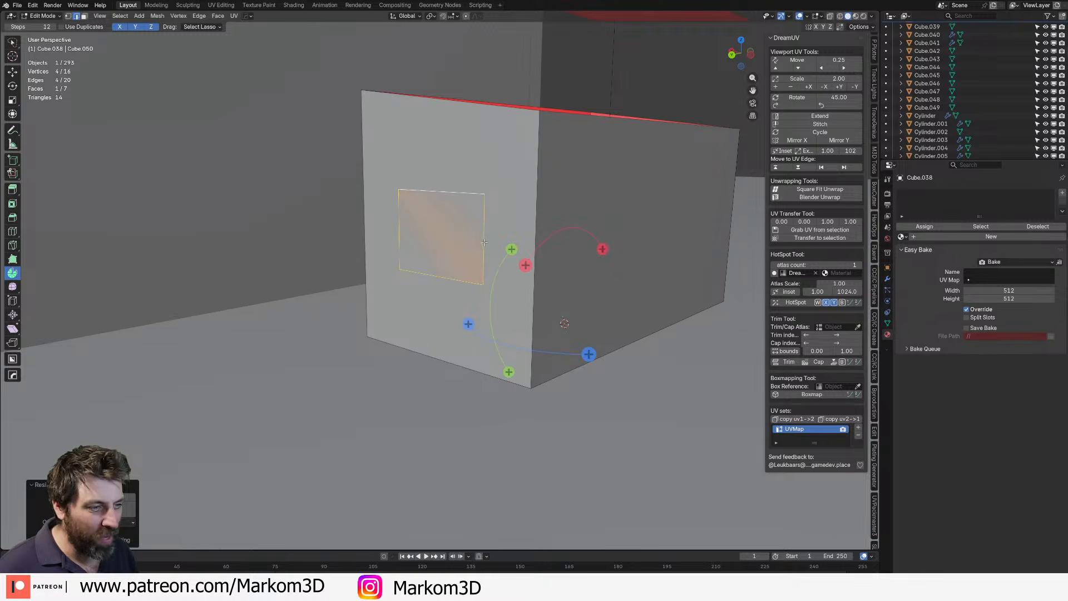
pyautogui.hotkey('ctrl', 'b')
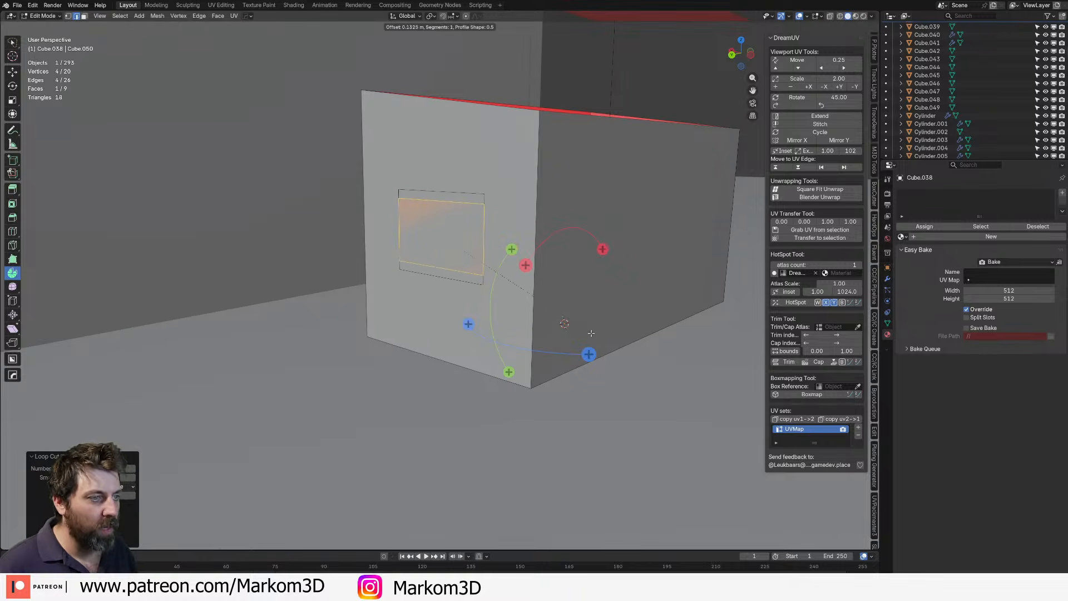
pyautogui.click(591, 333)
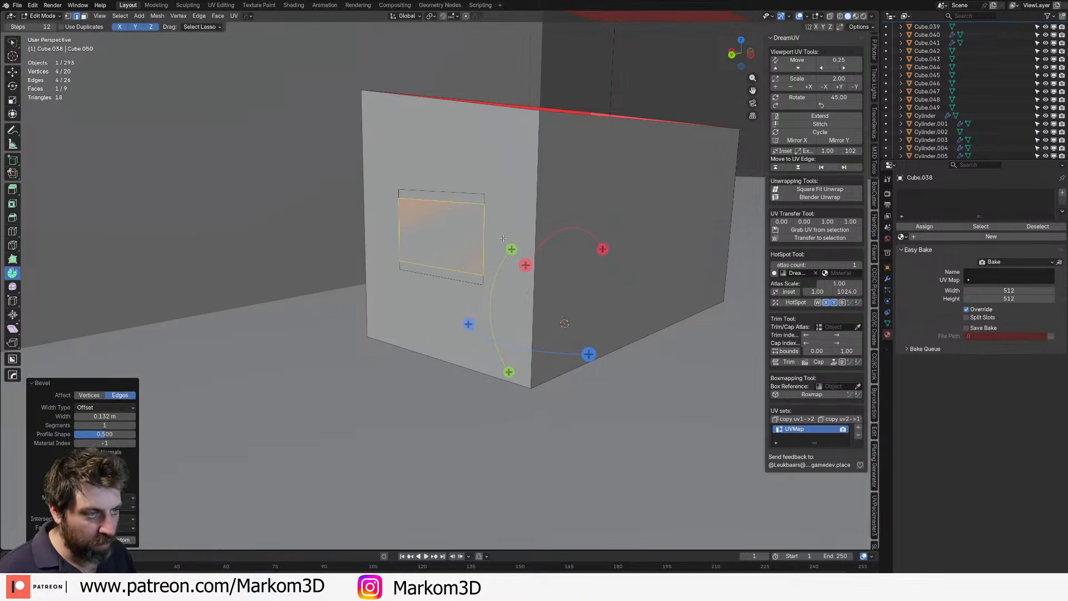
pyautogui.press('e')
pyautogui.click(389, 263)
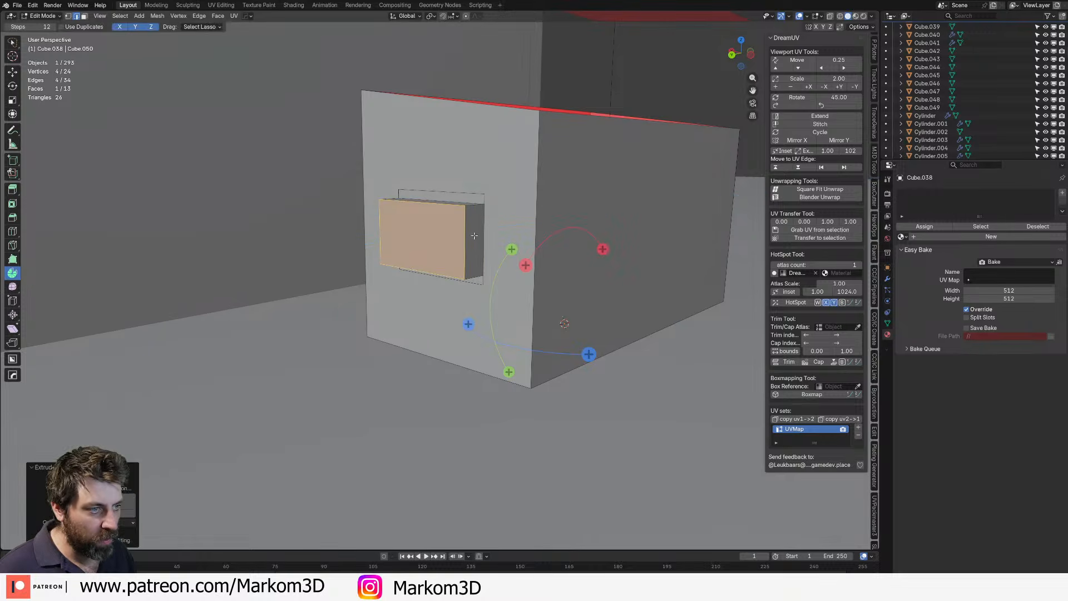
# - Delete the two opposite side faces of the small extruded block on the box's end, leaving an open handle shape
pyautogui.click(482, 240)
pyautogui.moveTo(481, 240)
pyautogui.mouseDown(button='middle')
pyautogui.moveTo(550, 258)
pyautogui.moveTo(369, 245)
pyautogui.moveTo(291, 328)
pyautogui.moveTo(381, 286)
pyautogui.mouseUp(button='middle')
pyautogui.press('z')
pyautogui.click(336, 246)
pyautogui.press('3')
pyautogui.click(276, 334)
pyautogui.scroll(1, 381, 286)
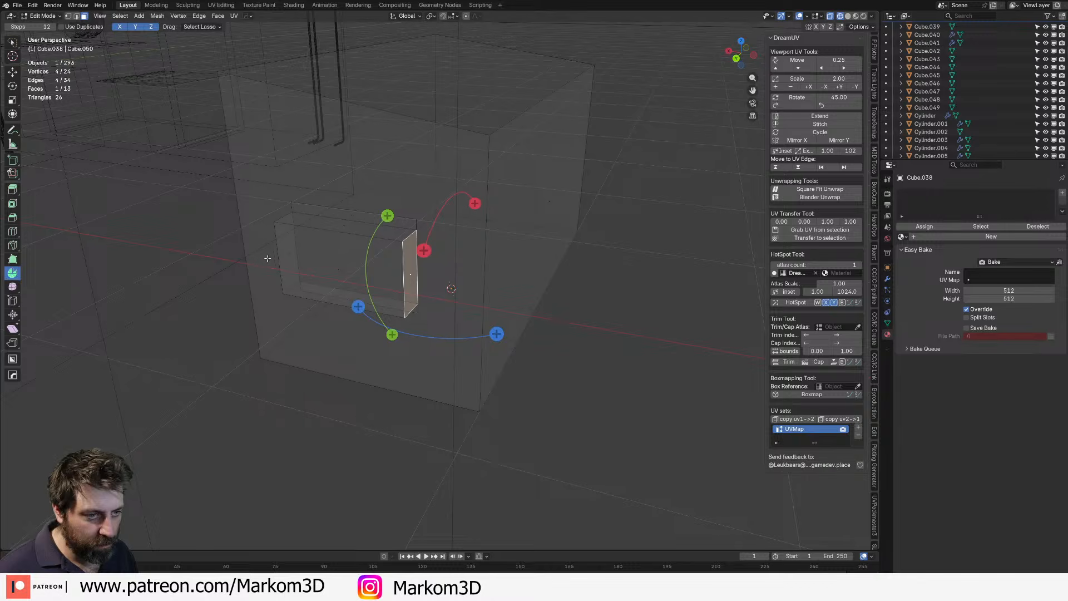
pyautogui.keyDown('shift'); pyautogui.click(287, 255); pyautogui.keyUp('shift')
pyautogui.keyDown('shift'); pyautogui.click(348, 264); pyautogui.keyUp('shift')
pyautogui.keyDown('shift'); pyautogui.click(353, 257); pyautogui.keyUp('shift')
pyautogui.keyDown('shift'); pyautogui.click(352, 258); pyautogui.keyUp('shift')
pyautogui.keyDown('shift'); pyautogui.click(352, 258); pyautogui.keyUp('shift')
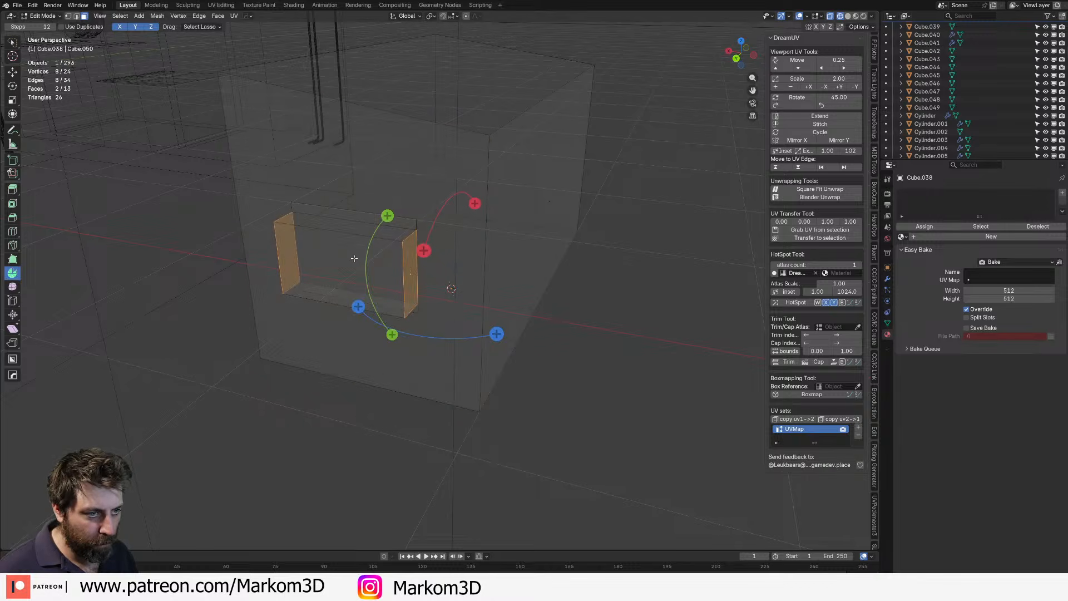
pyautogui.keyDown('shift'); pyautogui.click(352, 257); pyautogui.keyUp('shift')
pyautogui.keyDown('shift'); pyautogui.click(353, 257); pyautogui.keyUp('shift')
pyautogui.press('x')
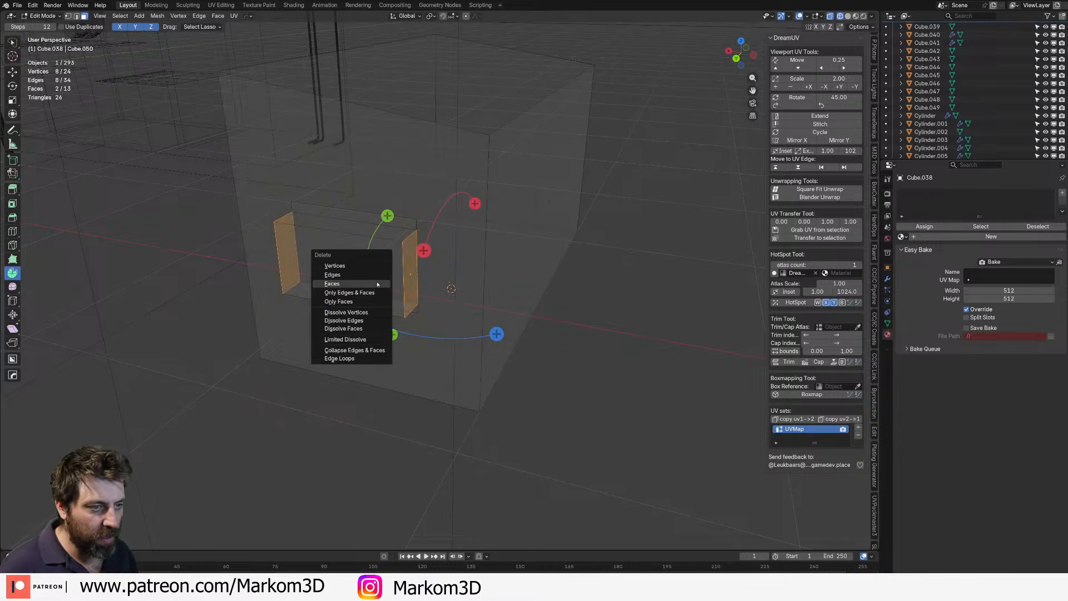
pyautogui.click(376, 283)
pyautogui.press('z')
pyautogui.click(461, 281)
pyautogui.moveTo(465, 281)
pyautogui.mouseDown(button='middle')
pyautogui.moveTo(409, 286)
pyautogui.moveTo(361, 262)
pyautogui.moveTo(420, 278)
pyautogui.mouseUp(button='middle')
pyautogui.scroll(-4, 410, 286)
pyautogui.scroll(3, 351, 267)
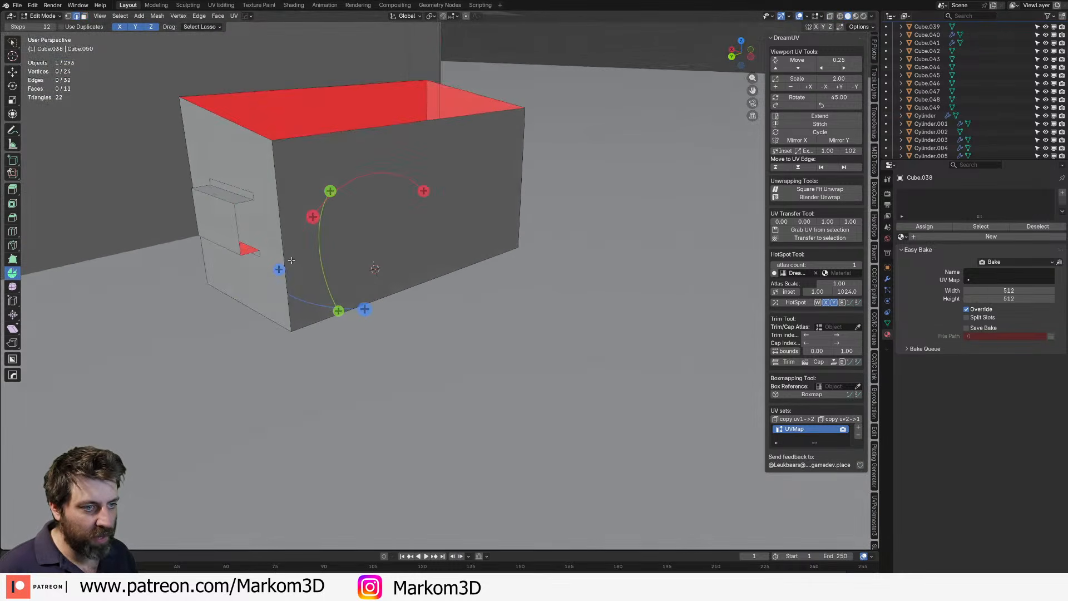
pyautogui.scroll(-3, 184, 149)
pyautogui.press('Tab')
pyautogui.press('Tab')
pyautogui.press('Tab')
pyautogui.press('Tab')
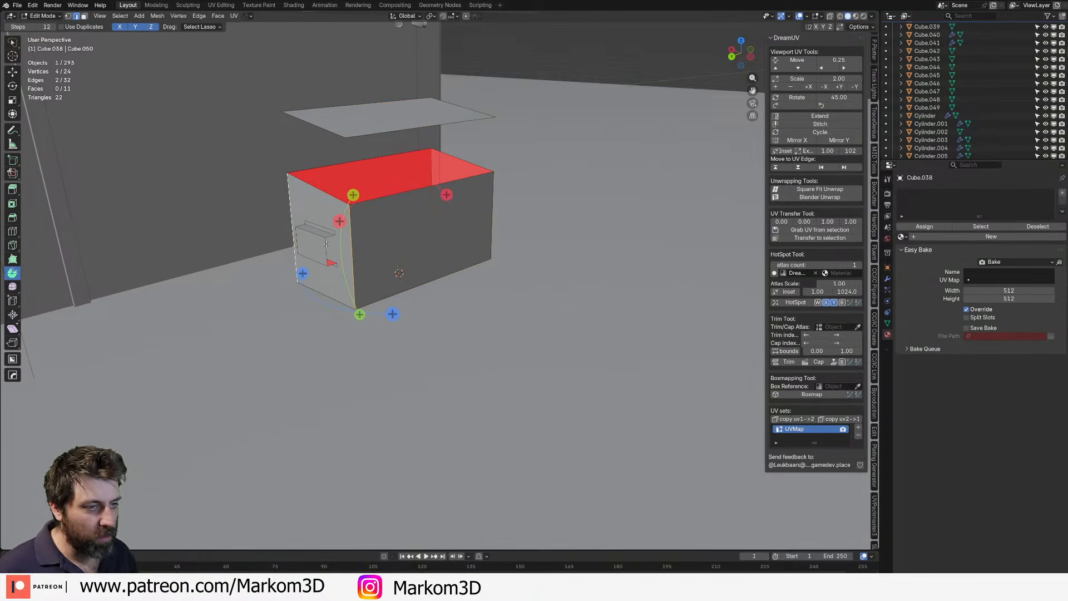
# - Scale the whole handle down uniformly and move it along Y until it sits flush against the box's end face
pyautogui.press('ctrl+KP_3')
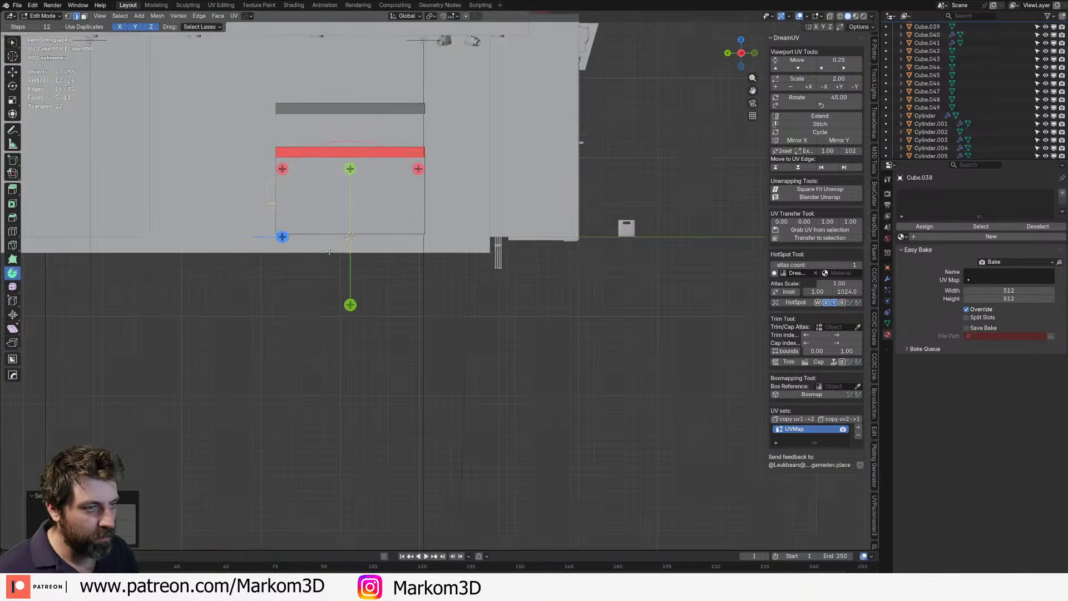
pyautogui.scroll(3, 320, 323)
pyautogui.press('s')
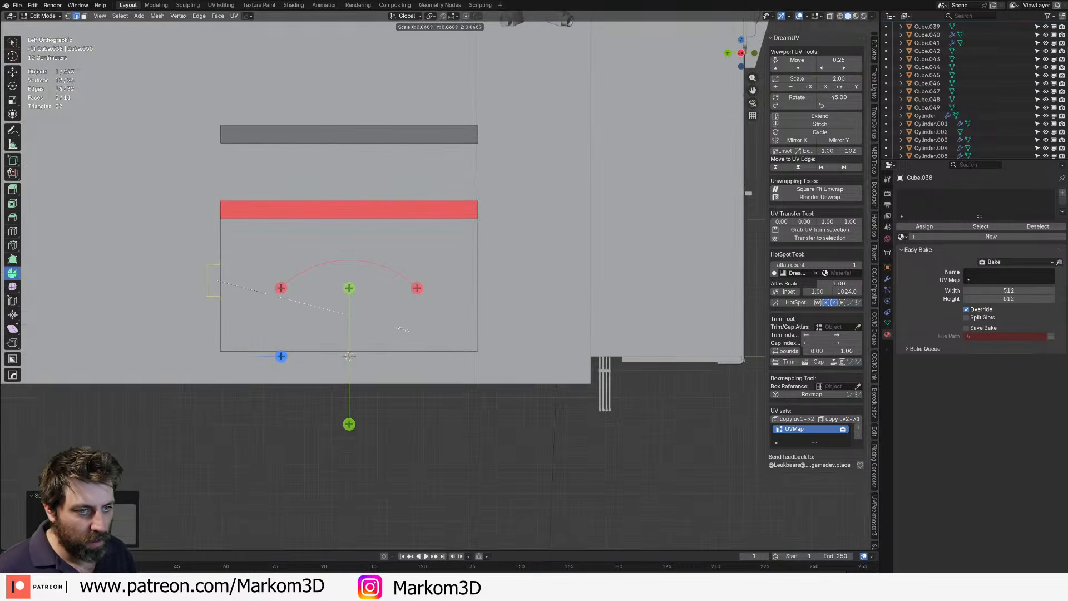
pyautogui.click(349, 315)
pyautogui.keyDown('shift'); pyautogui.moveTo(292, 275); pyautogui.dragTo(440, 282, button='middle'); pyautogui.keyUp('shift')
pyautogui.scroll(4, 440, 283)
pyautogui.press('g')
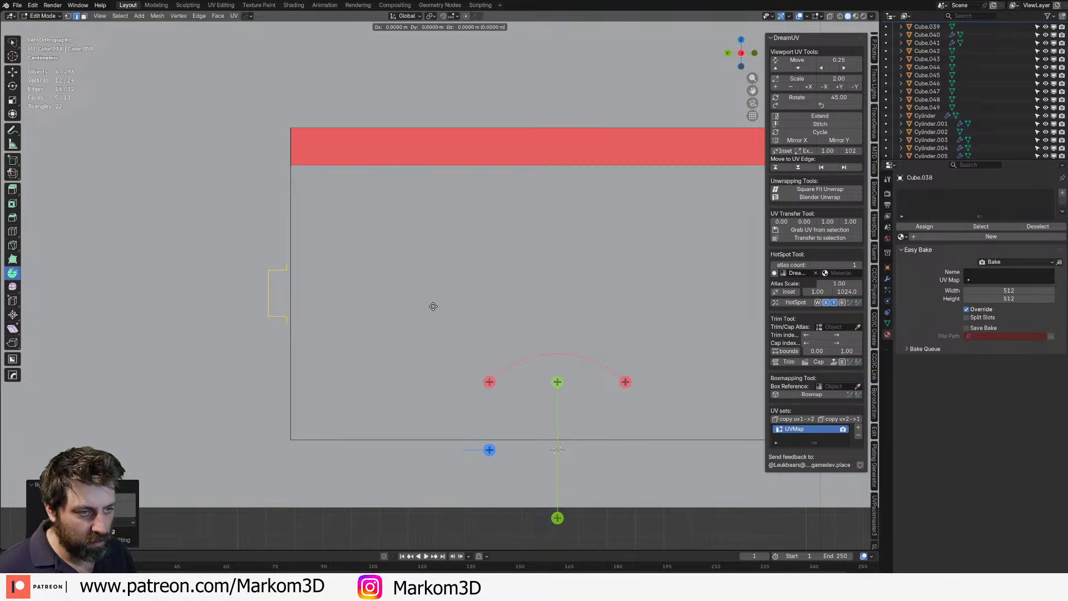
pyautogui.press('y')
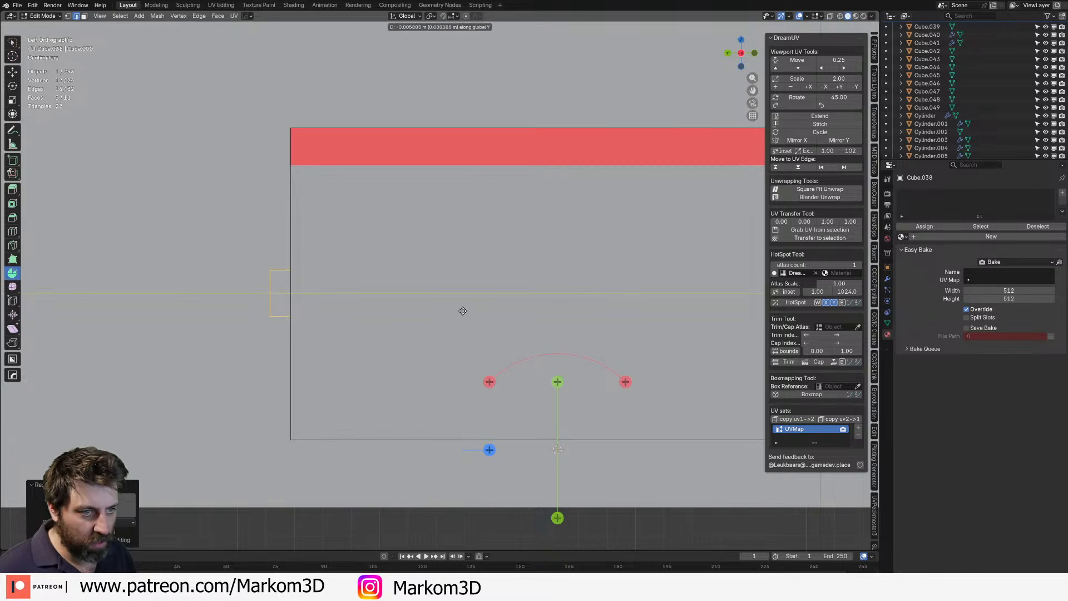
pyautogui.click(480, 320)
# - Duplicate the handle and place the copy along Y just beyond the opposite end of the box
pyautogui.keyDown('shift'); pyautogui.moveTo(521, 319); pyautogui.dragTo(356, 327, button='middle'); pyautogui.keyUp('shift')
pyautogui.scroll(-2, 356, 328)
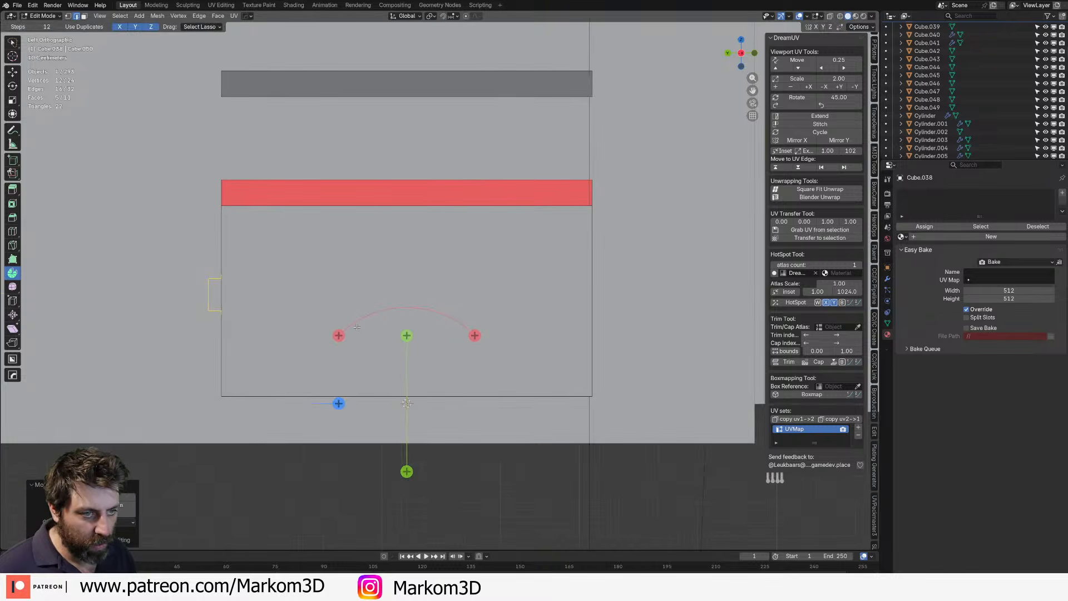
pyautogui.hotkey('shift', 'd')
pyautogui.press('x')
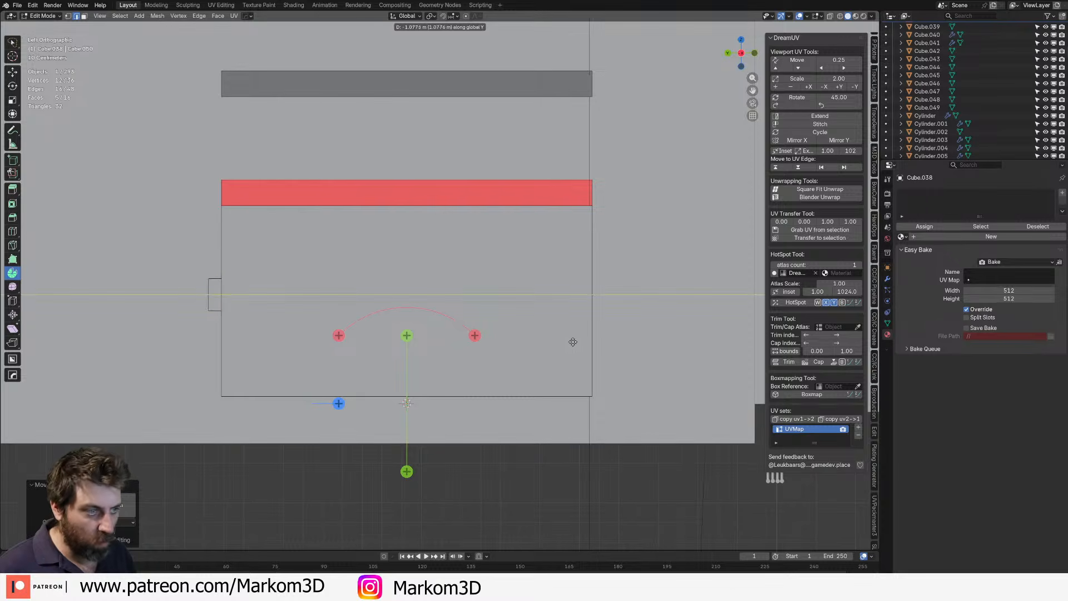
pyautogui.click(660, 341)
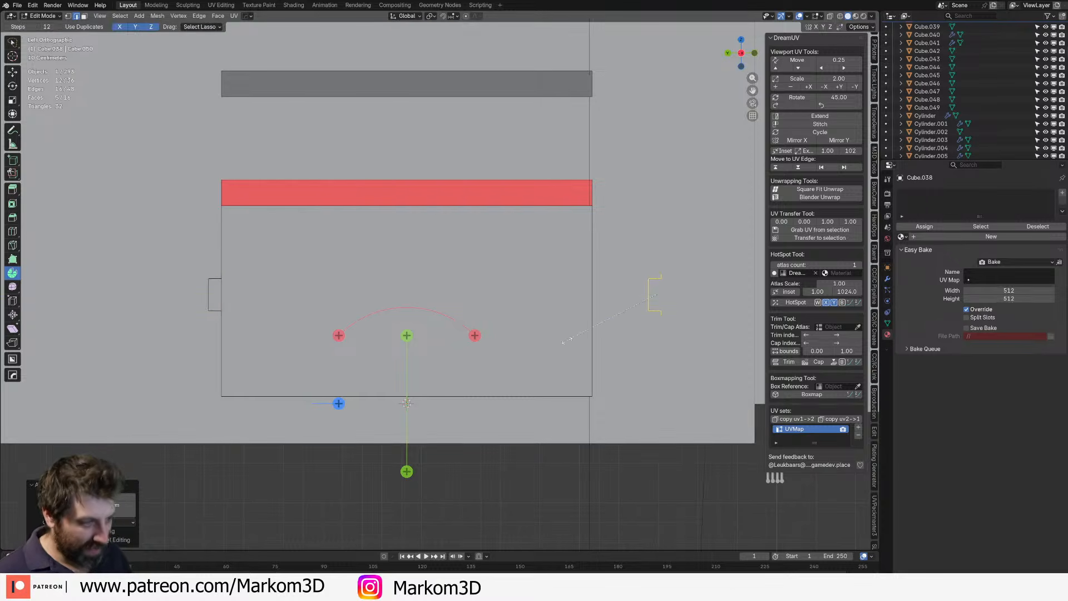
# - Mirror the handle bracket copy along Y with a scale of -1 and move it along Y against the box's side
pyautogui.write('y-1')
pyautogui.press('Return')
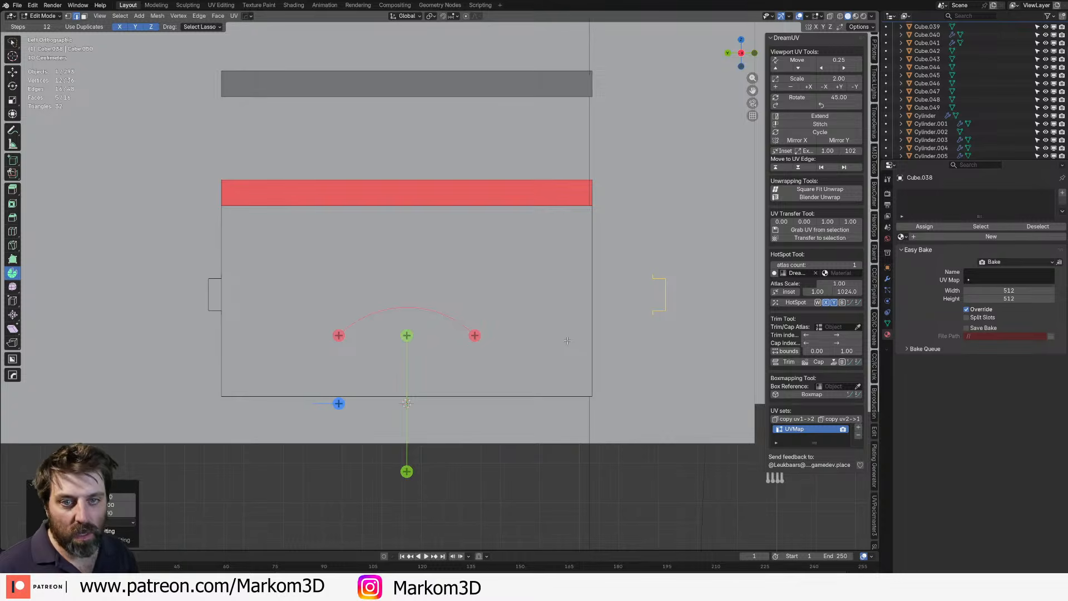
pyautogui.keyDown('shift'); pyautogui.moveTo(567, 340); pyautogui.dragTo(456, 300, button='middle'); pyautogui.keyUp('shift')
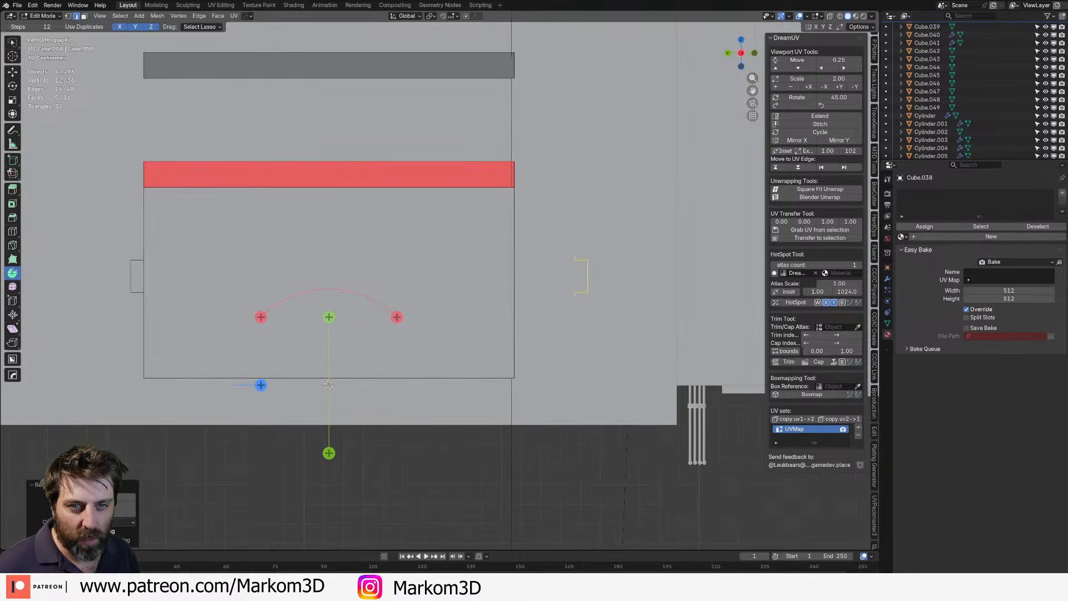
pyautogui.scroll(2, 439, 280)
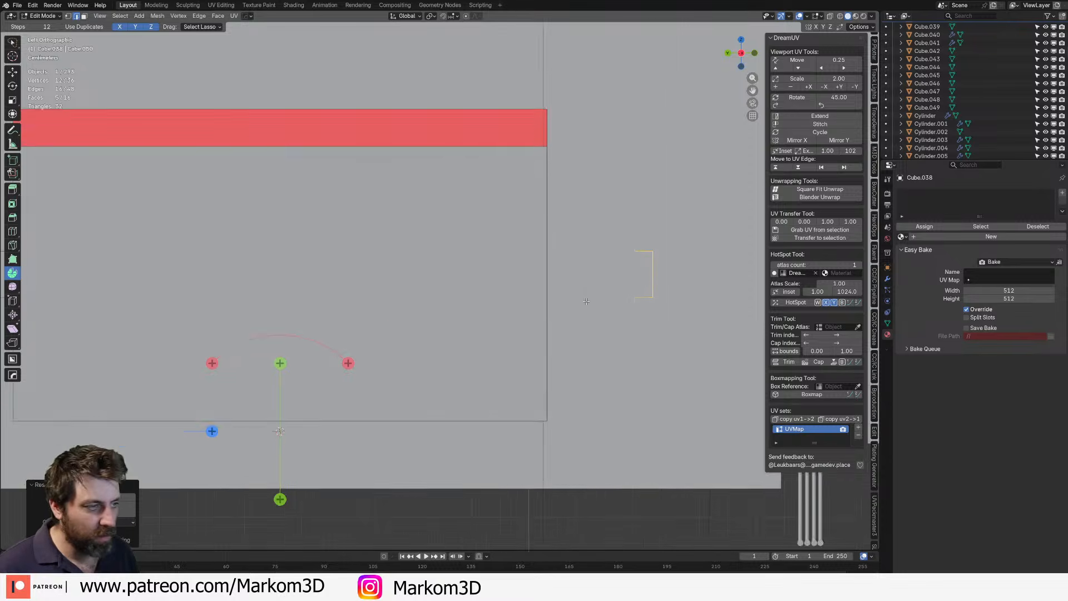
pyautogui.scroll(1, 676, 299)
pyautogui.keyDown('shift'); pyautogui.moveTo(675, 300); pyautogui.dragTo(528, 346, button='middle'); pyautogui.keyUp('shift')
pyautogui.press('g')
pyautogui.press('y')
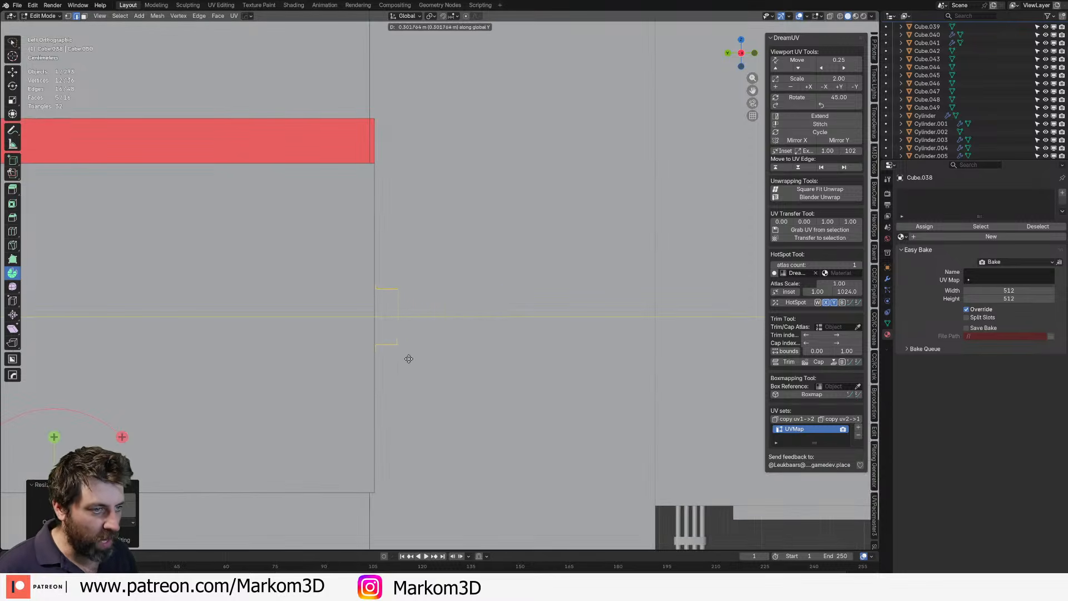
pyautogui.click(394, 354)
# - Recalculate the normals of the whole box mesh to face outside
pyautogui.scroll(-7, 406, 344)
pyautogui.moveTo(346, 368); pyautogui.dragTo(434, 217, button='middle')
pyautogui.press('Tab')
pyautogui.press('a')
pyautogui.hotkey('shift', 'n')
pyautogui.scroll(-2, 423, 327)
# - Select the whole separate lid plane above the box and recalculate its normals to face inside
pyautogui.press('Tab')
pyautogui.press('Tab')
pyautogui.click(436, 214)
pyautogui.hotkey('ctrl', 'l')
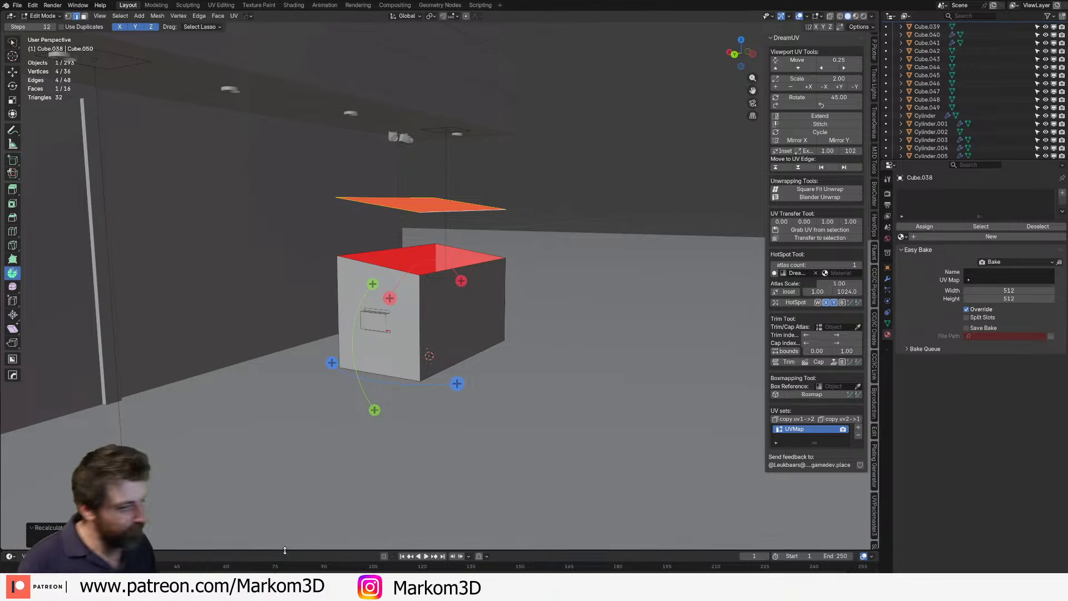
pyautogui.hotkey('ctrl', 'shift', 'n')
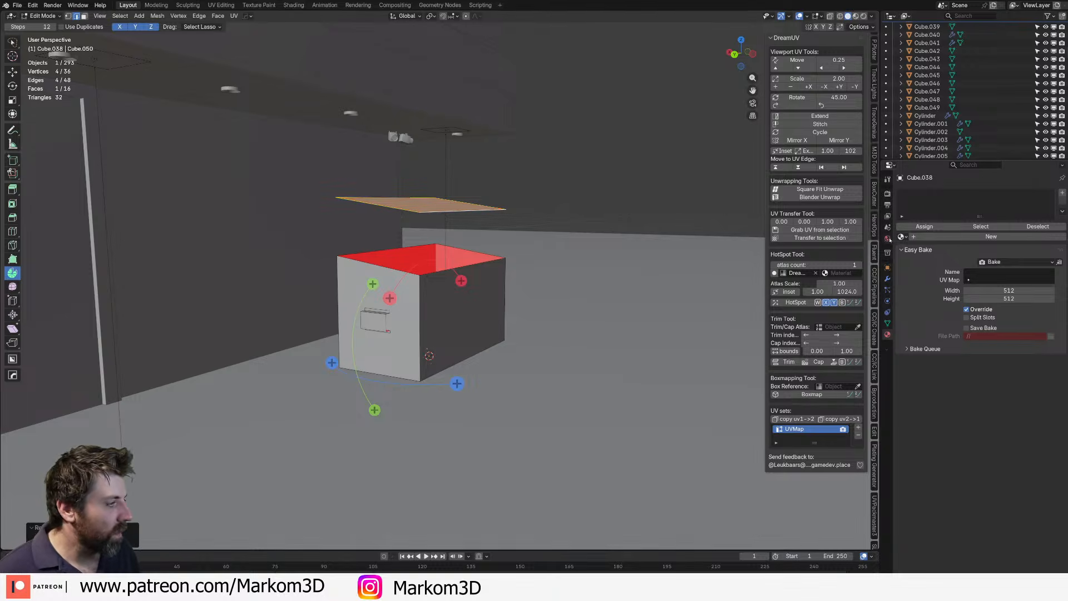
# - Add a Solidify modifier to the box object in Object Mode
pyautogui.press('Tab')
pyautogui.click(887, 278)
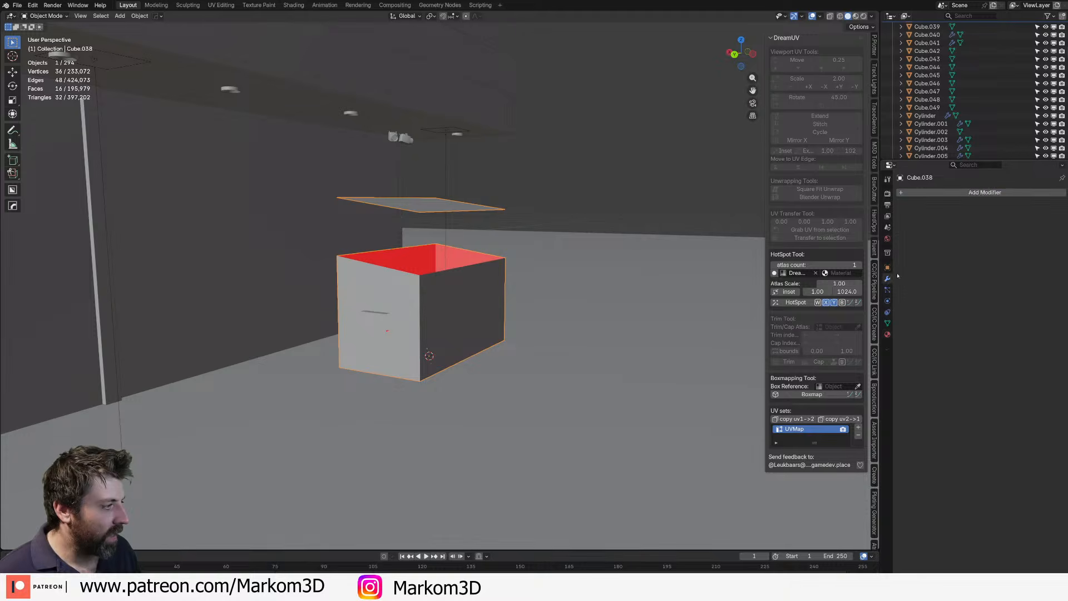
pyautogui.click(974, 192)
pyautogui.write('S')
pyautogui.click(968, 209)
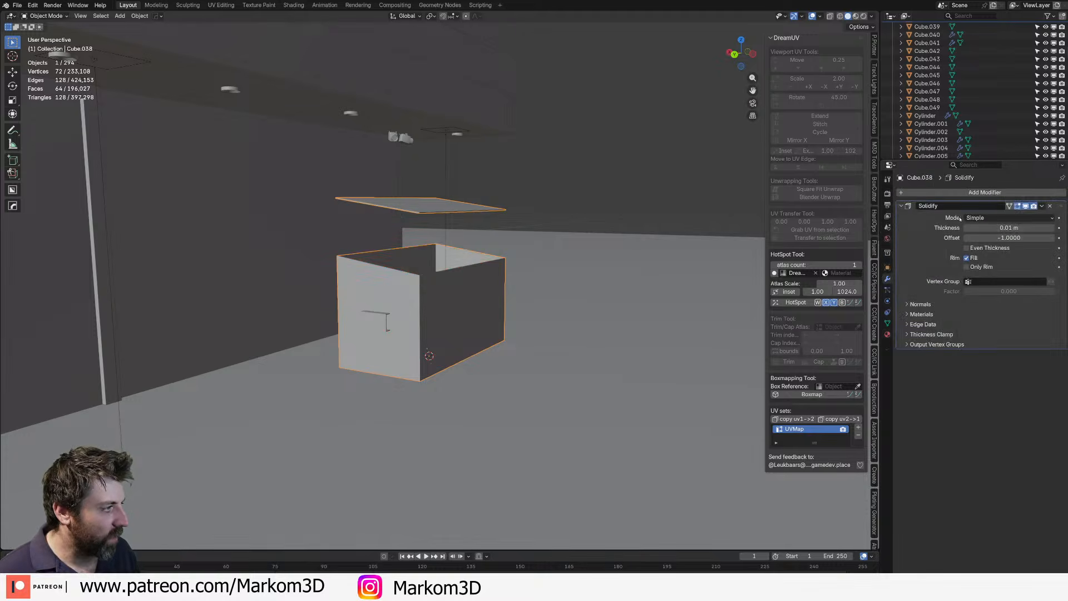
# - Add a centred loop cut across the lid and rip it in place to split the lid into two halves
pyautogui.moveTo(483, 274); pyautogui.dragTo(477, 289, button='middle')
pyautogui.scroll(5, 477, 289)
pyautogui.keyDown('shift'); pyautogui.moveTo(429, 219); pyautogui.dragTo(412, 305, button='middle'); pyautogui.keyUp('shift')
pyautogui.scroll(-3, 455, 281)
pyautogui.scroll(2, 327, 398)
pyautogui.press('Tab')
pyautogui.hotkey('ctrl', 'r')
pyautogui.click(428, 276)
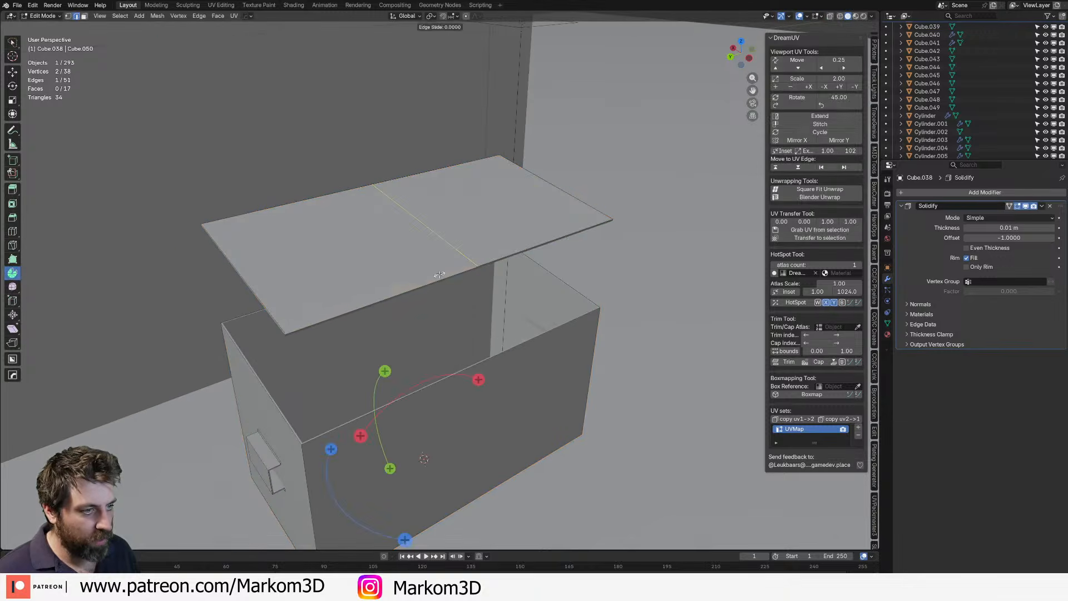
pyautogui.rightClick(428, 276)
pyautogui.press('v')
pyautogui.rightClick(542, 294)
pyautogui.scroll(-2, 542, 295)
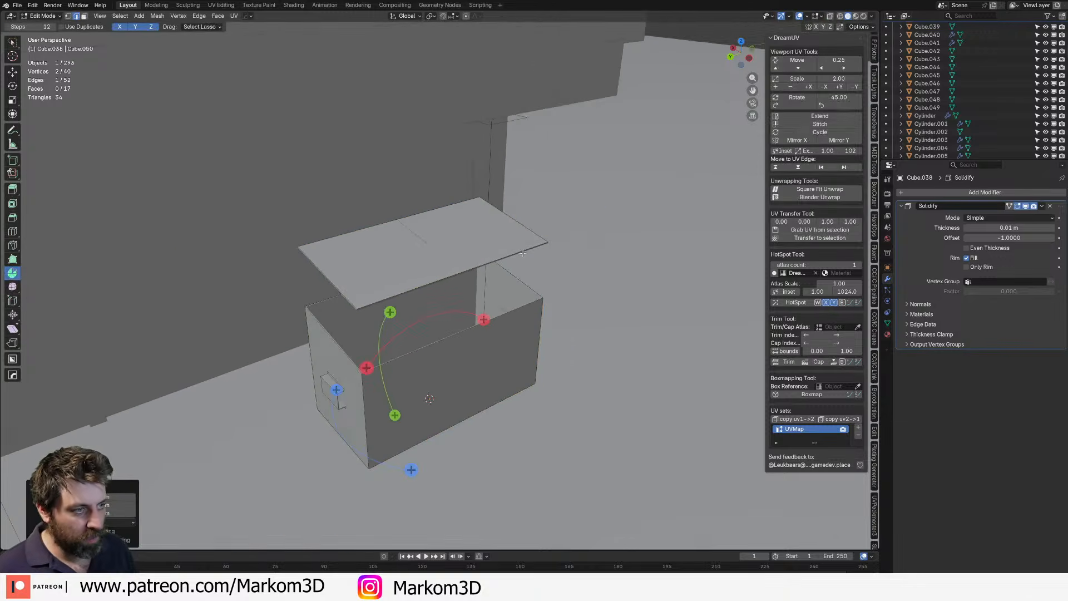
# - Raise the front edge of one lid half along Z so that the flap tilts open
pyautogui.press('g')
pyautogui.press('z')
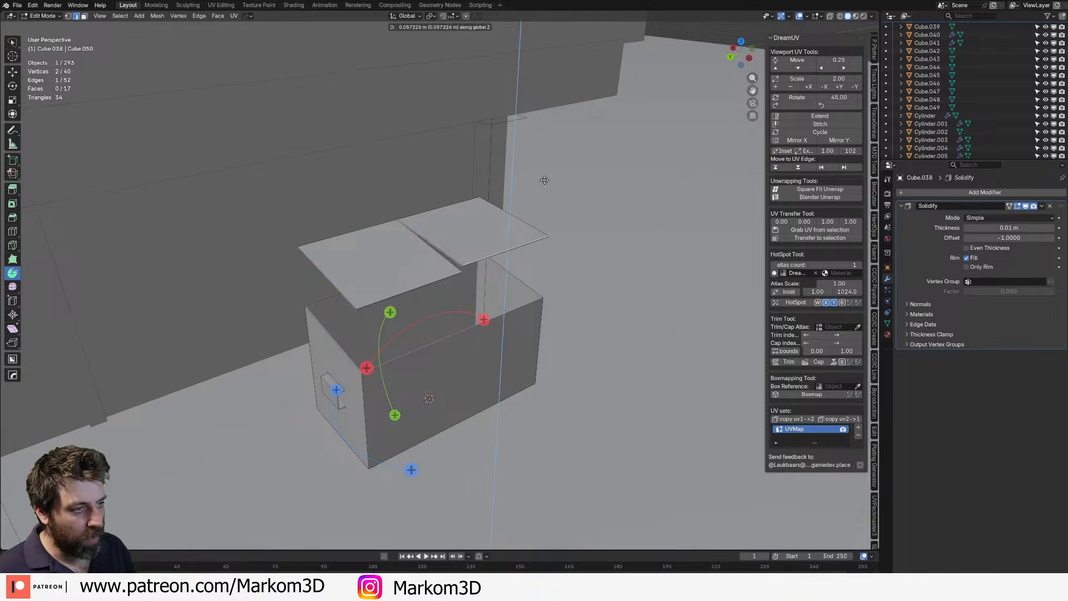
pyautogui.click(536, 535)
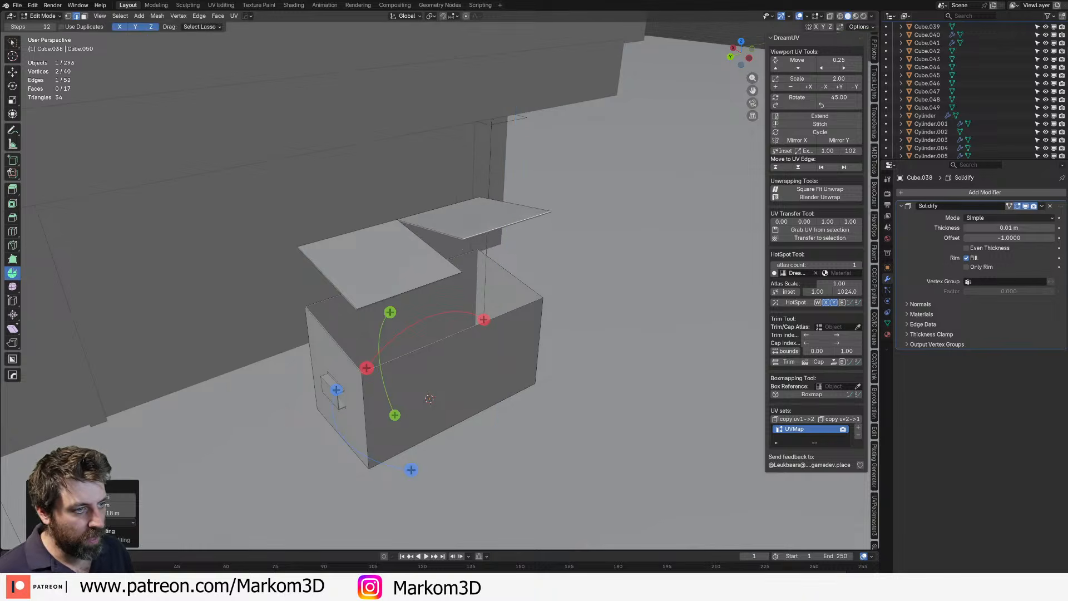
# - Select both lid halves and lower them together along Z onto the top of the box
pyautogui.moveTo(534, 318); pyautogui.dragTo(561, 315, button='middle')
pyautogui.hotkey('ctrl', 'l')
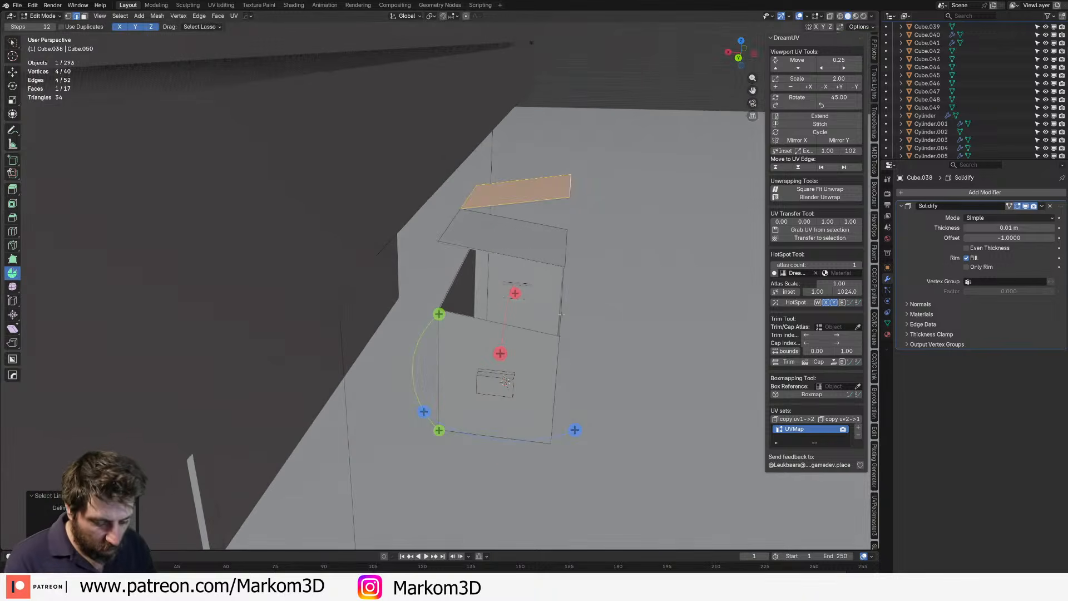
pyautogui.press('g')
pyautogui.press('z')
pyautogui.rightClick(538, 117)
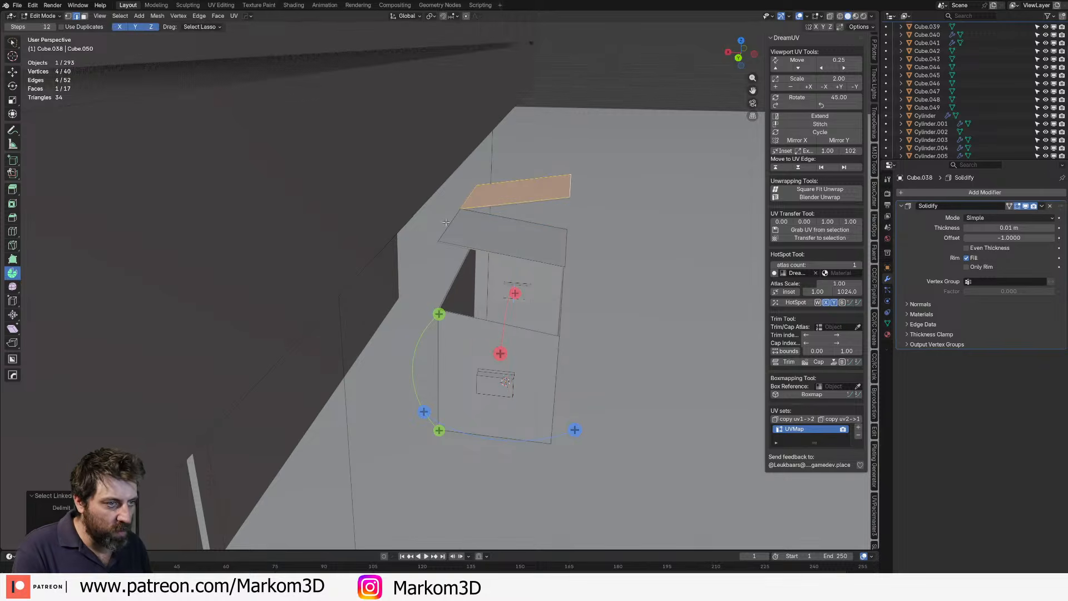
pyautogui.moveTo(446, 222); pyautogui.dragTo(468, 154, button='middle')
pyautogui.keyDown('shift'); pyautogui.click(458, 238); pyautogui.keyUp('shift')
pyautogui.scroll(4, 458, 238)
pyautogui.press('g')
pyautogui.press('z')
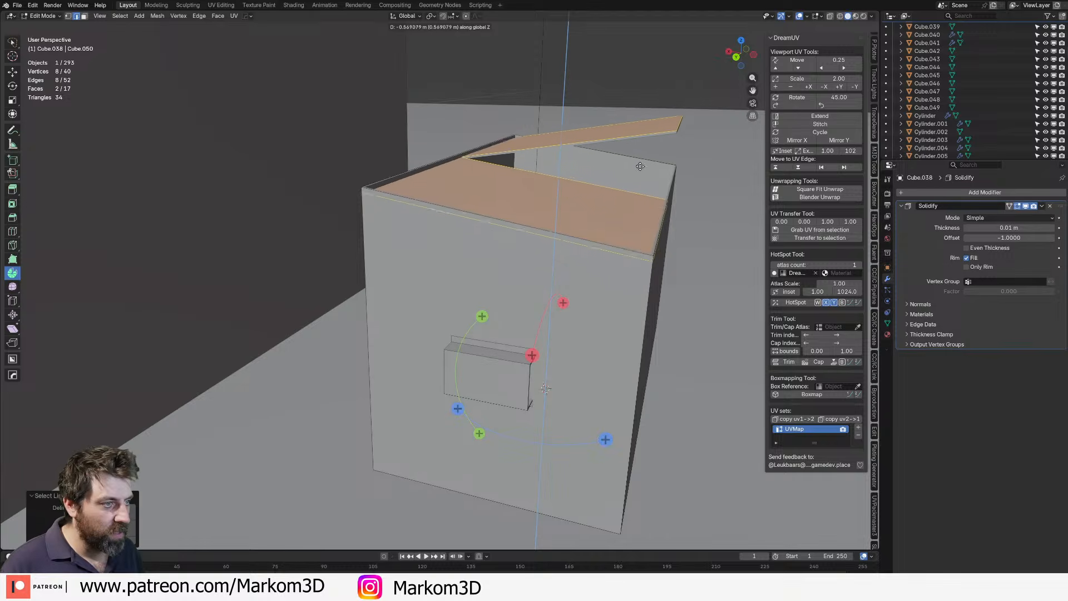
pyautogui.click(659, 113)
pyautogui.press('f')
pyautogui.hotkey('ctrl', 'z')
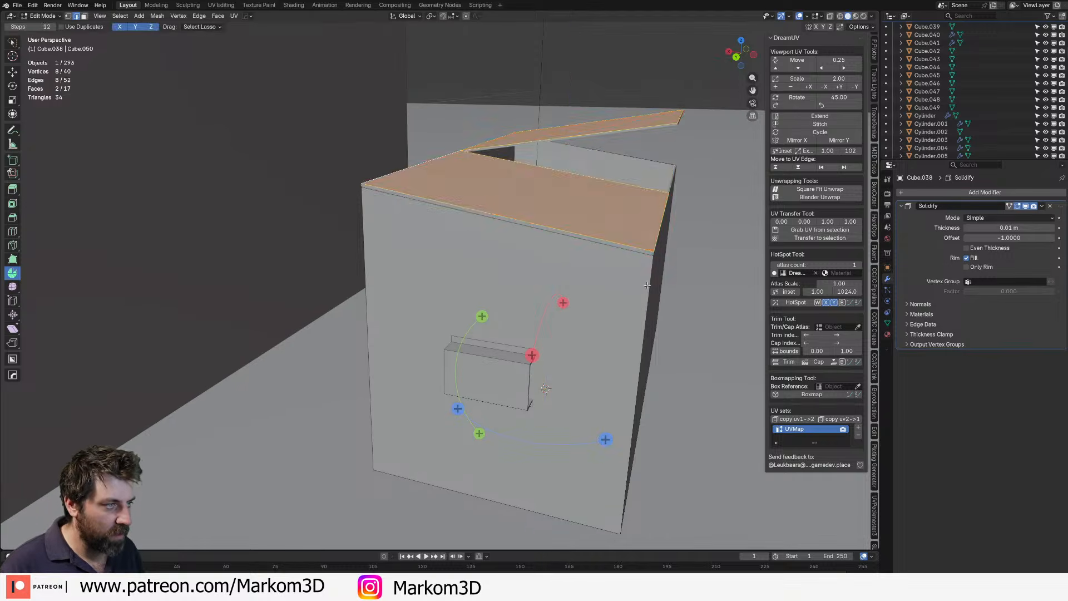
# - Add a horizontal loop cut around the box walls and slide it up close to the top rim
pyautogui.moveTo(651, 274); pyautogui.dragTo(558, 271, button='middle')
pyautogui.scroll(3, 545, 267)
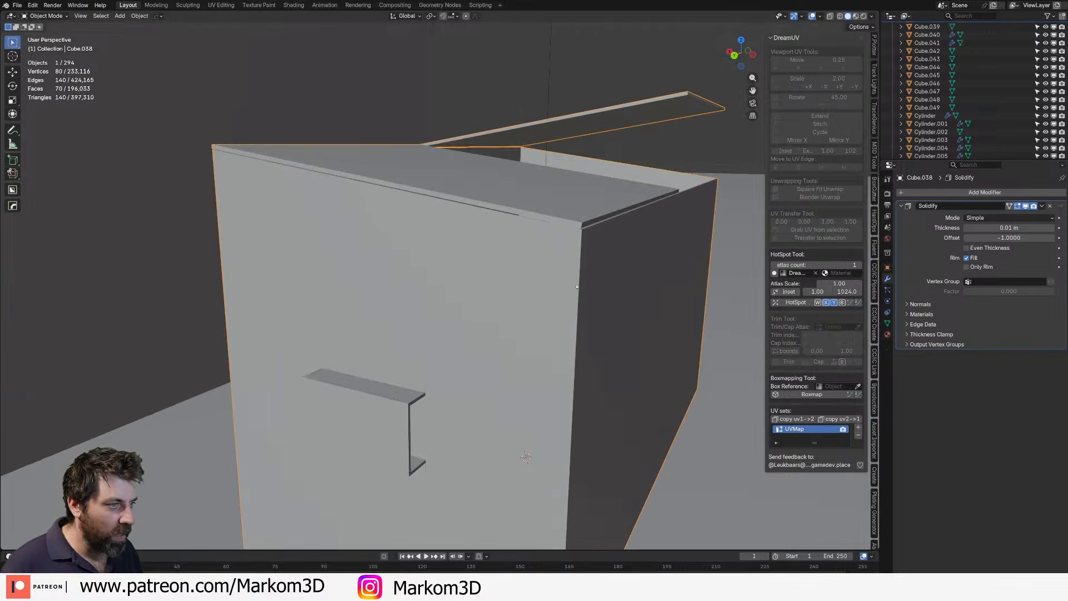
pyautogui.hotkey('ctrl', 'r')
pyautogui.click(556, 389)
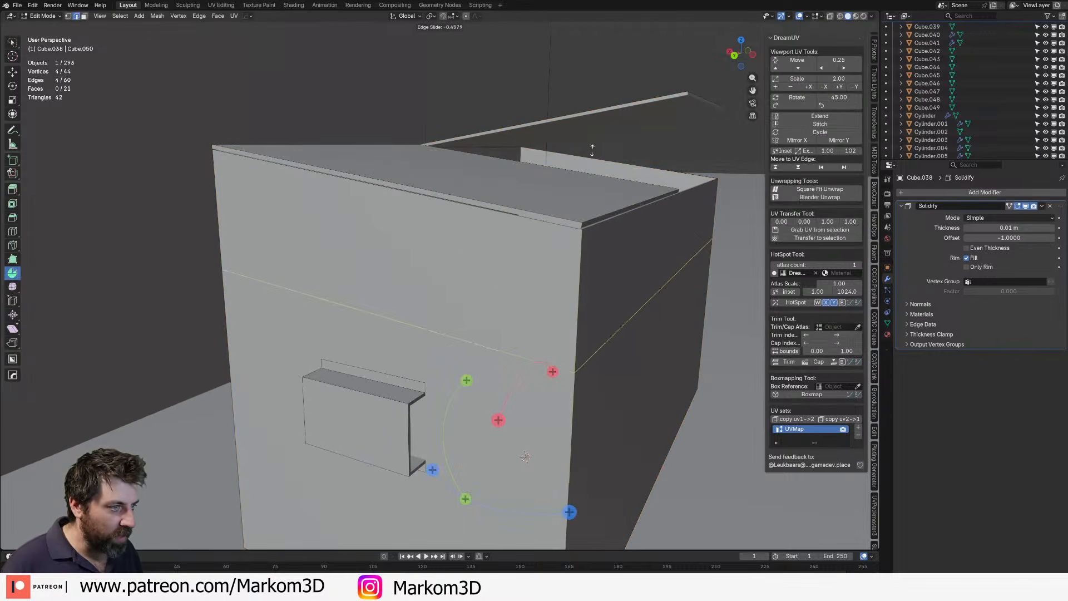
pyautogui.click(615, 29)
# - Extrude the narrow face loop below the box rim in place and fatten it outward by about 0.02 m
pyautogui.press('3')
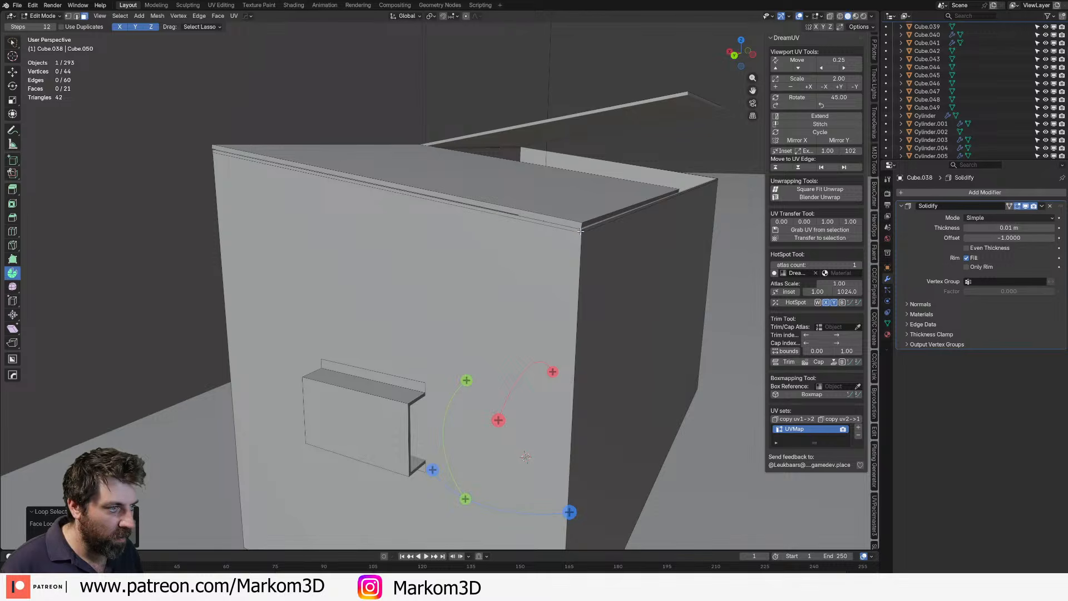
pyautogui.keyDown('alt'); pyautogui.click(580, 231); pyautogui.keyUp('alt')
pyautogui.press('e')
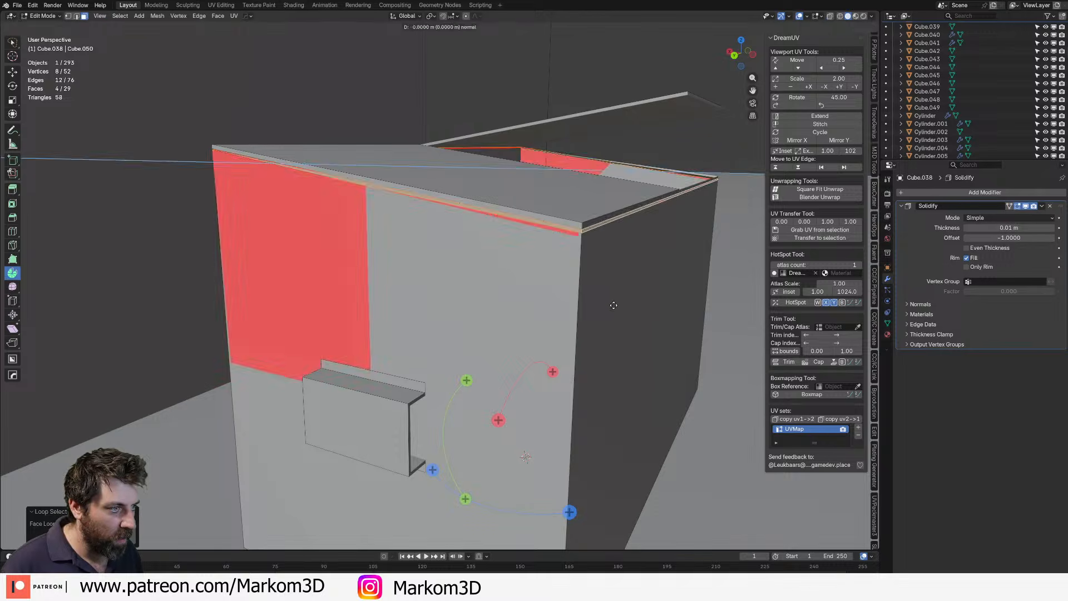
pyautogui.rightClick(611, 305)
pyautogui.hotkey('alt', 's')
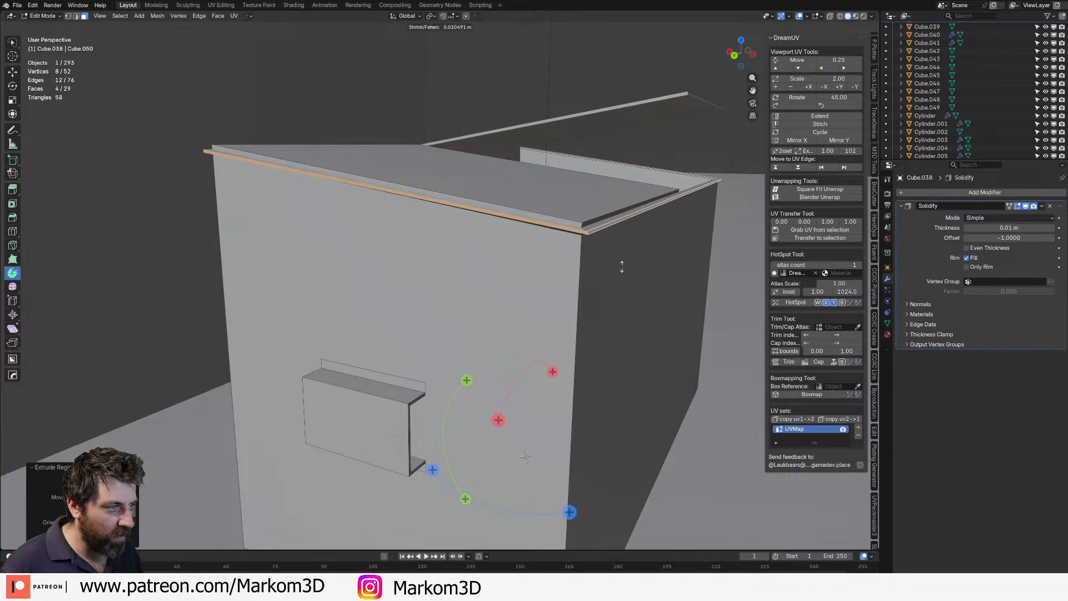
pyautogui.click(619, 271)
# - Delete the upper and outer face loops of the extruded rim, keeping only its horizontal lower lip, and return to Object Mode
pyautogui.moveTo(619, 270); pyautogui.dragTo(563, 275, button='middle')
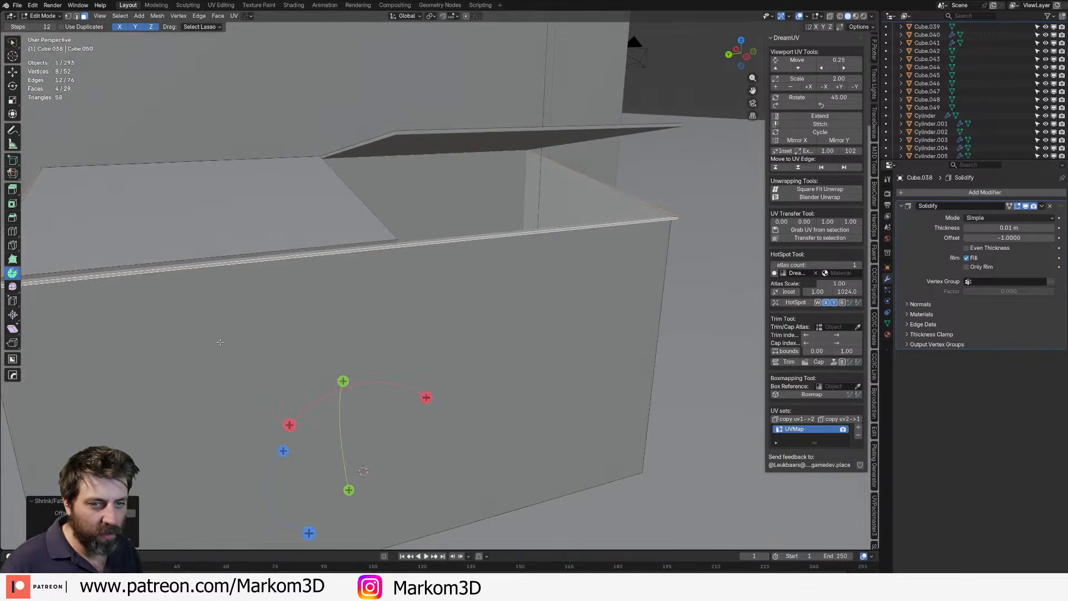
pyautogui.keyDown('shift'); pyautogui.moveTo(219, 341); pyautogui.dragTo(357, 336, button='middle'); pyautogui.keyUp('shift')
pyautogui.scroll(5, 320, 323)
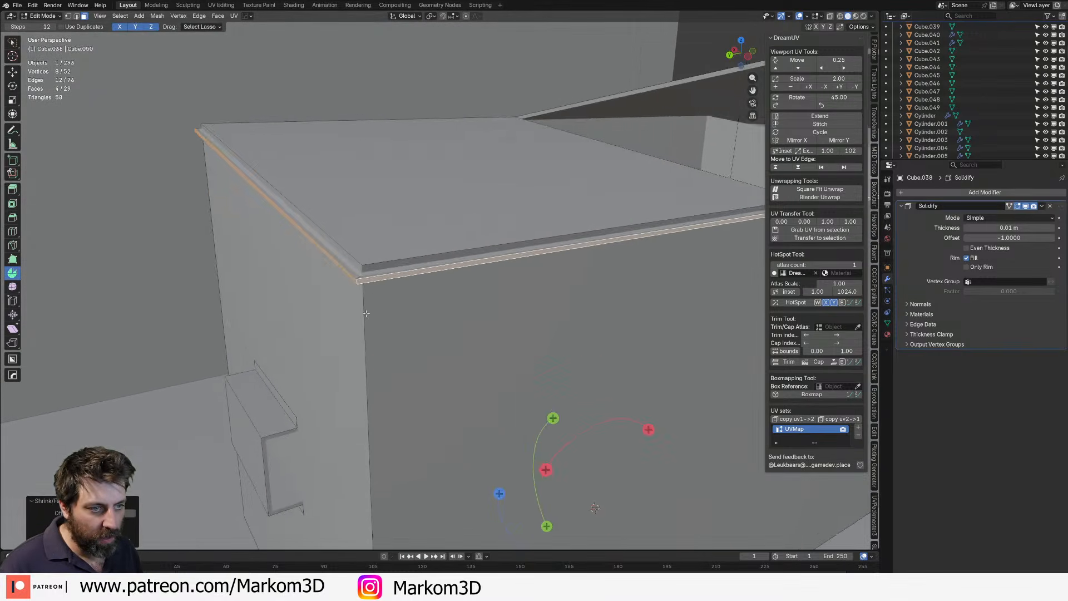
pyautogui.keyDown('alt'); pyautogui.click(241, 272); pyautogui.keyUp('alt')
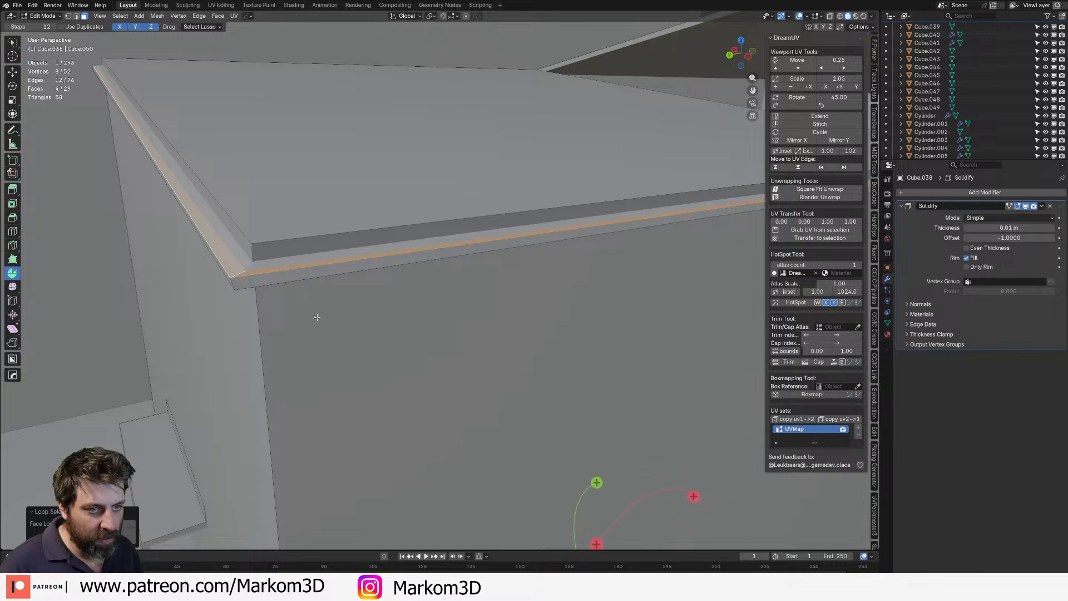
pyautogui.press('x')
pyautogui.press('Down')
pyautogui.press('Down')
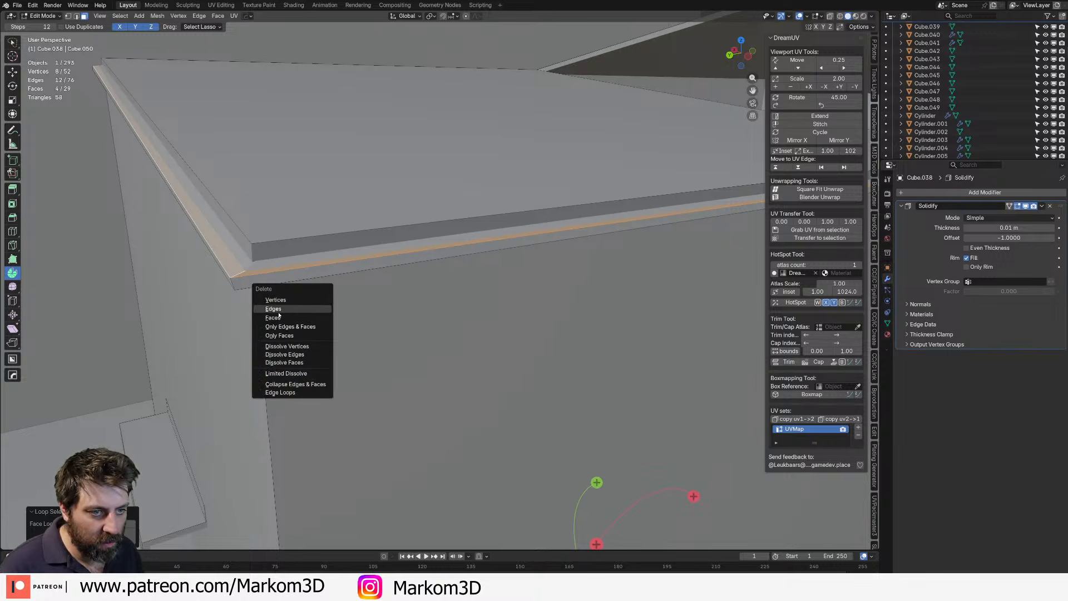
pyautogui.press('Return')
pyautogui.keyDown('alt'); pyautogui.click(233, 284); pyautogui.keyUp('alt')
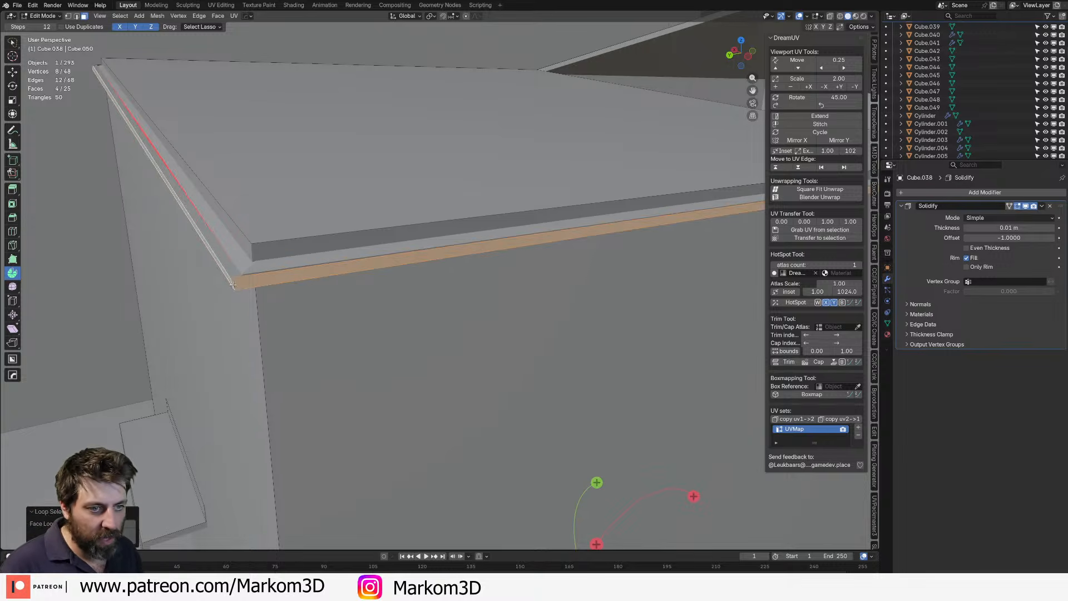
pyautogui.press('x')
pyautogui.press('Return')
pyautogui.moveTo(253, 284); pyautogui.dragTo(440, 280, button='middle')
pyautogui.press('Tab')
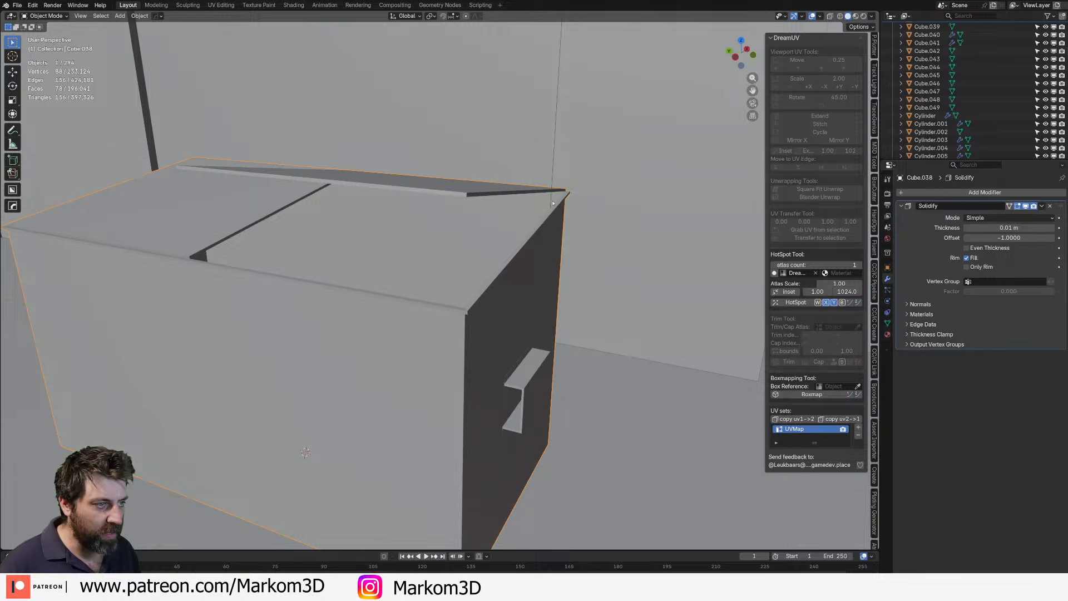
# - Hide every object except the box and reselect the box
pyautogui.scroll(-3, 393, 327)
pyautogui.moveTo(445, 407); pyautogui.dragTo(518, 411, button='middle')
pyautogui.scroll(3, 514, 392)
pyautogui.scroll(3, 490, 267)
pyautogui.scroll(-4, 489, 312)
pyautogui.moveTo(495, 326); pyautogui.dragTo(337, 326, button='middle')
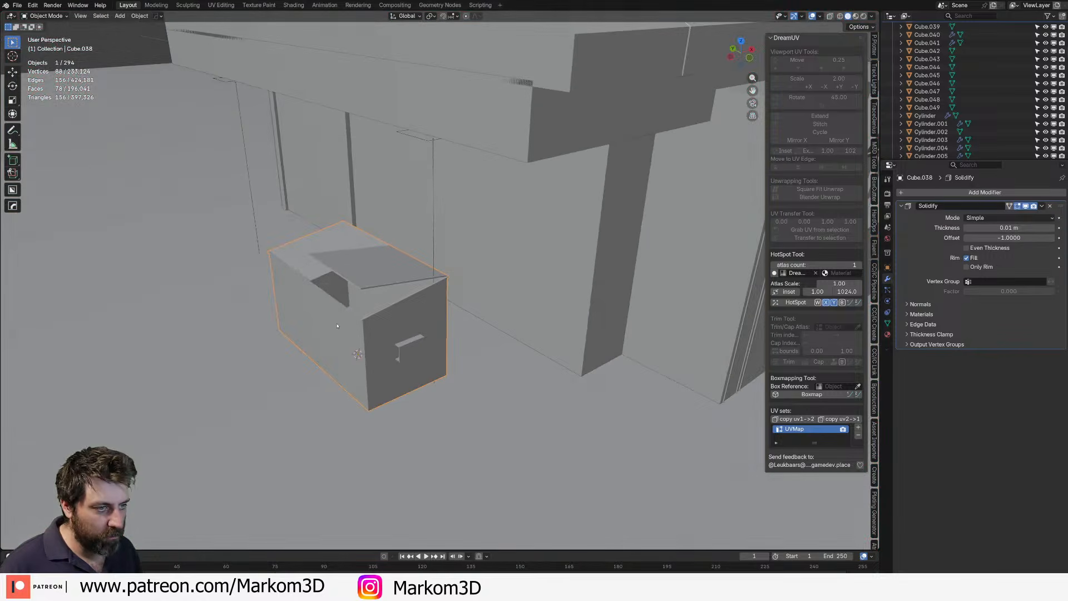
pyautogui.hotkey('ctrl', 'i')
pyautogui.press('h')
pyautogui.click(385, 337)
pyautogui.moveTo(468, 309); pyautogui.dragTo(395, 284, button='middle')
pyautogui.scroll(4, 396, 284)
pyautogui.keyDown('shift'); pyautogui.moveTo(315, 246); pyautogui.dragTo(341, 295, button='middle'); pyautogui.keyUp('shift')
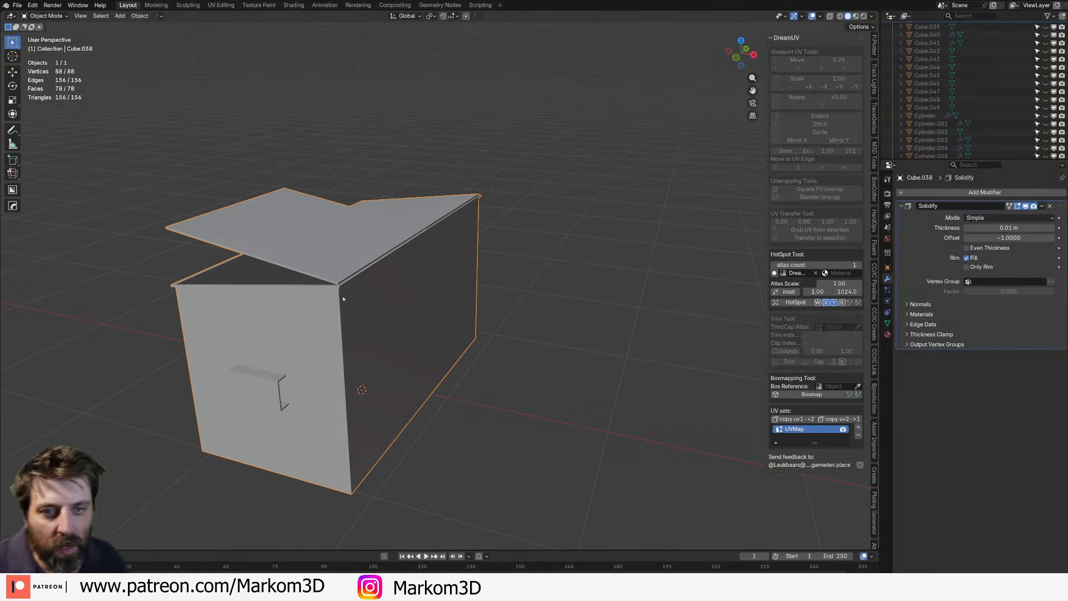
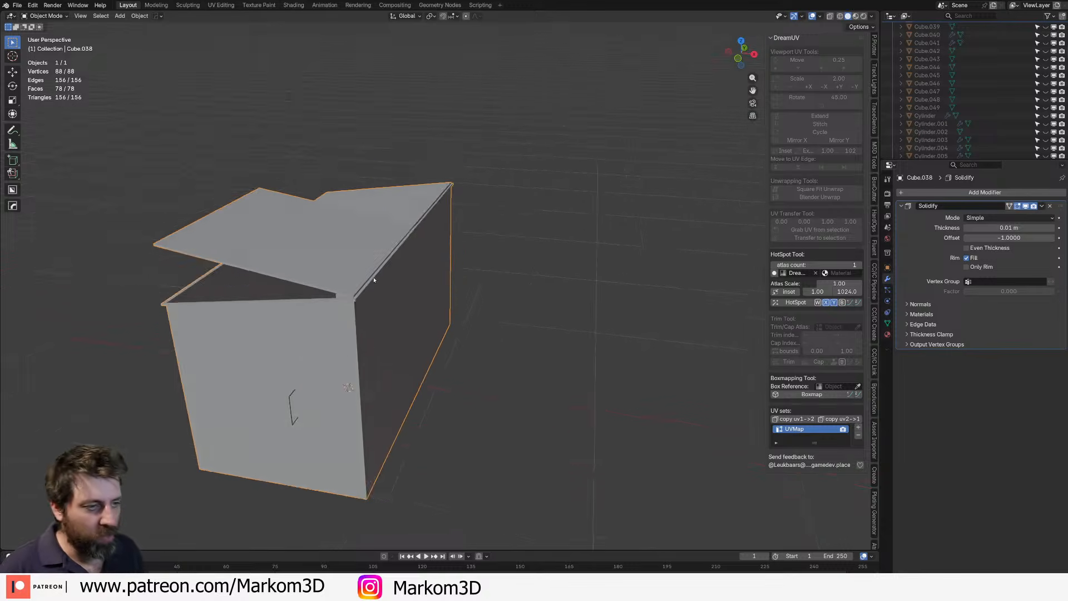
# - Select the hinge-side edges of both lid flaps and place the 3D cursor at their shared midpoint
pyautogui.scroll(3, 348, 278)
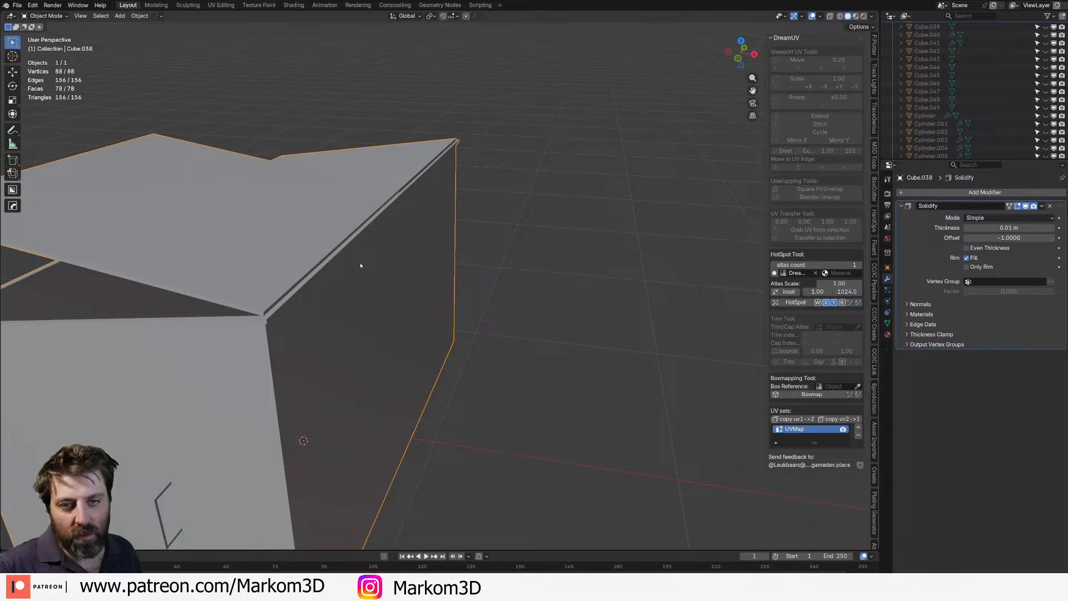
pyautogui.moveTo(360, 258); pyautogui.dragTo(287, 298, button='middle')
pyautogui.press('Tab')
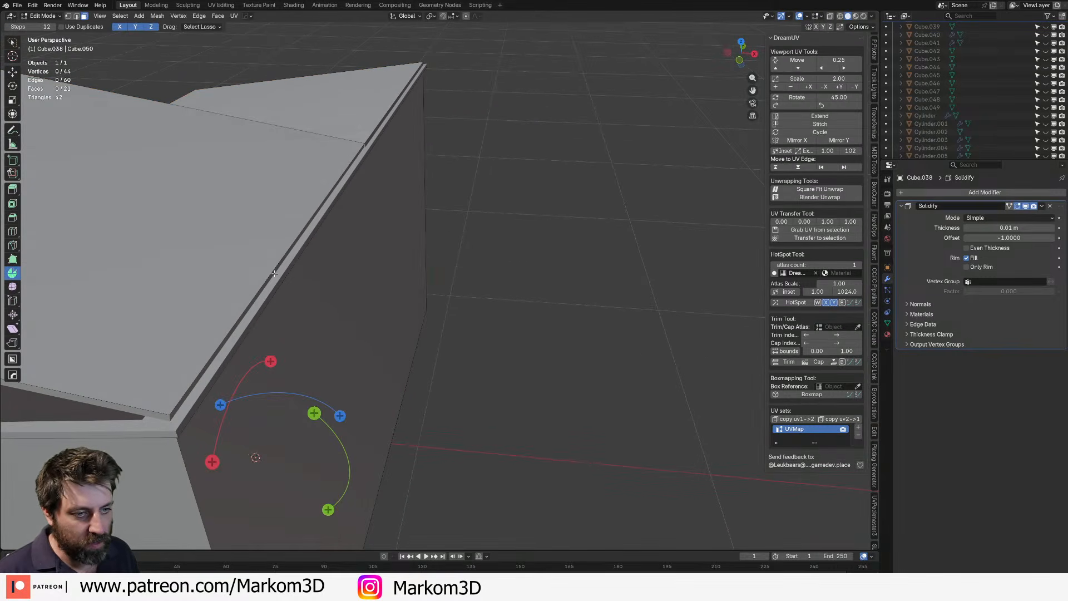
pyautogui.press('Tab')
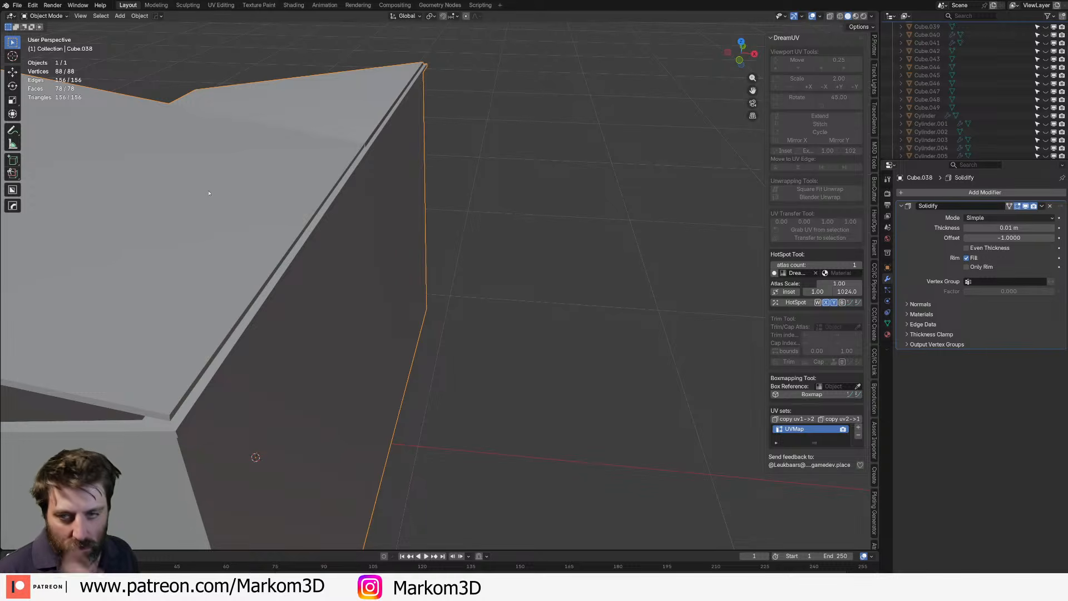
pyautogui.moveTo(238, 201); pyautogui.dragTo(231, 199, button='middle')
pyautogui.press('Tab')
pyautogui.click(242, 259)
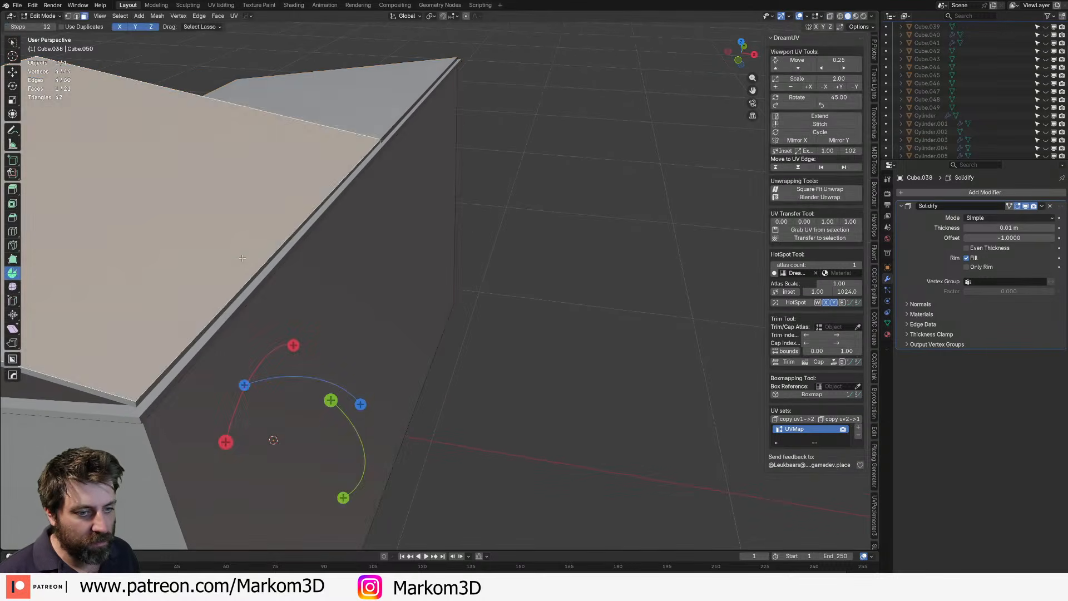
pyautogui.press('Tab')
pyautogui.press('Tab')
pyautogui.press('2')
pyautogui.click(266, 261)
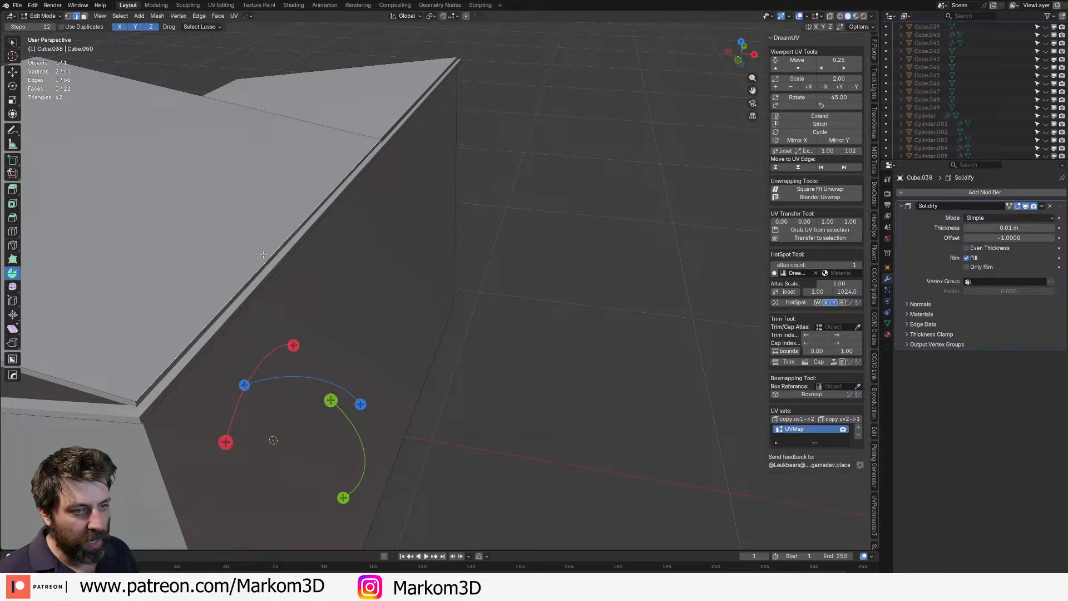
pyautogui.scroll(-2, 367, 273)
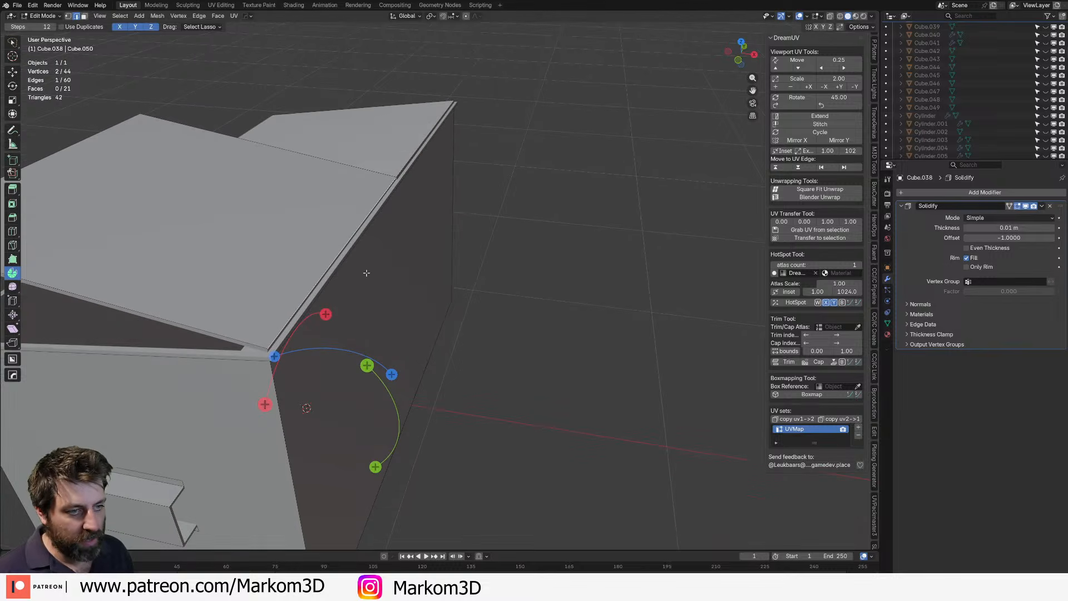
pyautogui.keyDown('shift'); pyautogui.click(415, 149); pyautogui.keyUp('shift')
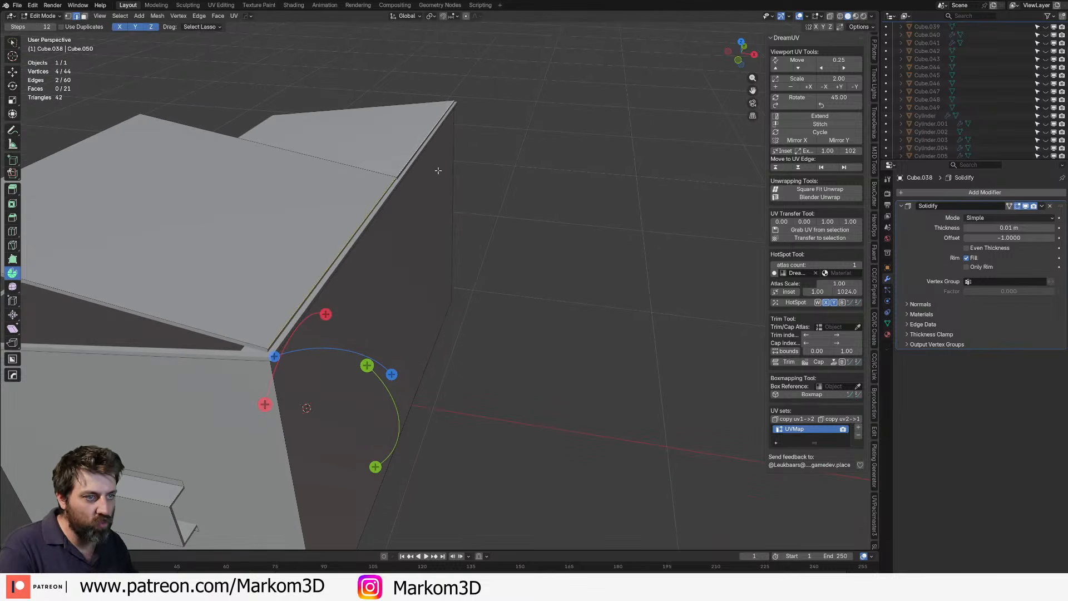
# - Add a 24-vertex cylinder at the 3D cursor and scale it down to a thin pin the thickness of the lid hinge
pyautogui.press('Tab')
pyautogui.hotkey('shift', 'a')
pyautogui.moveTo(409, 202)
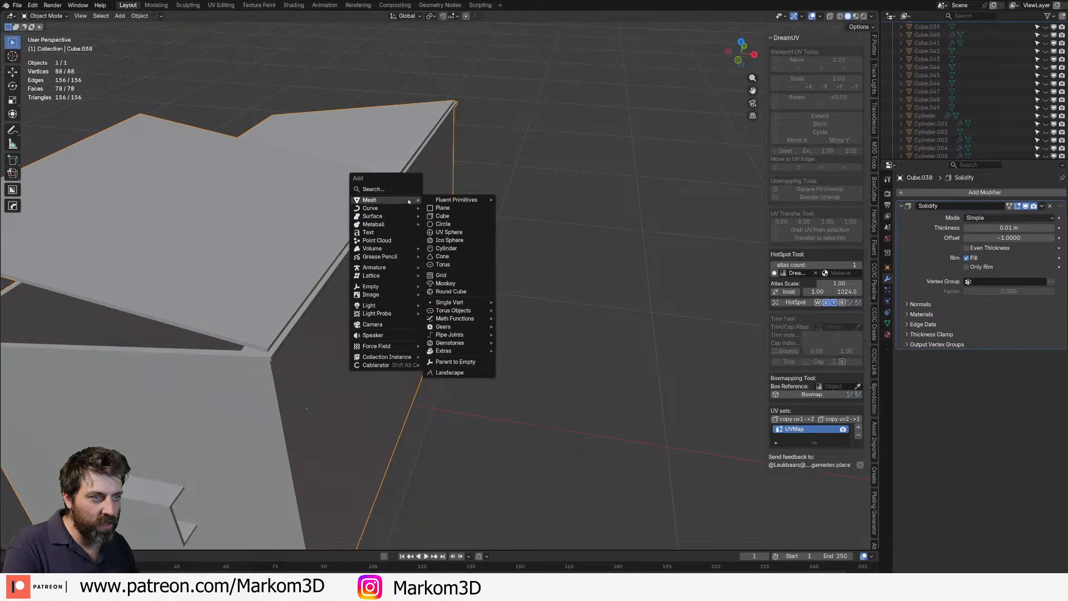
pyautogui.click(455, 248)
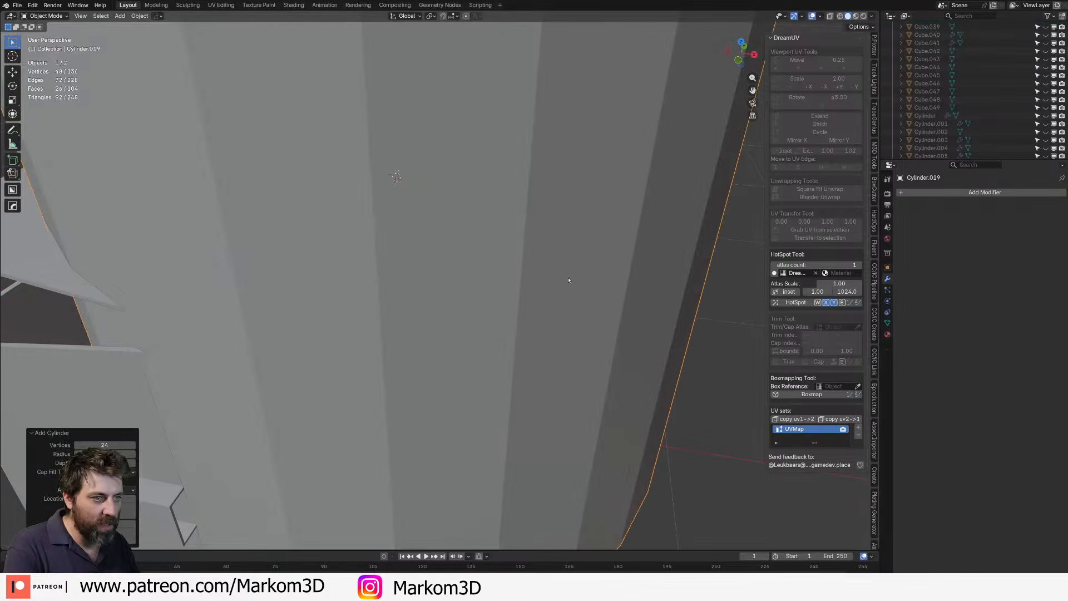
pyautogui.press('Tab')
pyautogui.press('s')
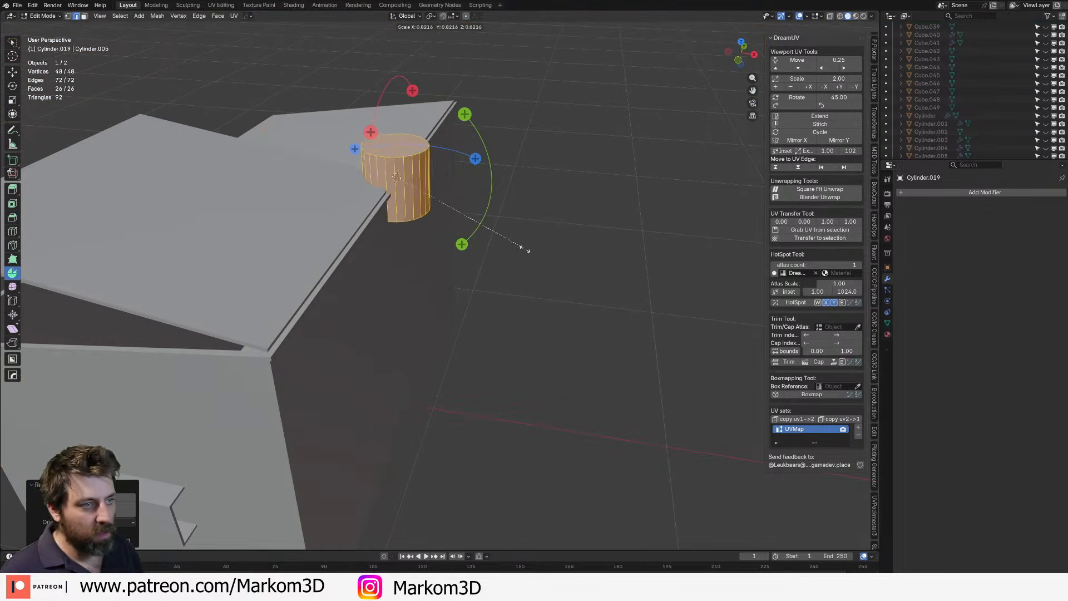
pyautogui.click(425, 184)
# - Rotate the small cylinder 90° about X and move it along Y to the middle of the raised flap's hinge edge
pyautogui.write('r')
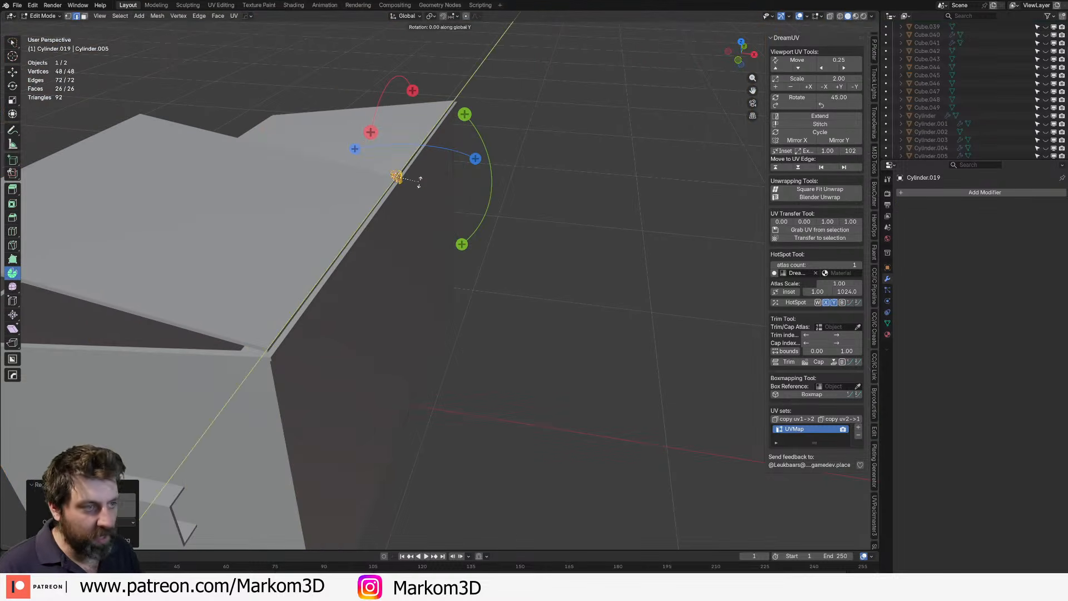
pyautogui.write('x90')
pyautogui.press('Return')
pyautogui.press('KP_3')
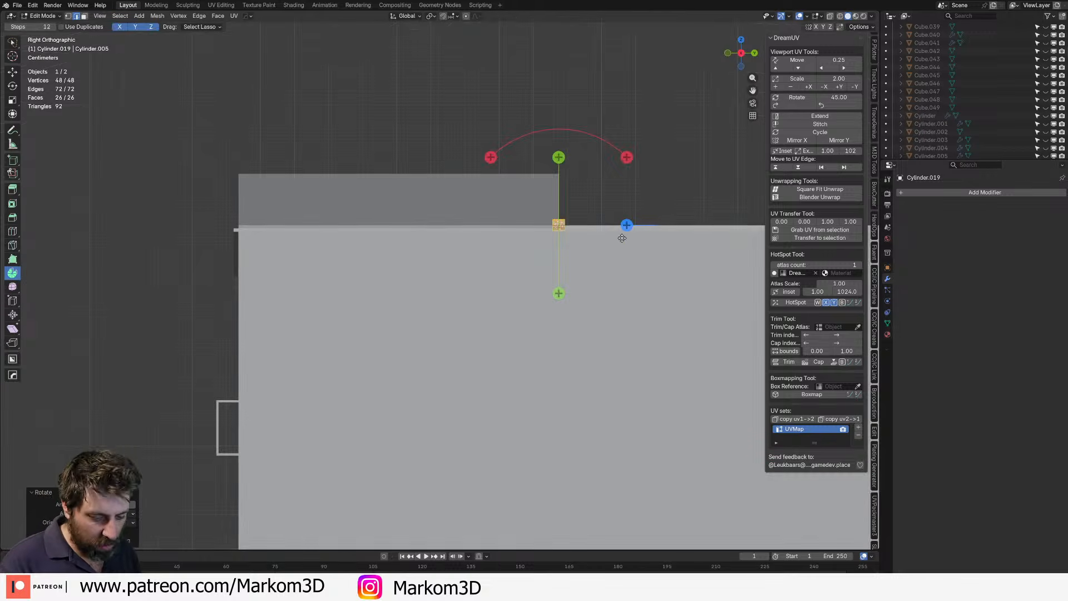
pyautogui.press('g')
pyautogui.press('y')
pyautogui.click(454, 243)
# - Stretch the cylinder along Y to nearly the raised flap's width and centre it on the flap's hinge edge
pyautogui.press('s')
pyautogui.press('x')
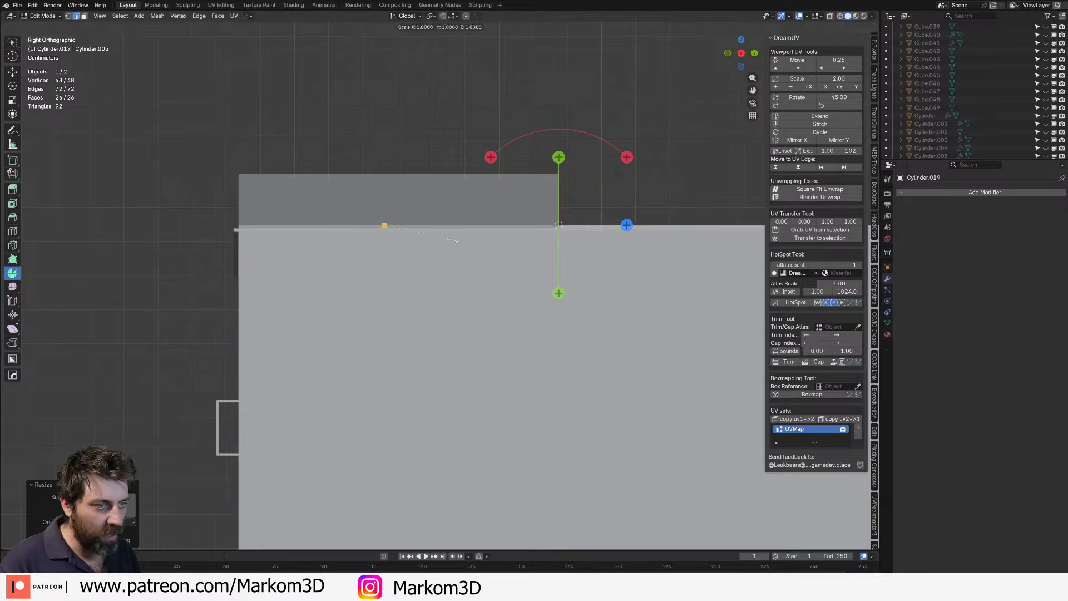
pyautogui.rightClick(588, 334)
pyautogui.press('s')
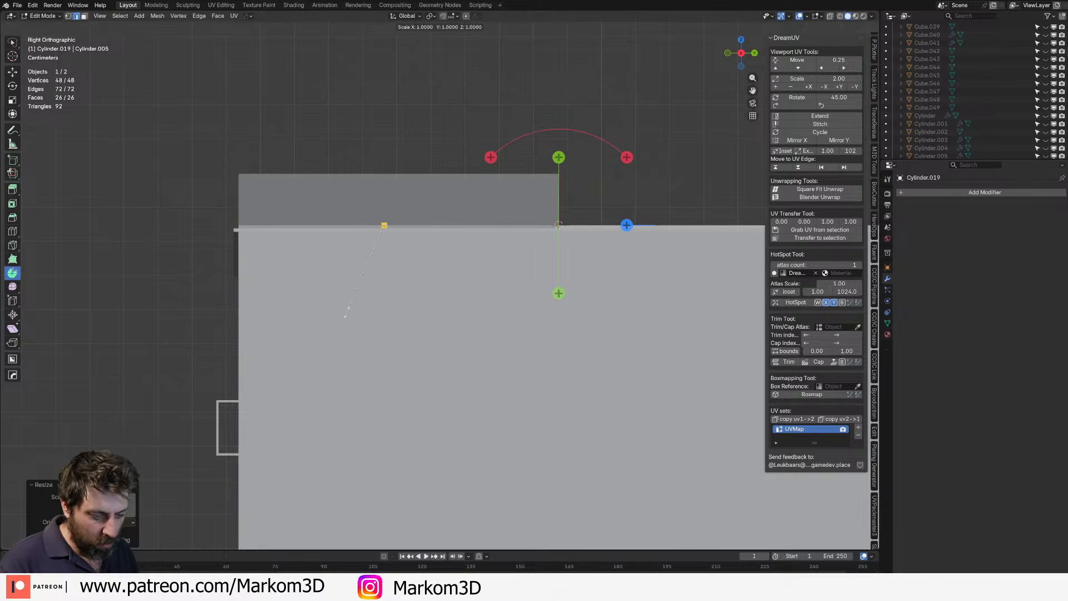
pyautogui.press('y')
pyautogui.rightClick(772, 476)
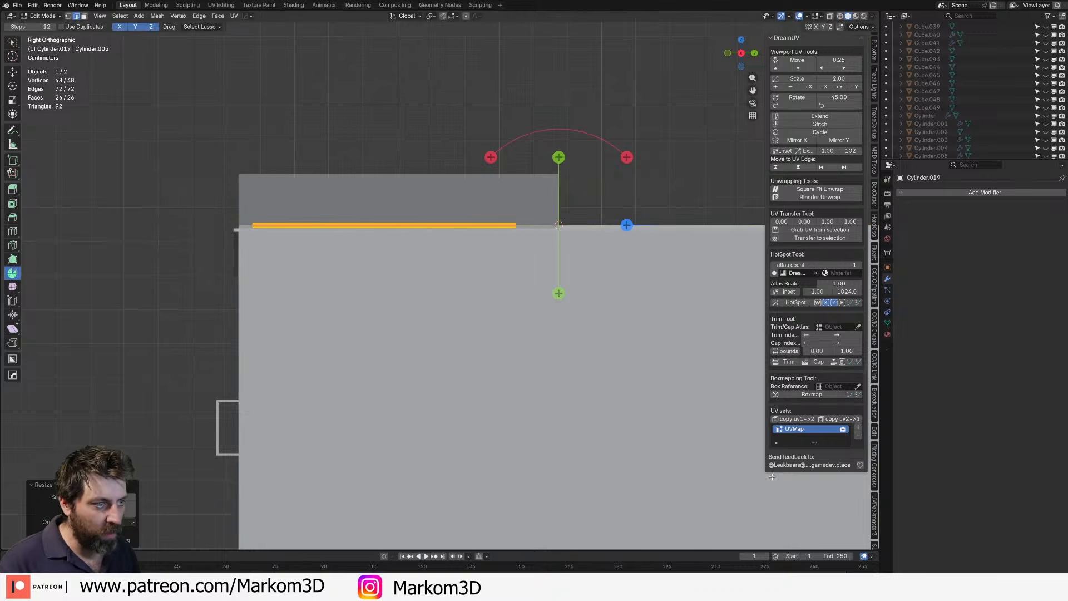
pyautogui.press('g')
pyautogui.press('x')
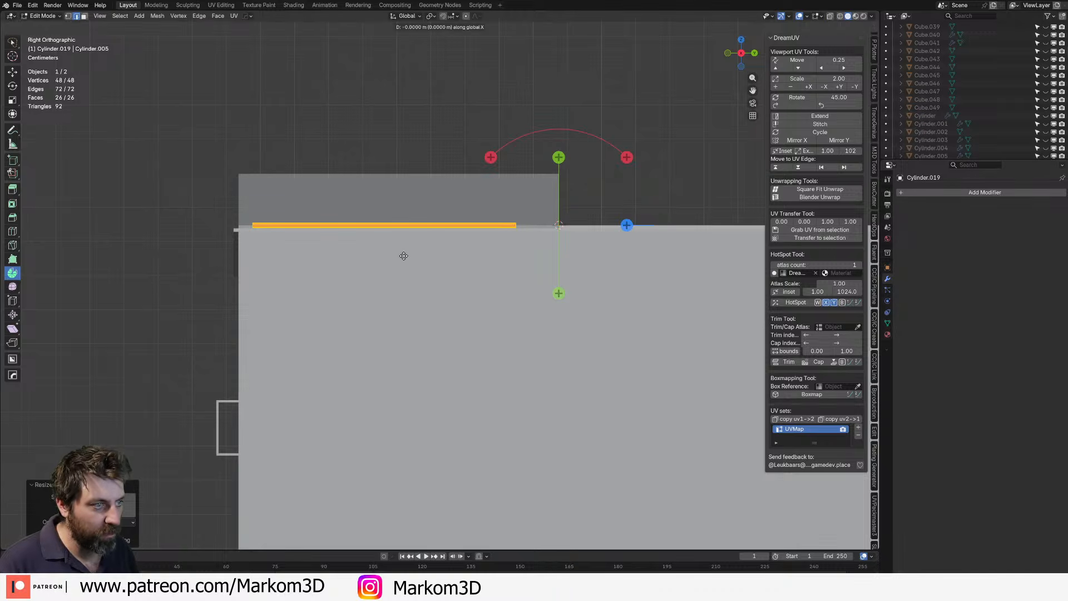
pyautogui.rightClick(419, 257)
pyautogui.press('g')
pyautogui.press('y')
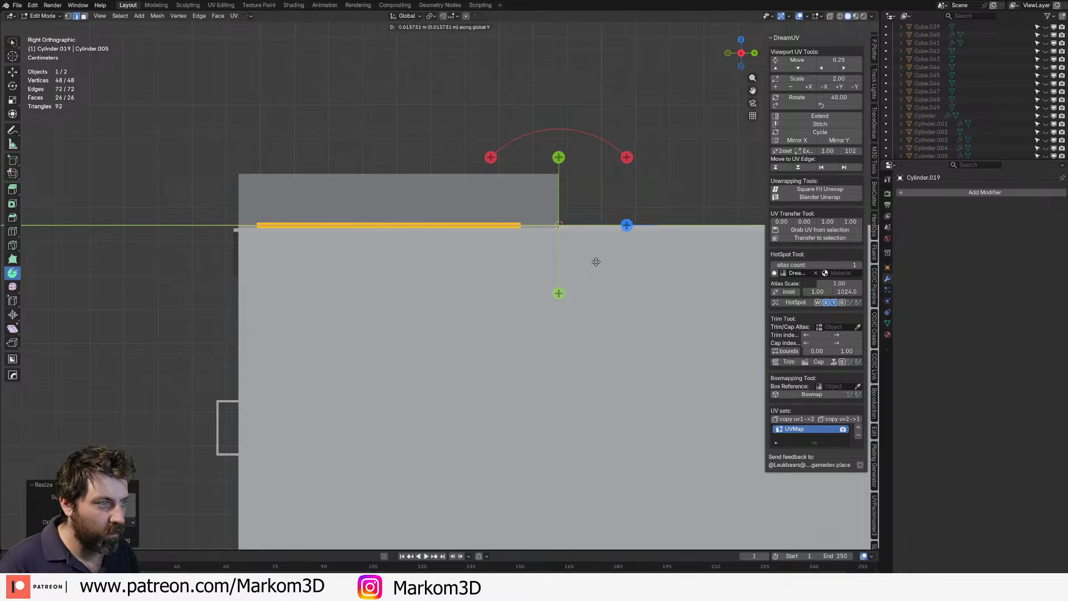
pyautogui.click(643, 269)
# - Add nine evenly spaced loop cuts around the hinge cylinder
pyautogui.moveTo(643, 270); pyautogui.dragTo(532, 298, button='middle')
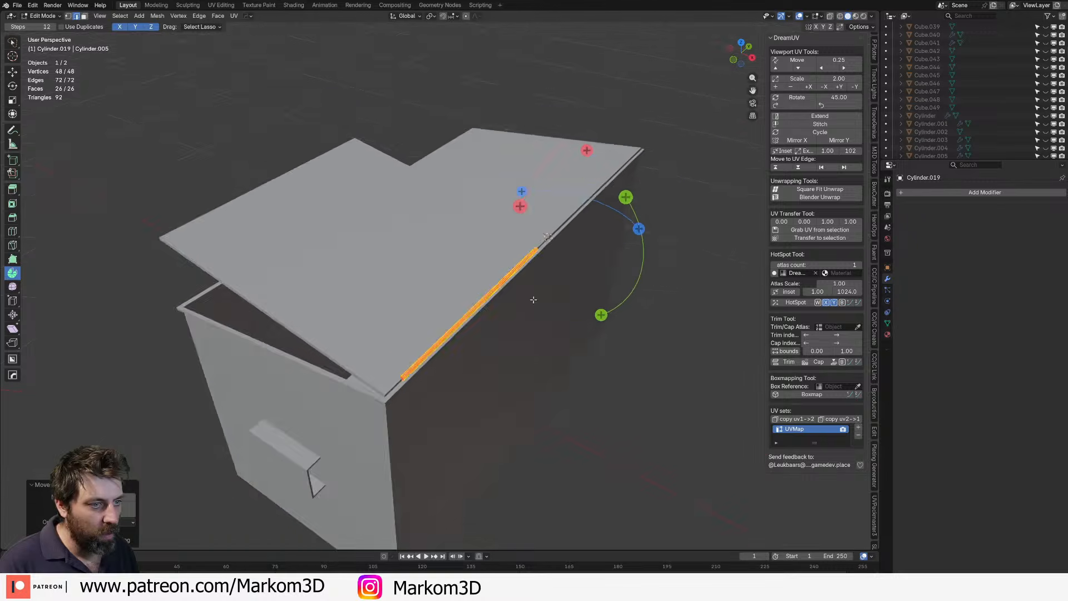
pyautogui.scroll(4, 532, 299)
pyautogui.keyDown('shift'); pyautogui.moveTo(420, 457); pyautogui.dragTo(451, 338, button='middle'); pyautogui.keyUp('shift')
pyautogui.hotkey('ctrl', 'r')
pyautogui.click(475, 275)
pyautogui.rightClick(475, 275)
pyautogui.scroll(2, 508, 376)
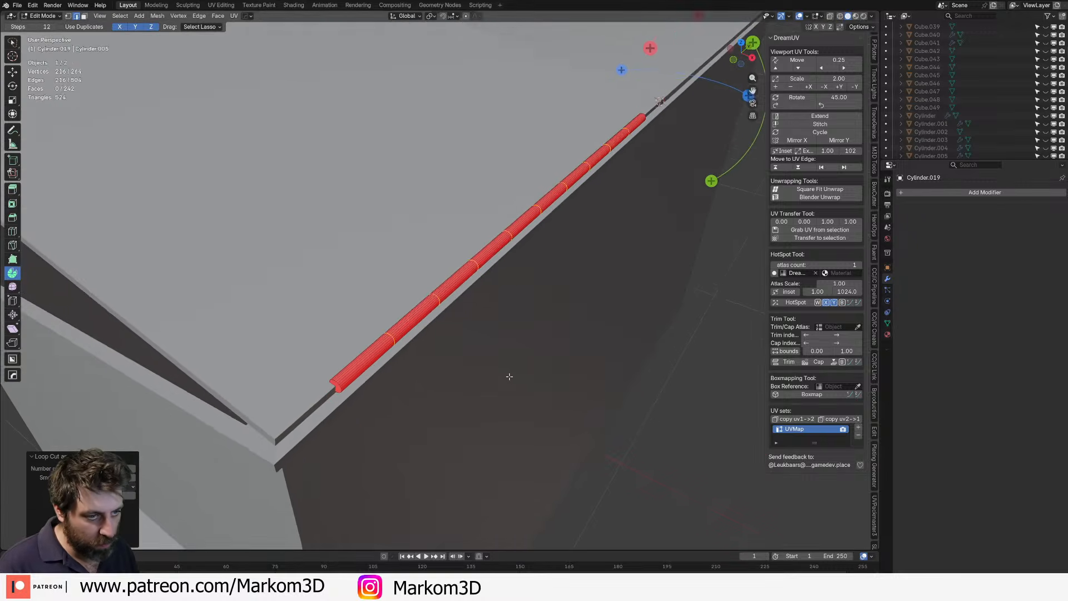
# - Bevel the nine loops by about 0.0014 m with two segments and sink their centre loops inward as hinge grooves
pyautogui.keyDown('shift'); pyautogui.moveTo(414, 419); pyautogui.dragTo(431, 390, button='middle'); pyautogui.keyUp('shift')
pyautogui.hotkey('ctrl', 'b')
pyautogui.scroll(1, 528, 417)
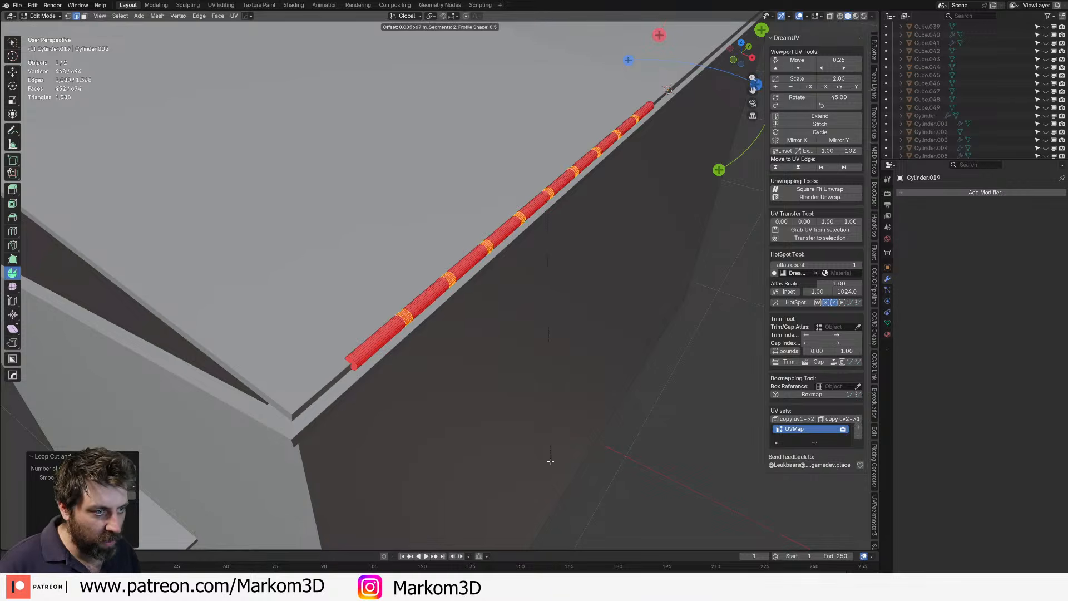
pyautogui.click(548, 428)
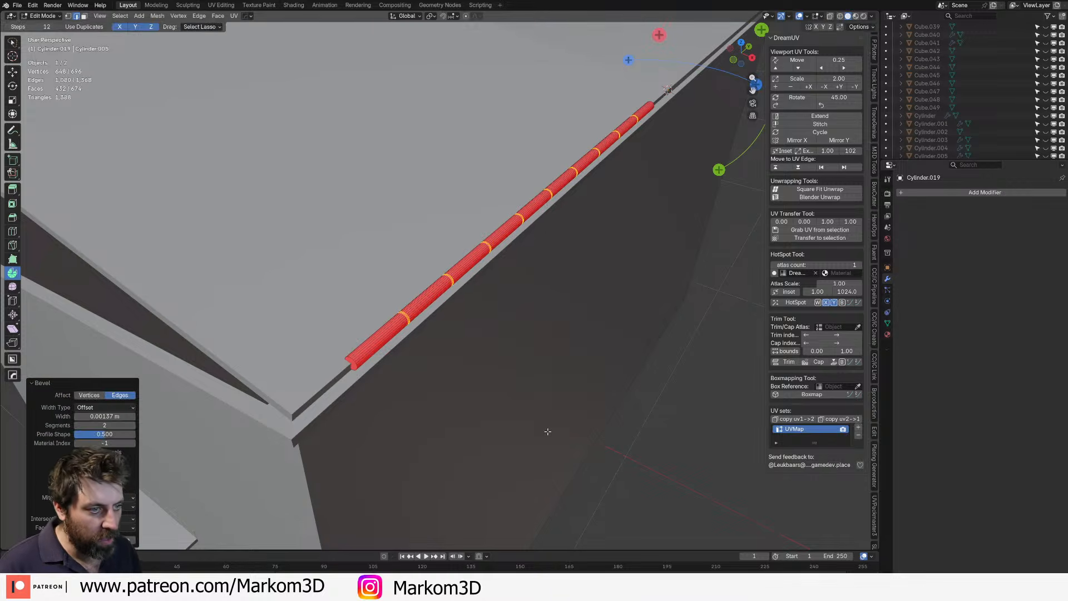
pyautogui.press('ctrl+KP_Subtract')
pyautogui.hotkey('alt', 's')
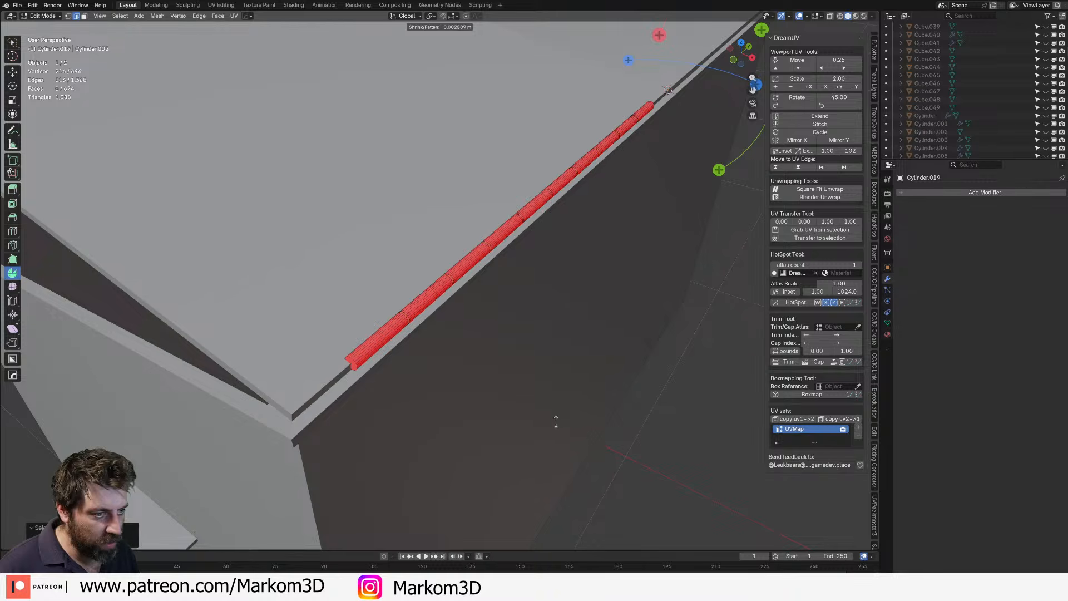
pyautogui.click(554, 421)
# - Recalculate the hinge cylinder's normals outward and bevel its two end loops by about 0.001 m with one segment
pyautogui.press('a')
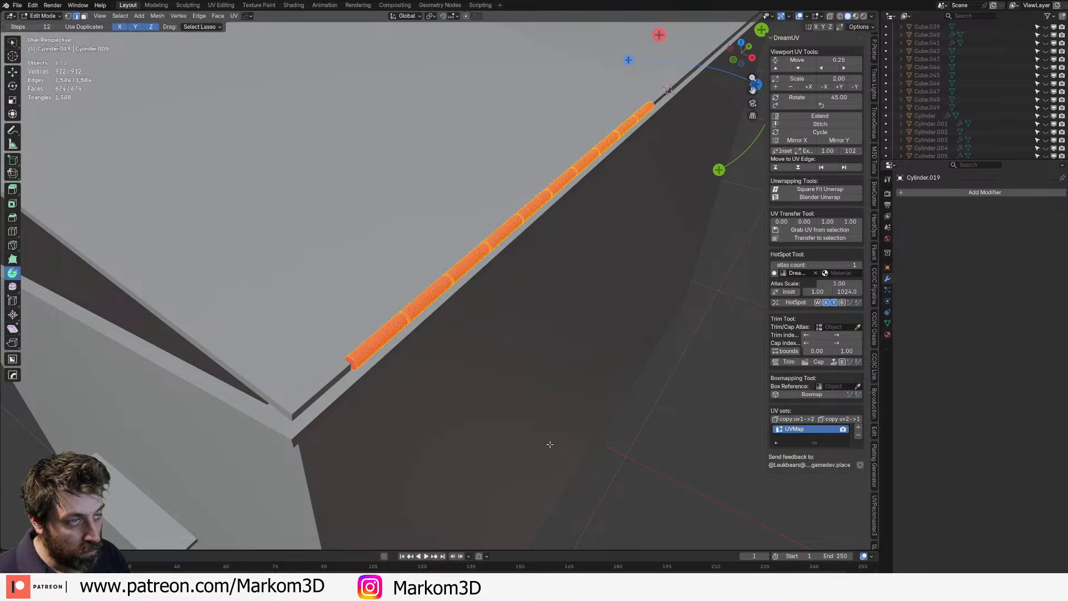
pyautogui.hotkey('shift', 'n')
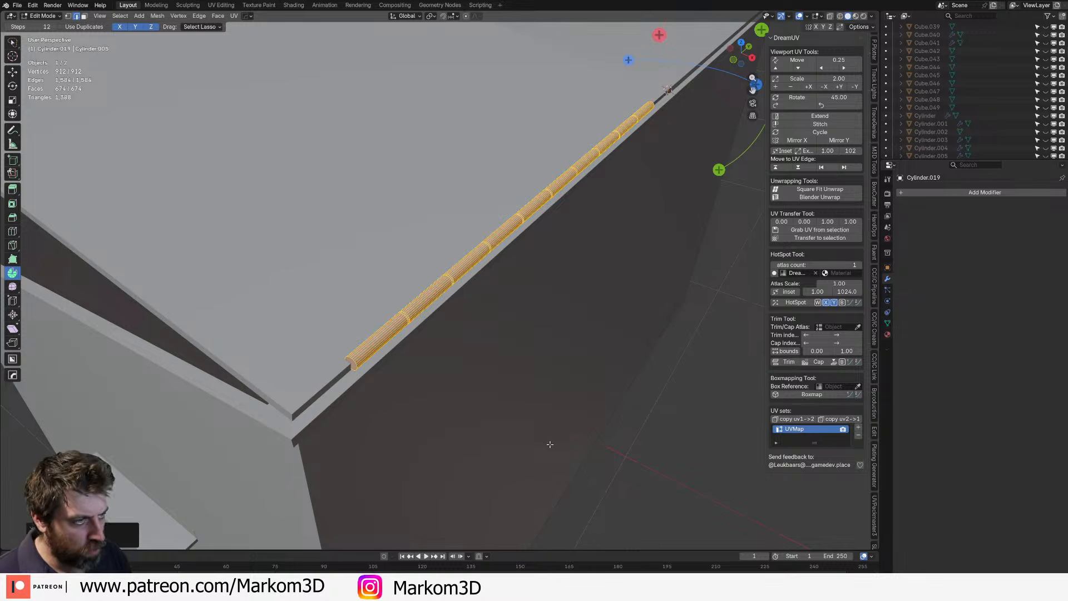
pyautogui.press('1')
pyautogui.hotkey('alt', 'a')
pyautogui.keyDown('shift'); pyautogui.moveTo(532, 269); pyautogui.dragTo(479, 353, button='middle'); pyautogui.keyUp('shift')
pyautogui.keyDown('alt'); pyautogui.click(604, 180); pyautogui.keyUp('alt')
pyautogui.keyDown('shift'); pyautogui.moveTo(306, 529); pyautogui.dragTo(418, 390, button='middle'); pyautogui.keyUp('shift')
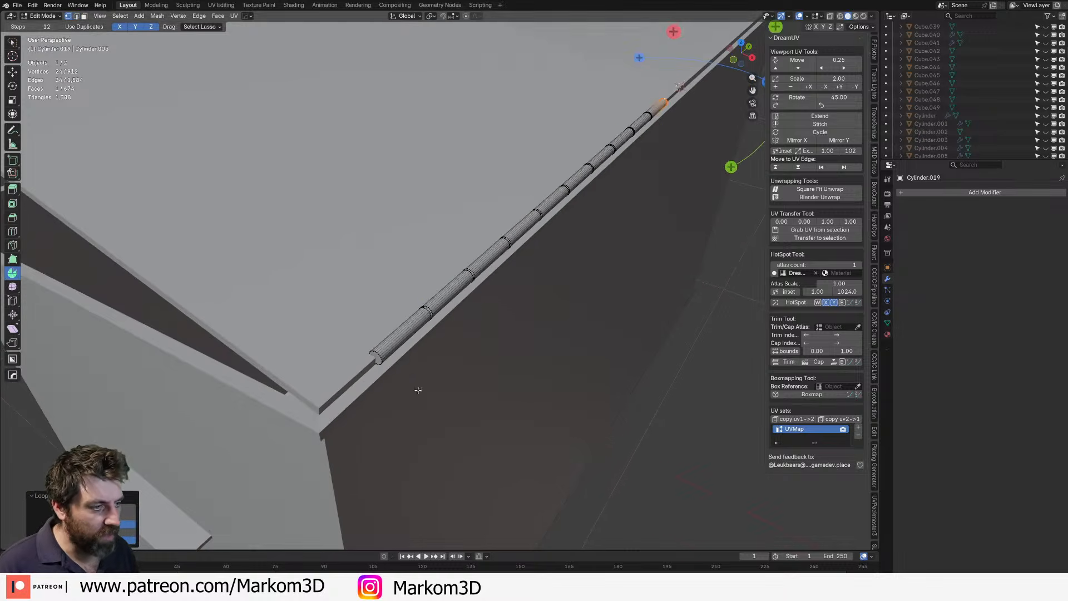
pyautogui.keyDown('alt'); pyautogui.keyDown('shift'); pyautogui.click(380, 361); pyautogui.keyUp('shift'); pyautogui.keyUp('alt')
pyautogui.hotkey('ctrl', 'b')
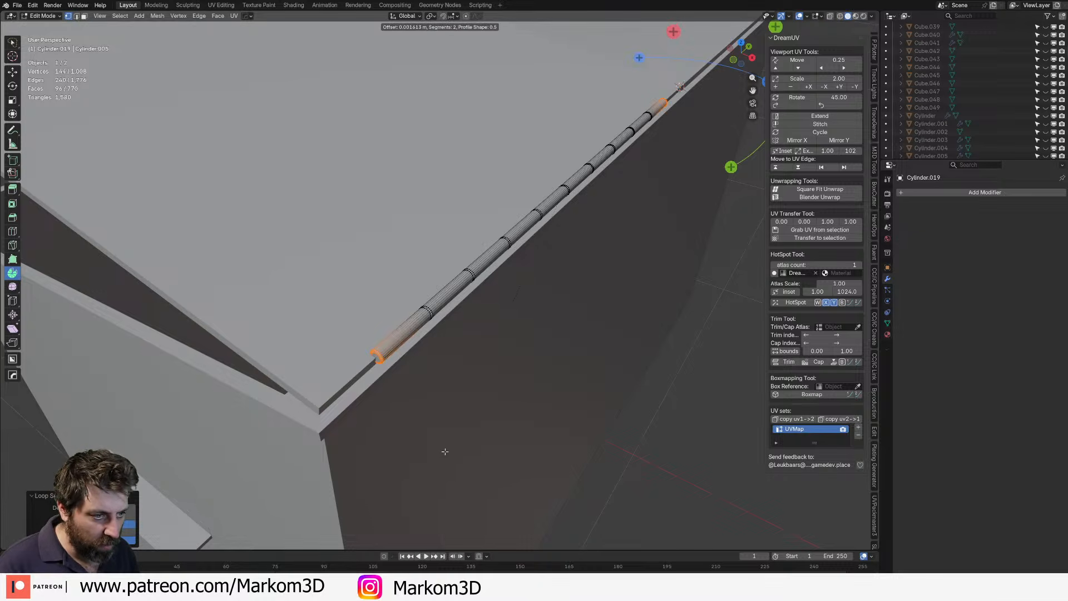
pyautogui.click(449, 444)
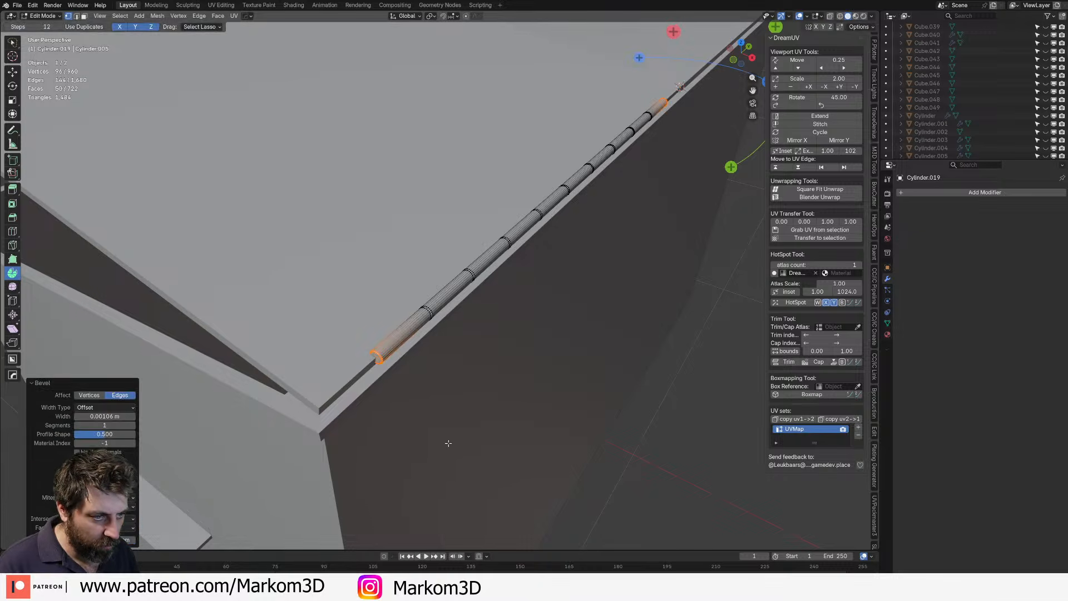
# - Duplicate the whole hinge cylinder along Y onto the second flap's hinge edge and return to Object Mode
pyautogui.scroll(-3, 449, 444)
pyautogui.moveTo(448, 443); pyautogui.dragTo(400, 378, button='middle')
pyautogui.press('Tab')
pyautogui.keyDown('shift'); pyautogui.moveTo(565, 390); pyautogui.dragTo(408, 325, button='middle'); pyautogui.keyUp('shift')
pyautogui.press('Tab')
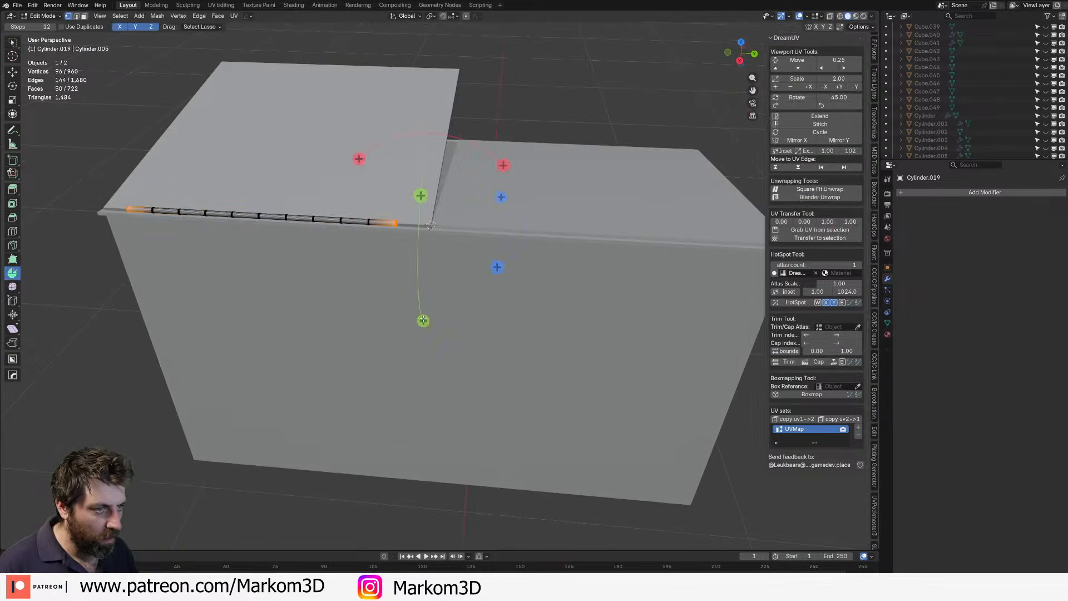
pyautogui.press('KP_3')
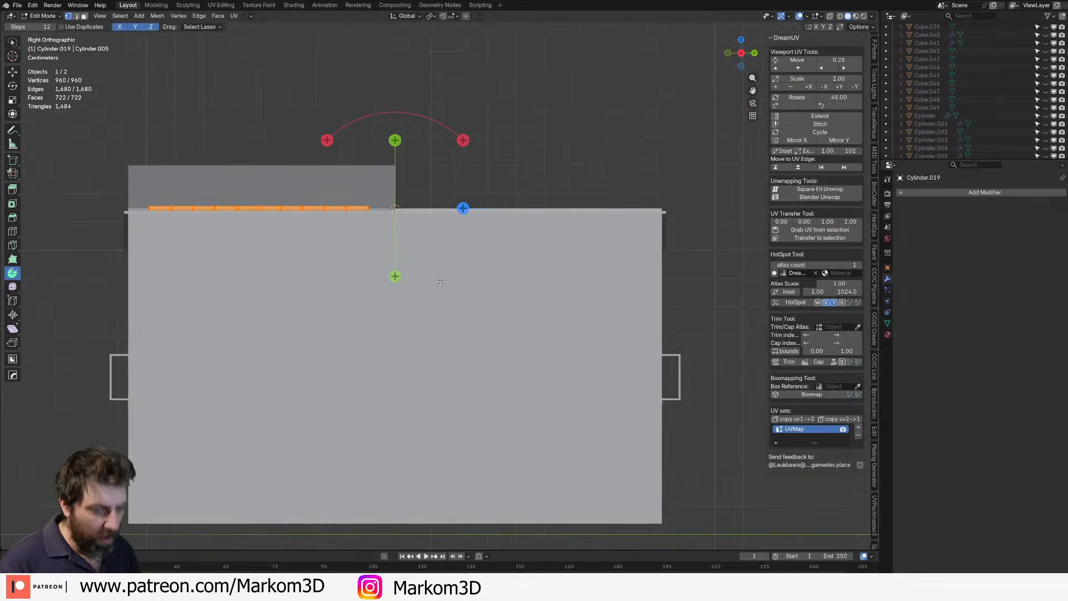
pyautogui.hotkey('shift', 'd')
pyautogui.press('y')
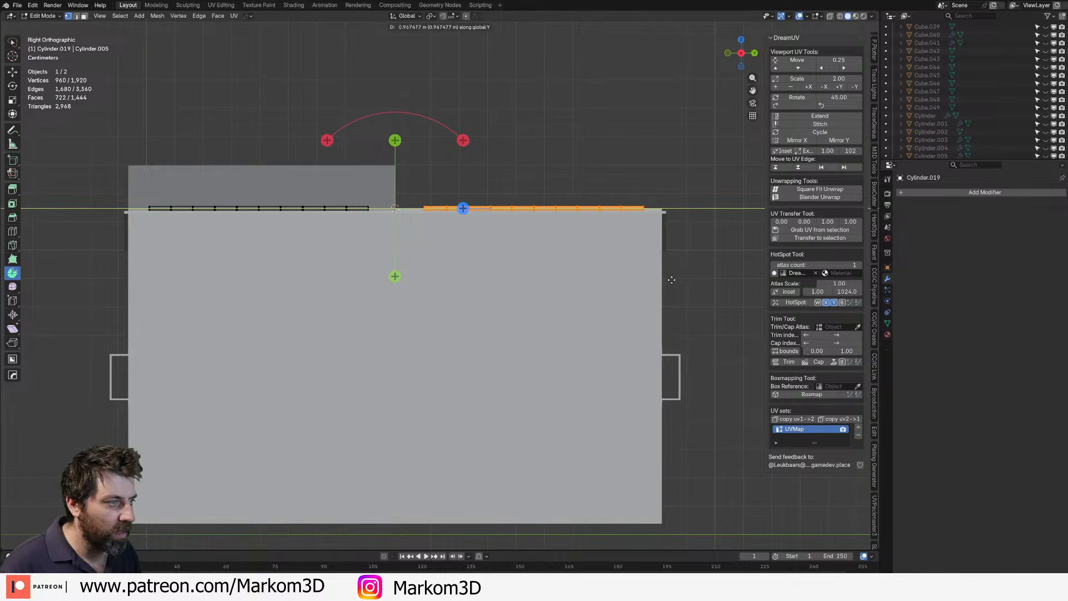
pyautogui.click(625, 268)
pyautogui.moveTo(624, 268); pyautogui.dragTo(605, 240, button='middle')
pyautogui.press('Tab')
pyautogui.moveTo(537, 272); pyautogui.dragTo(560, 277, button='middle')
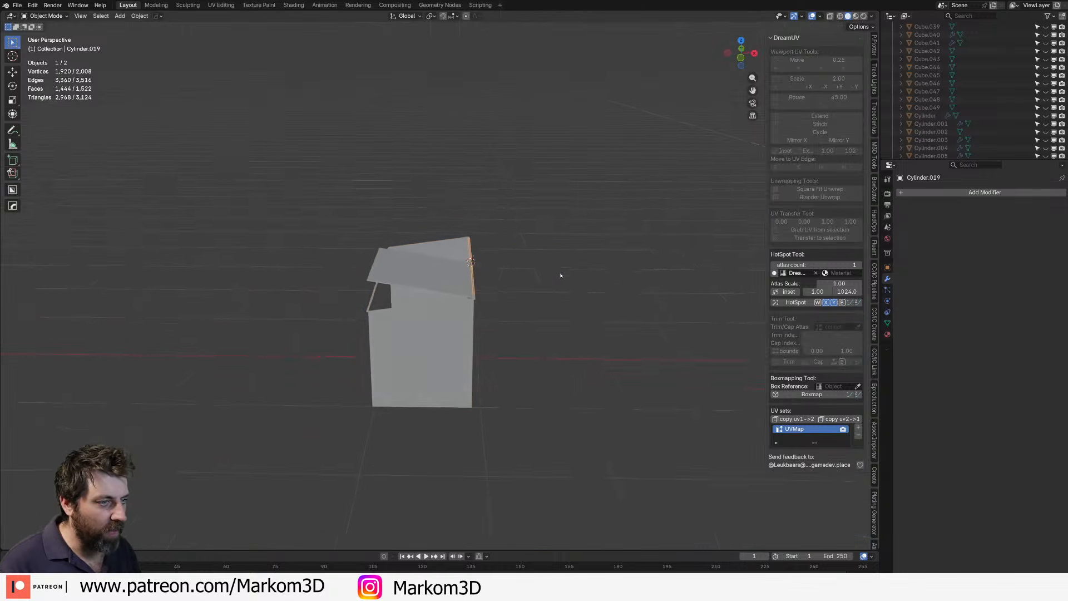
pyautogui.scroll(1, 560, 277)
# - Add a Bevel modifier to the box container and set its amount to 0.001 m
pyautogui.click(418, 300)
pyautogui.moveTo(417, 301); pyautogui.dragTo(555, 370, button='middle')
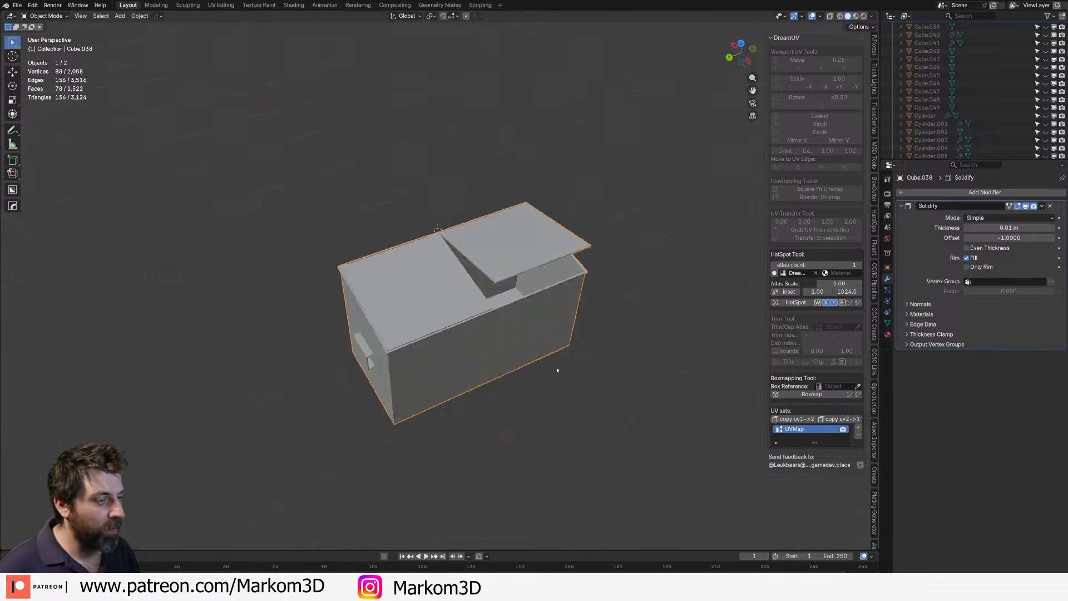
pyautogui.scroll(3, 556, 377)
pyautogui.hotkey('shift', 'a')
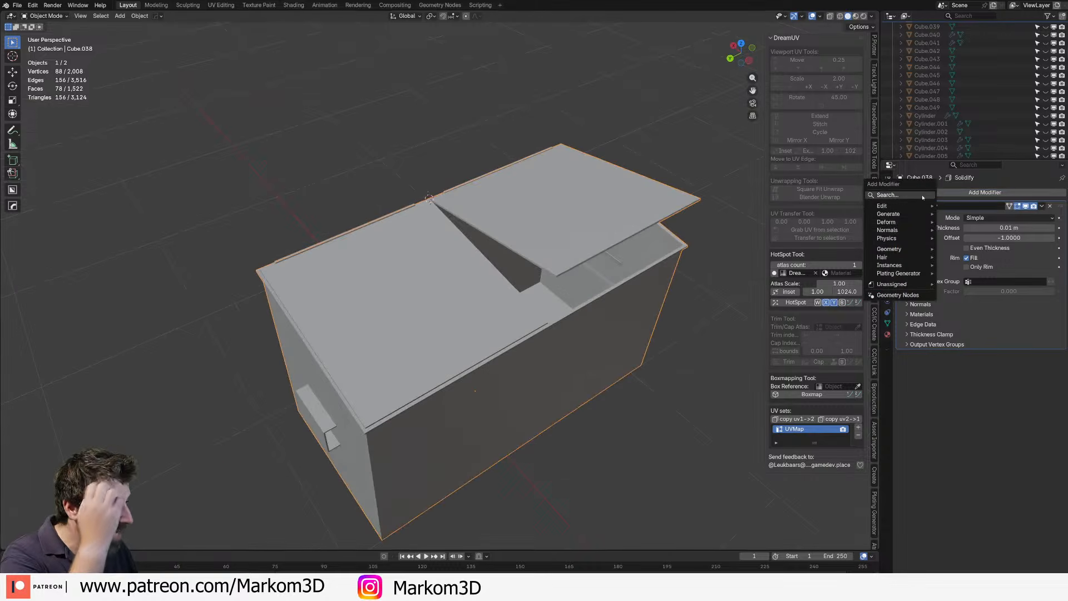
pyautogui.moveTo(912, 211)
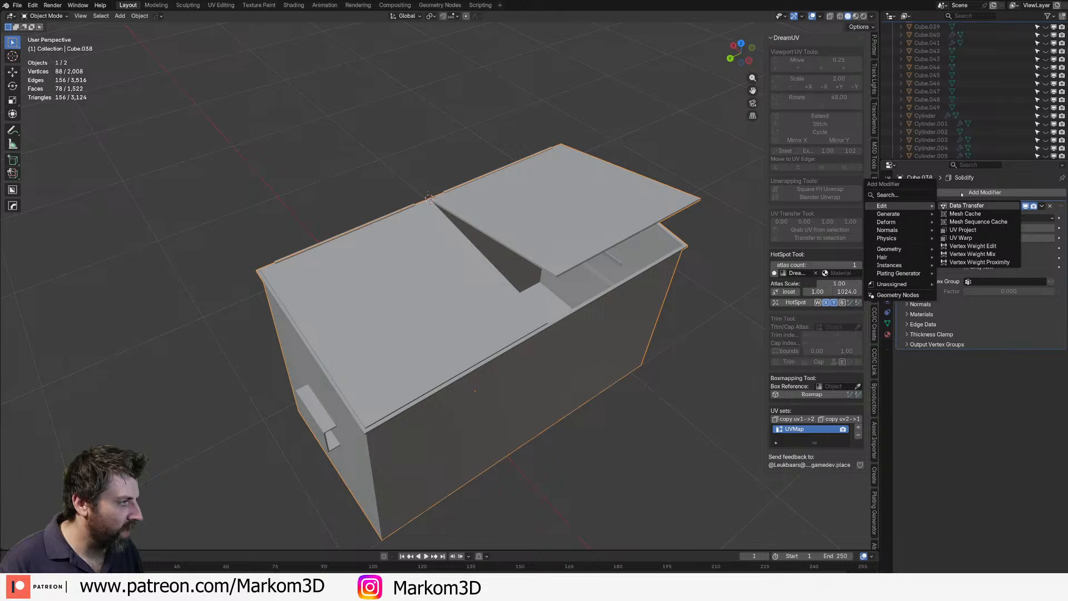
pyautogui.write('BEVEL')
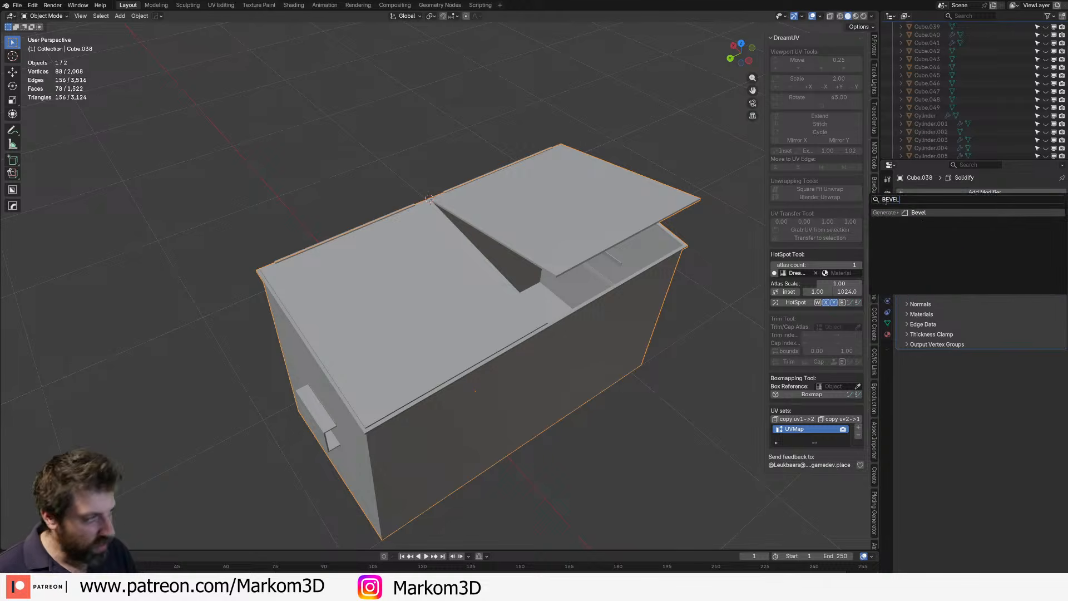
pyautogui.press('Return')
pyautogui.moveTo(515, 378); pyautogui.dragTo(511, 326, button='middle')
pyautogui.scroll(2, 548, 332)
pyautogui.click(986, 385)
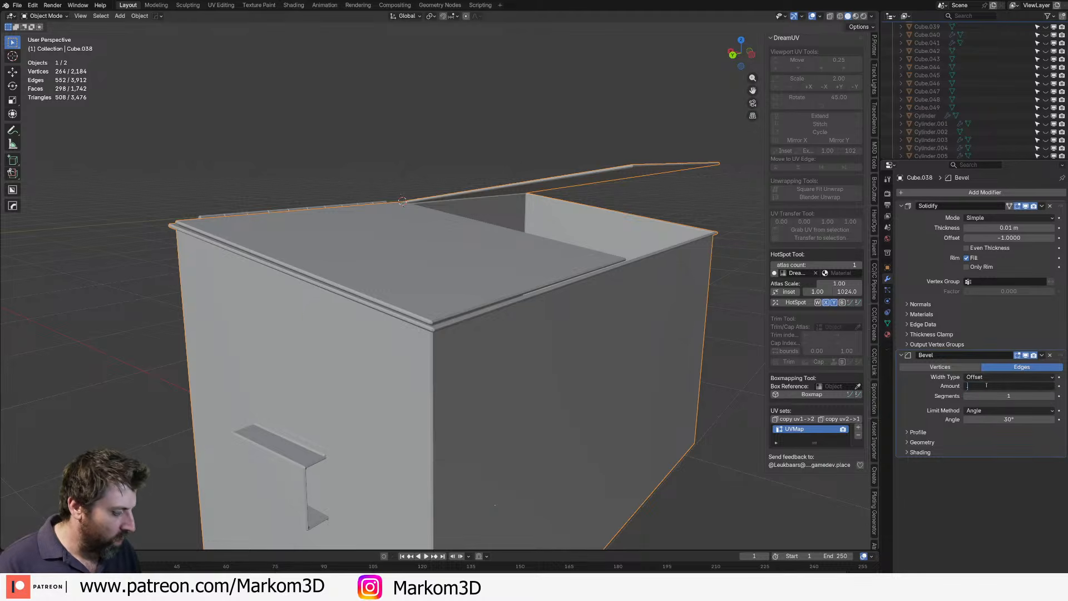
pyautogui.write('.001')
pyautogui.press('Return')
# - Examine the bevelled edges, lid flaps, rim and side handles of the box from several sides
pyautogui.scroll(-4, 341, 489)
pyautogui.moveTo(341, 488); pyautogui.dragTo(359, 467, button='middle')
pyautogui.scroll(2, 420, 388)
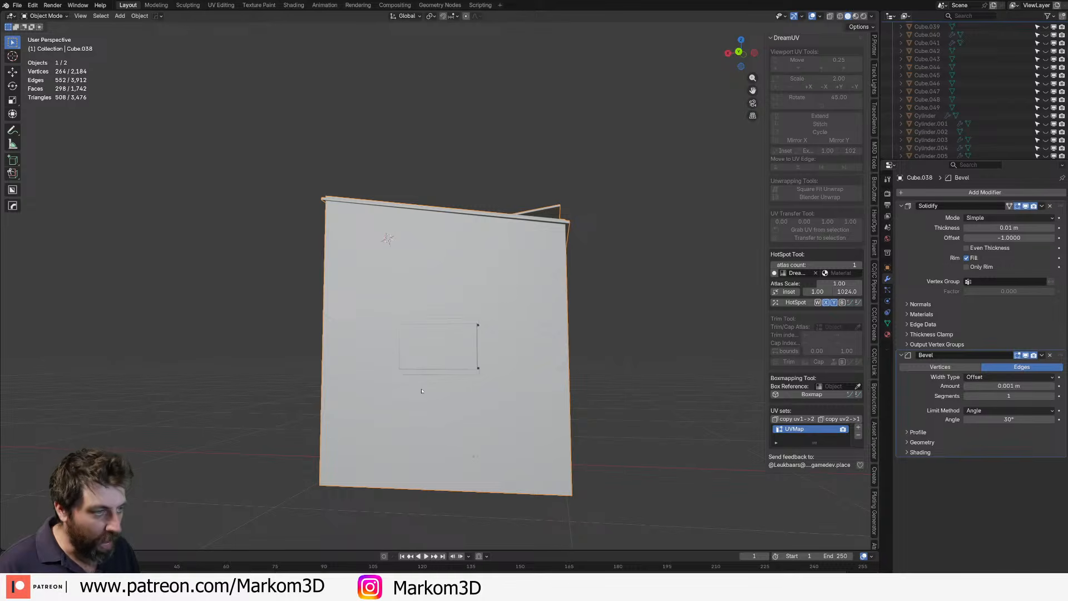
pyautogui.scroll(-2, 446, 340)
pyautogui.moveTo(446, 340); pyautogui.dragTo(424, 395, button='middle')
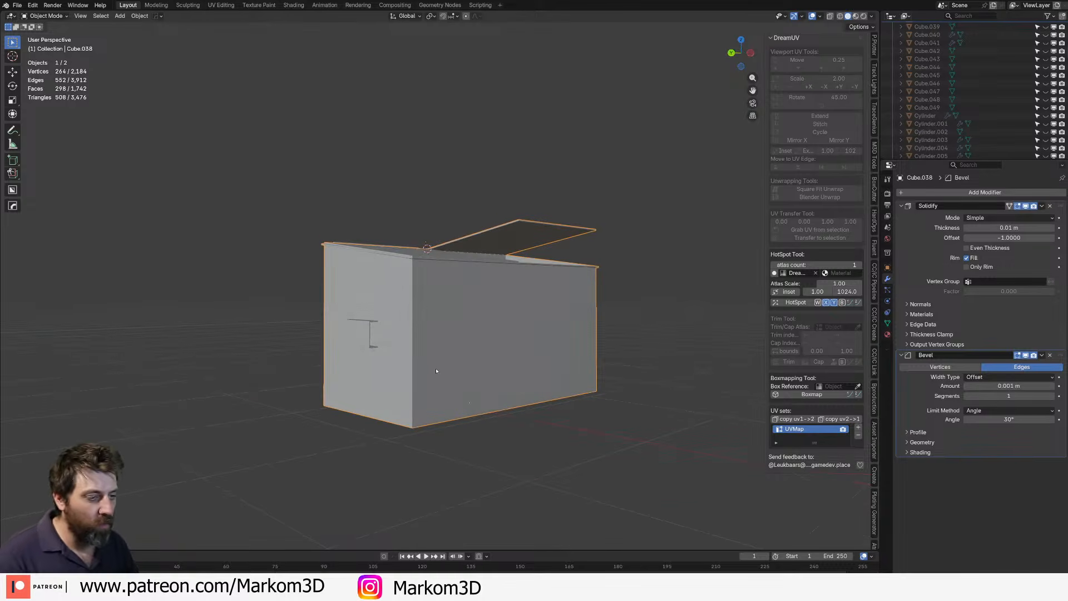
pyautogui.moveTo(438, 346); pyautogui.dragTo(422, 345, button='middle')
pyautogui.moveTo(471, 312); pyautogui.dragTo(329, 310, button='middle')
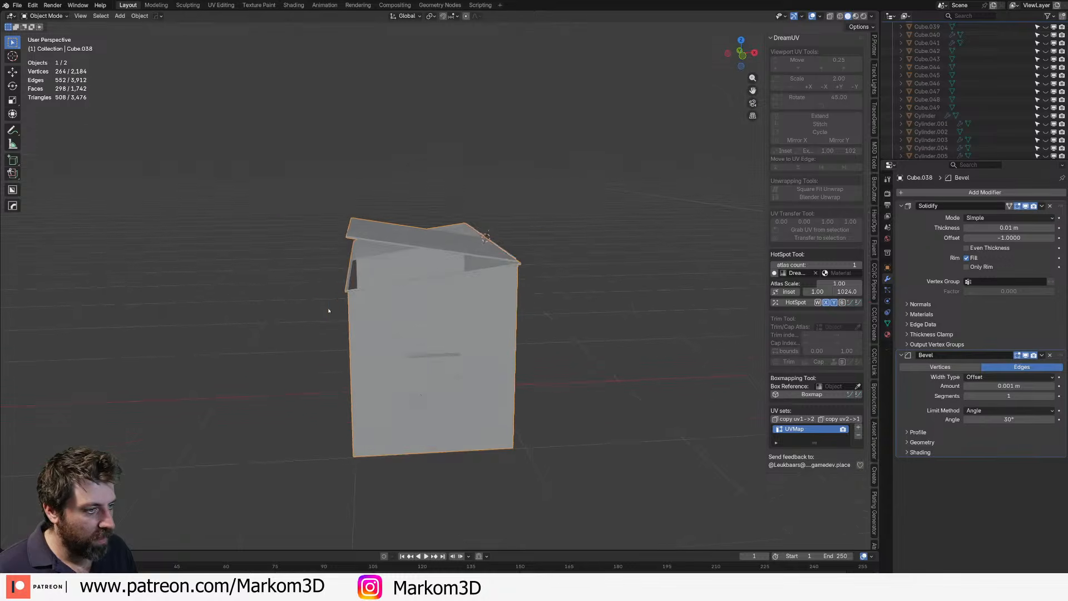
pyautogui.scroll(3, 509, 308)
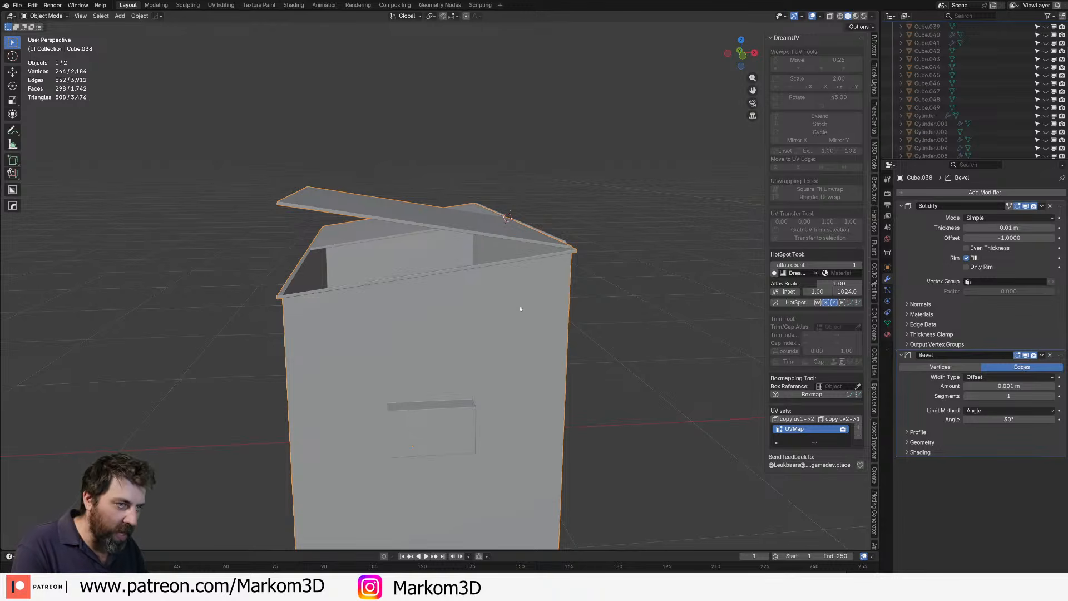
pyautogui.scroll(-4, 519, 370)
pyautogui.moveTo(519, 369); pyautogui.dragTo(568, 375, button='middle')
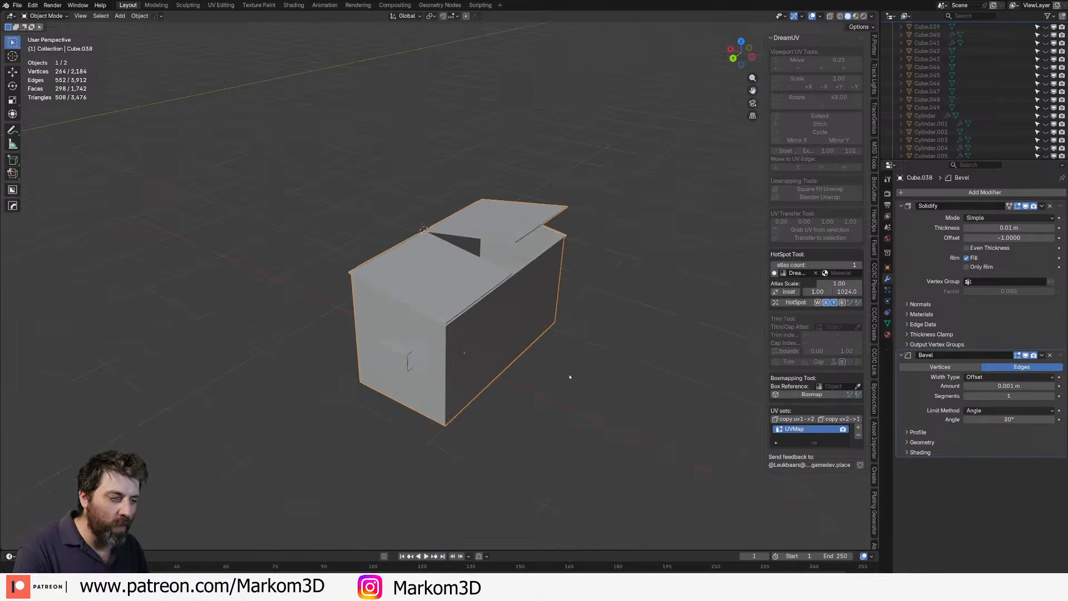
pyautogui.scroll(3, 567, 374)
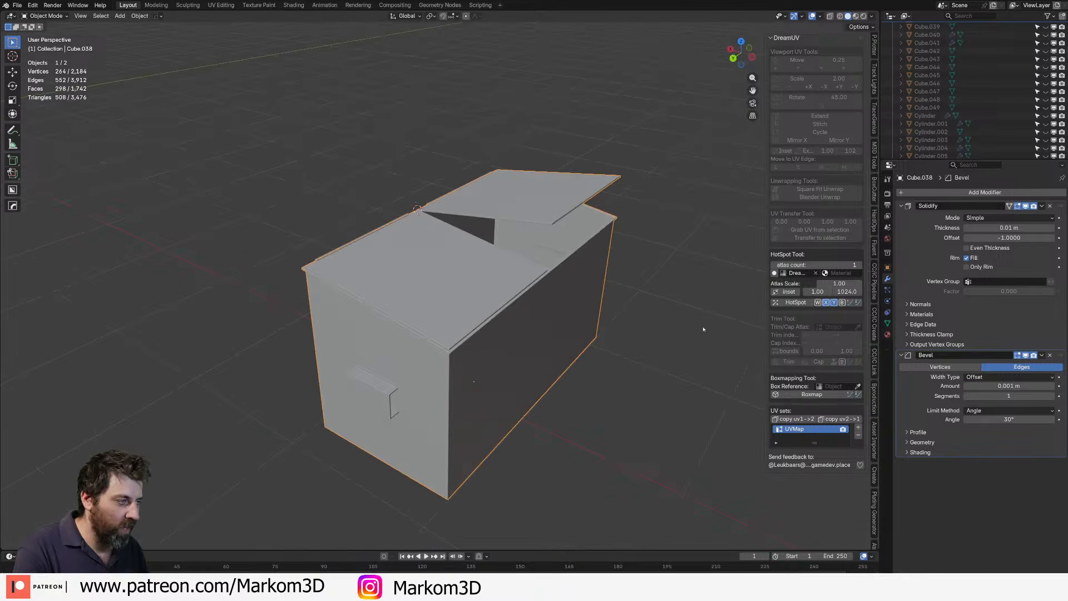
# - Snap the 3D cursor to the centre beneath the box, add a cylinder there in the box mesh and scale it down
pyautogui.moveTo(535, 306); pyautogui.dragTo(431, 416, button='middle')
pyautogui.press('Tab')
pyautogui.moveTo(532, 473); pyautogui.dragTo(489, 364, button='middle')
pyautogui.press('Tab')
pyautogui.hotkey('shift', 's')
pyautogui.click(485, 410)
pyautogui.press('Tab')
pyautogui.hotkey('shift', 'a')
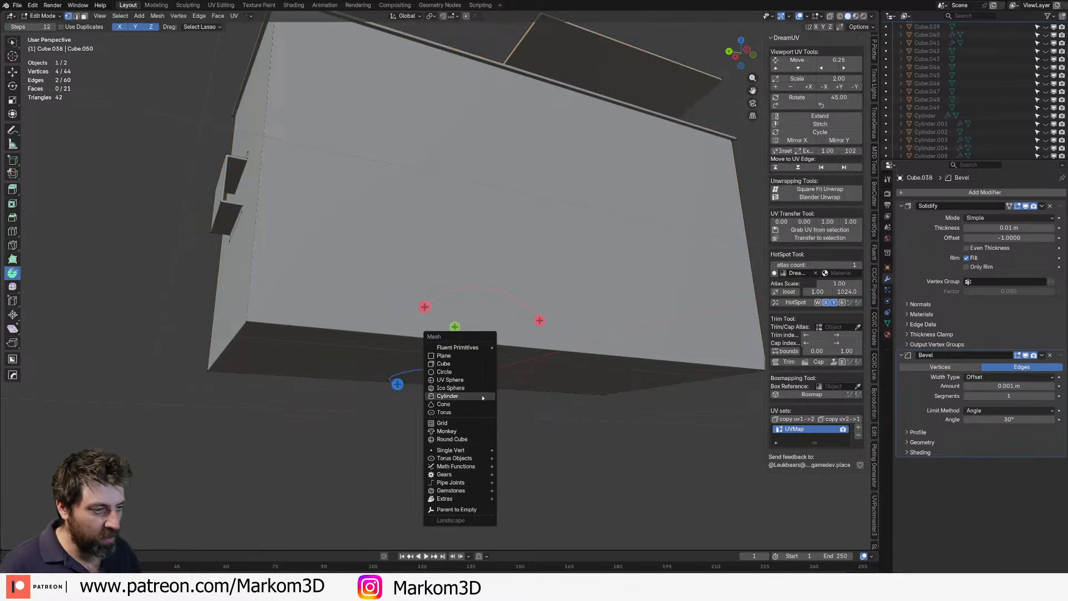
pyautogui.click(470, 396)
pyautogui.press('s')
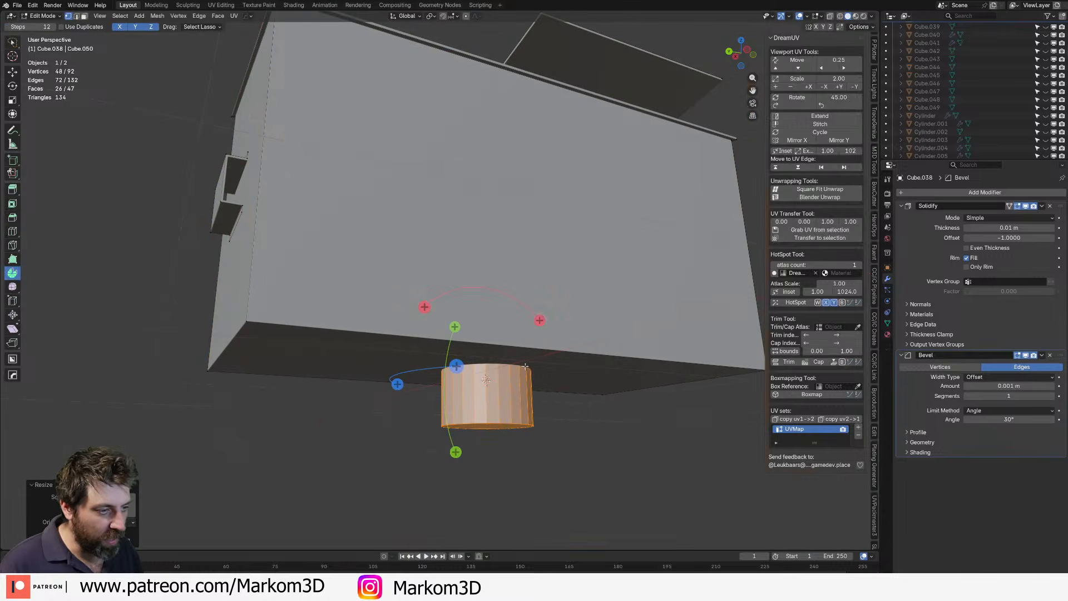
pyautogui.click(503, 395)
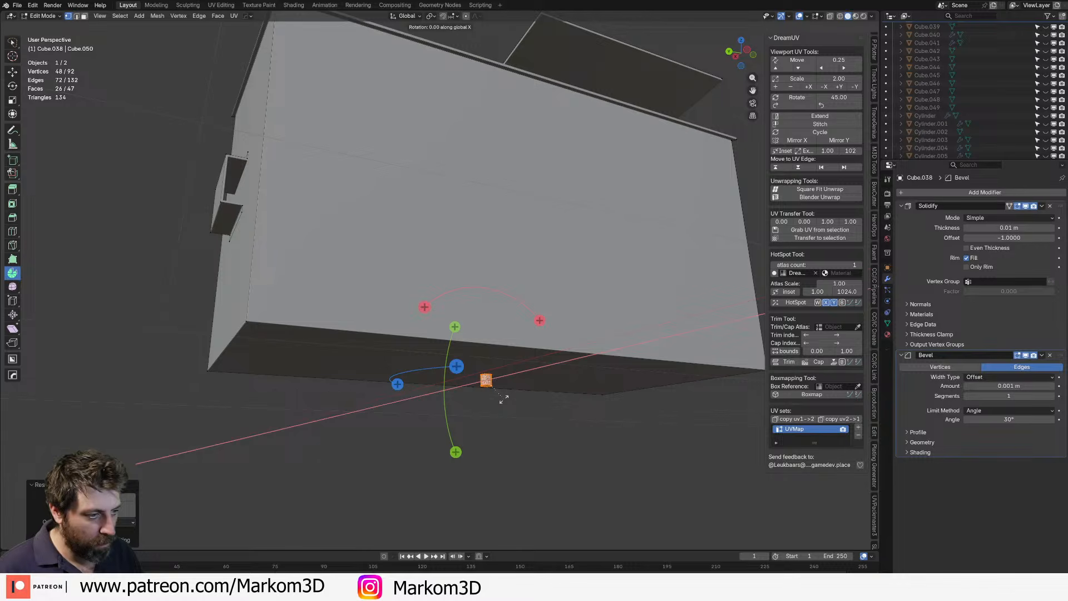
# - Rotate the small cylinder about the X axis, flatten it along Y into a disc and enlarge the disc
pyautogui.click(503, 399)
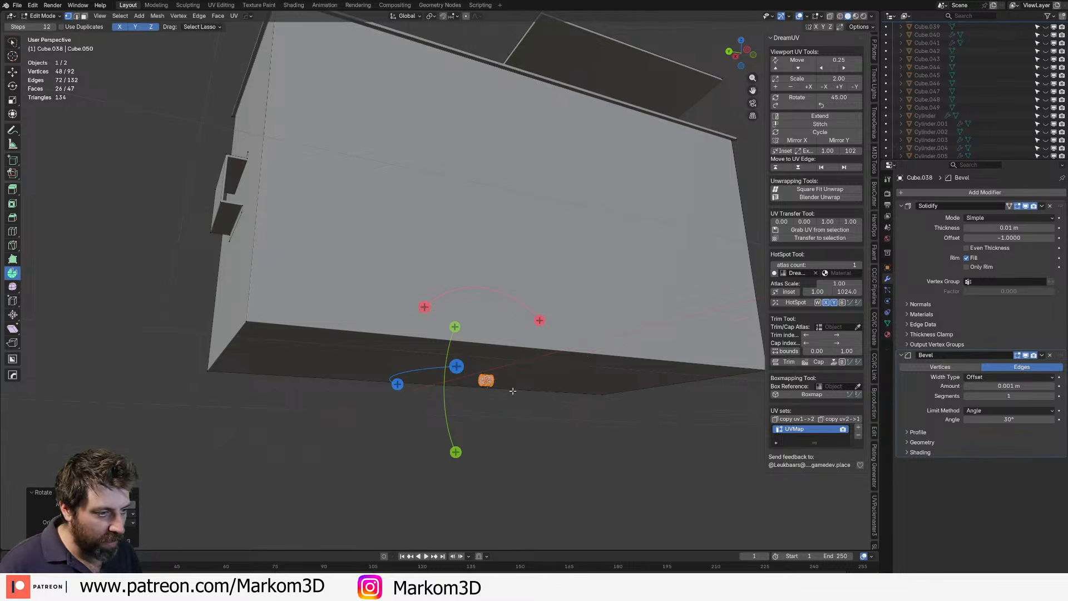
pyautogui.press('y')
pyautogui.click(499, 386)
pyautogui.press('KP_Decimal')
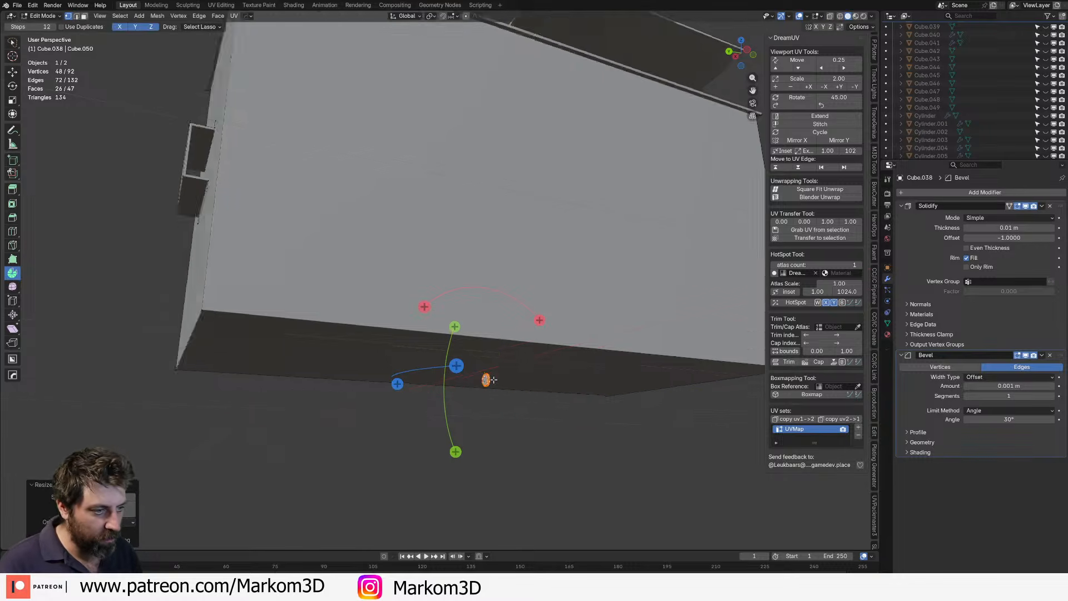
pyautogui.scroll(-5, 577, 386)
pyautogui.press('s')
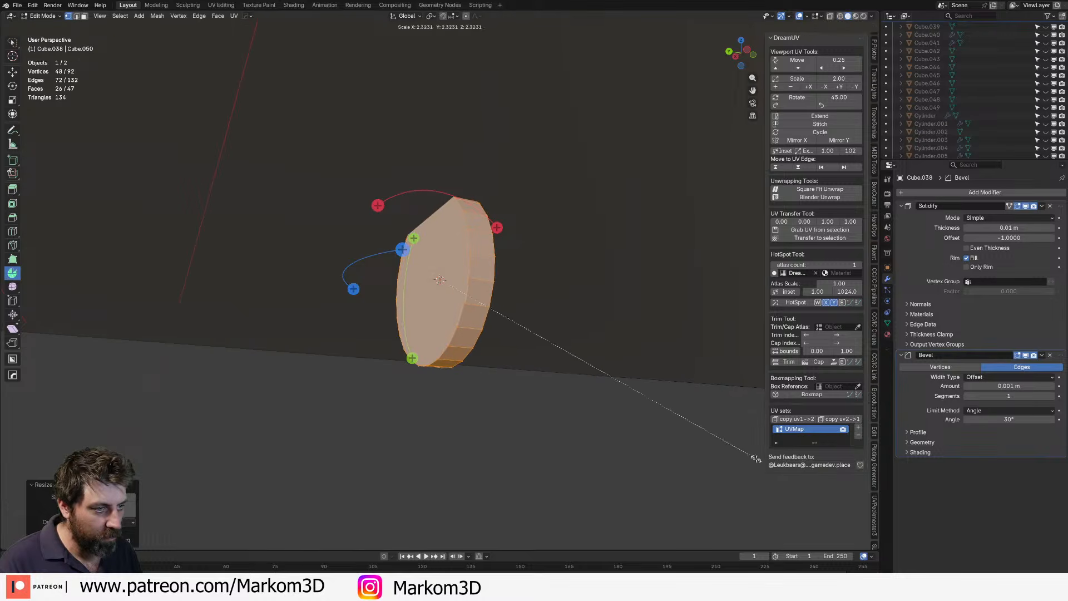
pyautogui.click(756, 458)
# - Separate the disc's linked geometry from the box mesh into its own object and return to Object Mode
pyautogui.scroll(-6, 510, 303)
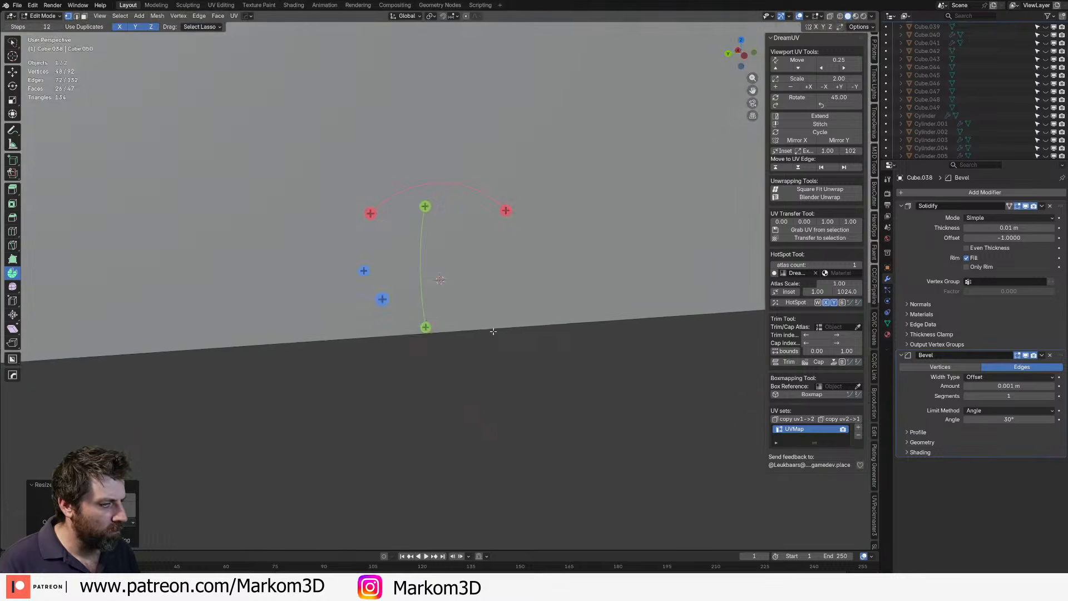
pyautogui.press('a')
pyautogui.click(437, 289)
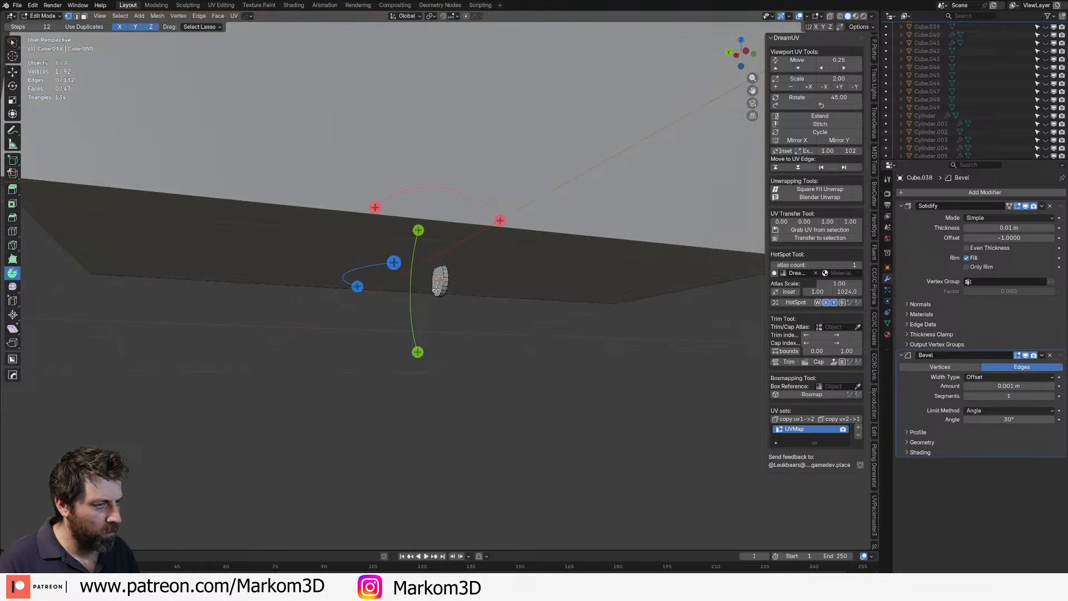
pyautogui.hotkey('ctrl', 'l')
pyautogui.press('p')
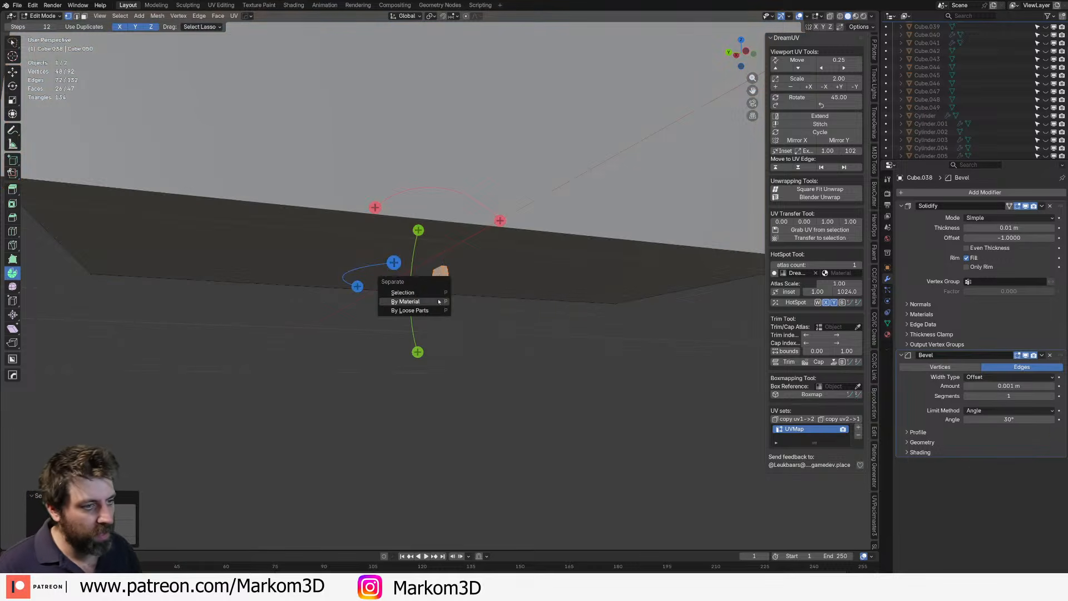
pyautogui.click(414, 290)
pyautogui.scroll(-3, 463, 291)
pyautogui.press('Tab')
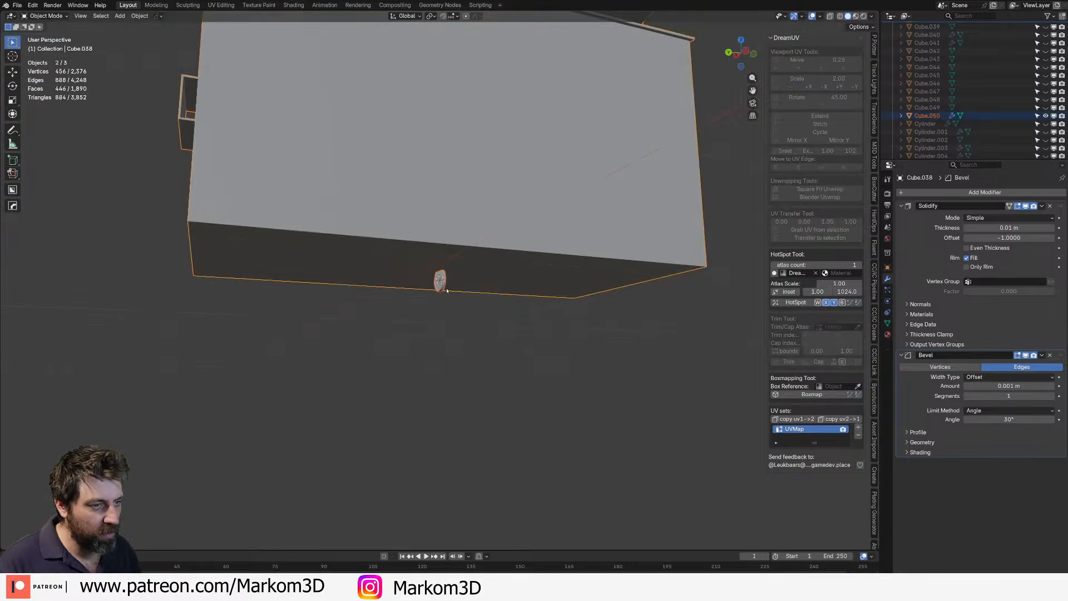
# - Scale the separated disc down, widen it along Y and enlarge it overall into a small thick wheel
pyautogui.click(439, 280)
pyautogui.scroll(4, 445, 286)
pyautogui.press('Tab')
pyautogui.press('s')
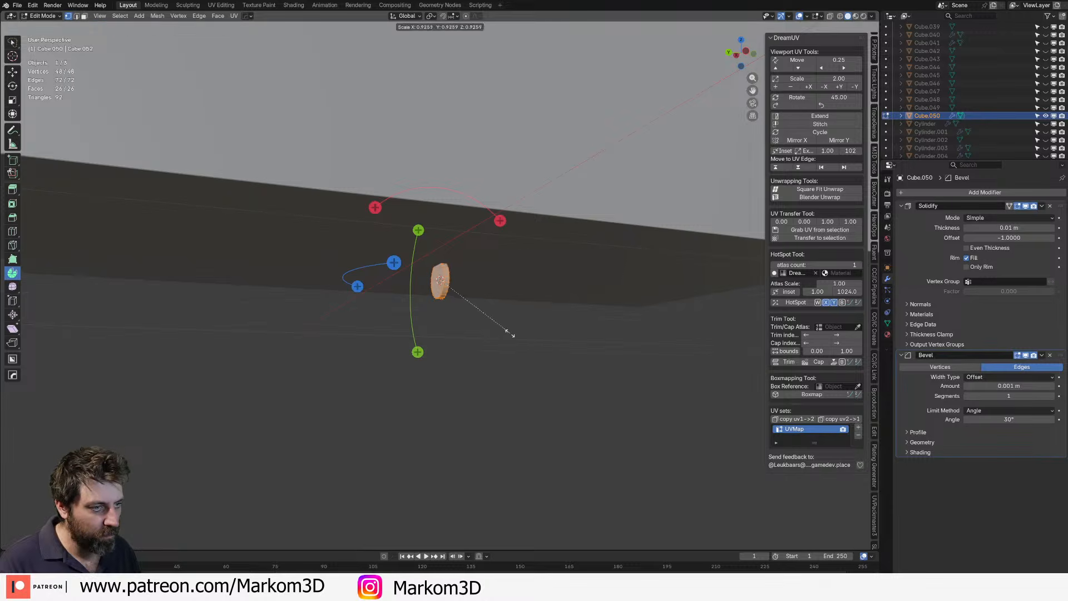
pyautogui.click(490, 317)
pyautogui.press('s')
pyautogui.press('x')
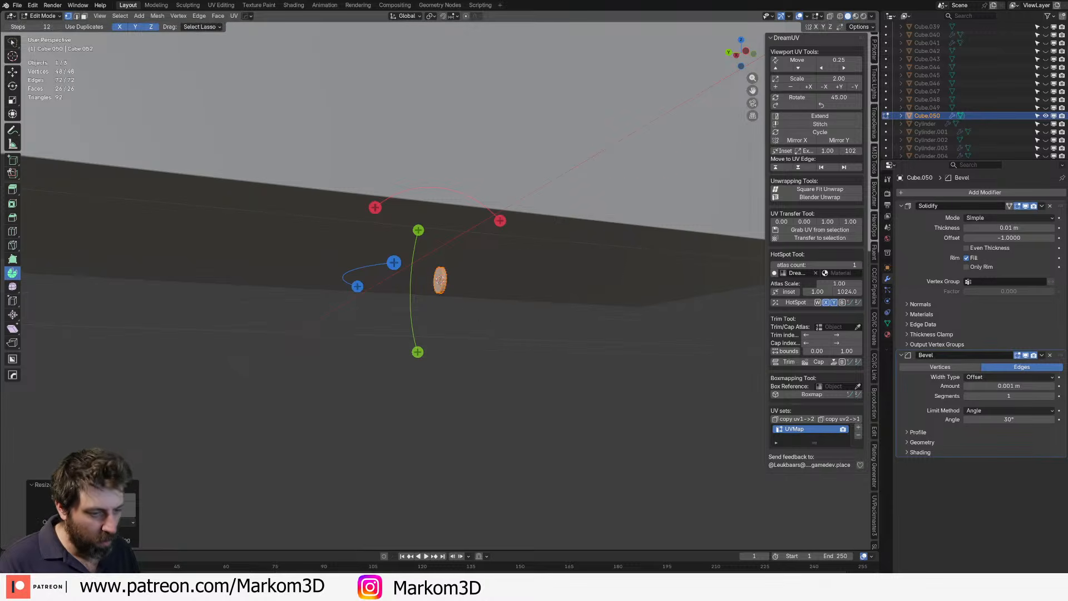
pyautogui.press('y')
pyautogui.click(543, 326)
pyautogui.keyDown('shift'); pyautogui.moveTo(477, 280); pyautogui.dragTo(449, 361, button='middle'); pyautogui.keyUp('shift')
pyautogui.scroll(3, 436, 366)
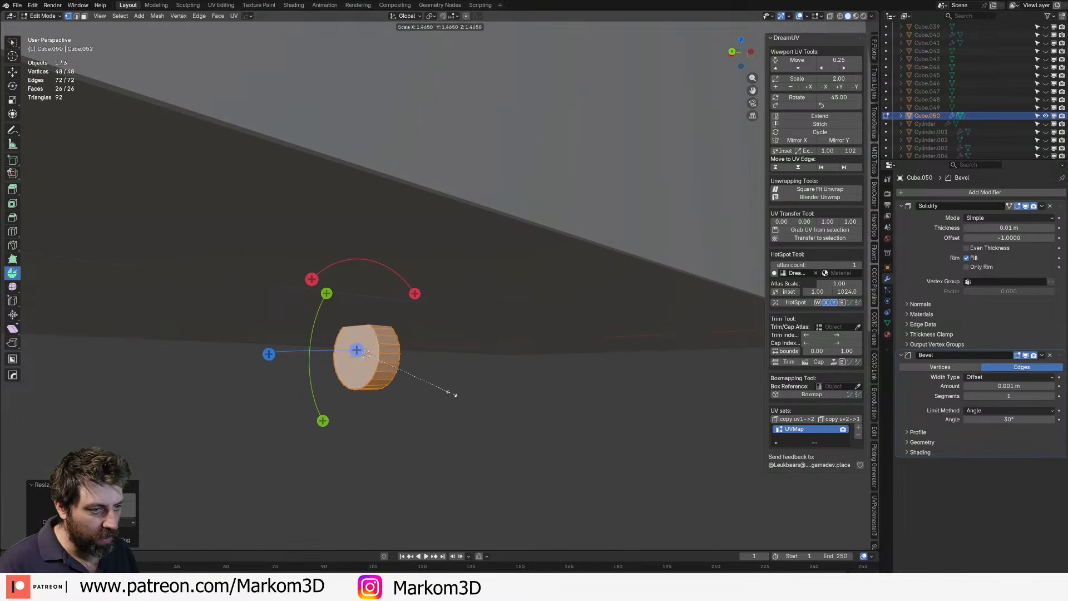
pyautogui.scroll(-6, 439, 390)
pyautogui.press('Tab')
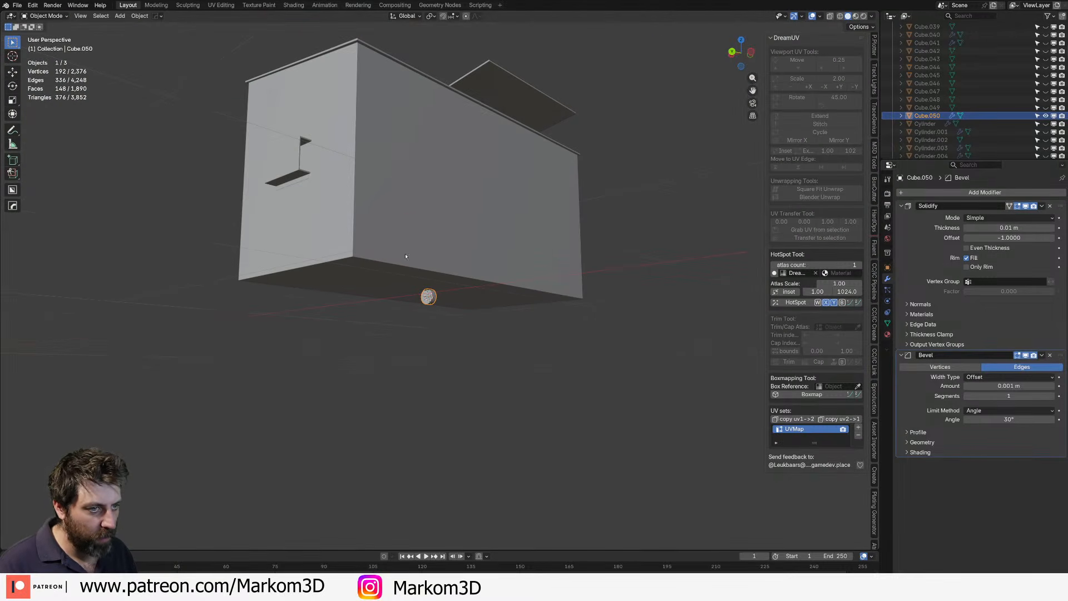
pyautogui.keyDown('shift'); pyautogui.click(405, 257); pyautogui.keyUp('shift')
pyautogui.press('Tab')
pyautogui.write('g')
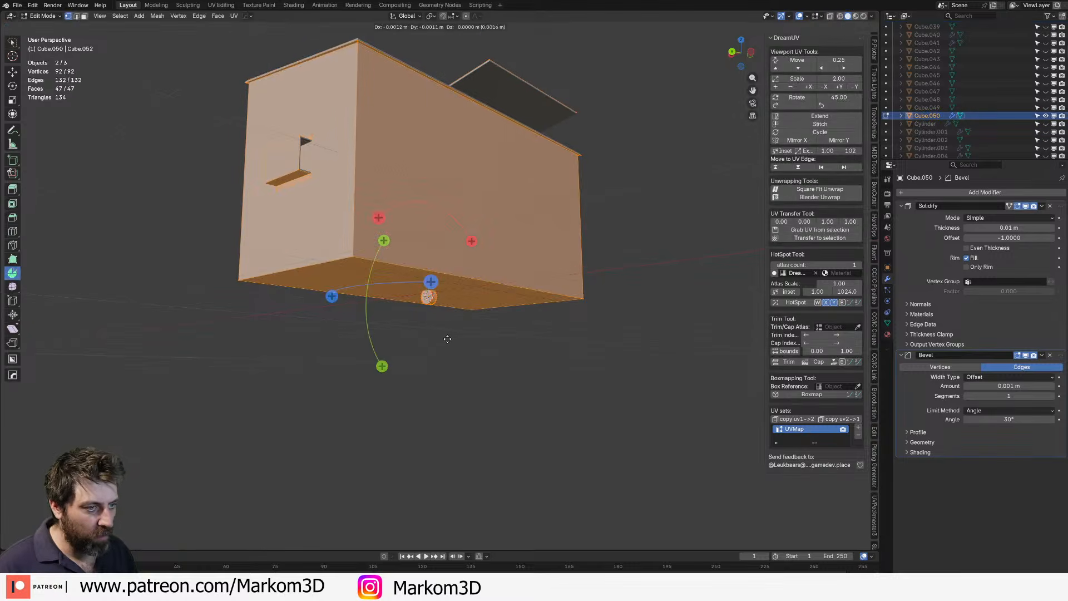
pyautogui.write('z3')
pyautogui.press('Escape')
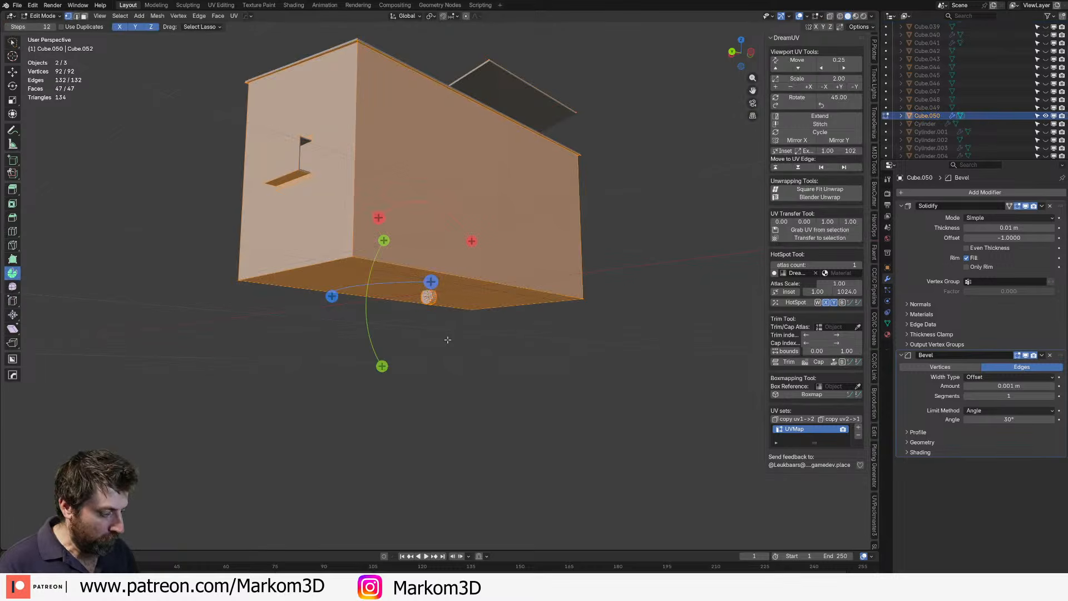
# - Apply the box's Solidify and Bevel modifiers and join the lid hinges with the box into one object
pyautogui.press('KP_3')
pyautogui.press('Tab')
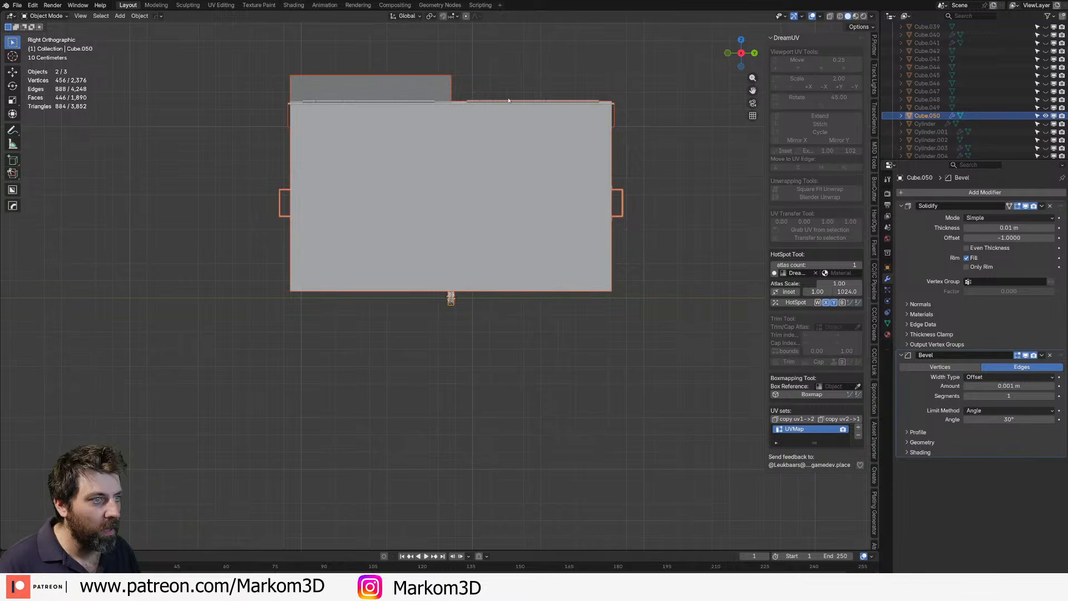
pyautogui.click(509, 108)
pyautogui.click(512, 100)
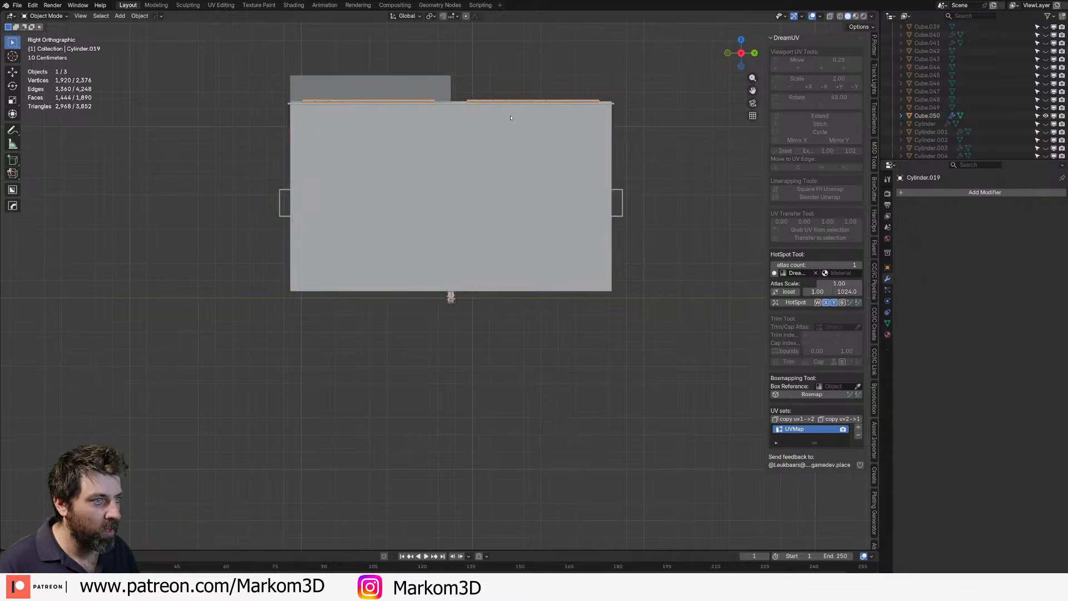
pyautogui.keyDown('shift'); pyautogui.click(500, 156); pyautogui.keyUp('shift')
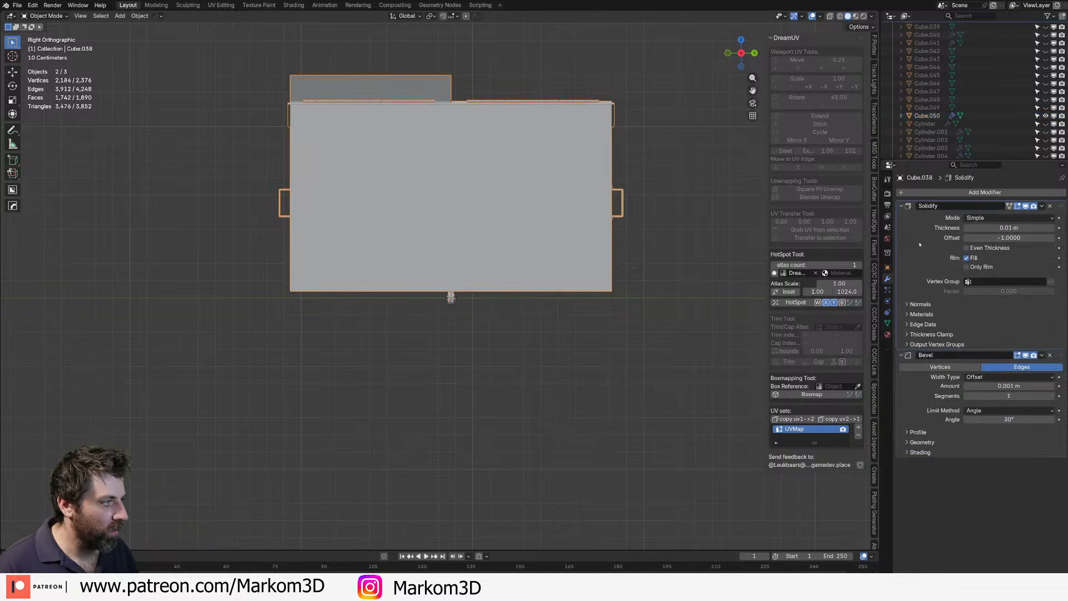
pyautogui.hotkey('ctrl', 'a')
pyautogui.hotkey('ctrl', 'a')
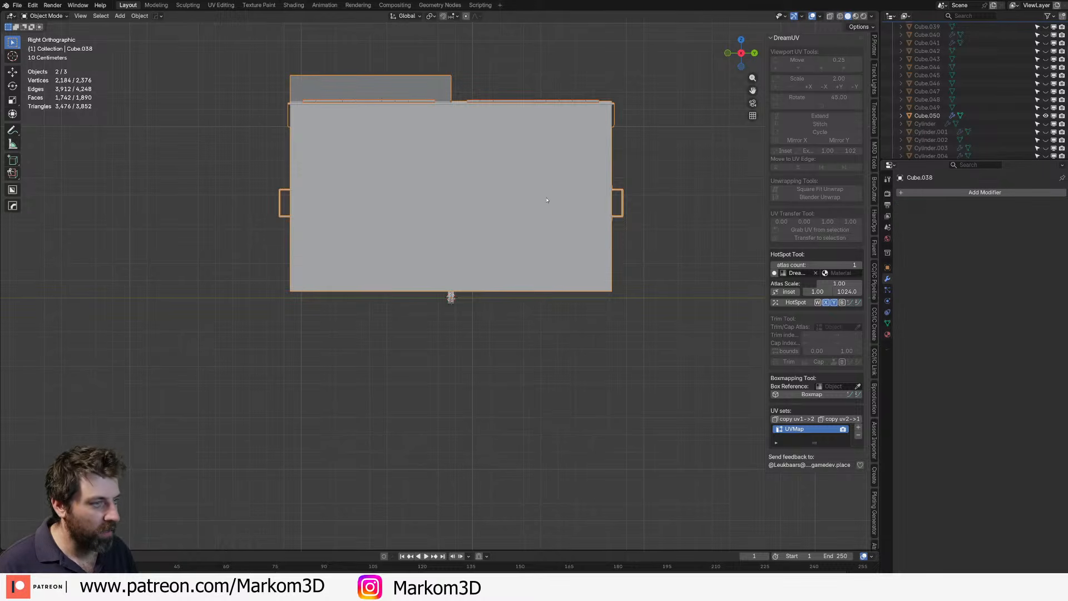
# - Raise the entire joined box mesh along Z to make room underneath for the wheel
pyautogui.press('Tab')
pyautogui.press('a')
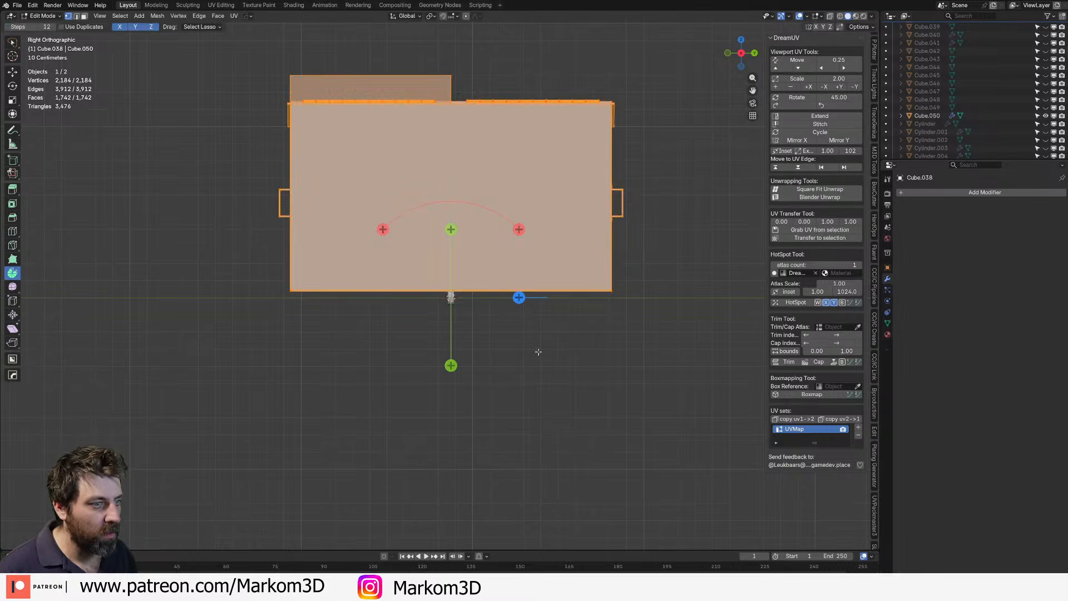
pyautogui.press('g')
pyautogui.press('z')
pyautogui.click(542, 333)
pyautogui.press('Tab')
# - Move the wheel's mesh up along Z so that its lower edge rests at ground level
pyautogui.click(454, 300)
pyautogui.scroll(3, 454, 300)
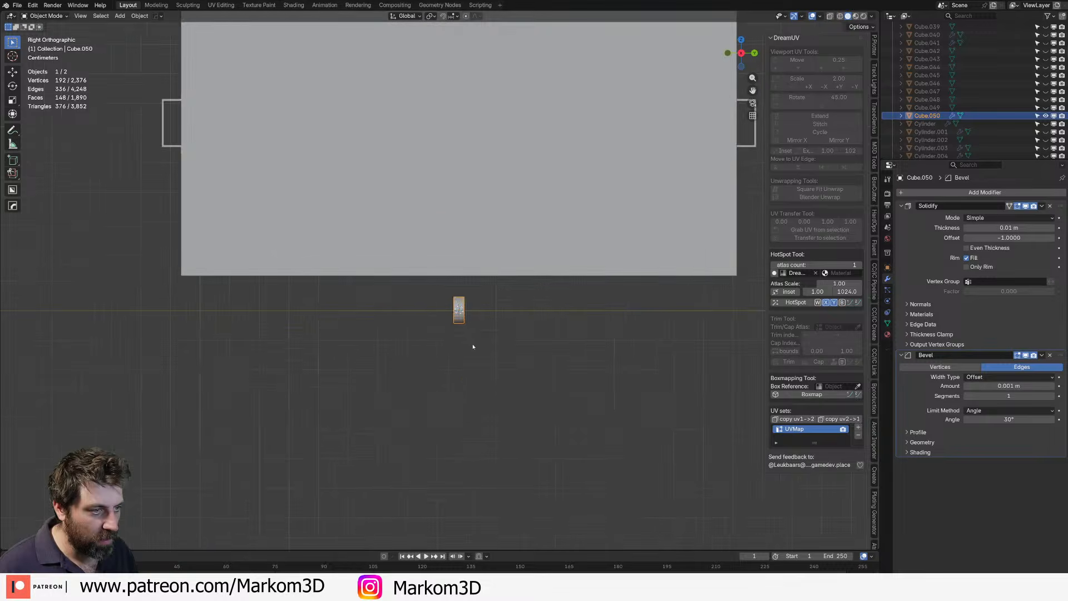
pyautogui.press('Tab')
pyautogui.press('g')
pyautogui.press('z')
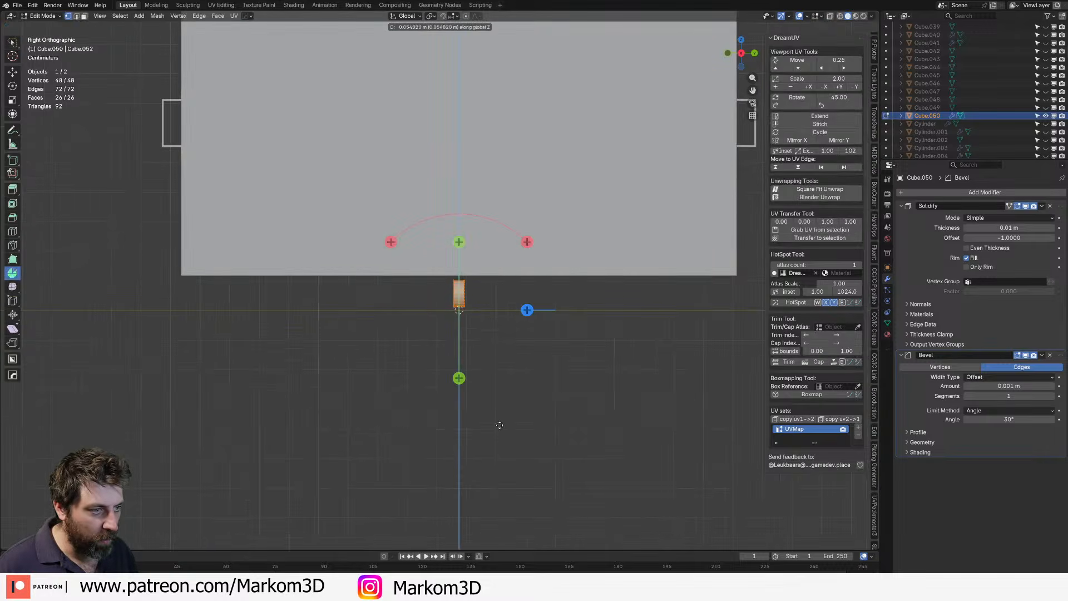
pyautogui.click(500, 435)
# - Inset both flat side faces of the wheel to leave a narrow rim around each
pyautogui.moveTo(500, 436); pyautogui.dragTo(526, 370, button='middle')
pyautogui.press('3')
pyautogui.click(465, 316)
pyautogui.scroll(3, 453, 334)
pyautogui.scroll(1, 526, 369)
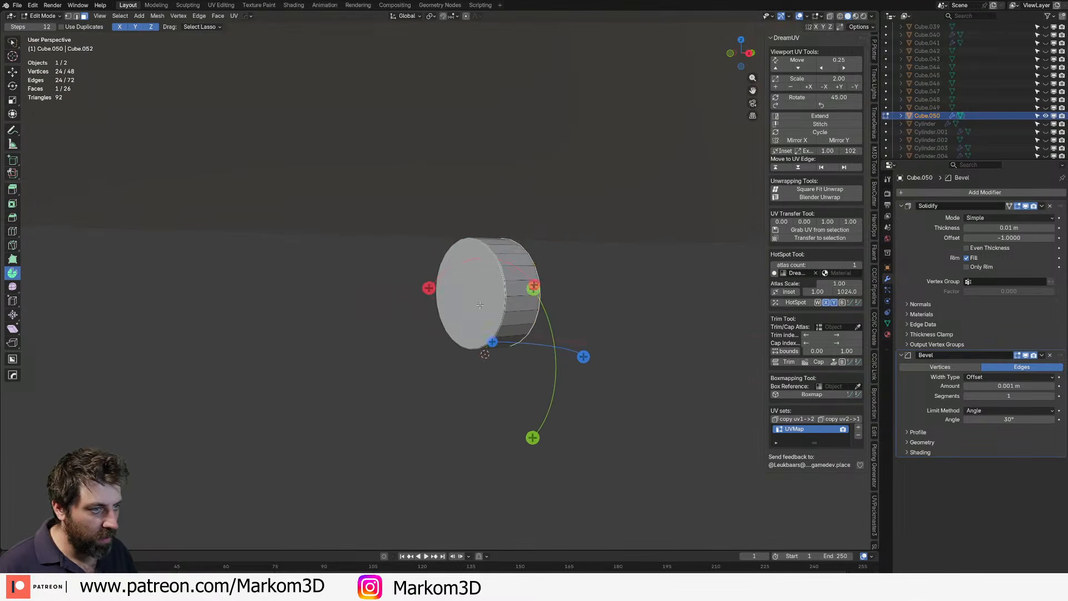
pyautogui.keyDown('shift'); pyautogui.click(477, 320); pyautogui.keyUp('shift')
pyautogui.press('i')
pyautogui.click(658, 410)
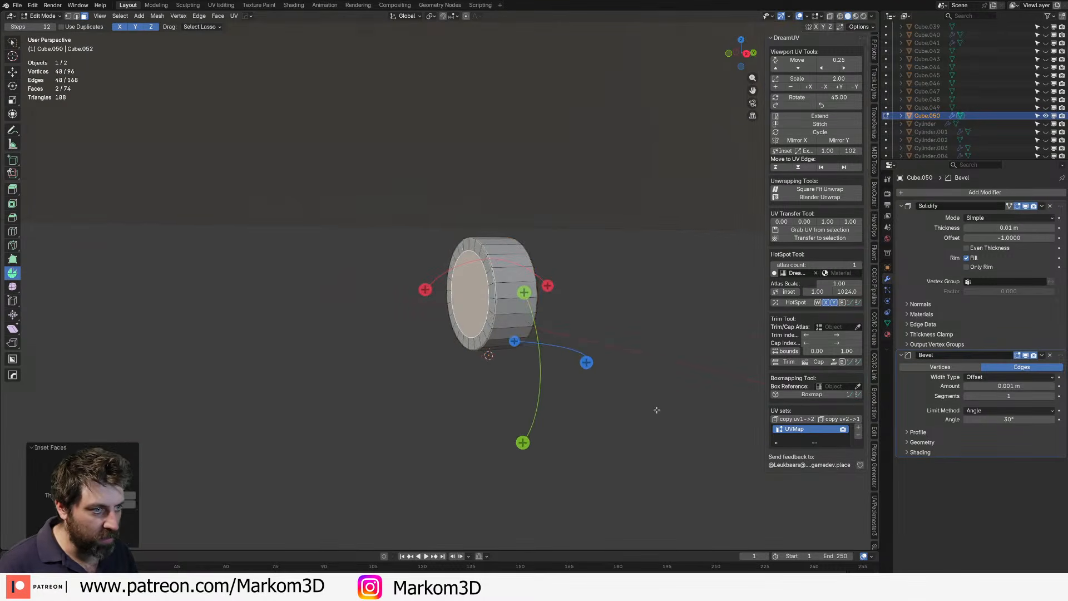
# - Extrude the two inset faces and scale them closer together along Y to recess the wheel's sides
pyautogui.press('e')
pyautogui.rightClick(649, 406)
pyautogui.press('s')
pyautogui.press('x')
pyautogui.rightClick(694, 380)
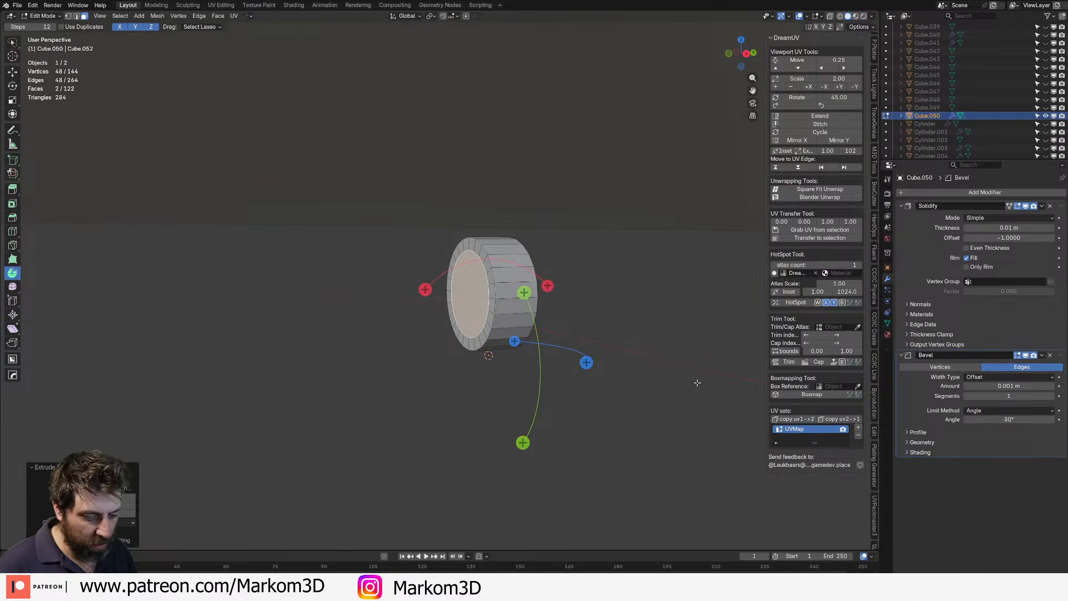
pyautogui.press('s')
pyautogui.press('y')
pyautogui.click(609, 354)
pyautogui.scroll(-5, 501, 369)
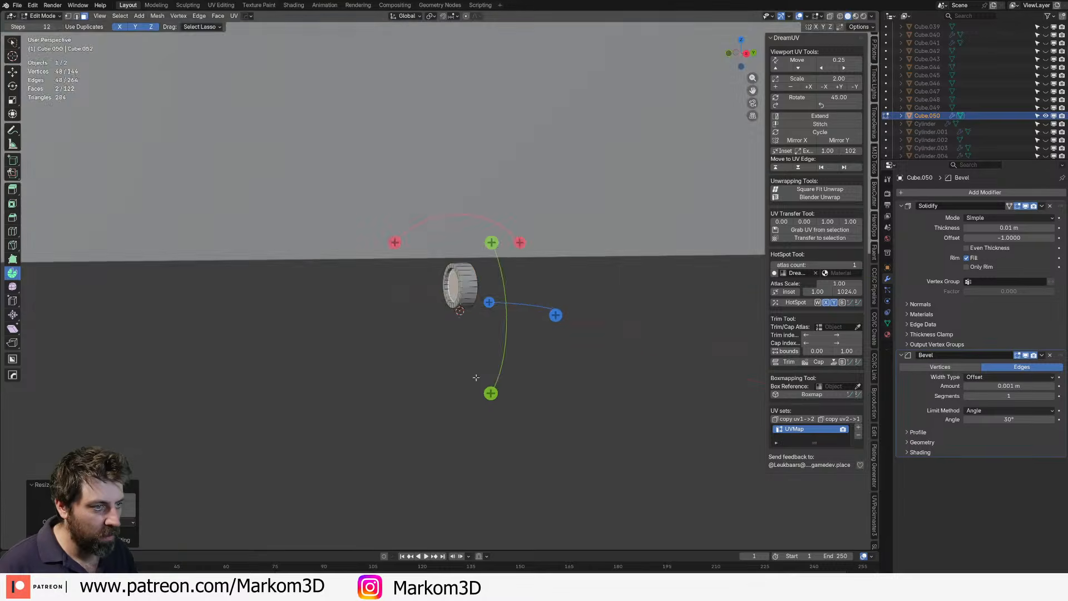
# - Remove the Solidify modifier from the wheel
pyautogui.press('Tab')
pyautogui.moveTo(474, 376); pyautogui.dragTo(612, 365, button='middle')
pyautogui.click(1050, 206)
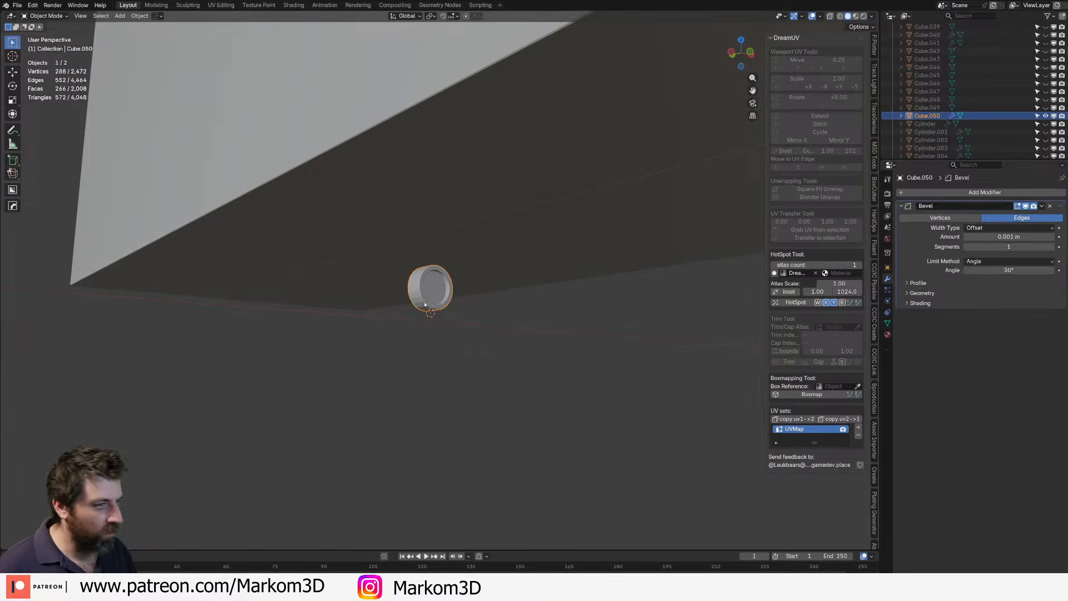
pyautogui.scroll(5, 450, 308)
pyautogui.moveTo(401, 303); pyautogui.dragTo(453, 327, button='middle')
pyautogui.scroll(-2, 434, 334)
pyautogui.press('Tab')
pyautogui.scroll(2, 401, 324)
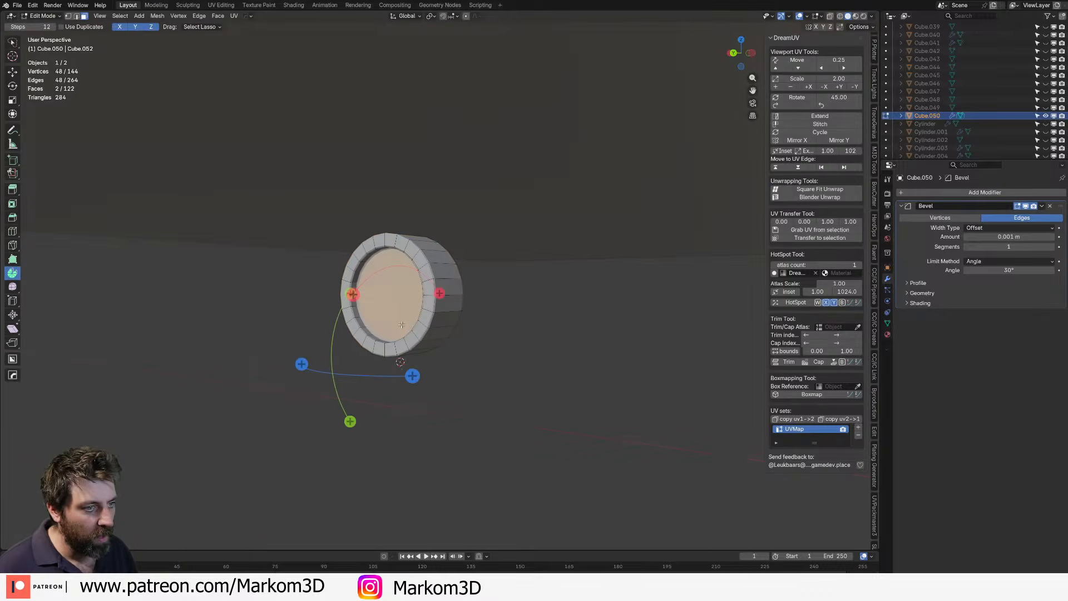
pyautogui.press('Tab')
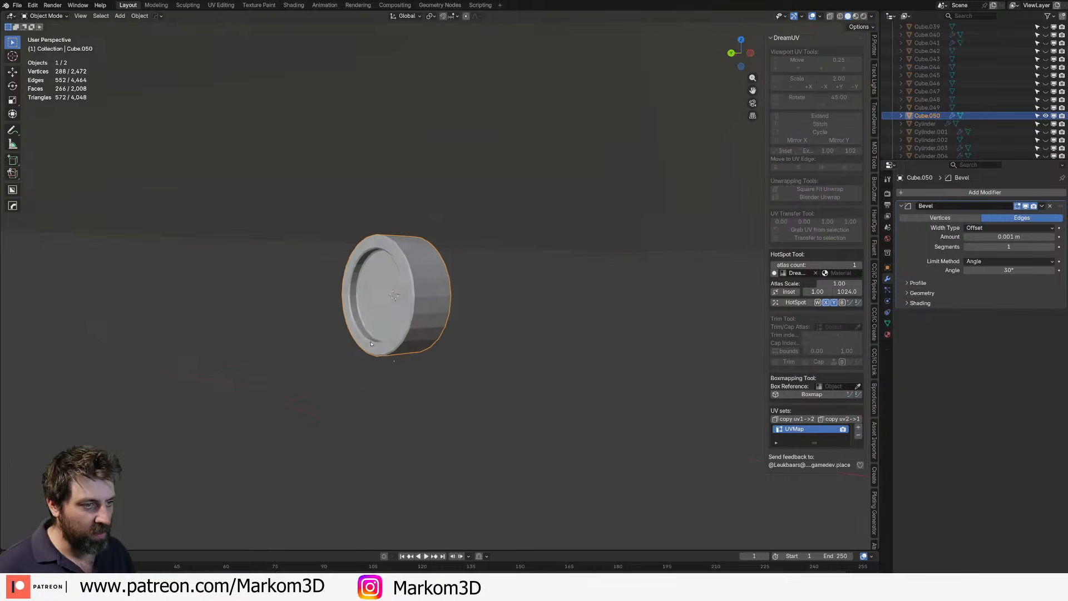
# - Add a cube at the wheel's centre, scaled down to about the wheel's size and stretched along Z
pyautogui.hotkey('shift', 'a')
pyautogui.moveTo(364, 341)
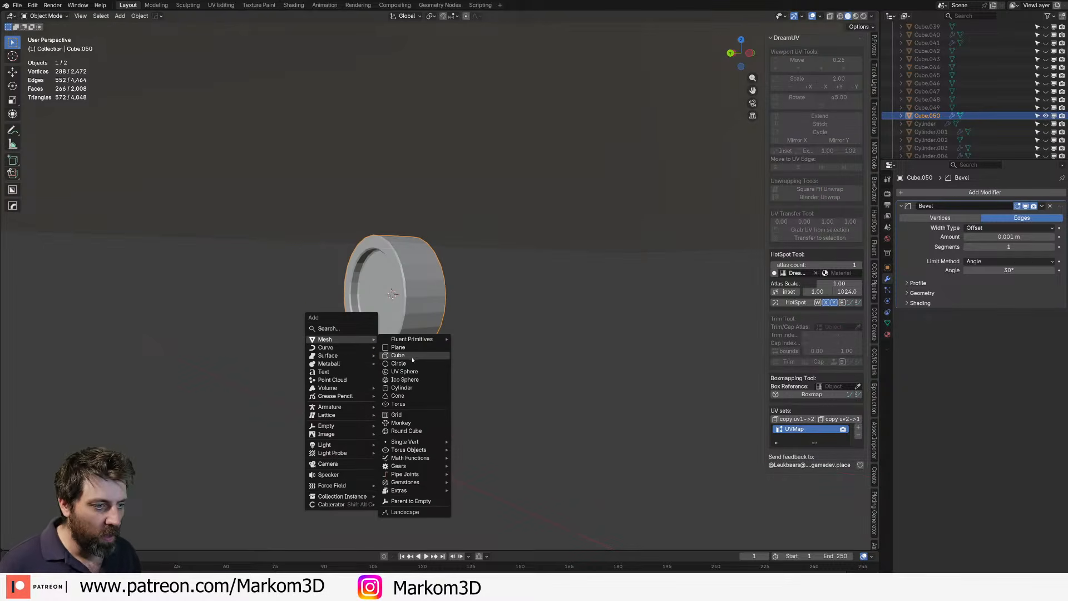
pyautogui.click(412, 358)
pyautogui.press('Tab')
pyautogui.press('s')
pyautogui.click(403, 297)
pyautogui.press('s')
pyautogui.press('z')
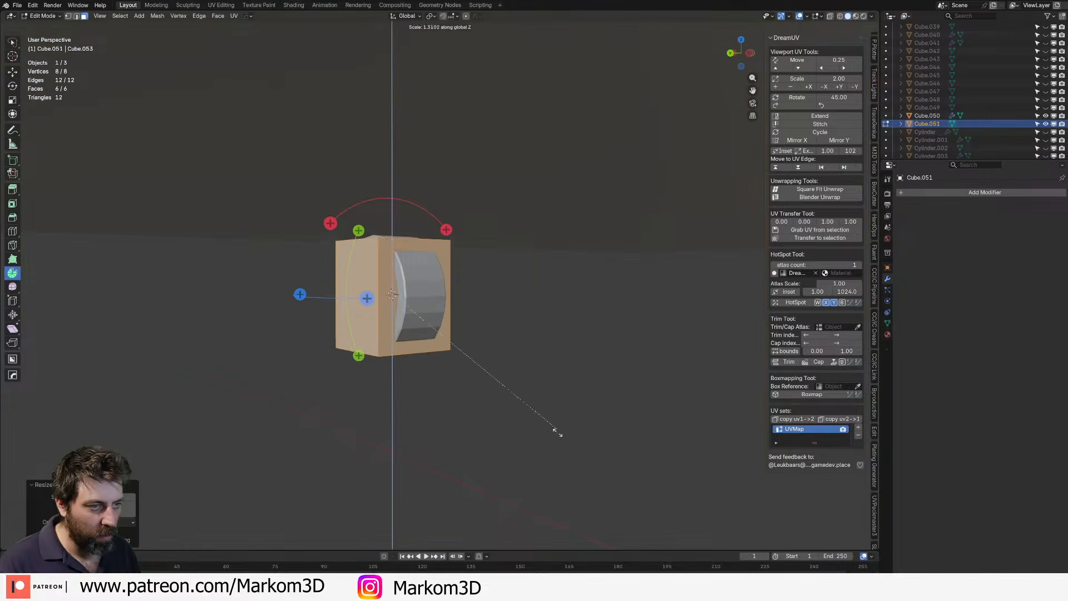
pyautogui.click(567, 477)
# - Raise the cube along Z so it rises above the wheel and scale it down slightly
pyautogui.press('g')
pyautogui.press('z')
pyautogui.click(572, 433)
pyautogui.press('s')
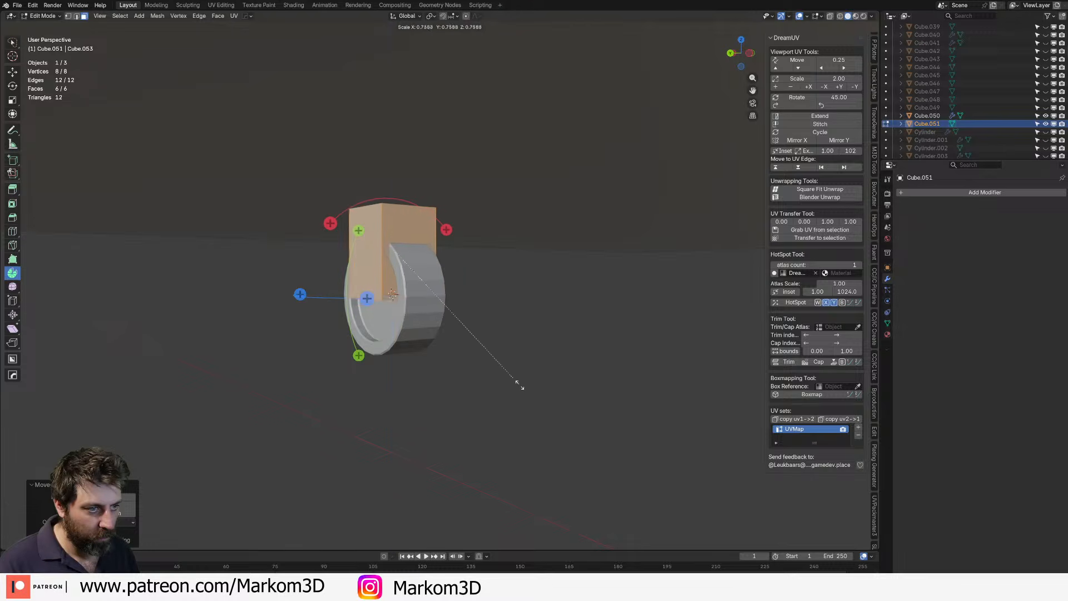
pyautogui.click(520, 383)
# - Scale the cube along Y so that it spans slightly more than the wheel's thickness
pyautogui.moveTo(520, 381); pyautogui.dragTo(447, 319, button='middle')
pyautogui.press('s')
pyautogui.press('x')
pyautogui.rightClick(519, 320)
pyautogui.press('s')
pyautogui.press('y')
pyautogui.click(525, 335)
pyautogui.press('s')
pyautogui.press('y')
pyautogui.click(487, 339)
# - Stretch the cube along Z so that its lower end reaches just past the wheel's centre
pyautogui.press('Tab')
pyautogui.click(443, 310)
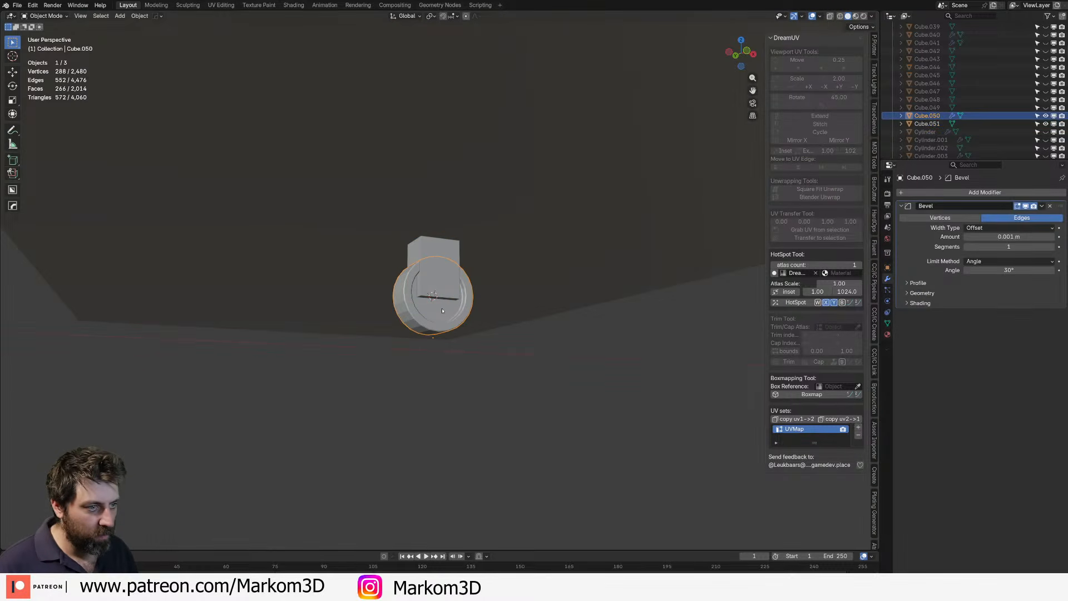
pyautogui.press('Tab')
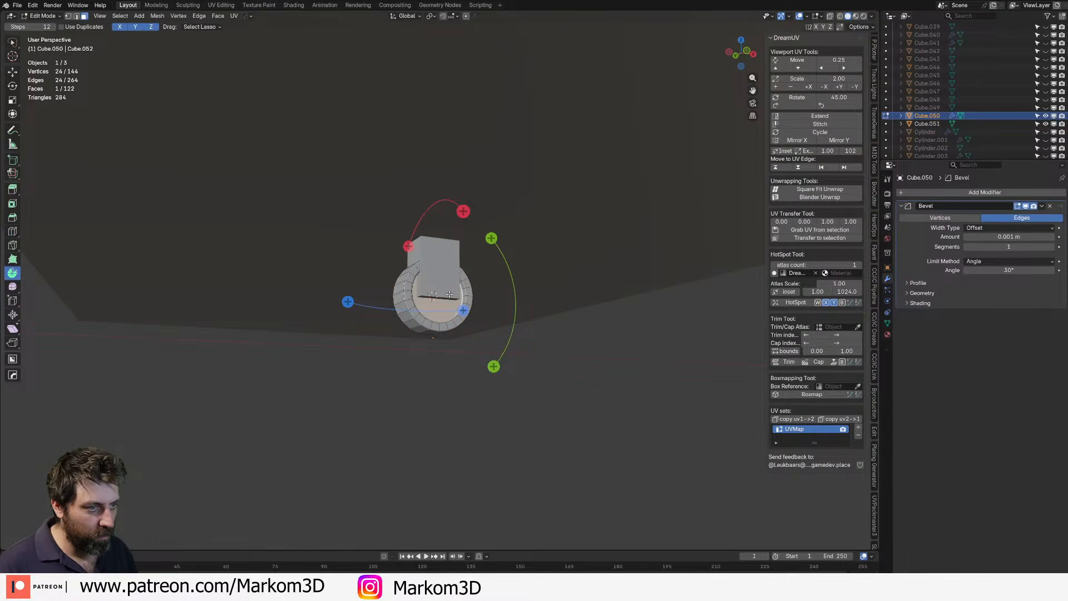
pyautogui.press('Tab')
pyautogui.moveTo(446, 286)
pyautogui.mouseDown(button='middle')
pyautogui.moveTo(457, 284)
pyautogui.moveTo(432, 282)
pyautogui.mouseUp(button='middle')
pyautogui.click(431, 259)
pyautogui.scroll(2, 429, 272)
pyautogui.press('Tab')
pyautogui.press('s')
pyautogui.press('z')
pyautogui.click(434, 329)
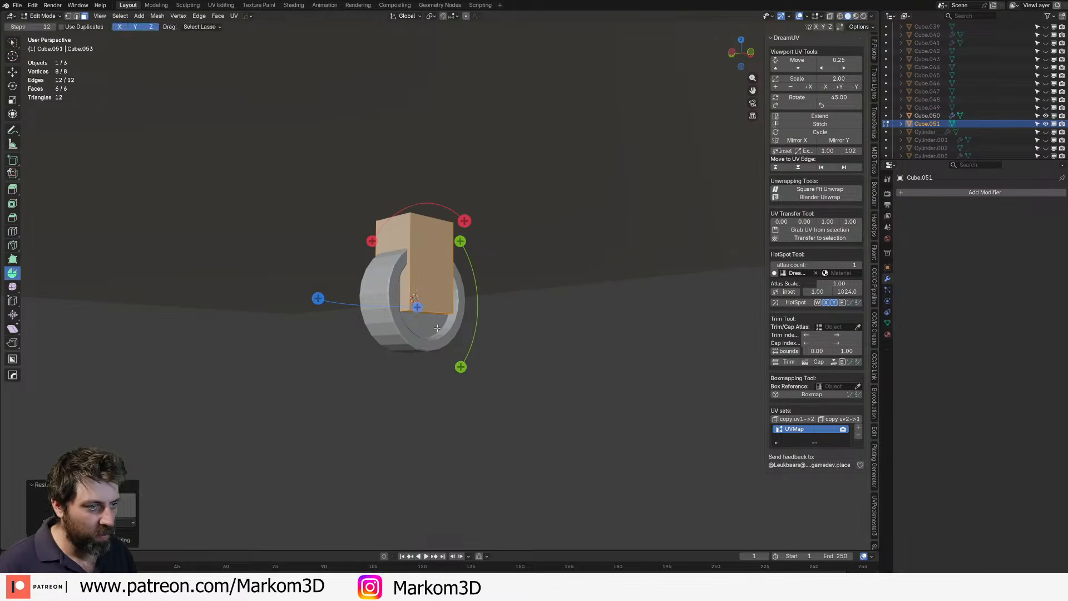
# - Narrow the cube along X into a slim upright bracket block across the wheel
pyautogui.press('Tab')
pyautogui.moveTo(434, 330); pyautogui.dragTo(503, 328, button='middle')
pyautogui.press('Tab')
pyautogui.press('Tab')
pyautogui.scroll(-2, 405, 325)
pyautogui.scroll(-6, 406, 325)
pyautogui.moveTo(405, 325); pyautogui.dragTo(323, 308, button='middle')
pyautogui.scroll(5, 417, 322)
pyautogui.scroll(4, 404, 304)
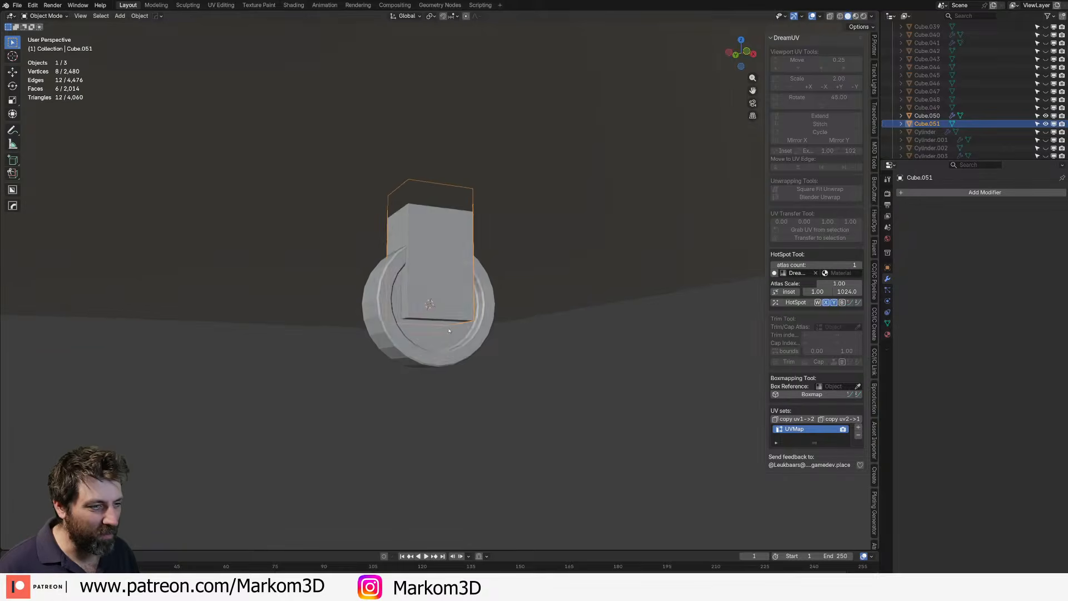
pyautogui.scroll(3, 322, 308)
pyautogui.press('Tab')
pyautogui.moveTo(718, 314); pyautogui.dragTo(668, 317, button='middle')
pyautogui.press('s')
pyautogui.press('x')
pyautogui.click(532, 277)
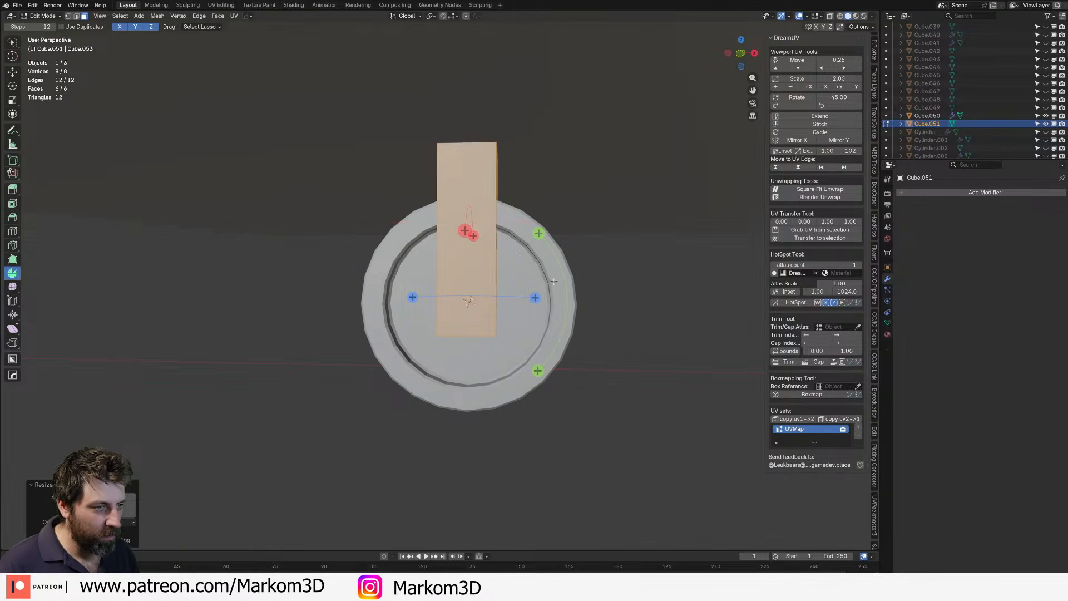
# - Cut a centred vertical edge loop around the bracket block and bevel it into two loops close to the outer sides
pyautogui.moveTo(533, 277); pyautogui.dragTo(385, 279, button='middle')
pyautogui.scroll(3, 426, 300)
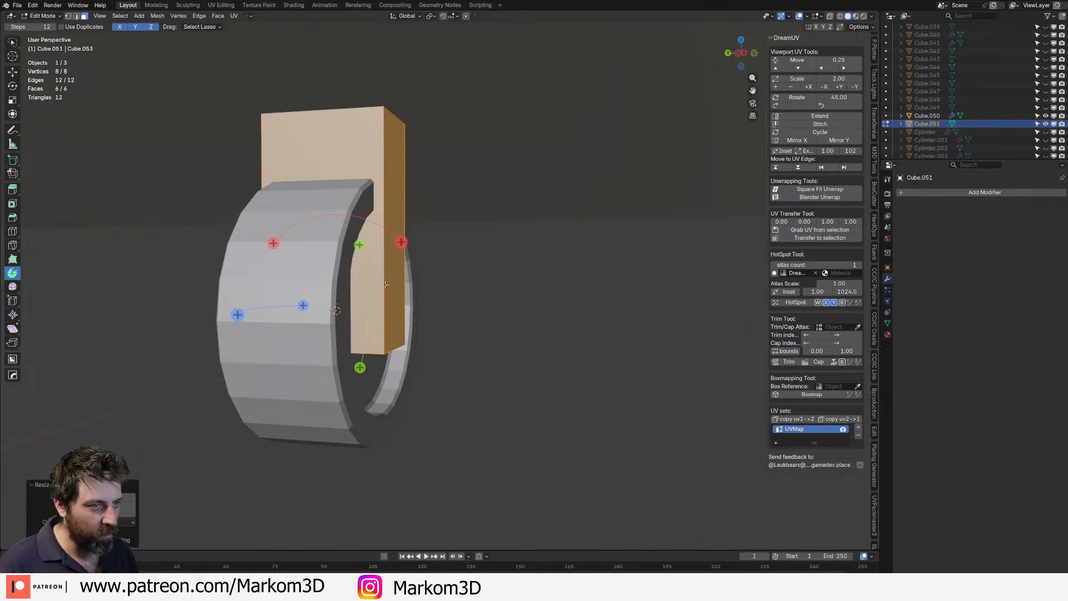
pyautogui.hotkey('ctrl', 'r')
pyautogui.click(368, 359)
pyautogui.rightClick(368, 359)
pyautogui.hotkey('ctrl', 'b')
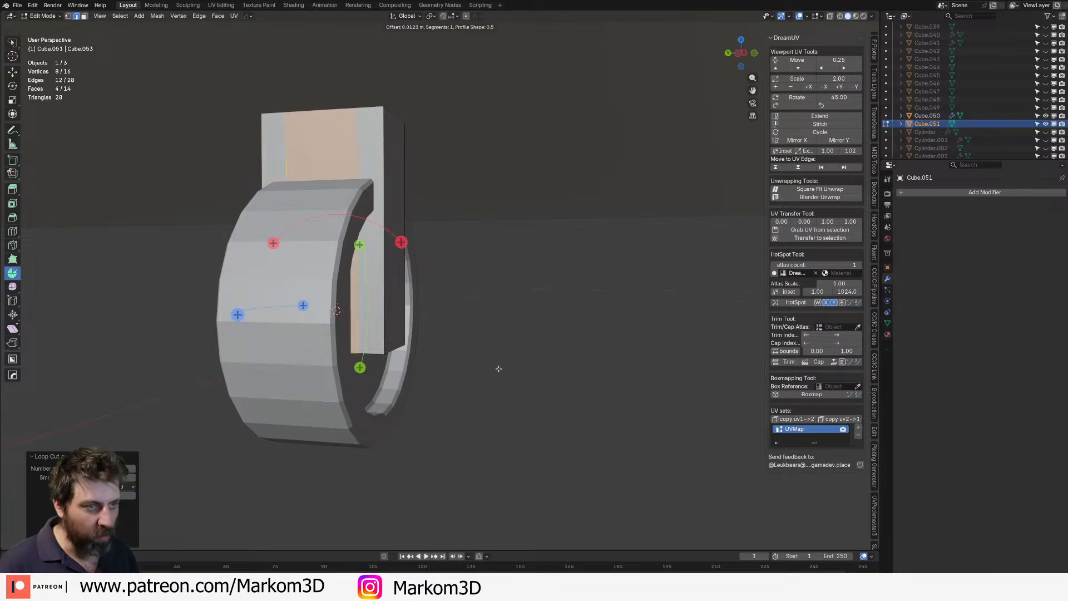
pyautogui.click(513, 375)
# - Cut a horizontal edge loop around the bracket block just above the top of the wheel
pyautogui.press('3')
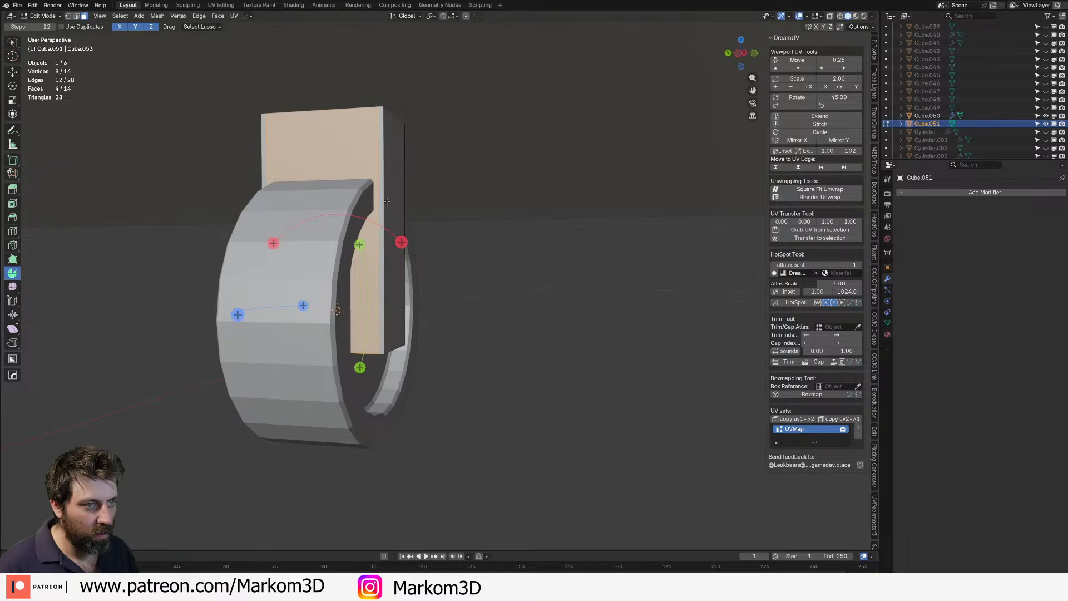
pyautogui.hotkey('ctrl', 'r')
pyautogui.click(387, 200)
pyautogui.click(392, 164)
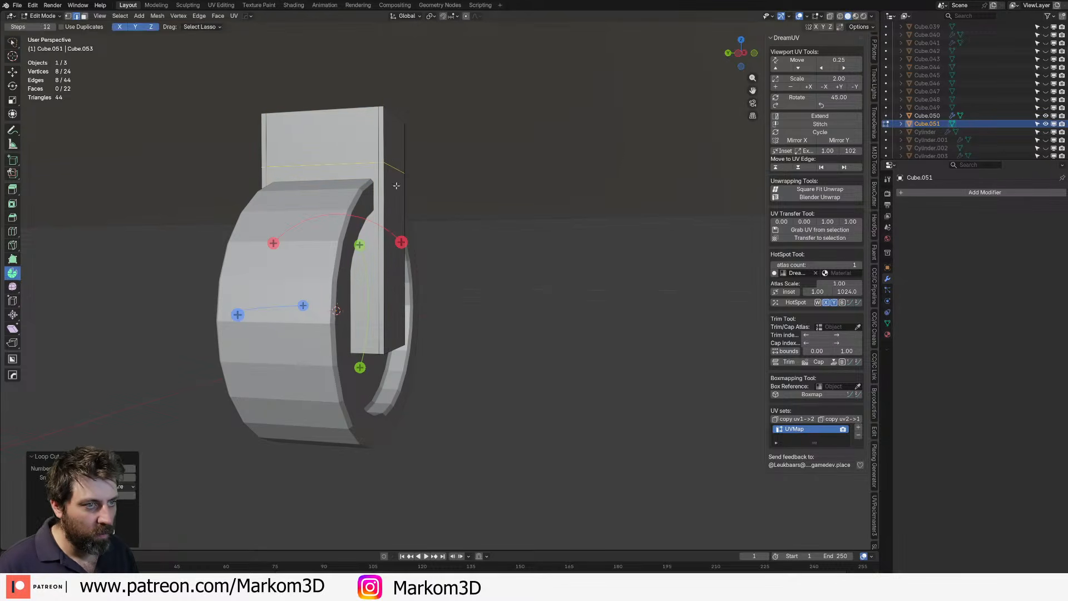
pyautogui.moveTo(372, 209); pyautogui.dragTo(363, 222, button='middle')
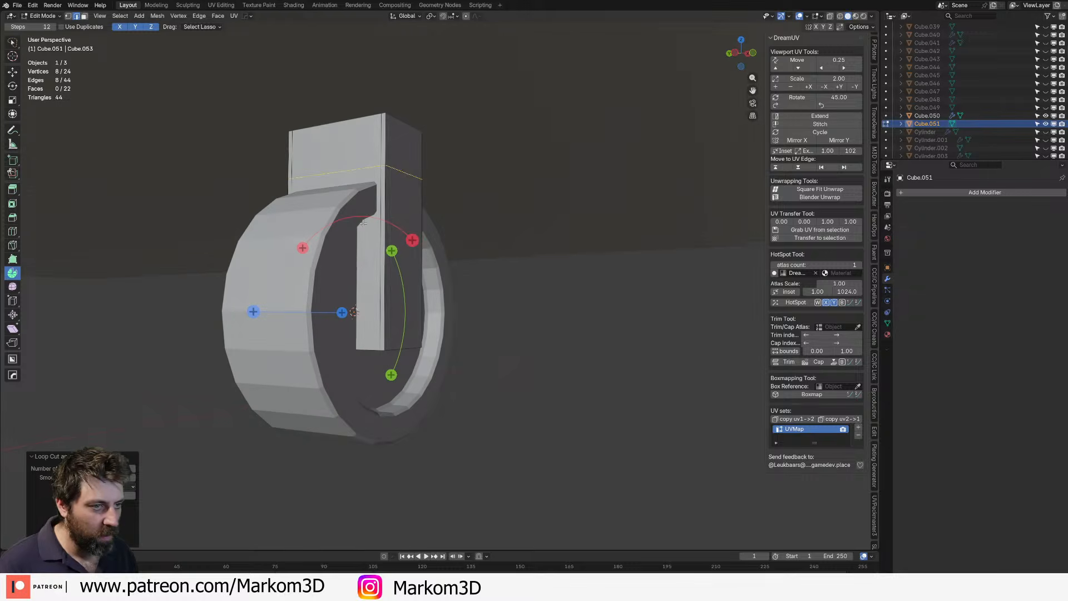
# - Delete the block's middle faces below the horizontal loop and fill the openings to form a two-armed fork
pyautogui.click(369, 331)
pyautogui.moveTo(423, 406); pyautogui.dragTo(309, 415, button='middle')
pyautogui.keyDown('shift'); pyautogui.click(399, 376); pyautogui.keyUp('shift')
pyautogui.moveTo(482, 339); pyautogui.dragTo(649, 363, button='middle')
pyautogui.keyDown('shift'); pyautogui.click(547, 319); pyautogui.keyUp('shift')
pyautogui.press('x')
pyautogui.click(546, 320)
pyautogui.press('f')
pyautogui.press('f')
pyautogui.press('f')
pyautogui.press('Tab')
# - Duplicate the wheel's two recessed side faces and spread the copies apart along Y
pyautogui.click(432, 369)
pyautogui.moveTo(431, 369); pyautogui.dragTo(593, 369, button='middle')
pyautogui.press('Tab')
pyautogui.click(295, 368)
pyautogui.moveTo(332, 372); pyautogui.dragTo(288, 377, button='middle')
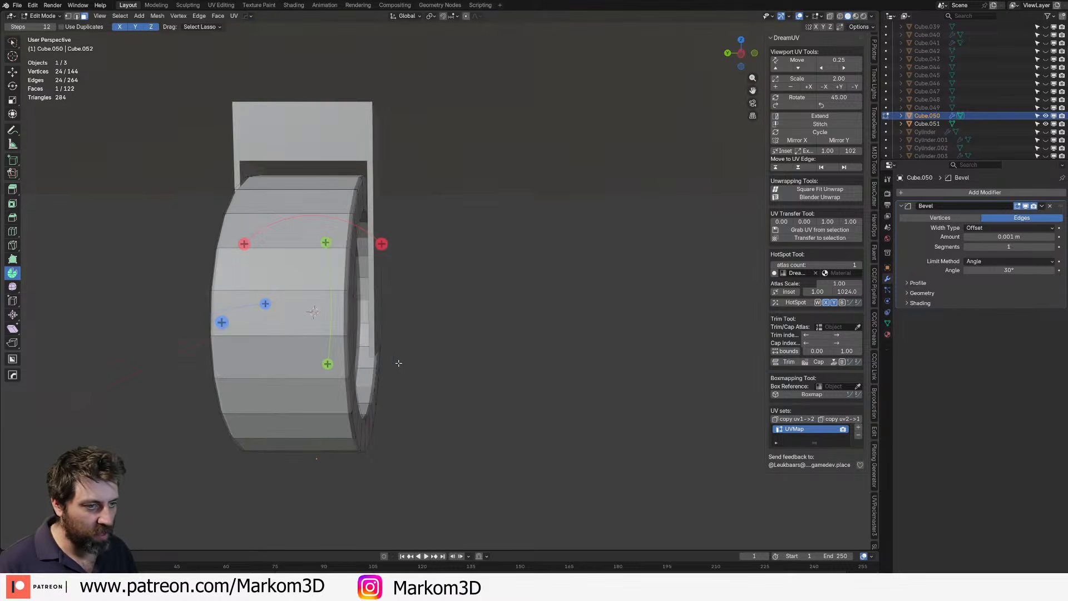
pyautogui.moveTo(398, 363); pyautogui.dragTo(341, 358, button='middle')
pyautogui.keyDown('shift'); pyautogui.click(341, 358); pyautogui.keyUp('shift')
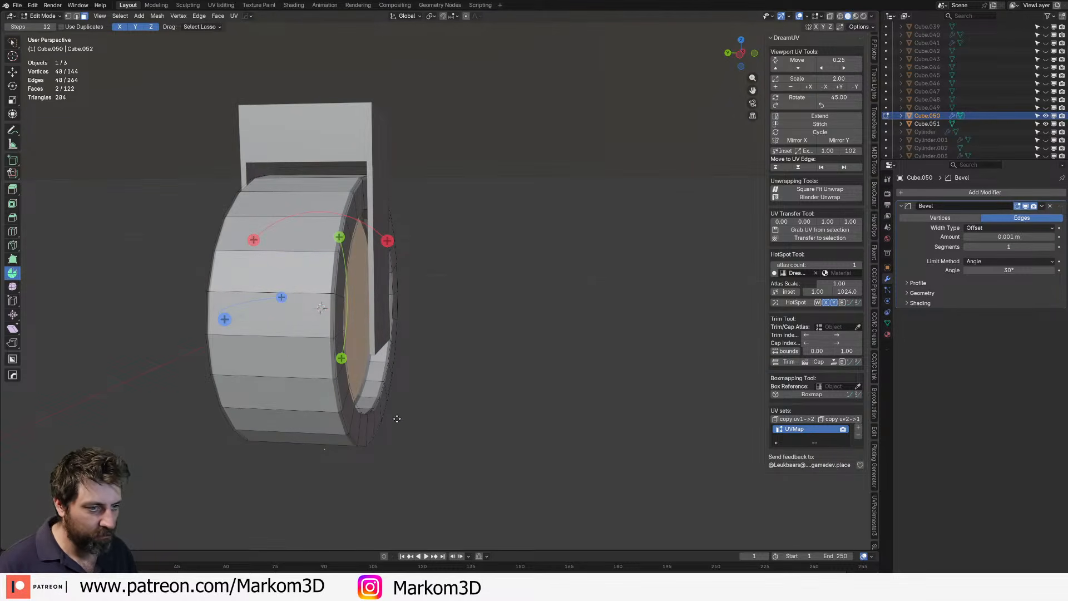
pyautogui.press('s')
pyautogui.press('x')
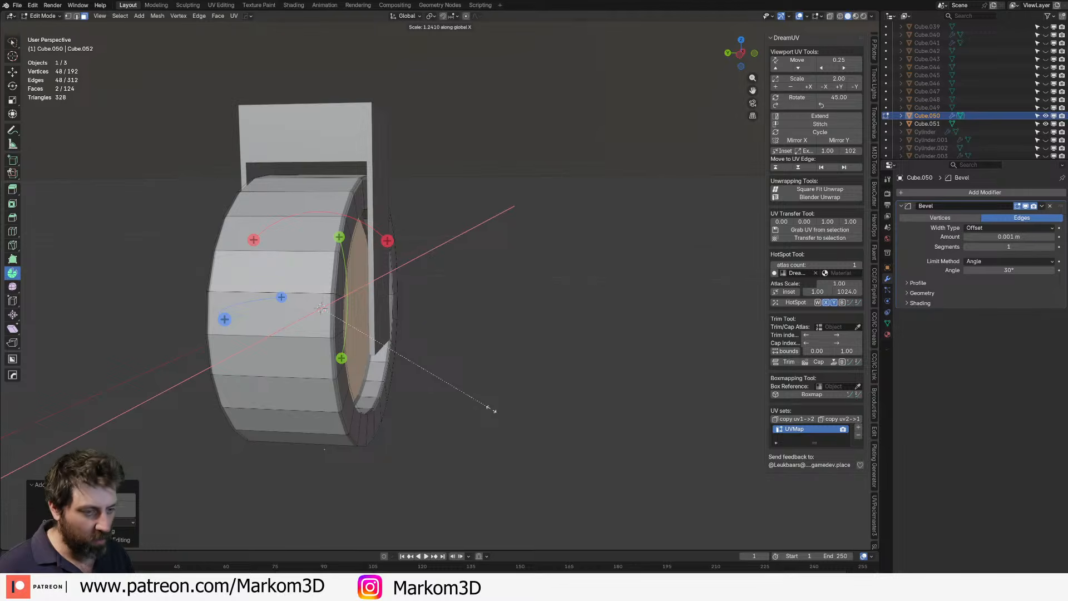
pyautogui.press('y')
pyautogui.press('y')
pyautogui.press('y')
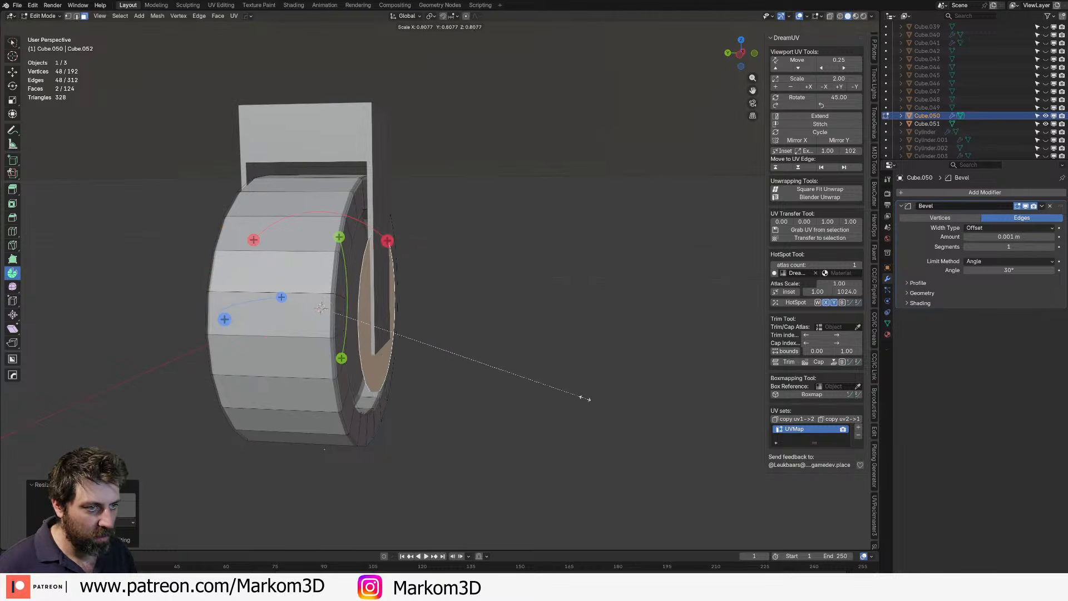
# - Shrink the duplicated faces into small discs and spread them along Y to just outside the fork arms
pyautogui.click(415, 349)
pyautogui.press('s')
pyautogui.press('y')
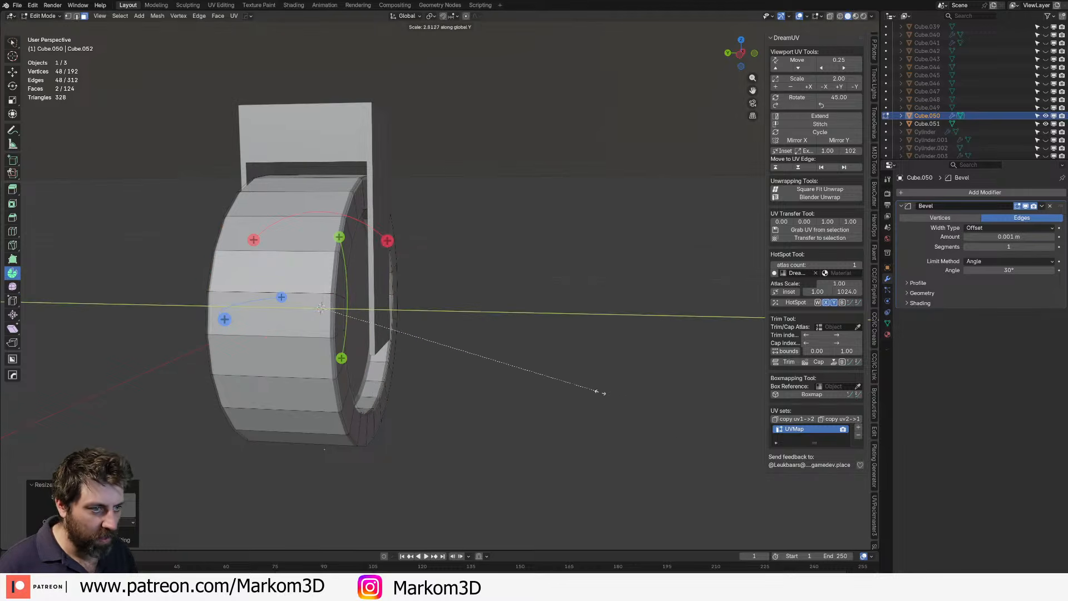
pyautogui.click(634, 400)
pyautogui.press('s')
pyautogui.click(490, 362)
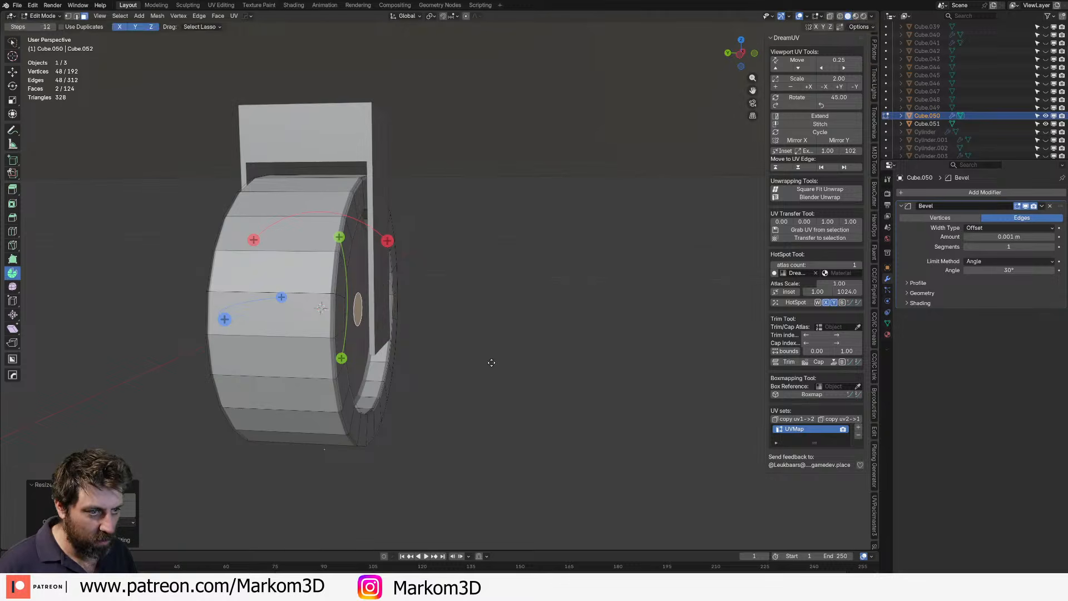
pyautogui.press('s')
pyautogui.press('y')
pyautogui.click(635, 402)
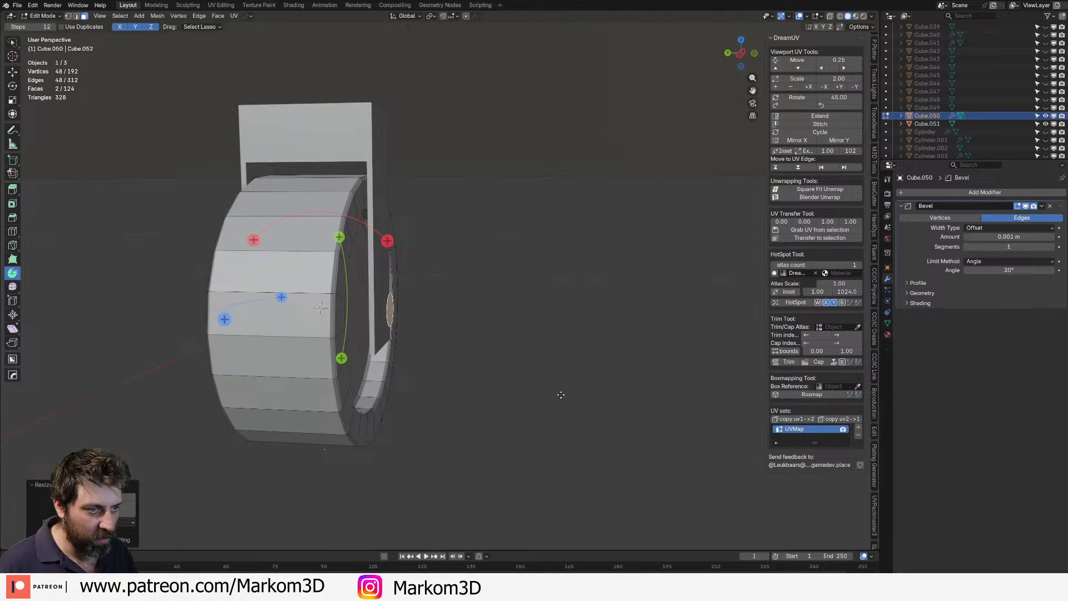
pyautogui.press('s')
pyautogui.rightClick(546, 389)
# - Extrude both discs along Y into axle ends and recalculate the normals of the linked geometry
pyautogui.press('e')
pyautogui.rightClick(550, 389)
pyautogui.press('s')
pyautogui.press('x')
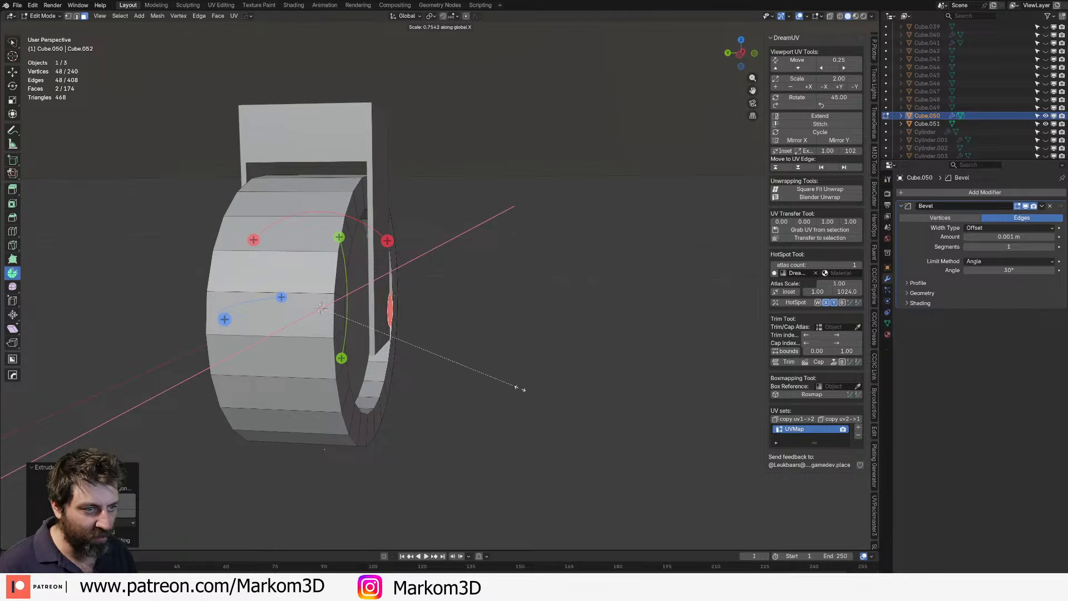
pyautogui.press('y')
pyautogui.click(321, 308)
pyautogui.moveTo(321, 308)
pyautogui.mouseDown(button='middle')
pyautogui.moveTo(478, 351)
pyautogui.moveTo(548, 328)
pyautogui.mouseUp(button='middle')
pyautogui.hotkey('ctrl', 'l')
pyautogui.hotkey('shift', 'n')
# - Remove the Bevel modifier from the wheel
pyautogui.scroll(-2, 470, 342)
pyautogui.press('Tab')
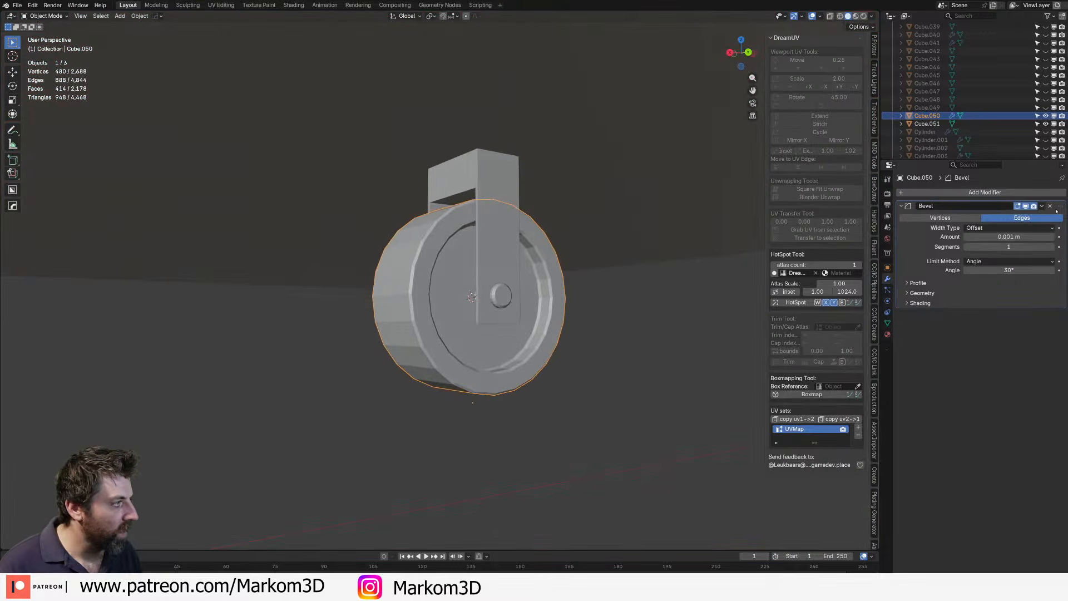
pyautogui.click(1050, 207)
# - Bevel the outer rim edge loops on both sides of the wheel
pyautogui.moveTo(402, 300); pyautogui.dragTo(565, 329, button='middle')
pyautogui.press('Tab')
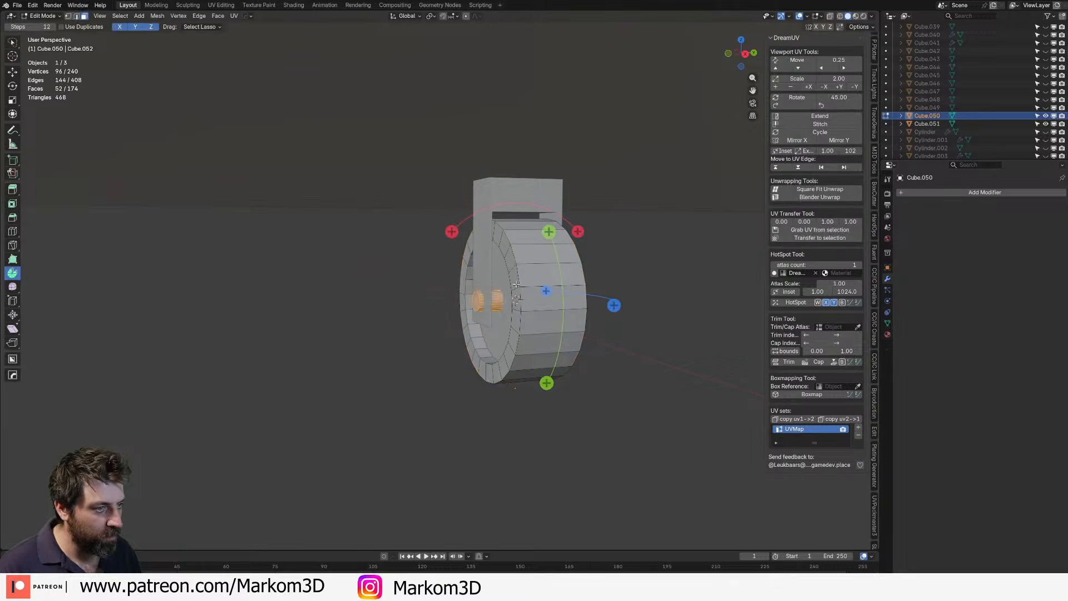
pyautogui.press('2')
pyautogui.keyDown('alt'); pyautogui.click(521, 303); pyautogui.keyUp('alt')
pyautogui.hotkey('ctrl', 'b')
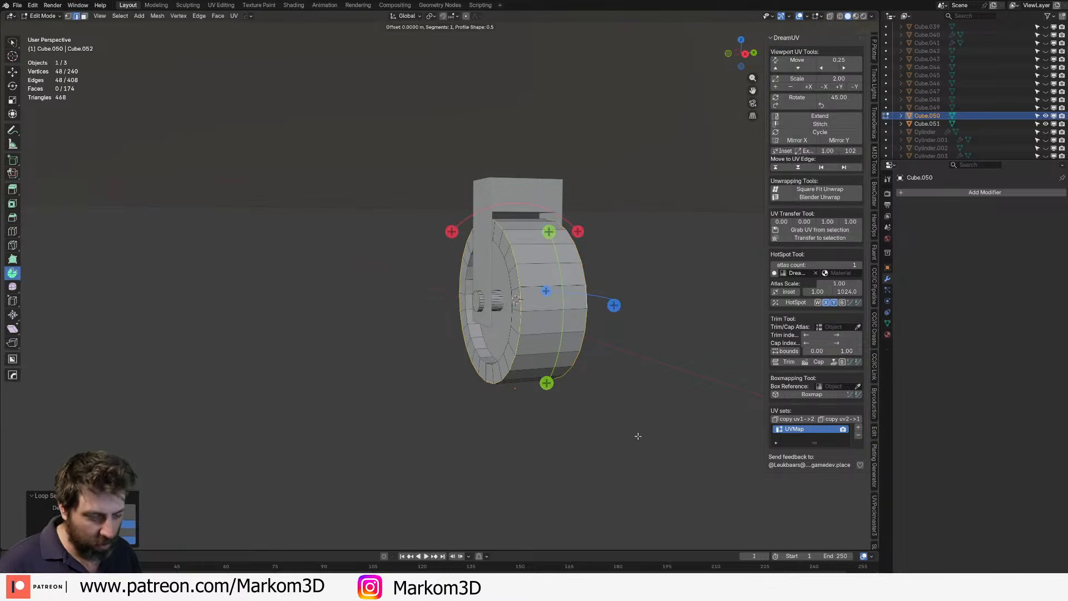
pyautogui.click(692, 484)
pyautogui.press('Tab')
# - Select the fork bracket's top face in wireframe view and snap the 3D cursor to it
pyautogui.click(498, 235)
pyautogui.moveTo(498, 236); pyautogui.dragTo(537, 231, button='middle')
pyautogui.press('Tab')
pyautogui.press('Tab')
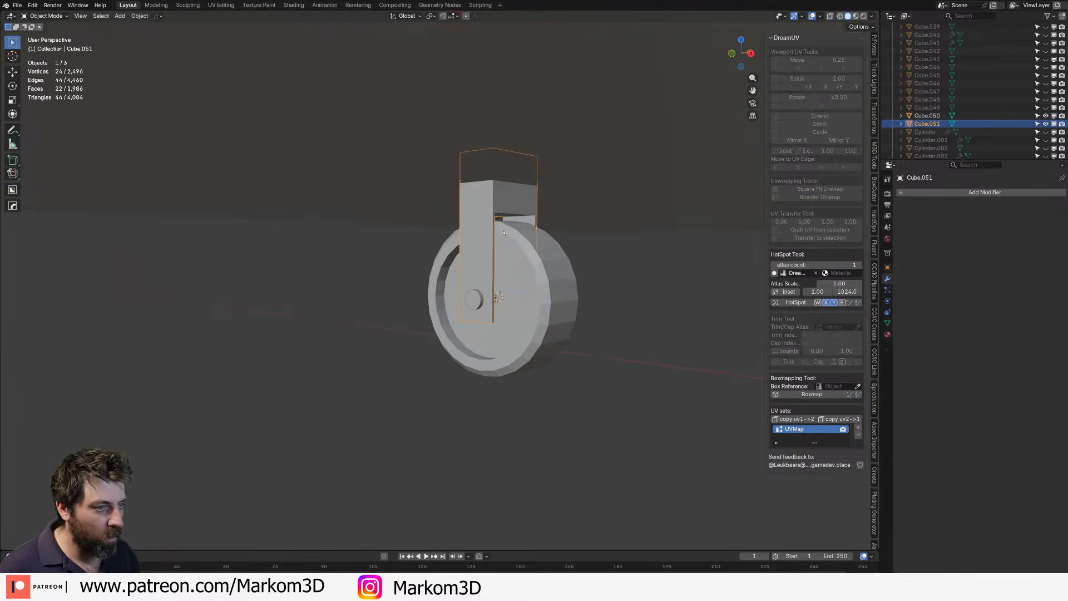
pyautogui.press('Tab')
pyautogui.press('z')
pyautogui.click(462, 221)
pyautogui.press('3')
pyautogui.click(512, 161)
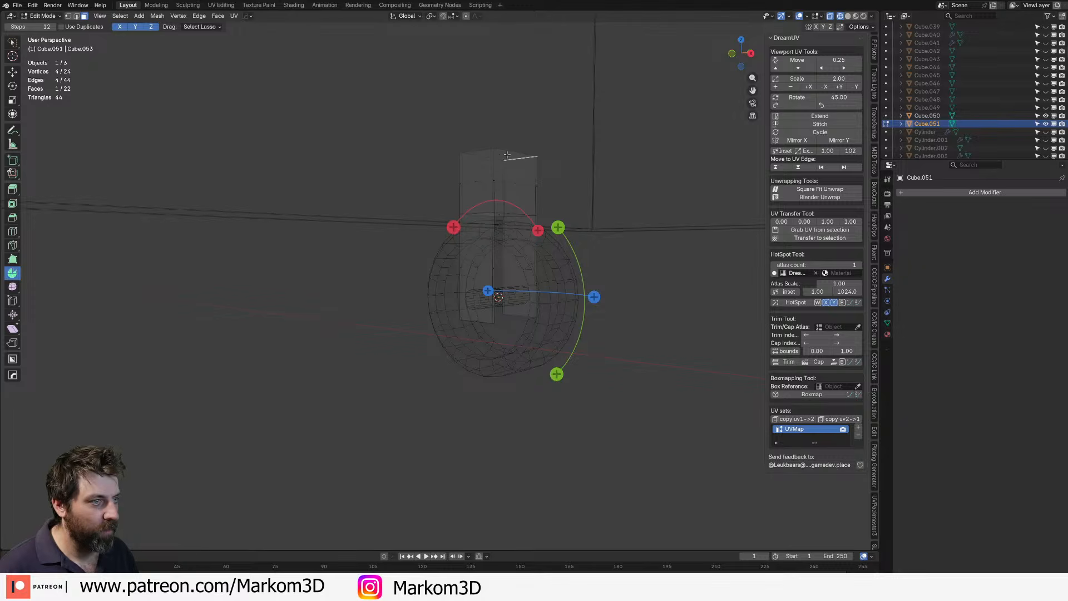
pyautogui.hotkey('shift', 's')
pyautogui.click(589, 234)
# - Add a cylinder at the 3D cursor on the fork bracket's top, scale it down and flatten it along Z
pyautogui.hotkey('shift', 'a')
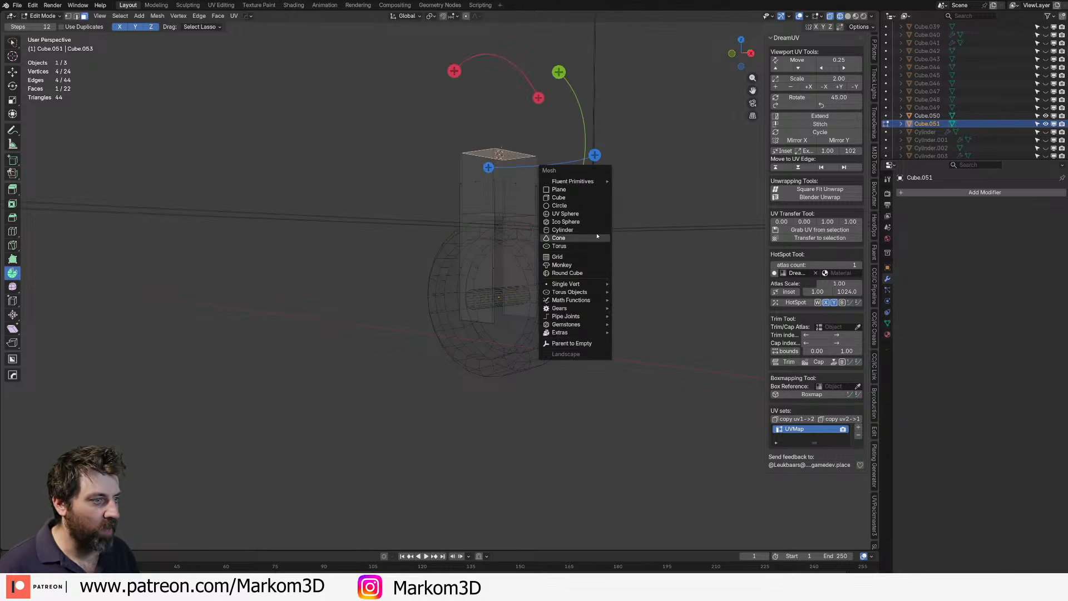
pyautogui.click(573, 239)
pyautogui.press('s')
pyautogui.click(549, 179)
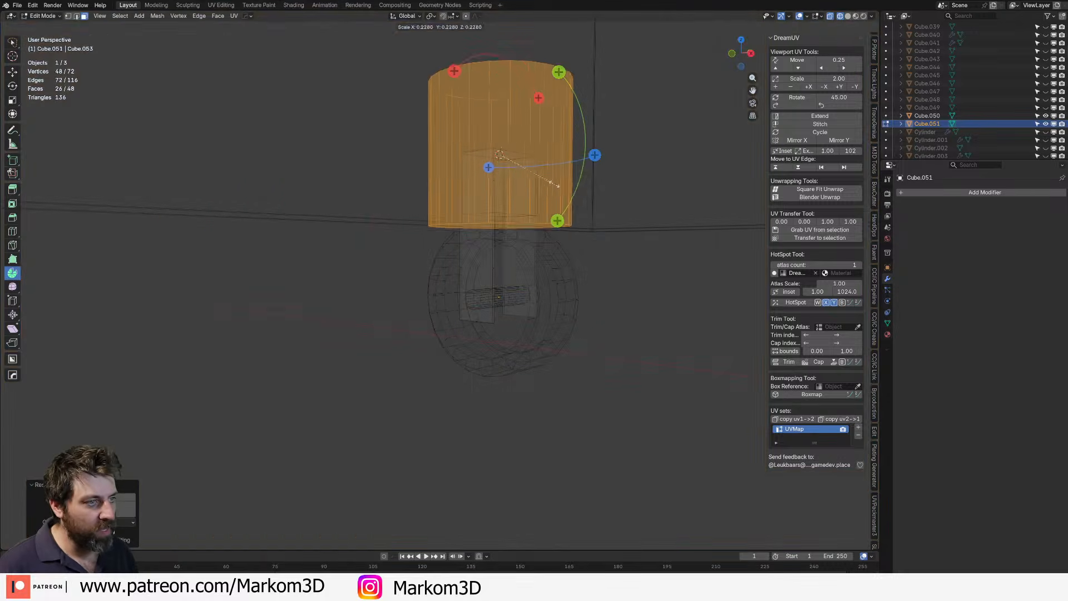
pyautogui.press('z')
pyautogui.click(610, 179)
pyautogui.press('s')
pyautogui.press('z')
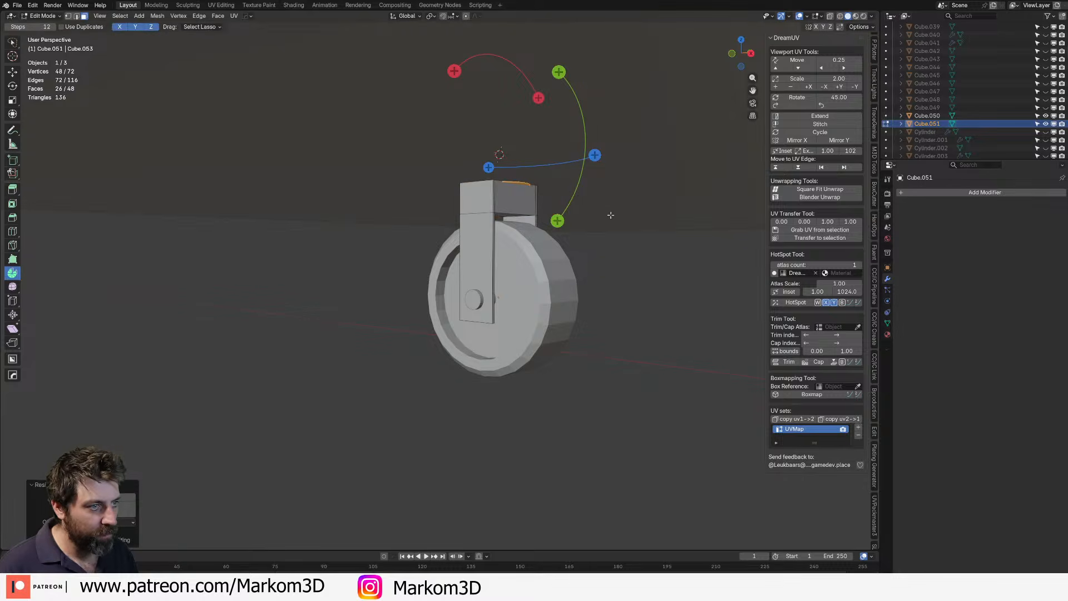
pyautogui.click(534, 154)
# - Lower the flattened cylinder along Z onto the bracket and widen it horizontally into a round mounting plate
pyautogui.press('g')
pyautogui.press('z')
pyautogui.click(535, 190)
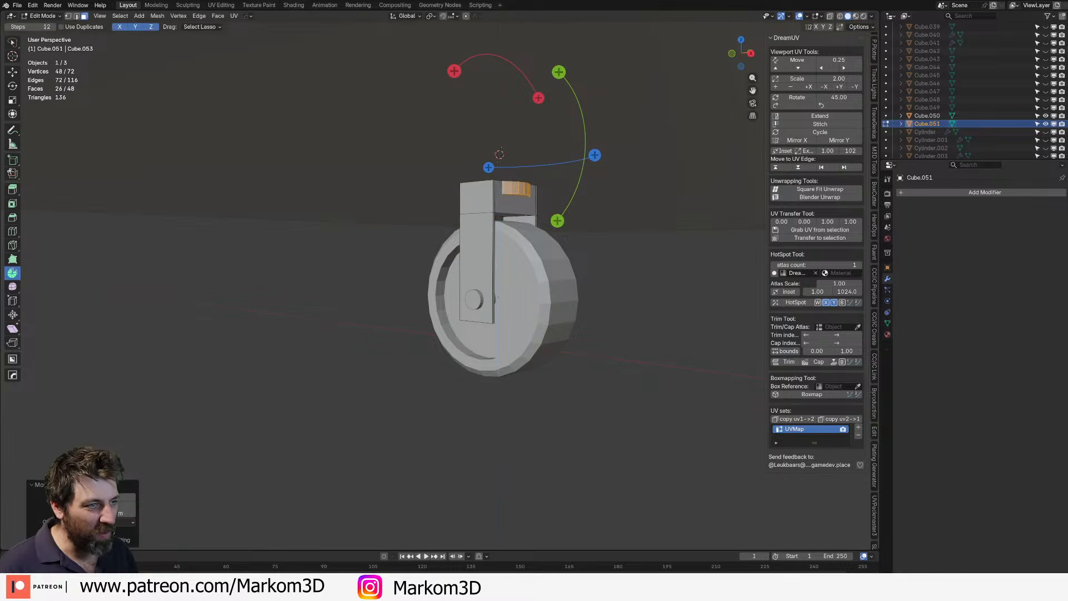
pyautogui.press('s')
pyautogui.hotkey('shift', 'z')
pyautogui.click(639, 241)
pyautogui.press('Tab')
pyautogui.scroll(-4, 638, 241)
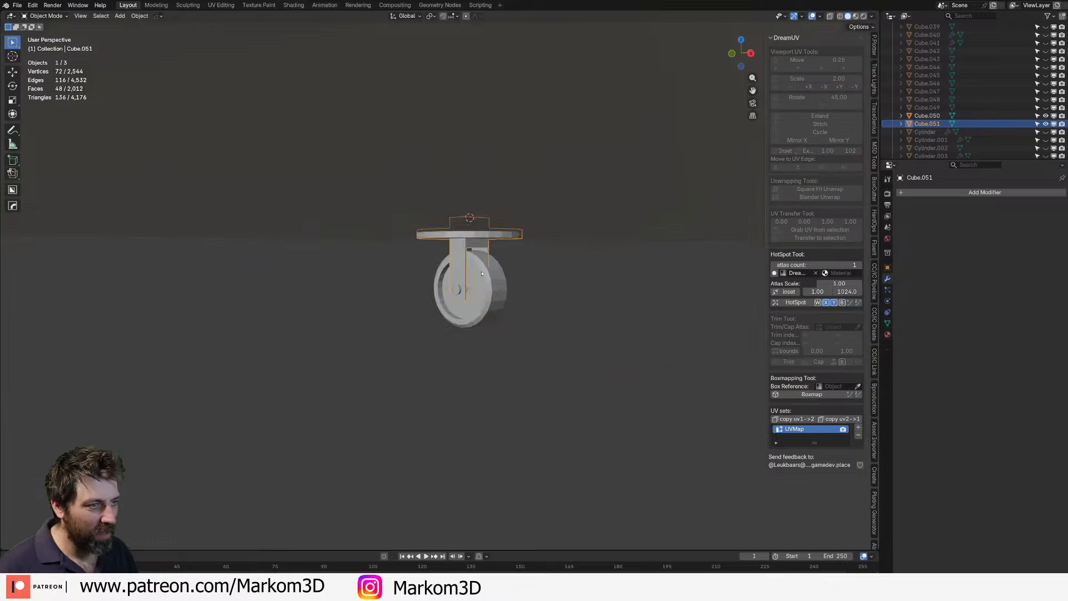
# - Join the fork bracket with its mounting plate and the wheel into one caster object
pyautogui.moveTo(467, 257); pyautogui.dragTo(389, 256, button='middle')
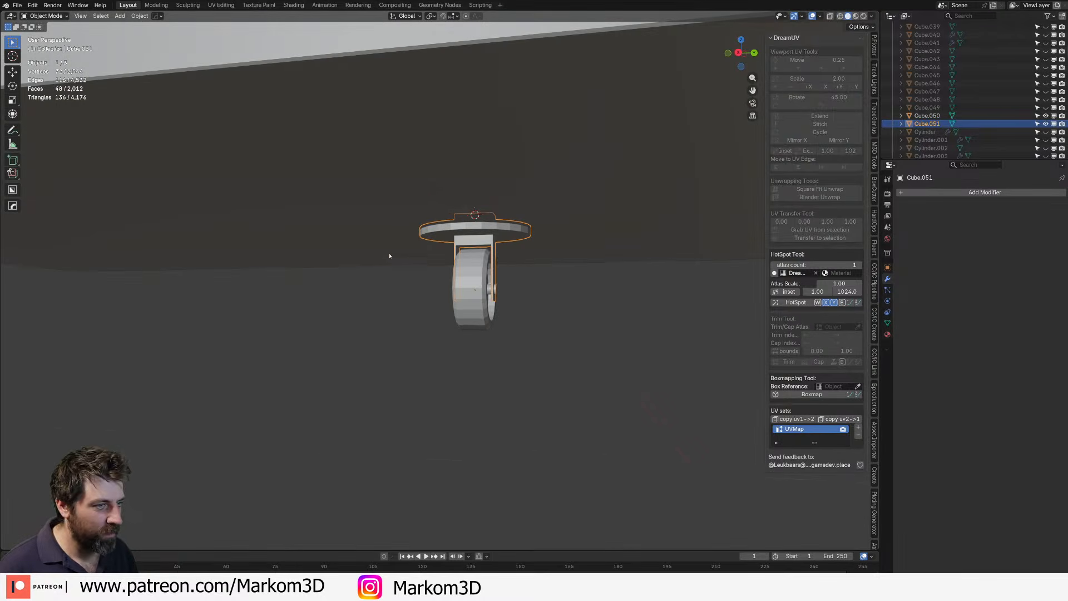
pyautogui.keyDown('shift'); pyautogui.click(485, 288); pyautogui.keyUp('shift')
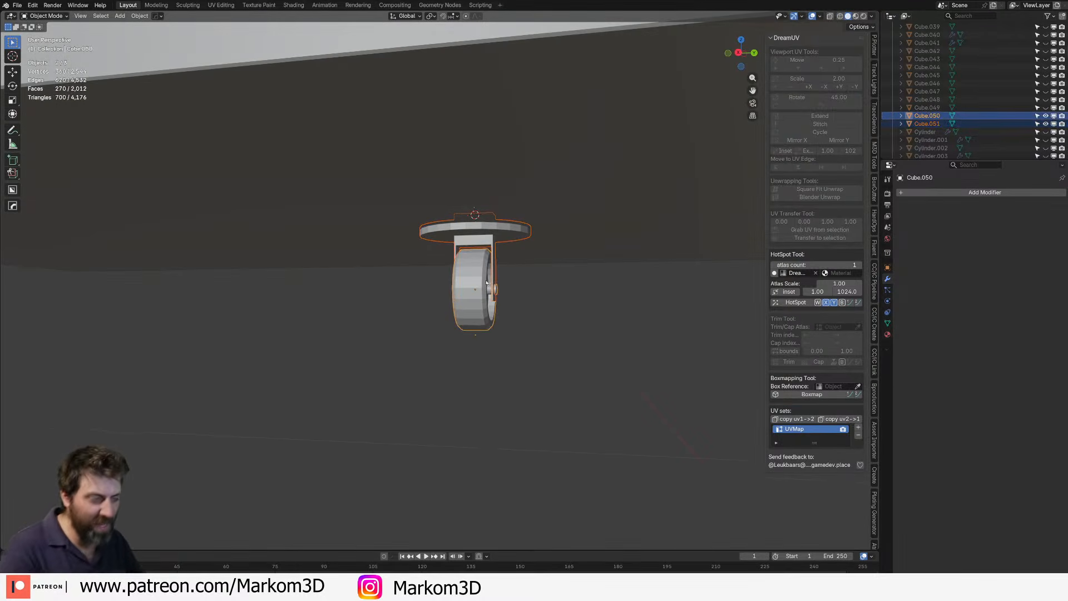
pyautogui.hotkey('ctrl', 'j')
# - Move the joined caster under one corner of the box container in wireframe top view
pyautogui.press('KP_7')
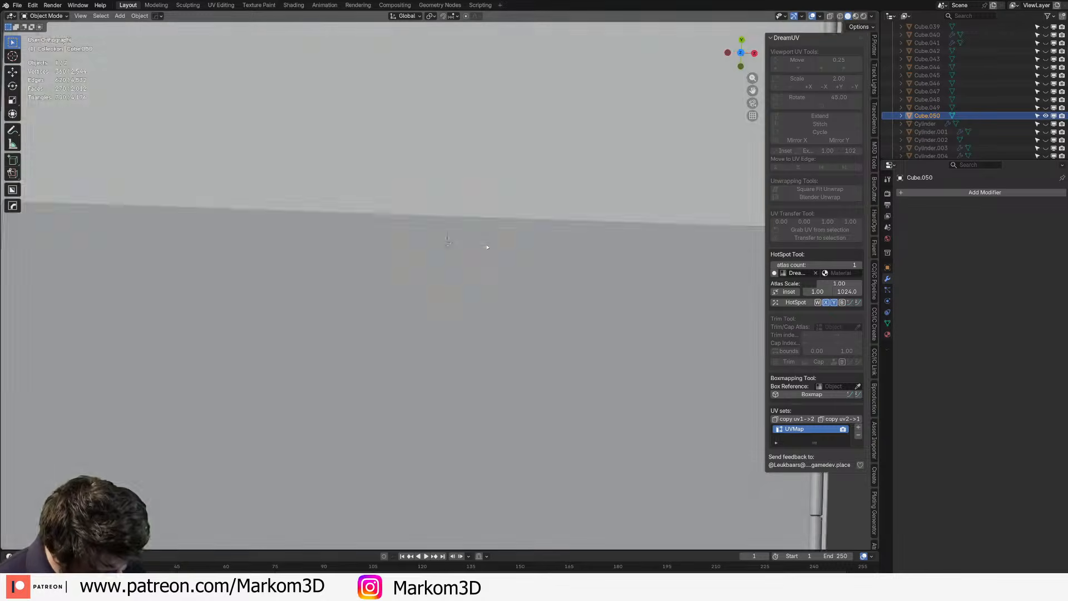
pyautogui.press('z')
pyautogui.click(436, 249)
pyautogui.scroll(-7, 445, 279)
pyautogui.press('g')
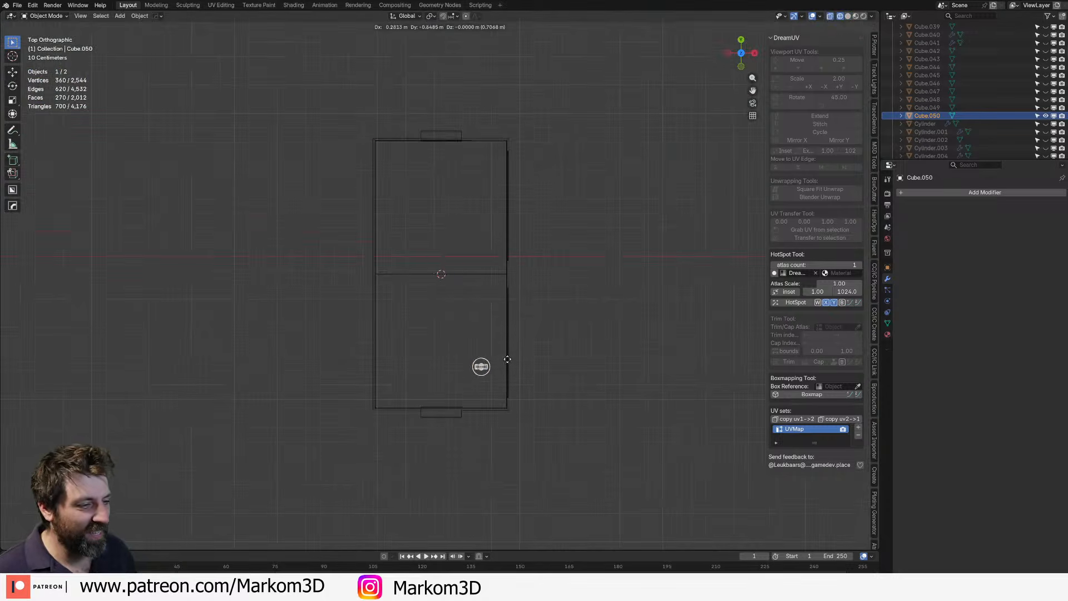
pyautogui.click(515, 378)
# - Duplicate the caster mesh along Y to the corner at the other end of the container's long side
pyautogui.press('Tab')
pyautogui.scroll(2, 537, 432)
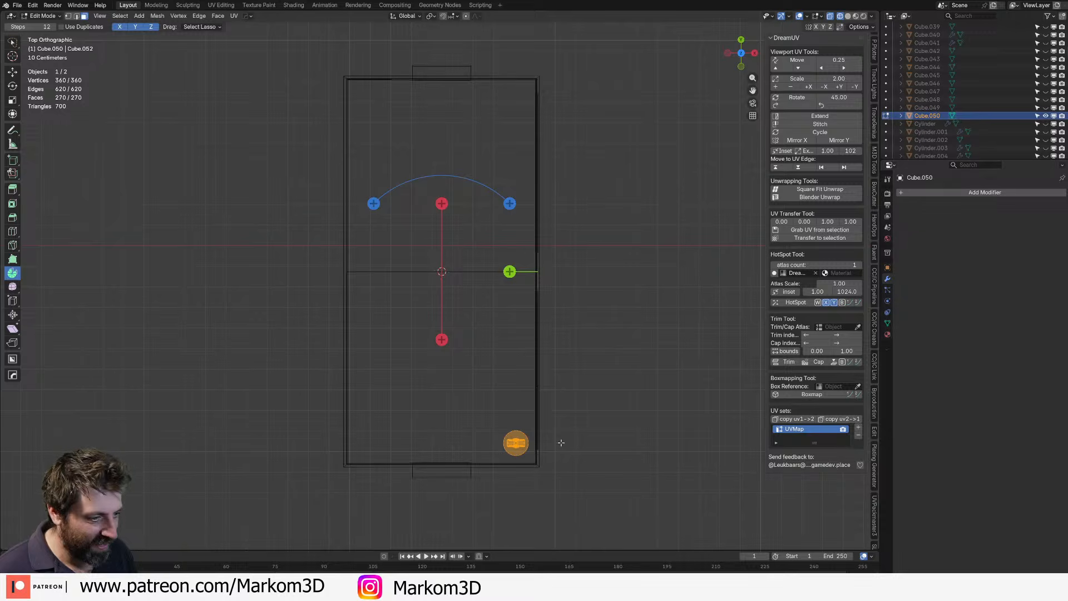
pyautogui.moveTo(561, 441); pyautogui.dragTo(410, 112)
# - Duplicate both casters along X to the two remaining corners and return to solid shading in Object Mode
pyautogui.press('a')
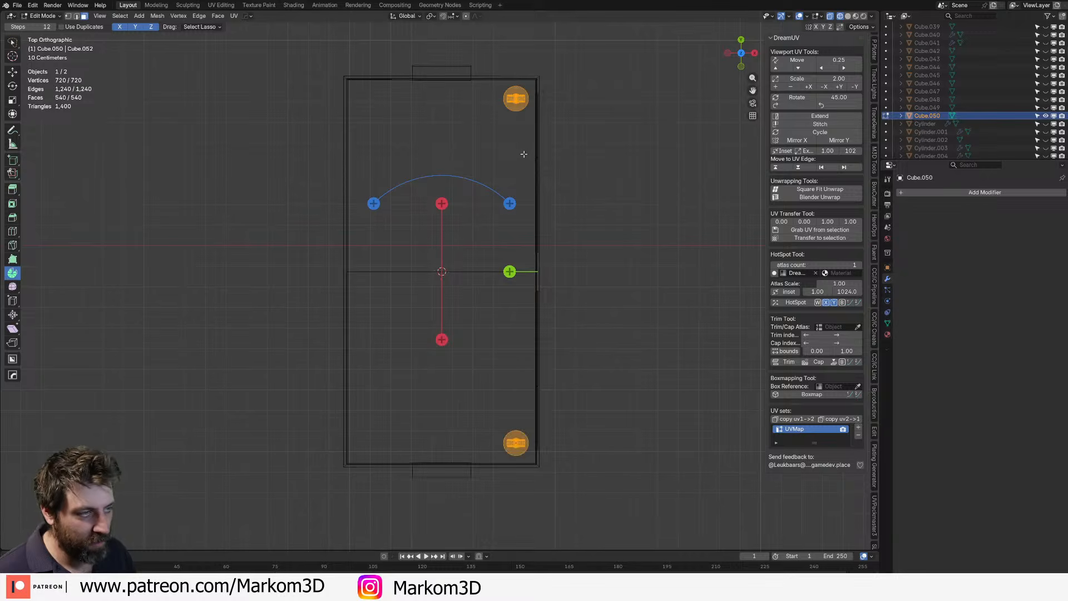
pyautogui.hotkey('shift', 'd')
pyautogui.press('x')
pyautogui.click(415, 175)
pyautogui.press('z')
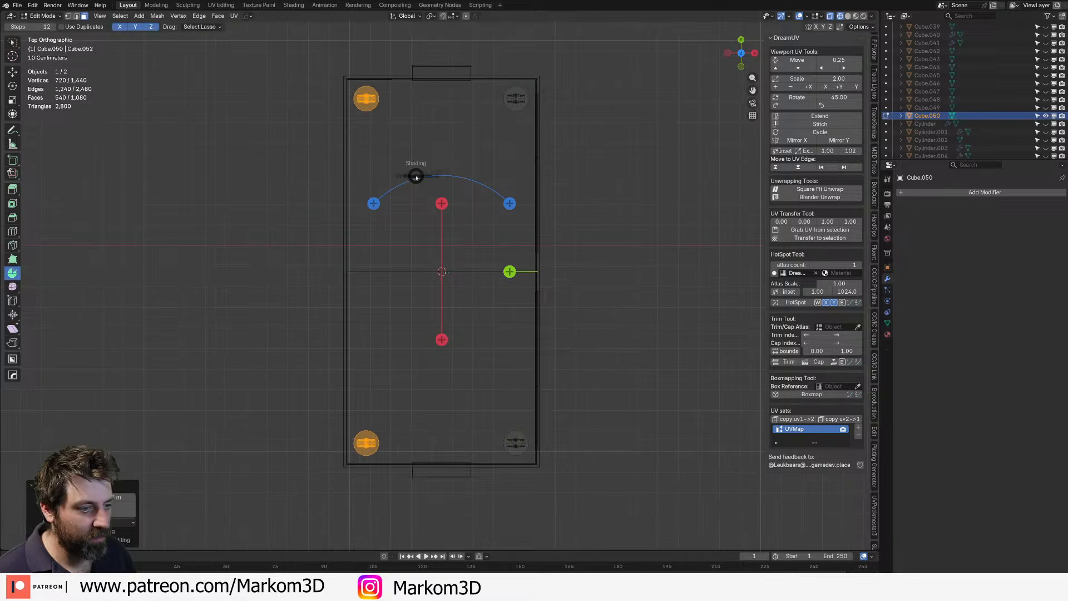
pyautogui.click(467, 175)
pyautogui.scroll(-2, 417, 314)
pyautogui.press('Tab')
pyautogui.moveTo(417, 315); pyautogui.dragTo(616, 195, button='middle')
pyautogui.click(613, 269)
# - Try to apply DreamUV HotSpot mapping to the box container, and undo the attempt
pyautogui.scroll(-2, 612, 269)
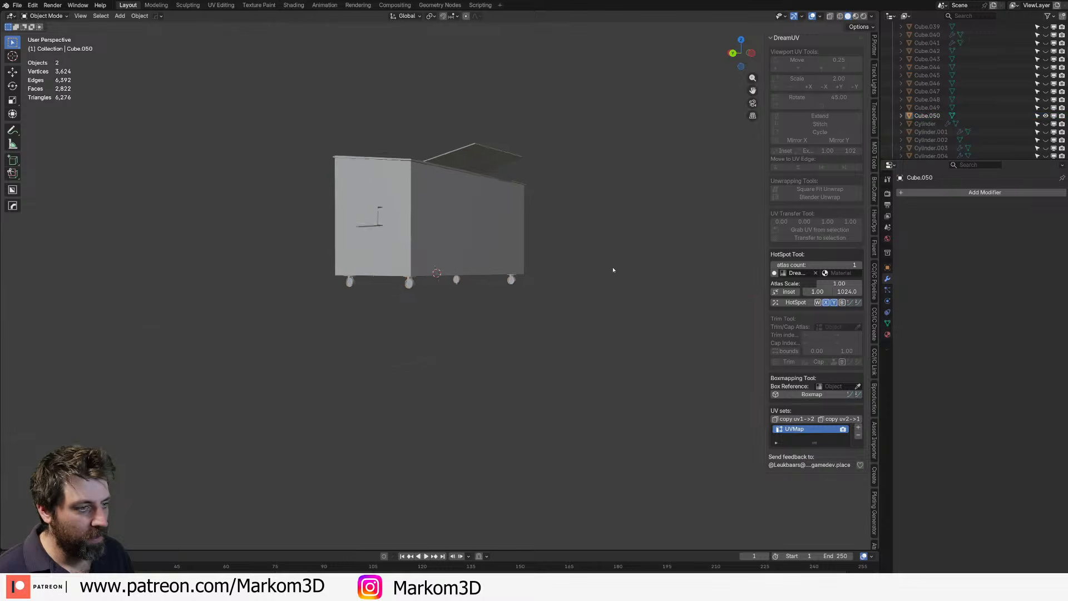
pyautogui.moveTo(612, 269); pyautogui.dragTo(513, 273, button='middle')
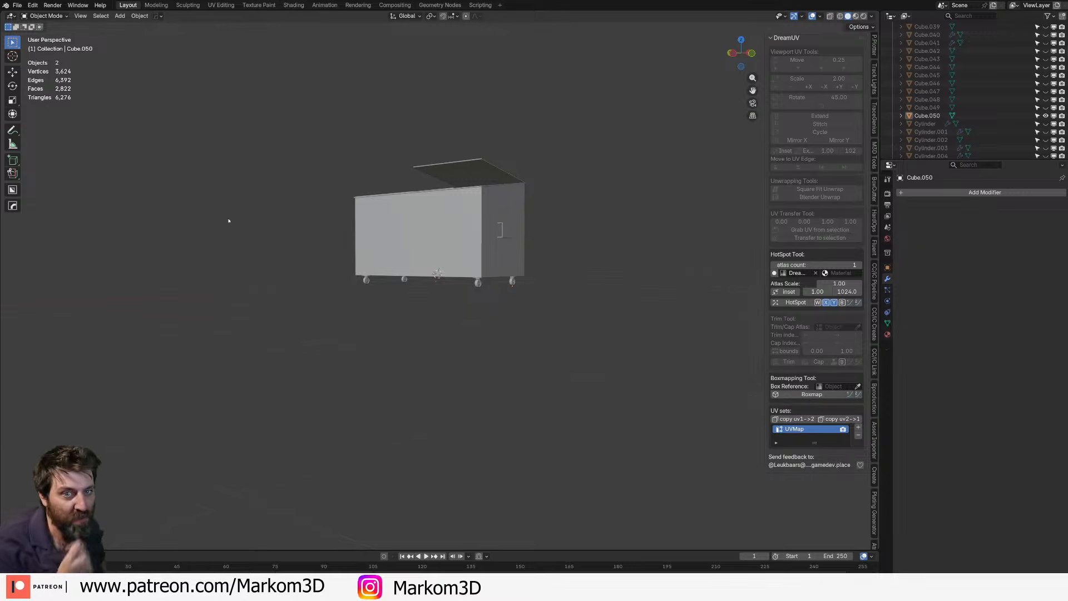
pyautogui.moveTo(492, 340); pyautogui.dragTo(545, 361, button='middle')
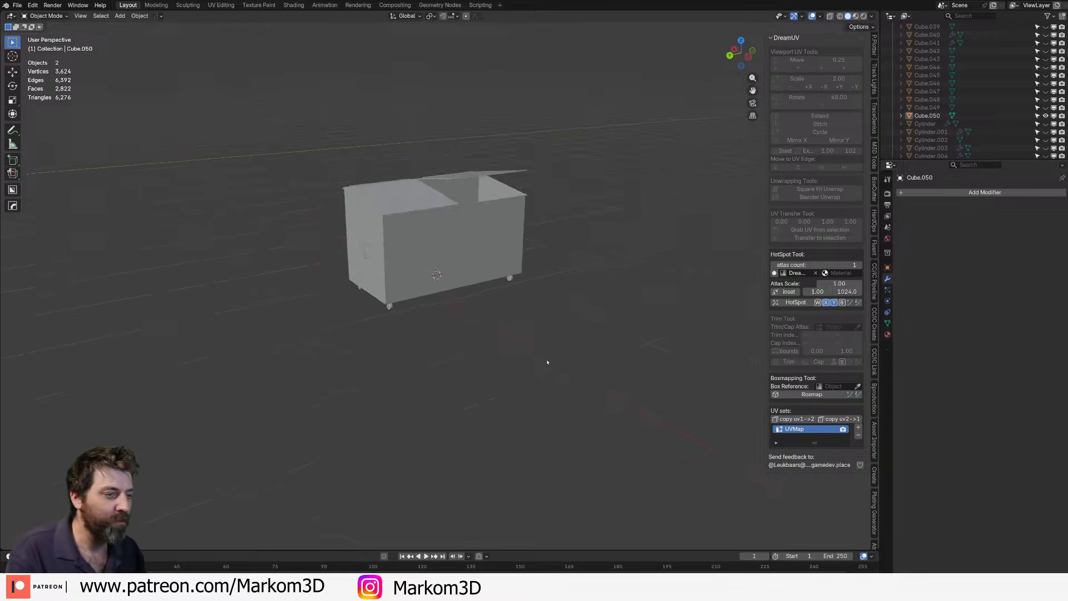
pyautogui.scroll(3, 546, 361)
pyautogui.click(350, 257)
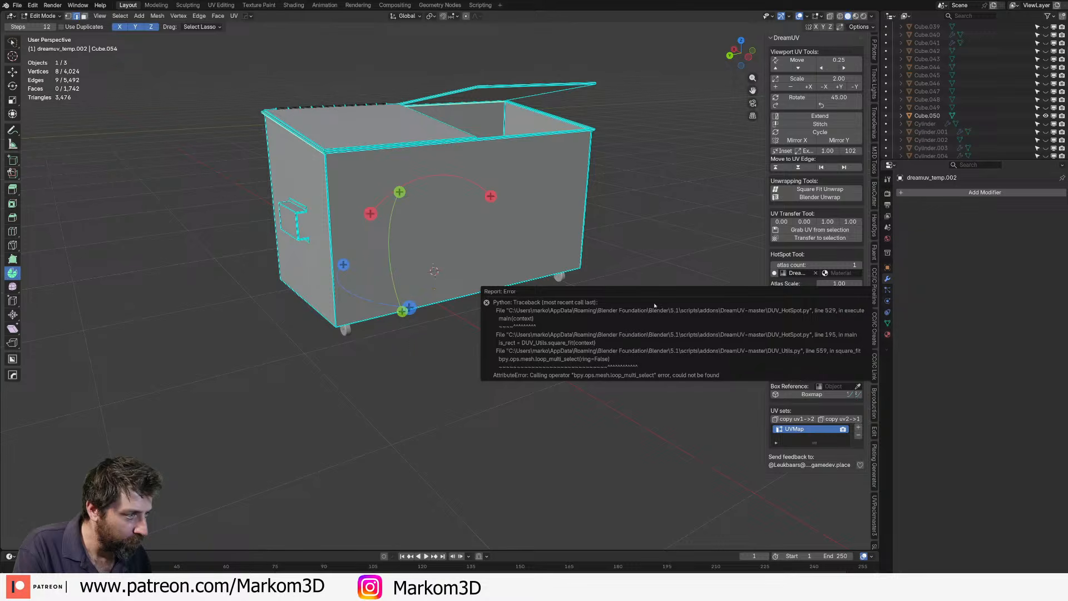
pyautogui.moveTo(494, 208); pyautogui.dragTo(526, 274, button='middle')
pyautogui.scroll(2, 542, 178)
pyautogui.hotkey('ctrl', 'z')
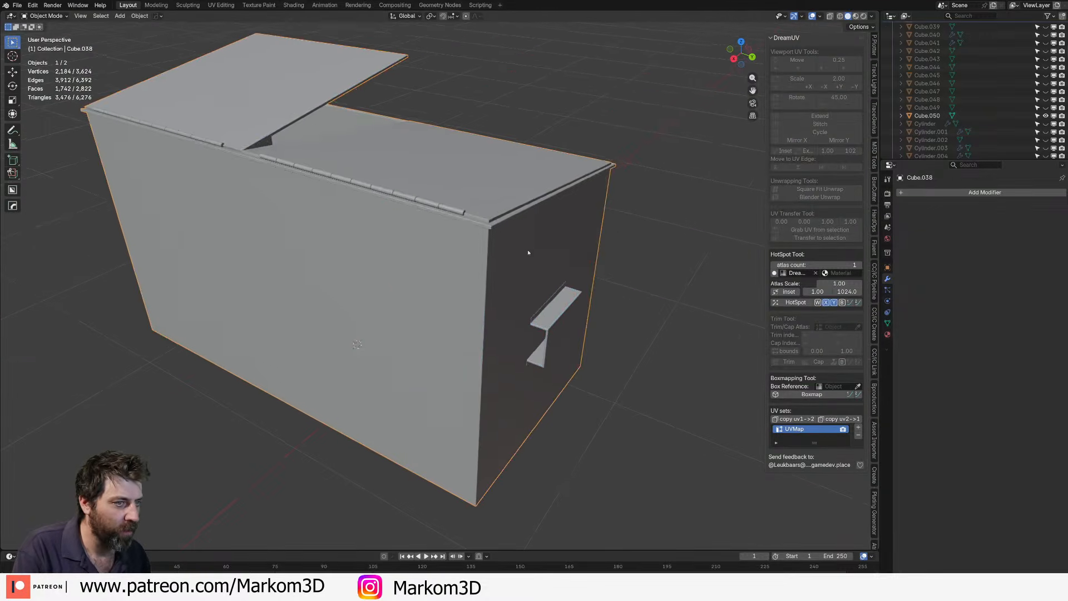
# - Edit the box container's mesh, select the end loop of the lid's hinge cylinder and switch to wireframe shading
pyautogui.scroll(4, 529, 250)
pyautogui.press('Tab')
pyautogui.scroll(-2, 488, 153)
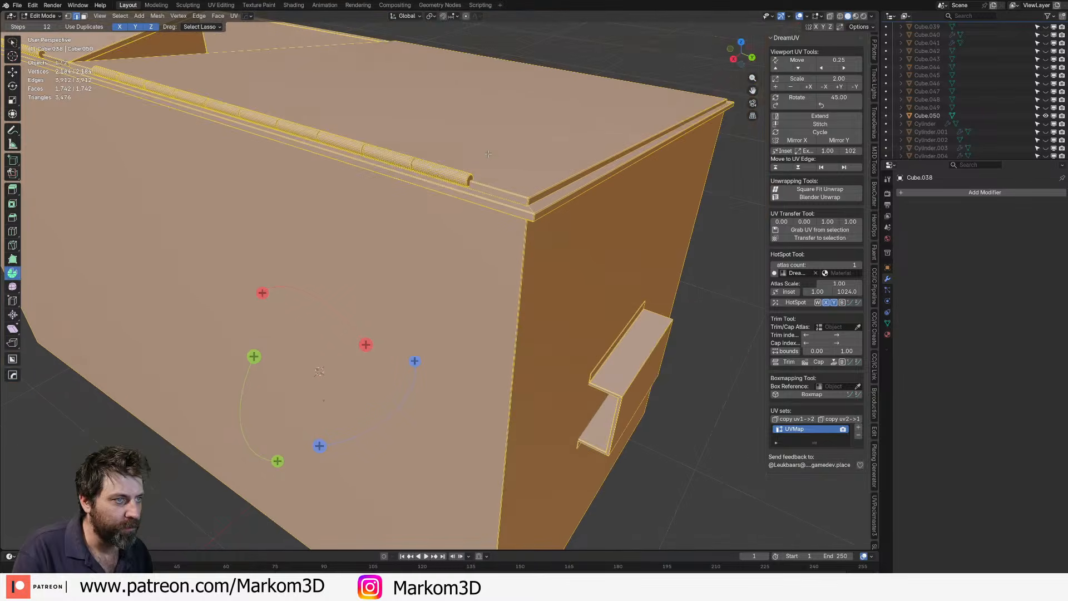
pyautogui.keyDown('alt'); pyautogui.click(470, 186); pyautogui.keyUp('alt')
pyautogui.scroll(2, 471, 193)
pyautogui.press('z')
pyautogui.click(444, 182)
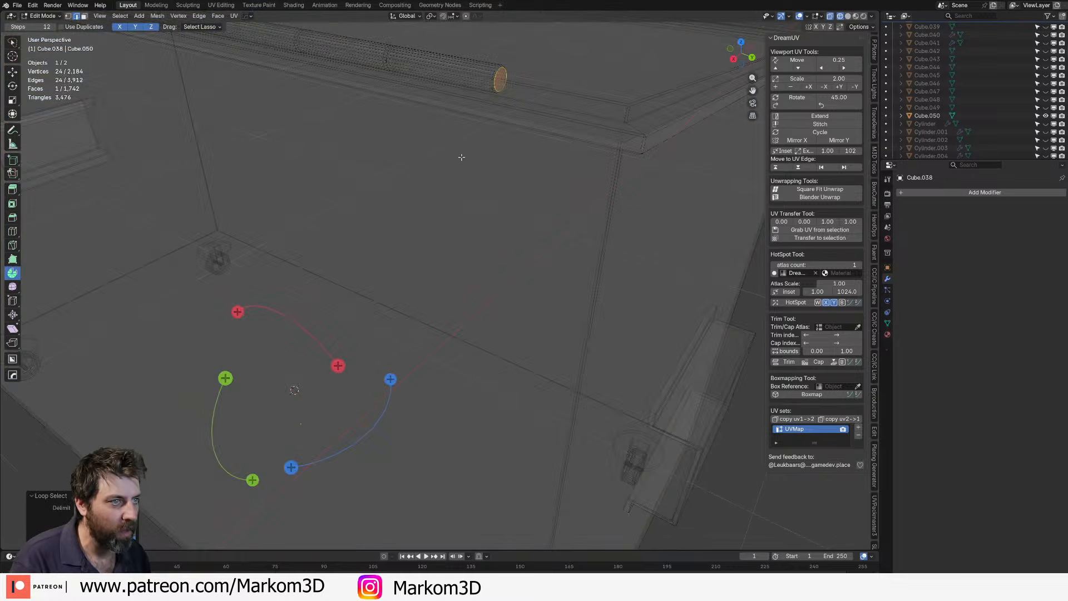
# - Try to loop-select edges at the end of the lid's hinge cylinder
pyautogui.moveTo(498, 104); pyautogui.dragTo(275, 290, button='middle')
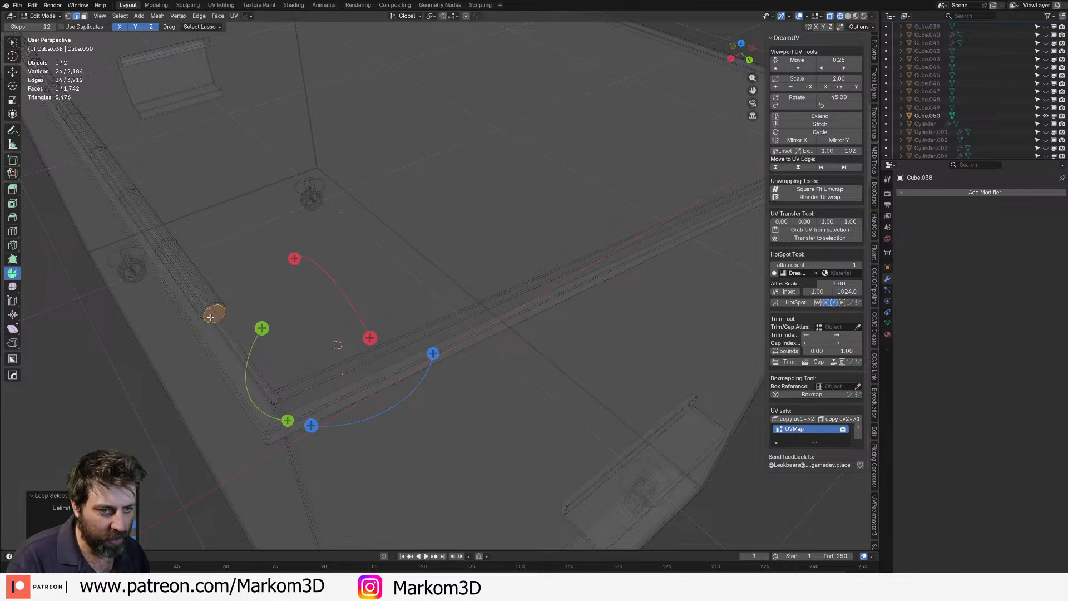
pyautogui.keyDown('alt'); pyautogui.click(215, 316); pyautogui.keyUp('alt')
pyautogui.keyDown('alt'); pyautogui.click(218, 315); pyautogui.keyUp('alt')
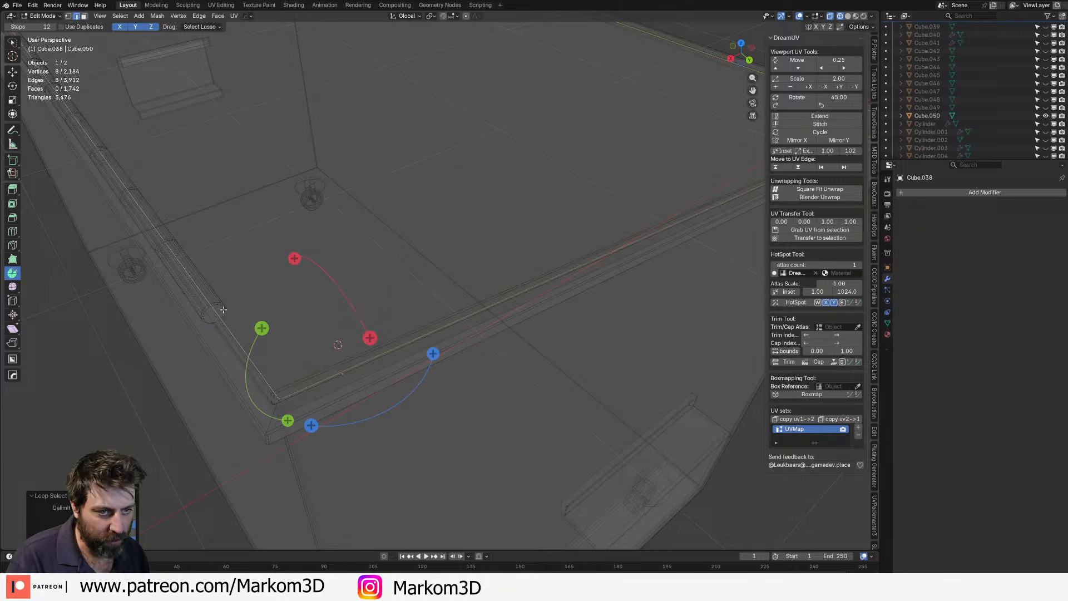
pyautogui.keyDown('alt'); pyautogui.click(222, 310); pyautogui.keyUp('alt')
# - Circle-select part of the hinge cylinders in front view, extend to linked geometry and move them down onto the container's rim
pyautogui.press('KP_3')
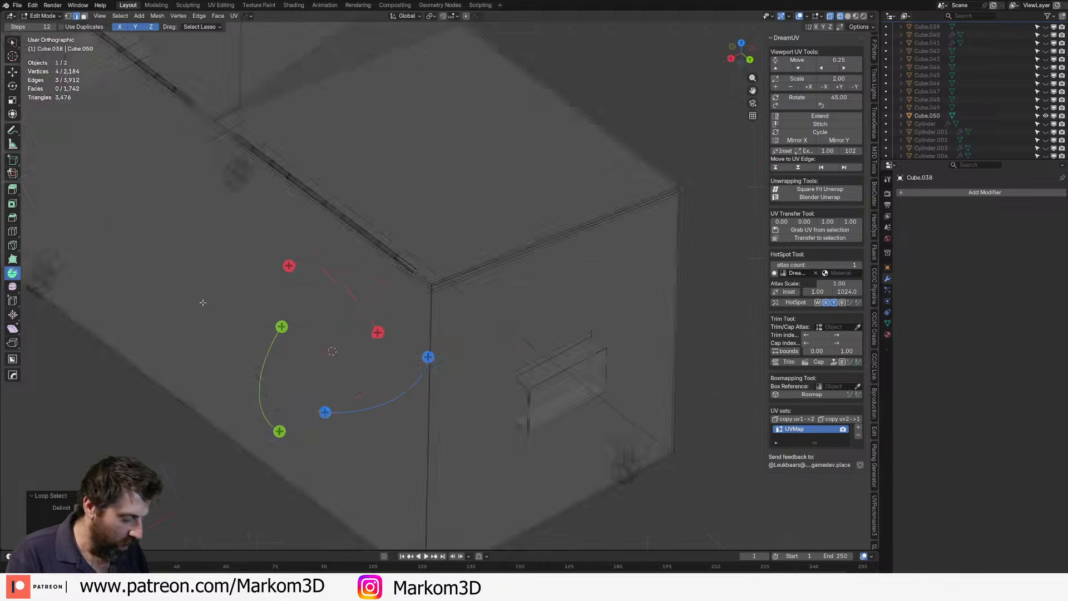
pyautogui.scroll(-5, 203, 302)
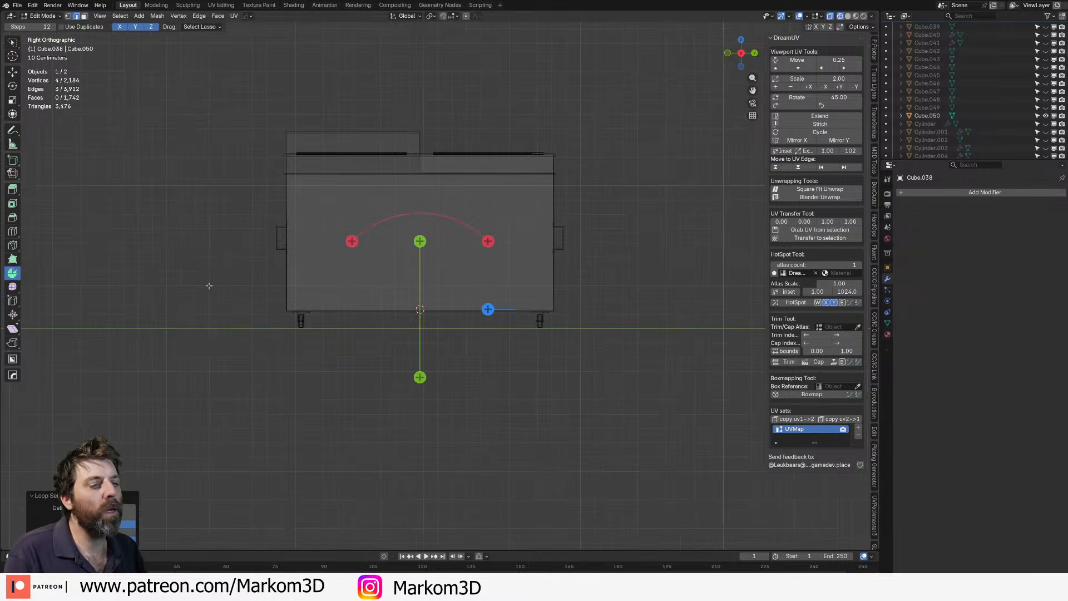
pyautogui.press('KP_1')
pyautogui.keyDown('shift'); pyautogui.moveTo(491, 188); pyautogui.dragTo(414, 298, button='middle'); pyautogui.keyUp('shift')
pyautogui.scroll(11, 415, 298)
pyautogui.keyDown('shift'); pyautogui.moveTo(656, 195); pyautogui.dragTo(429, 364, button='middle'); pyautogui.keyUp('shift')
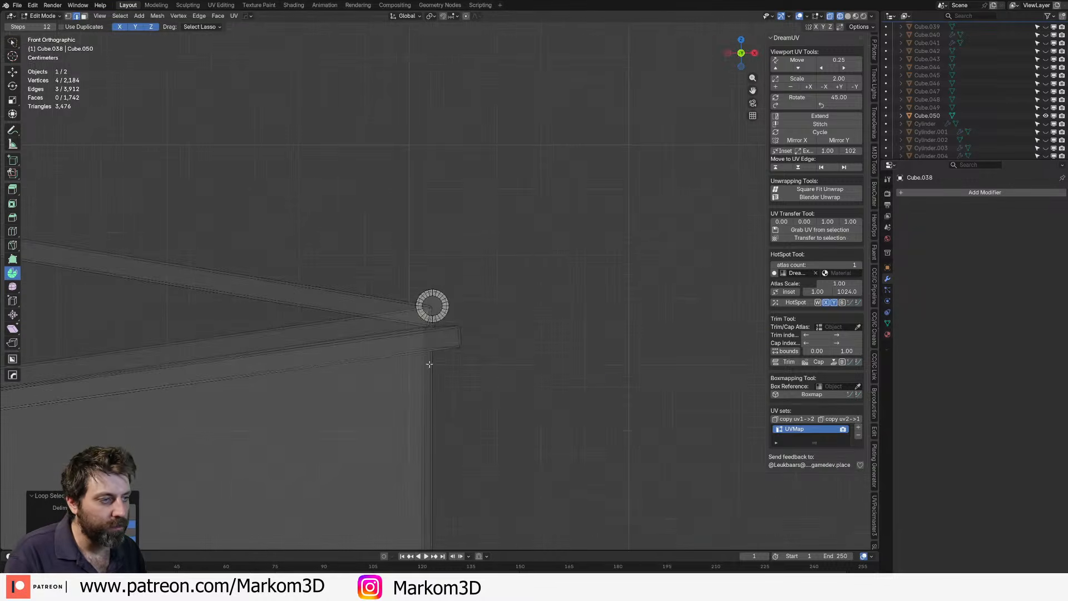
pyautogui.scroll(6, 429, 364)
pyautogui.press('c')
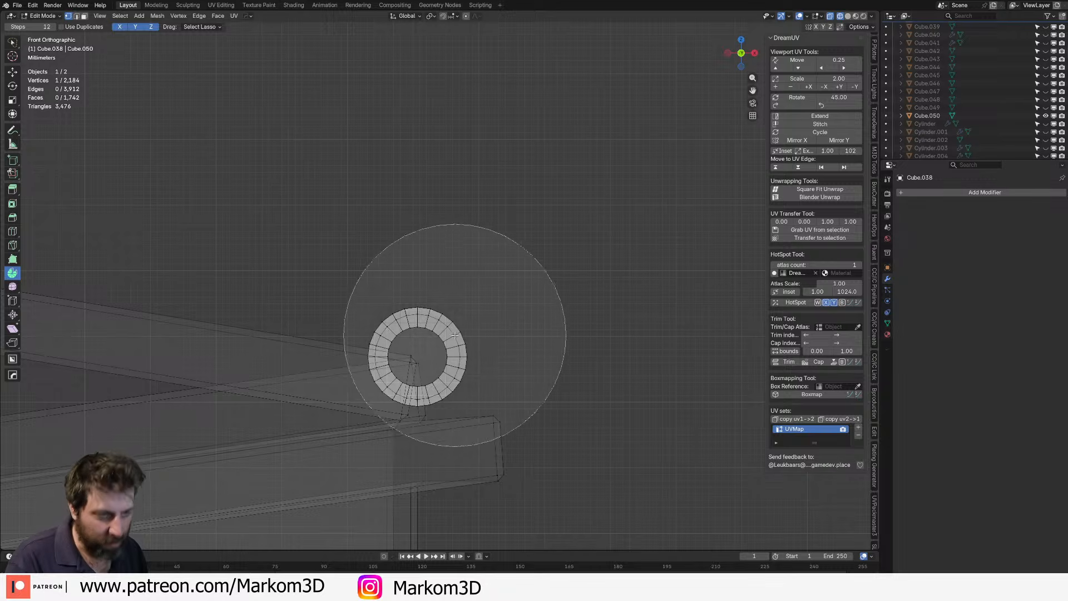
pyautogui.scroll(10, 468, 325)
pyautogui.click(474, 325)
pyautogui.rightClick(474, 325)
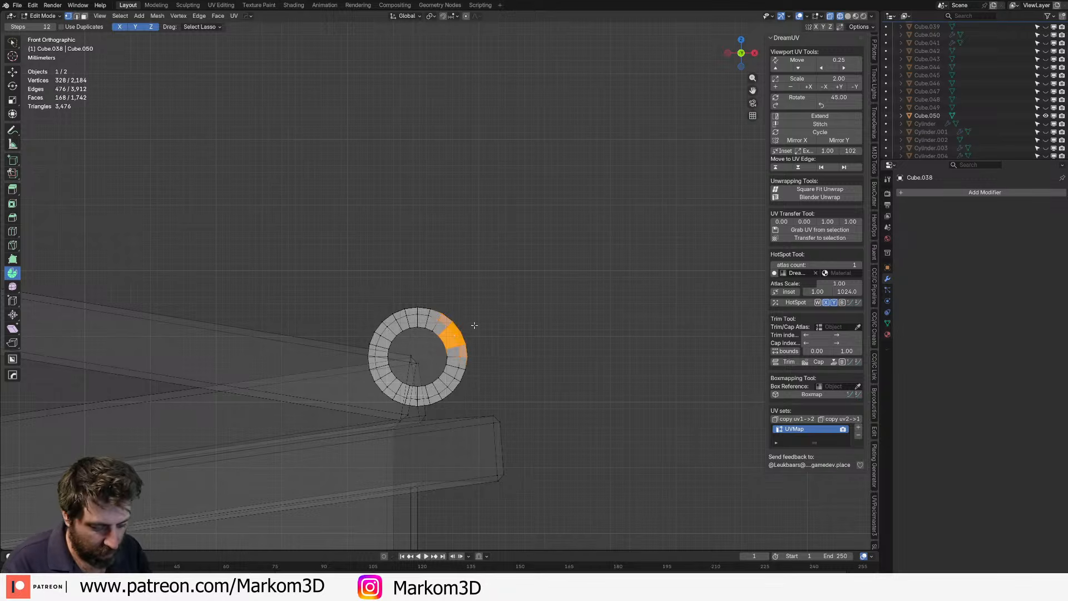
pyautogui.hotkey('ctrl', 'l')
pyautogui.press('g')
pyautogui.click(477, 424)
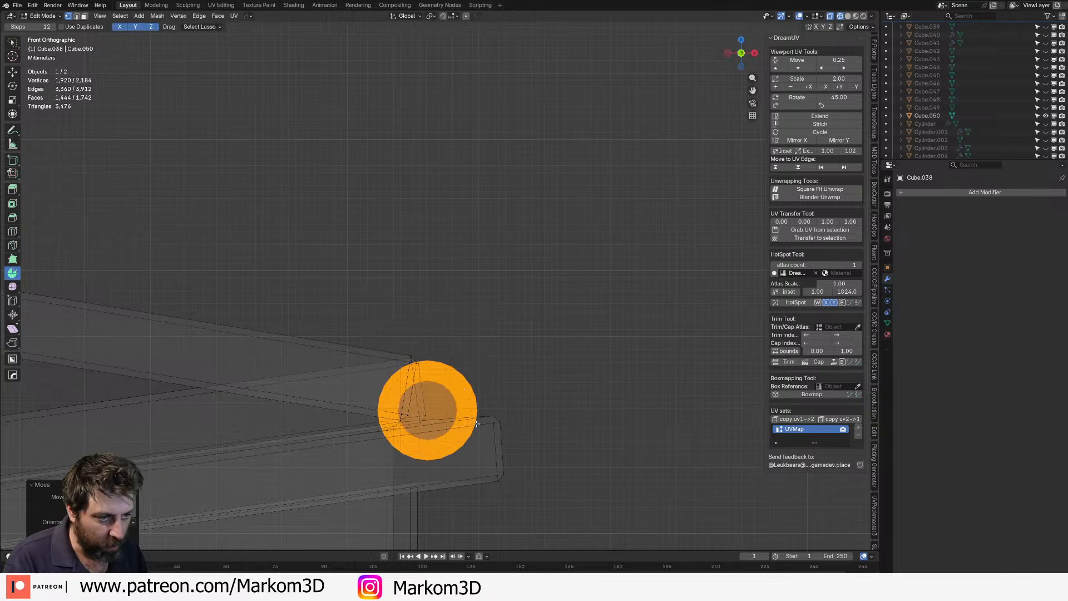
# - Circle-select the bottommost edges of the hinge cylinders, mark them as a seam and return to Object Mode
pyautogui.scroll(9, 477, 423)
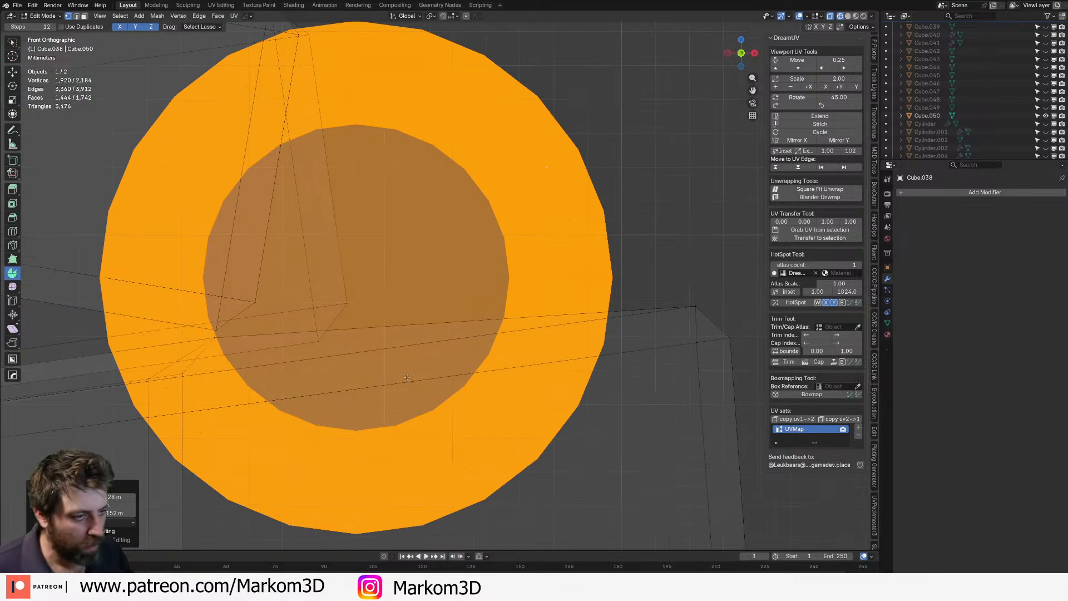
pyautogui.hotkey('alt', 'a')
pyautogui.keyDown('shift'); pyautogui.moveTo(391, 405); pyautogui.dragTo(415, 321, button='middle'); pyautogui.keyUp('shift')
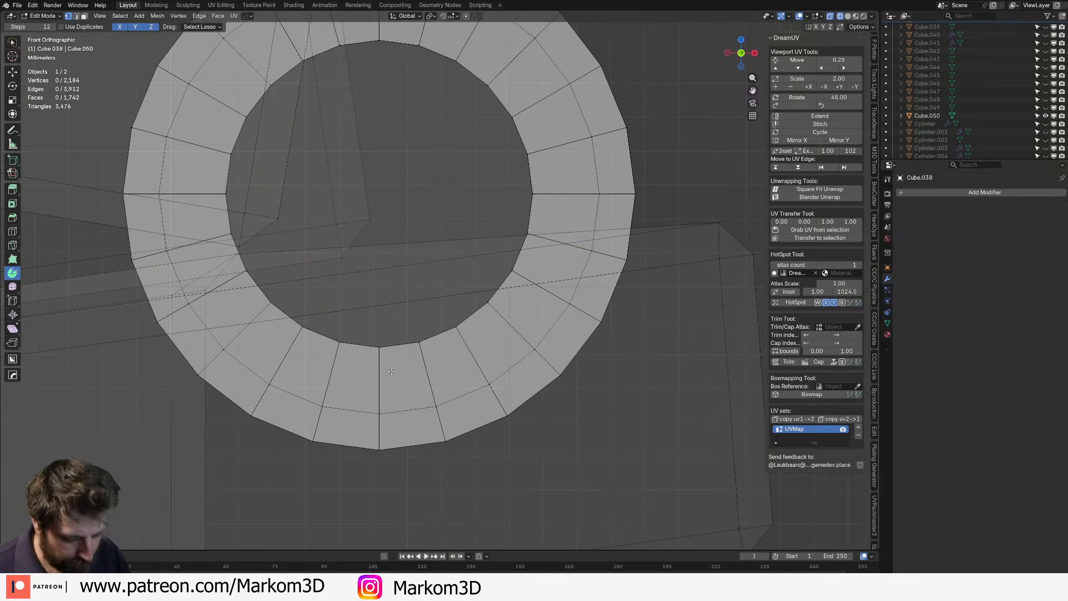
pyautogui.keyDown('alt'); pyautogui.click(382, 362); pyautogui.keyUp('alt')
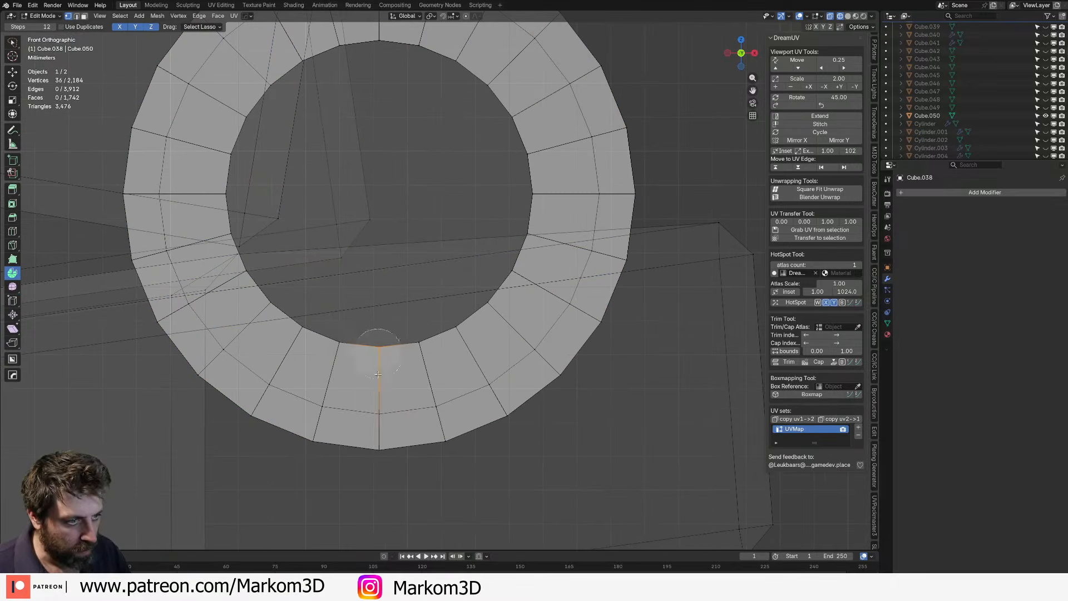
pyautogui.rightClick(451, 471)
pyautogui.click(451, 472)
pyautogui.press('Tab')
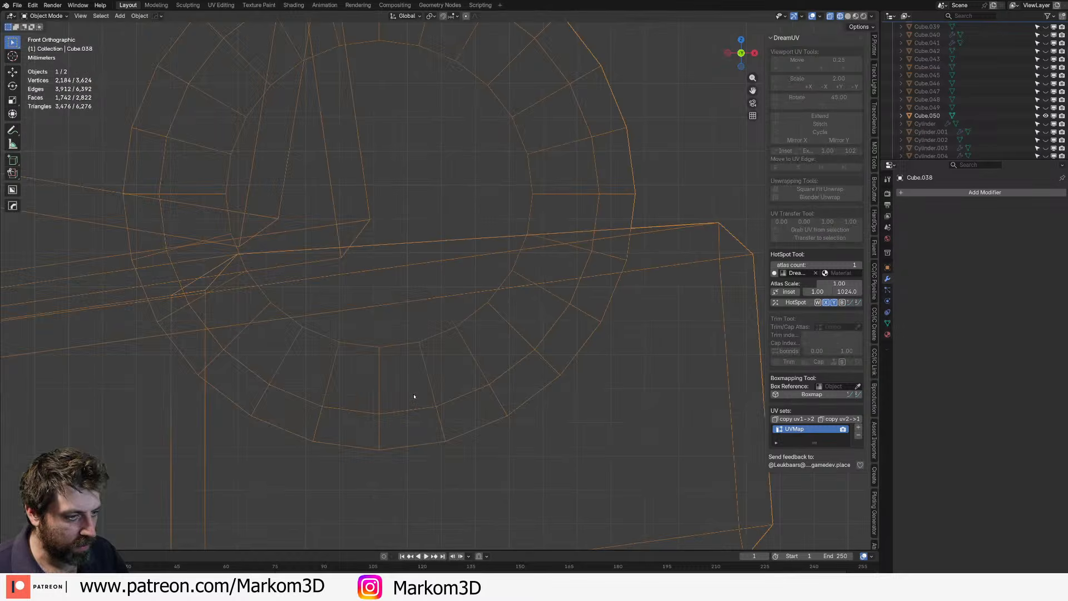
pyautogui.press('Tab')
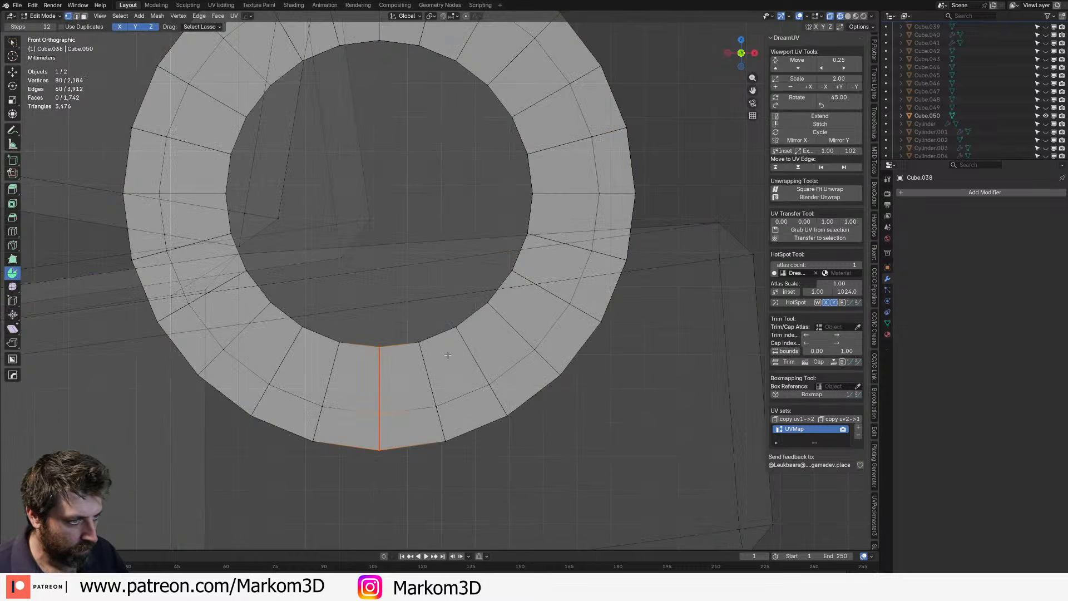
pyautogui.press('Tab')
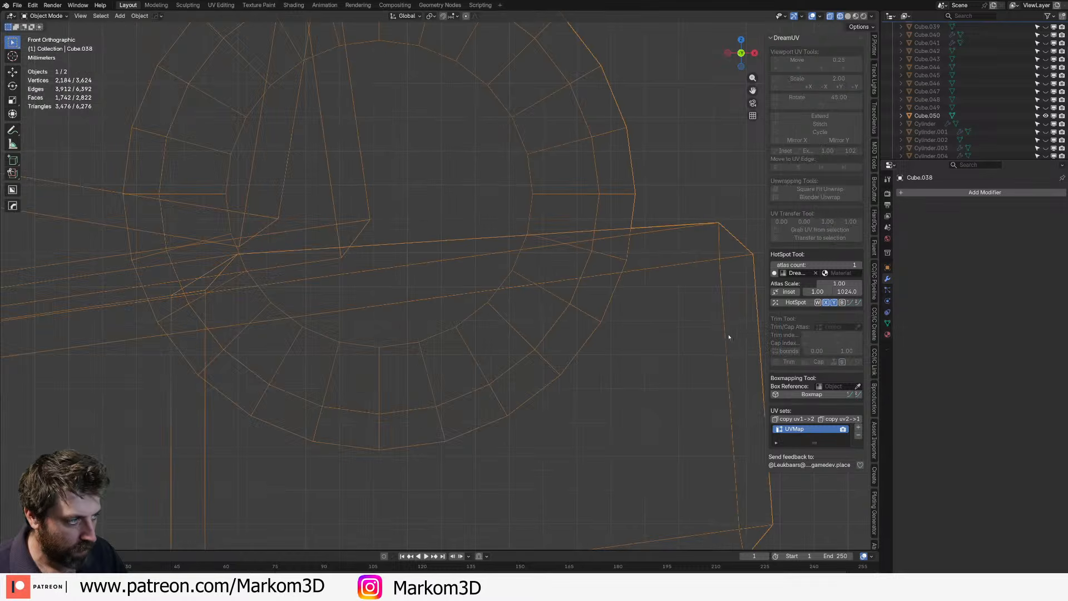
# - Retry DreamUV HotSpot mapping on the container with the seamed hinges, and undo it
pyautogui.click(791, 303)
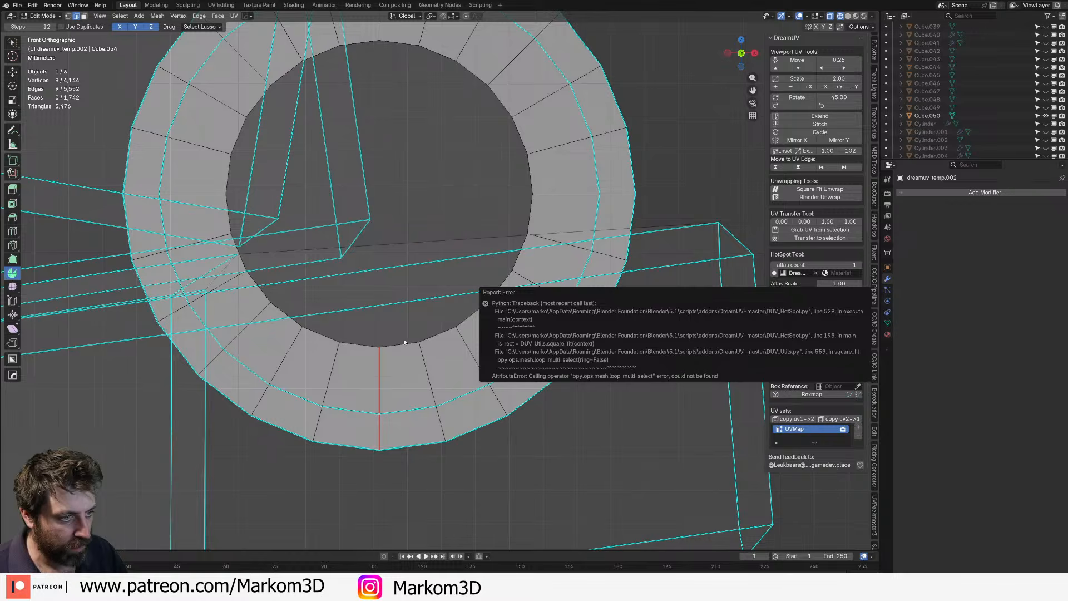
pyautogui.hotkey('ctrl', 'z')
pyautogui.scroll(-4, 445, 339)
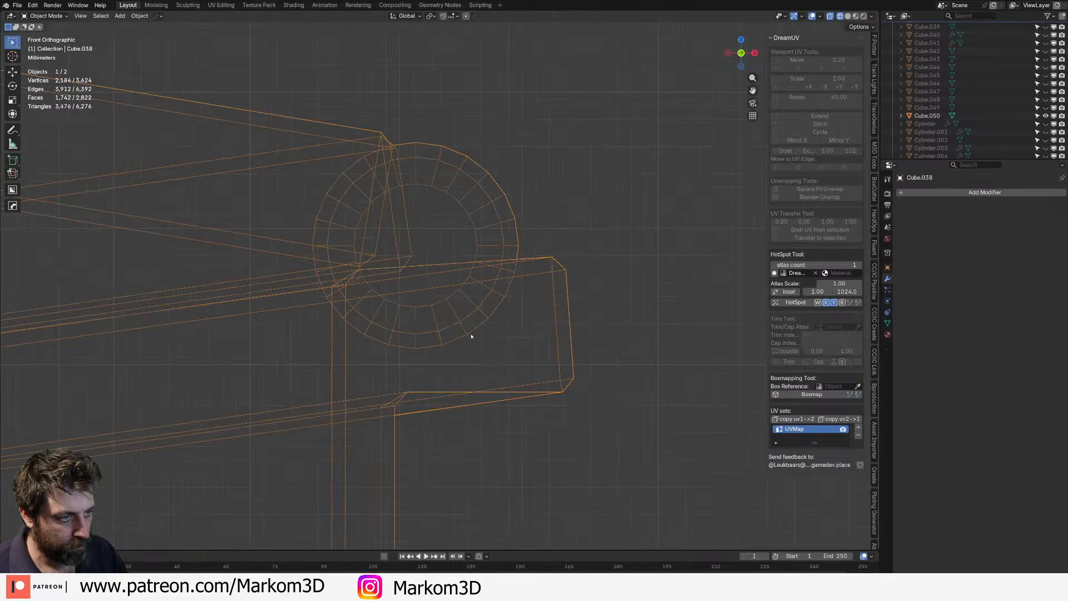
# - Switch to solid shading and, in Edit Mode with face selection, select the end-cap face of the lid's hinge cylinder
pyautogui.press('z')
pyautogui.click(554, 324)
pyautogui.moveTo(503, 344); pyautogui.dragTo(500, 354, button='middle')
pyautogui.scroll(-3, 456, 362)
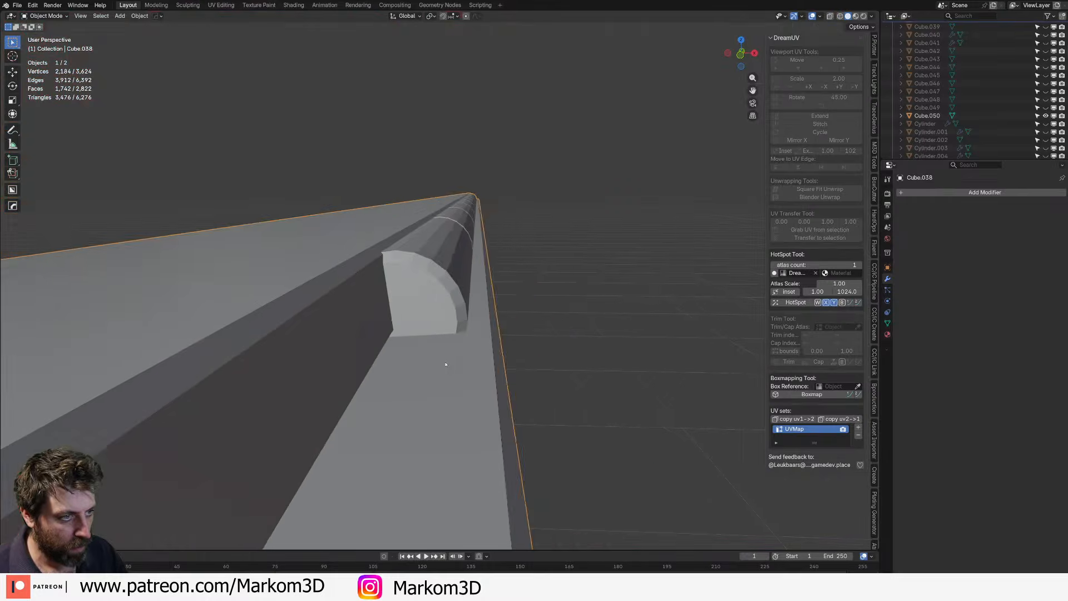
pyautogui.press('Tab')
pyautogui.press('3')
pyautogui.click(436, 322)
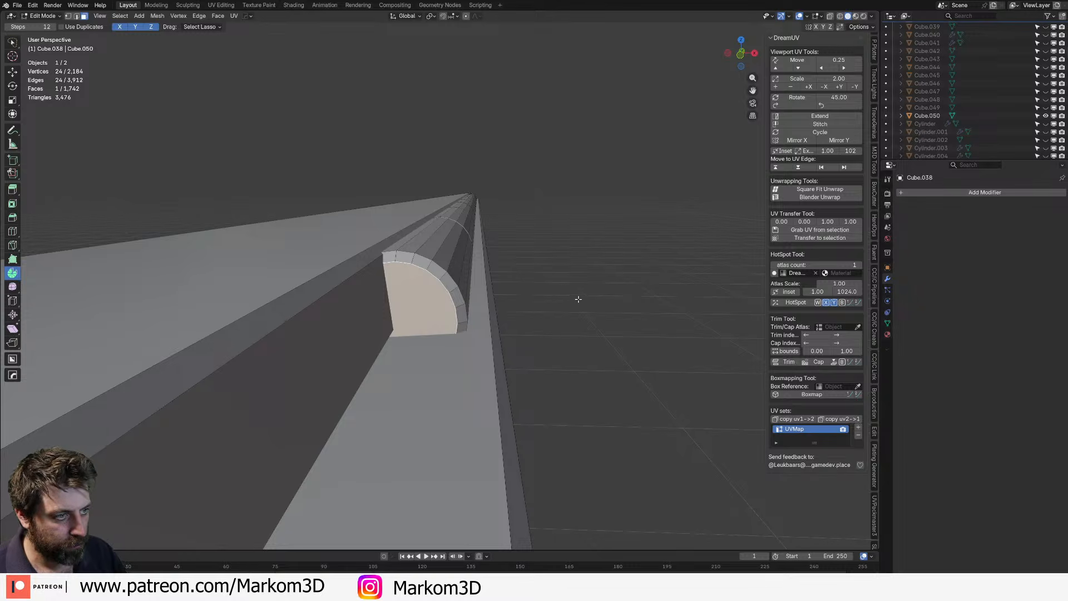
# - Circle-select the hinge cylinders' inner end-cap faces in front wireframe view and delete these faces
pyautogui.moveTo(579, 300); pyautogui.dragTo(356, 384, button='middle')
pyautogui.moveTo(473, 400); pyautogui.dragTo(467, 321, button='middle')
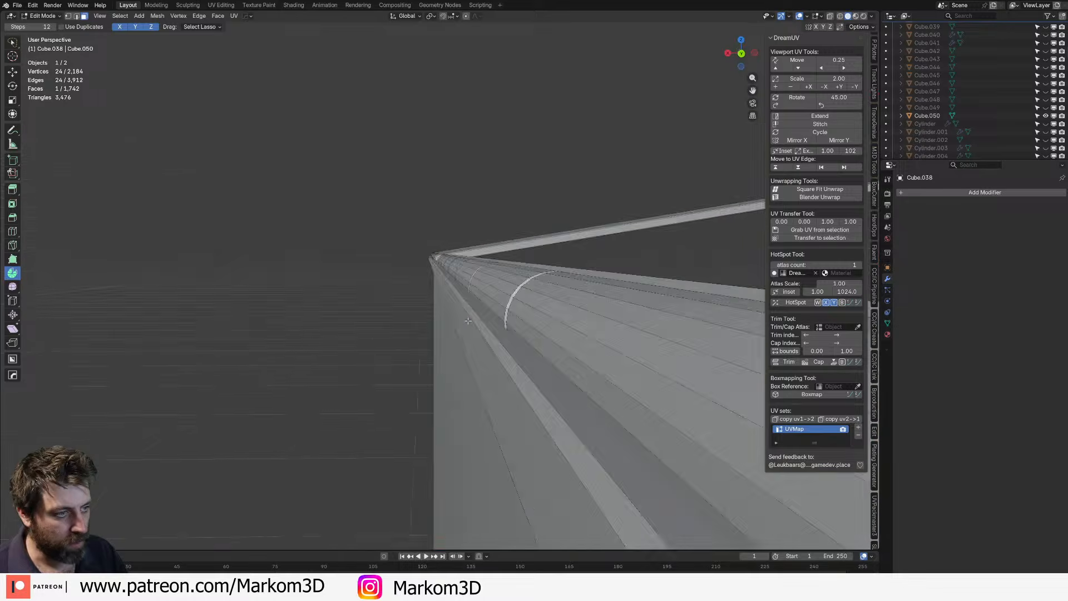
pyautogui.scroll(-3, 467, 319)
pyautogui.press('KP_3')
pyautogui.press('KP_1')
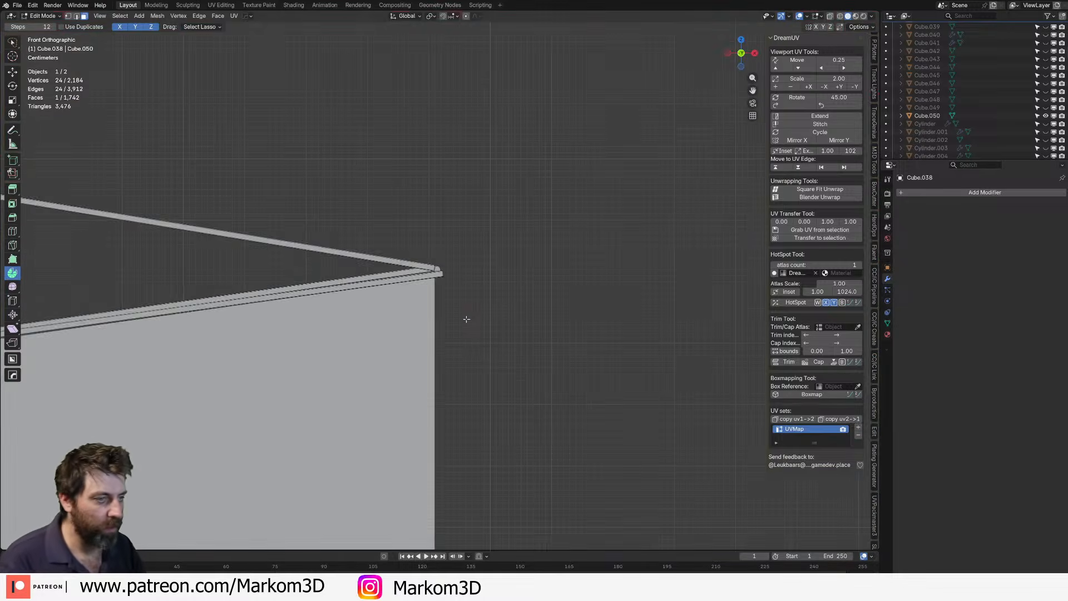
pyautogui.scroll(3, 468, 319)
pyautogui.keyDown('shift'); pyautogui.moveTo(467, 319); pyautogui.dragTo(415, 367, button='middle'); pyautogui.keyUp('shift')
pyautogui.scroll(5, 415, 366)
pyautogui.scroll(7, 414, 367)
pyautogui.keyDown('shift'); pyautogui.moveTo(97, 442); pyautogui.dragTo(489, 272, button='middle'); pyautogui.keyUp('shift')
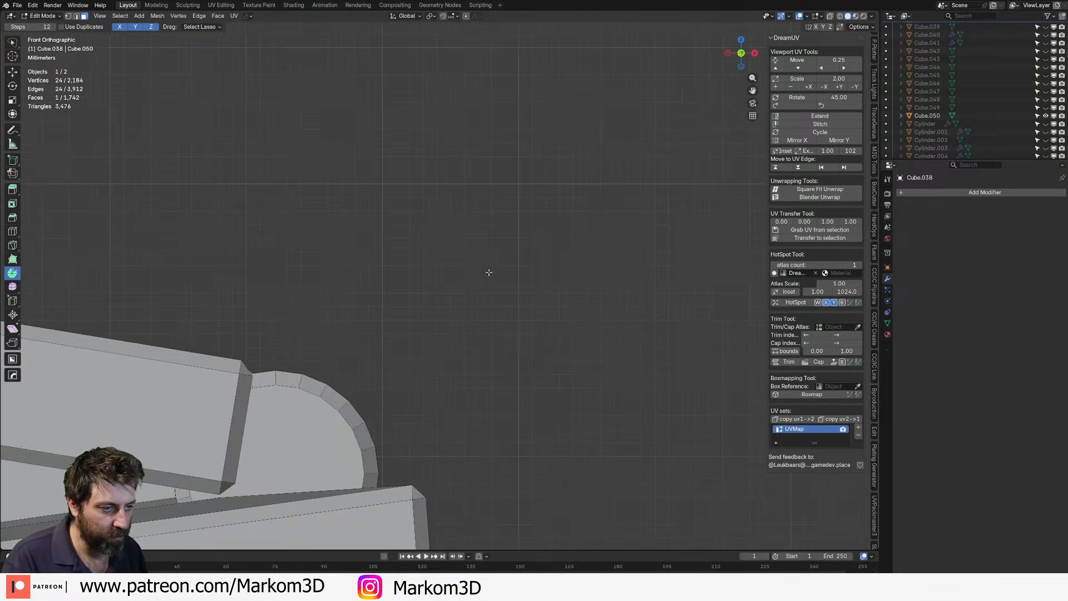
pyautogui.press('z')
pyautogui.click(413, 292)
pyautogui.keyDown('shift'); pyautogui.moveTo(390, 343); pyautogui.dragTo(567, 213, button='middle'); pyautogui.keyUp('shift')
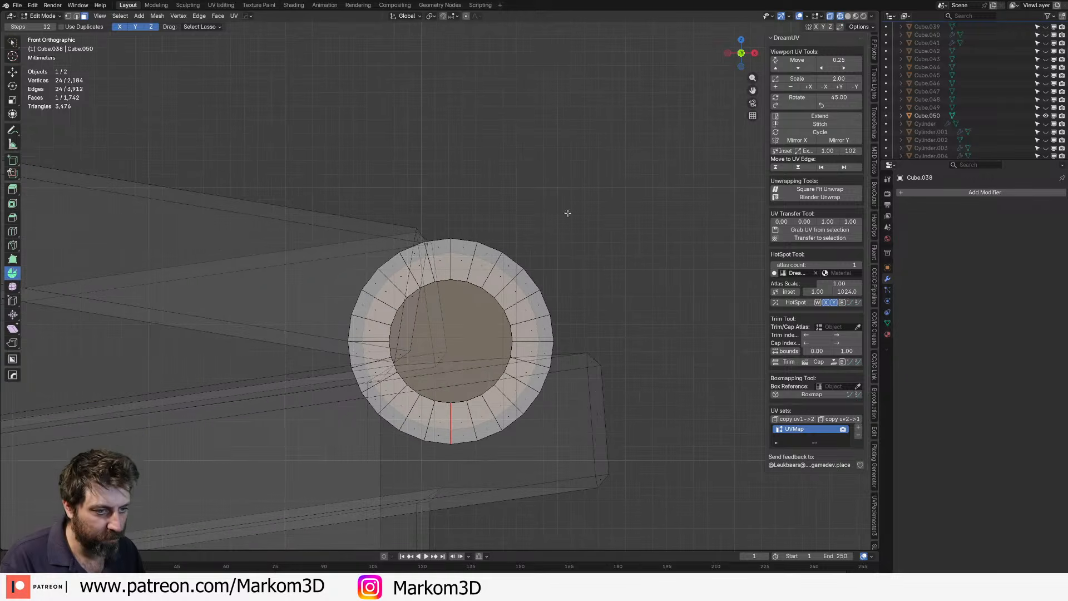
pyautogui.press('c')
pyautogui.scroll(3, 451, 345)
pyautogui.click(450, 345)
pyautogui.rightClick(450, 345)
pyautogui.press('x')
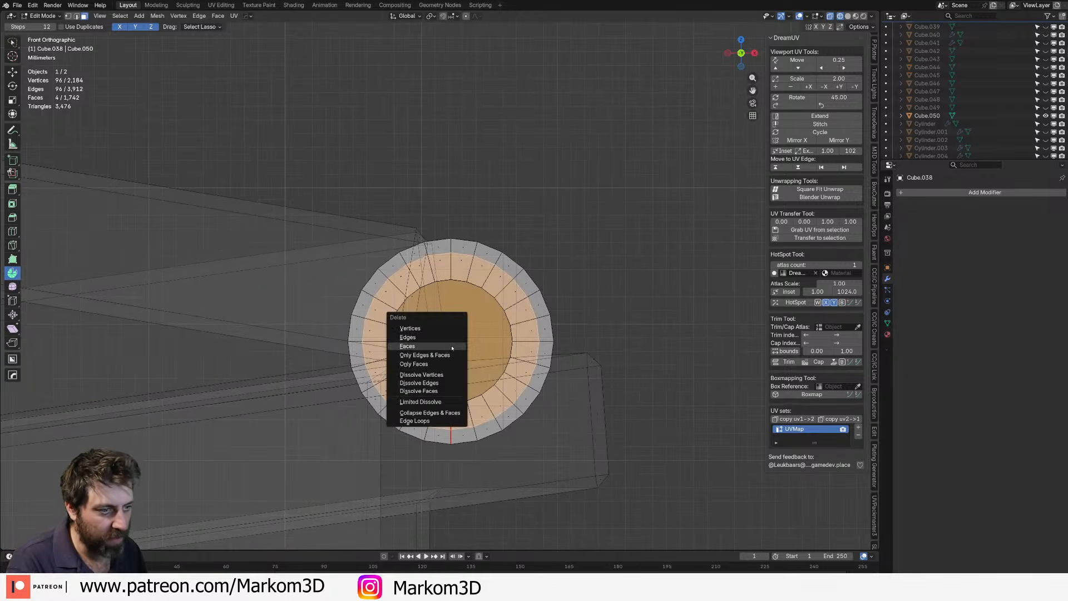
pyautogui.click(451, 347)
# - Return to solid shading and Object Mode, retry DreamUV HotSpot mapping, and undo back to the selected hinge end caps
pyautogui.hotkey('shift', 'z')
pyautogui.press('Tab')
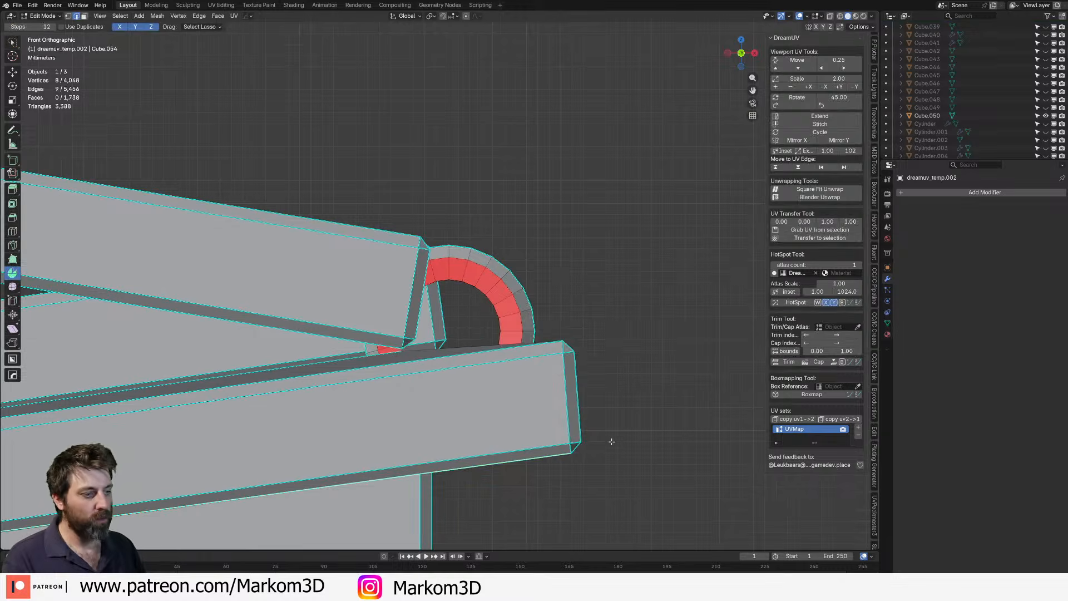
pyautogui.moveTo(612, 436); pyautogui.dragTo(460, 374, button='middle')
pyautogui.hotkey('ctrl', 'z')
pyautogui.hotkey('ctrl', 'z')
pyautogui.hotkey('ctrl', 'z')
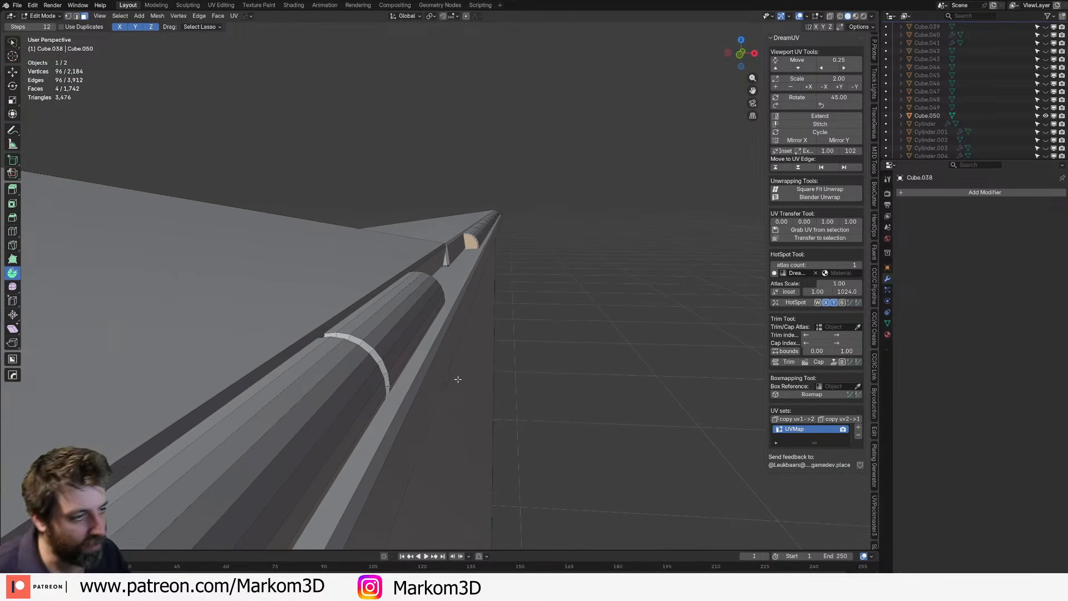
# - Delete the selected end-cap faces of the hinge cylinders
pyautogui.press('x')
pyautogui.click(455, 376)
pyautogui.scroll(-10, 455, 377)
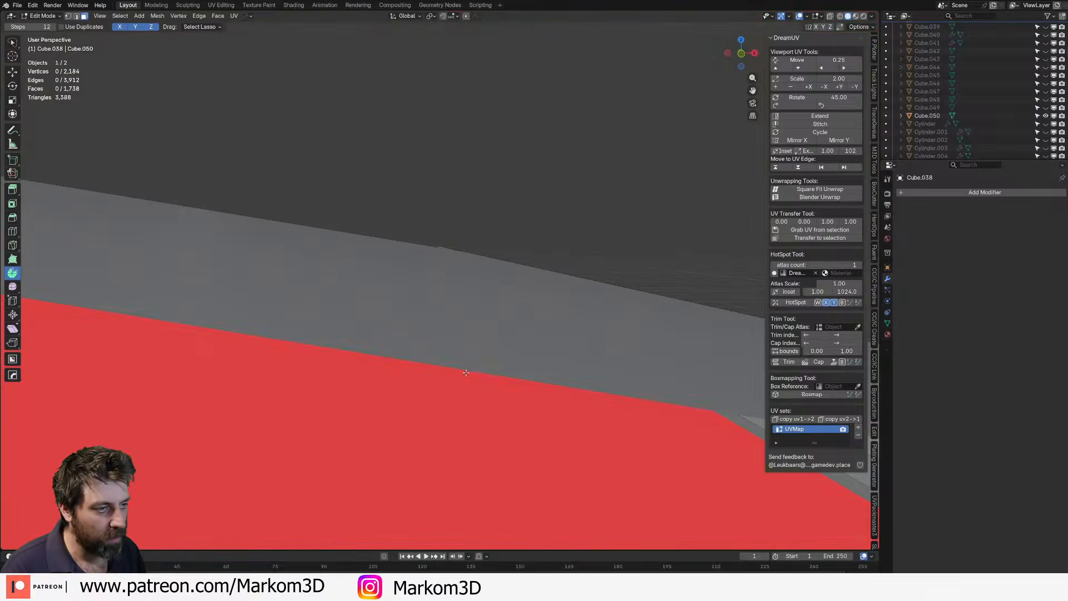
# - Select the short edges across the rim at the container's front corner and add the vertical corner edge loop below them
pyautogui.scroll(5, 493, 359)
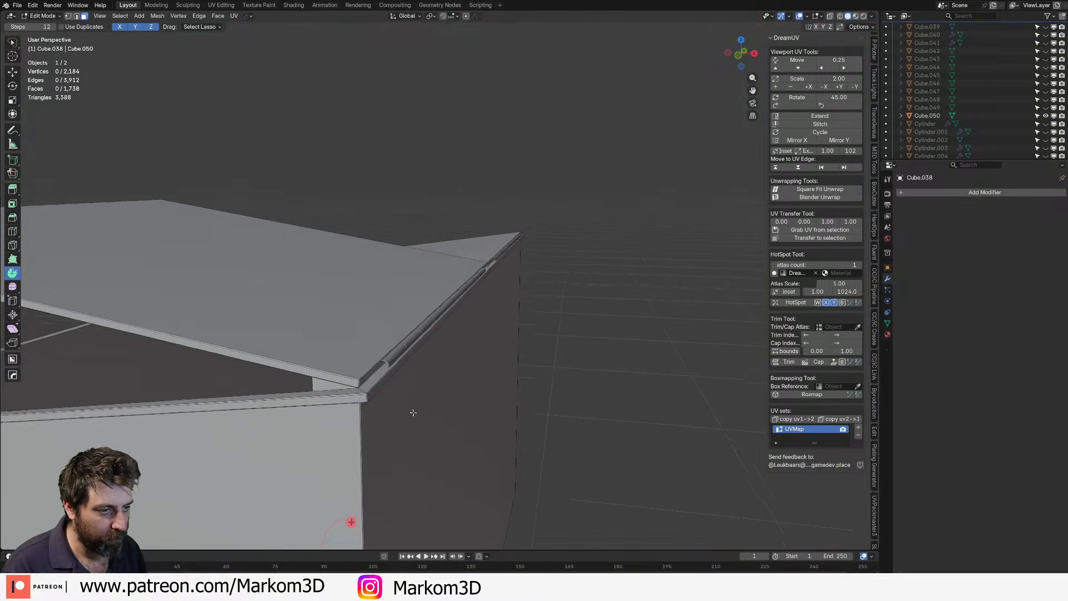
pyautogui.keyDown('alt'); pyautogui.click(376, 410); pyautogui.keyUp('alt')
pyautogui.moveTo(376, 411); pyautogui.dragTo(507, 412, button='middle')
pyautogui.scroll(4, 508, 412)
pyautogui.moveTo(200, 460); pyautogui.dragTo(253, 456, button='middle')
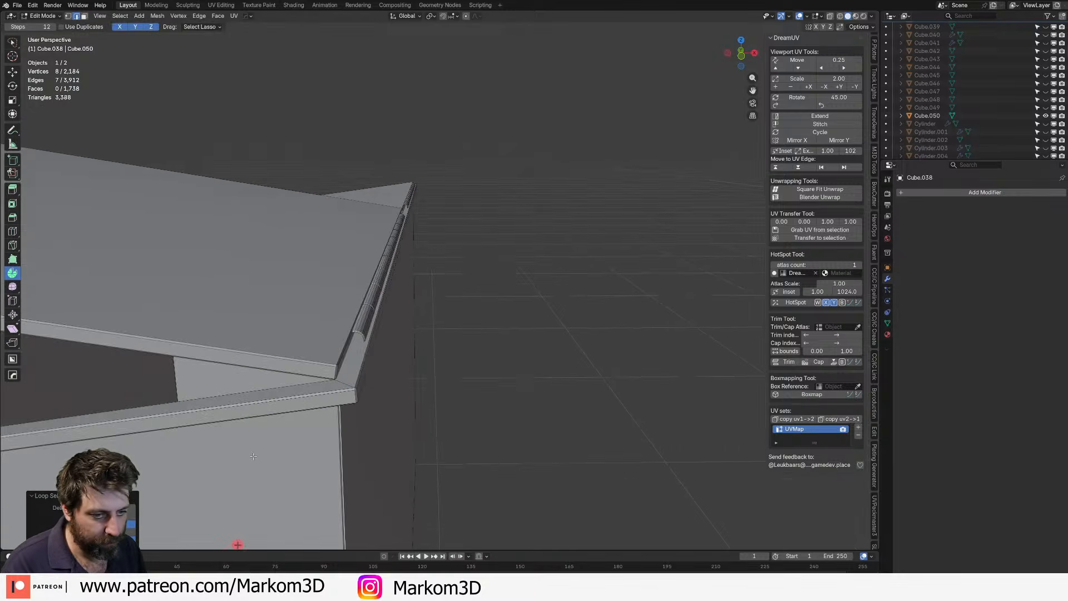
pyautogui.click(352, 383)
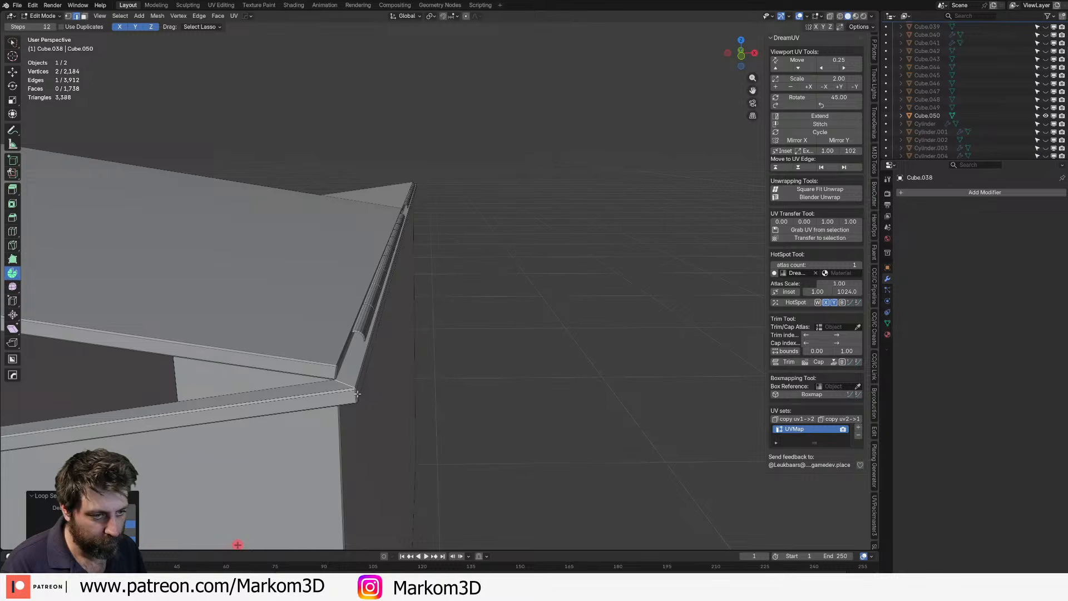
pyautogui.moveTo(352, 422); pyautogui.dragTo(193, 145, button='middle')
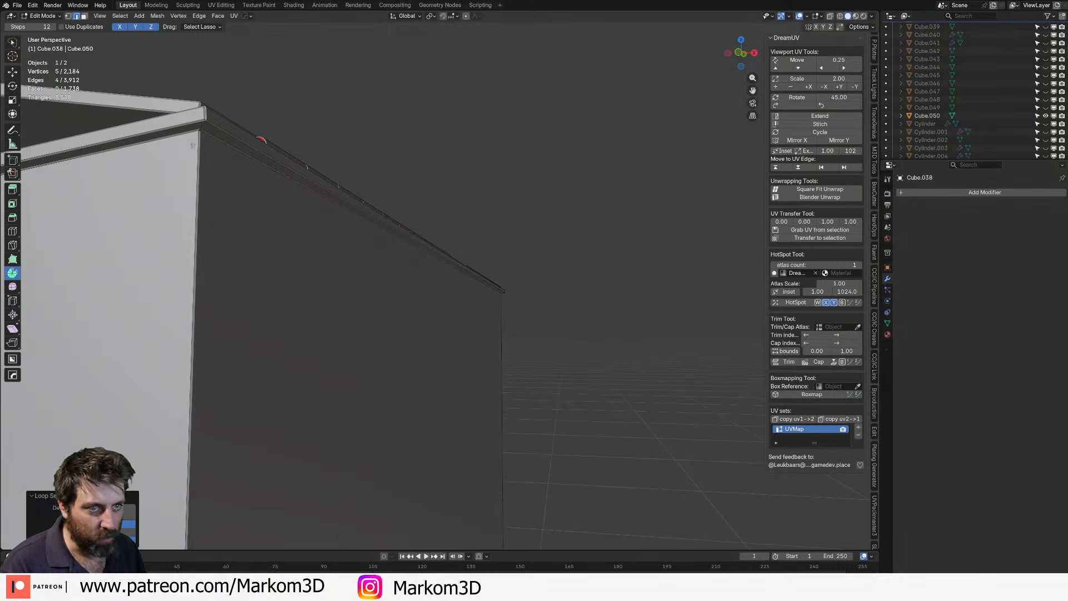
pyautogui.keyDown('shift'); pyautogui.click(201, 126); pyautogui.keyUp('shift')
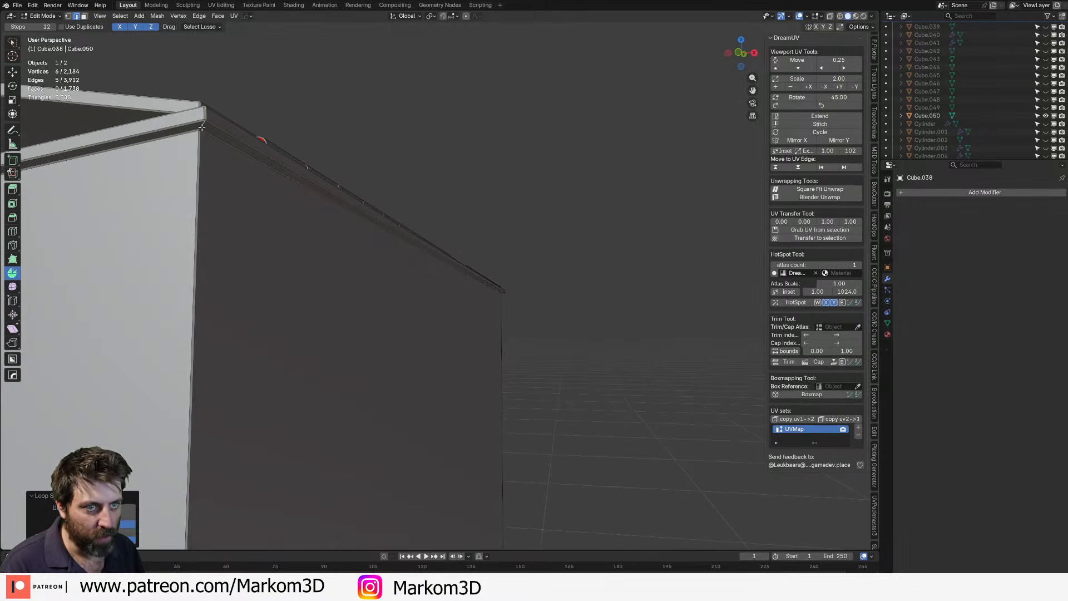
pyautogui.keyDown('alt'); pyautogui.keyDown('shift'); pyautogui.click(200, 148); pyautogui.keyUp('shift'); pyautogui.keyUp('alt')
# - Add the rim and vertical edges at the container's other corners to the selection and mark them all as a seam
pyautogui.scroll(-4, 476, 369)
pyautogui.moveTo(477, 369); pyautogui.dragTo(424, 384, button='middle')
pyautogui.moveTo(509, 346); pyautogui.dragTo(510, 300, button='middle')
pyautogui.scroll(3, 520, 187)
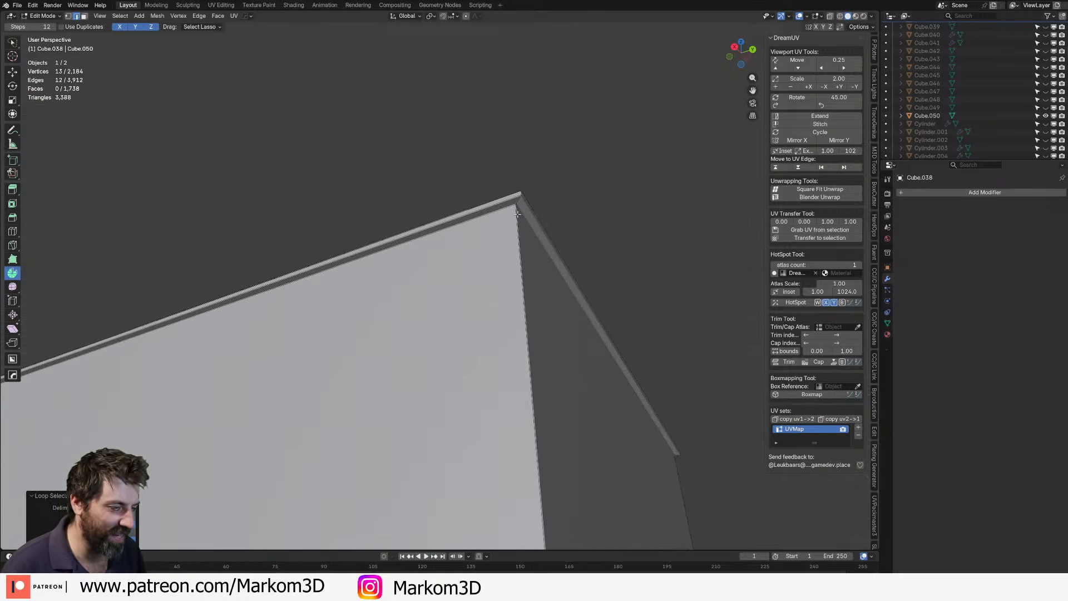
pyautogui.keyDown('alt'); pyautogui.keyDown('shift'); pyautogui.click(518, 198); pyautogui.keyUp('shift'); pyautogui.keyUp('alt')
pyautogui.hotkey('ctrl', 'z')
pyautogui.keyDown('alt'); pyautogui.keyDown('shift'); pyautogui.click(519, 199); pyautogui.keyUp('shift'); pyautogui.keyUp('alt')
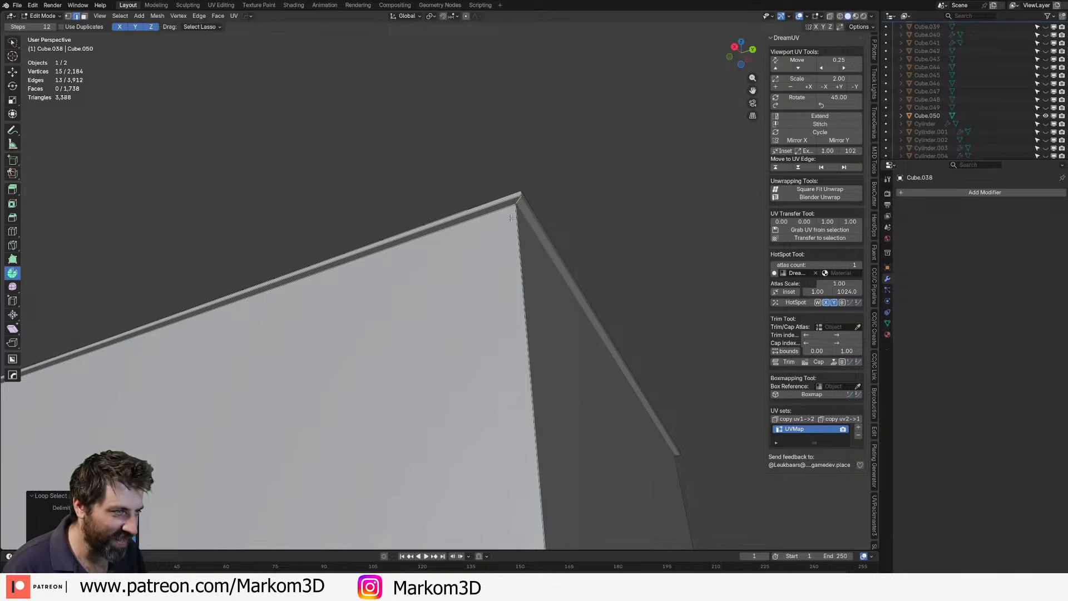
pyautogui.keyDown('alt'); pyautogui.keyDown('shift'); pyautogui.click(514, 229); pyautogui.keyUp('shift'); pyautogui.keyUp('alt')
pyautogui.moveTo(514, 230); pyautogui.dragTo(443, 411, button='middle')
pyautogui.keyDown('shift'); pyautogui.click(446, 427); pyautogui.keyUp('shift')
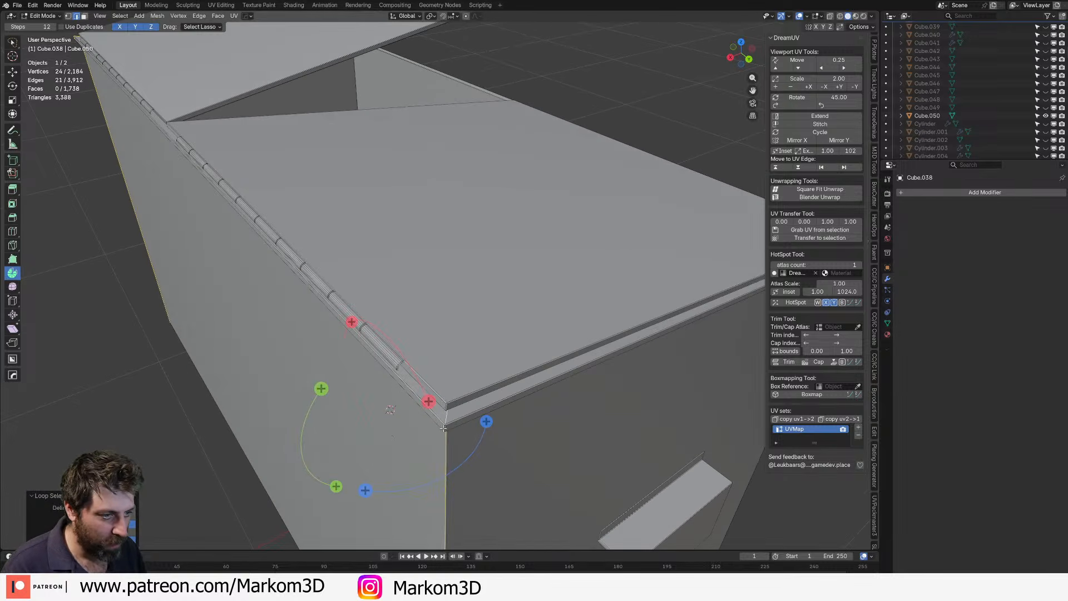
pyautogui.rightClick(455, 469)
pyautogui.press('Escape')
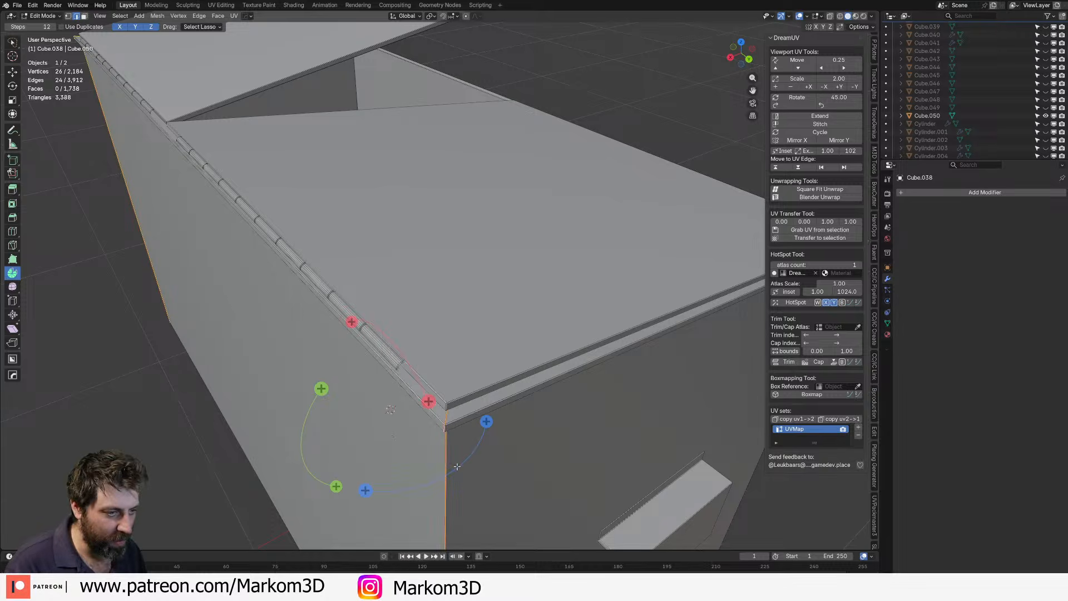
# - Return to Object Mode and apply DreamUV HotSpot mapping to the container
pyautogui.press('Tab')
pyautogui.click(797, 303)
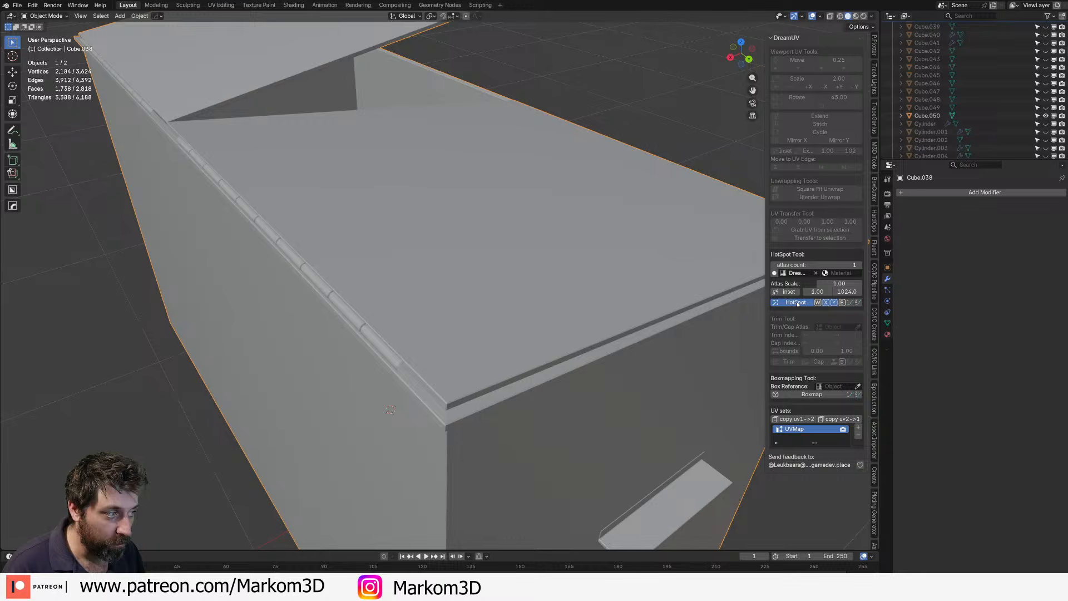
pyautogui.scroll(-5, 623, 384)
pyautogui.moveTo(622, 383); pyautogui.dragTo(524, 351, button='middle')
pyautogui.scroll(-4, 524, 351)
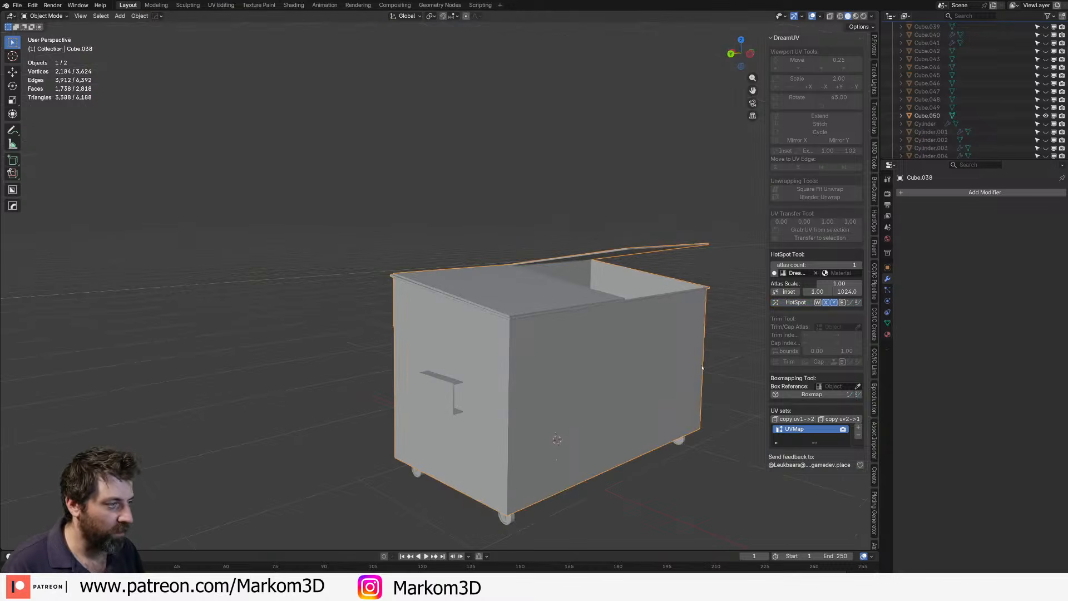
pyautogui.keyDown('shift'); pyautogui.moveTo(589, 345); pyautogui.dragTo(406, 302, button='middle'); pyautogui.keyUp('shift')
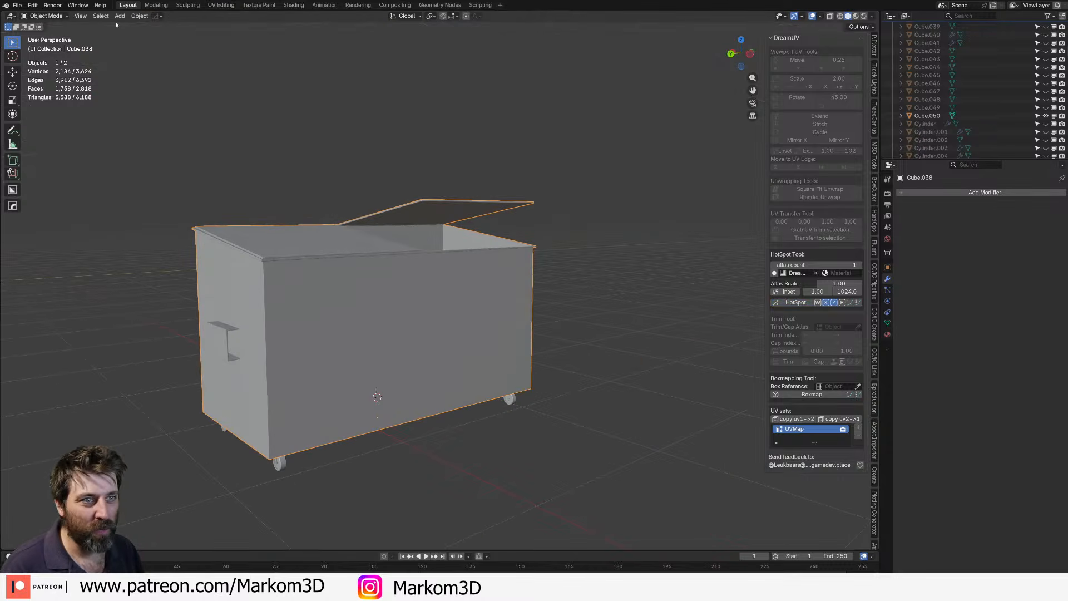
# - Split off an area beside the viewport, make it an Asset Browser and show the Markom3D DreamUV catalog
pyautogui.moveTo(4, 14); pyautogui.dragTo(303, 84)
pyautogui.click(10, 16)
pyautogui.click(298, 65)
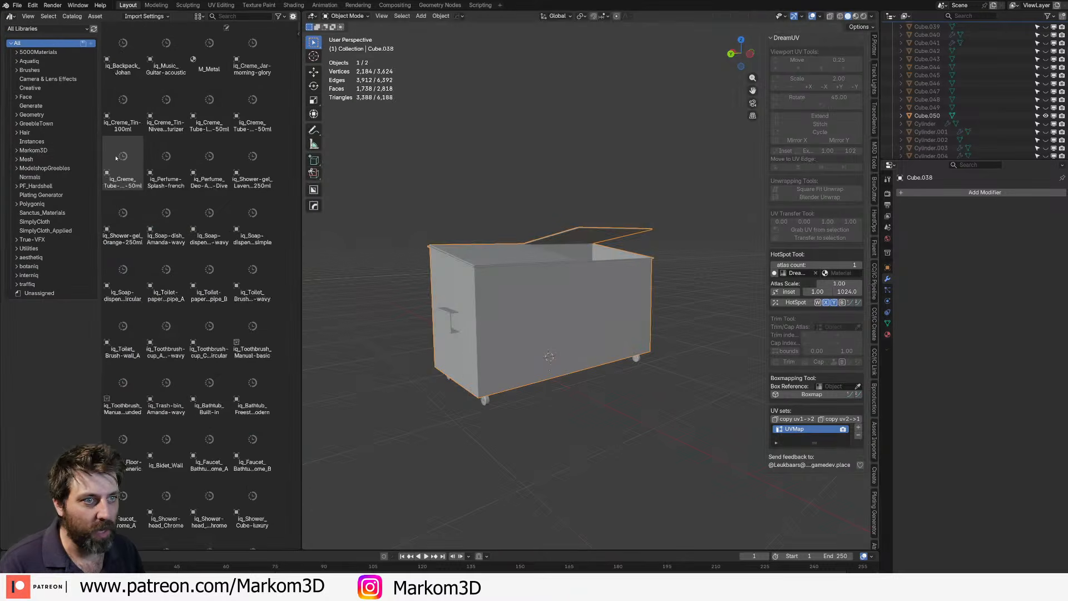
pyautogui.click(34, 150)
pyautogui.click(17, 150)
pyautogui.click(31, 168)
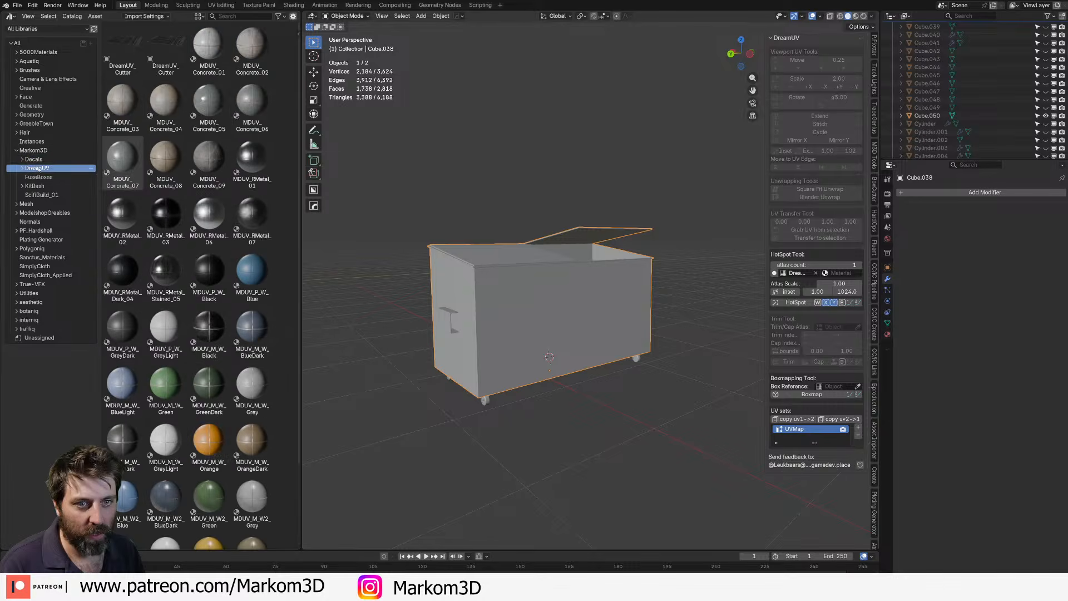
pyautogui.scroll(-5, 209, 354)
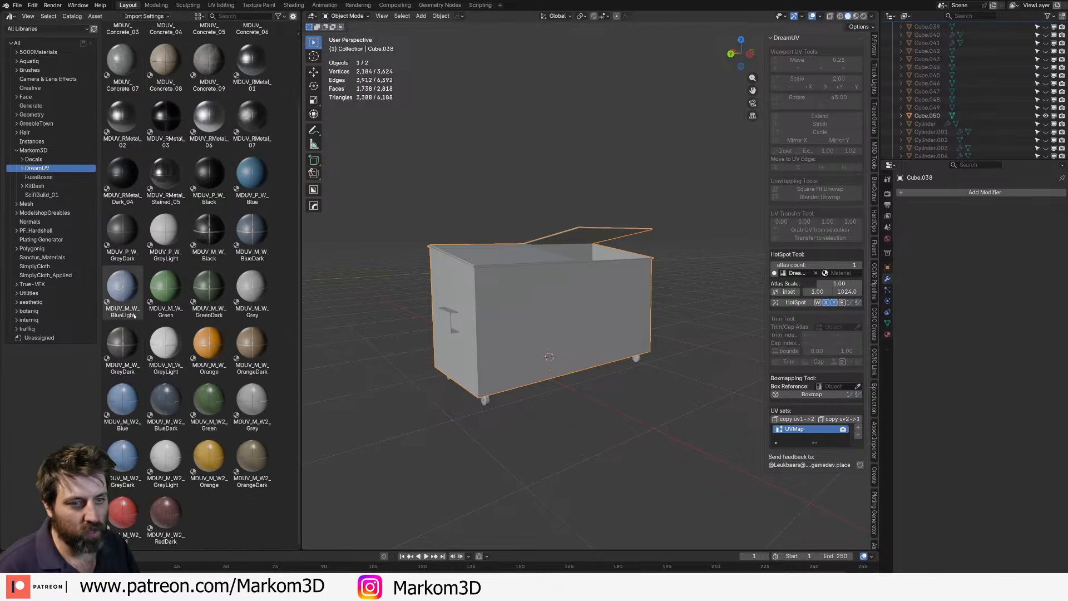
# - Apply the MDUV_M_W_BlueLight material to the container, switch to rendered shading and examine it from several sides
pyautogui.moveTo(122, 287); pyautogui.dragTo(555, 318)
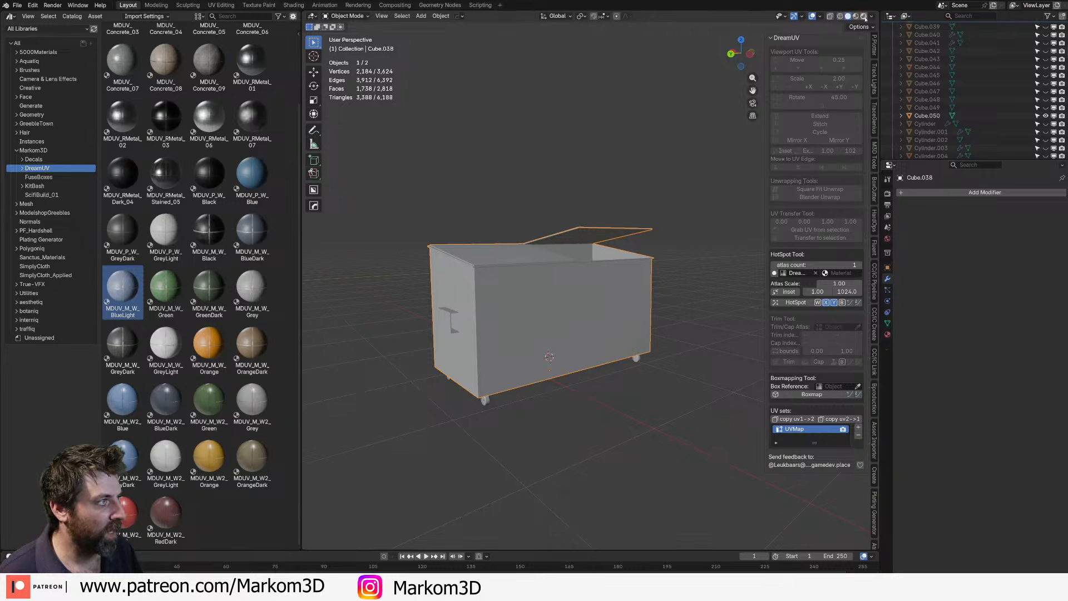
pyautogui.click(864, 16)
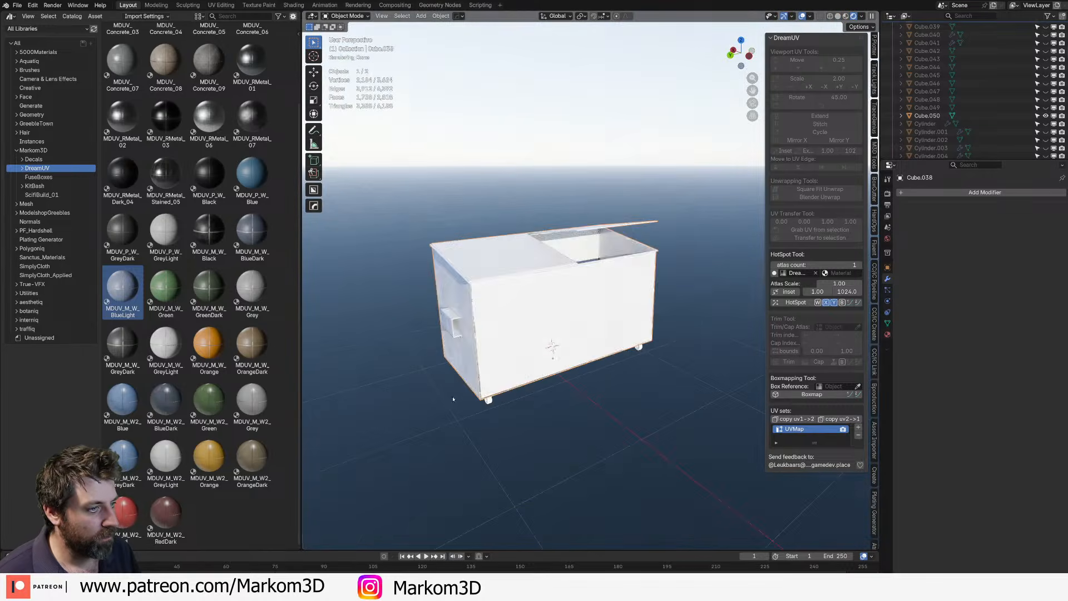
pyautogui.keyDown('shift'); pyautogui.moveTo(452, 399); pyautogui.dragTo(564, 356, button='middle'); pyautogui.keyUp('shift')
pyautogui.scroll(4, 570, 317)
pyautogui.scroll(-5, 667, 361)
pyautogui.moveTo(668, 361); pyautogui.dragTo(623, 359, button='middle')
pyautogui.scroll(4, 623, 358)
pyautogui.moveTo(611, 470); pyautogui.dragTo(618, 487, button='middle')
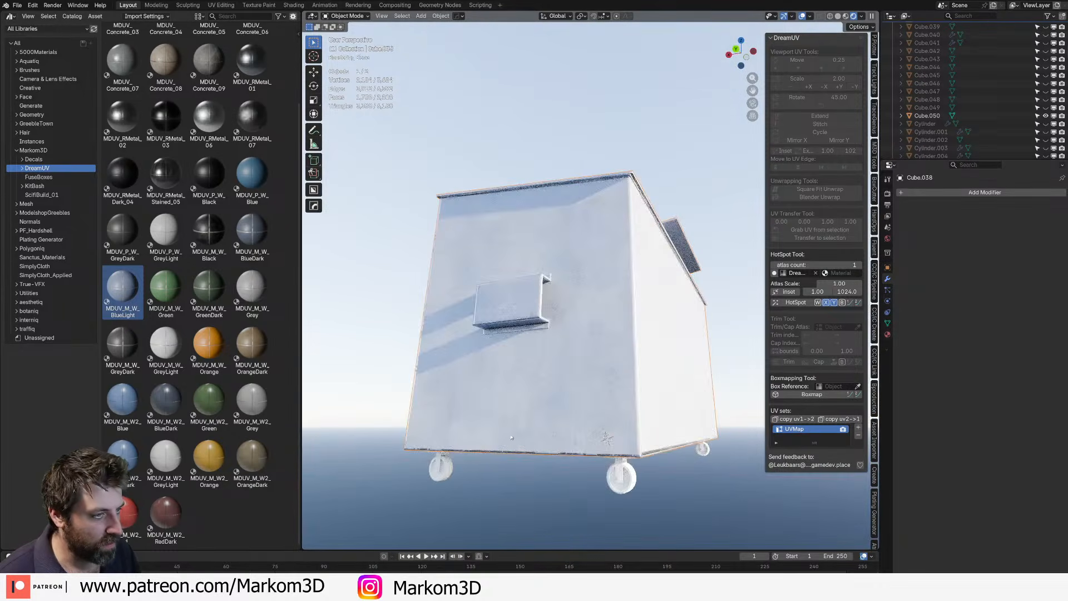
pyautogui.moveTo(511, 438); pyautogui.dragTo(465, 470, button='middle')
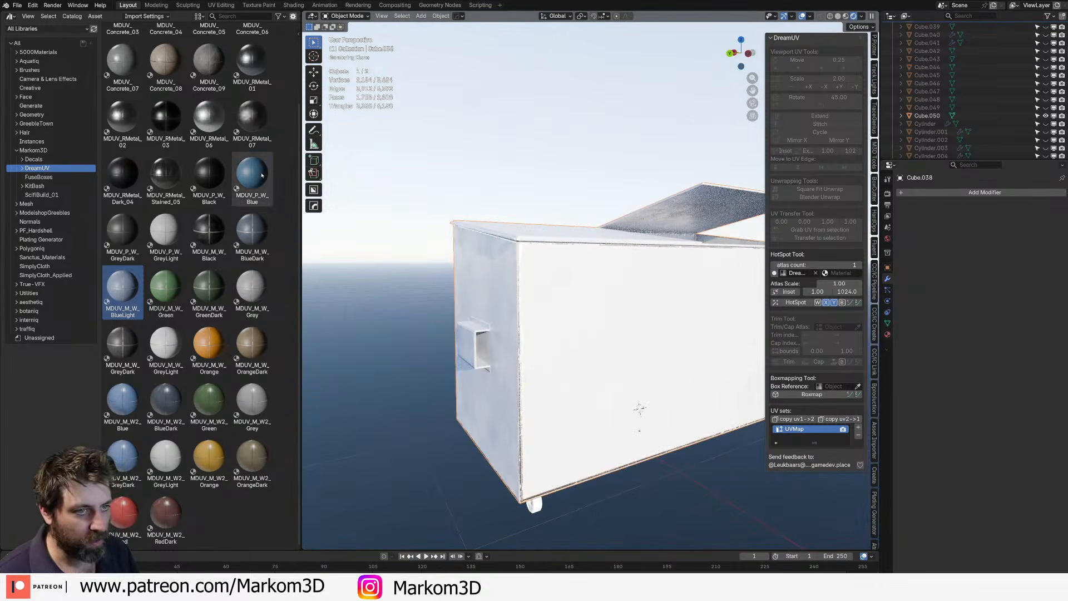
# - Try the MDUV_P_W_Blue material on the container, and replace it with MDUV_M_W_Orange
pyautogui.moveTo(261, 175); pyautogui.dragTo(545, 342)
pyautogui.moveTo(546, 342); pyautogui.dragTo(592, 351, button='middle')
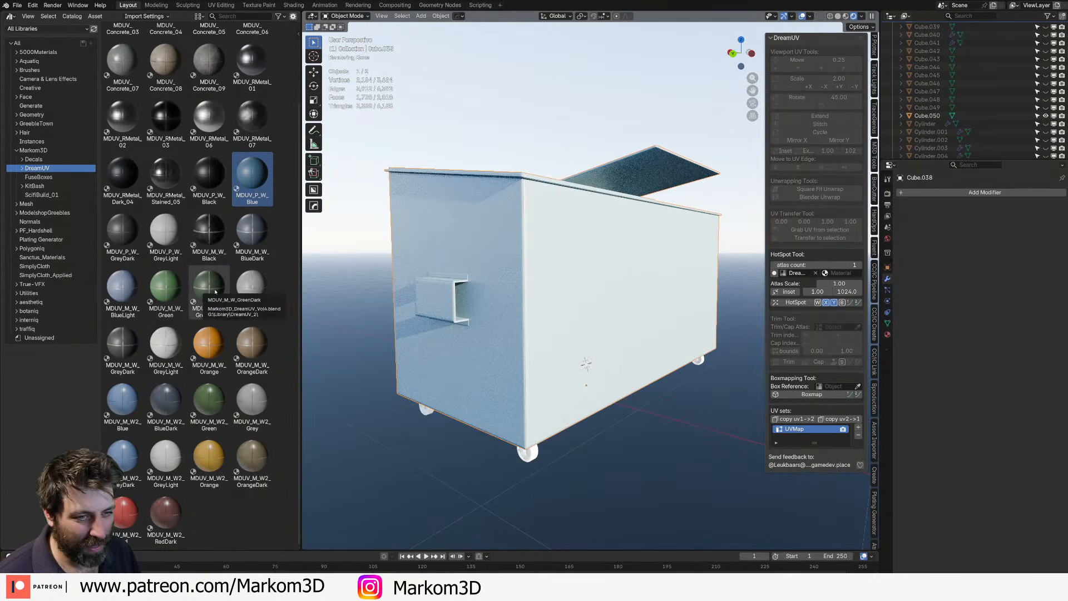
pyautogui.moveTo(203, 345); pyautogui.dragTo(584, 333)
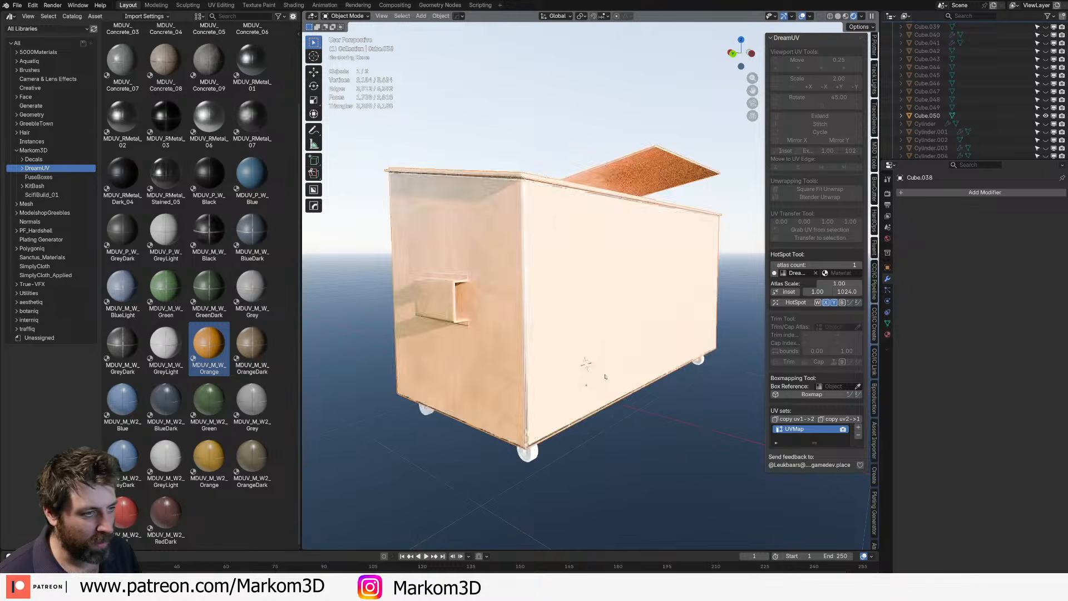
pyautogui.moveTo(584, 333); pyautogui.dragTo(472, 331, button='middle')
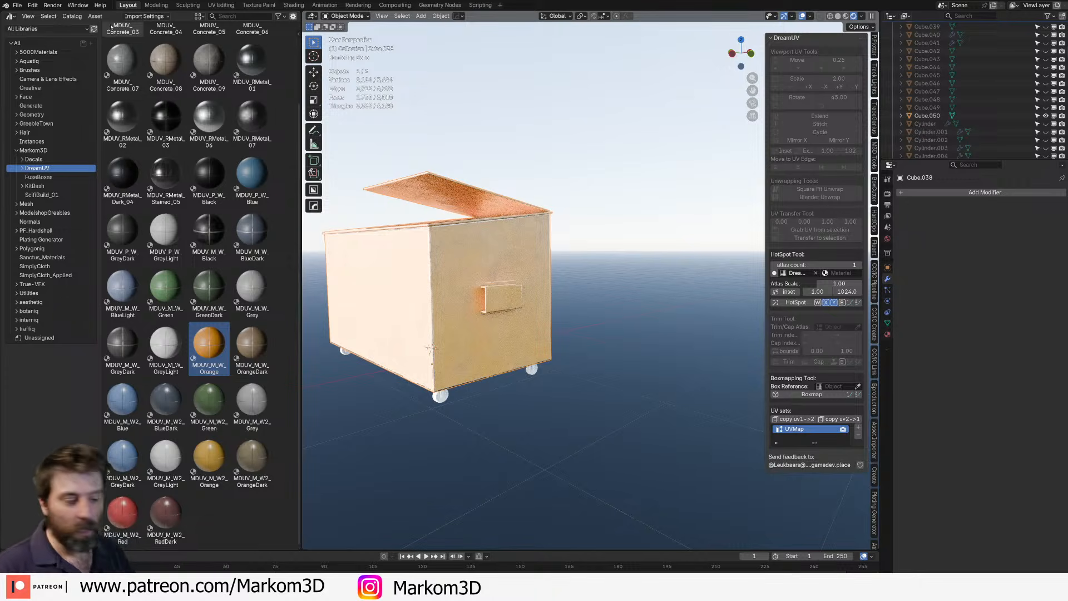
pyautogui.moveTo(454, 316); pyautogui.dragTo(714, 348, button='middle')
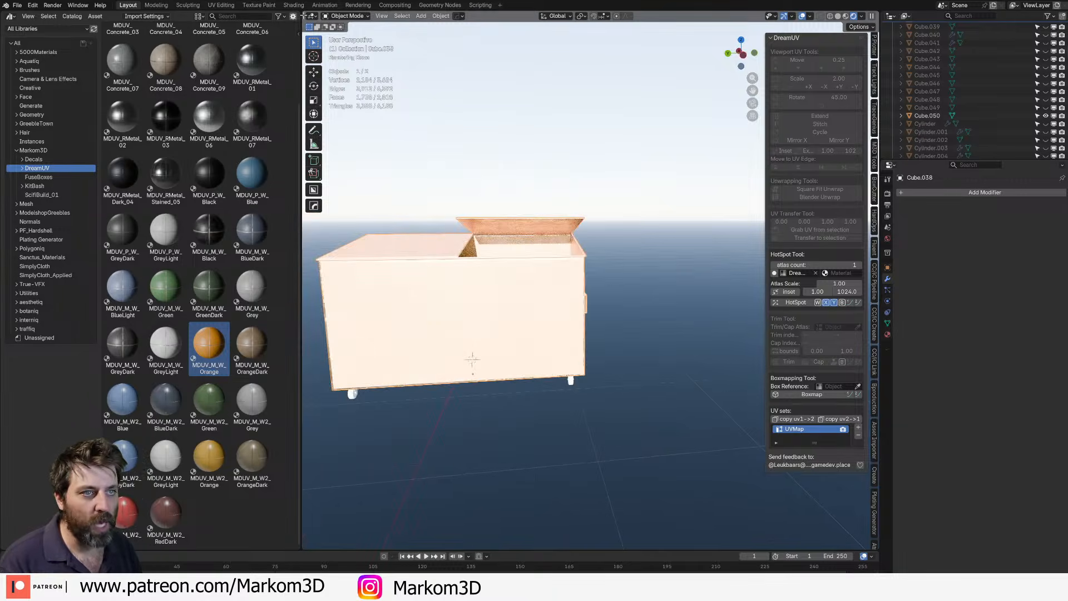
# - Close the Asset Browser area and switch to the Shading workspace
pyautogui.moveTo(303, 15); pyautogui.dragTo(267, 33)
pyautogui.scroll(-5, 317, 303)
pyautogui.moveTo(312, 308); pyautogui.dragTo(373, 318, button='middle')
pyautogui.scroll(2, 374, 318)
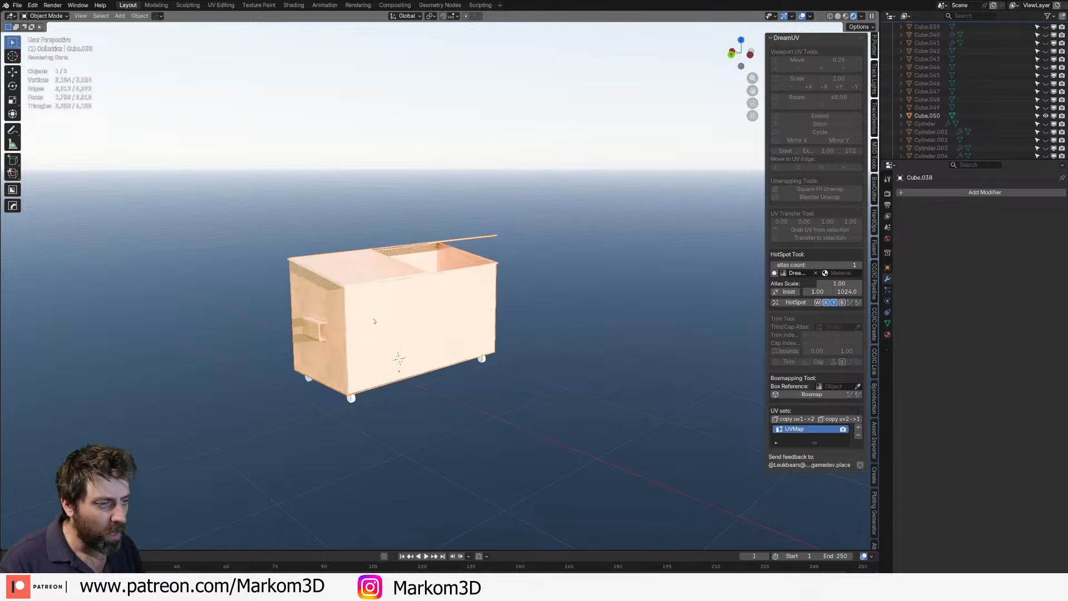
pyautogui.click(294, 5)
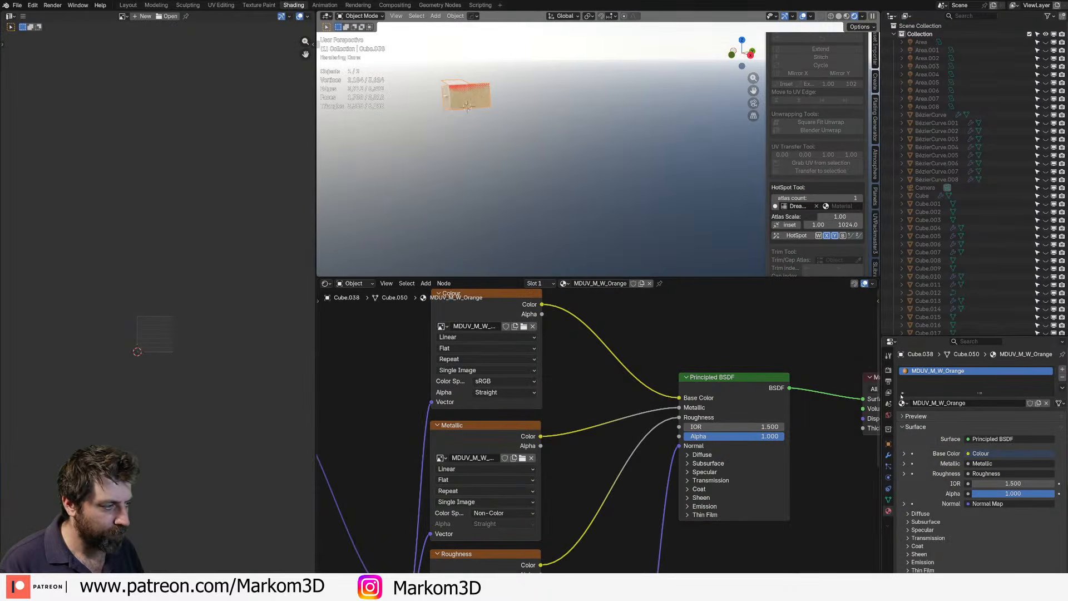
# - Add a second material slot to the container and assign the MDUV_M_W2_Green material to it
pyautogui.click(1063, 369)
pyautogui.click(903, 416)
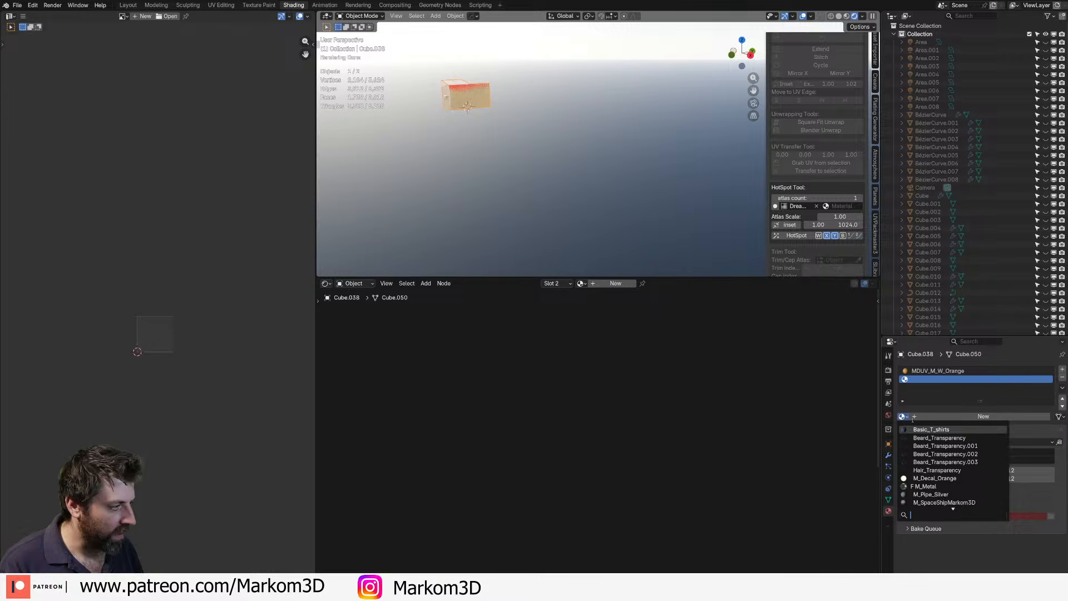
pyautogui.scroll(-15, 912, 420)
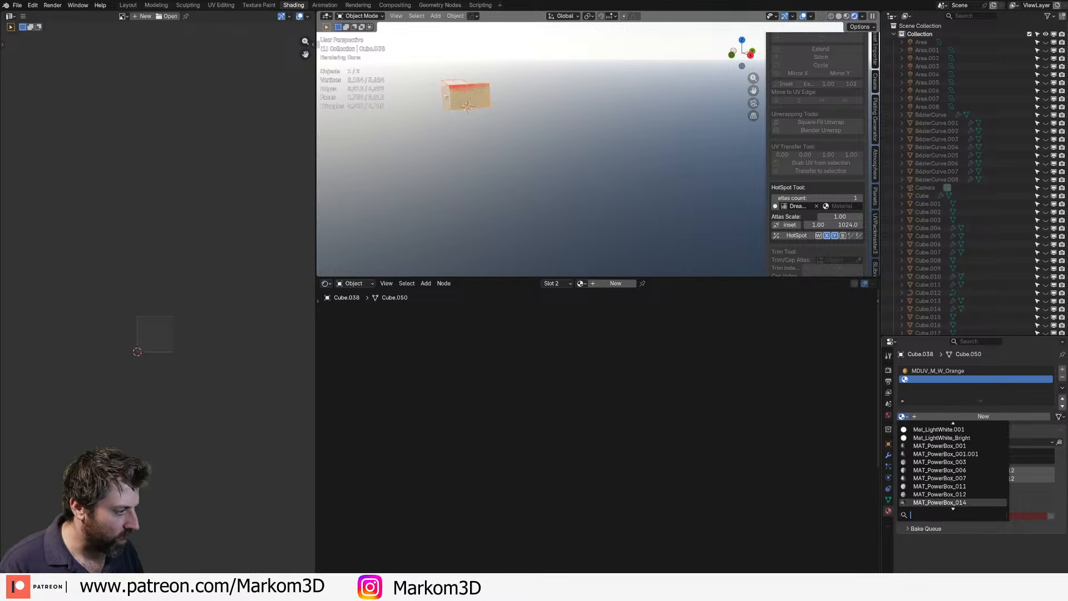
pyautogui.scroll(-10, 953, 504)
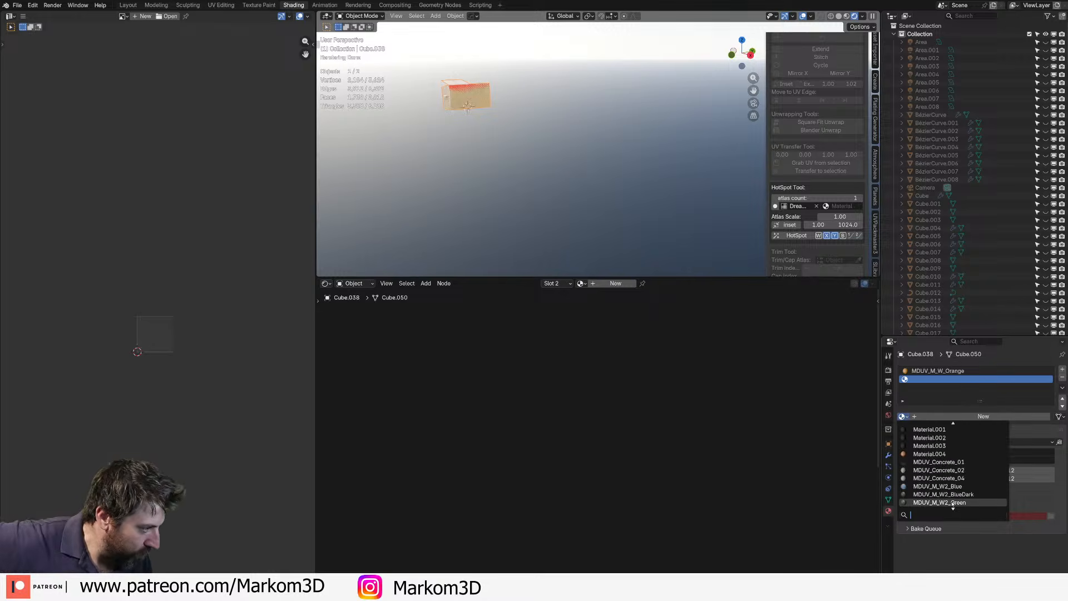
pyautogui.click(952, 503)
# - Select and copy the UV Map, MDUVGrungeTex.png, Brightness/Contrast, Color Ramp and Mix nodes of MDUV_M_W2_Green
pyautogui.moveTo(591, 338); pyautogui.dragTo(698, 365, button='middle')
pyautogui.click(720, 394)
pyautogui.keyDown('shift'); pyautogui.click(611, 321); pyautogui.keyUp('shift')
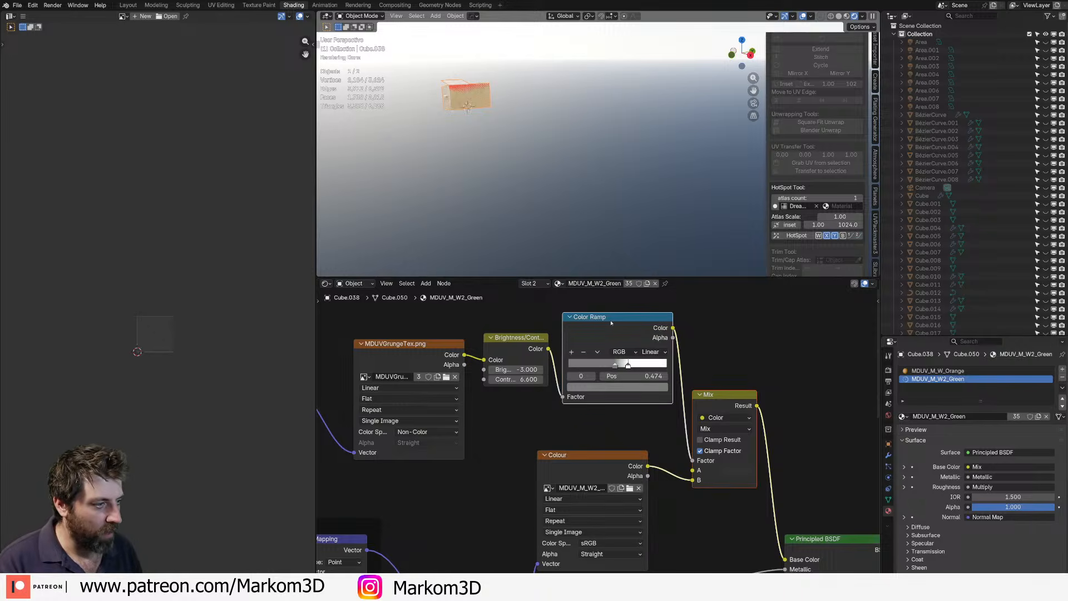
pyautogui.click(412, 343)
pyautogui.moveTo(371, 379); pyautogui.dragTo(524, 378, button='middle')
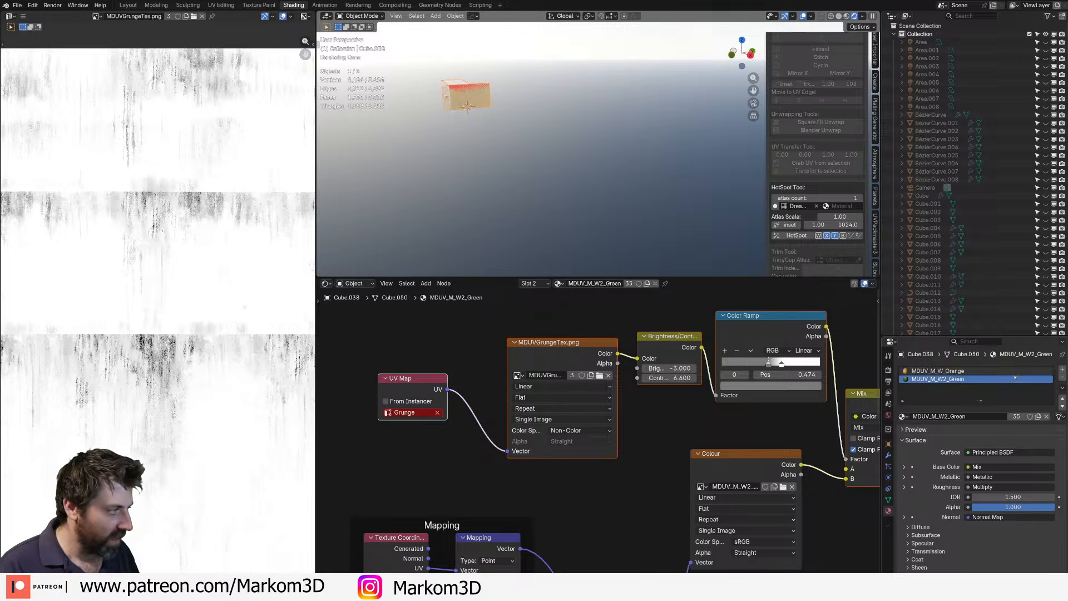
# - Remove the second material slot, paste the grunge nodes into MDUV_M_W_Orange and place them above its colour texture
pyautogui.click(1063, 377)
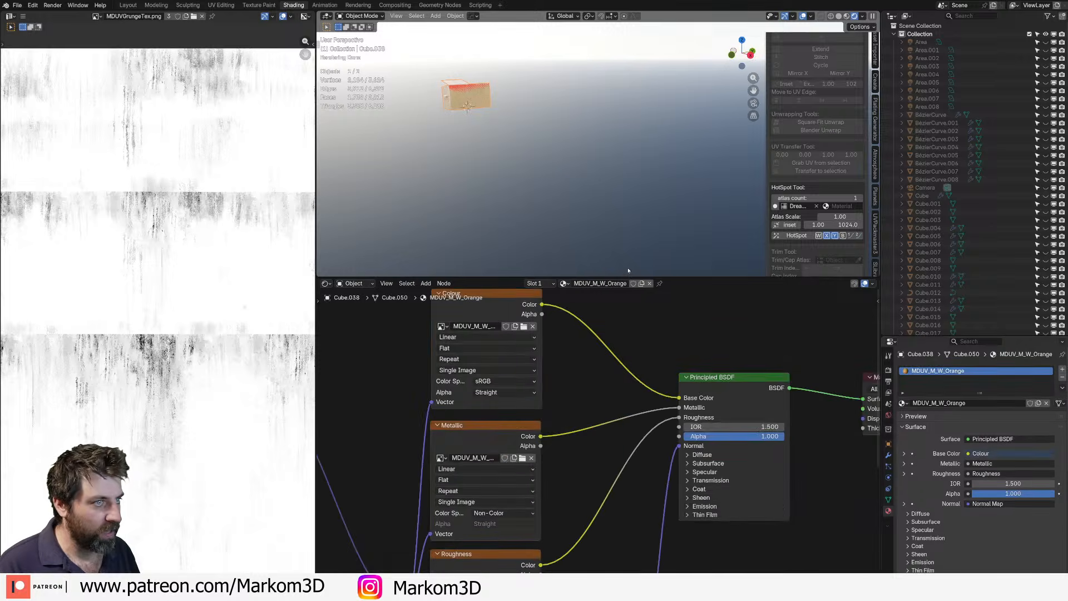
pyautogui.scroll(-6, 591, 356)
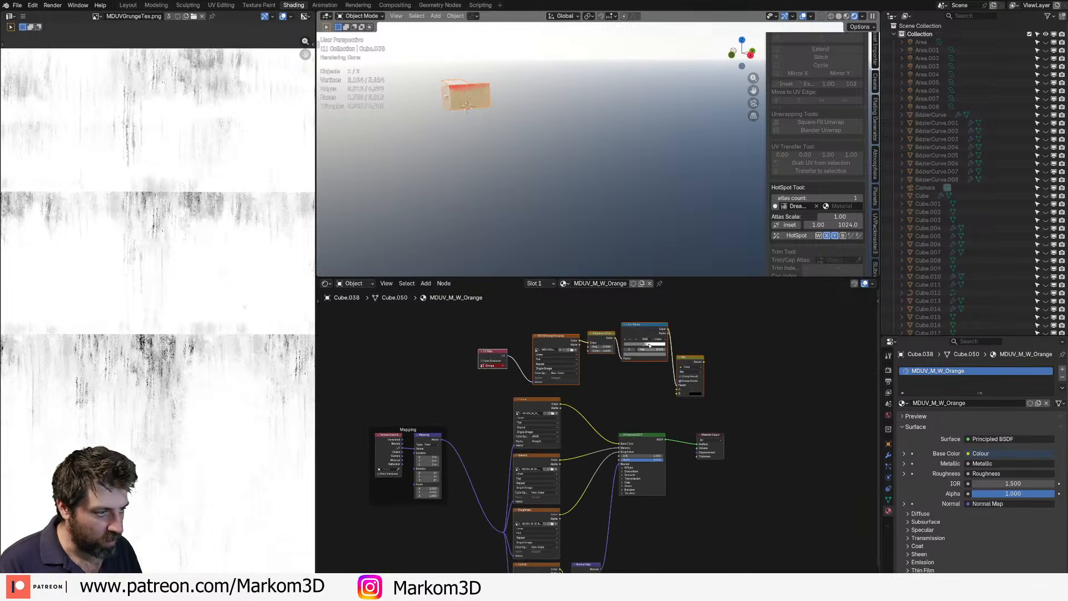
pyautogui.moveTo(649, 345); pyautogui.dragTo(555, 349)
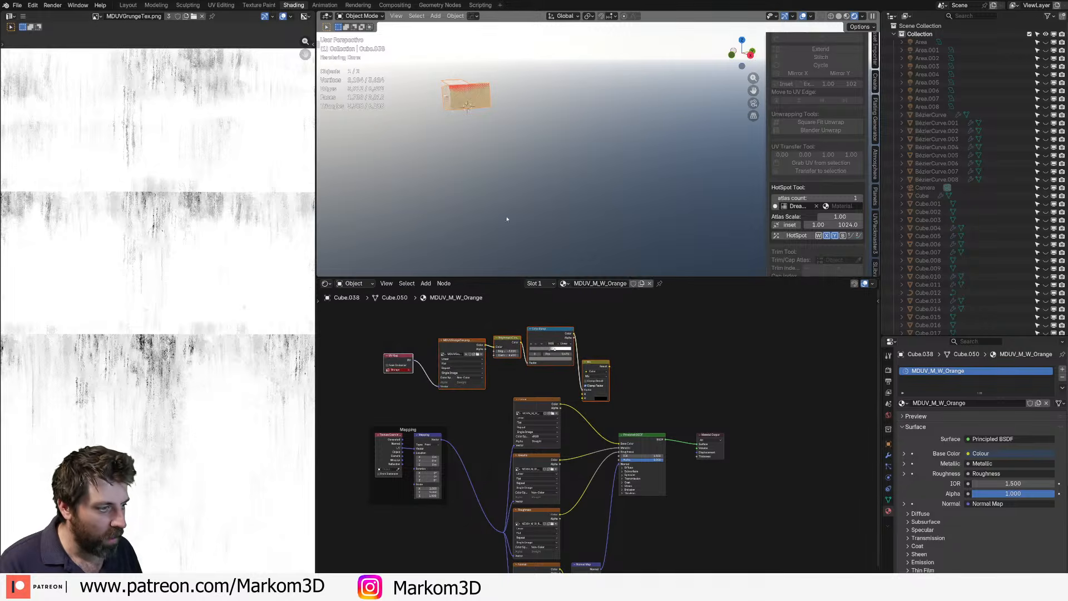
# - Frame the container in the viewport and examine it together with the MDUVGrungeTex.png texture
pyautogui.moveTo(506, 218); pyautogui.dragTo(561, 165, button='middle')
pyautogui.press('KP_Decimal')
pyautogui.scroll(4, 629, 398)
pyautogui.moveTo(496, 348); pyautogui.dragTo(656, 400, button='middle')
pyautogui.scroll(1, 607, 386)
pyautogui.press('Home')
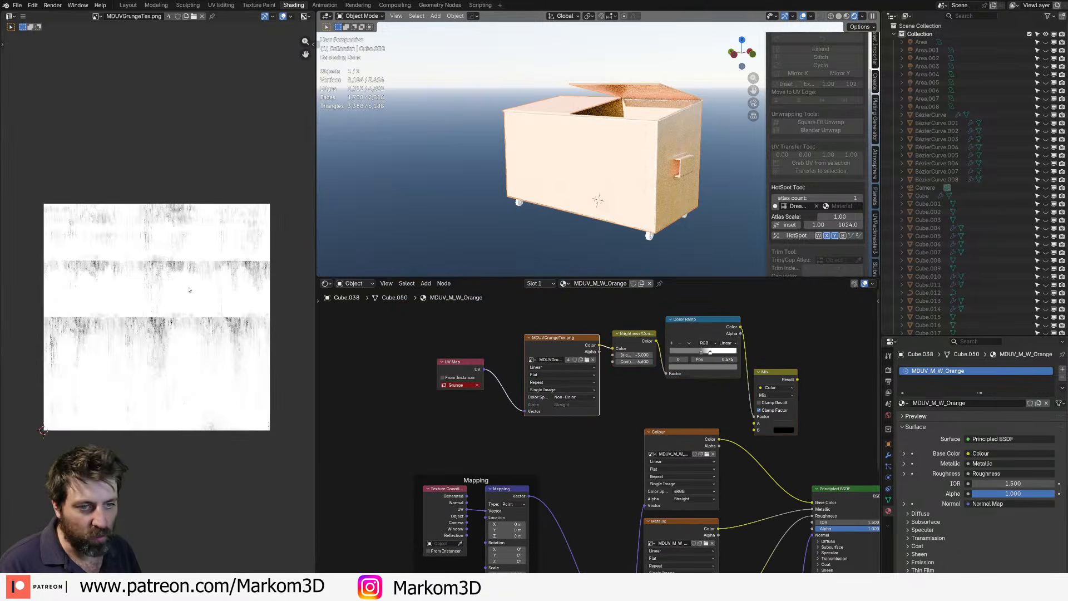
pyautogui.scroll(1, 189, 289)
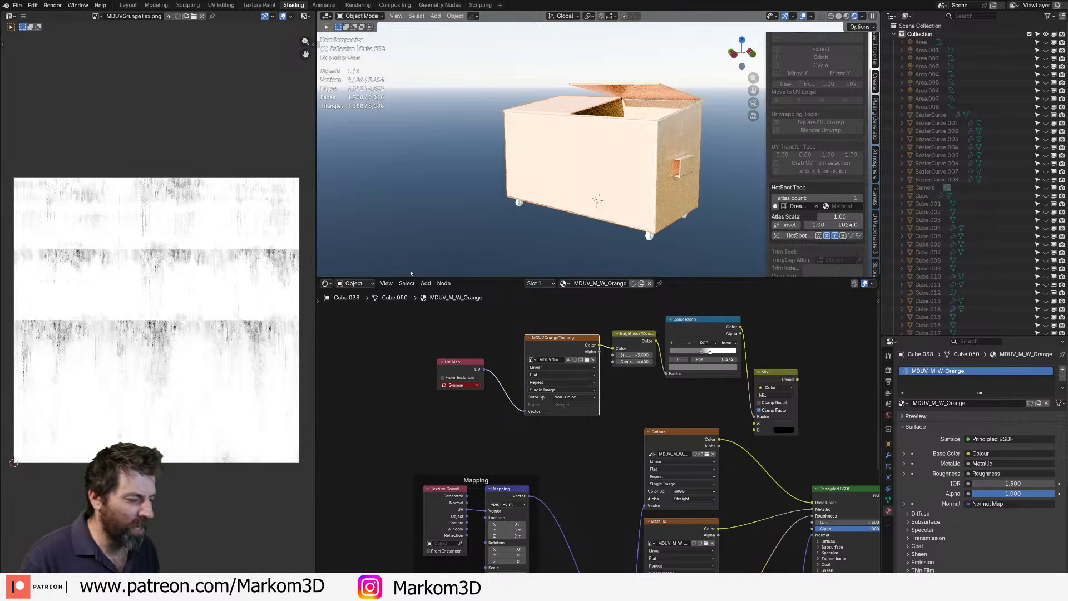
pyautogui.moveTo(568, 169)
pyautogui.mouseDown(button='middle')
pyautogui.moveTo(591, 204)
pyautogui.moveTo(599, 178)
pyautogui.moveTo(585, 174)
pyautogui.mouseUp(button='middle')
pyautogui.scroll(1, 590, 205)
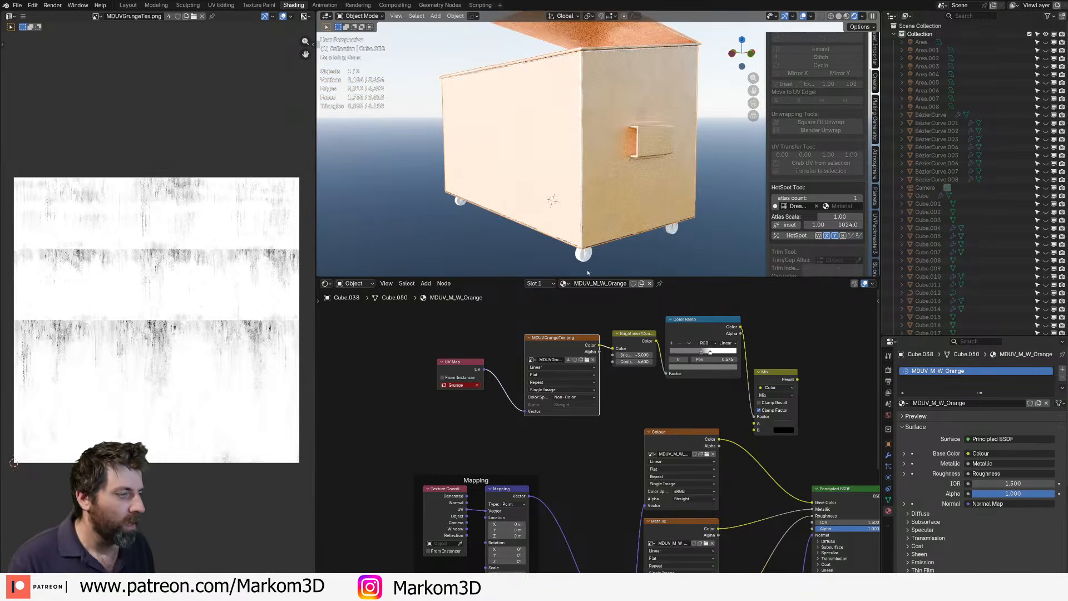
# - Connect the Colour texture to the Mix node's B input and the Mix result to the Principled BSDF's Base Color
pyautogui.moveTo(833, 456); pyautogui.dragTo(677, 391, button='middle')
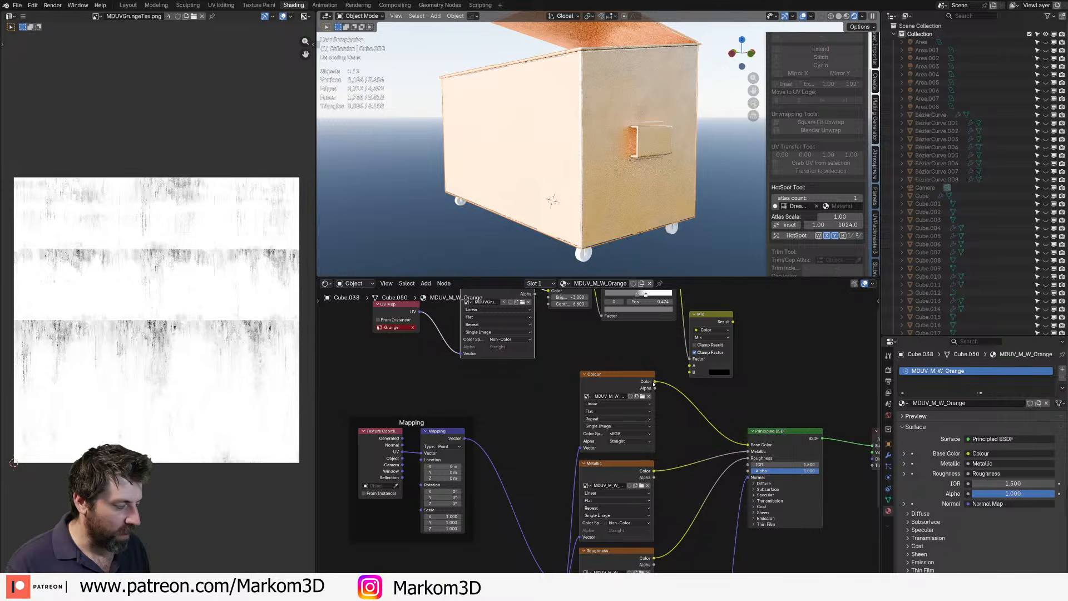
pyautogui.moveTo(656, 382); pyautogui.dragTo(694, 371)
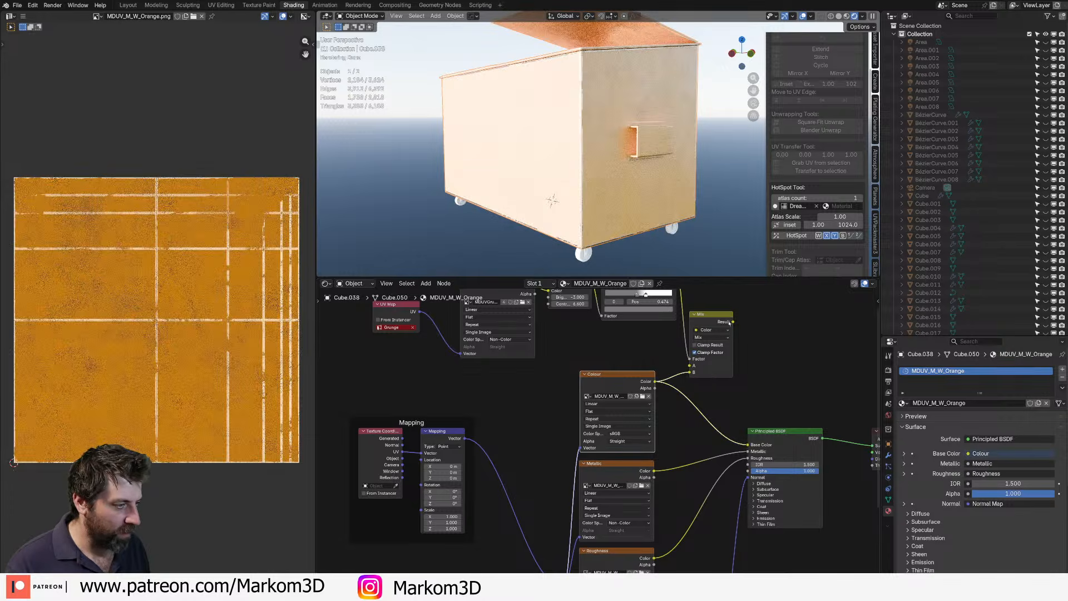
pyautogui.moveTo(733, 321); pyautogui.dragTo(748, 444)
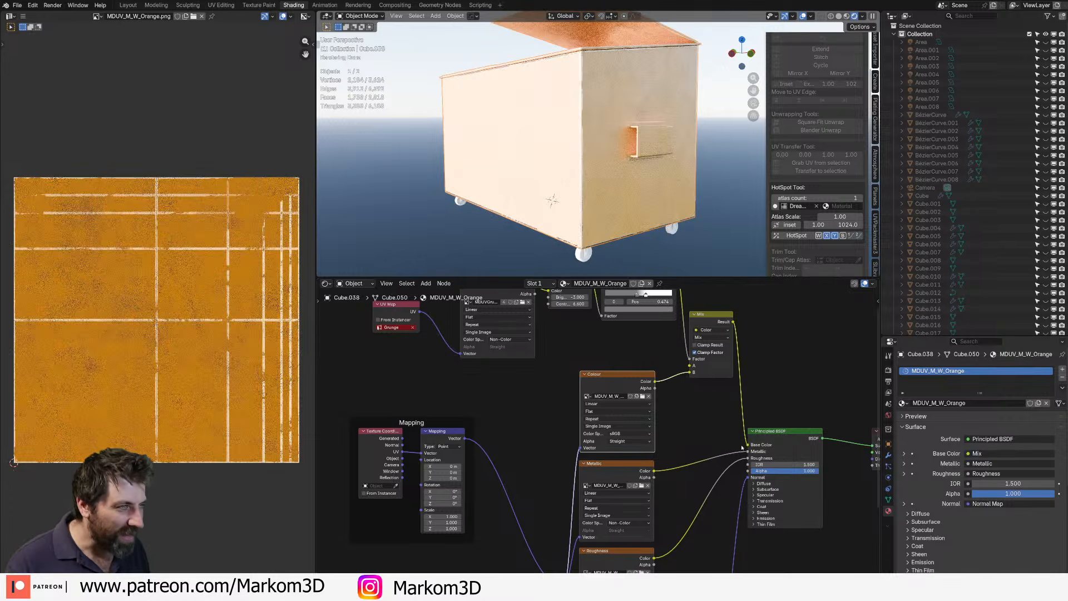
# - Add a second UV map to the container's mesh and name it Grunge to match the UV Map node
pyautogui.click(888, 444)
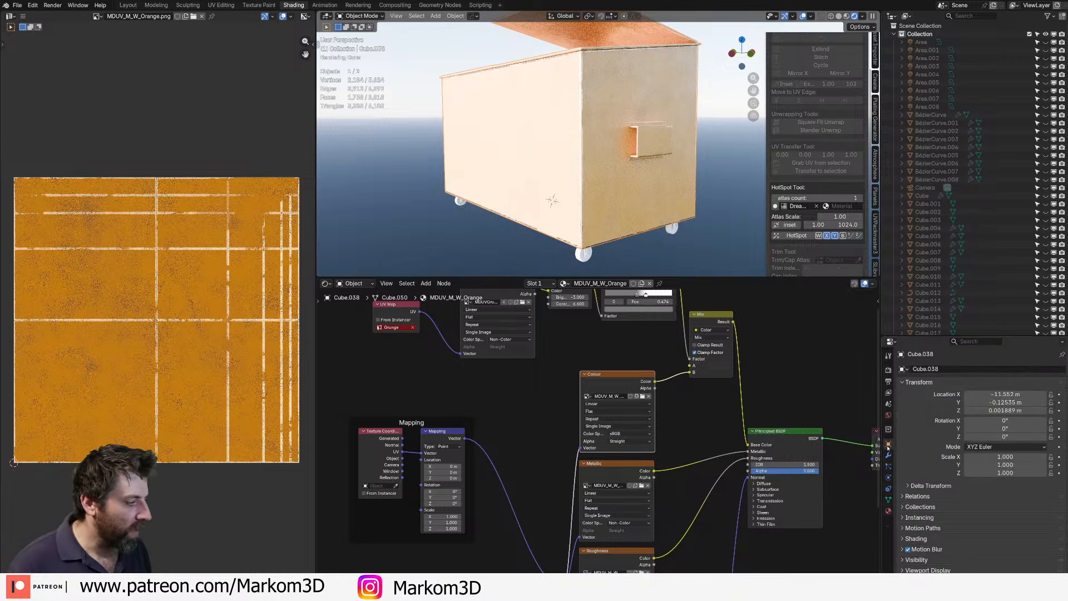
pyautogui.scroll(-1, 907, 474)
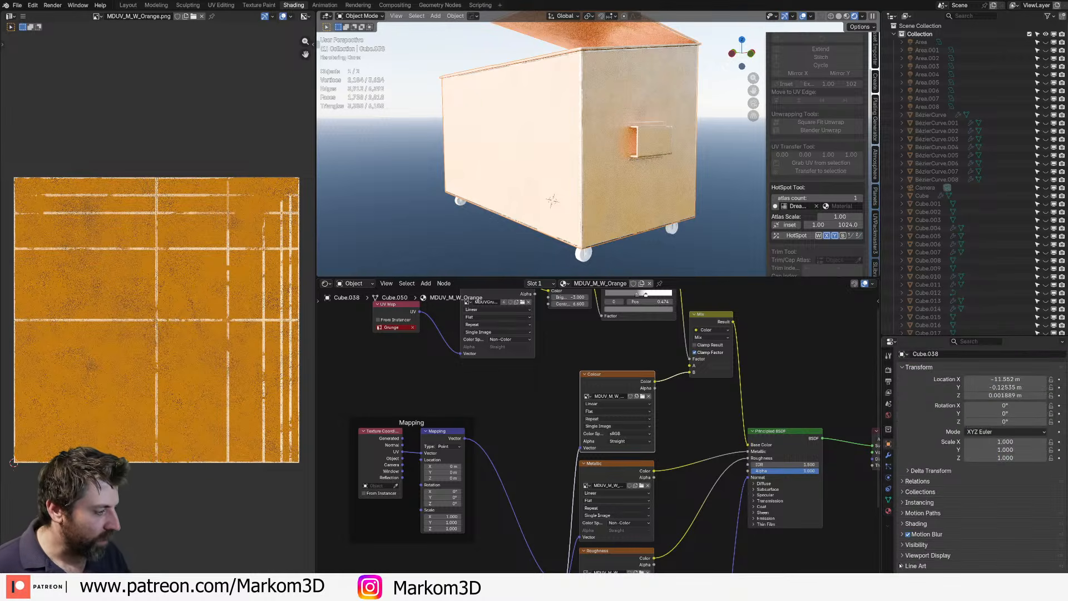
pyautogui.click(889, 500)
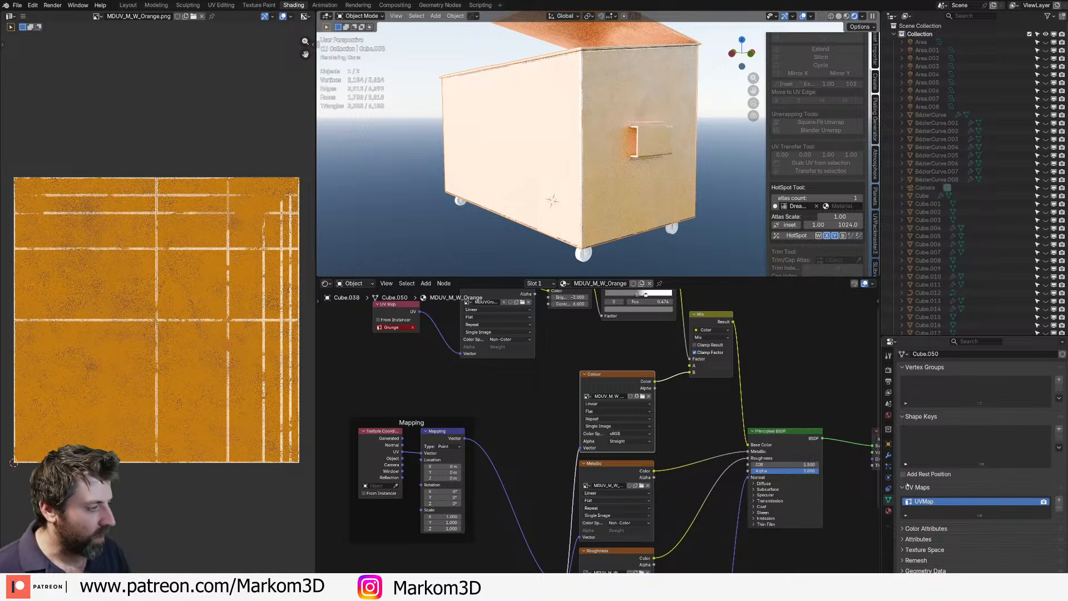
pyautogui.click(1058, 494)
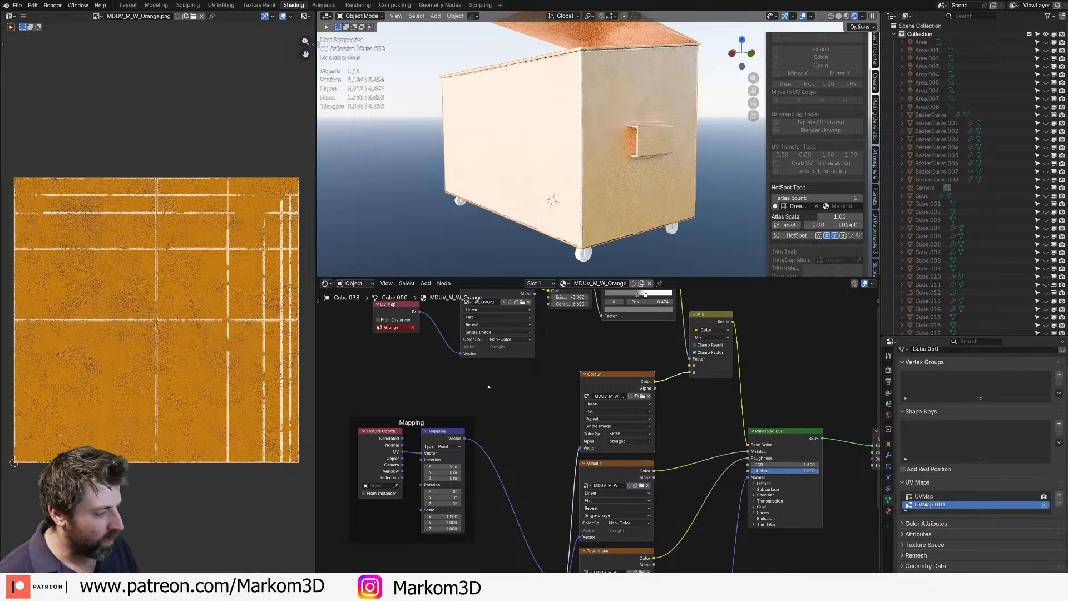
pyautogui.moveTo(392, 334); pyautogui.dragTo(484, 338, button='middle')
pyautogui.click(483, 332)
pyautogui.doubleClick(484, 332)
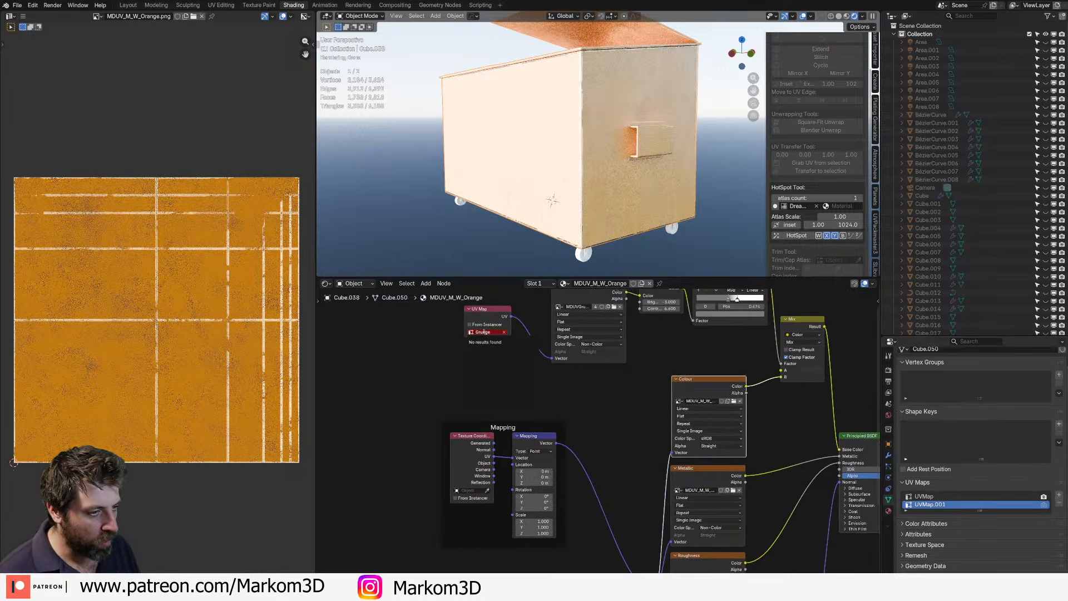
pyautogui.press('Return')
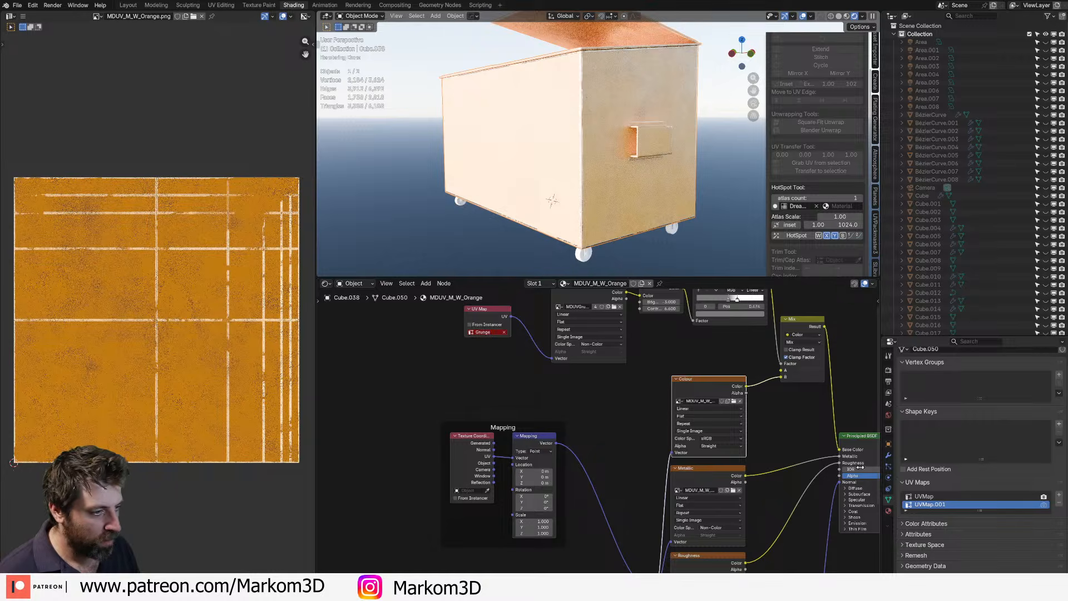
pyautogui.doubleClick(923, 504)
pyautogui.write('Grunge')
pyautogui.press('Return')
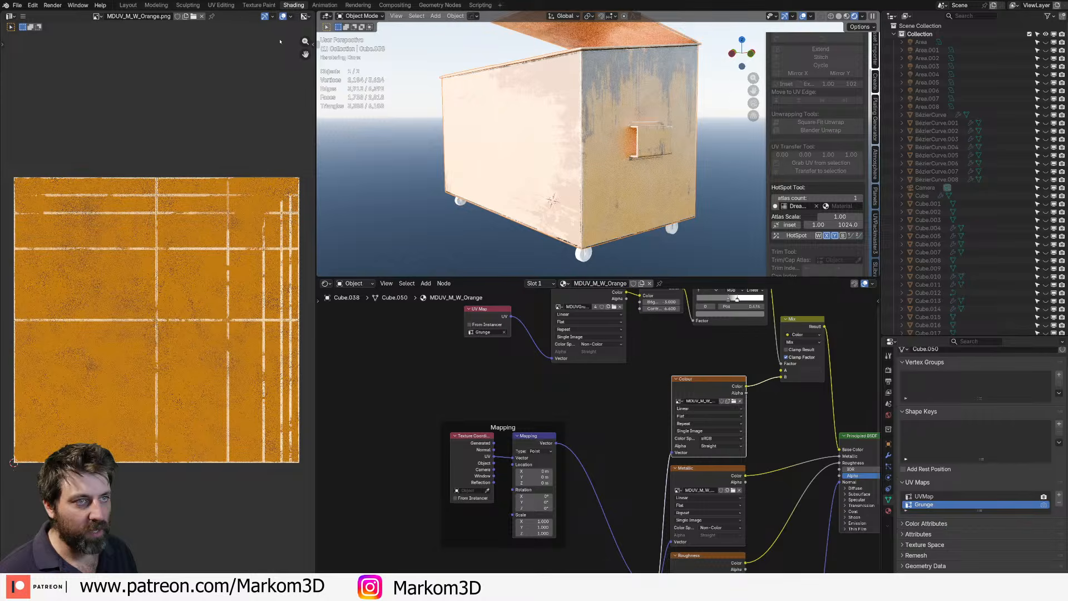
# - Show the MDUVGrungeTex.png texture in the image area and turn that area into a UV Editor
pyautogui.moveTo(656, 347); pyautogui.dragTo(603, 414, button='middle')
pyautogui.click(528, 351)
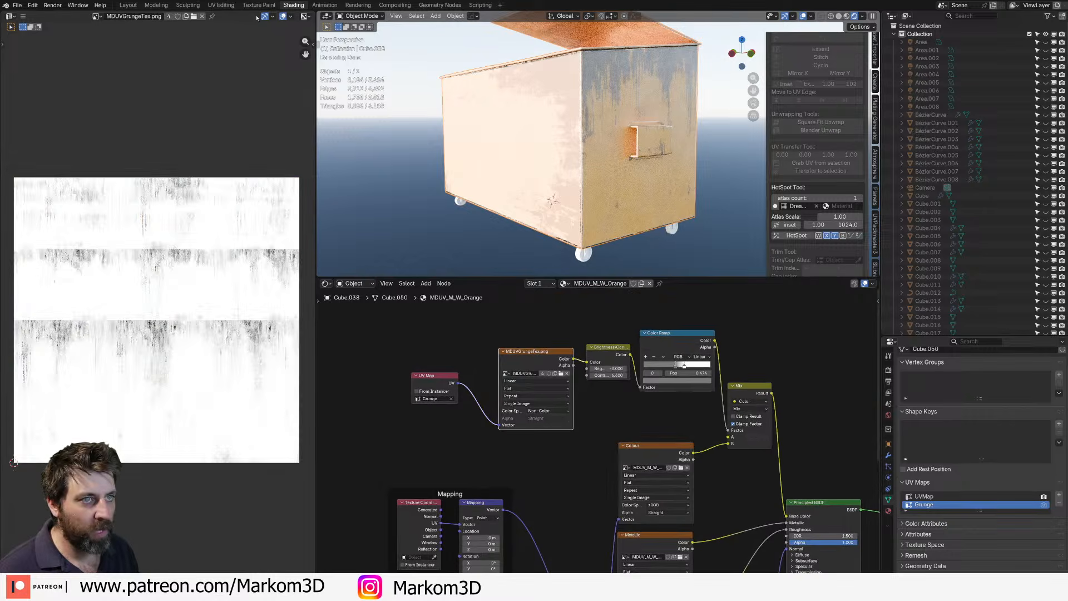
pyautogui.scroll(4, 248, 26)
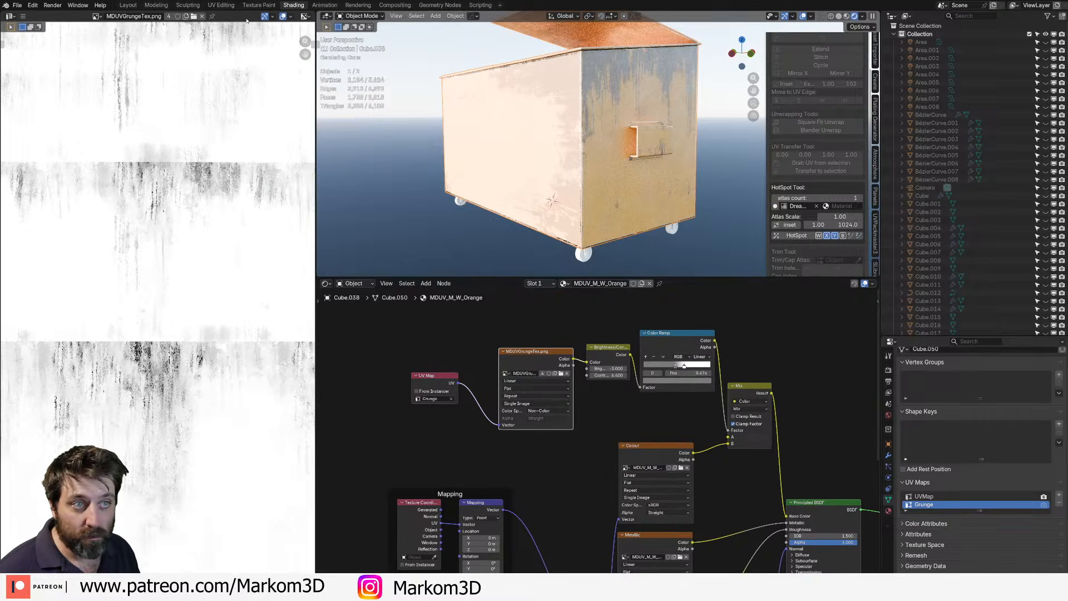
pyautogui.scroll(-4, 202, 143)
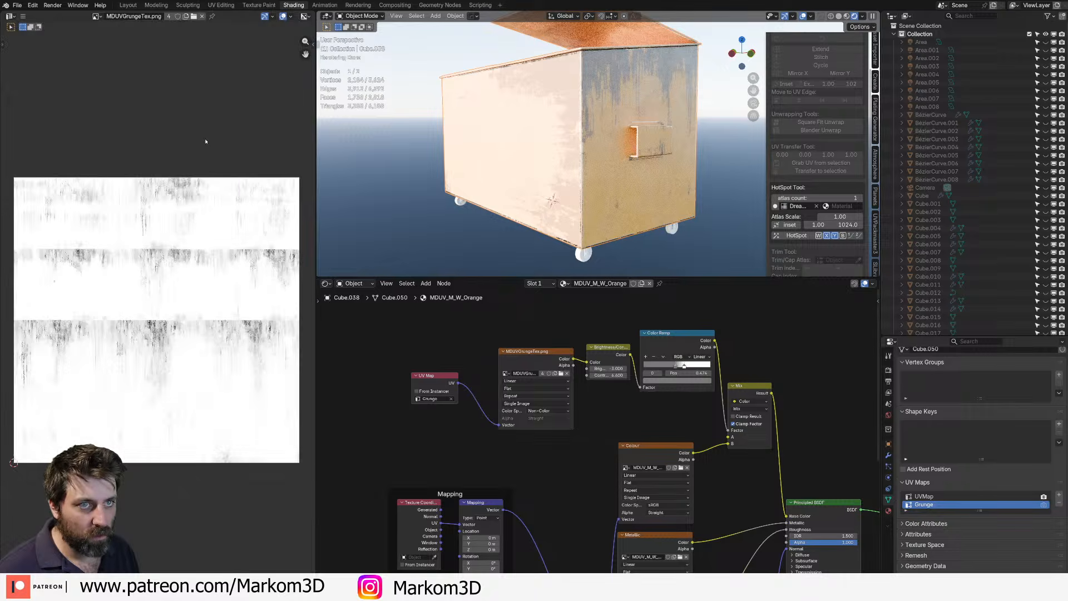
pyautogui.scroll(3, 220, 70)
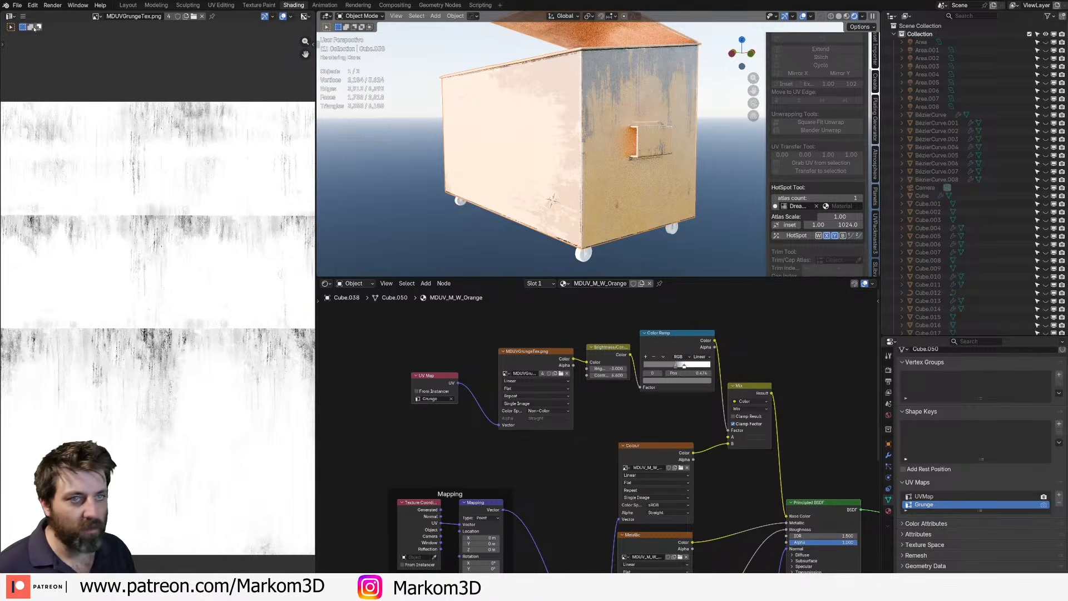
pyautogui.click(10, 15)
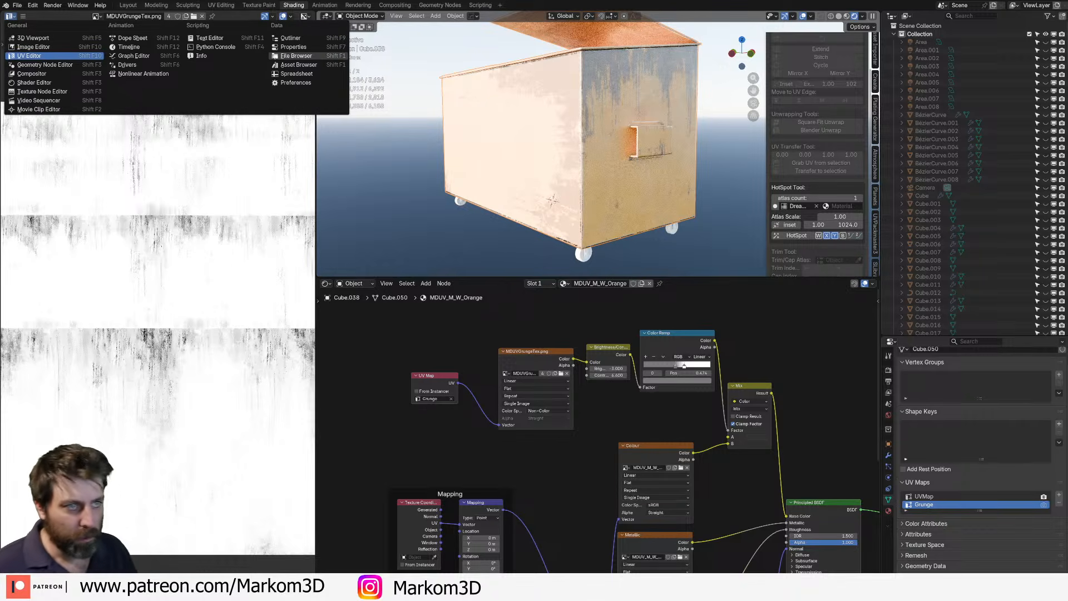
pyautogui.click(79, 56)
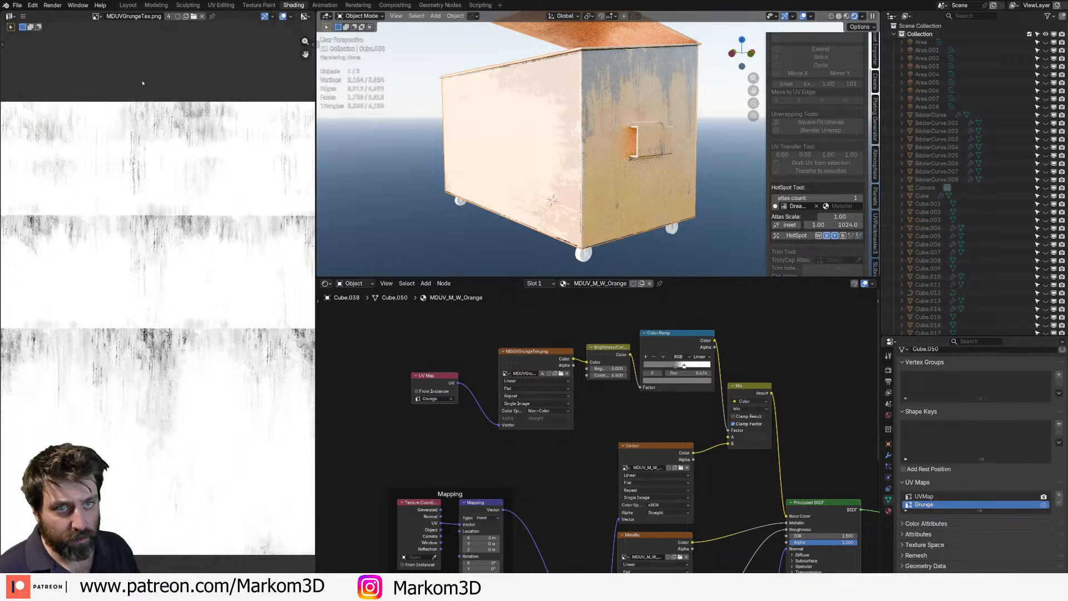
# - In Edit Mode, select the whole container and scale all its Grunge UVs to 0
pyautogui.press('Tab')
pyautogui.moveTo(580, 155); pyautogui.dragTo(603, 142, button='middle')
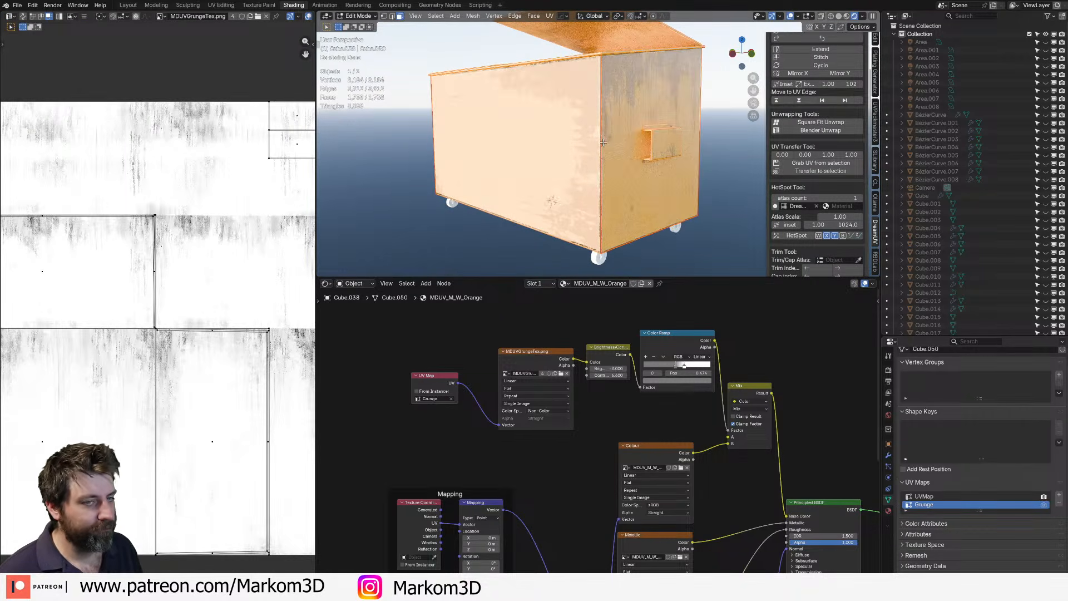
pyautogui.keyDown('alt'); pyautogui.click(603, 153); pyautogui.keyUp('alt')
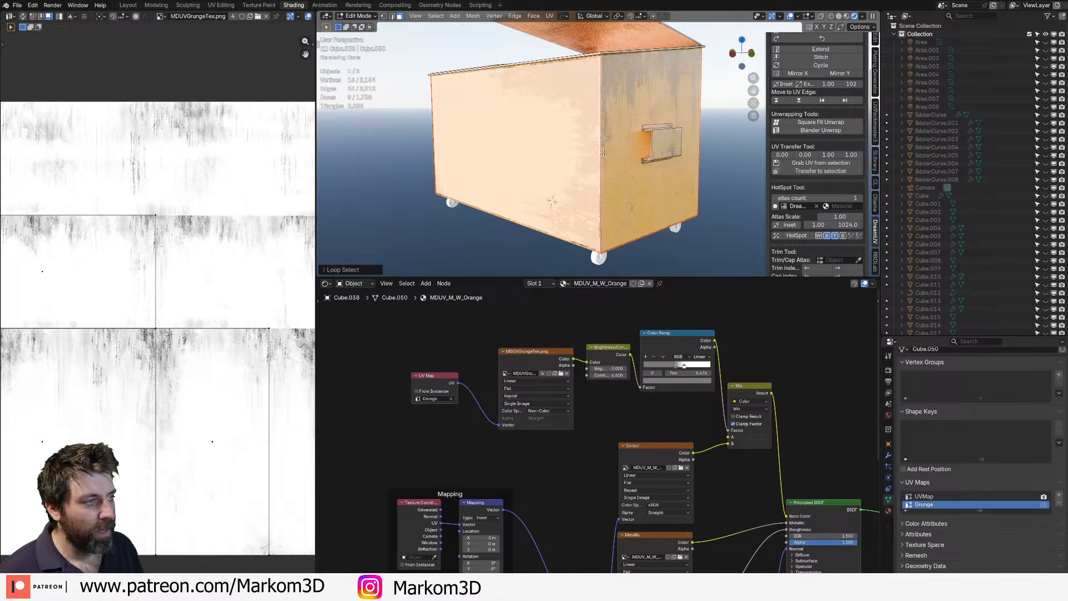
pyautogui.scroll(-4, 602, 153)
pyautogui.press('a')
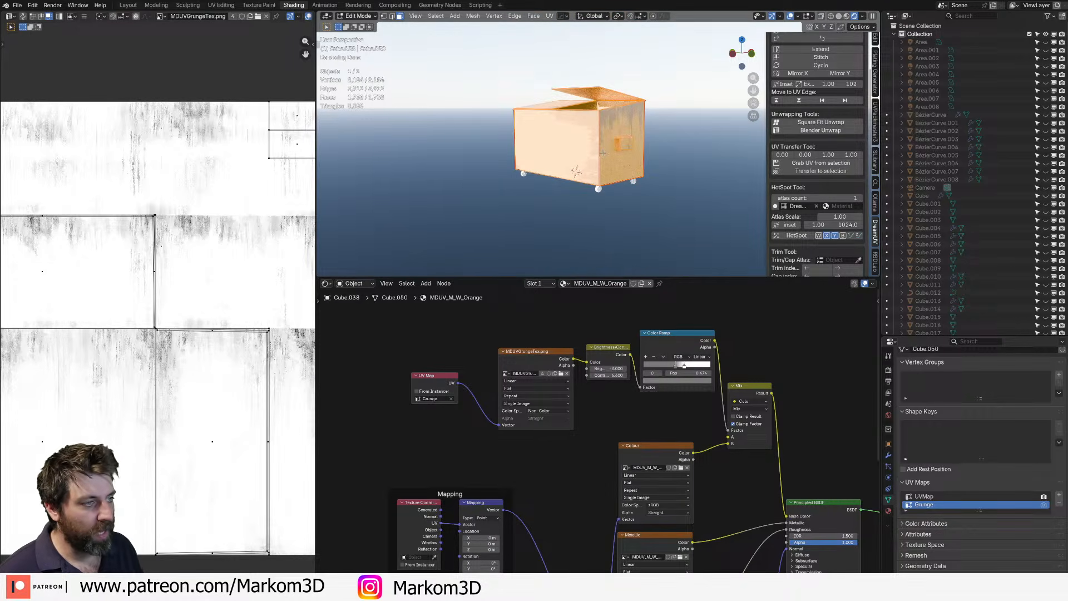
pyautogui.press('a')
pyautogui.press('s')
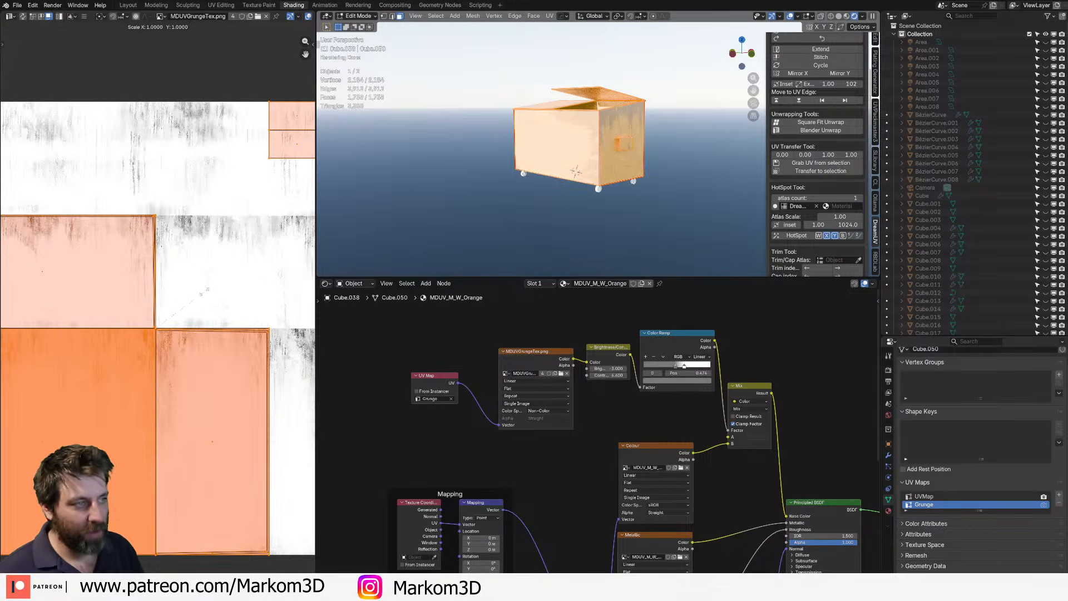
pyautogui.press('0')
pyautogui.press('Return')
# - Move the collapsed UVs onto a clean white area in the lower-left part of the grunge texture
pyautogui.press('Home')
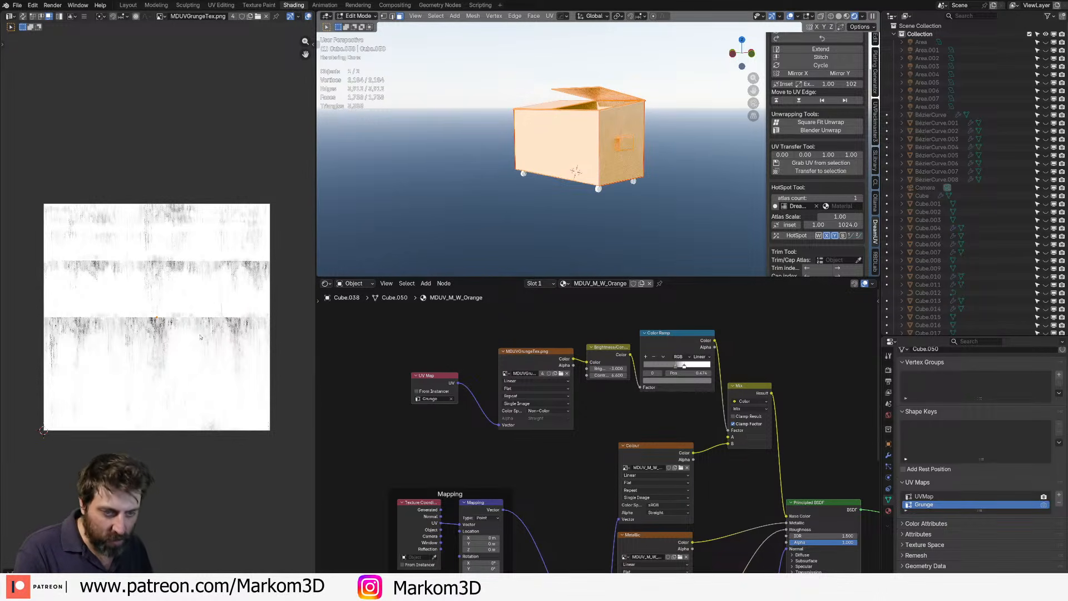
pyautogui.press('g')
pyautogui.click(131, 403)
# - Select the face loop around the container's outer sides and unwrap it with Cube Projection into the Grunge UV map
pyautogui.scroll(6, 528, 143)
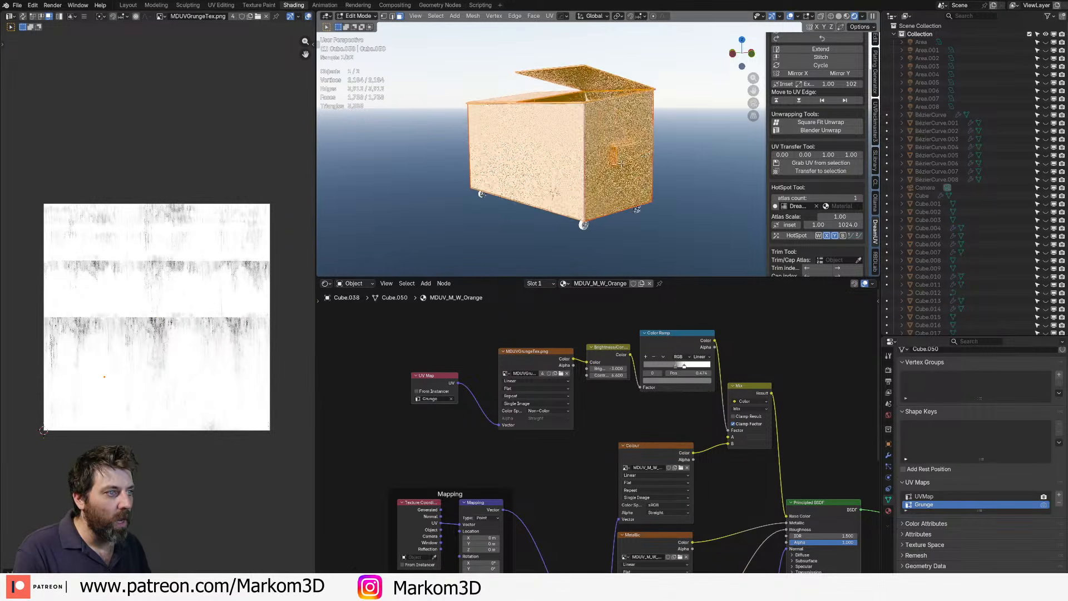
pyautogui.keyDown('alt'); pyautogui.click(577, 155); pyautogui.keyUp('alt')
pyautogui.moveTo(571, 120); pyautogui.dragTo(595, 123, button='middle')
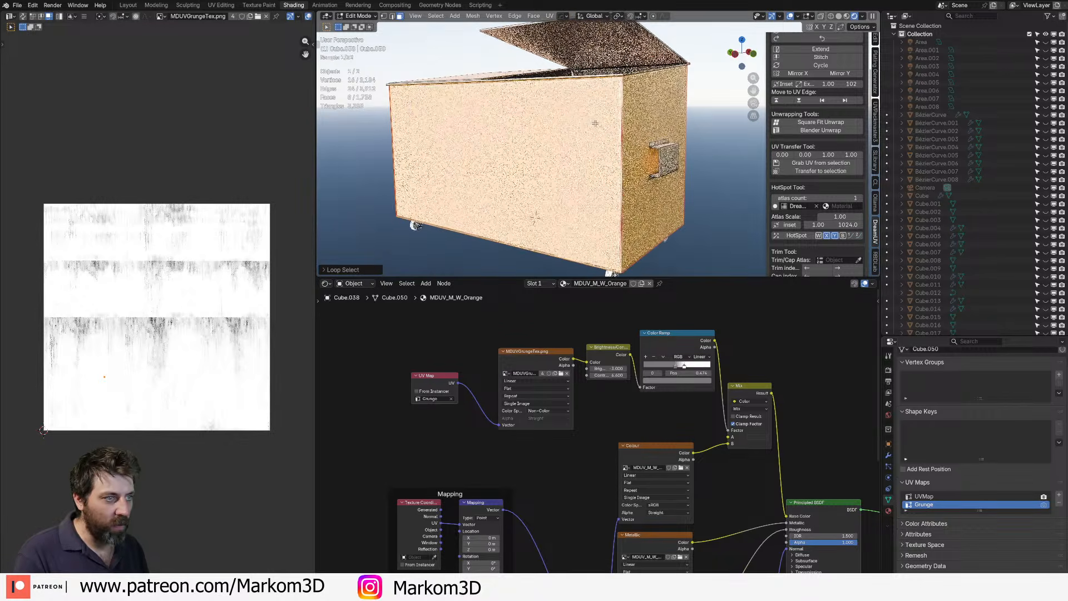
pyautogui.press('u')
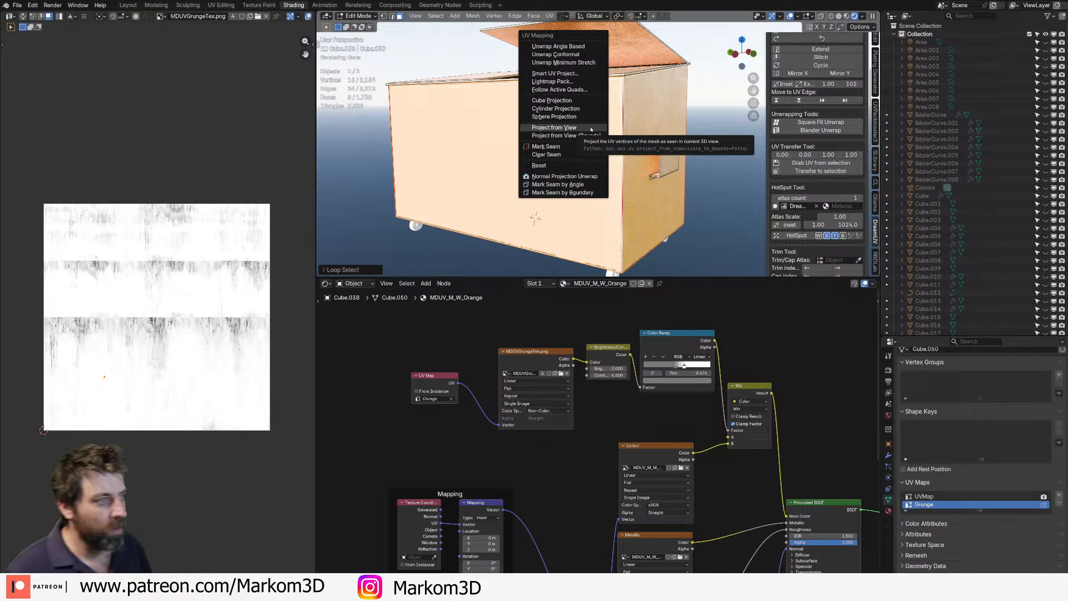
pyautogui.click(579, 101)
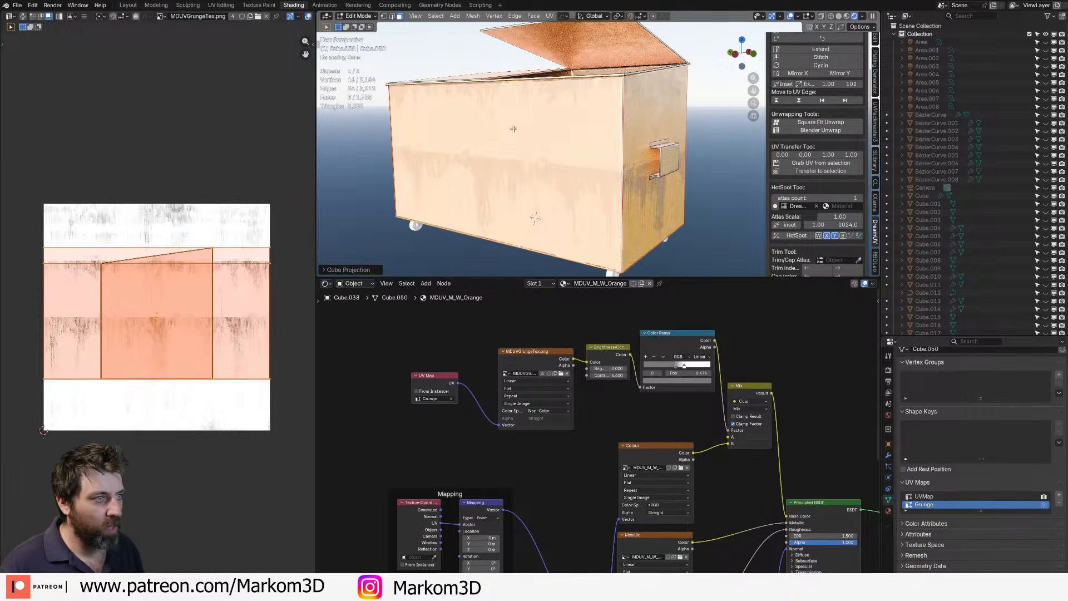
# - Scale down the side UVs and fit them over the lowest streak band of the grunge texture, with the streaks along the walls' upper edge
pyautogui.moveTo(436, 160); pyautogui.dragTo(474, 154, button='middle')
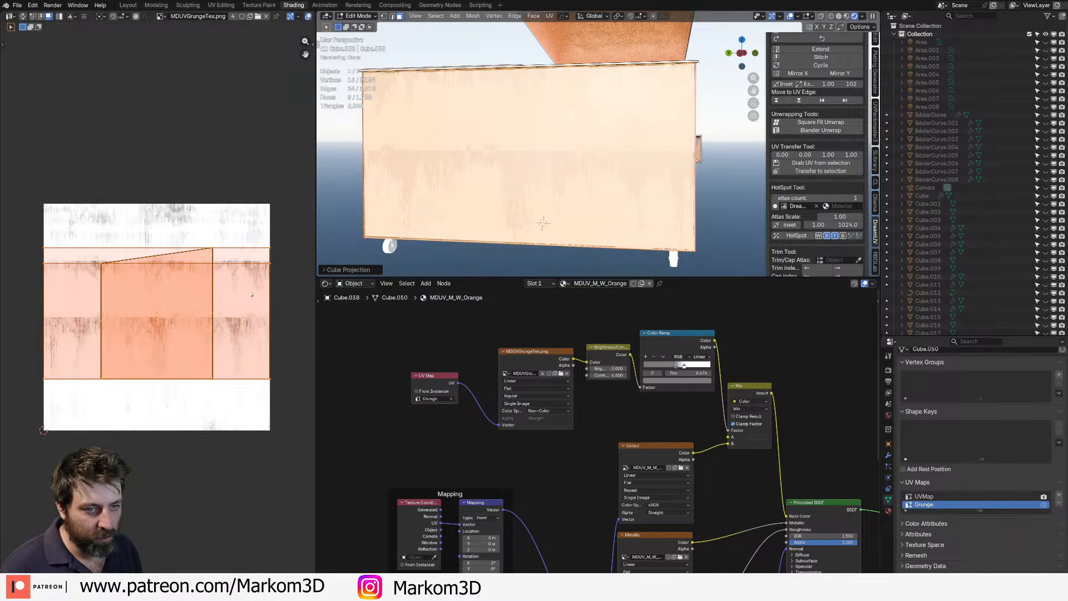
pyautogui.press('g')
pyautogui.press('y')
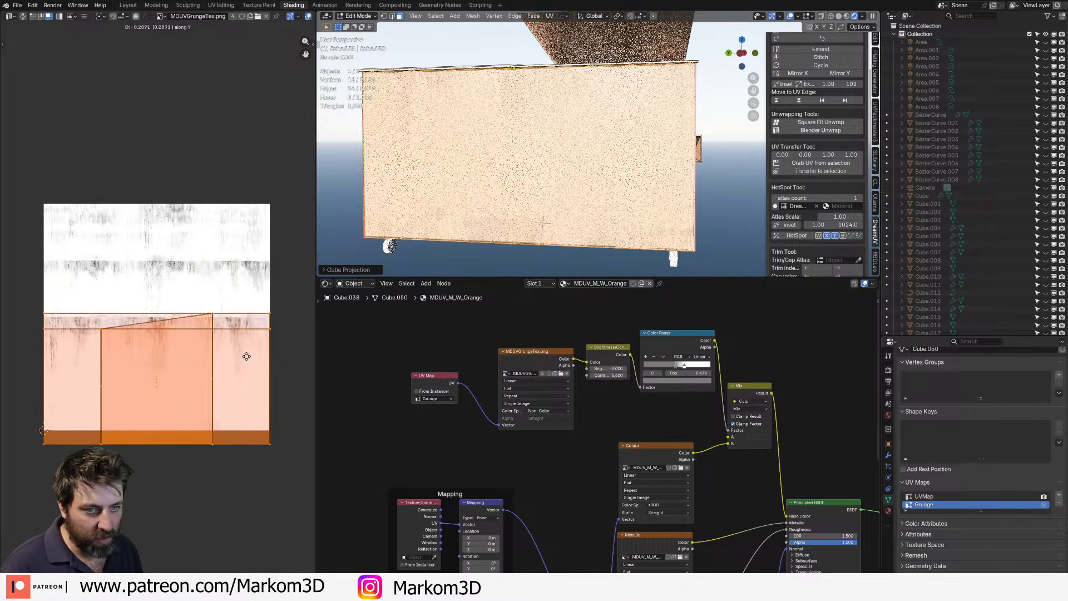
pyautogui.click(255, 358)
pyautogui.press('s')
pyautogui.click(241, 364)
pyautogui.press('g')
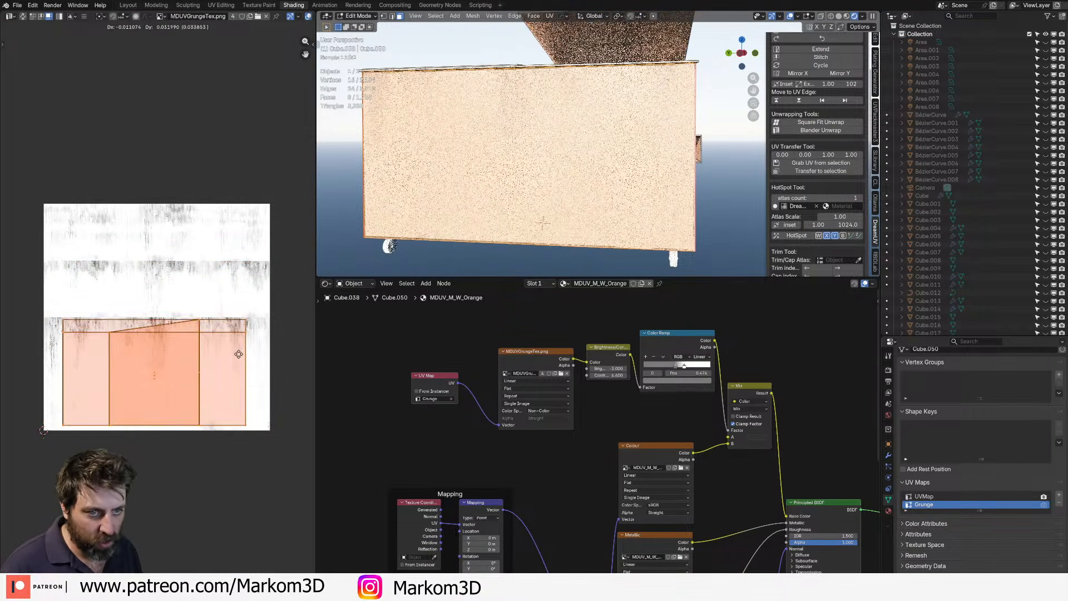
pyautogui.click(237, 353)
pyautogui.press('Tab')
# - In Edit Mode, select both lid panels with their linked geometry and unwrap them with Cube Projection
pyautogui.scroll(-4, 548, 194)
pyautogui.moveTo(688, 173); pyautogui.dragTo(518, 94, button='middle')
pyautogui.scroll(3, 616, 87)
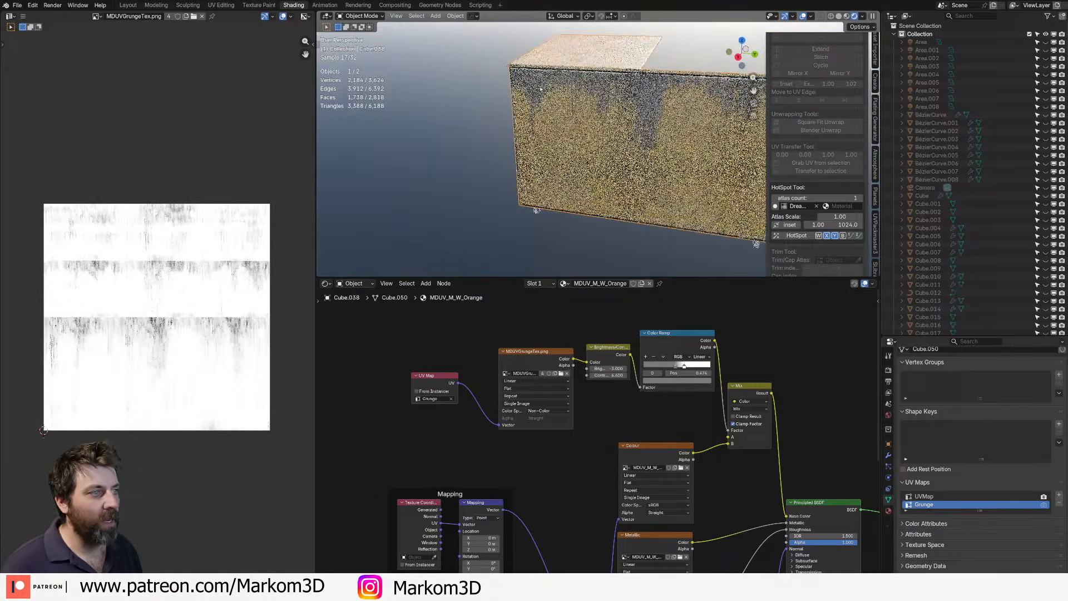
pyautogui.moveTo(615, 87); pyautogui.dragTo(653, 77, button='middle')
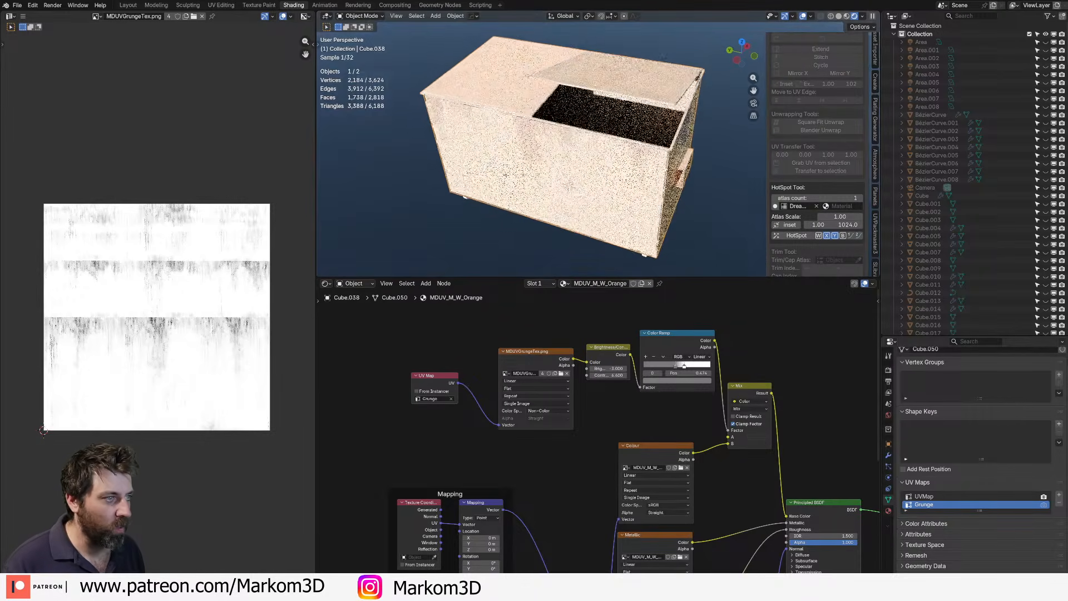
pyautogui.press('Tab')
pyautogui.moveTo(543, 101); pyautogui.dragTo(559, 107, button='middle')
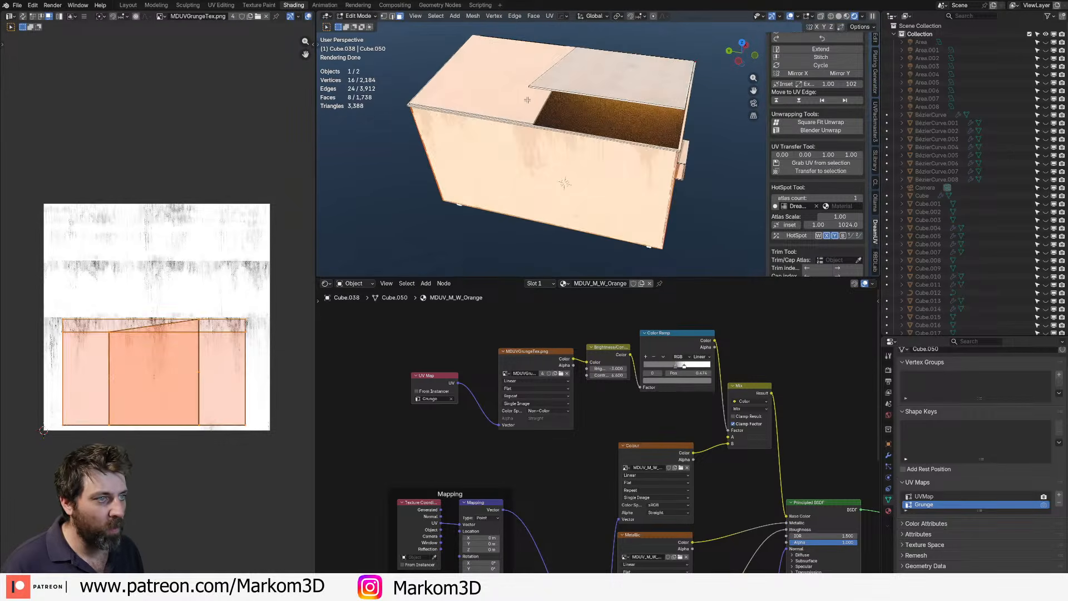
pyautogui.click(514, 99)
pyautogui.keyDown('shift'); pyautogui.click(610, 89); pyautogui.keyUp('shift')
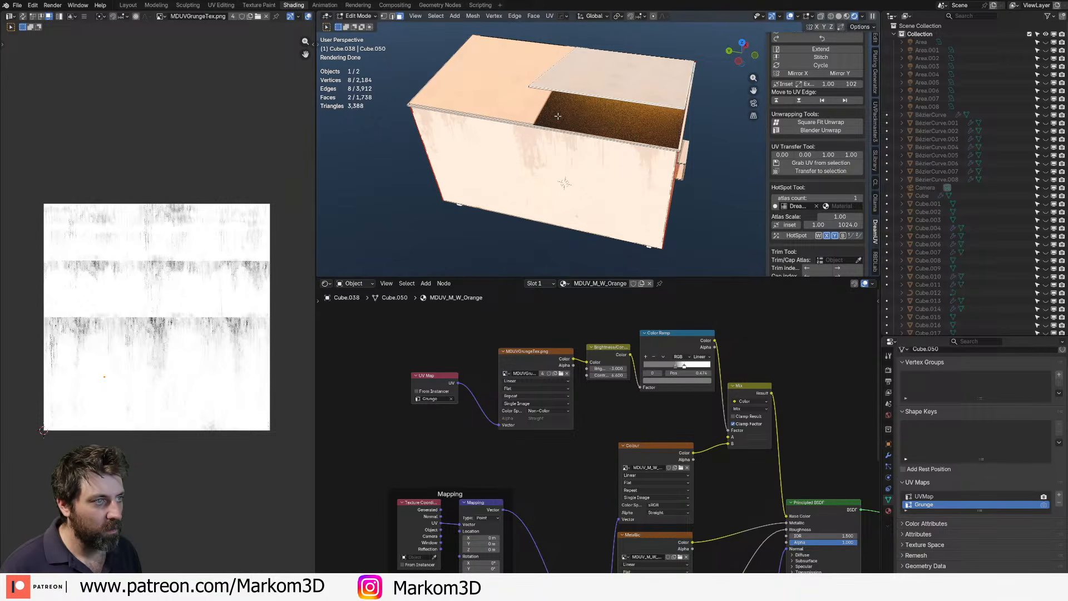
pyautogui.hotkey('ctrl', 'l')
pyautogui.press('u')
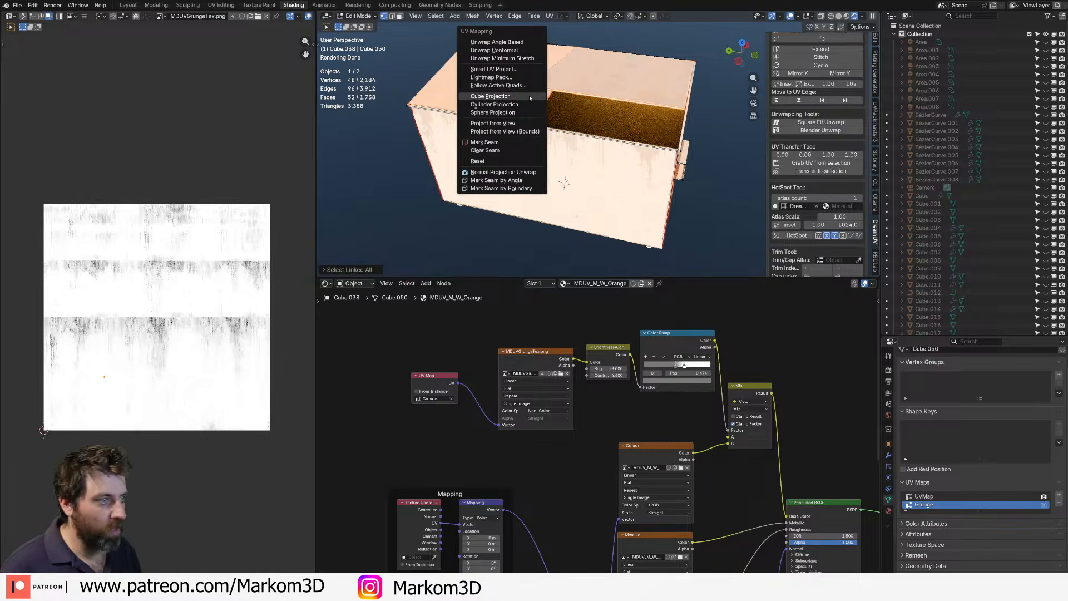
pyautogui.click(531, 109)
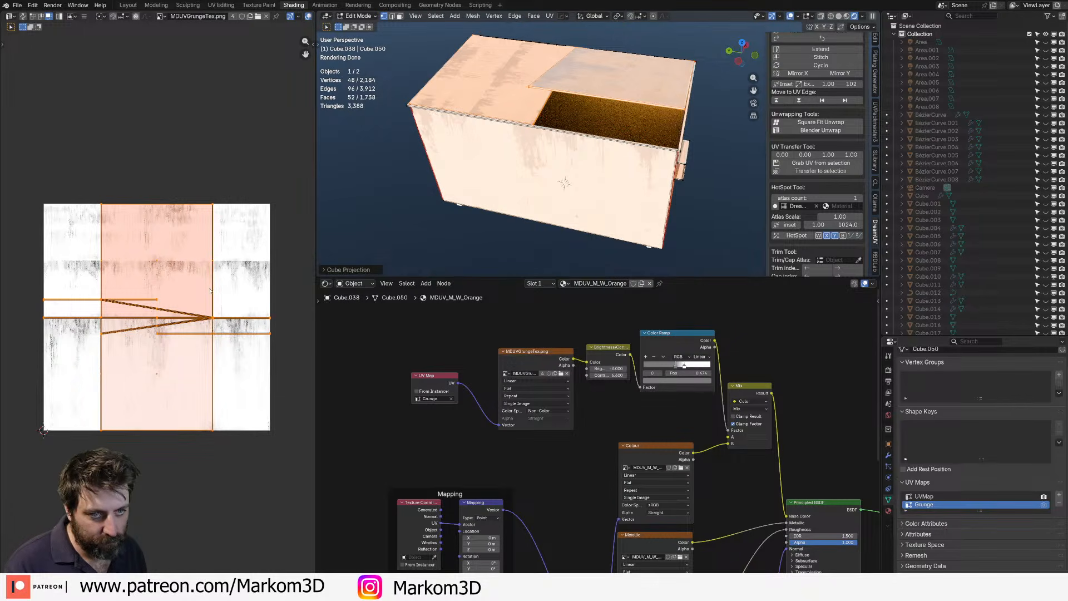
# - Select the large upper and lower UV faces of the lid panels in the UV Editor
pyautogui.click(157, 377)
pyautogui.keyDown('shift'); pyautogui.click(156, 262); pyautogui.keyUp('shift')
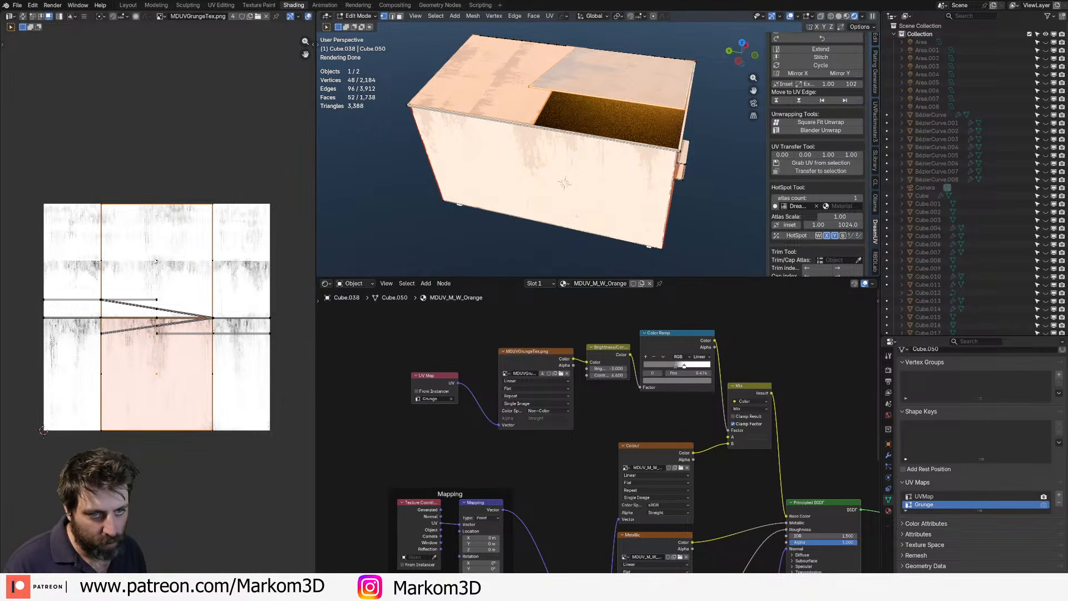
pyautogui.keyDown('shift'); pyautogui.click(157, 261); pyautogui.keyUp('shift')
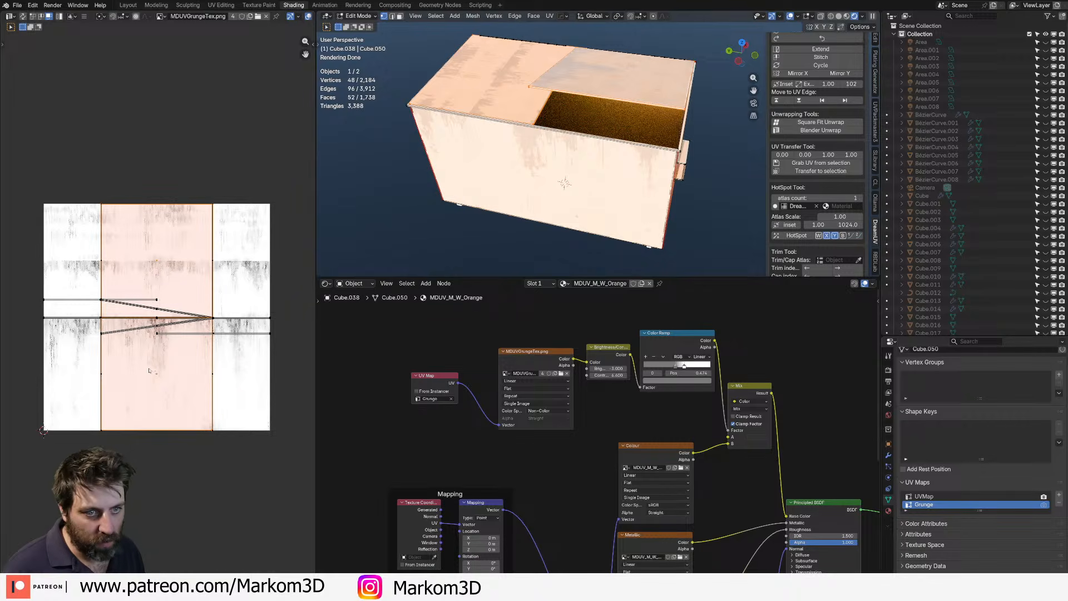
pyautogui.keyDown('shift'); pyautogui.click(157, 375); pyautogui.keyUp('shift')
pyautogui.write('r90')
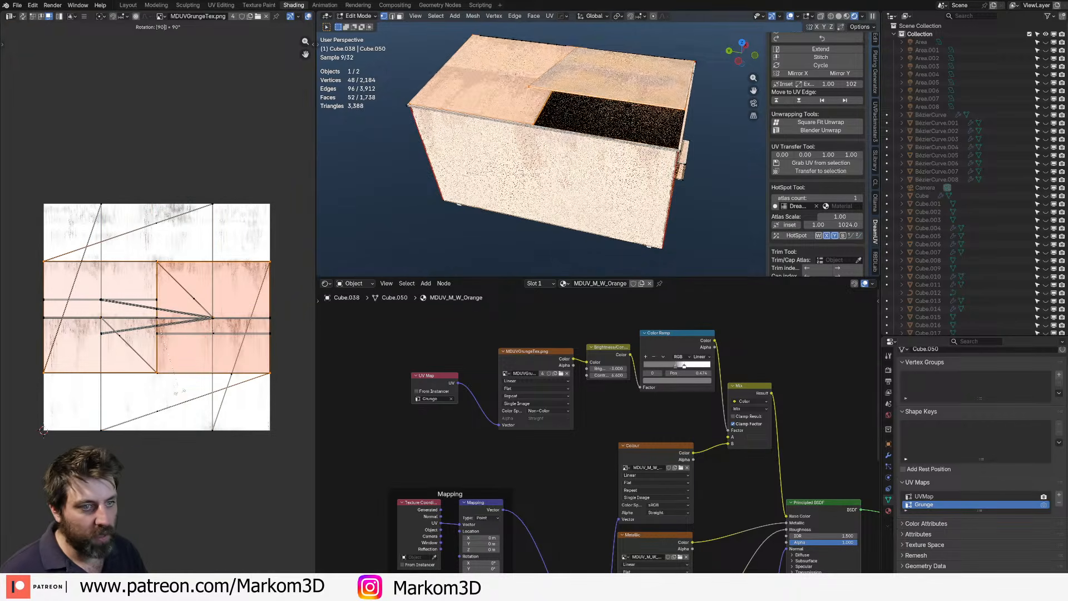
pyautogui.press('Return')
pyautogui.hotkey('ctrl', 'z')
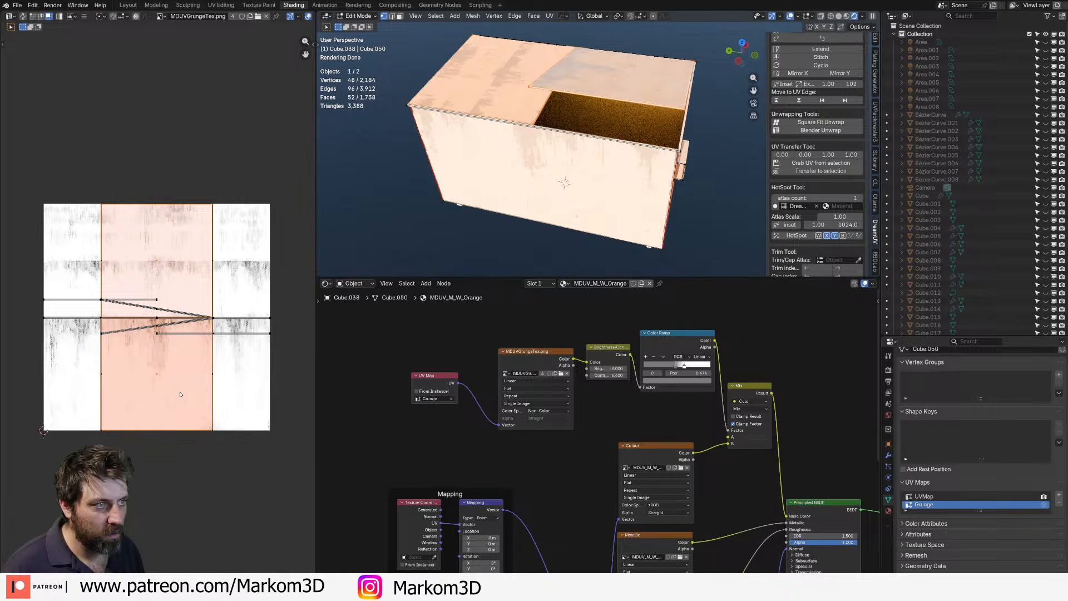
# - Rotate the selected lid UV faces by 90 degrees
pyautogui.write('r90')
pyautogui.press('Return')
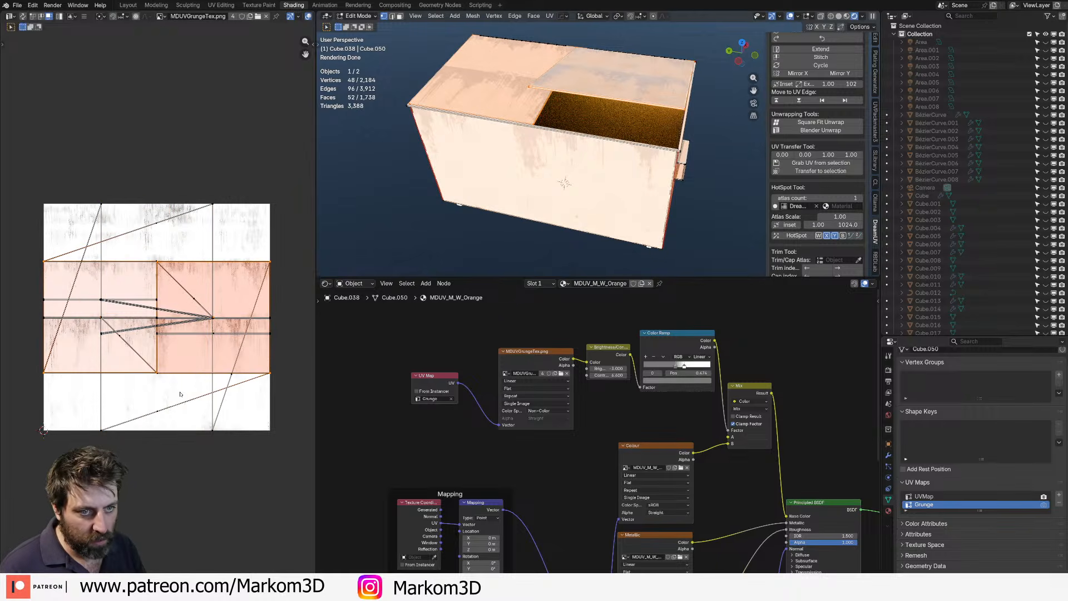
pyautogui.press('g')
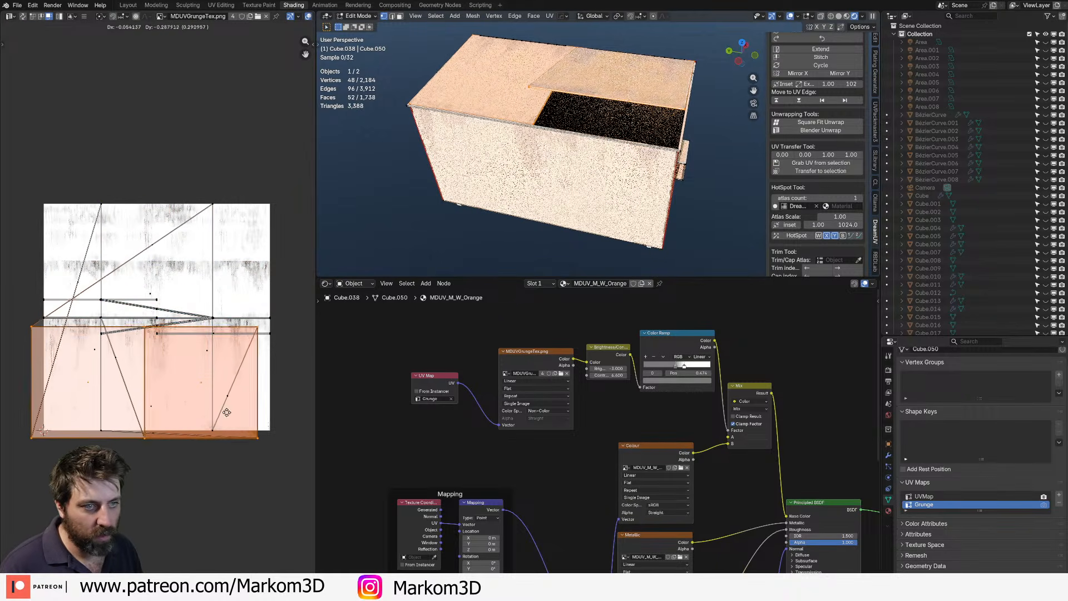
pyautogui.click(202, 318)
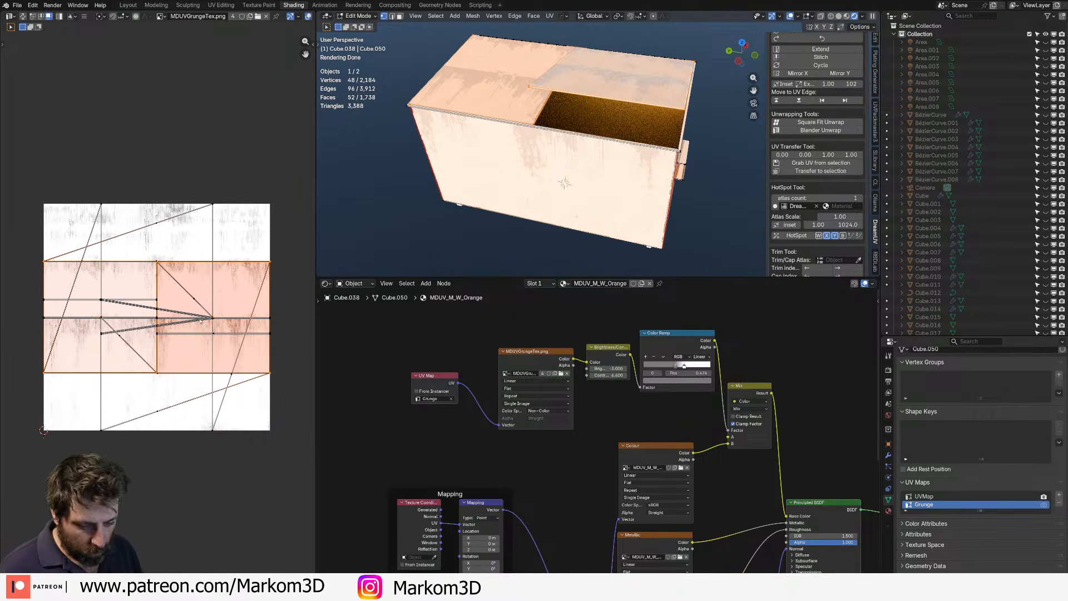
pyautogui.write('r1180')
pyautogui.press('Escape')
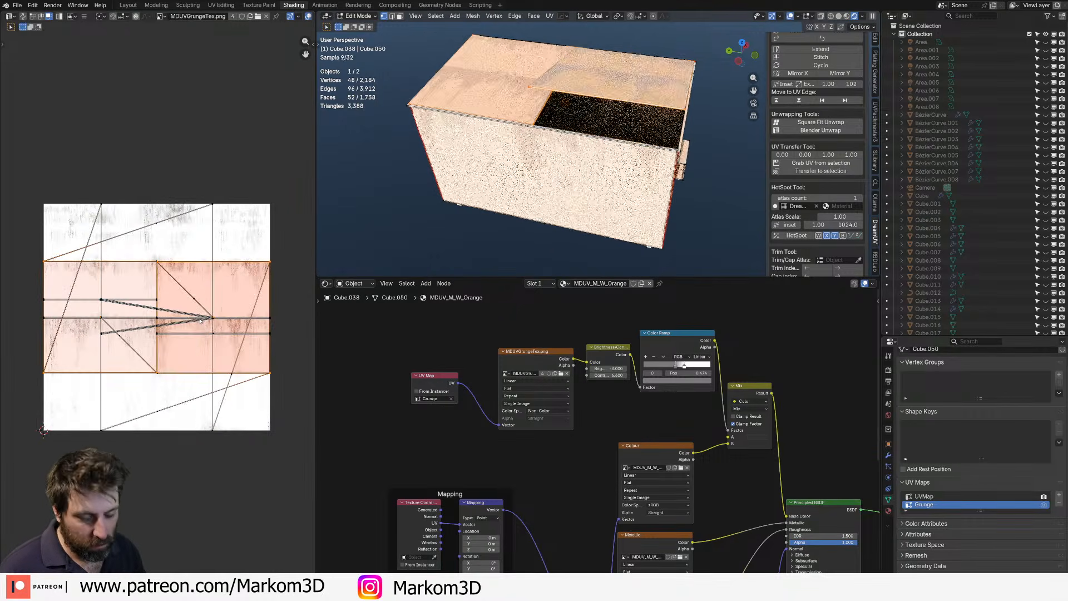
# - Rotate the lid UV faces by 180 degrees, then move them down along Y onto the lowest streak band of the grunge texture
pyautogui.write('r180')
pyautogui.press('Return')
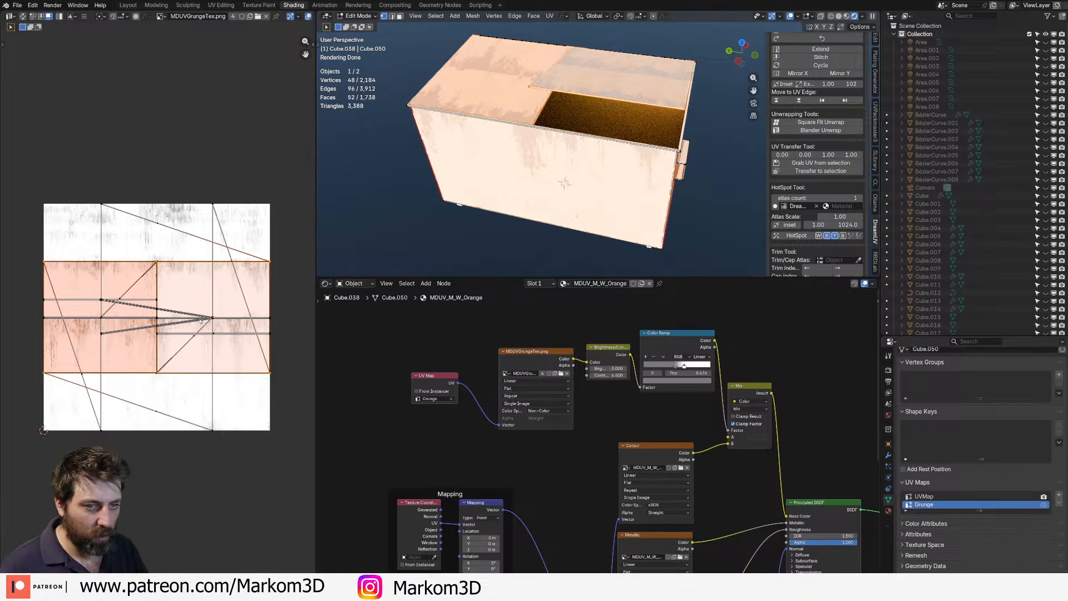
pyautogui.press('g')
pyautogui.press('y')
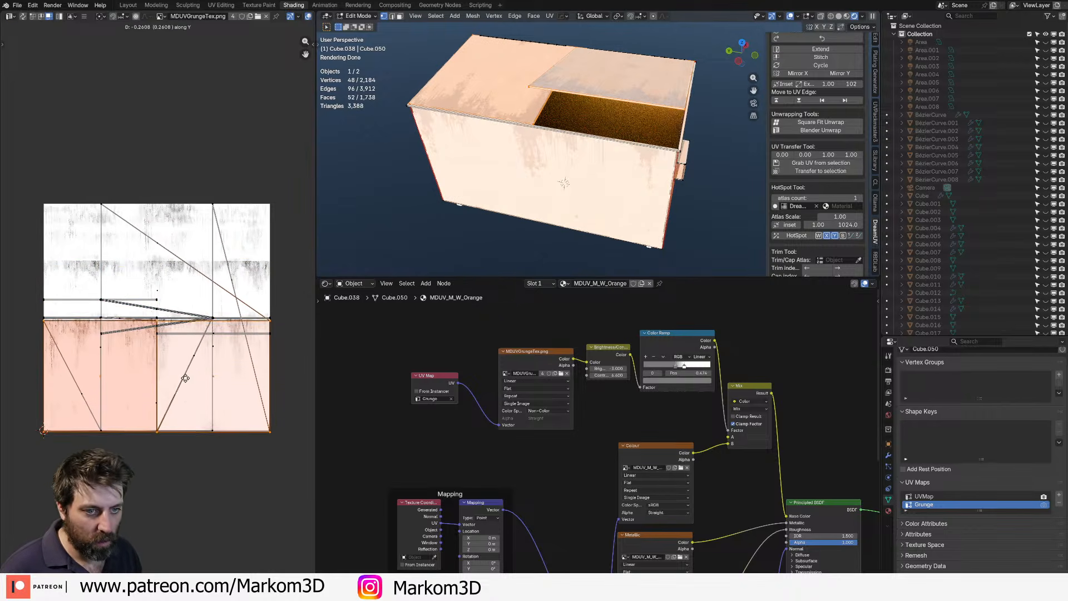
pyautogui.click(191, 376)
pyautogui.press('Tab')
# - Assign the existing Mat_BlackRubber material to the container's wheels
pyautogui.moveTo(718, 73); pyautogui.dragTo(570, 234, button='middle')
pyautogui.scroll(-2, 646, 113)
pyautogui.scroll(2, 569, 236)
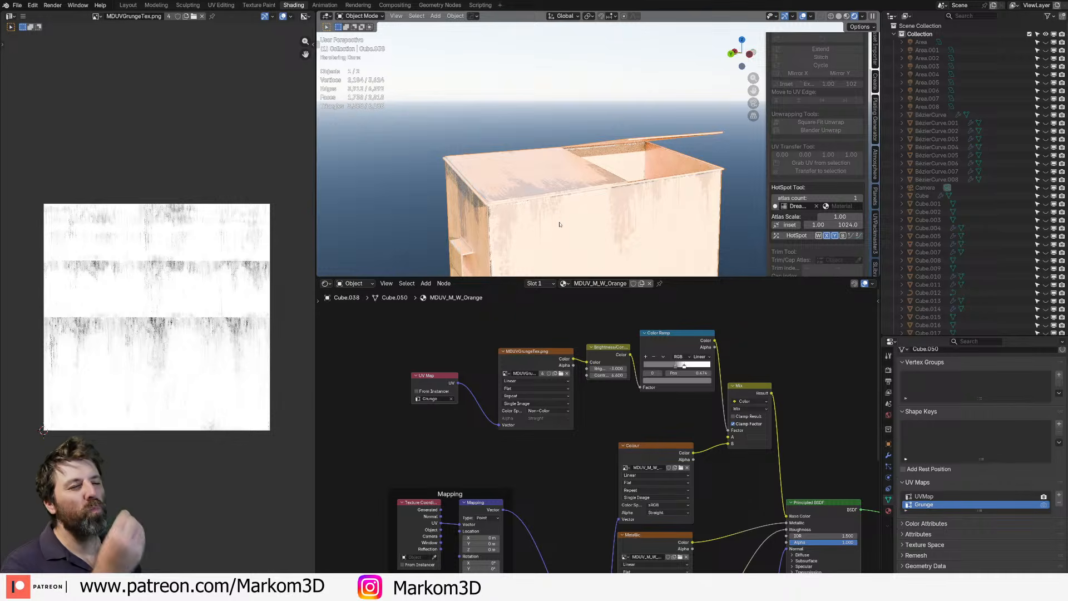
pyautogui.moveTo(559, 225); pyautogui.dragTo(559, 186, button='middle')
pyautogui.click(559, 185)
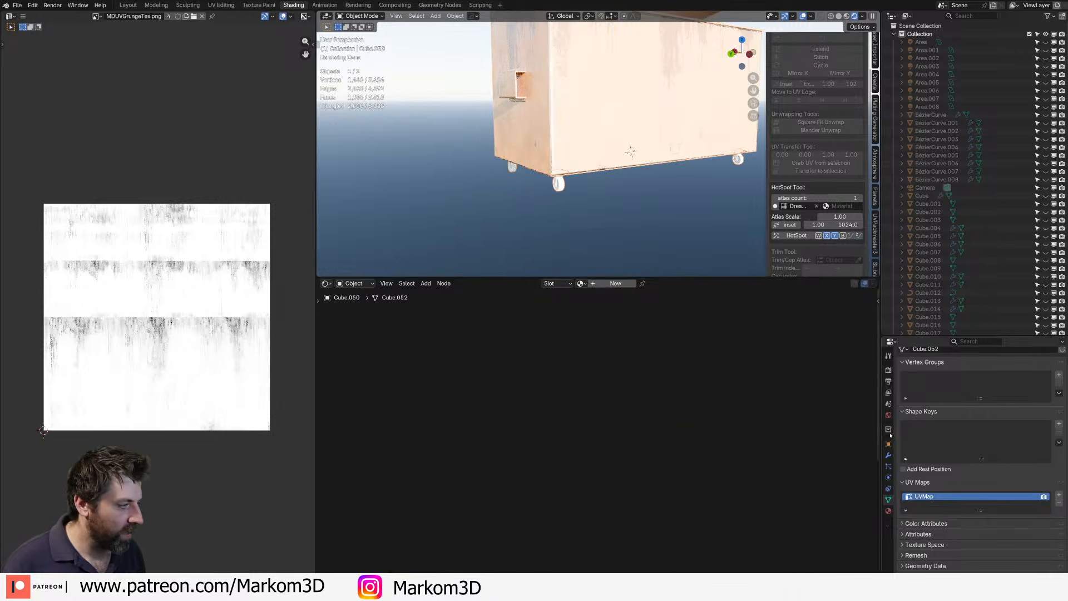
pyautogui.click(888, 511)
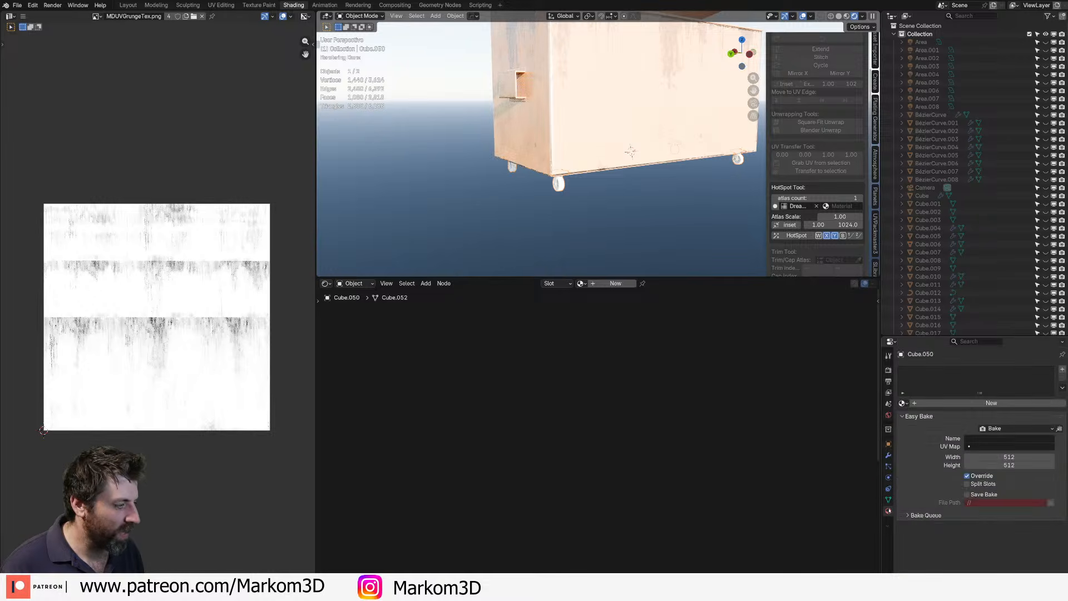
pyautogui.click(901, 403)
pyautogui.write('BLACK')
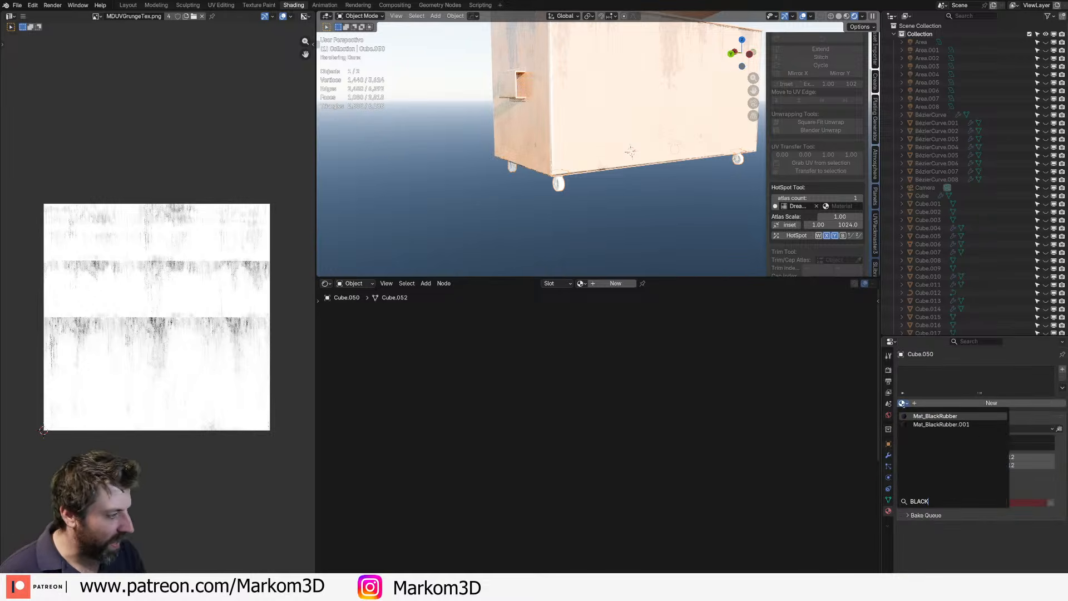
pyautogui.press('Return')
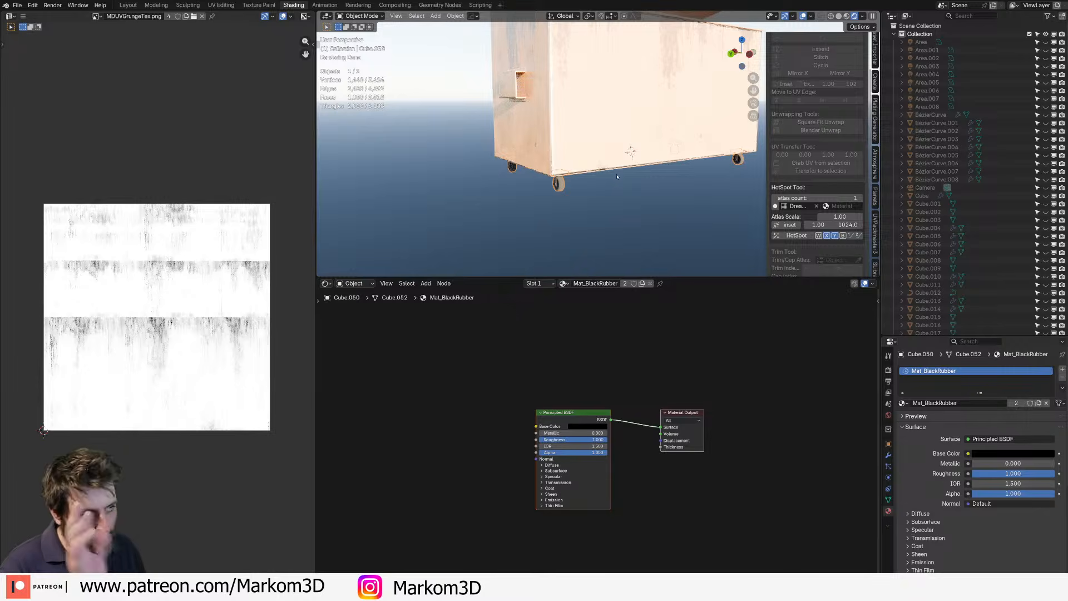
# - Join the wheels to the container body as one object, keeping the container as the active object
pyautogui.scroll(-1, 615, 172)
pyautogui.keyDown('shift'); pyautogui.click(613, 157); pyautogui.keyUp('shift')
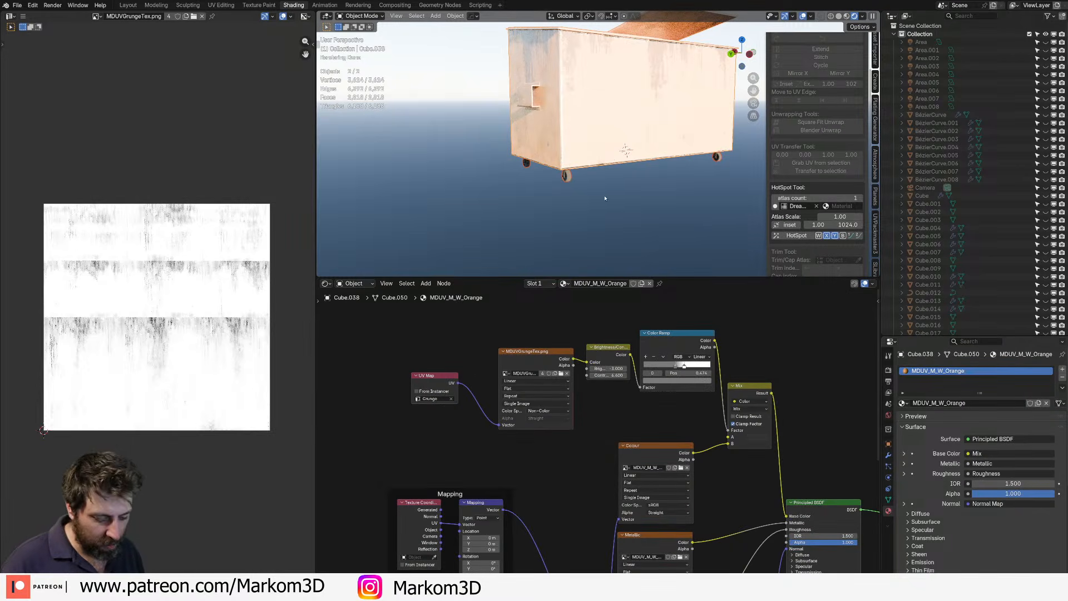
pyautogui.hotkey('ctrl', 'j')
pyautogui.moveTo(605, 198); pyautogui.dragTo(525, 90, button='middle')
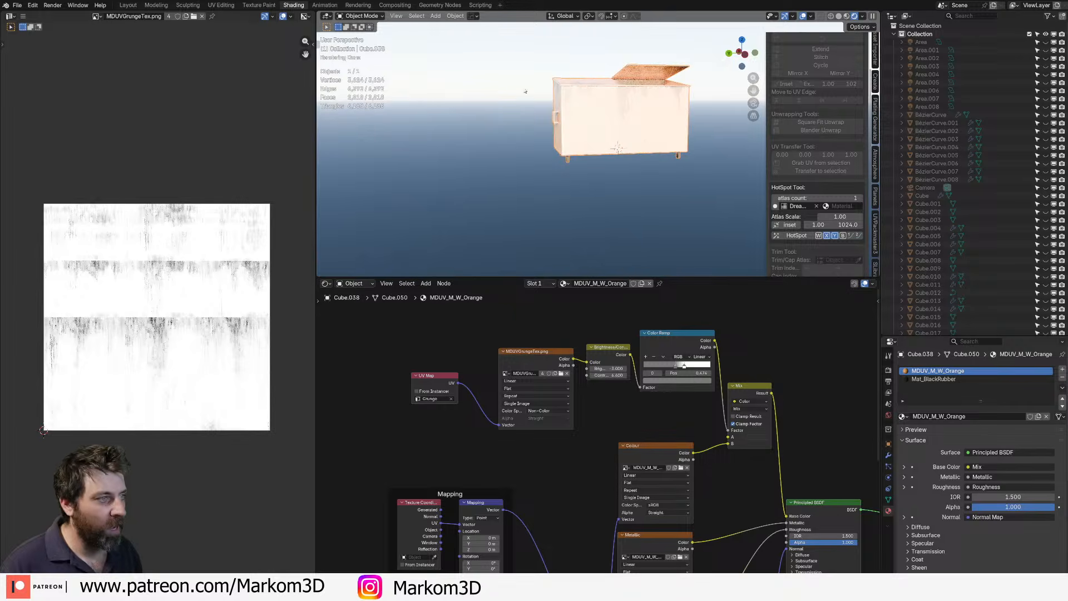
# - Return to the Layout workspace, leave local view and move the container across the ground plane up against the green building's wall
pyautogui.click(128, 5)
pyautogui.press('KP_Divide')
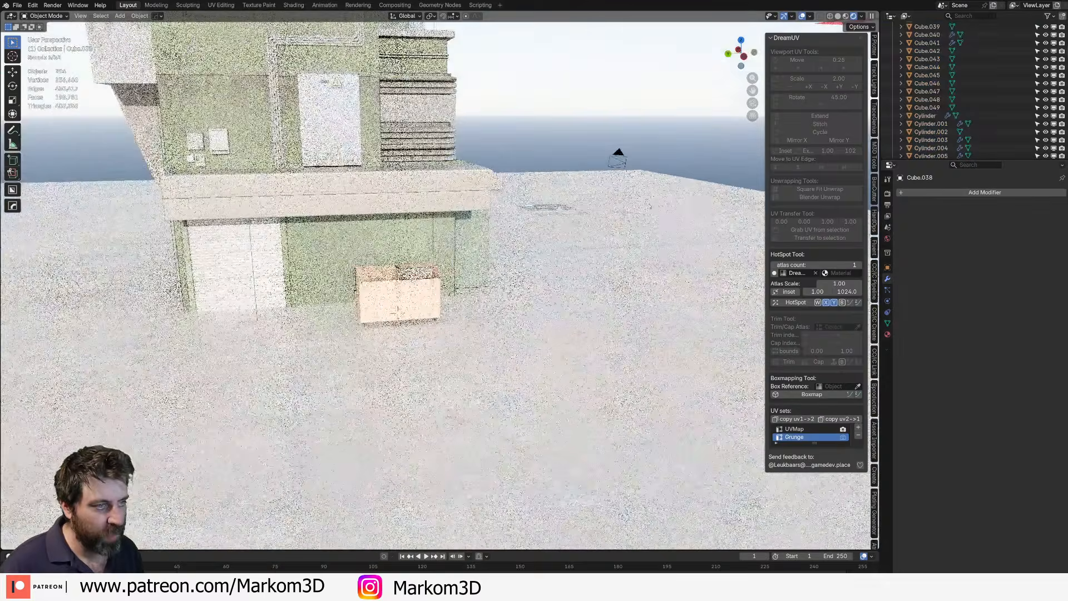
pyautogui.click(457, 301)
pyautogui.moveTo(457, 300); pyautogui.dragTo(389, 311, button='middle')
pyautogui.scroll(2, 389, 312)
pyautogui.click(386, 313)
pyautogui.press('g')
pyautogui.hotkey('shift', 'z')
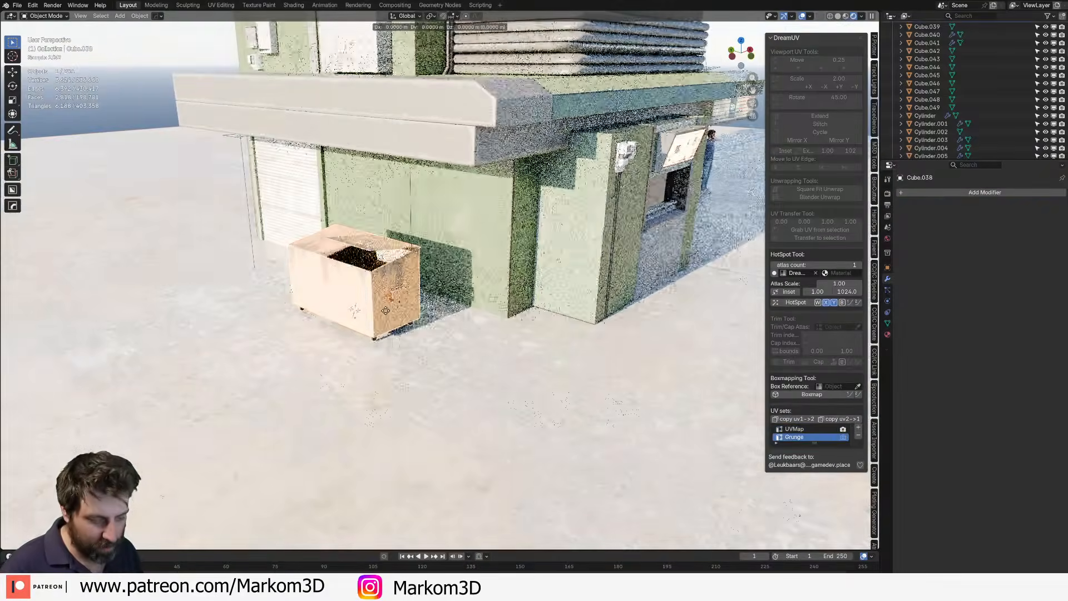
pyautogui.click(462, 307)
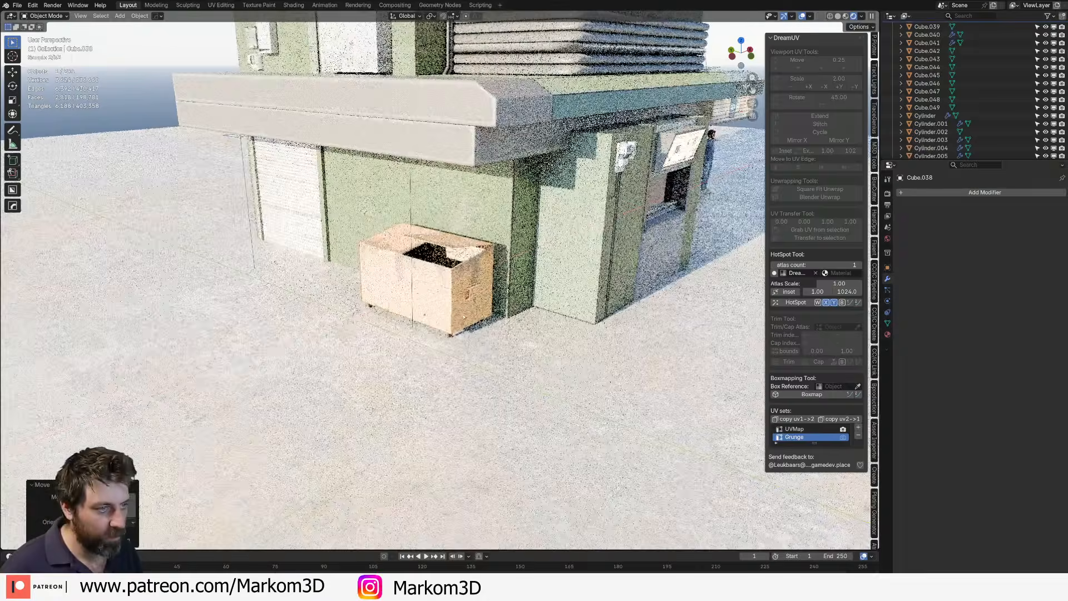
# - Examine the placed container beside the building from a distance and close up
pyautogui.scroll(-4, 462, 307)
pyautogui.moveTo(556, 320); pyautogui.dragTo(574, 283, button='middle')
pyautogui.scroll(2, 611, 306)
pyautogui.scroll(1, 611, 306)
pyautogui.click(611, 306)
pyautogui.scroll(-4, 611, 306)
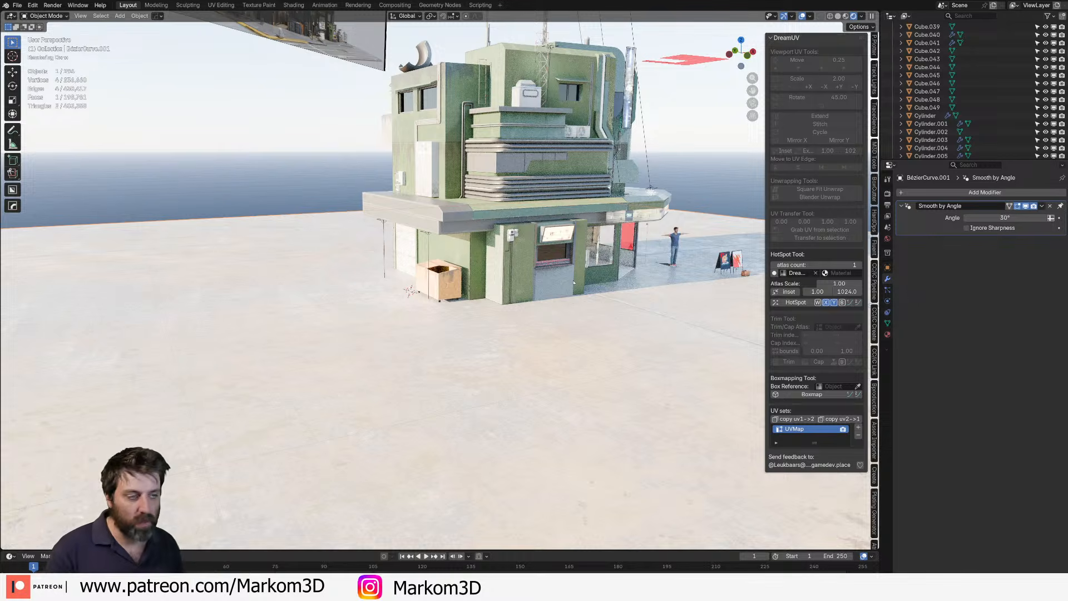
pyautogui.scroll(9, 439, 276)
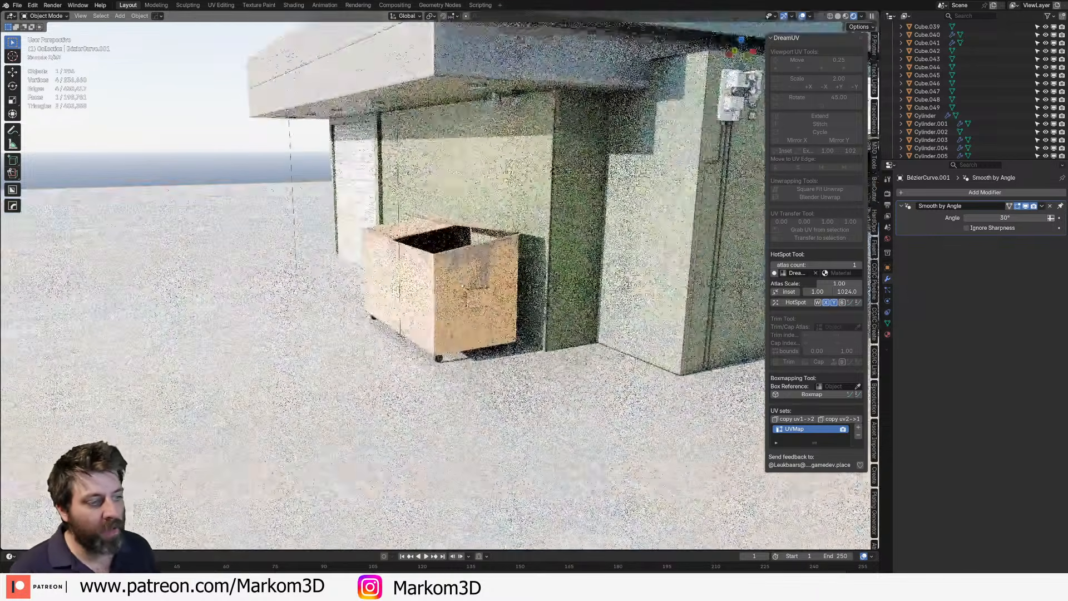
# - Inspect the container and the surrounding building from several sides, both up close and from further away
pyautogui.click(470, 275)
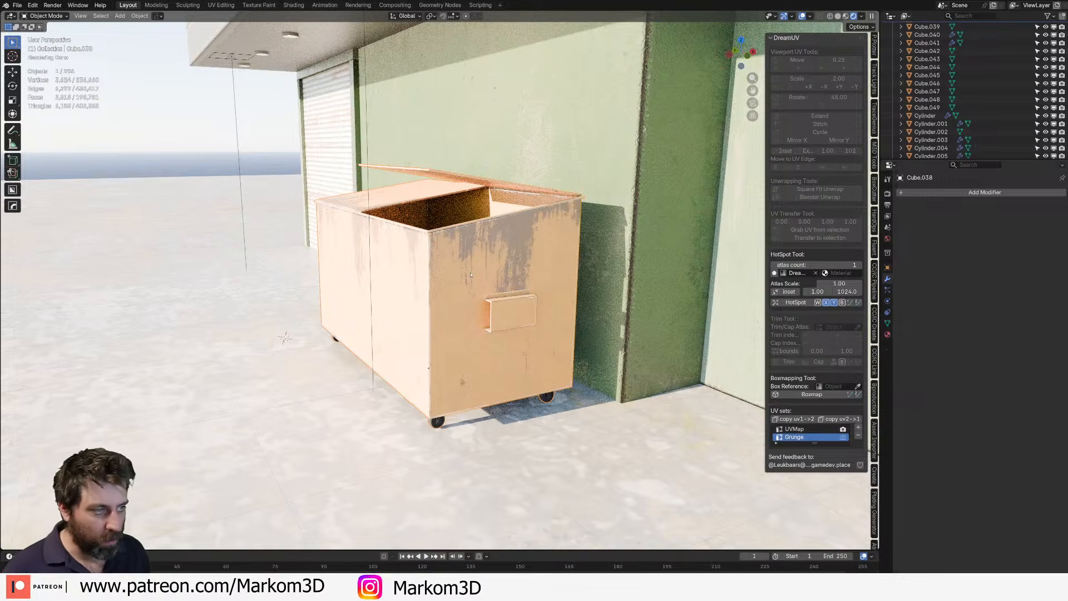
pyautogui.scroll(-3, 458, 197)
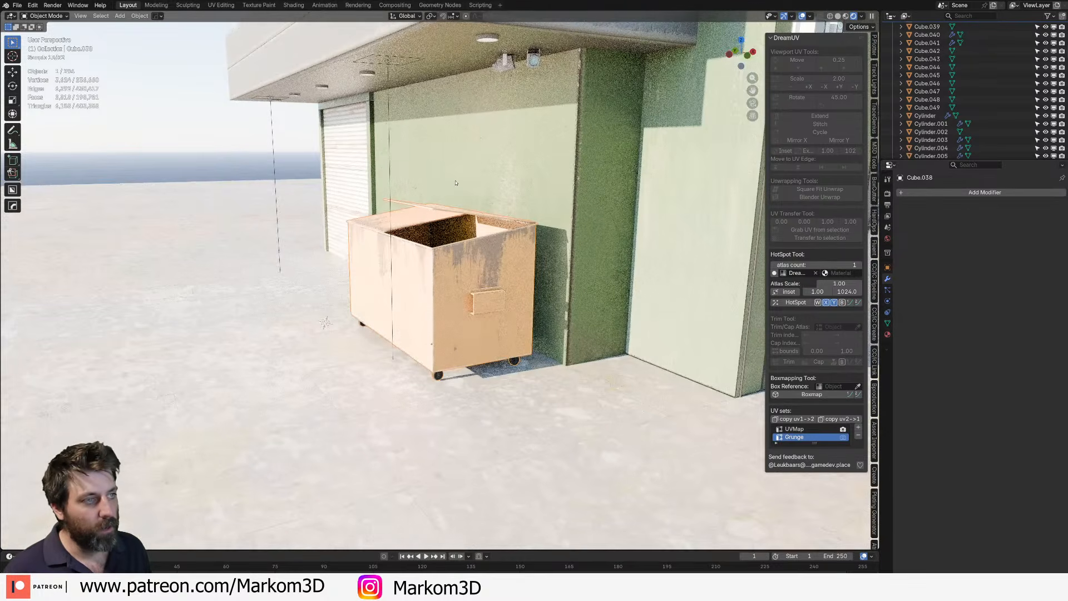
pyautogui.click(524, 82)
pyautogui.scroll(-5, 523, 81)
pyautogui.moveTo(523, 155)
pyautogui.mouseDown(button='middle')
pyautogui.moveTo(577, 155)
pyautogui.moveTo(523, 157)
pyautogui.mouseUp(button='middle')
pyautogui.scroll(-2, 523, 157)
pyautogui.moveTo(612, 222); pyautogui.dragTo(534, 216, button='middle')
pyautogui.keyDown('shift'); pyautogui.moveTo(646, 222); pyautogui.dragTo(456, 234, button='middle'); pyautogui.keyUp('shift')
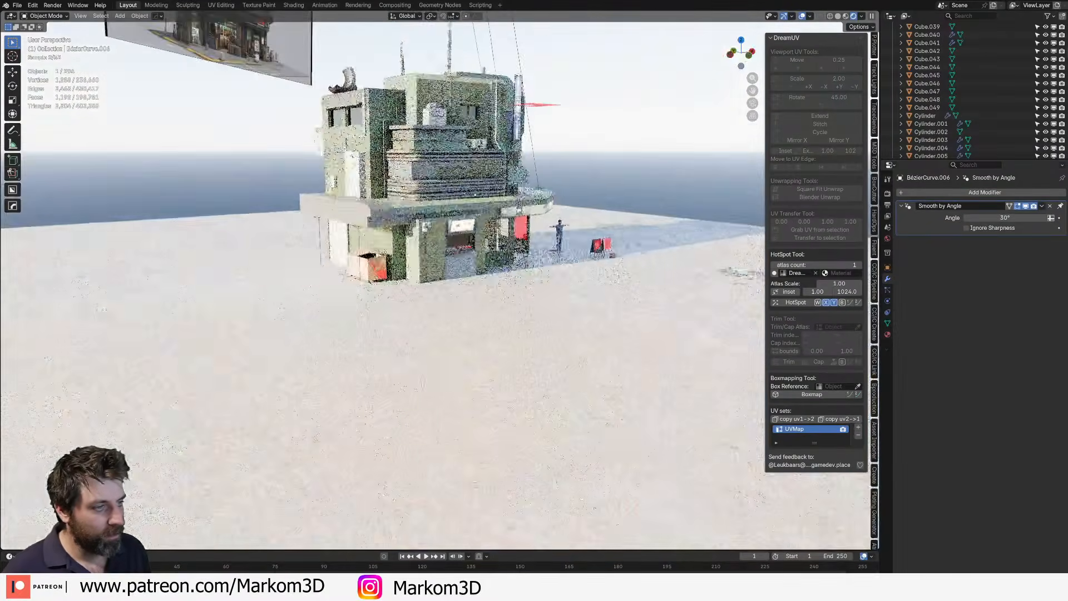
pyautogui.scroll(3, 392, 343)
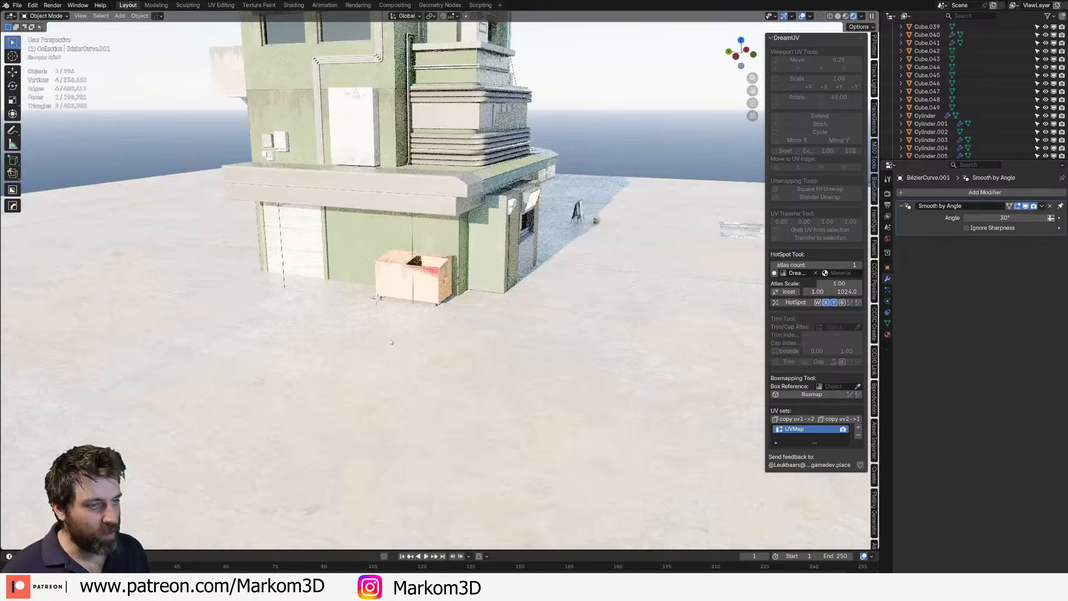
pyautogui.moveTo(391, 342); pyautogui.dragTo(457, 340, button='middle')
pyautogui.scroll(6, 456, 340)
pyautogui.keyDown('shift'); pyautogui.moveTo(612, 250); pyautogui.dragTo(284, 343, button='middle'); pyautogui.keyUp('shift')
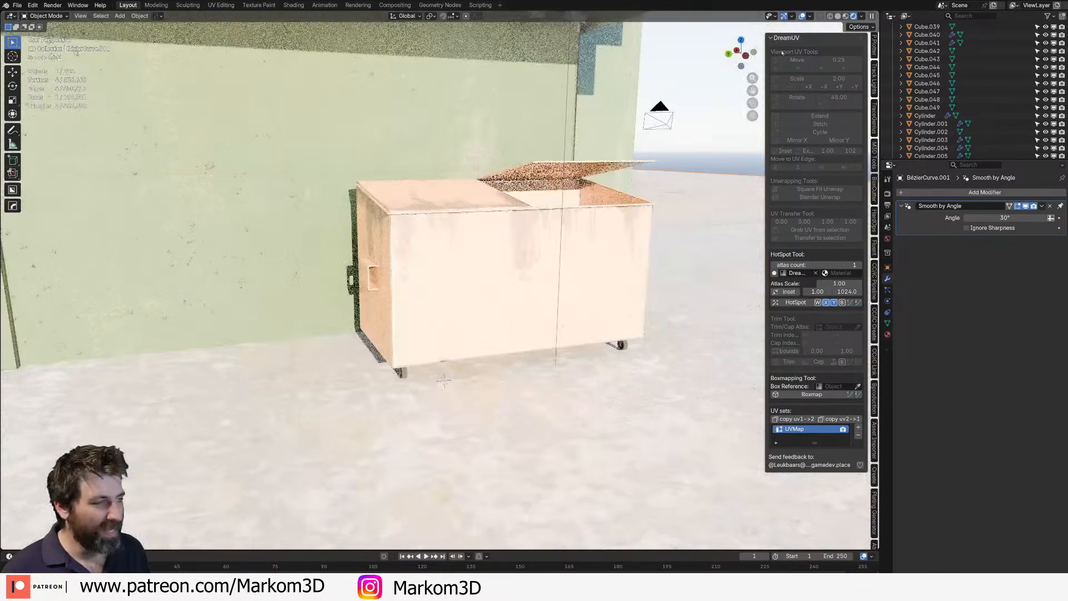
pyautogui.click(811, 16)
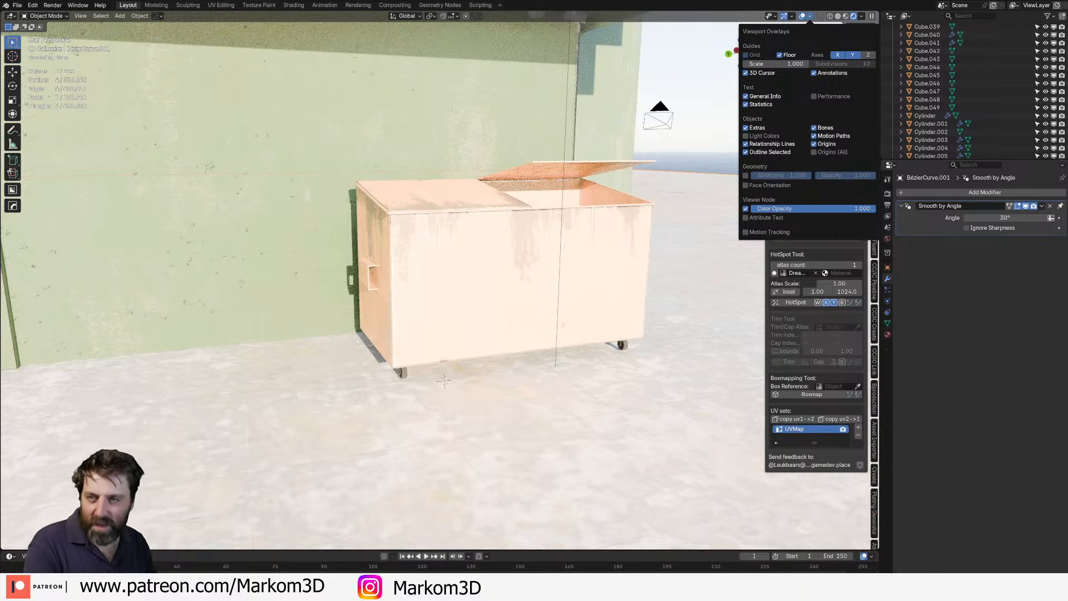
pyautogui.scroll(-5, 377, 331)
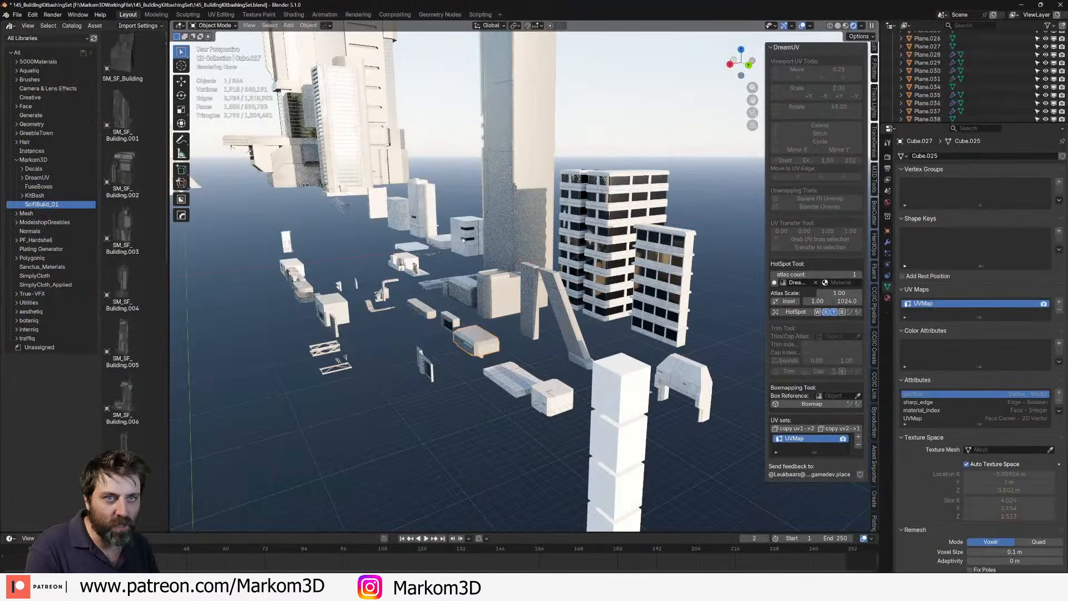
# - Open 123_MarketPlace.blend from the 123_MarketPlace folder in place of the 145_BuildingKitbashingSet file, discarding that file's changes
pyautogui.moveTo(463, 240); pyautogui.dragTo(462, 356, button='middle')
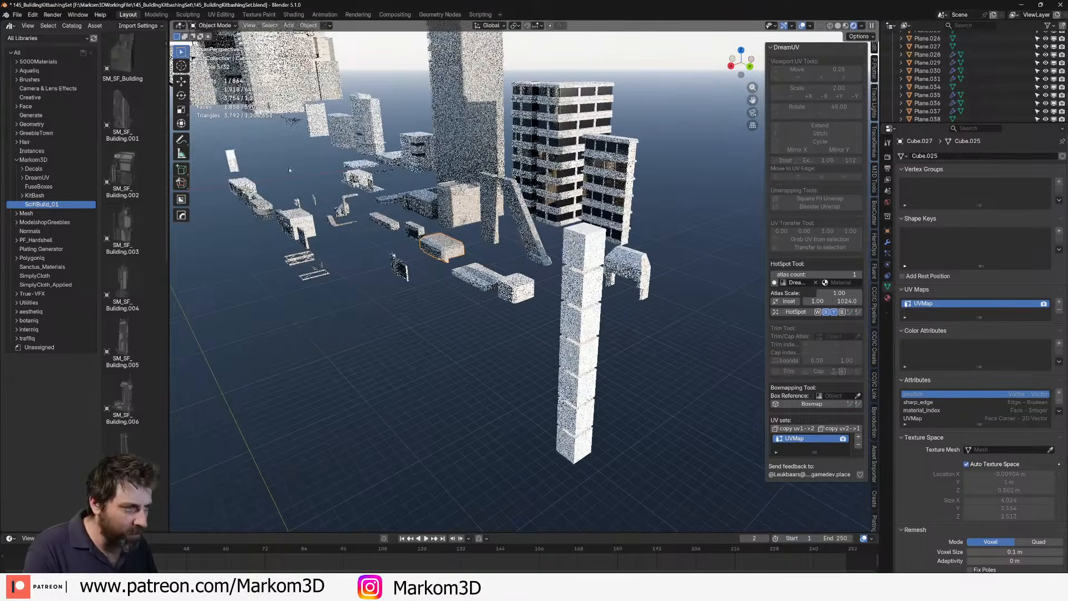
pyautogui.hotkey('ctrl', 'q')
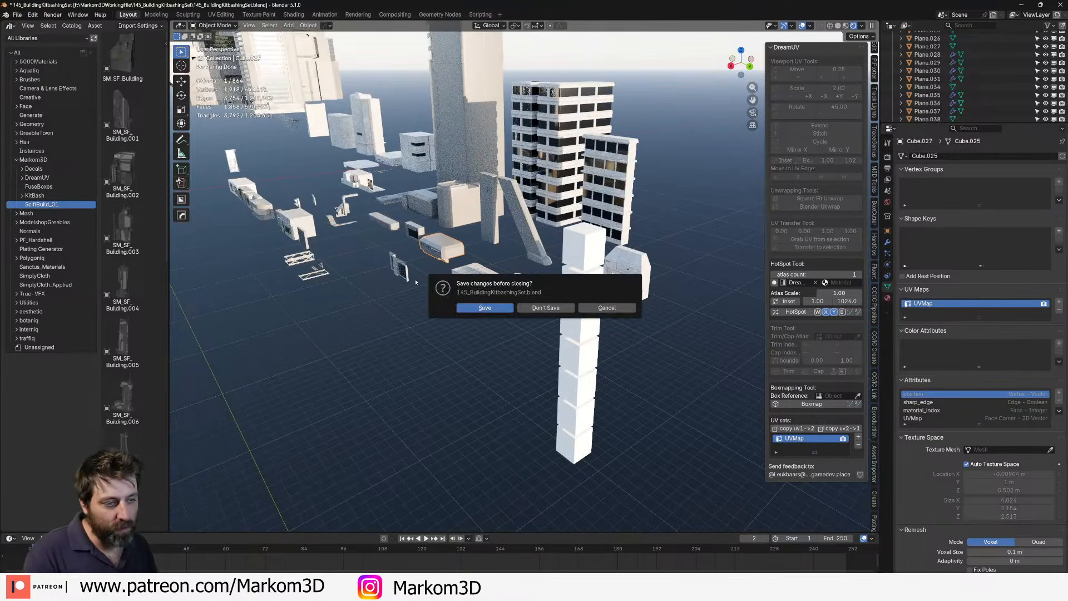
pyautogui.click(545, 308)
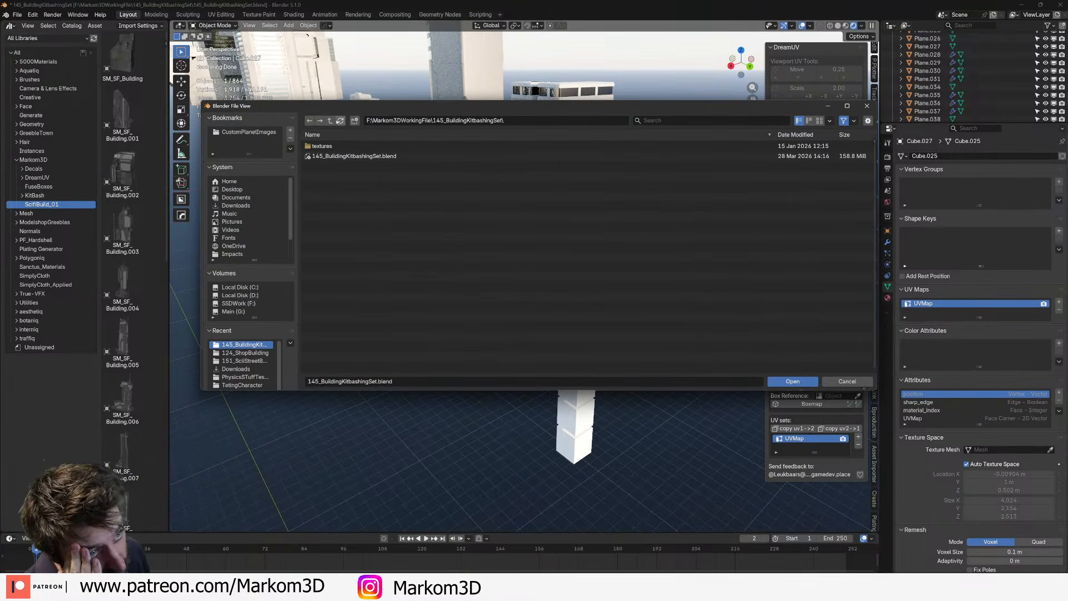
pyautogui.click(329, 121)
pyautogui.doubleClick(346, 157)
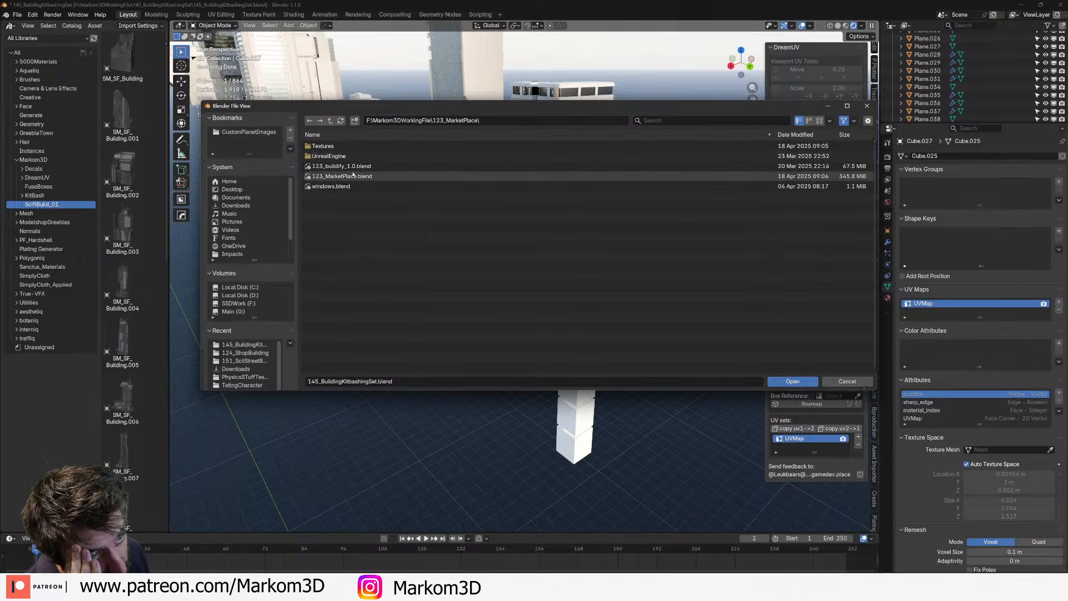
pyautogui.moveTo(354, 175)
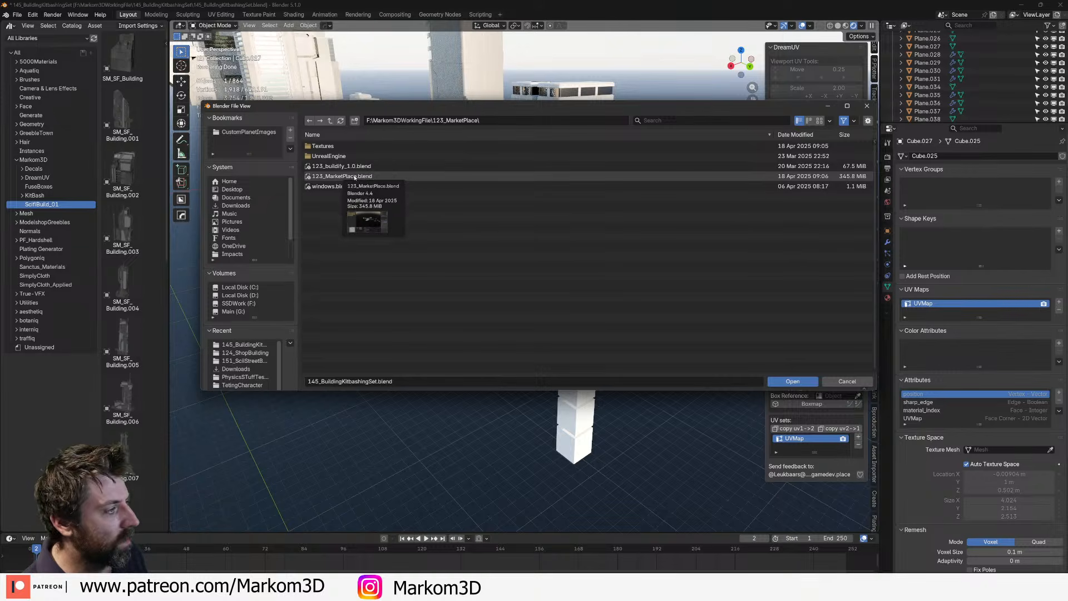
pyautogui.doubleClick(355, 176)
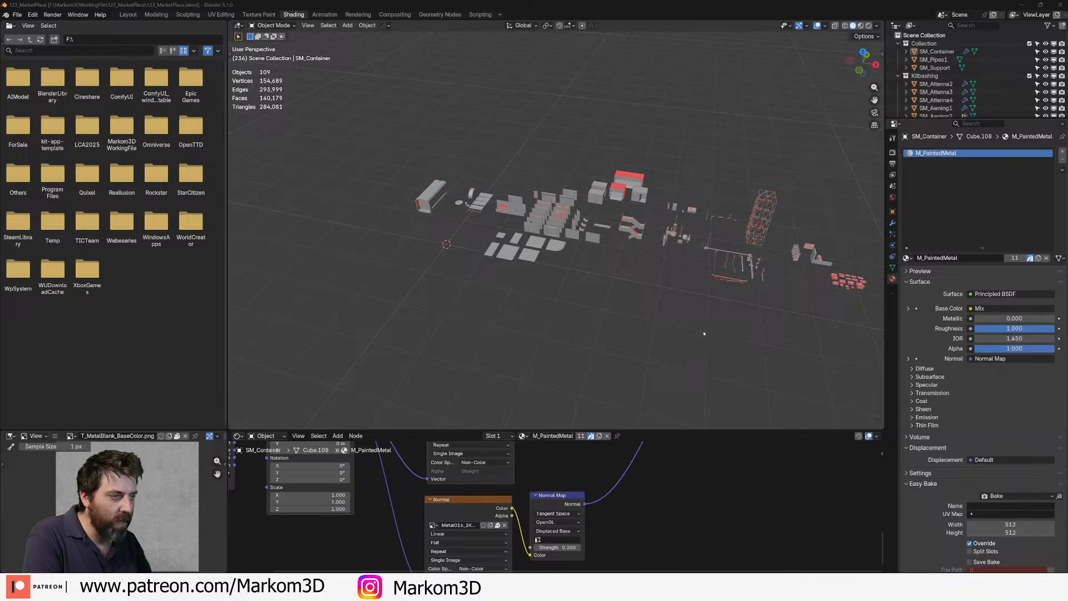
# - Find the small rubbish bag among the market place props, select it and frame it in the viewport
pyautogui.scroll(8, 537, 305)
pyautogui.keyDown('shift'); pyautogui.moveTo(536, 305); pyautogui.dragTo(462, 239, button='middle'); pyautogui.keyUp('shift')
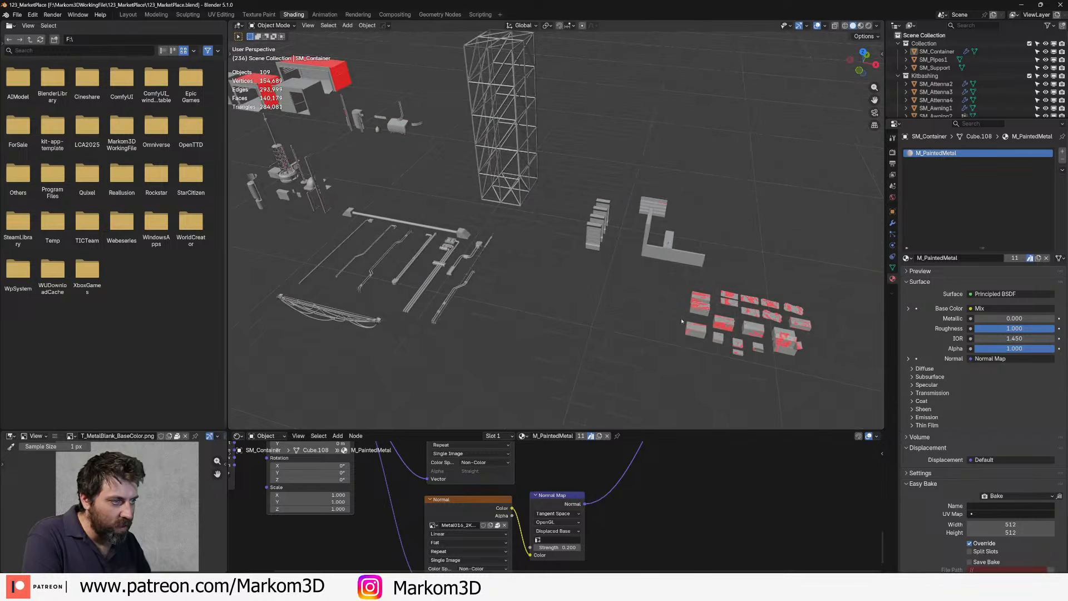
pyautogui.click(703, 303)
pyautogui.moveTo(539, 272); pyautogui.dragTo(617, 300, button='middle')
pyautogui.click(539, 247)
pyautogui.keyDown('shift'); pyautogui.moveTo(539, 249); pyautogui.dragTo(523, 215, button='middle'); pyautogui.keyUp('shift')
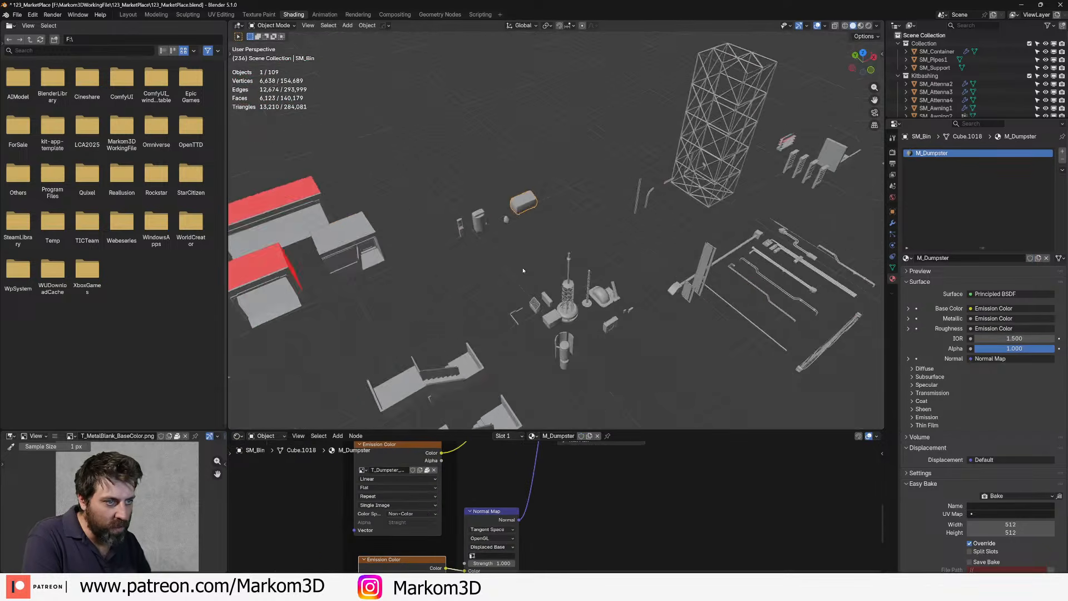
pyautogui.scroll(4, 528, 214)
pyautogui.click(444, 198)
pyautogui.click(455, 219)
pyautogui.keyDown('shift'); pyautogui.moveTo(454, 220); pyautogui.dragTo(502, 239, button='middle'); pyautogui.keyUp('shift')
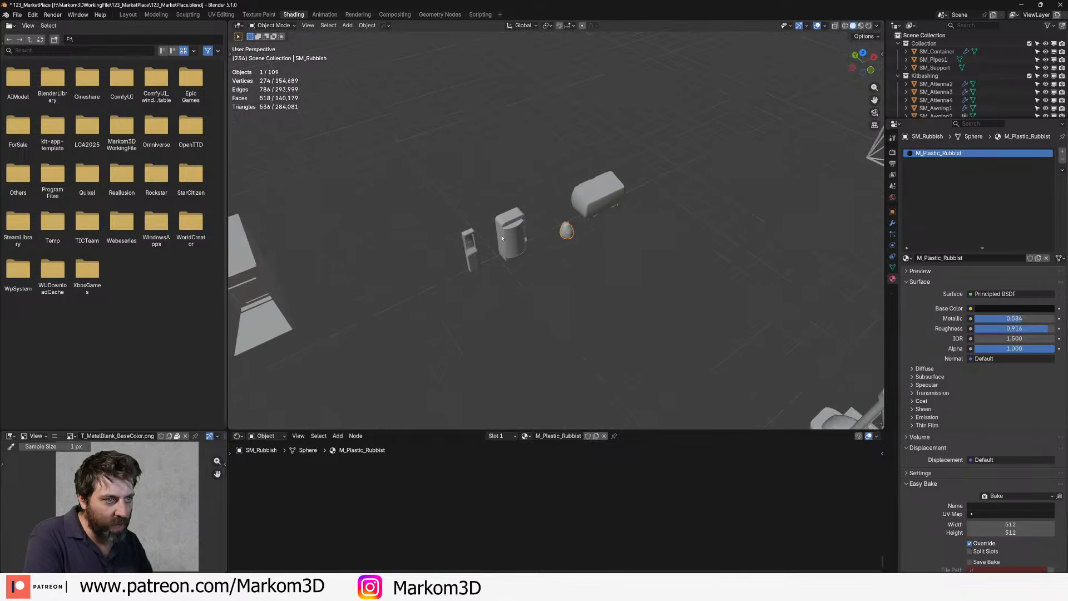
pyautogui.press('KP_Decimal')
pyautogui.scroll(-2, 557, 223)
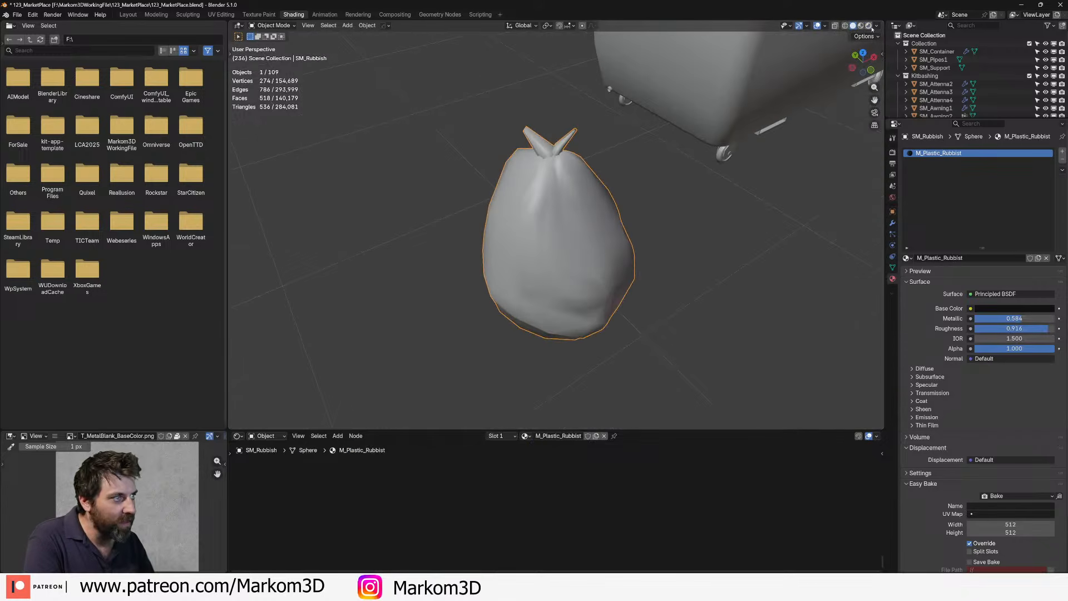
# - Show the rubbish bag in rendered shading and set its M_Plastic_Rubbist material to metallic 0 and roughness 0.418
pyautogui.click(868, 25)
pyautogui.moveTo(686, 262); pyautogui.dragTo(614, 262, button='middle')
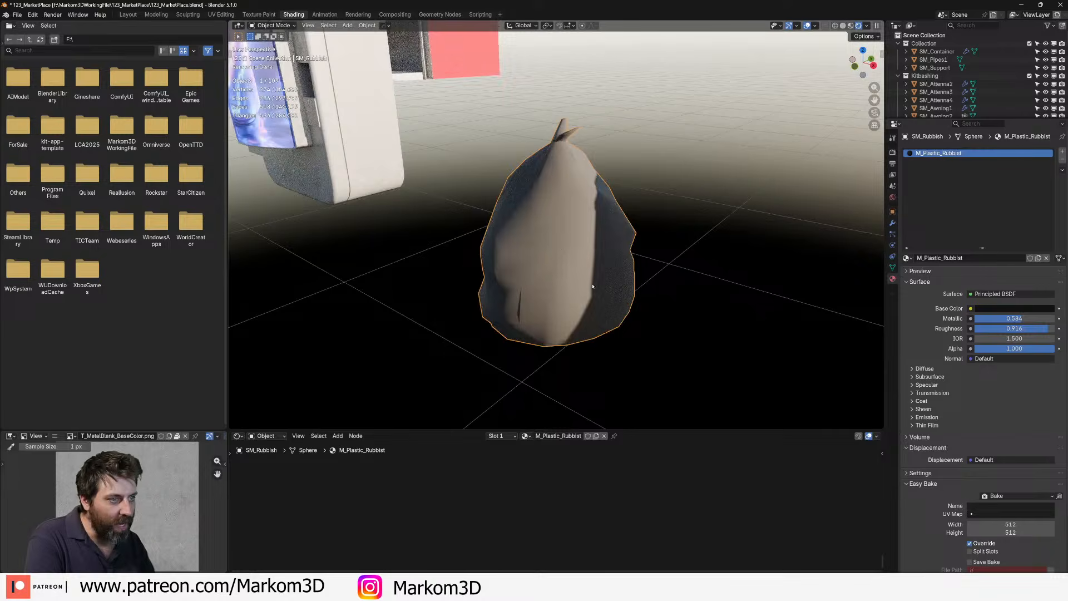
pyautogui.scroll(3, 615, 292)
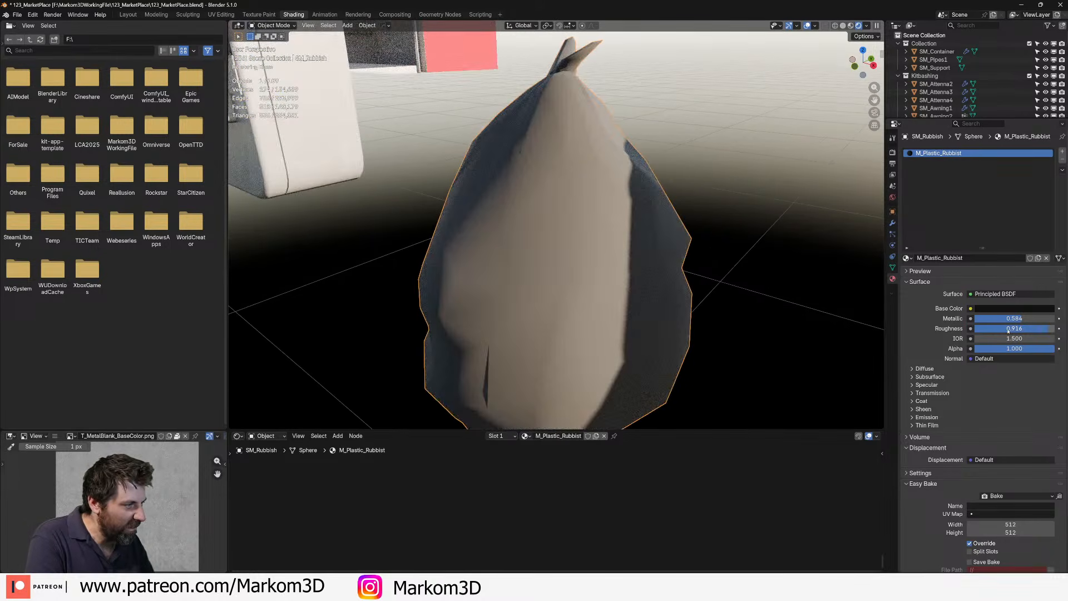
pyautogui.moveTo(1014, 319); pyautogui.dragTo(975, 319)
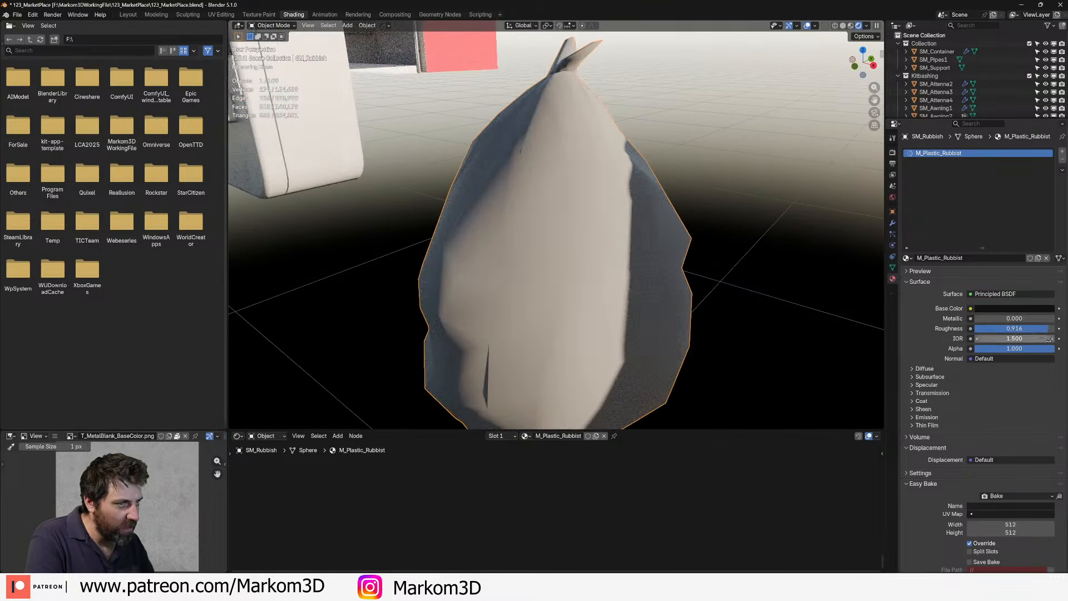
pyautogui.moveTo(1044, 328); pyautogui.dragTo(1008, 329)
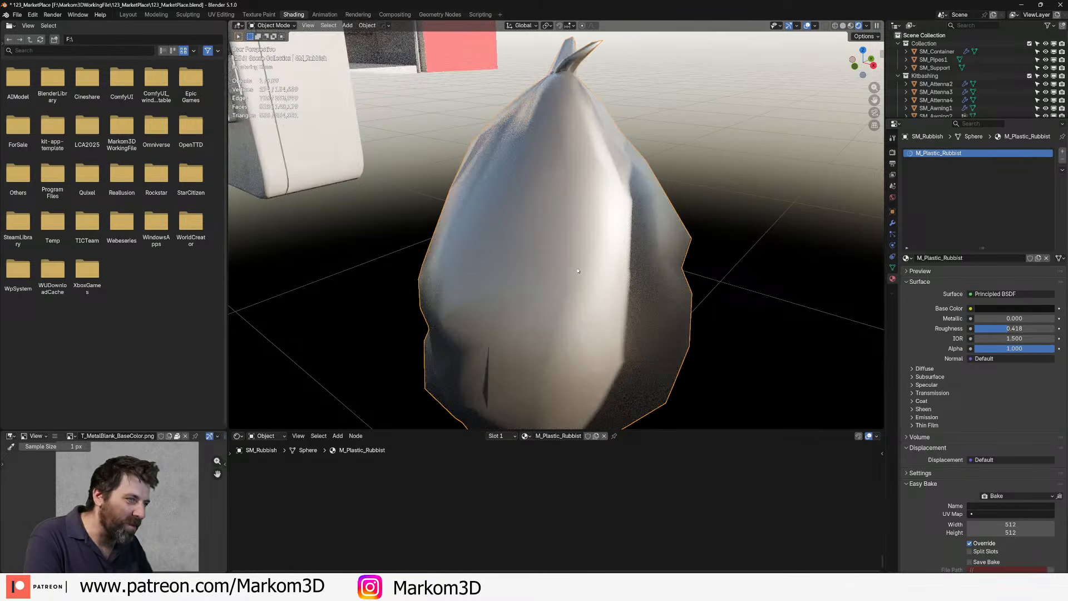
# - Examine the rubbish bag's rendered look from several sides and check its mesh topology in Edit Mode
pyautogui.scroll(-3, 578, 271)
pyautogui.moveTo(578, 271); pyautogui.dragTo(641, 267, button='middle')
pyautogui.scroll(-4, 622, 207)
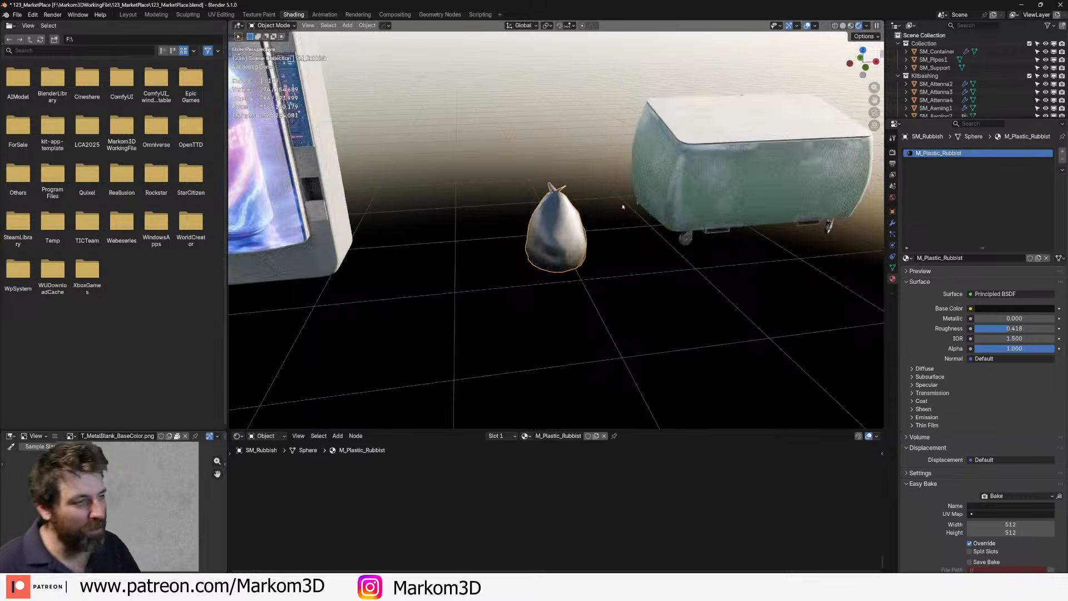
pyautogui.scroll(2, 622, 206)
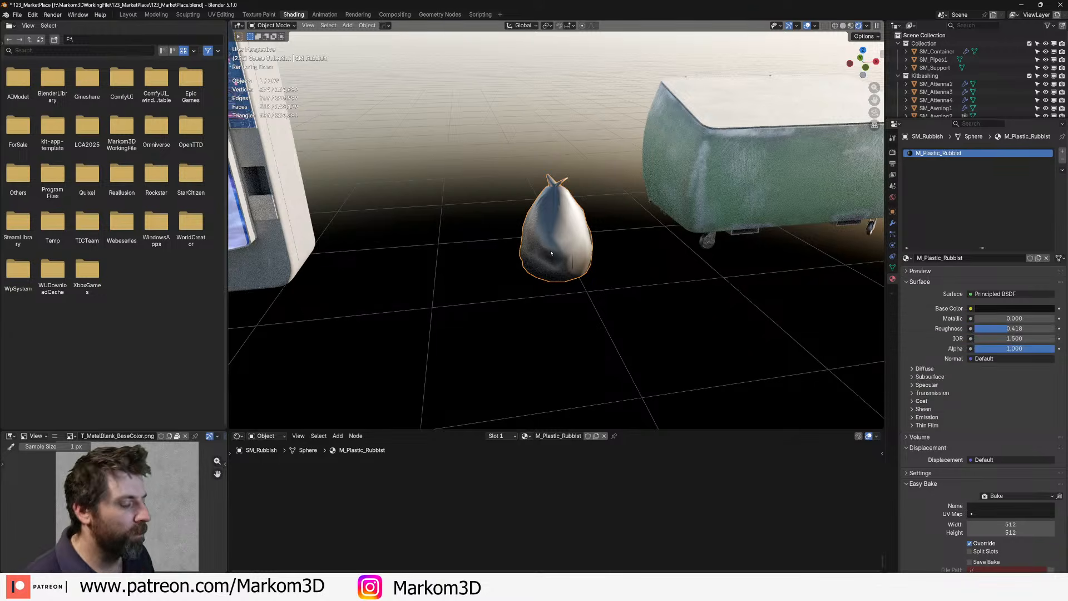
pyautogui.press('Tab')
pyautogui.scroll(5, 550, 261)
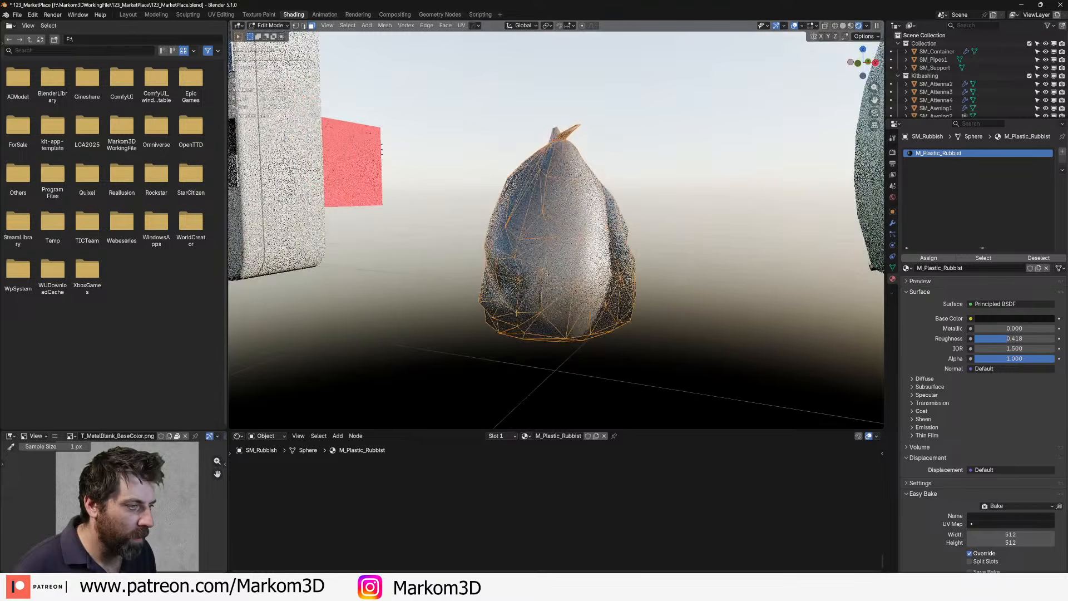
pyautogui.press('Tab')
pyautogui.scroll(-3, 547, 274)
pyautogui.moveTo(546, 273); pyautogui.dragTo(688, 281, button='middle')
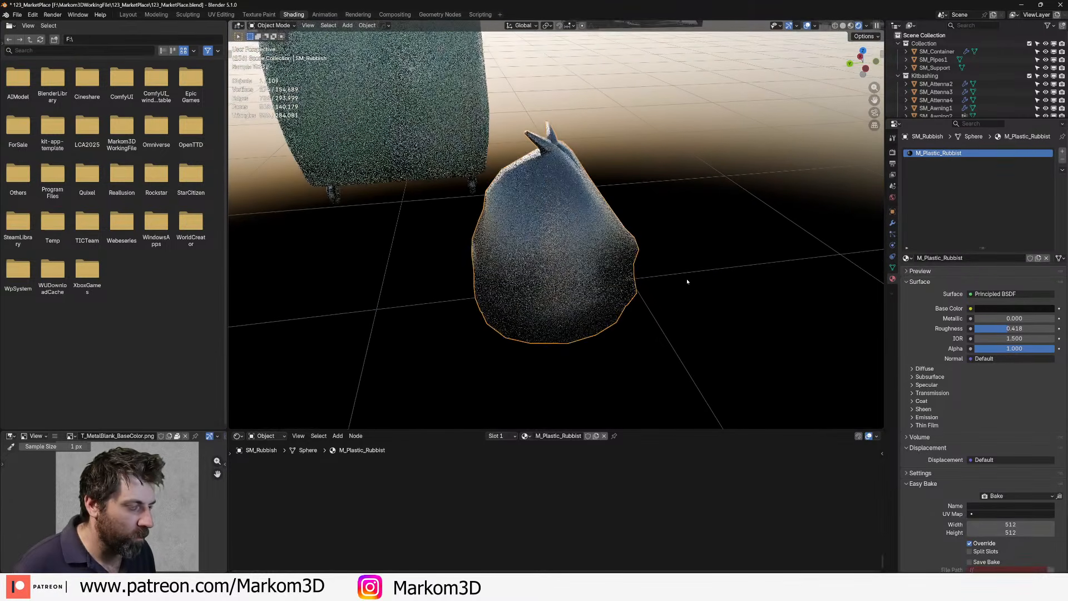
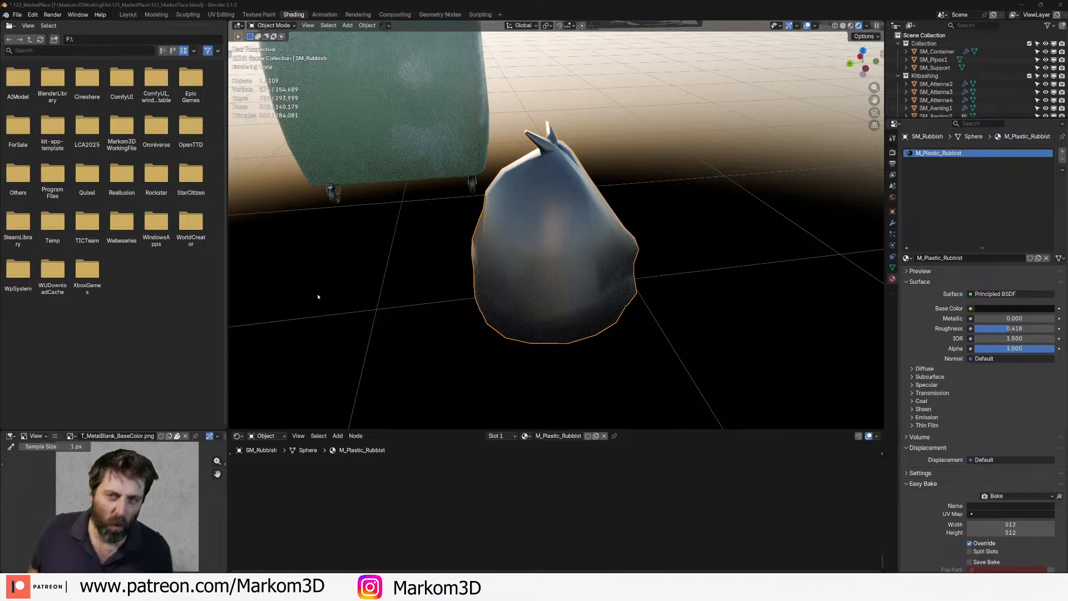
# - Paste the copied rubbish bag into the building scene and move it along the ground plane to beside the orange container
pyautogui.moveTo(544, 259); pyautogui.dragTo(539, 248, button='middle')
pyautogui.scroll(-1, 539, 248)
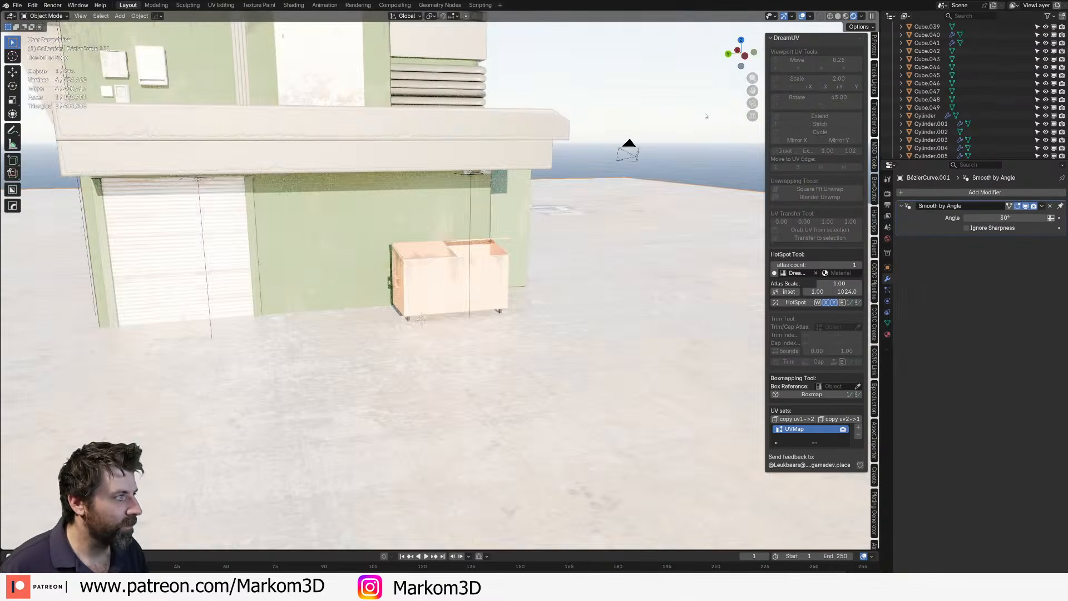
pyautogui.moveTo(445, 312); pyautogui.dragTo(453, 358, button='middle')
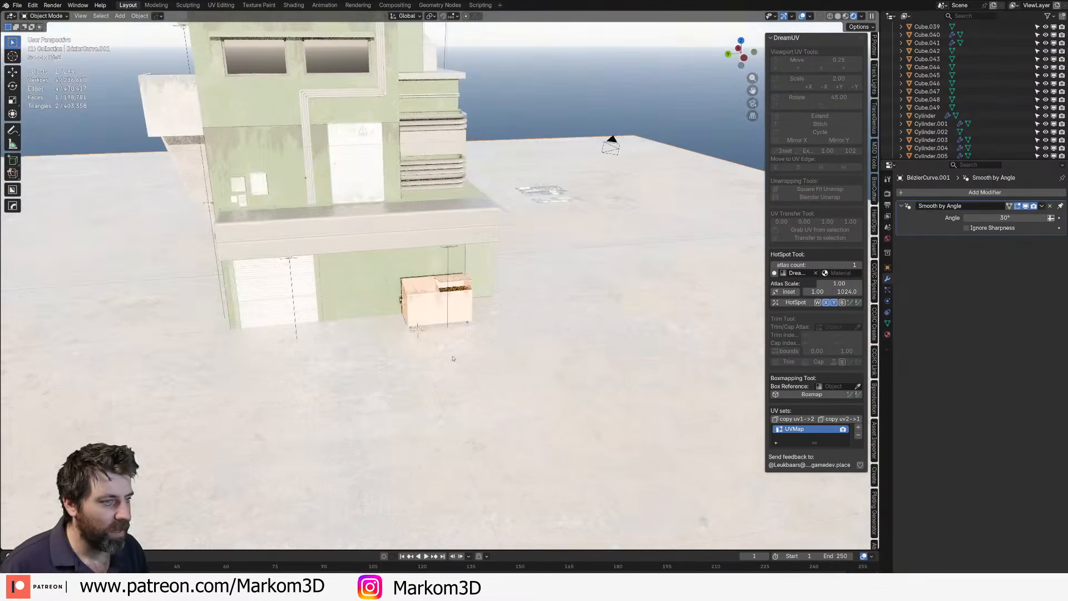
pyautogui.hotkey('ctrl', 'v')
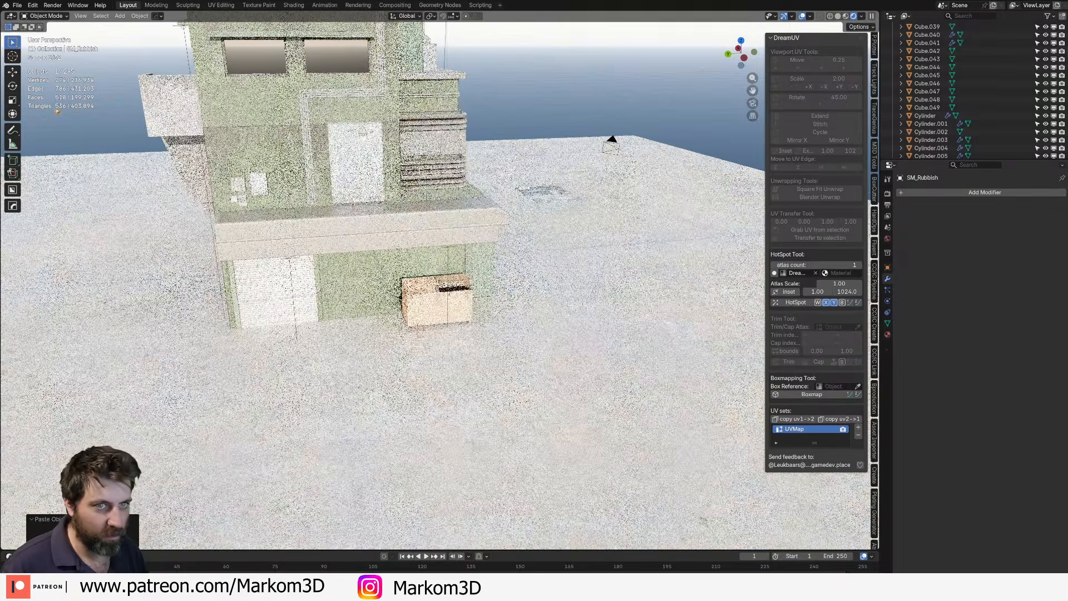
pyautogui.press('f')
pyautogui.press('Escape')
pyautogui.press('g')
pyautogui.hotkey('shift', 'z')
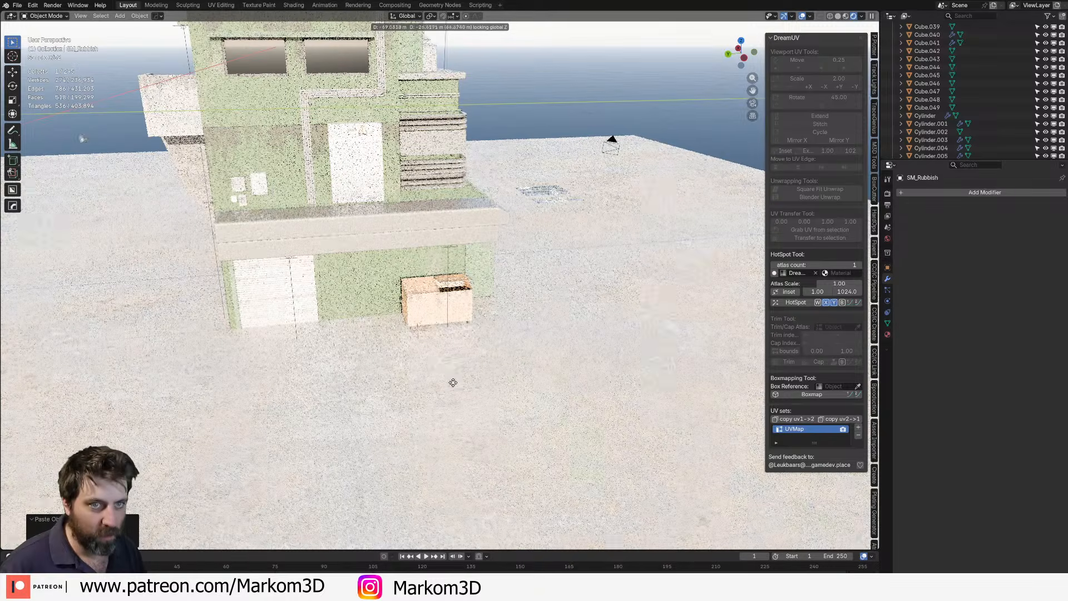
pyautogui.click(617, 426)
pyautogui.moveTo(617, 426); pyautogui.dragTo(414, 388, button='middle')
pyautogui.scroll(8, 413, 387)
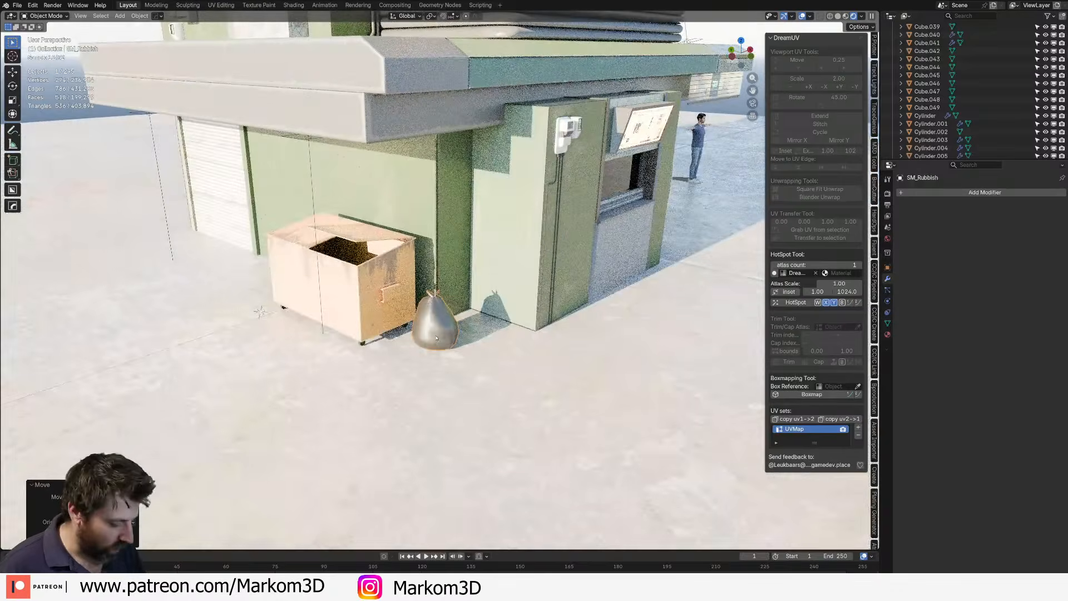
# - Switch the viewport to solid shading and place a duplicate of the rubbish bag beside the first, rotated about the Z axis
pyautogui.hotkey('shift', 'z')
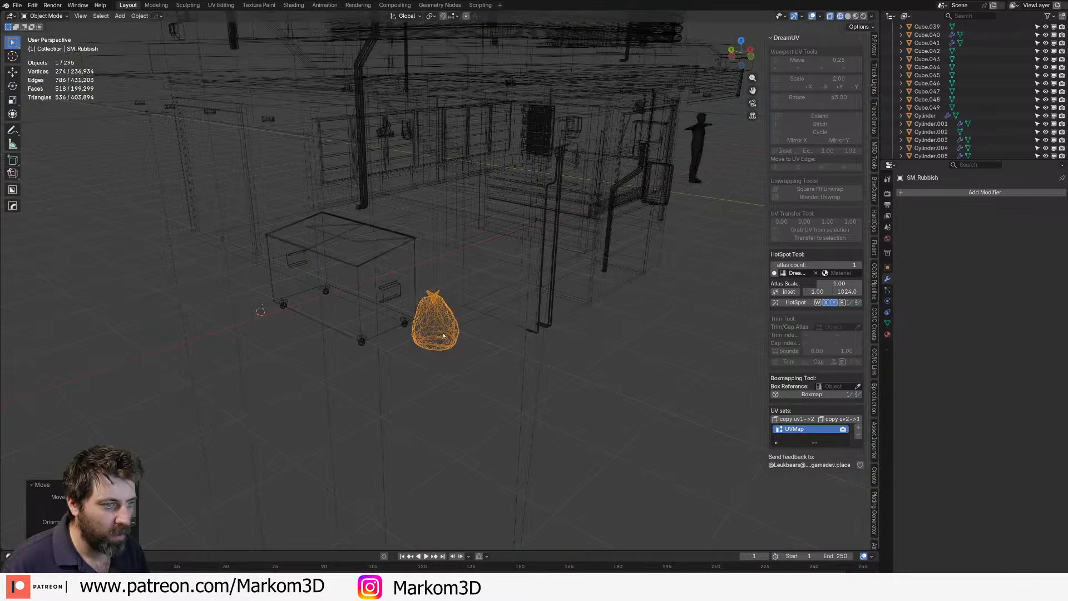
pyautogui.press('z')
pyautogui.click(481, 371)
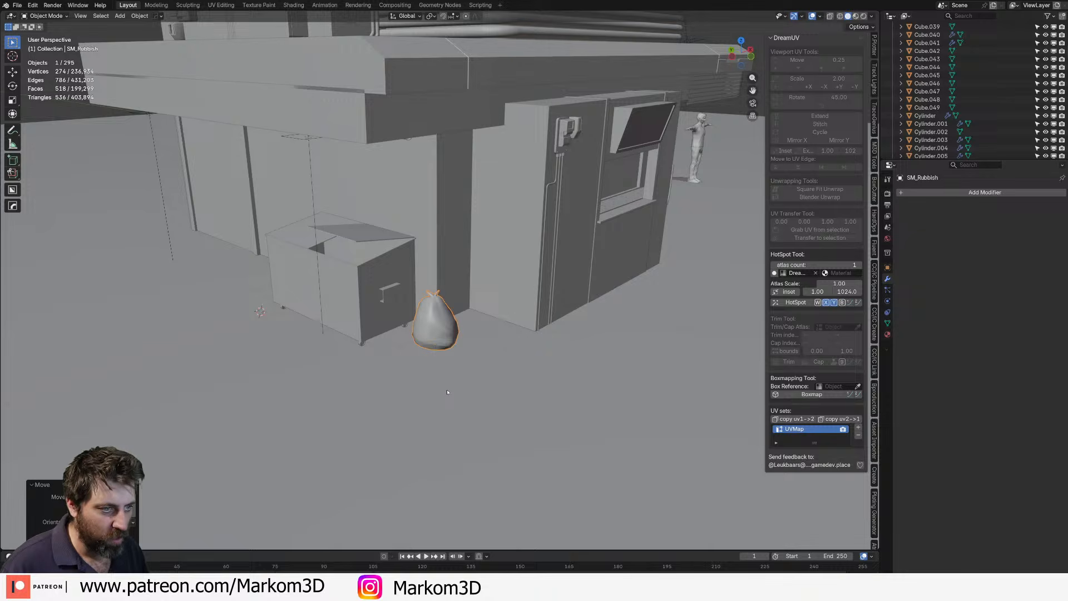
pyautogui.hotkey('shift', 'd')
pyautogui.press('r')
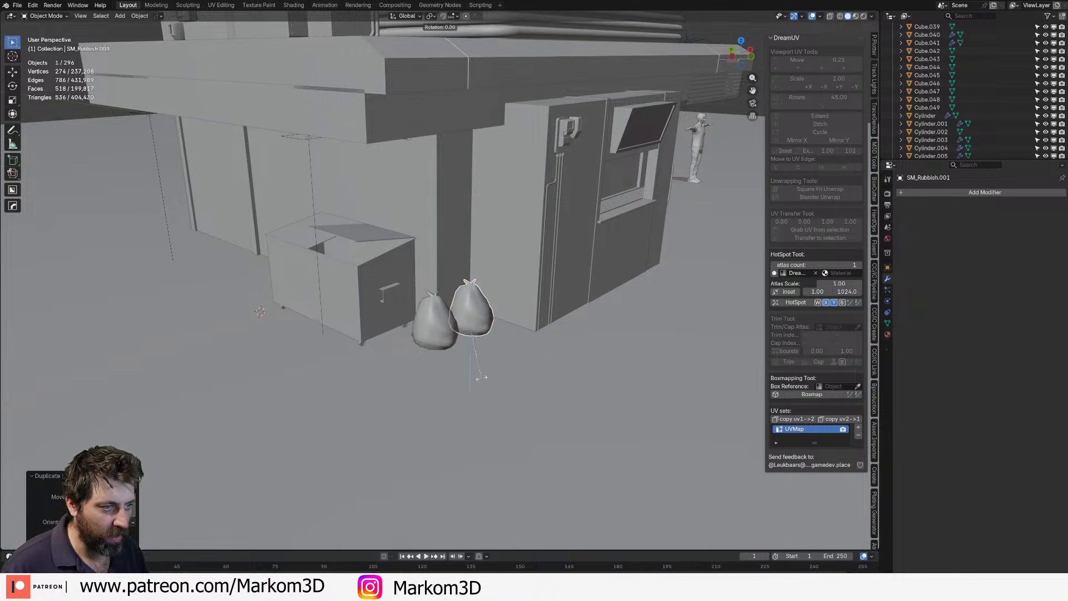
pyautogui.press('z')
pyautogui.click(506, 347)
pyautogui.moveTo(491, 369); pyautogui.dragTo(370, 397, button='middle')
pyautogui.scroll(1, 369, 397)
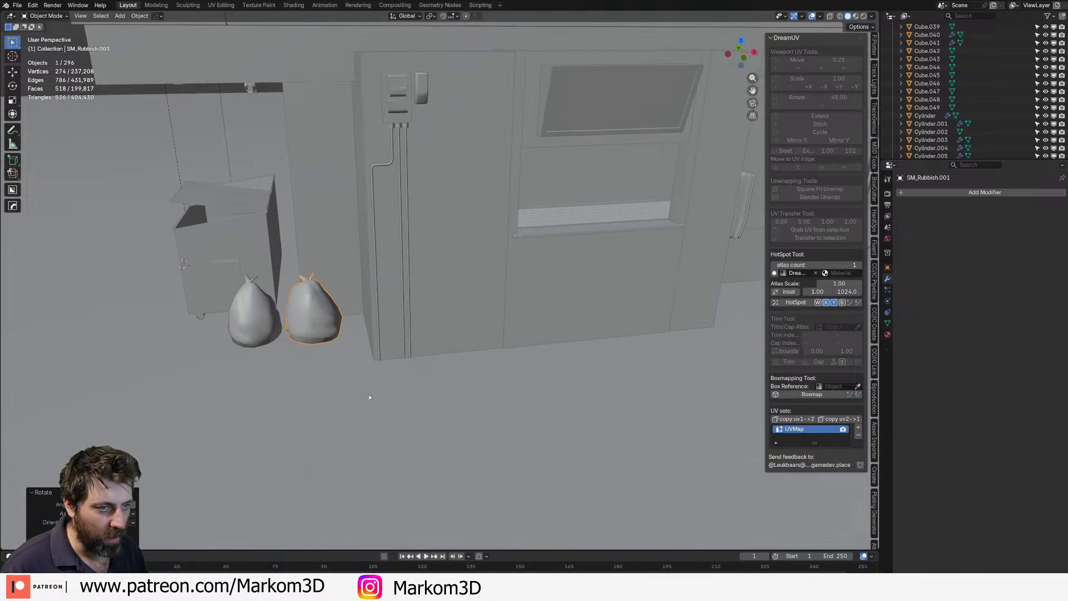
# - Rotate the duplicated rubbish bag about the Z axis, scale it down slightly and tilt it freely
pyautogui.press('r')
pyautogui.press('z')
pyautogui.click(372, 380)
pyautogui.press('s')
pyautogui.click(416, 373)
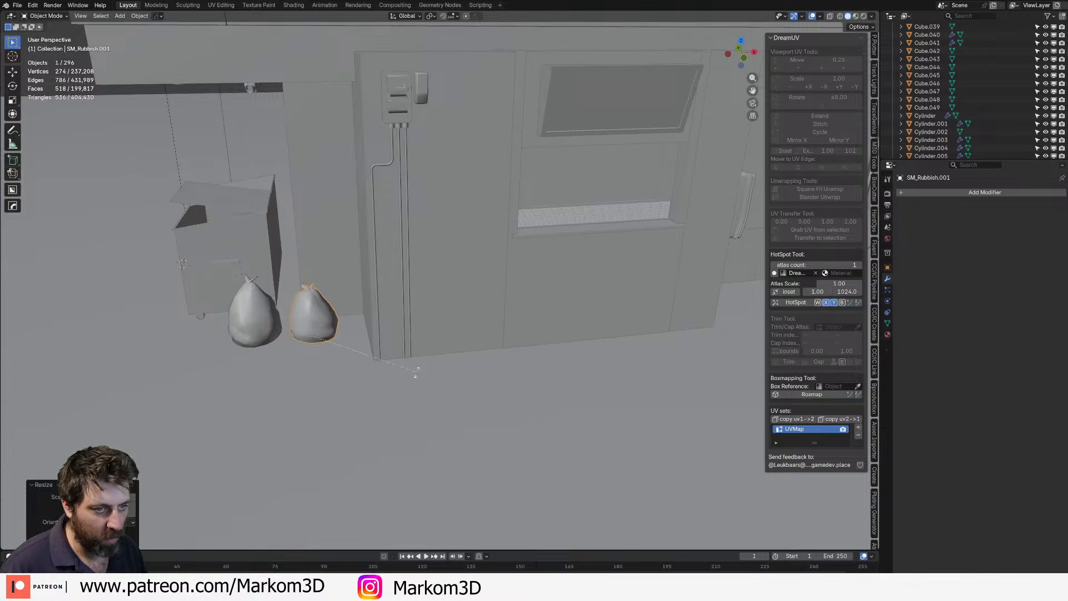
pyautogui.press('r')
pyautogui.press('r')
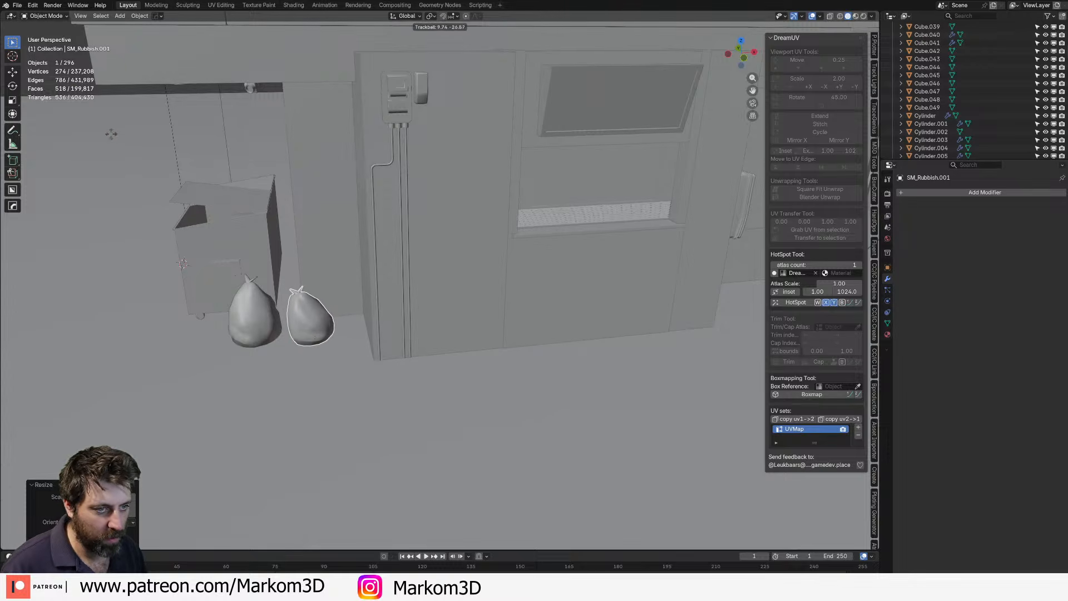
pyautogui.click(980, 391)
# - In the top wireframe view, duplicate the first rubbish bag into the container's outline and rotate the copy about the Z axis
pyautogui.keyDown('shift'); pyautogui.moveTo(209, 419); pyautogui.dragTo(284, 408, button='middle'); pyautogui.keyUp('shift')
pyautogui.scroll(-4, 283, 408)
pyautogui.moveTo(372, 321); pyautogui.dragTo(409, 360, button='middle')
pyautogui.click(481, 344)
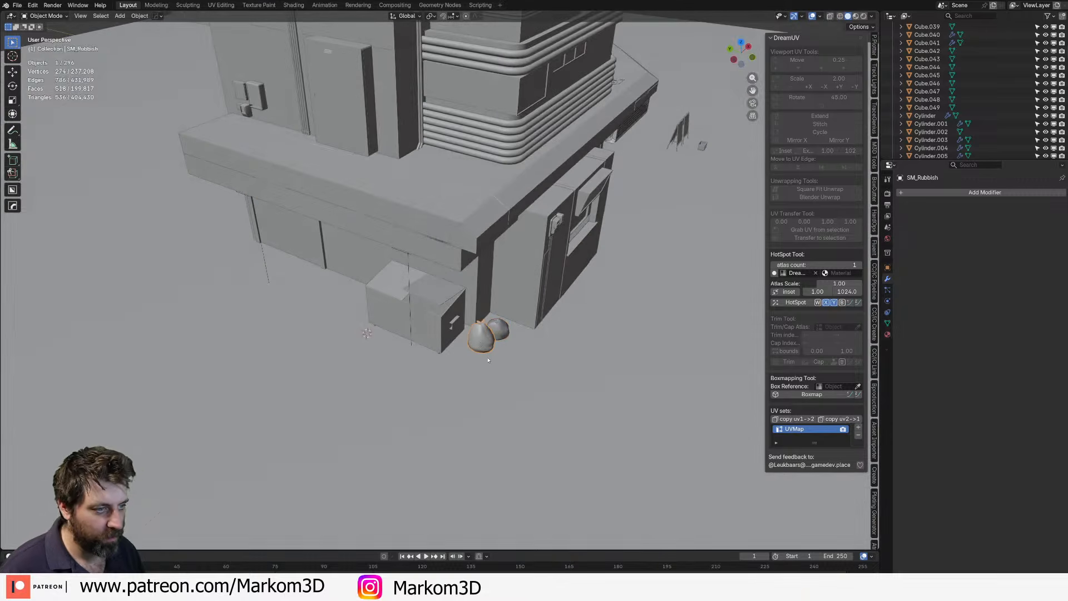
pyautogui.press('KP_7')
pyautogui.press('z')
pyautogui.click(421, 359)
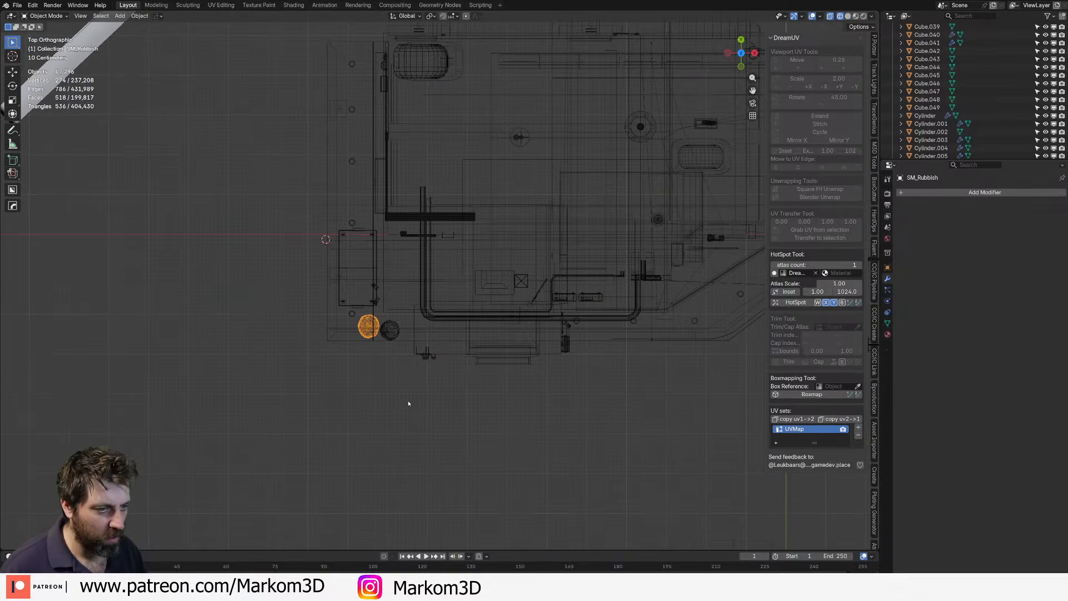
pyautogui.hotkey('shift', 'd')
pyautogui.click(399, 369)
pyautogui.moveTo(395, 367); pyautogui.dragTo(399, 362, button='middle')
pyautogui.press('r')
pyautogui.press('z')
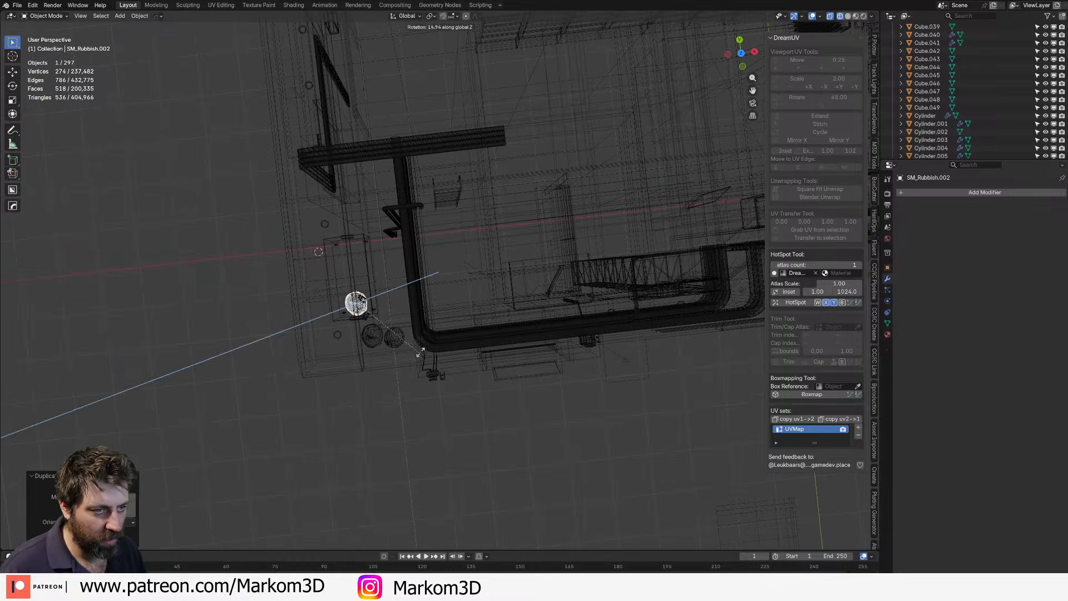
pyautogui.click(325, 358)
# - Return to solid shading and move the new bag inside the container beneath its open lid section
pyautogui.moveTo(325, 359)
pyautogui.mouseDown(button='middle')
pyautogui.moveTo(436, 287)
pyautogui.moveTo(270, 279)
pyautogui.mouseUp(button='middle')
pyautogui.press('KP_Decimal')
pyautogui.press('z')
pyautogui.click(331, 279)
pyautogui.scroll(-7, 340, 305)
pyautogui.moveTo(339, 305); pyautogui.dragTo(421, 279, button='middle')
pyautogui.press('g')
pyautogui.click(395, 267)
# - From the side view, place a second bag copy higher inside the container and rotate it to a different angle
pyautogui.press('KP_4')
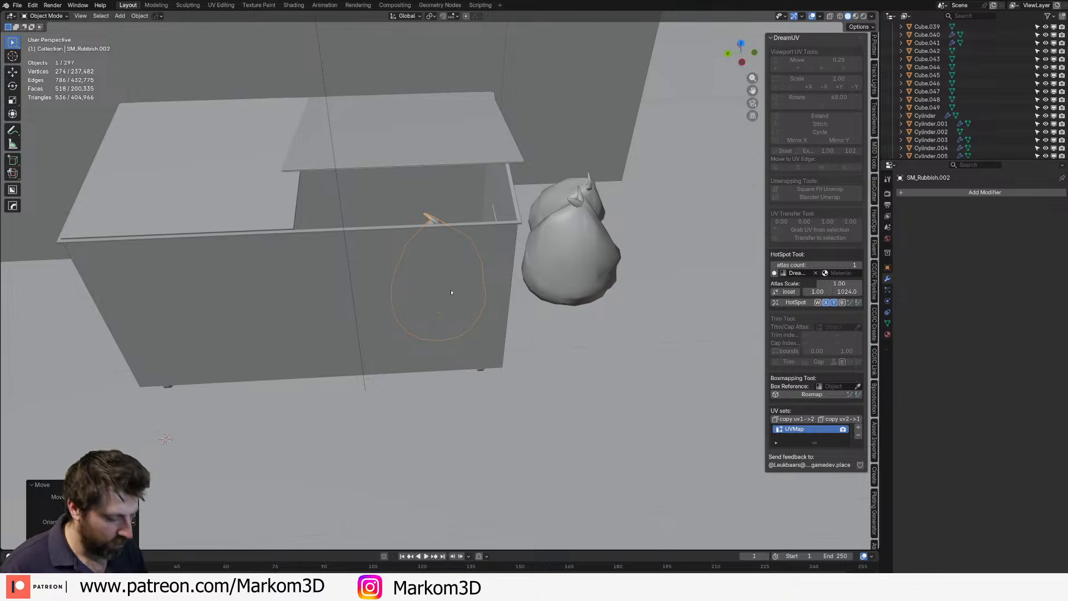
pyautogui.press('KP_3')
pyautogui.press('z')
pyautogui.click(389, 290)
pyautogui.moveTo(394, 291); pyautogui.dragTo(409, 291, button='middle')
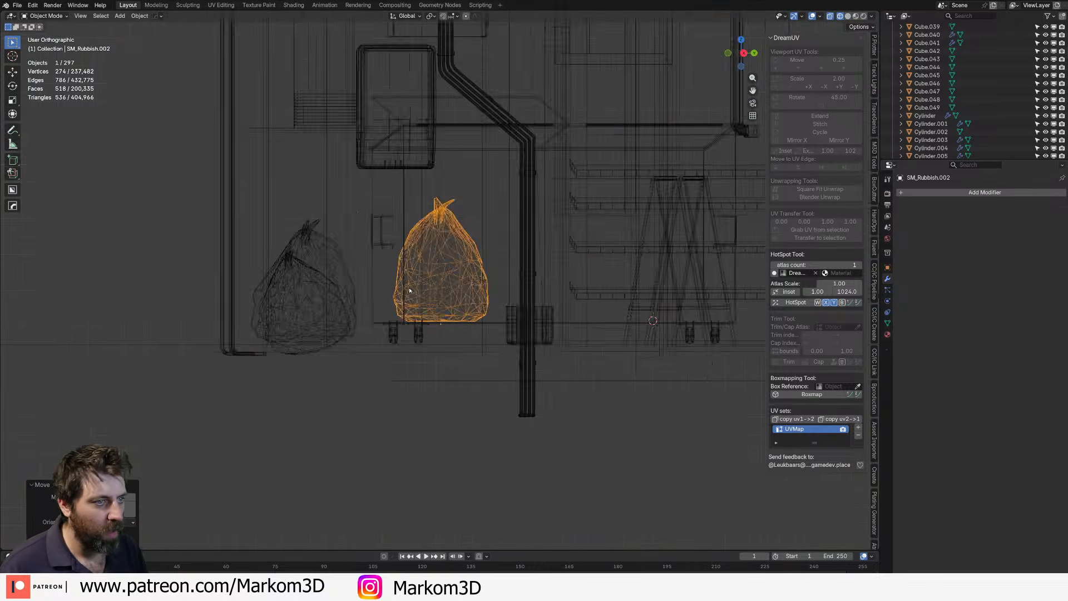
pyautogui.press('ctrl+KP_3')
pyautogui.press('z')
pyautogui.click(465, 290)
pyautogui.scroll(2, 472, 303)
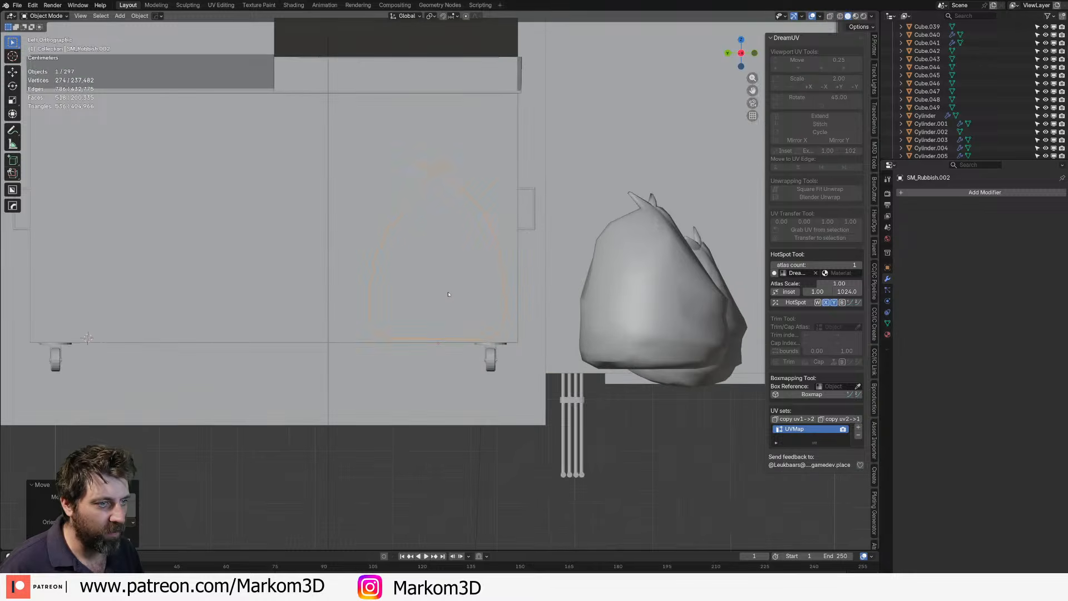
pyautogui.scroll(-1, 472, 305)
pyautogui.hotkey('shift', 'd')
pyautogui.click(406, 244)
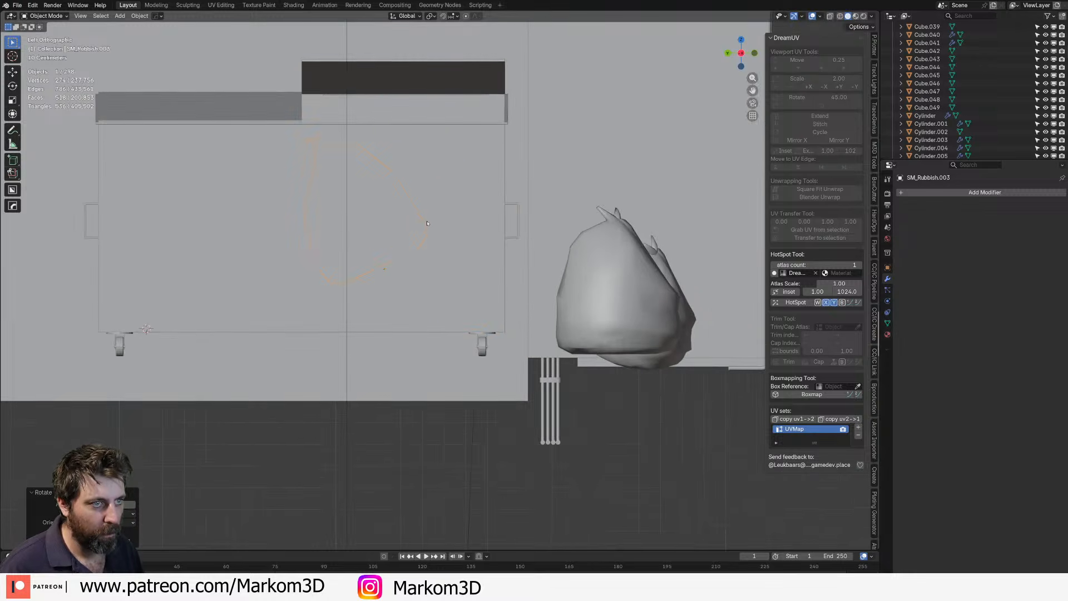
# - Duplicate the tilted bag again, rotate the copy and lower it among the others inside the container
pyautogui.hotkey('shift', 'd')
pyautogui.click(387, 266)
pyautogui.press('r')
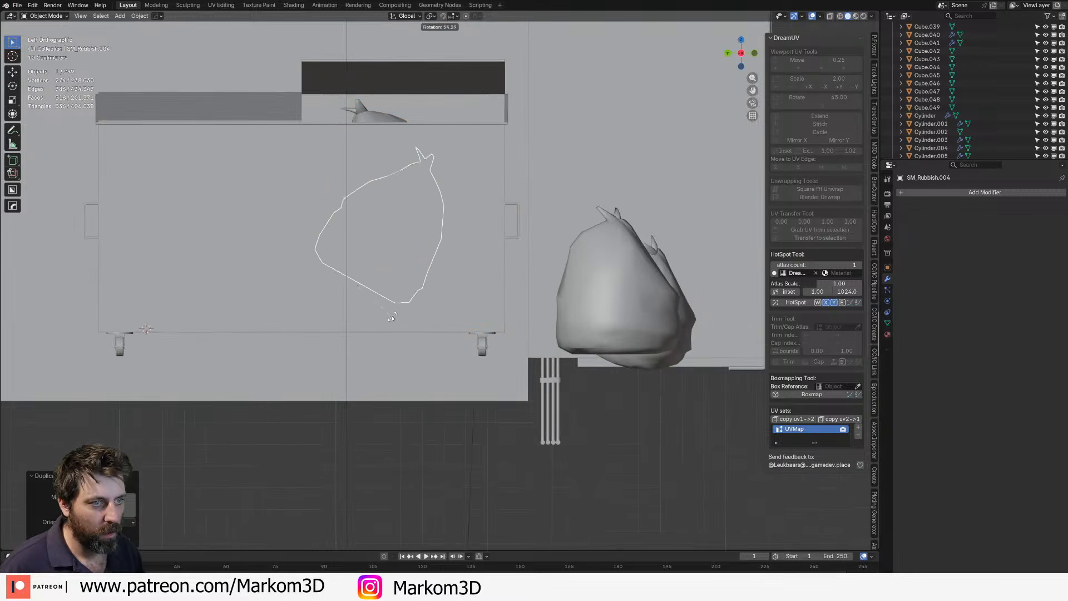
pyautogui.click(384, 320)
pyautogui.press('g')
pyautogui.click(327, 350)
pyautogui.moveTo(365, 326); pyautogui.dragTo(312, 383, button='middle')
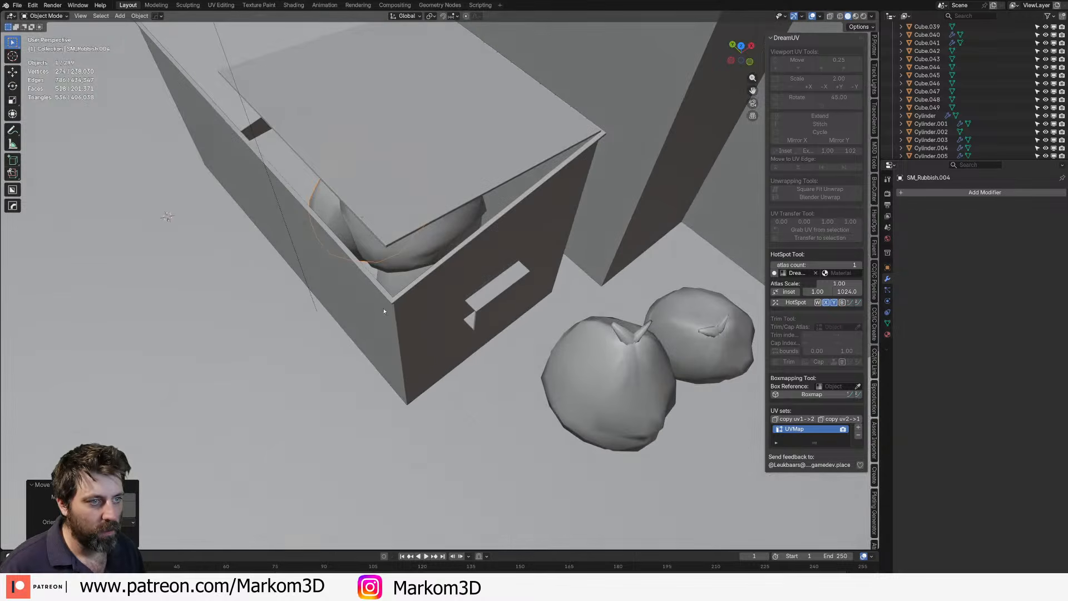
# - Switch to rendered shading and inspect the filled container and the rubbish bags beside it
pyautogui.moveTo(384, 310); pyautogui.dragTo(415, 296, button='middle')
pyautogui.scroll(-5, 414, 296)
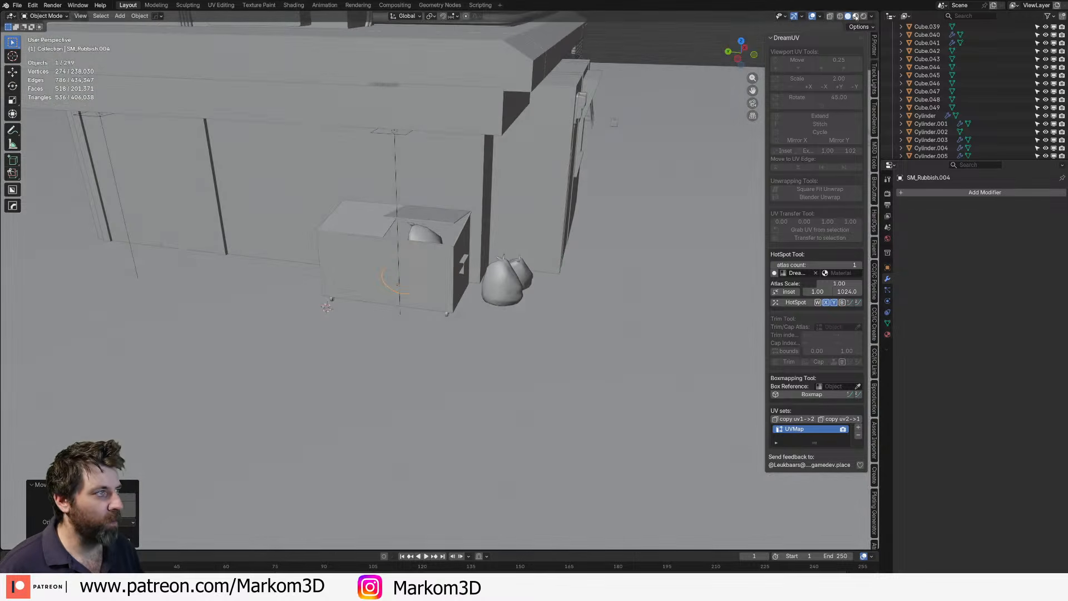
pyautogui.click(864, 15)
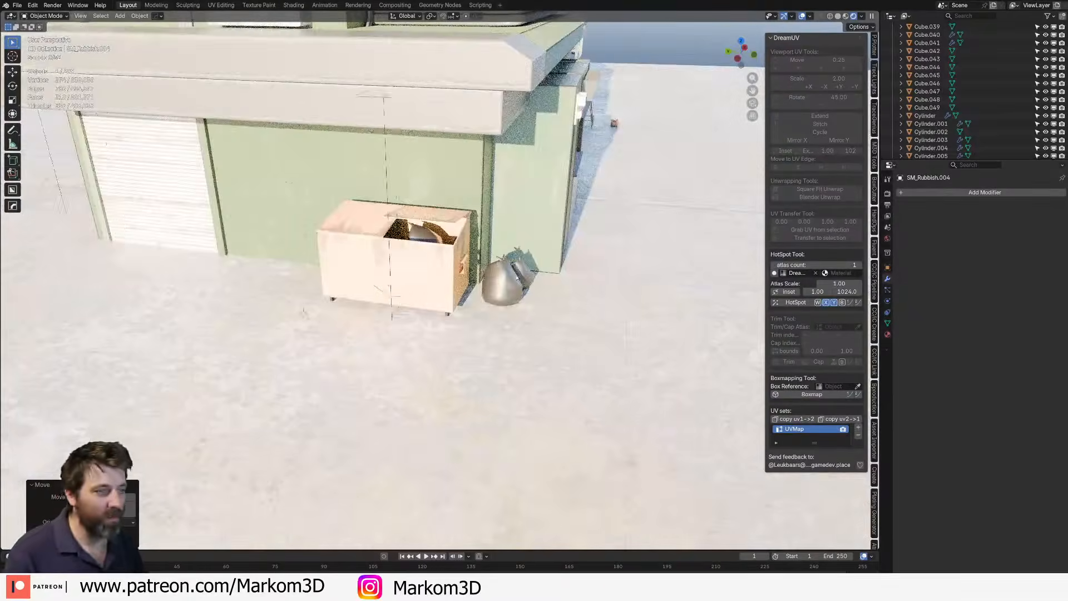
pyautogui.scroll(3, 517, 271)
pyautogui.click(518, 271)
pyautogui.moveTo(518, 272); pyautogui.dragTo(255, 316, button='middle')
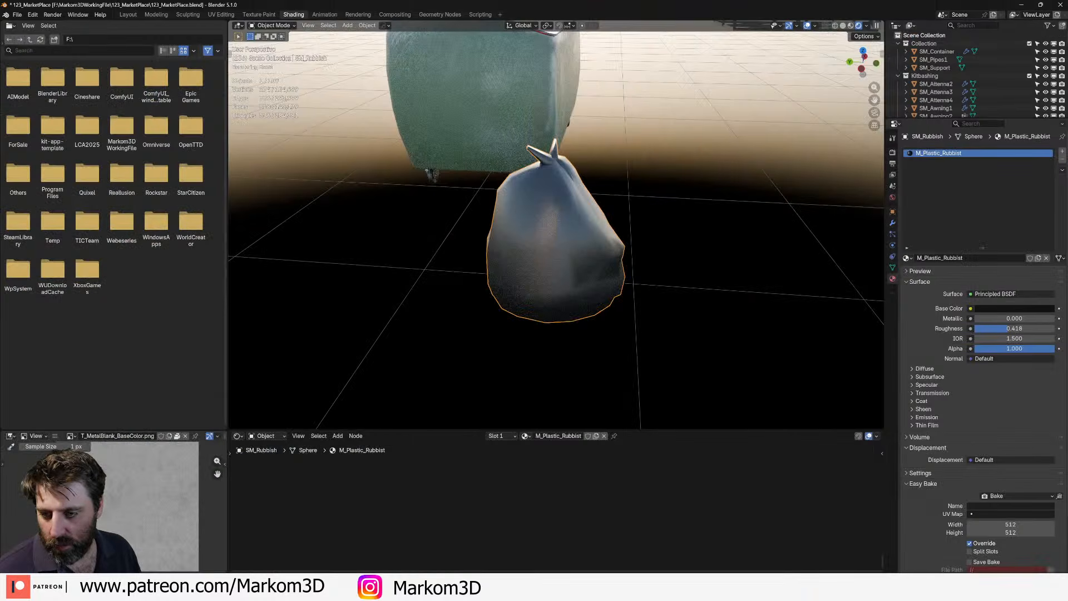
# - Switch to the 123_MarketPlace file and select the four small cardboard boxes, the large barcode box and Box_M_02
pyautogui.scroll(-8, 583, 236)
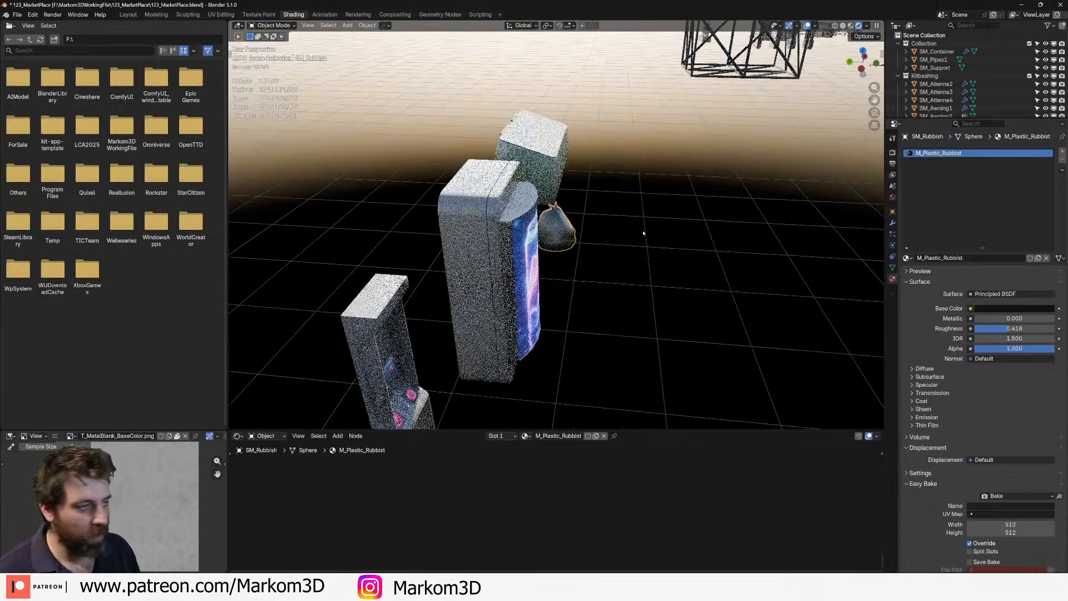
pyautogui.keyDown('shift'); pyautogui.moveTo(584, 237); pyautogui.dragTo(356, 211, button='middle'); pyautogui.keyUp('shift')
pyautogui.scroll(-3, 556, 234)
pyautogui.keyDown('shift'); pyautogui.moveTo(835, 339); pyautogui.dragTo(406, 233, button='middle'); pyautogui.keyUp('shift')
pyautogui.scroll(3, 518, 331)
pyautogui.scroll(5, 406, 234)
pyautogui.keyDown('shift'); pyautogui.moveTo(417, 356); pyautogui.dragTo(560, 259, button='middle'); pyautogui.keyUp('shift')
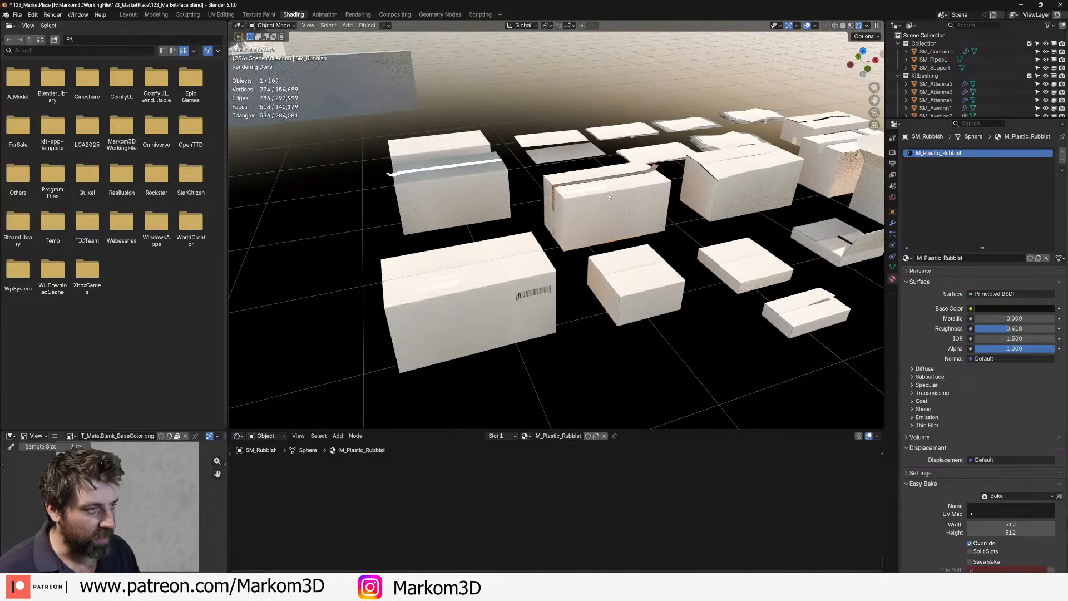
pyautogui.click(596, 214)
pyautogui.click(634, 286)
pyautogui.keyDown('shift'); pyautogui.click(745, 265); pyautogui.keyUp('shift')
pyautogui.keyDown('shift'); pyautogui.click(835, 242); pyautogui.keyUp('shift')
pyautogui.keyDown('shift'); pyautogui.click(803, 314); pyautogui.keyUp('shift')
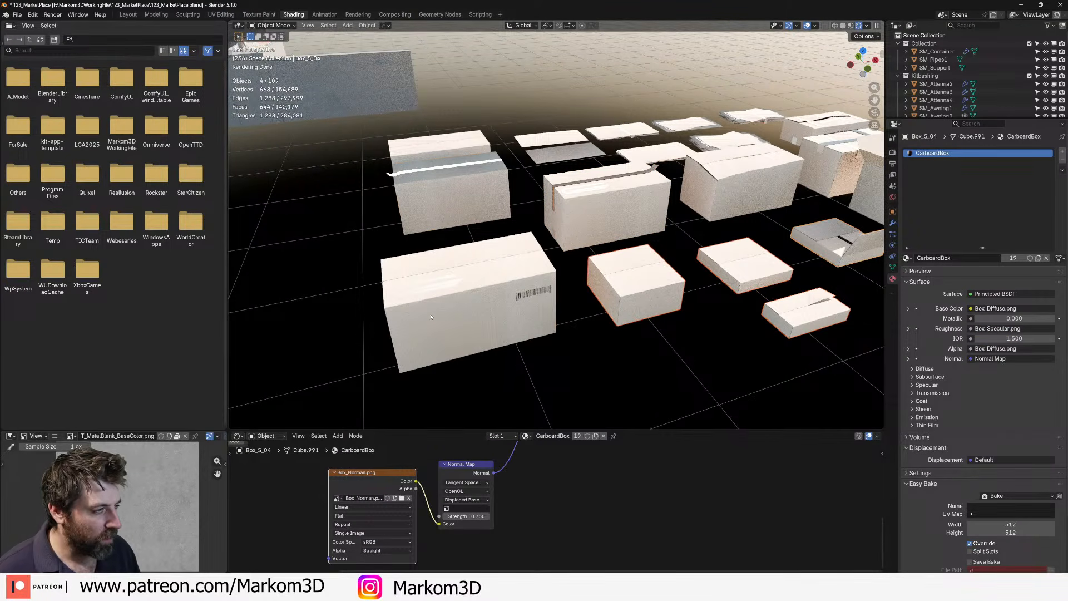
pyautogui.keyDown('shift'); pyautogui.click(470, 312); pyautogui.keyUp('shift')
pyautogui.keyDown('shift'); pyautogui.click(495, 219); pyautogui.keyUp('shift')
# - Add the remaining cardboard boxes and flattened sheets to the selection with Circle Select
pyautogui.scroll(-6, 496, 218)
pyautogui.scroll(4, 597, 282)
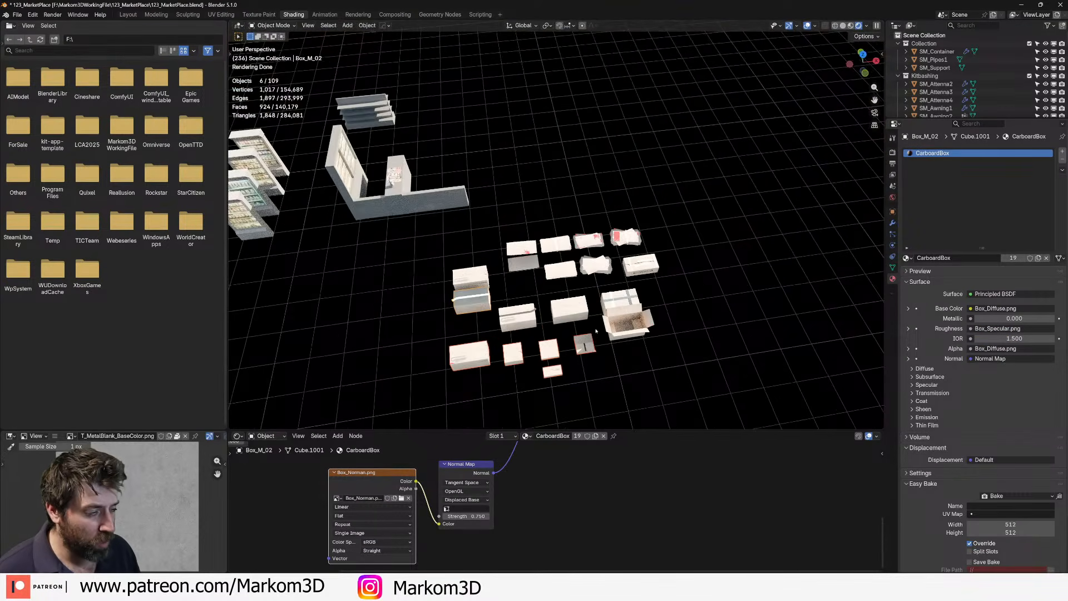
pyautogui.scroll(2, 597, 282)
pyautogui.press('c')
pyautogui.scroll(-8, 586, 292)
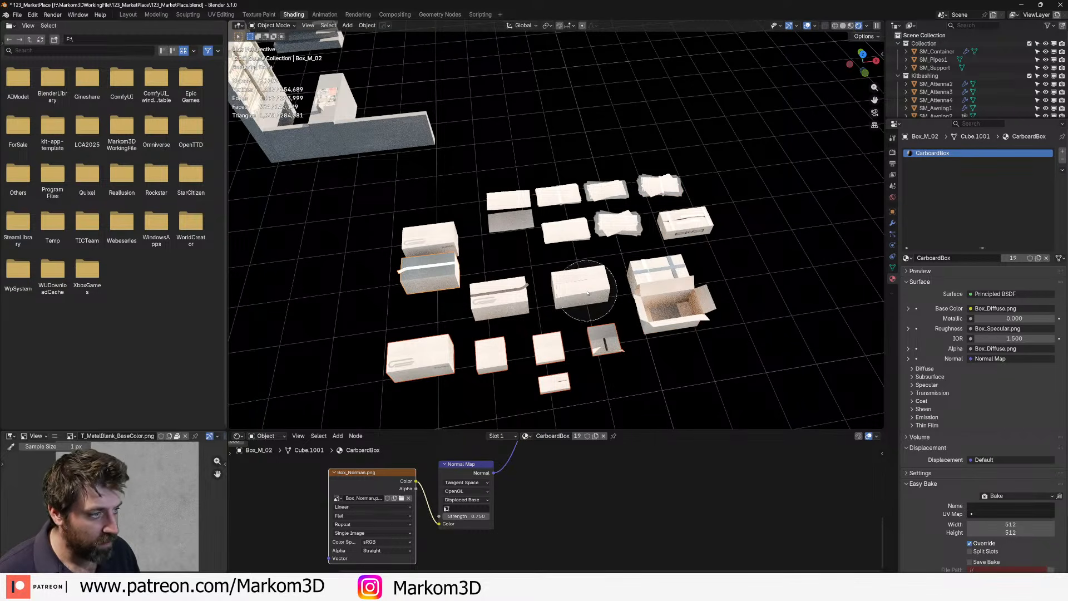
pyautogui.moveTo(586, 292)
pyautogui.mouseDown()
pyautogui.moveTo(691, 296)
pyautogui.moveTo(449, 362)
pyautogui.moveTo(672, 207)
pyautogui.mouseUp()
pyautogui.rightClick(672, 207)
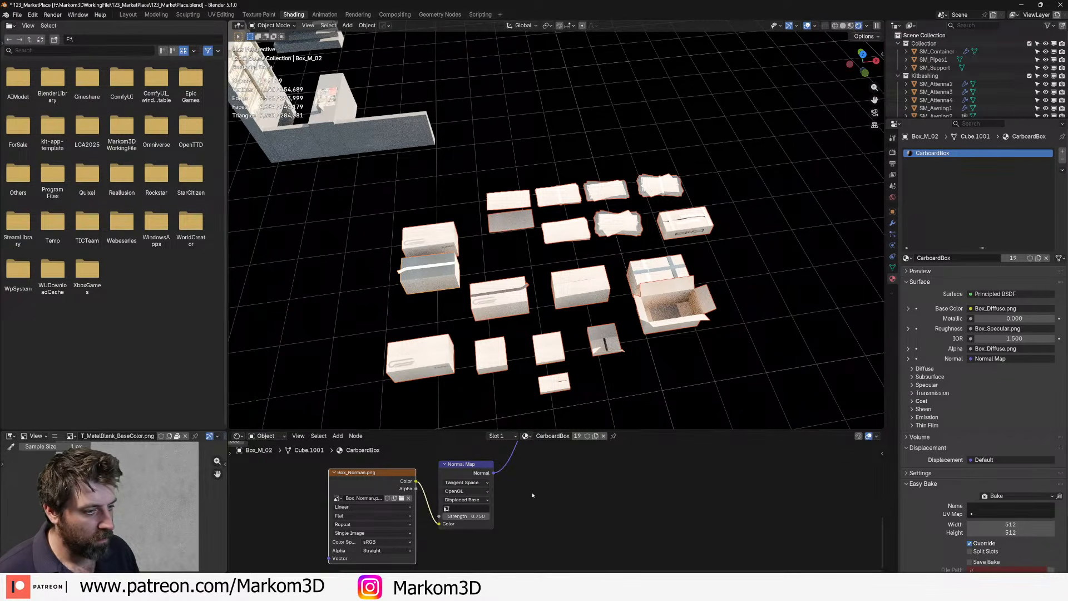
# - Examine the CarboardBox material's nodes and Box_Diffuse.png texture, spreading out the texture nodes and resizing the editors
pyautogui.moveTo(532, 496); pyautogui.dragTo(634, 531, button='middle')
pyautogui.scroll(-2, 634, 531)
pyautogui.moveTo(579, 462); pyautogui.dragTo(600, 565, button='middle')
pyautogui.moveTo(554, 484); pyautogui.dragTo(596, 516, button='middle')
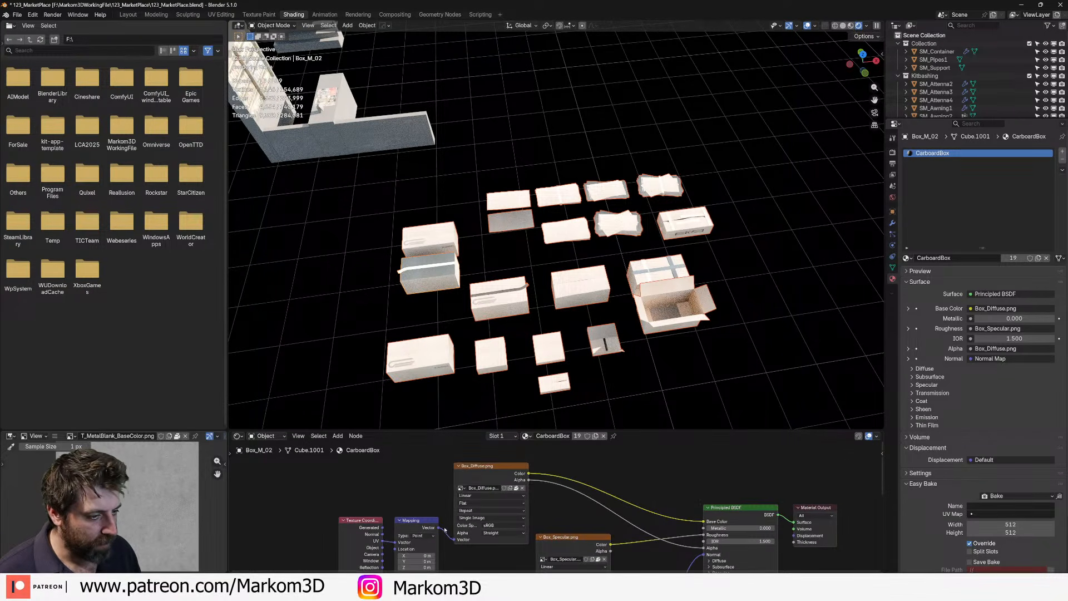
pyautogui.keyDown('shift'); pyautogui.click(366, 524); pyautogui.keyUp('shift')
pyautogui.keyDown('shift'); pyautogui.click(479, 467); pyautogui.keyUp('shift')
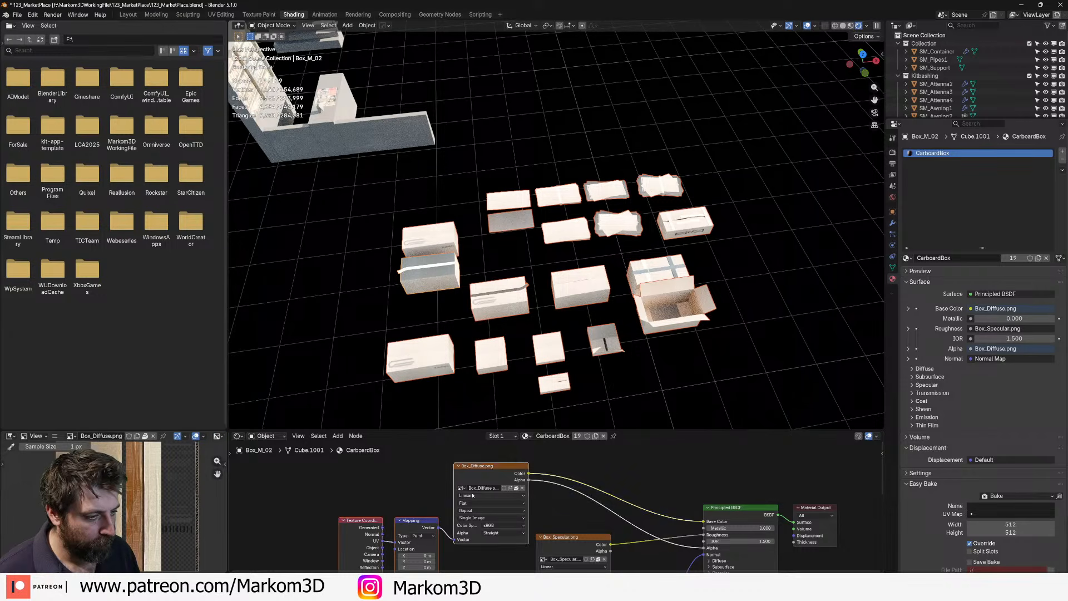
pyautogui.moveTo(480, 467); pyautogui.dragTo(378, 465)
pyautogui.scroll(2, 179, 506)
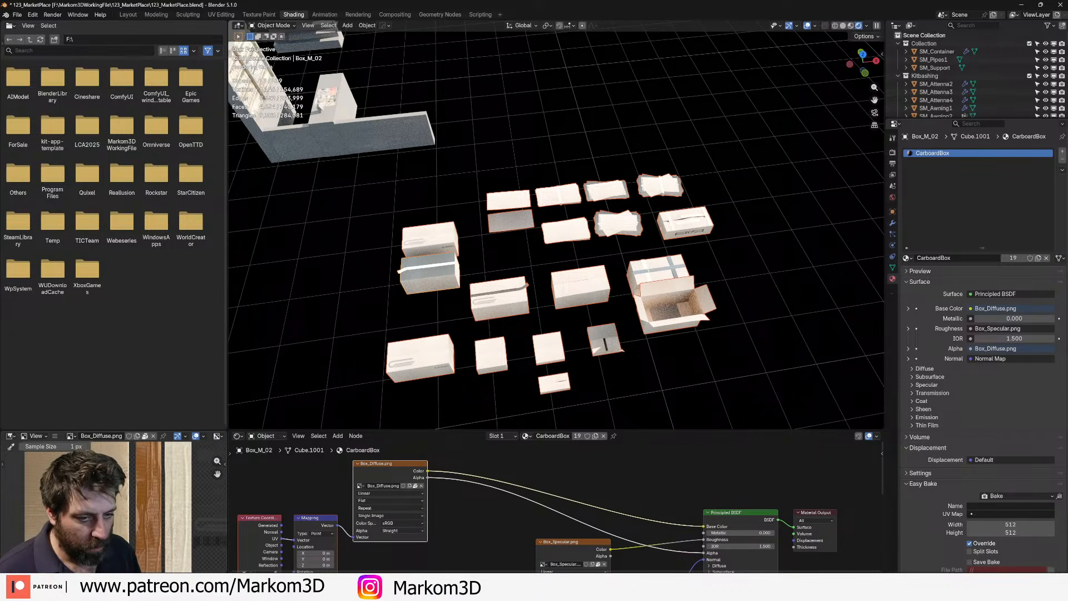
pyautogui.moveTo(169, 431); pyautogui.dragTo(170, 157)
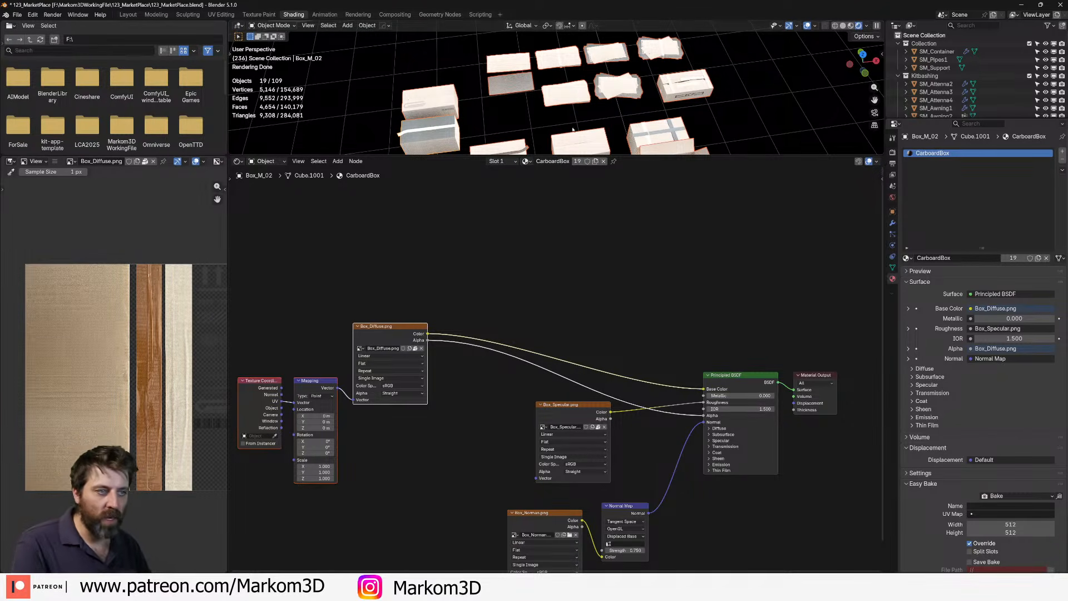
pyautogui.moveTo(591, 156); pyautogui.dragTo(596, 291)
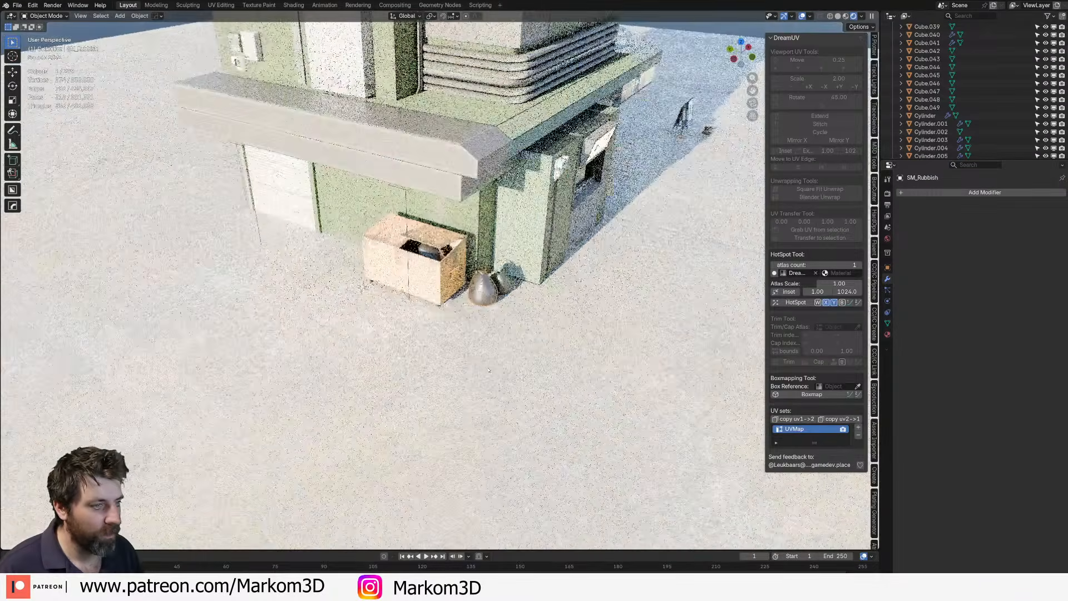
# - Paste the cardboard boxes into the building scene and, from the top view, move them onto the ground beside the building
pyautogui.hotkey('ctrl', 'v')
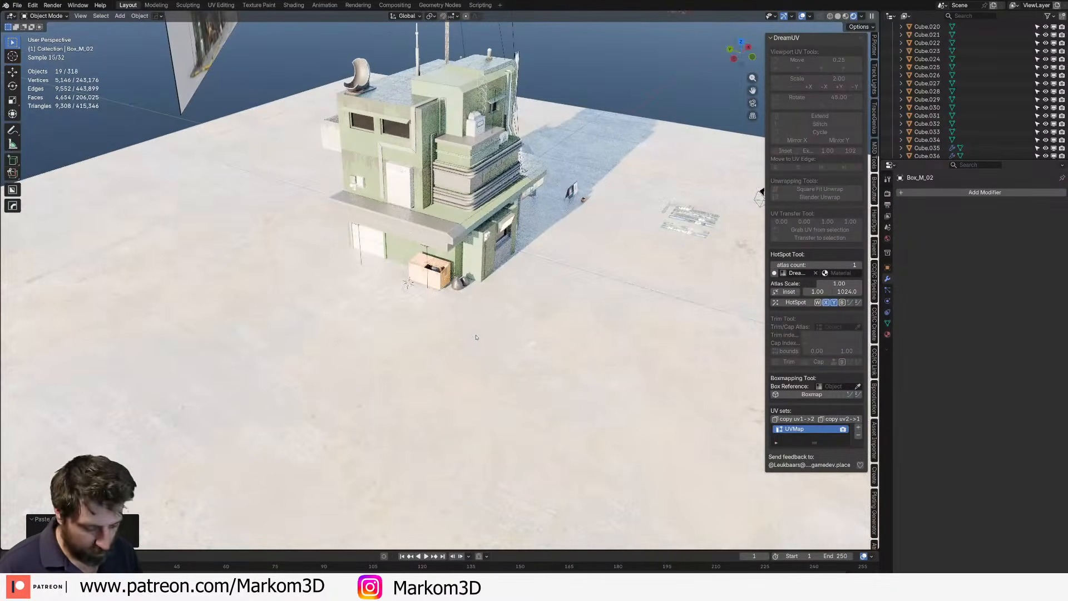
pyautogui.press('KP_7')
pyautogui.scroll(-8, 443, 281)
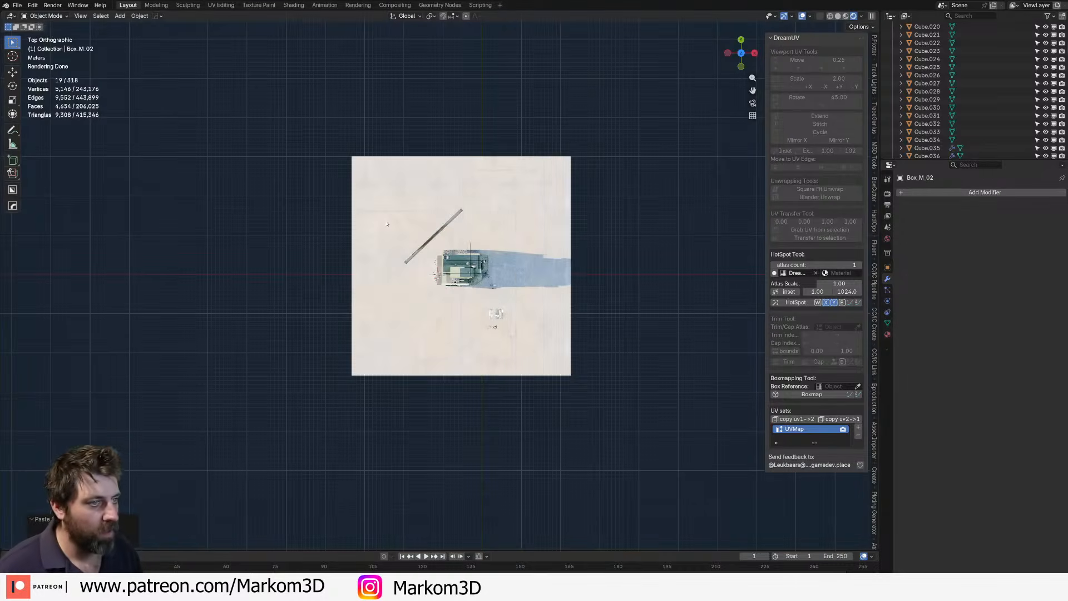
pyautogui.scroll(-4, 550, 312)
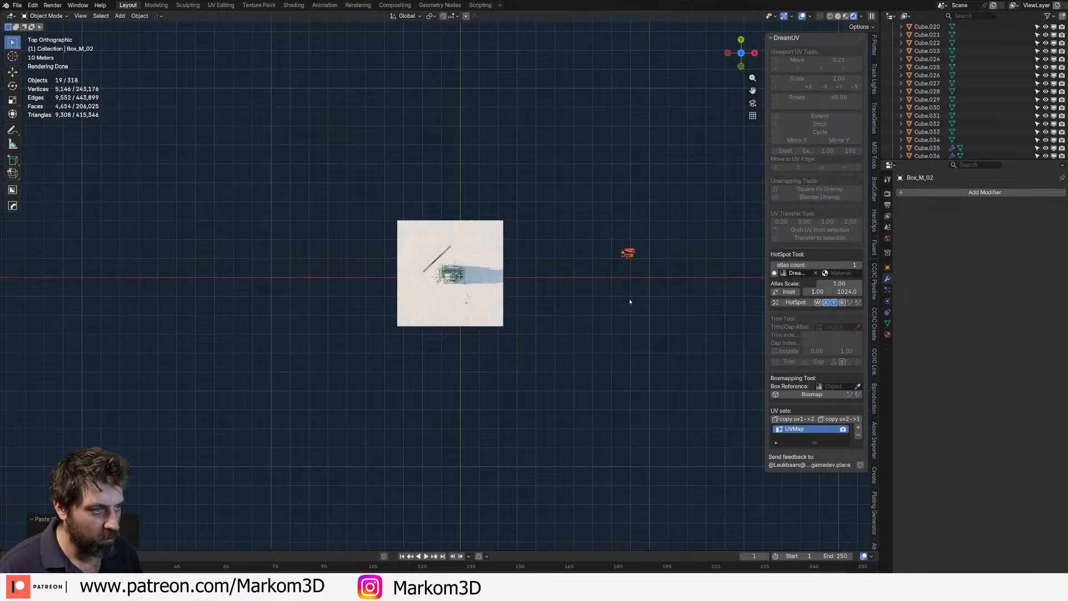
pyautogui.press('g')
pyautogui.click(418, 339)
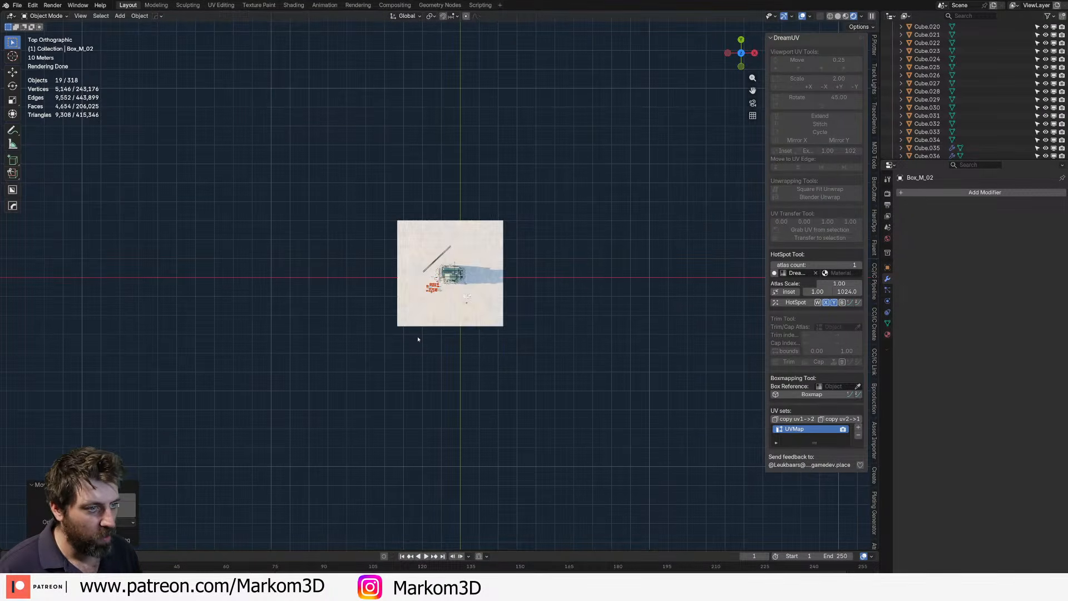
# - Move the taped cardboard box Box_M_02 along the ground plane to beside the container and rotate it about the Z axis
pyautogui.scroll(5, 418, 338)
pyautogui.moveTo(417, 339); pyautogui.dragTo(554, 302, button='middle')
pyautogui.scroll(6, 554, 302)
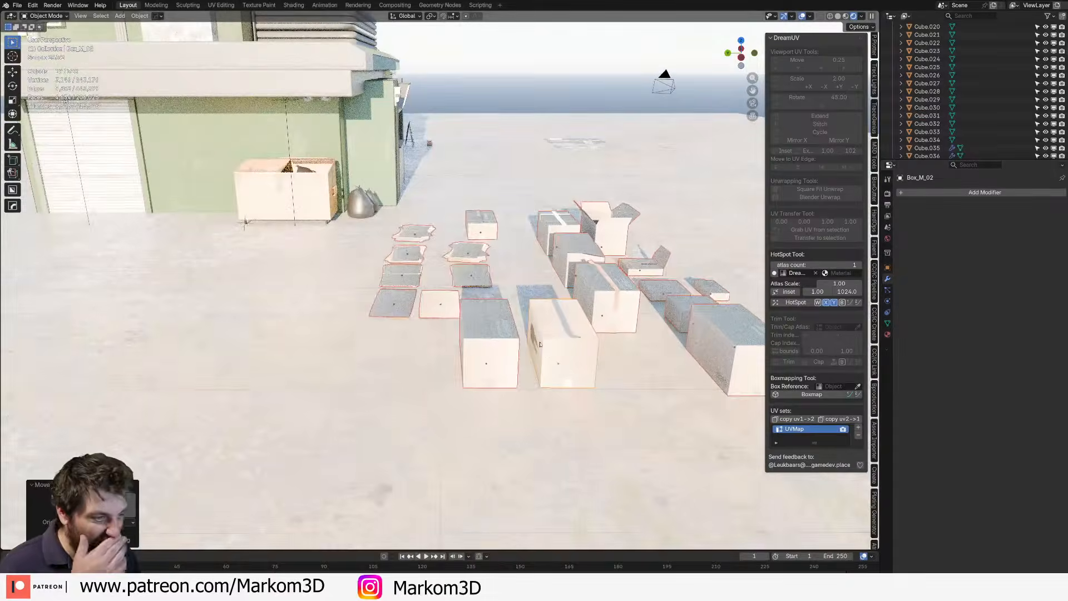
pyautogui.click(550, 367)
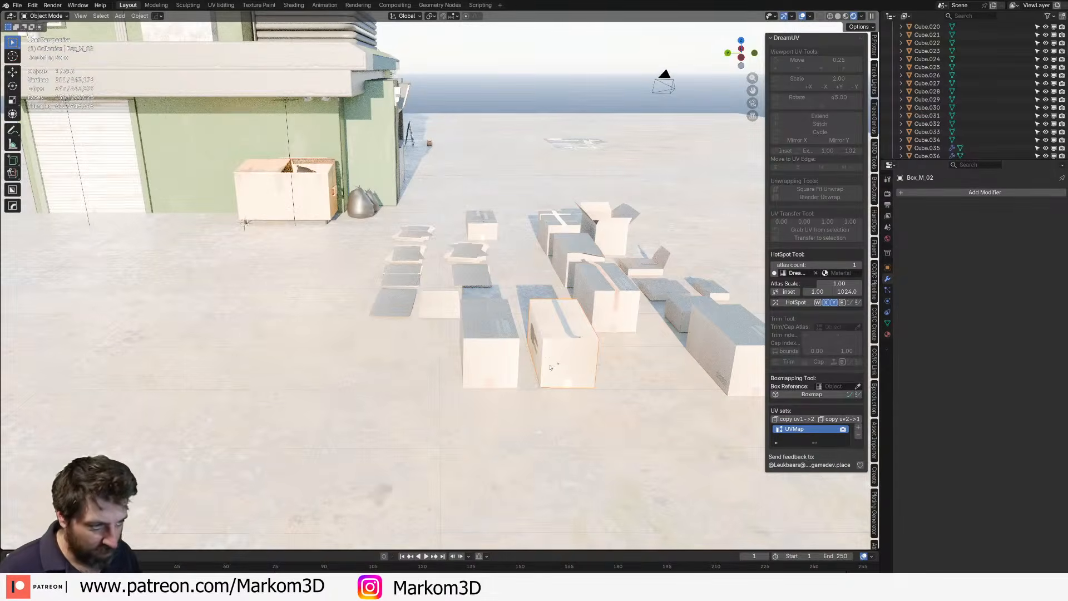
pyautogui.press('g')
pyautogui.hotkey('shift', 'z')
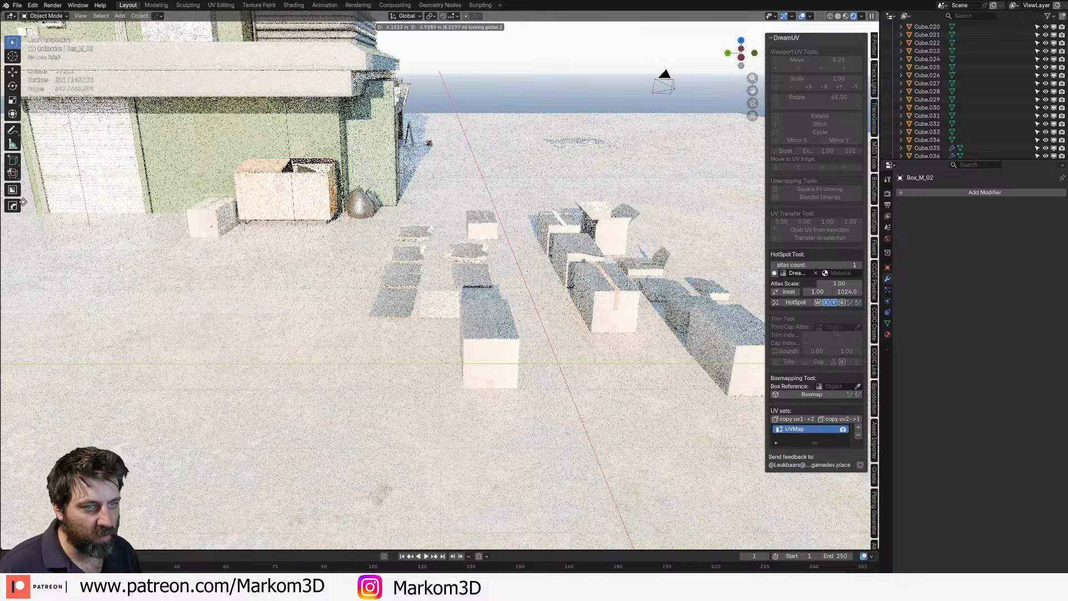
pyautogui.click(824, 181)
pyautogui.keyDown('shift'); pyautogui.moveTo(445, 251); pyautogui.dragTo(516, 288, button='middle'); pyautogui.keyUp('shift')
pyautogui.press('r')
pyautogui.press('z')
pyautogui.click(561, 282)
# - Move the flattened cardboard sheet CardboardFlat01 to the ground in front of the container
pyautogui.click(518, 359)
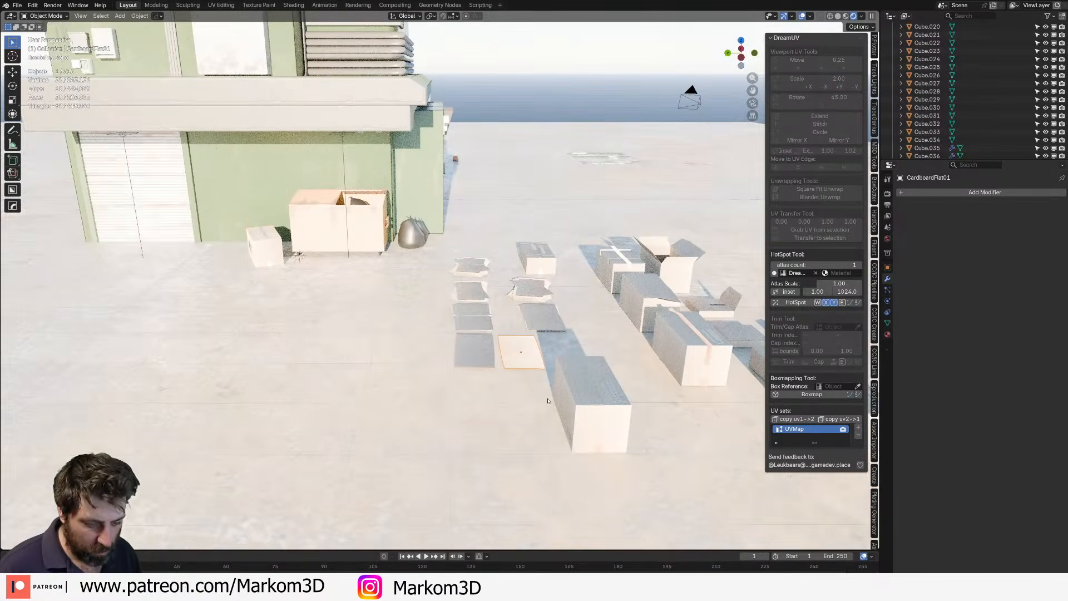
pyautogui.press('g')
pyautogui.click(327, 328)
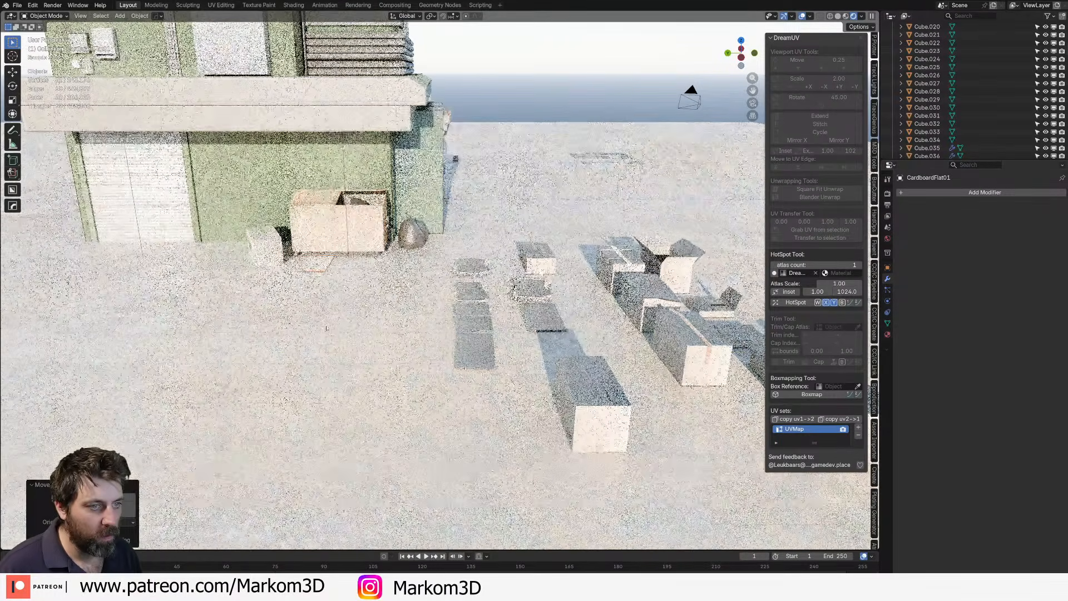
pyautogui.click(485, 318)
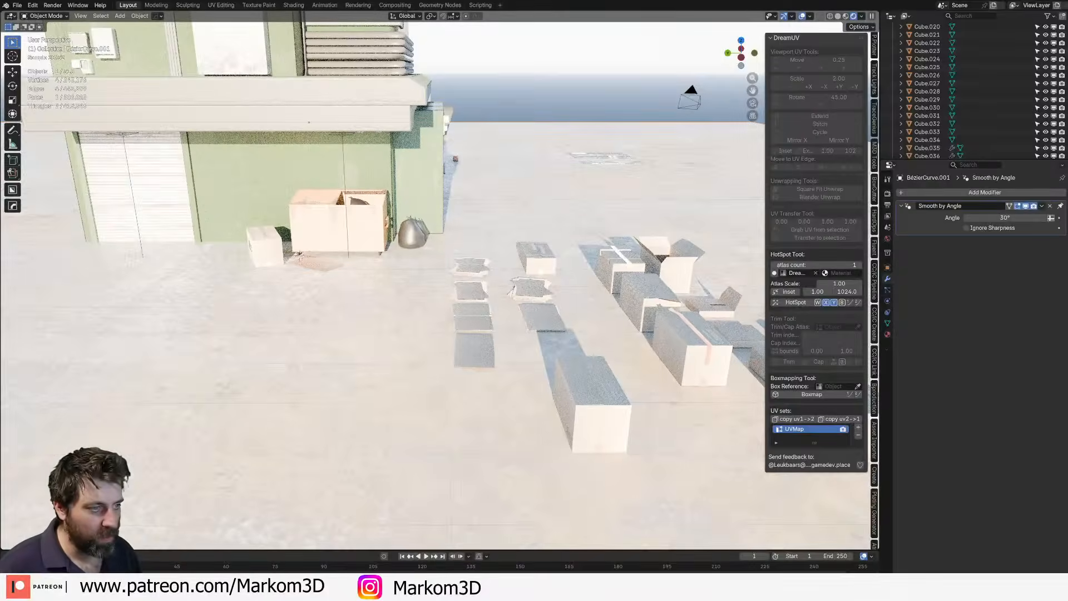
# - Move the cardboard stack Cardboard_Stack_04 along the ground plane to beside the flattened sheet in front of the container
pyautogui.click(531, 289)
pyautogui.press('g')
pyautogui.hotkey('shift', 'z')
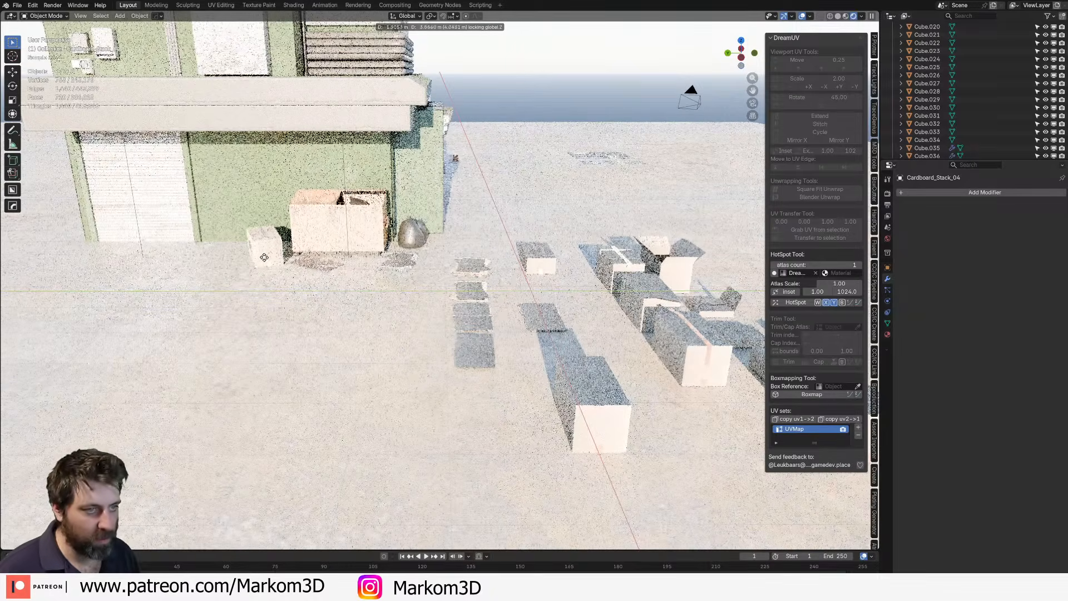
pyautogui.click(265, 257)
# - Move the taped box Box_M_05 along the ground plane to beside Box_M_02 at the wall and rotate it about the Z axis
pyautogui.moveTo(264, 256); pyautogui.dragTo(411, 365, button='middle')
pyautogui.scroll(-4, 463, 328)
pyautogui.keyDown('shift'); pyautogui.moveTo(500, 311); pyautogui.dragTo(429, 335, button='middle'); pyautogui.keyUp('shift')
pyautogui.moveTo(504, 340); pyautogui.dragTo(476, 345, button='middle')
pyautogui.scroll(5, 477, 344)
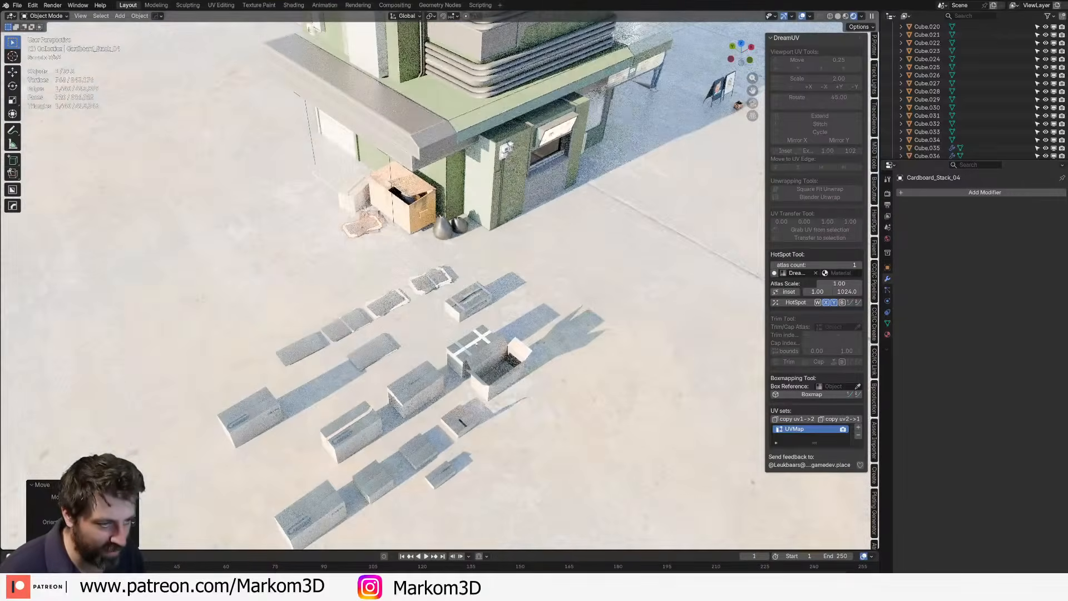
pyautogui.click(477, 345)
pyautogui.moveTo(459, 400); pyautogui.dragTo(470, 402, button='middle')
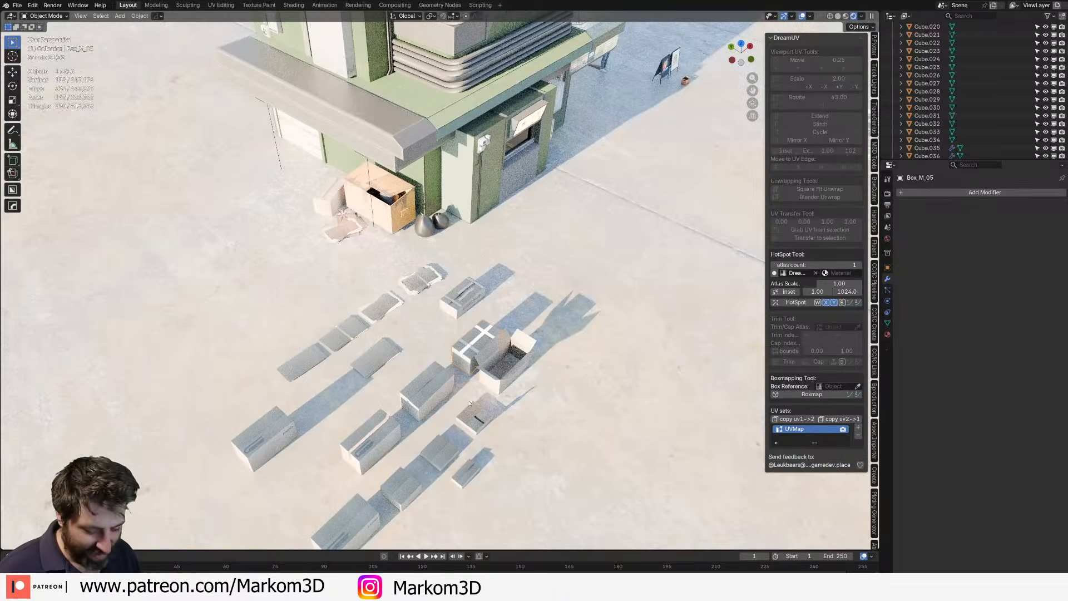
pyautogui.press('g')
pyautogui.hotkey('shift', 'z')
pyautogui.click(307, 233)
pyautogui.press('r')
pyautogui.press('z')
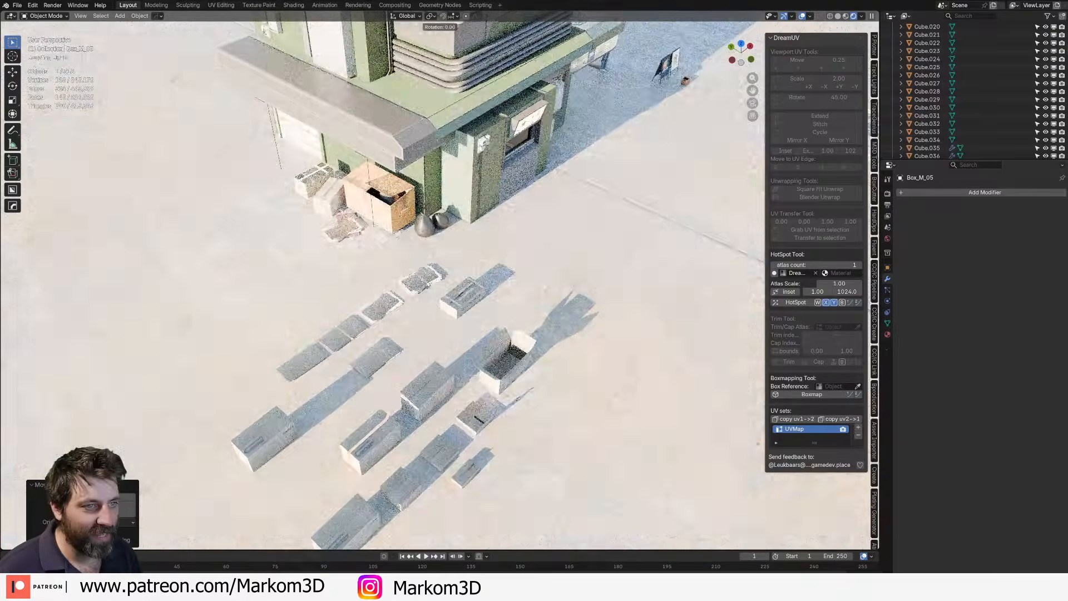
pyautogui.click(310, 233)
# - Move the open box Box_M_Open to the two boxes beside the container and raise it along Z above them
pyautogui.moveTo(309, 234); pyautogui.dragTo(392, 228, button='middle')
pyautogui.scroll(3, 393, 228)
pyautogui.keyDown('shift'); pyautogui.moveTo(334, 300); pyautogui.dragTo(728, 237, button='middle'); pyautogui.keyUp('shift')
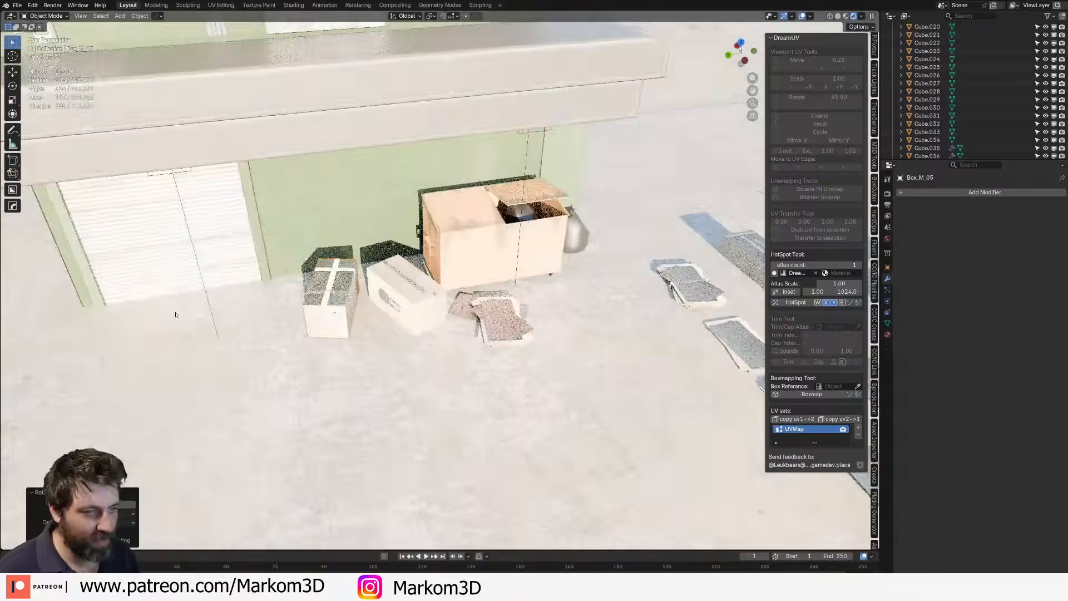
pyautogui.scroll(3, 174, 312)
pyautogui.scroll(-4, 423, 329)
pyautogui.moveTo(424, 328); pyautogui.dragTo(394, 315, button='middle')
pyautogui.scroll(-4, 639, 356)
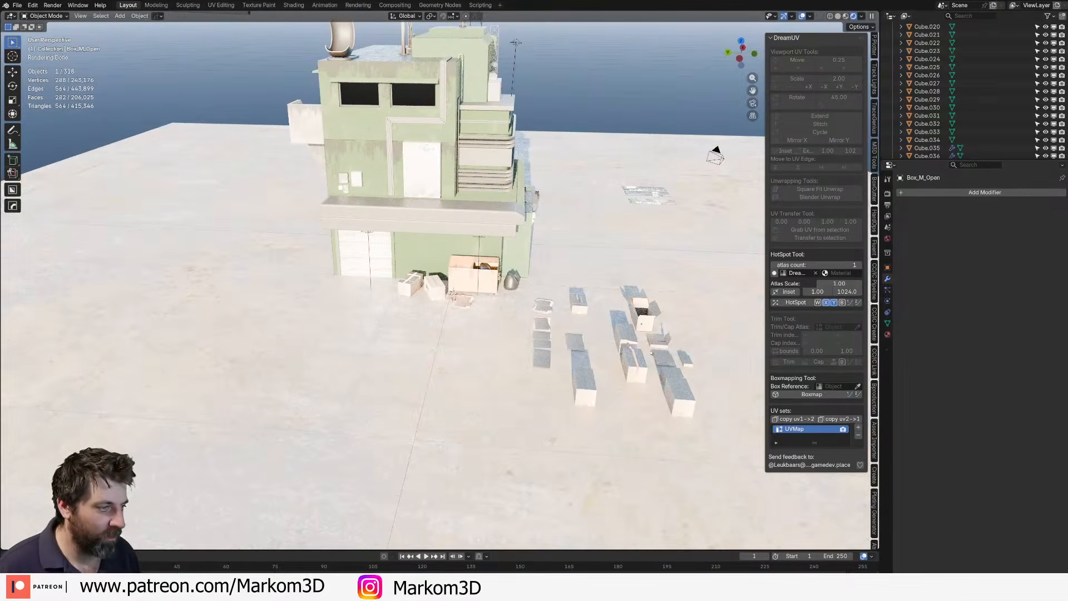
pyautogui.press('g')
pyautogui.click(411, 323)
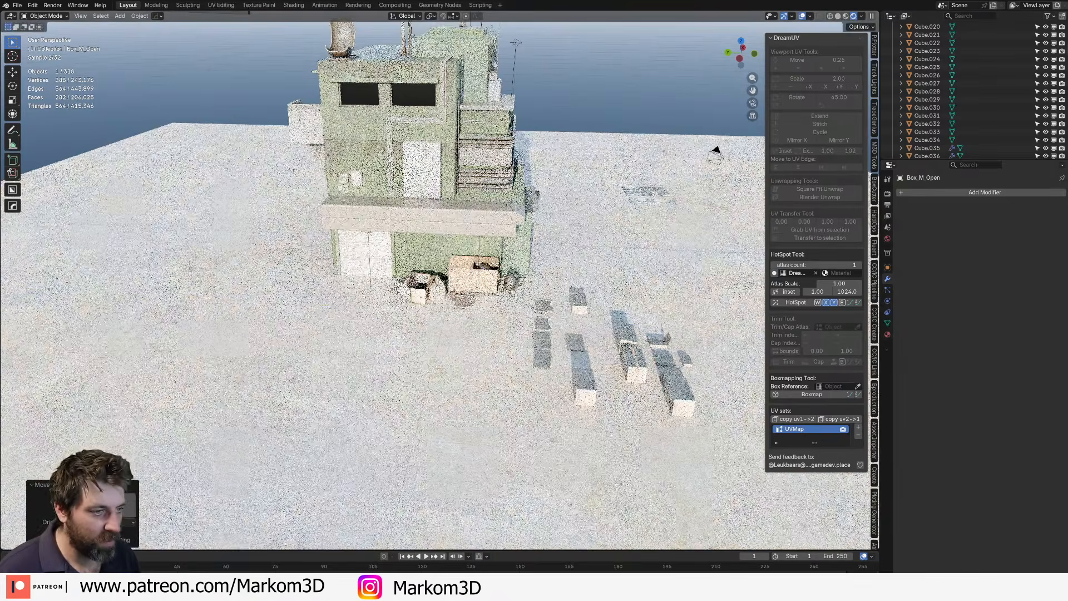
pyautogui.press('g')
pyautogui.press('z')
pyautogui.click(475, 321)
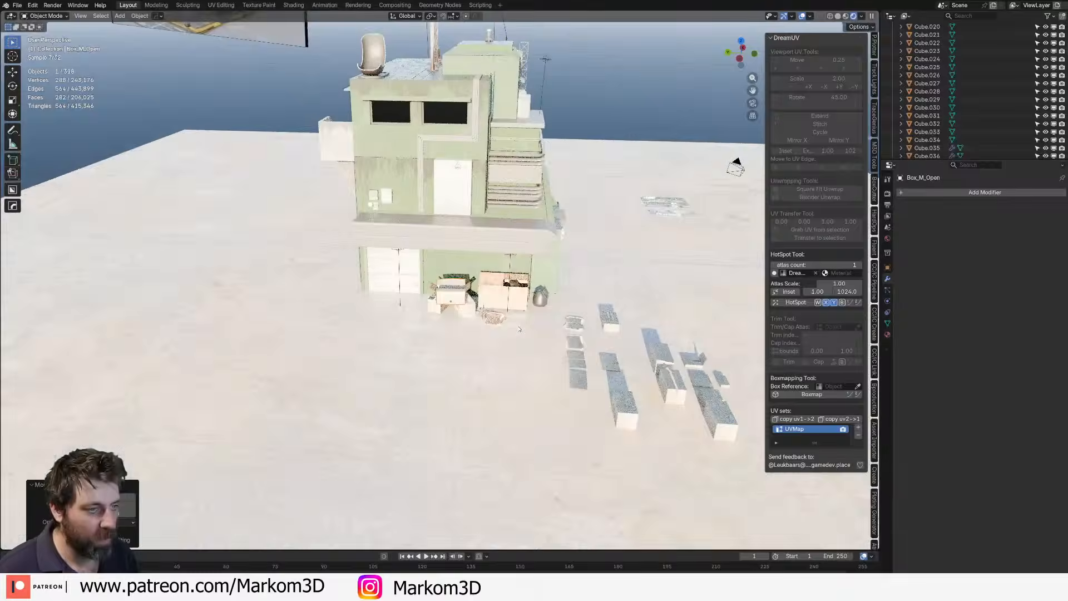
# - Frame the open box and fine-tune its position and height so it rests on top of the two closed boxes
pyautogui.press('KP_0')
pyautogui.press('KP_Decimal')
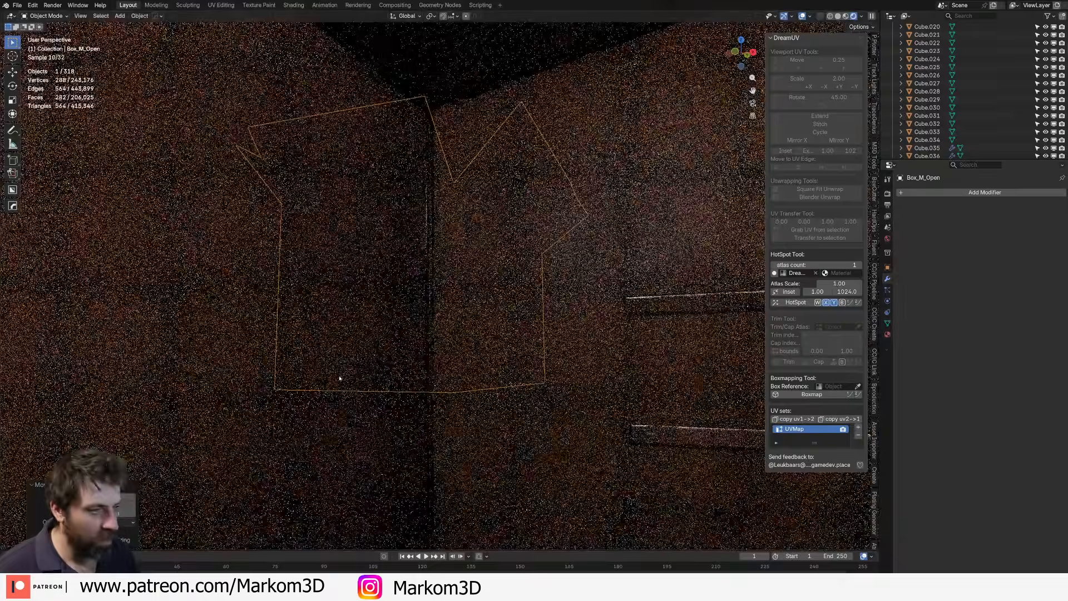
pyautogui.moveTo(339, 379); pyautogui.dragTo(568, 364, button='middle')
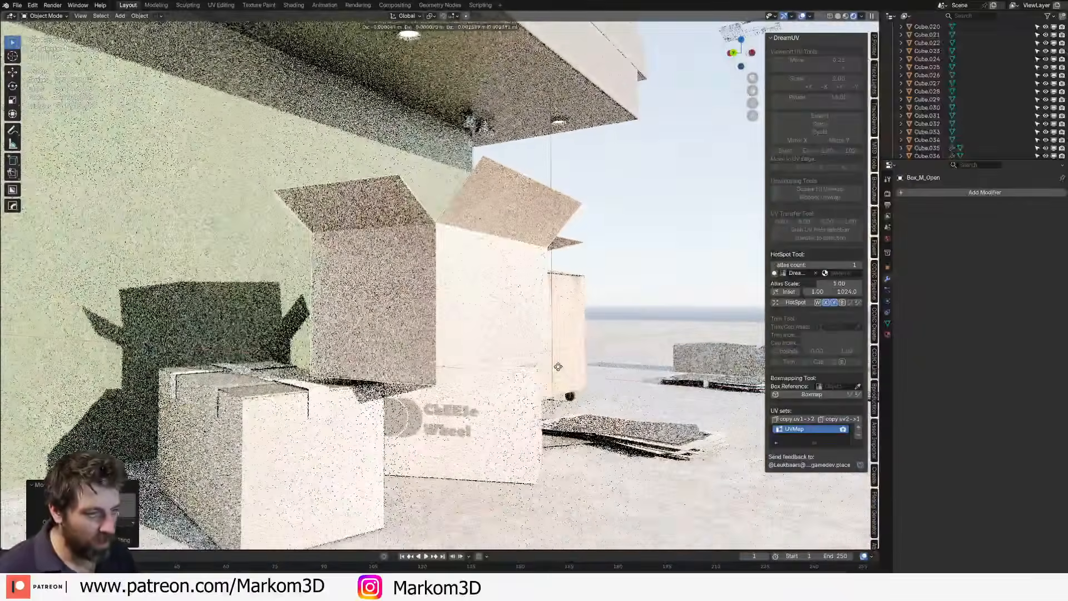
pyautogui.press('g')
pyautogui.press('z')
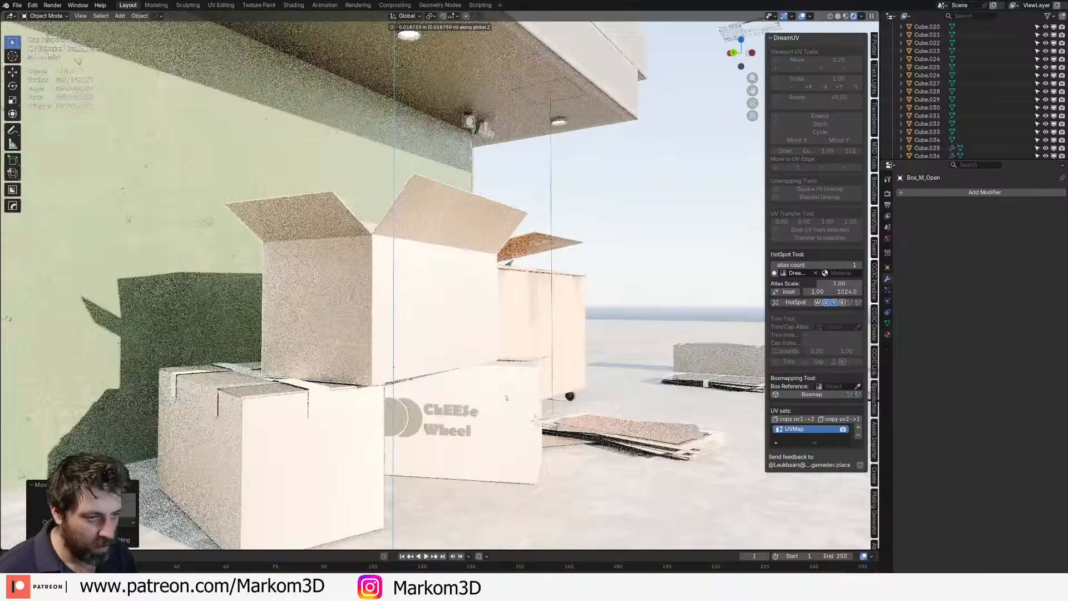
pyautogui.click(507, 395)
pyautogui.scroll(-8, 518, 370)
pyautogui.moveTo(525, 356); pyautogui.dragTo(462, 384, button='middle')
pyautogui.moveTo(573, 389); pyautogui.dragTo(496, 436, button='middle')
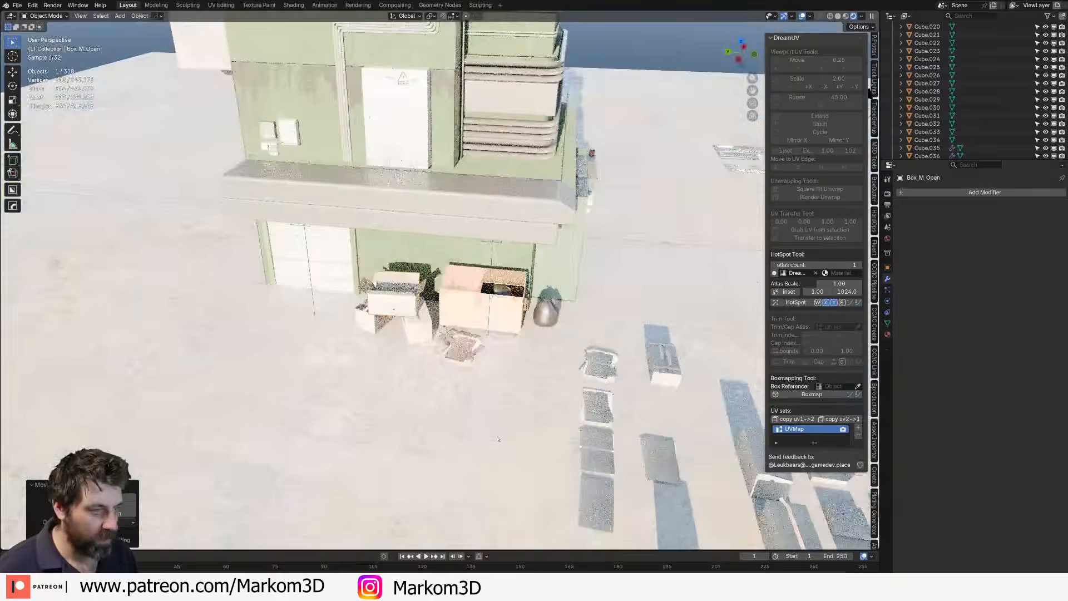
pyautogui.press('g')
pyautogui.press('z')
pyautogui.click(524, 354)
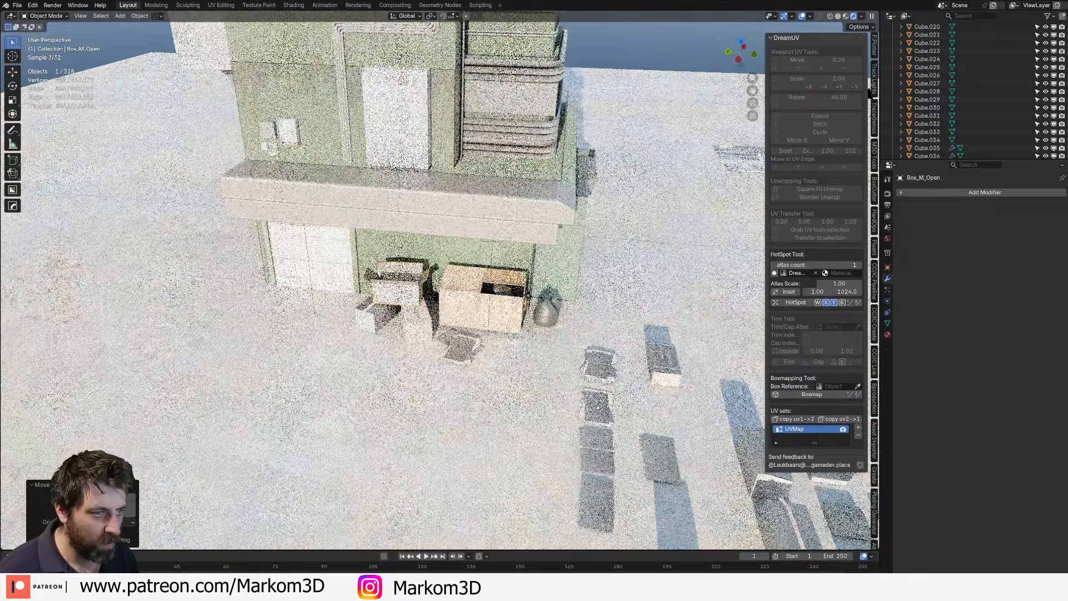
# - From the top view, select all the unused cardboard boxes and sheets left on the ground and delete them
pyautogui.moveTo(524, 354); pyautogui.dragTo(457, 370, button='middle')
pyautogui.scroll(-4, 457, 371)
pyautogui.press('KP_7')
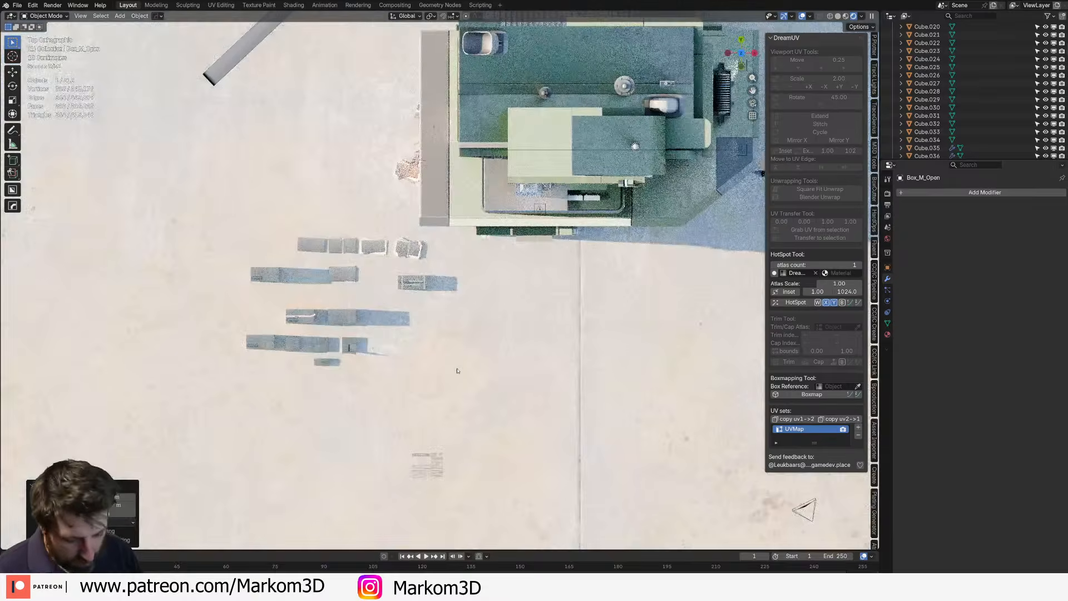
pyautogui.click(413, 288)
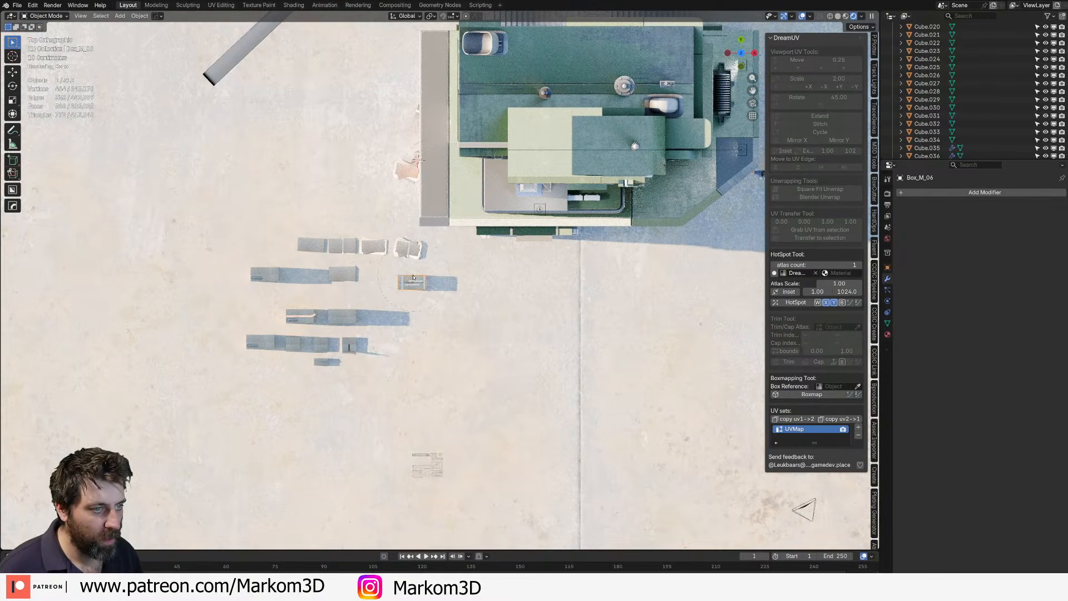
pyautogui.moveTo(414, 277); pyautogui.dragTo(306, 358)
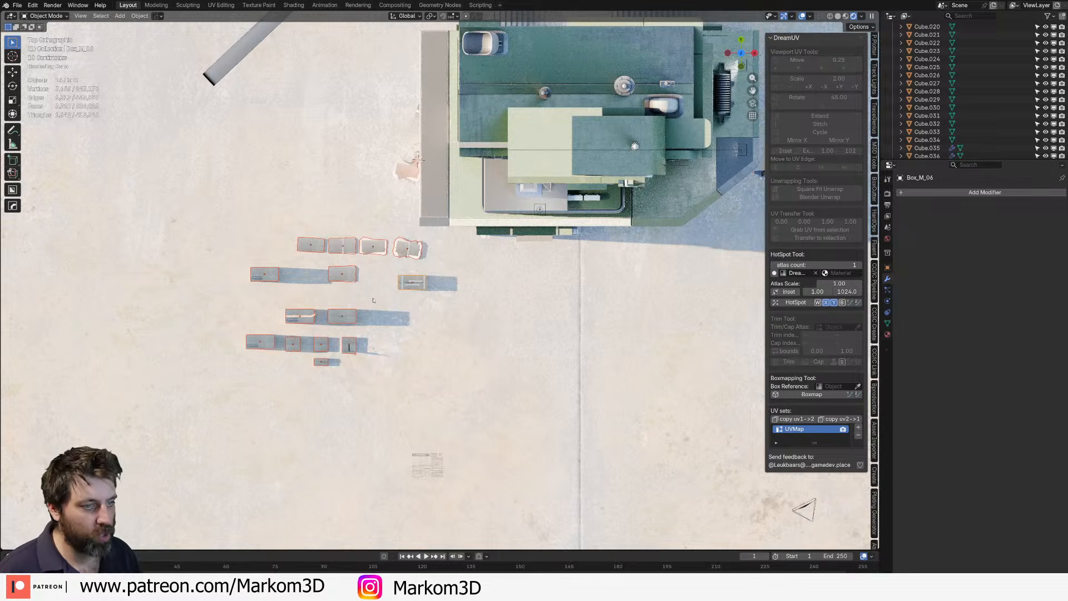
pyautogui.press('Delete')
# - Set the sky texture's sun elevation to -5° in the world settings to light the building as a night scene
pyautogui.moveTo(373, 300); pyautogui.dragTo(495, 228, button='middle')
pyautogui.scroll(2, 439, 281)
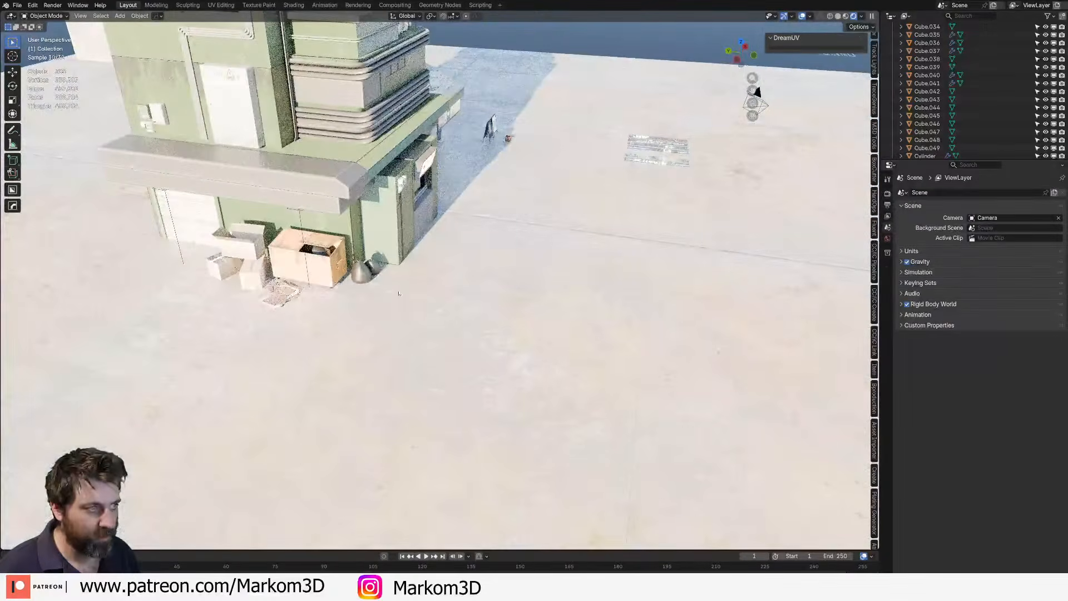
pyautogui.scroll(-3, 439, 281)
pyautogui.moveTo(445, 345); pyautogui.dragTo(812, 306, button='middle')
pyautogui.scroll(2, 376, 298)
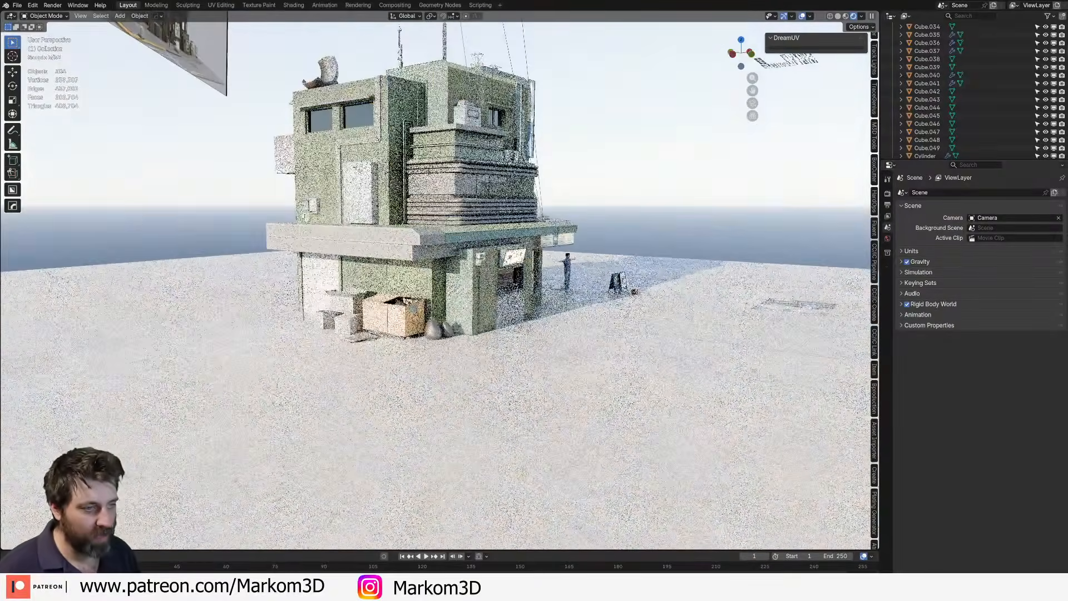
pyautogui.click(887, 193)
pyautogui.click(888, 205)
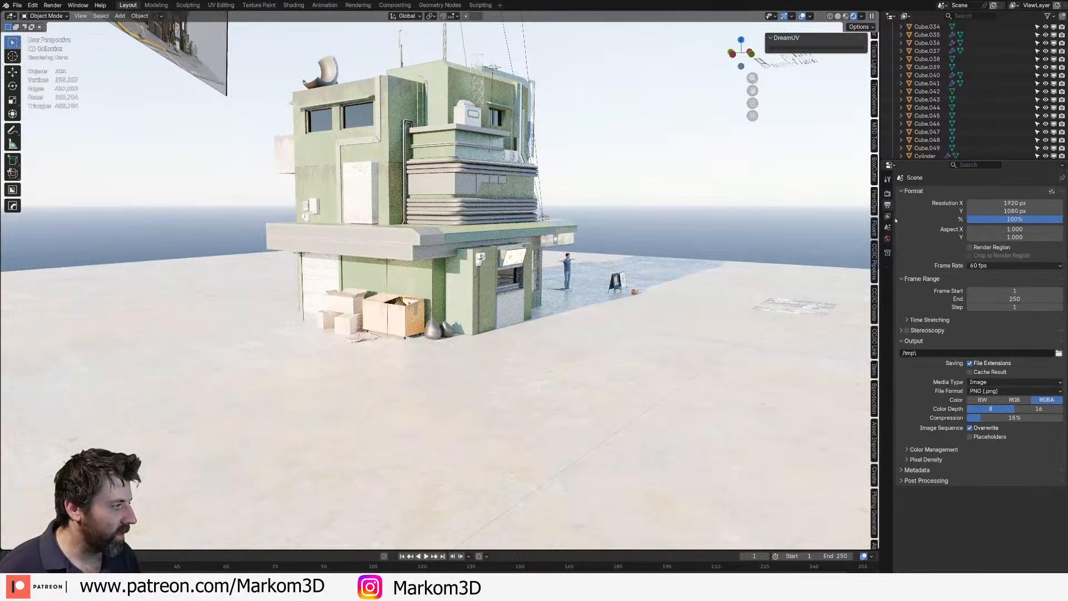
pyautogui.click(887, 238)
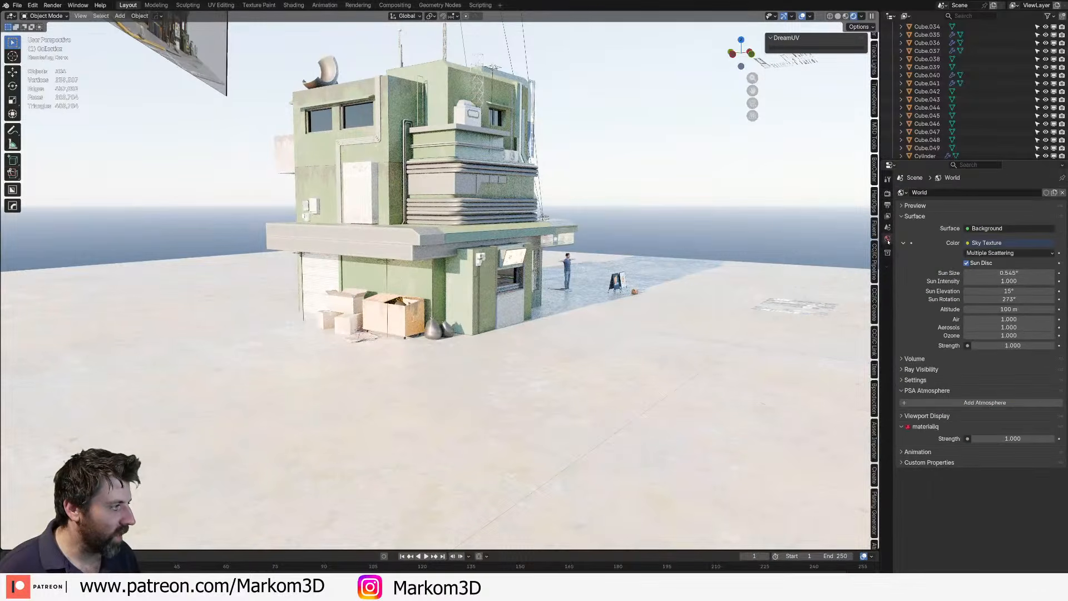
pyautogui.click(1004, 292)
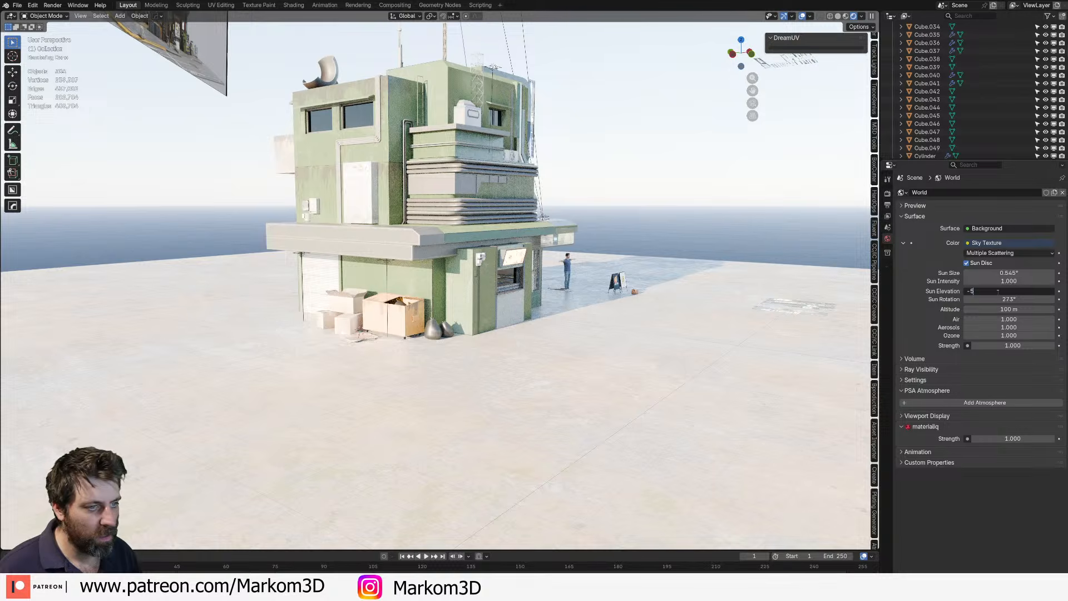
pyautogui.write('-5')
pyautogui.press('Return')
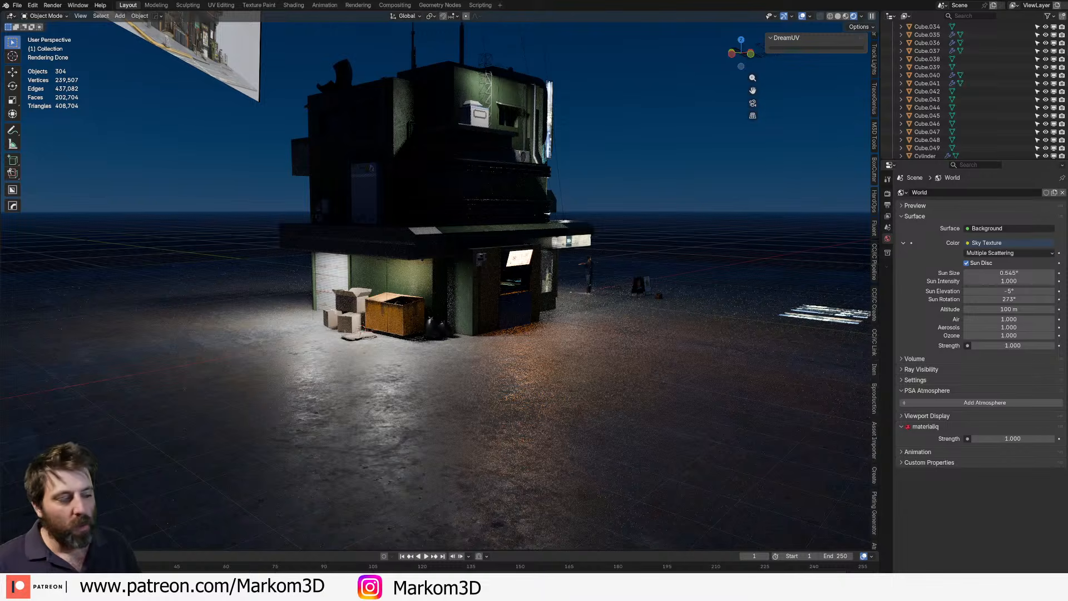
# - Display the building scene in solid shading and examine the model from the side with the human figure
pyautogui.moveTo(462, 270); pyautogui.dragTo(497, 274, button='middle')
pyautogui.press('z')
pyautogui.moveTo(607, 309); pyautogui.dragTo(590, 301, button='middle')
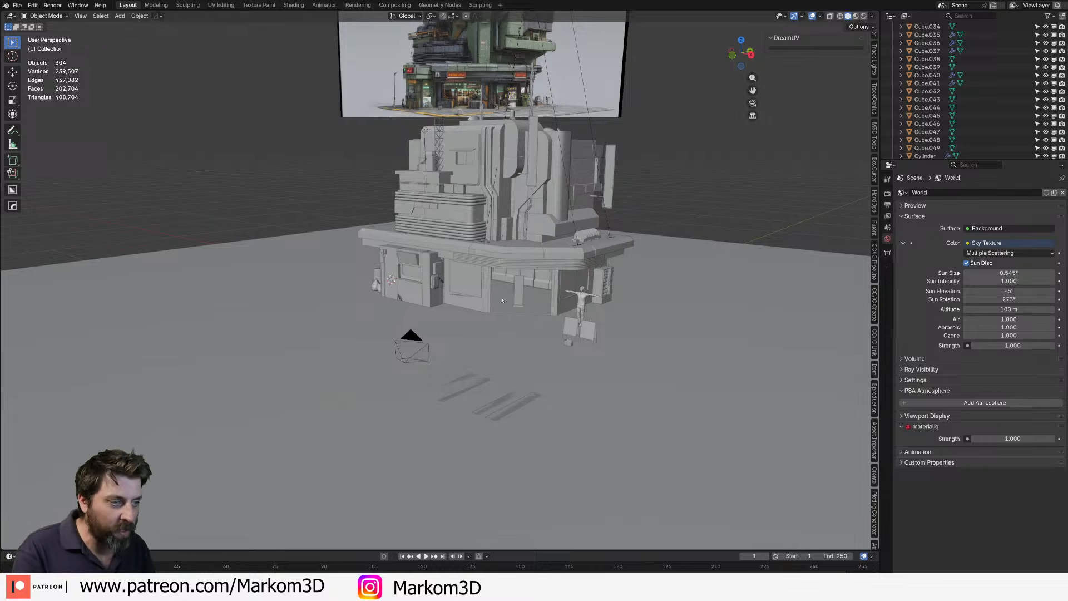
pyautogui.moveTo(502, 300); pyautogui.dragTo(488, 325, button='middle')
pyautogui.scroll(2, 467, 300)
pyautogui.moveTo(453, 282); pyautogui.dragTo(447, 265, button='middle')
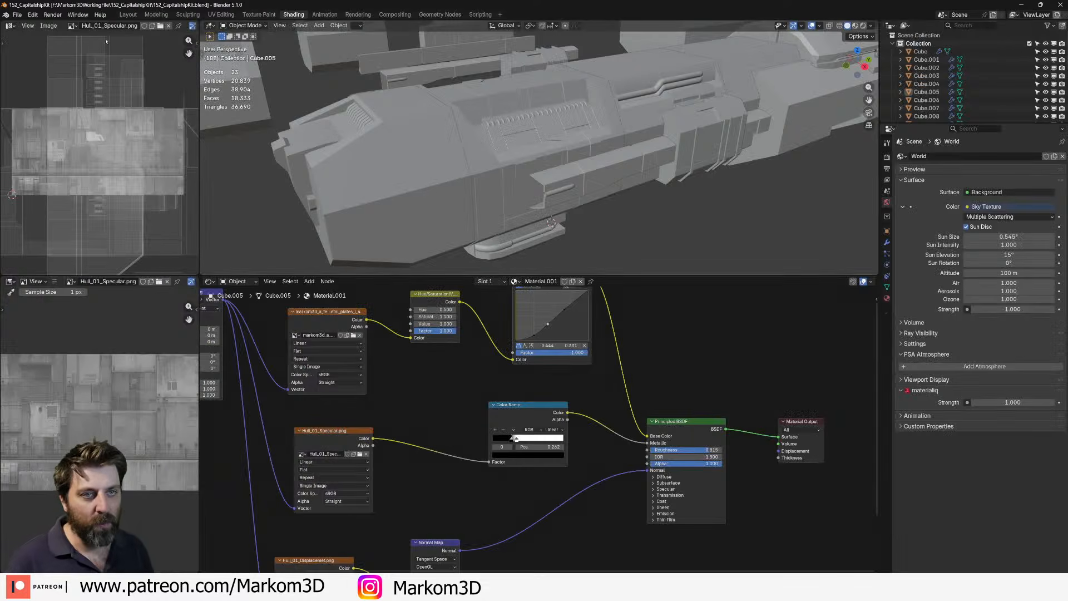
# - In the 152_CapitalshipKit file, switch to the Layout workspace and display the capital ship in rendered shading
pyautogui.click(128, 15)
pyautogui.scroll(-3, 640, 296)
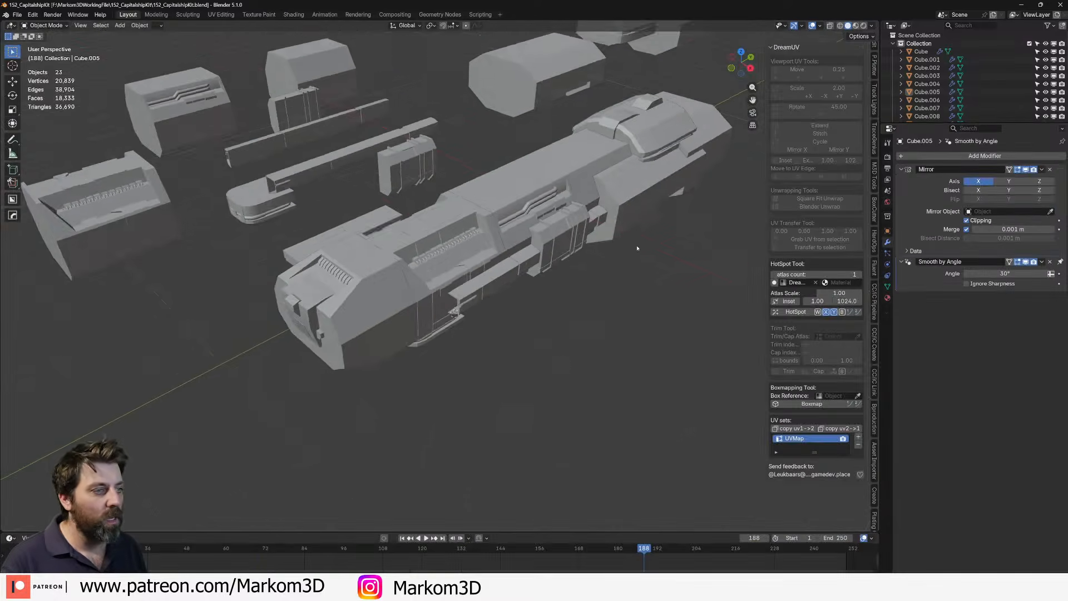
pyautogui.moveTo(636, 248); pyautogui.dragTo(528, 258, button='middle')
pyautogui.scroll(2, 528, 258)
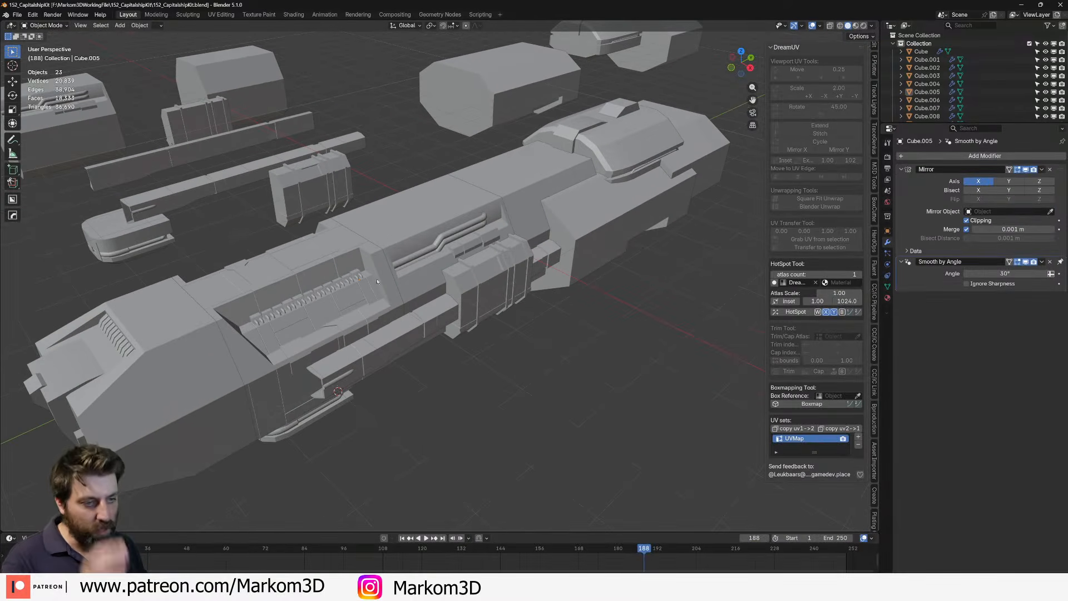
pyautogui.moveTo(377, 281); pyautogui.dragTo(225, 237, button='middle')
pyautogui.click(872, 29)
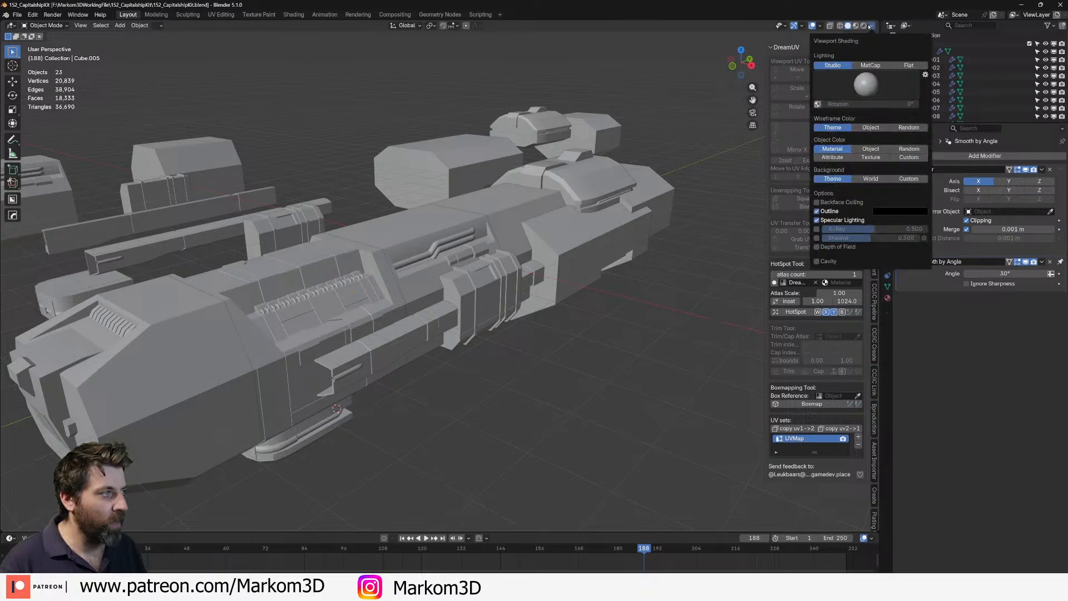
pyautogui.click(863, 26)
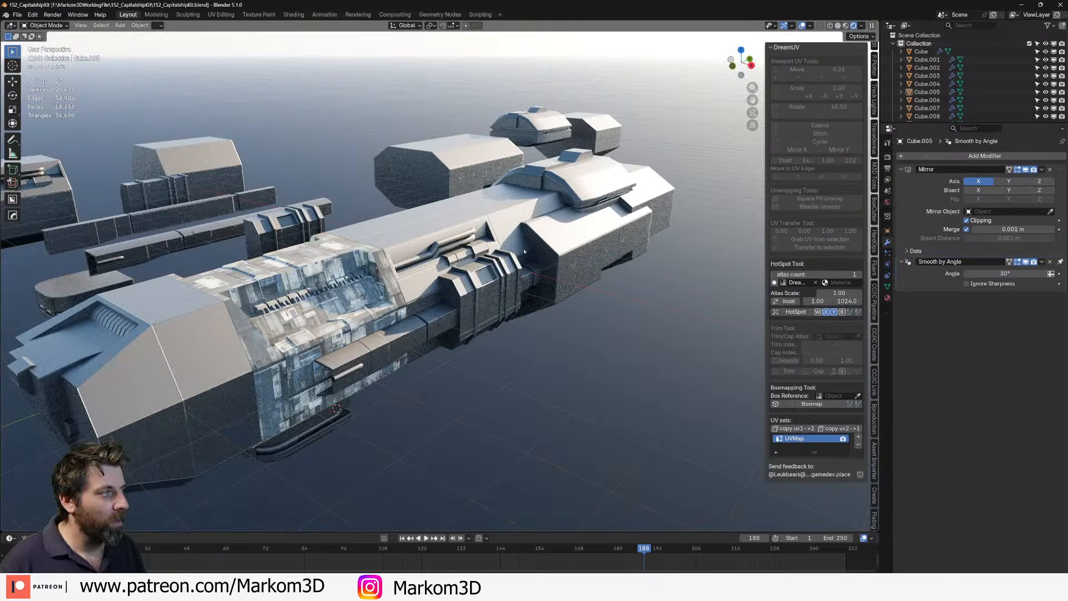
# - Frame the textured hull section Cube.005 and examine its panel texture and the untextured sections around it
pyautogui.click(343, 351)
pyautogui.press('KP_Decimal')
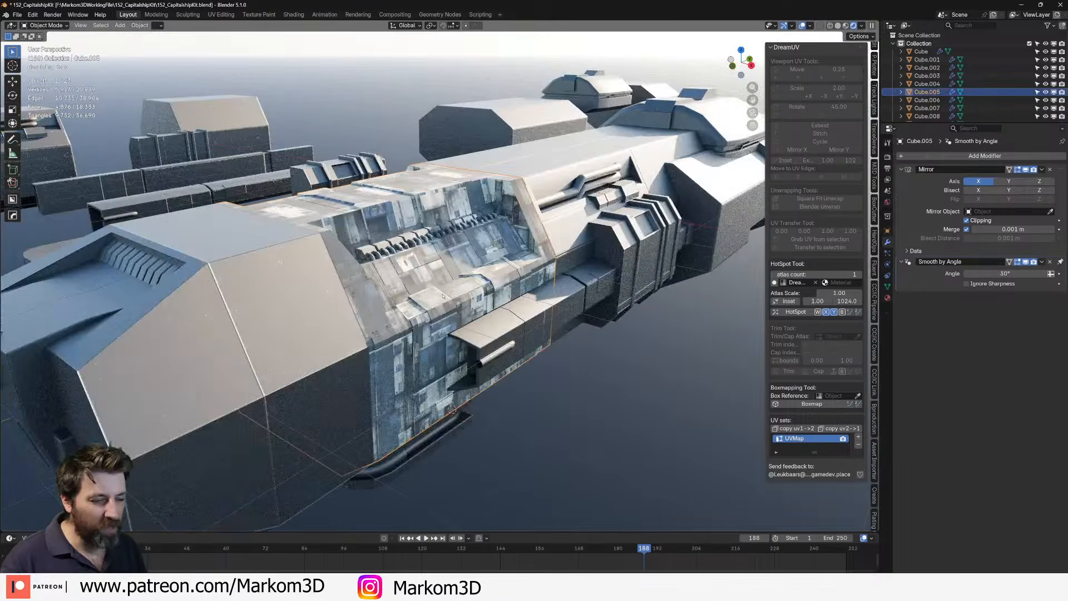
pyautogui.moveTo(439, 242); pyautogui.dragTo(265, 269, button='middle')
pyautogui.scroll(-4, 333, 270)
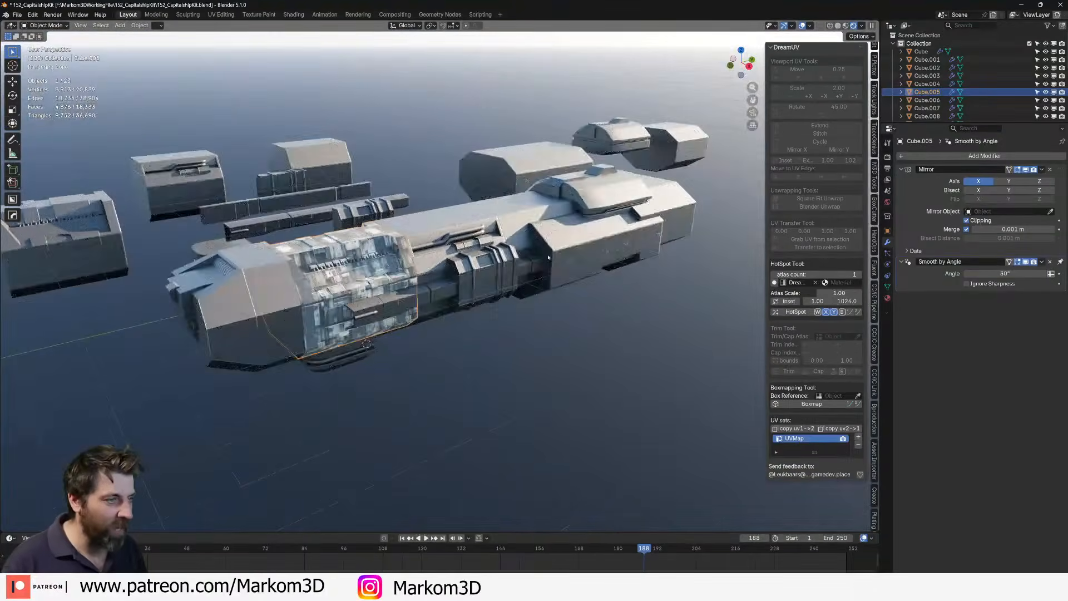
pyautogui.moveTo(489, 261); pyautogui.dragTo(522, 306, button='middle')
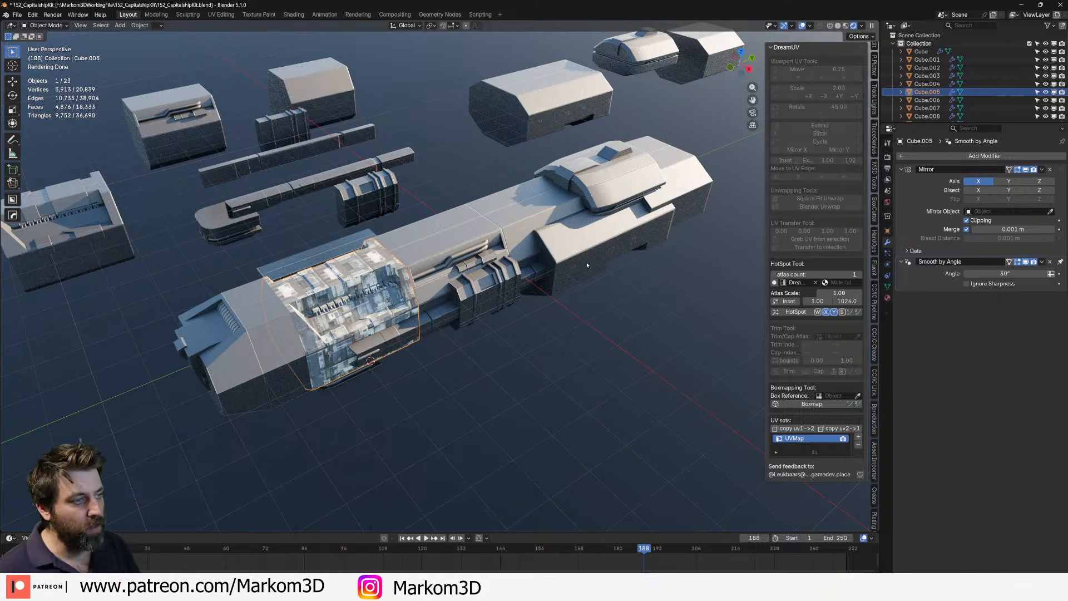
# - Mark the crosswise edge loop on the raised upper hull piece Cube.008 as sharp
pyautogui.moveTo(587, 264); pyautogui.dragTo(389, 205, button='middle')
pyautogui.scroll(3, 356, 206)
pyautogui.click(309, 203)
pyautogui.moveTo(309, 202); pyautogui.dragTo(385, 255, button='middle')
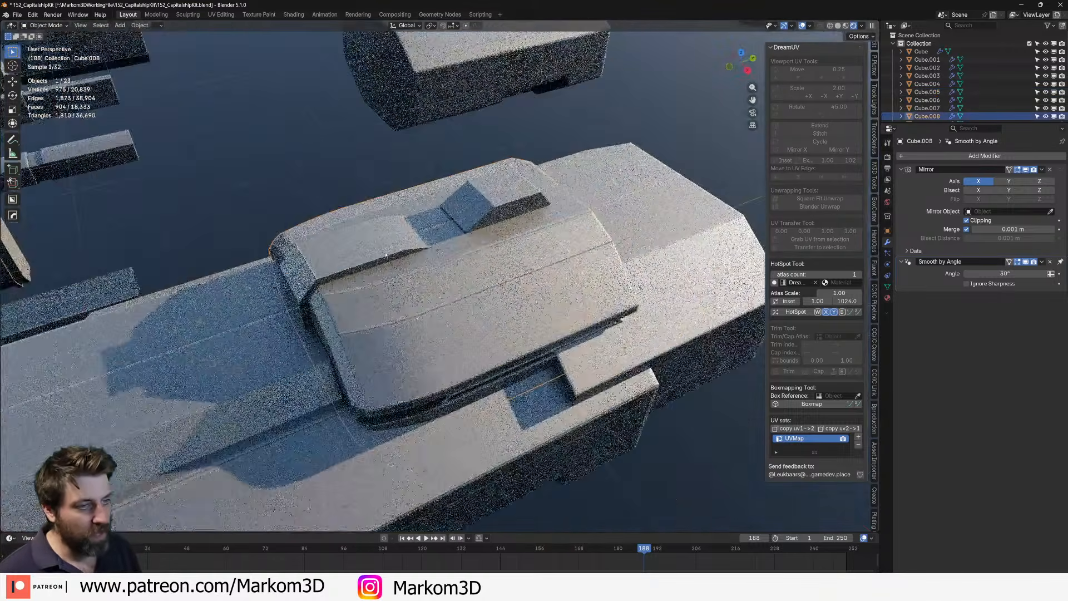
pyautogui.press('Tab')
pyautogui.scroll(1, 385, 255)
pyautogui.keyDown('alt'); pyautogui.click(402, 305); pyautogui.keyUp('alt')
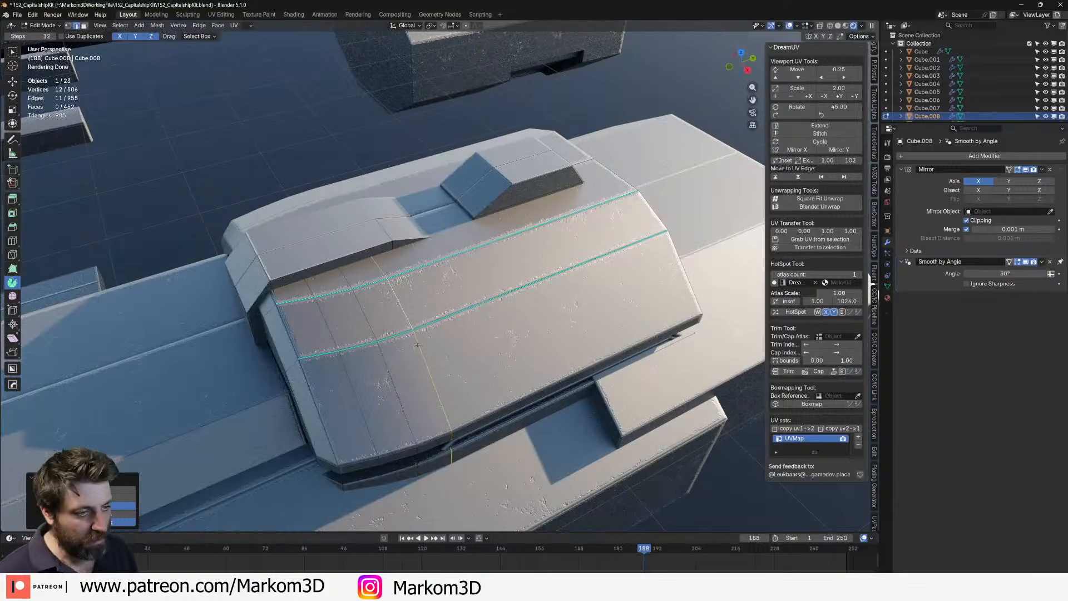
pyautogui.hotkey('ctrl', 'e')
pyautogui.click(412, 489)
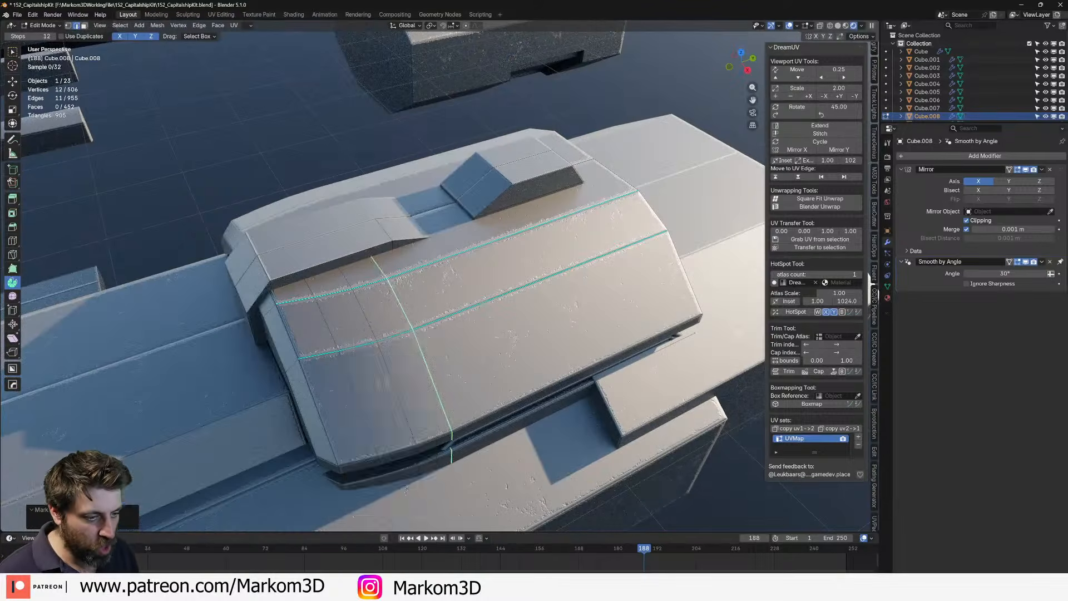
pyautogui.scroll(-6, 445, 399)
pyautogui.press('Tab')
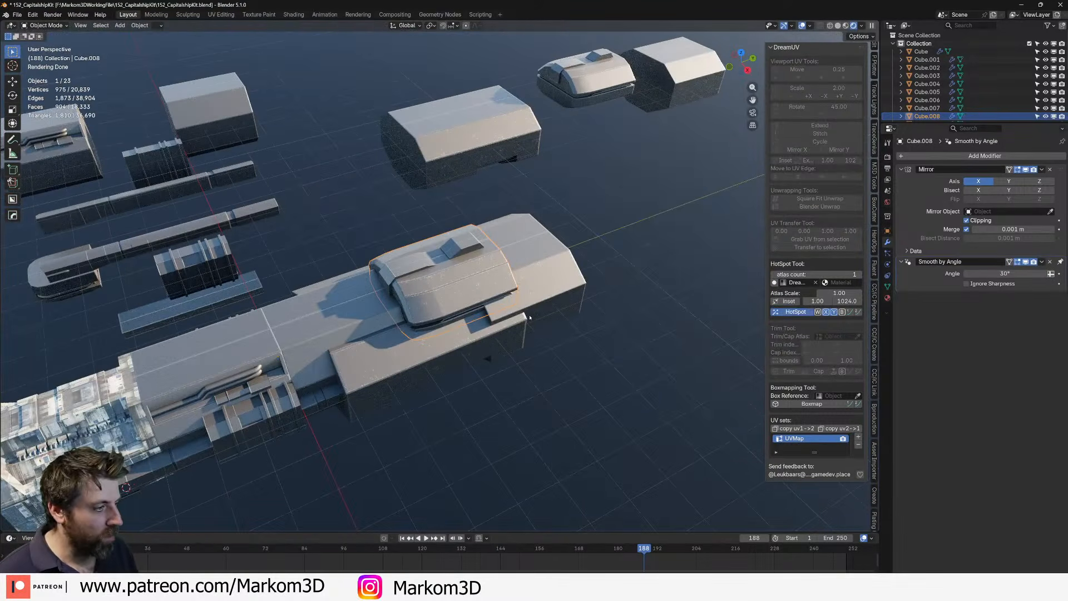
# - Copy the MDUV_P_W_Black material from hull section Cube.004 to the textured section Cube.005 and save the file
pyautogui.click(493, 367)
pyautogui.scroll(-5, 491, 358)
pyautogui.moveTo(491, 358); pyautogui.dragTo(523, 350, button='middle')
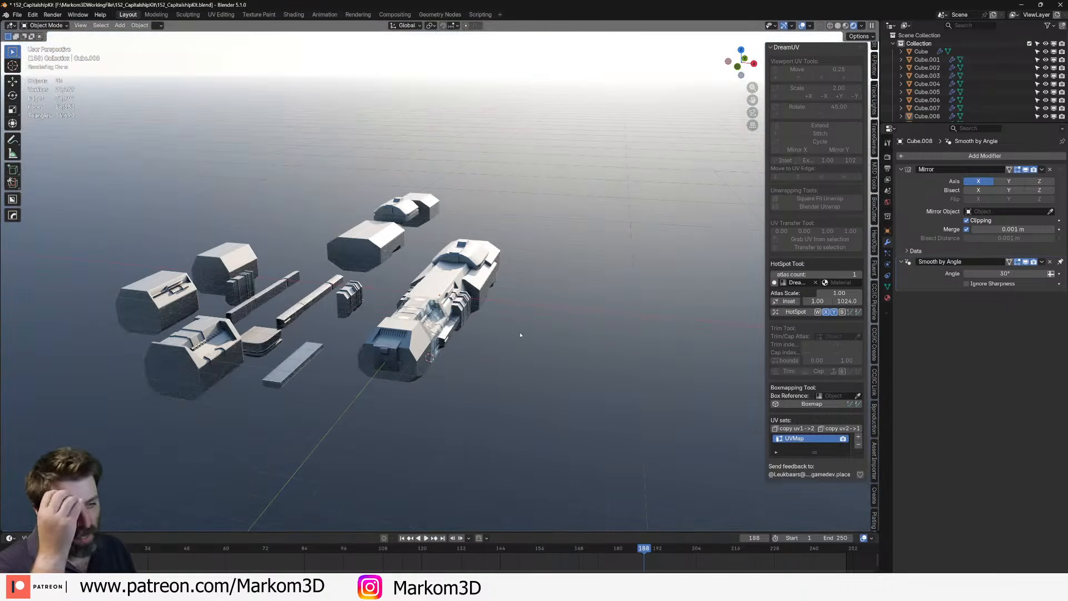
pyautogui.moveTo(504, 264); pyautogui.dragTo(428, 322, button='middle')
pyautogui.click(391, 285)
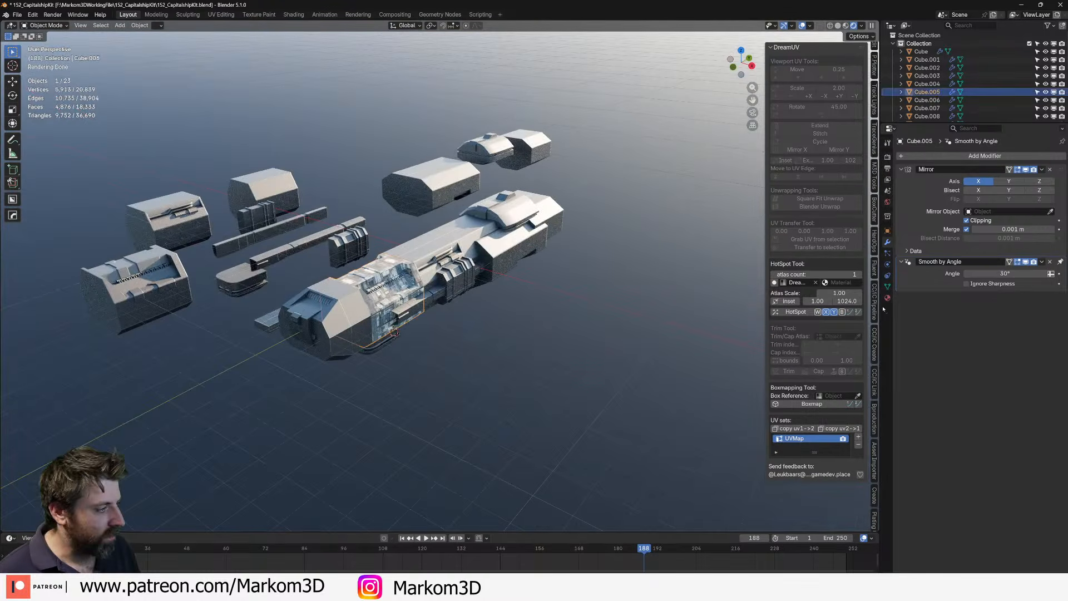
pyautogui.click(887, 298)
pyautogui.click(401, 271)
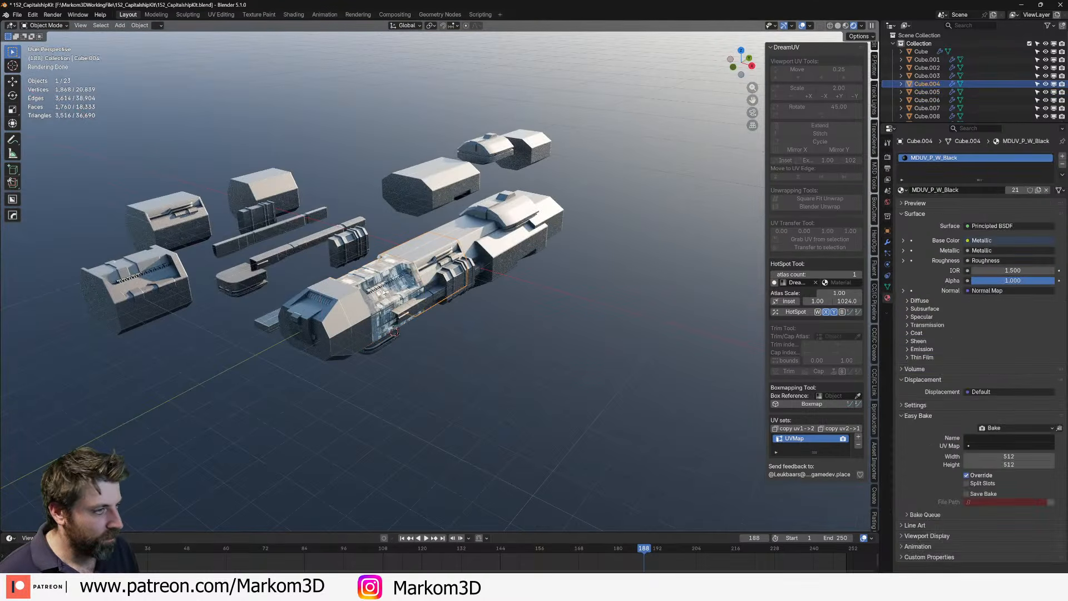
pyautogui.keyDown('shift'); pyautogui.click(508, 239); pyautogui.keyUp('shift')
pyautogui.click(1061, 175)
pyautogui.click(1023, 192)
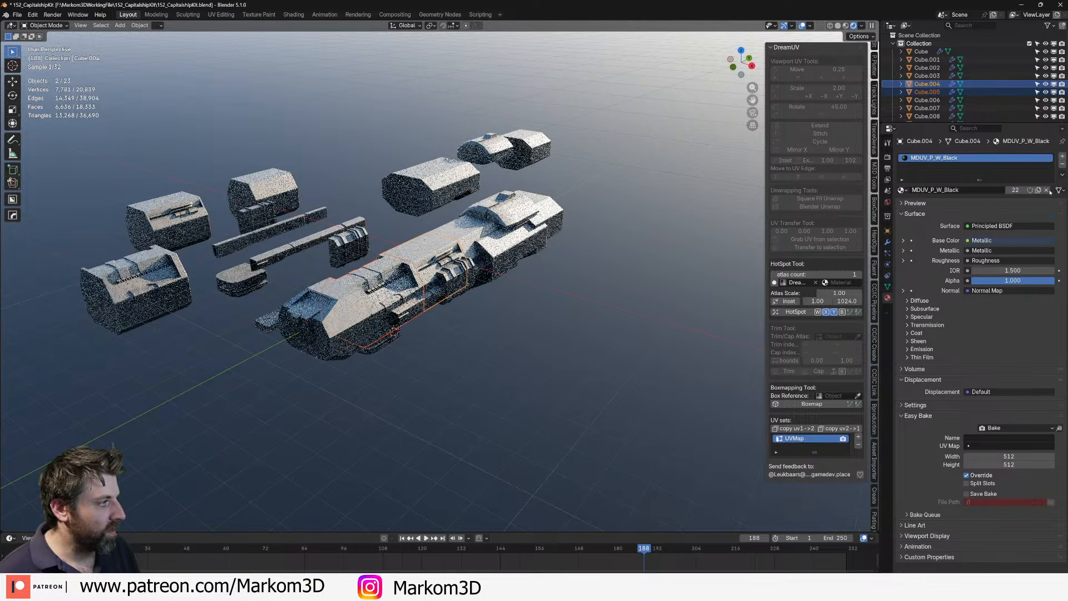
pyautogui.click(579, 260)
pyautogui.hotkey('ctrl', 's')
# - Examine the panel lines and the ribbed row on hull section Cube.005 up close, and save the file
pyautogui.scroll(8, 432, 290)
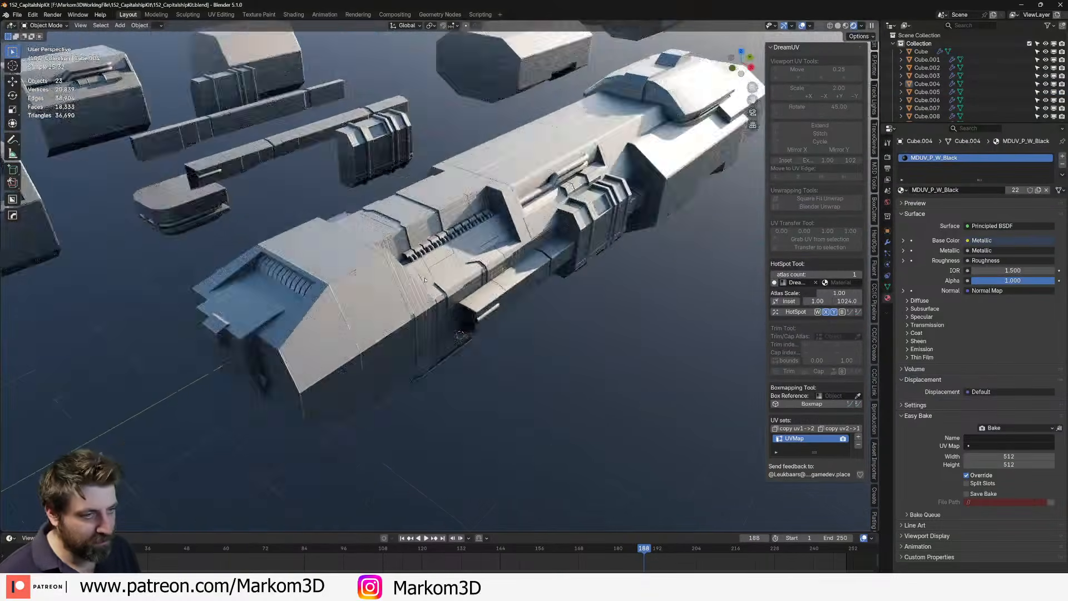
pyautogui.scroll(4, 424, 279)
pyautogui.click(370, 322)
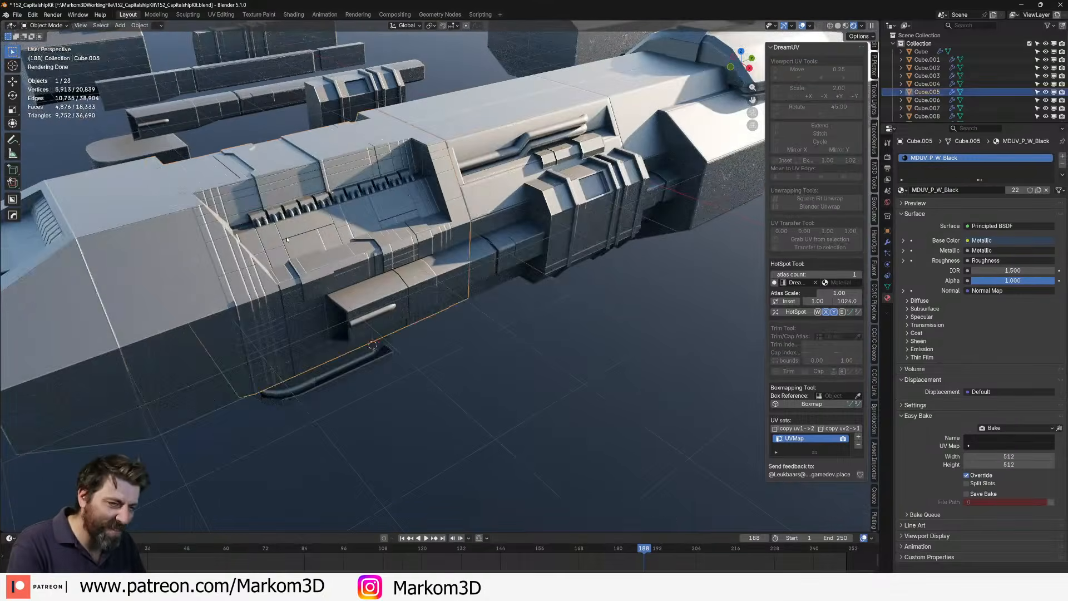
pyautogui.keyDown('shift'); pyautogui.moveTo(287, 240); pyautogui.dragTo(437, 449, button='middle'); pyautogui.keyUp('shift')
pyautogui.scroll(4, 436, 449)
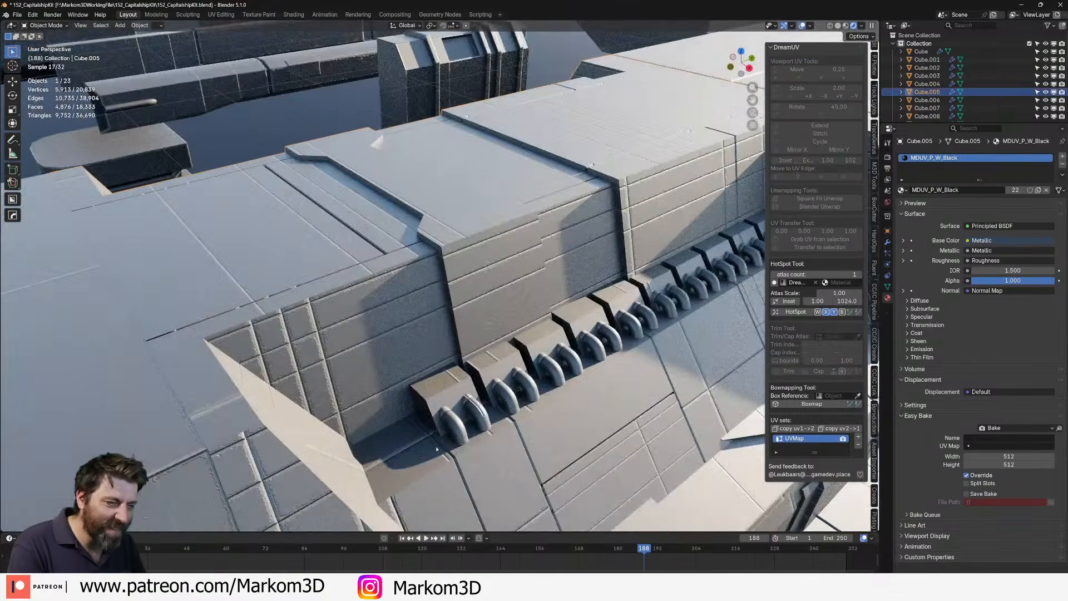
pyautogui.press('Tab')
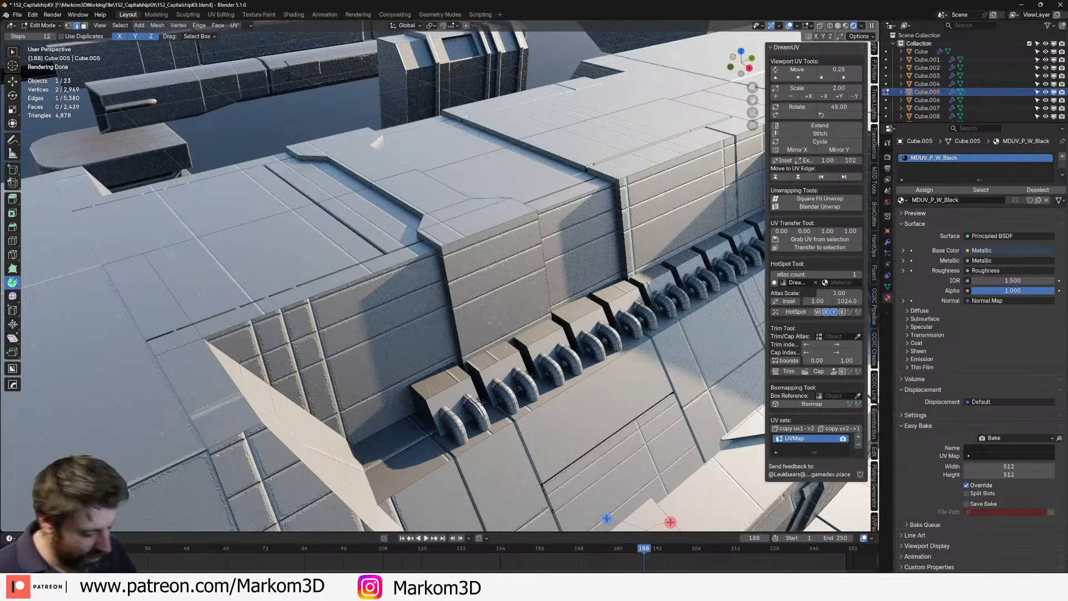
pyautogui.press('Tab')
pyautogui.press('Home')
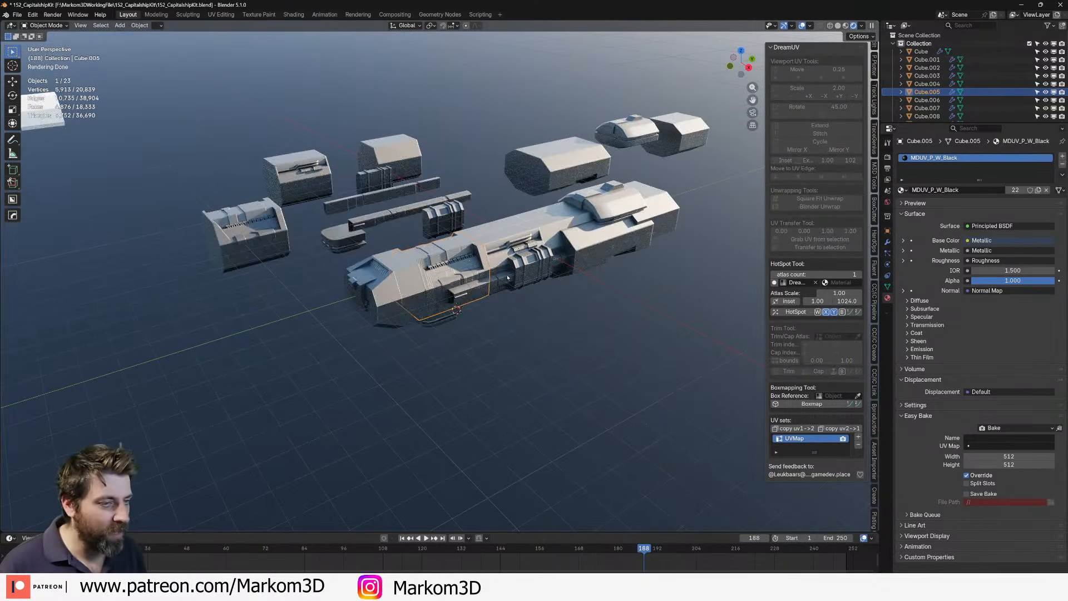
pyautogui.hotkey('ctrl', 's')
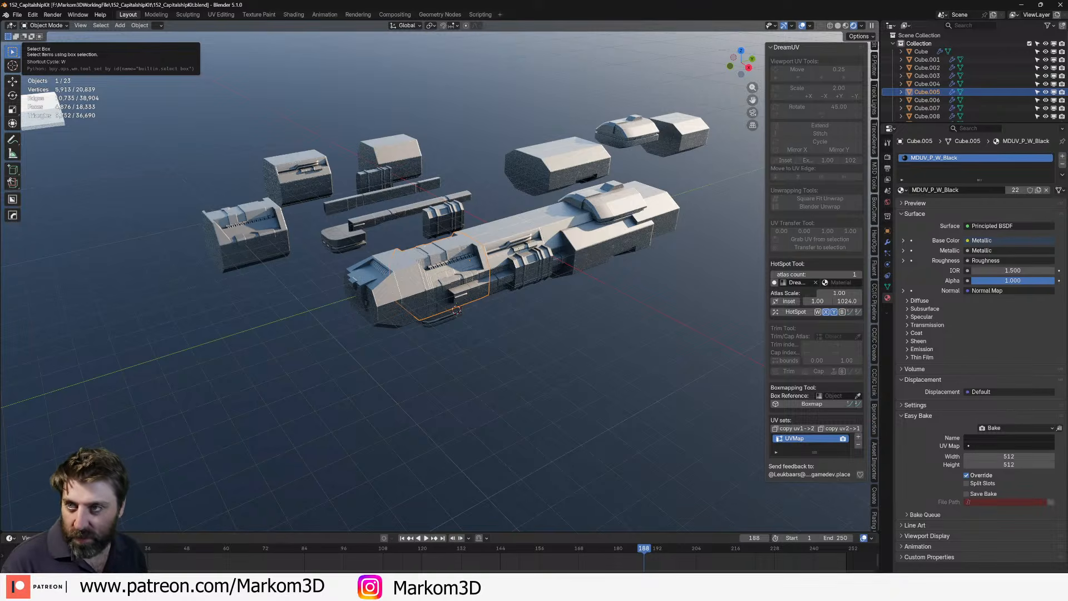
# - View the channel's live subscriber analytics in YouTube Studio in the browser and return to Blender
pyautogui.press('super+d')
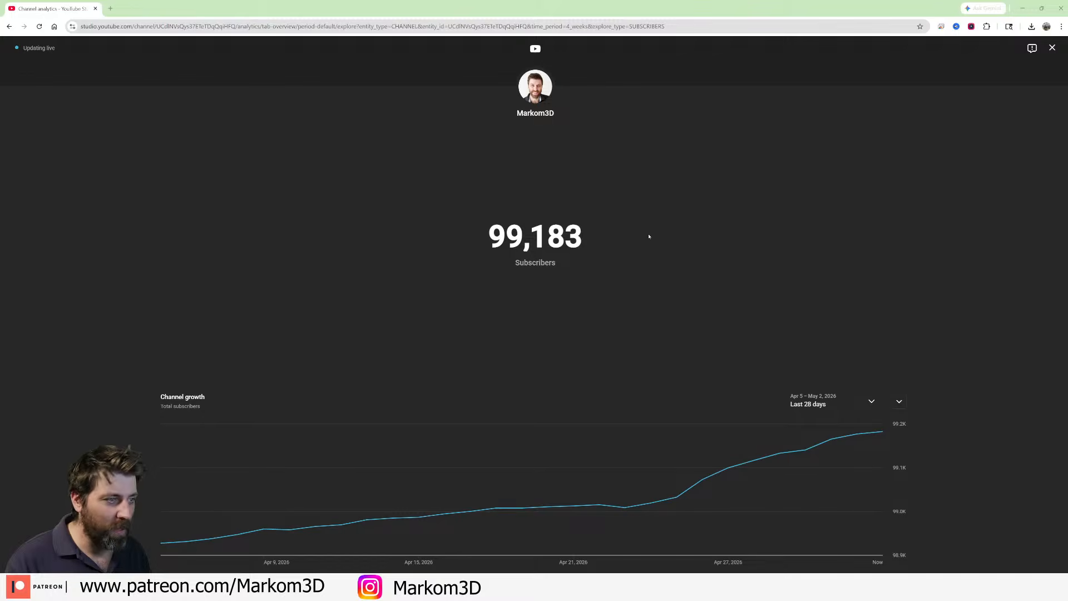
pyautogui.click(1022, 8)
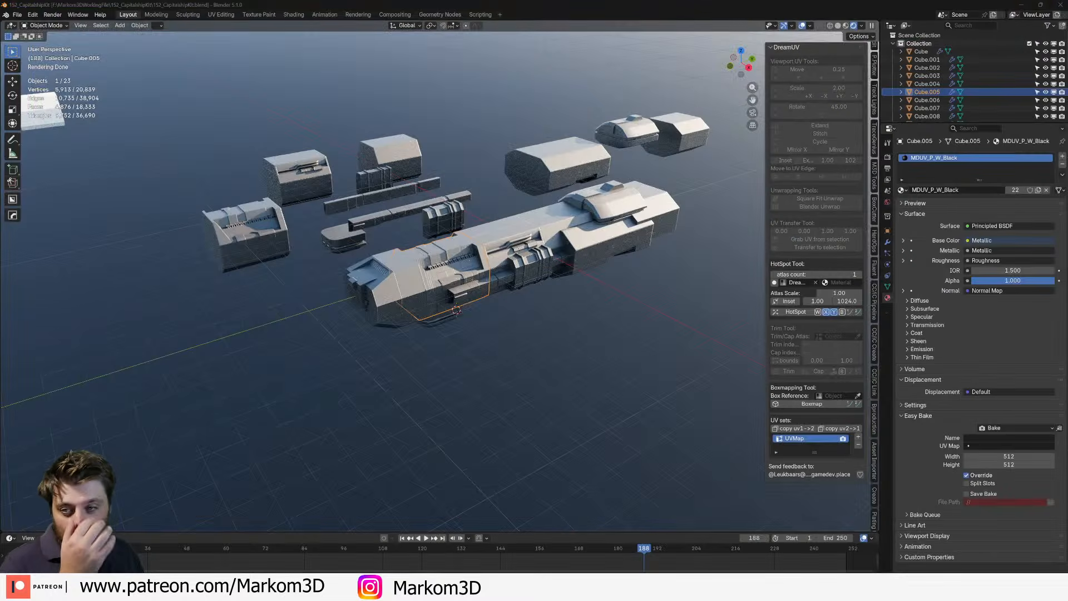